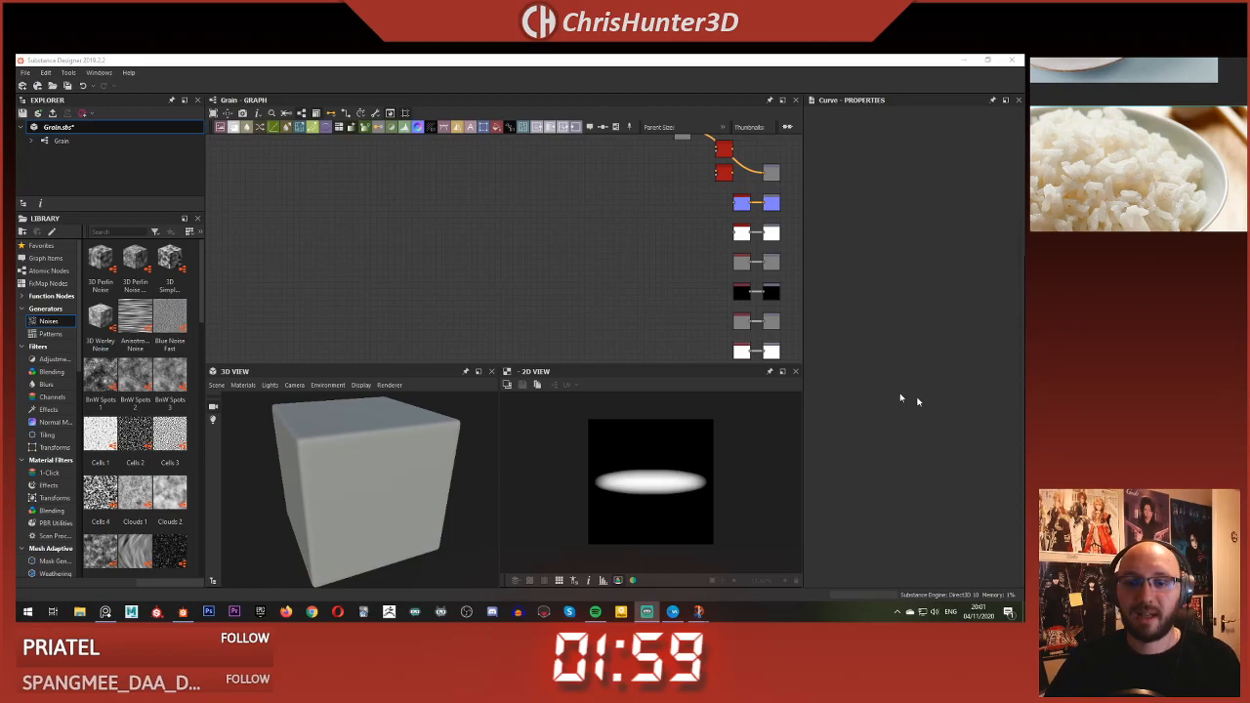
- Examine the four bowls of rice on the "Day 4 - Grain" reference board
click(547, 278)
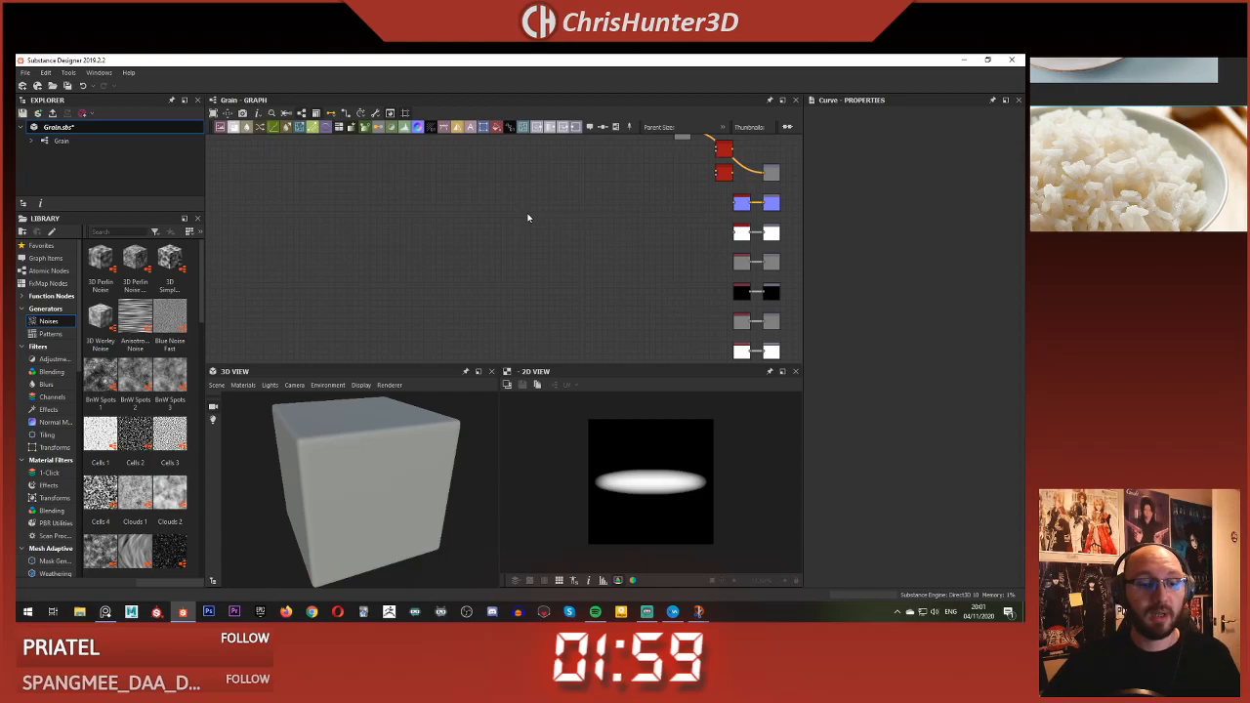
click(1216, 101)
scroll(1213, 100, down, 5)
middle_drag(1138, 96, 1155, 152)
scroll(1150, 152, up, 2)
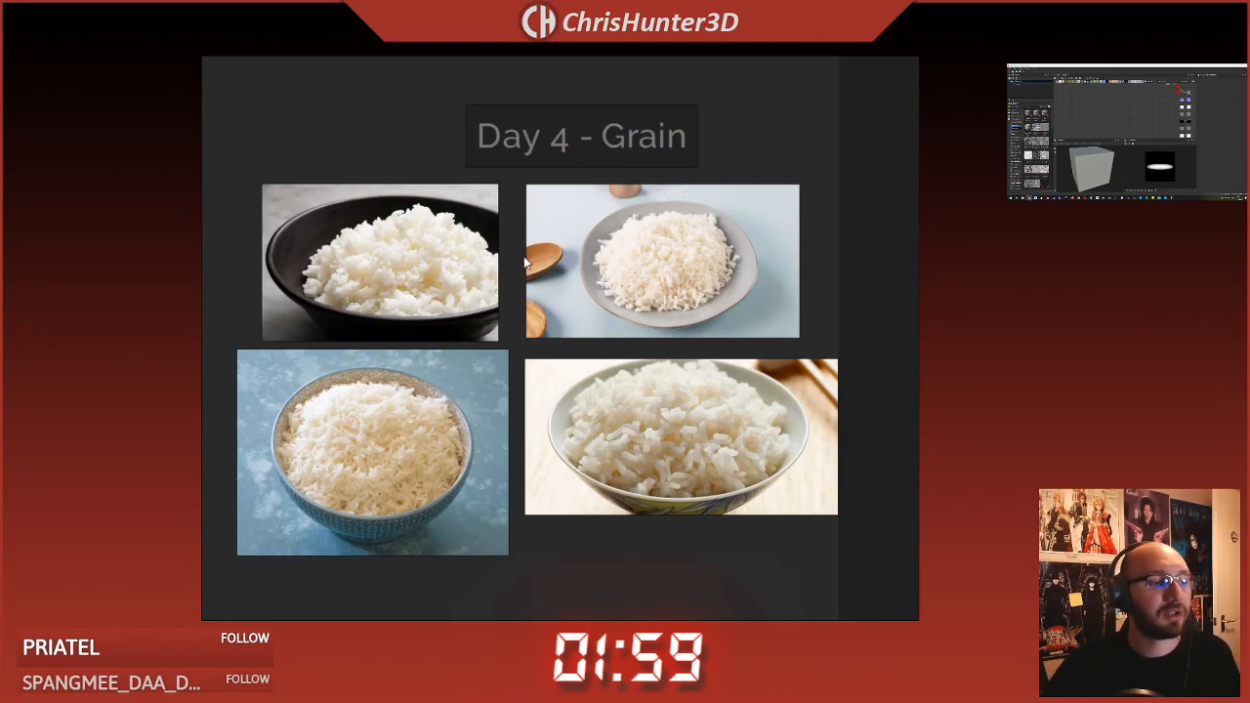
scroll(396, 231, up, 2)
scroll(397, 230, up, 3)
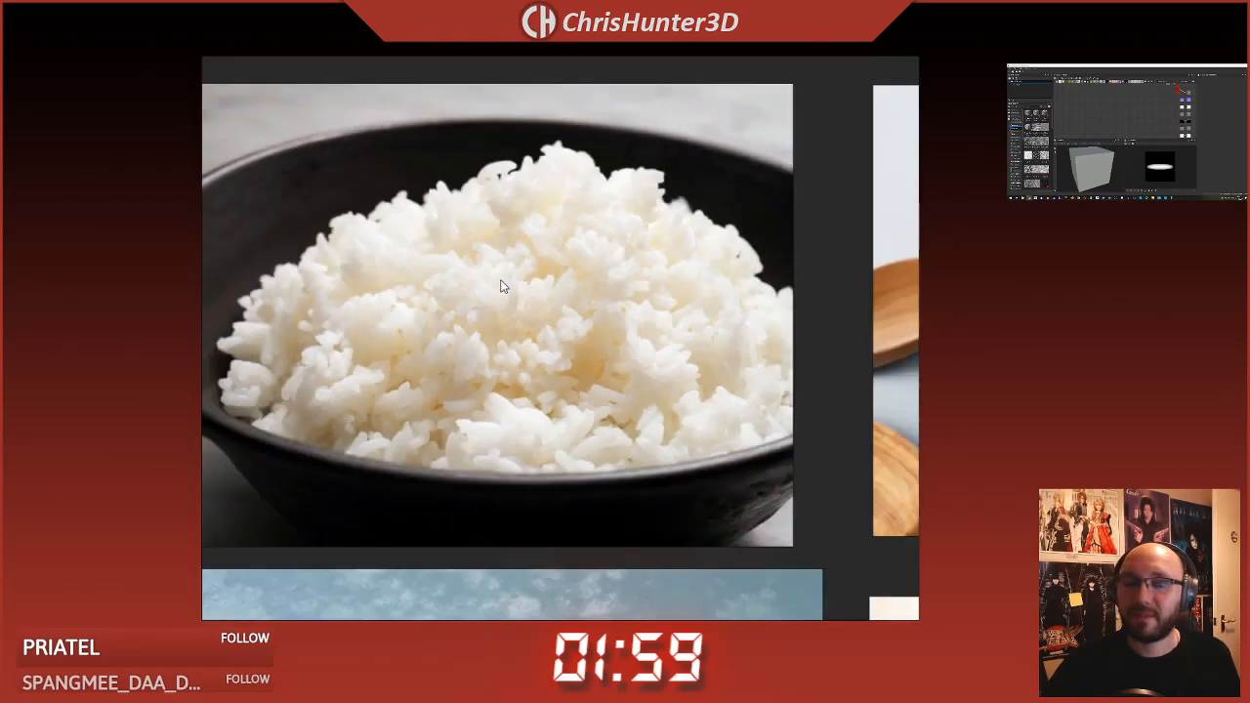
scroll(499, 292, down, 5)
scroll(268, 285, up, 2)
scroll(670, 270, up, 4)
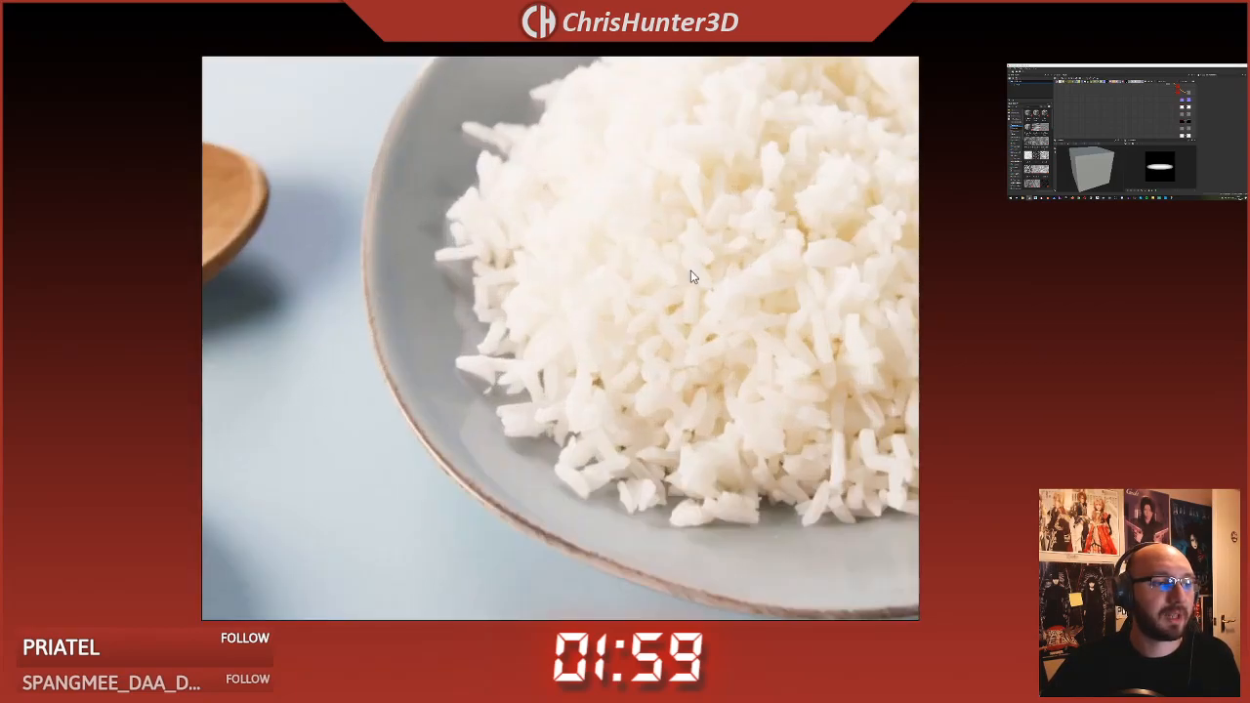
scroll(452, 282, down, 4)
scroll(463, 296, up, 2)
scroll(447, 279, up, 3)
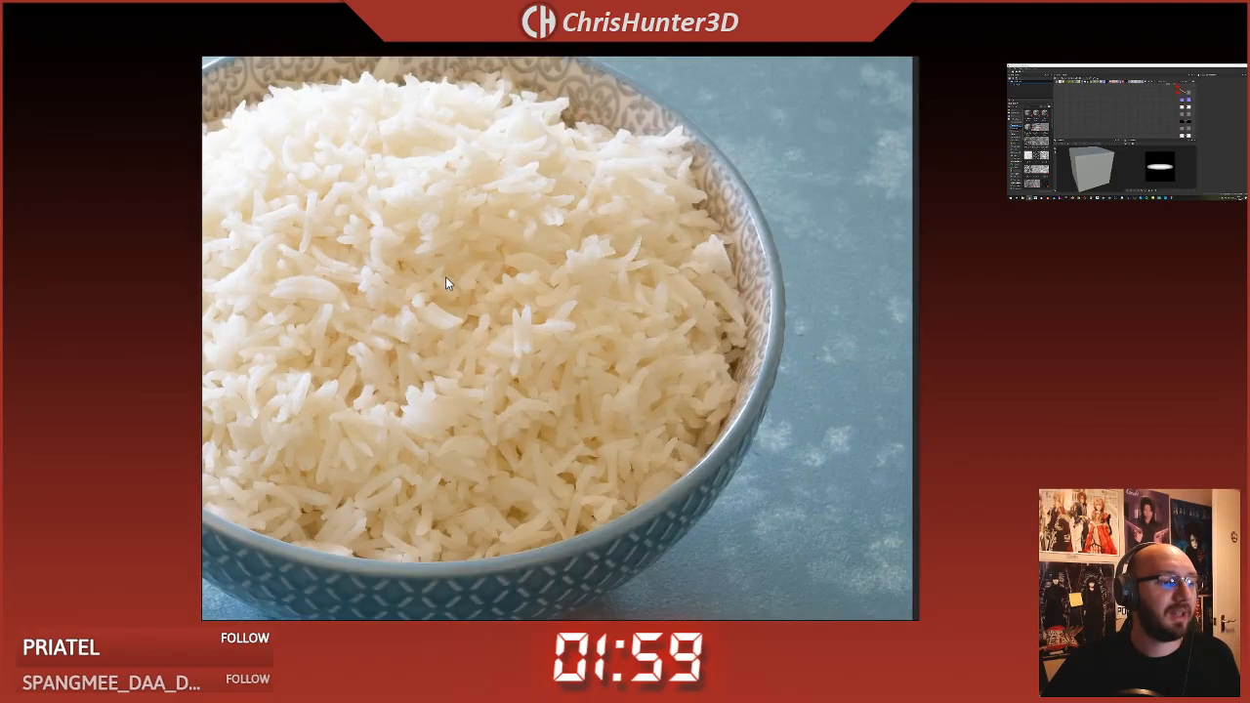
middle_drag(439, 251, 507, 280)
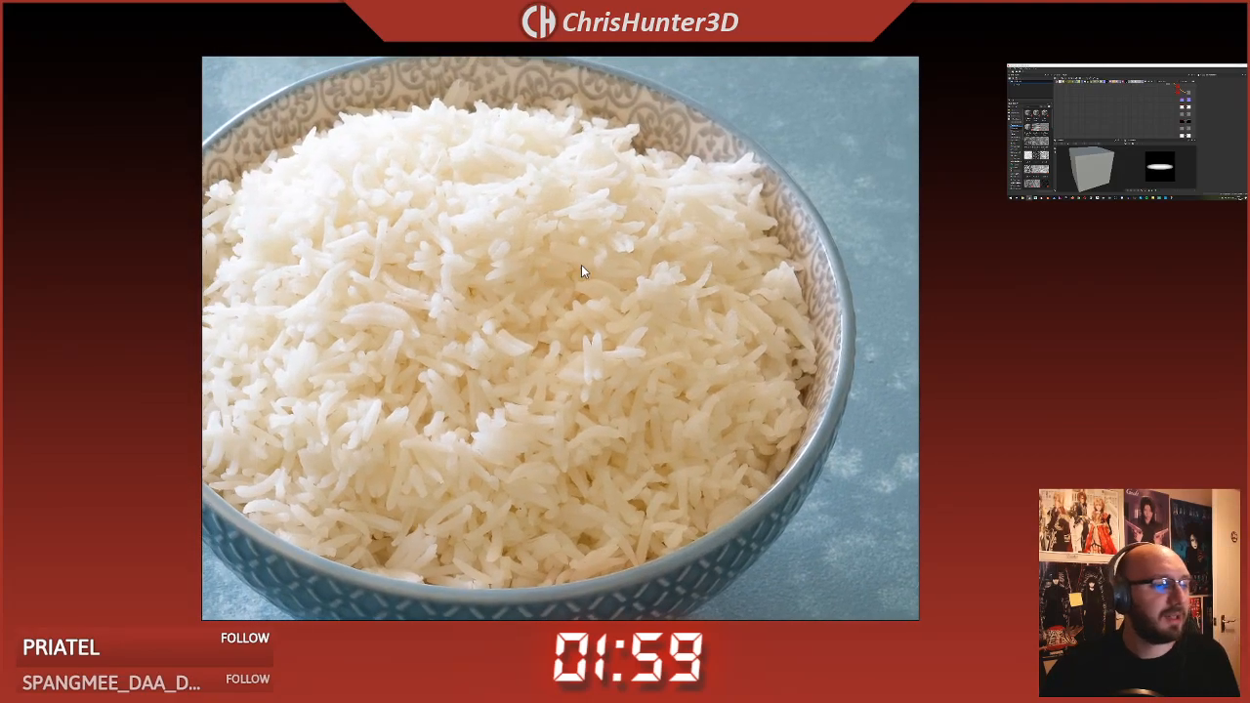
- Study the outline and surface detail of individual rice grains up close in the reference photos
scroll(652, 274, up, 2)
scroll(670, 385, up, 3)
scroll(572, 452, down, 3)
scroll(703, 399, down, 2)
scroll(681, 293, up, 6)
scroll(645, 243, up, 4)
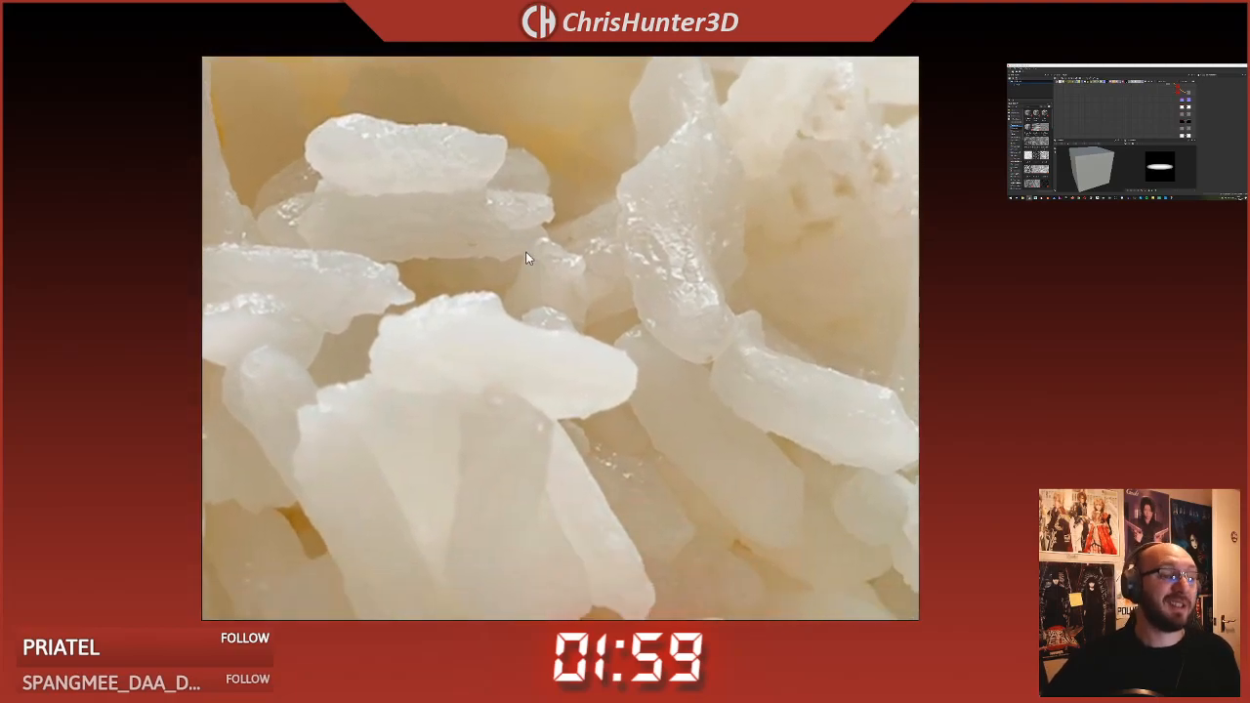
scroll(578, 232, down, 6)
scroll(439, 362, up, 5)
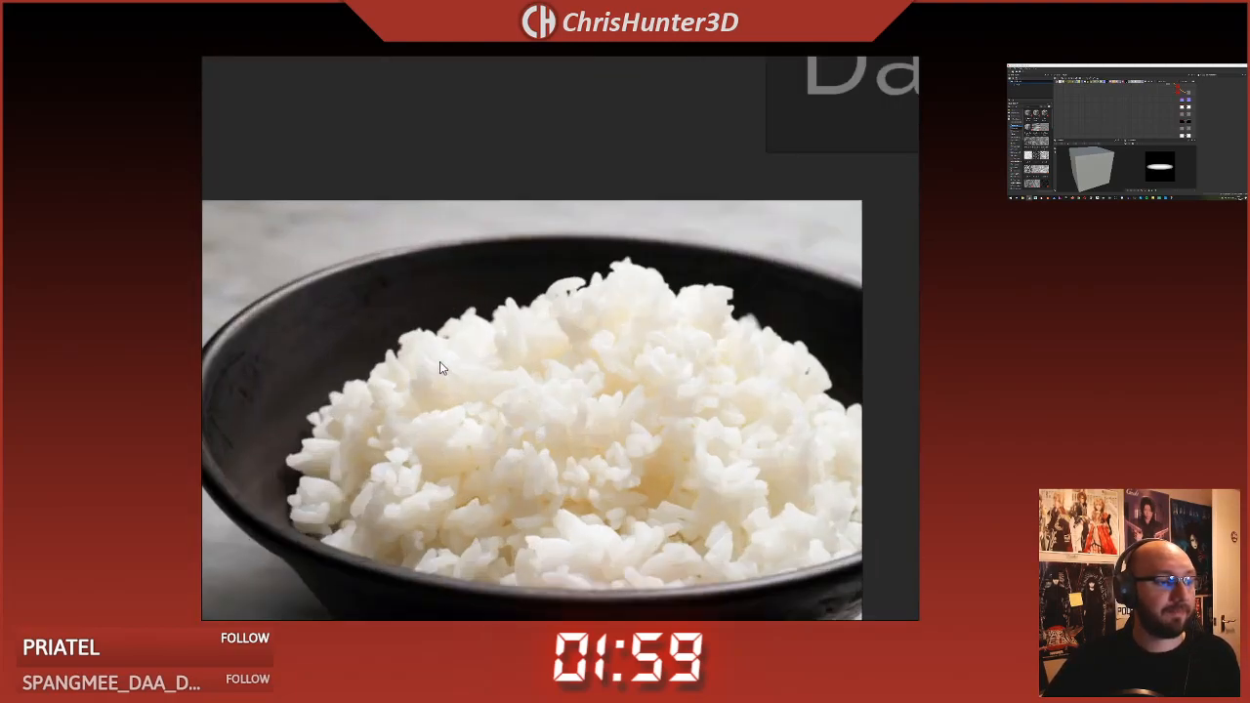
scroll(518, 349, down, 6)
scroll(571, 303, up, 5)
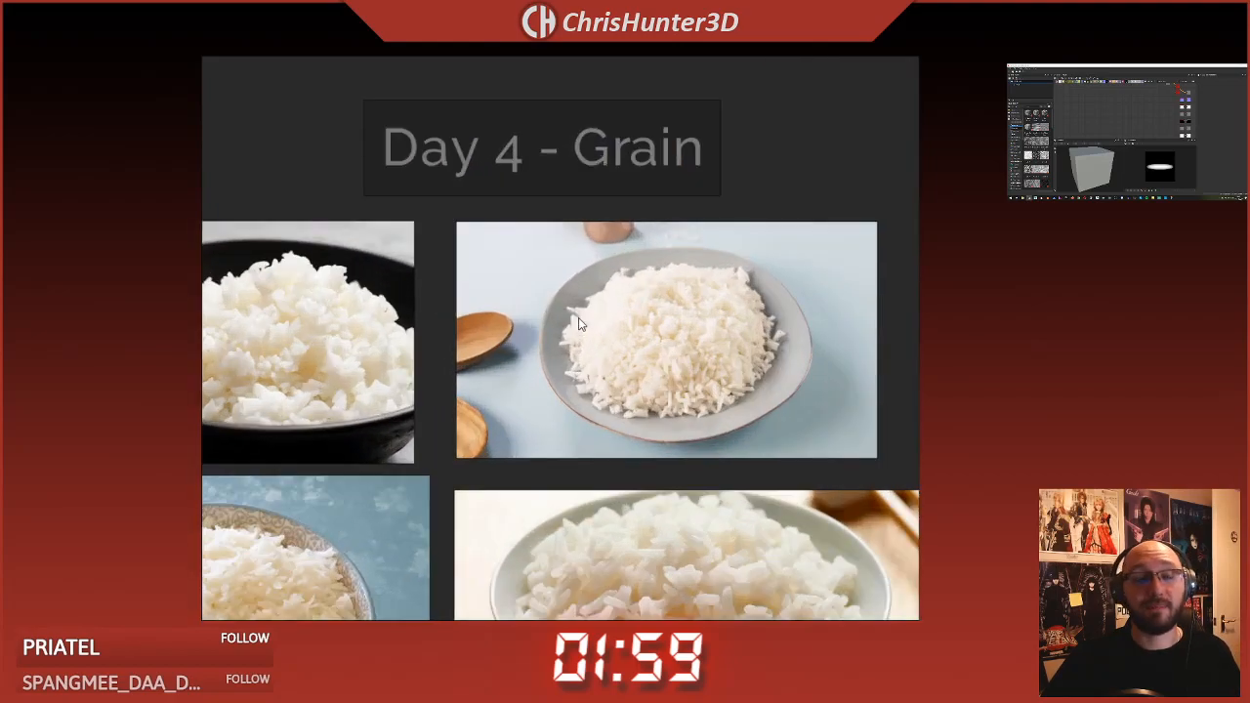
scroll(625, 304, down, 2)
scroll(512, 290, up, 3)
scroll(512, 290, up, 5)
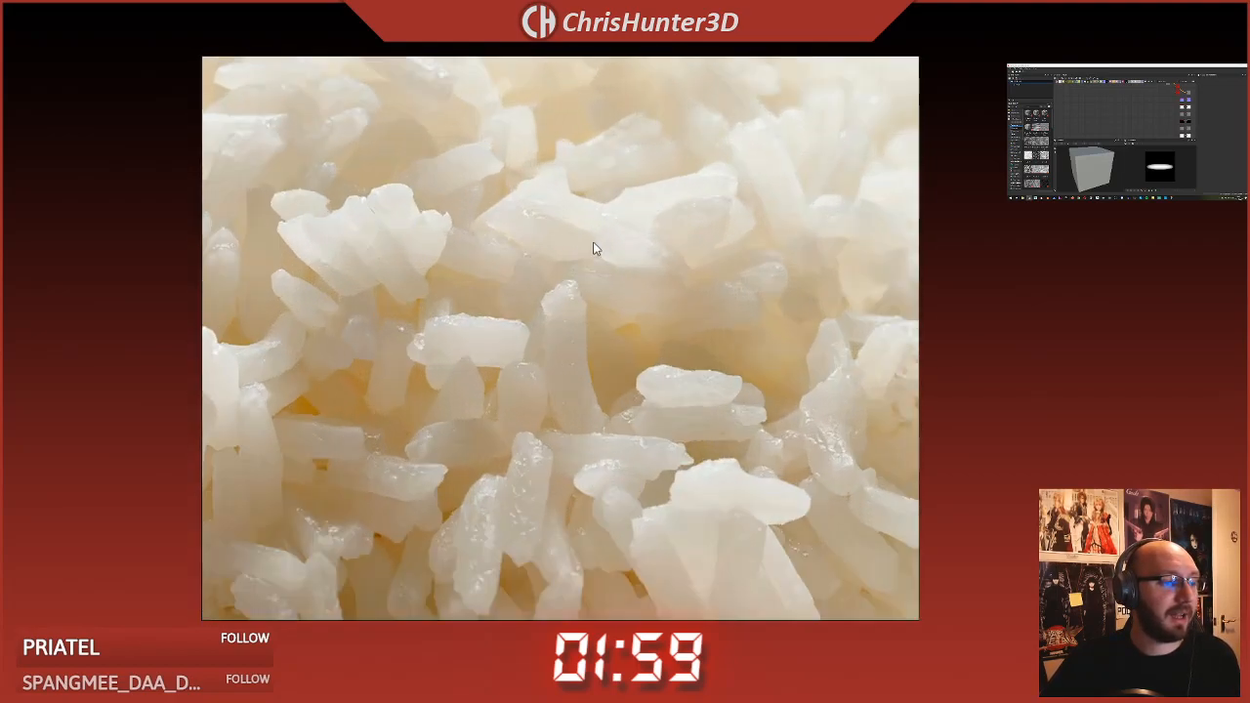
scroll(586, 244, up, 2)
scroll(582, 297, up, 4)
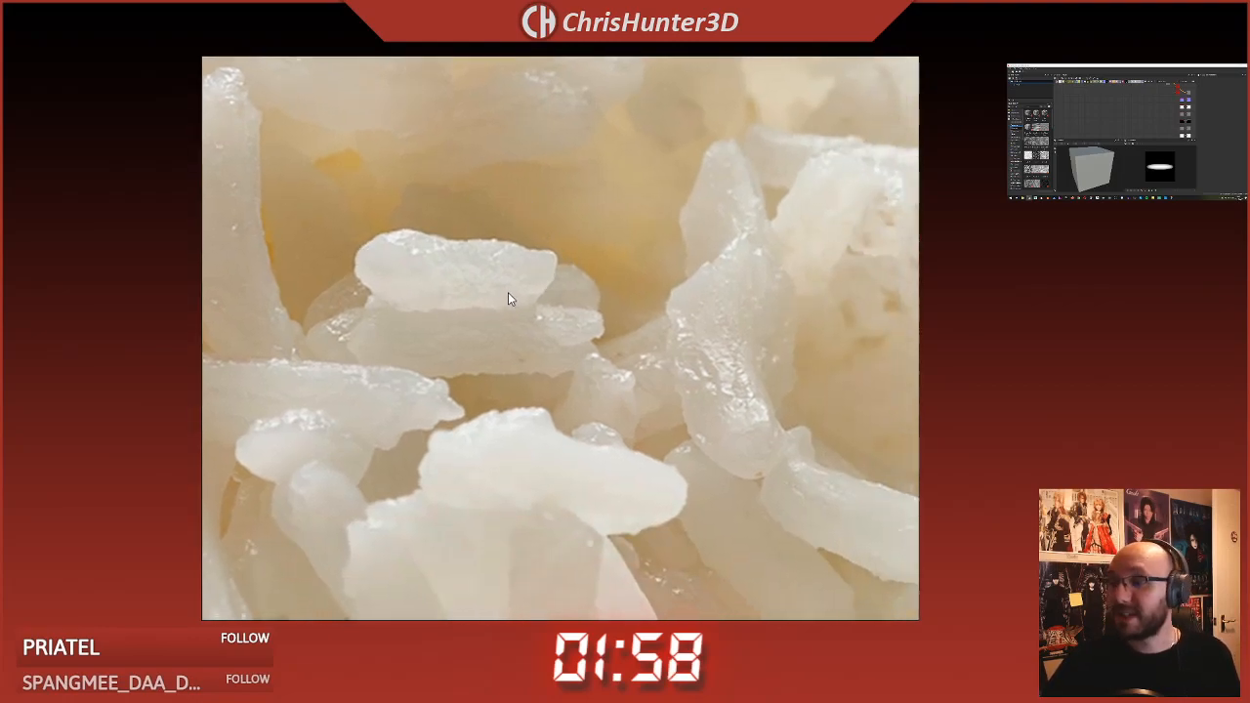
scroll(509, 292, down, 8)
middle_drag(329, 298, 642, 372)
scroll(508, 350, down, 4)
middle_drag(394, 297, 434, 324)
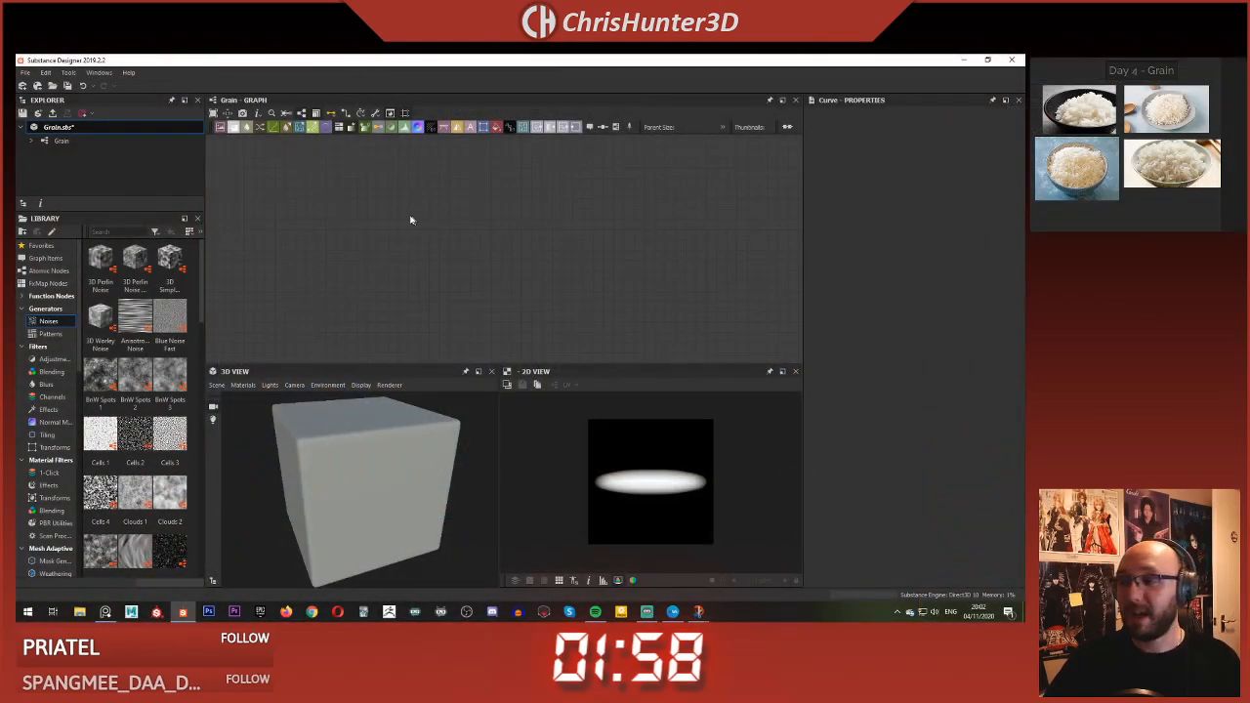
key(ctrl+z)
scroll(460, 225, down, 3)
scroll(460, 224, up, 2)
drag(462, 194, 633, 289)
key(Delete)
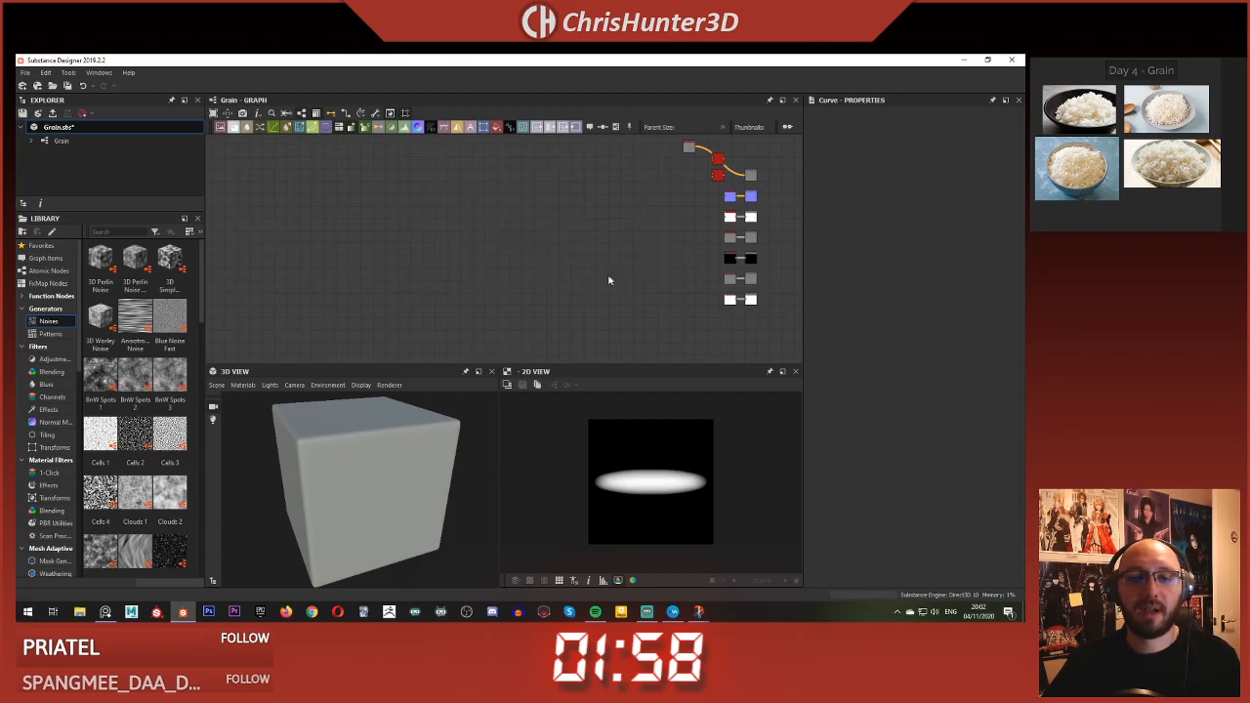
double_click(732, 238)
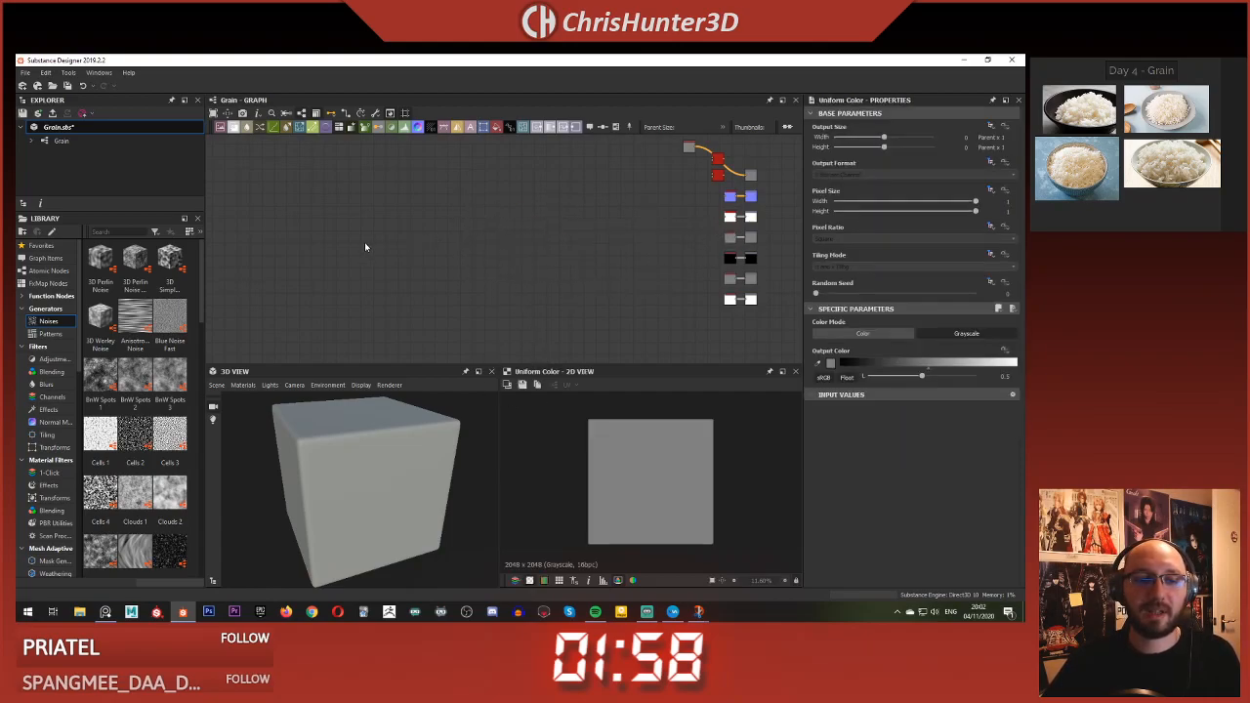
- Add a Shape node in an empty area of the Grain graph
click(565, 219)
scroll(550, 209, up, 2)
scroll(552, 210, down, 2)
mouse_move(552, 210)
middle_down()
mouse_move(479, 212)
mouse_move(563, 202)
middle_up()
scroll(478, 212, up, 2)
middle_drag(496, 235, 439, 263)
scroll(532, 245, down, 2)
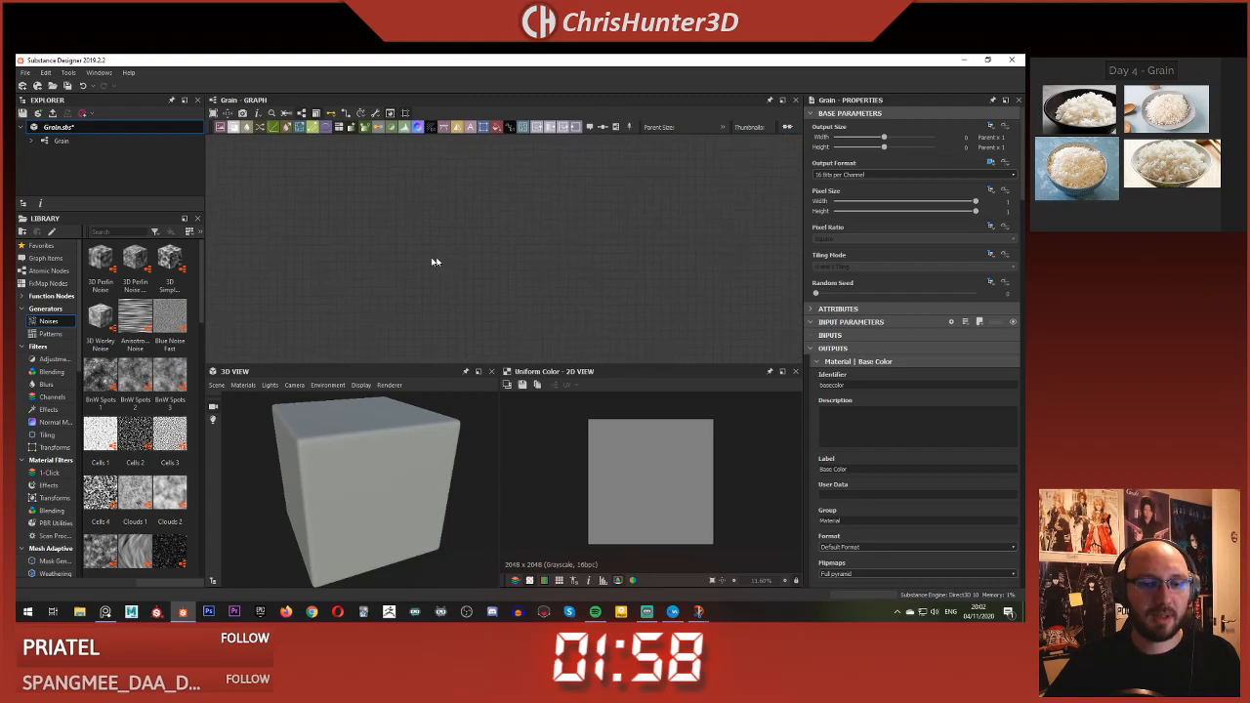
key(space)
text(shape)
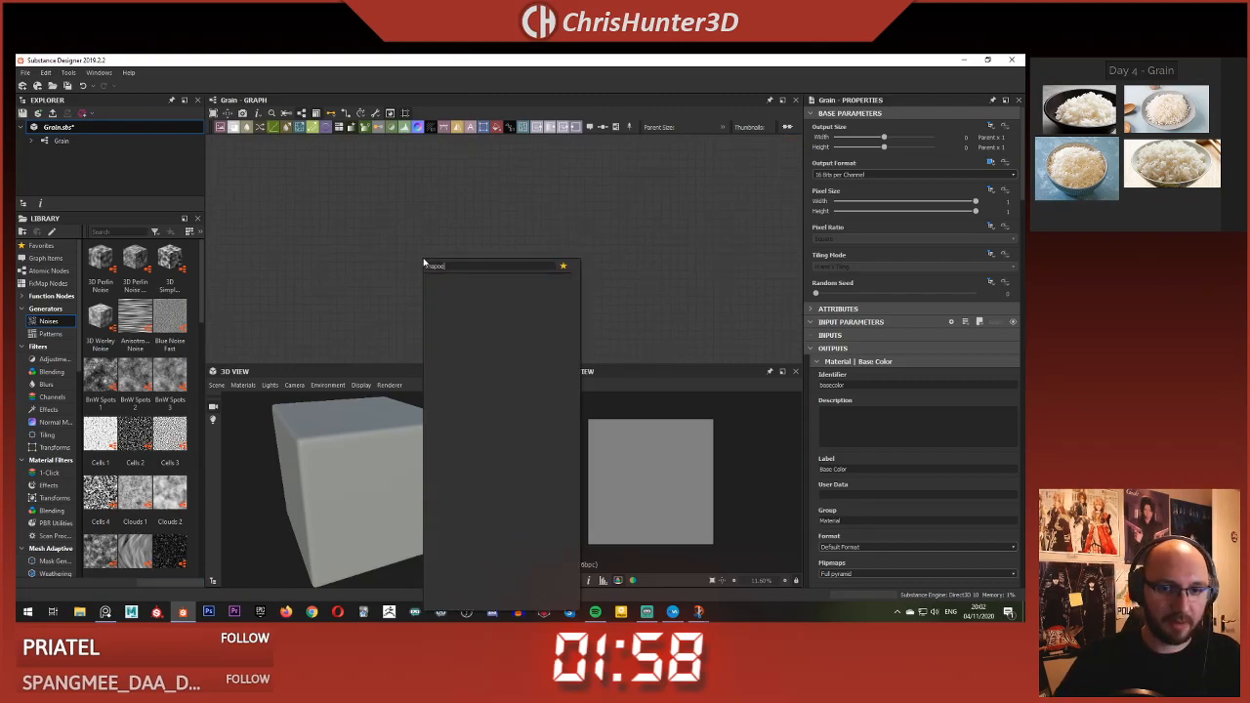
key(Return)
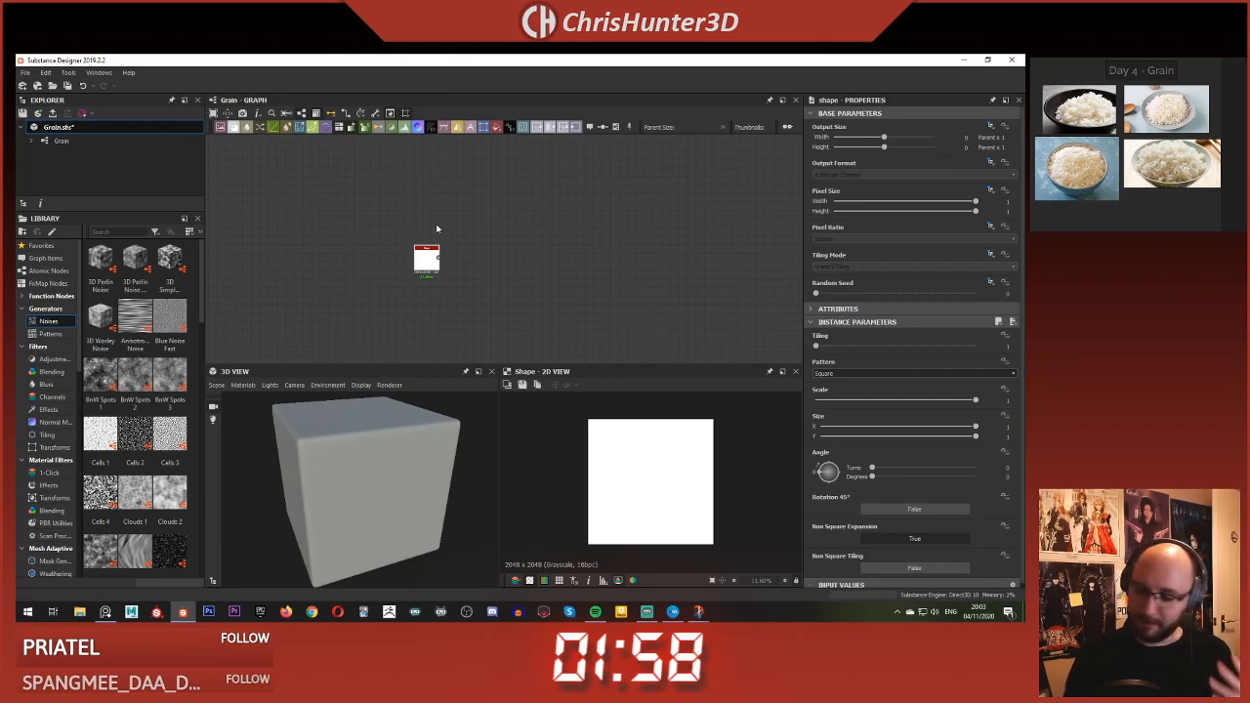
scroll(444, 230, up, 5)
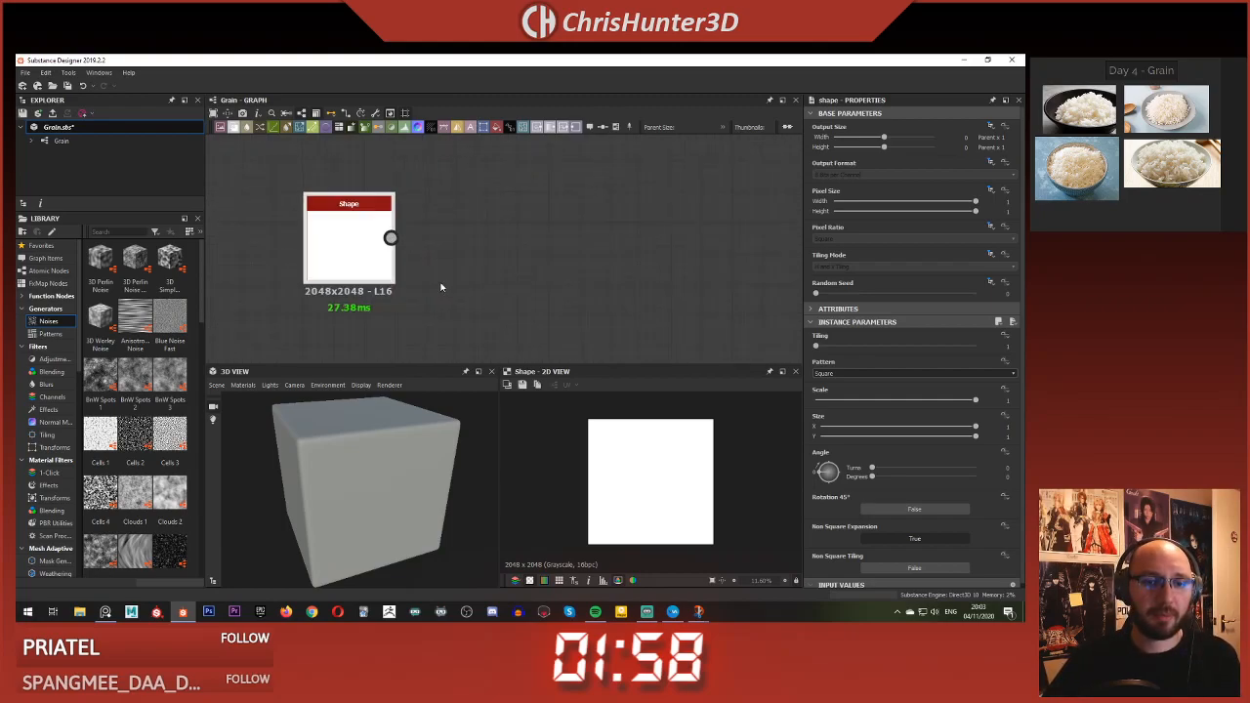
- Set the Shape node's pattern to Capsule with Pattern Specific at about 0.65
click(851, 375)
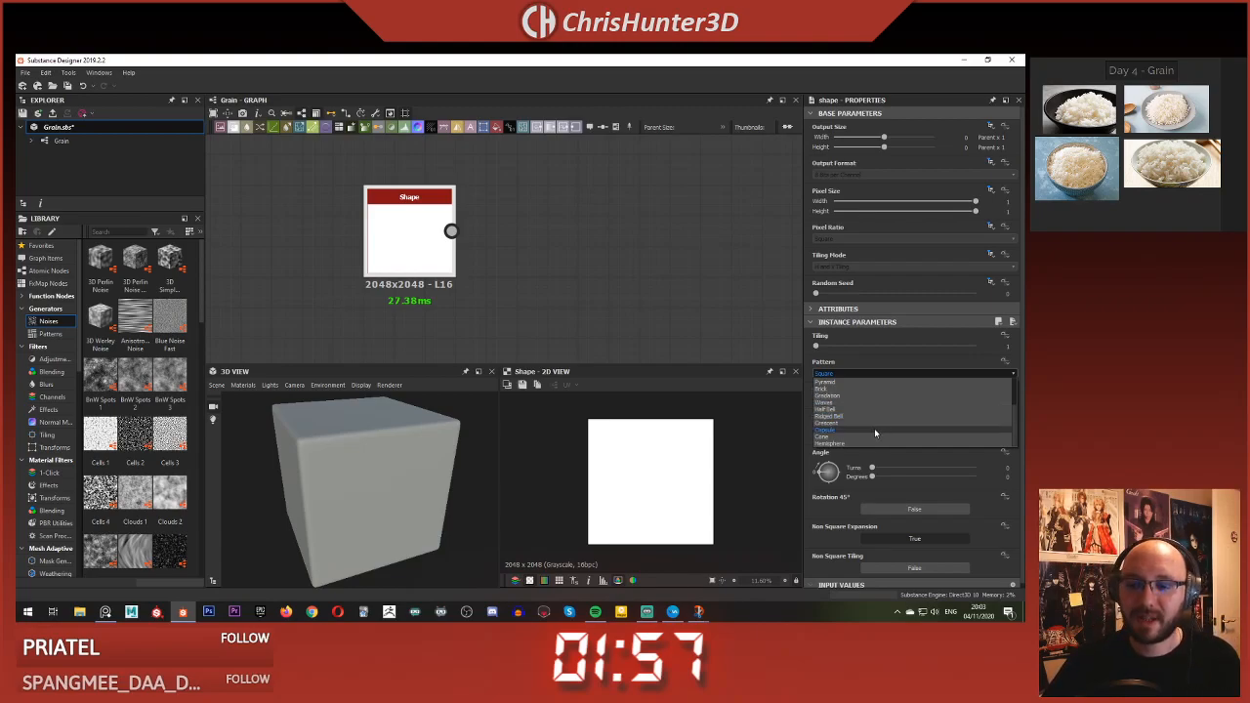
click(875, 431)
drag(818, 401, 921, 401)
middle_drag(491, 284, 552, 288)
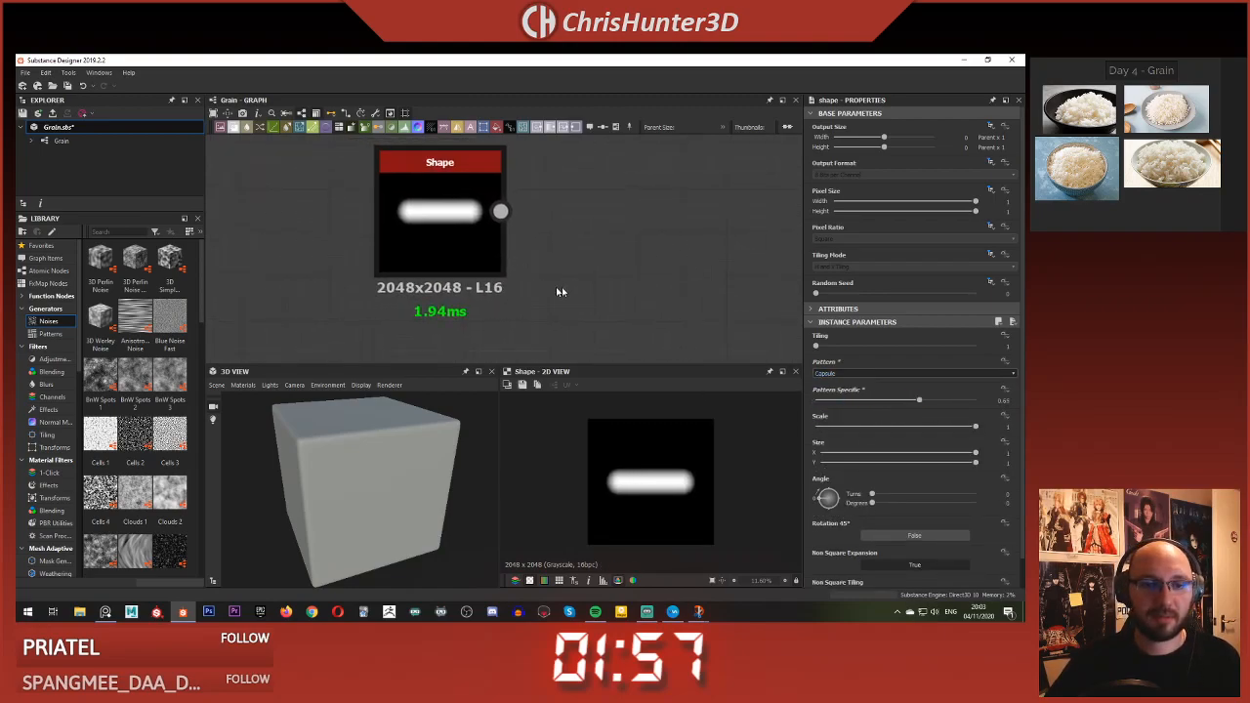
drag(460, 201, 422, 200)
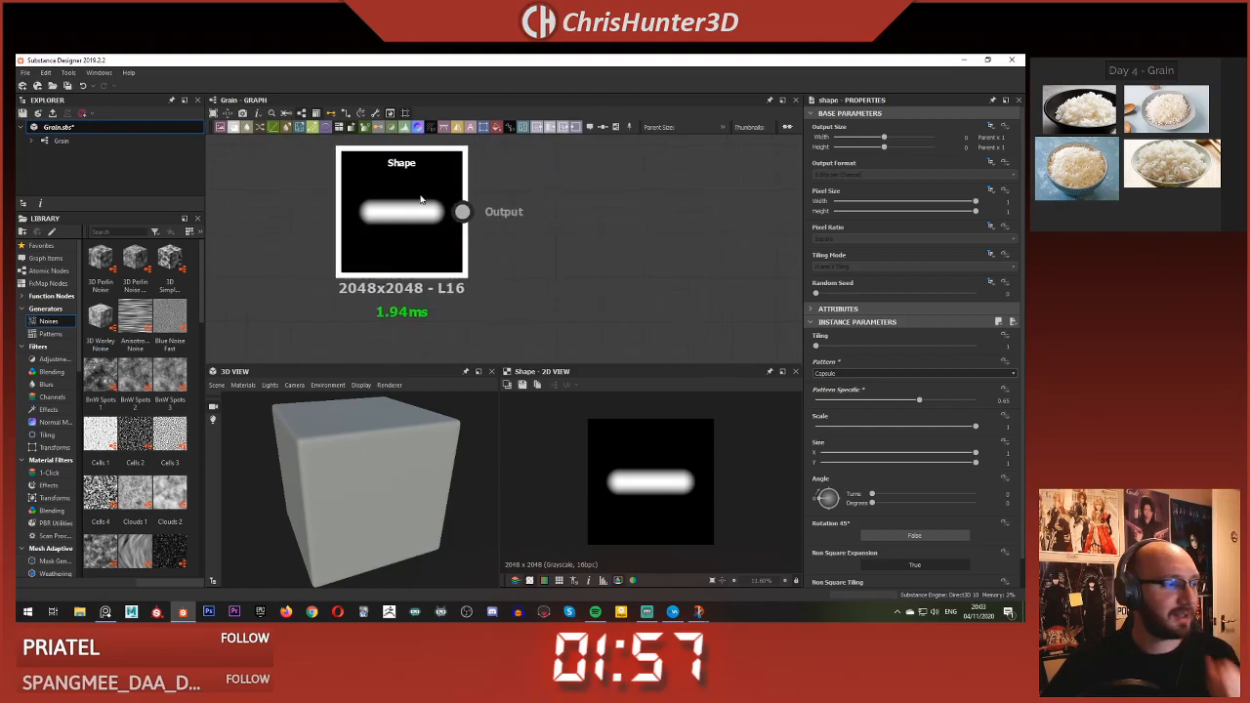
scroll(458, 220, down, 2)
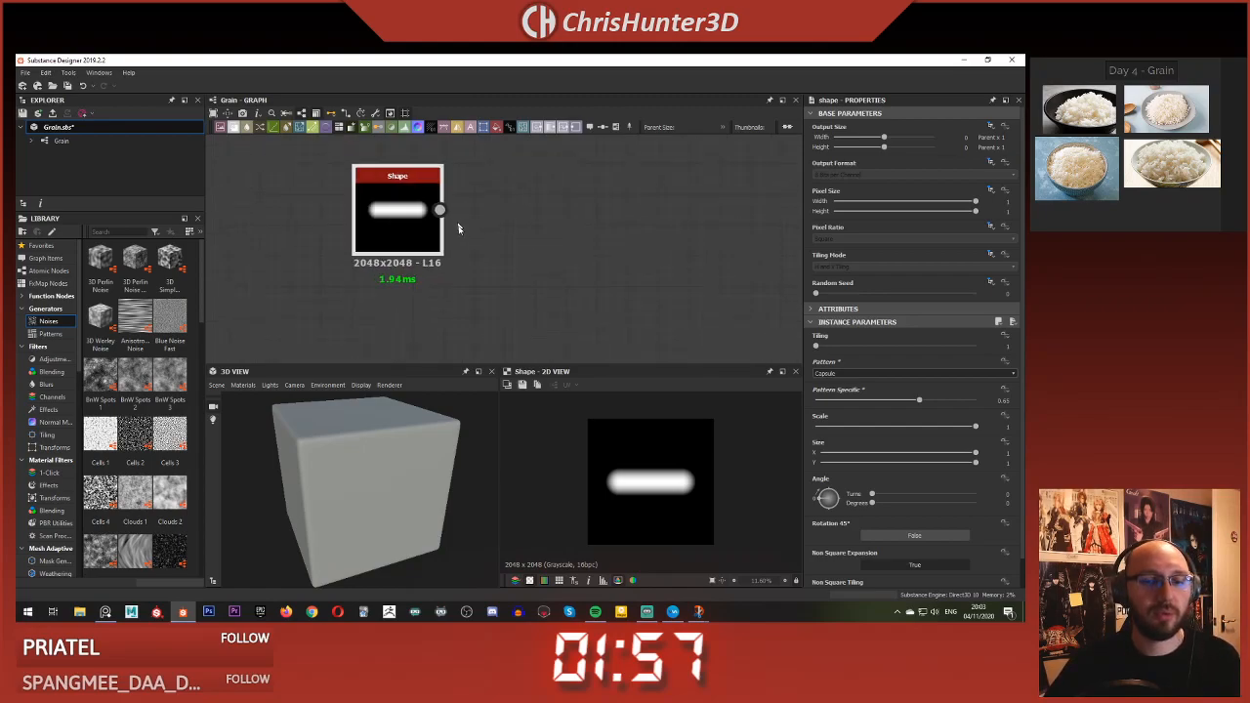
middle_drag(493, 228, 445, 232)
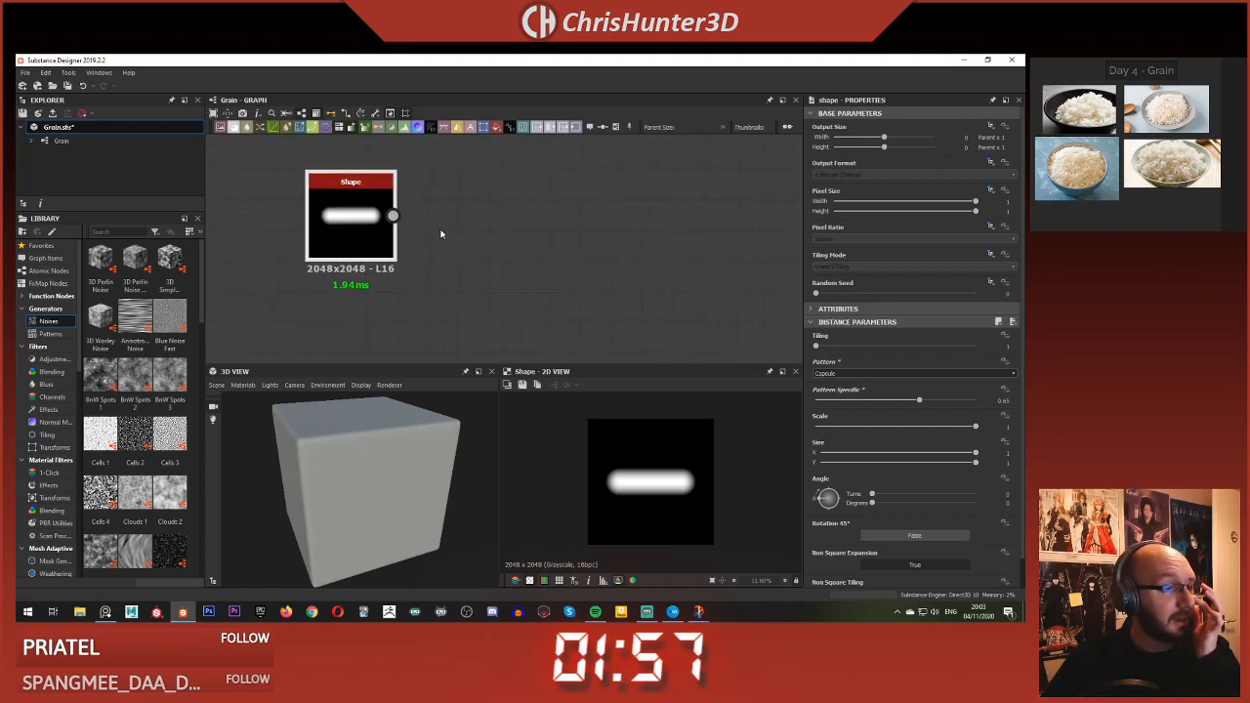
- Add a Blend node beside the Shape node and connect the capsule shape to its Background input
click(463, 225)
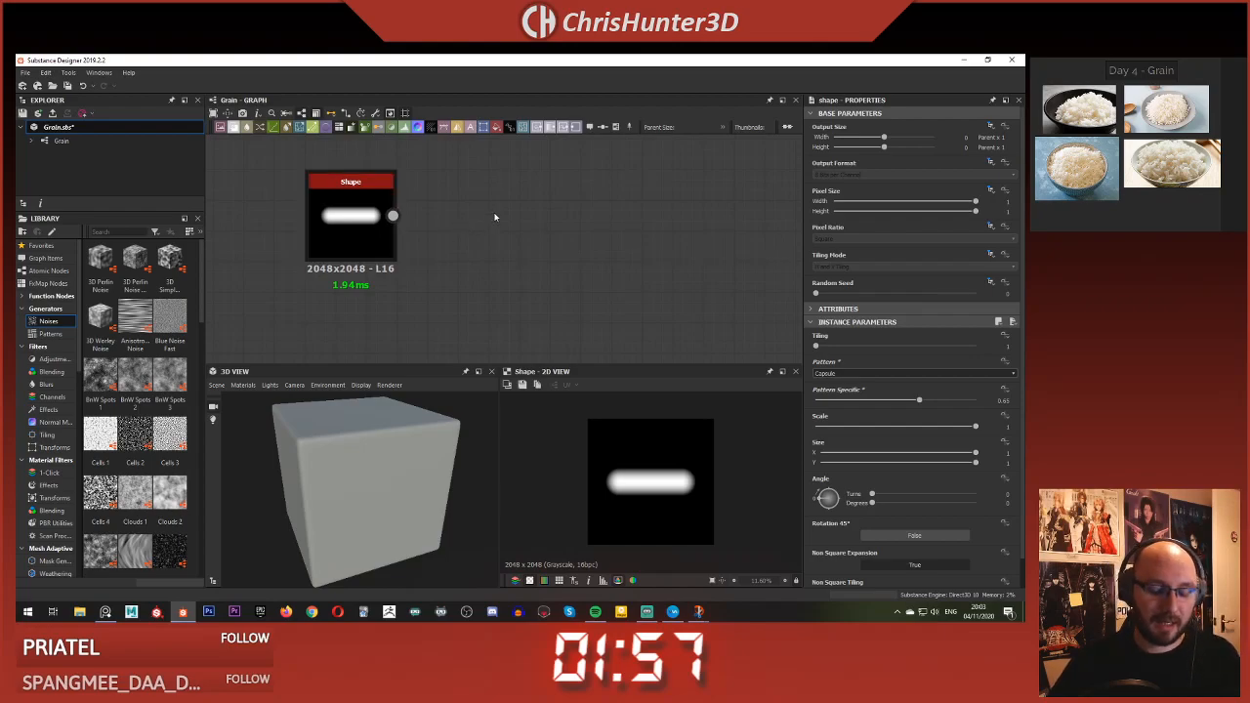
key(space)
text(blend)
key(Return)
double_click(352, 226)
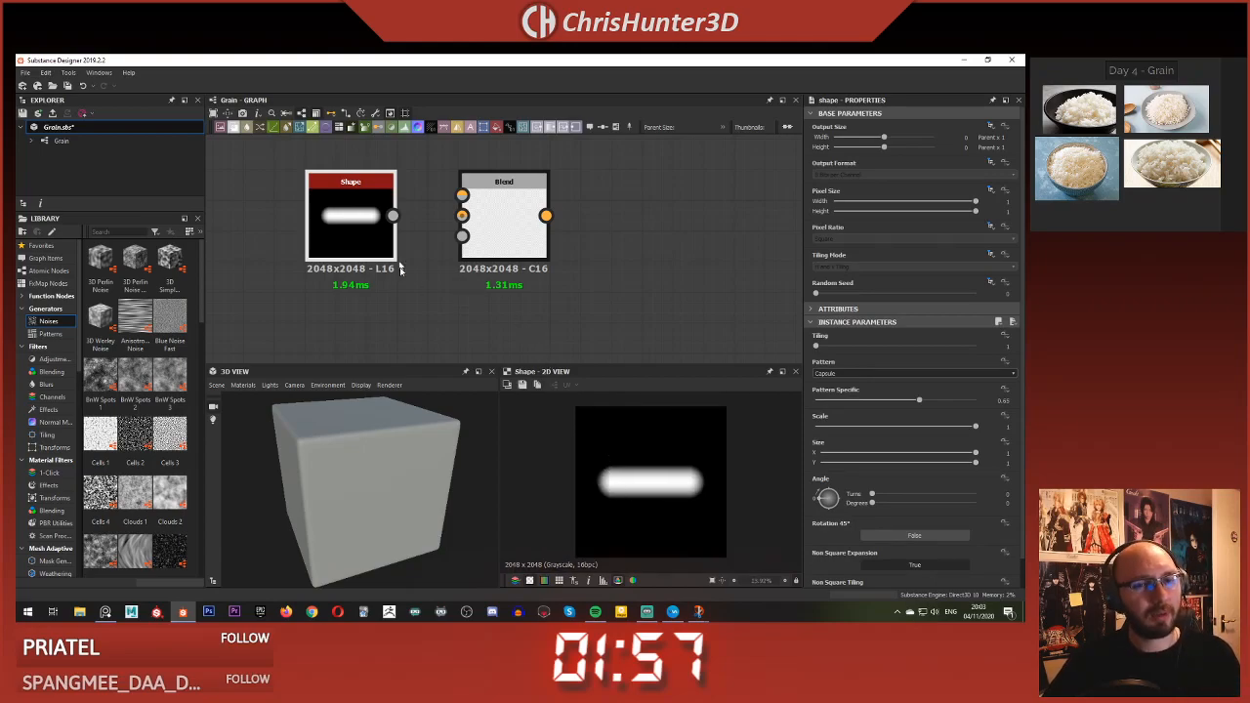
middle_drag(456, 304, 491, 285)
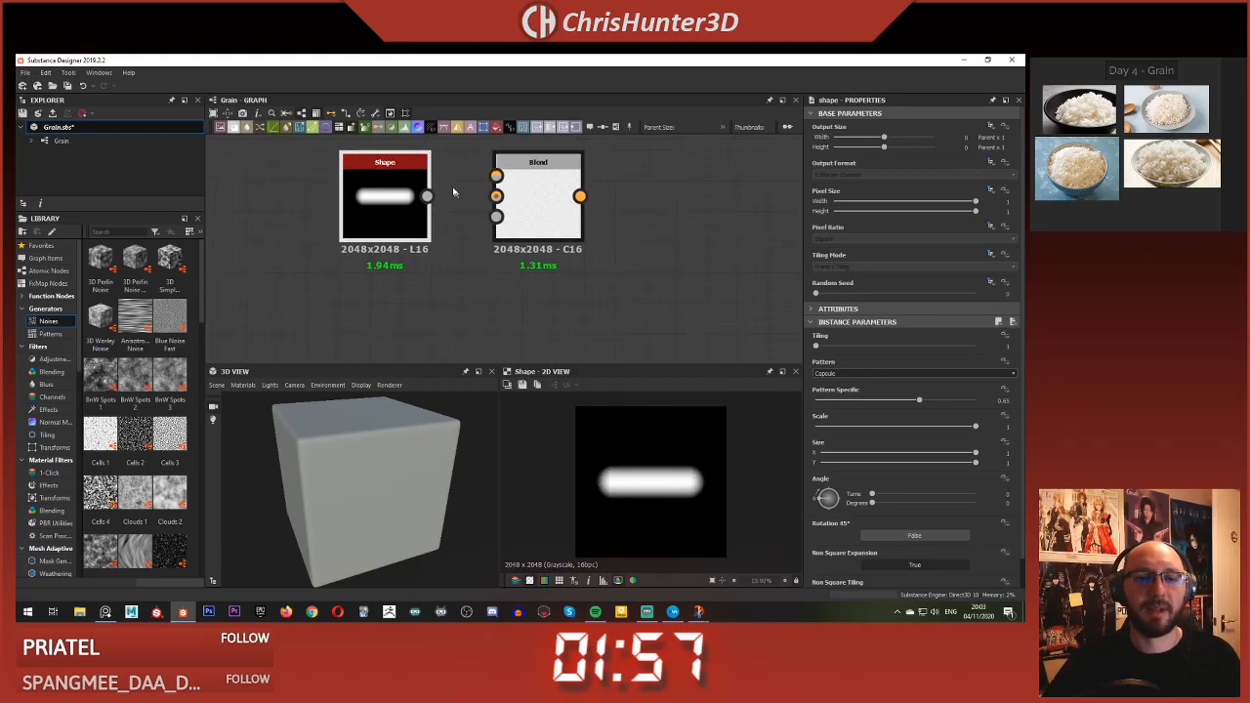
drag(526, 203, 587, 234)
drag(427, 197, 608, 285)
- Add a Gradient Linear 2 node below the shape, rotate it 90°, and connect it to the Blend's Foreground input
middle_drag(426, 329, 489, 283)
key(space)
text(grad)
click(552, 375)
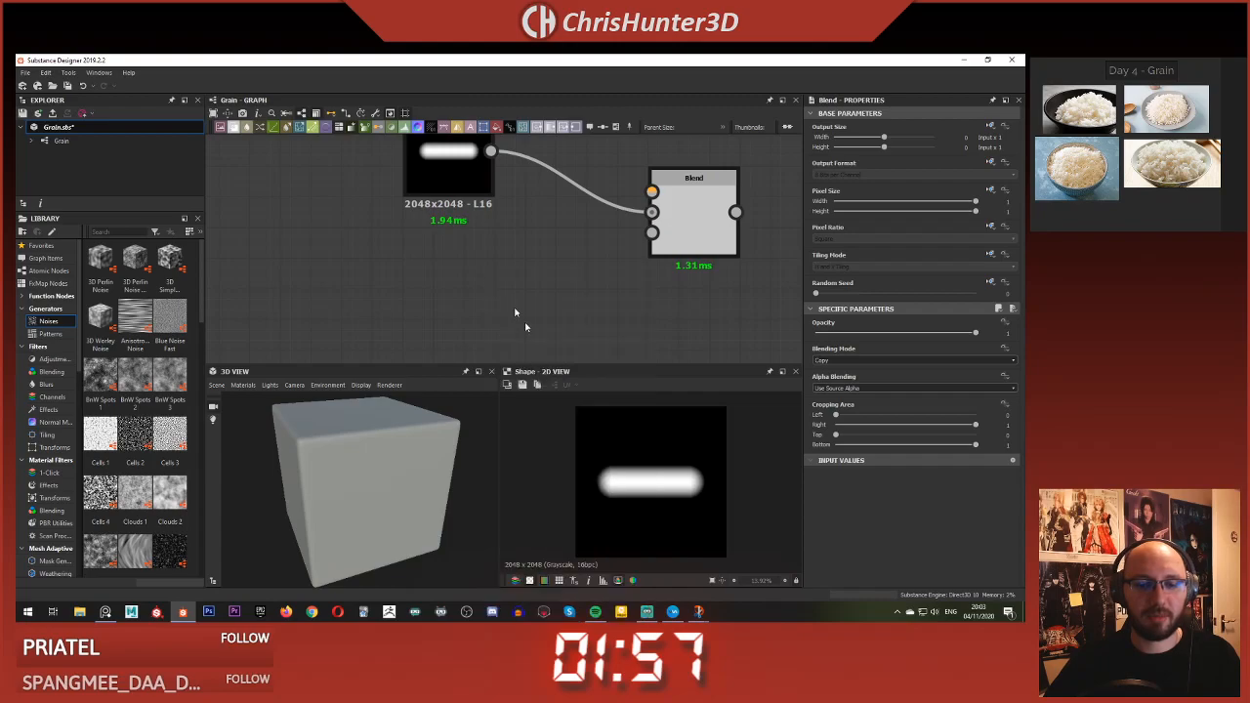
click(850, 373)
click(852, 389)
drag(490, 273, 652, 191)
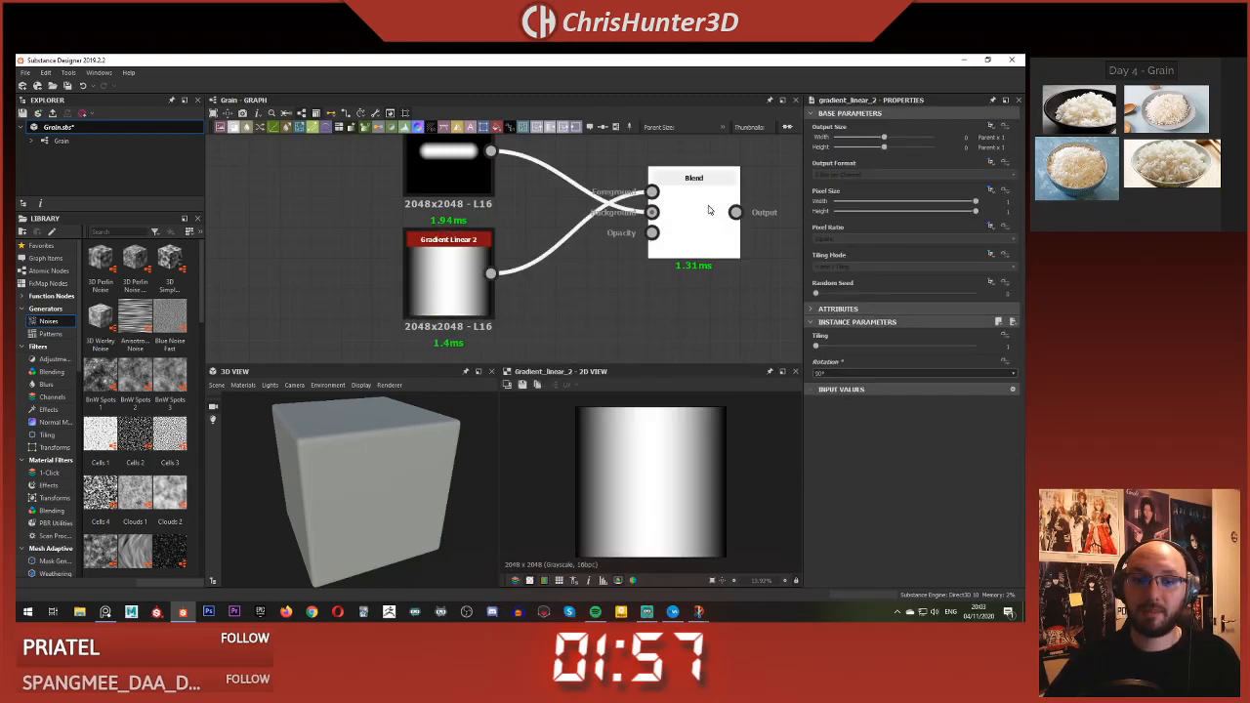
- Set the Blend node's blending mode to Subtract while previewing its output
double_click(693, 224)
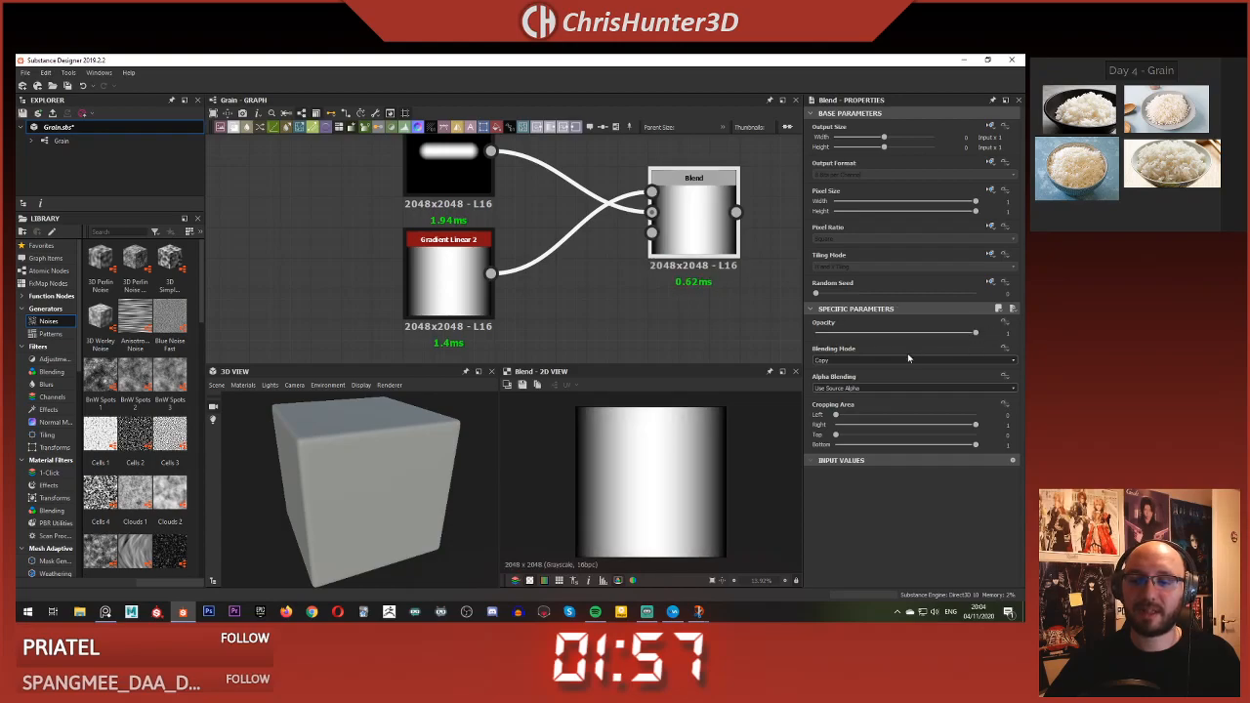
click(908, 361)
click(891, 384)
middle_drag(678, 296, 598, 290)
middle_drag(496, 261, 635, 253)
- Insert a Curve node between Gradient Linear 2 and the Blend node's Foreground input
drag(512, 288, 401, 292)
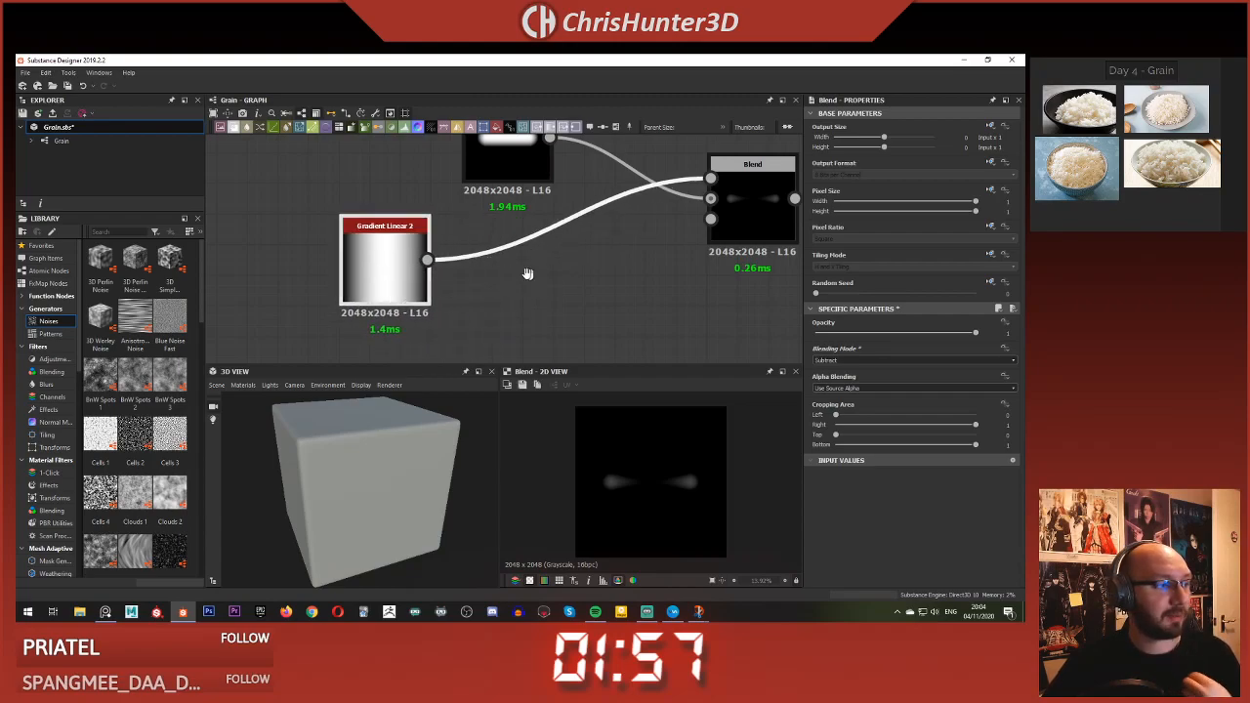
middle_drag(547, 290, 472, 291)
key(space)
text(curve)
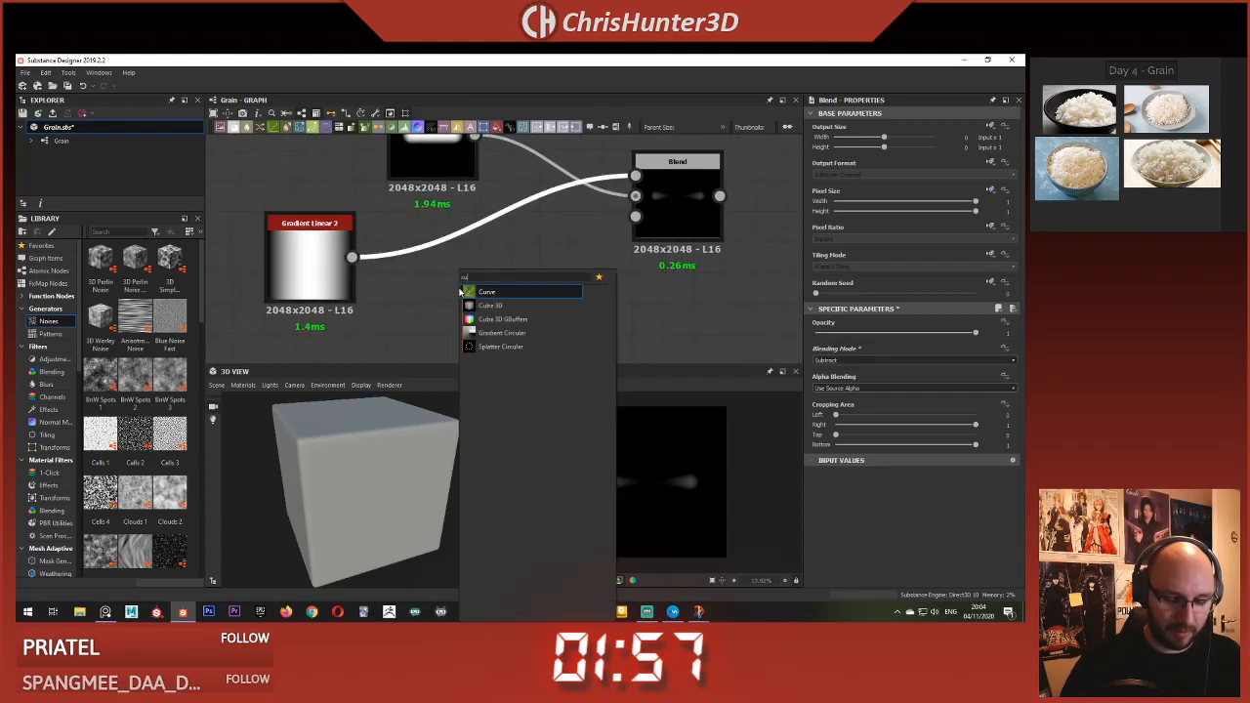
click(497, 293)
drag(493, 244, 433, 275)
- Preview the Blend and shape the Curve with a peak at about 0.54, 0.69 and its white end lowered to about 0.17
double_click(669, 213)
click(435, 252)
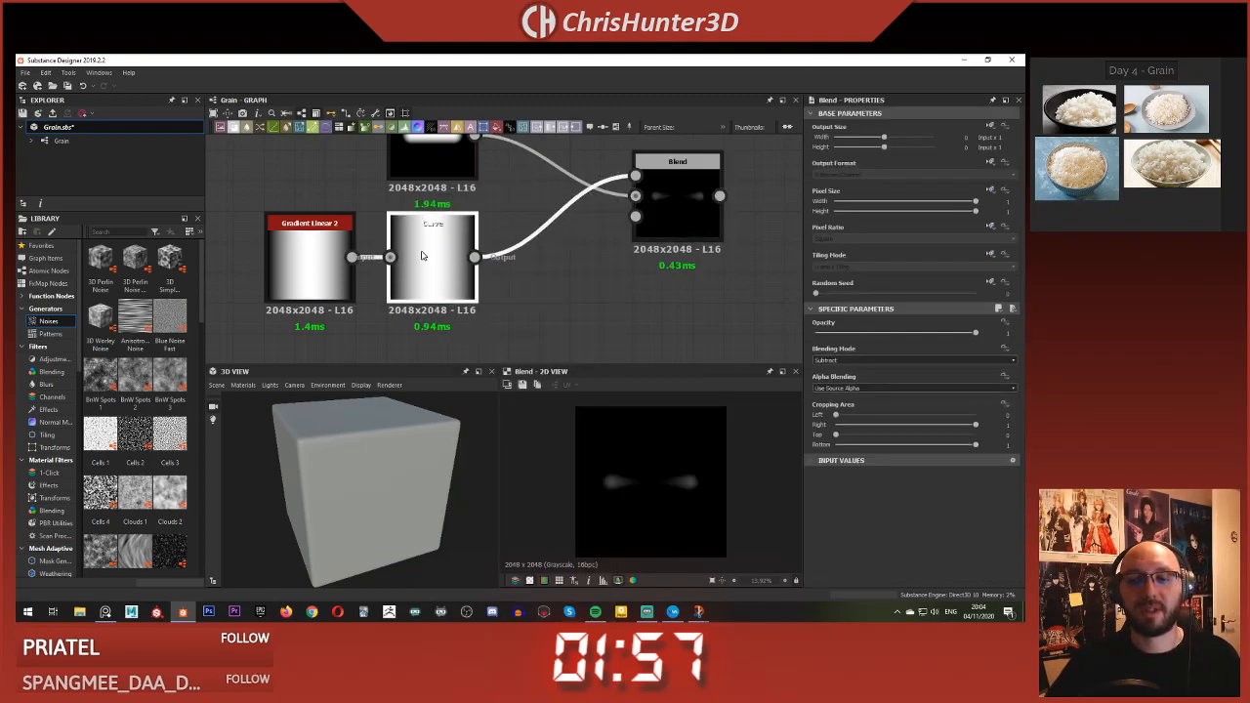
drag(924, 417, 918, 408)
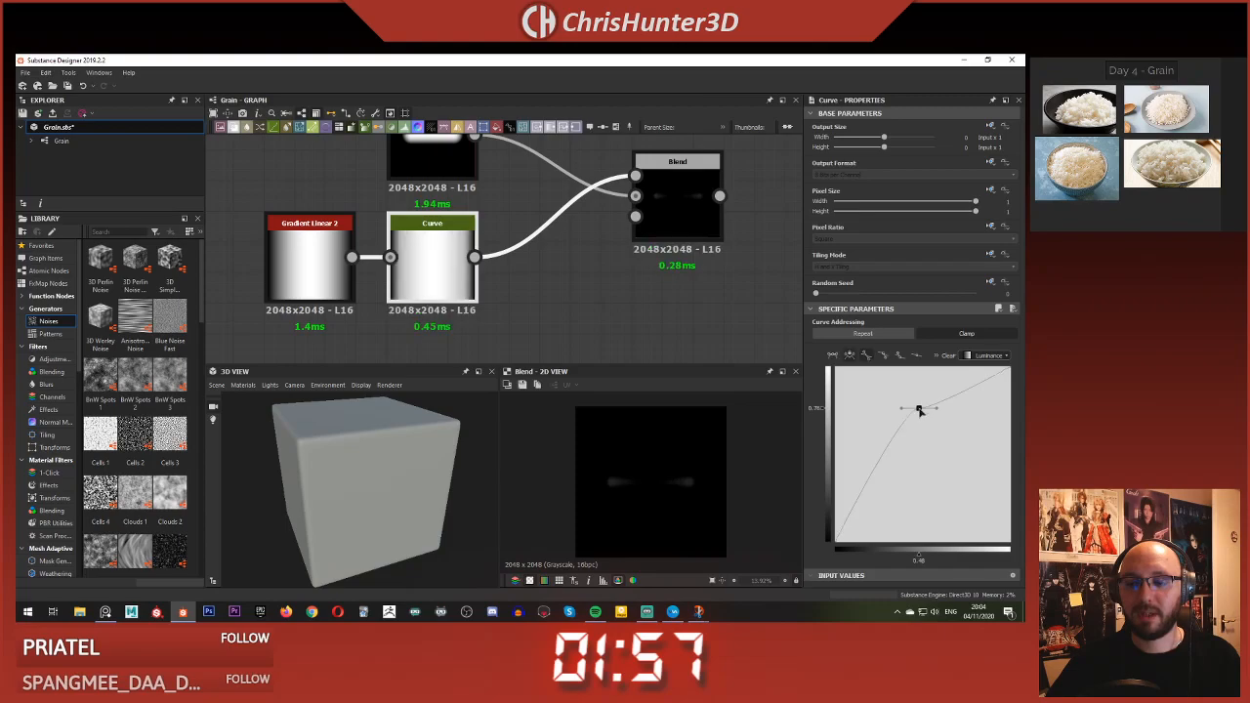
drag(1012, 371, 1014, 512)
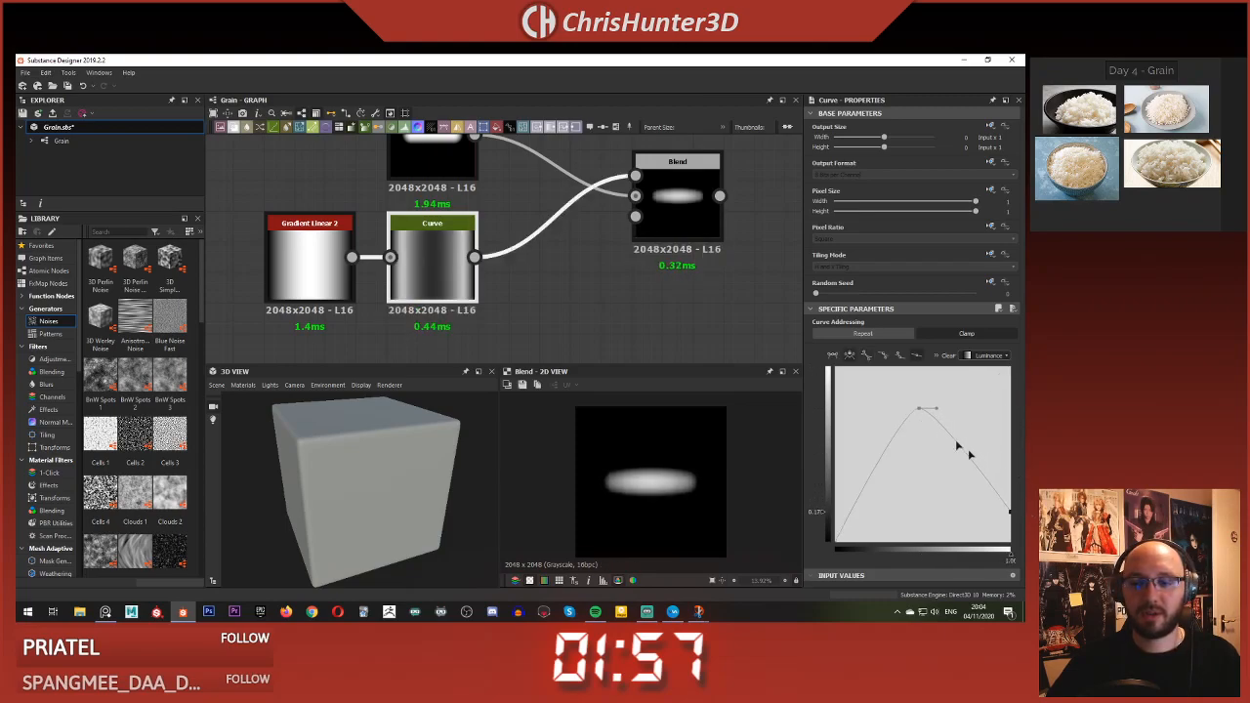
mouse_move(918, 411)
mouse_down()
mouse_move(942, 425)
mouse_move(930, 420)
mouse_up()
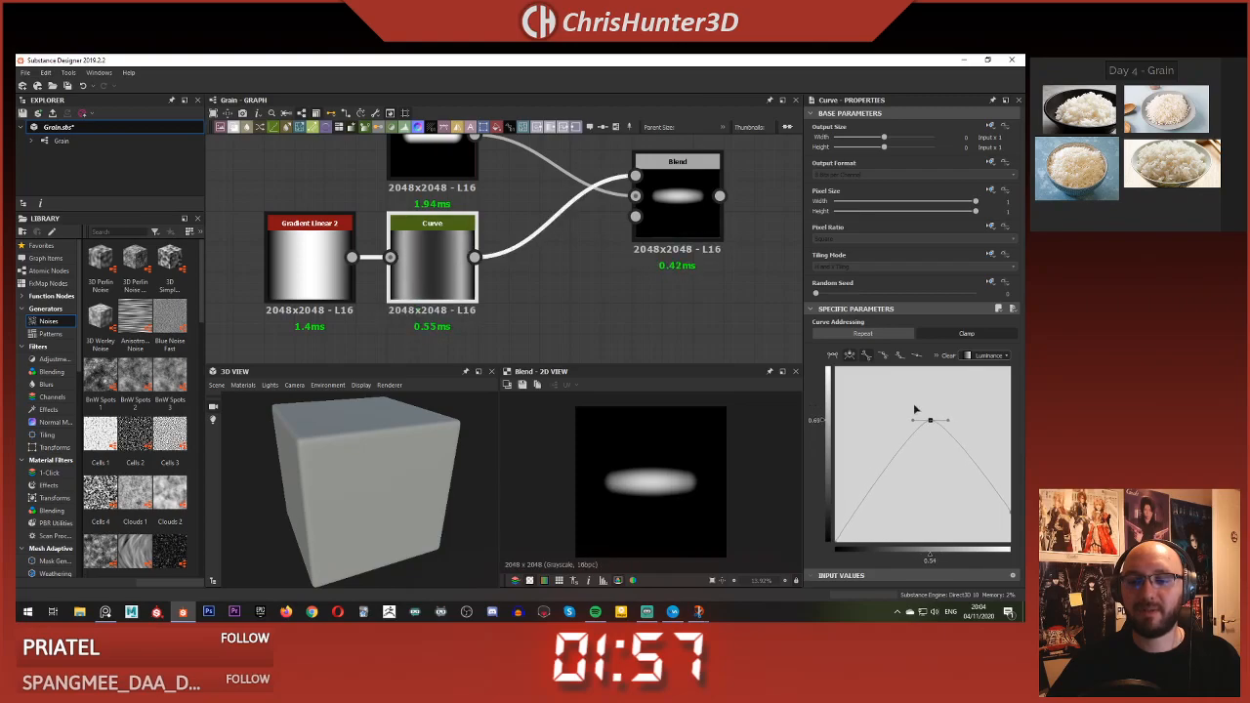
- Flatten the Curve's end point tangent and move its peak to about 0.69, 0.56
click(1011, 512)
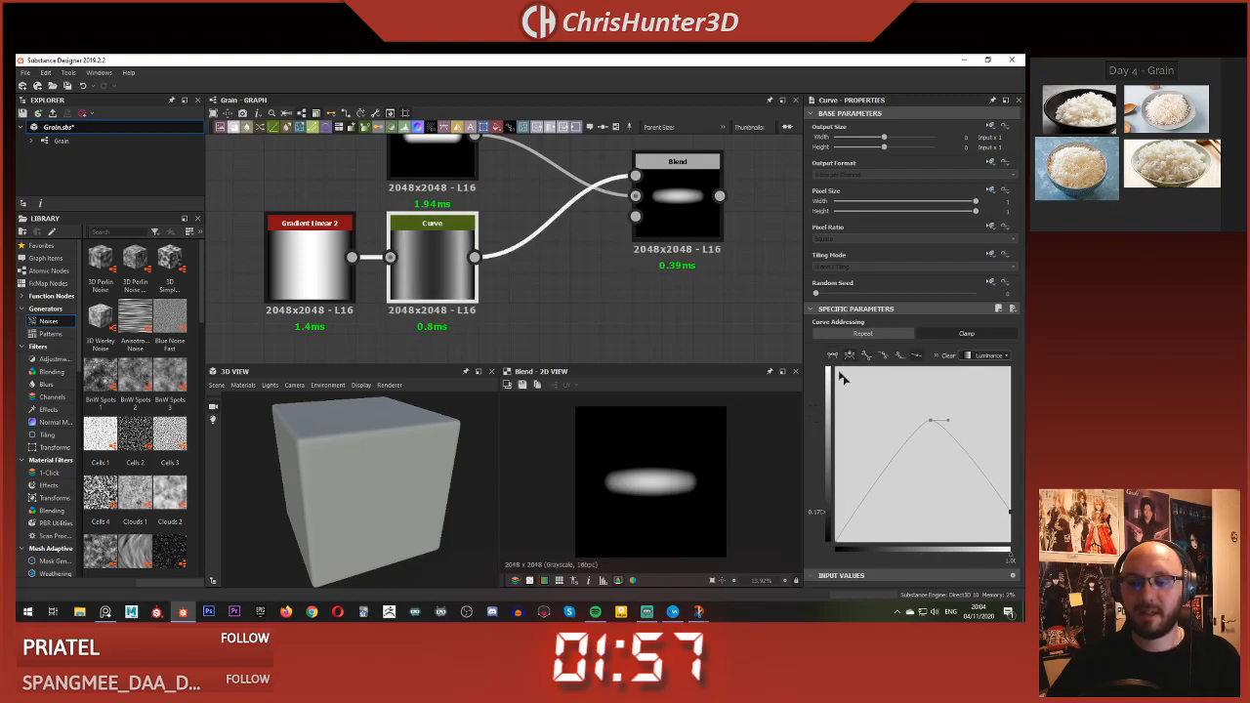
click(832, 357)
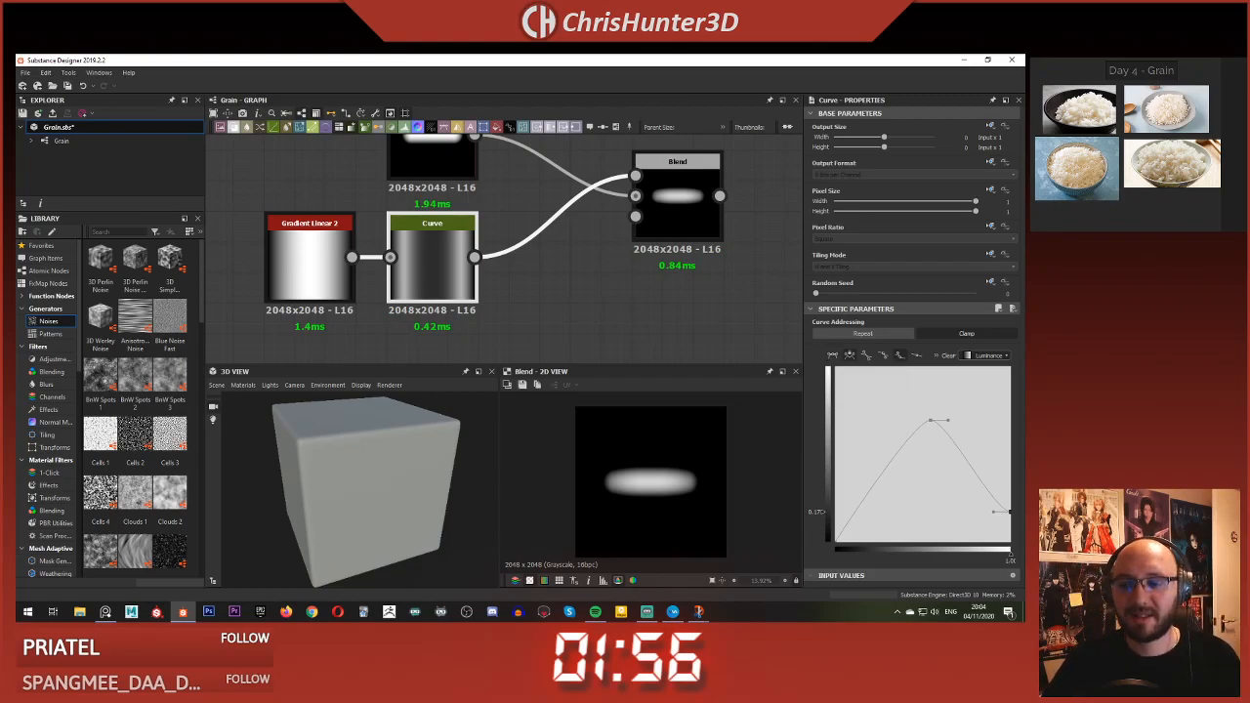
drag(1011, 515, 991, 481)
drag(936, 420, 960, 447)
middle_drag(621, 295, 540, 296)
scroll(576, 286, down, 2)
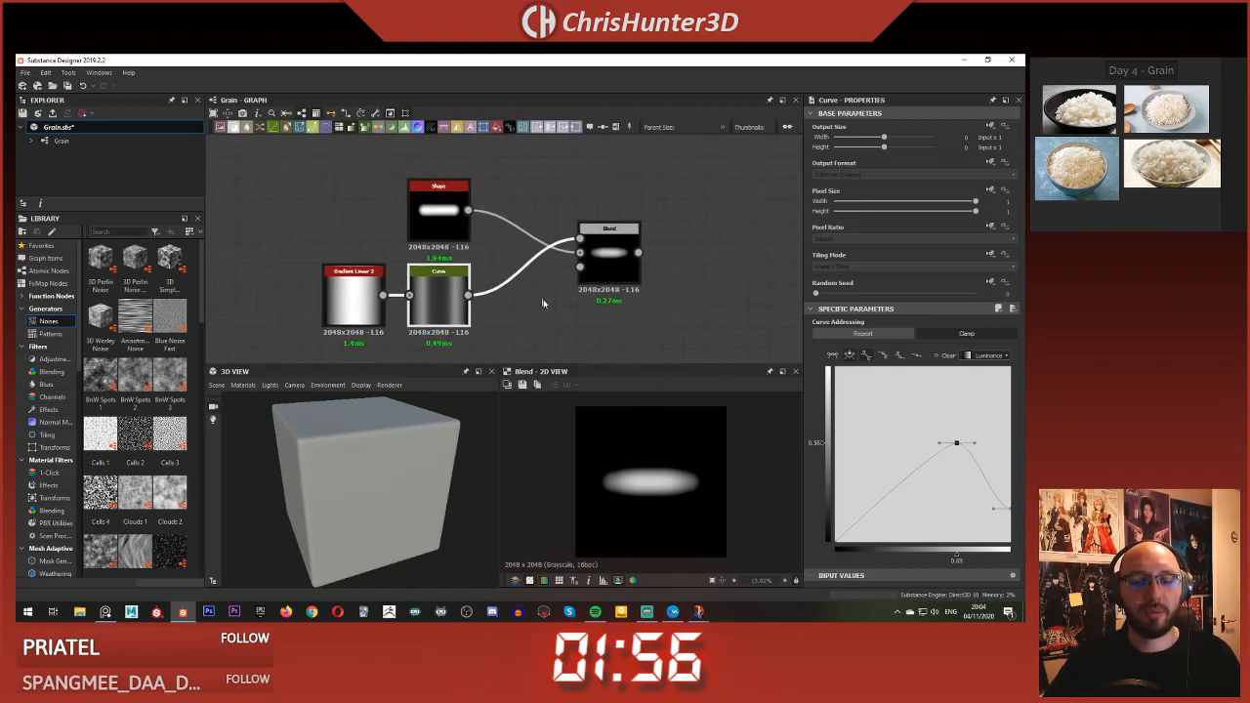
- Compare the Blend's grain preview with the rice reference photos, examining the grain's ends up close
scroll(577, 316, up, 1)
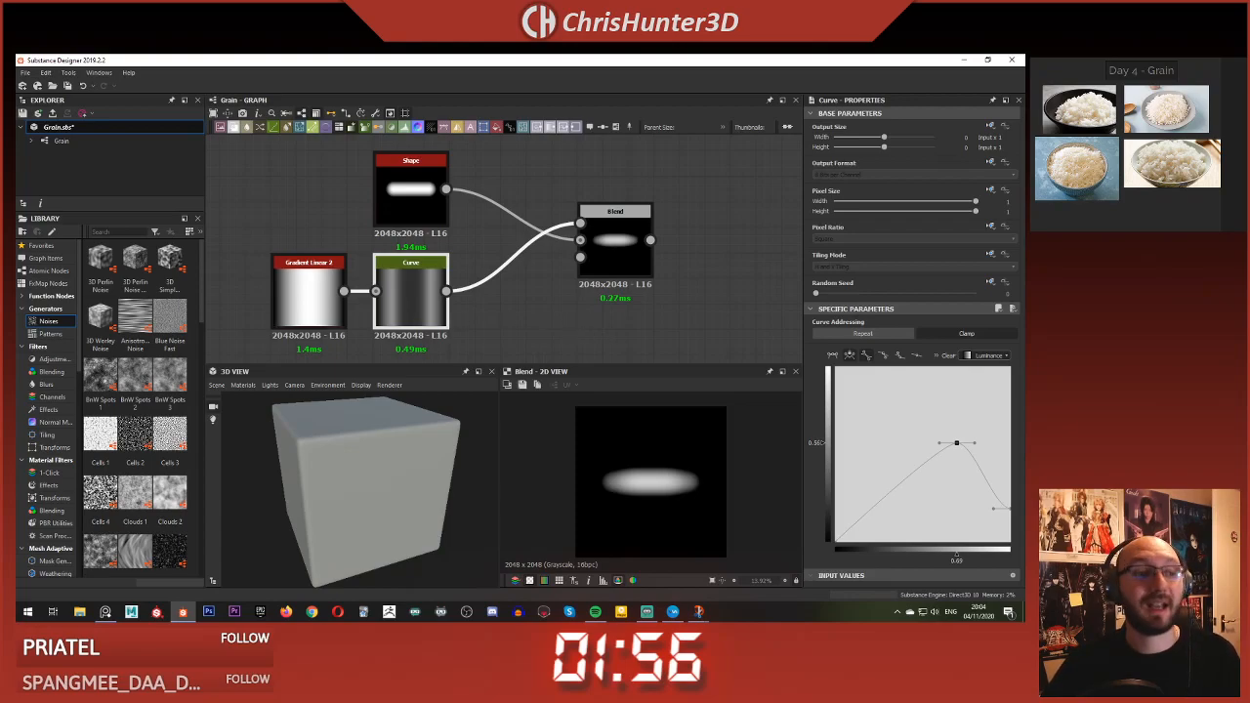
scroll(1158, 156, up, 5)
middle_drag(1157, 141, 1143, 150)
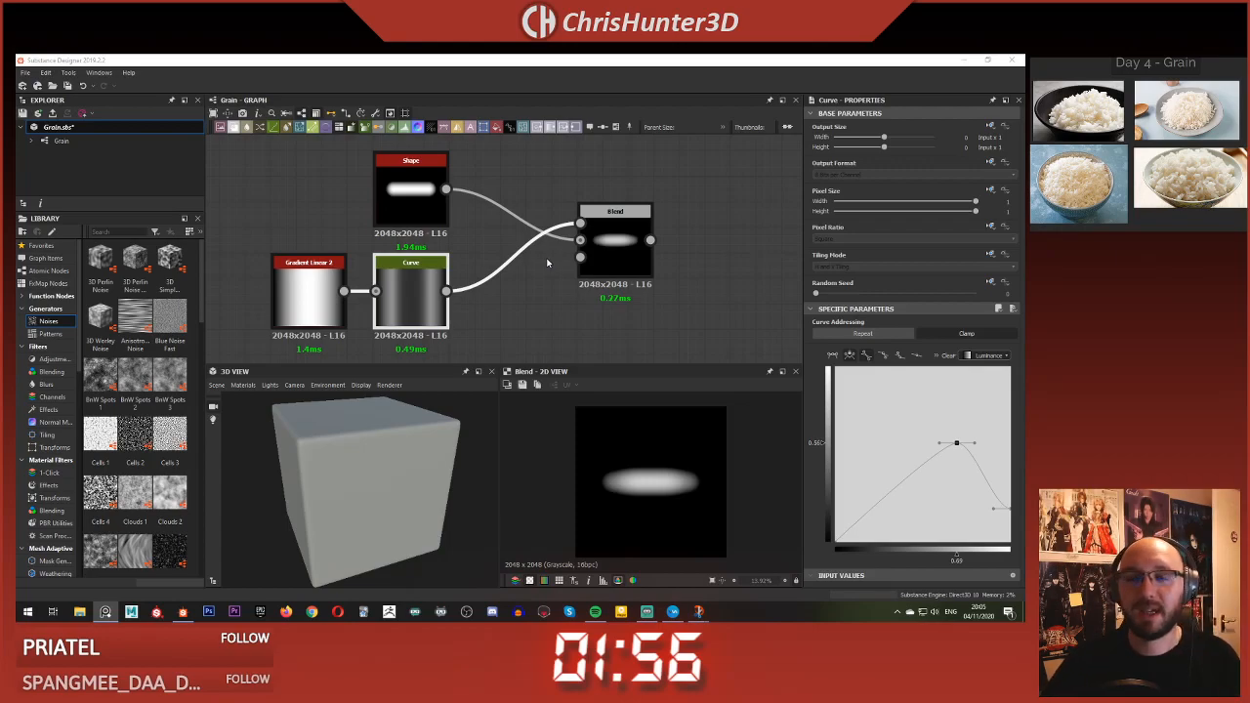
scroll(480, 294, down, 2)
mouse_move(506, 305)
middle_down()
mouse_move(480, 294)
mouse_move(573, 282)
mouse_move(517, 308)
middle_up()
scroll(574, 283, up, 1)
scroll(573, 285, up, 1)
click(531, 269)
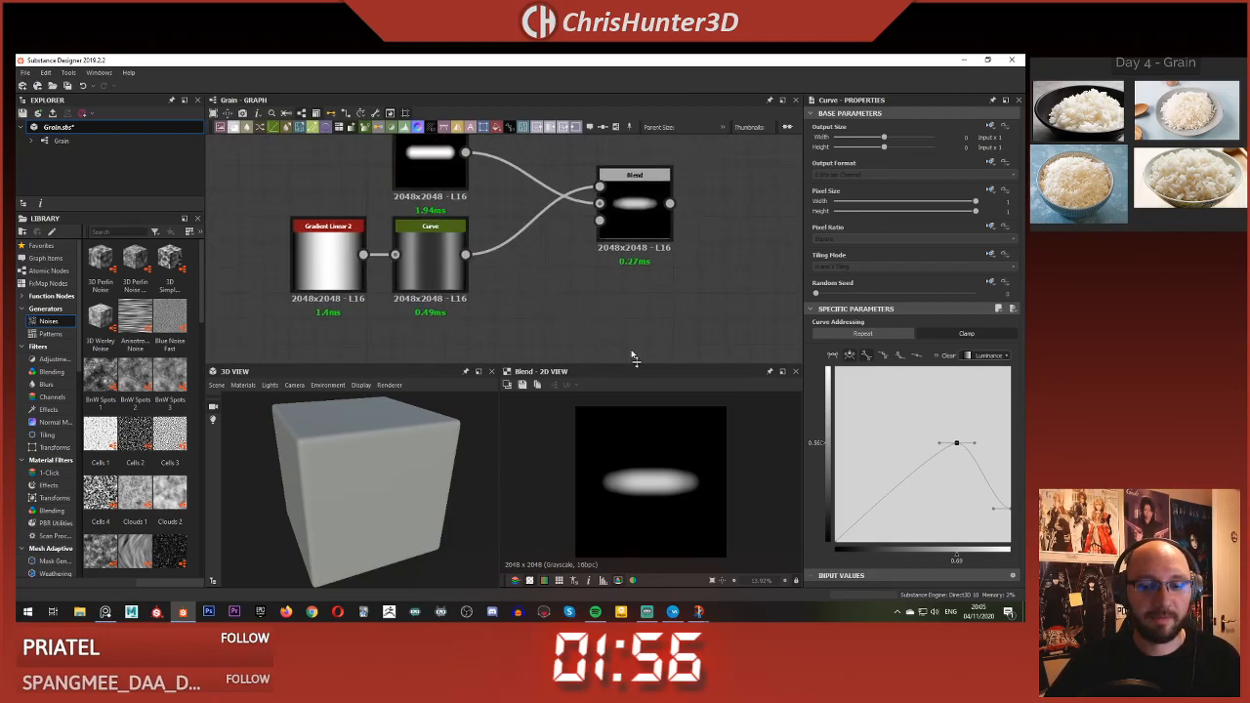
scroll(651, 480, up, 5)
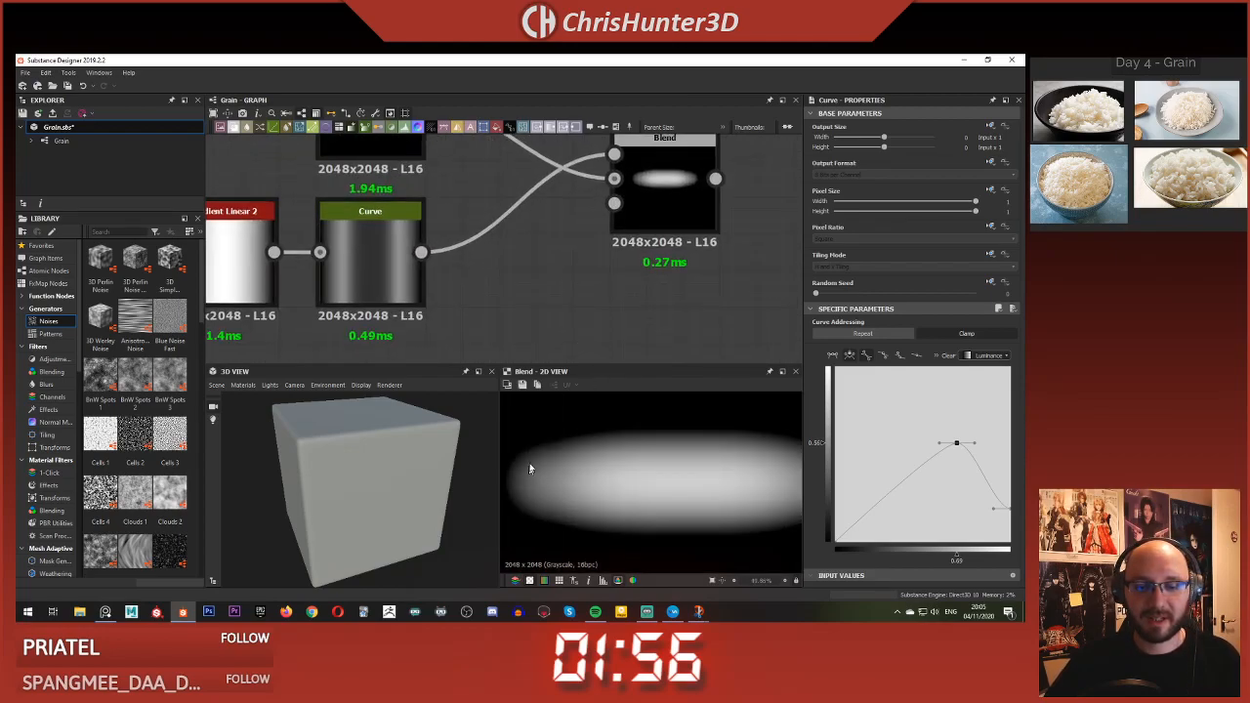
scroll(584, 428, down, 5)
middle_drag(560, 257, 606, 266)
scroll(606, 266, down, 1)
drag(547, 330, 343, 266)
middle_drag(601, 297, 508, 296)
click(509, 296)
scroll(509, 296, up, 1)
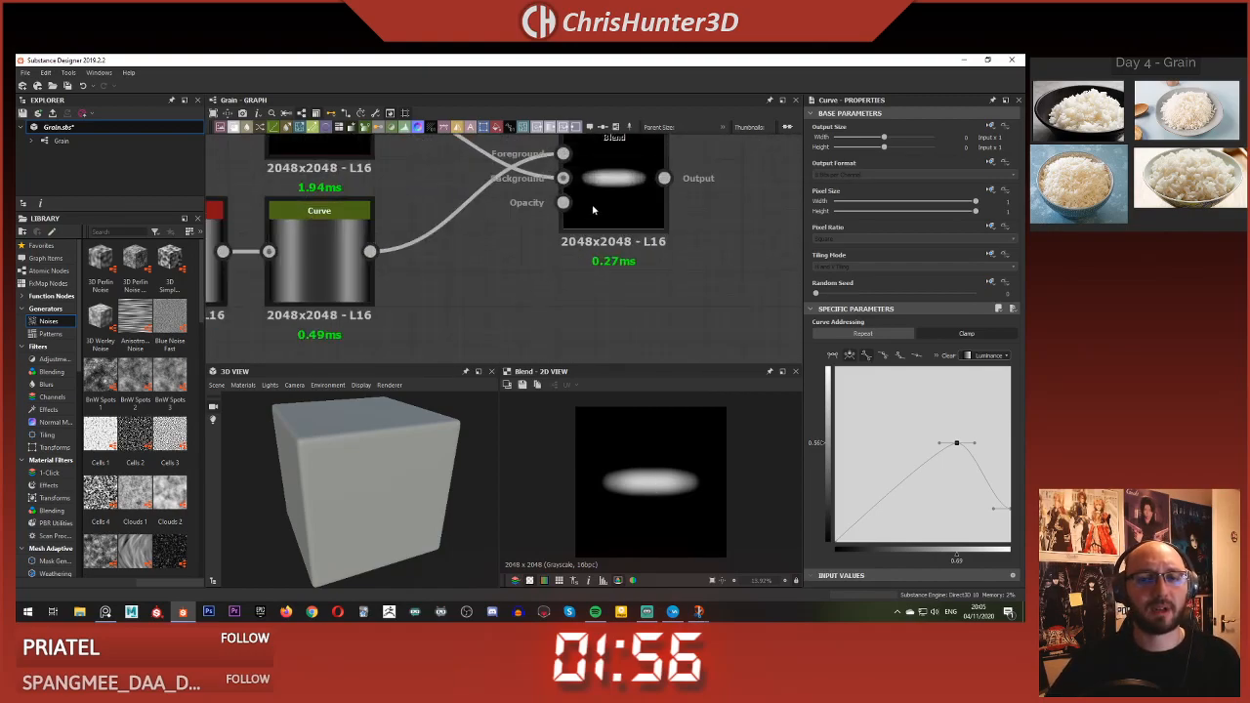
- Align the Blend node with the Shape node and insert a Blur HQ Grayscale node between Curve and the Blend's Foreground input
scroll(592, 211, down, 3)
middle_drag(592, 211, 529, 267)
drag(541, 267, 583, 221)
click(518, 266)
key(space)
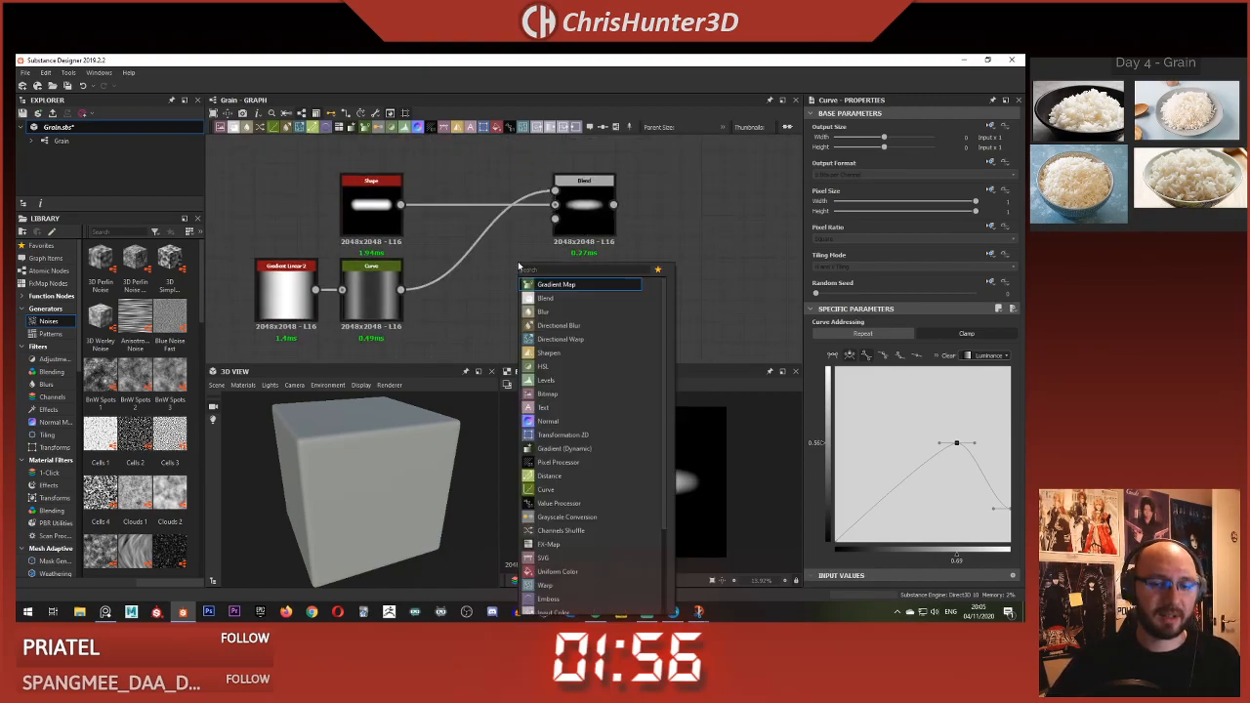
text(blur)
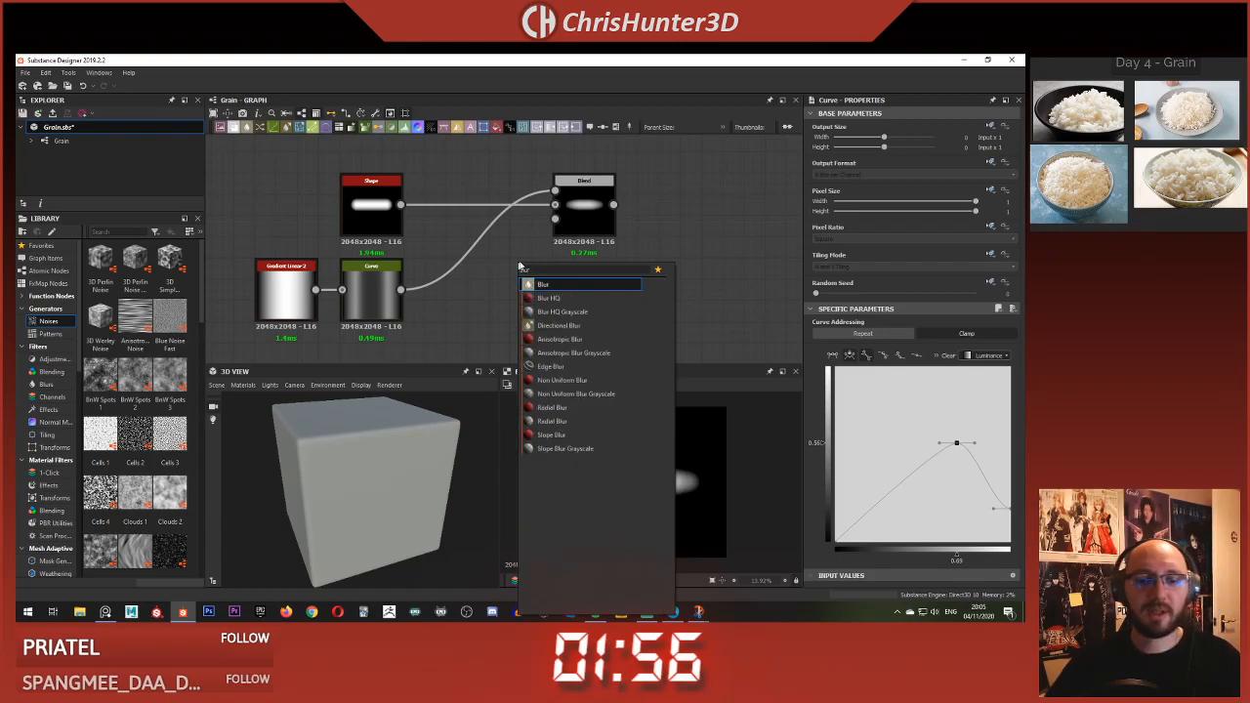
click(558, 312)
drag(401, 290, 554, 214)
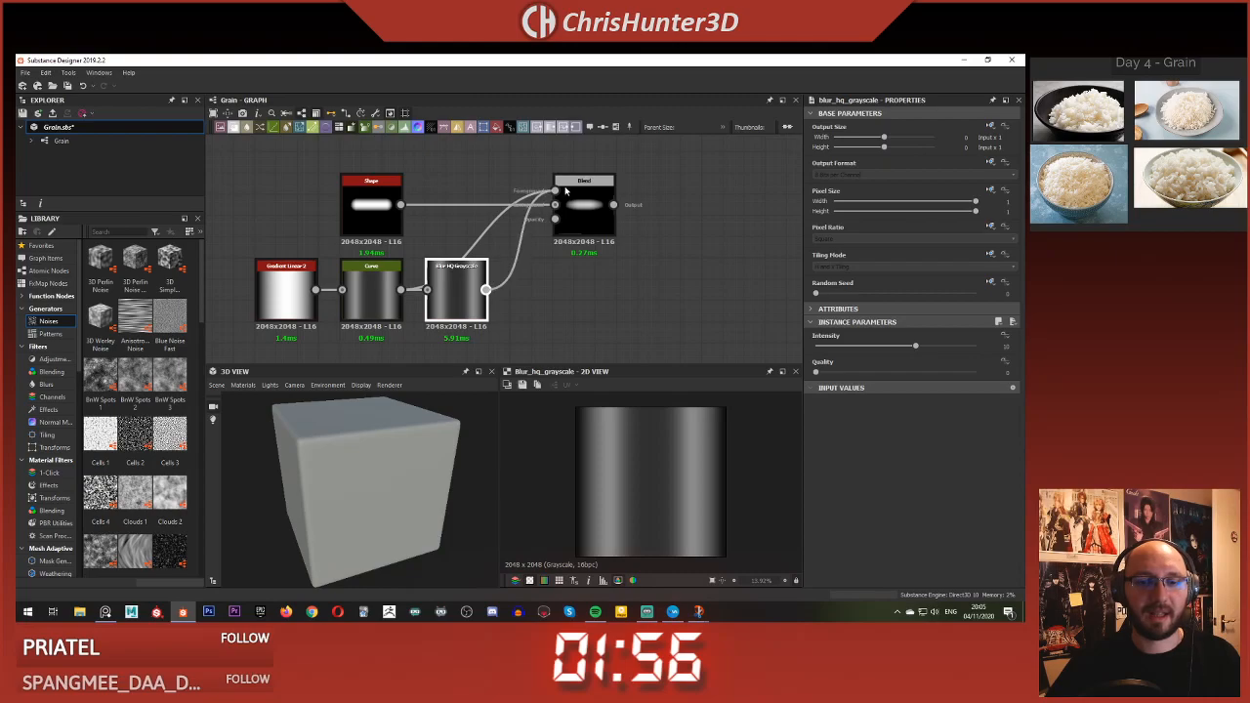
- Preview the Blend and raise the Blur HQ Grayscale node's intensity to the slider's maximum
double_click(584, 207)
click(472, 305)
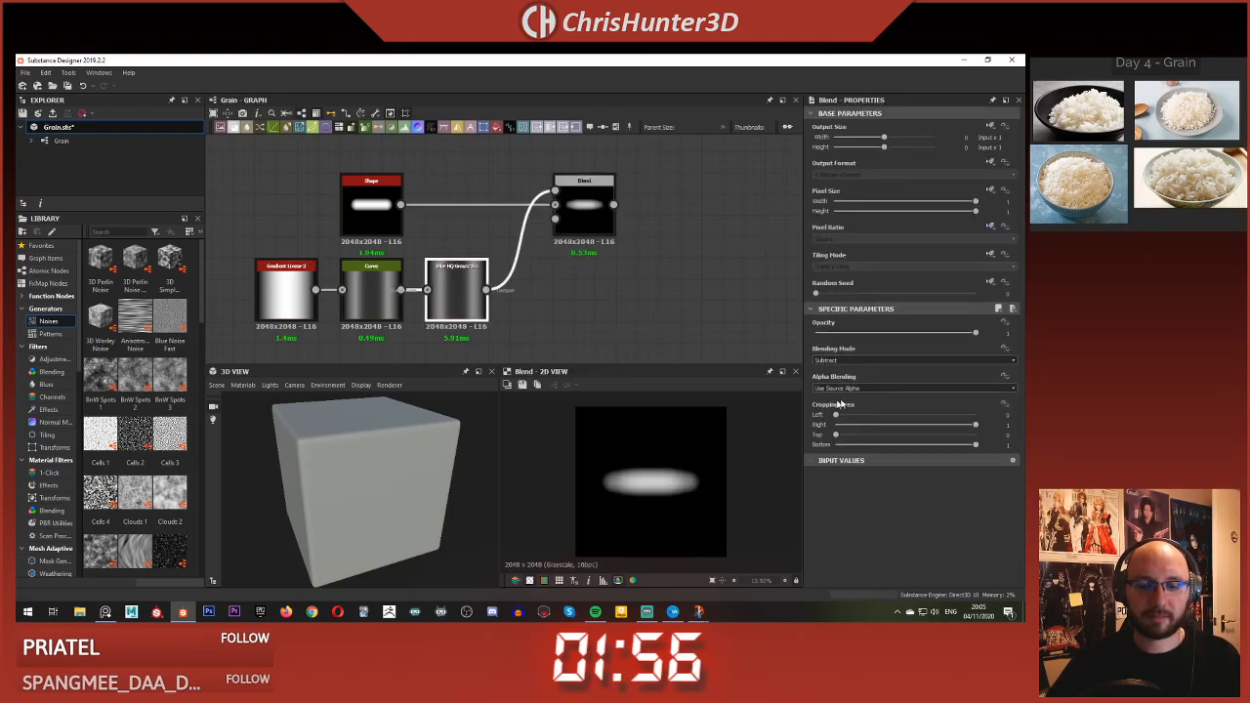
drag(815, 346, 975, 345)
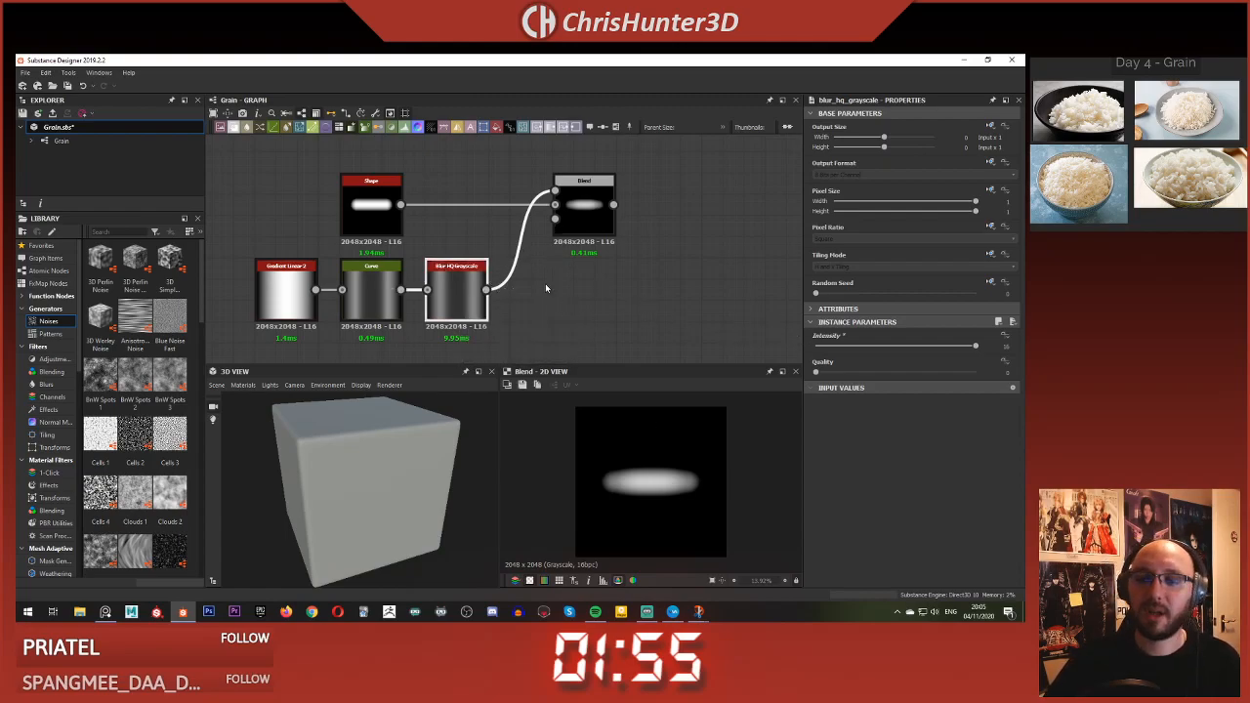
- Examine the Blend's blurred grain output at different magnifications
click(584, 196)
scroll(676, 484, up, 3)
scroll(676, 483, down, 4)
scroll(542, 207, down, 3)
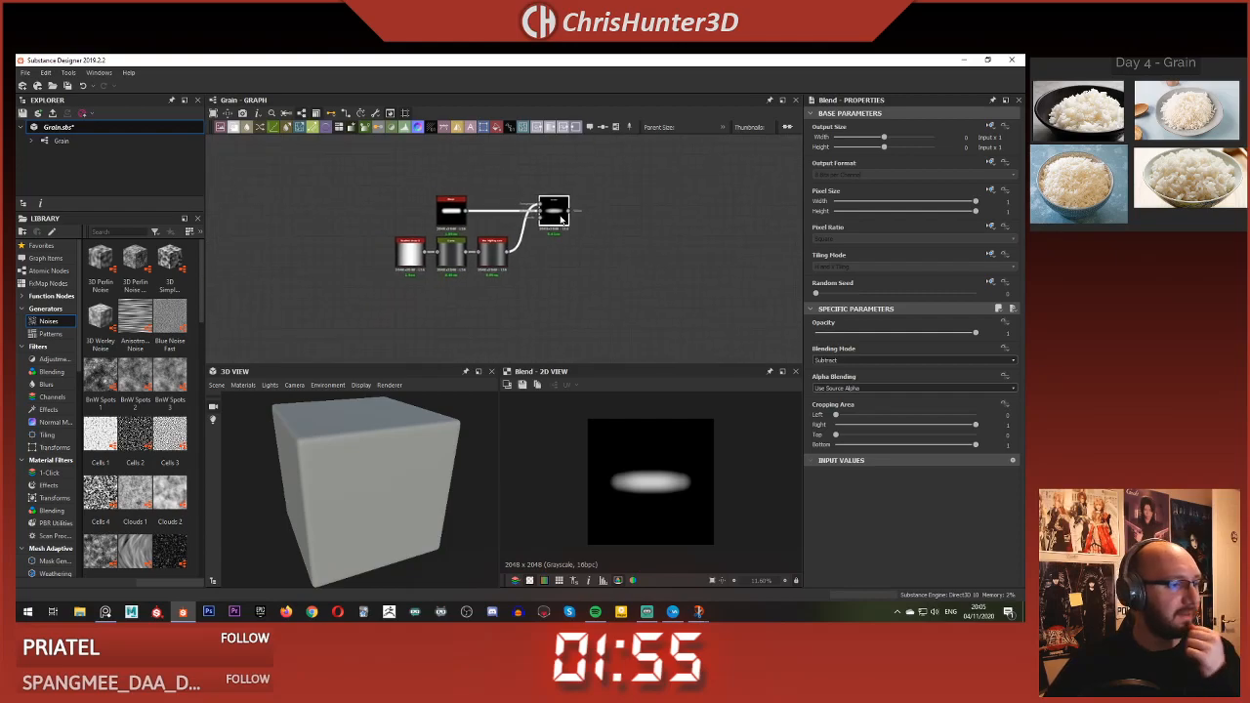
scroll(571, 229, up, 5)
scroll(637, 208, down, 3)
middle_drag(637, 208, 627, 312)
scroll(488, 284, up, 3)
scroll(633, 499, up, 1)
scroll(625, 495, up, 3)
scroll(454, 293, down, 1)
scroll(614, 466, down, 3)
scroll(577, 246, down, 3)
scroll(512, 306, up, 2)
middle_drag(512, 308, 387, 245)
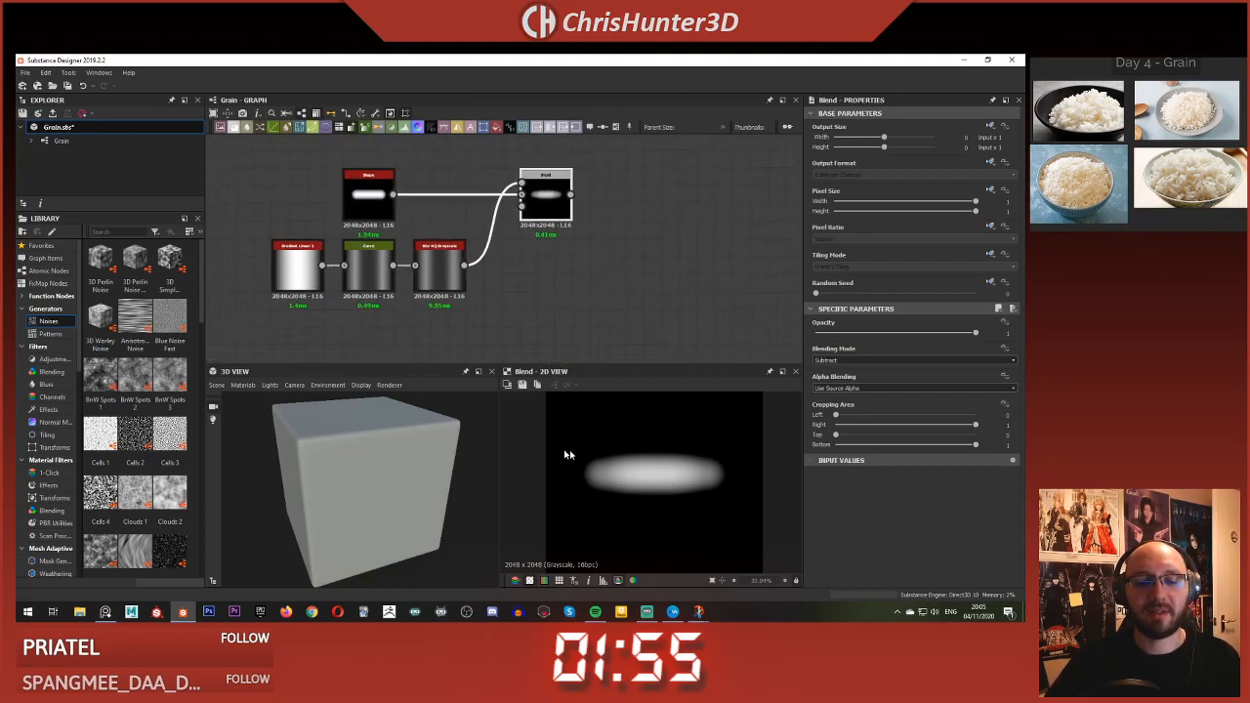
- Raise the Curve's peak to about 0.63, 1.00 and set the Shape node's Size X to 1.3
click(381, 269)
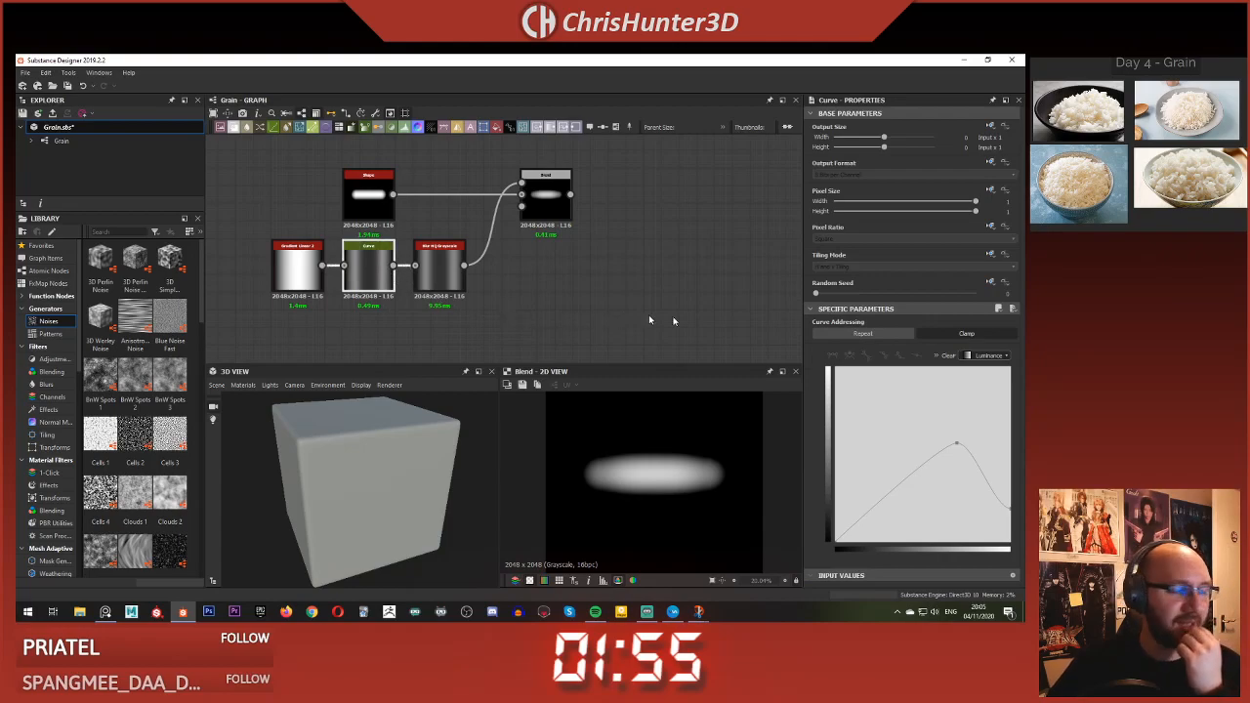
drag(957, 445, 949, 356)
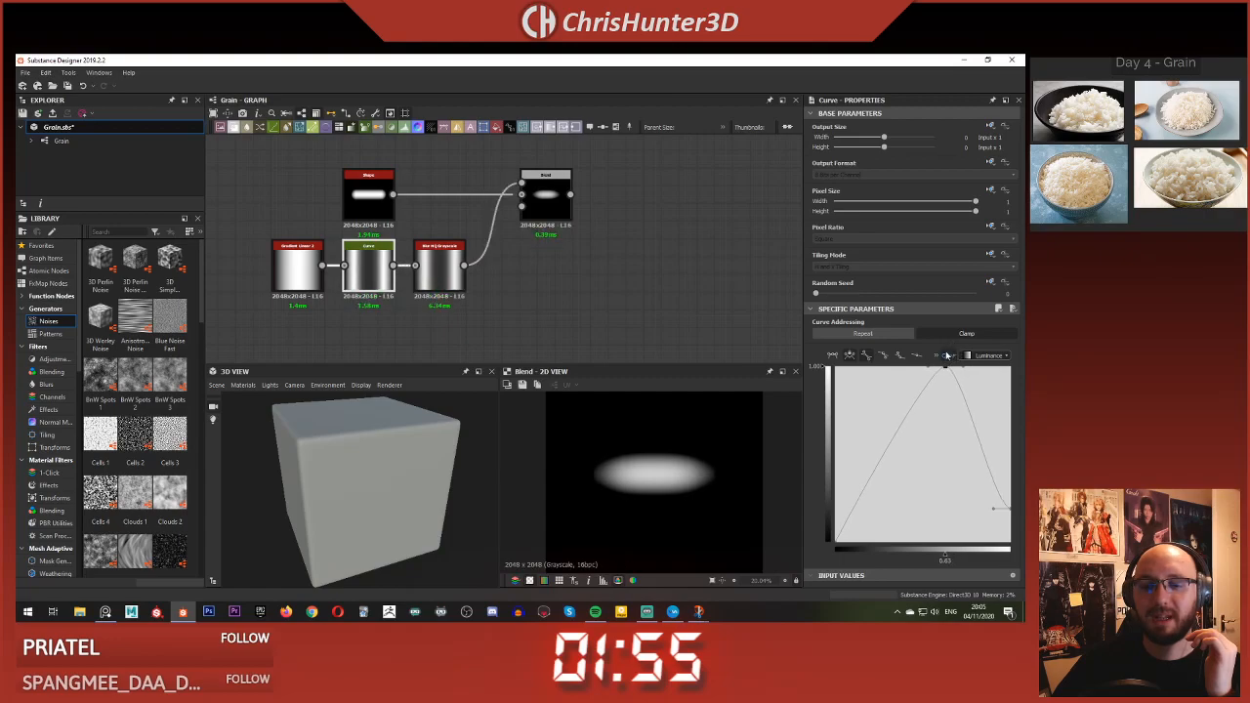
click(369, 195)
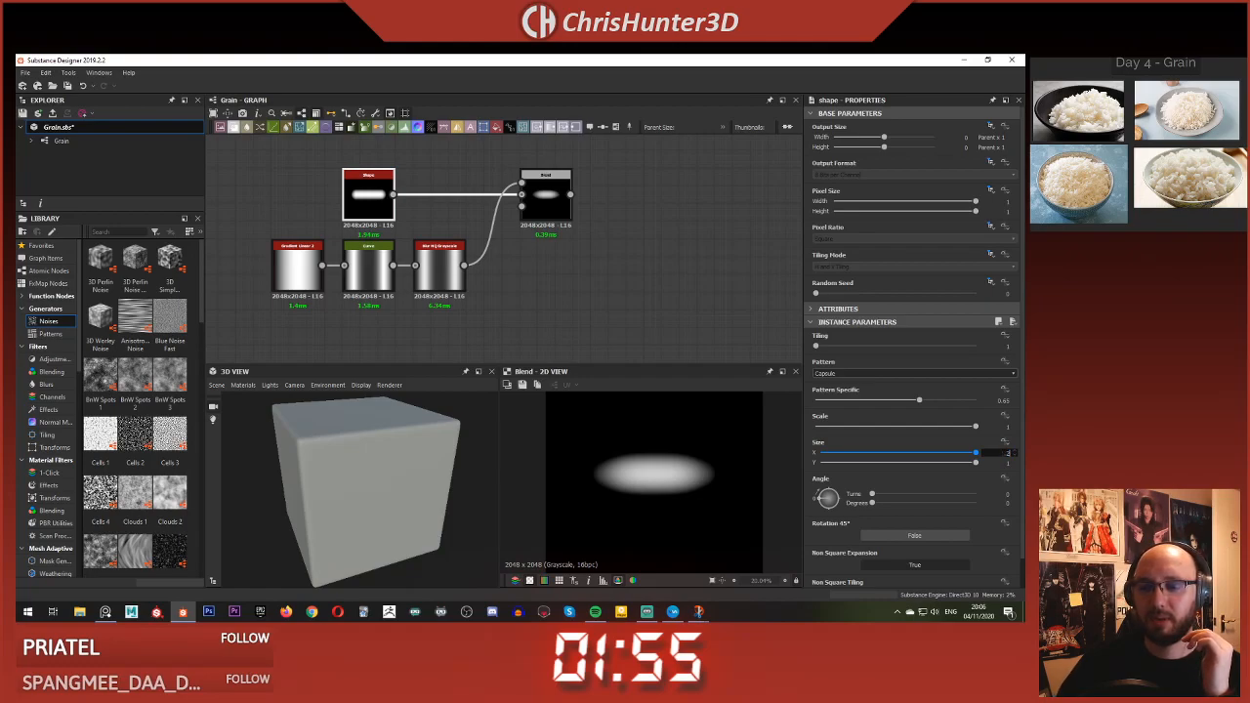
text(2)
key(Return)
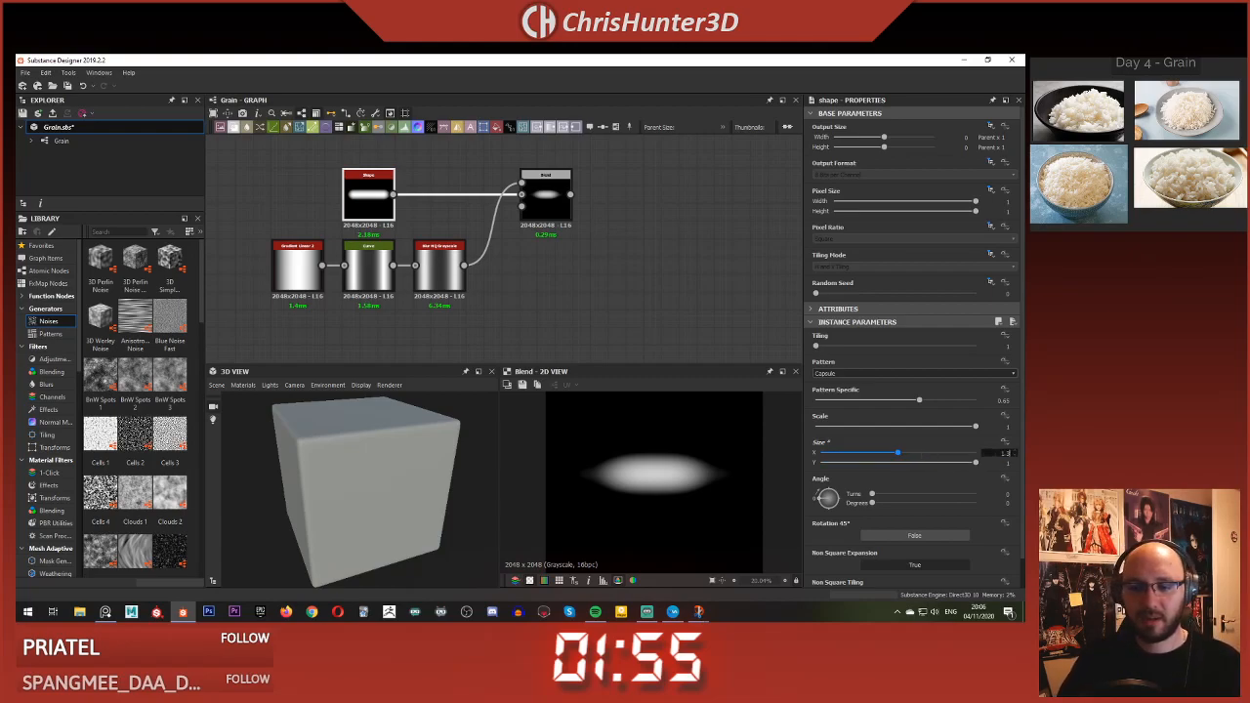
key(Return)
- Check the gradient chain and Blend previews, and reshape the Curve with its peak at about 0.43, 0.81 and end point at about 0.89, 0.20
double_click(439, 265)
double_click(366, 268)
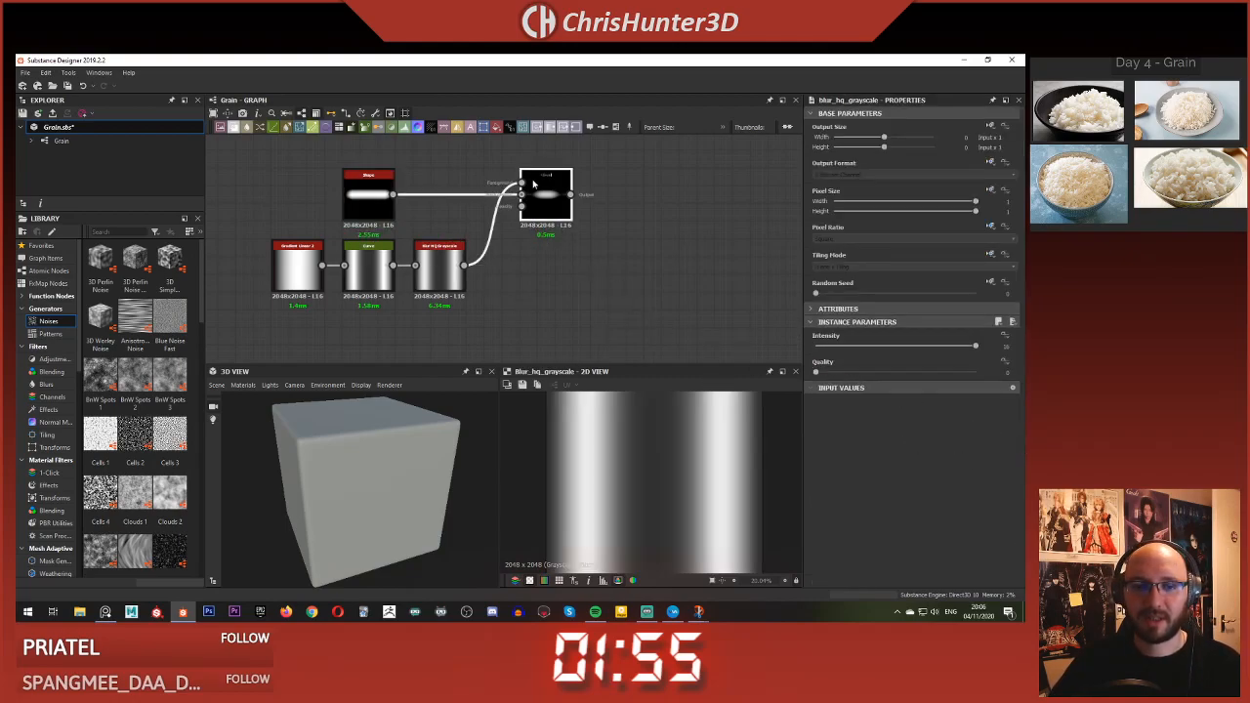
double_click(346, 267)
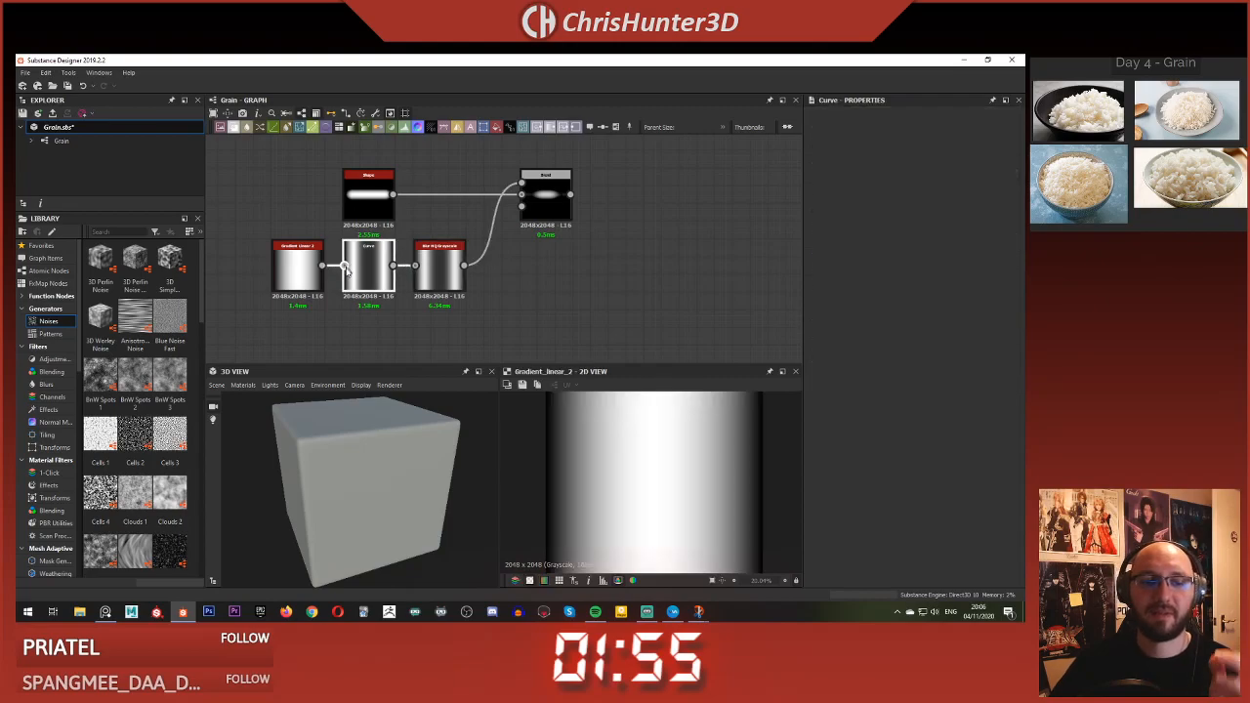
double_click(545, 195)
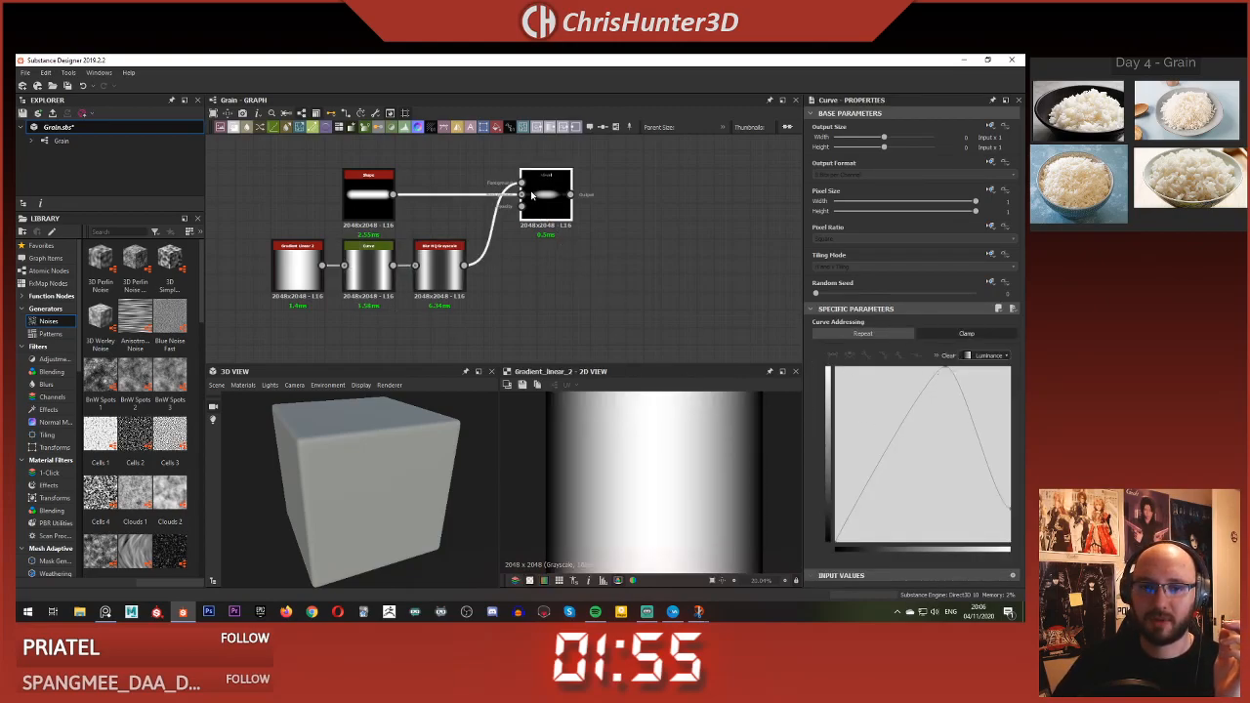
click(369, 268)
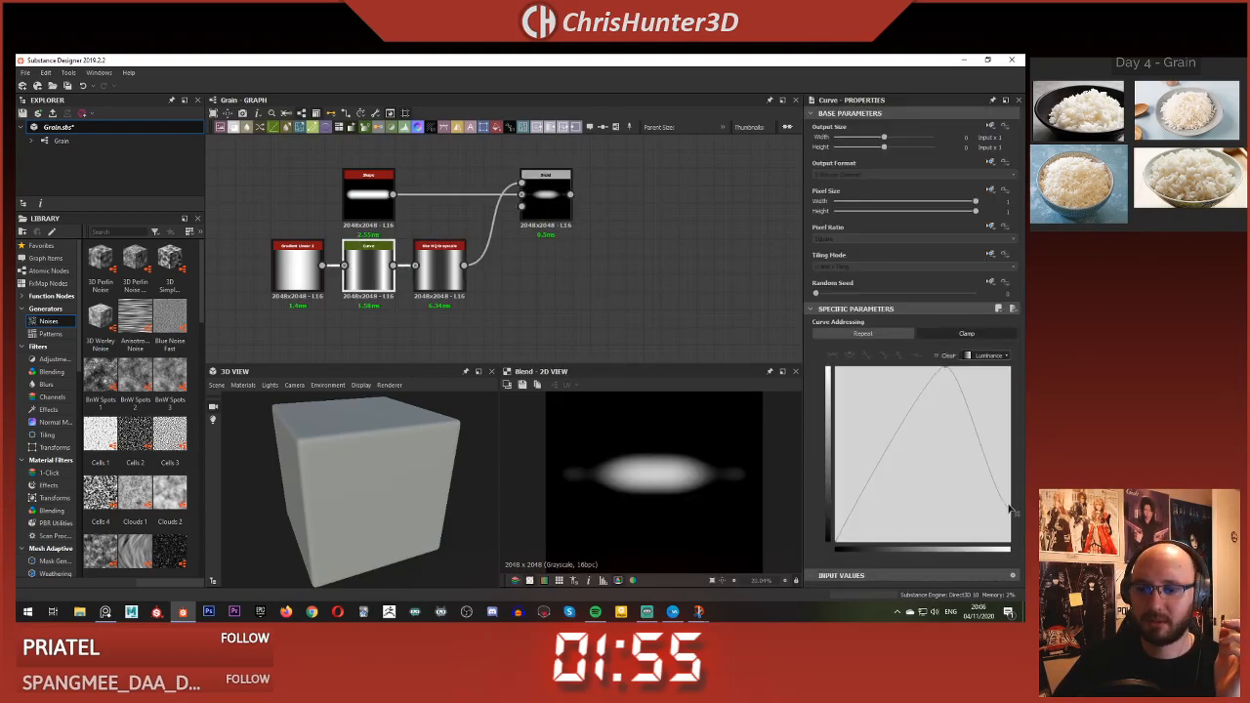
drag(1011, 510, 991, 505)
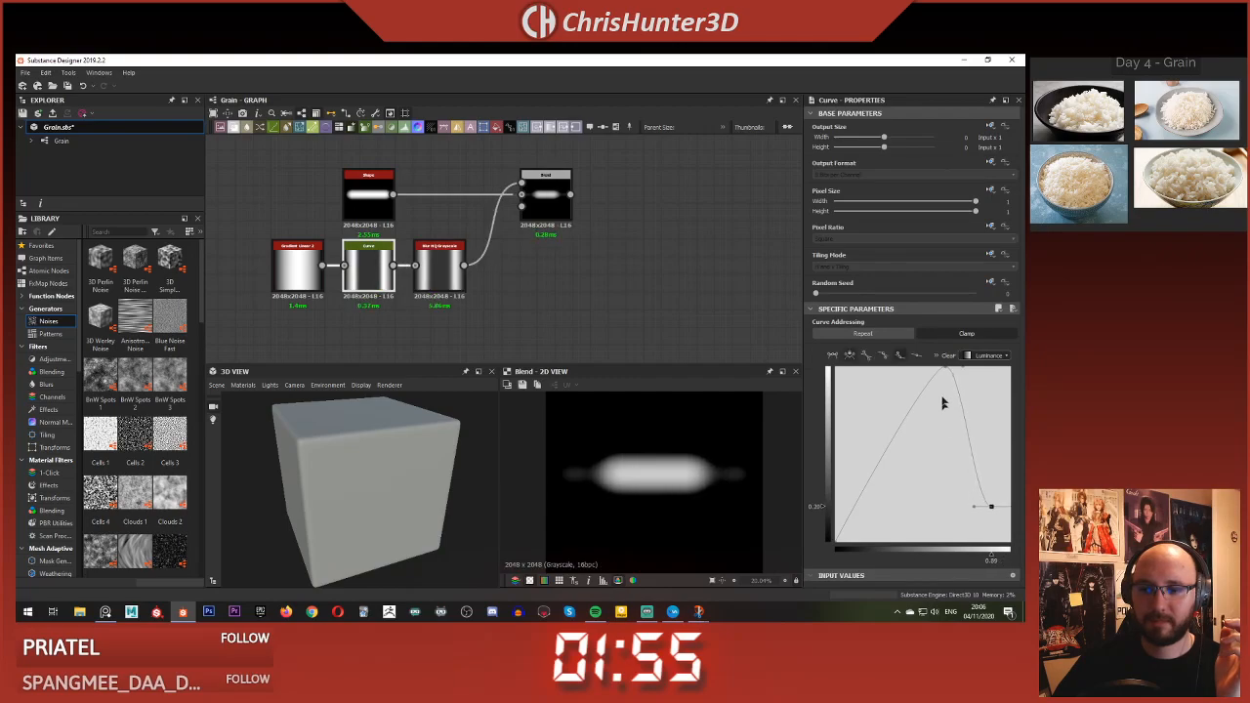
drag(946, 372, 911, 406)
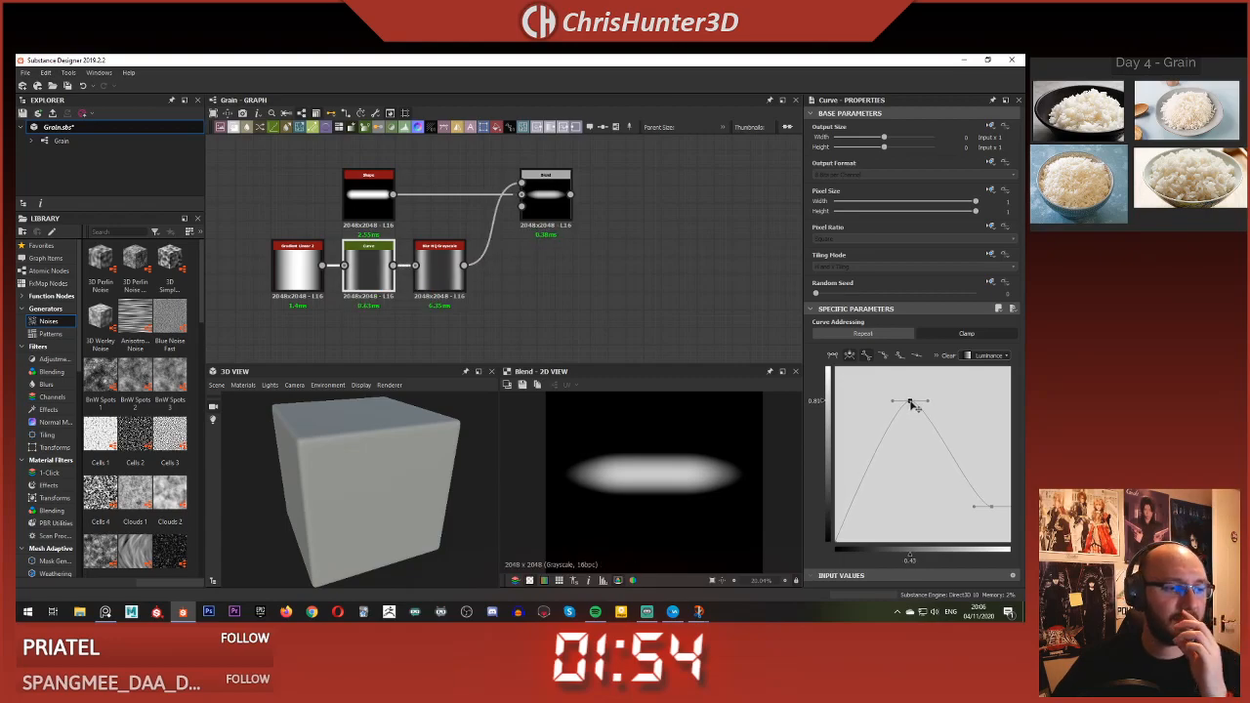
- Examine the rice reference photos up close to judge the shape and tips of individual grains
scroll(1139, 145, up, 5)
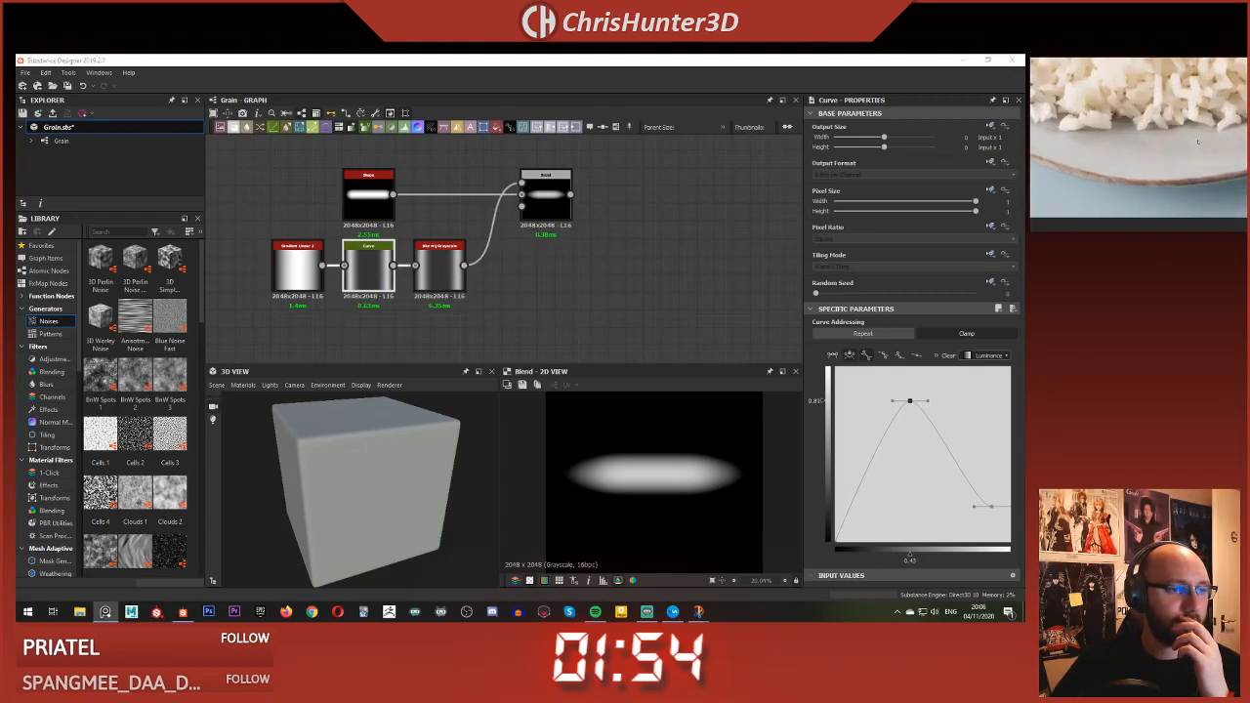
scroll(1139, 145, down, 2)
scroll(1118, 154, up, 5)
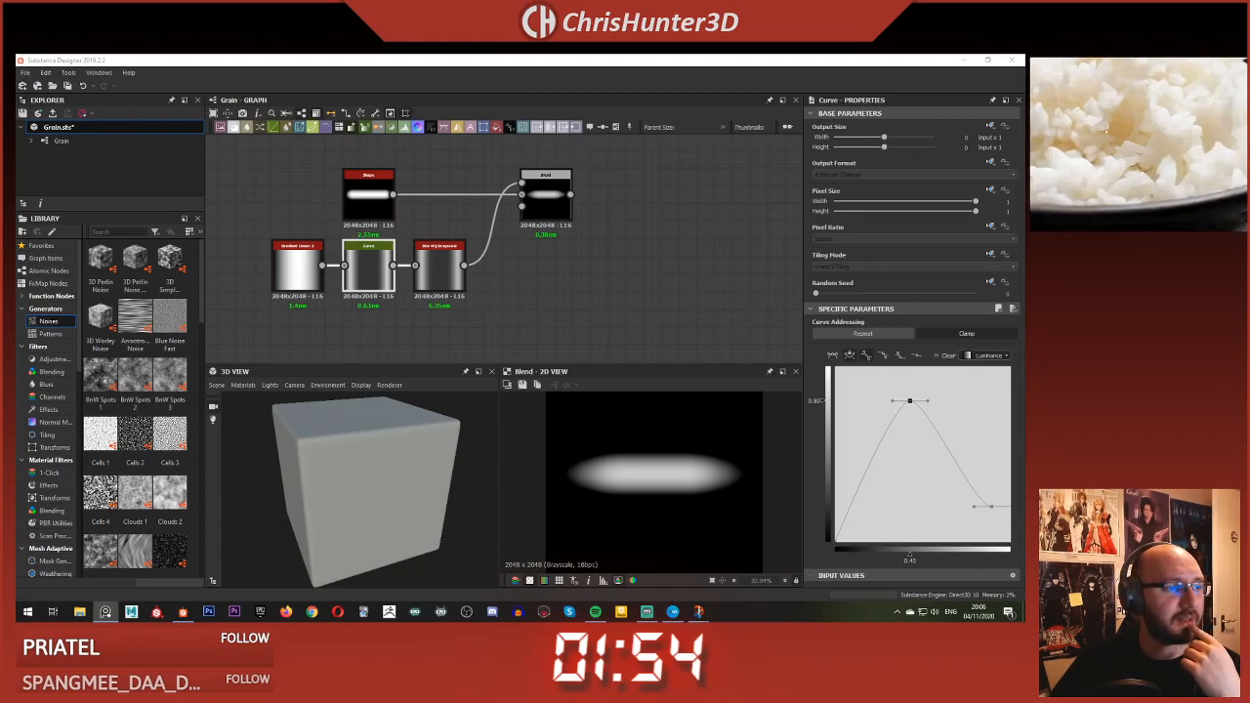
scroll(1119, 154, down, 3)
scroll(1116, 138, up, 2)
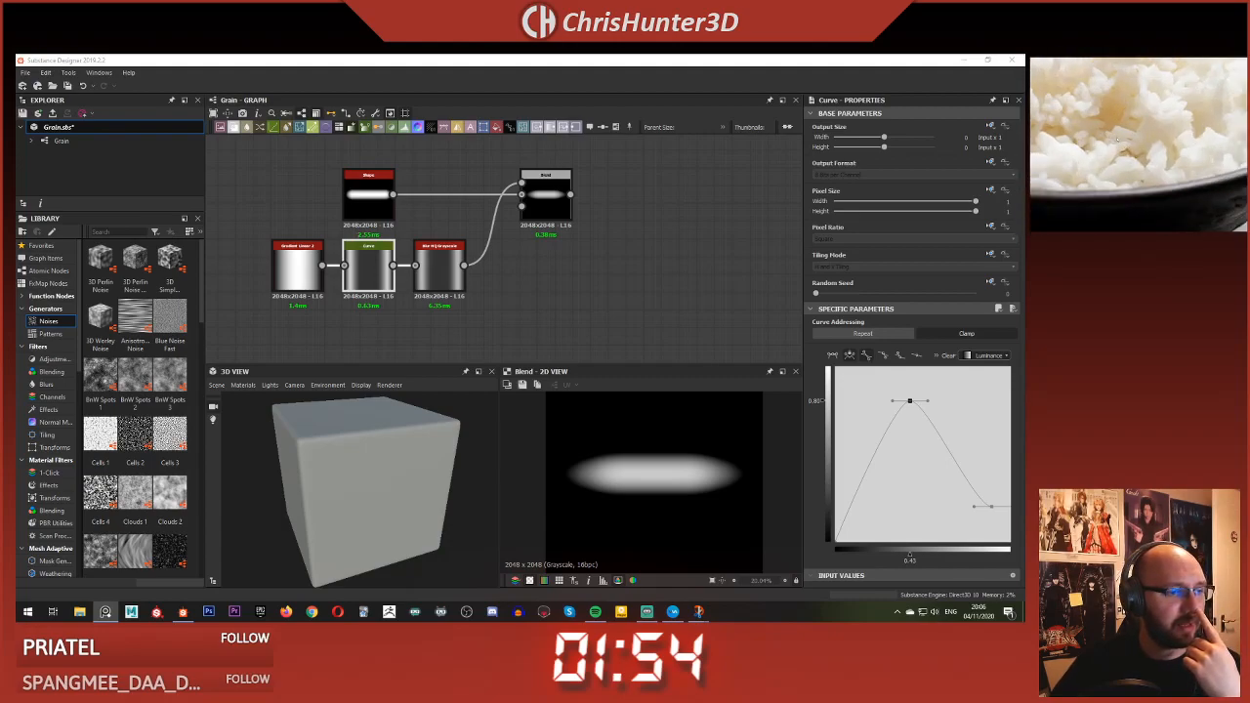
scroll(1156, 169, down, 4)
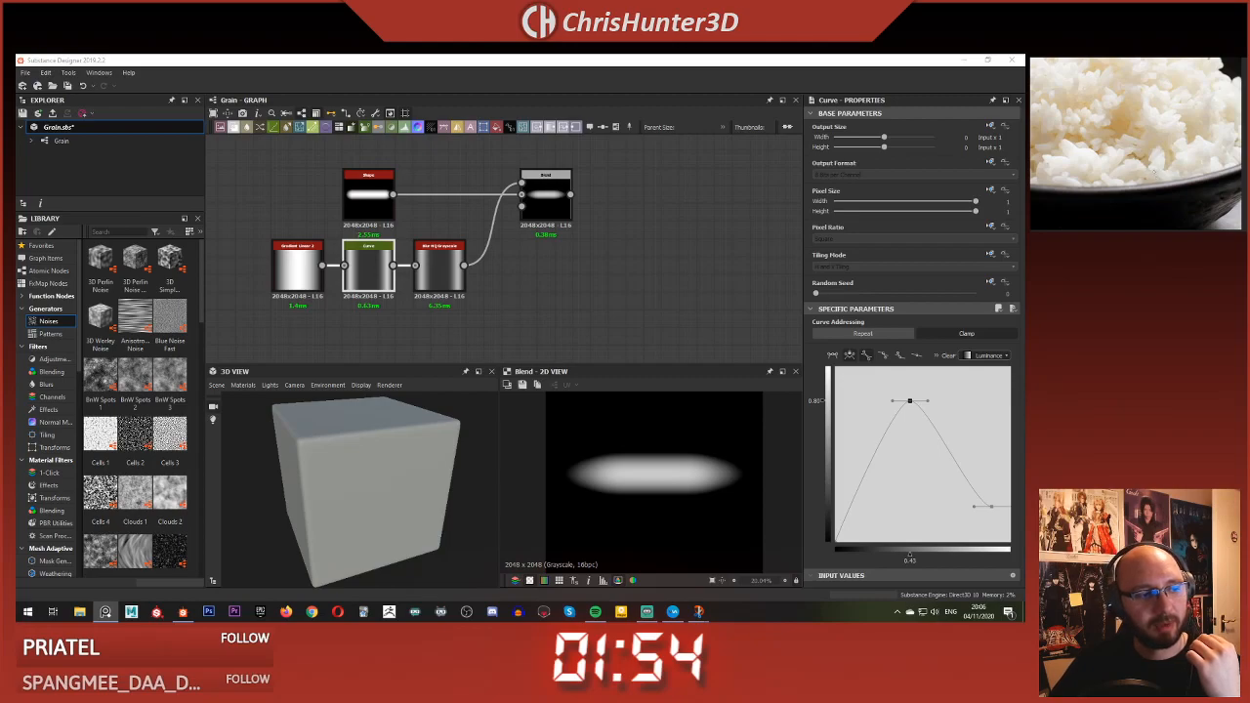
scroll(1158, 154, up, 5)
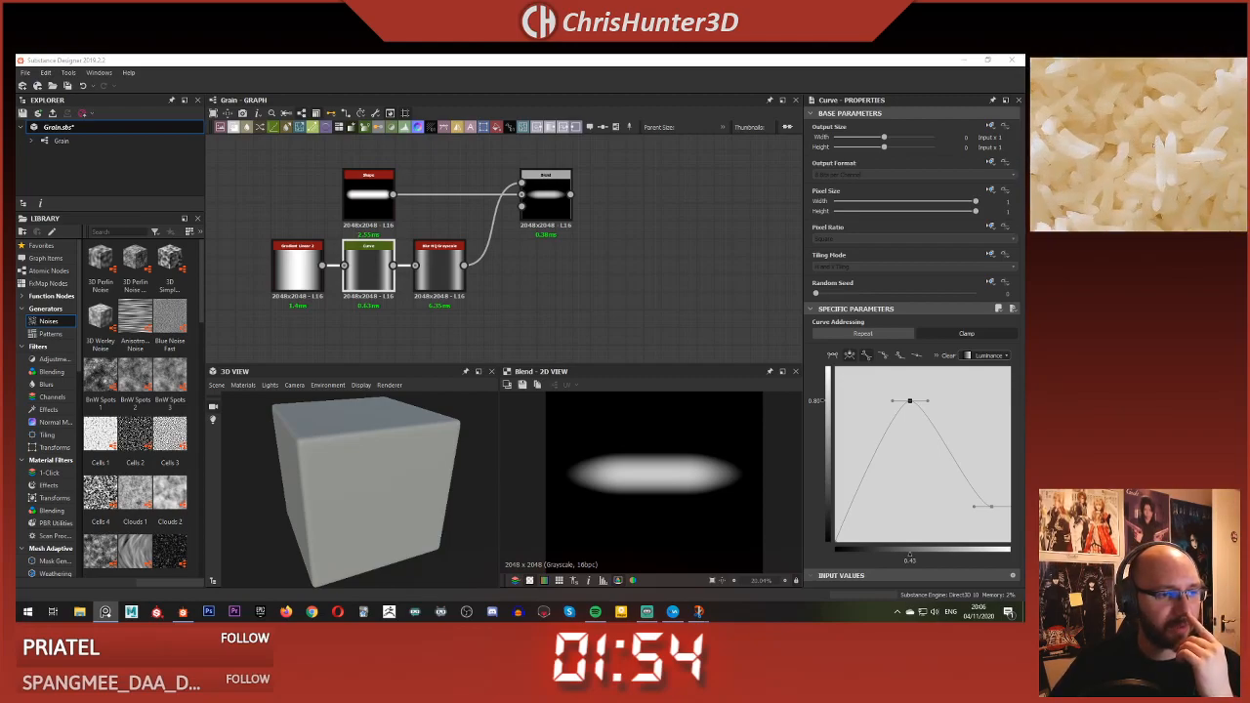
middle_drag(1199, 145, 1145, 162)
middle_drag(1180, 107, 1127, 132)
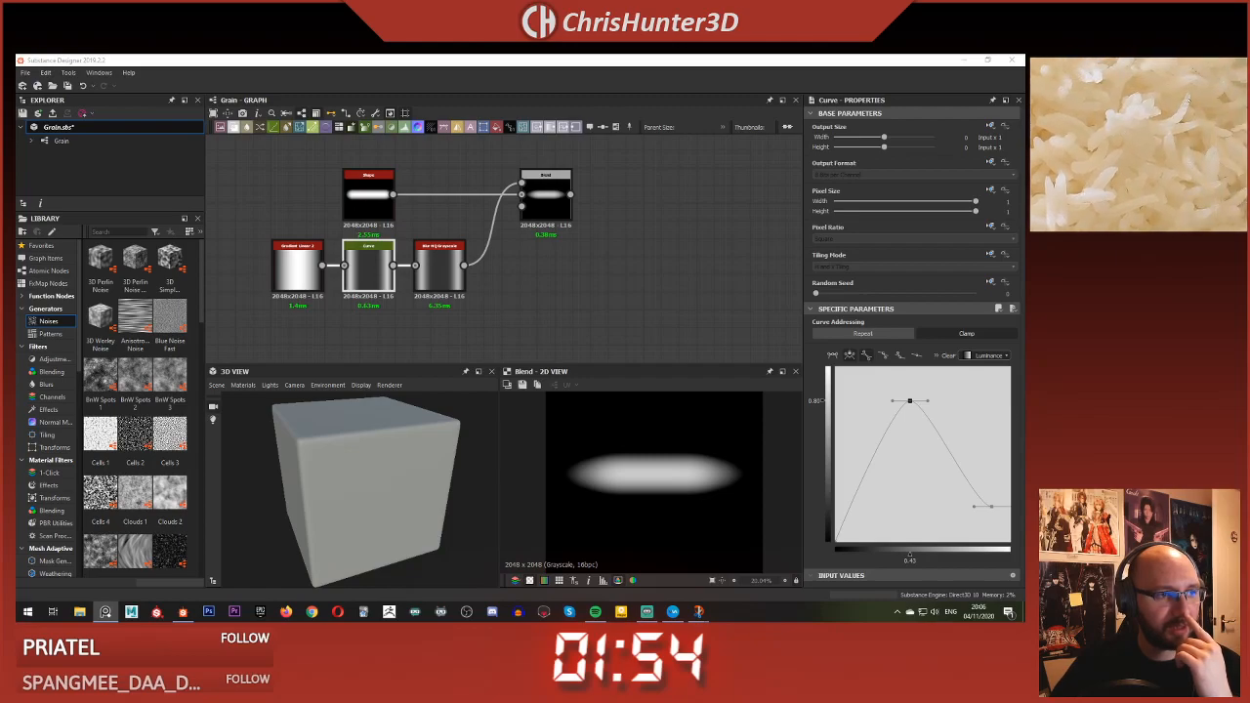
scroll(1190, 91, down, 4)
middle_drag(1190, 97, 1114, 142)
middle_drag(1196, 136, 1101, 147)
scroll(1141, 149, up, 4)
middle_drag(1243, 132, 1158, 136)
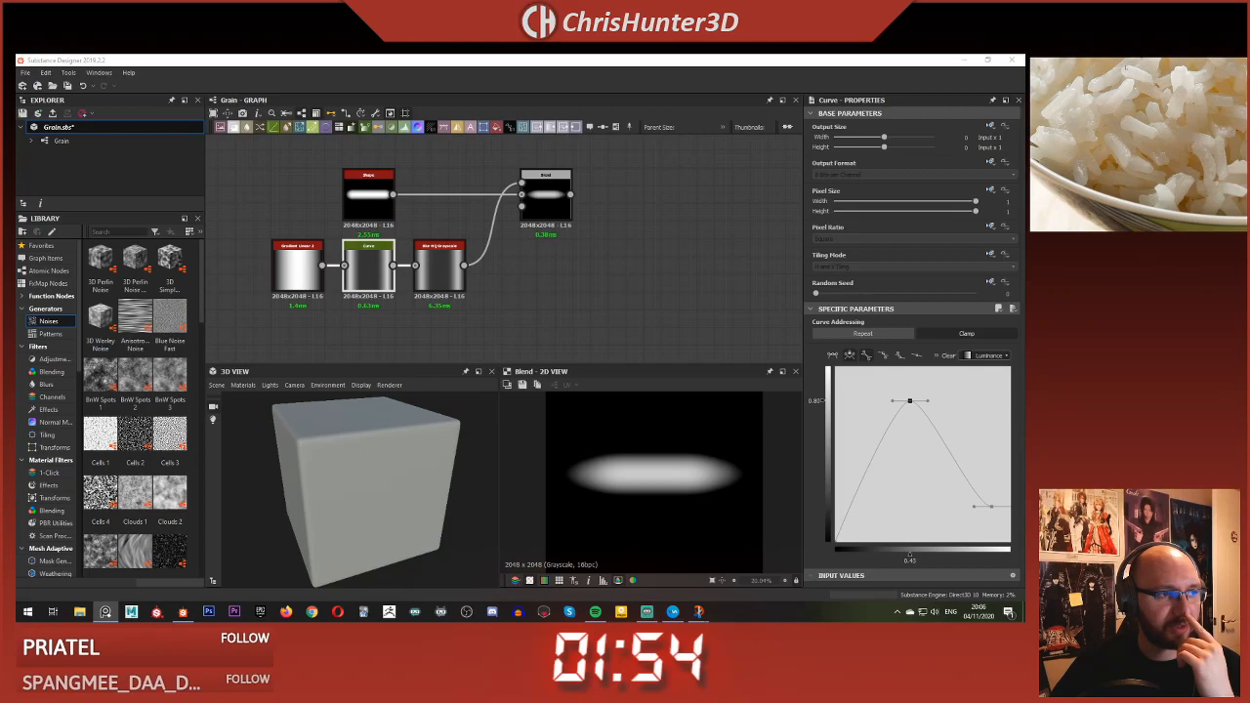
scroll(512, 217, down, 4)
scroll(524, 244, up, 5)
scroll(550, 340, down, 4)
scroll(528, 267, up, 2)
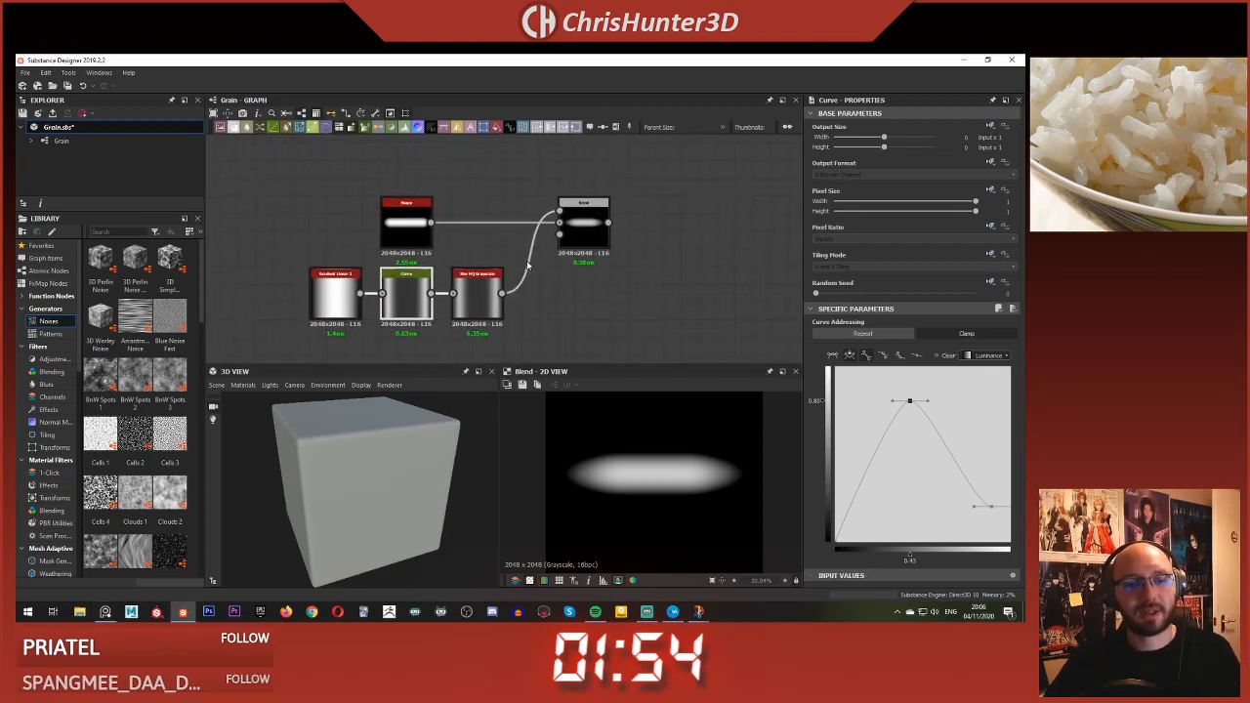
scroll(412, 233, up, 3)
middle_drag(416, 222, 332, 276)
scroll(383, 268, down, 1)
scroll(332, 276, down, 3)
scroll(425, 255, up, 5)
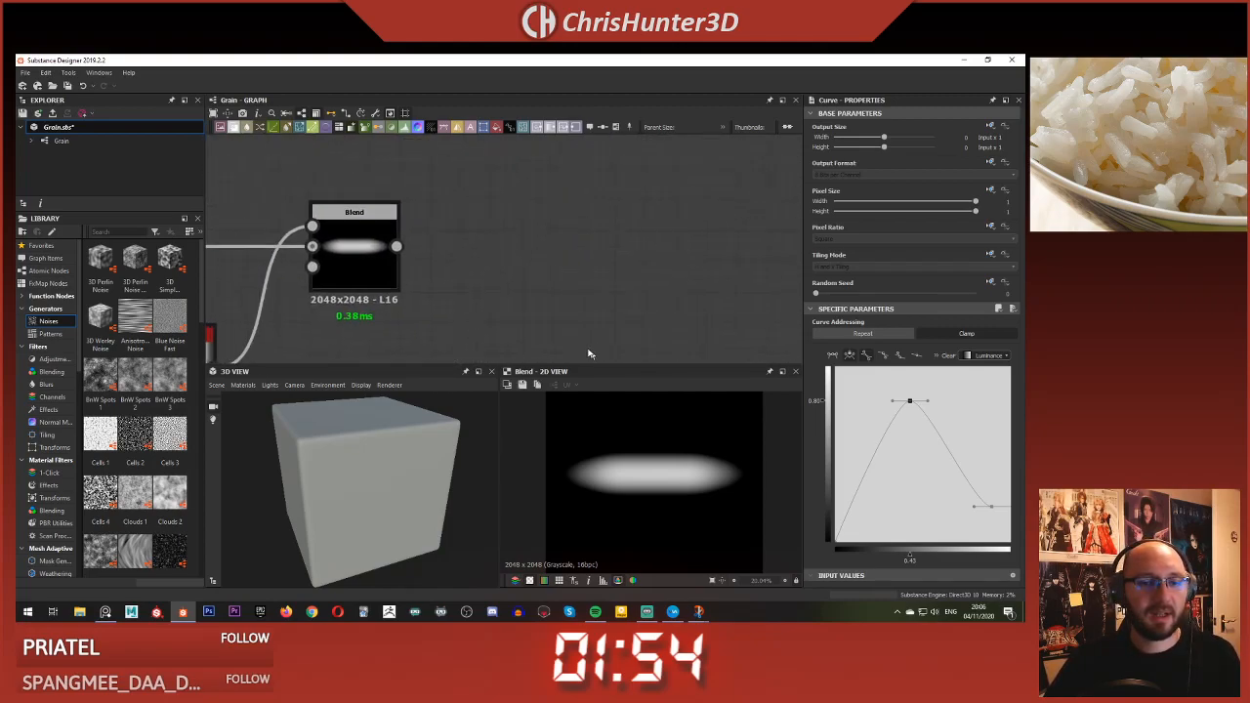
middle_drag(592, 354, 653, 342)
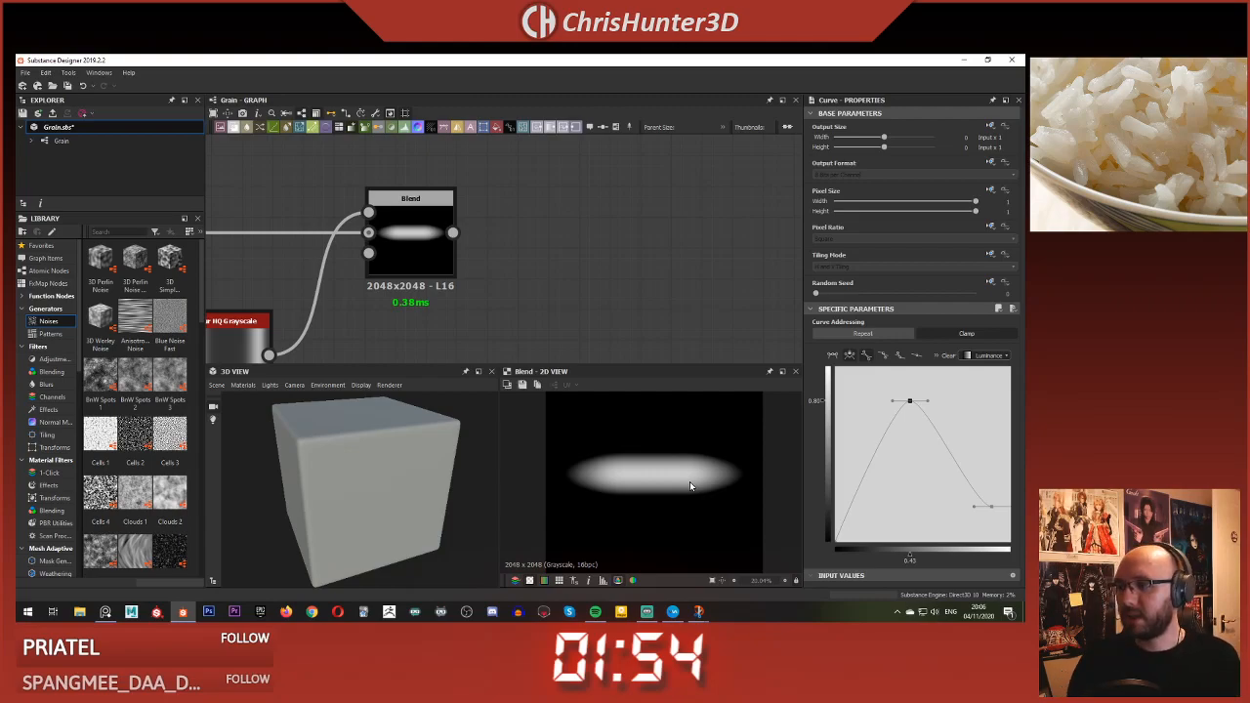
- Add a Histogram Scan node after the Blend, feed it the Blend output, and set its Position to about 0.99
scroll(406, 326, down, 3)
mouse_move(405, 280)
middle_down()
mouse_move(594, 211)
mouse_move(390, 270)
middle_up()
scroll(595, 211, up, 3)
click(594, 210)
scroll(479, 278, down, 1)
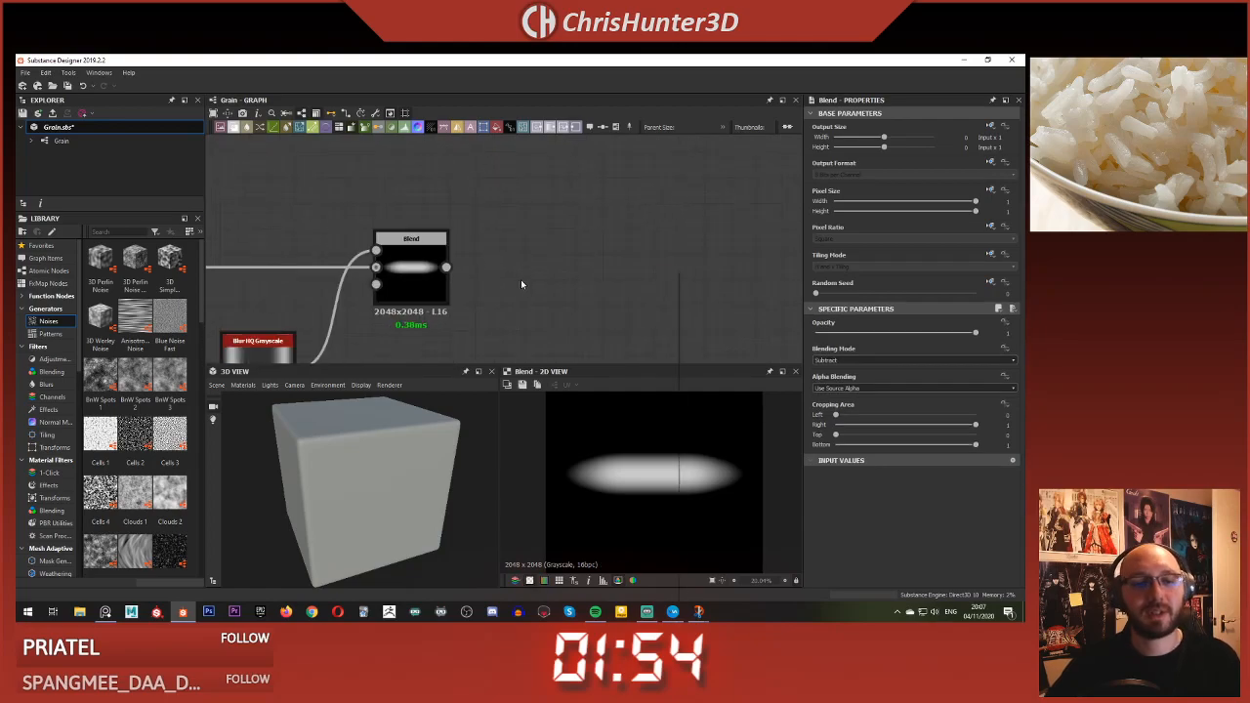
key(space)
text(hist)
key(Down)
key(Return)
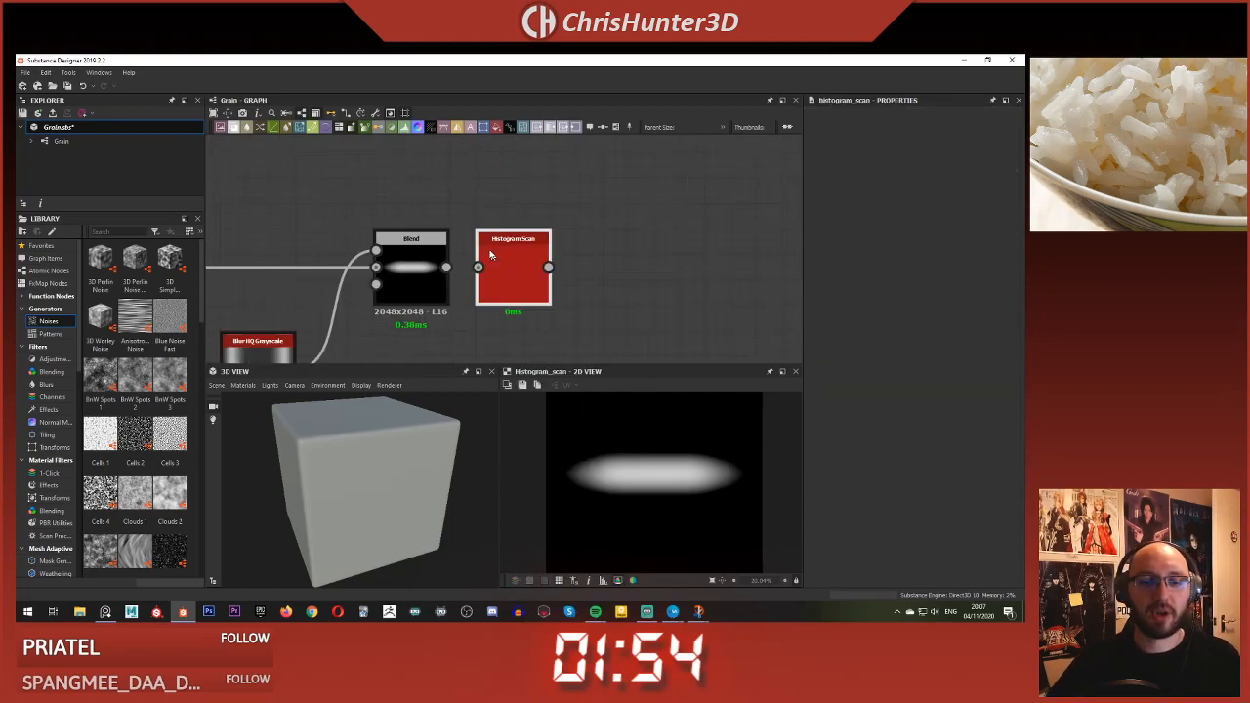
drag(447, 265, 477, 266)
click(498, 277)
drag(928, 347, 975, 357)
middle_drag(615, 266, 506, 241)
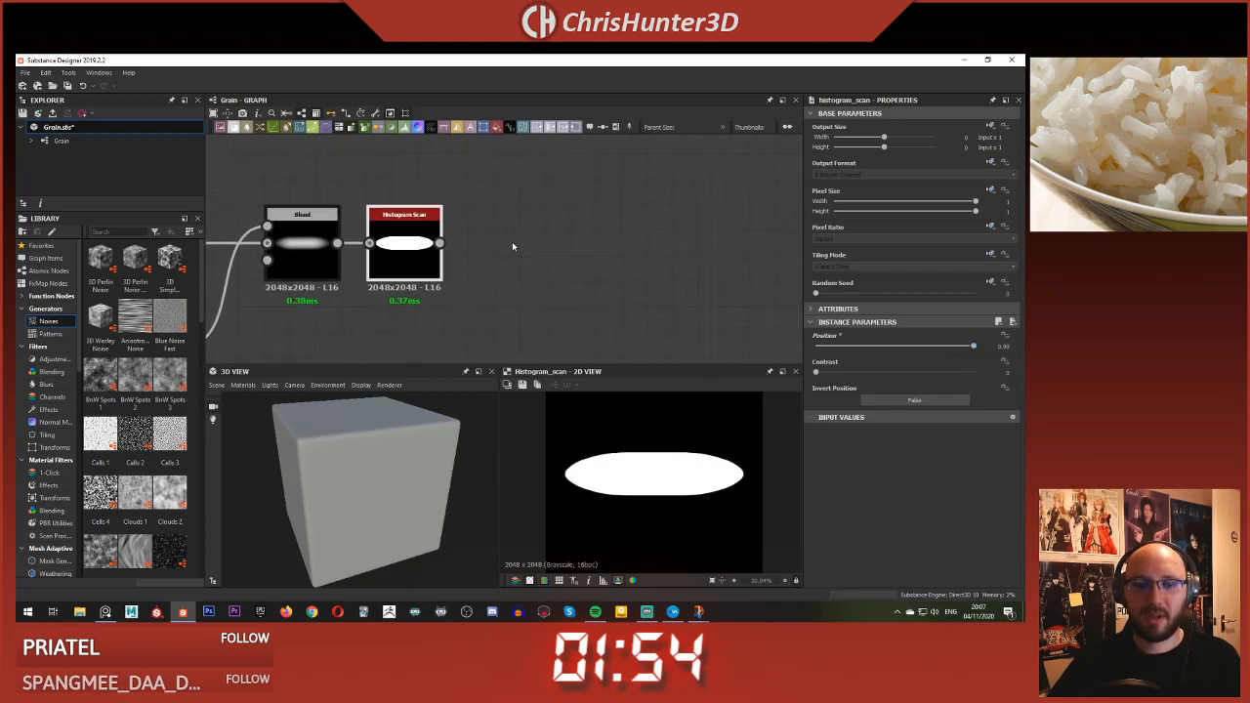
- Add a Non Uniform Blur Grayscale node and feed the Histogram Scan output into both its grayscale and blur map inputs
key(space)
text(non)
key(Down)
key(Down)
key(Down)
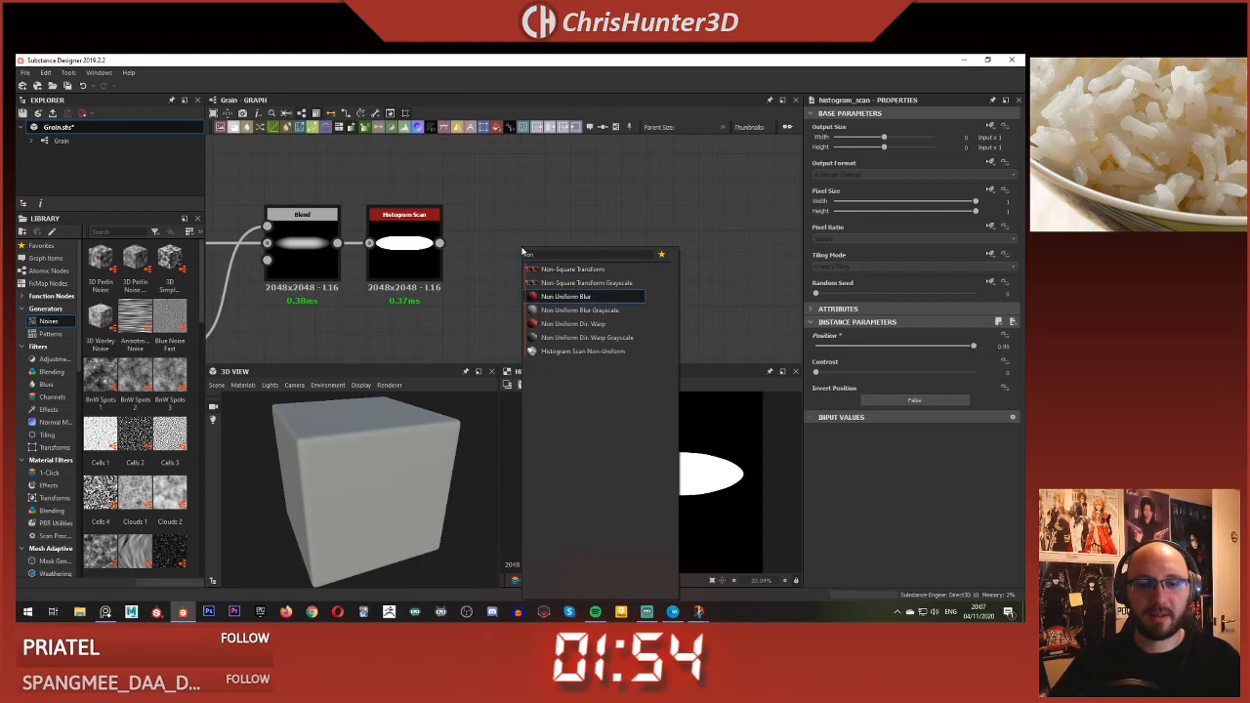
key(Return)
drag(439, 243, 536, 252)
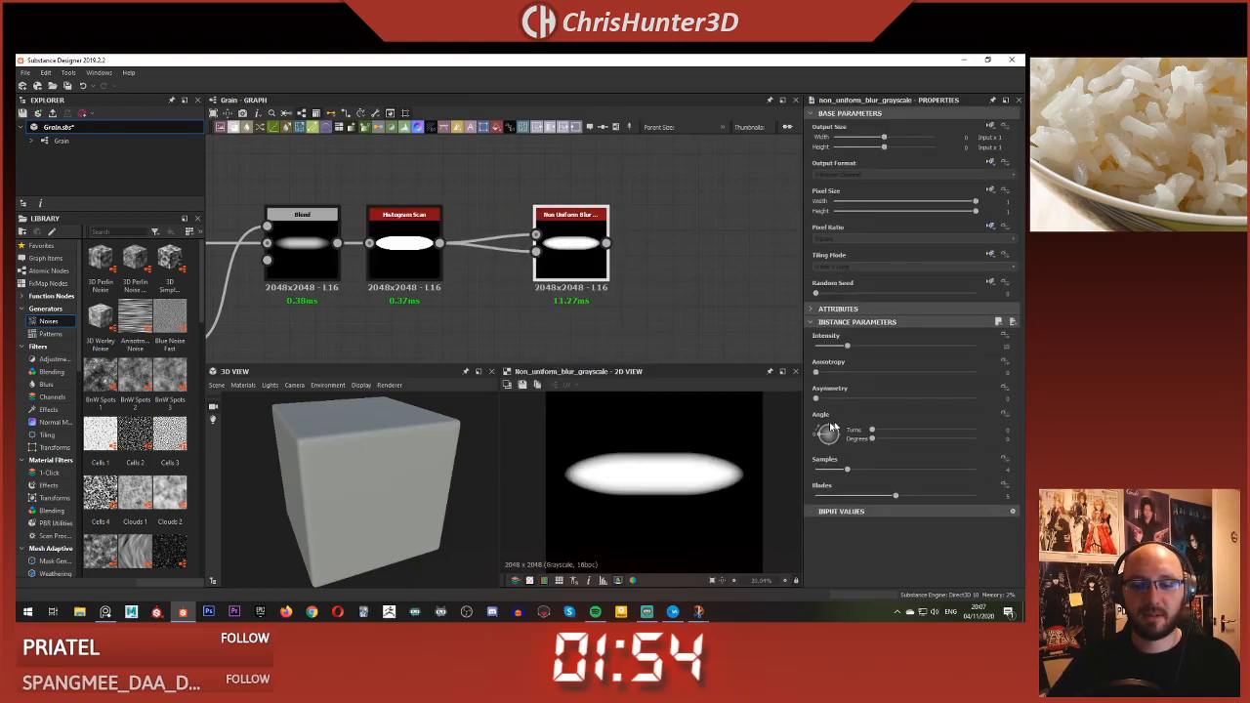
- Set the Non Uniform Blur's Intensity to 12.46, Samples to 16 and Blades to 9, comparing the result with the Blend output
double_click(309, 248)
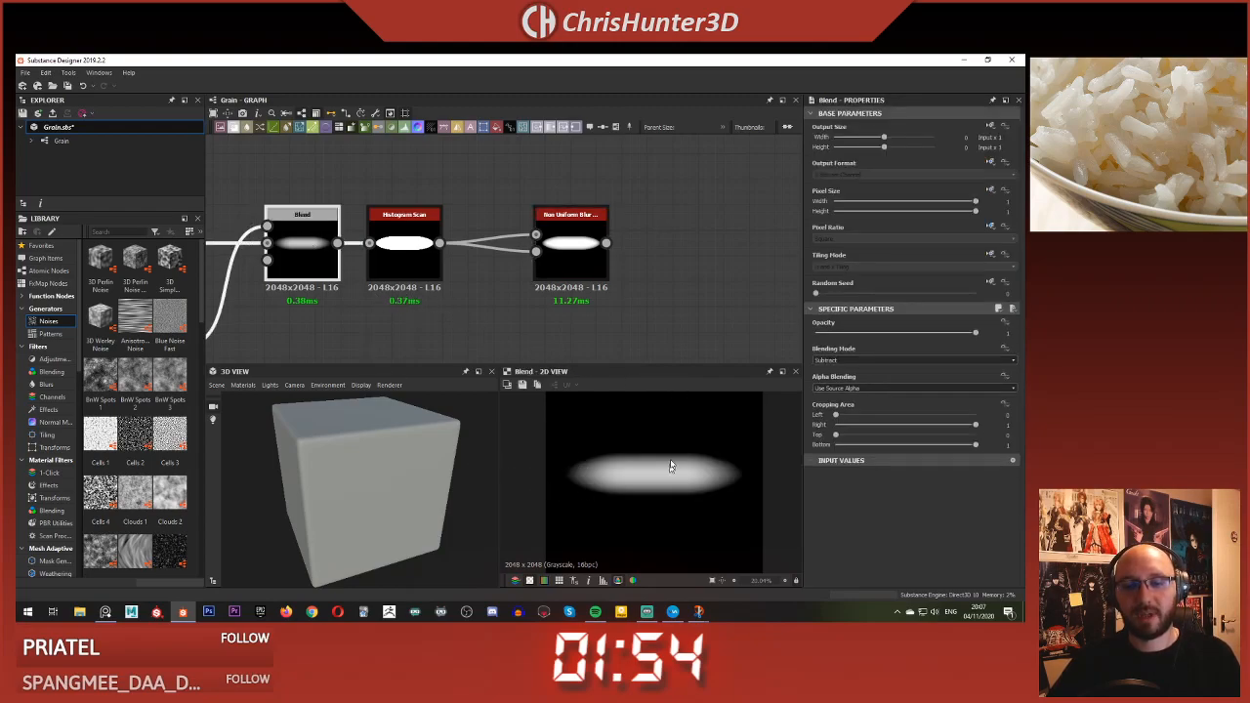
double_click(572, 255)
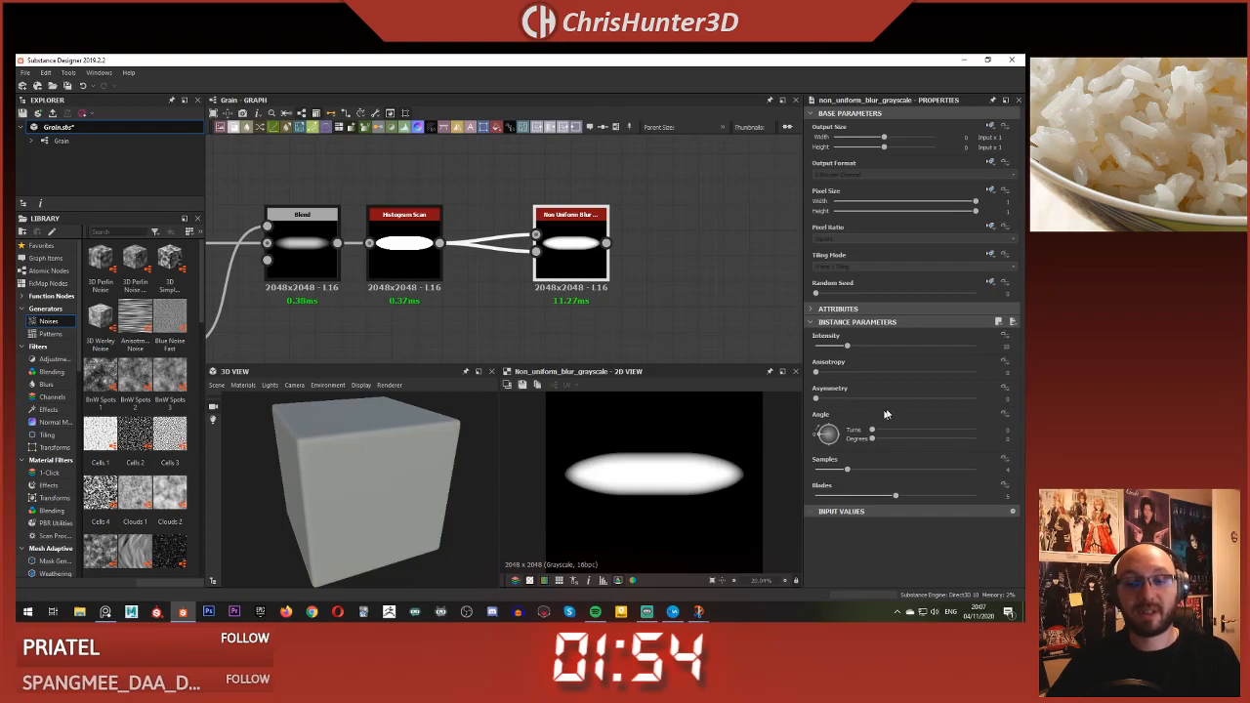
drag(847, 346, 912, 347)
drag(846, 472, 977, 472)
drag(896, 495, 1021, 491)
drag(910, 345, 856, 360)
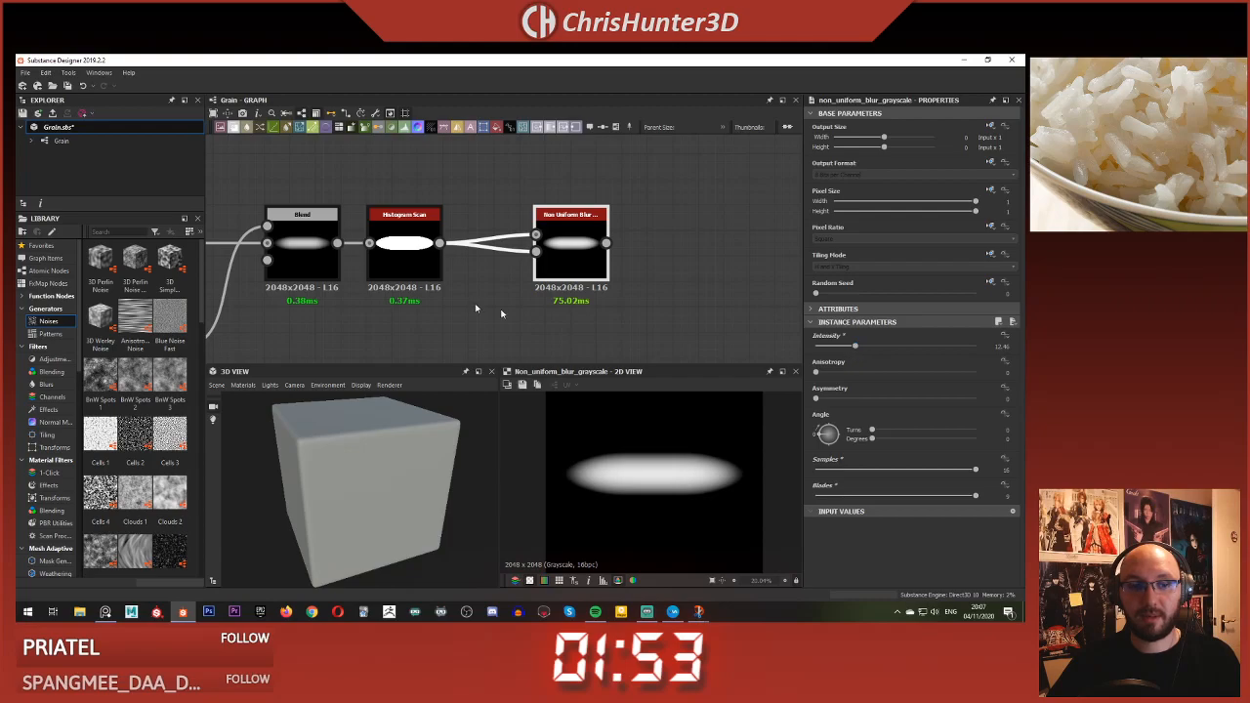
double_click(317, 256)
double_click(591, 261)
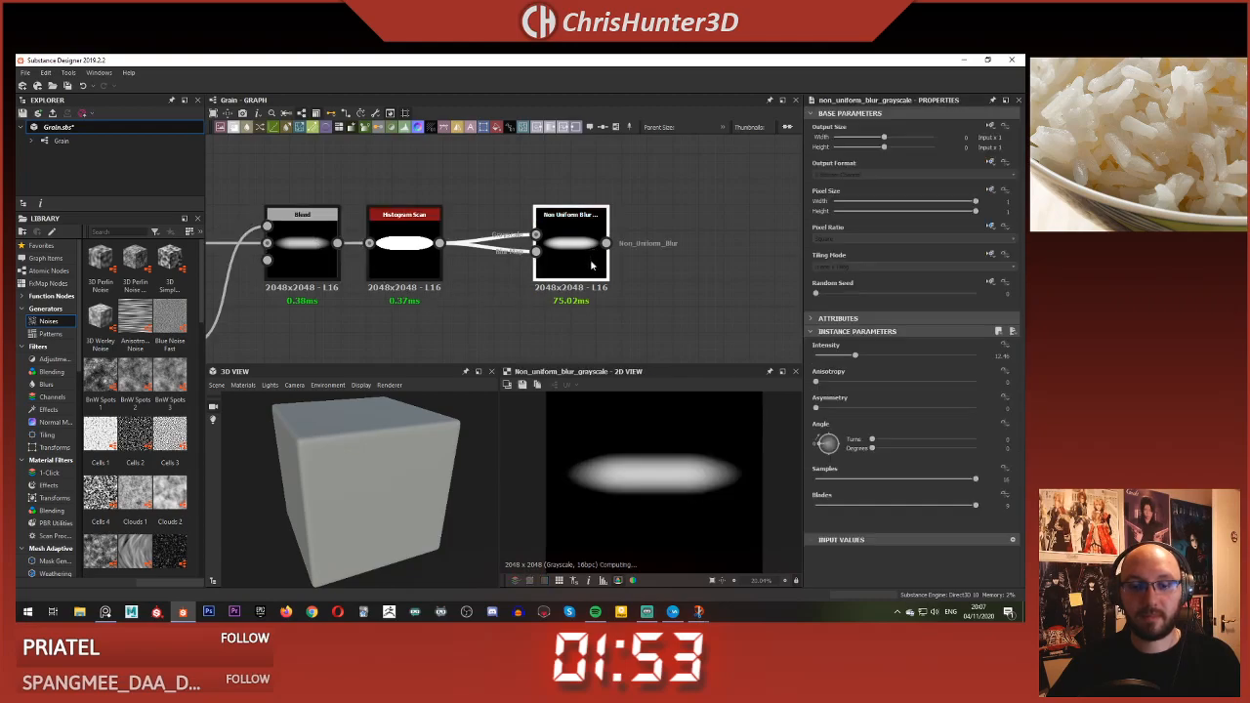
- Move the Non Uniform Blur node close beside the Histogram Scan and review the whole node chain
middle_drag(591, 263, 519, 249)
scroll(516, 256, down, 1)
click(614, 261)
drag(493, 261, 439, 261)
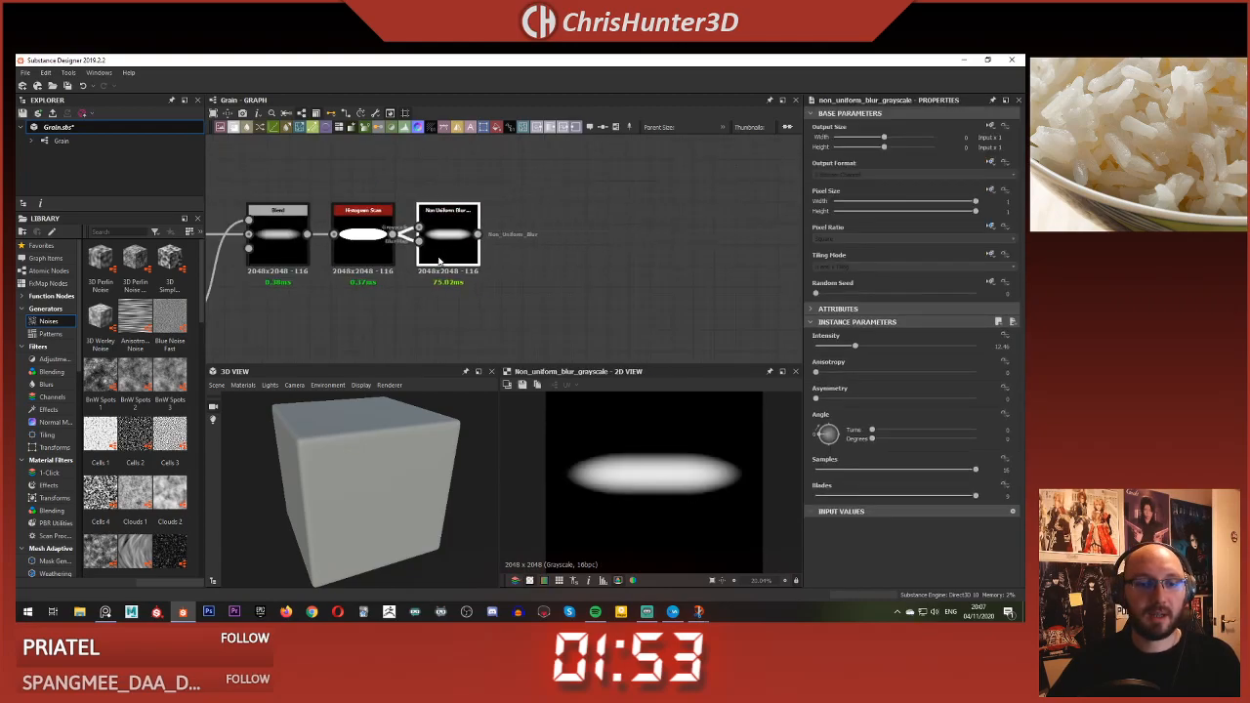
scroll(558, 260, down, 2)
scroll(576, 254, up, 1)
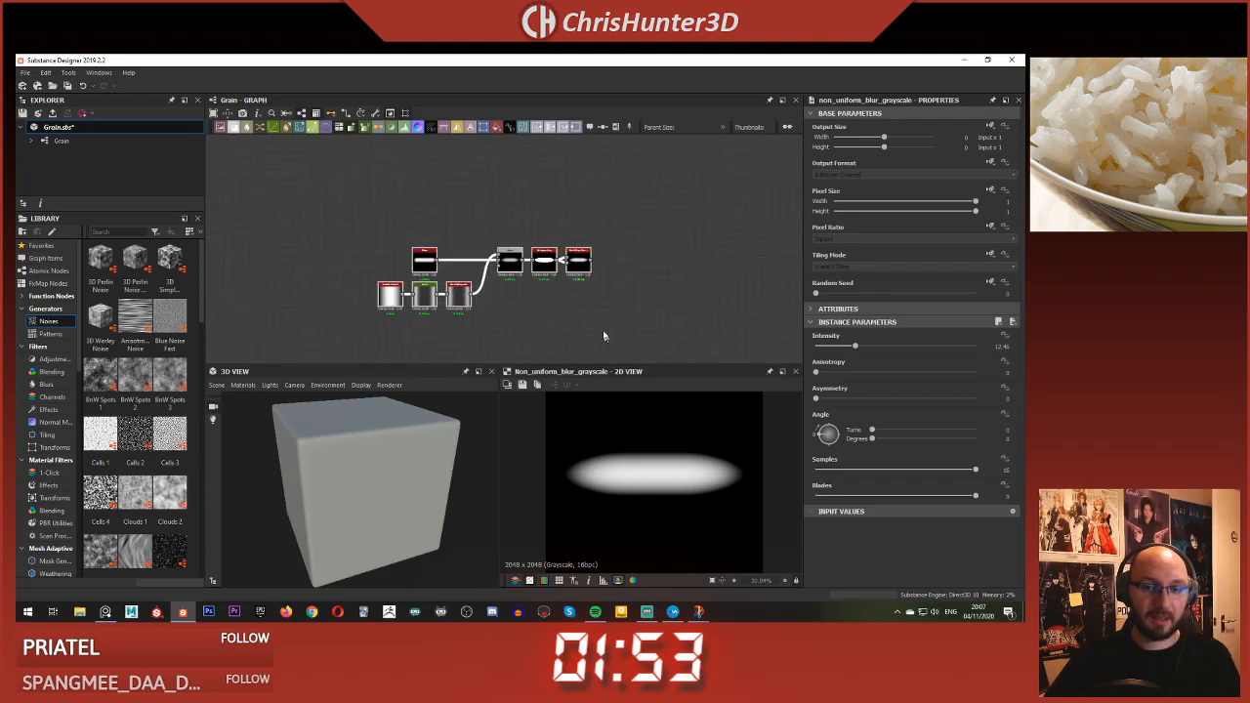
mouse_move(566, 261)
middle_down()
mouse_move(439, 210)
mouse_move(679, 262)
mouse_move(576, 273)
middle_up()
scroll(440, 212, down, 3)
scroll(679, 263, up, 3)
scroll(657, 299, up, 1)
scroll(576, 266, up, 1)
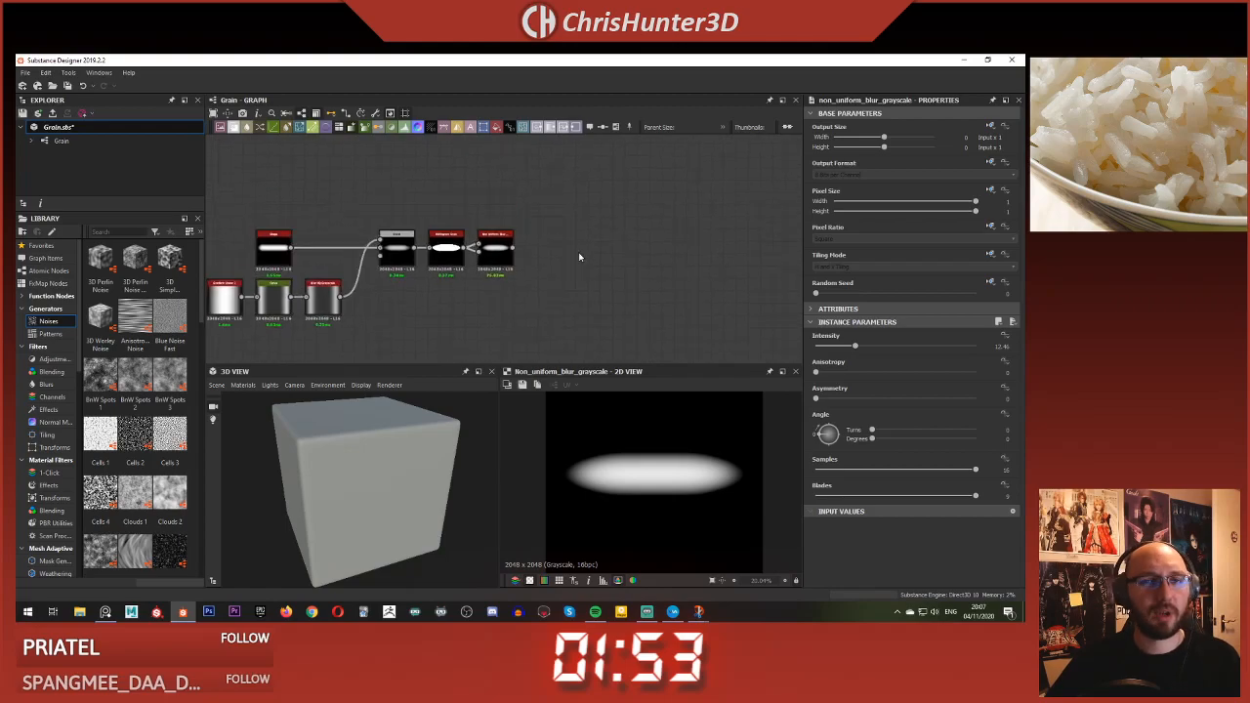
scroll(578, 254, up, 1)
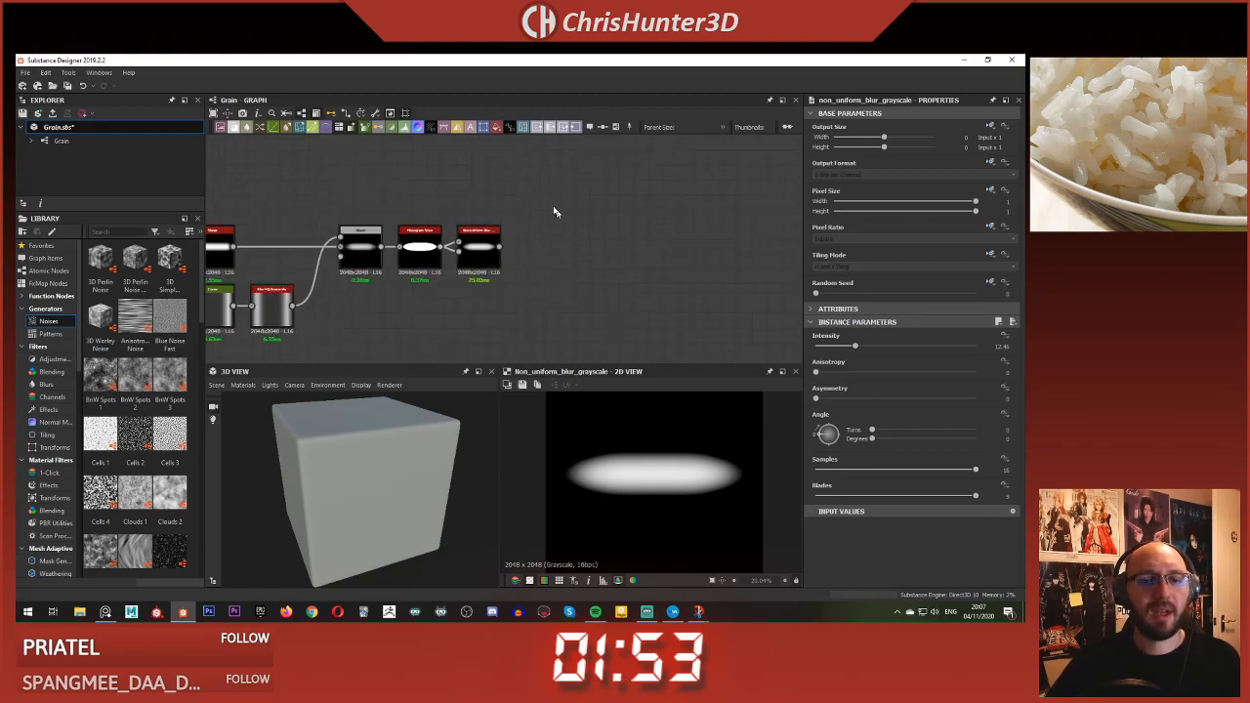
- Move the Non Uniform Blur away to make room, and add a Warp node fed by the Histogram Scan
click(497, 226)
scroll(497, 226, down, 1)
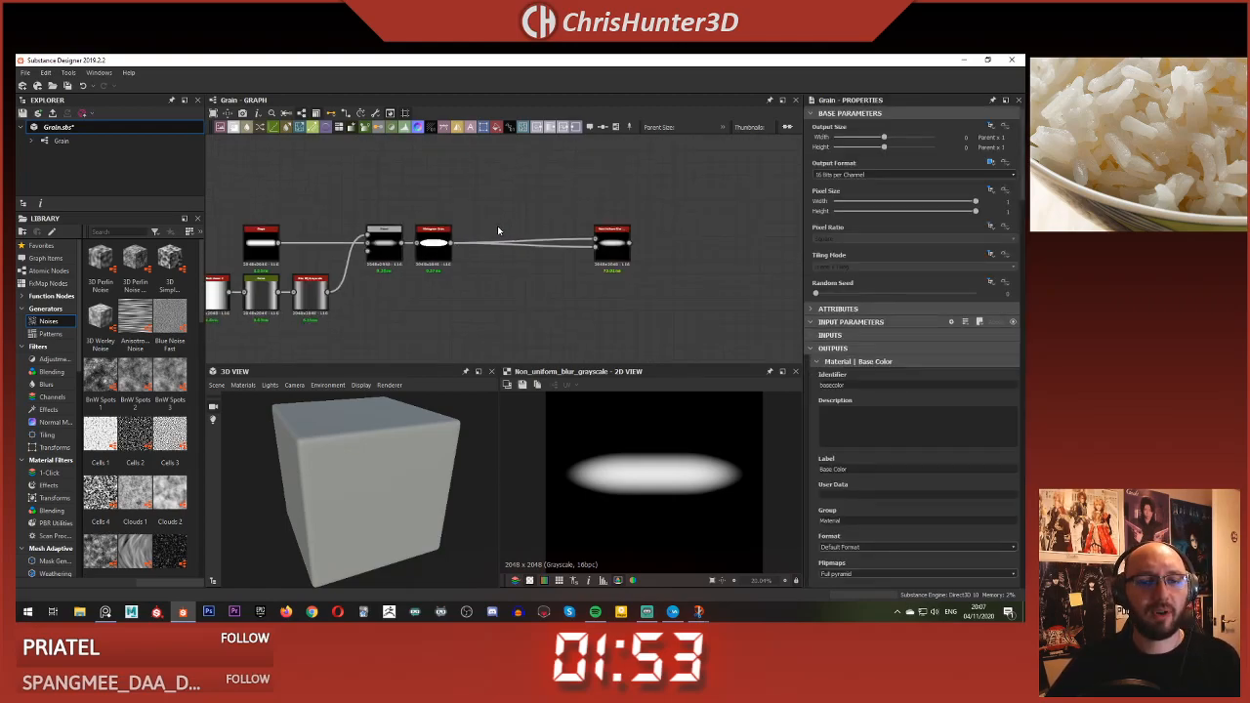
scroll(499, 229, up, 3)
drag(683, 242, 707, 244)
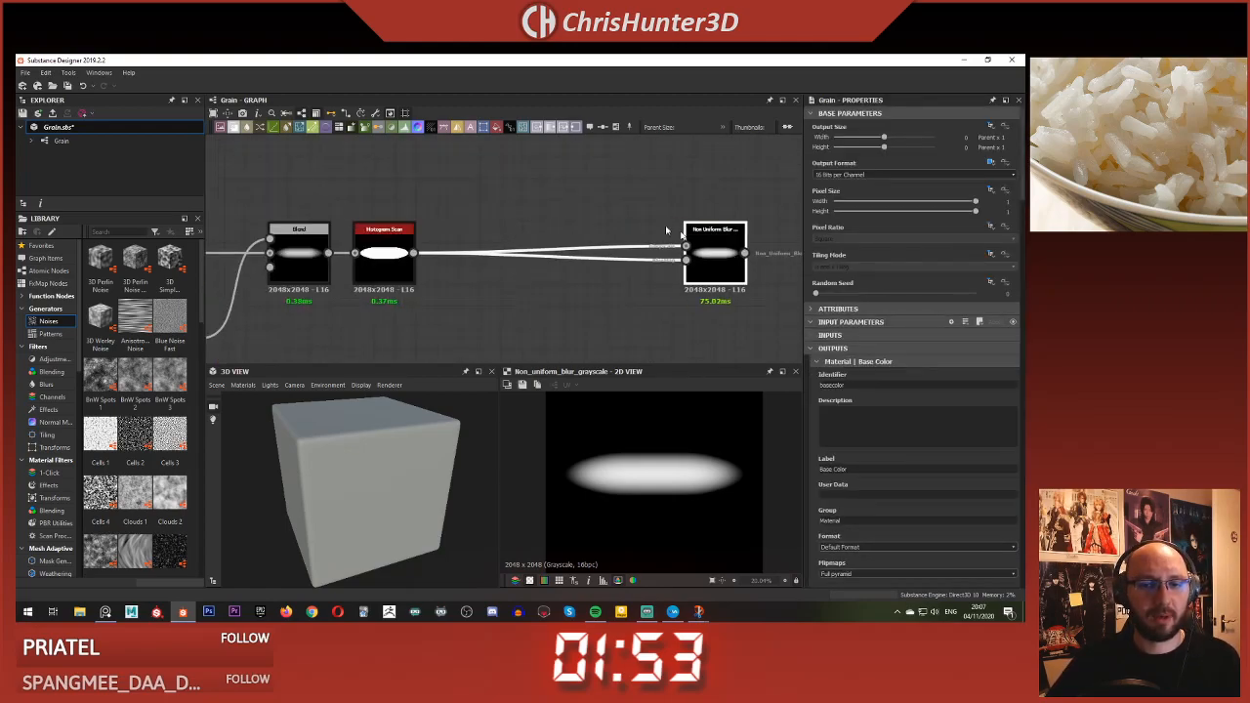
click(554, 198)
key(space)
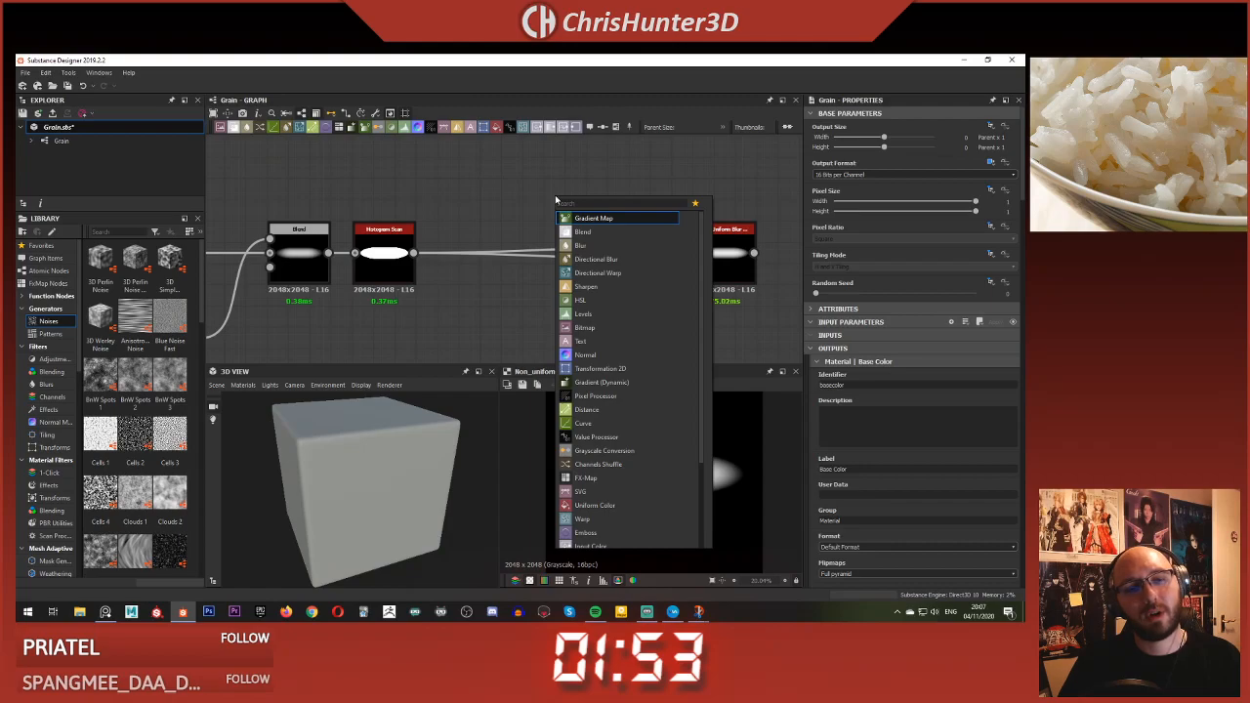
text(warp)
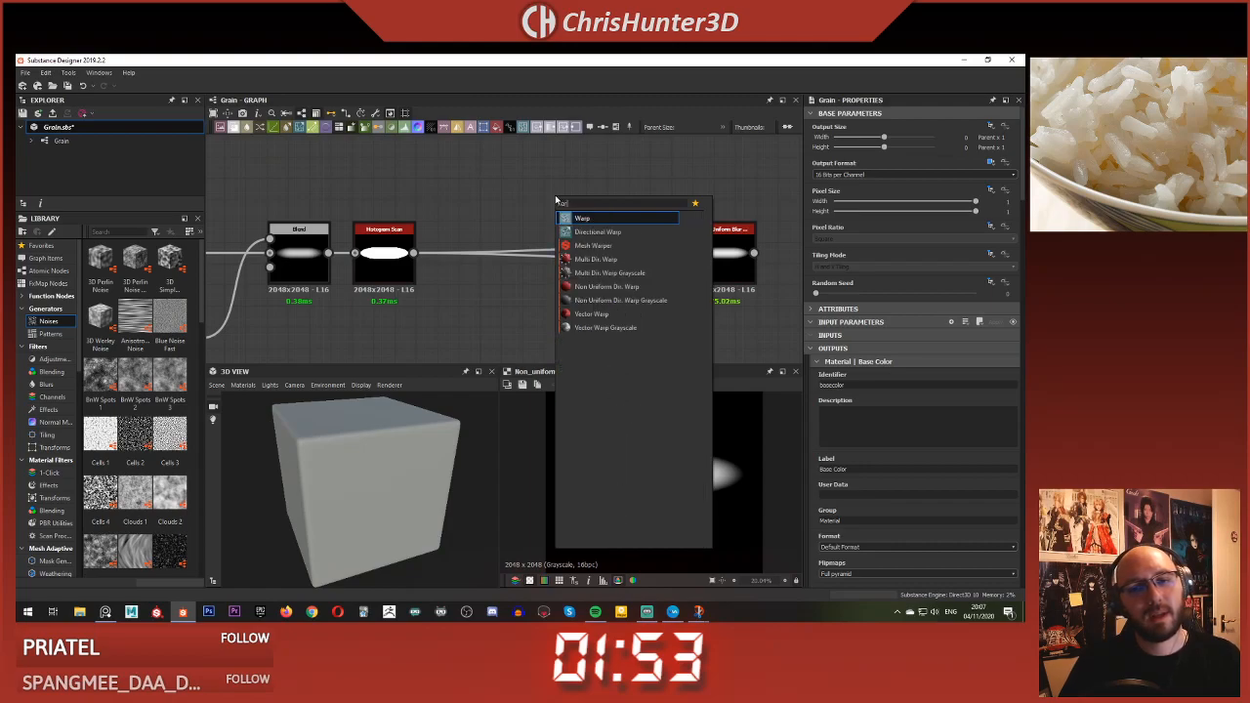
key(Return)
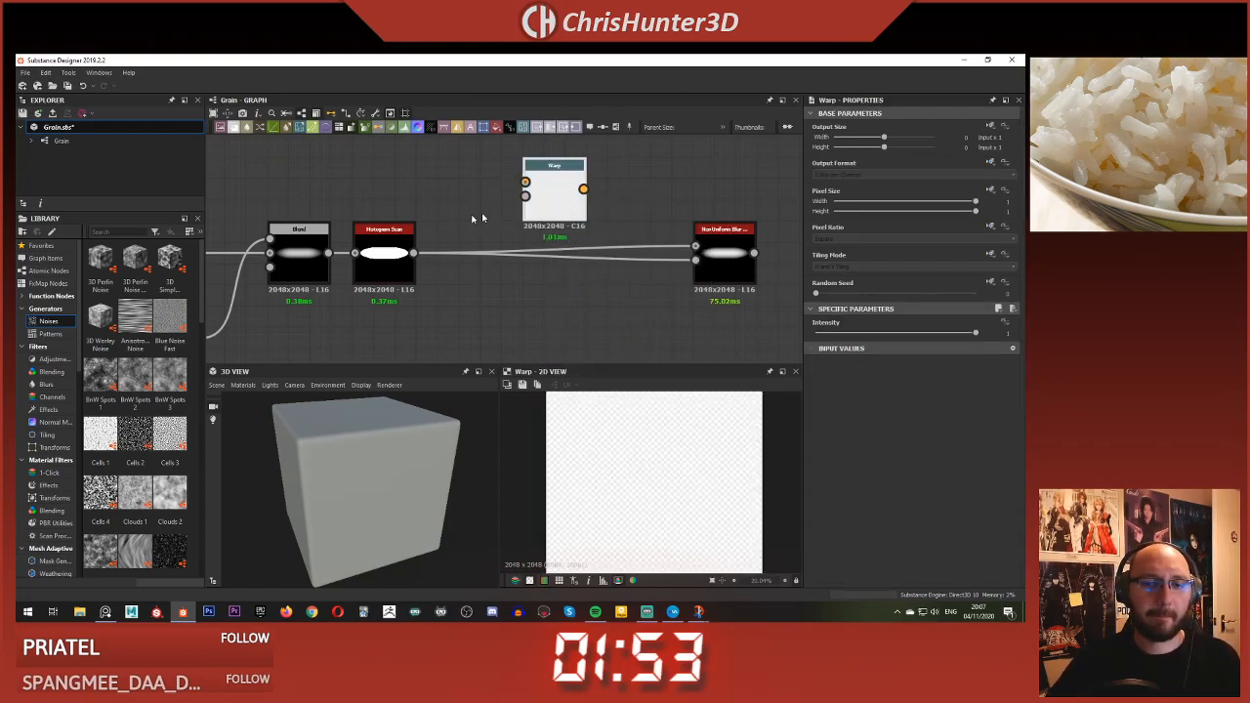
drag(414, 253, 564, 188)
- Add a Gaussian Noise node as the Warp's gradient input and set the Warp Intensity to 0.09
key(space)
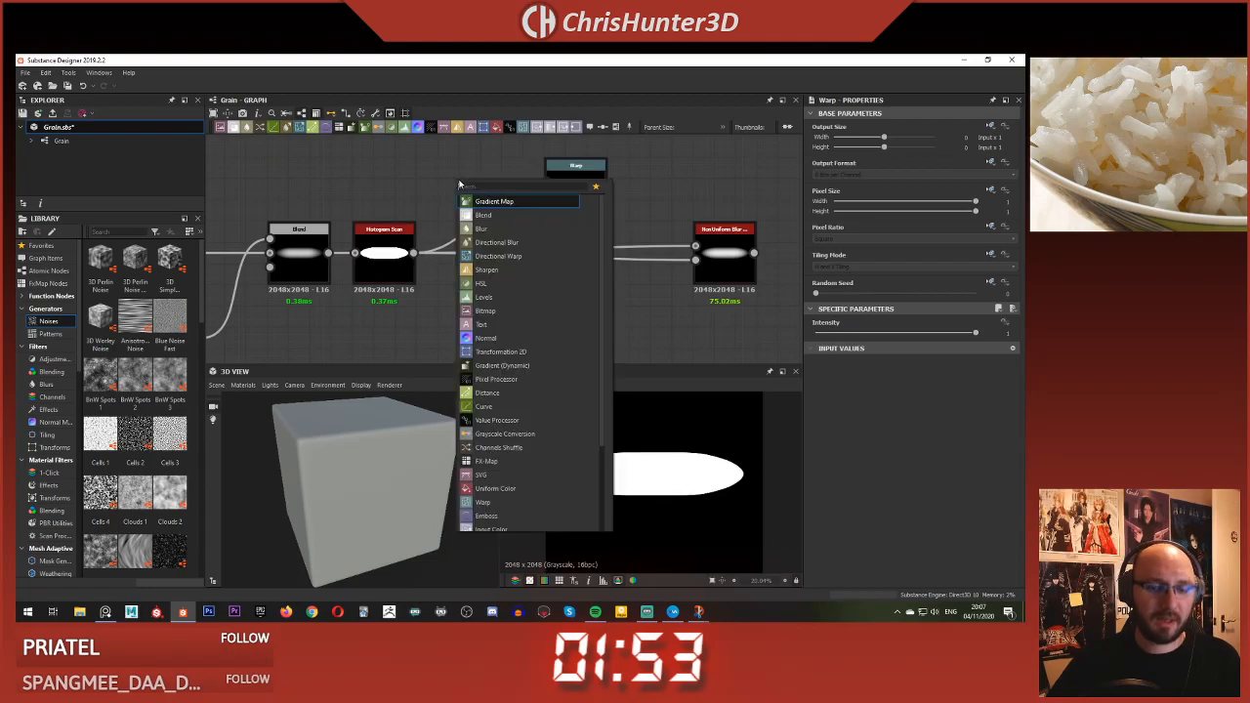
text(gr)
key(BackSpace)
key(BackSpace)
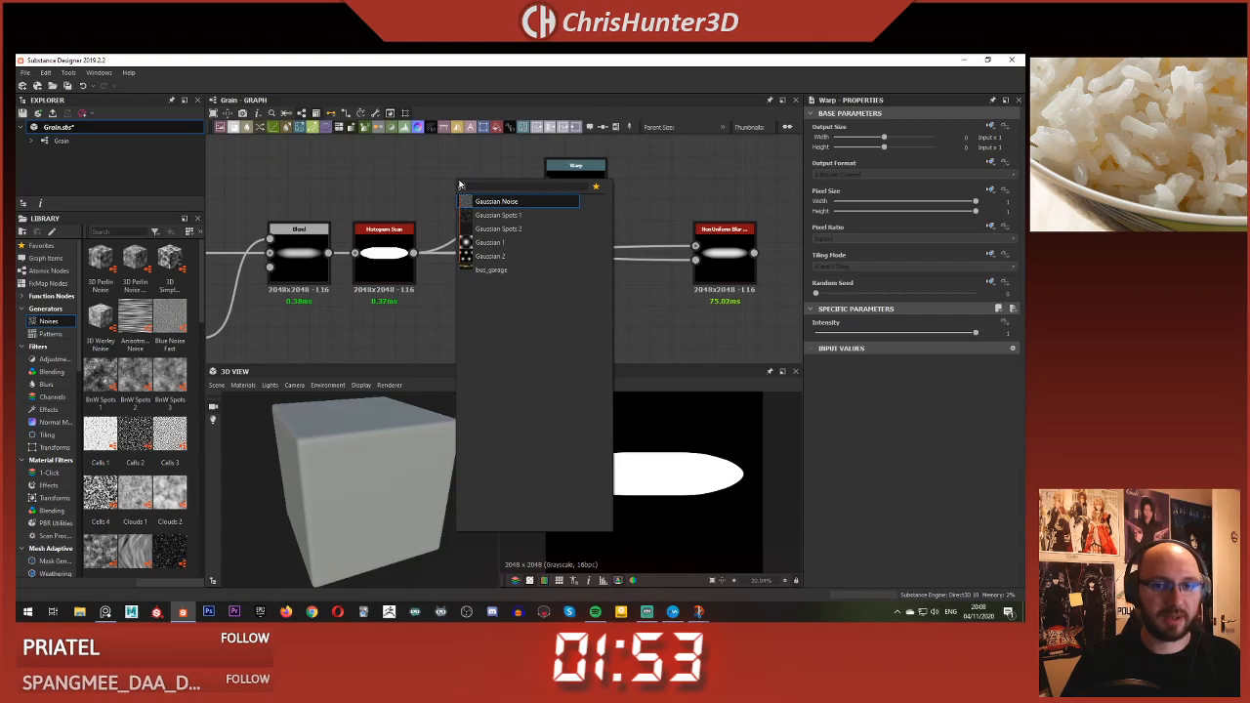
click(481, 203)
drag(511, 220, 577, 252)
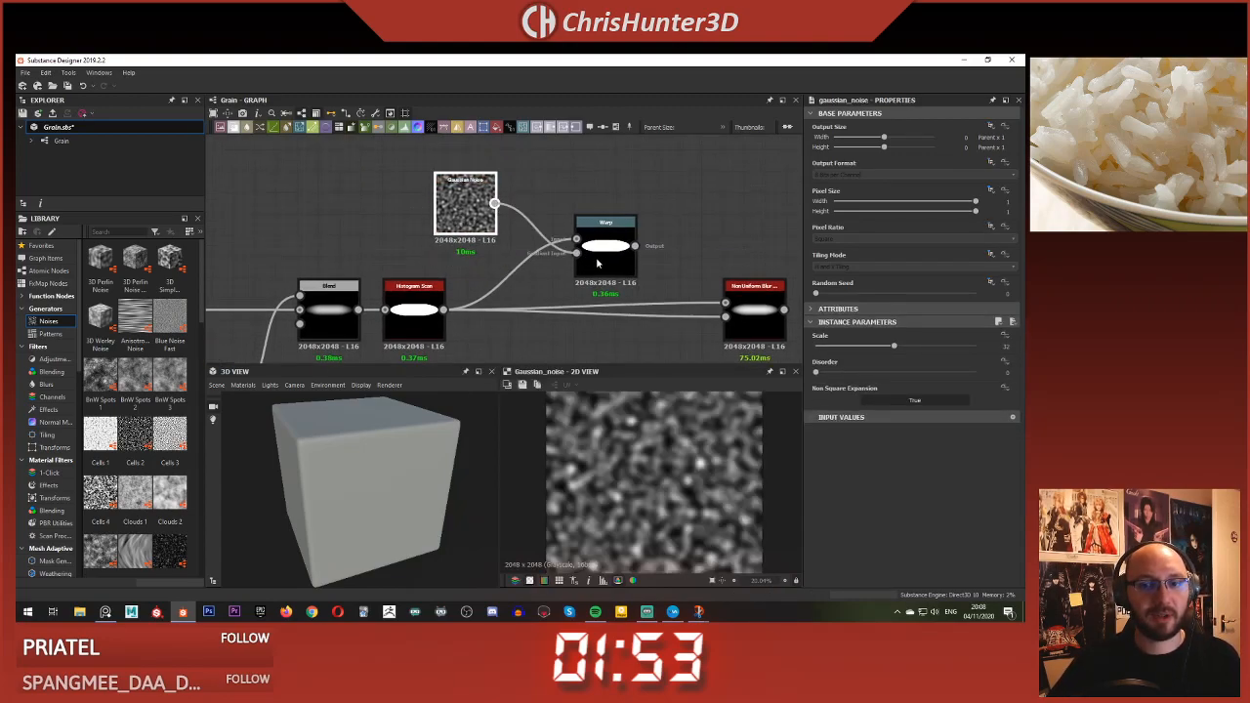
drag(465, 207, 478, 209)
click(627, 250)
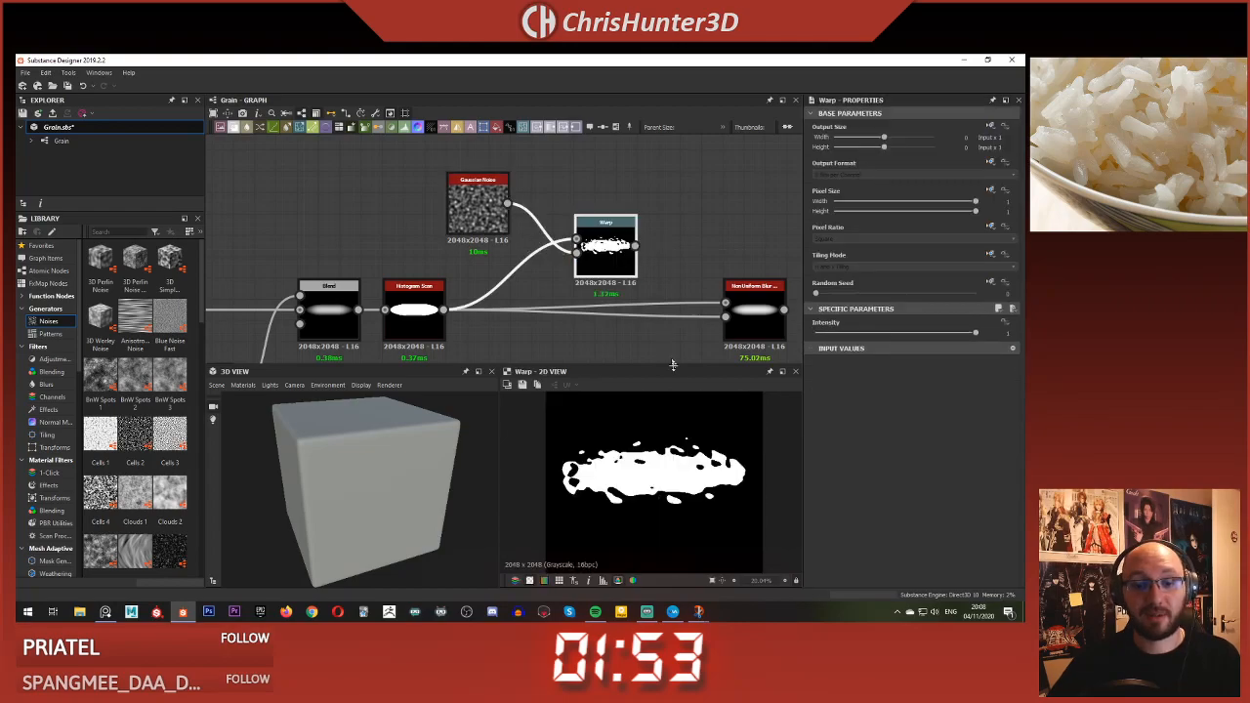
drag(975, 334, 830, 334)
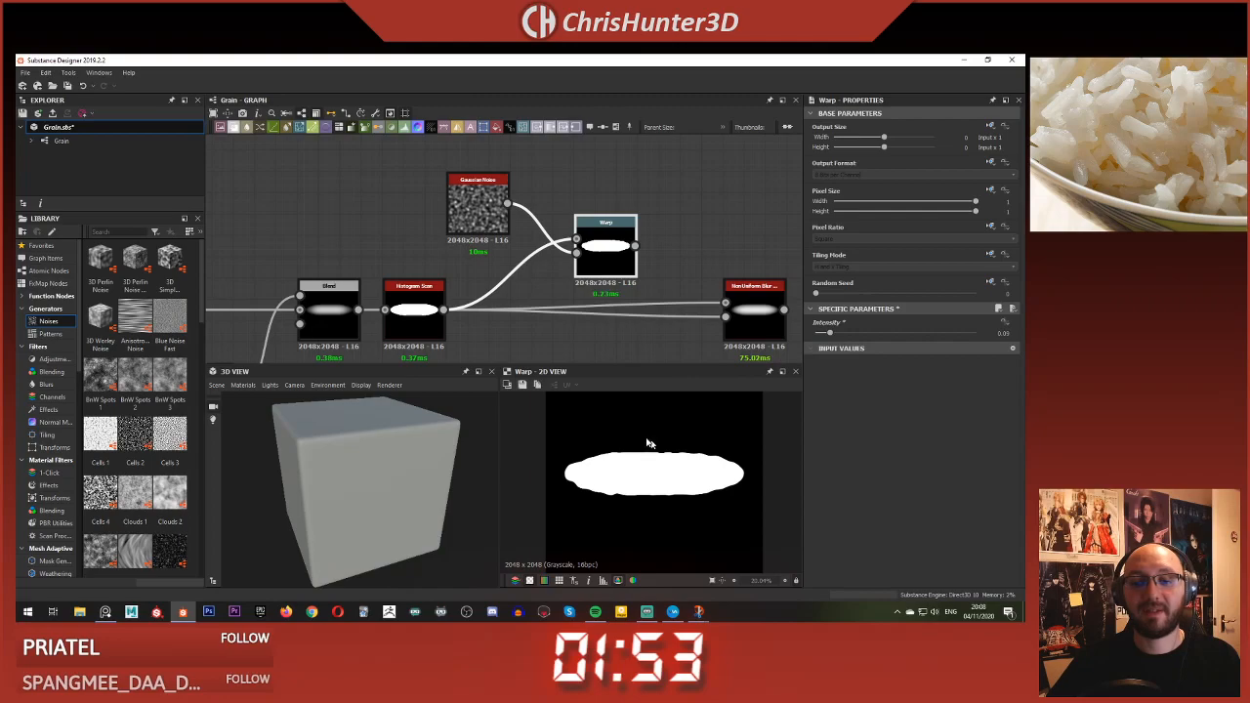
- Examine the rice reference photos at different magnifications to judge how irregular the grain edges are
middle_drag(1243, 166, 1183, 164)
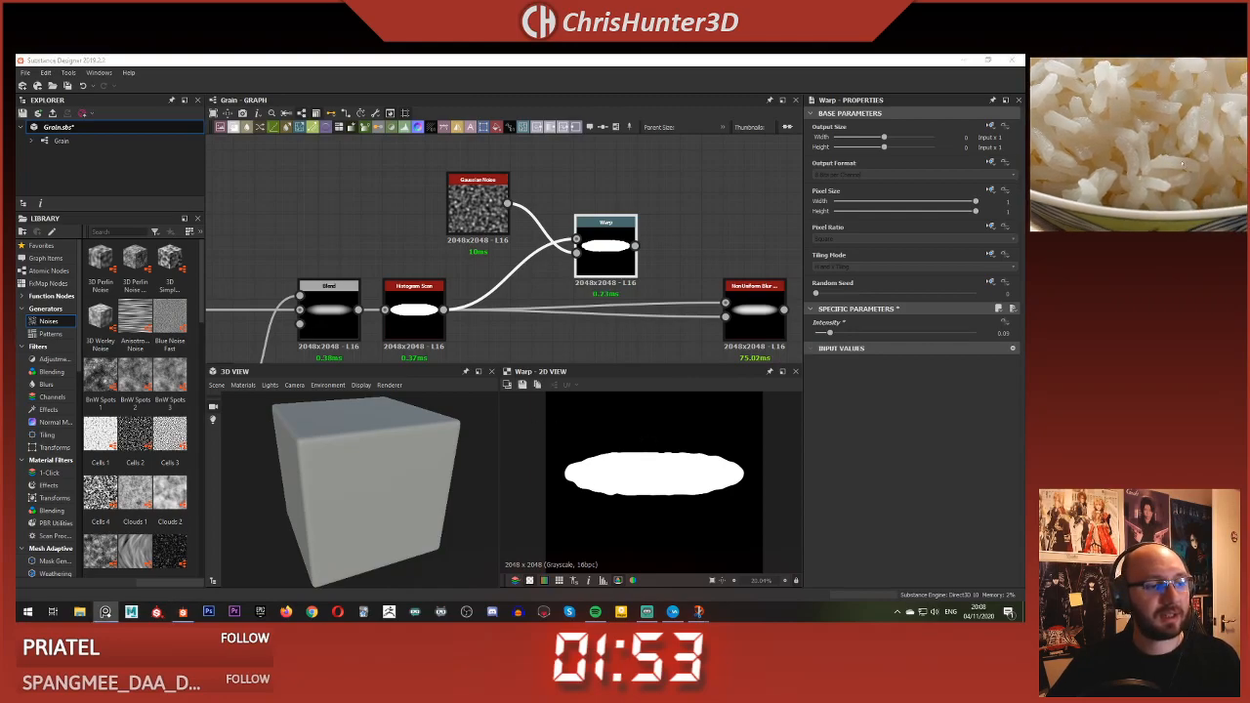
scroll(1175, 158, up, 5)
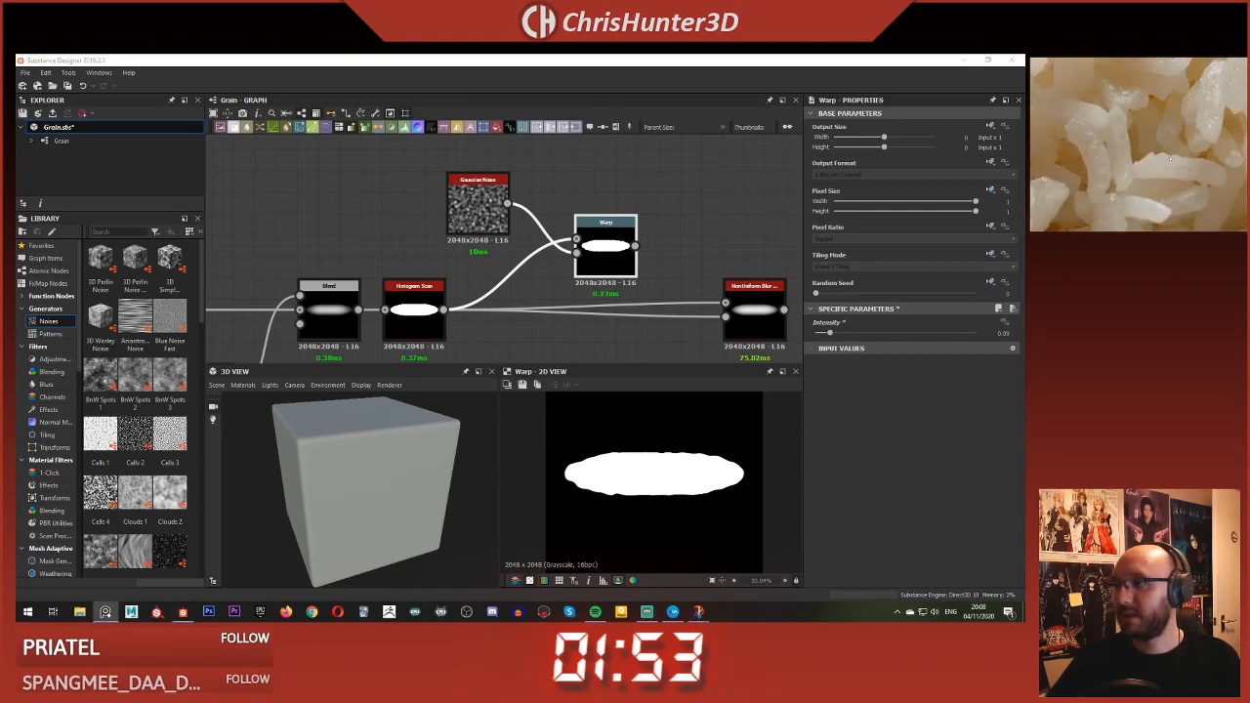
scroll(1143, 161, down, 3)
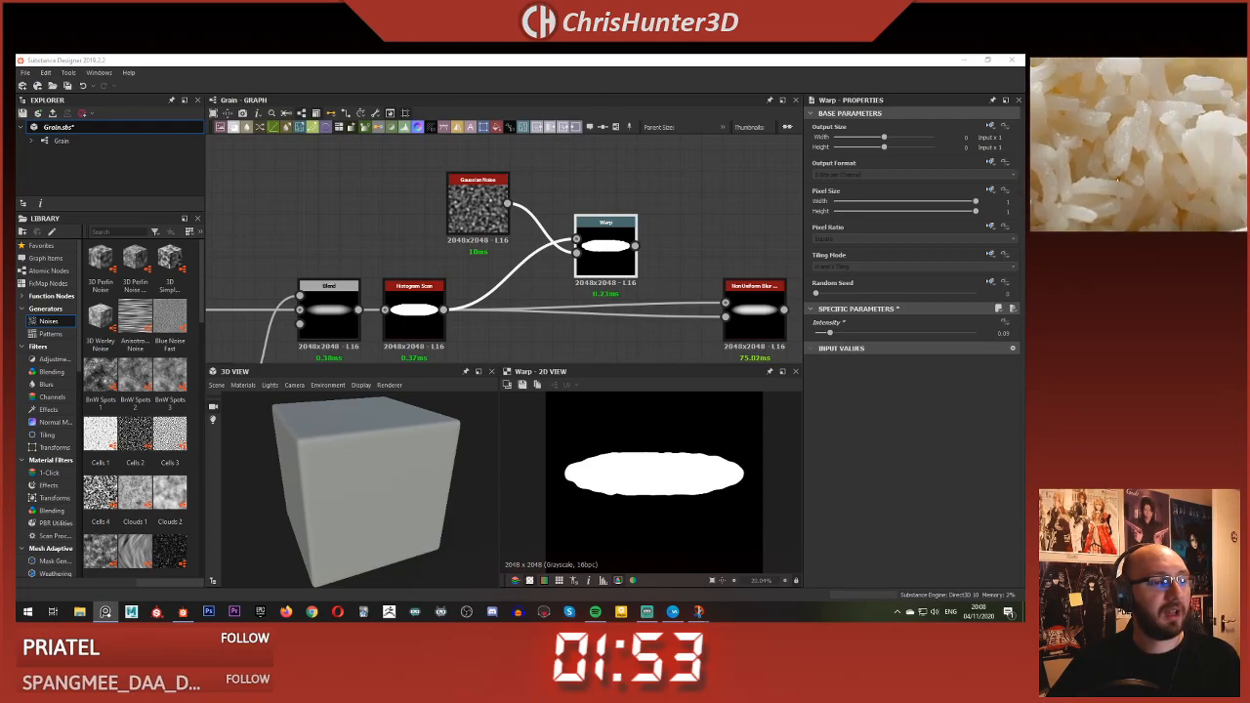
scroll(1118, 120, up, 2)
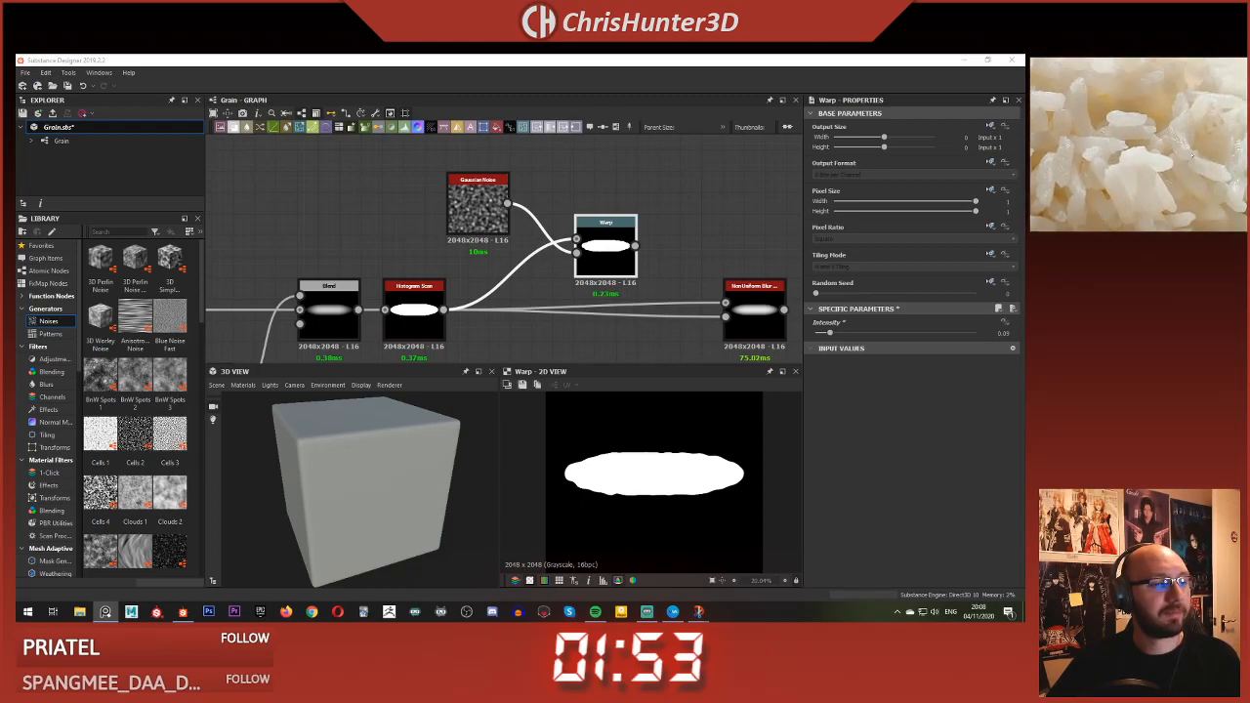
scroll(1215, 143, down, 4)
scroll(1105, 118, up, 5)
scroll(1104, 119, down, 4)
scroll(1161, 170, up, 3)
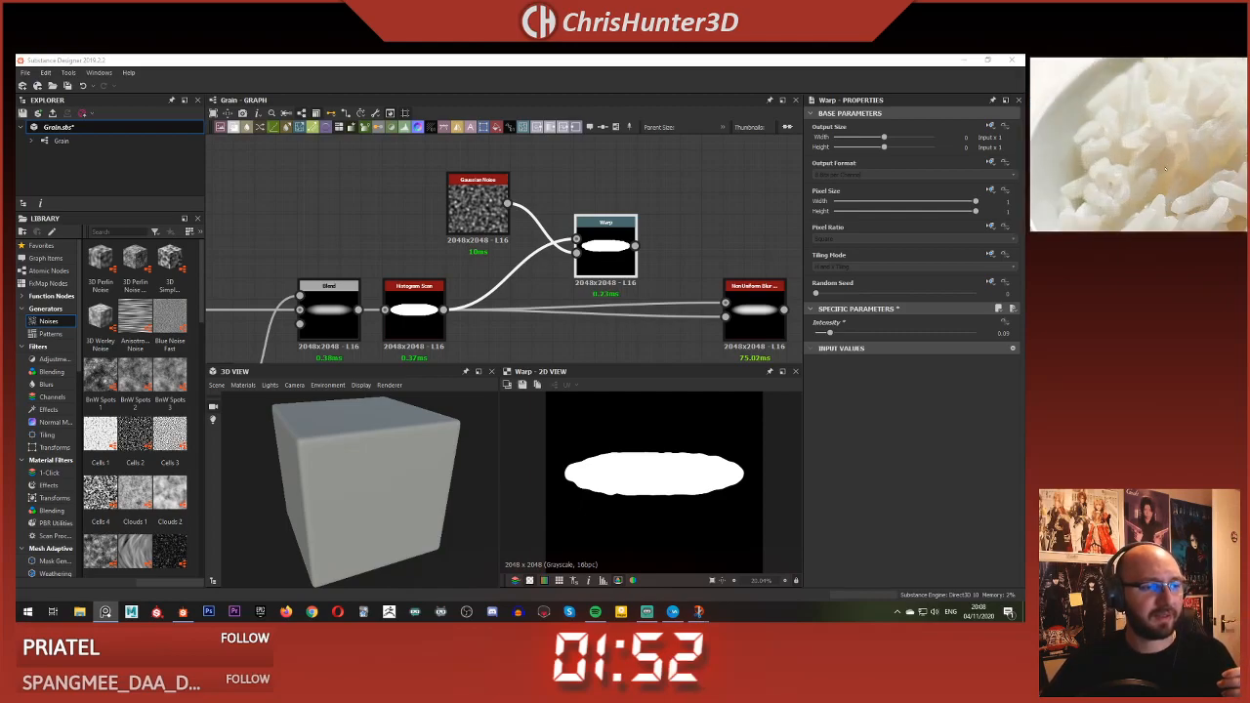
scroll(1190, 152, down, 4)
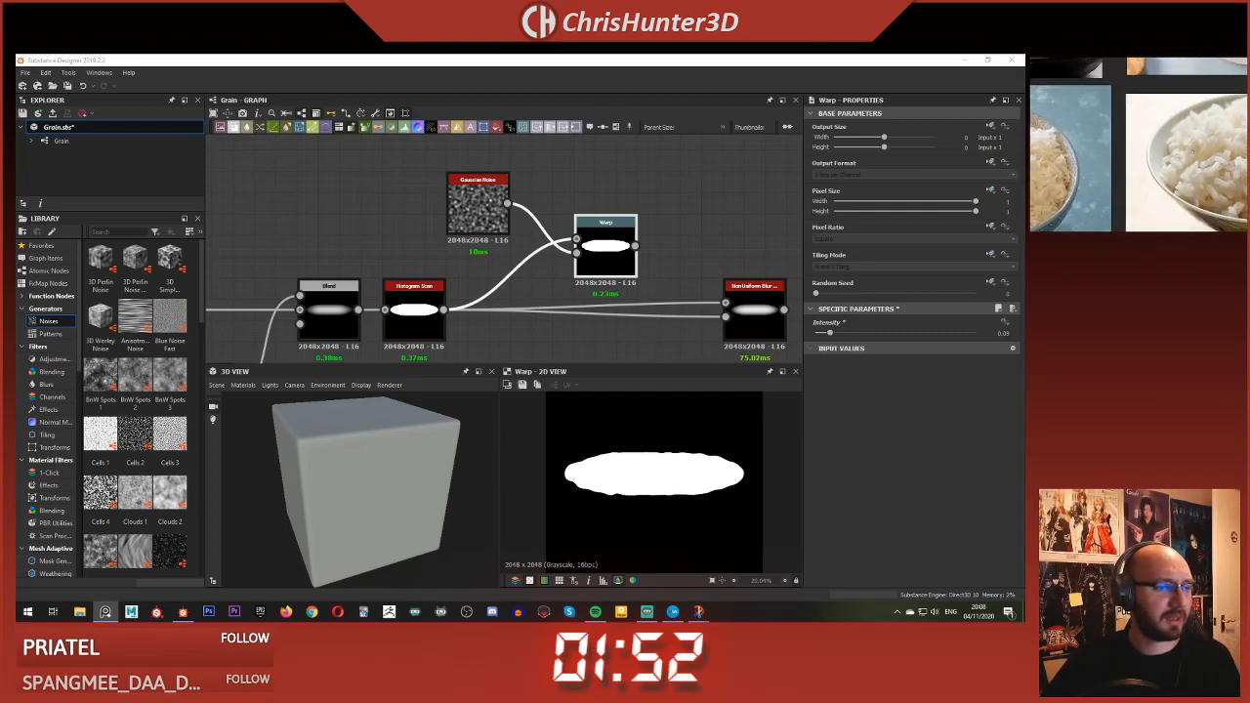
scroll(1172, 136, up, 4)
scroll(1170, 134, up, 2)
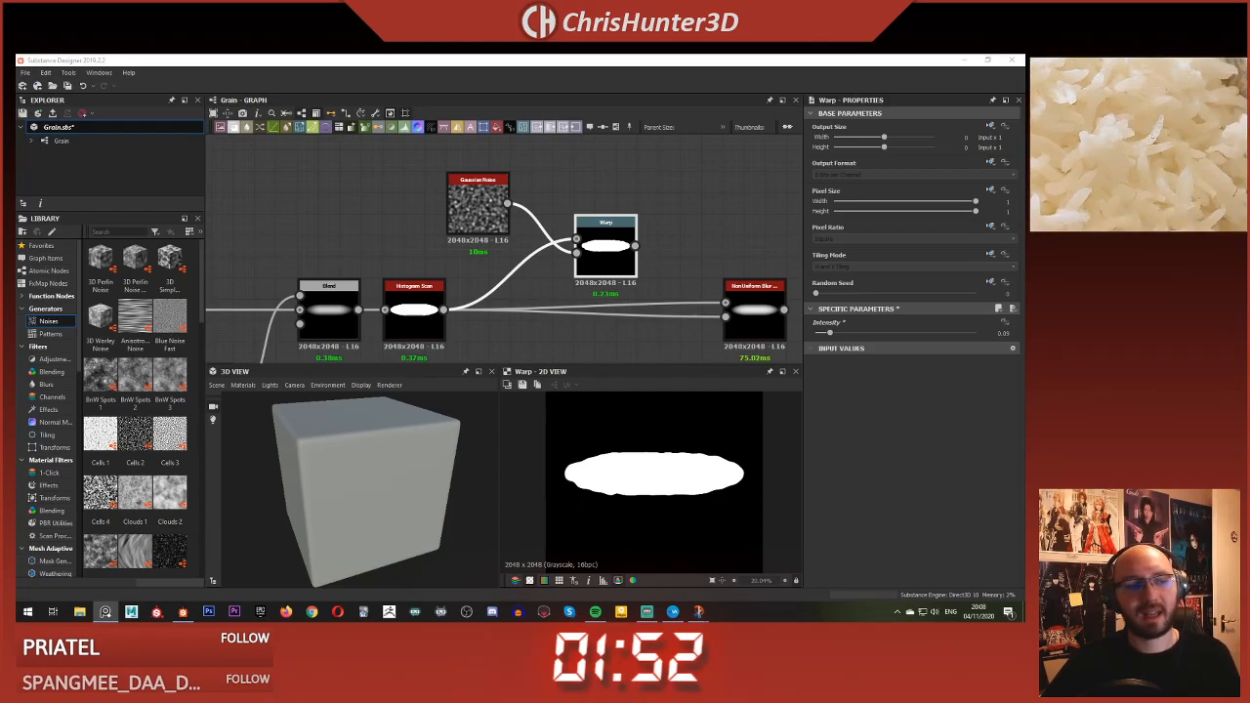
scroll(1152, 137, down, 4)
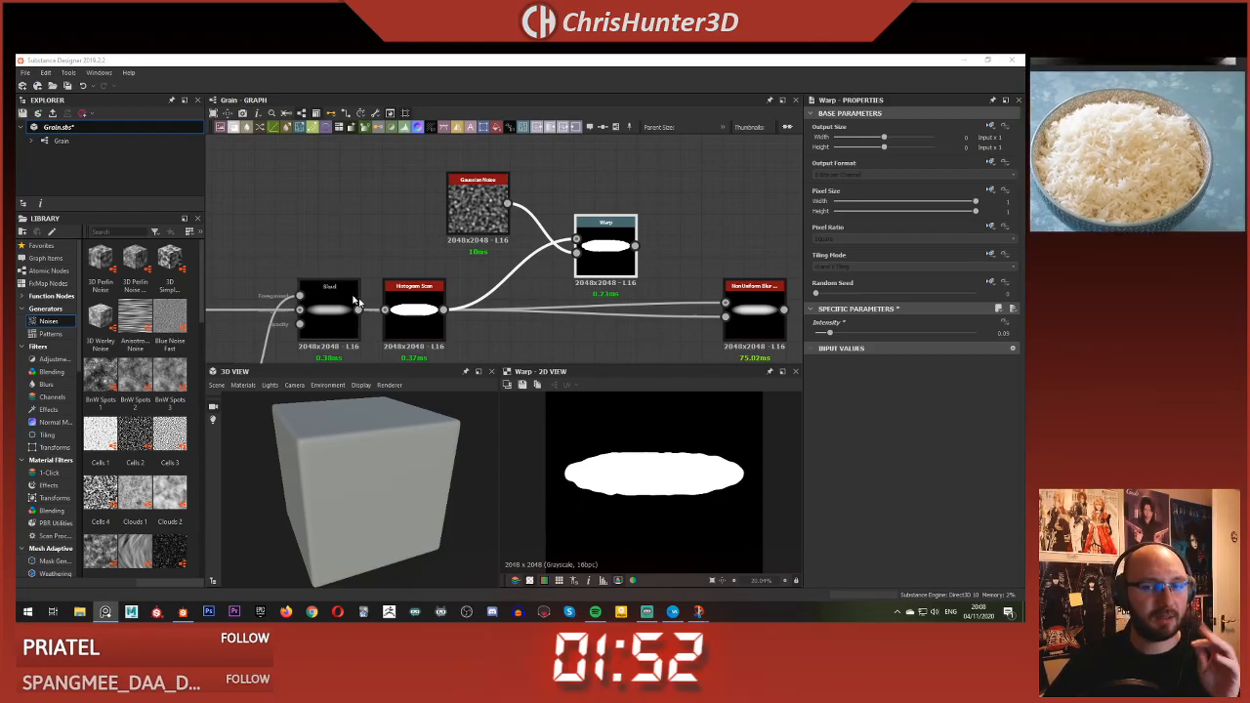
- Reroute both Non Uniform Blur inputs from the Histogram Scan to the Warp output and inspect the blurred grain
scroll(337, 293, down, 5)
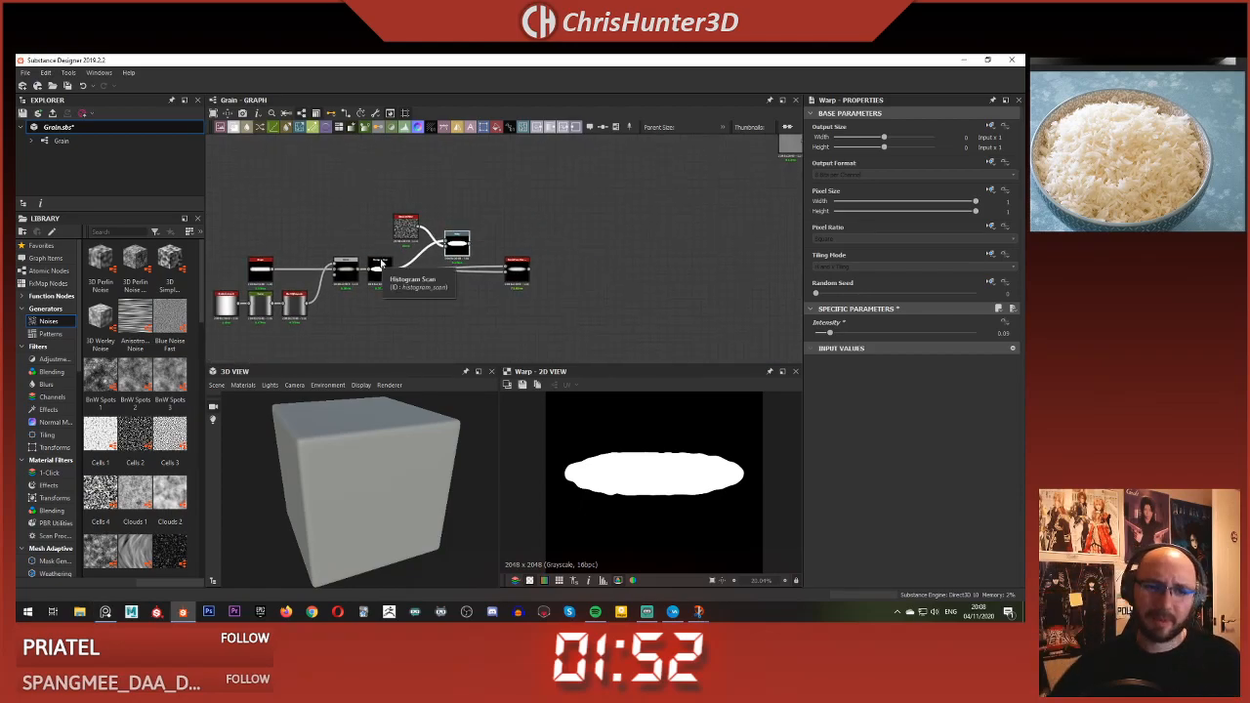
scroll(540, 272, down, 5)
middle_drag(491, 269, 526, 262)
scroll(526, 261, up, 6)
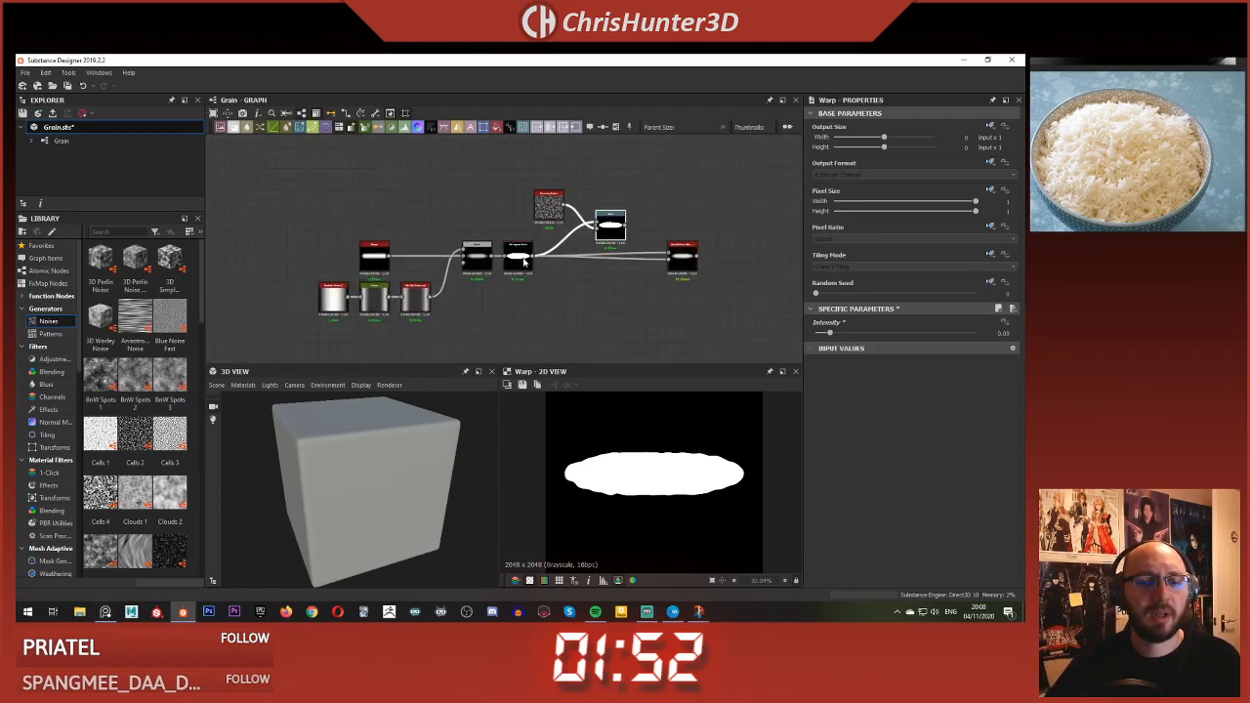
scroll(663, 264, up, 4)
shift+drag(329, 271, 520, 208)
double_click(641, 278)
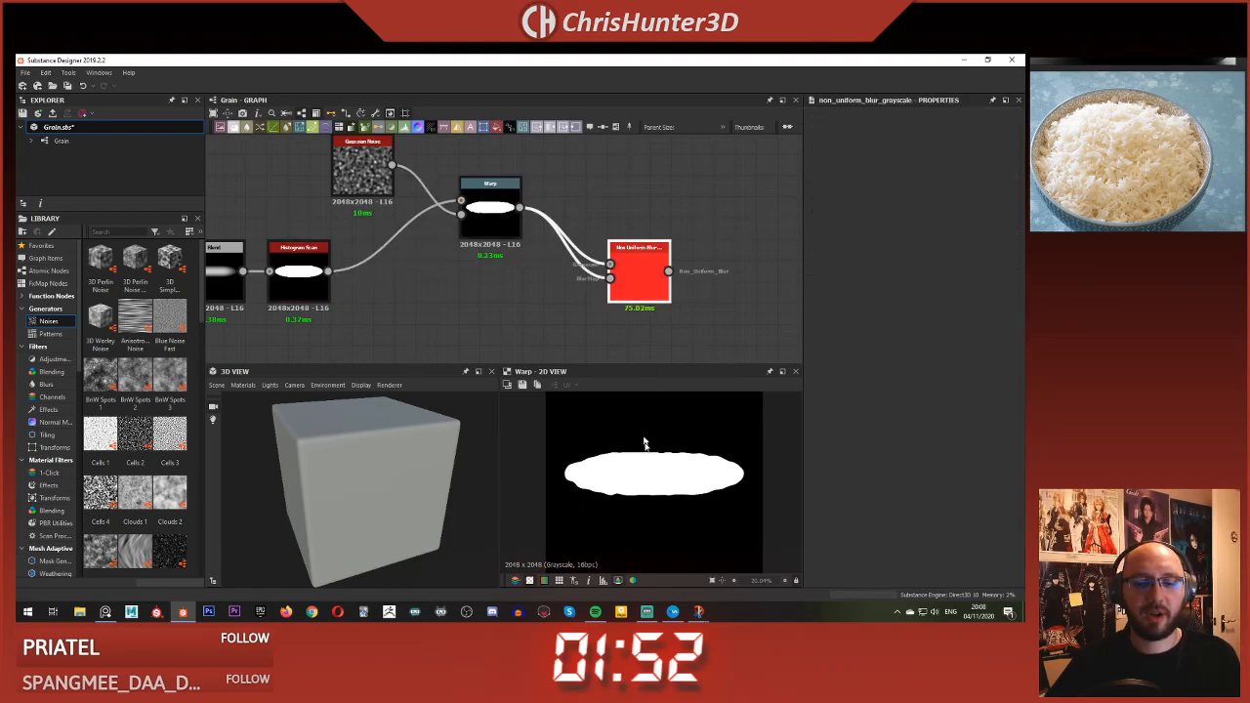
scroll(681, 474, up, 3)
scroll(681, 474, down, 5)
scroll(549, 255, down, 3)
- Tidy the graph by placing the Gaussian Noise above the Histogram Scan, with the Warp and Non Uniform Blur in sequence beside them
middle_drag(548, 254, 618, 256)
scroll(586, 266, down, 2)
scroll(529, 279, up, 4)
drag(547, 218, 501, 232)
drag(619, 245, 546, 252)
drag(741, 278, 623, 247)
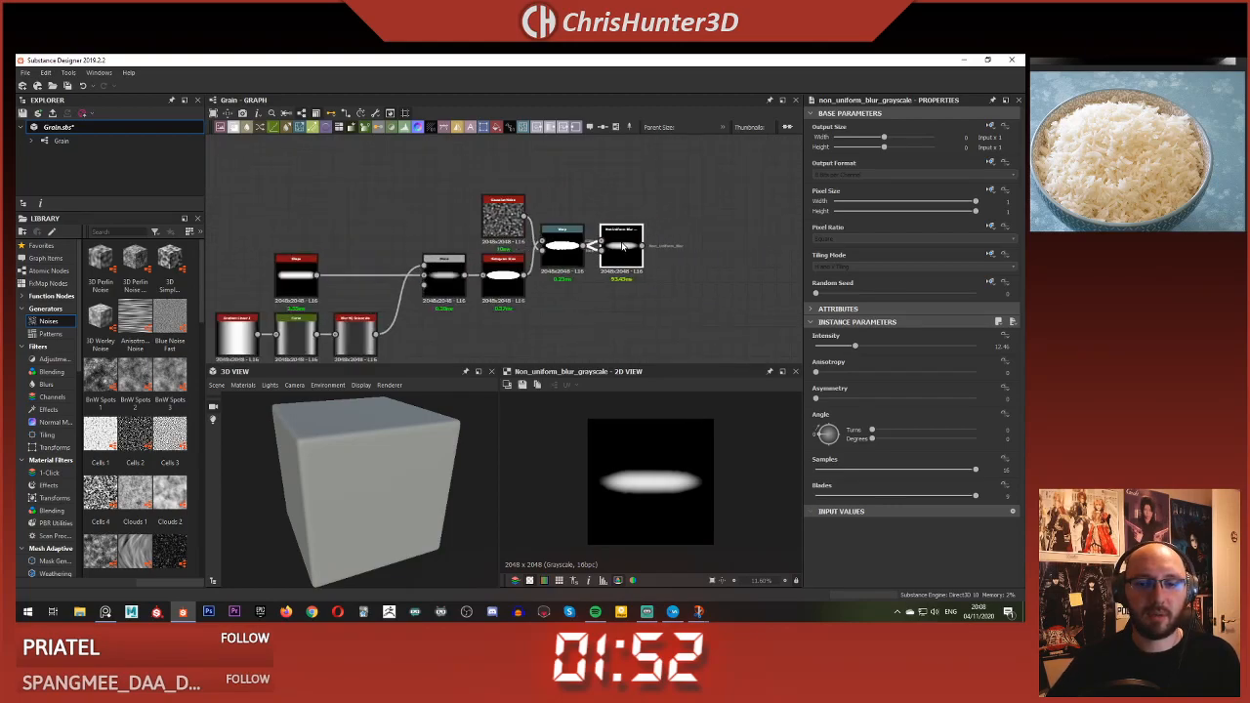
- Tidy the graph by placing the Shape beside the Blend, with the Gradient Linear 2, Curve and Blur HQ Grayscale nodes lined up above
scroll(620, 307, down, 5)
middle_drag(587, 325, 608, 285)
scroll(600, 281, up, 4)
middle_drag(518, 263, 538, 322)
scroll(508, 318, up, 2)
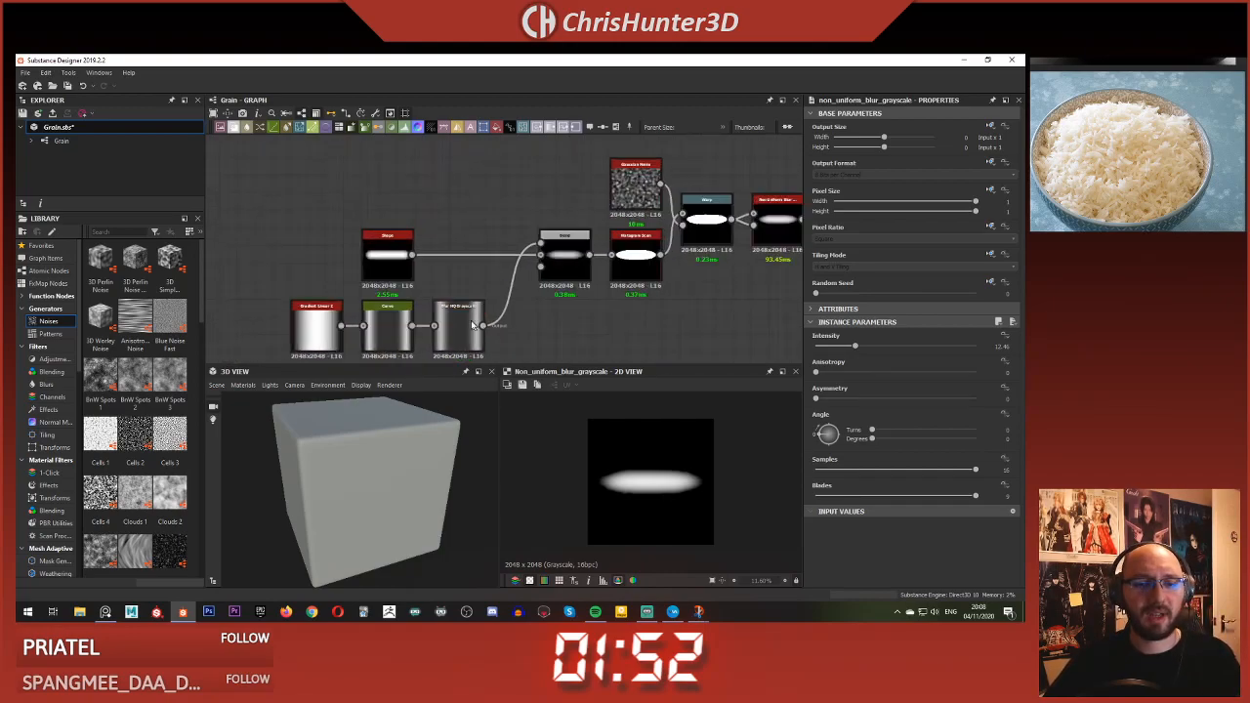
drag(381, 264, 488, 264)
drag(288, 273, 446, 349)
drag(450, 356, 453, 189)
click(385, 213)
drag(281, 346, 497, 200)
scroll(497, 200, down, 3)
middle_drag(497, 201, 404, 237)
drag(292, 180, 565, 284)
middle_drag(566, 283, 558, 251)
scroll(489, 281, down, 3)
scroll(557, 253, up, 3)
drag(263, 180, 514, 284)
drag(508, 238, 426, 272)
scroll(420, 283, down, 4)
middle_drag(422, 286, 505, 238)
scroll(492, 228, up, 3)
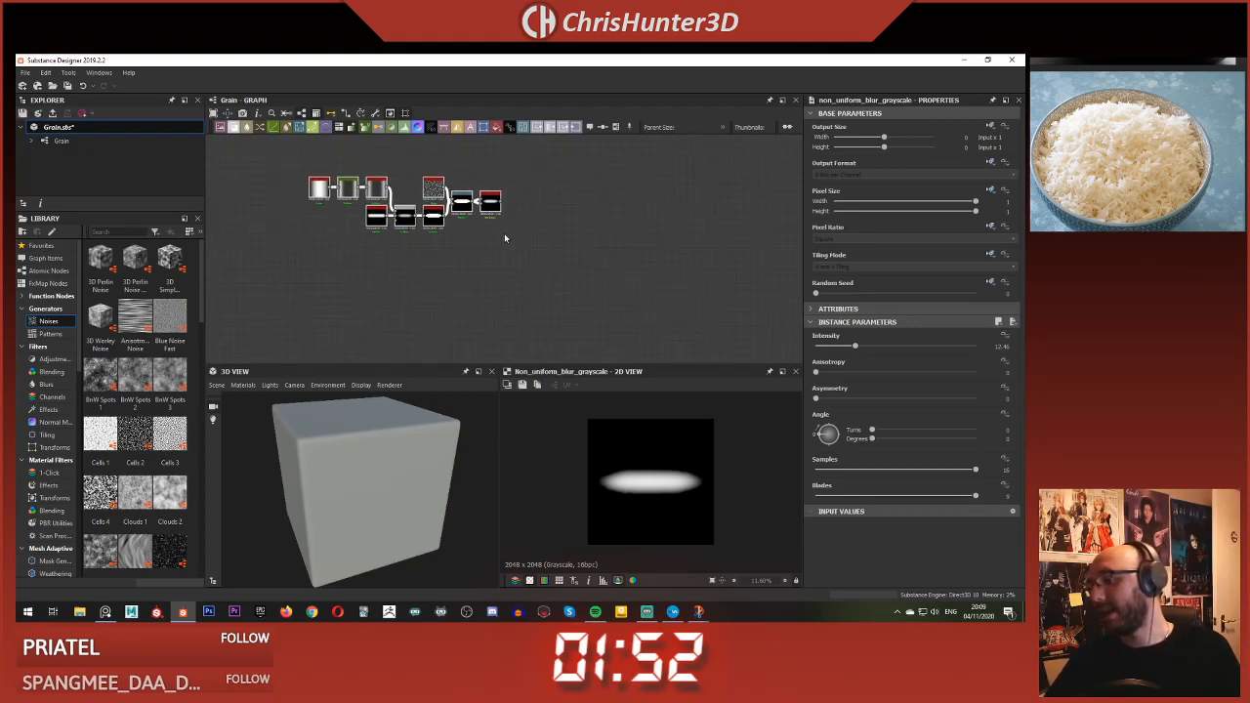
- Duplicate the whole grain node network and place the copy directly below the original
scroll(504, 239, up, 4)
scroll(478, 277, up, 1)
middle_drag(479, 276, 530, 321)
scroll(612, 291, down, 3)
middle_drag(611, 291, 596, 263)
scroll(607, 268, up, 2)
scroll(627, 296, down, 2)
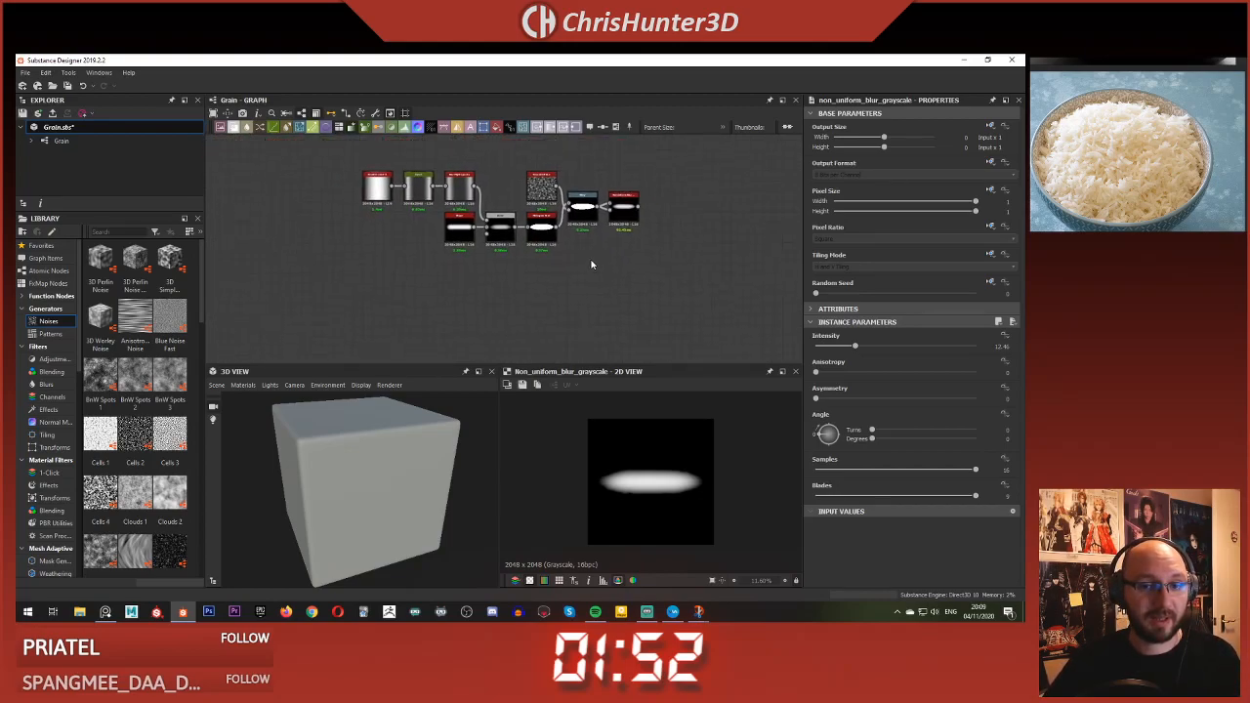
drag(327, 160, 622, 280)
middle_drag(623, 281, 598, 262)
scroll(599, 263, down, 1)
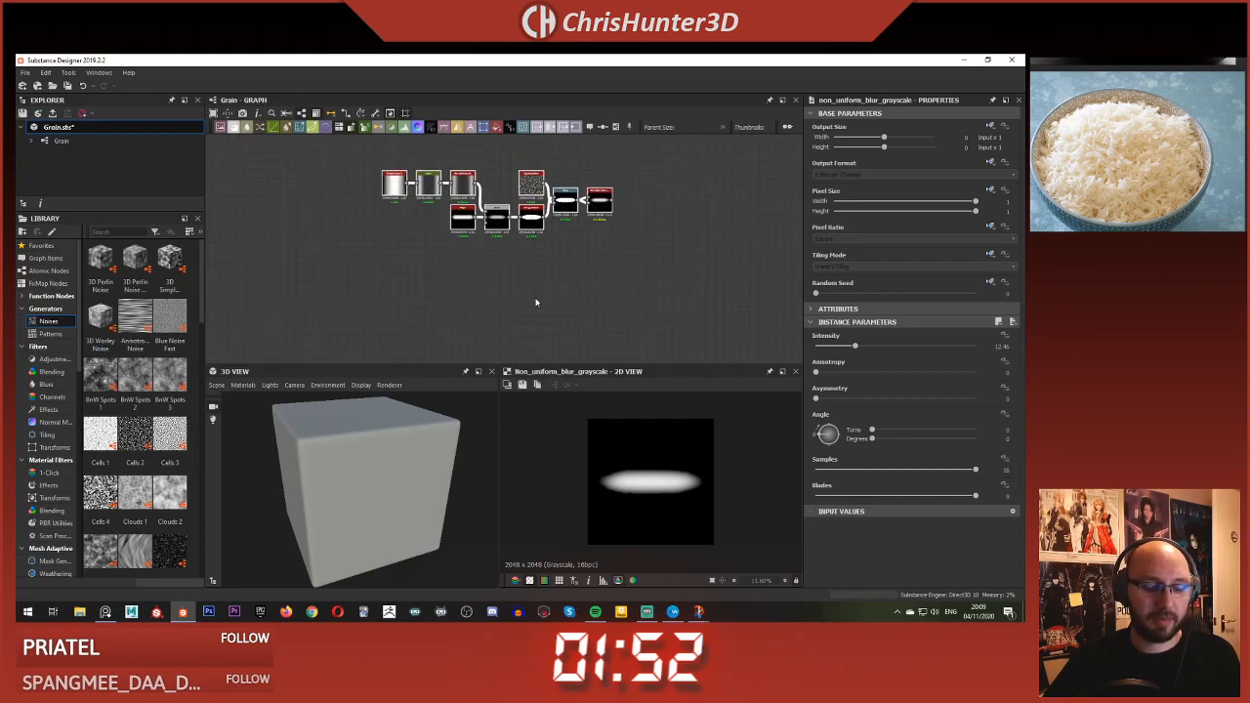
key(ctrl+d)
drag(602, 254, 597, 282)
click(611, 227)
- Set the duplicated Shape node's Size Y to 1.2 to make the second grain thicker
scroll(526, 265, up, 4)
scroll(493, 258, up, 1)
middle_drag(493, 258, 517, 239)
scroll(515, 250, down, 1)
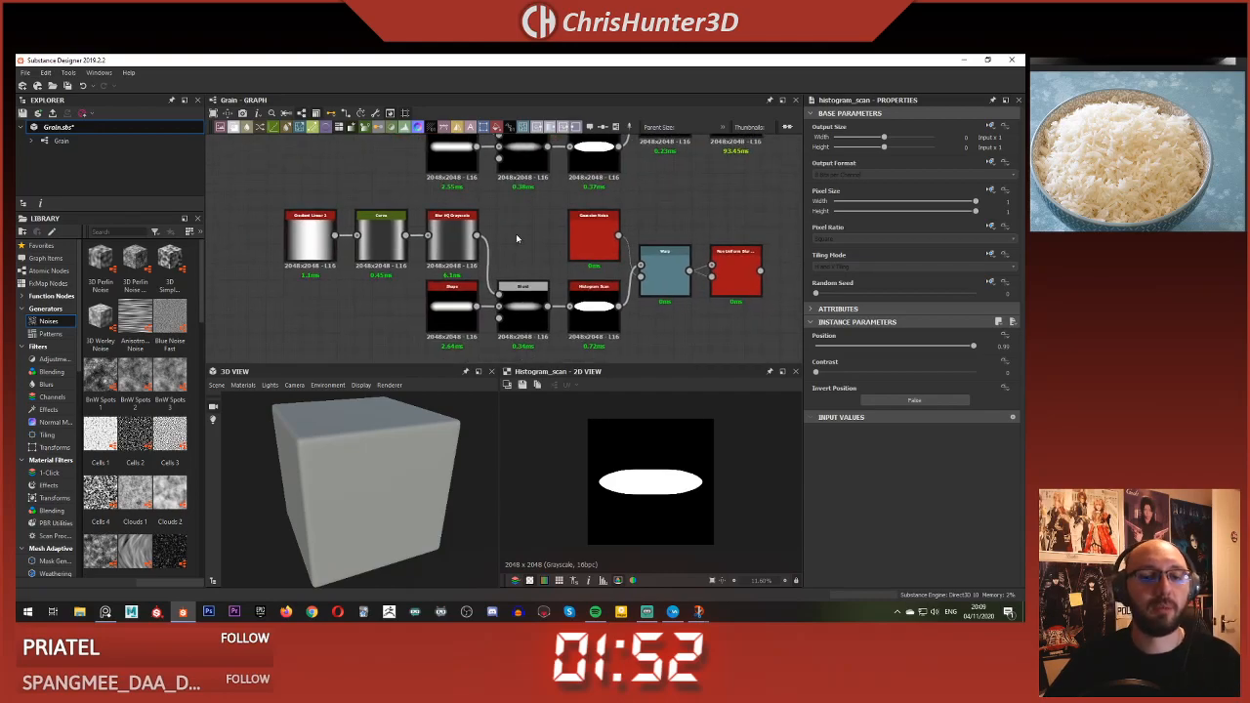
double_click(301, 225)
scroll(387, 237, down, 1)
double_click(449, 307)
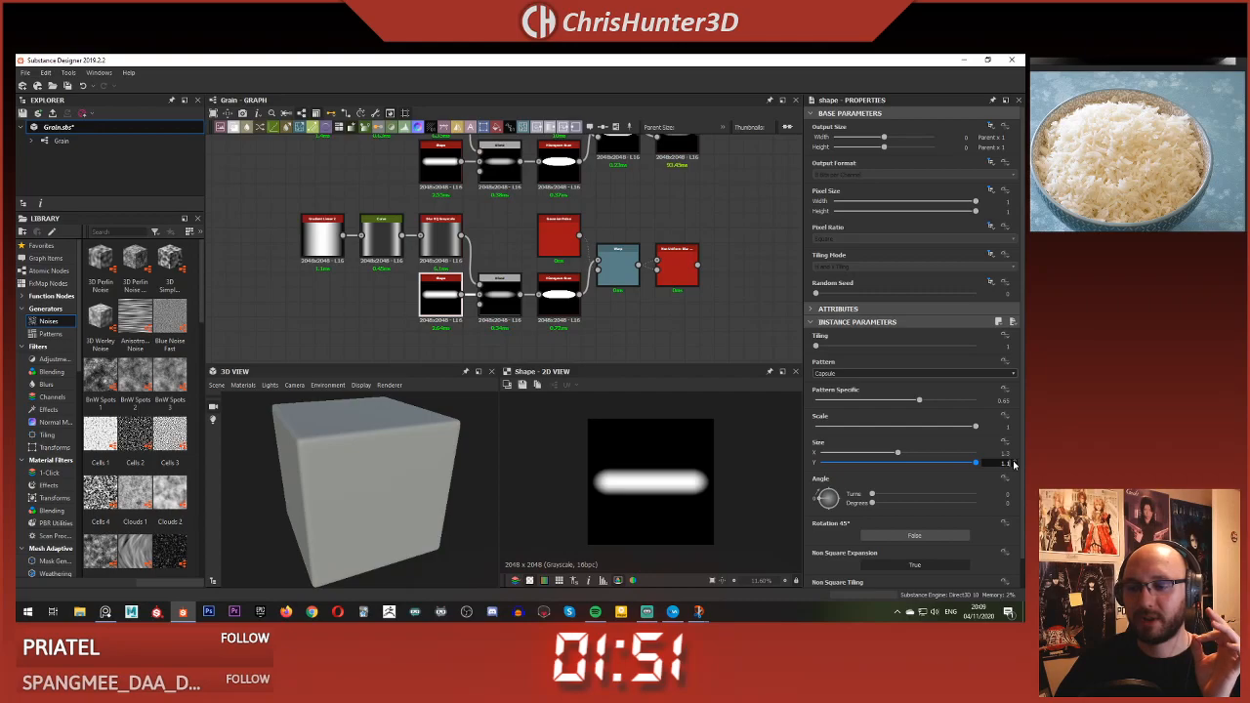
key(Return)
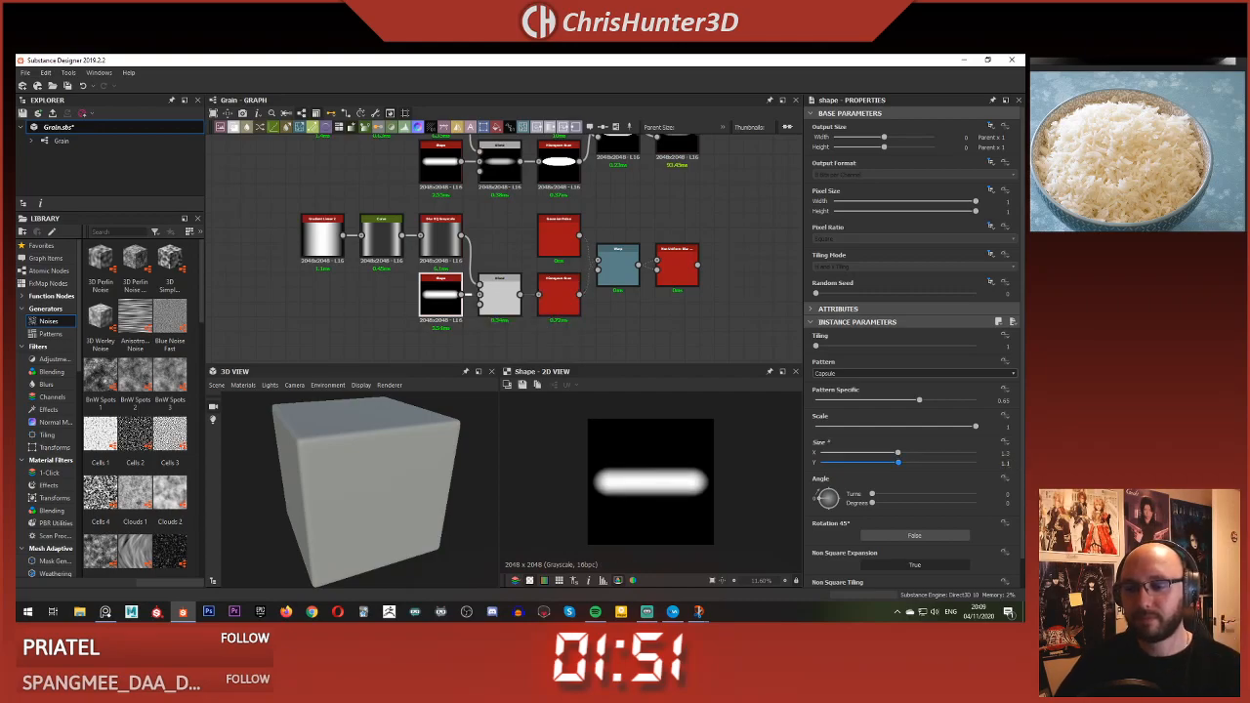
text(1.2)
key(Return)
- Preview the duplicated grain's Blend, Non Uniform Blur and Shape outputs to check the thicker form
click(488, 299)
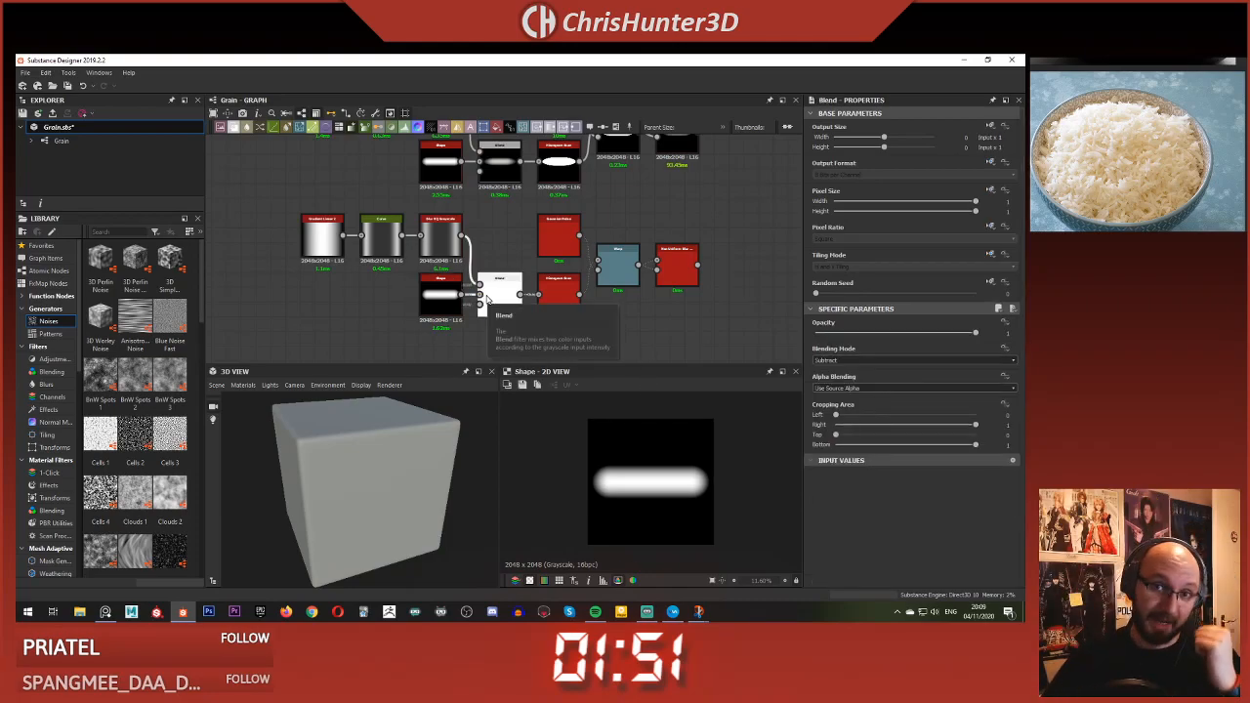
double_click(489, 299)
click(690, 264)
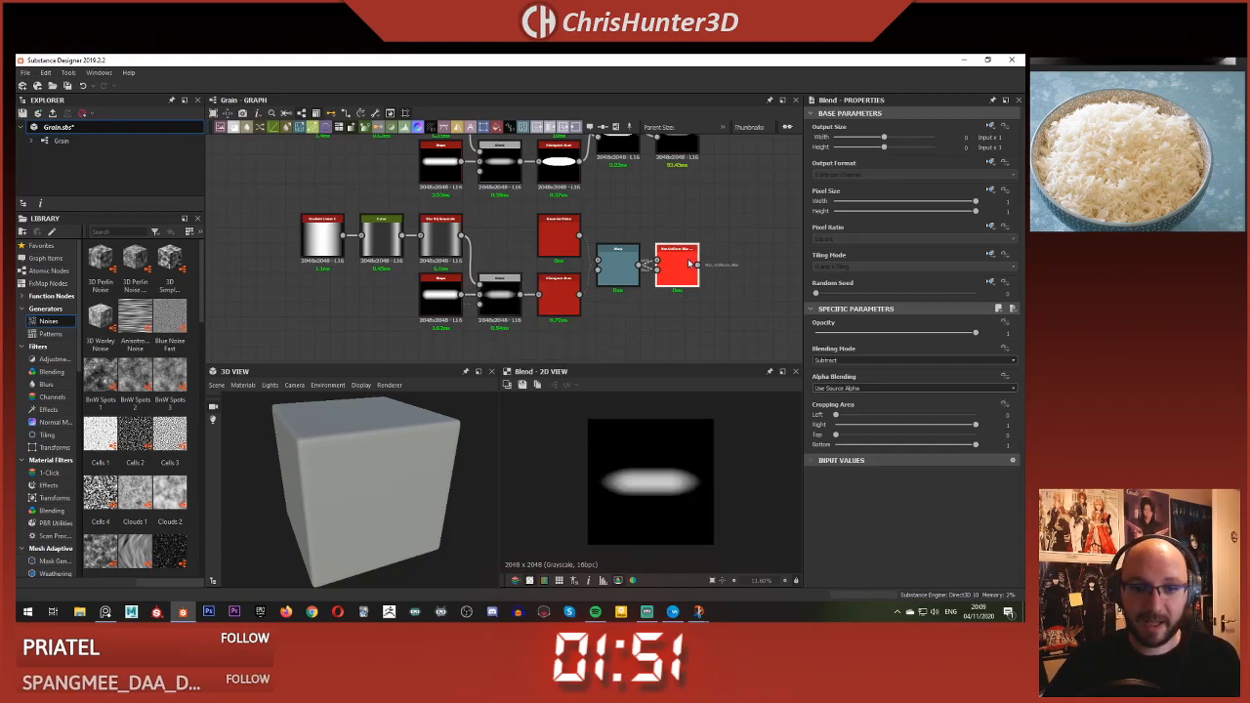
double_click(690, 264)
middle_drag(709, 312, 667, 308)
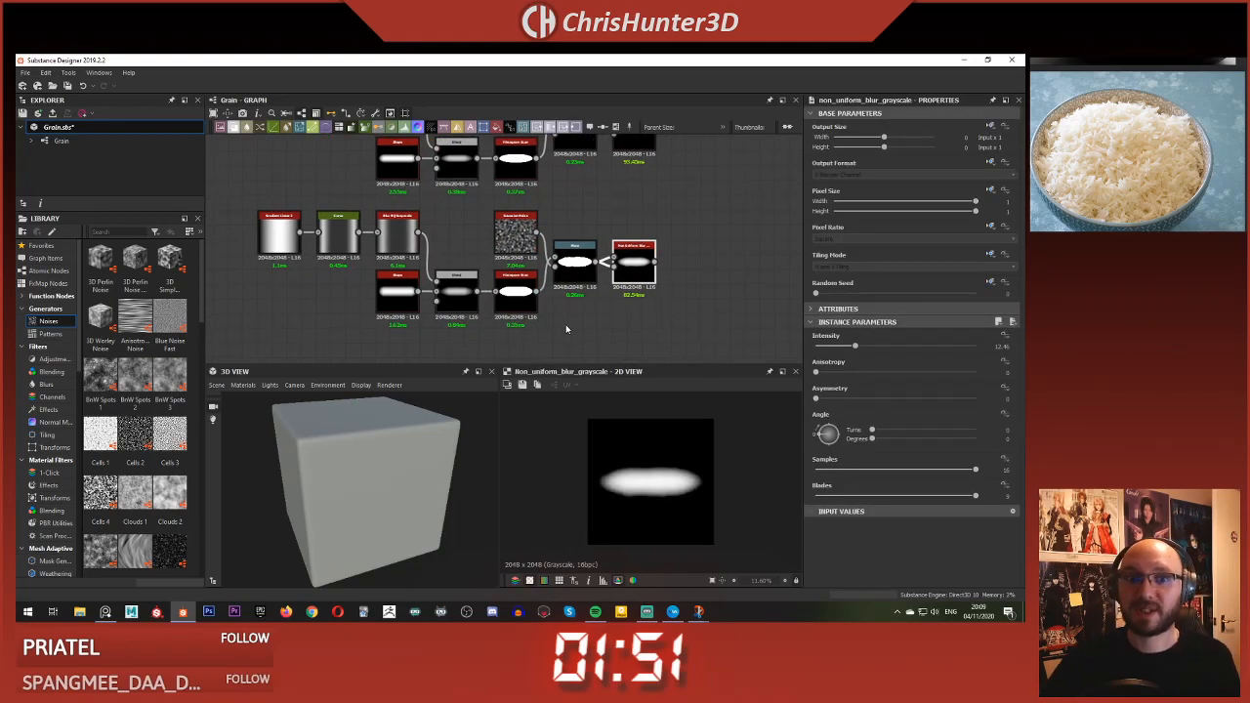
scroll(586, 321, up, 1)
middle_drag(536, 315, 558, 305)
double_click(451, 276)
double_click(364, 270)
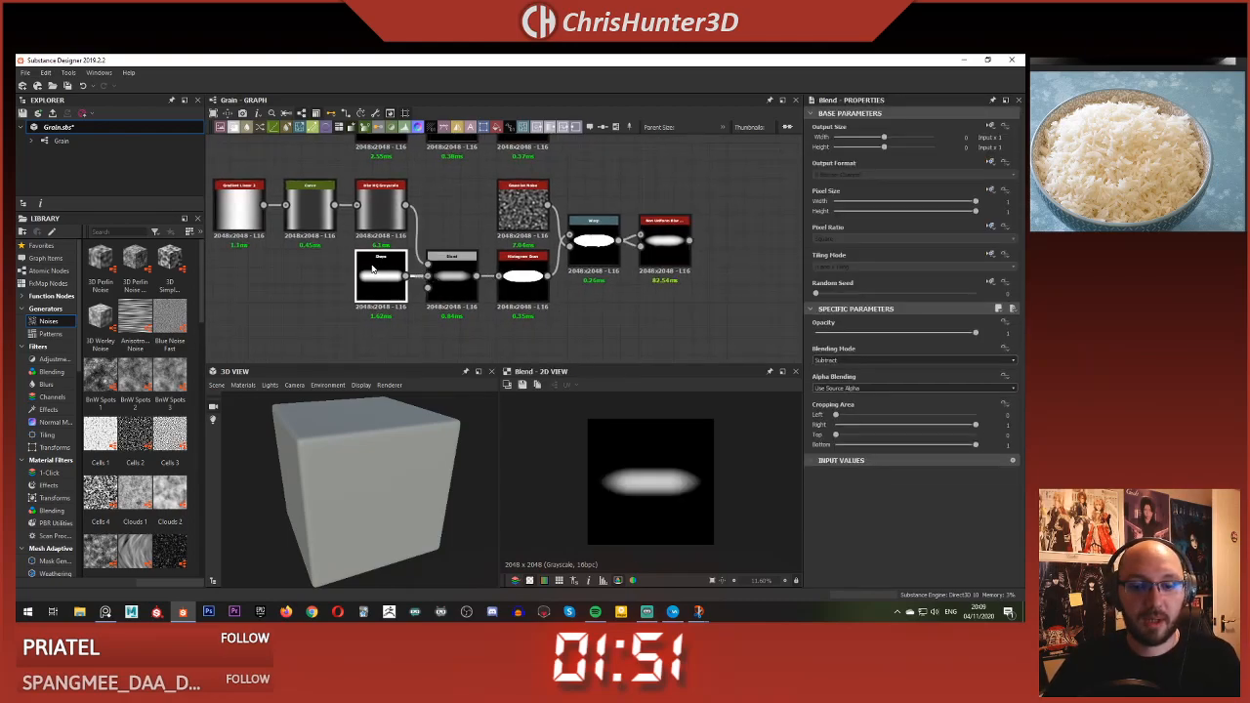
double_click(454, 278)
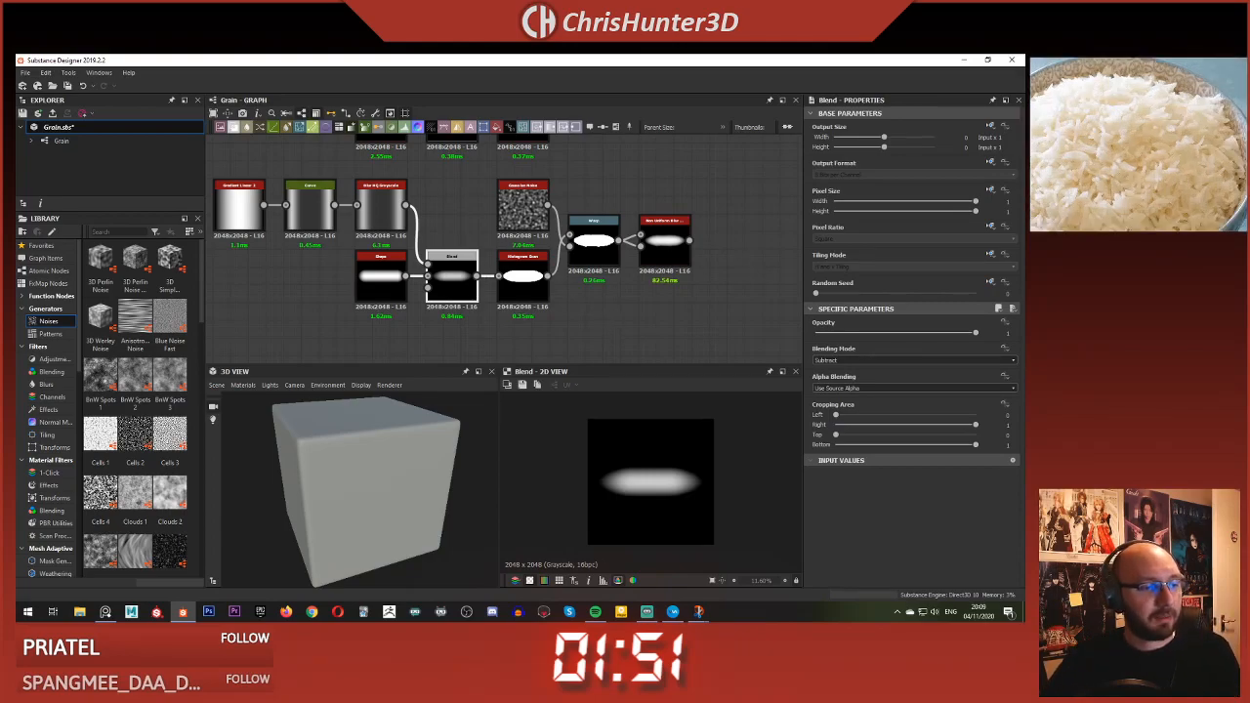
- Examine the rice reference photos at different magnifications to compare the grains' shapes and ends
scroll(1145, 152, down, 5)
middle_drag(1144, 152, 1159, 122)
scroll(1158, 122, up, 5)
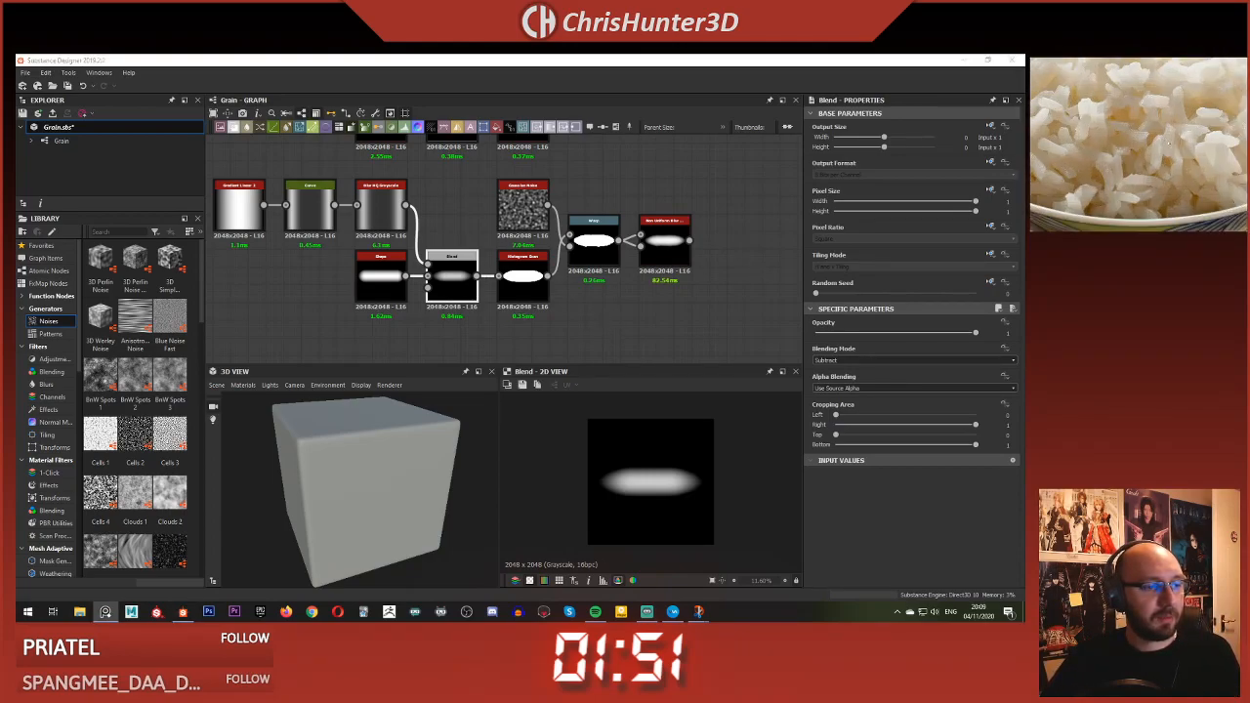
scroll(1086, 152, up, 3)
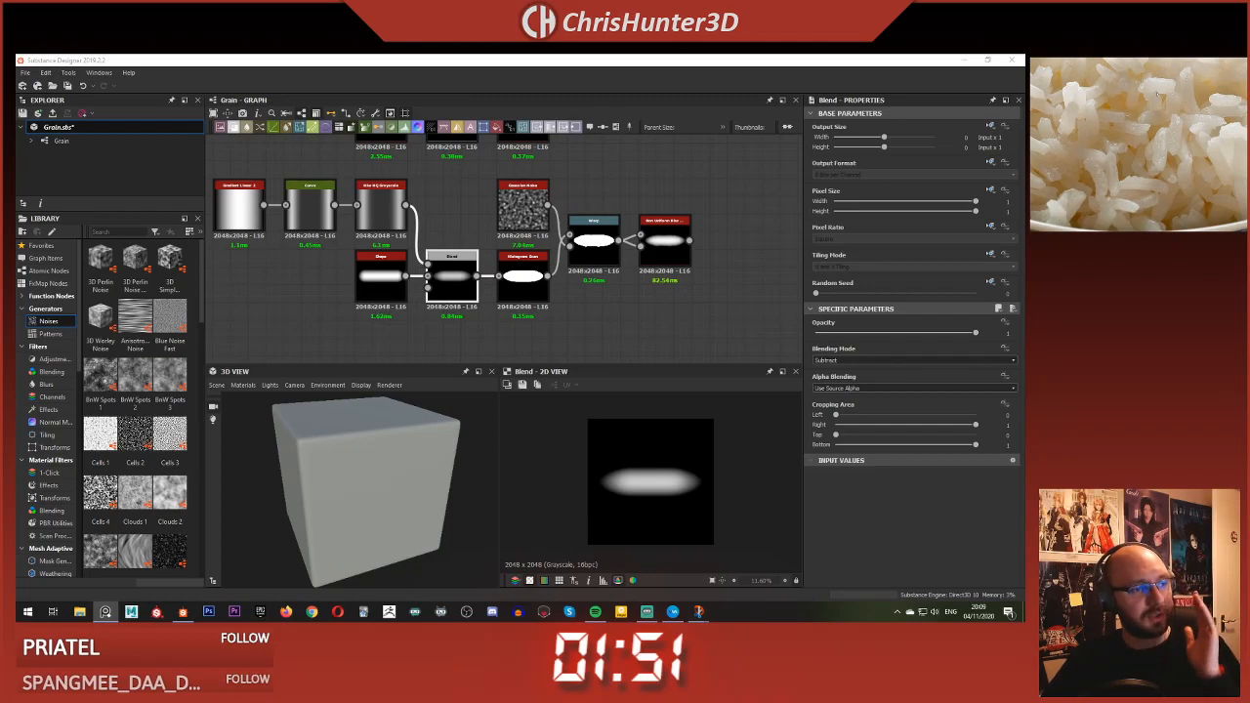
scroll(1109, 115, down, 5)
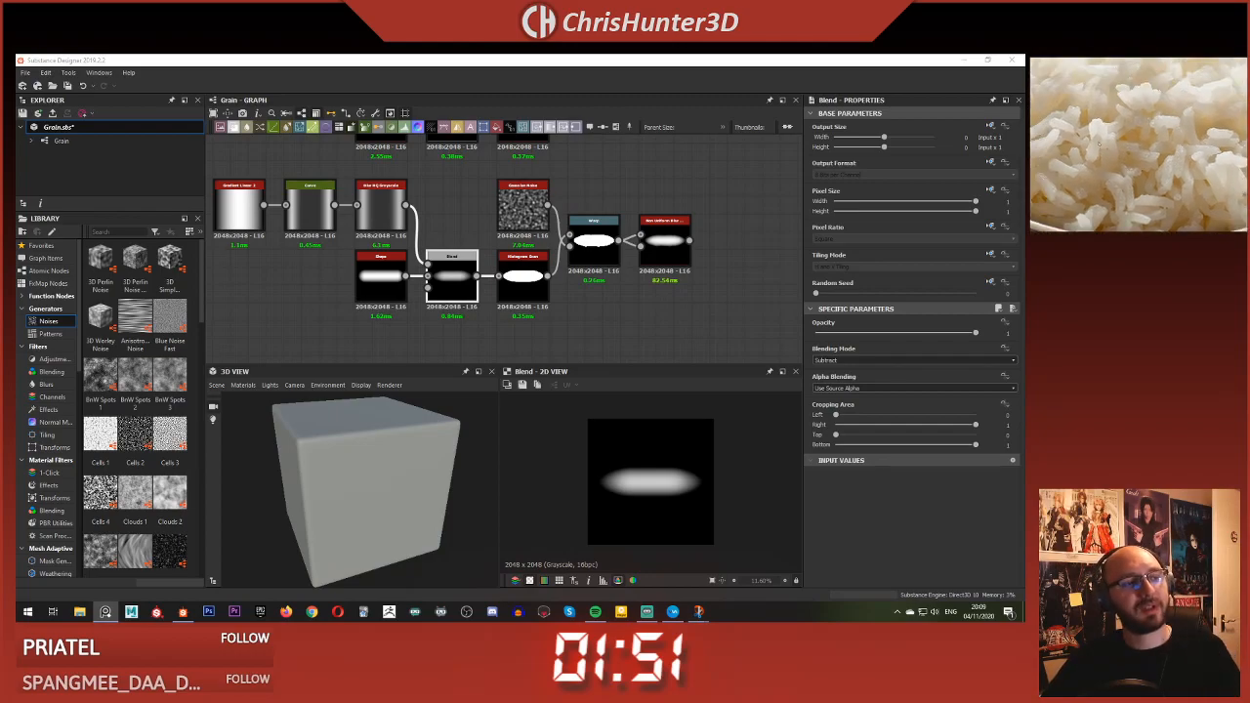
middle_drag(1094, 138, 1215, 168)
scroll(1174, 168, up, 4)
scroll(1175, 170, down, 4)
scroll(1172, 166, up, 4)
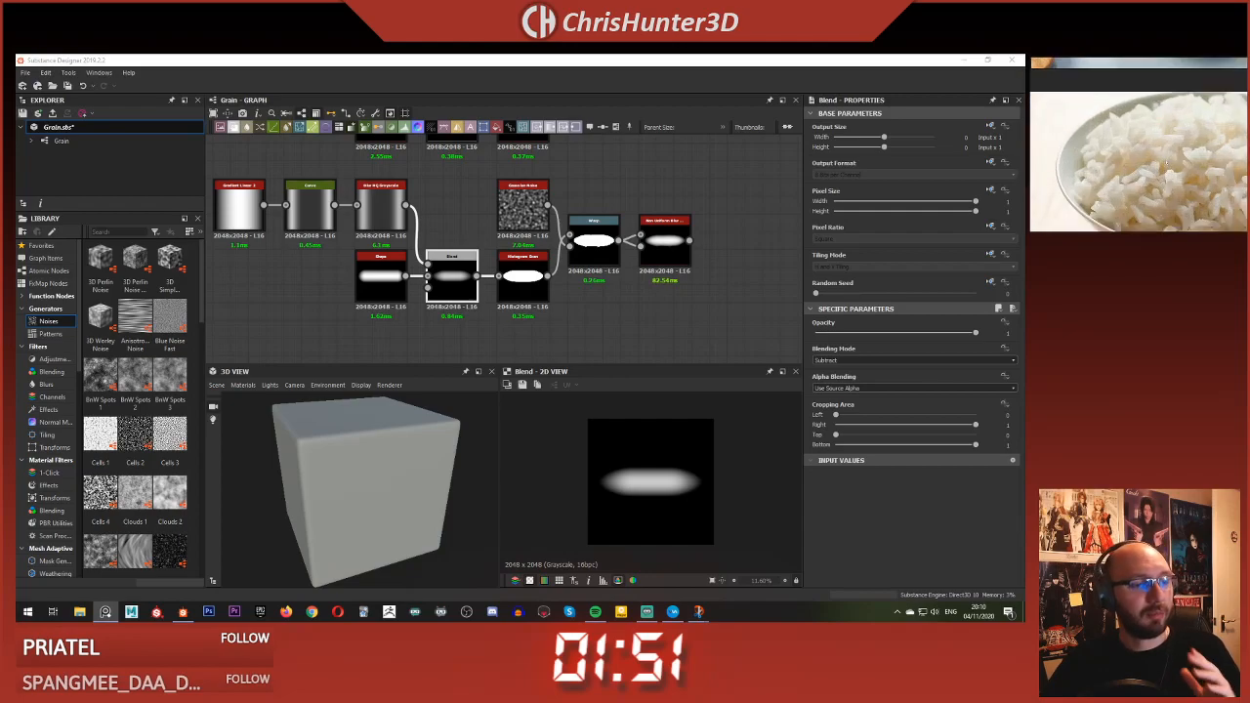
scroll(1166, 163, up, 2)
scroll(1171, 161, down, 2)
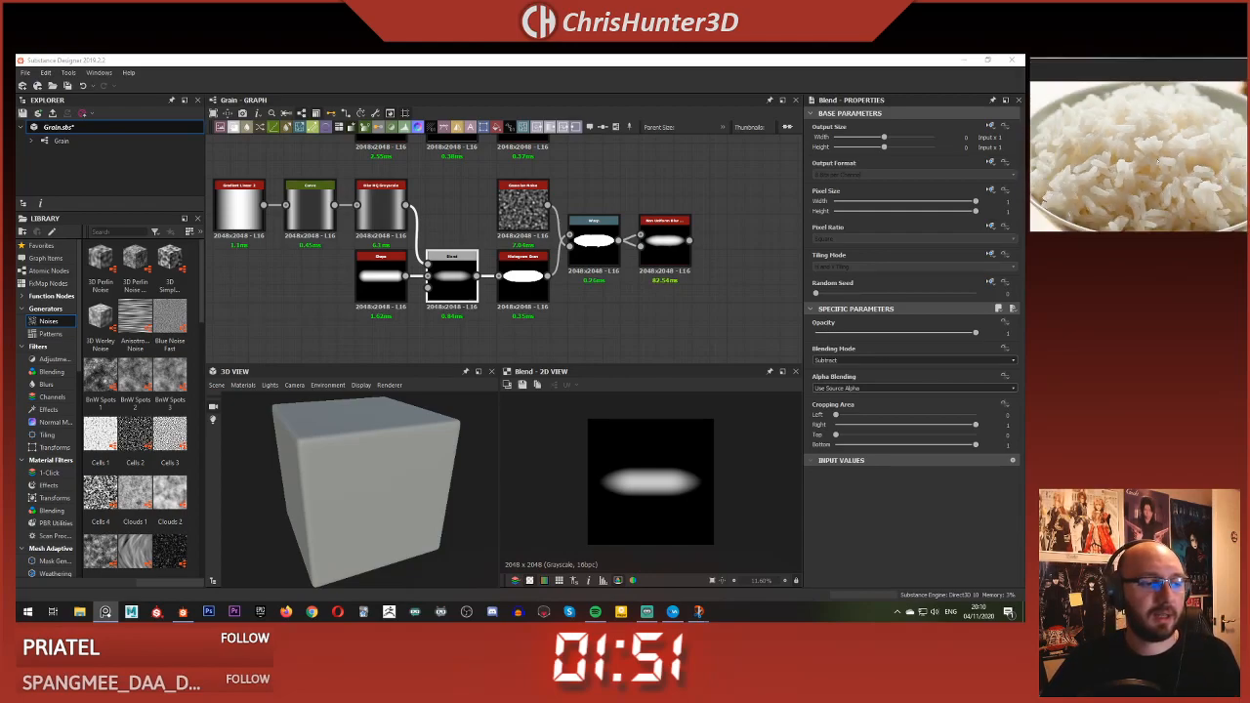
middle_drag(1170, 154, 1172, 161)
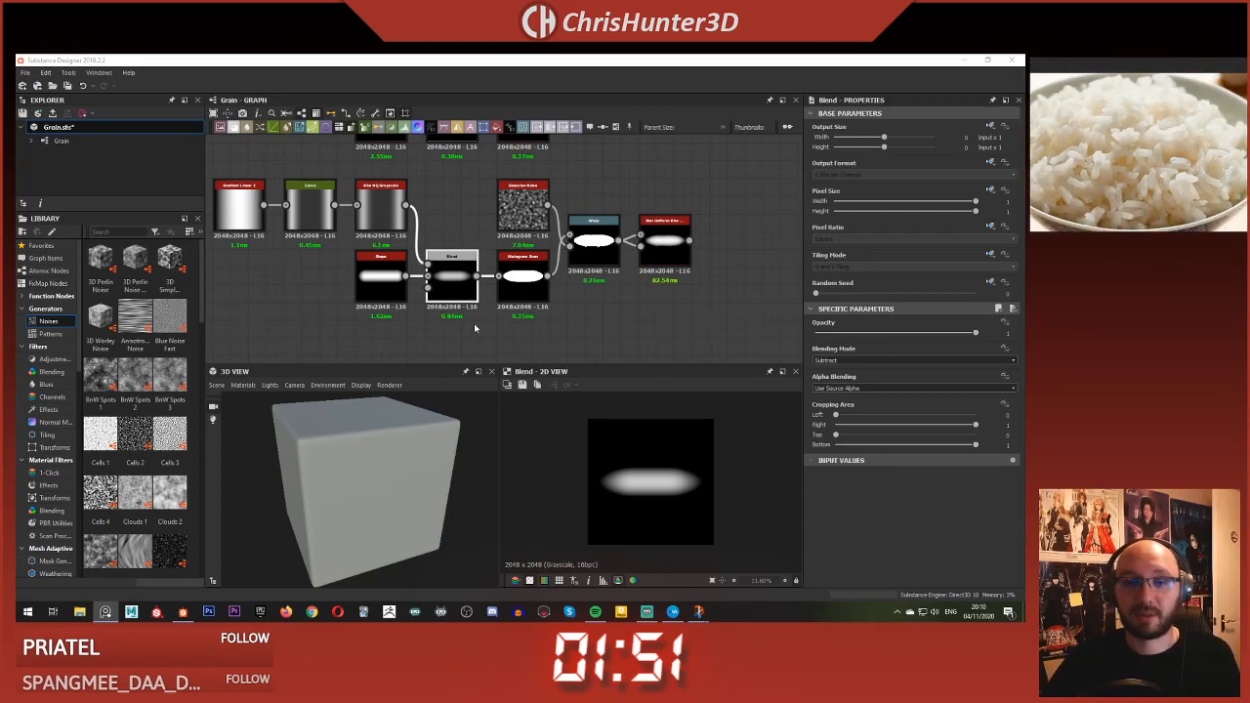
- Try different Opacity values on the duplicated Blend, returning it to 1
middle_drag(540, 315, 551, 332)
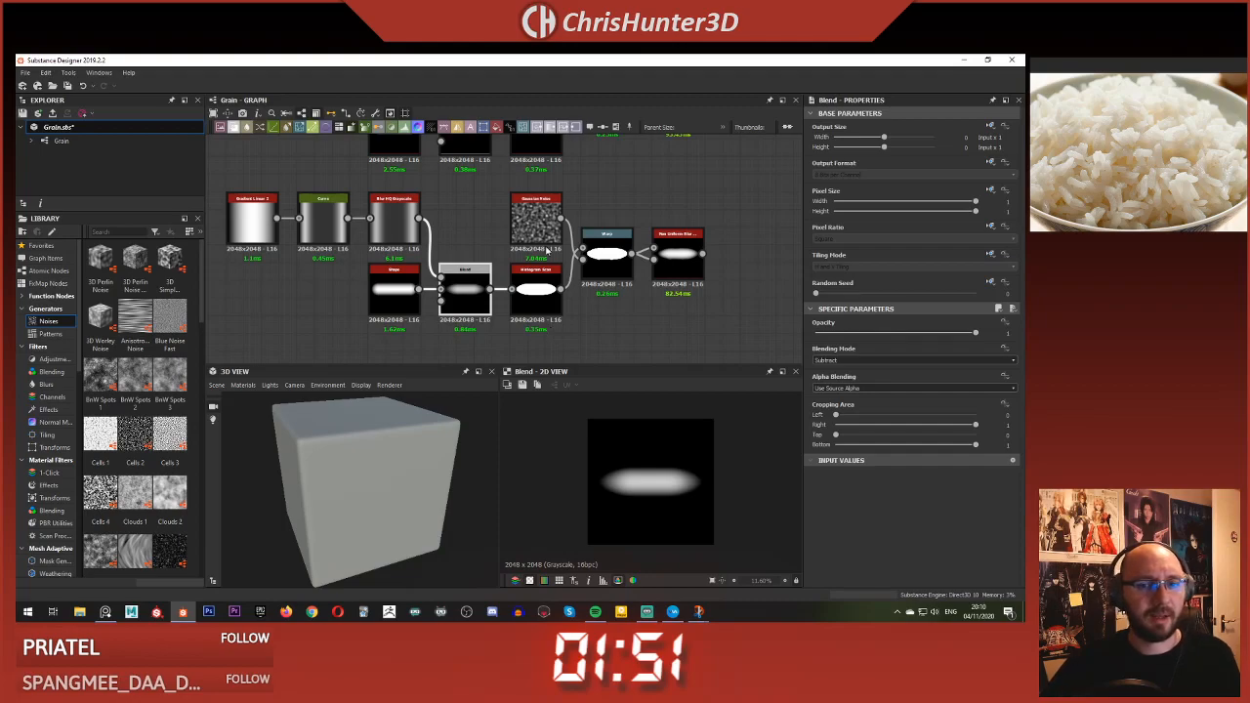
scroll(455, 253, up, 4)
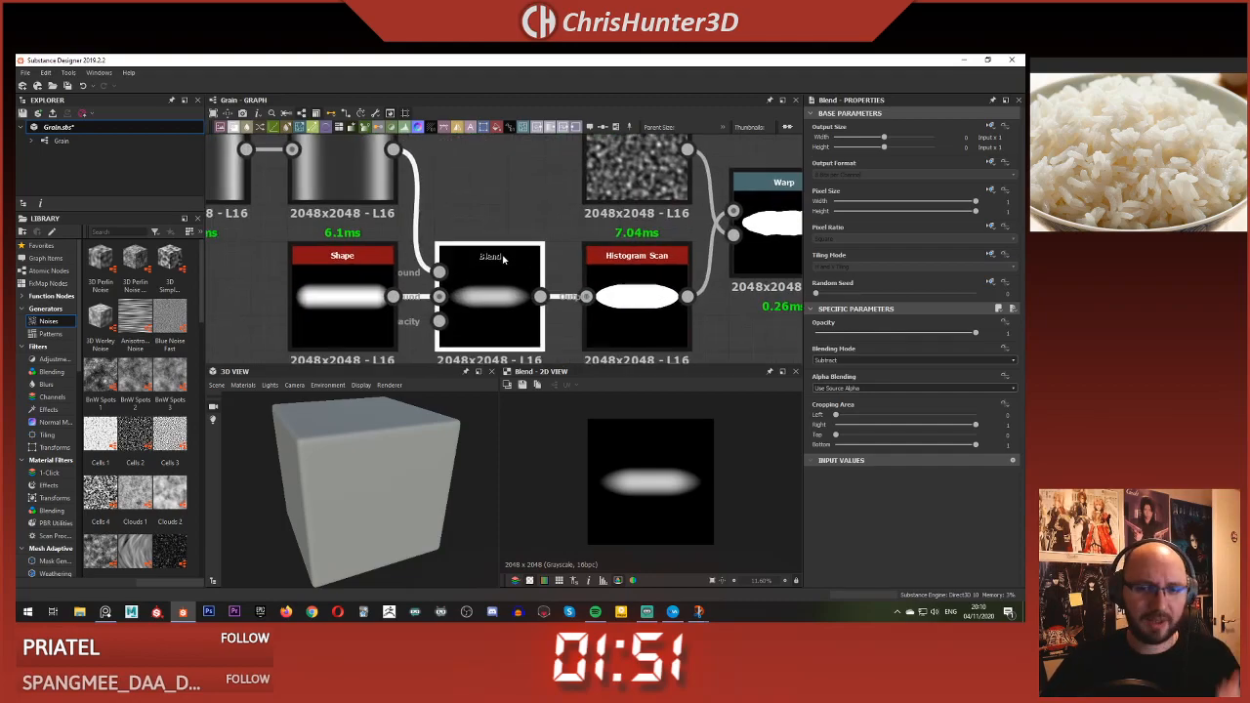
scroll(504, 259, down, 3)
drag(914, 333, 1012, 338)
- Reshape the duplicated Curve by moving its peak point to about 0.16, 0.57 and extending its tangent handle to about 0.46, 0.71
middle_drag(493, 258, 578, 226)
middle_drag(475, 183, 495, 262)
scroll(495, 262, down, 1)
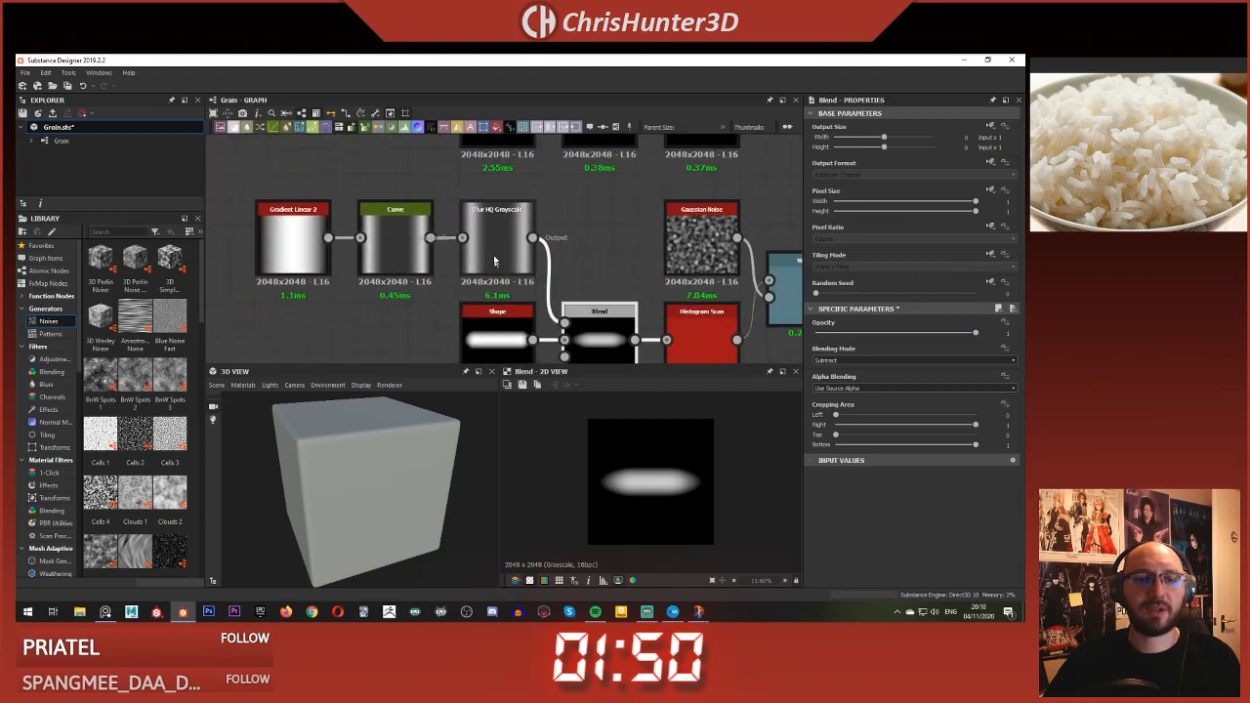
click(395, 244)
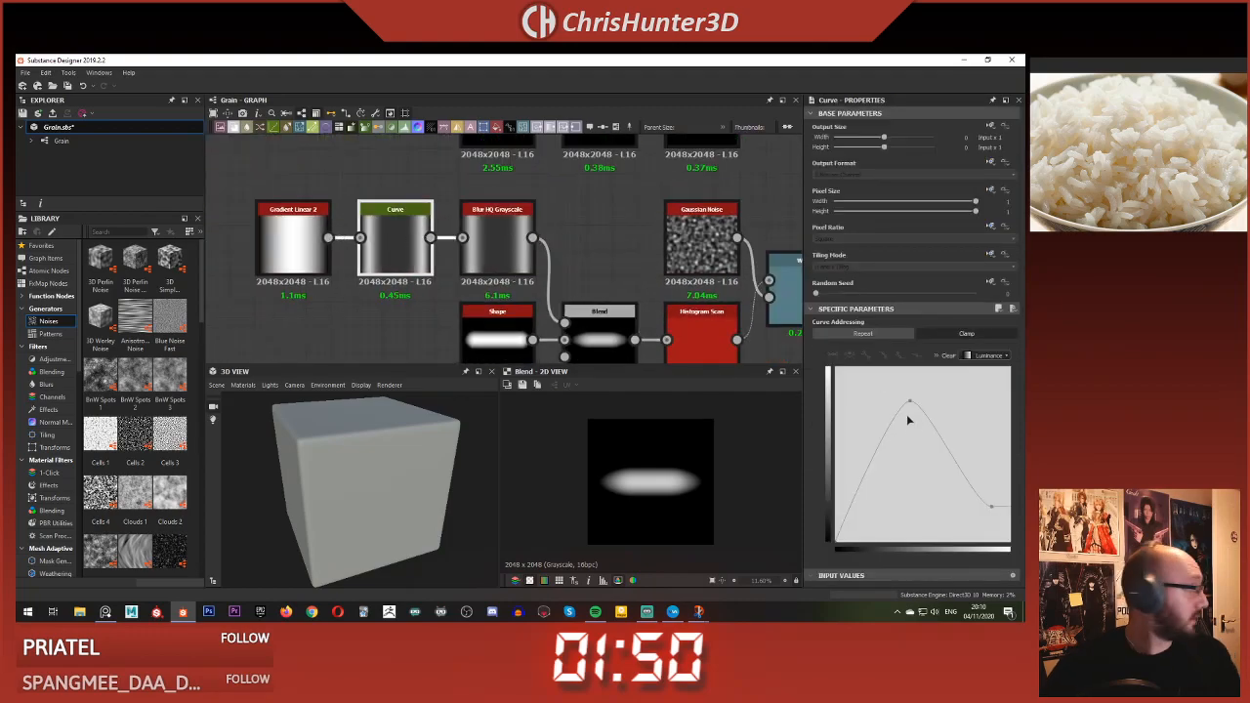
drag(910, 404, 917, 445)
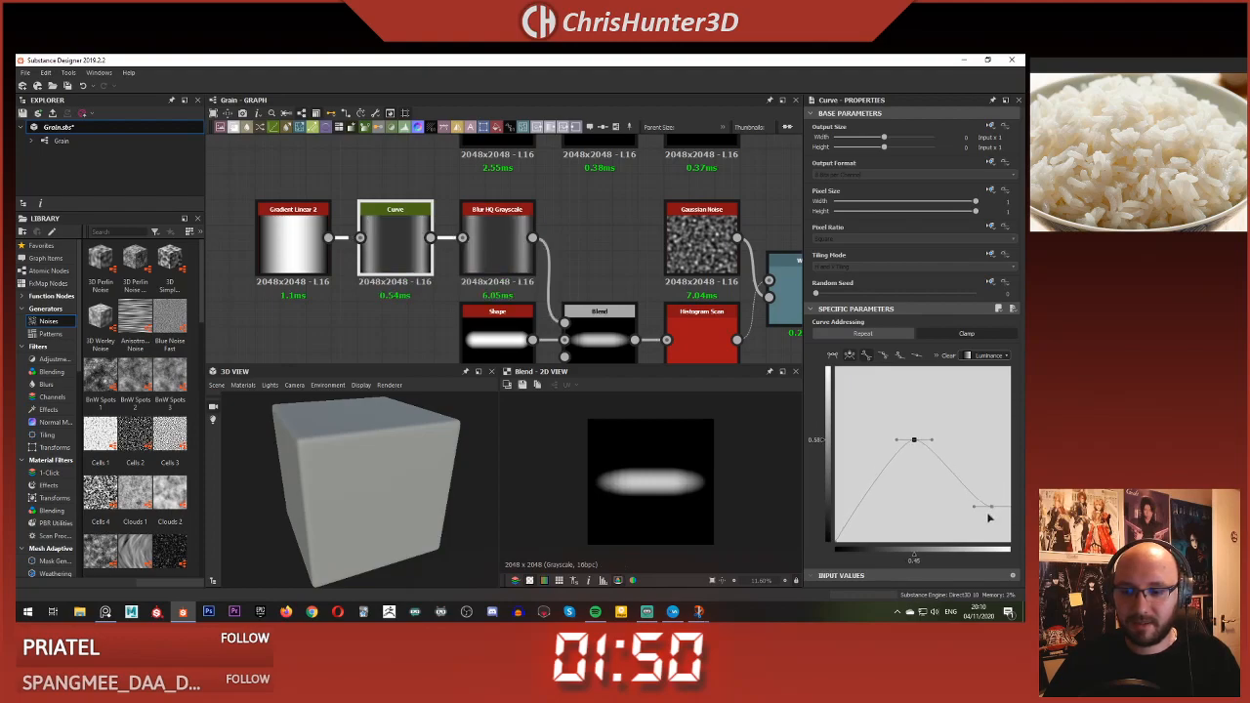
mouse_move(991, 509)
mouse_down()
mouse_move(988, 460)
mouse_move(987, 512)
mouse_up()
drag(916, 445, 866, 446)
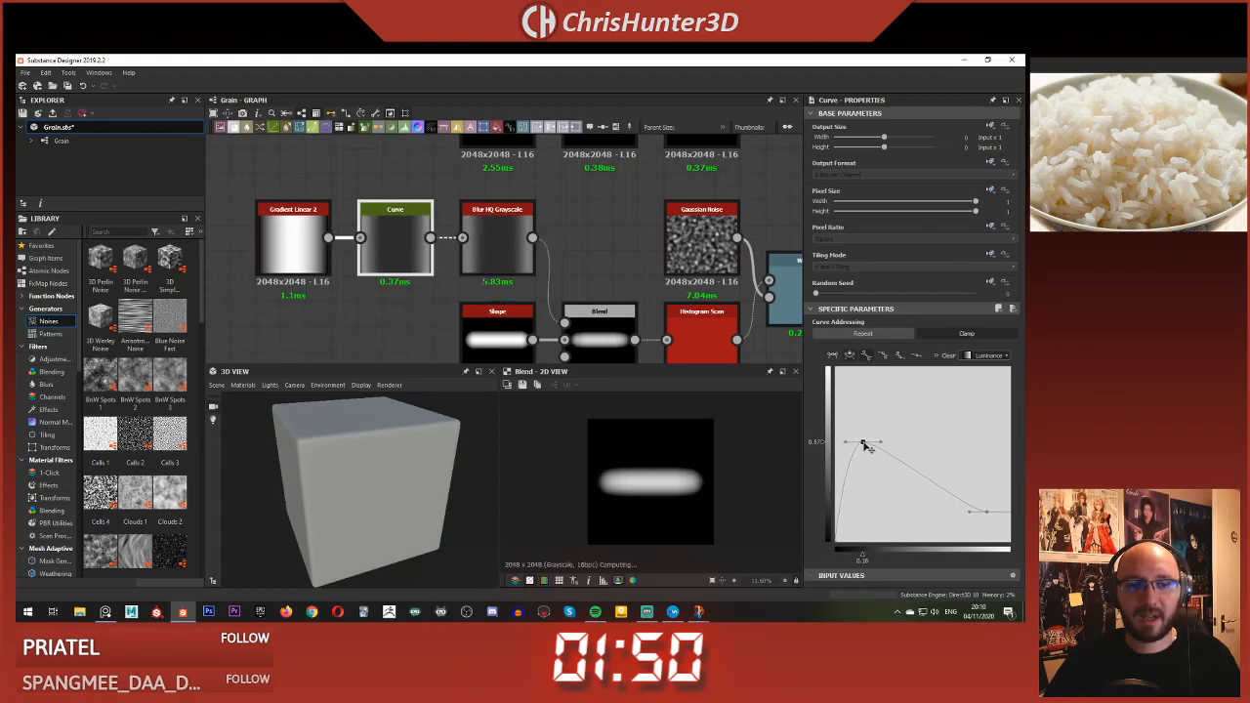
drag(837, 542, 803, 557)
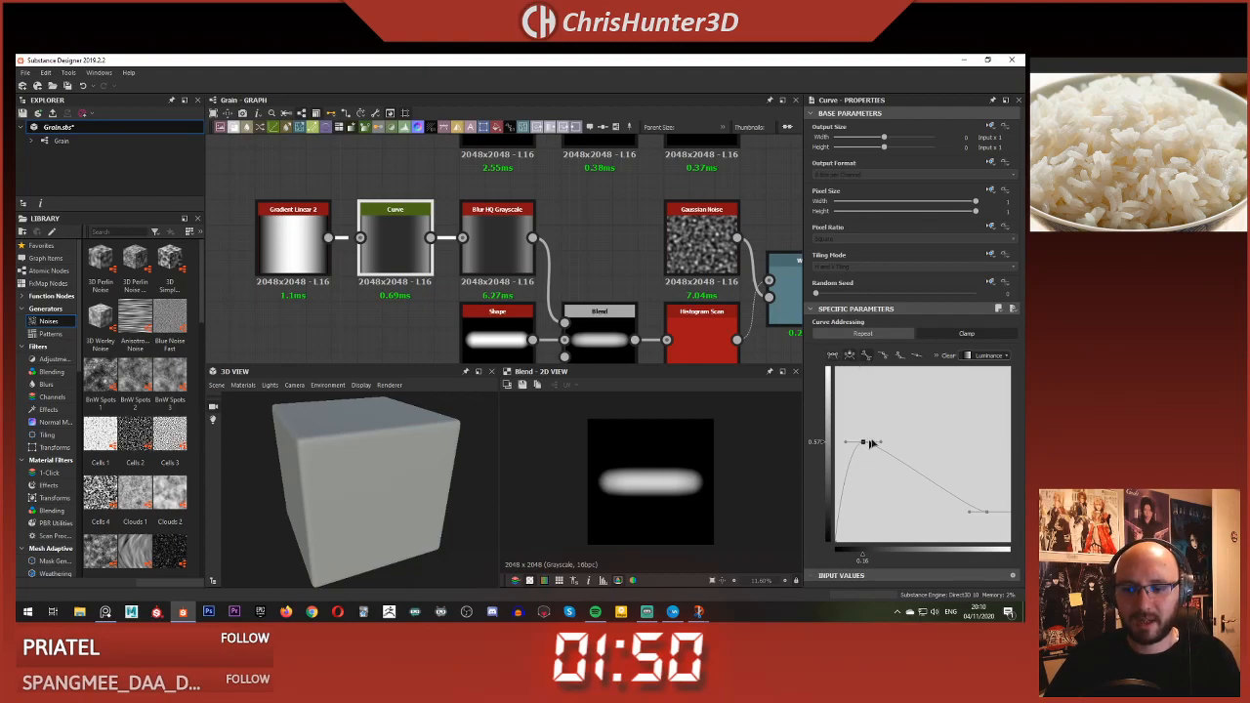
drag(880, 443, 916, 420)
scroll(478, 225, down, 4)
scroll(474, 186, up, 1)
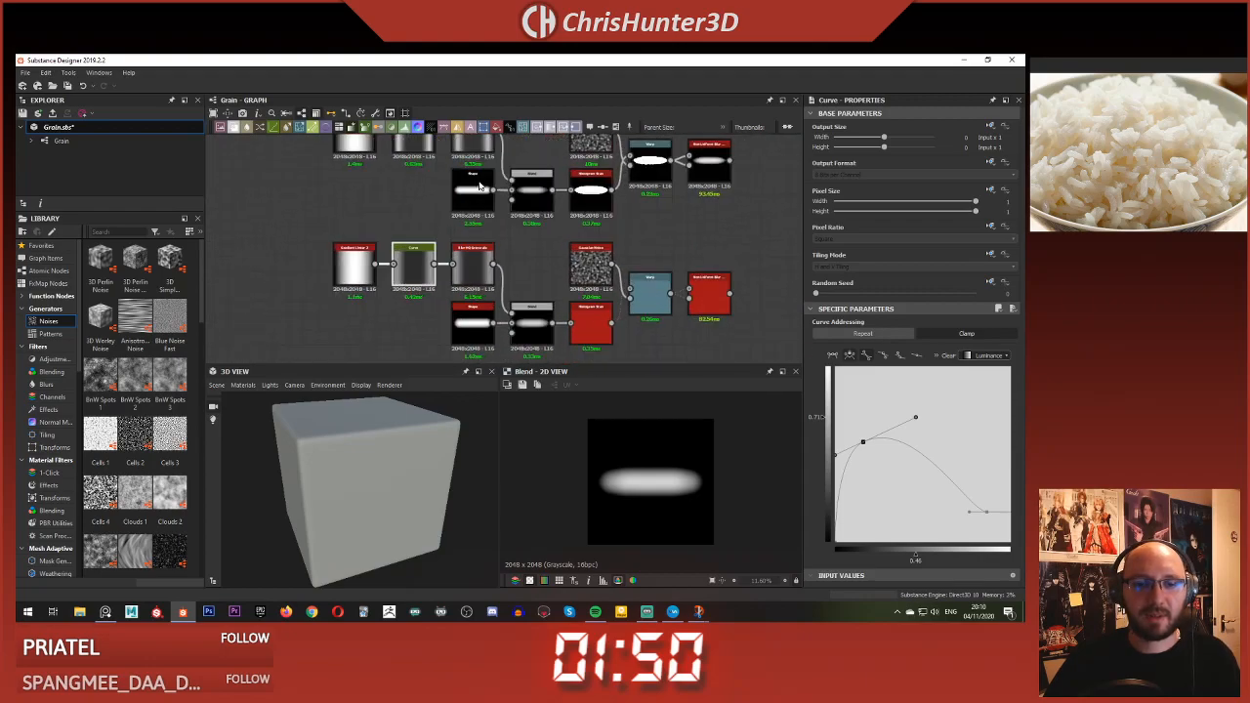
- Inspect the duplicated grain's Blend, Histogram Scan and Non Uniform Blur outputs against the original grain
double_click(475, 184)
double_click(533, 323)
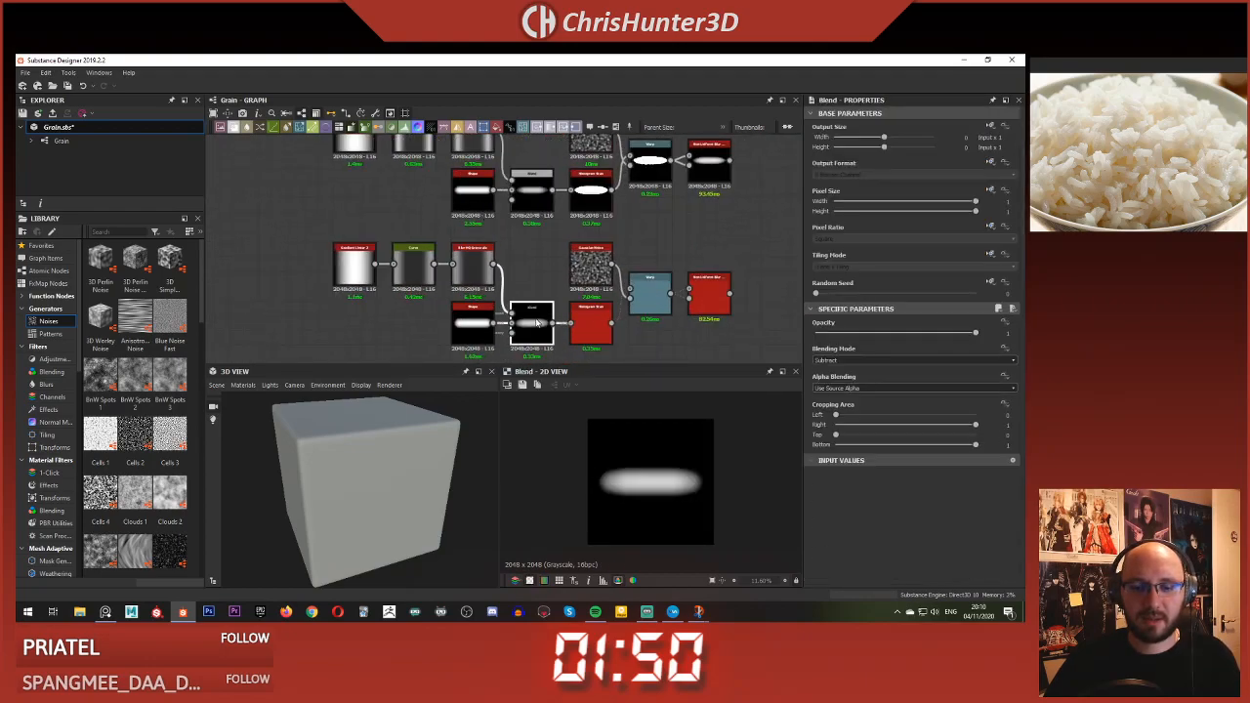
double_click(713, 161)
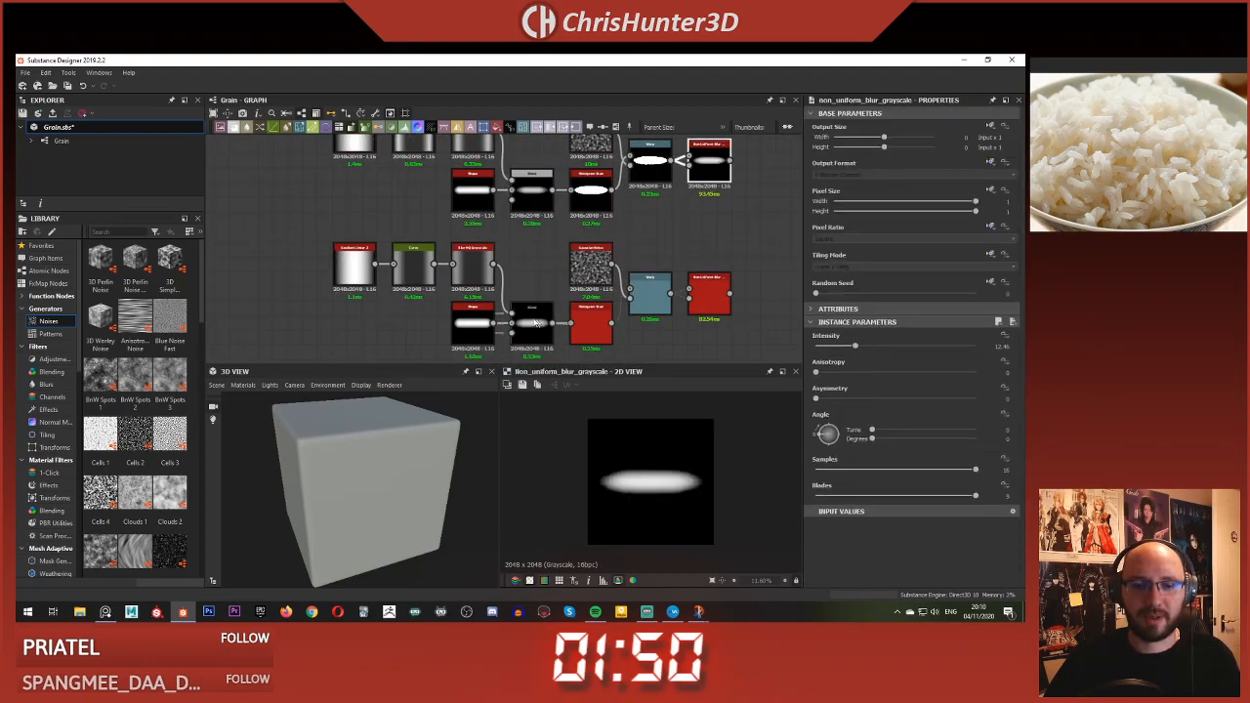
double_click(532, 323)
middle_drag(593, 324, 534, 306)
scroll(534, 305, up, 2)
double_click(534, 306)
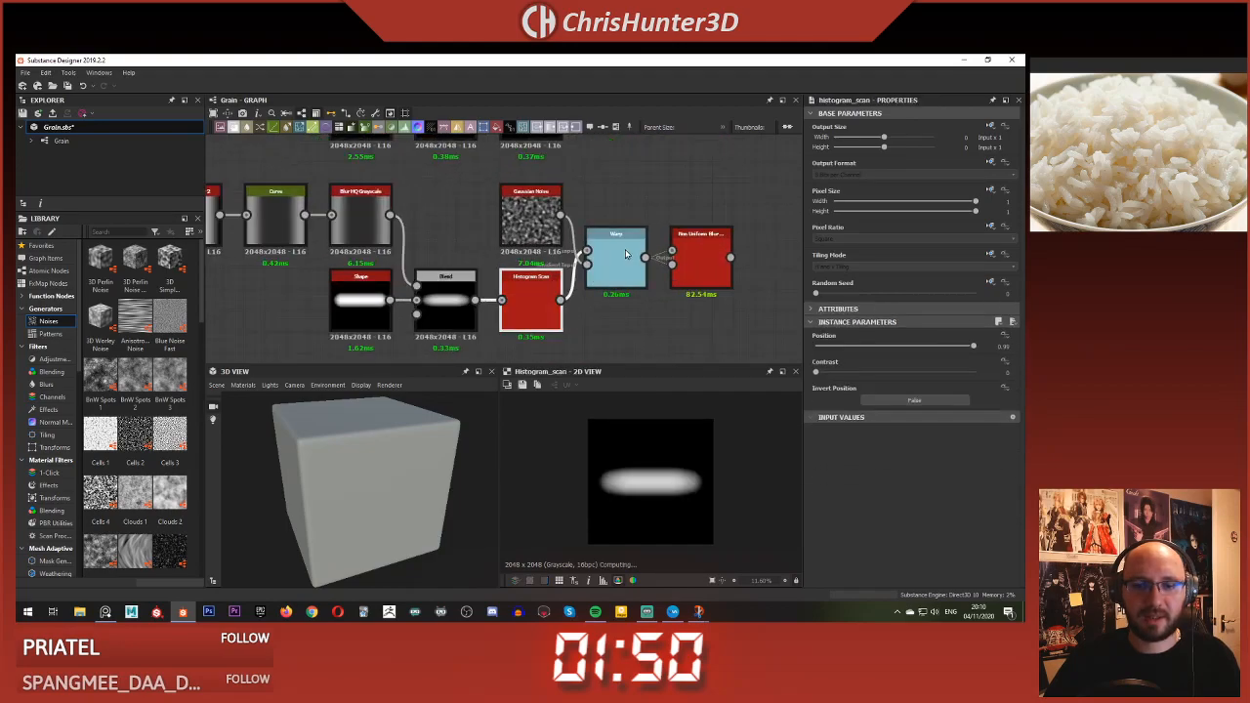
double_click(690, 269)
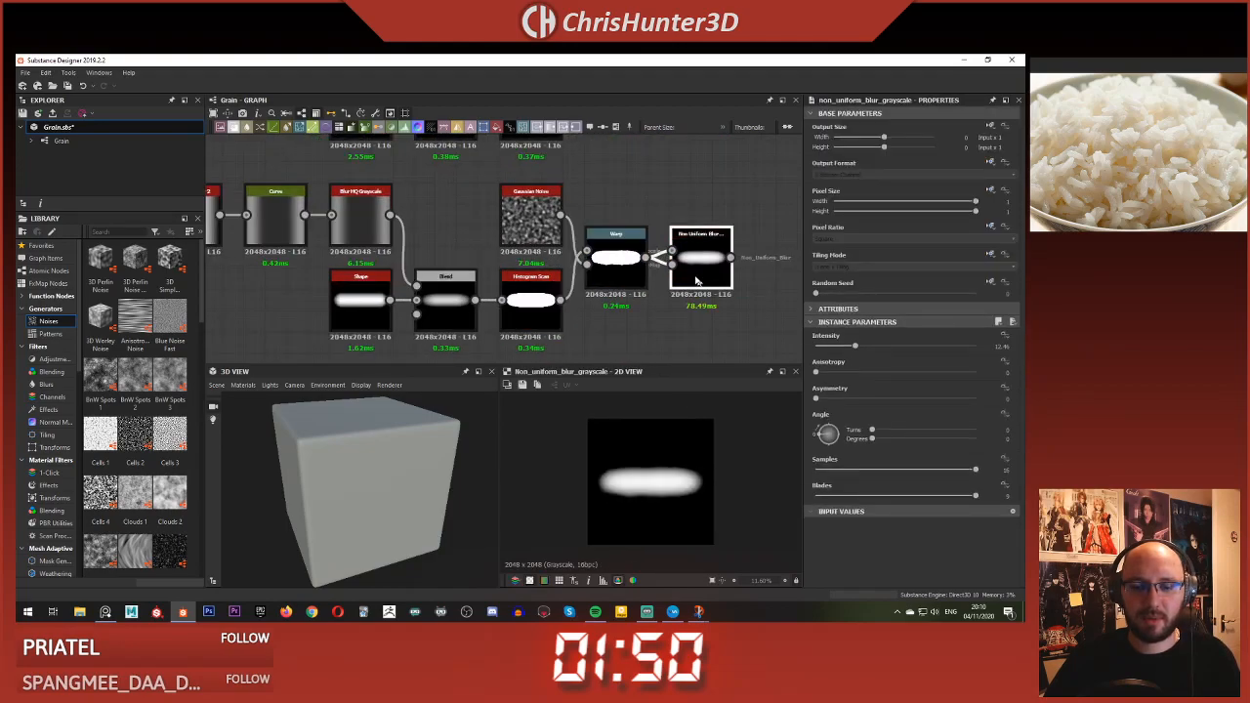
- Compare the final Non Uniform Blur outputs of the original and duplicated grains by previewing them alternately
scroll(695, 277, down, 1)
middle_drag(695, 277, 639, 347)
double_click(638, 172)
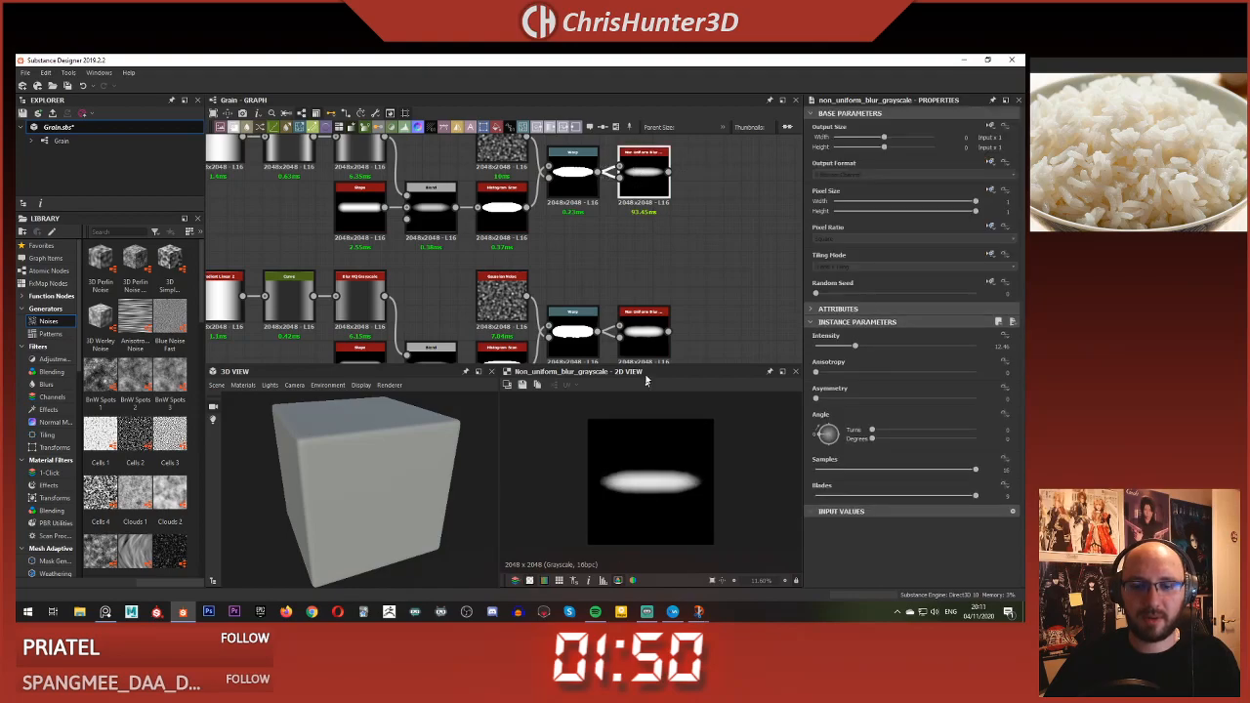
double_click(655, 330)
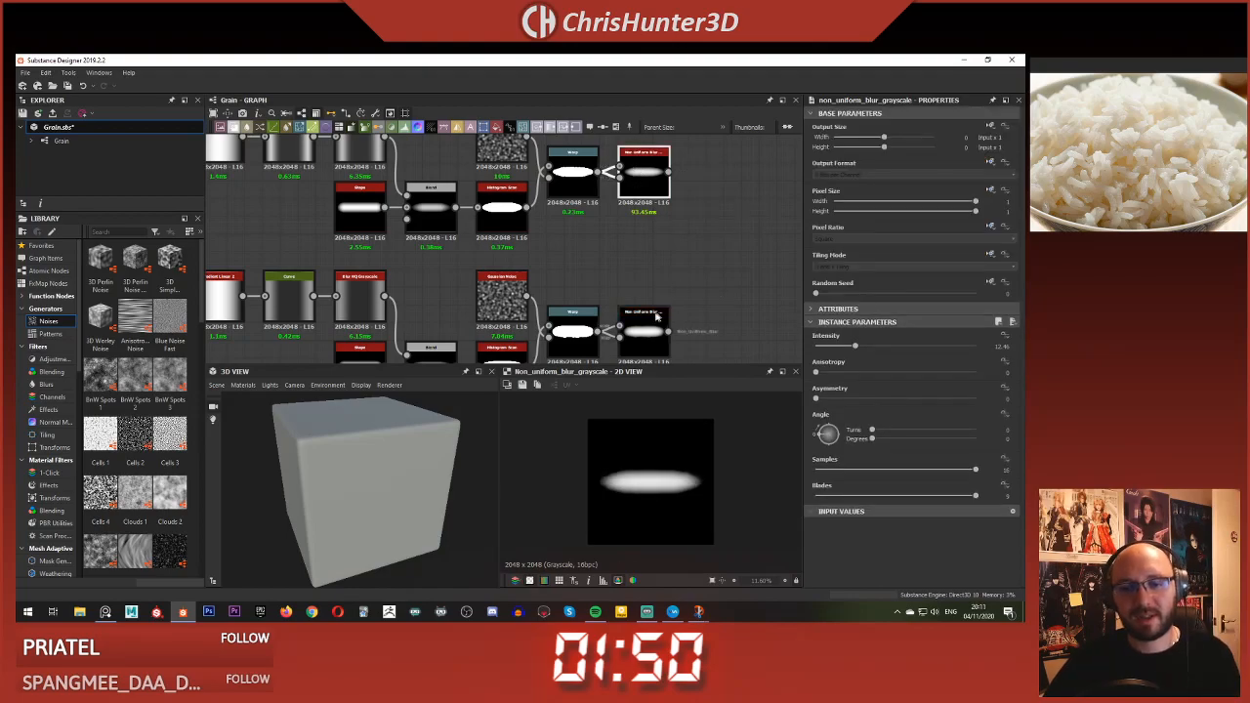
mouse_move(623, 250)
middle_down()
mouse_move(632, 216)
mouse_move(668, 182)
mouse_move(626, 265)
mouse_move(610, 260)
middle_up()
scroll(641, 214, down, 1)
scroll(611, 259, up, 1)
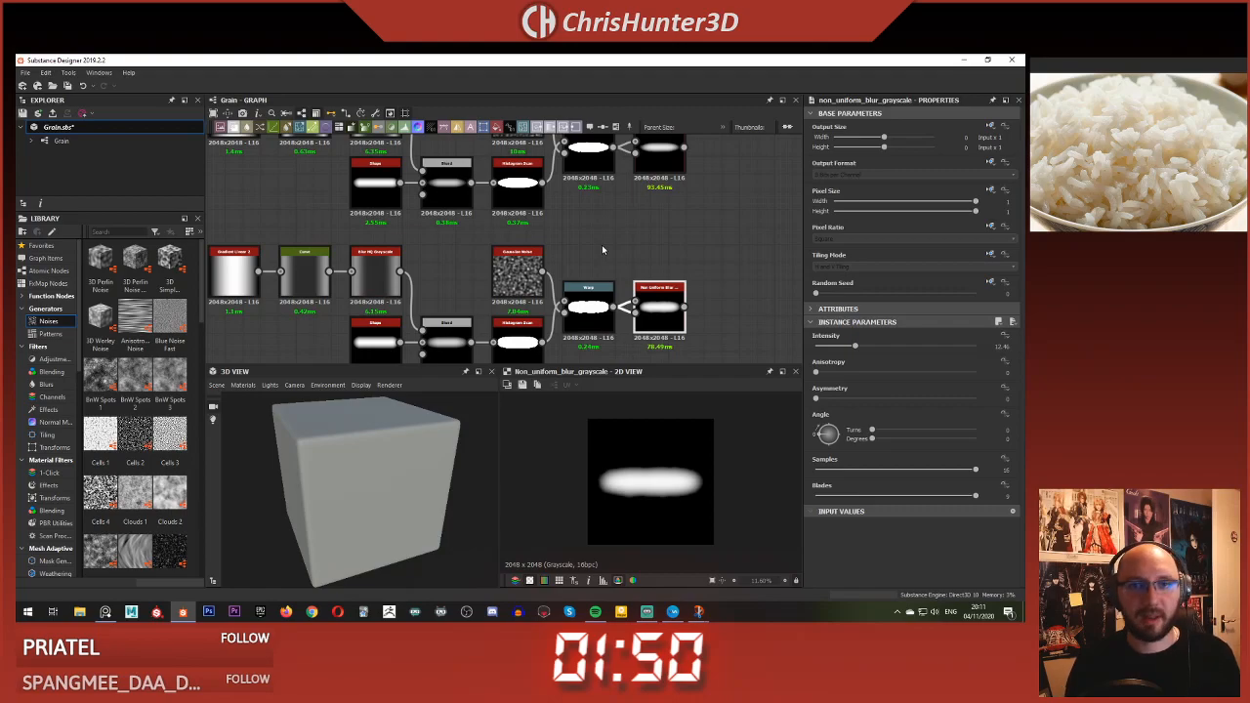
double_click(665, 148)
double_click(665, 309)
middle_drag(614, 230, 620, 255)
scroll(641, 252, down, 1)
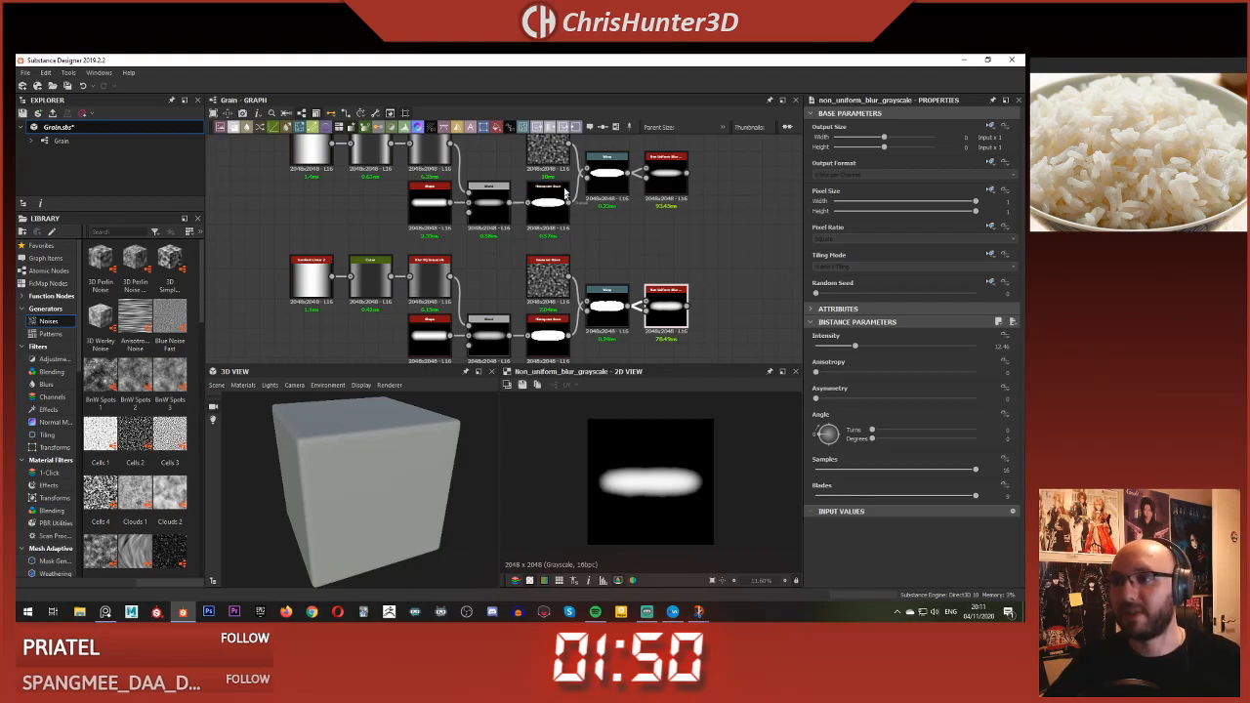
- Set the Random Seed of the second grain's Gaussian Noise to 1 and preview the resulting Warp
click(610, 173)
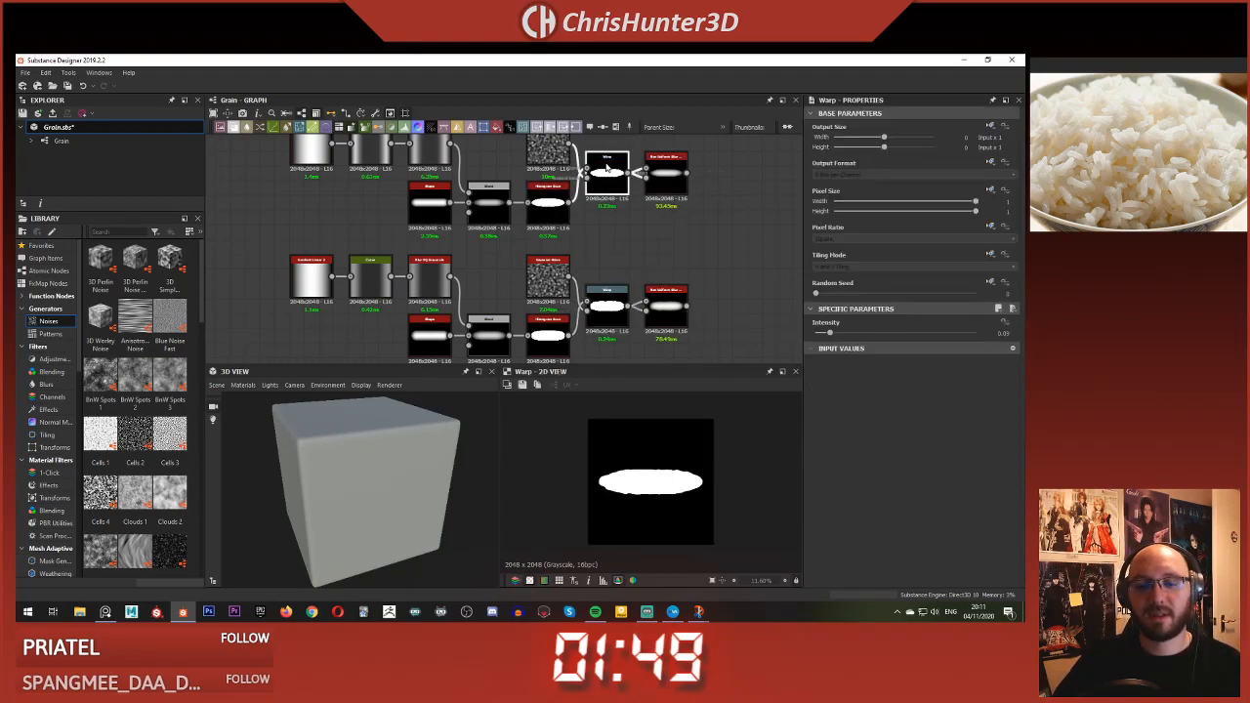
click(609, 307)
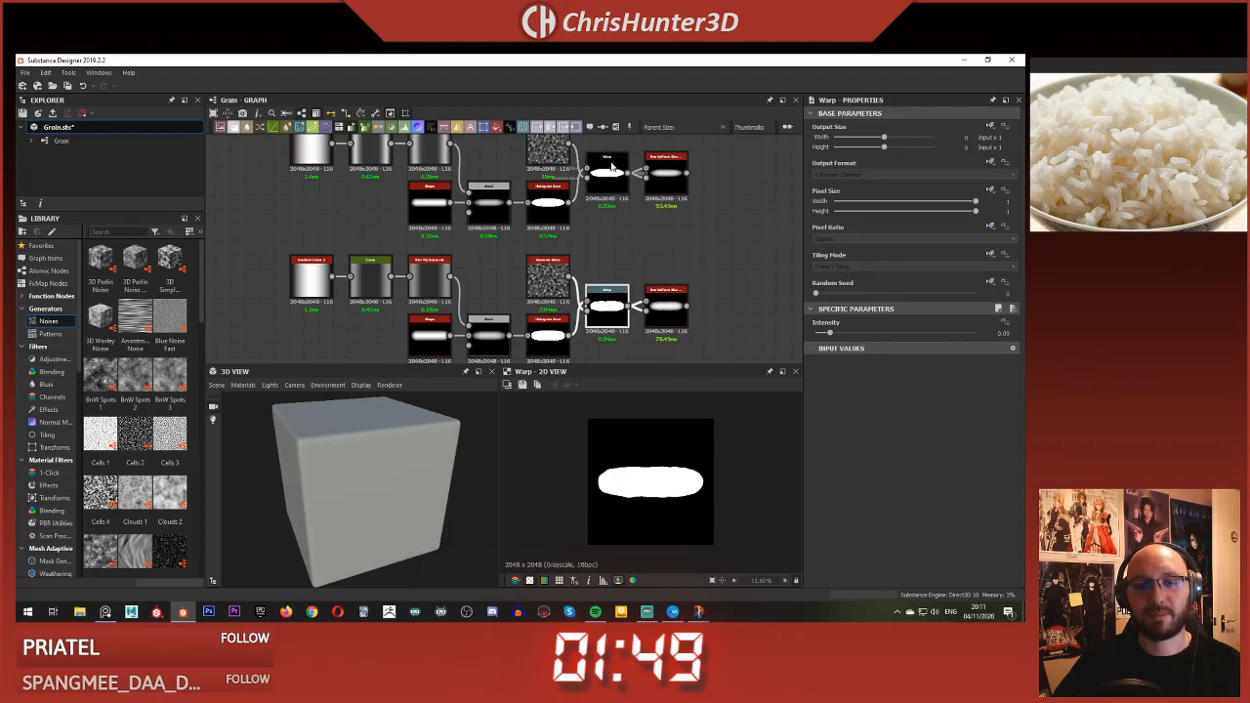
click(552, 277)
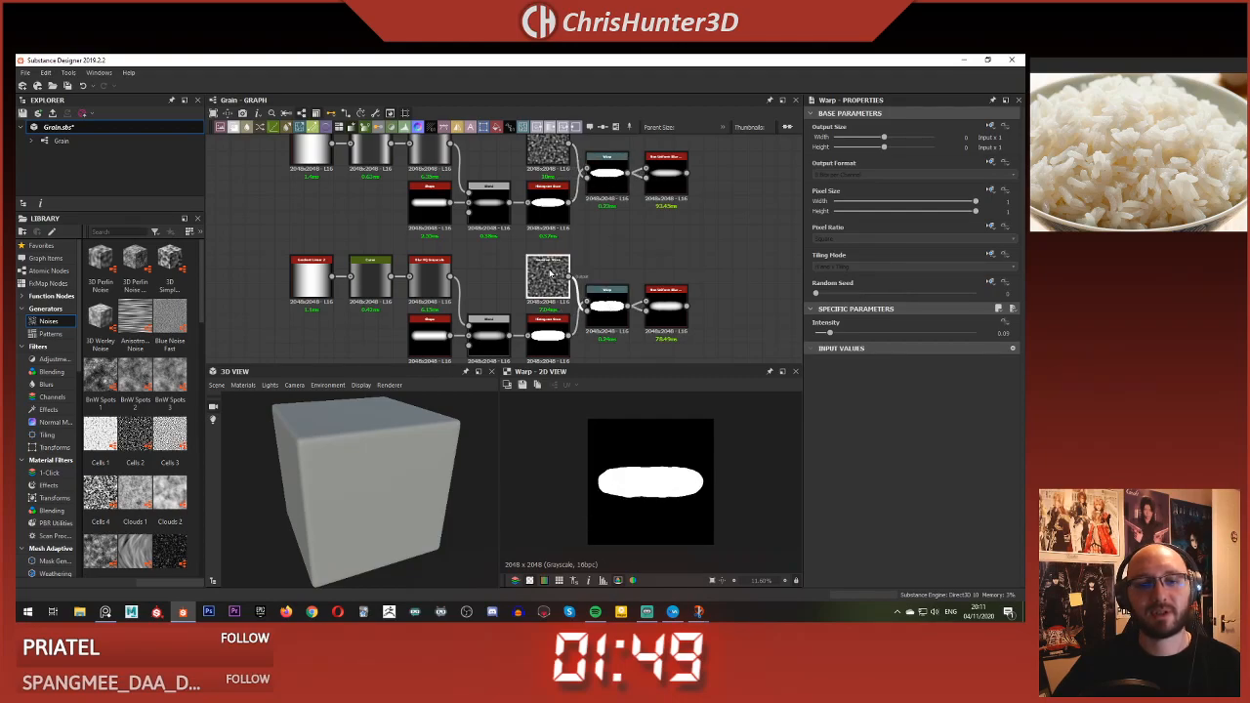
click(818, 294)
click(598, 201)
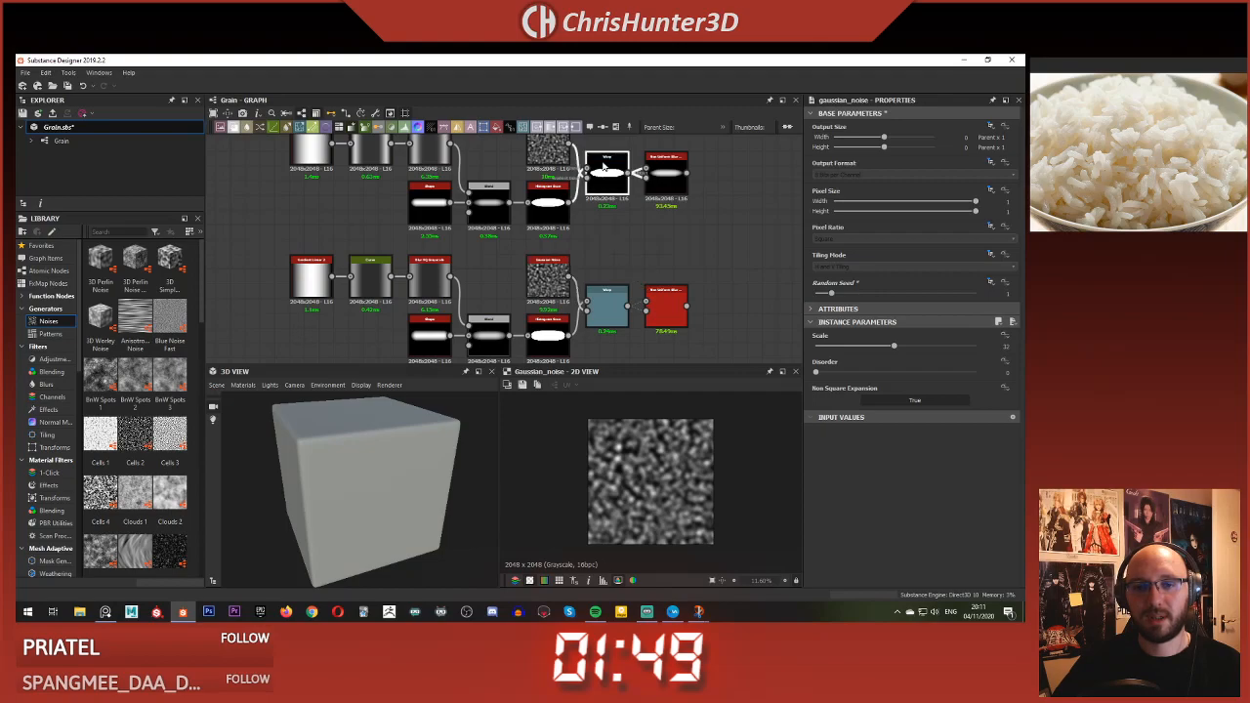
double_click(601, 309)
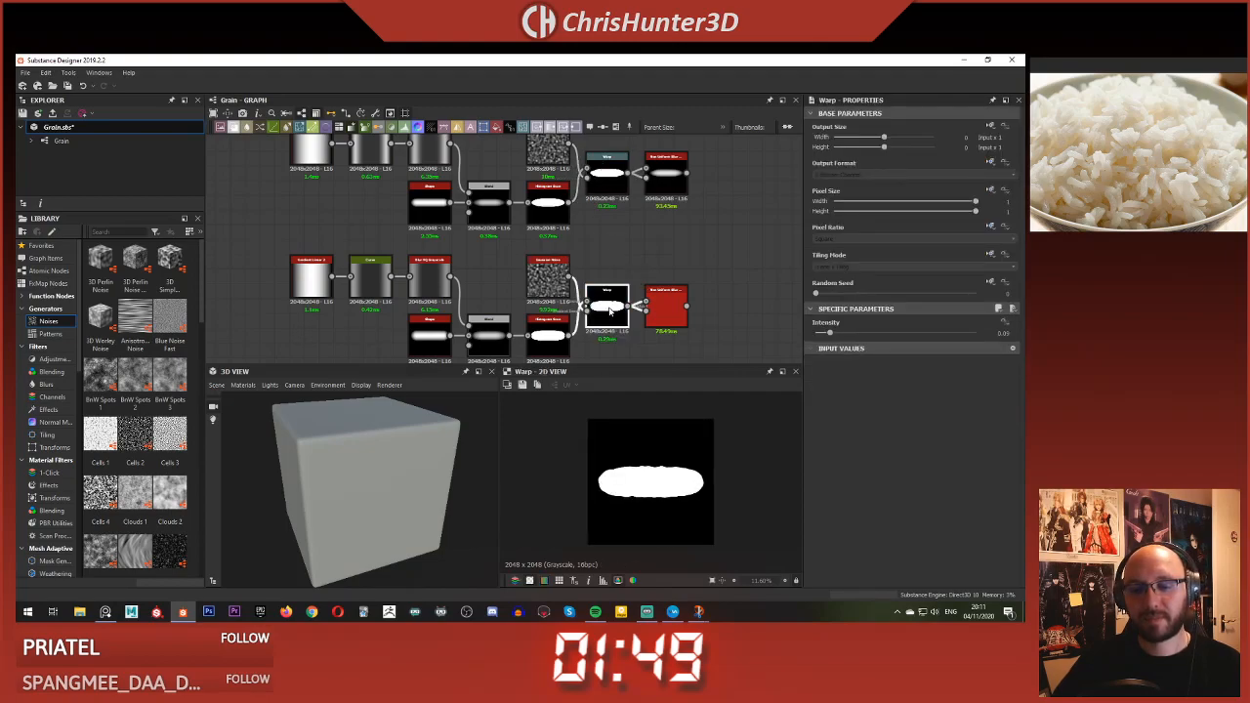
- Compare the Warp and Gaussian Noise nodes of the two grains and preview the second grain's Non Uniform Blur
double_click(623, 178)
click(538, 277)
double_click(549, 154)
double_click(549, 281)
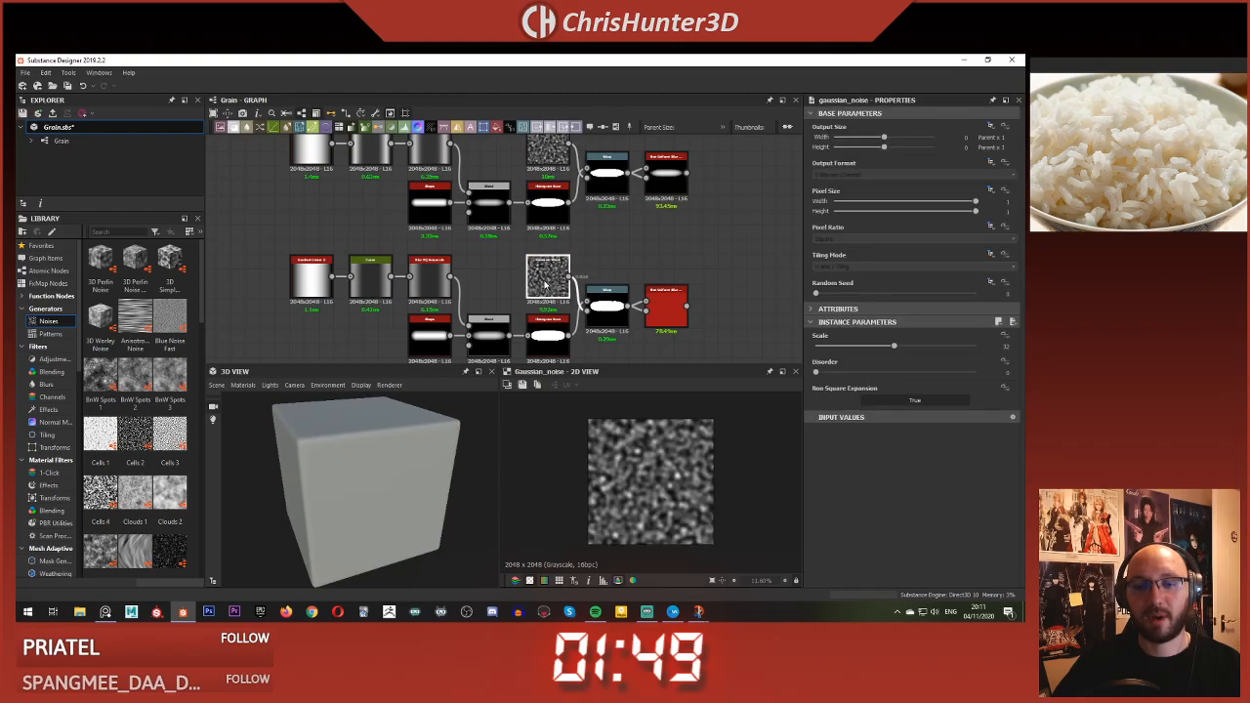
double_click(668, 310)
- Duplicate the second grain's whole node chain and place the copy below it as a third grain
scroll(625, 293, down, 3)
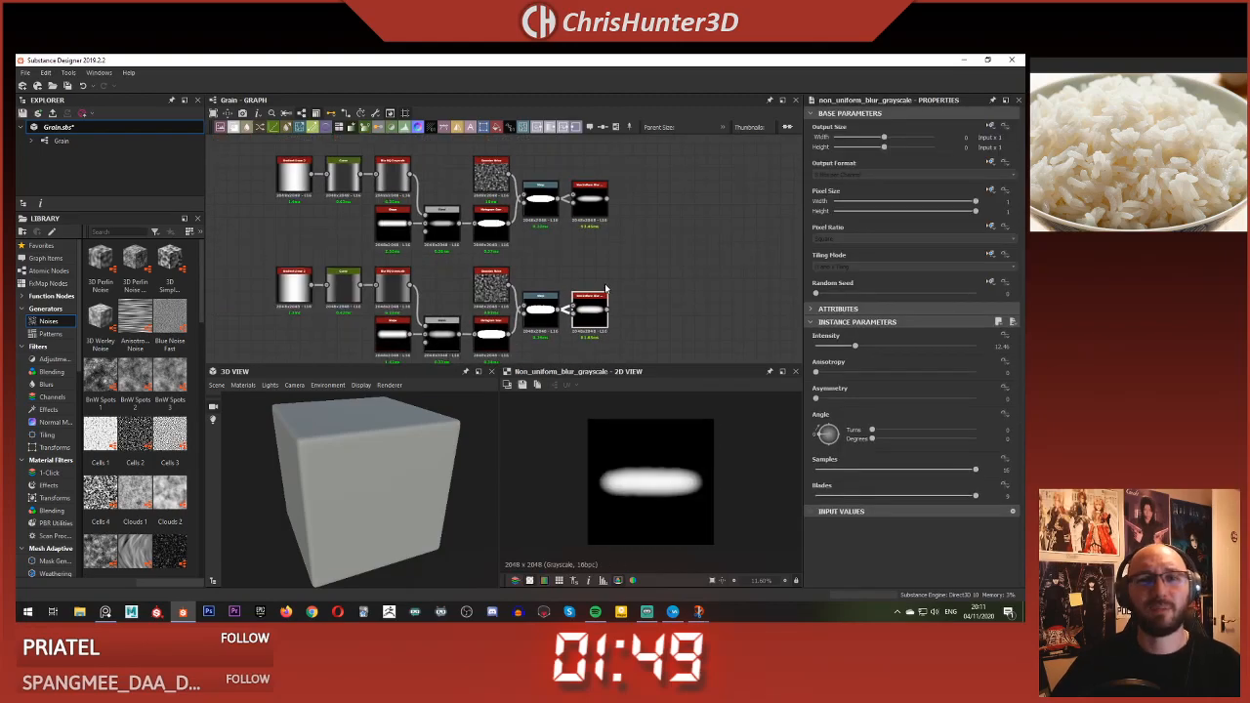
scroll(659, 276, down, 1)
scroll(625, 276, down, 2)
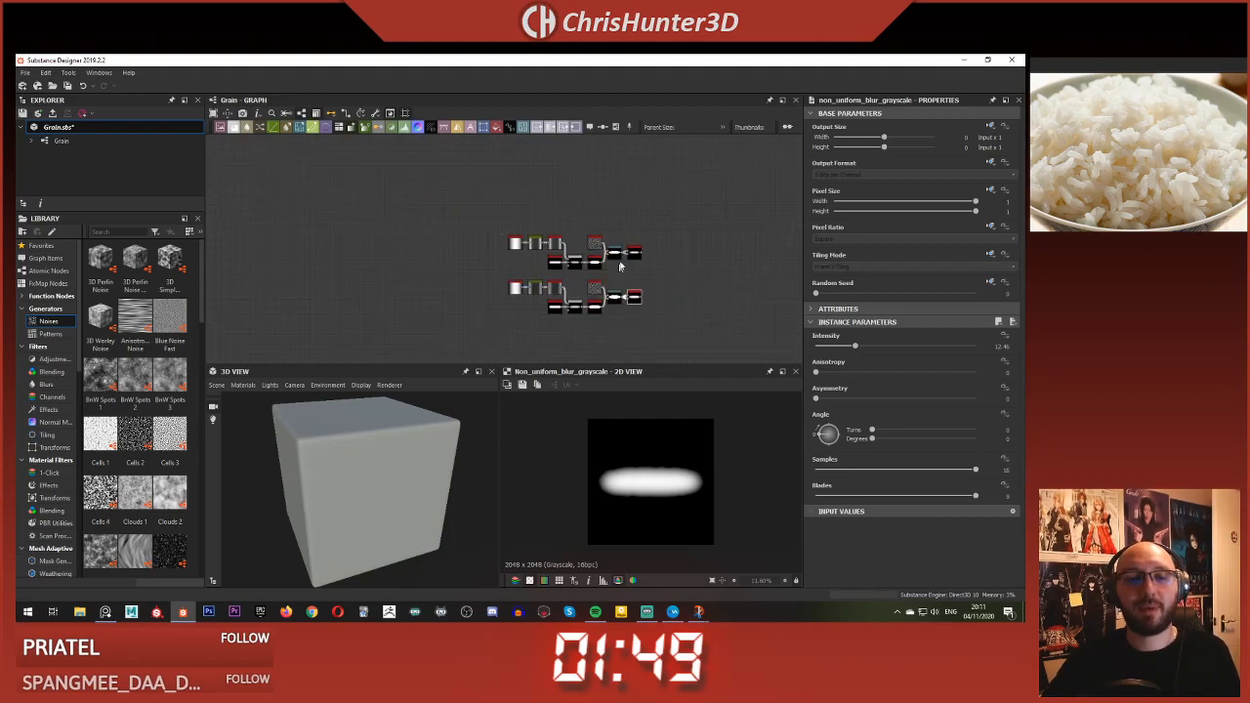
scroll(658, 316, up, 1)
scroll(630, 311, up, 2)
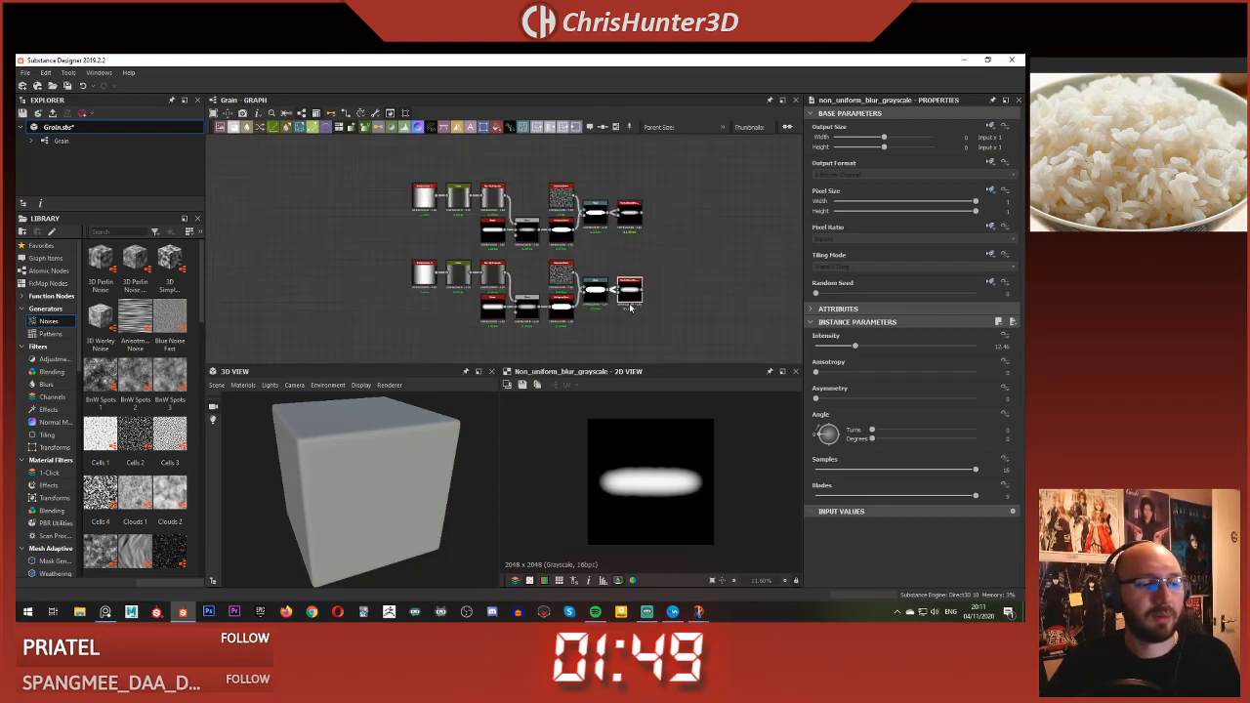
middle_drag(614, 287, 636, 277)
drag(423, 243, 686, 320)
middle_drag(676, 317, 617, 209)
key(ctrl+d)
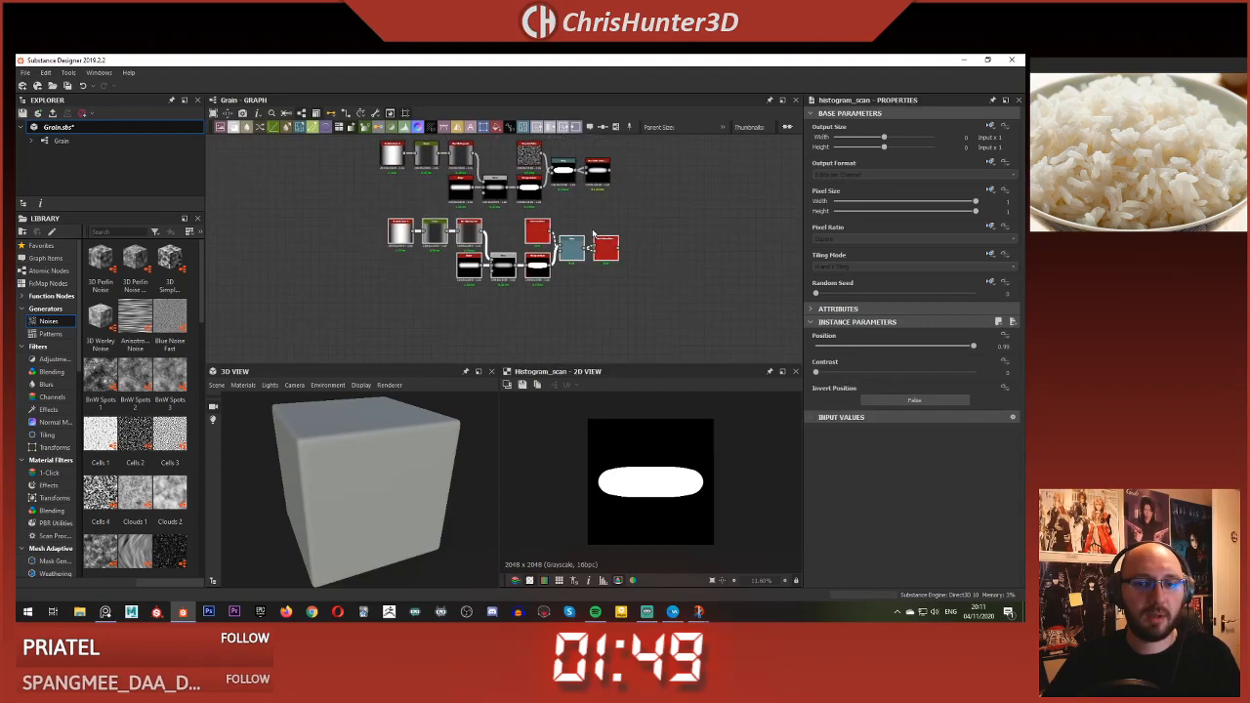
click(583, 215)
scroll(580, 217, down, 4)
scroll(583, 283, up, 5)
middle_drag(580, 218, 602, 344)
scroll(603, 342, down, 1)
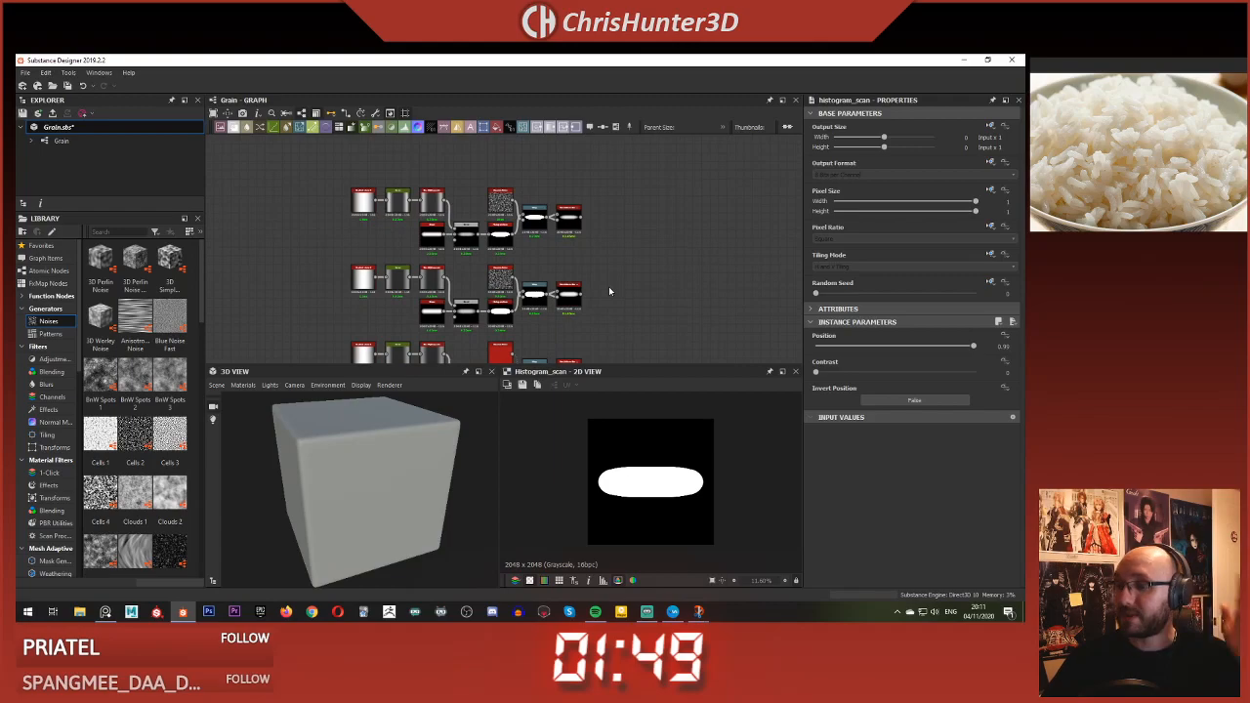
- Preview the third grain's Gaussian Noise and Non Uniform Blur outputs
scroll(527, 268, down, 5)
middle_drag(531, 251, 434, 220)
scroll(437, 223, up, 6)
middle_drag(435, 281, 536, 179)
scroll(581, 232, up, 3)
middle_drag(612, 244, 632, 215)
double_click(480, 246)
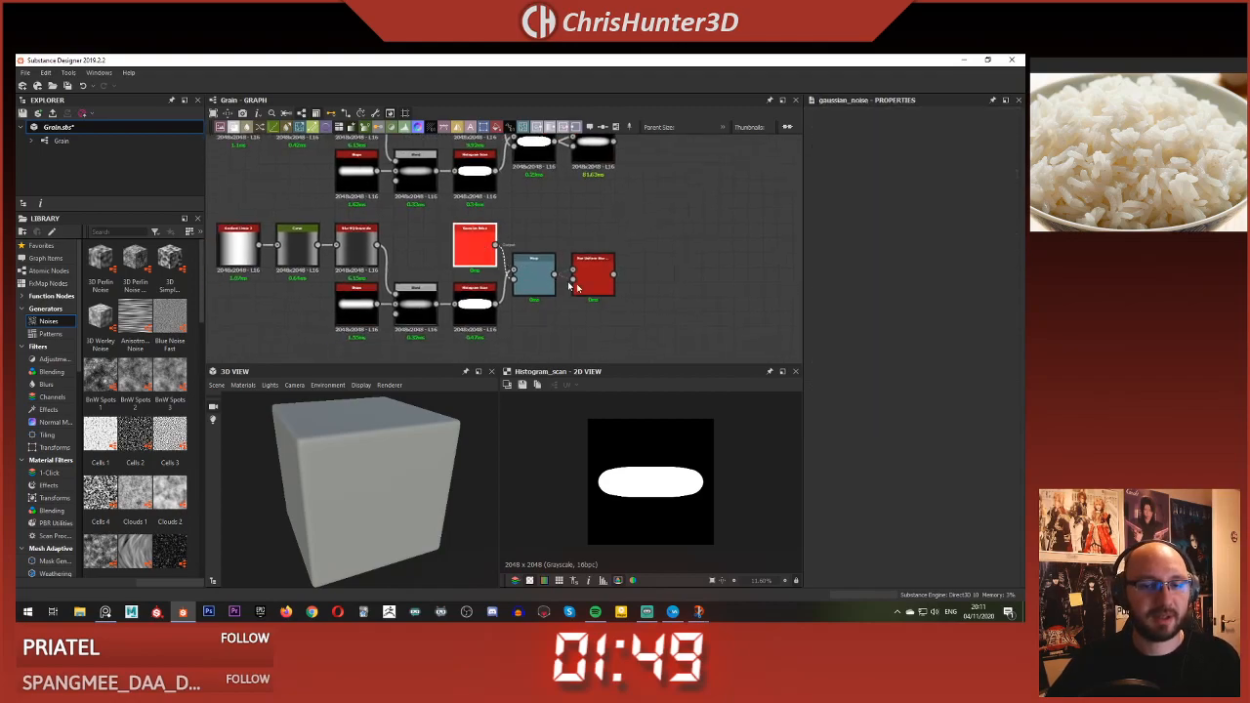
double_click(588, 278)
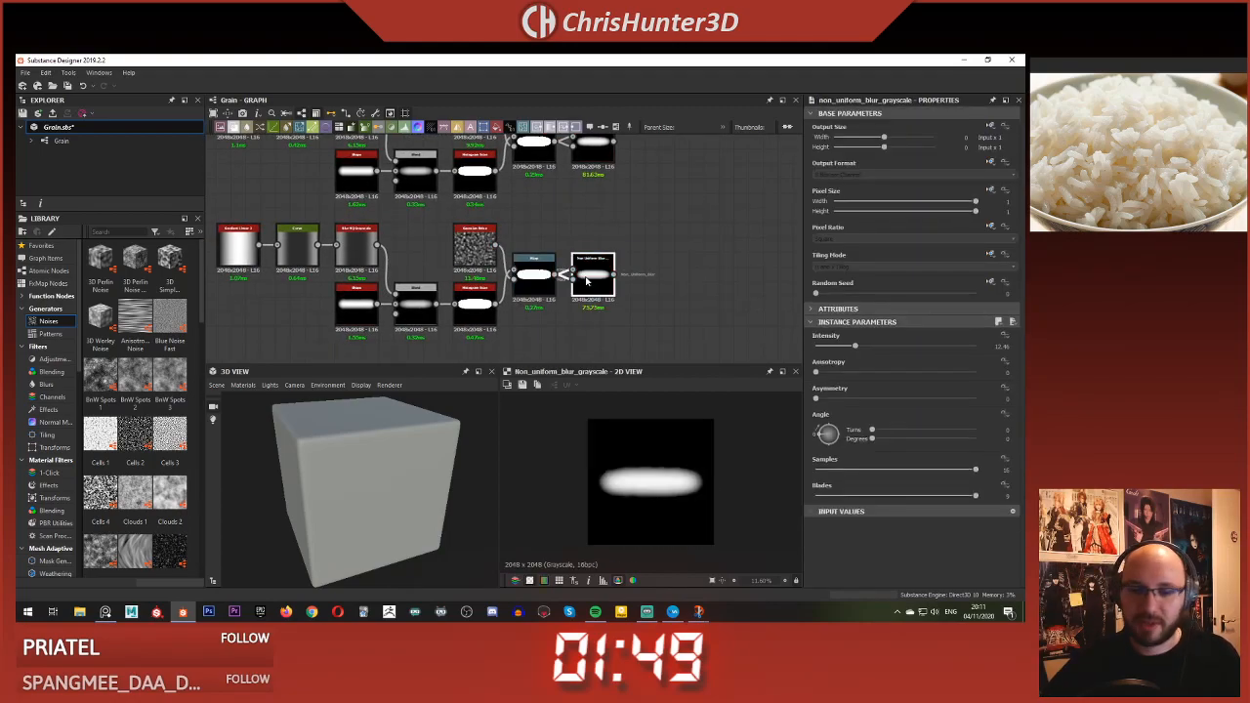
middle_drag(566, 243, 611, 232)
scroll(637, 238, down, 1)
scroll(578, 240, up, 2)
click(638, 331)
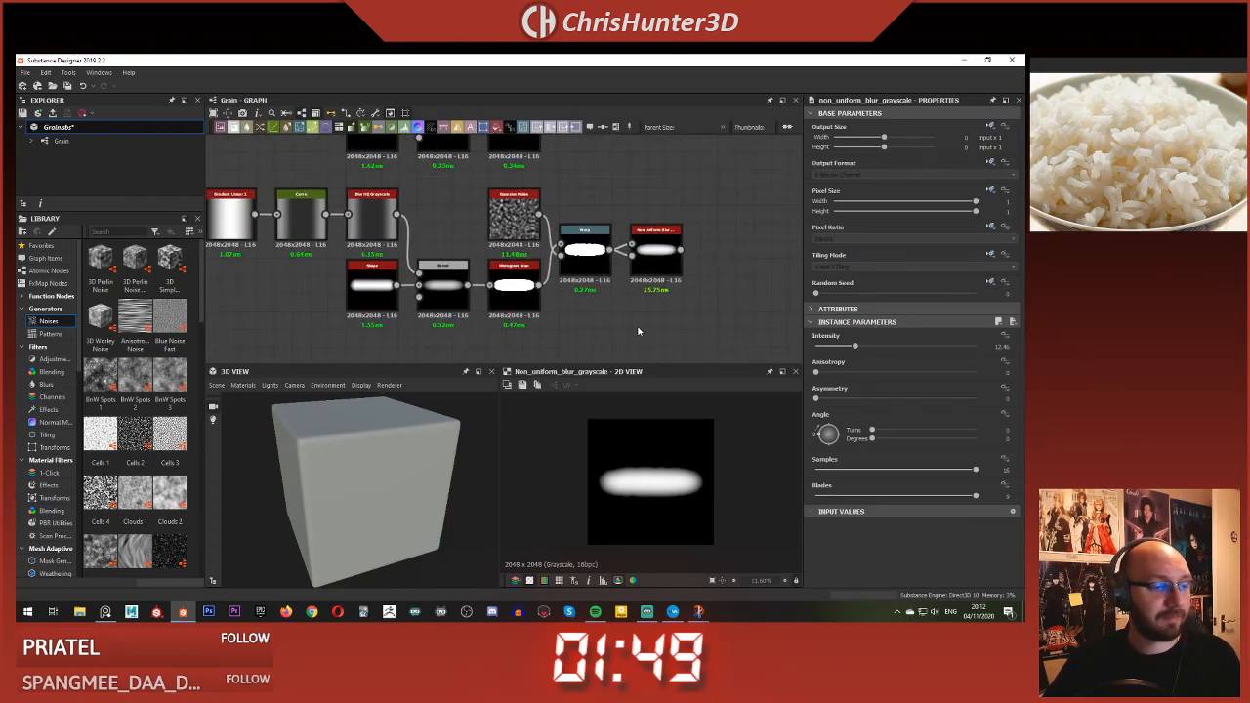
- Reshape the third grain's Curve with its peak at about 0.58, 0.31, end point at about 1, 0.03 and peak handle at about 1, 0.17
middle_drag(465, 315, 477, 307)
middle_drag(415, 203, 513, 217)
double_click(410, 218)
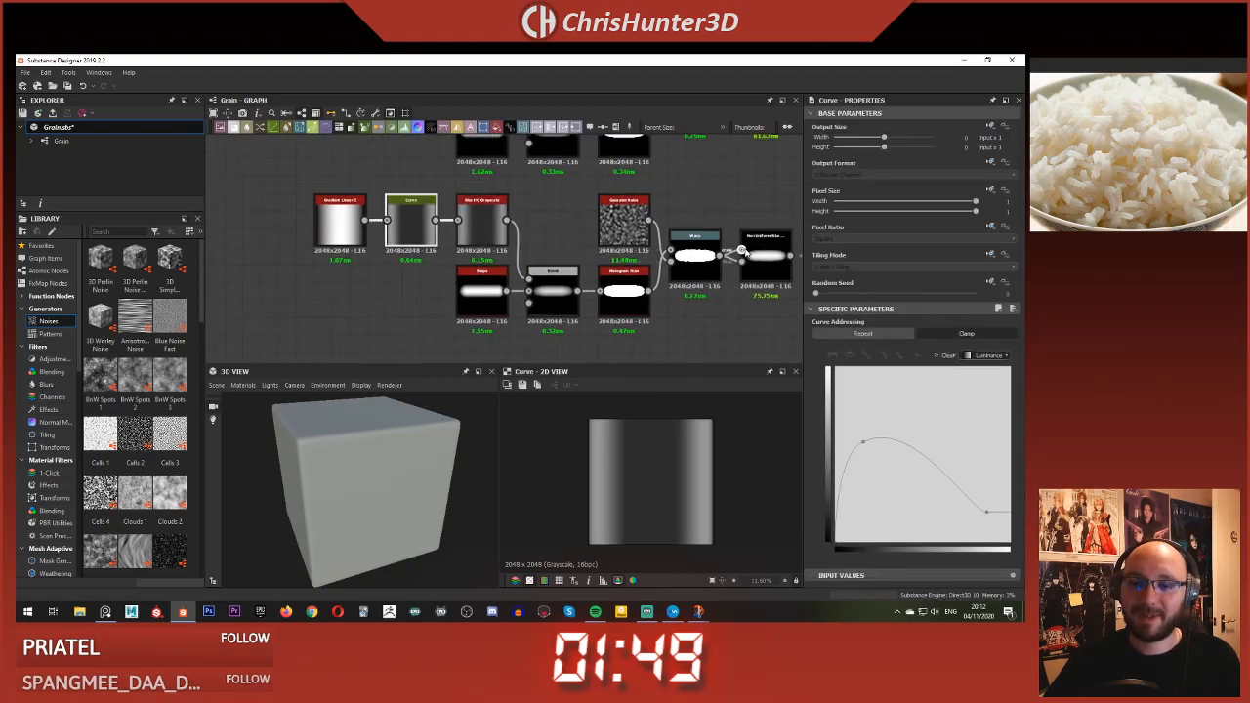
double_click(742, 253)
double_click(759, 254)
click(410, 227)
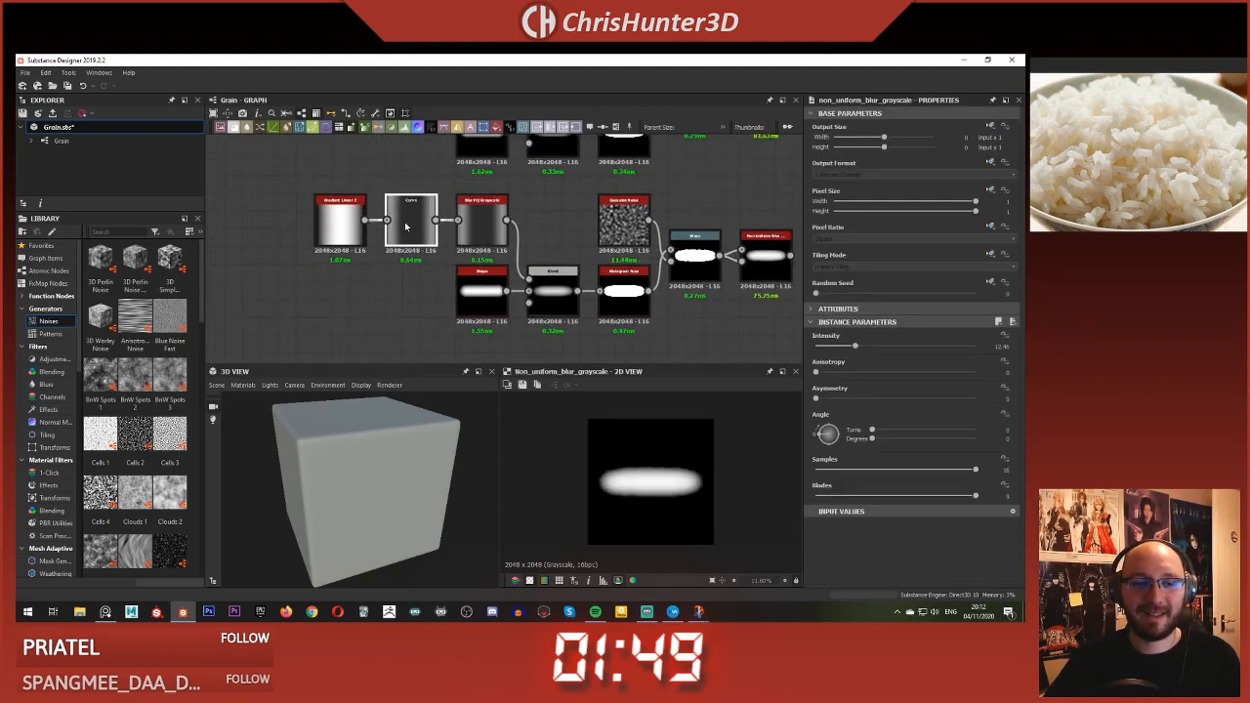
drag(865, 444, 1013, 539)
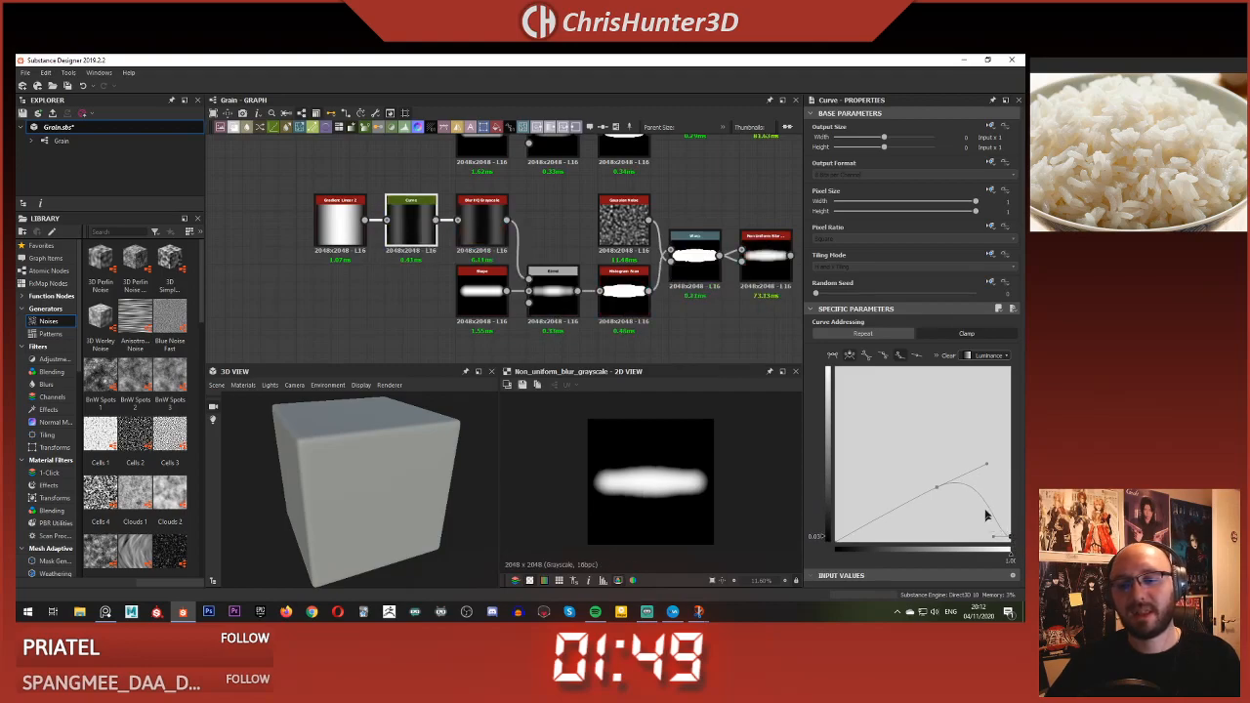
click(937, 486)
drag(989, 464, 1022, 511)
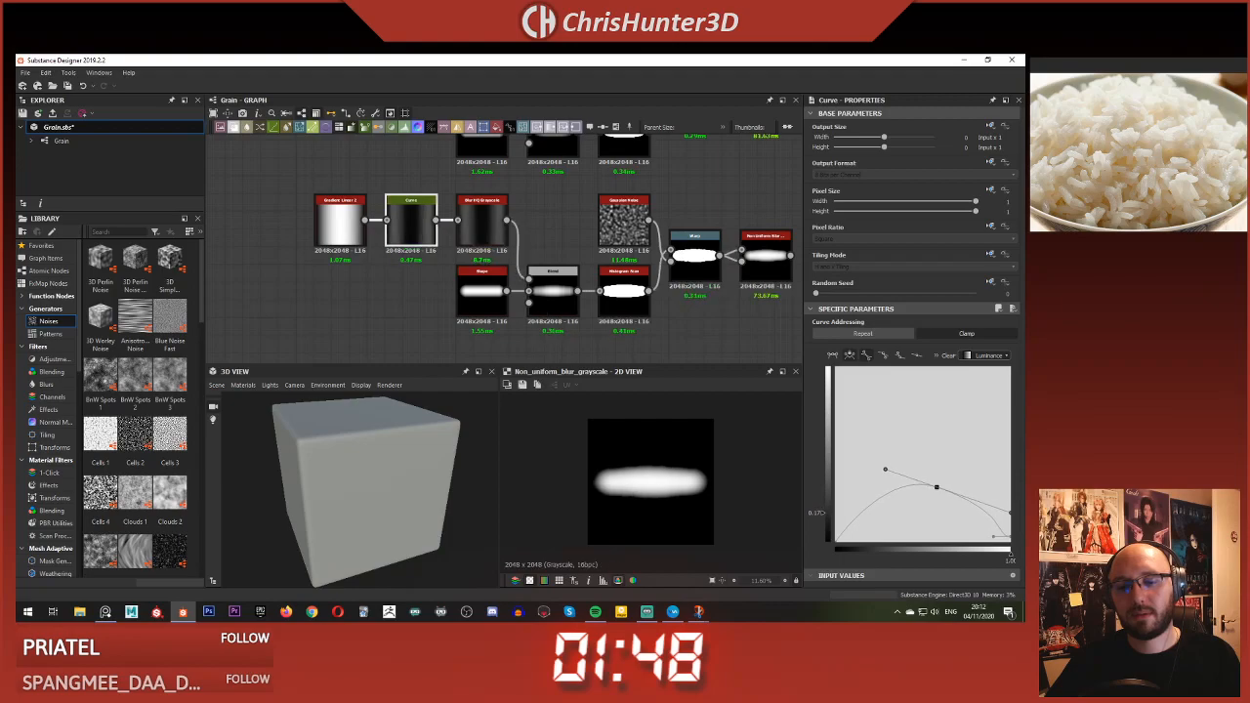
- Compare the final Non Uniform Blur outputs of all three grains by previewing them in turn
scroll(584, 286, down, 4)
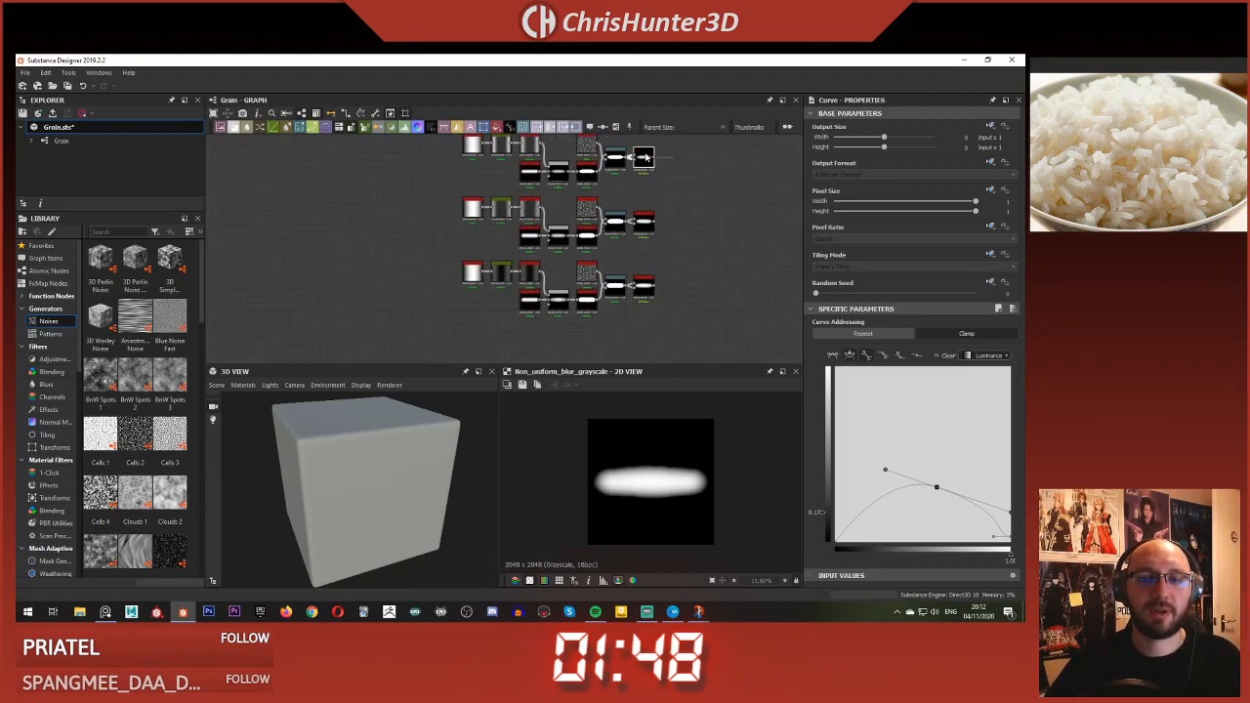
click(643, 156)
double_click(644, 225)
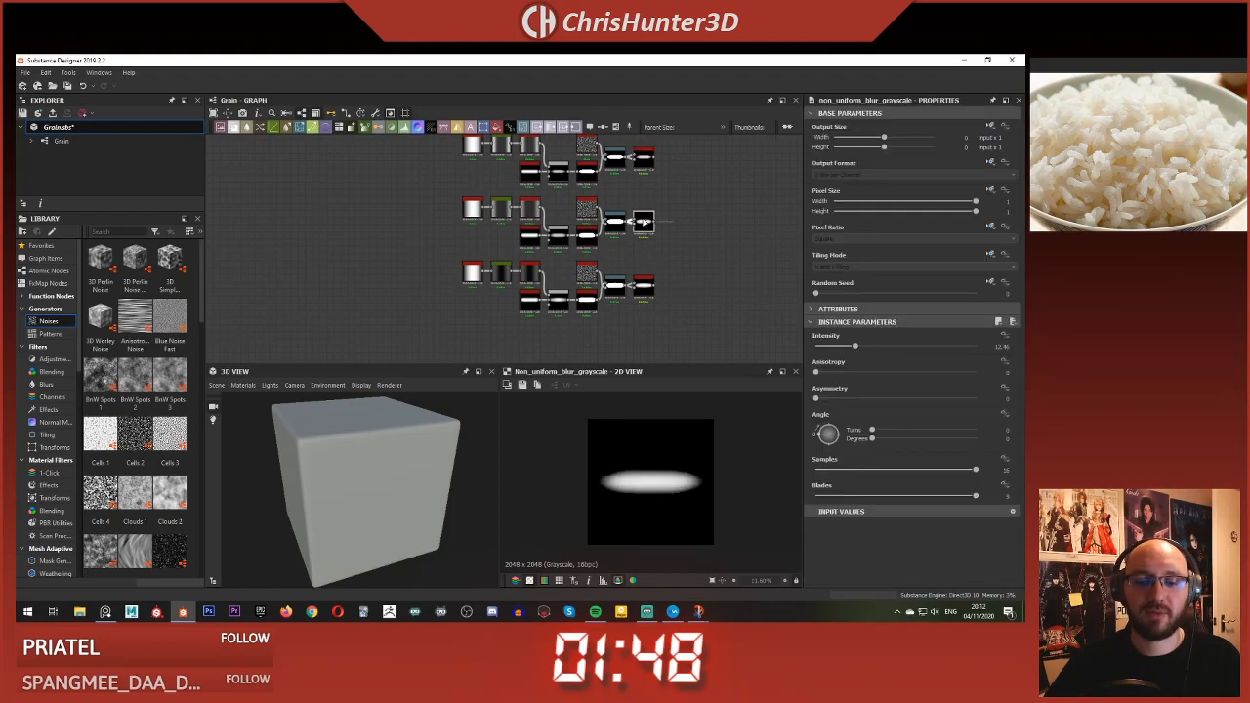
double_click(644, 288)
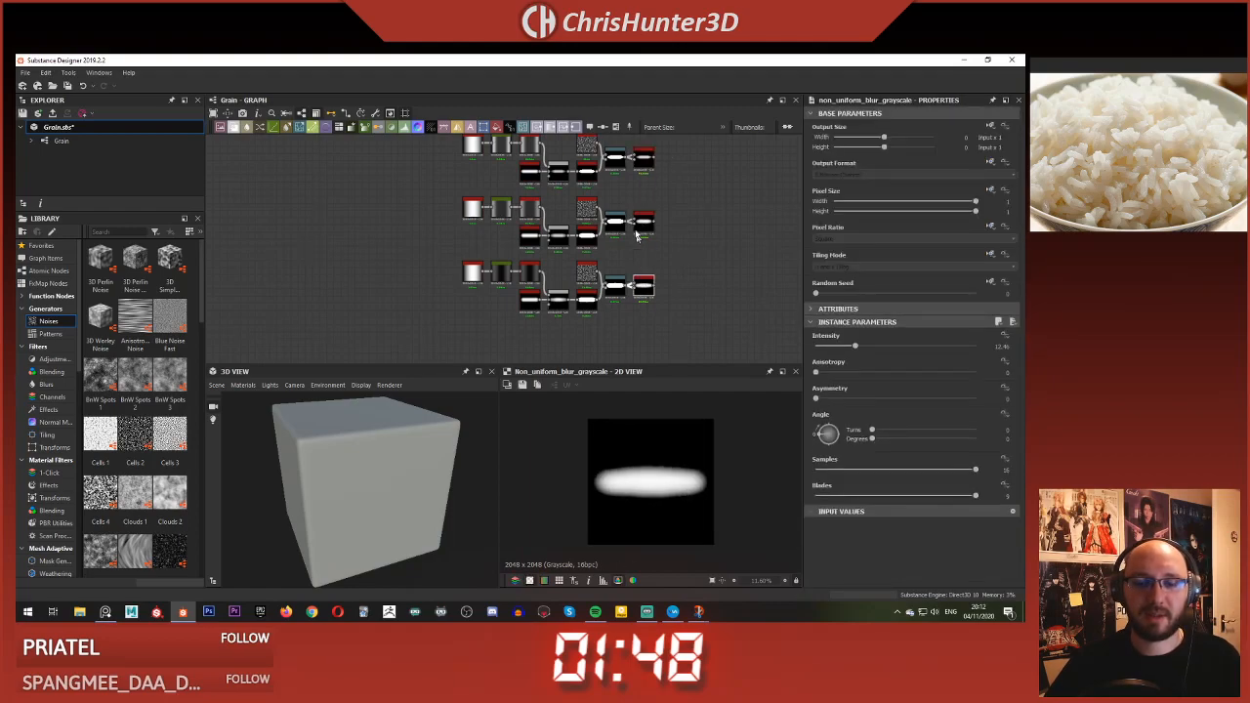
double_click(645, 159)
double_click(643, 287)
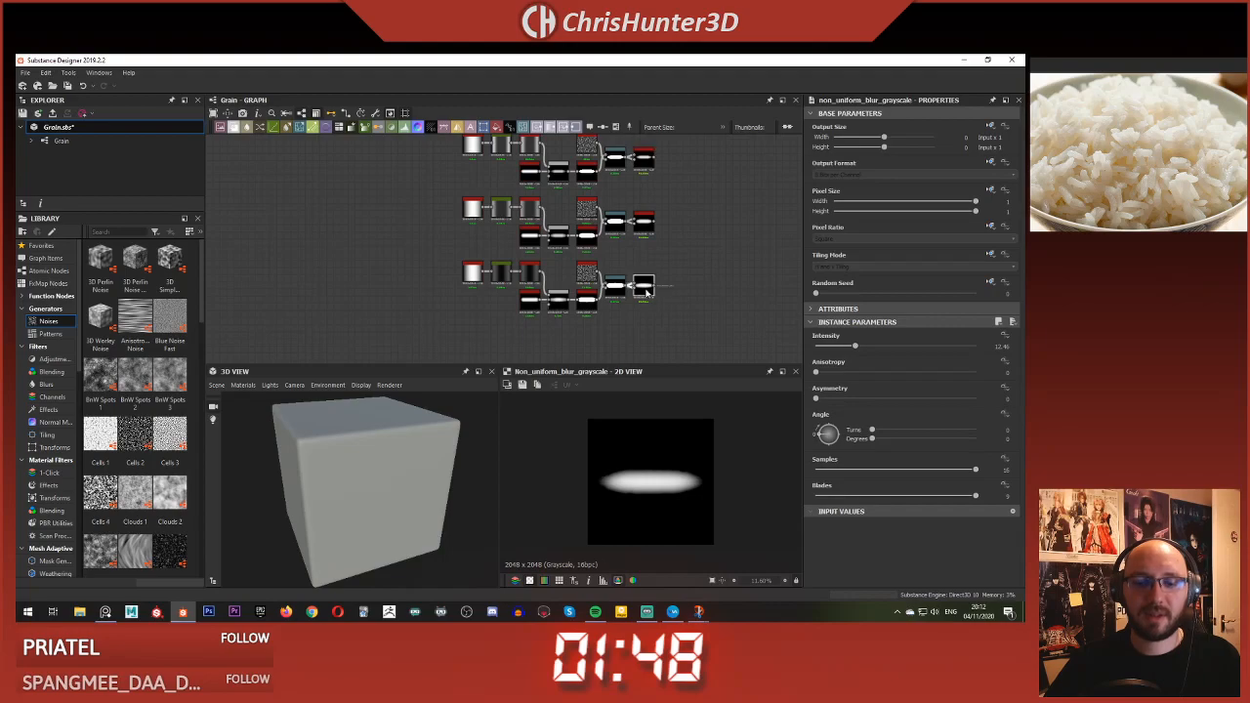
double_click(642, 224)
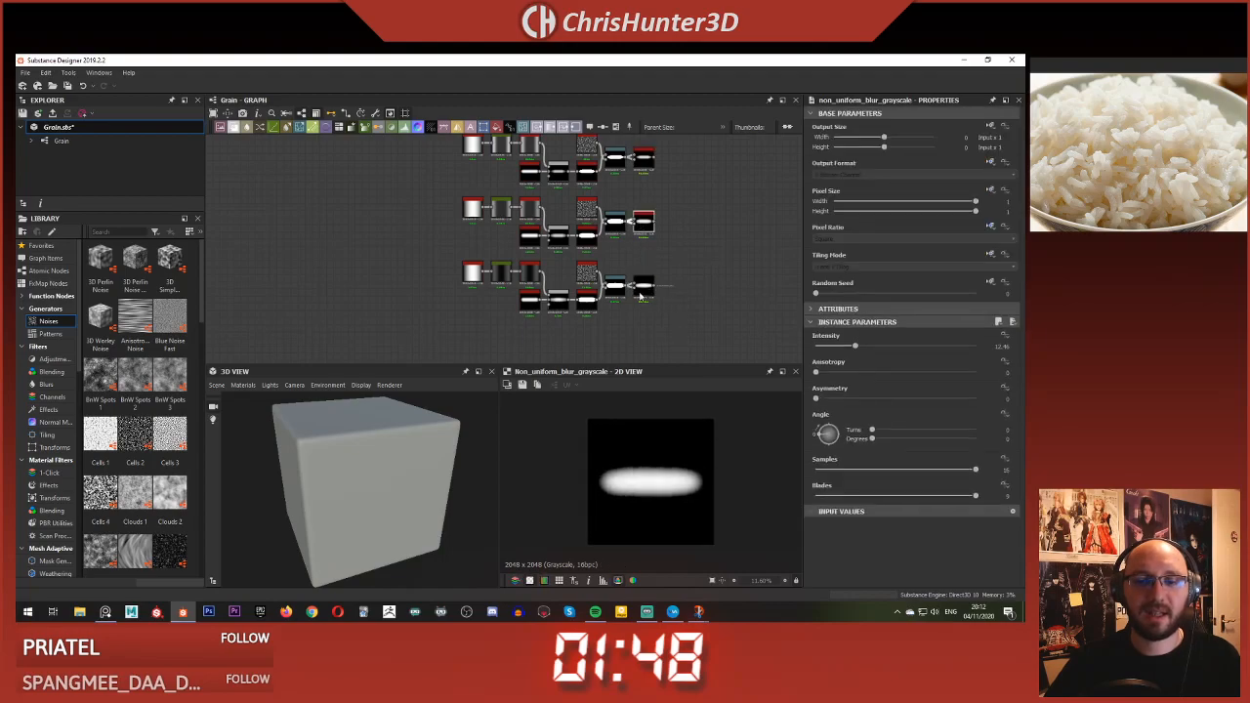
- Try a Y size of 1.1 on the third grain's Shape and compare its blurred output with the other grains
double_click(527, 300)
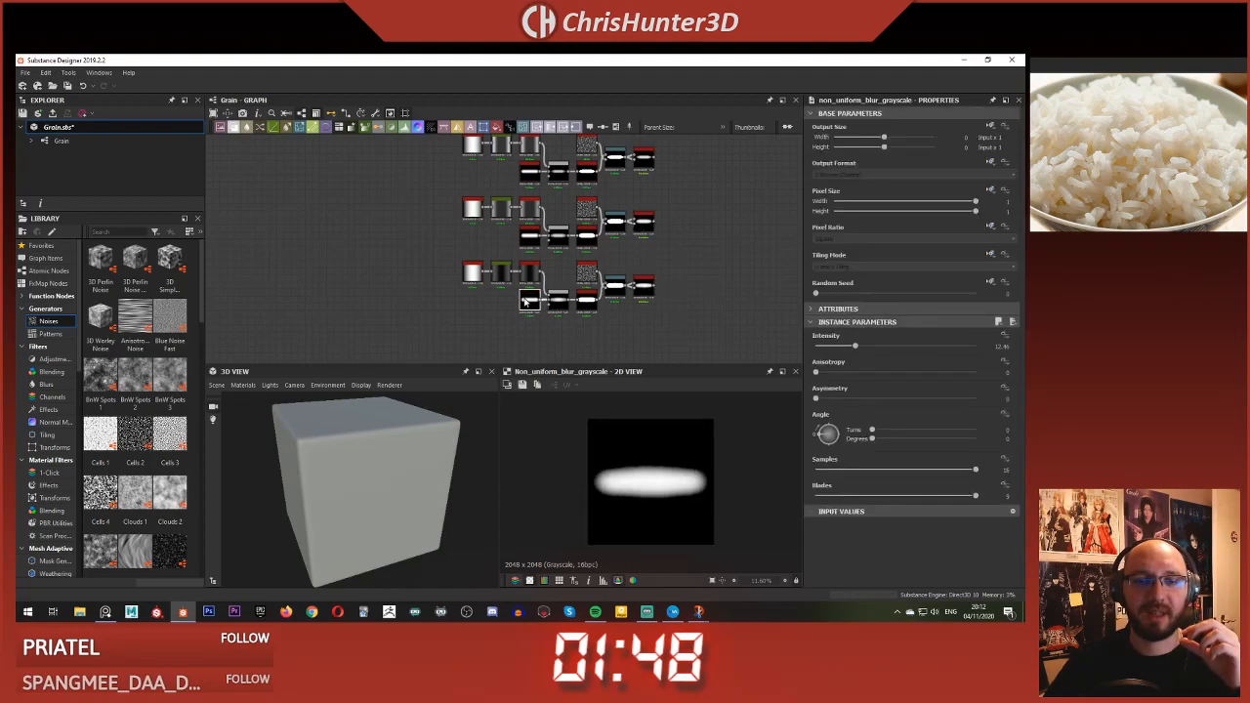
double_click(1007, 463)
text(1.1)
key(Return)
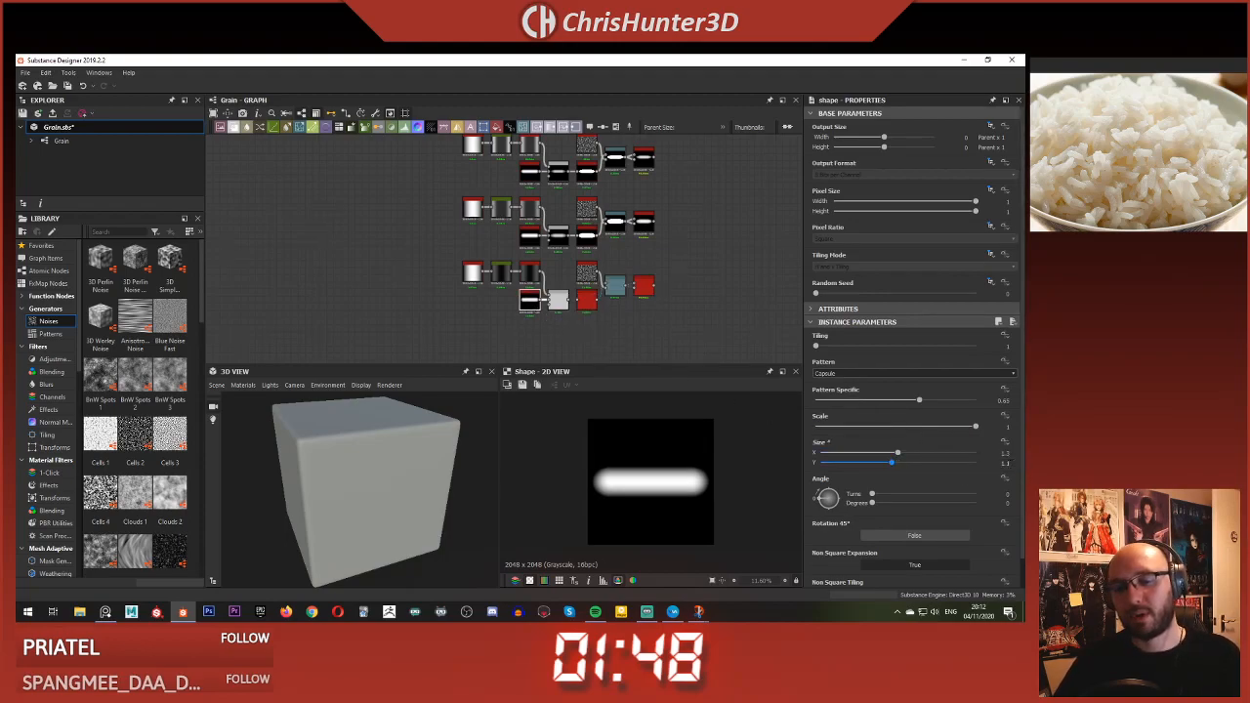
click(643, 287)
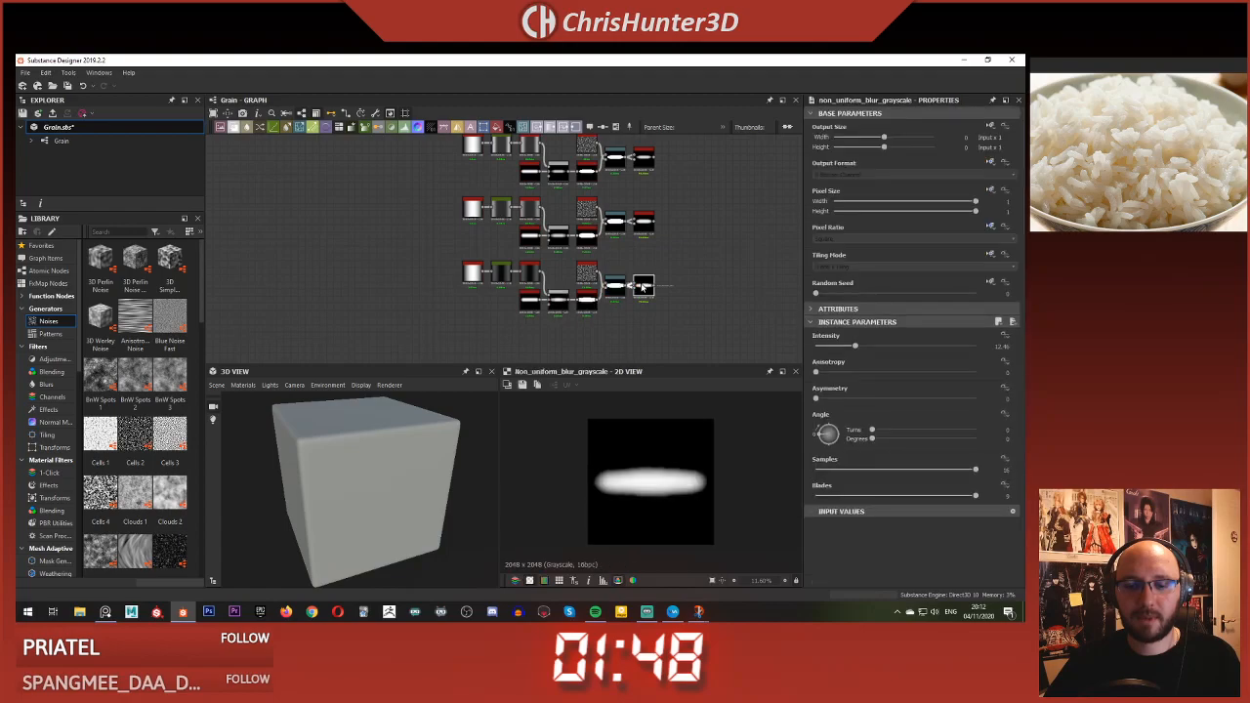
click(632, 221)
click(642, 164)
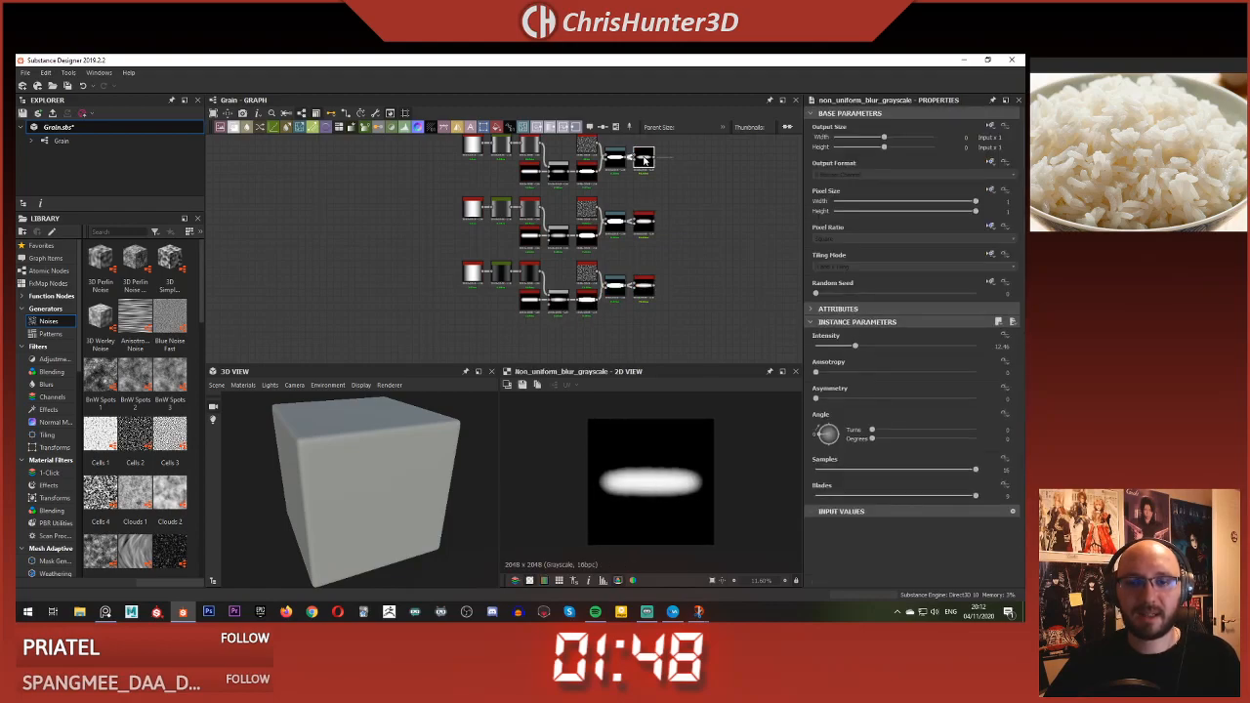
click(647, 289)
click(645, 223)
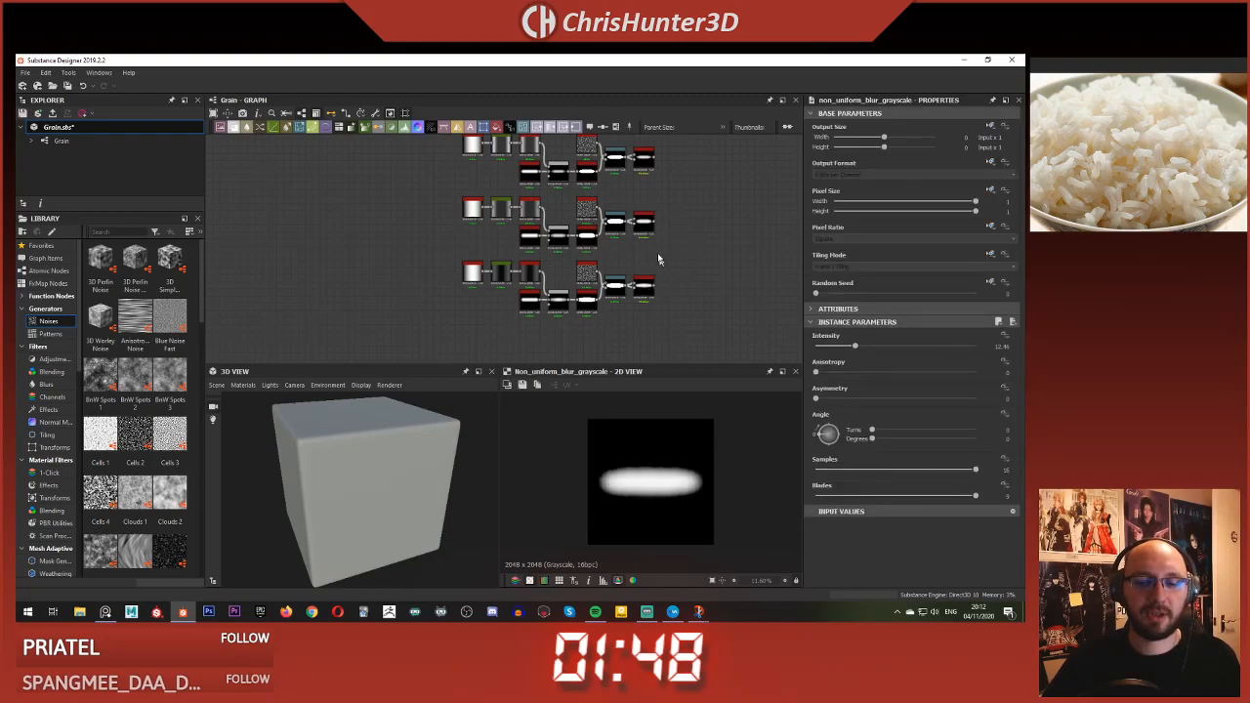
- Enter a new Y size for the third grain's Shape and check the blurred grain outputs again
click(525, 306)
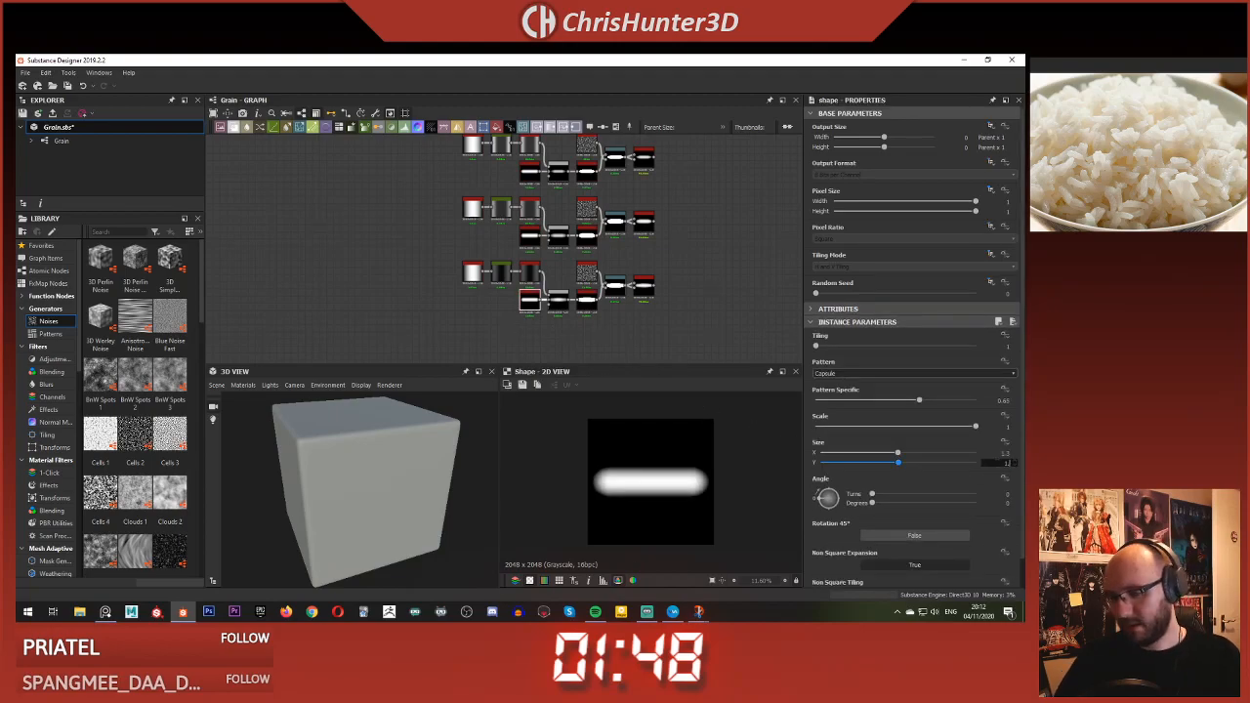
key(Return)
click(644, 288)
click(642, 222)
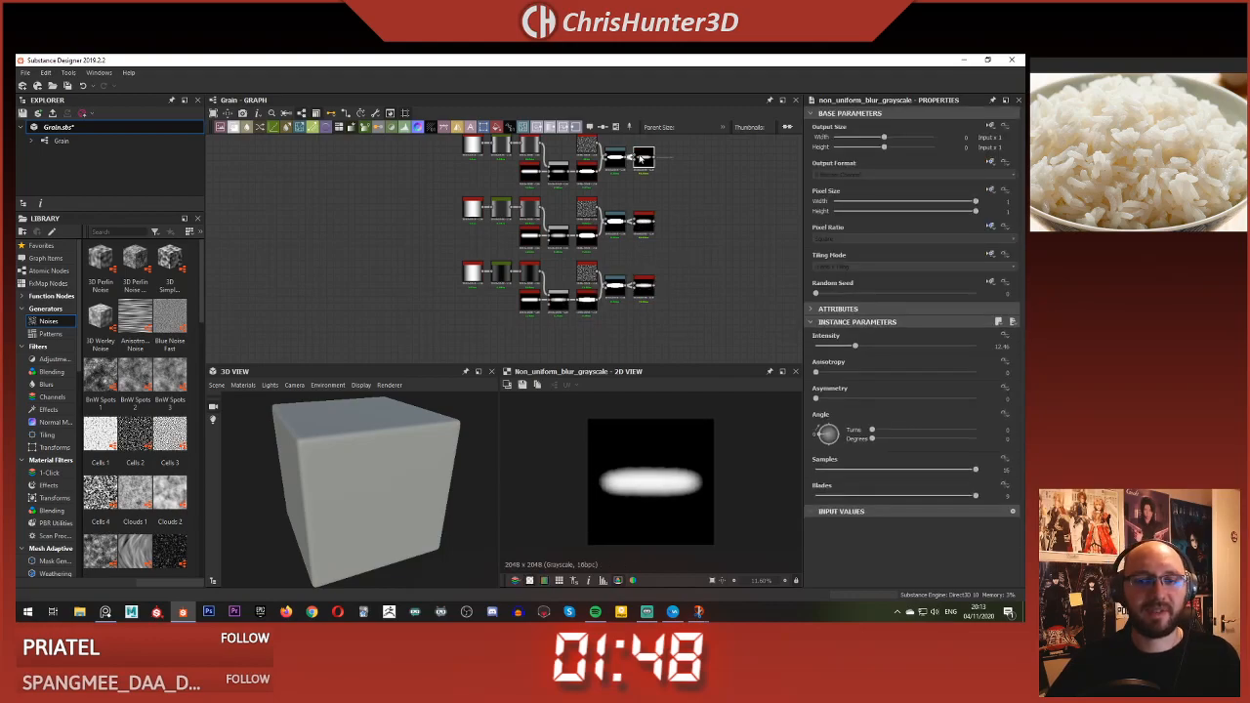
click(648, 223)
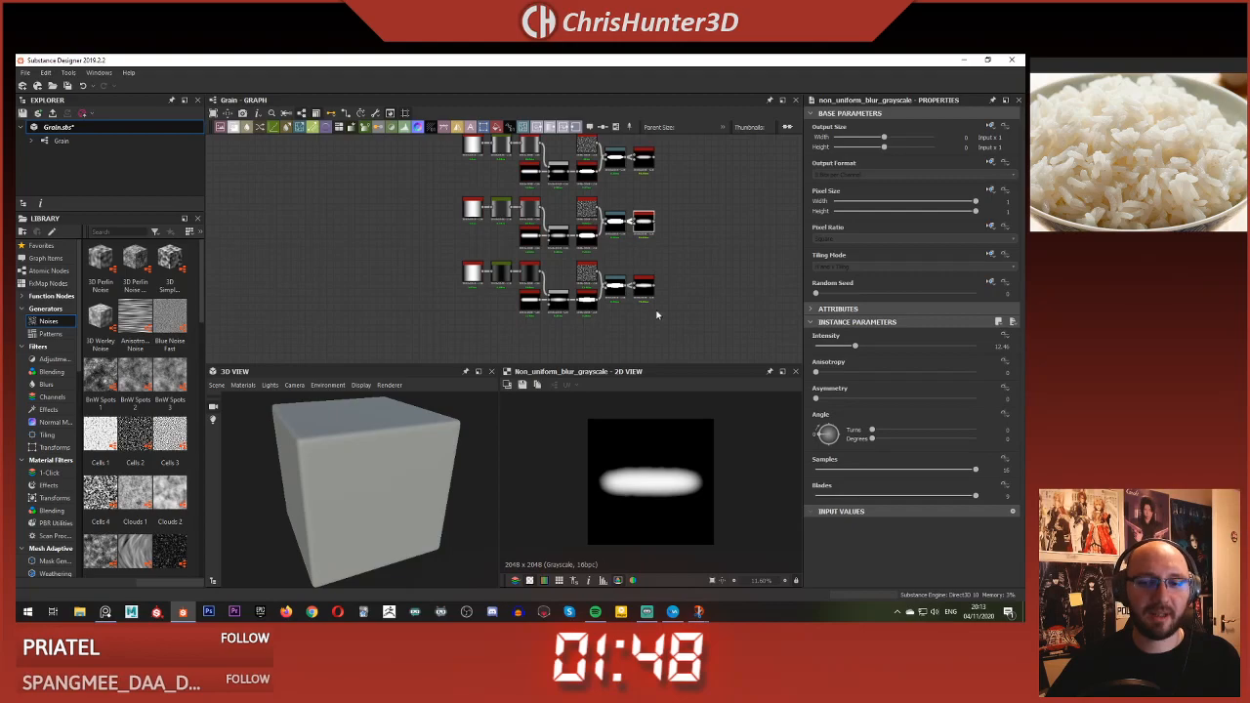
- Clear the node selection and save the Grain package
click(659, 258)
scroll(658, 258, down, 3)
middle_drag(658, 258, 561, 258)
scroll(625, 223, down, 2)
middle_drag(625, 223, 632, 264)
right_click(510, 218)
click(503, 265)
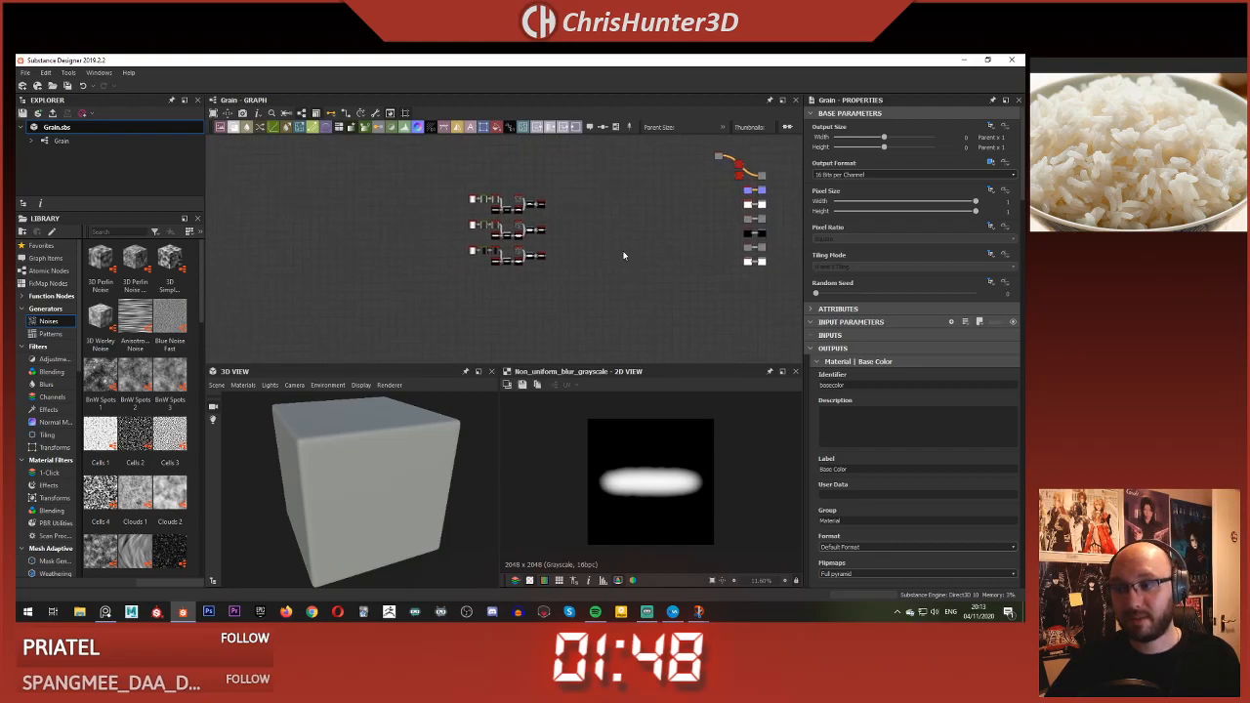
- Move all three grain node chains together to the left, farther away from the material output nodes
drag(608, 298, 424, 156)
scroll(499, 222, up, 4)
scroll(529, 262, down, 4)
drag(560, 283, 495, 280)
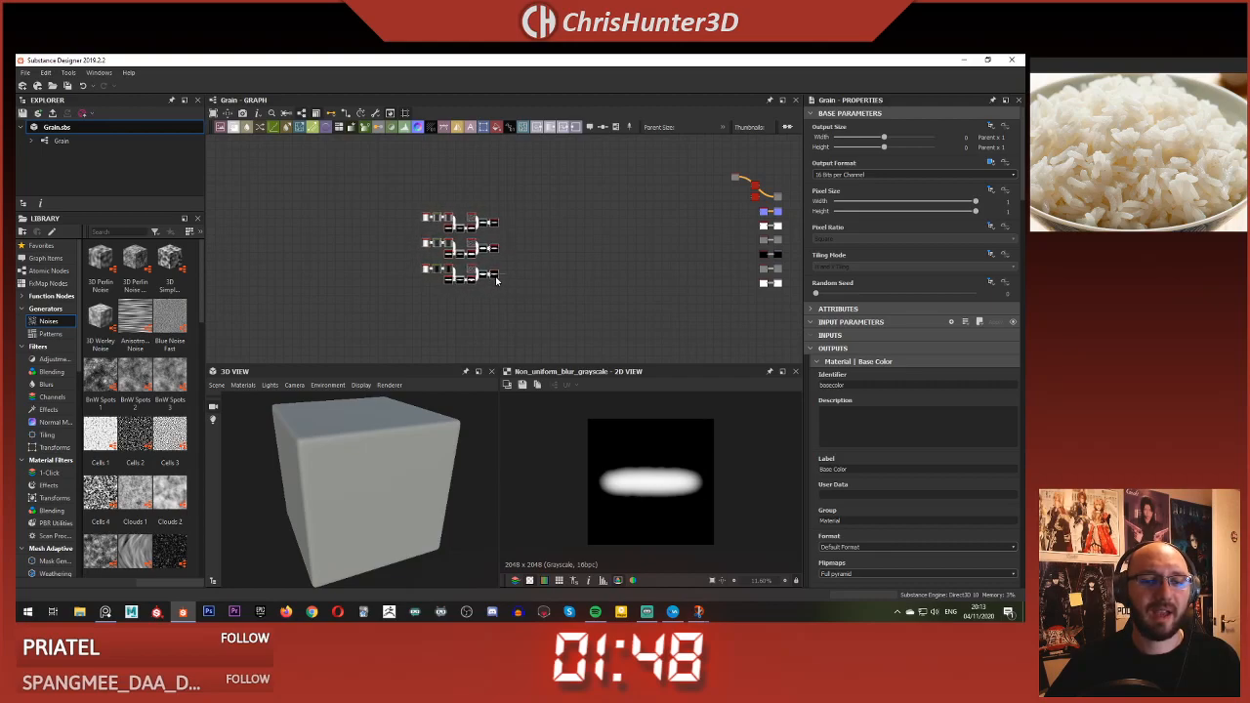
click(521, 268)
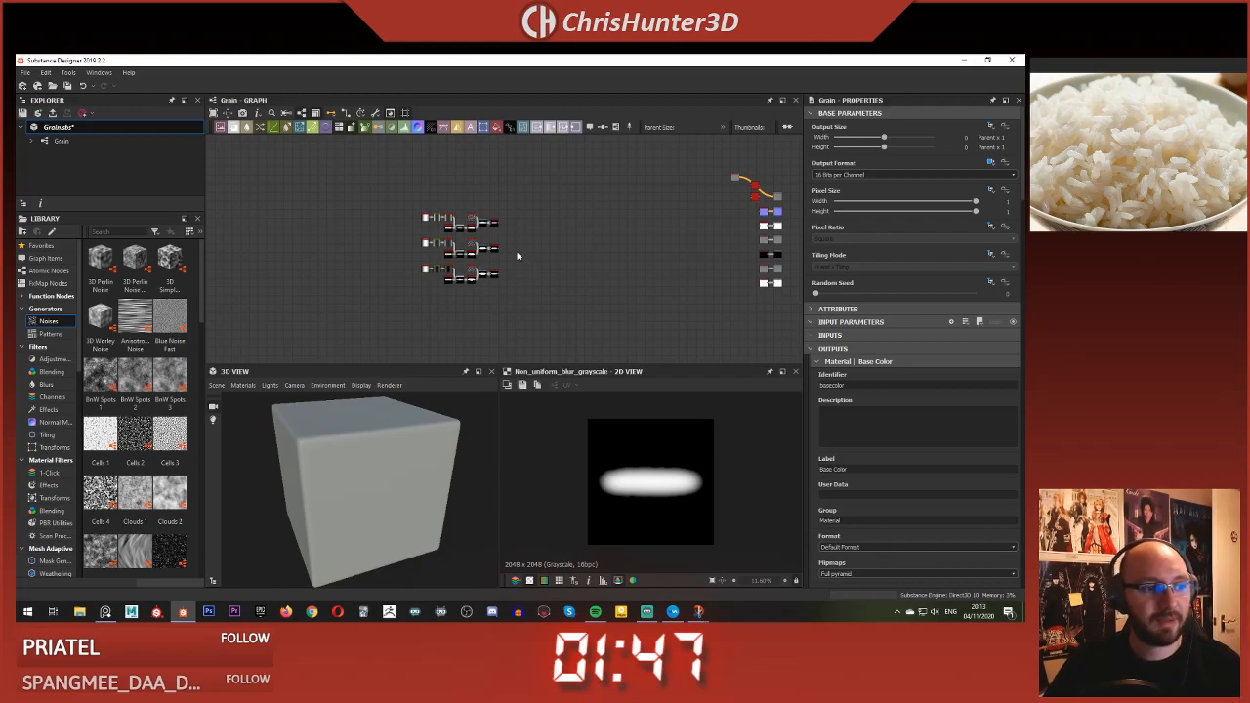
scroll(517, 232, up, 5)
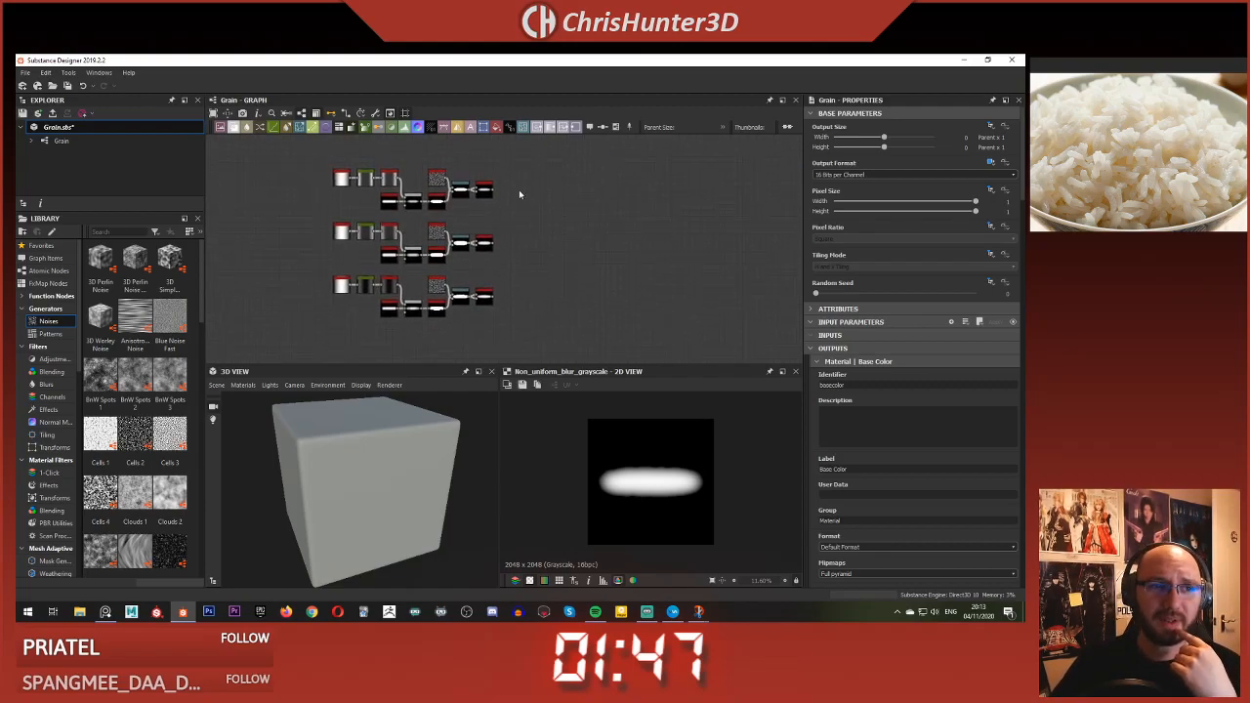
- Add a Tile Sampler node to the graph beside the outputs of the three grain chains
scroll(516, 207, up, 2)
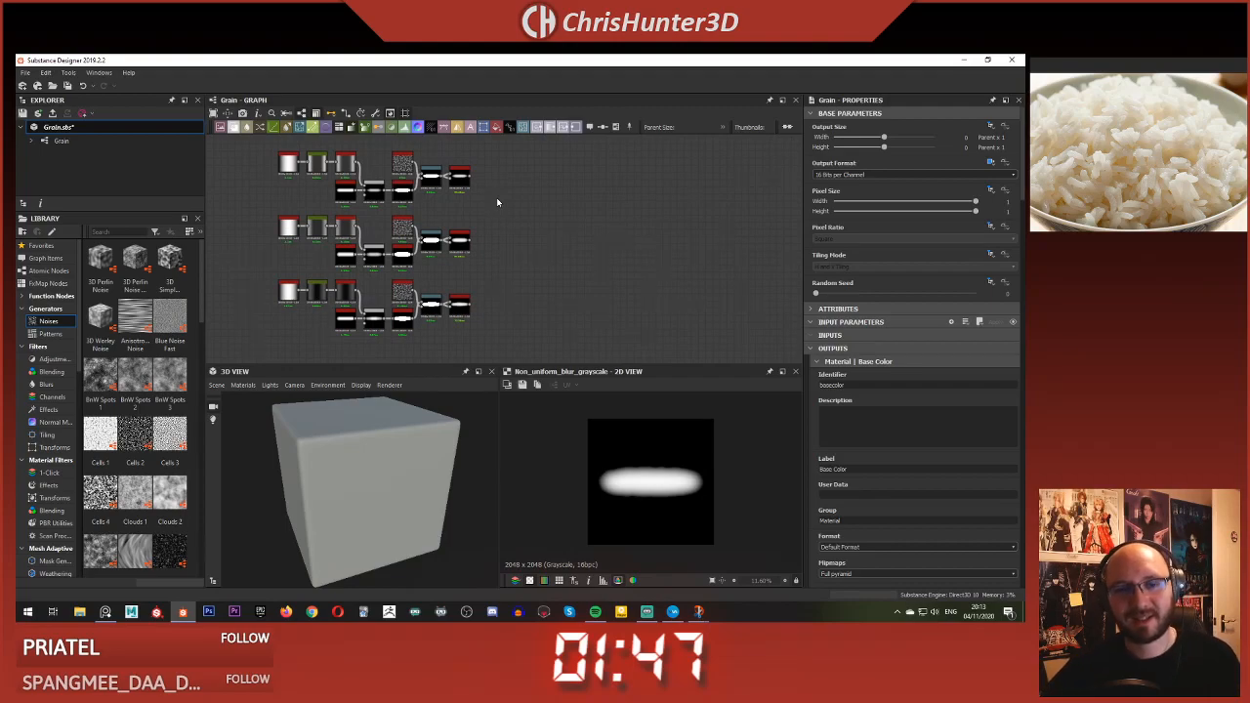
key(space)
text(tile)
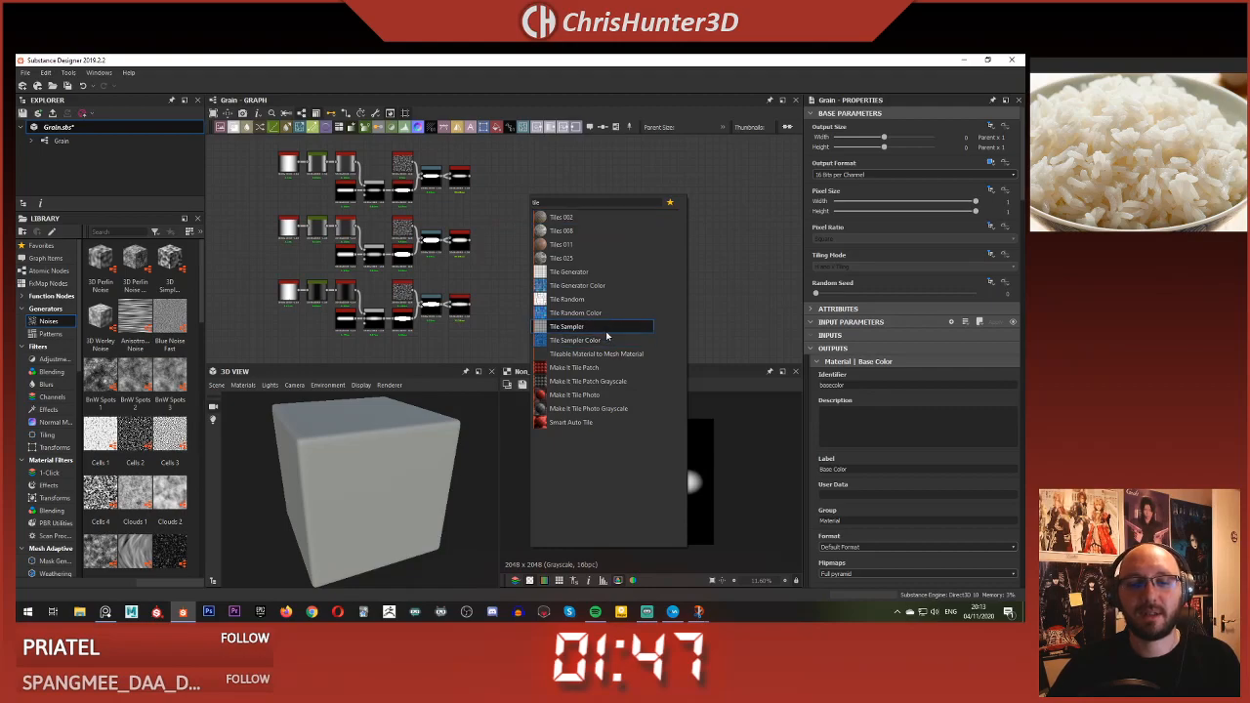
key(Escape)
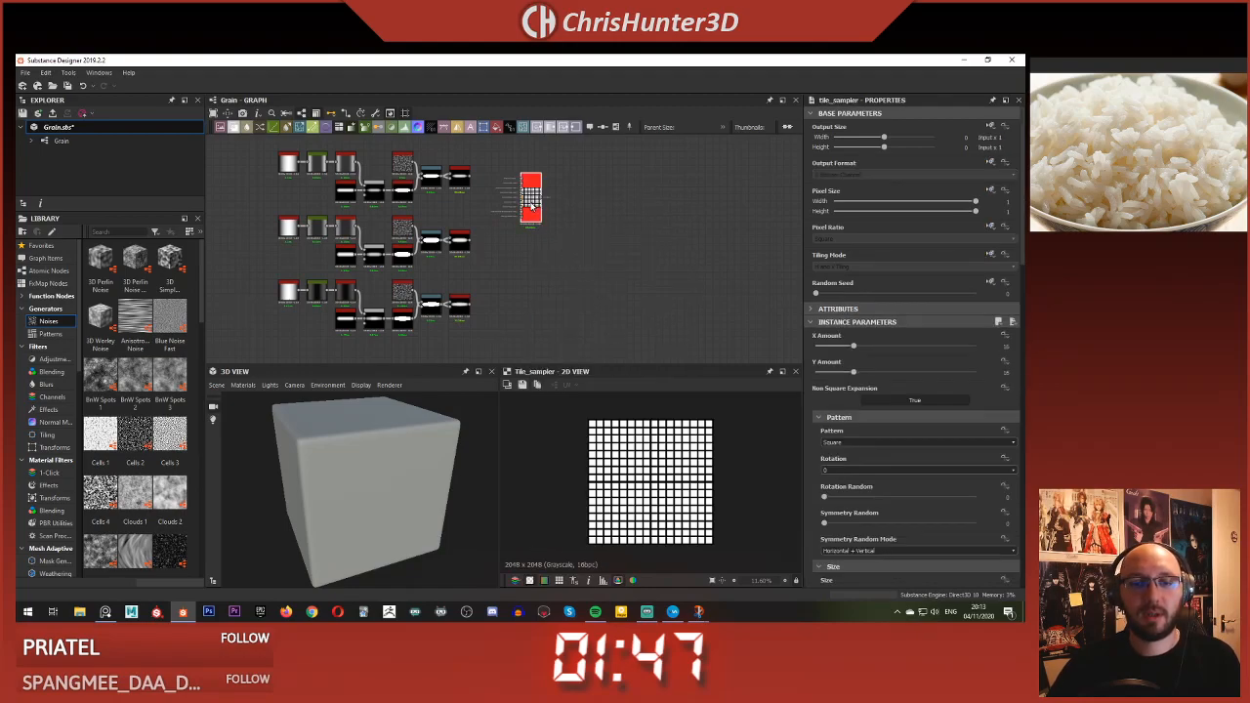
- Set the Tile Sampler's Pattern to Pattern Input and its Pattern Input Number to 3
click(840, 444)
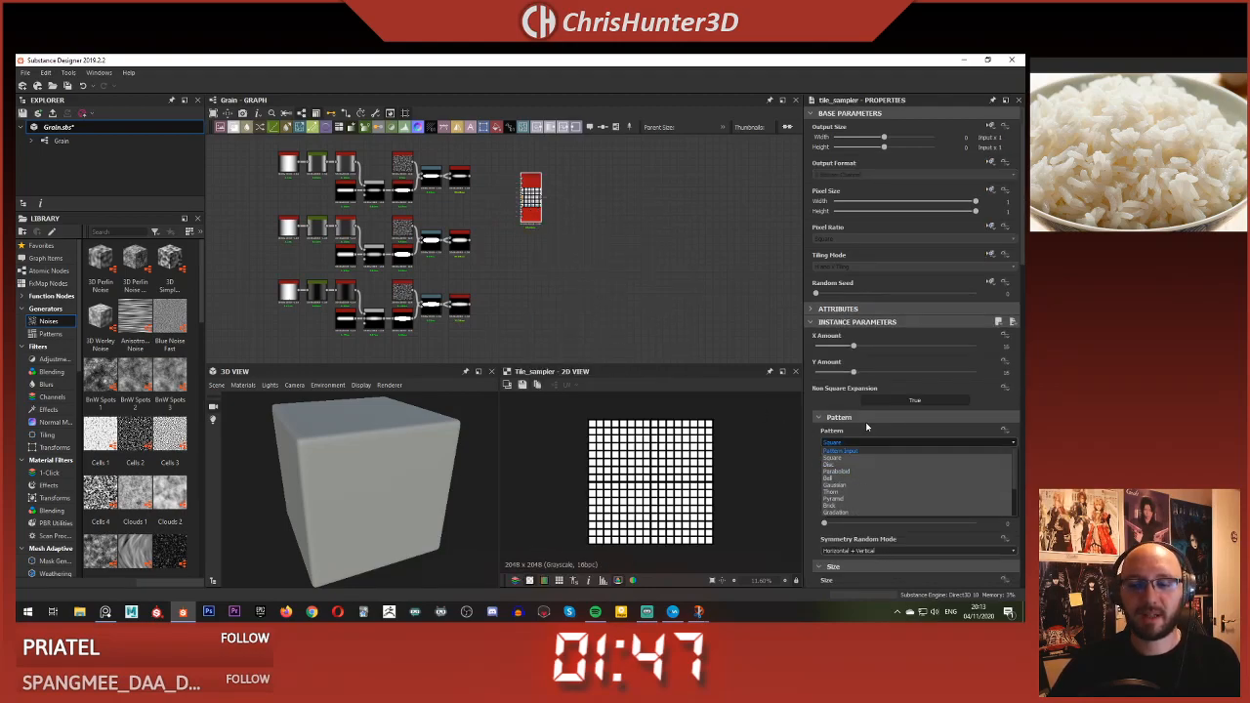
click(866, 431)
click(846, 420)
click(846, 421)
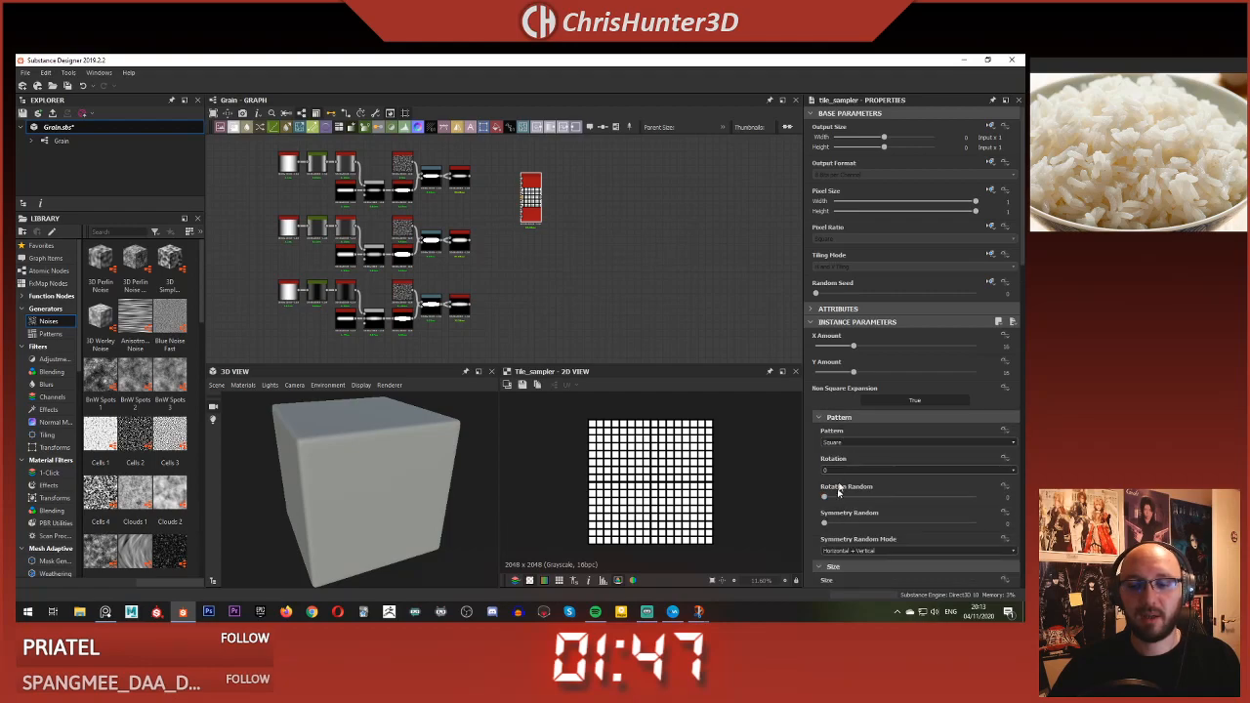
click(853, 444)
click(830, 463)
drag(838, 472, 874, 473)
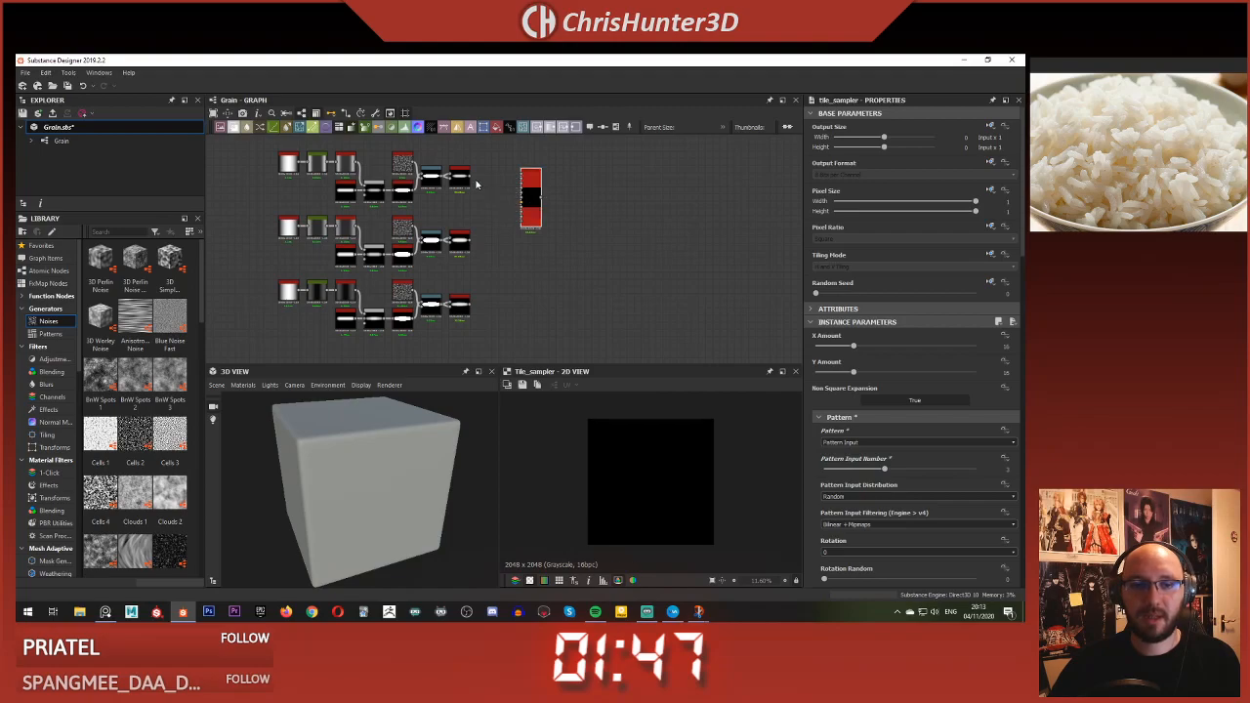
- Connect the three blurred grain outputs to the Tile Sampler's three pattern inputs and inspect the tiled grains in the 2D view
drag(469, 238, 524, 182)
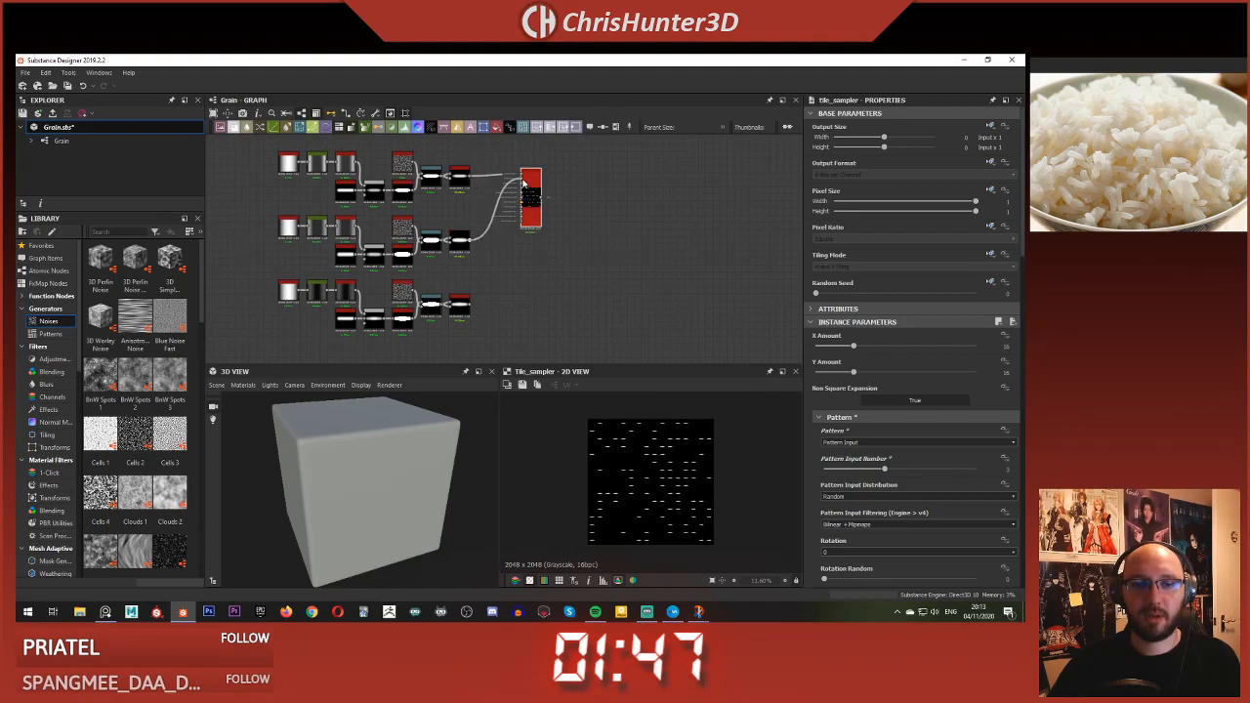
drag(470, 307, 525, 200)
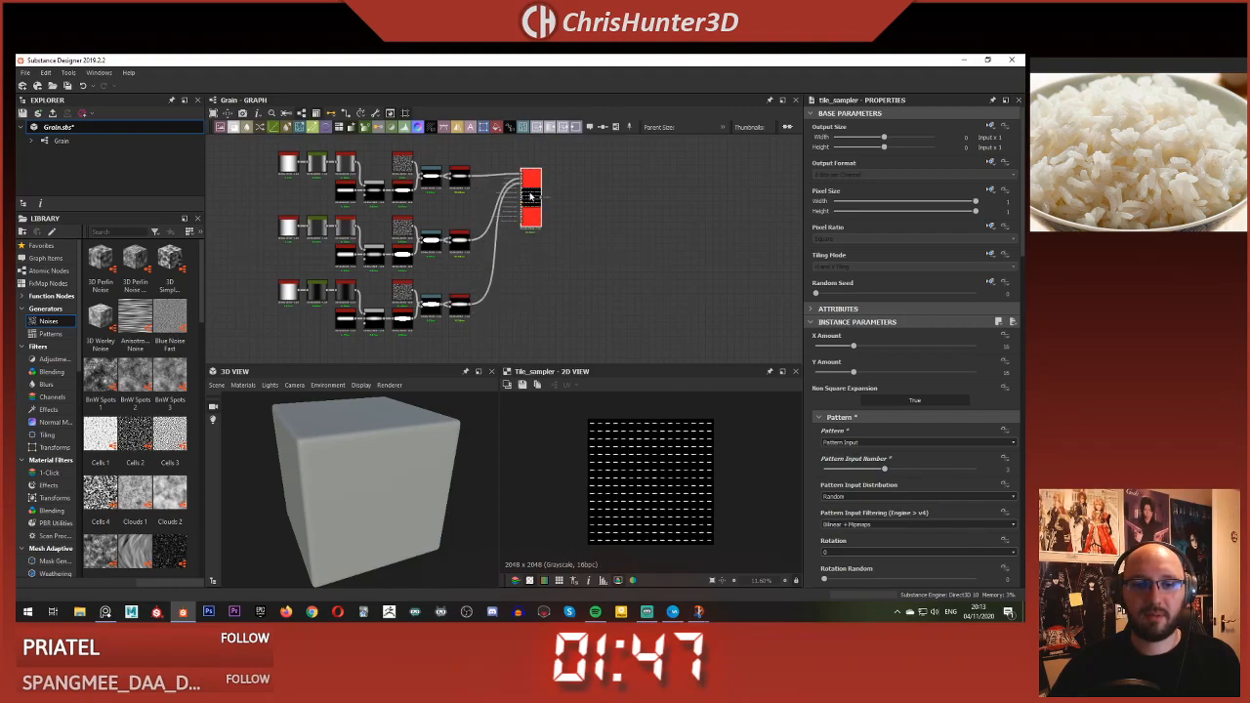
scroll(661, 496, up, 5)
scroll(661, 496, down, 4)
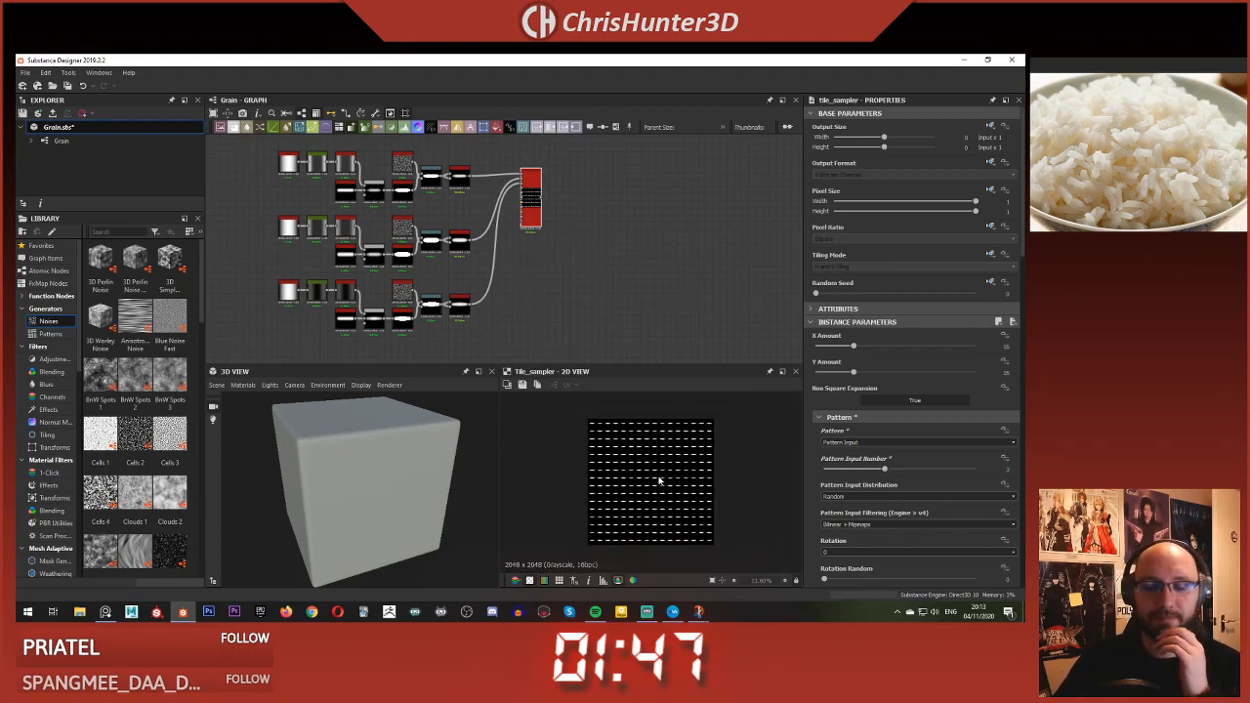
scroll(656, 484, up, 6)
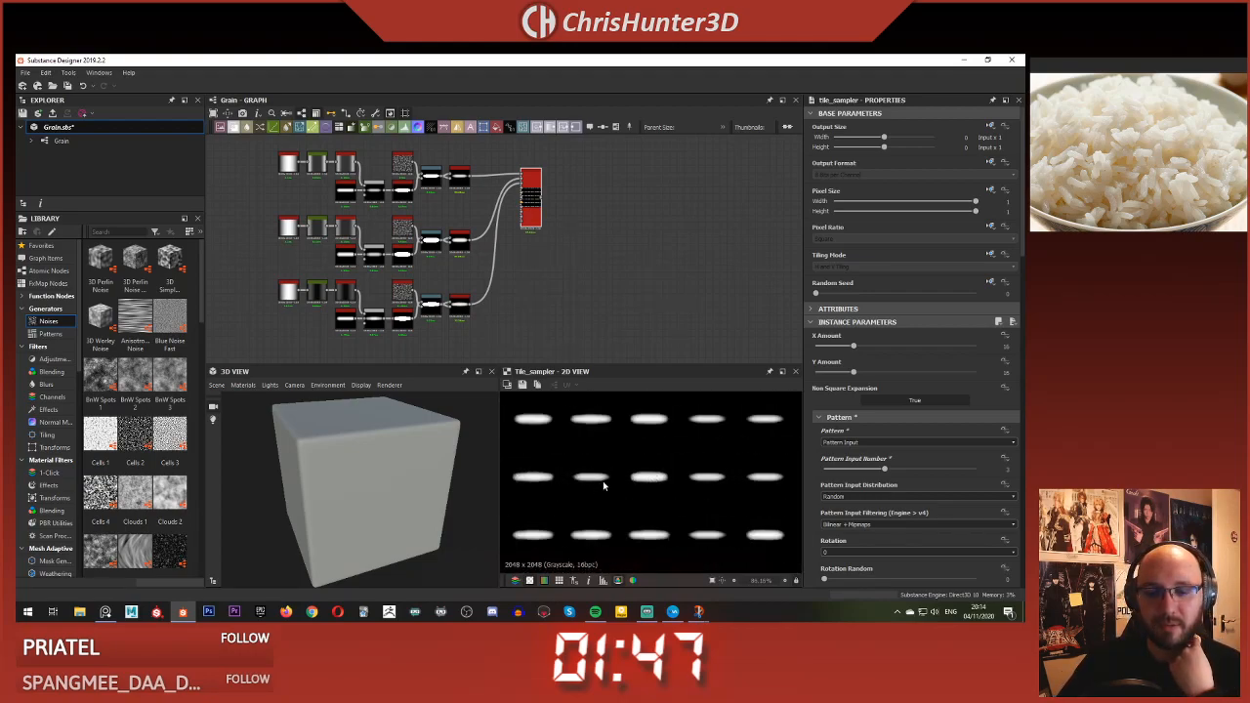
scroll(654, 478, down, 5)
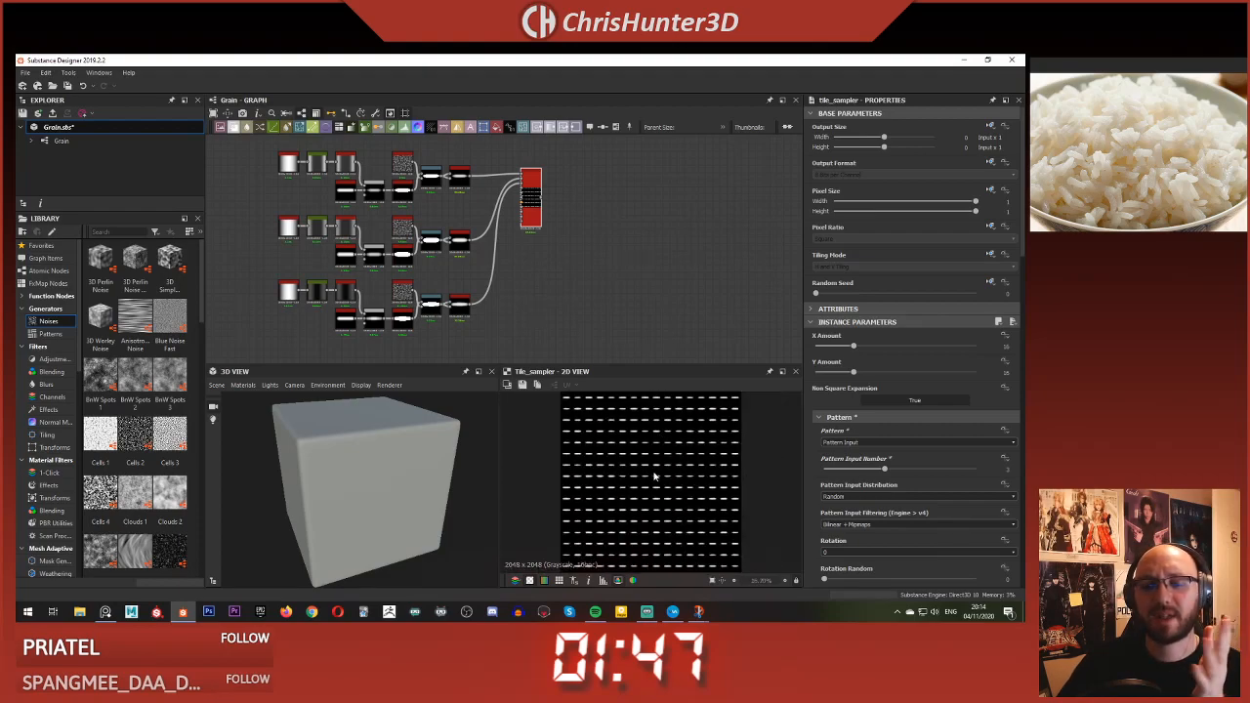
scroll(652, 469, down, 2)
- Try Pattern Number as the Tile Sampler's Pattern Input Distribution and inspect the resulting grain arrangement
click(879, 496)
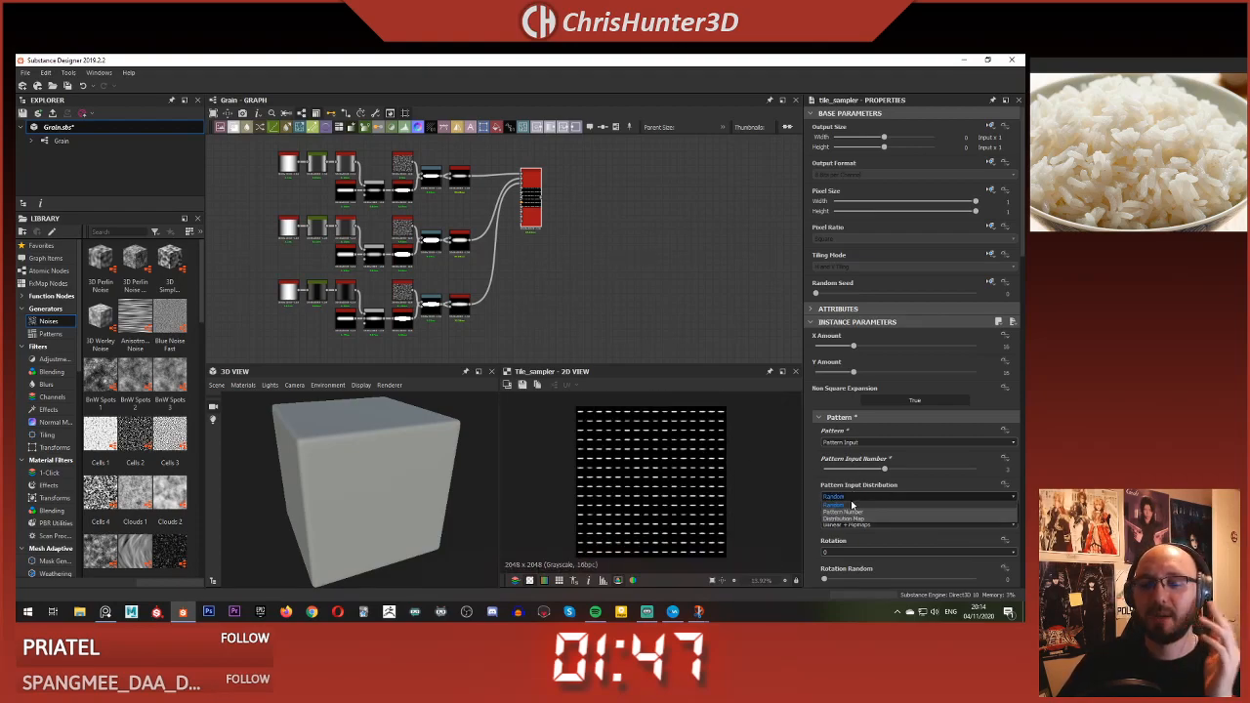
click(884, 518)
scroll(613, 442, up, 5)
scroll(623, 437, down, 5)
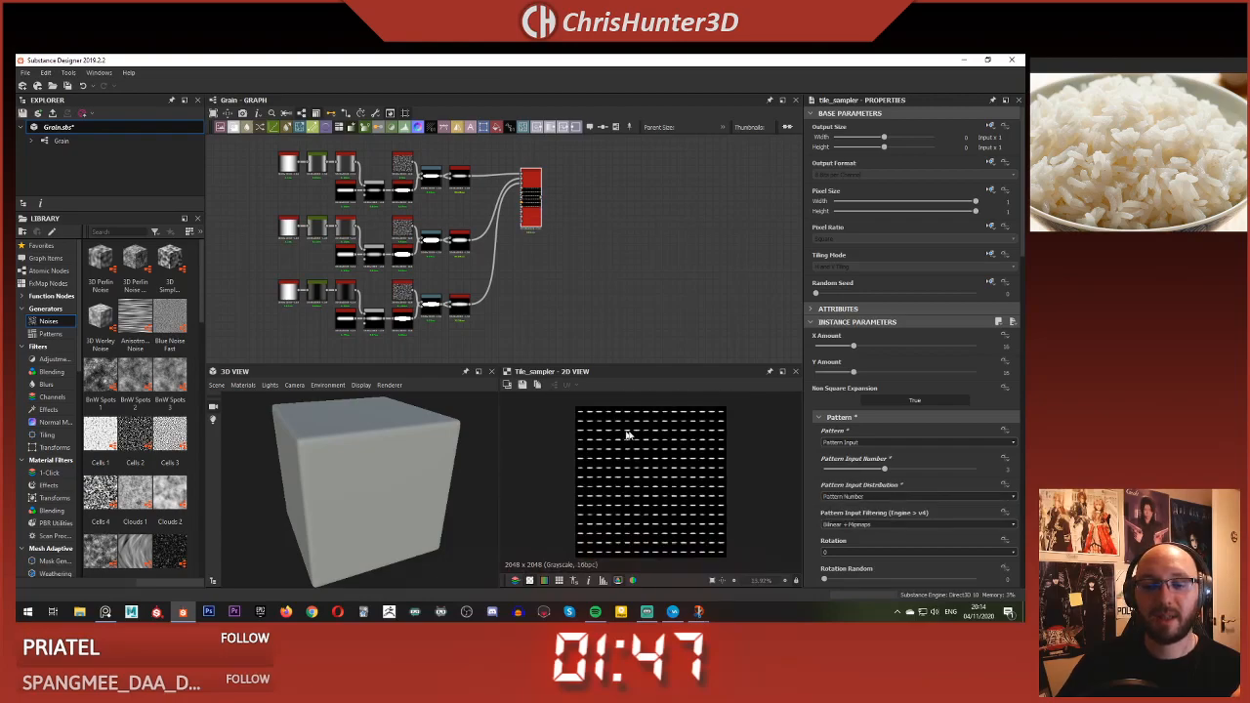
scroll(626, 488, up, 5)
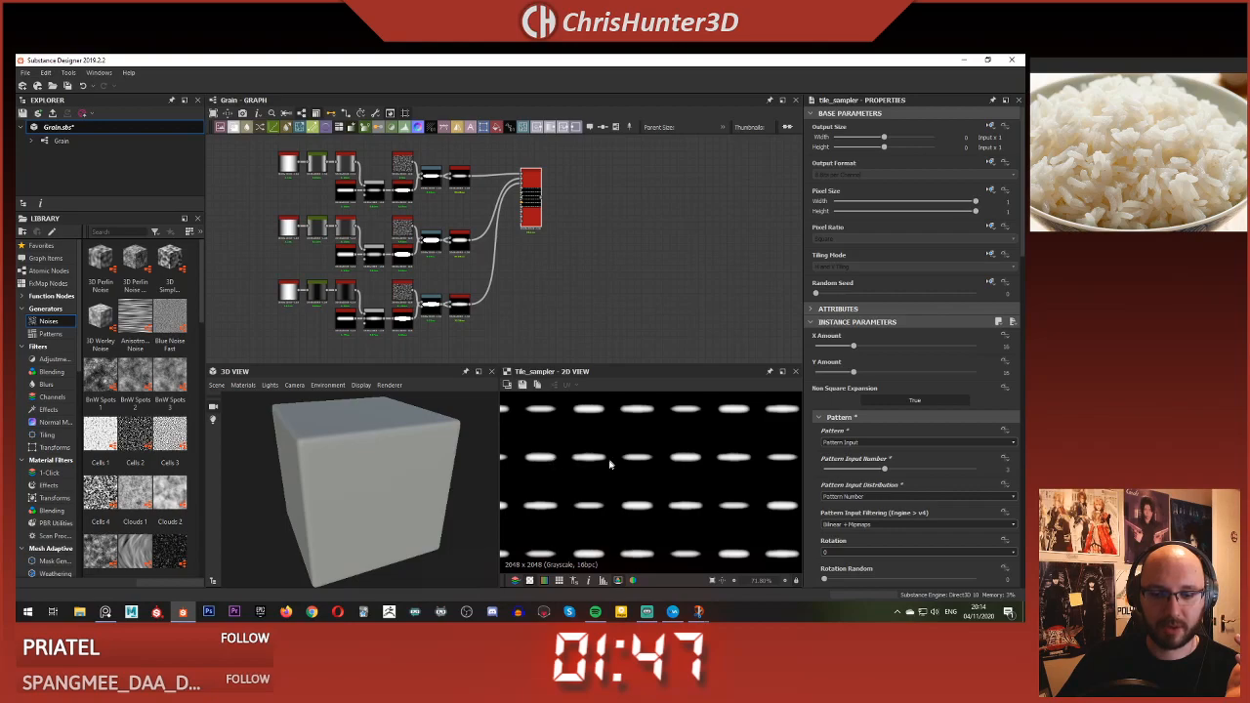
scroll(627, 483, down, 5)
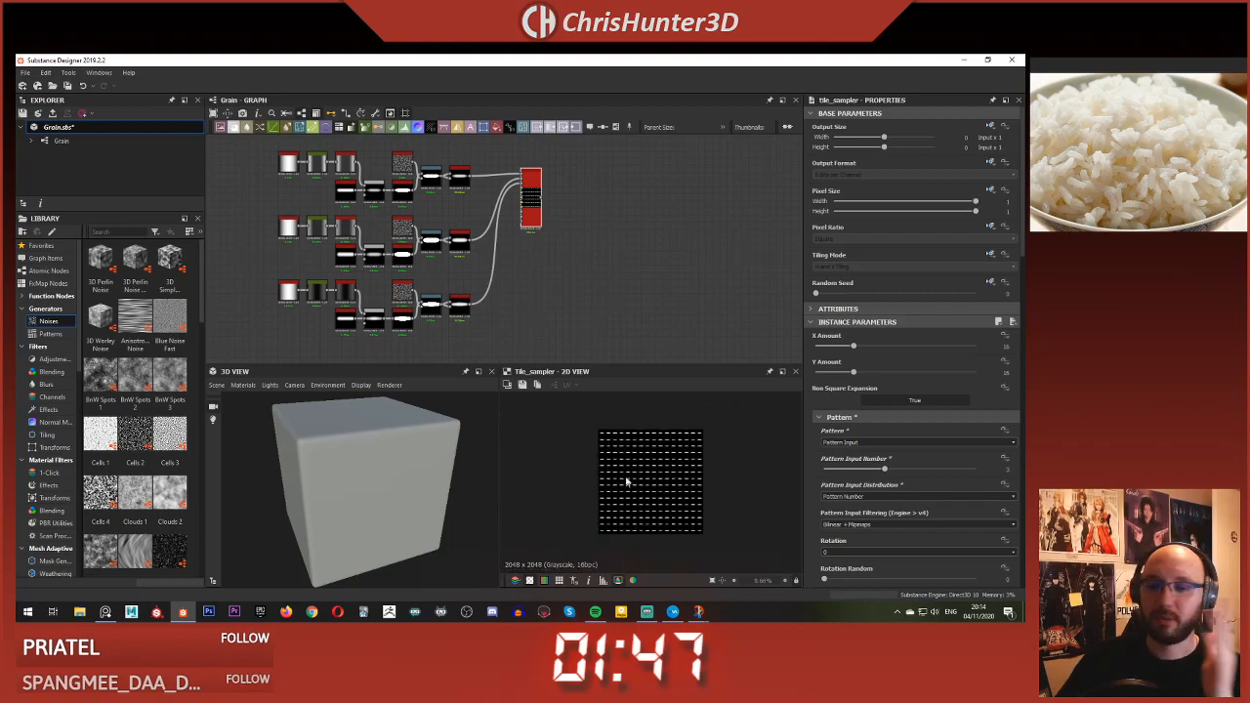
scroll(625, 474, up, 1)
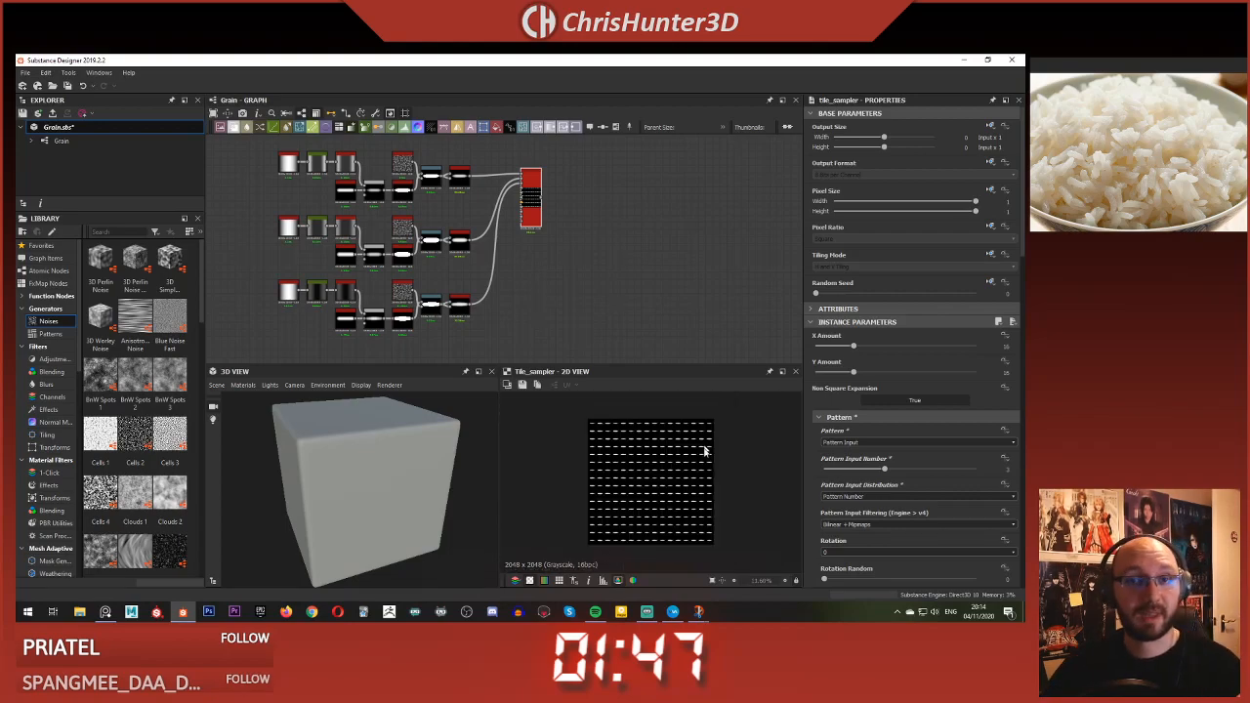
- Set the Tile Sampler's Pattern Input Distribution to Distribution Map and inspect the tiled result
click(877, 497)
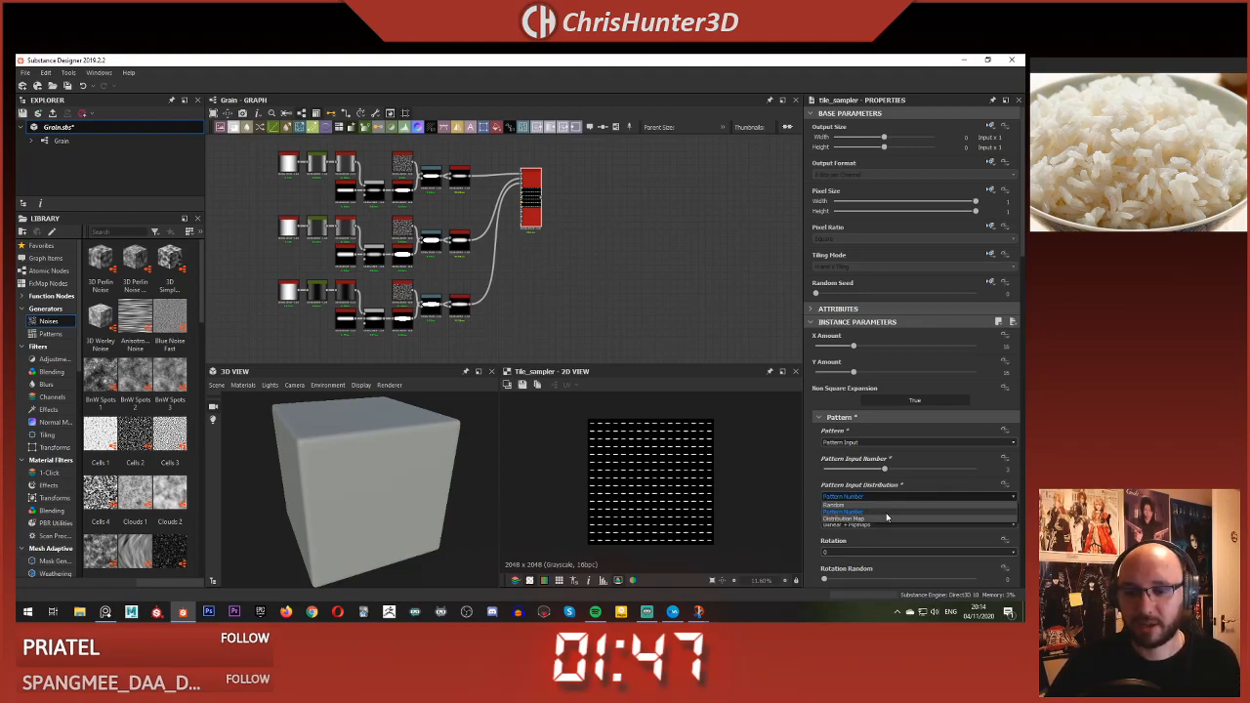
click(888, 520)
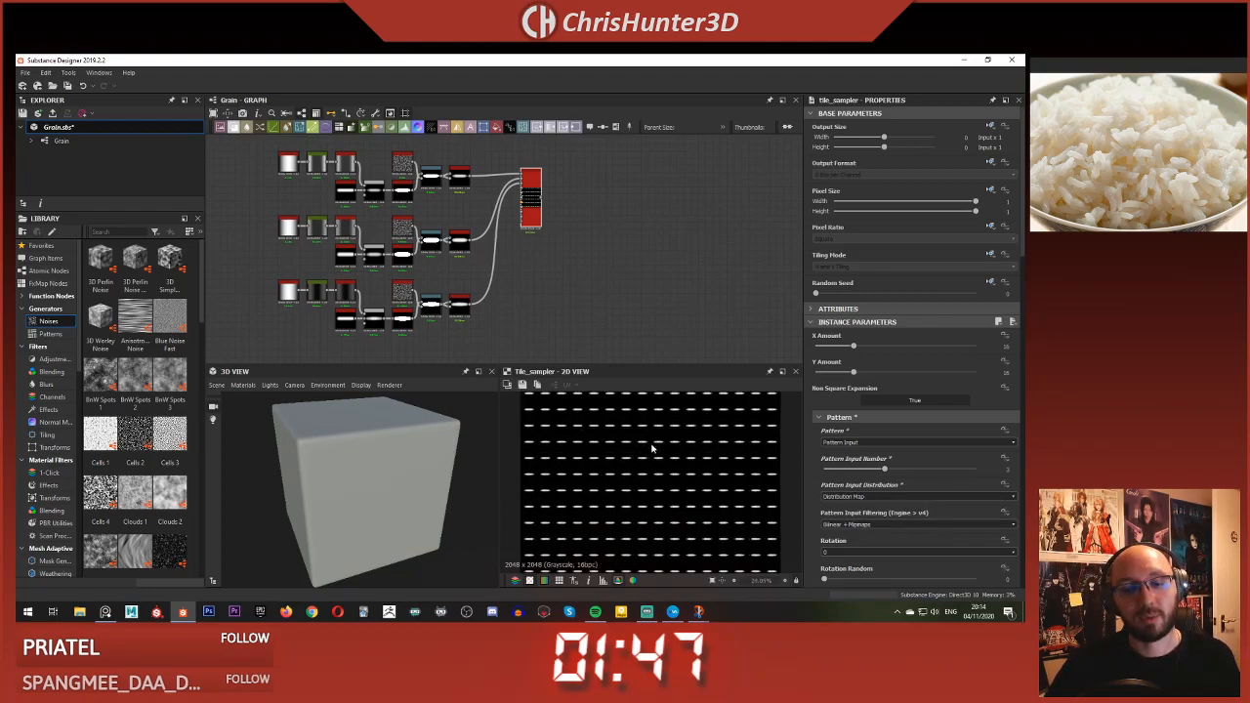
middle_drag(551, 287, 642, 286)
scroll(651, 258, down, 1)
middle_drag(653, 228, 635, 313)
scroll(601, 286, up, 2)
scroll(625, 258, up, 3)
scroll(626, 257, down, 3)
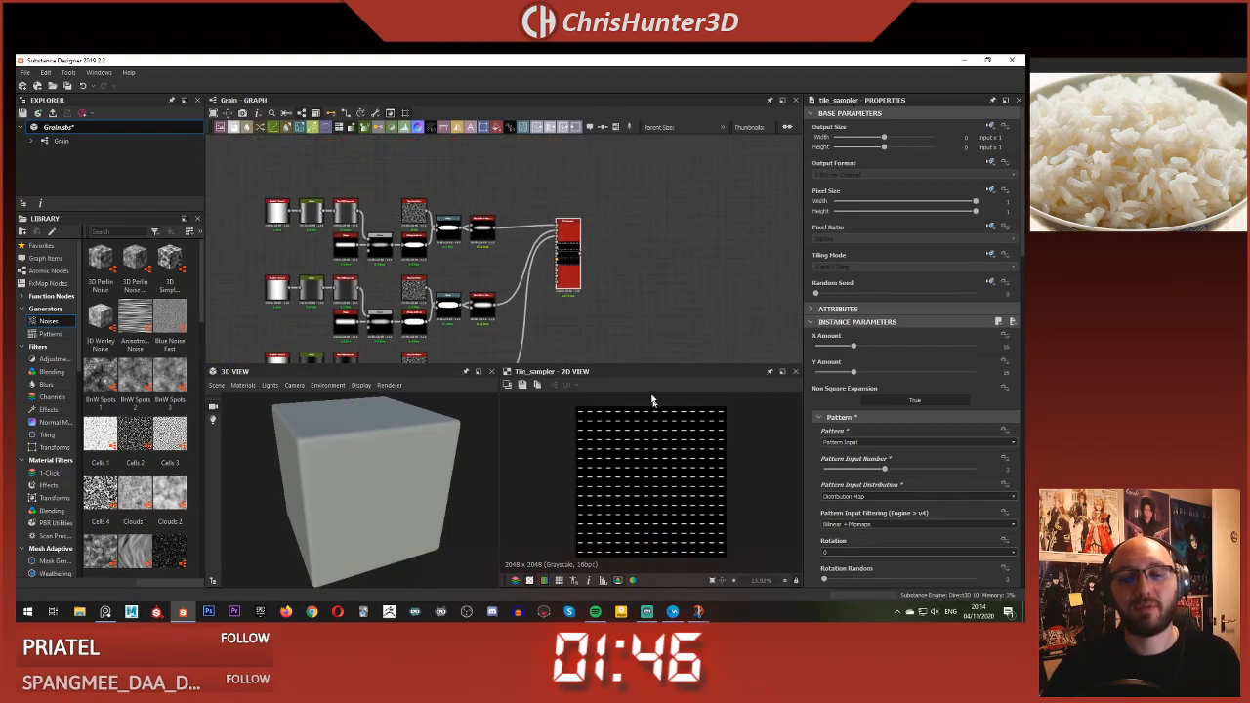
- Add a Gaussian Noise node near the Tile Sampler and move the Tile Sampler farther from the grain chains
middle_drag(598, 270, 556, 197)
key(space)
text(gau)
click(625, 295)
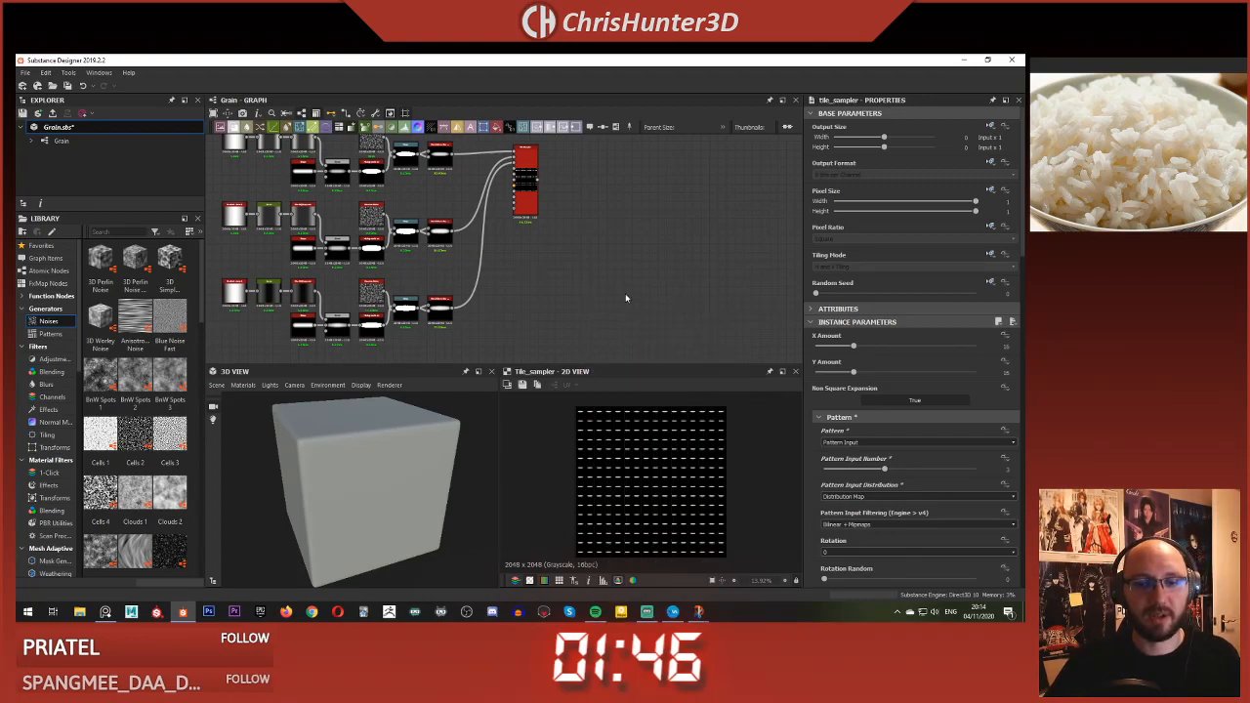
drag(584, 289, 550, 282)
drag(527, 189, 603, 204)
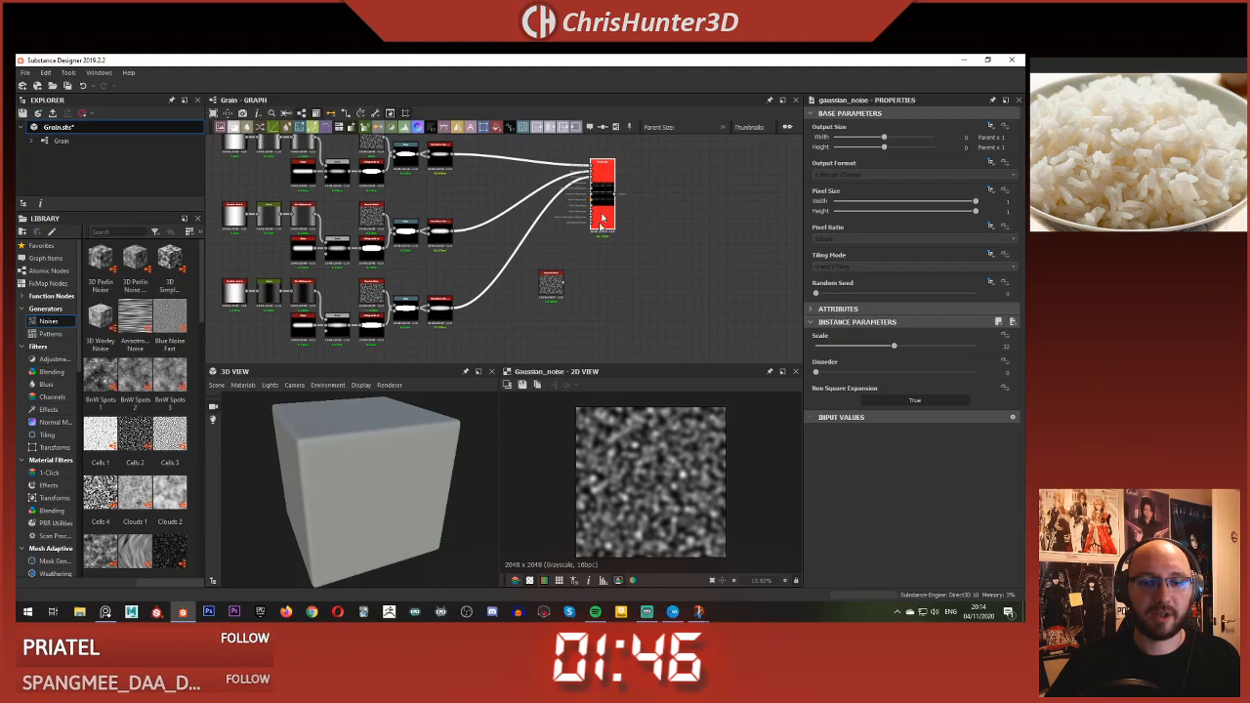
- Connect the Gaussian Noise to the Tile Sampler's pattern distribution map input and preview the tiled grains
scroll(562, 264, up, 4)
drag(564, 283, 581, 248)
middle_drag(601, 176, 583, 233)
mouse_move(580, 249)
mouse_down()
mouse_move(592, 225)
mouse_move(590, 262)
mouse_up()
double_click(603, 241)
scroll(728, 474, up, 3)
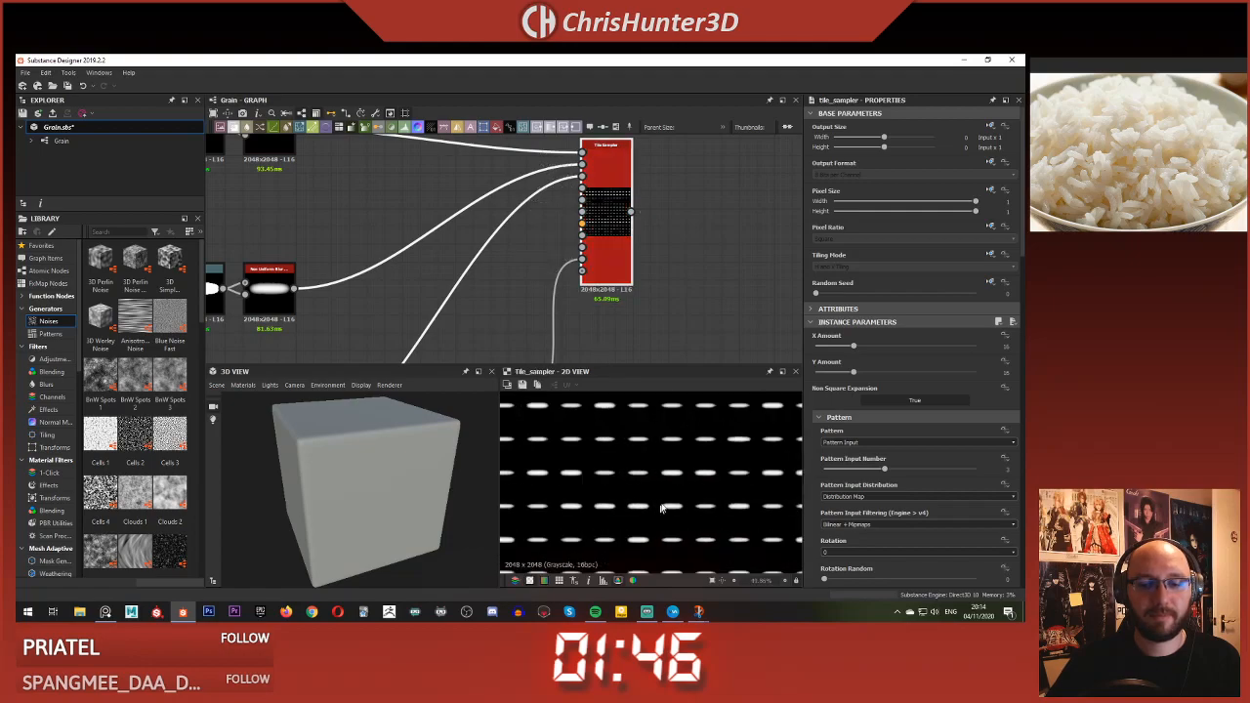
scroll(728, 474, down, 3)
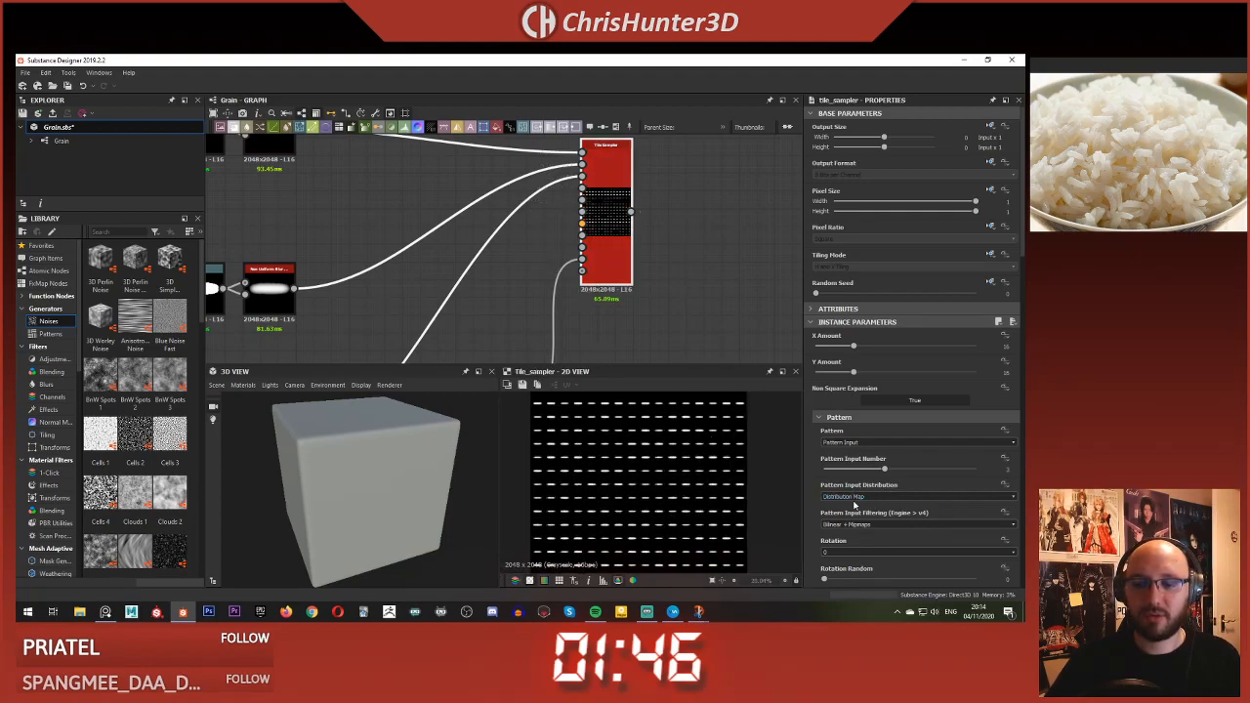
- Set the Gaussian Noise Scale to about 45 and move the node away from the Tile Sampler to make room
middle_drag(563, 299, 561, 206)
drag(508, 310, 520, 171)
middle_drag(520, 171, 507, 311)
click(506, 333)
drag(895, 349, 927, 373)
middle_drag(515, 361, 602, 327)
drag(586, 283, 473, 266)
- Insert a Levels node between the Gaussian Noise and the Tile Sampler, and preview the Tile Sampler output
key(space)
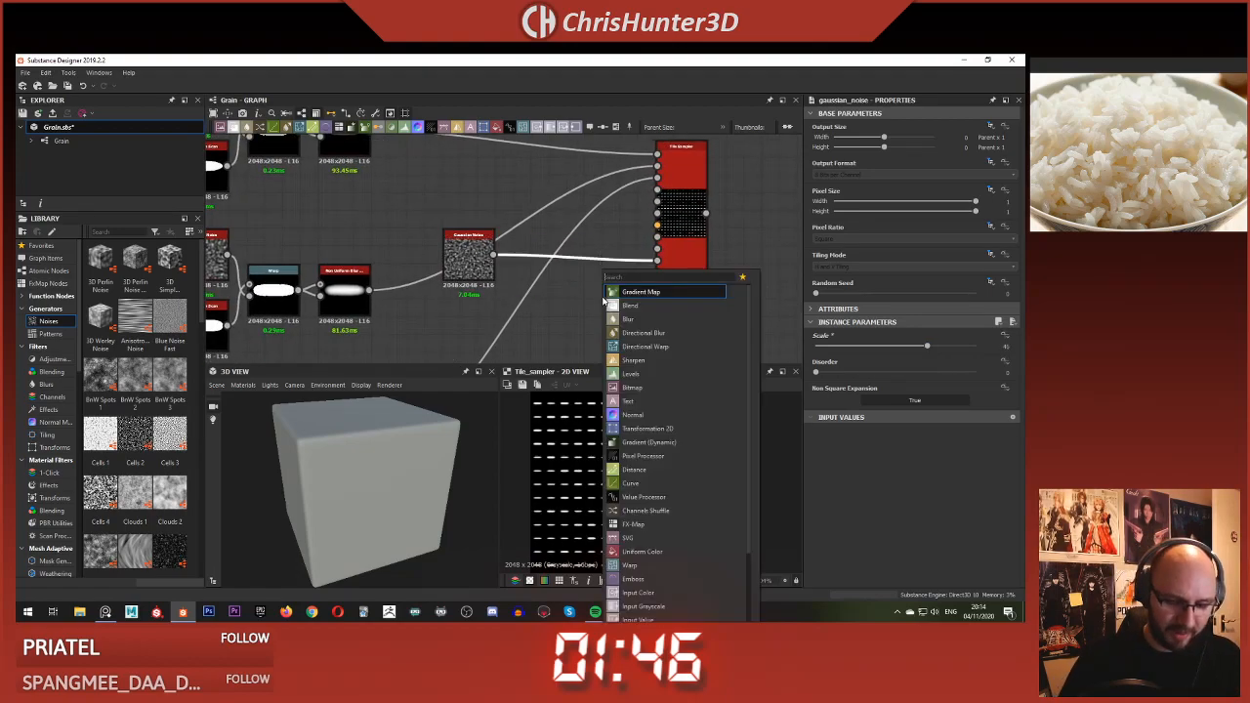
click(630, 374)
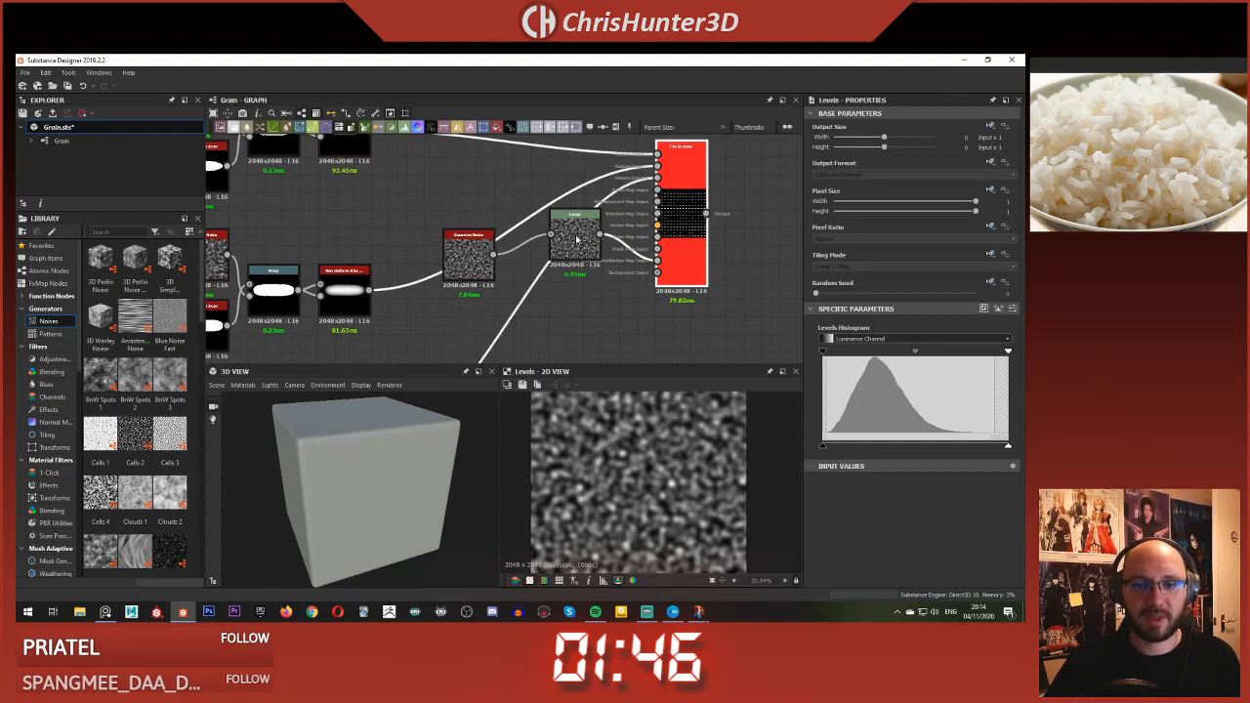
click(573, 238)
click(673, 211)
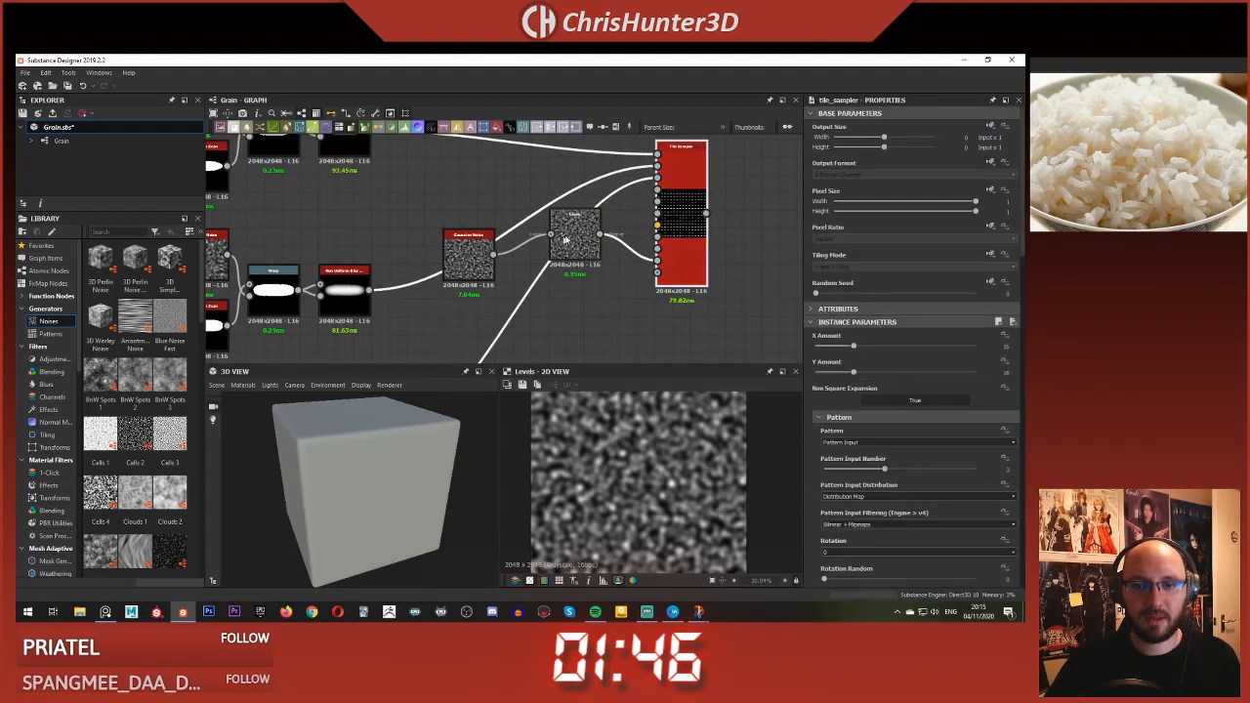
double_click(673, 208)
- Increase the noise contrast in Levels by shifting the midtone, raising the input black point and lowering the input white point
click(575, 234)
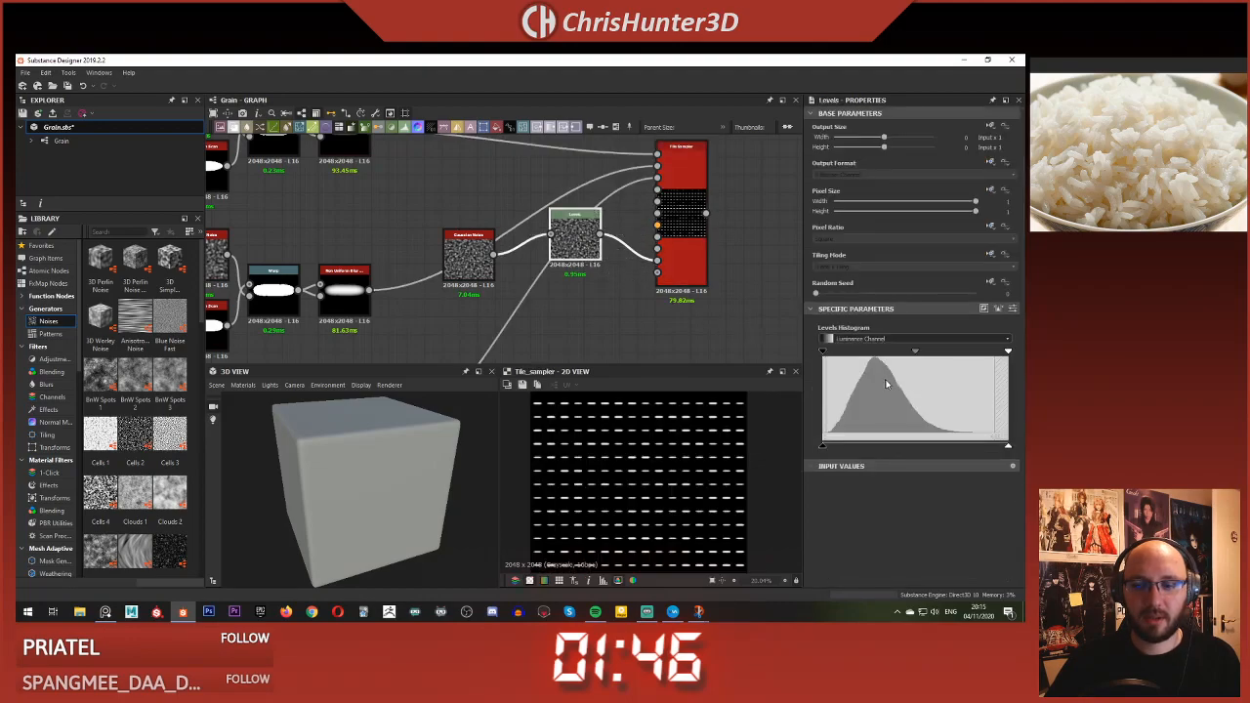
drag(915, 354, 924, 391)
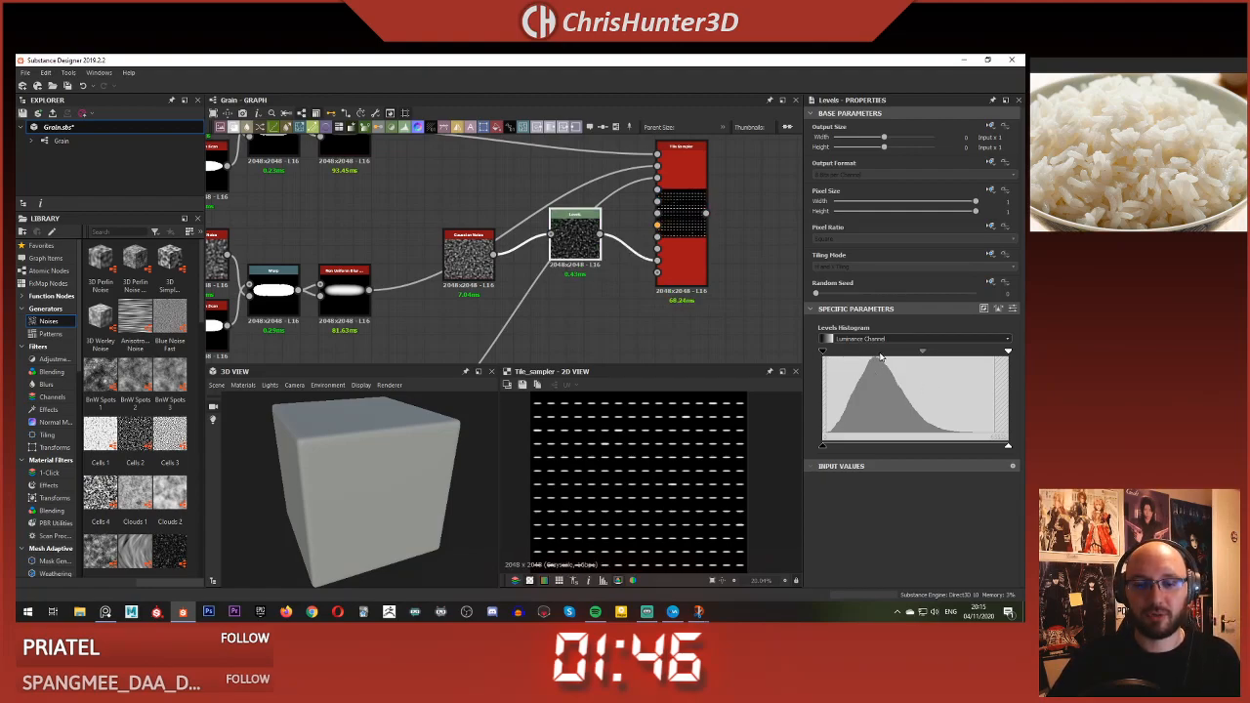
drag(824, 353, 872, 356)
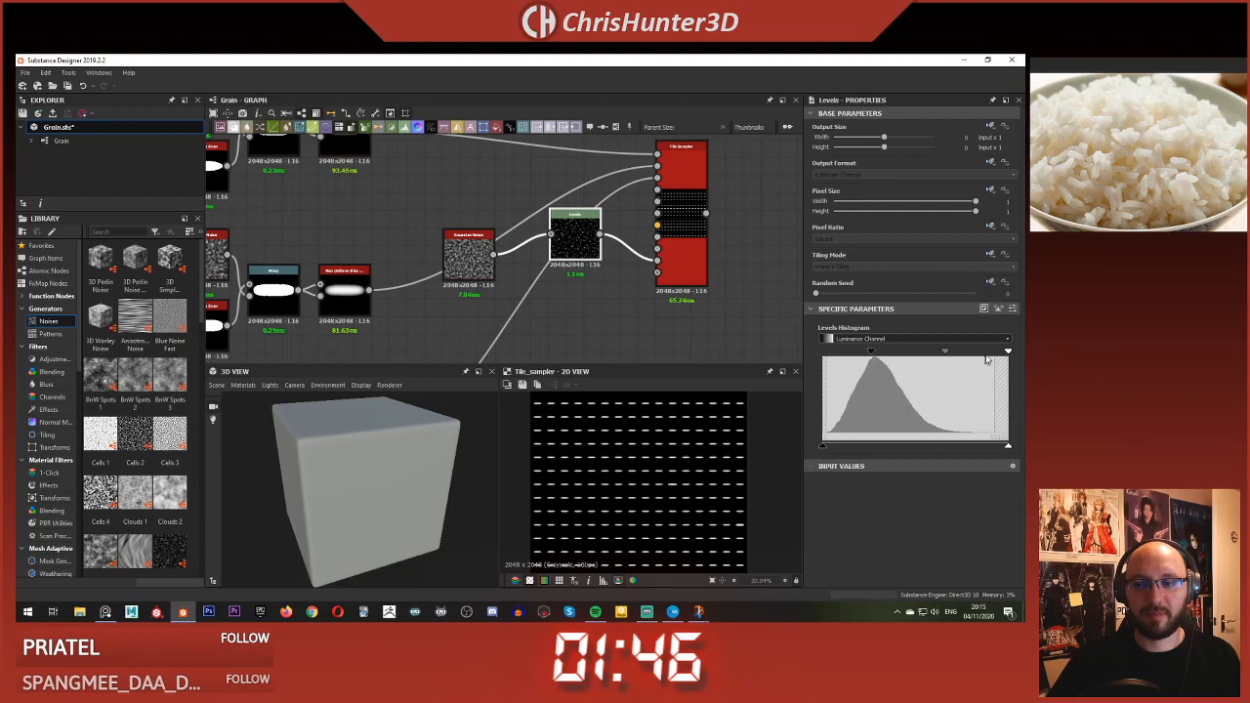
drag(1009, 353, 916, 360)
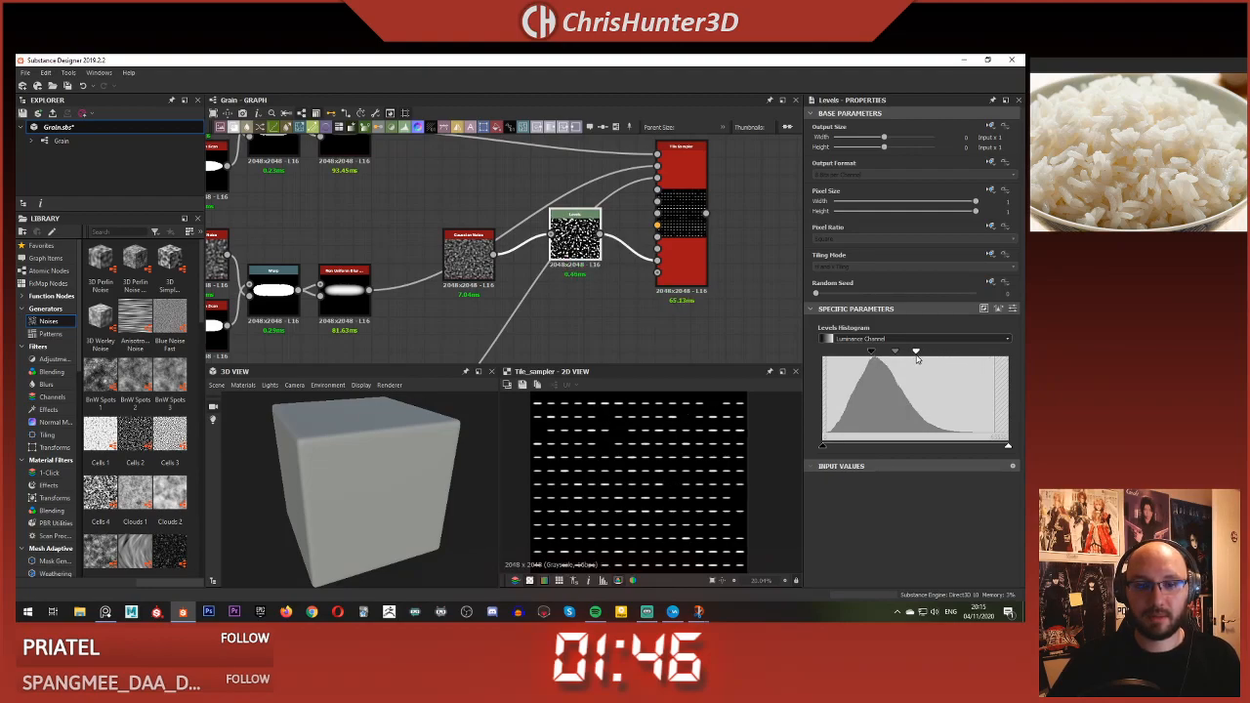
- Compare the Levels and Tile Sampler outputs and raise the Levels output black point to about half
double_click(460, 261)
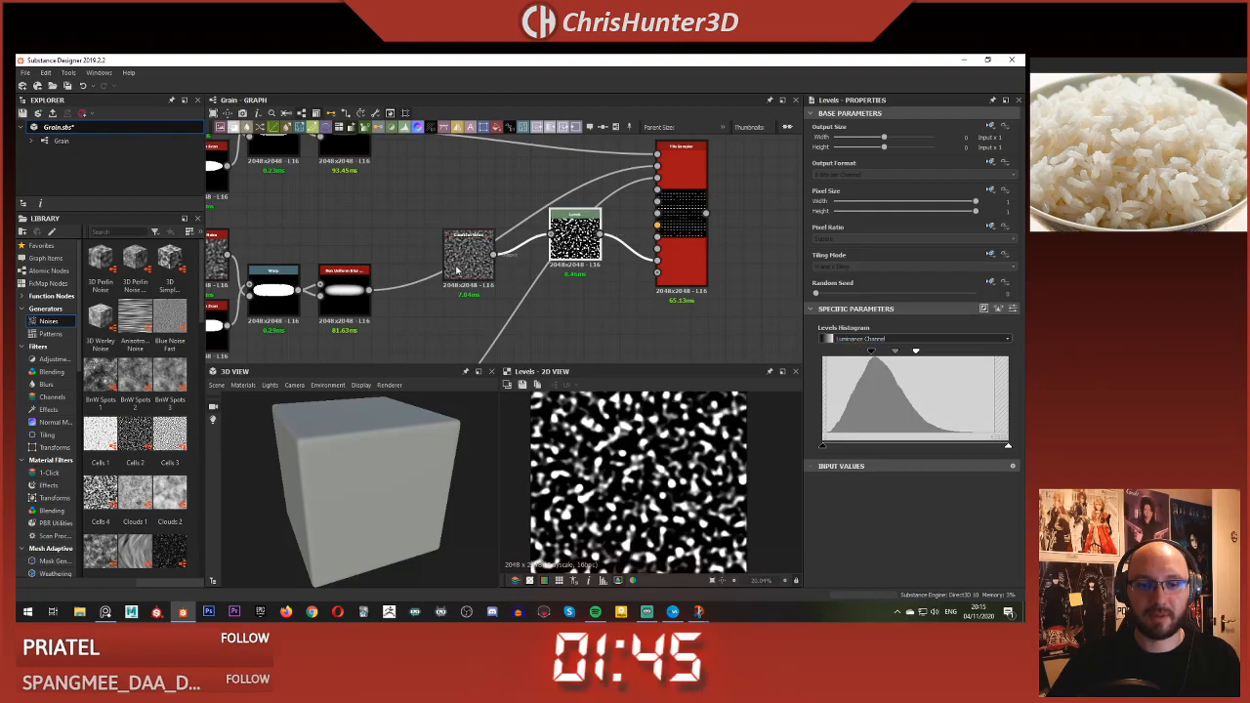
double_click(574, 239)
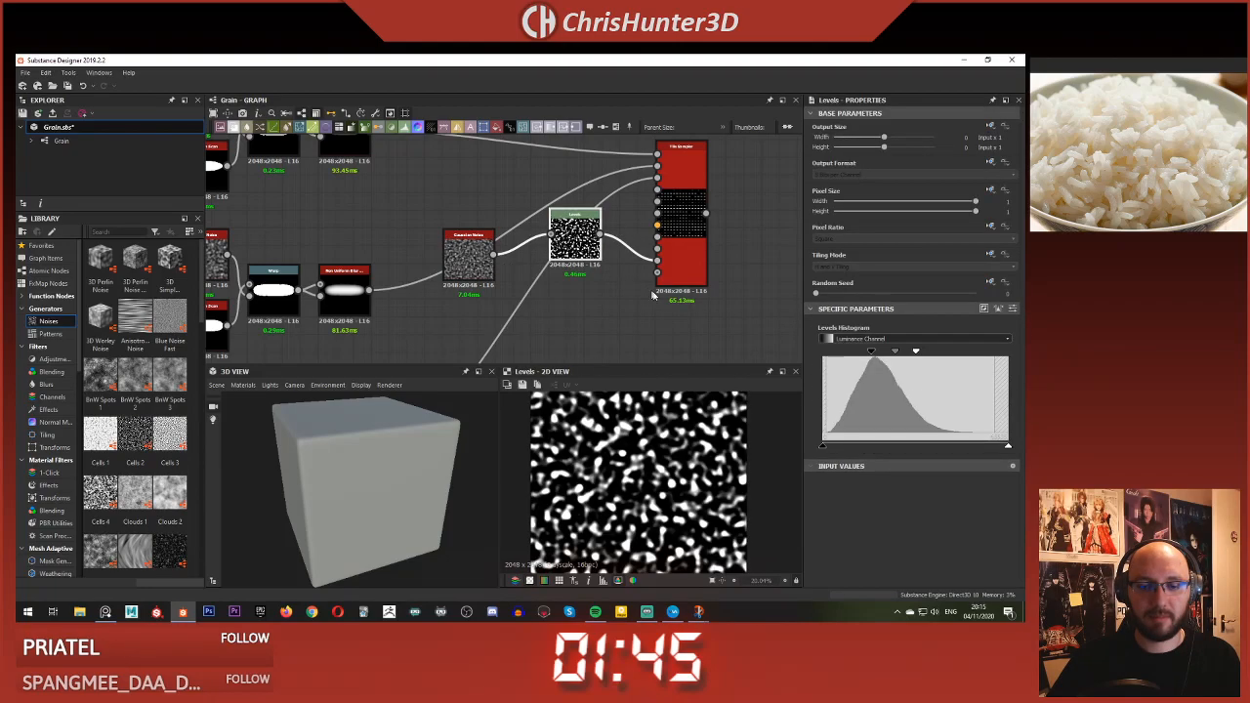
double_click(693, 257)
click(575, 234)
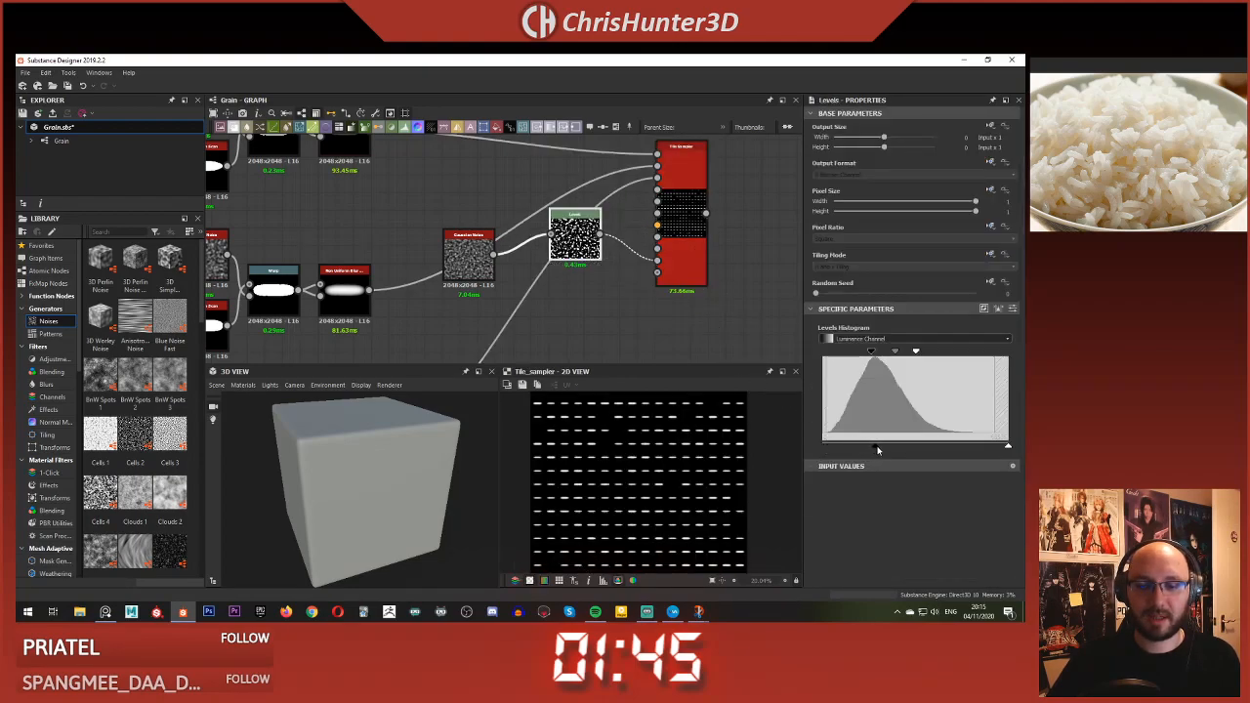
drag(848, 450, 921, 451)
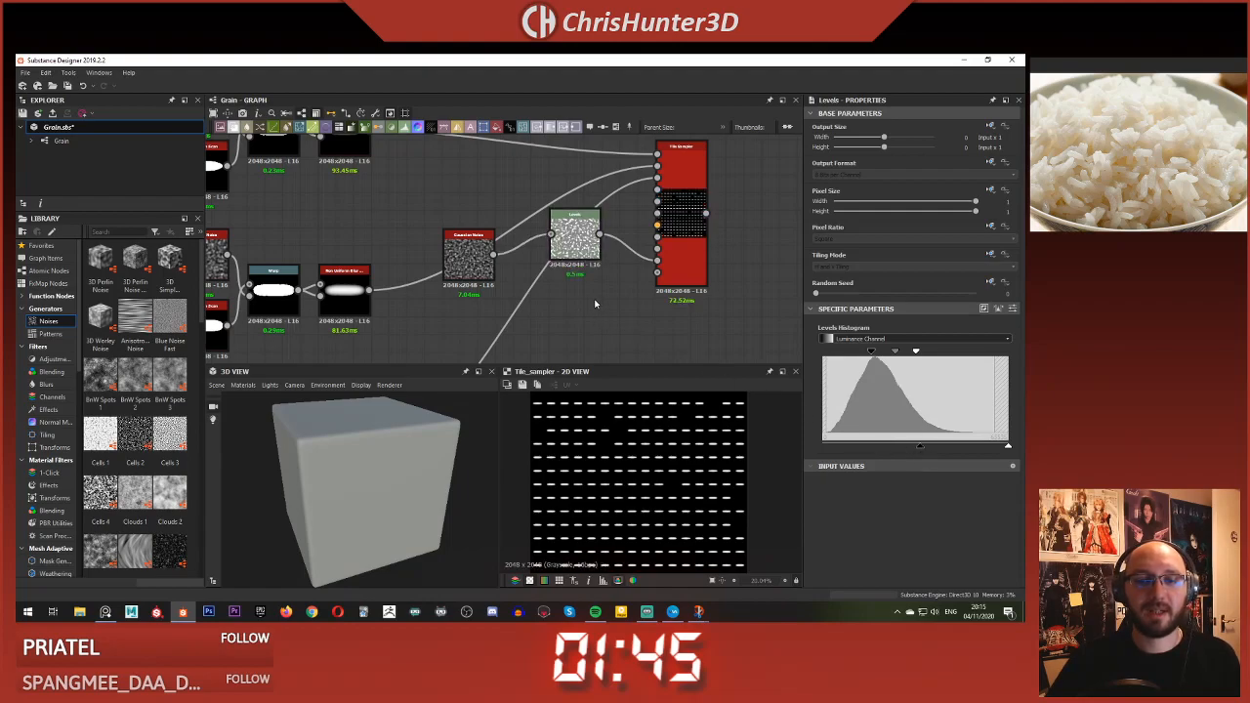
- Delete the Levels and Gaussian Noise nodes feeding the Tile Sampler's distribution map
key(Delete)
click(469, 256)
key(Delete)
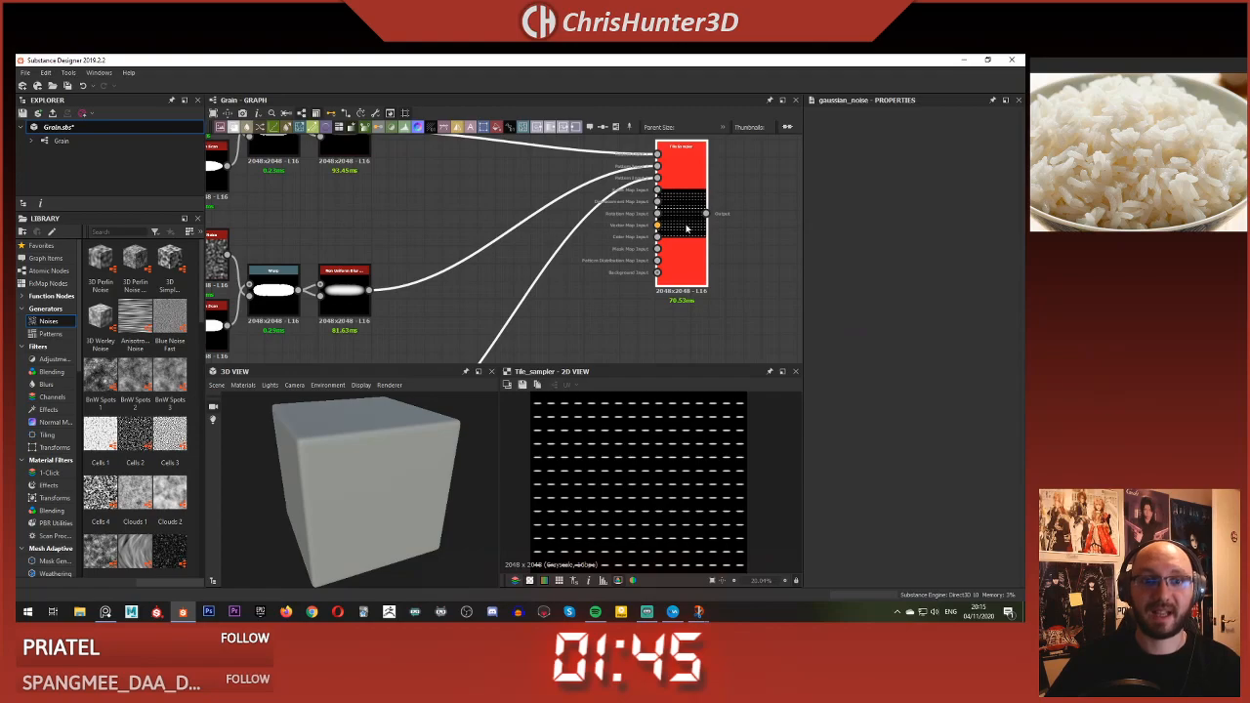
- Move the Tile Sampler node closer to the grain shape chains and show its parameters
scroll(515, 260, down, 2)
drag(638, 228, 497, 266)
scroll(497, 267, up, 3)
middle_drag(578, 277, 628, 257)
click(653, 260)
scroll(653, 260, down, 4)
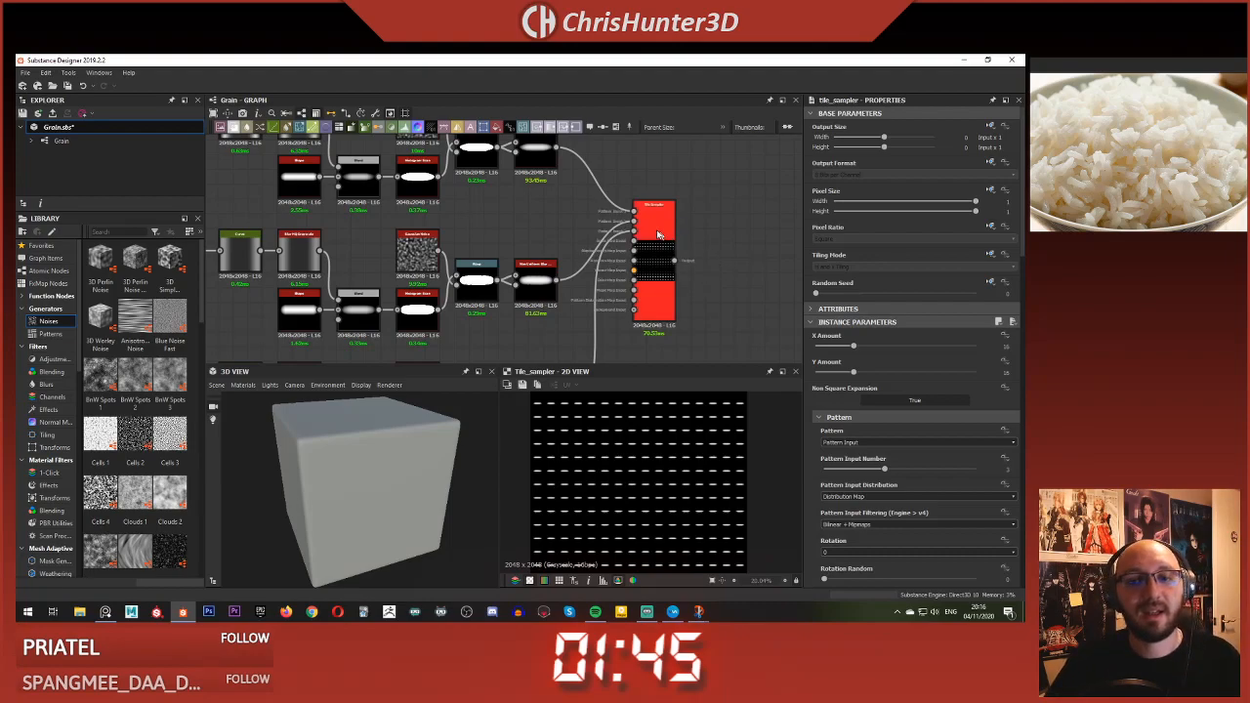
middle_drag(706, 259, 585, 246)
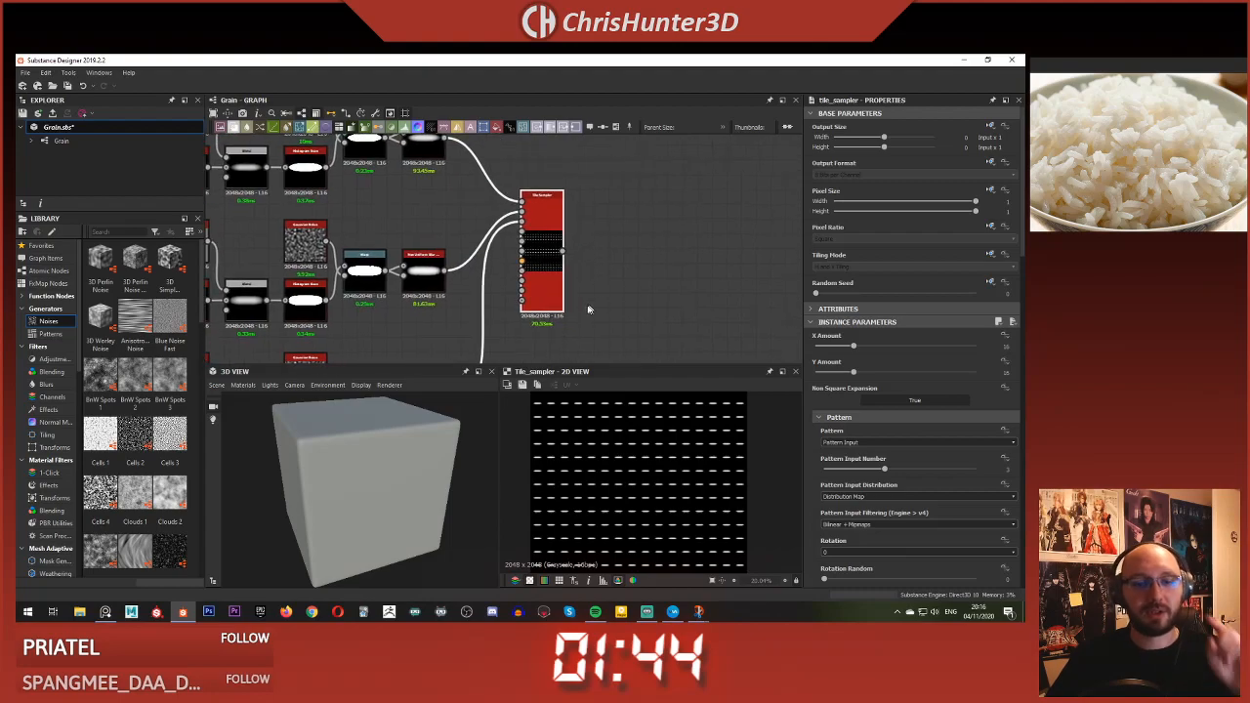
middle_drag(535, 297, 535, 283)
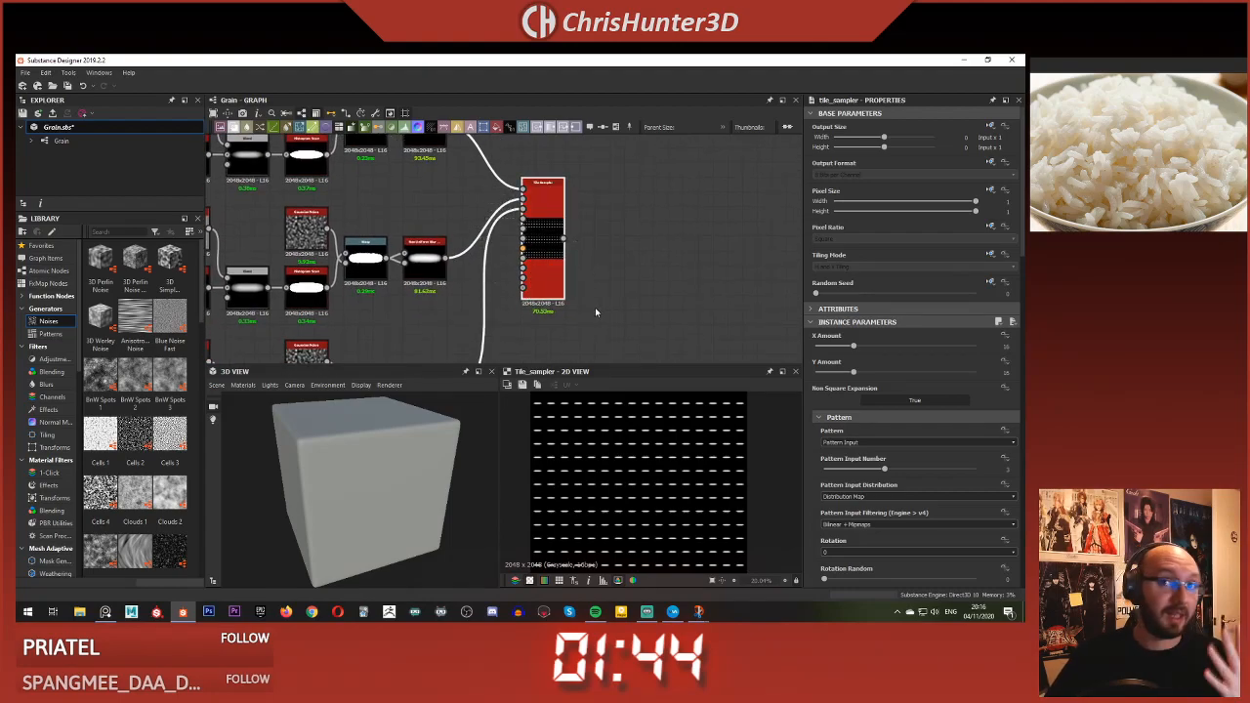
middle_drag(579, 320, 563, 315)
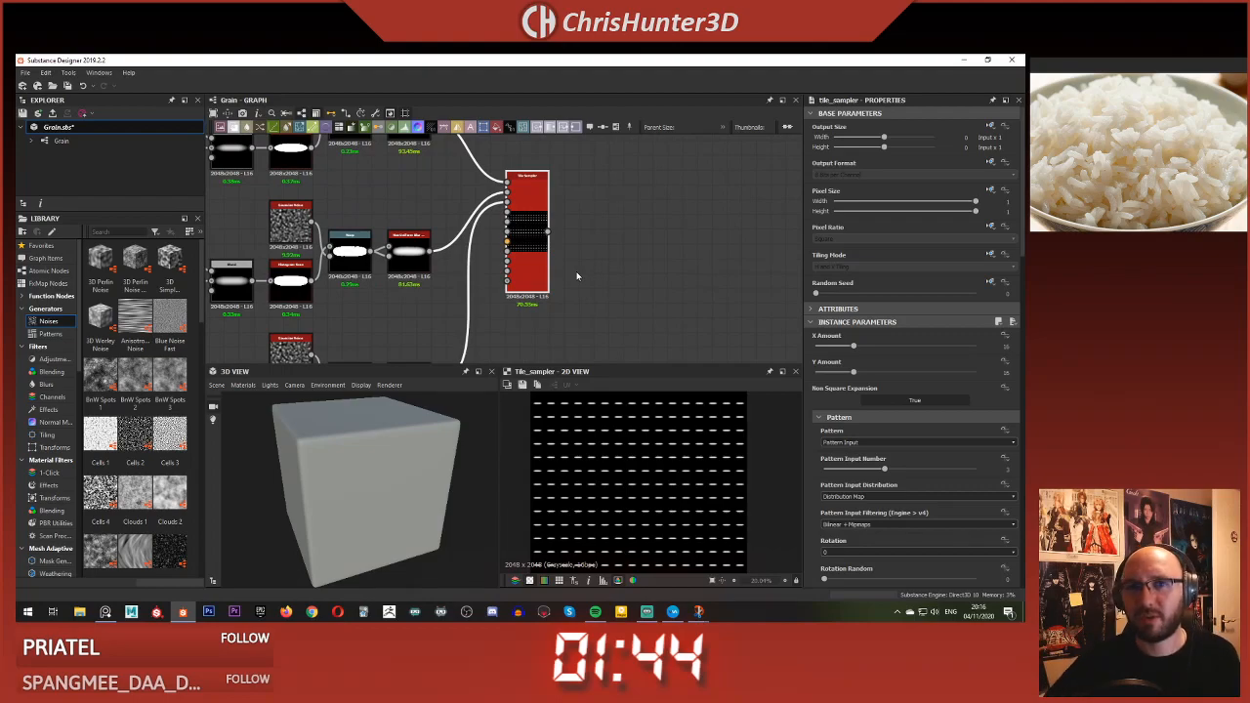
scroll(577, 277, up, 2)
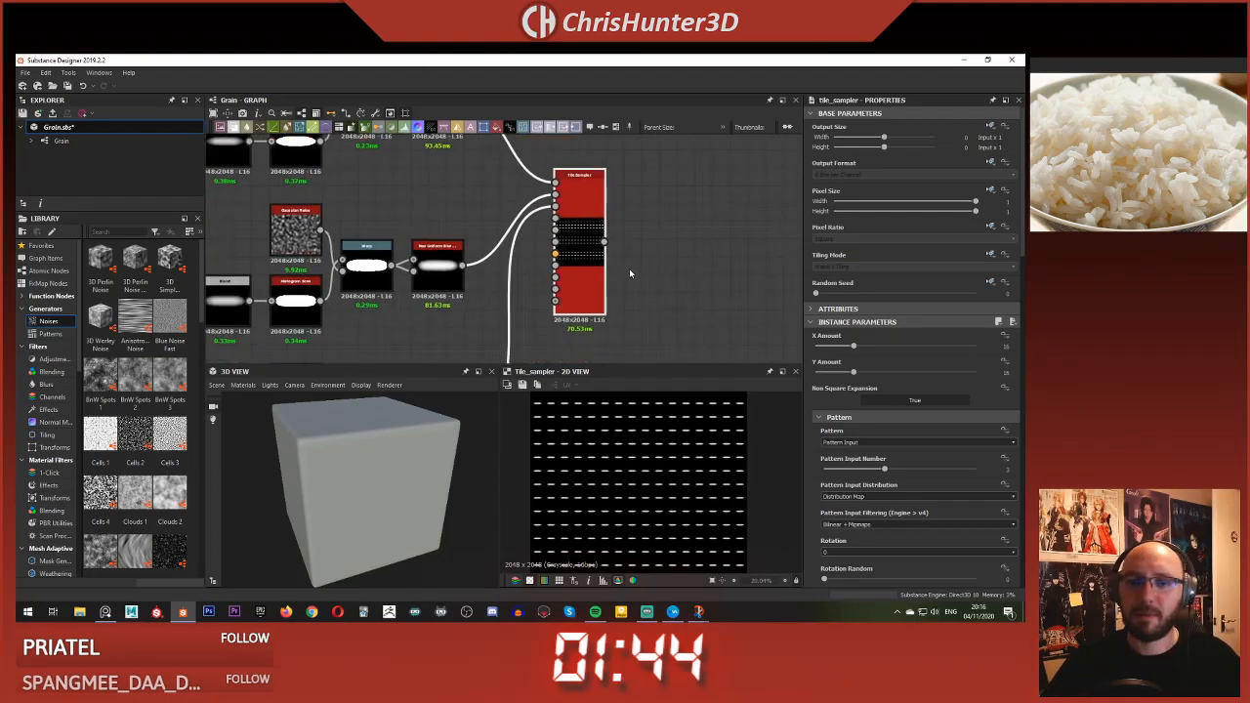
scroll(616, 271, down, 3)
scroll(597, 229, up, 3)
scroll(597, 230, down, 2)
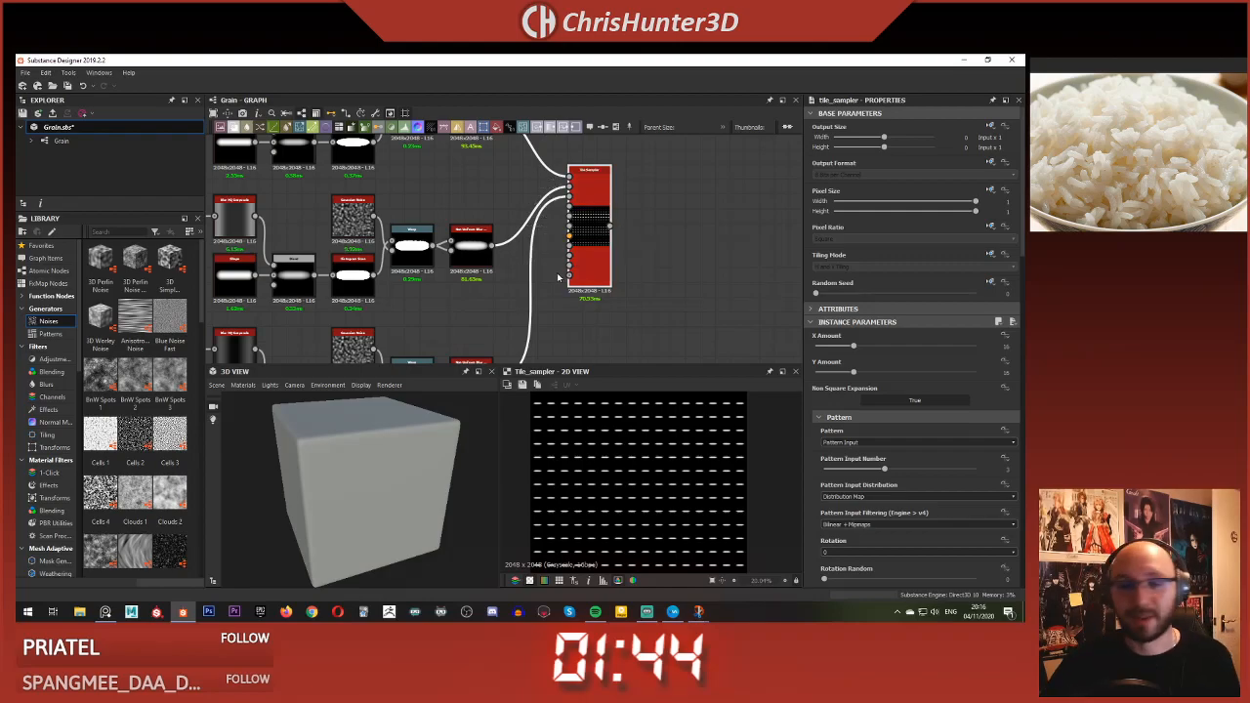
scroll(558, 278, up, 3)
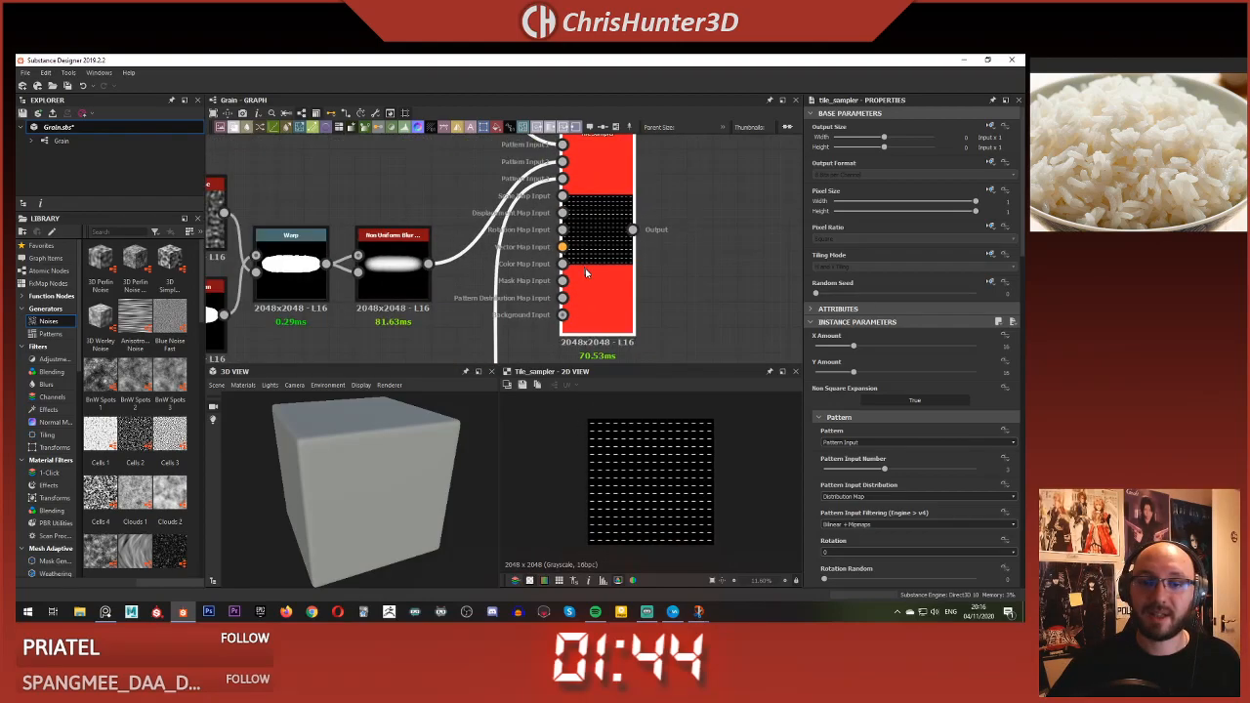
scroll(583, 269, down, 2)
scroll(662, 466, up, 2)
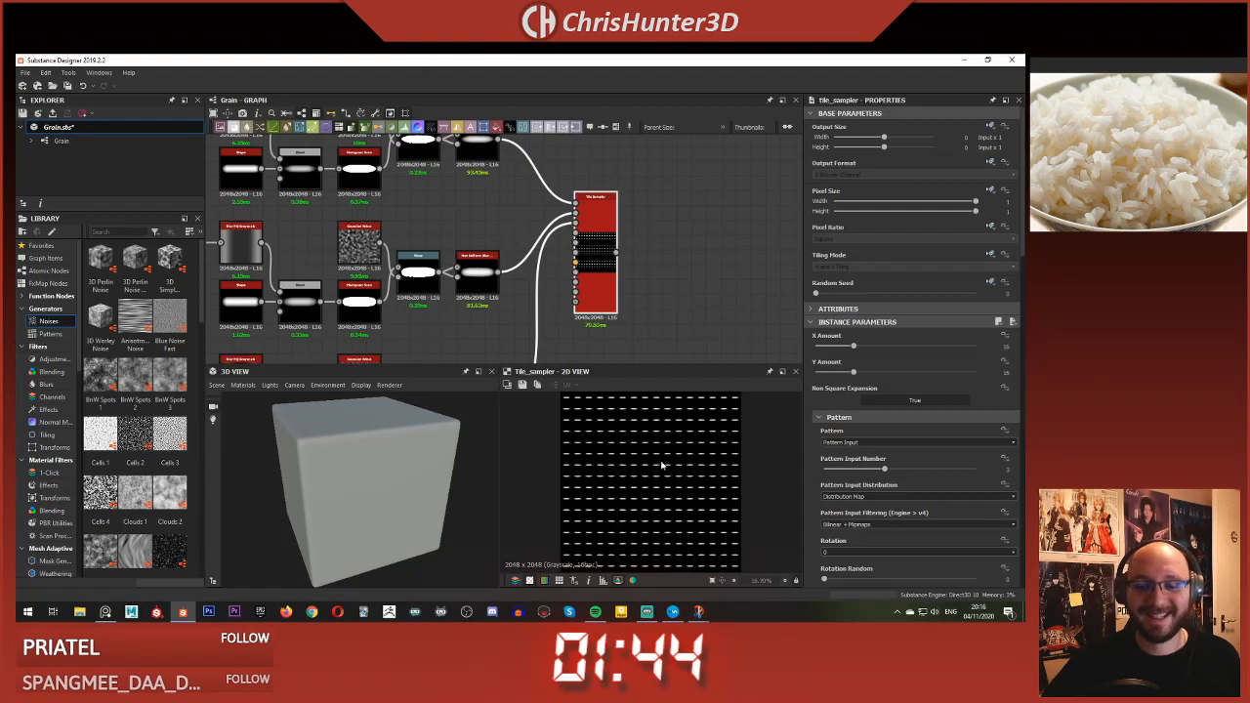
scroll(655, 452, down, 1)
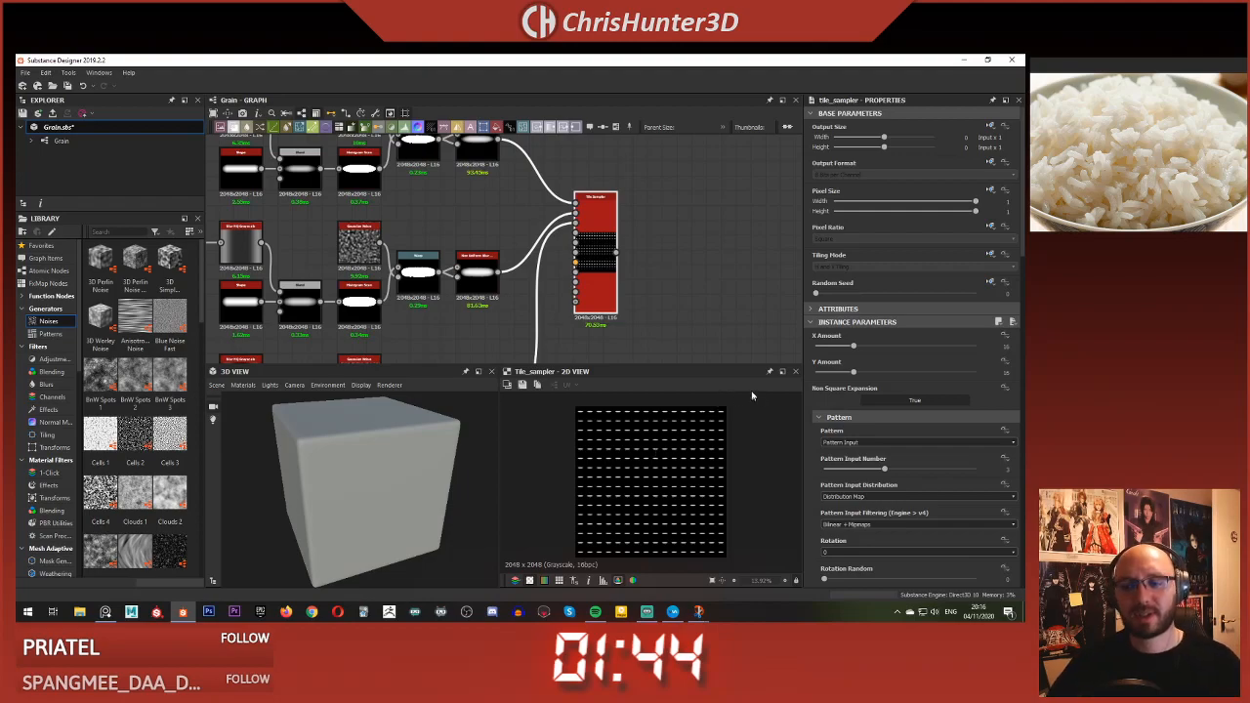
- Set the Tile Sampler's X Amount and Y Amount to 20 and inspect the tiled grains
double_click(1007, 347)
text(20)
key(Tab)
text(20)
key(Return)
scroll(670, 465, up, 3)
scroll(668, 469, down, 4)
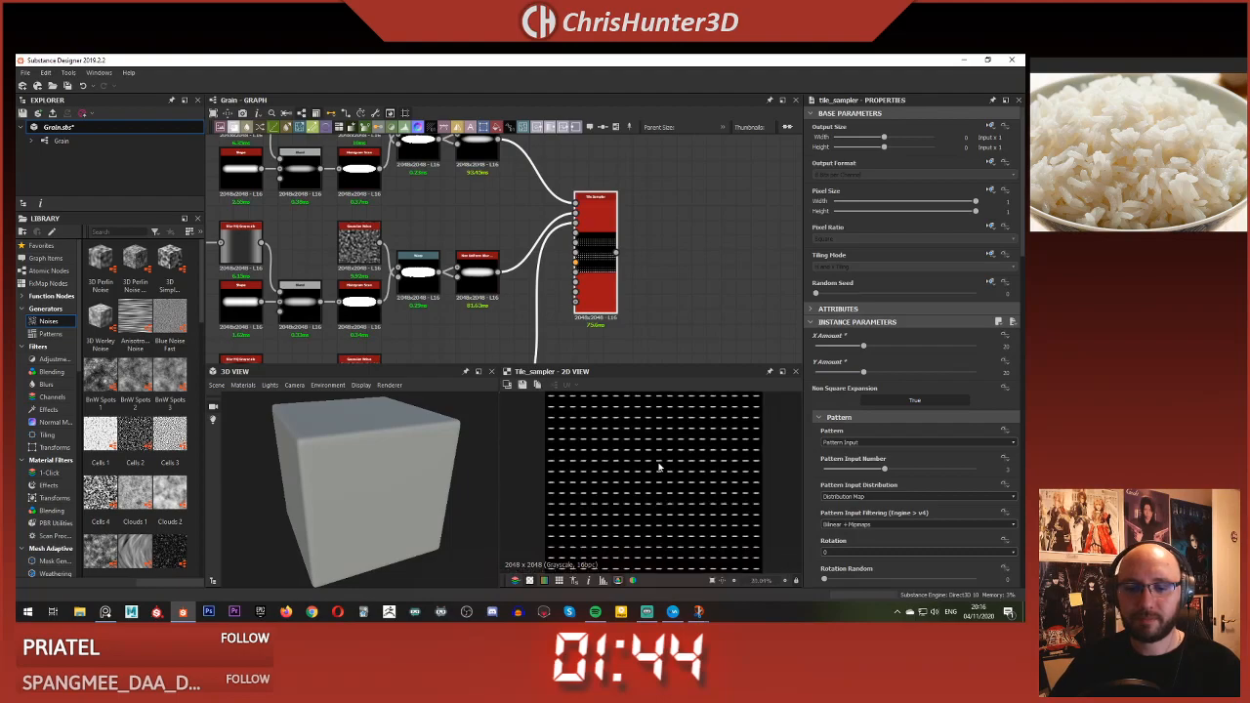
scroll(665, 474, up, 4)
scroll(665, 475, down, 3)
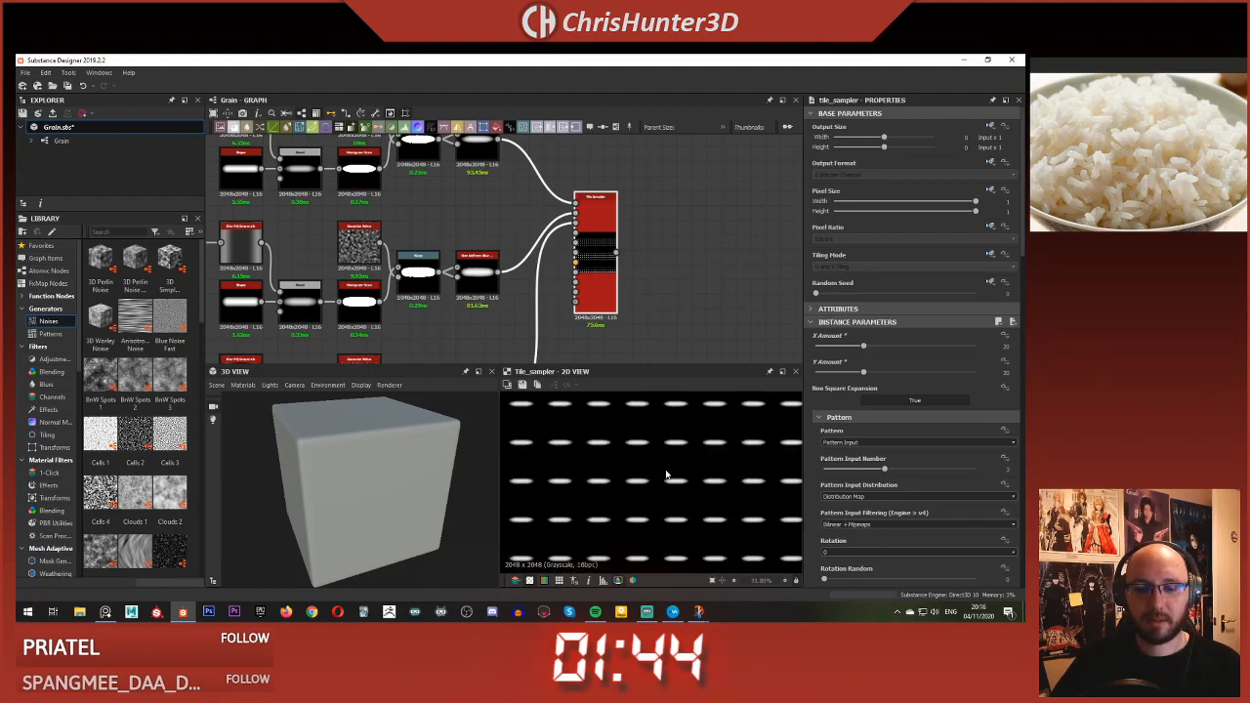
- Set the Tile Sampler's pattern Scale to 1 and check the grain pattern
scroll(946, 481, down, 3)
scroll(950, 484, down, 2)
click(1004, 494)
text(1)
key(Return)
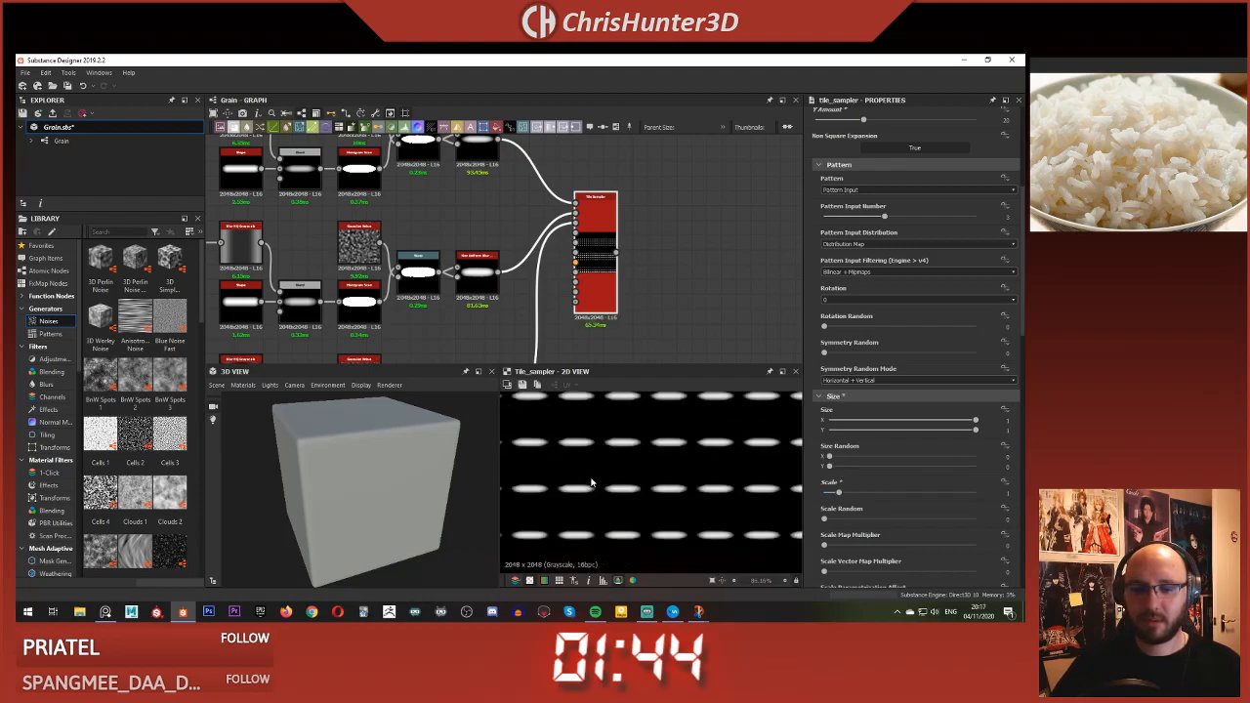
scroll(644, 481, down, 4)
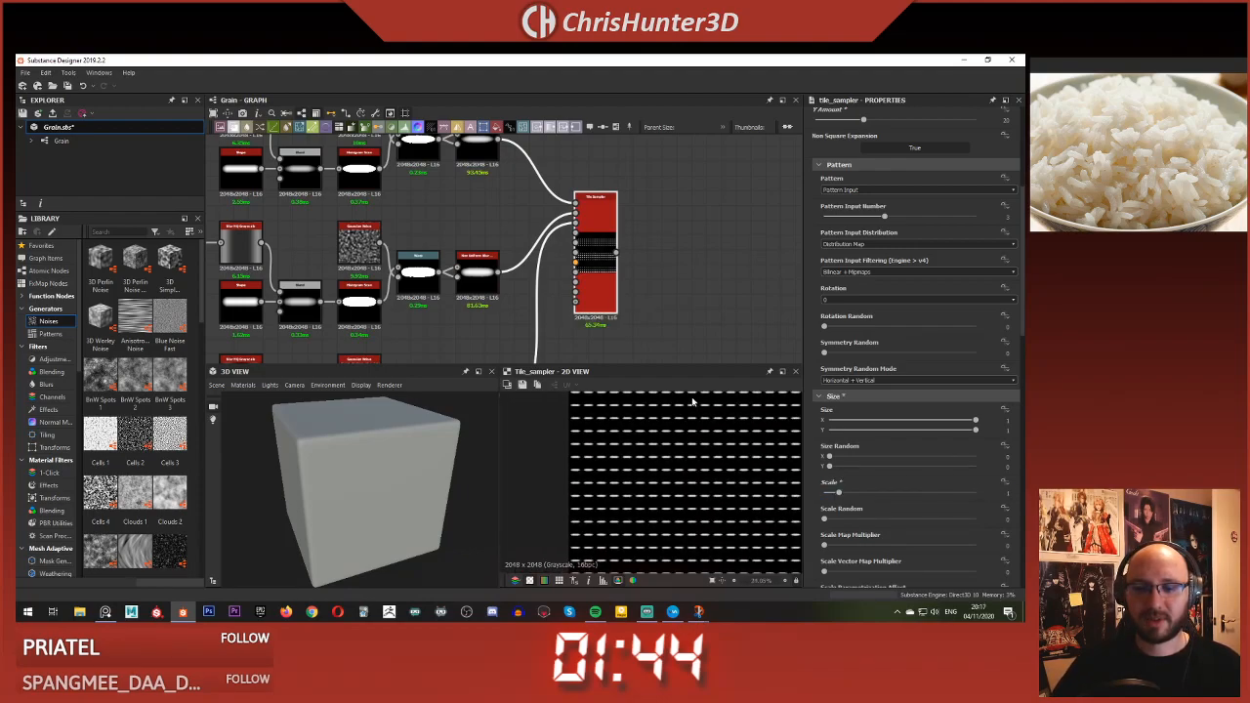
- Switch the Pattern Input Distribution to Random and check the mix of grain shapes in the preview
click(869, 245)
click(866, 252)
scroll(653, 456, up, 4)
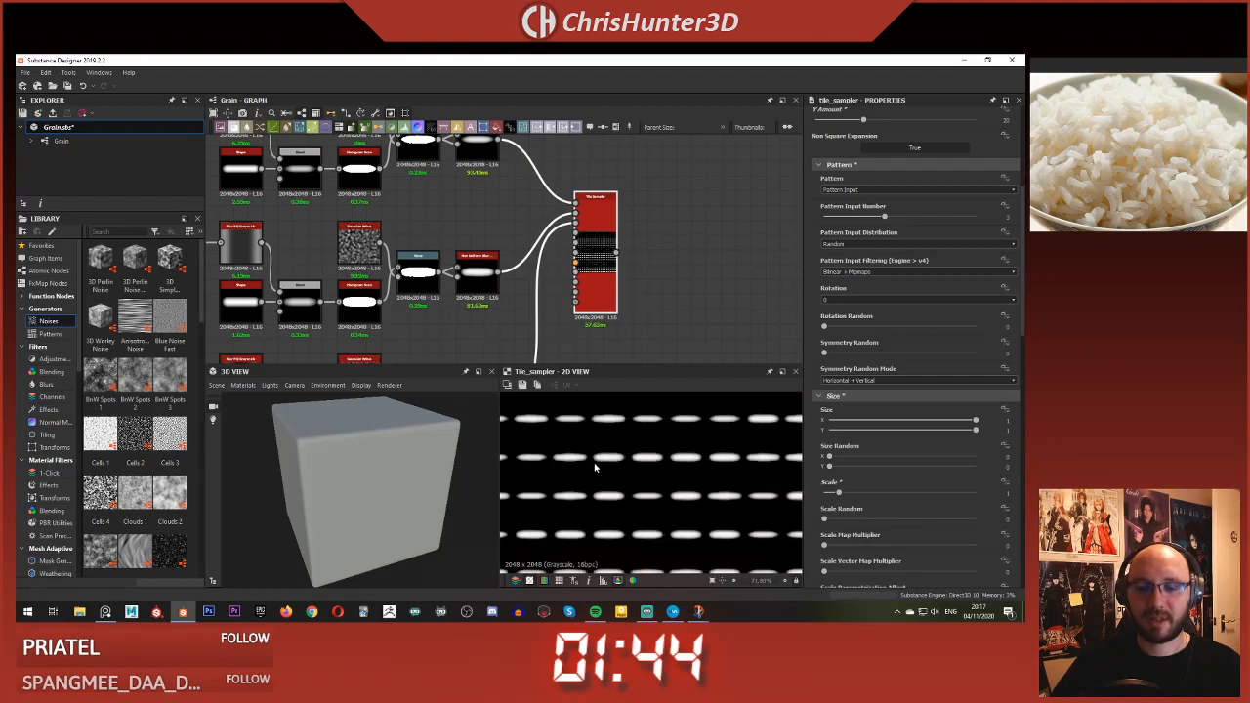
scroll(635, 479, down, 2)
scroll(653, 488, up, 2)
scroll(655, 469, down, 3)
scroll(657, 450, up, 3)
scroll(657, 445, down, 3)
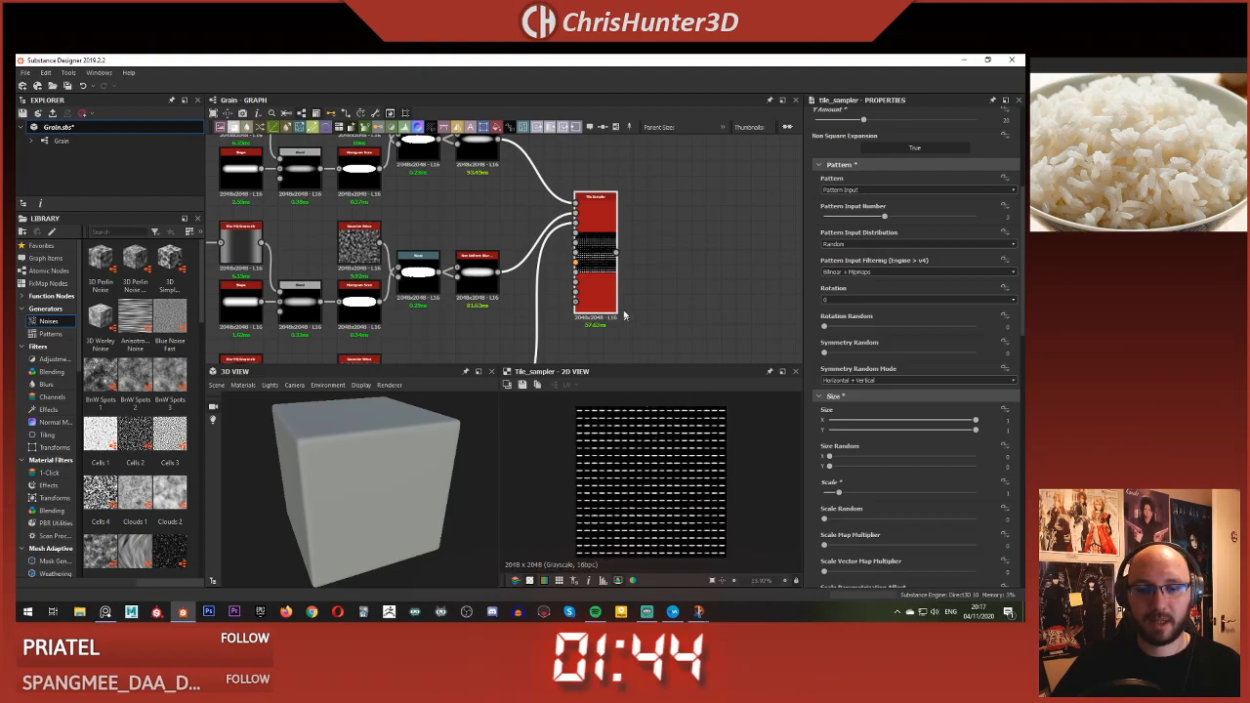
scroll(578, 285, up, 1)
scroll(864, 439, down, 3)
- Raise the Tile Sampler's Rotation Random to its maximum and inspect the rotated grains
scroll(864, 439, down, 2)
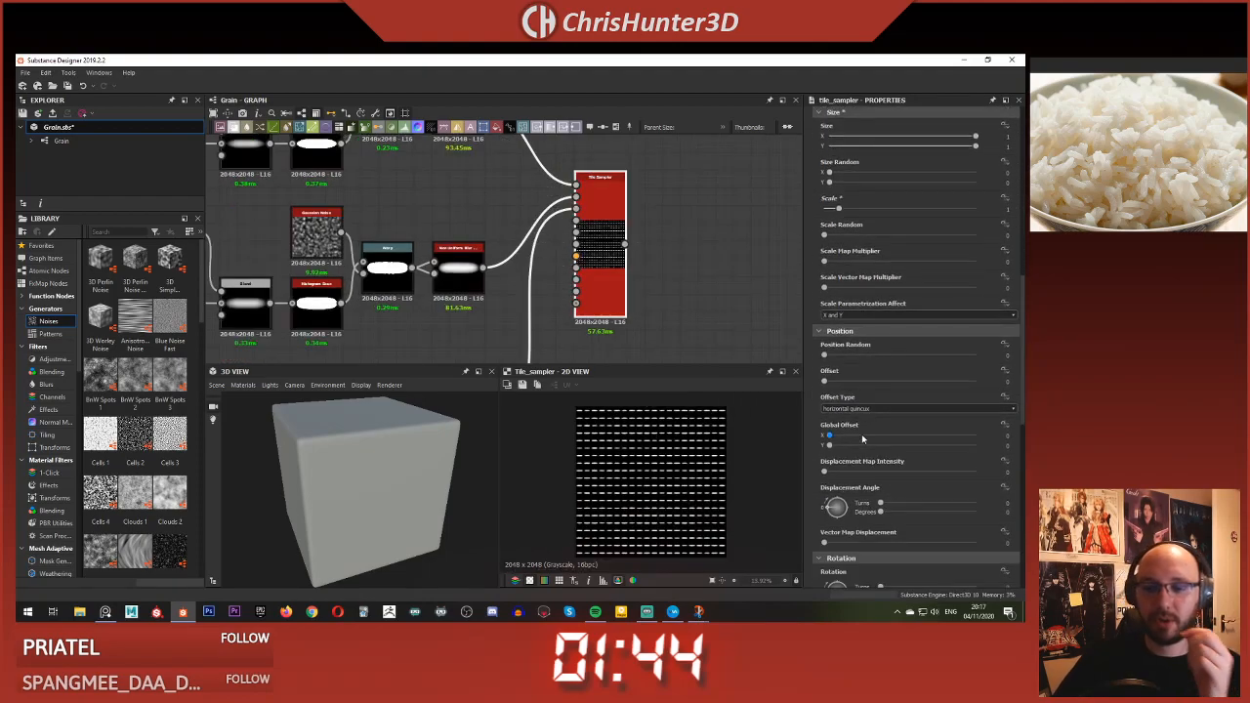
scroll(840, 358, down, 4)
scroll(838, 357, down, 1)
drag(828, 374, 1023, 400)
scroll(691, 418, up, 6)
scroll(698, 435, down, 7)
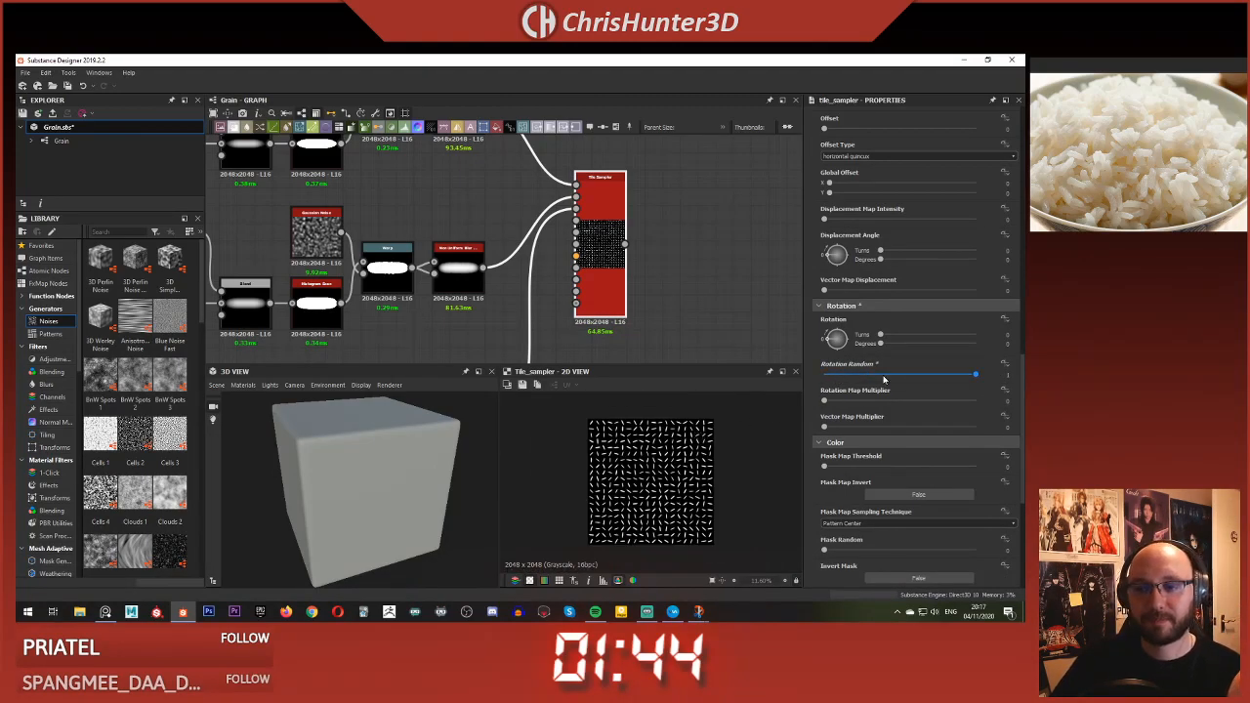
- Set the Tile Sampler's Position Random to about 5 and inspect the scattered grains up close
scroll(856, 308, up, 5)
drag(826, 324, 900, 326)
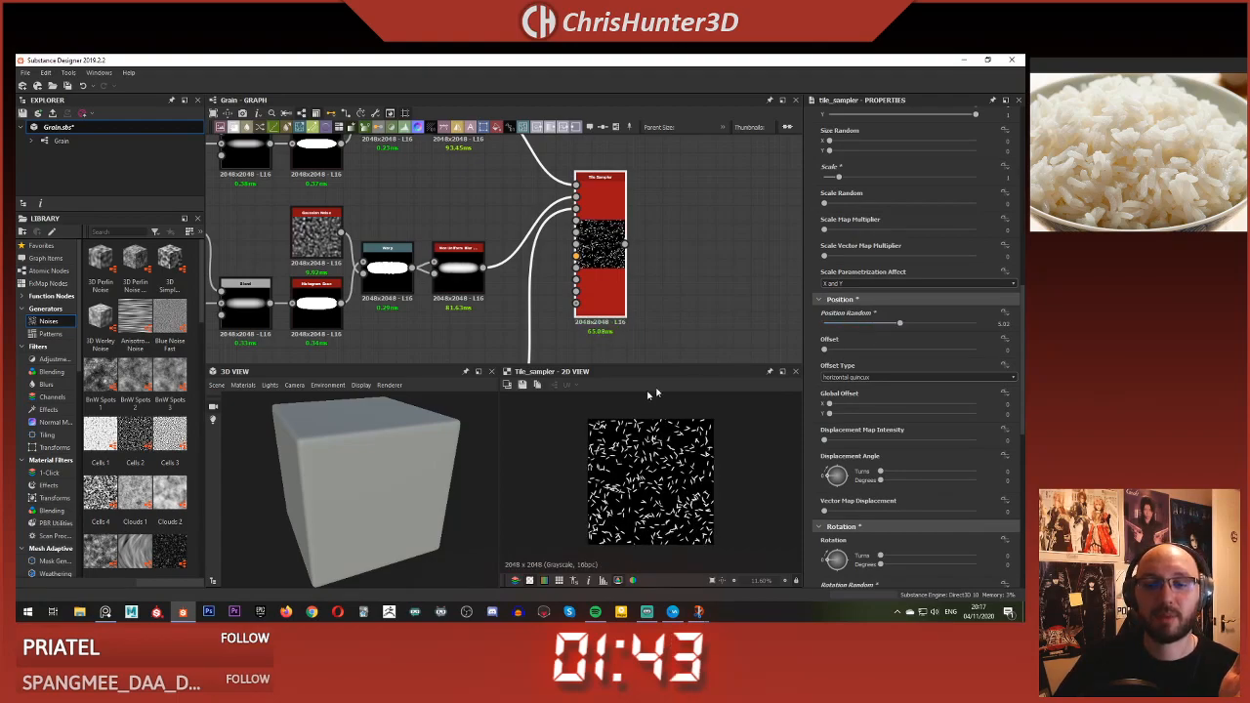
scroll(712, 433, up, 5)
scroll(661, 470, up, 3)
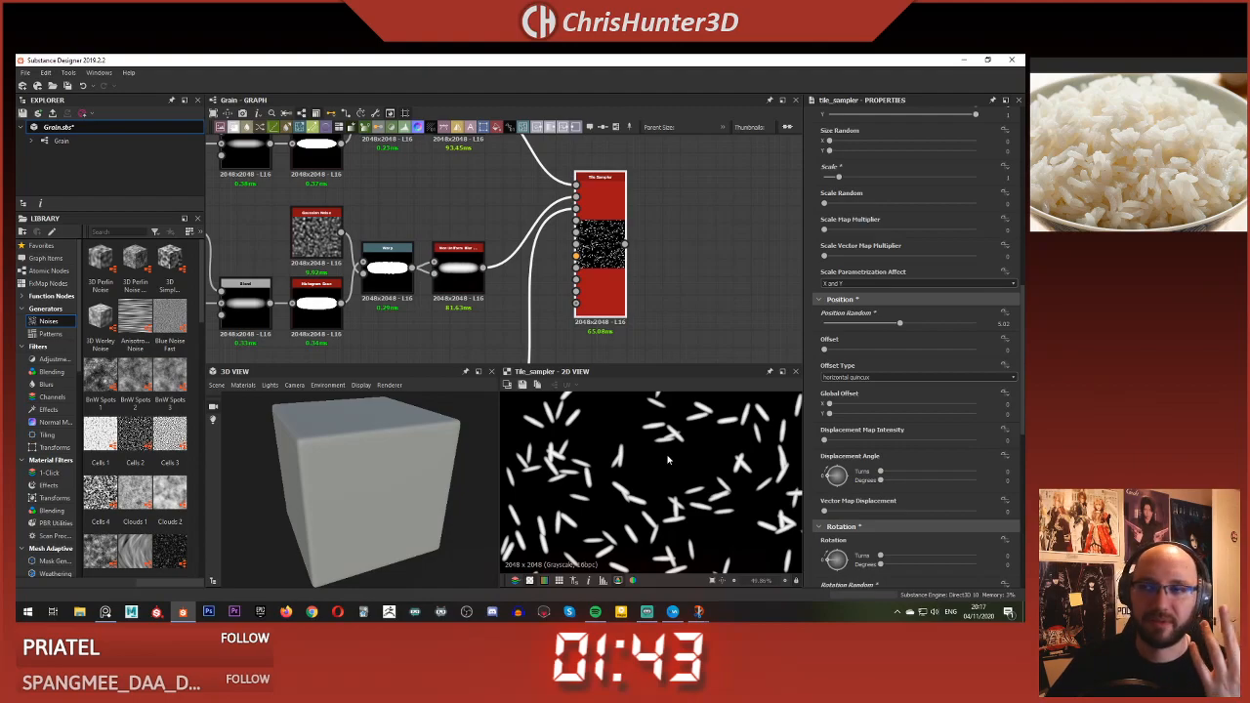
scroll(668, 459, down, 1)
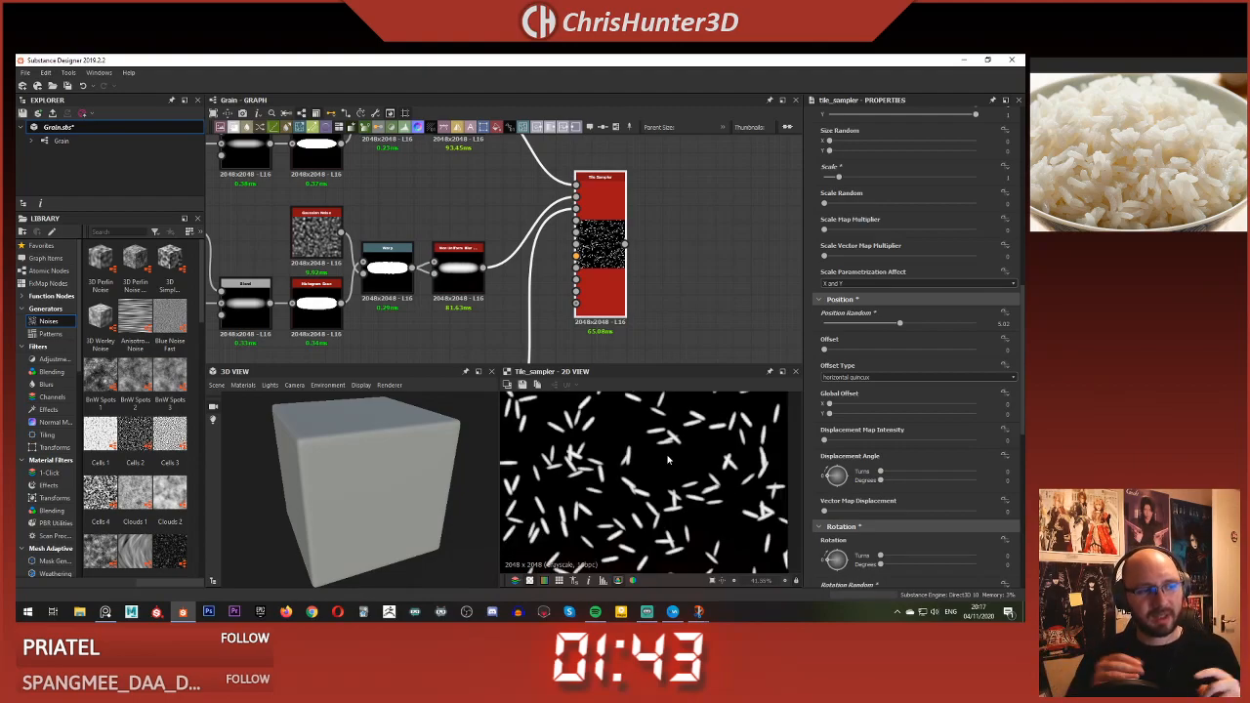
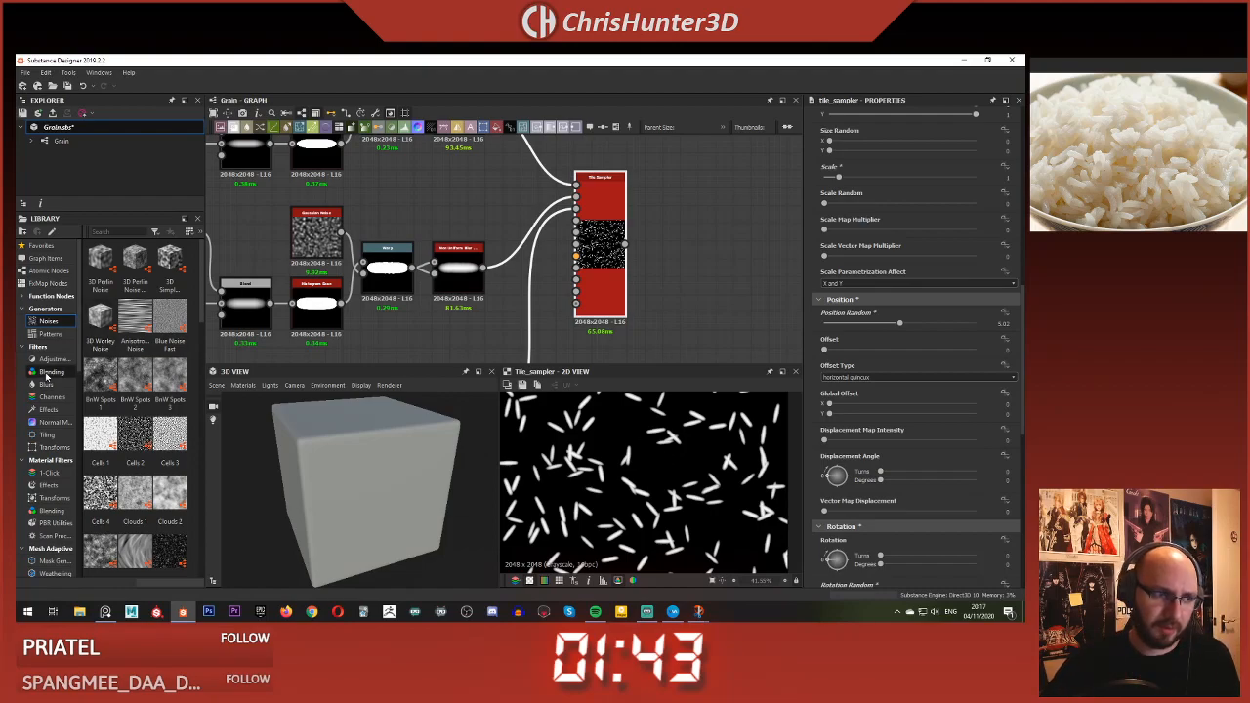
- Examine the rice reference images up close and as a whole to compare grain shape and layering
scroll(1145, 168, up, 6)
middle_drag(1146, 180, 1148, 139)
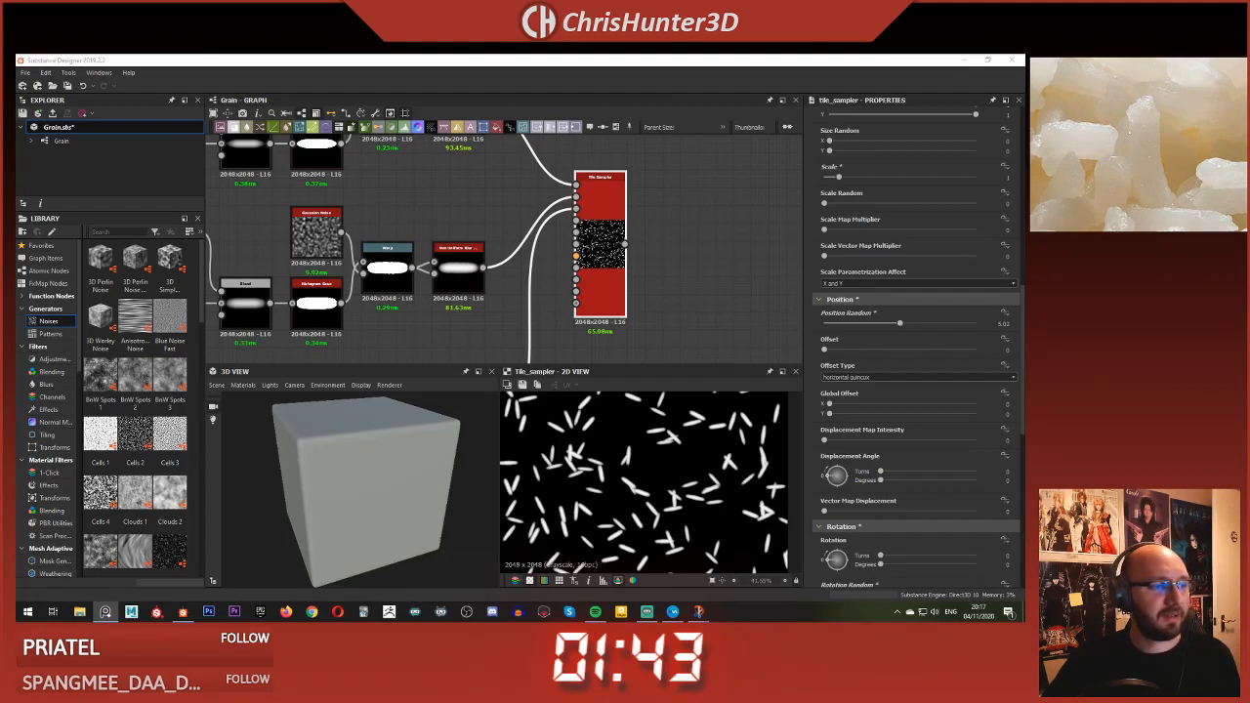
scroll(1143, 156, down, 8)
scroll(1160, 165, down, 3)
scroll(1164, 164, up, 5)
scroll(1165, 164, down, 1)
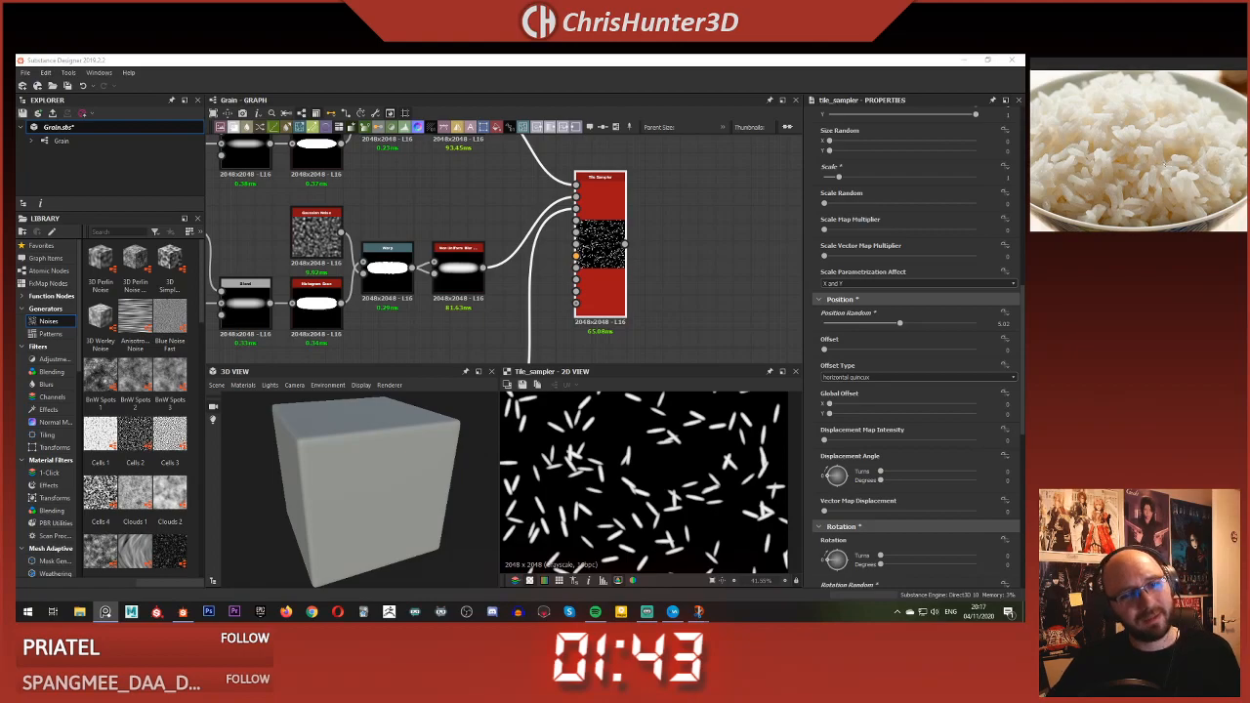
scroll(1164, 164, down, 1)
scroll(606, 441, down, 5)
scroll(606, 441, up, 1)
scroll(606, 441, down, 2)
scroll(605, 441, up, 1)
scroll(479, 270, down, 1)
scroll(652, 493, up, 2)
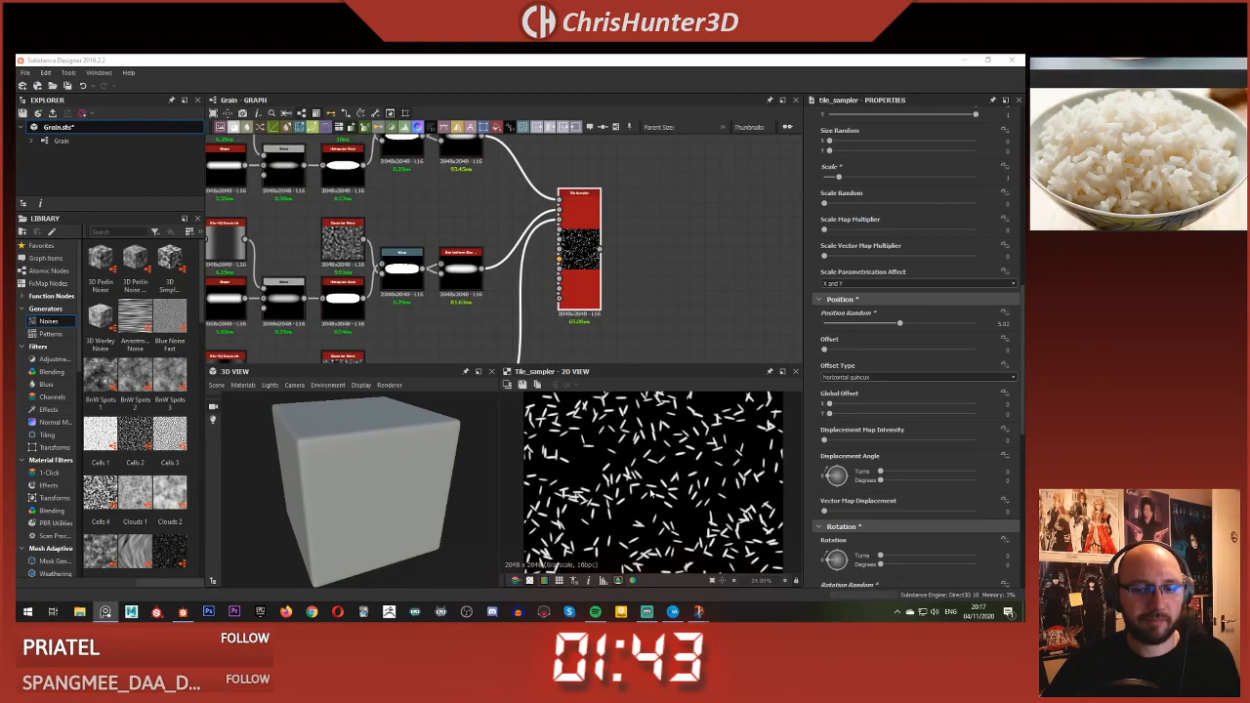
- Move the Tile Sampler node further away from the three grain chains to make room in the graph
scroll(651, 494, down, 2)
scroll(578, 280, down, 4)
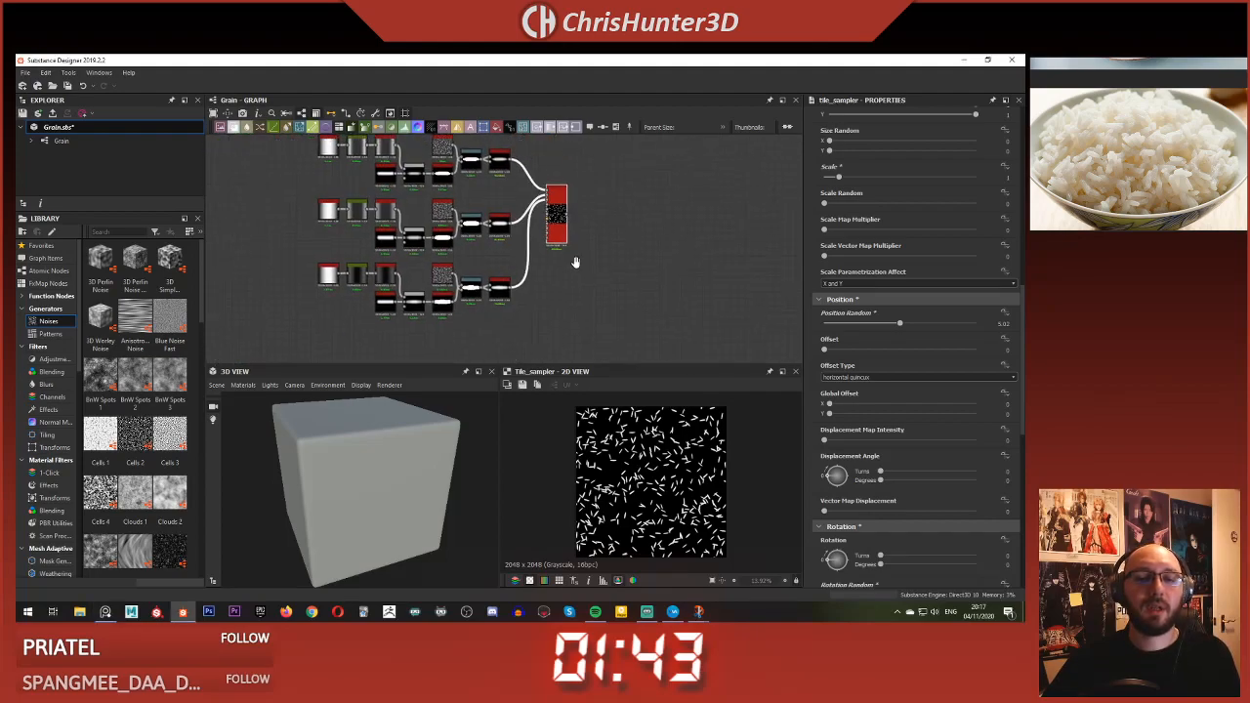
scroll(571, 250, up, 1)
drag(571, 244, 570, 207)
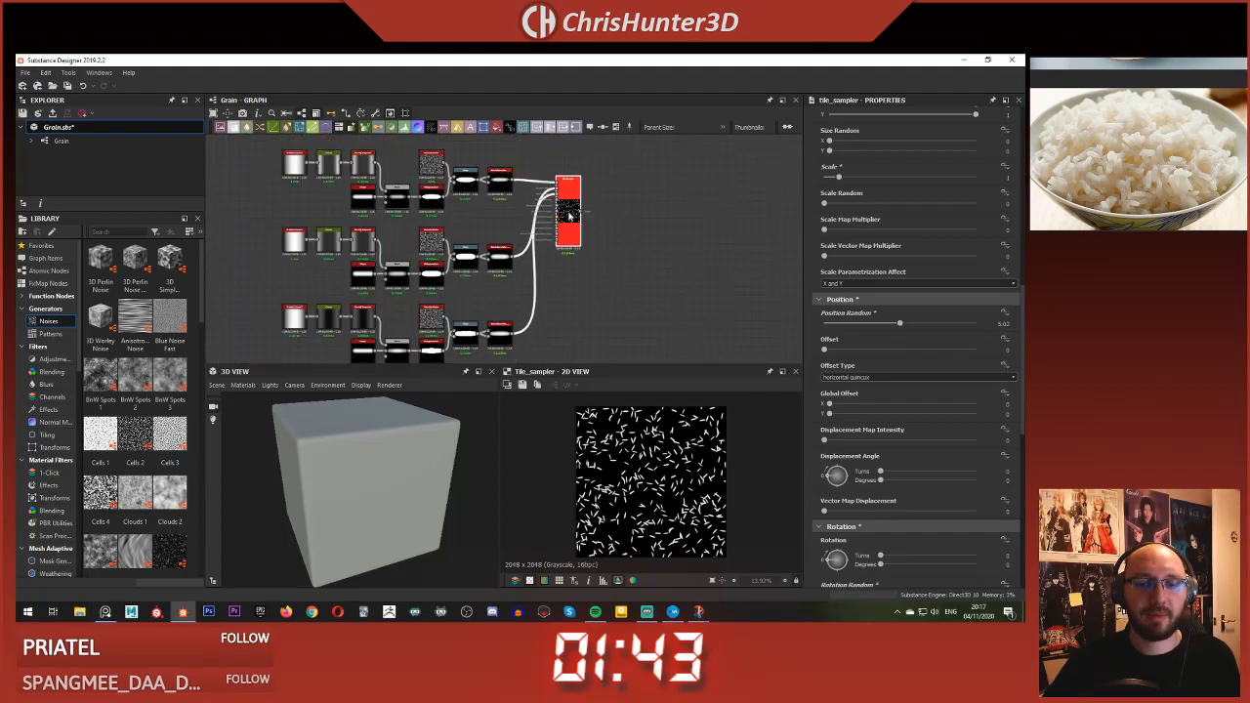
scroll(610, 288, up, 1)
click(560, 207)
middle_drag(578, 286, 628, 262)
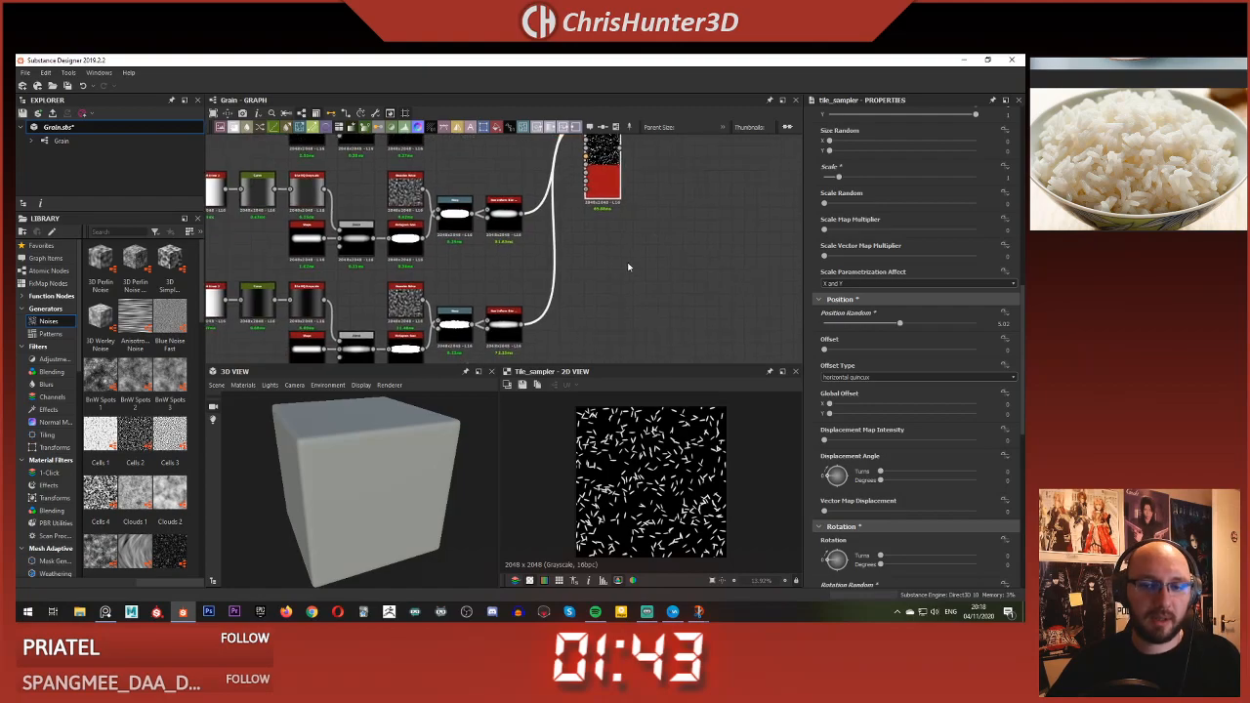
drag(605, 170, 667, 169)
middle_drag(600, 217, 579, 195)
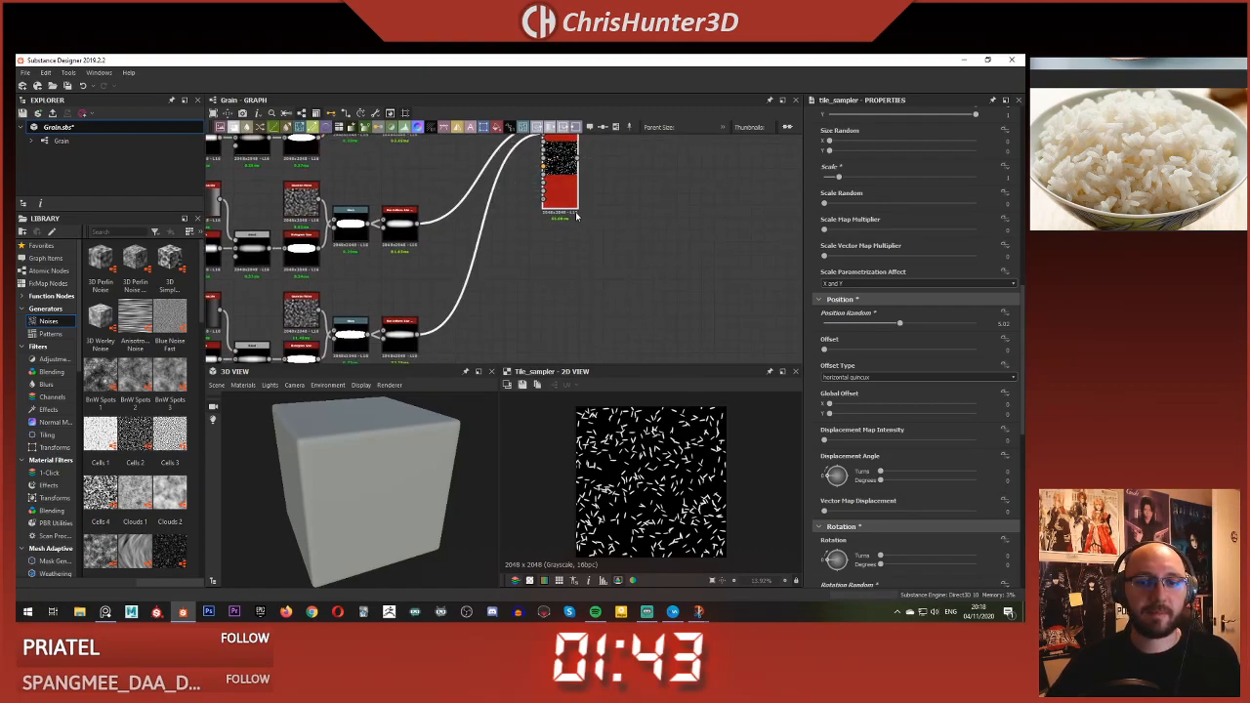
- Duplicate the Tile Sampler with its grain input connections and place the copy directly below the original
key(ctrl+v)
drag(504, 247, 561, 279)
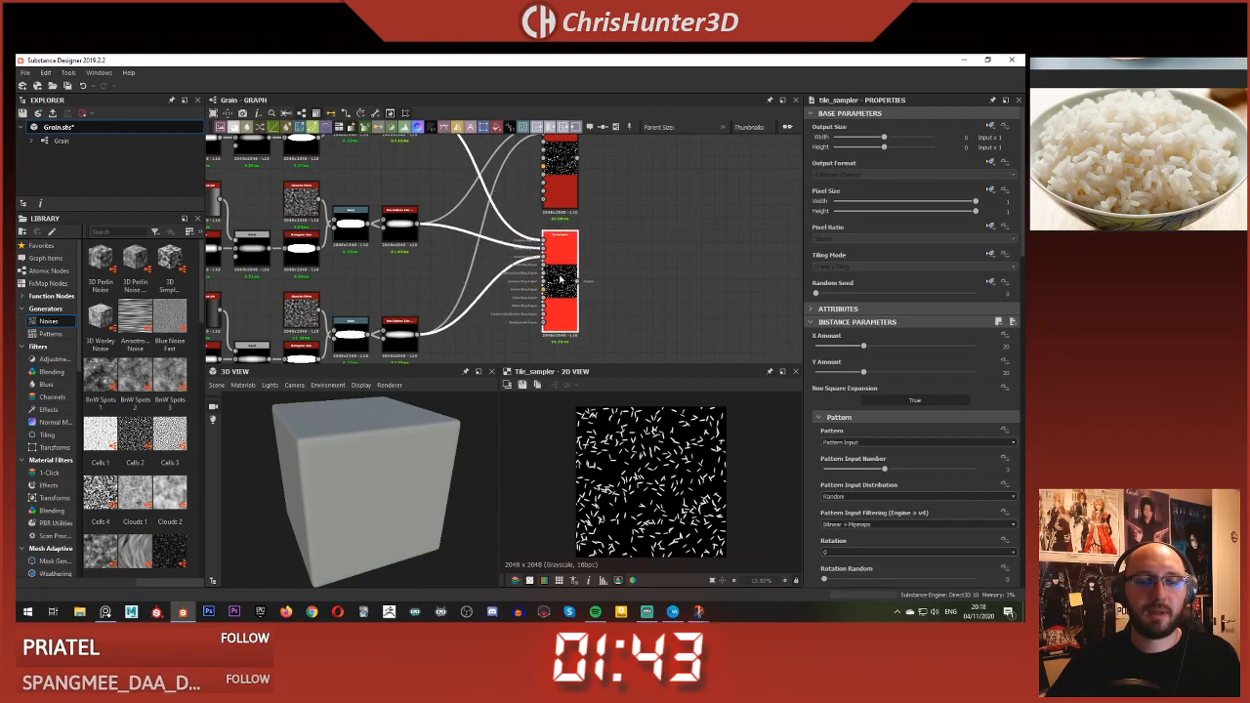
click(563, 193)
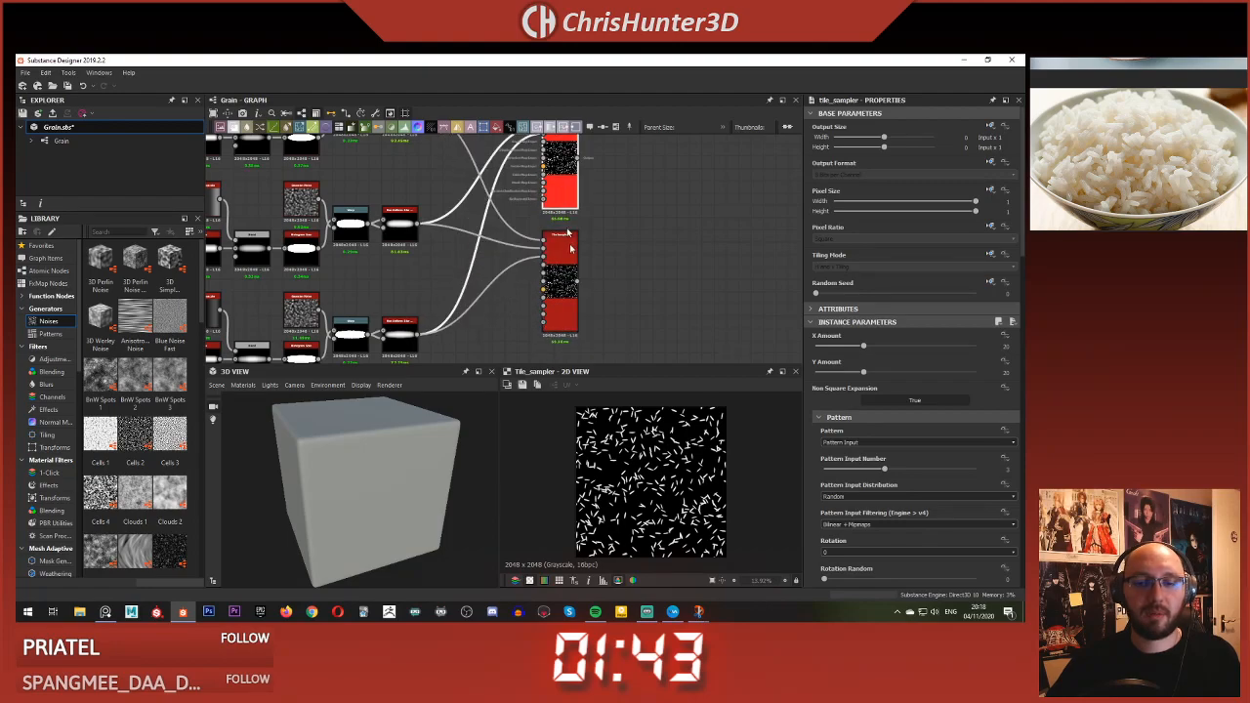
click(559, 319)
click(554, 292)
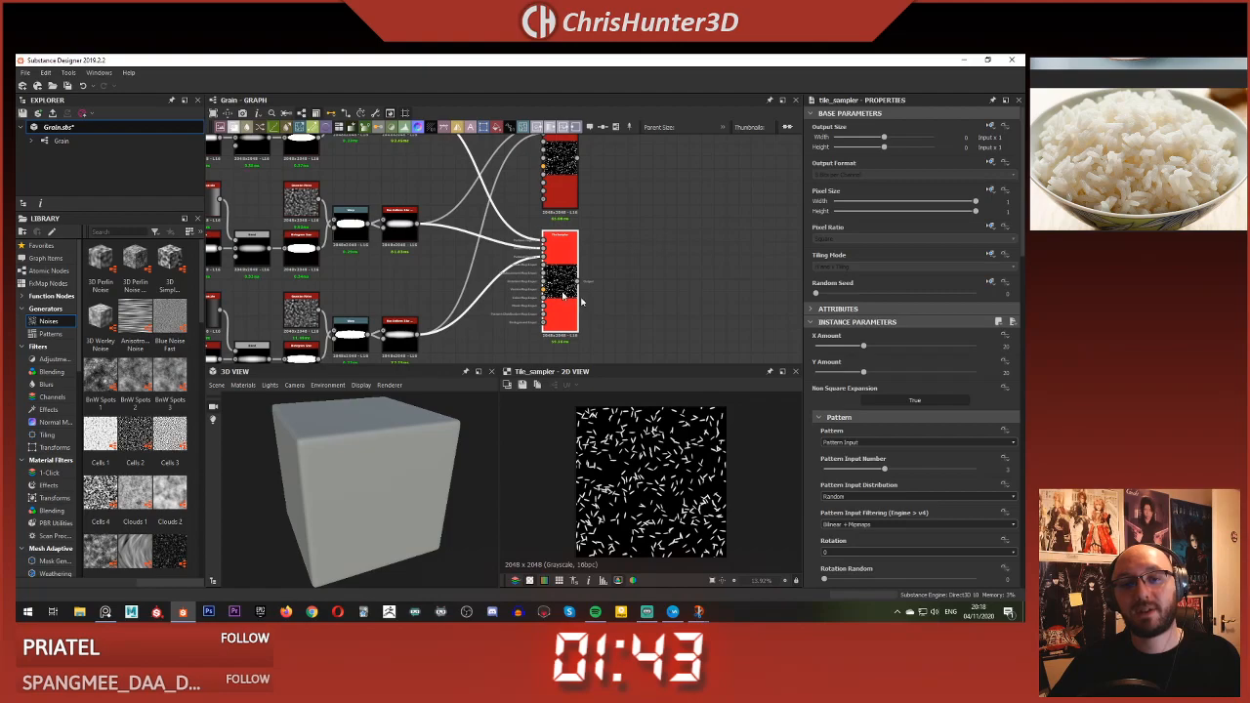
- Set the copied Tile Sampler's Random Seed to 2, comparing its scatter with the previous seed
drag(836, 293, 845, 294)
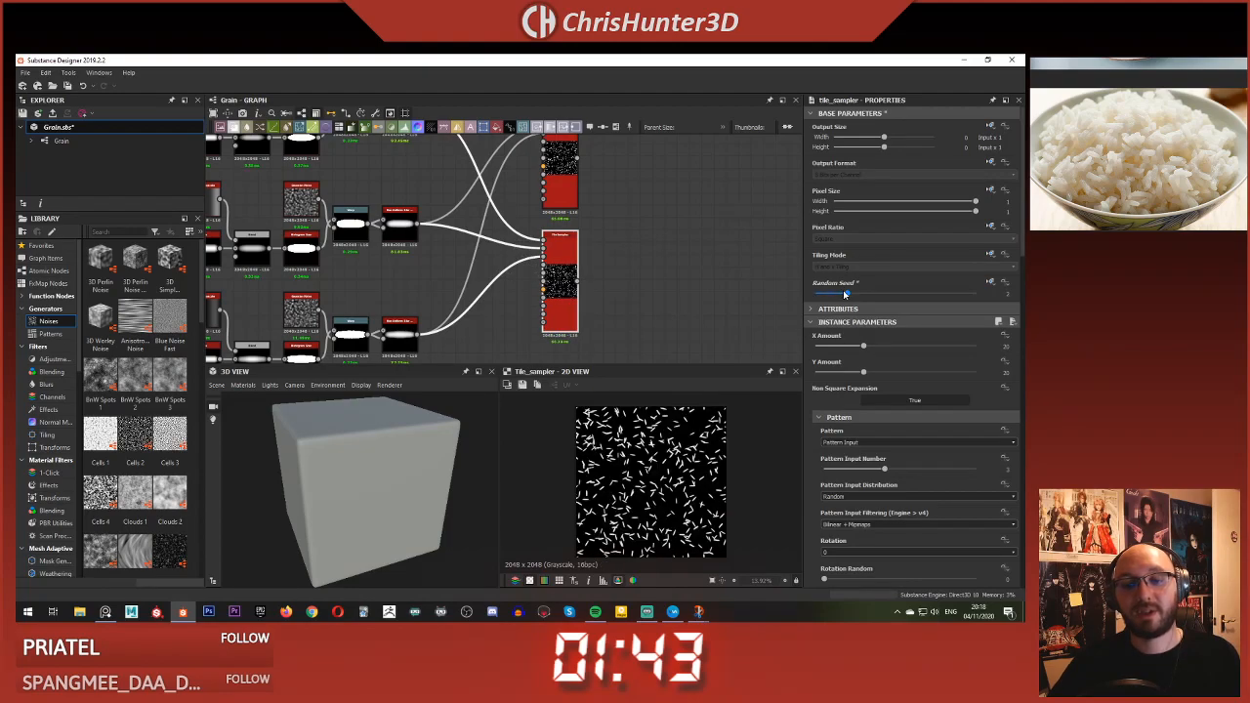
key(ctrl+z)
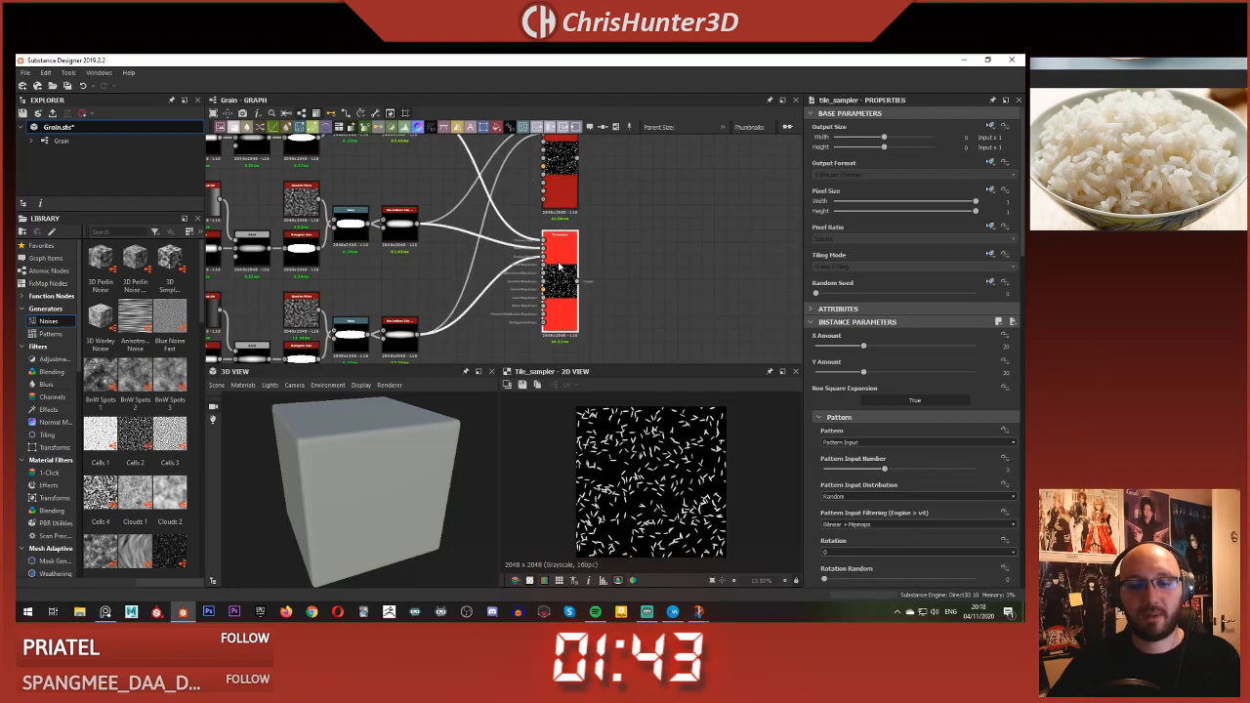
double_click(560, 265)
- Duplicate the reseeded Tile Sampler with its connections and place this third sampler directly below it
middle_drag(595, 308, 586, 226)
scroll(567, 249, down, 3)
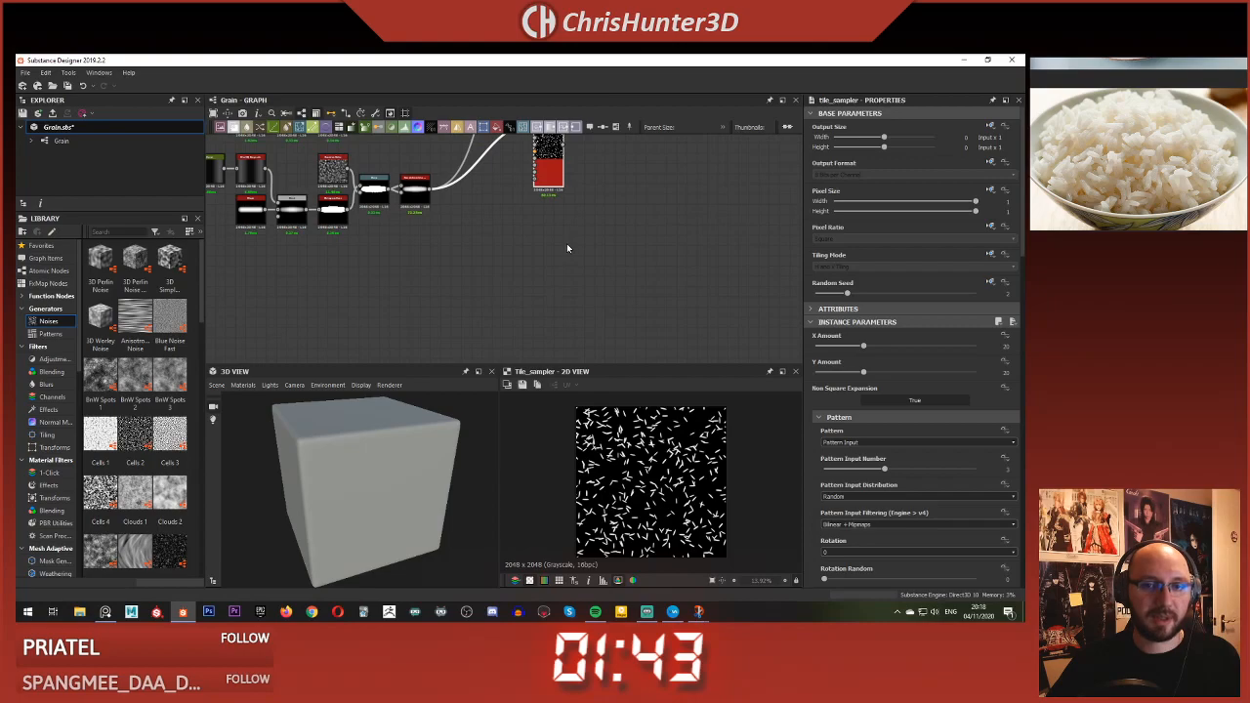
key(ctrl+d)
drag(513, 246, 555, 237)
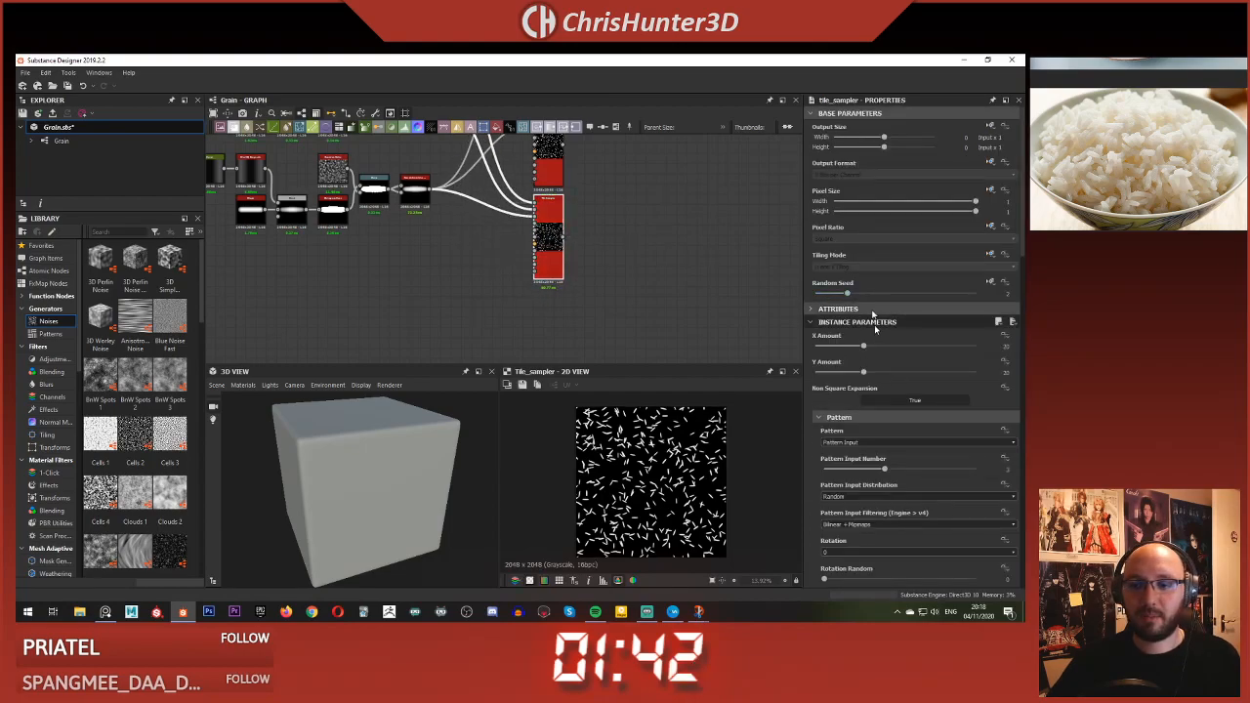
- Set the third Tile Sampler's Random Seed to 4
drag(871, 294, 878, 295)
middle_drag(597, 232, 590, 295)
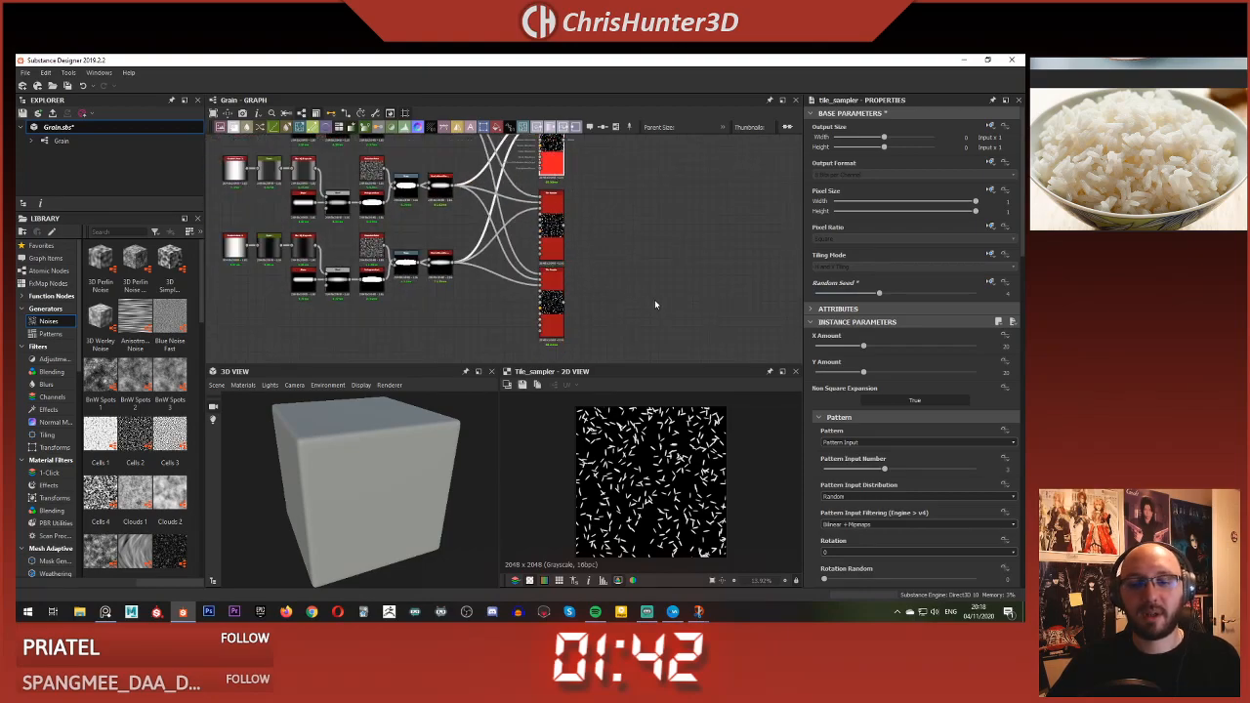
key(ctrl+z)
- Set the first Tile Sampler's Scale Random to about 0.27 and inspect the grain sizes up close in the 2D view
scroll(857, 441, down, 5)
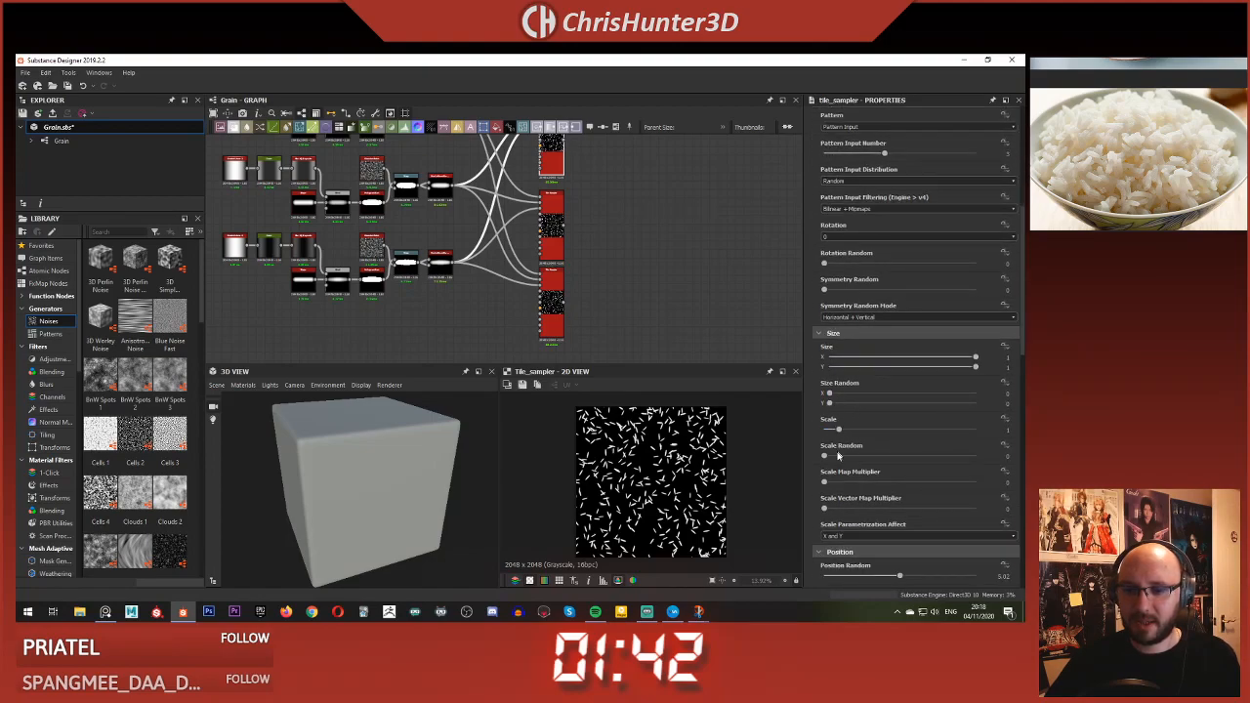
drag(826, 457, 831, 459)
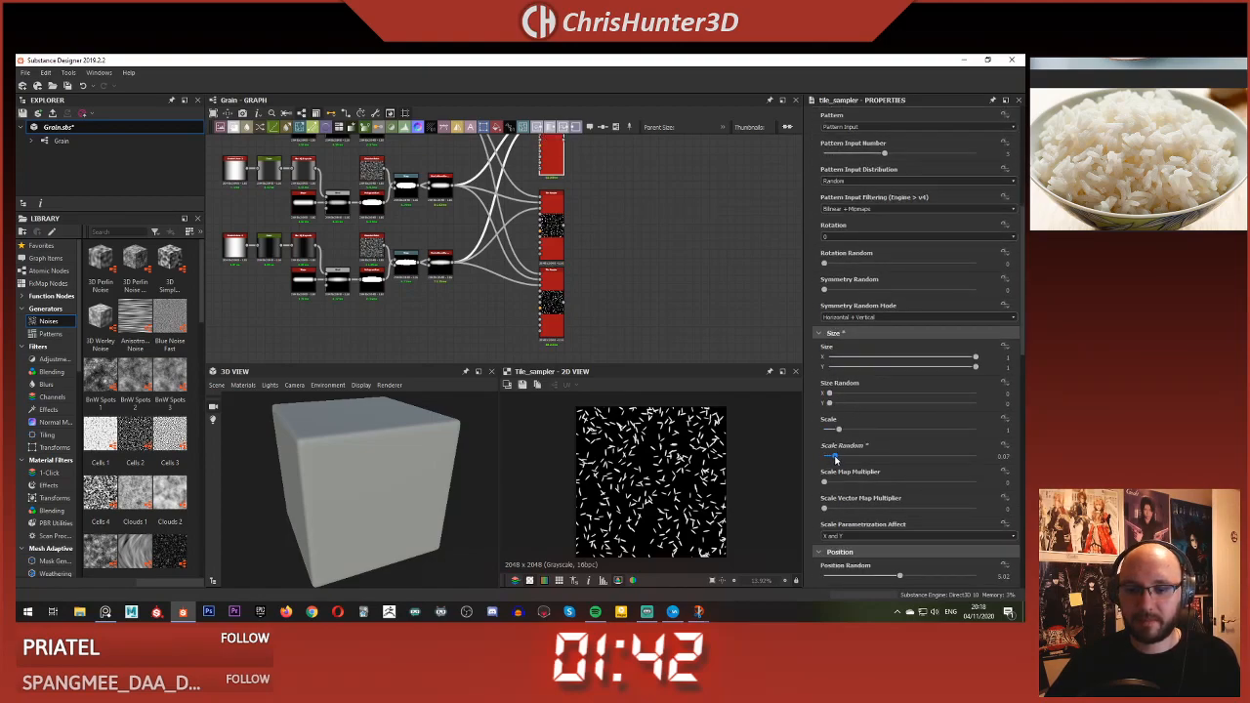
middle_drag(597, 223, 620, 349)
double_click(577, 248)
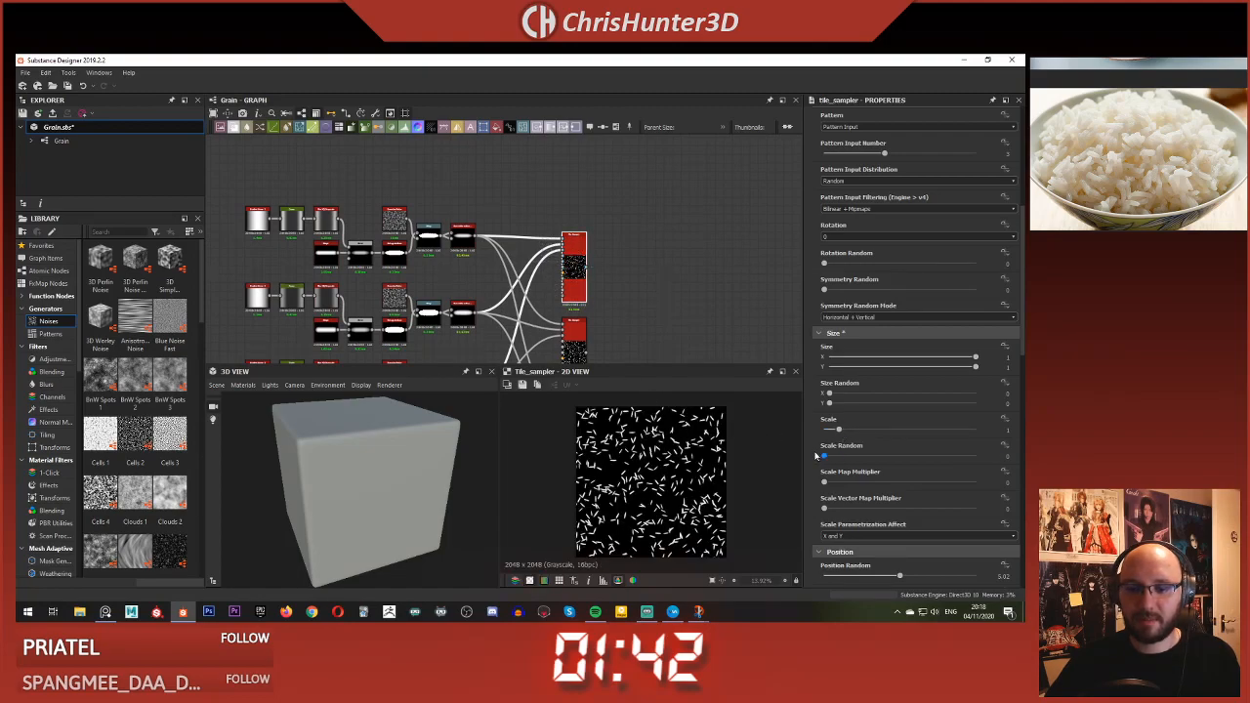
mouse_move(874, 458)
mouse_down()
mouse_move(820, 459)
mouse_move(879, 474)
mouse_move(864, 474)
mouse_up()
scroll(672, 504, up, 4)
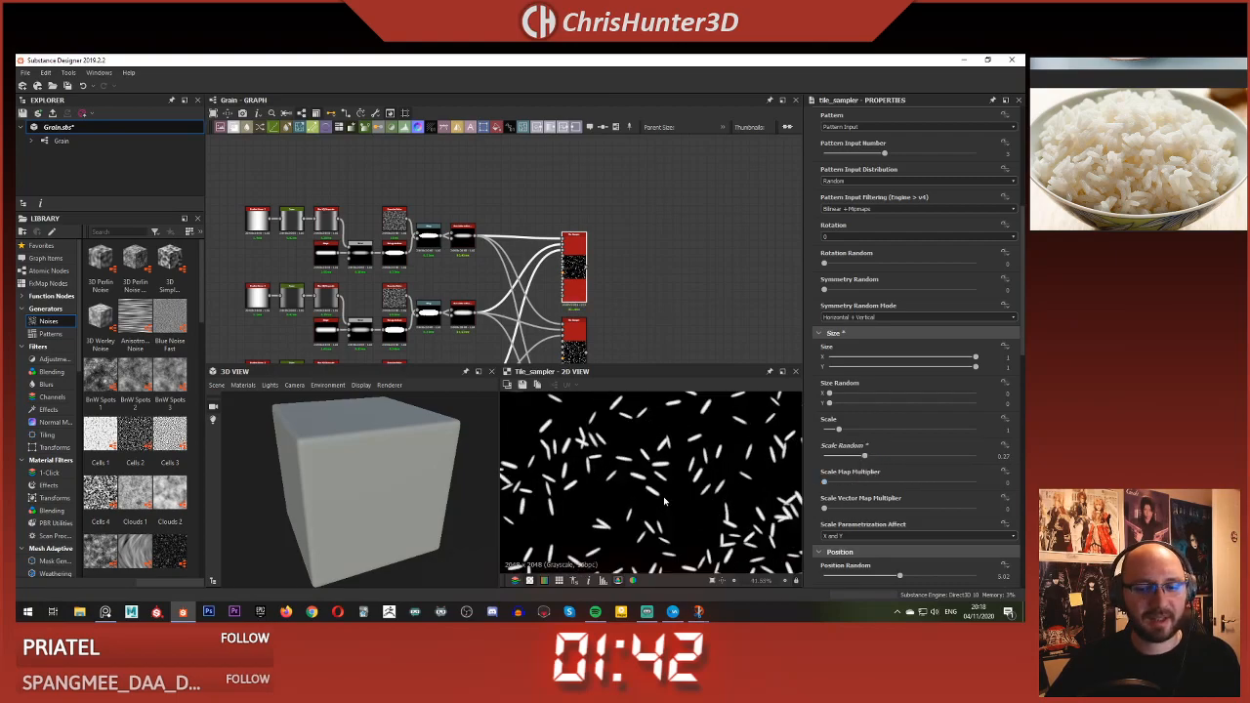
- Set Scale Random to 0.25 on the second Tile Sampler
middle_drag(630, 265, 628, 134)
click(576, 220)
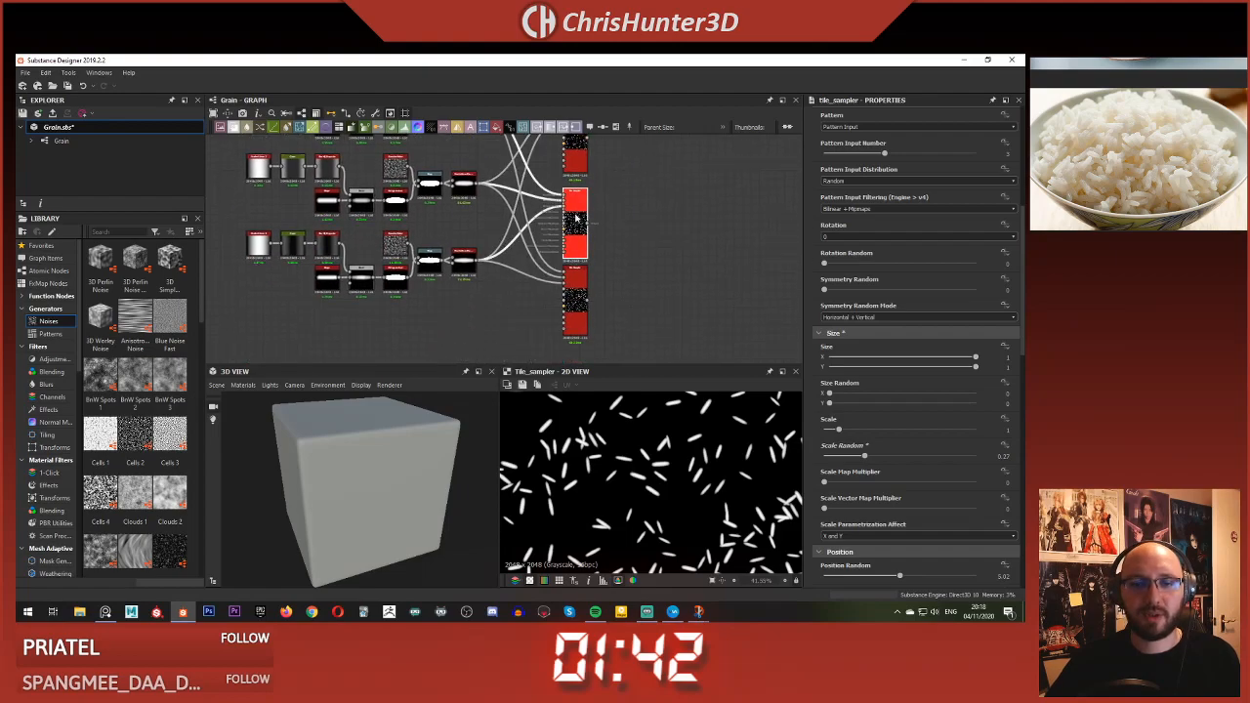
scroll(873, 436, down, 9)
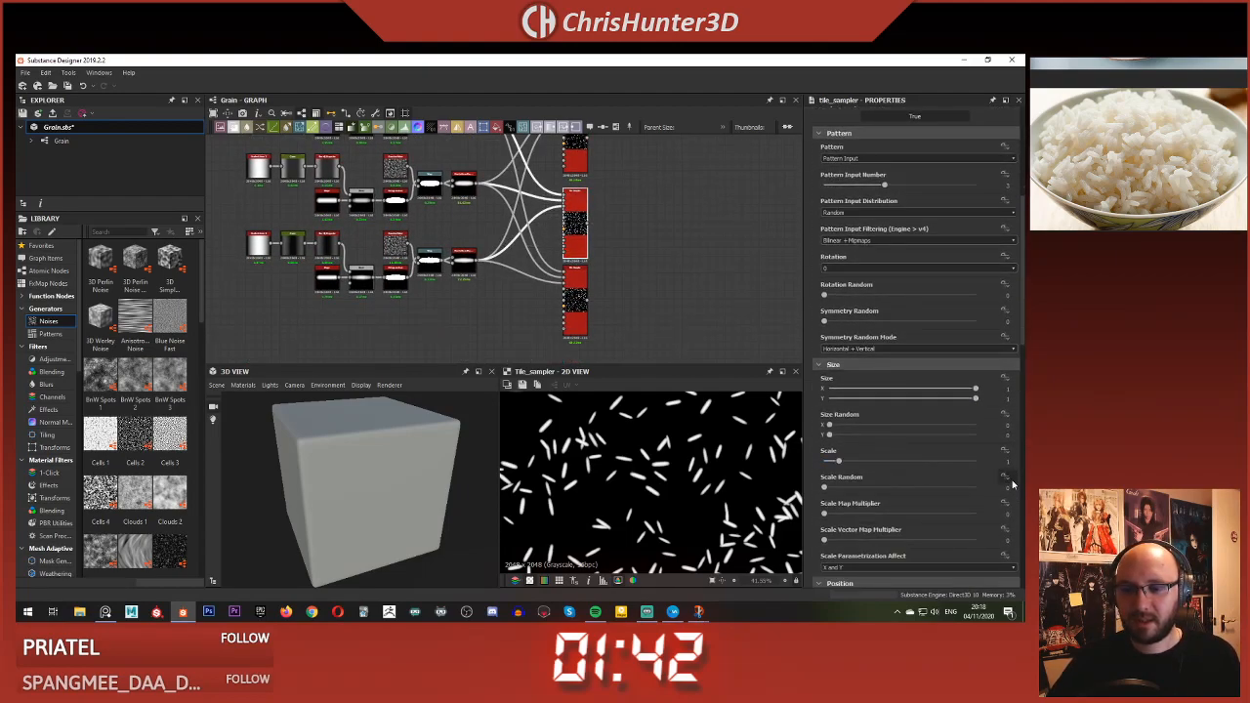
text(5)
key(Return)
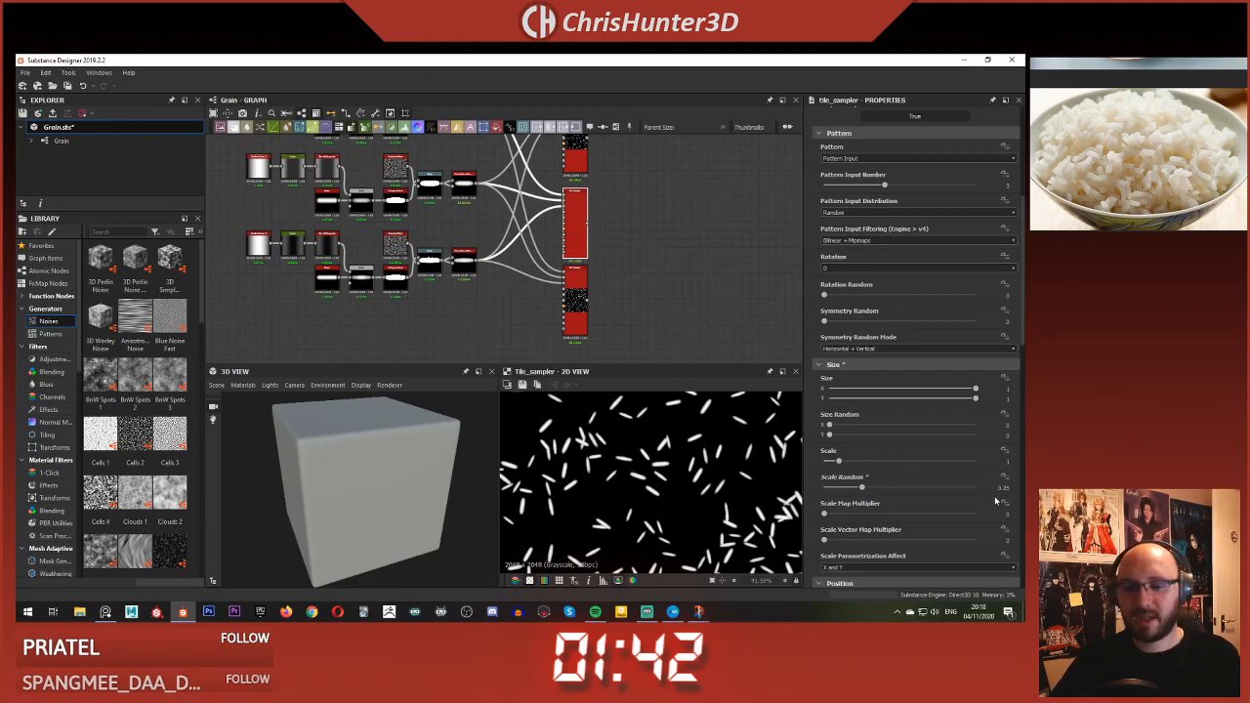
- Set Scale Random to 0.25 on the third Tile Sampler
click(570, 286)
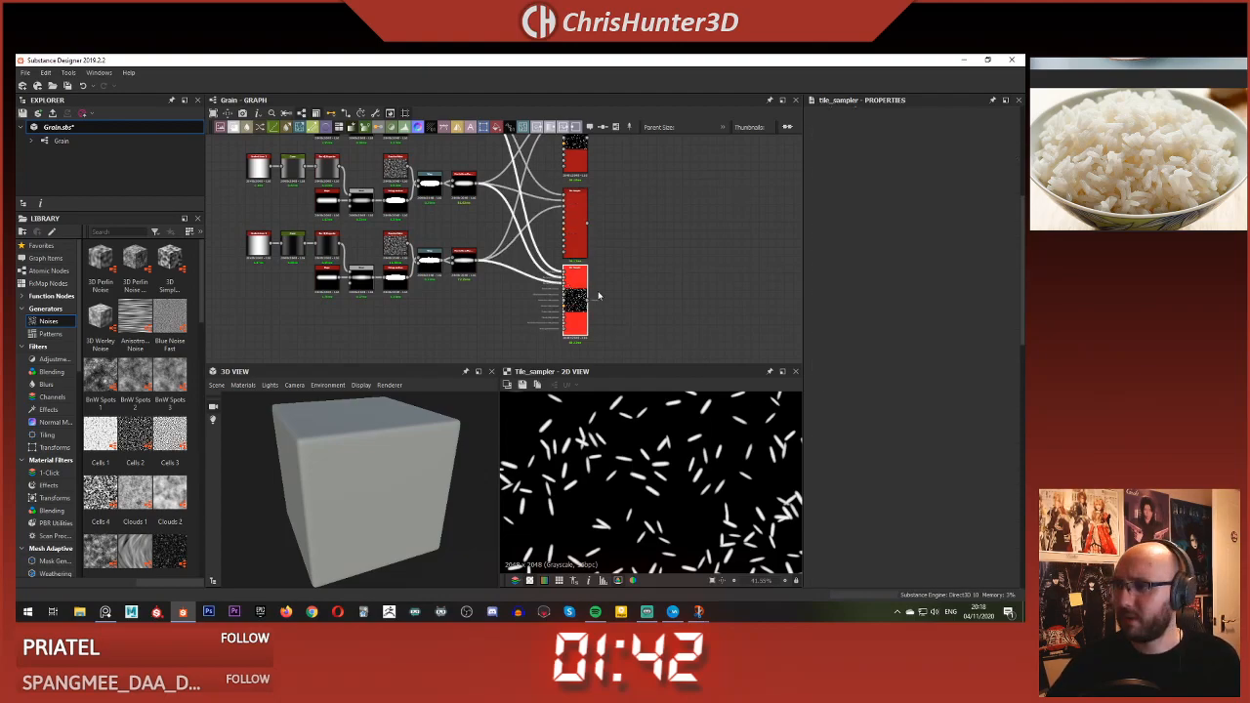
scroll(912, 419, down, 8)
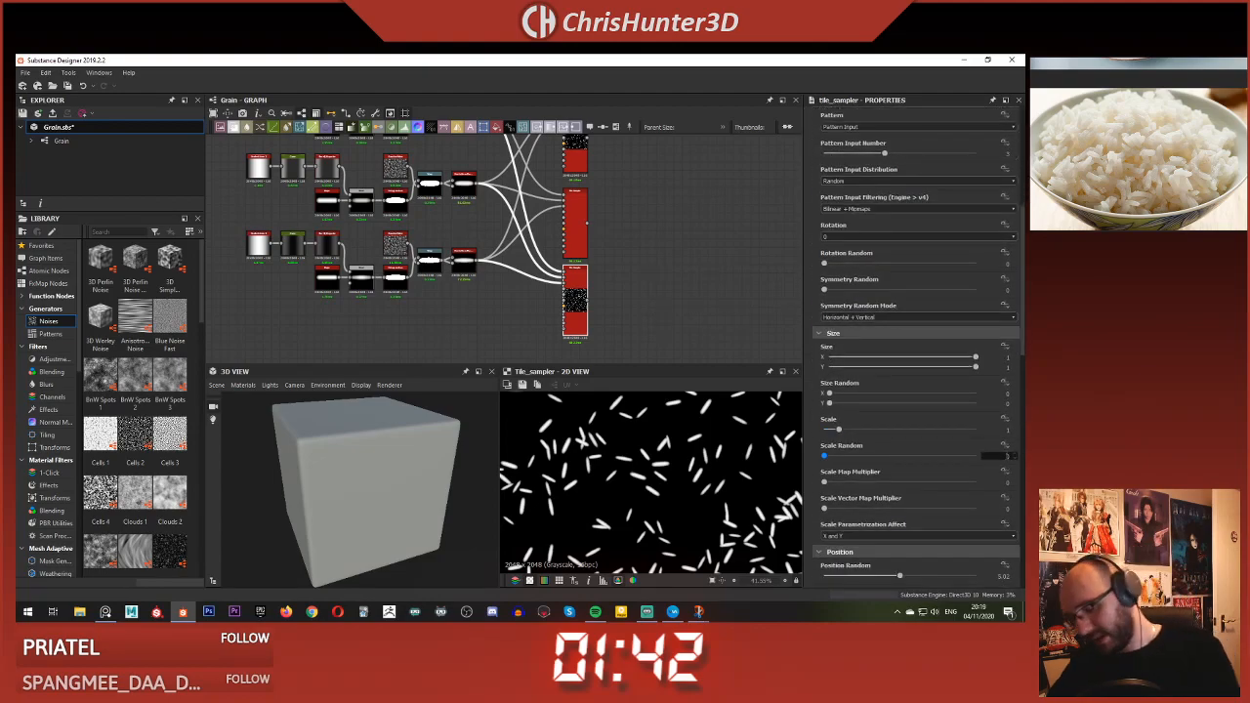
text(0.25)
key(Return)
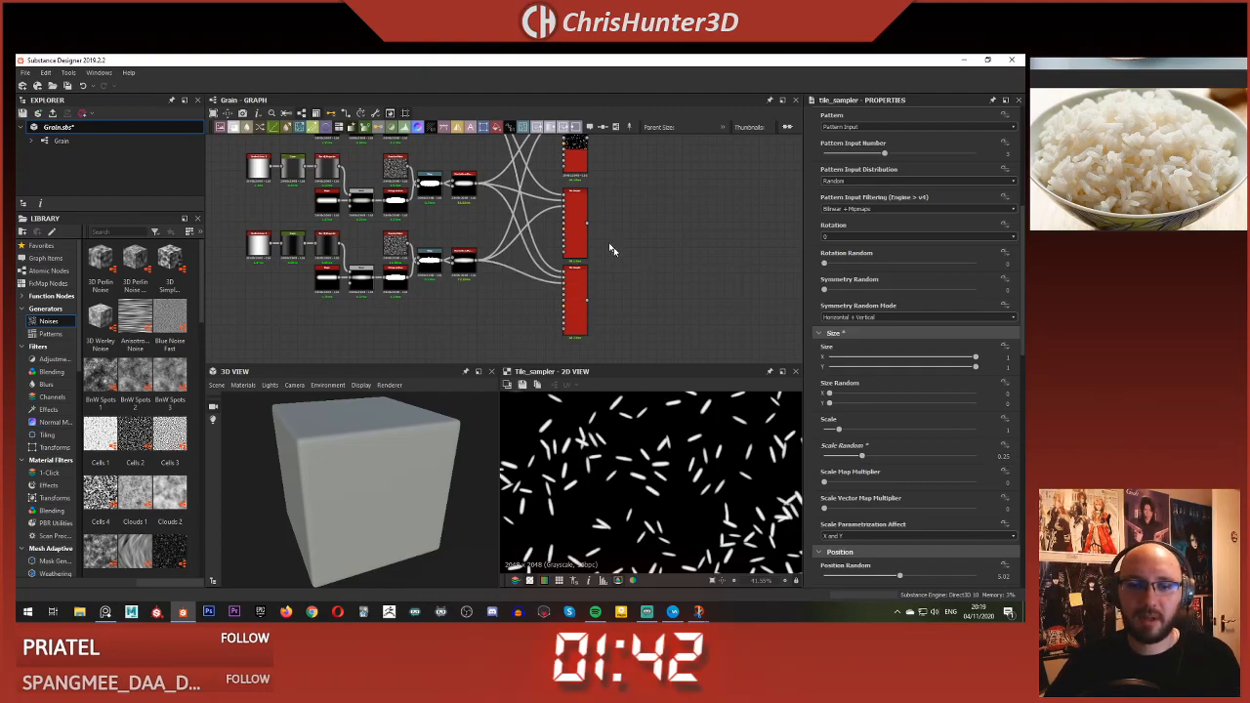
- Check the second and first Tile Samplers' settings, and add a Height Blend node beside the first Tile Sampler
click(573, 233)
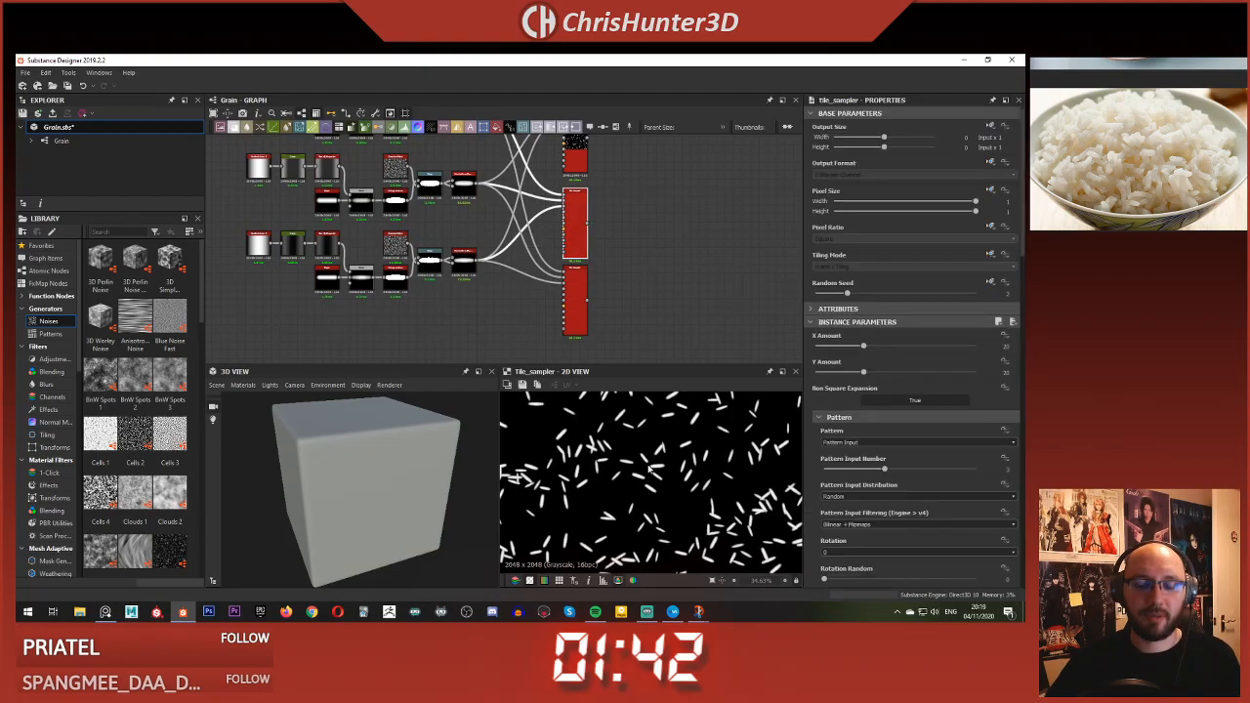
scroll(649, 471, down, 6)
middle_drag(627, 148, 643, 207)
click(642, 206)
click(645, 216)
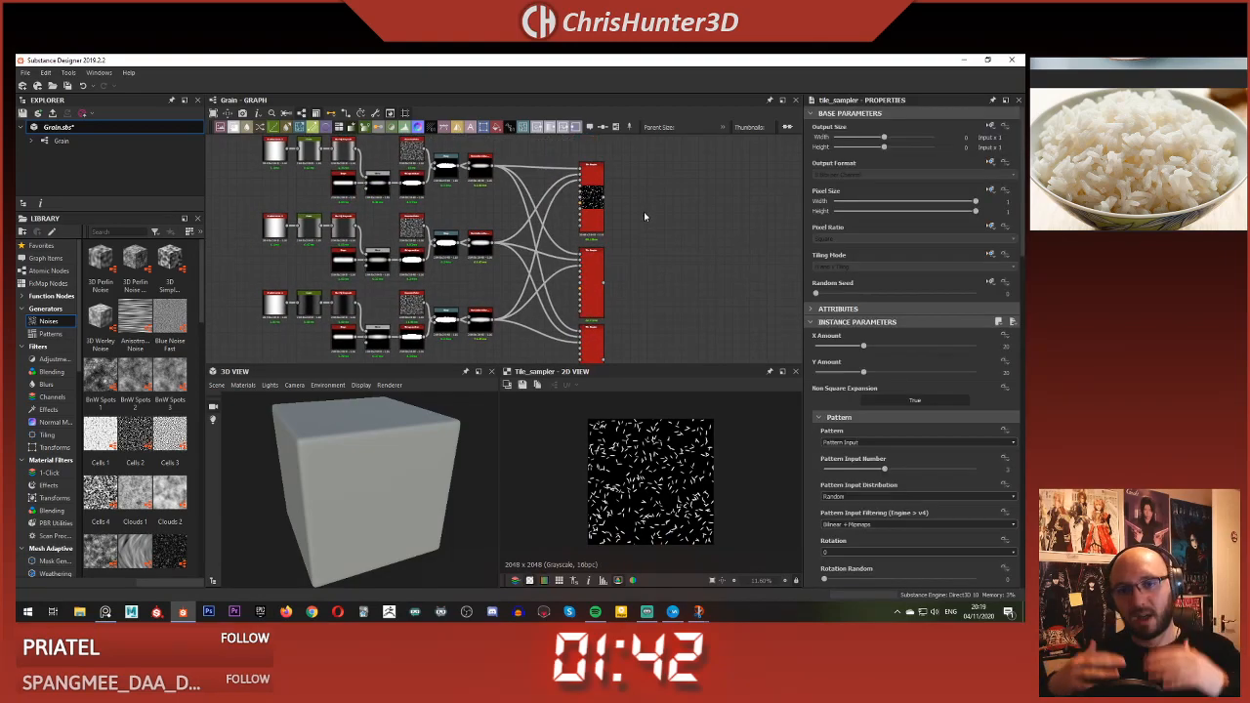
key(space)
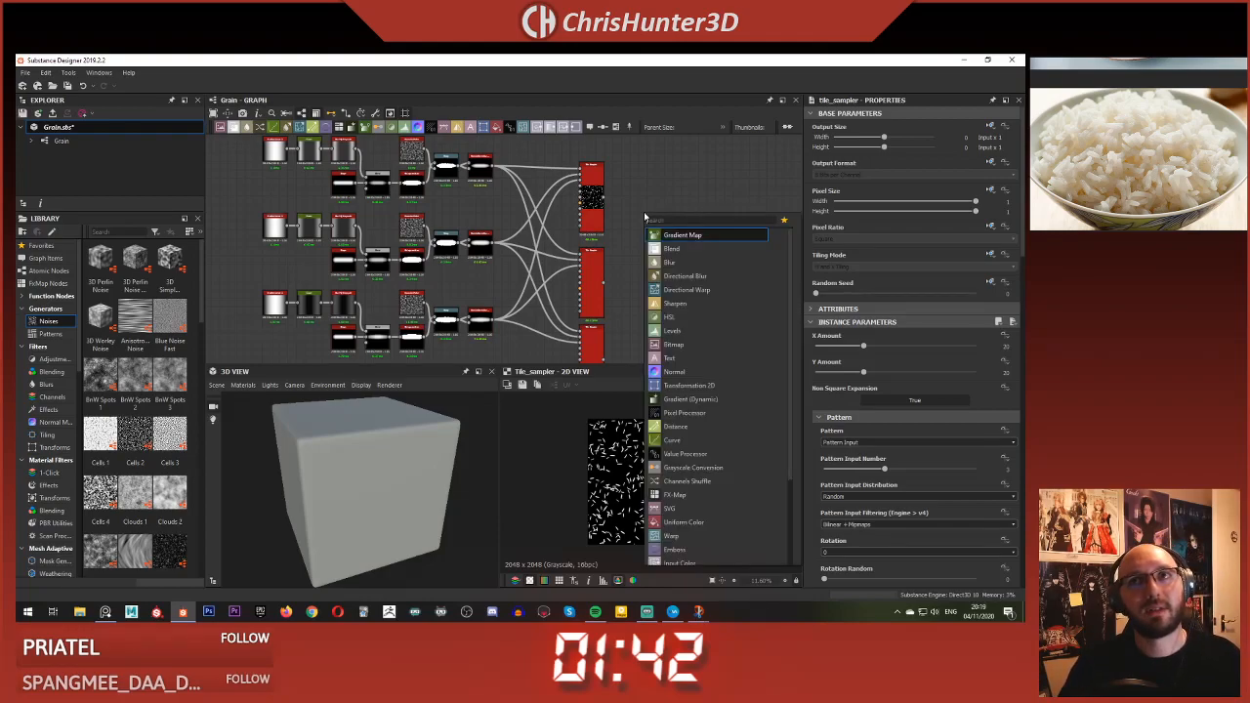
click(653, 196)
right_click(641, 200)
click(631, 196)
key(space)
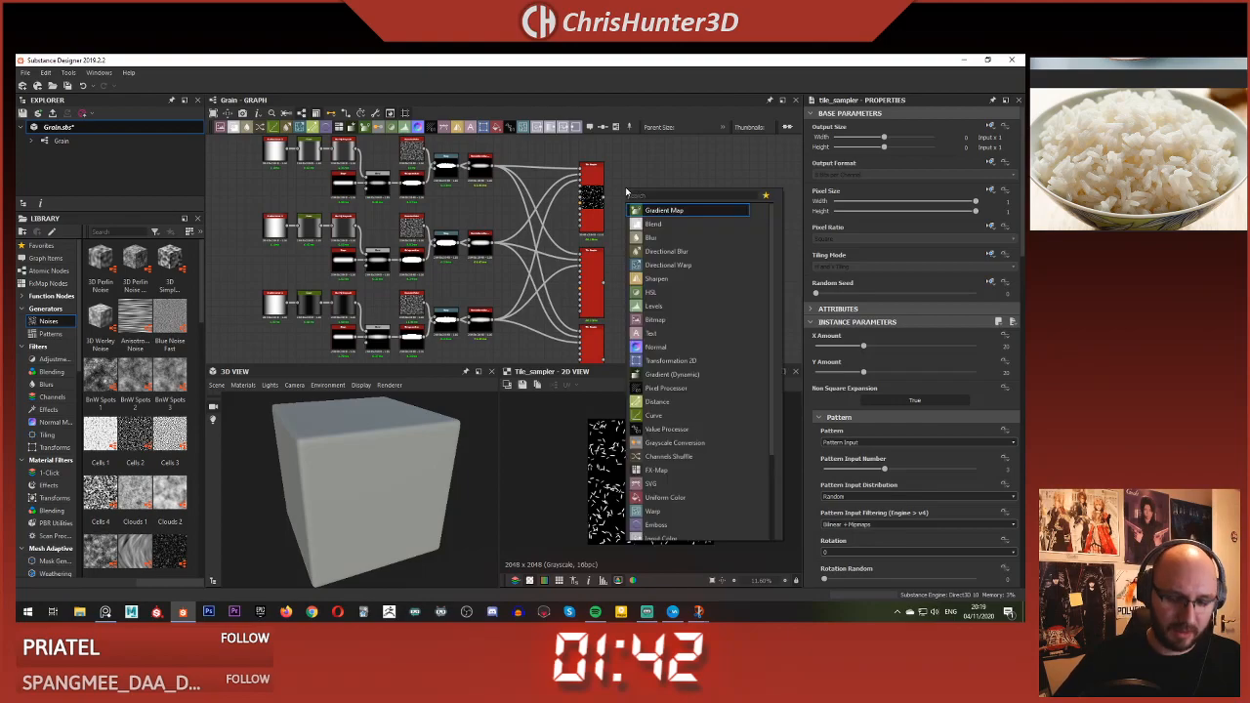
text(height)
key(Return)
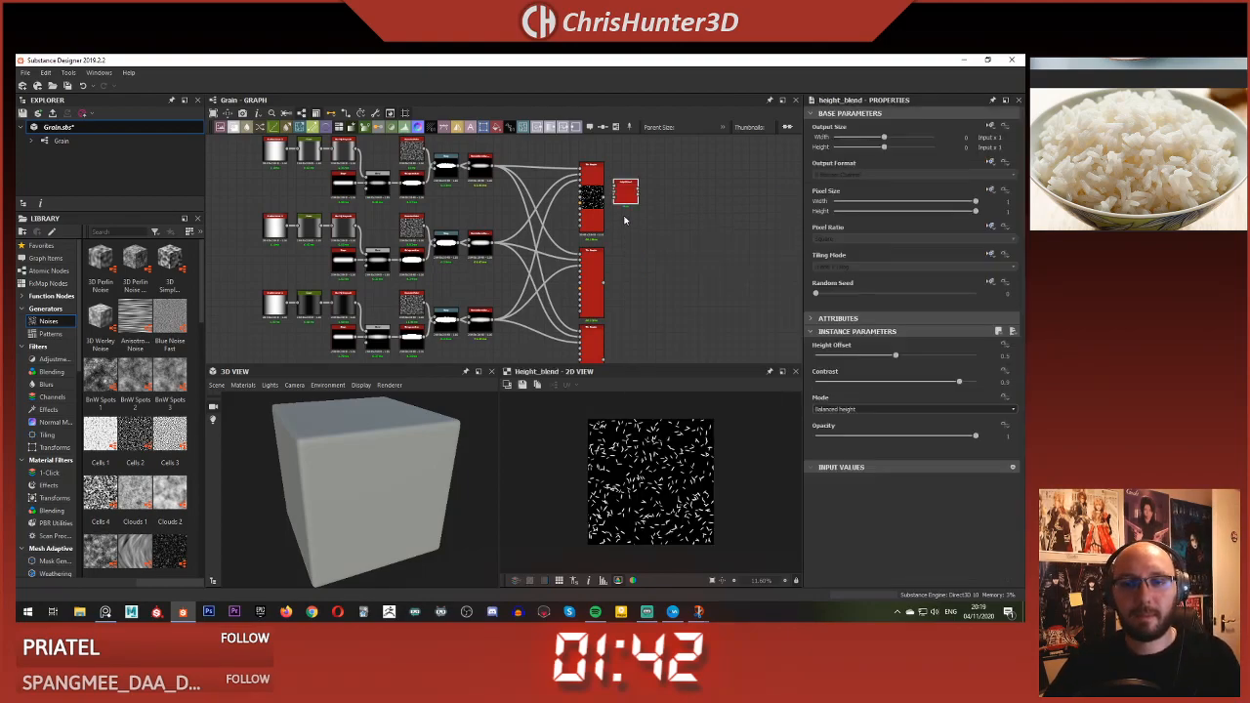
- Place the Height Blend between the first two Tile Samplers, connecting the first to Height Bottom and the second to Height Top
scroll(626, 217, up, 5)
drag(635, 174, 672, 268)
scroll(584, 203, down, 5)
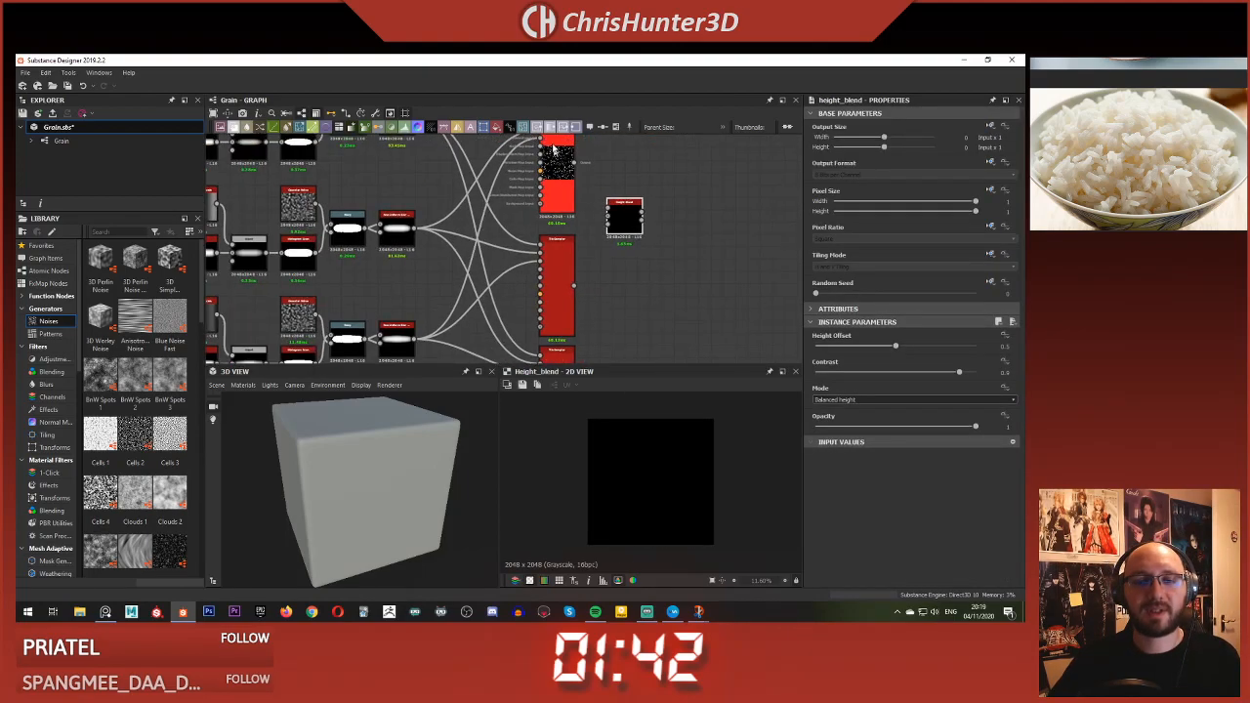
click(571, 219)
scroll(570, 224, up, 1)
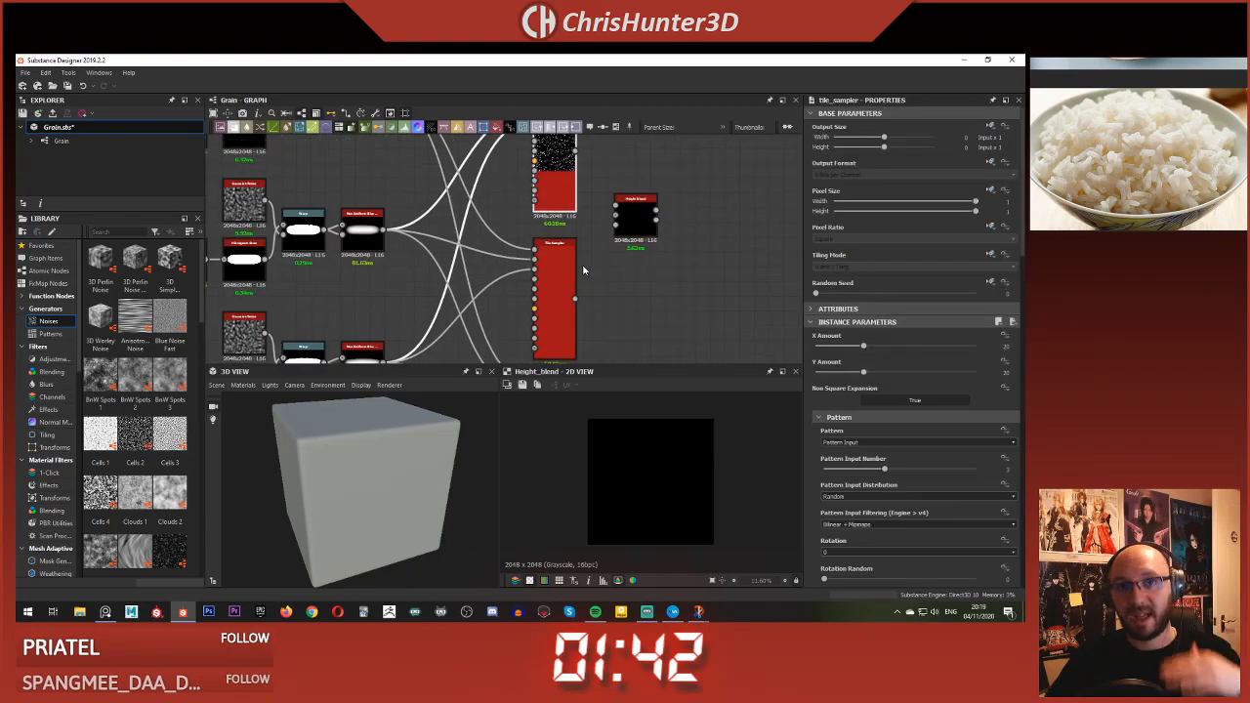
drag(629, 223, 667, 268)
drag(575, 299, 651, 259)
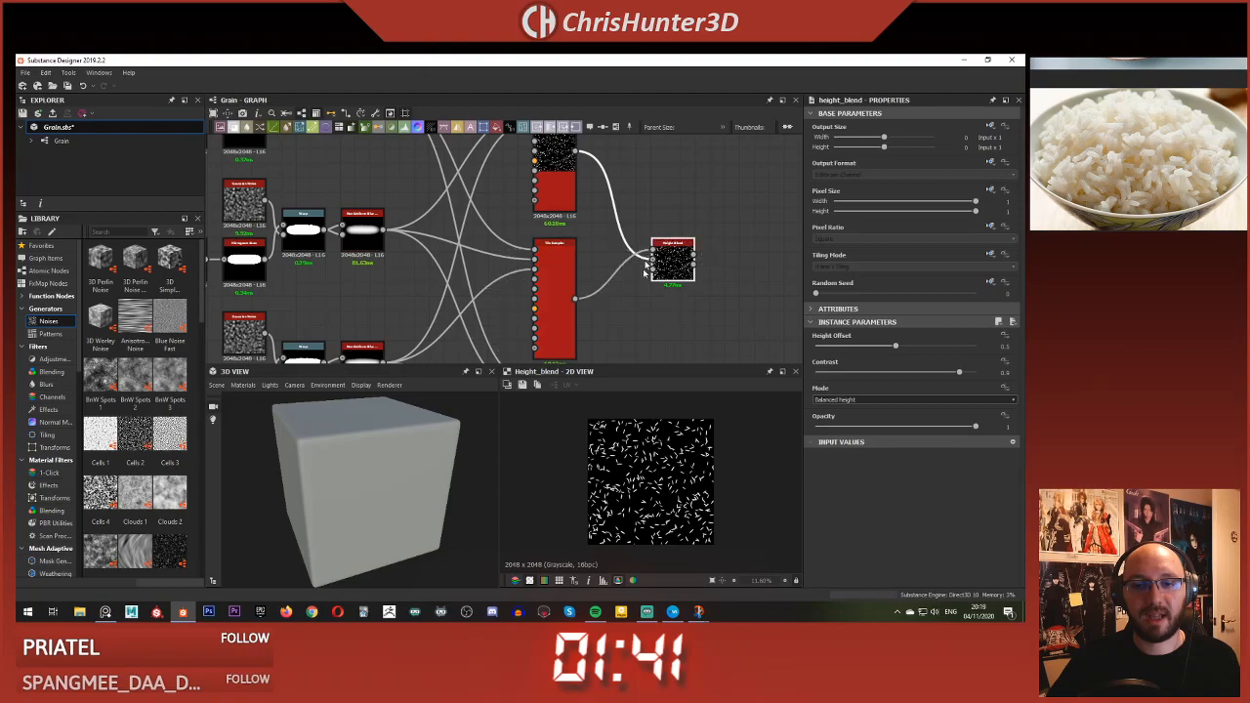
- Add a second Height Blend, feeding the first blend's height into Height Bottom and the third Tile Sampler into Height Top
scroll(614, 281, down, 3)
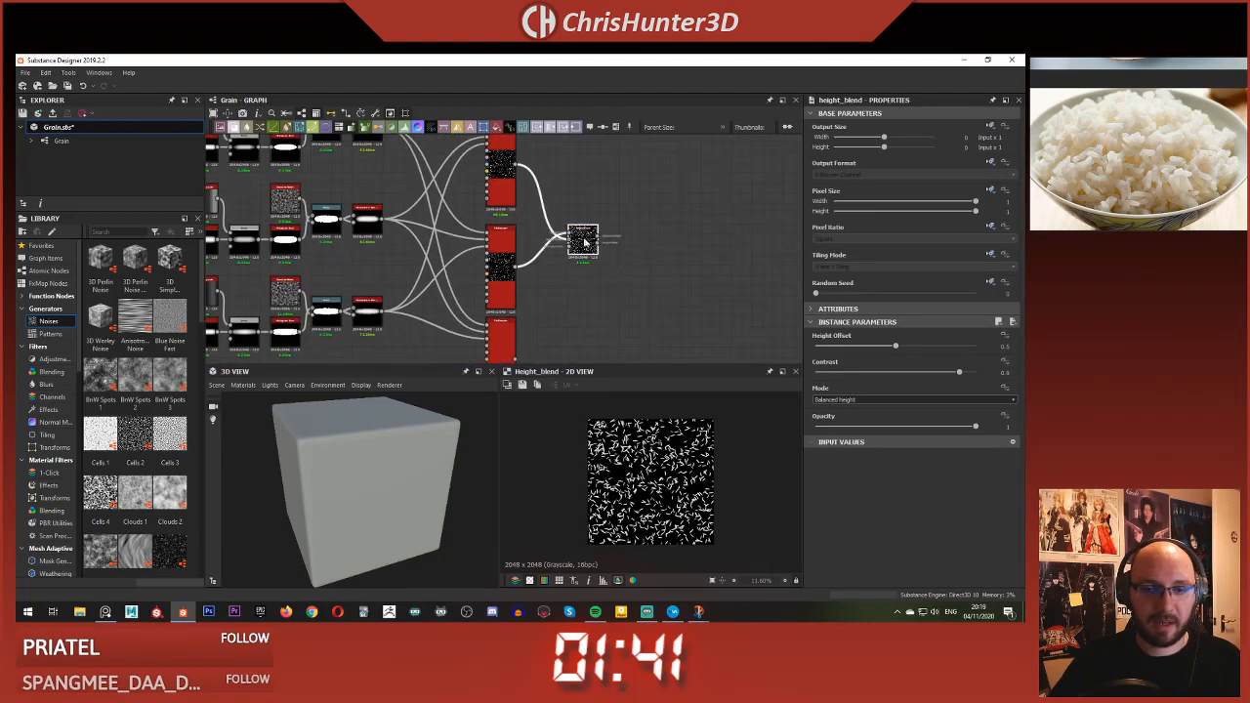
key(space)
text(height)
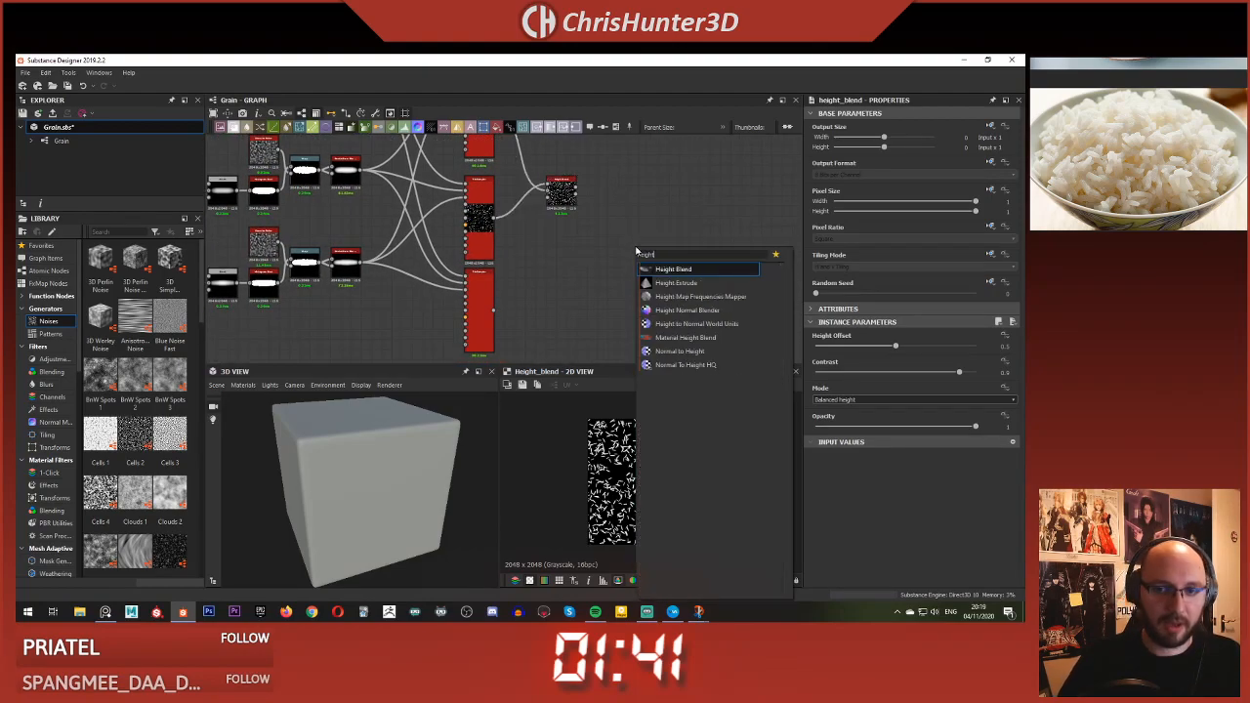
key(Return)
drag(578, 188, 619, 243)
drag(493, 311, 521, 307)
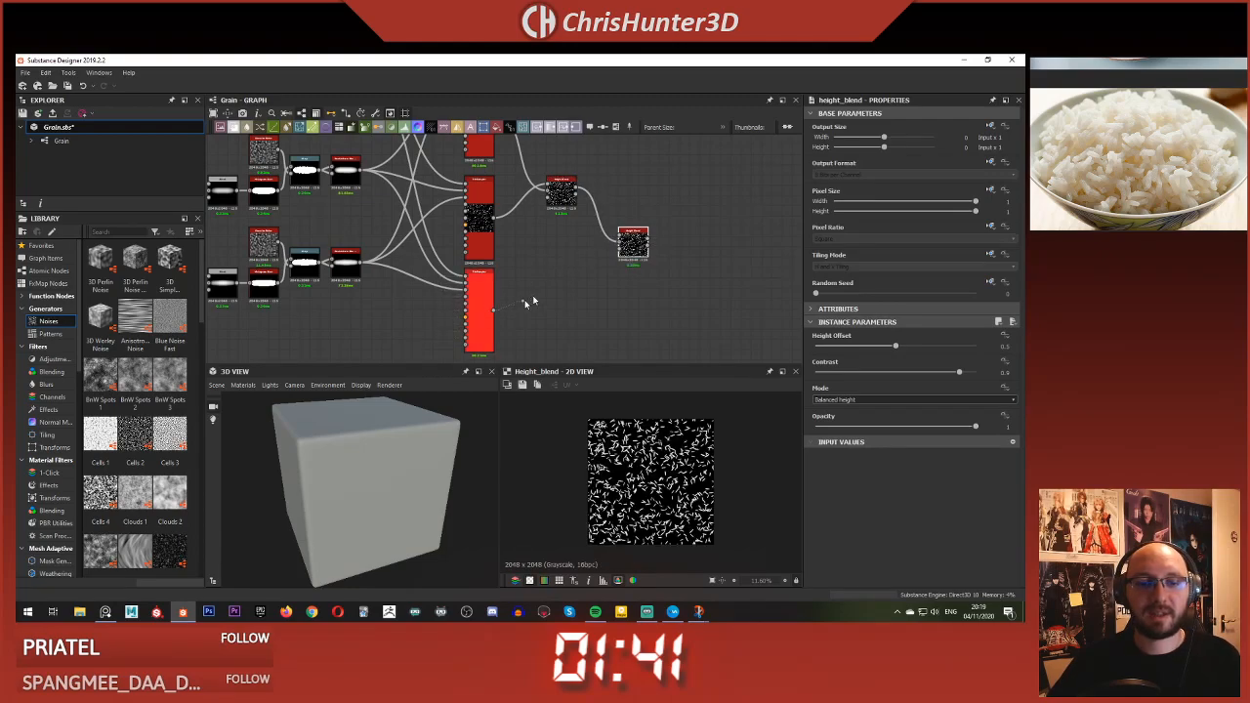
drag(637, 234, 620, 245)
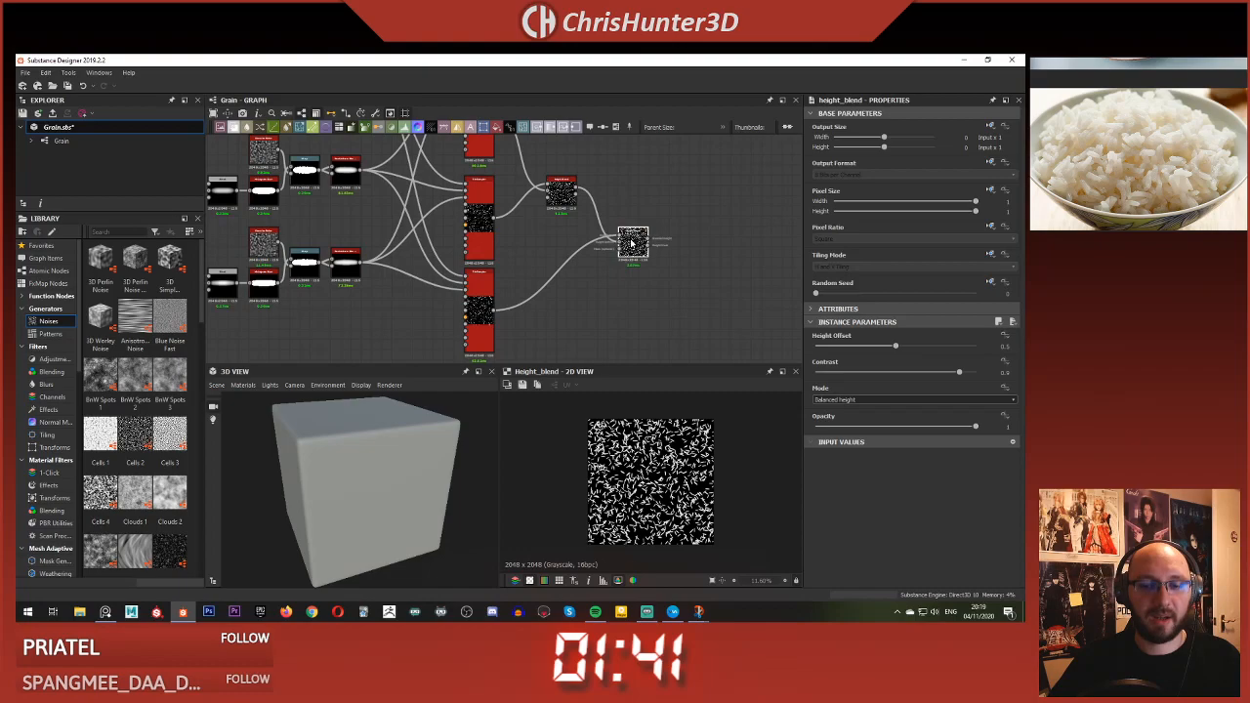
- Set the first Height Blend's Height Offset to about 0.28 and preview its blended result
scroll(552, 234, up, 5)
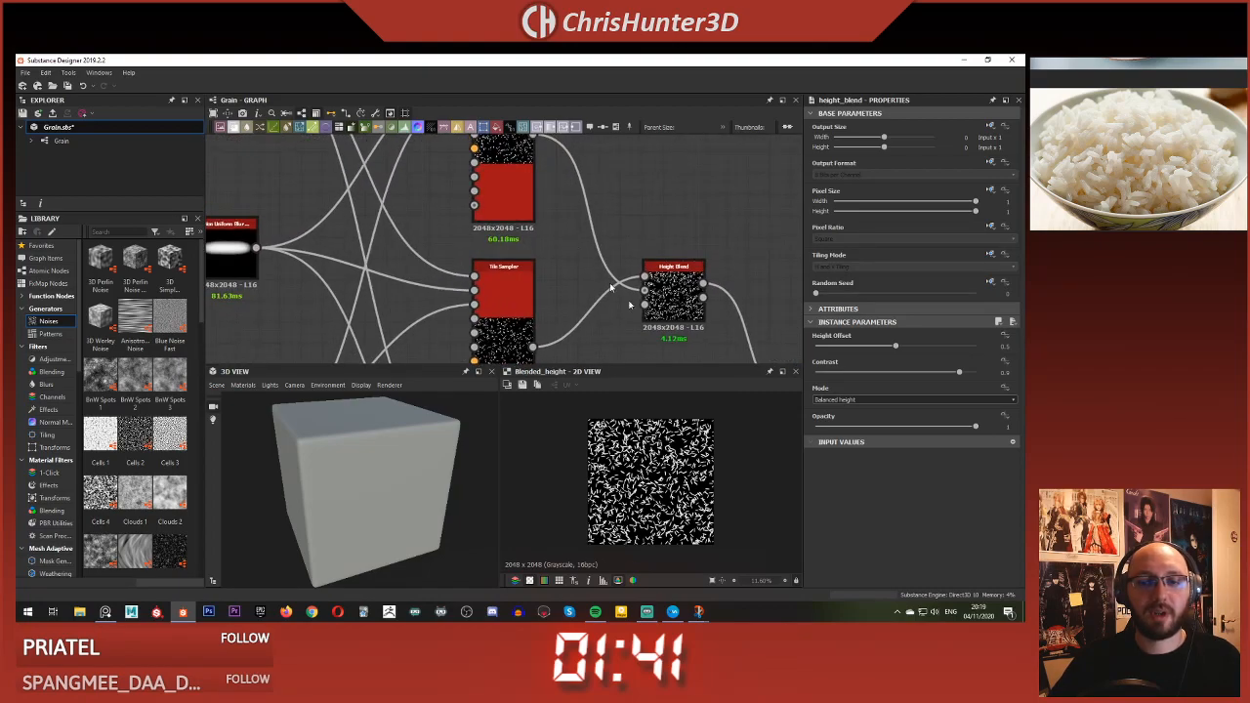
click(512, 174)
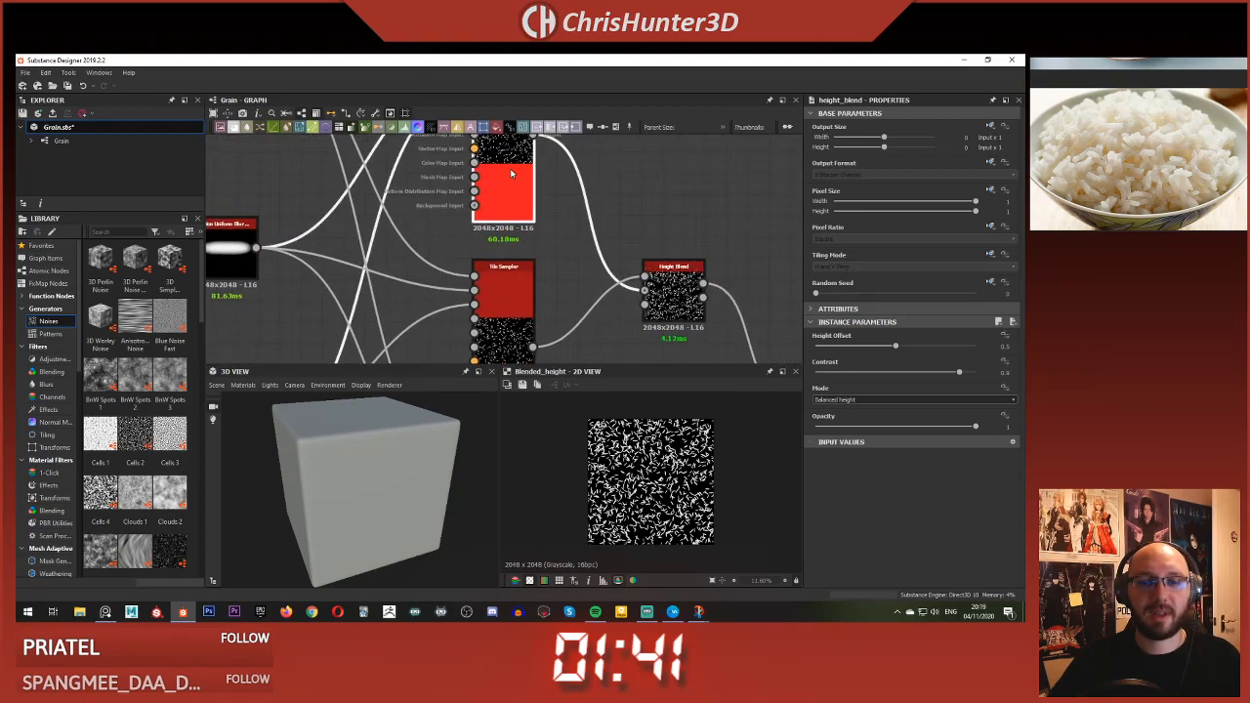
click(672, 293)
drag(887, 350, 857, 350)
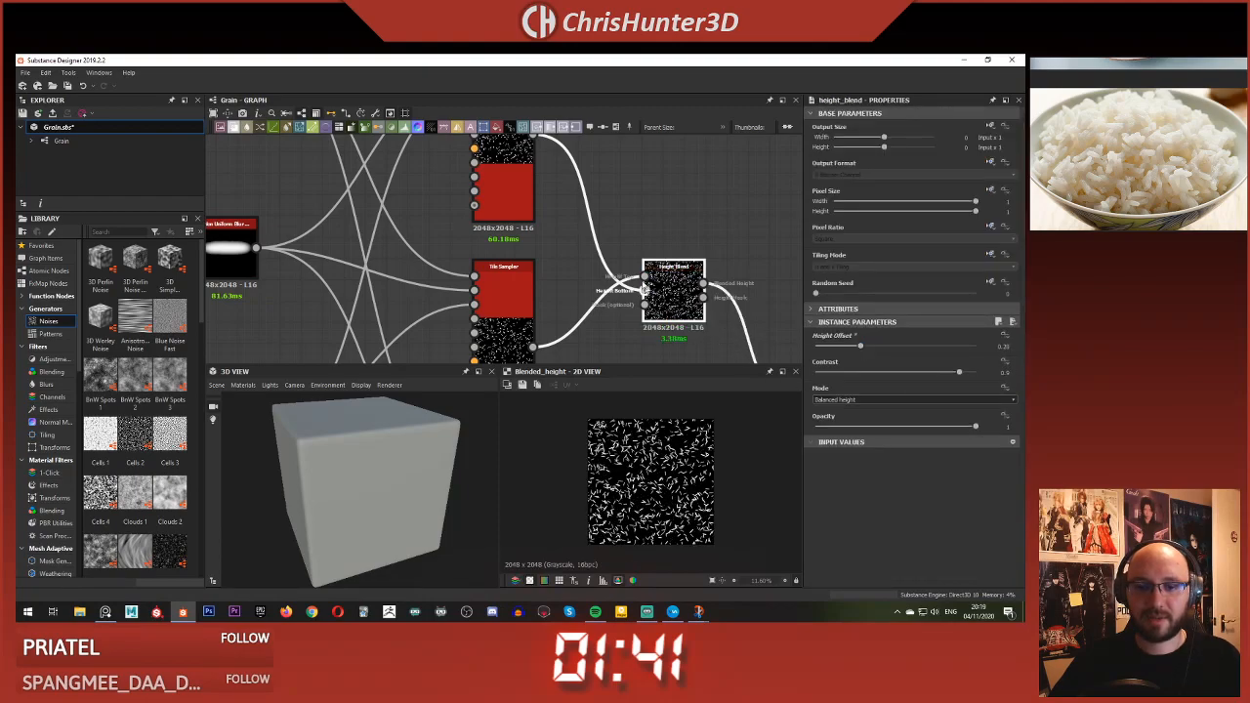
double_click(645, 292)
double_click(679, 293)
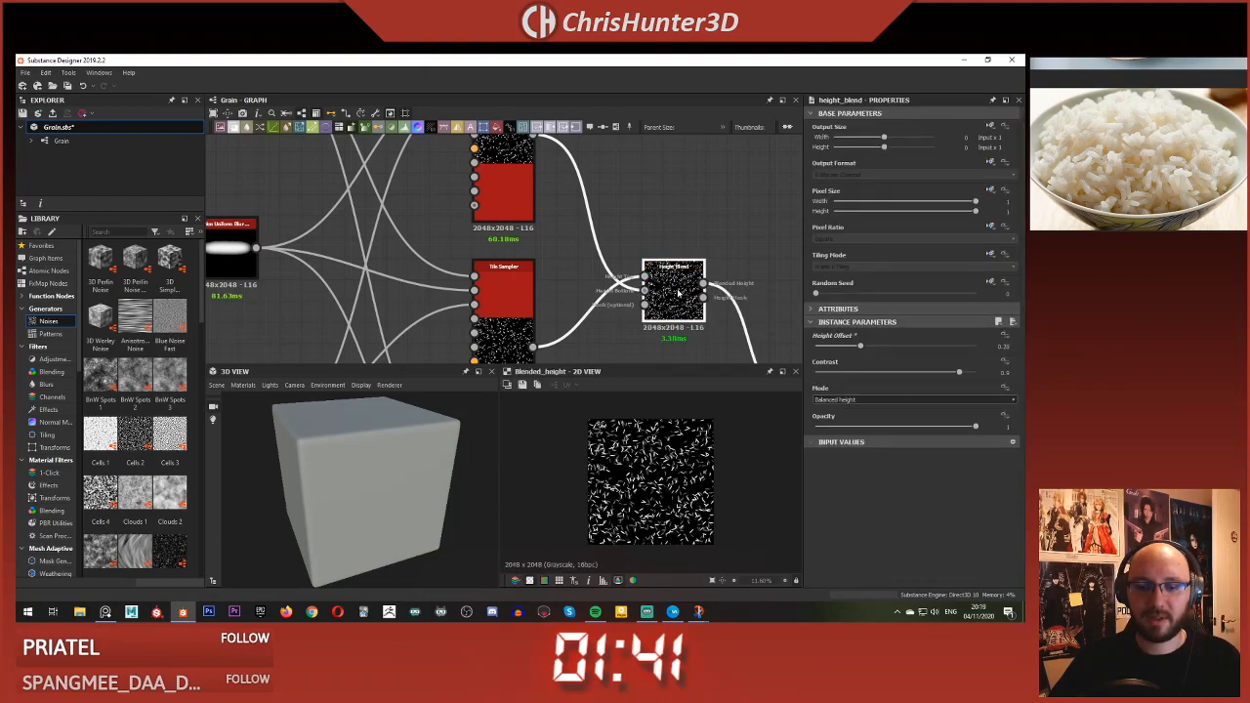
- Swap the first Height Blend's inputs so the first Tile Sampler feeds Height Top and the second feeds Height Bottom
drag(630, 257, 625, 307)
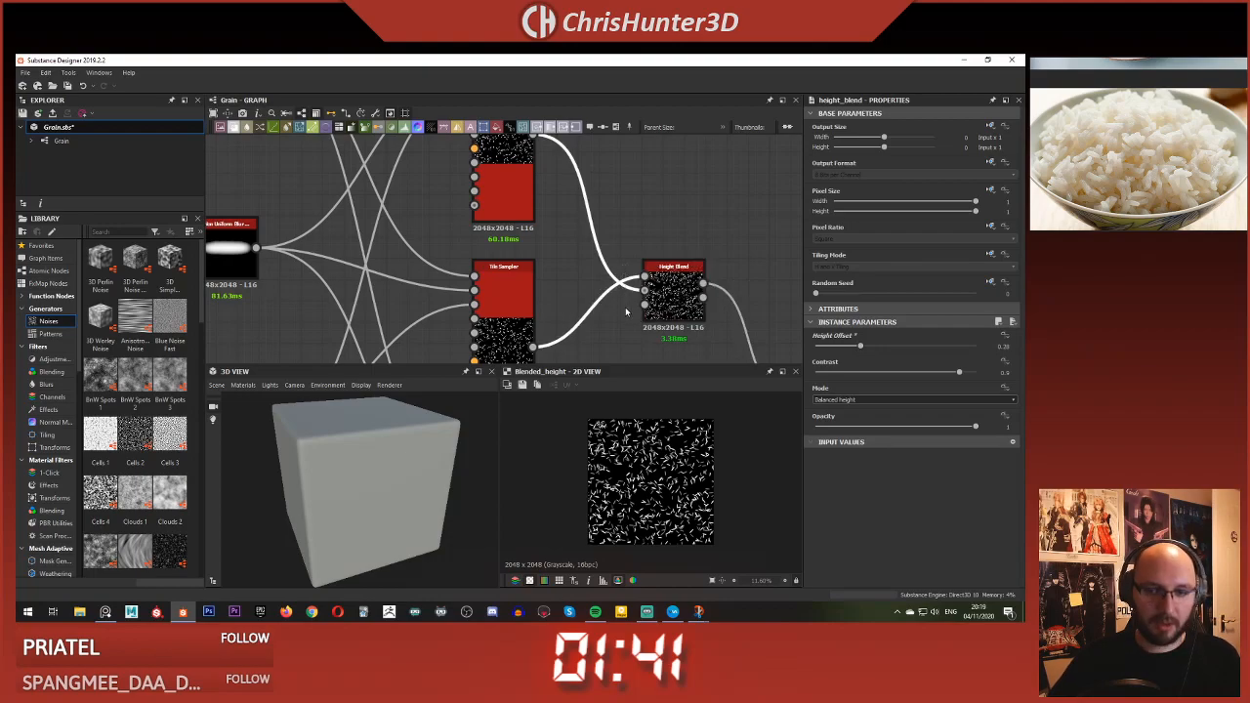
key(x)
double_click(676, 286)
click(495, 173)
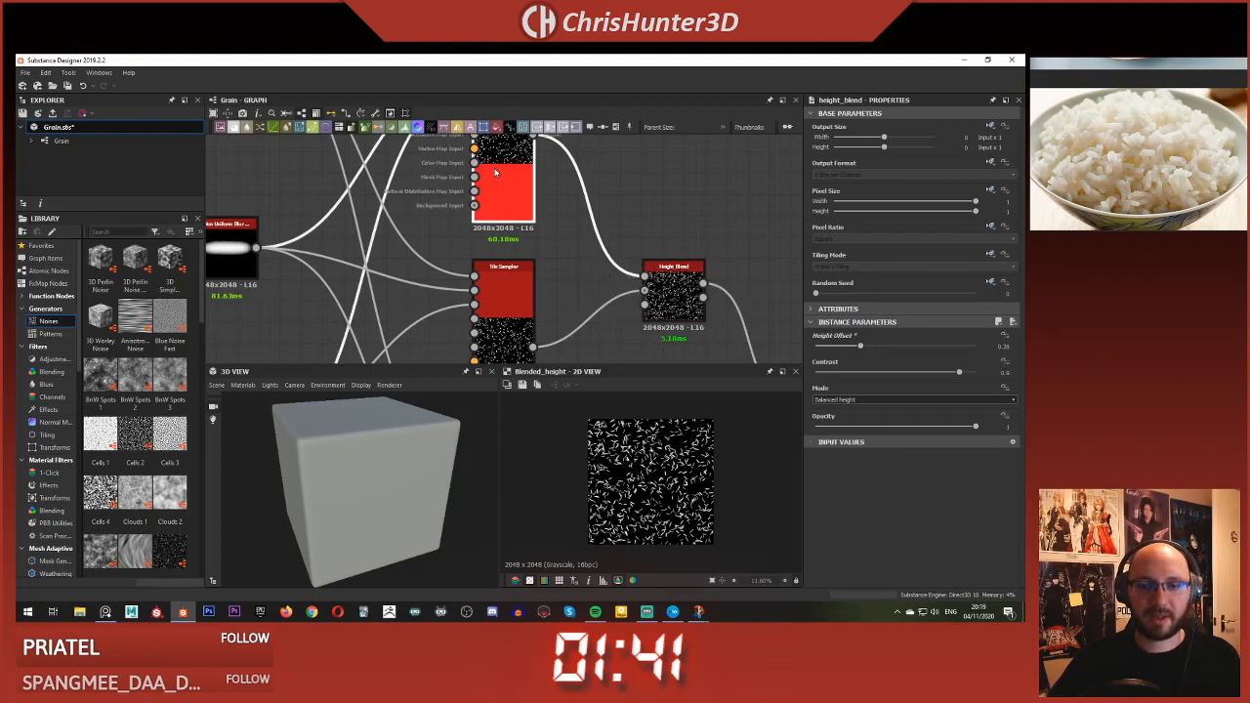
click(680, 289)
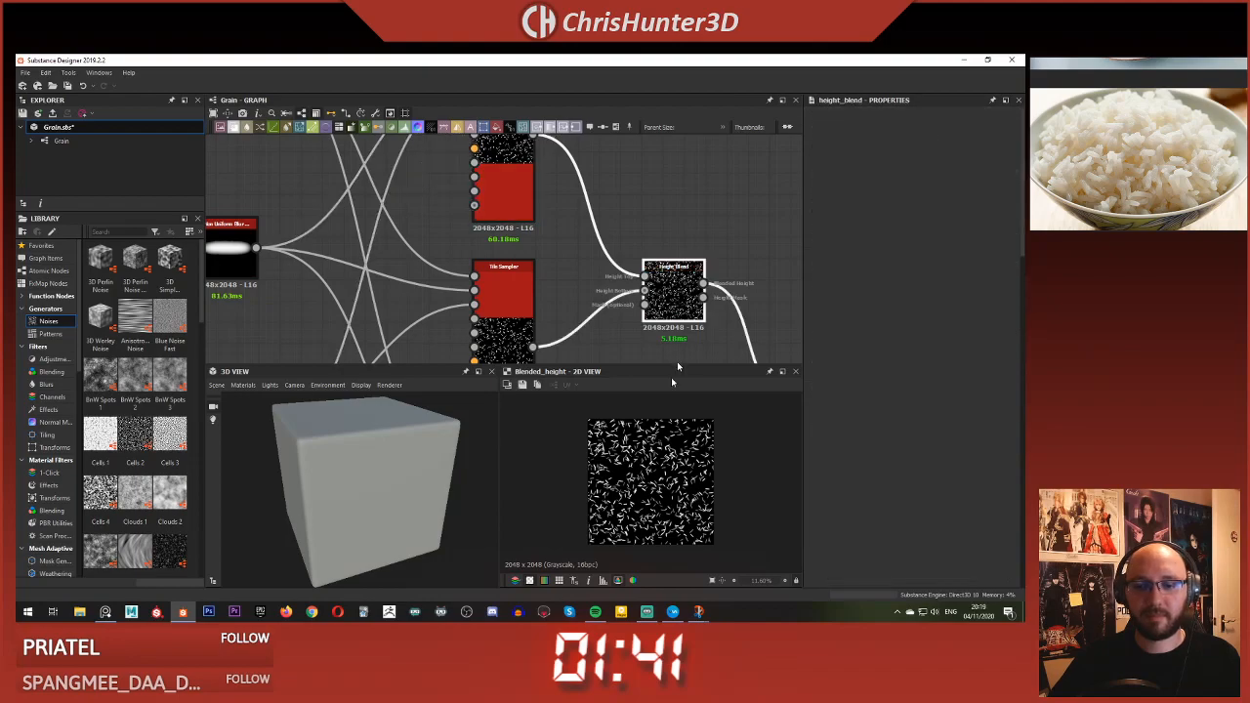
double_click(678, 308)
- Preview the second Height Blend up close and set its Height Offset to about 0.31
scroll(677, 311, down, 3)
scroll(654, 284, up, 4)
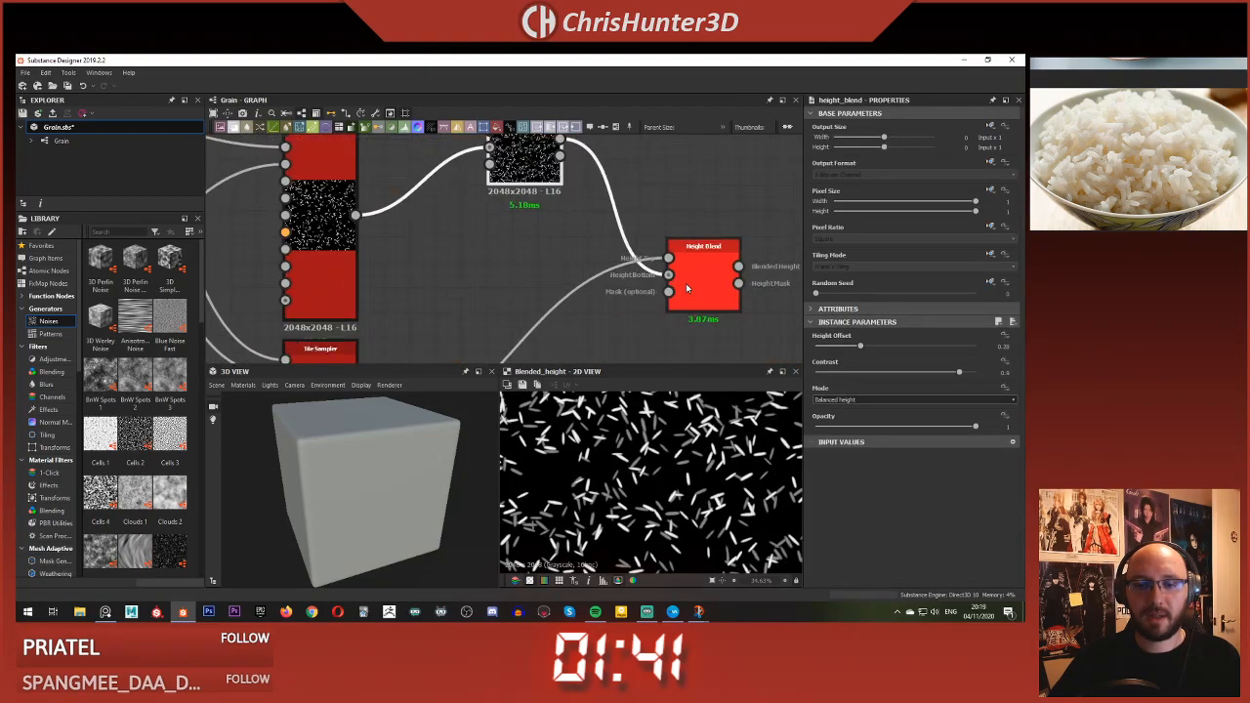
middle_drag(646, 272, 661, 313)
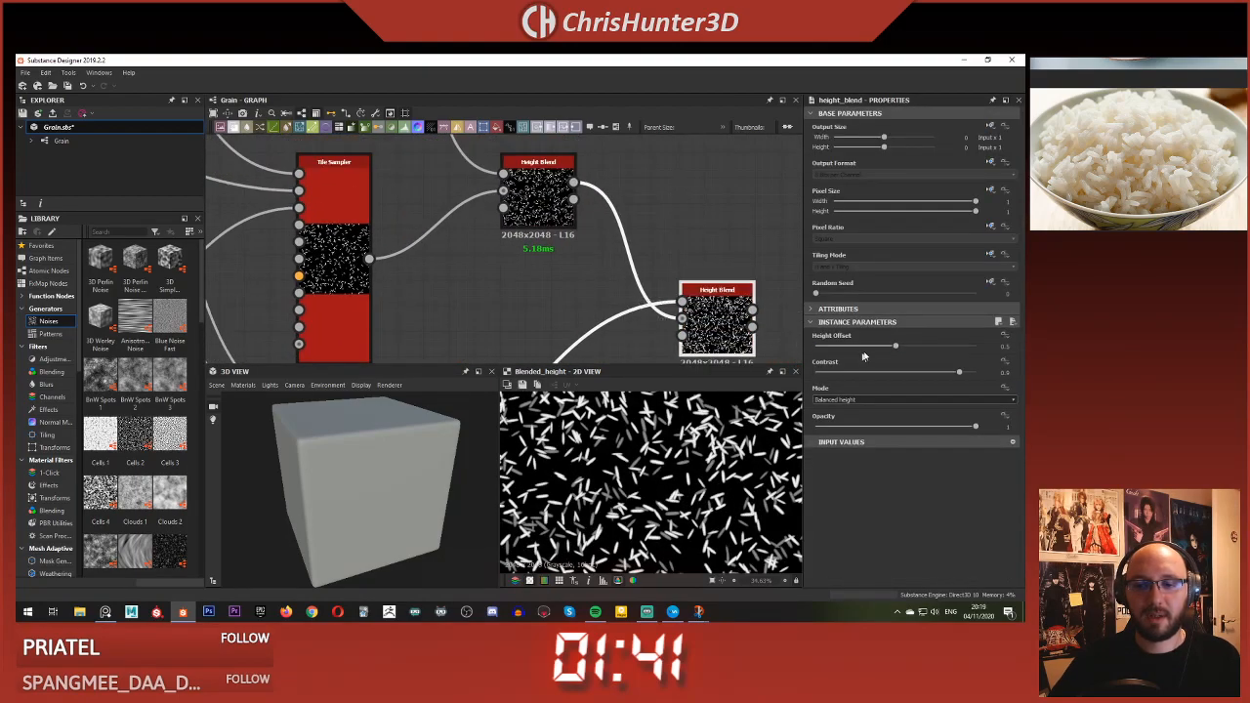
drag(878, 348, 868, 349)
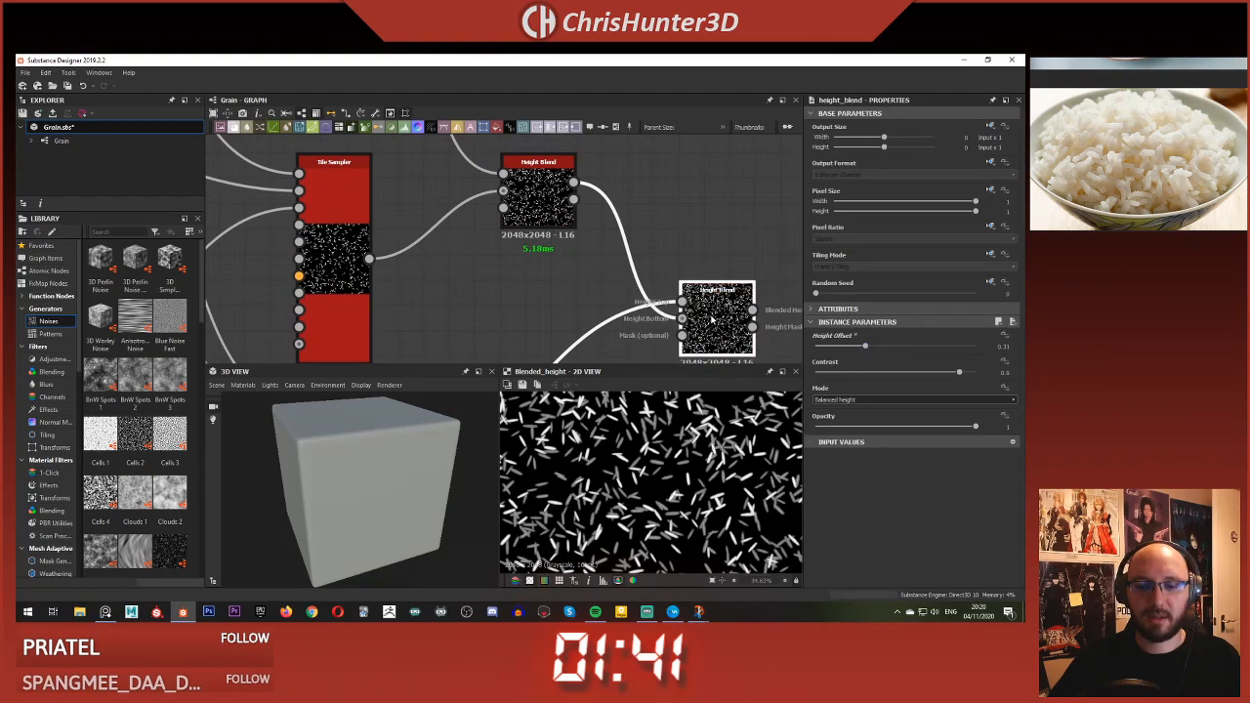
- Compare the third Tile Sampler's scatter with the second Height Blend, and raise that blend's Height Offset to about 0.71
click(682, 304)
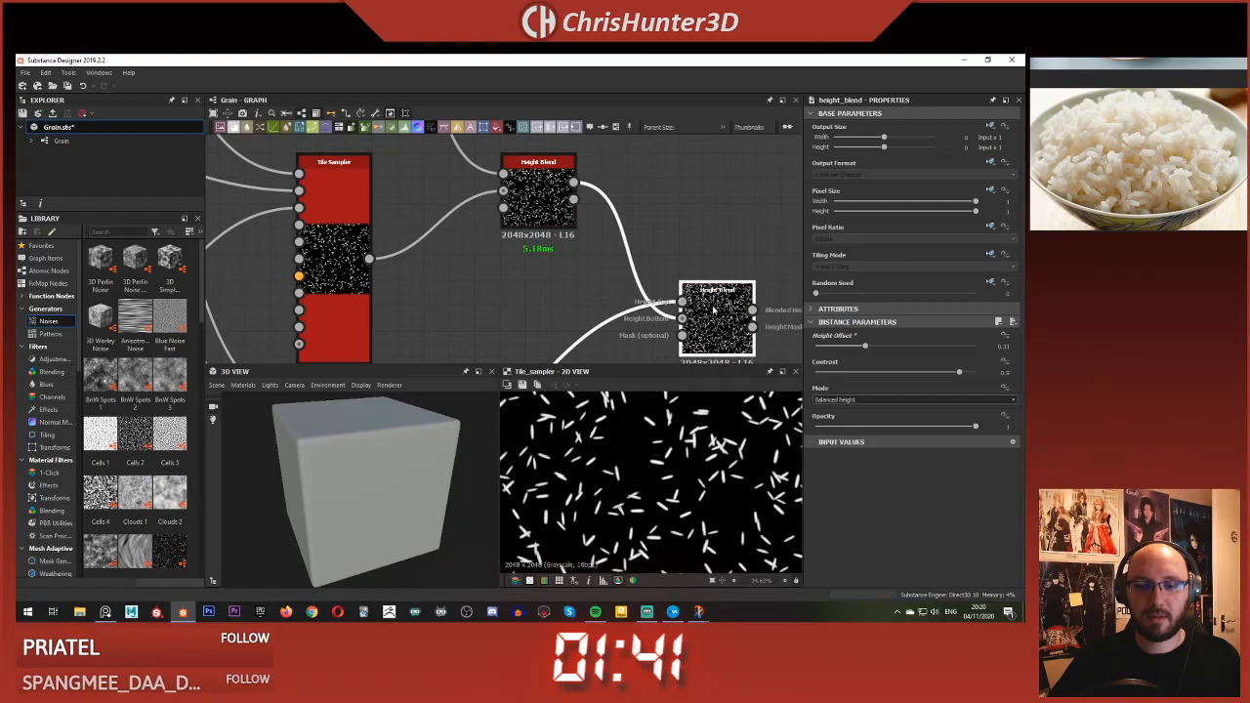
double_click(714, 310)
drag(890, 349, 929, 346)
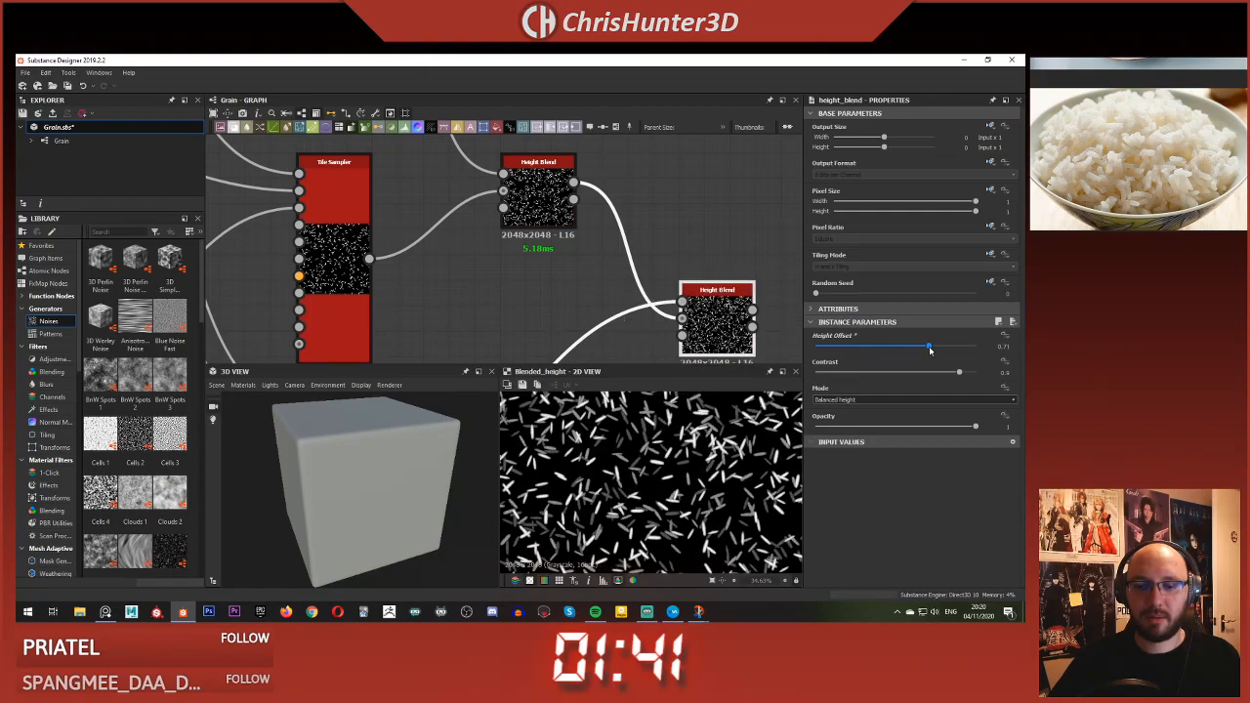
- Examine the second Height Blend's blended grain scatter in the 2D view, both as a whole tile and close up
double_click(682, 304)
double_click(684, 320)
double_click(718, 321)
key(f)
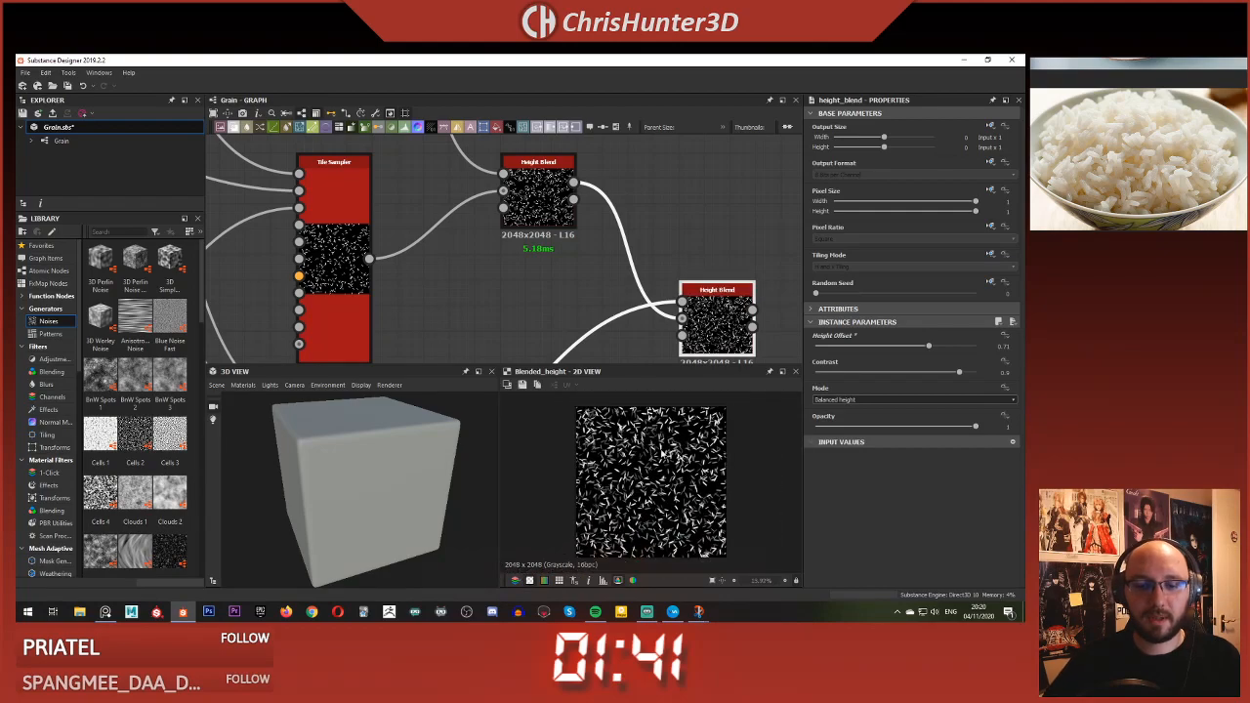
scroll(556, 295, down, 5)
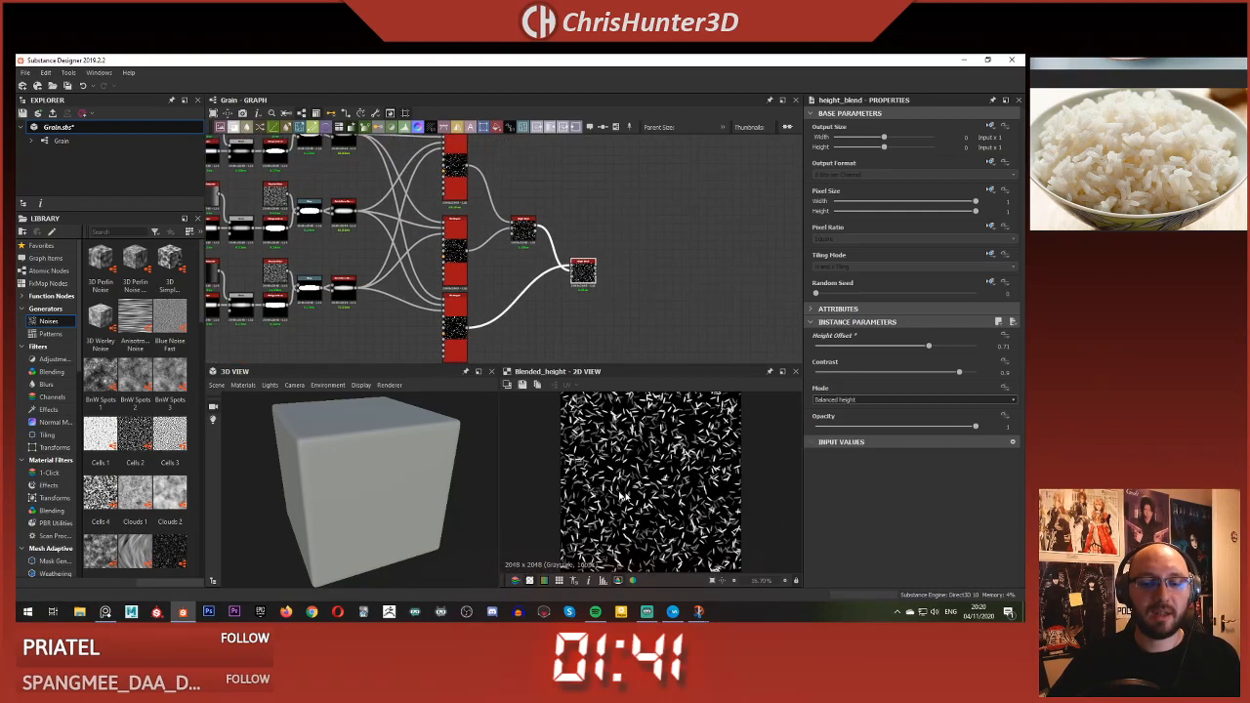
scroll(630, 496, up, 3)
scroll(384, 474, up, 2)
scroll(385, 475, down, 3)
scroll(630, 464, down, 8)
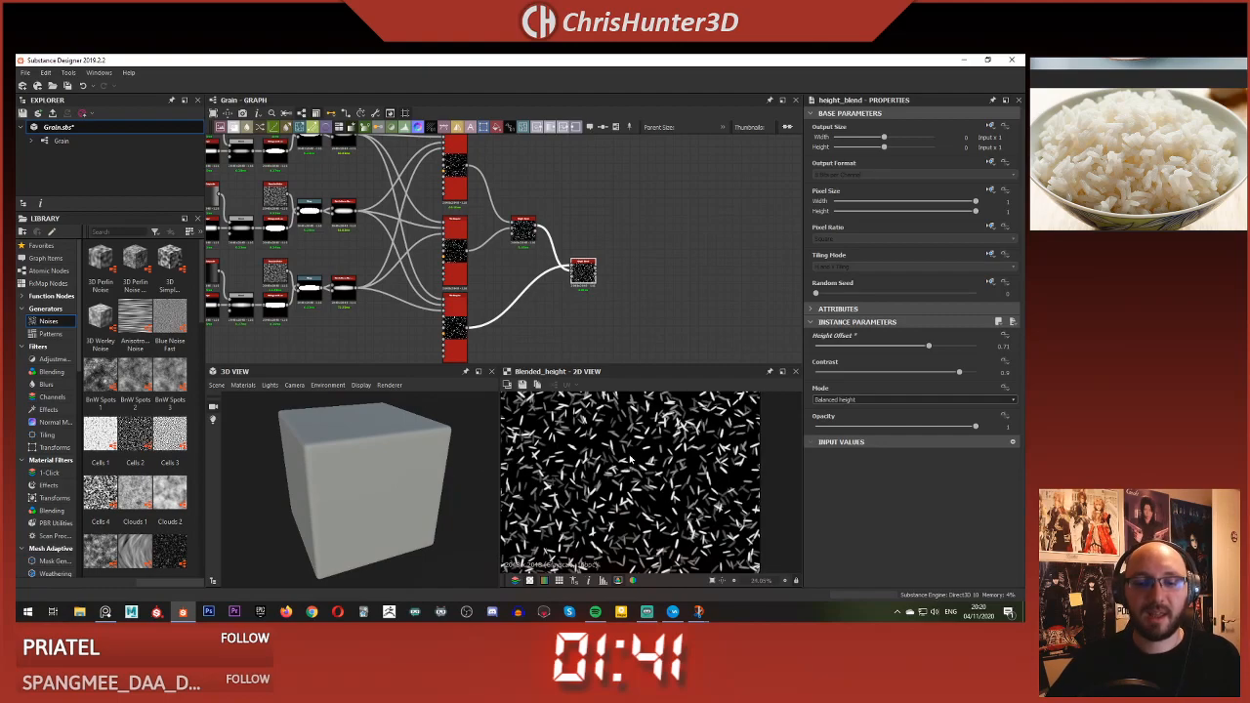
scroll(618, 262, up, 3)
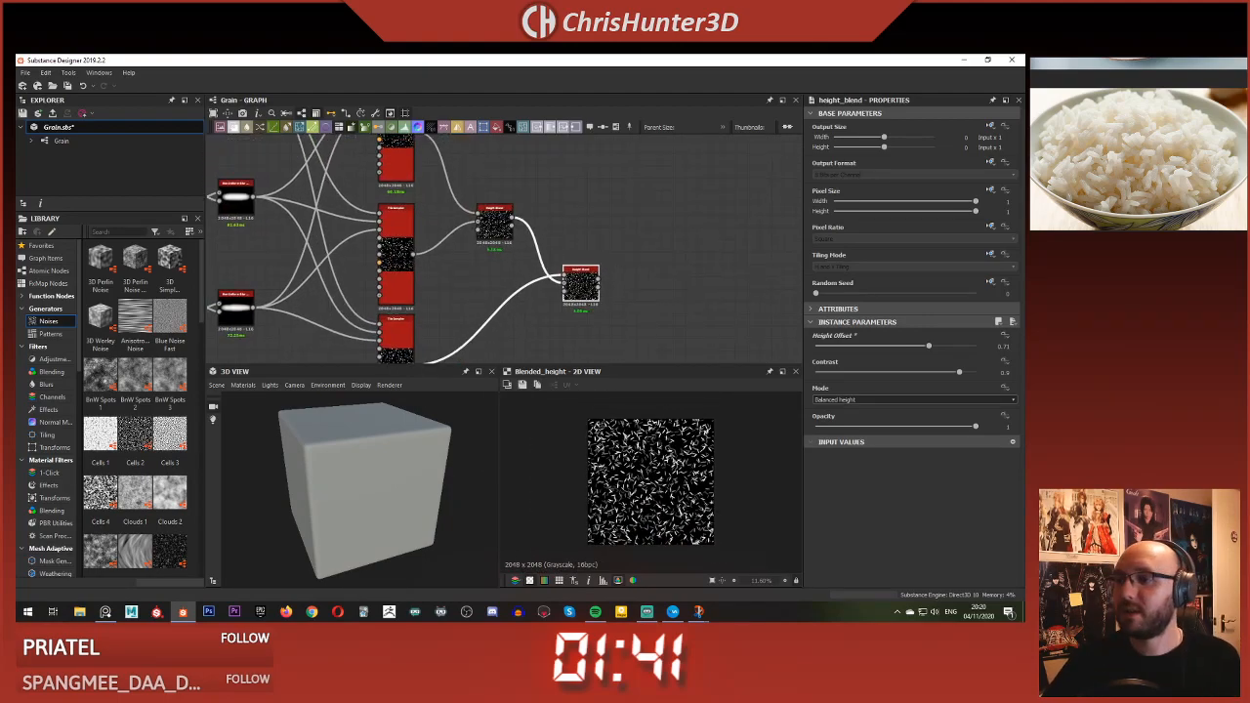
- Connect the second Height Blend's output to the Height to Normal node and check the grain relief on the cube
scroll(662, 159, down, 5)
middle_drag(630, 187, 500, 218)
scroll(488, 220, up, 3)
scroll(486, 219, down, 2)
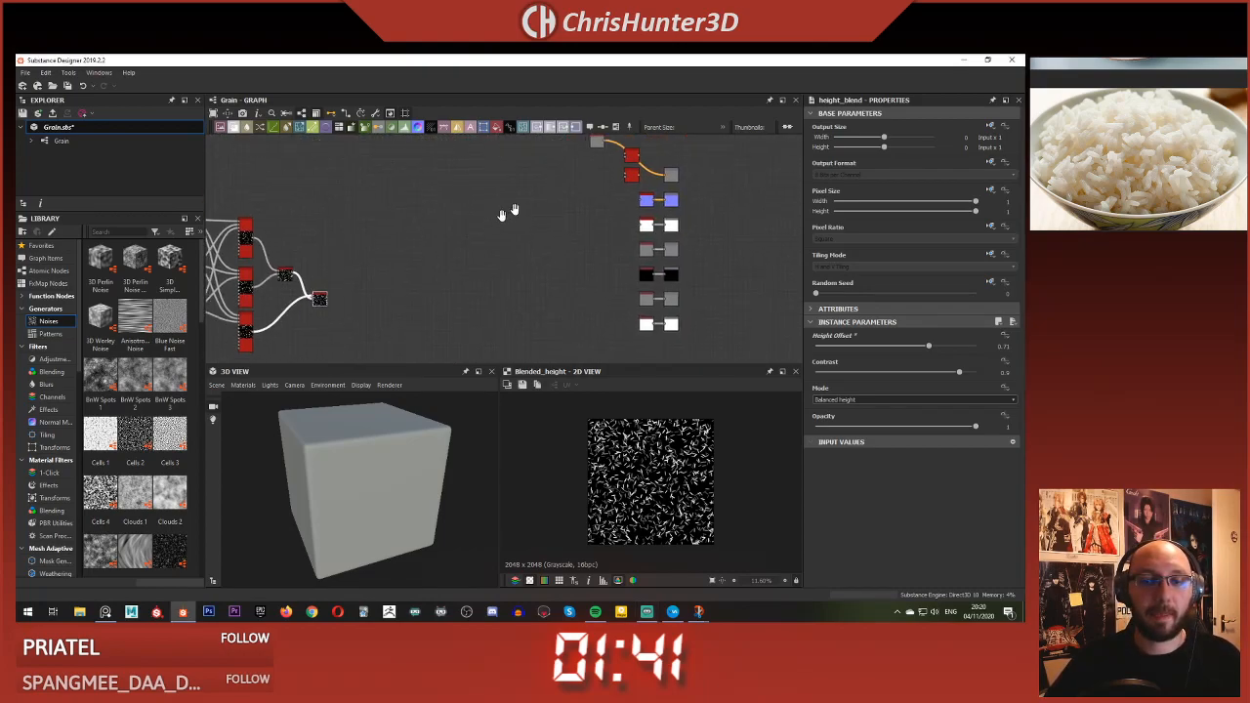
scroll(376, 277, up, 2)
click(385, 266)
scroll(582, 209, down, 1)
middle_drag(722, 168, 458, 209)
scroll(483, 237, up, 4)
click(554, 197)
scroll(422, 508, up, 3)
drag(422, 508, 358, 457)
scroll(370, 442, up, 2)
scroll(364, 435, down, 3)
scroll(475, 261, down, 5)
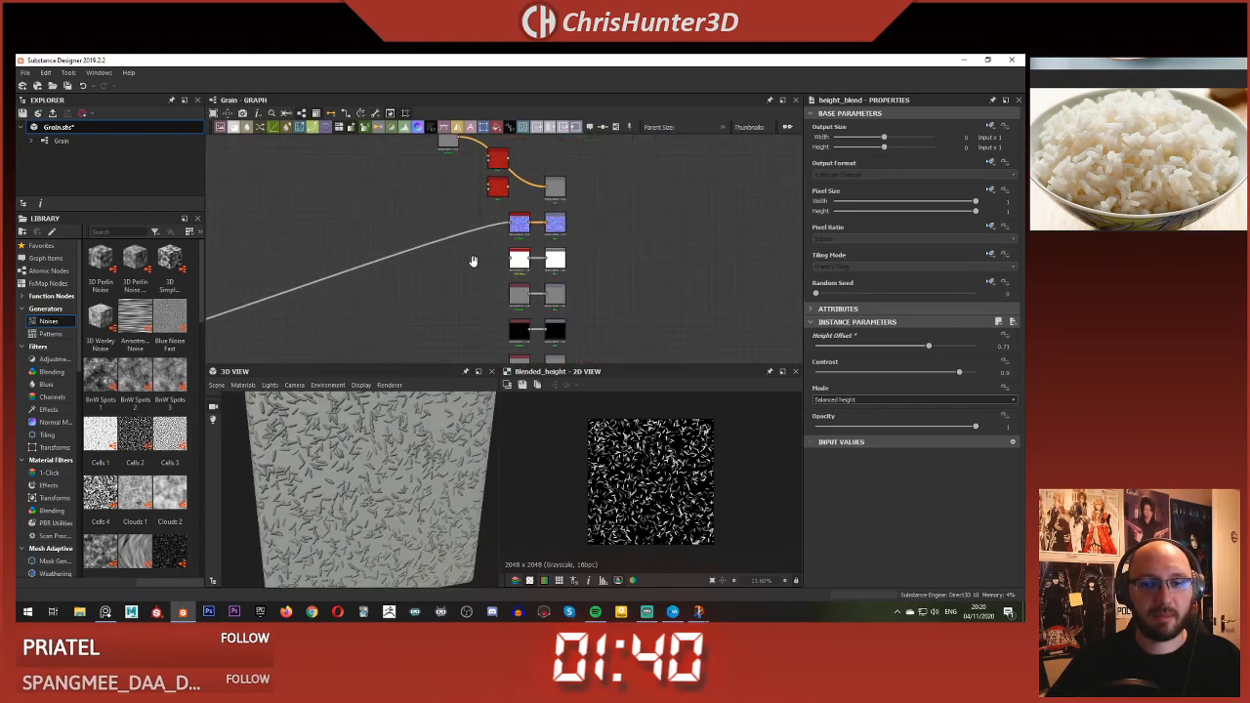
- Connect the second Height Blend directly to the Height output and delete the Uniform Color node that fed it
middle_drag(474, 261, 476, 324)
scroll(476, 324, up, 4)
ctrl+drag(548, 249, 551, 254)
scroll(481, 317, down, 5)
middle_drag(455, 317, 490, 156)
scroll(522, 260, up, 5)
scroll(547, 329, down, 4)
scroll(572, 233, up, 5)
middle_drag(537, 323, 547, 280)
click(598, 200)
drag(576, 245, 486, 316)
click(494, 313)
key(Delete)
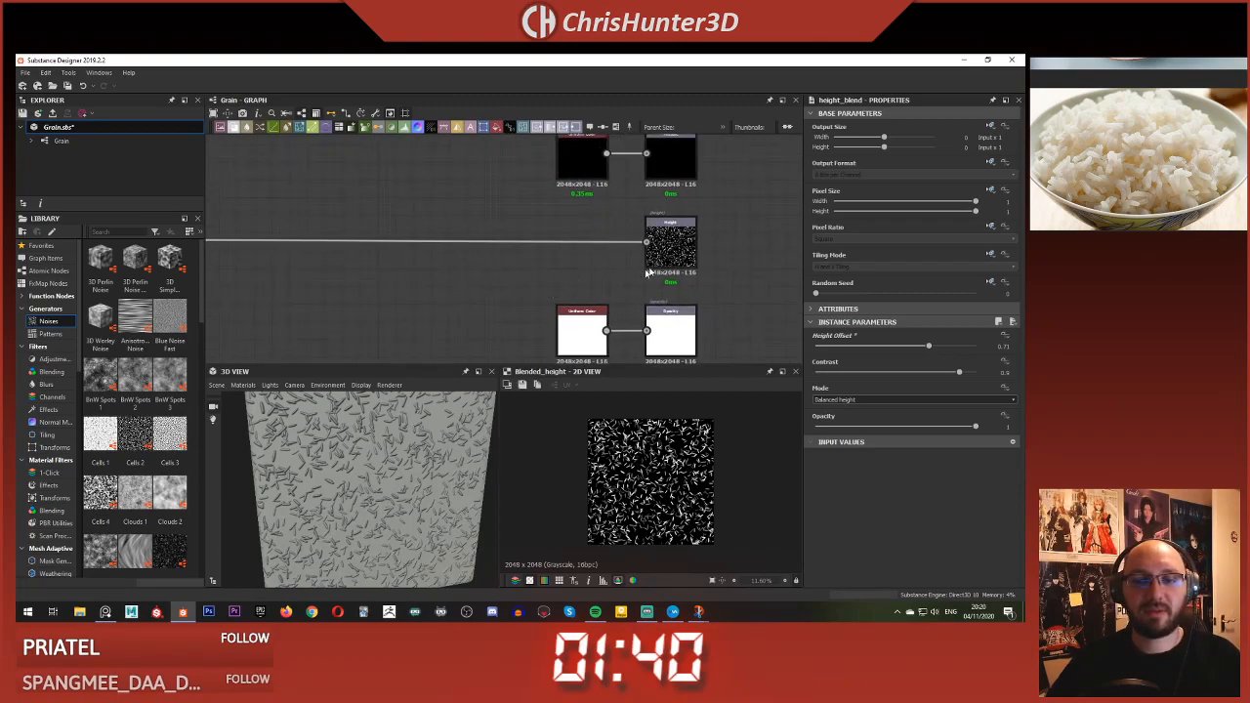
- Feed the second Height Blend into the Ambient Occlusion node, preview it, and set its Height Scale to 5 cm
click(670, 250)
scroll(492, 218, down, 3)
middle_drag(492, 218, 518, 215)
ctrl+drag(642, 306, 599, 175)
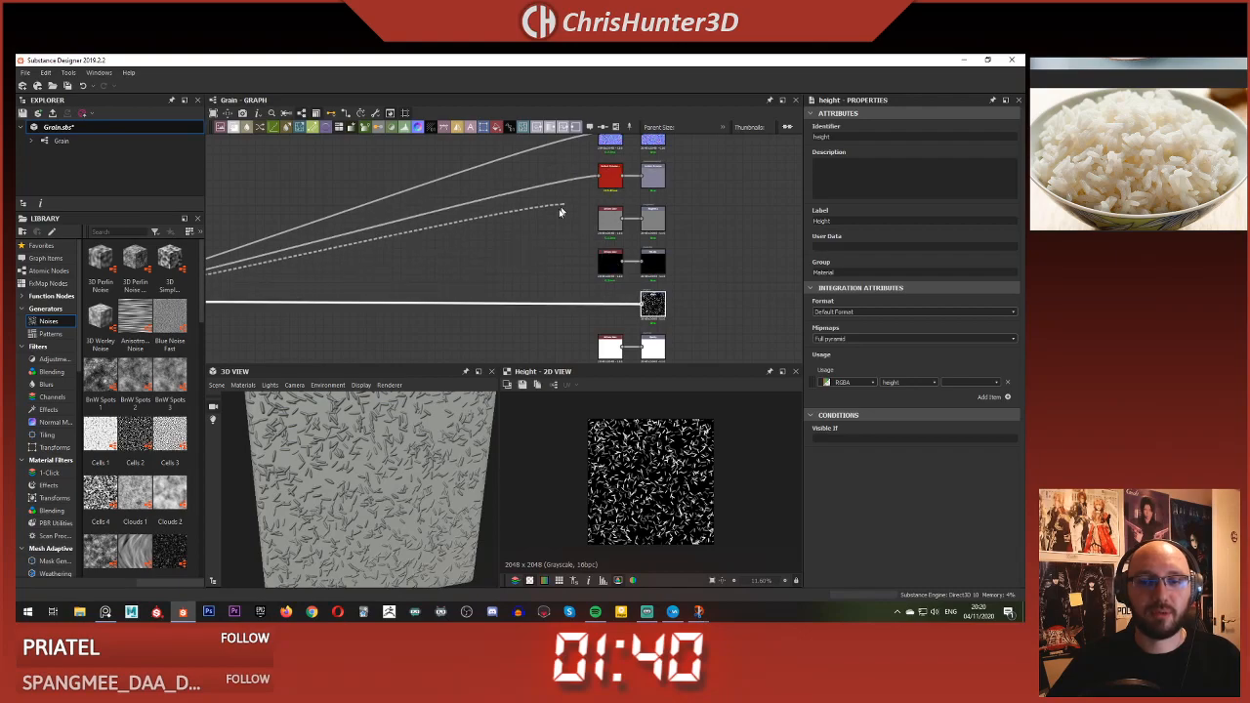
click(609, 180)
scroll(526, 294, up, 4)
double_click(674, 266)
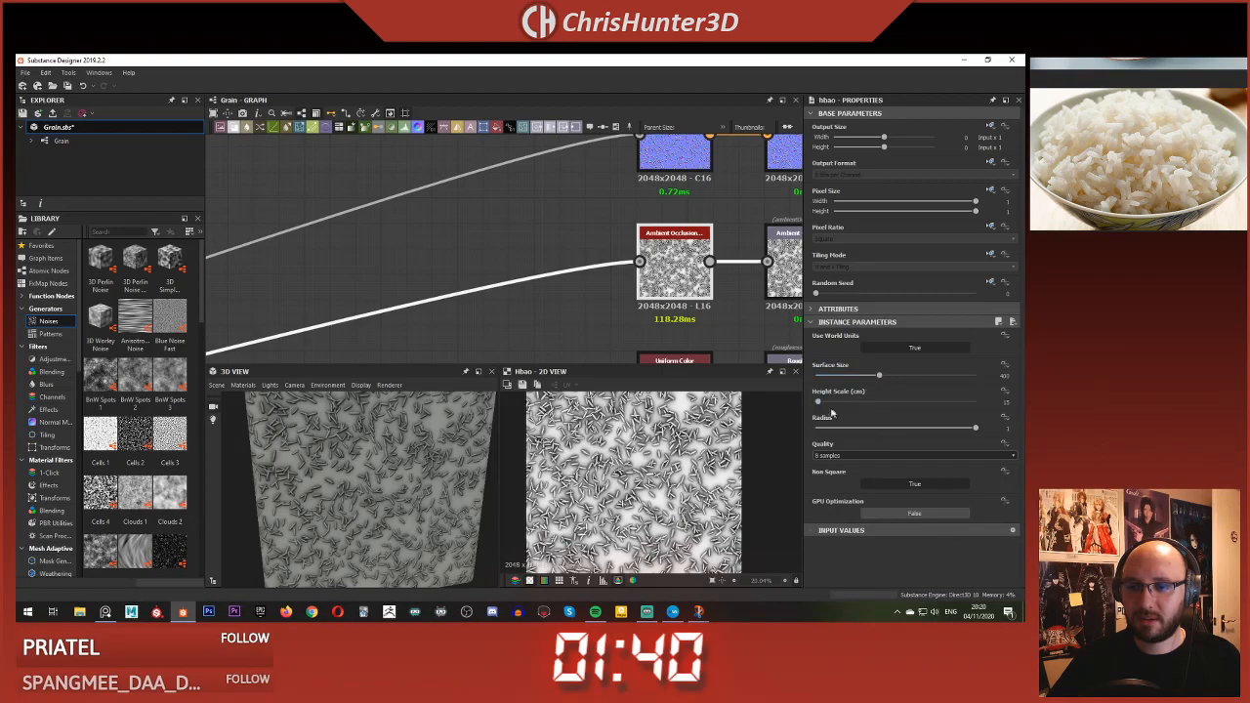
text(5)
key(Return)
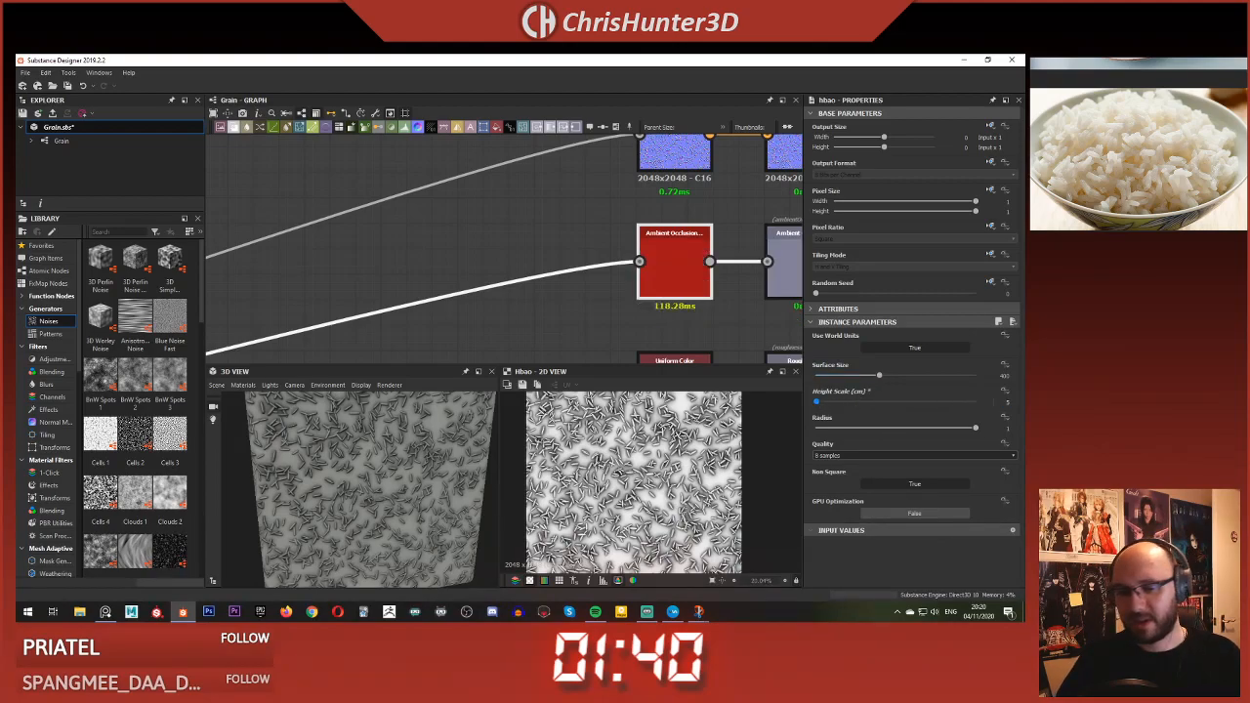
- Examine the ambient occlusion map in the 2D view and its effect on the cube in the 3D view
scroll(587, 451, up, 5)
scroll(576, 451, down, 2)
scroll(398, 498, up, 3)
scroll(397, 497, down, 2)
scroll(651, 496, up, 5)
scroll(644, 489, down, 7)
scroll(545, 270, down, 8)
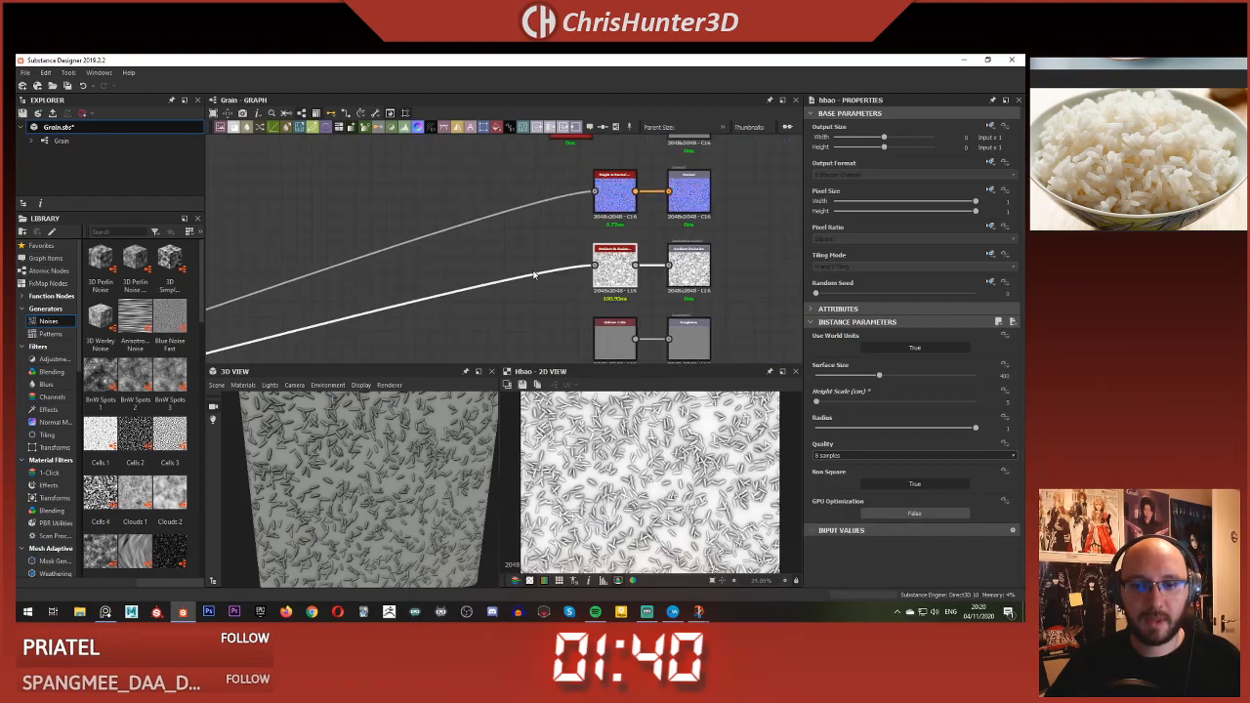
middle_drag(415, 264, 515, 286)
scroll(562, 234, up, 2)
drag(327, 461, 361, 454)
scroll(337, 450, down, 3)
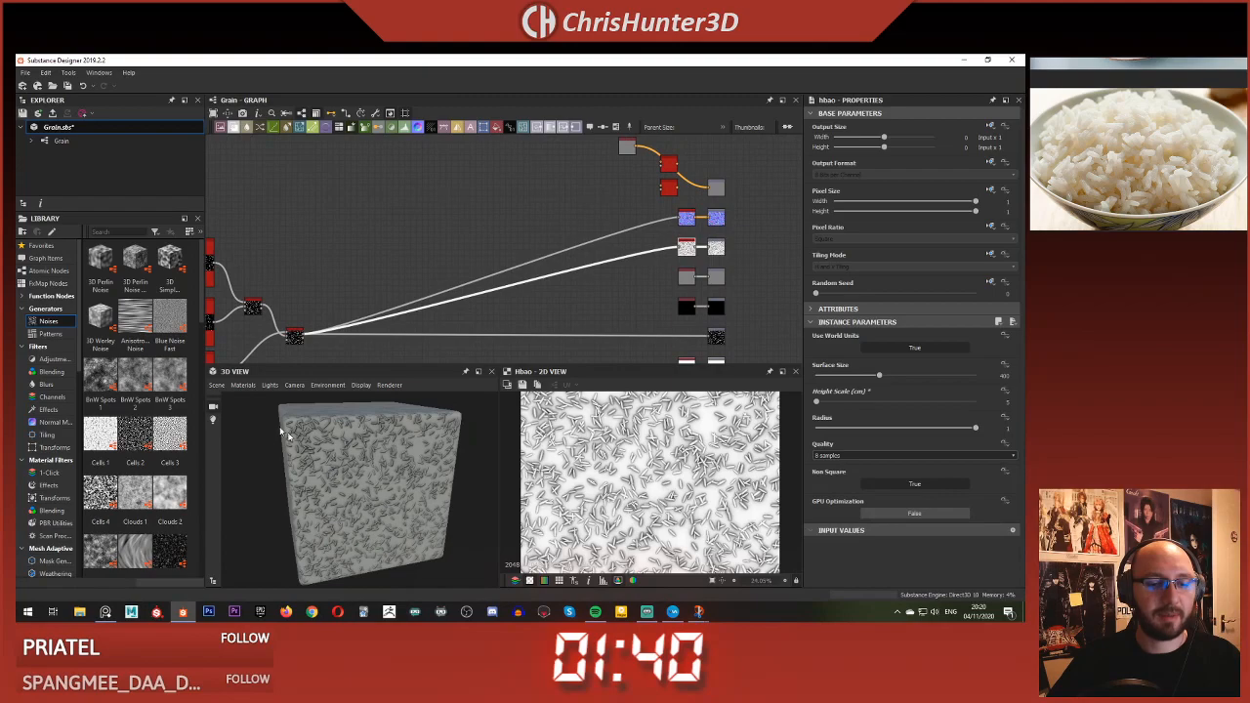
- Switch the 3D view's default material definition to physically_metallic_roughness with Tessellation
click(243, 385)
click(318, 401)
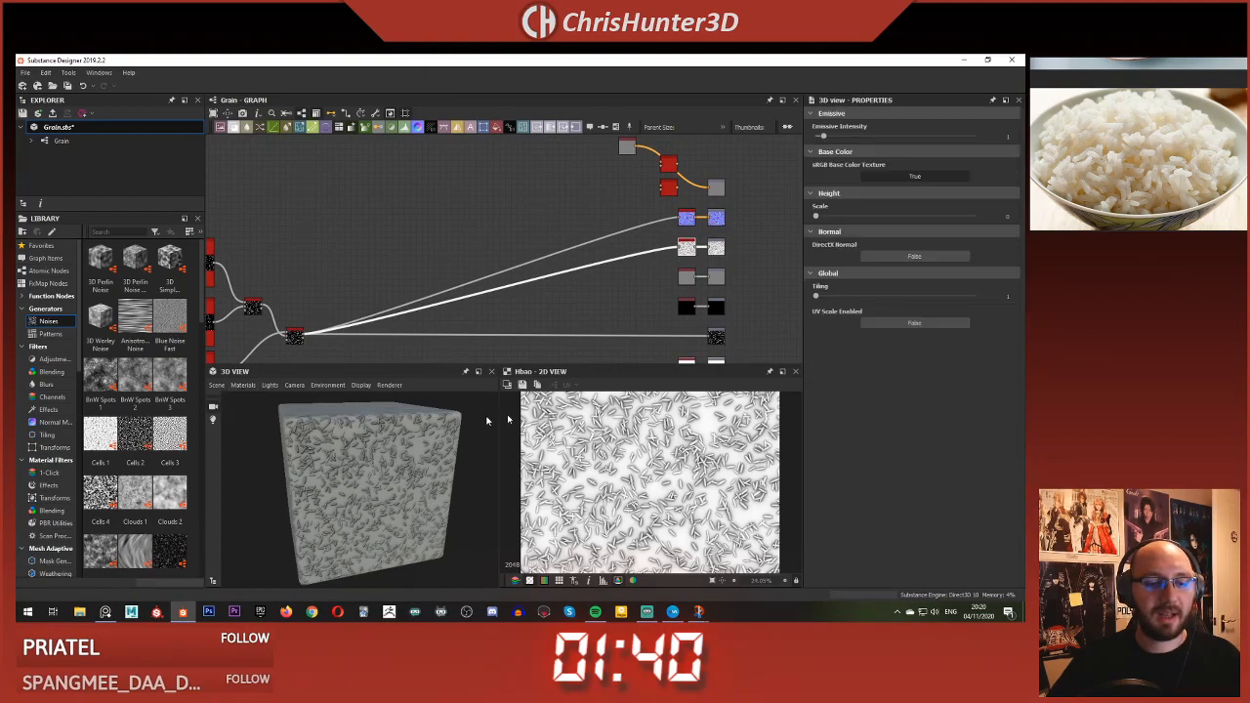
click(242, 385)
mouse_move(266, 399)
mouse_move(354, 414)
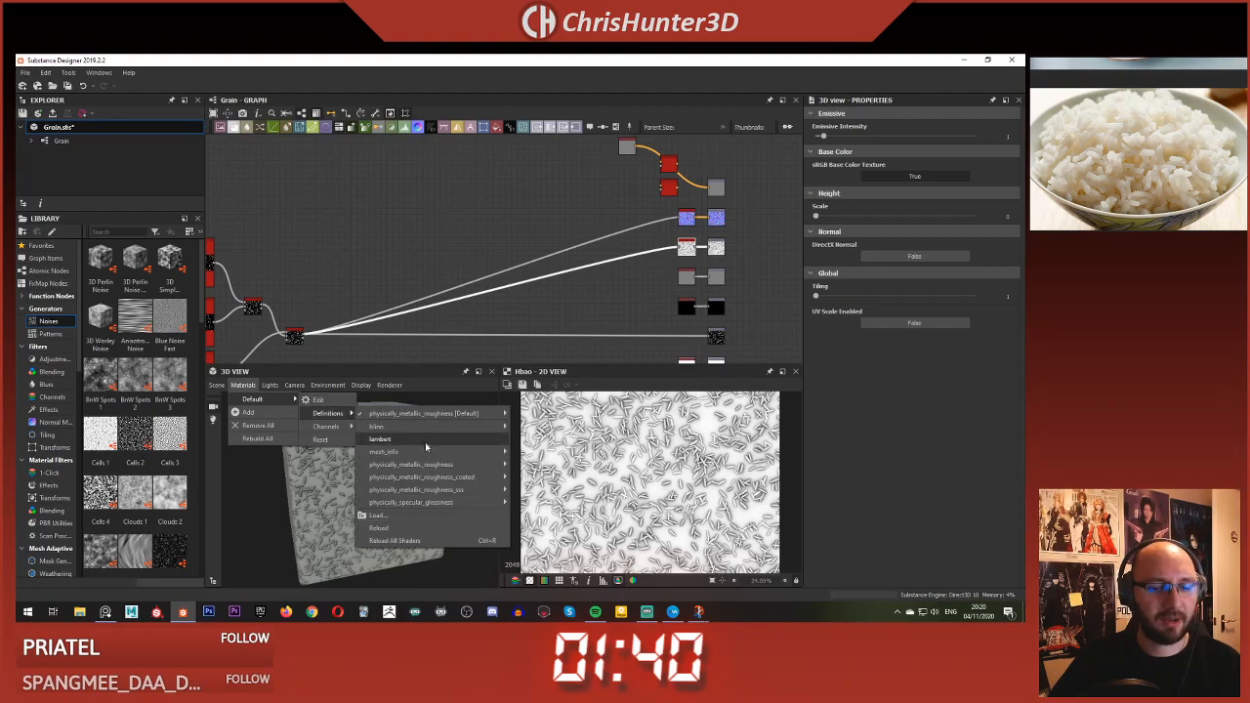
mouse_move(458, 466)
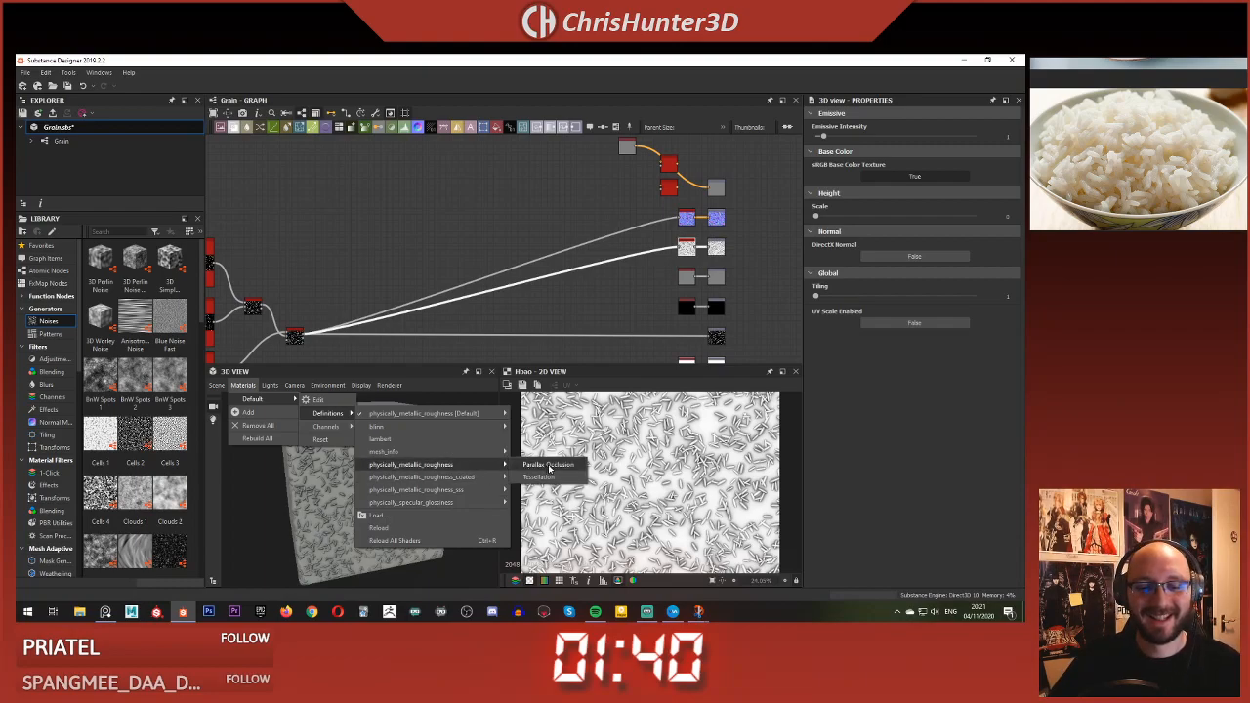
click(550, 476)
click(242, 385)
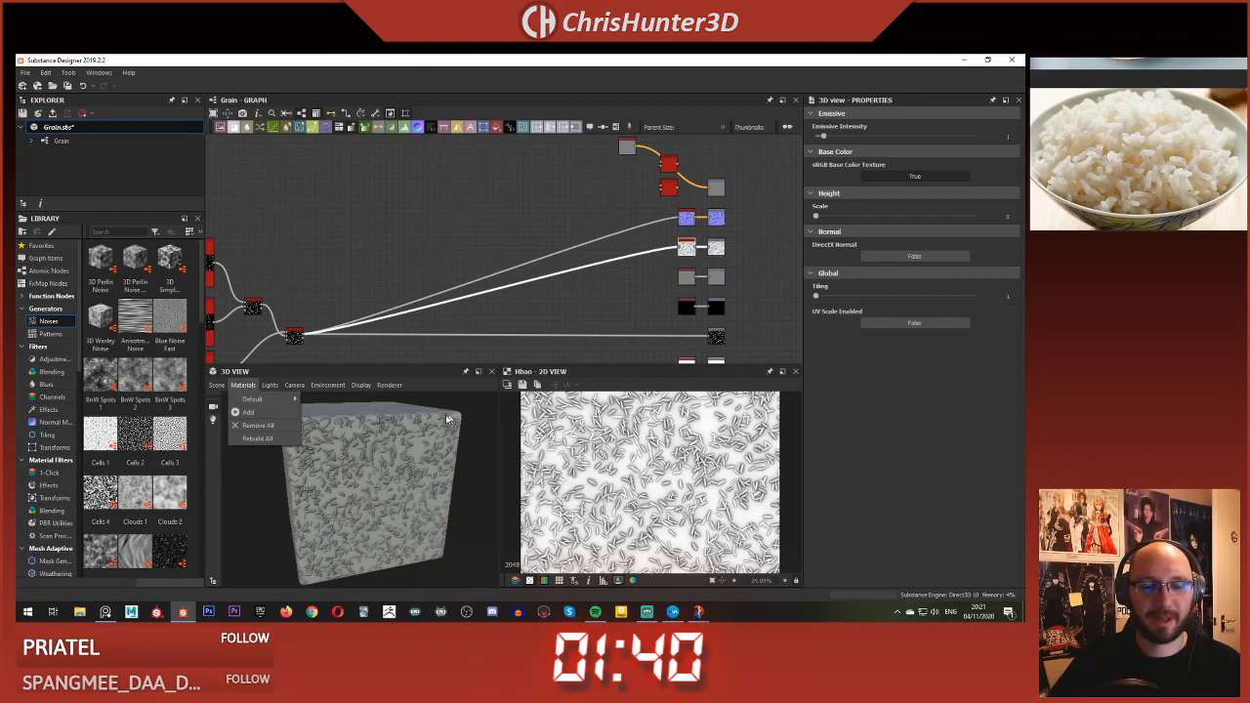
mouse_move(298, 398)
mouse_move(493, 414)
click(563, 427)
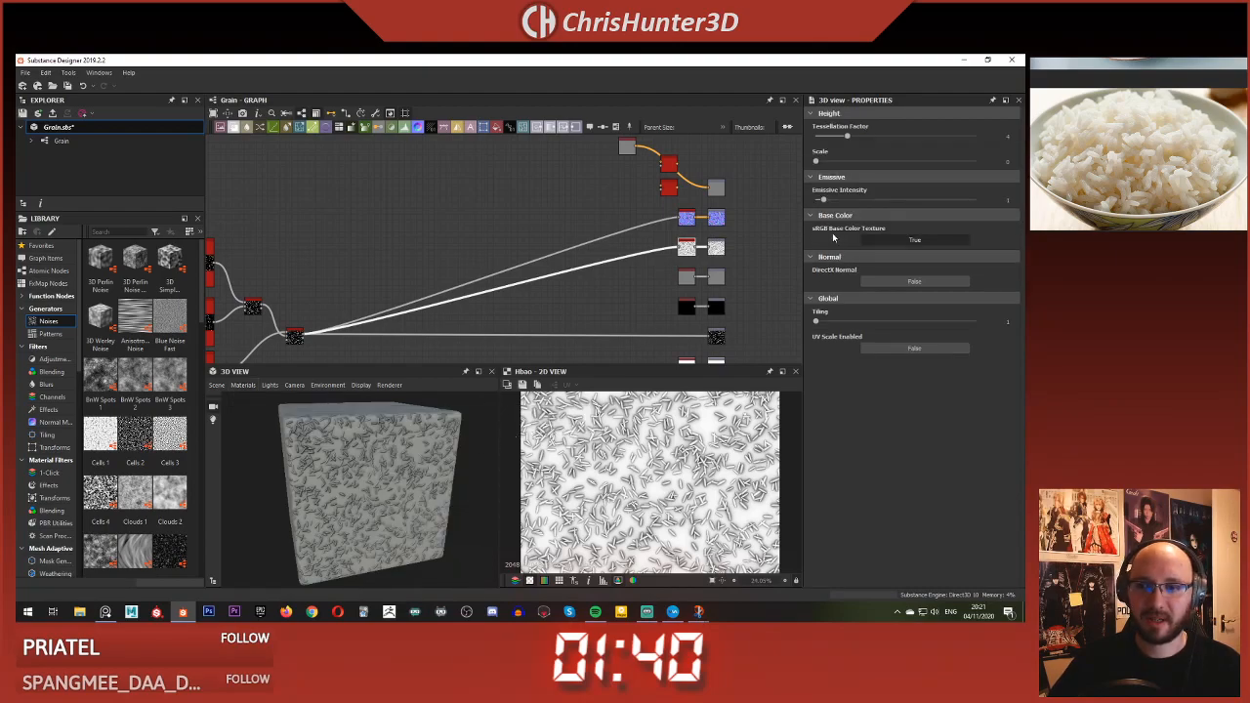
- Set the 3D material's height Scale to 10 and view the displaced grains up close
text(10)
key(Return)
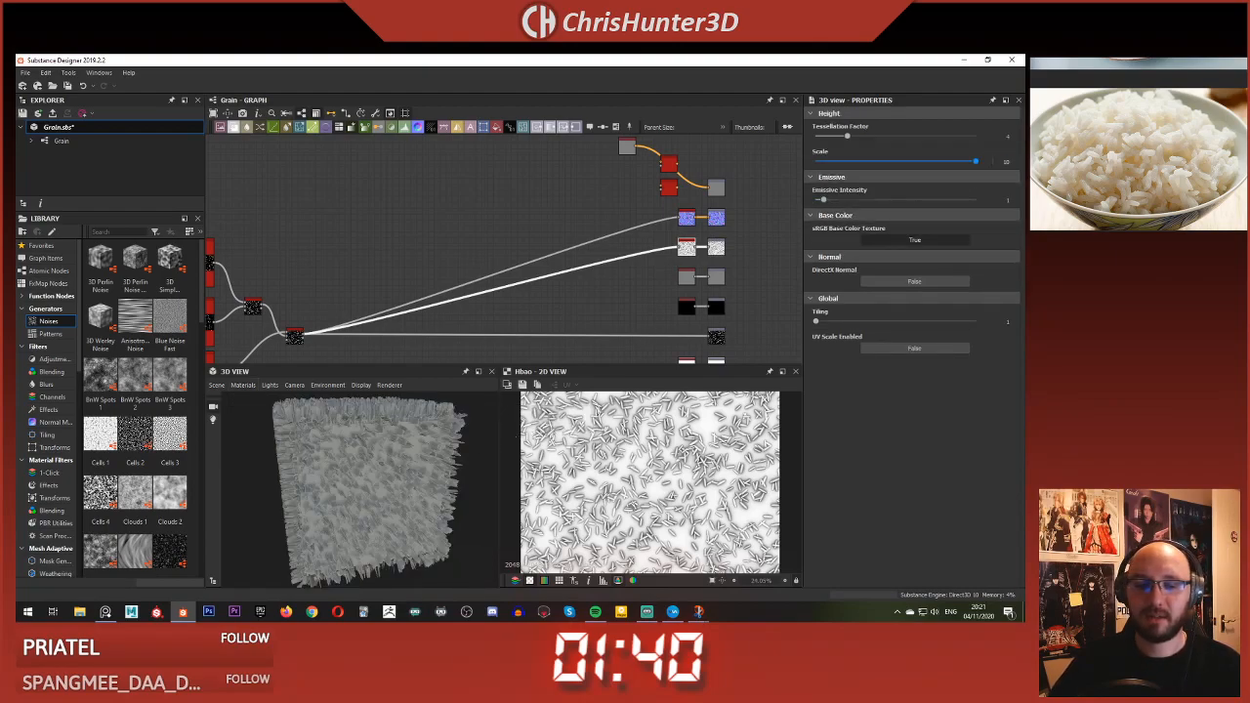
scroll(370, 480, up, 5)
drag(370, 480, 410, 451)
- Set the 3D material's height Scale to 1
double_click(1006, 162)
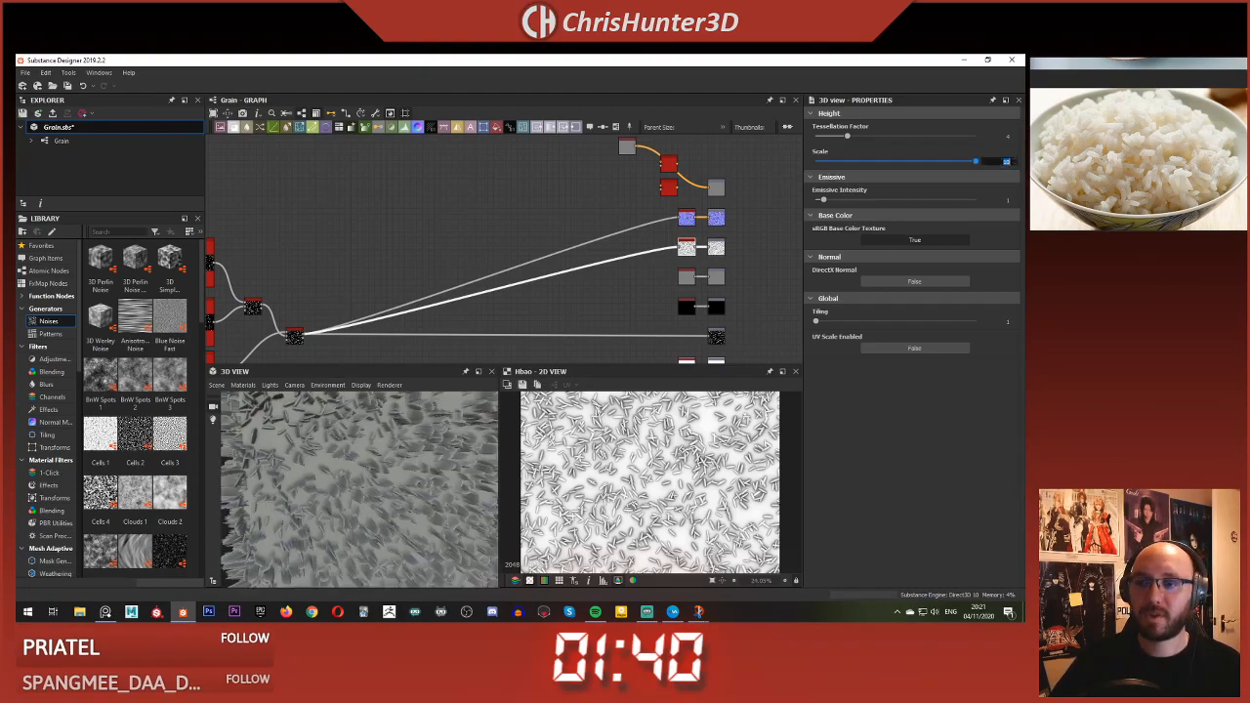
text(1)
key(Return)
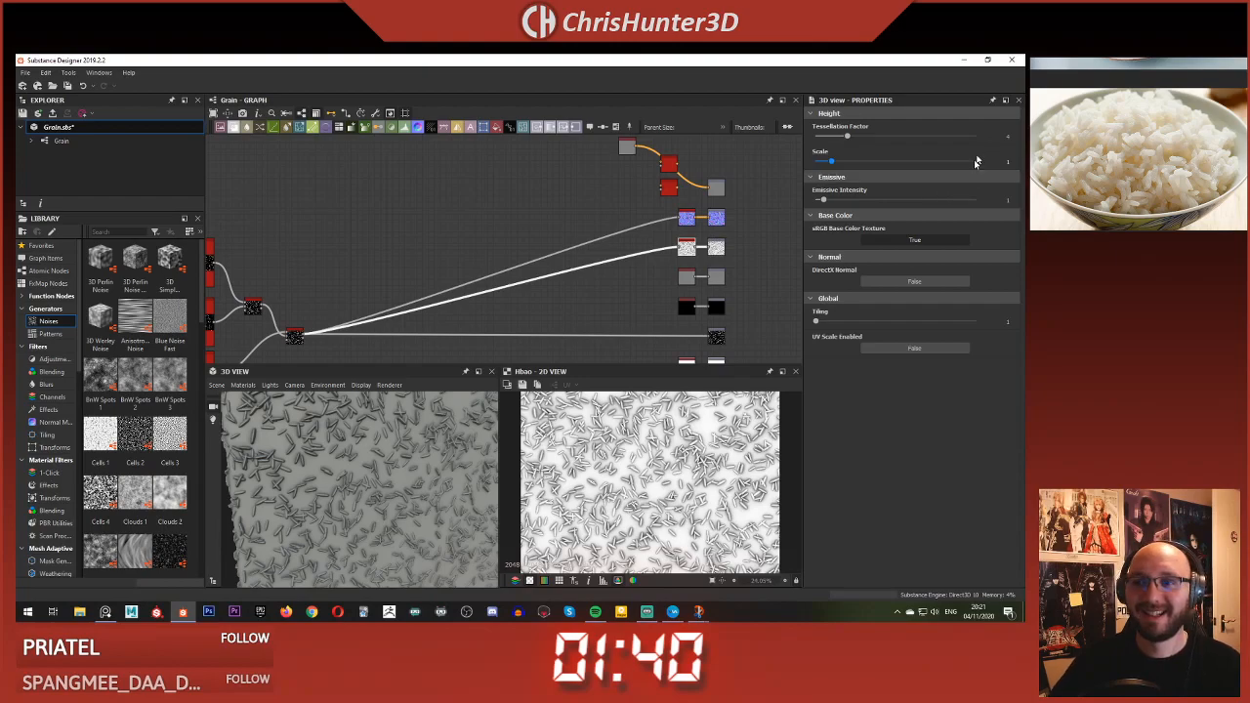
- Examine the tessellated grains on the cube from several angles and distances
scroll(428, 437, down, 3)
drag(429, 437, 449, 456)
scroll(449, 457, up, 4)
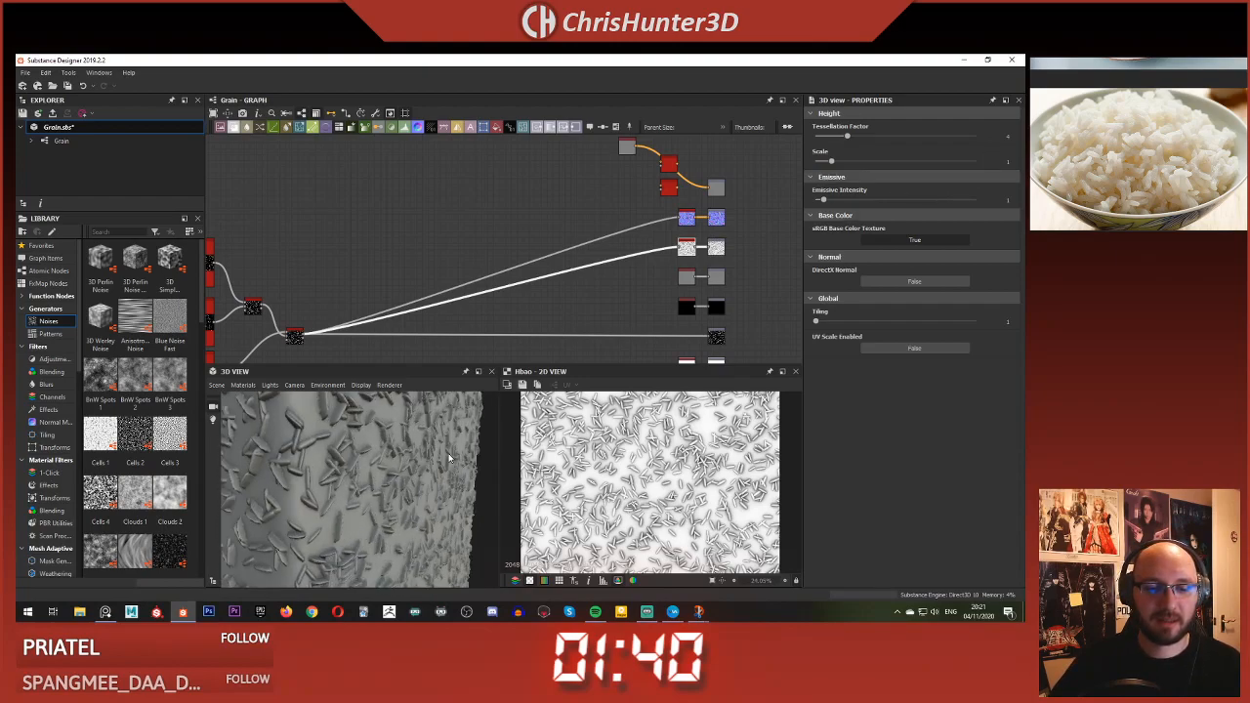
scroll(420, 439, up, 3)
scroll(420, 439, down, 5)
drag(422, 430, 395, 469)
scroll(392, 455, down, 3)
scroll(307, 474, up, 2)
scroll(355, 510, down, 3)
middle_drag(207, 279, 513, 203)
scroll(513, 202, up, 3)
scroll(367, 467, up, 3)
drag(366, 467, 445, 530)
scroll(446, 529, down, 2)
scroll(469, 255, down, 3)
scroll(469, 256, up, 3)
- Compare the previews of the first and second Height Blends and review the first Tile Sampler's parameters
middle_drag(471, 183, 475, 282)
scroll(475, 283, down, 3)
scroll(475, 282, up, 3)
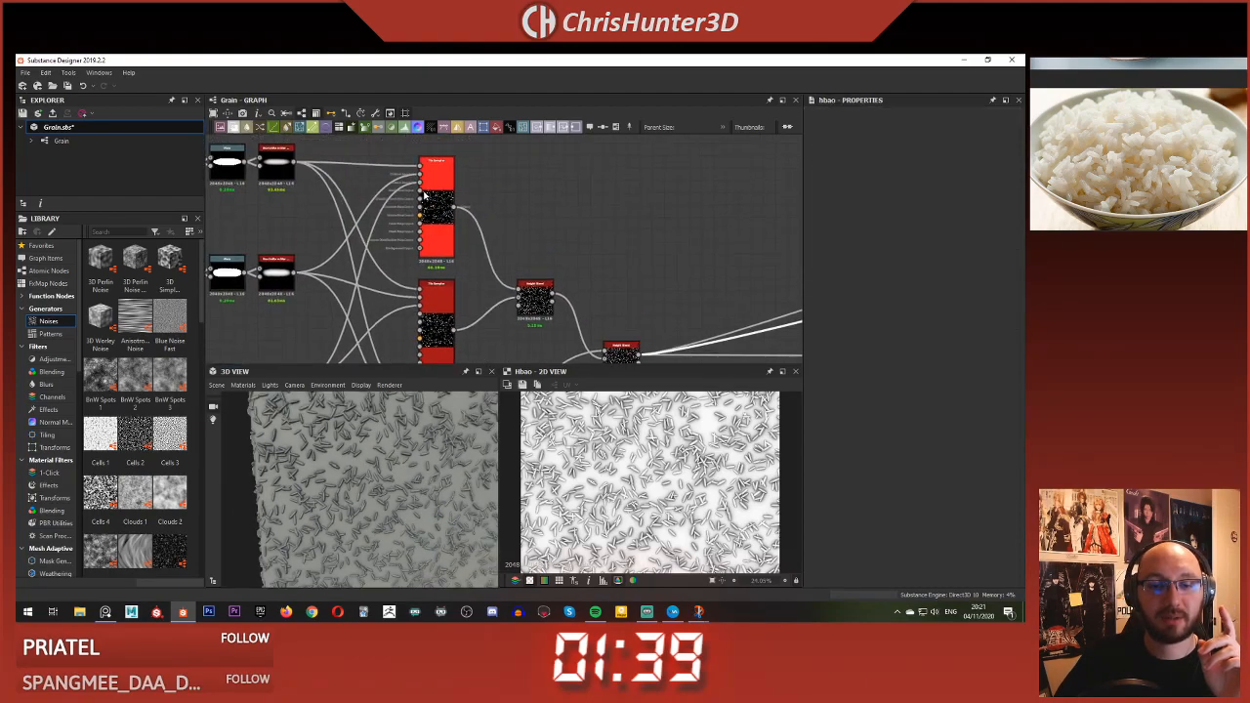
double_click(534, 299)
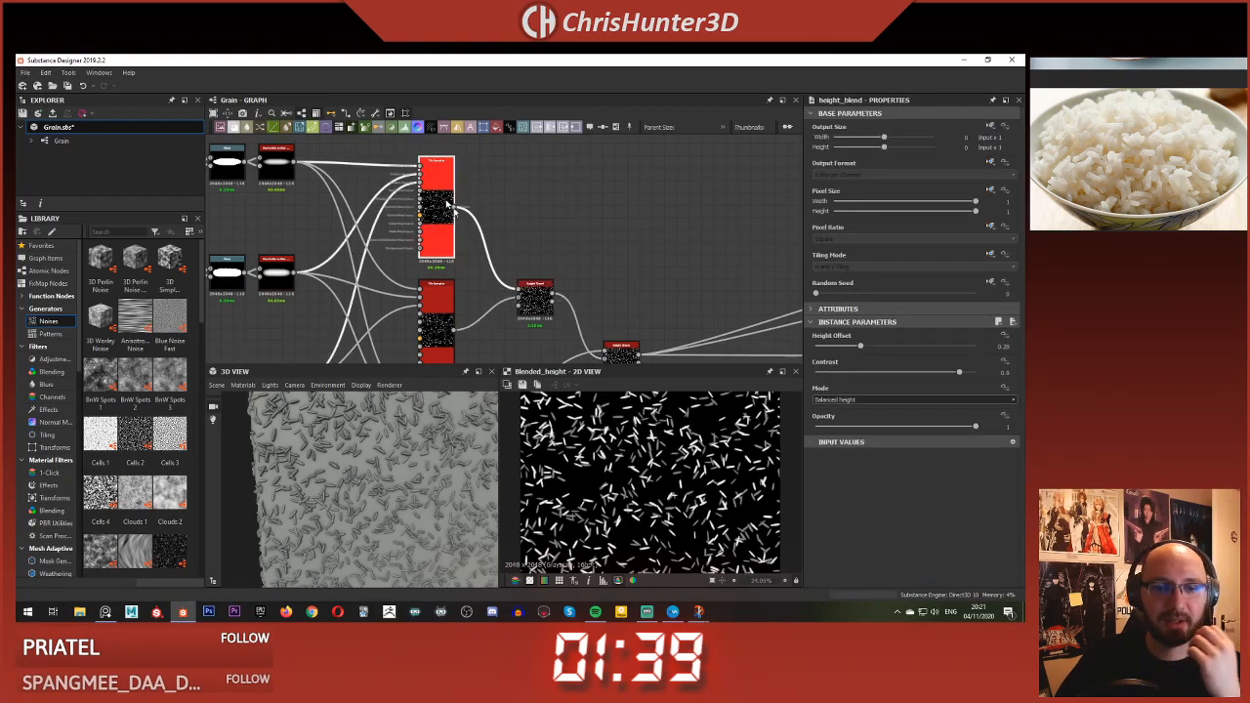
click(448, 154)
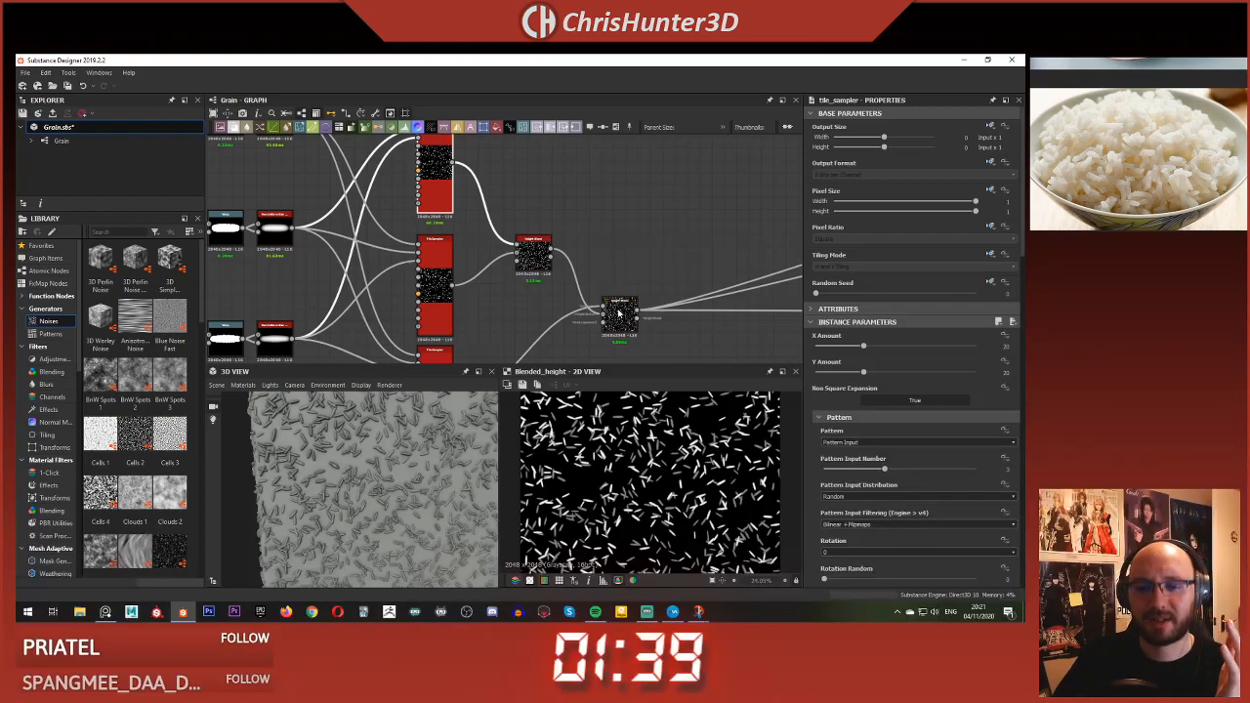
click(619, 312)
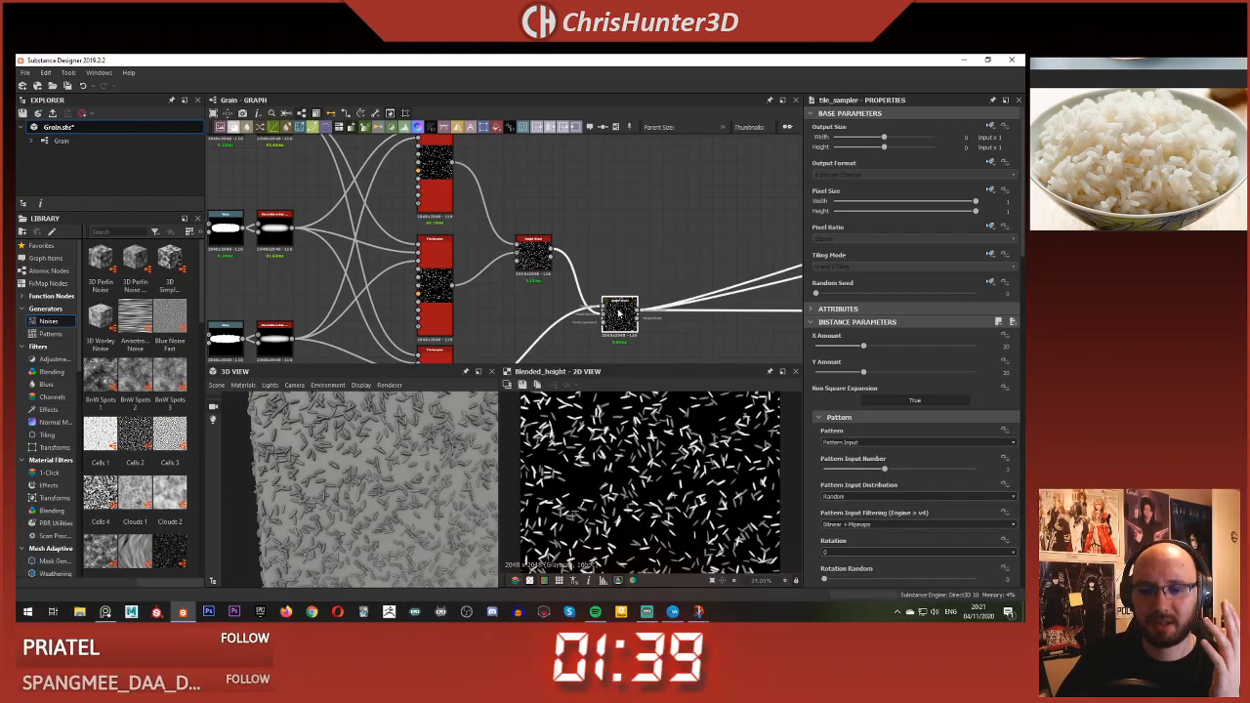
click(457, 162)
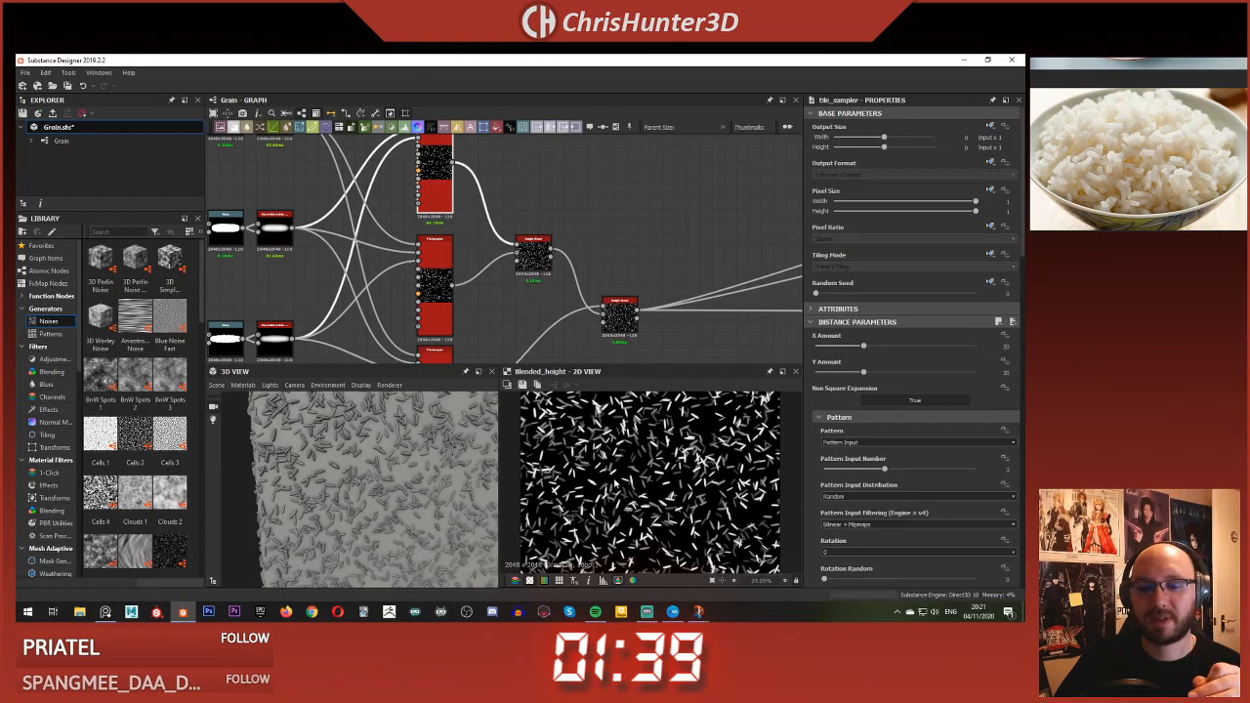
scroll(453, 493, down, 5)
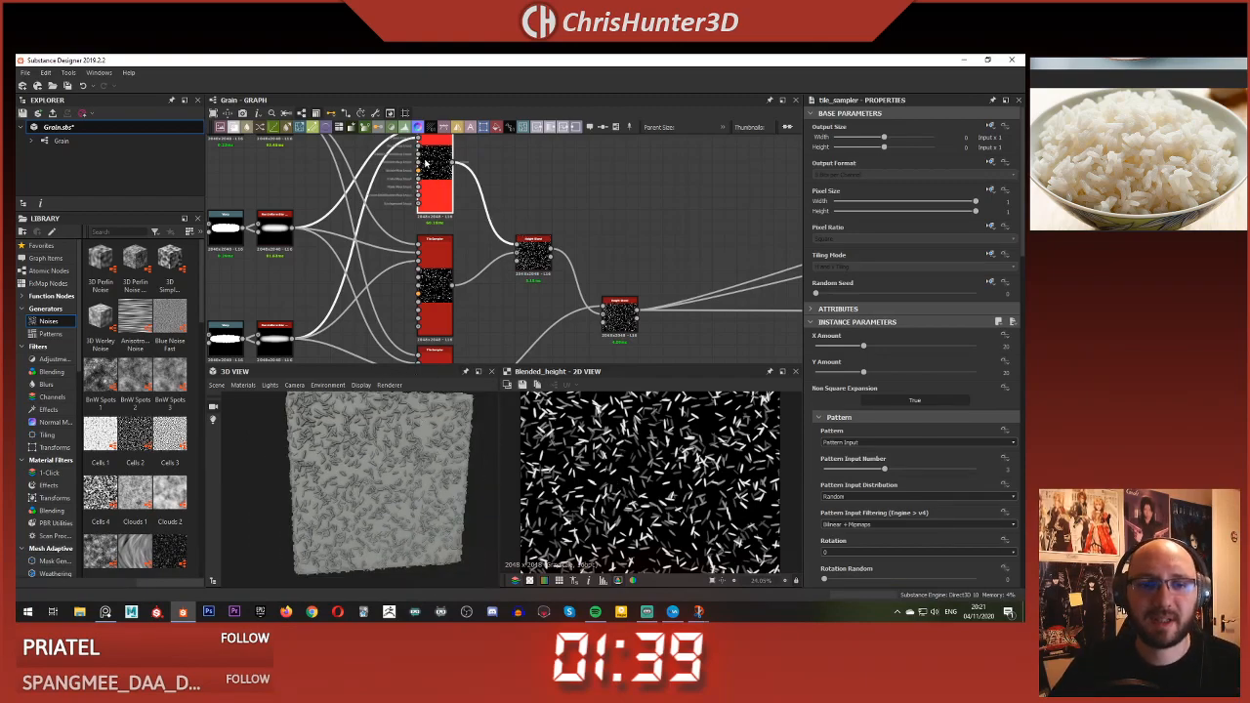
- Set the first Tile Sampler's X Amount and Y Amount to 25 and its Scale to 1.25
double_click(429, 166)
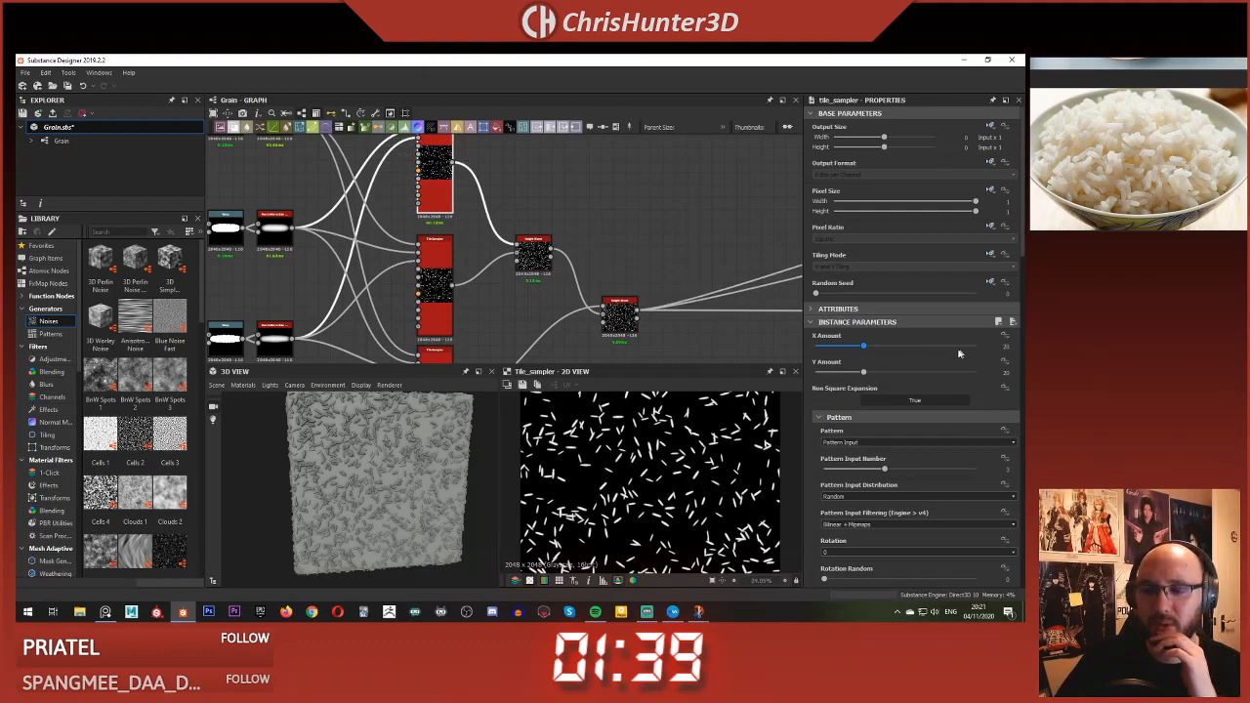
scroll(961, 351, down, 2)
scroll(989, 289, down, 4)
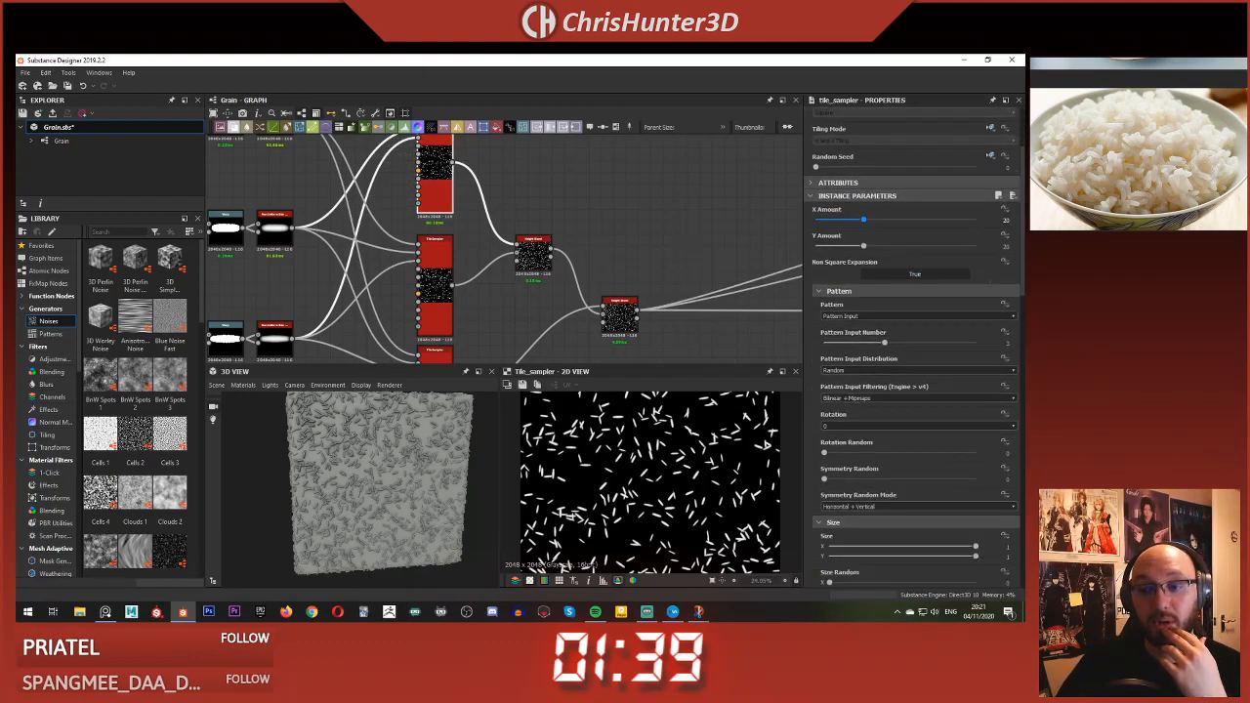
scroll(987, 293, up, 4)
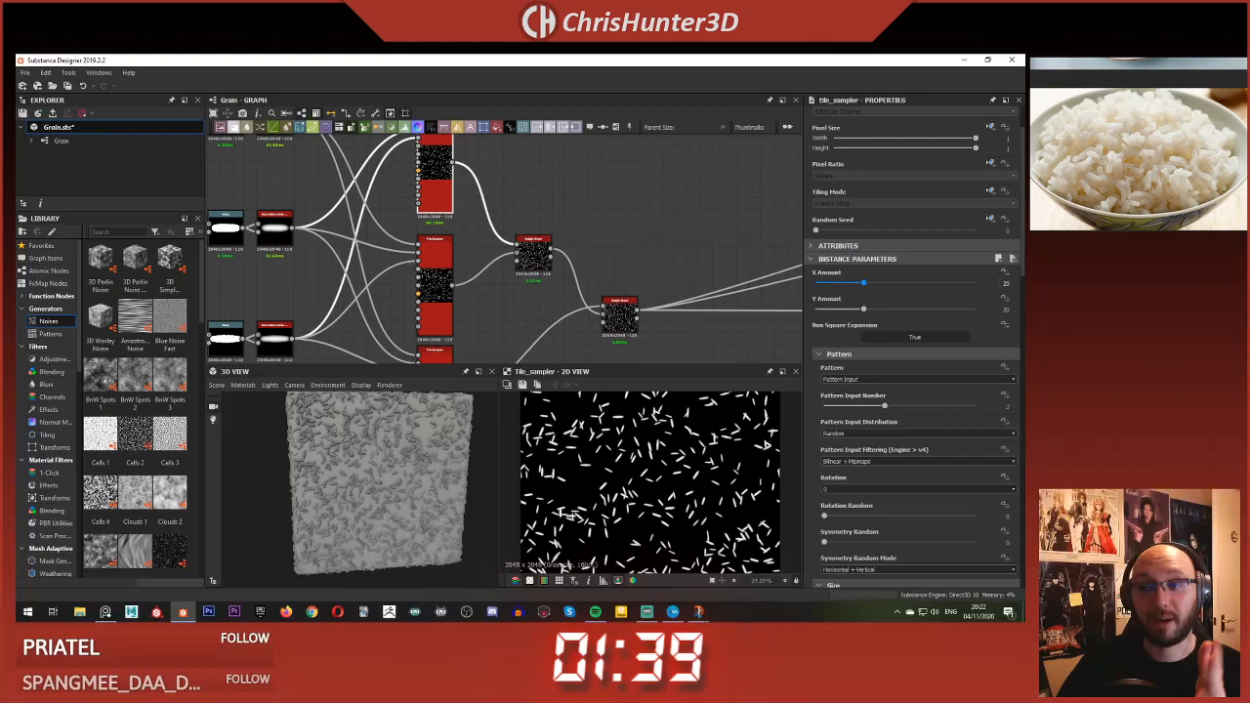
double_click(1006, 283)
text(25)
double_click(1004, 310)
text(25)
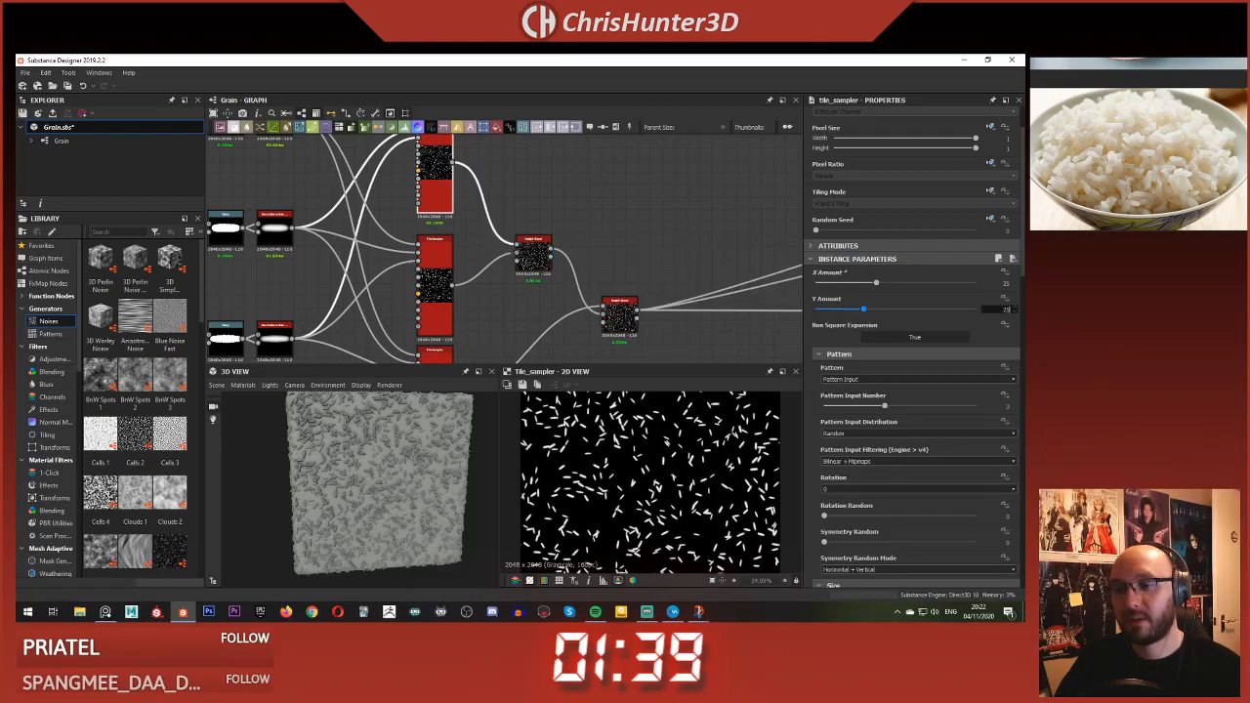
key(Return)
scroll(958, 310, down, 8)
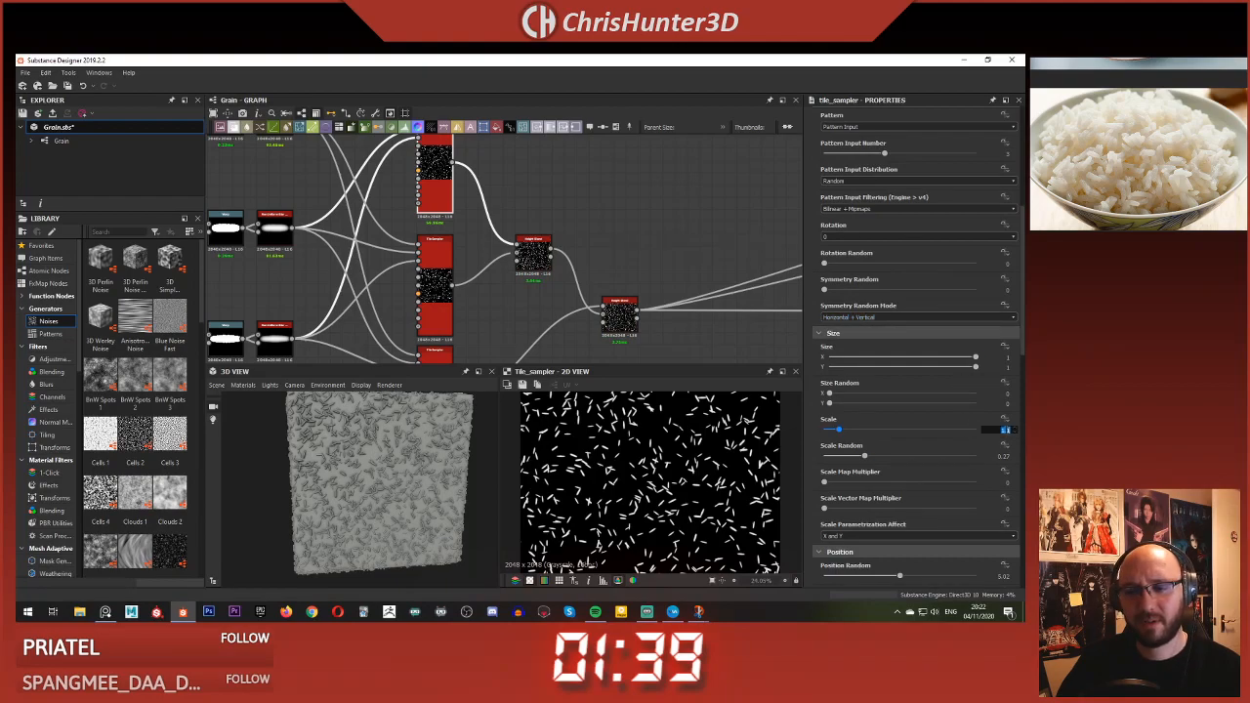
key(Return)
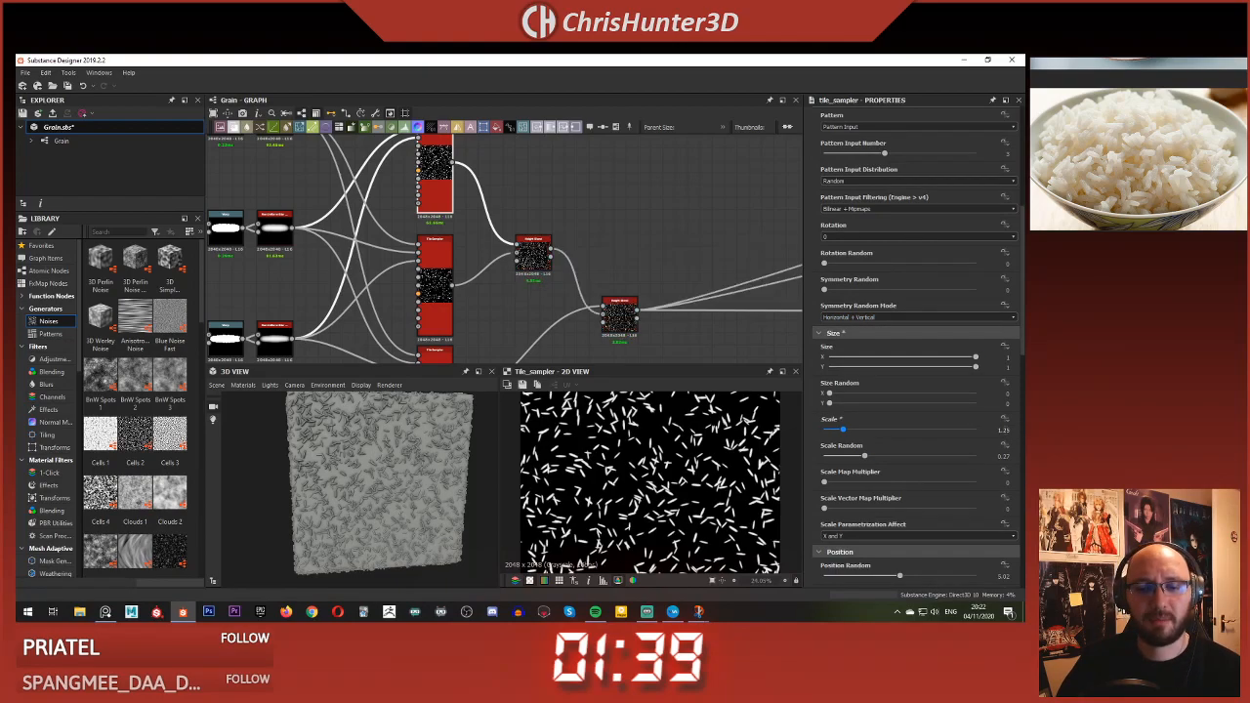
- Preview the first Height Blend's whole result in the 2D view, then select the first Tile Sampler feeding it
double_click(536, 251)
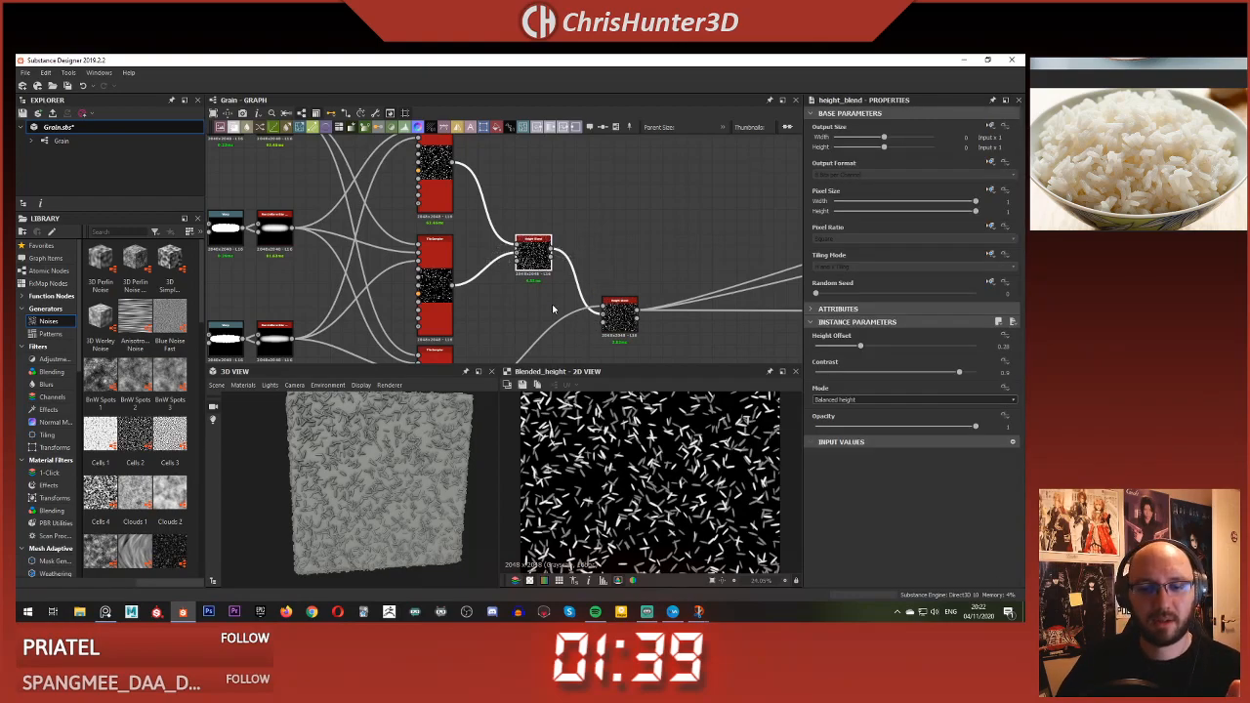
scroll(655, 486, up, 2)
key(f)
middle_drag(493, 275, 538, 349)
scroll(538, 350, up, 1)
click(480, 220)
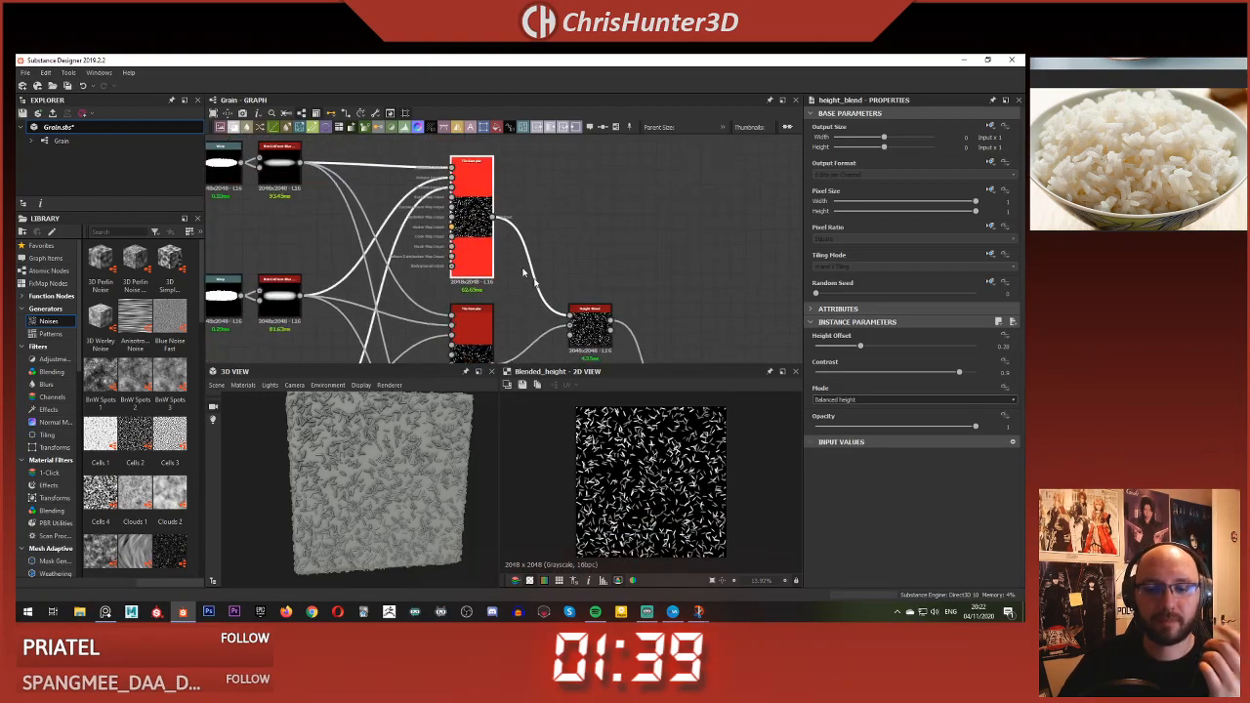
- Preview the first Tile Sampler in the 2D view and raise its Position Random to about 5.95
scroll(674, 467, up, 2)
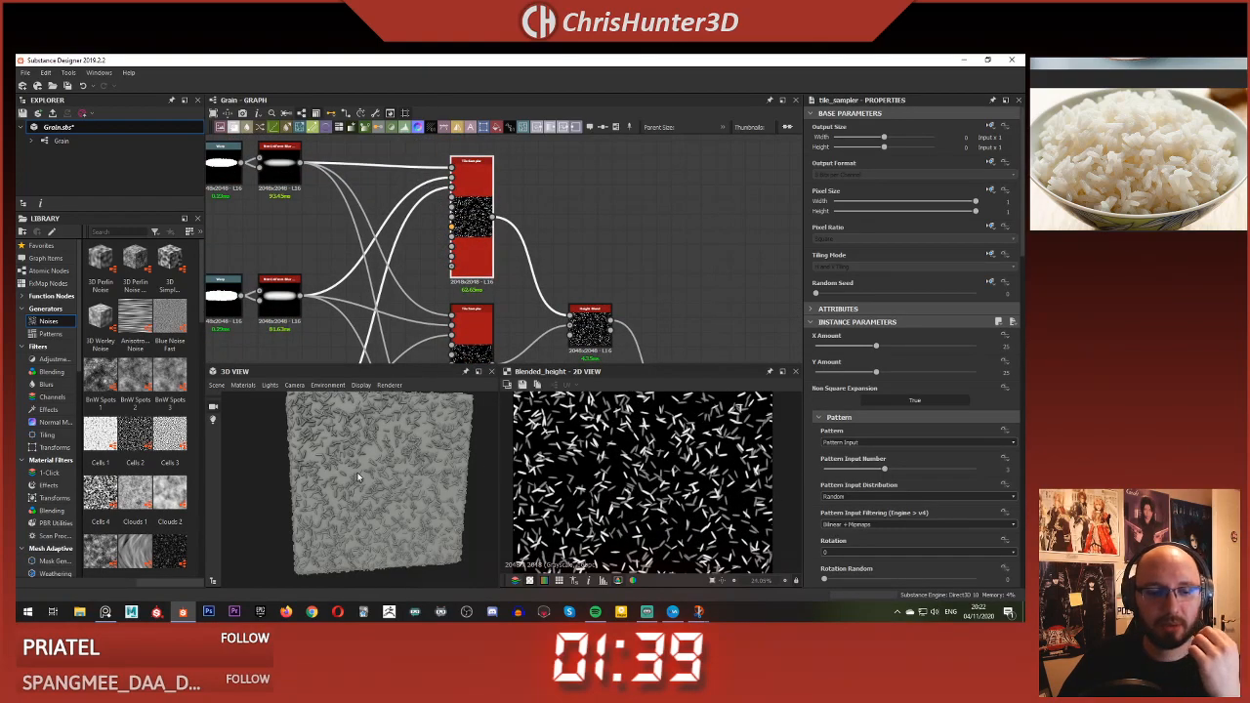
scroll(355, 478, up, 5)
drag(354, 478, 379, 453)
scroll(377, 476, down, 4)
scroll(379, 453, down, 3)
double_click(473, 190)
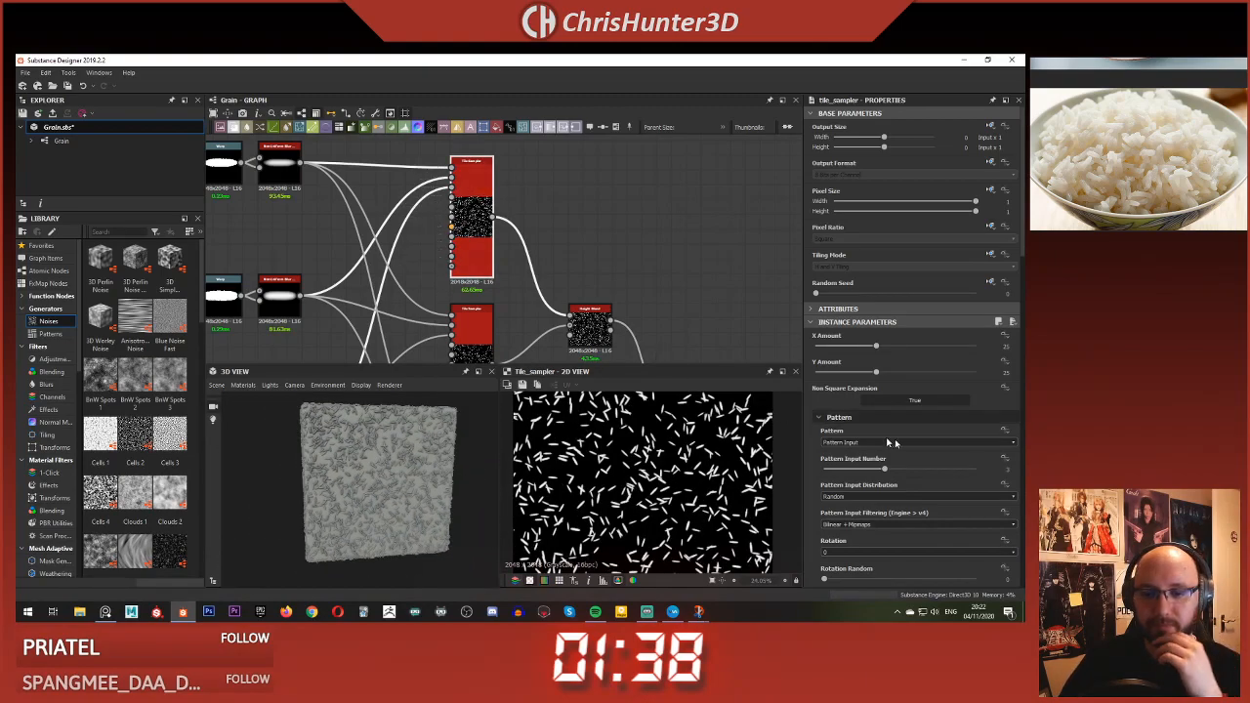
scroll(900, 459, down, 5)
scroll(908, 442, down, 2)
scroll(844, 426, up, 2)
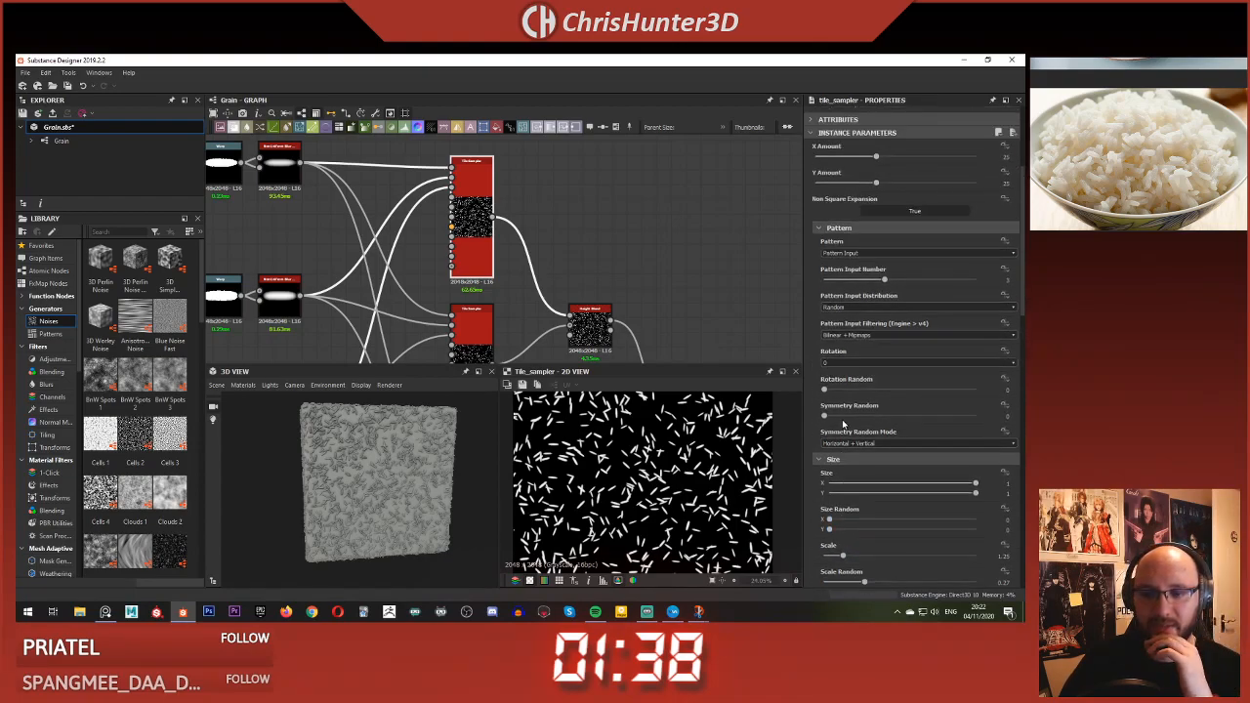
scroll(847, 298, down, 8)
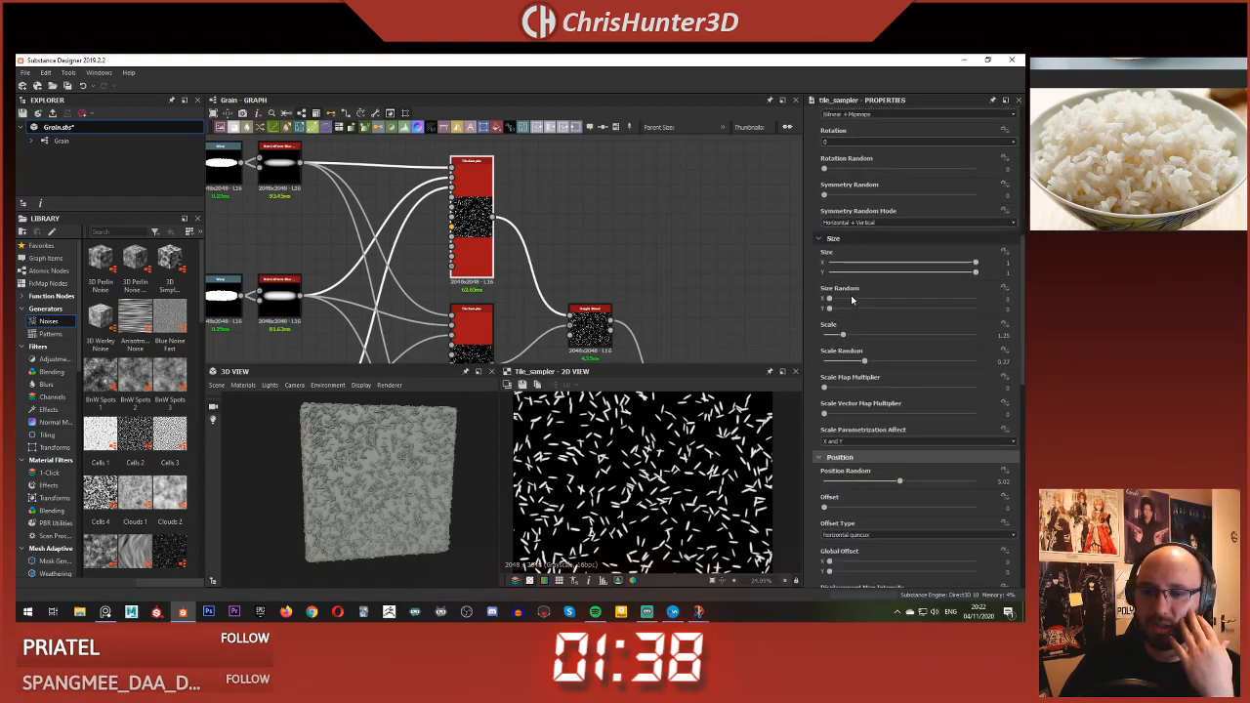
scroll(851, 301, down, 1)
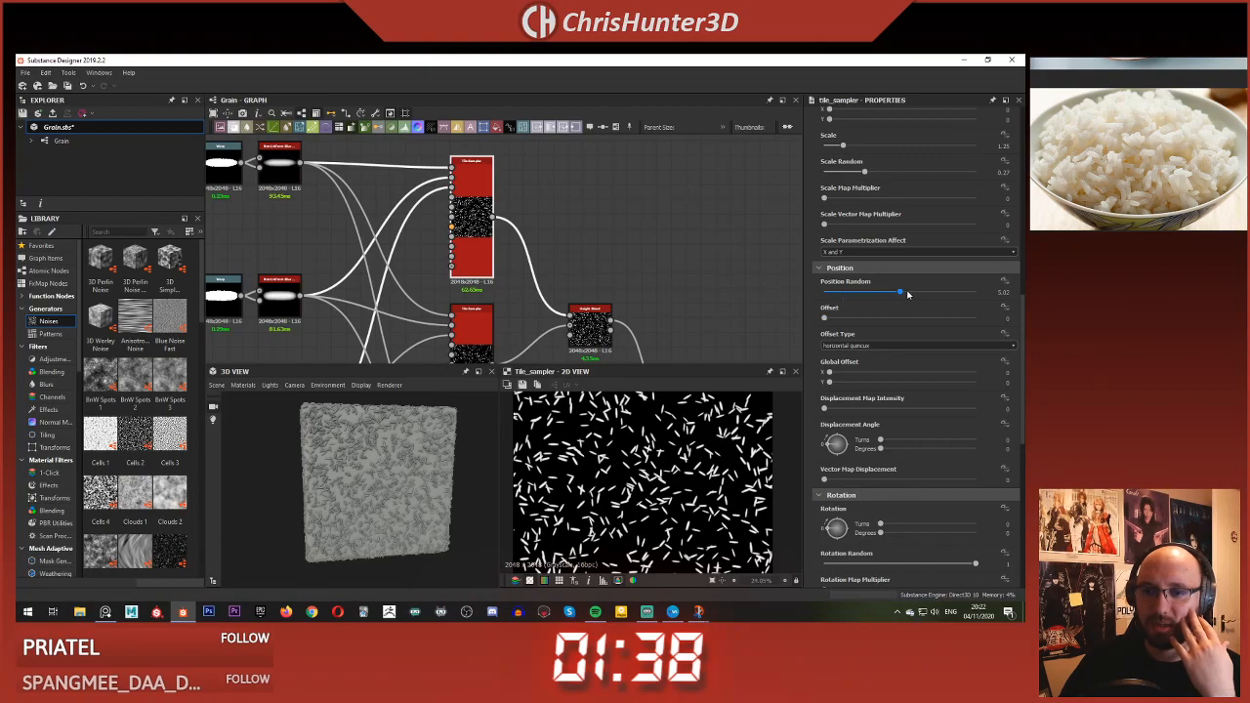
drag(900, 293, 917, 294)
- Preview the second Height Blend's combined grain pattern up close and as a whole in the 2D view
scroll(543, 240, down, 4)
middle_drag(543, 240, 516, 176)
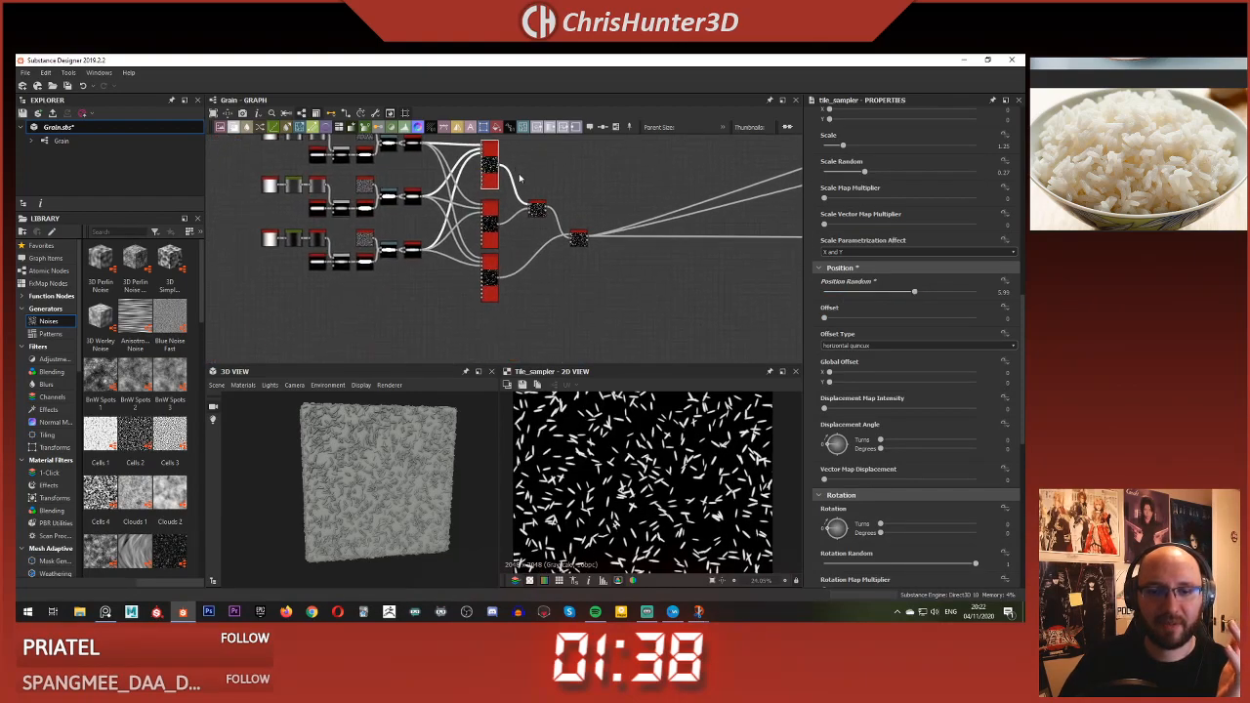
scroll(547, 213, up, 4)
double_click(635, 268)
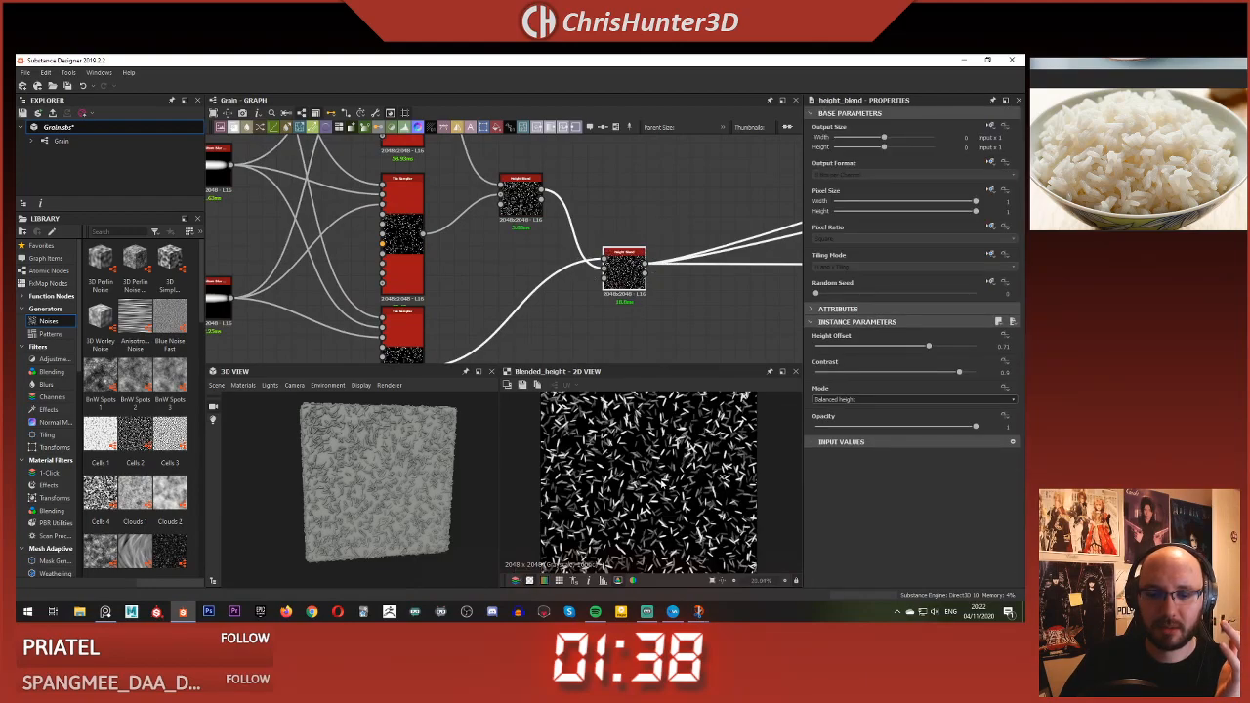
scroll(688, 444, down, 3)
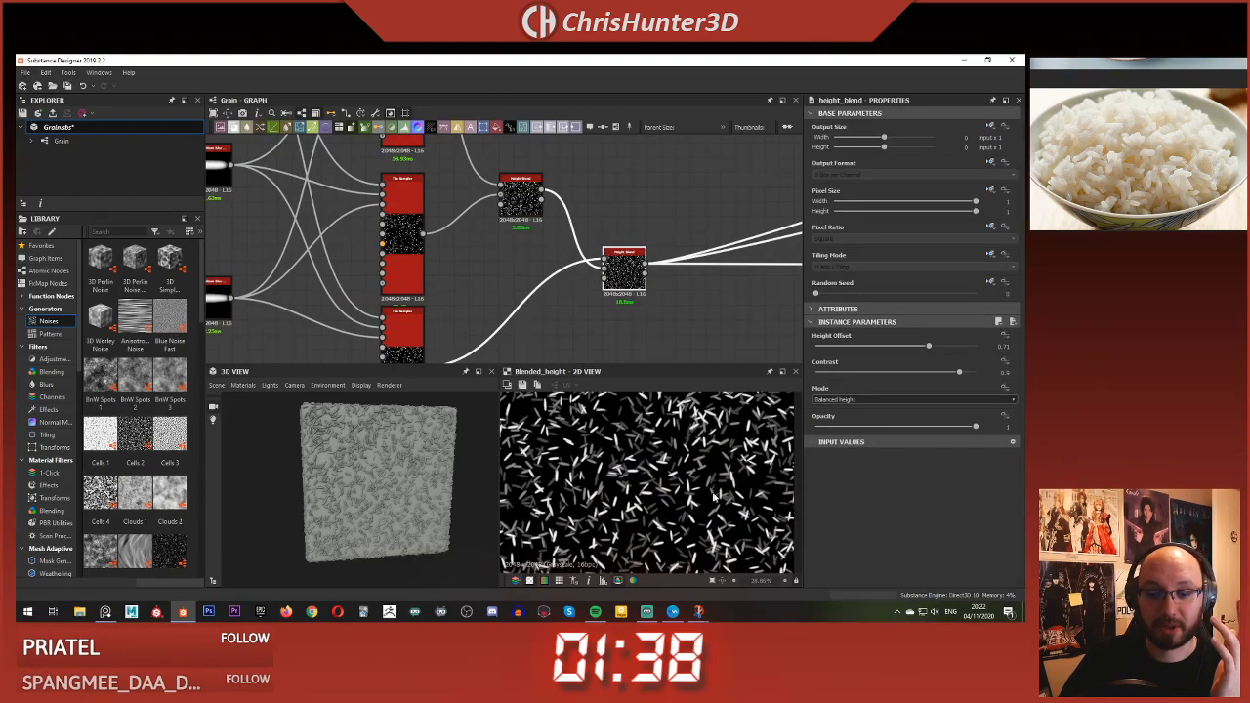
scroll(689, 490, down, 3)
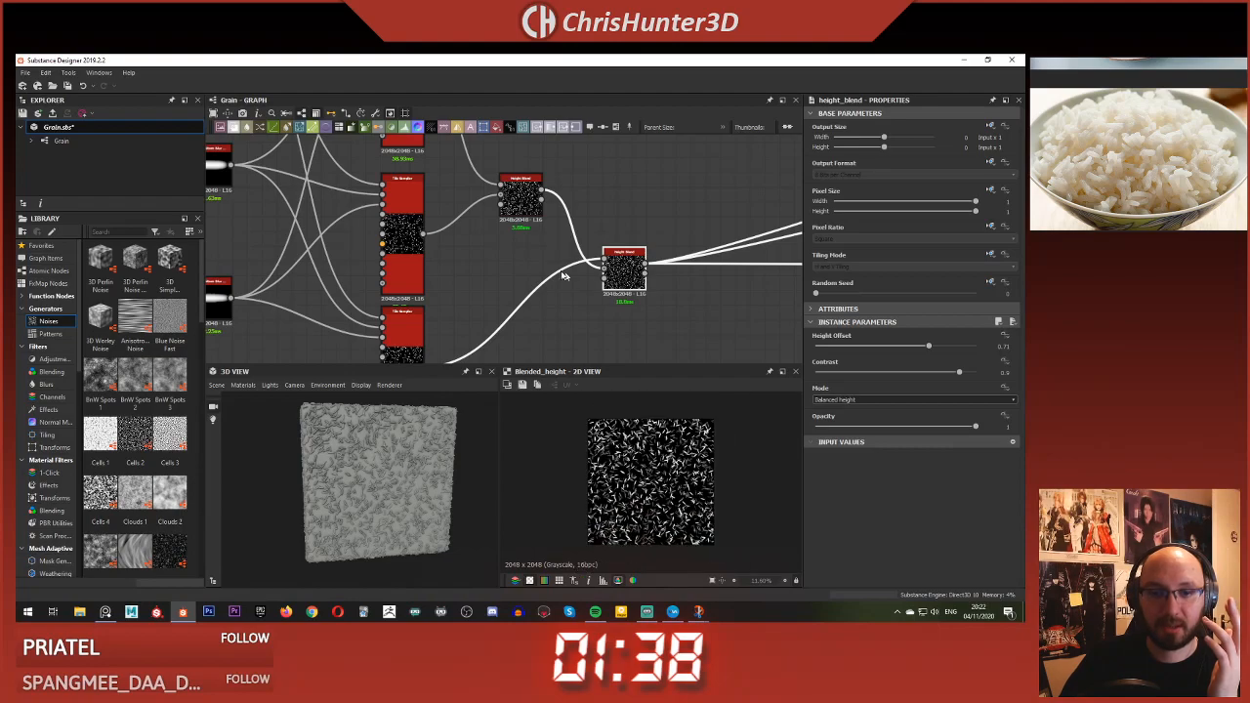
- Examine the grains up close on the cube and trace the second Height Blend's links to the output nodes
click(387, 465)
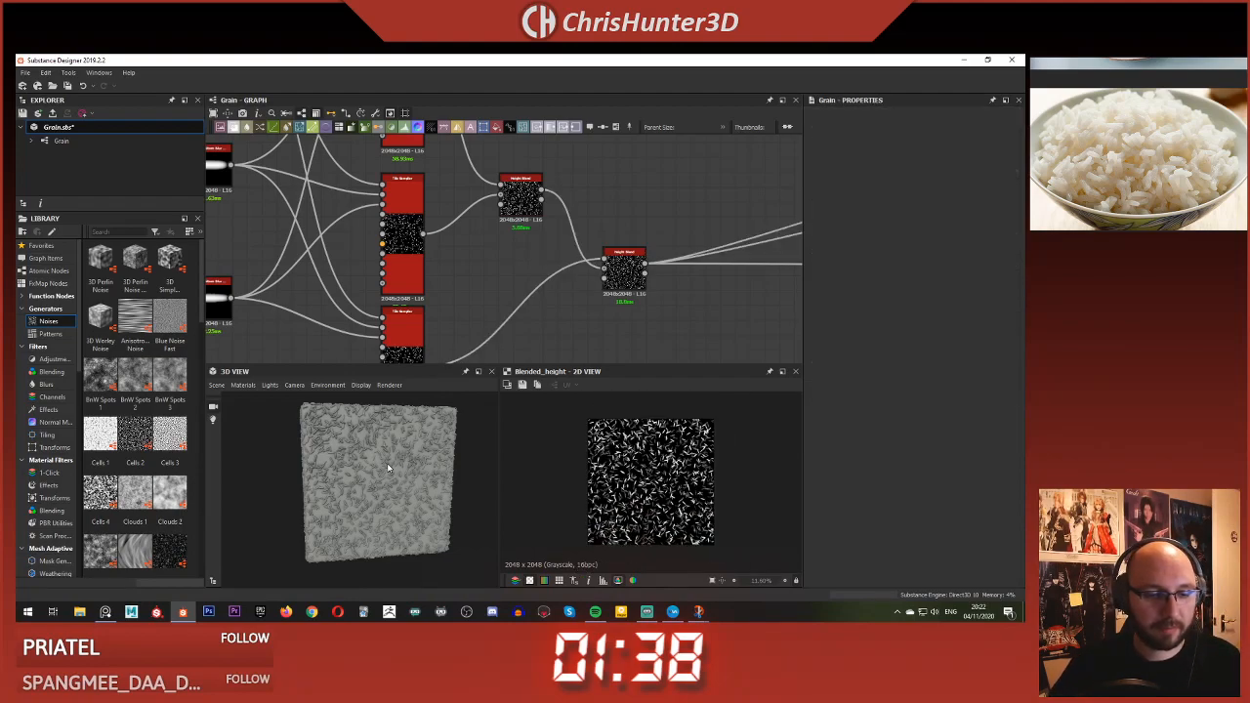
scroll(386, 468, up, 6)
scroll(358, 453, down, 6)
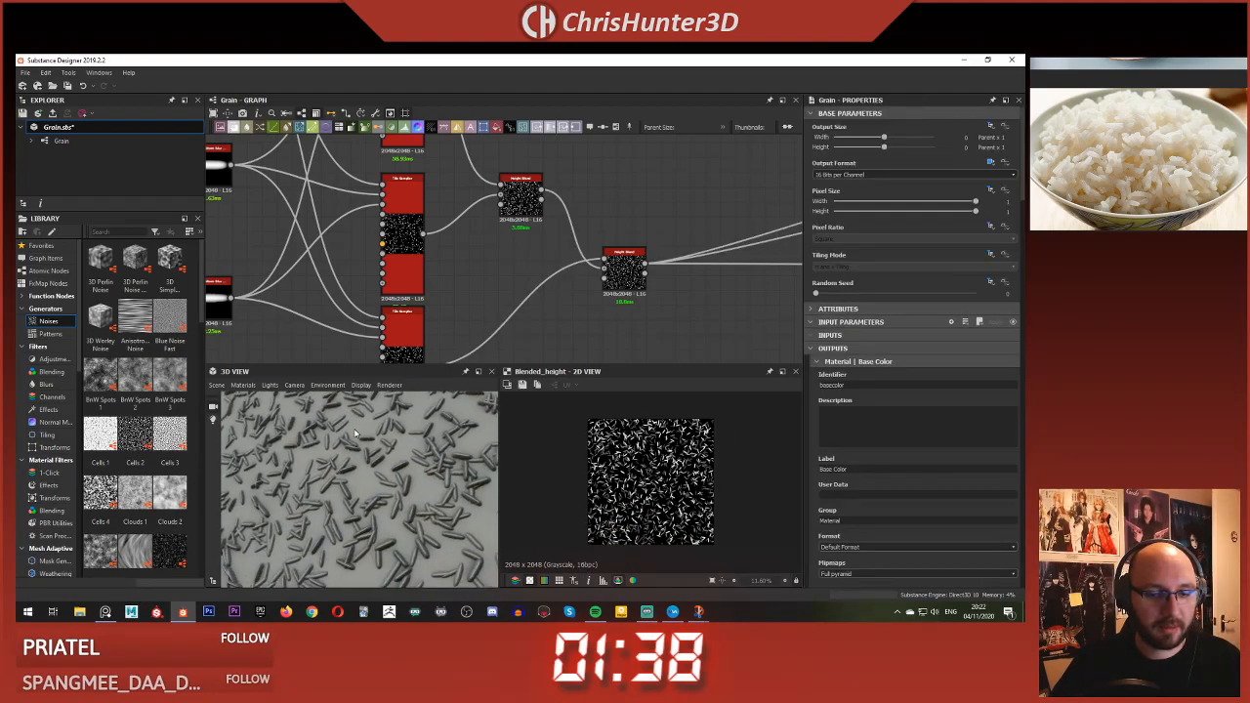
scroll(405, 484, down, 4)
middle_drag(406, 483, 370, 504)
scroll(369, 503, up, 3)
scroll(677, 293, down, 5)
middle_drag(678, 293, 400, 292)
middle_drag(634, 293, 490, 264)
scroll(489, 264, up, 5)
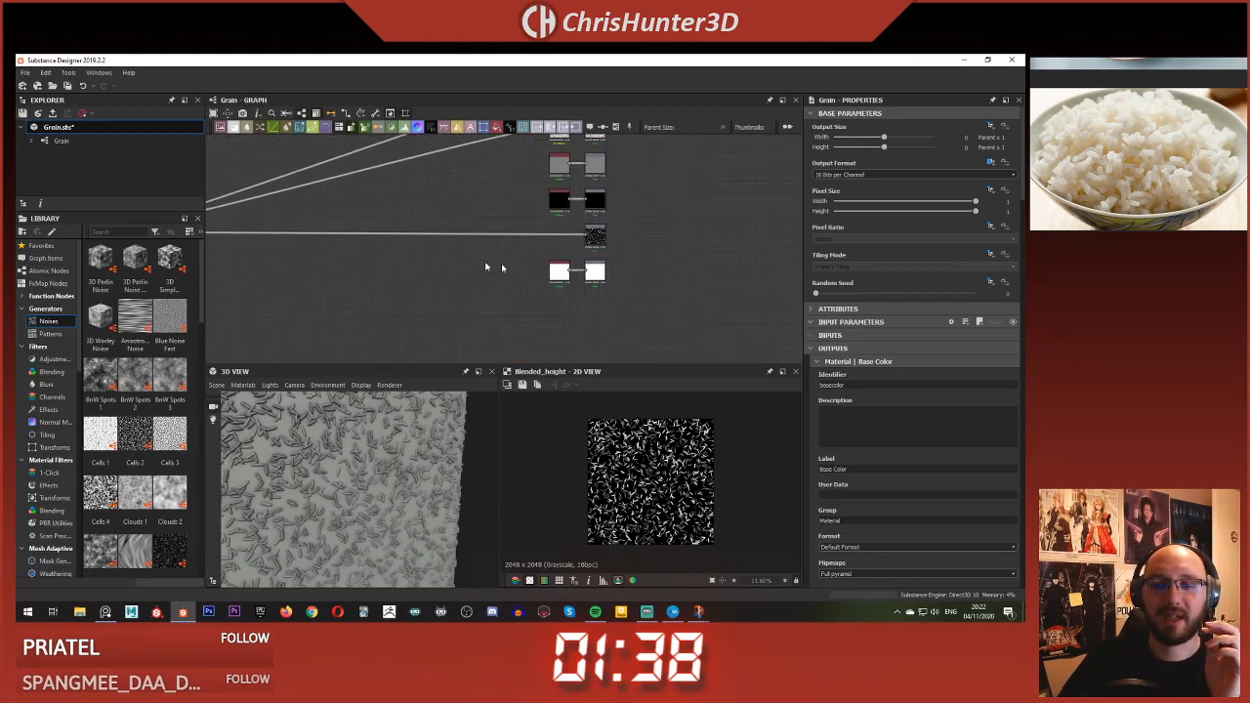
scroll(578, 268, down, 4)
middle_drag(391, 235, 650, 244)
scroll(327, 503, up, 4)
- Examine the grain coverage on the cube from several angles and review the Tile Sampler and Height Blend layout
drag(327, 503, 311, 479)
middle_drag(345, 445, 376, 473)
scroll(395, 456, down, 3)
scroll(376, 473, down, 2)
mouse_move(376, 473)
mouse_down()
mouse_move(352, 452)
mouse_move(326, 469)
mouse_move(349, 489)
mouse_move(395, 454)
mouse_move(387, 481)
mouse_up()
scroll(342, 483, up, 6)
scroll(350, 490, down, 6)
scroll(395, 453, up, 3)
scroll(386, 470, down, 4)
scroll(384, 236, down, 5)
middle_drag(383, 237, 569, 262)
scroll(477, 226, up, 5)
drag(442, 458, 399, 433)
scroll(399, 439, up, 2)
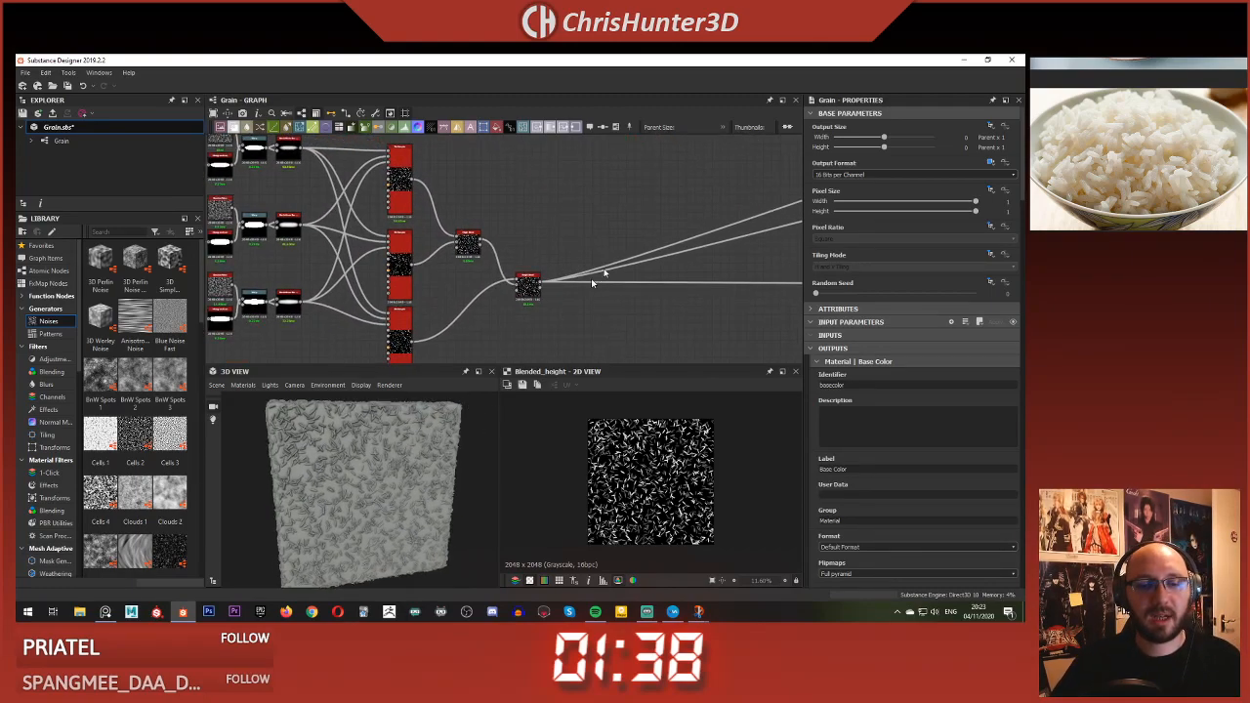
scroll(591, 279, up, 4)
scroll(524, 246, down, 2)
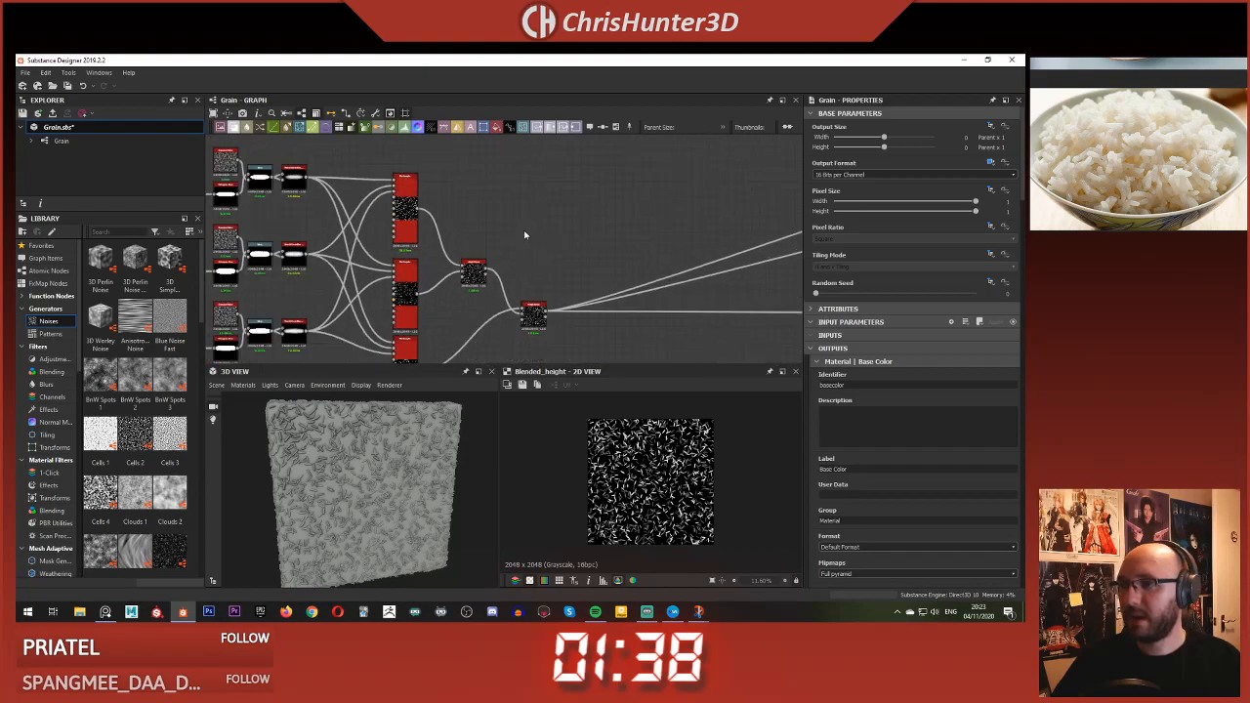
- Add a Text node in the empty graph space above the top row of grain shape nodes
middle_drag(525, 235, 589, 215)
scroll(526, 189, down, 3)
scroll(527, 258, up, 3)
scroll(540, 248, down, 3)
scroll(589, 215, up, 1)
drag(323, 211, 304, 283)
middle_drag(398, 152, 479, 215)
scroll(479, 215, up, 2)
click(479, 215)
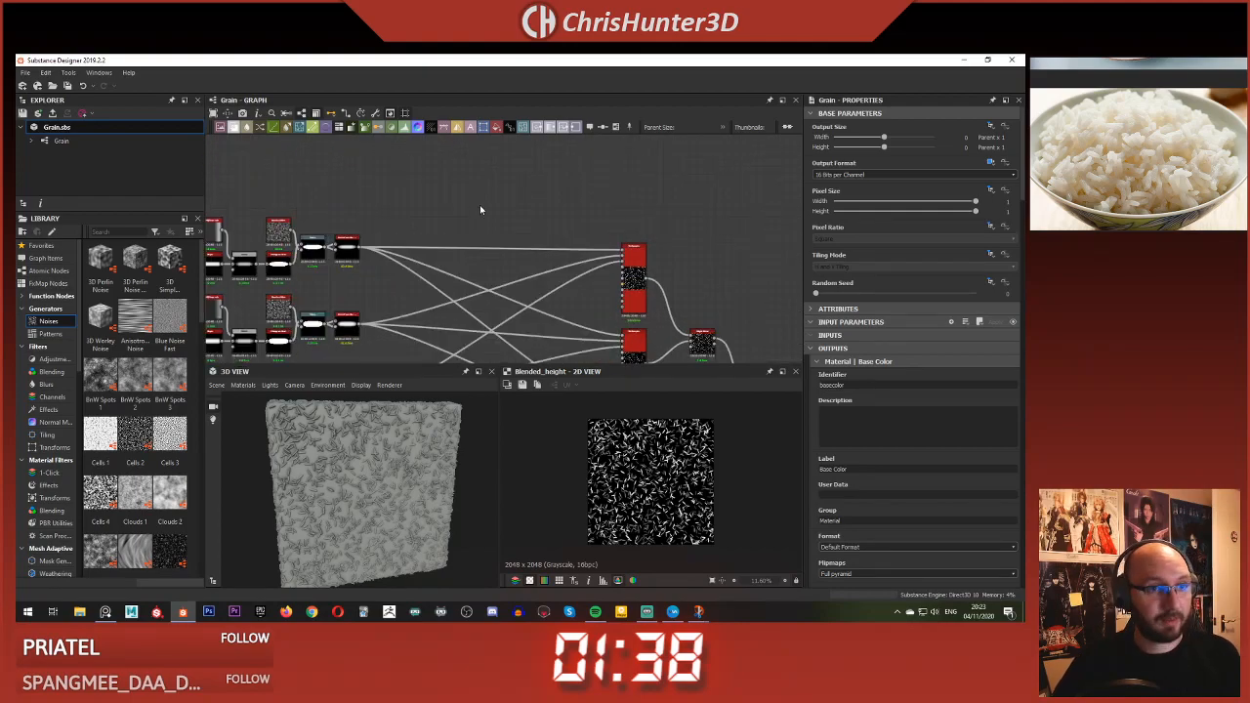
key(space)
text(dot)
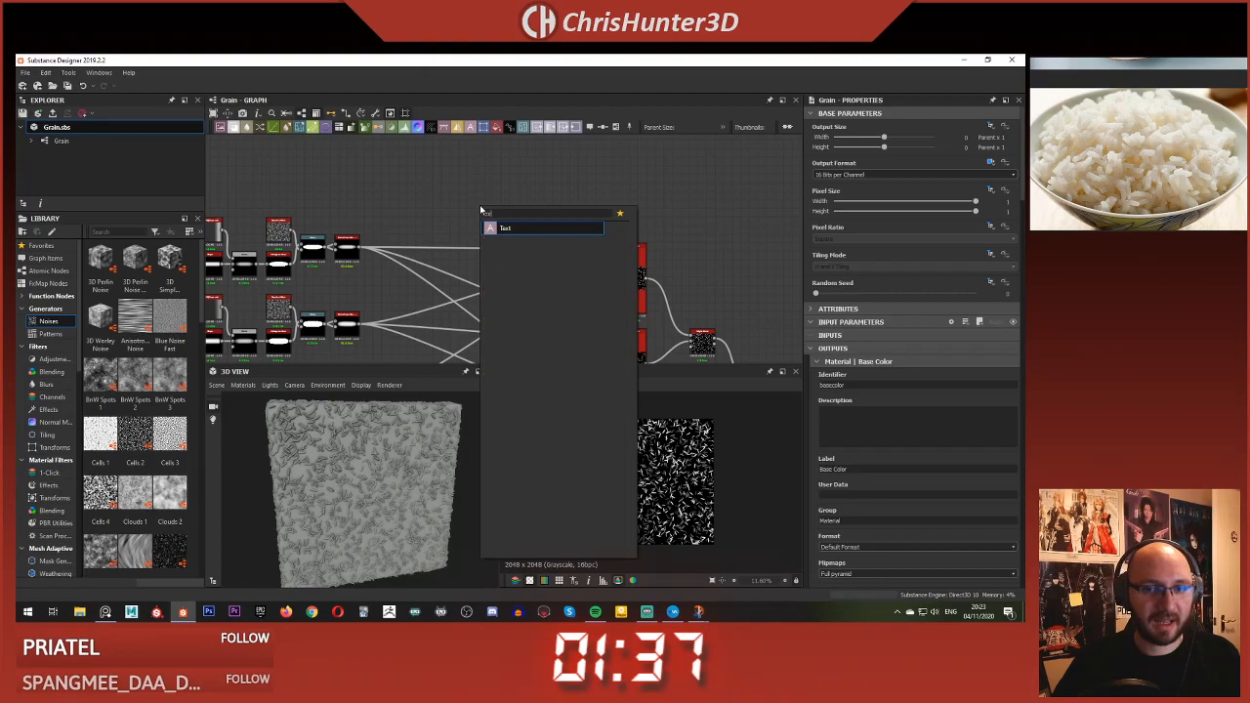
click(524, 232)
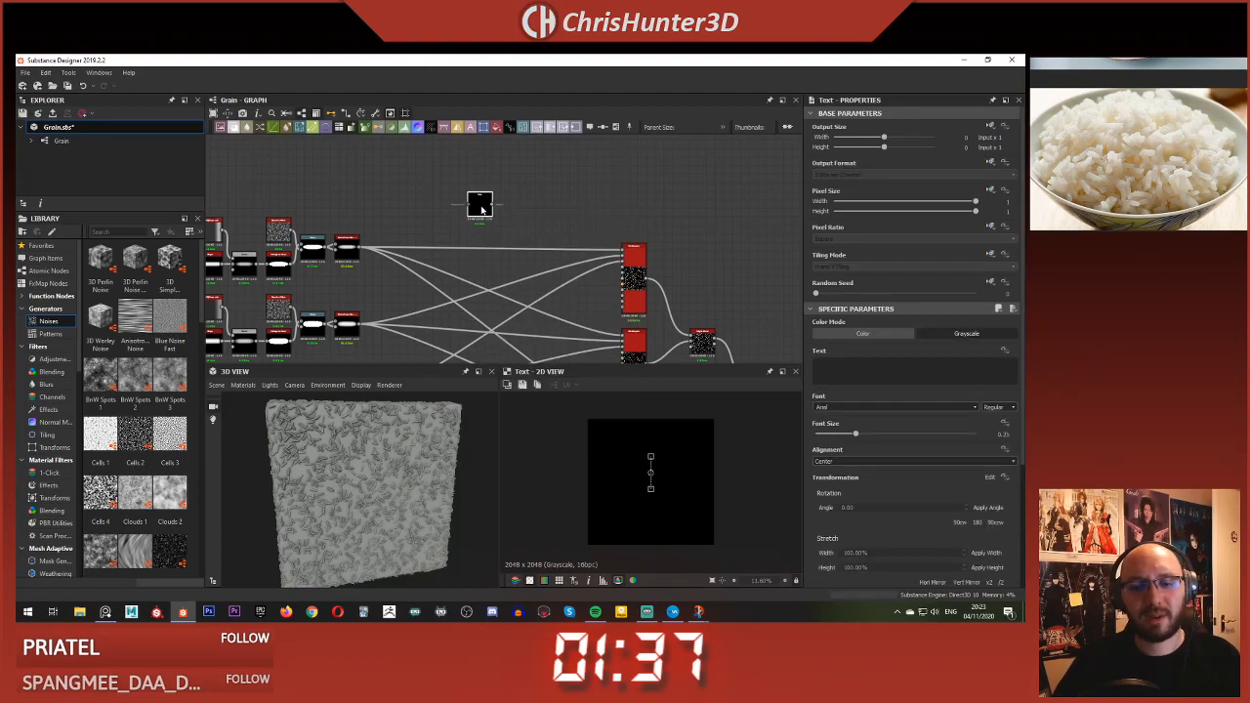
- Enter RICE as the Text node's text and set its Arial font style to Bold
click(846, 375)
text(RICE)
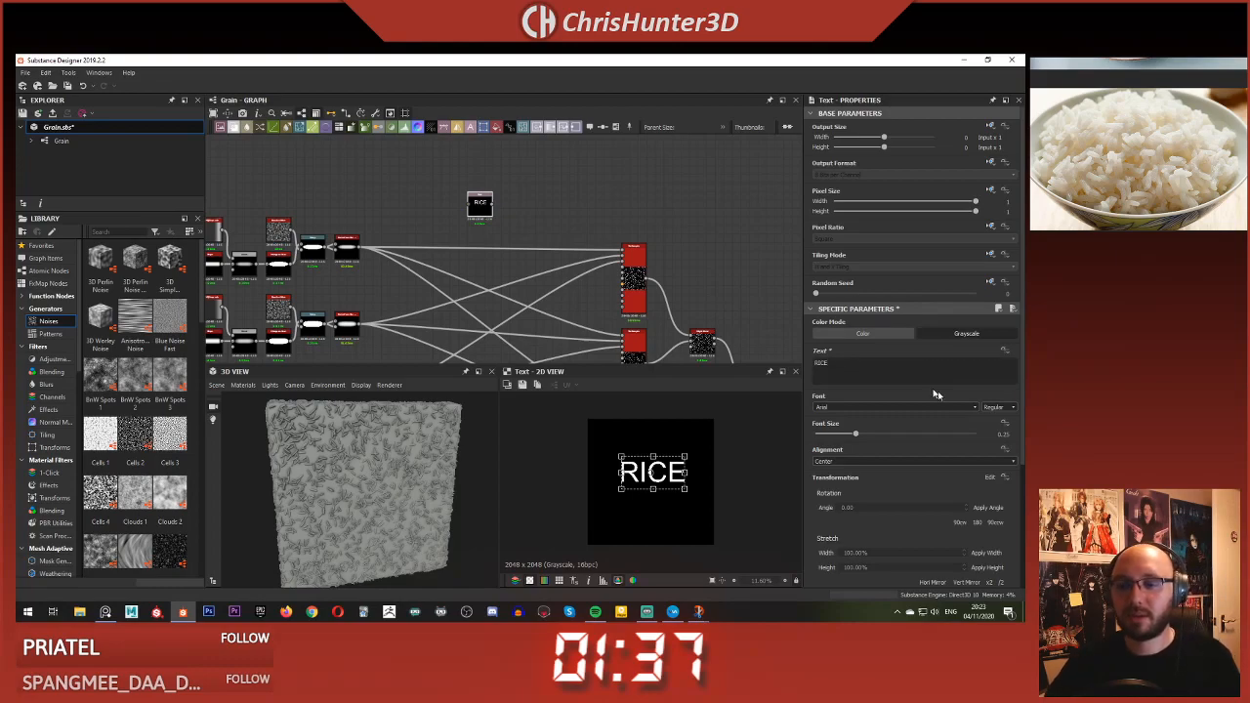
click(1012, 406)
click(1008, 429)
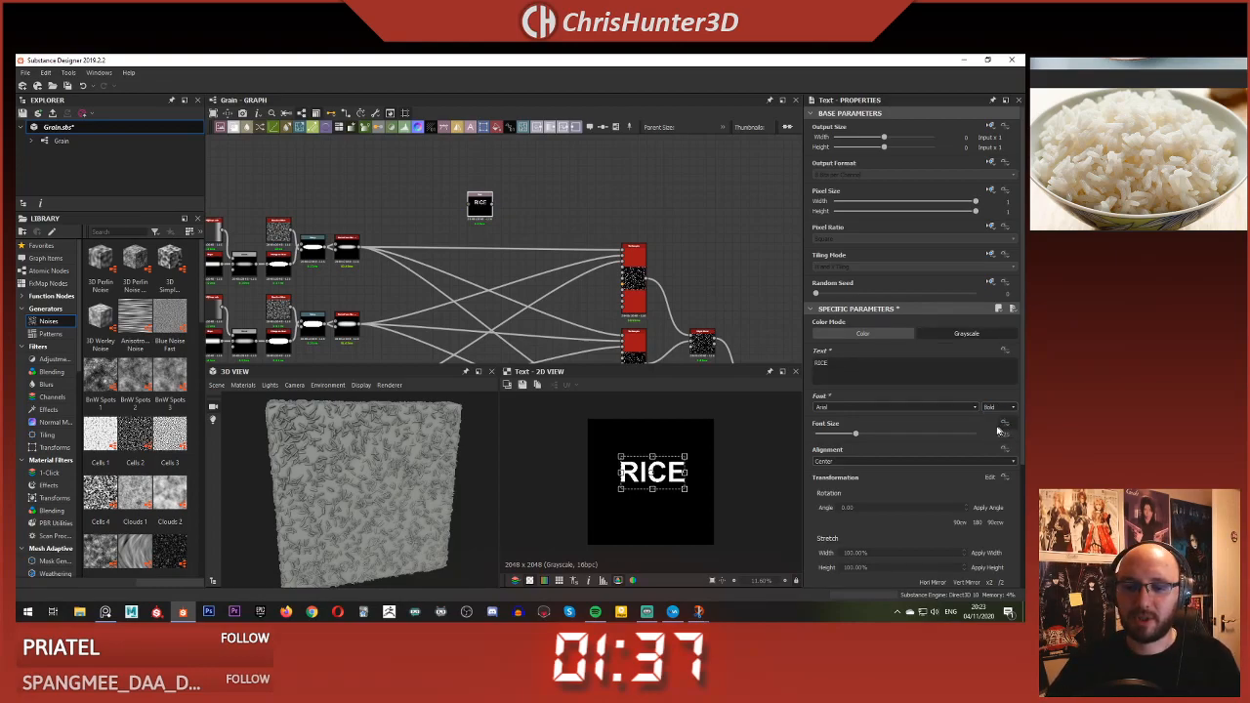
- Set the text's Font Size to 0.43 and adjust the word RICE to fit centred within the canvas
drag(854, 433, 885, 437)
drag(645, 469, 710, 447)
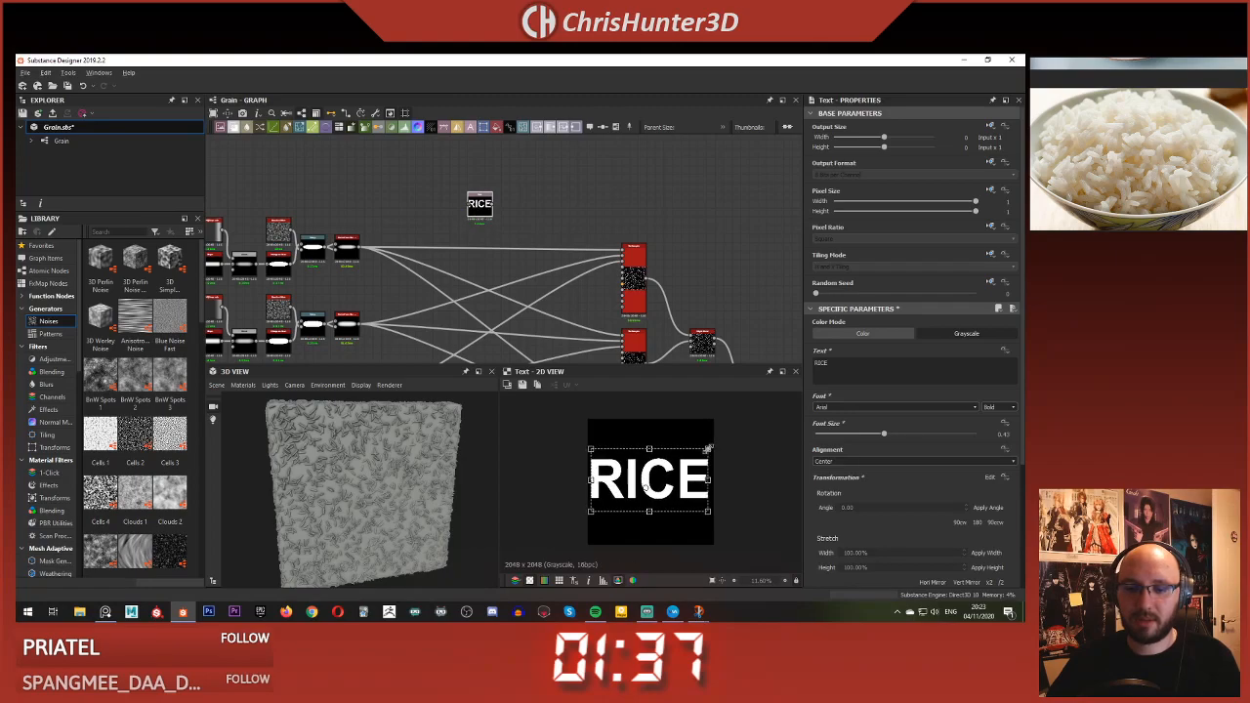
click(732, 237)
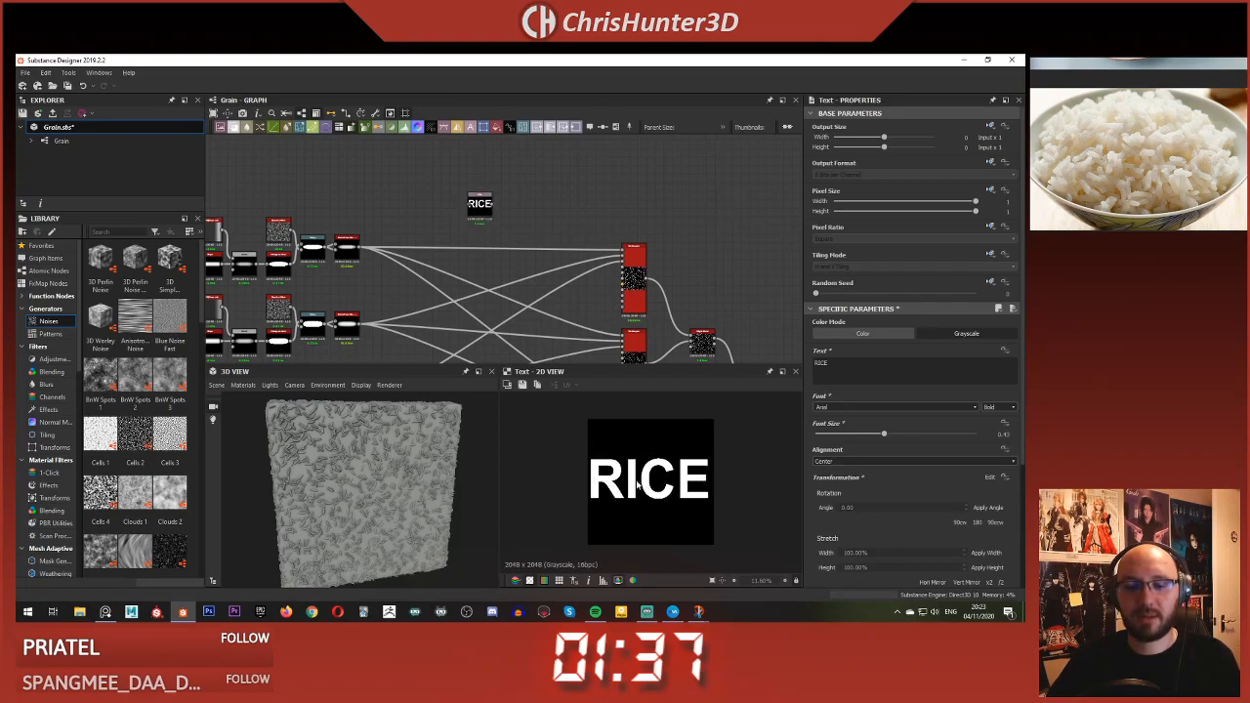
click(480, 203)
drag(708, 448, 688, 472)
click(584, 242)
- Add a Blur HQ Grayscale node fed by the Text node and align it beside that node
scroll(521, 209, up, 3)
middle_drag(521, 203, 562, 242)
drag(531, 271, 472, 227)
key(space)
text(blur)
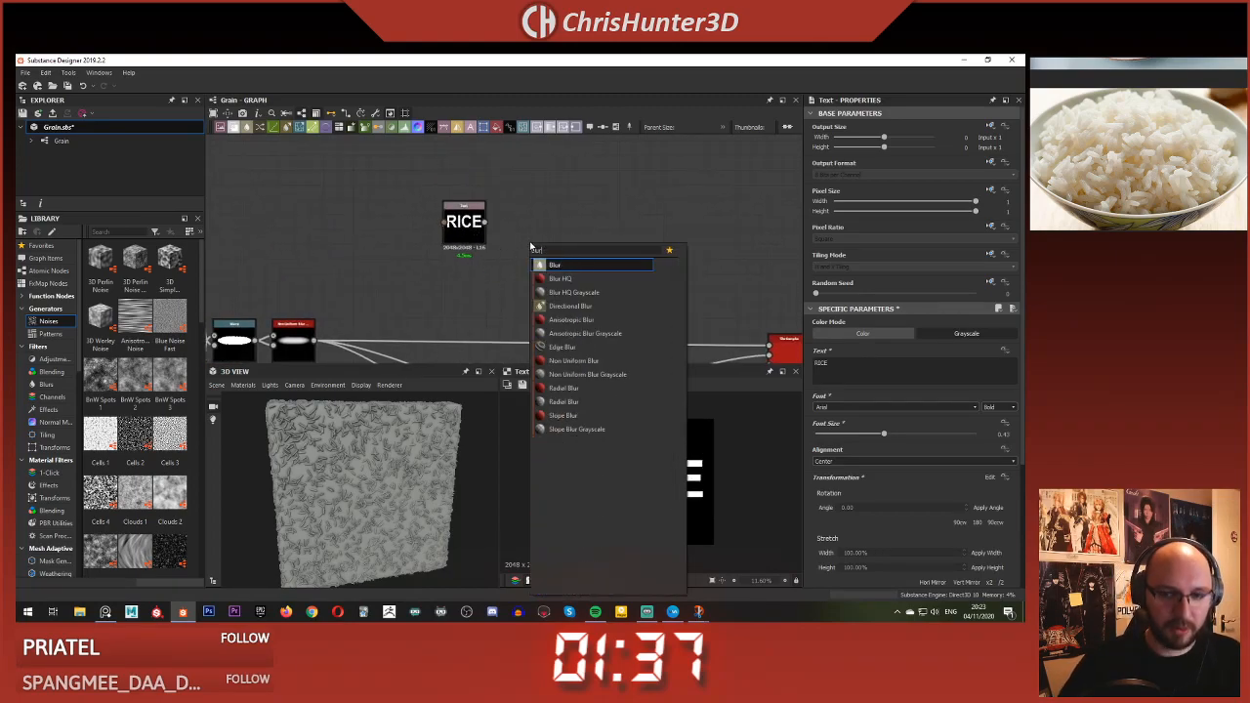
key(Down)
key(Down)
key(Return)
drag(529, 243, 557, 244)
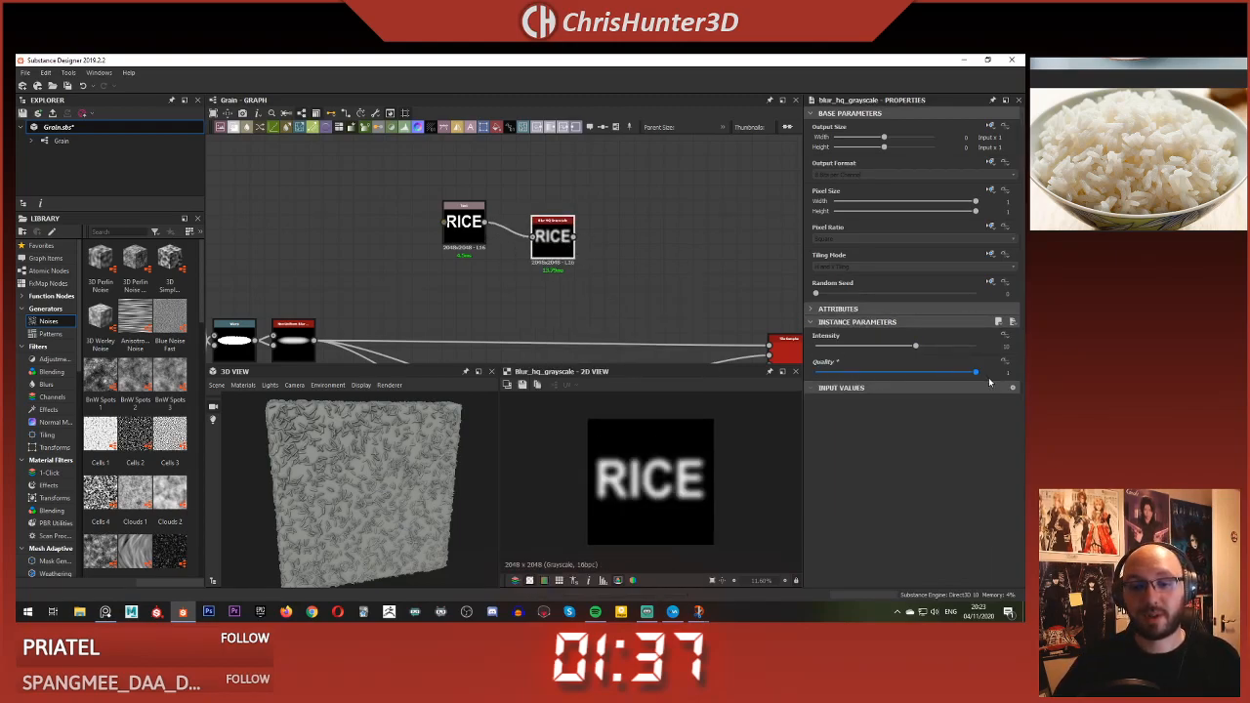
drag(542, 234, 543, 220)
- Try the Blur HQ Grayscale at Quality 1 against Quality 0 to compare the node's computation times
drag(826, 371, 1024, 380)
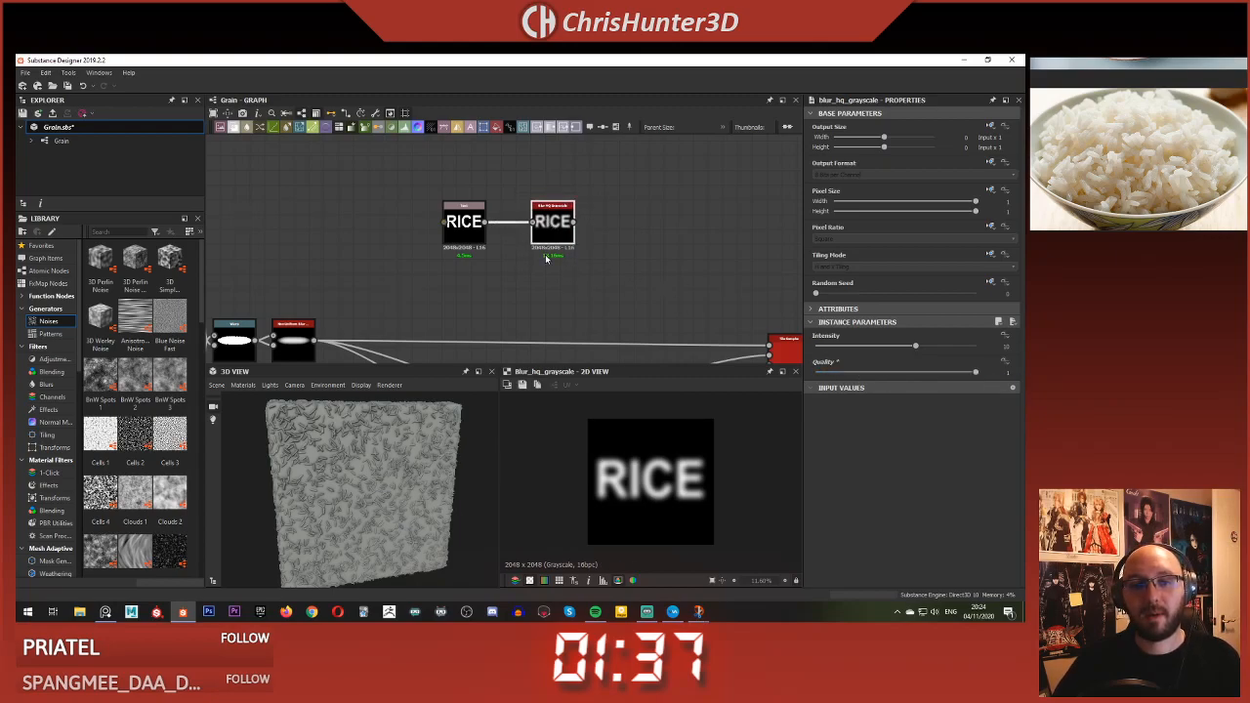
scroll(546, 258, up, 3)
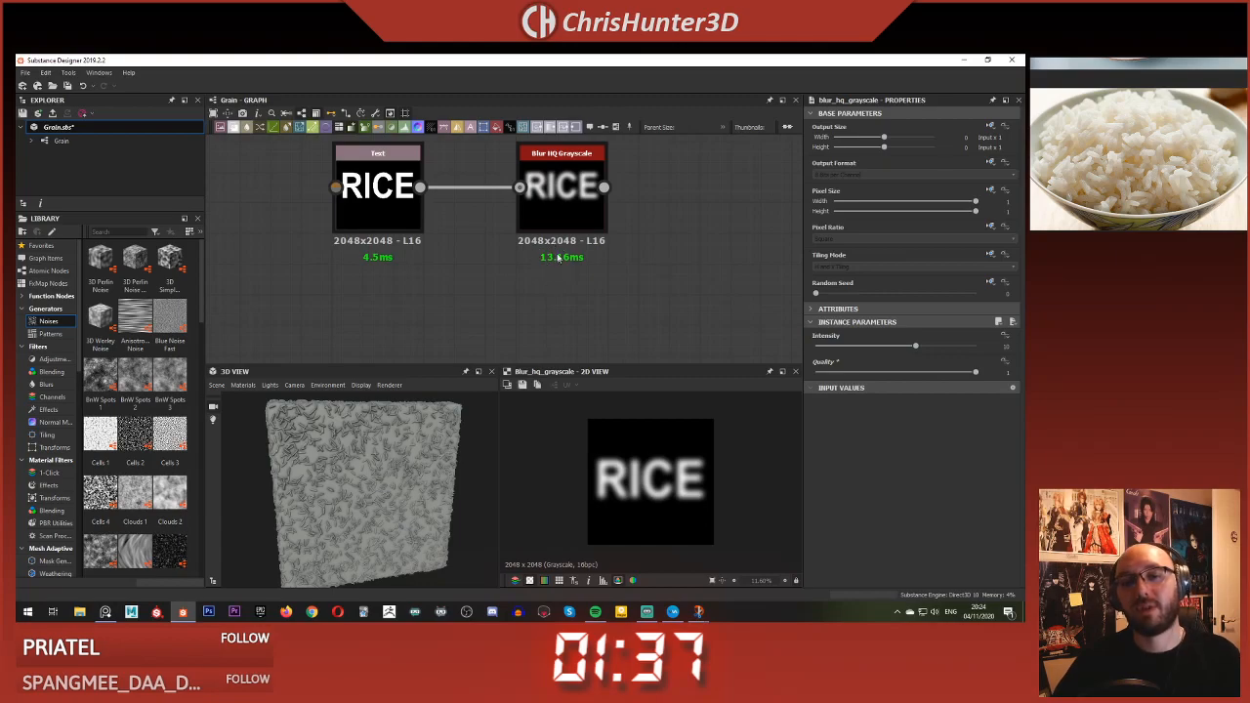
drag(903, 375, 670, 371)
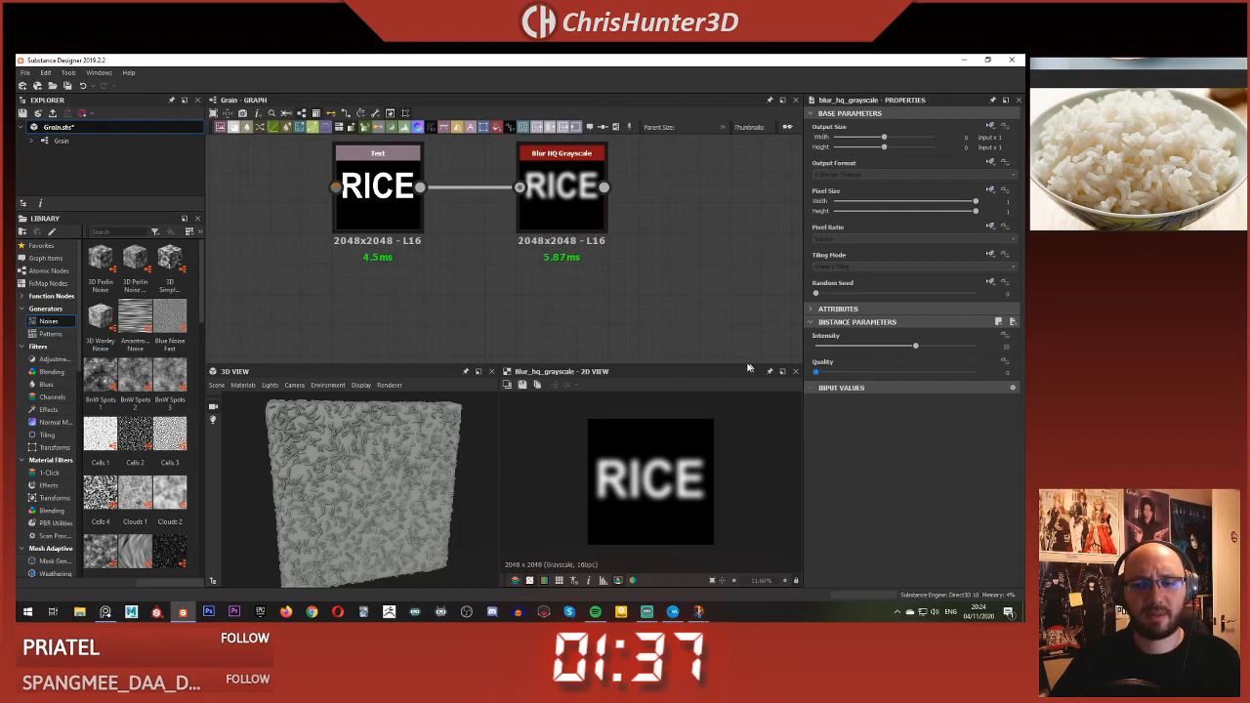
drag(975, 372, 649, 371)
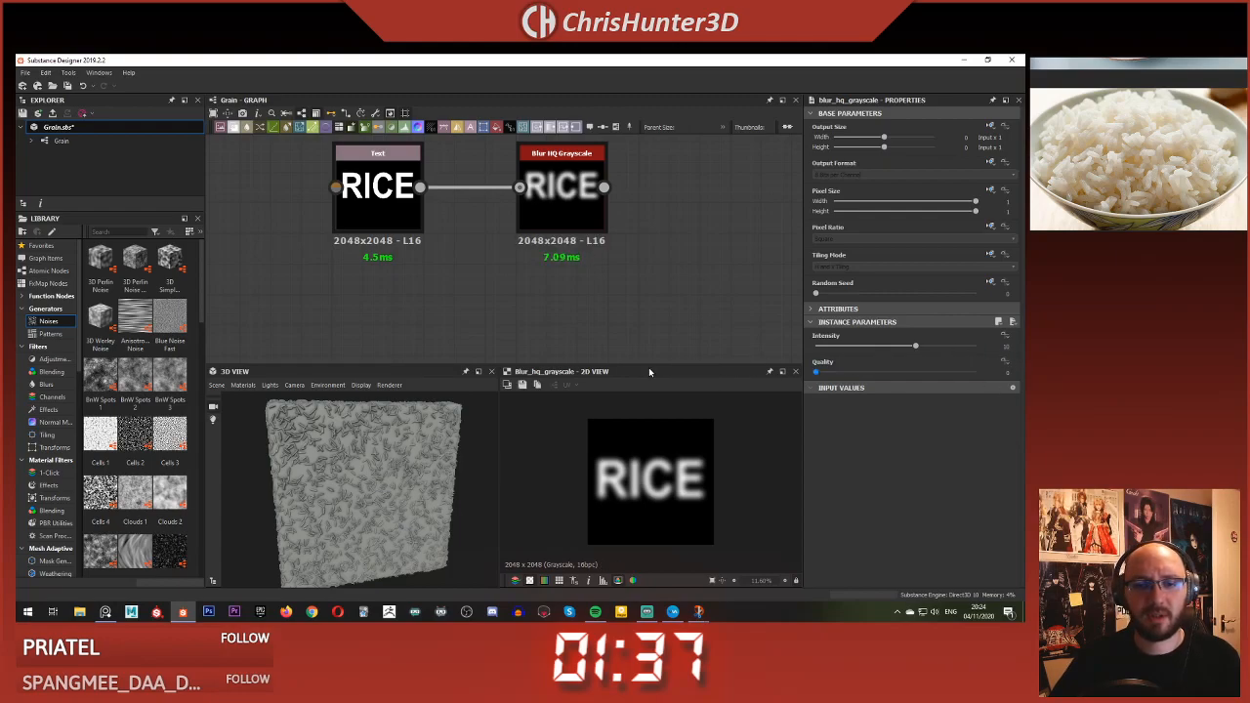
- Examine the first Tile Sampler's input connectors to find the one that accepts a mask
scroll(635, 276, down, 4)
middle_drag(631, 272, 546, 228)
click(552, 267)
double_click(543, 211)
middle_drag(595, 268, 502, 165)
scroll(533, 259, up, 1)
click(550, 243)
scroll(549, 242, down, 3)
scroll(629, 282, up, 5)
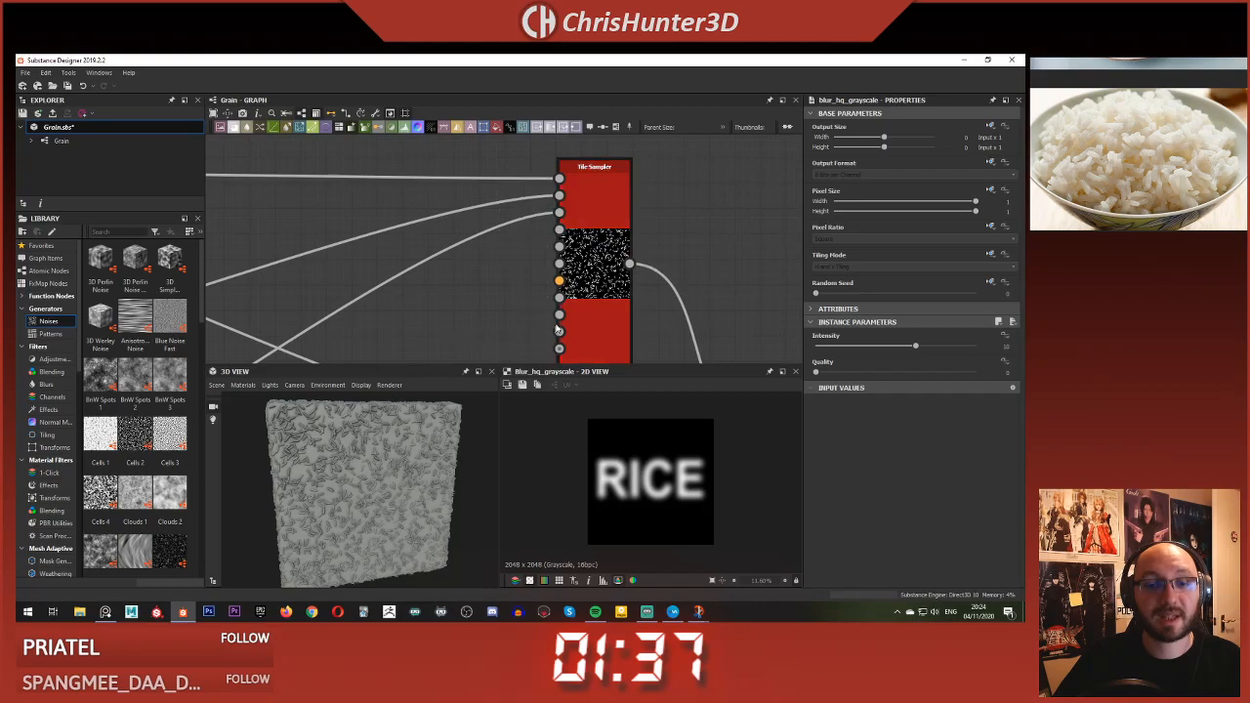
scroll(586, 298, up, 1)
scroll(581, 266, down, 1)
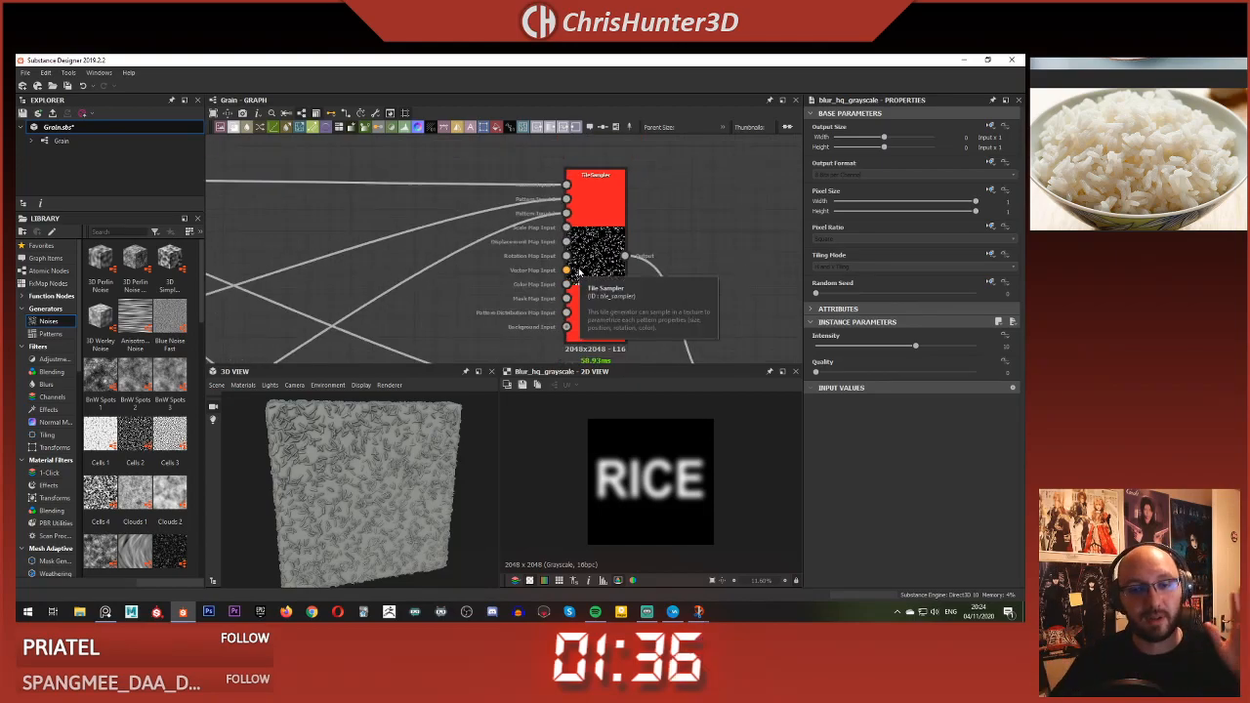
- Move the Text and Blur HQ Grayscale nodes together below the bottom row of grain shape nodes
scroll(540, 233, down, 3)
middle_drag(447, 215, 532, 287)
drag(394, 173, 487, 220)
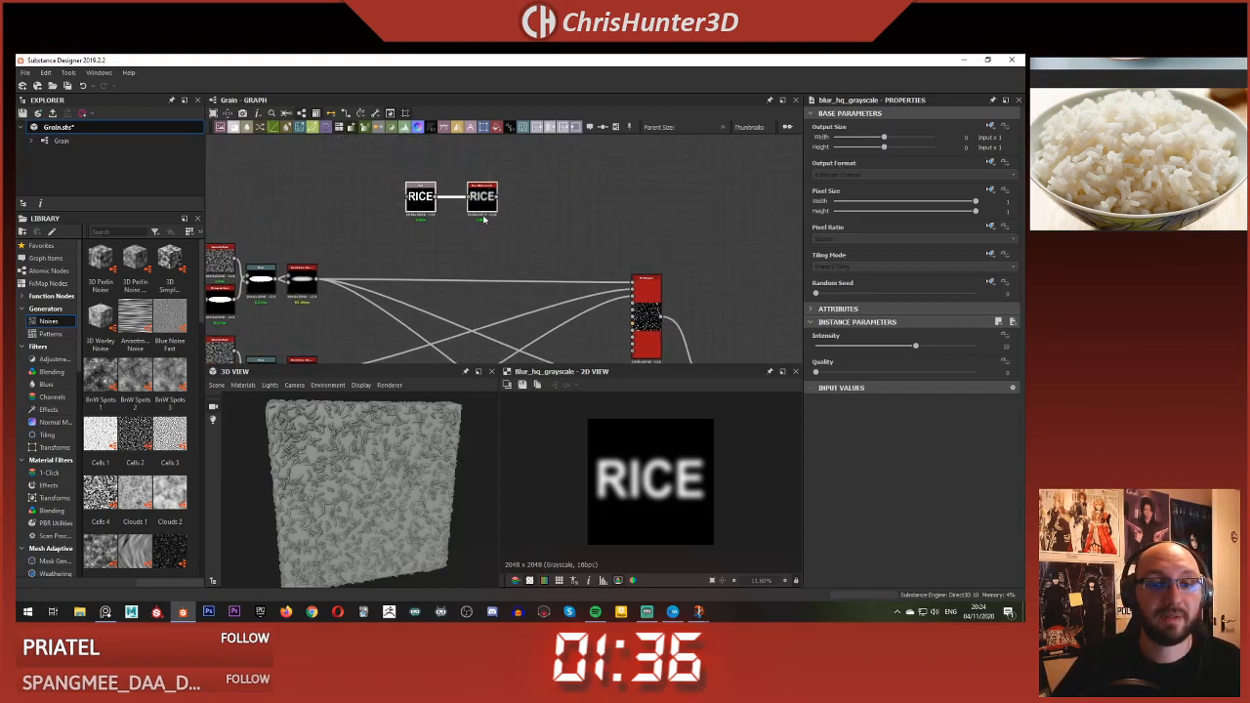
scroll(488, 239, down, 2)
drag(486, 148, 549, 262)
- Connect the Blur HQ Grayscale output to the Mask Map Input of the second and third Tile Samplers
scroll(489, 332, up, 2)
scroll(474, 260, up, 3)
scroll(420, 241, down, 4)
middle_drag(391, 235, 452, 296)
scroll(449, 295, up, 2)
drag(402, 288, 497, 183)
middle_drag(498, 184, 420, 337)
scroll(420, 337, up, 2)
drag(420, 337, 562, 297)
scroll(485, 302, down, 2)
scroll(485, 303, down, 3)
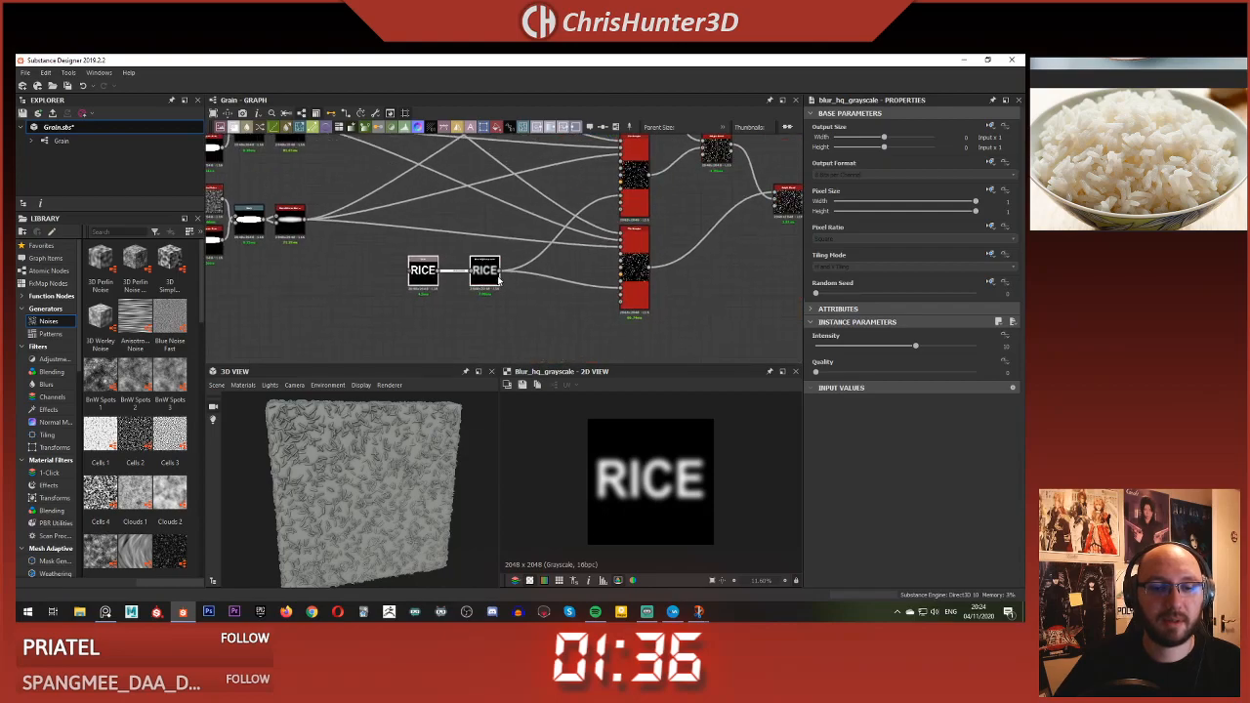
- Connect the Blur HQ Grayscale output to the first Tile Sampler's Mask Map Input
drag(514, 257, 554, 192)
middle_drag(554, 192, 486, 351)
scroll(543, 259, up, 4)
drag(485, 352, 575, 270)
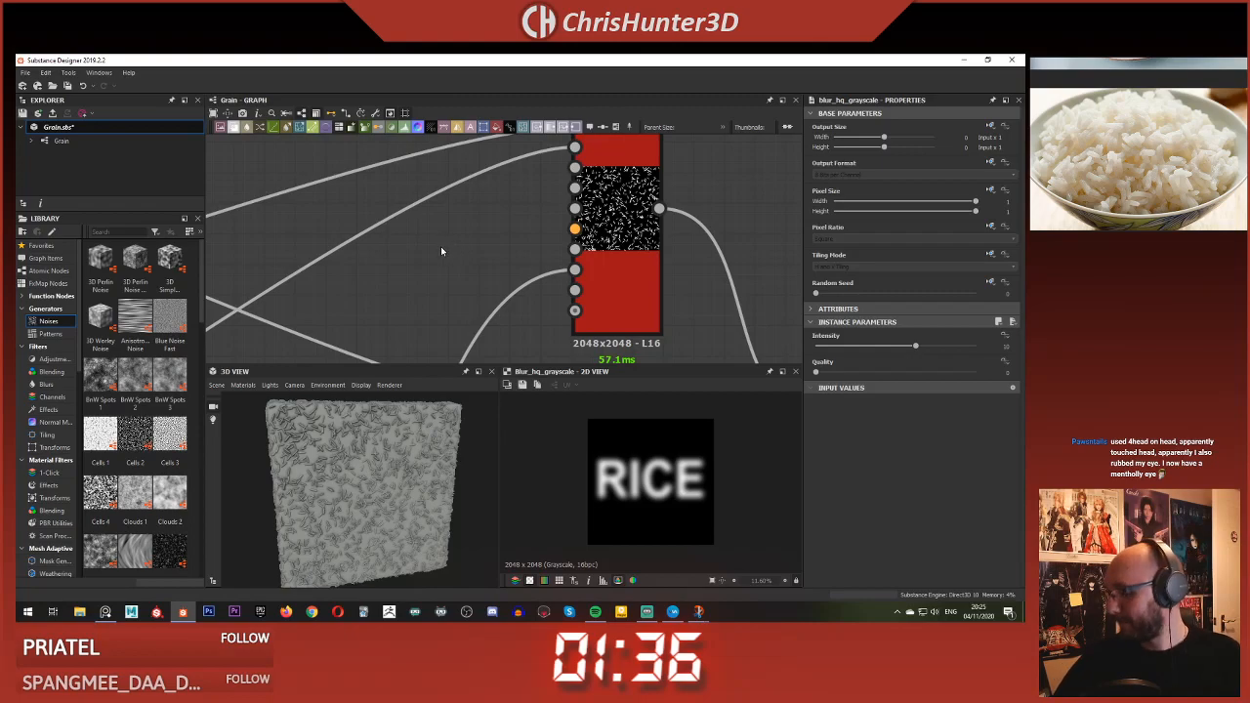
- Examine how the RICE mask feeds the three Tile Samplers and how their Height Blends connect
scroll(408, 272, down, 5)
scroll(469, 263, up, 4)
mouse_move(472, 306)
mouse_down()
mouse_move(497, 308)
mouse_move(467, 307)
mouse_up()
scroll(476, 318, down, 4)
scroll(570, 234, up, 5)
middle_drag(570, 235, 503, 155)
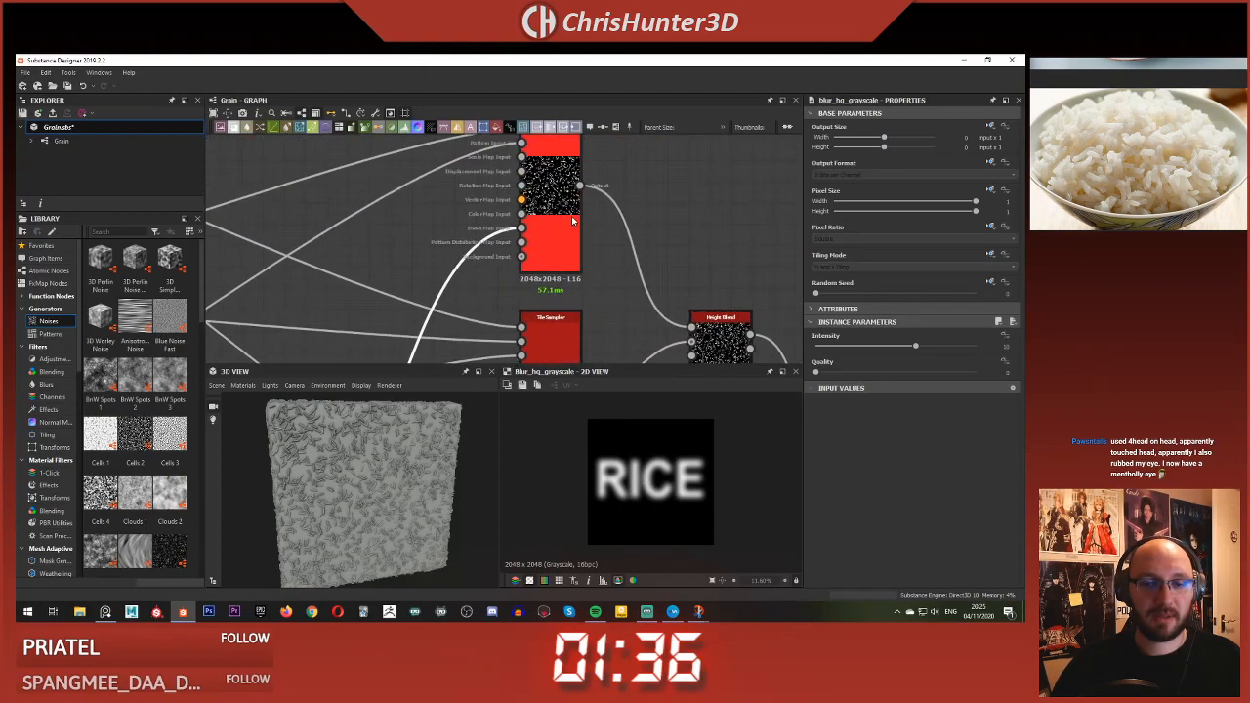
scroll(664, 480, up, 3)
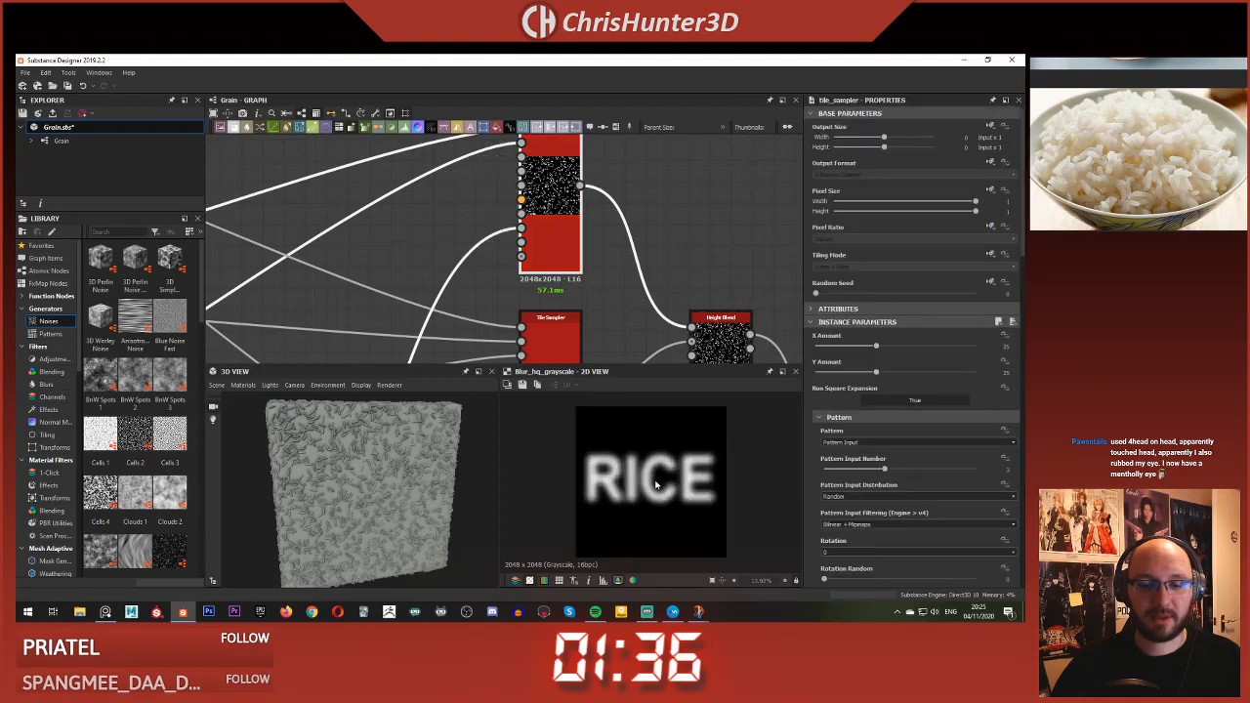
scroll(656, 480, down, 2)
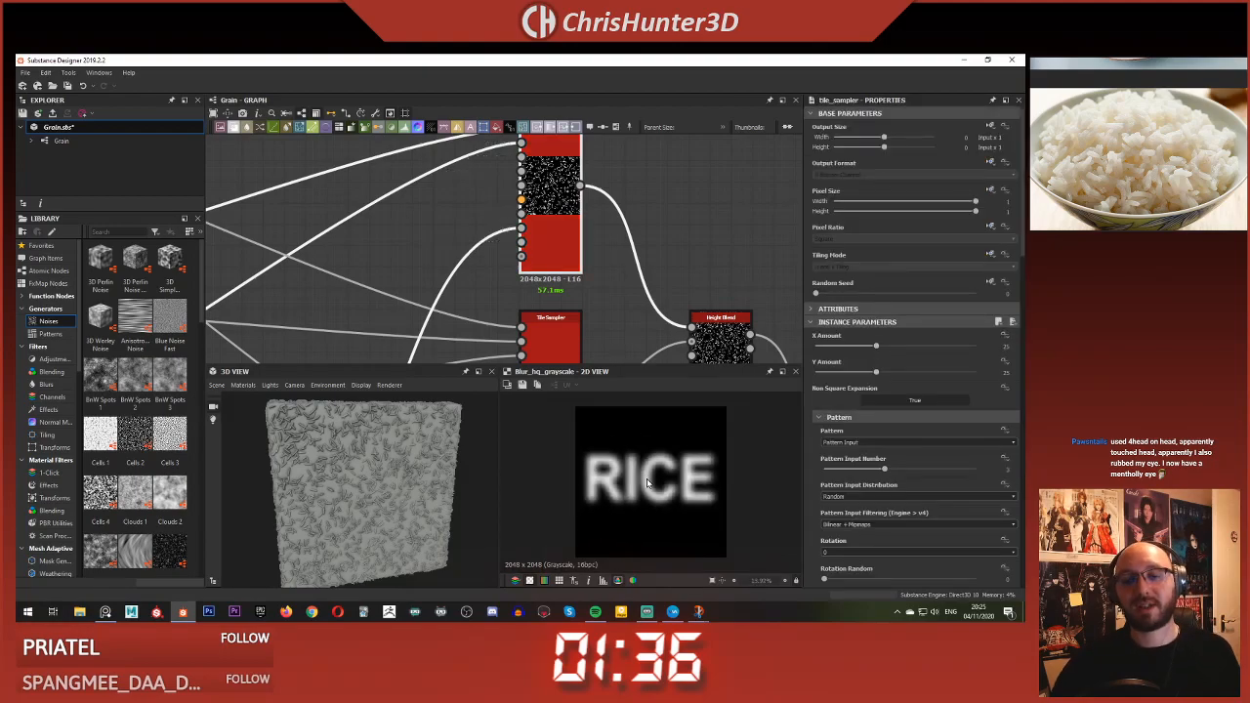
scroll(511, 235, down, 5)
middle_drag(512, 235, 547, 225)
scroll(583, 260, up, 1)
middle_drag(683, 210, 562, 251)
drag(367, 499, 366, 505)
scroll(615, 303, down, 2)
middle_drag(615, 297, 466, 264)
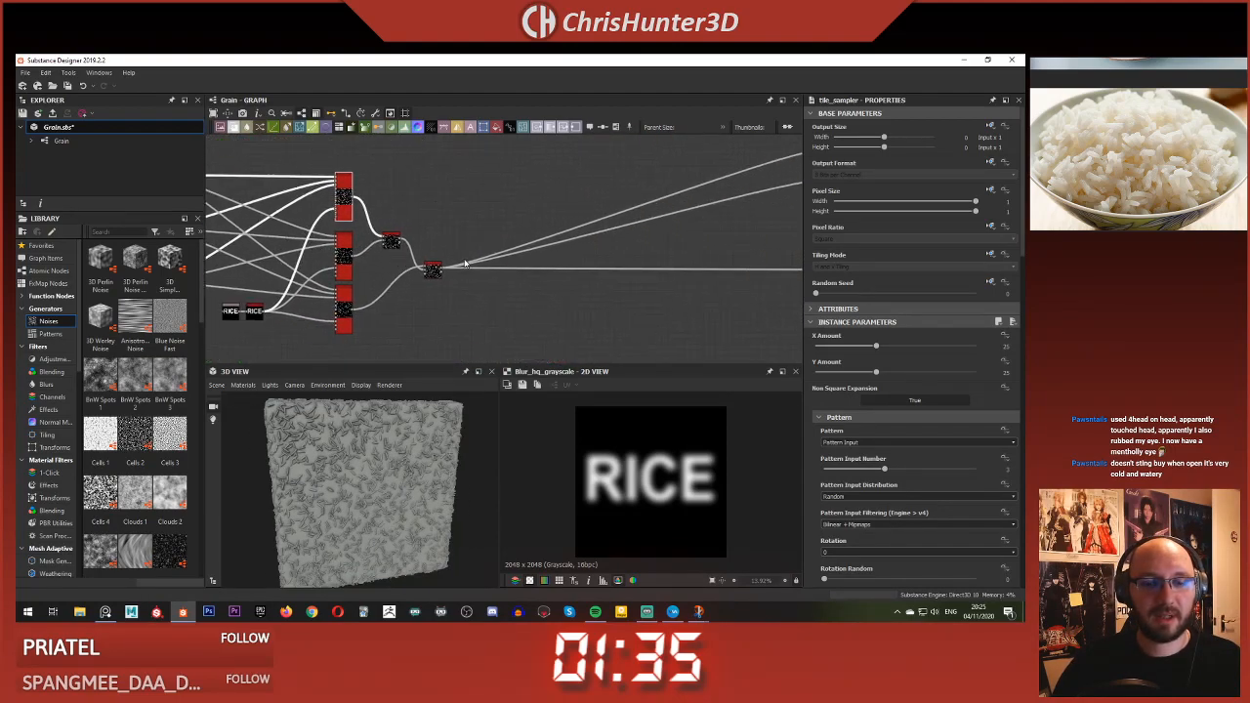
scroll(385, 267, up, 2)
middle_drag(385, 266, 496, 242)
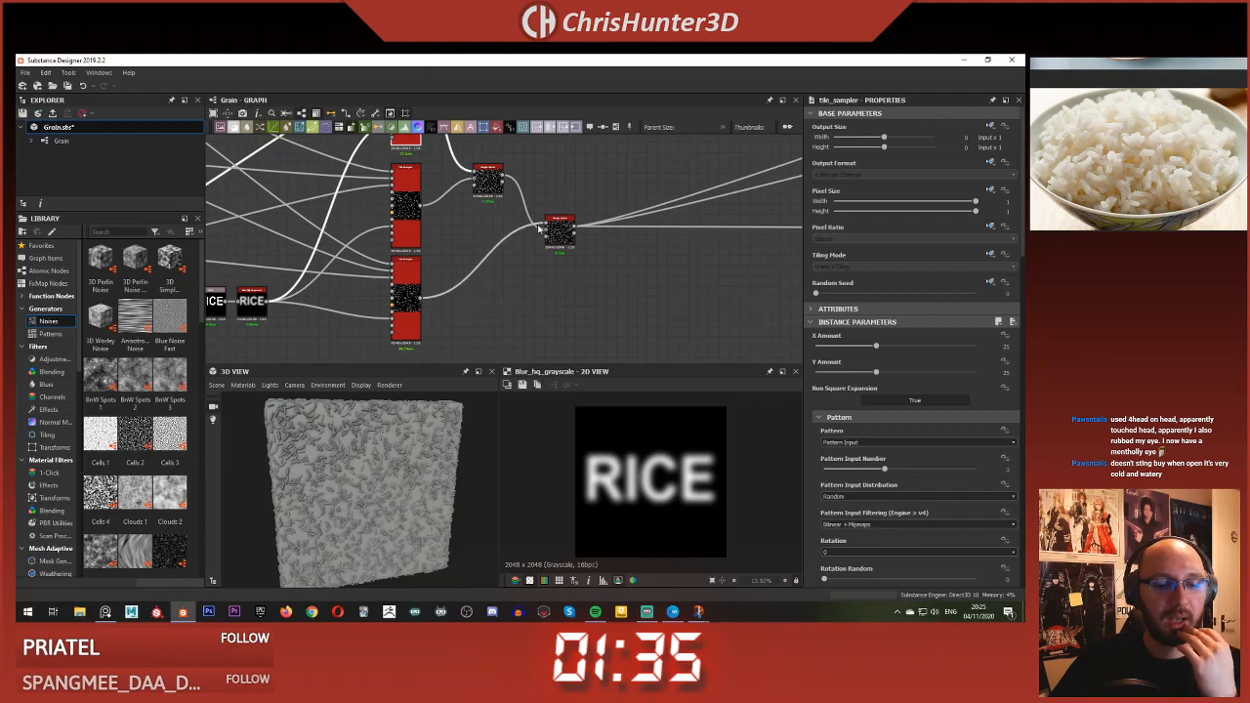
scroll(536, 229, down, 3)
scroll(611, 225, up, 1)
middle_drag(606, 227, 550, 277)
scroll(470, 277, up, 2)
scroll(605, 226, down, 4)
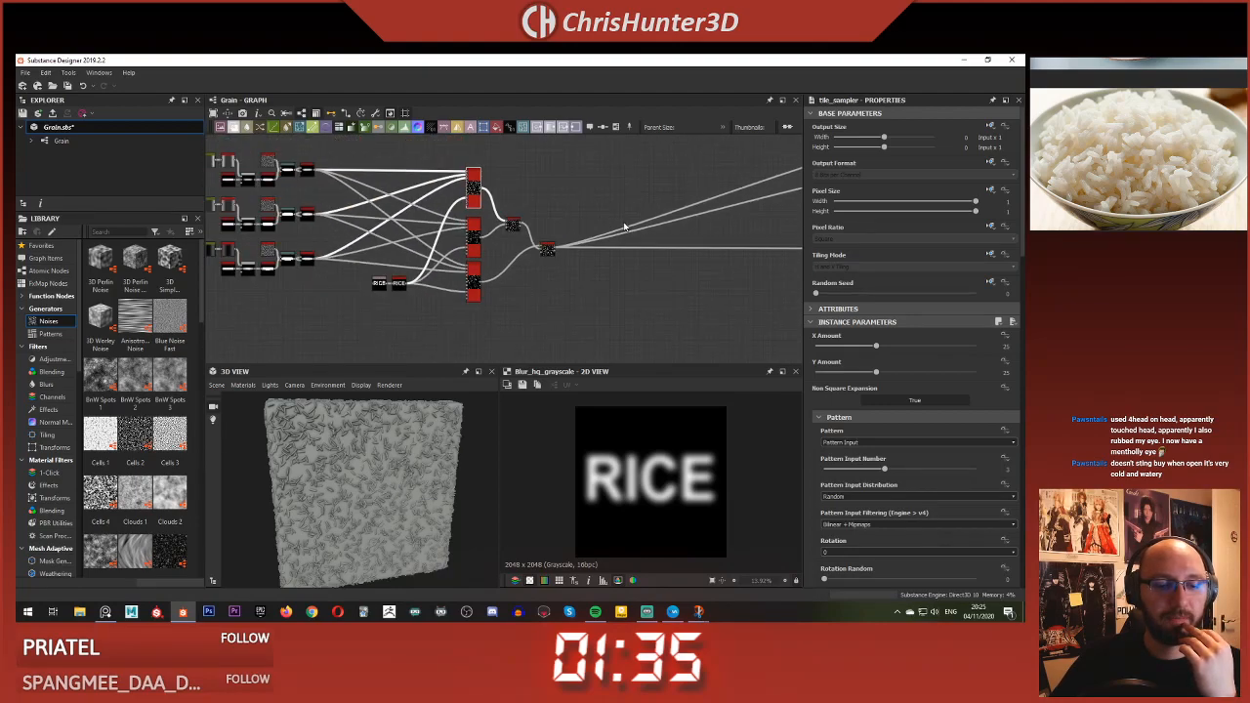
- Lower the grayscale value of the Uniform Color feeding the Roughness output to 0.25 and inspect the grain surface close up
middle_drag(623, 227, 533, 251)
scroll(495, 251, up, 5)
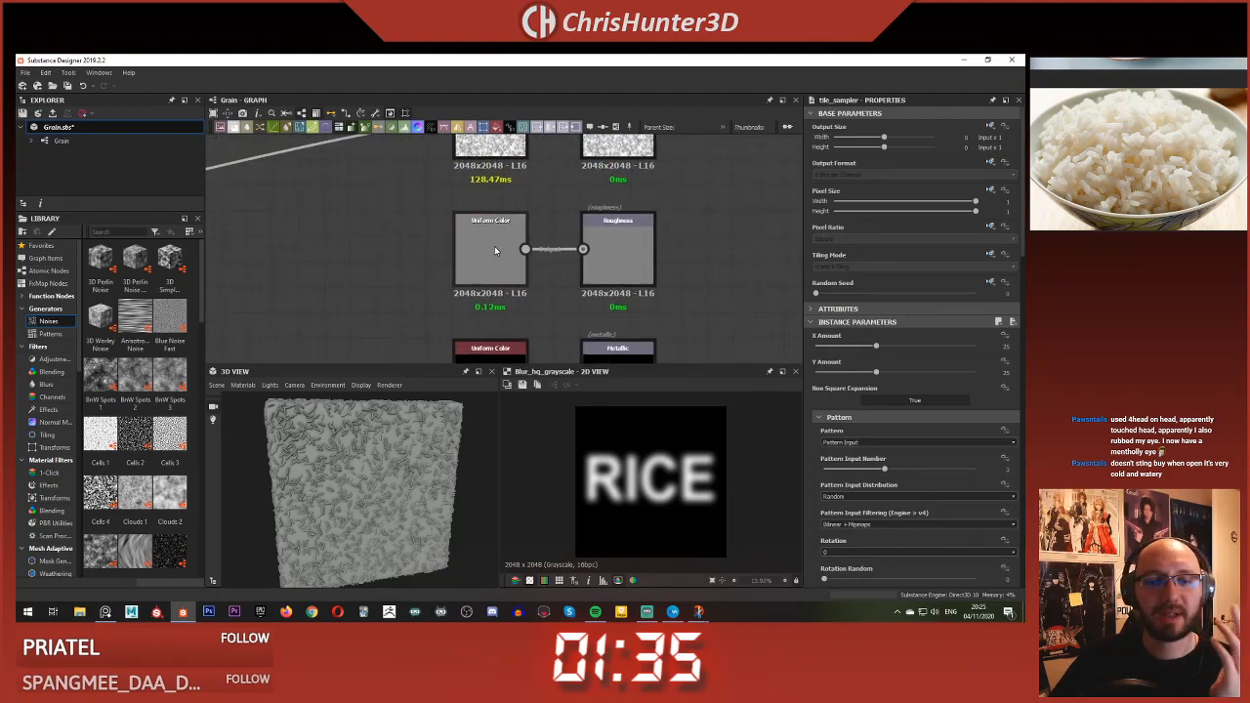
scroll(495, 251, up, 2)
click(495, 251)
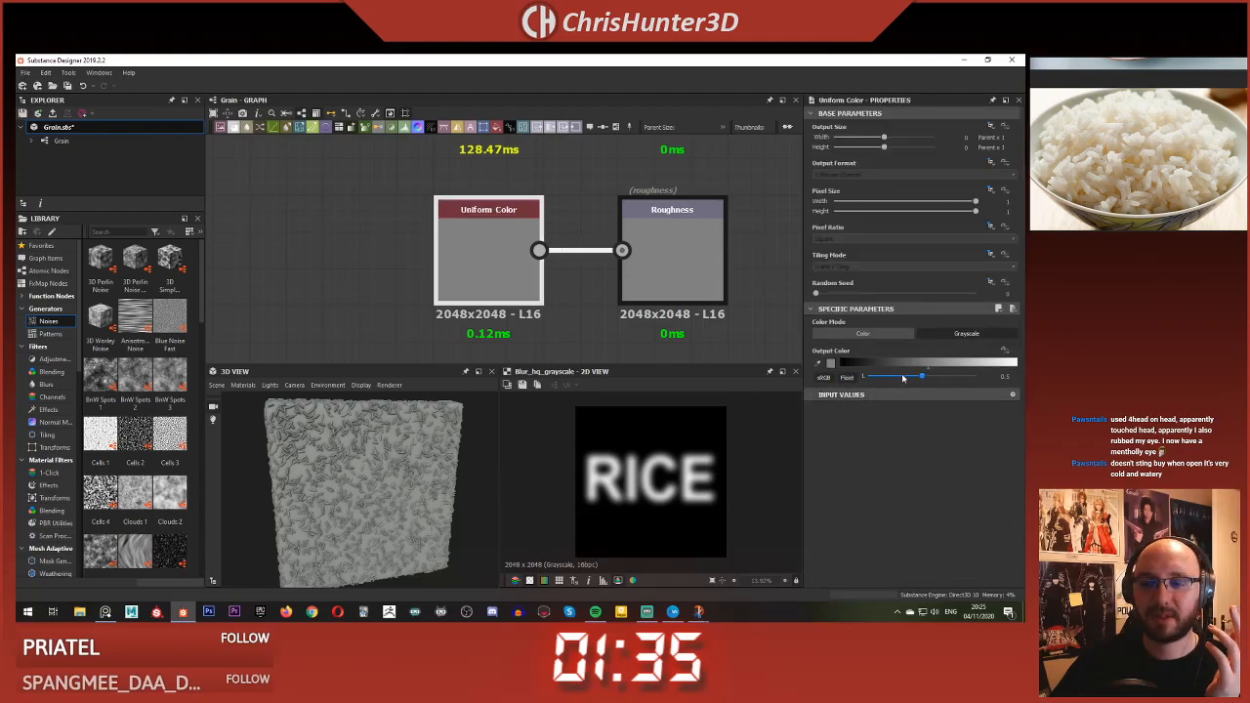
drag(899, 378, 897, 378)
scroll(363, 488, up, 6)
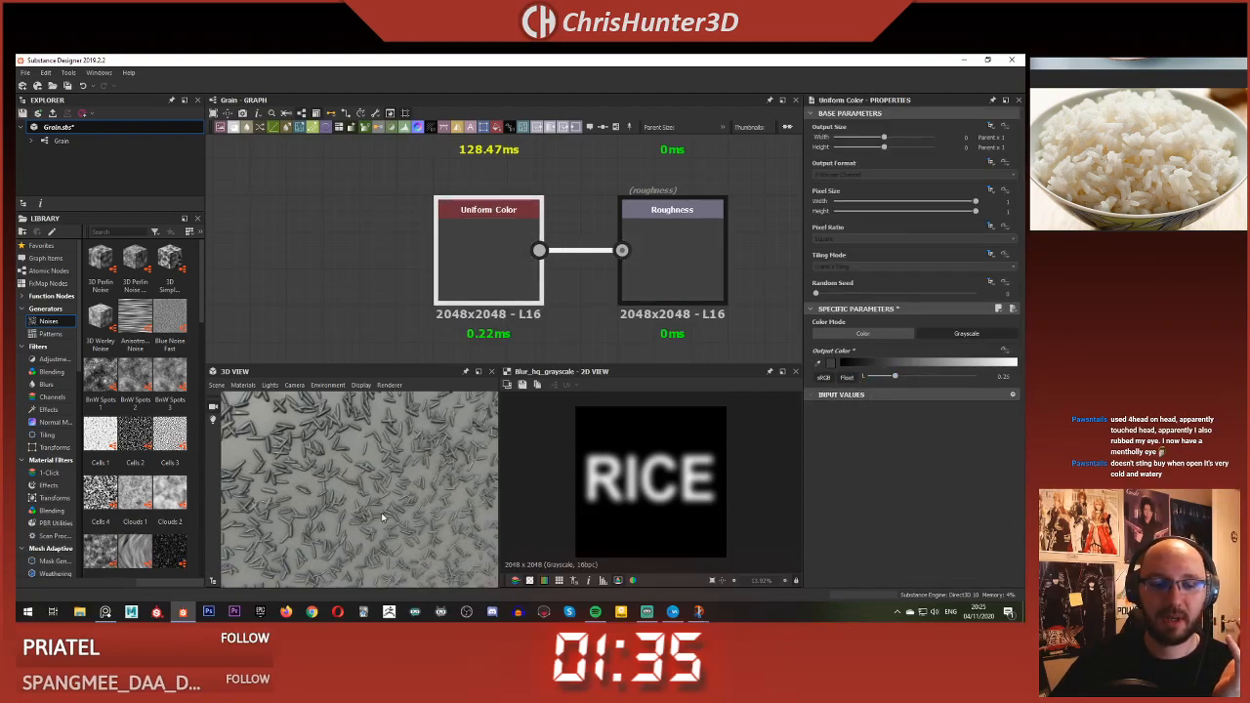
drag(352, 508, 374, 462)
scroll(374, 462, down, 6)
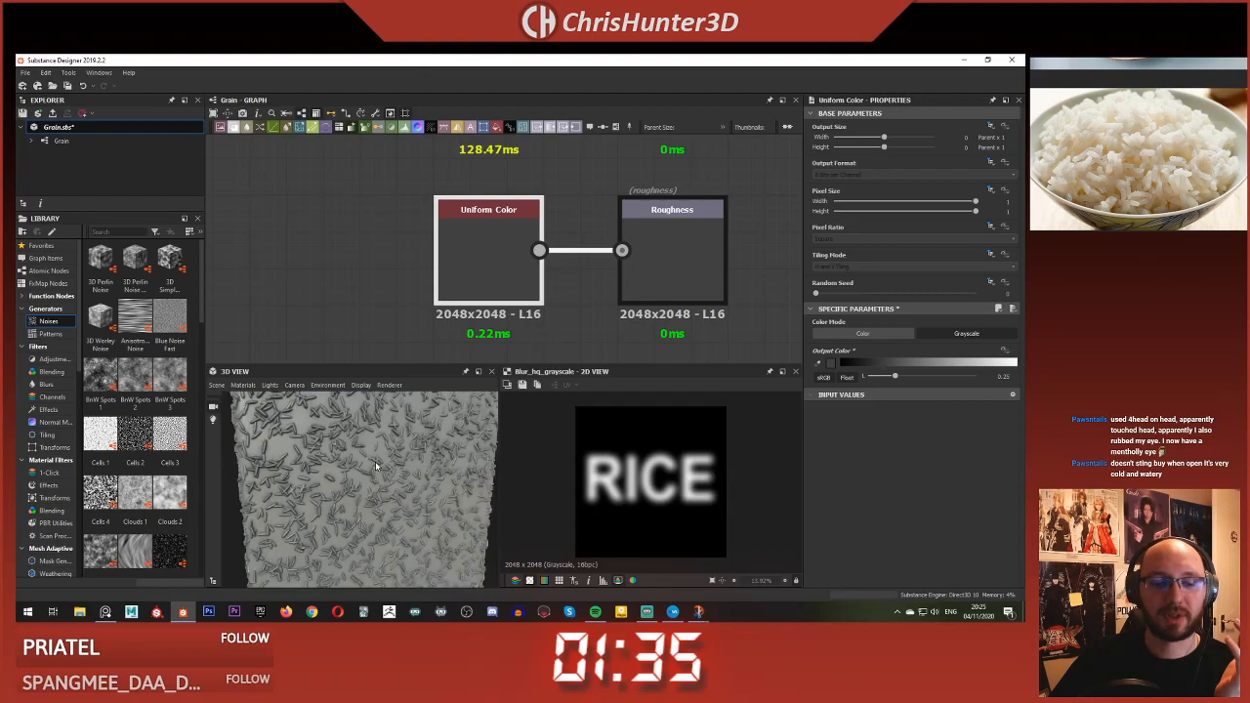
scroll(307, 255, down, 3)
- Set the first Tile Sampler's Mask Map Threshold to about 0.26 while previewing its scatter in the 2D view
middle_drag(332, 247, 337, 195)
scroll(342, 234, down, 2)
middle_drag(351, 234, 596, 231)
scroll(469, 232, down, 2)
middle_drag(293, 232, 699, 247)
scroll(518, 235, up, 4)
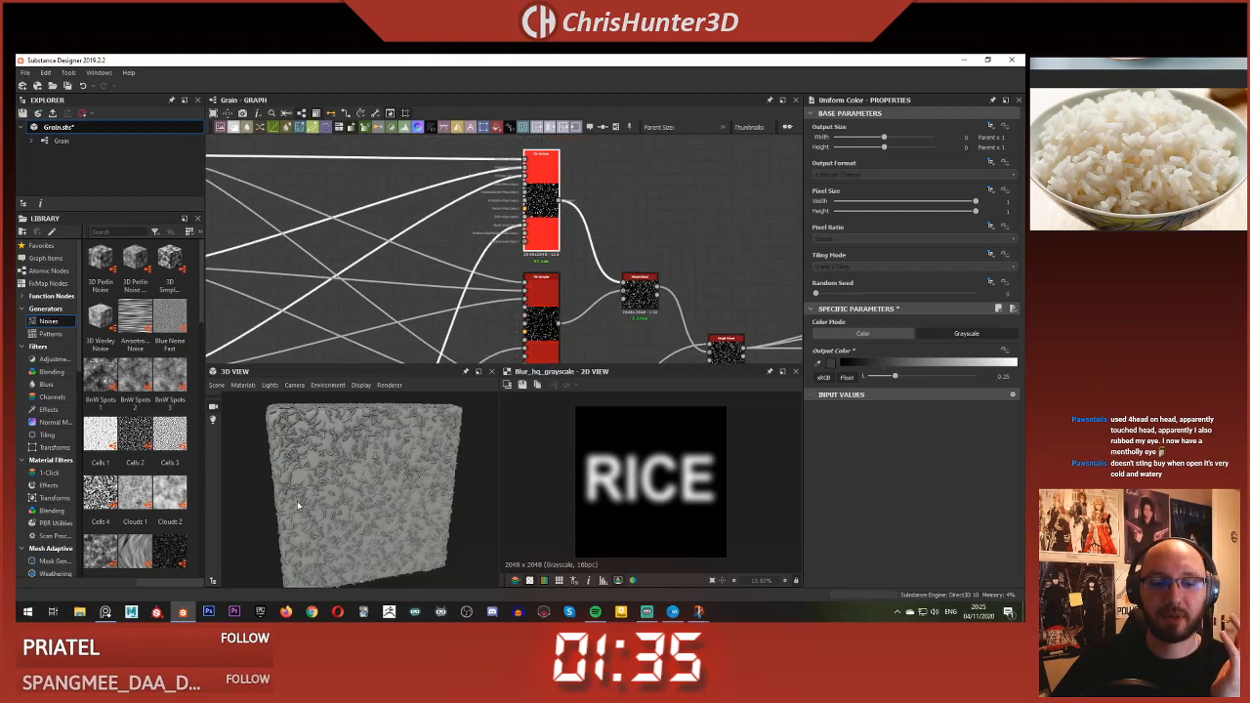
scroll(353, 500, up, 2)
middle_drag(354, 496, 326, 481)
scroll(337, 484, up, 4)
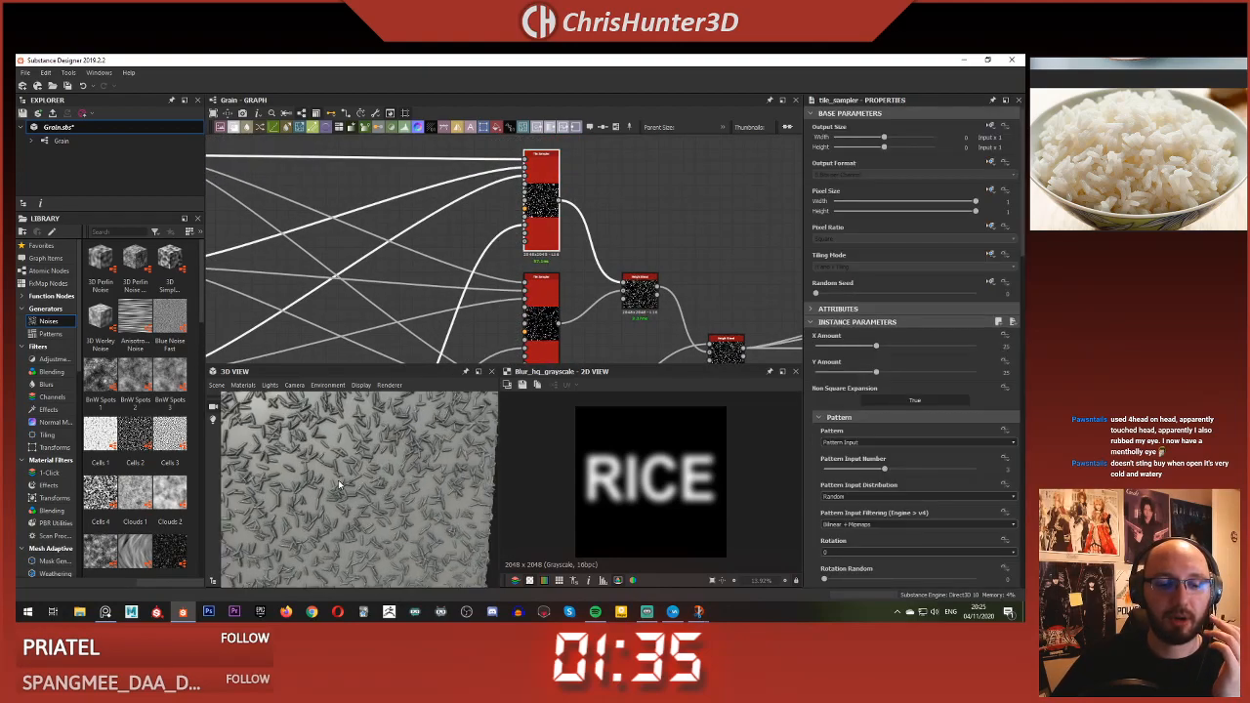
scroll(340, 488, down, 3)
scroll(929, 397, down, 5)
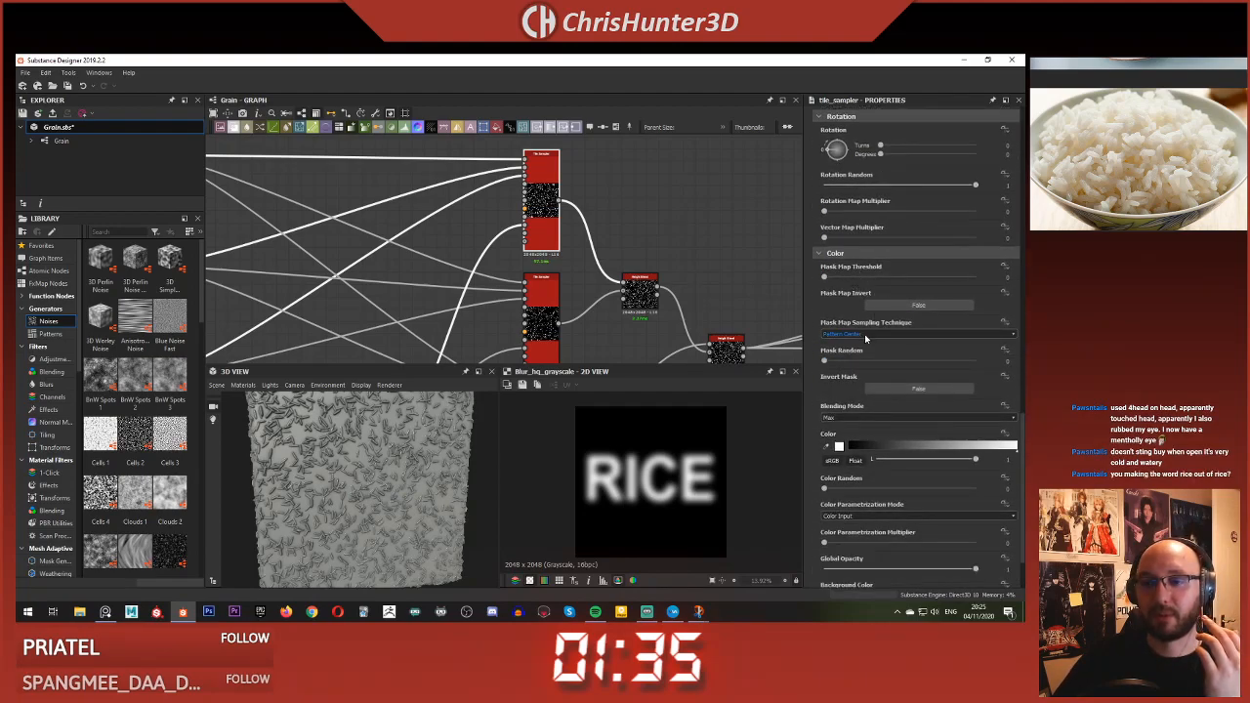
scroll(880, 281, down, 1)
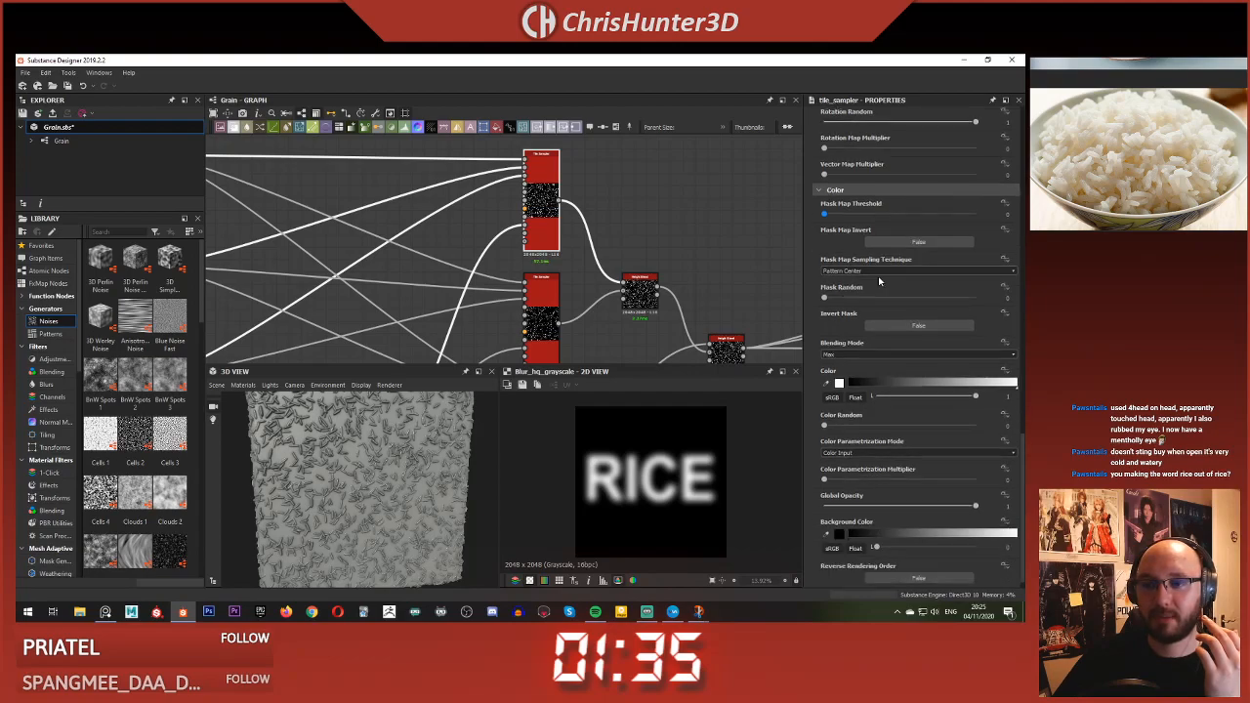
scroll(879, 282, up, 1)
drag(840, 282, 875, 290)
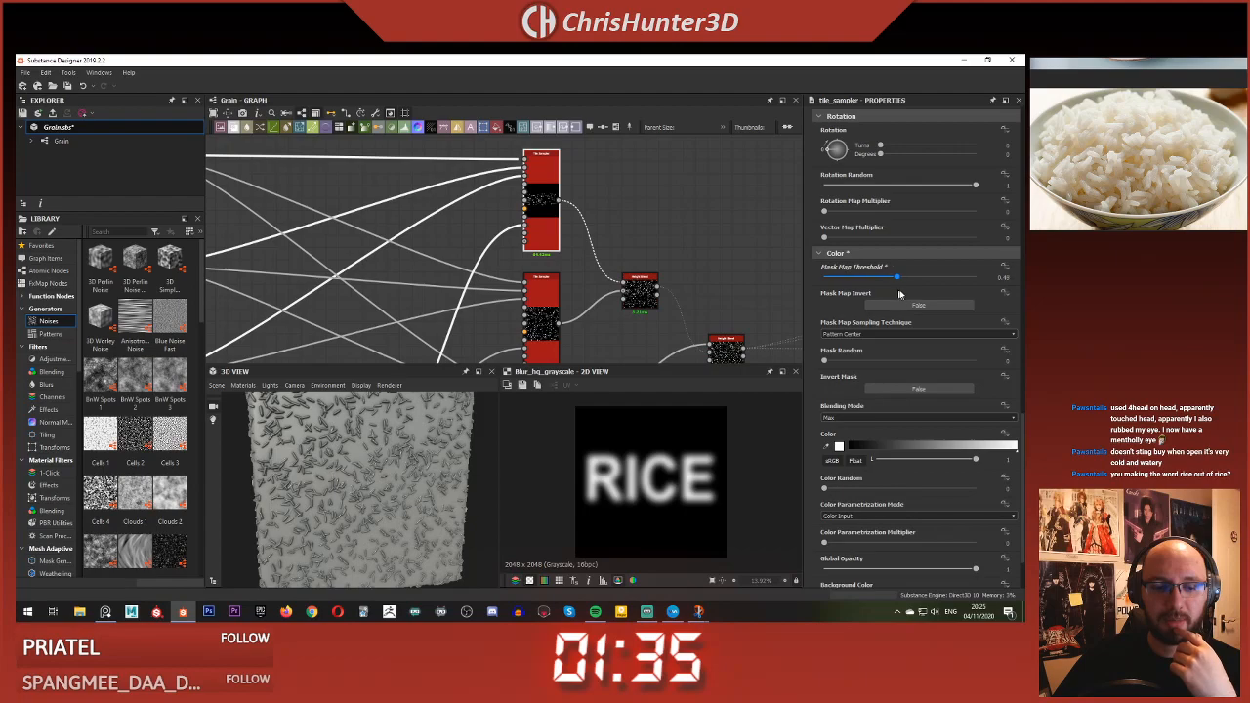
double_click(544, 191)
drag(973, 280, 861, 276)
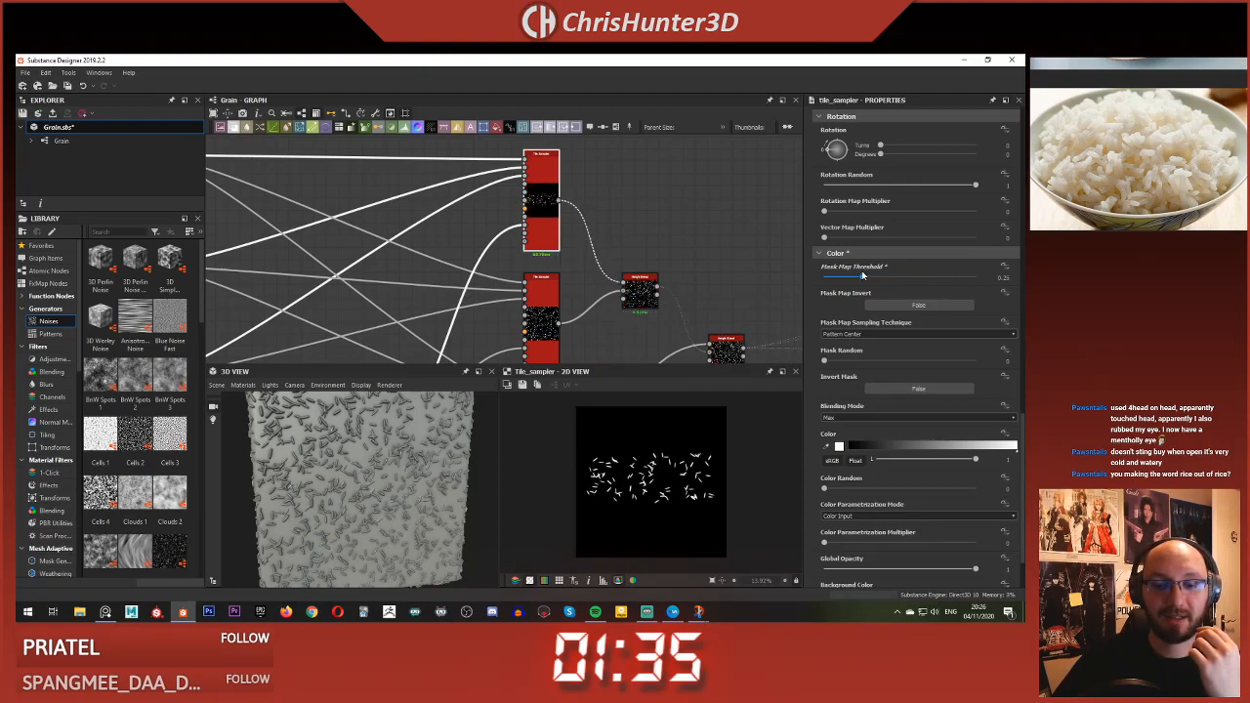
- Preview the Blur HQ Grayscale output in the 2D view and compare it with the first Tile Sampler's scatter
scroll(418, 250, down, 5)
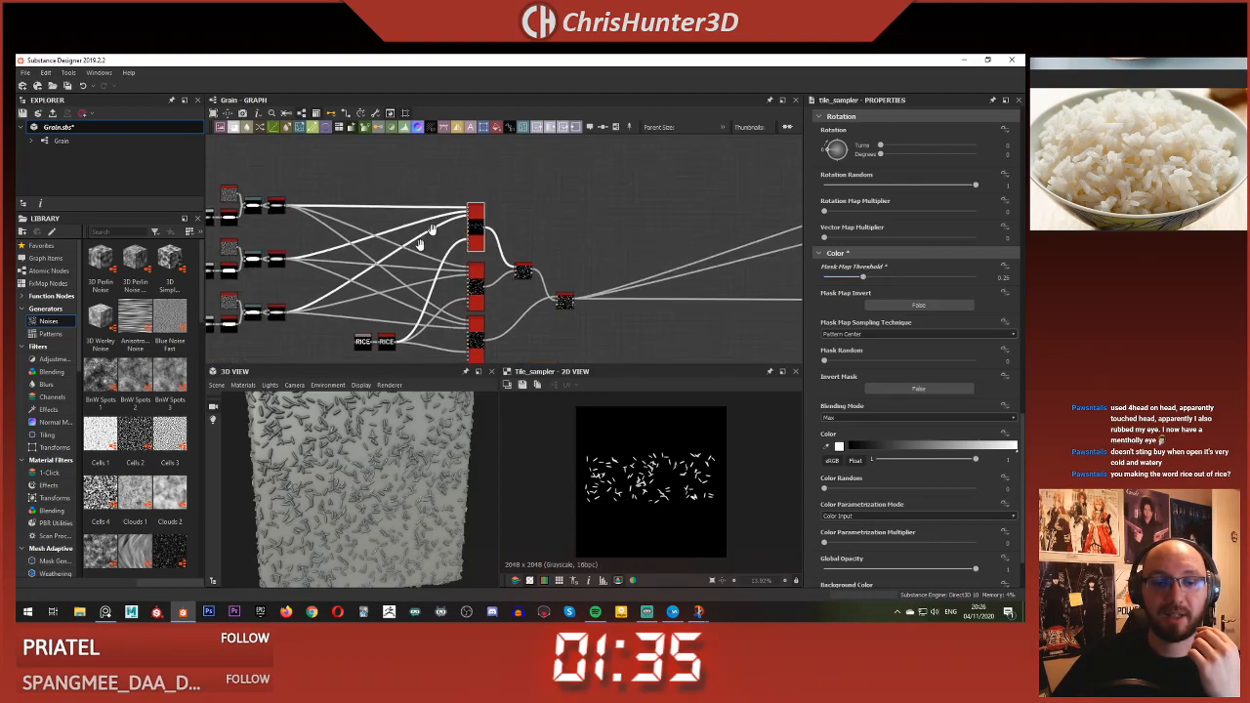
middle_drag(371, 349, 475, 245)
scroll(475, 245, up, 6)
click(529, 234)
double_click(531, 233)
scroll(649, 199, down, 3)
middle_drag(684, 169, 636, 265)
scroll(636, 264, up, 1)
middle_drag(655, 211, 585, 330)
scroll(585, 331, up, 2)
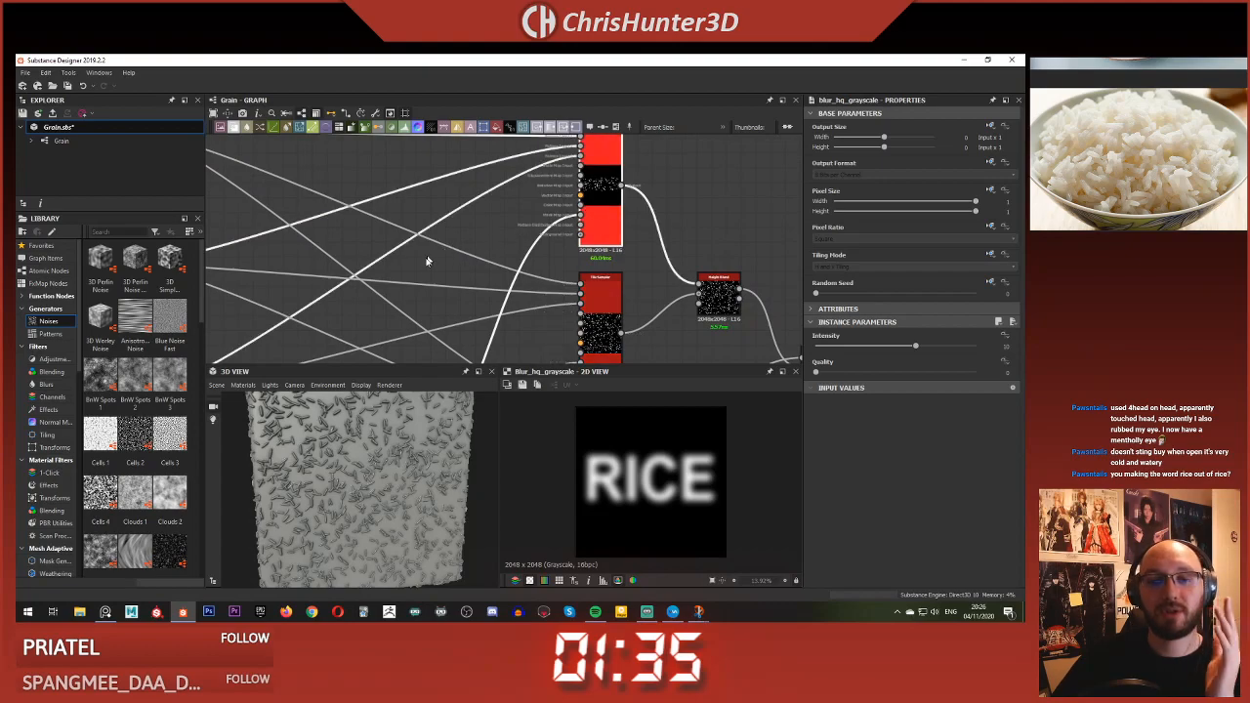
scroll(432, 273, down, 4)
middle_drag(460, 257, 595, 197)
scroll(531, 322, up, 2)
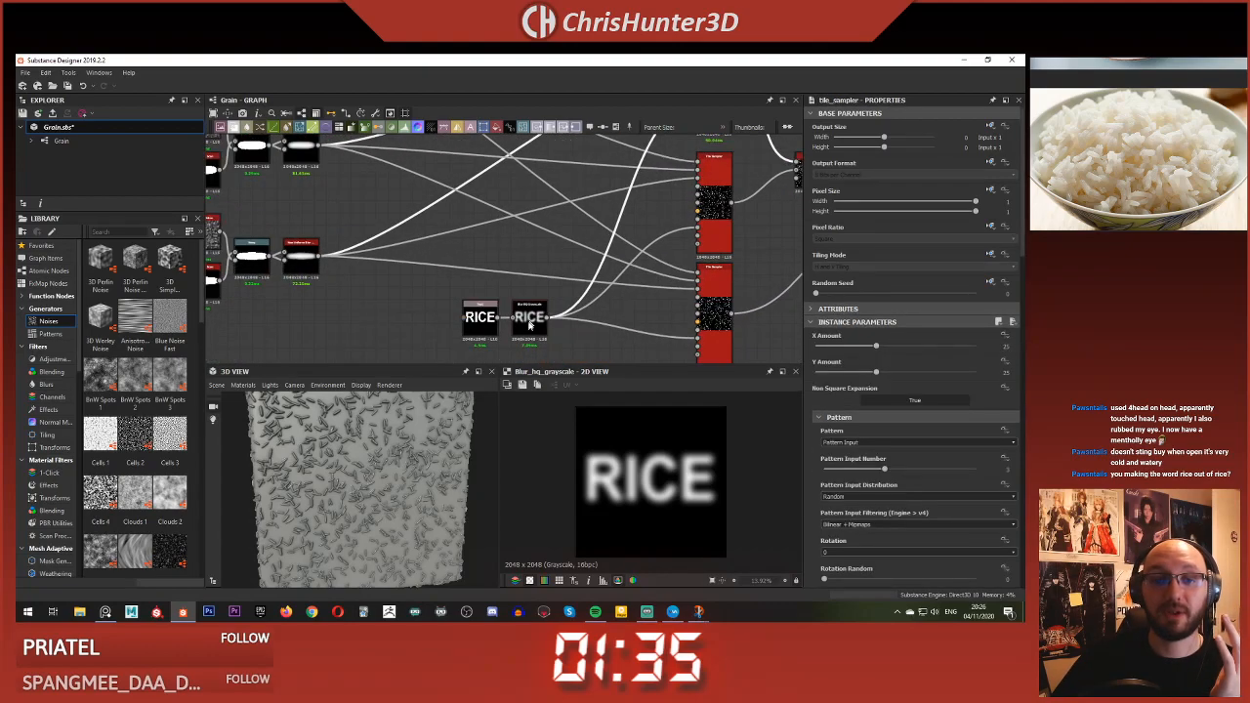
- Try a Blur HQ Grayscale Intensity of about 11.35 and preview the first Tile Sampler's masked scatter
click(528, 325)
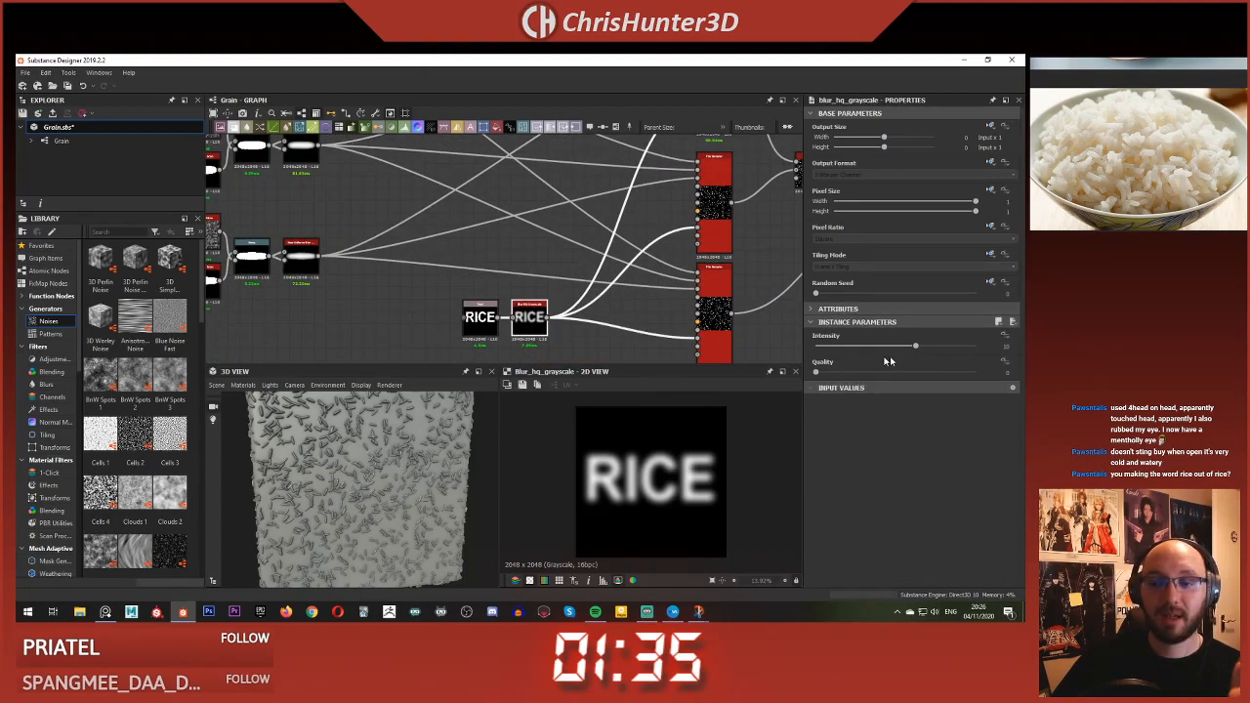
drag(916, 344, 922, 344)
scroll(621, 269, down, 3)
scroll(620, 268, up, 5)
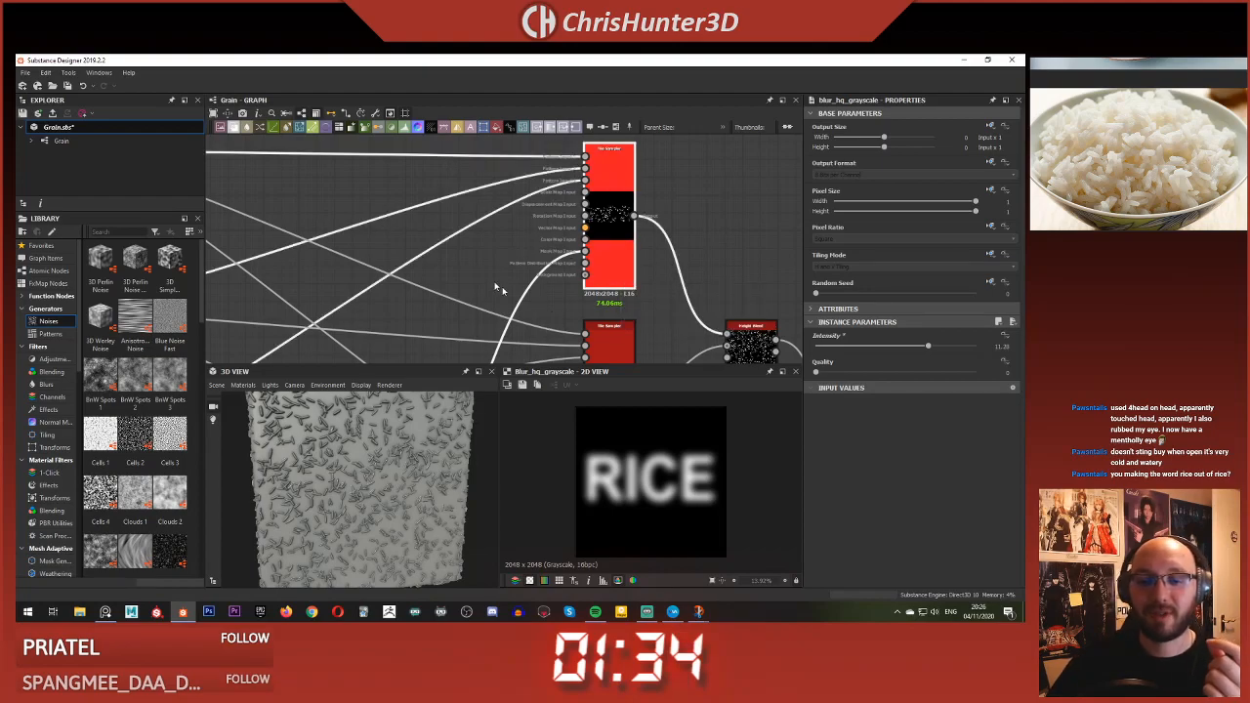
scroll(433, 266, down, 5)
middle_drag(447, 215, 467, 147)
scroll(459, 246, up, 5)
scroll(509, 234, down, 1)
middle_drag(509, 234, 453, 362)
double_click(632, 172)
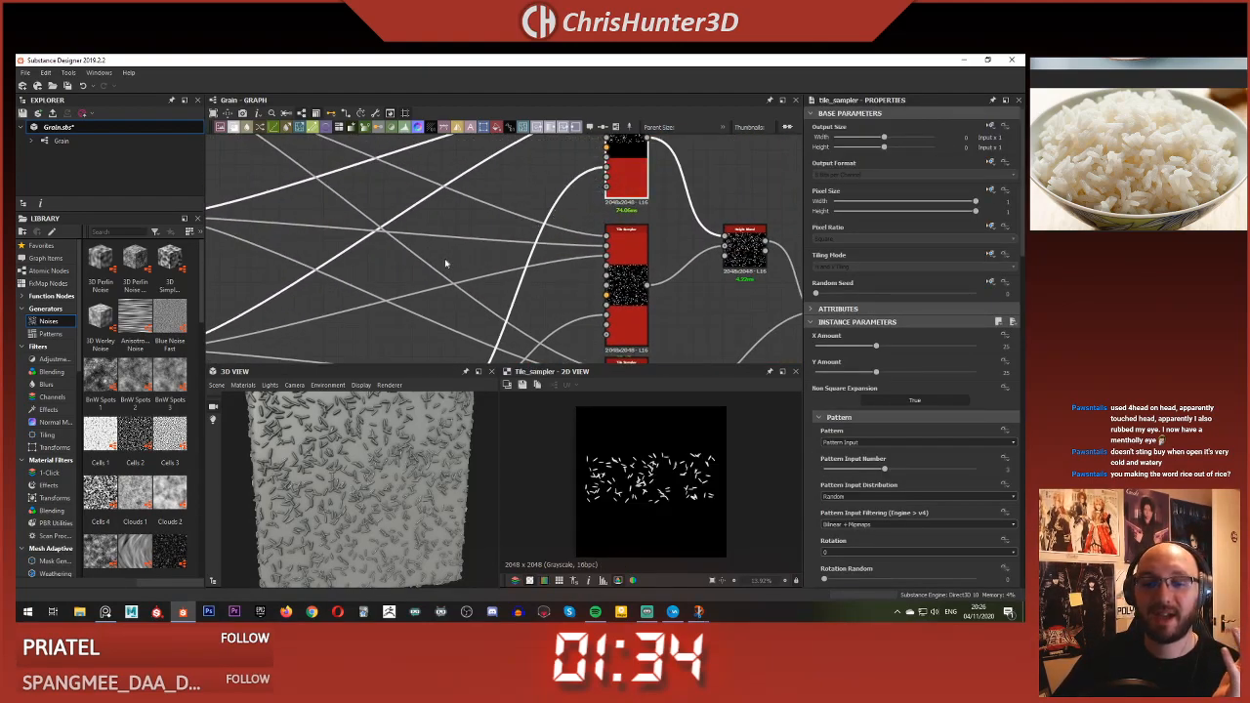
- Set the Blur HQ Grayscale Intensity on the RICE text to about 9.02
scroll(444, 265, down, 3)
middle_drag(419, 315, 488, 222)
scroll(487, 223, up, 2)
click(502, 293)
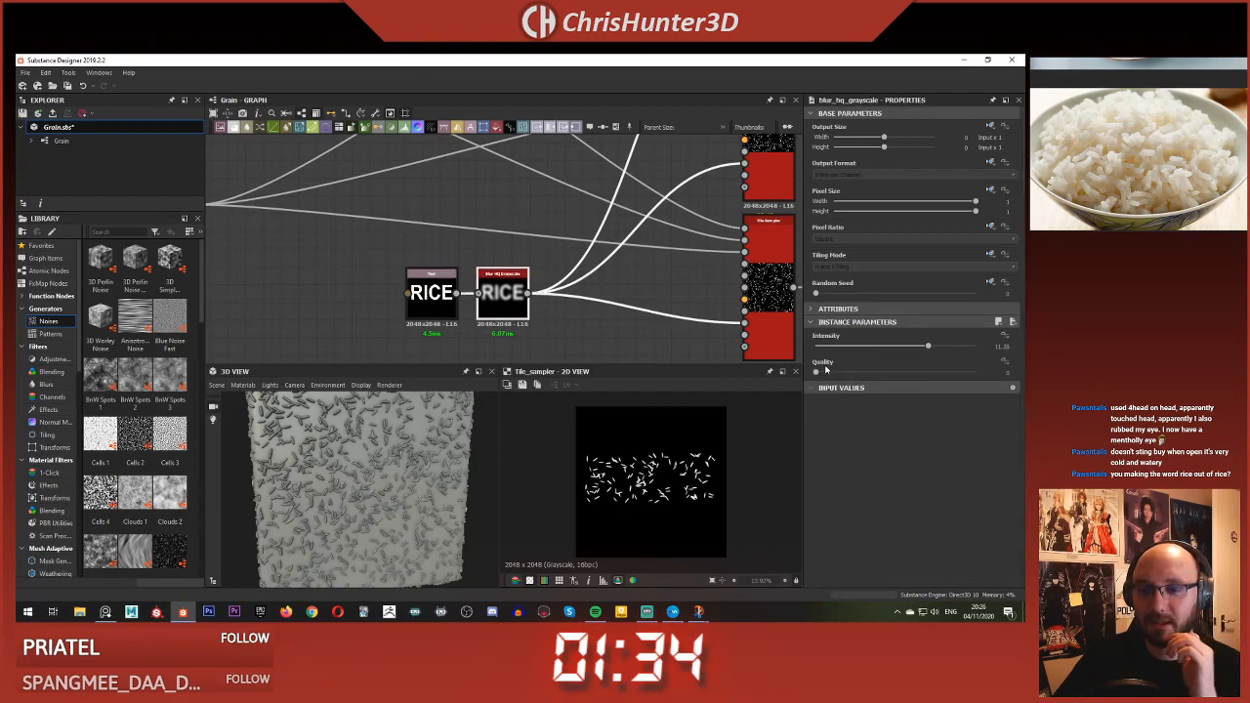
drag(918, 348, 908, 326)
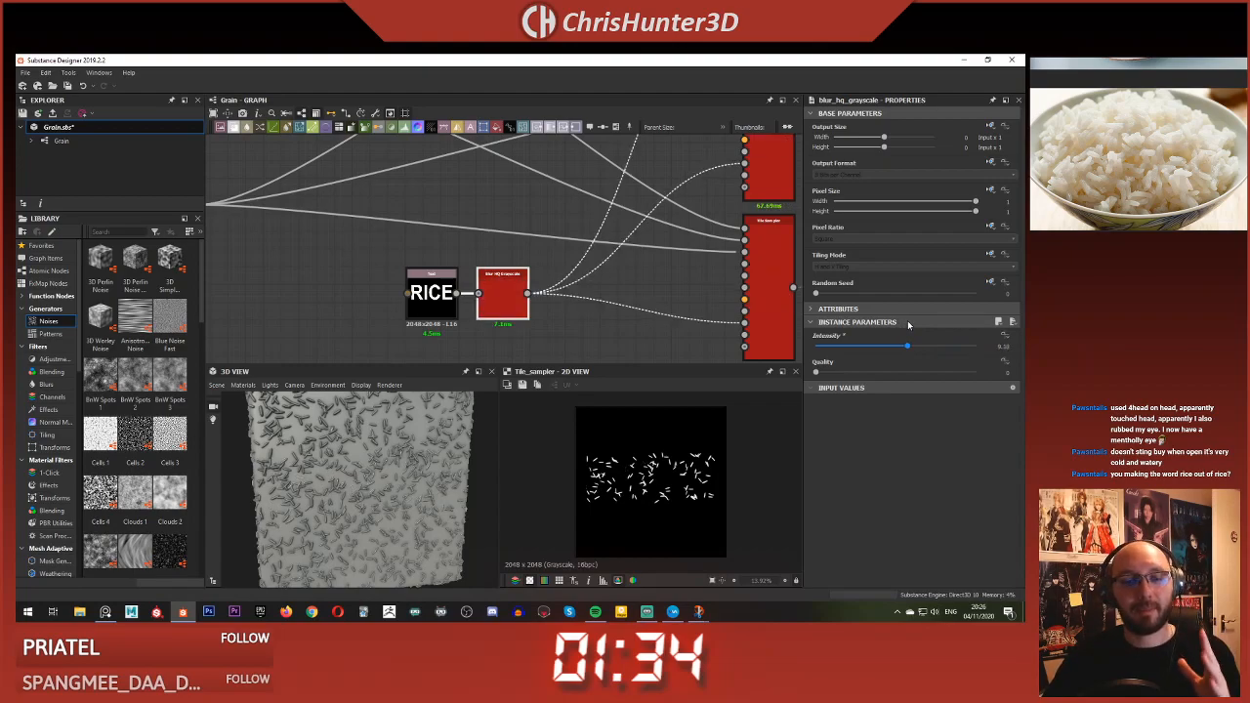
- Insert a Levels node between Blur HQ Grayscale and the first Tile Sampler's Mask Map Input, placing it beside that sampler
scroll(511, 360, down, 4)
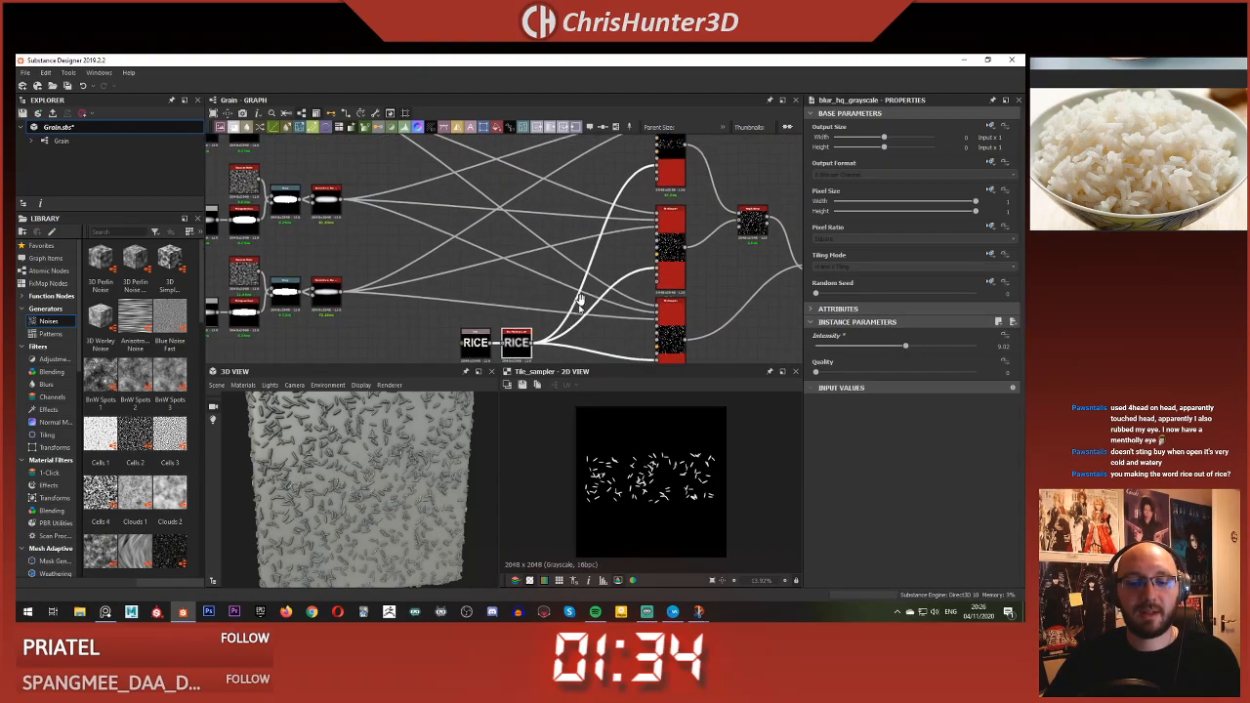
scroll(520, 259, up, 5)
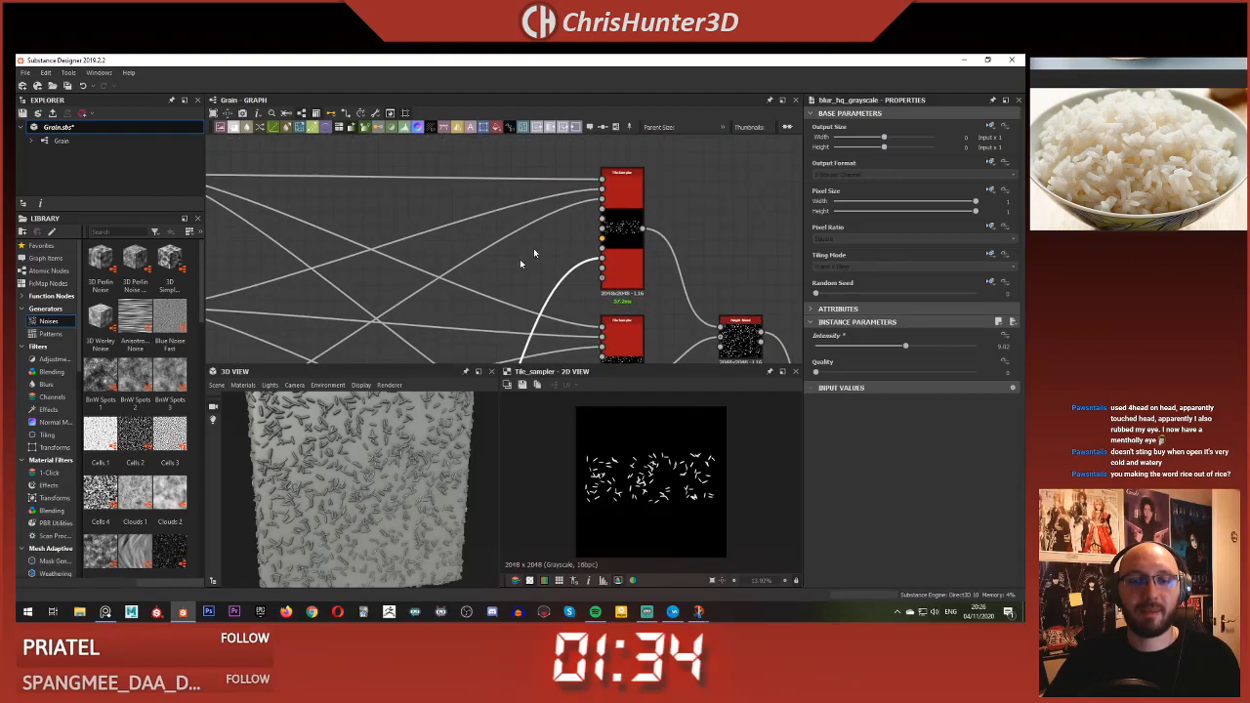
key(space)
text(leve)
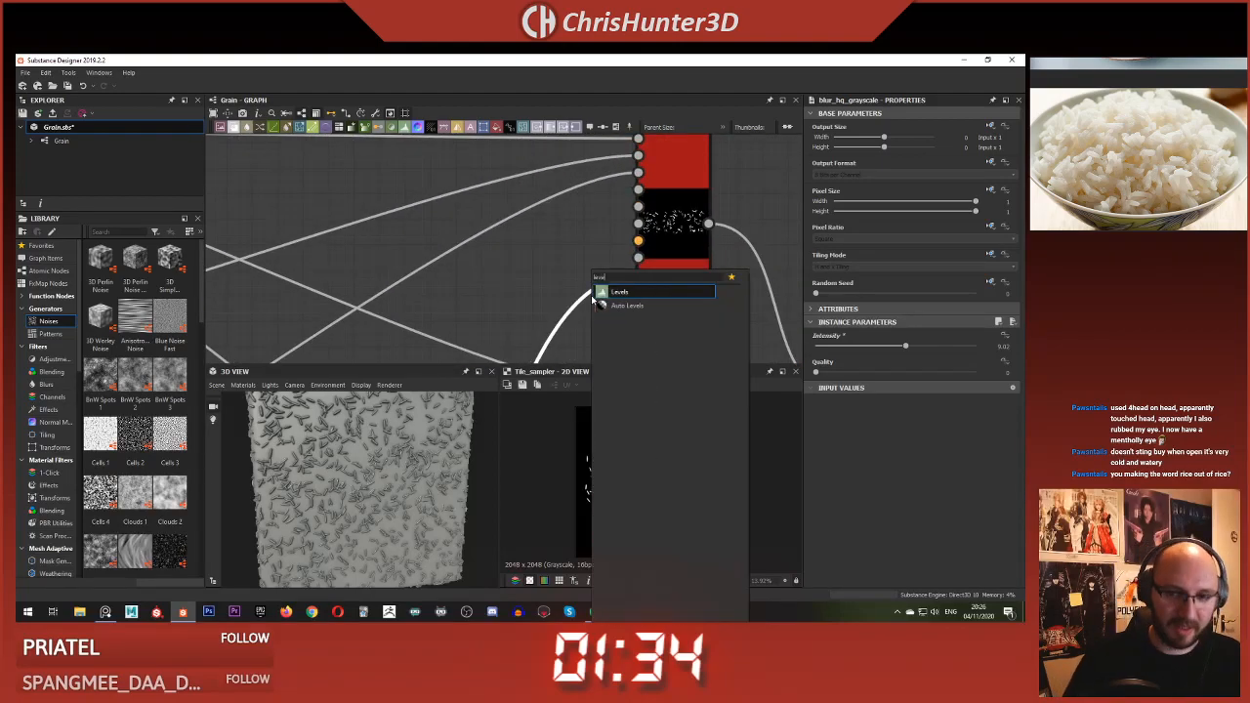
key(Return)
scroll(495, 311, down, 3)
middle_drag(496, 311, 460, 189)
drag(453, 280, 492, 170)
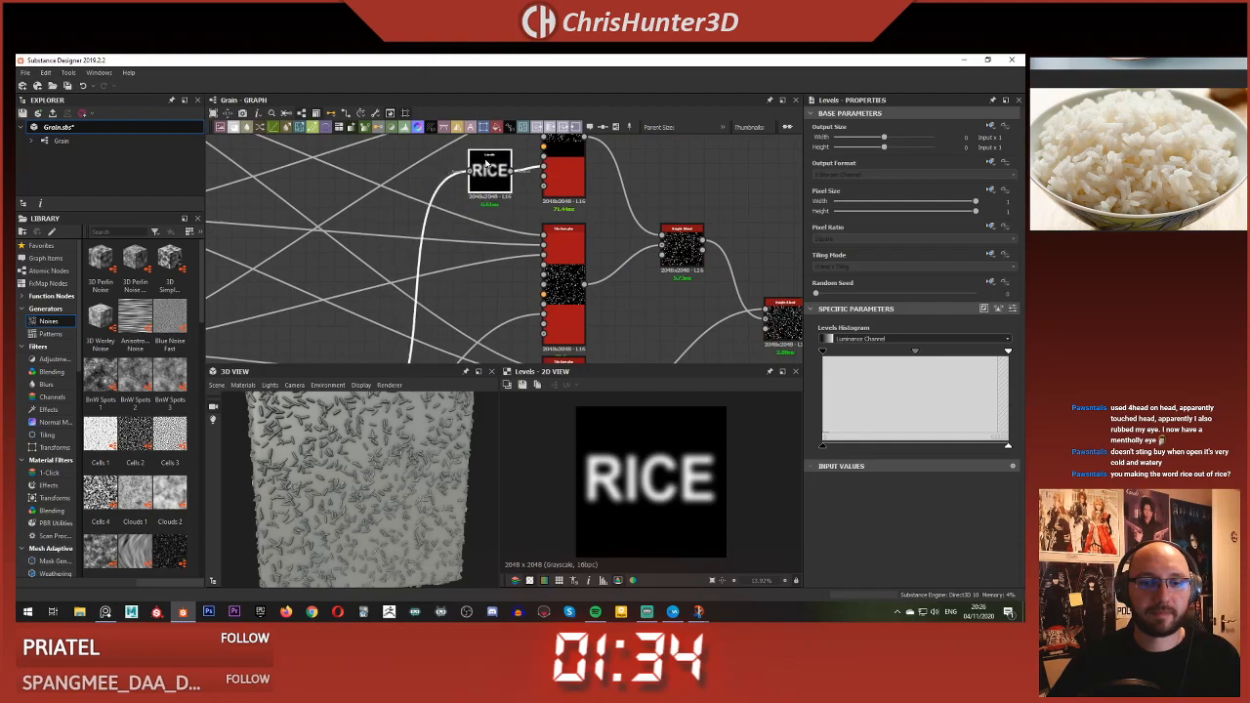
- Shift the Levels midtone point slightly toward black to brighten the mask while previewing the first Tile Sampler's scatter
scroll(493, 171, up, 5)
middle_drag(493, 171, 448, 262)
click(695, 179)
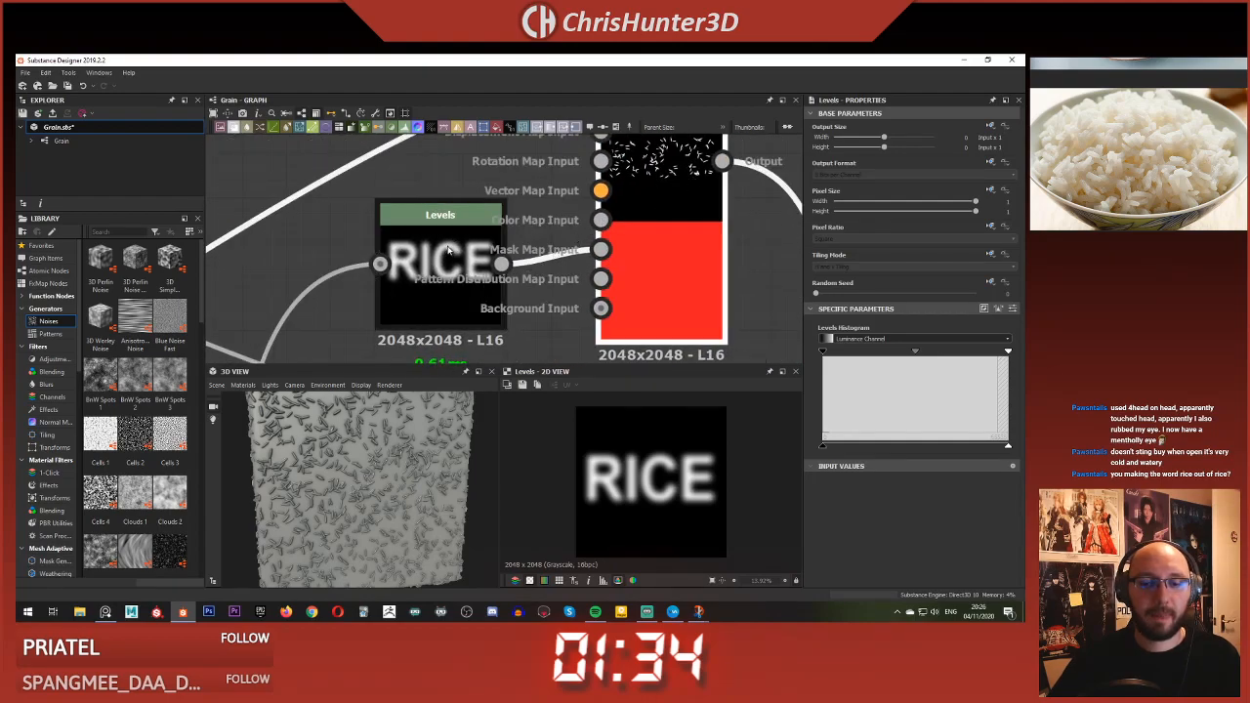
scroll(671, 248, down, 4)
scroll(670, 249, up, 2)
middle_drag(670, 249, 641, 308)
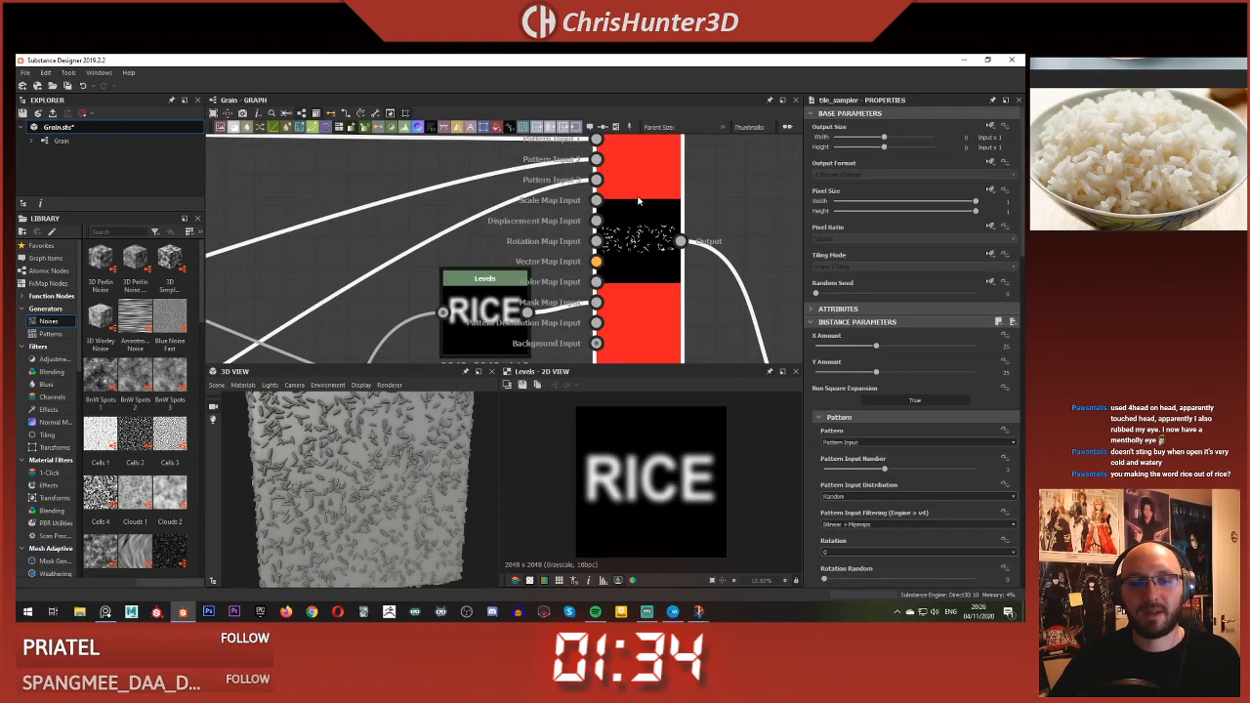
double_click(639, 205)
click(484, 289)
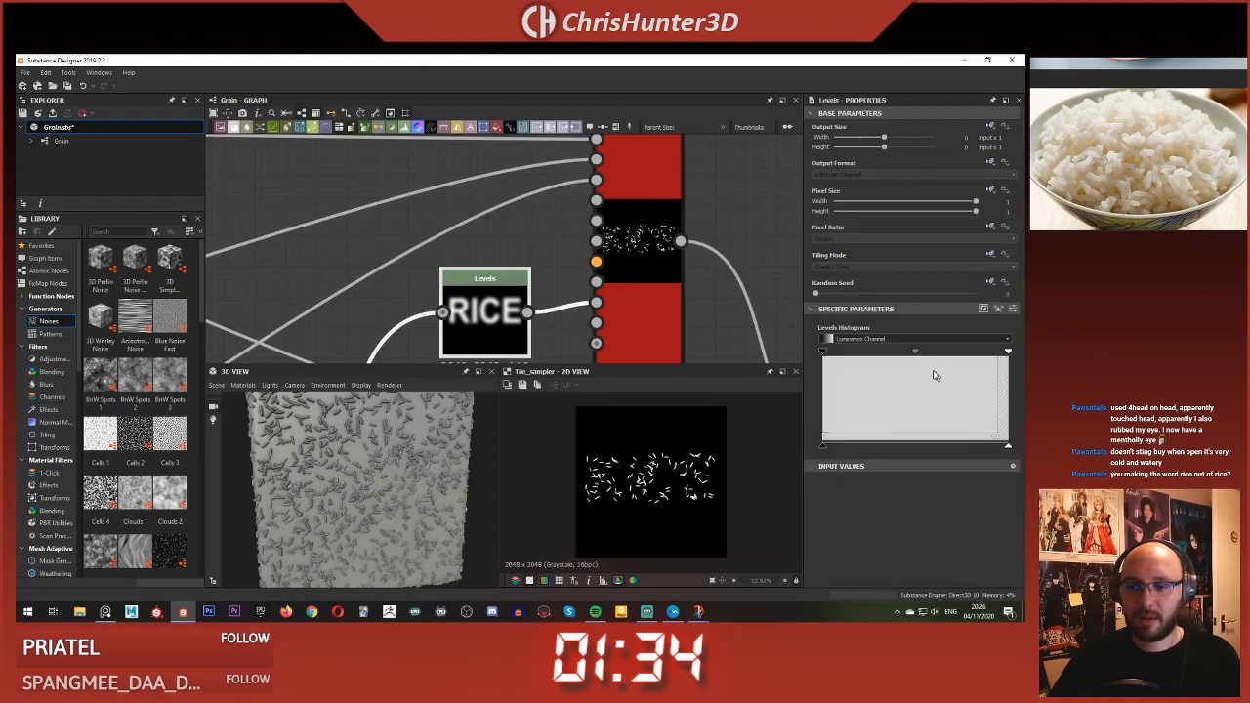
drag(916, 352, 903, 353)
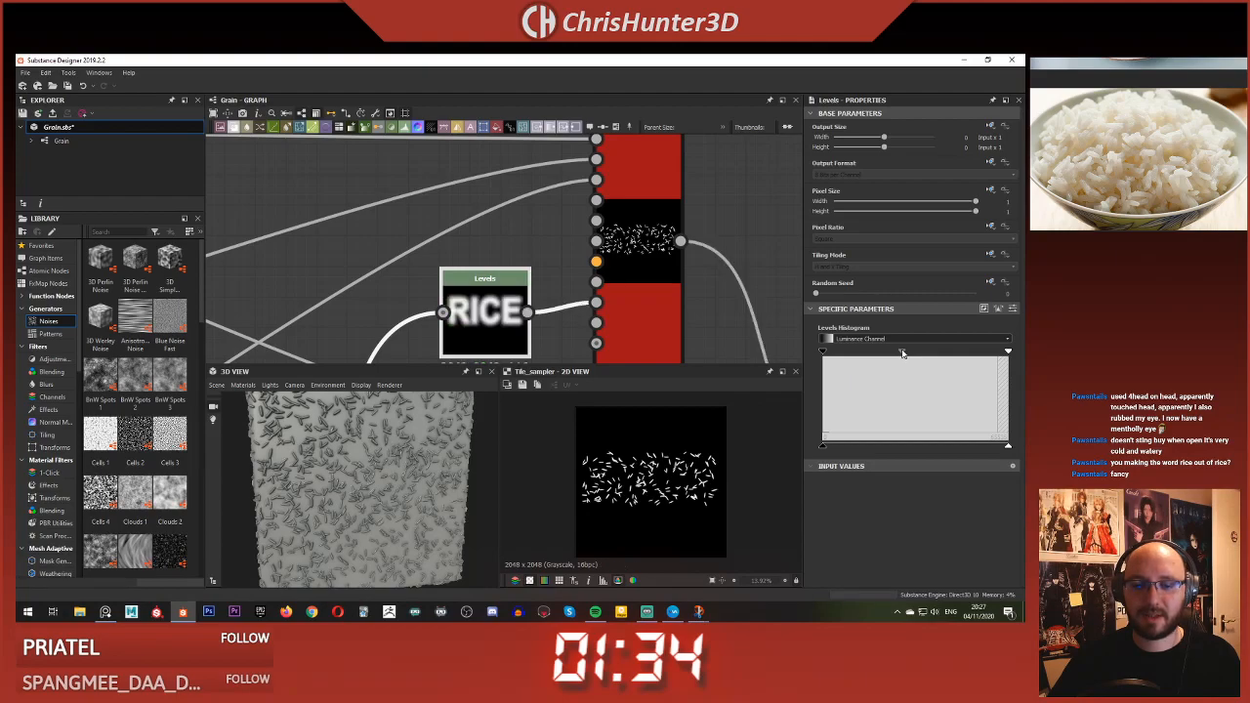
scroll(624, 485, up, 4)
scroll(607, 486, down, 4)
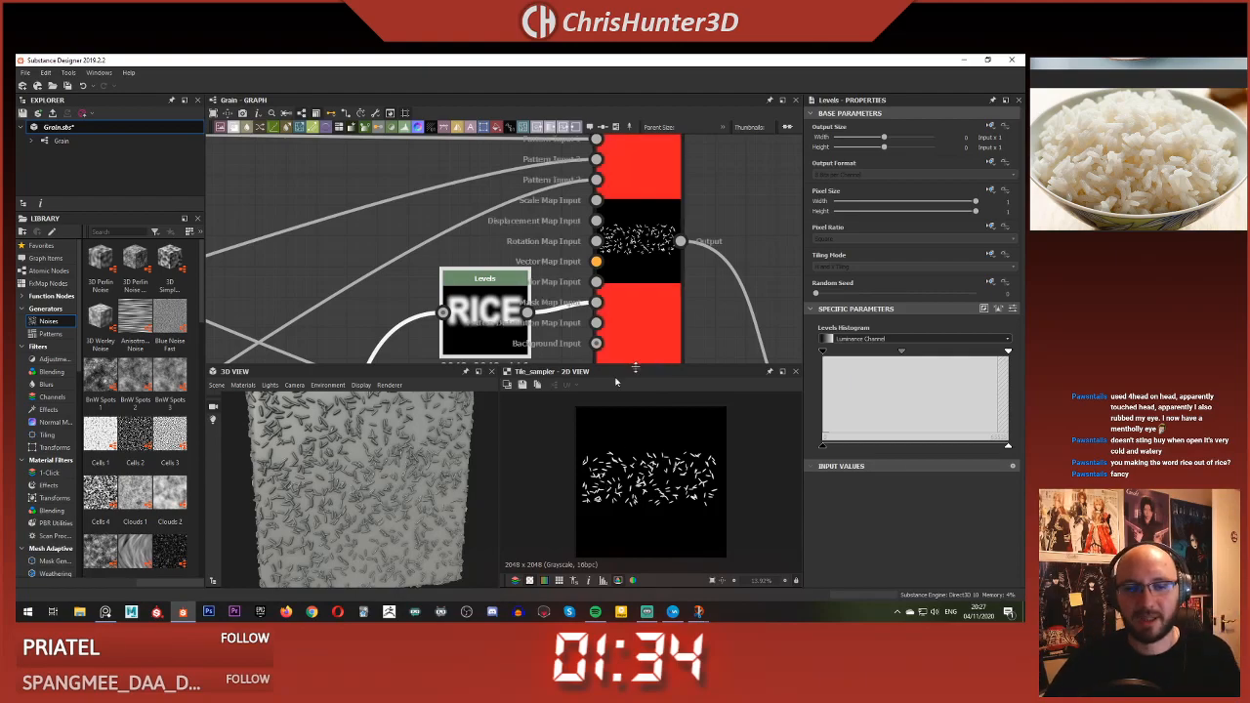
- Examine how the RICE text, its blur and the Levels node feed the Tile Sampler mask inputs in the graph
scroll(407, 324, down, 3)
middle_drag(408, 329, 428, 270)
scroll(635, 487, up, 5)
scroll(635, 487, down, 4)
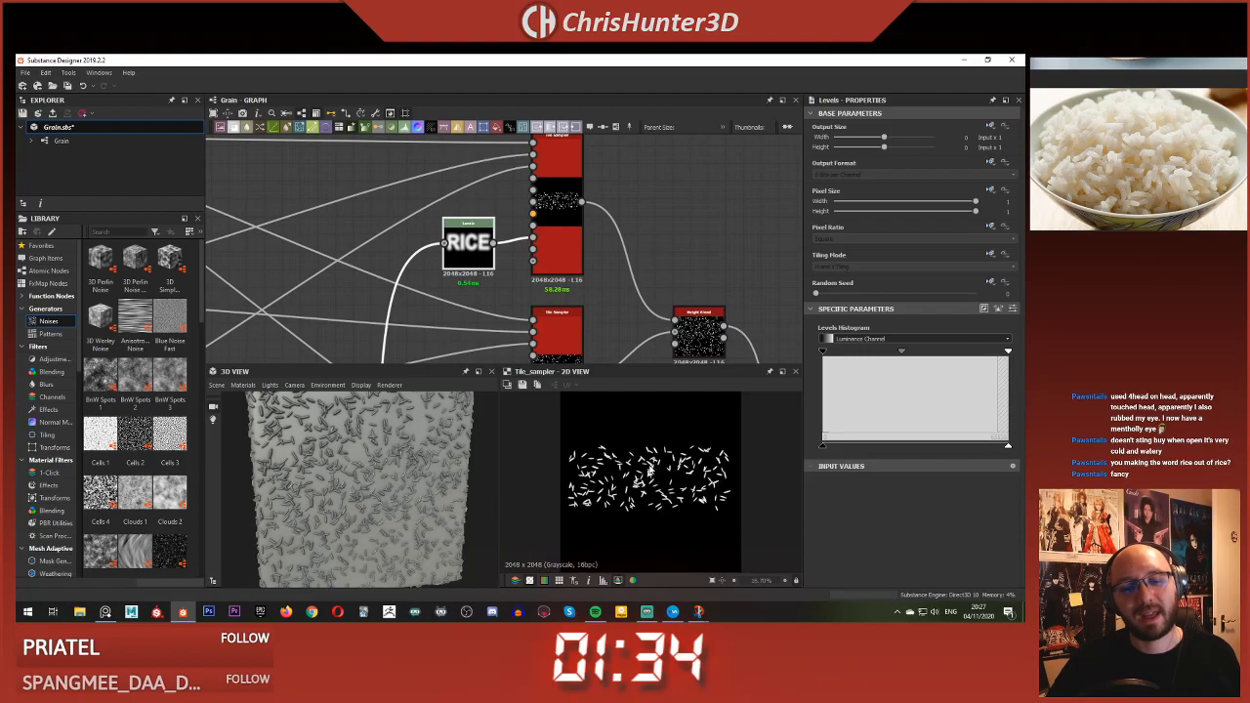
scroll(547, 254, down, 4)
scroll(565, 252, up, 4)
scroll(564, 252, down, 4)
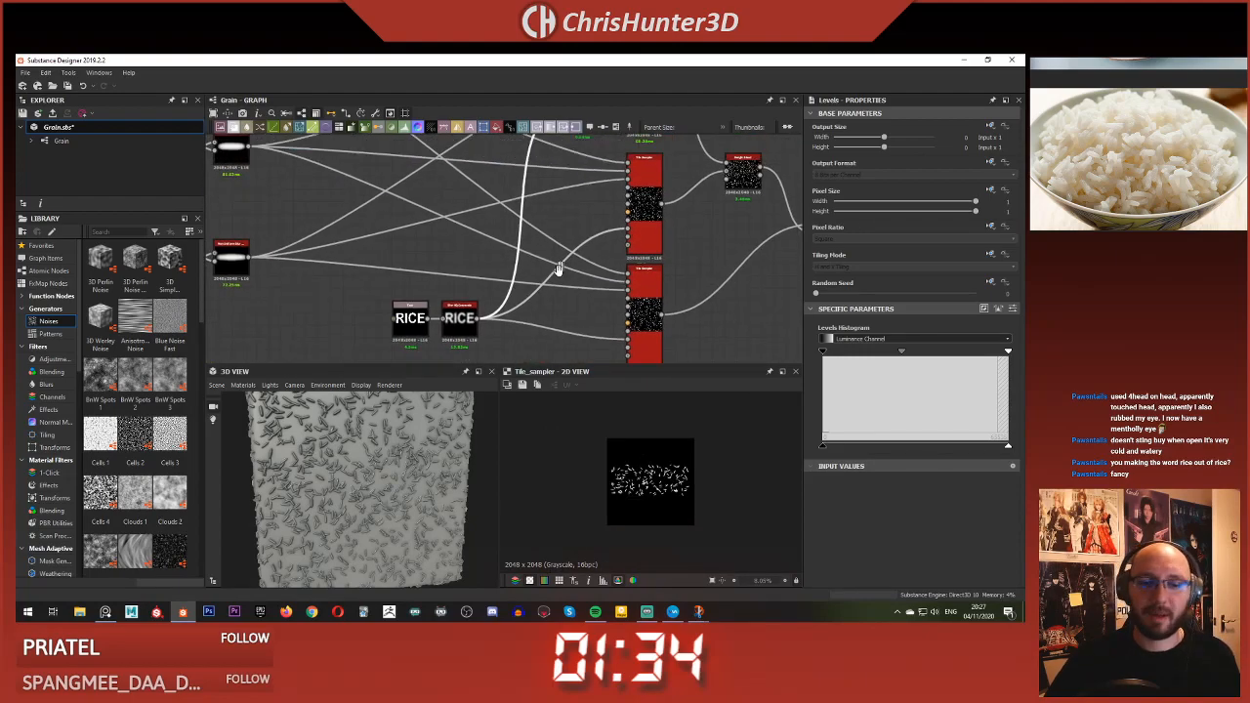
scroll(558, 265, up, 3)
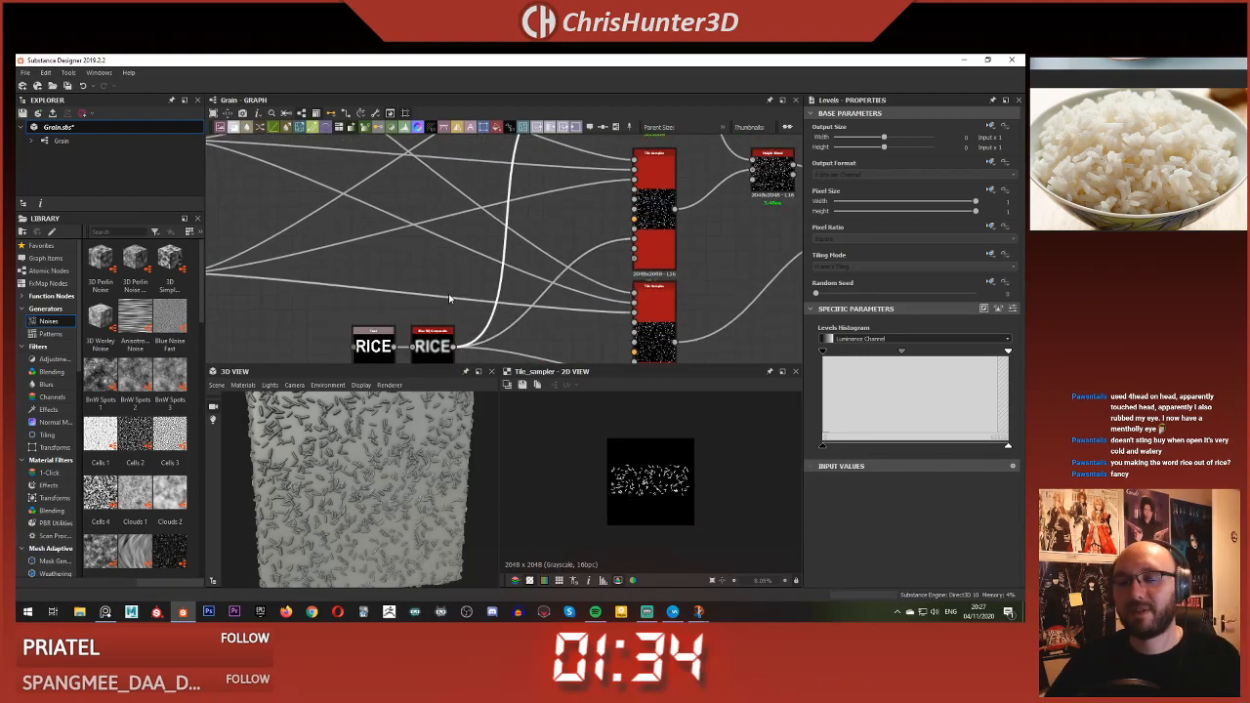
scroll(577, 291, down, 1)
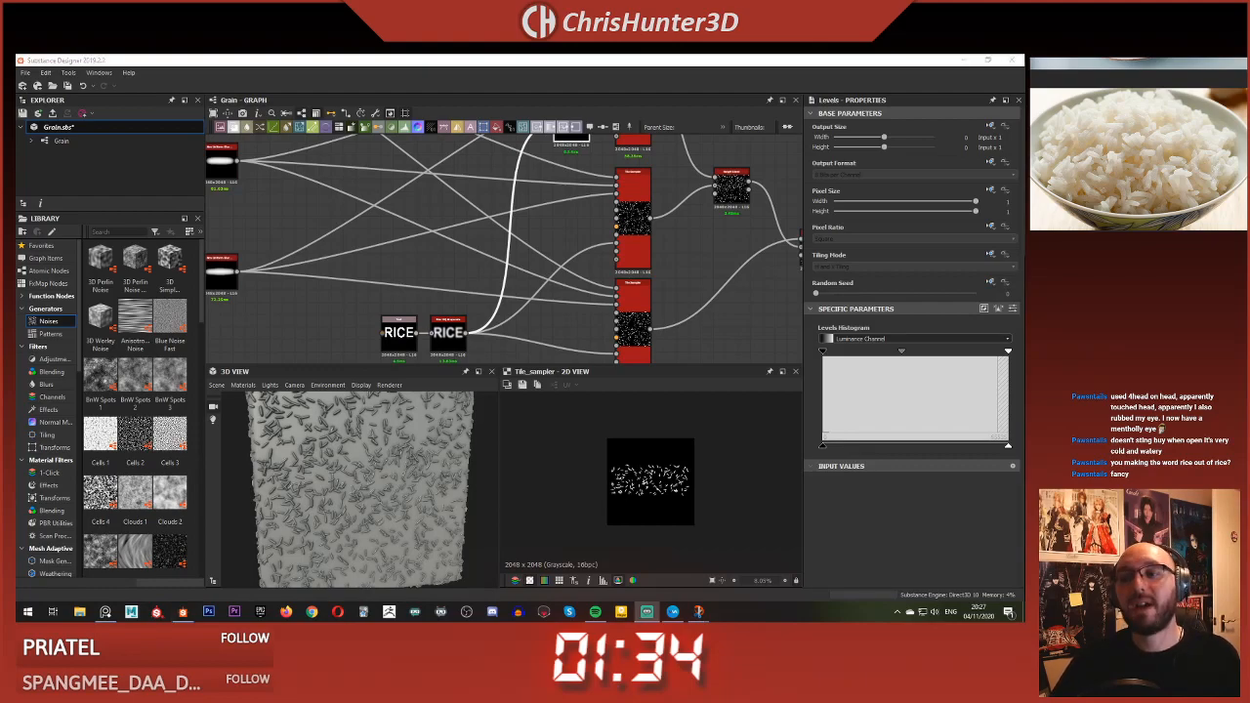
click(553, 216)
middle_drag(566, 272, 522, 296)
scroll(558, 251, up, 2)
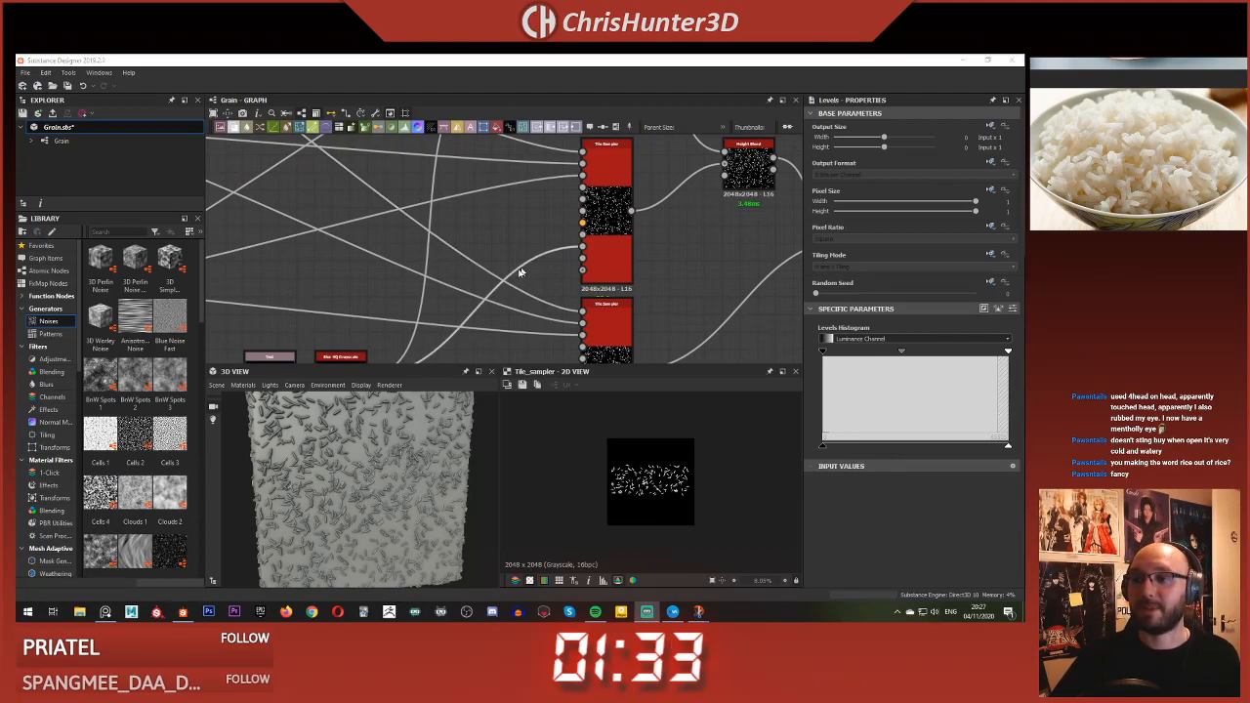
middle_drag(502, 245, 519, 312)
scroll(557, 225, down, 2)
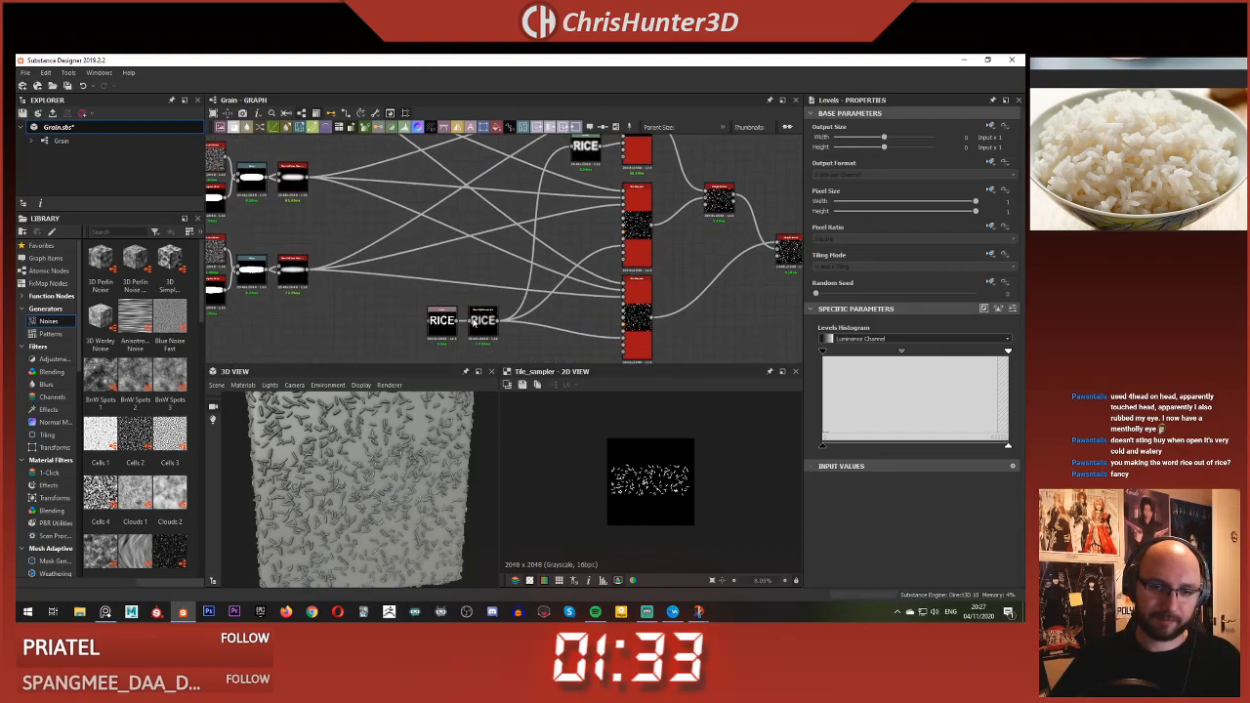
- Move the Blur HQ Grayscale node up beside the Levels node and set its intensity to about 6.71
click(486, 329)
drag(485, 329, 523, 168)
scroll(524, 168, up, 4)
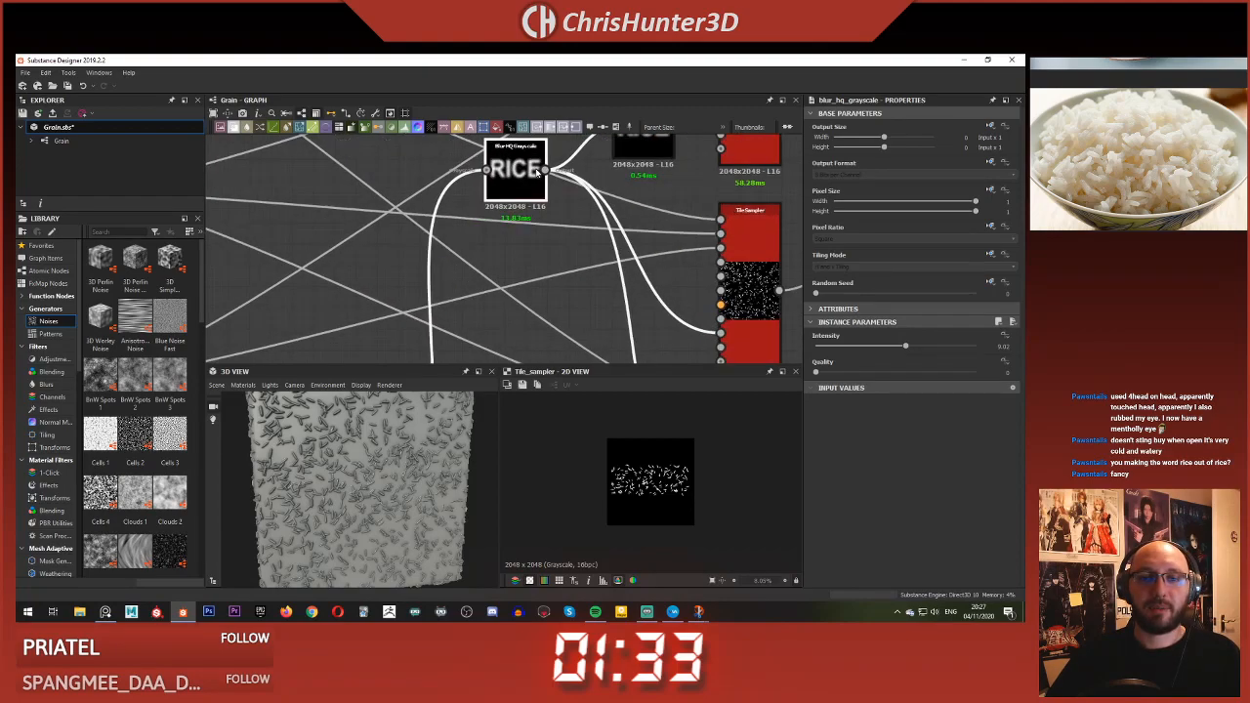
double_click(496, 269)
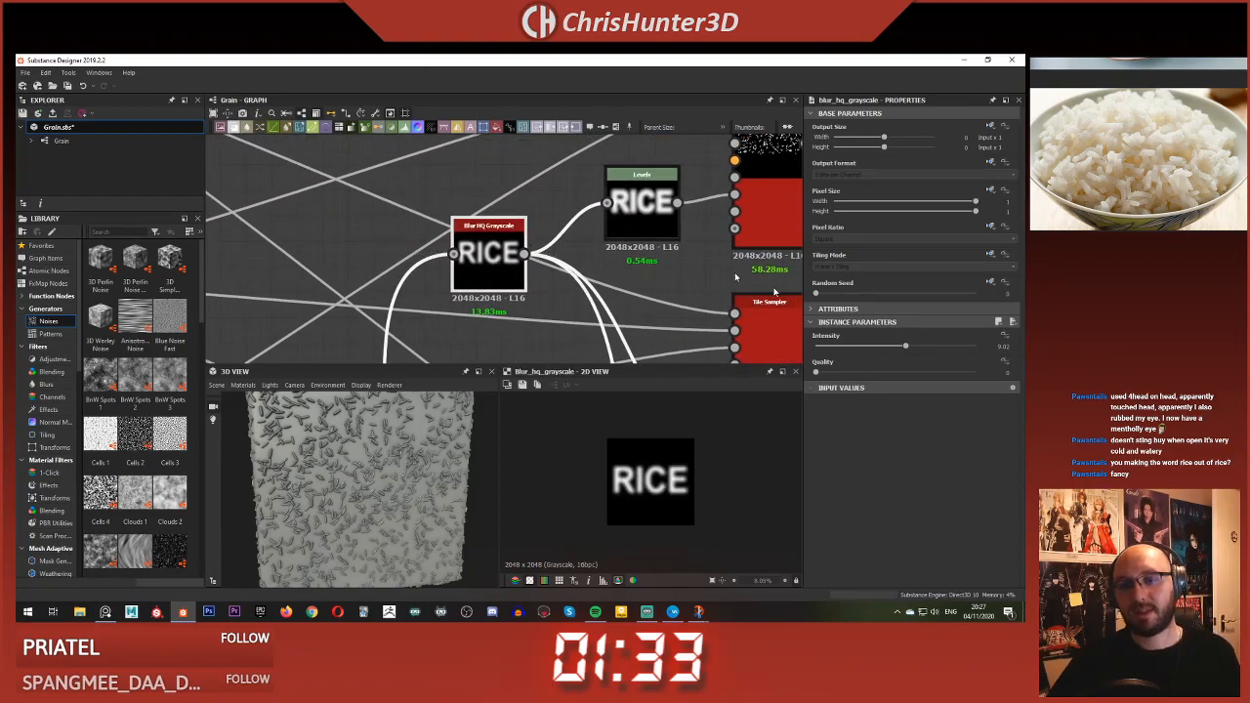
drag(912, 348, 884, 350)
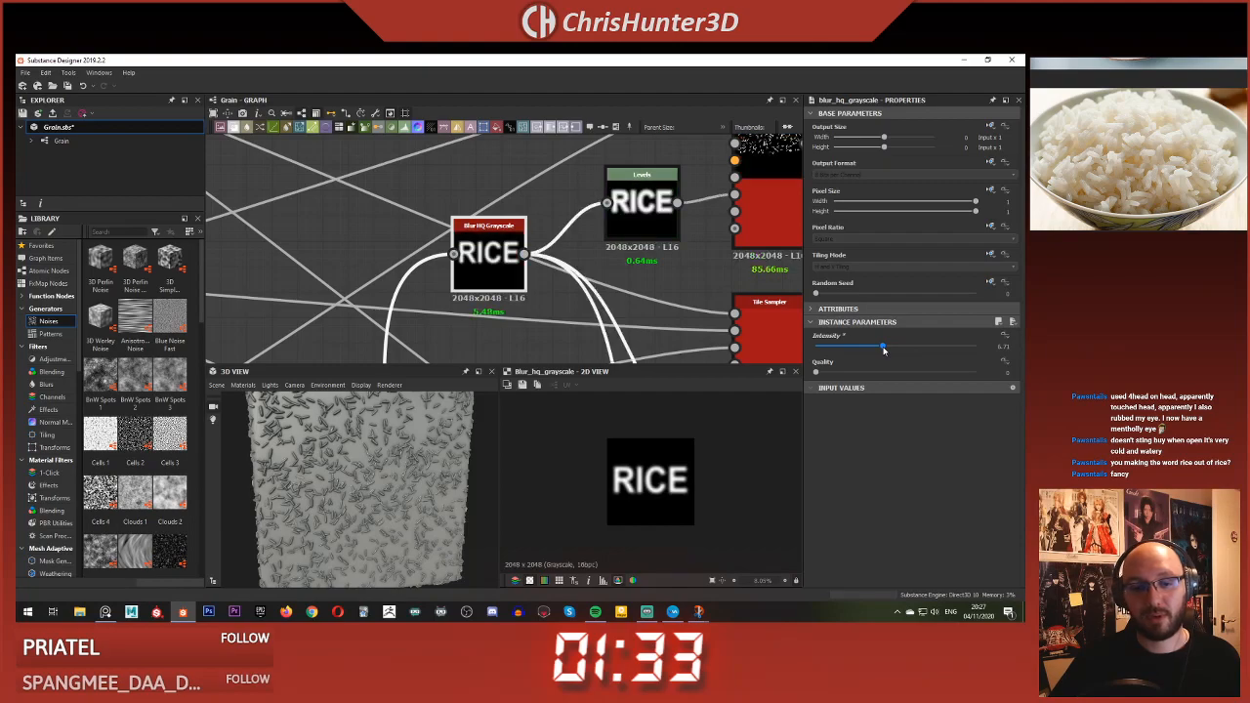
- Preview the top Tile Sampler's output in the 2D view to check the scattered grains against the text shape
middle_drag(684, 257, 532, 209)
click(570, 269)
scroll(547, 207, down, 1)
double_click(628, 170)
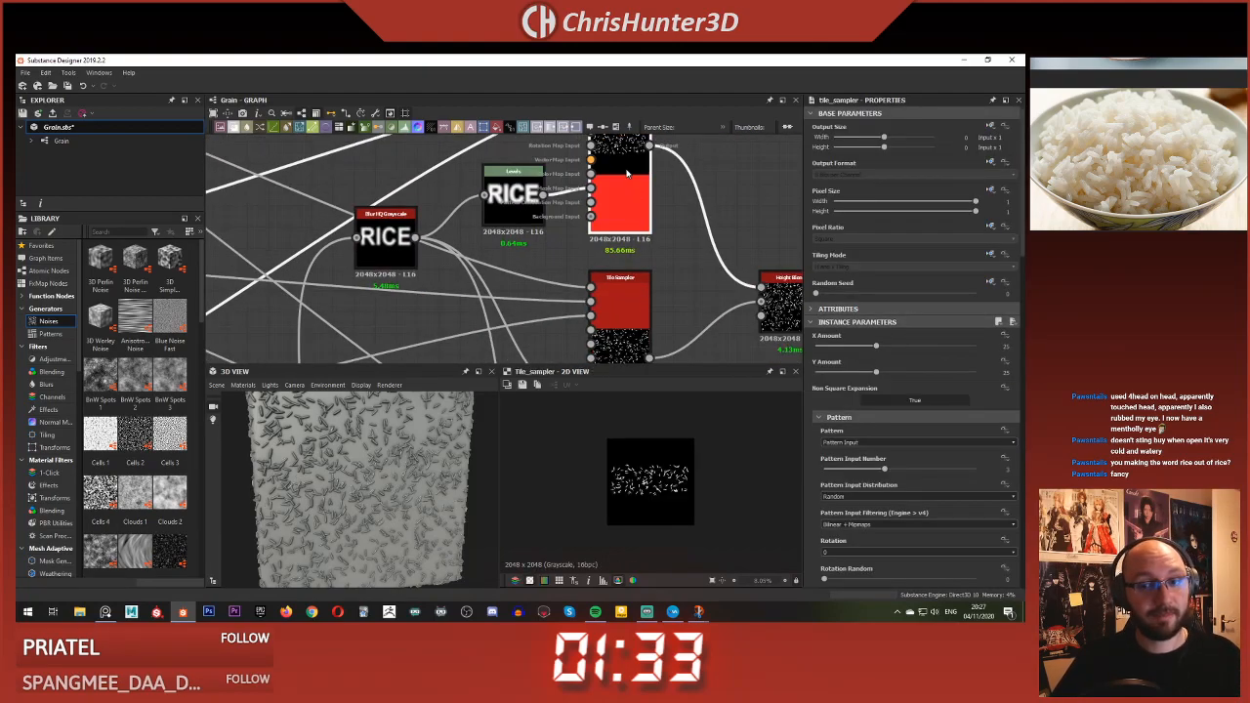
scroll(644, 503, up, 5)
scroll(643, 507, down, 5)
scroll(396, 285, down, 3)
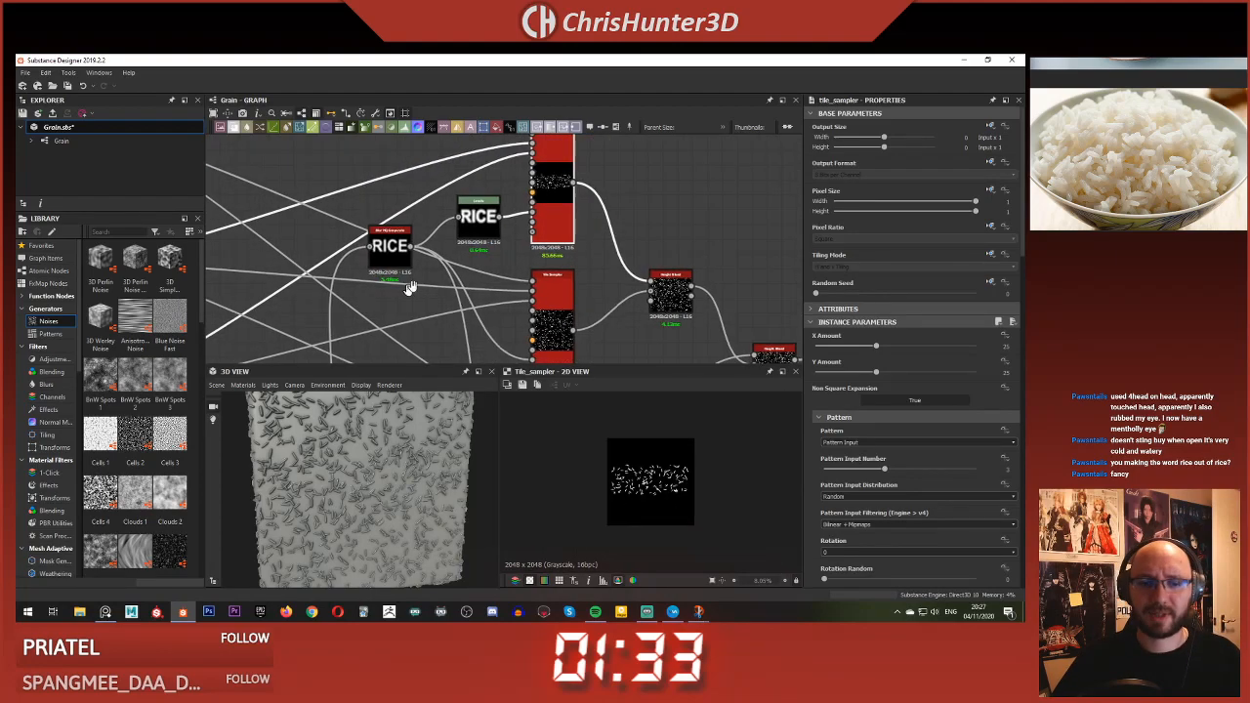
- Add a second Blur HQ Grayscale node to the graph beneath the existing blur
middle_drag(420, 359, 497, 262)
scroll(493, 265, up, 3)
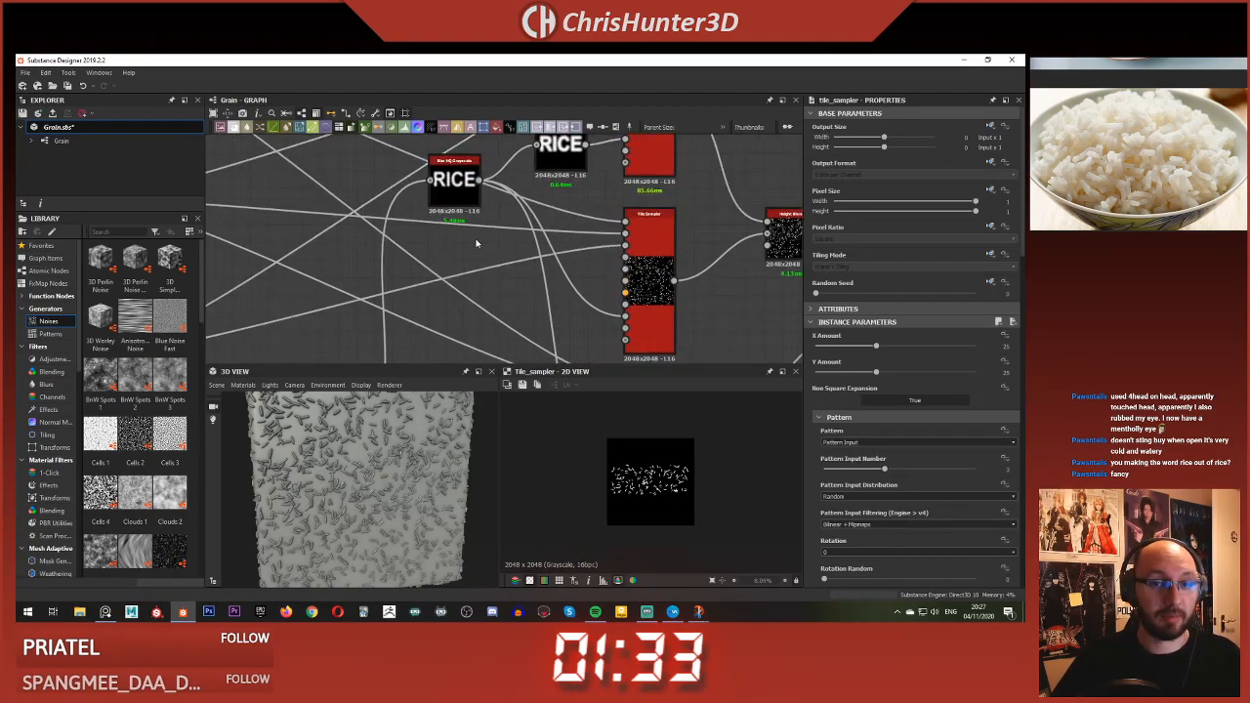
key(space)
text(blu)
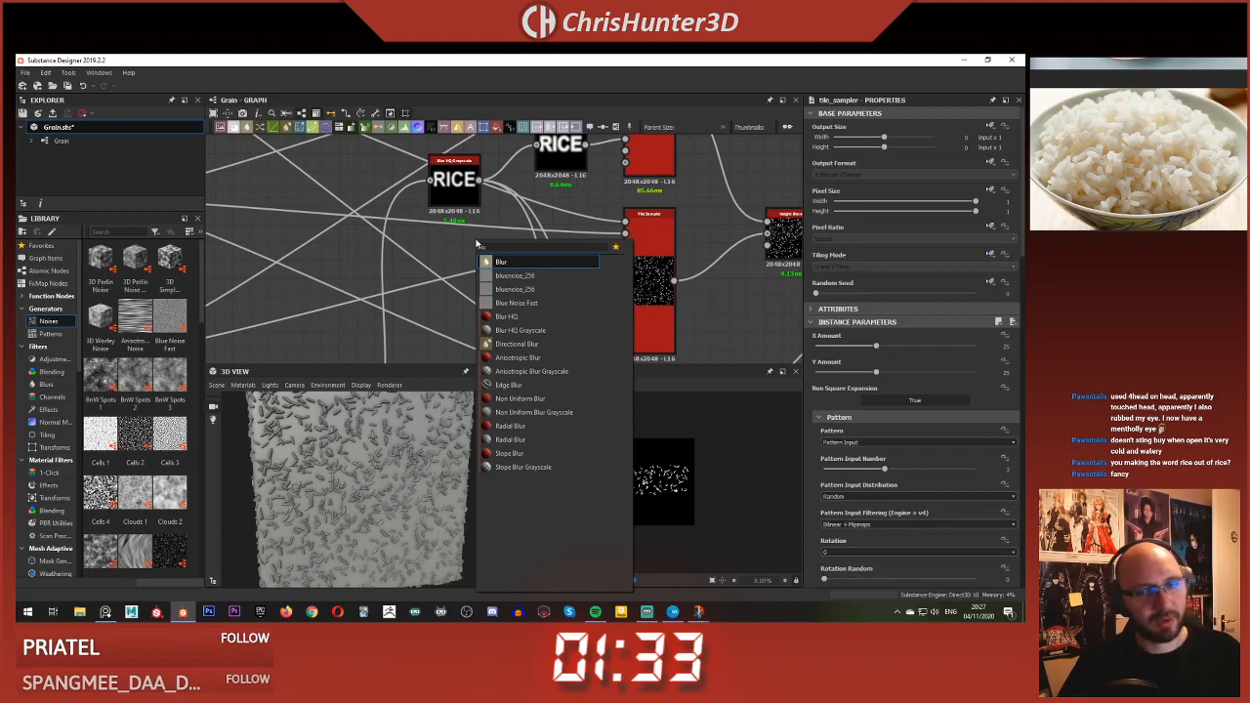
key(Down)
key(Down)
key(Down)
key(Down)
key(Down)
key(Return)
- Connect the RICE Text node to the new Blur HQ Grayscale node, place it beside the middle Tile Sampler and preview it
scroll(433, 247, down, 2)
middle_drag(433, 250, 447, 234)
drag(486, 224, 485, 271)
middle_drag(485, 271, 362, 359)
scroll(393, 315, up, 3)
click(425, 274)
click(421, 233)
drag(451, 234, 446, 168)
middle_drag(446, 169, 454, 239)
mouse_move(454, 240)
mouse_down()
mouse_move(440, 258)
mouse_move(461, 259)
mouse_up()
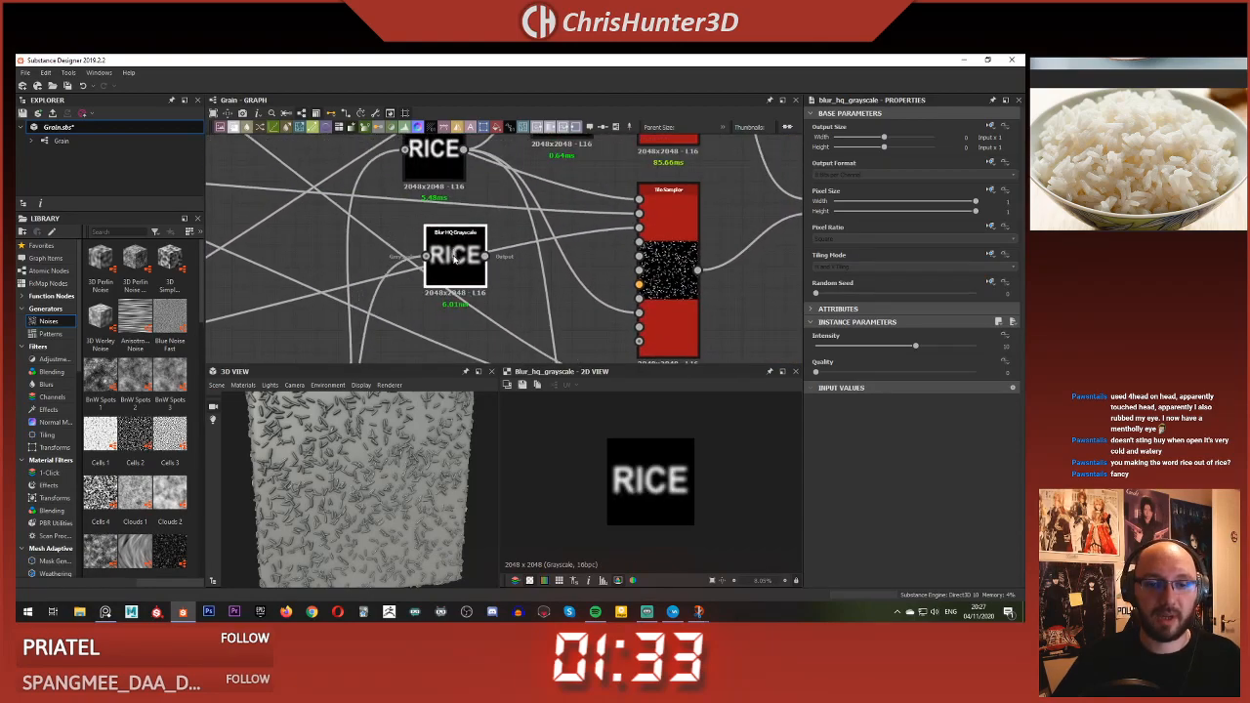
- Set the new blur's intensity to about 4.83 and connect it to the middle Tile Sampler's mask map input
scroll(462, 256, up, 3)
middle_drag(462, 256, 454, 253)
drag(913, 348, 864, 348)
middle_drag(542, 276, 474, 251)
scroll(474, 251, down, 2)
click(466, 264)
drag(697, 270, 627, 304)
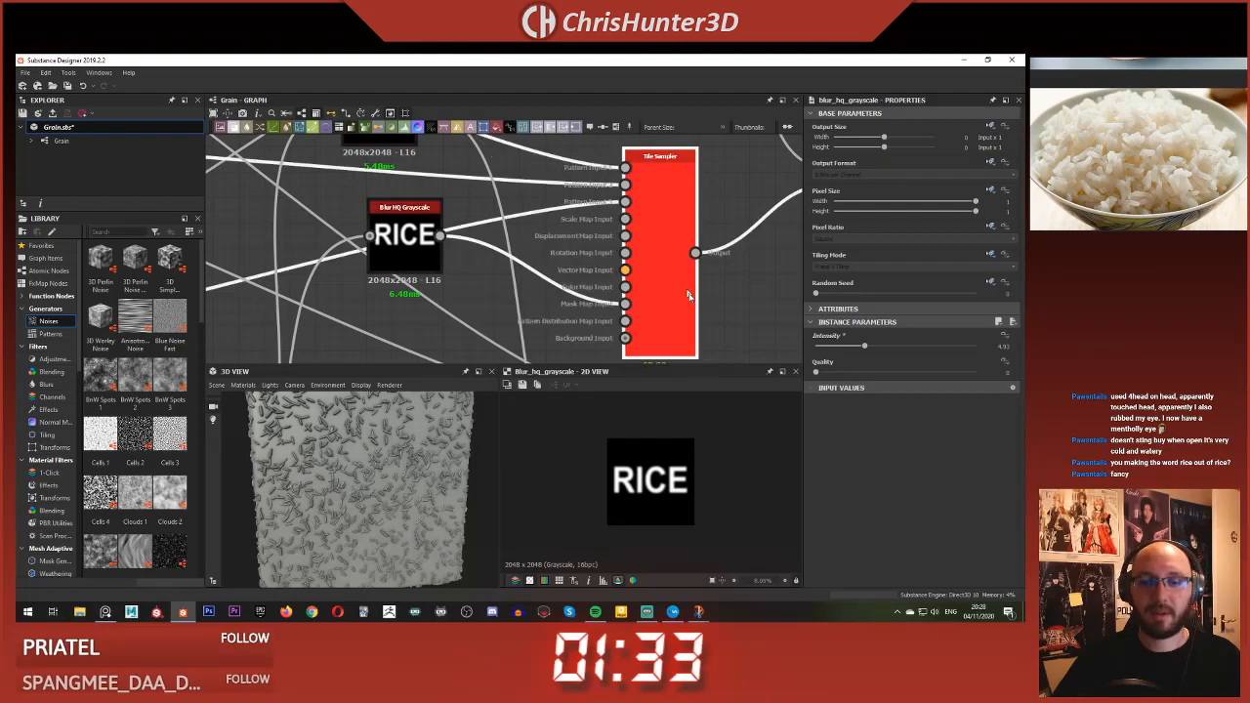
- Raise the middle Tile Sampler's Mask Map Threshold to about 0.36, checking the grains in the 2D view
click(674, 332)
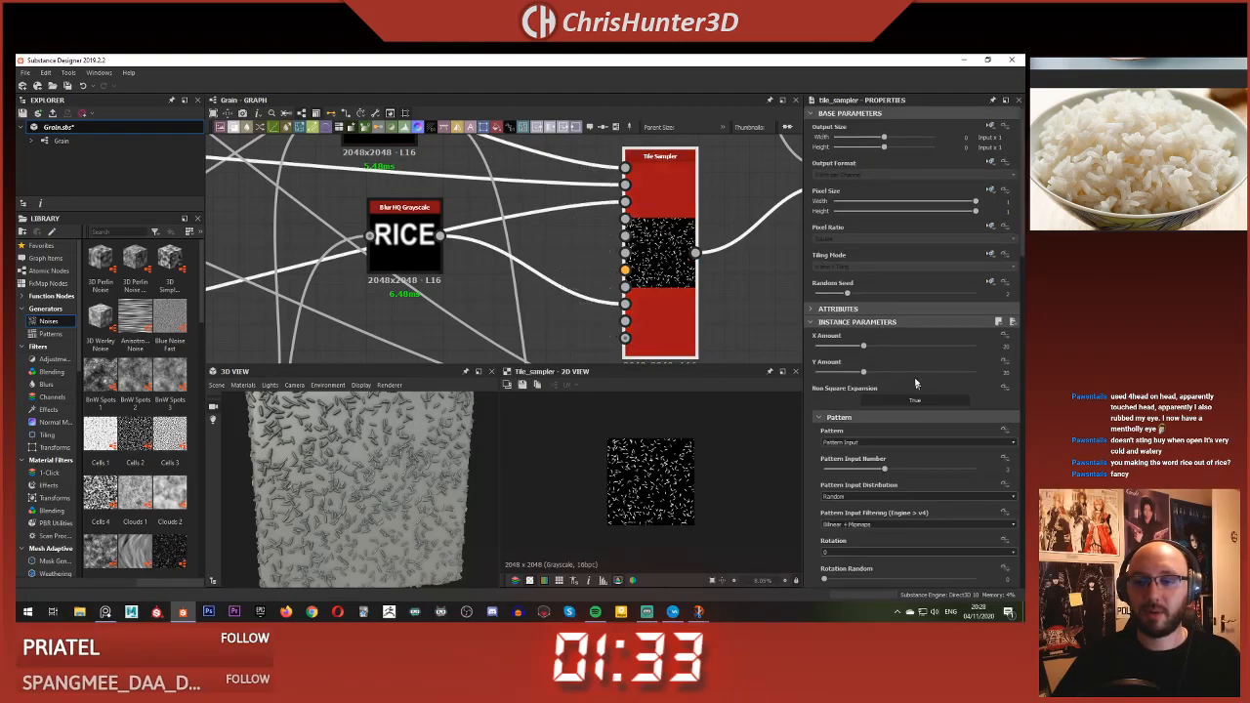
scroll(916, 388, down, 15)
scroll(869, 342, up, 3)
drag(825, 328, 863, 328)
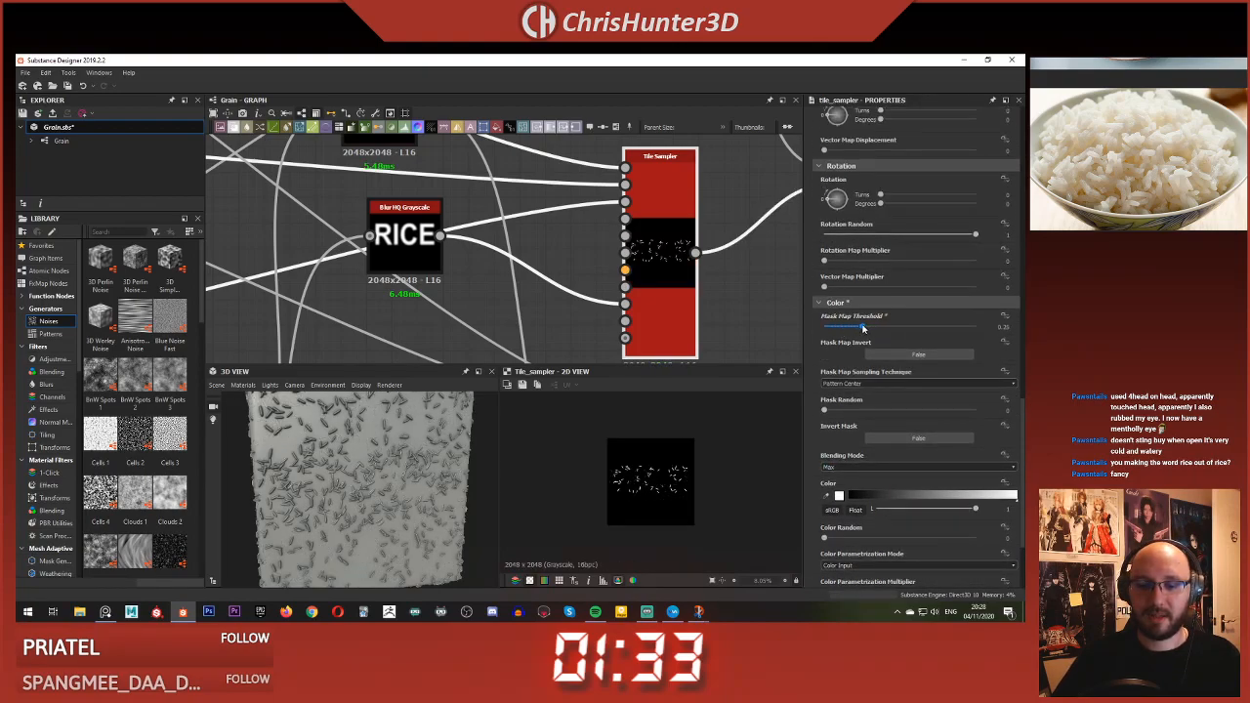
scroll(668, 468, up, 7)
middle_drag(668, 471, 750, 463)
scroll(723, 467, down, 2)
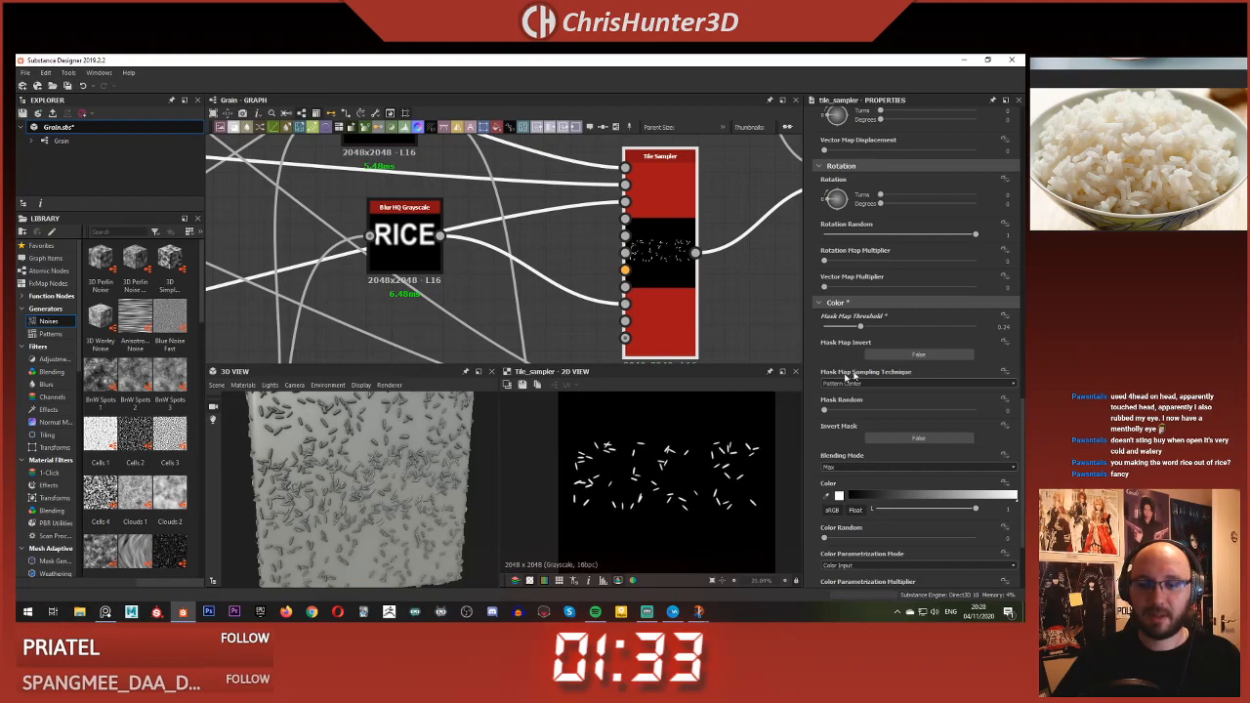
mouse_move(858, 330)
mouse_down()
mouse_move(919, 333)
mouse_move(863, 326)
mouse_move(904, 328)
mouse_move(882, 328)
mouse_up()
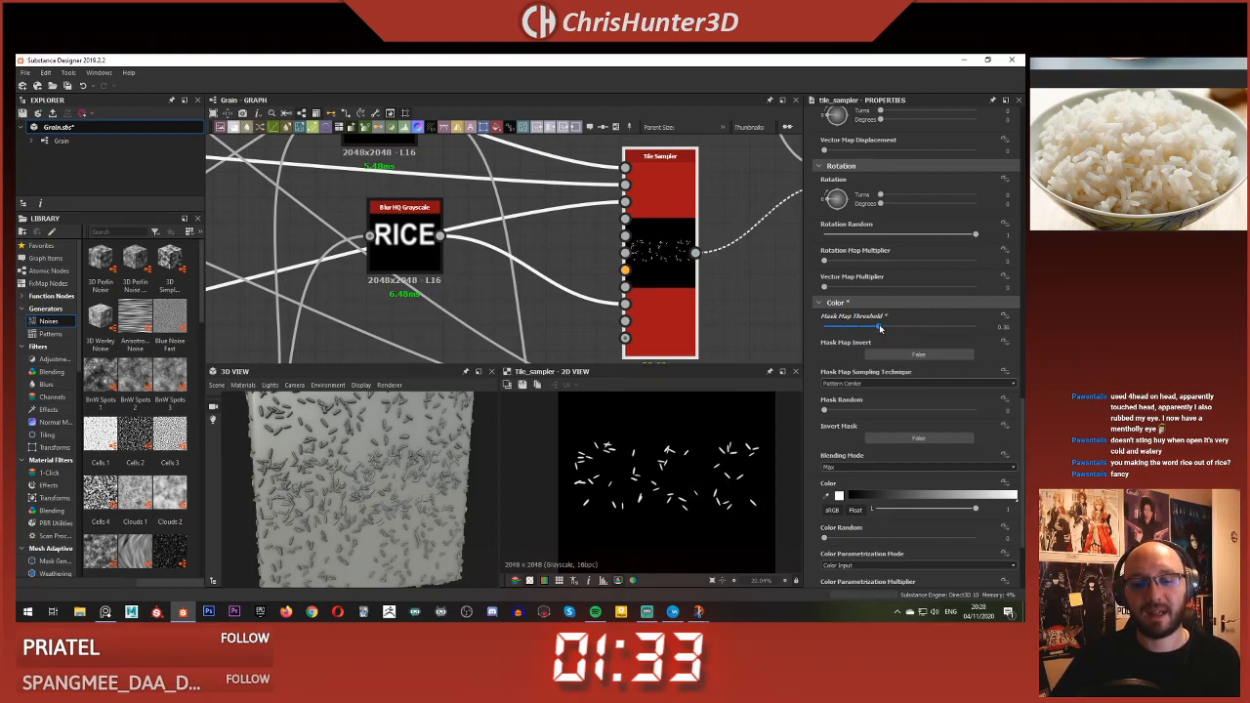
- Set the intensity of the blur feeding the middle Tile Sampler to about 8.97
click(404, 240)
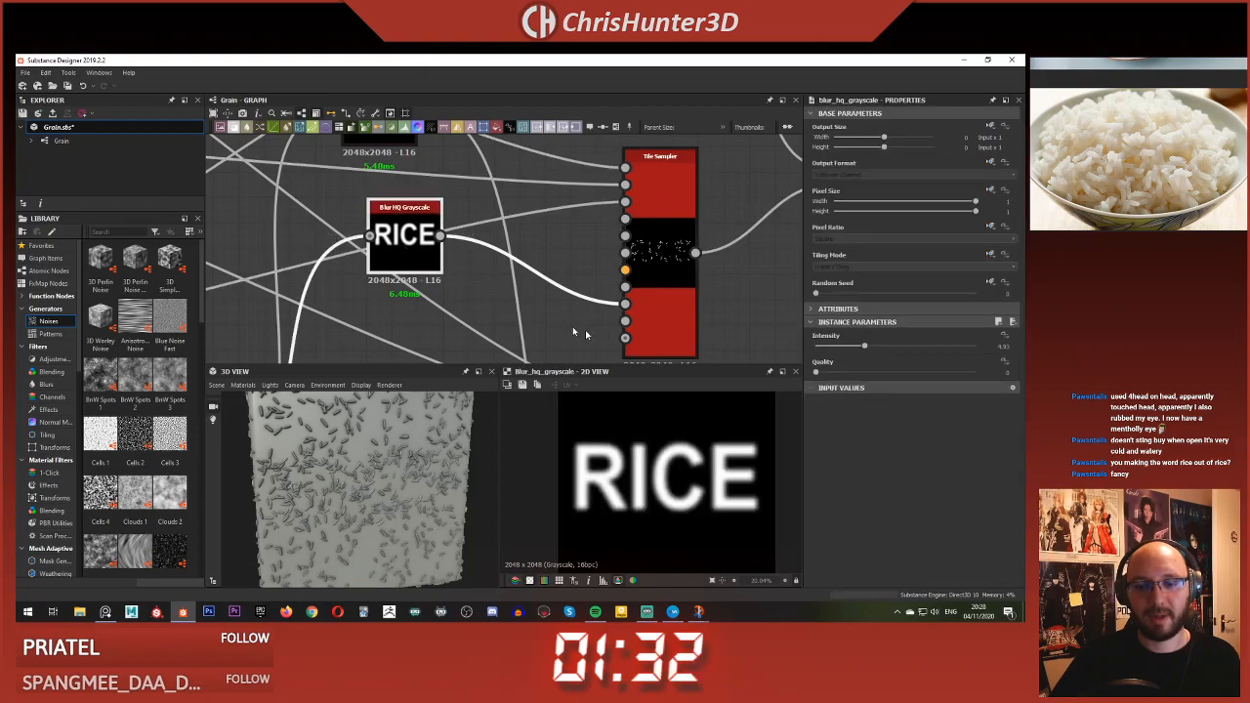
double_click(649, 230)
click(402, 231)
drag(858, 348, 717, 340)
drag(817, 346, 905, 348)
- Duplicate the Blur HQ Grayscale node connected to the RICE Text node for the bottom Tile Sampler
scroll(639, 247, down, 5)
middle_drag(639, 247, 682, 185)
click(525, 262)
scroll(605, 266, up, 3)
middle_drag(606, 265, 567, 344)
click(556, 238)
click(556, 214)
key(ctrl+d)
- Connect the duplicated blur to the bottom Tile Sampler's mask map input and tidy the blur node's position
middle_drag(561, 253, 517, 207)
drag(473, 213, 644, 310)
click(671, 310)
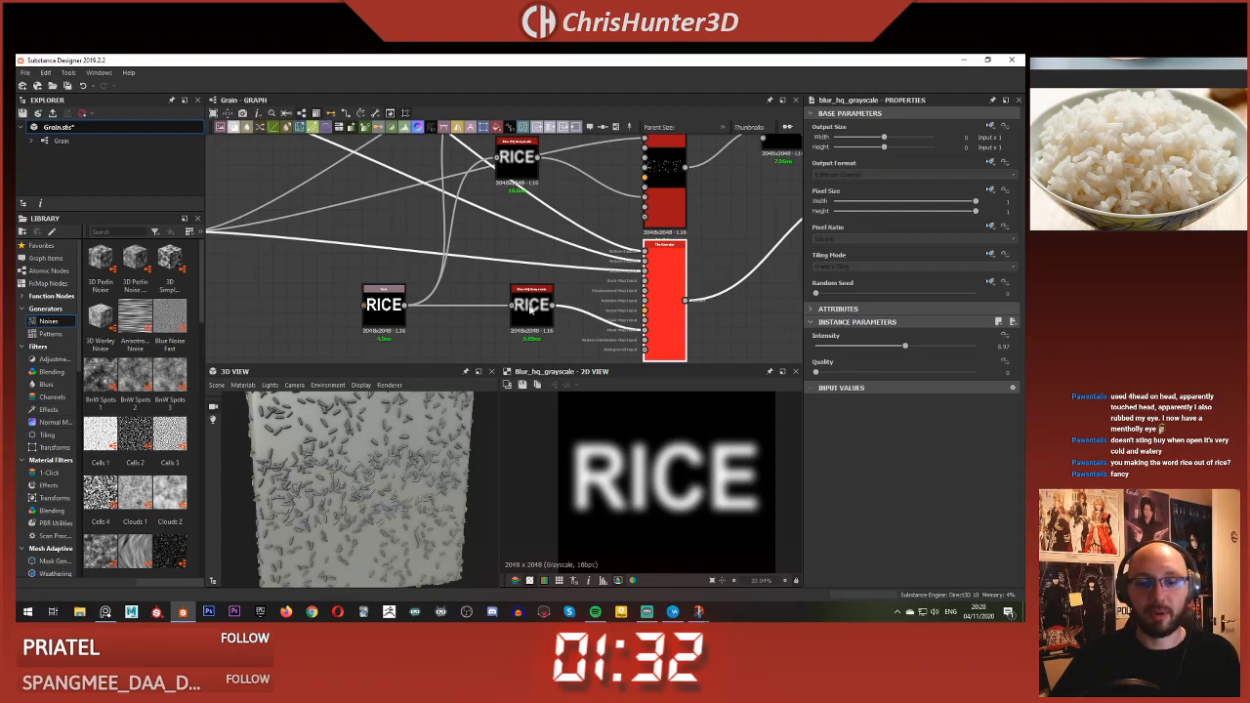
scroll(528, 291, up, 3)
drag(528, 286, 529, 278)
middle_drag(574, 242, 519, 244)
- Set the bottom Tile Sampler's Mask Map Threshold to 0.5 and preview its output
click(639, 212)
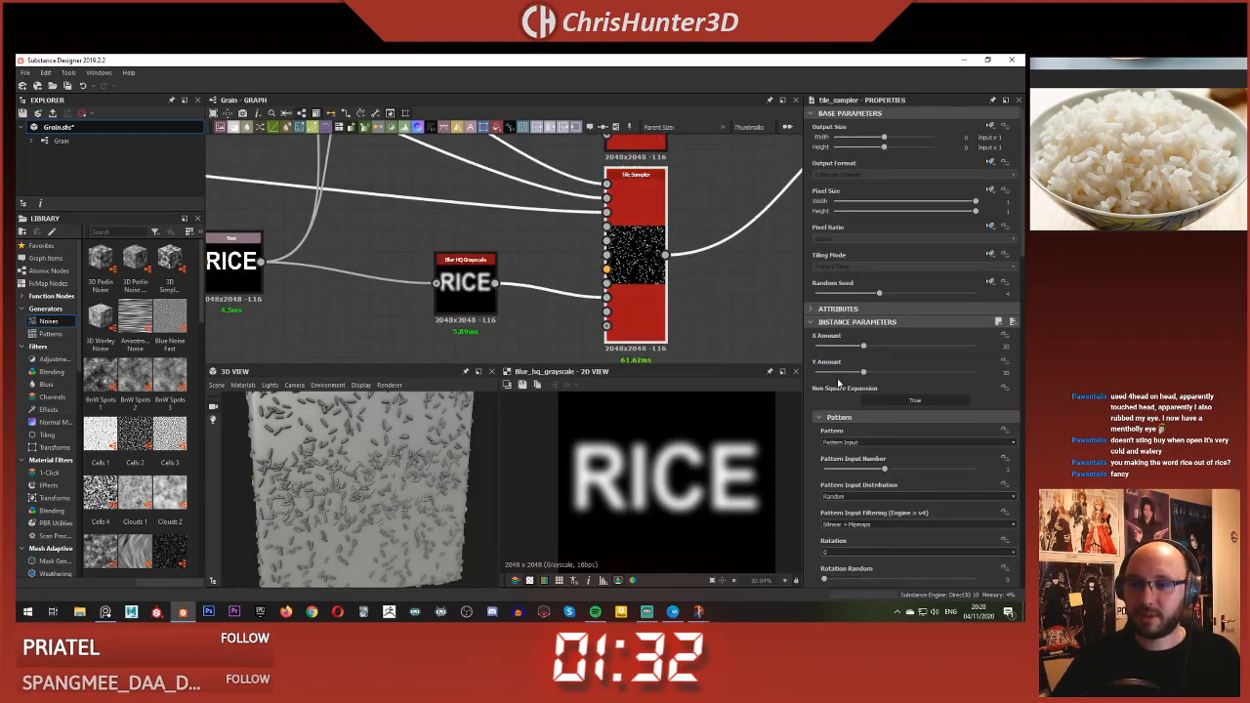
scroll(840, 381, down, 10)
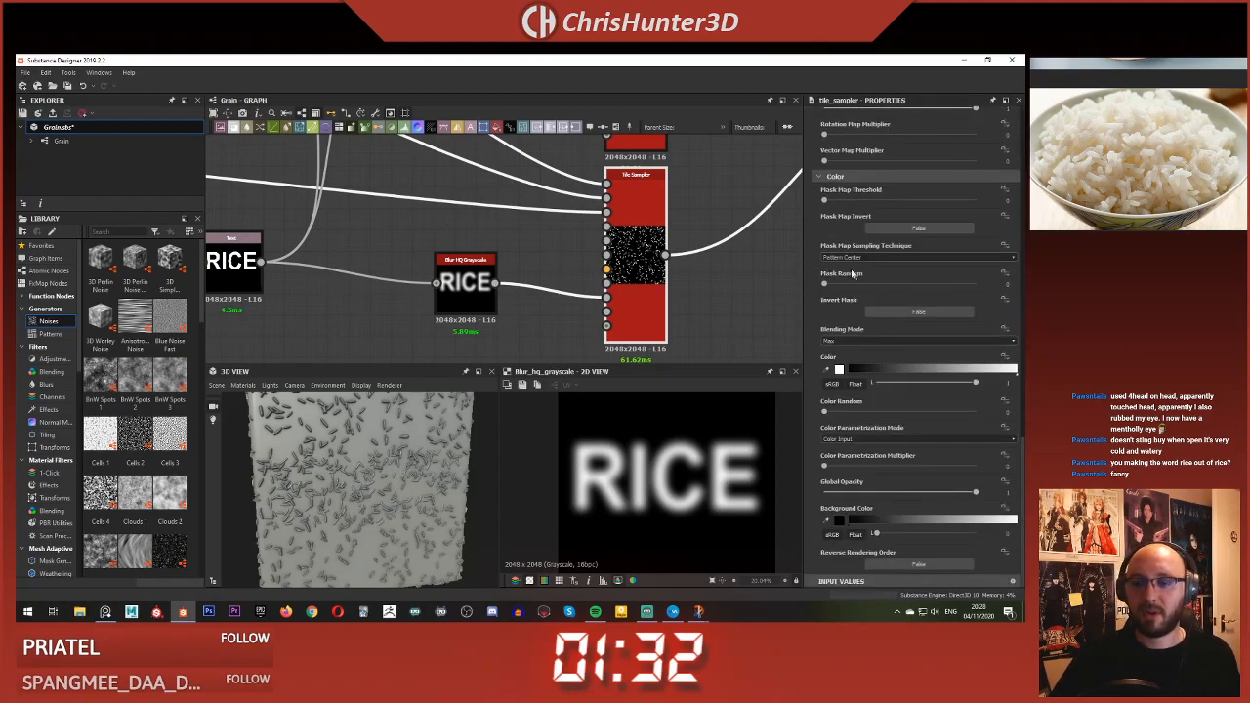
drag(867, 205, 899, 201)
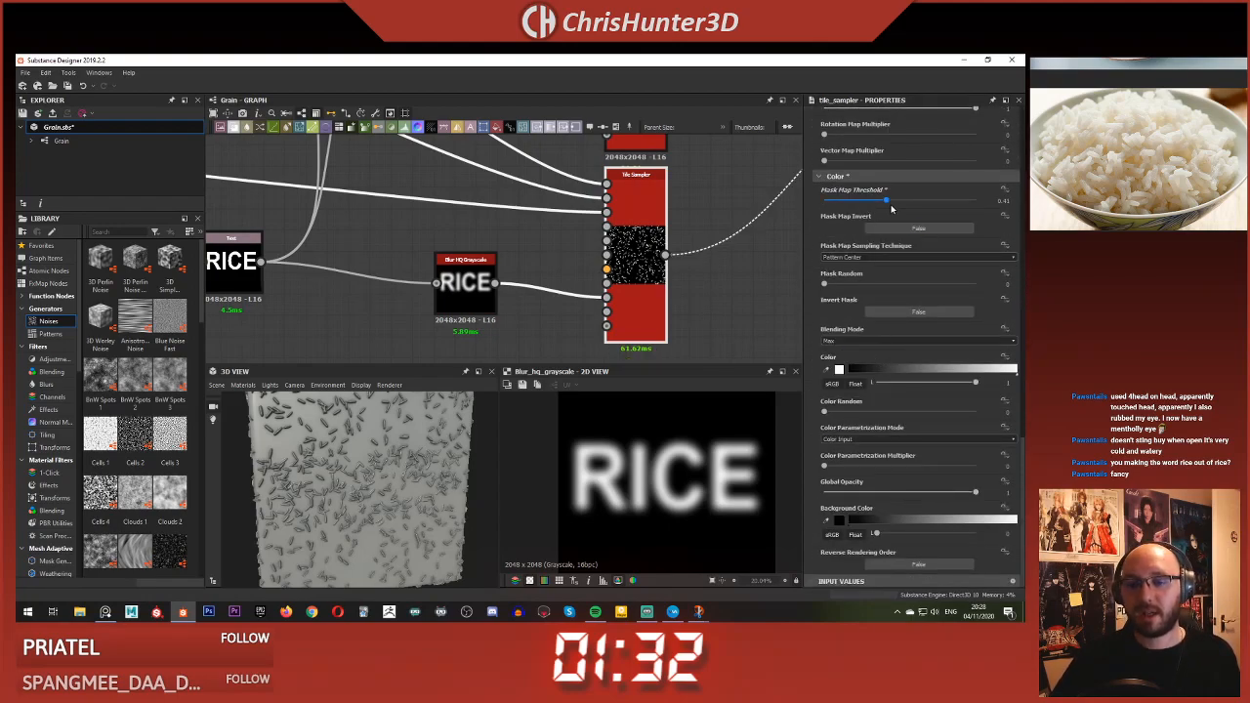
double_click(617, 226)
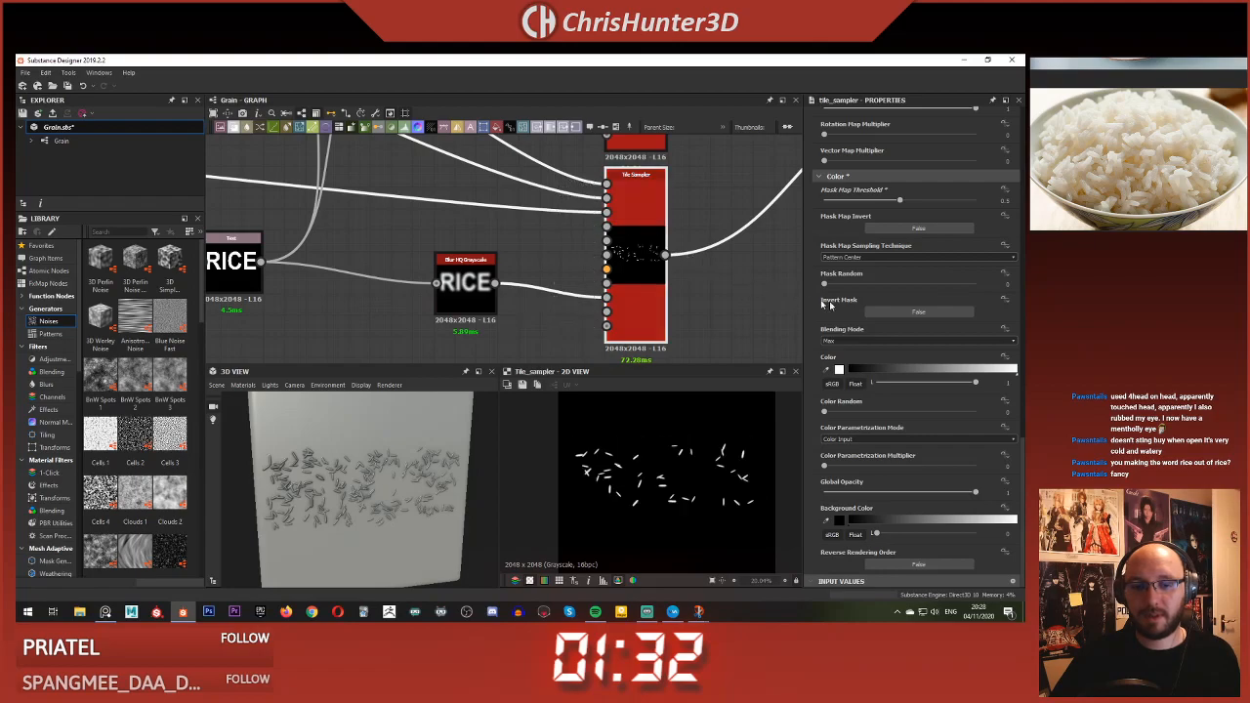
- Inspect the grain lettering on the 3D model and the final Height Blend output in the 2D view
drag(464, 448, 357, 478)
scroll(580, 291, down, 4)
middle_drag(615, 262, 417, 308)
scroll(489, 300, up, 5)
click(502, 229)
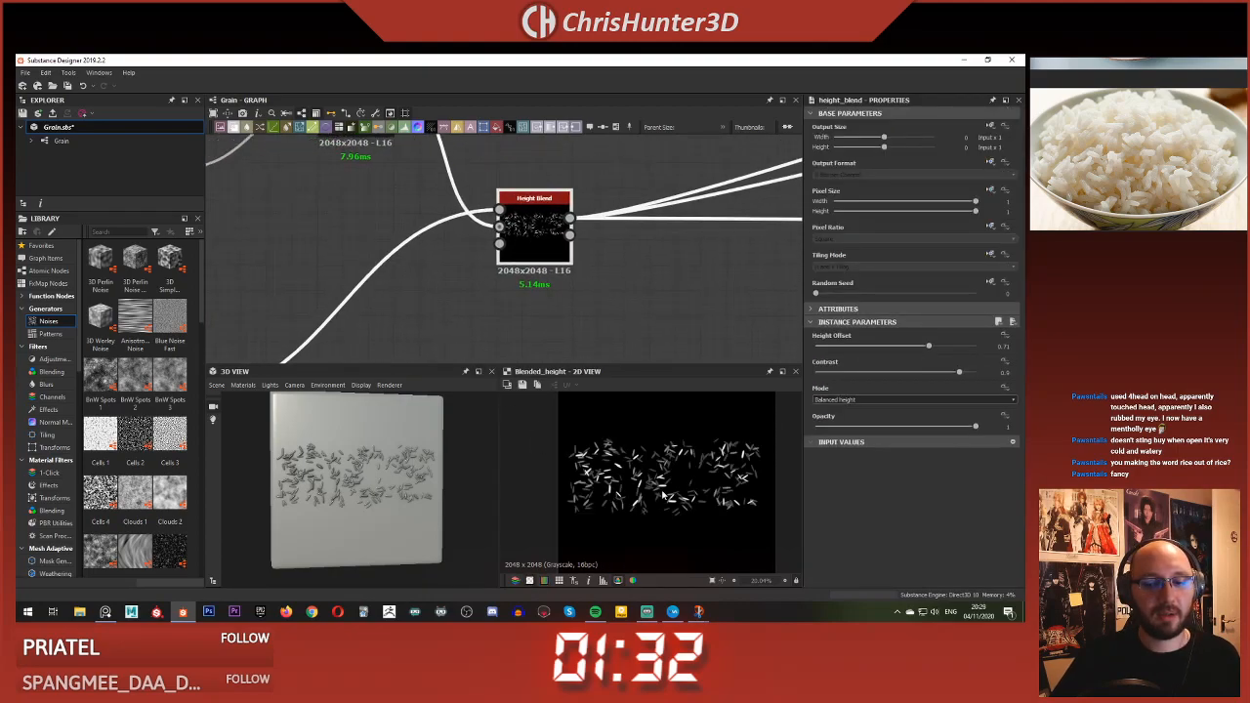
scroll(655, 499, up, 5)
scroll(654, 497, down, 2)
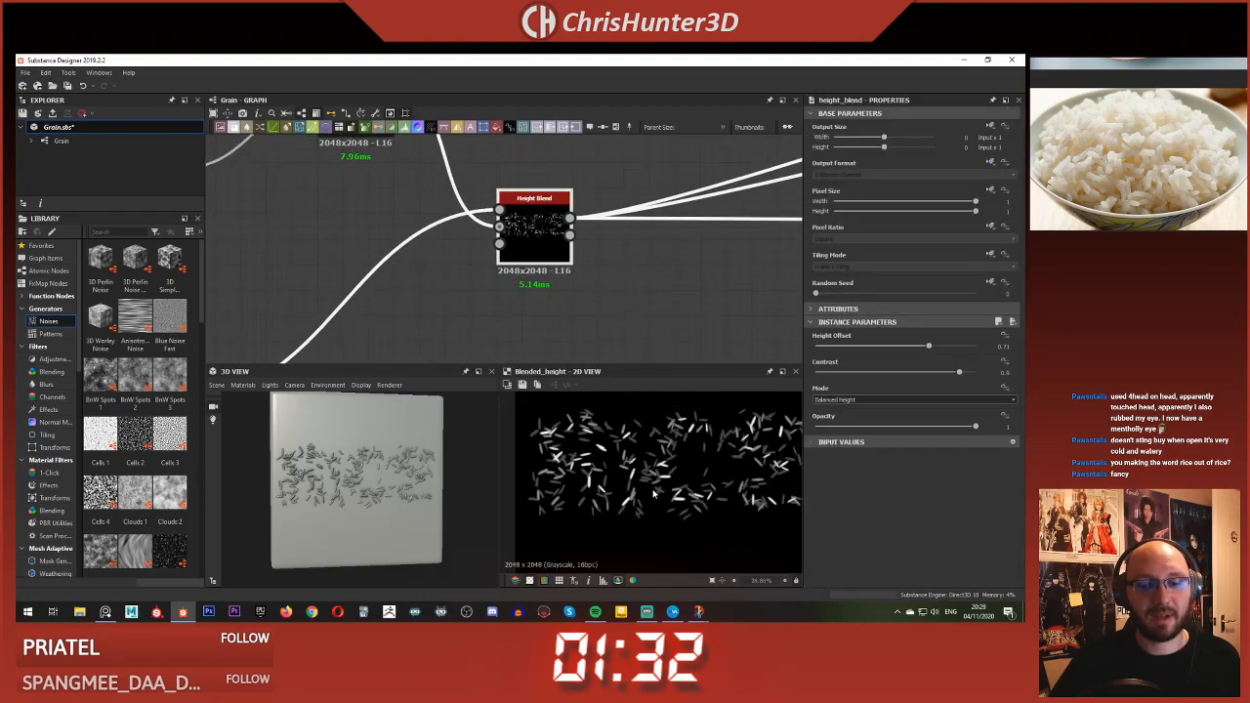
- Review the three Tile Samplers and their blur masks, previewing the top sampler's output in the 2D view
scroll(403, 278, down, 4)
middle_drag(337, 254, 525, 317)
click(485, 200)
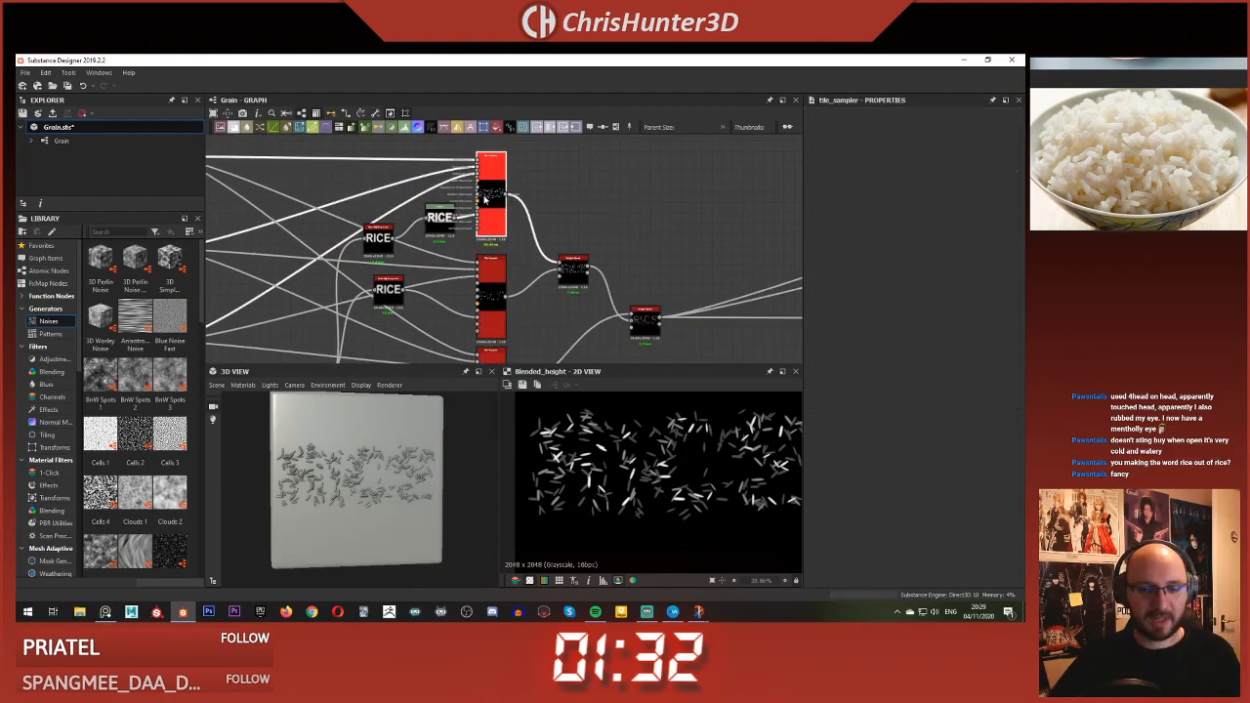
middle_drag(484, 267, 522, 218)
scroll(487, 229, up, 2)
scroll(517, 252, down, 2)
scroll(522, 217, up, 2)
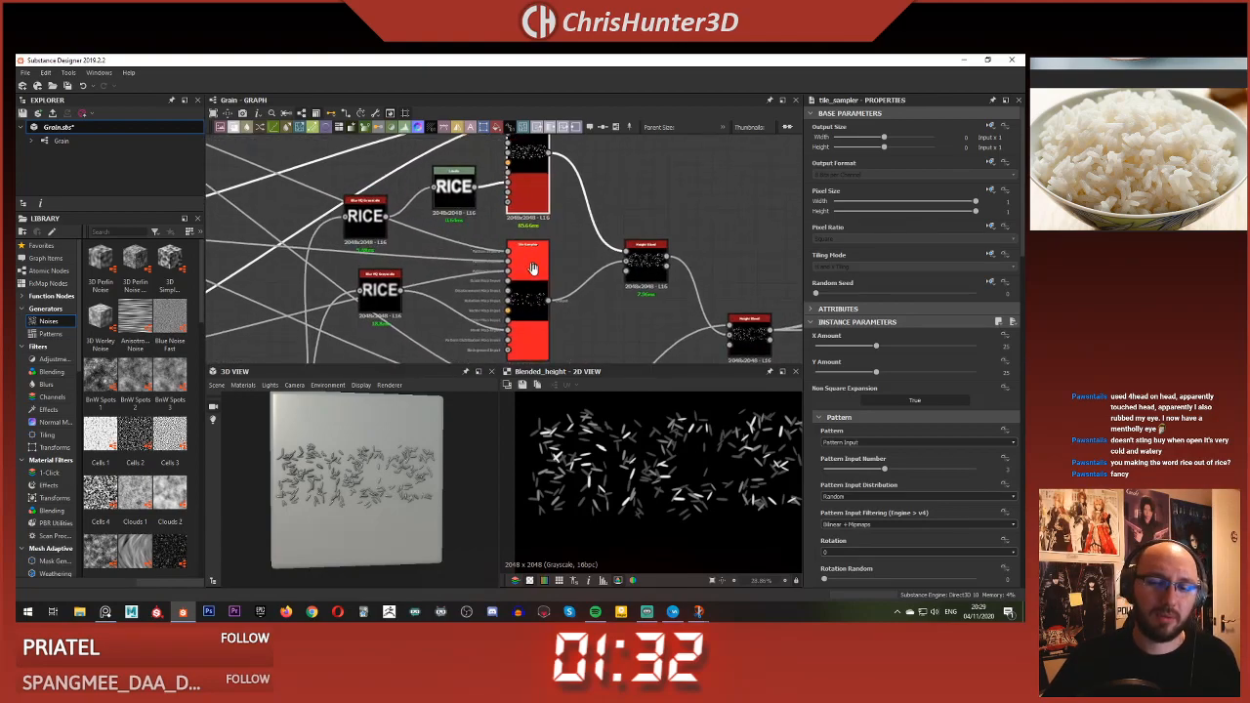
middle_drag(531, 266, 543, 296)
scroll(543, 299, down, 4)
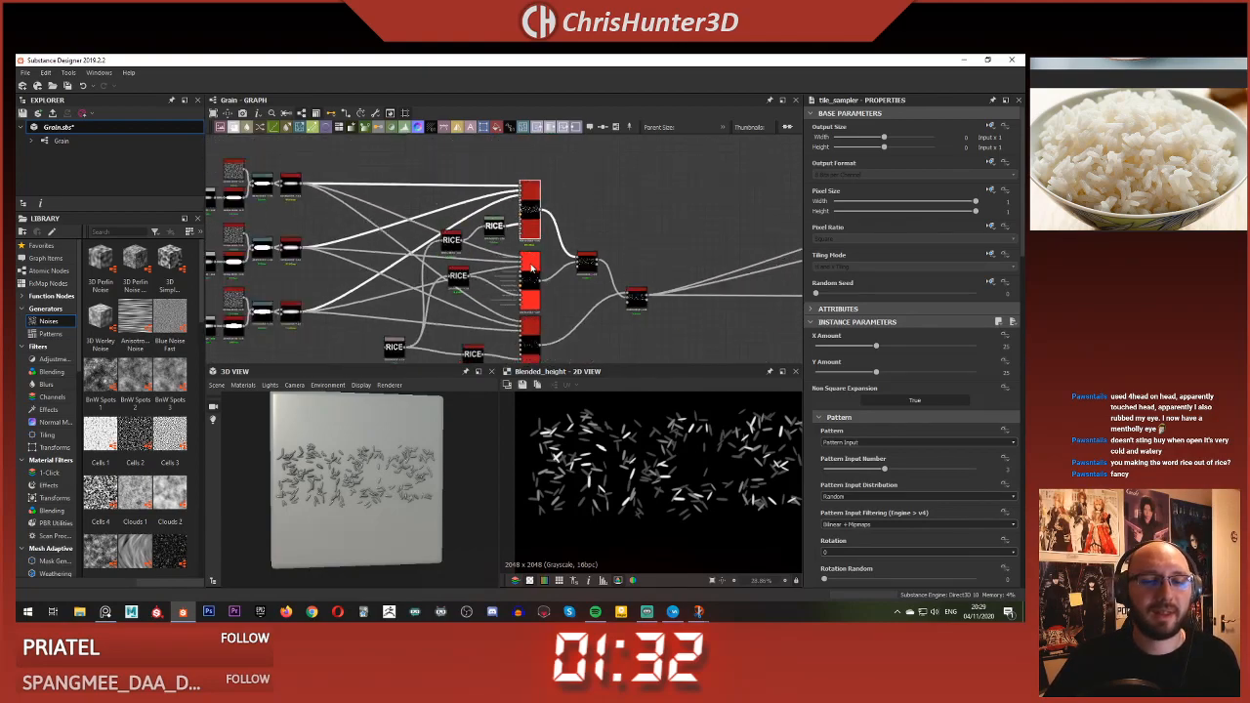
double_click(533, 191)
middle_drag(533, 191, 514, 201)
click(506, 251)
click(515, 324)
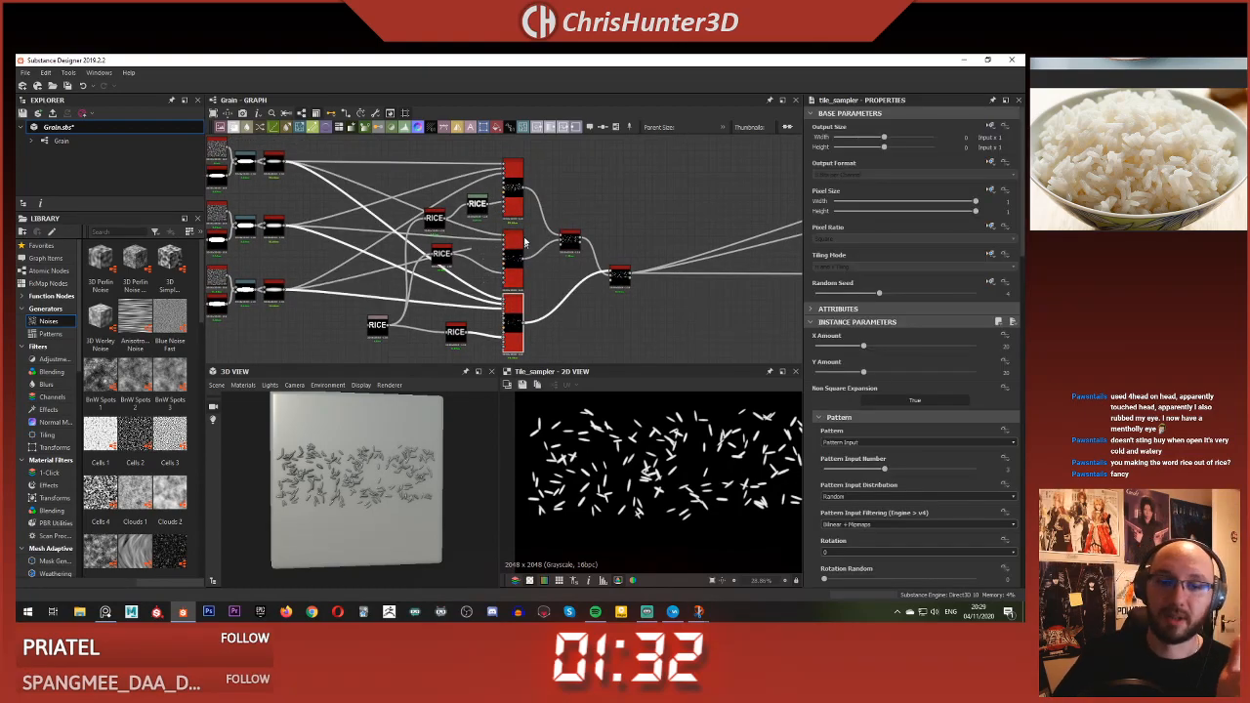
click(516, 196)
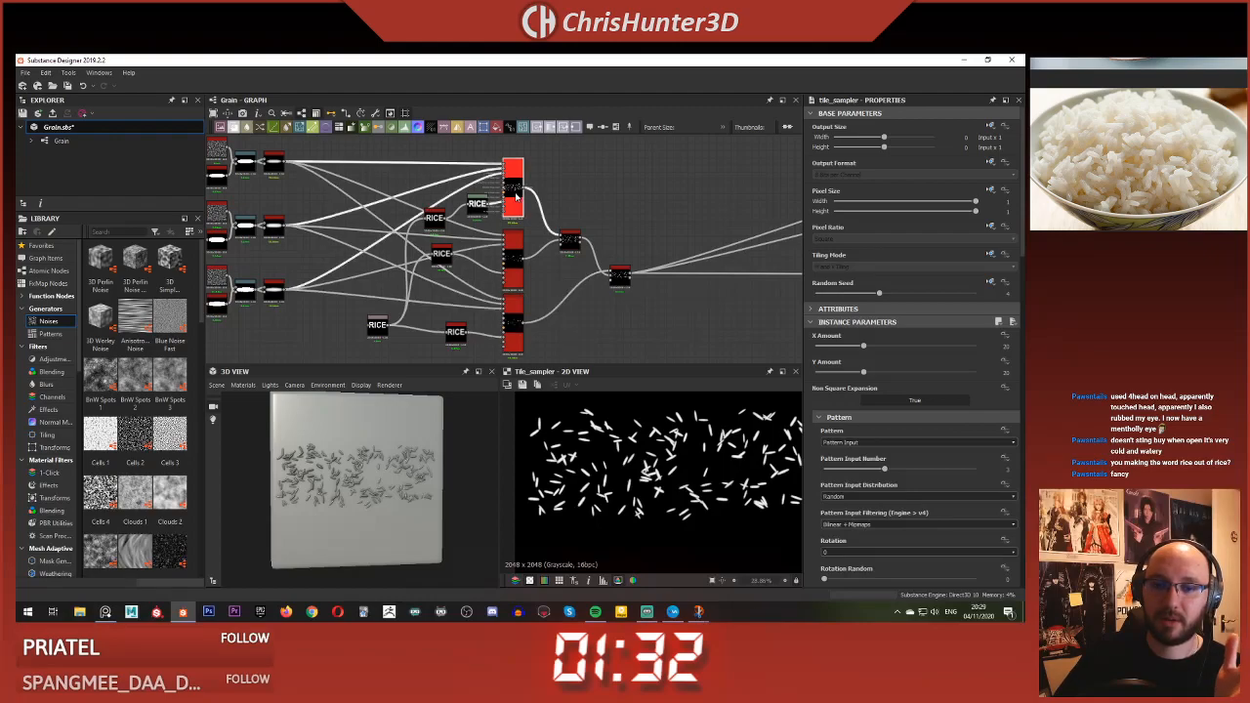
click(650, 208)
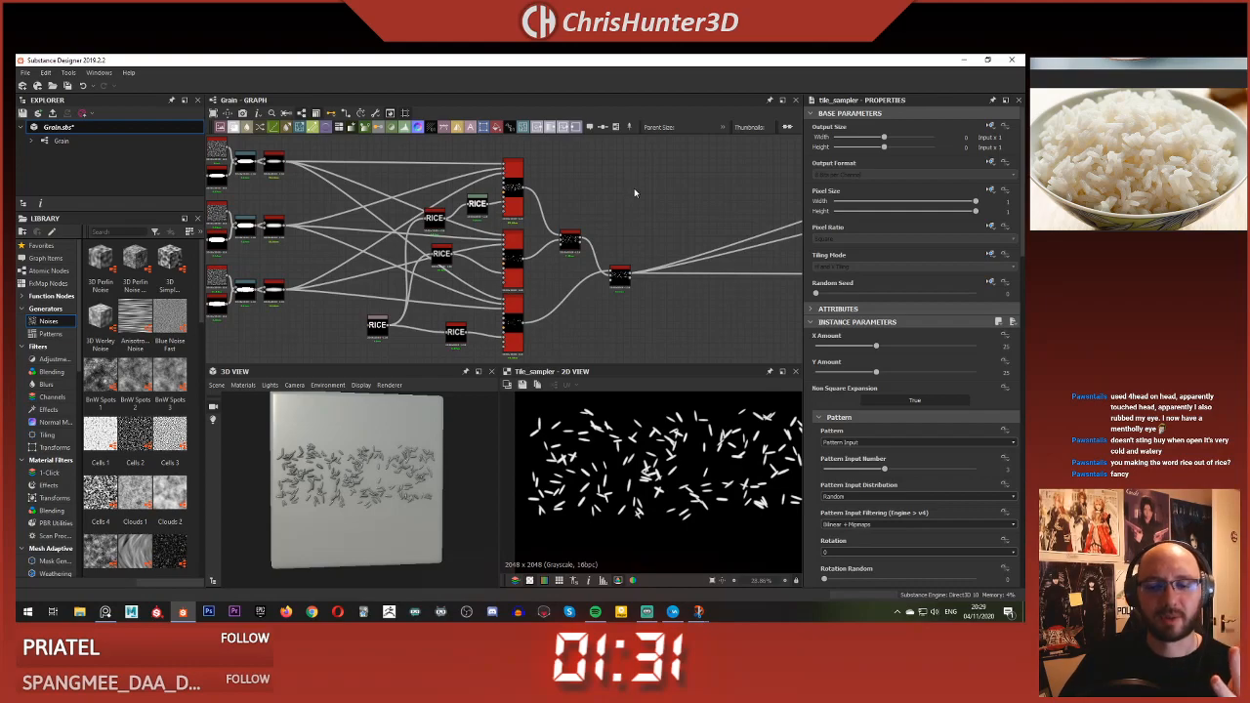
right_click(633, 192)
key(Escape)
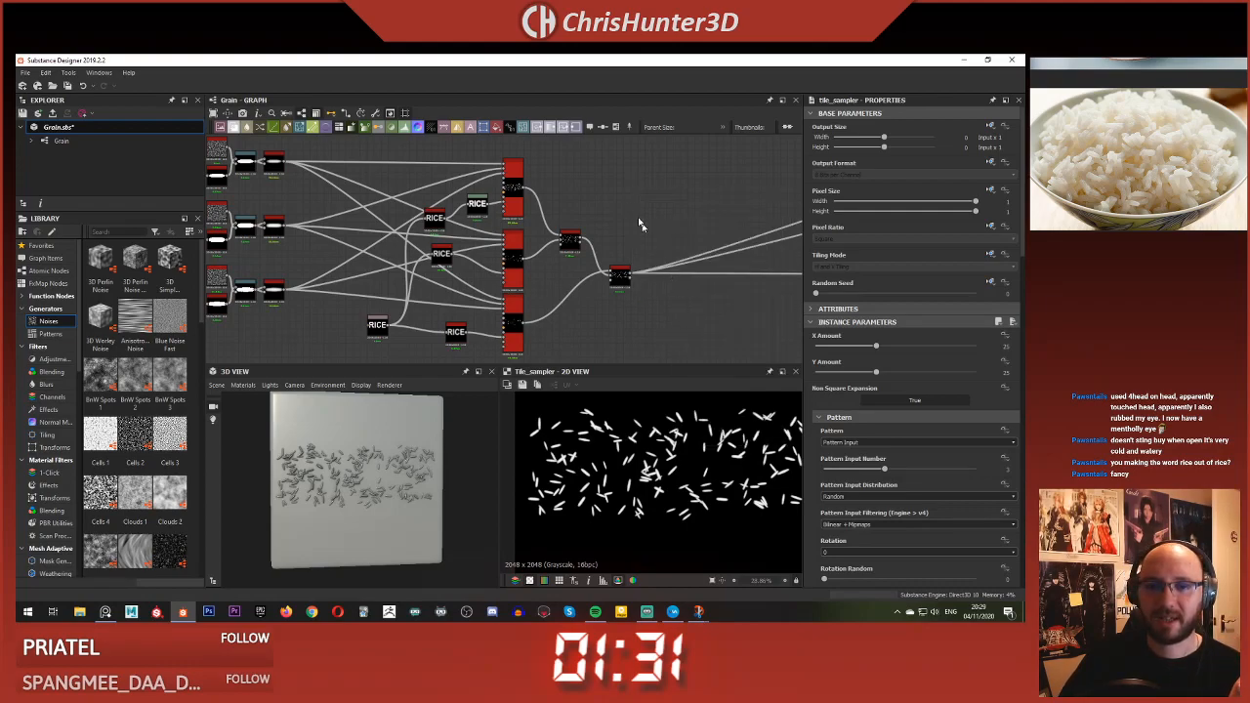
- Set the top Tile Sampler's X Amount and Y Amount to 50
click(515, 178)
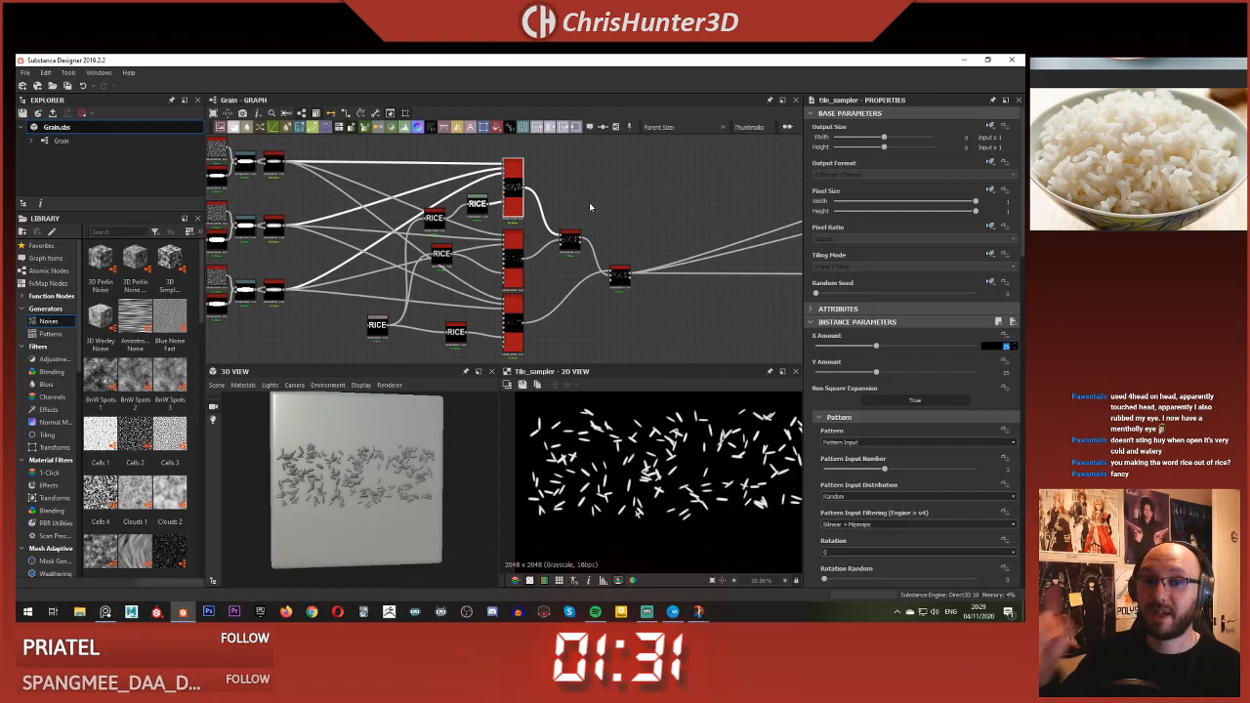
drag(876, 345, 939, 346)
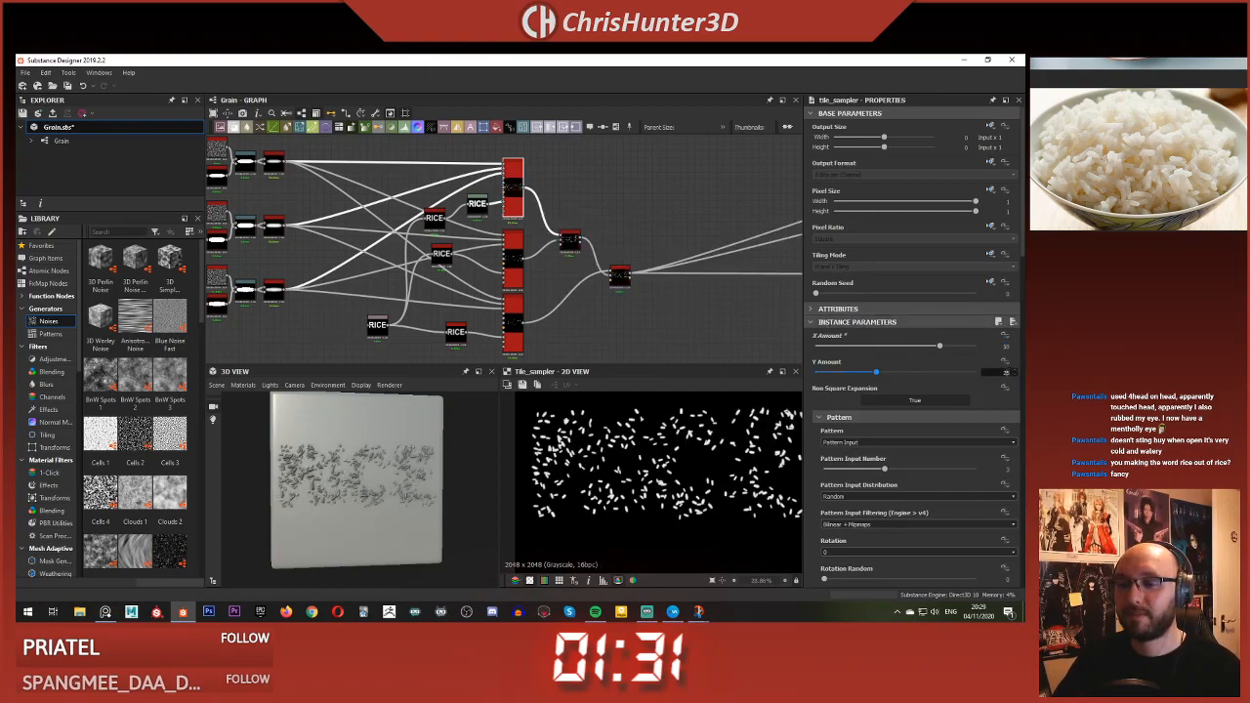
text(50)
key(Return)
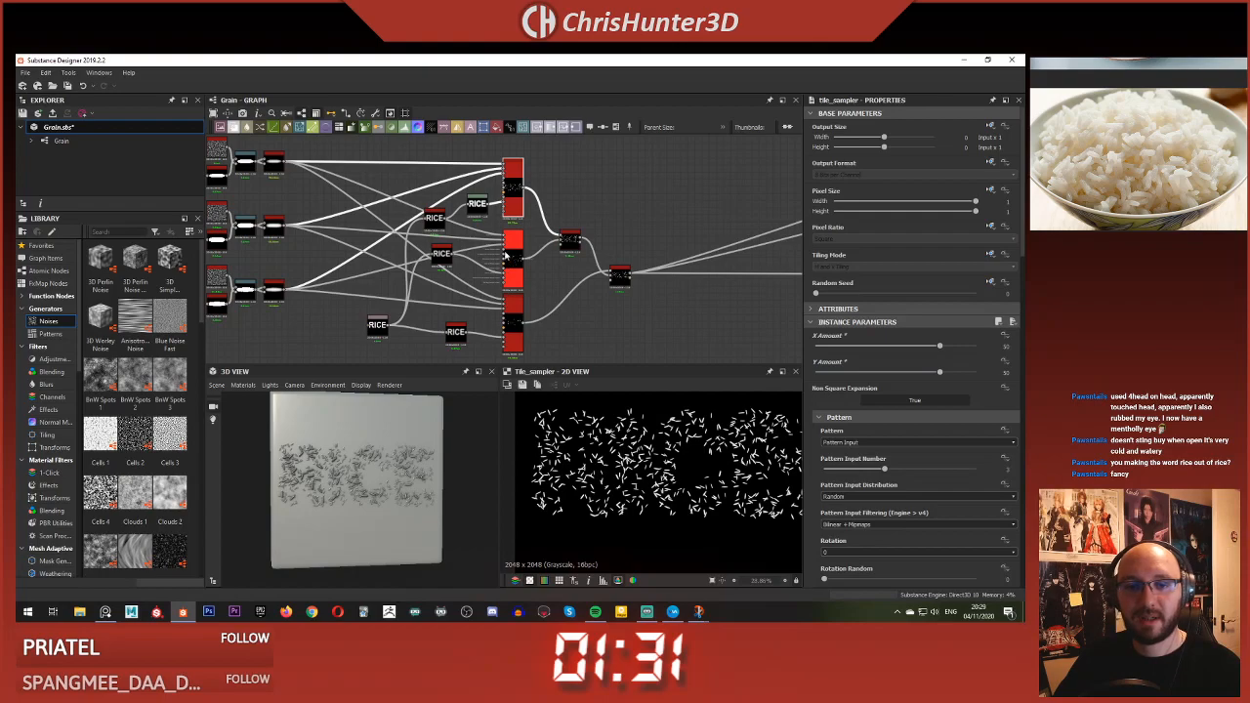
- Set the middle Tile Sampler's X Amount and Y Amount to 40
click(513, 254)
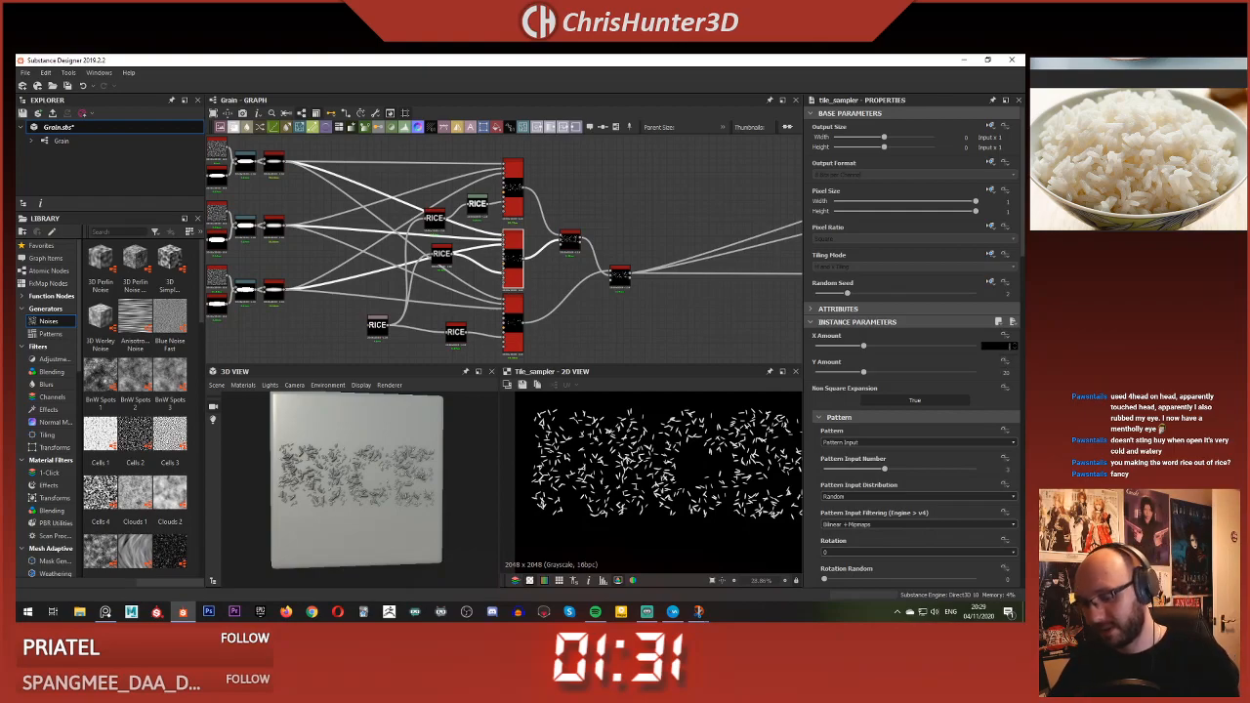
click(997, 371)
text(40)
key(Return)
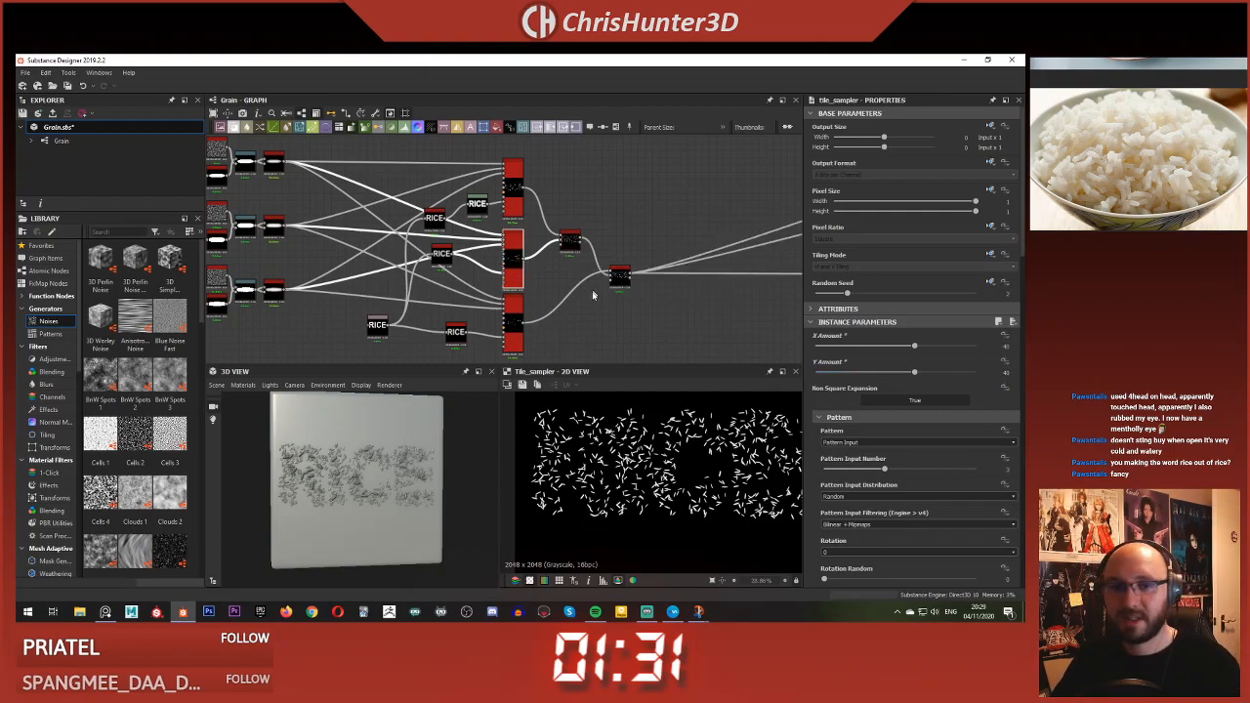
- Set the bottom Tile Sampler's X Amount and Y Amount to 40
click(518, 319)
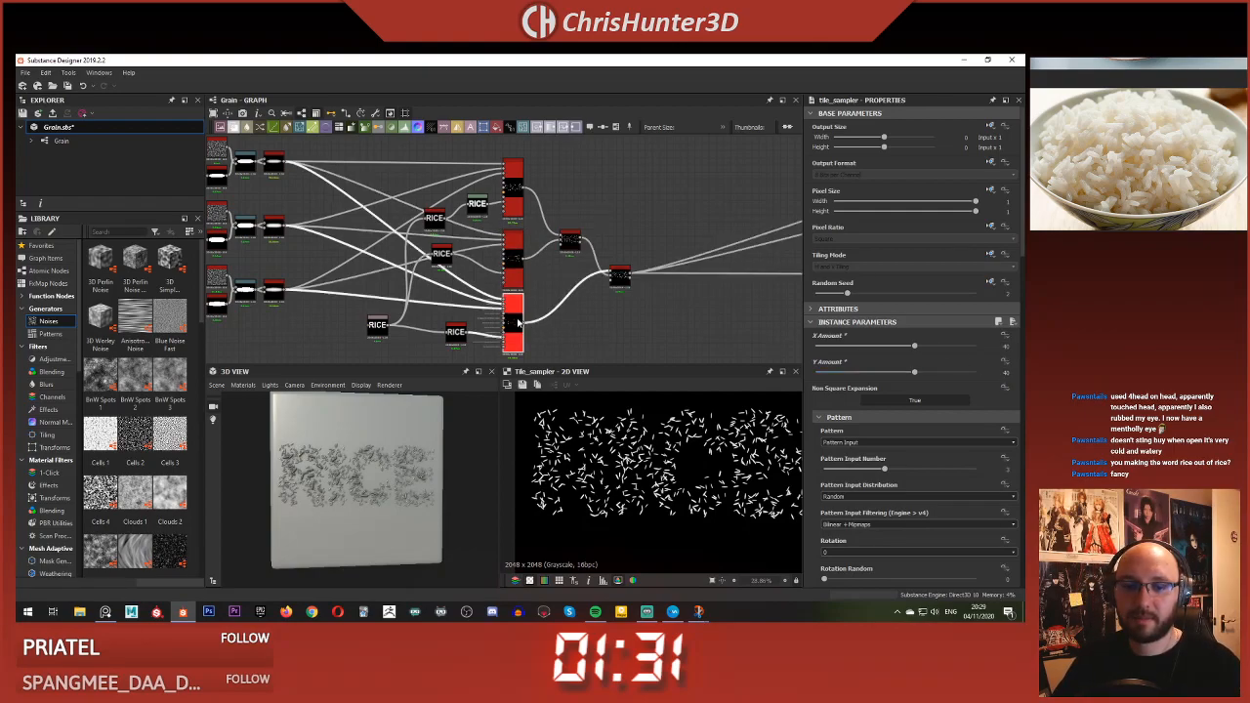
click(998, 372)
text(40)
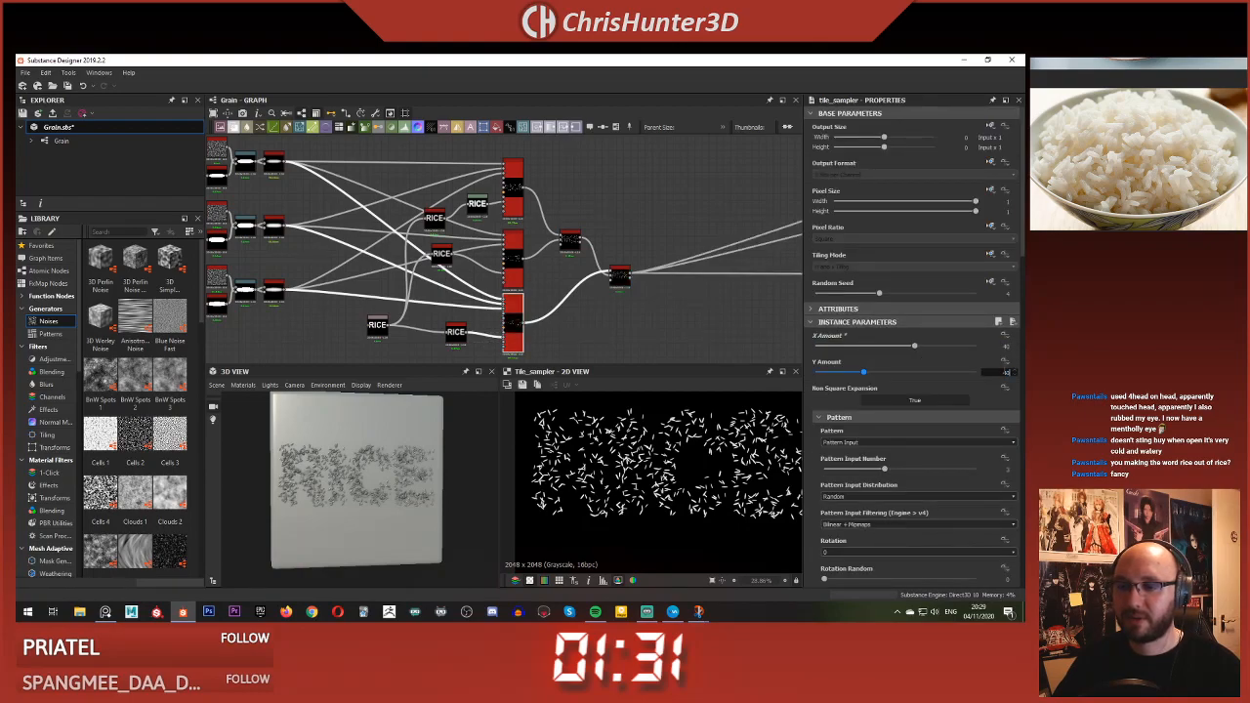
key(Return)
- Preview the final Height Blend and examine the denser grain lettering on the 3D model from close up and afar
double_click(619, 275)
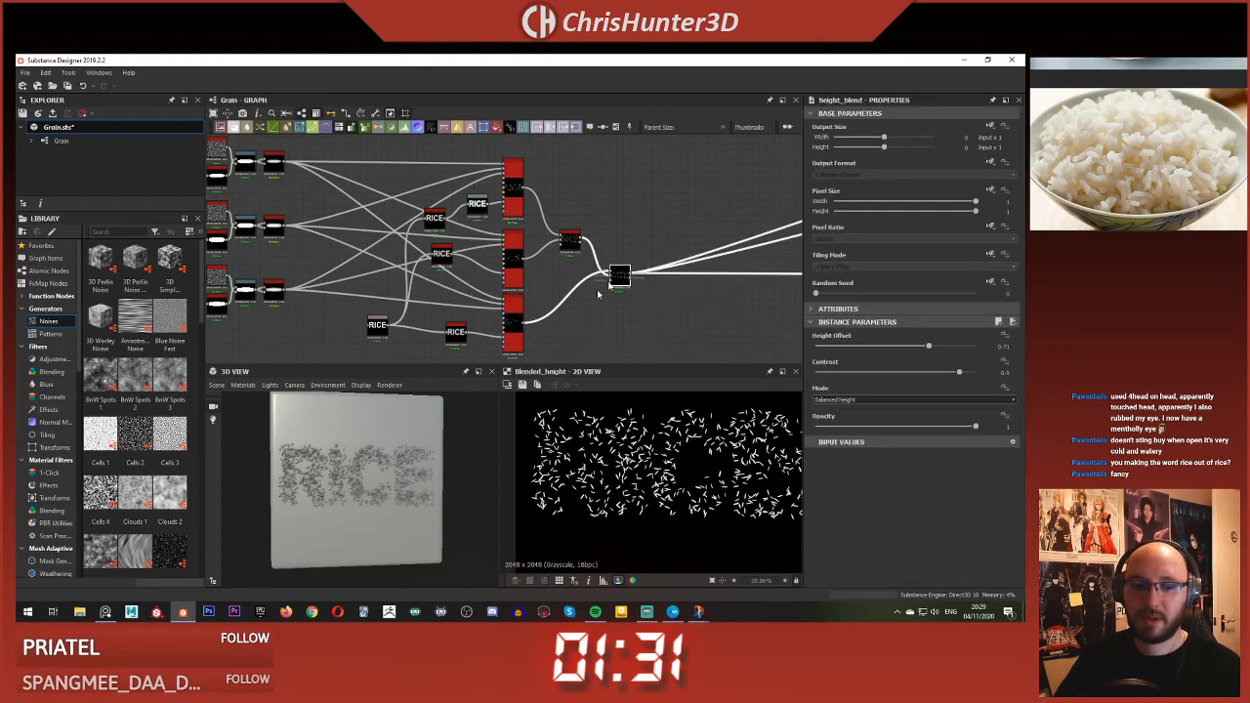
scroll(389, 479, up, 5)
scroll(370, 464, down, 8)
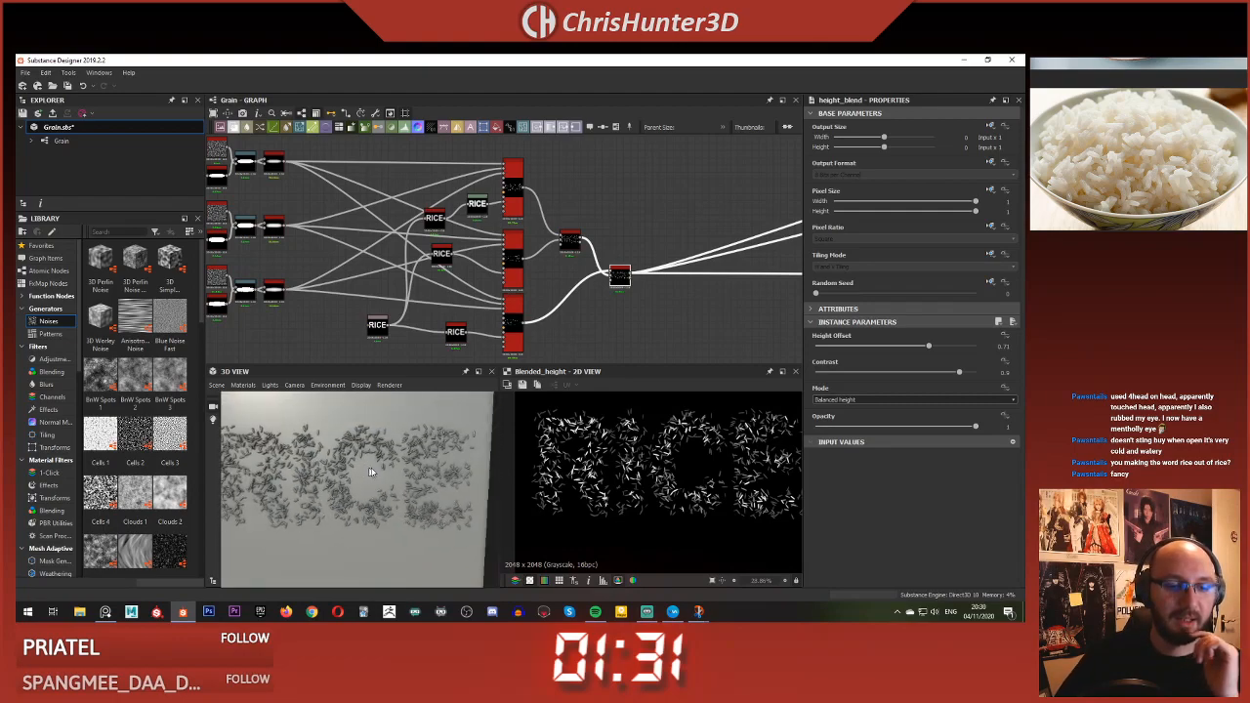
scroll(369, 478, up, 5)
scroll(369, 478, down, 3)
mouse_move(368, 477)
mouse_down()
mouse_move(366, 444)
mouse_move(350, 473)
mouse_up()
scroll(351, 475, up, 8)
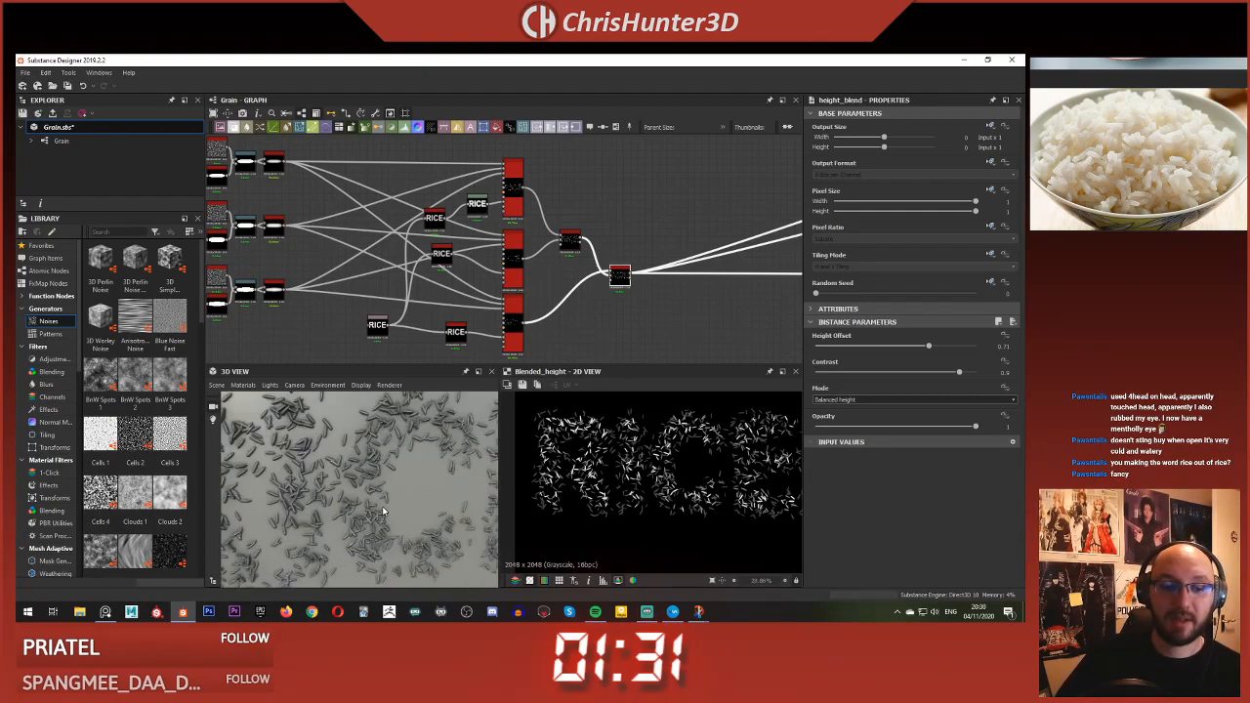
scroll(363, 488, down, 3)
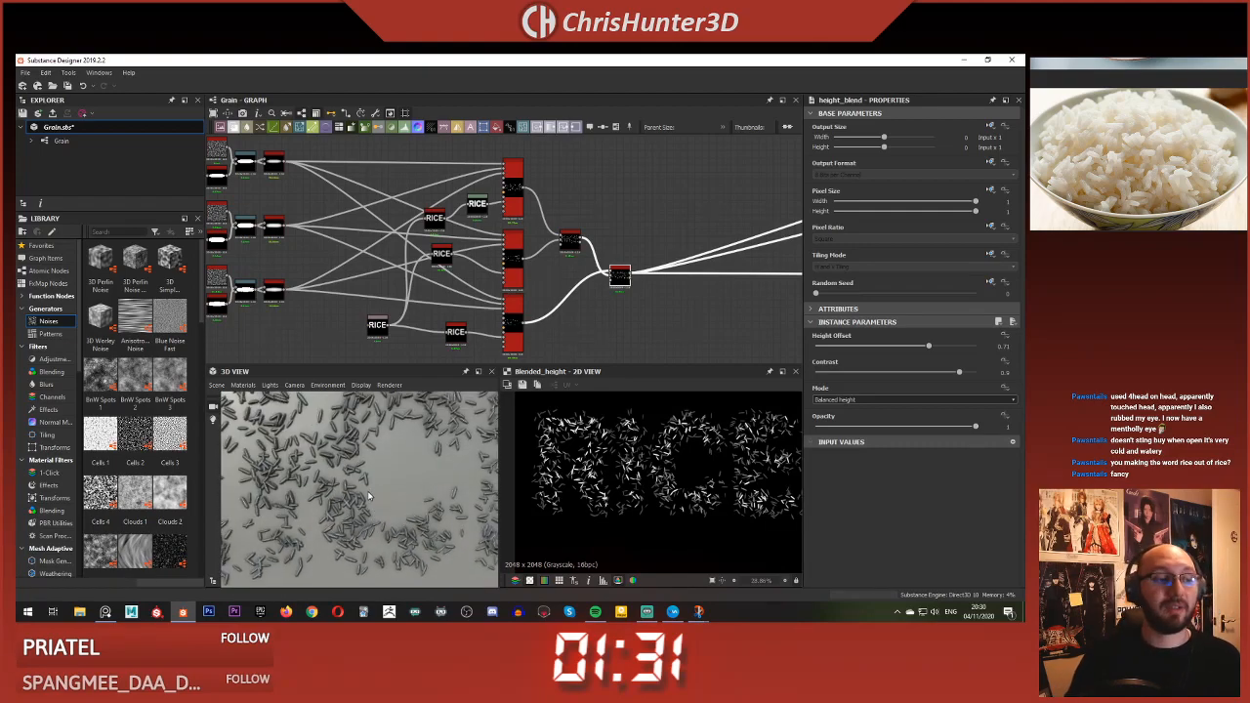
scroll(370, 496, down, 8)
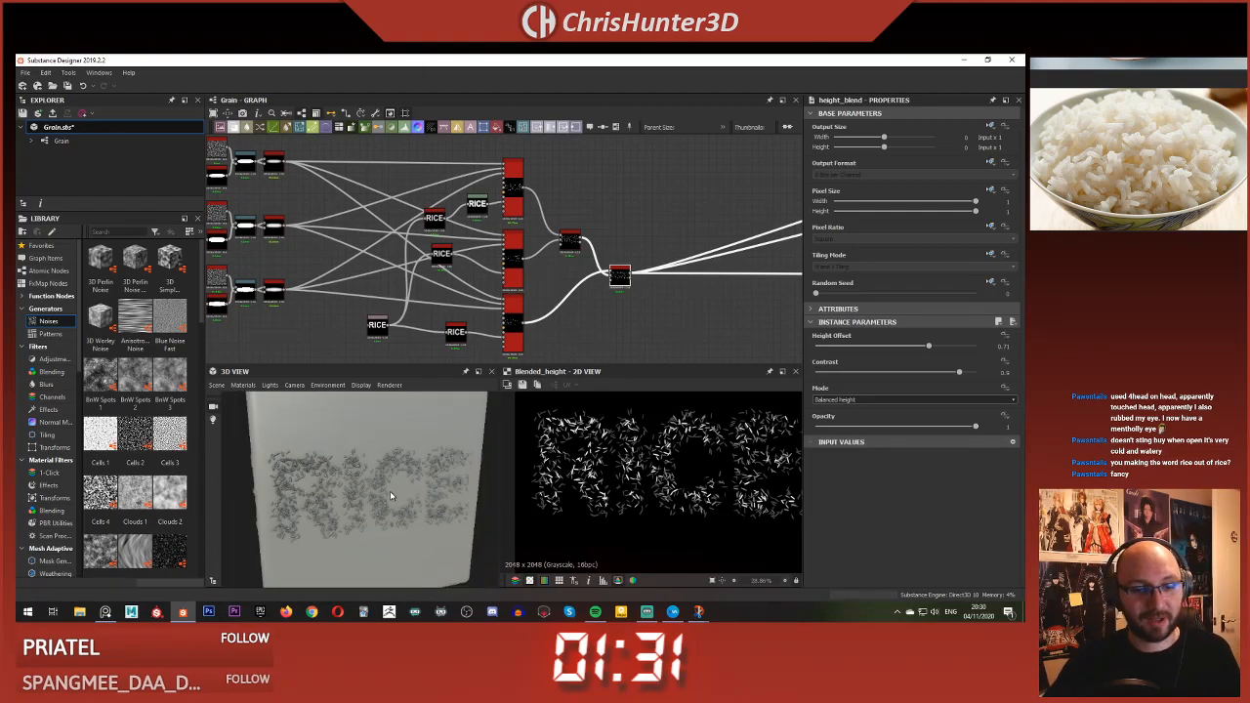
scroll(357, 495, up, 8)
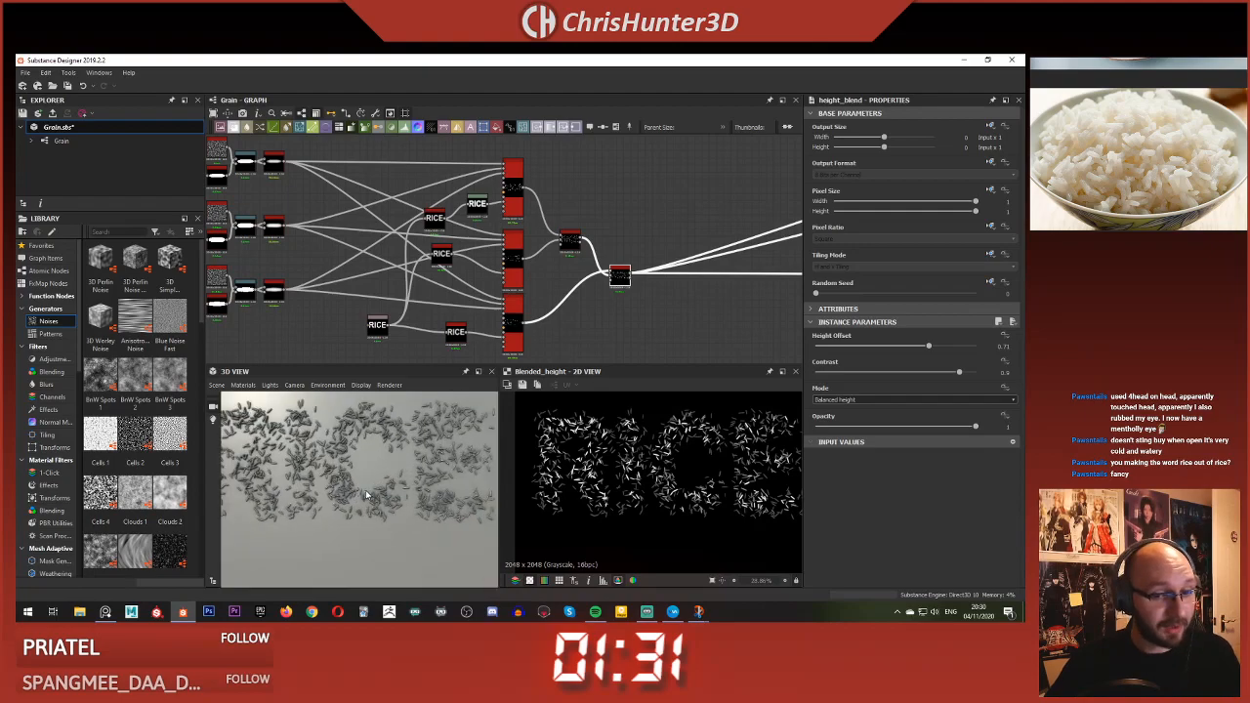
scroll(374, 501, up, 4)
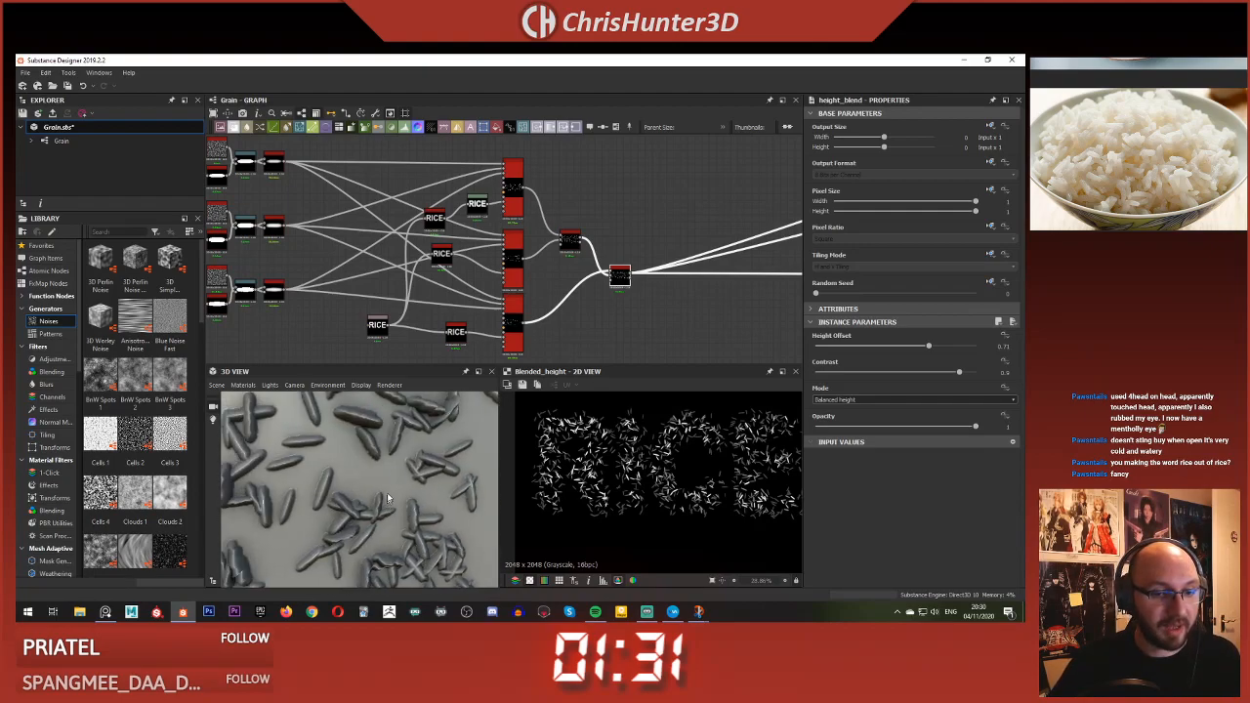
scroll(397, 466, down, 6)
scroll(381, 477, down, 4)
scroll(489, 293, down, 3)
scroll(508, 332, up, 8)
- Review the grain shape of a Non Uniform Blur node and the three grain chains that feed the Tile Samplers
click(510, 334)
scroll(498, 354, down, 1)
scroll(450, 472, down, 2)
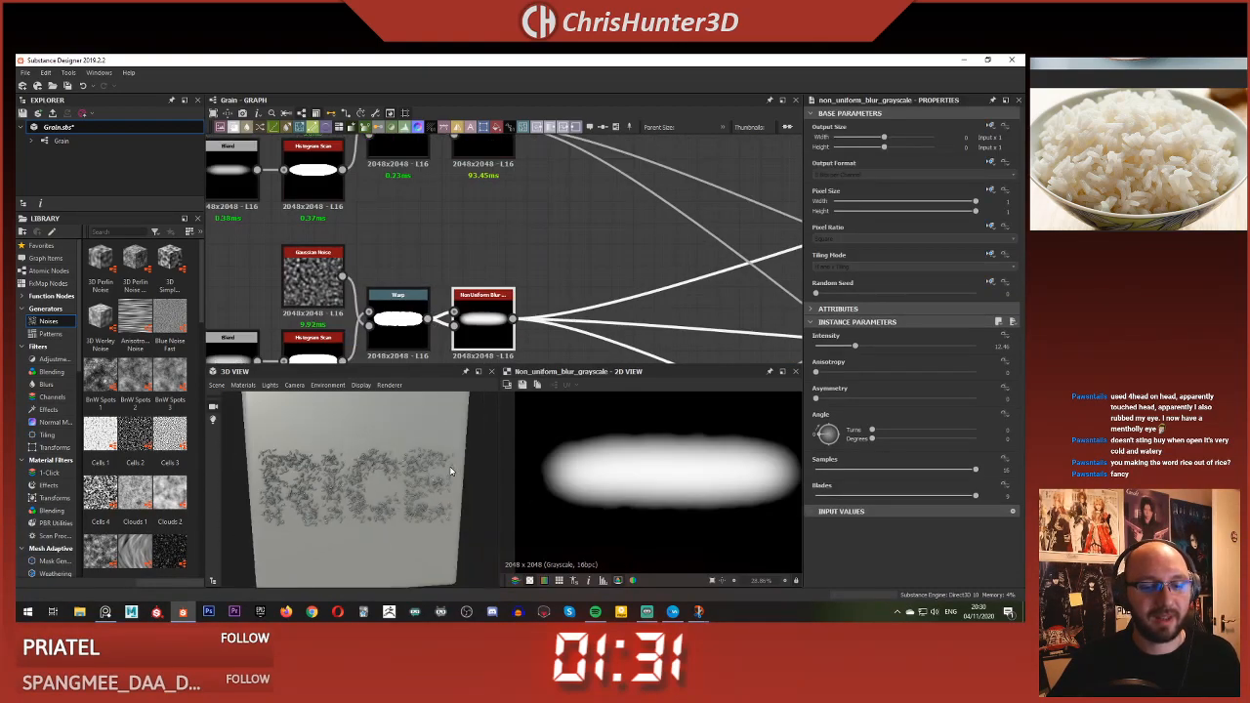
scroll(662, 475, down, 3)
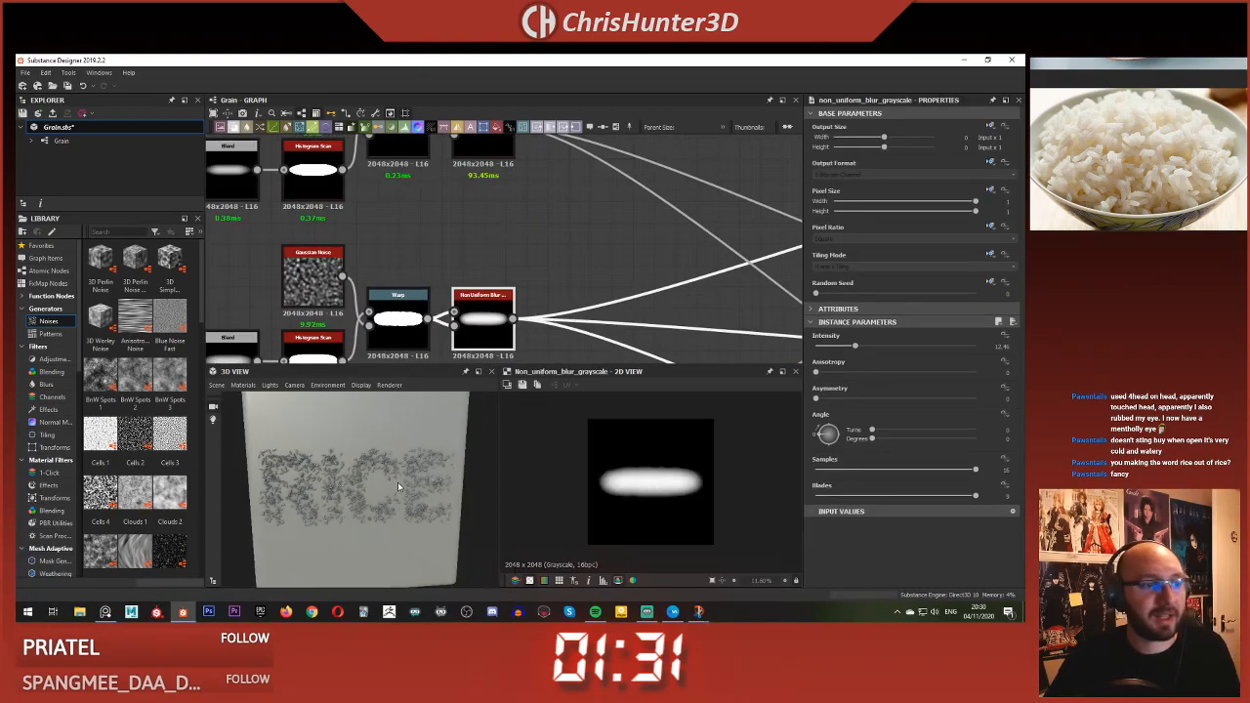
scroll(328, 182, down, 8)
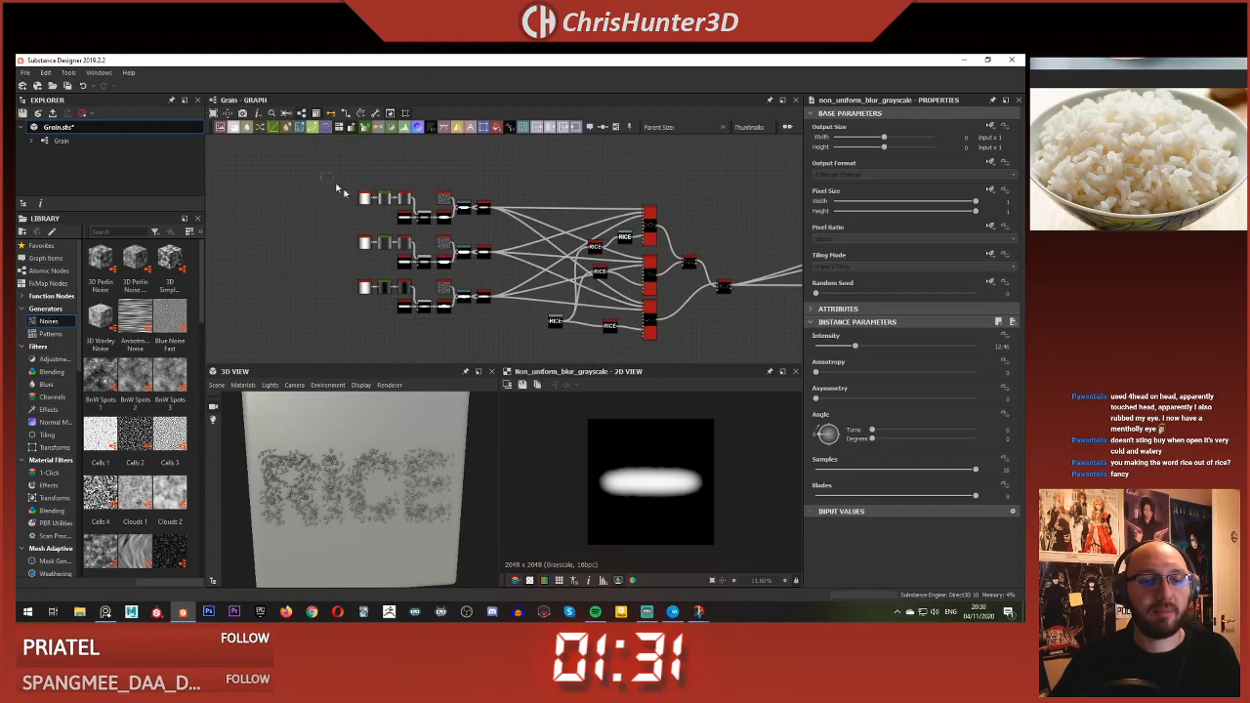
drag(328, 181, 483, 327)
scroll(563, 223, up, 10)
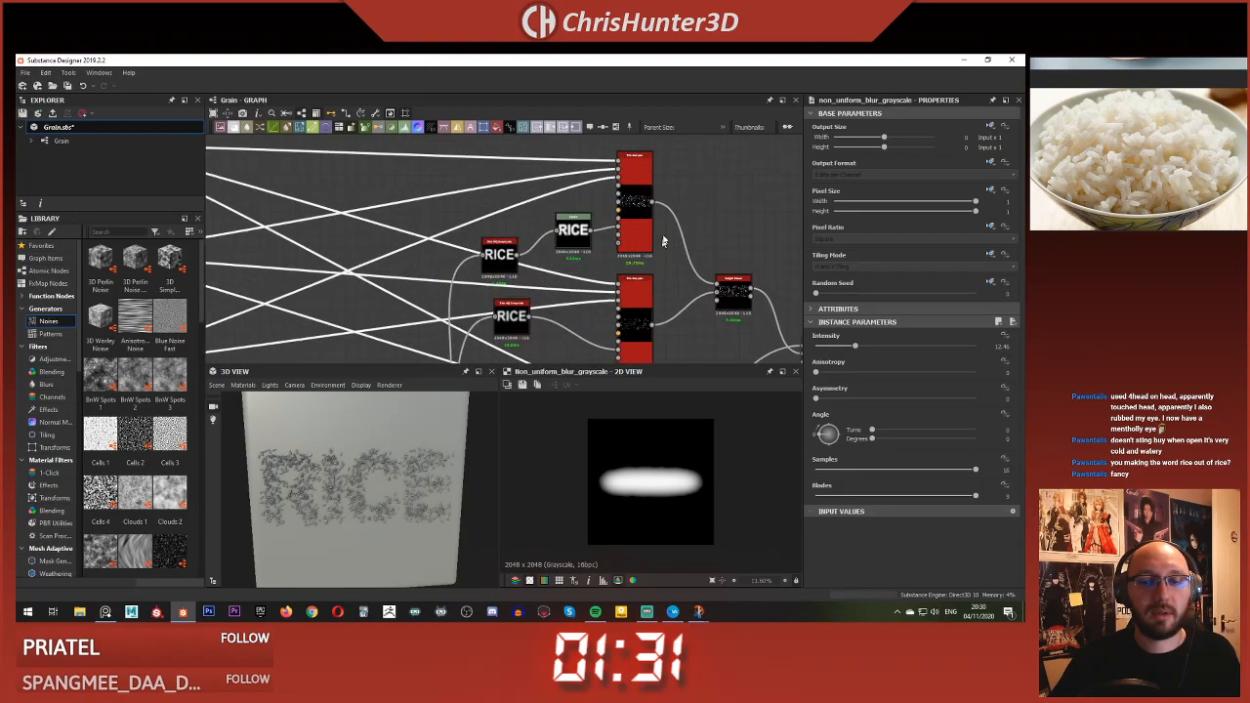
- Compare the outputs of the first and the final Height Blend in the 2D view
double_click(534, 231)
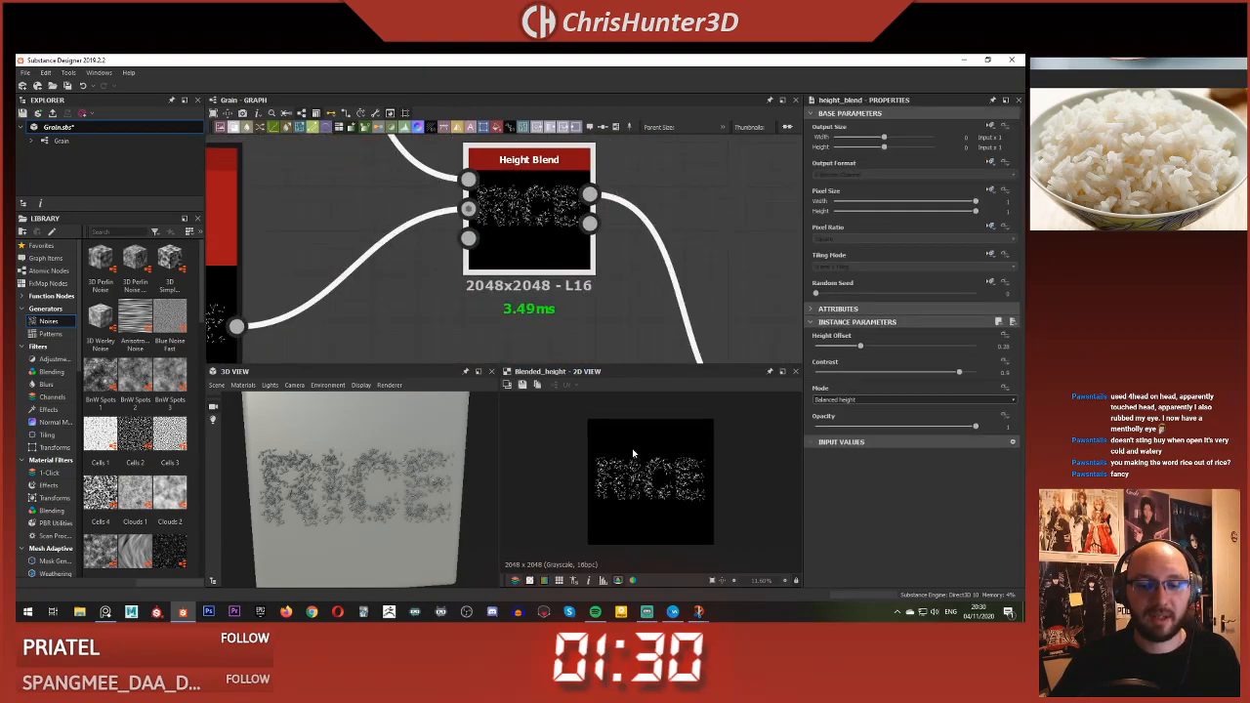
scroll(679, 450, up, 2)
middle_drag(660, 270, 468, 109)
scroll(571, 244, down, 1)
double_click(637, 266)
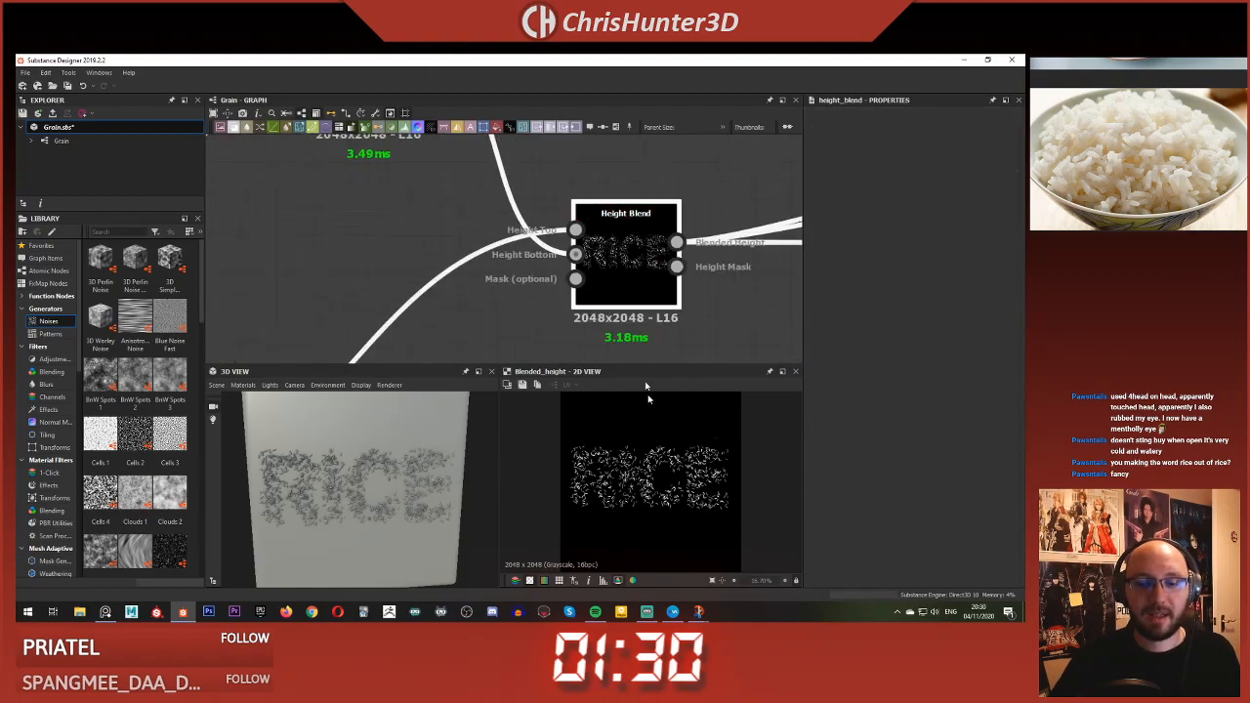
scroll(673, 480, up, 5)
scroll(581, 468, down, 2)
scroll(369, 461, up, 3)
- Examine the overlap and legibility of the RICE grains on the 3D model from several distances
mouse_move(369, 461)
mouse_down()
mouse_move(362, 453)
mouse_move(369, 474)
mouse_move(347, 458)
mouse_up()
scroll(335, 456, down, 3)
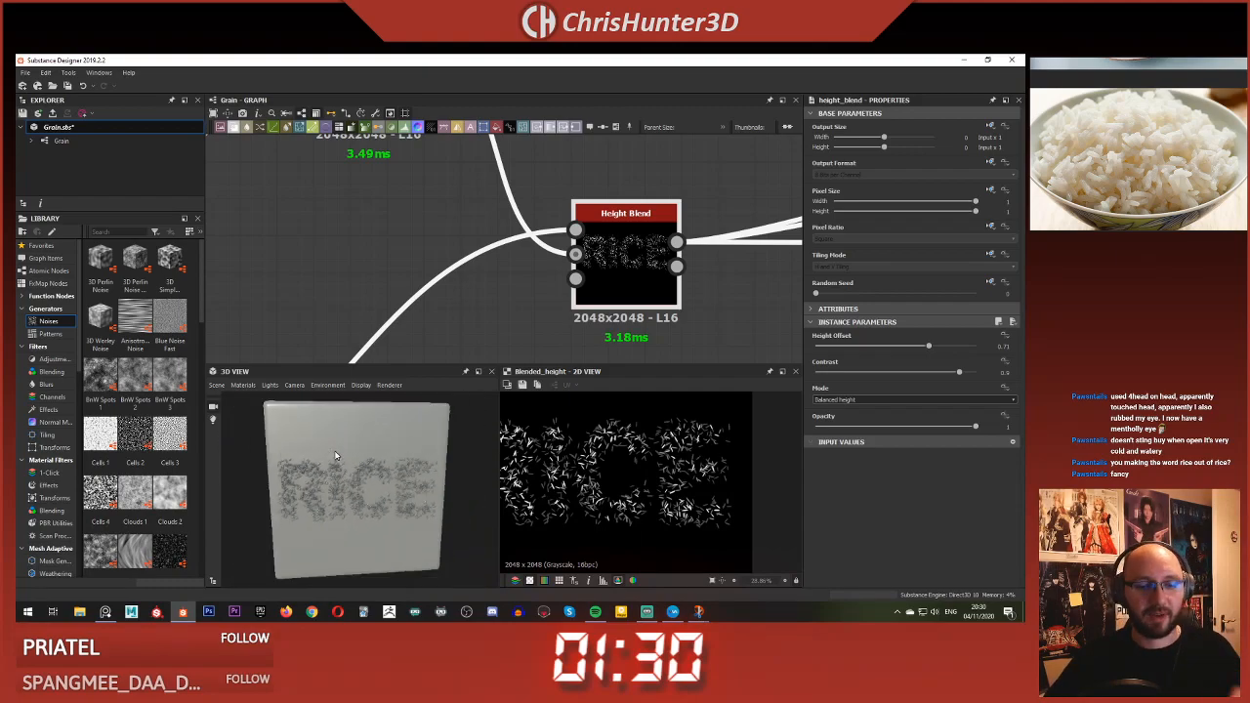
scroll(341, 512, up, 6)
scroll(340, 508, down, 2)
scroll(337, 470, up, 1)
scroll(337, 468, down, 4)
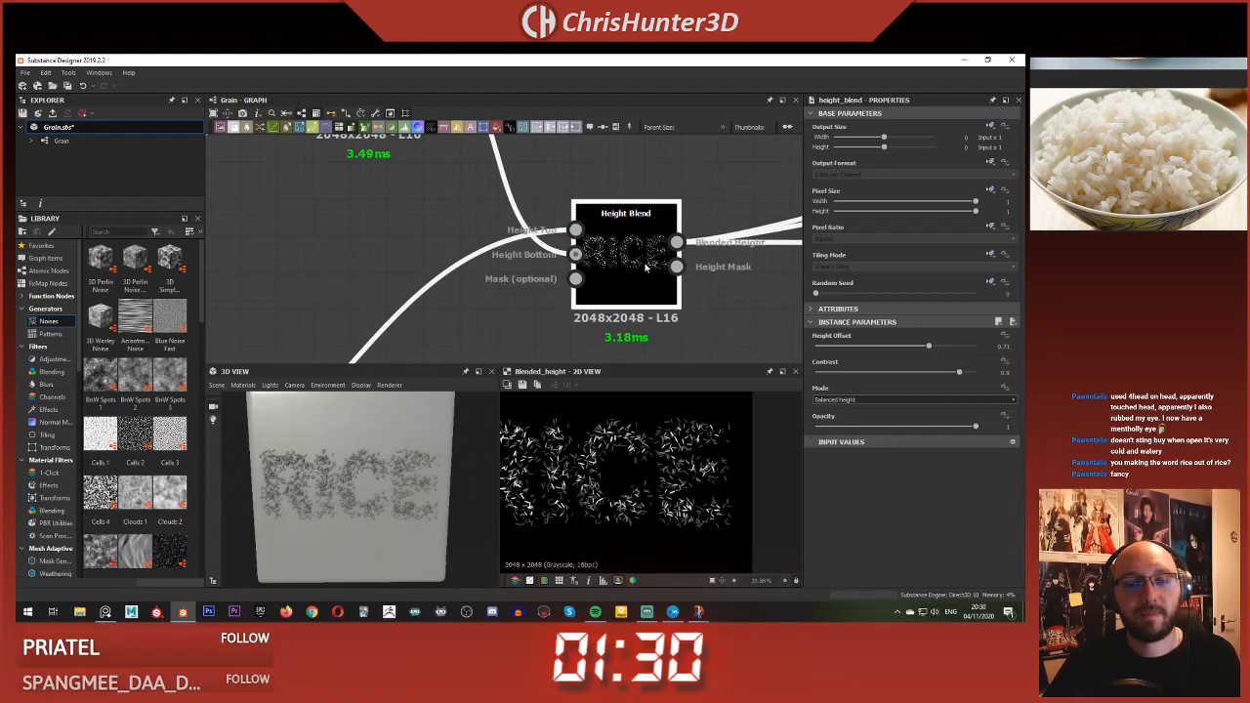
scroll(625, 493, up, 3)
scroll(625, 493, down, 2)
scroll(625, 492, down, 3)
- Set the first Height Blend's Height Offset to about 0.23 and check the grains on the 3D model
scroll(361, 234, down, 5)
middle_drag(383, 254, 583, 342)
scroll(570, 274, up, 4)
click(547, 239)
drag(927, 347, 853, 346)
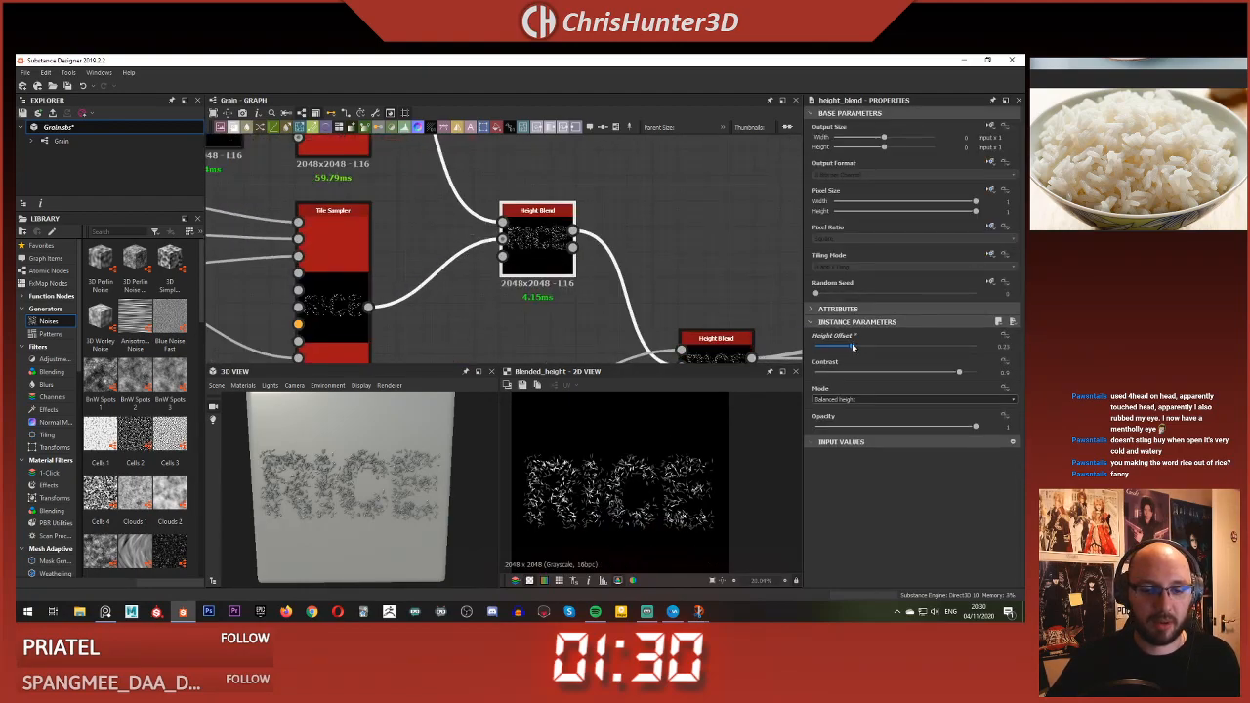
scroll(390, 494, up, 4)
drag(370, 470, 360, 525)
- Set the final Height Blend's Height Offset to about 0.76 and its Contrast to 1
scroll(489, 281, down, 4)
middle_drag(479, 275, 452, 250)
click(564, 291)
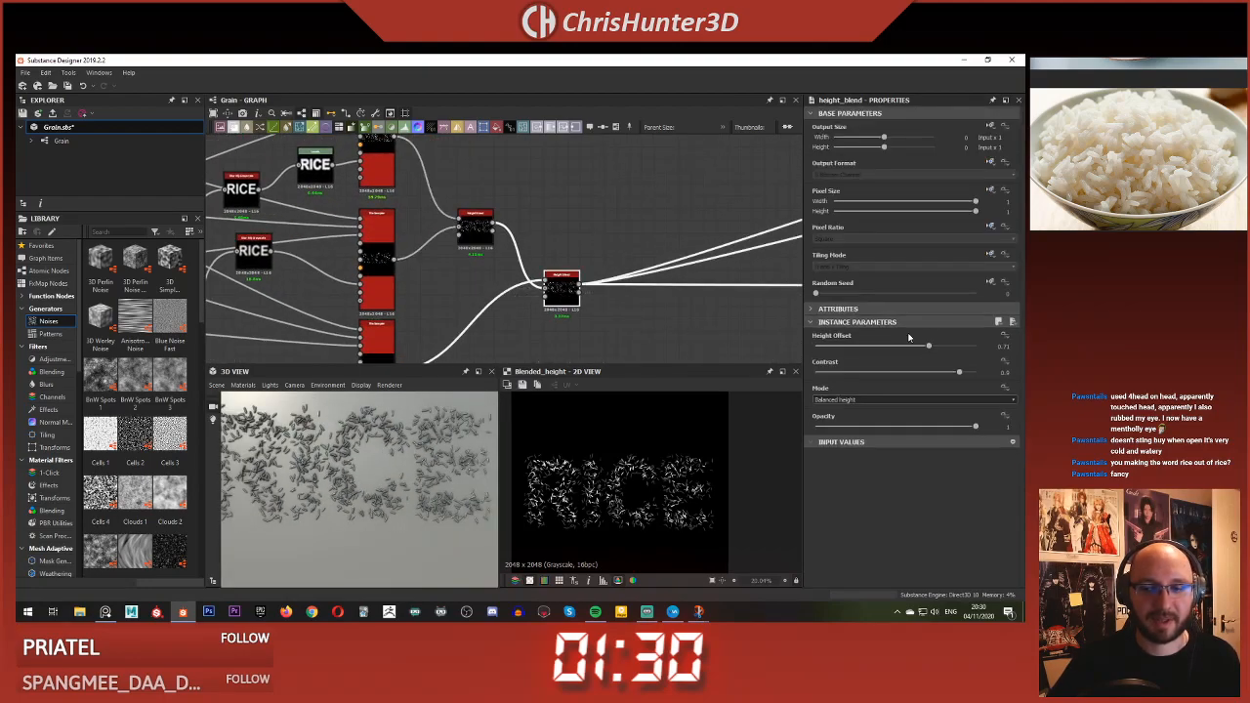
drag(928, 345, 996, 377)
scroll(626, 465, up, 5)
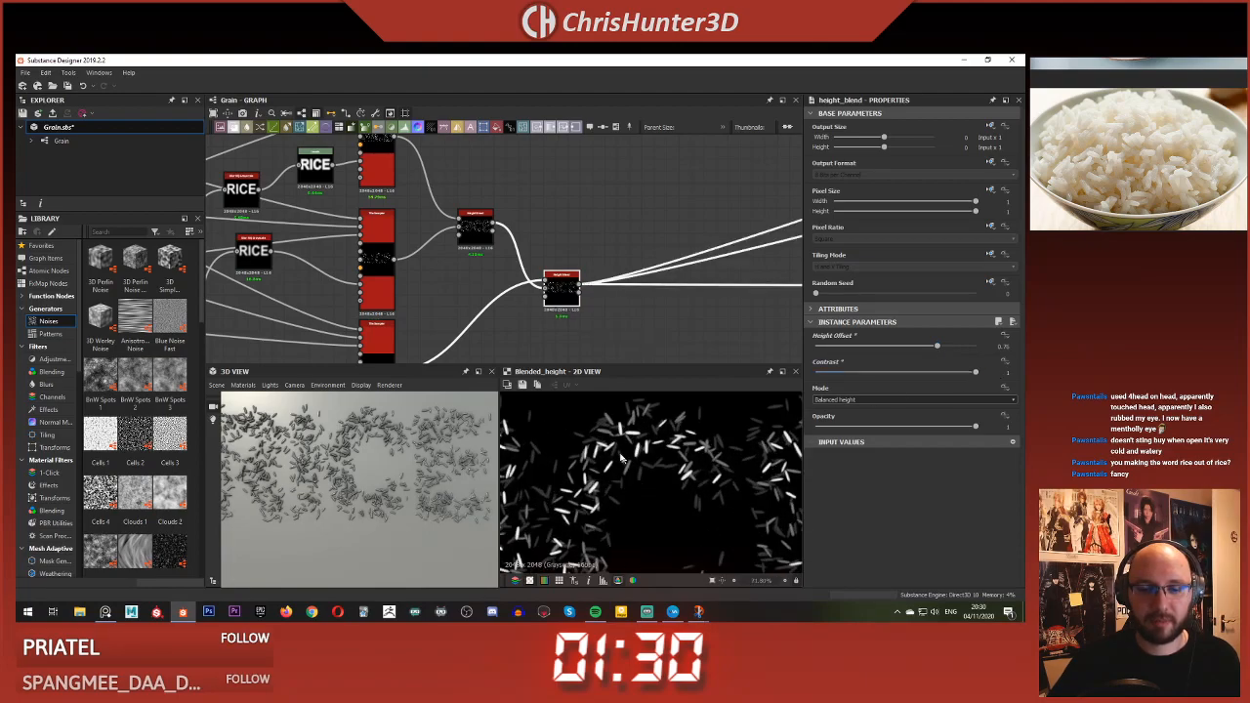
- Set the first Height Blend's Contrast to 1 and check the lettering on the 3D model
click(485, 233)
drag(943, 373, 975, 374)
drag(388, 461, 392, 431)
scroll(411, 458, down, 4)
scroll(388, 477, up, 4)
scroll(394, 465, up, 4)
scroll(395, 465, down, 3)
scroll(380, 436, down, 4)
scroll(606, 217, down, 3)
- Preview the Ambient Occlusion node's output and examine the grain shading in the 2D view
middle_drag(762, 210, 615, 268)
scroll(718, 281, up, 3)
middle_drag(718, 282, 575, 318)
scroll(578, 316, up, 1)
click(699, 261)
double_click(699, 262)
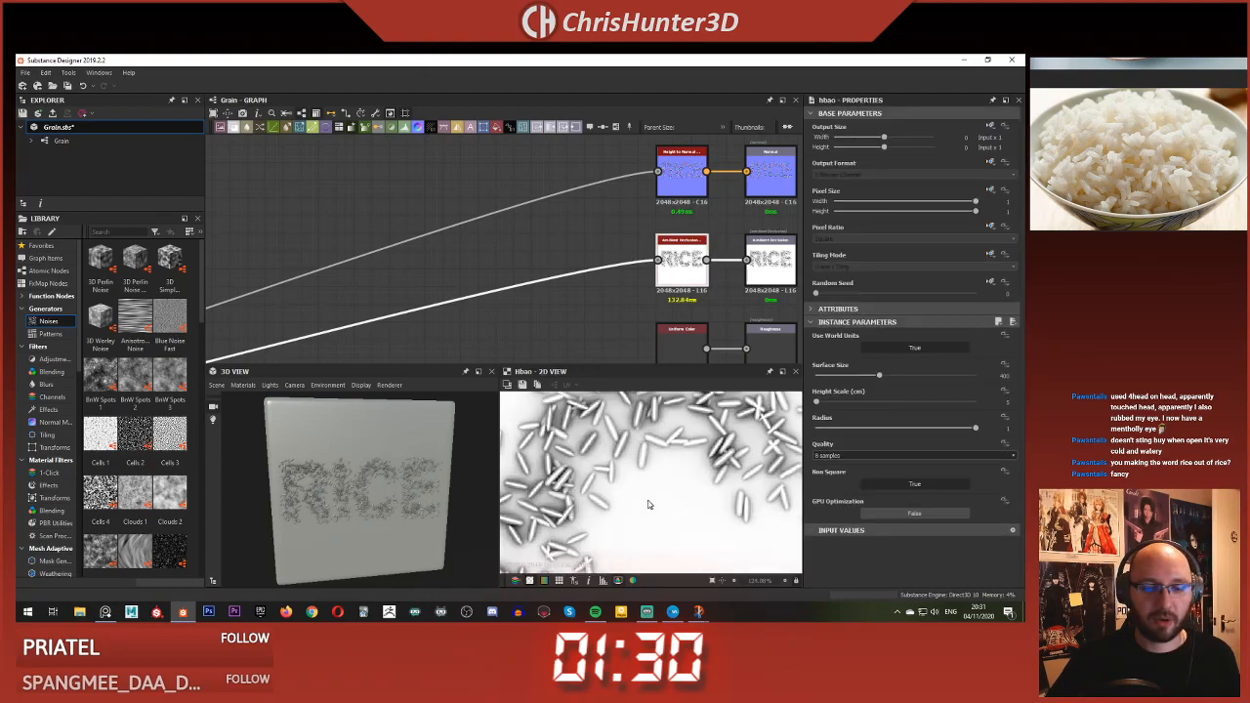
scroll(651, 492, down, 5)
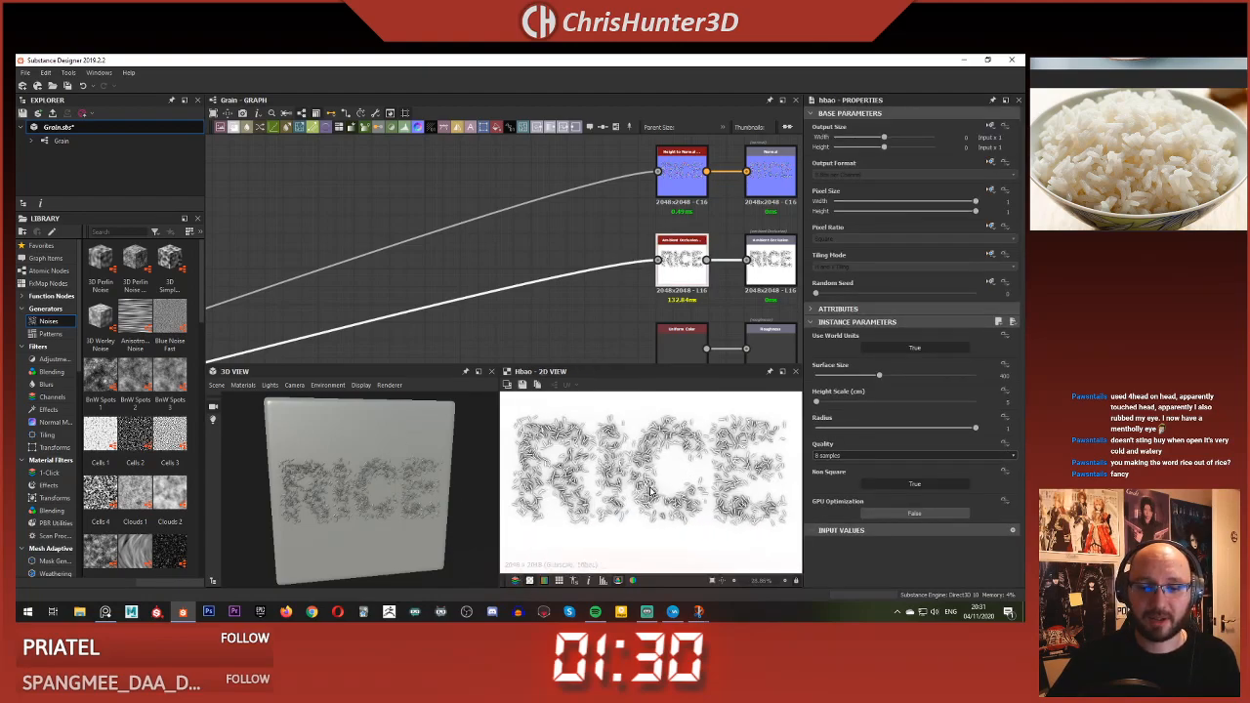
scroll(374, 231, down, 3)
- Preview the source Text node in the 2D view, then review the node network and the grains on the 3D model
middle_drag(358, 229, 618, 219)
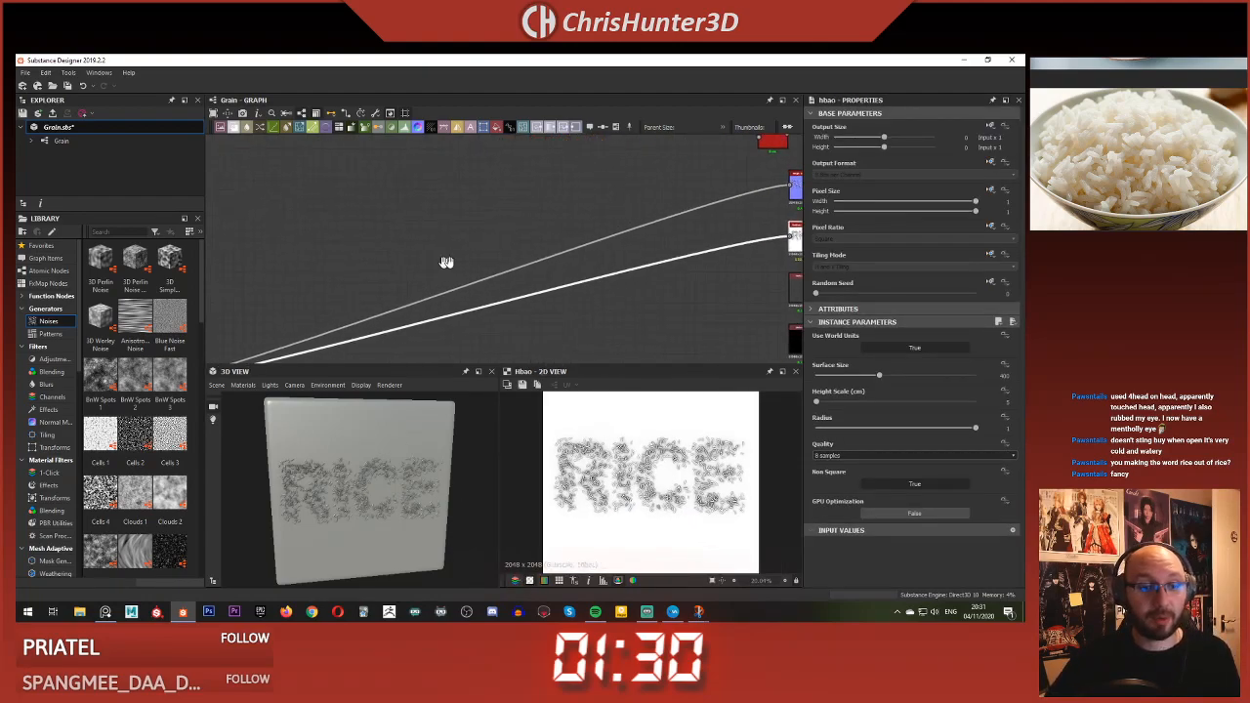
middle_drag(435, 263, 657, 232)
scroll(447, 288, down, 1)
middle_drag(446, 287, 655, 258)
middle_drag(384, 304, 481, 220)
double_click(465, 273)
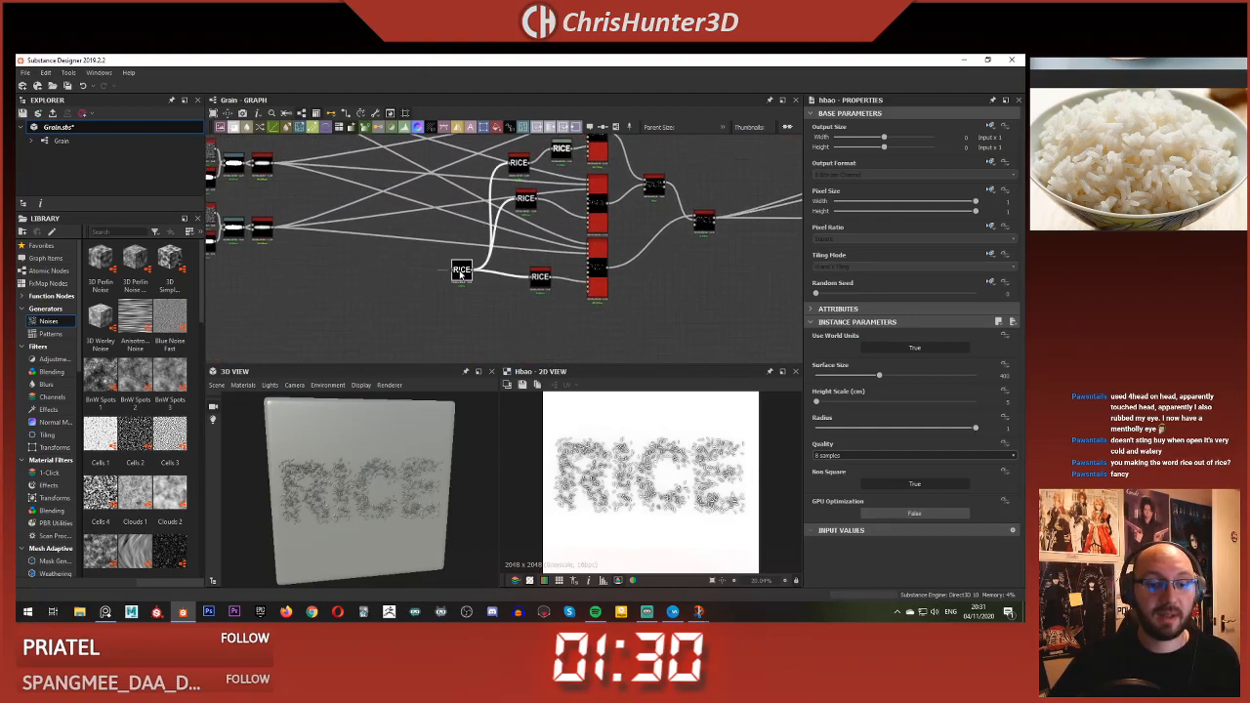
scroll(509, 269, down, 1)
scroll(509, 268, down, 2)
middle_drag(509, 269, 392, 283)
scroll(391, 282, up, 1)
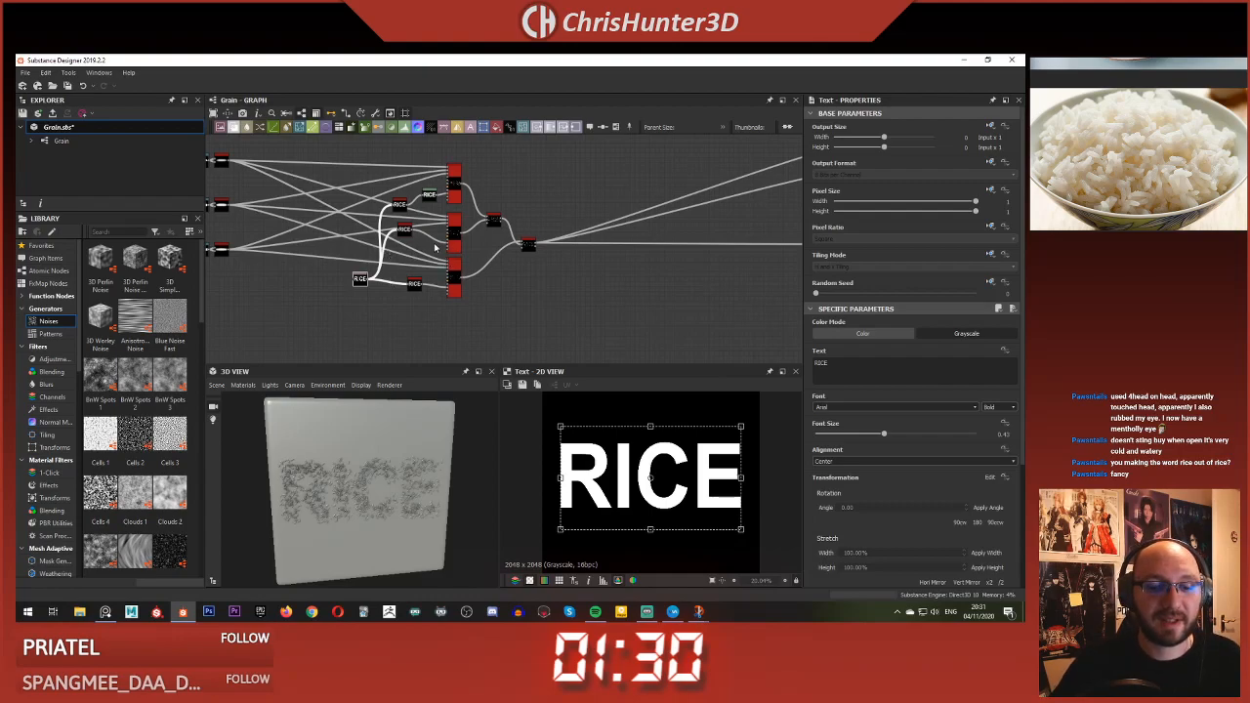
click(602, 265)
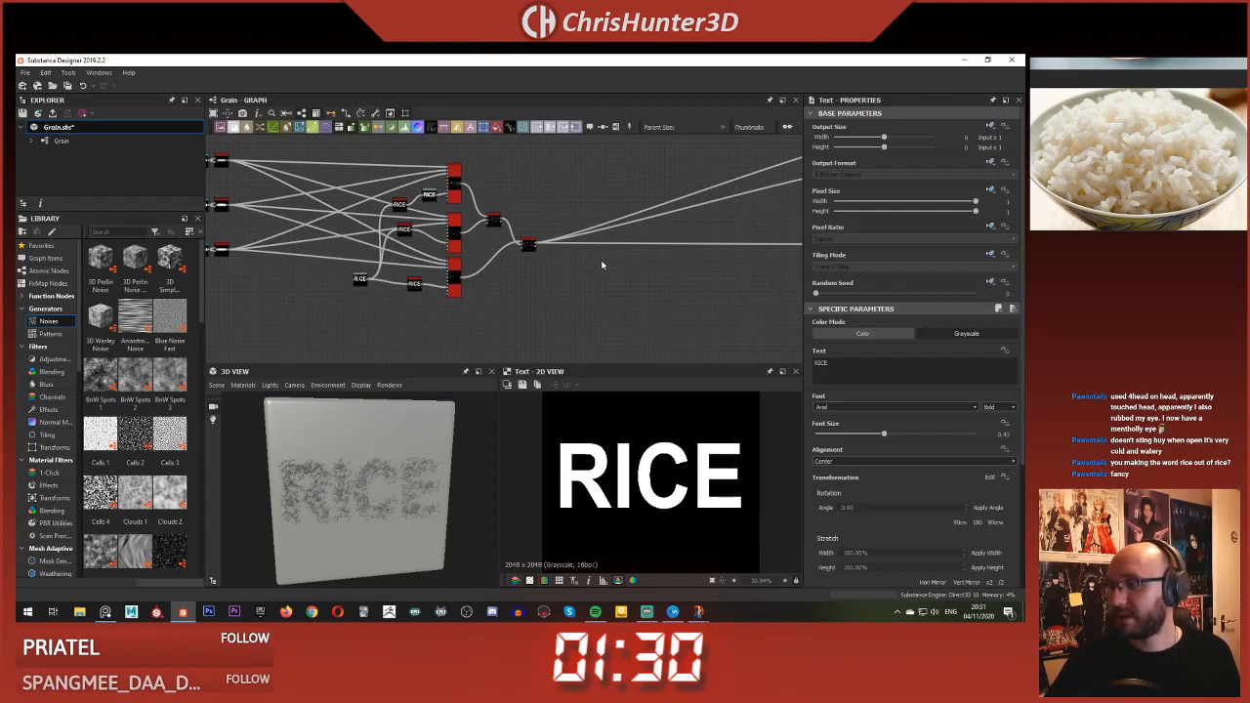
scroll(437, 436, up, 5)
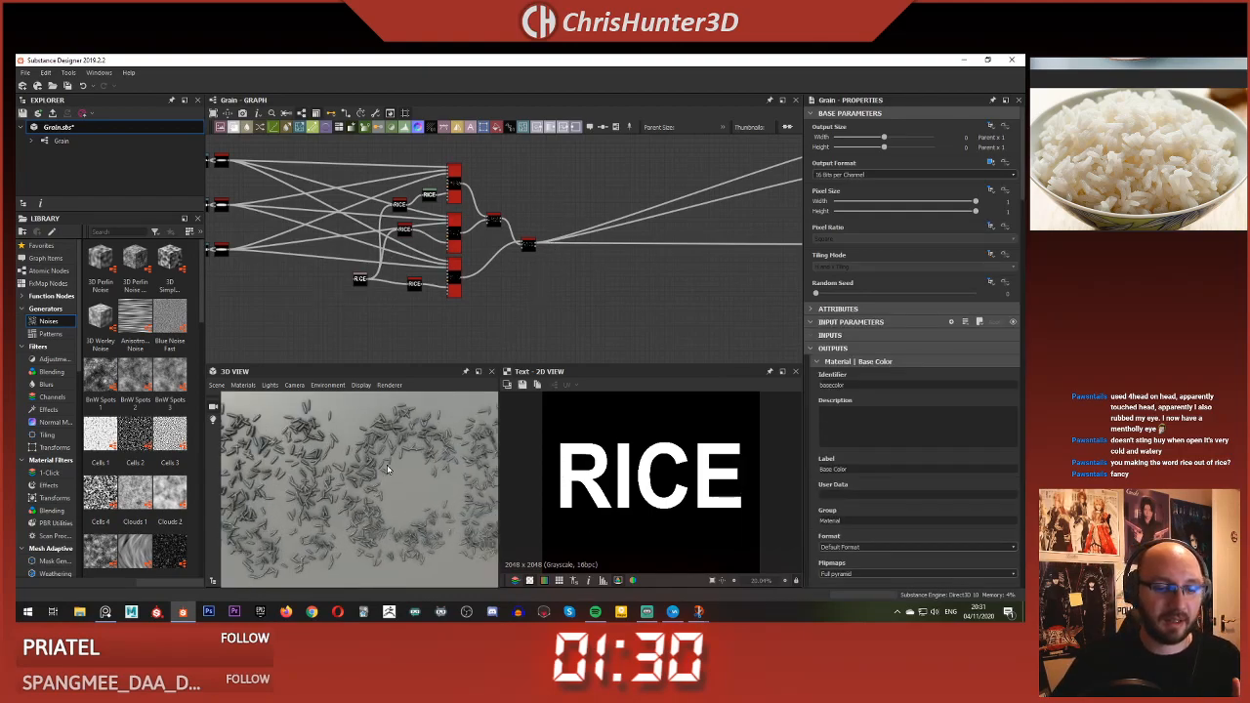
- Examine the RICE lettering on the 3D model up close and from afar, and review the node network feeding it
middle_drag(393, 472, 384, 466)
scroll(384, 465, down, 10)
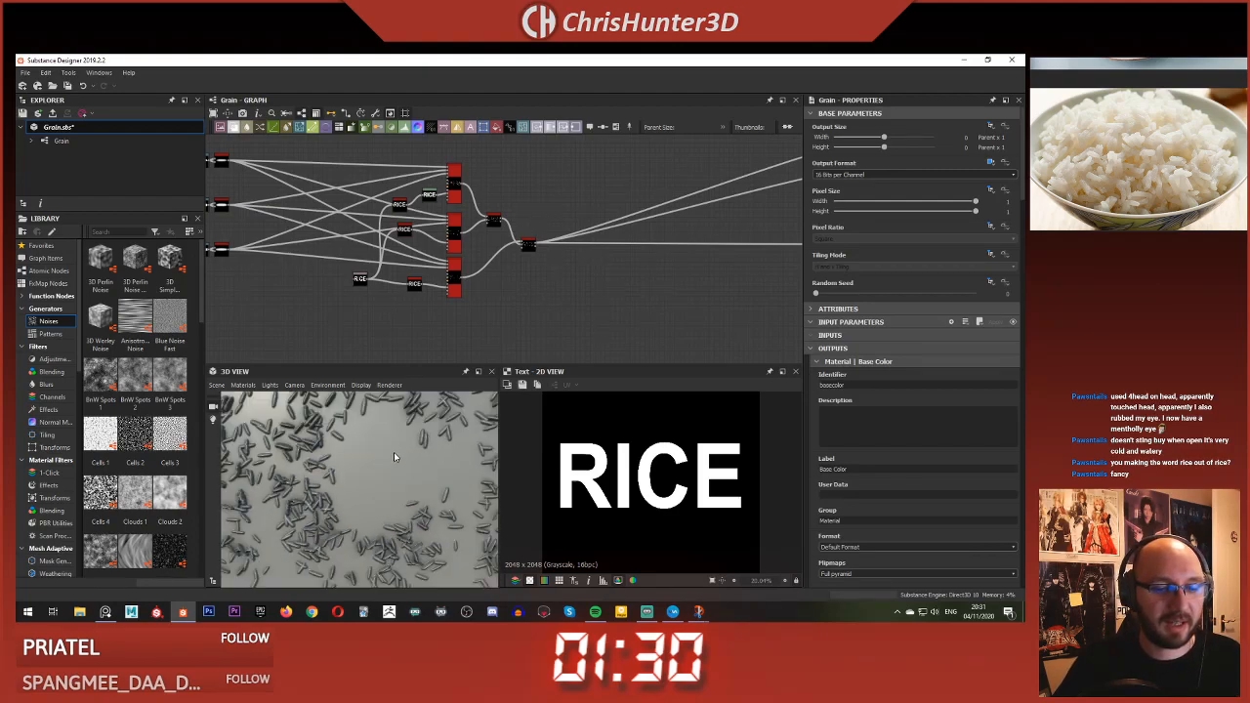
drag(387, 448, 400, 459)
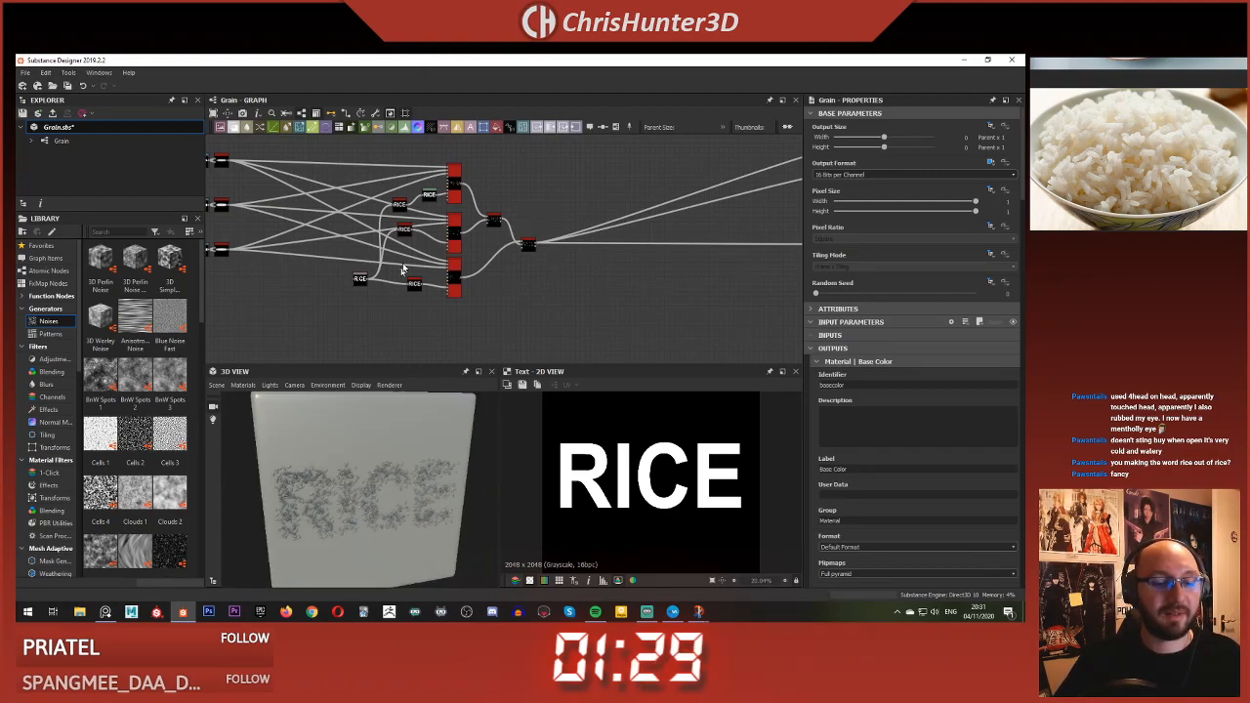
scroll(508, 262, down, 5)
scroll(481, 272, up, 4)
scroll(479, 273, up, 2)
scroll(459, 284, down, 4)
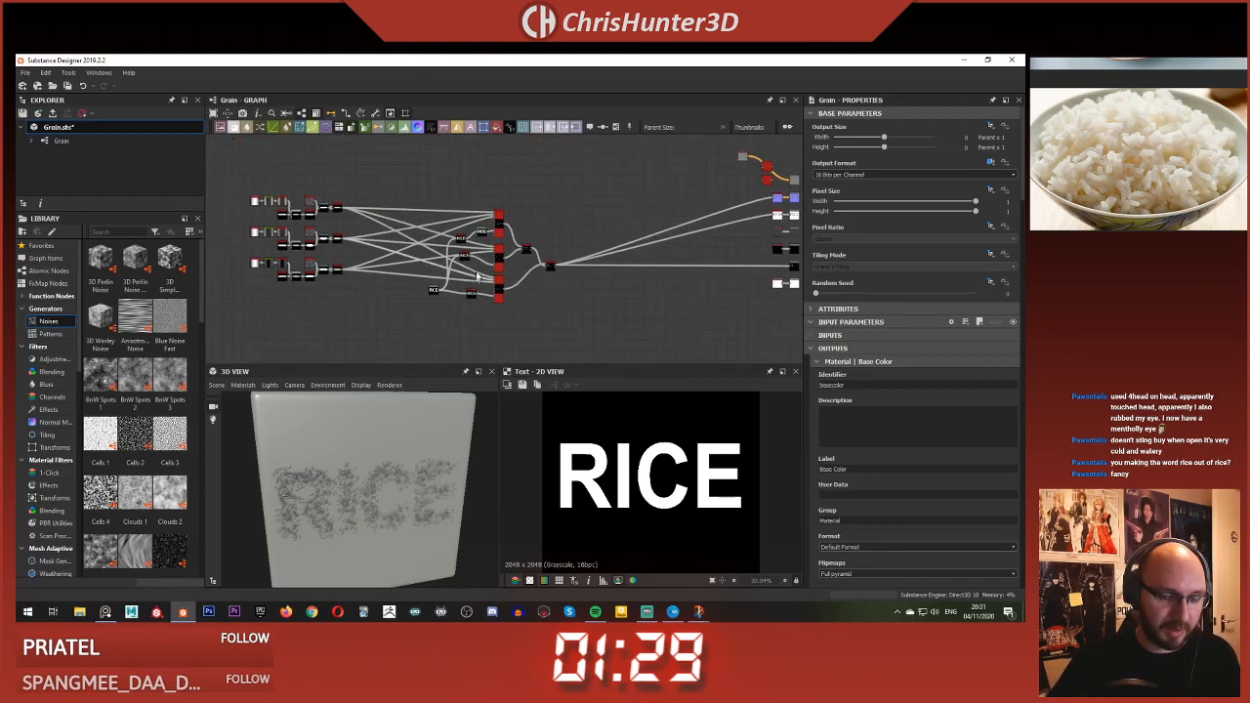
scroll(347, 469, up, 6)
scroll(351, 467, down, 1)
mouse_move(351, 466)
mouse_down()
mouse_move(356, 494)
mouse_move(362, 475)
mouse_up()
scroll(384, 198, up, 4)
middle_drag(384, 199, 449, 166)
scroll(449, 166, down, 3)
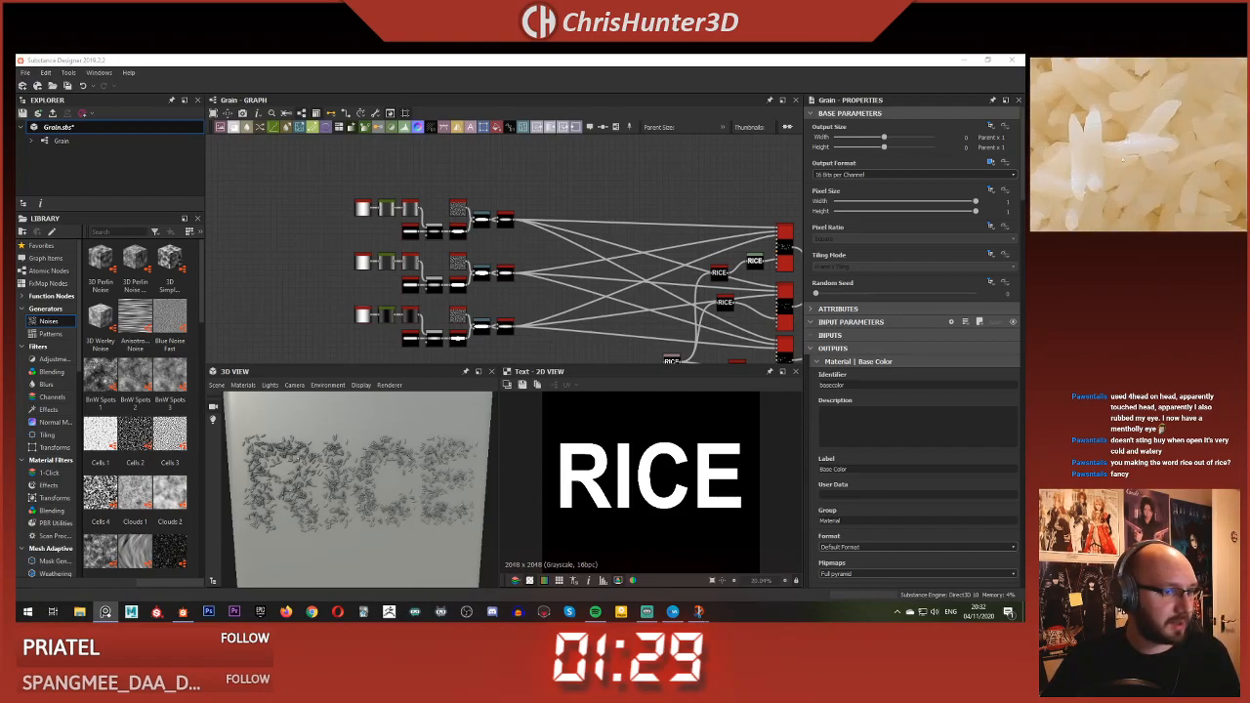
- Add a Fractal Sum Base node above the first grain chain's final Non Uniform Blur
click(322, 248)
middle_drag(532, 231, 583, 248)
scroll(460, 256, up, 5)
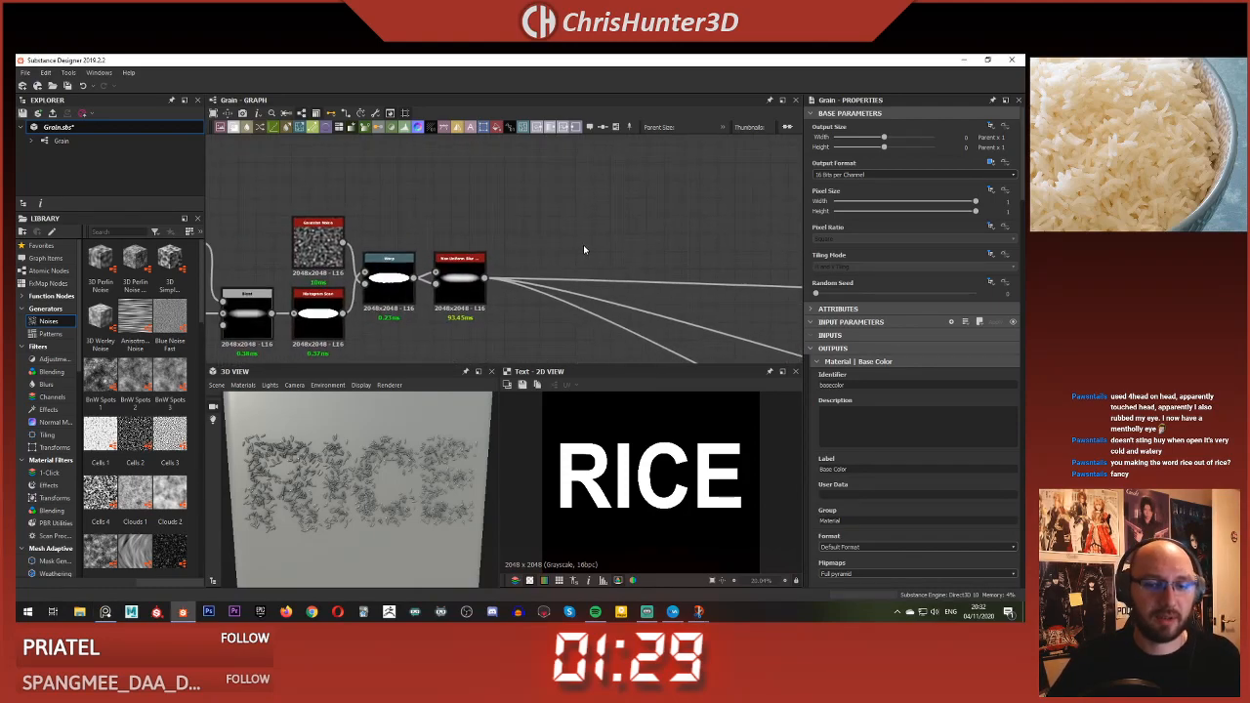
key(space)
text(frac)
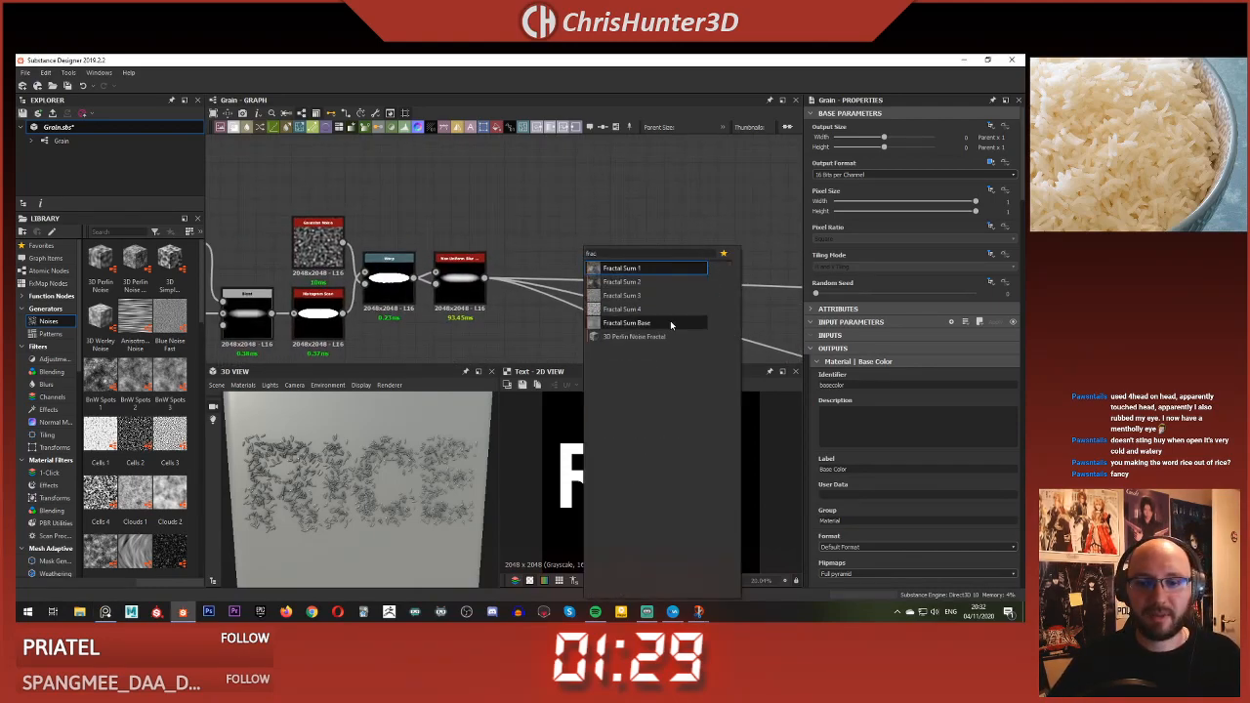
click(670, 322)
drag(580, 244, 460, 210)
scroll(621, 450, up, 4)
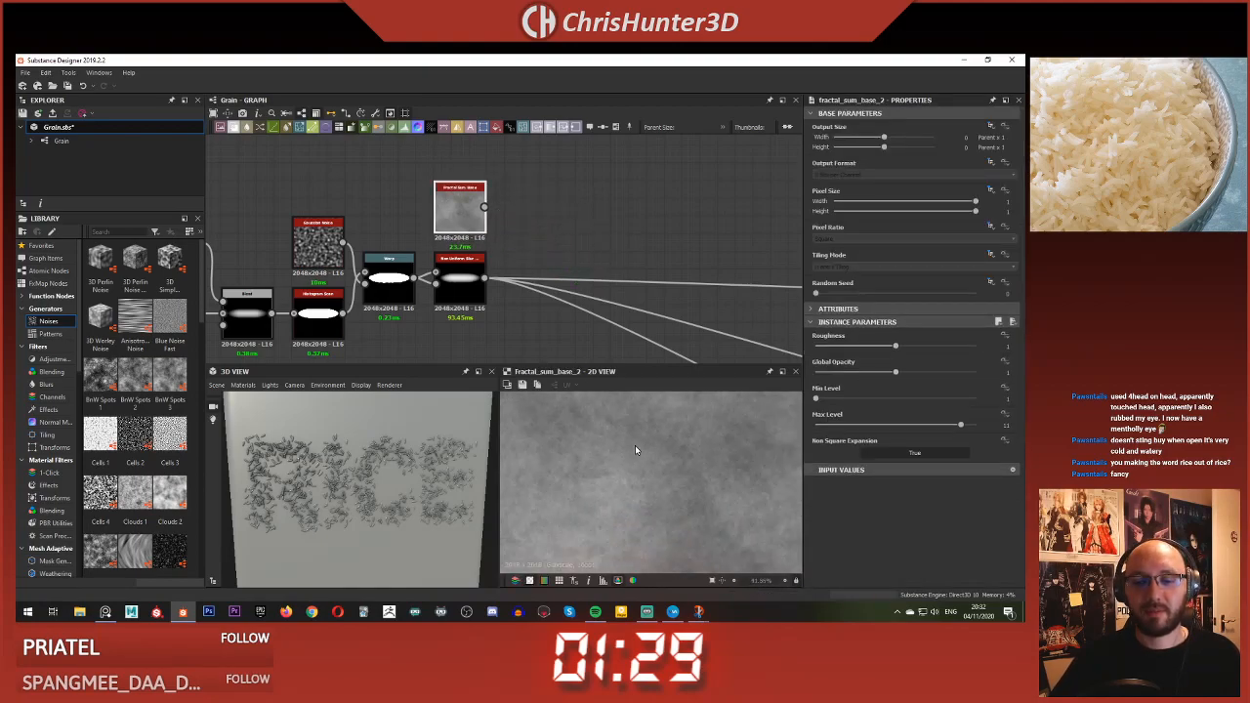
- Set the Fractal Sum Base's Roughness to about 1.8 and both its Min Level and Max Level to 12
scroll(635, 449, down, 4)
scroll(698, 479, up, 3)
drag(895, 346, 960, 348)
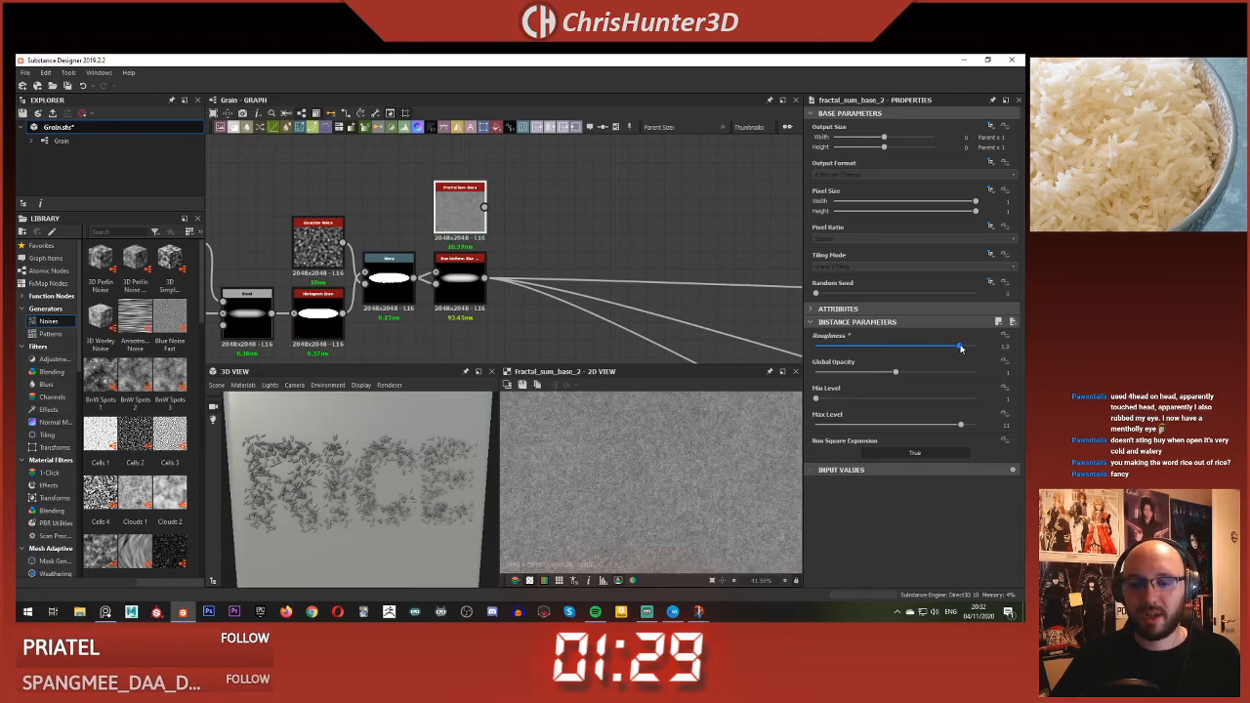
drag(823, 399, 945, 399)
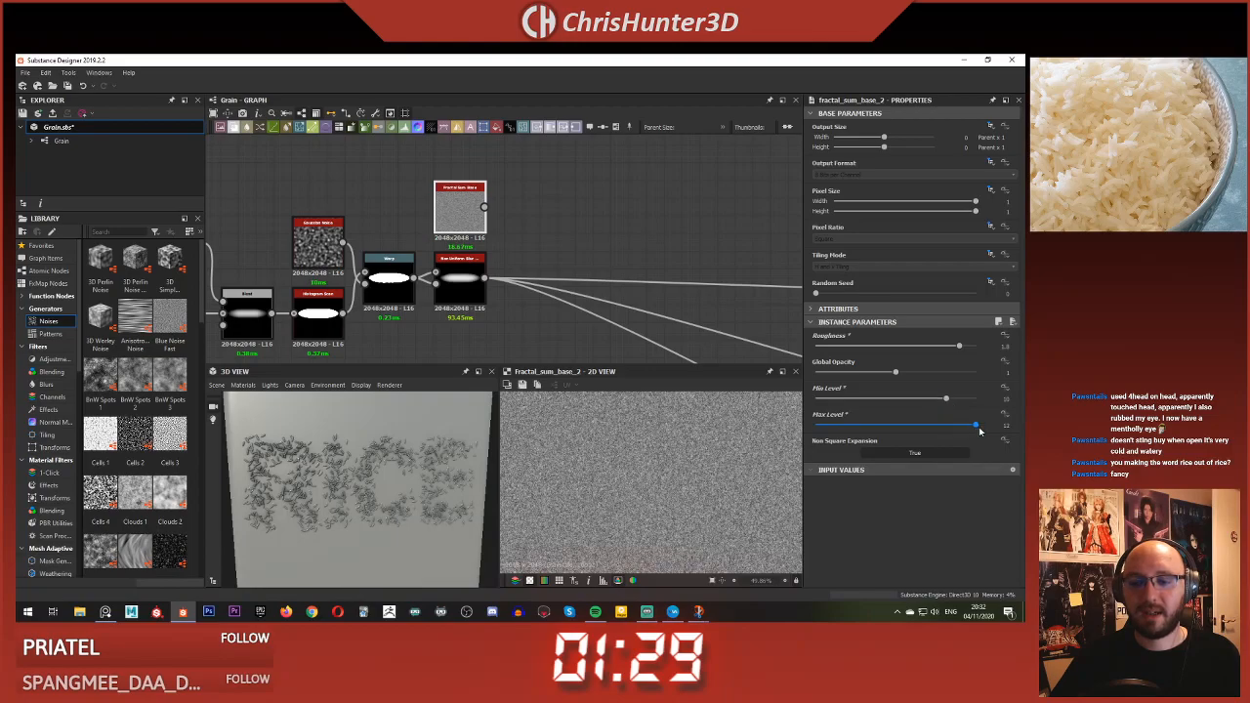
drag(950, 399, 976, 401)
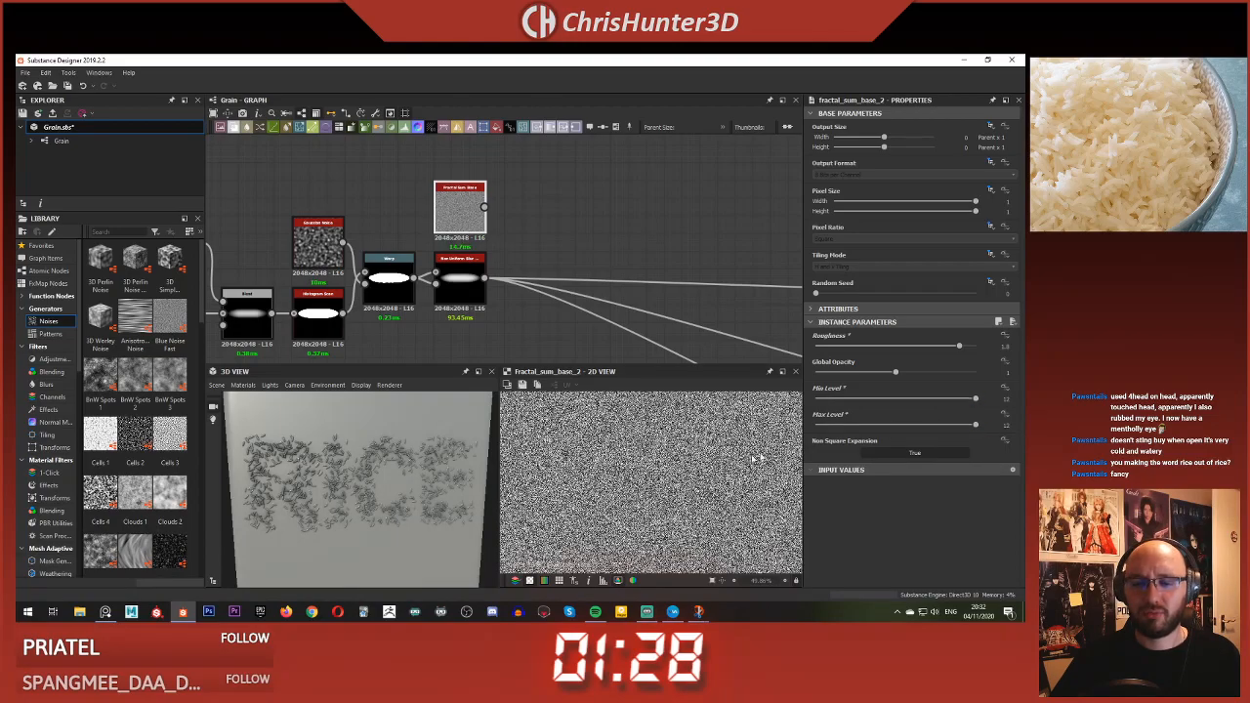
scroll(784, 452, up, 4)
scroll(651, 481, down, 5)
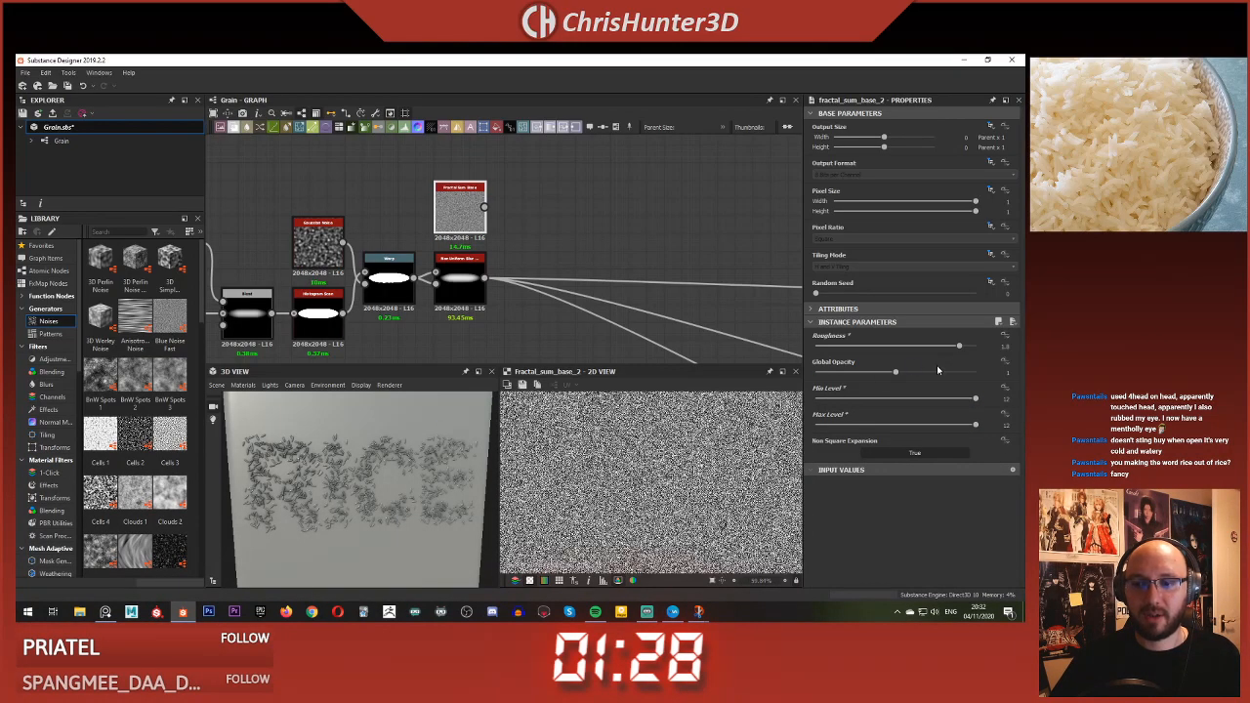
- Reduce the Fractal Sum Base's Roughness to about 0.7 and its Min Level to 11, and check the noise pattern
drag(958, 345, 873, 363)
scroll(679, 456, up, 5)
scroll(687, 457, down, 4)
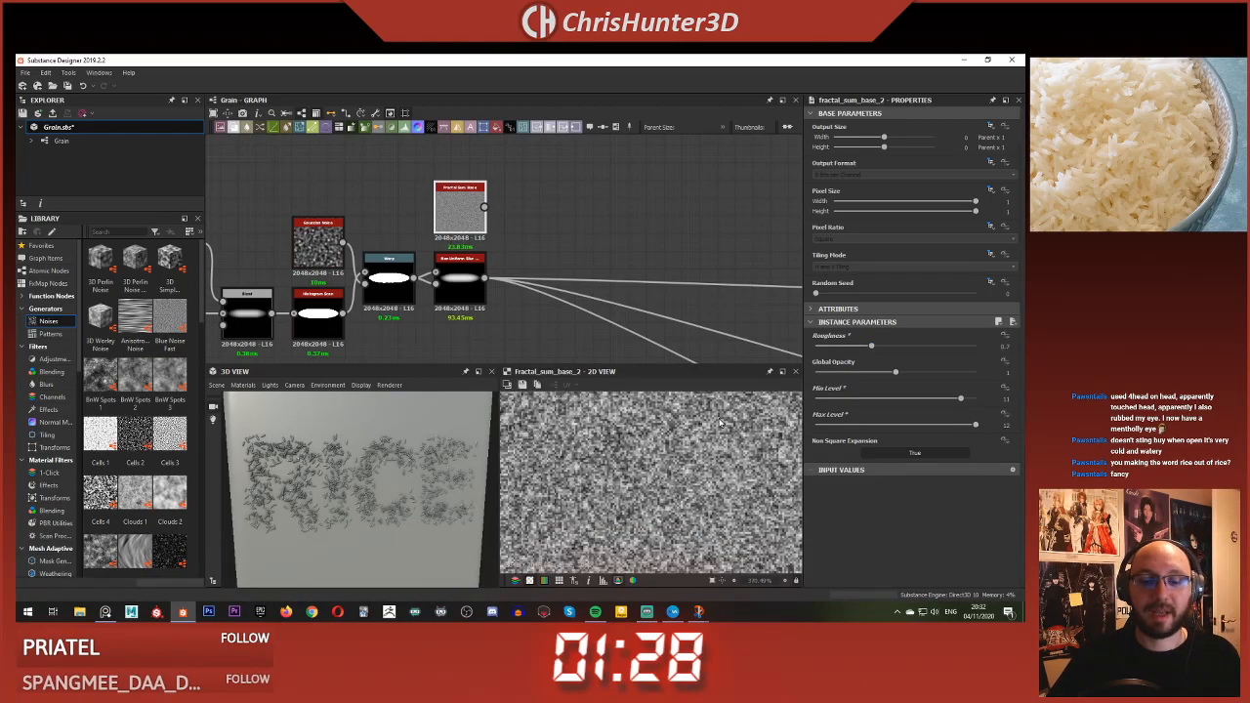
scroll(684, 454, down, 2)
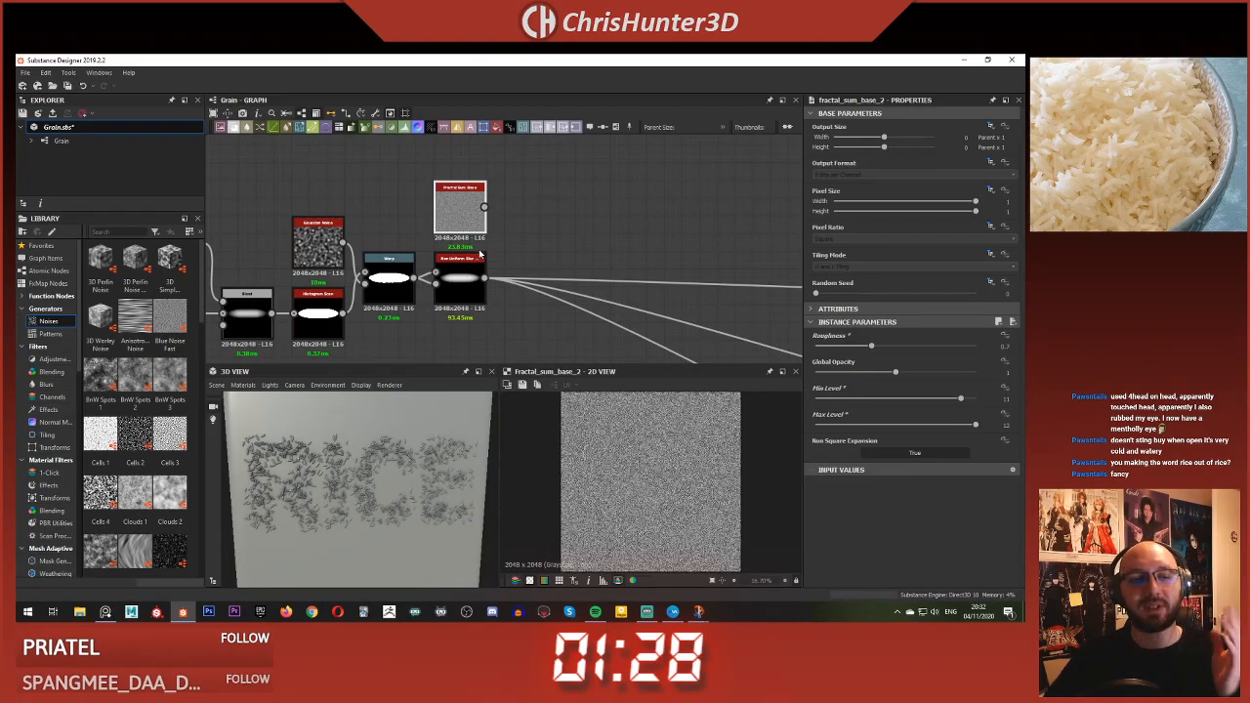
scroll(483, 252, up, 5)
scroll(498, 244, down, 4)
key(space)
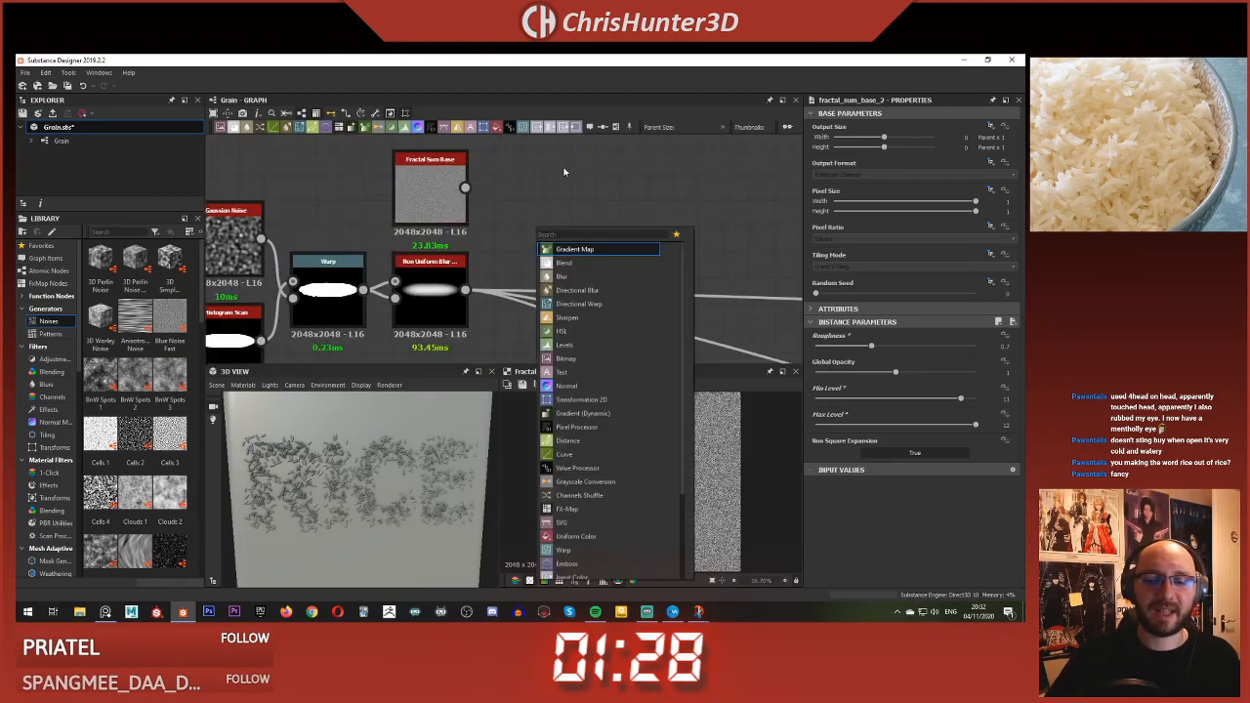
key(Escape)
key(space)
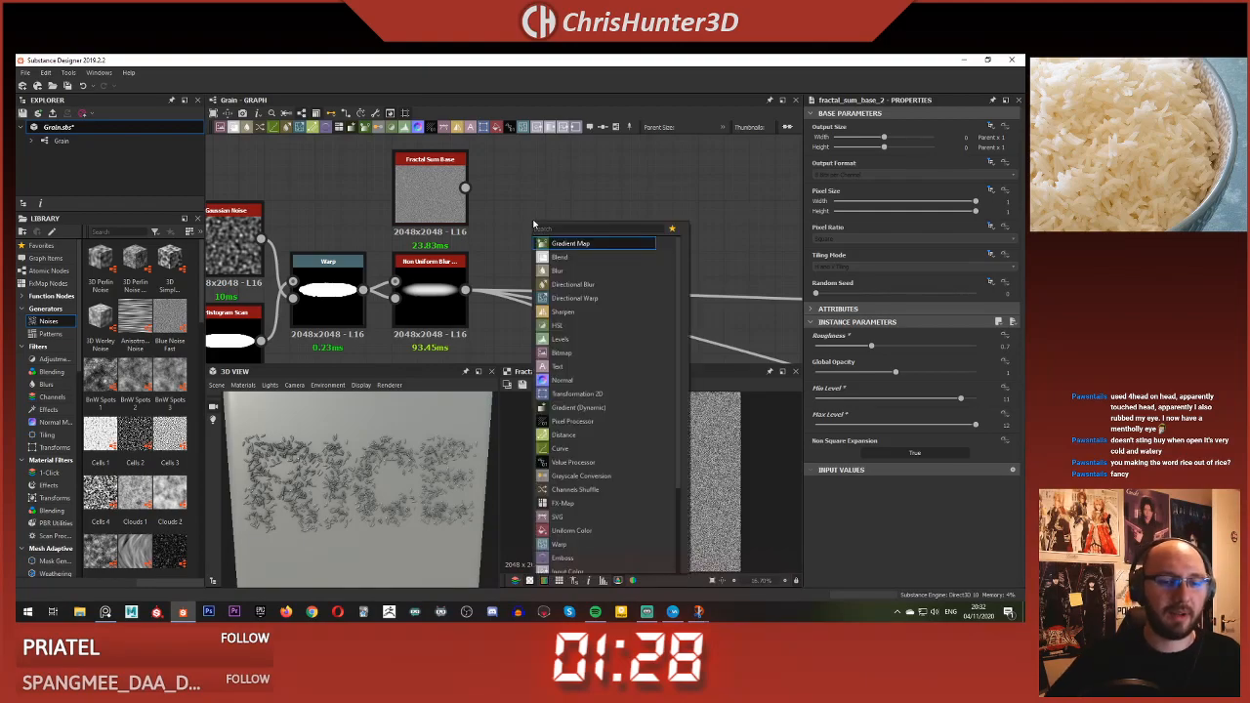
click(517, 208)
scroll(424, 201, down, 3)
scroll(424, 201, up, 3)
- Add a Blend node after the first grain's Non Uniform Blur, feed the blur into its background, and preview the Blend
key(space)
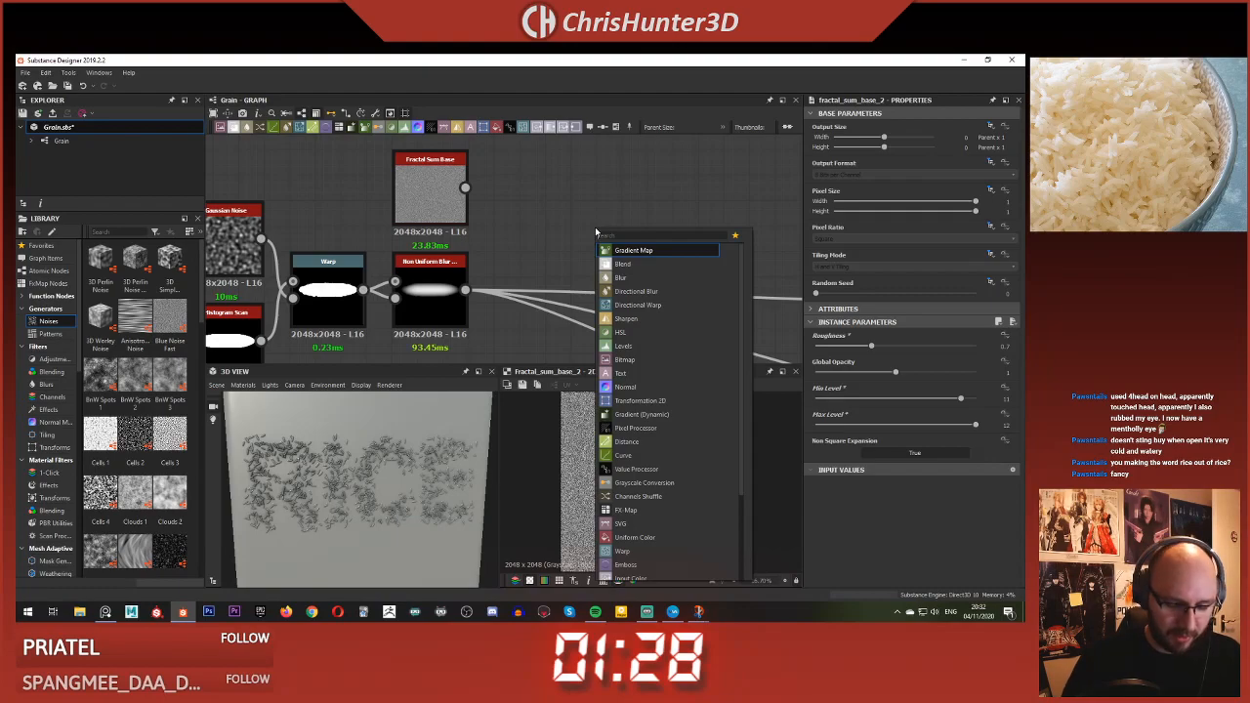
click(623, 263)
drag(465, 291, 548, 238)
click(445, 211)
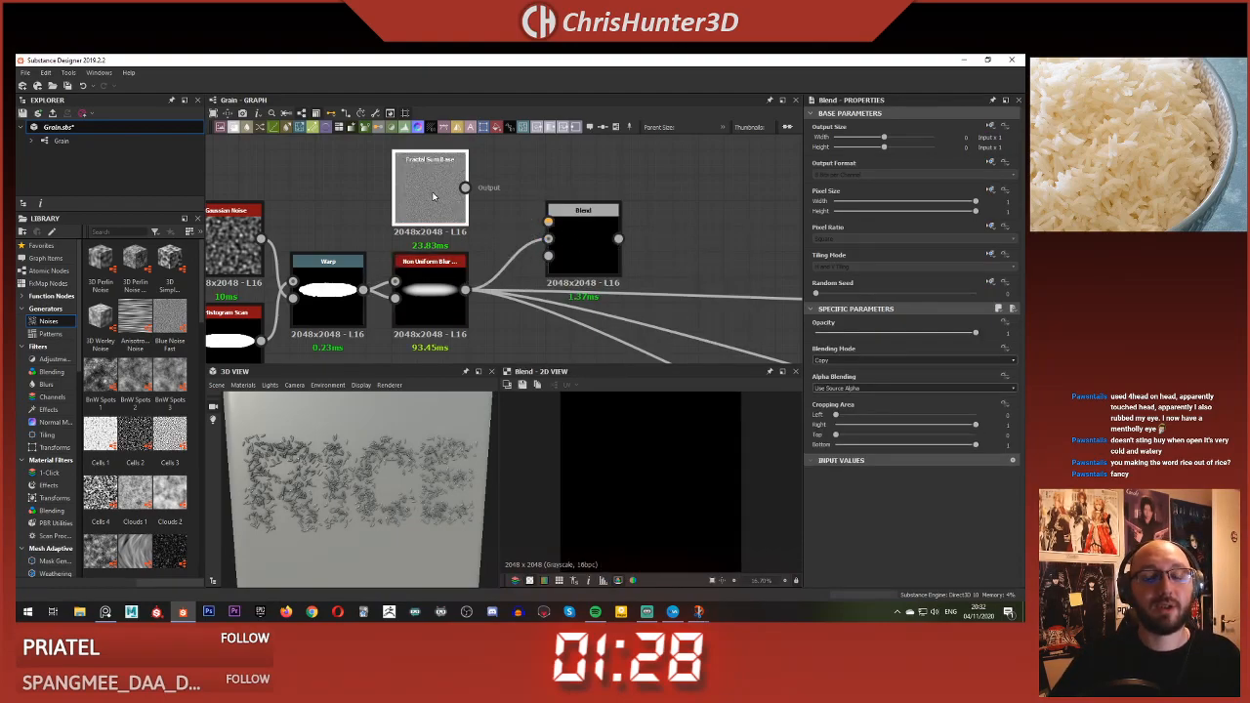
double_click(583, 243)
double_click(432, 184)
double_click(584, 240)
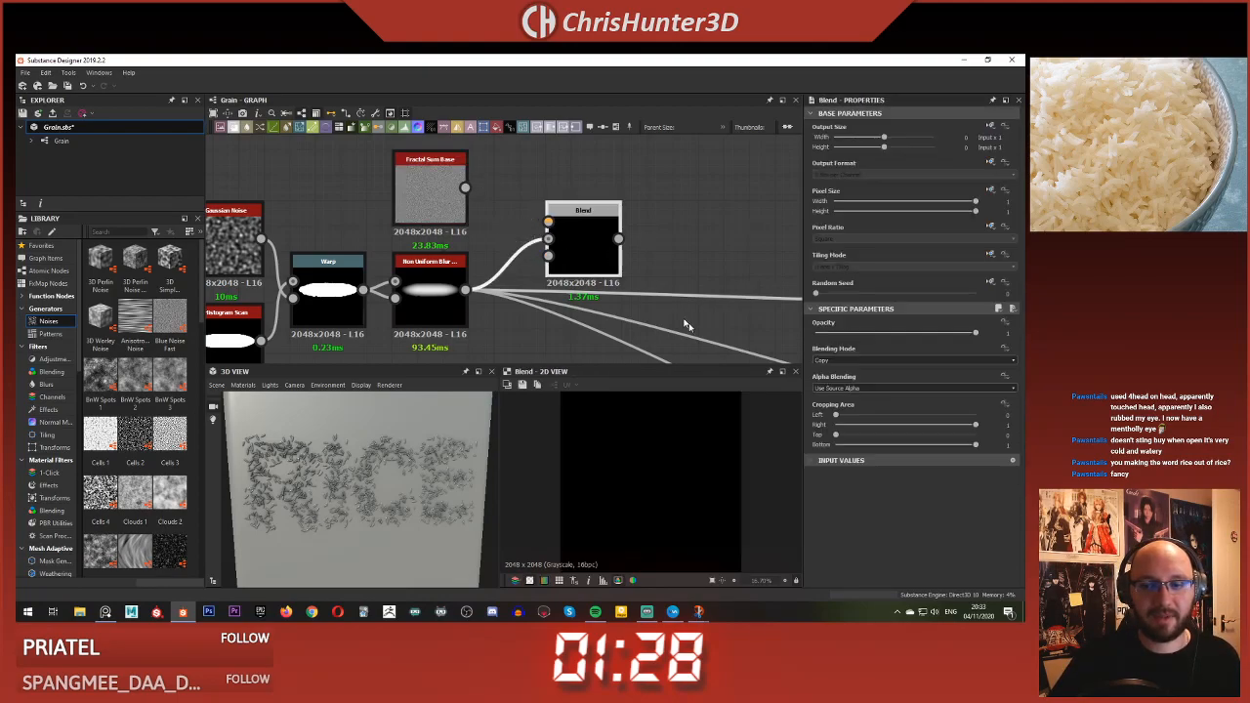
- Set the new Blend to Multiply and connect the Fractal Sum Base to its foreground over the blurred grain
click(878, 361)
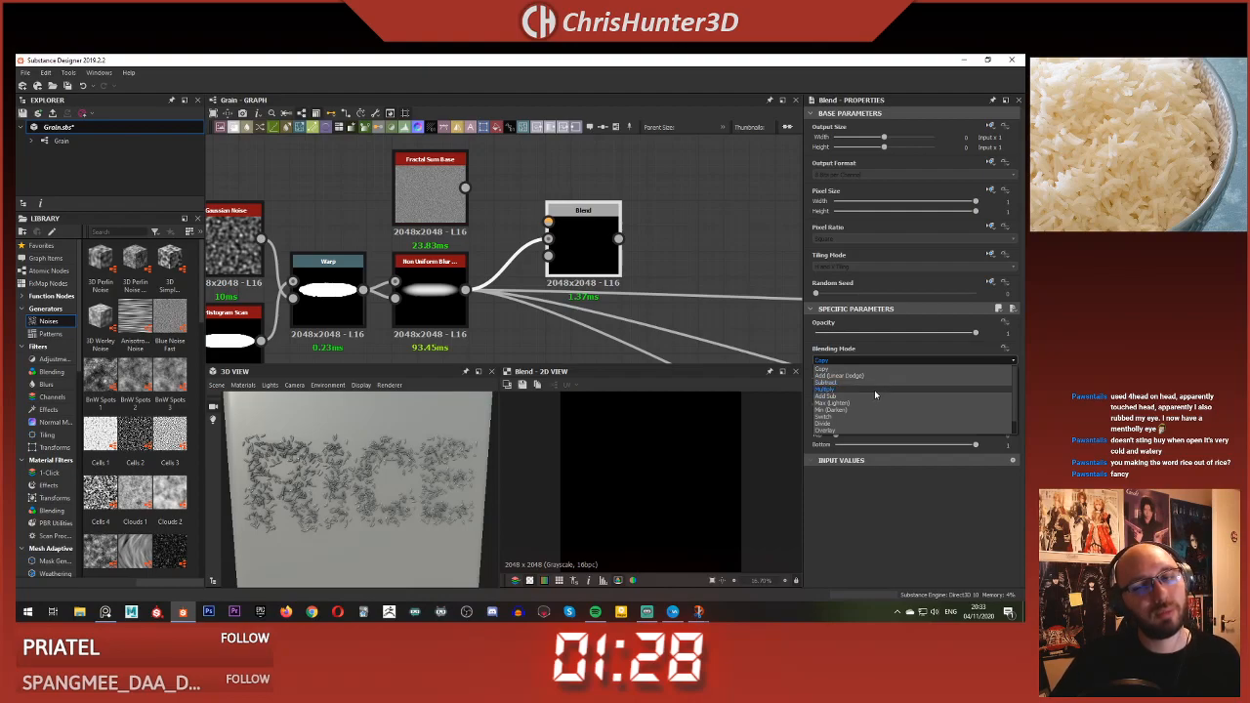
click(875, 394)
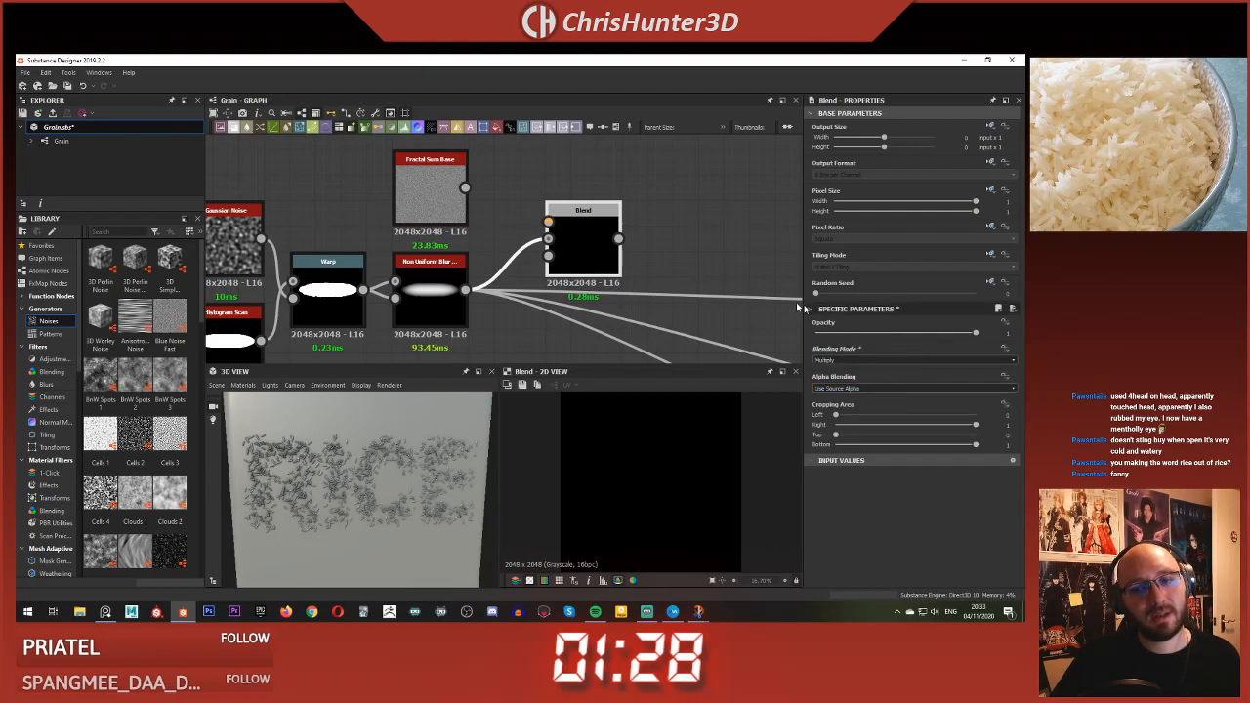
drag(466, 188, 570, 238)
drag(465, 188, 549, 222)
drag(466, 290, 548, 238)
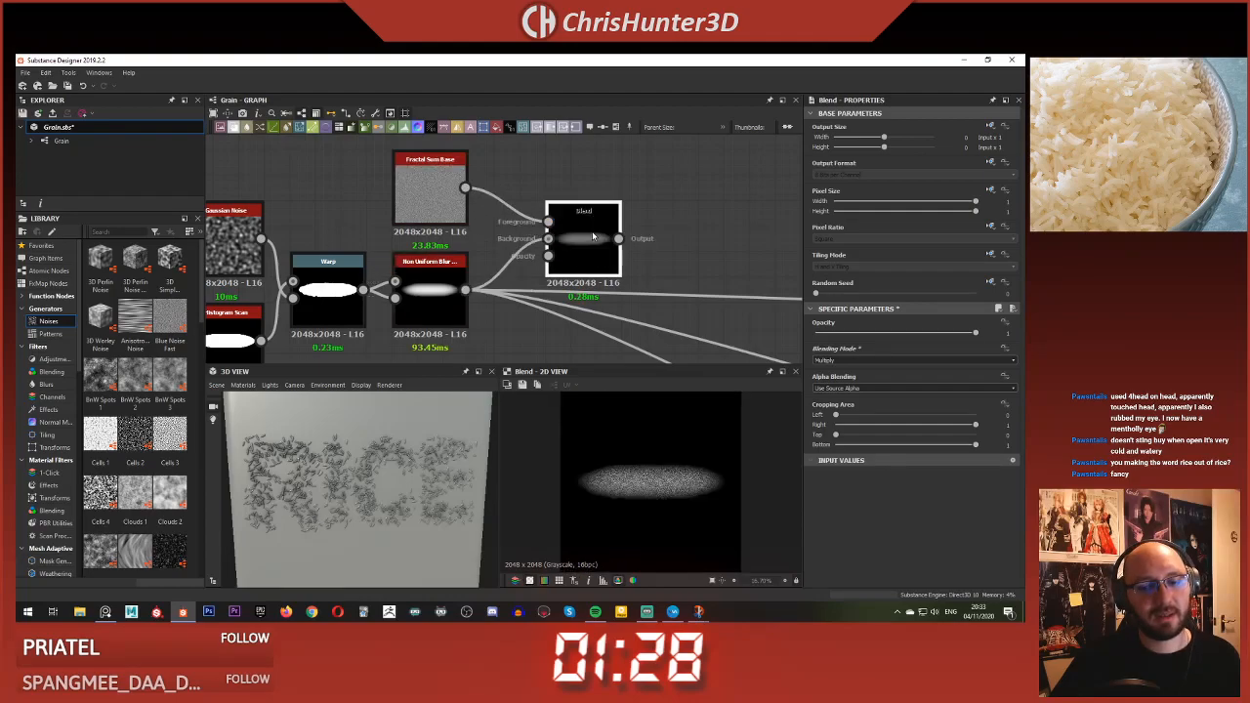
scroll(718, 458, up, 4)
- Move the Fractal Sum Base node up and away from the Blend to make room between them
click(435, 195)
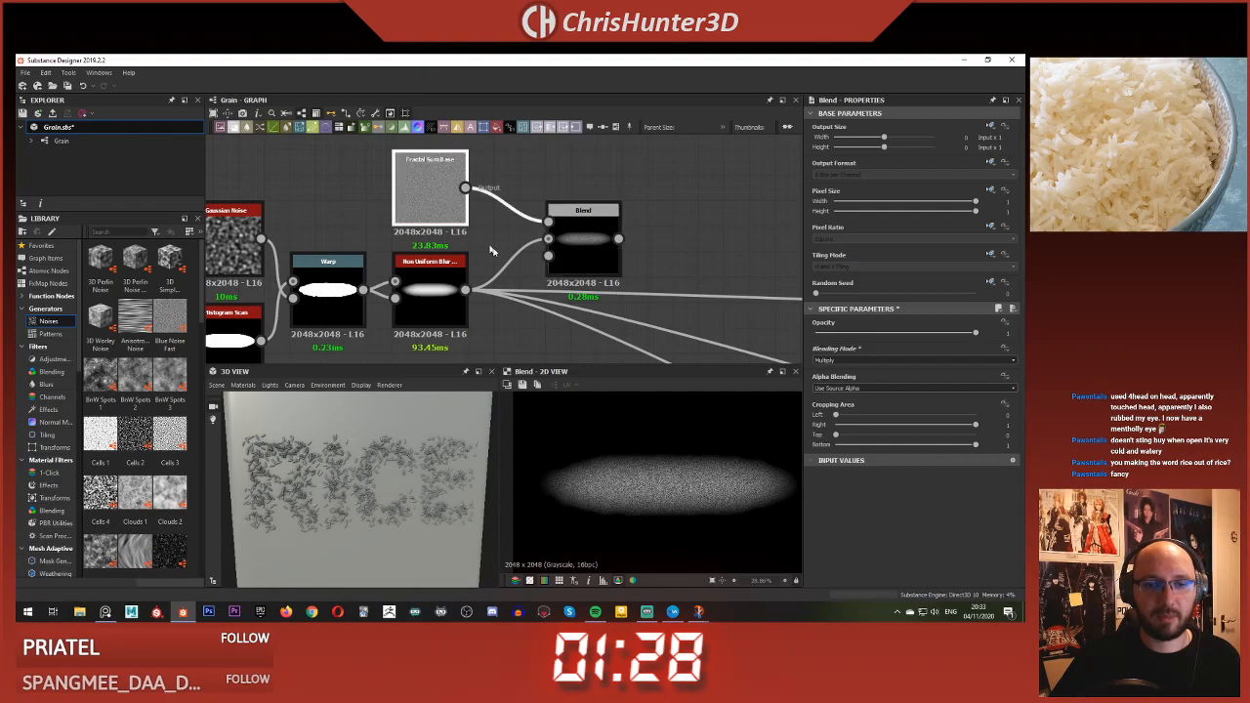
scroll(649, 474, up, 5)
scroll(649, 474, down, 5)
middle_drag(523, 247, 685, 292)
drag(578, 251, 425, 150)
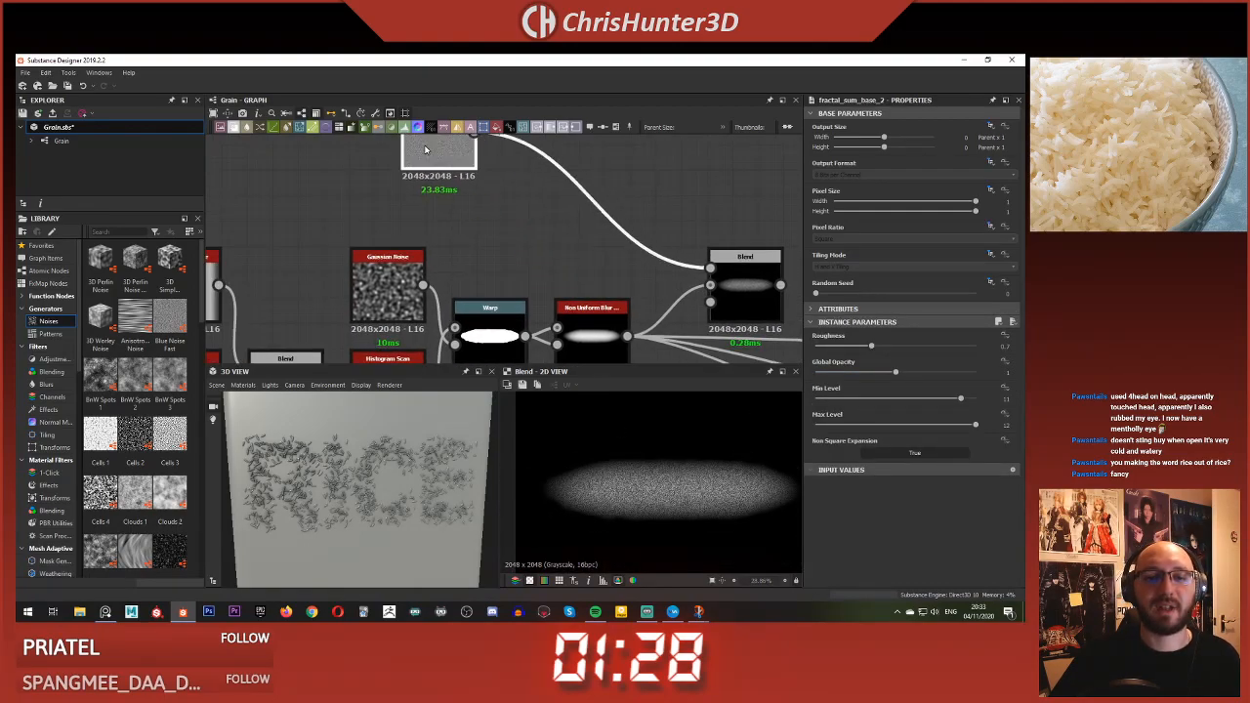
scroll(464, 248, down, 4)
scroll(478, 226, up, 3)
- Try a Reaction Diffusion node between the Fractal Sum Base and the Blend, preview its pattern, and undo the insertion
drag(556, 203, 520, 246)
key(space)
key(Escape)
double_click(556, 230)
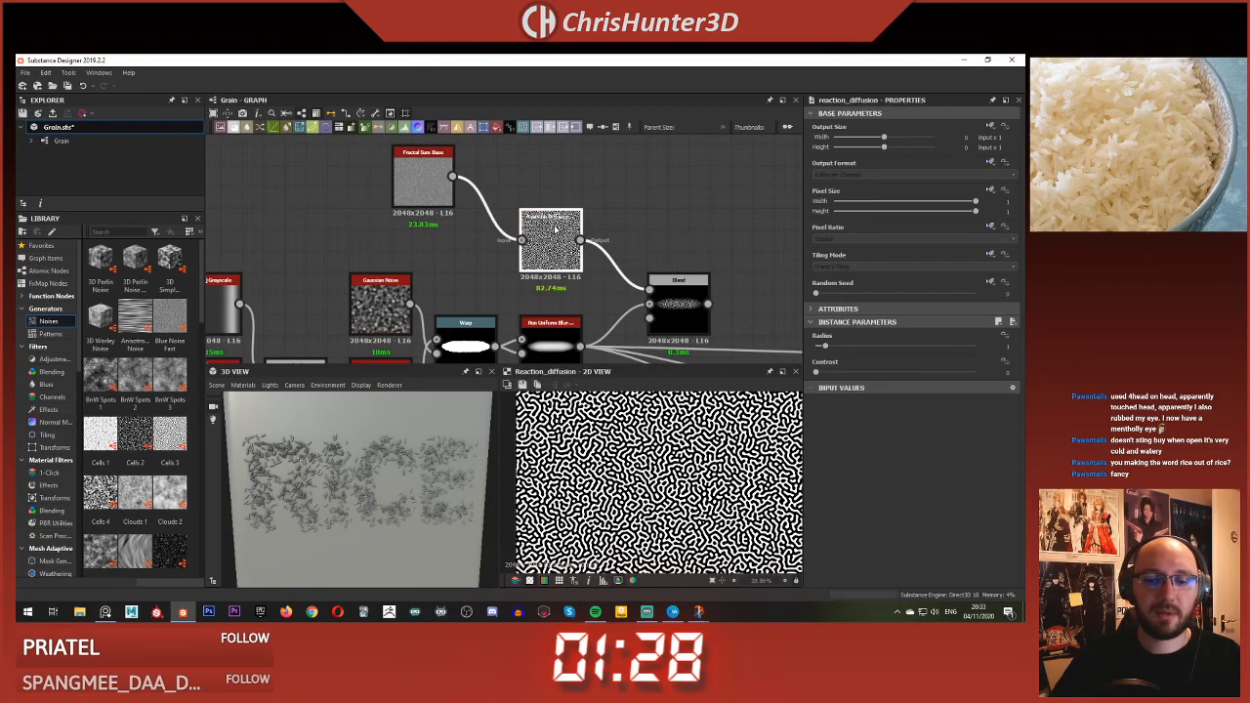
key(ctrl+z)
- Insert a Reaction Diffusion Fast node between the Fractal Sum Base and the Blend, and lower its Radius to the minimum
key(space)
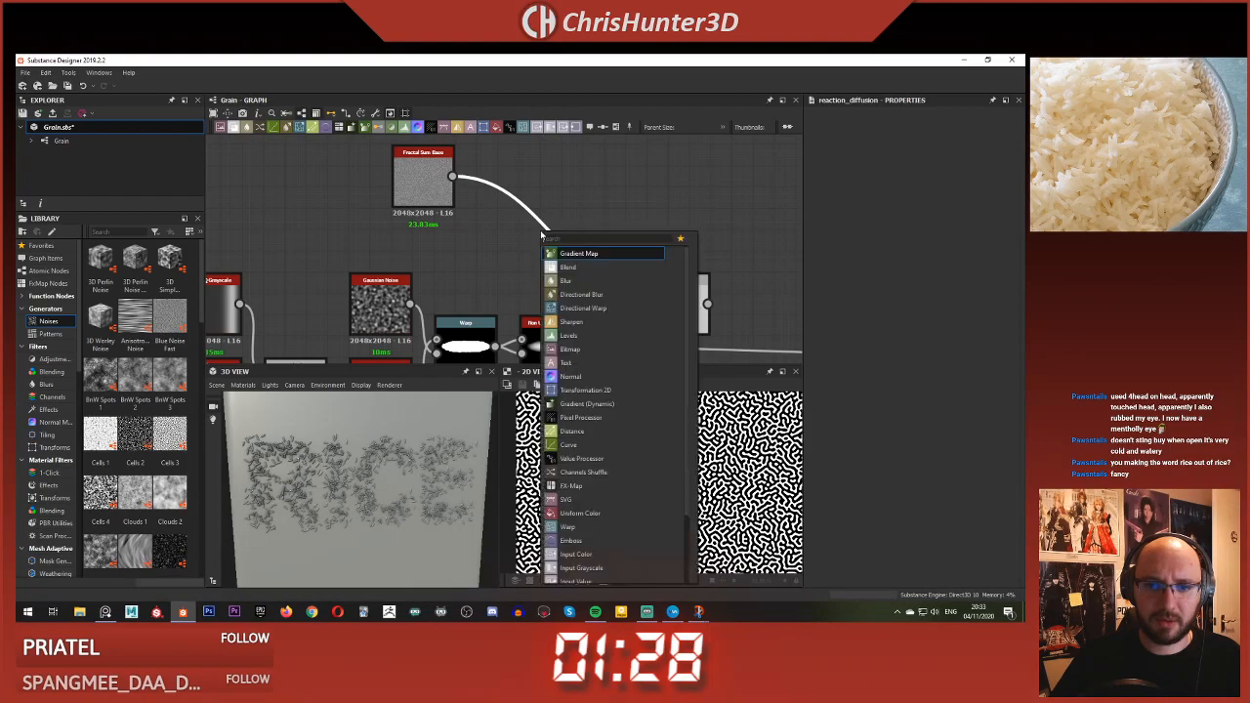
text(re)
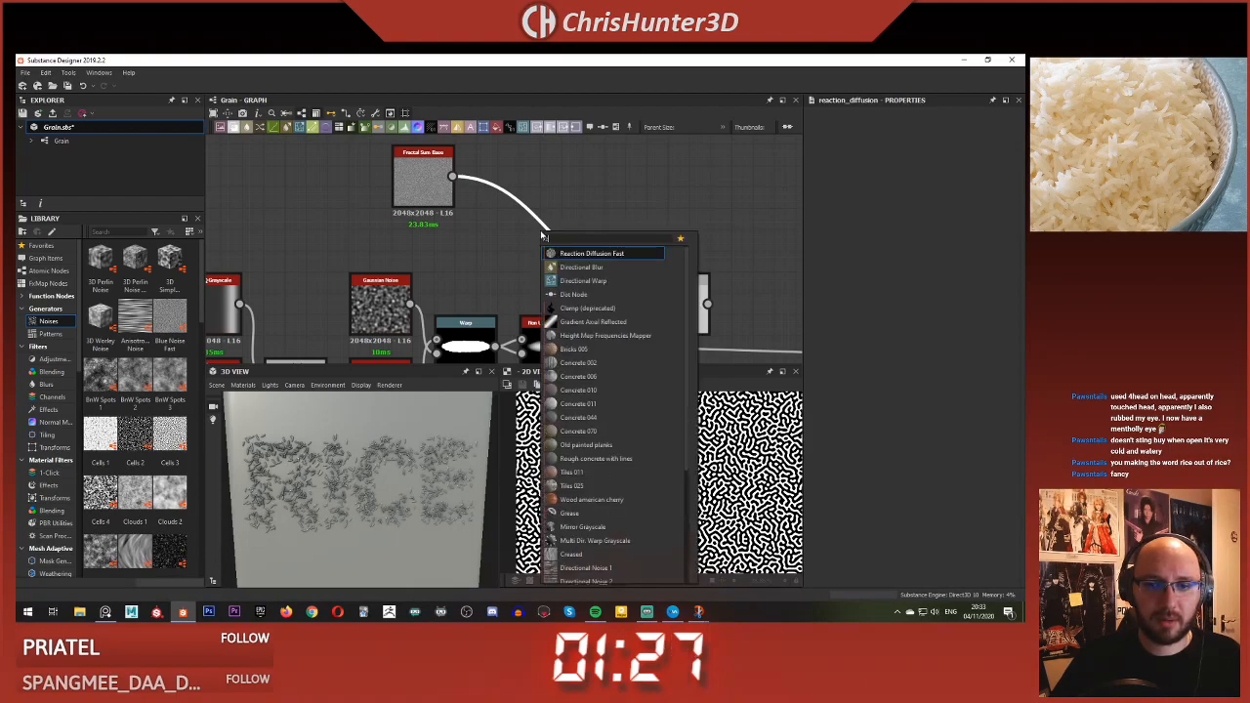
key(Escape)
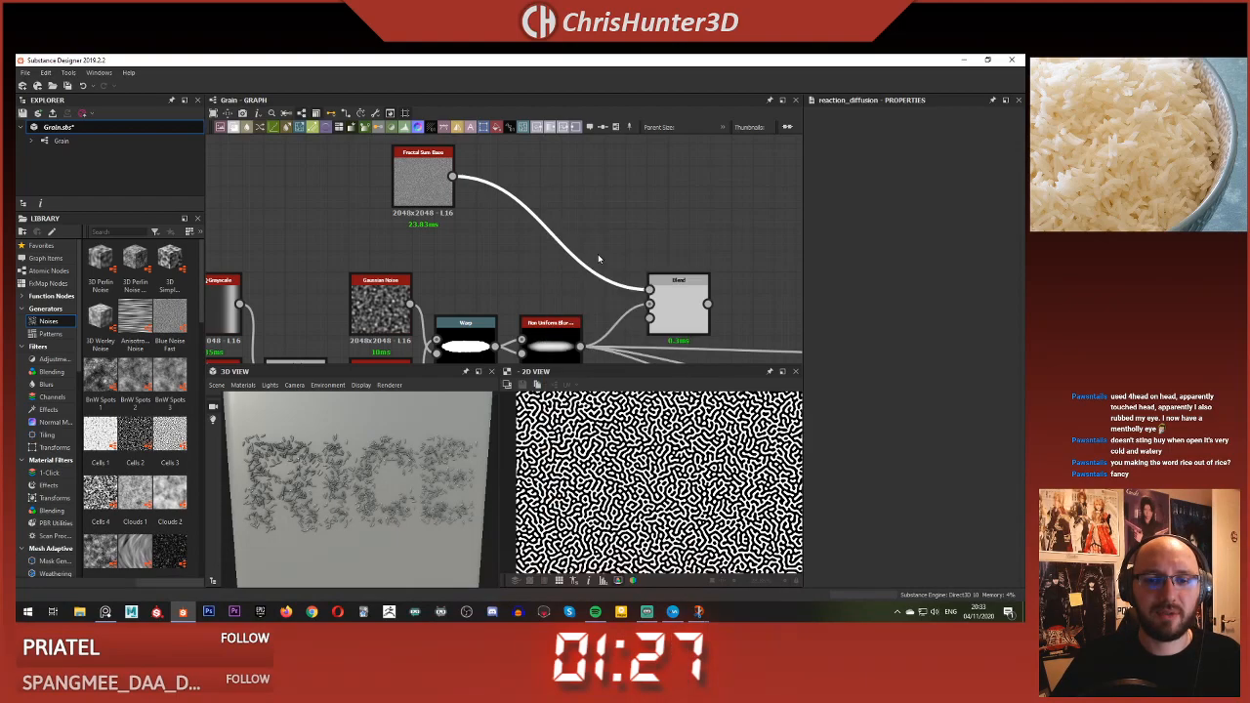
scroll(665, 466, up, 5)
scroll(665, 467, down, 5)
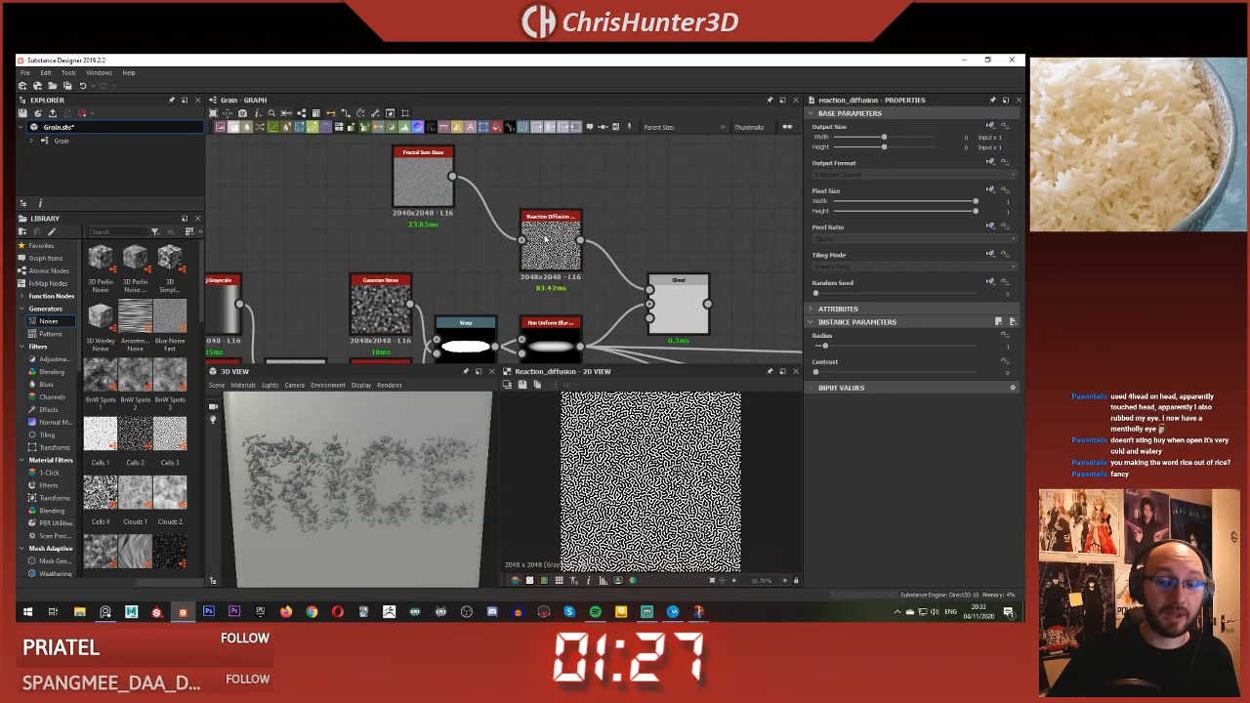
scroll(664, 475, up, 4)
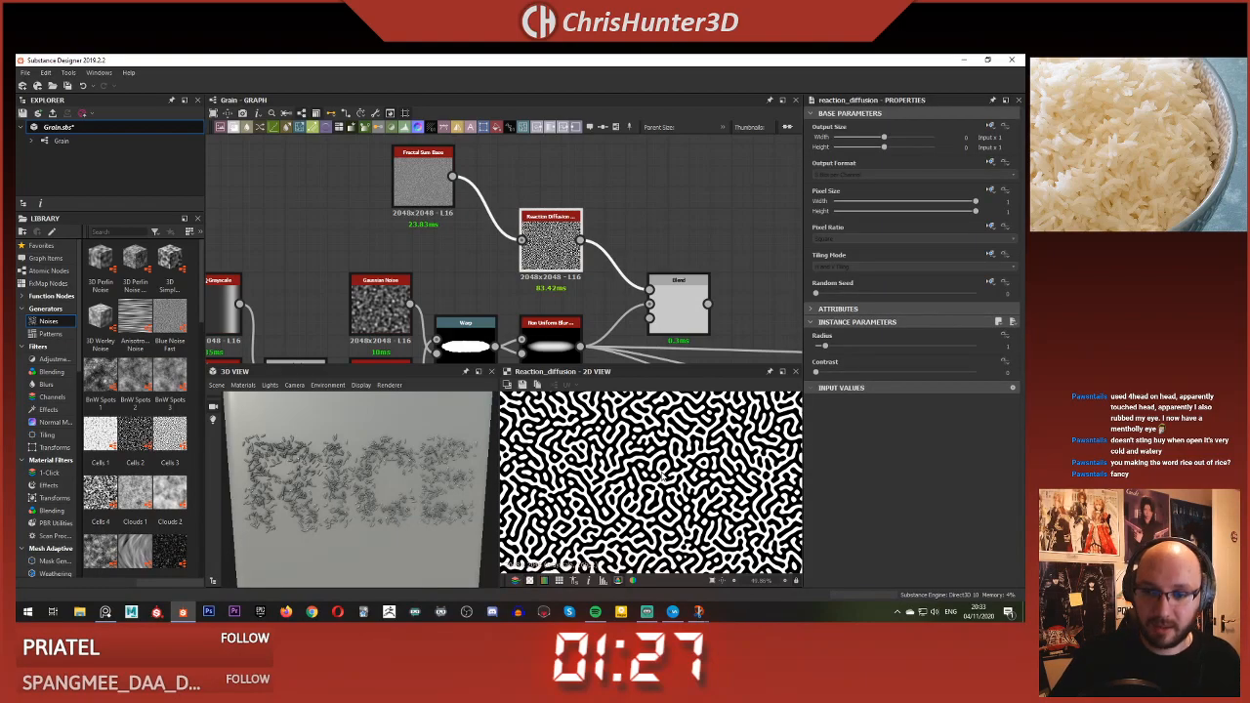
mouse_move(816, 346)
mouse_down()
mouse_move(872, 349)
mouse_move(810, 349)
mouse_up()
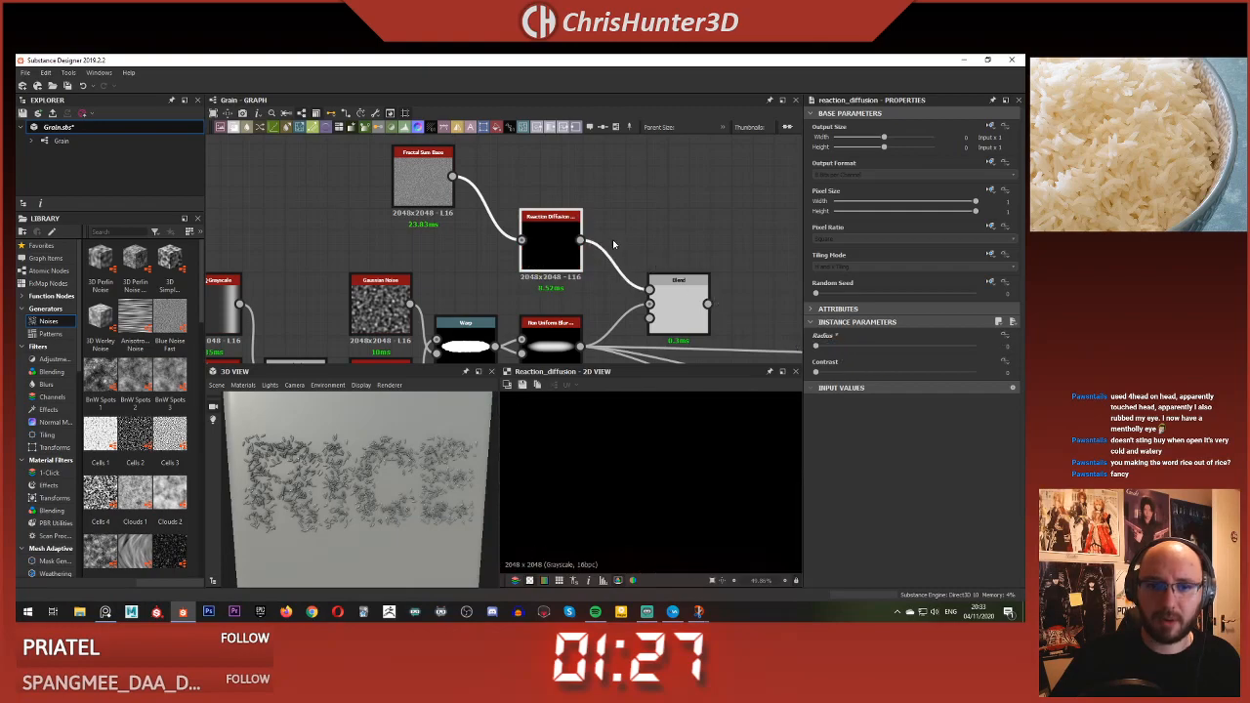
- Delete the Reaction Diffusion node from the link between the Fractal Sum Base and the Blend
click(614, 241)
scroll(612, 238, down, 3)
click(577, 236)
key(BackSpace)
- Insert a Transformation 2D node on the link between the Fractal Sum Base and the Blend
click(573, 237)
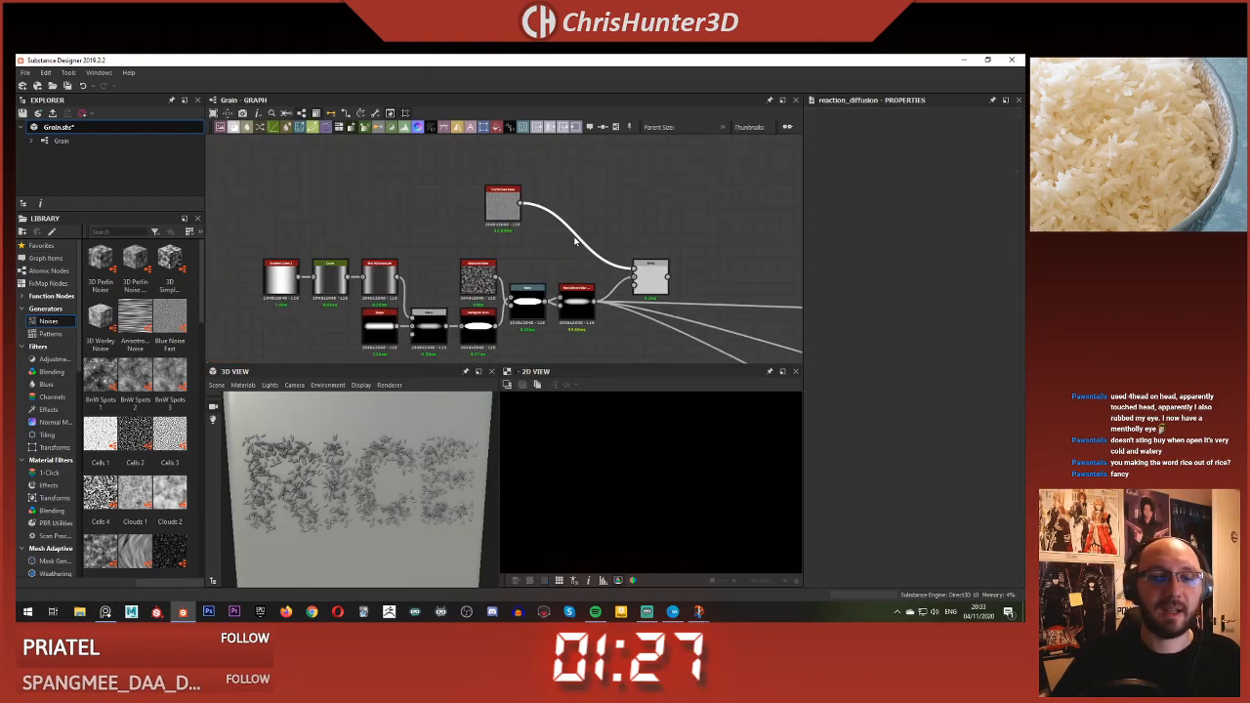
key(space)
text(tr)
click(629, 260)
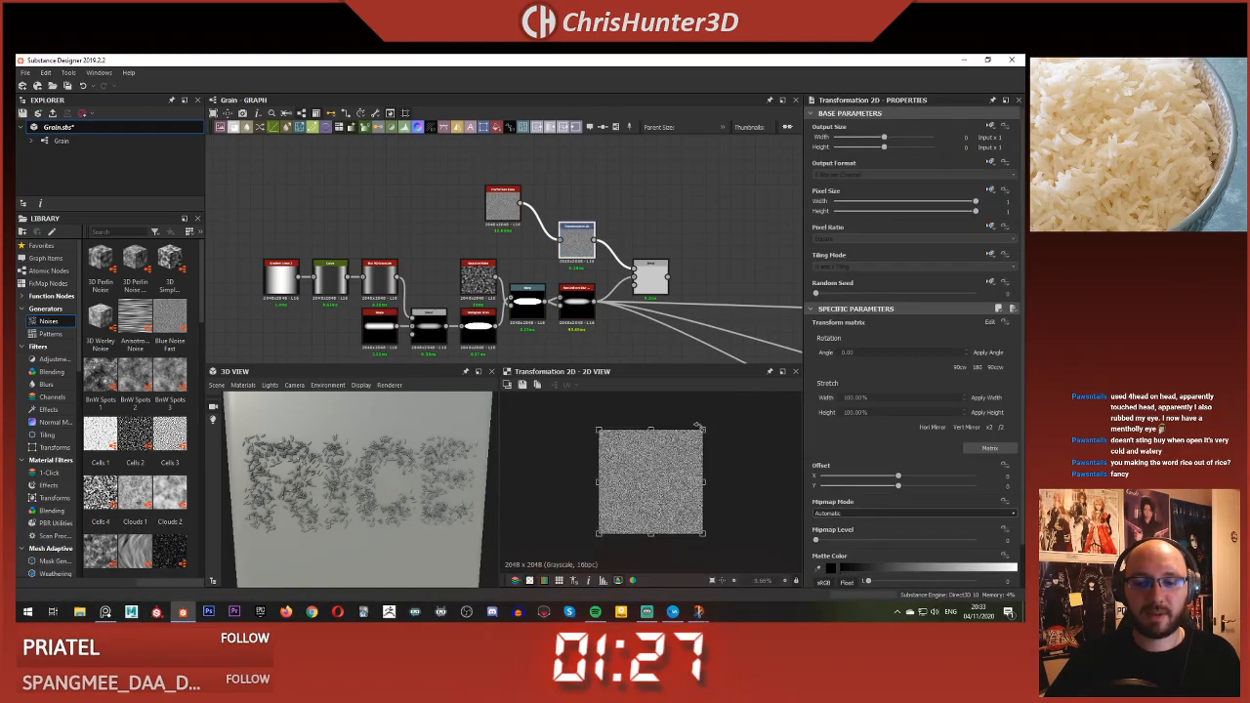
- Enlarge the noise in the Transformation 2D node, and preview the source noise and the Multiply Blend's grain
drag(703, 428, 889, 371)
scroll(691, 466, up, 5)
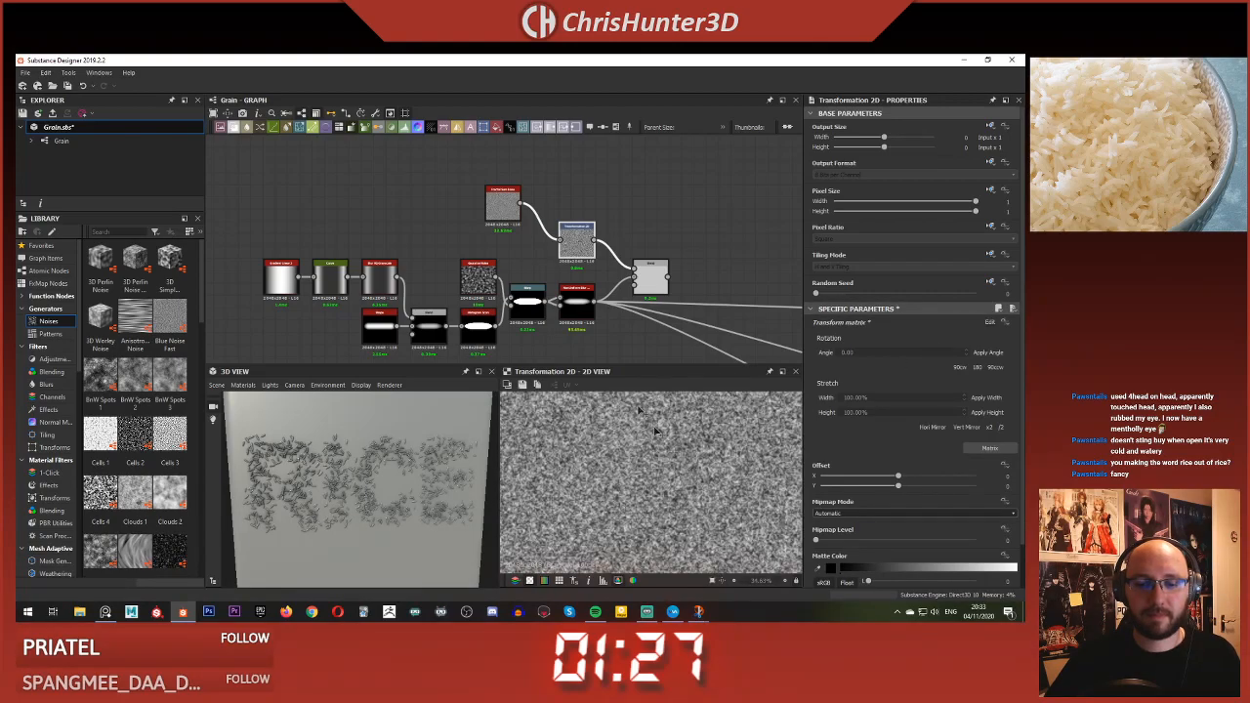
double_click(509, 205)
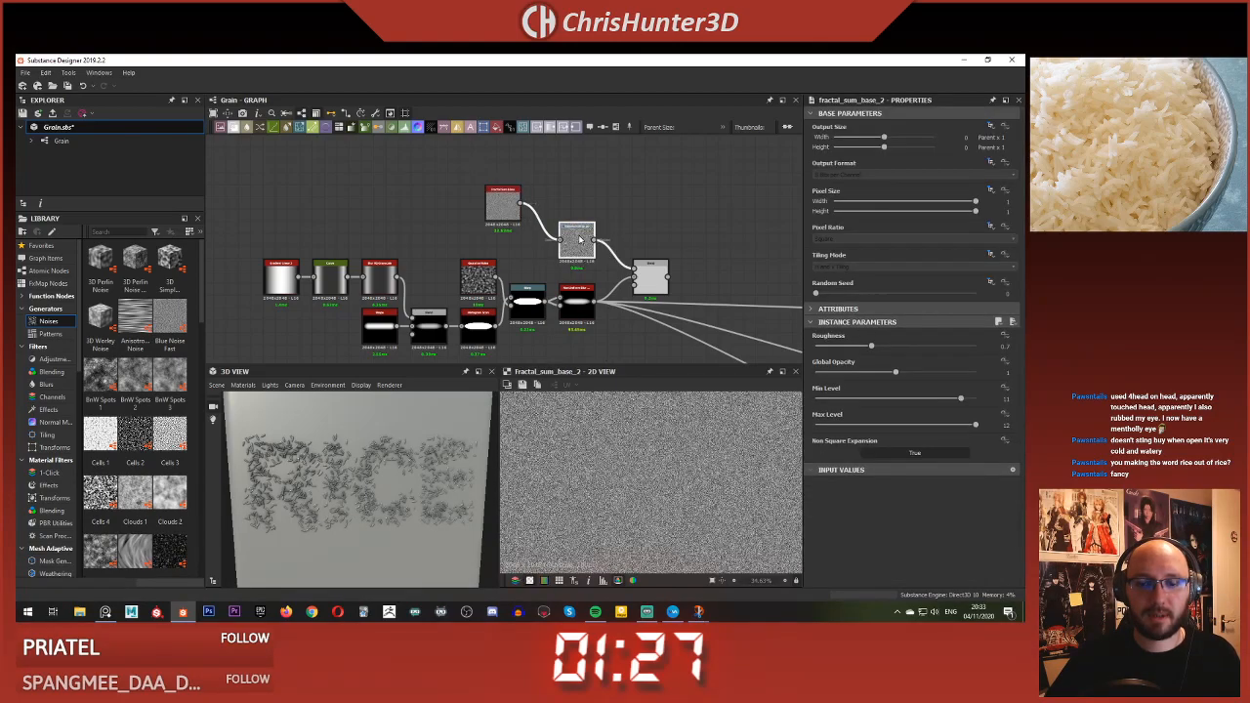
double_click(644, 271)
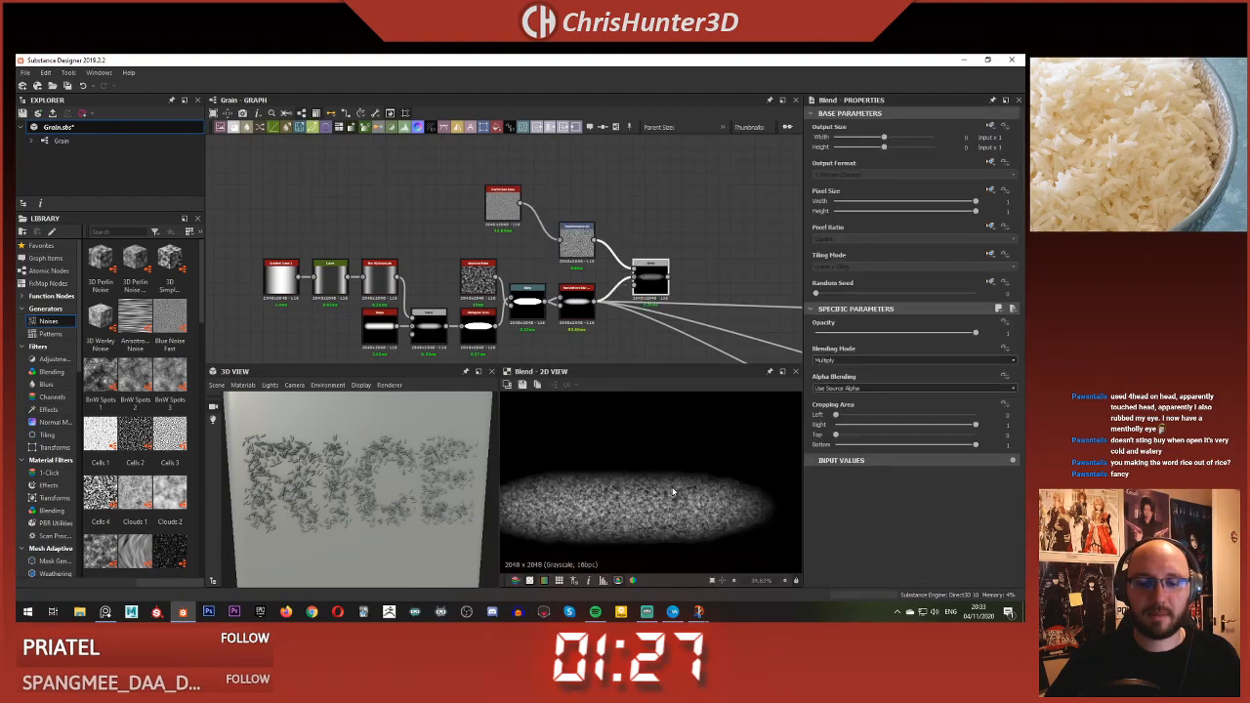
- Try Min (Darken) on the grain's Blend, and set it to Add Sub mode with an opacity of 0.17
drag(935, 334, 864, 342)
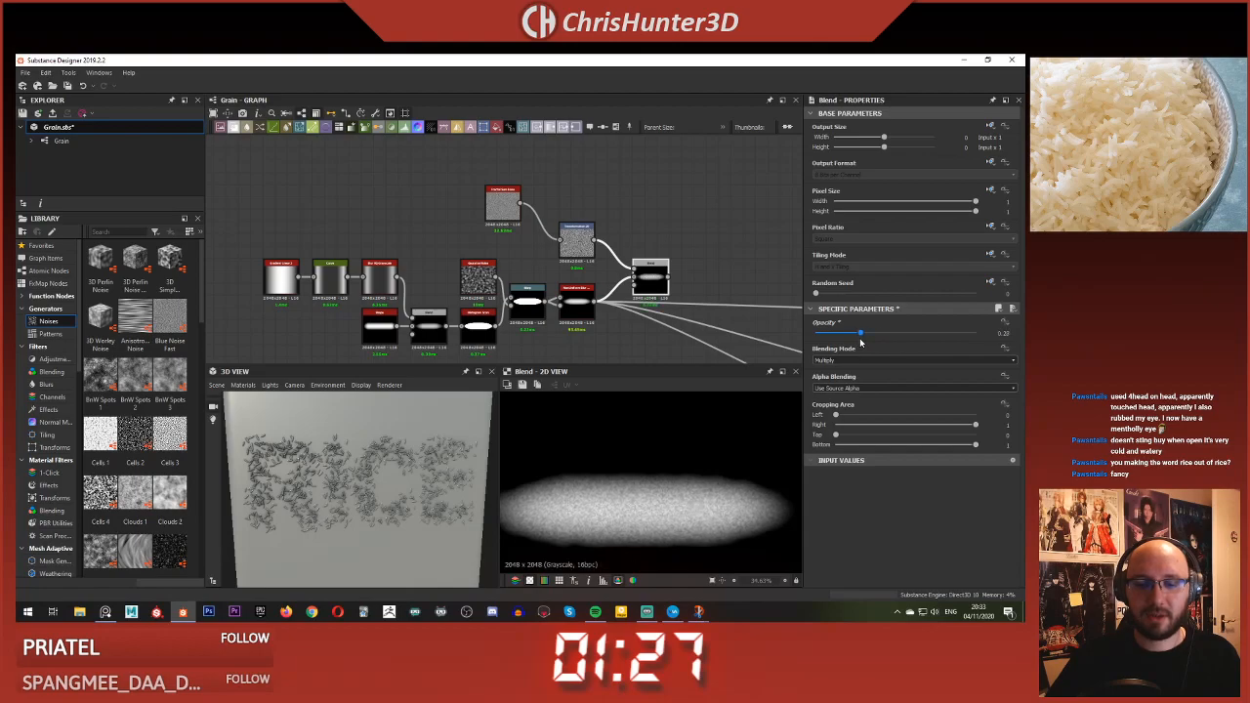
click(865, 361)
click(868, 415)
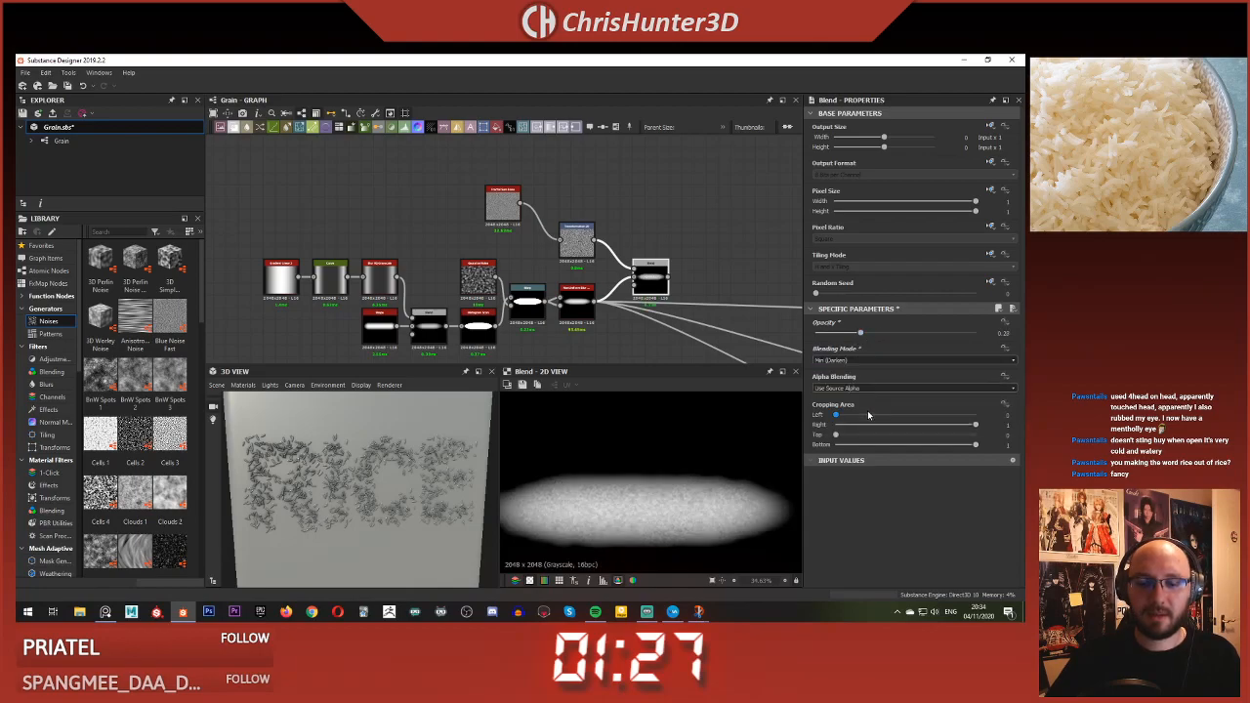
click(864, 361)
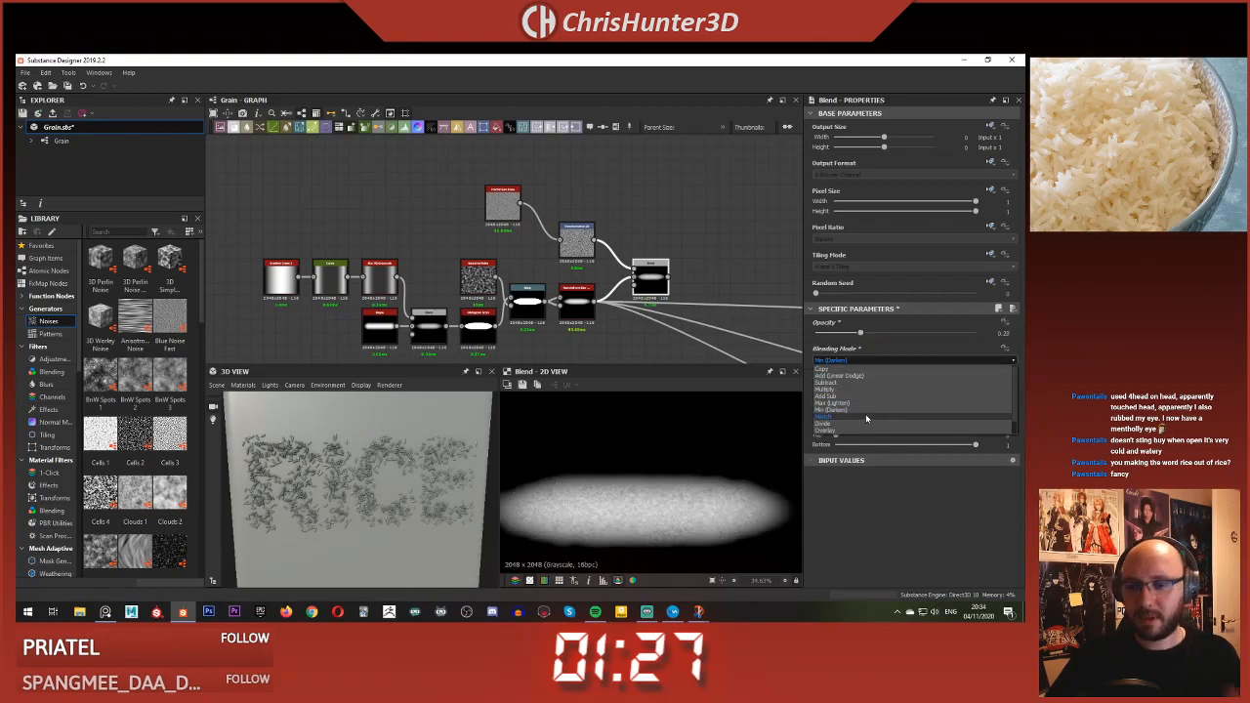
click(870, 396)
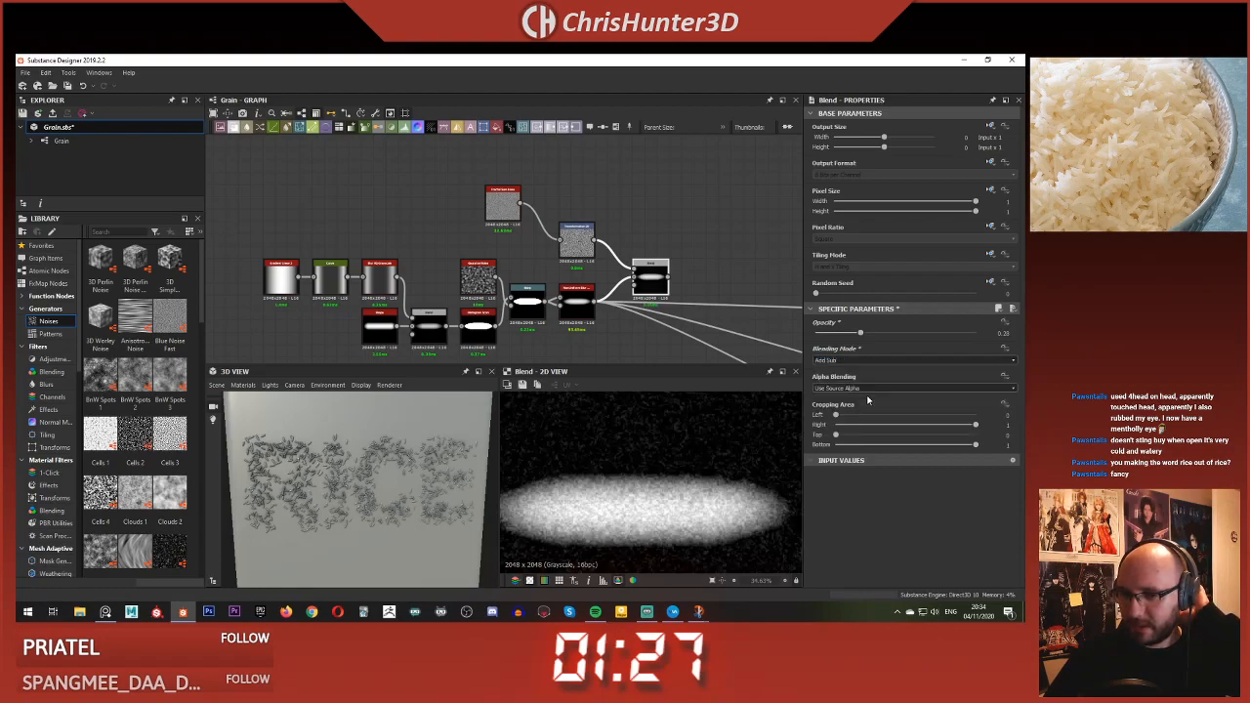
mouse_move(861, 334)
mouse_down()
mouse_move(905, 335)
mouse_move(844, 347)
mouse_up()
scroll(598, 305, up, 1)
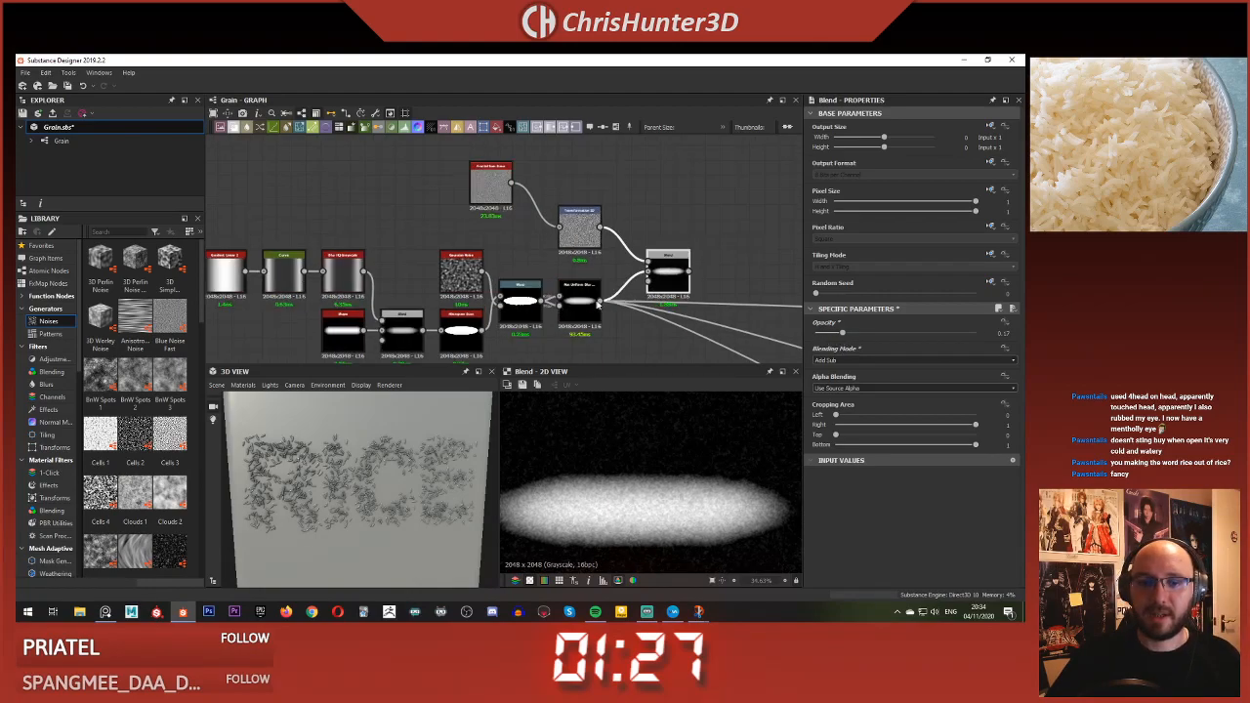
- Reroute the first grain's Tile Sampler connections so they come from the Blend instead of the Non Uniform Blur Grayscale
drag(614, 332, 668, 282)
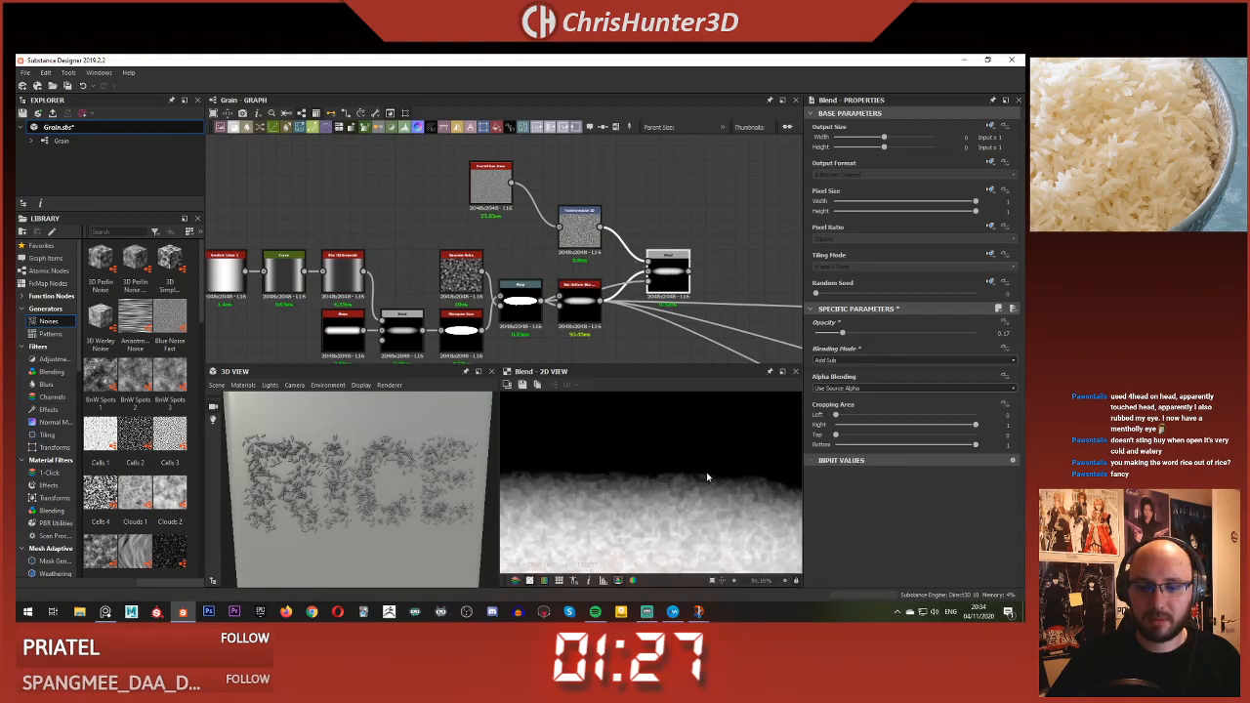
scroll(707, 471, down, 2)
scroll(602, 272, down, 3)
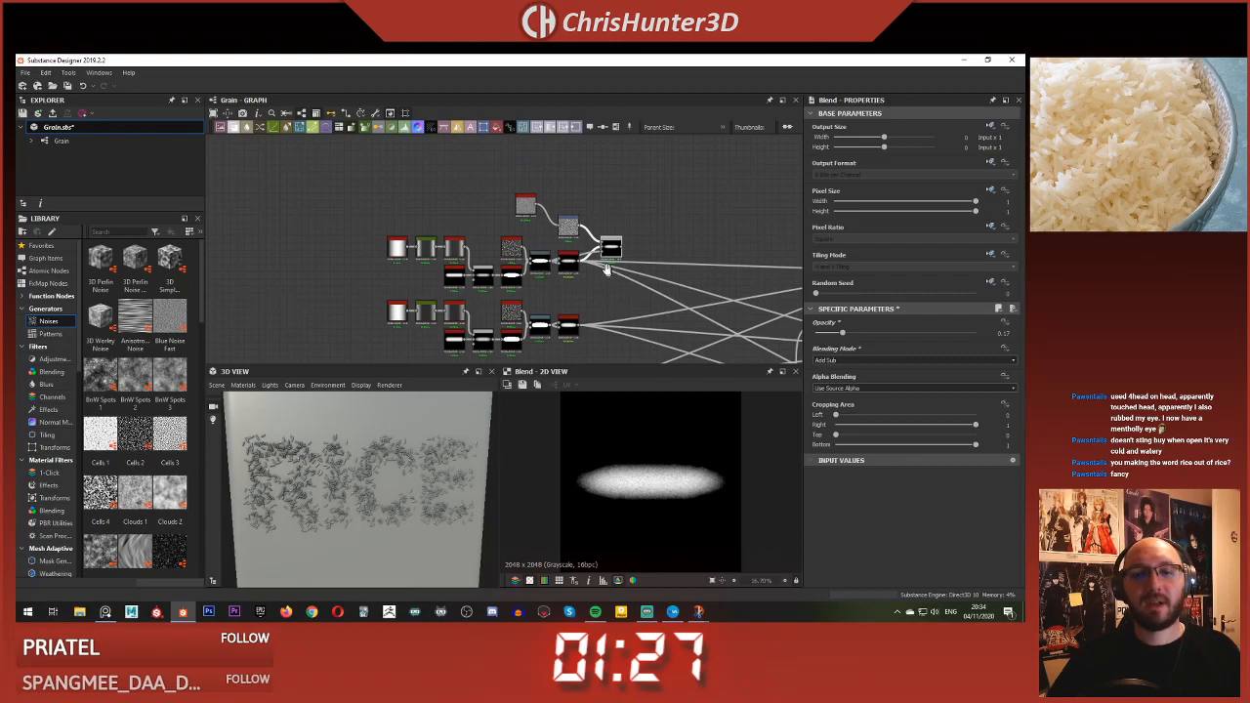
scroll(485, 303, up, 4)
scroll(373, 480, up, 5)
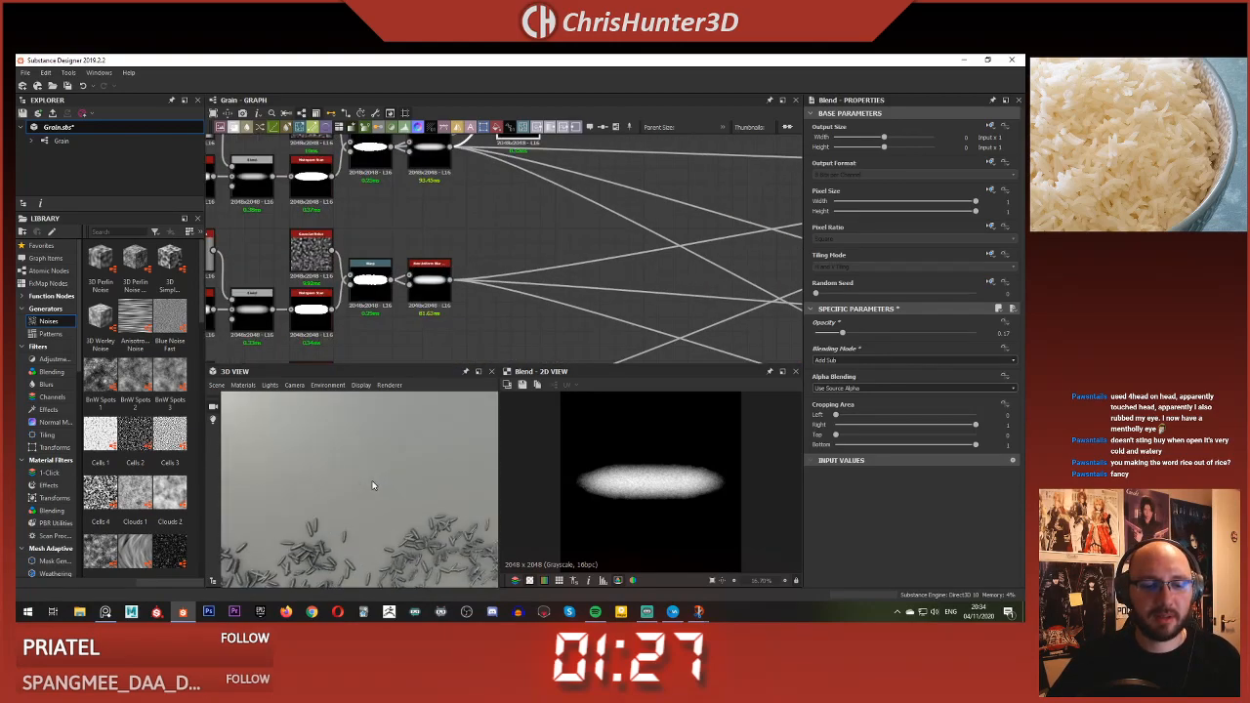
scroll(563, 245, down, 3)
scroll(471, 234, up, 2)
scroll(471, 234, up, 1)
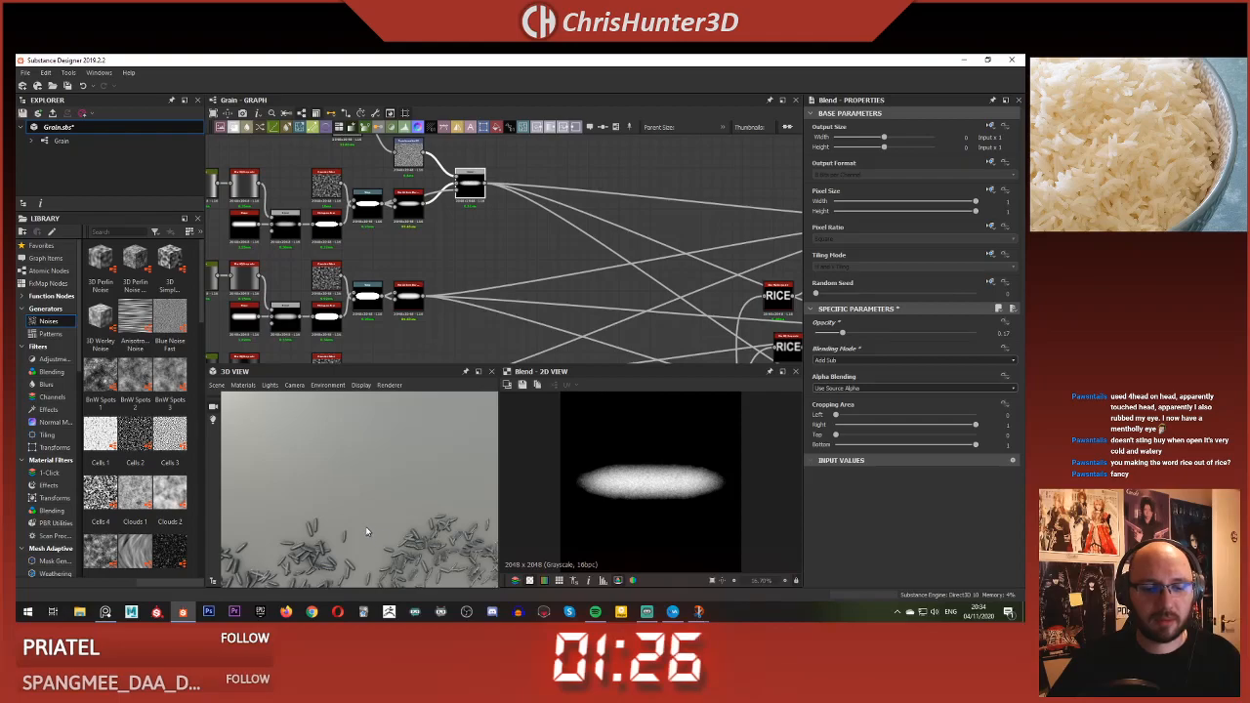
- Inspect the grain surfaces closely in 3D, and raise the Blend's opacity to 0.6
middle_drag(367, 532, 376, 434)
scroll(394, 473, up, 4)
scroll(382, 473, down, 1)
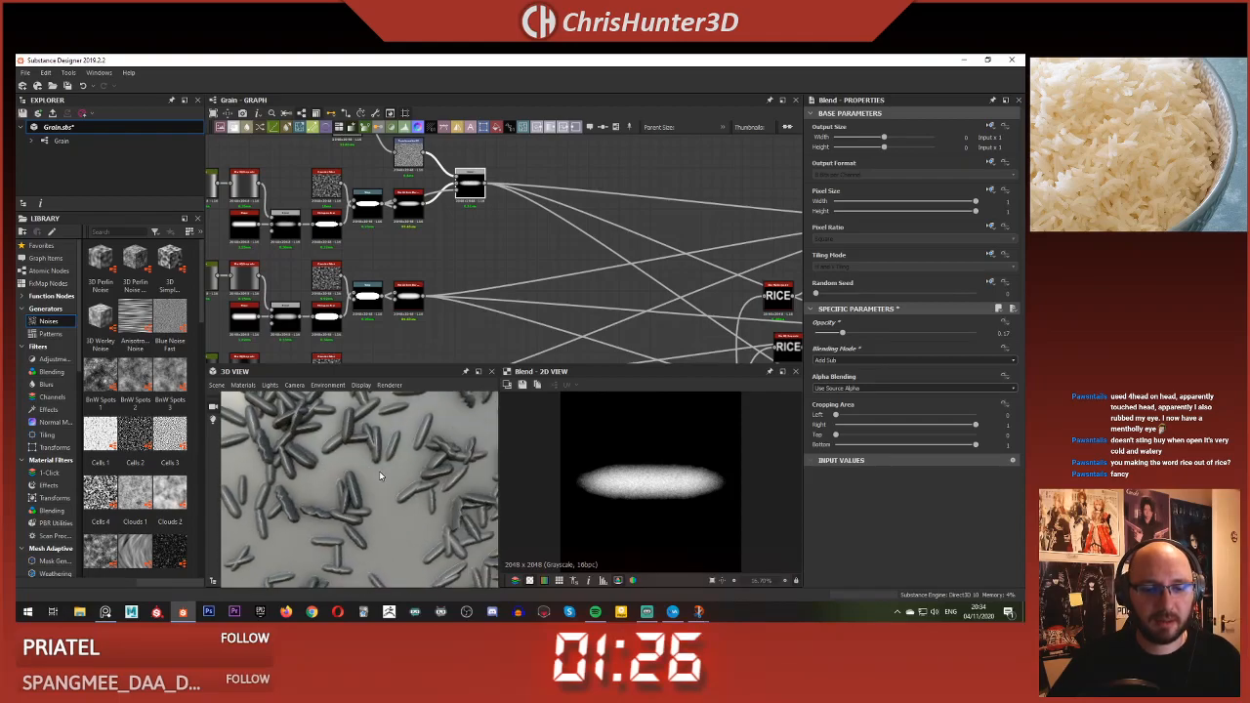
scroll(404, 467, down, 3)
scroll(389, 457, up, 5)
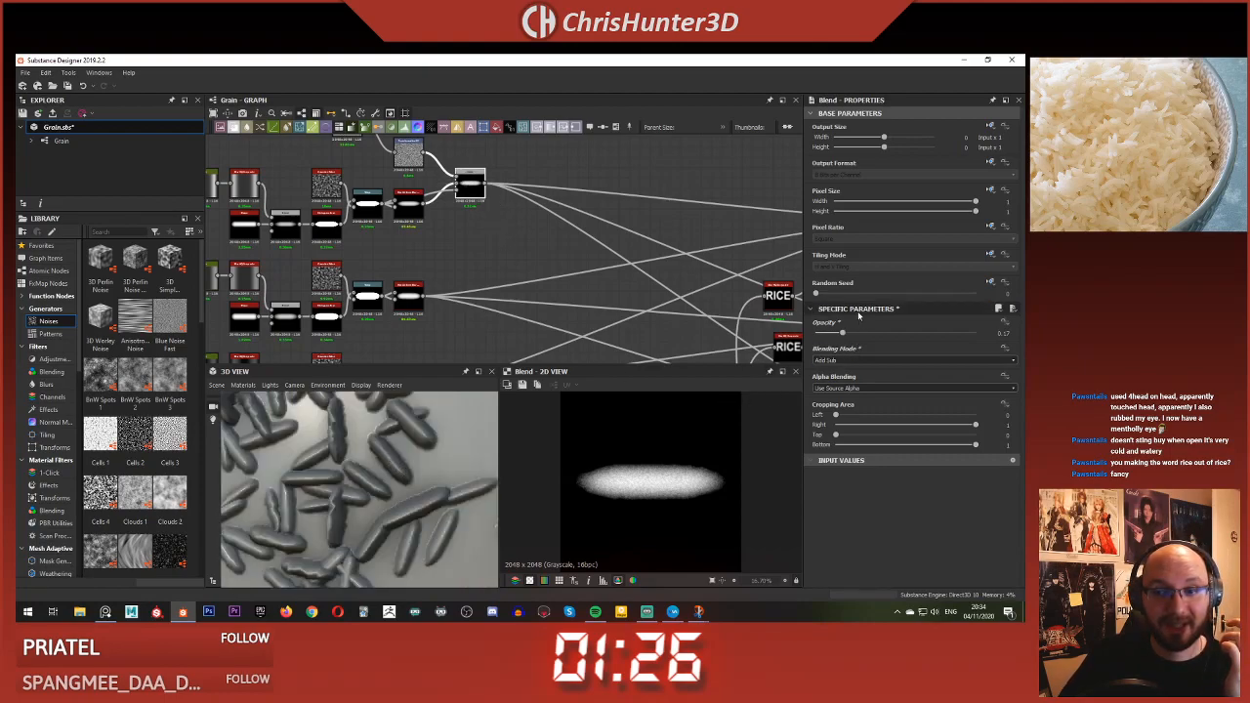
drag(863, 333, 913, 335)
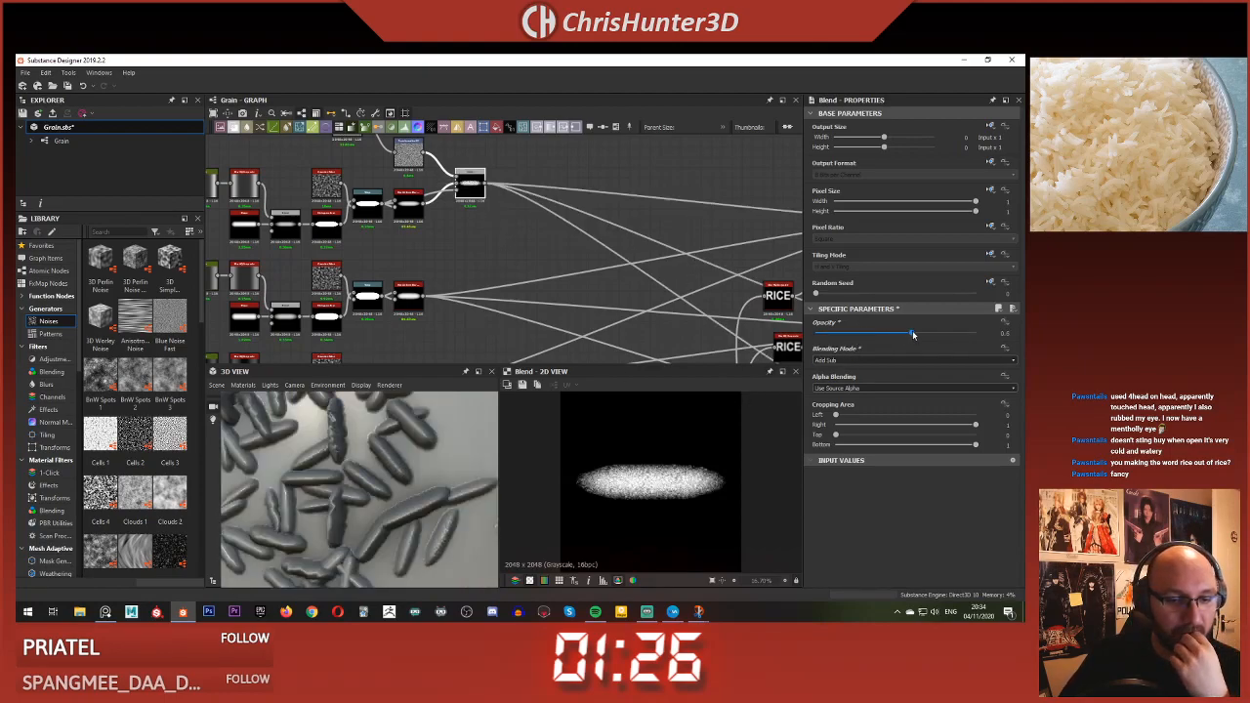
- Preview the uppermost Tile Sampler's output to check the scattered grains
scroll(538, 260, down, 4)
middle_drag(715, 262, 564, 259)
scroll(563, 258, up, 5)
click(543, 248)
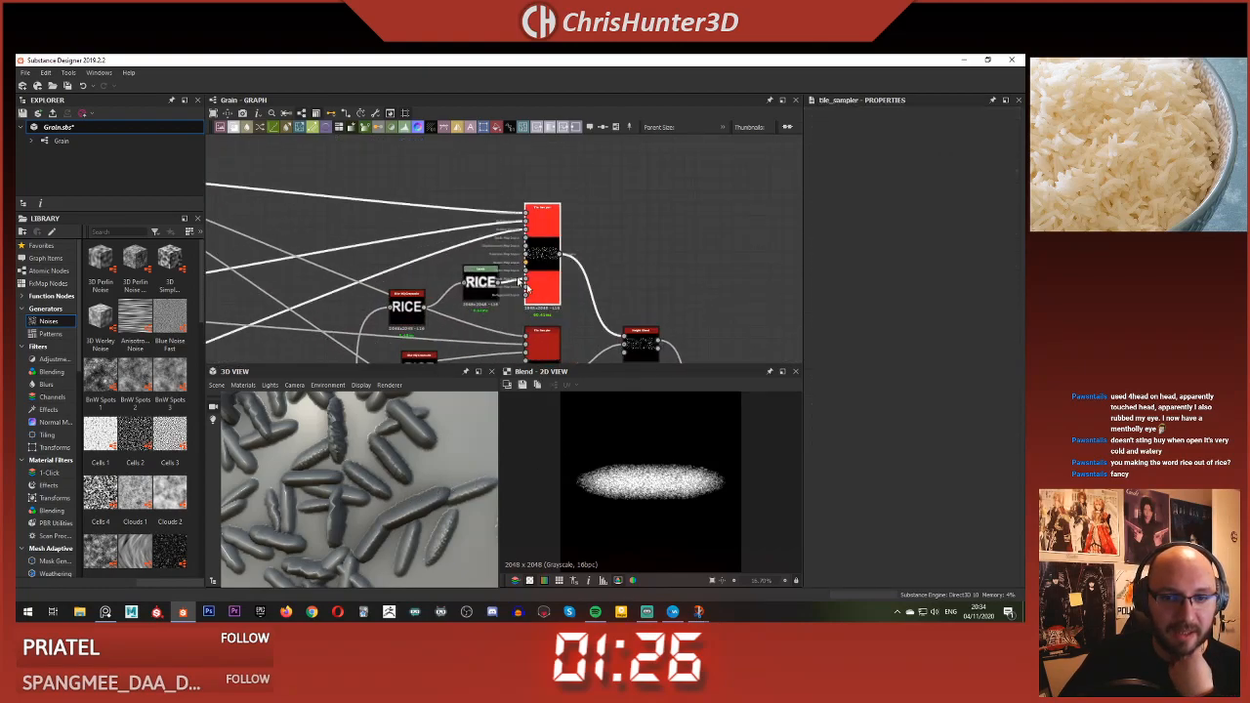
scroll(540, 293, up, 1)
double_click(539, 293)
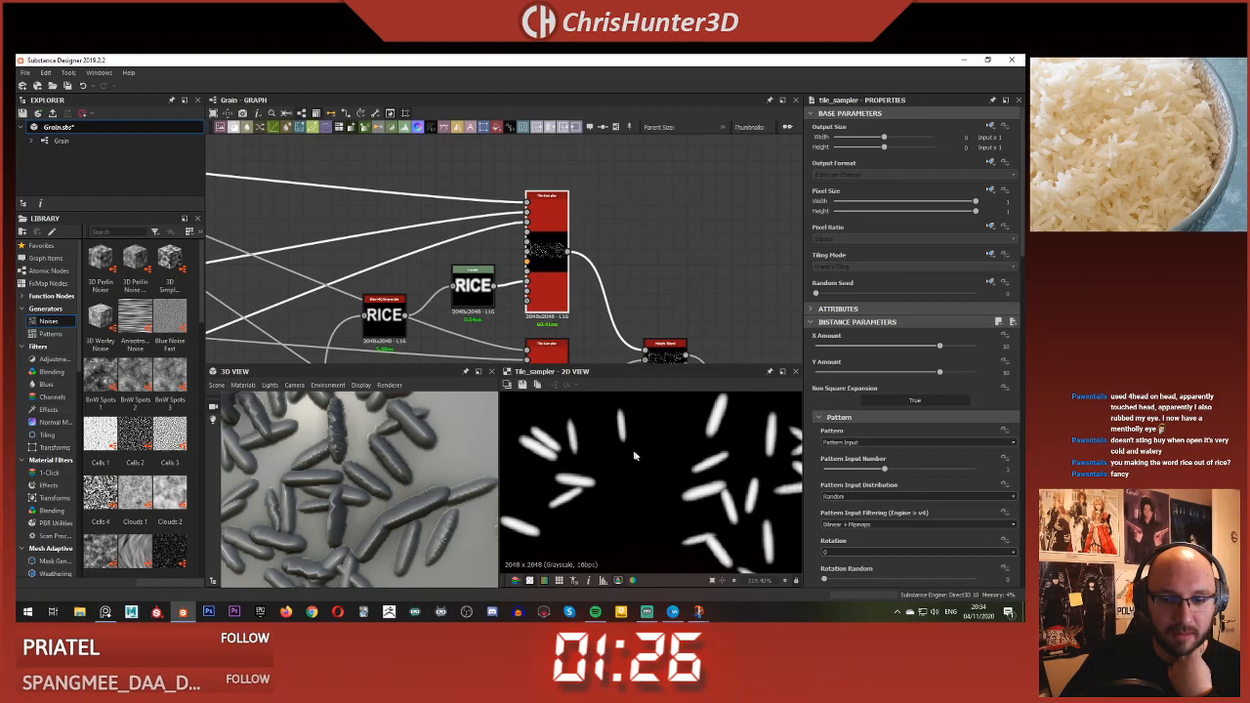
scroll(708, 471, down, 3)
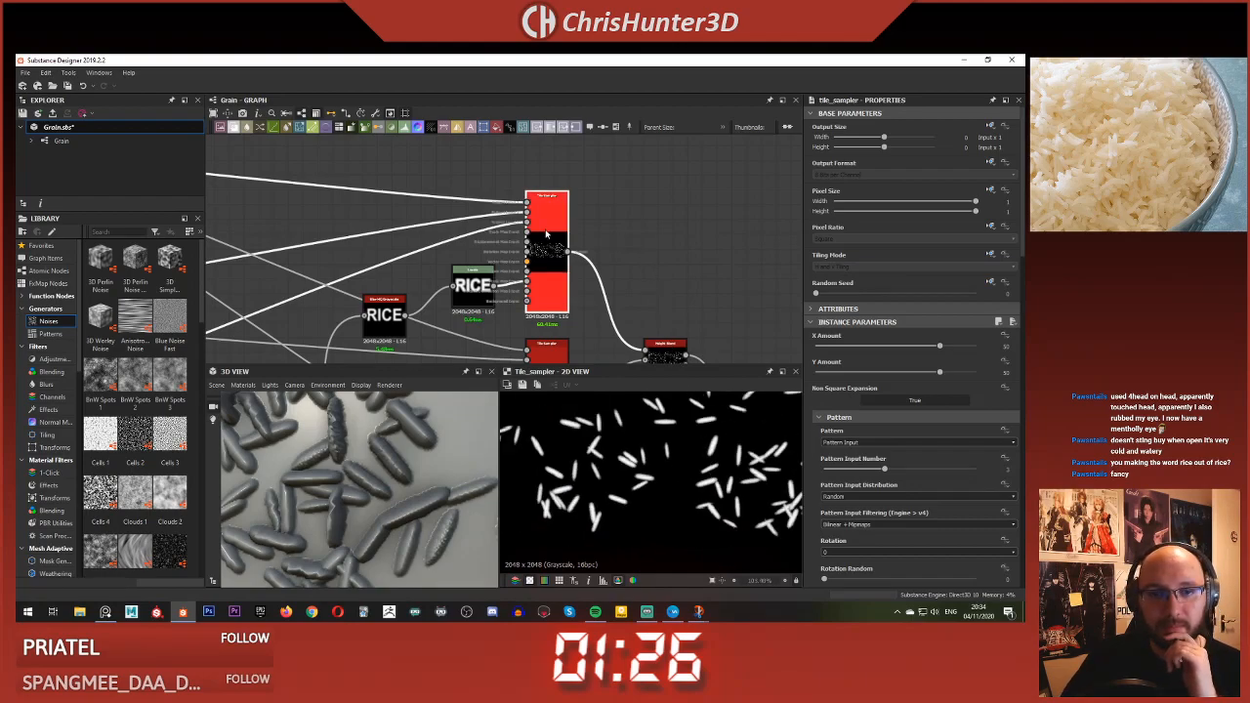
middle_drag(658, 260, 524, 258)
scroll(445, 227, up, 5)
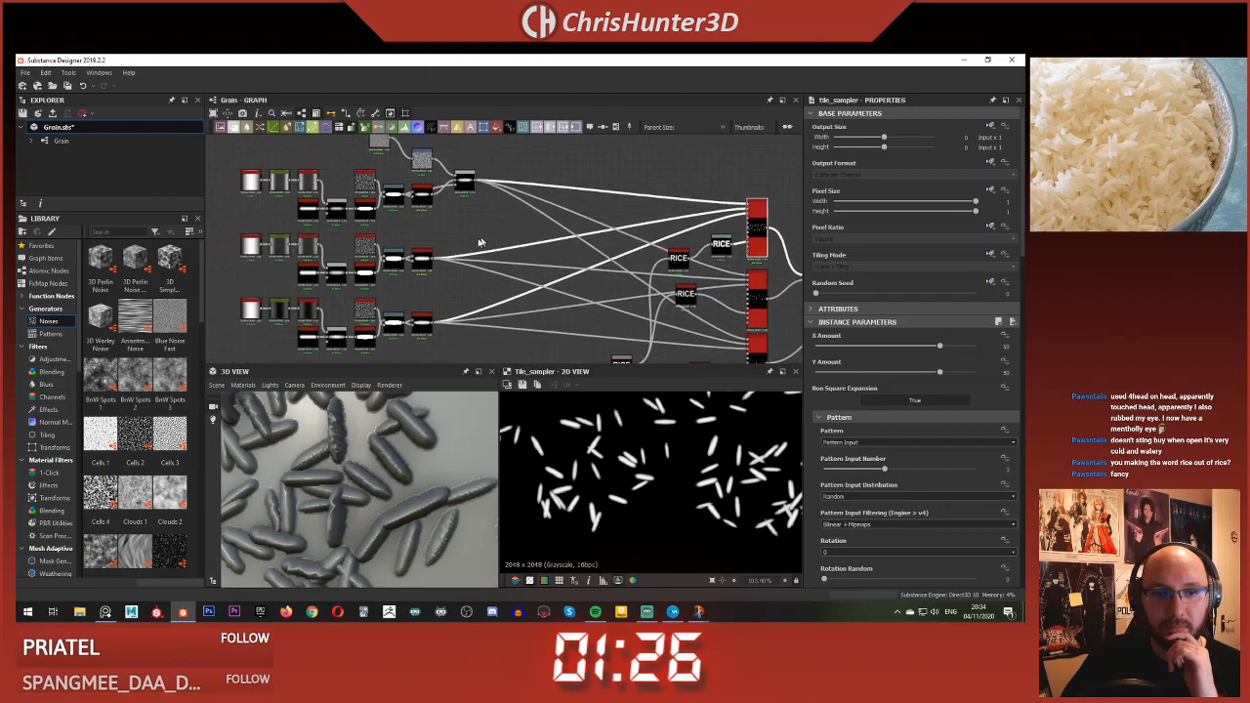
- Duplicate the noise Blend for the second grain, and feed it from that grain's Non Uniform Blur Grayscale
middle_drag(464, 287, 495, 270)
click(507, 223)
scroll(500, 313, up, 1)
key(ctrl+c)
key(ctrl+v)
drag(502, 251, 510, 265)
drag(440, 299, 494, 272)
middle_drag(509, 259, 518, 300)
scroll(612, 499, down, 1)
scroll(613, 499, down, 5)
scroll(509, 200, down, 3)
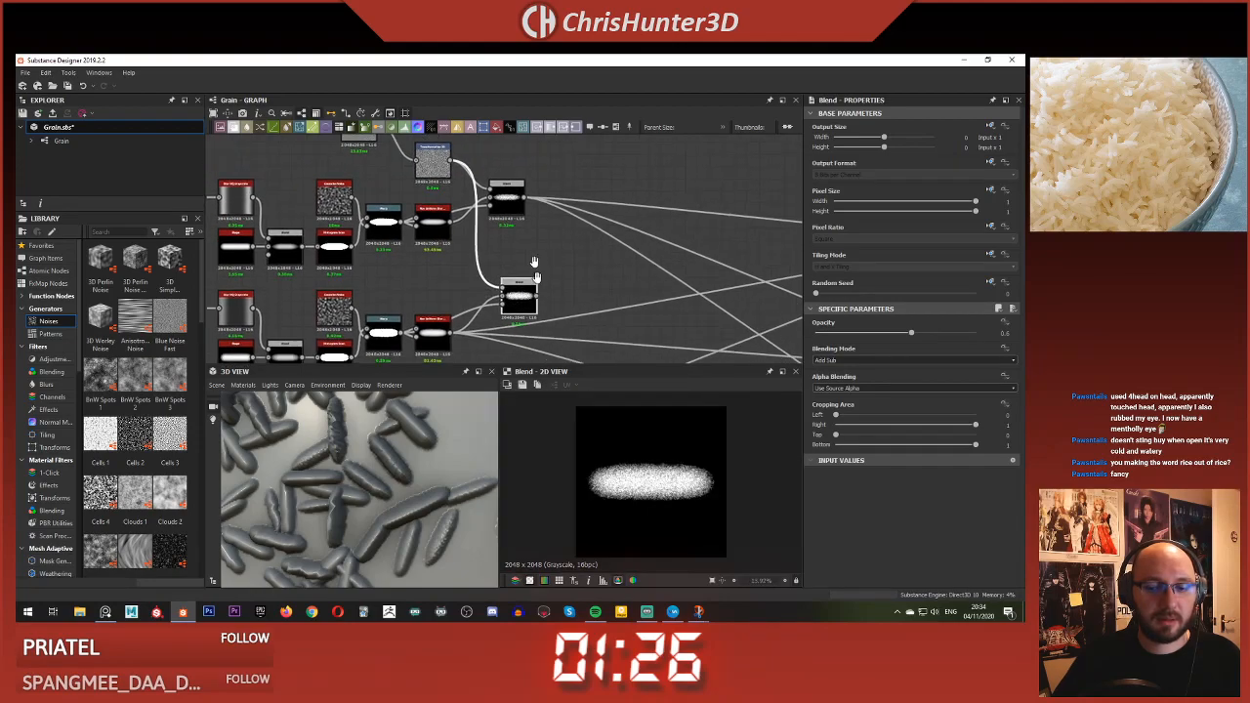
- Duplicate the noise Blend for the third grain, and feed it from that grain's Non Uniform Blur Grayscale
drag(514, 203, 518, 277)
scroll(506, 252, up, 4)
scroll(426, 315, up, 2)
drag(426, 315, 532, 243)
scroll(463, 268, down, 5)
middle_drag(459, 268, 468, 308)
scroll(468, 308, up, 2)
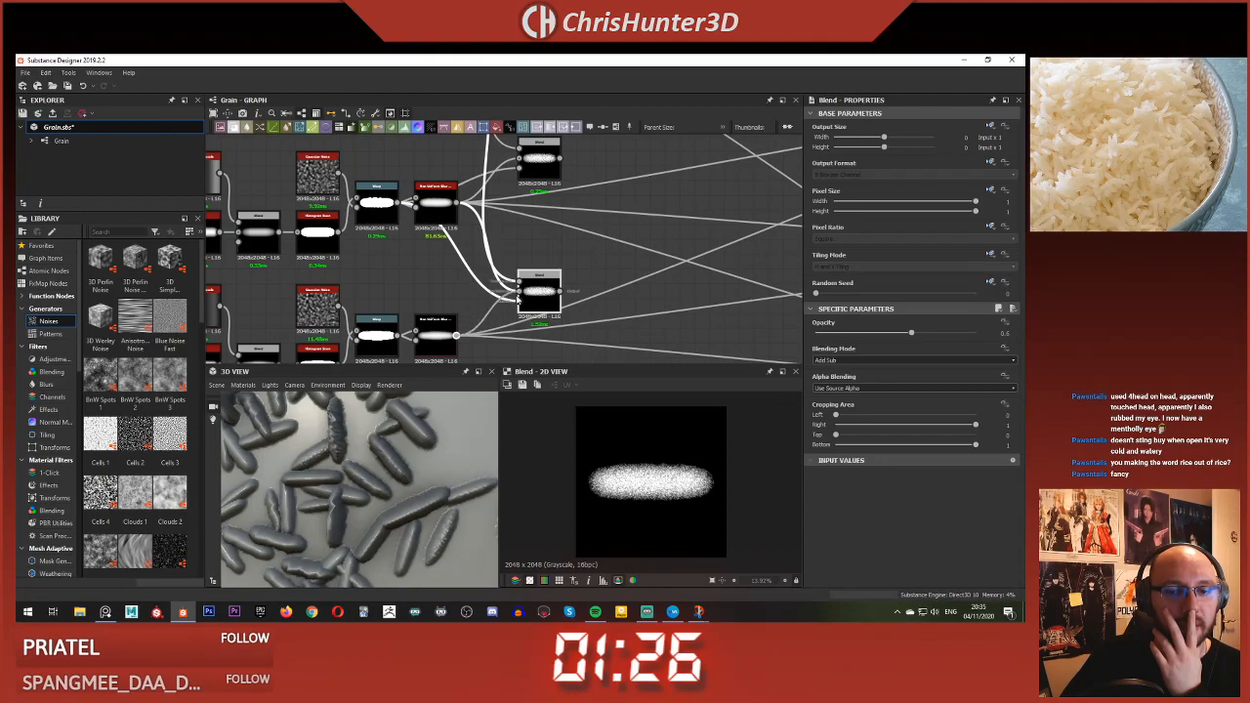
click(518, 299)
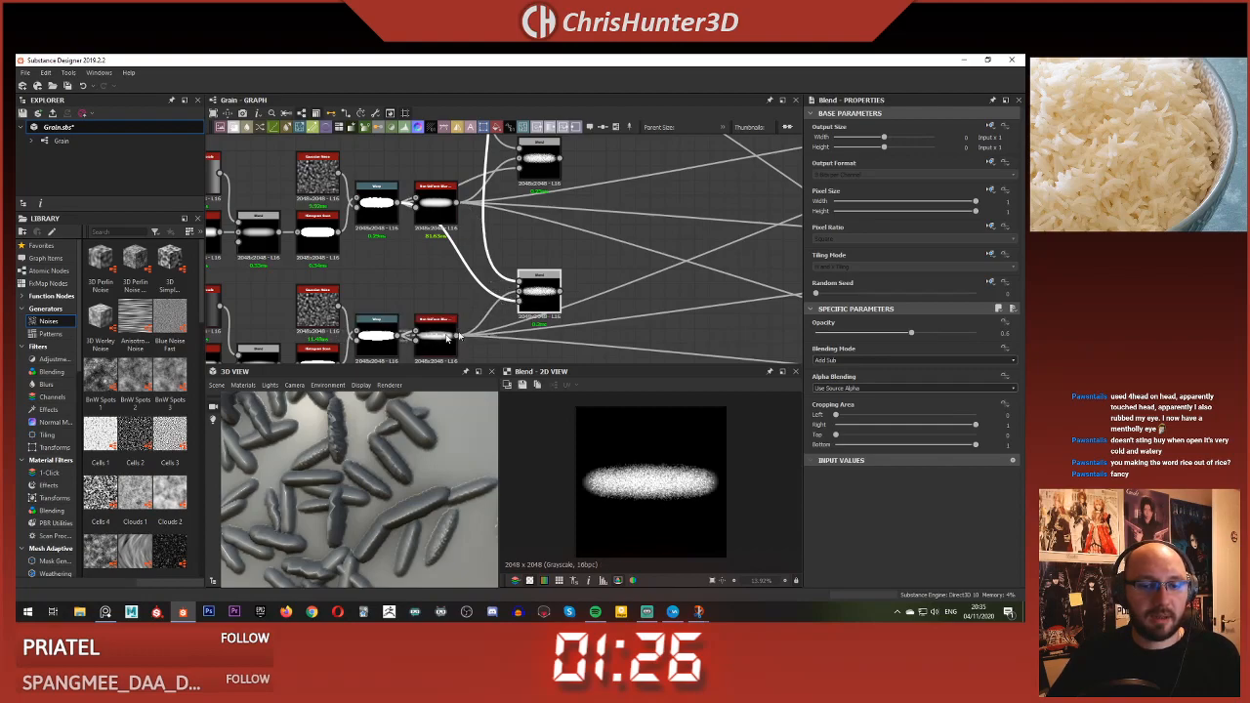
drag(527, 310, 525, 305)
- Reroute the second and third grains' outgoing Tile Sampler connections to start from their own Blend nodes
scroll(660, 479, up, 3)
scroll(656, 464, down, 3)
scroll(590, 295, up, 1)
scroll(587, 292, down, 1)
middle_drag(587, 293, 575, 337)
shift+drag(444, 249, 545, 207)
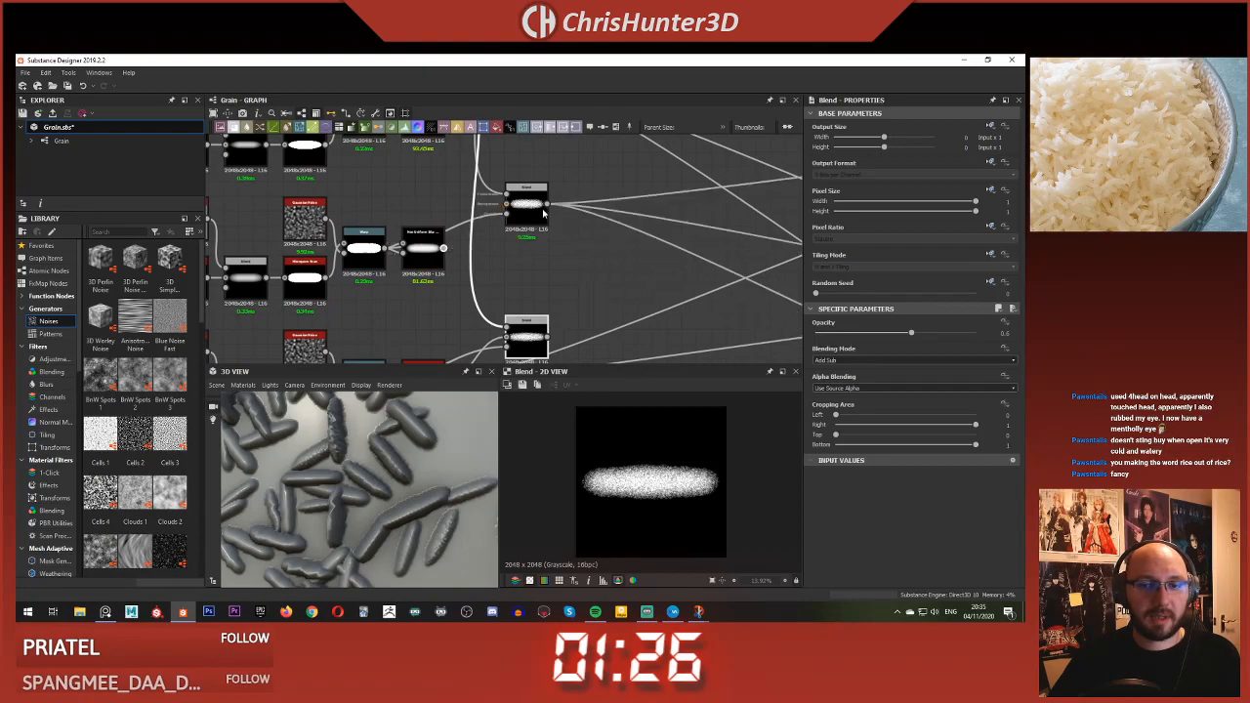
middle_drag(527, 286, 517, 199)
shift+drag(437, 298, 525, 259)
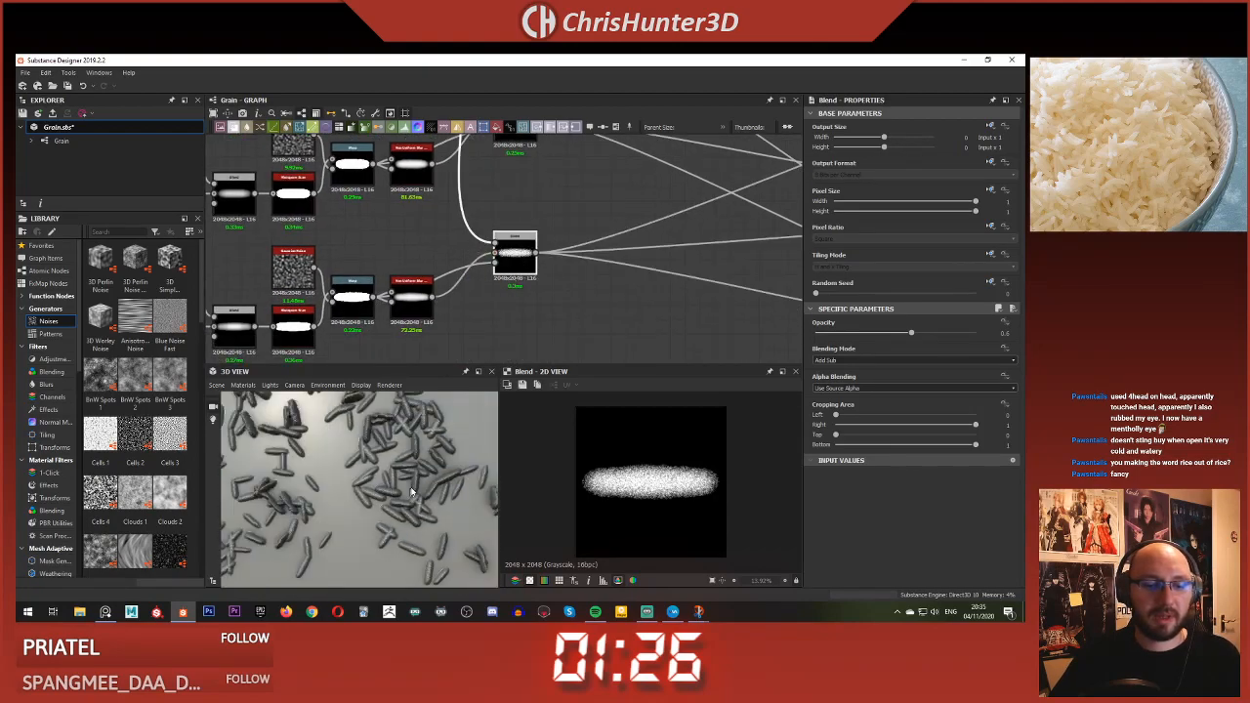
- Examine the noise detail on the scattered grains in 3D from near and far
scroll(399, 494, down, 4)
drag(399, 494, 392, 483)
scroll(392, 482, down, 4)
scroll(392, 482, up, 8)
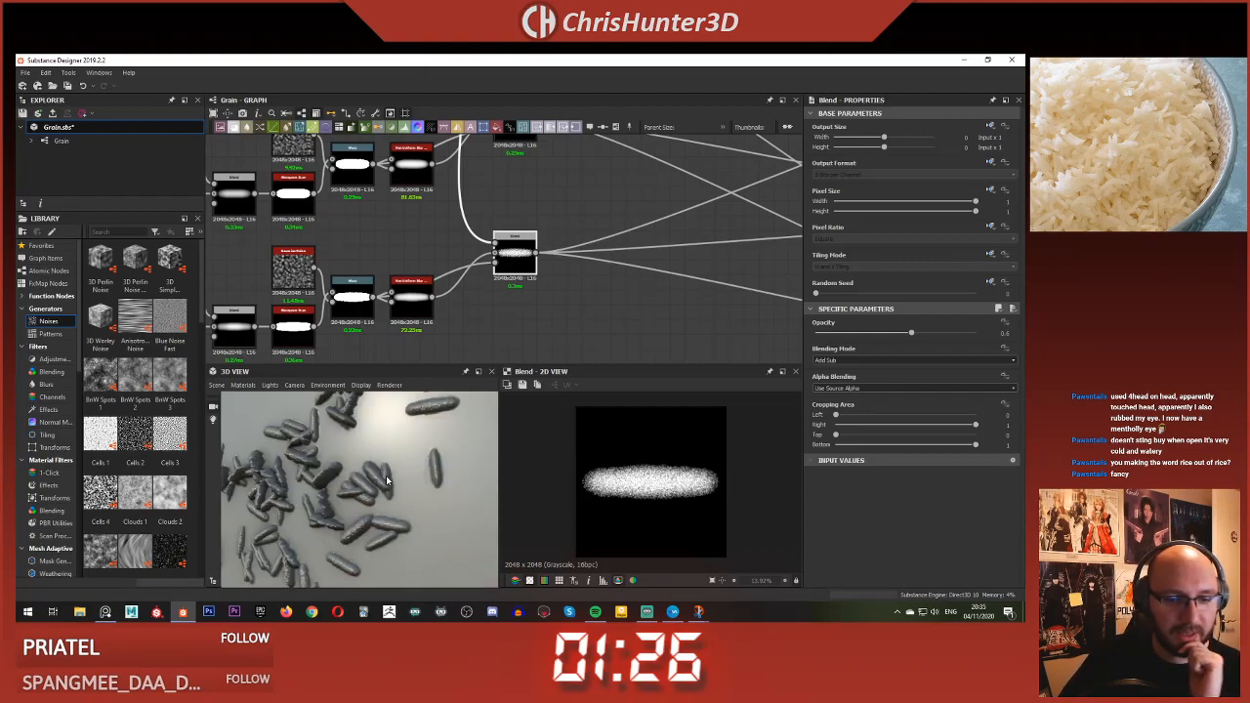
scroll(407, 473, down, 5)
drag(406, 473, 380, 482)
scroll(379, 483, up, 8)
scroll(381, 487, down, 5)
scroll(383, 491, down, 4)
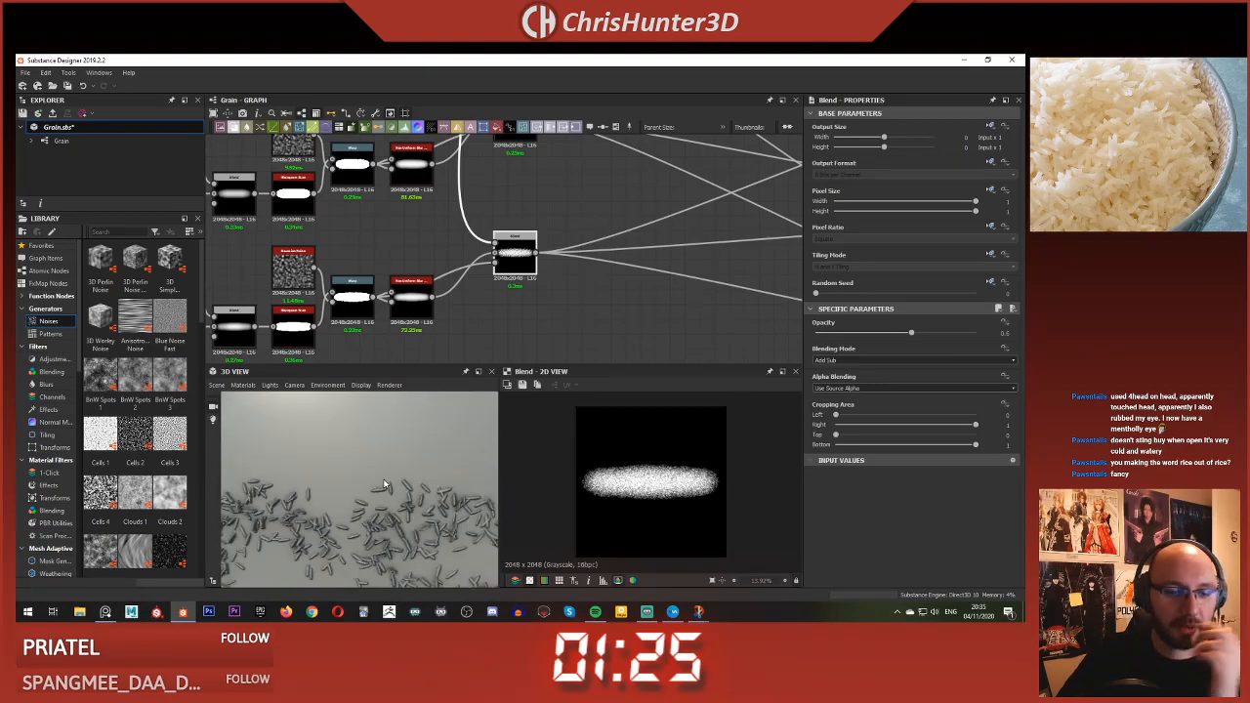
scroll(511, 350, down, 5)
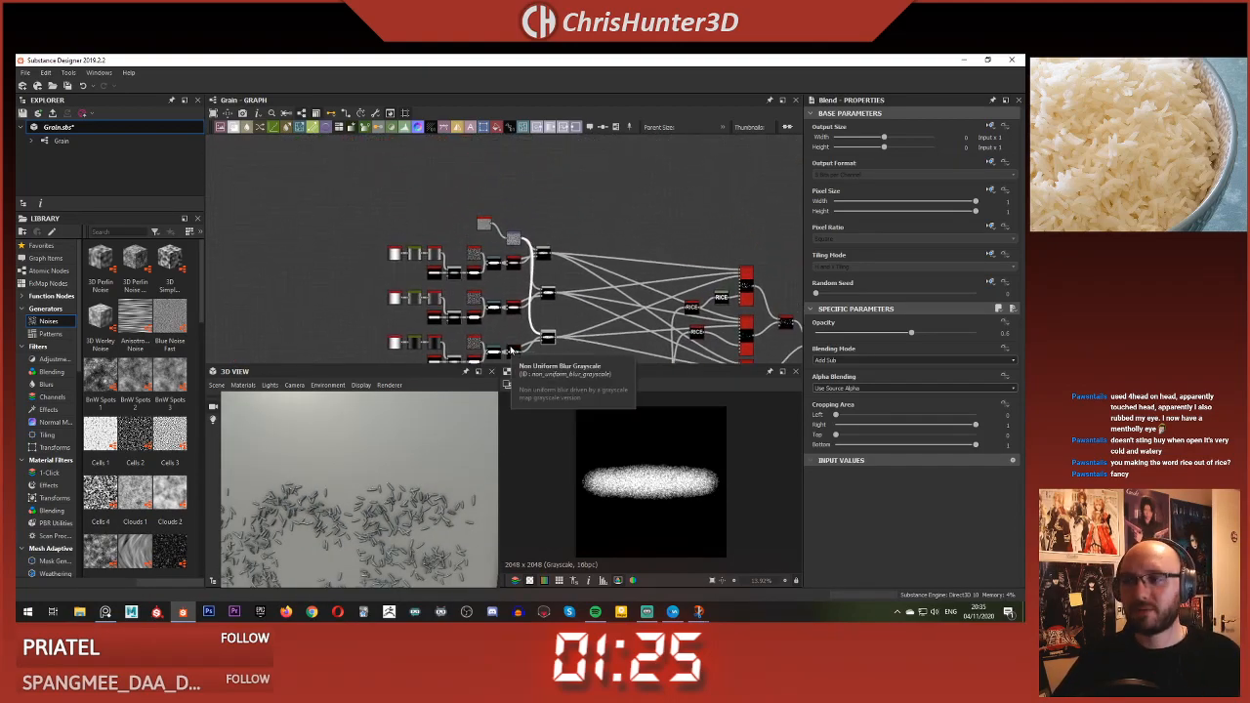
scroll(668, 486, up, 7)
scroll(719, 485, down, 6)
scroll(379, 541, up, 8)
scroll(425, 537, down, 6)
scroll(405, 503, up, 4)
scroll(412, 495, down, 5)
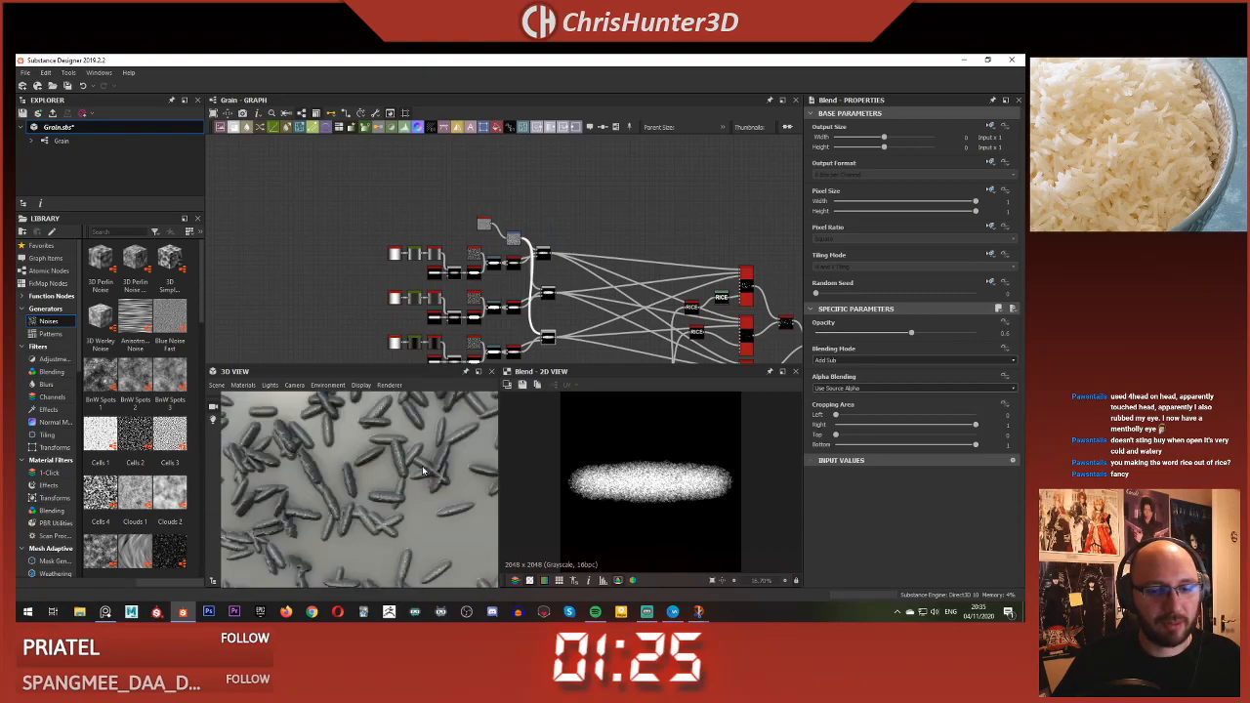
scroll(469, 298, down, 3)
scroll(470, 304, up, 4)
scroll(513, 245, up, 5)
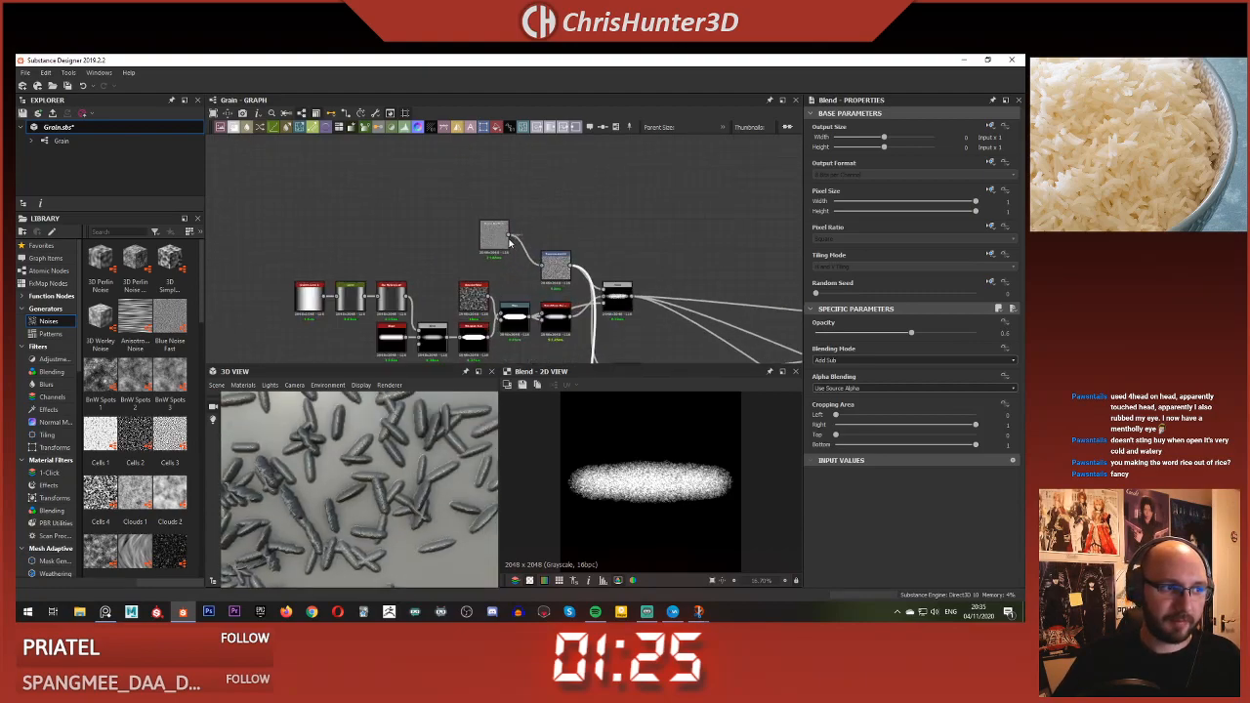
- Line up the Fractal Sum Base and Transformation 2D nodes side by side above the grain chains
drag(470, 235, 418, 217)
drag(586, 283, 496, 207)
click(425, 217)
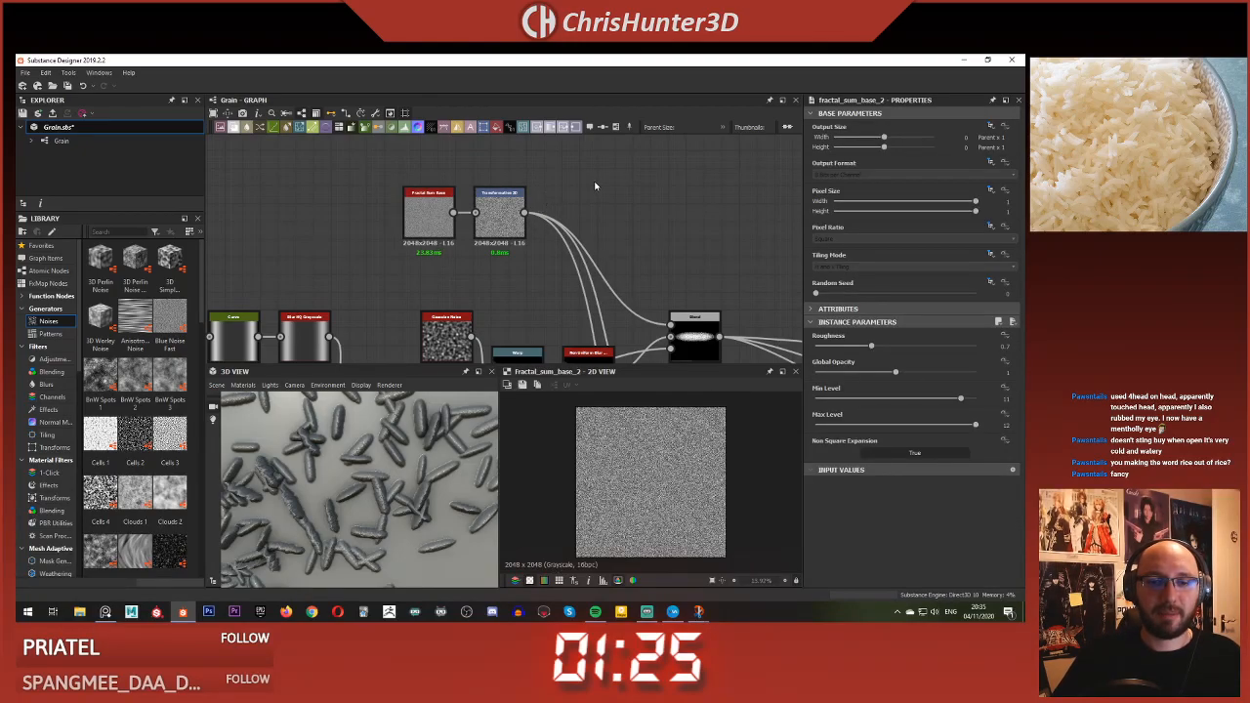
- Add a Blur HQ Grayscale node fed by the Transformation 2D, and lower its Intensity to 0
scroll(595, 185, up, 2)
key(space)
text(blur)
key(Down)
key(Down)
key(Return)
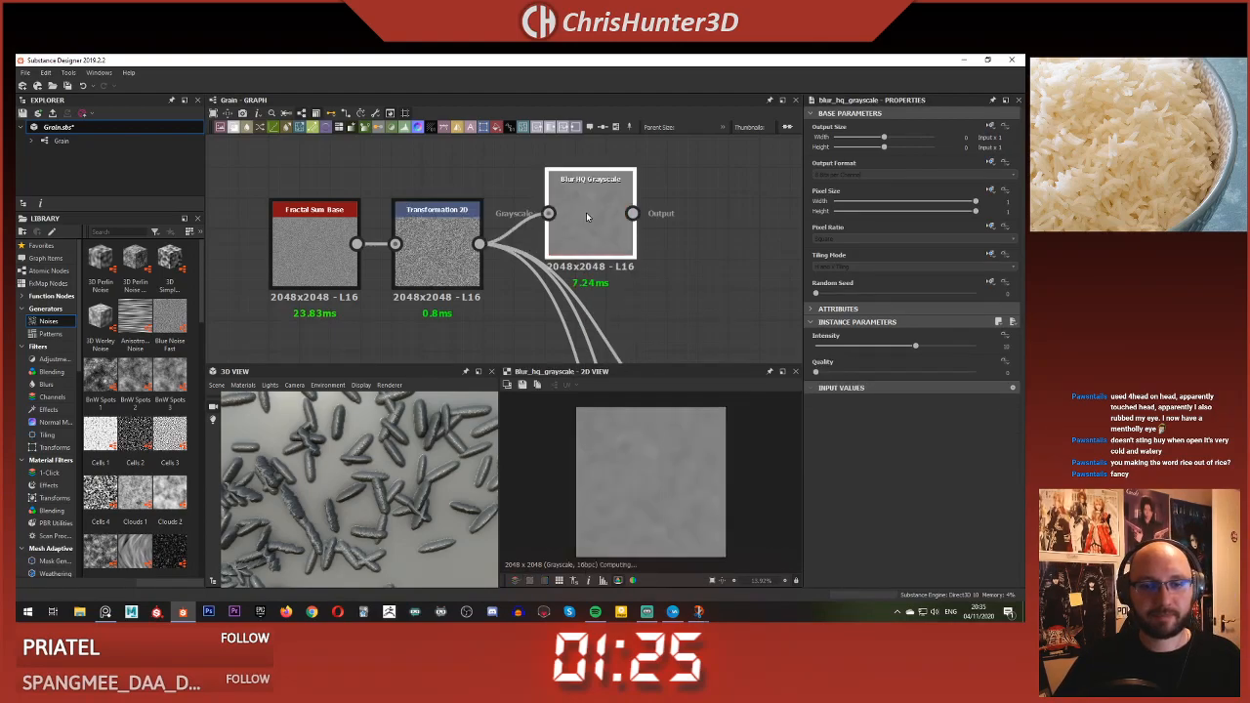
drag(916, 346, 807, 347)
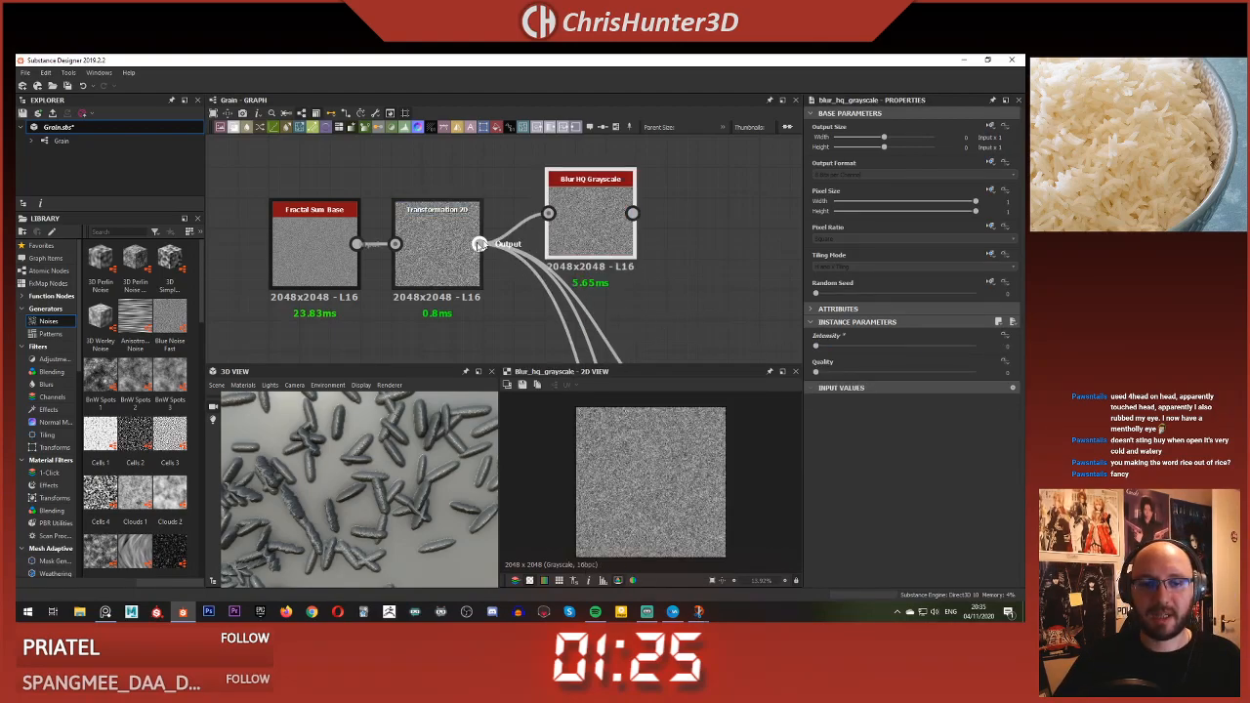
- Route the noise to the three Blends through the Blur HQ Grayscale, and set its Intensity to 0.1
shift+drag(478, 244, 630, 213)
scroll(396, 494, up, 5)
scroll(428, 473, down, 5)
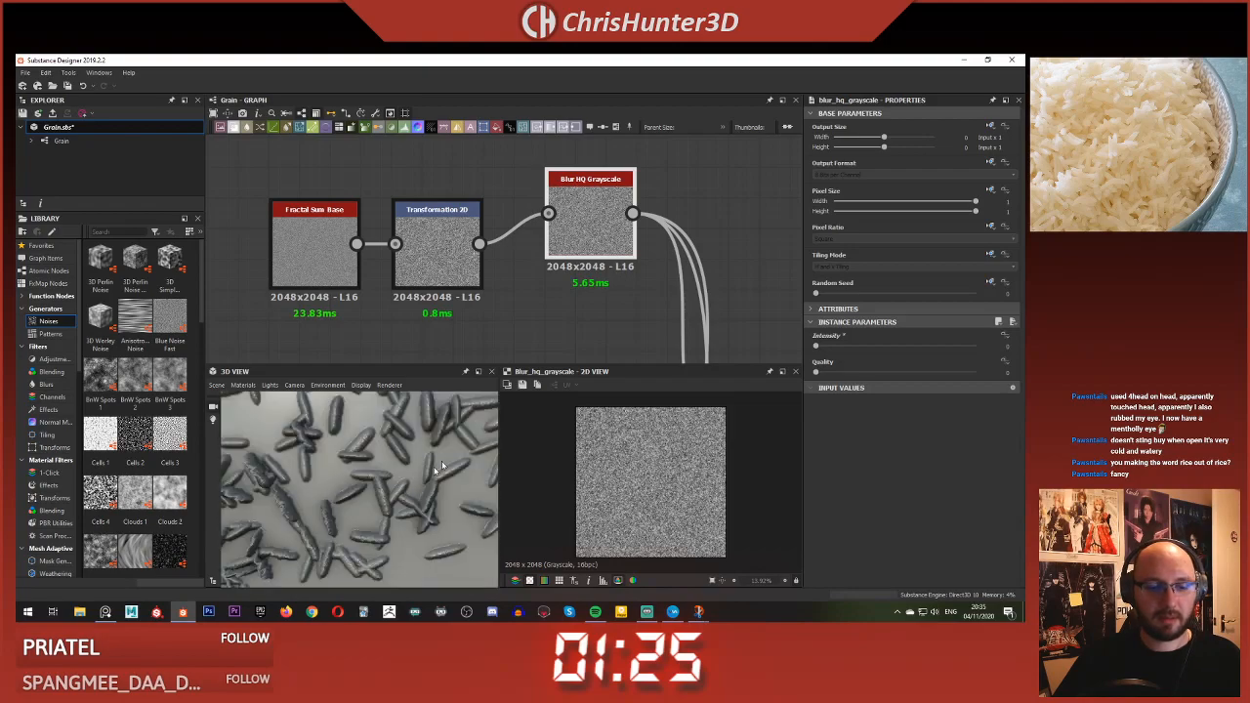
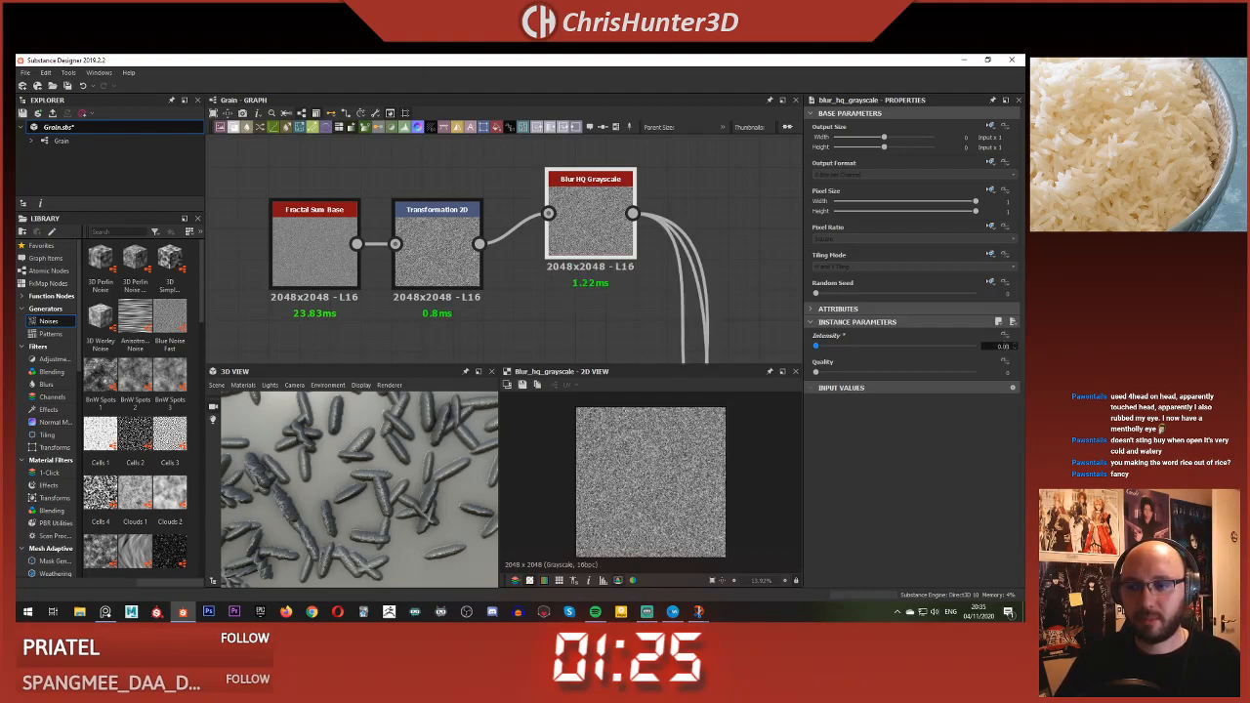
key(Return)
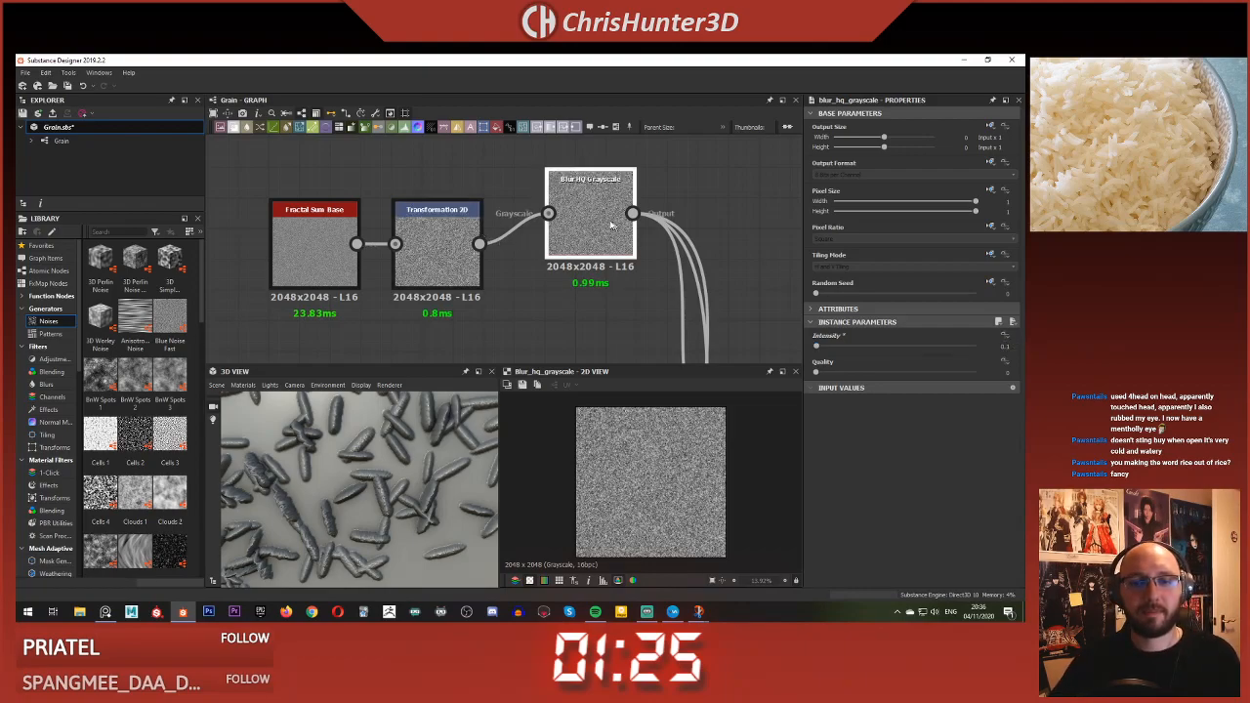
- Increase the Blur HQ Grayscale Intensity to 2.36, and check the softened noise on the grains in 3D
scroll(467, 473, up, 5)
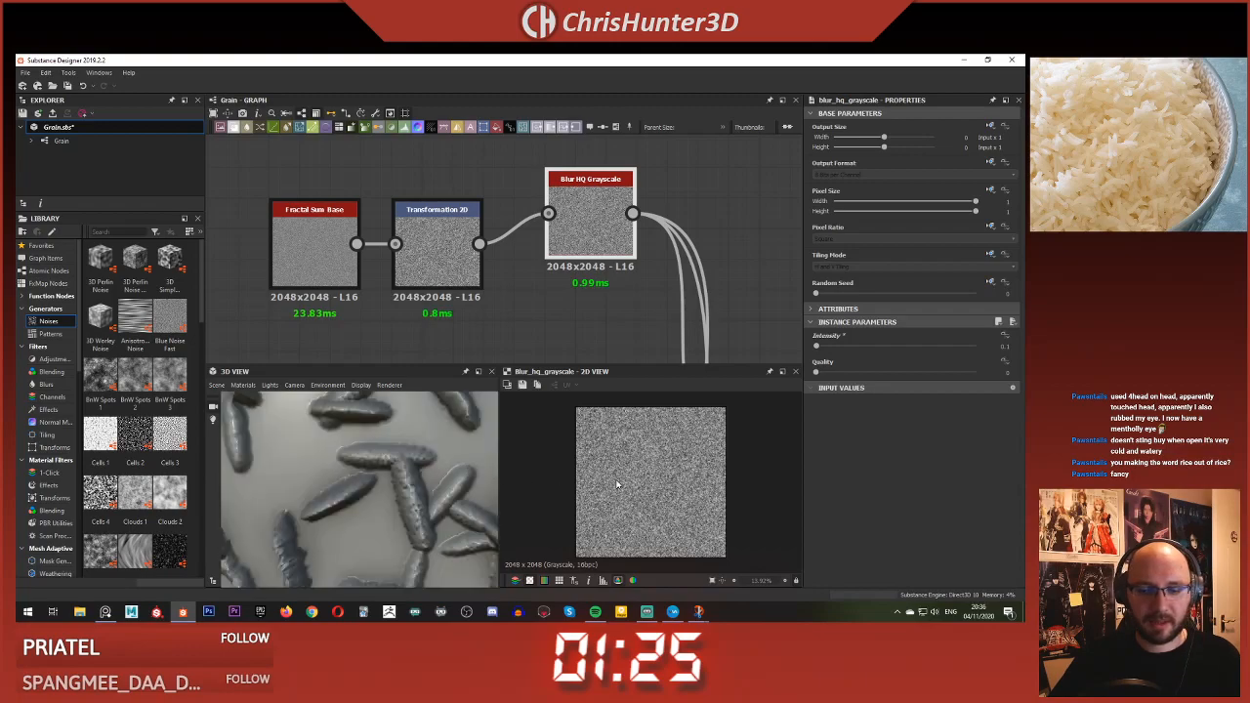
scroll(617, 484, up, 5)
drag(820, 346, 840, 347)
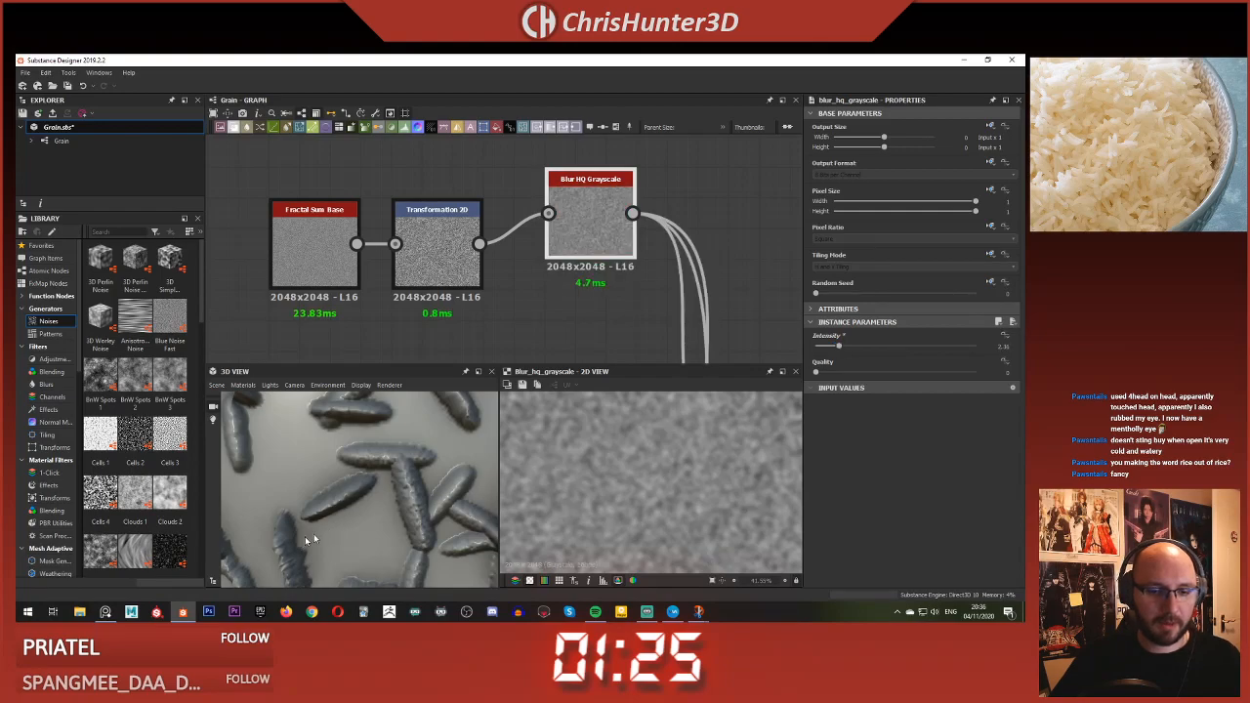
scroll(301, 542, down, 8)
scroll(370, 478, up, 9)
scroll(369, 478, down, 6)
scroll(364, 473, up, 4)
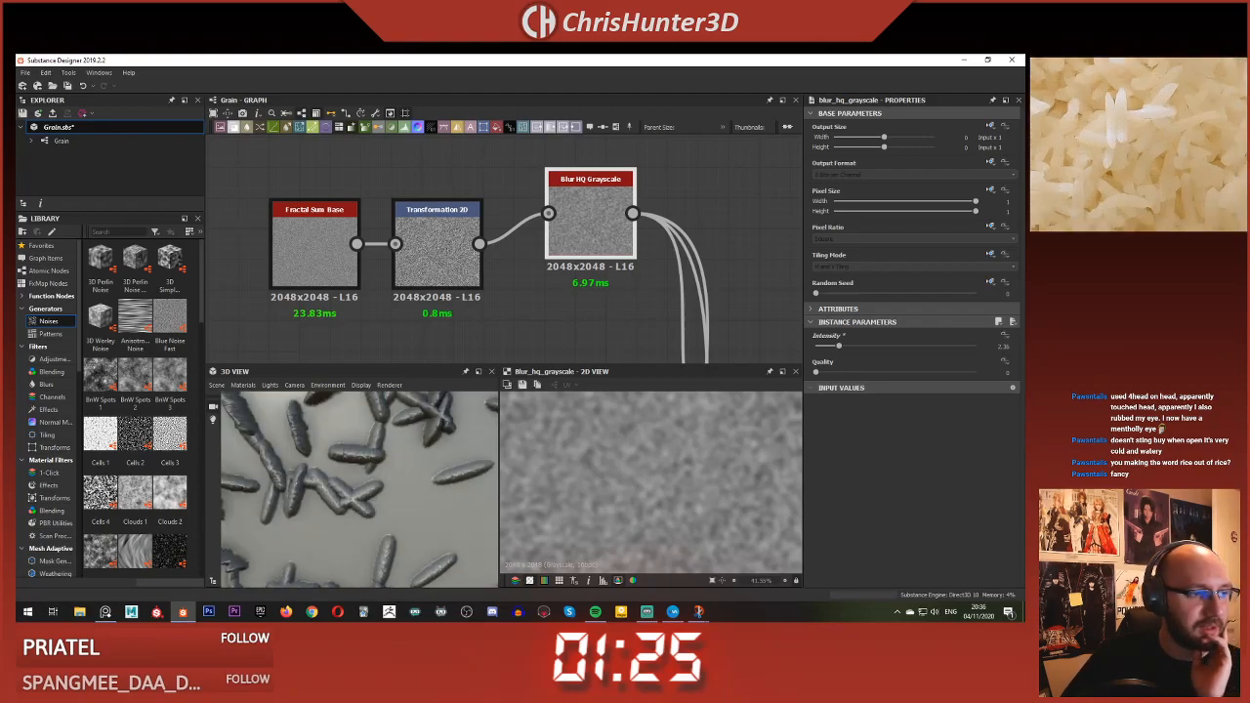
- Inspect the noisy grain produced by the top grain chain's Blend node in the 2D view
middle_drag(1118, 142, 1121, 157)
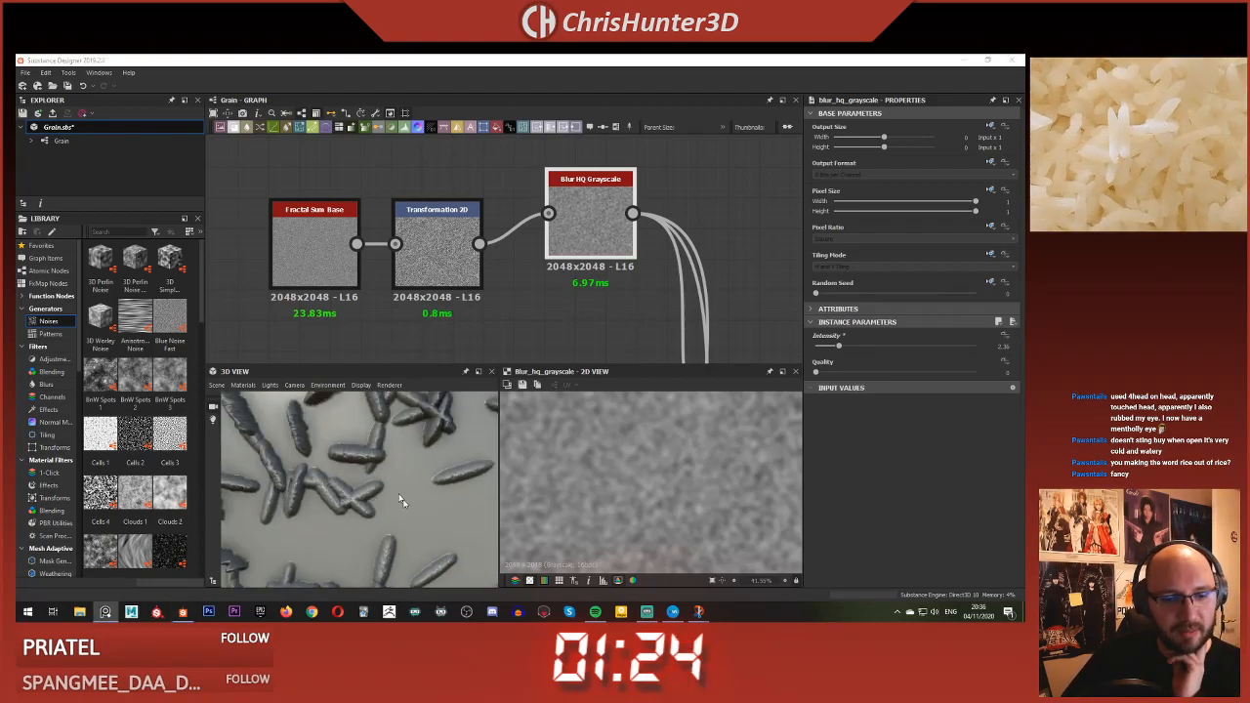
scroll(343, 505, up, 5)
scroll(343, 505, down, 5)
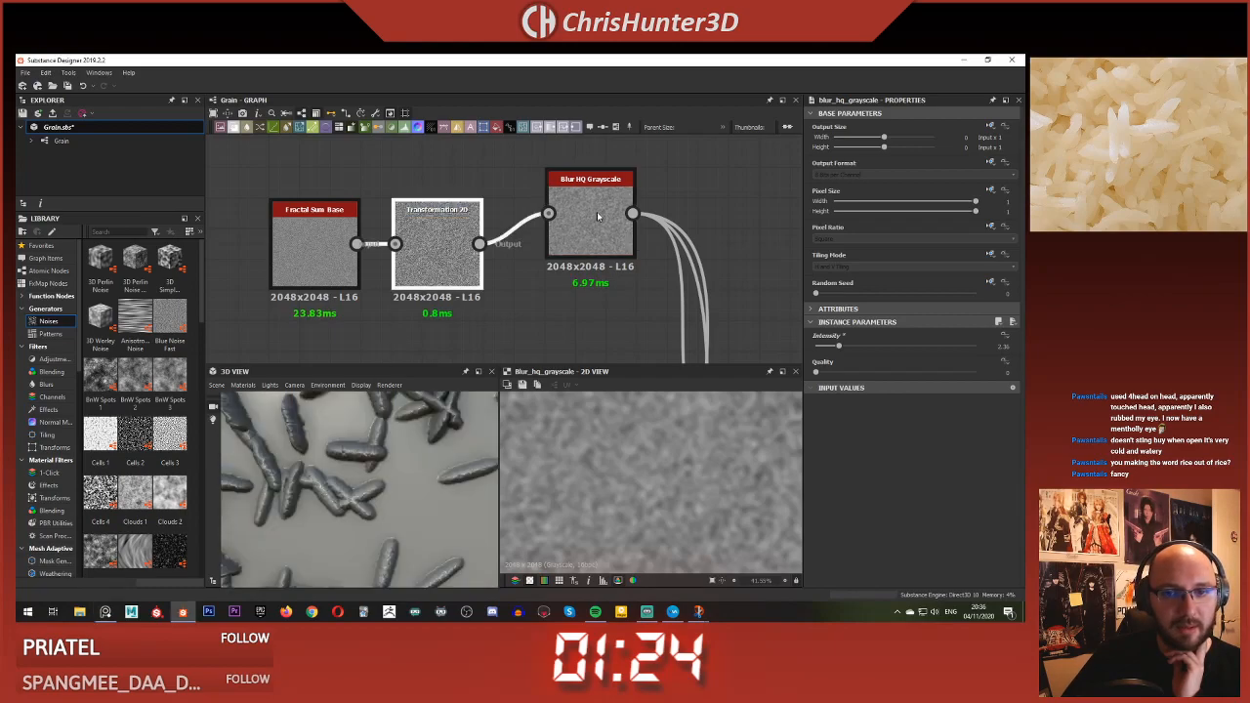
scroll(590, 524, down, 3)
scroll(569, 341, down, 4)
middle_drag(569, 341, 397, 182)
scroll(492, 313, up, 3)
double_click(511, 222)
scroll(640, 490, up, 3)
scroll(657, 478, down, 2)
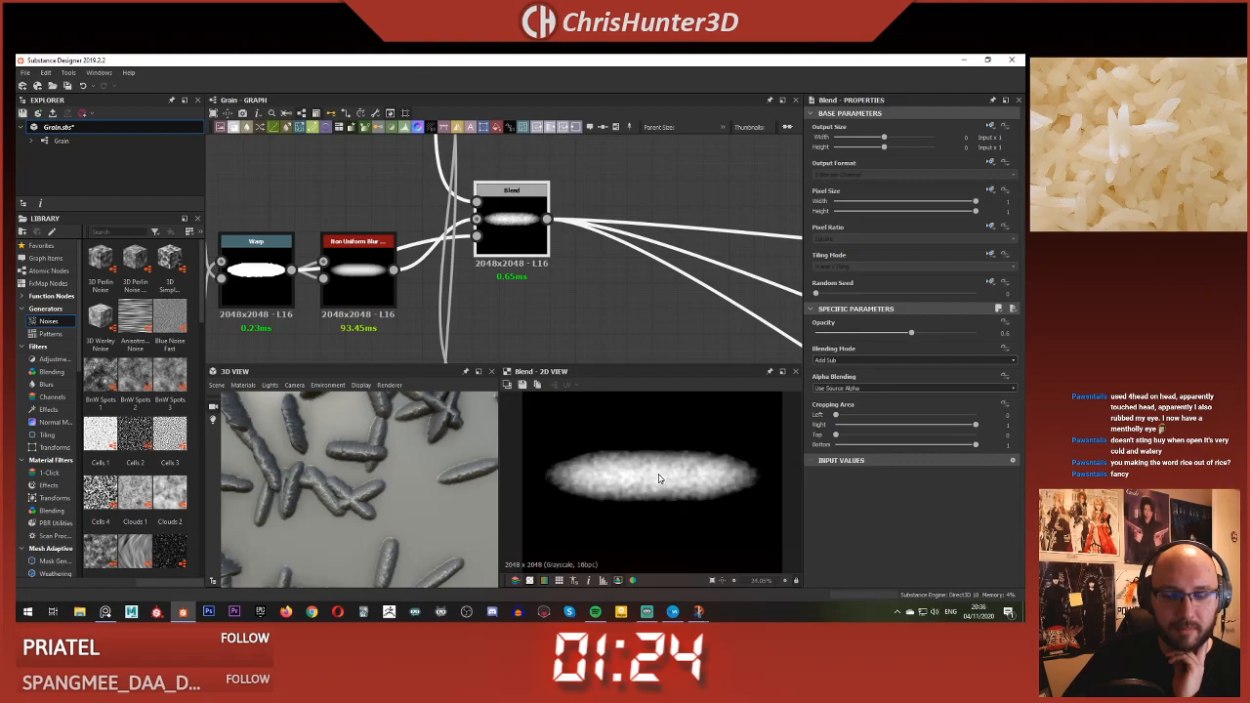
- Try Multiply against Add Sub as the top grain Blend's blending mode, and return it to Add Sub
scroll(480, 259, down, 4)
middle_drag(383, 152, 458, 276)
scroll(539, 264, up, 3)
scroll(578, 342, down, 3)
middle_drag(582, 345, 501, 224)
scroll(606, 317, up, 5)
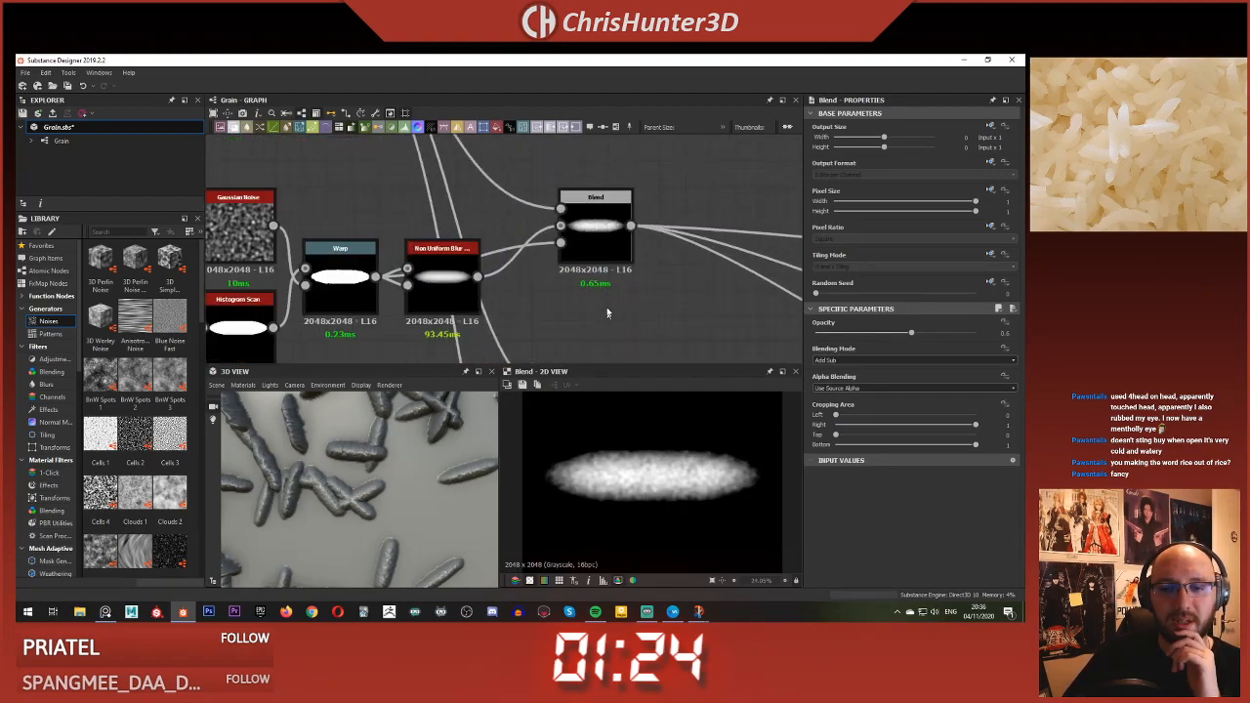
click(906, 363)
click(902, 387)
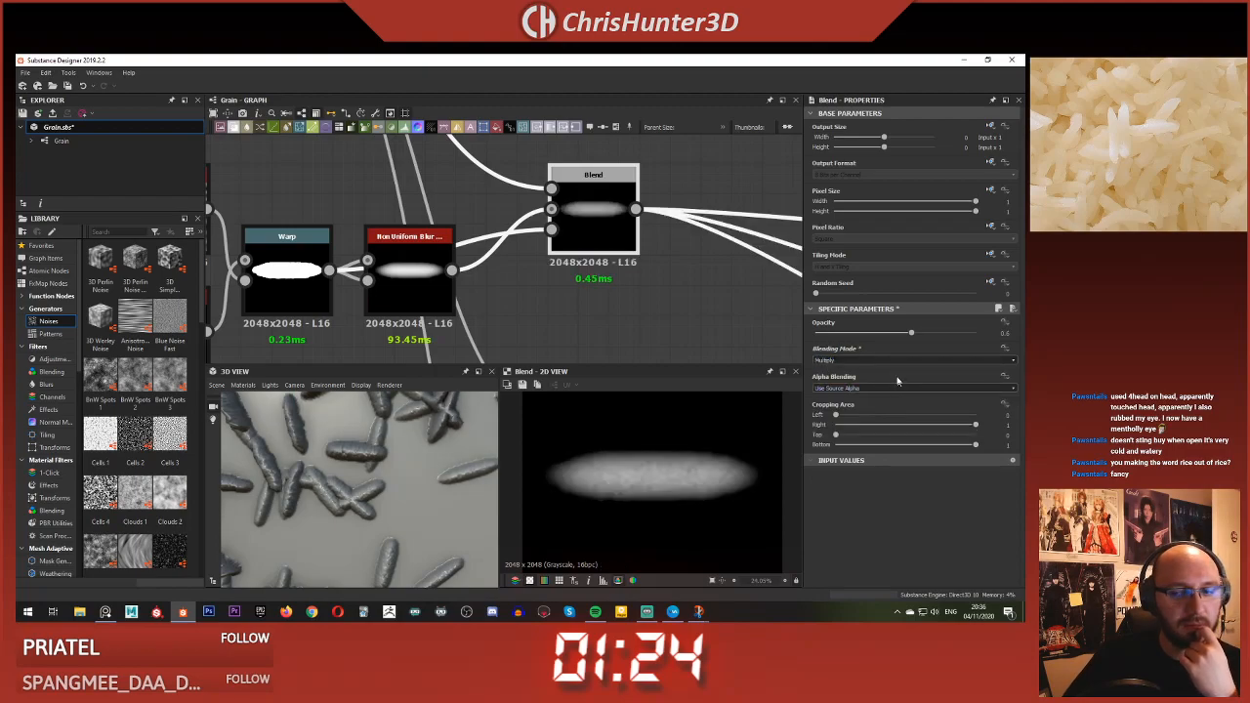
click(898, 359)
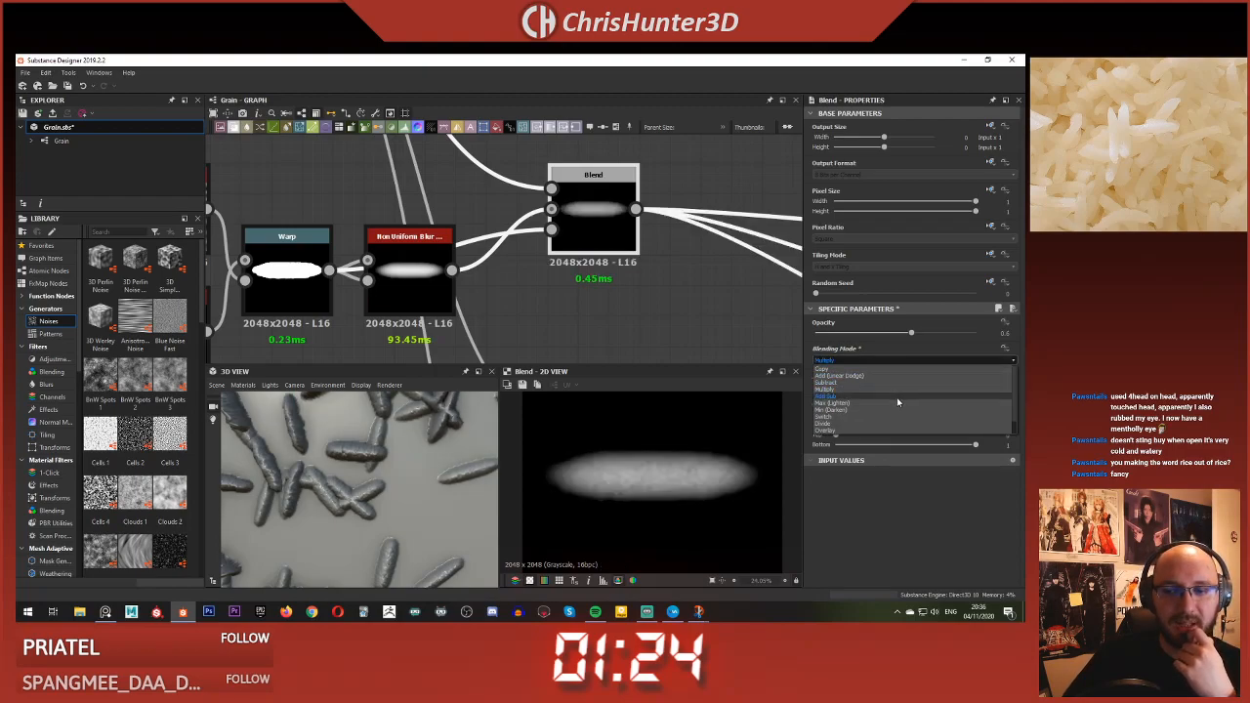
click(893, 396)
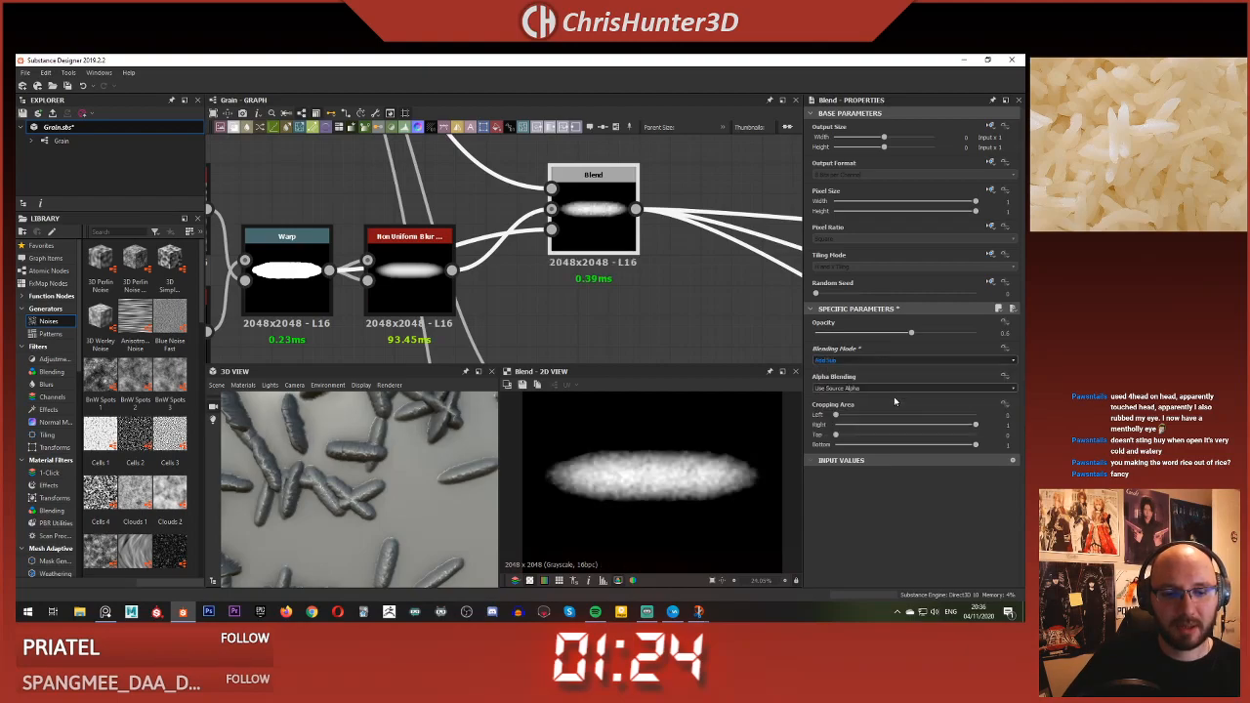
click(899, 362)
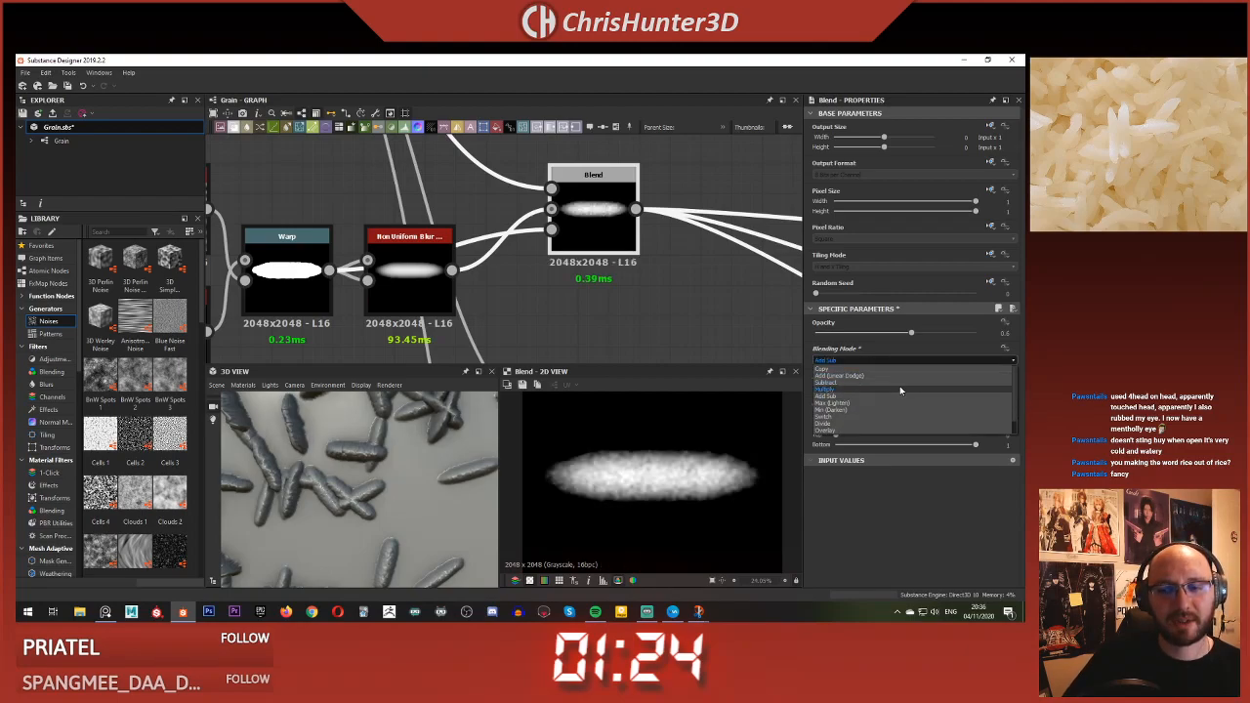
click(900, 389)
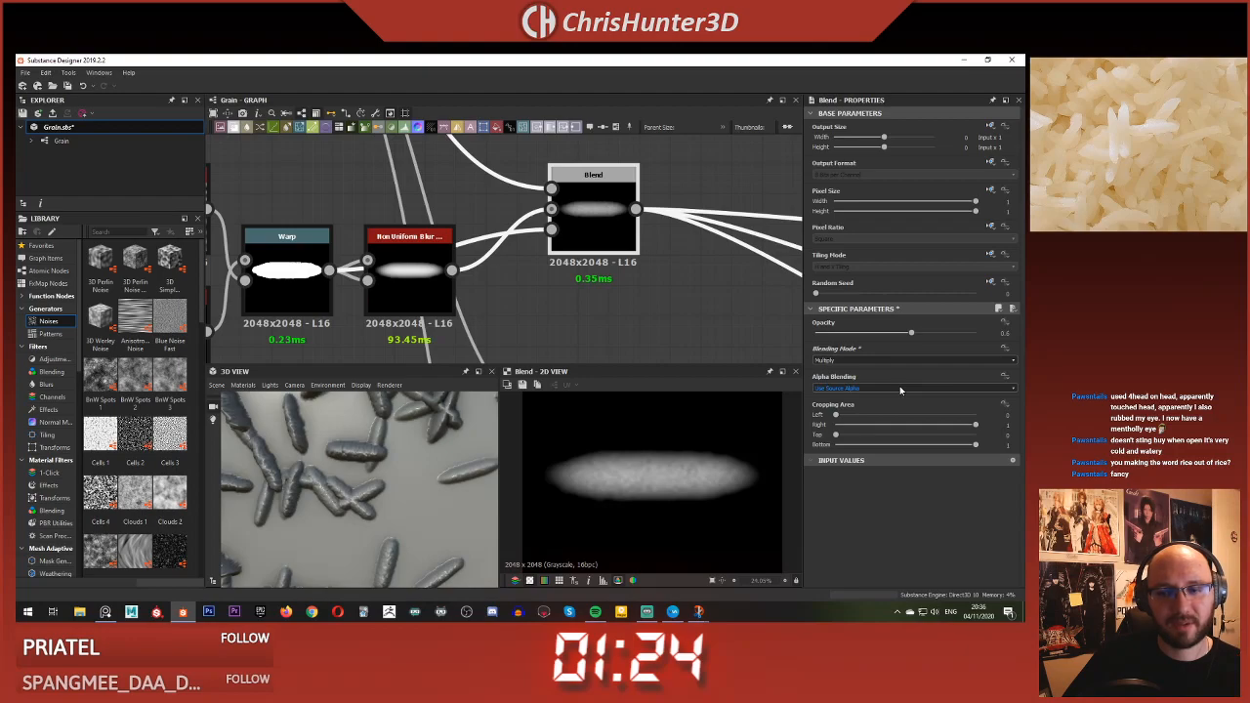
click(900, 359)
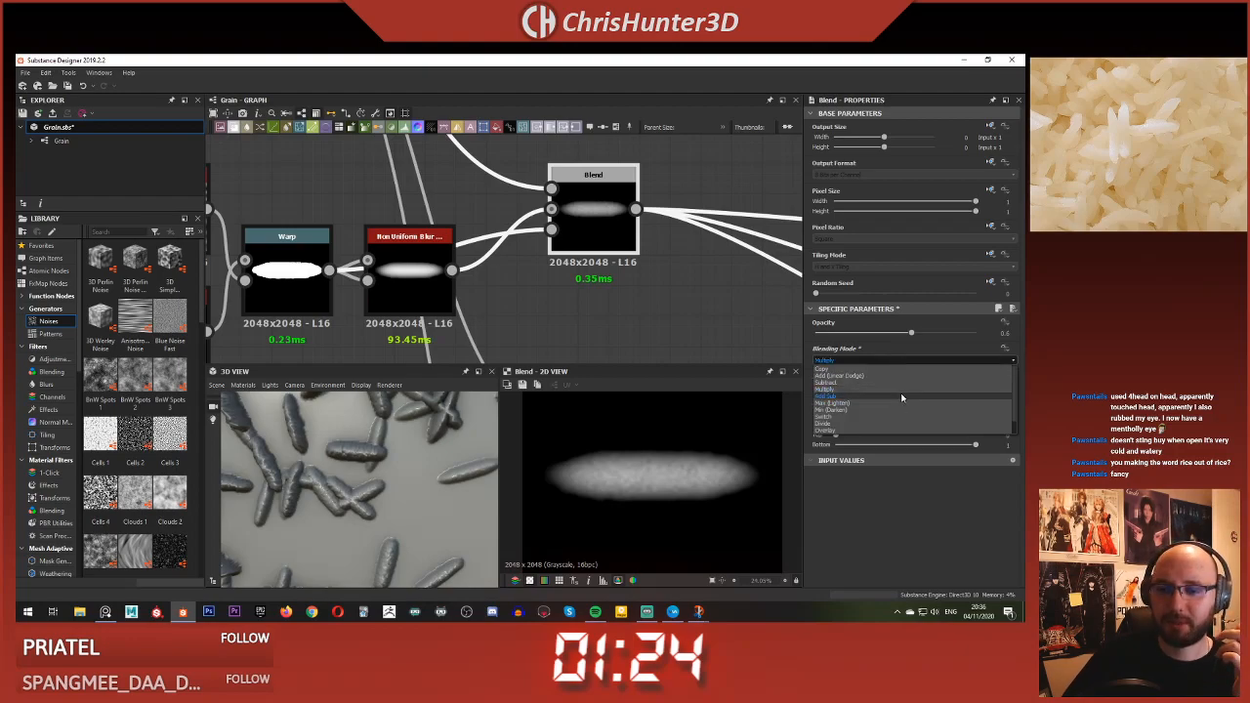
click(901, 396)
- Examine the grain detail in 3D, comparing close-ups with the whole RICE lettering
scroll(650, 308, down, 5)
scroll(359, 483, down, 5)
scroll(363, 482, up, 10)
scroll(365, 482, down, 10)
scroll(374, 486, down, 4)
middle_drag(379, 494, 403, 477)
scroll(435, 469, down, 4)
scroll(457, 313, down, 6)
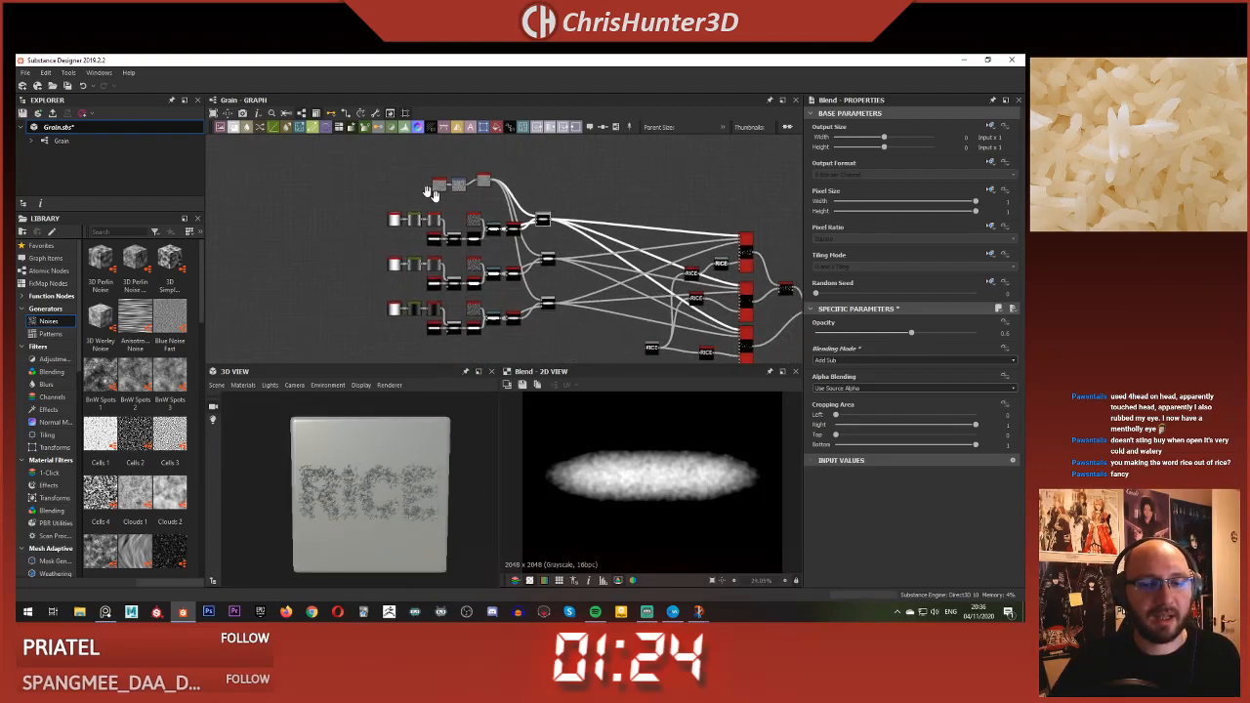
scroll(457, 314, up, 3)
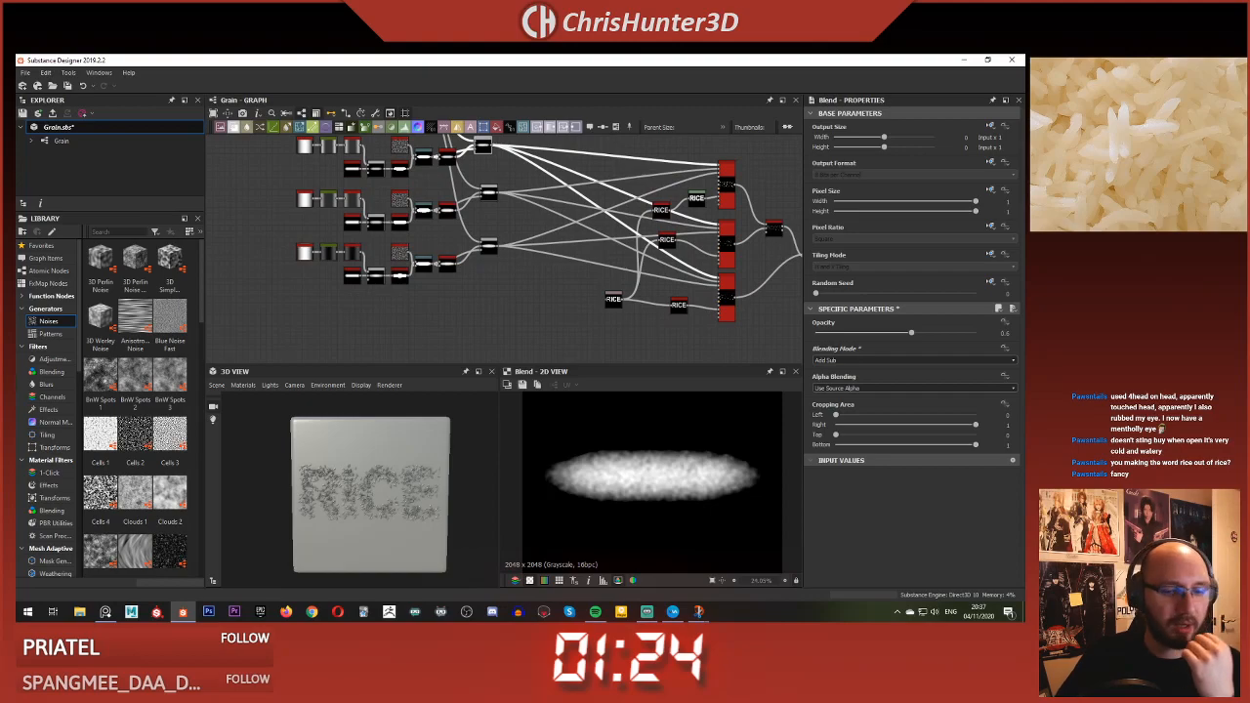
scroll(362, 516, up, 6)
scroll(359, 503, down, 4)
scroll(356, 495, up, 3)
scroll(362, 493, up, 4)
scroll(363, 484, down, 2)
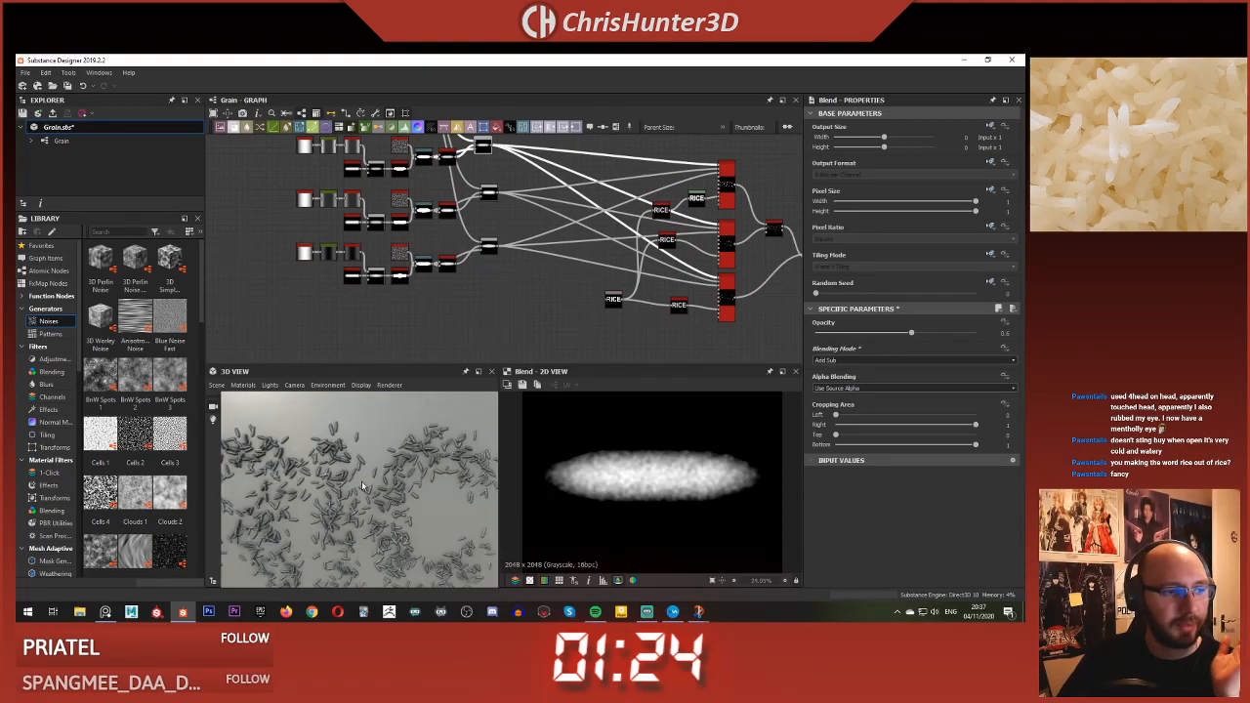
scroll(480, 217, down, 5)
scroll(478, 327, up, 1)
scroll(346, 488, up, 4)
scroll(346, 488, down, 2)
scroll(353, 463, down, 5)
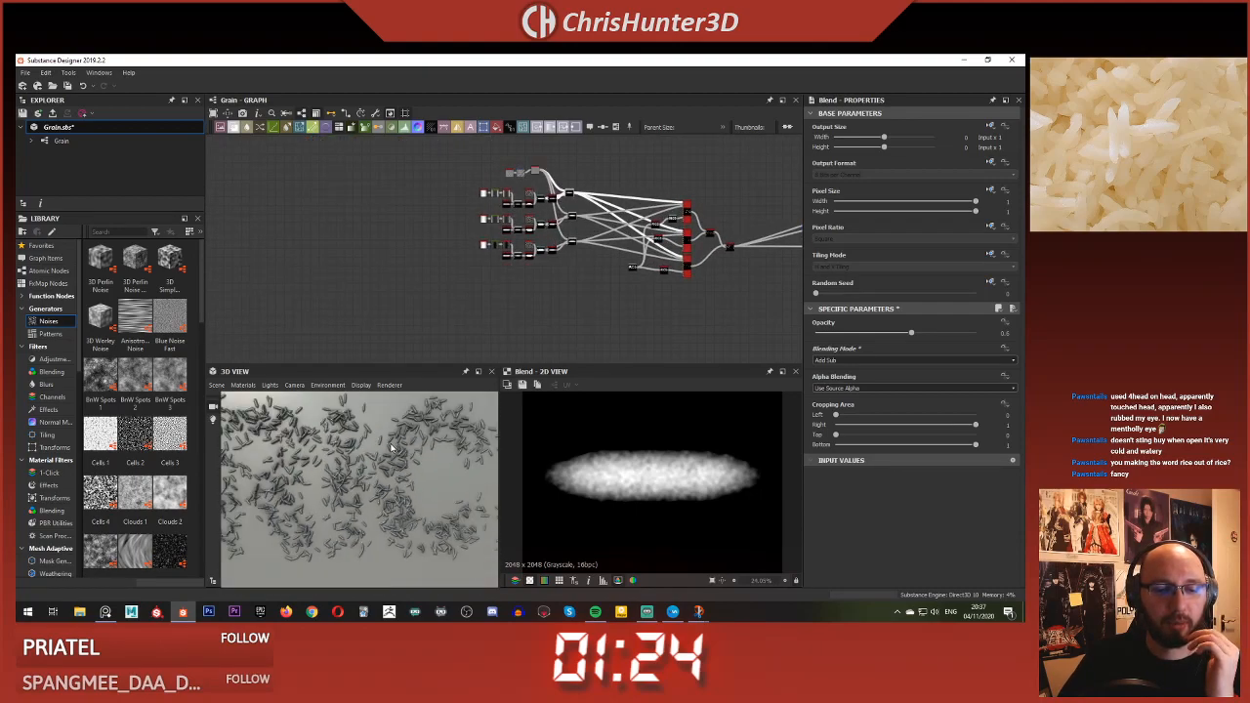
- Preview the upper Tile Sampler's output in 2D and inspect its scattered grains up close
scroll(643, 208, up, 6)
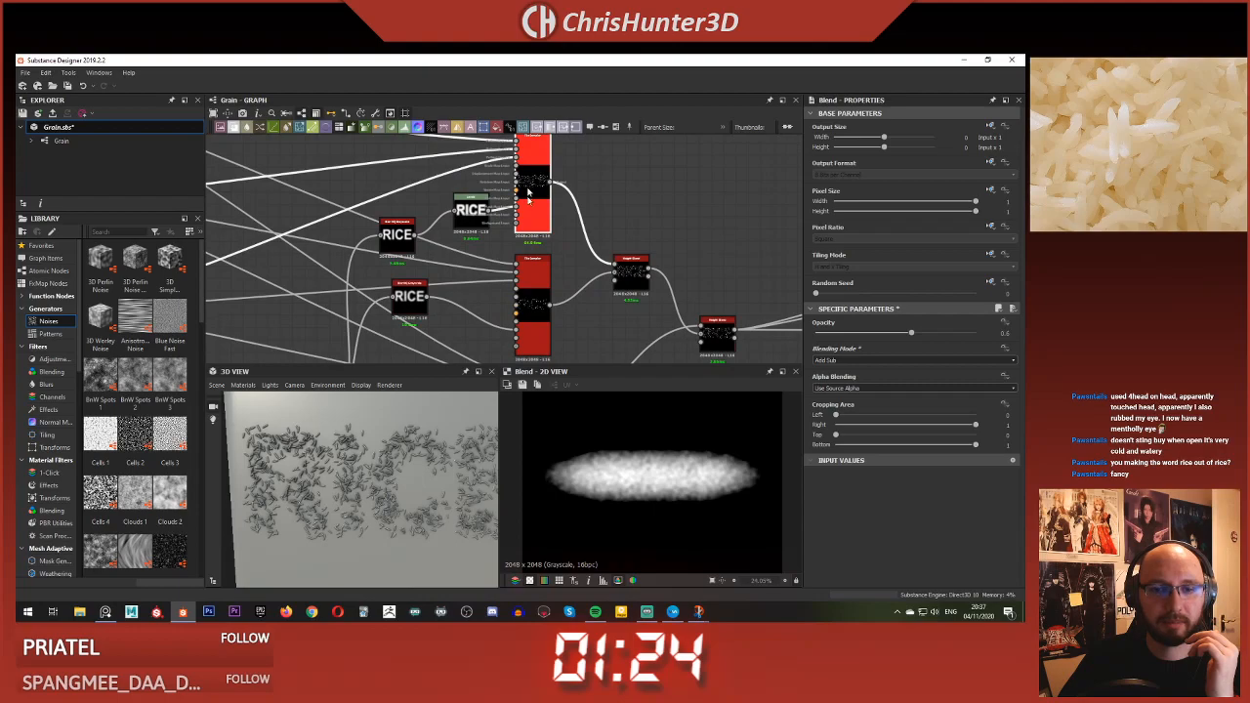
scroll(623, 476, down, 1)
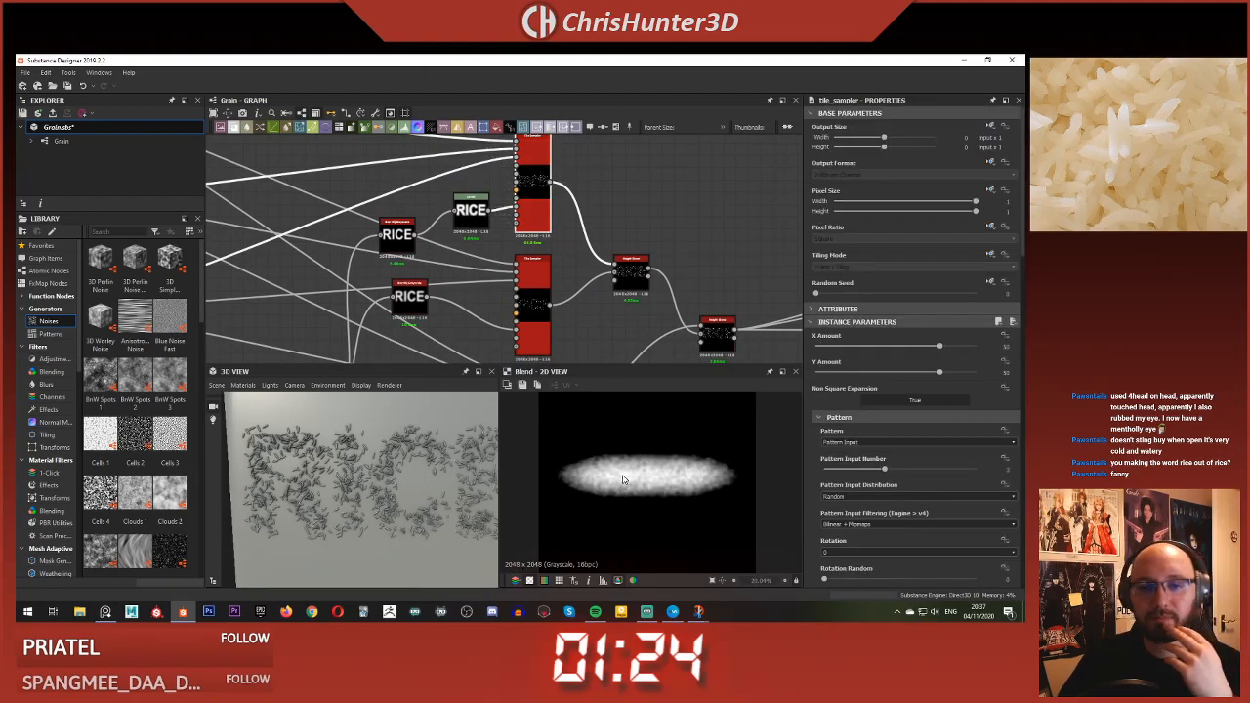
double_click(535, 182)
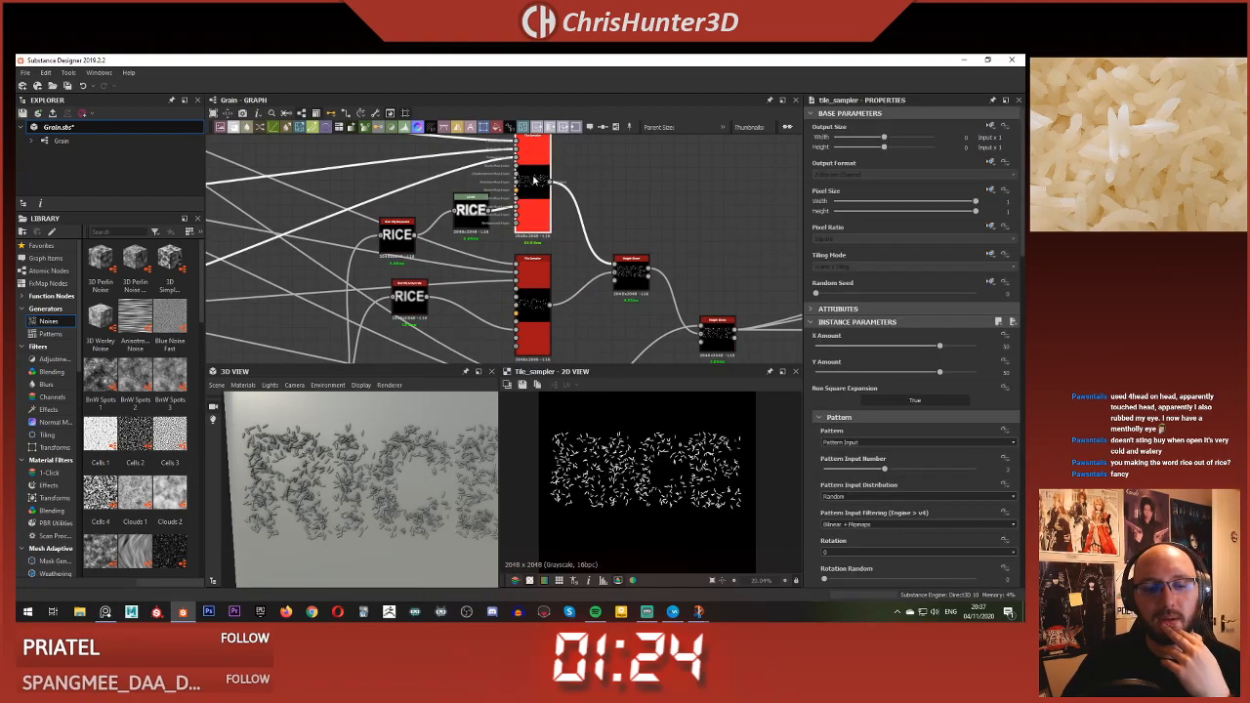
scroll(682, 485, up, 8)
scroll(681, 486, down, 3)
scroll(635, 440, up, 5)
middle_drag(635, 421, 551, 457)
scroll(633, 484, down, 2)
scroll(713, 462, down, 4)
- Preview the outputs of the two chained Height Blend nodes in the 2D view
click(631, 270)
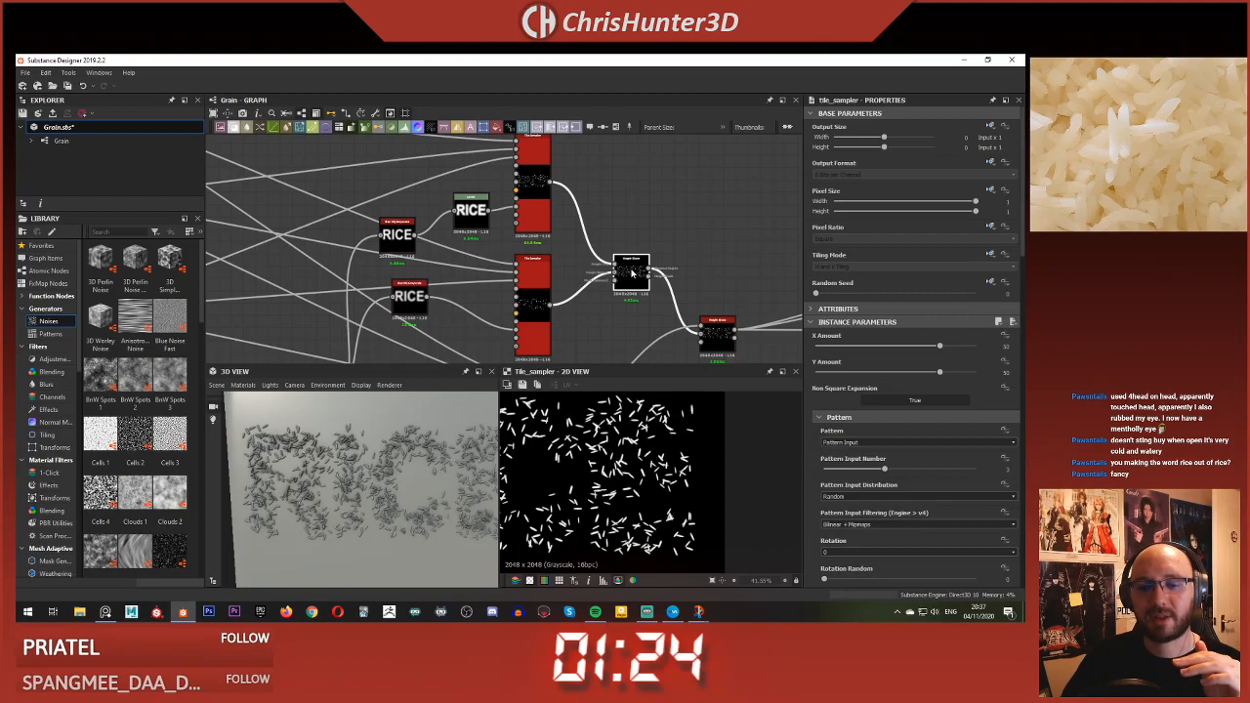
double_click(632, 273)
scroll(625, 444, up, 6)
middle_drag(625, 440, 623, 467)
scroll(626, 464, down, 3)
click(721, 334)
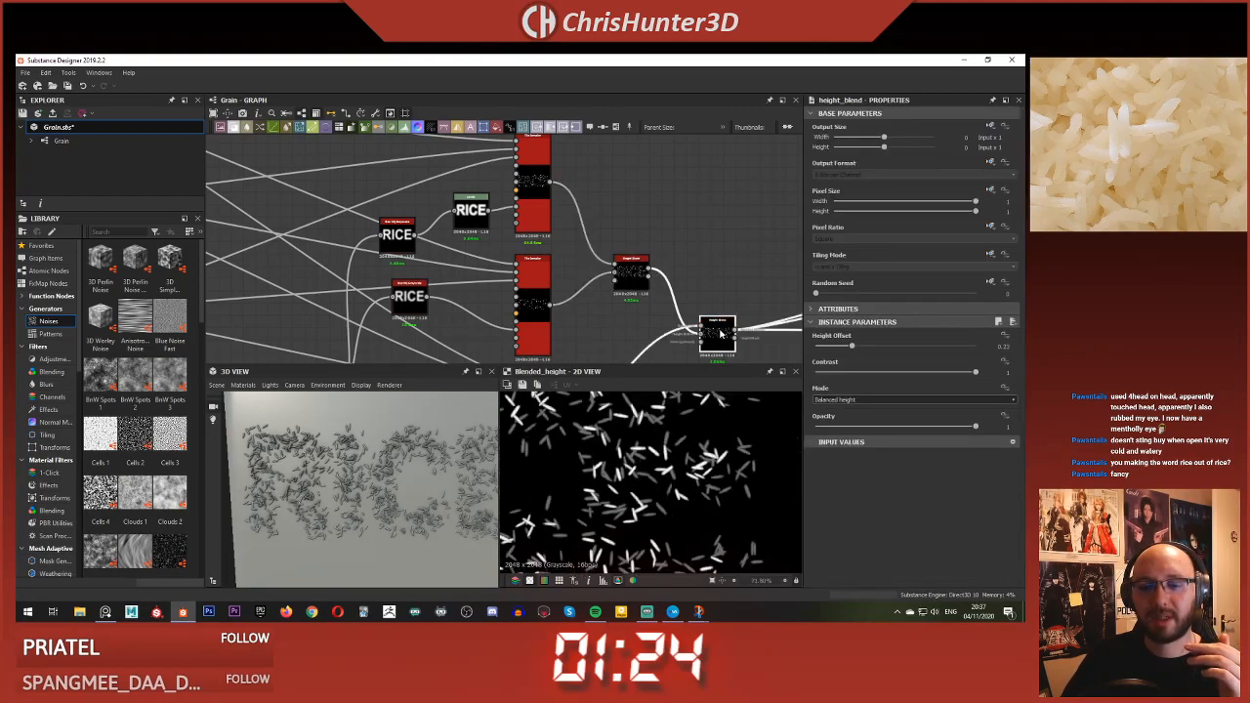
double_click(721, 334)
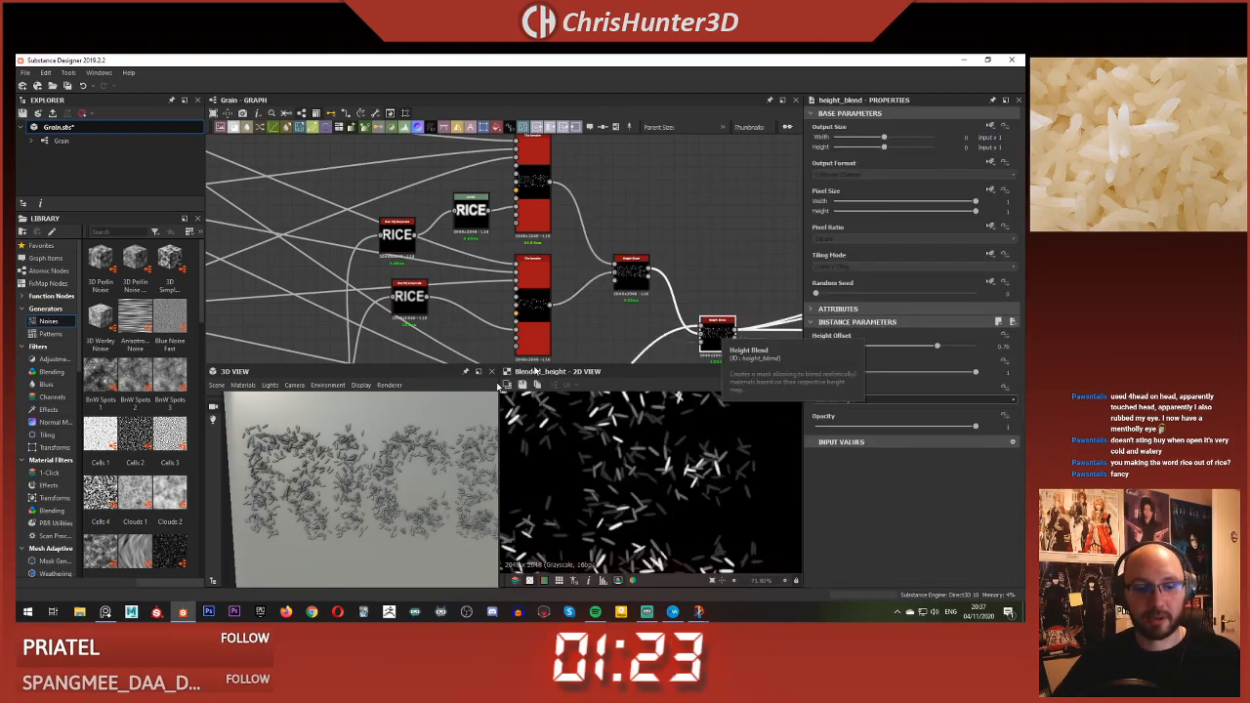
- Check how the combined grain layers overlap and how clearly they form the word RICE in 3D
scroll(323, 479, up, 5)
middle_drag(425, 408, 362, 476)
scroll(360, 480, down, 10)
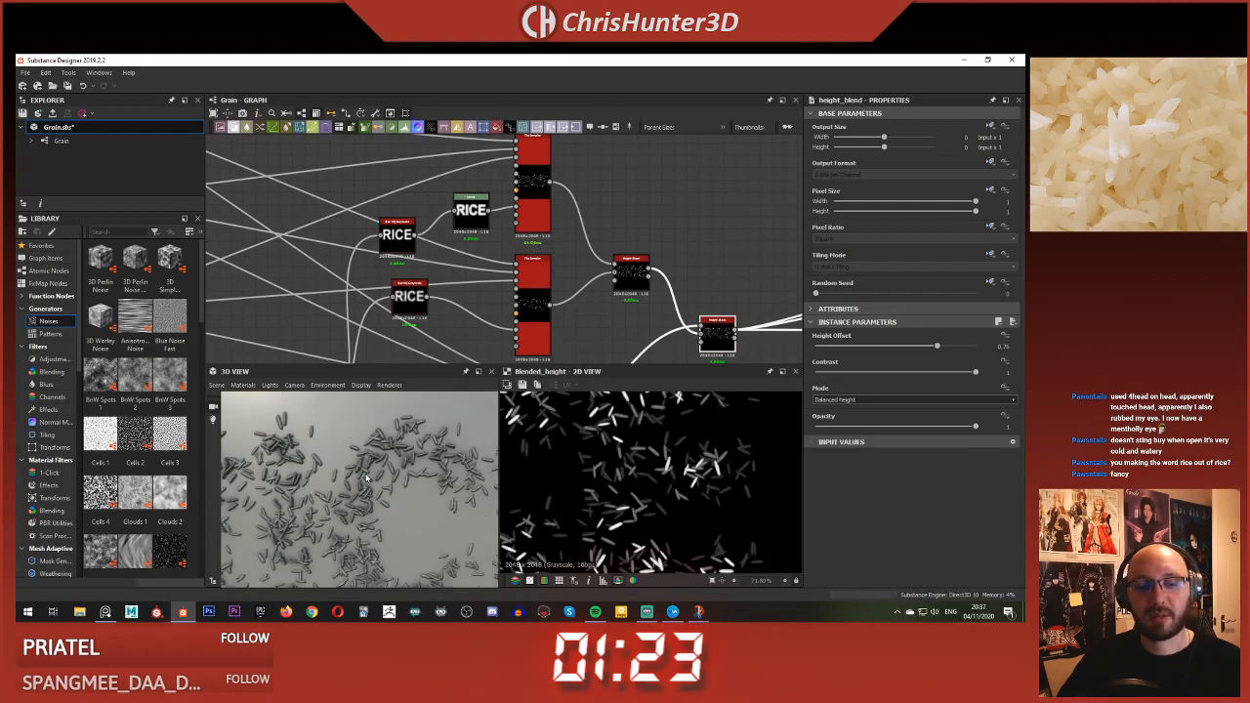
mouse_move(358, 478)
mouse_down()
mouse_move(342, 469)
mouse_move(337, 511)
mouse_up()
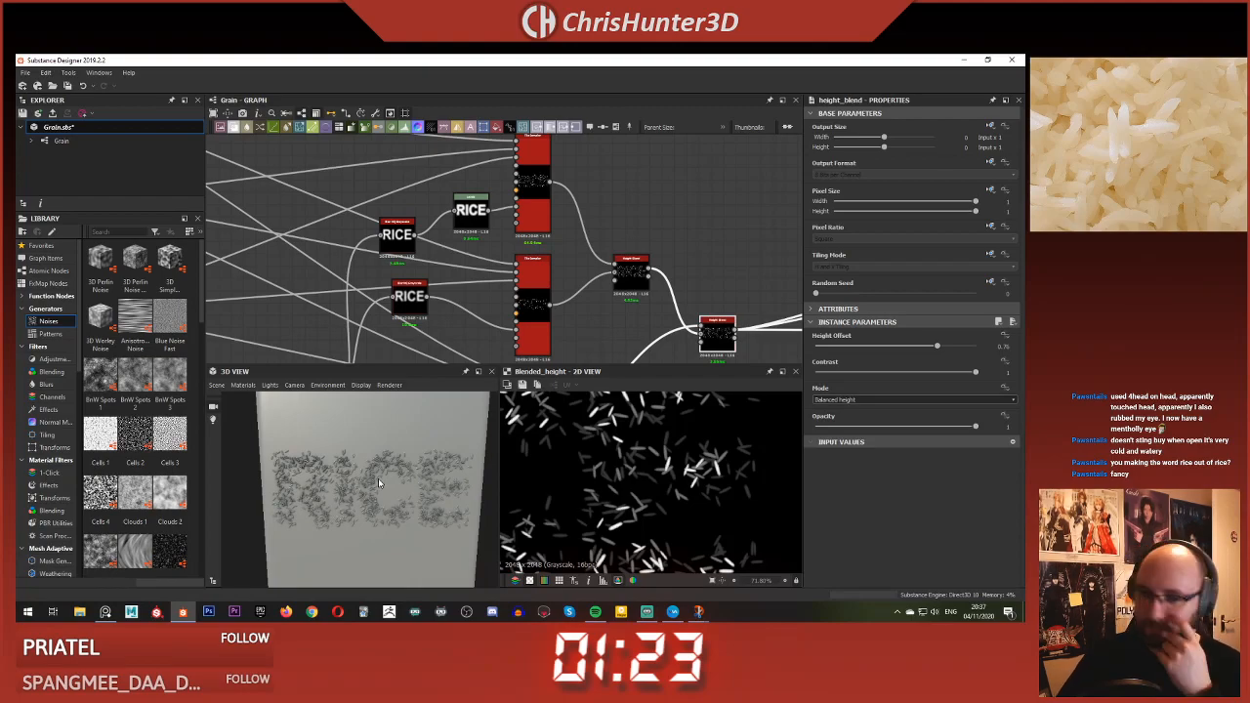
scroll(493, 271, down, 4)
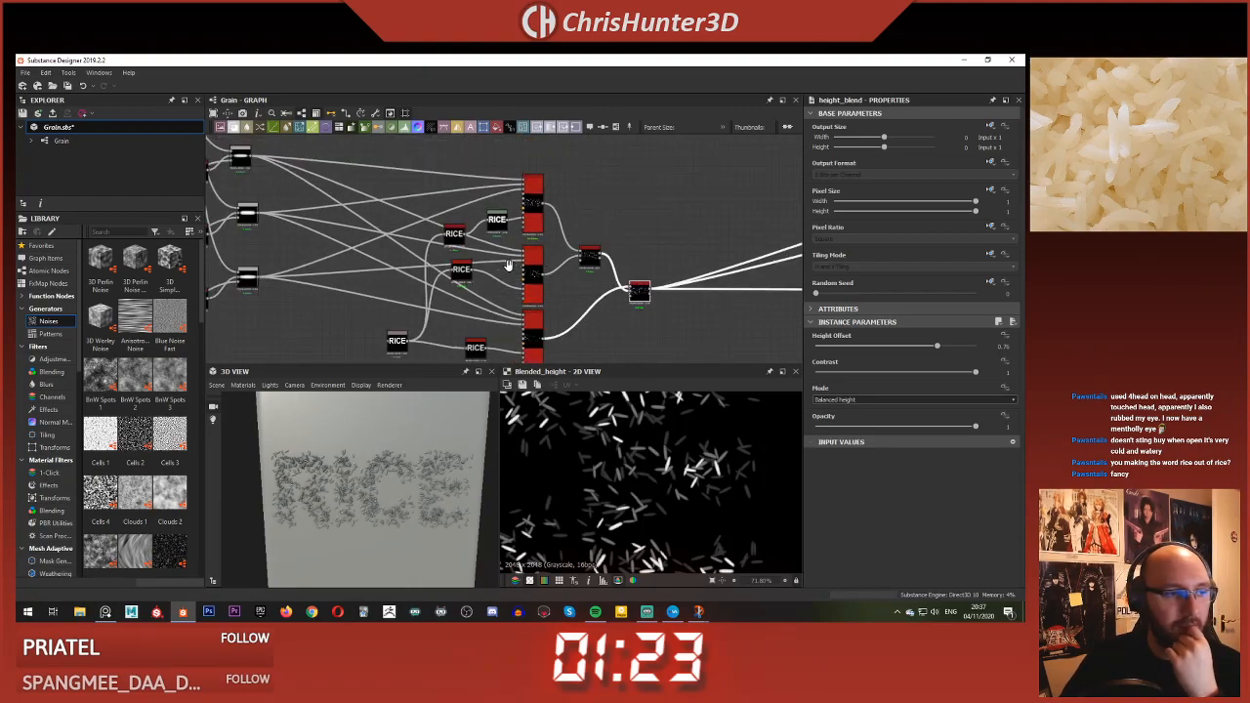
scroll(348, 430, up, 5)
scroll(361, 459, down, 7)
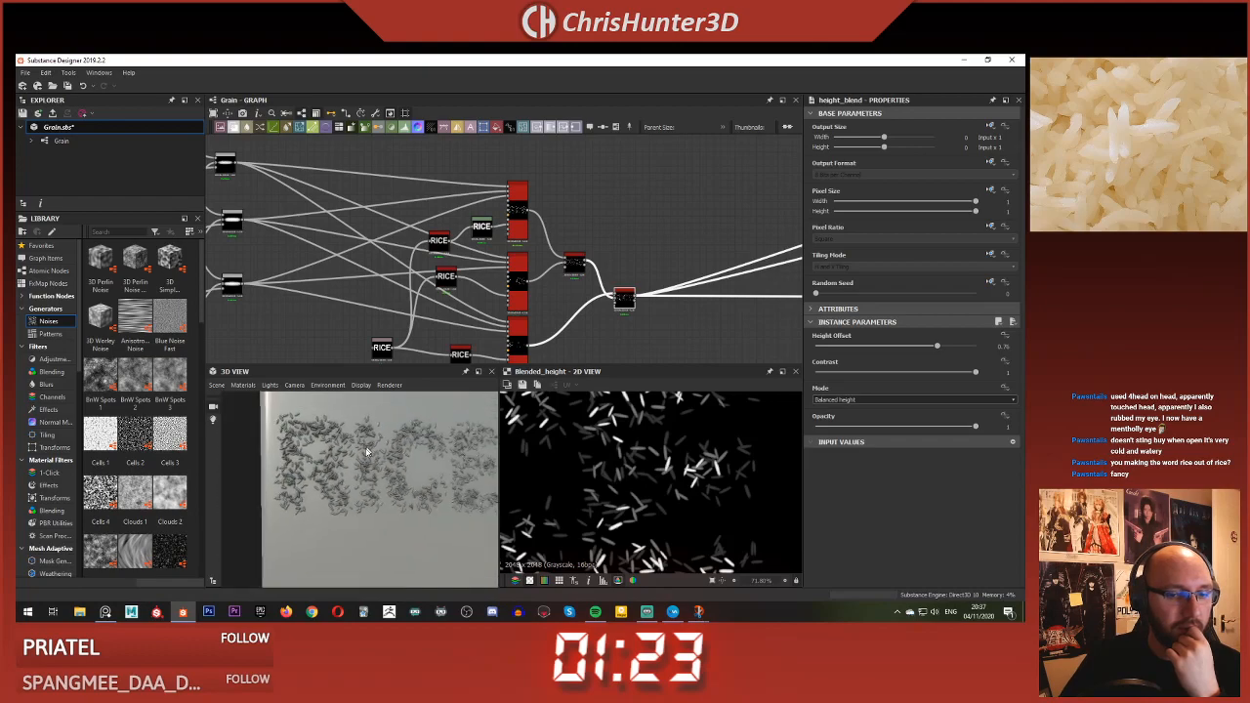
scroll(495, 293, down, 5)
scroll(488, 264, up, 3)
scroll(480, 235, down, 2)
scroll(480, 232, up, 1)
drag(353, 487, 376, 472)
scroll(370, 467, up, 4)
scroll(355, 449, down, 3)
scroll(462, 255, down, 4)
scroll(456, 263, up, 5)
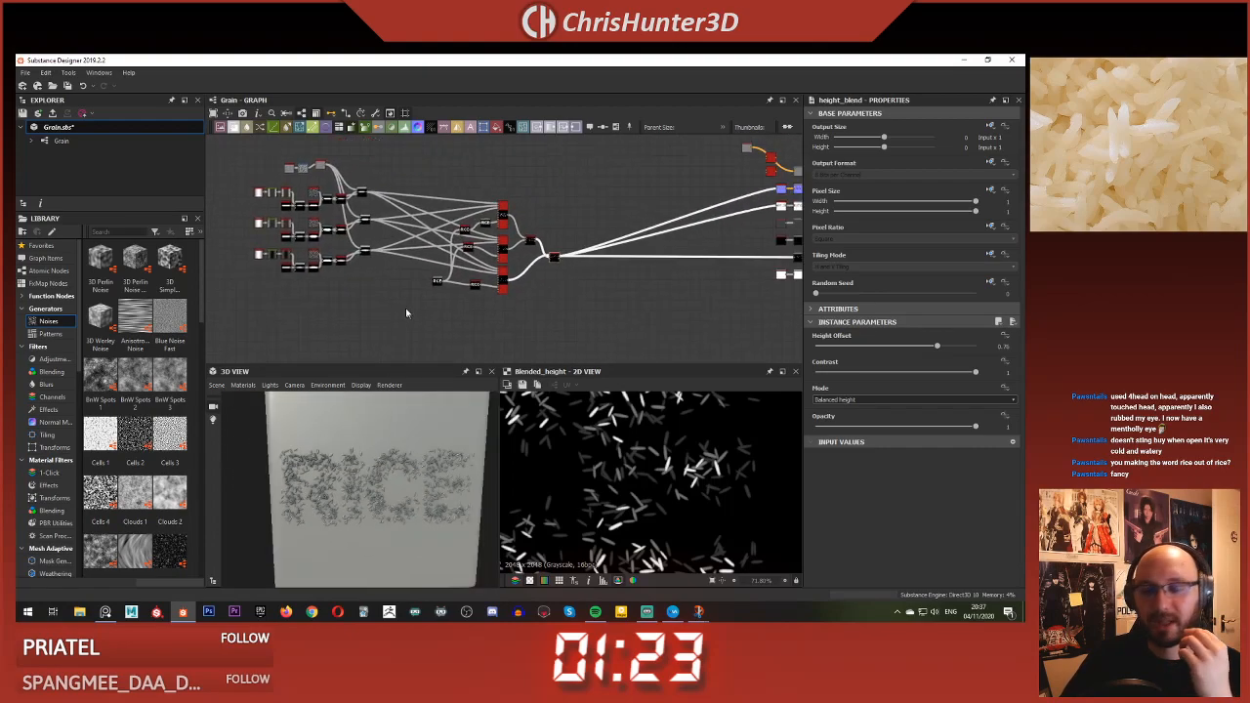
scroll(439, 297, up, 1)
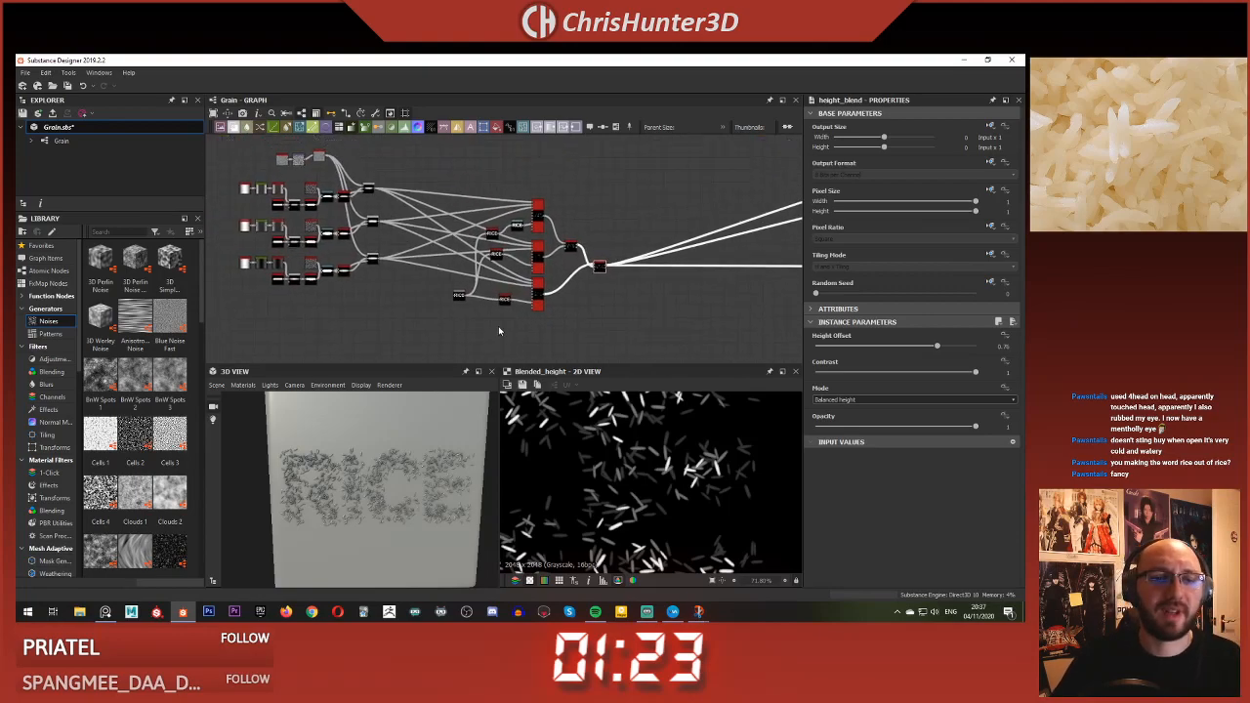
- Save the Grain package, and add a Shape node below the Tile Samplers
right_click(615, 164)
click(661, 275)
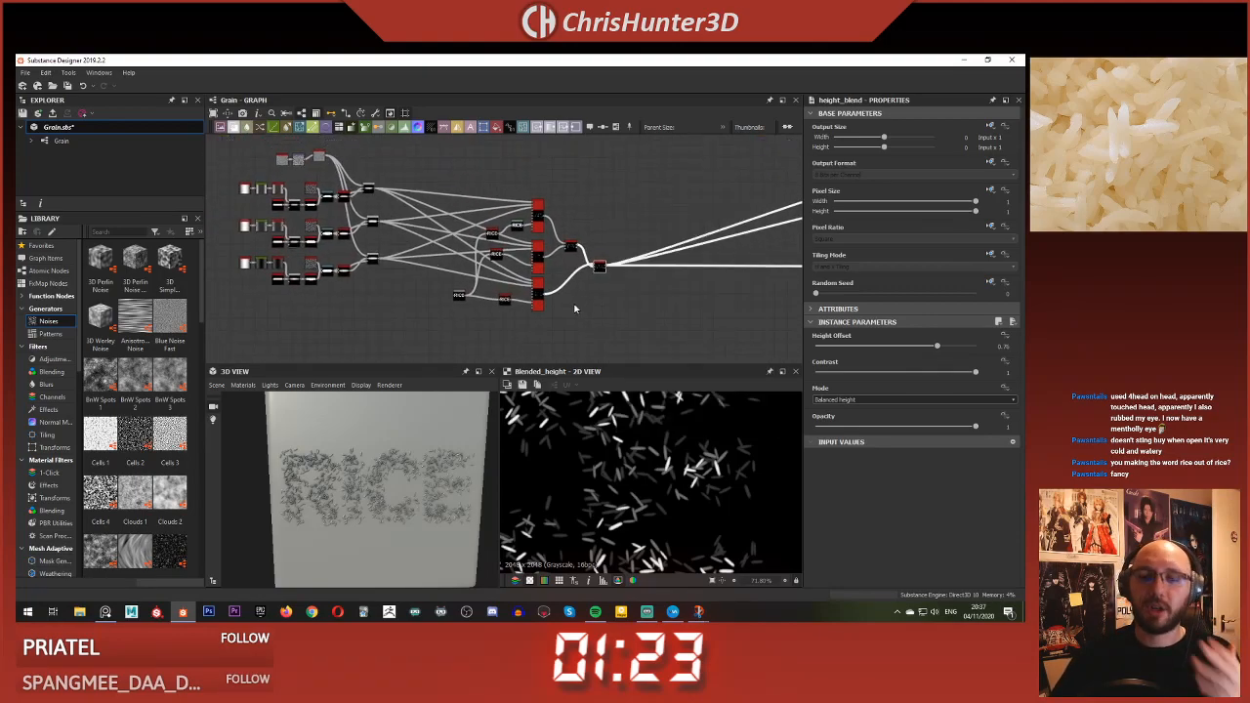
scroll(576, 305, down, 2)
scroll(552, 283, up, 3)
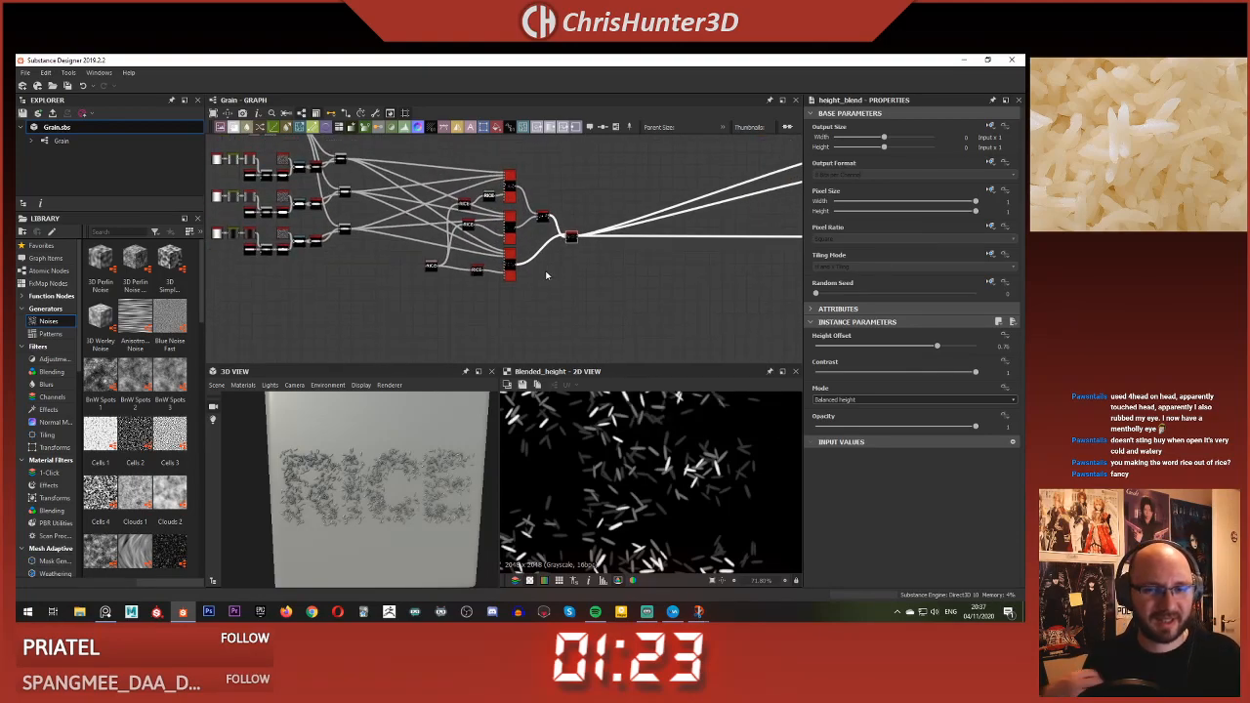
click(553, 275)
key(space)
text(shap)
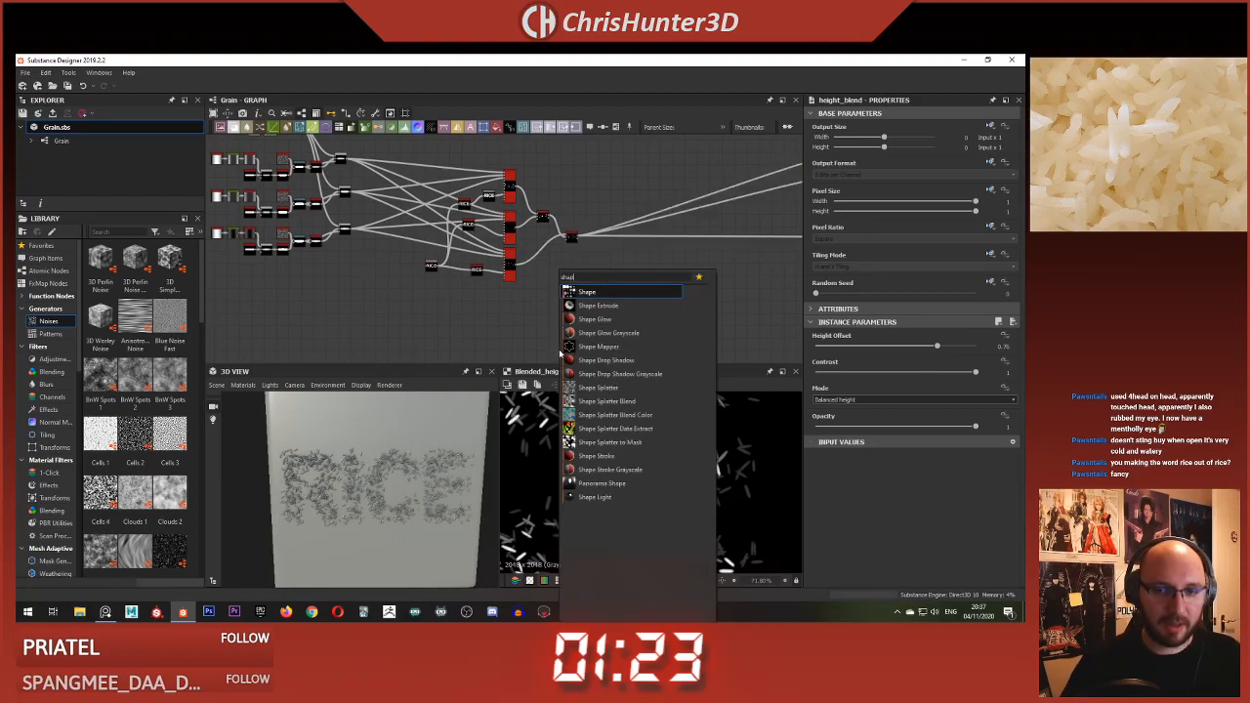
click(605, 292)
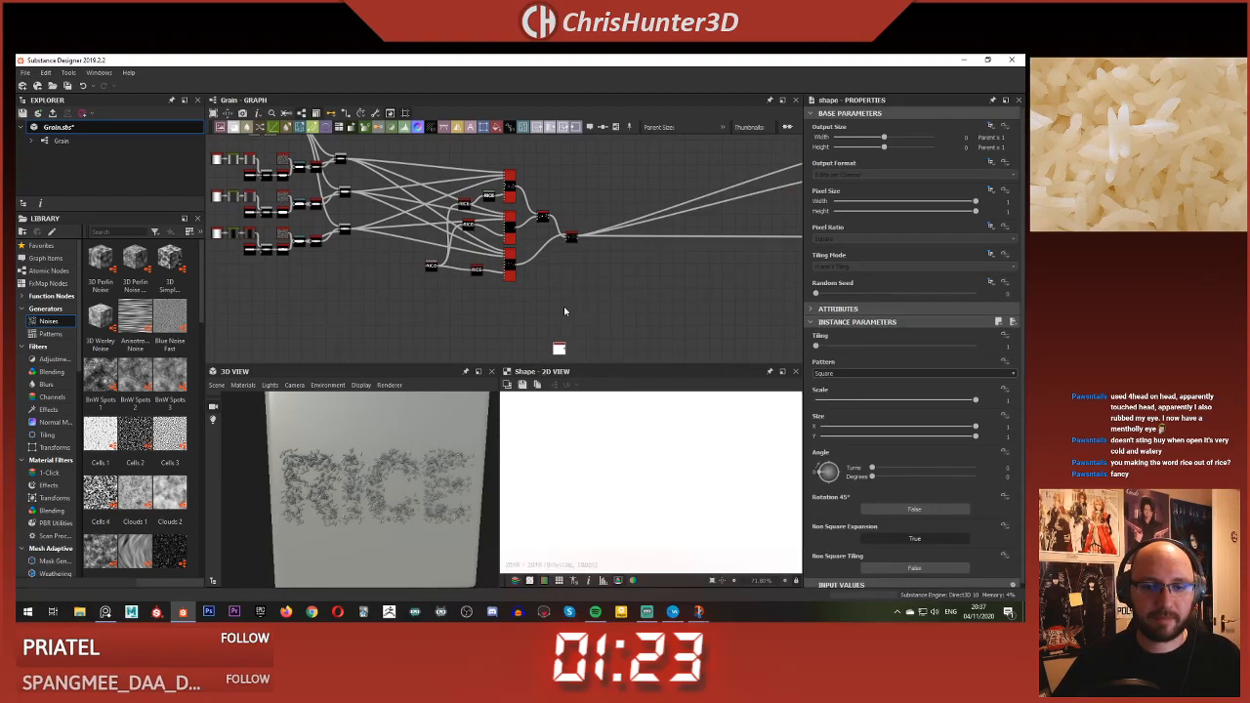
- Set the square Shape's Scale to 0.9 and its Y Size to about 0.63 to form a wide rectangle
scroll(506, 308, up, 3)
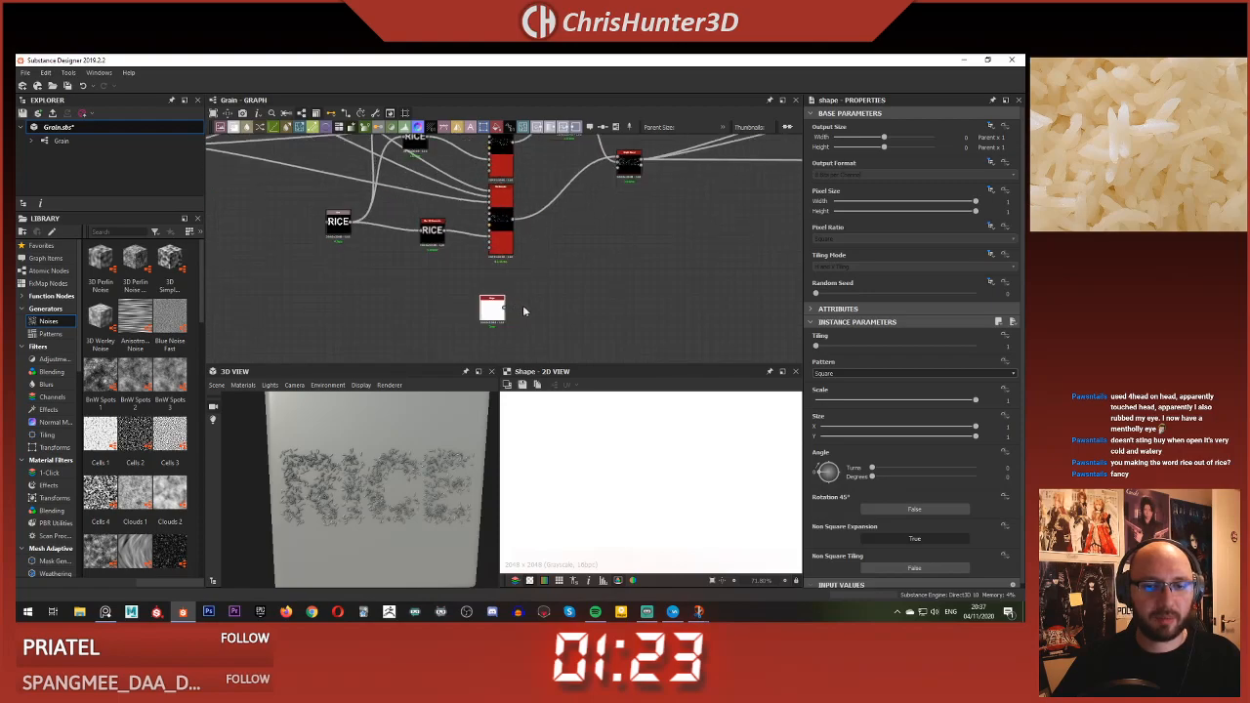
scroll(550, 459, down, 4)
scroll(557, 447, up, 2)
scroll(567, 443, down, 1)
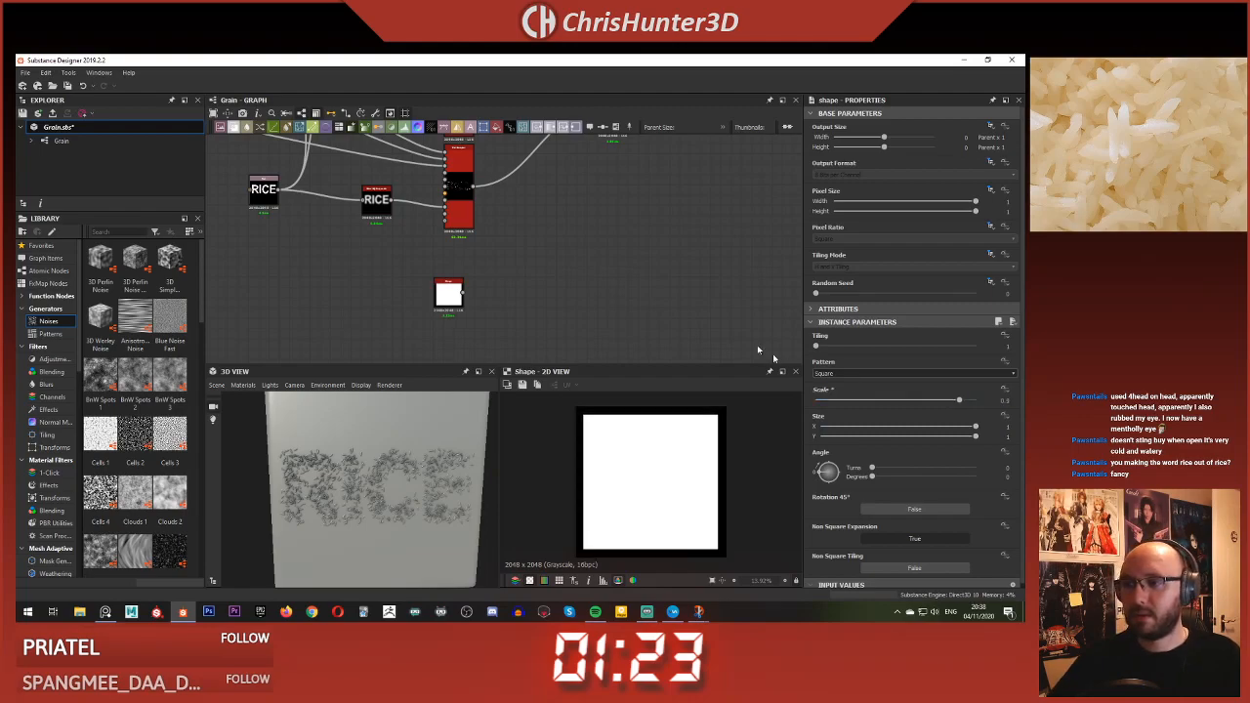
scroll(556, 310, up, 4)
middle_drag(446, 273, 549, 264)
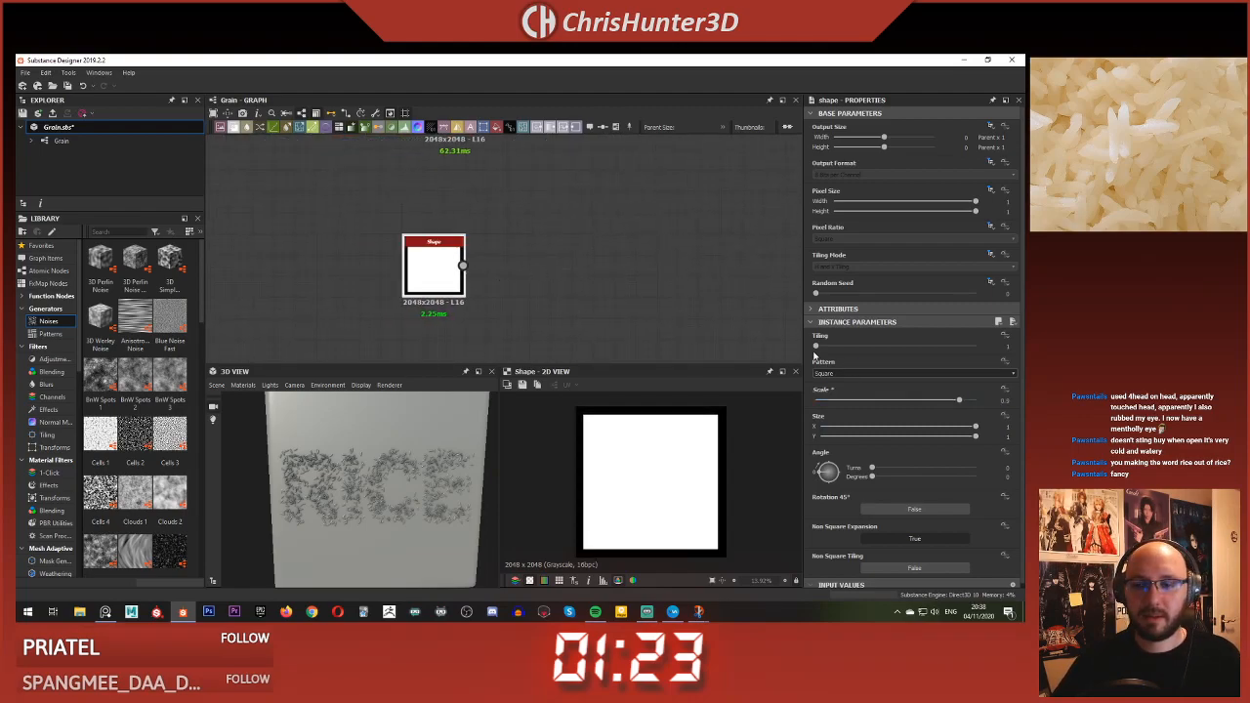
drag(975, 430, 895, 440)
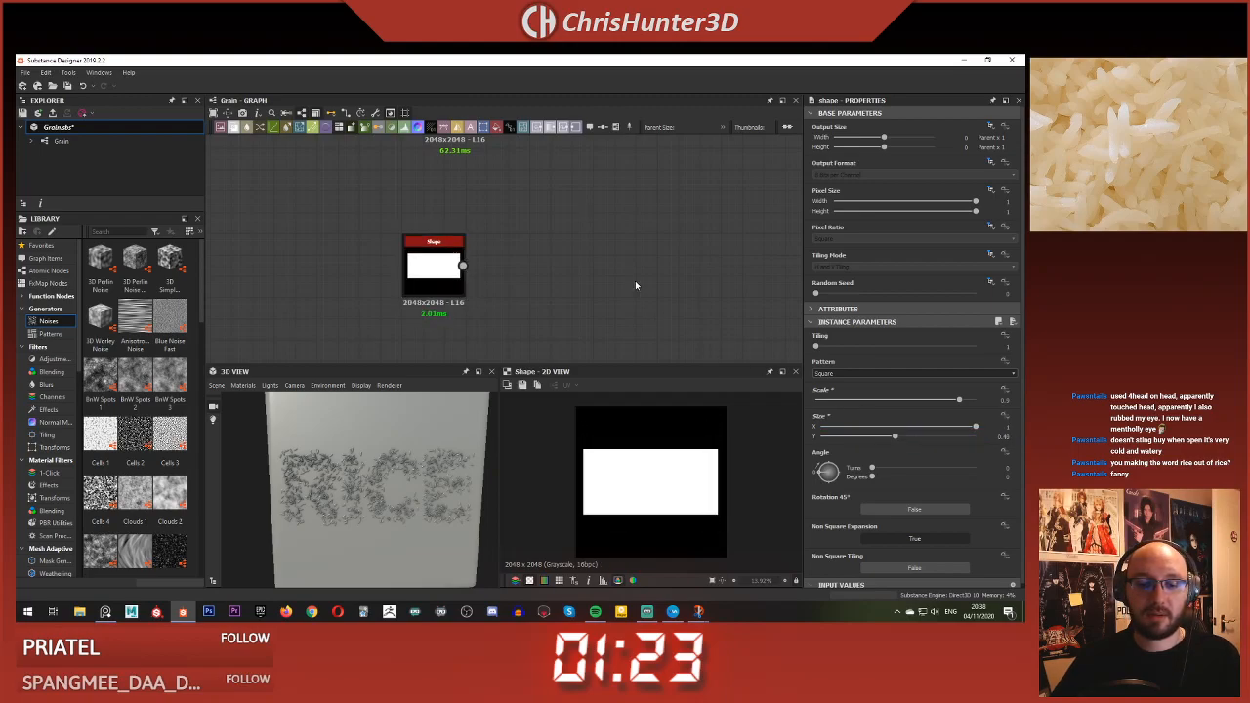
drag(898, 441, 919, 441)
- Add a Blend node beside the last Height Blend and connect that node's height output to the Blend's foreground
scroll(505, 330, down, 4)
scroll(524, 308, up, 1)
key(space)
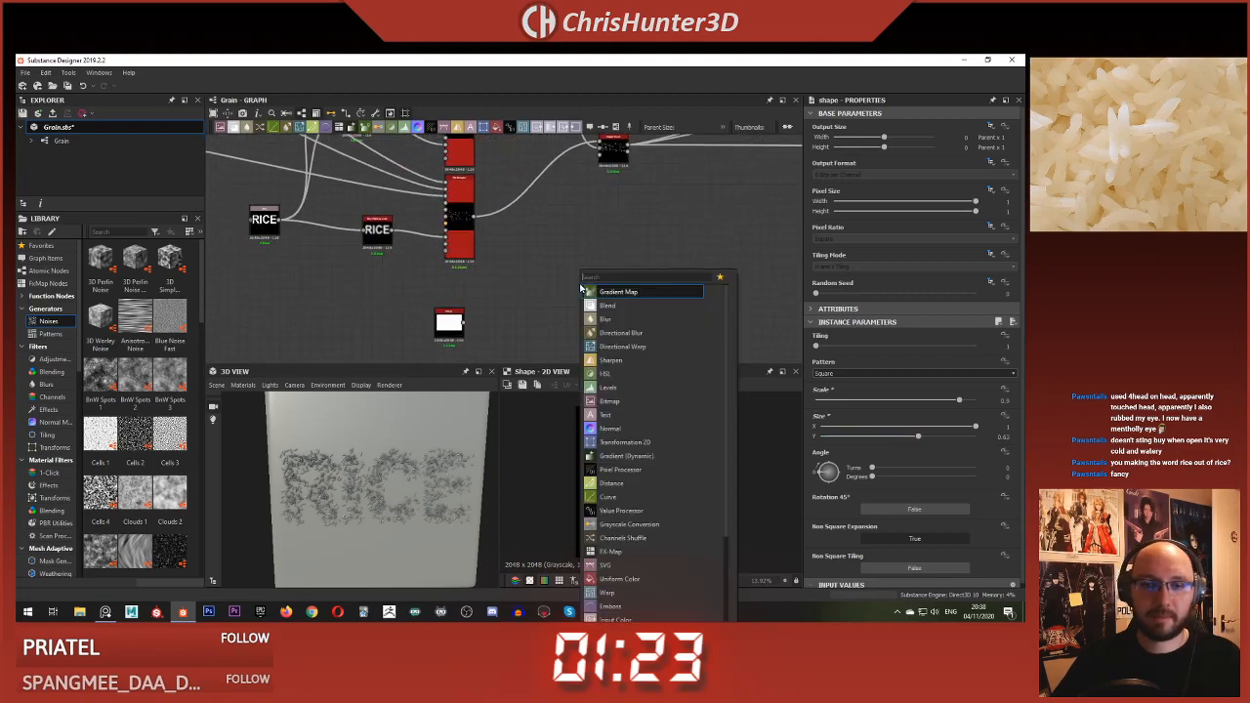
text(blend)
key(Return)
drag(586, 281, 704, 207)
middle_drag(635, 174, 590, 293)
scroll(588, 292, up, 1)
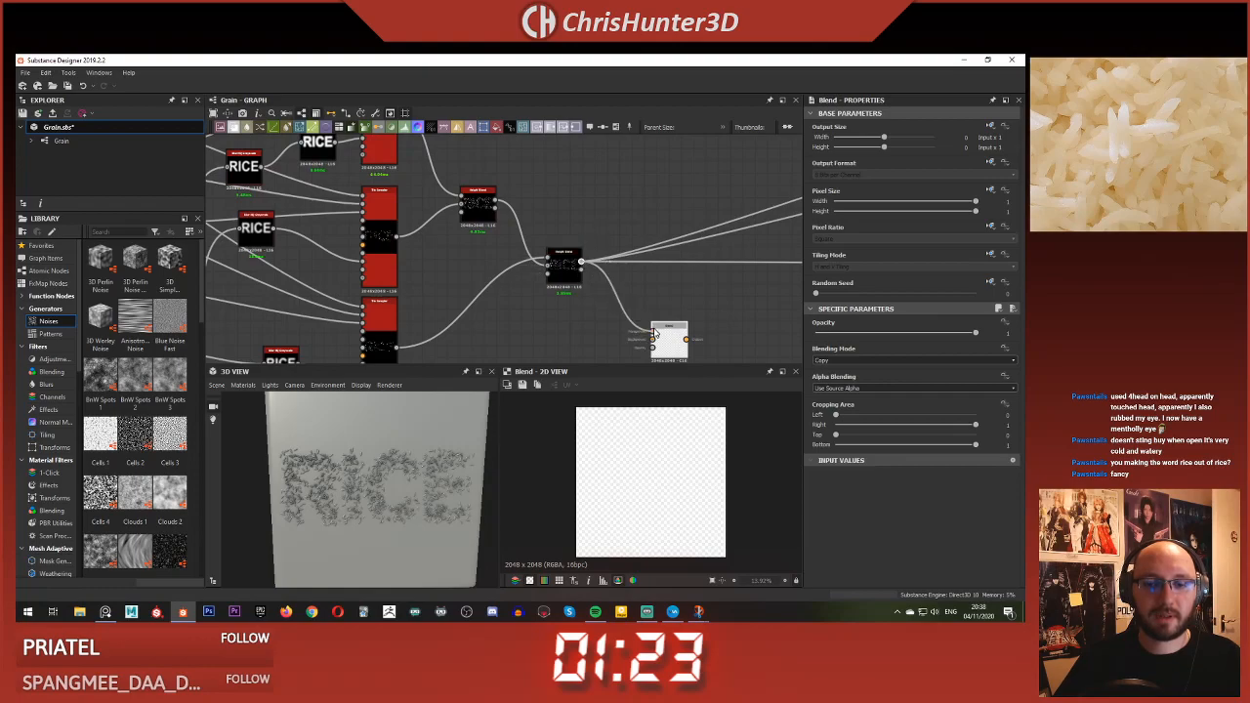
drag(655, 331, 653, 332)
- Connect the rectangular Shape's output to the Blend node's background input
middle_drag(550, 361, 587, 262)
middle_drag(473, 359, 522, 276)
scroll(522, 276, up, 1)
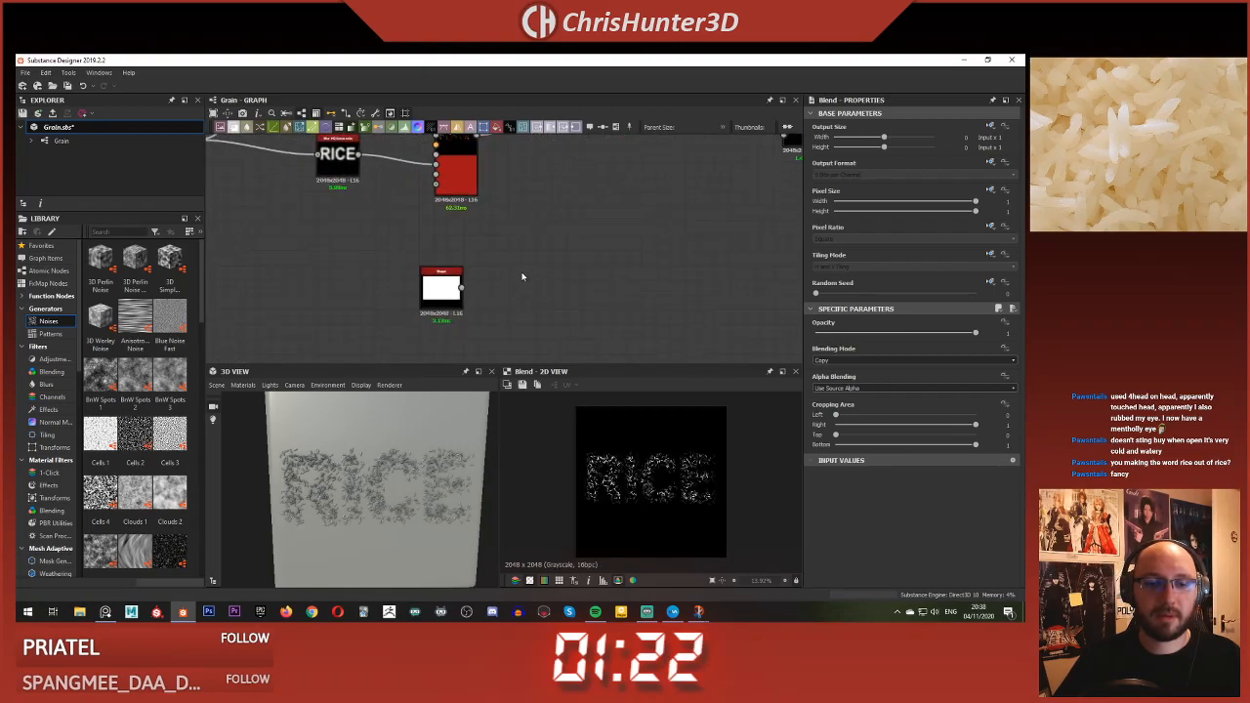
click(462, 289)
middle_drag(617, 226, 454, 335)
click(621, 233)
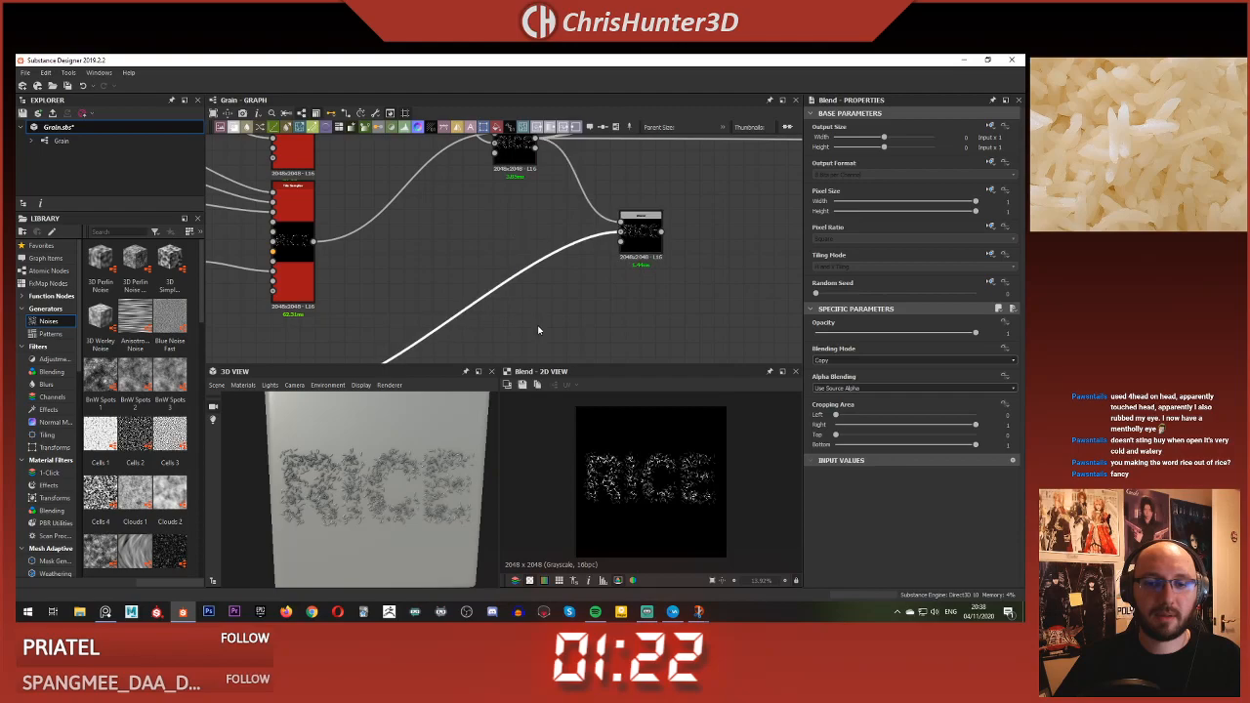
- Insert a Levels node between the Shape and the Blend, and lower its output white level to darken the rectangle to dark grey
key(space)
text(lev)
key(Return)
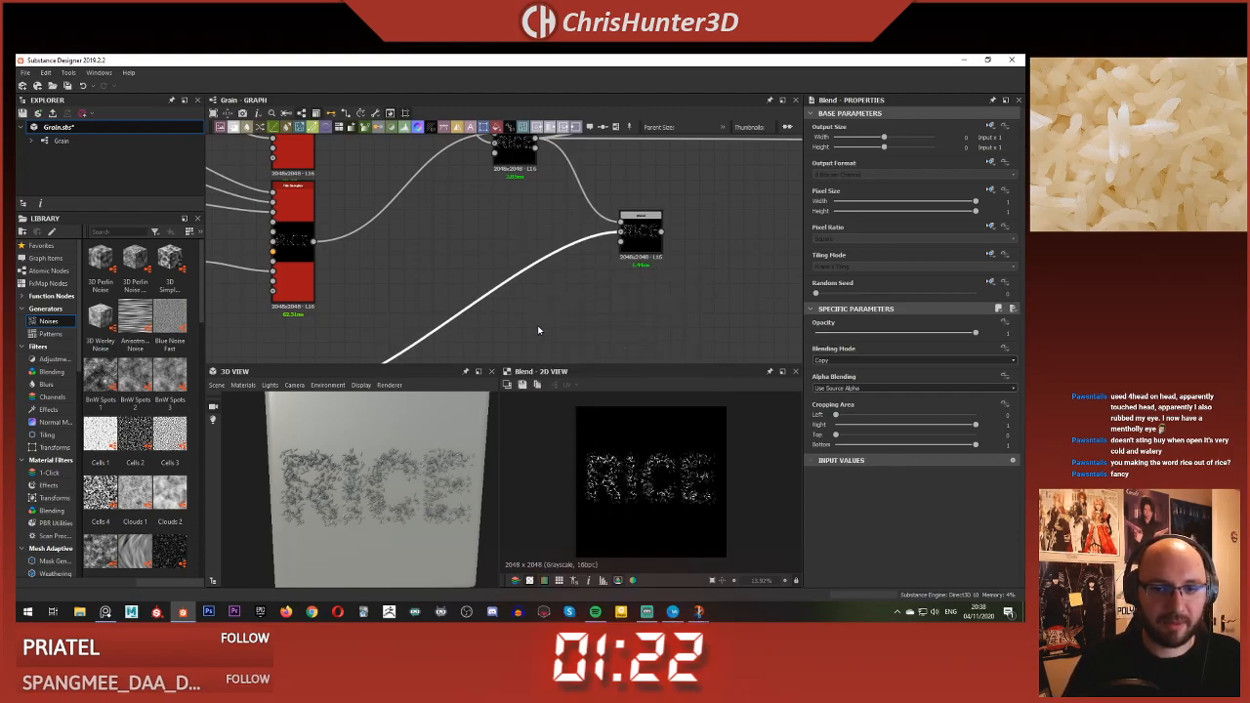
scroll(540, 275, down, 3)
drag(495, 301, 562, 271)
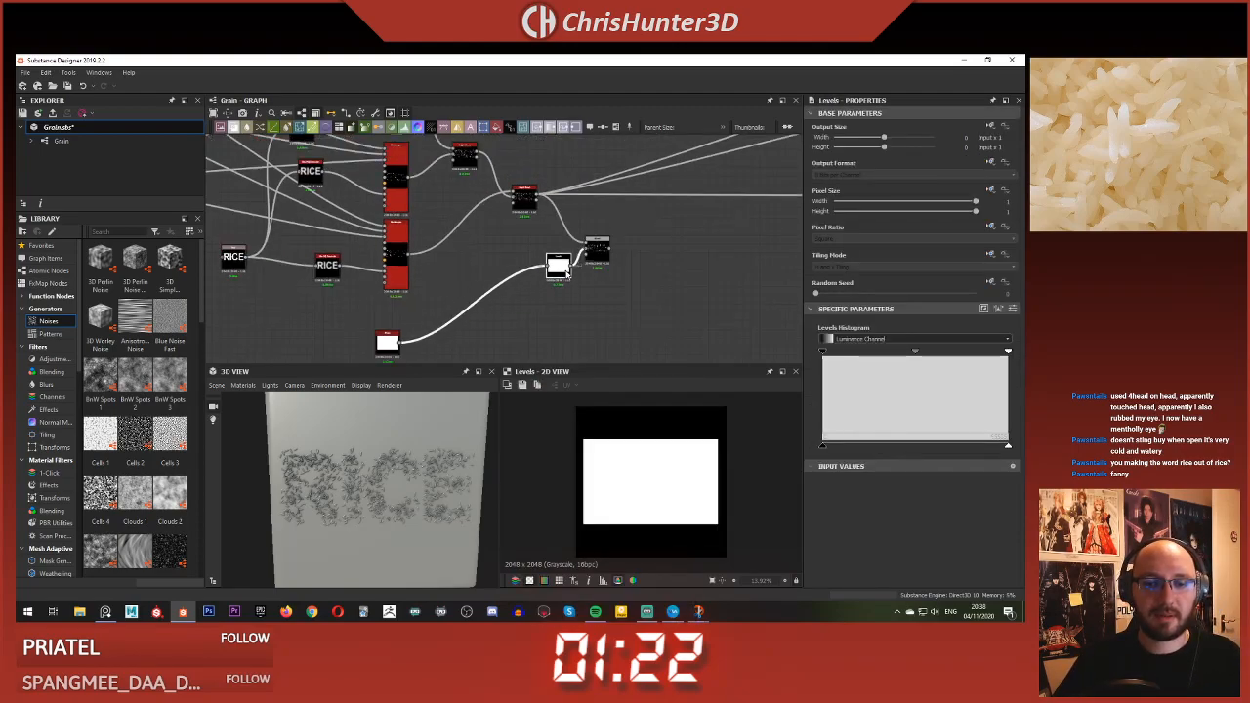
scroll(576, 265, up, 4)
double_click(580, 264)
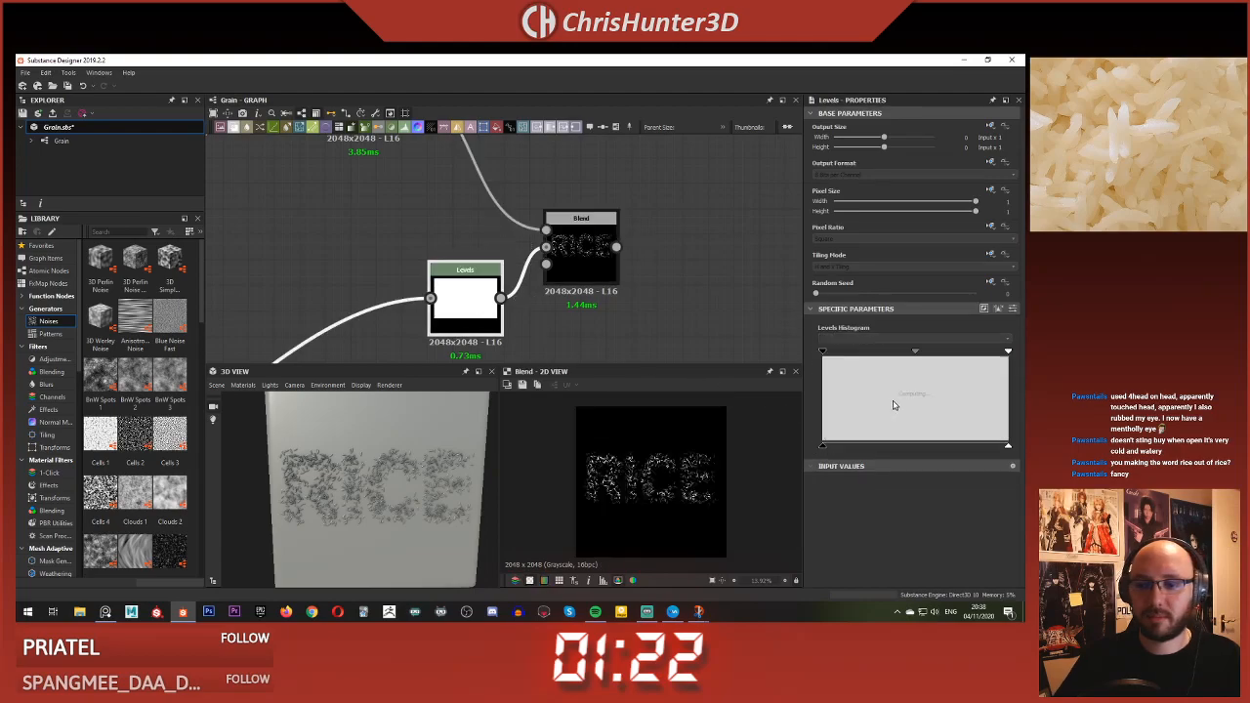
drag(977, 450, 863, 449)
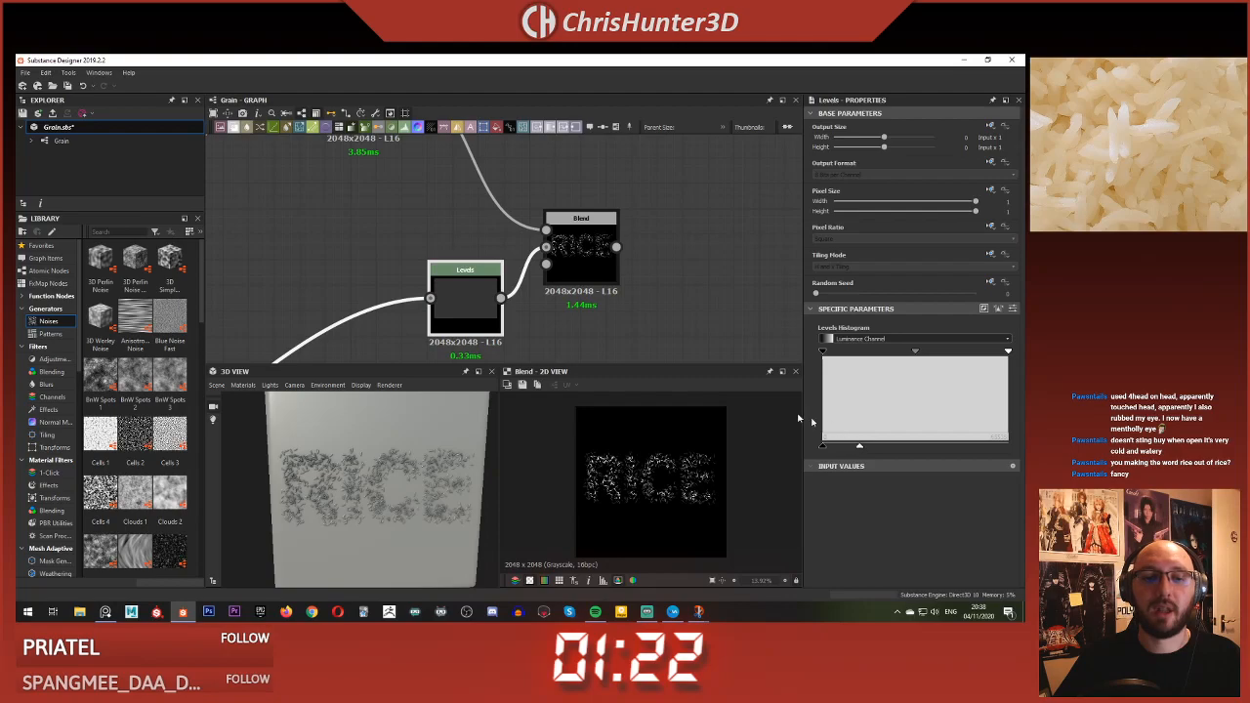
- Examine the Blend node's RICE output up close and its connections to the surrounding nodes
scroll(574, 223, up, 4)
click(593, 293)
scroll(654, 479, up, 3)
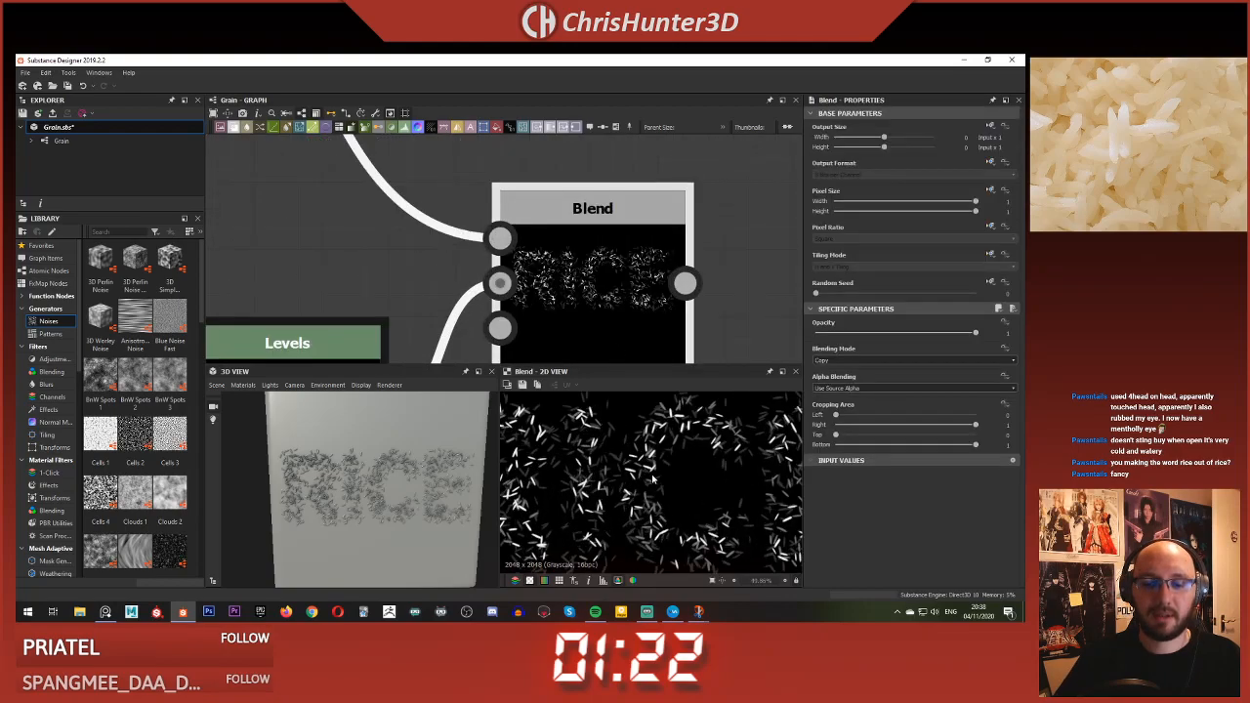
scroll(654, 479, down, 3)
scroll(489, 341, down, 6)
scroll(504, 364, up, 3)
middle_drag(524, 341, 457, 191)
scroll(457, 192, down, 3)
middle_drag(511, 240, 459, 253)
scroll(487, 207, up, 3)
scroll(485, 202, down, 2)
- Set the Blend node's Blending Mode to Max (Lighten)
click(467, 295)
click(586, 252)
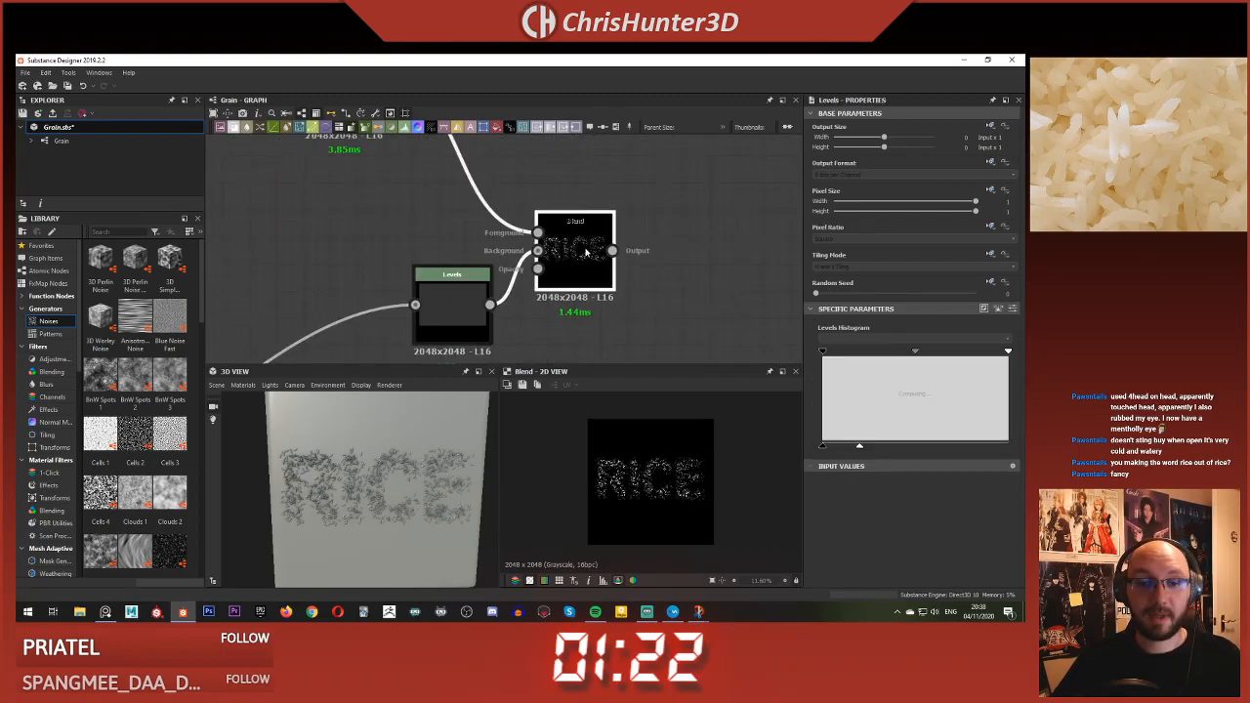
click(867, 364)
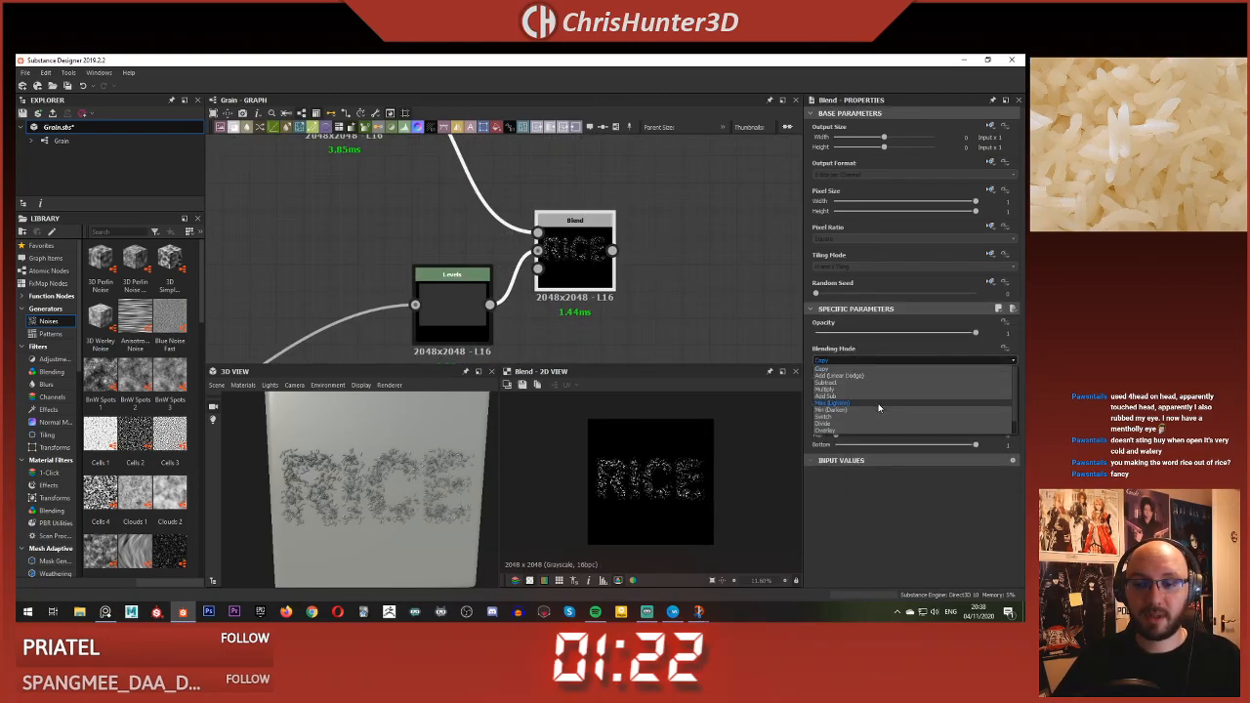
click(878, 403)
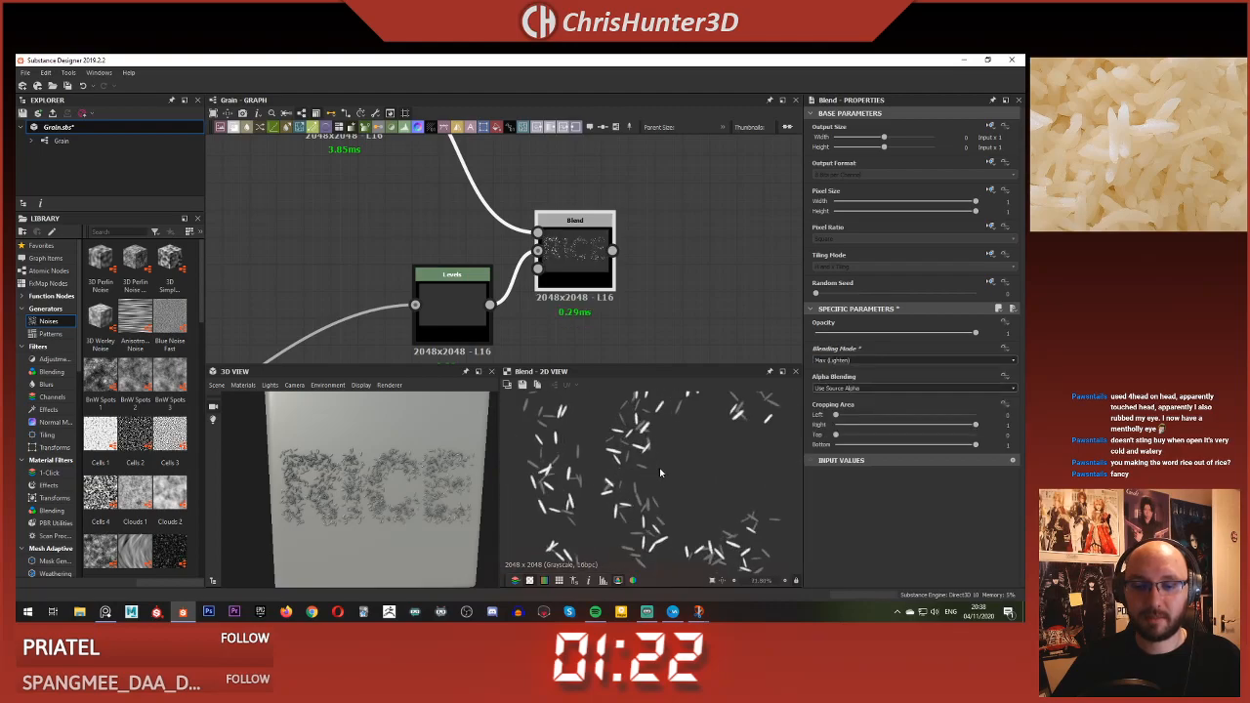
- Try the Add (Linear Dodge) mode on the Blend node, compare it with the Height Blend output, and return to Max (Lighten)
click(880, 360)
click(870, 377)
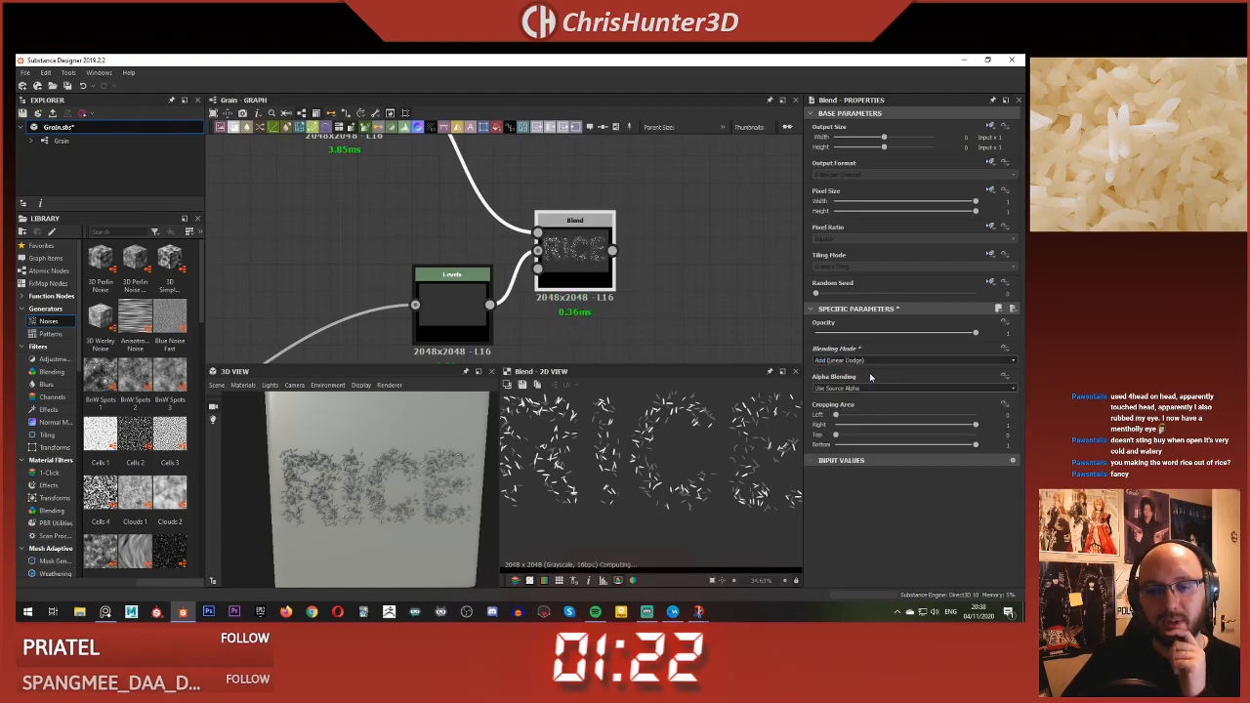
scroll(611, 427, up, 5)
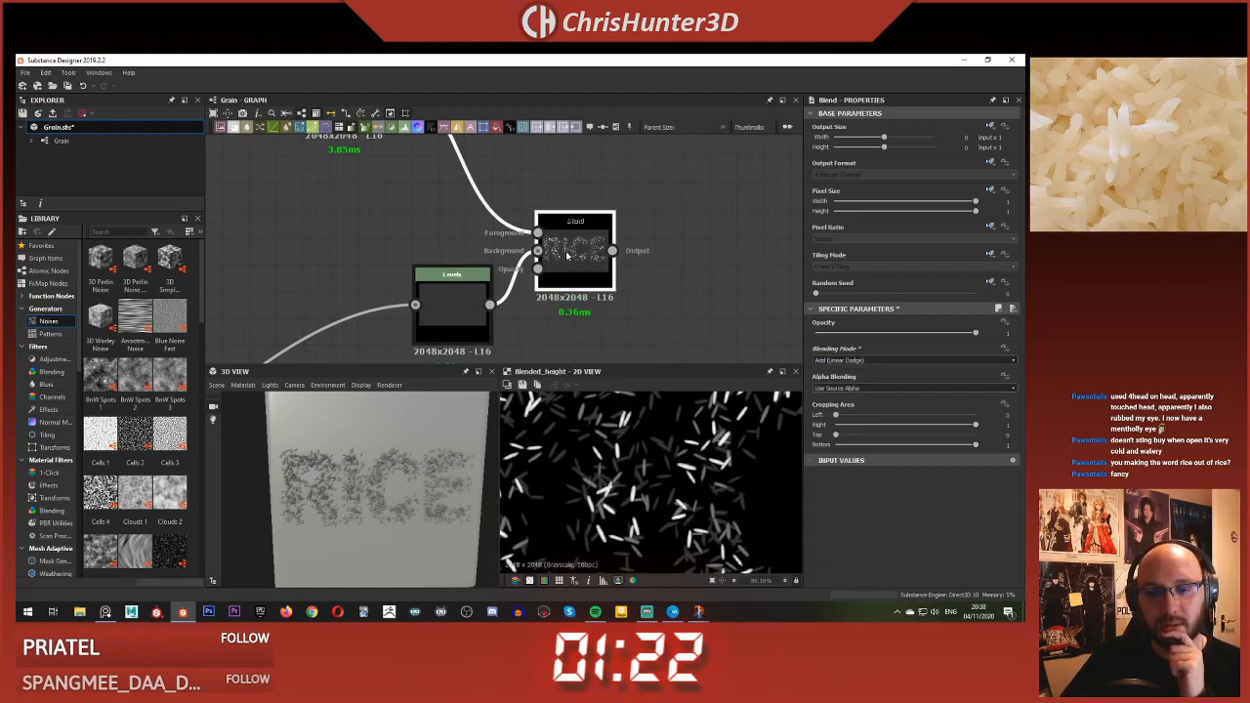
scroll(640, 461, down, 3)
scroll(646, 458, down, 2)
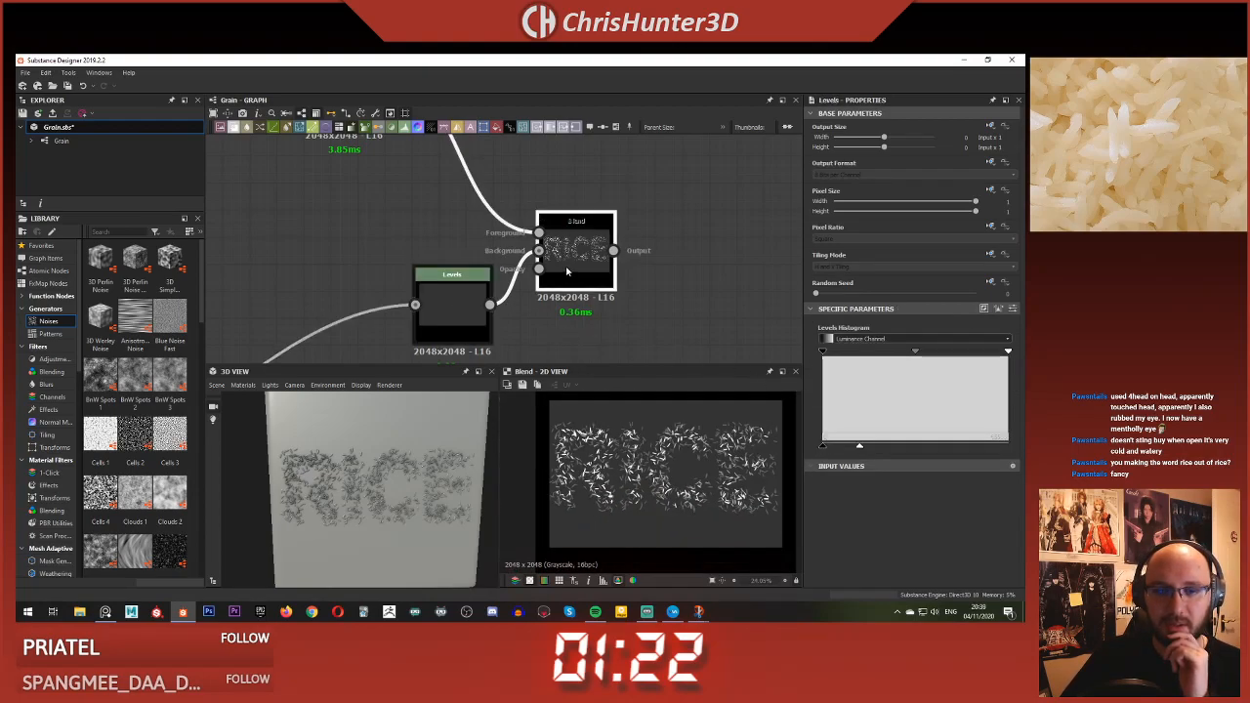
click(913, 360)
click(879, 383)
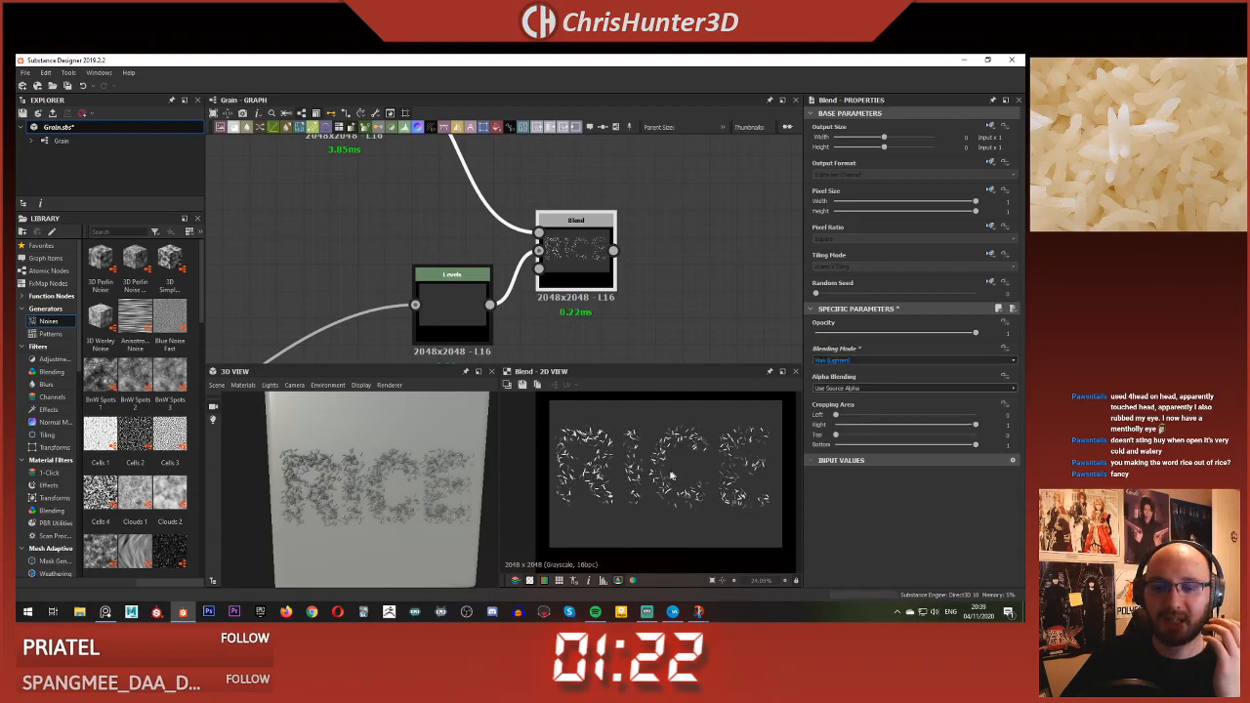
- Lower the Levels node's output white level slightly to darken the rectangle behind the grains
scroll(620, 413, up, 4)
click(452, 311)
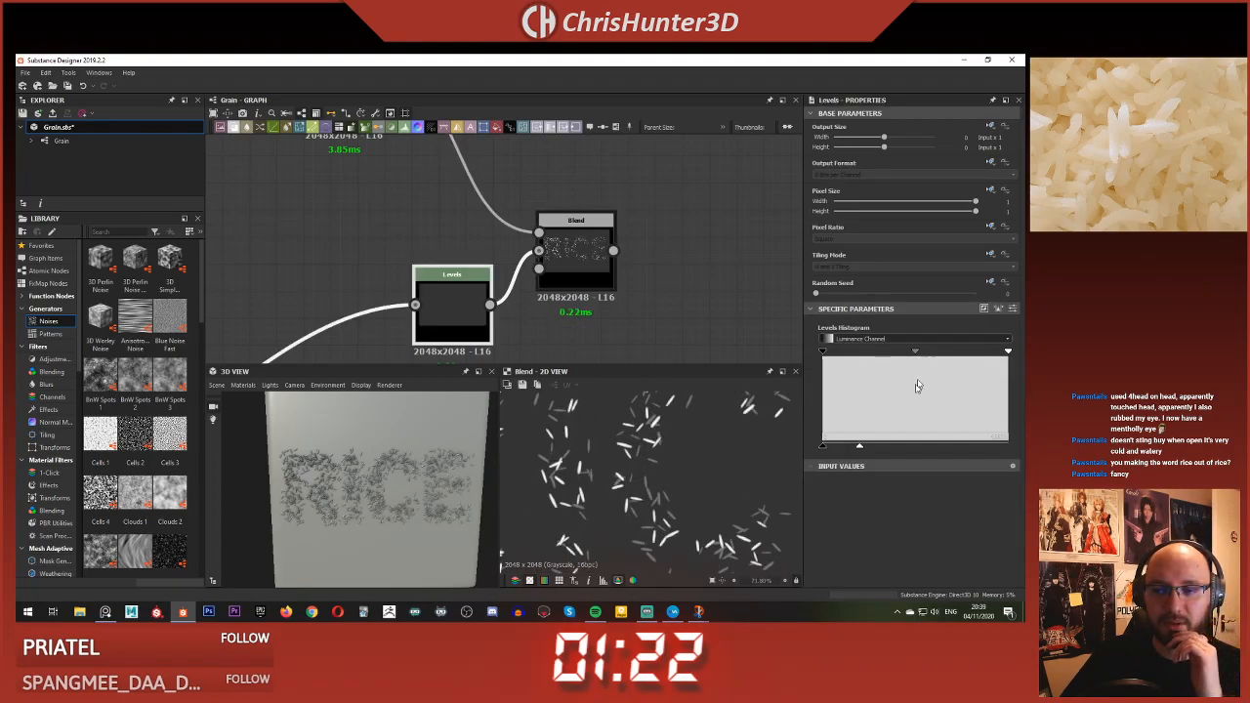
drag(860, 448, 849, 449)
- Adjust the first Height Blend node's Height Offset to about 0.33 while previewing its blended grains
scroll(377, 260, down, 4)
middle_drag(288, 142, 519, 254)
scroll(518, 255, up, 4)
double_click(519, 256)
middle_drag(597, 281, 571, 243)
drag(857, 348, 871, 348)
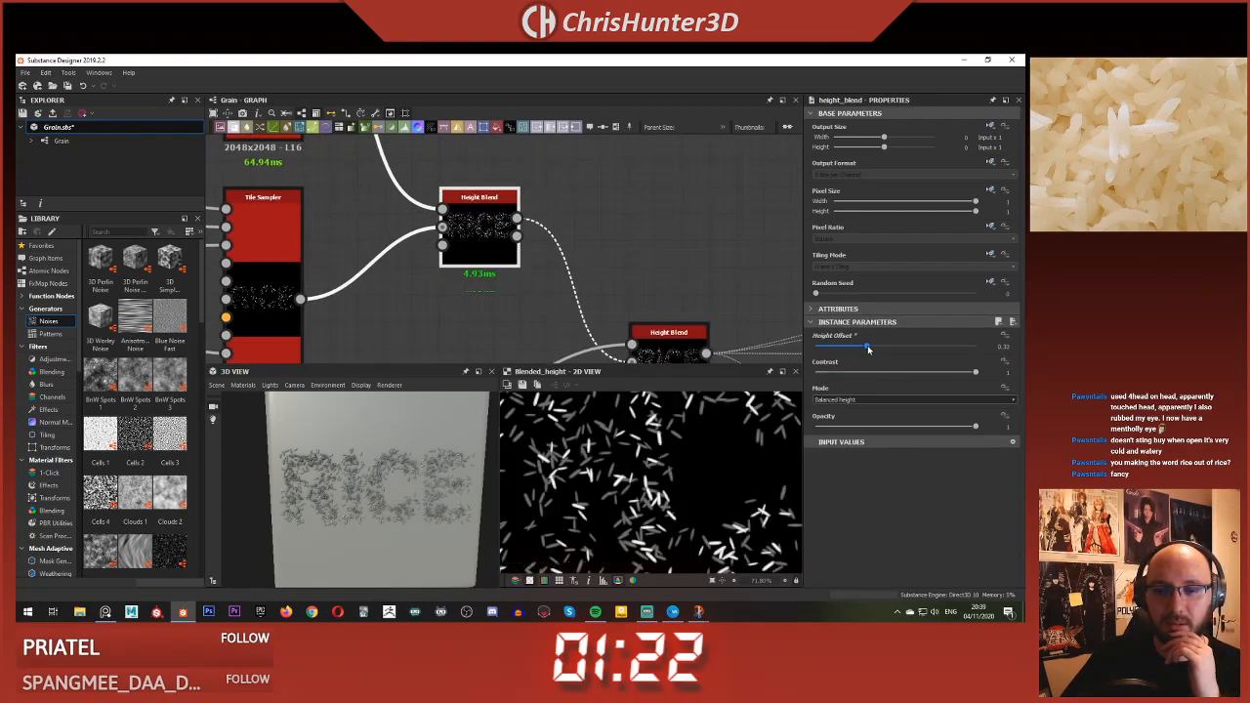
- Preview the Blend node, try a different Opacity on it, and return the Opacity to 1
scroll(577, 226, down, 4)
middle_drag(578, 227, 538, 135)
scroll(709, 290, up, 4)
double_click(684, 260)
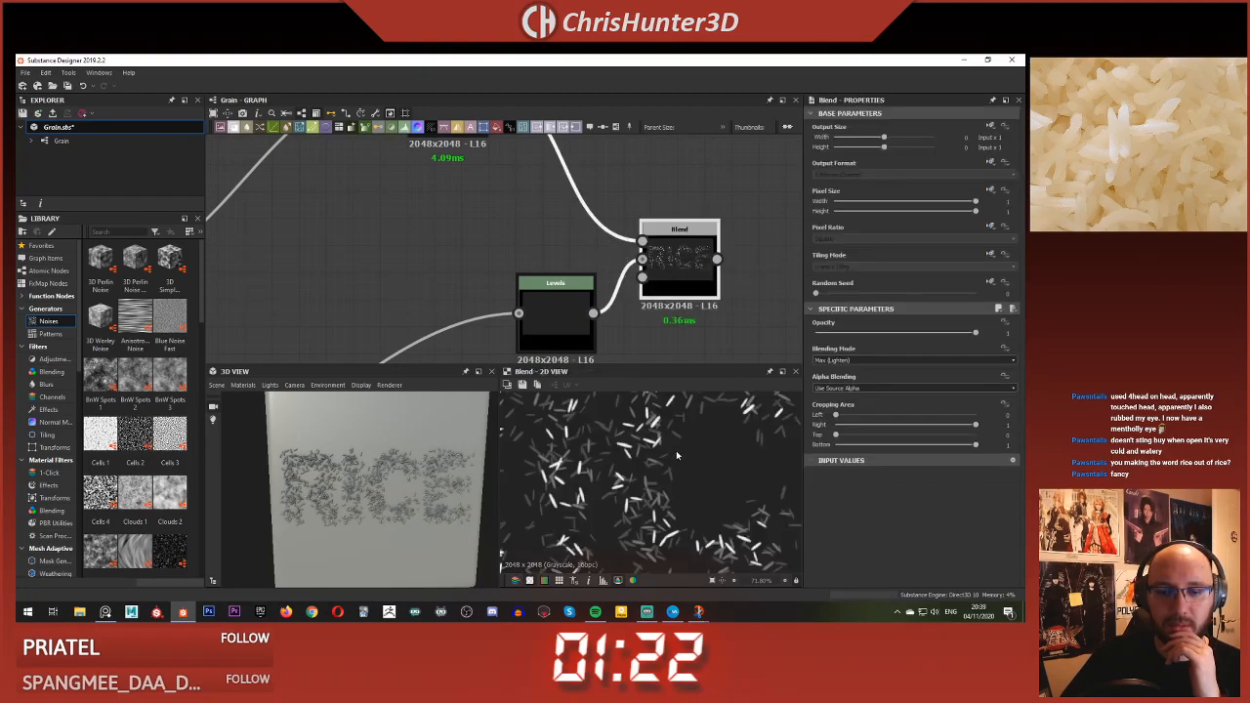
scroll(677, 455, down, 1)
drag(868, 335, 990, 351)
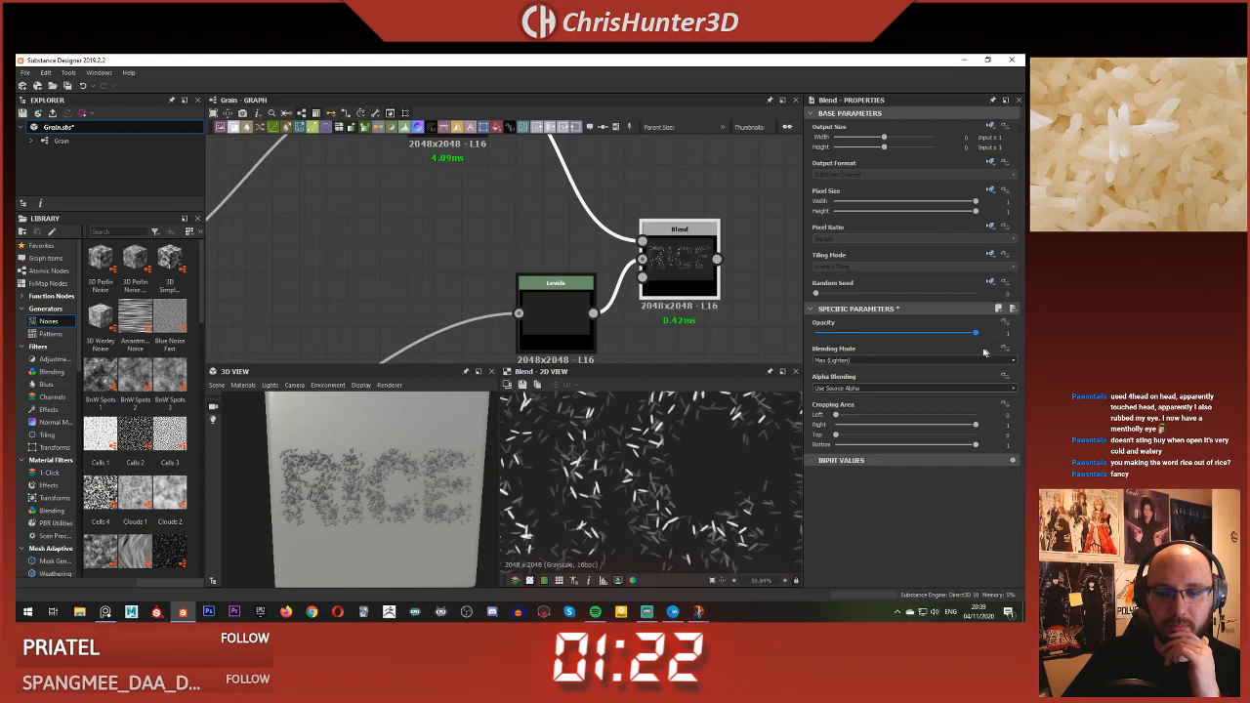
- Raise the Levels node's output white level slightly to lighten the rectangle, checking the whole Blend result in 2D
click(555, 327)
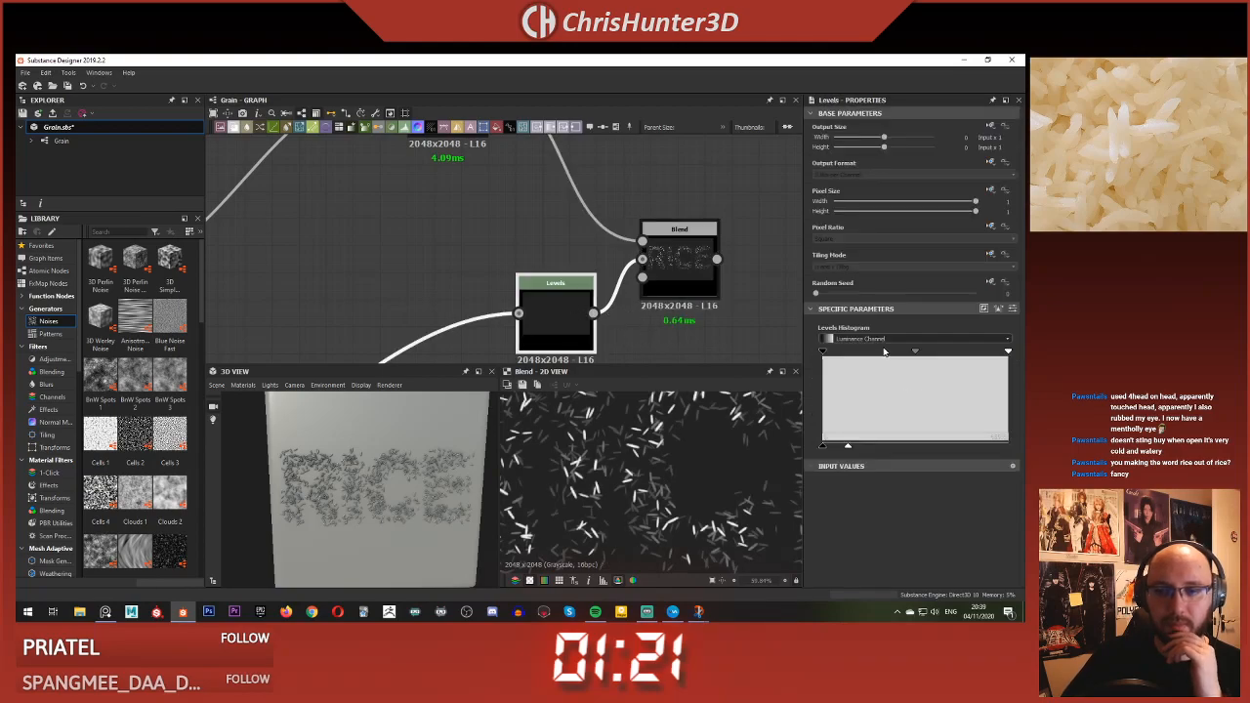
mouse_move(847, 447)
mouse_down()
mouse_move(880, 447)
mouse_move(862, 448)
mouse_up()
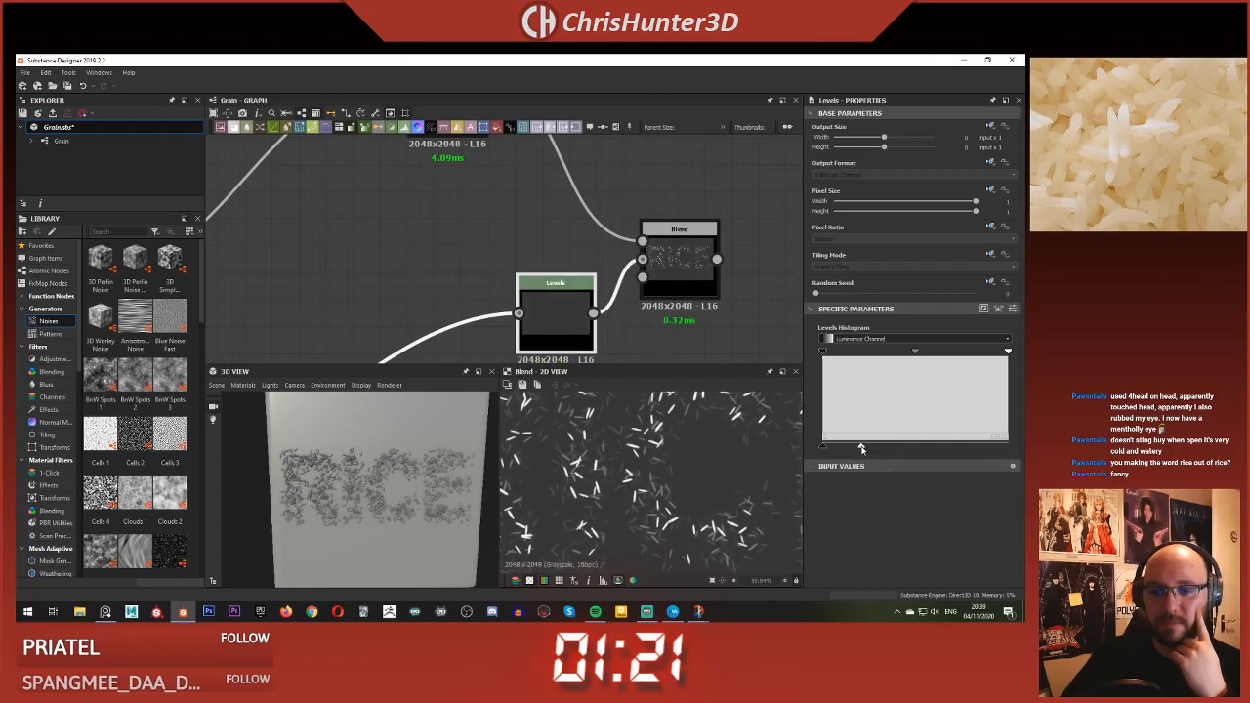
scroll(672, 479, down, 2)
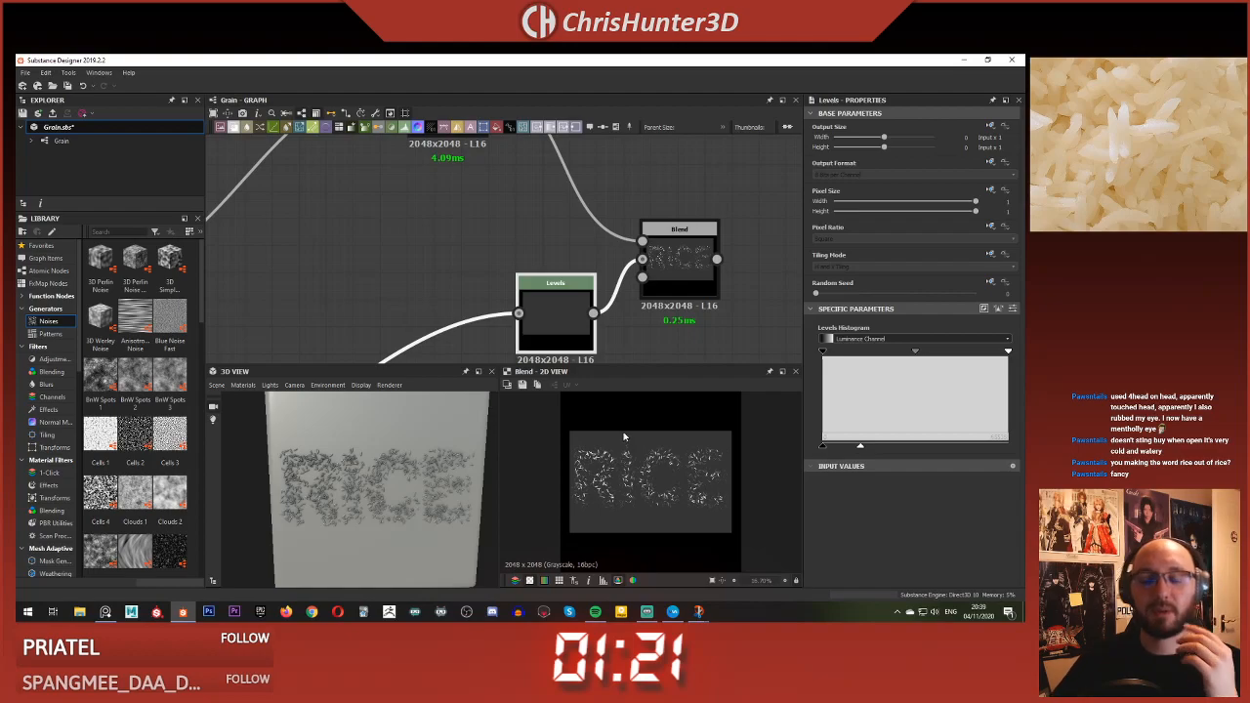
scroll(623, 433, down, 3)
- Move the Levels node away from the Blend, add a Bevel node beside it, and feed the Bevel from the Levels output
double_click(579, 340)
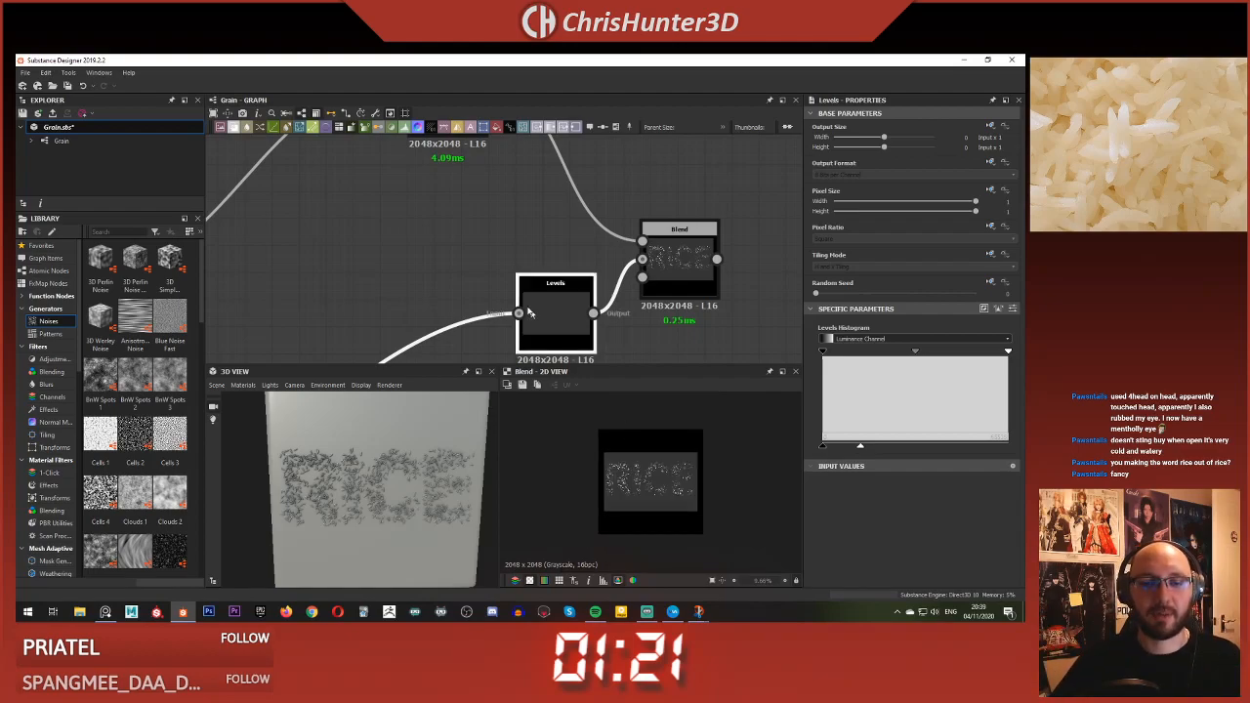
middle_drag(579, 340, 650, 257)
drag(650, 257, 472, 258)
click(571, 268)
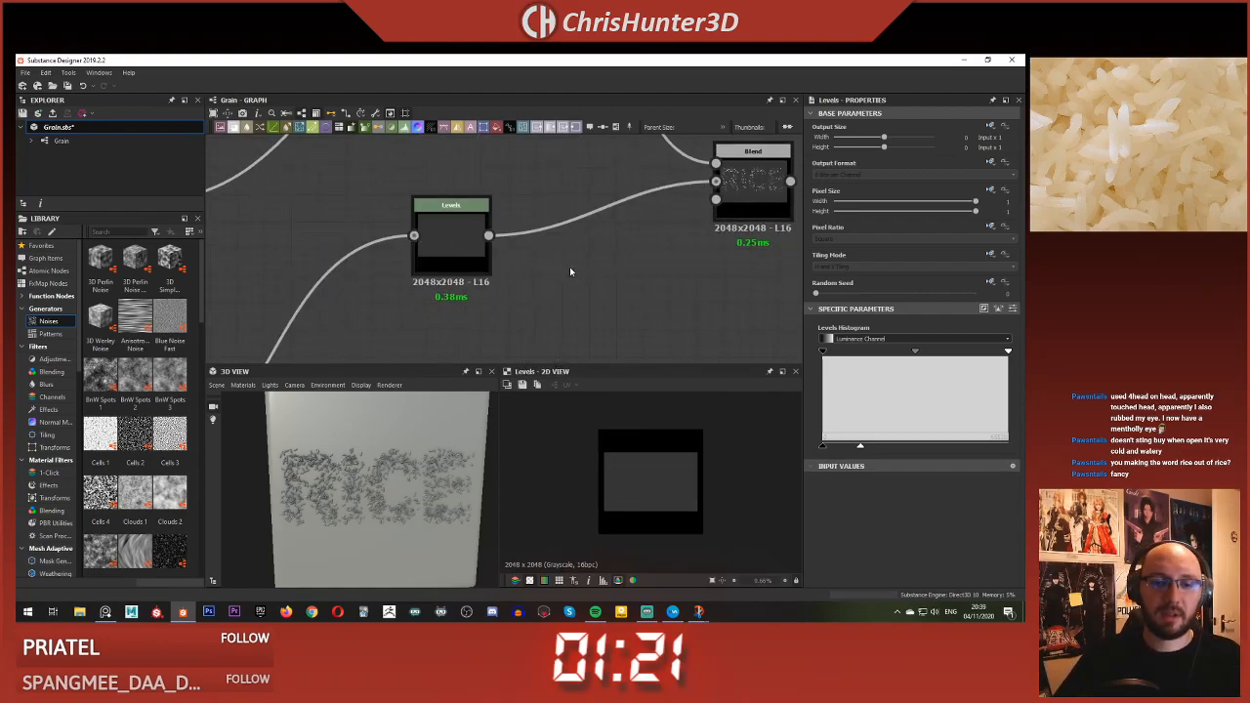
key(space)
text(bevel)
key(Return)
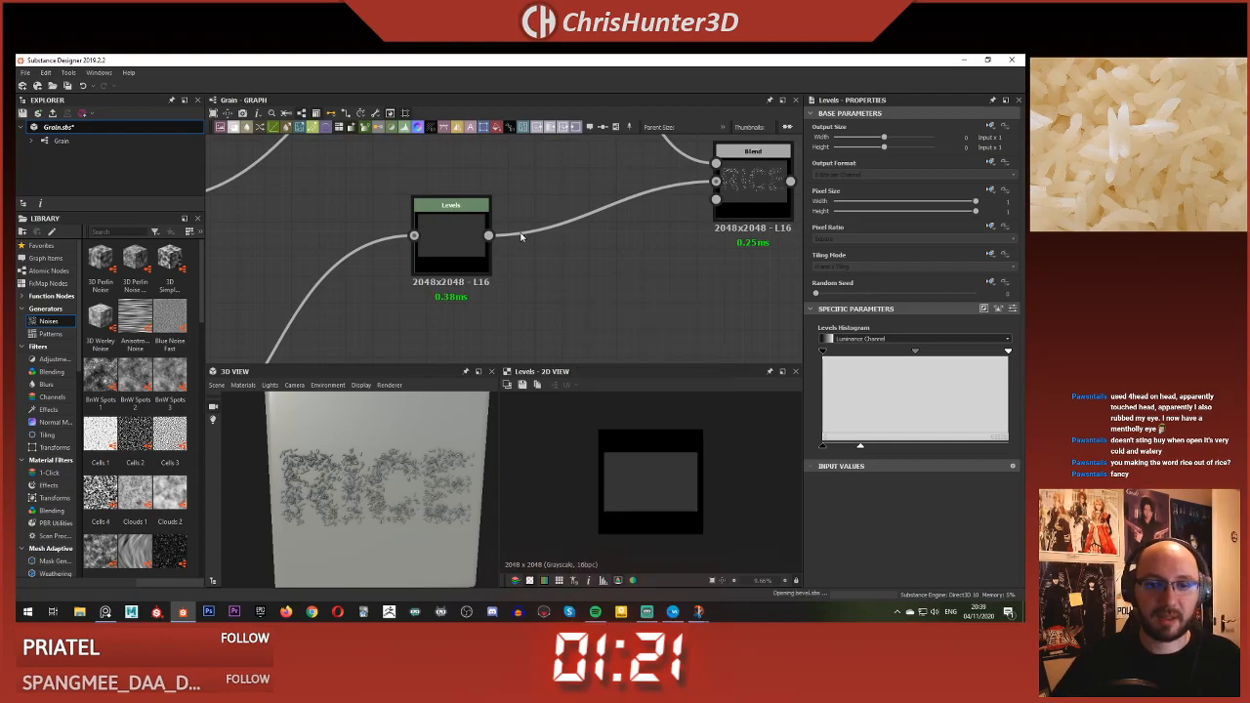
drag(489, 236, 539, 262)
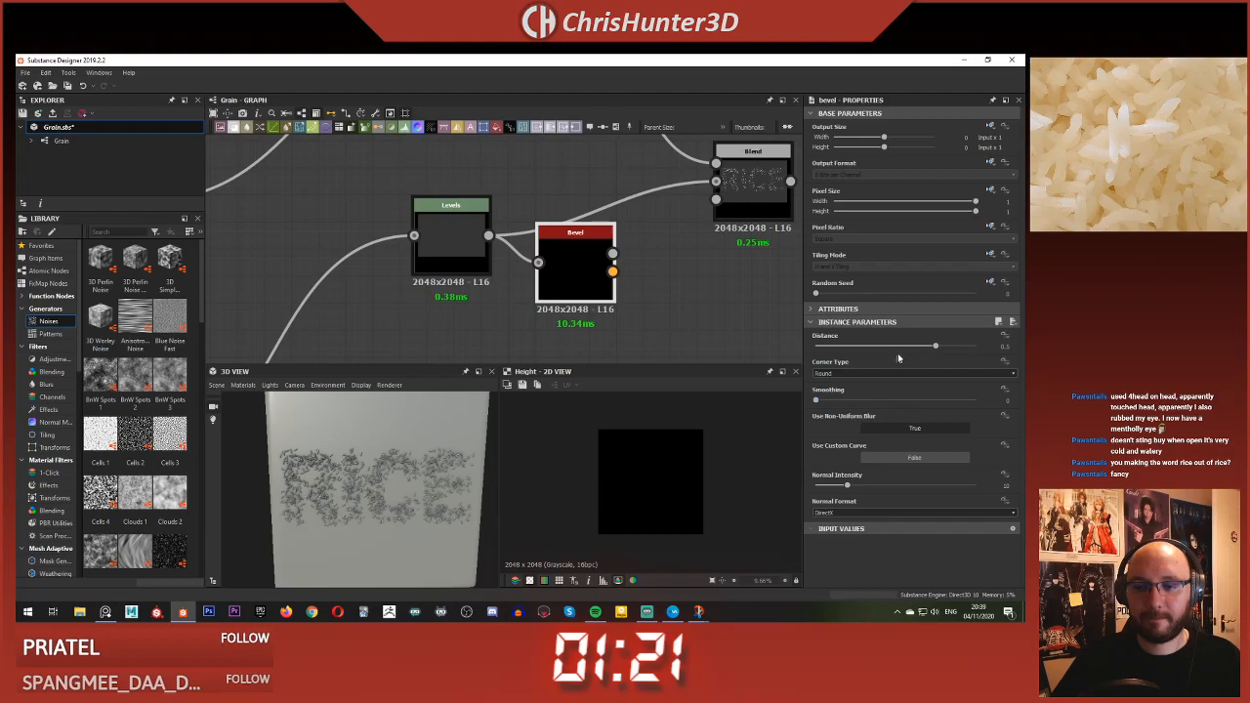
- Set the Bevel's Distance to about 0.12, replace its input with the Shape's output, and place it before the Levels node
drag(922, 349, 902, 350)
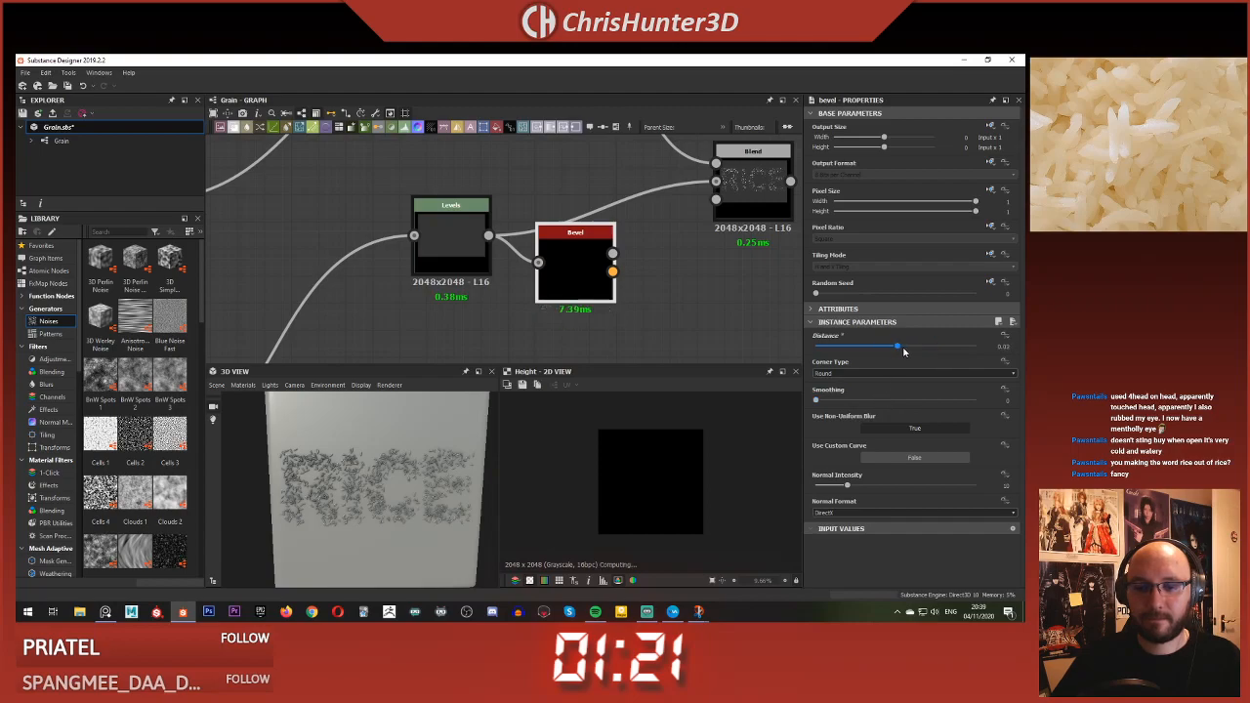
middle_drag(544, 298, 588, 253)
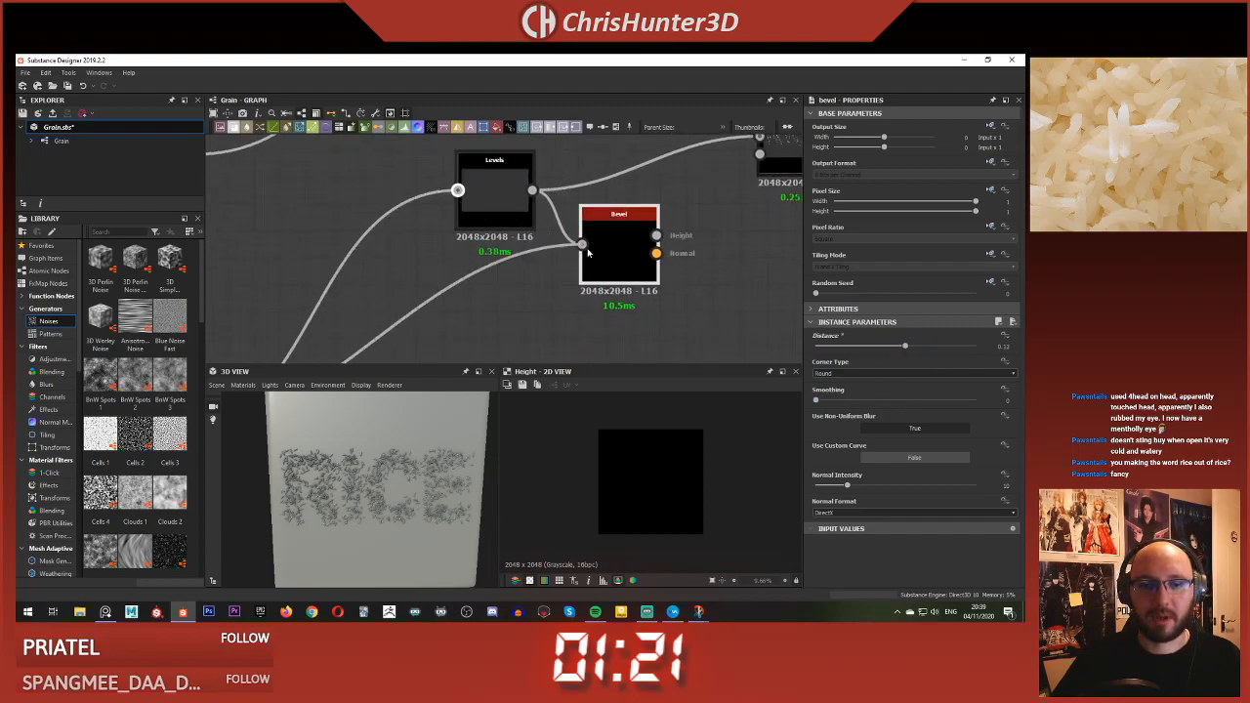
drag(588, 253, 372, 305)
scroll(405, 292, up, 3)
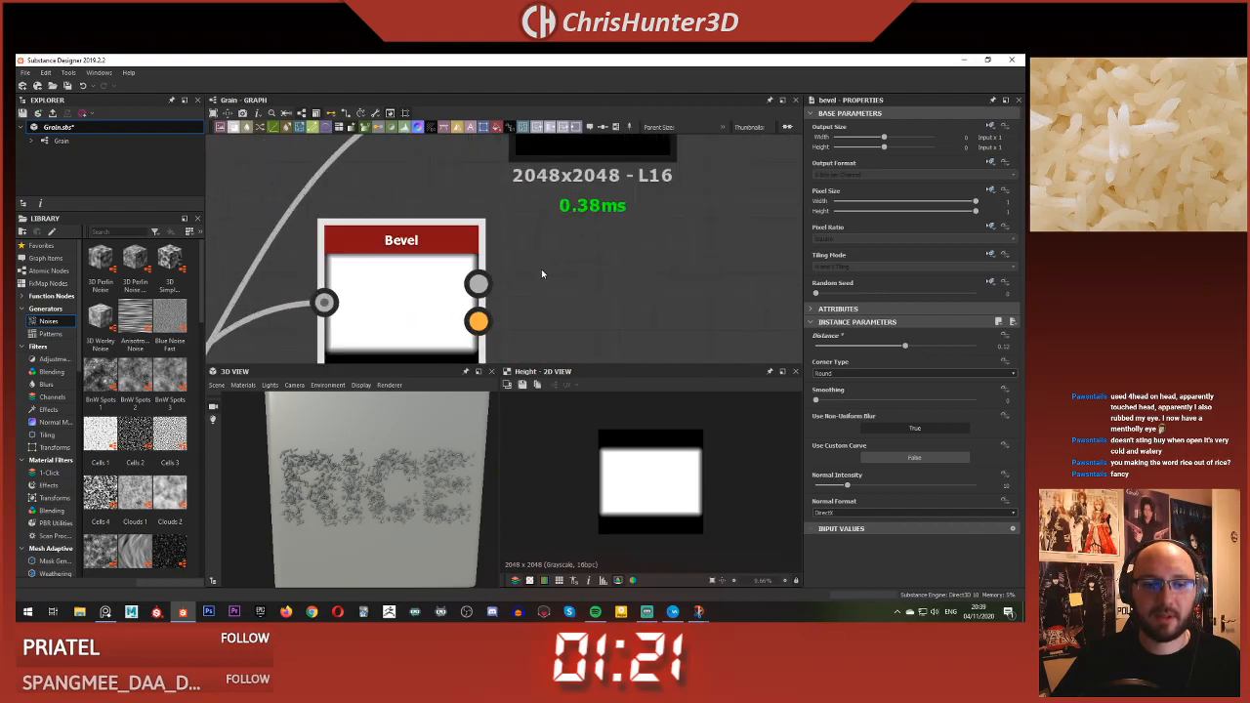
scroll(439, 313, up, 1)
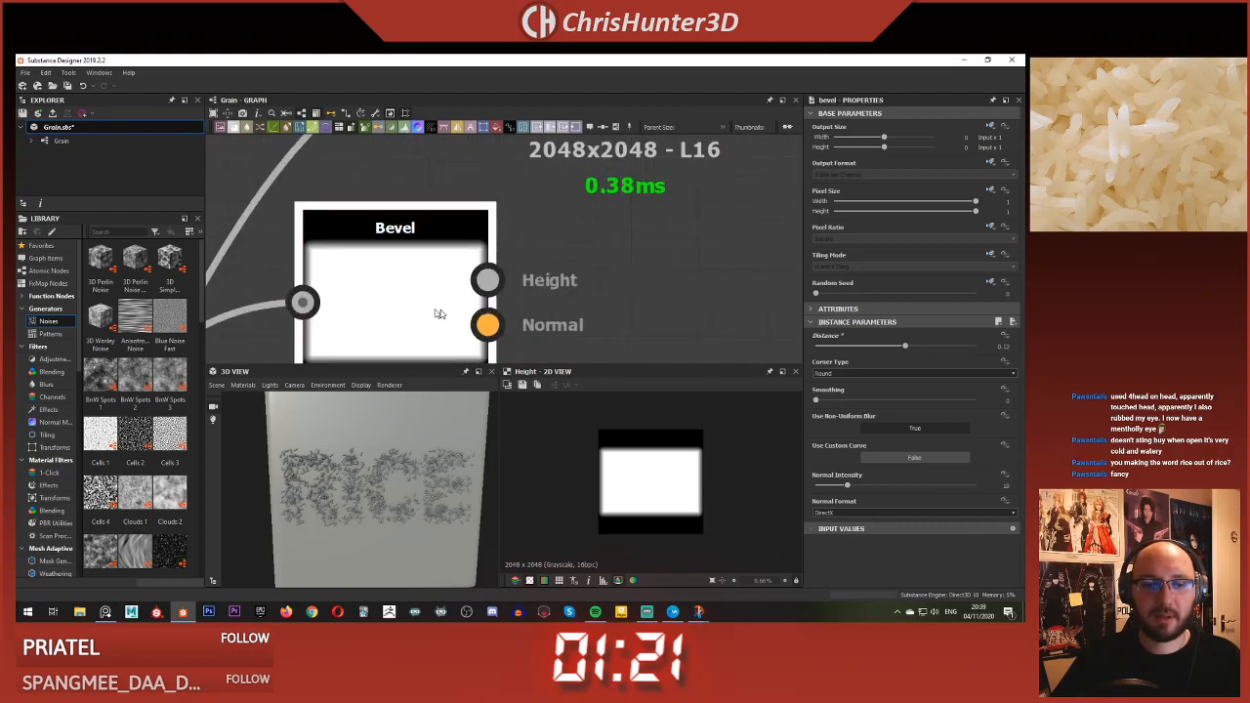
- Reduce the Bevel's Distance to about 0.02 and set its Corner Type to Angular
click(896, 349)
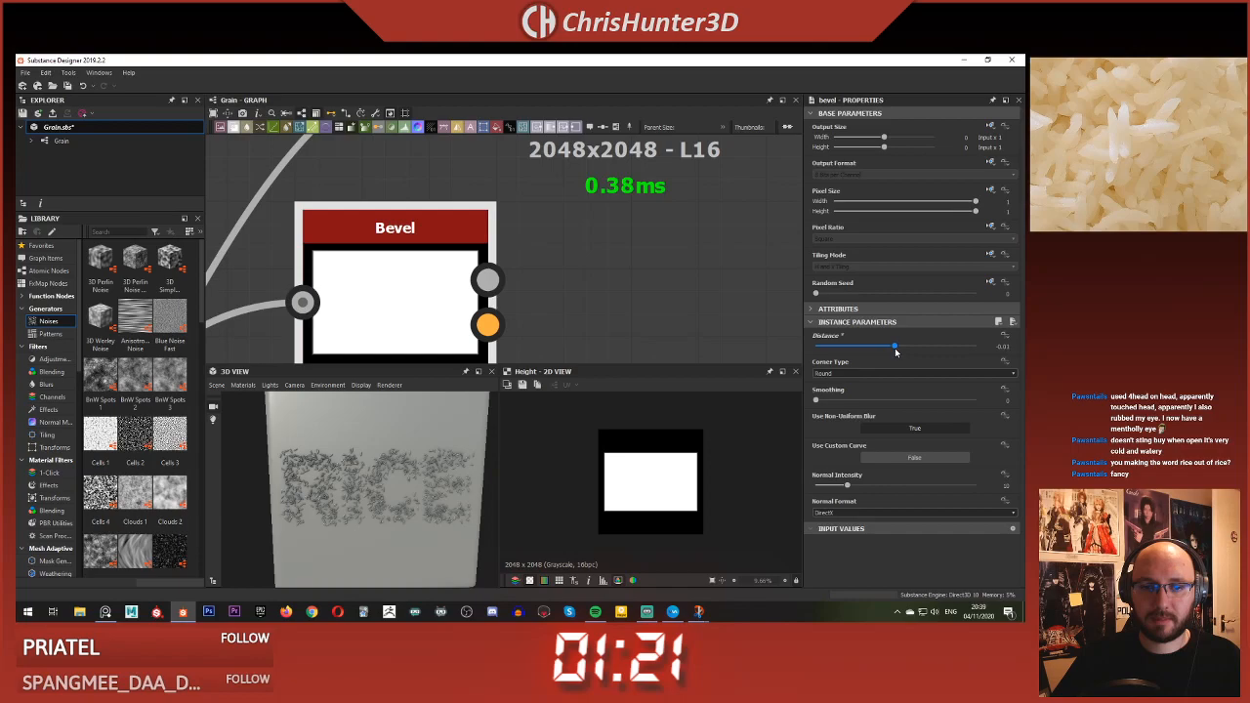
scroll(701, 444, up, 12)
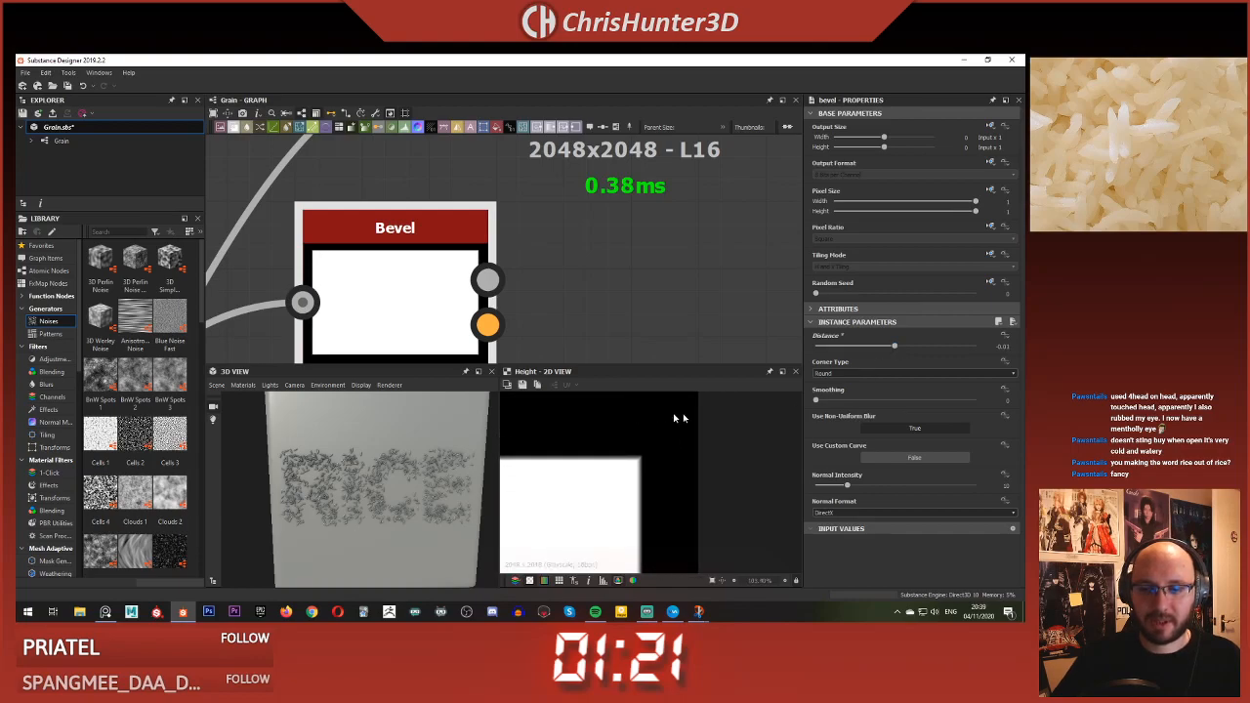
drag(893, 349, 898, 352)
click(877, 373)
click(862, 390)
scroll(610, 446, down, 5)
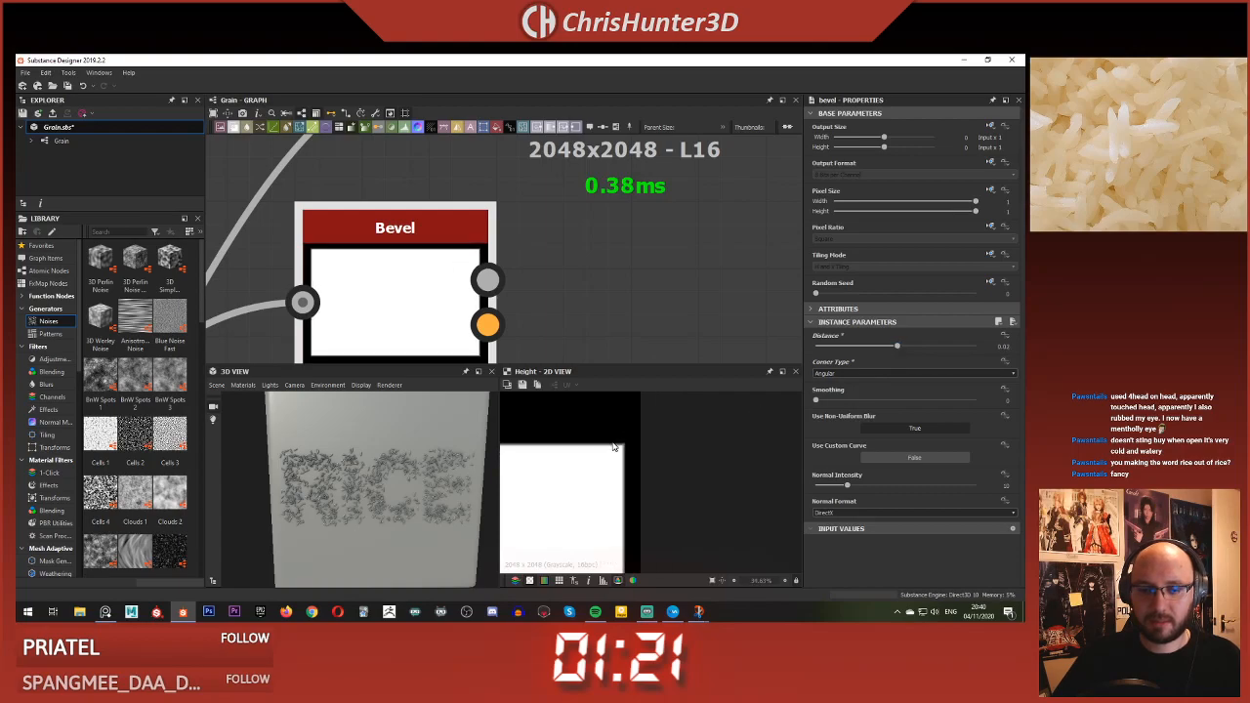
key(f)
- Connect the Bevel node's Height output to the Levels node's input in place of the Shape
scroll(540, 278, down, 3)
middle_drag(540, 278, 502, 303)
scroll(492, 306, down, 3)
drag(481, 306, 496, 221)
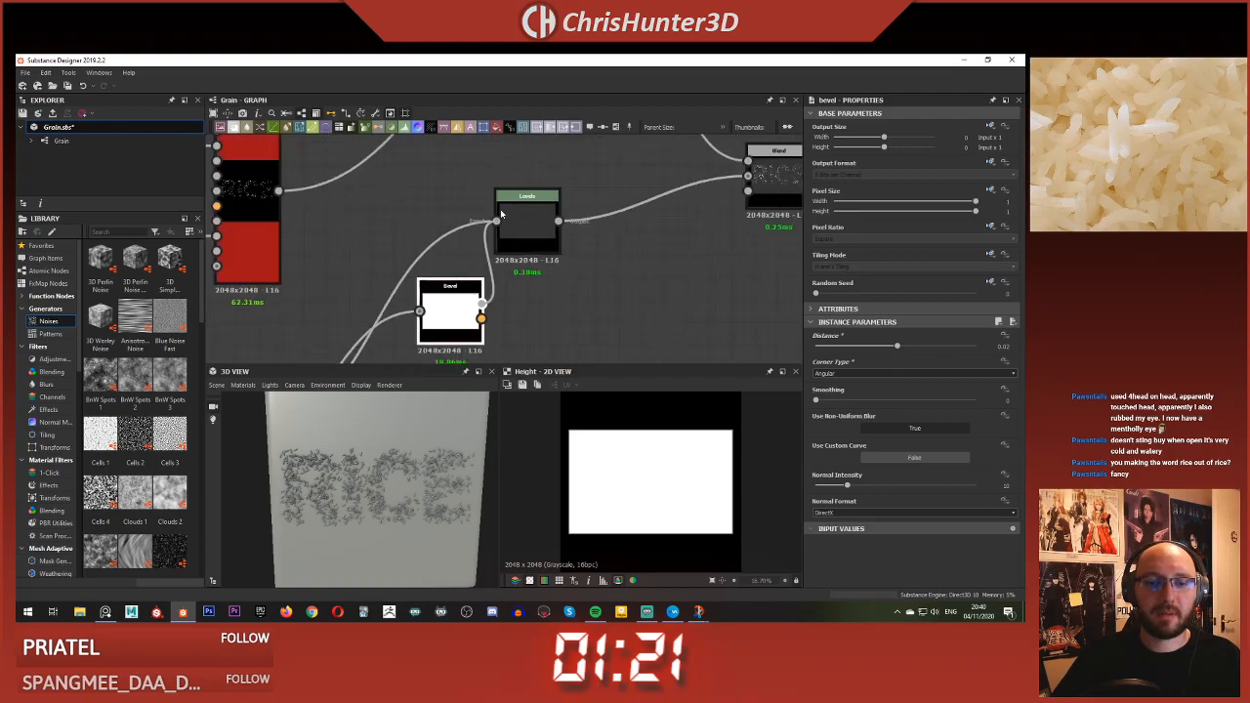
- Preview the Blend result and move the last Height Blend's outgoing map connections to the Blend node's output
click(774, 181)
scroll(701, 436, up, 3)
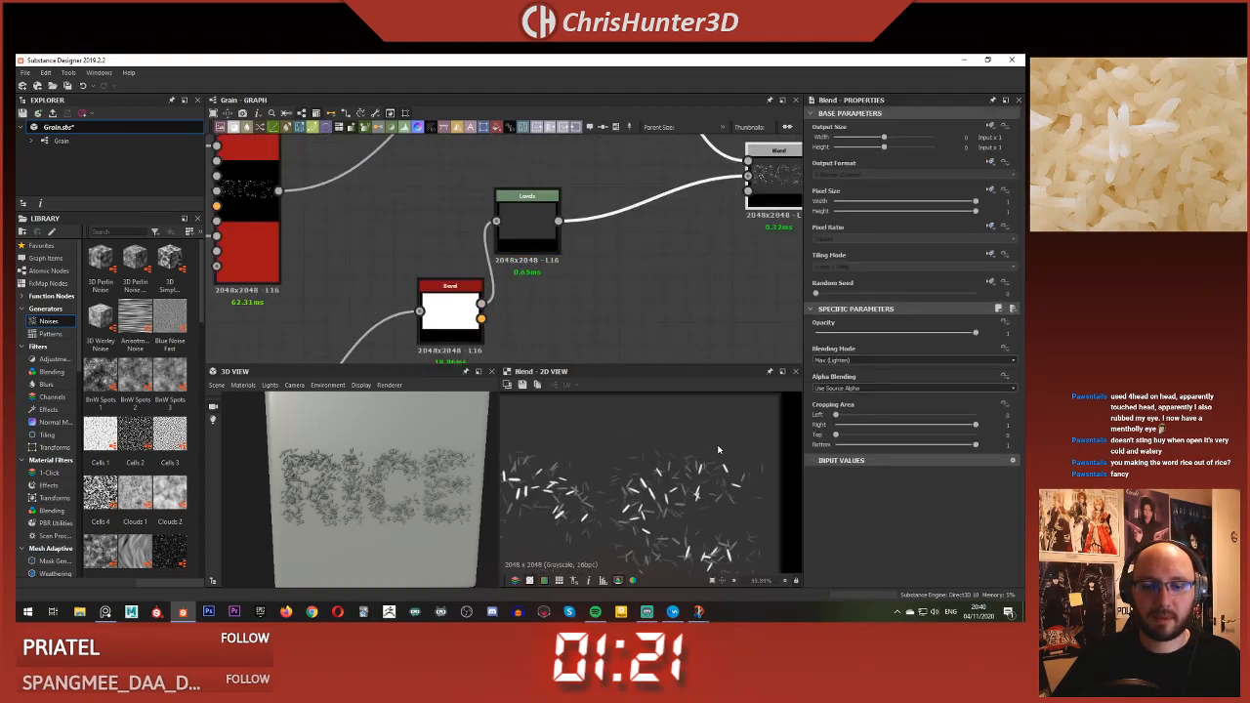
middle_drag(720, 440, 681, 460)
key(f)
scroll(672, 240, down, 4)
middle_drag(672, 240, 528, 286)
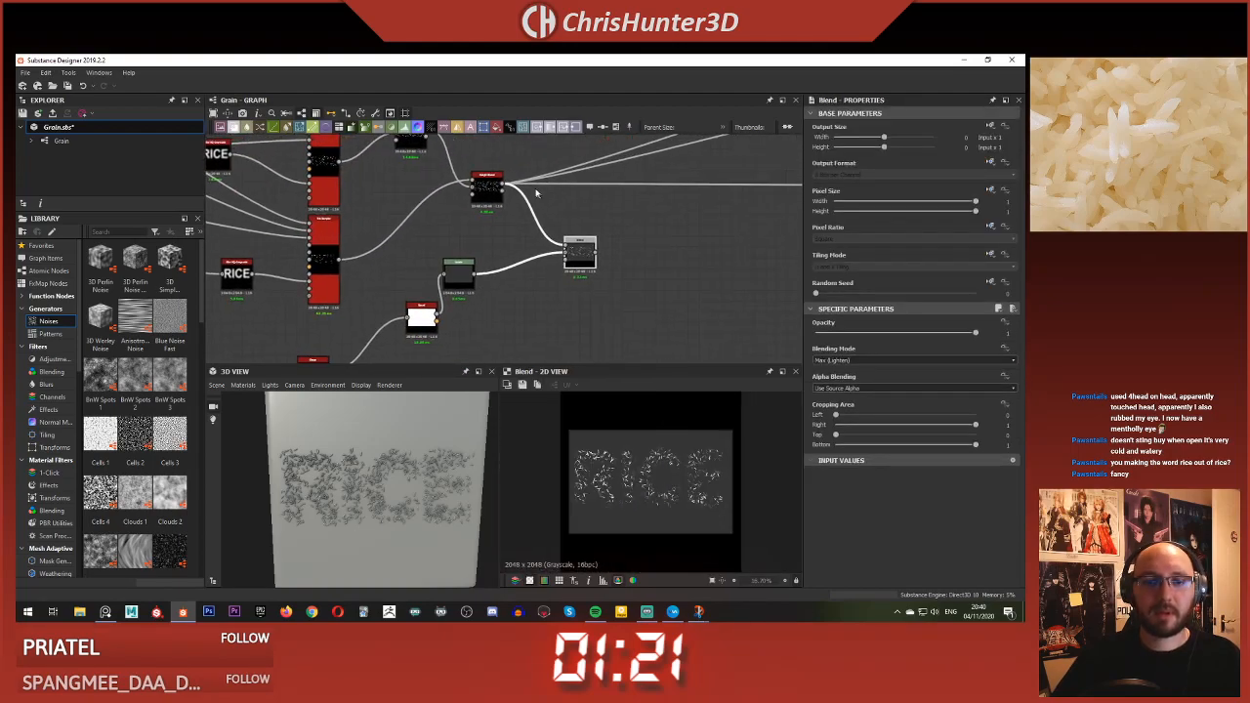
shift+drag(504, 186, 596, 252)
scroll(379, 474, up, 1)
drag(379, 475, 356, 459)
scroll(360, 469, up, 3)
scroll(361, 469, down, 5)
scroll(466, 339, up, 3)
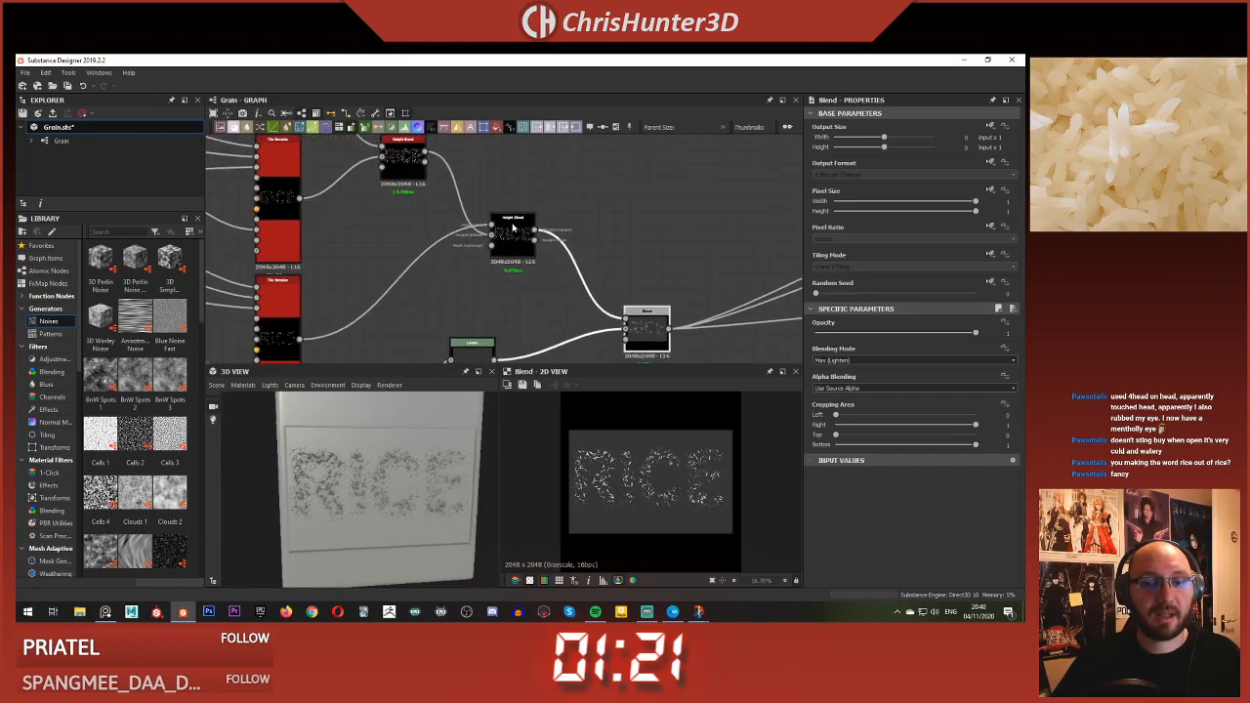
- Add a Transformation 2D node fed by the last Height Blend and scale its RICE pattern down slightly
key(space)
click(682, 414)
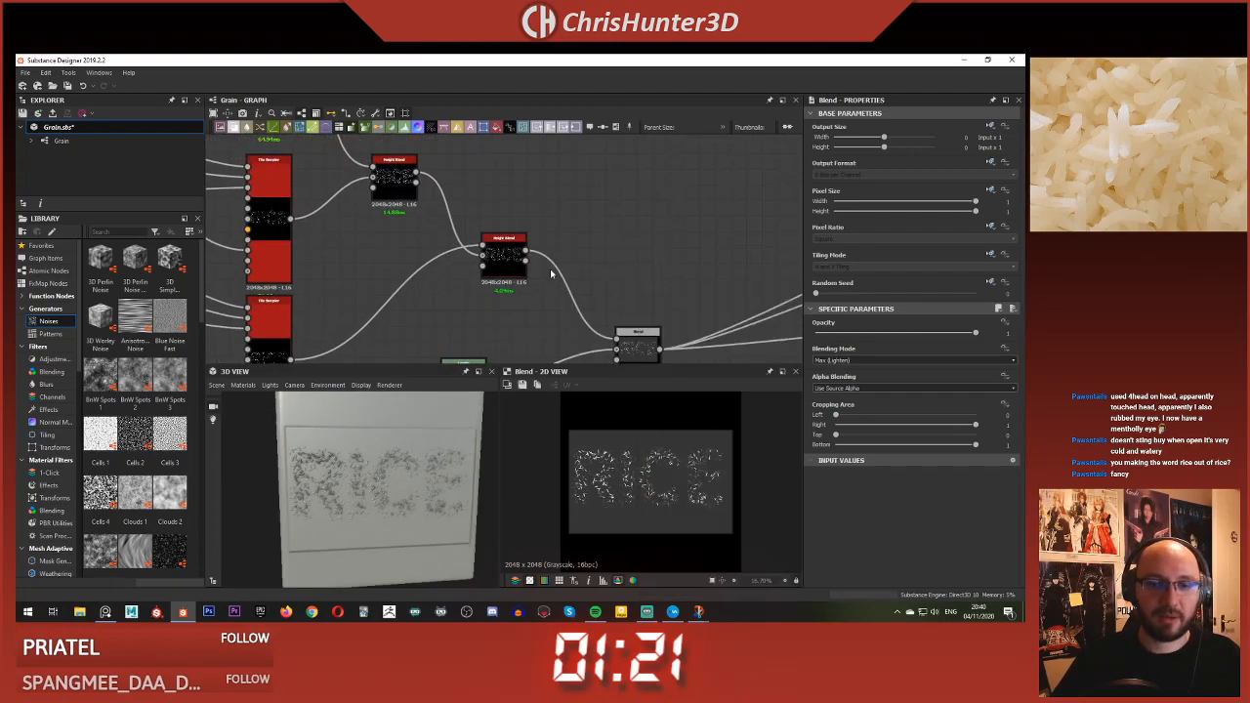
drag(623, 240, 590, 247)
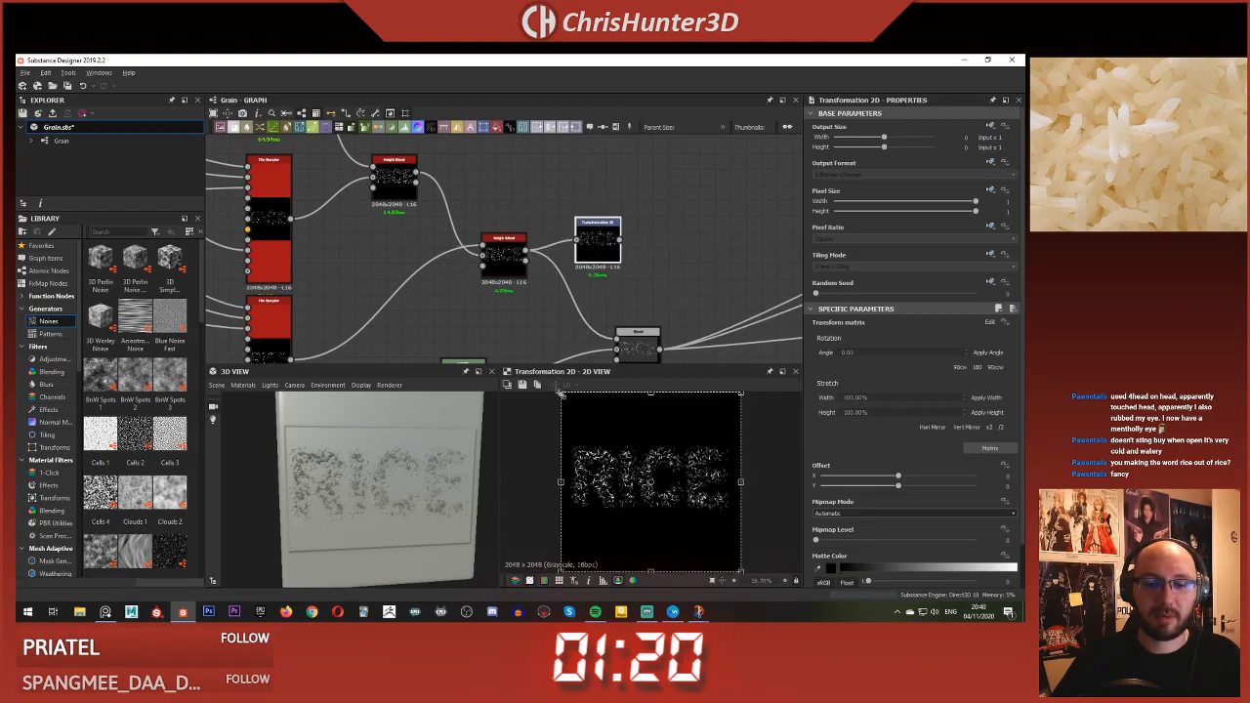
drag(560, 394, 575, 405)
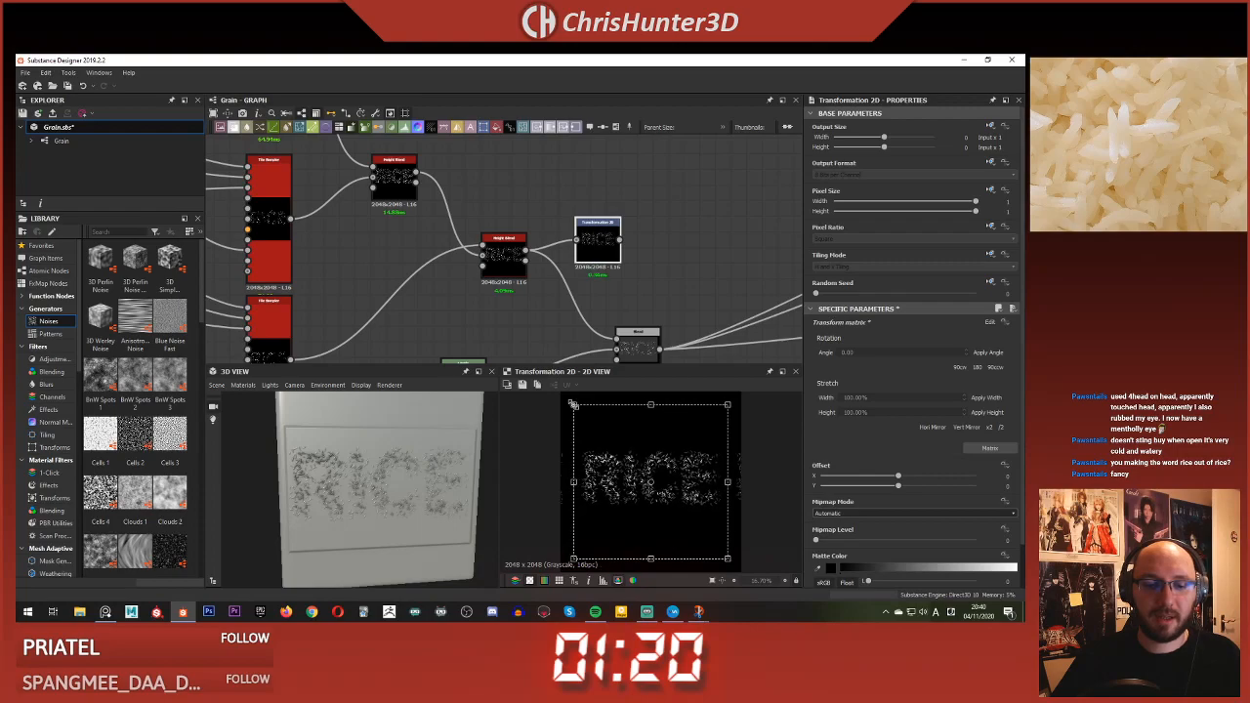
- Override the Transformation 2D node's inherited Tiling Mode and set it to No Tiling
click(992, 256)
click(968, 282)
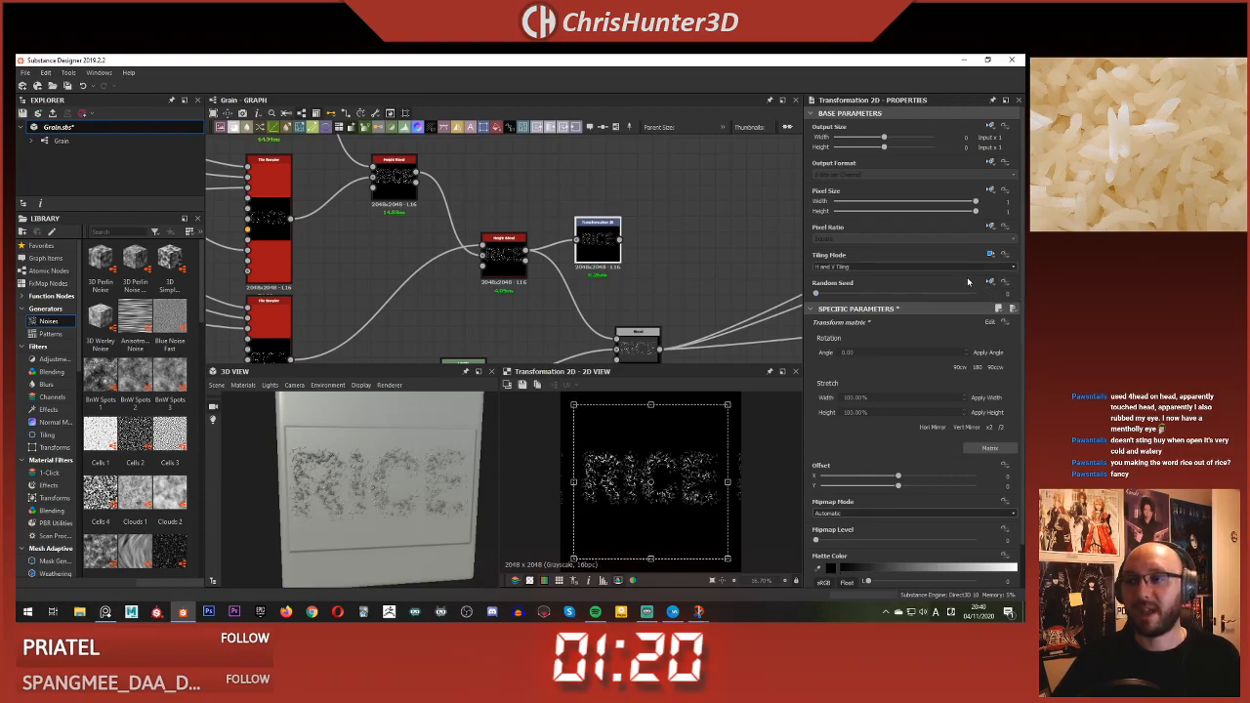
click(913, 267)
click(902, 276)
middle_drag(621, 261, 597, 221)
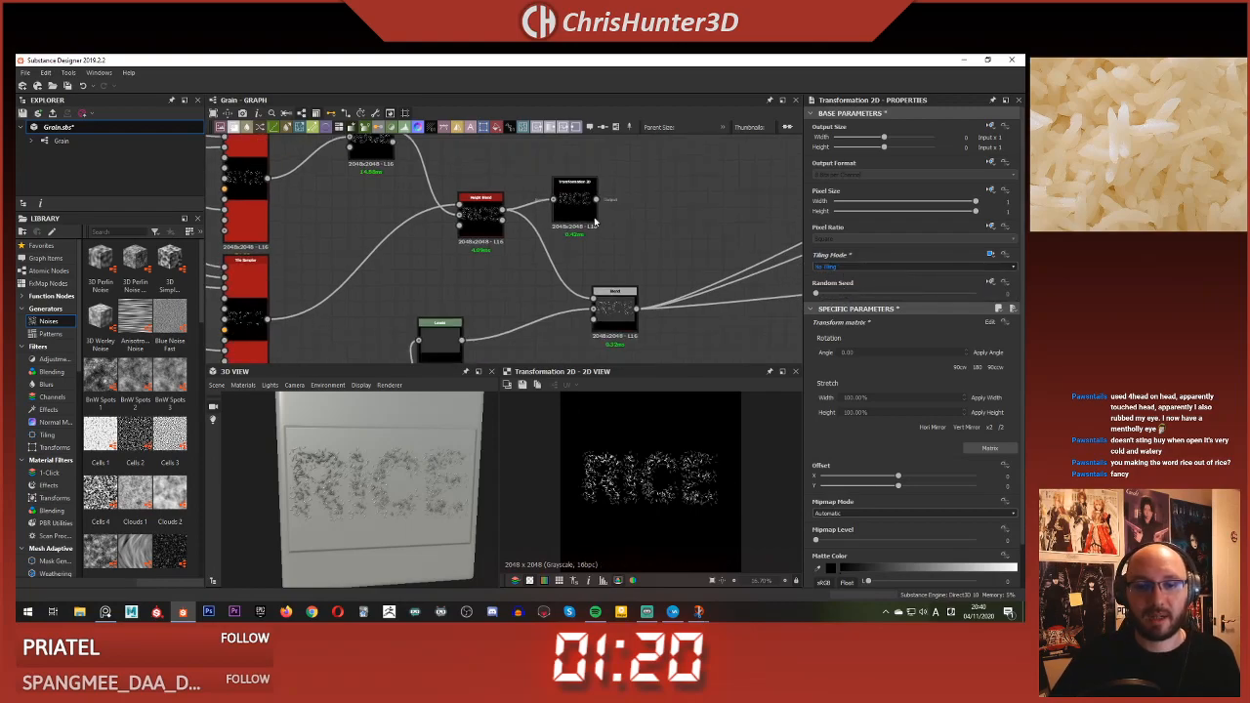
- Feed the Blend's foreground from the Transformation 2D output in place of the Height Blend and check the 3D result
click(607, 295)
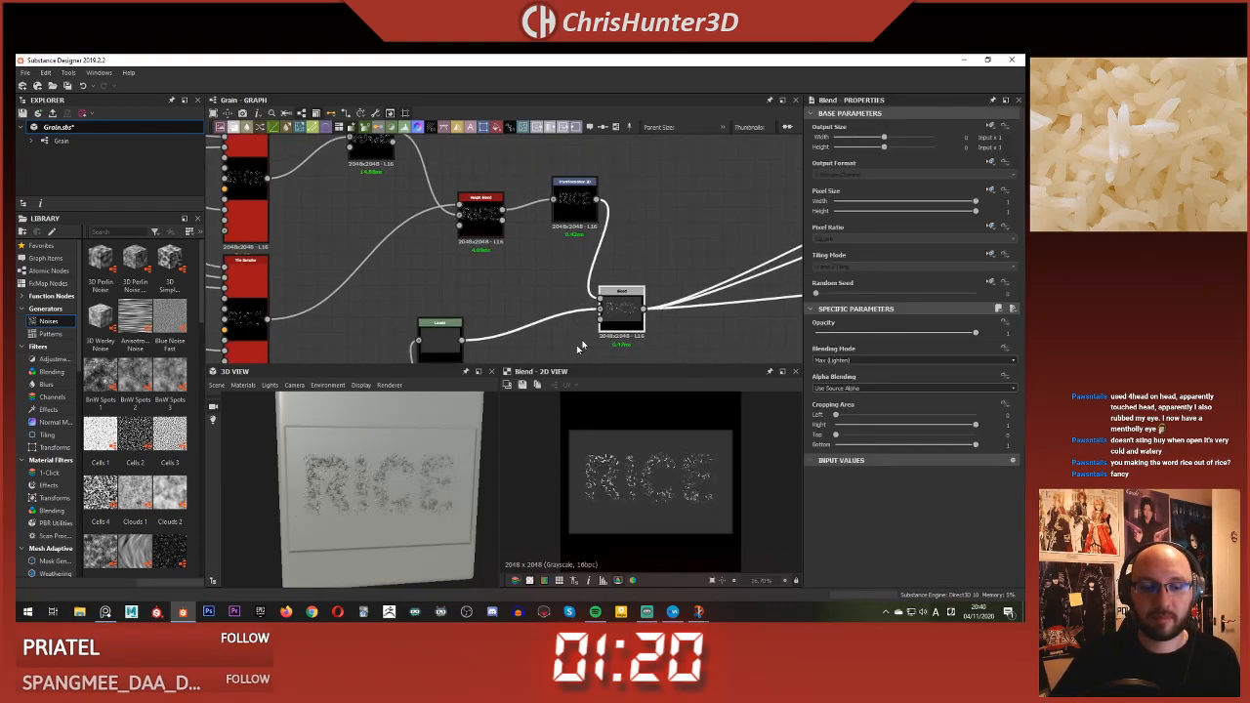
scroll(371, 455, up, 5)
mouse_move(371, 456)
mouse_down()
mouse_move(421, 455)
mouse_move(379, 448)
mouse_up()
scroll(380, 449, down, 3)
click(513, 303)
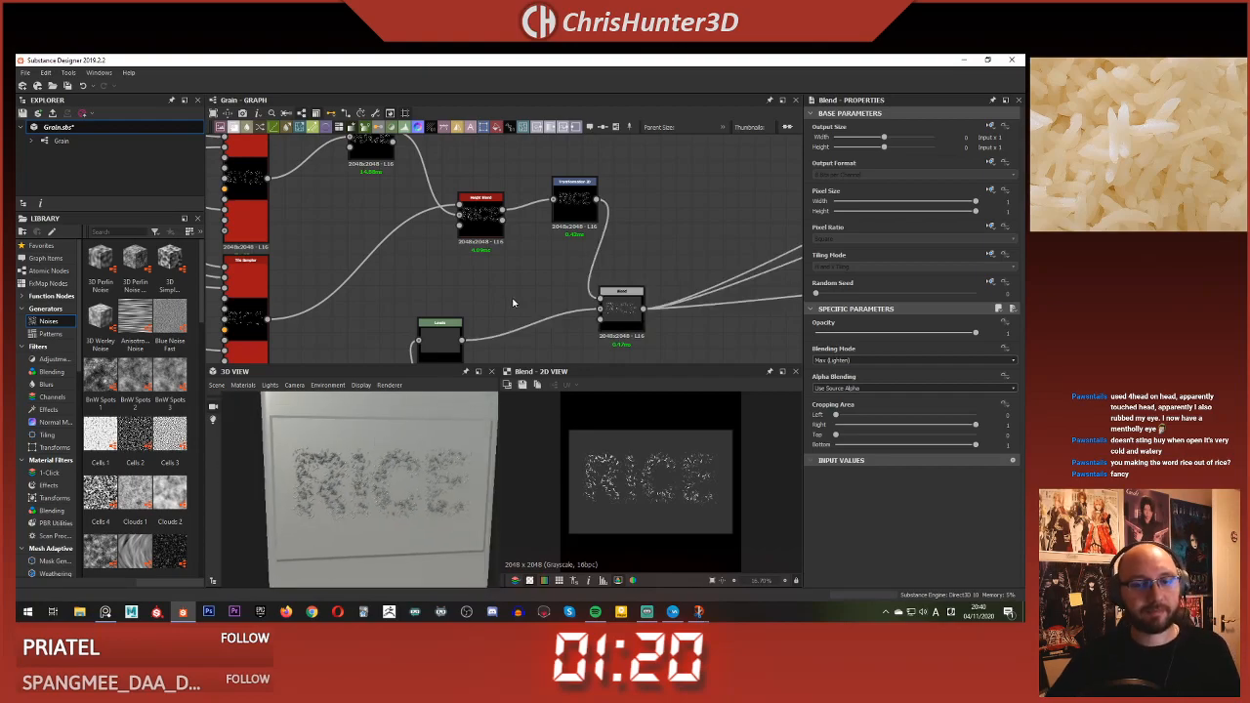
scroll(505, 279, down, 3)
scroll(502, 263, up, 3)
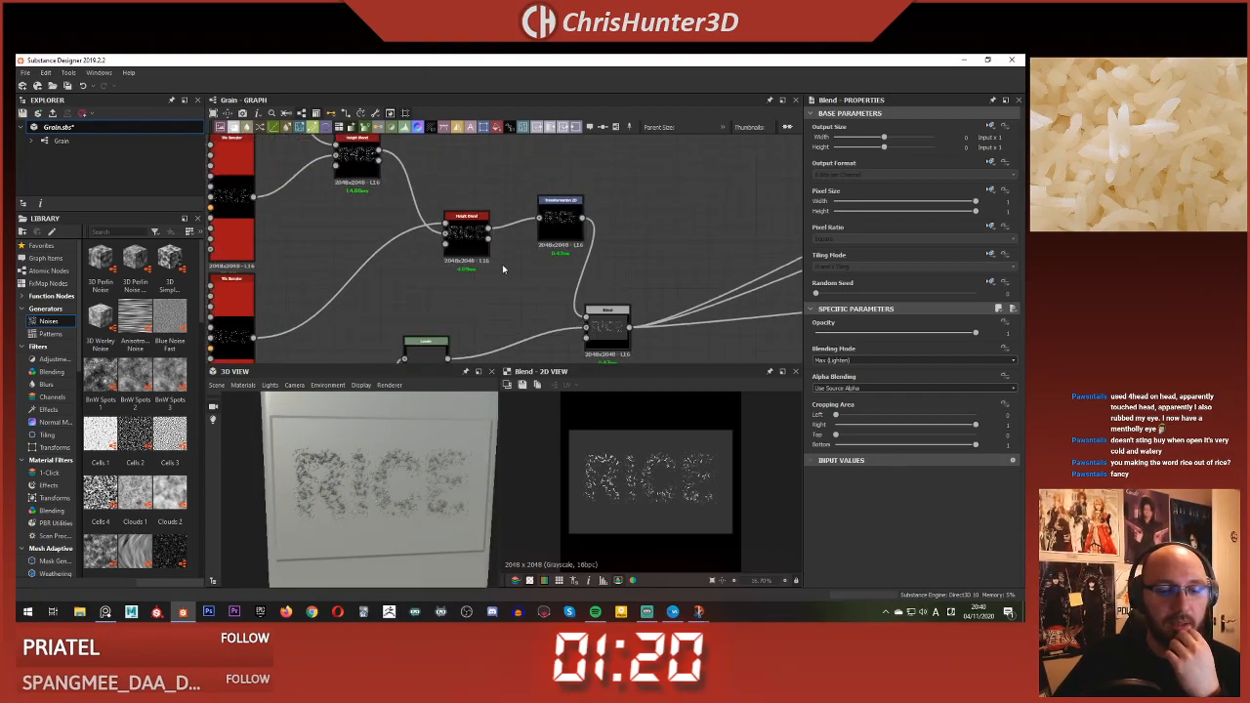
scroll(362, 464, up, 5)
scroll(362, 464, down, 4)
scroll(533, 278, down, 4)
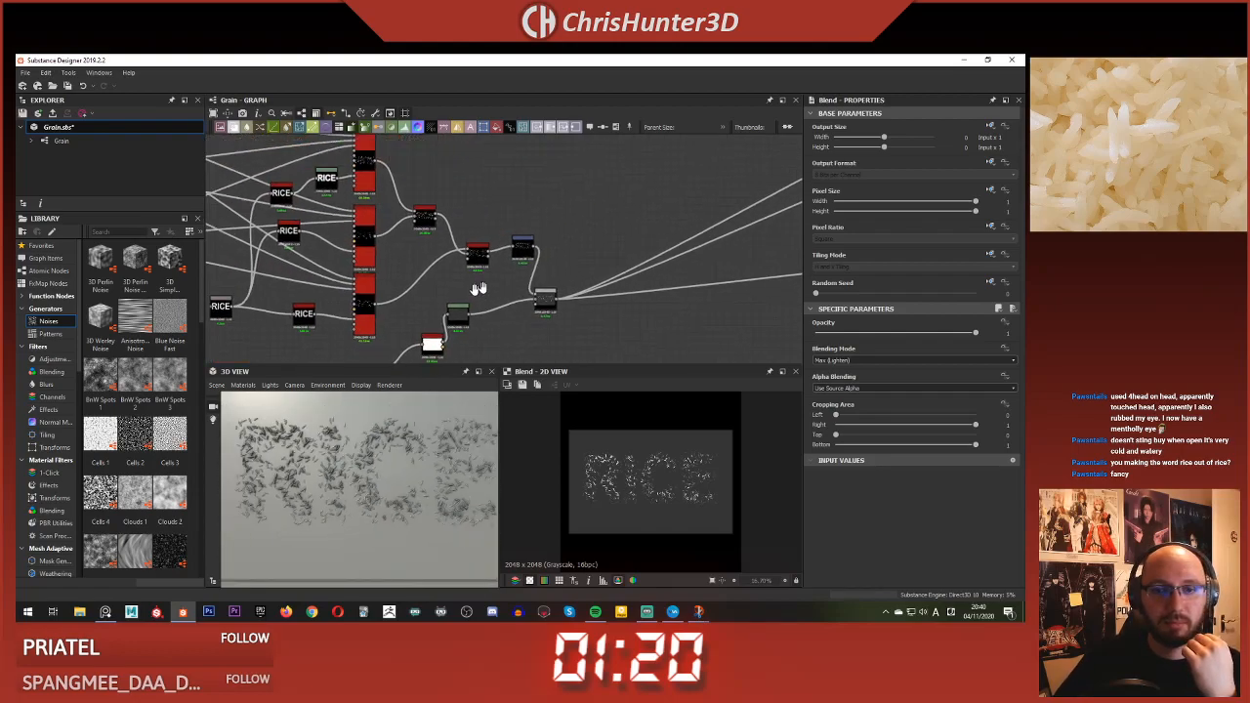
- Open the Ambient Occlusion node's settings, try a slightly larger Surface Size, and set it back to 400
middle_drag(511, 276, 312, 330)
middle_drag(625, 271, 391, 269)
scroll(574, 264, up, 3)
scroll(574, 265, up, 1)
double_click(494, 224)
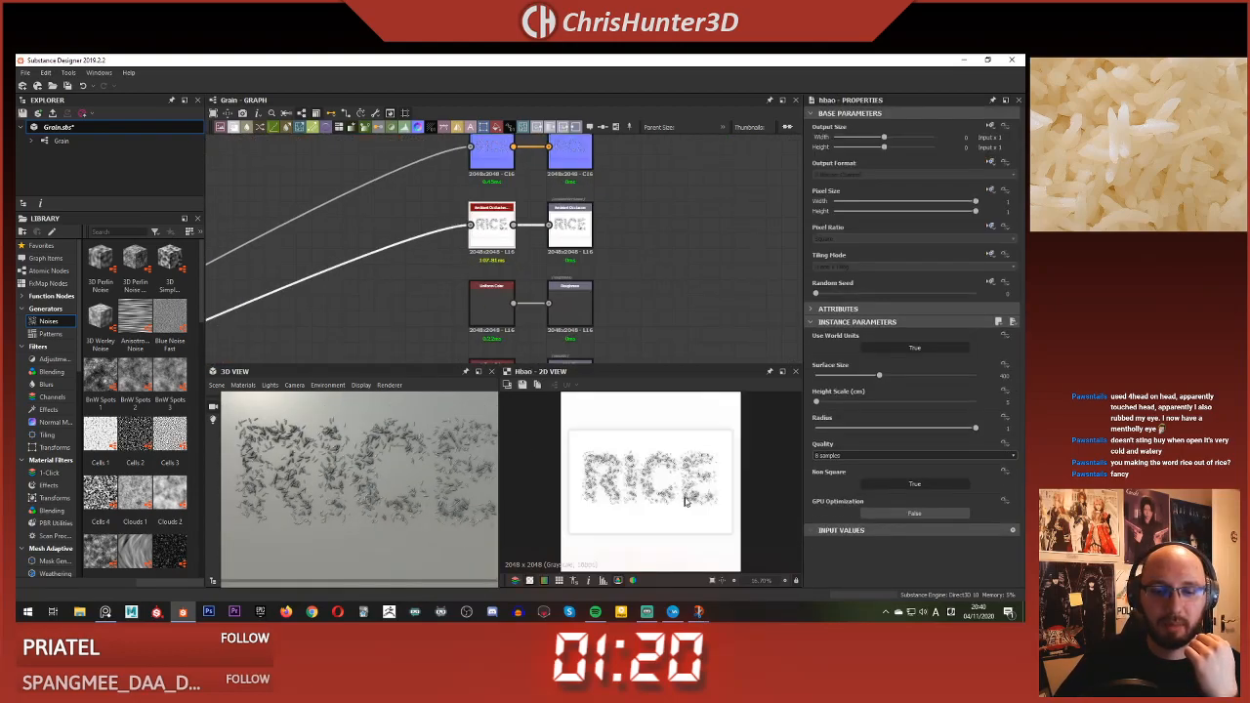
scroll(595, 420, up, 2)
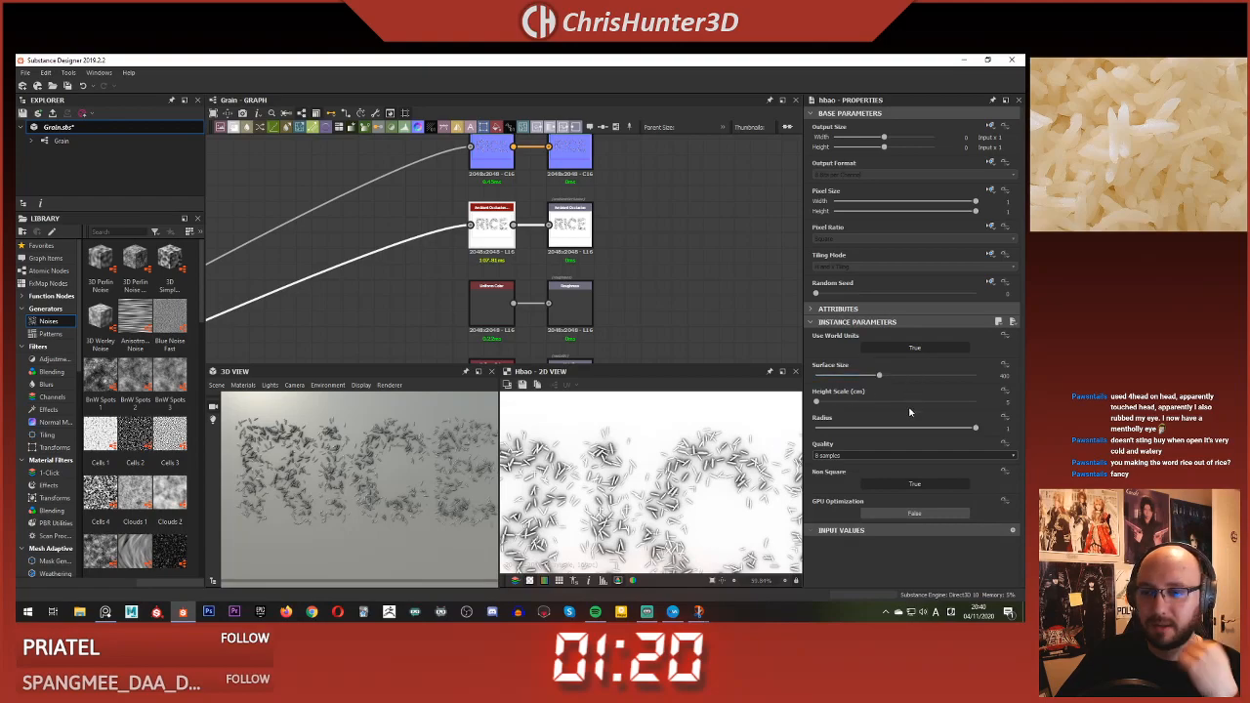
mouse_move(977, 433)
mouse_down()
mouse_move(823, 427)
mouse_move(977, 431)
mouse_up()
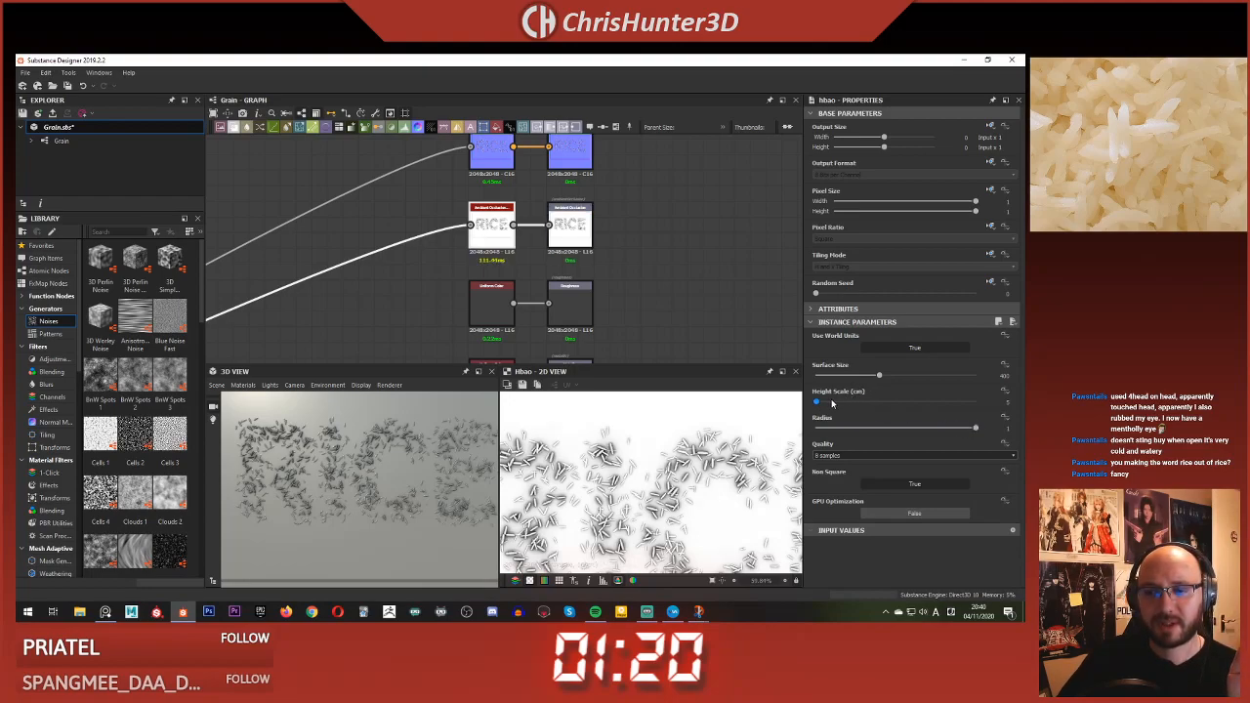
mouse_move(879, 377)
mouse_down()
mouse_move(845, 381)
mouse_move(895, 385)
mouse_move(884, 381)
mouse_up()
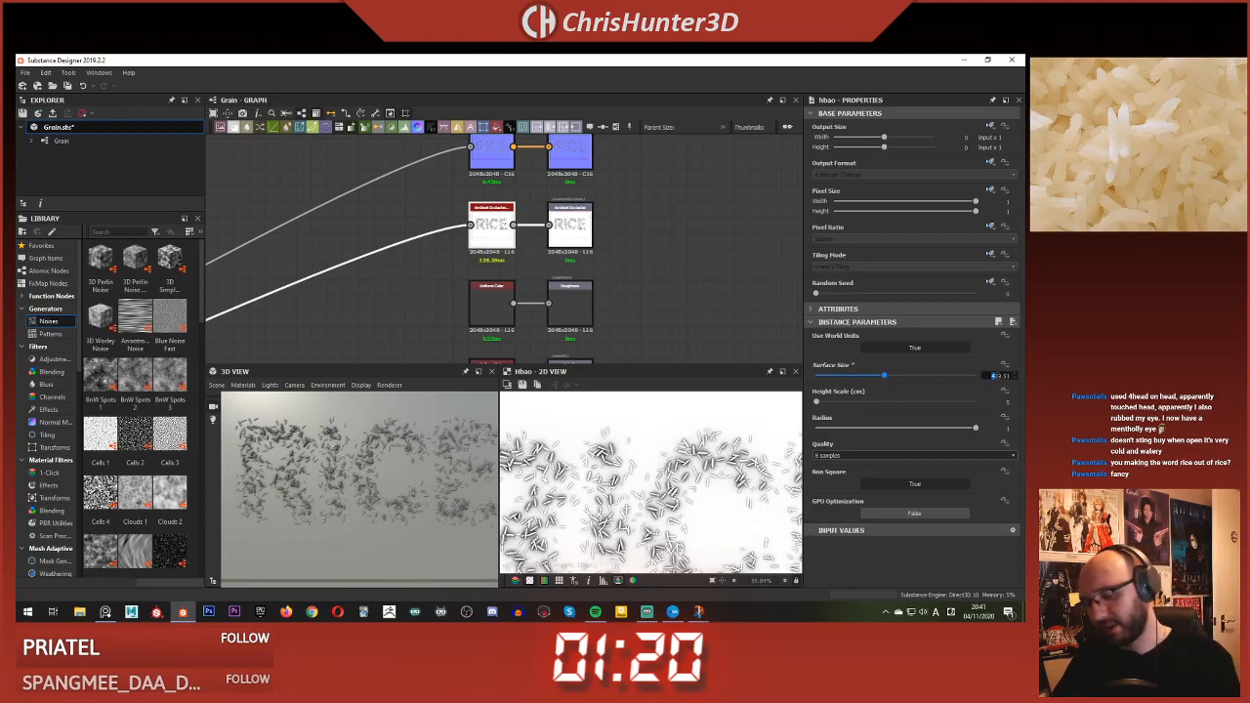
key(Return)
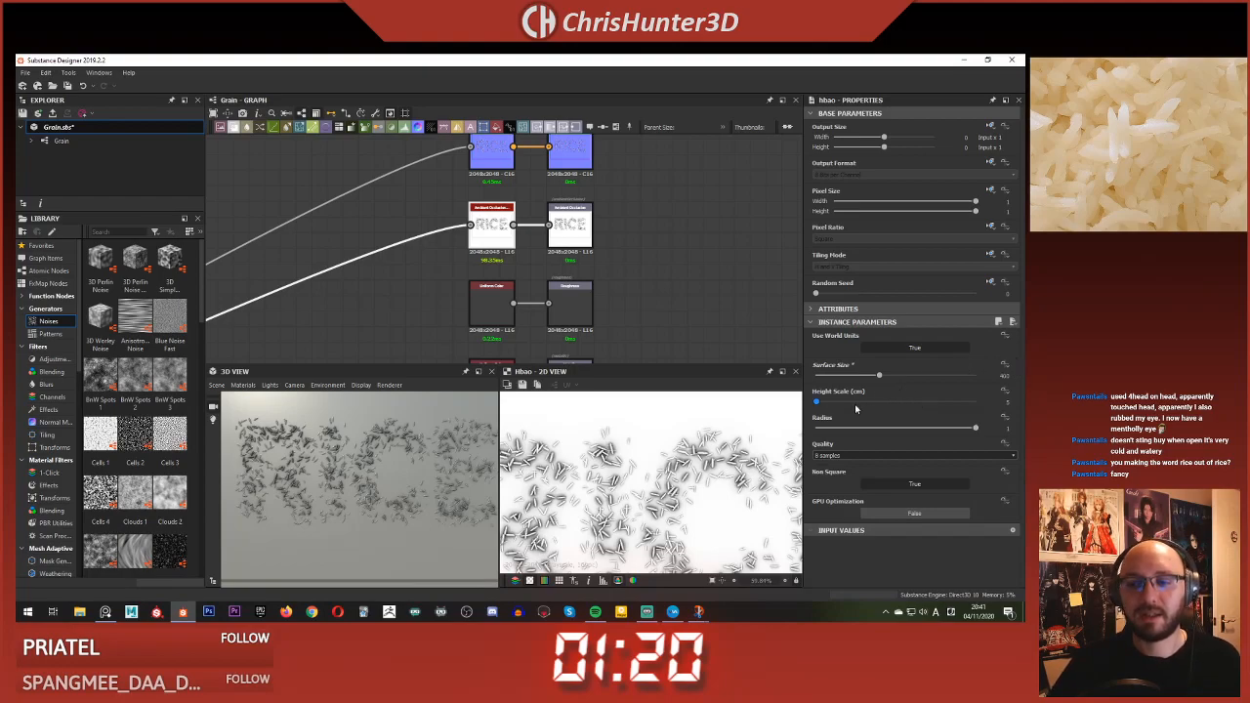
- Try a Height Scale of 1 cm on the Ambient Occlusion node and inspect the grain shadows
drag(818, 403, 817, 404)
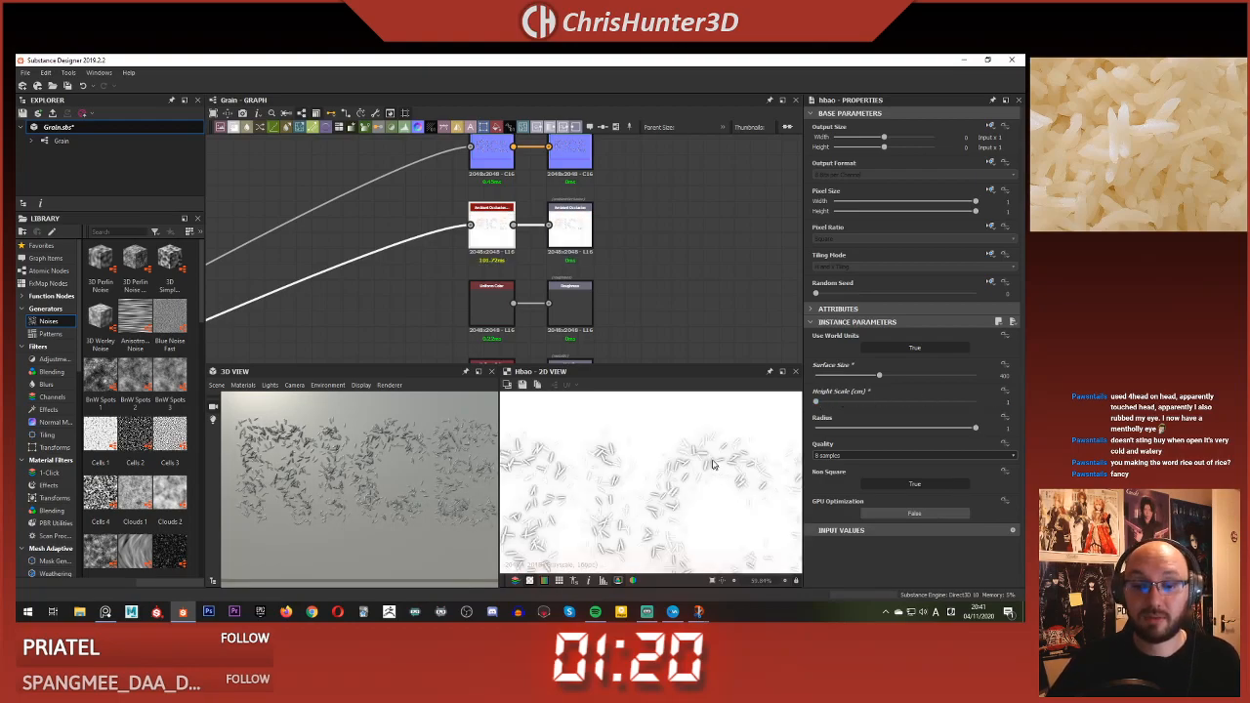
scroll(447, 463, up, 5)
middle_drag(469, 462, 402, 472)
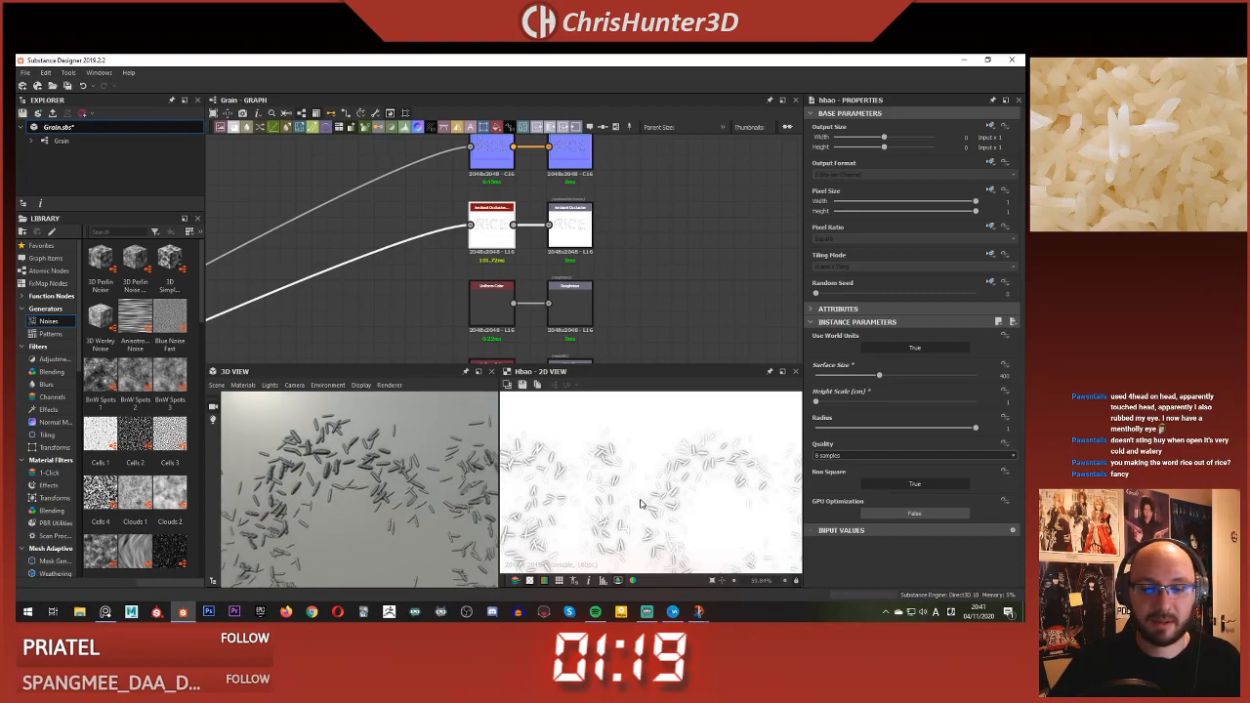
scroll(643, 504, up, 3)
scroll(644, 504, down, 4)
middle_drag(648, 511, 653, 474)
scroll(625, 471, down, 2)
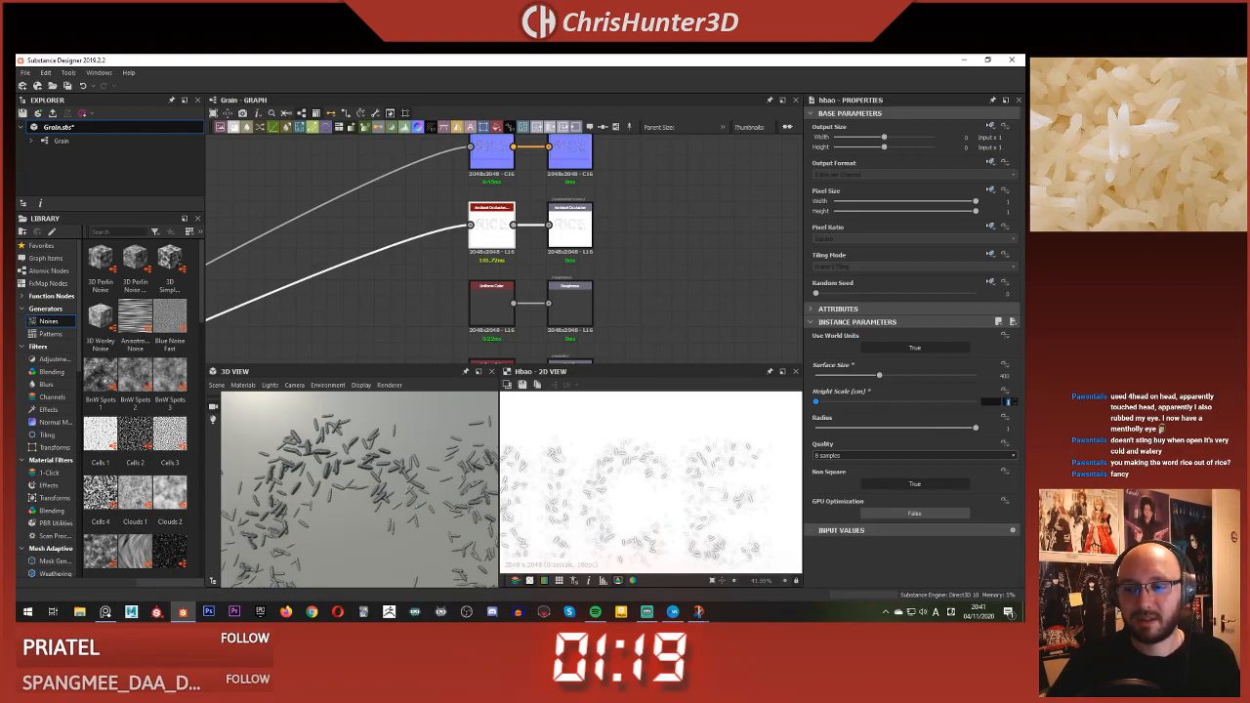
- Set the Ambient Occlusion node's Height Scale to 2 cm and check the grains in both previews
text(2)
key(Return)
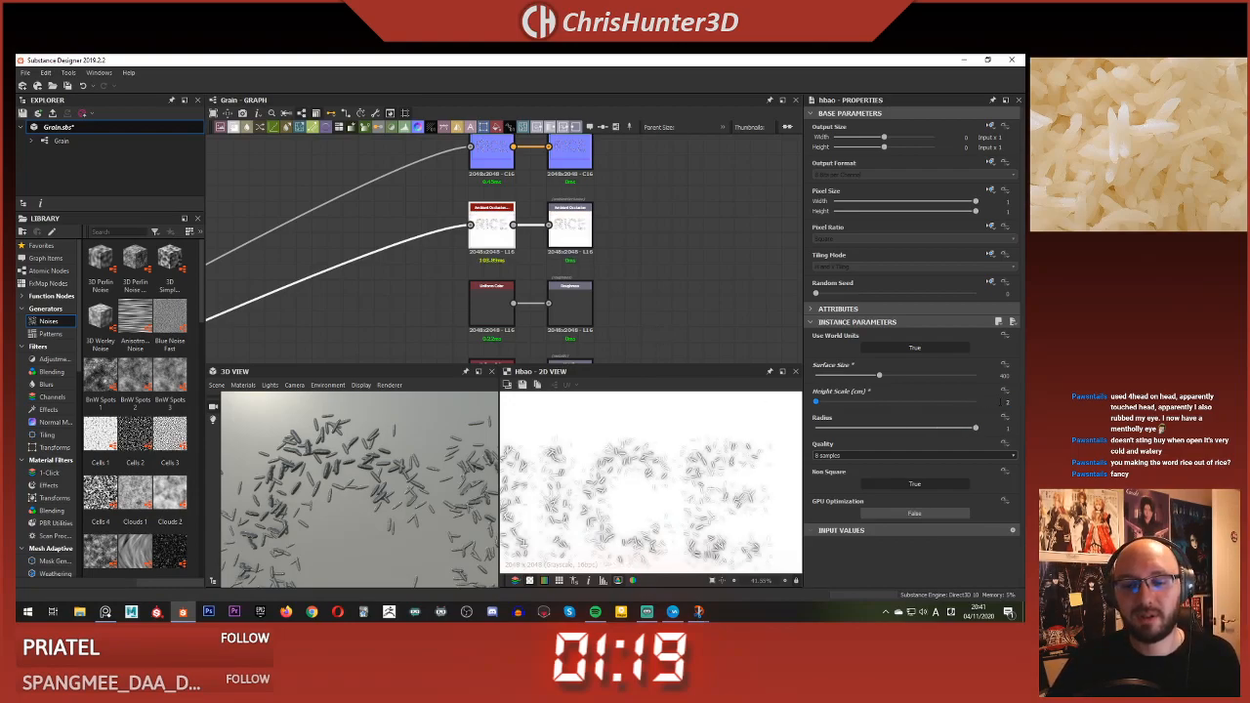
scroll(640, 427, up, 4)
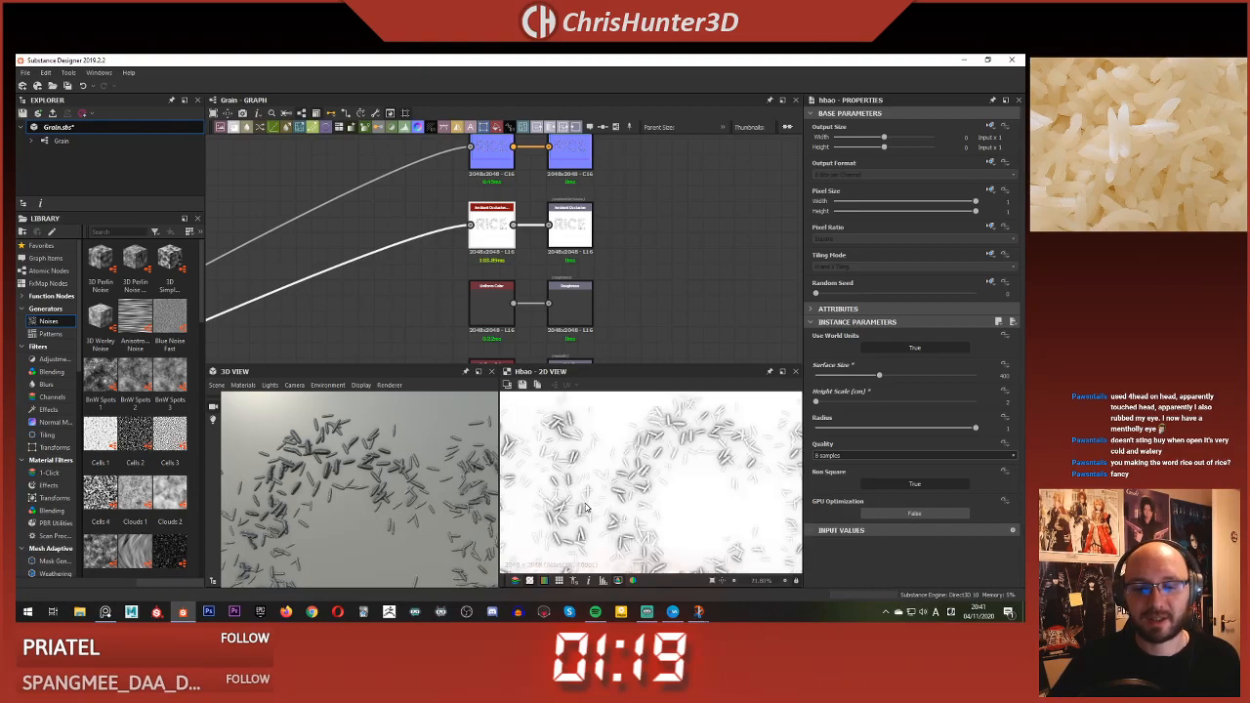
scroll(333, 497, down, 6)
scroll(379, 493, up, 5)
middle_drag(381, 500, 376, 484)
drag(375, 485, 375, 458)
scroll(376, 464, down, 4)
scroll(662, 495, down, 4)
scroll(661, 494, up, 10)
scroll(653, 484, down, 10)
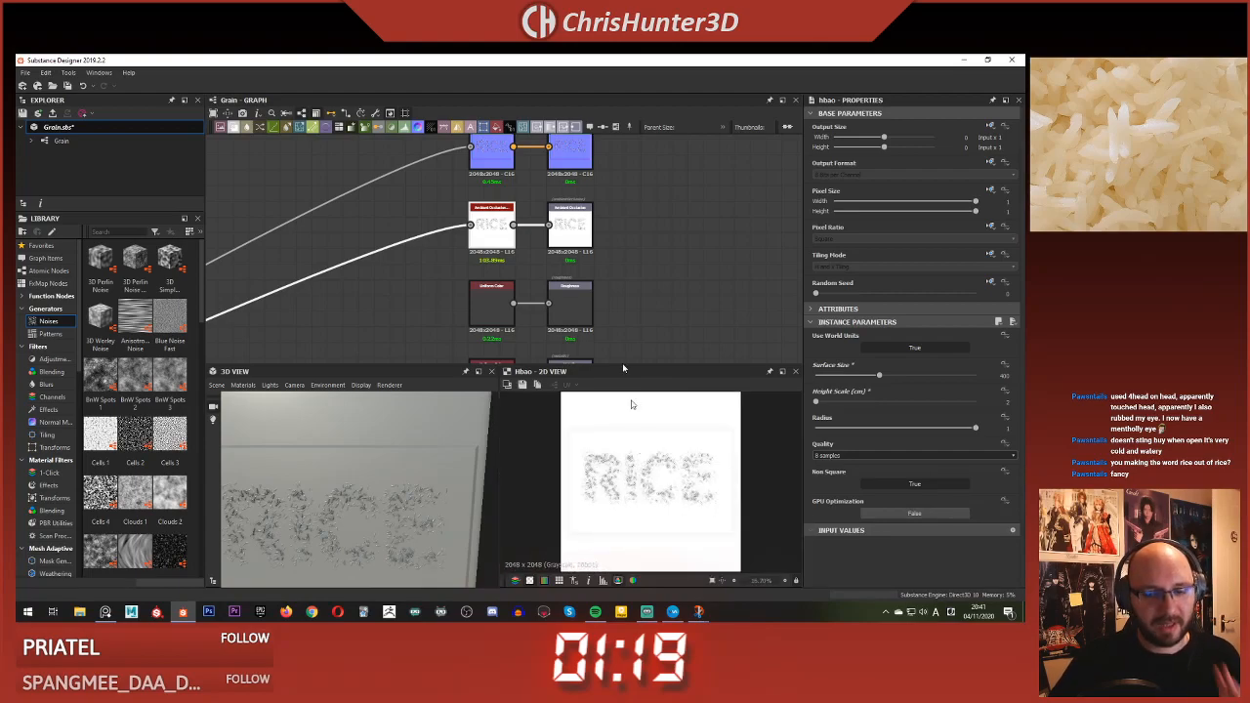
- Return to the Blend area of the graph and save the Grain package
scroll(410, 252, down, 6)
middle_drag(390, 287, 645, 244)
scroll(488, 275, up, 4)
middle_drag(701, 162, 579, 212)
right_click(578, 212)
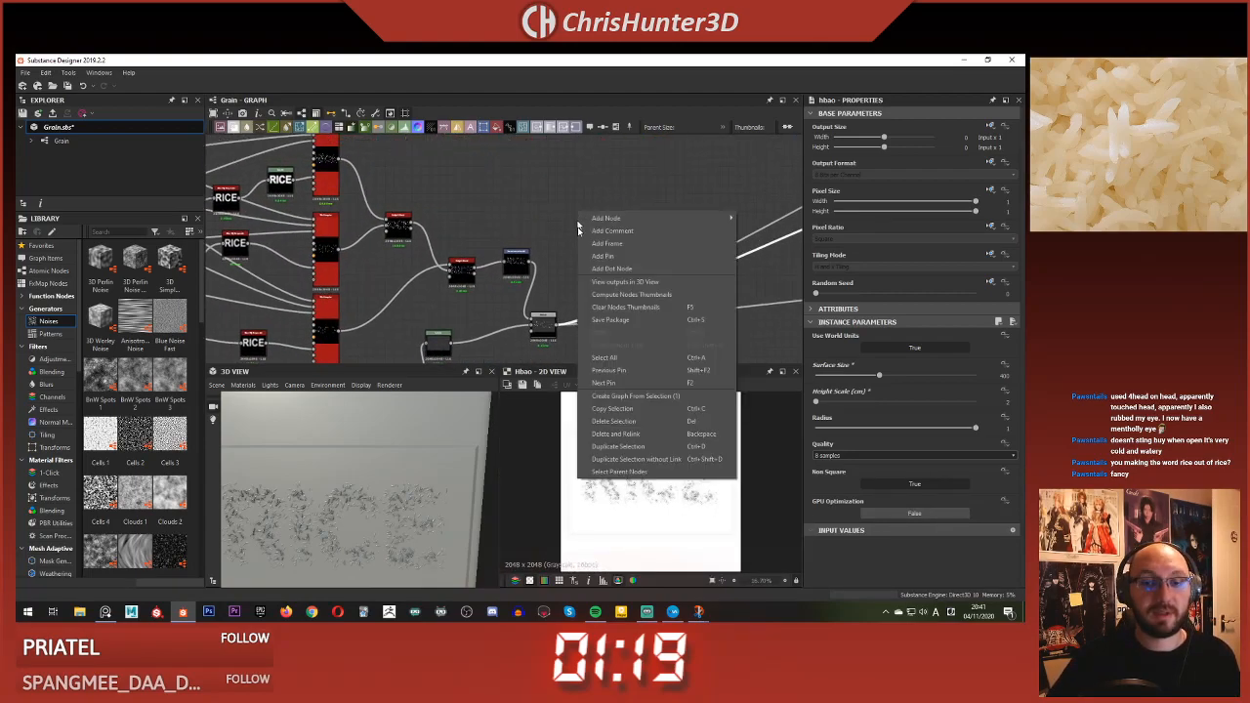
click(623, 319)
key(ctrl+s)
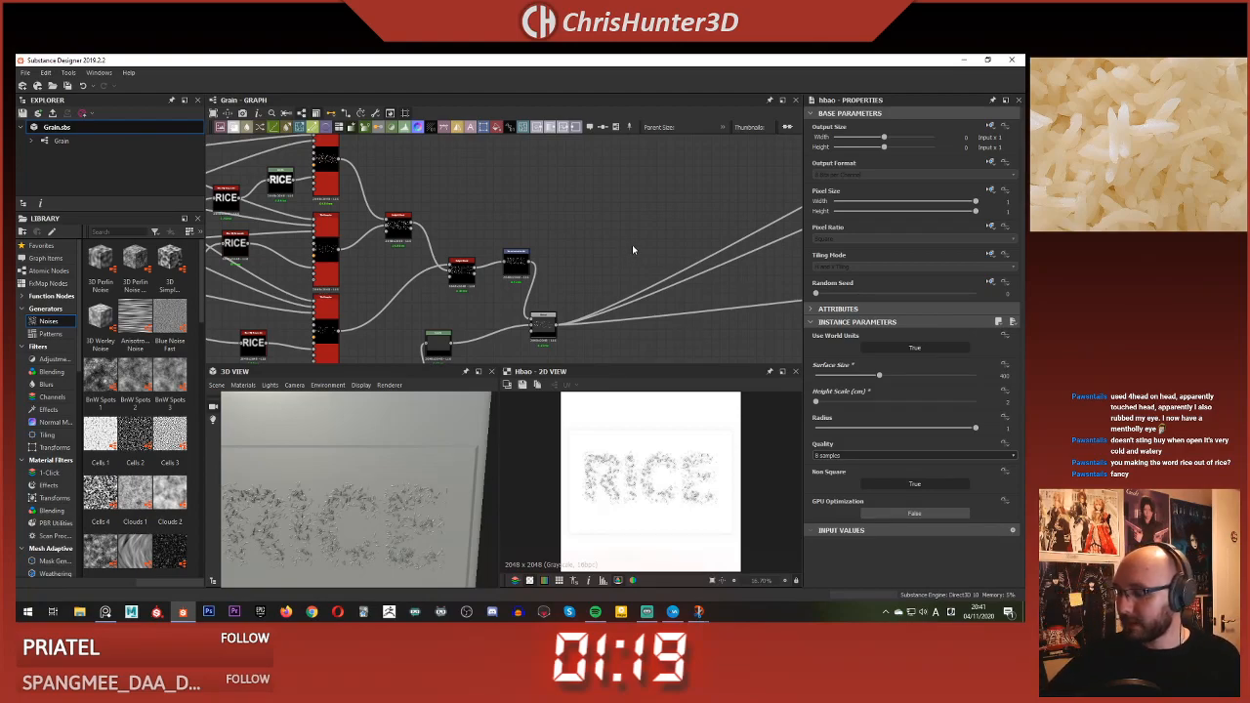
- Examine the RICE relief on the 3D model and review the overall node layout
scroll(399, 239, down, 2)
middle_drag(399, 240, 569, 194)
scroll(383, 494, up, 5)
mouse_move(384, 496)
mouse_down()
mouse_move(387, 510)
mouse_move(375, 486)
mouse_move(367, 502)
mouse_up()
scroll(373, 484, down, 3)
scroll(372, 483, down, 2)
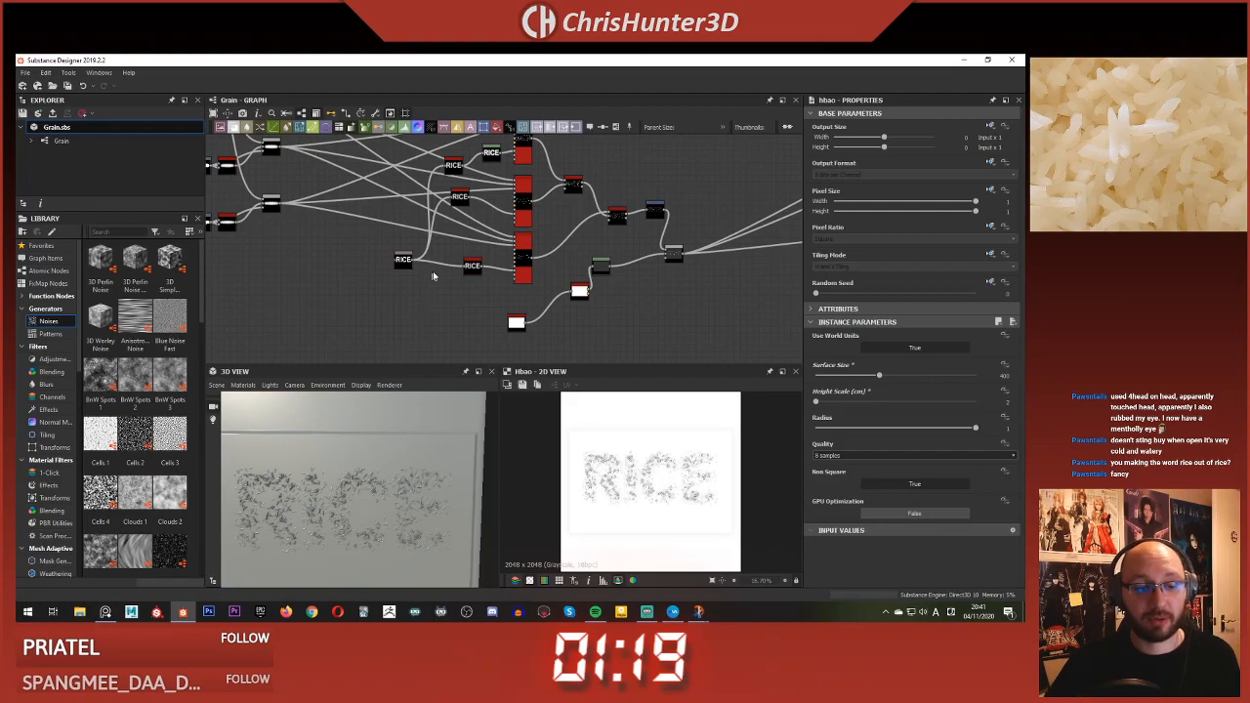
scroll(436, 264, down, 4)
scroll(491, 260, up, 5)
middle_drag(492, 260, 404, 307)
scroll(443, 282, up, 1)
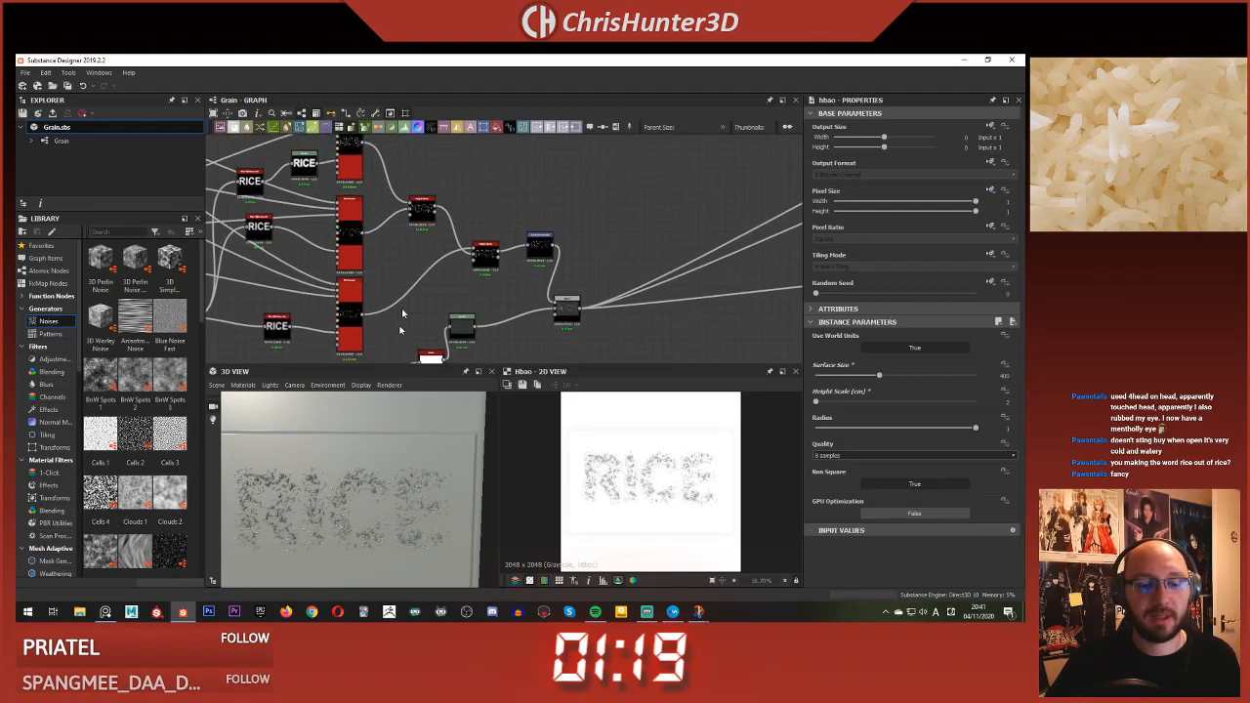
scroll(392, 462, down, 3)
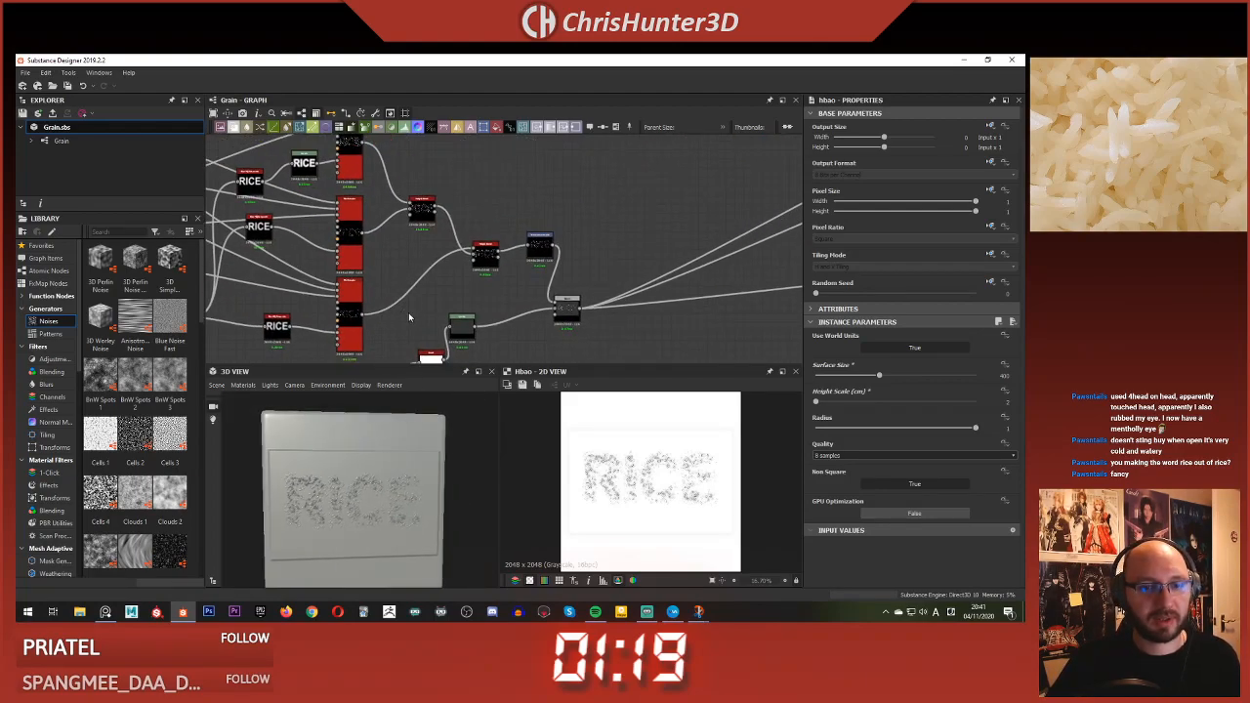
scroll(426, 279, down, 2)
scroll(519, 270, down, 3)
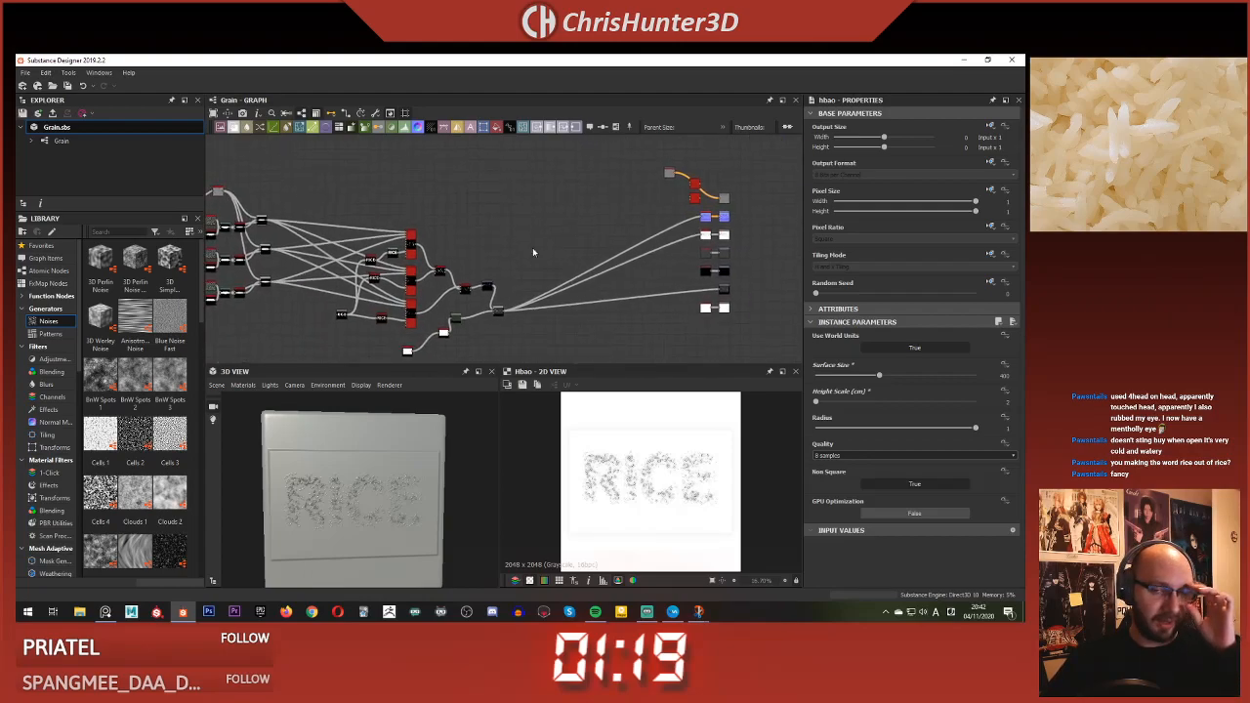
scroll(552, 276, up, 1)
scroll(552, 276, up, 3)
scroll(399, 487, up, 4)
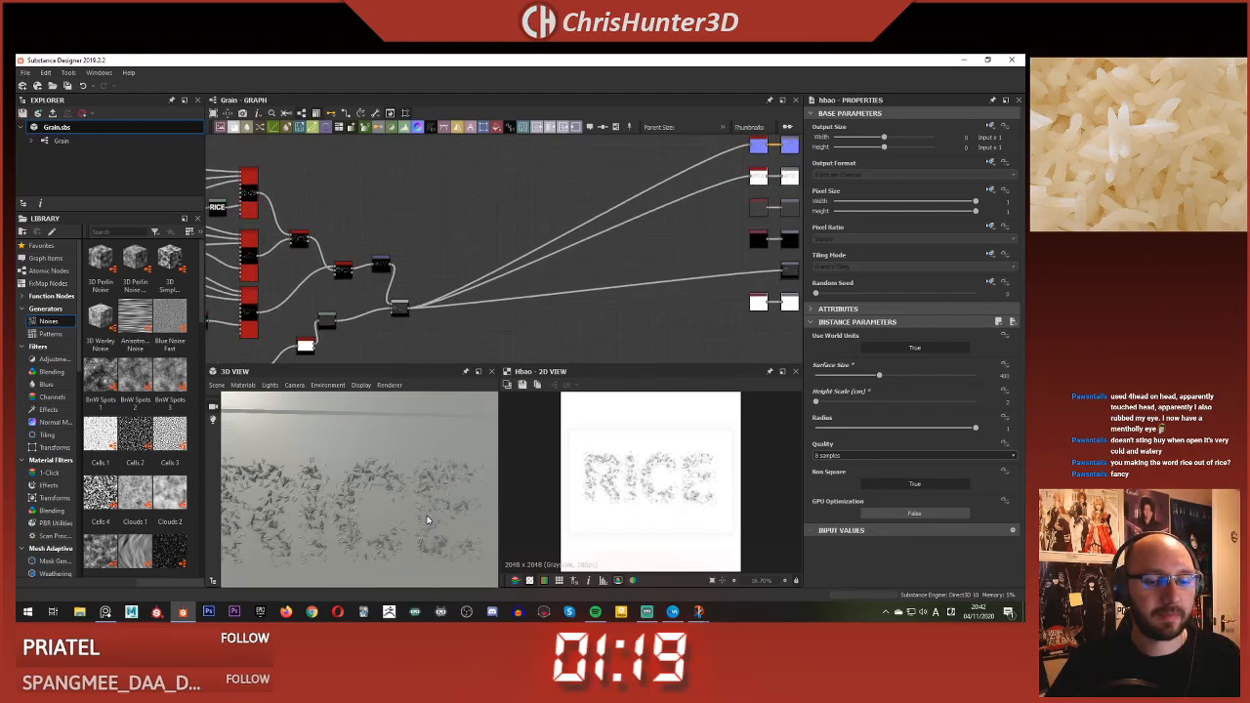
scroll(399, 486, down, 4)
scroll(401, 247, down, 3)
scroll(608, 281, up, 2)
scroll(610, 280, down, 1)
- Preview the final Blend node and examine how its grains sit over the rectangular base
middle_drag(374, 324, 549, 270)
scroll(549, 269, up, 5)
middle_drag(528, 318, 546, 291)
scroll(546, 291, up, 4)
double_click(551, 211)
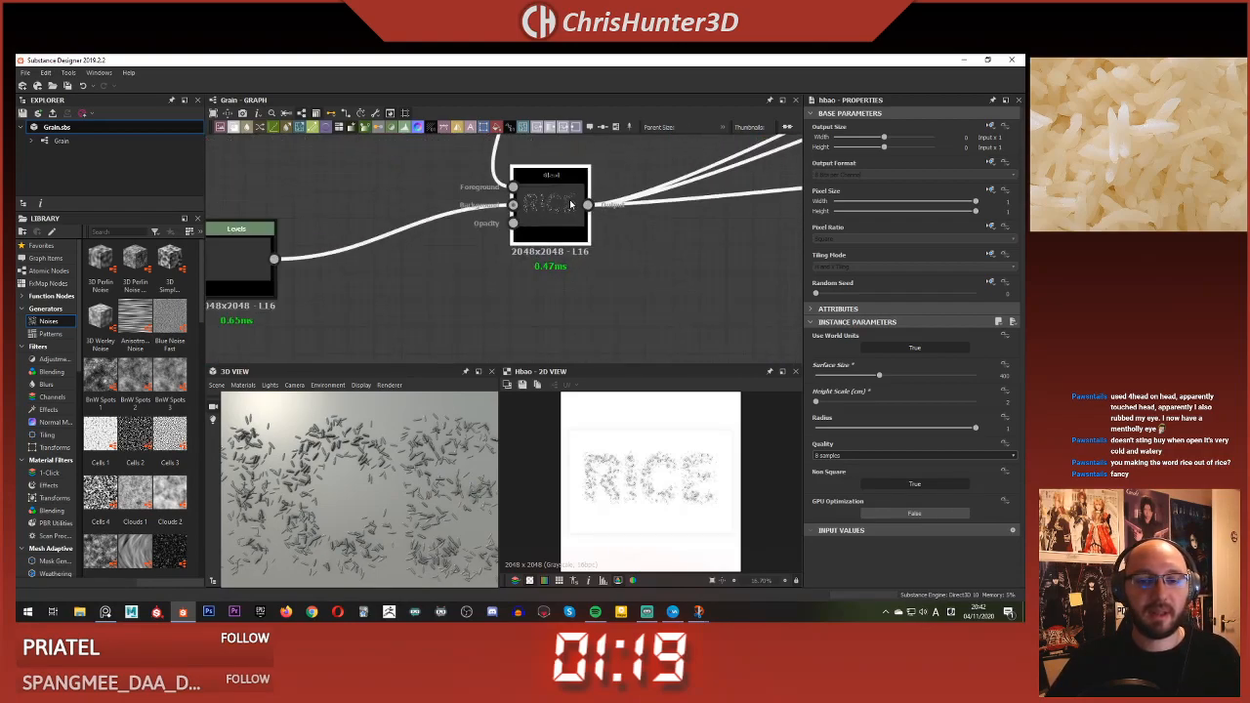
scroll(638, 536, up, 5)
middle_drag(621, 257, 473, 308)
scroll(641, 533, down, 5)
scroll(658, 464, up, 7)
scroll(657, 470, down, 6)
scroll(544, 304, down, 4)
scroll(615, 277, down, 4)
- Add a Uniform Color node near the Roughness output and move the existing roughness color node away from that output
scroll(512, 269, up, 4)
middle_drag(385, 332, 414, 328)
scroll(414, 328, down, 4)
scroll(709, 238, up, 5)
middle_drag(709, 238, 598, 255)
scroll(597, 255, down, 3)
key(space)
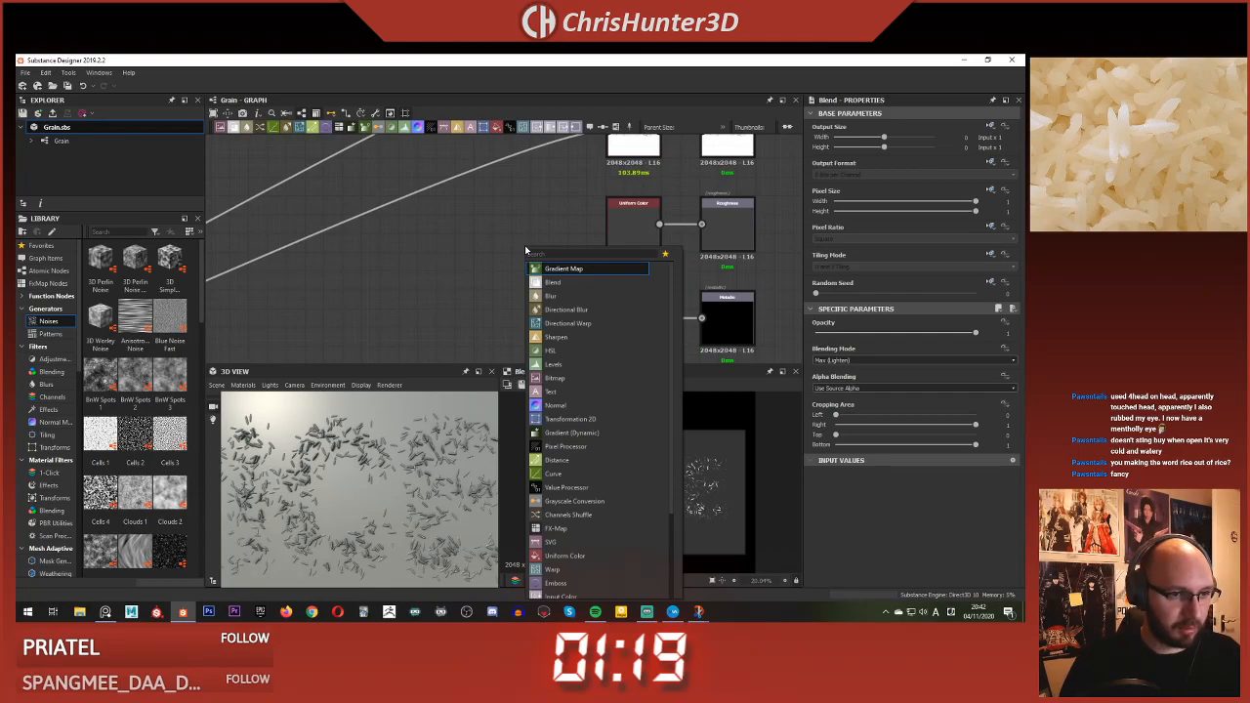
text(uniform)
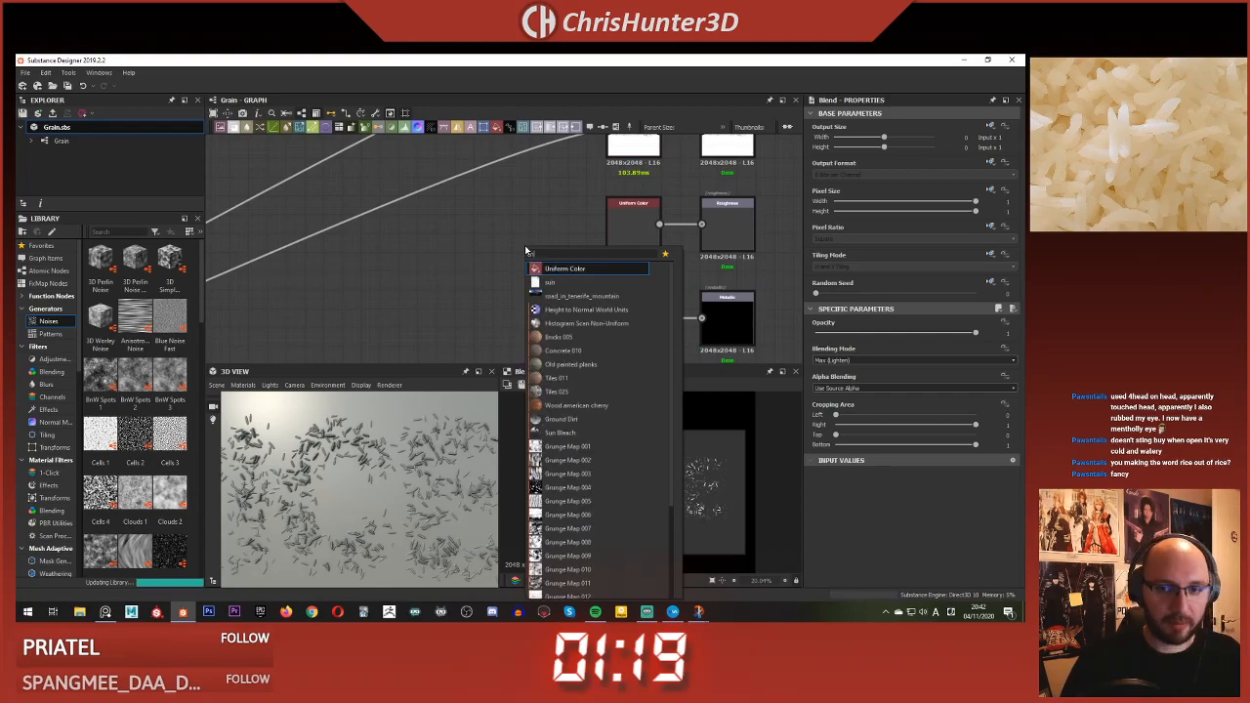
key(Return)
drag(494, 252, 362, 272)
drag(624, 223, 512, 203)
- Switch the new Uniform Color node to grayscale and set its output color to a light grey of about 0.78
double_click(399, 262)
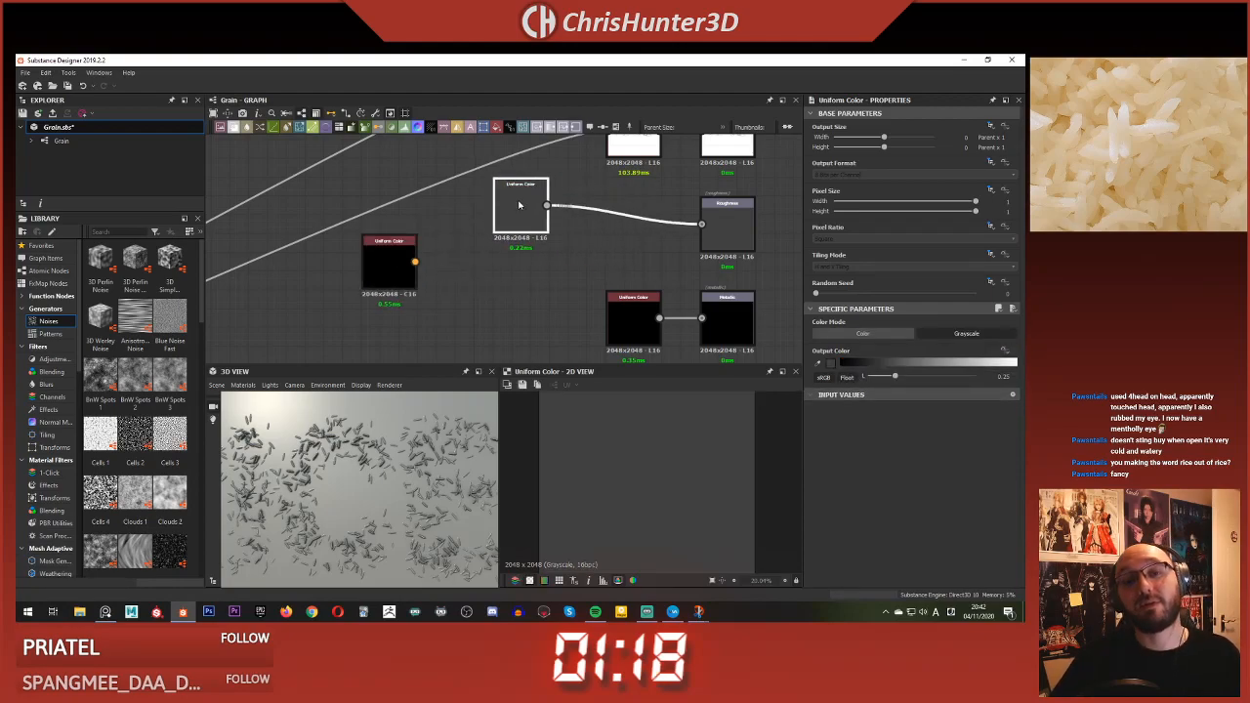
double_click(390, 263)
scroll(480, 334, down, 1)
scroll(591, 465, down, 2)
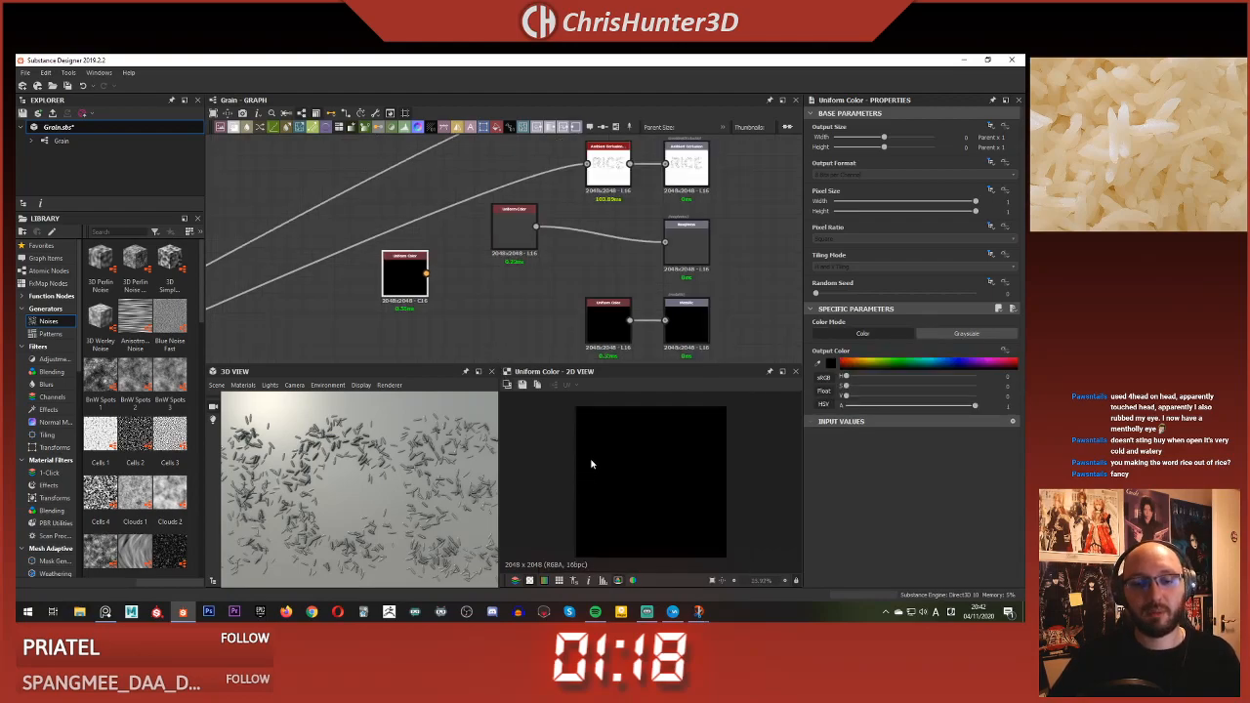
drag(415, 277, 425, 291)
scroll(435, 293, up, 3)
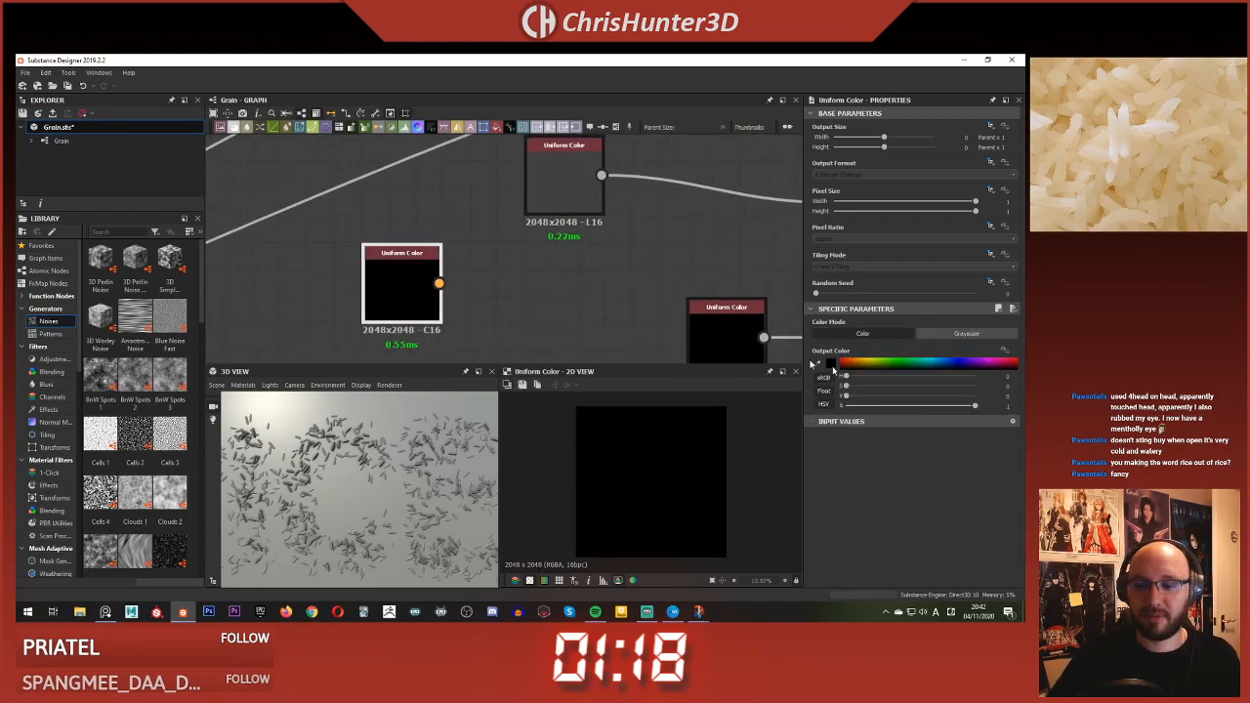
click(953, 334)
click(904, 378)
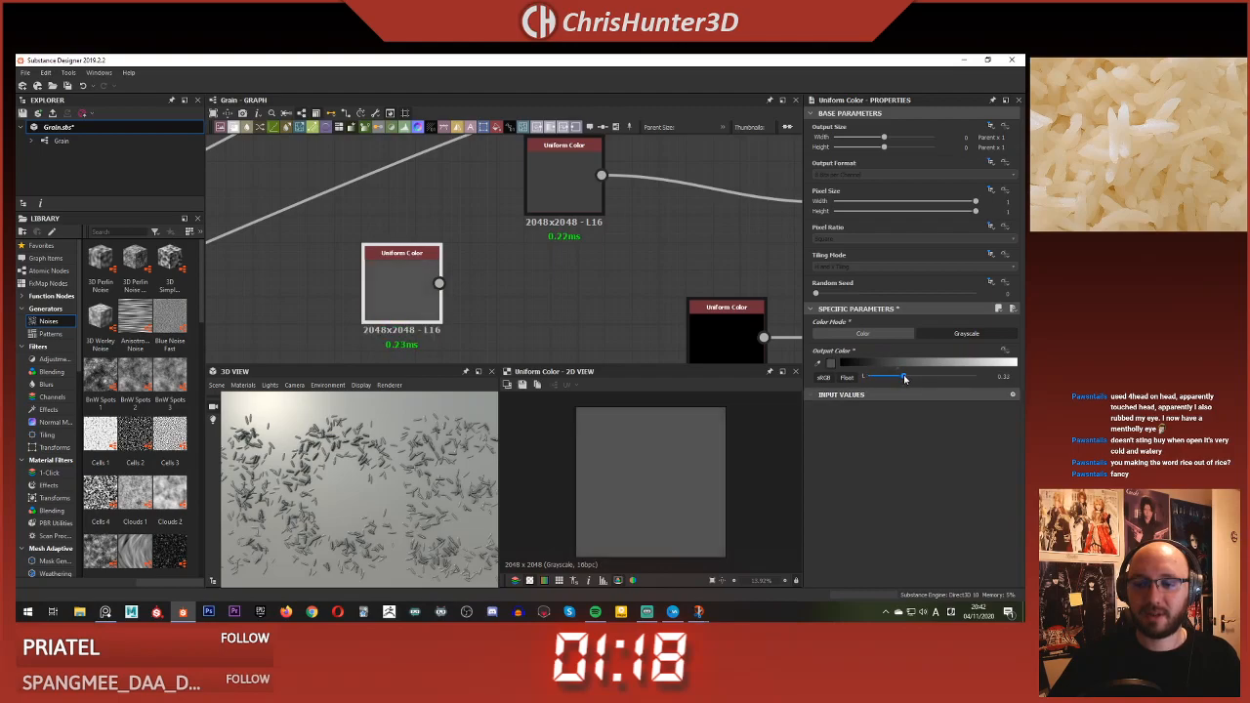
drag(905, 378, 954, 384)
- Examine the grain and rectangular base nodes feeding the final Blend, and check the dark Uniform Color node used for roughness
scroll(464, 278, down, 5)
scroll(391, 278, down, 2)
middle_drag(262, 318, 642, 193)
scroll(600, 237, up, 5)
scroll(641, 194, down, 5)
scroll(616, 277, up, 4)
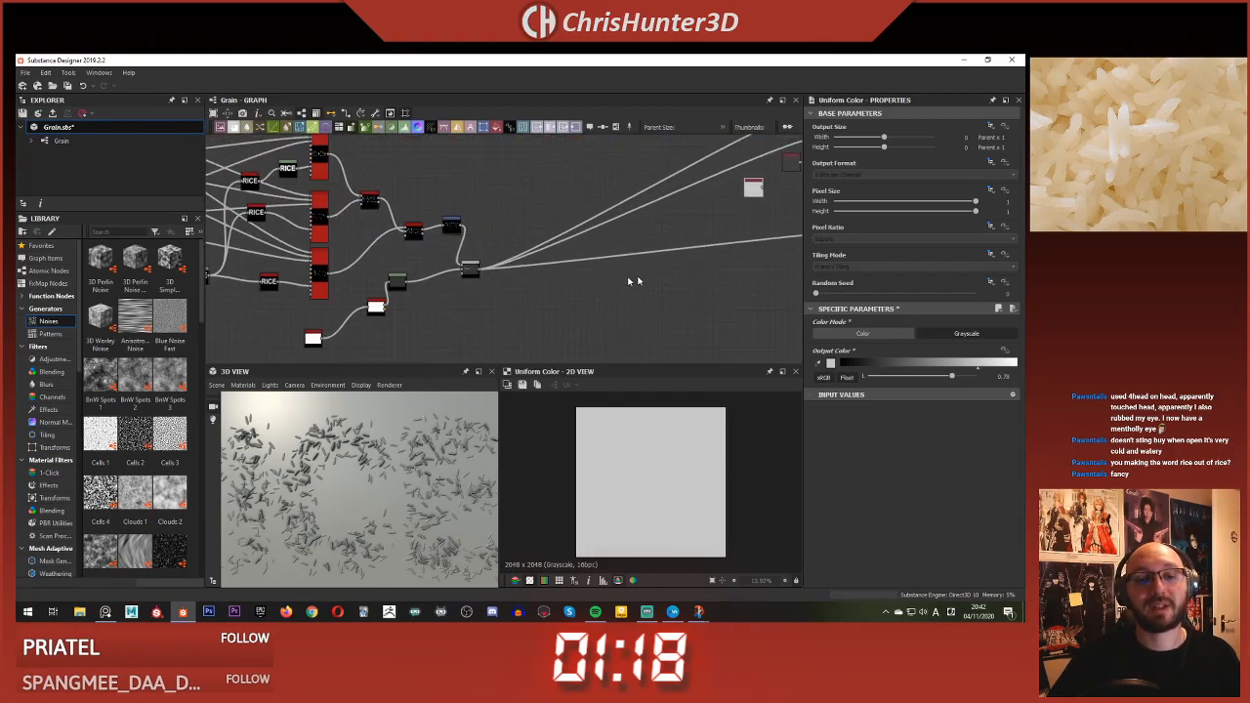
scroll(630, 255, down, 3)
middle_drag(611, 223, 430, 242)
scroll(547, 240, up, 5)
middle_drag(522, 246, 581, 327)
scroll(539, 275, up, 2)
click(589, 256)
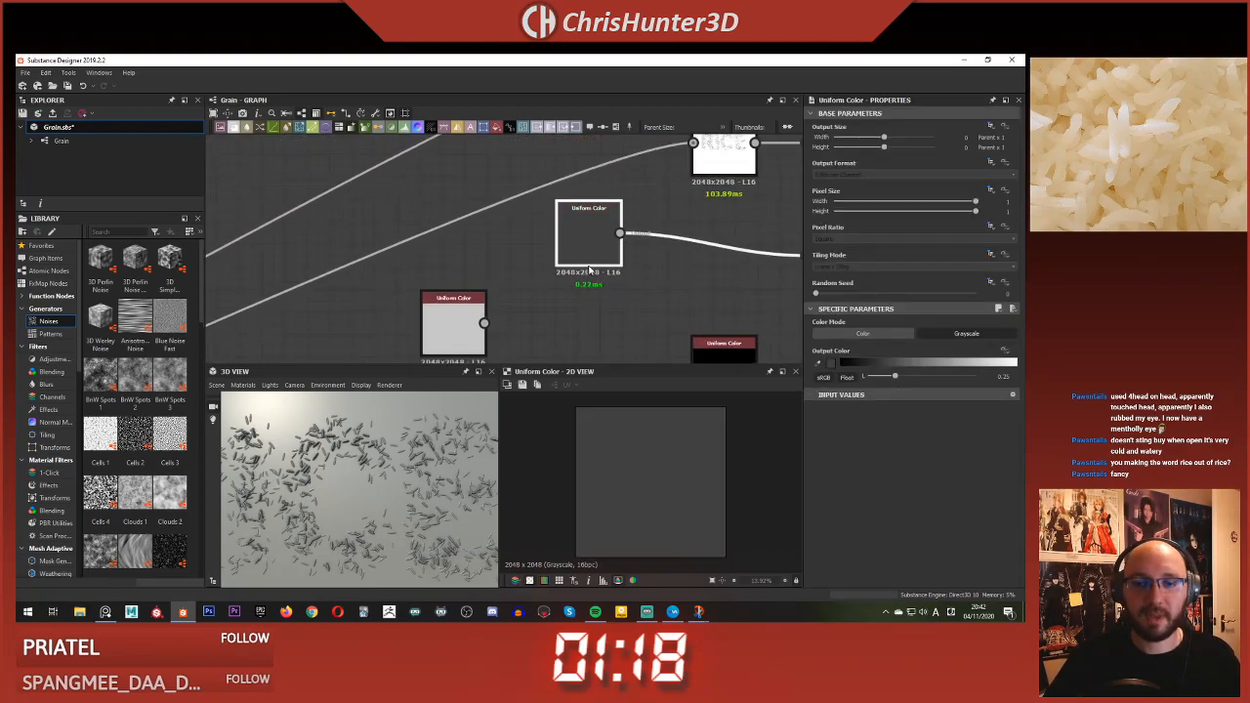
- Inspect the shininess of individual rice grains up close on the 3D model
scroll(589, 271, down, 5)
middle_drag(581, 270, 602, 273)
scroll(602, 274, up, 2)
scroll(605, 273, down, 1)
scroll(381, 465, up, 2)
scroll(381, 465, up, 2)
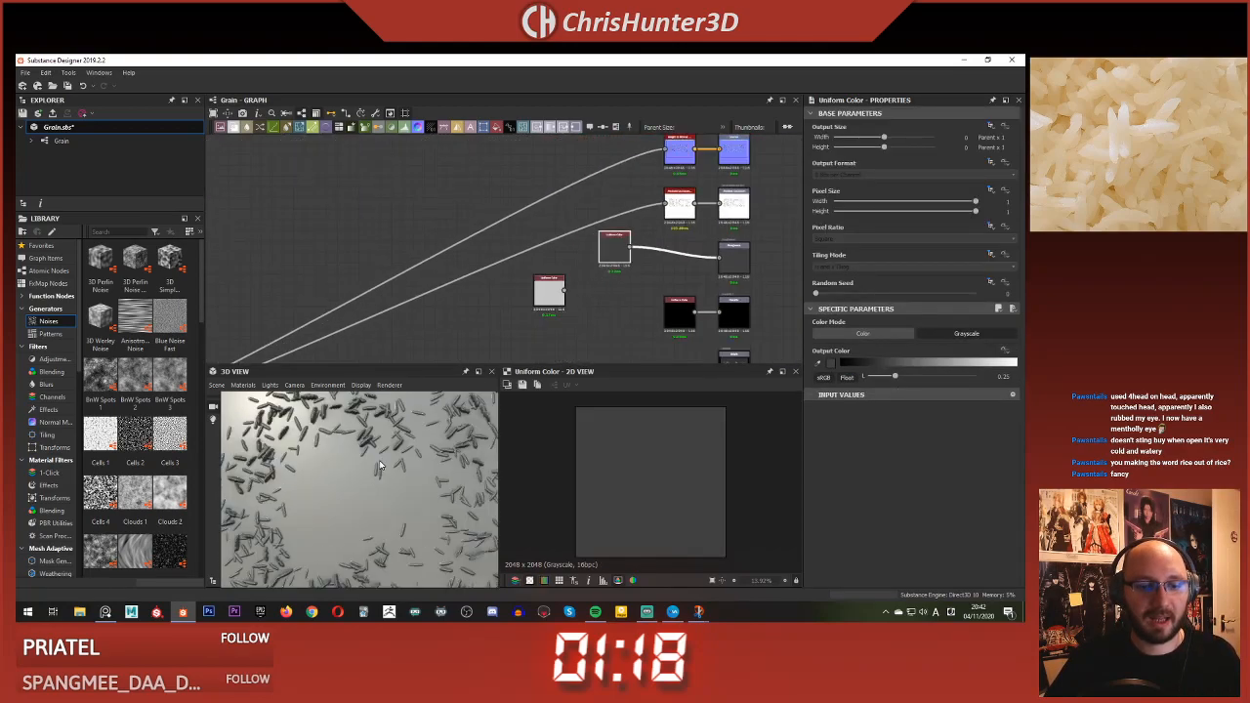
scroll(348, 448, up, 4)
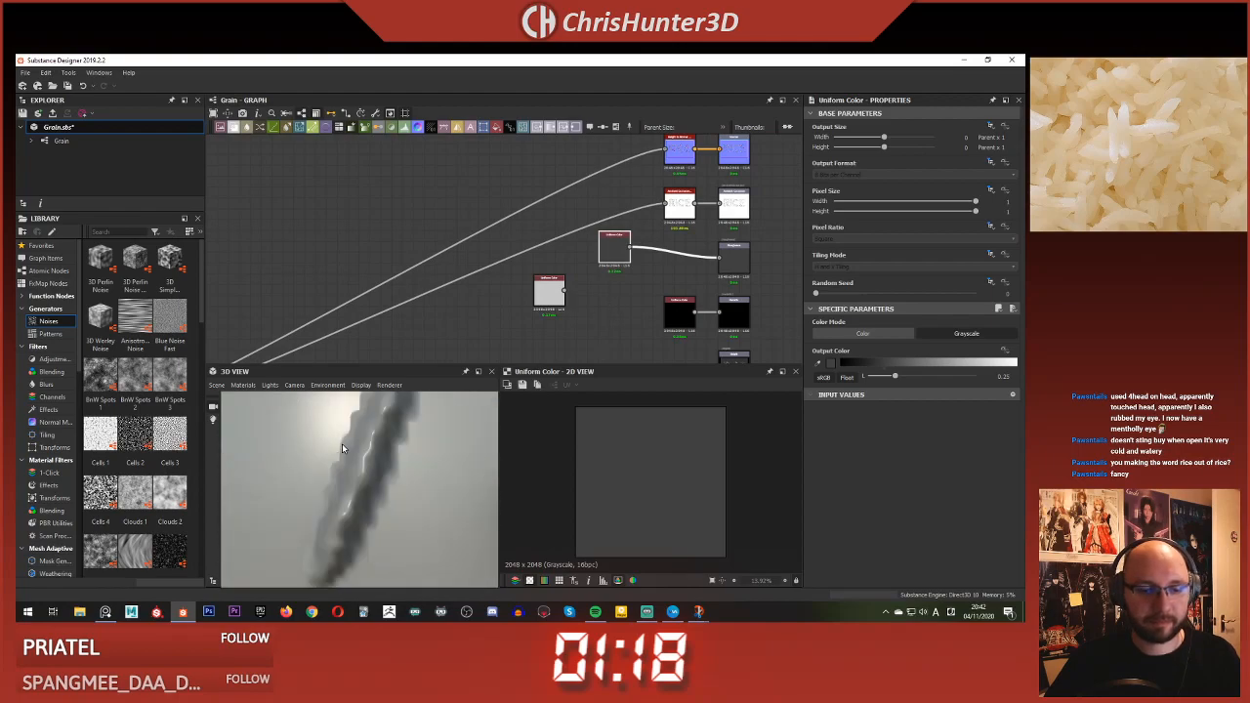
scroll(344, 444, down, 2)
scroll(346, 443, down, 3)
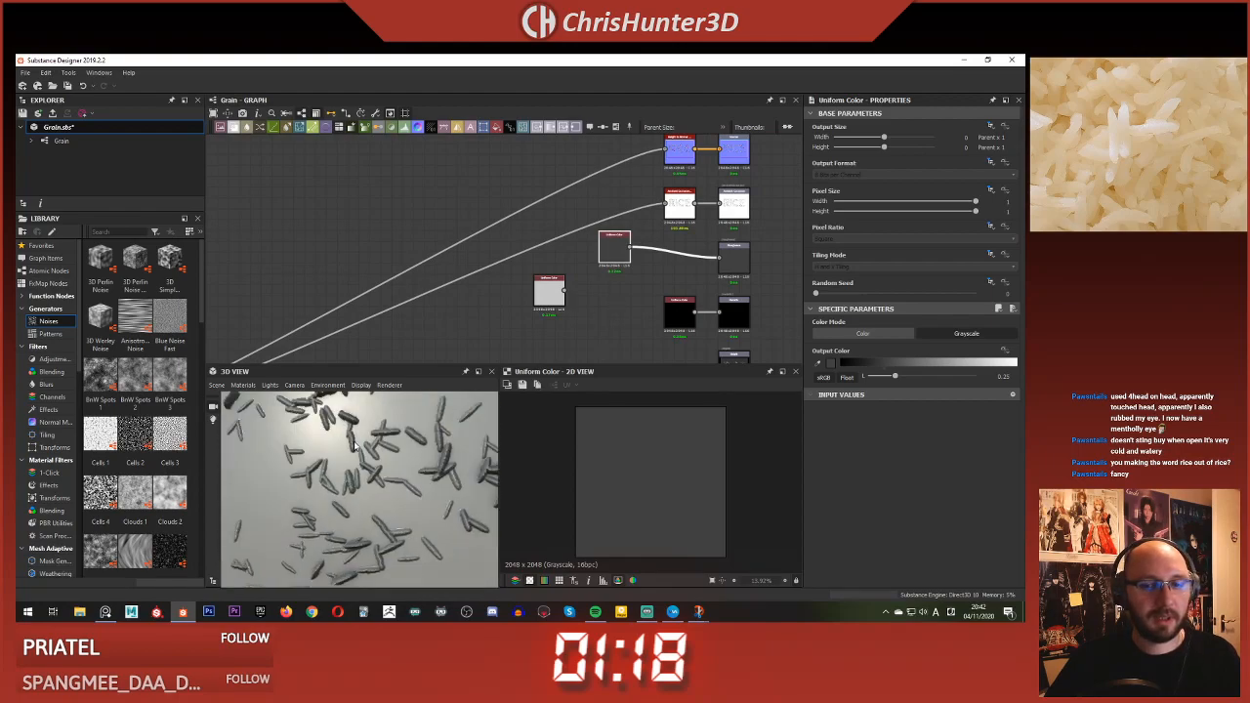
scroll(594, 215, down, 3)
scroll(594, 214, up, 4)
middle_drag(628, 252, 606, 285)
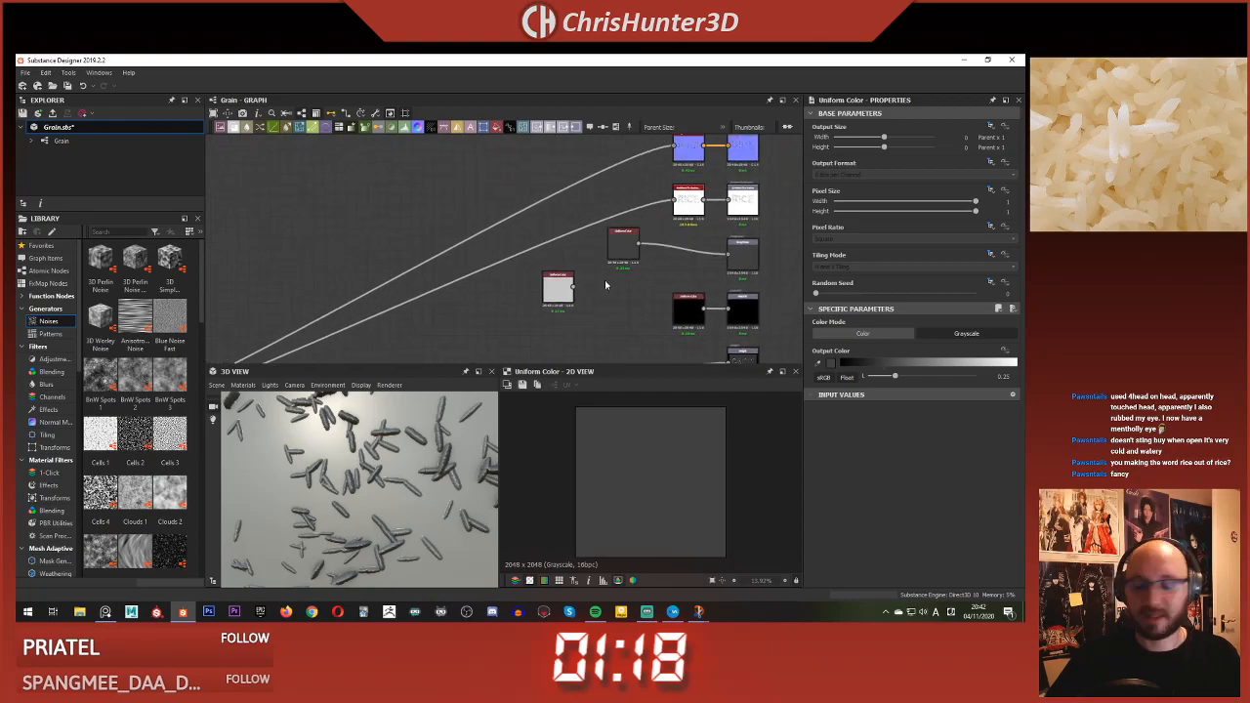
- Add a Blend node beside the roughness colors and connect the light grey Uniform Color as its foreground
key(space)
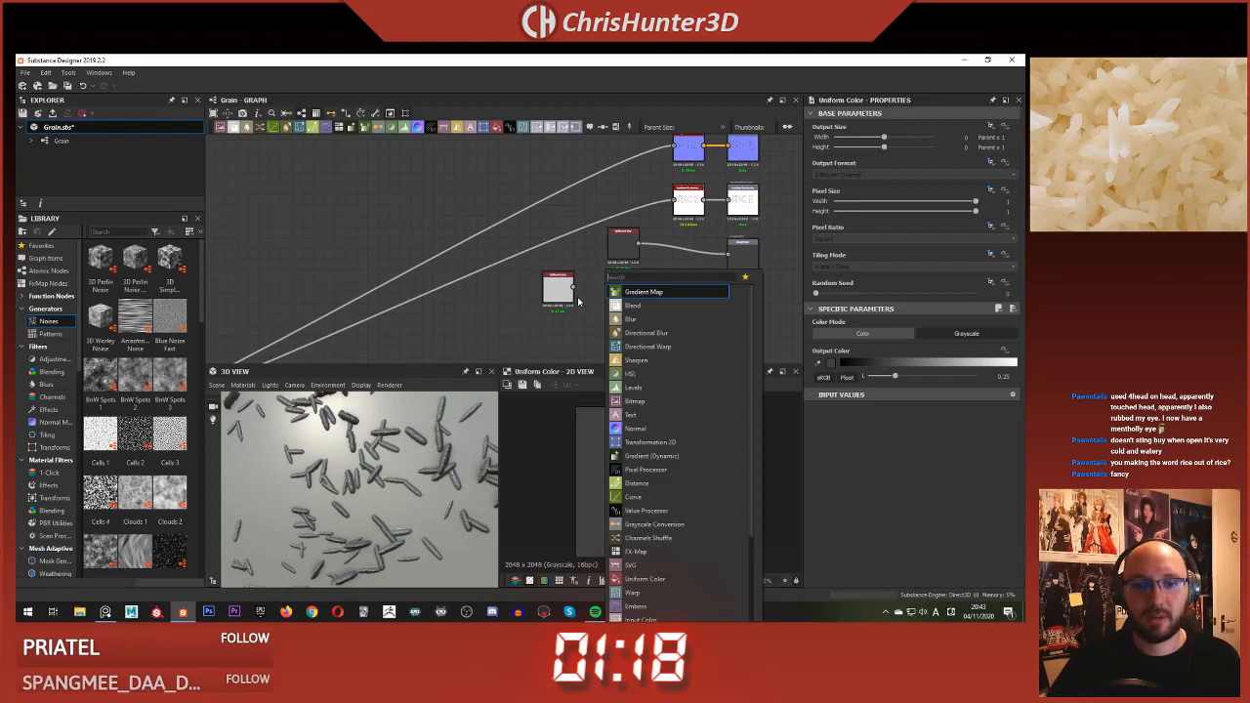
click(633, 305)
scroll(645, 309, up, 3)
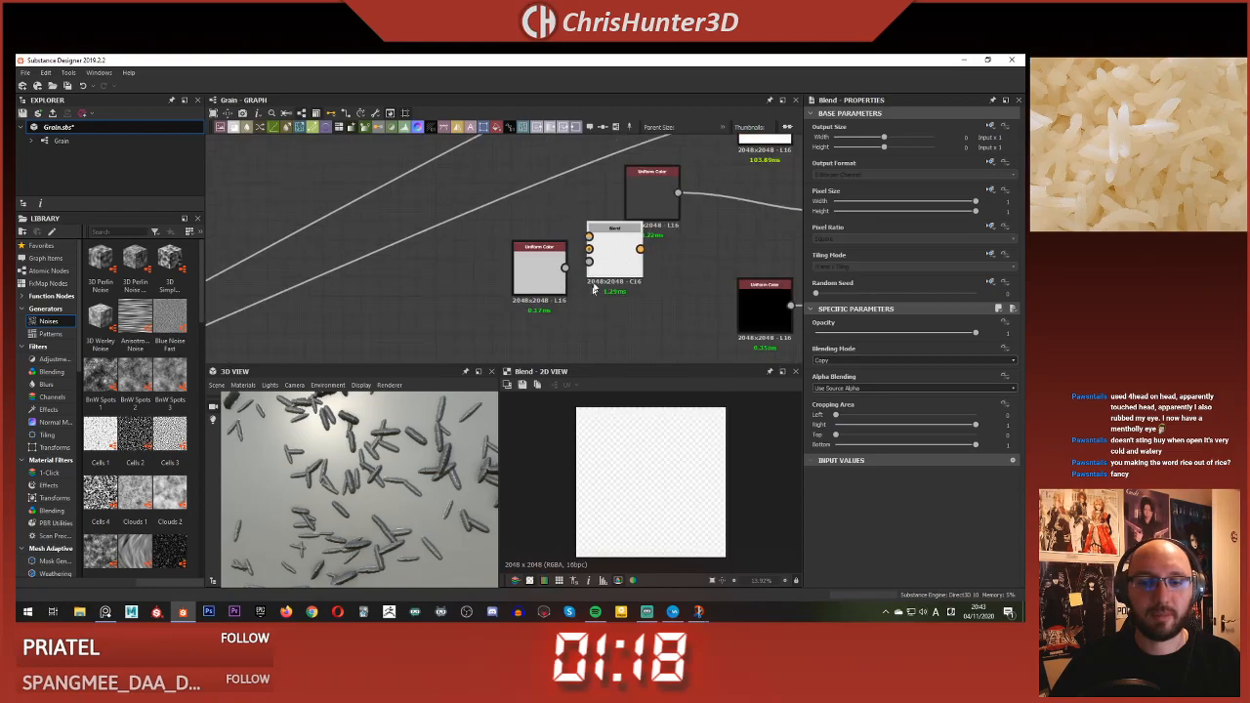
drag(580, 291, 617, 293)
- Mask the new Blend with the rectangular base's Levels output and connect the dark Uniform Color as its background
scroll(467, 325, down, 4)
middle_drag(337, 352, 760, 223)
scroll(475, 256, up, 2)
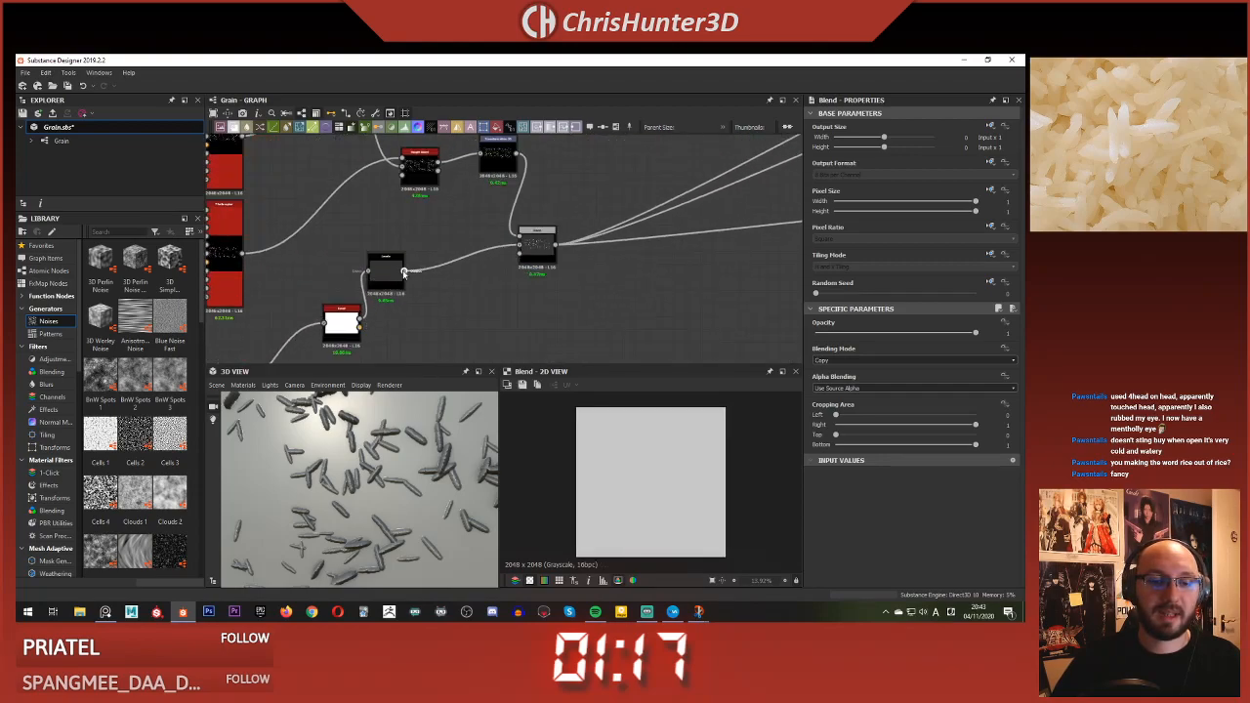
middle_drag(776, 219, 537, 279)
scroll(536, 280, up, 1)
click(523, 213)
scroll(481, 259, up, 2)
click(587, 187)
- Try to route the grains' Transformation 2D output into the new roughness Blend node
middle_drag(439, 233, 625, 241)
scroll(625, 240, down, 4)
middle_drag(337, 233, 643, 177)
scroll(498, 264, up, 4)
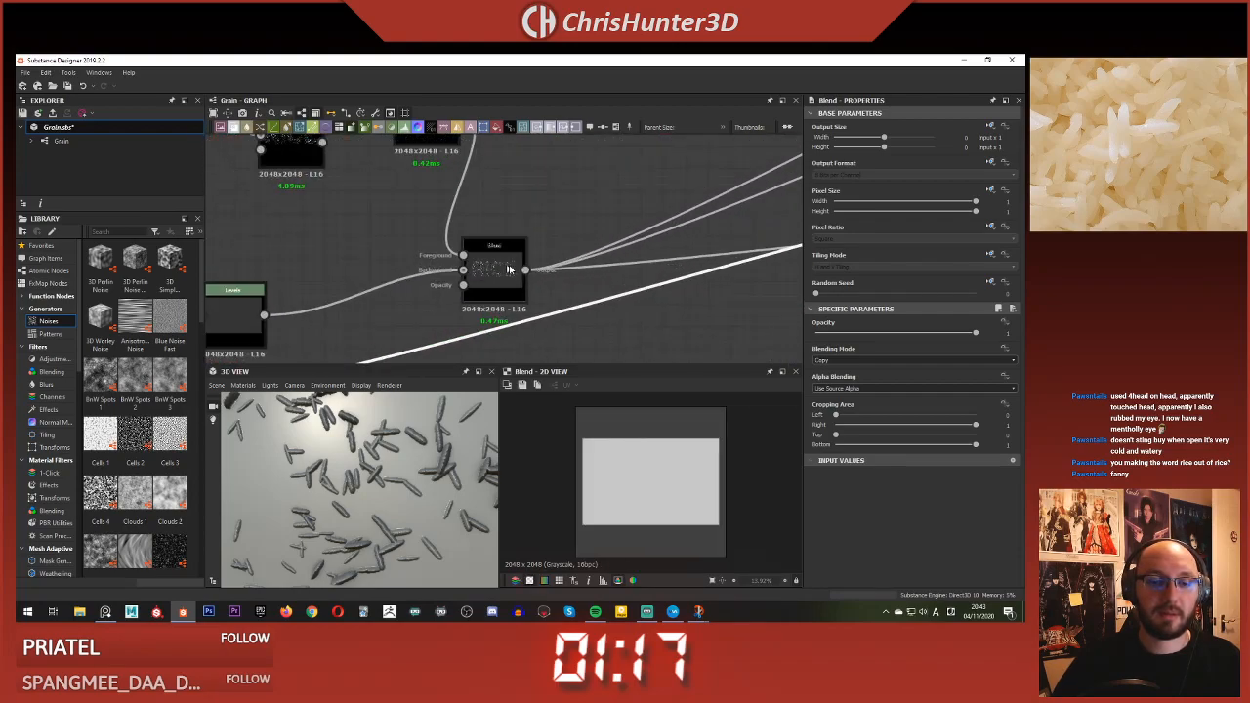
scroll(429, 259, down, 1)
middle_drag(434, 257, 467, 264)
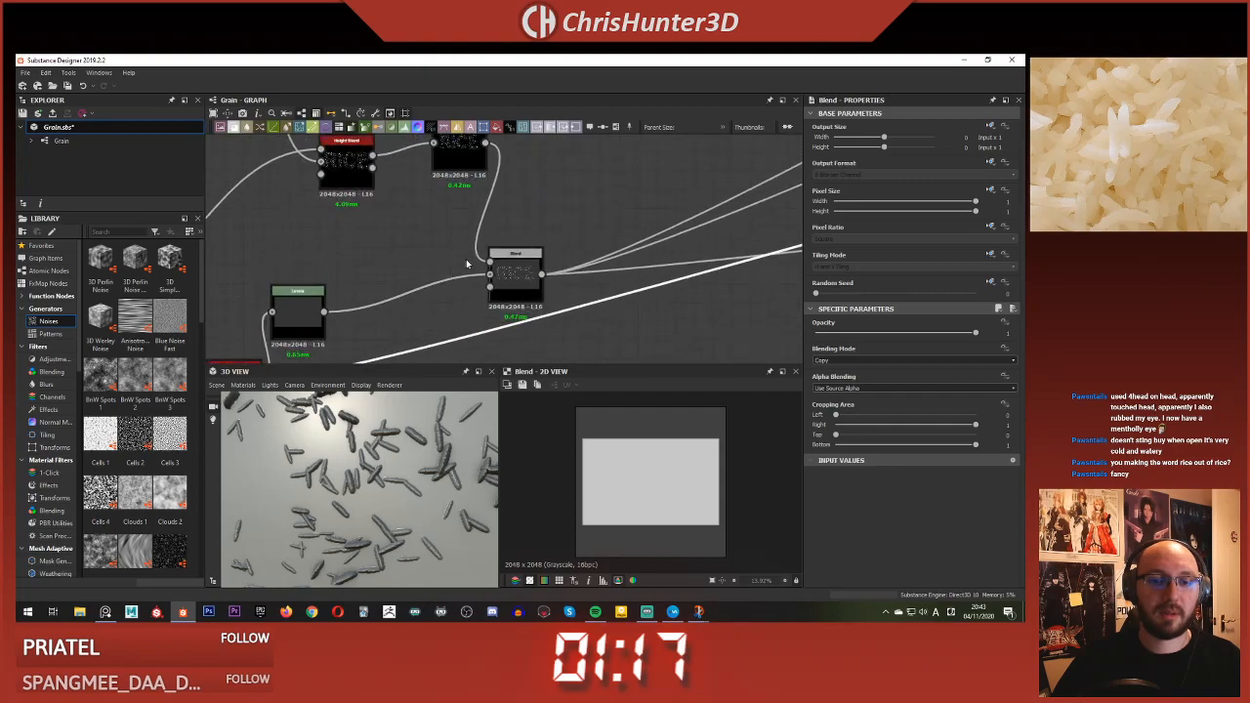
click(485, 145)
scroll(679, 183, down, 3)
middle_drag(679, 183, 427, 271)
scroll(536, 263, up, 4)
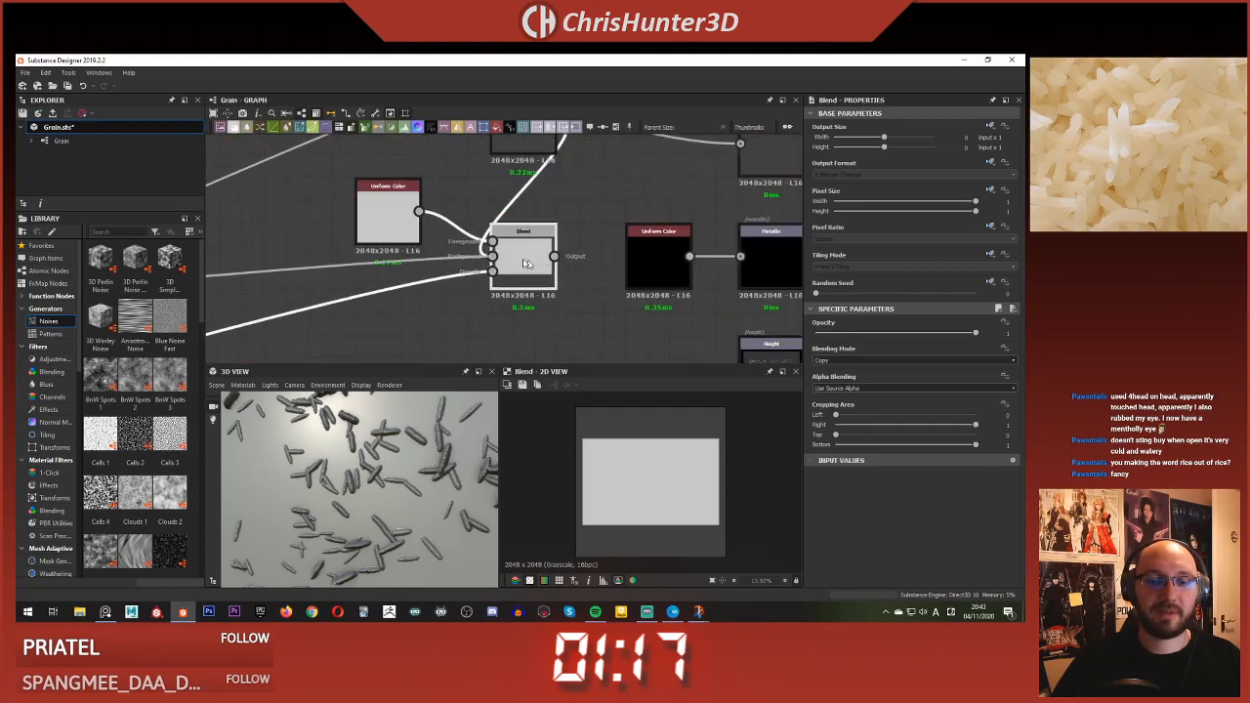
middle_drag(463, 219, 524, 251)
right_click(532, 258)
- Try the roughness Blend with the dark color as foreground and the light color as background, and swap them back
middle_drag(556, 317, 567, 304)
drag(548, 280, 554, 301)
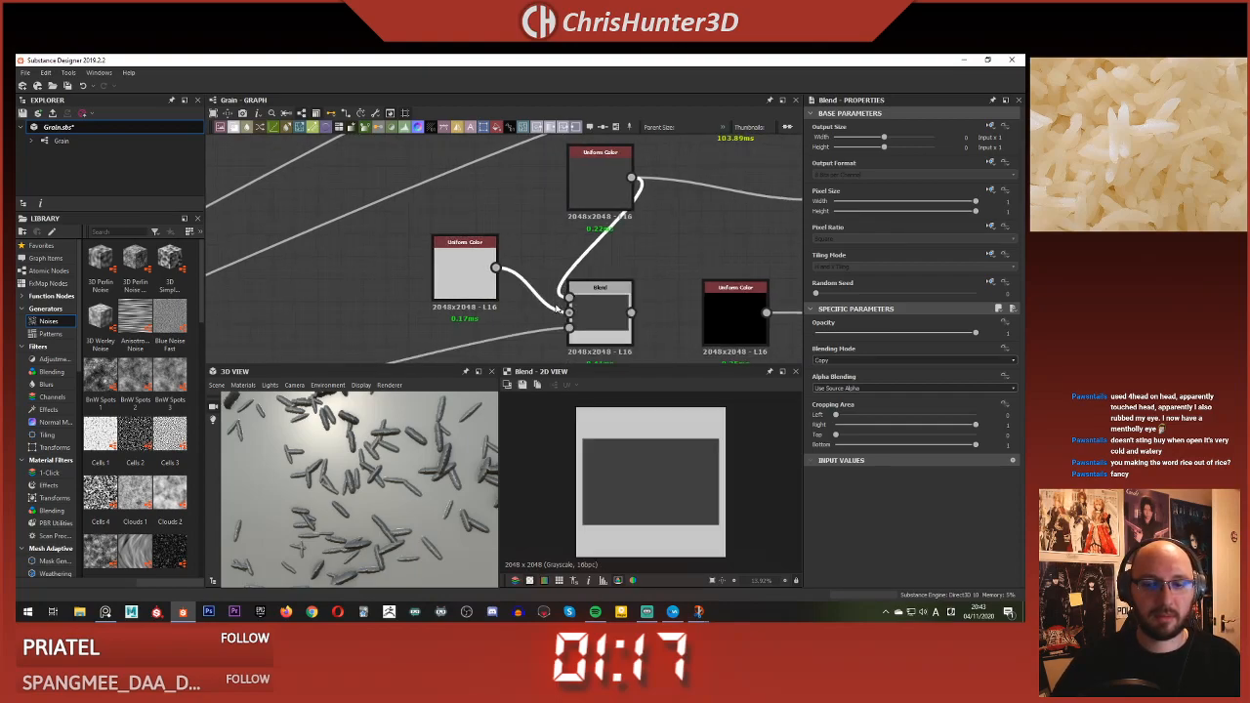
click(599, 312)
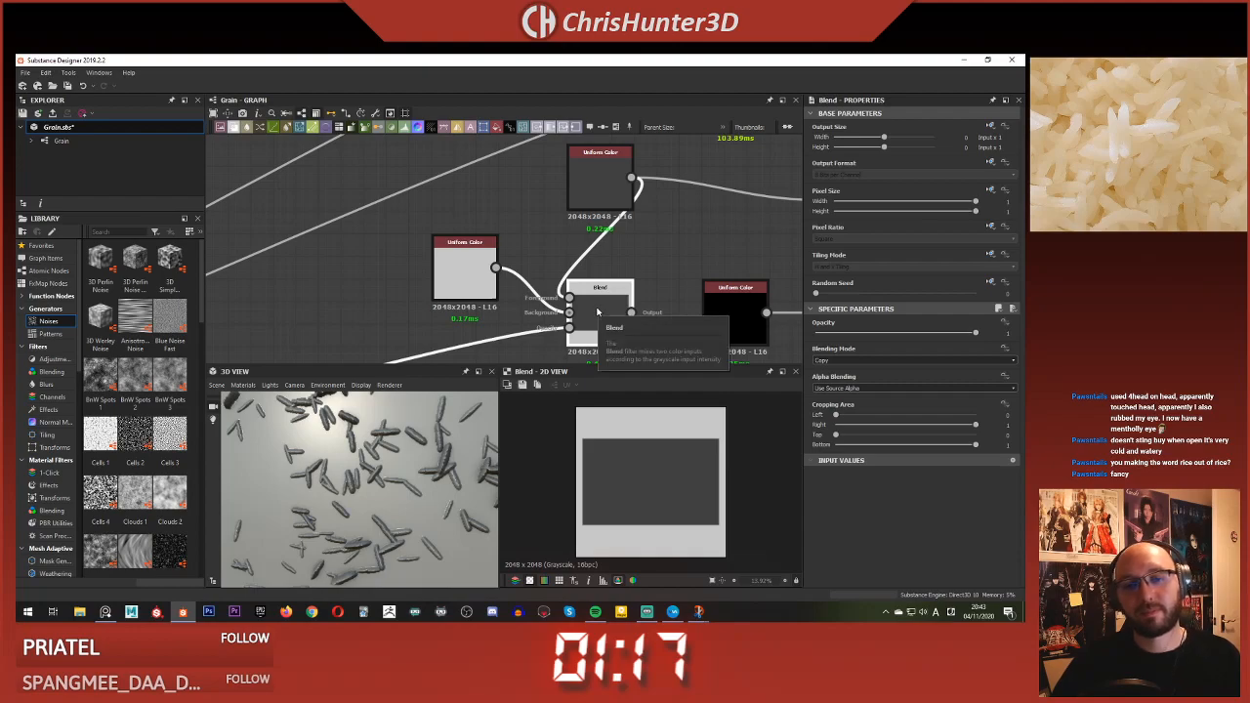
middle_drag(571, 239, 592, 213)
drag(563, 243, 582, 289)
key(x)
- Move the light grey Uniform Color node farther away from the roughness Blend node
click(555, 213)
drag(486, 262, 431, 241)
scroll(561, 287, down, 1)
middle_drag(561, 287, 550, 338)
scroll(563, 301, up, 3)
scroll(550, 338, down, 5)
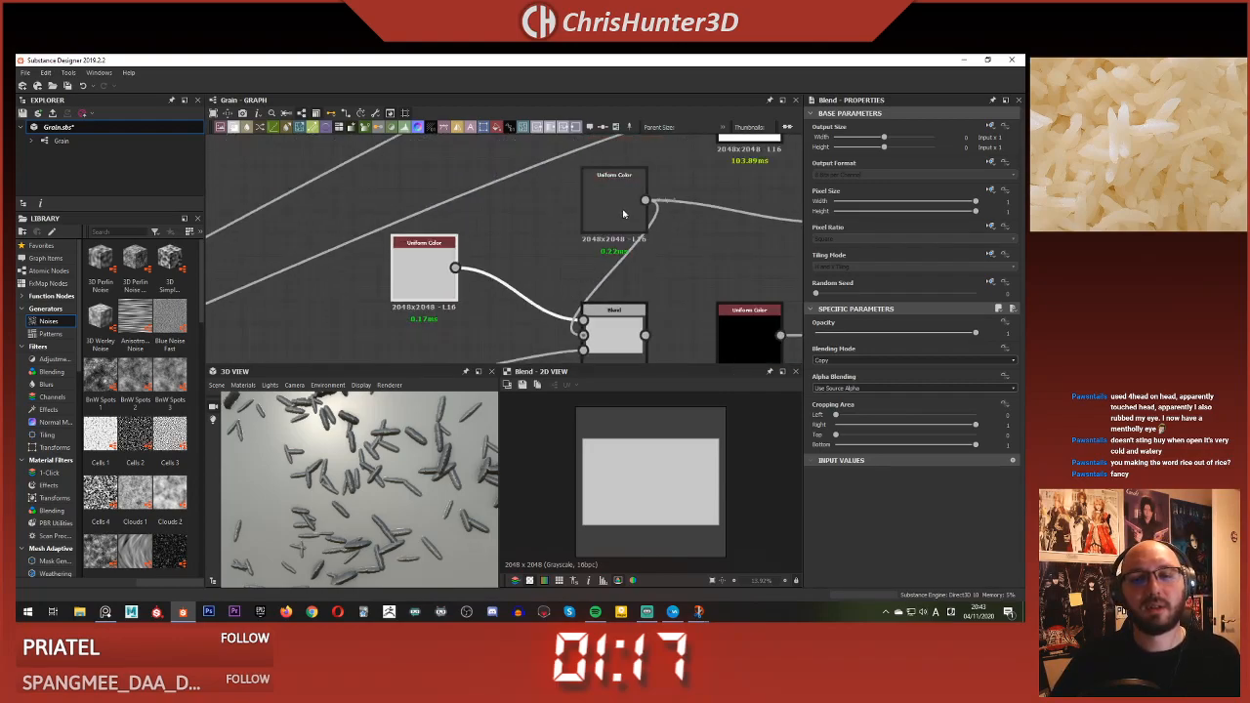
- Examine the grains' Transformation 2D node as a possible mask for the roughness Blend
scroll(430, 291, up, 2)
middle_drag(327, 322, 444, 294)
scroll(342, 332, up, 1)
middle_drag(342, 347, 541, 383)
scroll(544, 278, up, 2)
scroll(460, 245, up, 1)
middle_drag(460, 252, 467, 303)
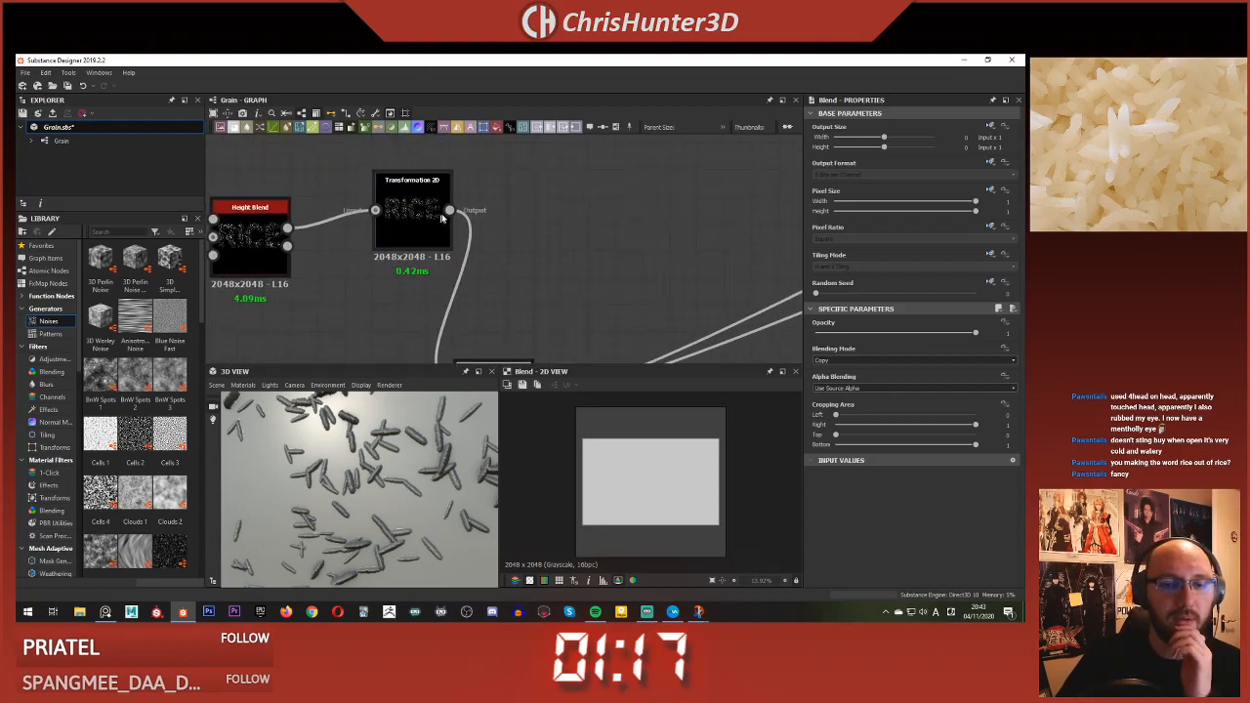
scroll(674, 208, down, 4)
middle_drag(679, 208, 500, 282)
scroll(586, 264, up, 4)
scroll(488, 278, down, 3)
scroll(501, 281, up, 2)
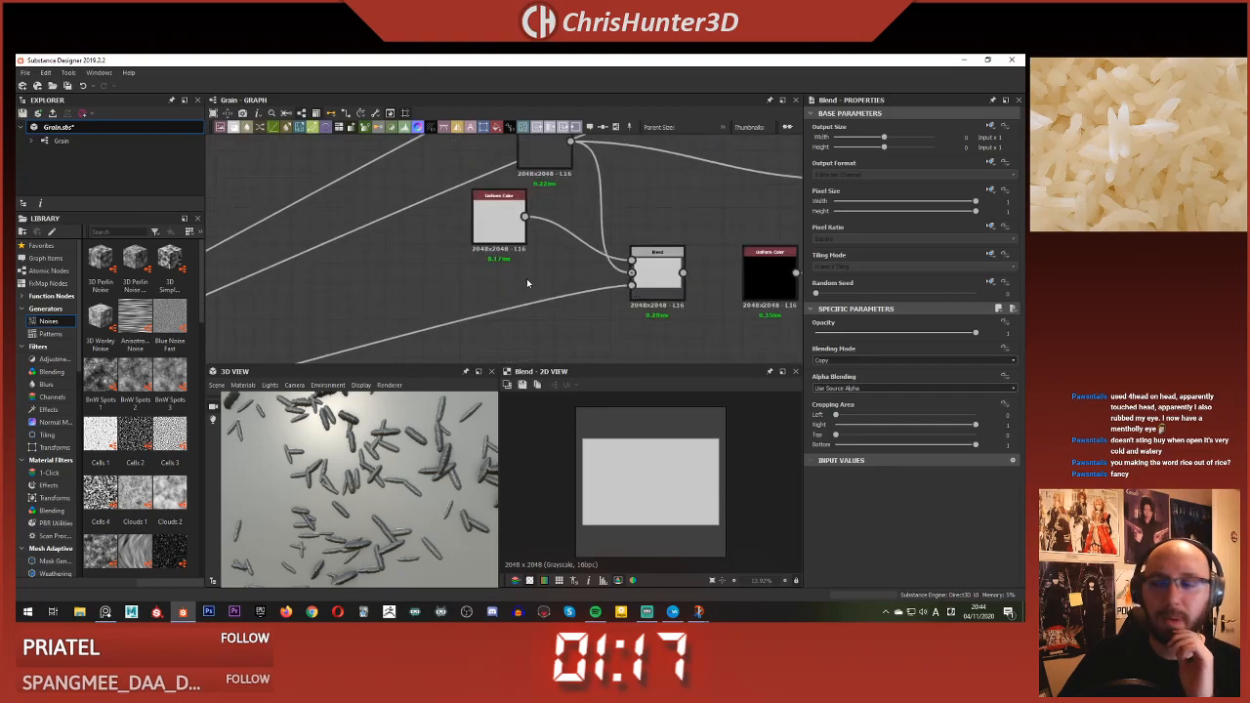
- Reposition the roughness Blend and light Uniform Color nodes, and connect the Blend result to the Roughness output
middle_drag(587, 231, 579, 252)
drag(644, 308, 588, 289)
middle_drag(580, 288, 710, 280)
drag(625, 228, 575, 227)
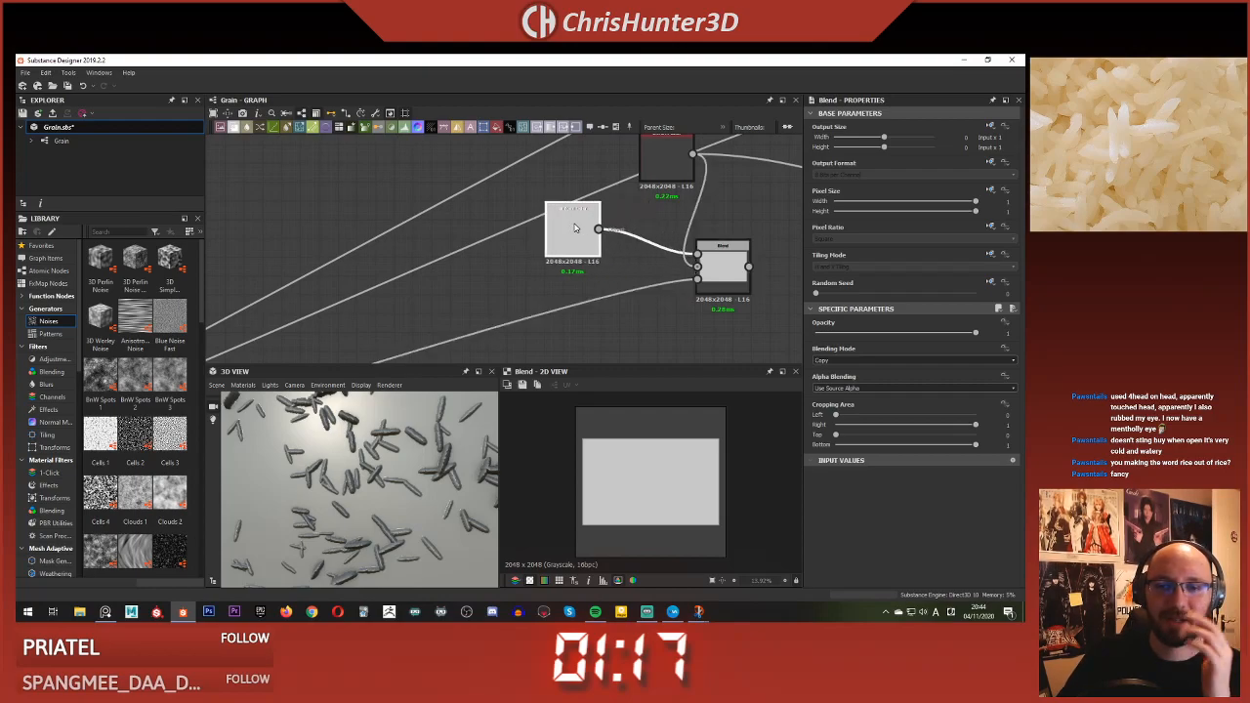
scroll(482, 267, down, 3)
scroll(568, 278, up, 4)
middle_drag(702, 239, 341, 302)
drag(359, 329, 623, 242)
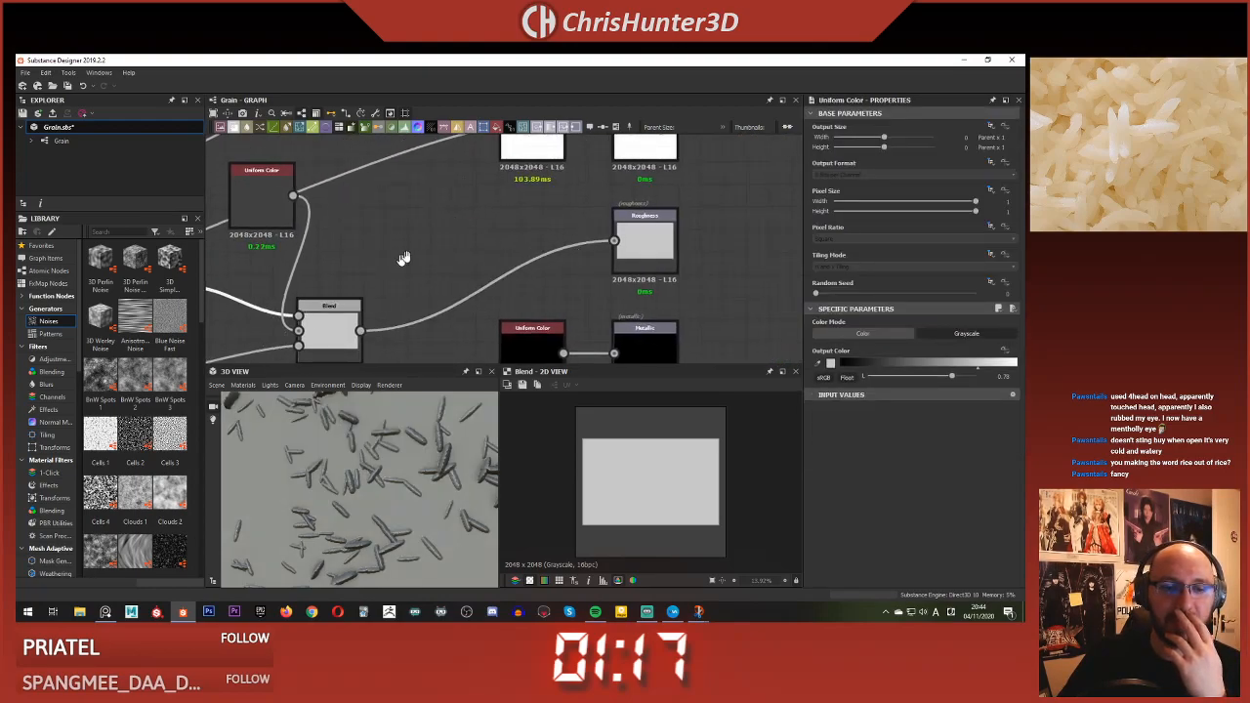
- Brighten the dark Uniform Color behind the roughness Blend to a mid grey, checking the RICE plate in 3D
middle_drag(394, 268, 579, 209)
double_click(456, 164)
scroll(517, 227, down, 3)
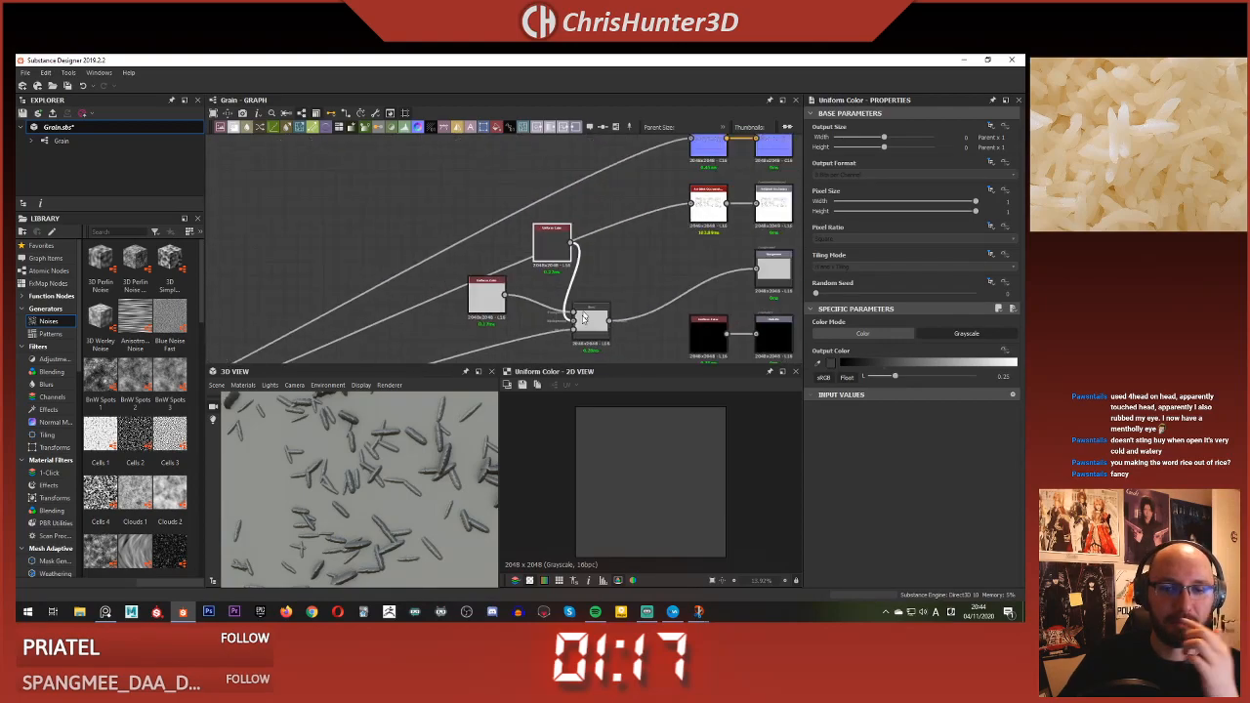
scroll(533, 488, down, 1)
scroll(408, 496, down, 8)
drag(404, 487, 373, 473)
scroll(547, 242, up, 3)
drag(547, 242, 508, 219)
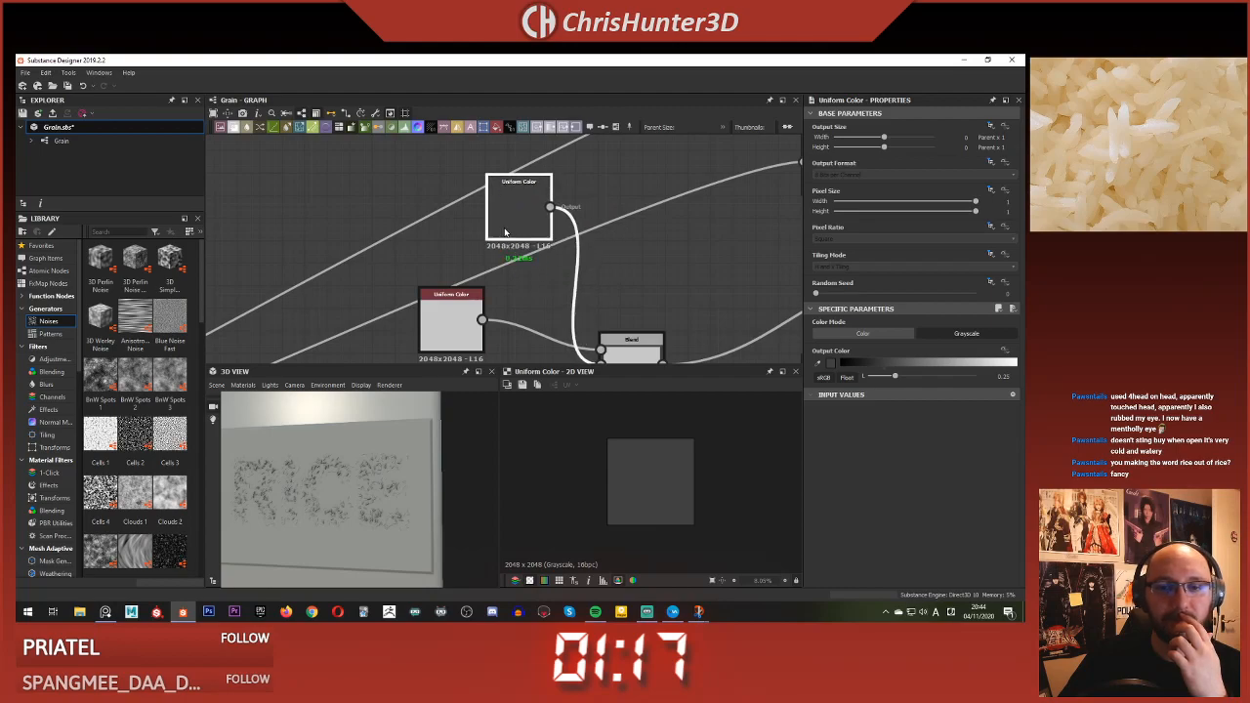
drag(895, 376, 976, 378)
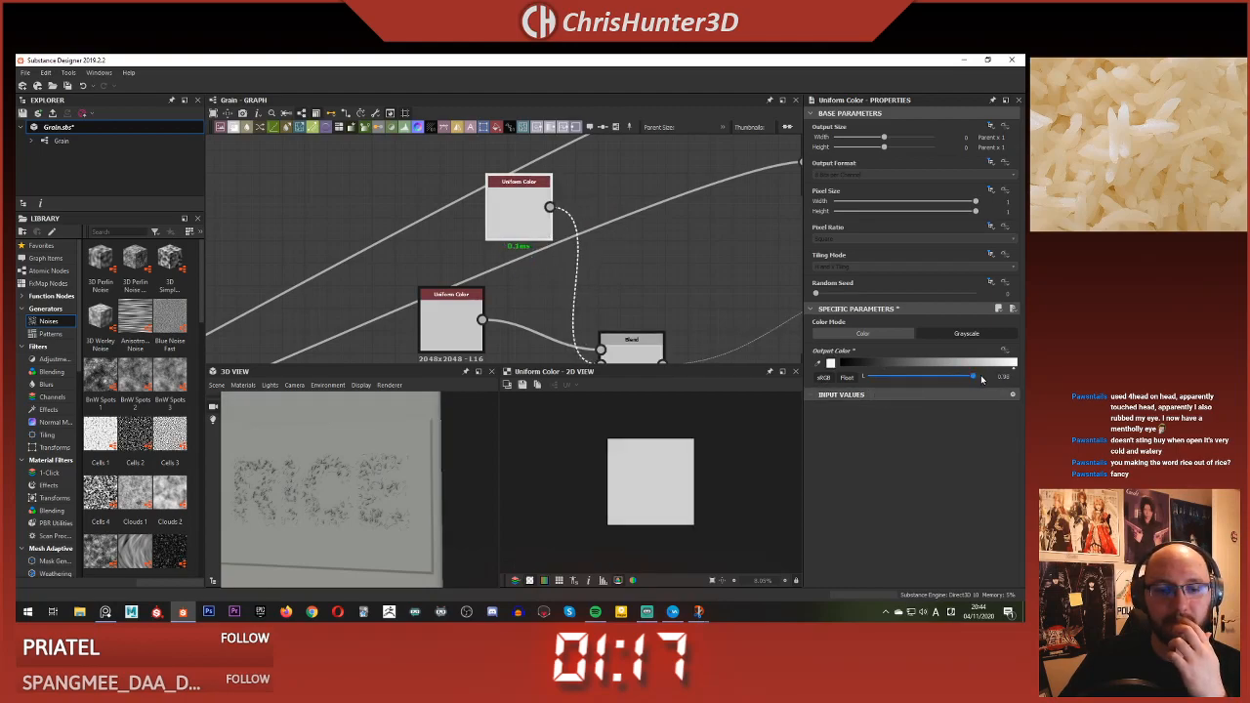
drag(976, 378, 917, 385)
- Add a second Blend node near the Roughness output and feed the first roughness Blend into its background
mouse_move(340, 430)
mouse_down()
mouse_move(344, 420)
mouse_move(334, 430)
mouse_up()
scroll(563, 244, down, 3)
scroll(628, 234, up, 3)
key(space)
text(blend)
key(Return)
drag(589, 293, 673, 212)
click(574, 202)
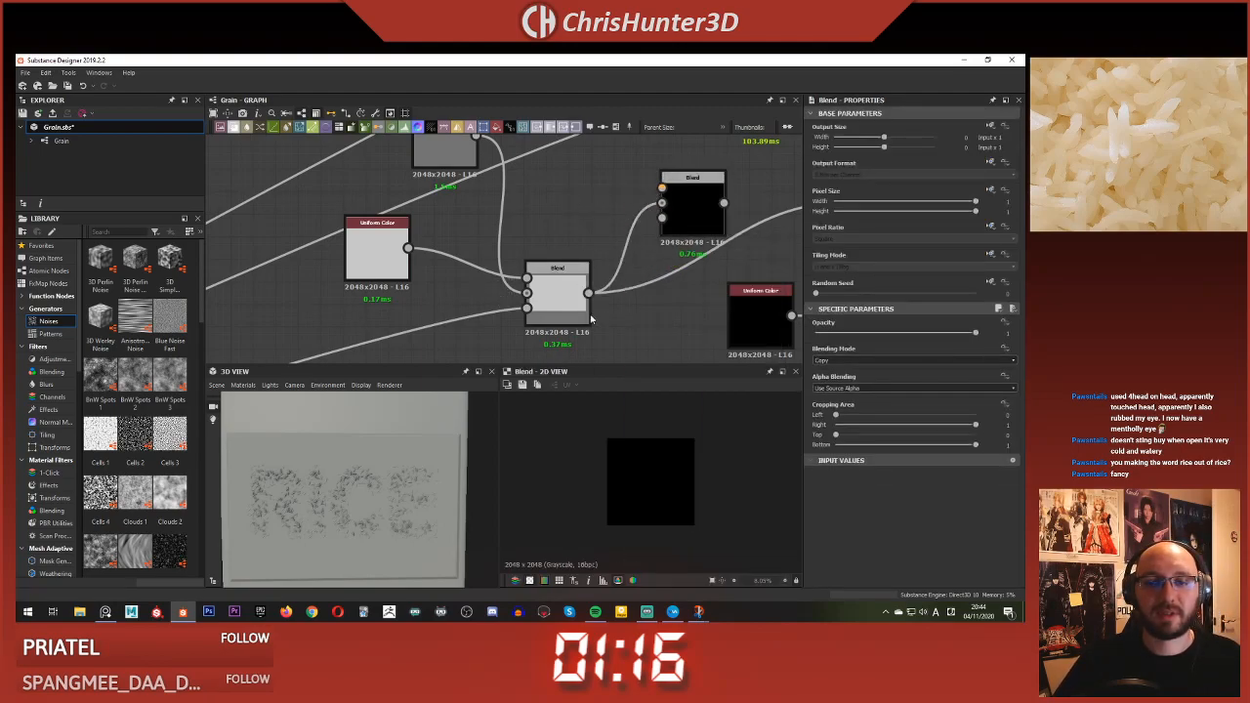
- Add a Uniform Color node for the grains, switch it to grayscale and set it to about 0.38
double_click(568, 207)
scroll(567, 207, up, 1)
scroll(565, 209, down, 2)
middle_drag(555, 232, 543, 253)
key(space)
text(un)
click(599, 276)
drag(554, 269, 552, 240)
click(962, 334)
mouse_move(895, 381)
mouse_down()
mouse_move(924, 380)
mouse_move(909, 380)
mouse_up()
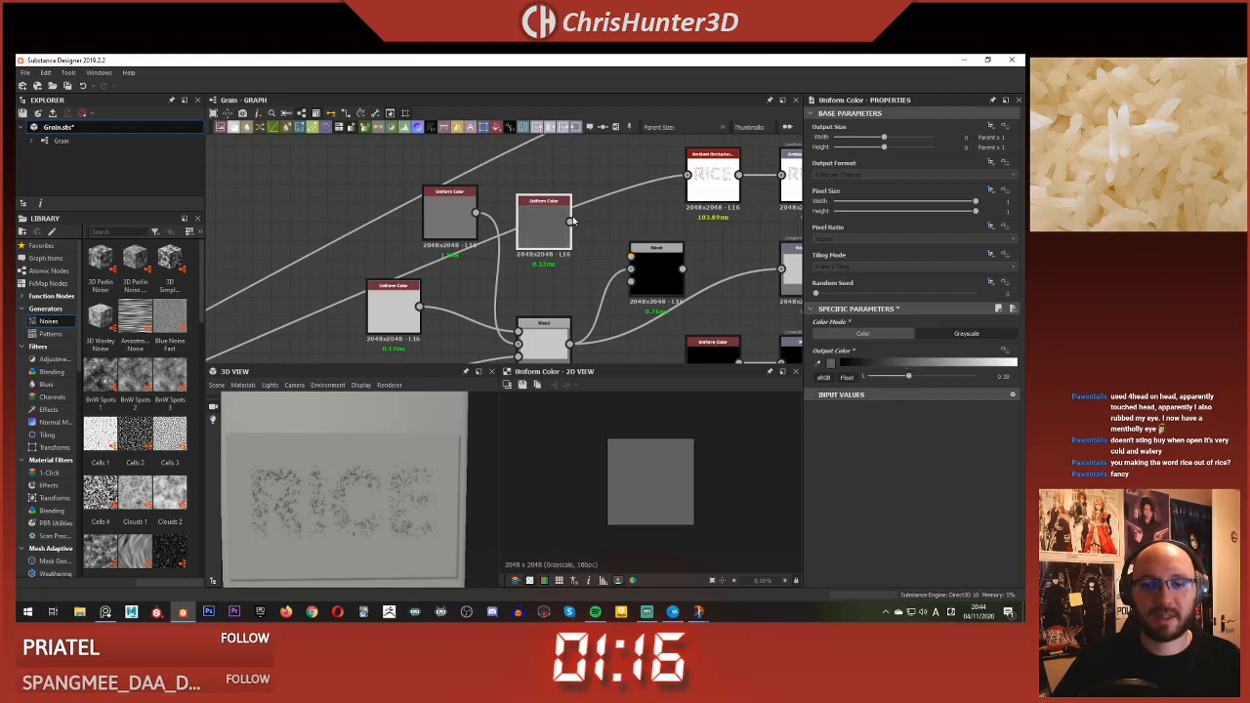
- Connect the grain color to the second Blend's foreground and the grains' Transformation 2D output to its opacity
scroll(538, 293, down, 2)
middle_drag(408, 337, 602, 256)
scroll(601, 256, up, 6)
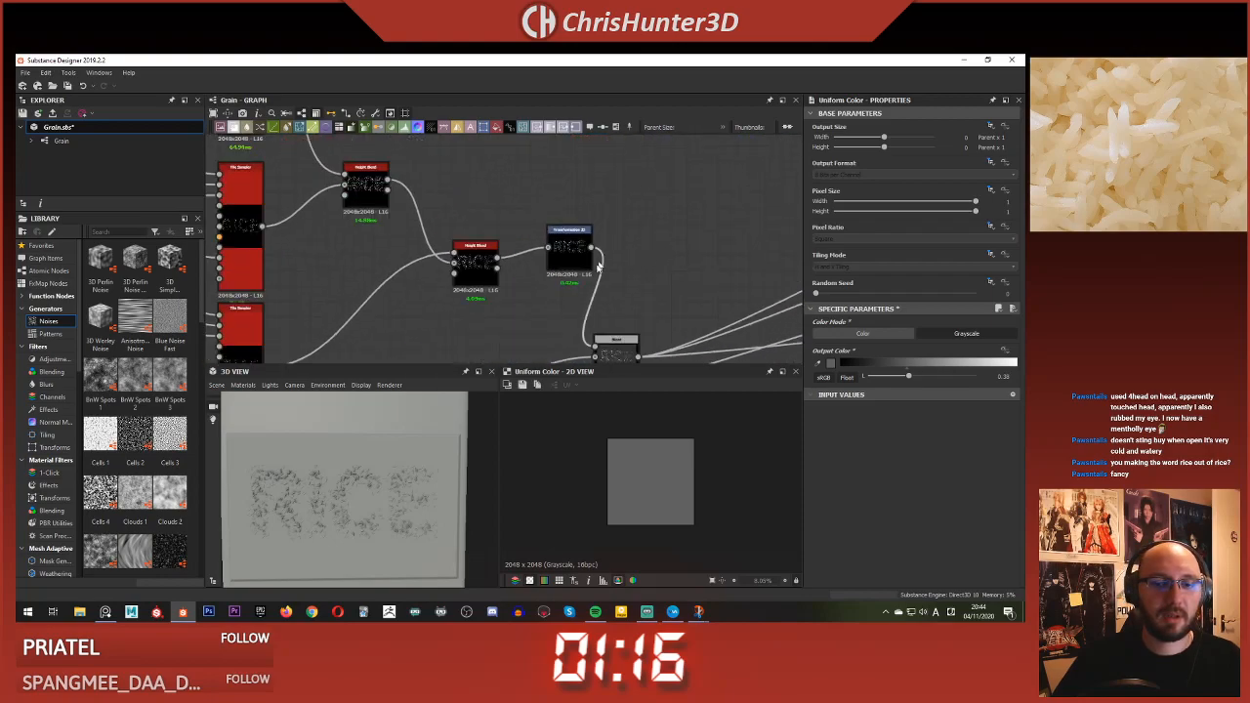
click(591, 233)
scroll(594, 234, down, 5)
middle_drag(689, 238, 494, 265)
middle_drag(789, 219, 395, 282)
middle_drag(584, 210, 502, 269)
scroll(502, 269, up, 6)
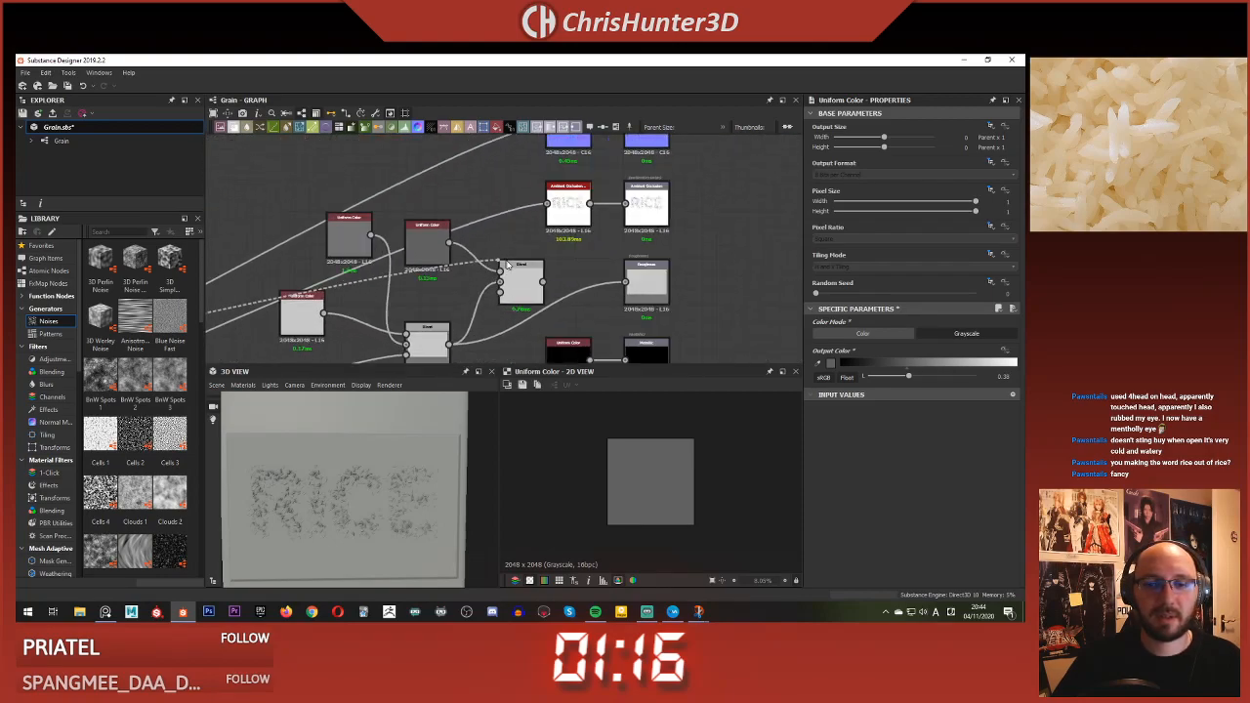
click(494, 325)
- Preview the second Blend's grain roughness up close and connect the node to the Roughness output
double_click(537, 301)
middle_drag(334, 311, 457, 259)
scroll(635, 462, up, 10)
scroll(635, 462, down, 6)
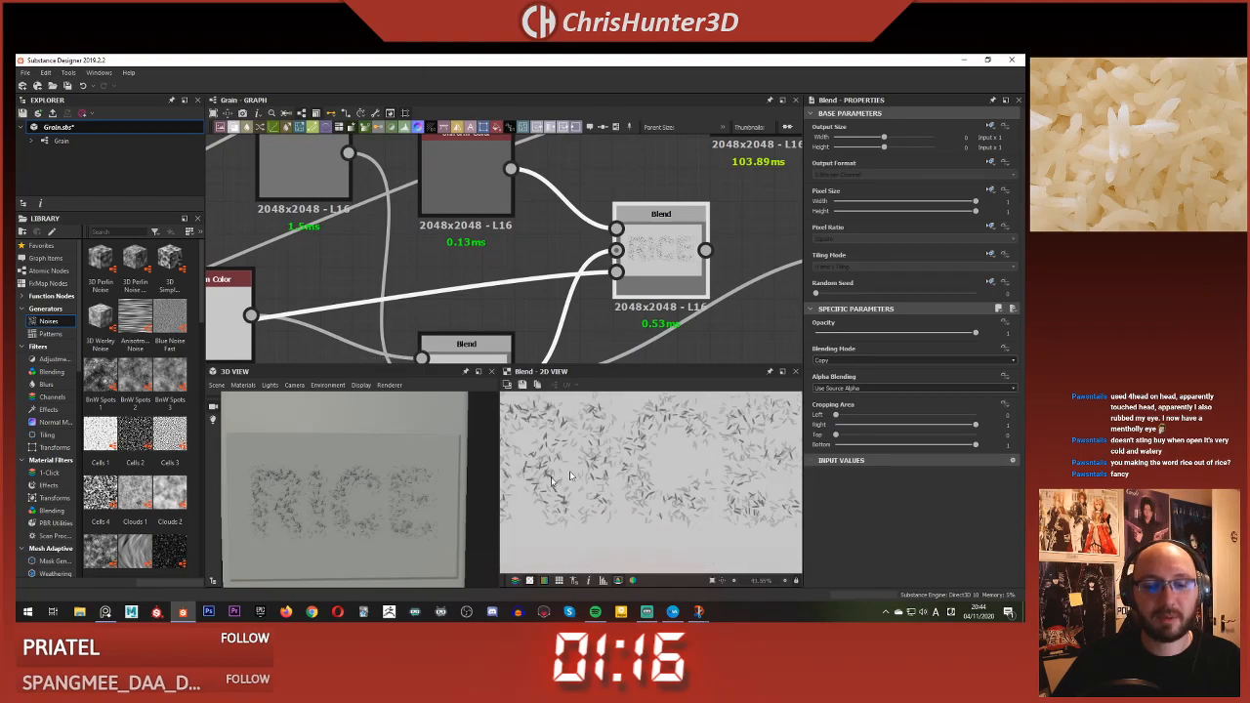
scroll(367, 528, up, 8)
scroll(366, 481, down, 5)
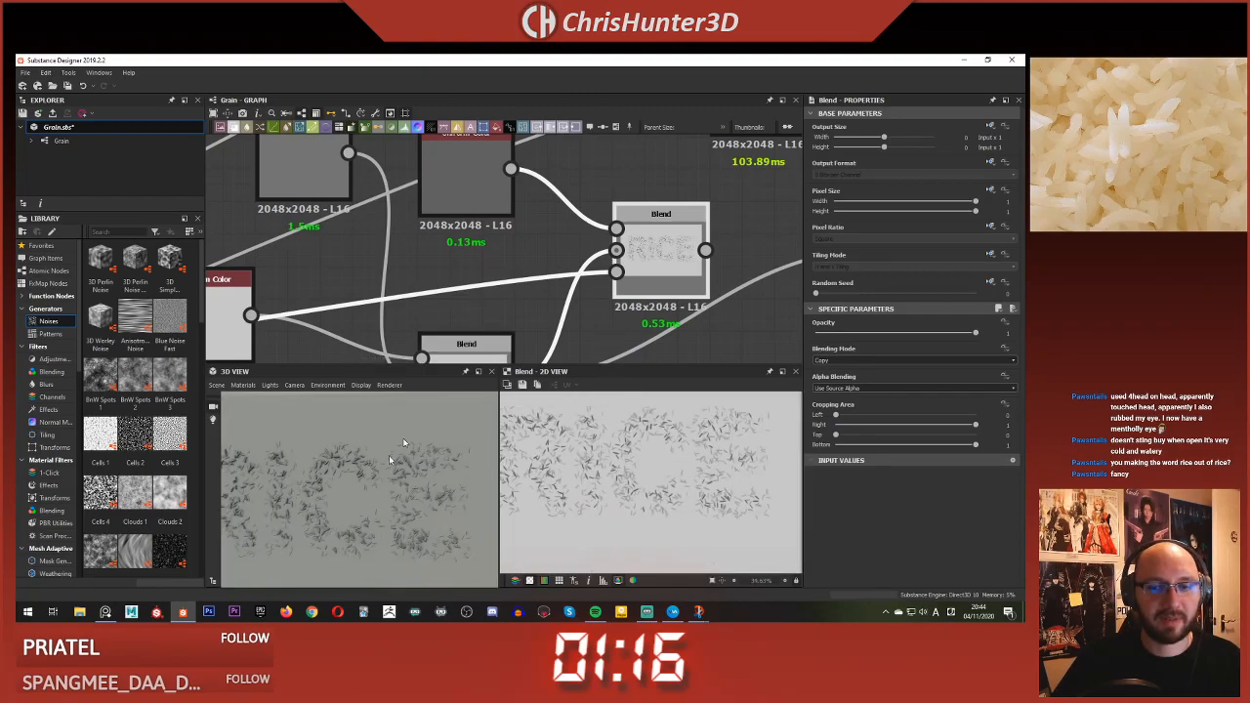
scroll(508, 278, down, 4)
scroll(522, 334, up, 2)
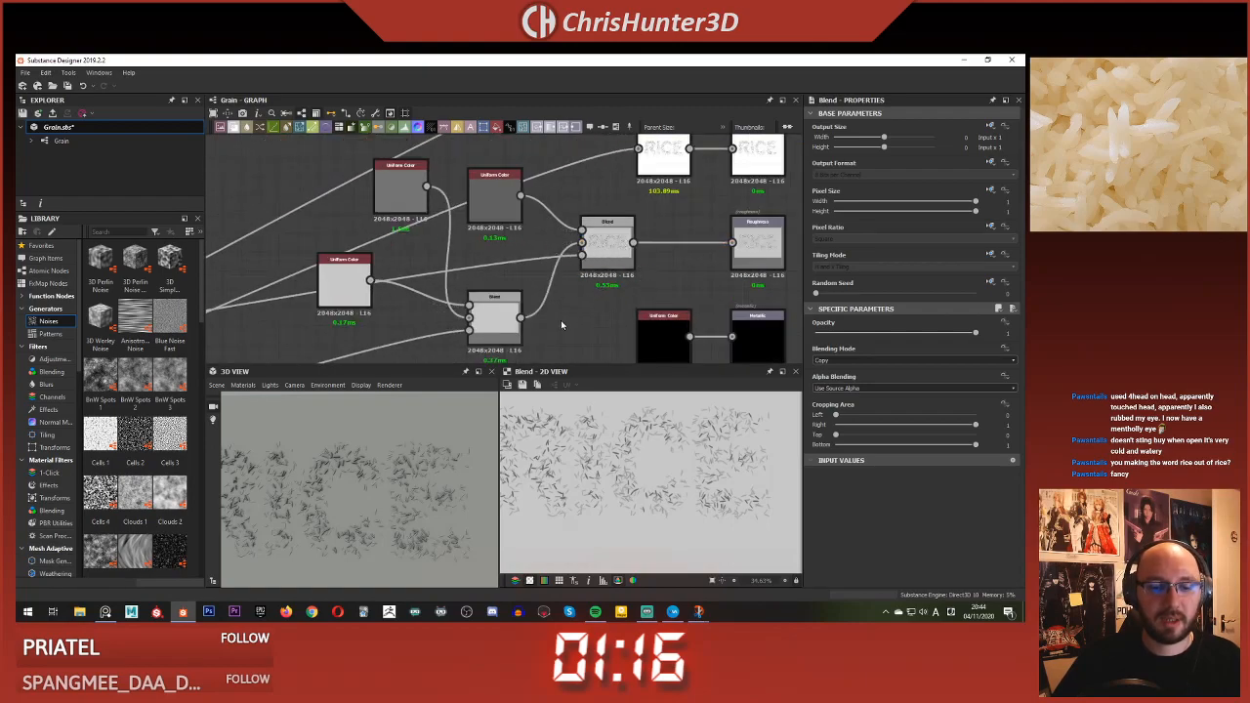
- Insert a Histogram Scan node into the grain mask connection leading to the second Blend's opacity
key(space)
text(his)
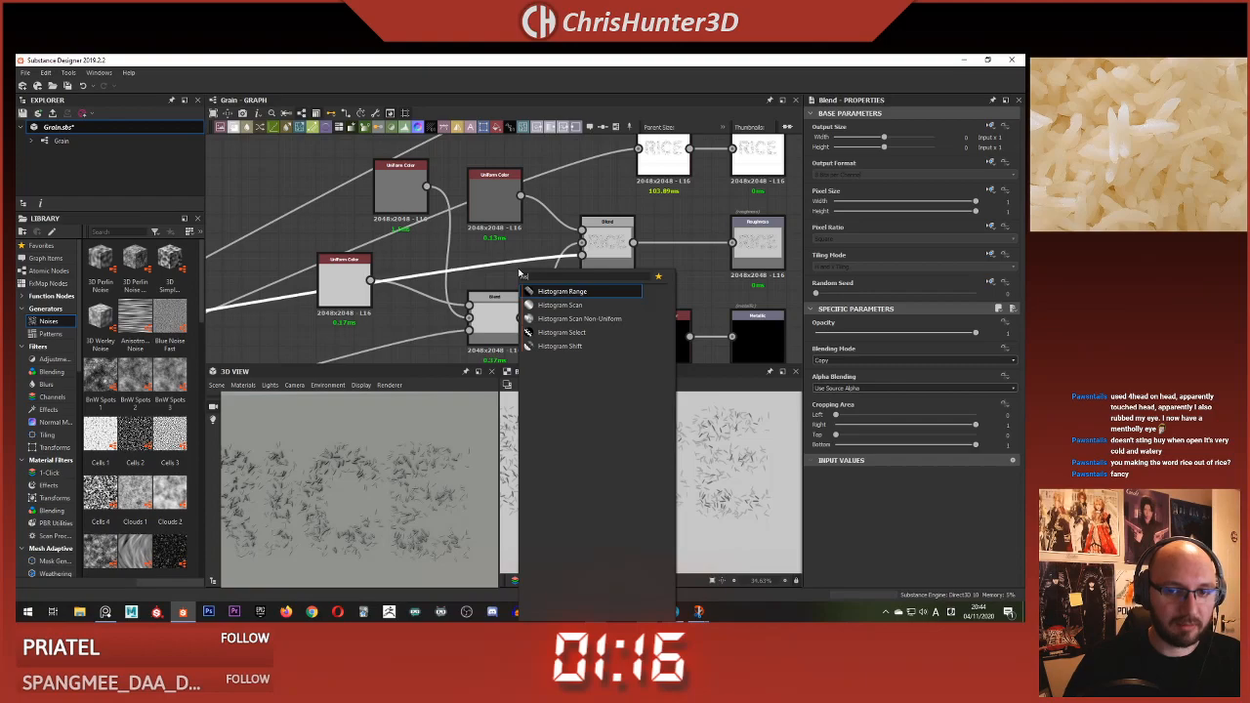
key(Down)
key(Return)
scroll(390, 288, down, 2)
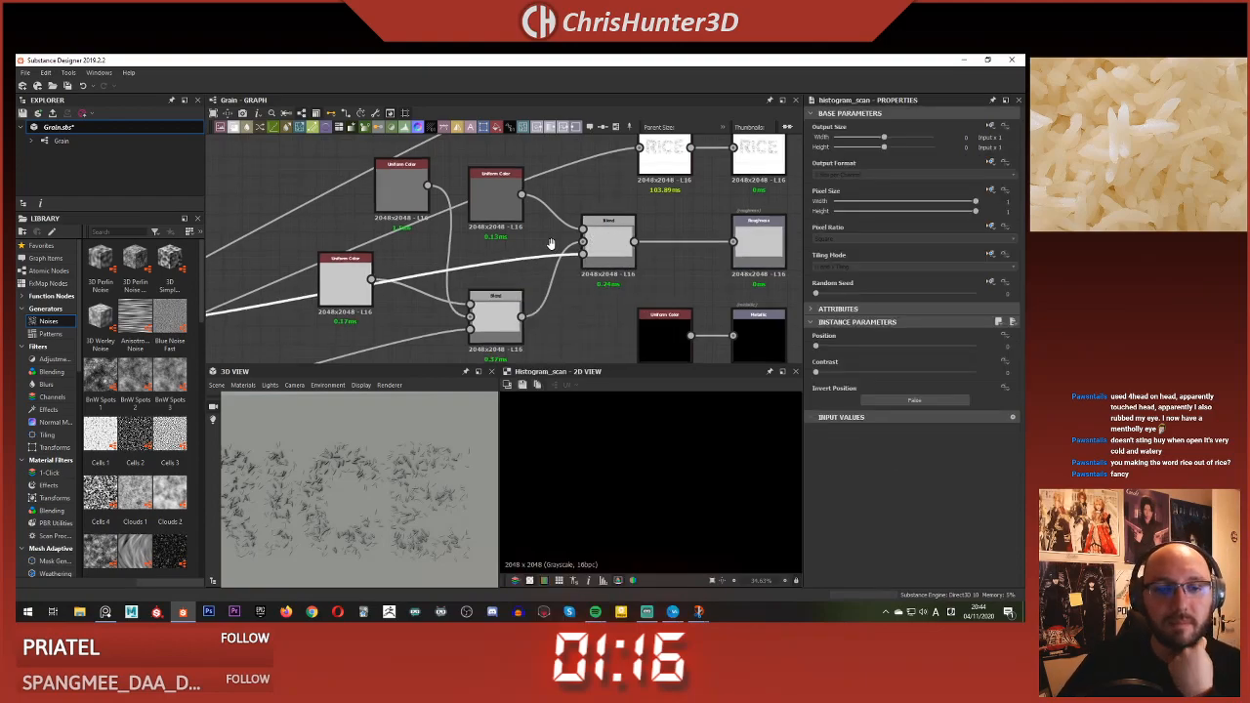
- Place the Histogram Scan node ahead of the second Blend, preview that Blend and set the scan's Position to 0.9
drag(275, 299, 516, 304)
scroll(521, 212, up, 2)
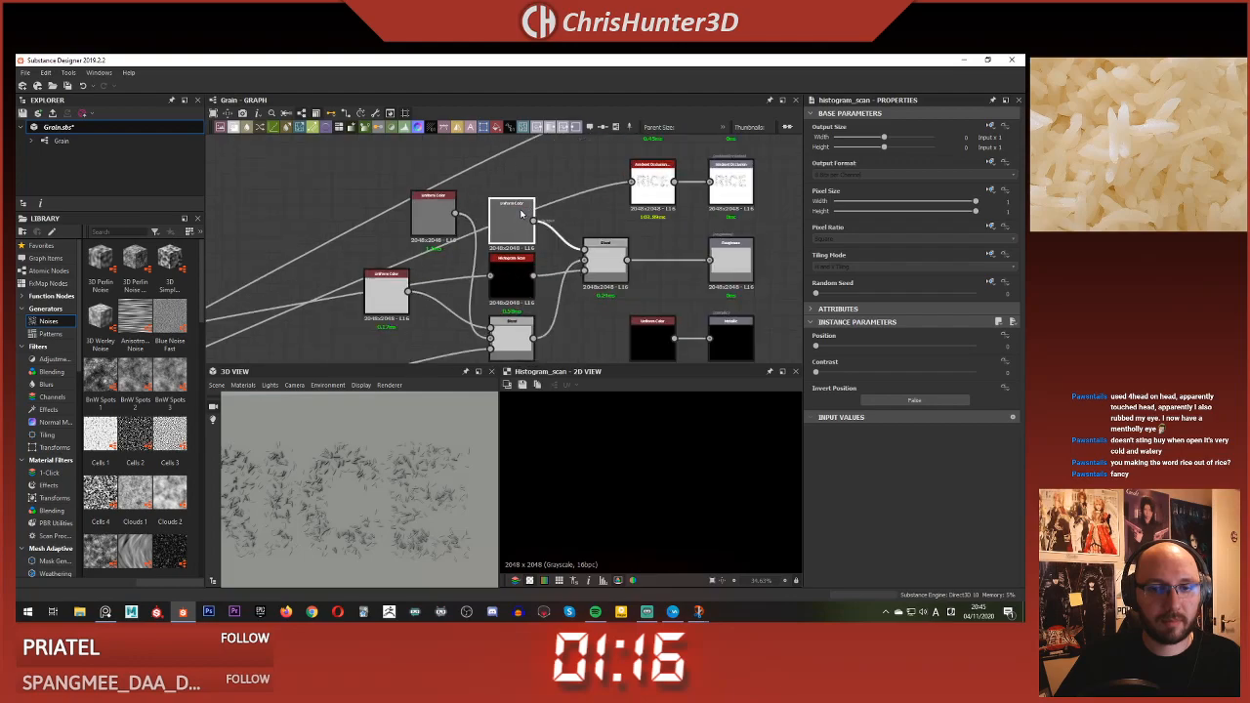
double_click(606, 260)
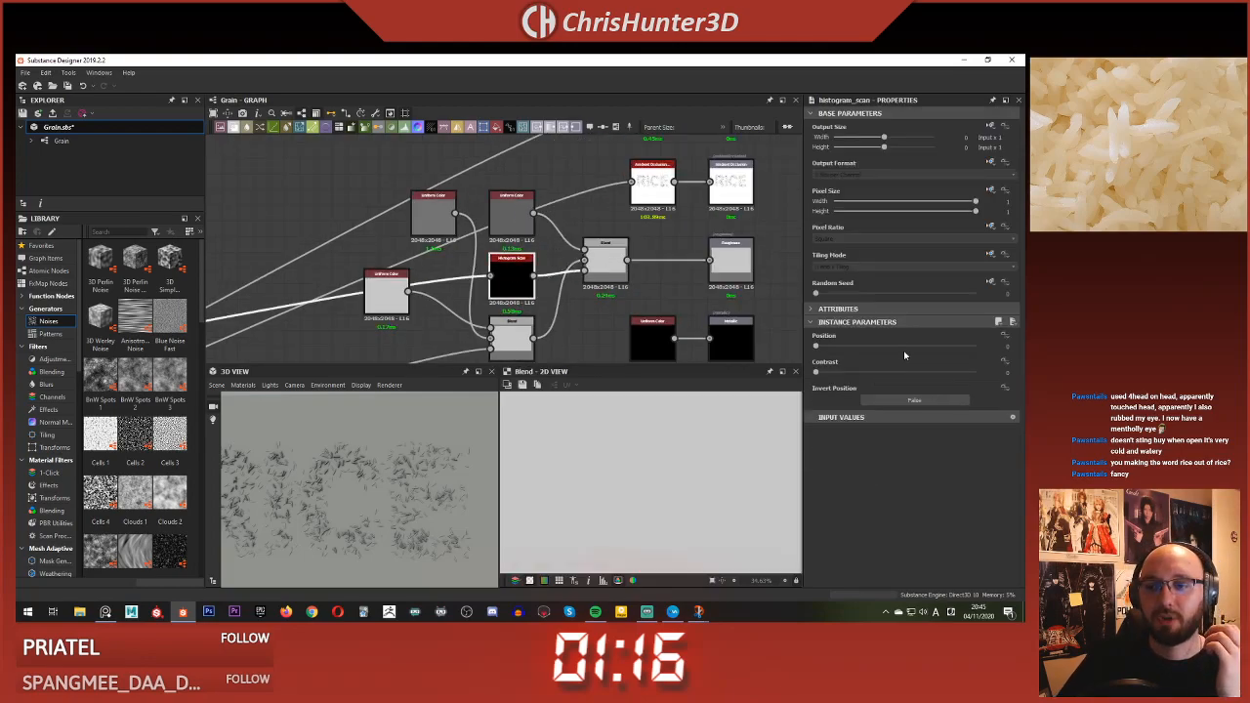
drag(914, 350, 958, 353)
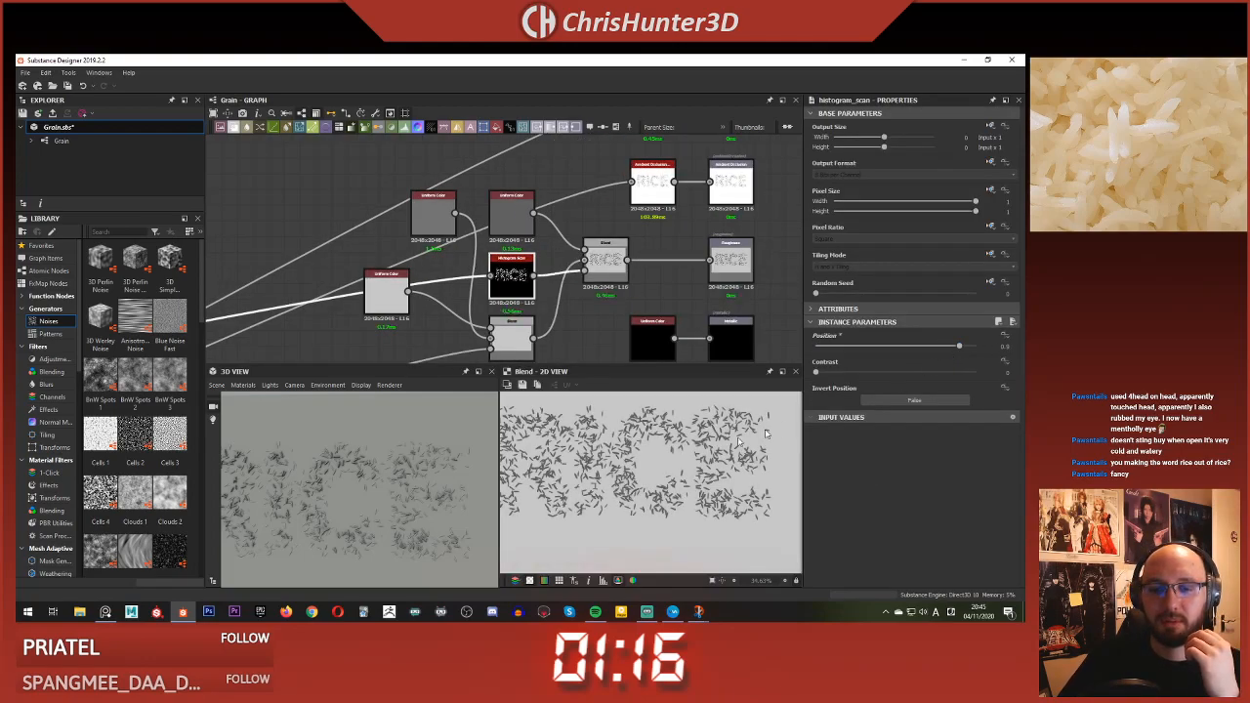
scroll(630, 438, up, 5)
scroll(607, 434, down, 5)
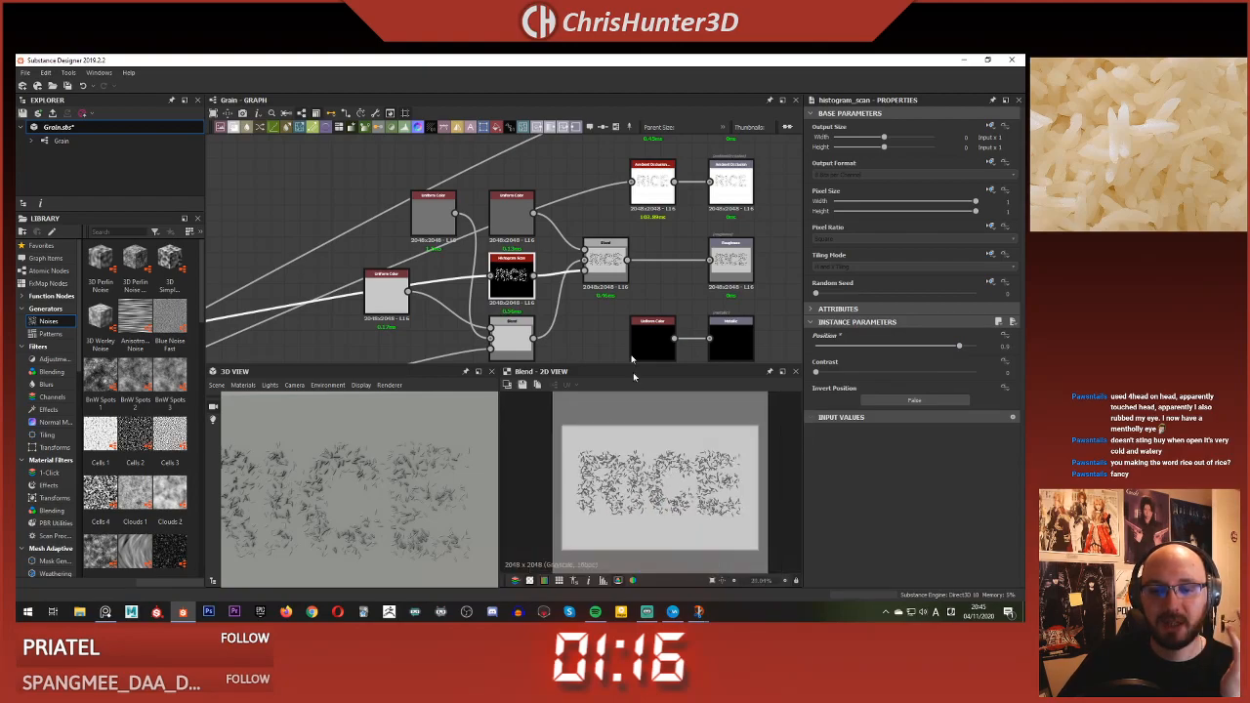
- Check the grains up close and set the Uniform Color feeding the second Blend's foreground to about 0.15
middle_drag(612, 262, 592, 269)
click(590, 271)
scroll(645, 478, up, 3)
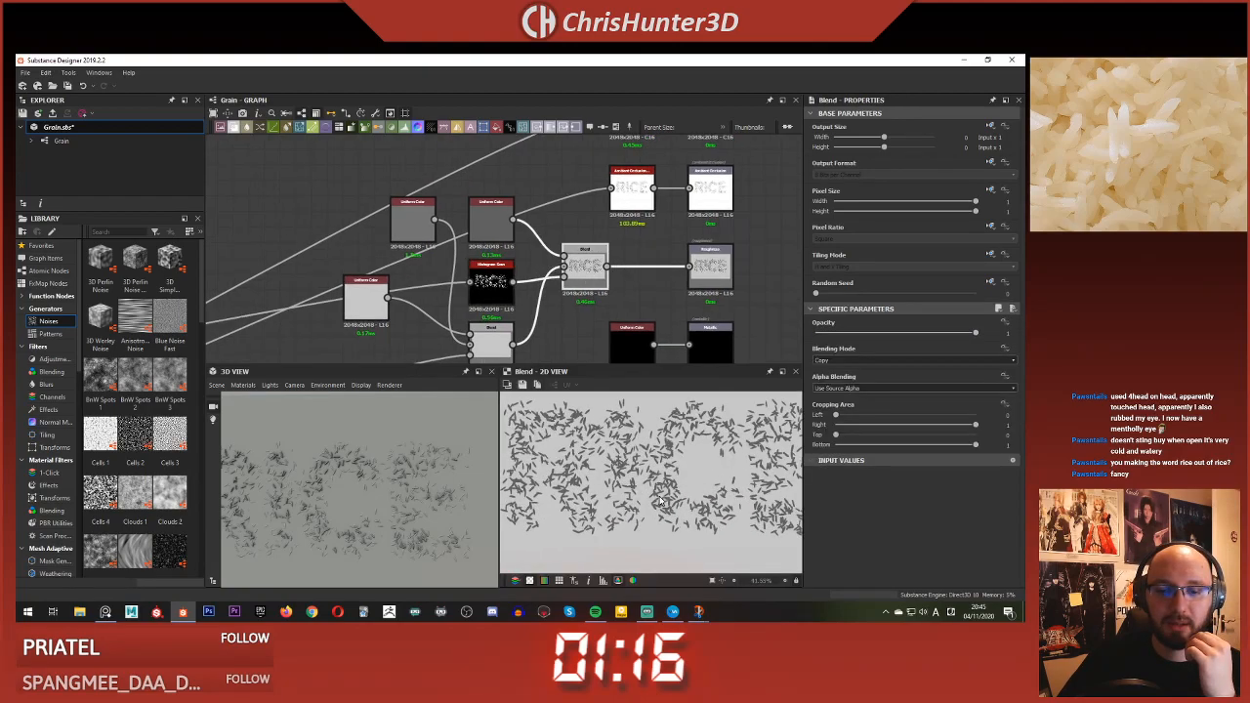
drag(405, 455, 493, 481)
scroll(360, 467, up, 5)
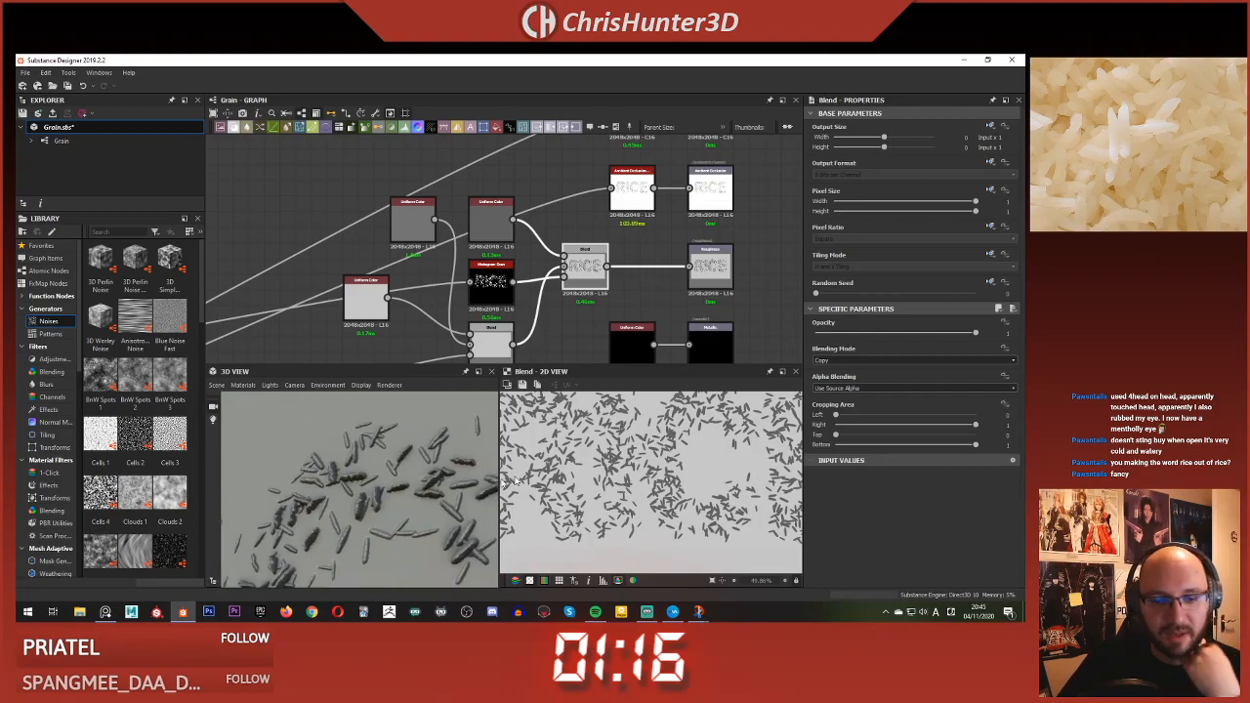
click(495, 224)
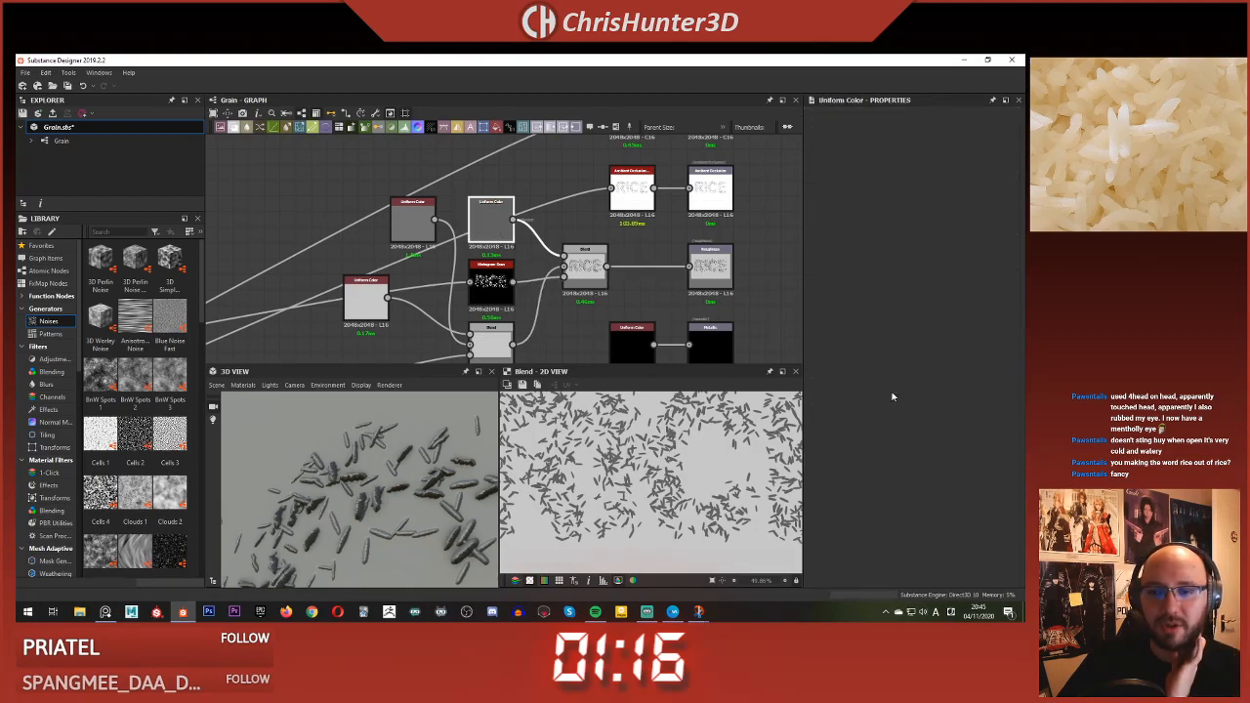
drag(892, 379, 890, 379)
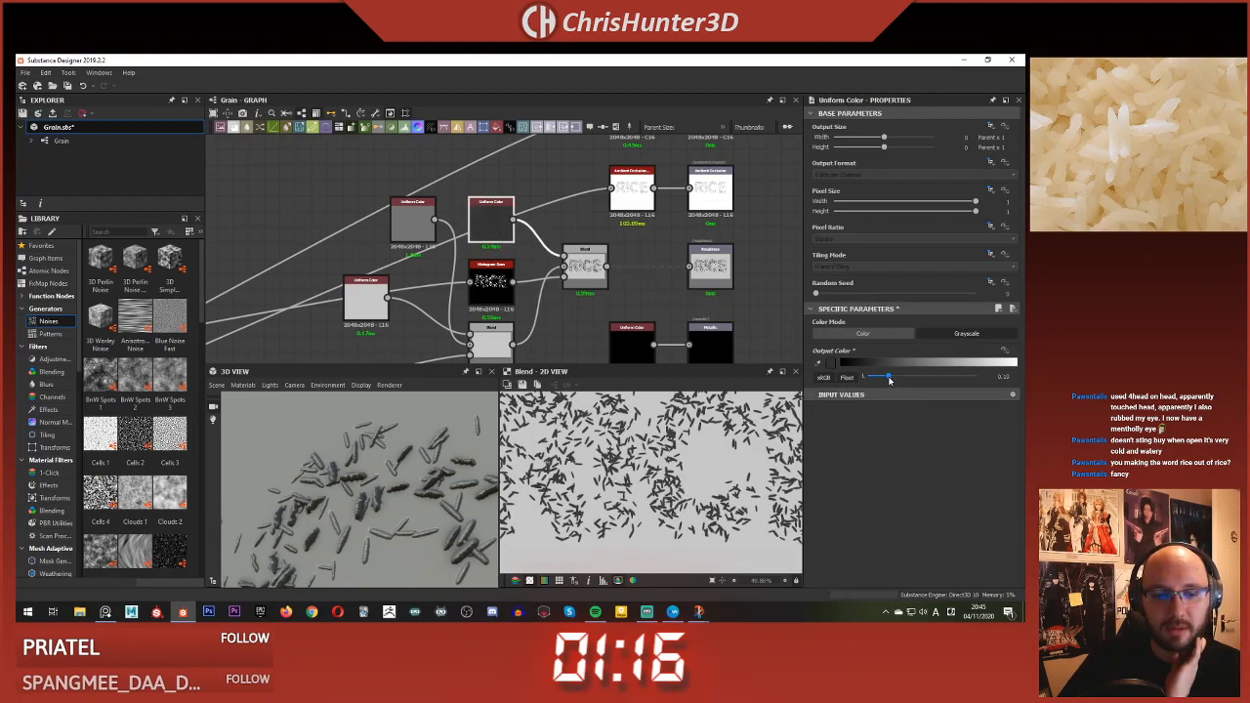
- Set the Histogram Scan's Contrast to about 0.97 and Position to about 0.75, keeping the second Blend in preview
click(510, 293)
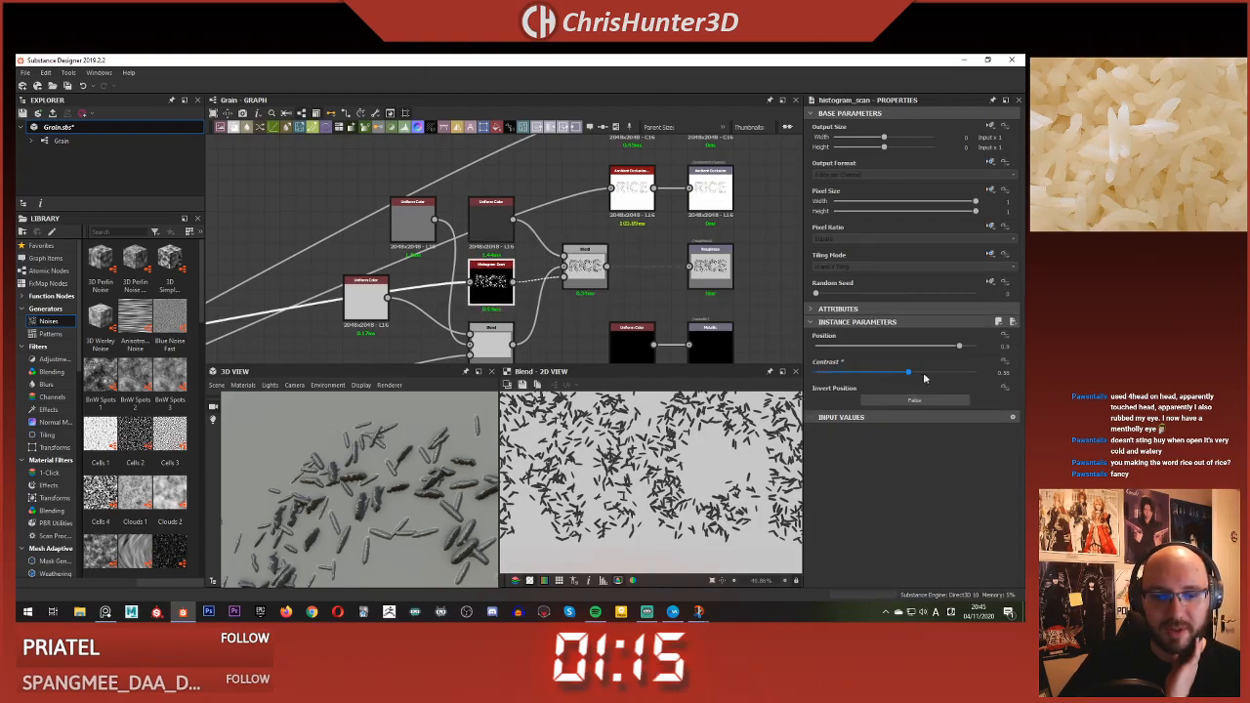
drag(945, 347, 934, 348)
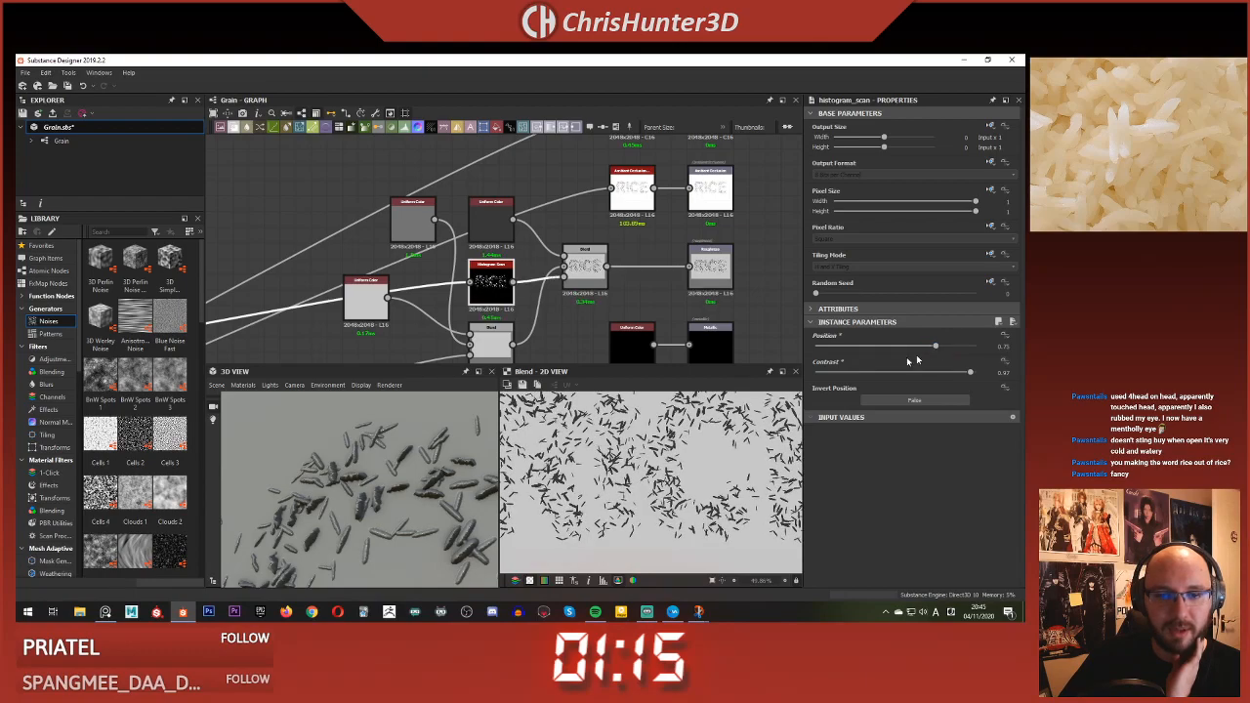
click(589, 256)
scroll(647, 516, down, 2)
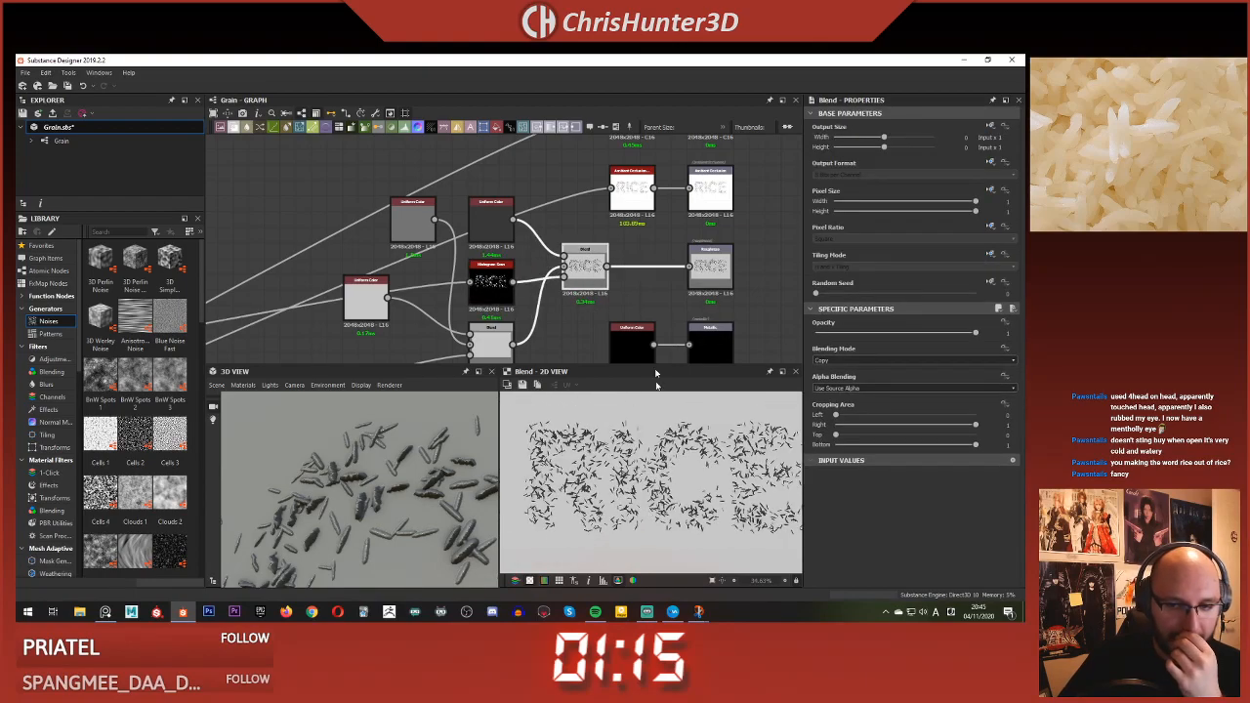
- Preview the Roughness output, check the whole RICE plane in 3D and save the package
click(721, 259)
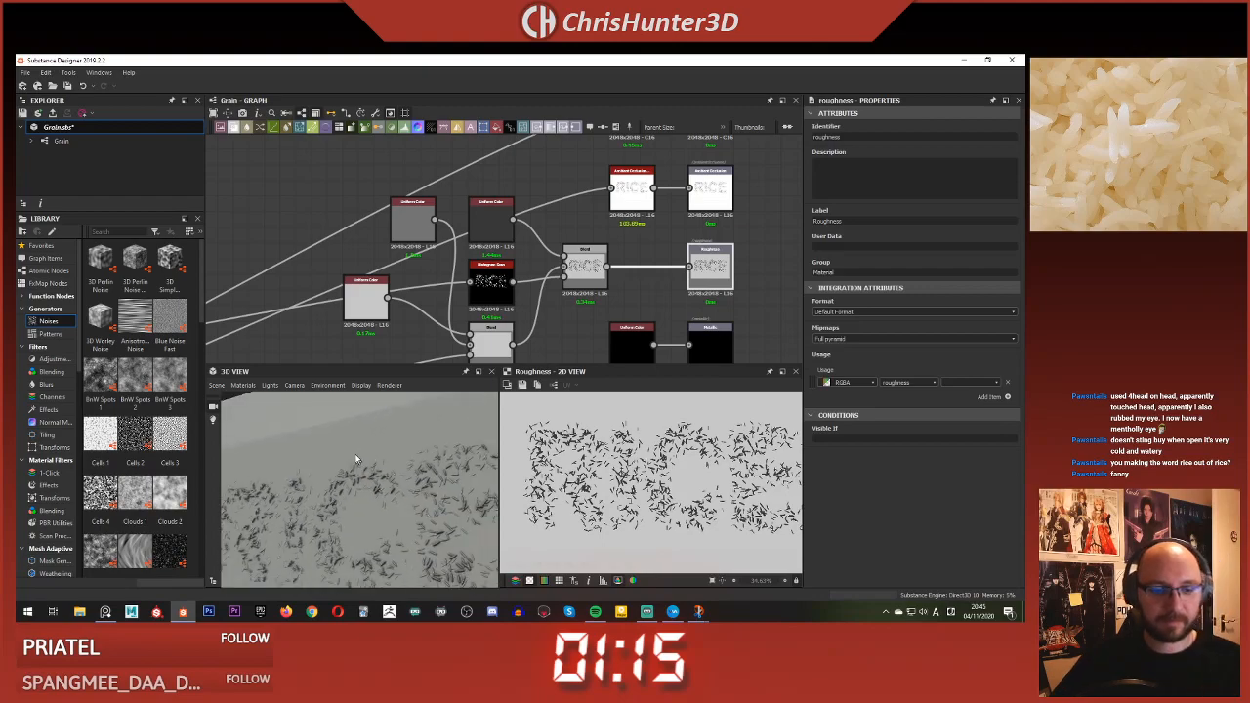
drag(361, 478, 235, 452)
scroll(236, 453, down, 2)
scroll(287, 250, down, 3)
middle_drag(288, 250, 475, 234)
scroll(476, 234, down, 3)
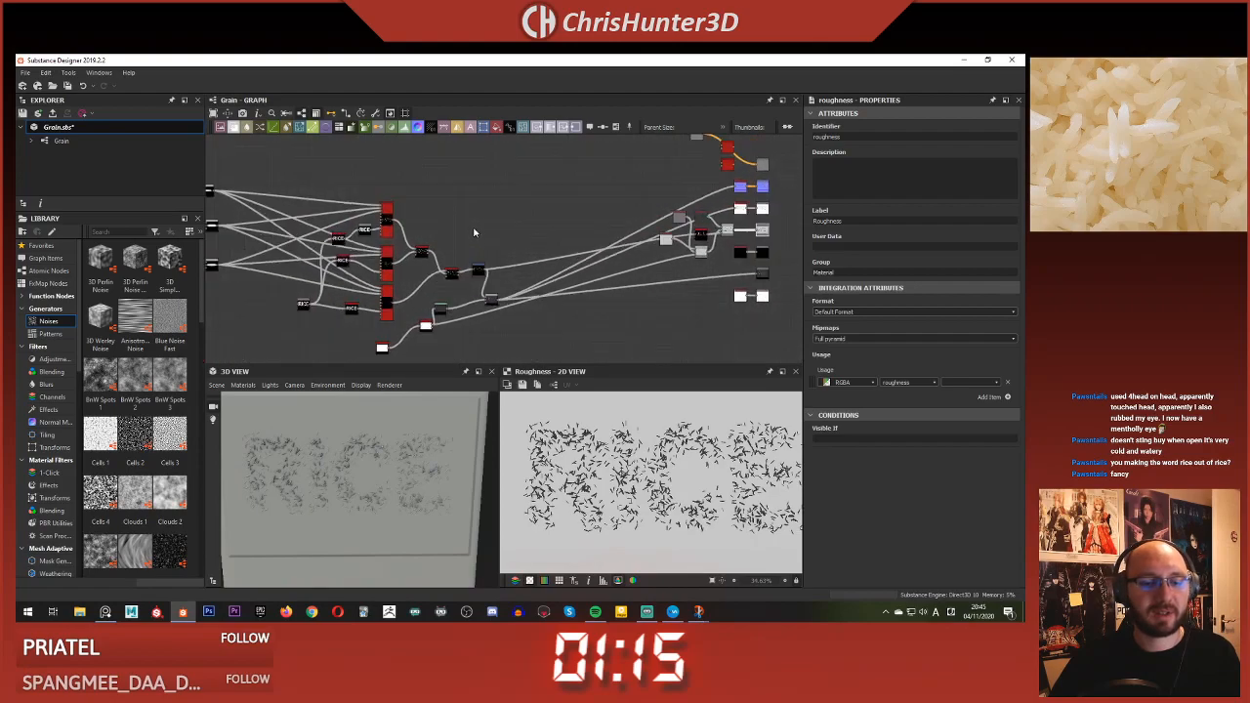
right_click(490, 212)
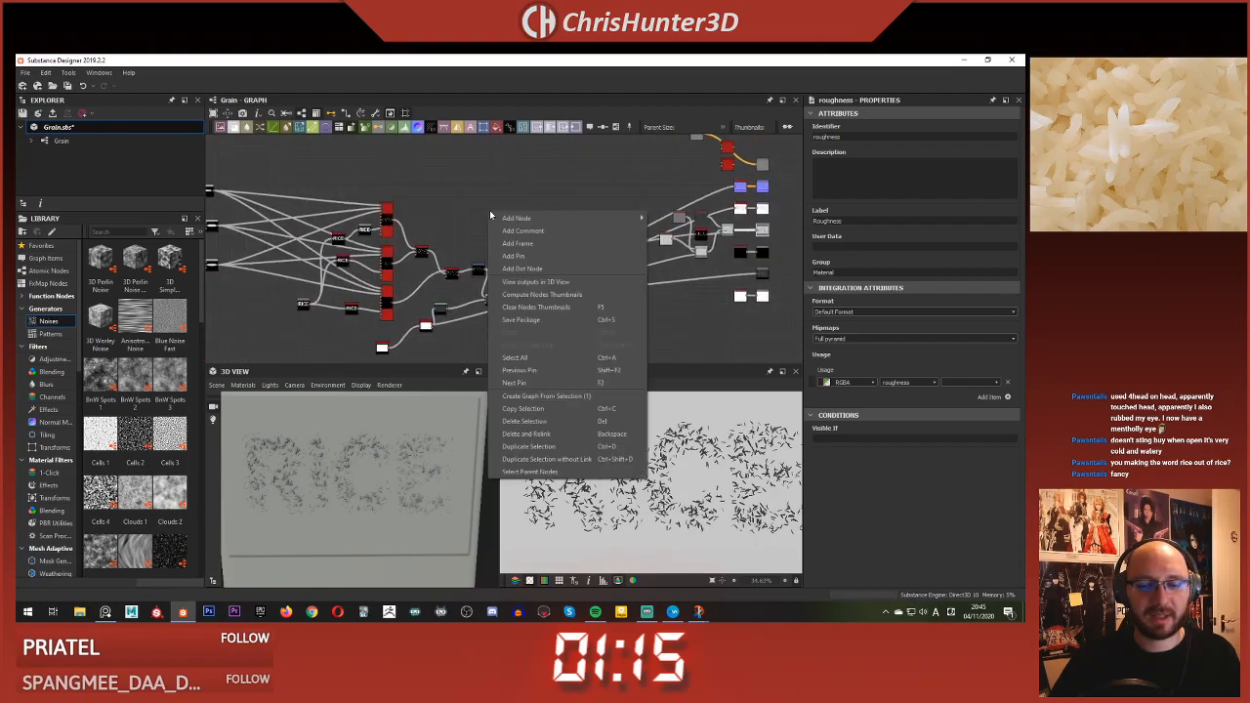
click(556, 318)
- Review the first Tile Sampler's settings and preview the Levels node that feeds its mask input
middle_drag(422, 280, 484, 276)
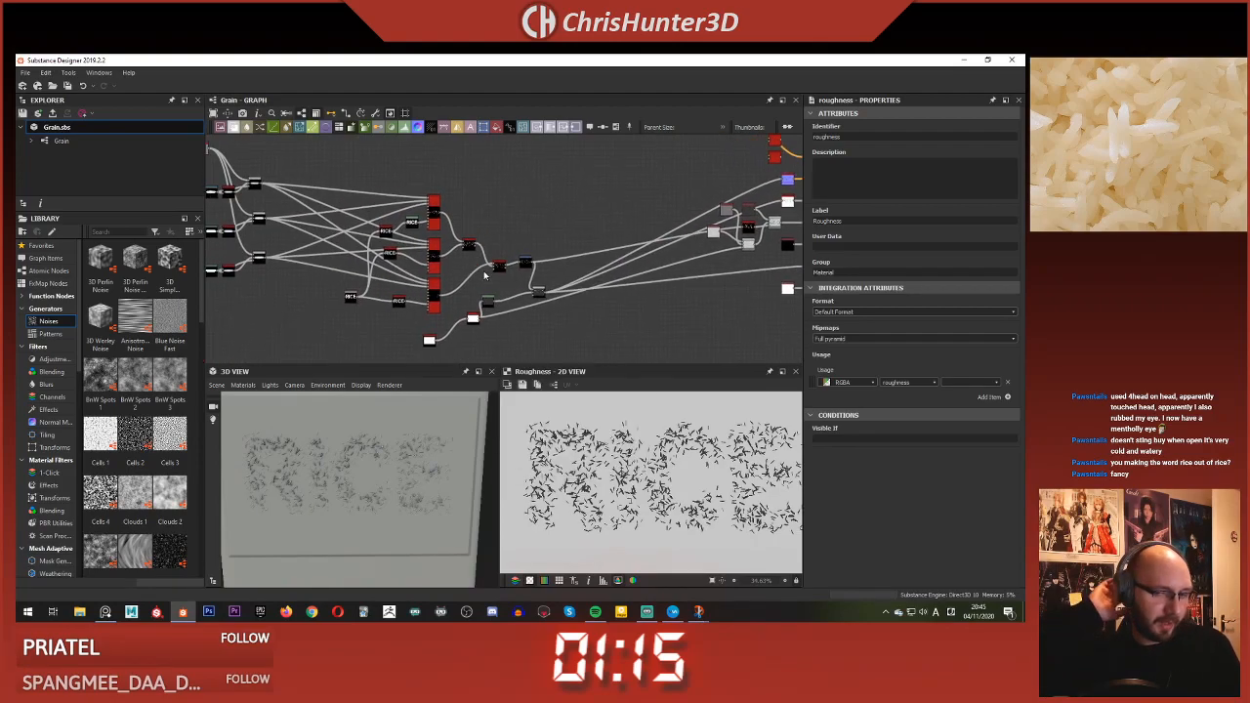
scroll(617, 412, down, 3)
scroll(618, 418, up, 1)
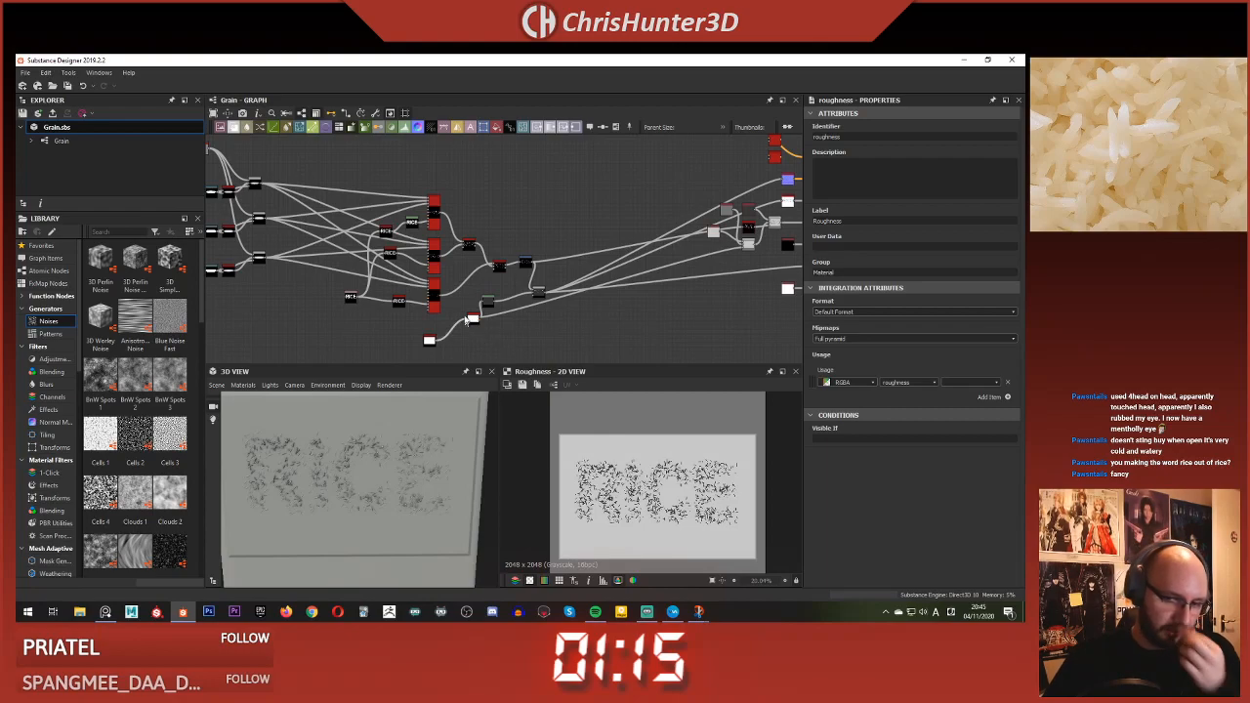
scroll(452, 239, up, 5)
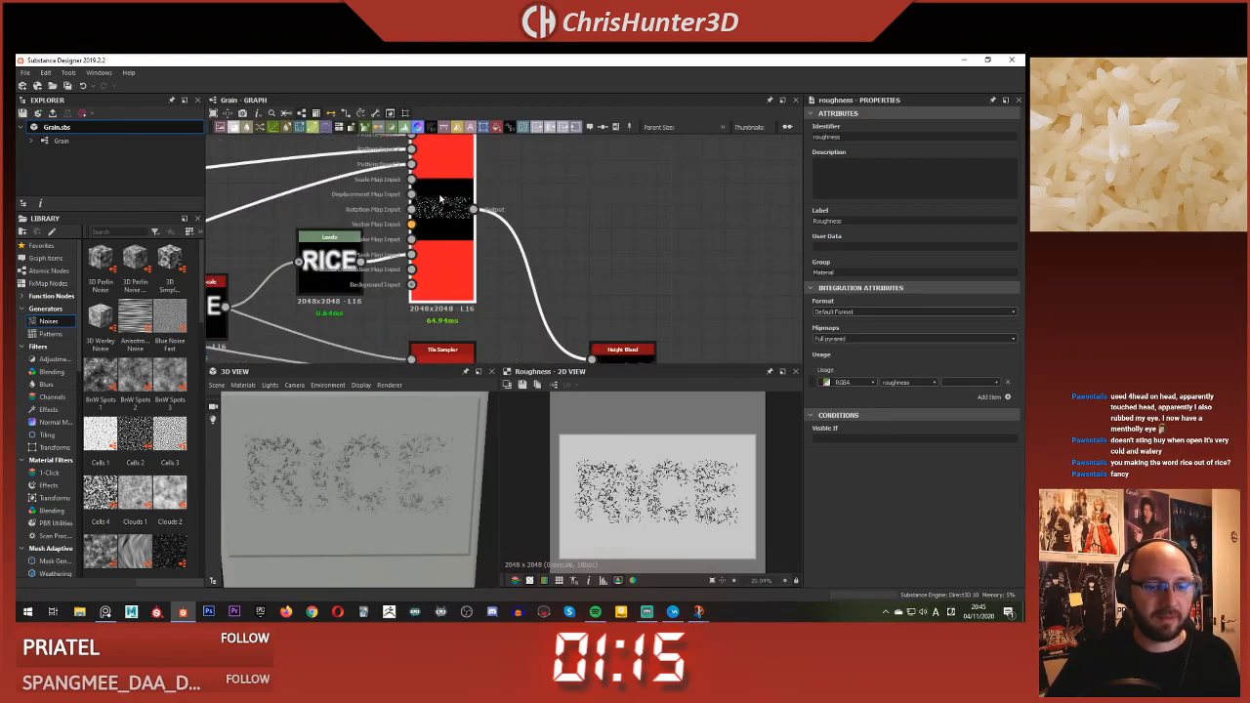
click(441, 198)
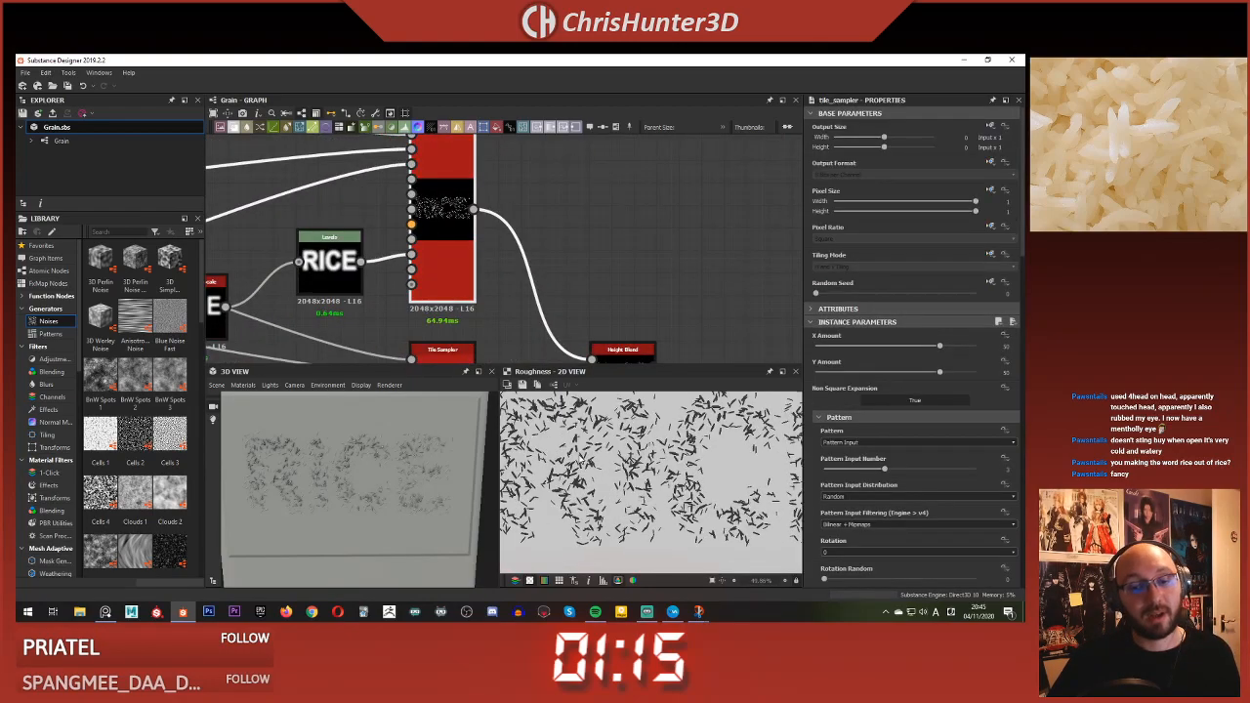
middle_drag(395, 334, 518, 319)
double_click(447, 266)
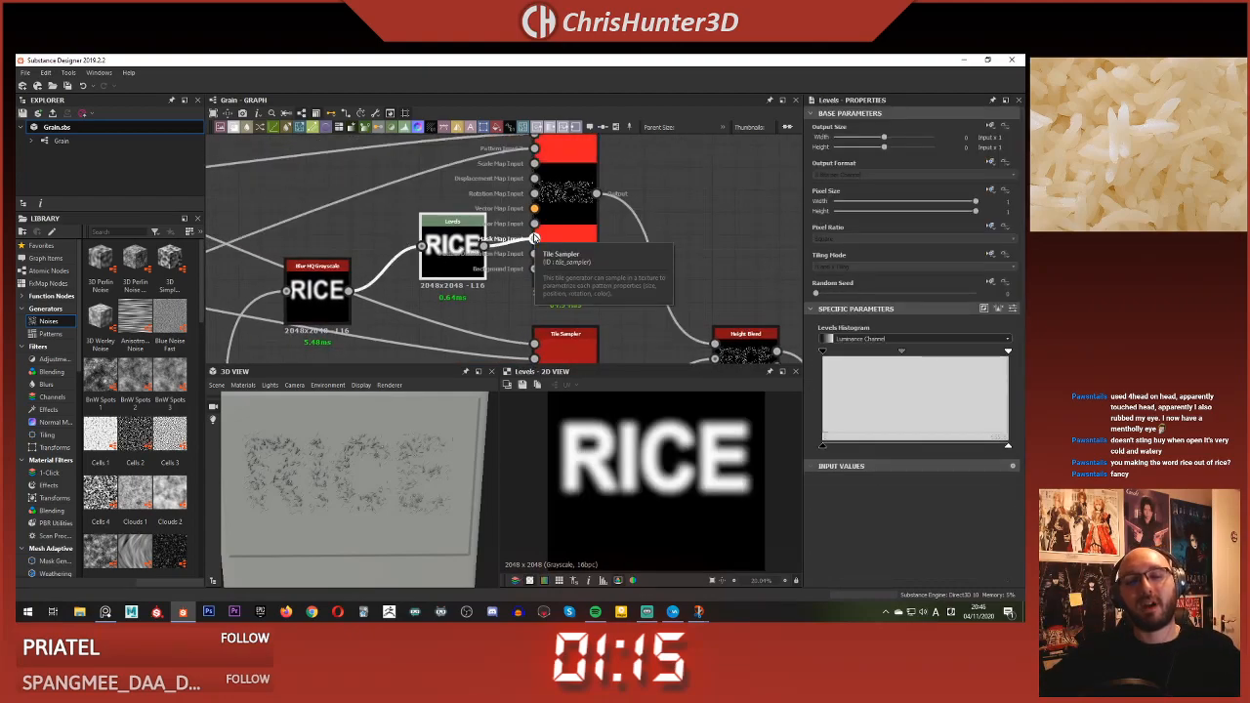
- Set the Intensity of the Blur HQ Grayscale feeding the Levels mask to about 7.13, checking the grain spread in 3D
double_click(323, 293)
drag(882, 348, 905, 348)
scroll(416, 431, up, 4)
drag(416, 431, 408, 426)
middle_drag(408, 426, 404, 480)
scroll(404, 480, down, 4)
drag(414, 480, 406, 478)
scroll(406, 477, up, 4)
ctrl+shift+right_drag(401, 479, 651, 421)
drag(896, 351, 887, 348)
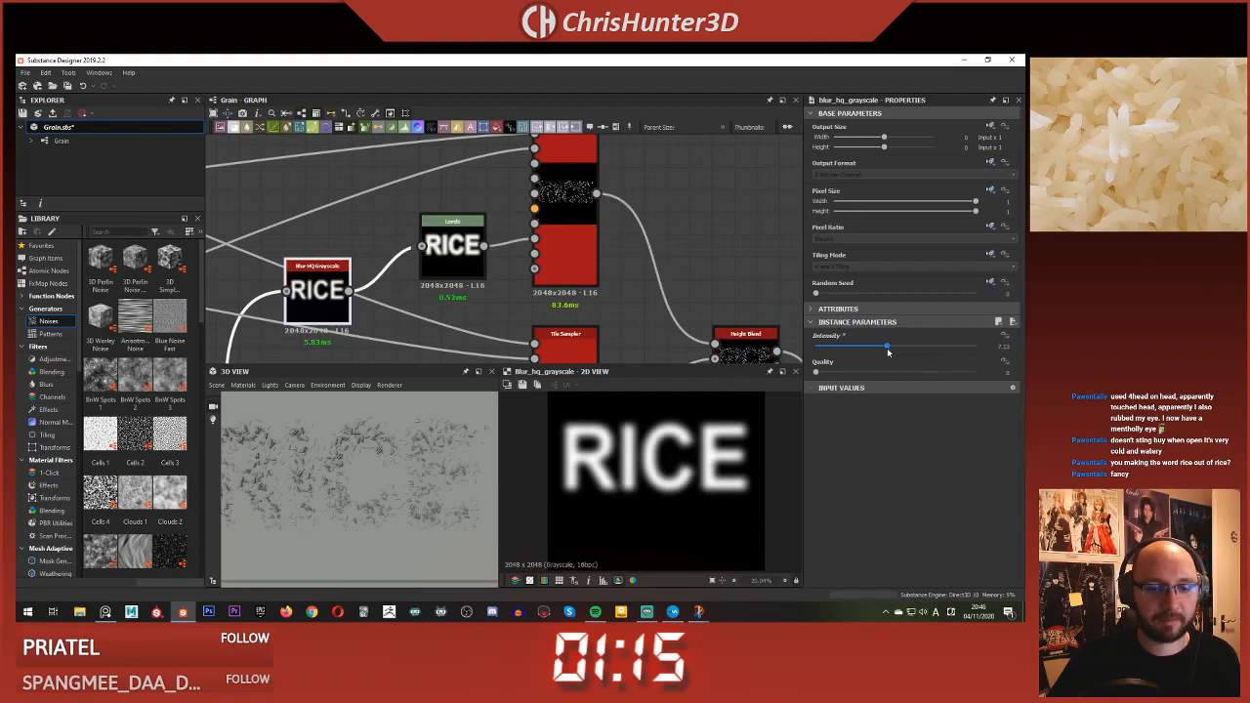
- Examine the grain spread around the RICE letters in 3D, both close up and as a whole
scroll(399, 441, down, 4)
drag(399, 440, 385, 456)
scroll(379, 462, up, 6)
middle_drag(377, 463, 404, 459)
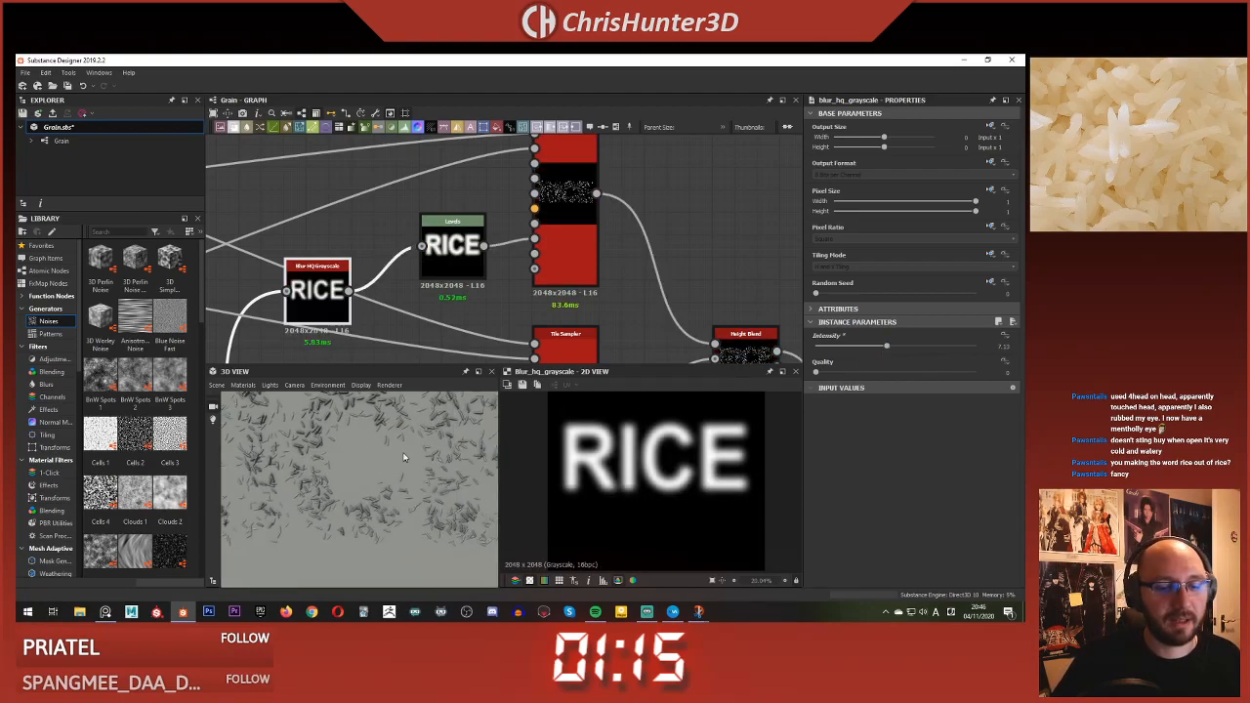
scroll(400, 483, down, 3)
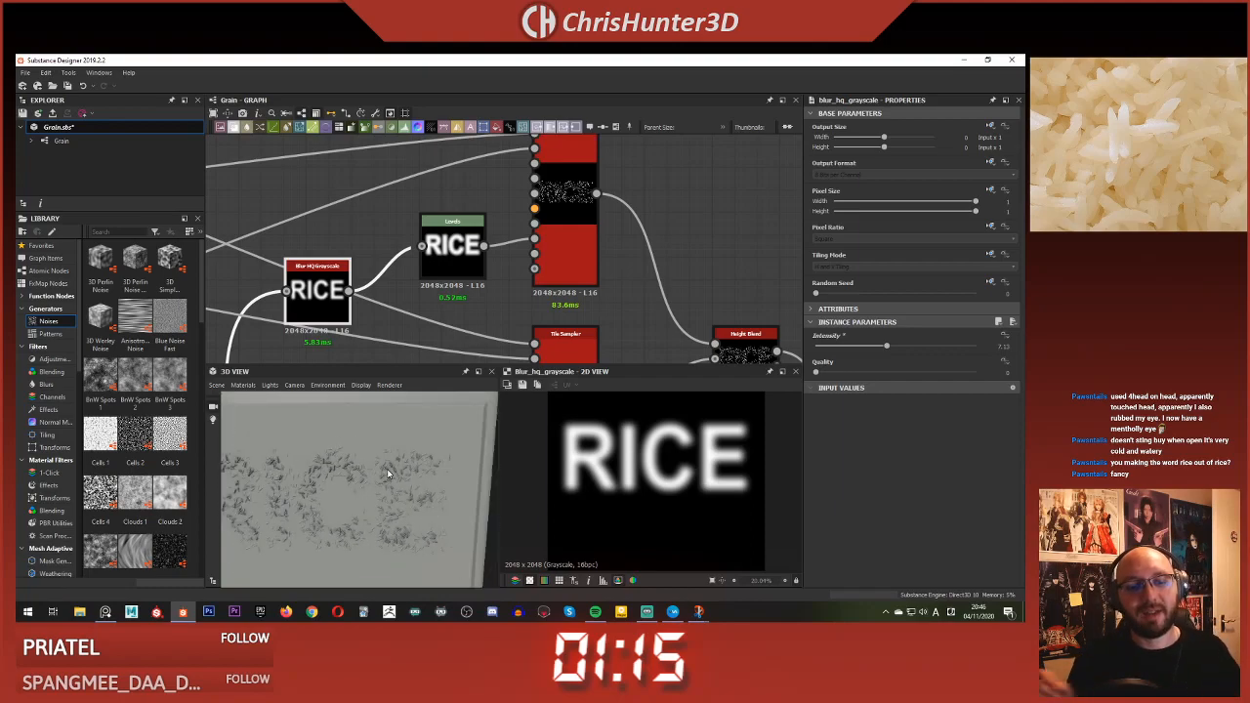
scroll(369, 464, up, 4)
scroll(412, 488, down, 6)
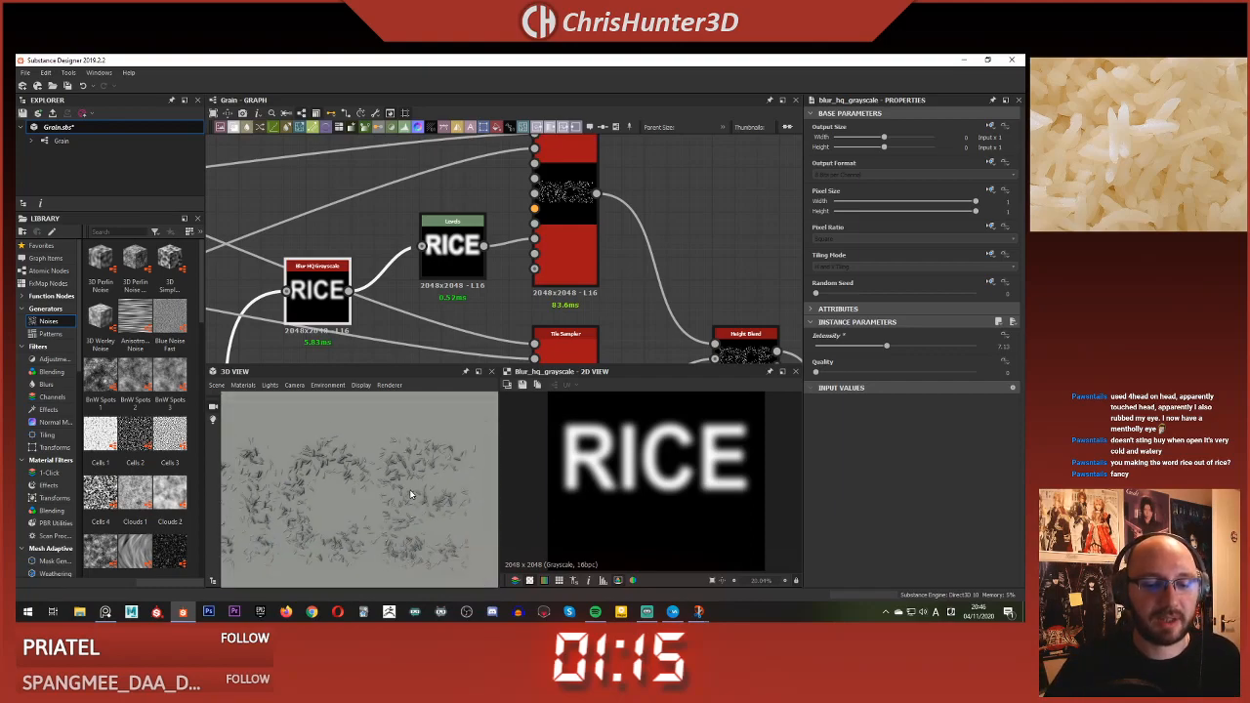
scroll(502, 270, down, 5)
middle_drag(473, 242, 402, 170)
middle_drag(486, 284, 479, 230)
scroll(453, 341, up, 1)
scroll(409, 458, up, 5)
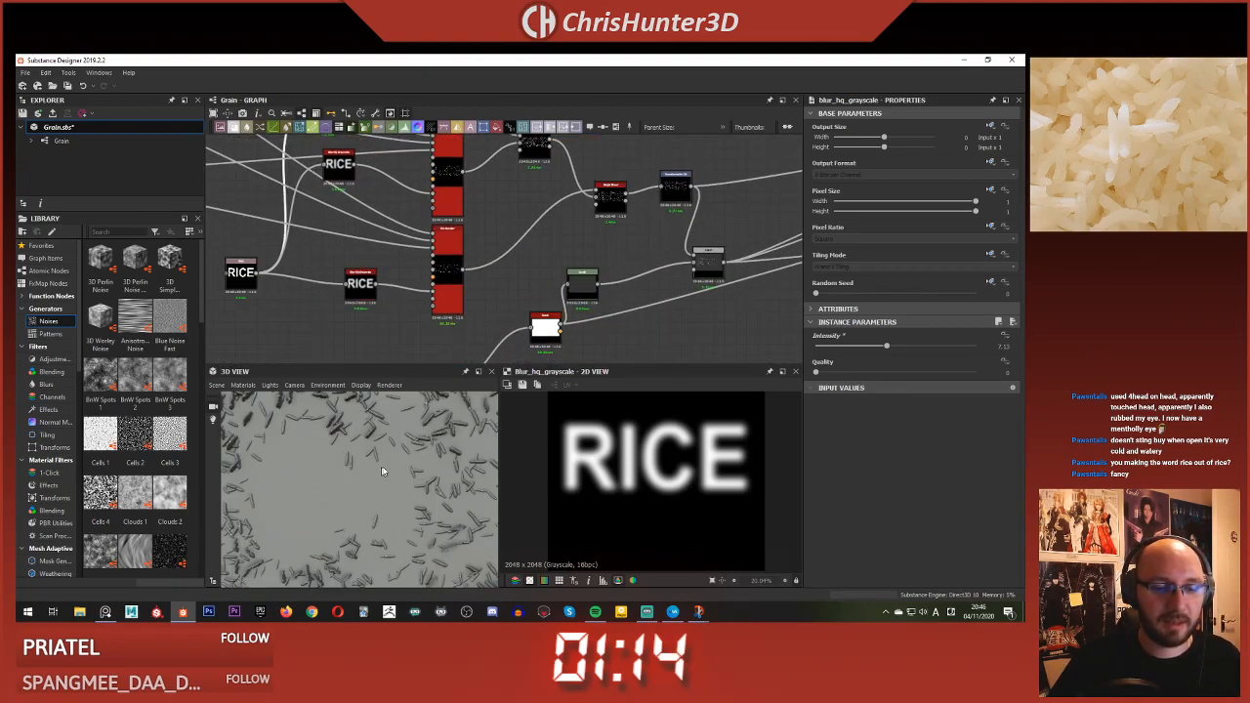
scroll(392, 455, down, 6)
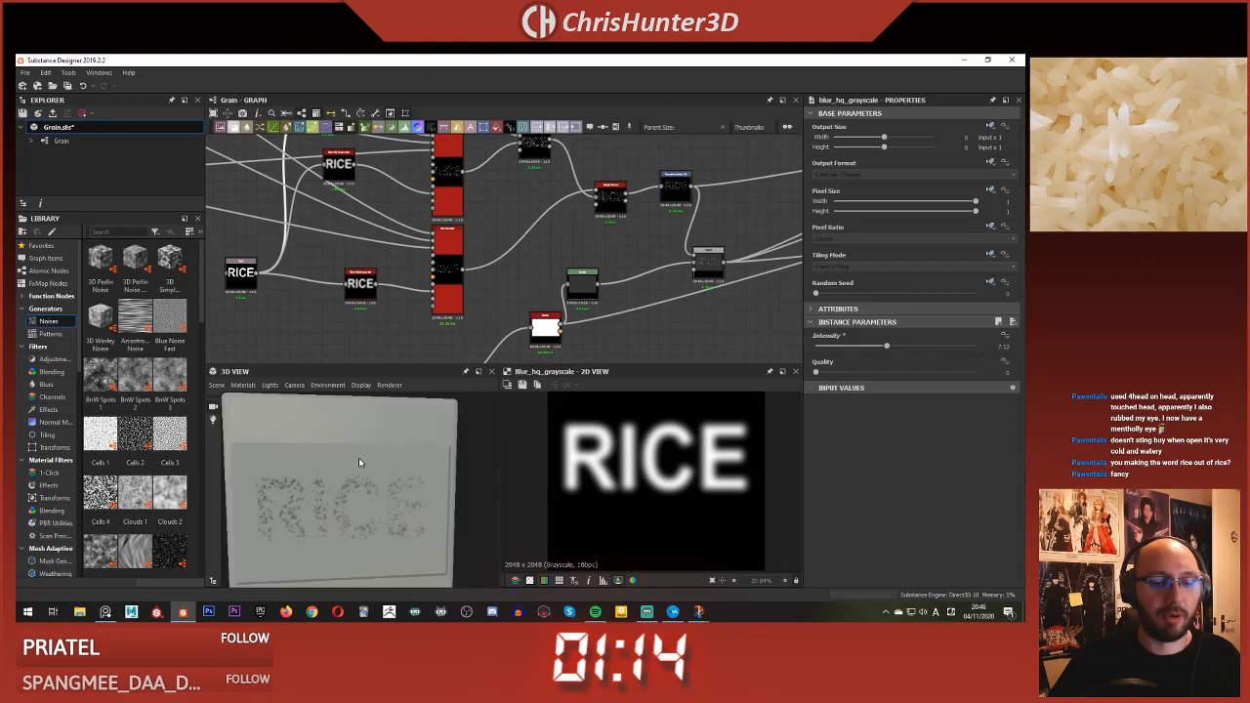
- Inspect the loose grains at the letter edges and trace the graph back from the Height Blends to the Tile Samplers
right_click(525, 215)
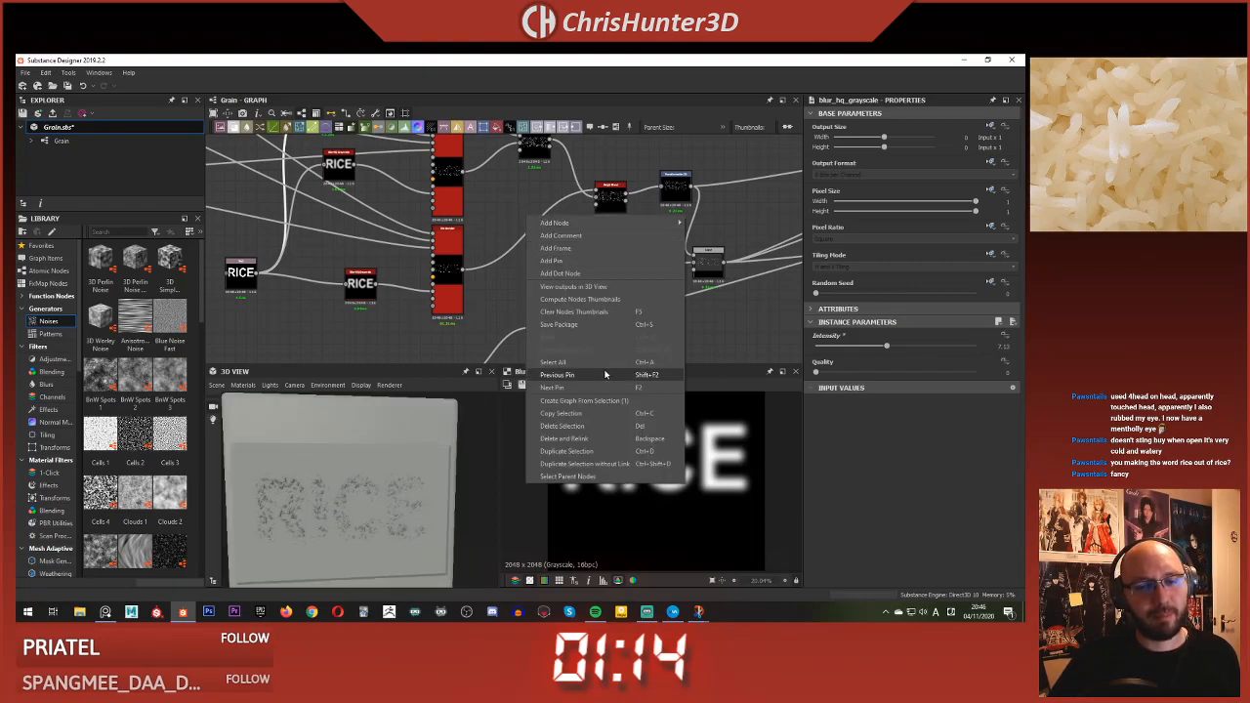
click(507, 260)
scroll(370, 473, up, 5)
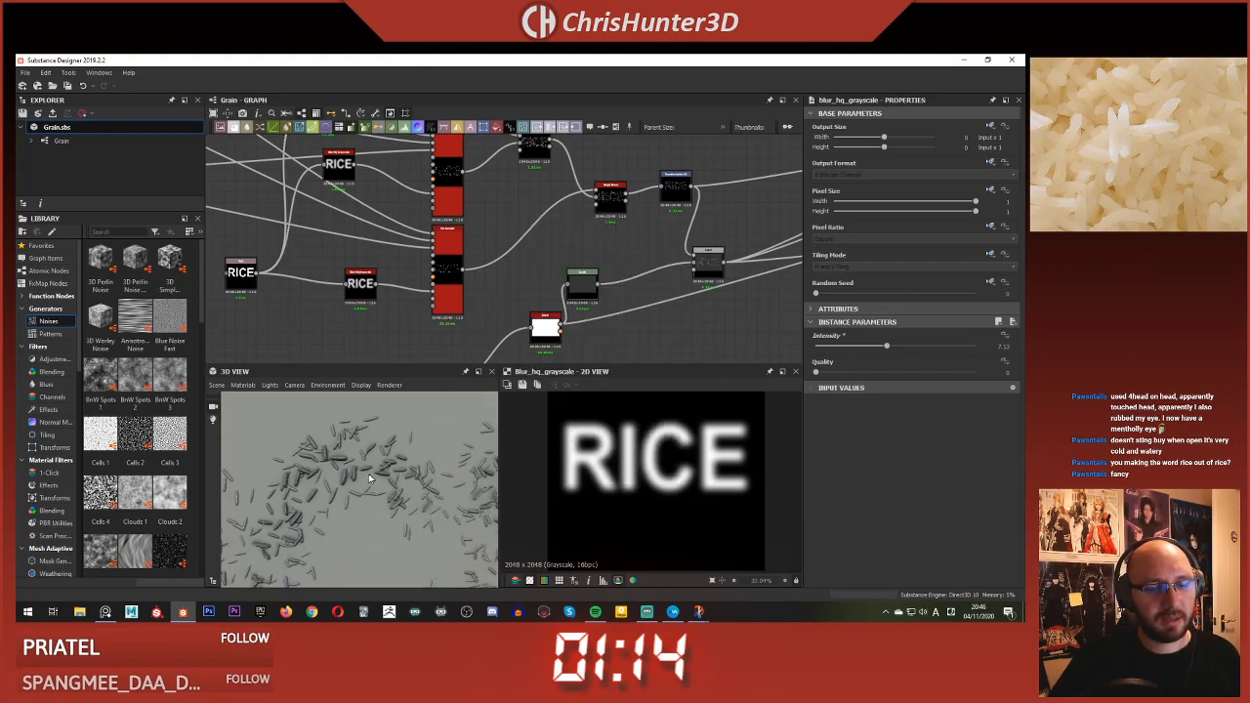
scroll(498, 271, down, 5)
scroll(406, 314, up, 5)
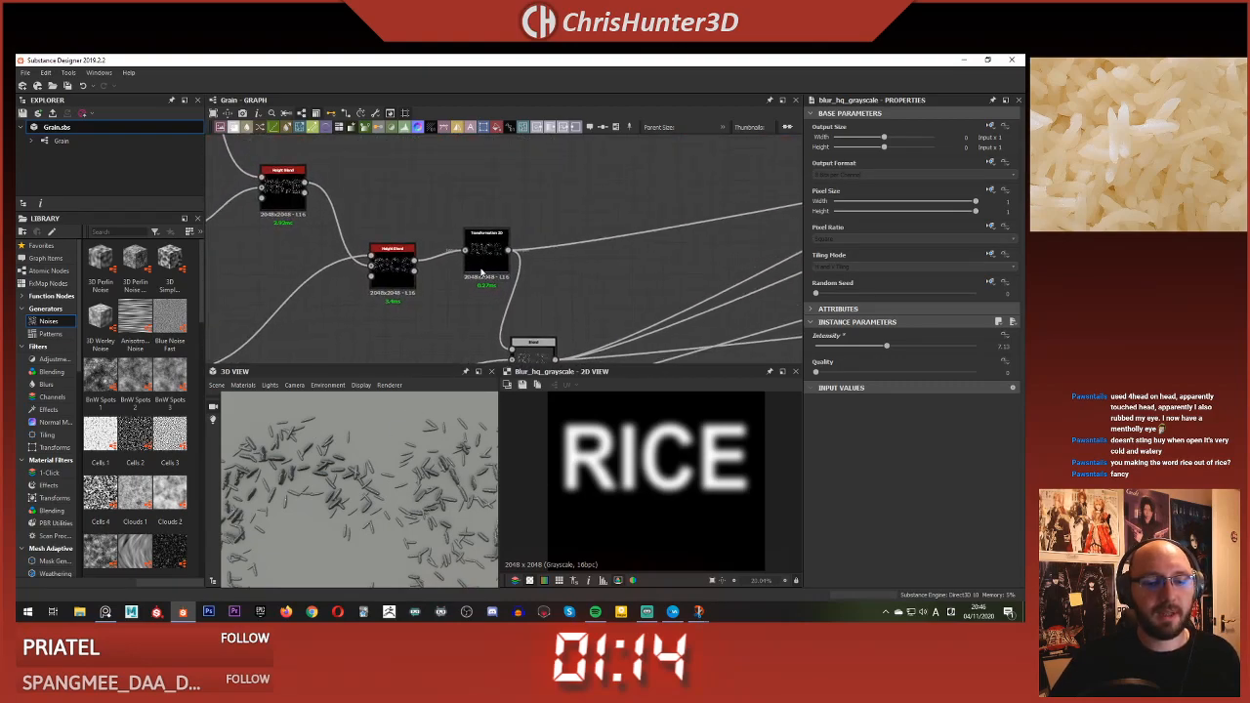
middle_drag(287, 250, 409, 223)
scroll(314, 229, down, 3)
middle_drag(315, 228, 408, 260)
middle_drag(341, 239, 424, 345)
scroll(436, 497, up, 5)
scroll(436, 498, down, 6)
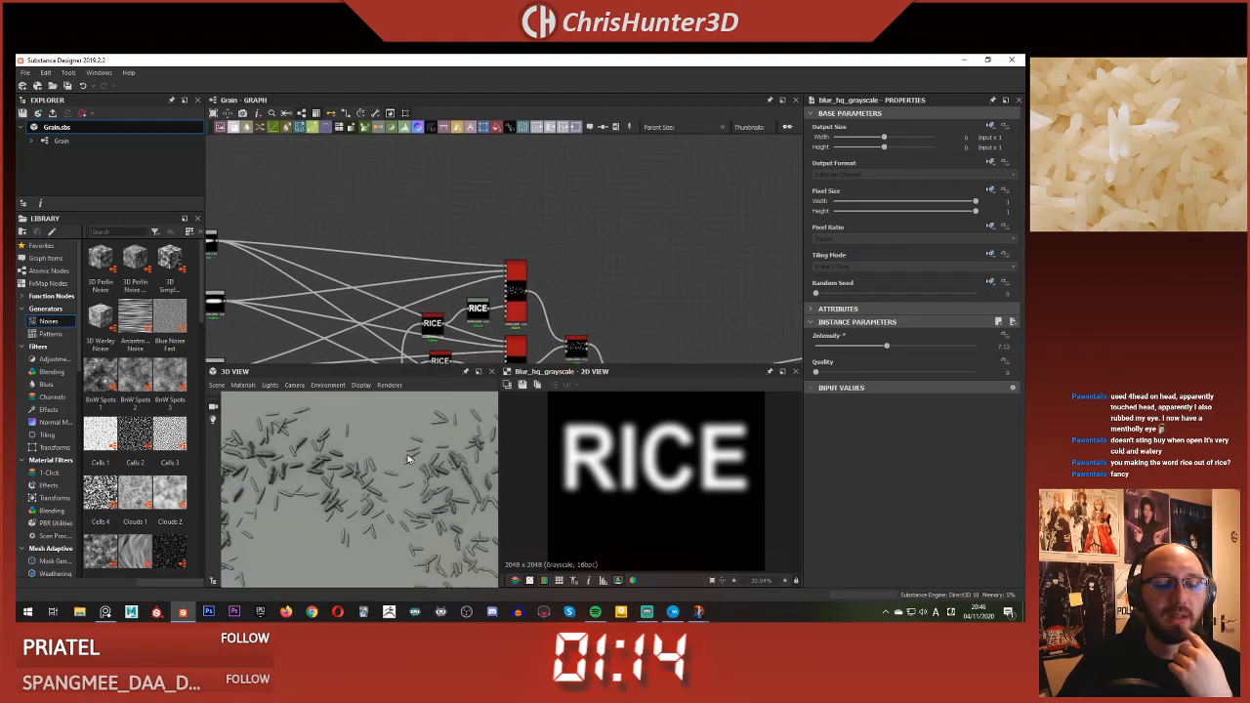
- Preview the final Height Blend and compare its grain layout with the 3D result
middle_drag(391, 457, 315, 418)
scroll(522, 342, down, 3)
scroll(532, 343, up, 5)
middle_drag(542, 293, 443, 205)
scroll(483, 268, up, 2)
double_click(554, 244)
scroll(589, 488, up, 2)
scroll(589, 488, down, 4)
scroll(525, 295, down, 3)
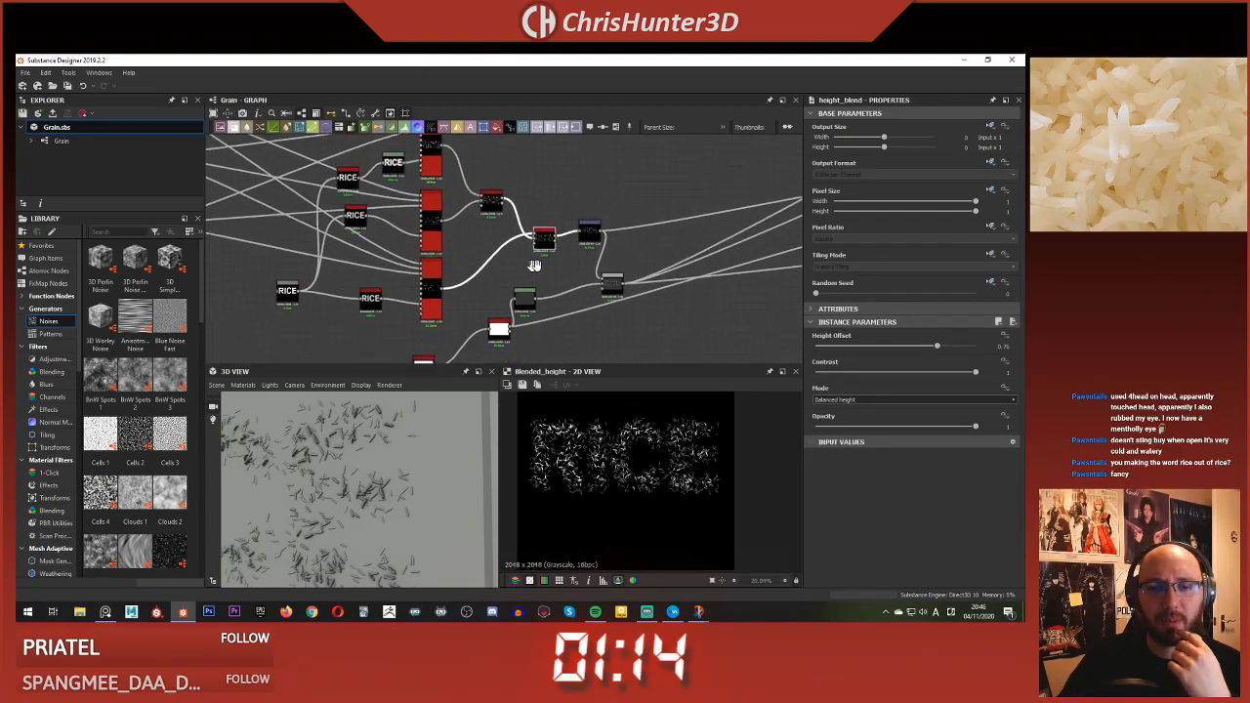
- Preview the second Tile Sampler's grains and compare the settings of the Tile Samplers
middle_drag(525, 295, 498, 265)
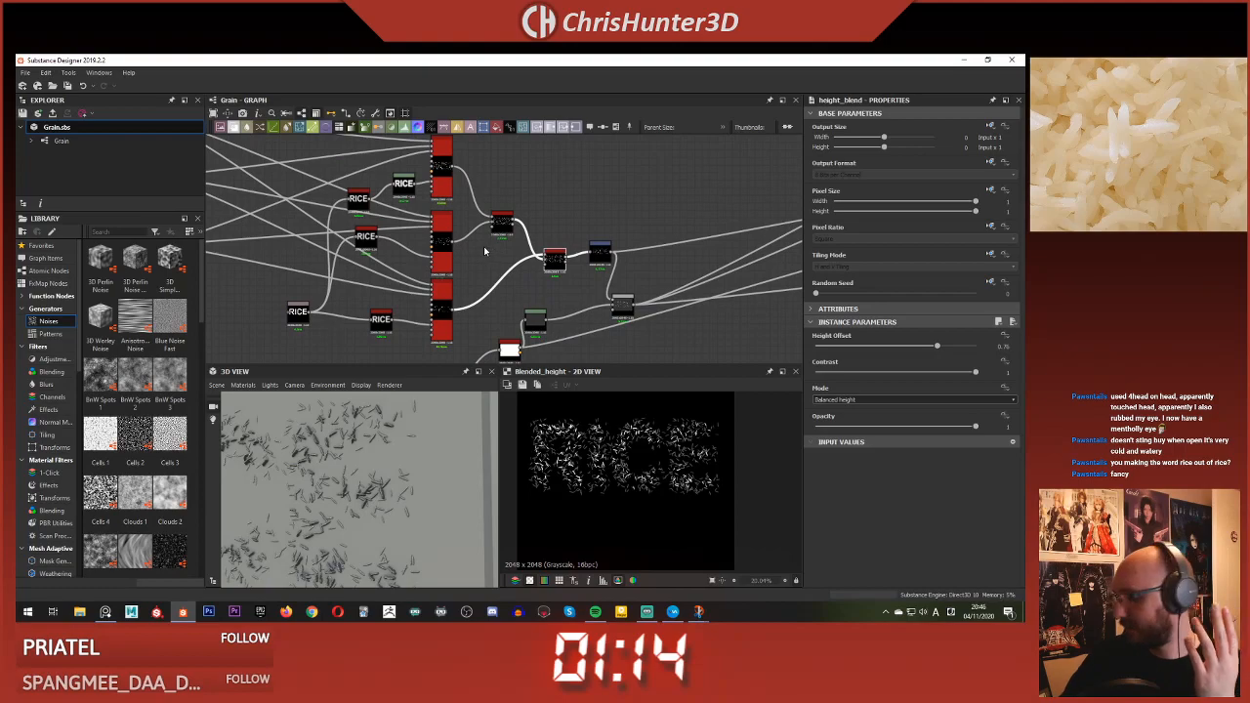
middle_drag(456, 174, 444, 215)
click(431, 208)
click(433, 273)
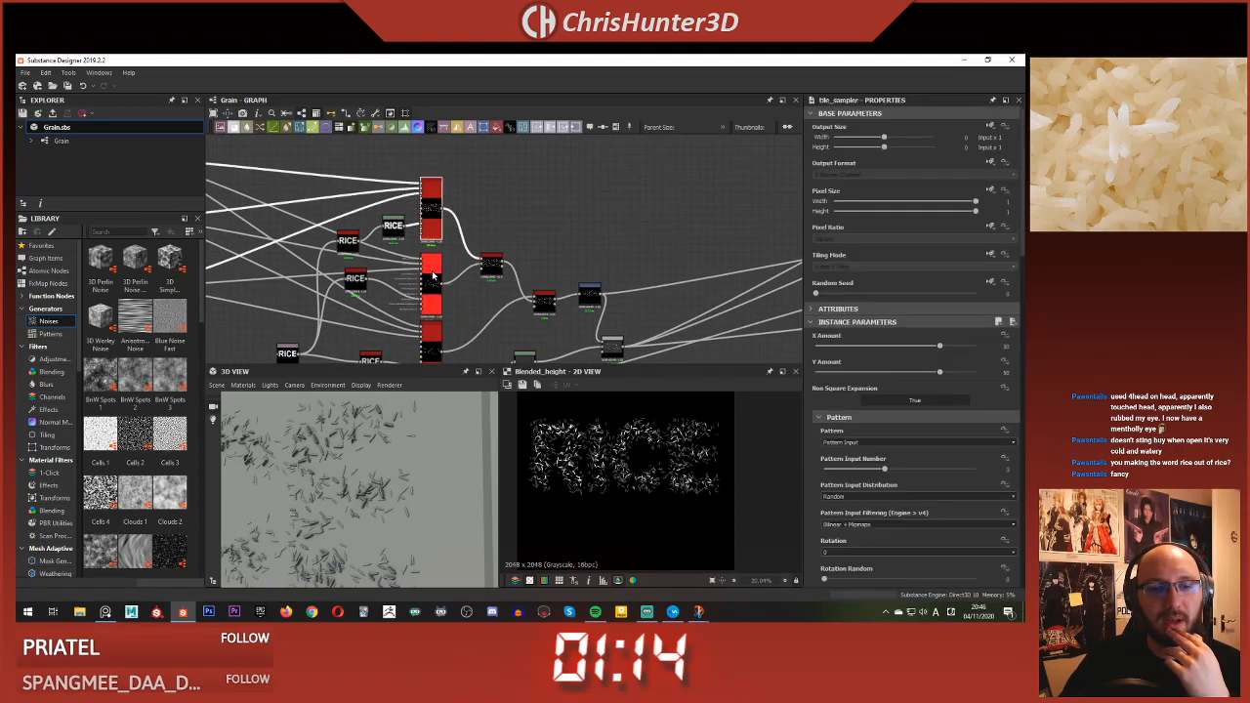
double_click(432, 282)
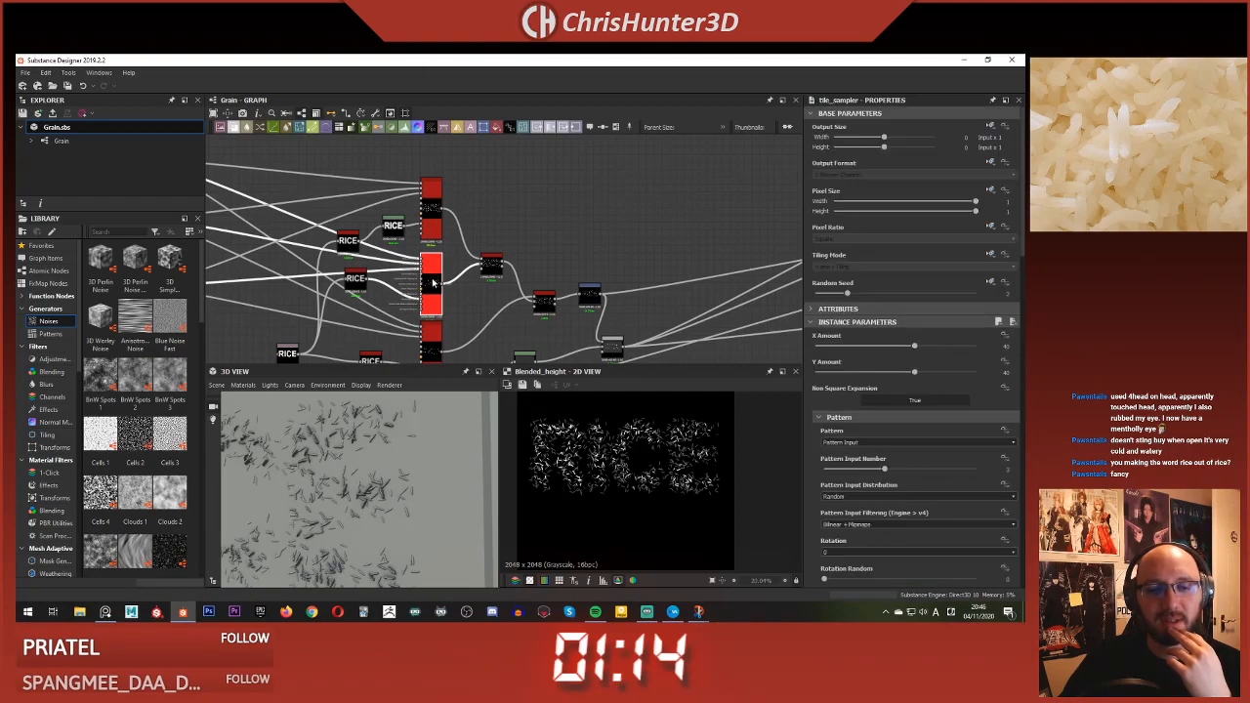
click(432, 338)
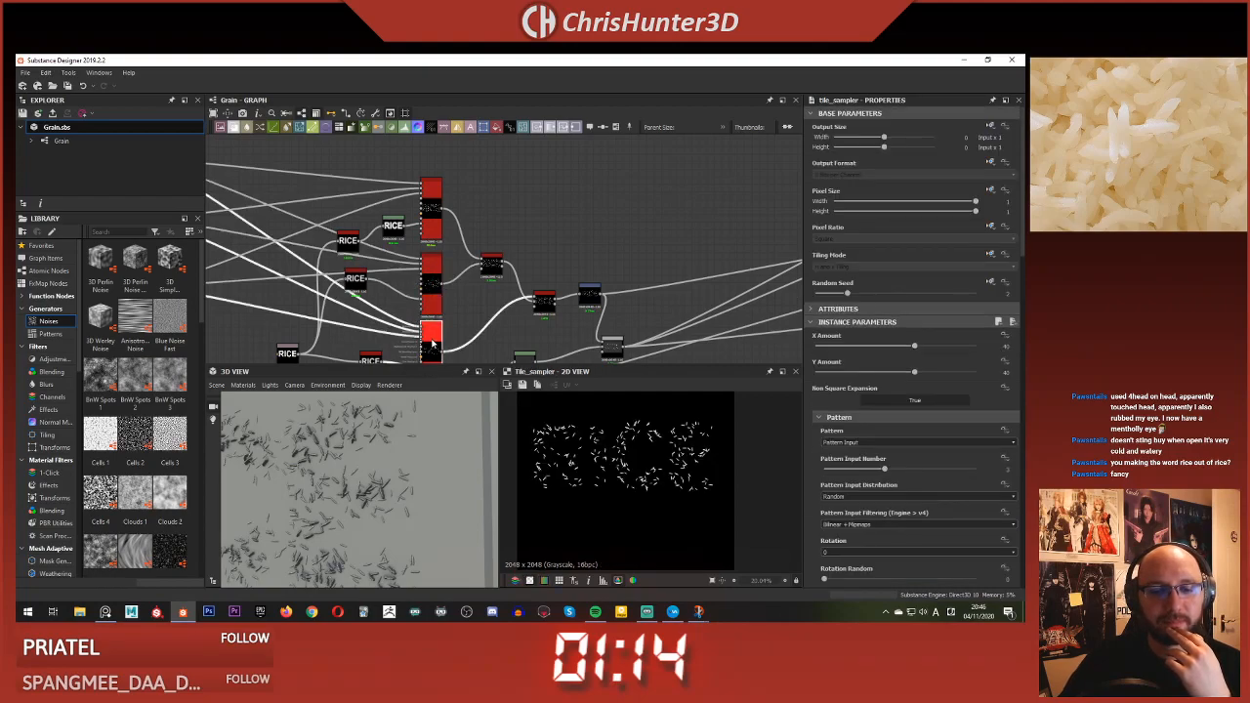
click(430, 203)
scroll(515, 215, down, 5)
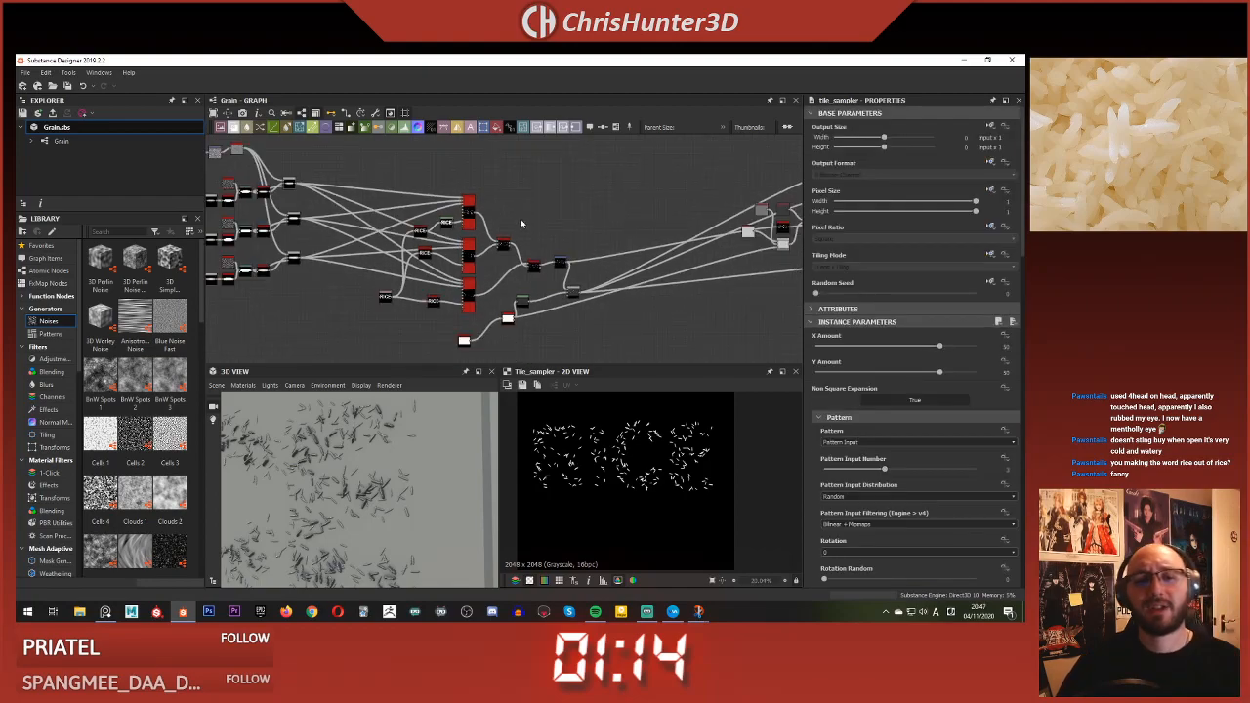
- Preview the Ambient Occlusion node's result next to its output
scroll(517, 266, up, 5)
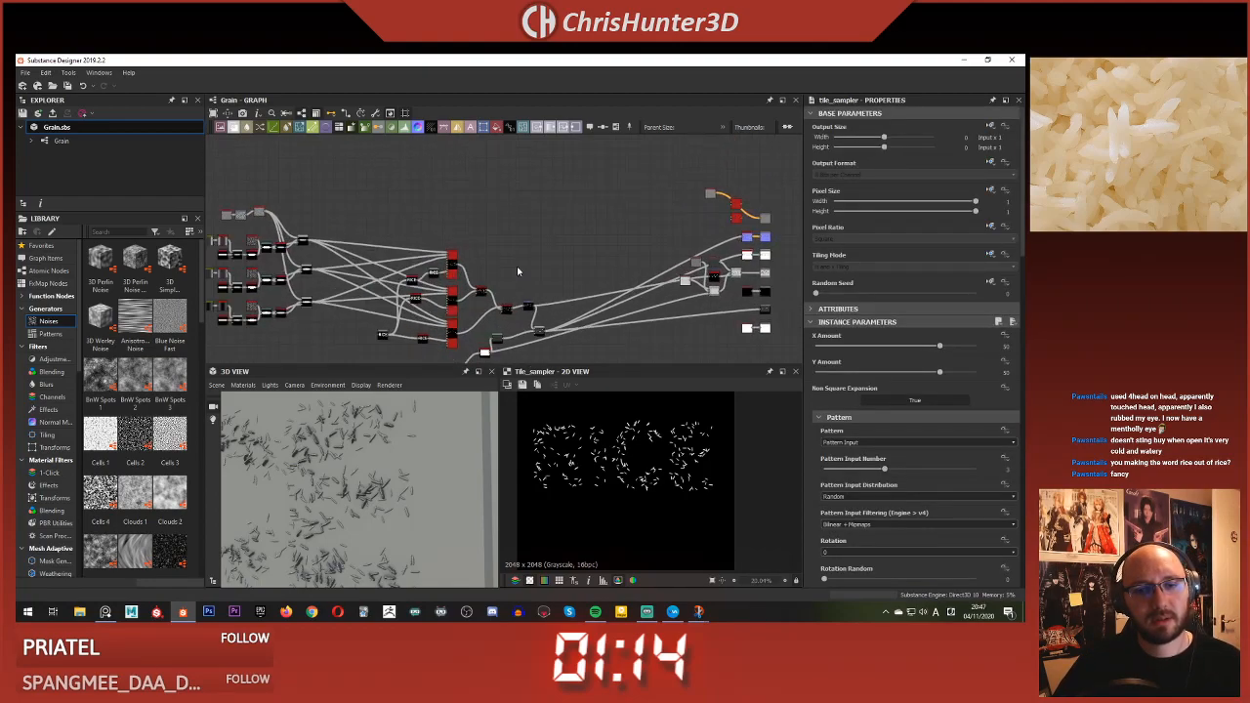
scroll(653, 224, up, 3)
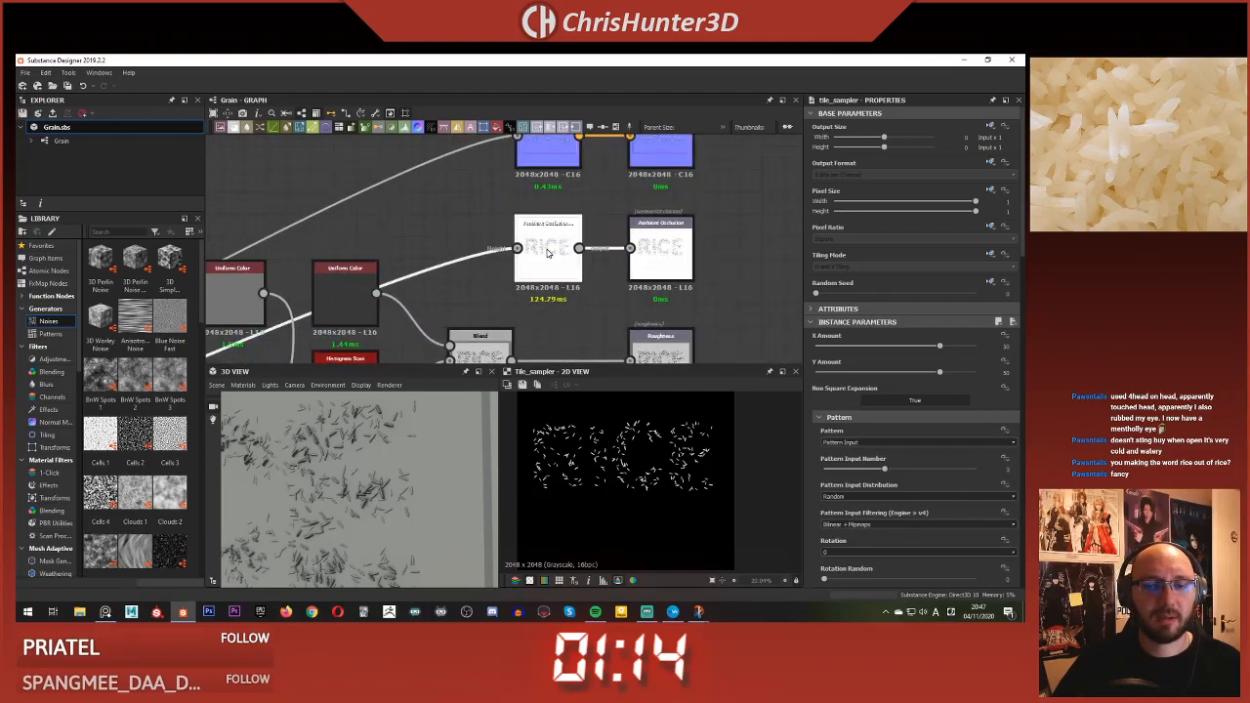
double_click(548, 252)
scroll(630, 465, down, 3)
scroll(324, 230, down, 5)
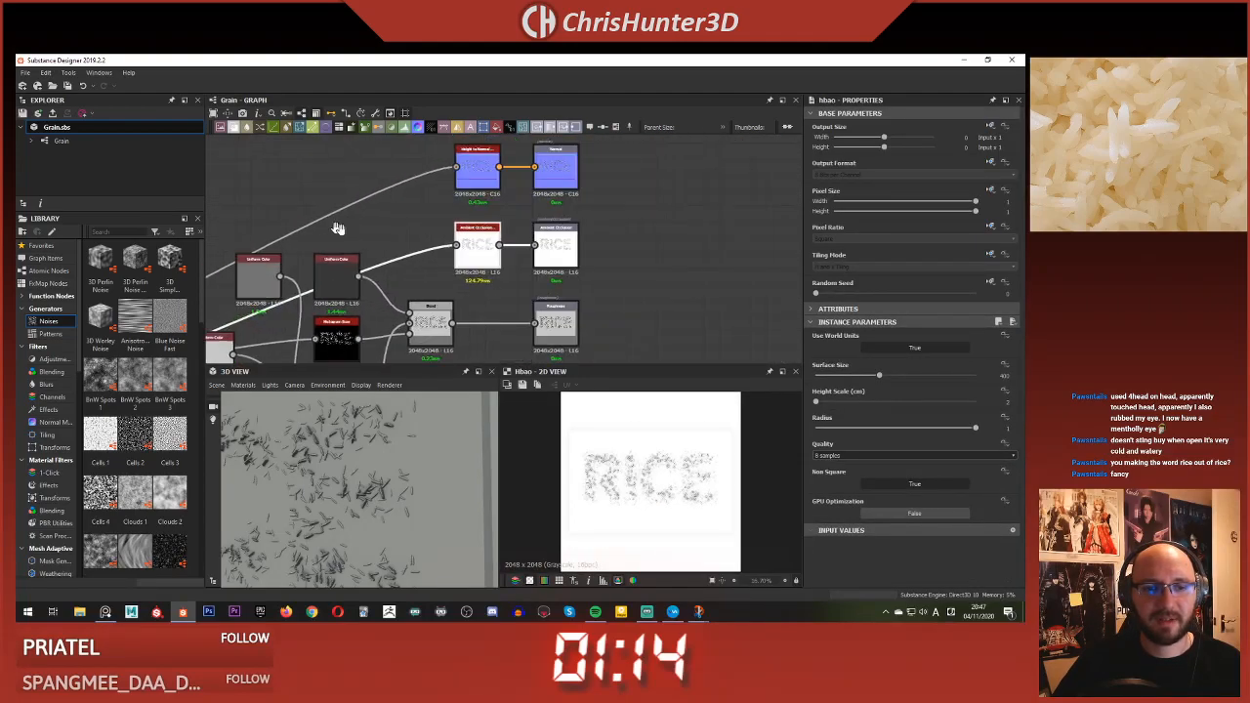
- Add a Curvature node in the empty area above the final Height Blends
middle_drag(320, 240, 516, 231)
key(space)
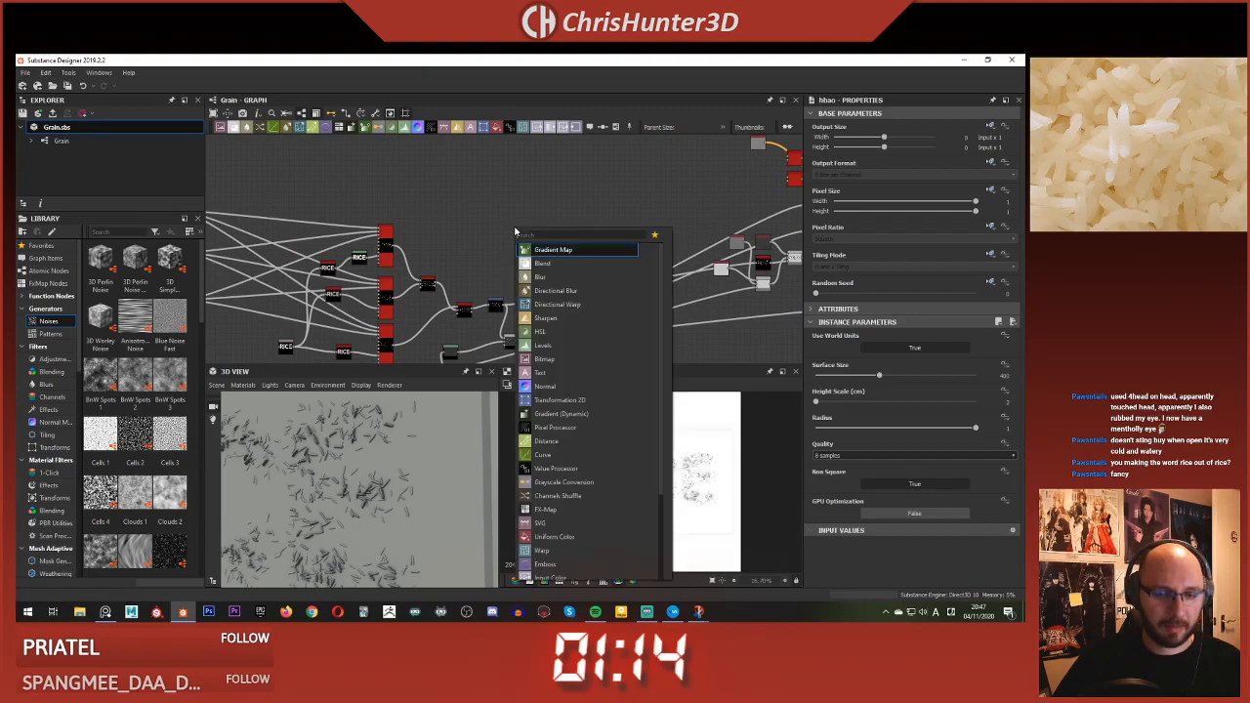
text(curv)
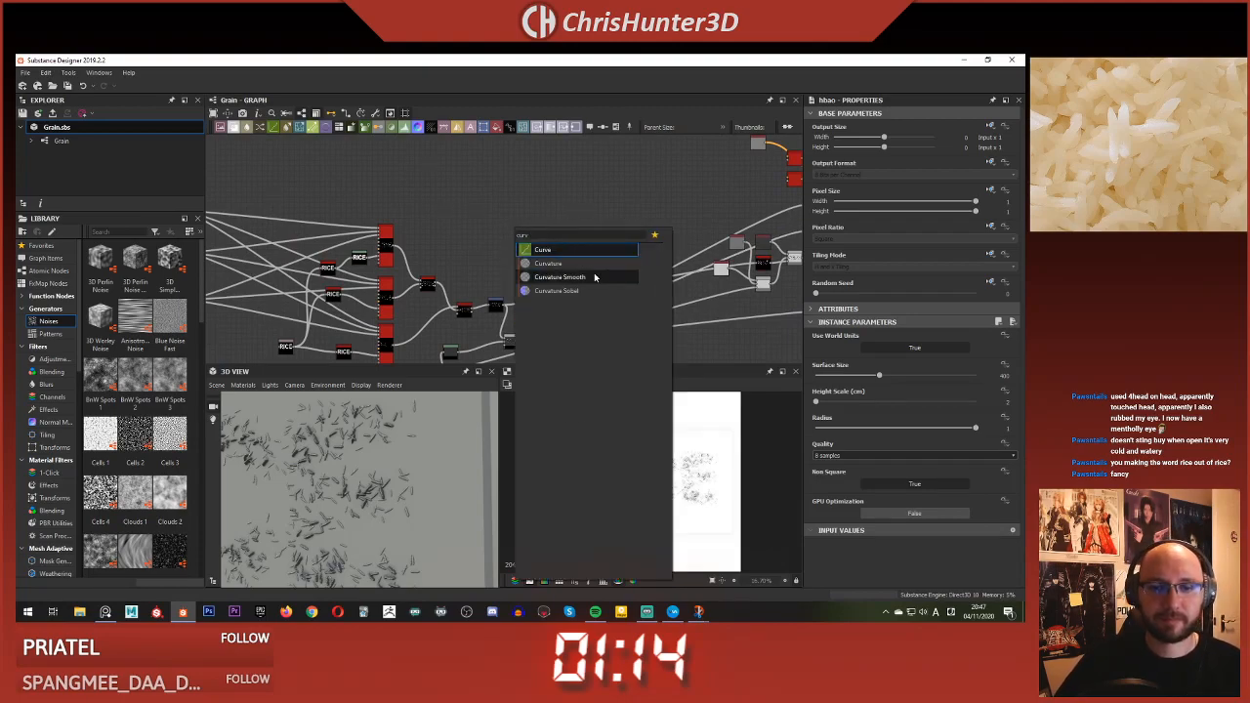
key(Escape)
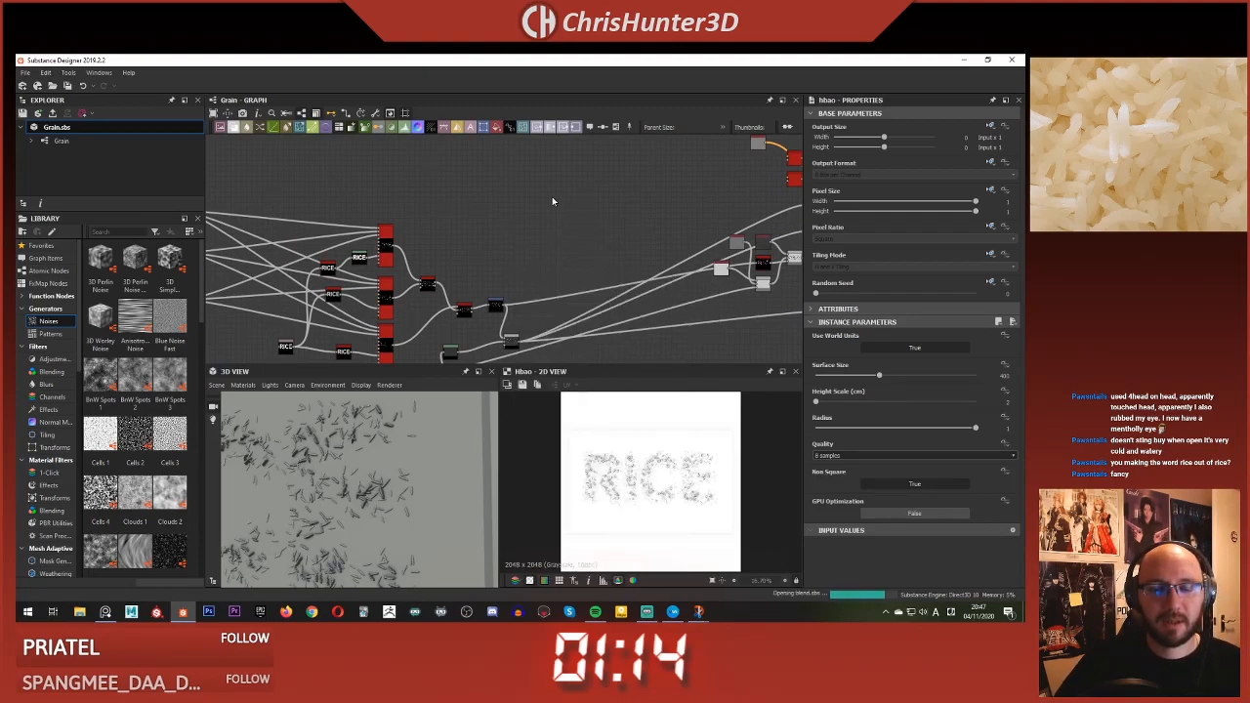
scroll(547, 193, up, 3)
drag(456, 302, 517, 240)
scroll(468, 253, down, 2)
middle_drag(435, 278, 557, 192)
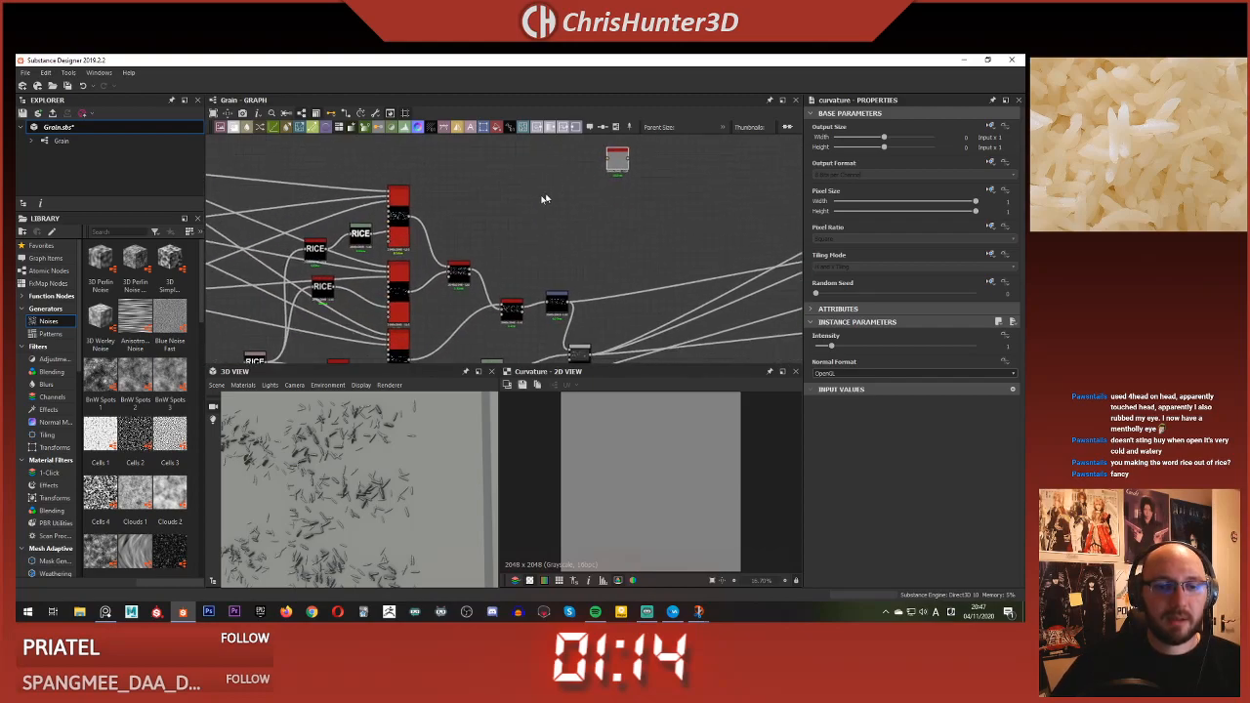
- Add a Normal node fed by the first Tile Sampler and connect it into the Curvature node
scroll(409, 224, up, 1)
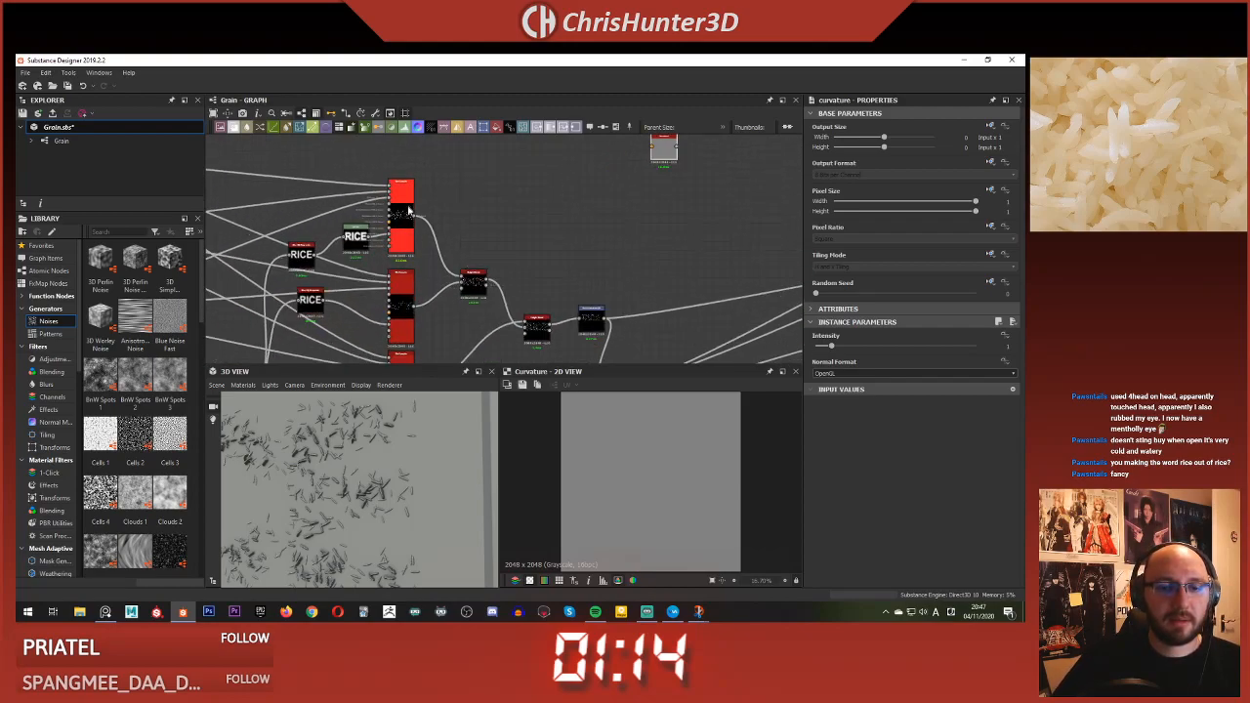
scroll(627, 187, up, 3)
middle_drag(620, 197, 483, 329)
key(space)
text(normal)
key(Return)
drag(283, 295, 481, 225)
- Preview the Curvature node on the grains and lower its Intensity to 0.43
double_click(571, 230)
scroll(628, 461, up, 3)
middle_drag(628, 461, 650, 475)
drag(828, 347, 819, 347)
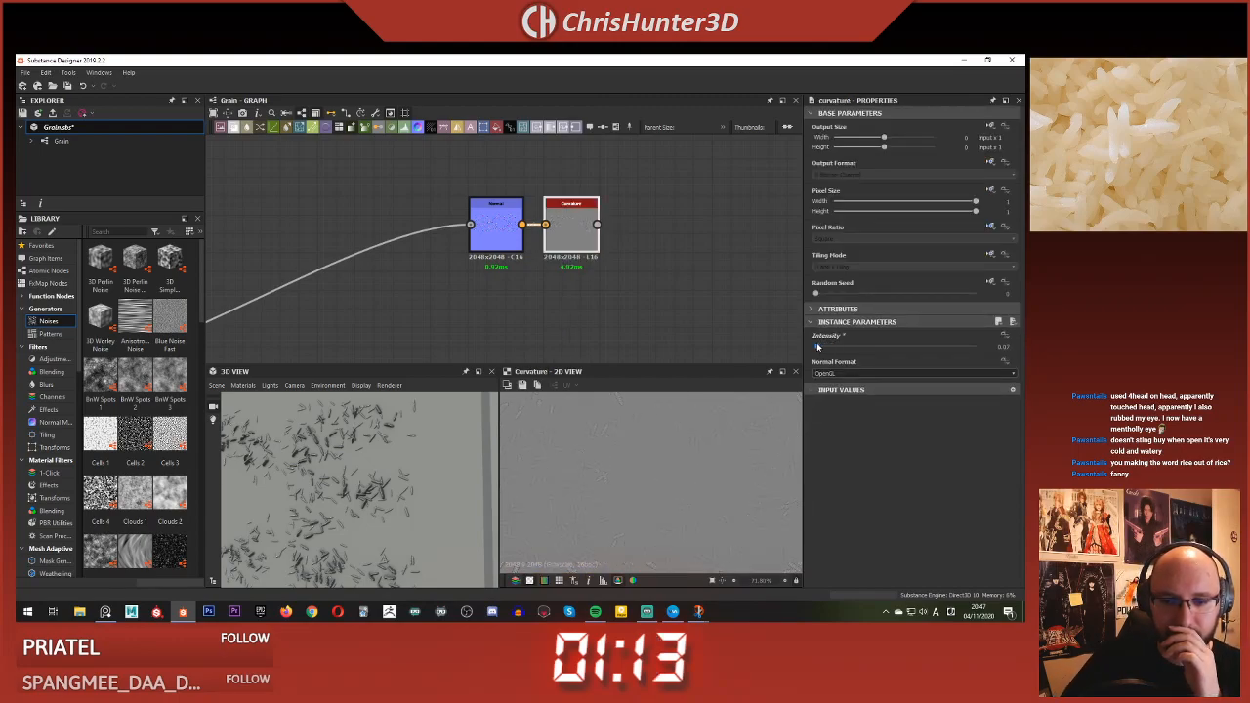
- Compare the Normal and Curvature previews and examine the grain edges both up close and as a whole
double_click(496, 229)
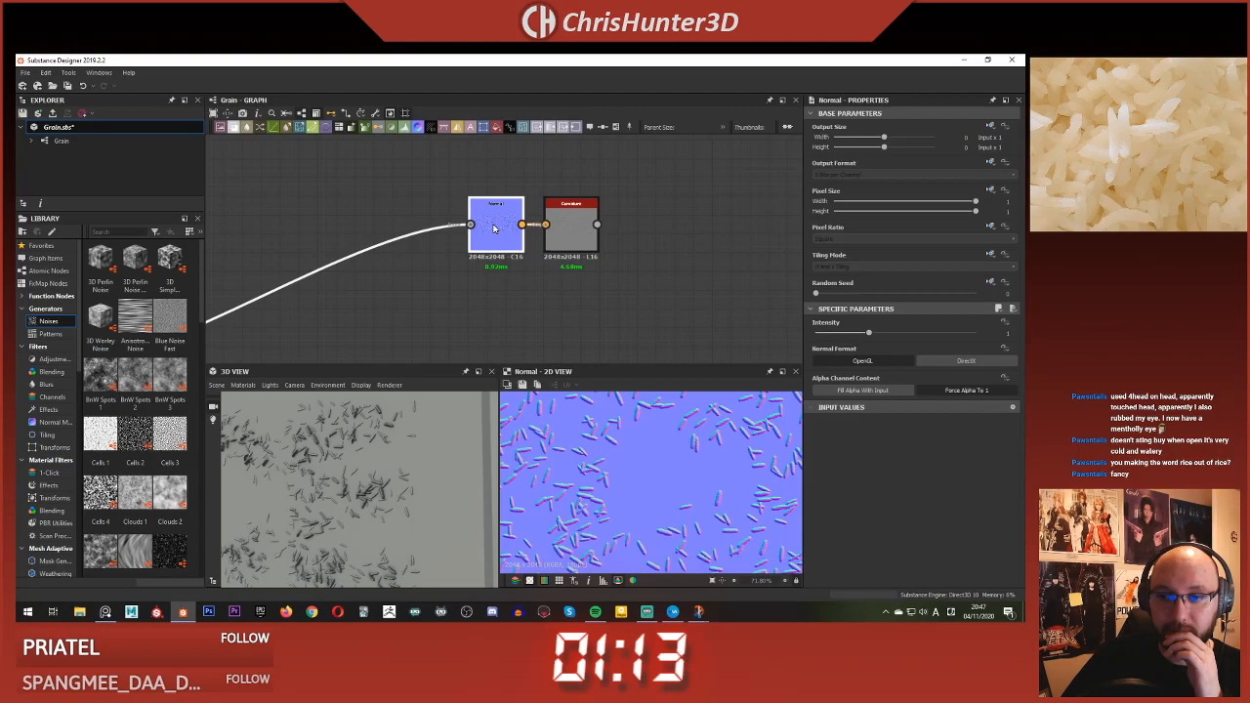
double_click(587, 229)
scroll(627, 439, up, 3)
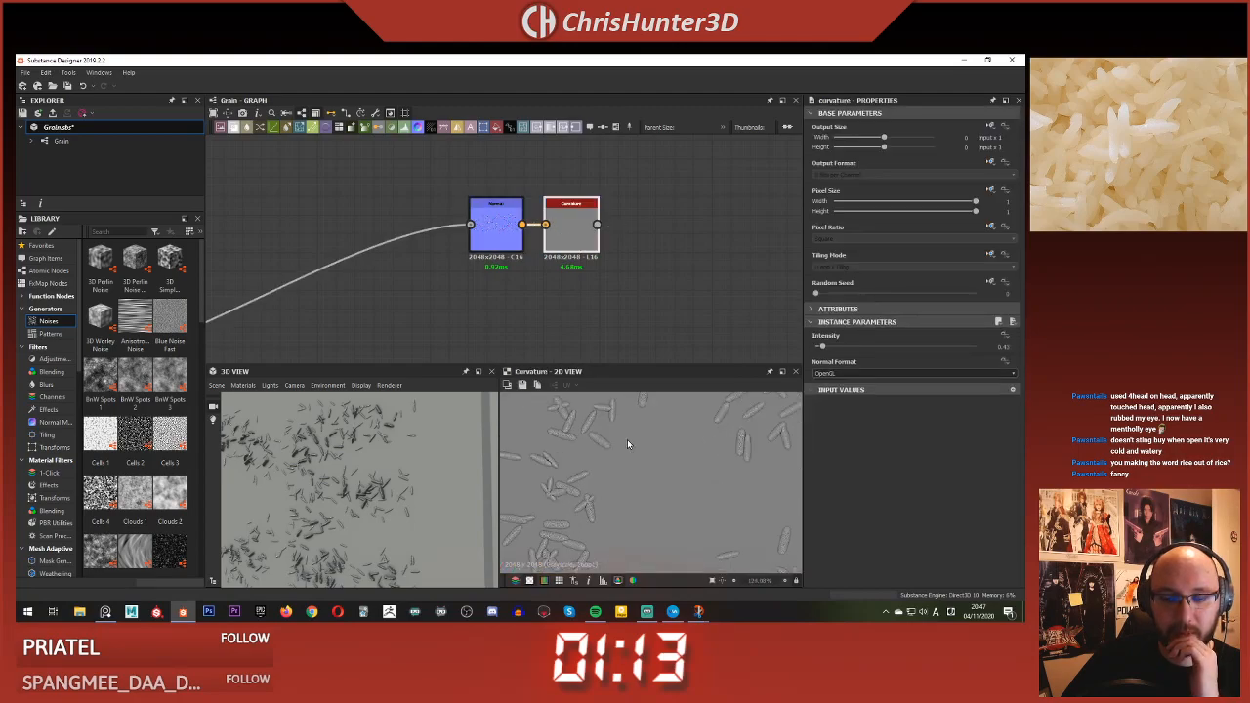
scroll(627, 439, up, 3)
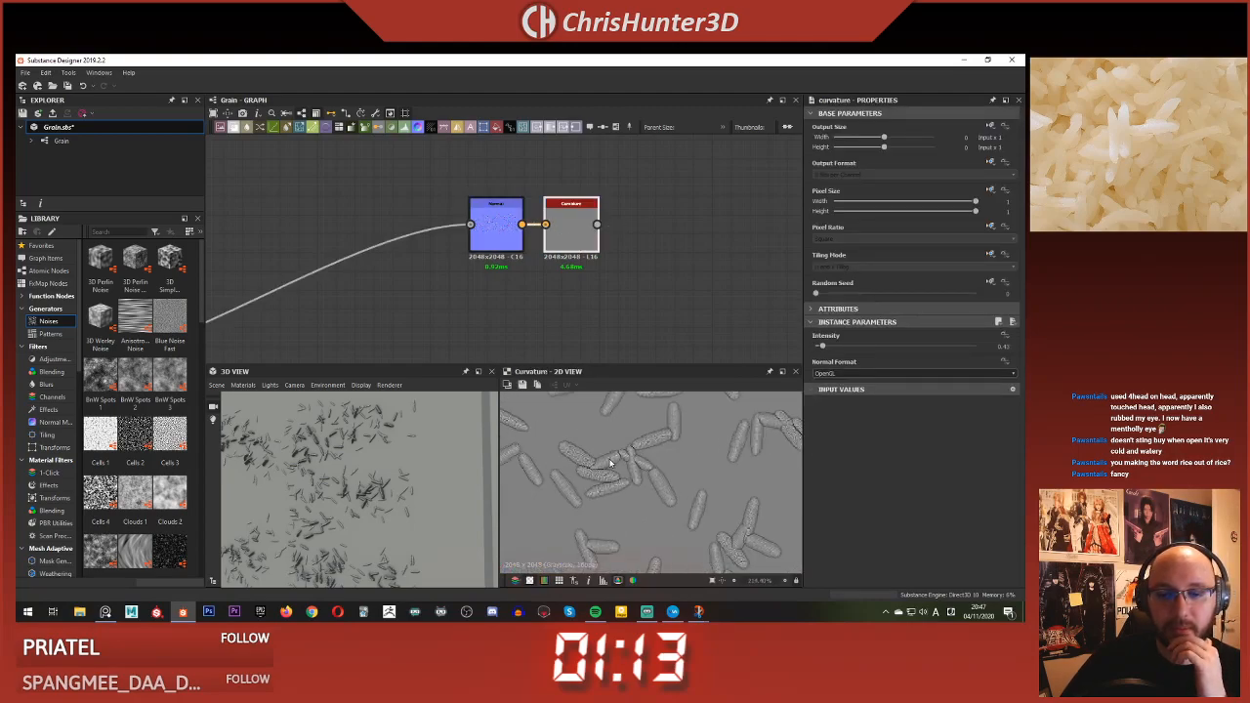
scroll(619, 456, down, 4)
scroll(653, 444, up, 5)
scroll(623, 457, down, 8)
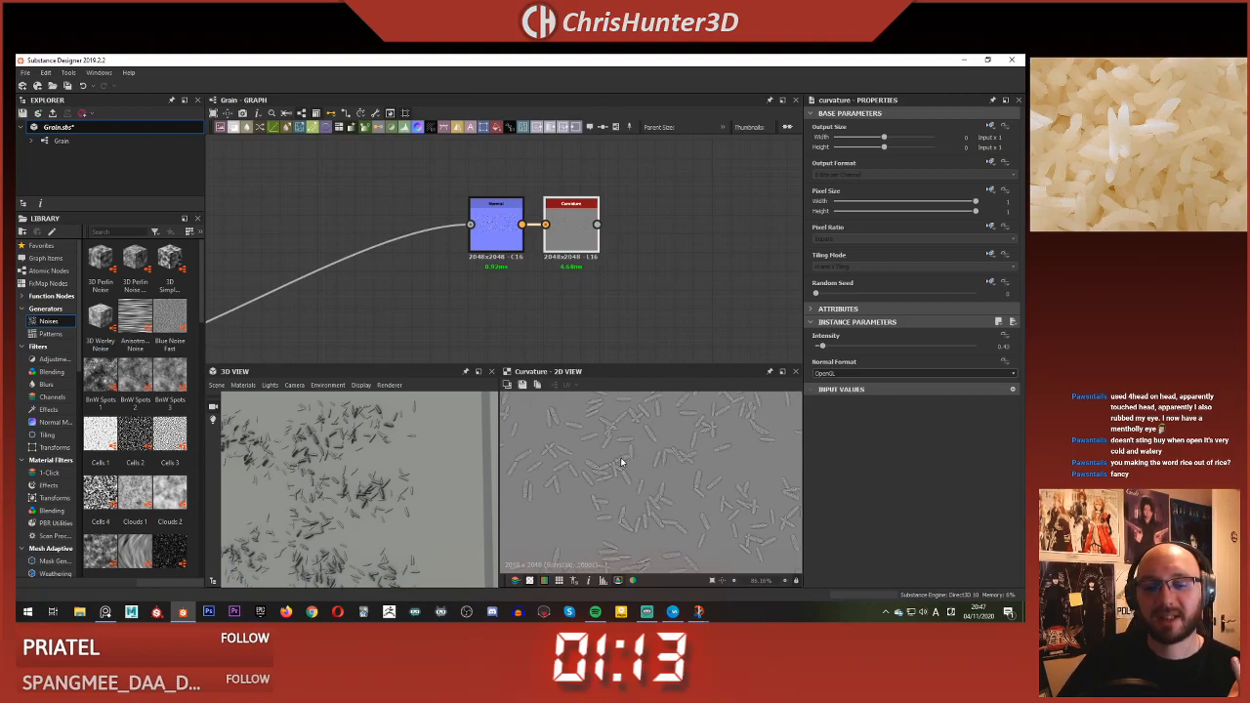
scroll(623, 453, down, 3)
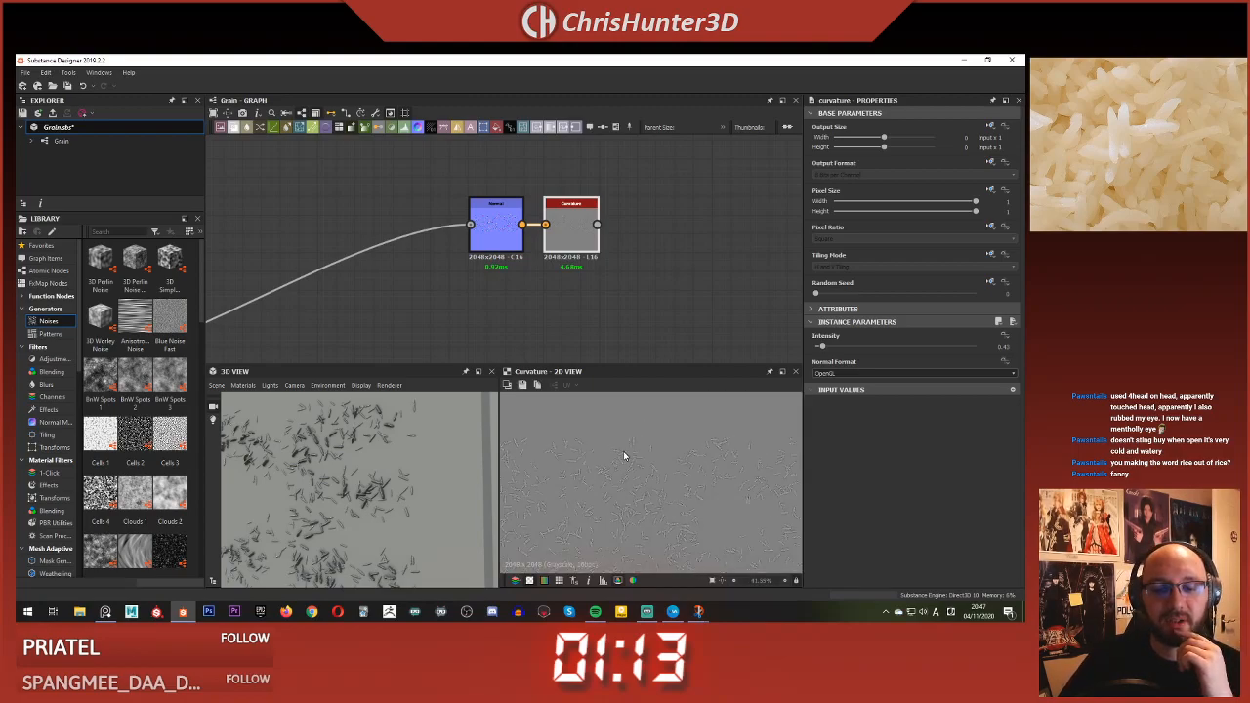
- Preview the grey Uniform Color node and trace the graph back from the outputs to the grain nodes
scroll(575, 241, down, 4)
middle_drag(545, 316, 570, 274)
scroll(516, 243, down, 3)
scroll(588, 234, down, 1)
middle_drag(661, 211, 615, 254)
scroll(615, 254, up, 3)
middle_drag(746, 149, 598, 220)
scroll(598, 220, up, 1)
double_click(694, 212)
scroll(382, 257, down, 3)
middle_drag(418, 248, 548, 258)
scroll(411, 291, down, 3)
middle_drag(413, 323, 501, 326)
- Review the roughness branch and preview its Histogram Scan grain mask
scroll(499, 249, up, 9)
scroll(496, 241, down, 4)
middle_drag(604, 159, 577, 203)
scroll(578, 203, up, 1)
scroll(577, 247, down, 3)
scroll(577, 248, up, 2)
middle_drag(784, 358, 603, 337)
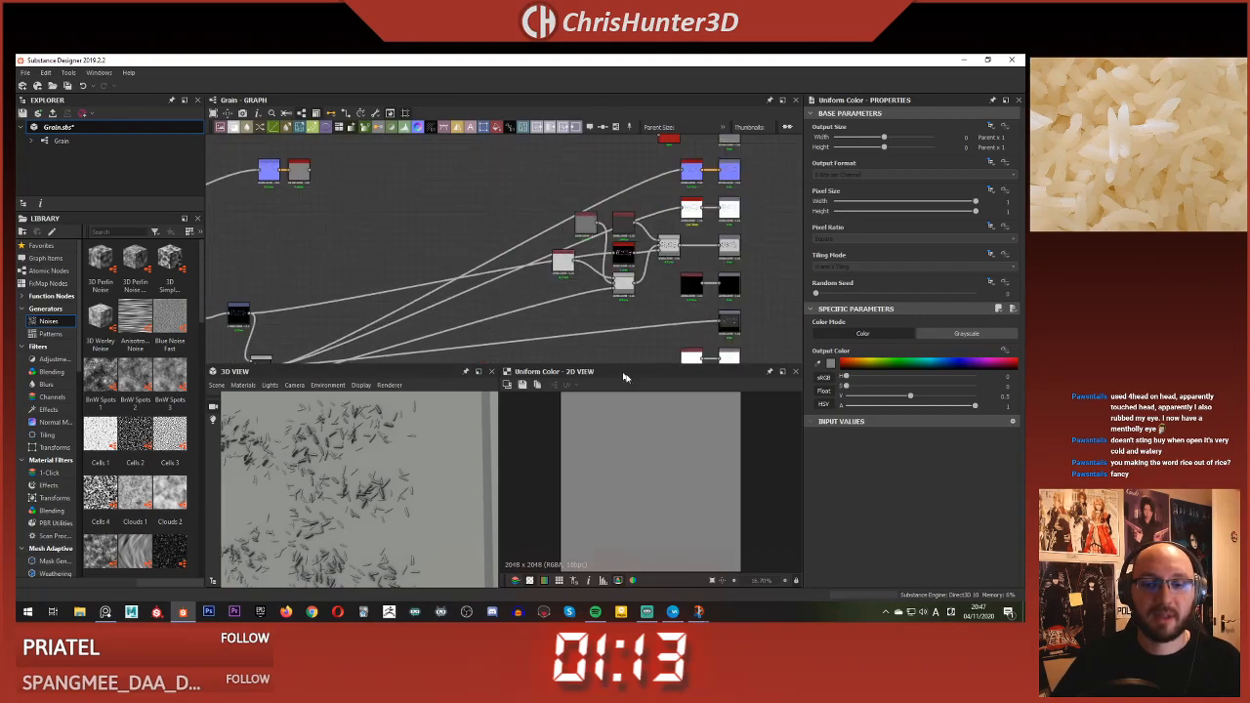
scroll(606, 352, up, 1)
double_click(630, 235)
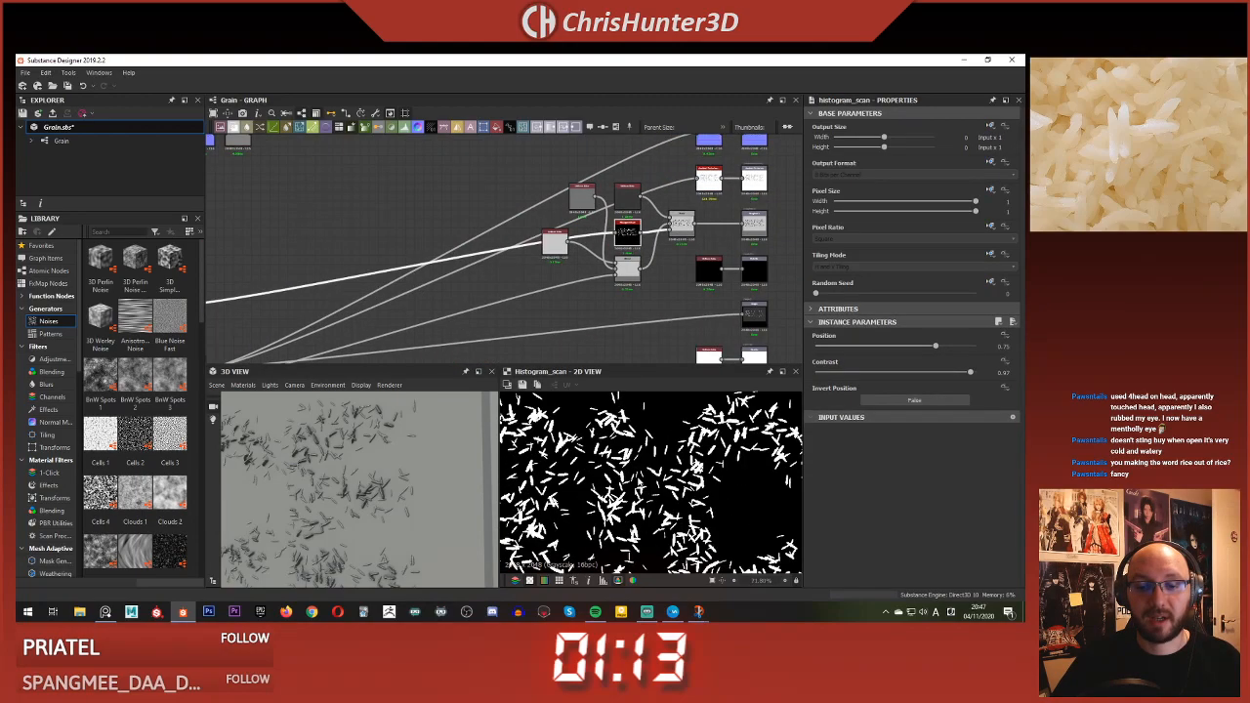
- Add a Uniform Color node in an empty graph area and give it a beige rice colour with value about 0.85
scroll(630, 357, down, 2)
middle_drag(630, 357, 644, 459)
scroll(608, 288, up, 2)
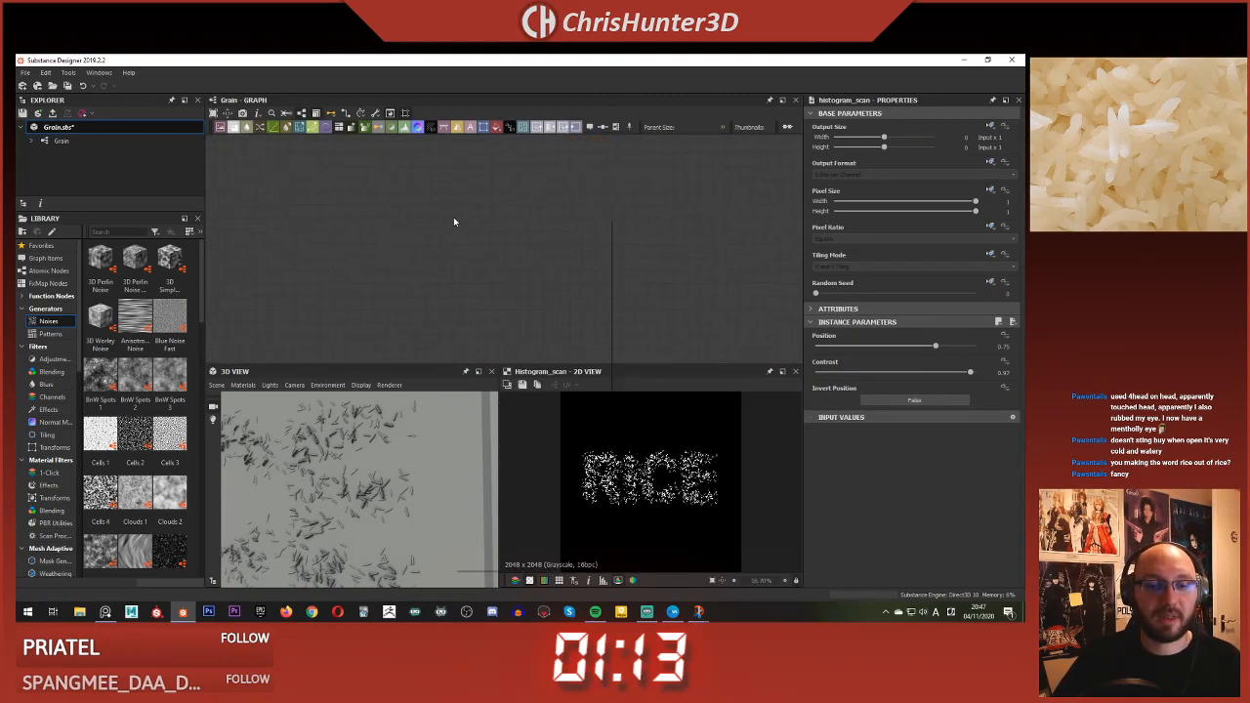
key(space)
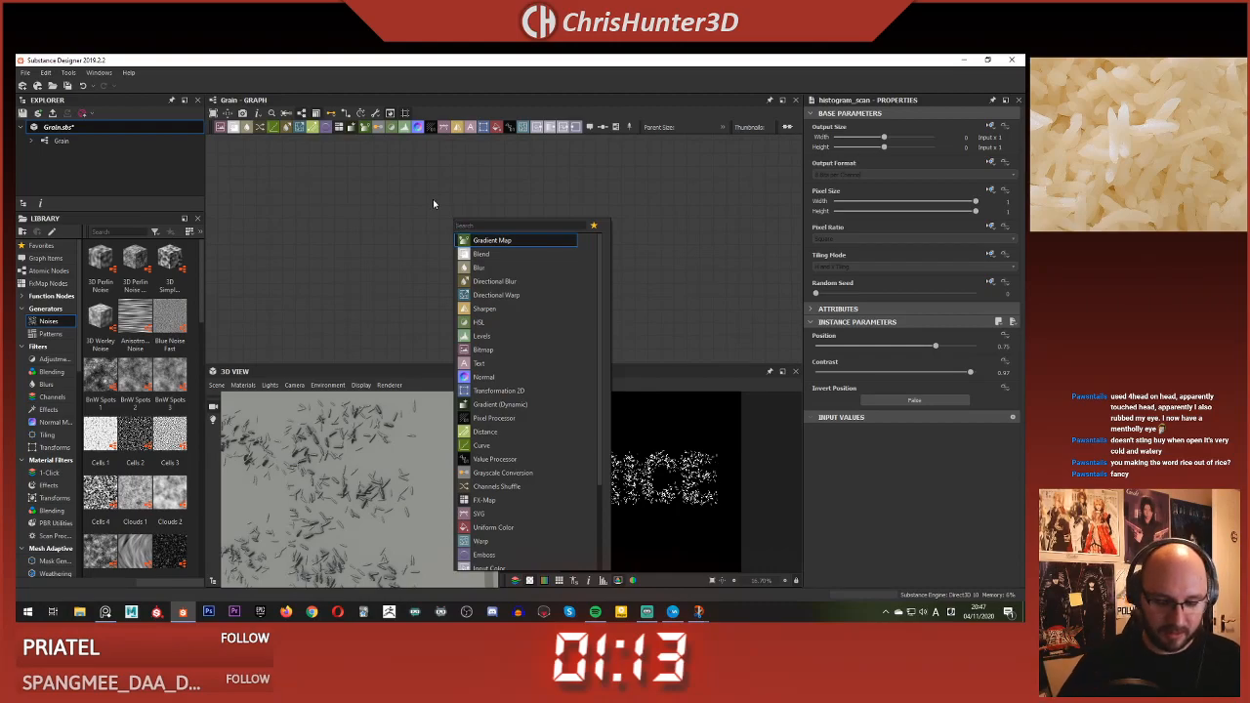
text(un)
key(Return)
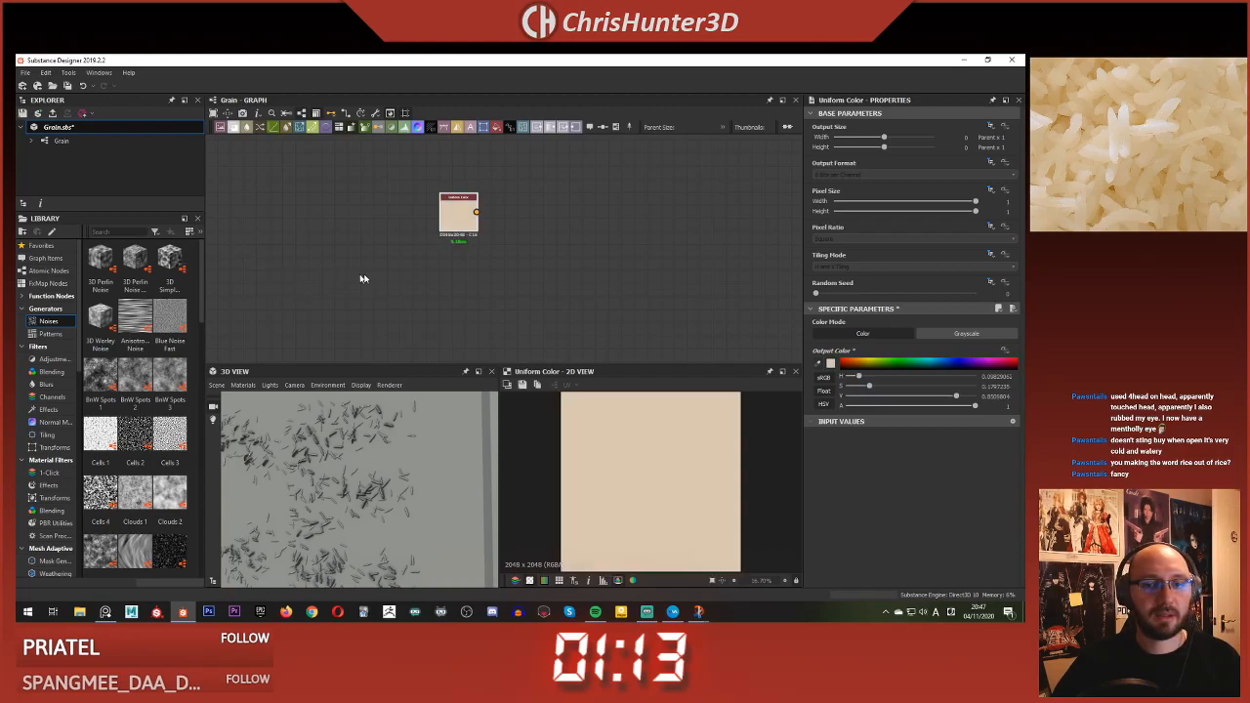
- Connect the beige Uniform Color to the base colour output in place of the grey one and check it in 3D
scroll(440, 516, down, 5)
drag(441, 519, 362, 482)
middle_drag(363, 482, 420, 496)
scroll(513, 256, down, 4)
mouse_move(515, 253)
middle_down()
mouse_move(522, 246)
mouse_move(517, 299)
mouse_move(391, 250)
mouse_move(508, 239)
middle_up()
scroll(510, 304, up, 4)
scroll(336, 230, down, 3)
scroll(674, 274, down, 3)
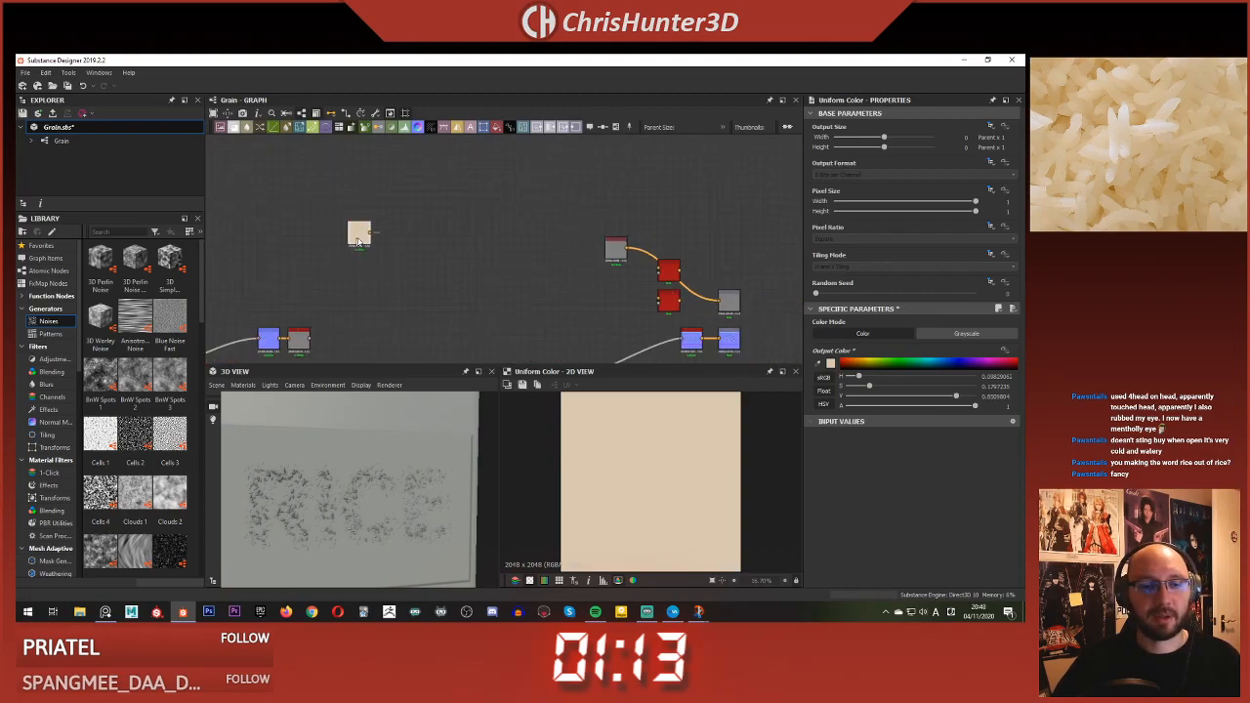
drag(728, 301, 727, 301)
scroll(376, 485, up, 4)
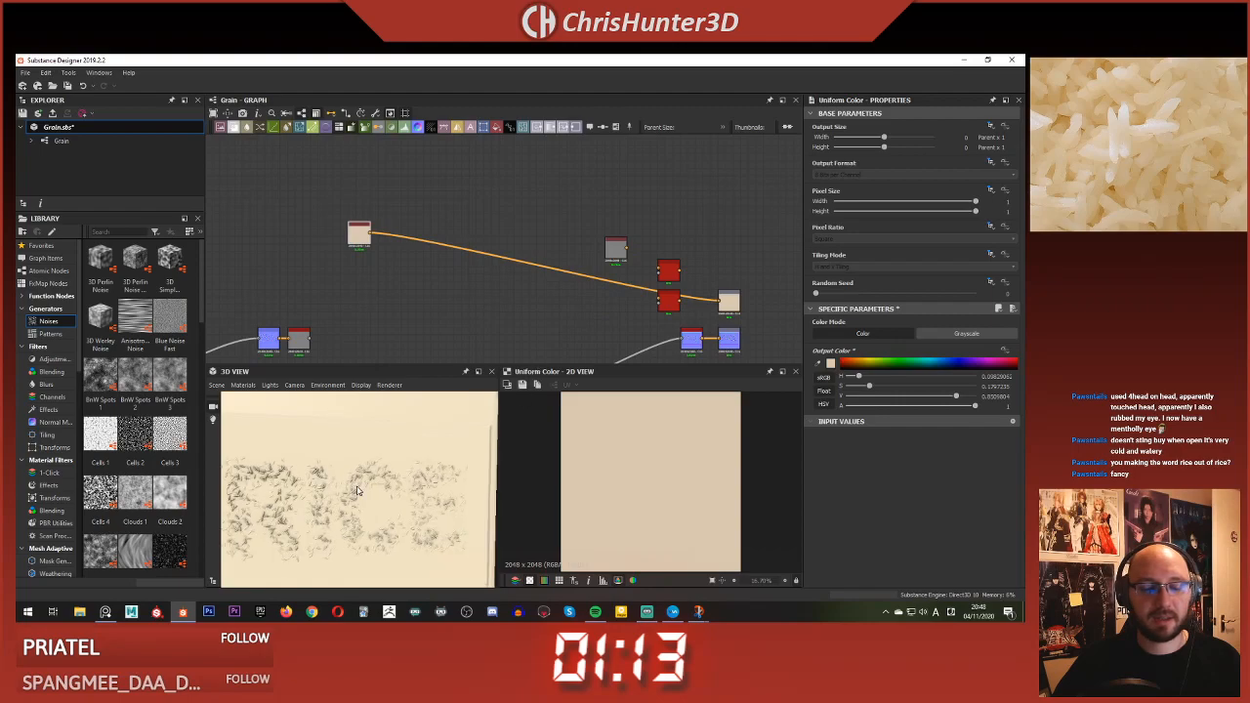
scroll(351, 472, down, 5)
drag(352, 472, 374, 433)
scroll(374, 432, up, 4)
scroll(462, 263, down, 5)
scroll(414, 274, up, 5)
- Add a Blend node beside the beige Uniform Color
middle_drag(418, 274, 494, 280)
scroll(349, 282, down, 2)
scroll(401, 285, up, 3)
key(space)
text(b;em)
key(BackSpace)
key(BackSpace)
key(BackSpace)
text(lend)
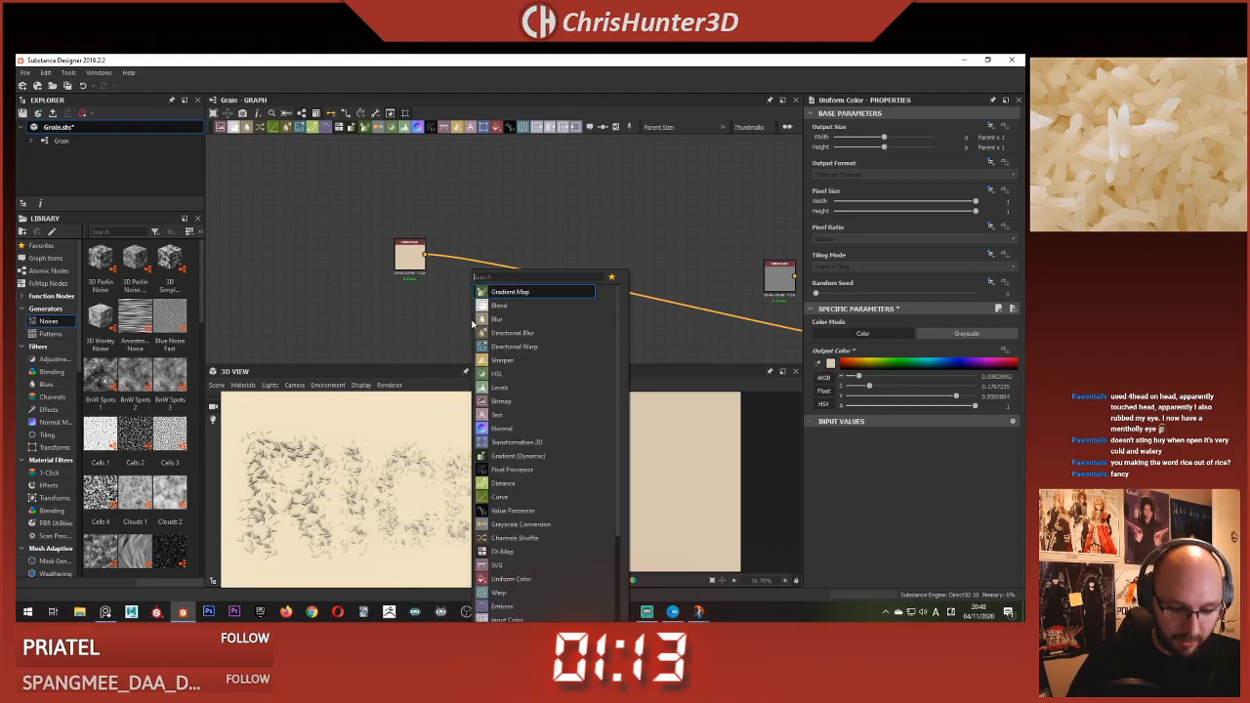
key(Return)
- Wire the Blend with the beige colour as foreground and the grain mask as opacity, and feed it to the base colour output
scroll(460, 314, up, 2)
mouse_move(502, 320)
mouse_down()
mouse_move(524, 303)
mouse_move(501, 316)
mouse_up()
scroll(433, 299, down, 4)
middle_drag(433, 298, 283, 151)
scroll(571, 321, up, 3)
click(511, 302)
scroll(342, 233, down, 3)
middle_drag(293, 215, 496, 316)
scroll(498, 316, up, 4)
click(585, 232)
scroll(631, 474, up, 4)
scroll(635, 473, down, 4)
scroll(560, 265, down, 4)
middle_drag(559, 266, 457, 233)
click(409, 203)
- Inspect the masked beige RICE grains against the base in 3D, up close and as a whole
scroll(406, 489, up, 5)
scroll(420, 471, down, 3)
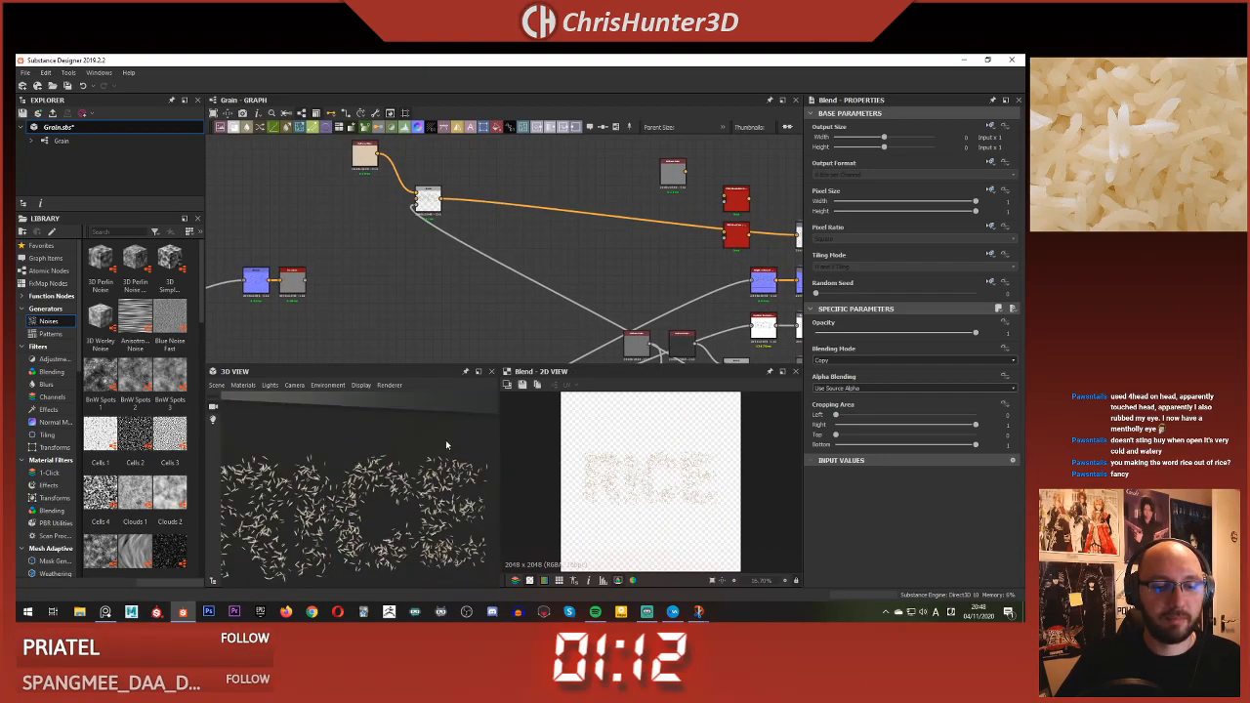
scroll(433, 340, down, 3)
scroll(414, 485, down, 3)
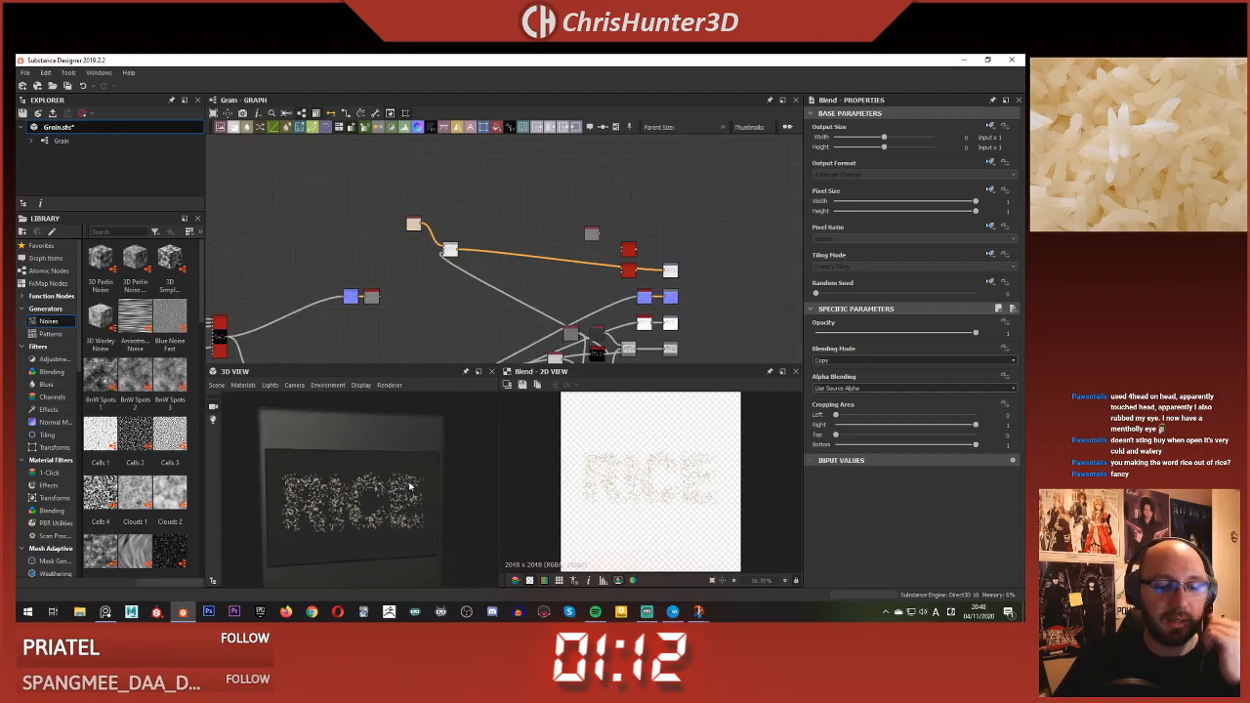
scroll(455, 251, down, 3)
scroll(455, 251, up, 7)
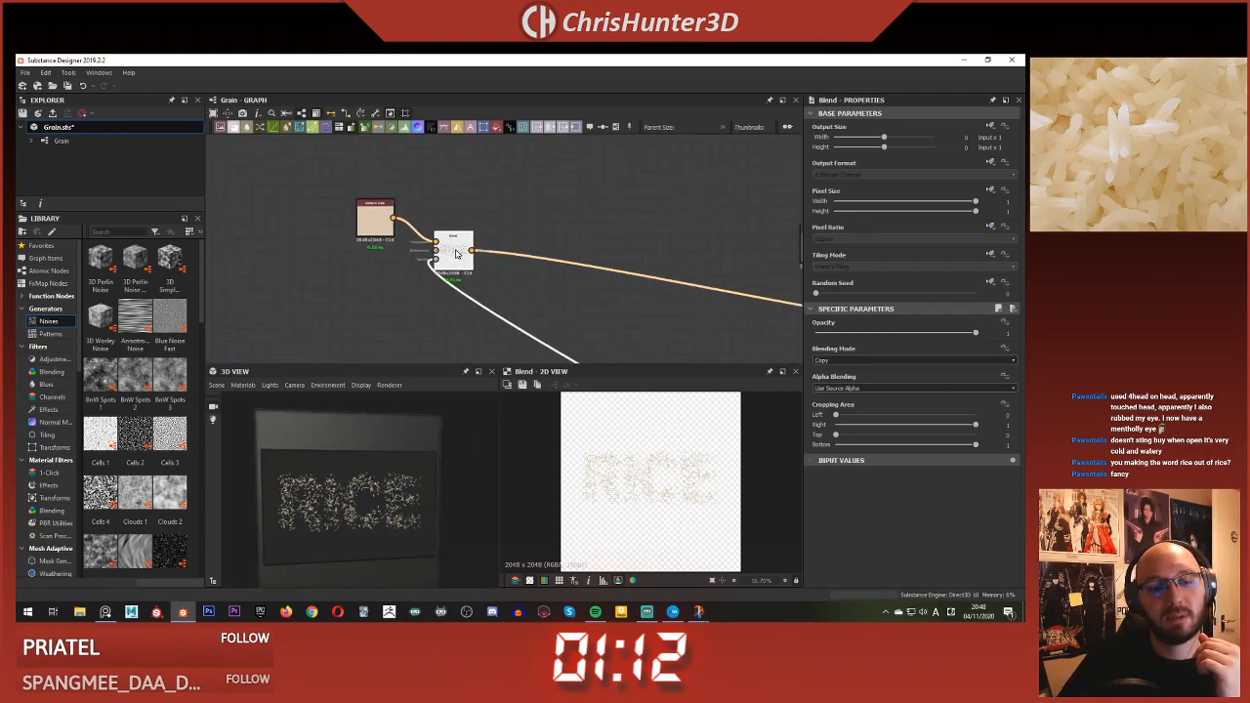
- Move the Blend and the beige Uniform Color closer together in the graph
drag(459, 252, 432, 249)
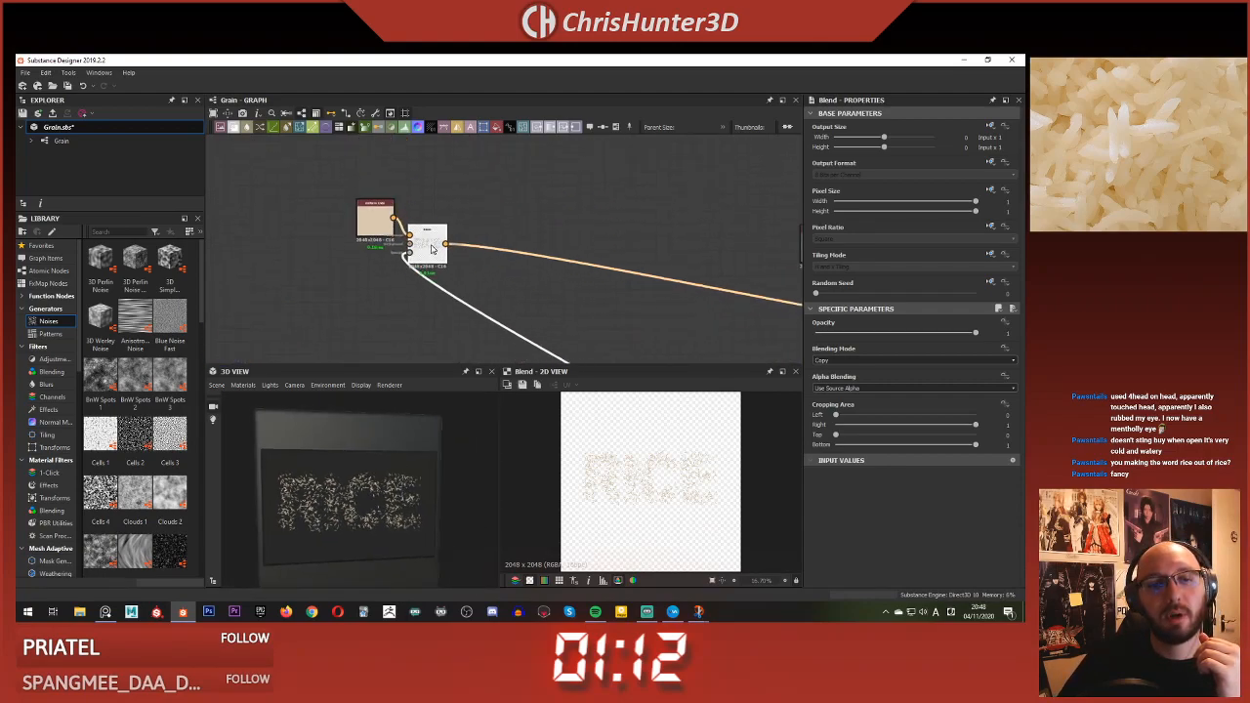
click(360, 224)
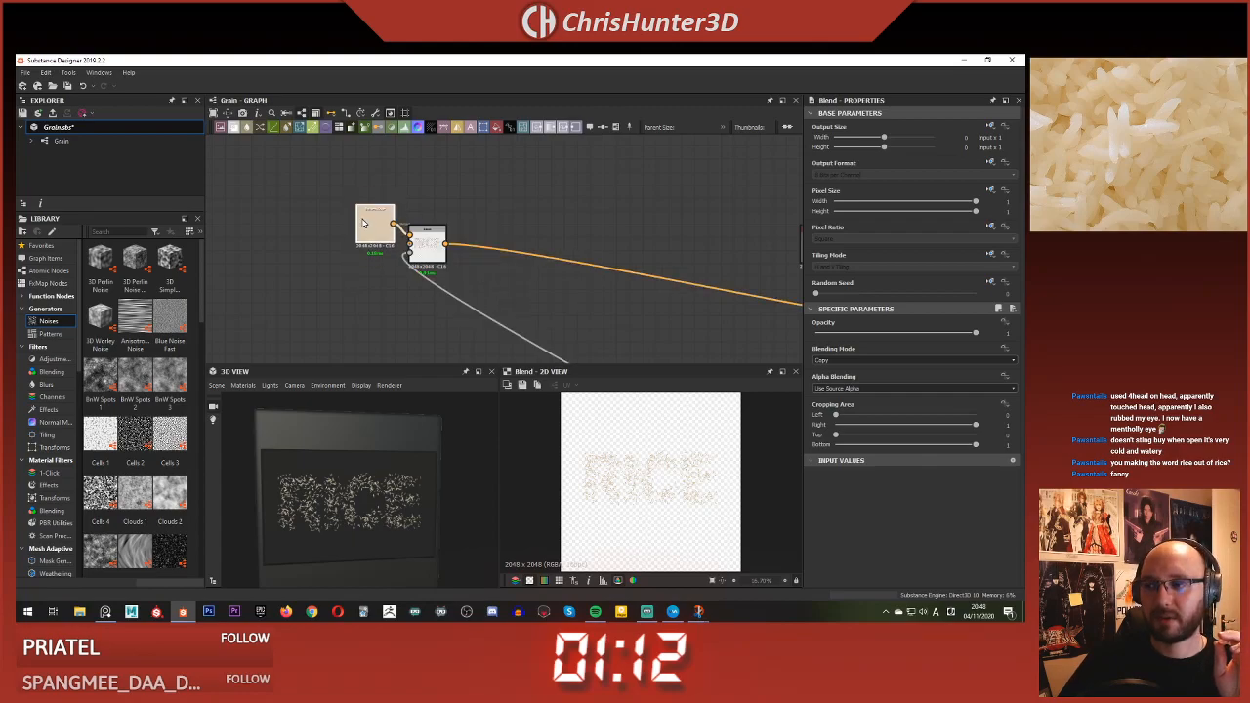
middle_drag(509, 272, 485, 244)
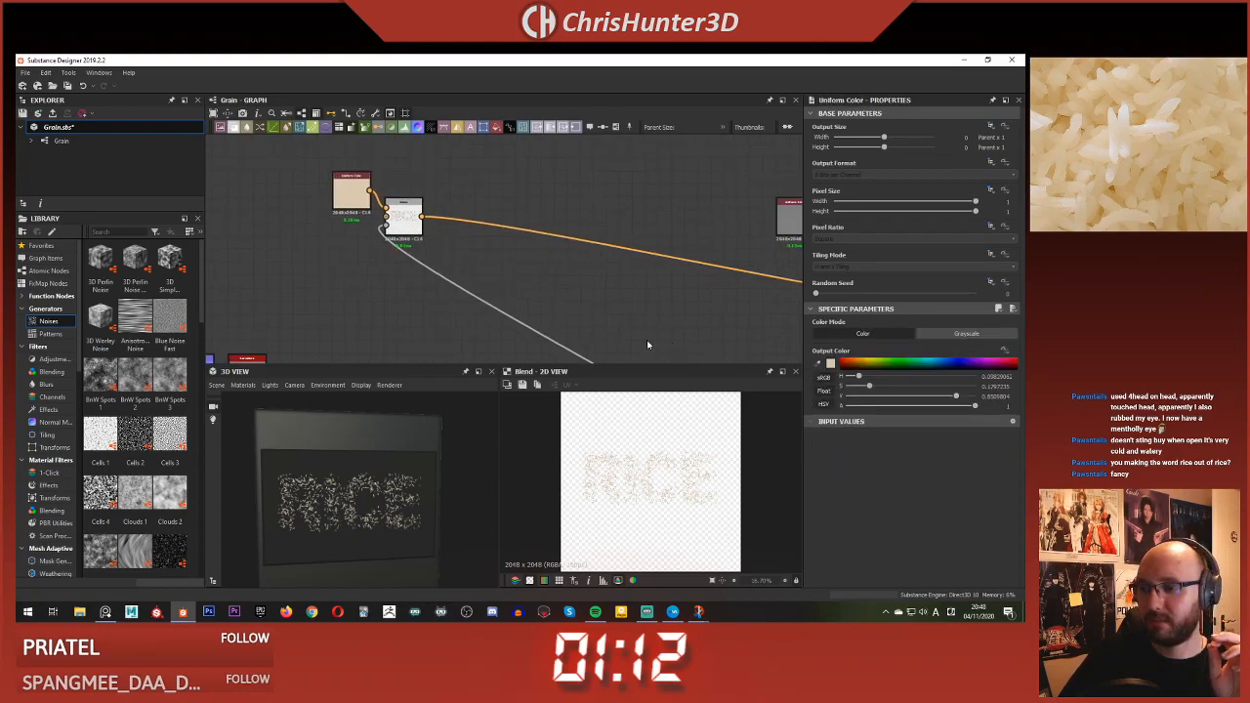
- Examine the beige grains and the base in 3D from several angles and review the colour branch in the graph
drag(402, 480, 374, 470)
scroll(379, 475, up, 3)
middle_drag(385, 478, 379, 491)
scroll(379, 491, up, 2)
mouse_move(379, 492)
mouse_down()
mouse_move(411, 443)
mouse_move(396, 473)
mouse_move(348, 469)
mouse_move(371, 502)
mouse_move(379, 492)
mouse_up()
scroll(375, 494, down, 3)
scroll(410, 446, up, 3)
scroll(371, 502, up, 2)
scroll(406, 303, down, 8)
middle_drag(402, 308, 486, 246)
scroll(483, 278, up, 7)
middle_drag(516, 289, 505, 314)
scroll(498, 342, down, 3)
scroll(533, 289, up, 7)
scroll(504, 307, down, 4)
middle_drag(613, 280, 534, 288)
scroll(535, 288, down, 3)
middle_drag(627, 213, 543, 297)
middle_drag(586, 250, 511, 316)
scroll(478, 287, up, 6)
scroll(511, 310, up, 2)
middle_drag(503, 200, 513, 275)
scroll(515, 274, down, 3)
- Add a second Blend node and connect the first Blend to its background
scroll(488, 299, up, 4)
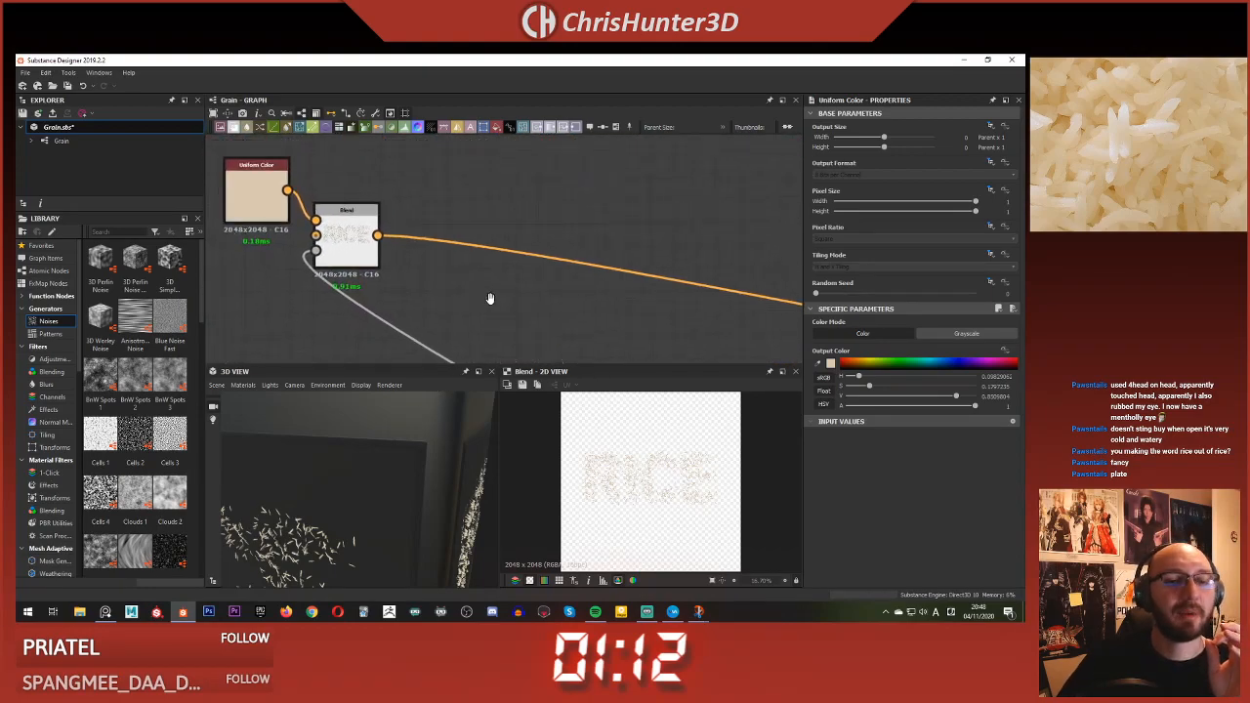
key(space)
text(blend)
key(Return)
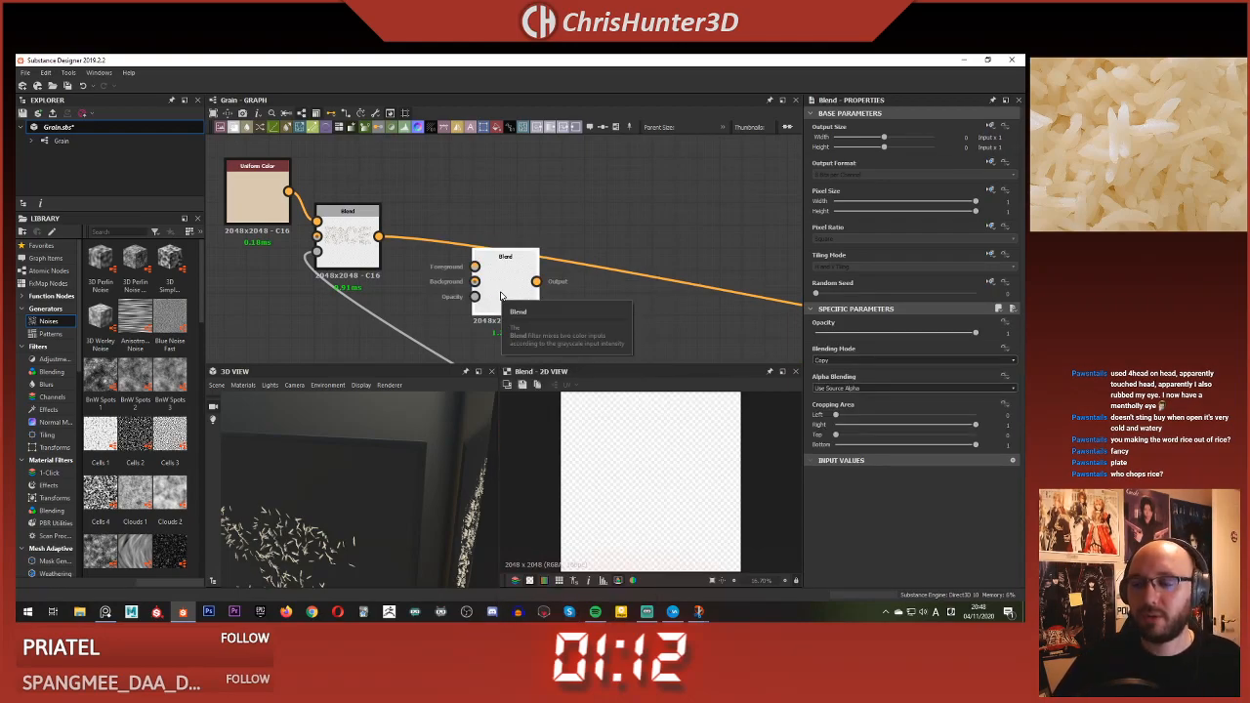
drag(380, 236, 400, 249)
drag(510, 294, 532, 316)
- Add another Uniform Color node above the two Blends and set it to a light grey with value 0.85
middle_drag(516, 313, 505, 295)
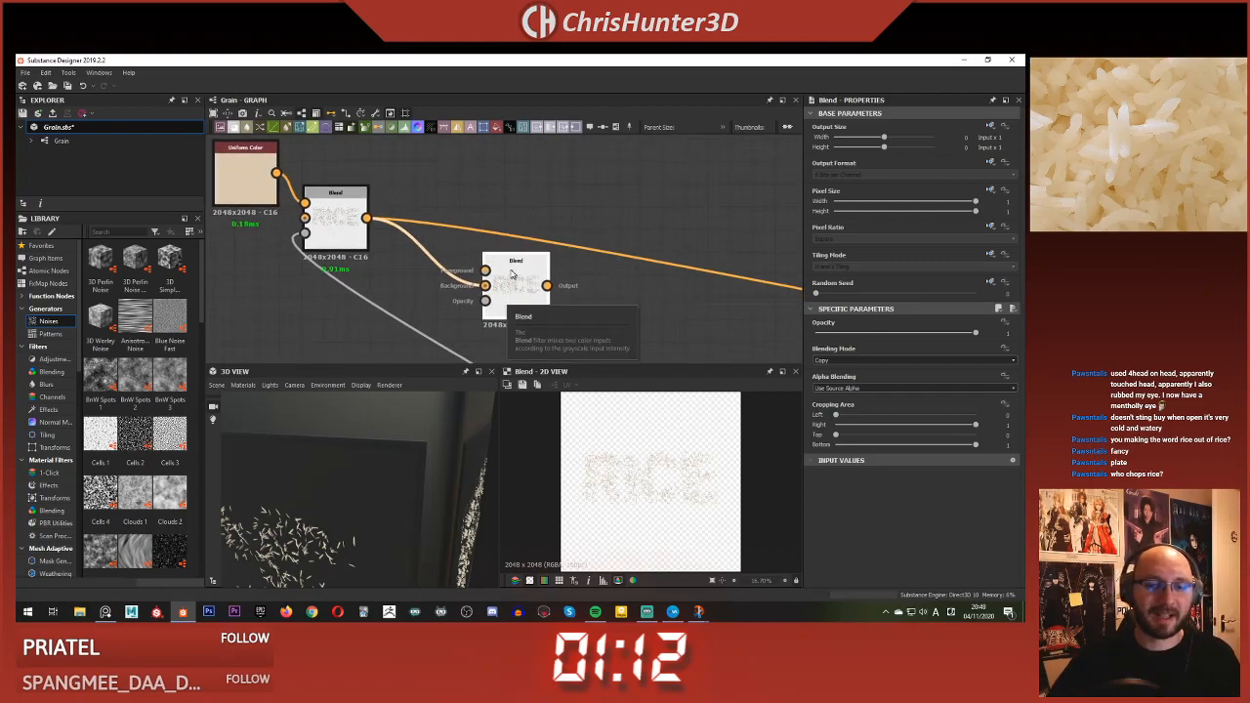
key(space)
text(un)
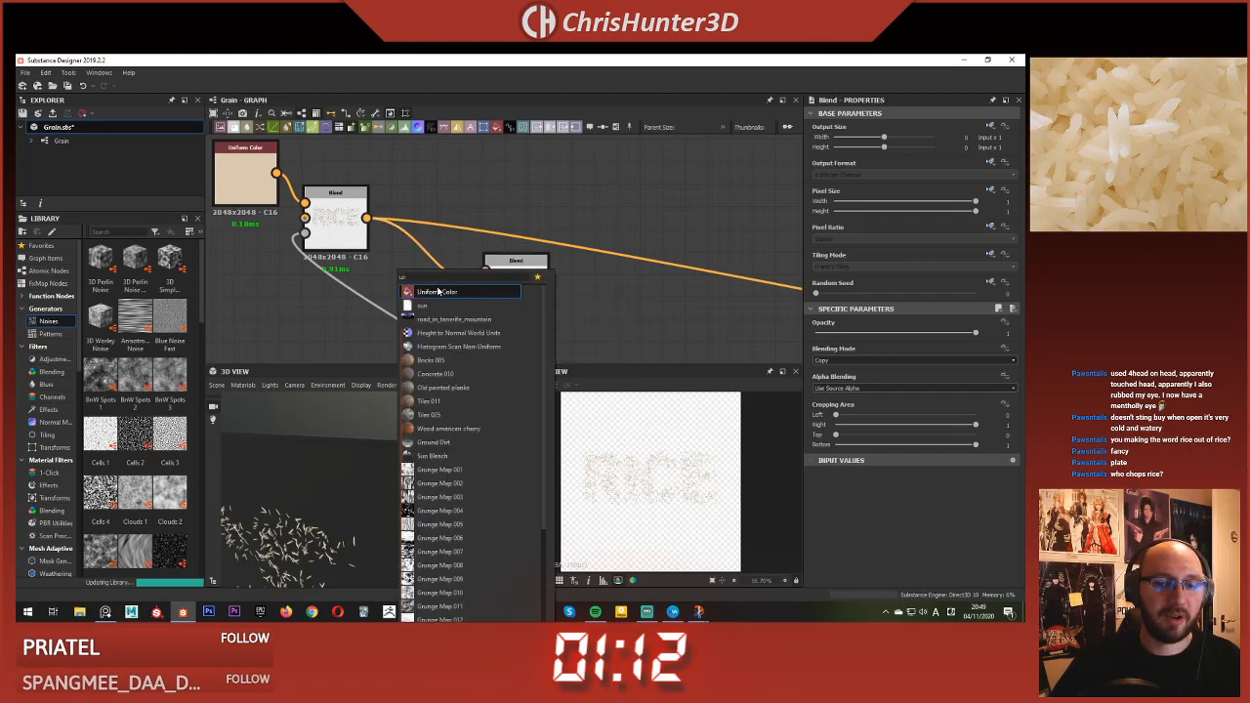
click(439, 291)
scroll(398, 253, down, 1)
middle_drag(411, 259, 452, 319)
drag(463, 346, 464, 240)
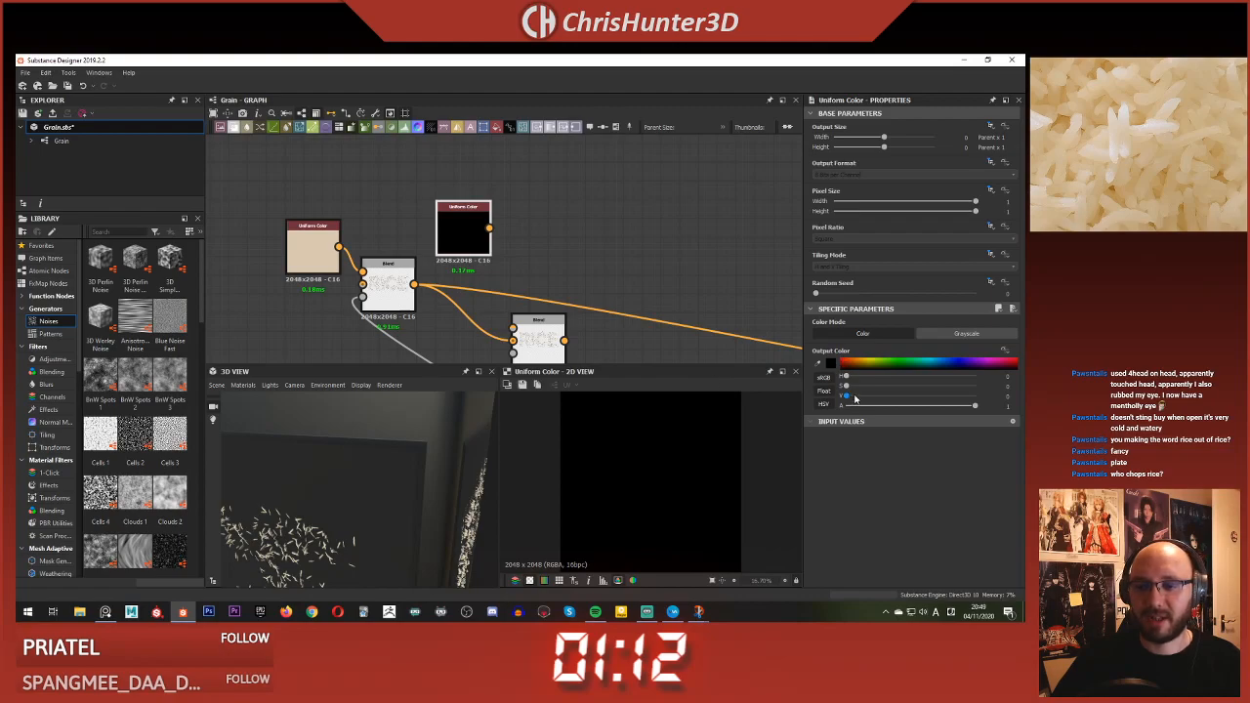
click(962, 396)
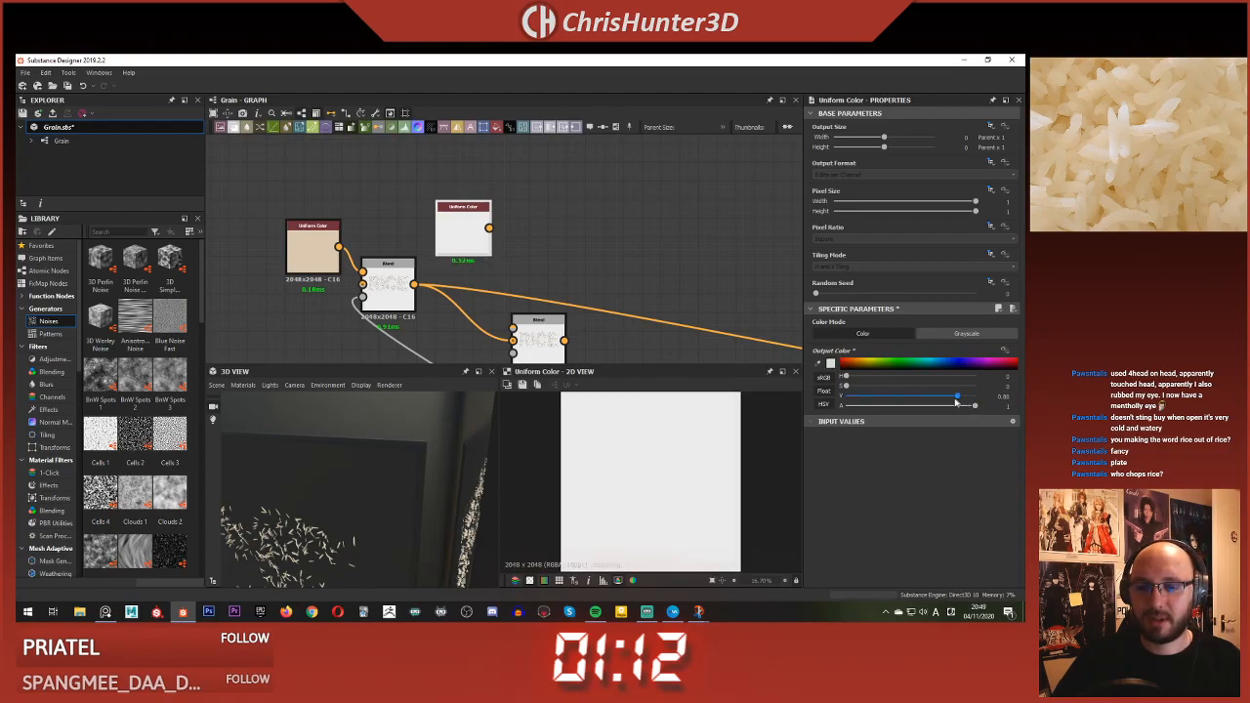
click(955, 398)
middle_drag(498, 265, 507, 197)
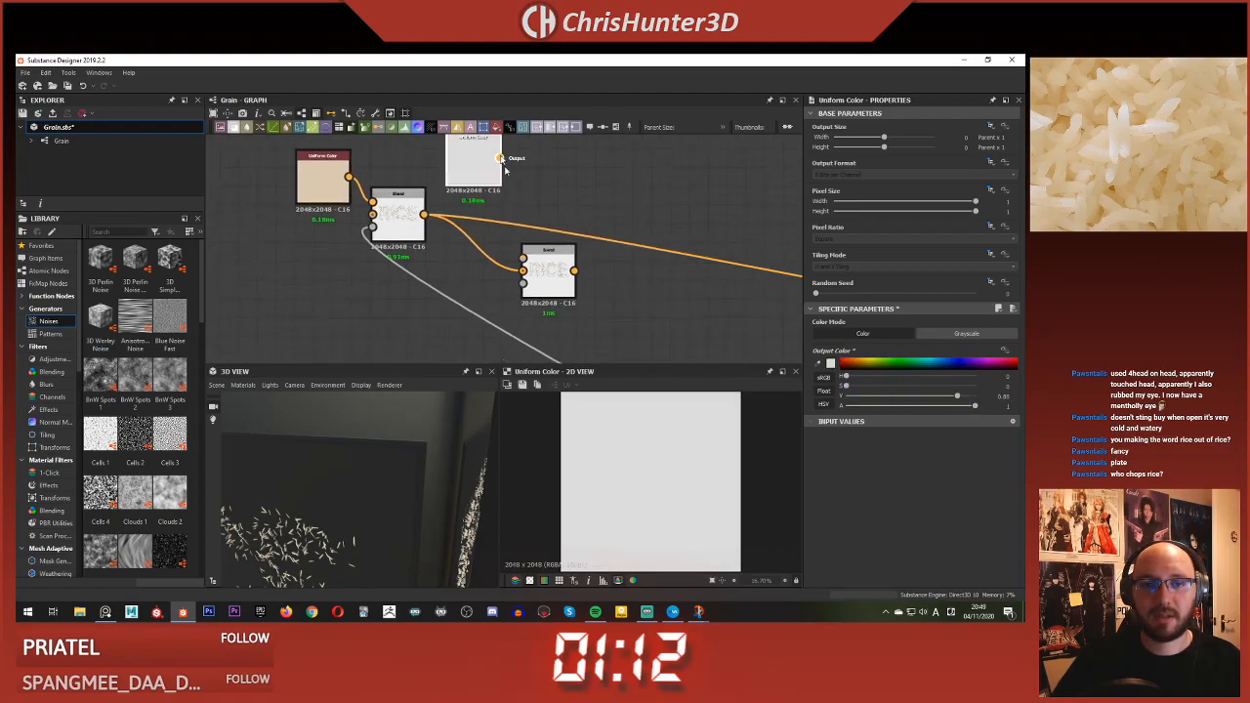
- Connect the light grey Uniform Color to the second Blend's foreground and move that Blend up beside it
click(538, 270)
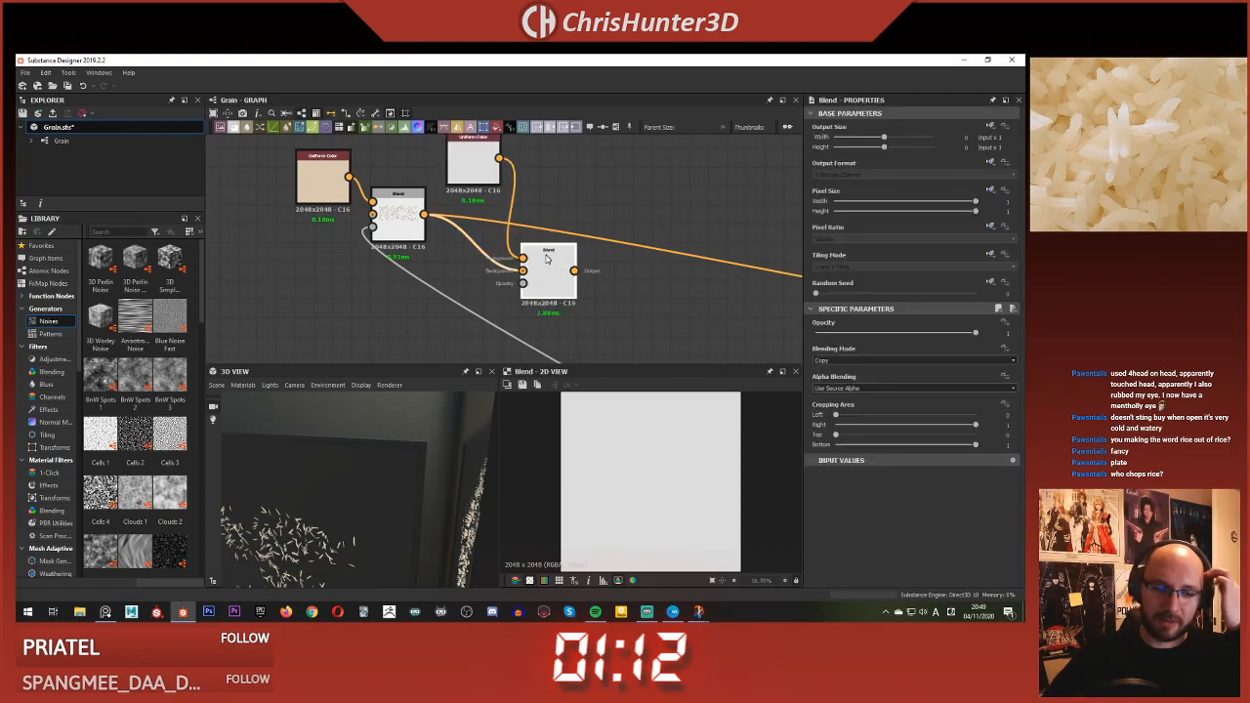
scroll(521, 329, down, 3)
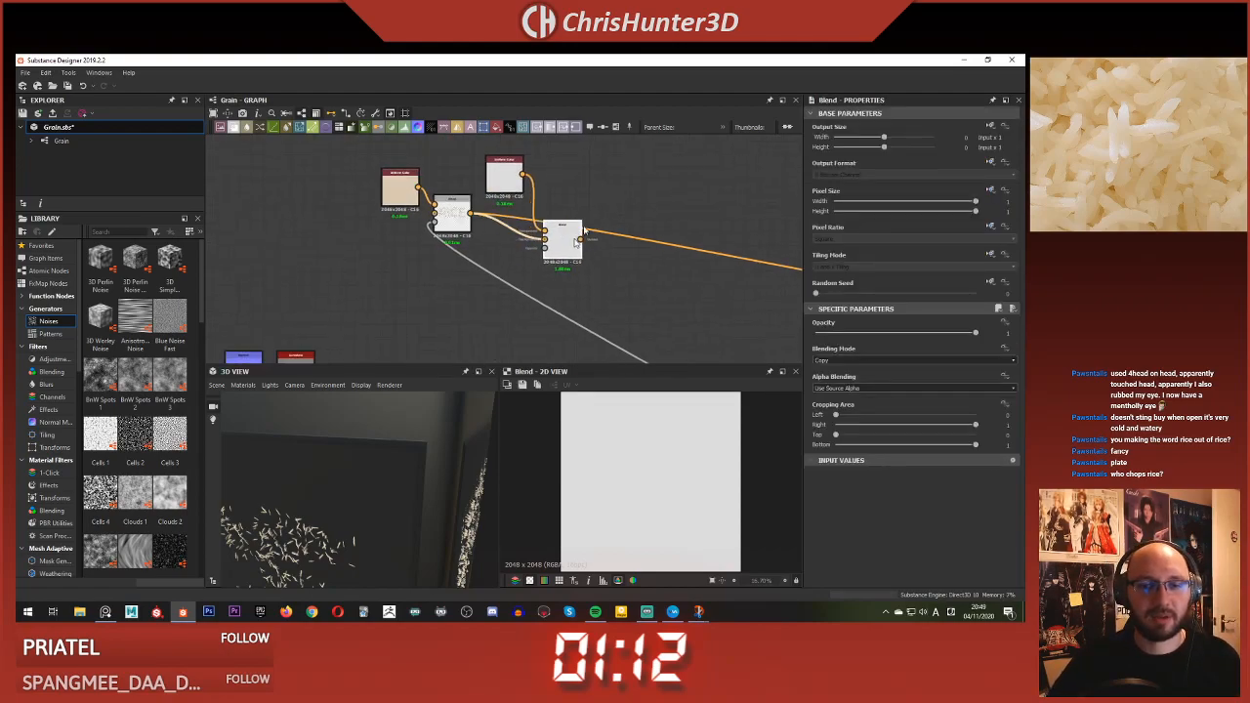
drag(577, 239, 595, 203)
scroll(546, 302, up, 1)
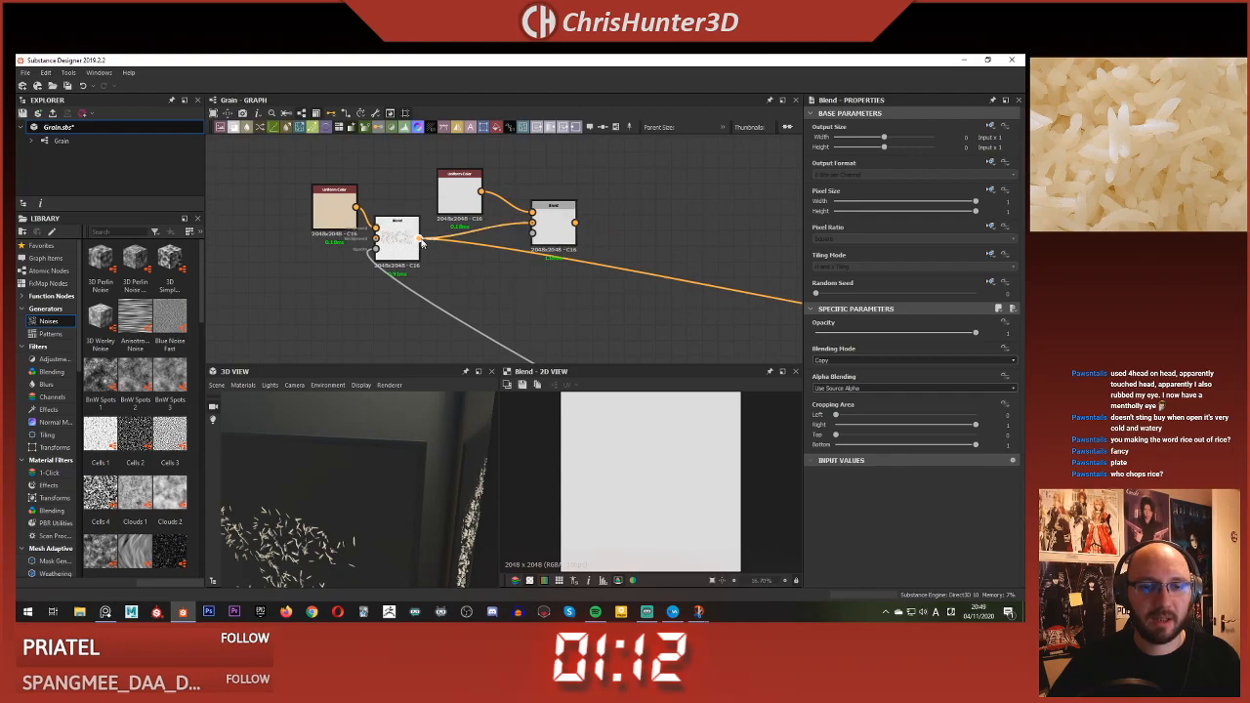
- Connect the base shape's Bevel height output to the second Blend's opacity input as its mask
scroll(474, 329, down, 5)
middle_drag(475, 337, 464, 279)
scroll(464, 280, up, 1)
middle_drag(359, 359, 455, 274)
scroll(455, 274, down, 2)
middle_drag(430, 336, 490, 288)
scroll(488, 287, up, 3)
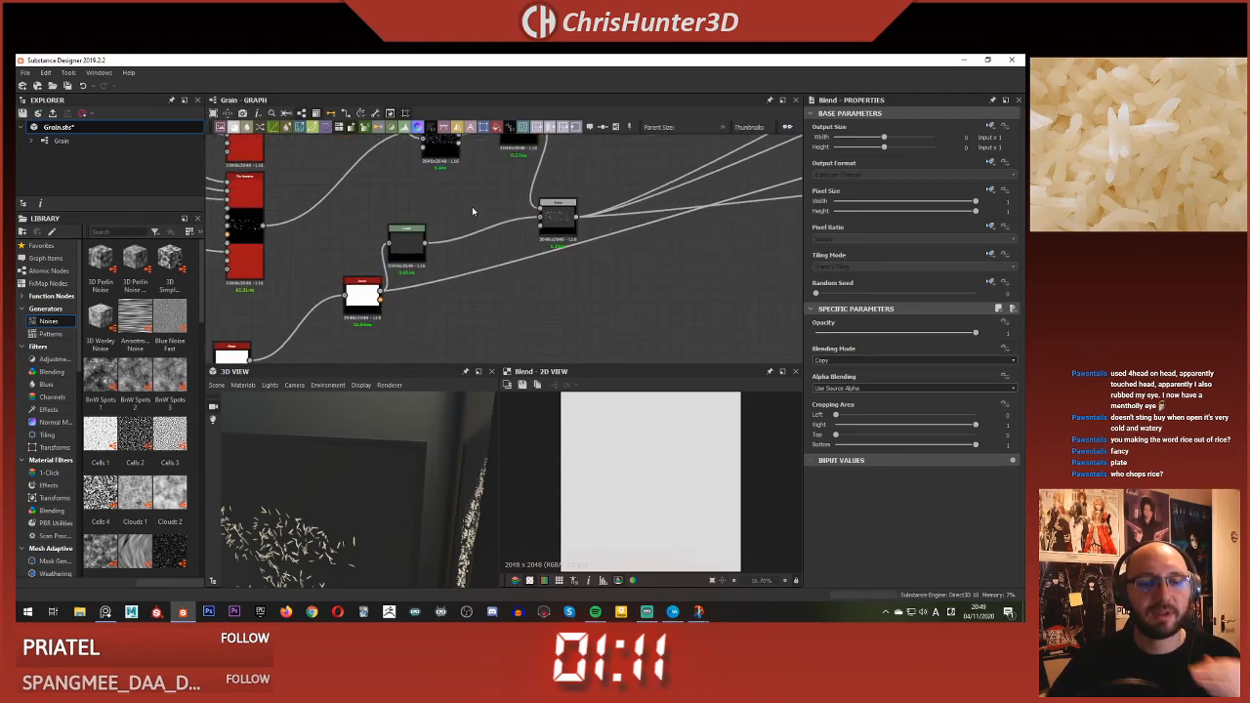
middle_drag(474, 210, 474, 261)
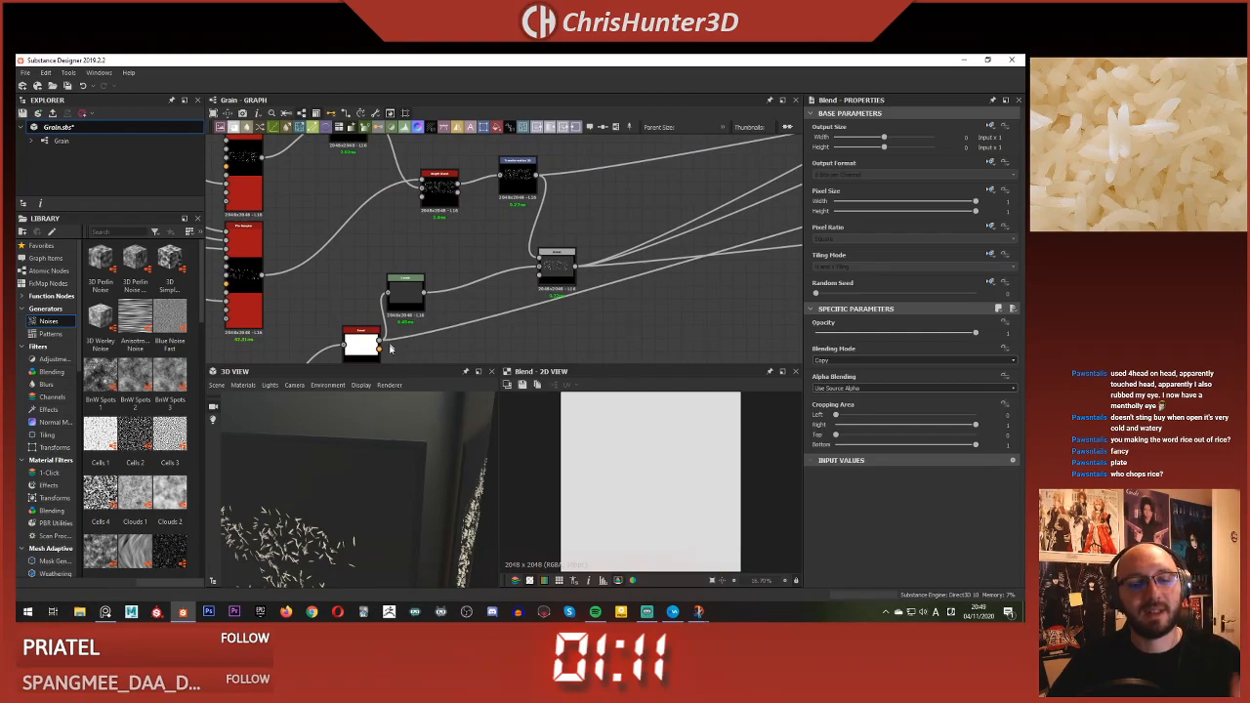
click(381, 344)
scroll(563, 227, down, 5)
middle_drag(635, 176, 479, 334)
scroll(508, 227, up, 6)
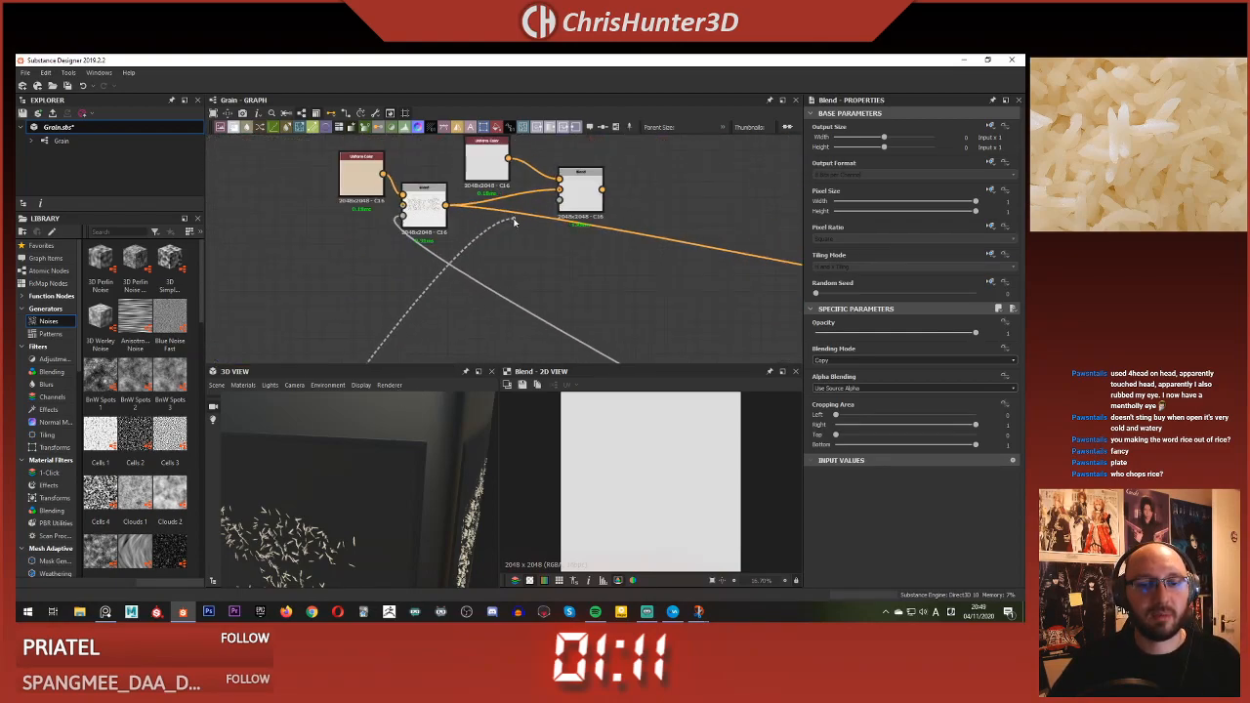
middle_drag(523, 219, 517, 305)
scroll(517, 305, up, 2)
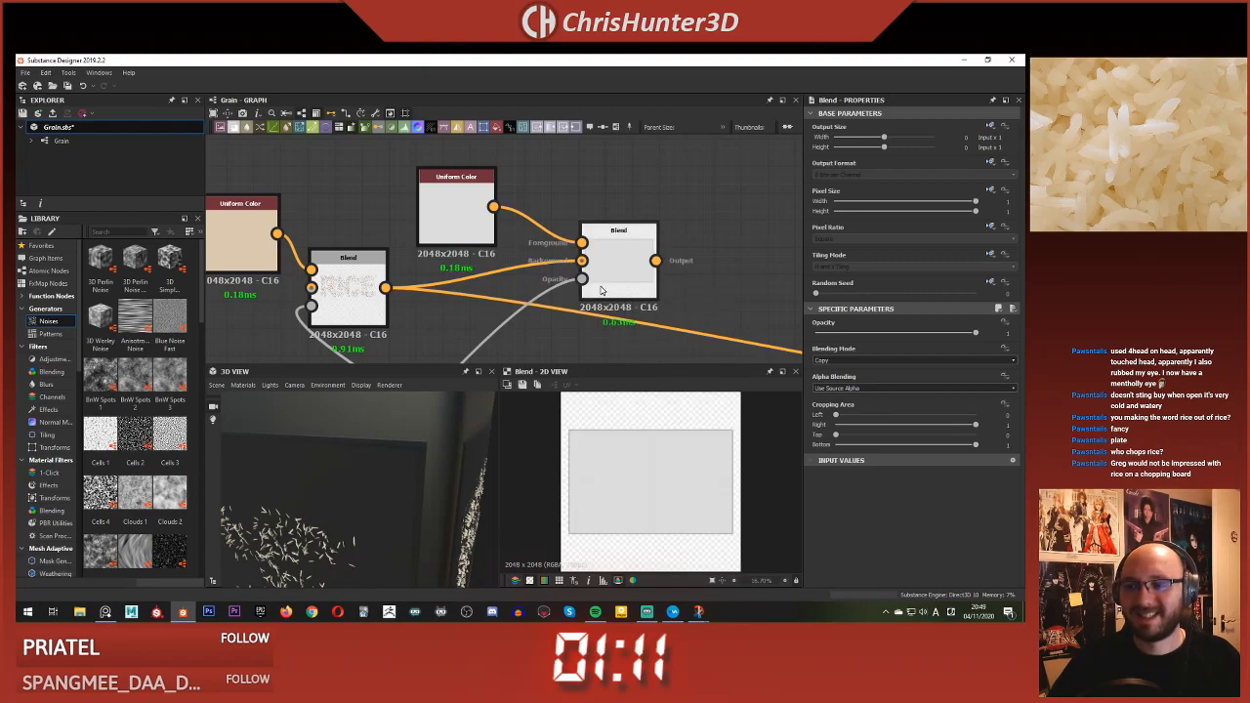
- Remove the link between the two Blends and move the light grey Uniform Color and its Blend to the start of the colour branch
scroll(559, 306, down, 4)
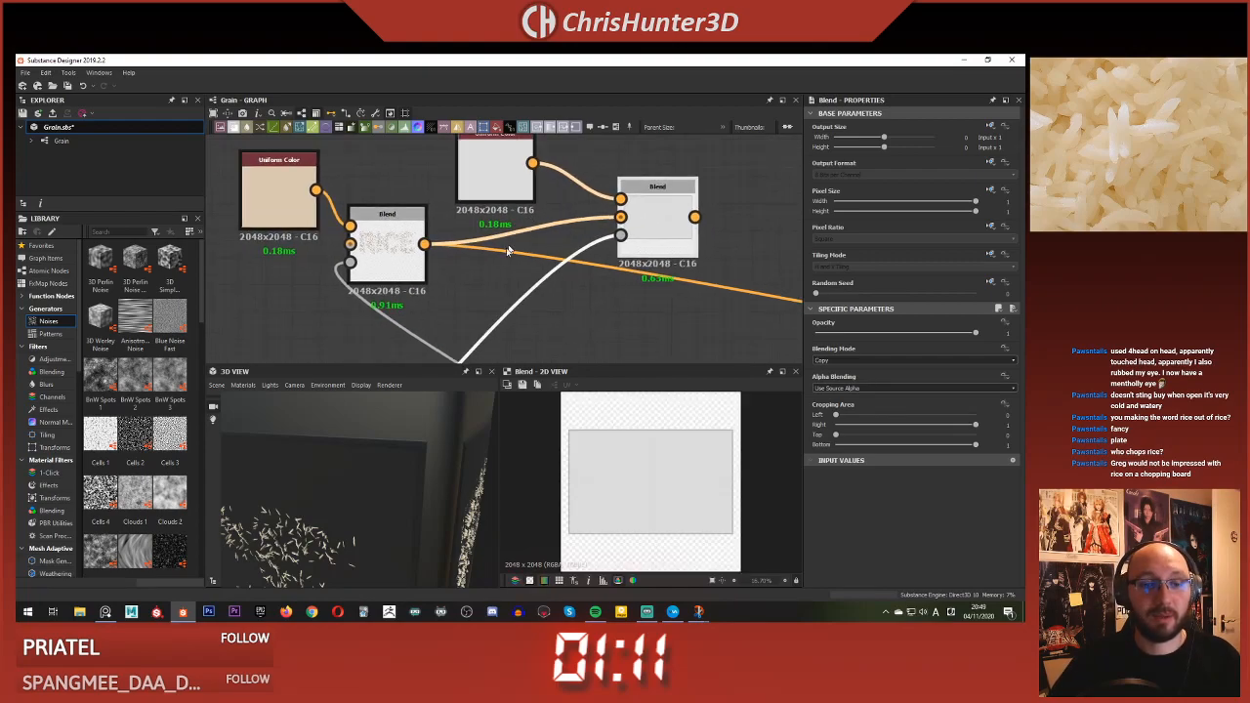
drag(372, 251, 449, 308)
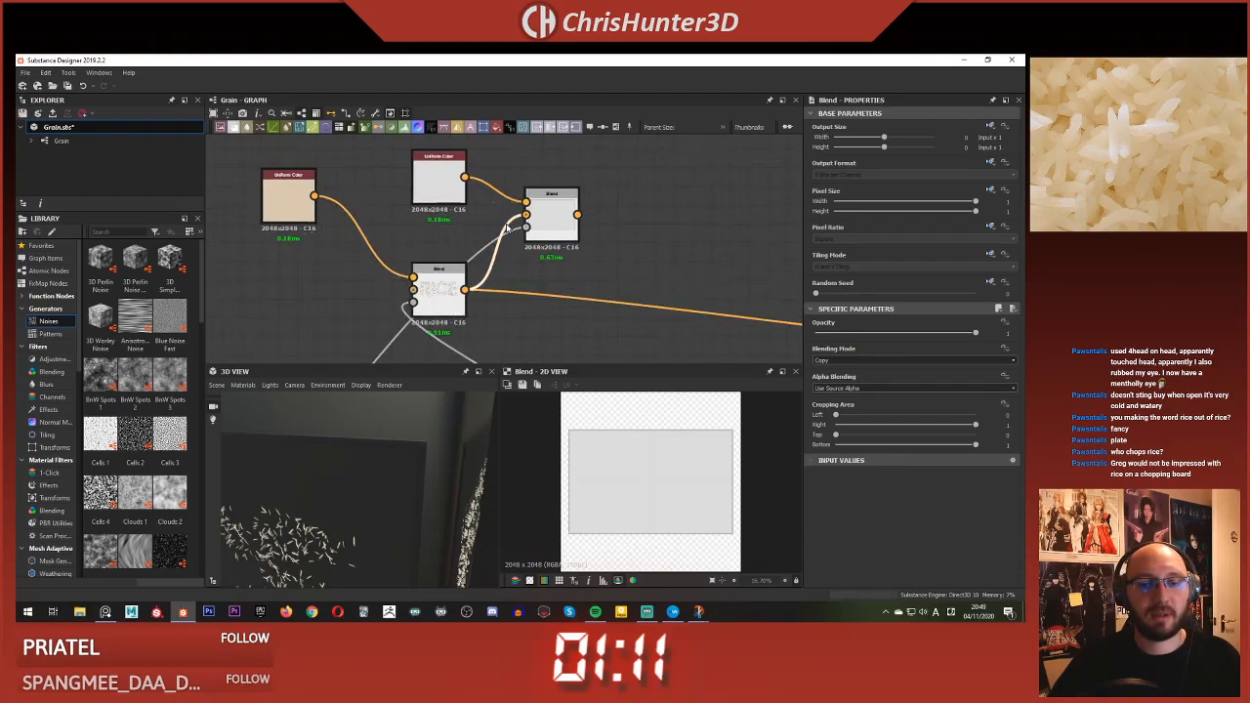
drag(549, 226, 476, 226)
drag(440, 175, 384, 166)
drag(470, 218, 433, 219)
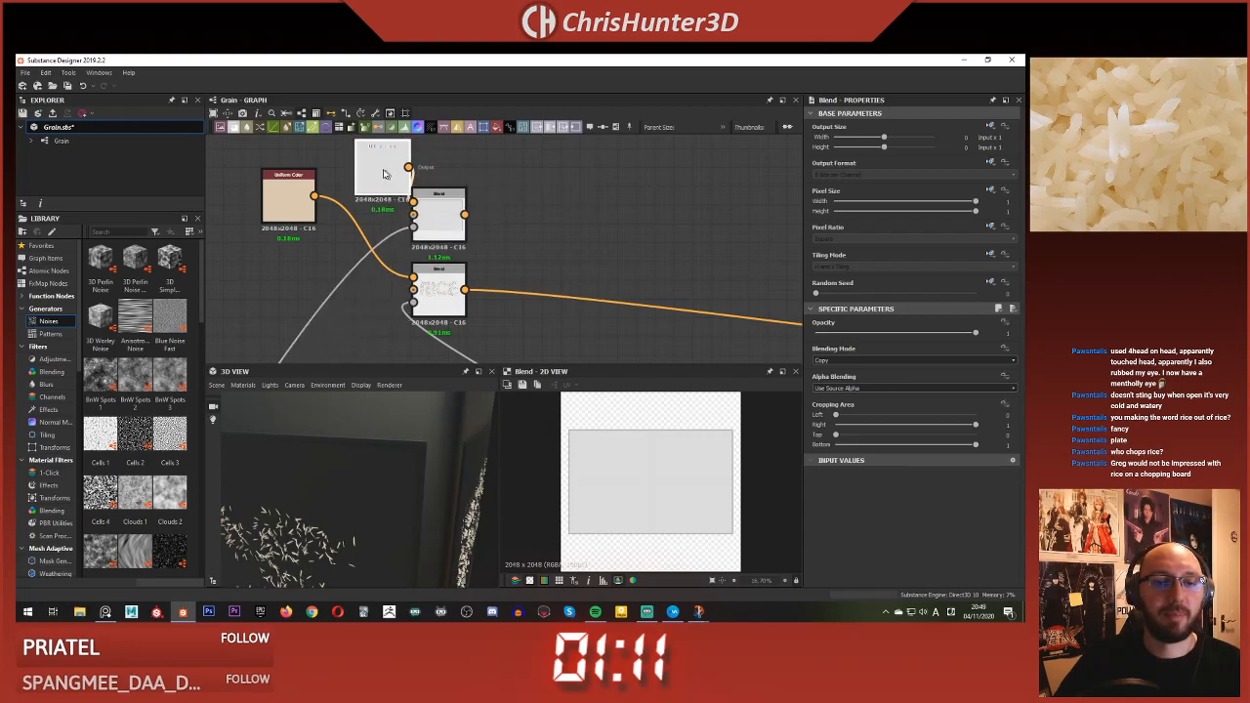
drag(390, 173, 352, 165)
drag(440, 226, 422, 203)
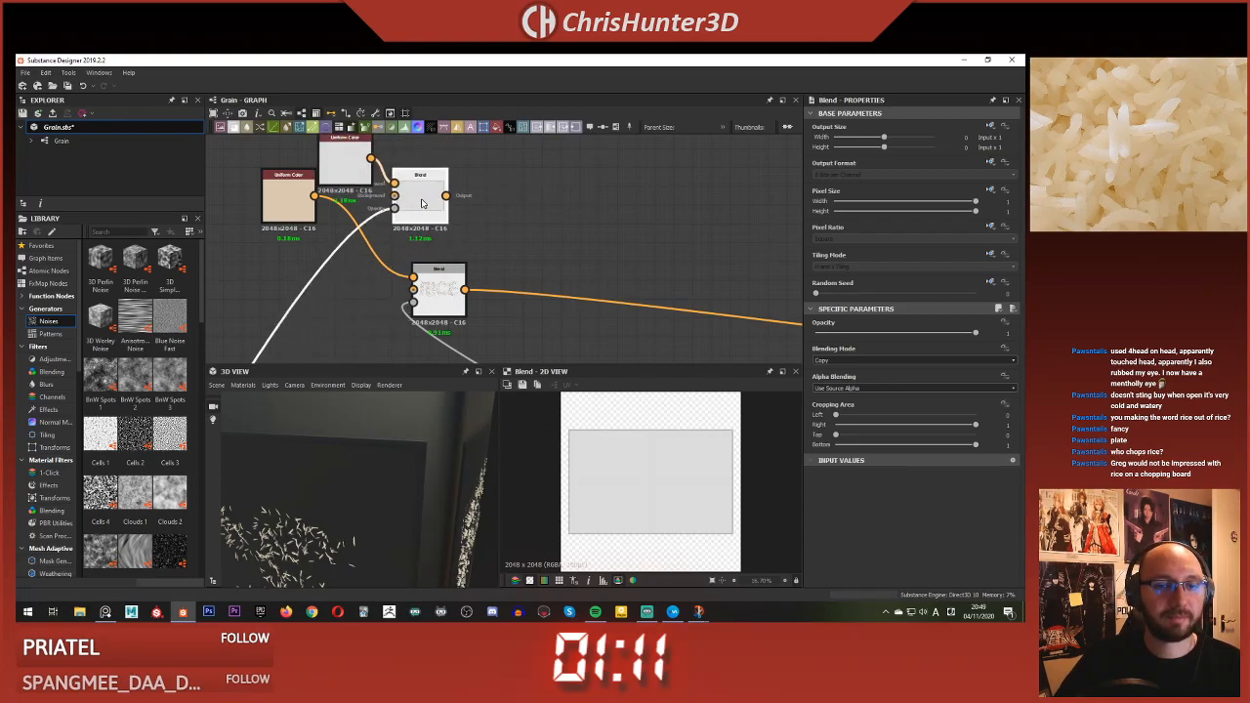
- Place the beige Uniform Color and its Blend after the grey Blend, and feed the grey Blend into the beige Blend's background
drag(293, 202, 340, 250)
drag(452, 293, 527, 256)
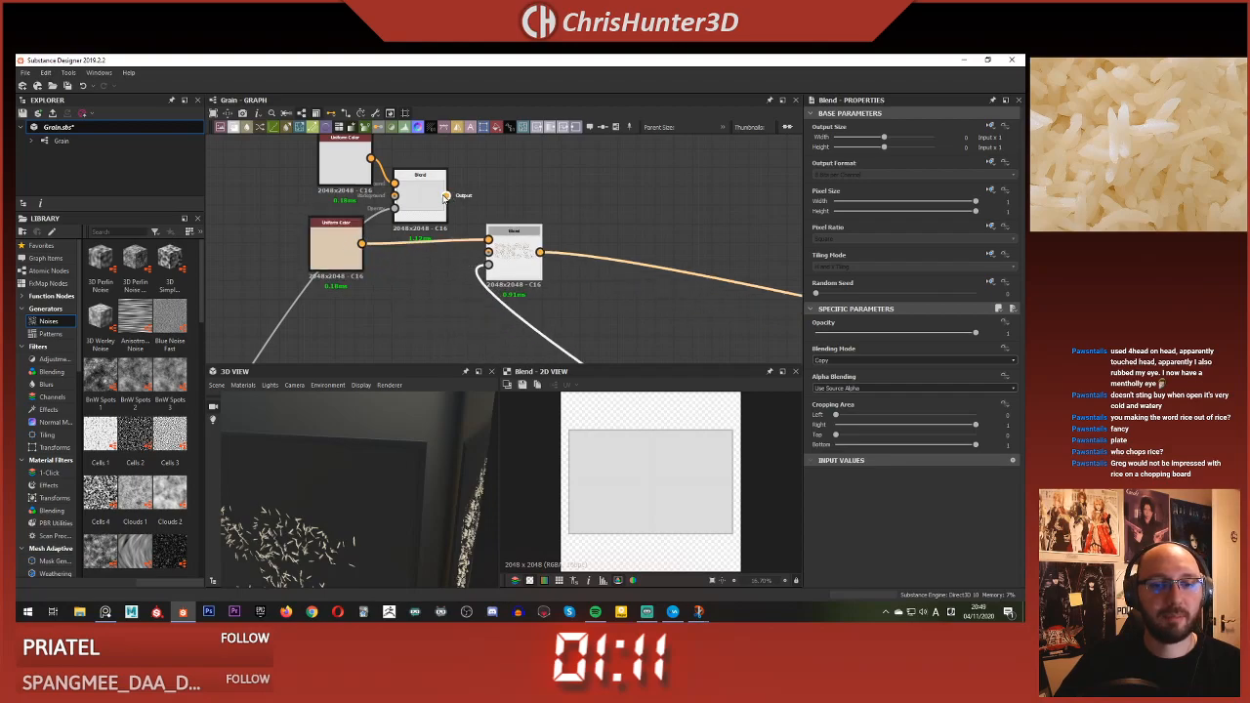
drag(336, 244, 458, 178)
drag(512, 254, 576, 243)
drag(476, 190, 524, 178)
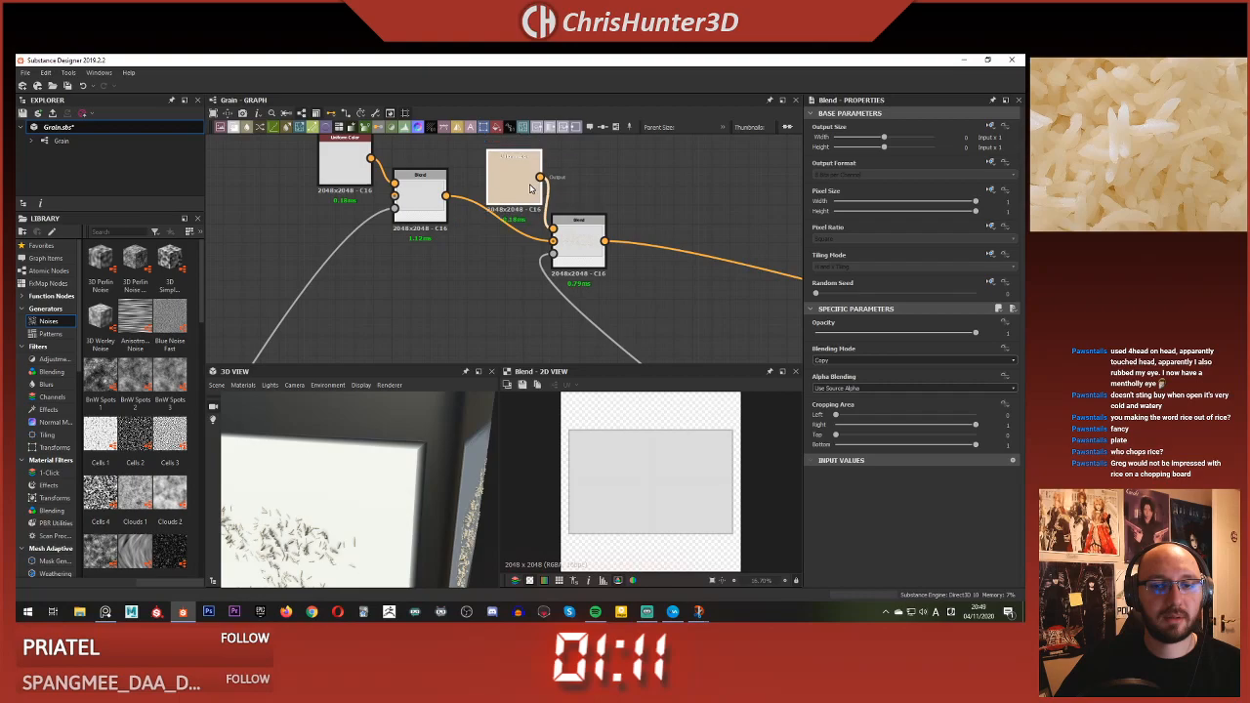
mouse_move(591, 255)
mouse_down()
mouse_move(608, 238)
mouse_move(602, 248)
mouse_up()
- Examine the beige grains against the light grey base in 3D, close up and from farther away
drag(364, 469, 391, 523)
scroll(393, 521, up, 5)
middle_drag(393, 522, 384, 481)
scroll(383, 506, down, 4)
scroll(386, 479, up, 4)
scroll(384, 481, up, 4)
scroll(386, 480, down, 8)
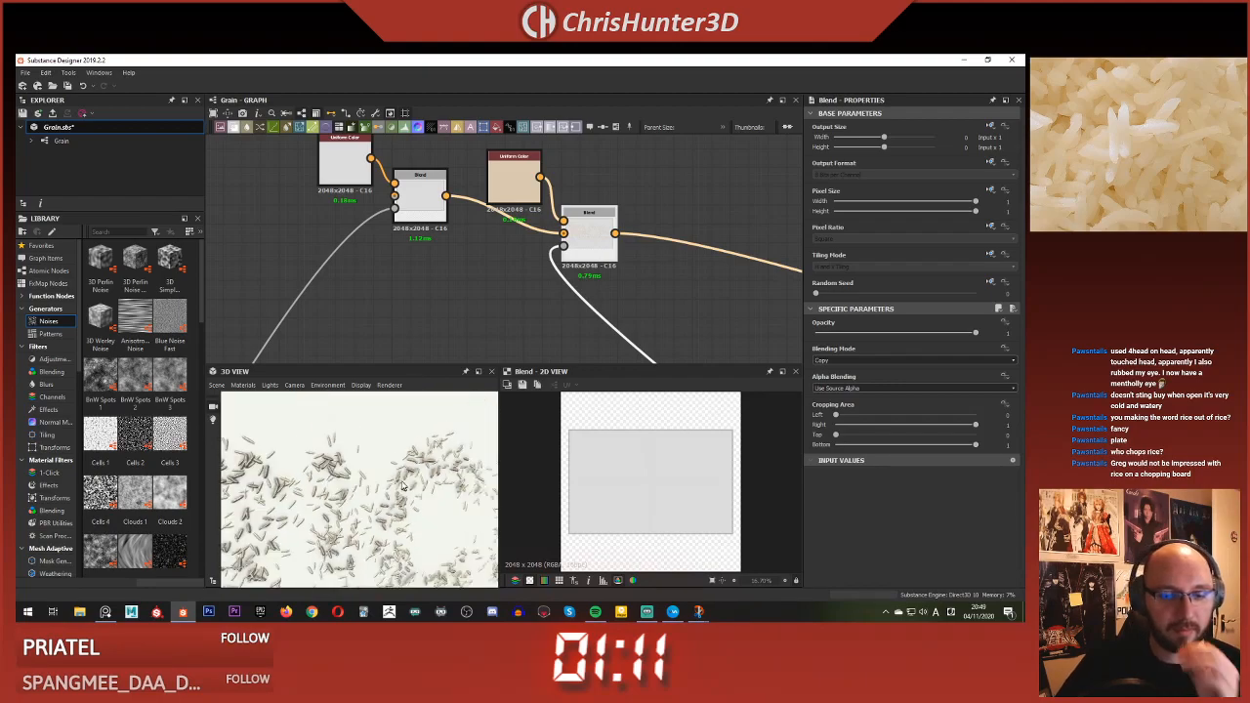
middle_drag(674, 248, 658, 236)
scroll(412, 459, up, 4)
mouse_move(396, 479)
mouse_down()
mouse_move(415, 454)
mouse_move(430, 459)
mouse_move(427, 480)
mouse_move(383, 478)
mouse_up()
scroll(399, 477, down, 4)
scroll(383, 478, up, 4)
scroll(388, 255, down, 4)
scroll(379, 259, down, 3)
- Set the Height Offset of the Height Blend feeding the Transformation 2D to 0.6
middle_drag(341, 337, 410, 270)
scroll(410, 270, up, 4)
scroll(664, 260, down, 3)
middle_drag(664, 260, 611, 192)
scroll(495, 278, up, 5)
click(508, 261)
scroll(630, 302, down, 2)
middle_drag(602, 279, 407, 351)
scroll(584, 266, up, 5)
double_click(489, 250)
scroll(655, 474, up, 4)
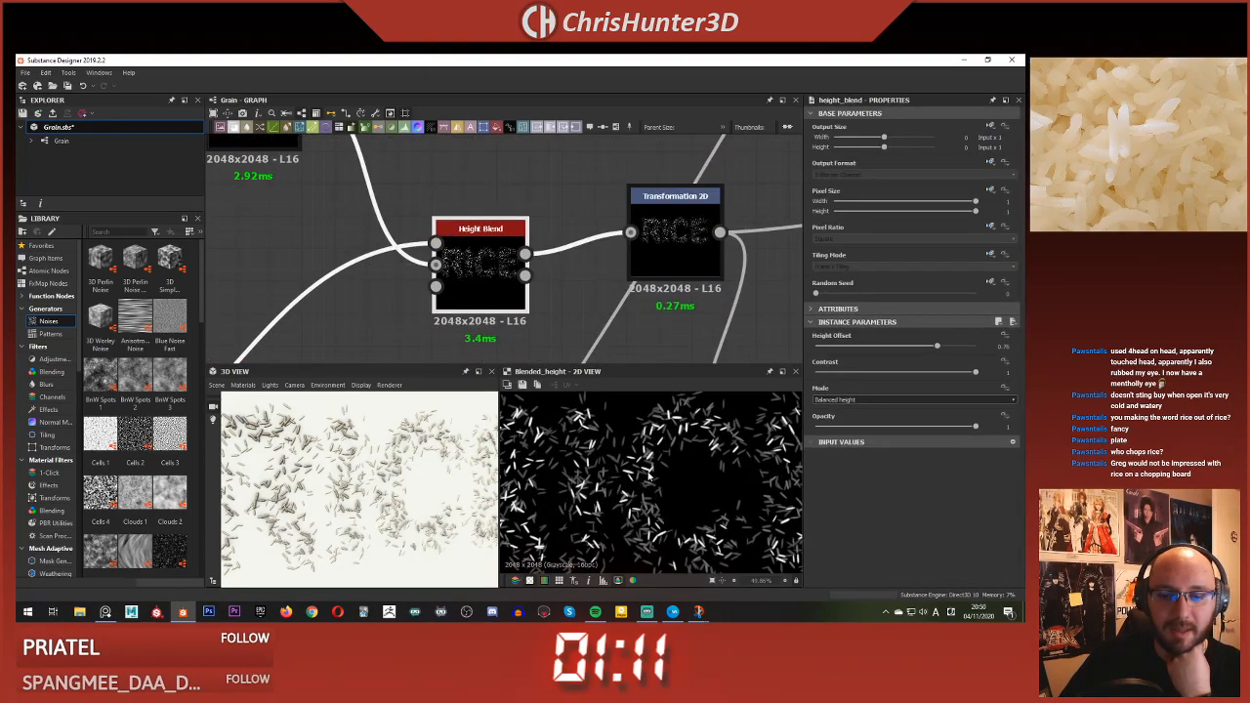
drag(928, 350, 813, 347)
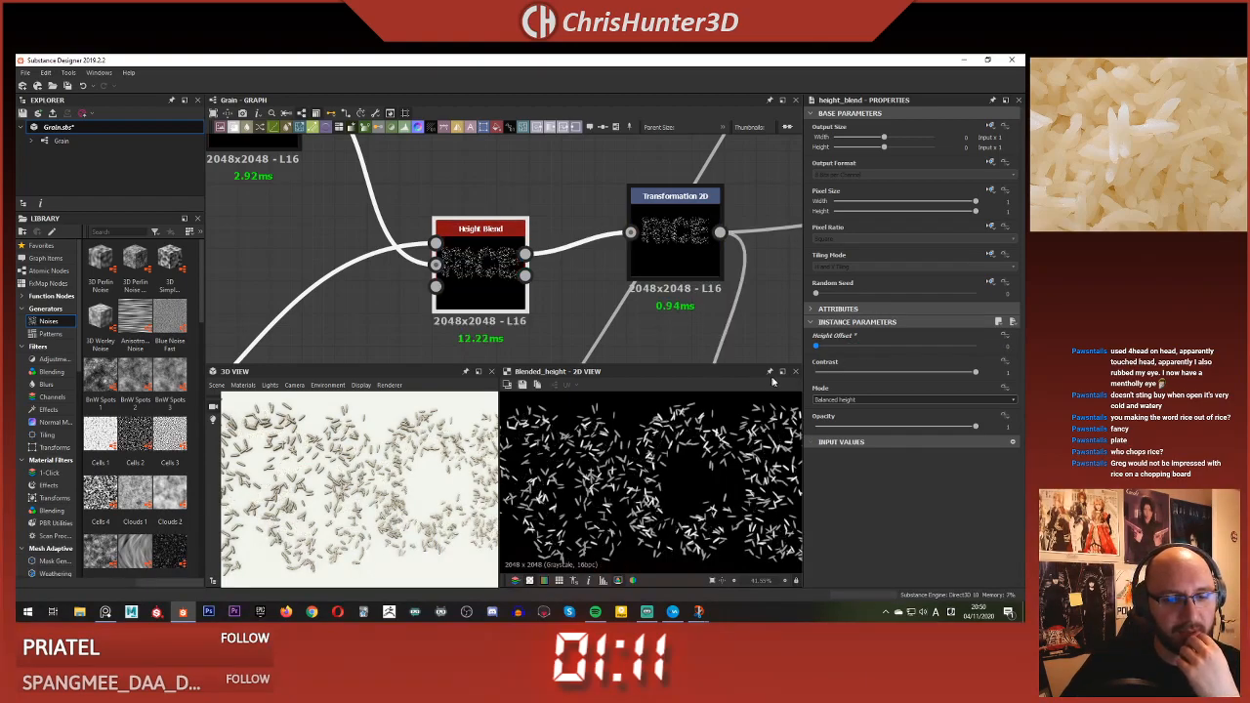
drag(873, 376, 913, 377)
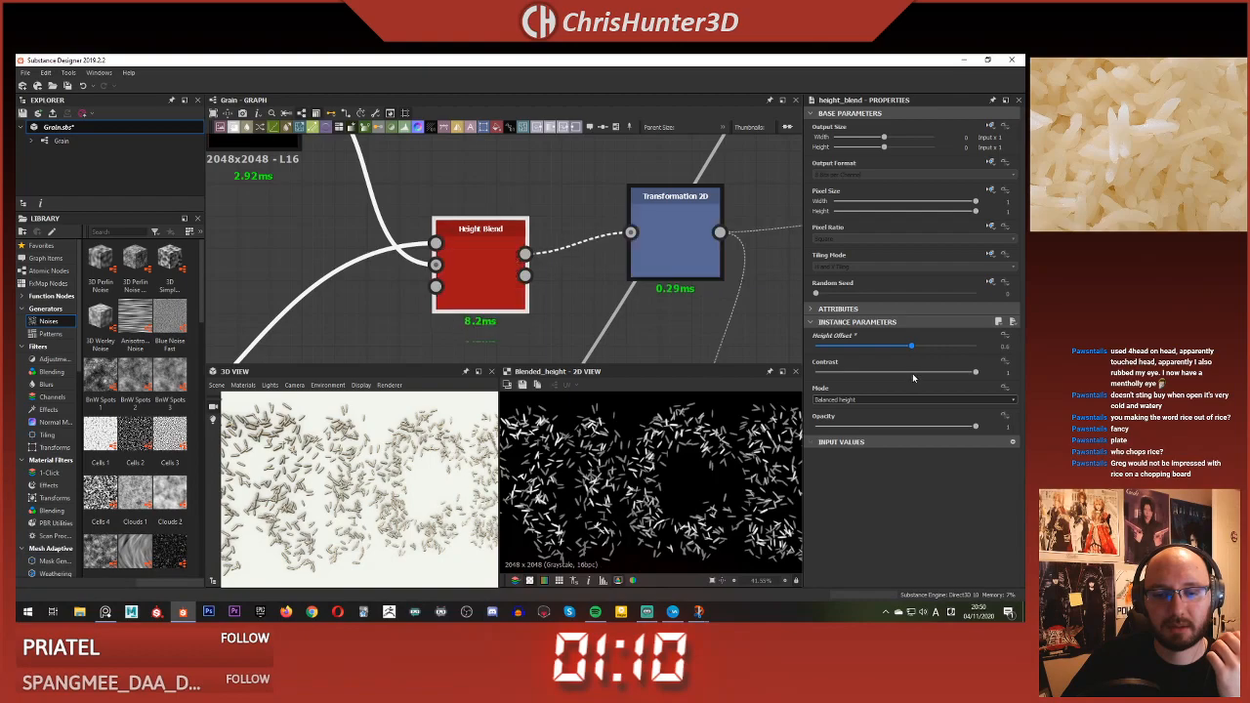
- Insert a Levels node between the last Height Blend and the Transformation 2D
scroll(337, 290, down, 5)
scroll(396, 281, up, 4)
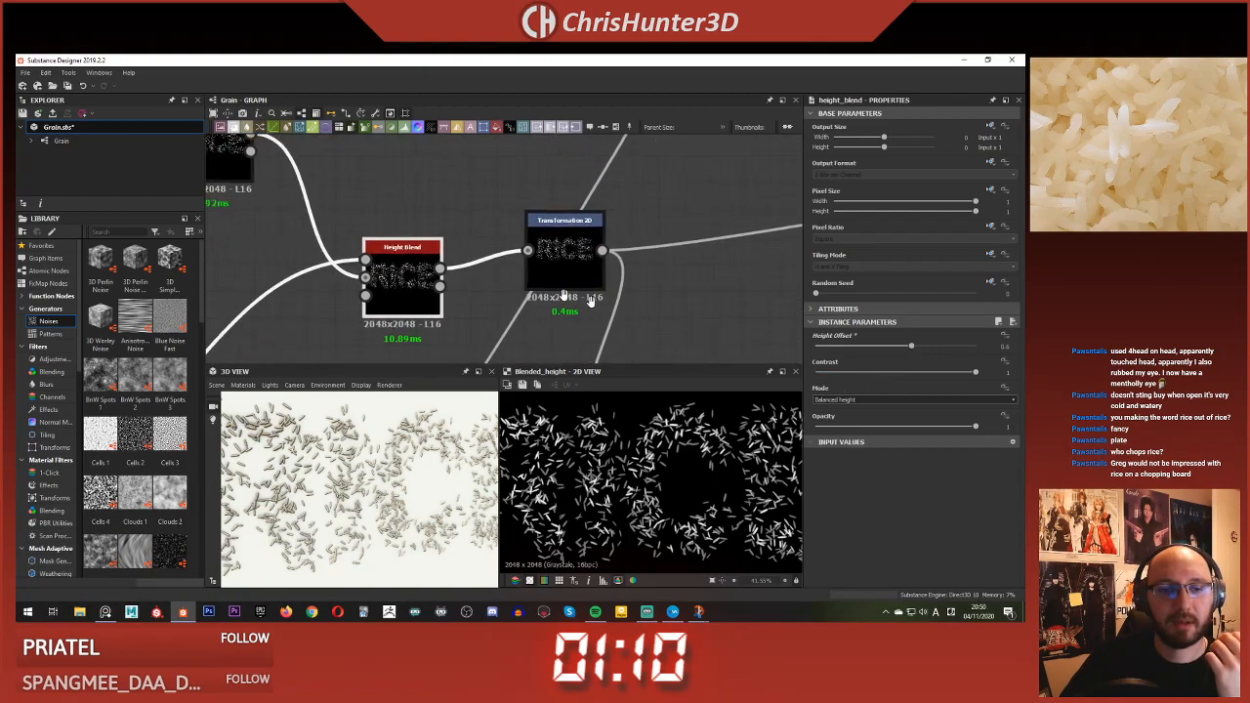
middle_drag(392, 285, 540, 309)
drag(540, 310, 459, 279)
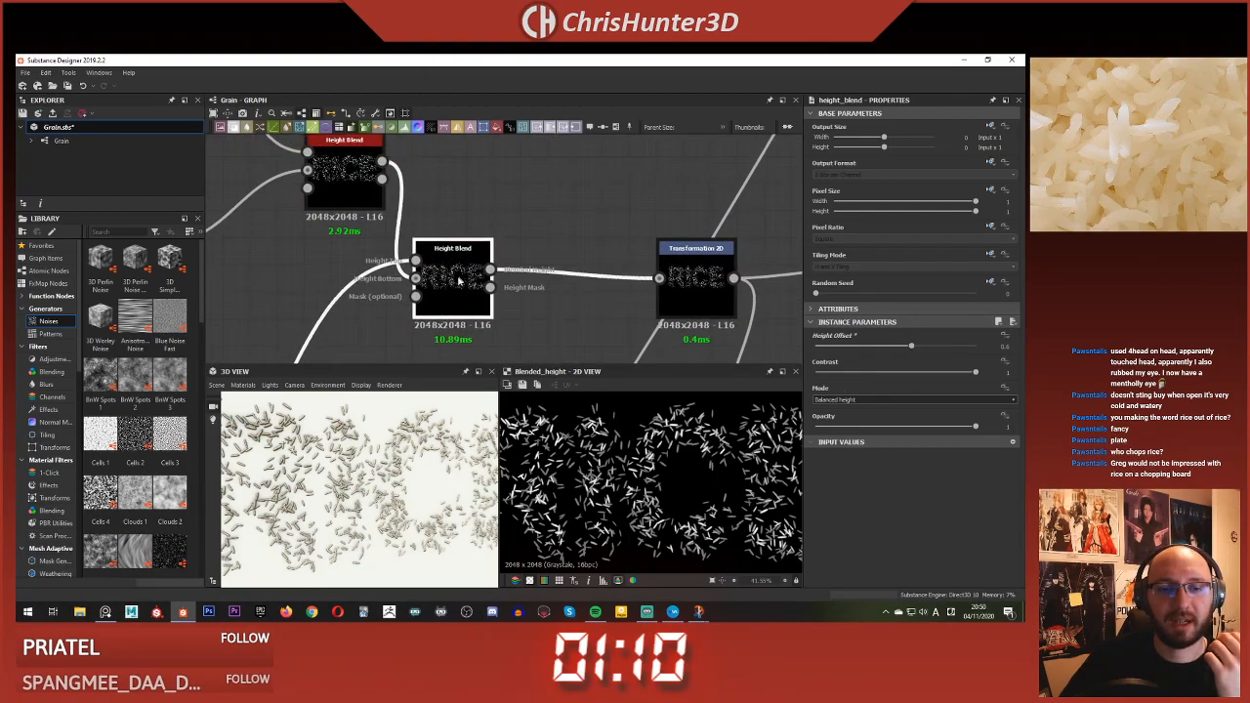
right_click(562, 281)
click(582, 326)
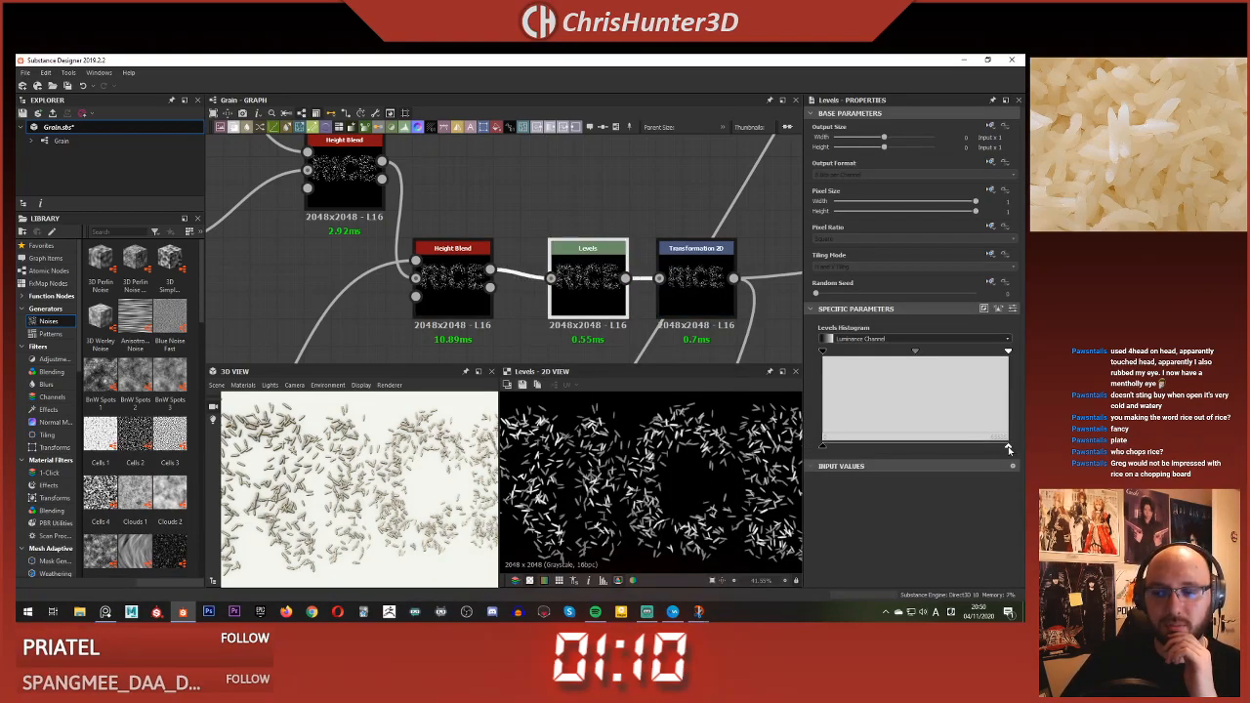
- Lower the Levels node's output white point to about 70% of the range and check the grains up close in 3D
drag(996, 449, 955, 449)
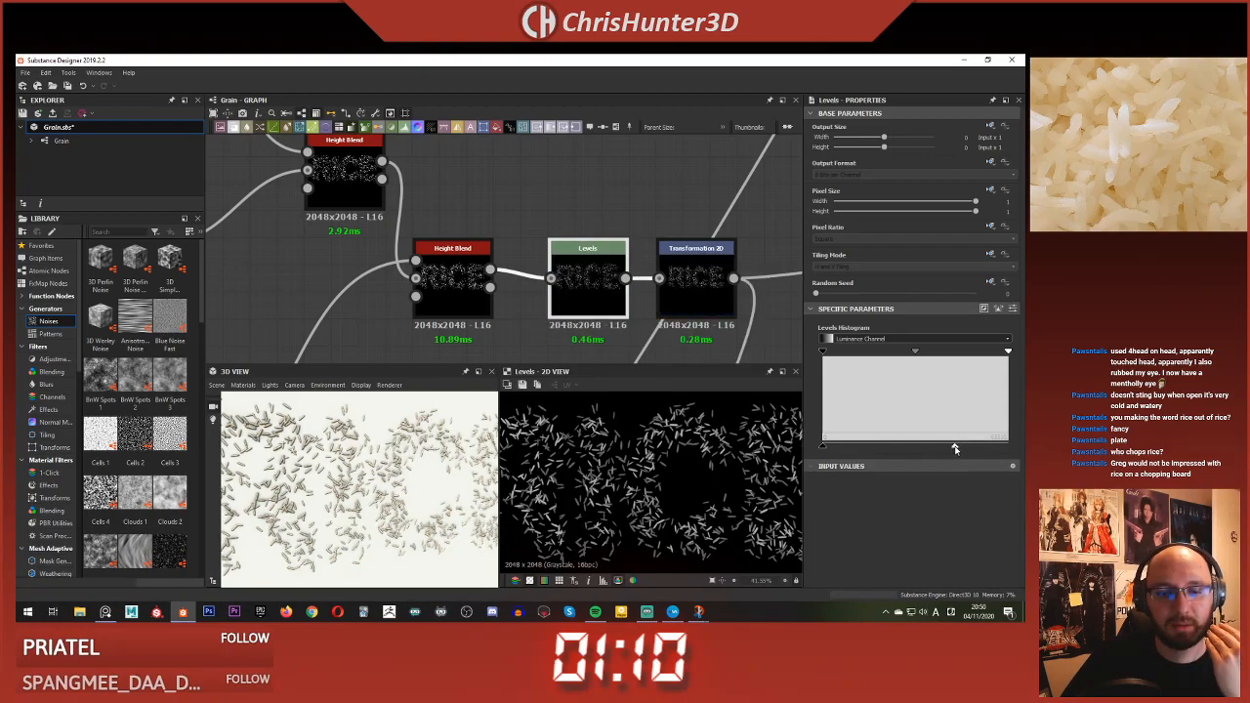
drag(257, 442, 410, 461)
scroll(332, 455, up, 3)
scroll(412, 459, up, 3)
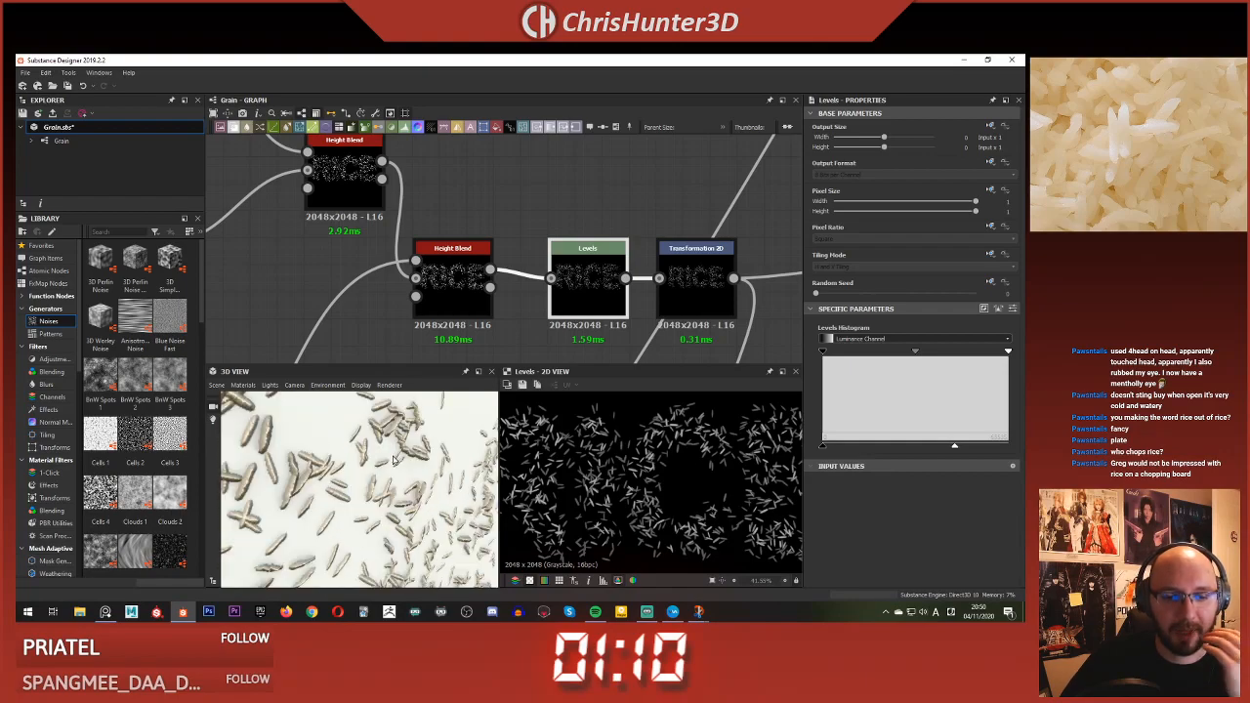
scroll(428, 465, down, 6)
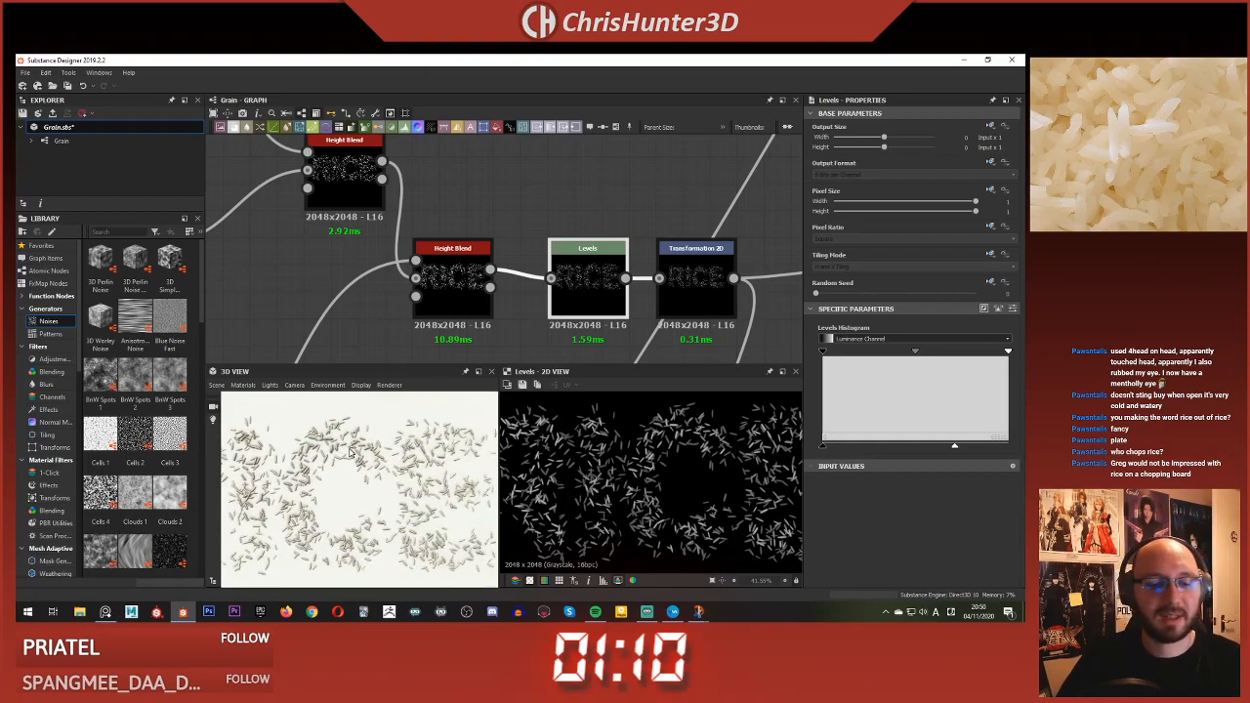
- Review the grain branch's Height Blends, Tile Sampler, Levels and Transformation 2D by inspecting their settings and outputs
click(452, 277)
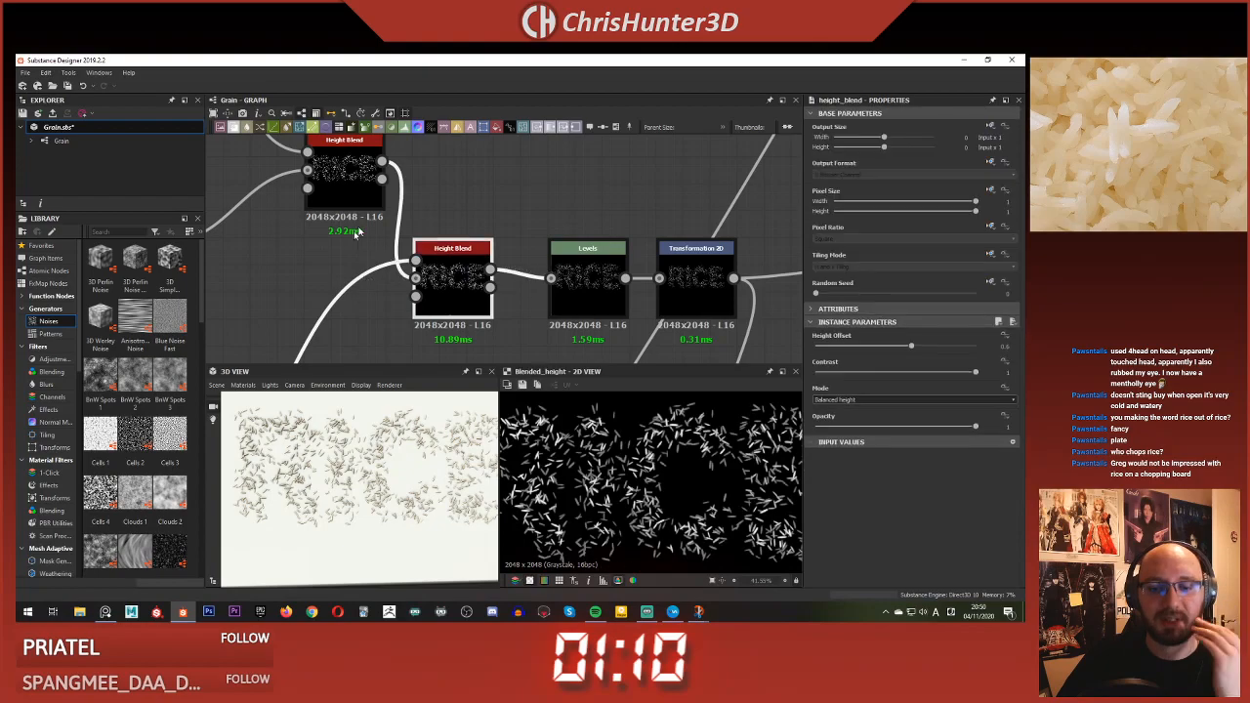
middle_drag(323, 188, 440, 238)
scroll(439, 253, down, 2)
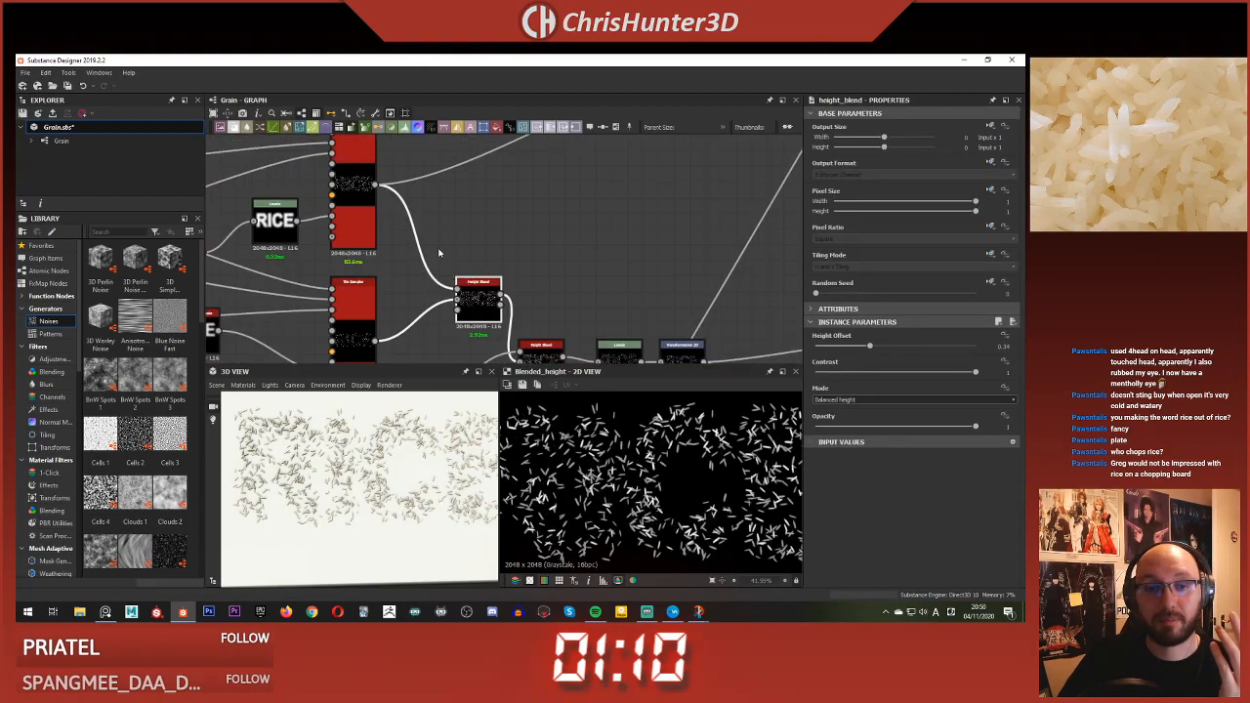
scroll(415, 200, down, 4)
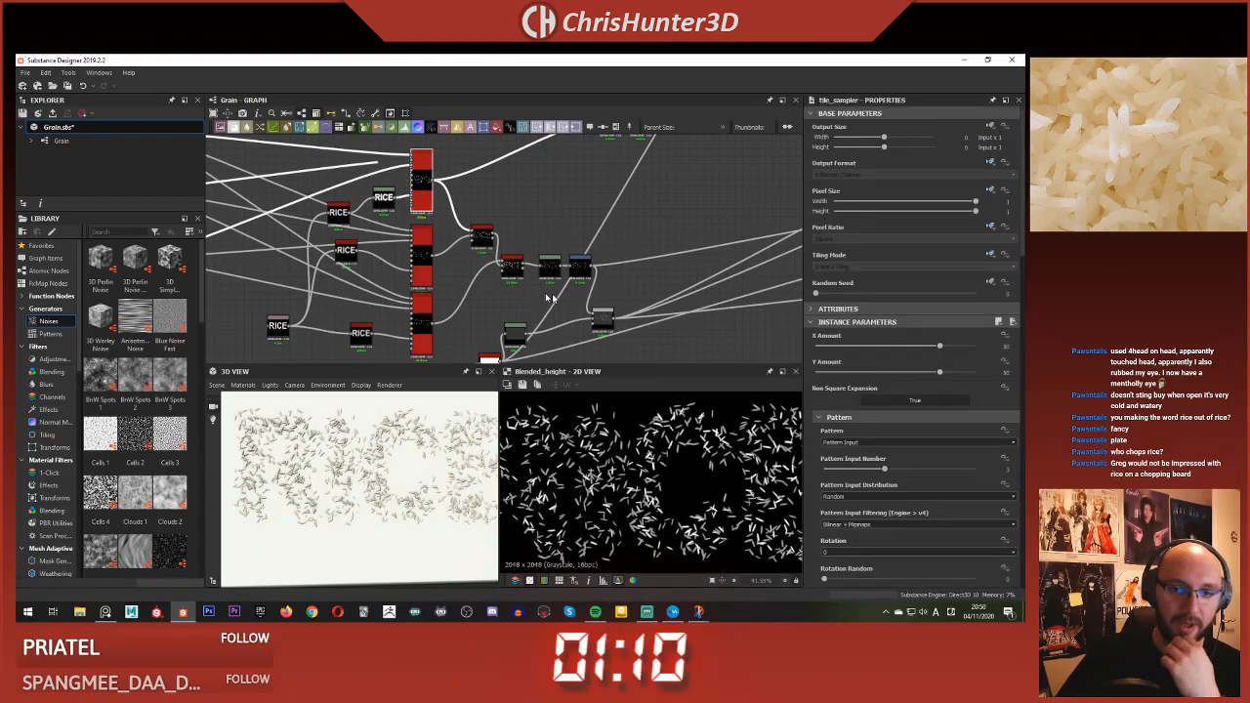
click(511, 274)
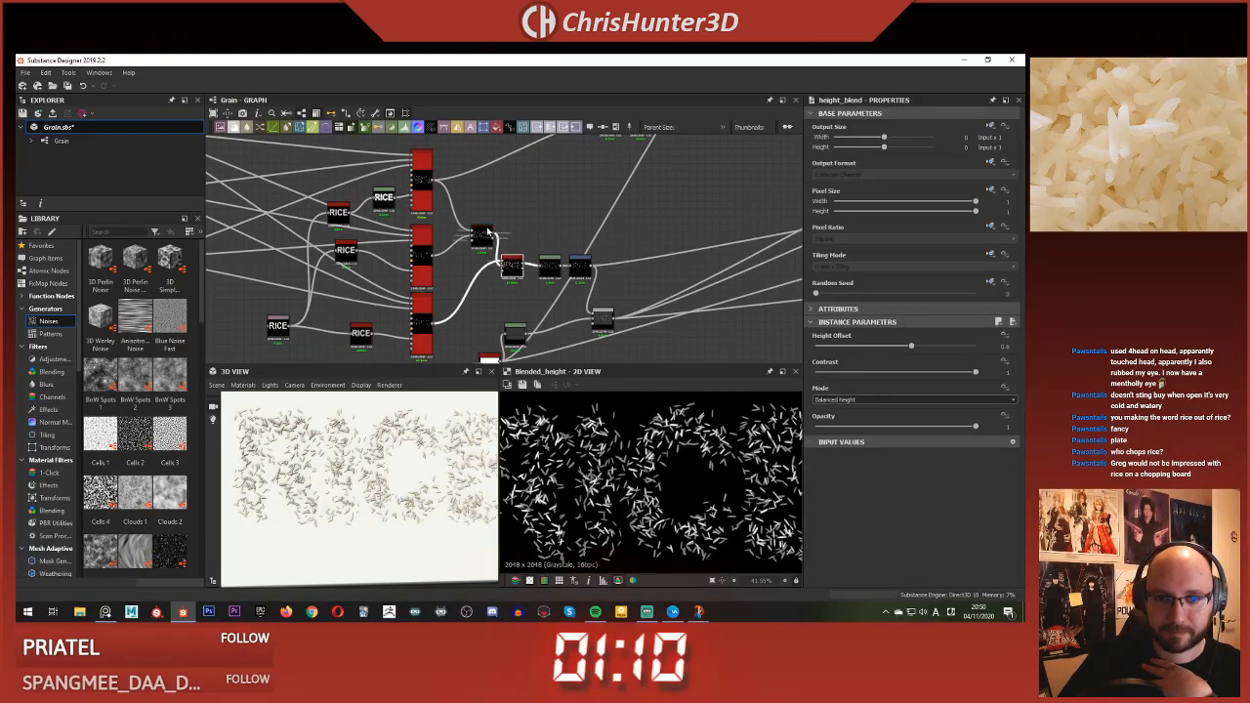
key(ctrl+z)
key(ctrl+y)
scroll(499, 285, up, 3)
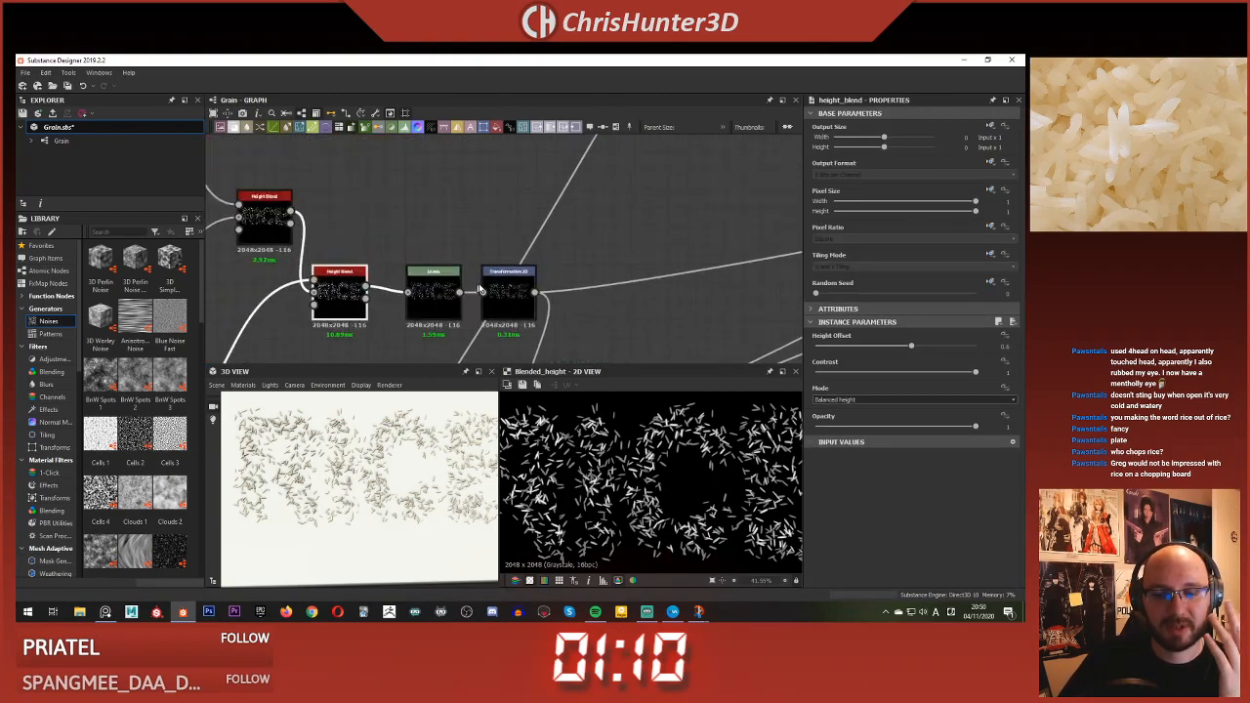
middle_drag(477, 289, 688, 256)
double_click(613, 278)
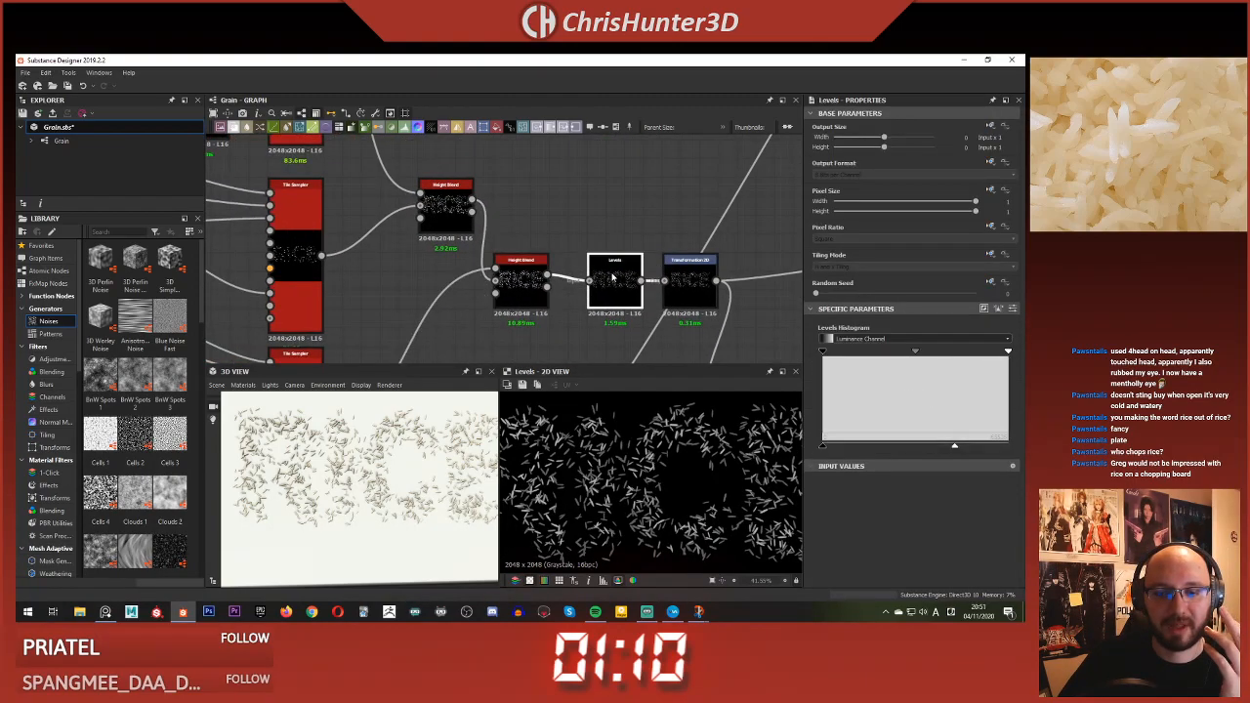
double_click(693, 292)
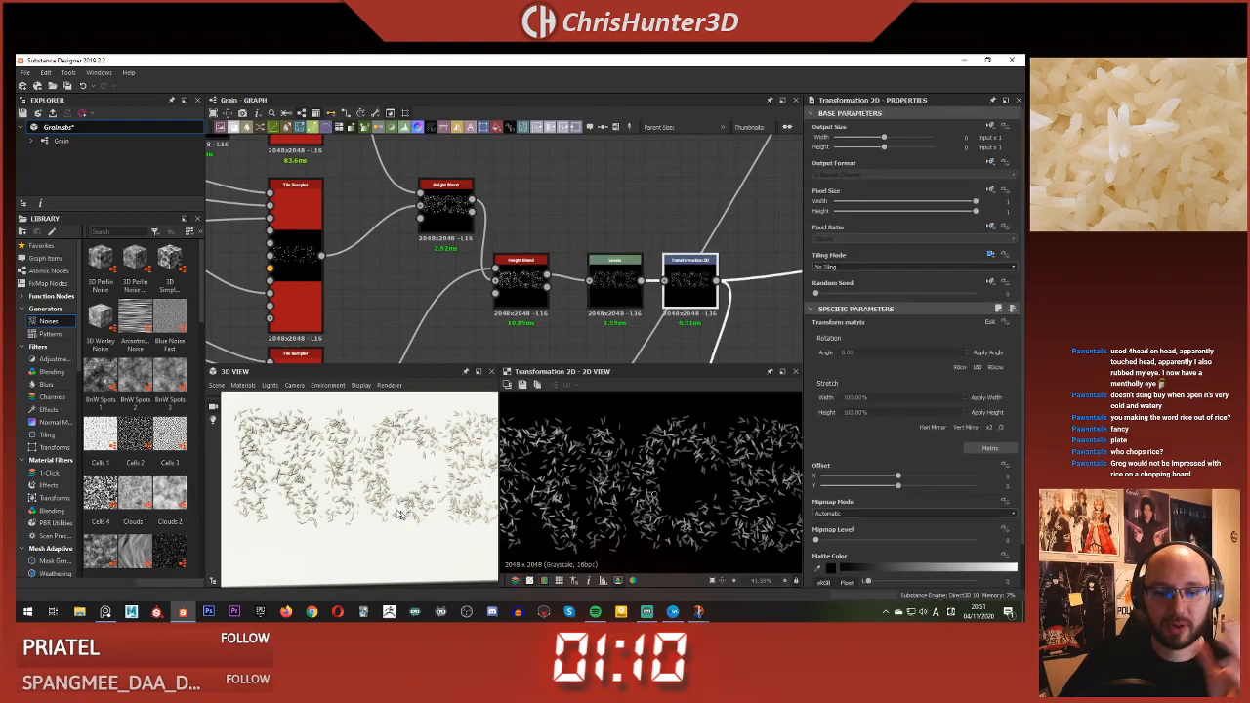
- Examine the flattened grains and the whole RICE lettering on the base in 3D at several distances
scroll(371, 464, down, 5)
drag(371, 464, 381, 467)
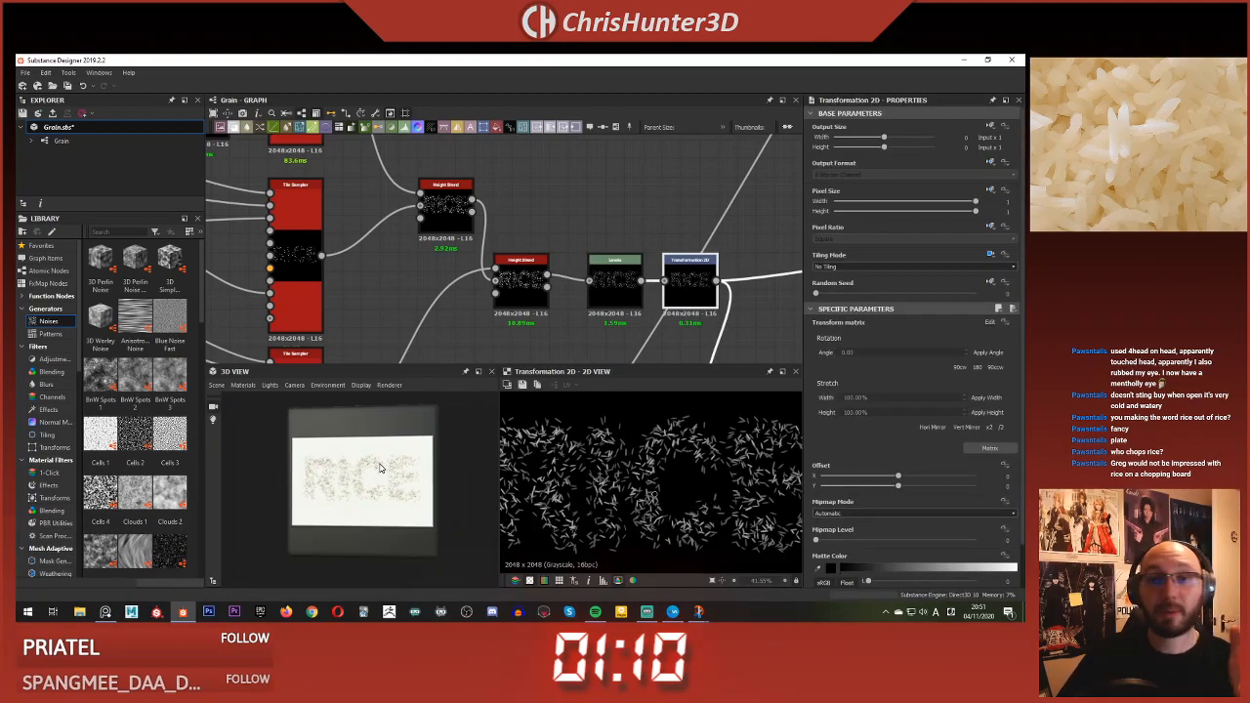
scroll(364, 452, up, 5)
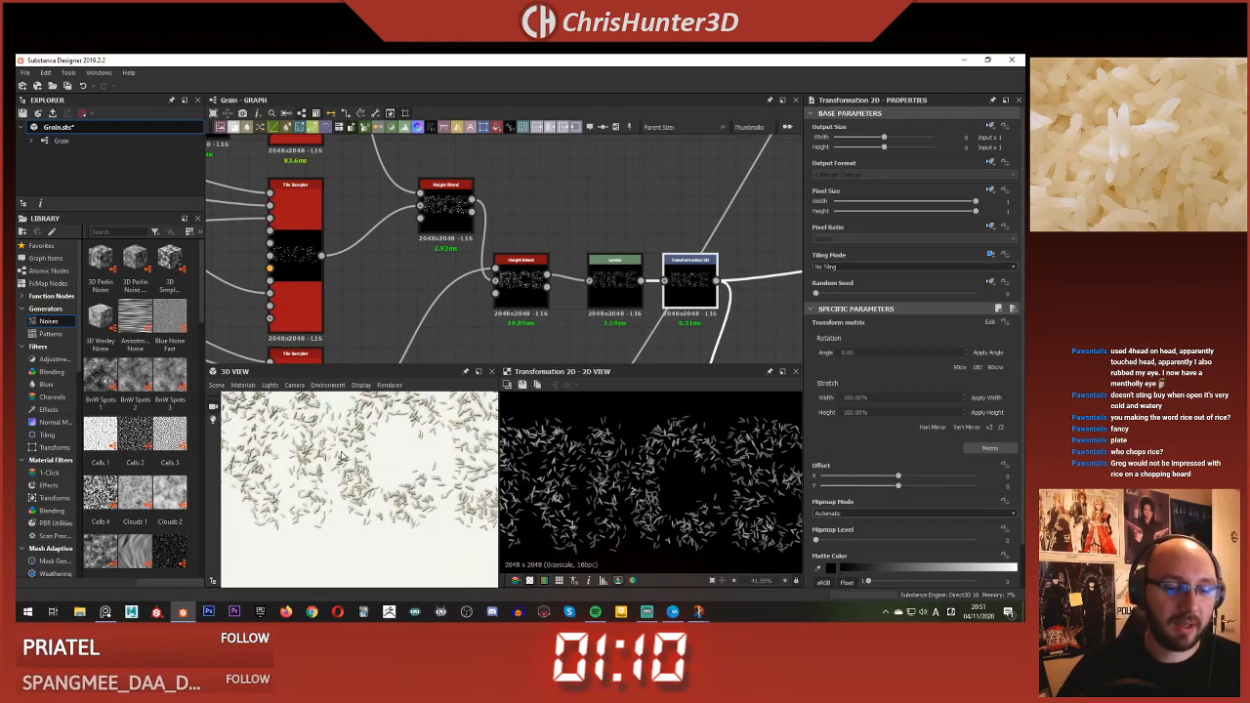
scroll(381, 464, down, 3)
scroll(397, 477, up, 3)
scroll(397, 477, down, 3)
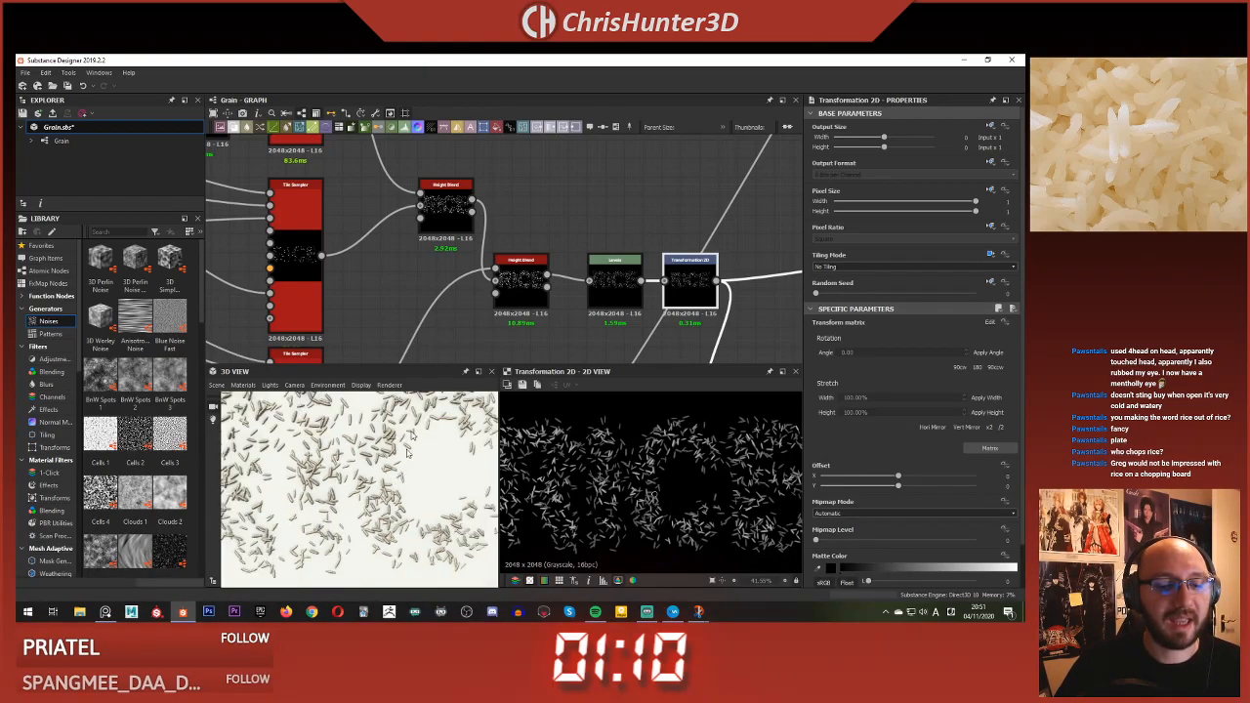
scroll(508, 244, down, 3)
scroll(383, 449, up, 2)
scroll(379, 447, down, 3)
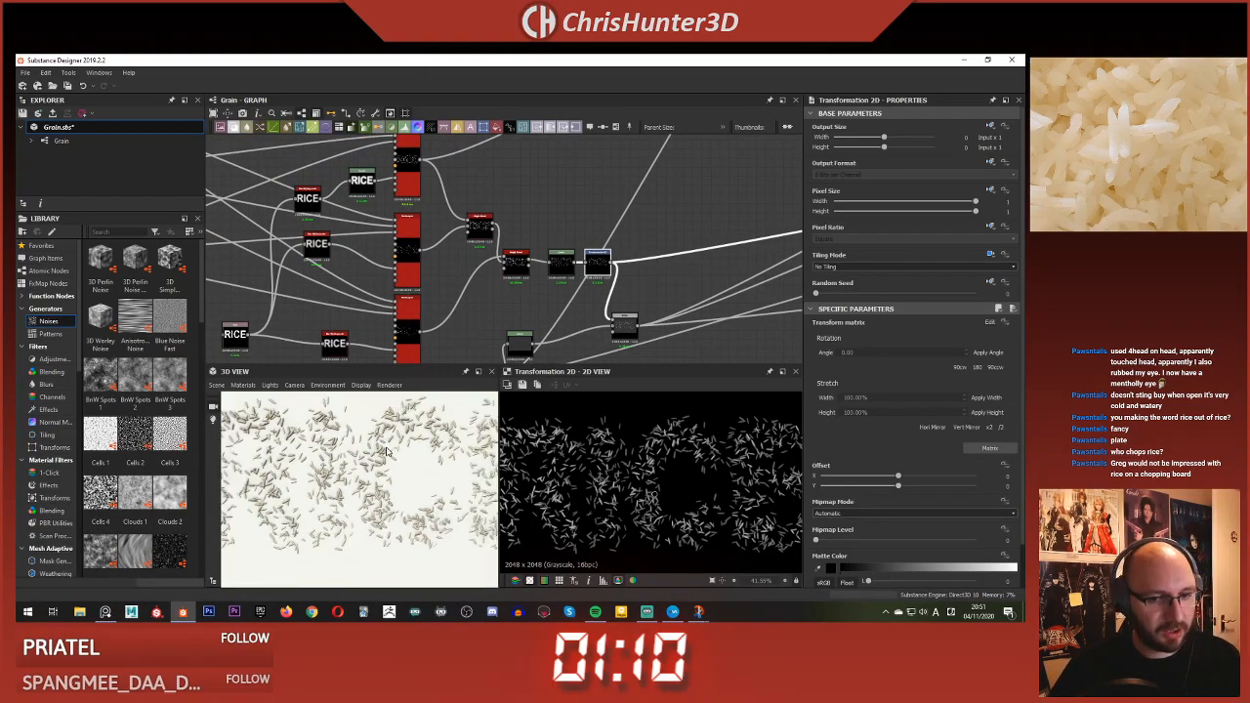
scroll(386, 451, down, 5)
- Move the base Shape node farther from the Bevel and place a duplicate of it directly below
scroll(442, 273, down, 3)
scroll(459, 276, up, 6)
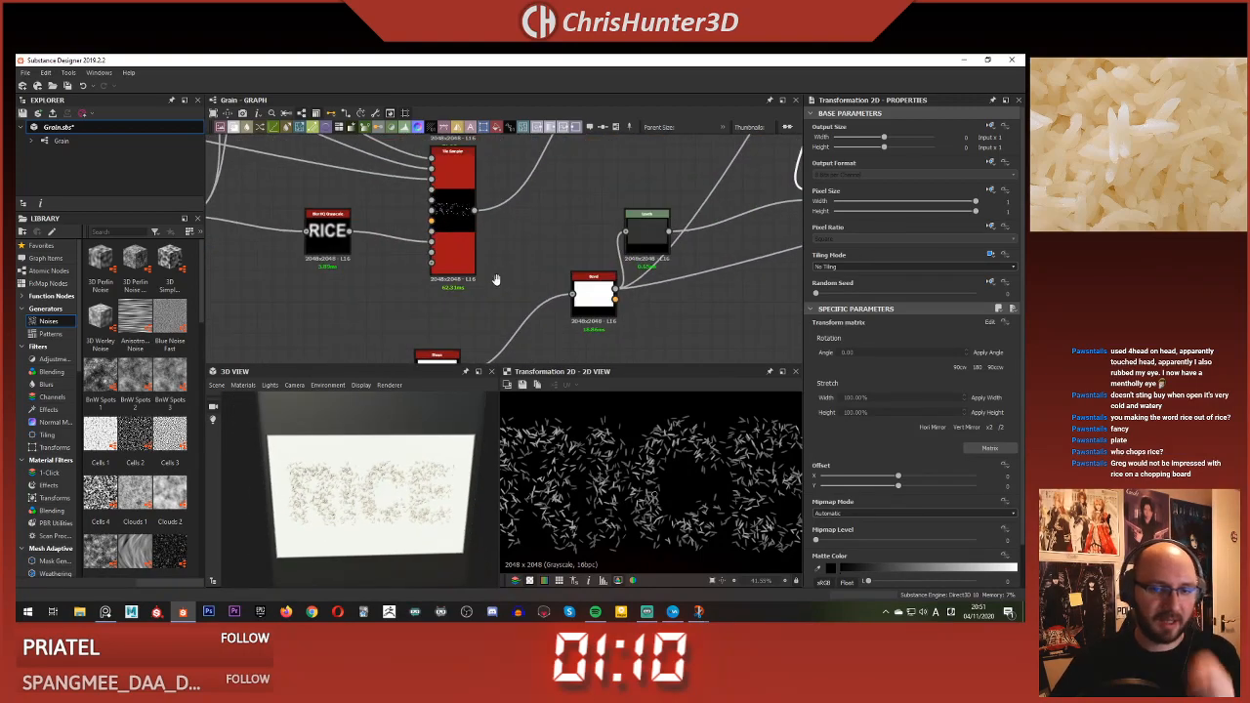
middle_drag(496, 281, 456, 201)
scroll(456, 200, up, 2)
middle_drag(550, 284, 538, 265)
scroll(538, 264, down, 2)
middle_drag(444, 268, 502, 244)
scroll(502, 244, up, 1)
scroll(411, 285, up, 4)
drag(466, 282, 335, 254)
scroll(408, 286, down, 3)
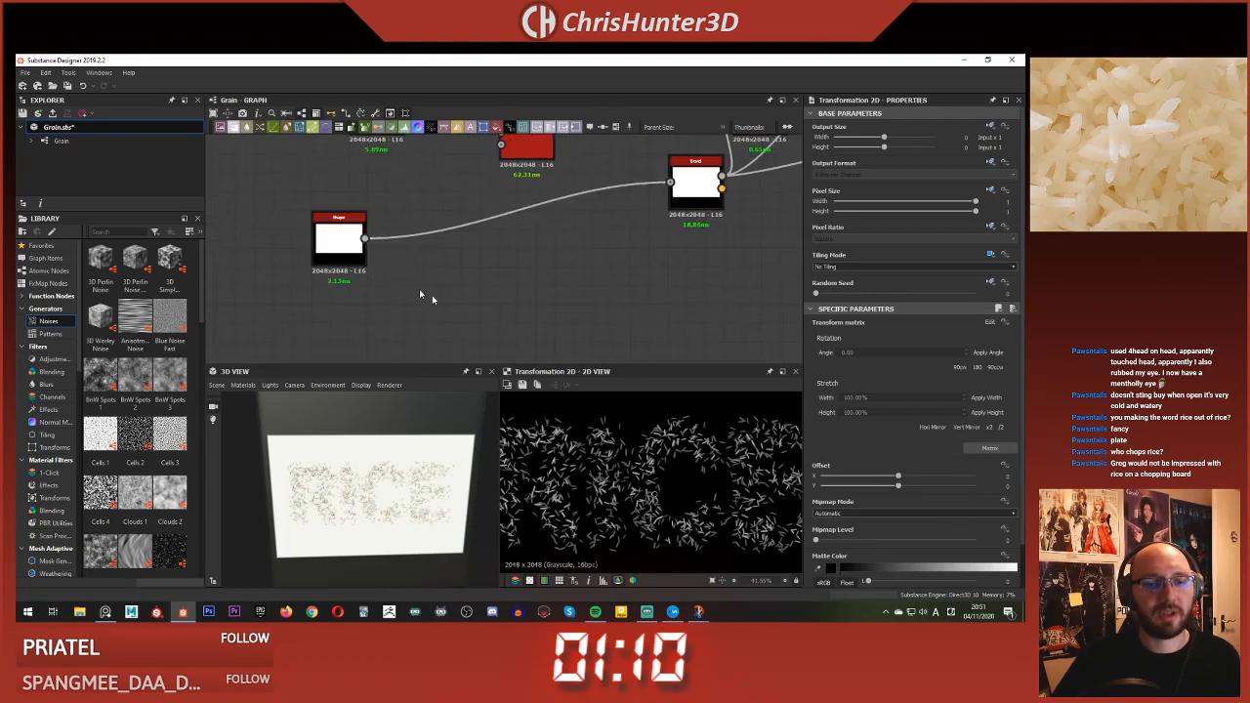
scroll(378, 275, up, 4)
click(310, 232)
scroll(437, 286, down, 6)
middle_drag(438, 287, 440, 277)
key(ctrl+d)
drag(501, 251, 387, 305)
- Bring up the graph options for adding a node beside the duplicated Shape
middle_drag(496, 277, 491, 294)
right_click(491, 294)
mouse_move(490, 295)
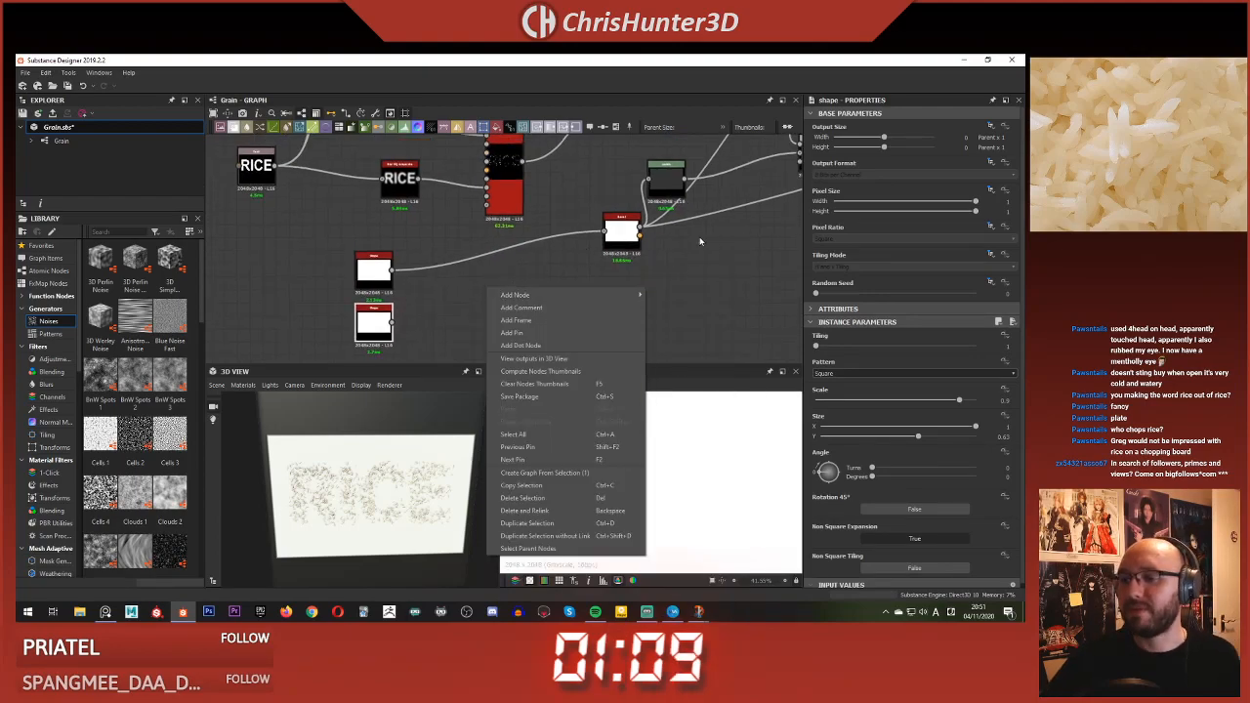
- Dismiss the open graph menu and save the Grain package
click(742, 258)
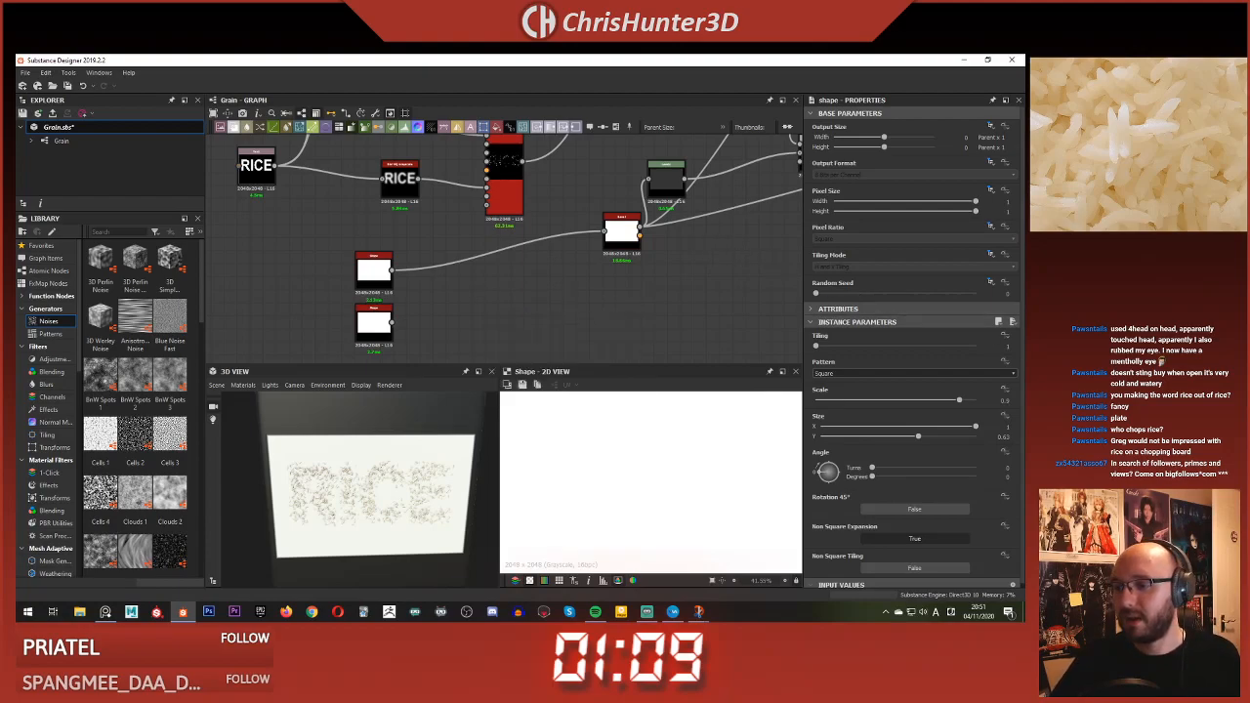
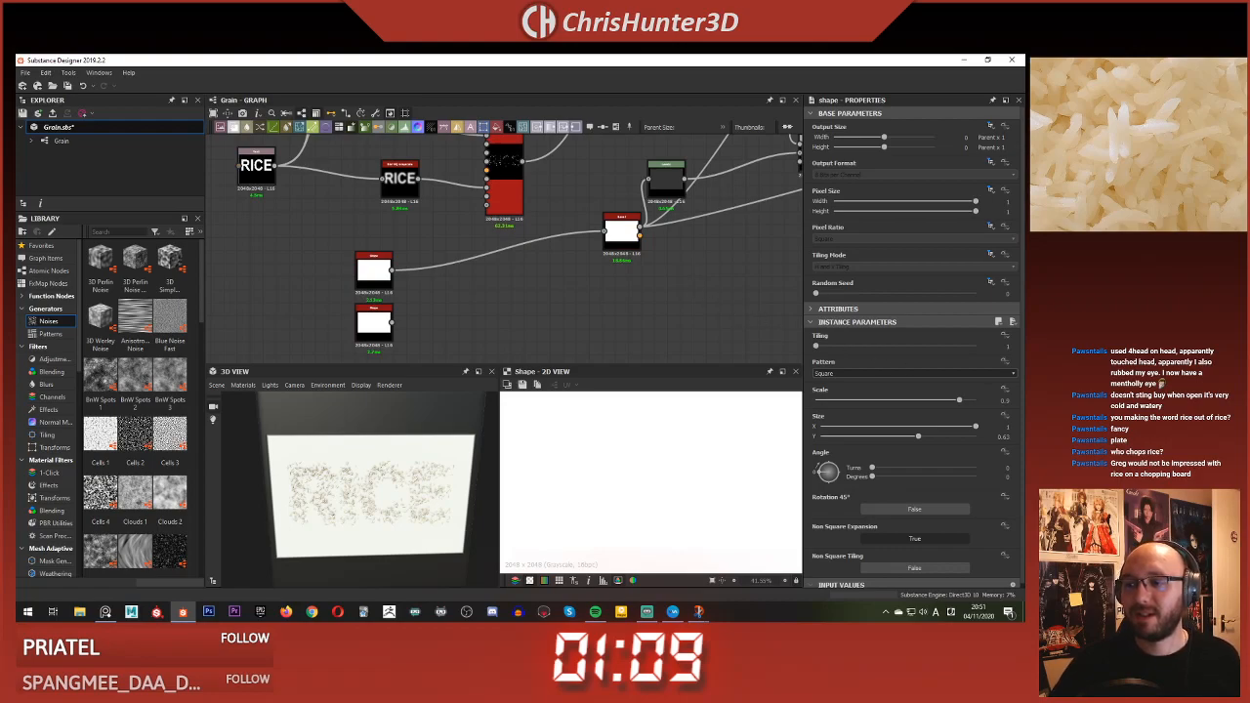
middle_drag(632, 292, 477, 293)
scroll(614, 301, down, 1)
scroll(475, 299, up, 4)
click(436, 189)
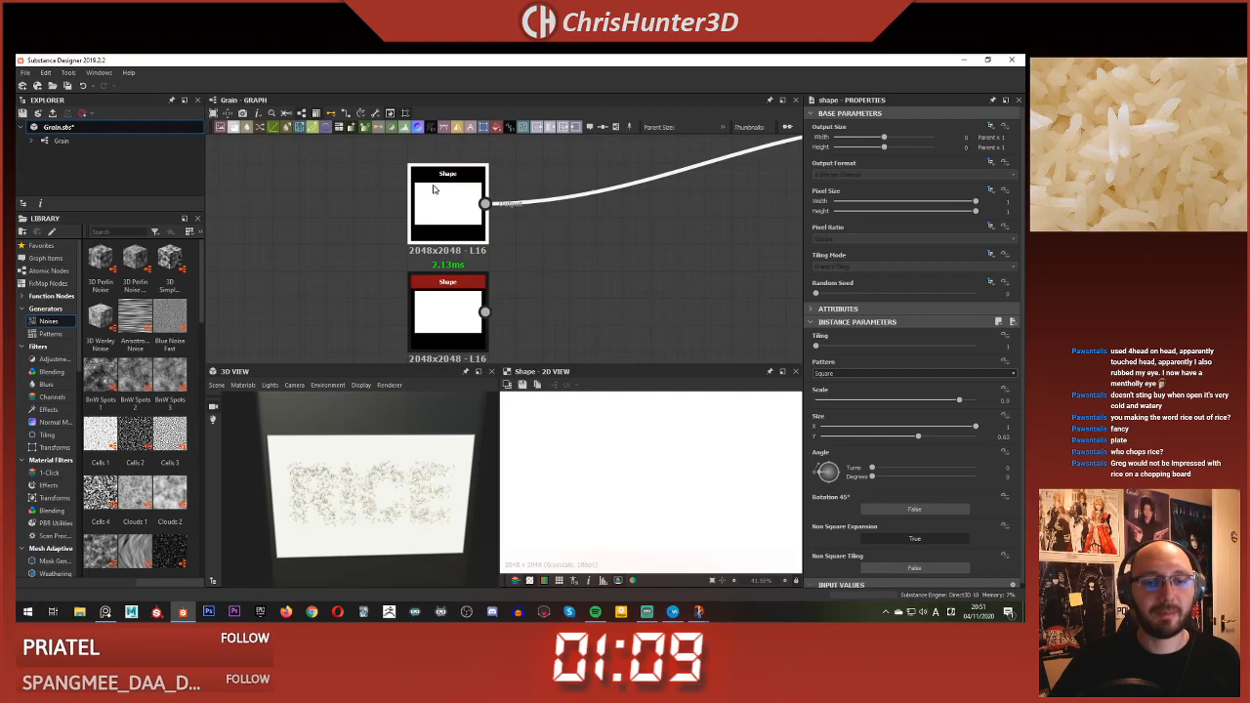
right_click(590, 258)
click(669, 364)
- Look over the node graph from the Shape nodes to the outputs and the upper colour chain, and check the RICE plane in the 3D preview
scroll(389, 485, down, 2)
drag(401, 461, 418, 439)
scroll(624, 247, down, 4)
middle_drag(622, 243, 406, 265)
scroll(551, 266, down, 2)
middle_drag(551, 265, 512, 361)
scroll(522, 355, down, 2)
middle_drag(592, 335, 412, 467)
scroll(549, 265, down, 3)
scroll(549, 266, up, 4)
middle_drag(549, 265, 508, 167)
scroll(408, 438, down, 1)
scroll(527, 278, down, 3)
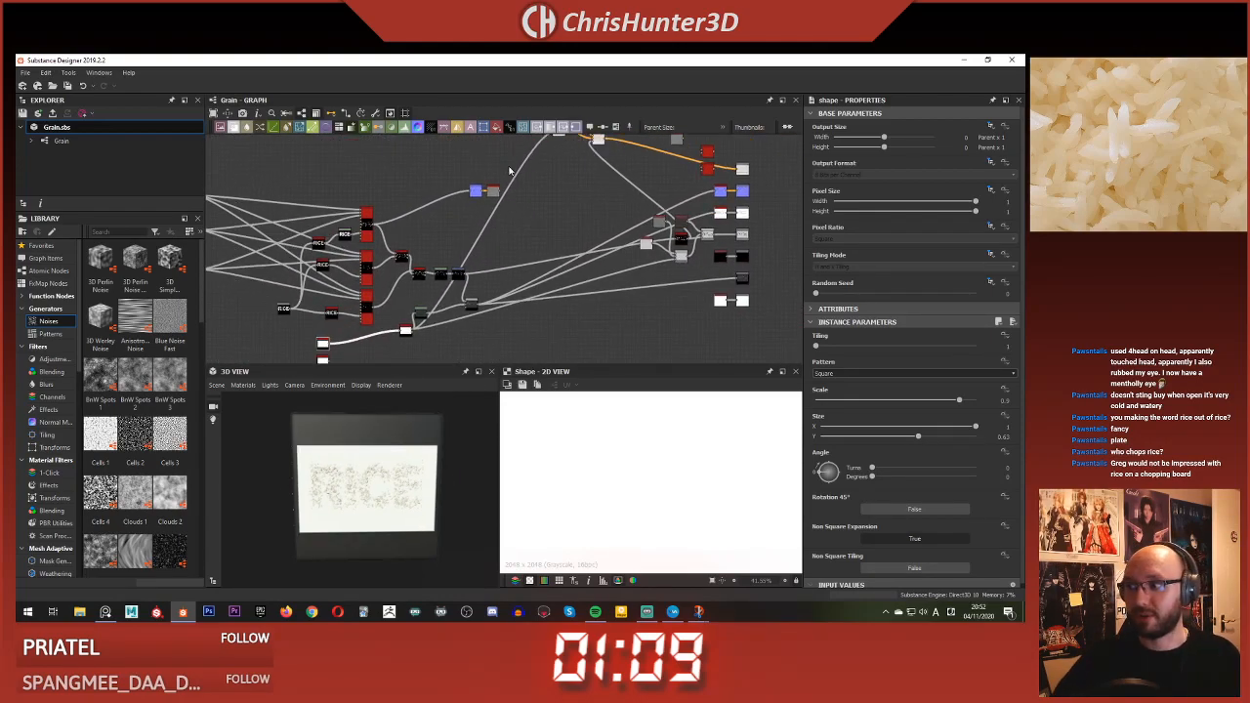
scroll(509, 170, down, 2)
middle_drag(547, 206, 535, 256)
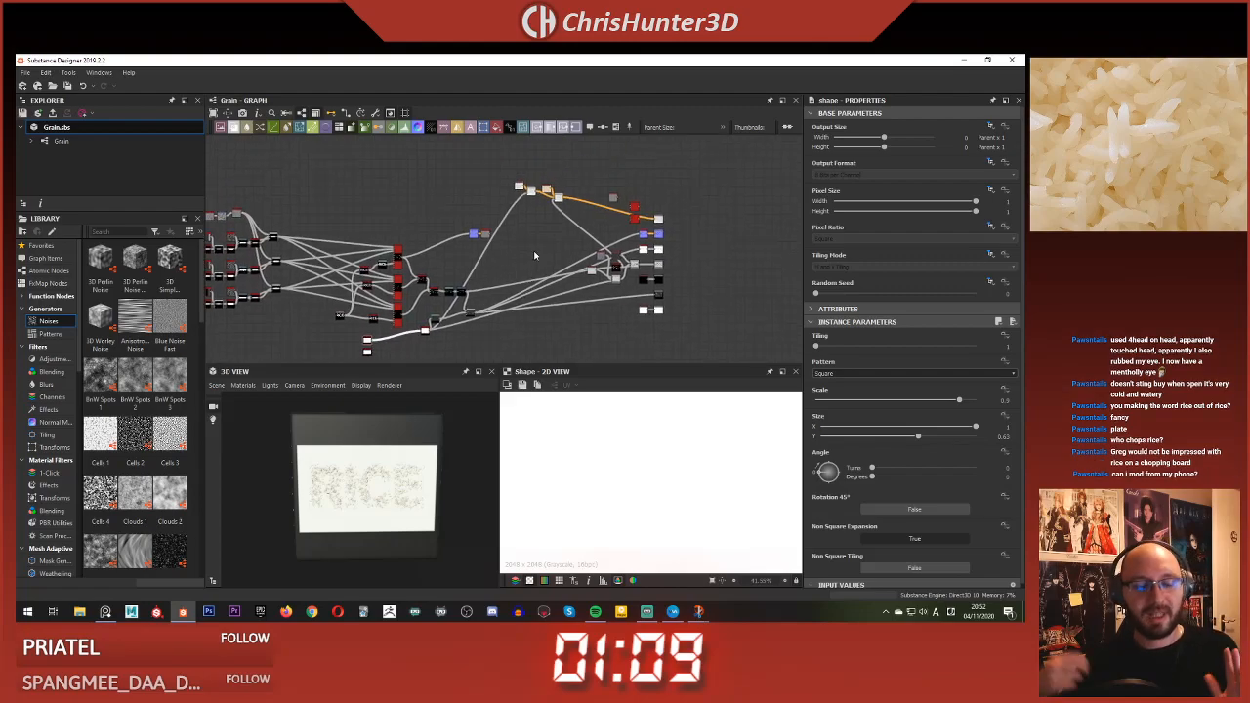
scroll(577, 280, up, 5)
scroll(550, 224, down, 4)
middle_drag(550, 223, 533, 308)
scroll(511, 246, up, 4)
middle_drag(511, 246, 635, 307)
scroll(630, 305, up, 1)
scroll(572, 269, up, 4)
middle_drag(530, 276, 553, 249)
scroll(547, 246, down, 3)
middle_drag(492, 208, 490, 233)
middle_drag(353, 290, 429, 218)
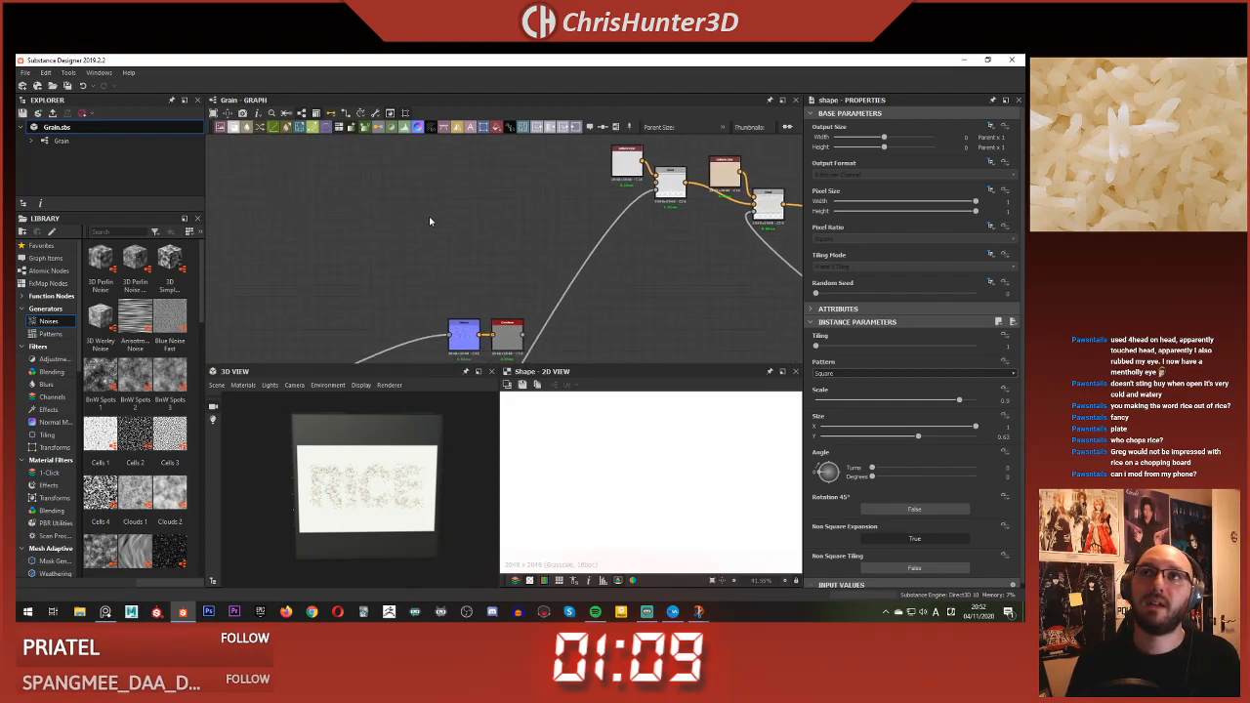
key(space)
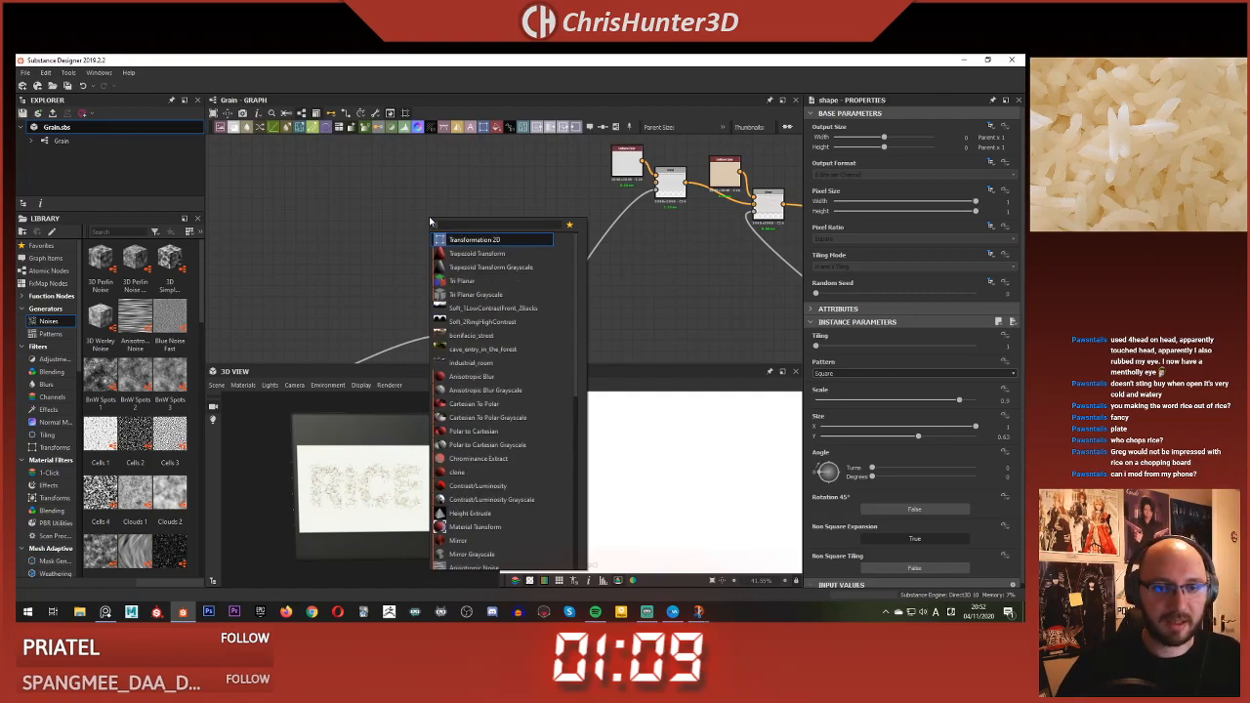
text(ti)
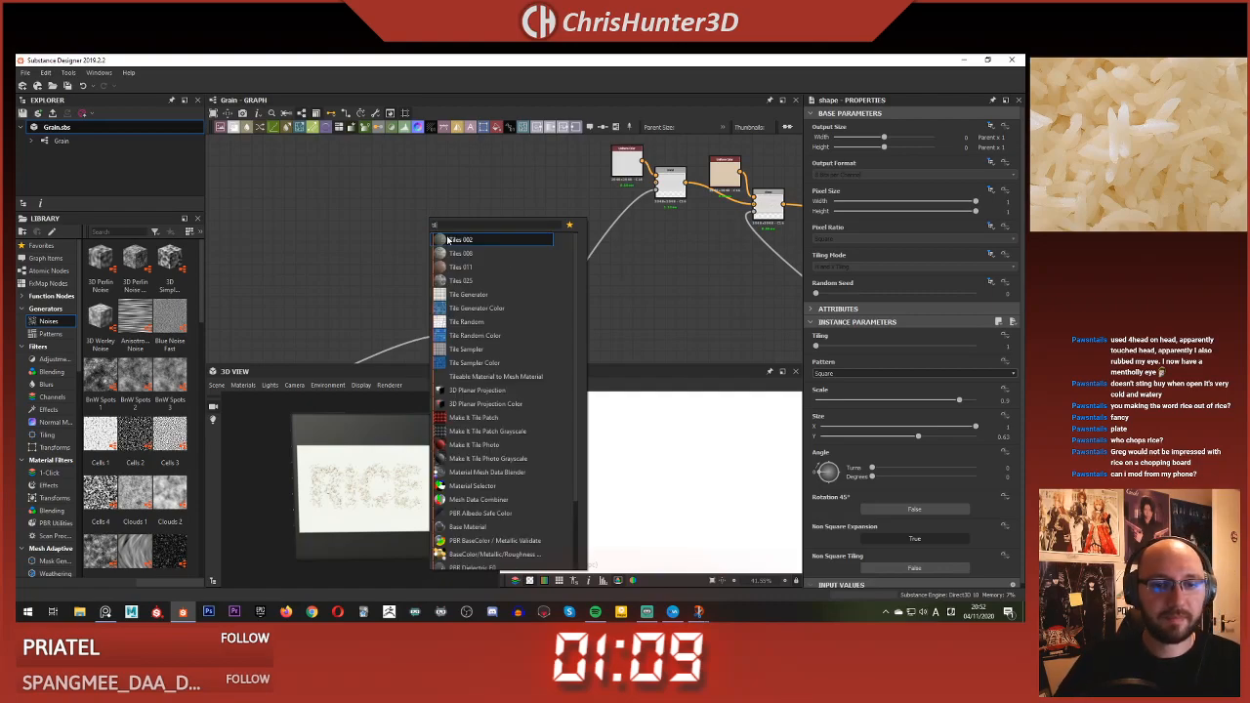
click(501, 353)
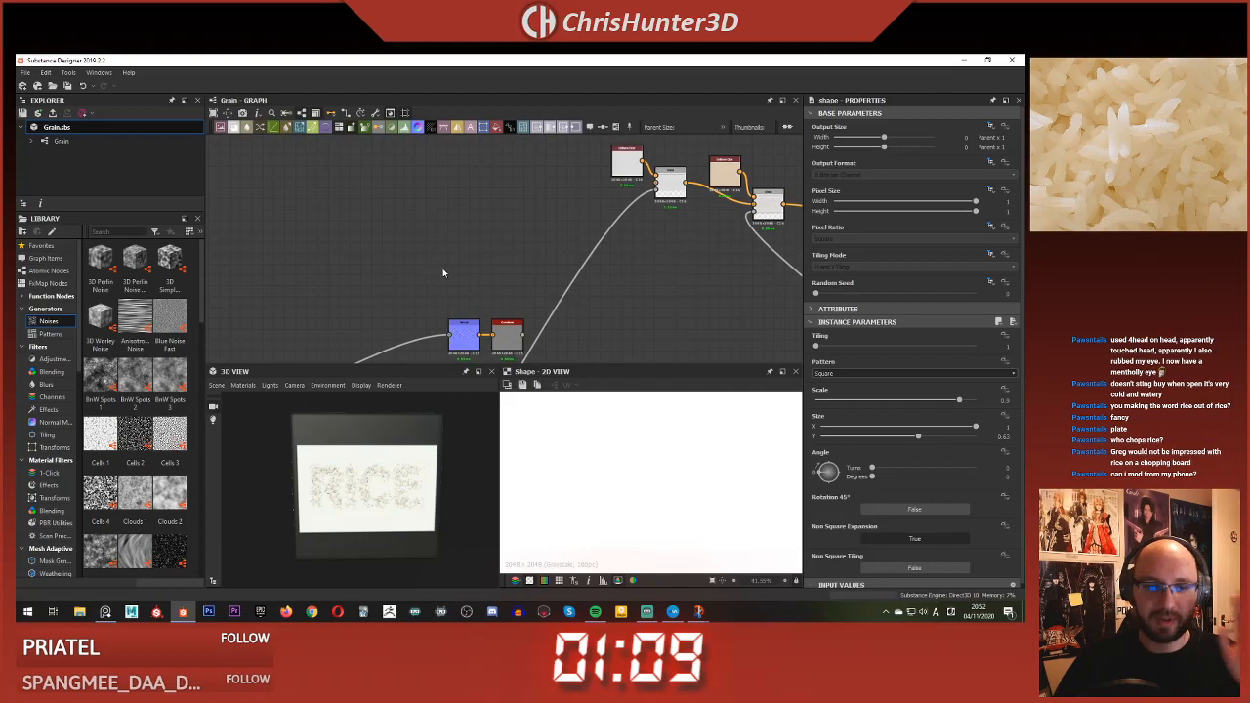
middle_drag(435, 217, 545, 222)
scroll(547, 229, up, 4)
drag(549, 253, 529, 208)
scroll(530, 209, down, 4)
middle_drag(531, 209, 552, 279)
scroll(551, 279, up, 2)
drag(551, 277, 550, 271)
middle_drag(550, 276, 566, 221)
scroll(566, 222, down, 4)
middle_drag(608, 263, 569, 277)
scroll(529, 281, up, 3)
scroll(492, 251, up, 3)
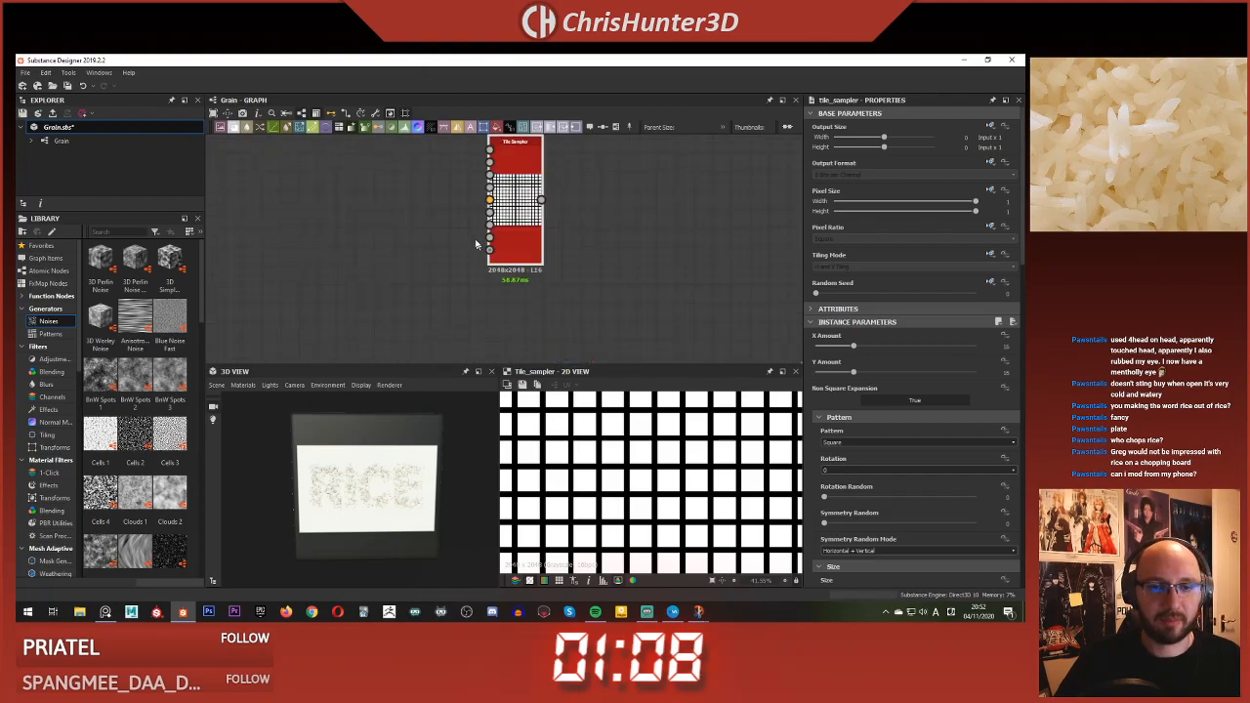
middle_drag(479, 246, 516, 276)
scroll(547, 245, up, 1)
key(Delete)
scroll(564, 270, down, 4)
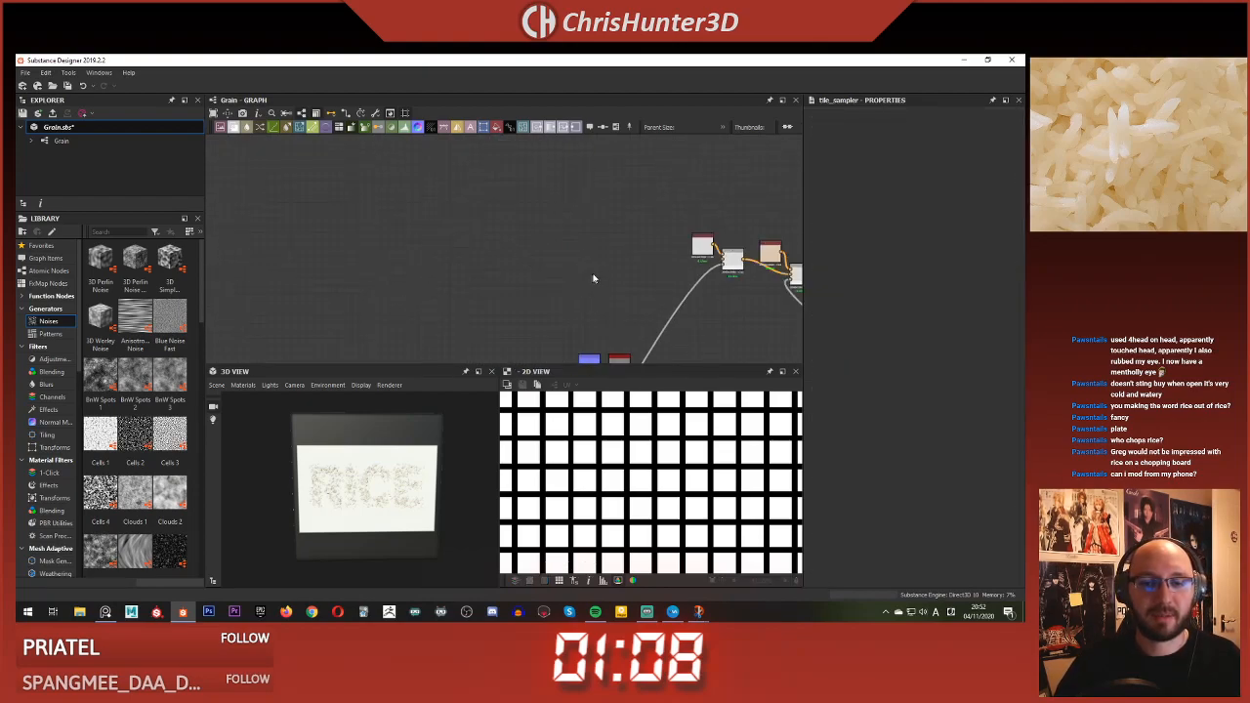
- Add a Tile Generator node in the empty graph area beside the upper colour chain
key(space)
text(til)
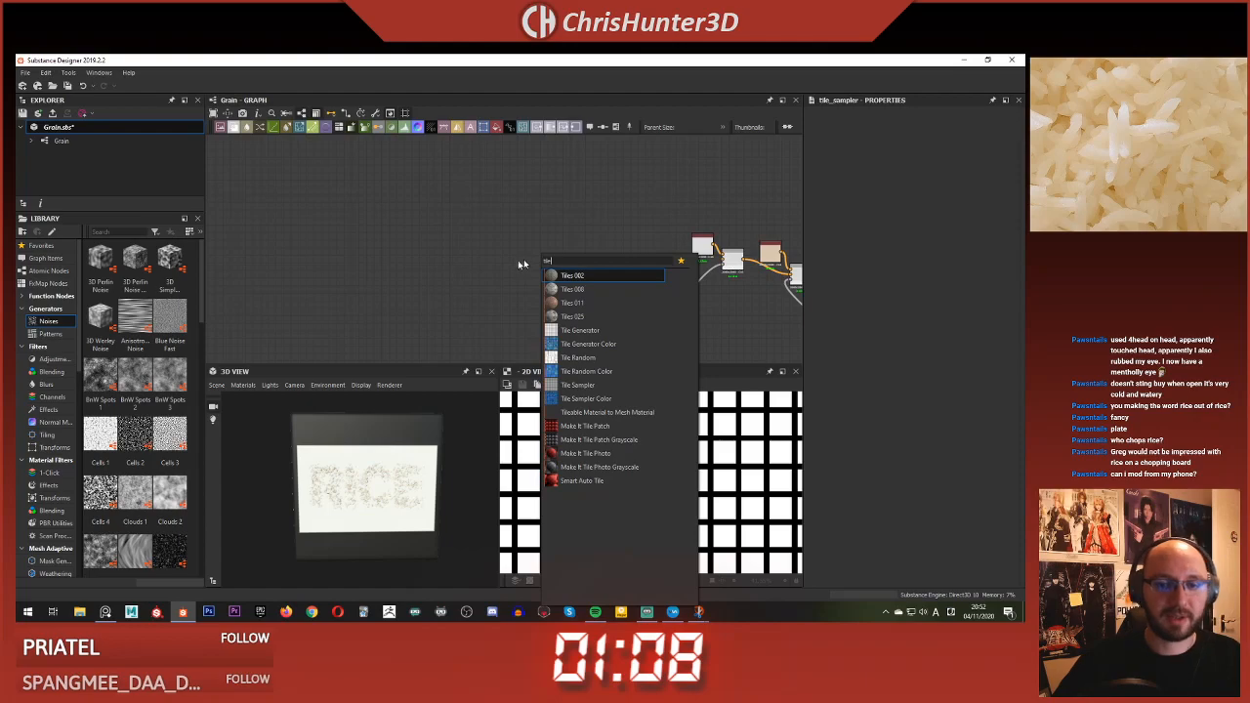
click(622, 330)
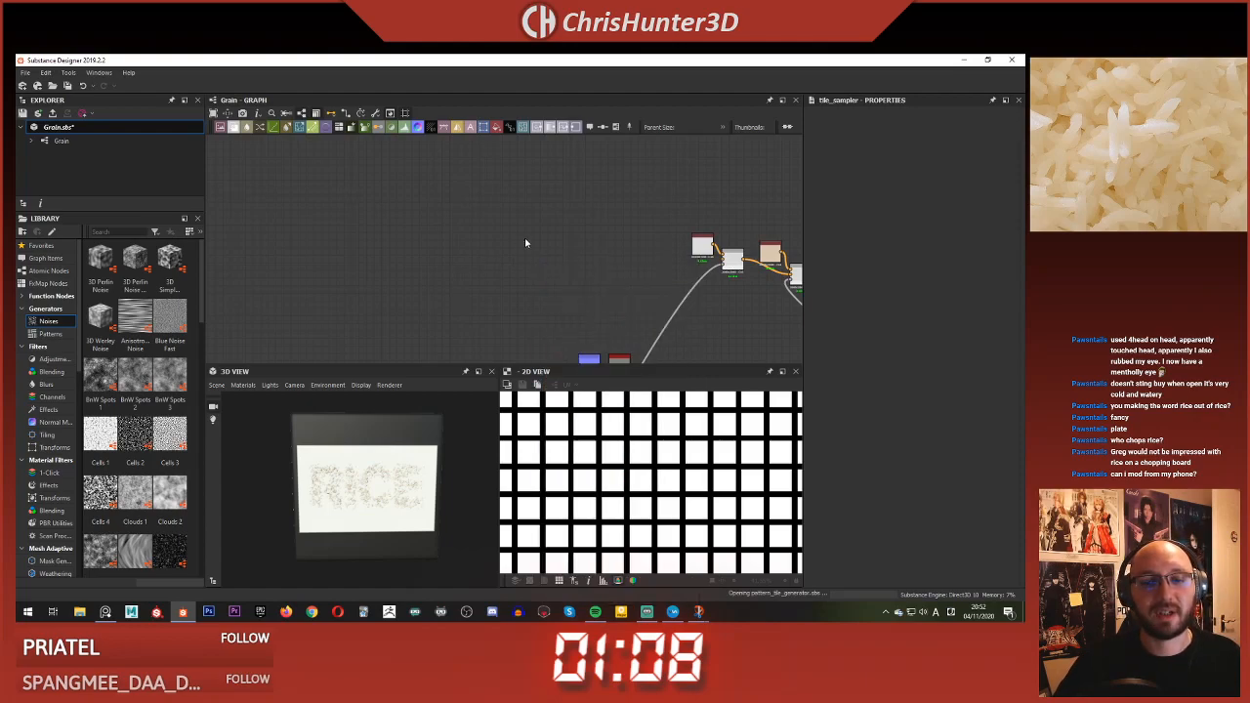
scroll(566, 479, down, 6)
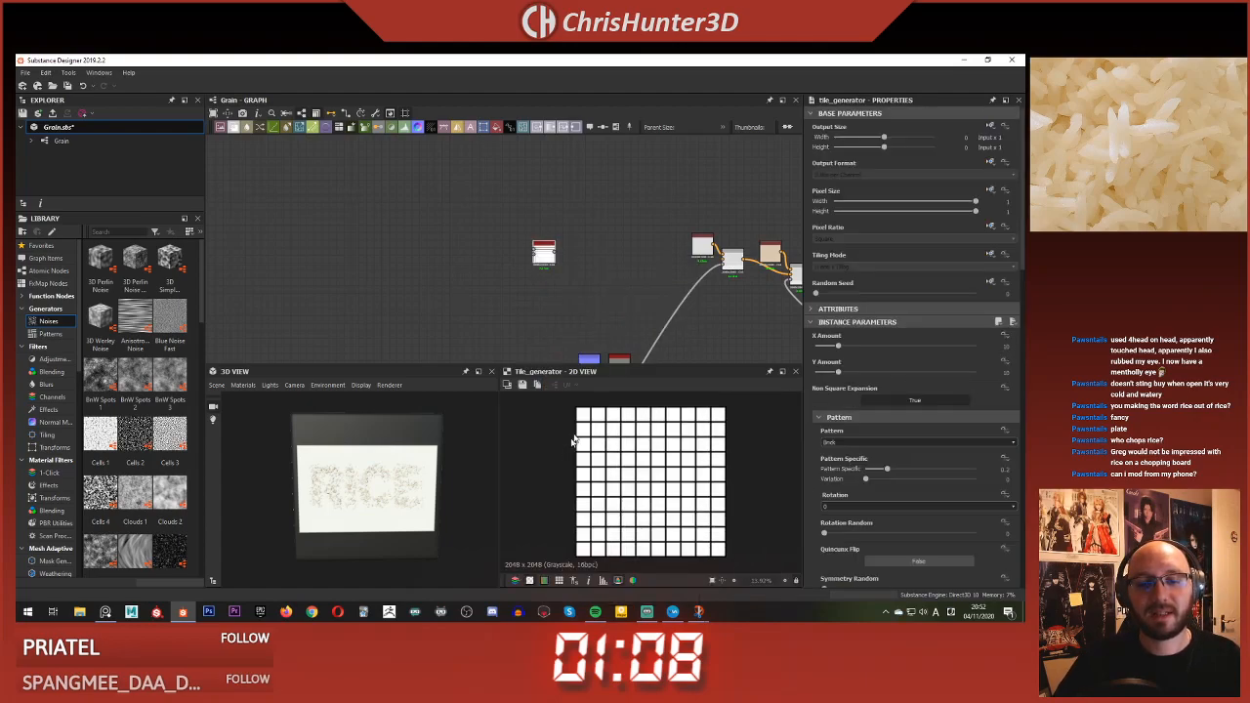
middle_drag(574, 272, 545, 257)
double_click(514, 246)
- Enable the Checker Mask on the Tile Generator to make a checkerboard pattern
scroll(913, 391, down, 10)
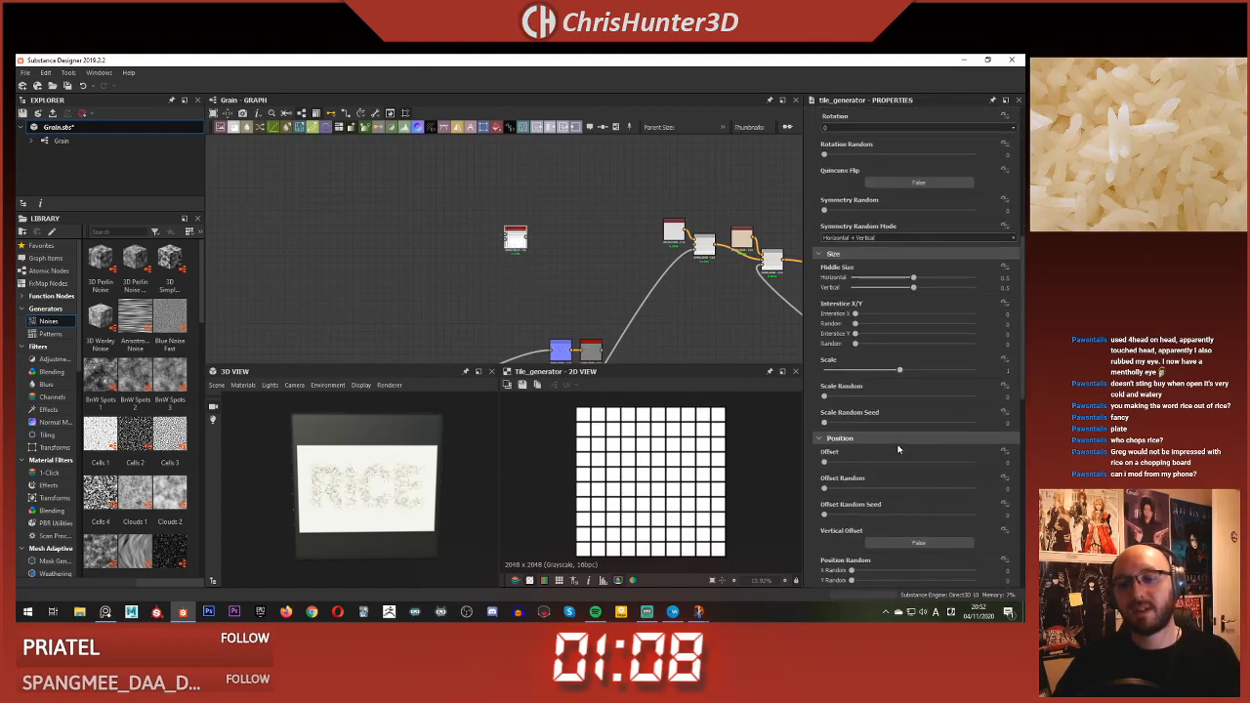
scroll(912, 420, down, 4)
click(911, 430)
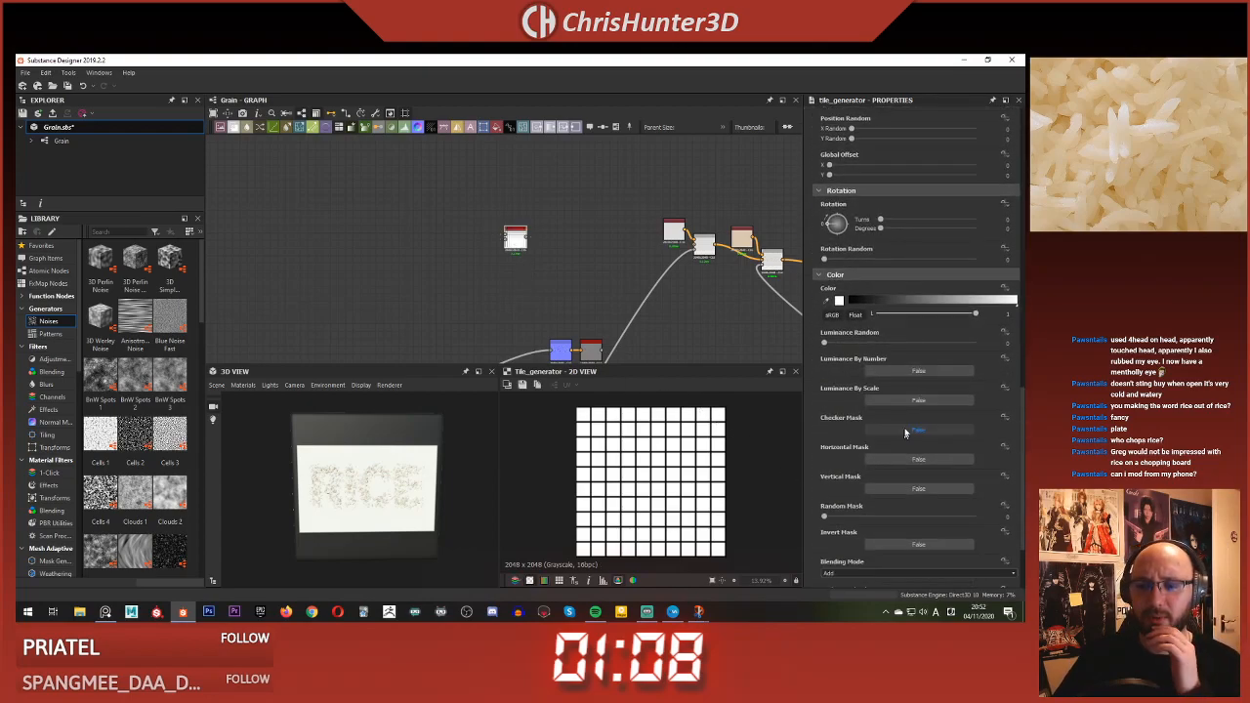
key(f)
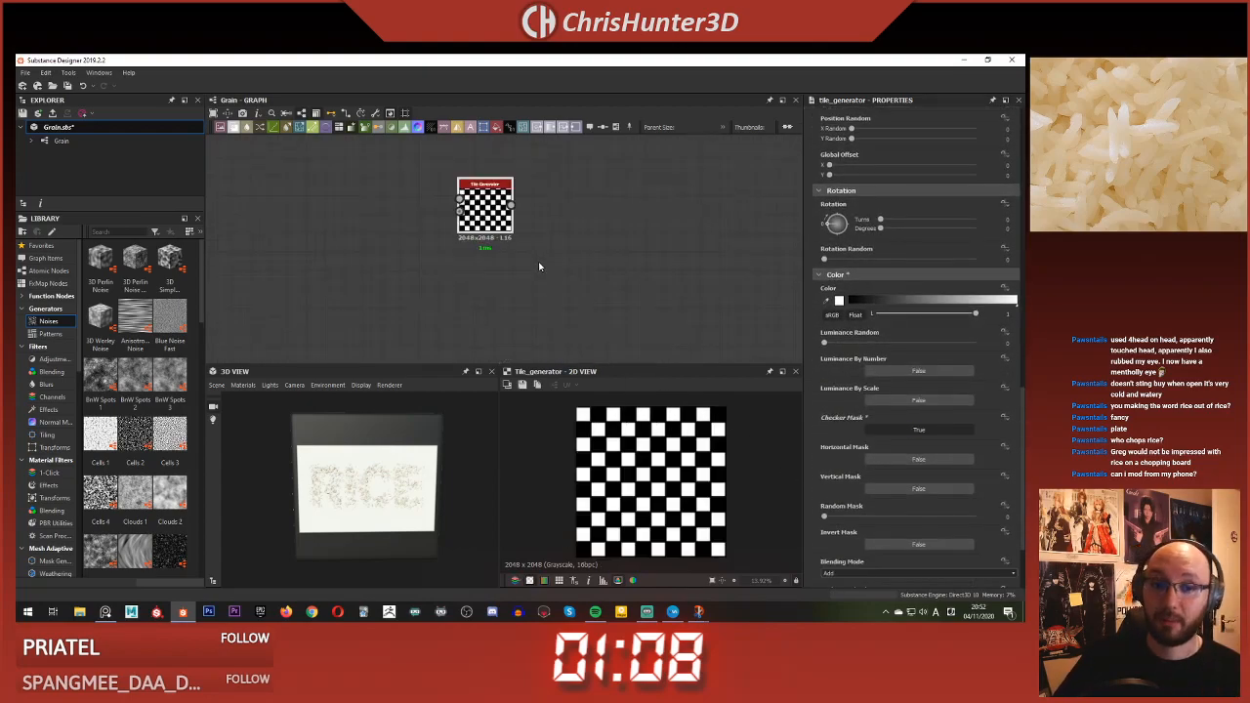
middle_drag(383, 254, 432, 253)
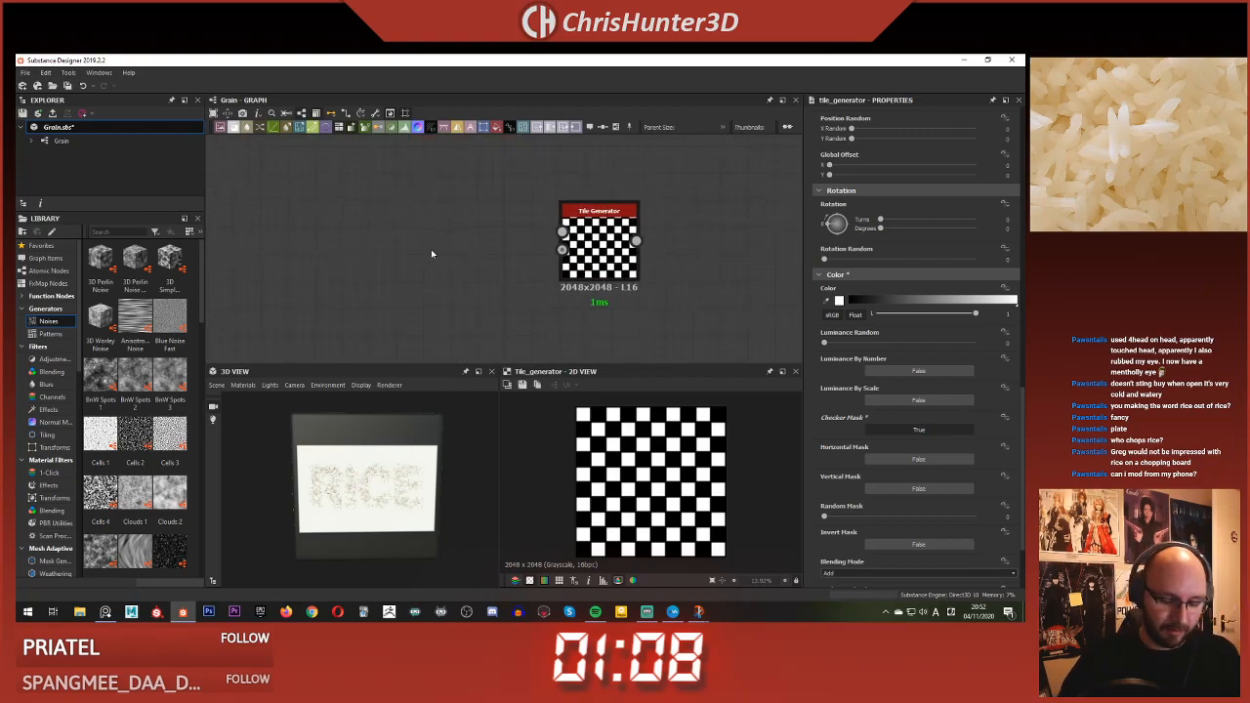
key(space)
text(dir)
key(Down)
key(Down)
key(Down)
key(Down)
key(Down)
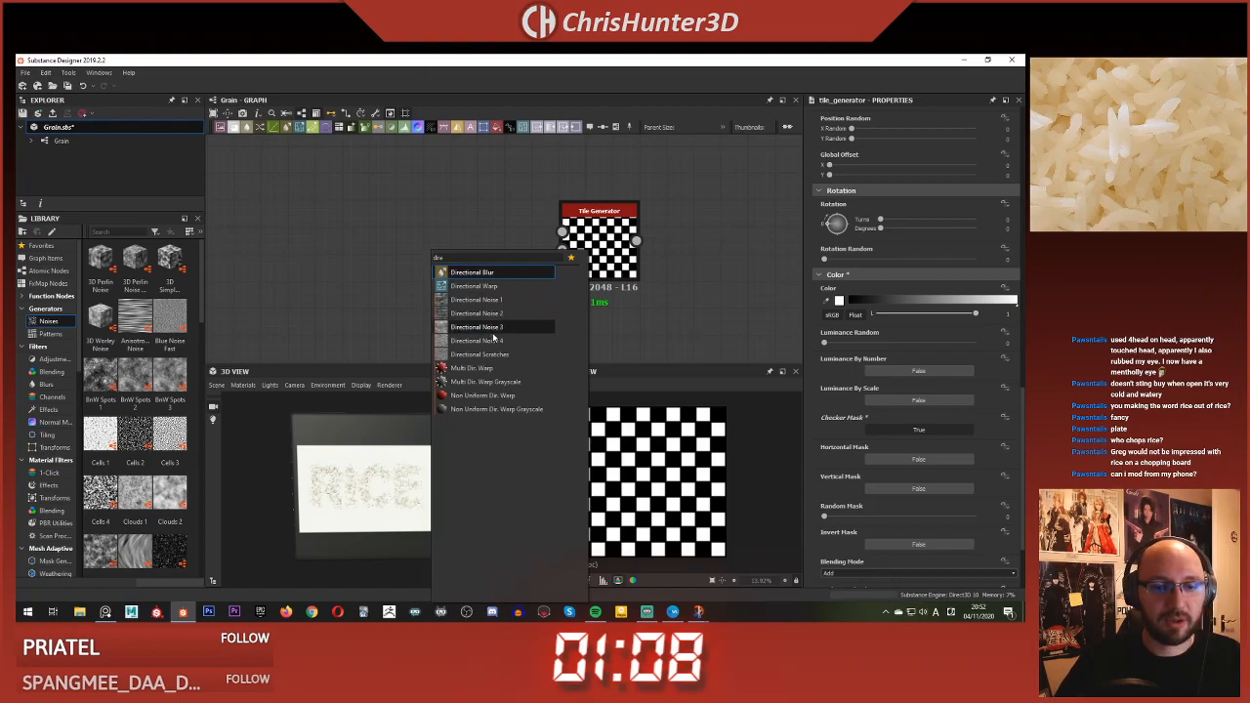
key(Return)
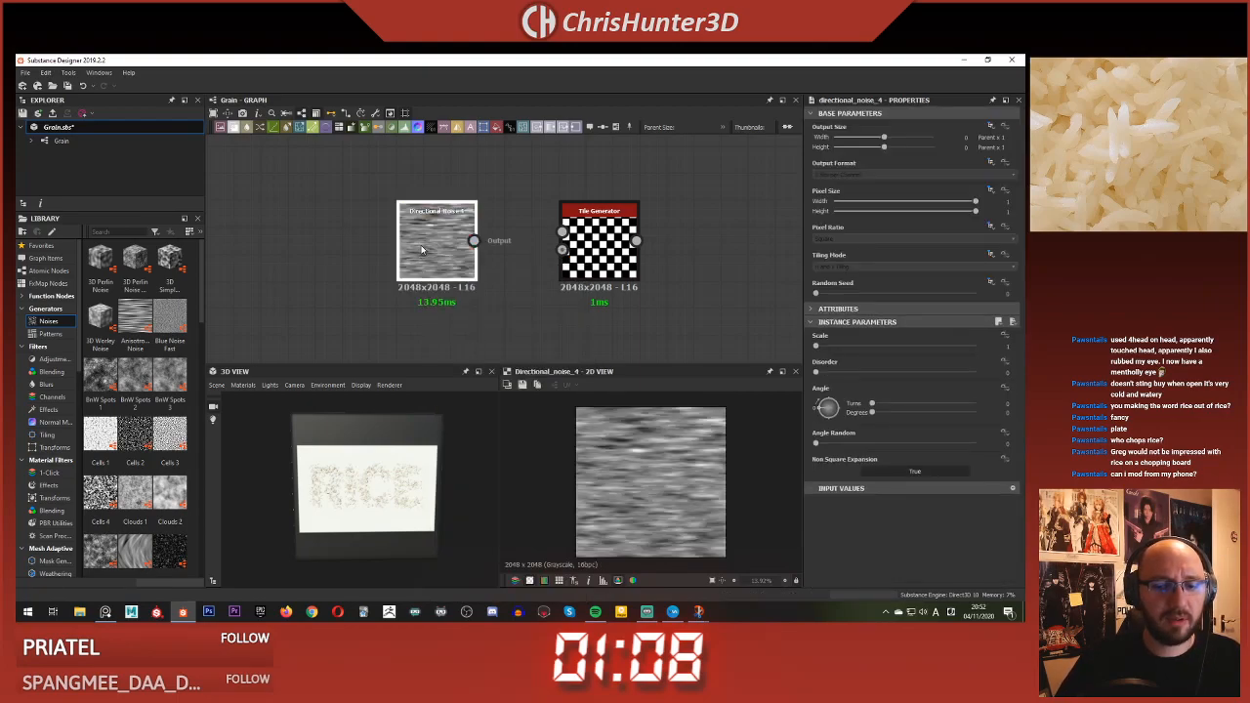
drag(431, 244, 297, 243)
middle_drag(349, 250, 435, 245)
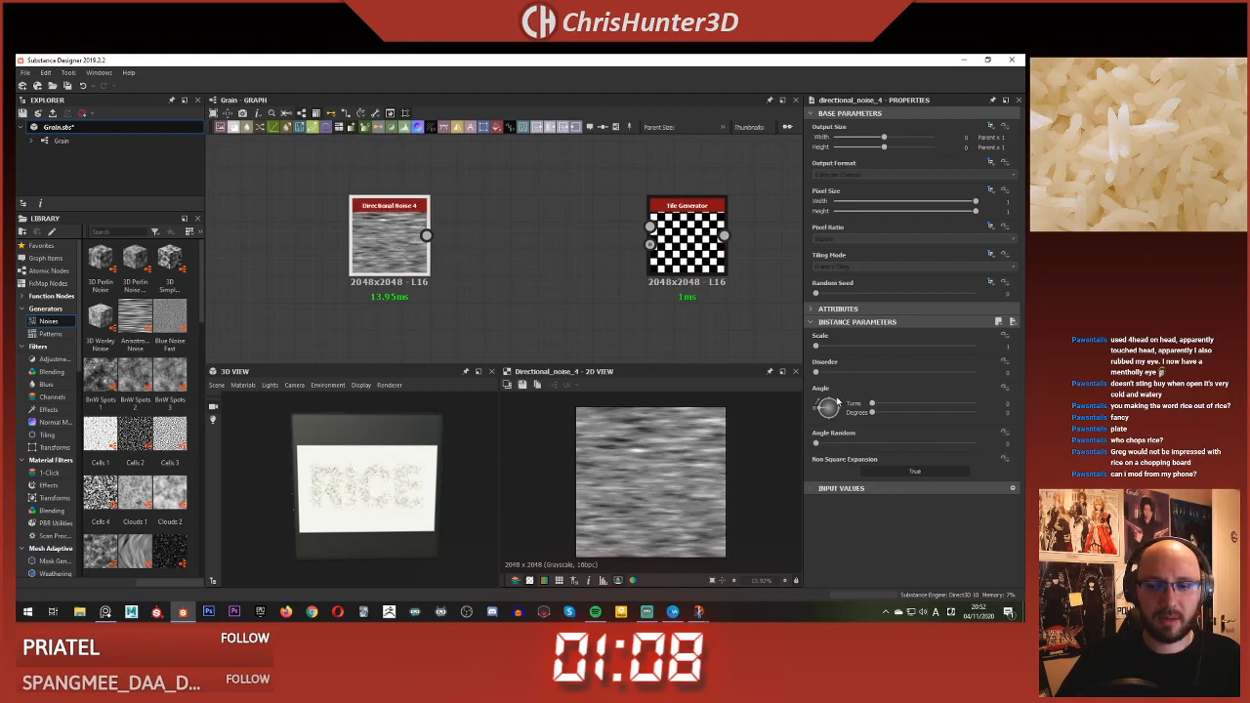
drag(837, 400, 828, 405)
click(498, 284)
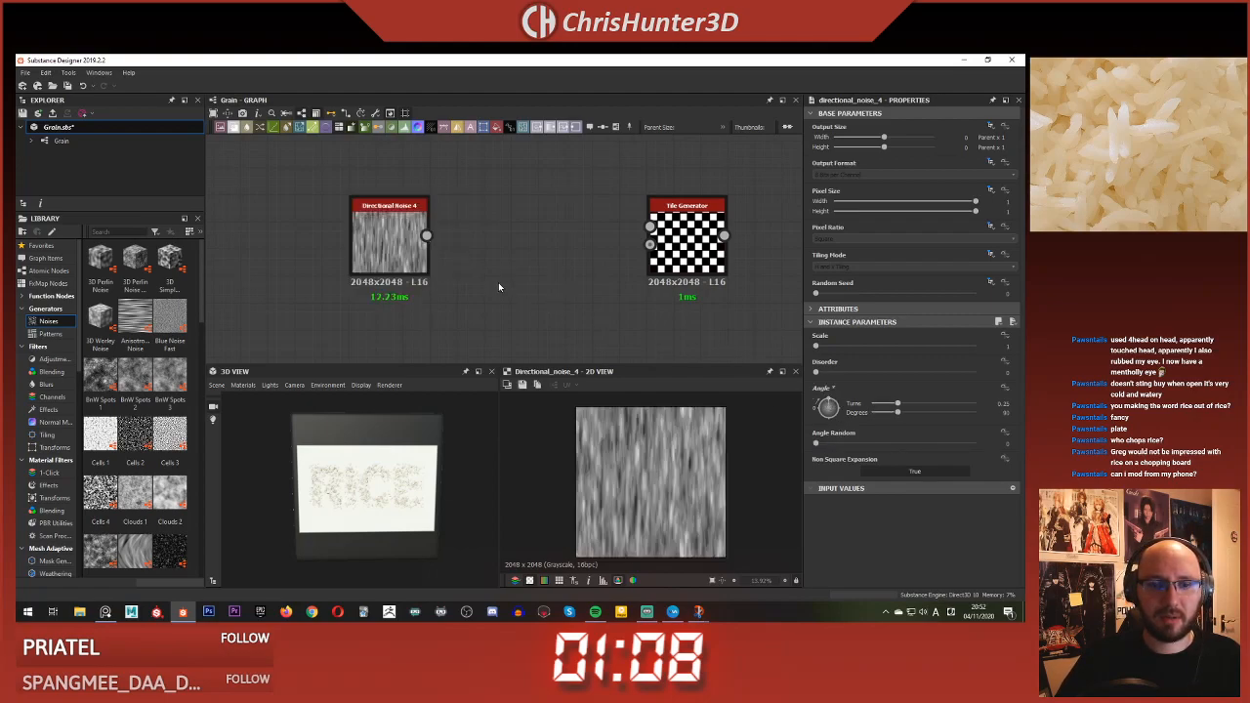
click(428, 262)
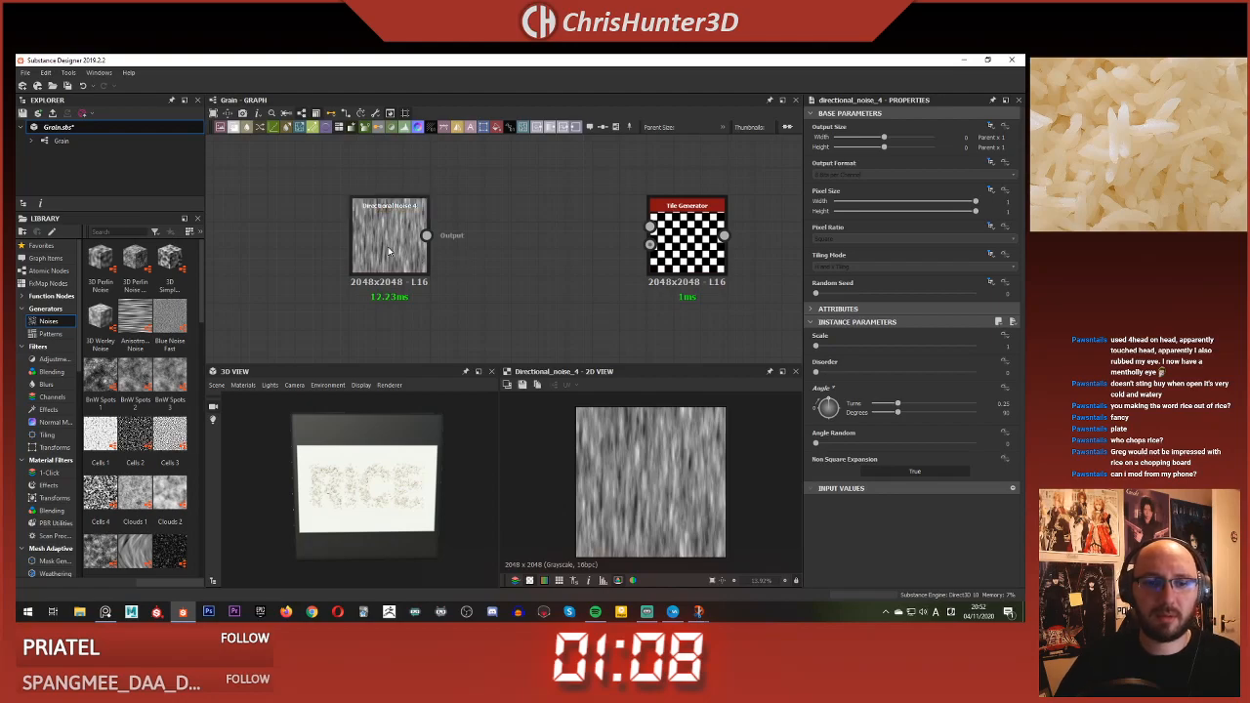
key(Delete)
- Add a Directional Noise 2 node before the Tile Generator and set its angle to 0.25 turns
key(space)
text(dire)
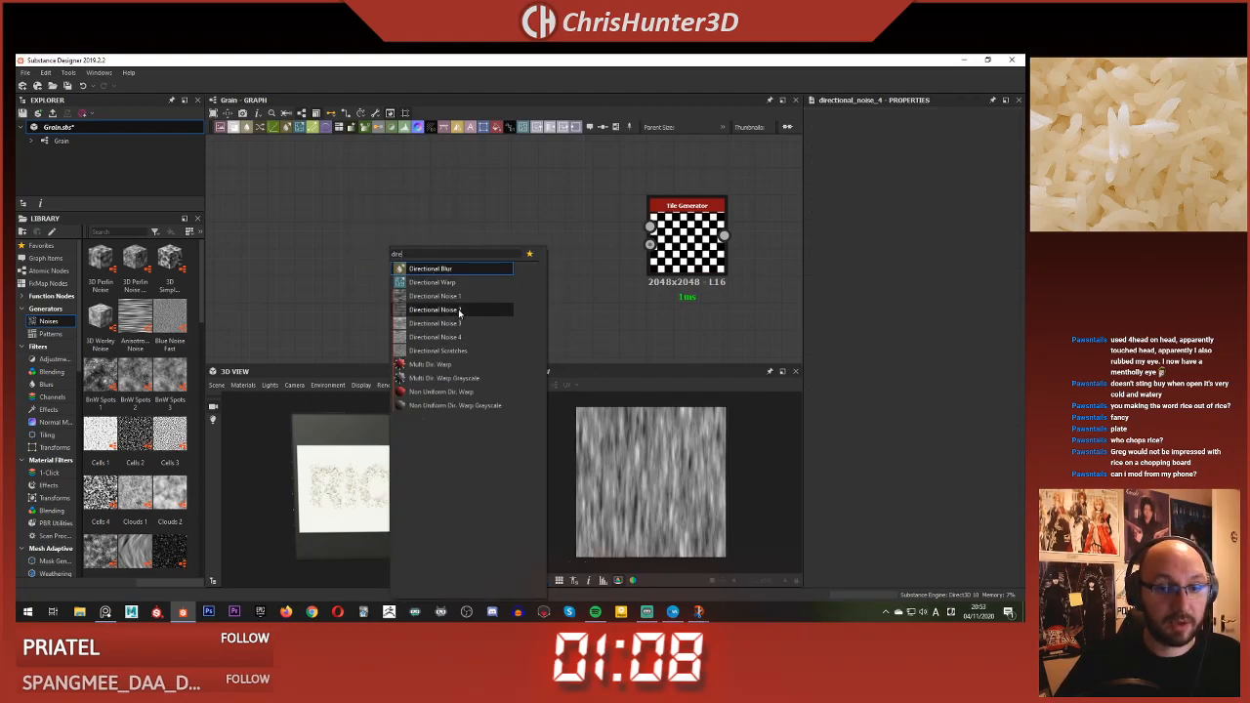
click(458, 309)
drag(391, 238, 337, 238)
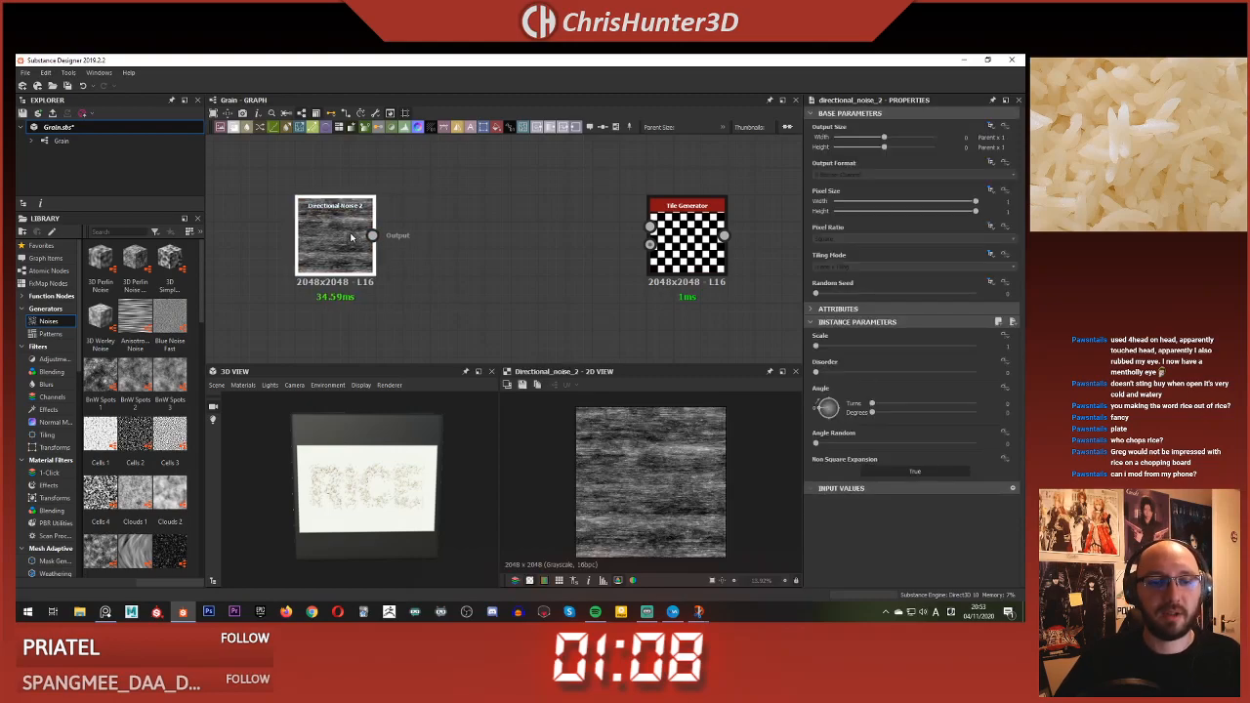
drag(817, 422, 832, 398)
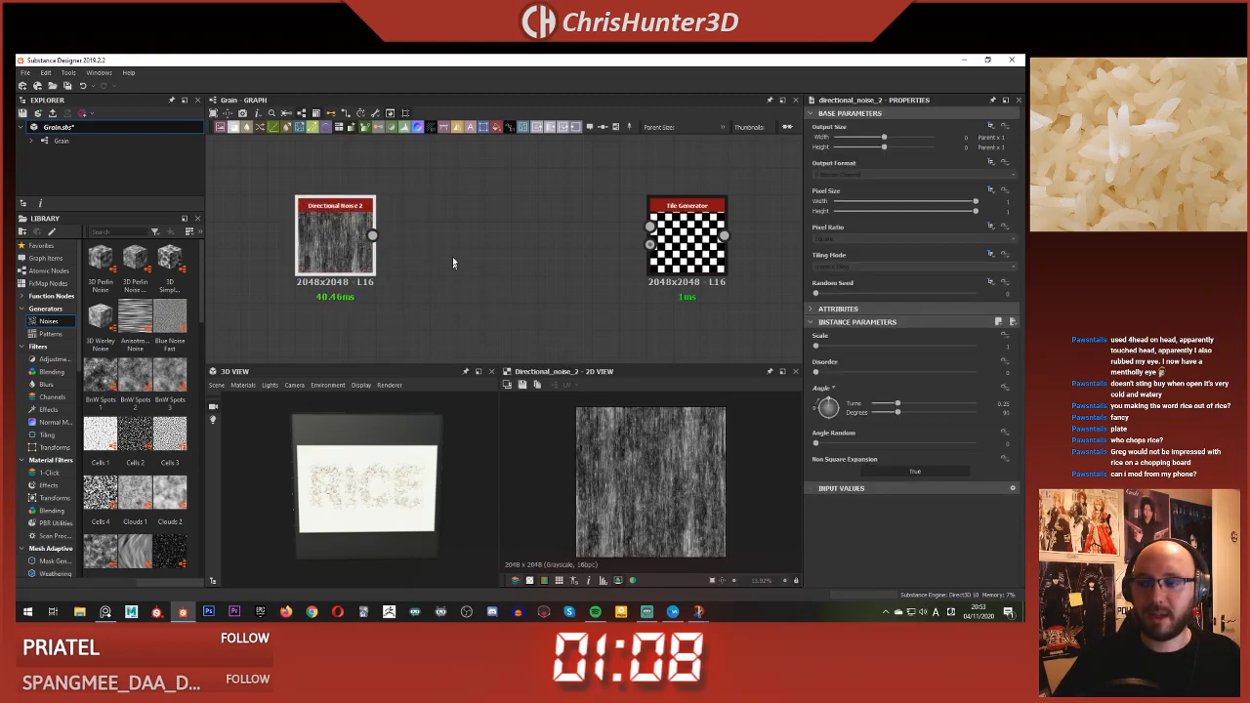
middle_drag(463, 249, 509, 254)
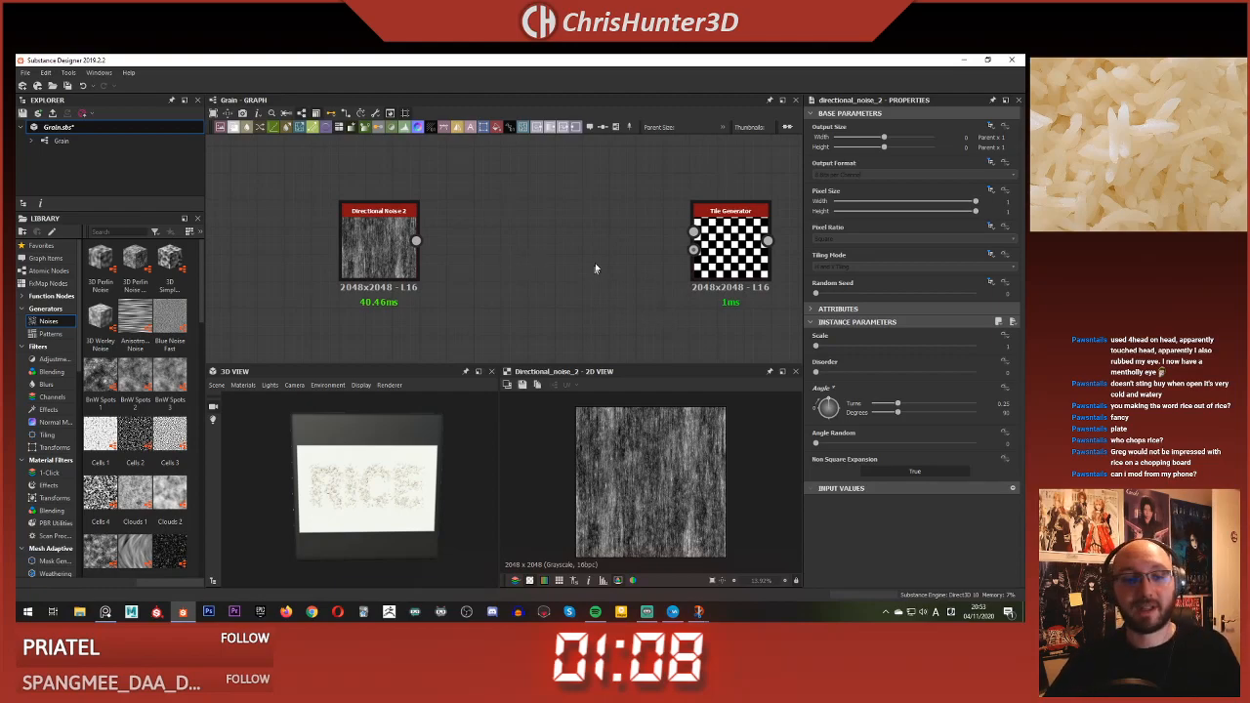
- Move the Directional Noise 2 node farther from the Tile Generator and add a Gradient Map node between them
drag(406, 258, 351, 256)
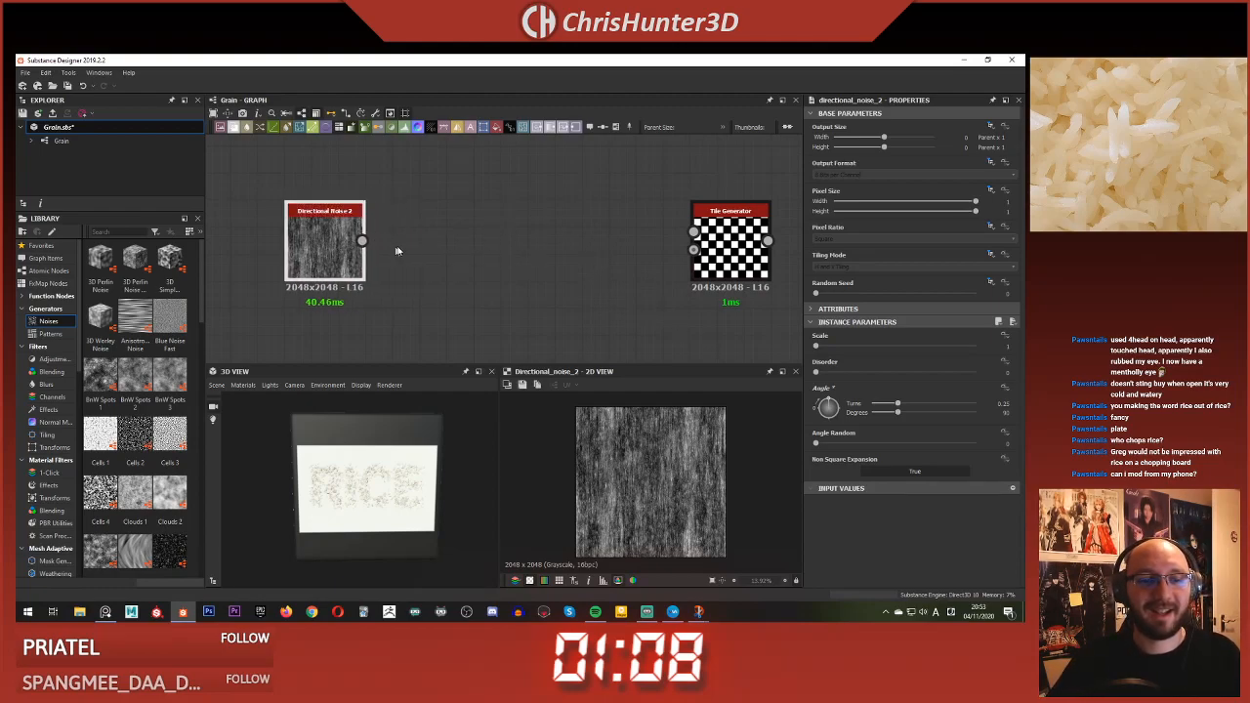
key(space)
click(448, 269)
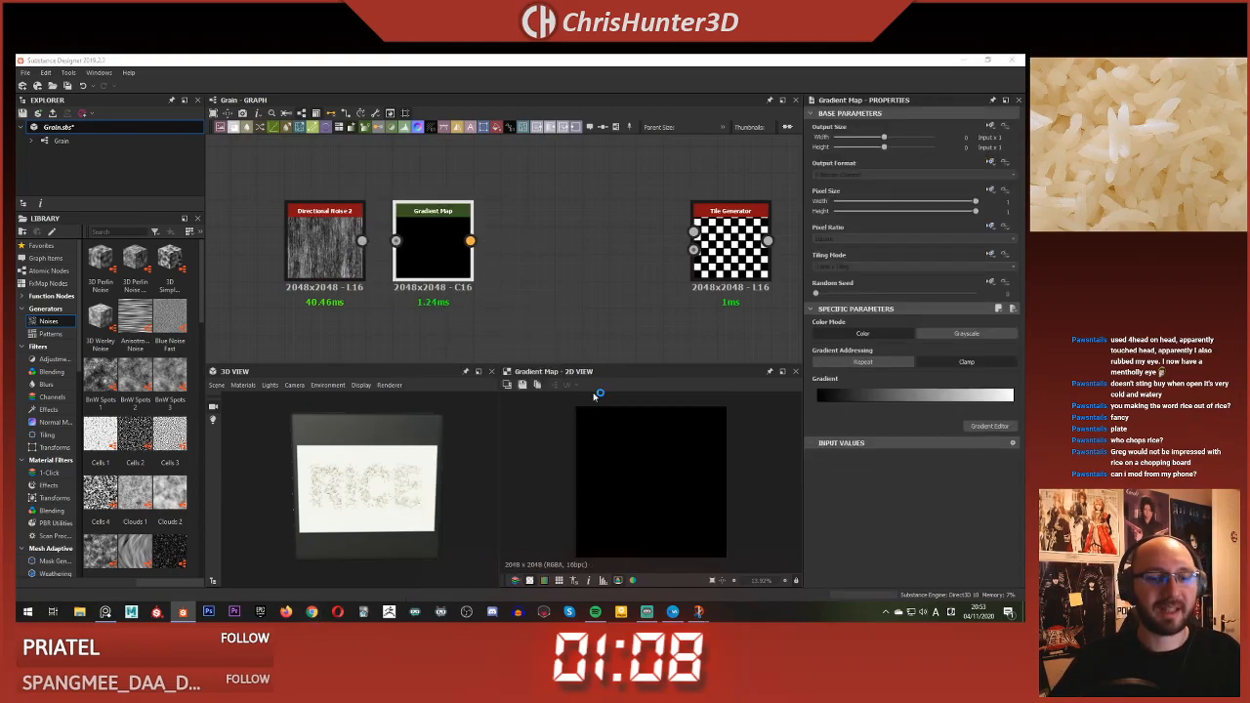
- Switch to Chrome, search for gingham images in a new tab, and open the blue Proper Cloth gingham photo as a reference
scroll(1139, 145, down, 8)
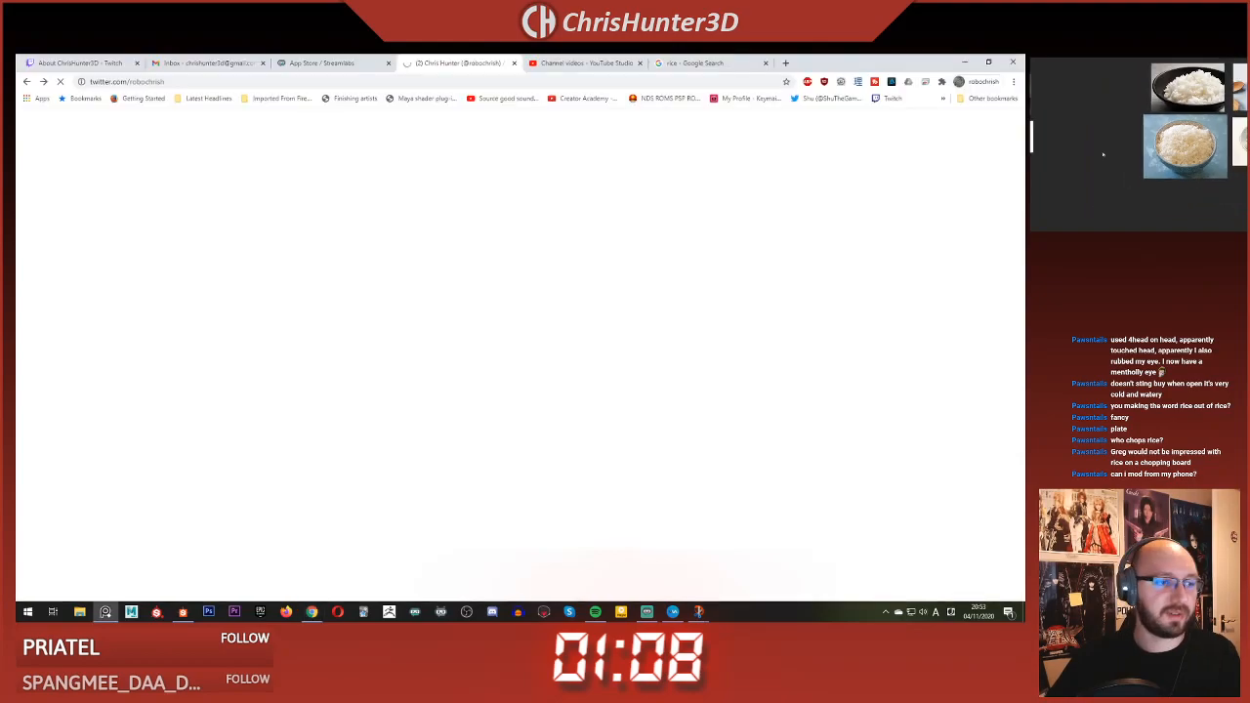
middle_drag(1162, 146, 1098, 148)
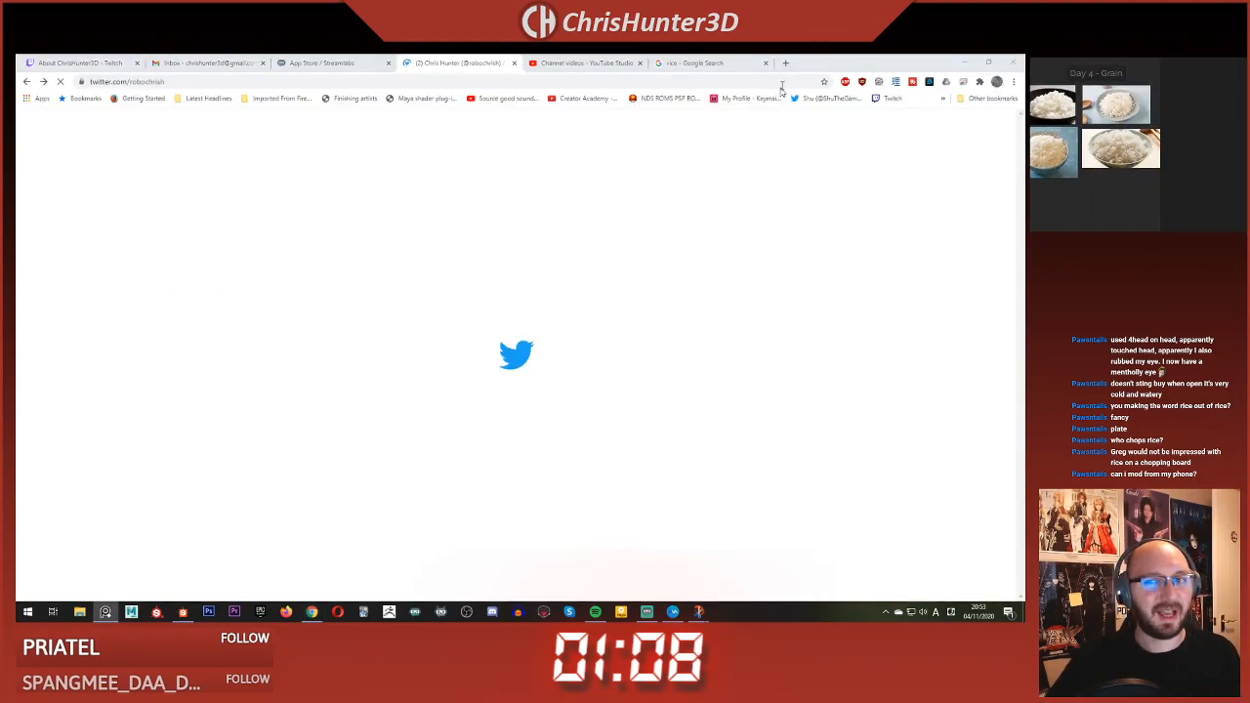
click(786, 62)
click(561, 80)
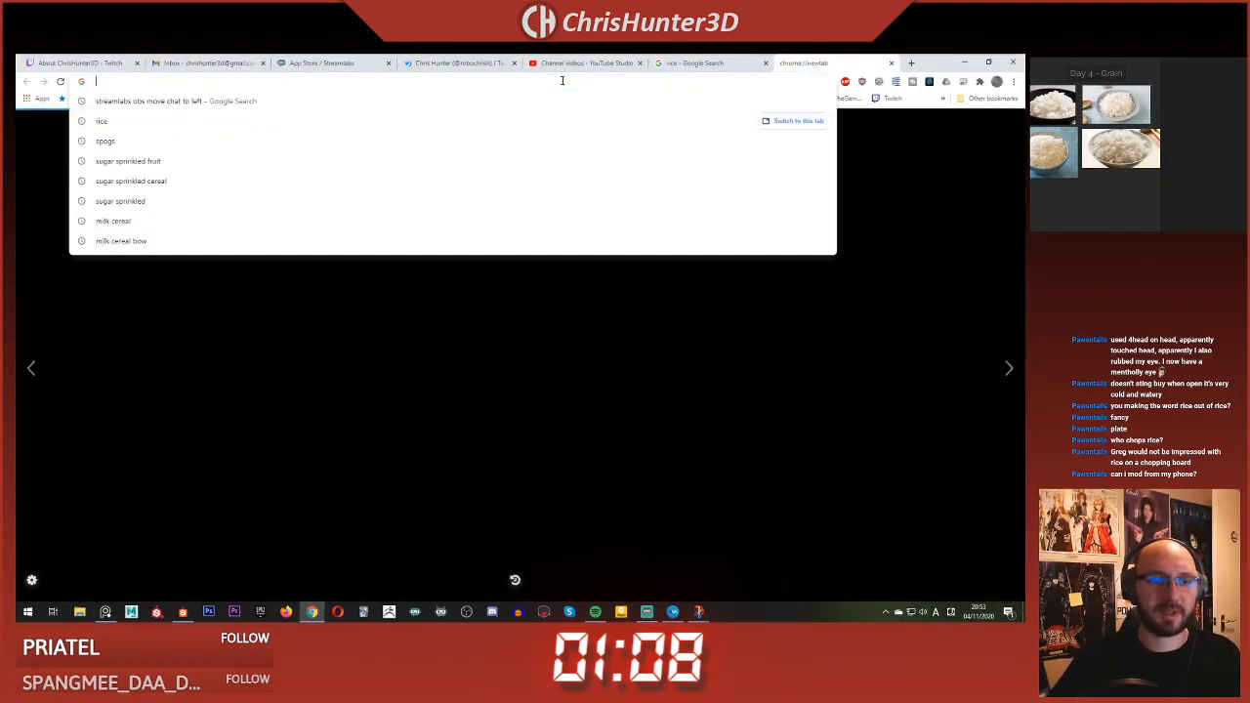
text(gingham)
key(Return)
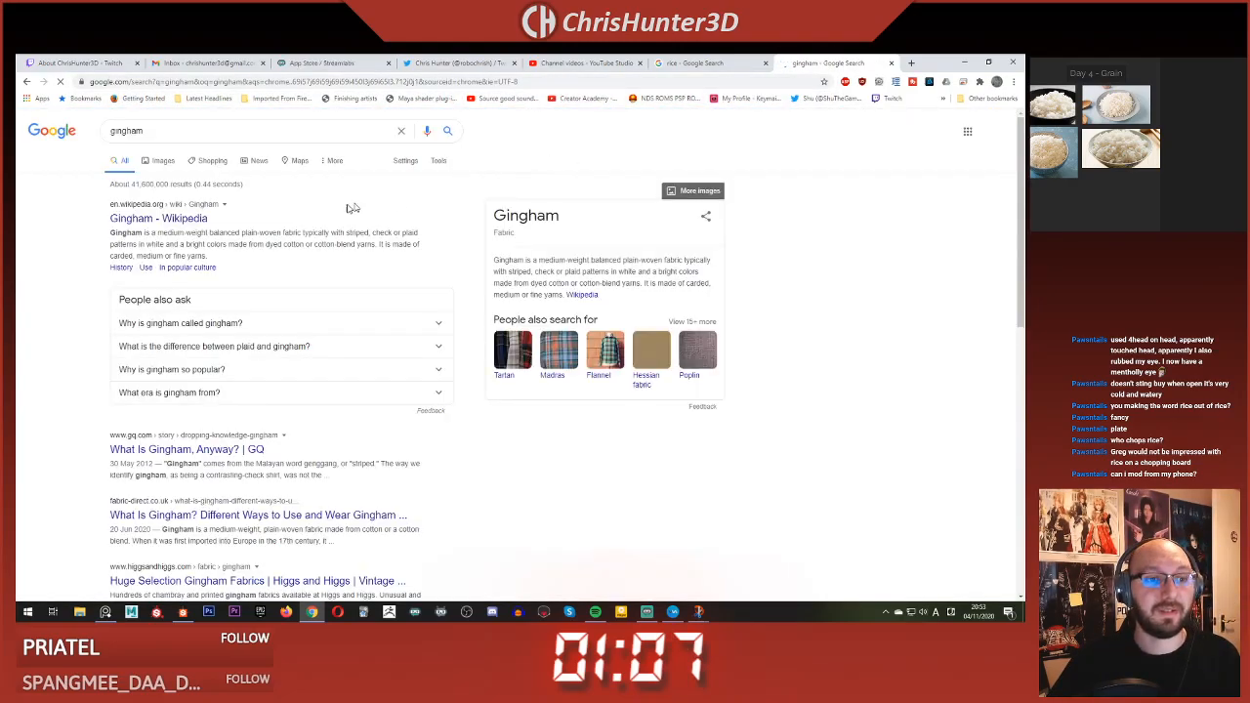
click(161, 162)
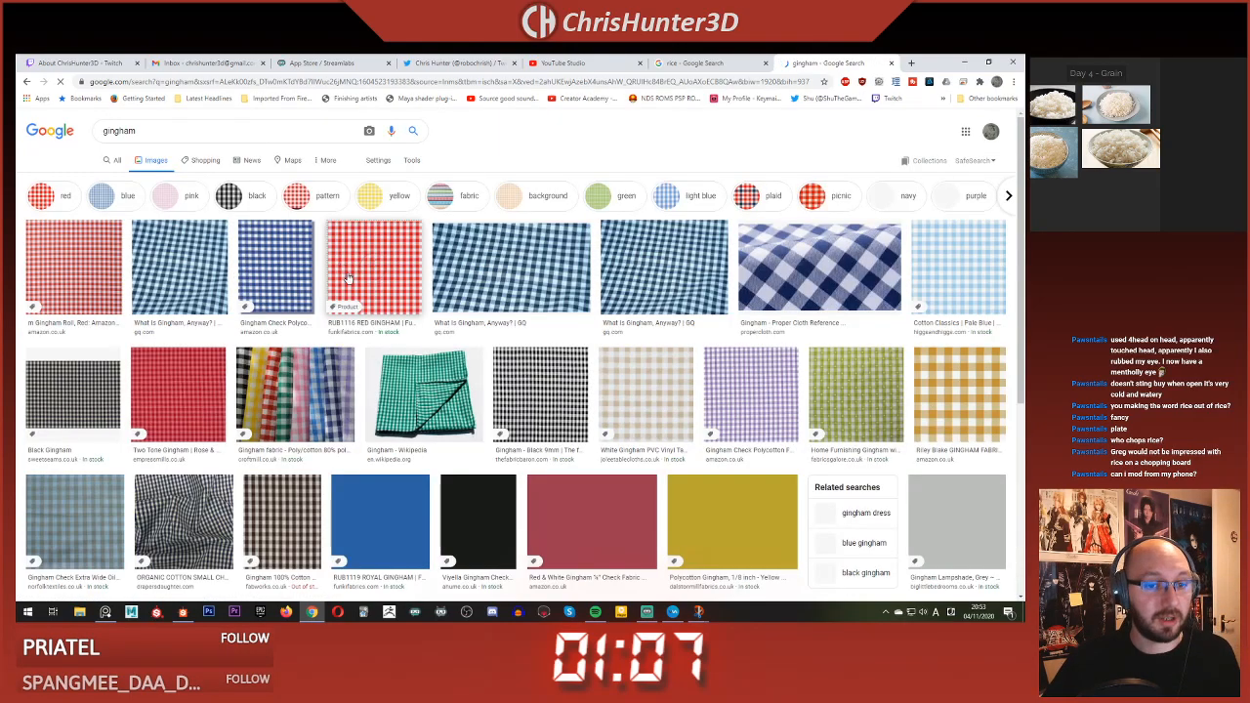
click(798, 259)
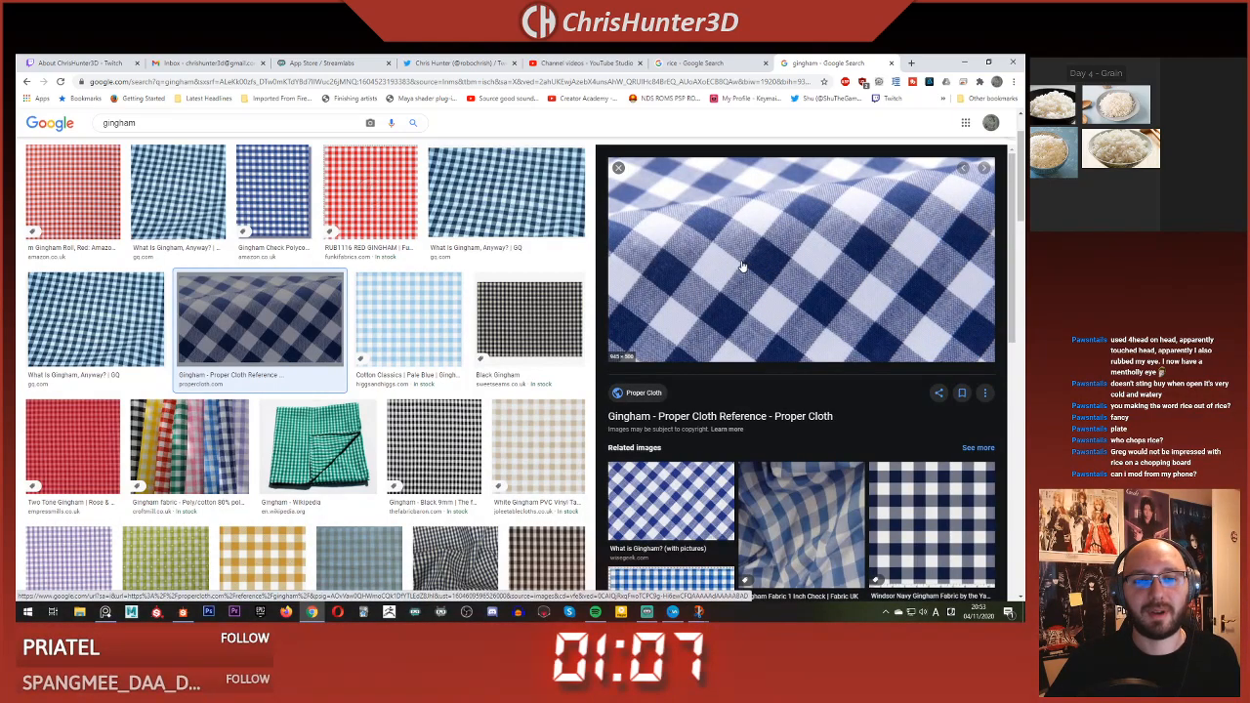
- Copy the blue gingham photo, paste it into the reference board beside the rice photos and position it there
right_click(769, 261)
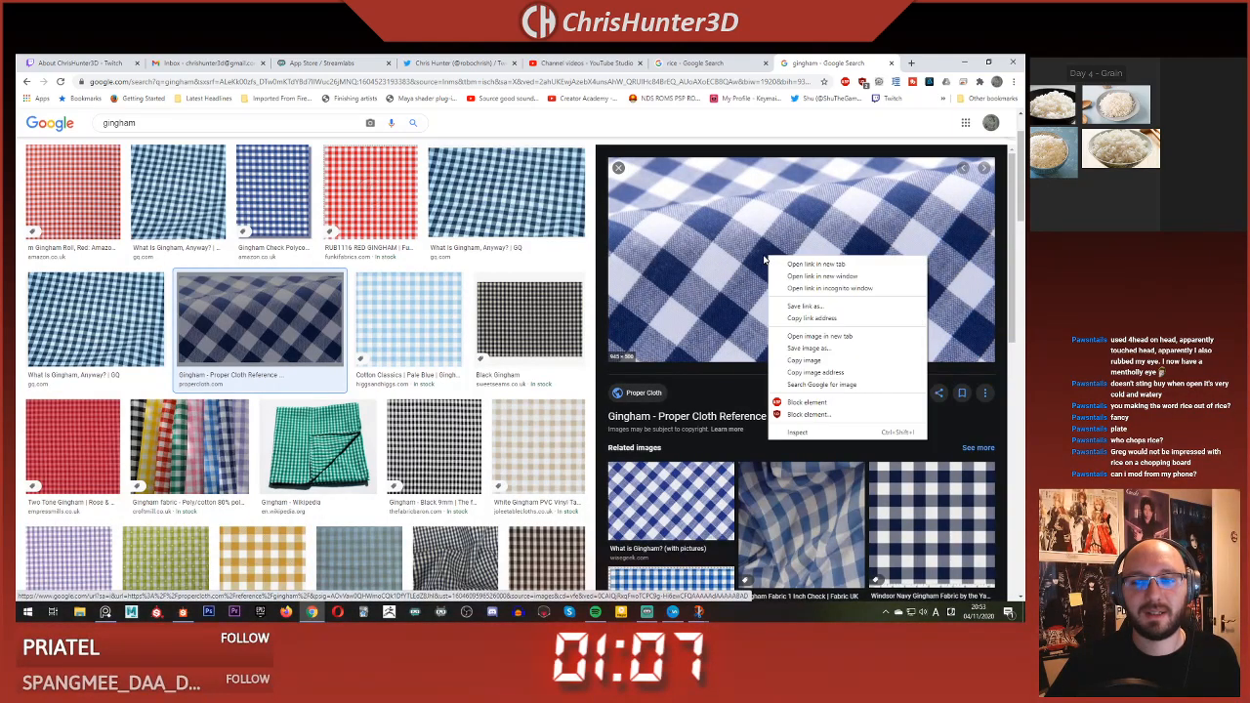
click(842, 360)
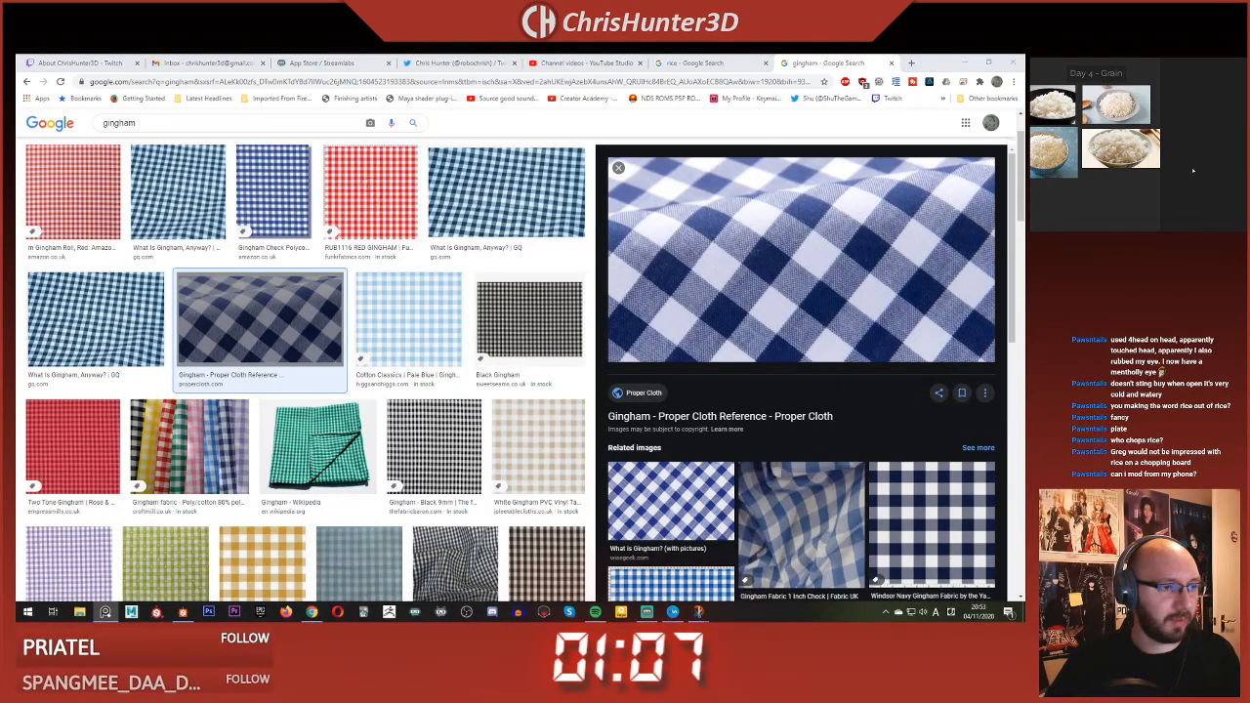
scroll(1189, 117, up, 1)
key(ctrl+v)
drag(1220, 123, 1235, 114)
double_click(1236, 114)
scroll(1150, 129, down, 3)
middle_drag(1140, 141, 1152, 130)
drag(1152, 129, 1164, 127)
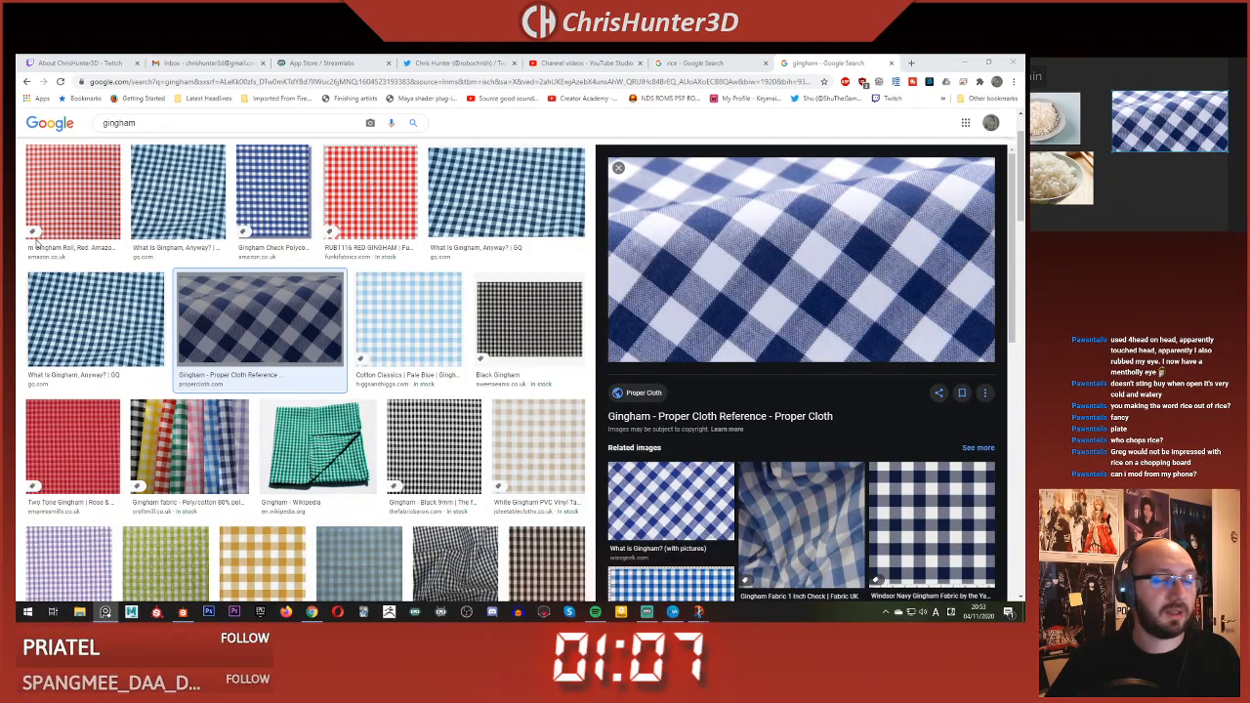
- Close the browser, return to Substance Designer and delete the checkered Tile Generator node
click(890, 63)
click(1013, 61)
click(529, 313)
scroll(517, 252, down, 5)
scroll(608, 241, up, 3)
mouse_move(569, 291)
middle_down()
mouse_move(490, 298)
mouse_move(545, 285)
middle_up()
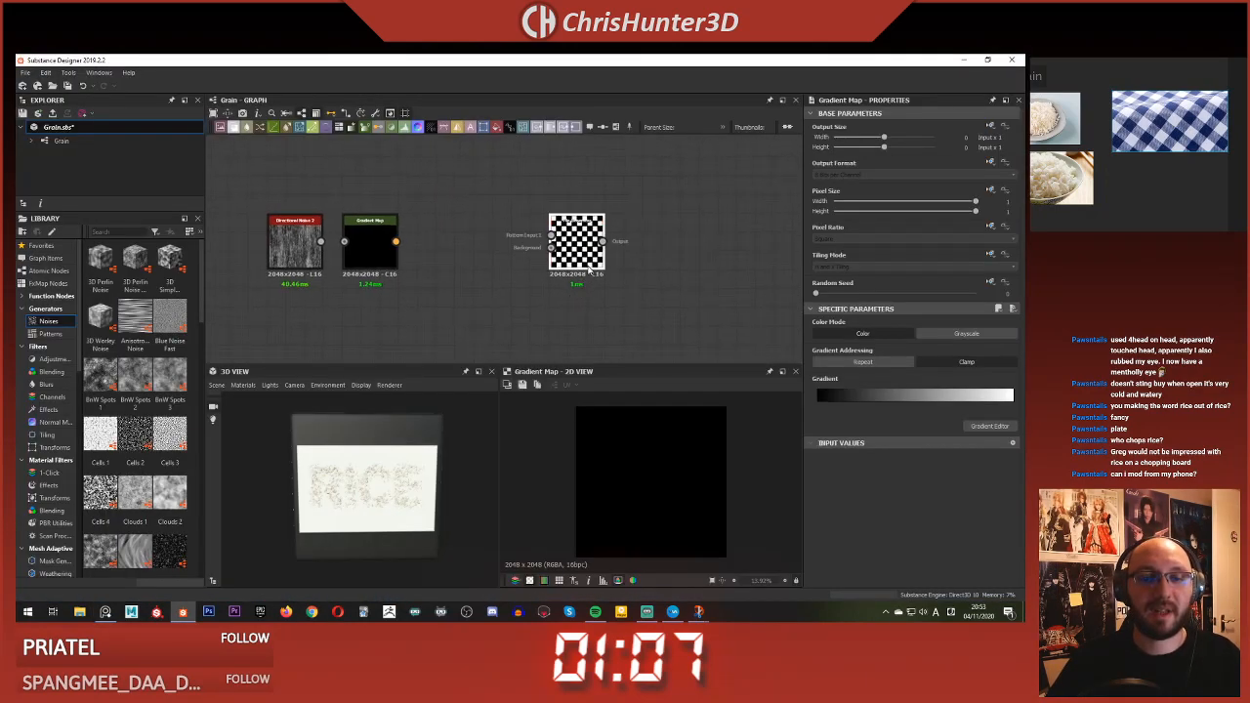
key(Delete)
scroll(375, 279, up, 2)
middle_drag(375, 279, 525, 239)
scroll(524, 240, down, 4)
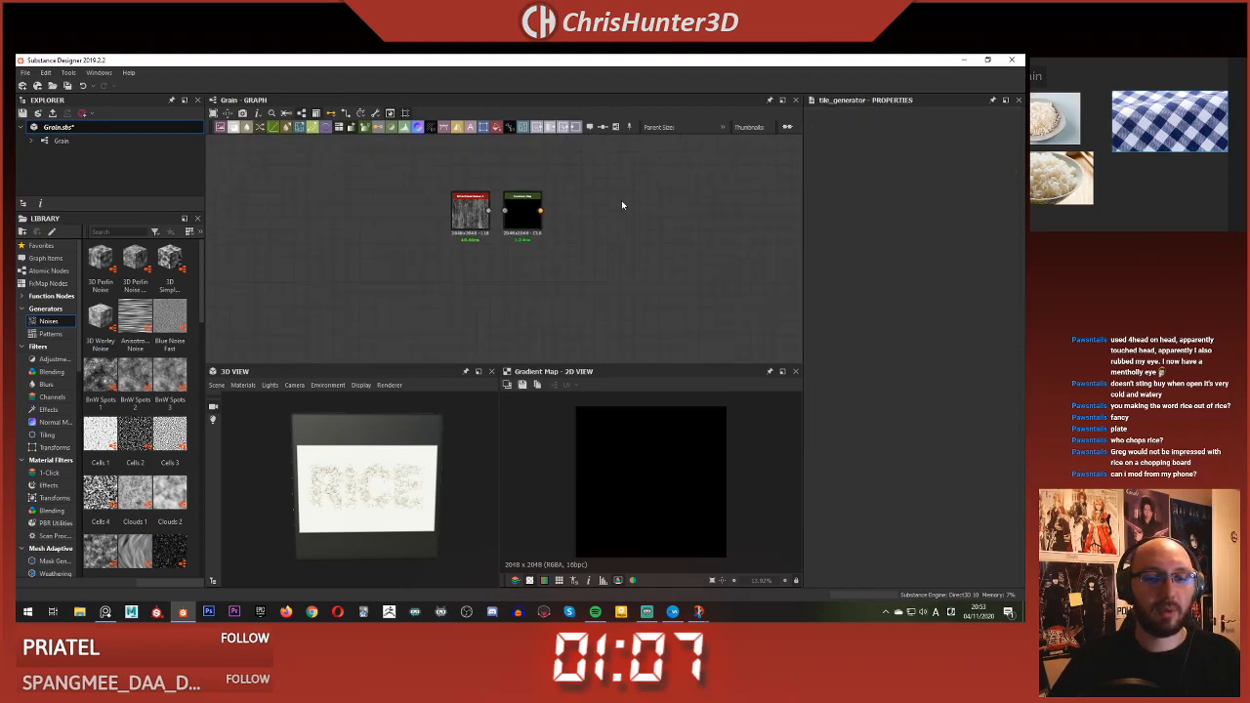
scroll(602, 211, up, 1)
middle_drag(603, 211, 509, 251)
key(space)
text(tile)
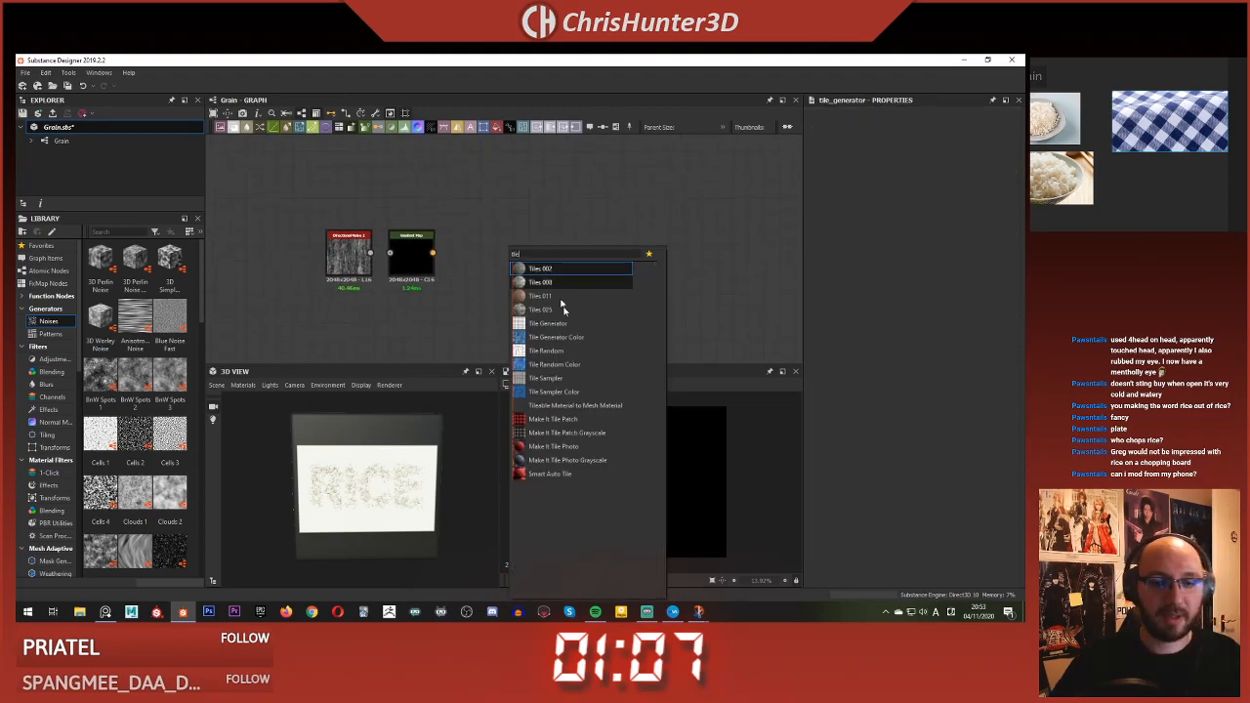
click(567, 379)
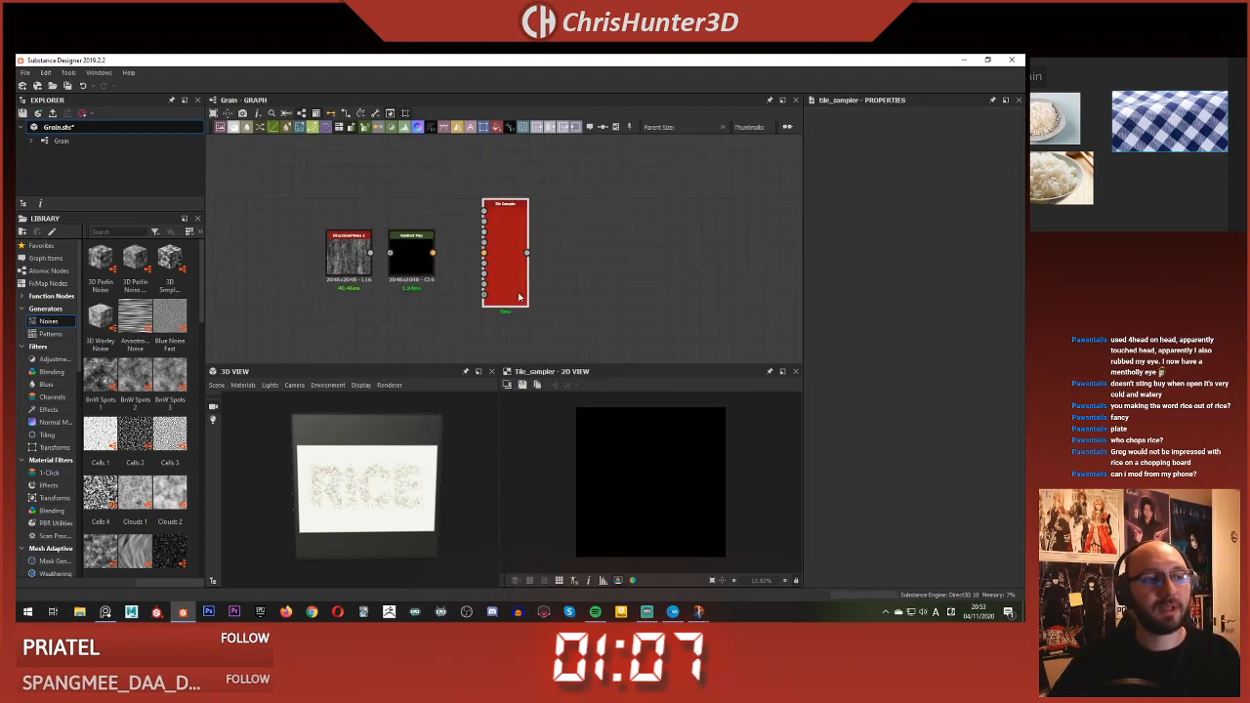
drag(503, 231, 535, 221)
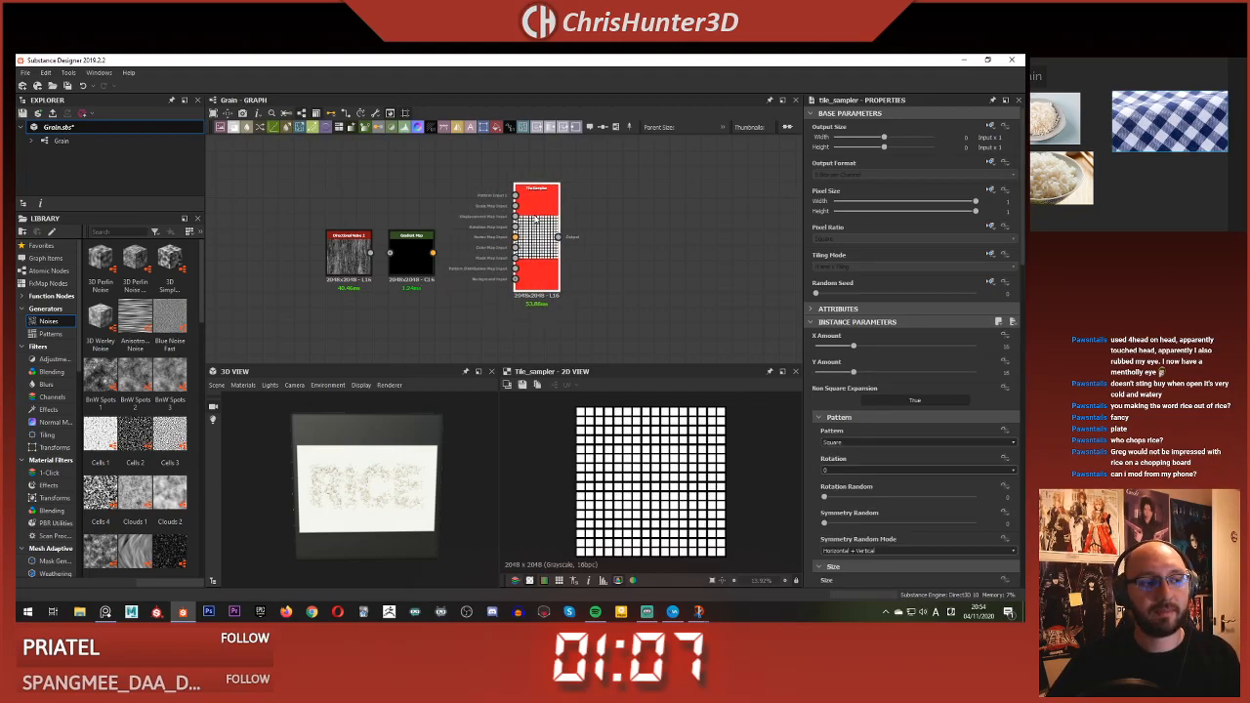
scroll(850, 396, down, 6)
scroll(850, 396, up, 6)
scroll(555, 262, up, 3)
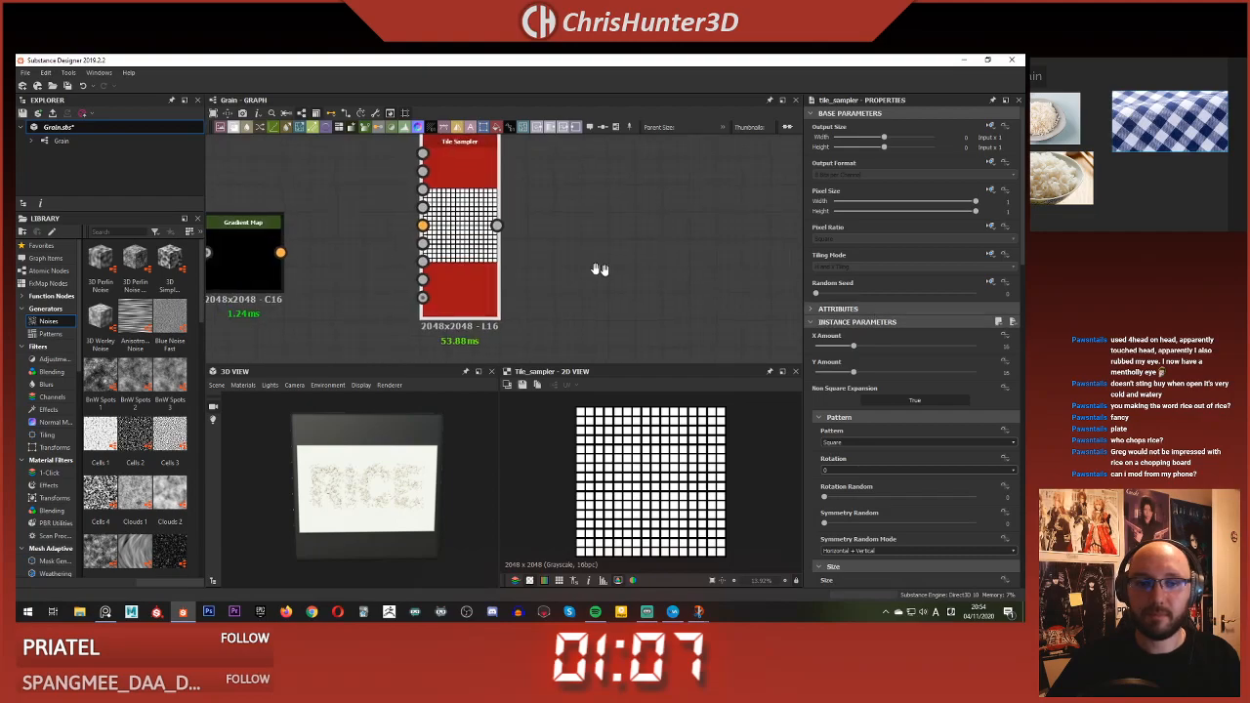
scroll(683, 279, down, 2)
scroll(647, 283, up, 1)
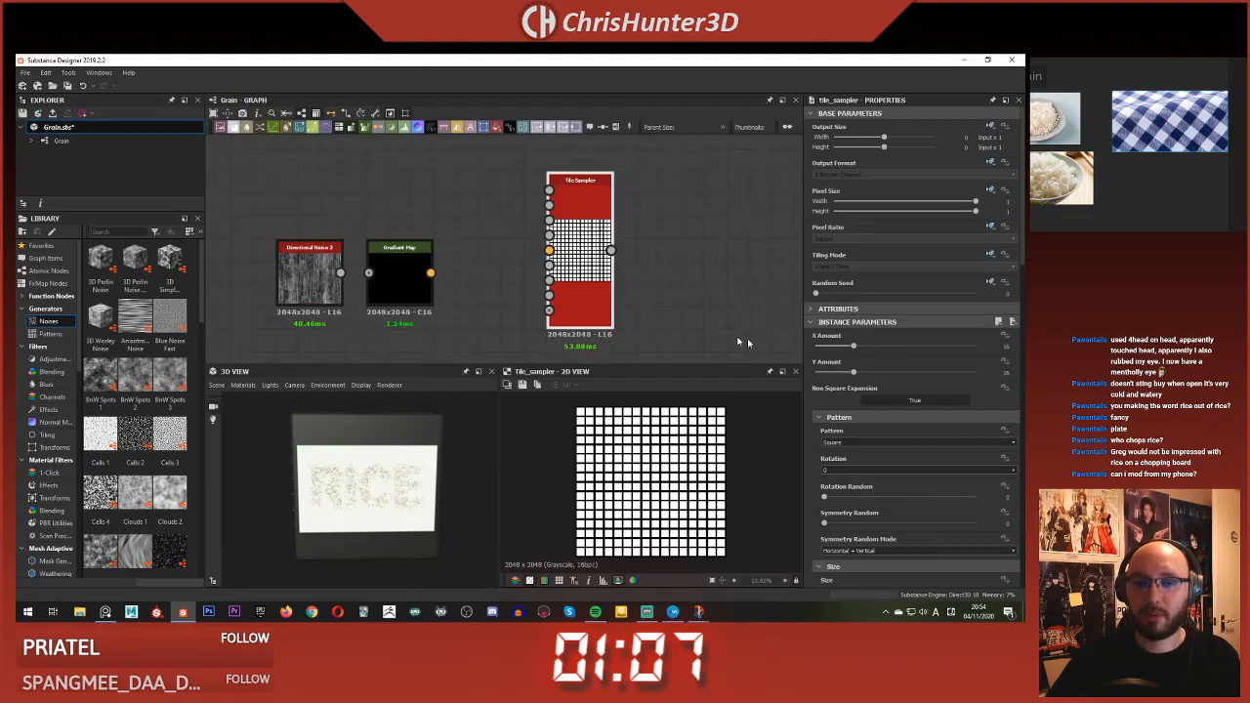
key(Delete)
- Add a new Tile Generator node near the Gradient Map and enable its Vertical Mask
key(space)
text(tile)
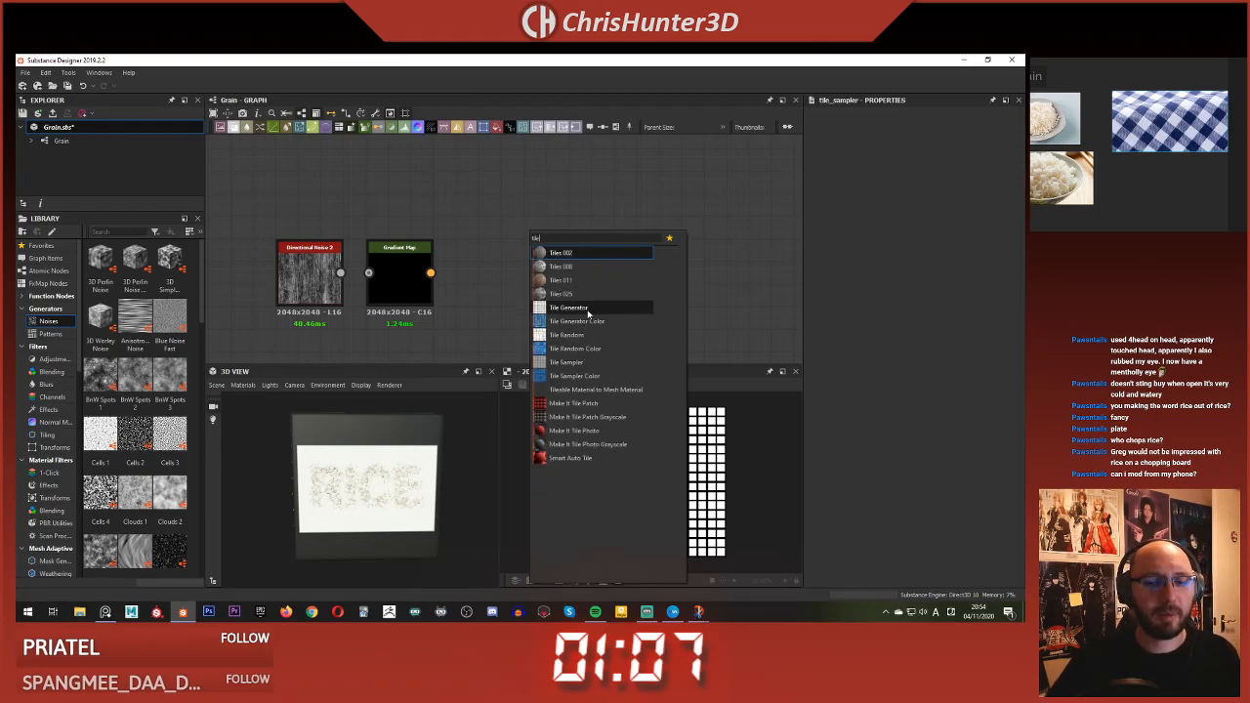
click(588, 312)
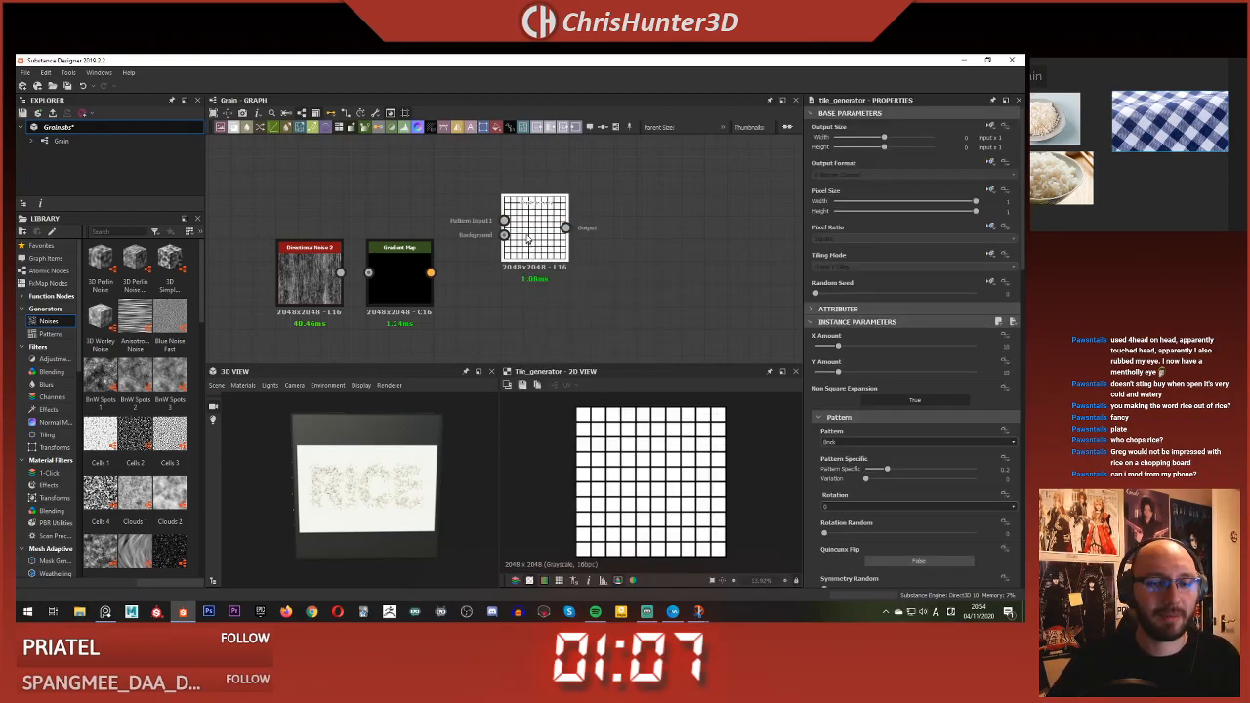
scroll(883, 374, down, 10)
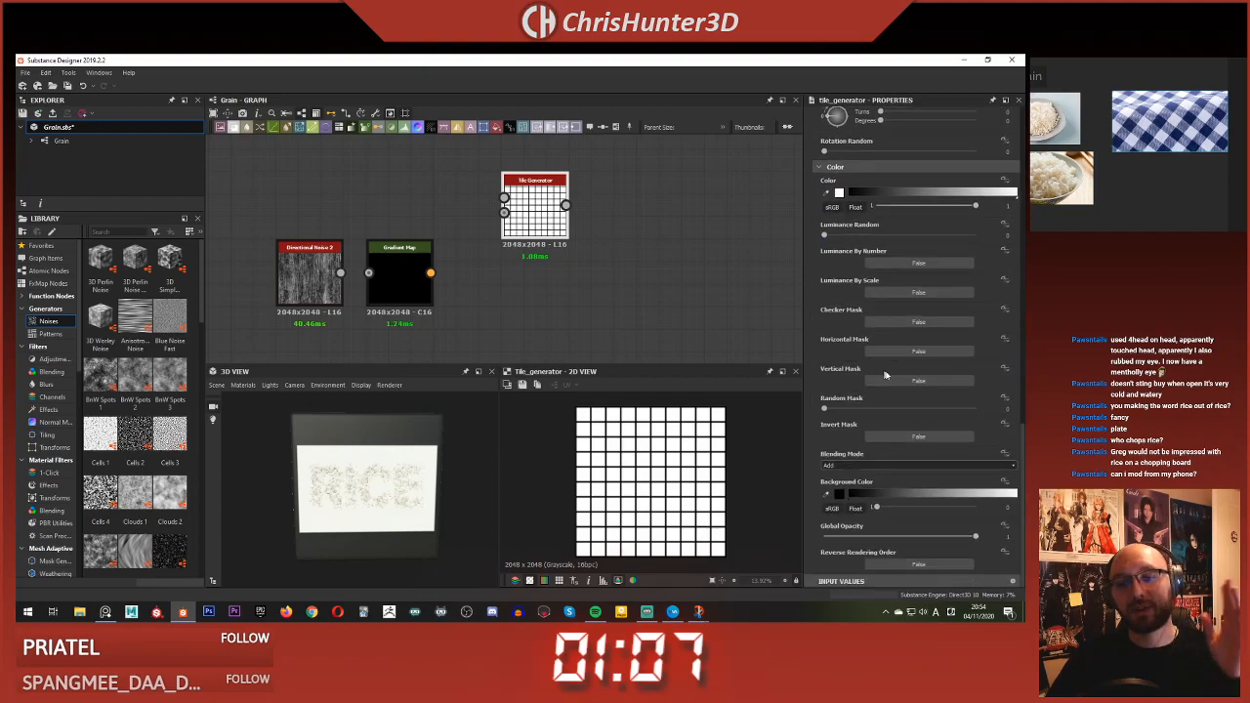
click(915, 380)
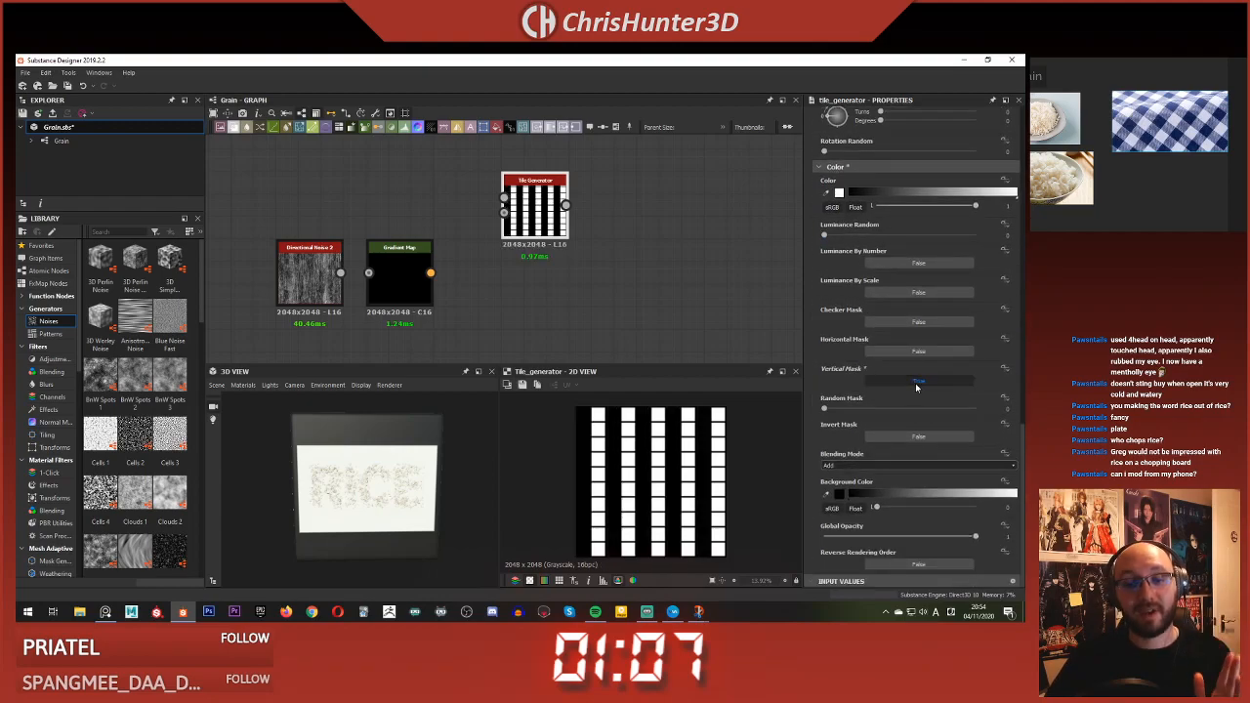
- Set the Tile Generator's Y Amount to 1 and its pattern to Square to get solid vertical stripes
scroll(879, 342, up, 10)
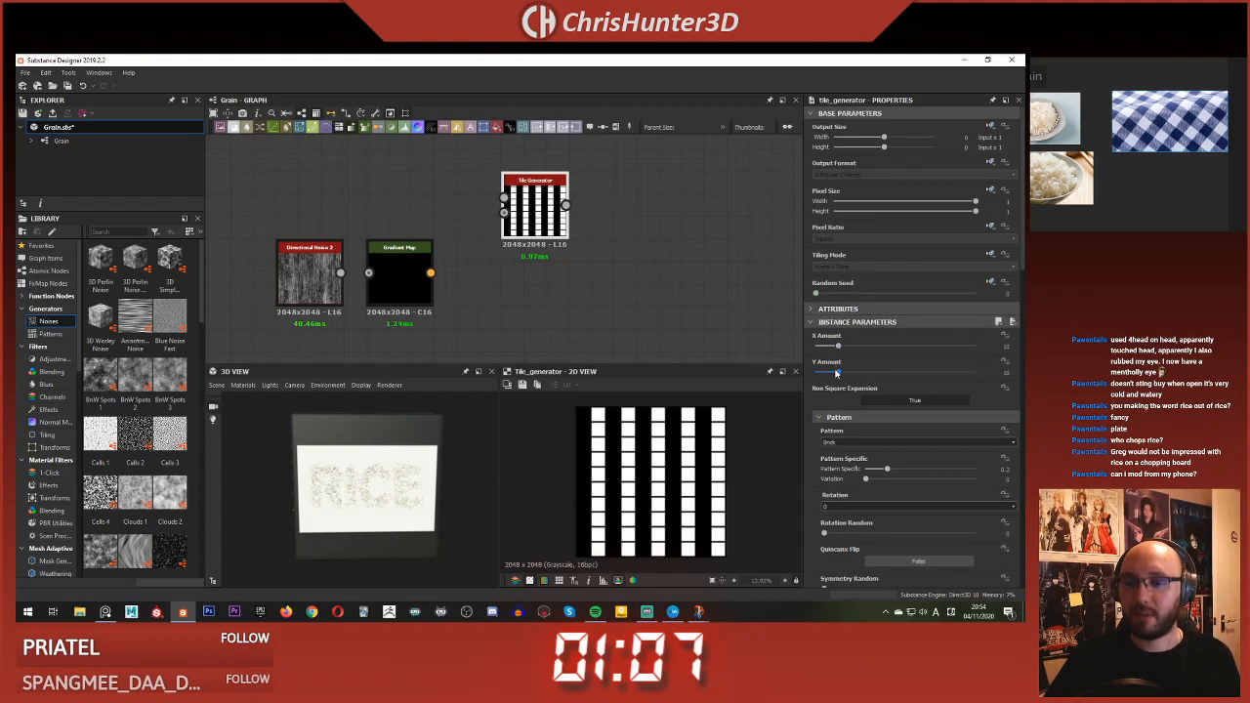
drag(839, 372, 809, 371)
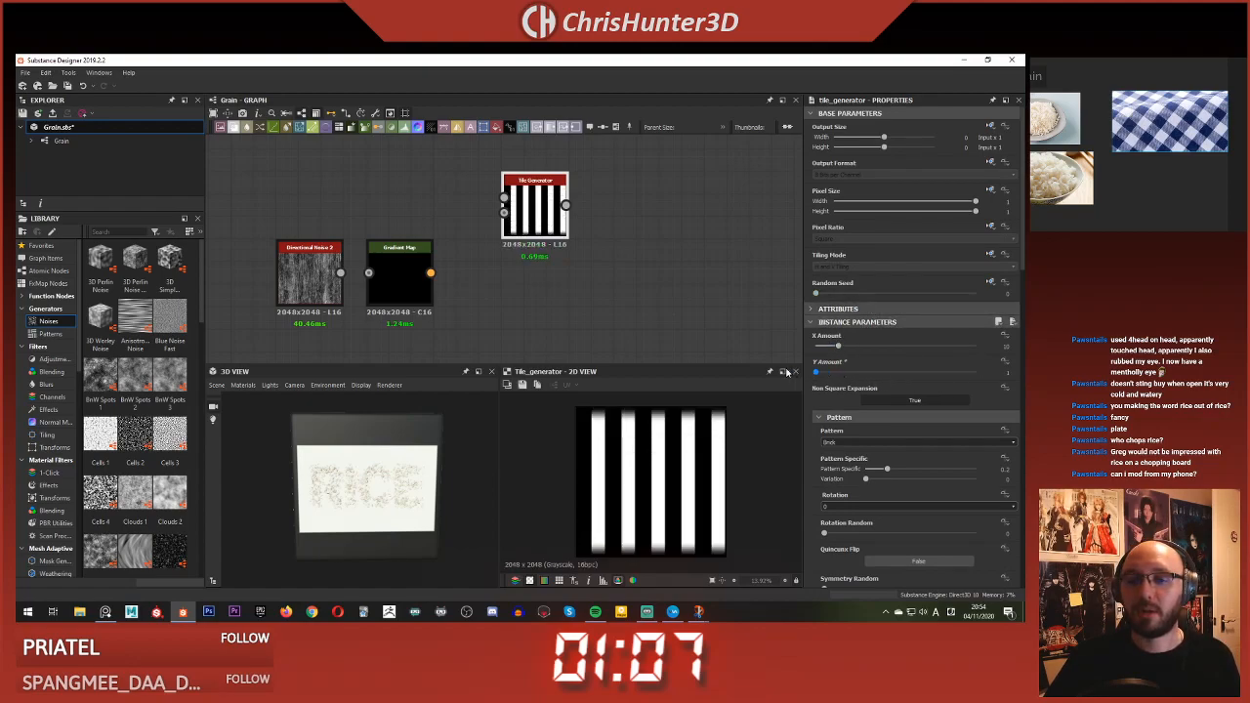
scroll(846, 377, down, 1)
click(846, 377)
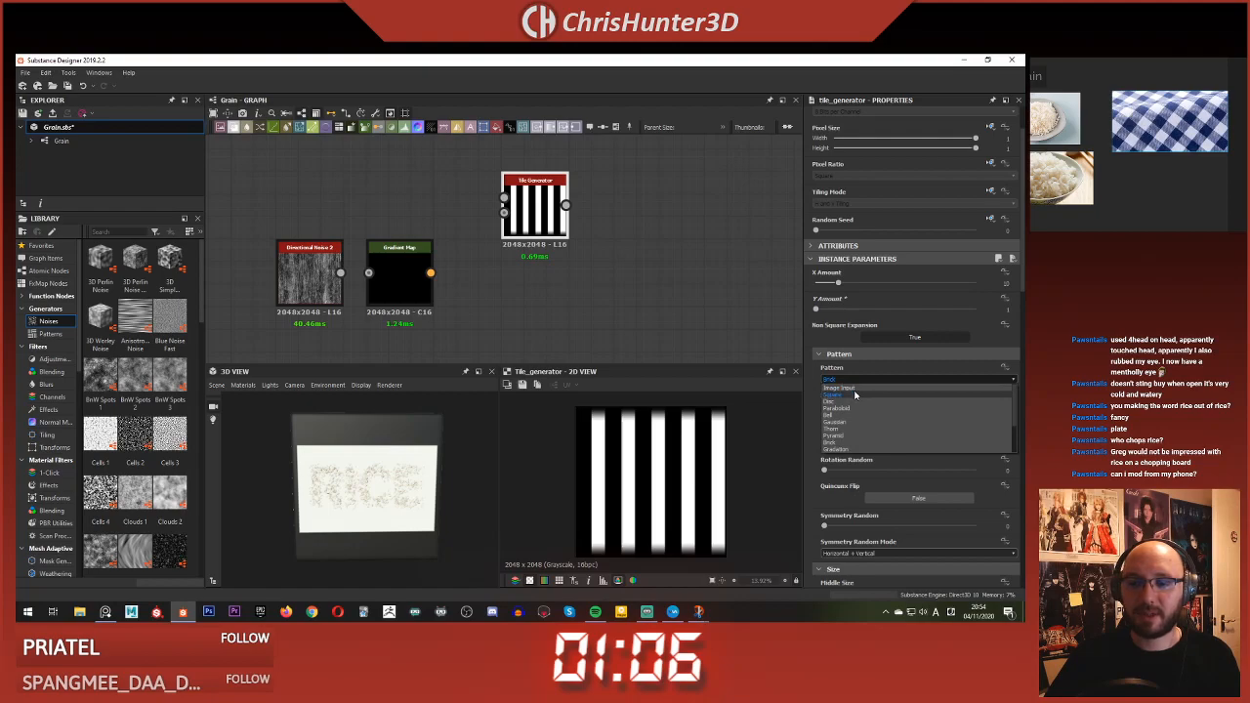
click(854, 395)
scroll(869, 383, down, 5)
scroll(869, 383, up, 6)
scroll(868, 382, down, 1)
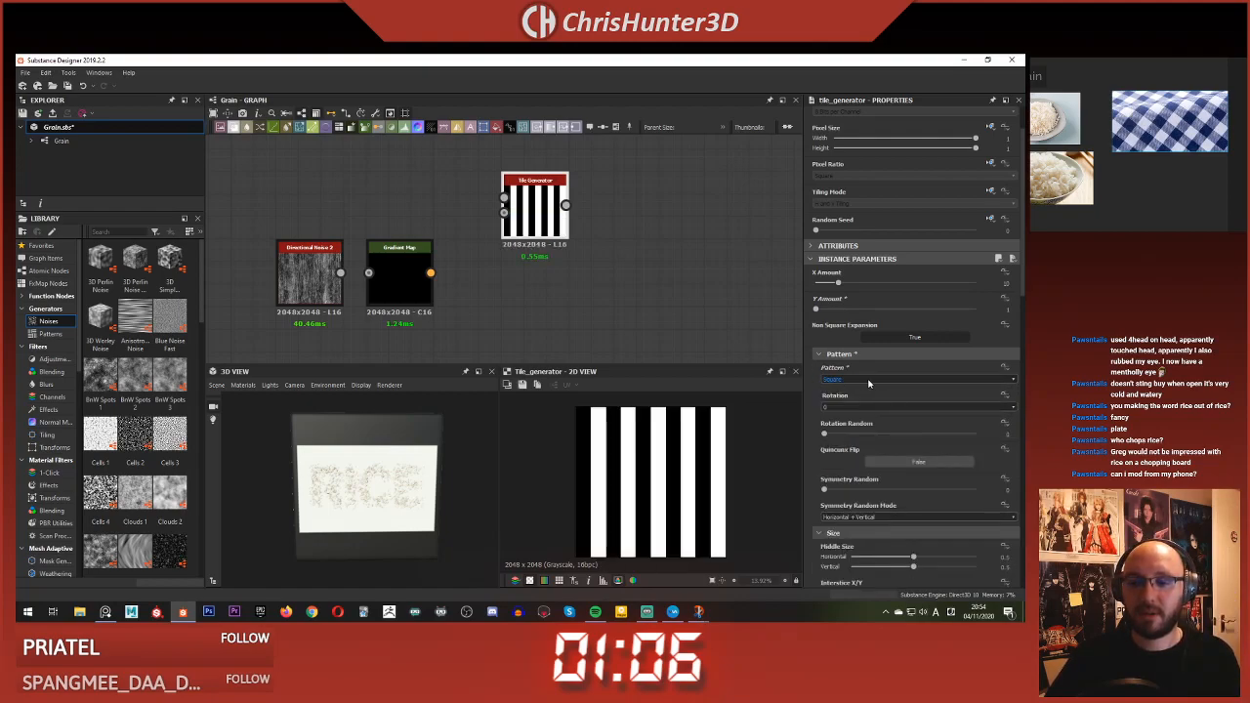
- Set the Tile Generator's Global Offset X to 0.05 to shift the stripes sideways
scroll(820, 391, down, 5)
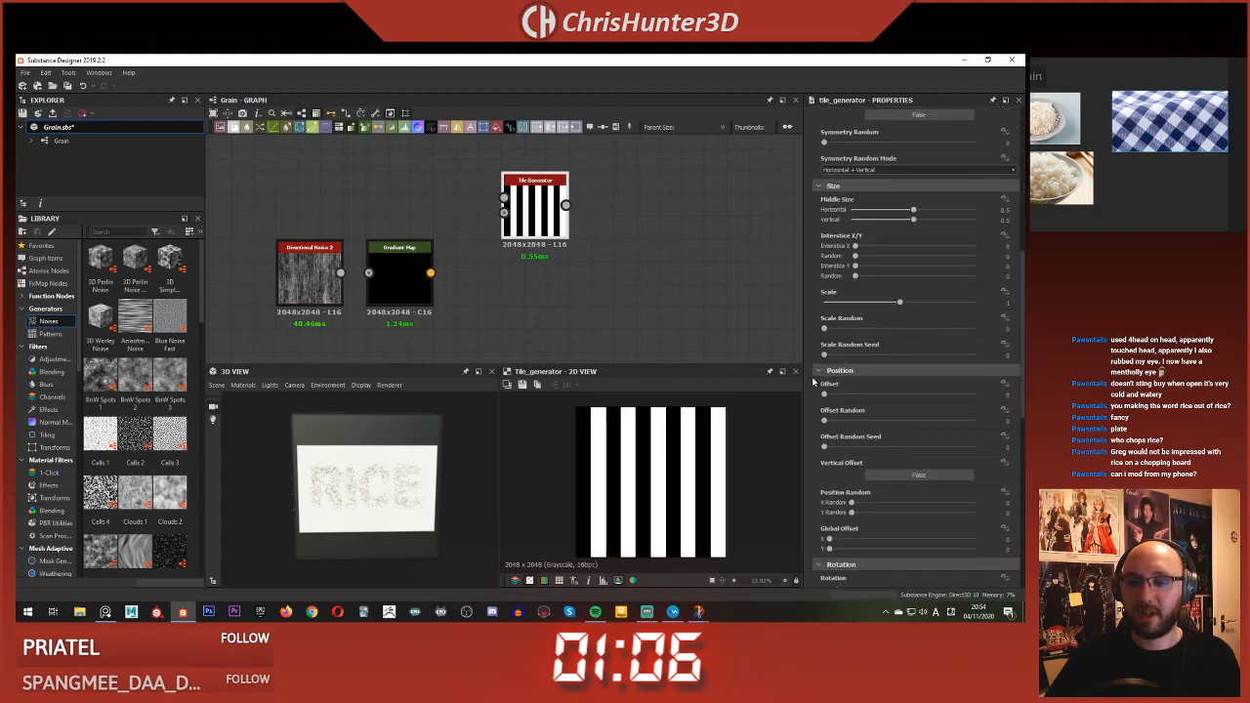
scroll(838, 488, down, 2)
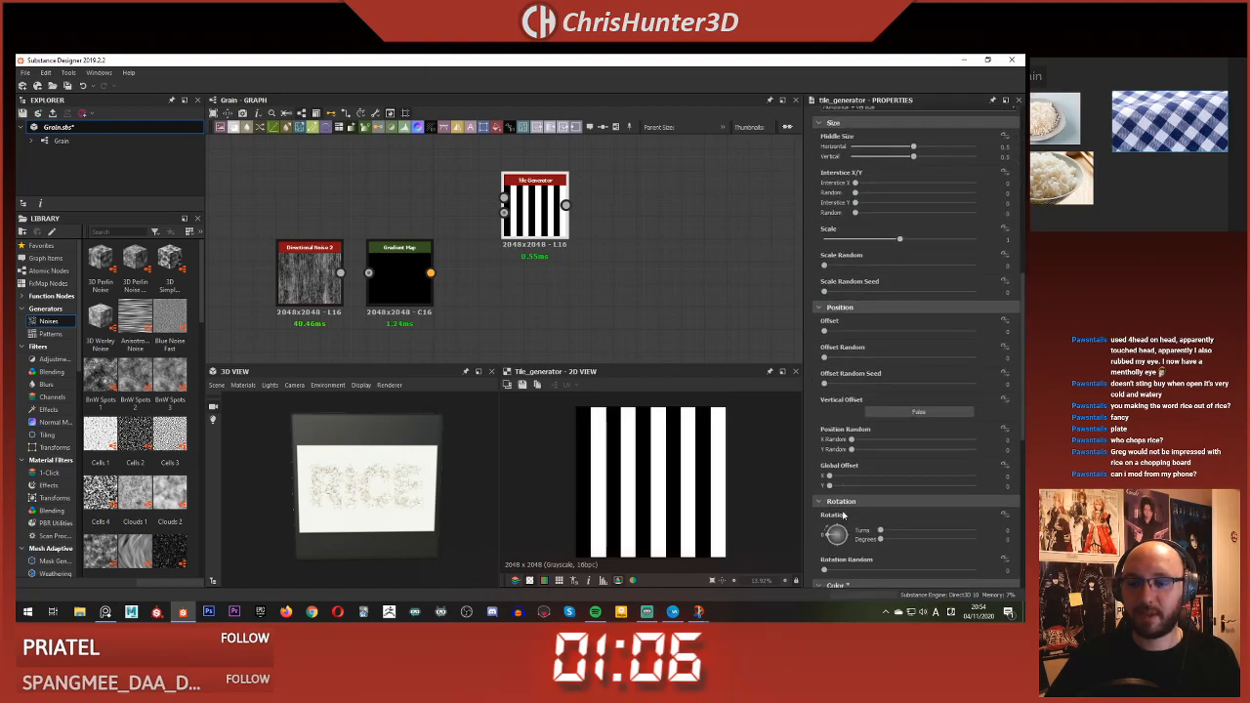
drag(827, 479, 837, 480)
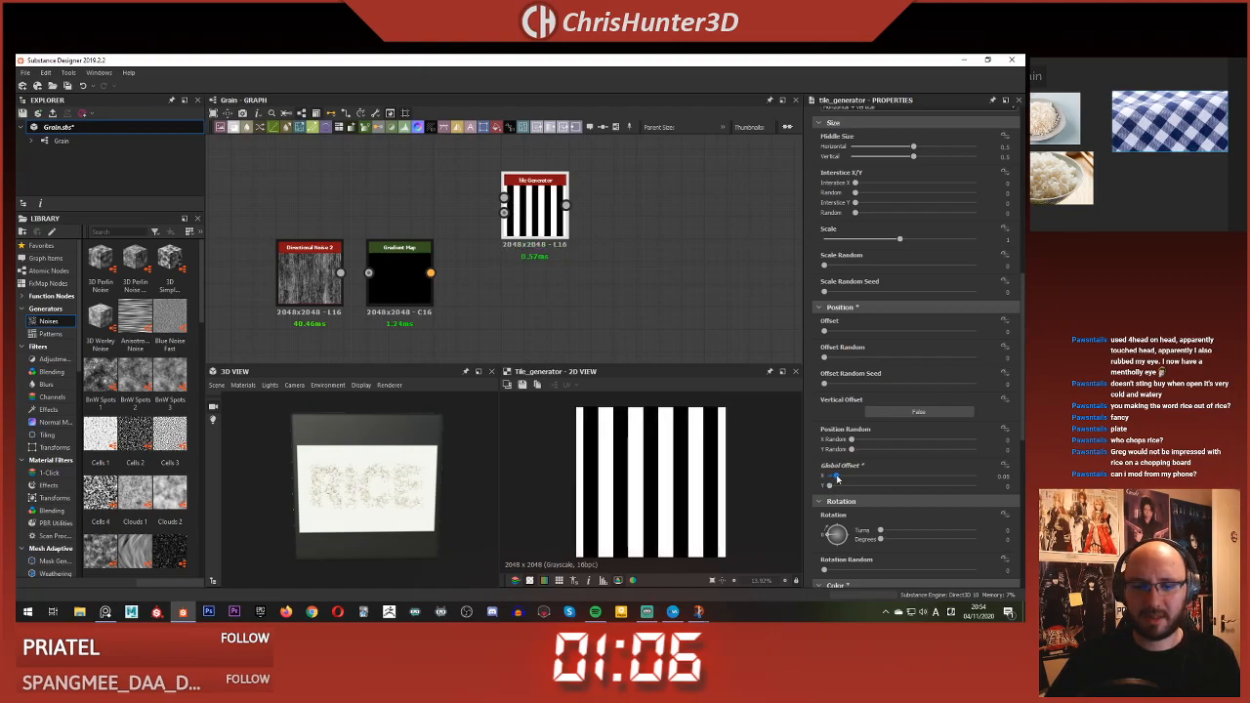
- Set the Tile Generator's pattern to Image Input and feed the repositioned Directional Noise 2 into its pattern input
scroll(615, 244, down, 2)
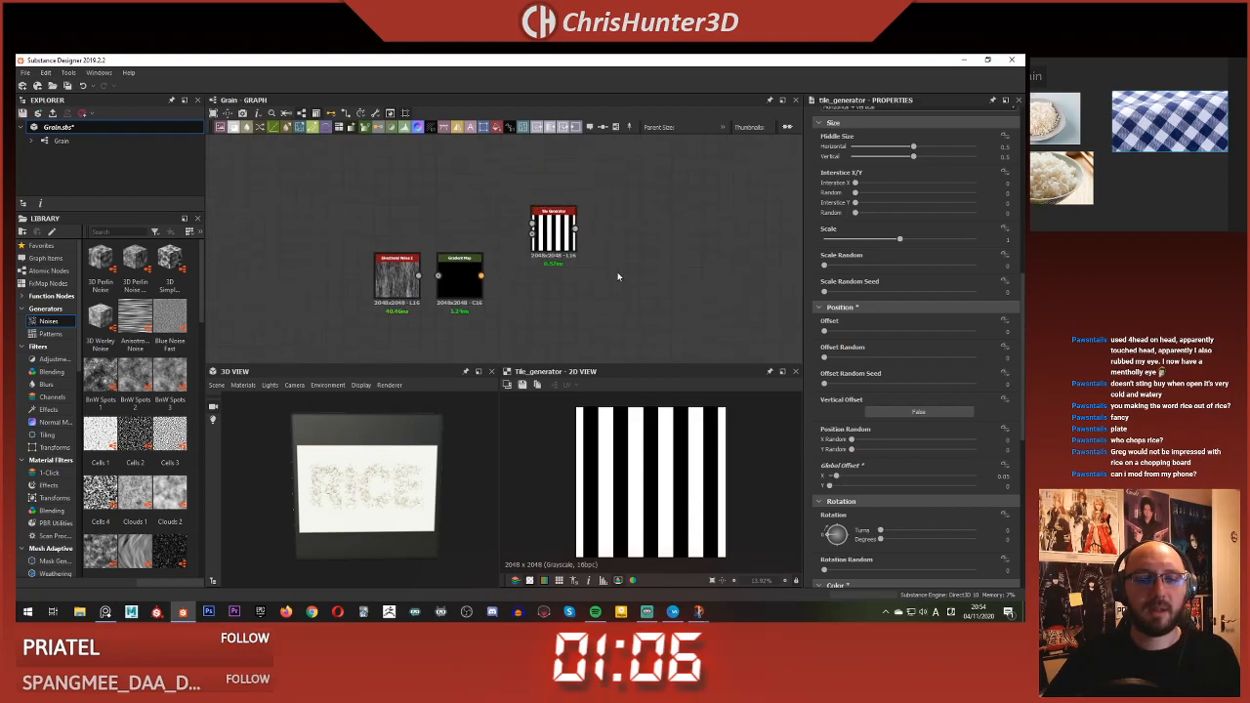
scroll(605, 283, up, 4)
middle_drag(467, 249, 550, 251)
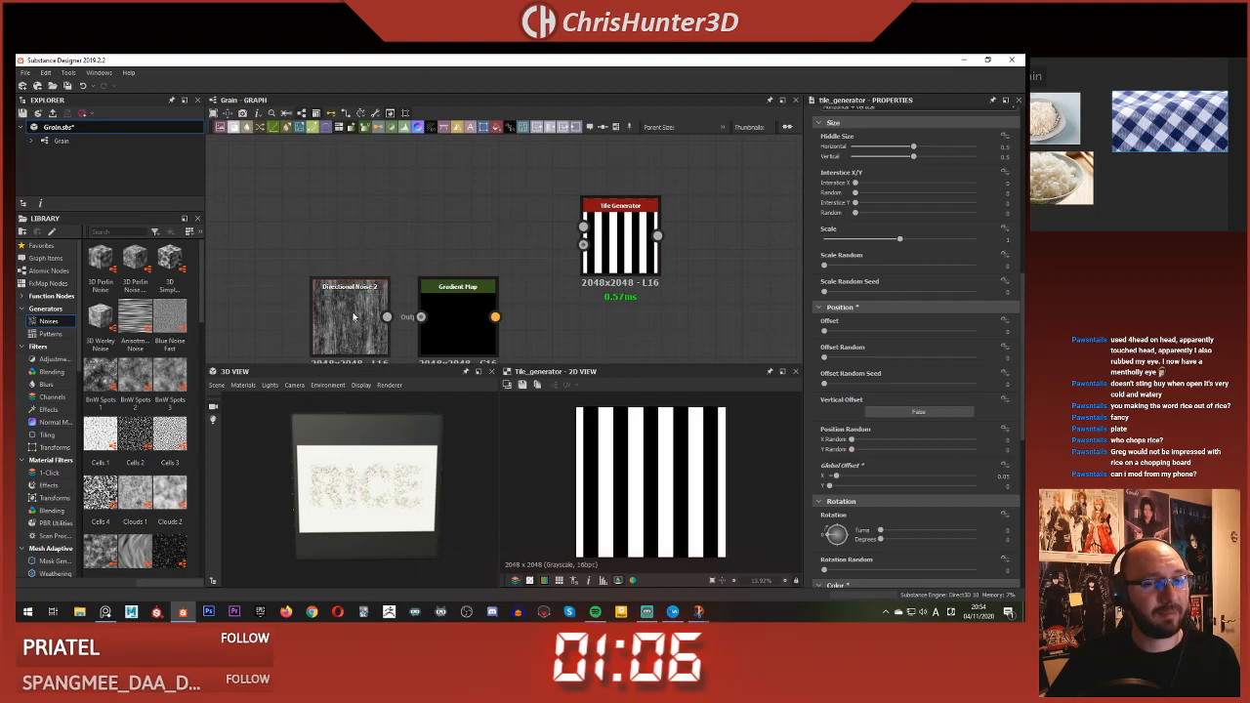
drag(350, 313, 349, 204)
scroll(862, 394, up, 5)
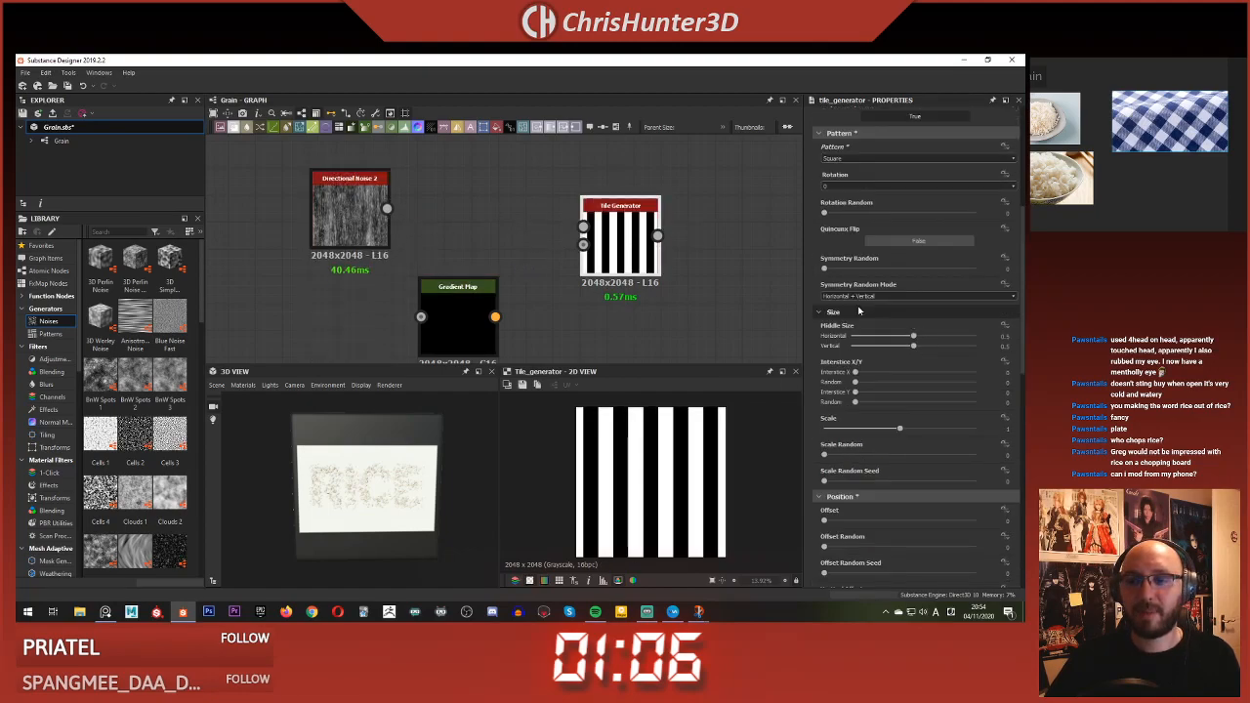
click(858, 442)
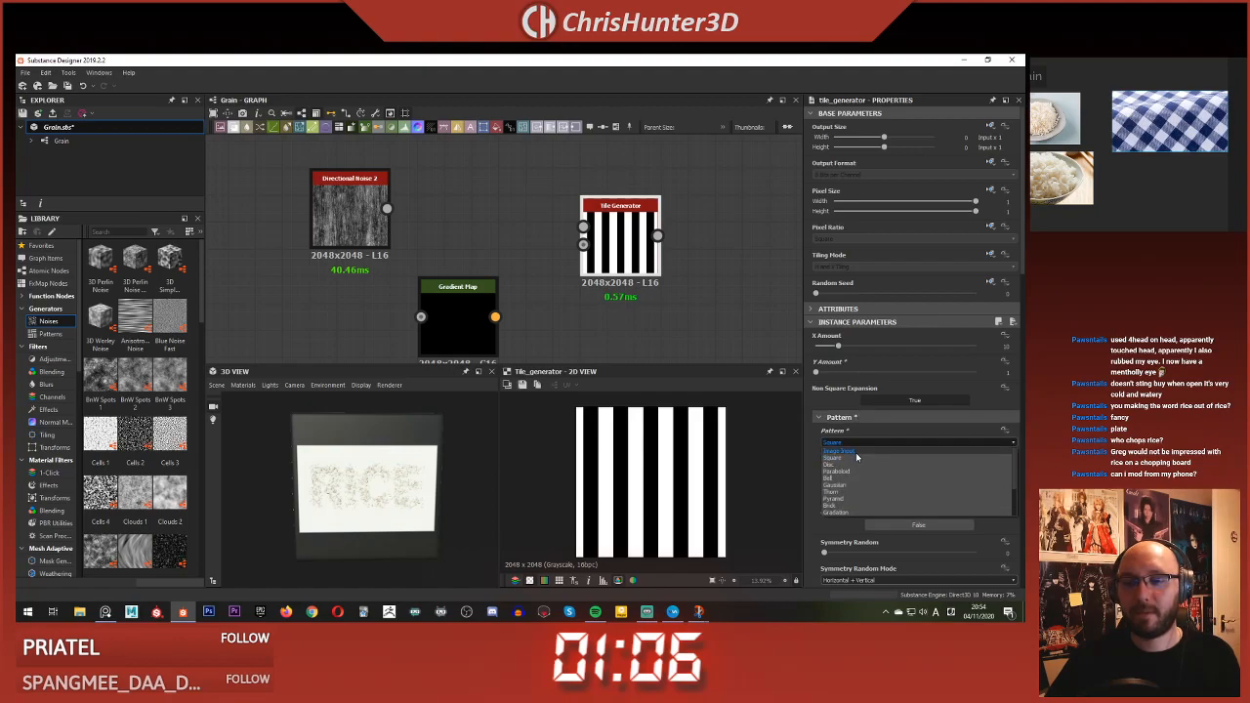
click(857, 450)
drag(387, 208, 583, 227)
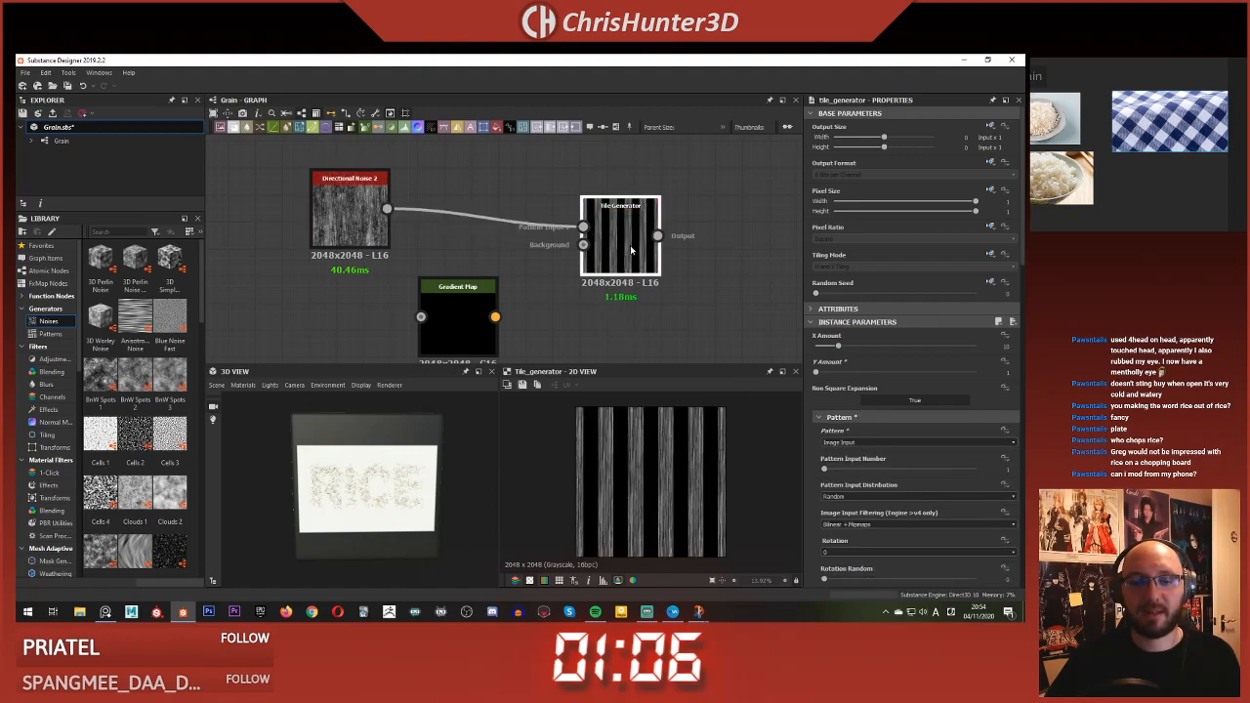
- Rearrange the noise and Tile Generator nodes, connect Directional Noise 2 to the Gradient Map and preview the Gradient Map
scroll(530, 161, down, 2)
drag(386, 196, 387, 176)
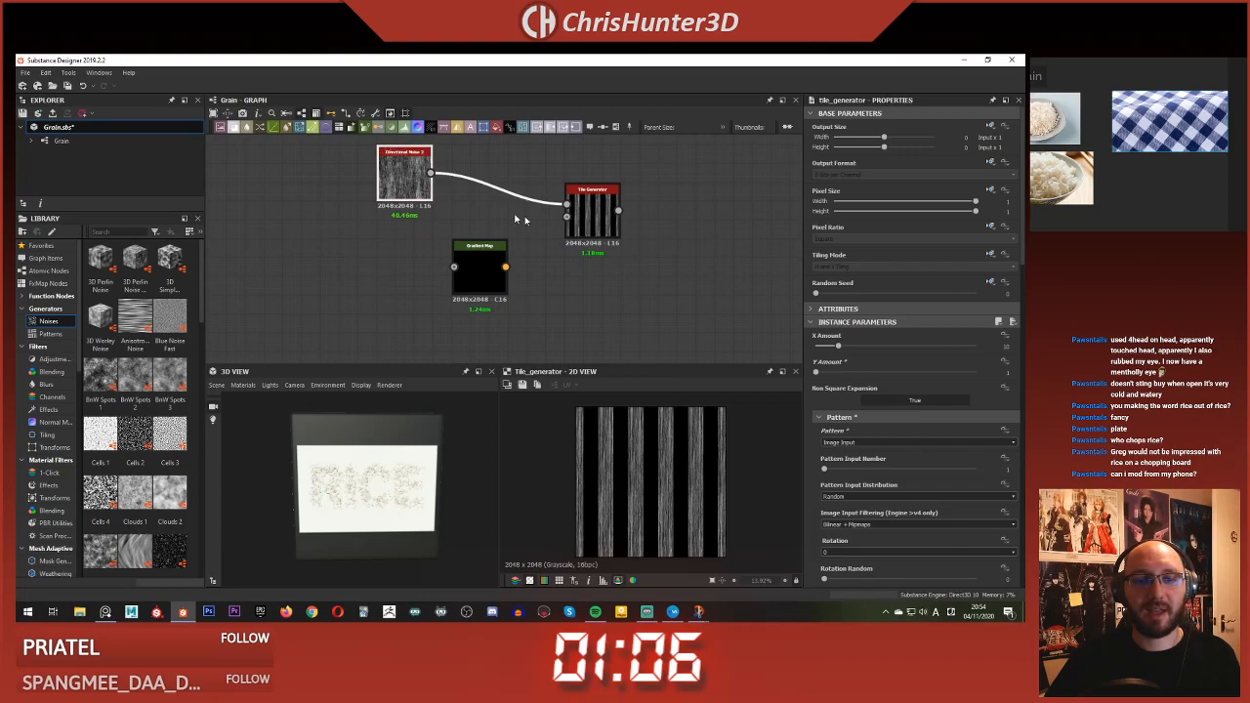
drag(592, 200, 555, 163)
drag(480, 278, 436, 180)
click(425, 174)
double_click(478, 269)
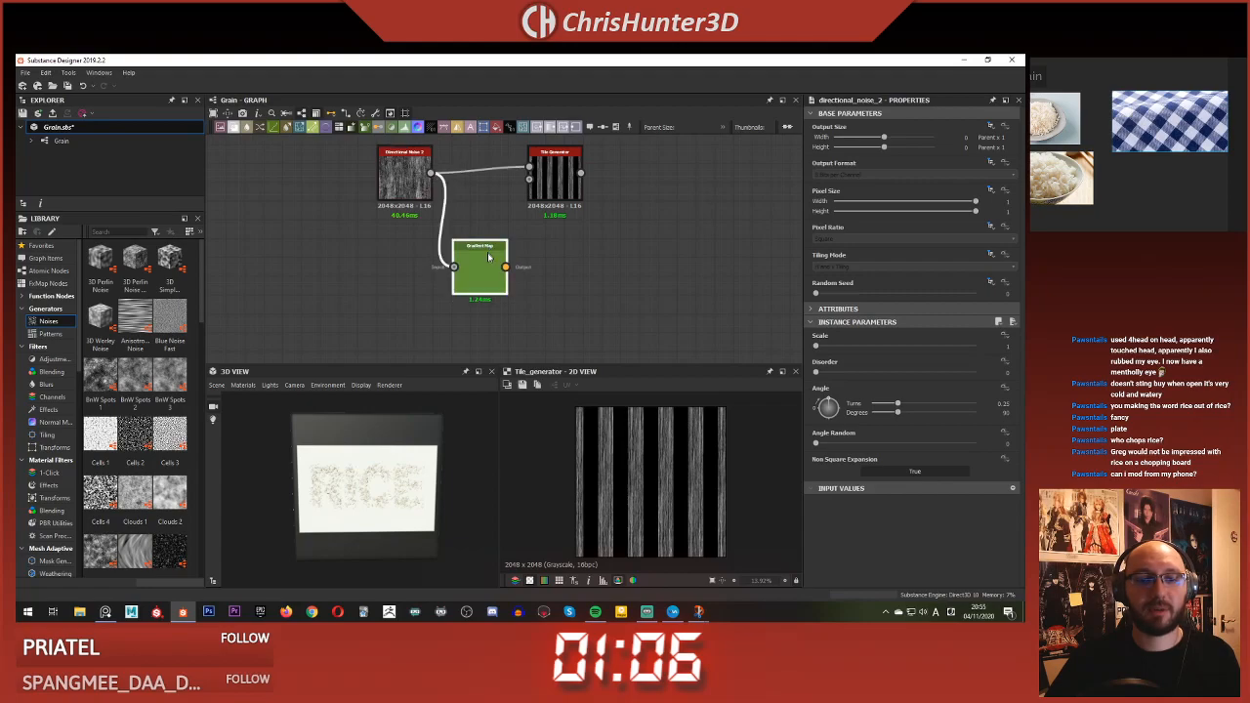
- Add a Tile Generator Color node, place it above the Tile Generator and review the Tile Generator's parameters
scroll(474, 282, down, 2)
click(528, 209)
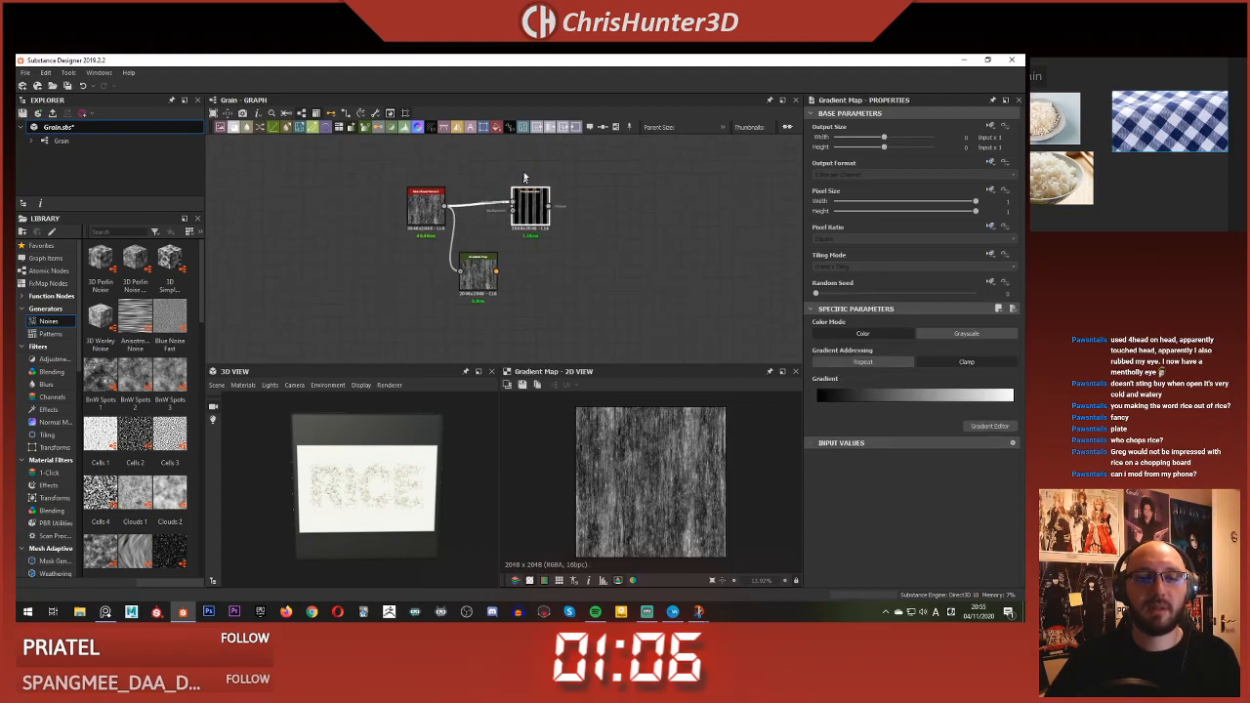
middle_drag(532, 163, 542, 236)
click(527, 216)
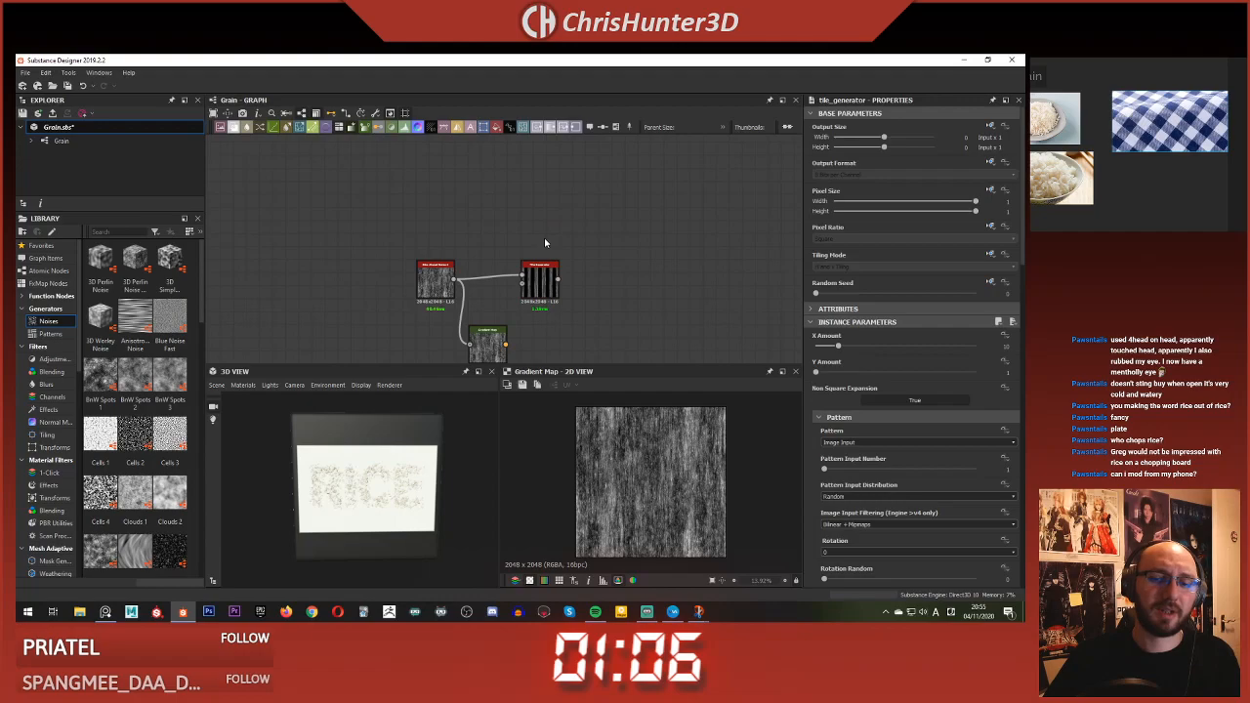
key(space)
text(tile)
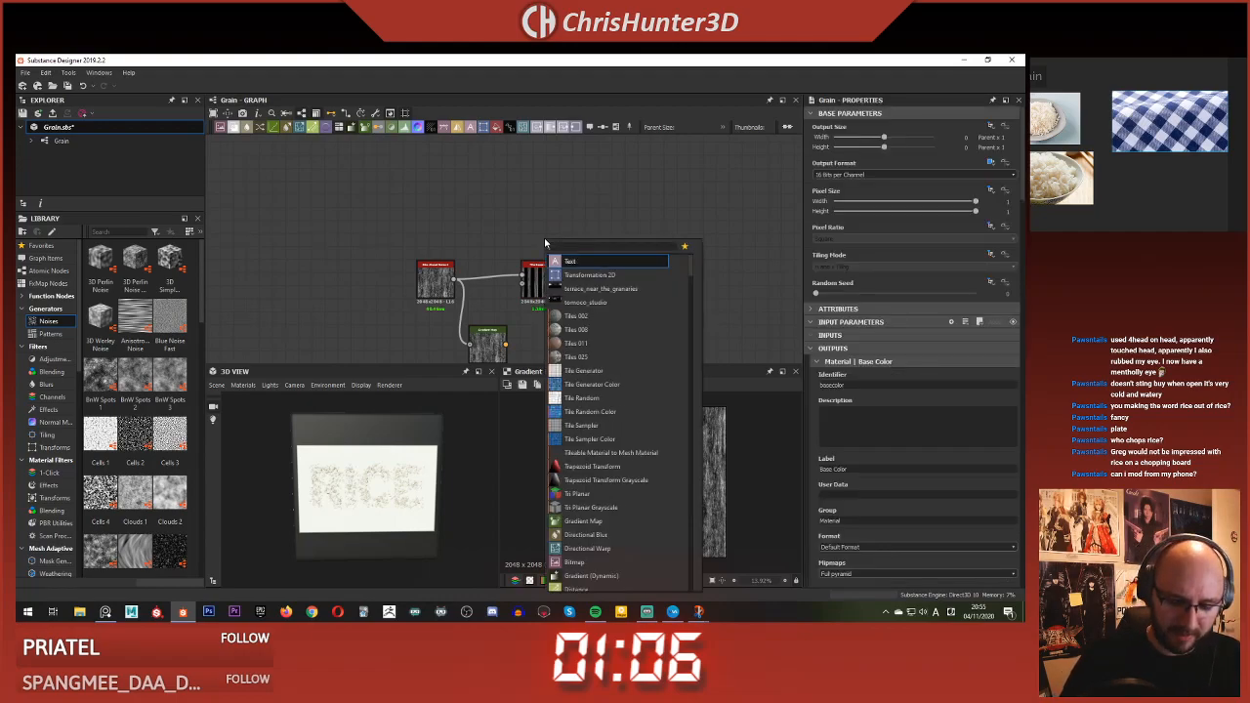
key(Down)
key(Down)
key(Down)
key(Down)
key(Down)
key(Escape)
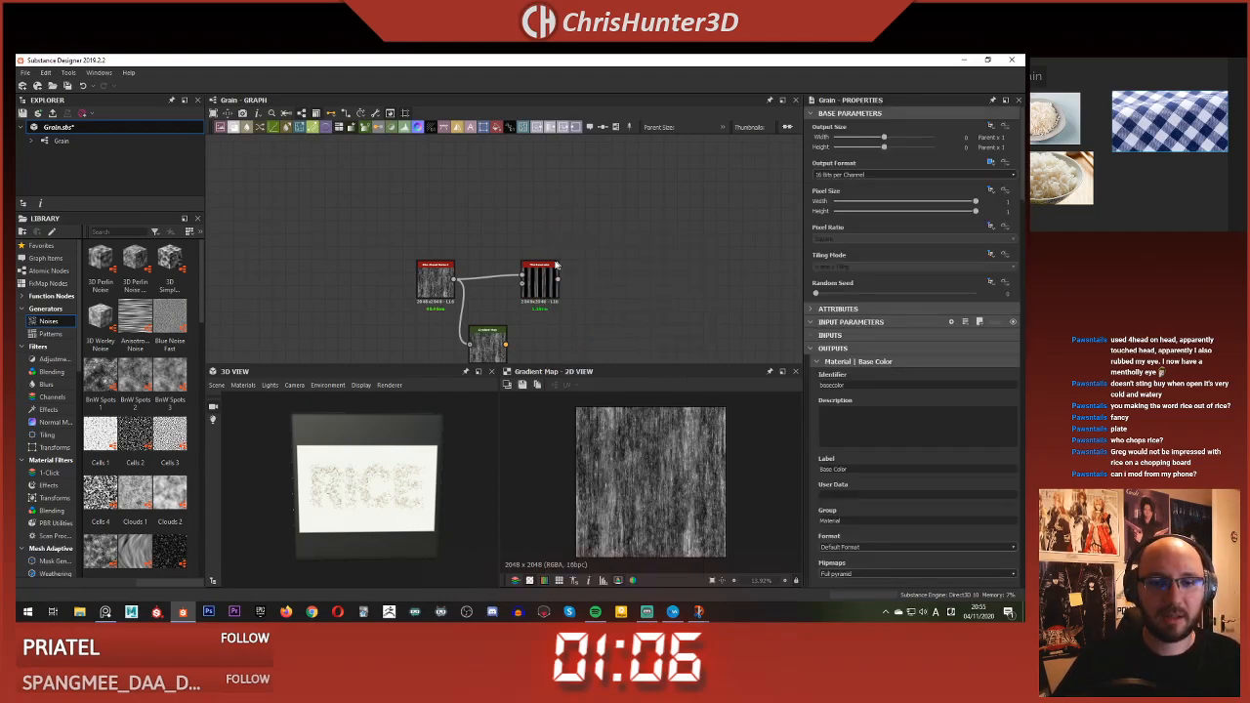
scroll(538, 237, up, 2)
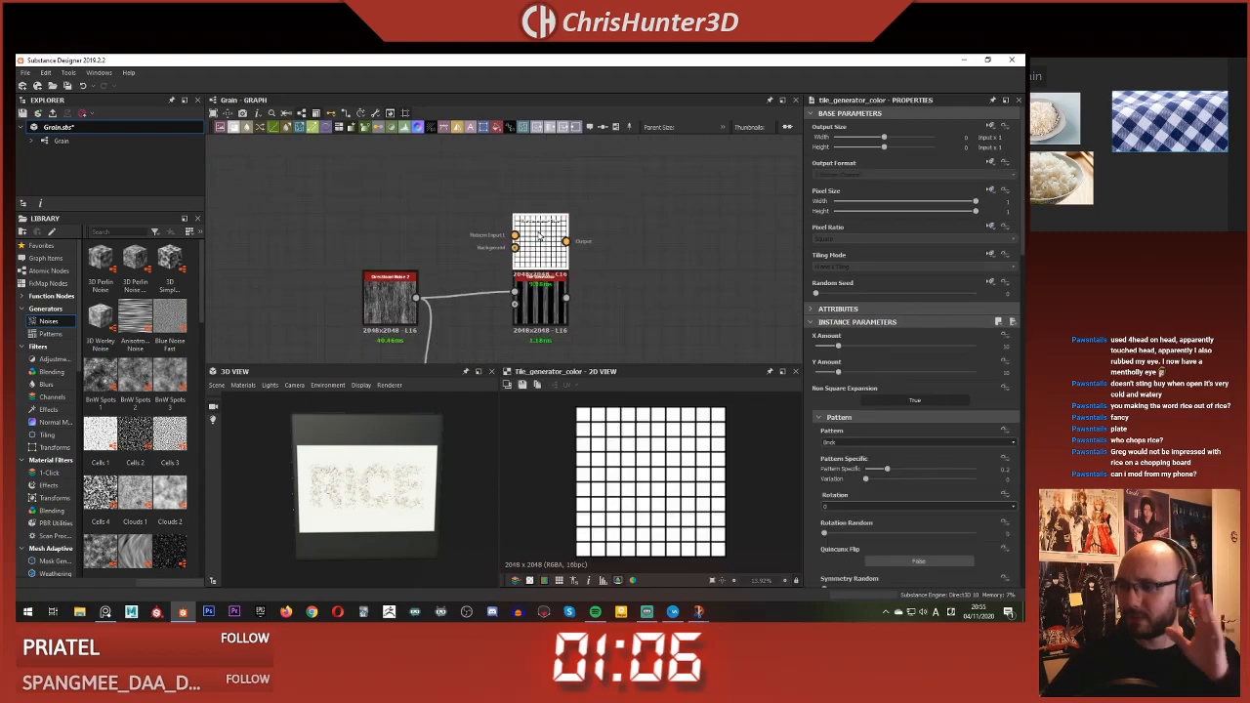
drag(524, 244, 524, 227)
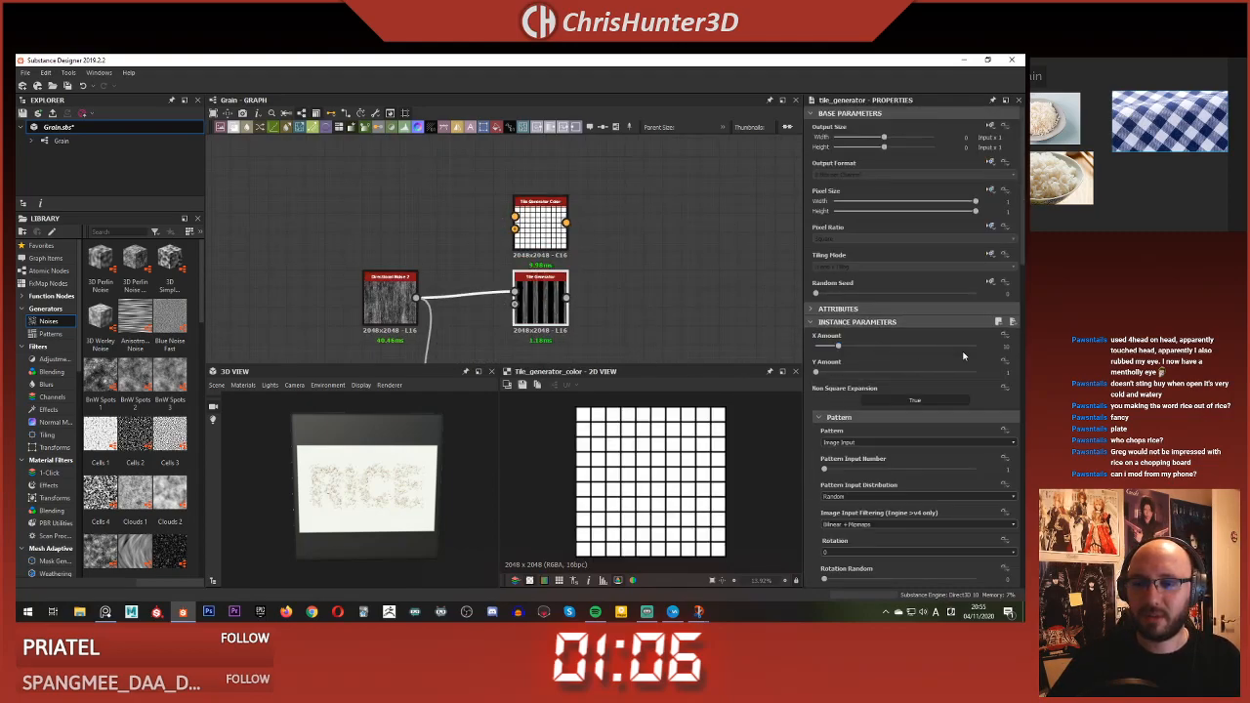
scroll(949, 367, down, 5)
scroll(821, 417, down, 4)
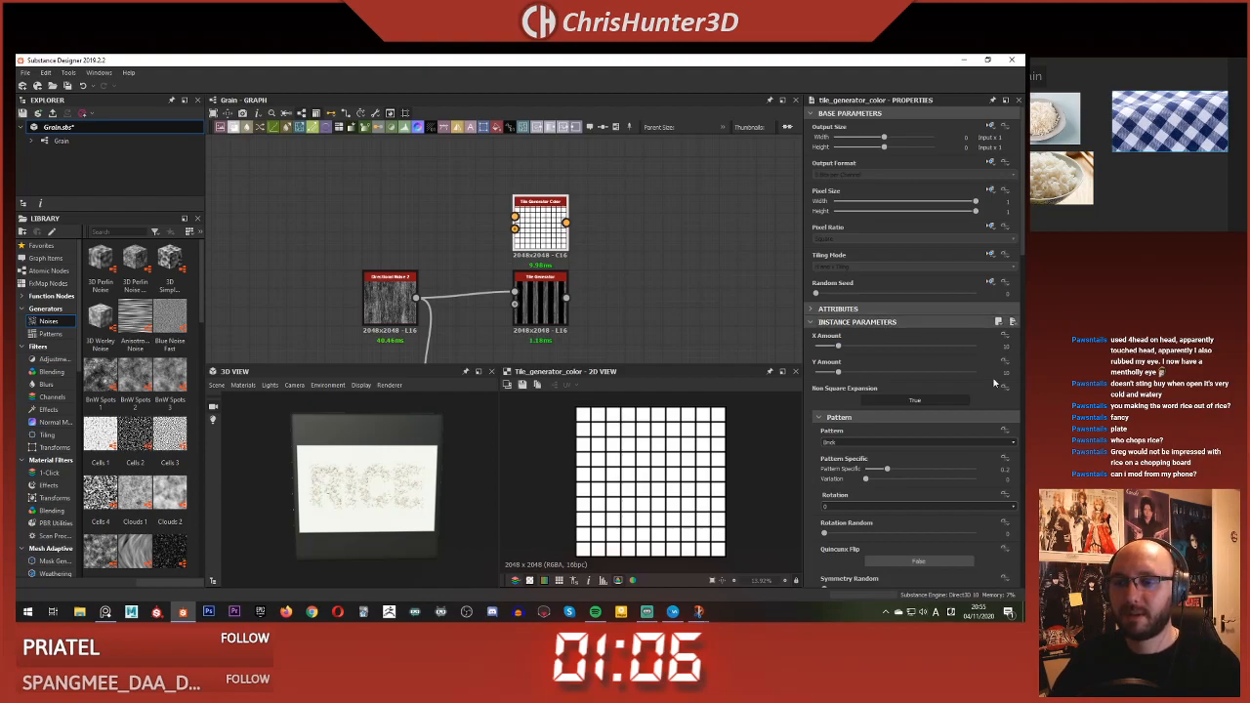
- Set the Tile Generator Color's Y Amount to 1 and its pattern to Image Input
click(1006, 373)
text(1)
key(Return)
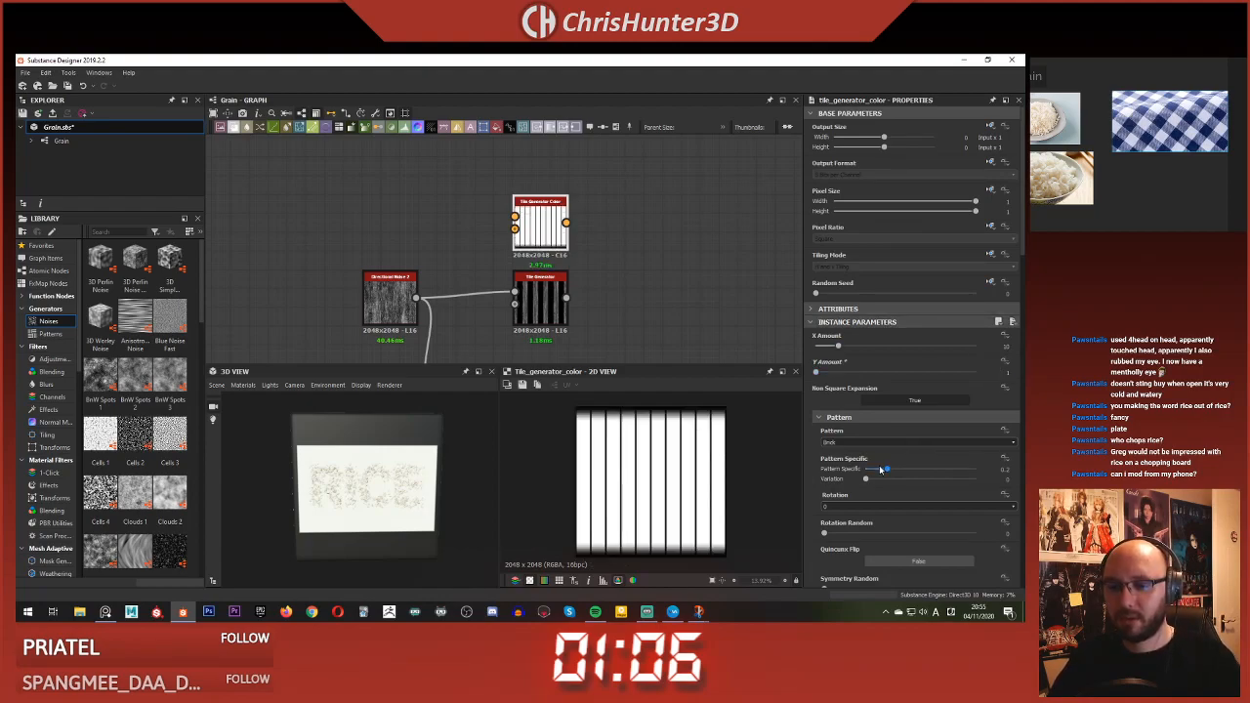
click(877, 453)
click(877, 451)
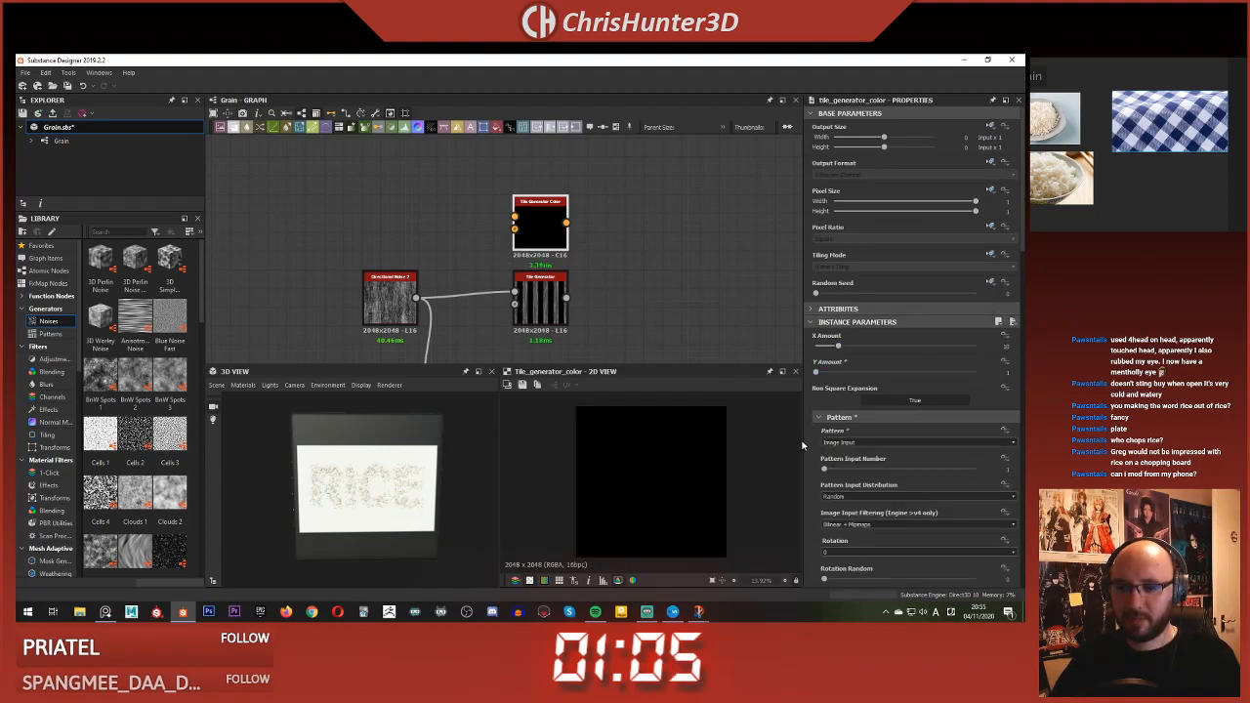
- Feed the Gradient Map's output into the pattern input of the Tile Generator Color
drag(416, 298, 515, 216)
scroll(476, 286, down, 3)
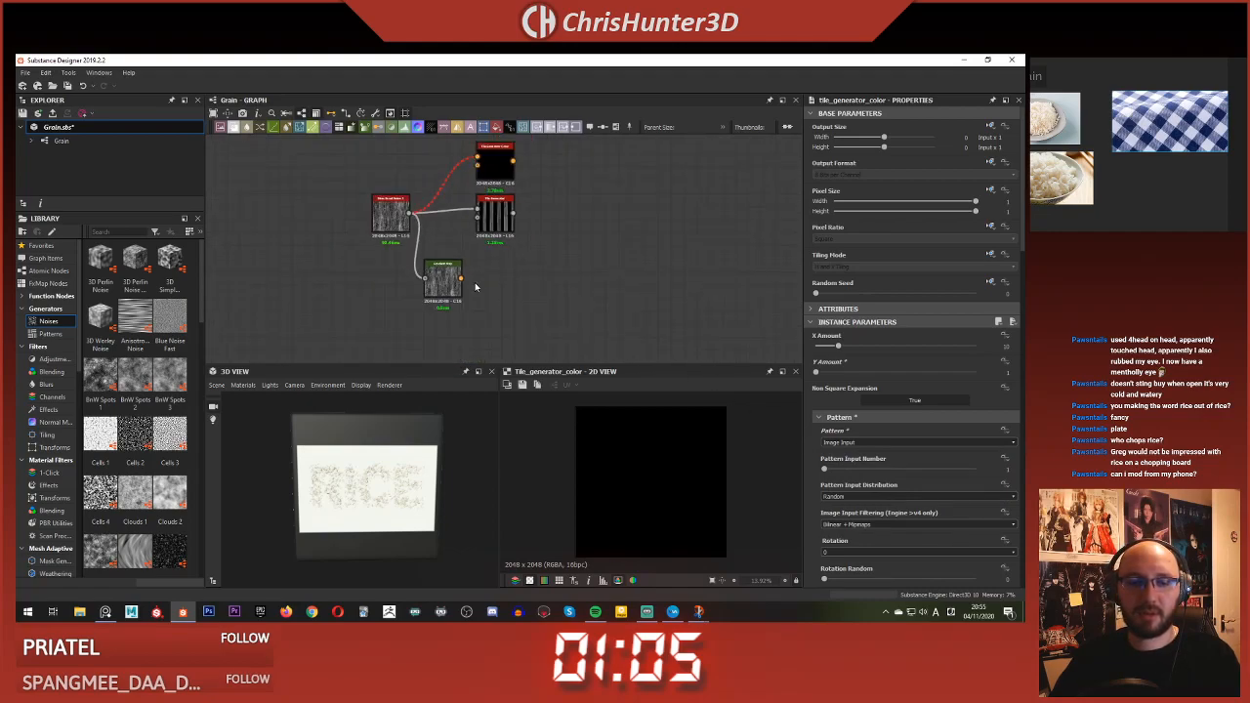
drag(475, 262, 478, 156)
- Turn on the Tile Generator Color's Vertical Mask and set its Global Offset X to 0.05
scroll(863, 399, down, 5)
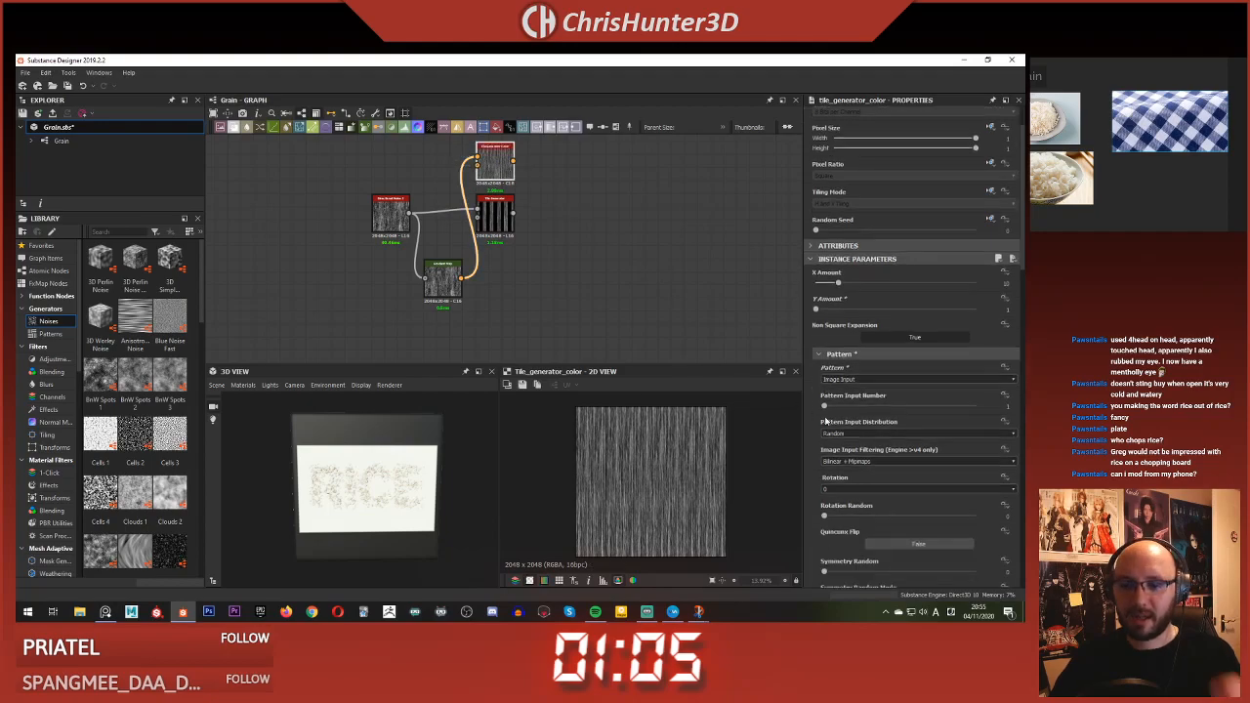
scroll(869, 400, down, 10)
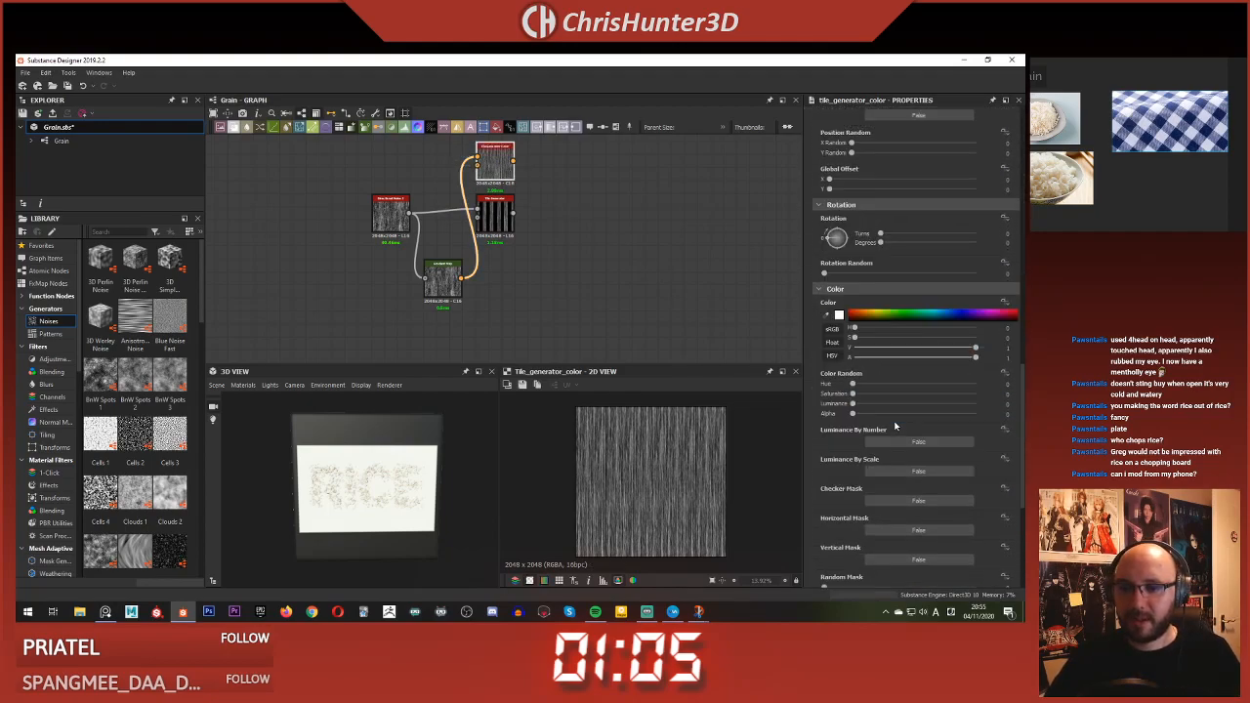
click(917, 366)
scroll(879, 390, up, 6)
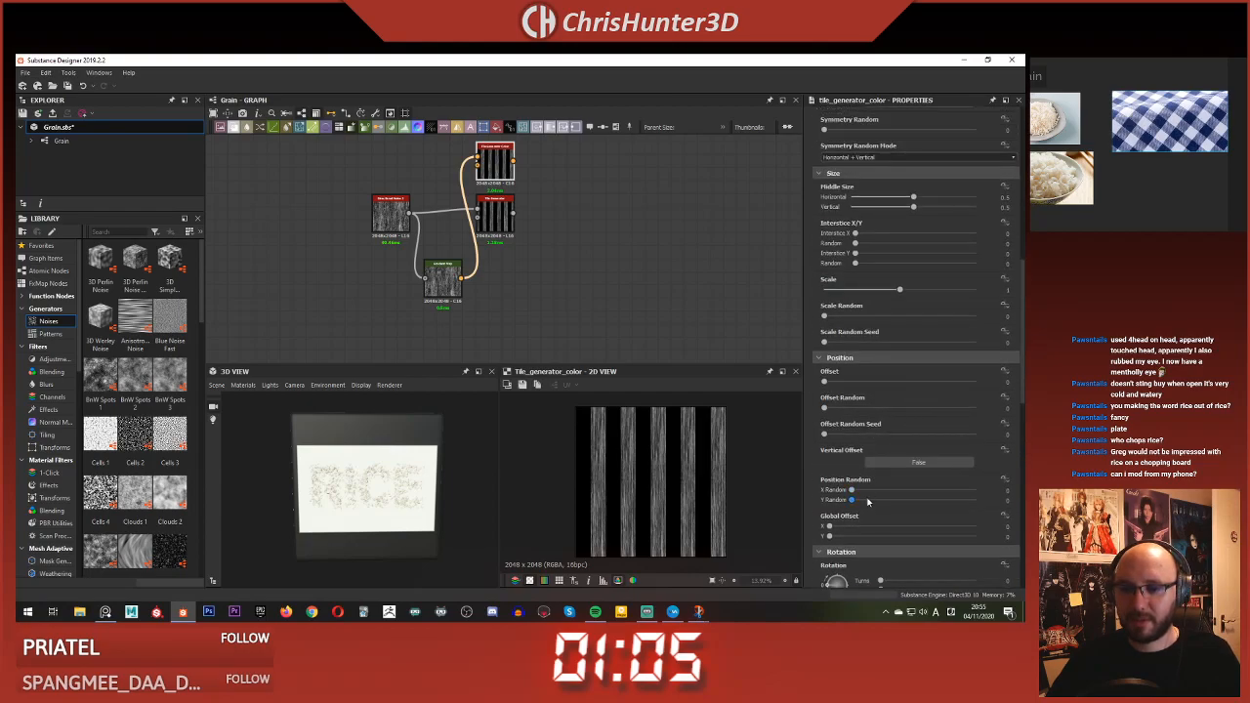
drag(831, 526, 836, 527)
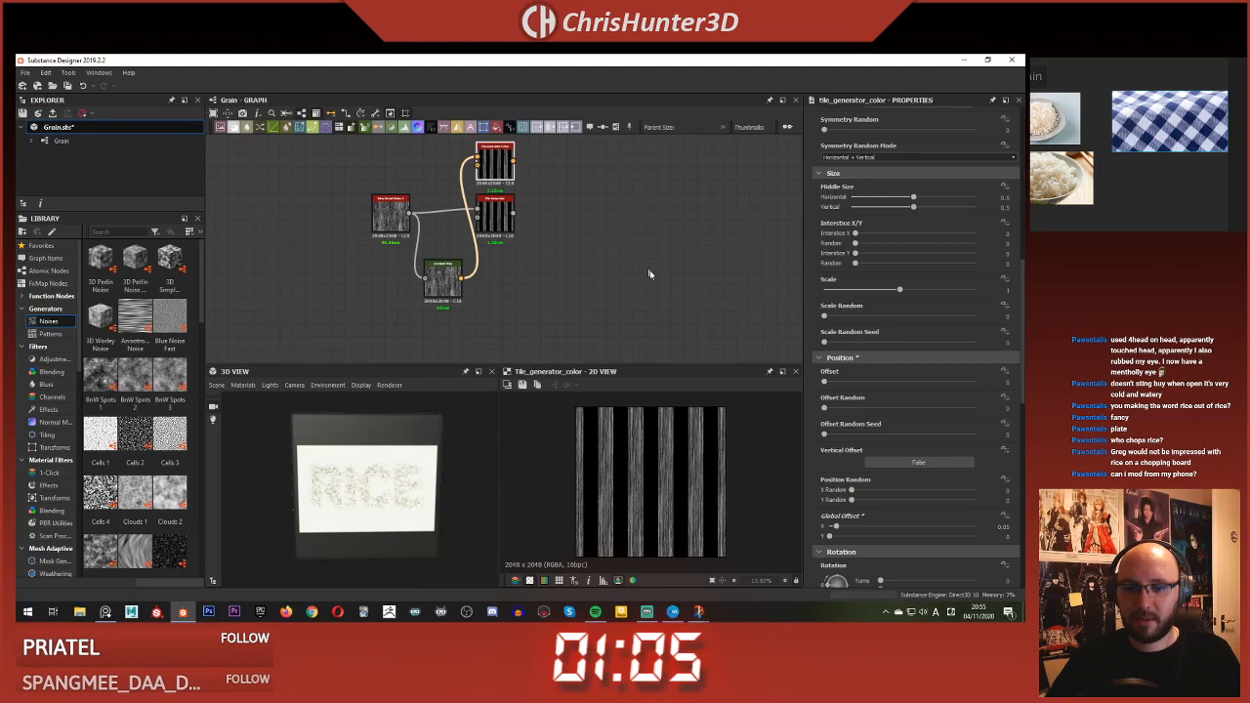
drag(837, 528, 836, 528)
- Open the Gradient Map's gradient for editing and pick a new gradient across the blue gingham reference photo
middle_drag(682, 283, 724, 352)
scroll(538, 245, up, 2)
middle_drag(538, 245, 584, 171)
click(510, 314)
click(977, 428)
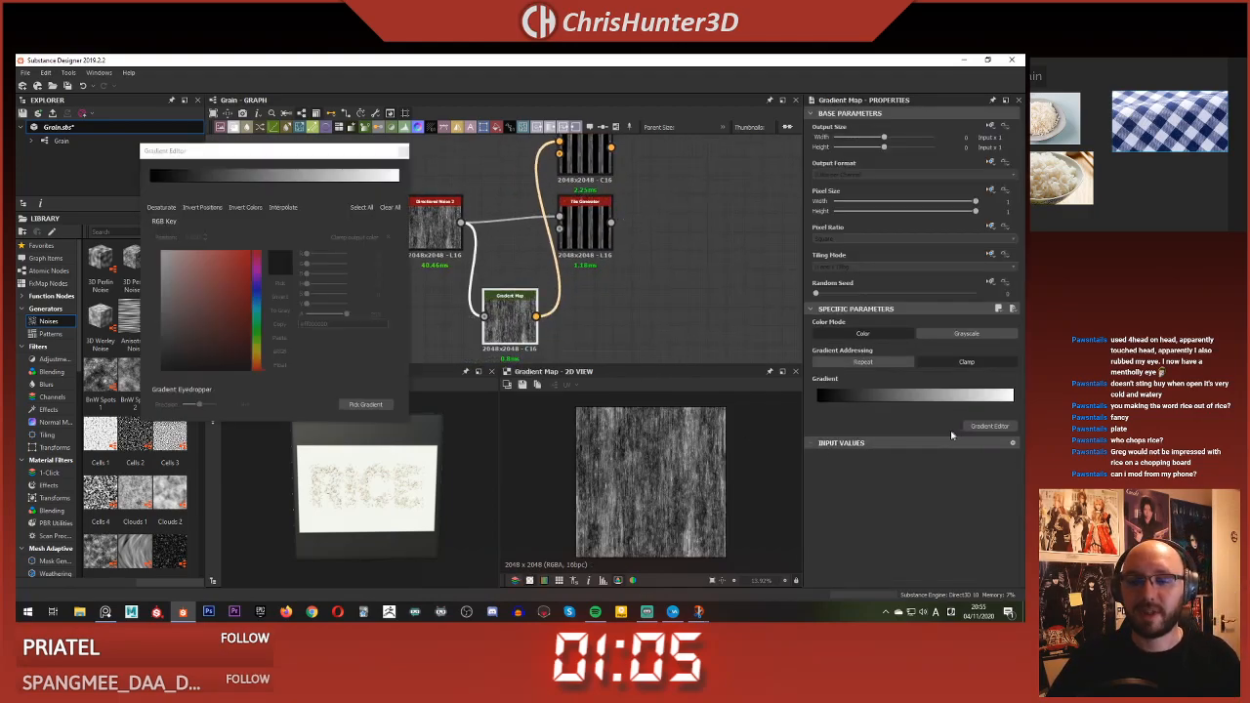
click(373, 407)
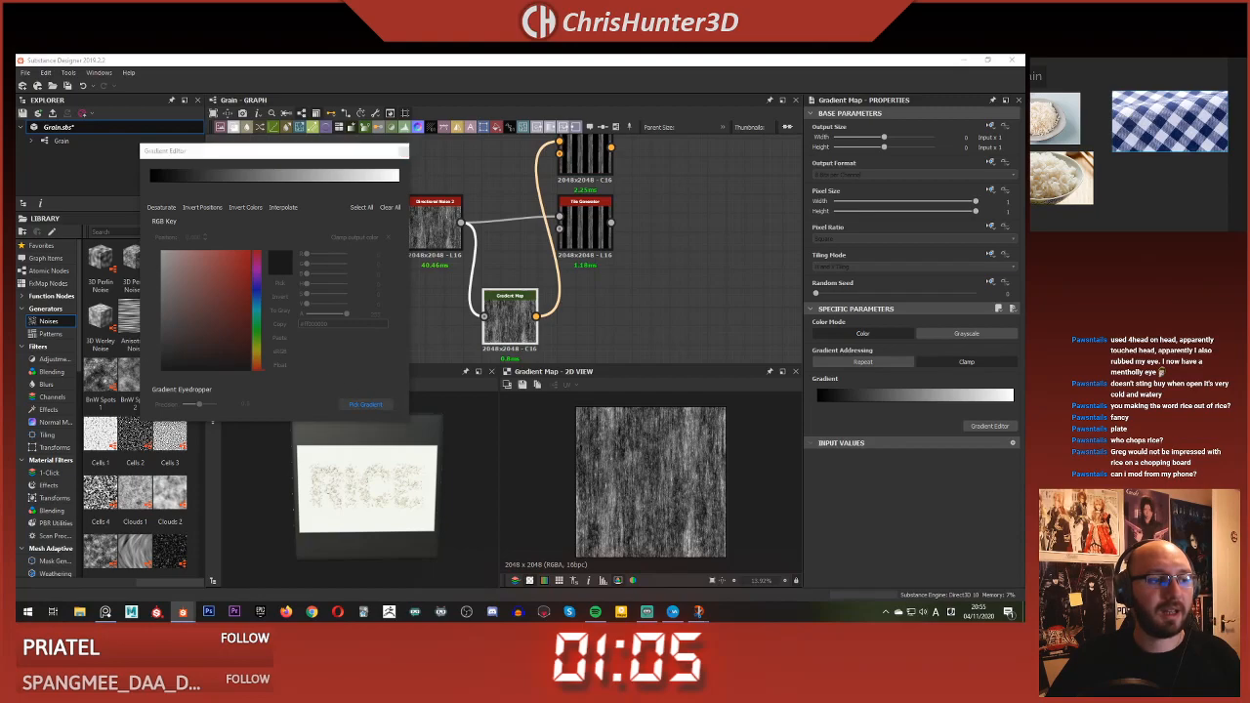
drag(1133, 115, 1211, 127)
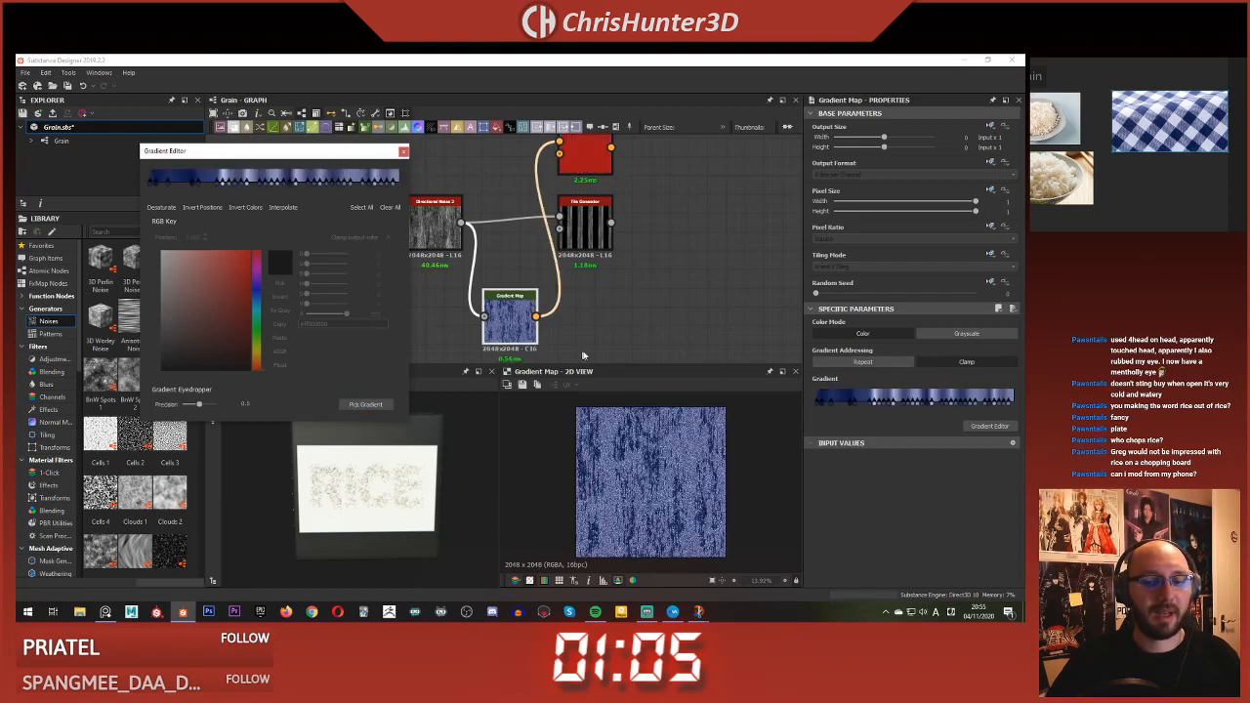
- Delete the darkest blue keys from the start of the Gradient Map's gradient
scroll(666, 473, up, 8)
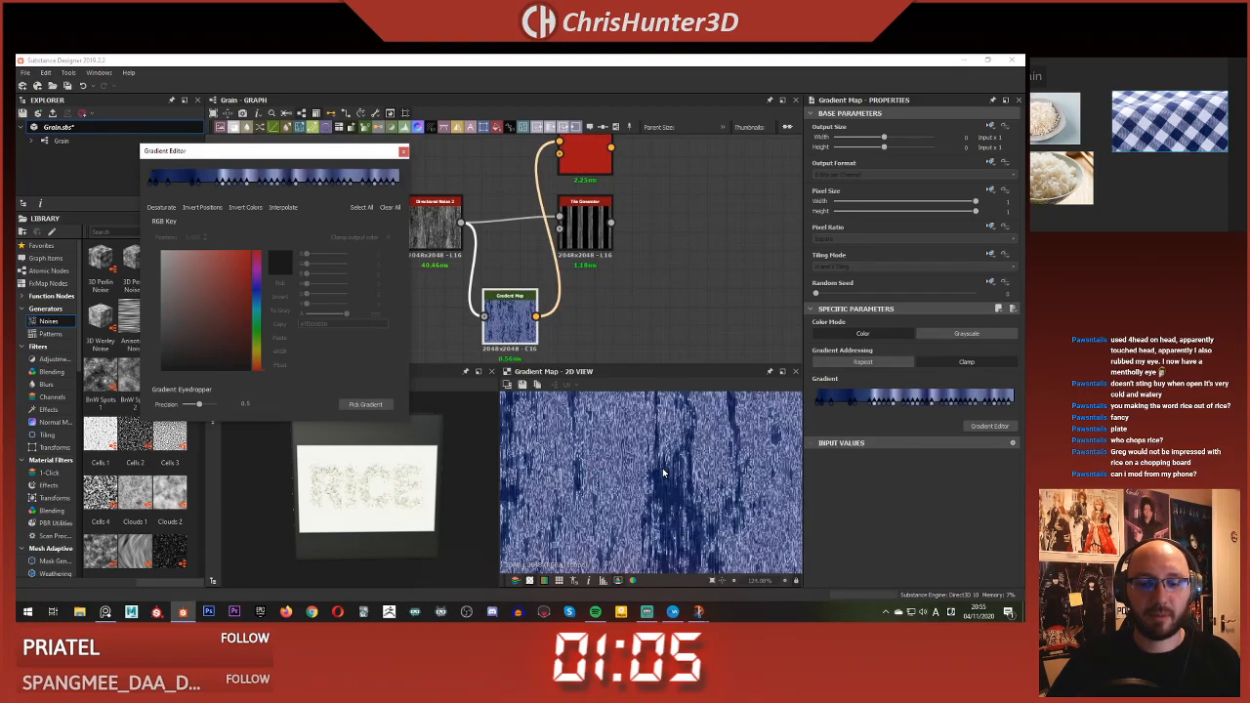
scroll(664, 473, down, 2)
click(194, 184)
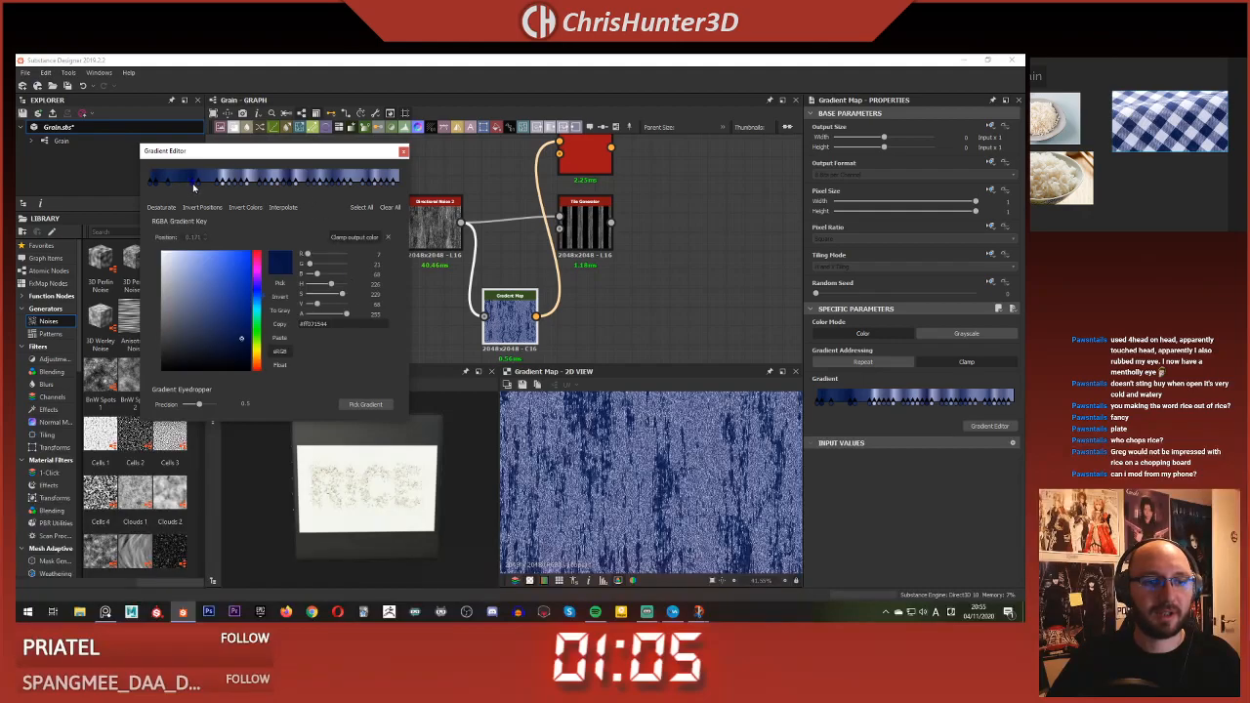
key(Delete)
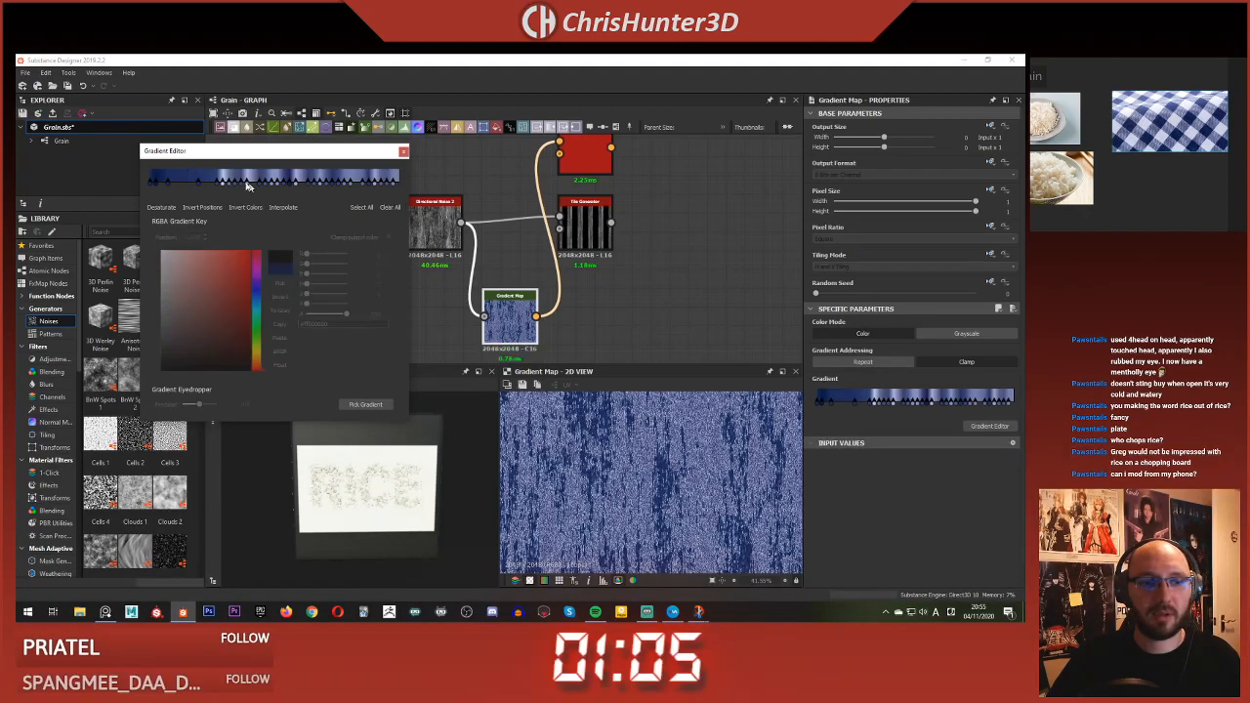
click(156, 184)
key(Delete)
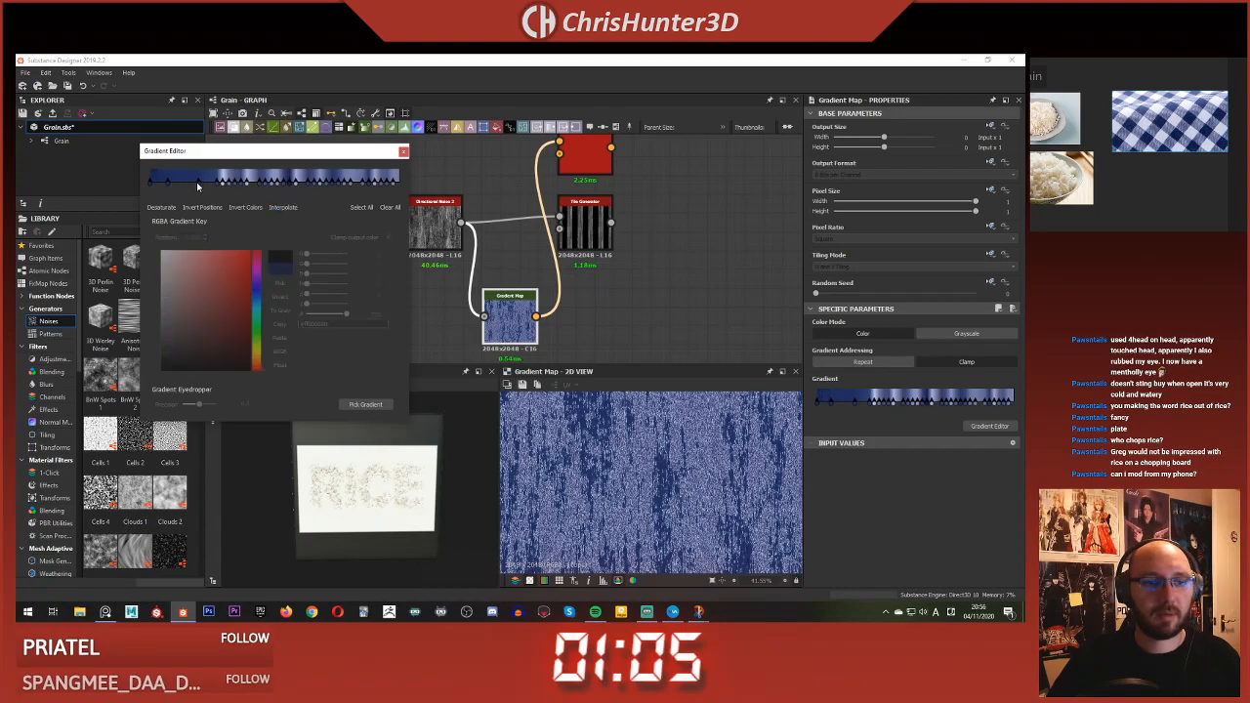
click(198, 185)
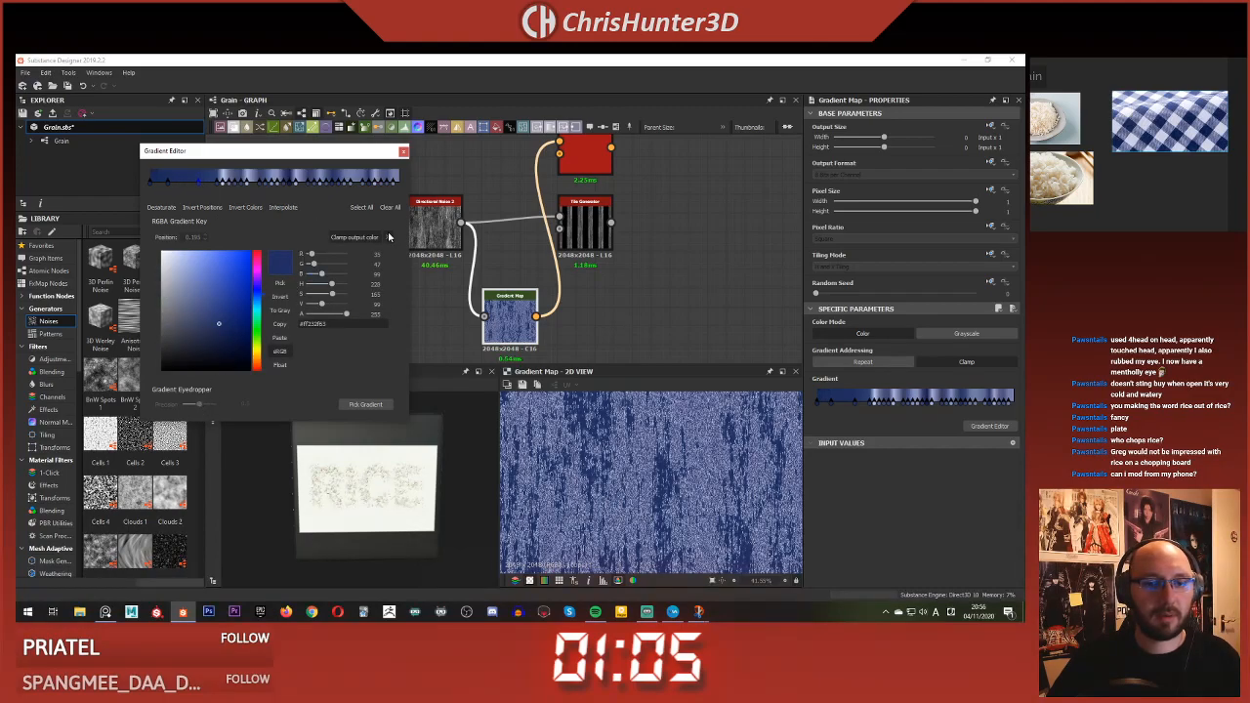
key(Delete)
click(166, 184)
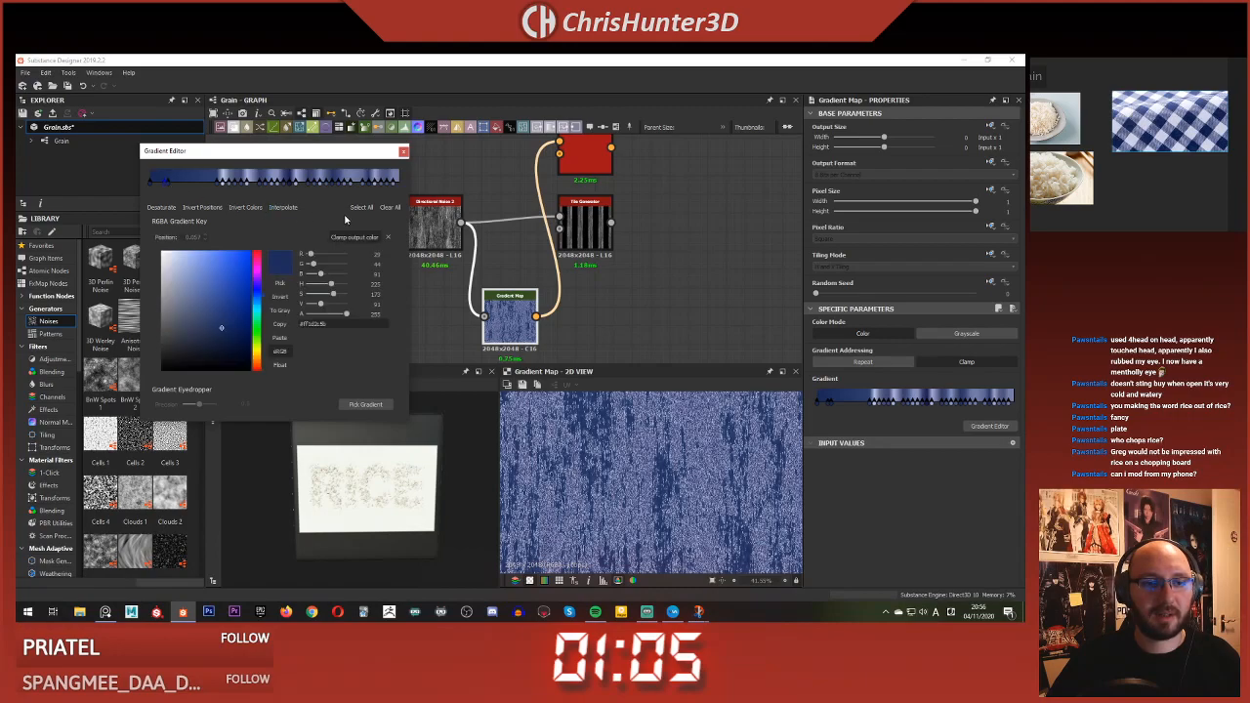
click(389, 237)
click(169, 184)
click(387, 237)
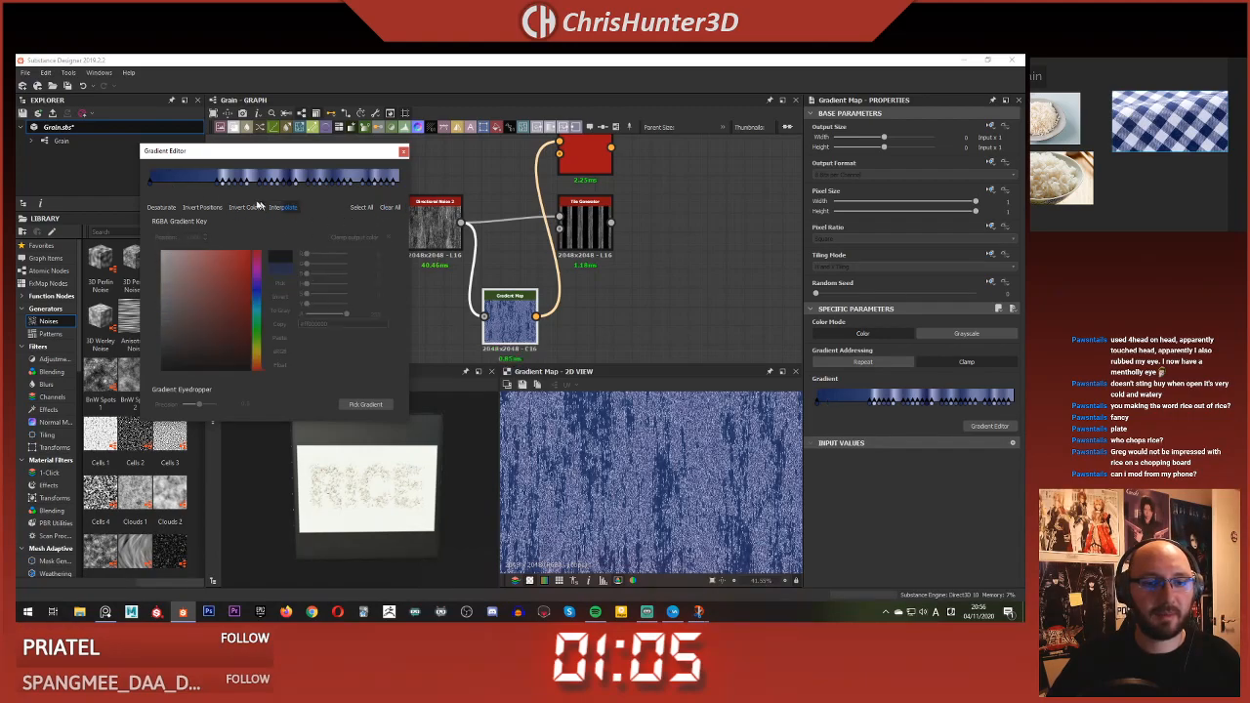
click(153, 185)
click(388, 238)
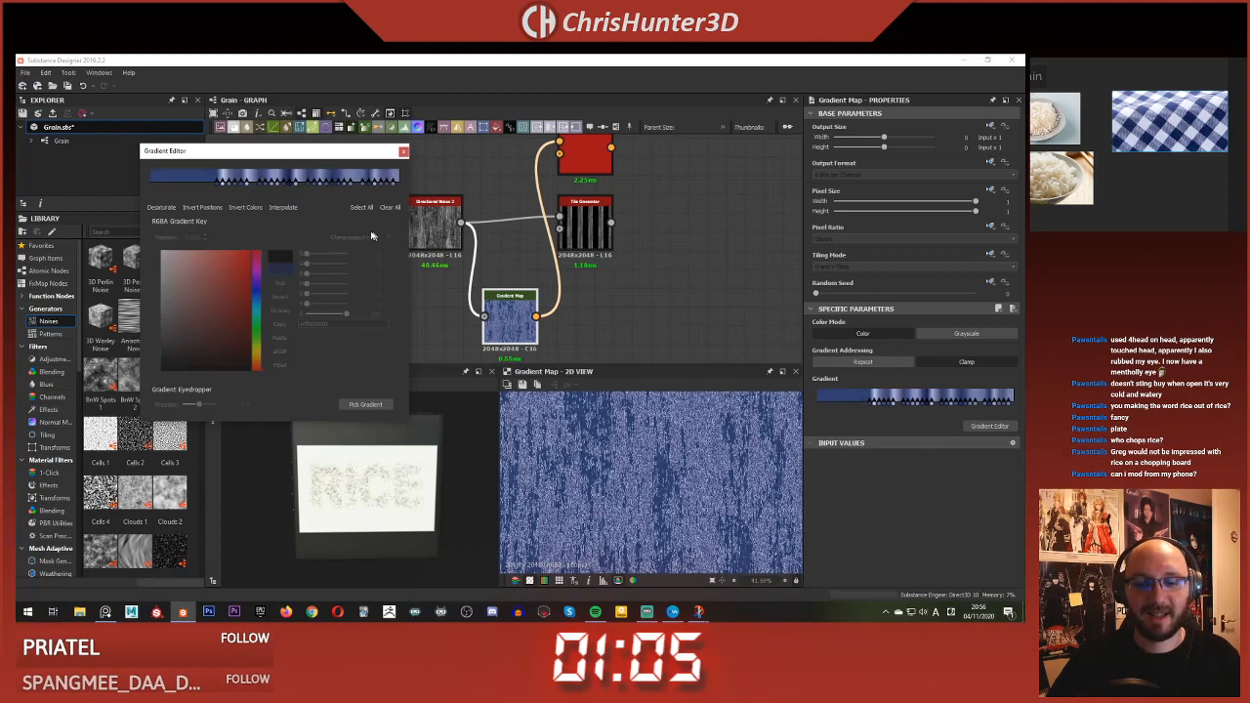
- Move the first remaining gradient key to position about 0.16, brighten its blue and close the Gradient Editor
drag(220, 186, 191, 184)
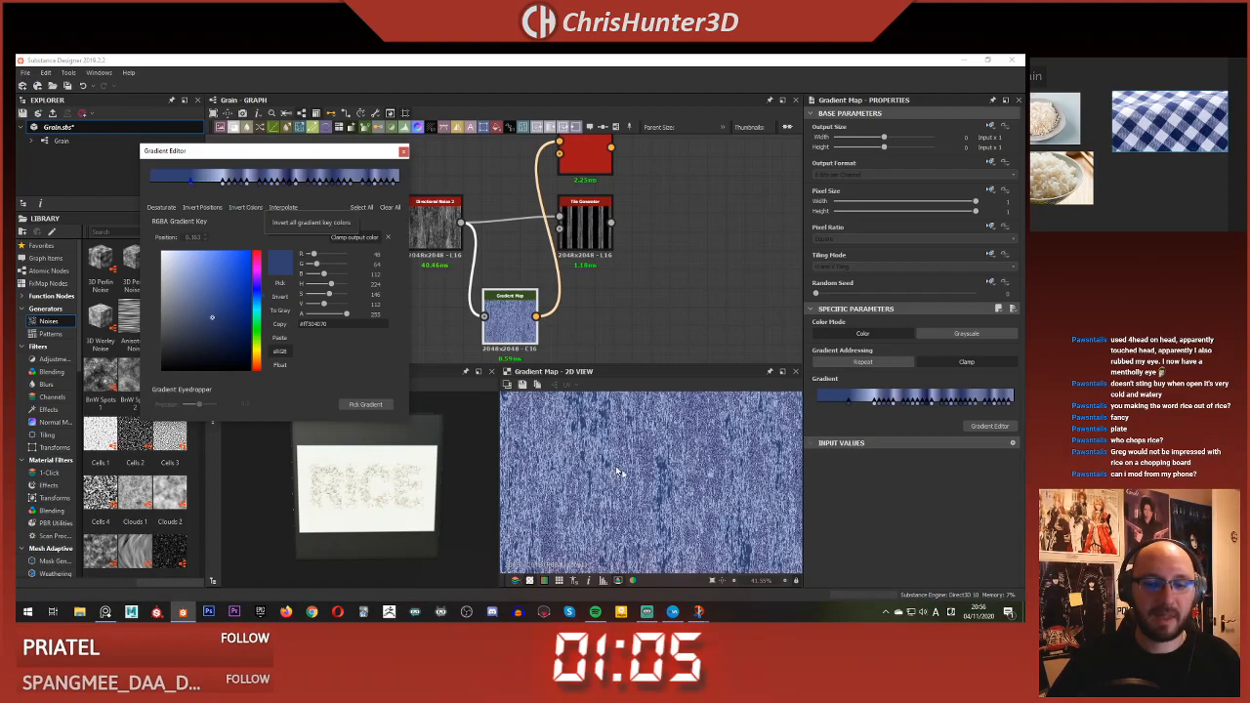
scroll(596, 453, down, 7)
scroll(592, 451, up, 3)
scroll(429, 408, up, 1)
drag(319, 309, 333, 311)
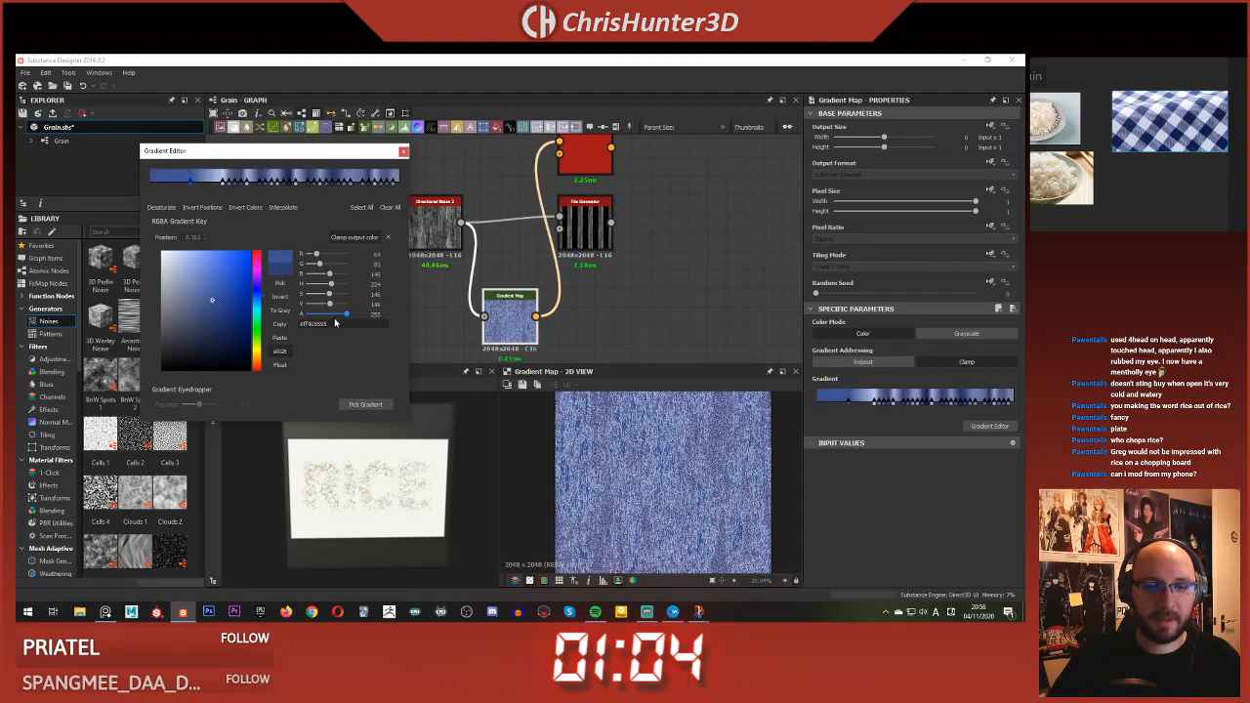
click(403, 153)
- Preview the Tile Generator Color, then set its background color to white and its blending mode to Alpha Blend
scroll(469, 225, down, 2)
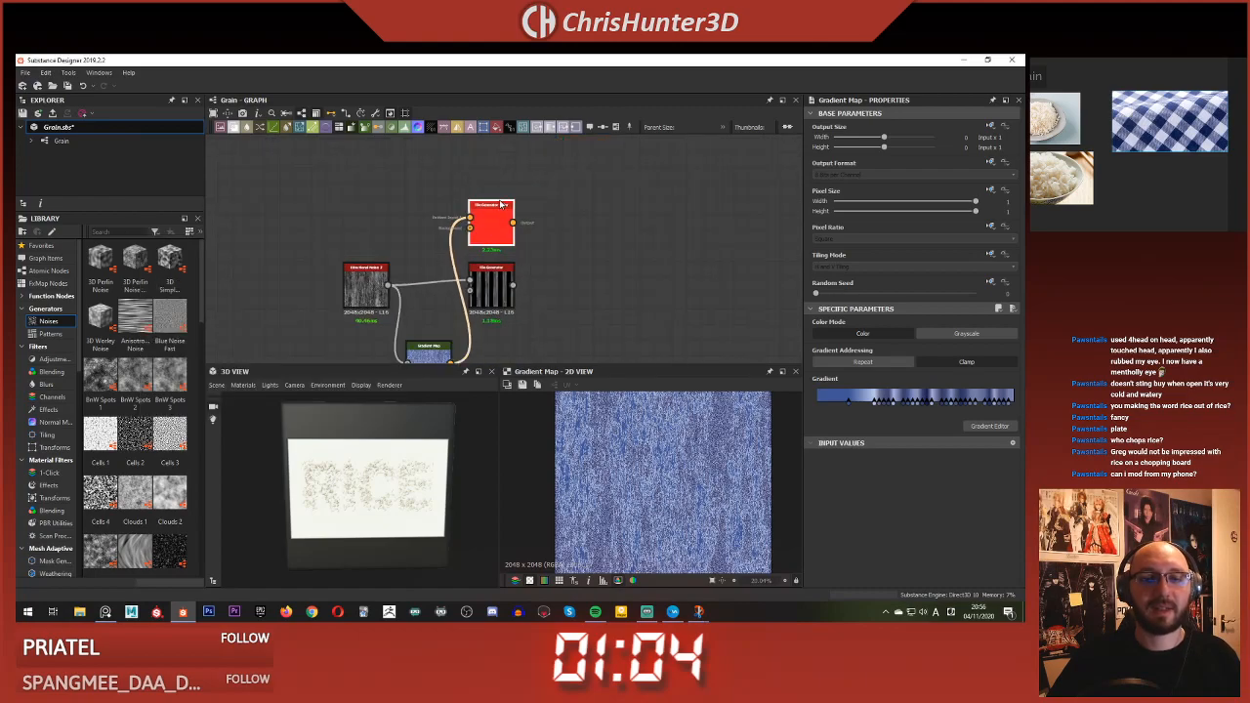
double_click(497, 213)
scroll(643, 479, up, 3)
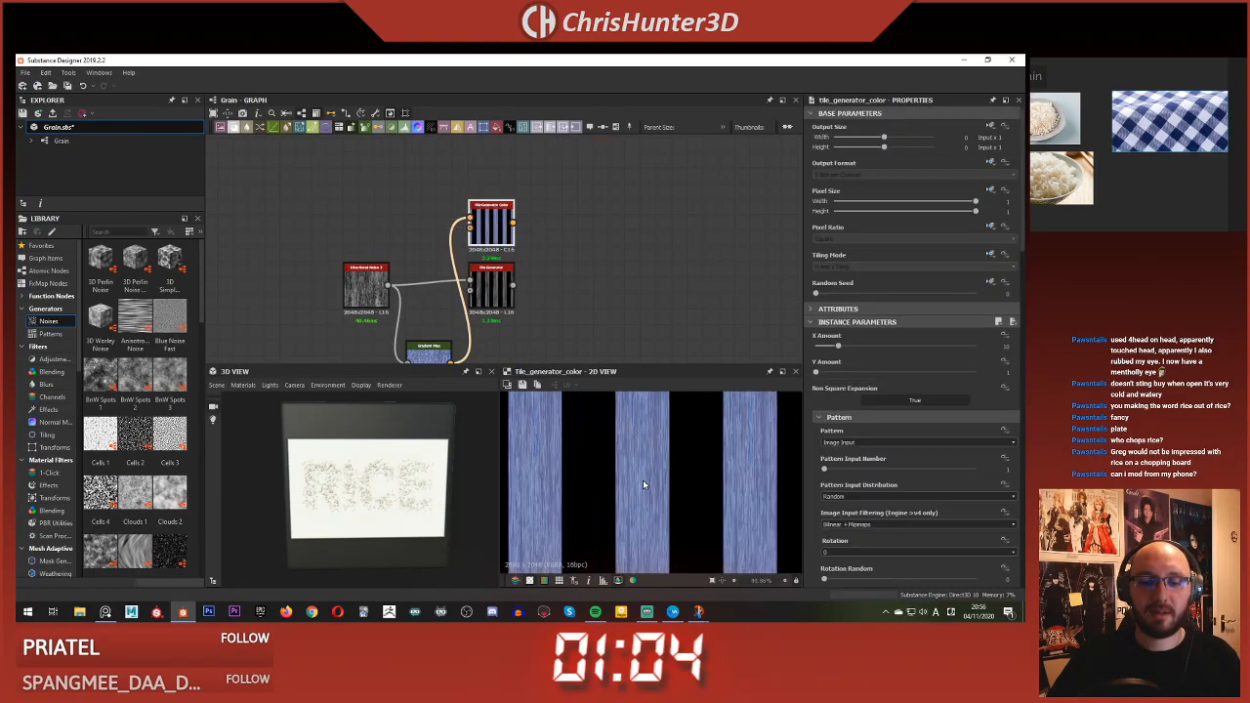
scroll(644, 472, down, 5)
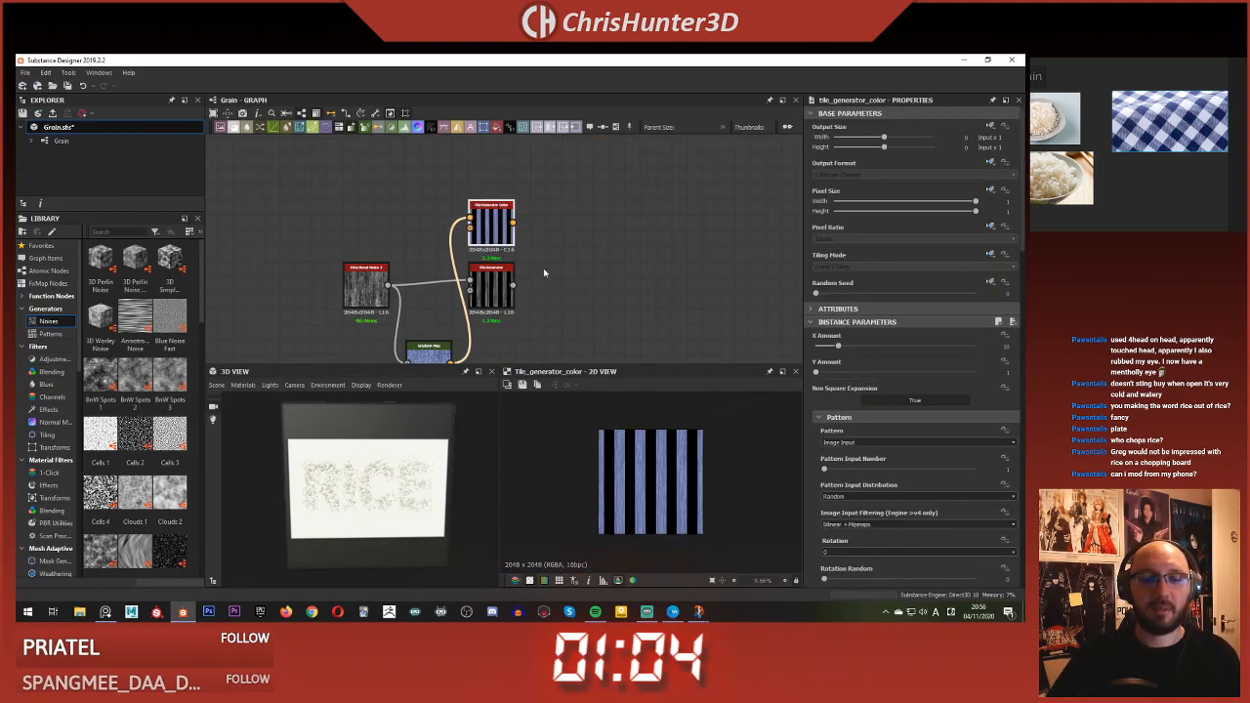
scroll(544, 276, up, 3)
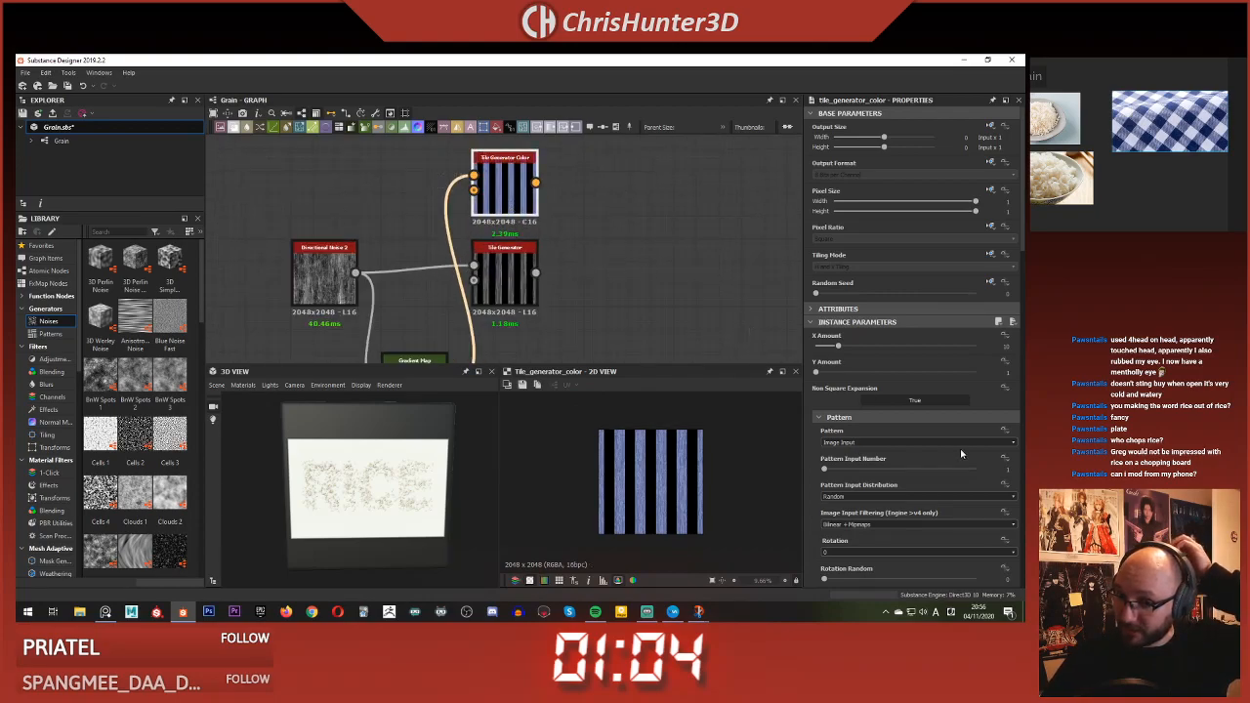
scroll(942, 435, down, 3)
scroll(942, 435, down, 12)
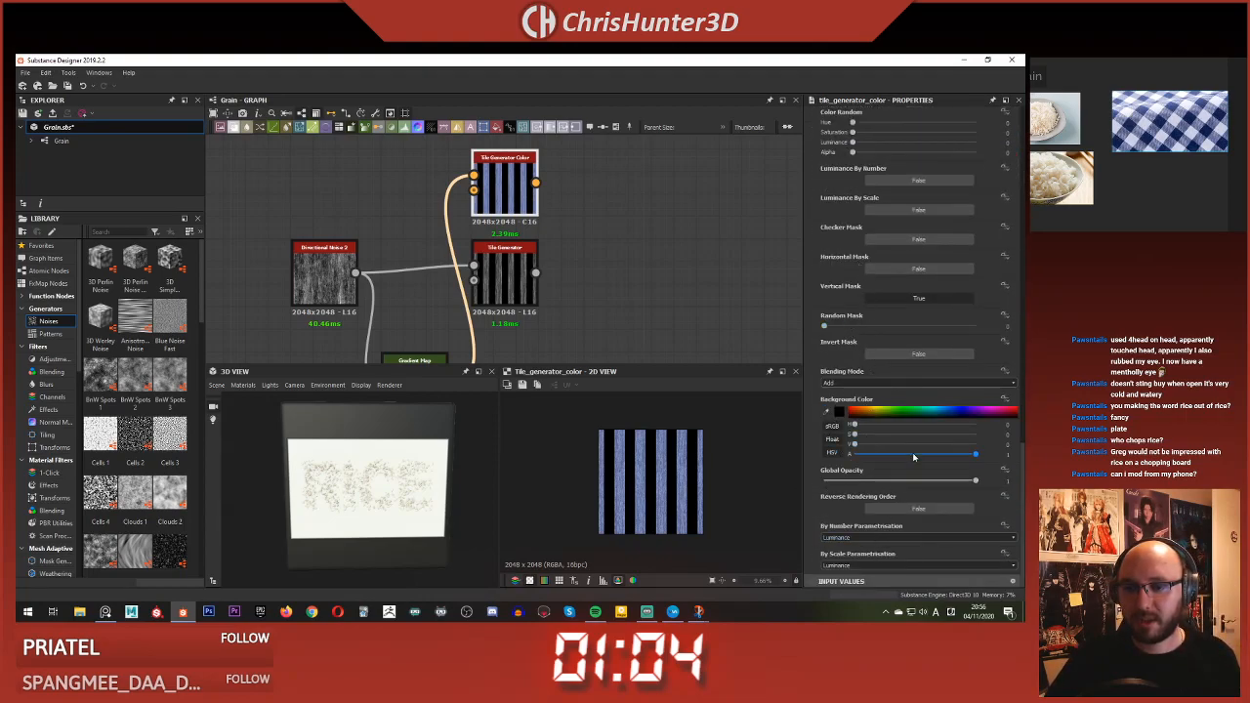
drag(905, 445, 1014, 438)
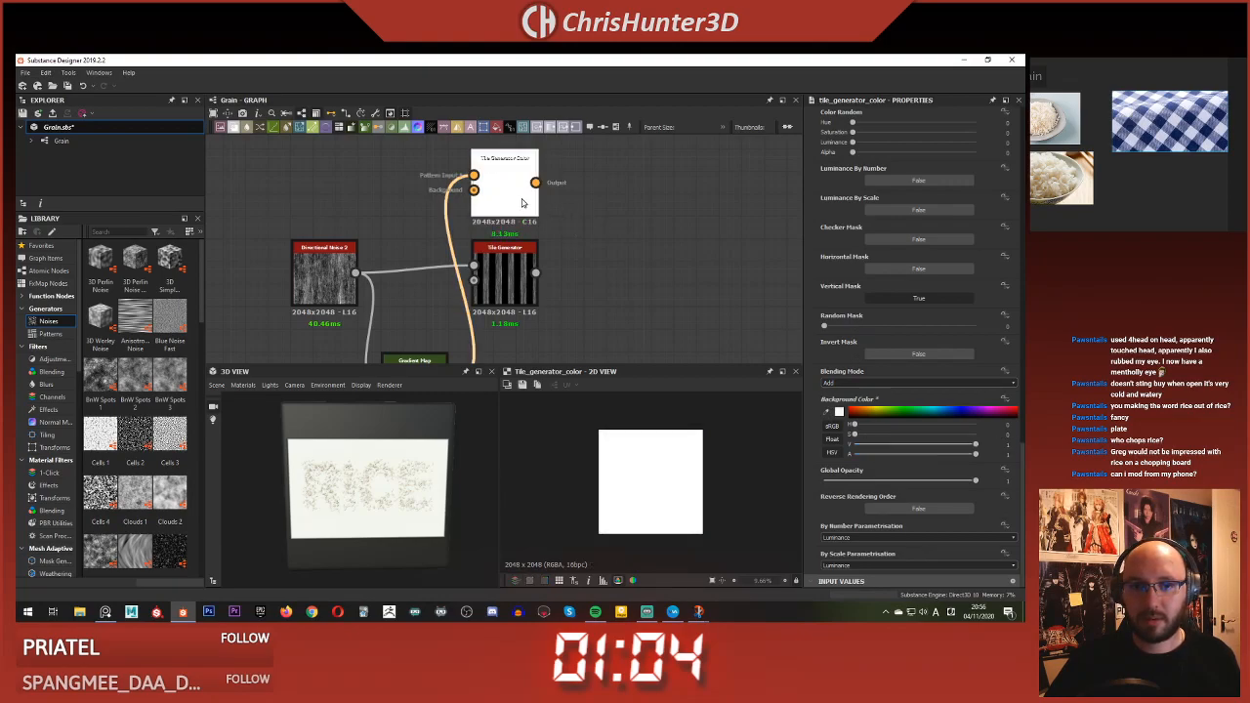
middle_drag(632, 260, 640, 270)
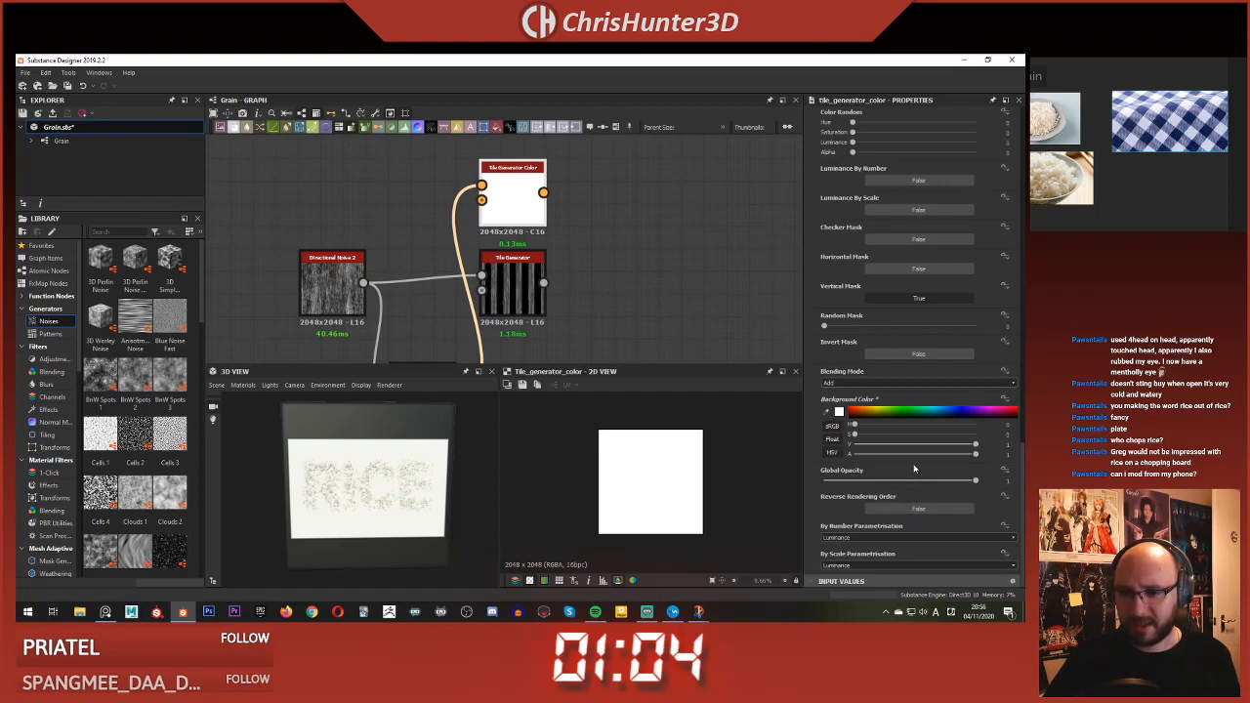
click(912, 385)
click(906, 400)
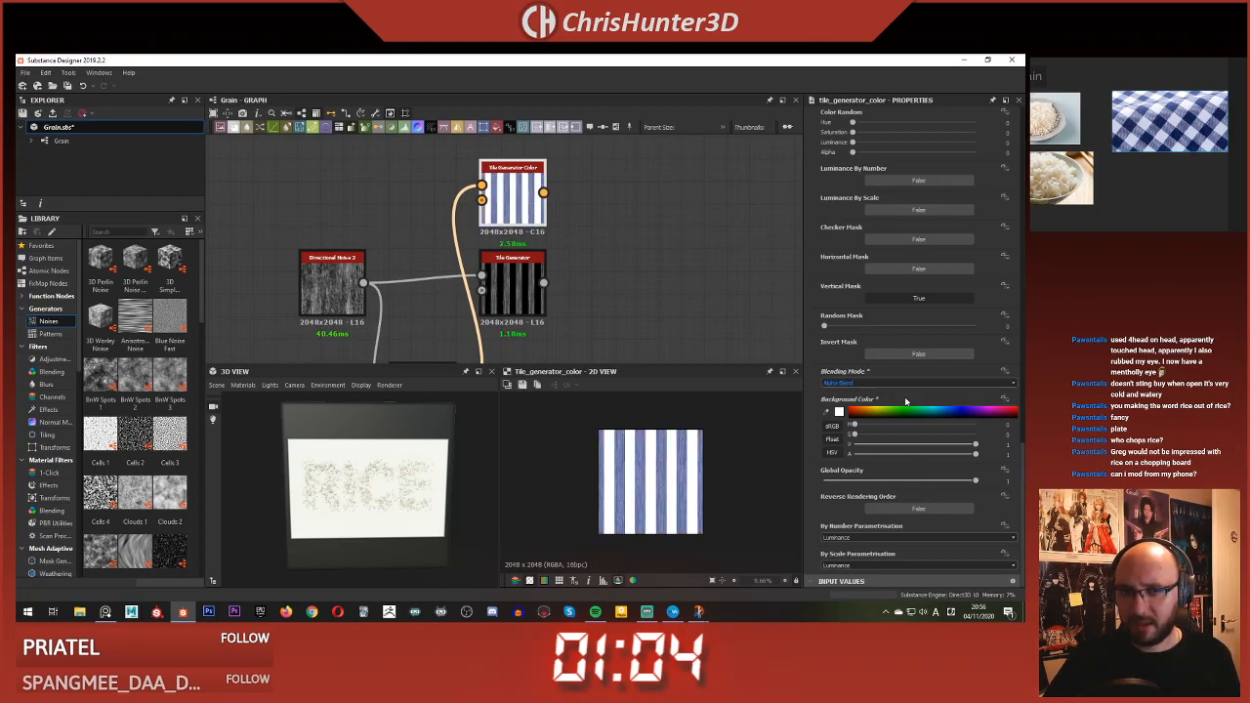
- Delete the grayscale Tile Generator and put a duplicate of the Tile Generator Color in its place
middle_drag(610, 264, 510, 284)
scroll(510, 284, down, 1)
click(500, 289)
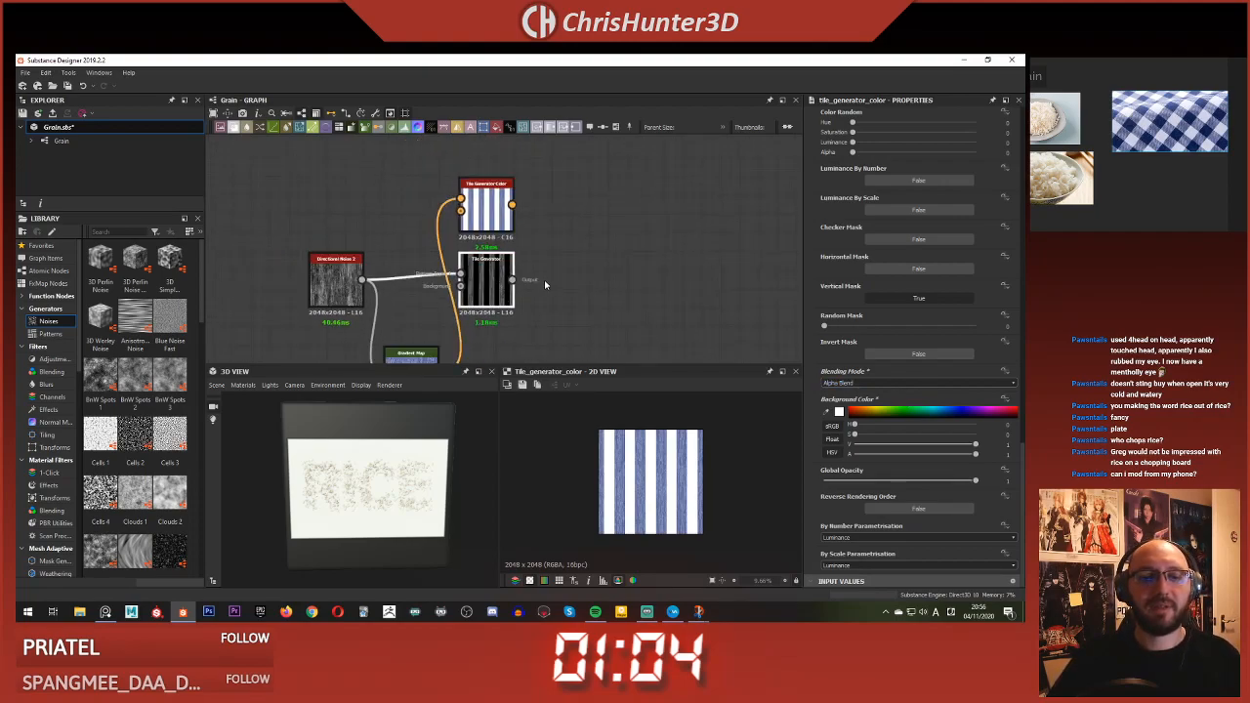
key(Delete)
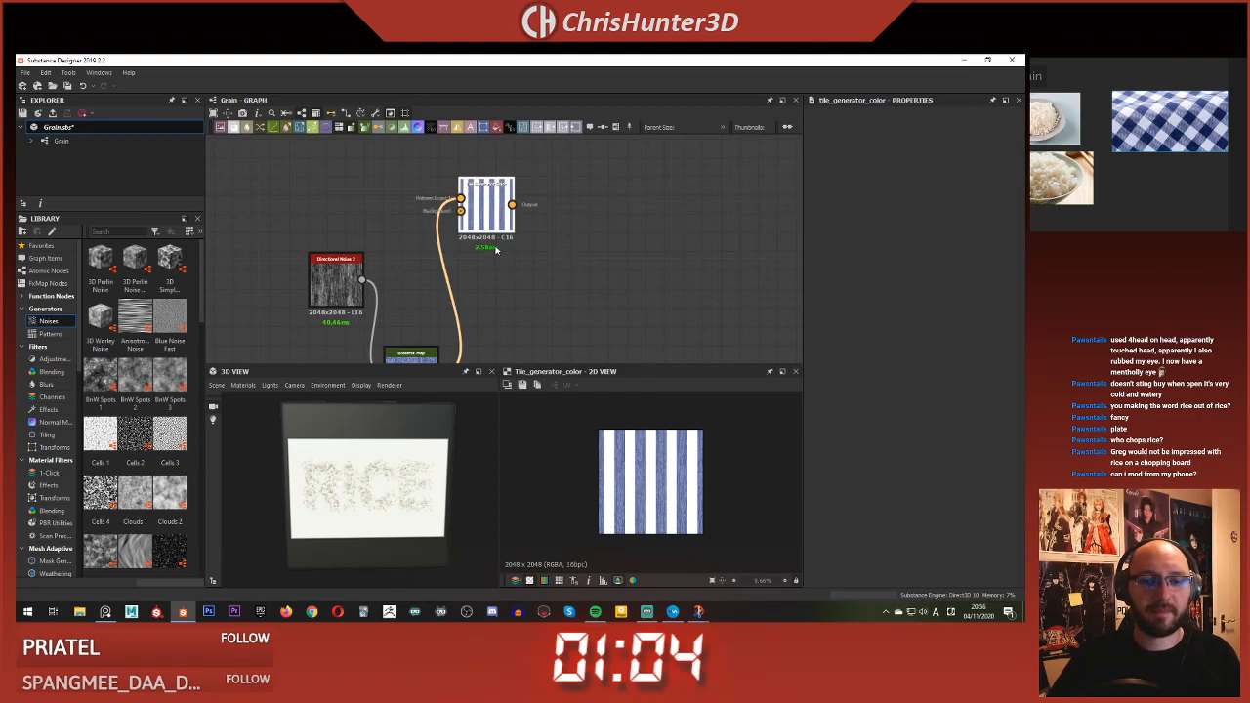
key(ctrl+d)
scroll(496, 250, down, 1)
drag(498, 253, 482, 274)
- Add a Transformation 2D node after the duplicated Tile Generator Color and rotate its stripes 90 degrees to horizontal
click(551, 278)
click(498, 283)
key(space)
text(tra)
click(599, 293)
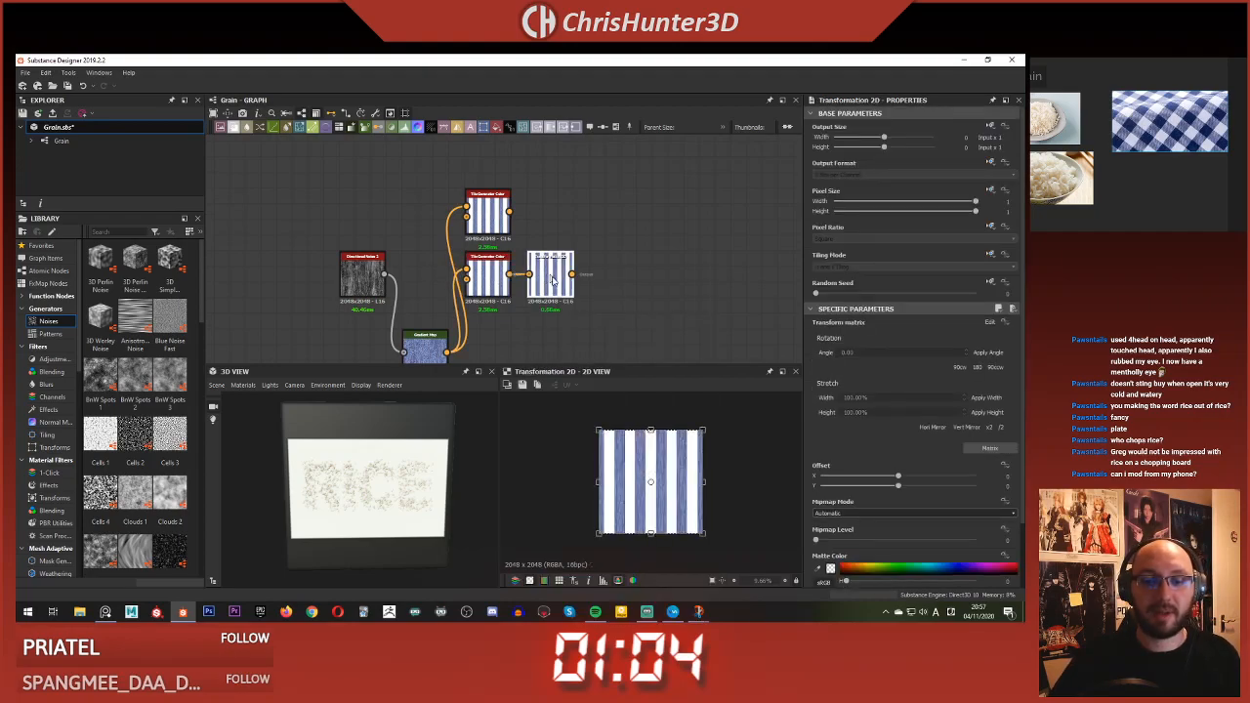
shift+drag(745, 442, 692, 559)
click(624, 293)
click(552, 277)
- Add a Blend node with the Transformation 2D as background and the upper Tile Generator Color as foreground
click(630, 263)
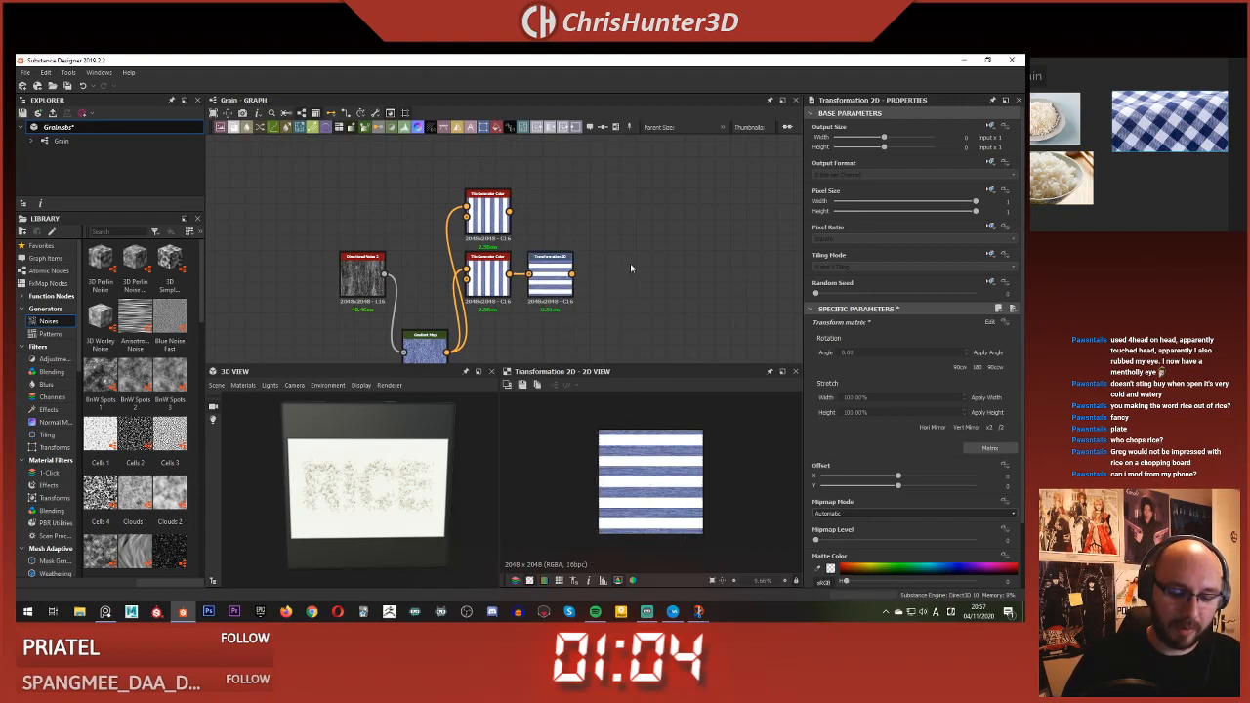
key(space)
text(blend)
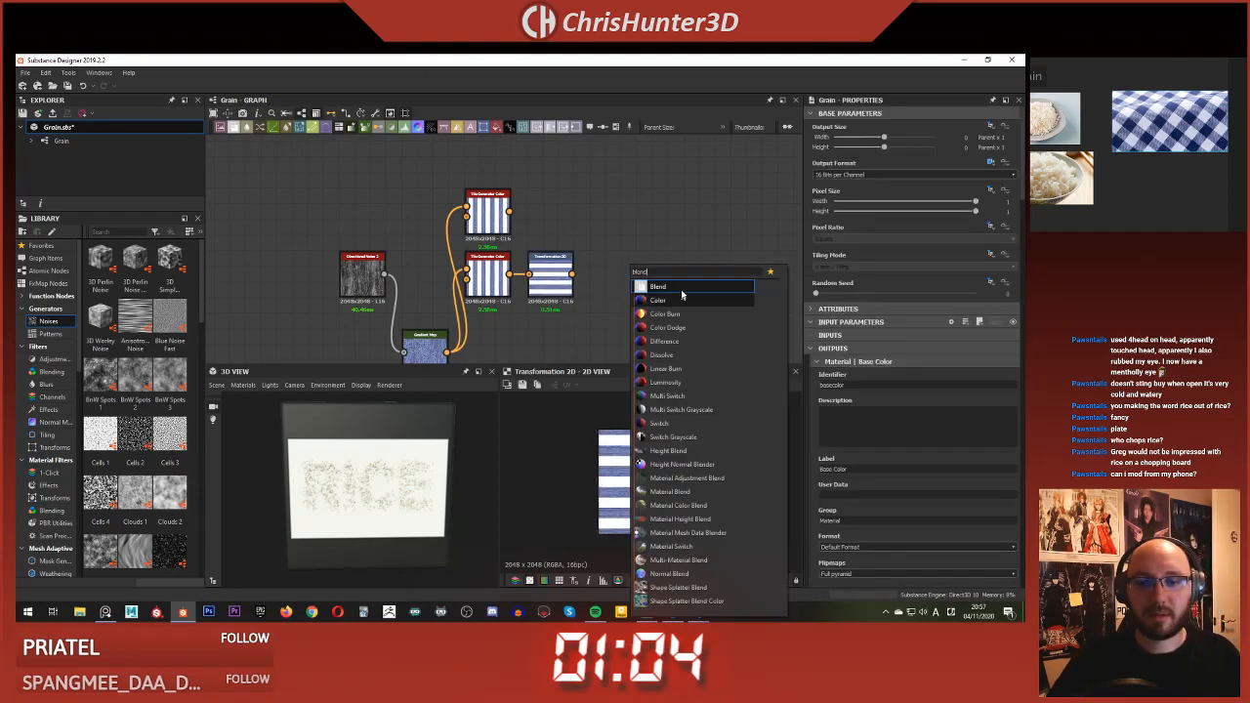
key(Return)
scroll(585, 277, up, 3)
drag(678, 243, 678, 188)
drag(566, 273, 629, 194)
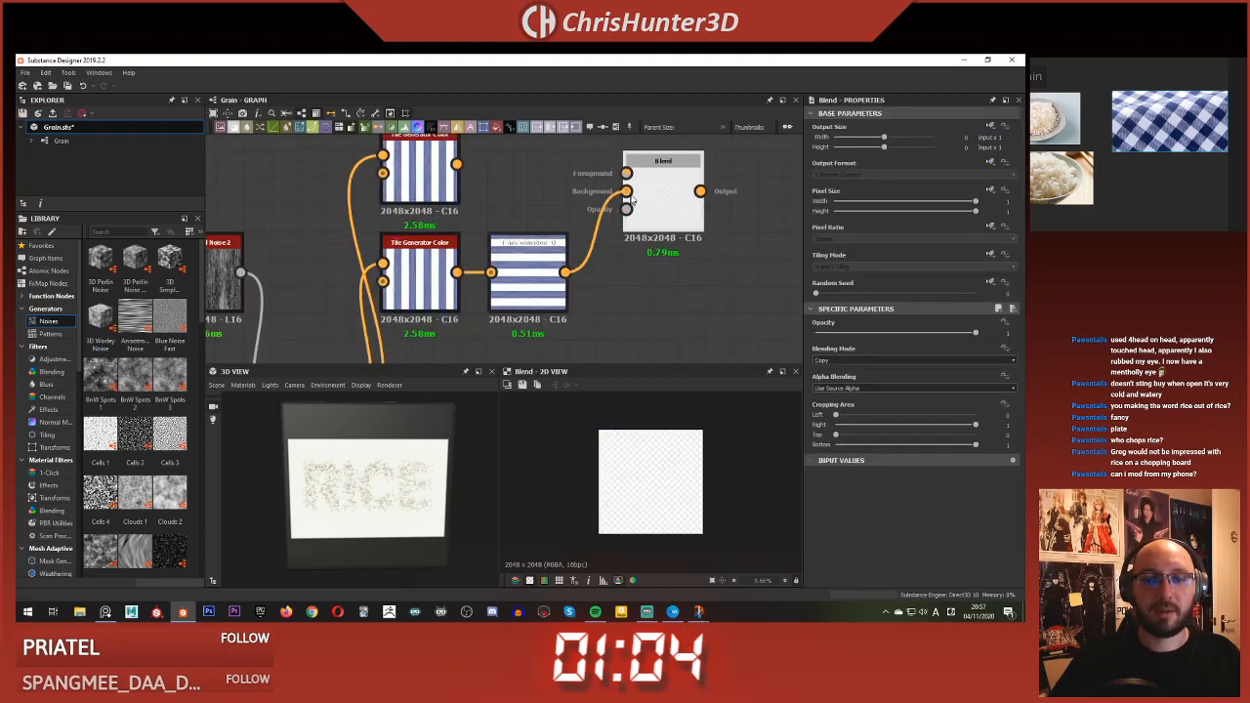
drag(456, 163, 626, 173)
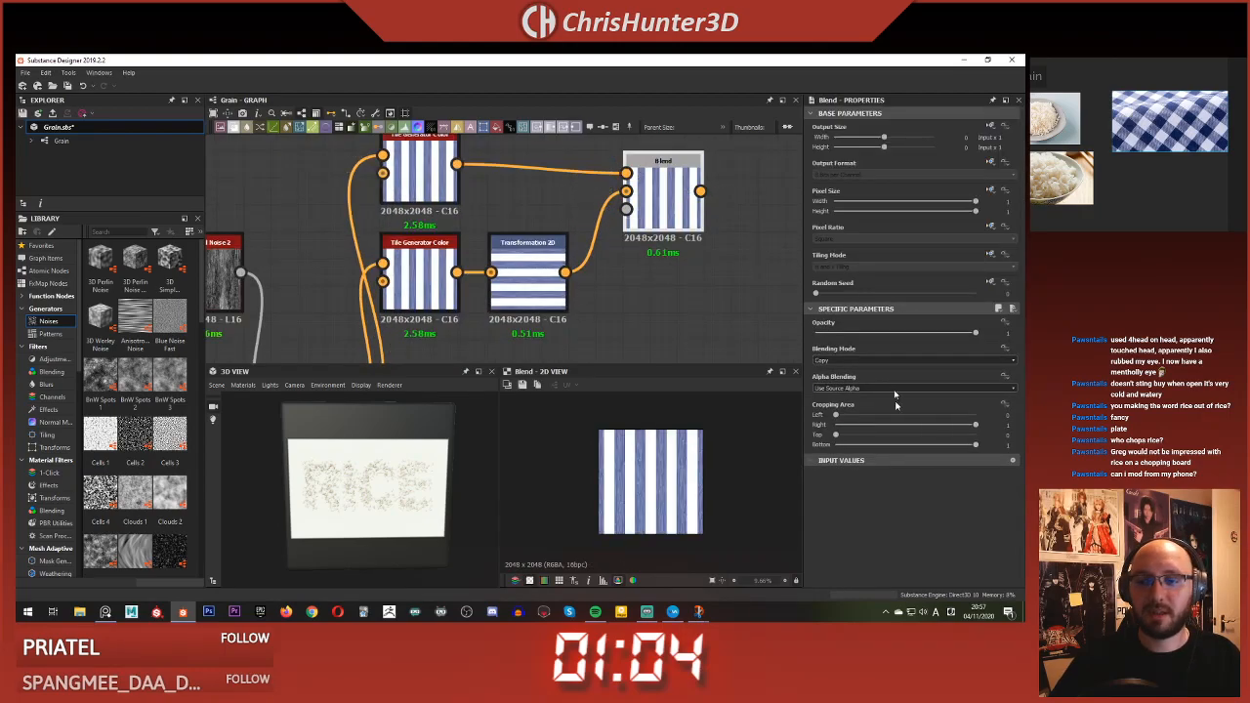
- Try the Max (Lighten) and Min (Darken) blending modes on the Blend node, then set it to Multiply
click(883, 360)
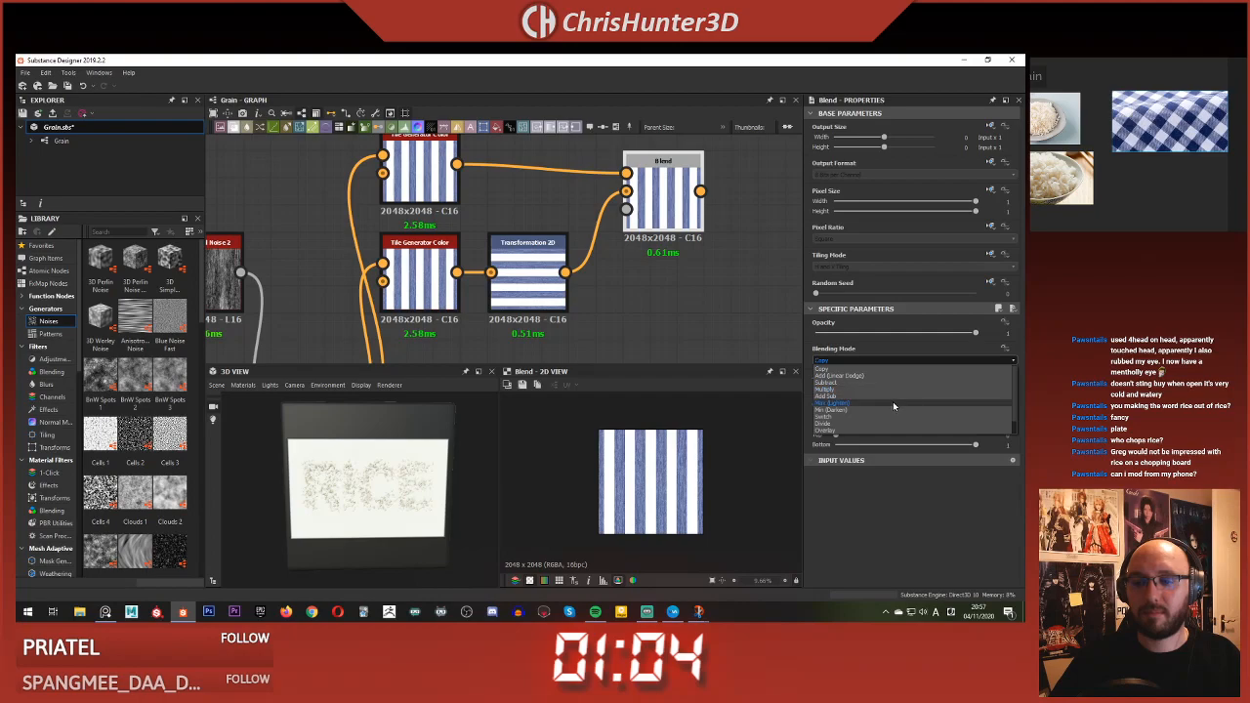
click(893, 401)
click(891, 358)
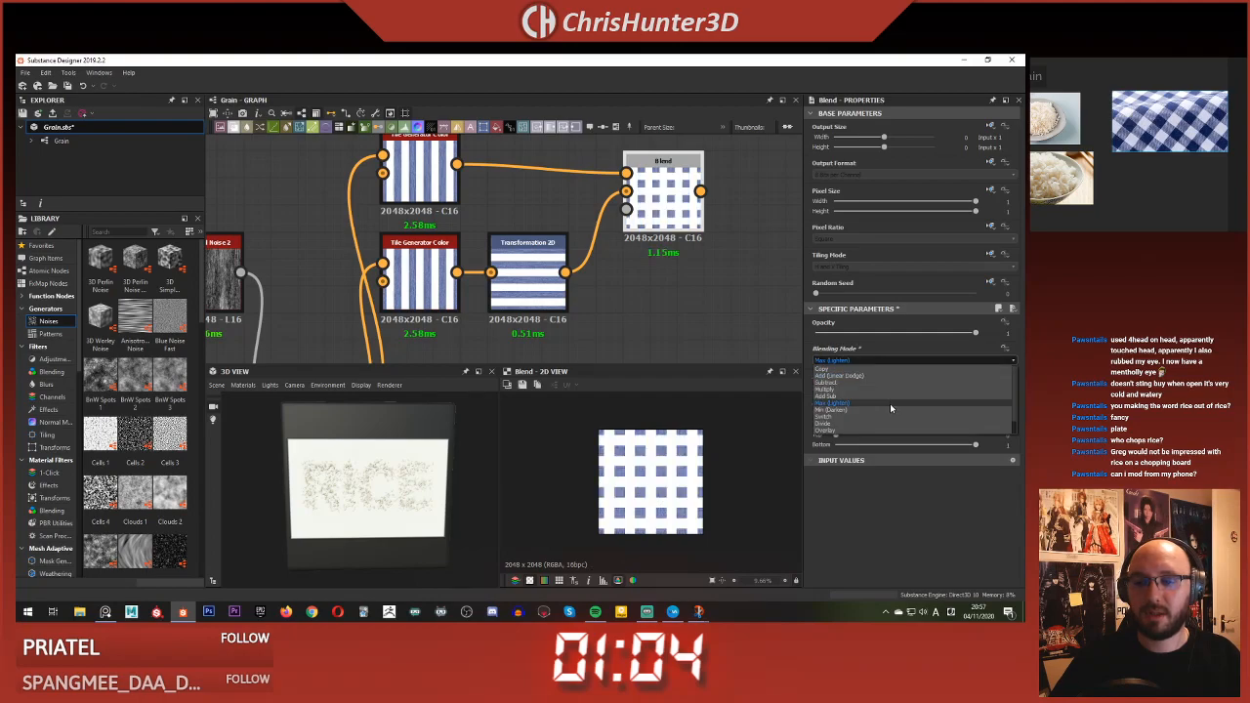
click(889, 411)
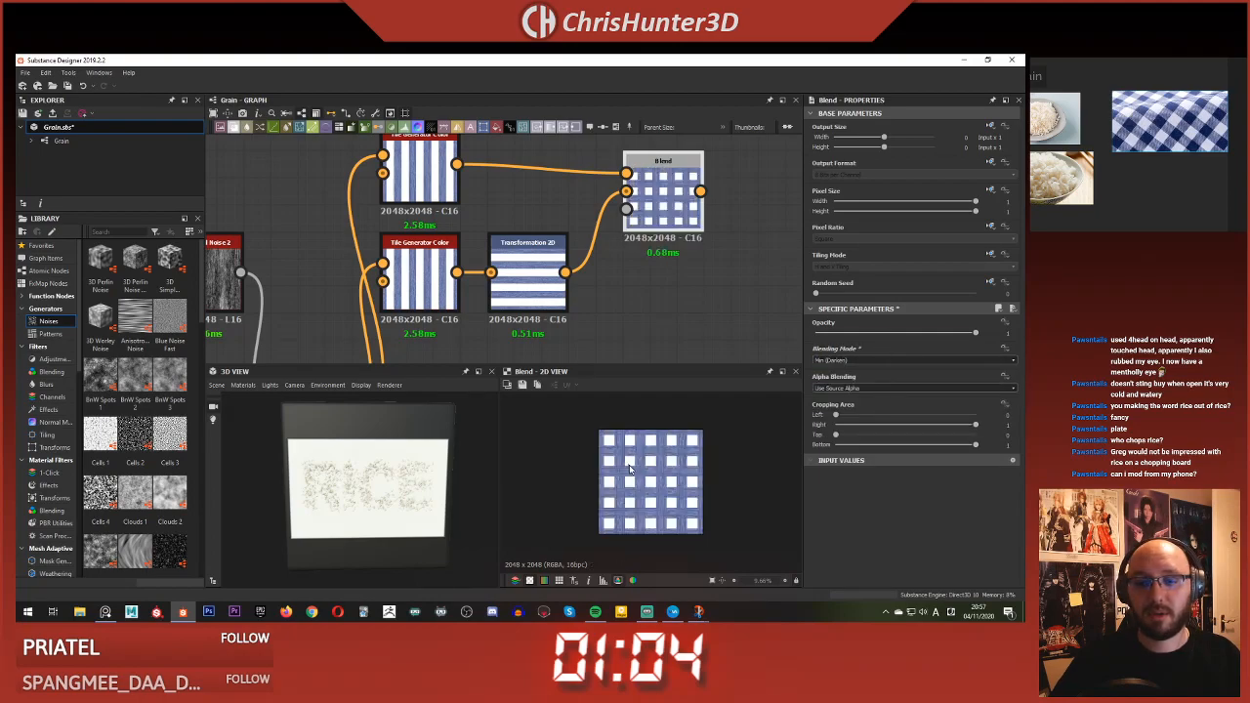
scroll(632, 466, up, 5)
click(889, 359)
click(872, 395)
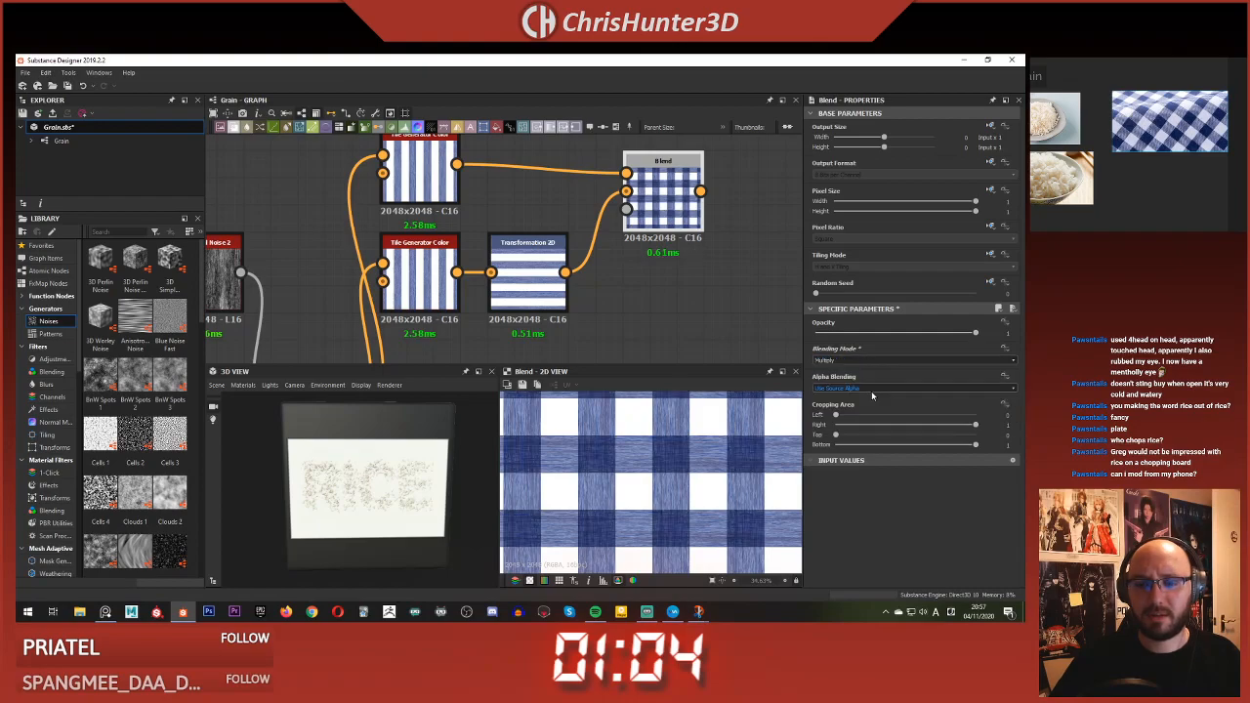
- Examine the multiplied gingham pattern up close and as a whole, and review the cloth nodes in the graph
scroll(661, 498, down, 9)
scroll(660, 501, up, 11)
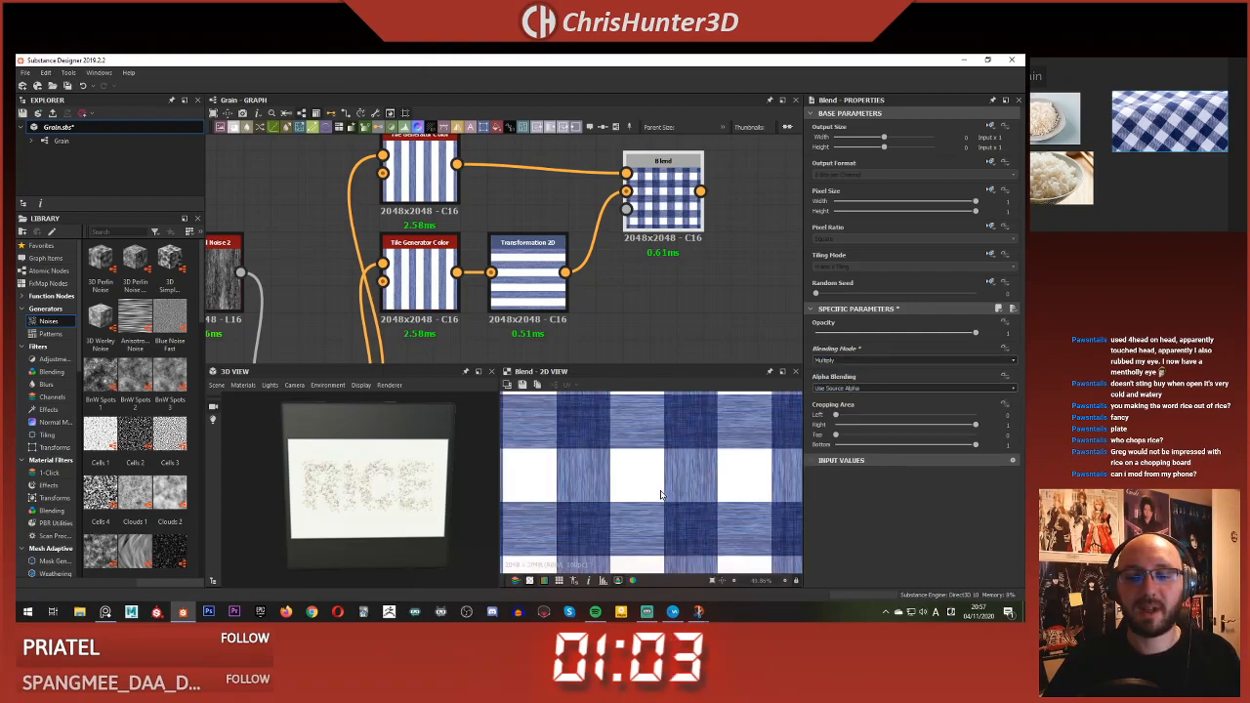
scroll(660, 491, down, 8)
scroll(612, 234, down, 4)
middle_drag(608, 241, 583, 271)
scroll(582, 271, up, 5)
scroll(639, 525, up, 1)
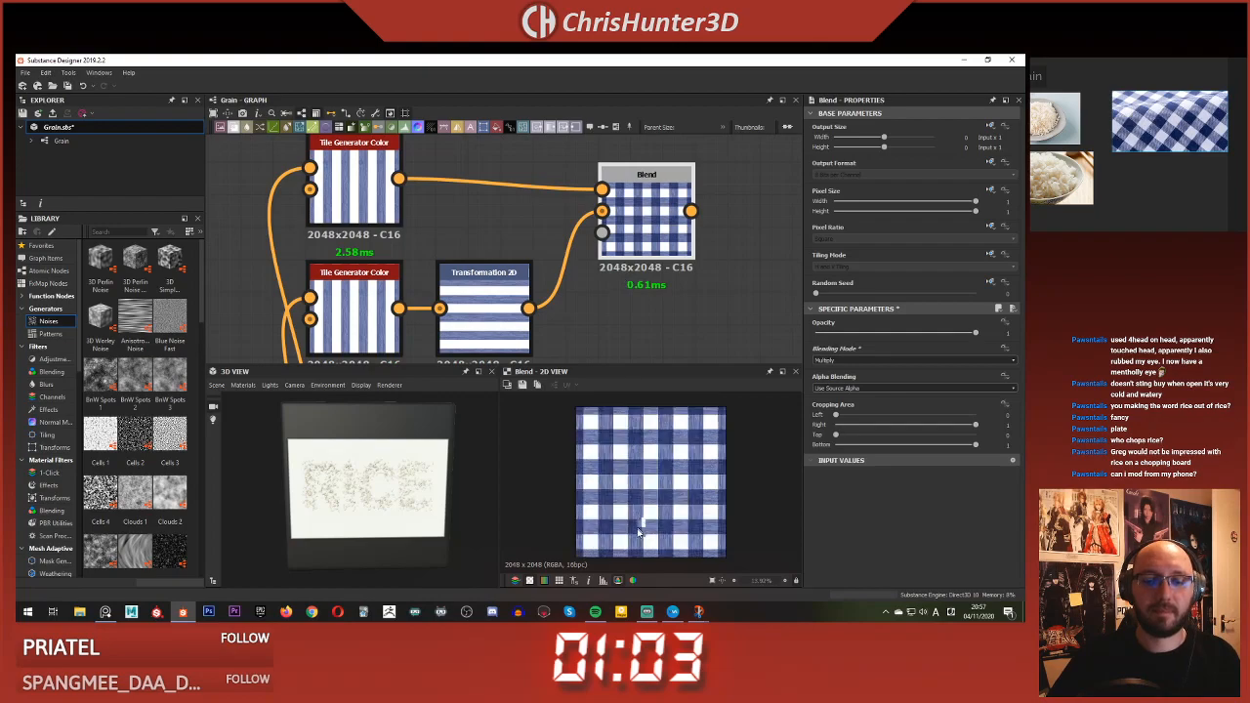
scroll(645, 517, up, 3)
scroll(664, 504, down, 1)
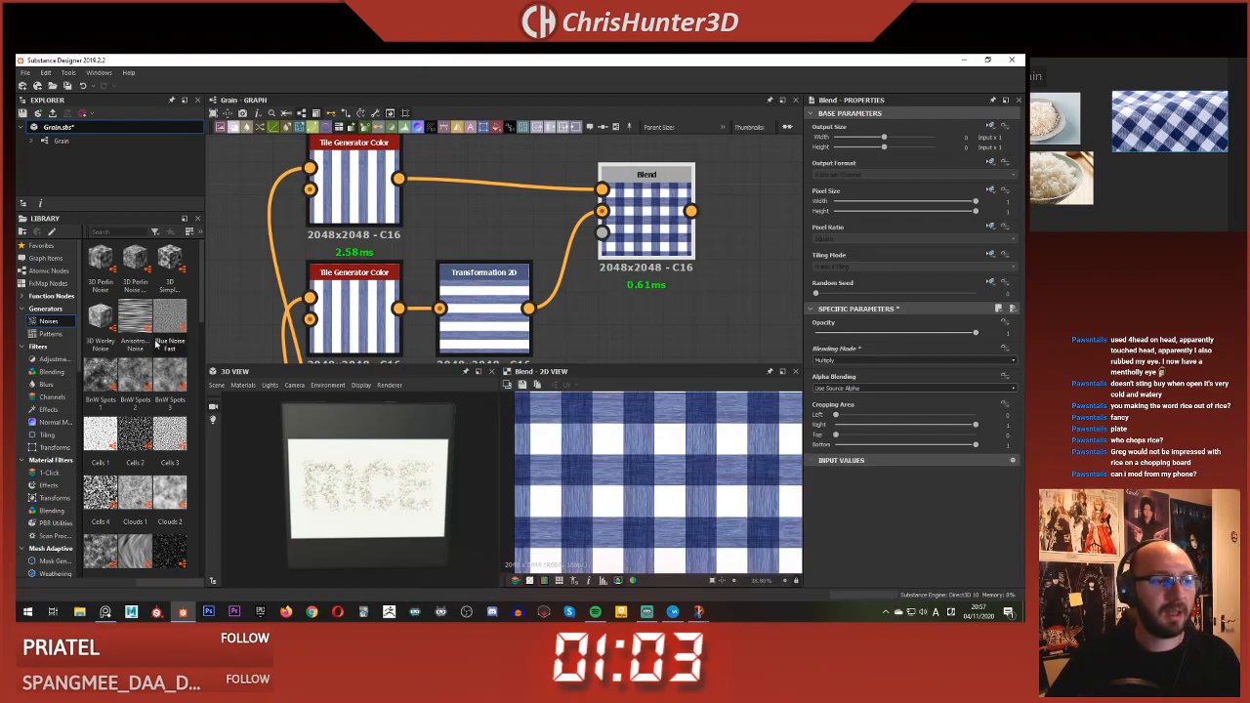
scroll(628, 256, down, 5)
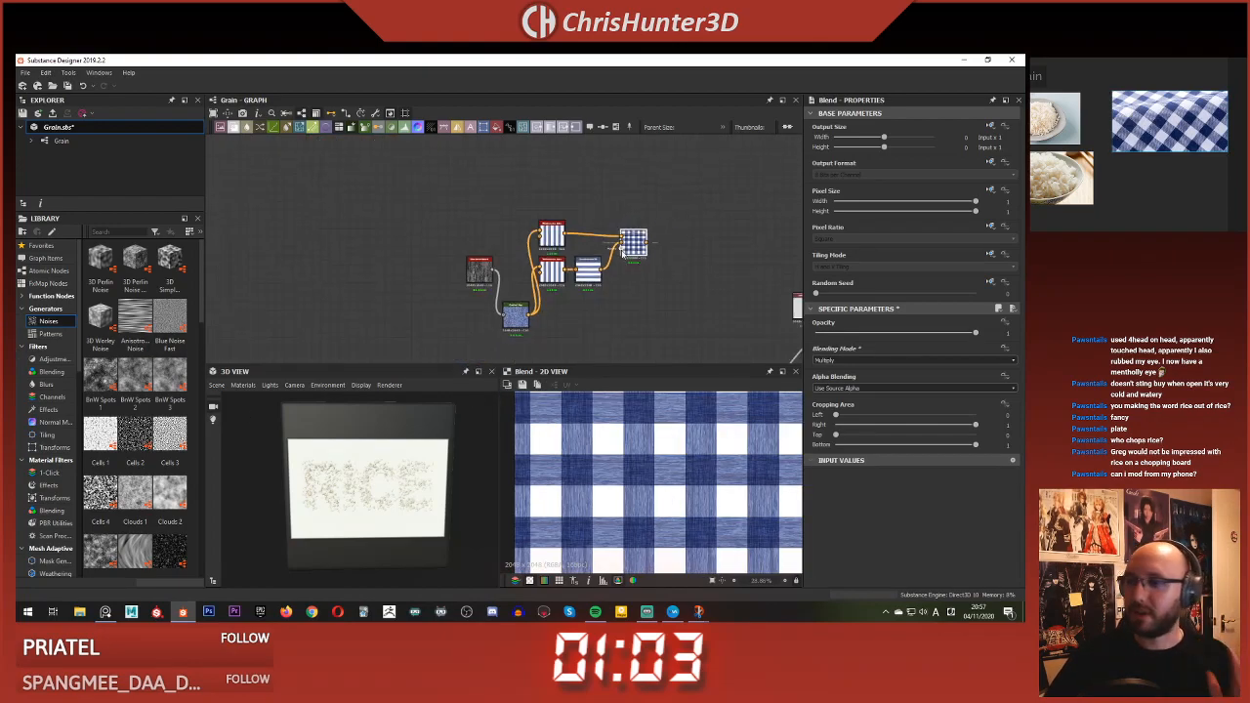
scroll(574, 247, down, 2)
middle_drag(575, 247, 497, 184)
scroll(559, 235, up, 1)
middle_drag(538, 227, 561, 252)
scroll(553, 258, up, 3)
scroll(563, 254, down, 5)
scroll(635, 459, down, 6)
scroll(539, 237, up, 5)
scroll(589, 303, up, 4)
middle_drag(592, 324, 687, 362)
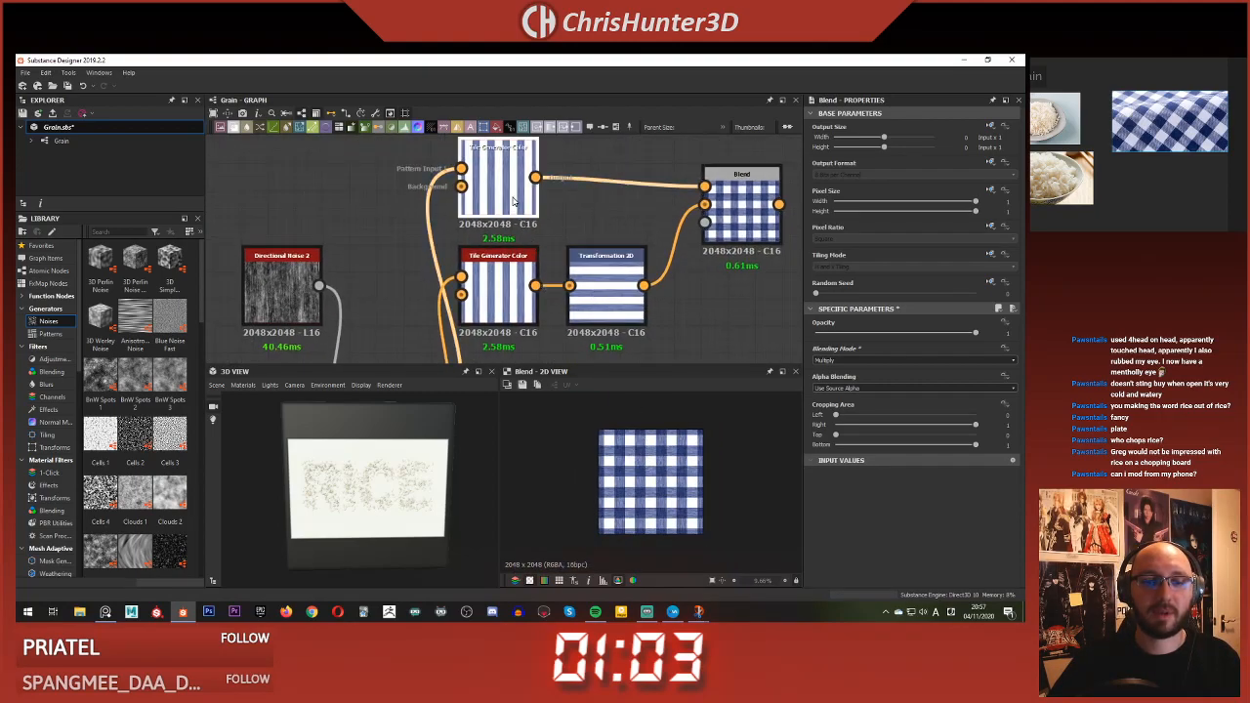
- Set the upper Tile Generator Color's background color to a pale blue sampled from the gingham reference photo
click(536, 256)
scroll(877, 432, down, 10)
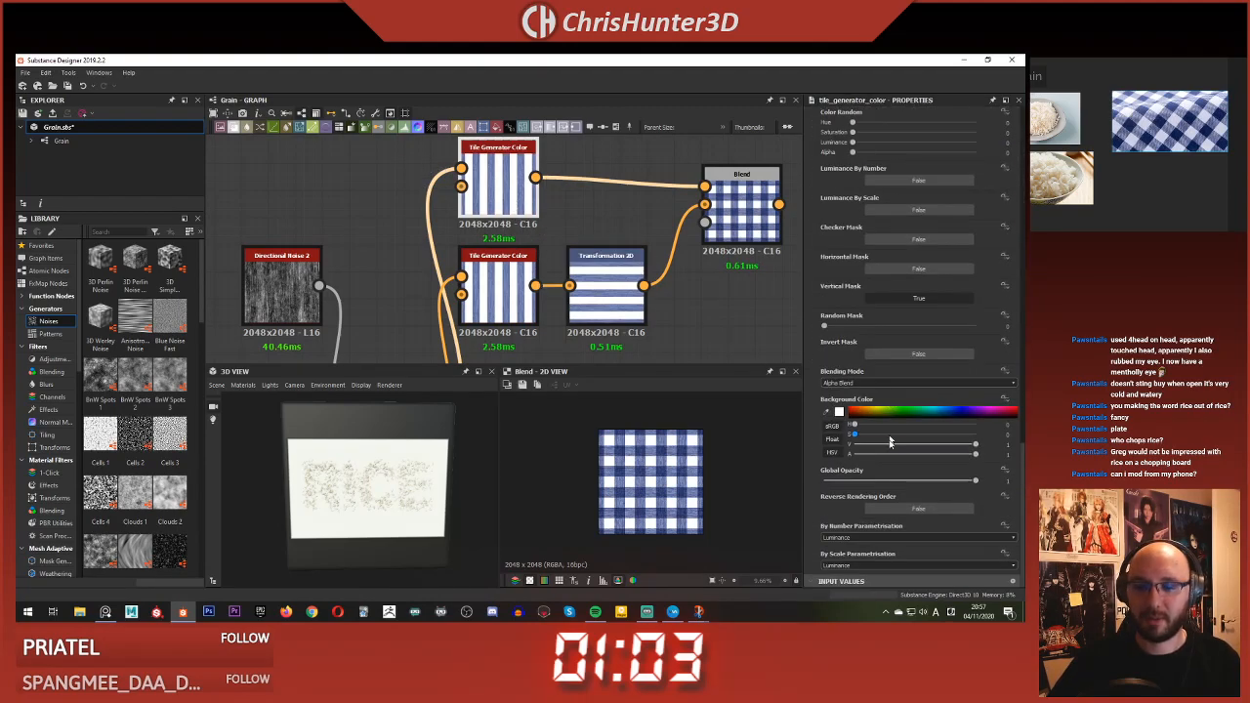
drag(975, 445, 946, 446)
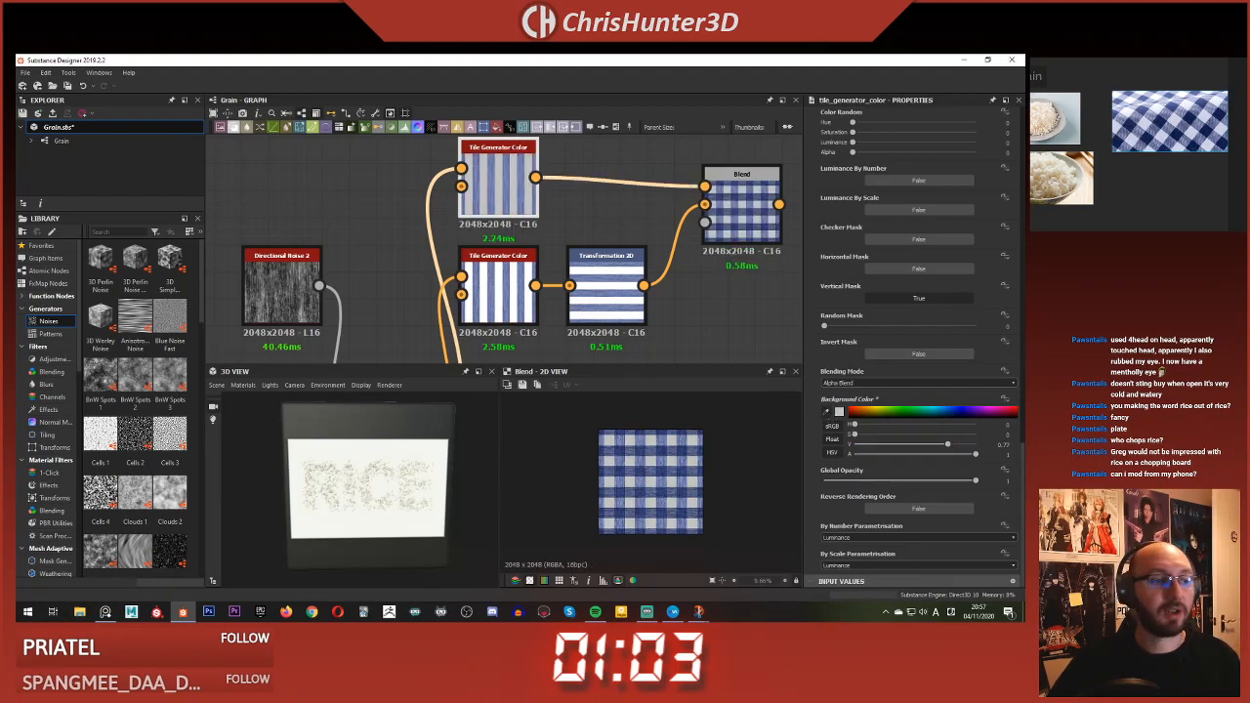
click(1170, 122)
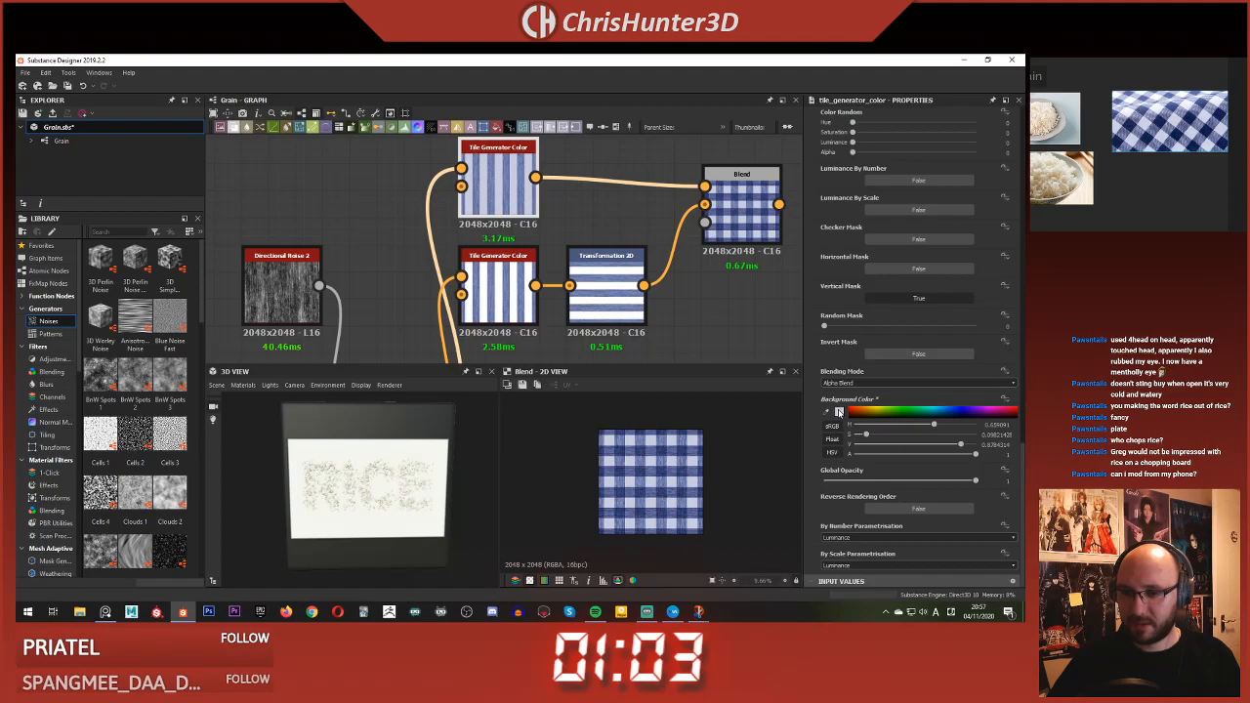
click(500, 272)
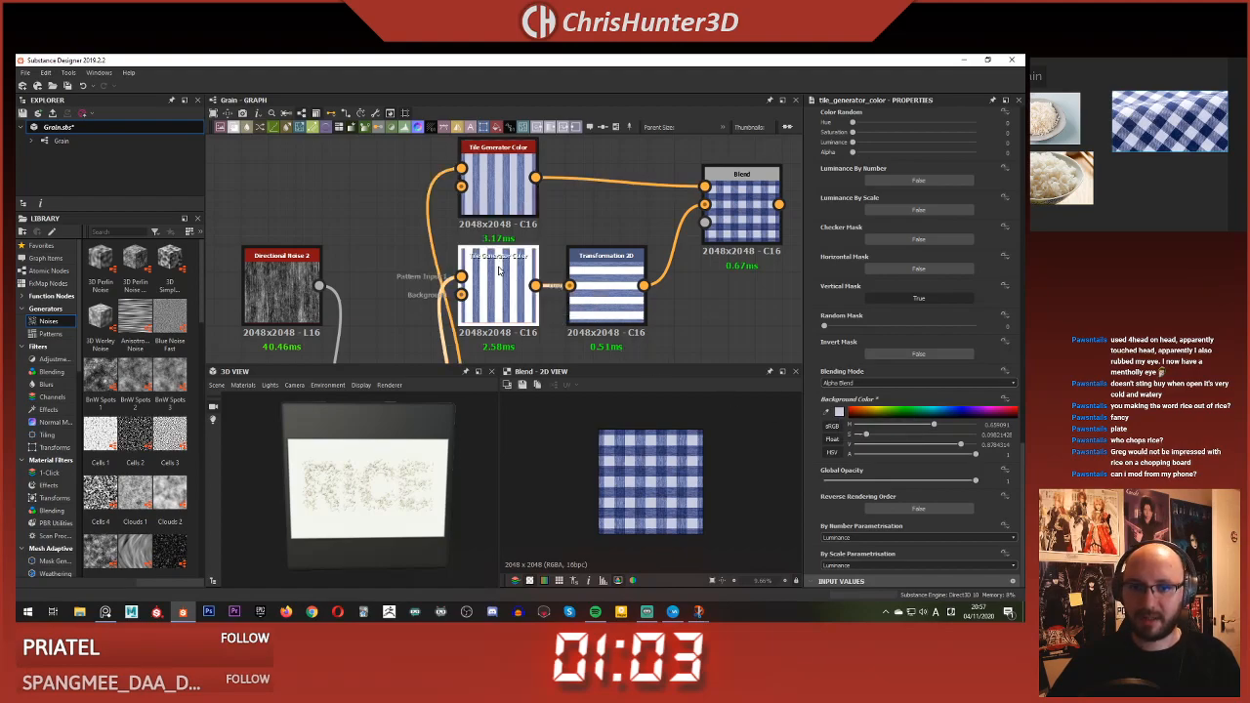
scroll(893, 442, up, 5)
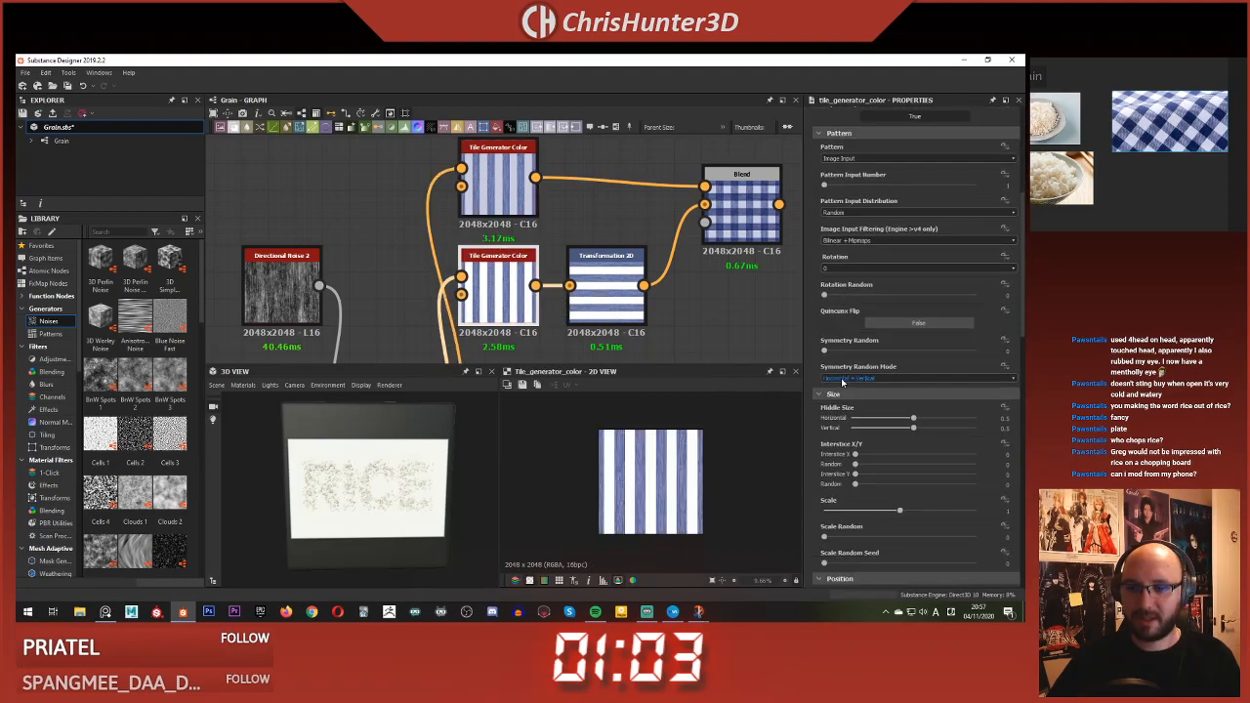
click(838, 314)
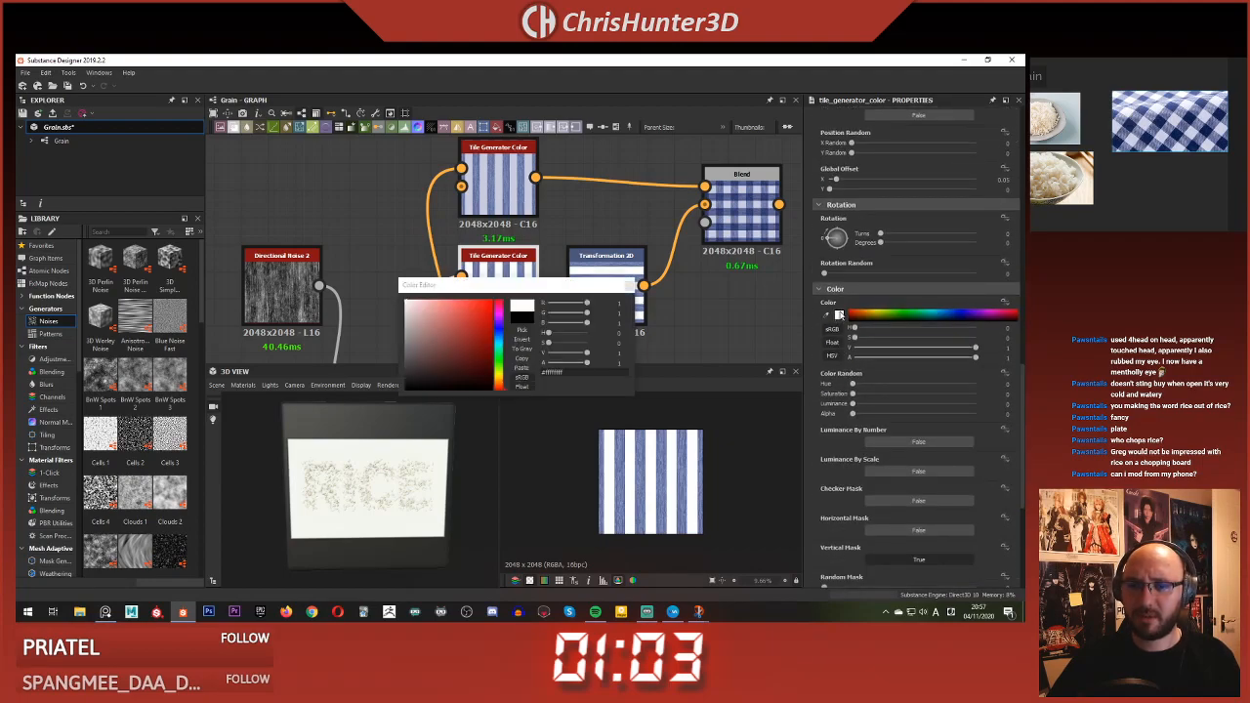
click(630, 286)
click(511, 190)
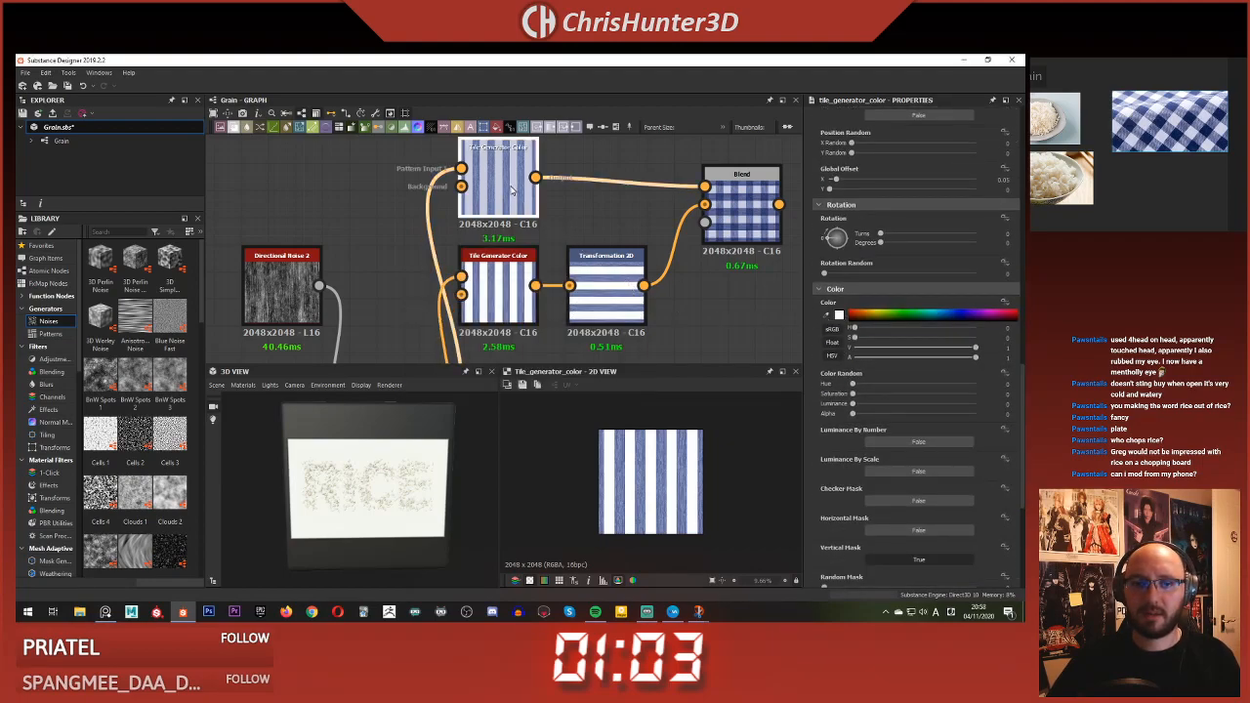
scroll(846, 349, down, 10)
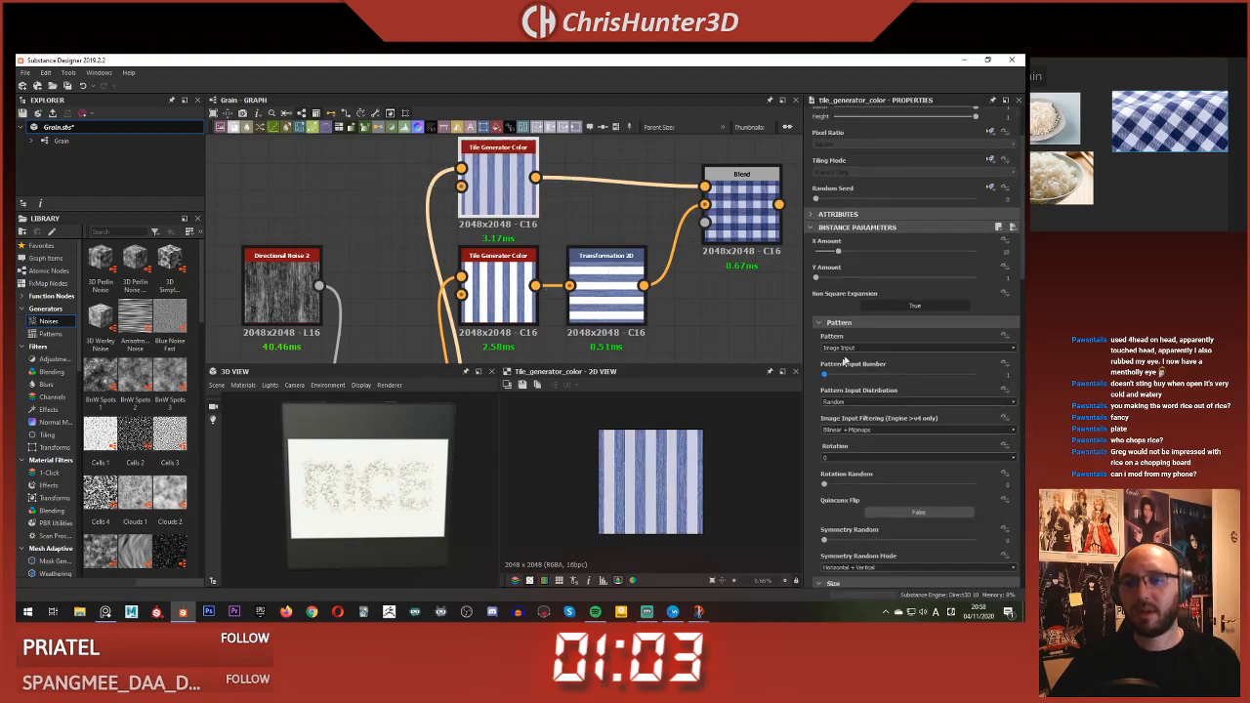
click(839, 284)
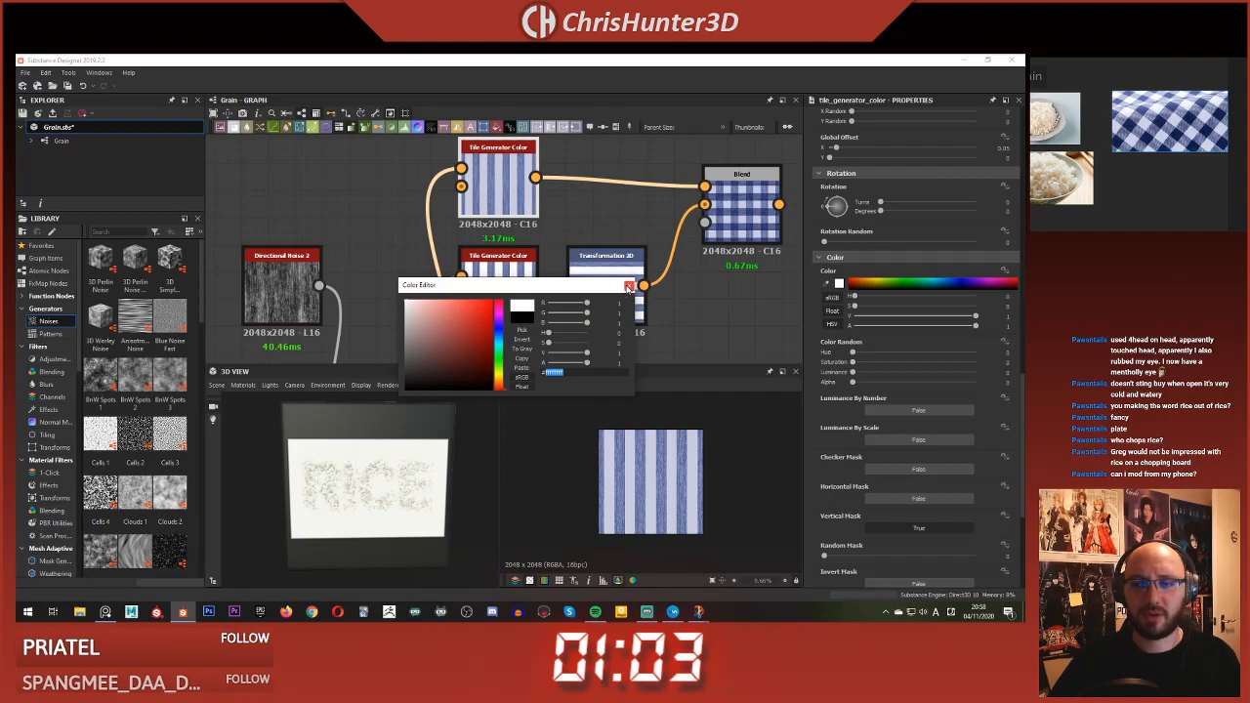
click(630, 287)
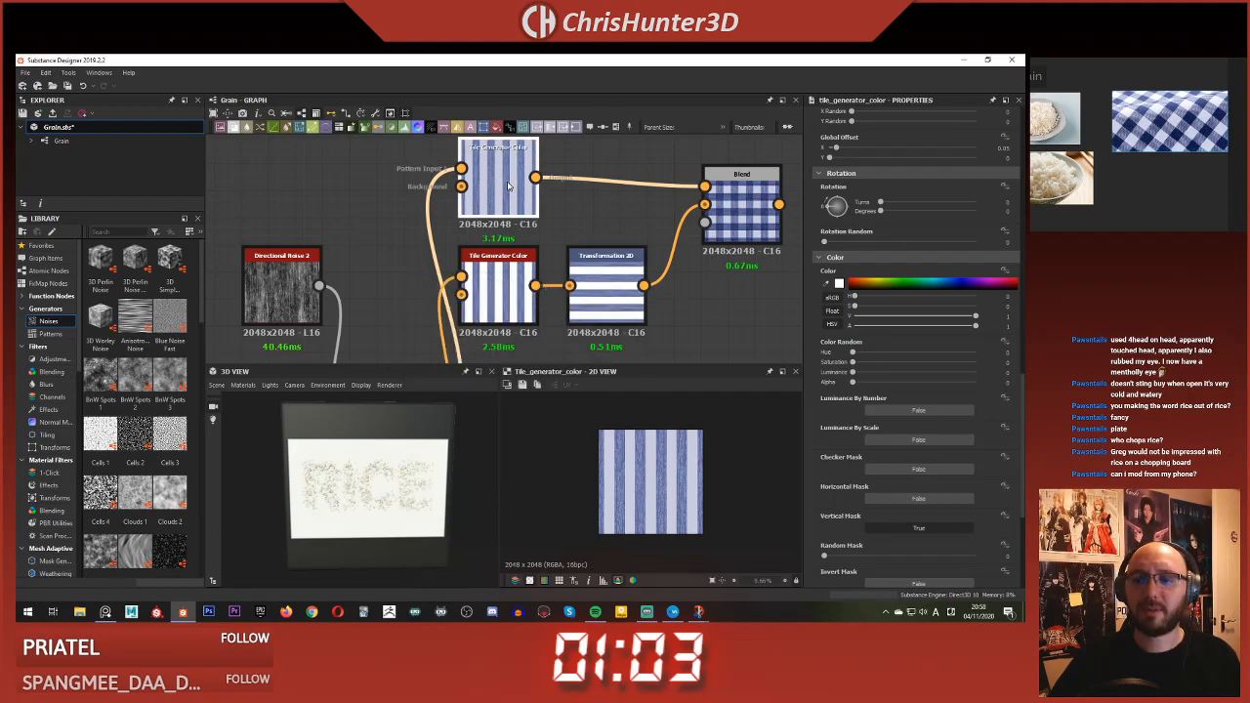
drag(507, 187, 505, 278)
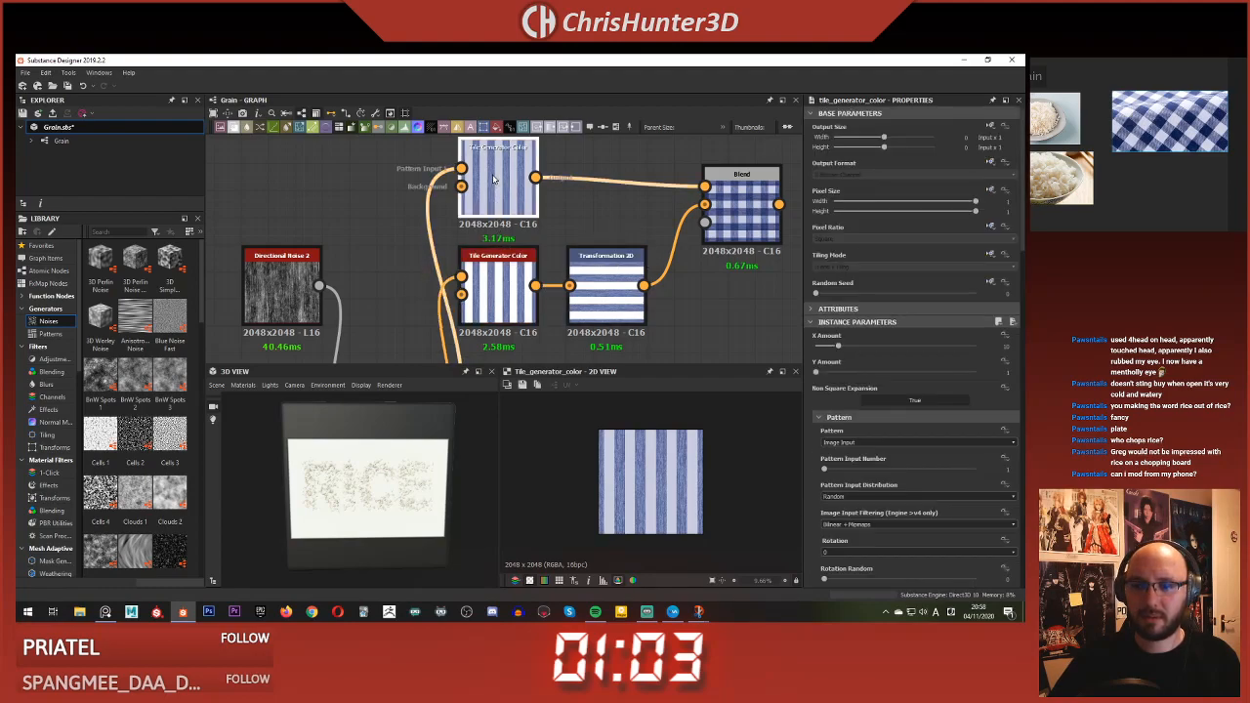
- Copy the upper Tile Generator Color's background color value into the lower Tile Generator Color's background color
scroll(868, 265, down, 10)
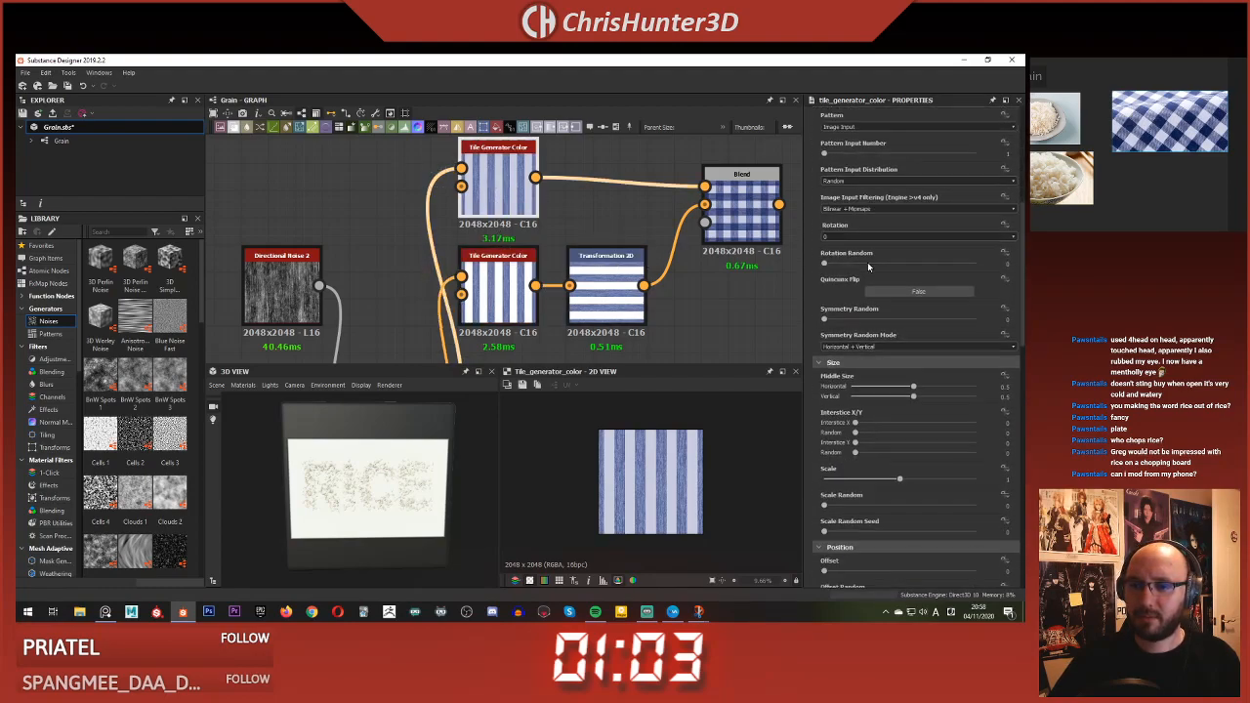
scroll(869, 268, down, 3)
scroll(871, 271, down, 3)
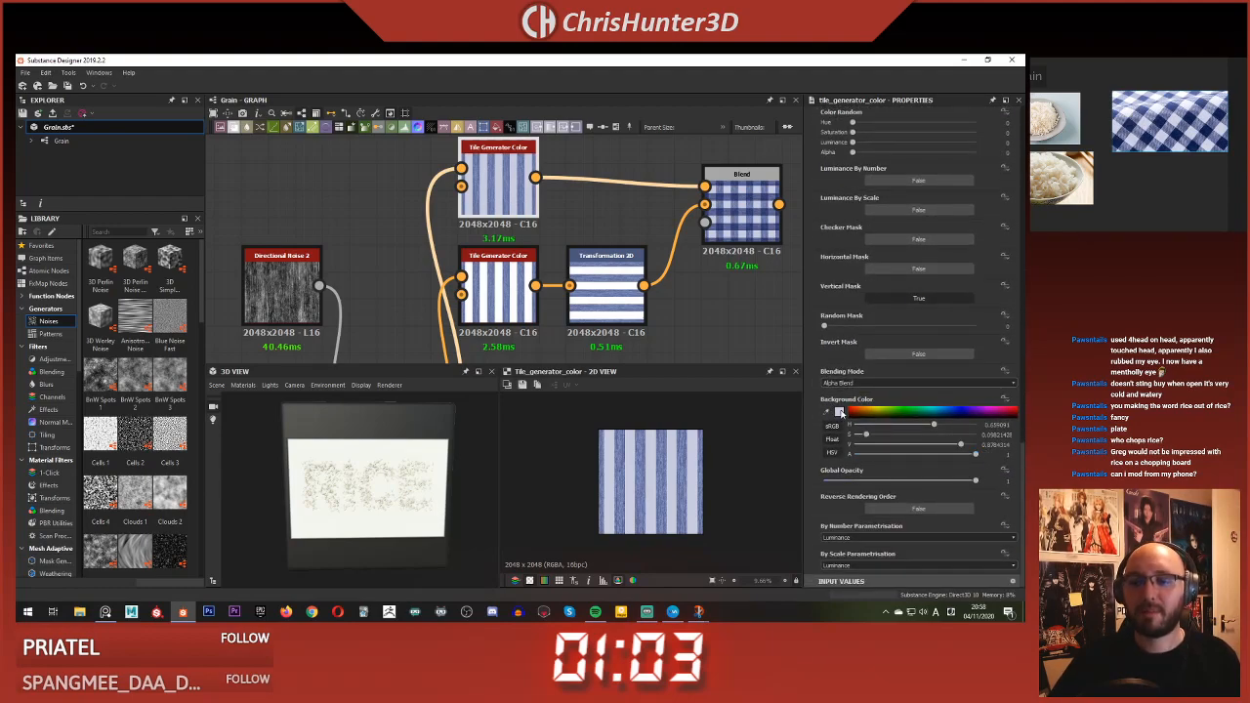
click(840, 411)
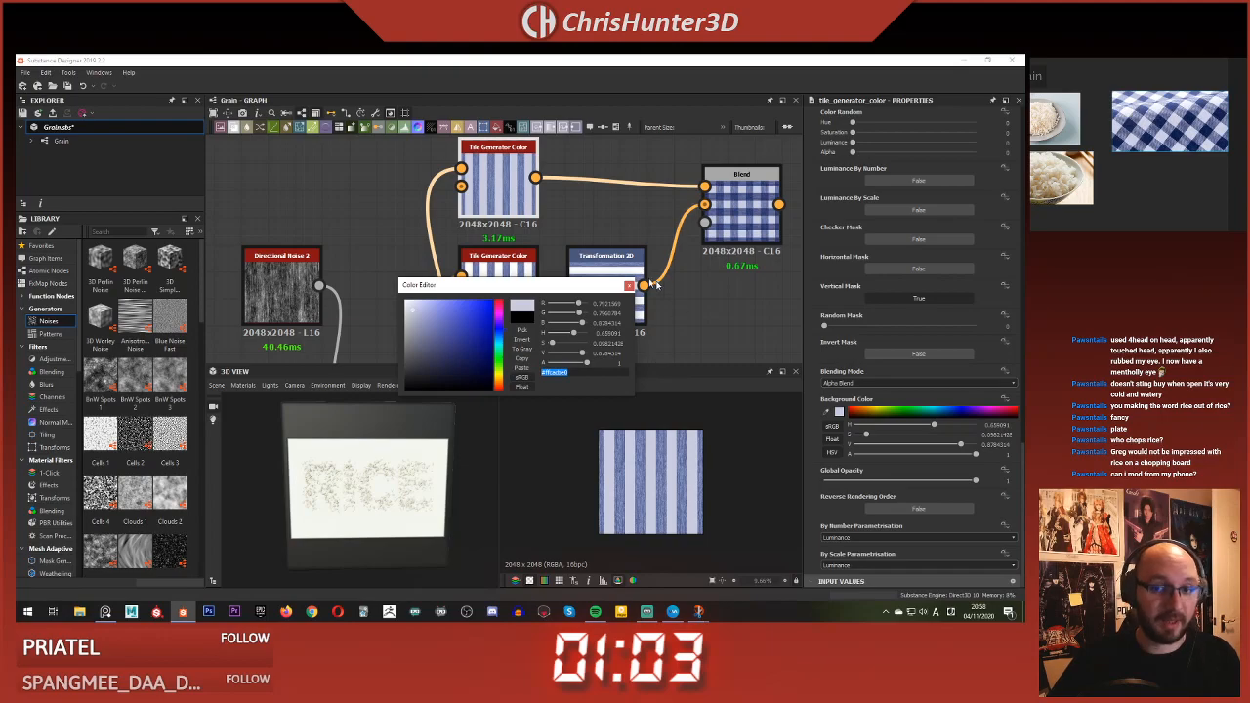
click(628, 286)
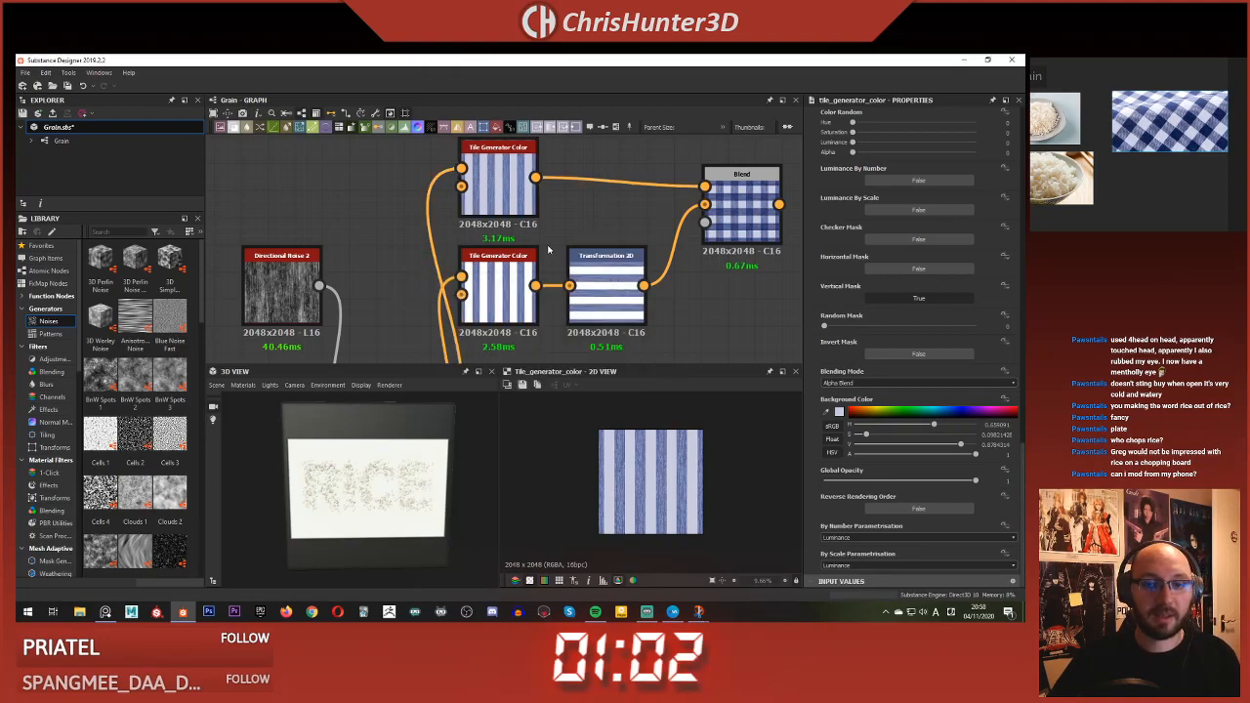
click(509, 280)
scroll(858, 271, down, 15)
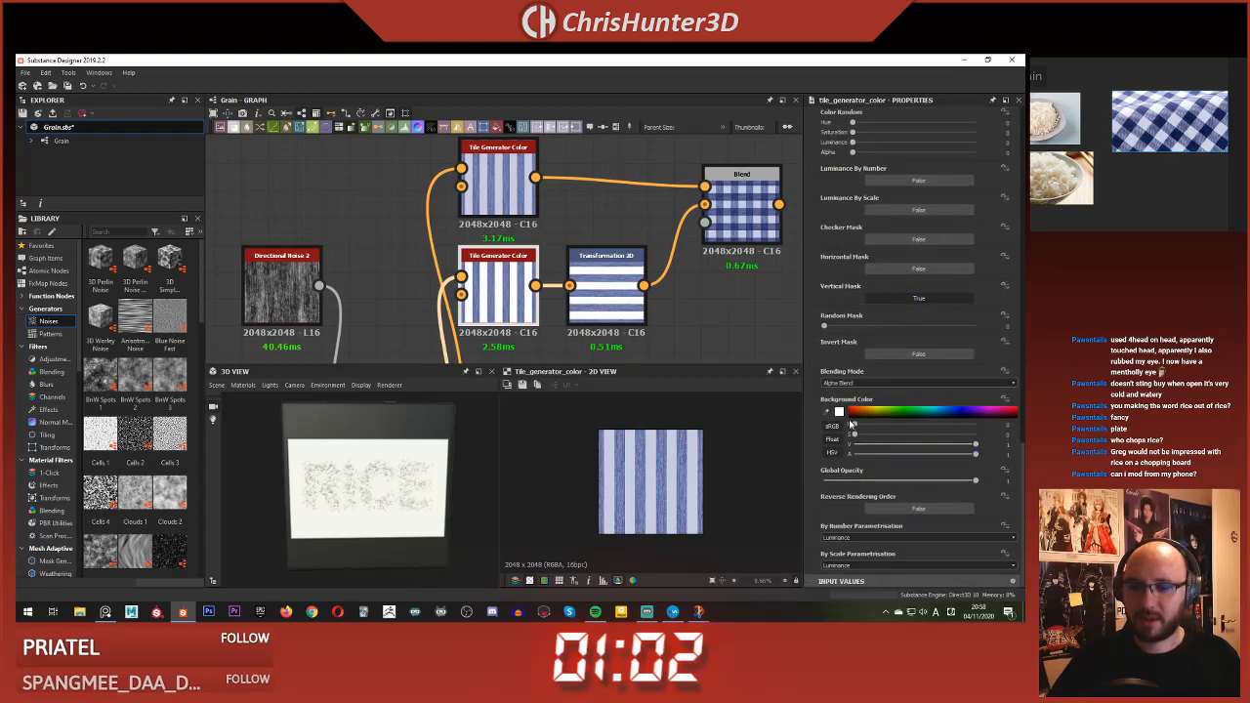
click(839, 412)
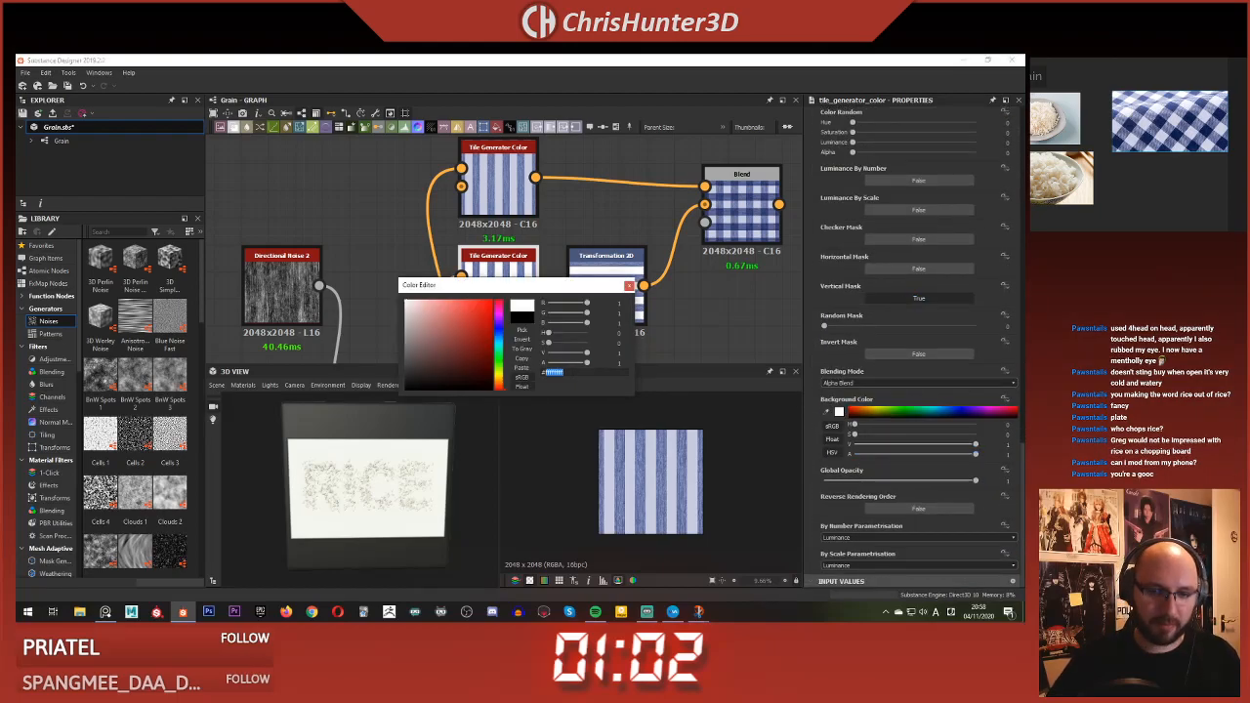
click(522, 367)
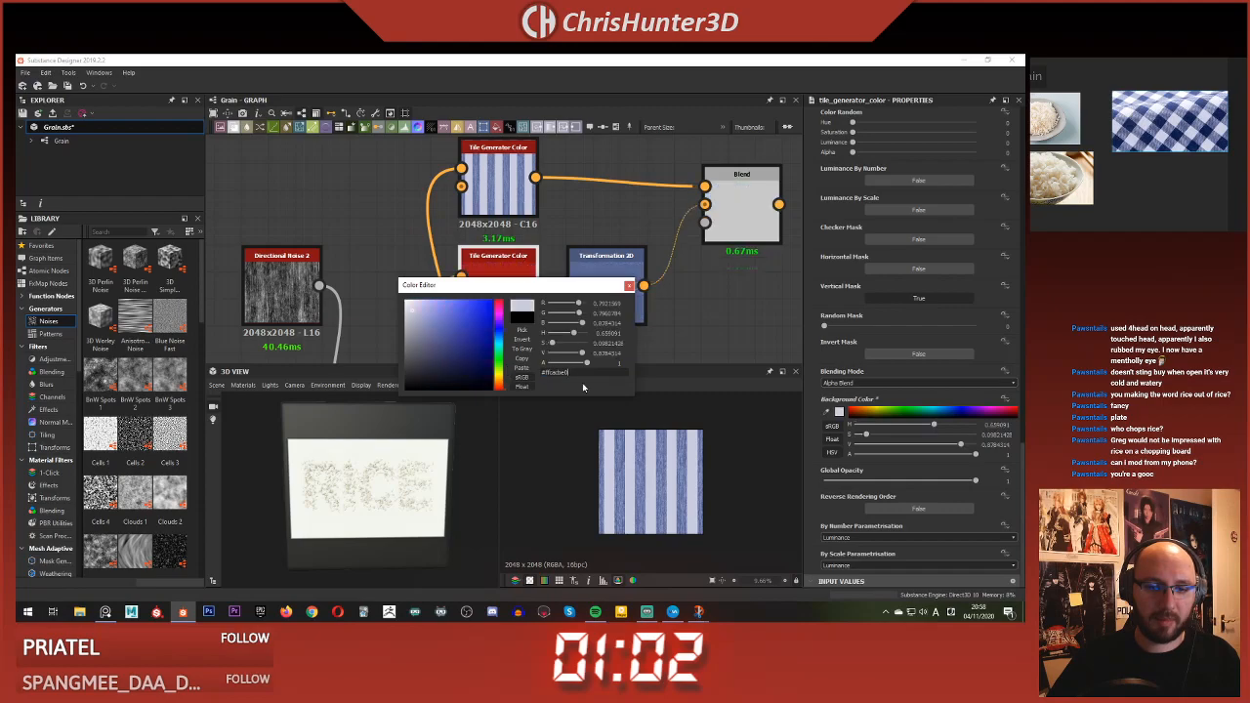
click(629, 286)
- Preview the Blend node and examine the recolored gingham pattern against the reference photo
double_click(605, 293)
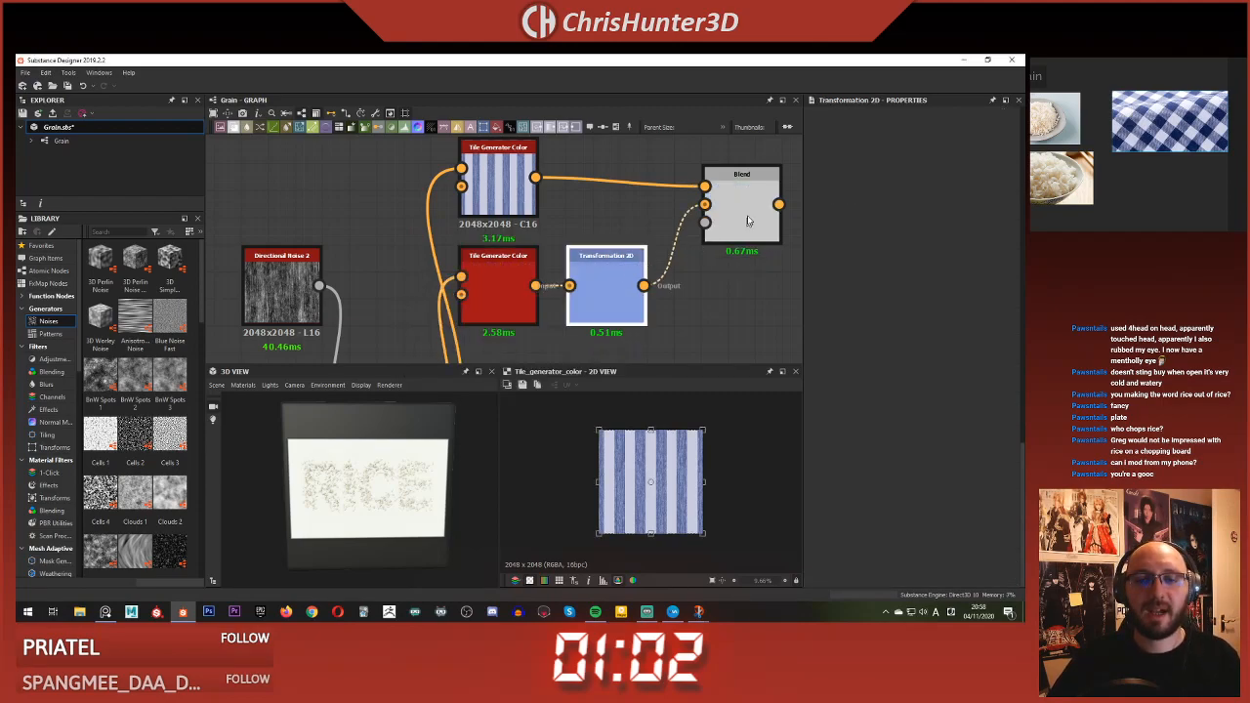
double_click(750, 214)
scroll(684, 469, up, 5)
scroll(713, 442, down, 3)
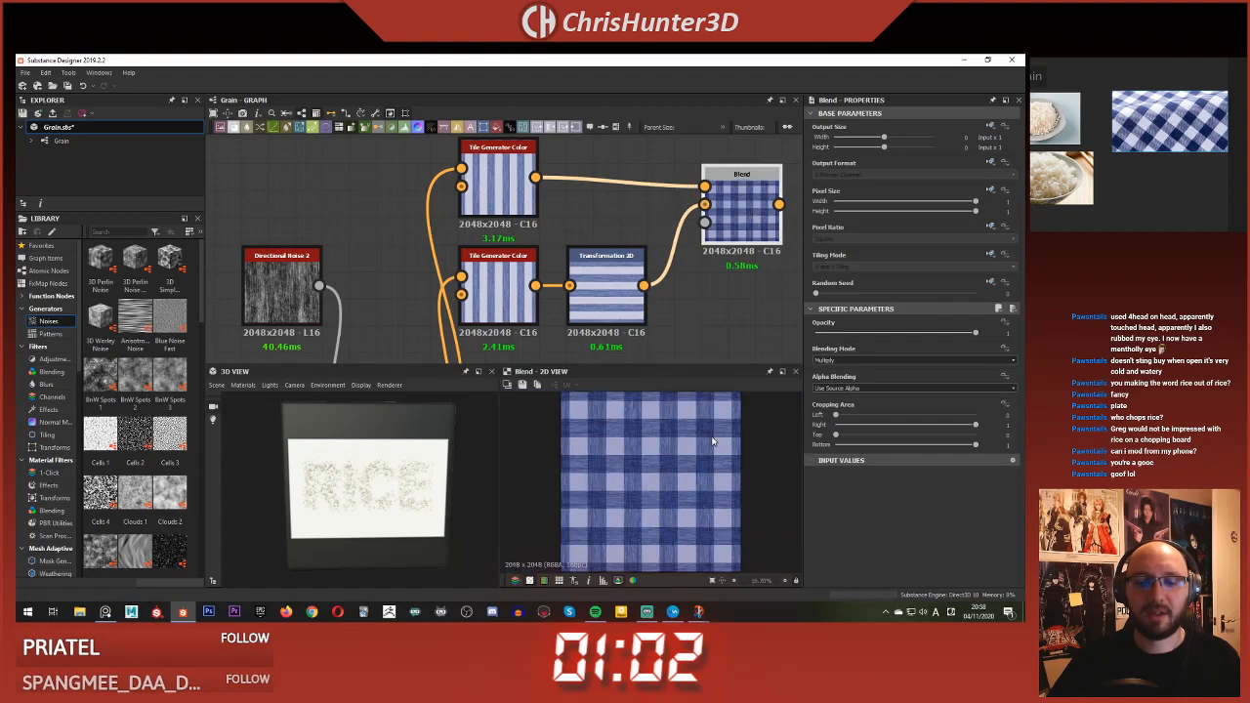
scroll(634, 243, down, 3)
scroll(674, 466, down, 2)
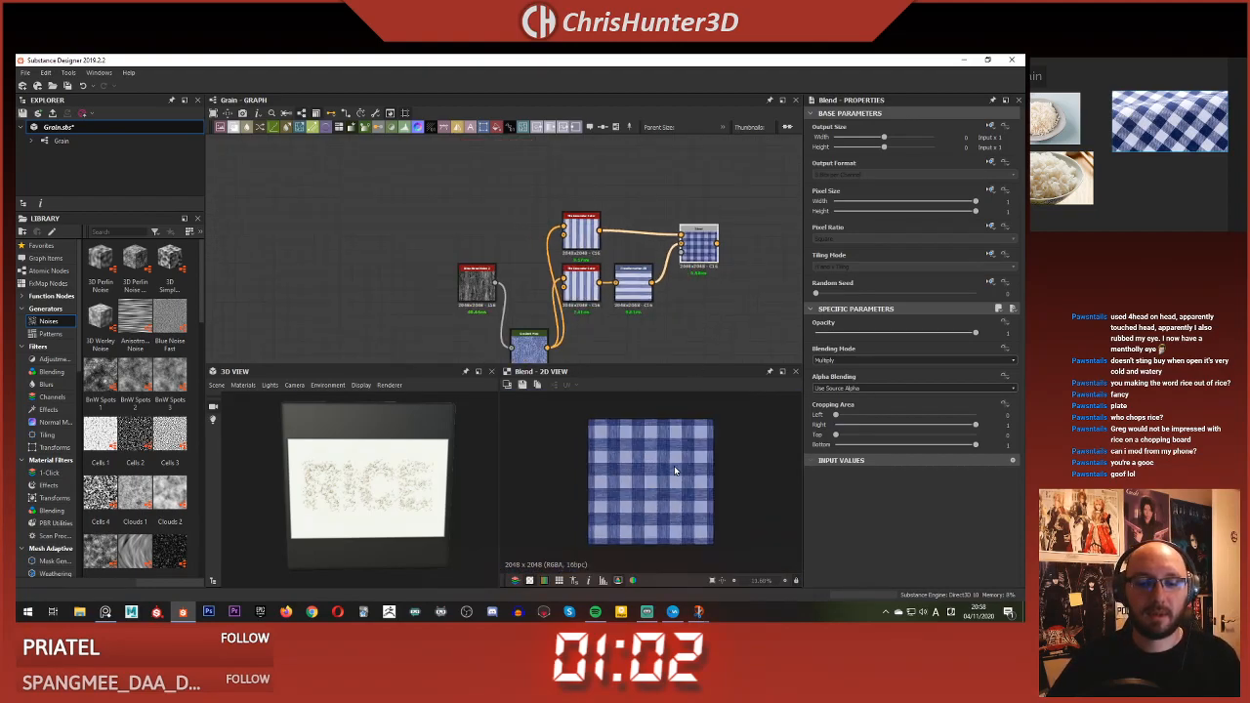
scroll(674, 466, up, 3)
scroll(630, 293, up, 4)
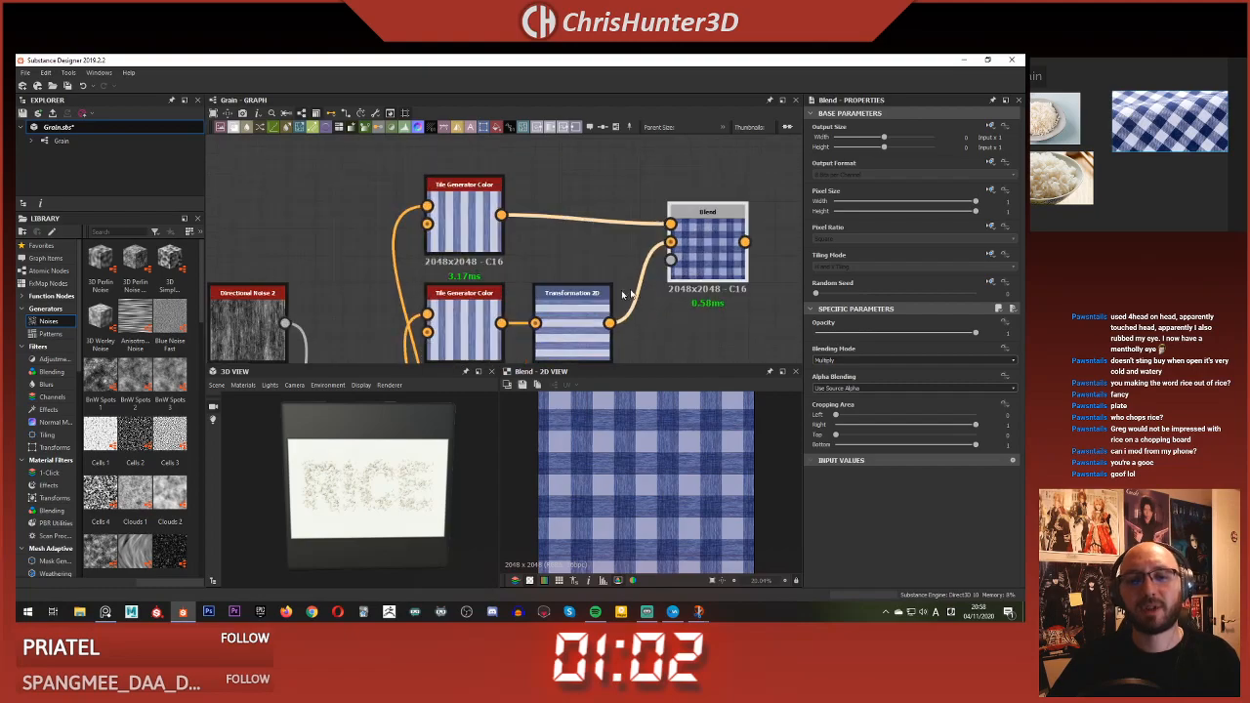
scroll(617, 289, down, 2)
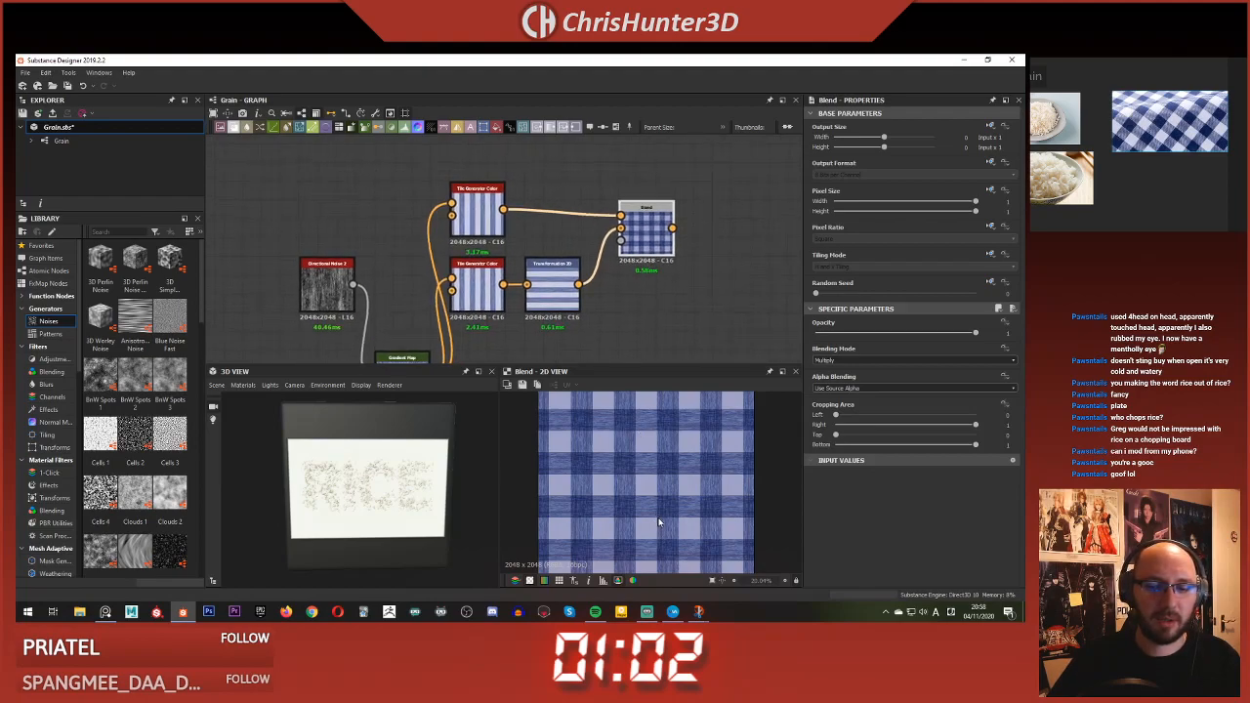
scroll(657, 505, down, 3)
scroll(607, 292, down, 4)
middle_drag(607, 293, 506, 211)
scroll(628, 231, down, 1)
middle_drag(628, 231, 647, 276)
scroll(466, 240, up, 4)
scroll(535, 251, up, 2)
middle_drag(535, 251, 652, 325)
- Compare the parameters of the two Tile Generator Color nodes and preview the upper one
click(402, 193)
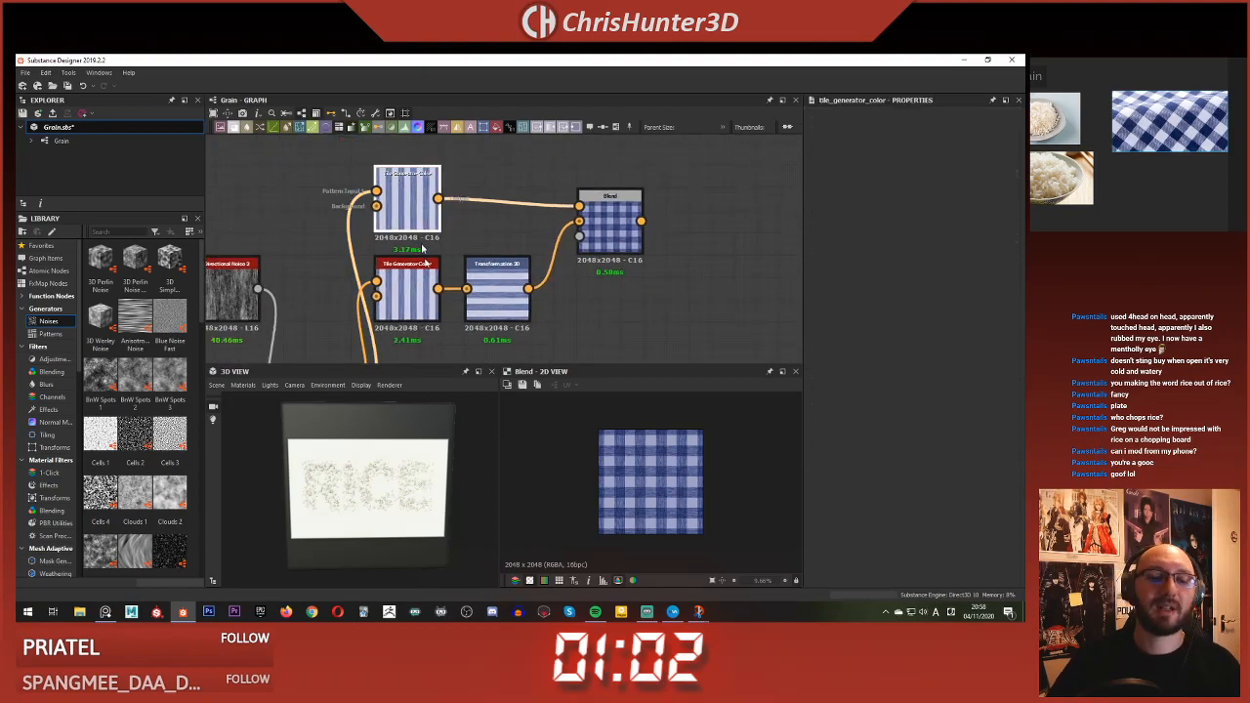
click(422, 295)
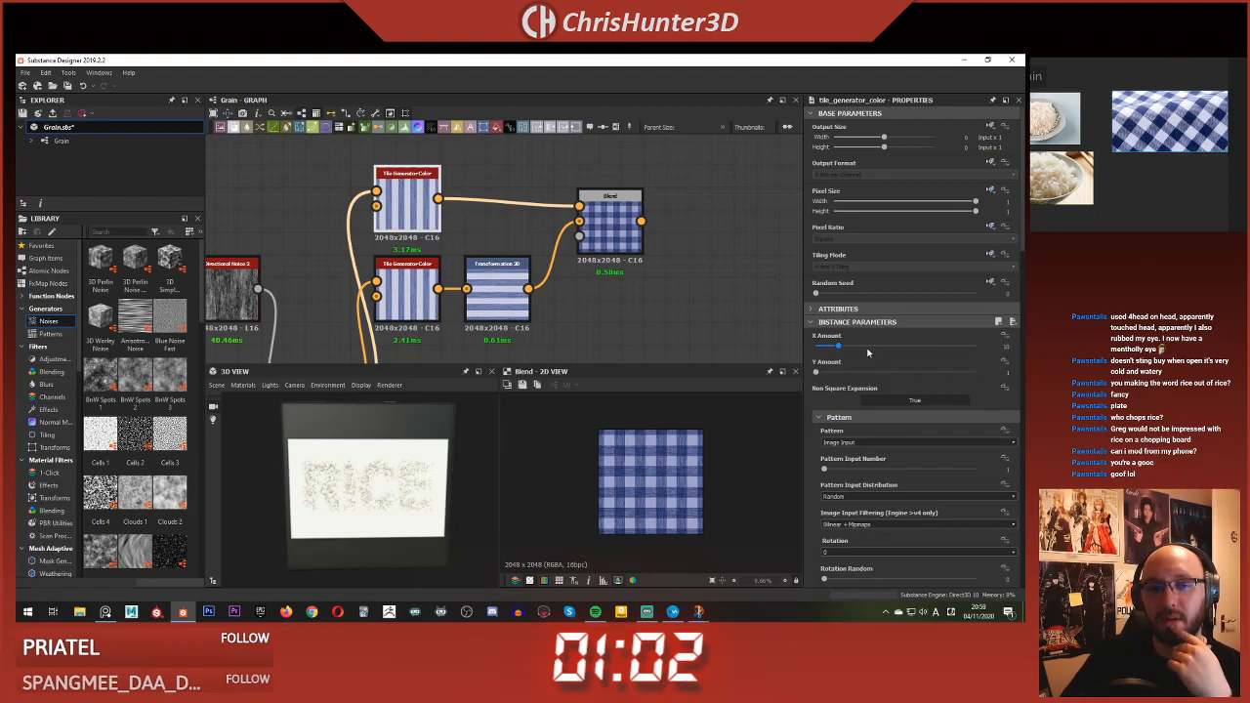
click(399, 282)
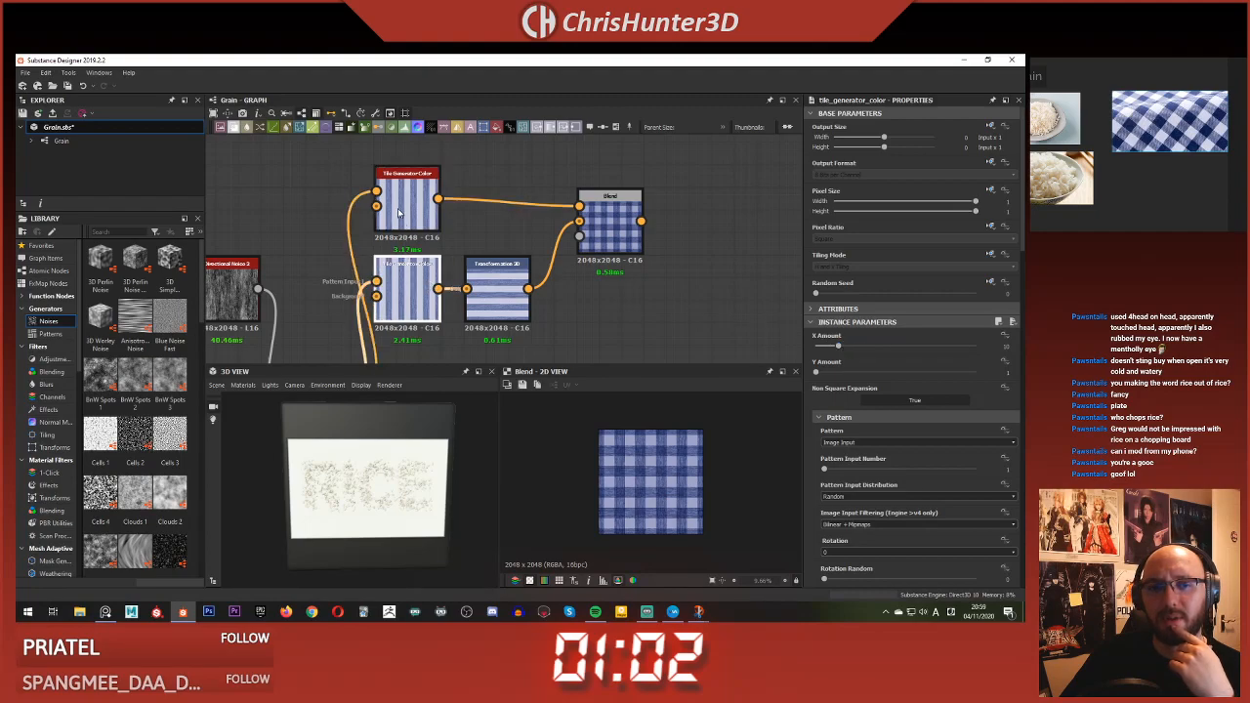
click(399, 210)
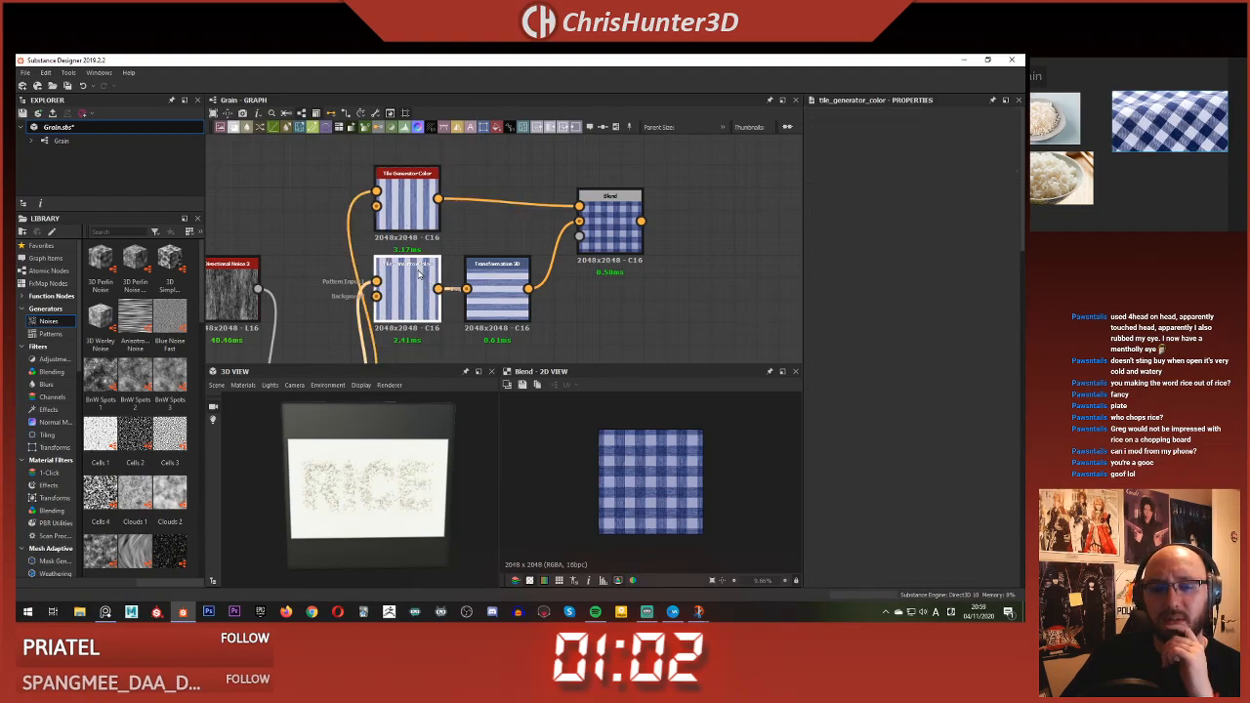
double_click(419, 218)
scroll(424, 247, down, 1)
middle_drag(448, 280, 498, 233)
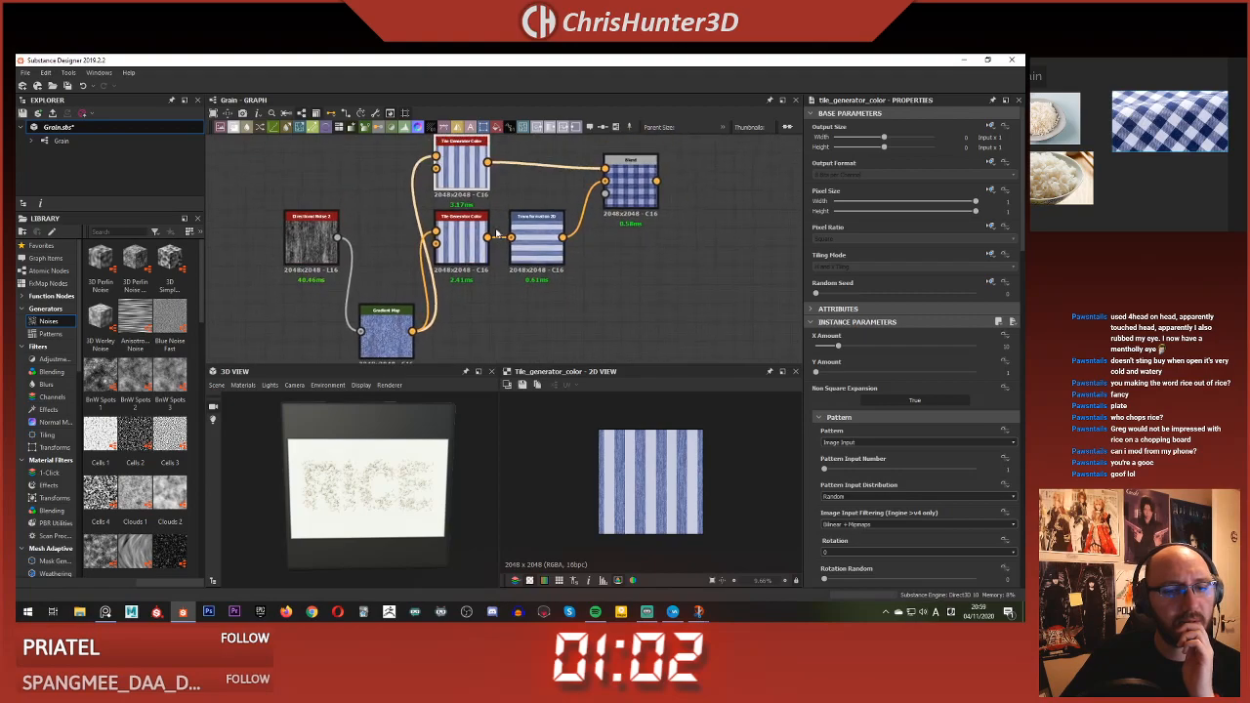
- Feed the Transformation 2D node from the upper Tile Generator Color instead of the lower one, and preview the Blend
drag(496, 303, 498, 293)
click(622, 235)
middle_drag(607, 265, 603, 303)
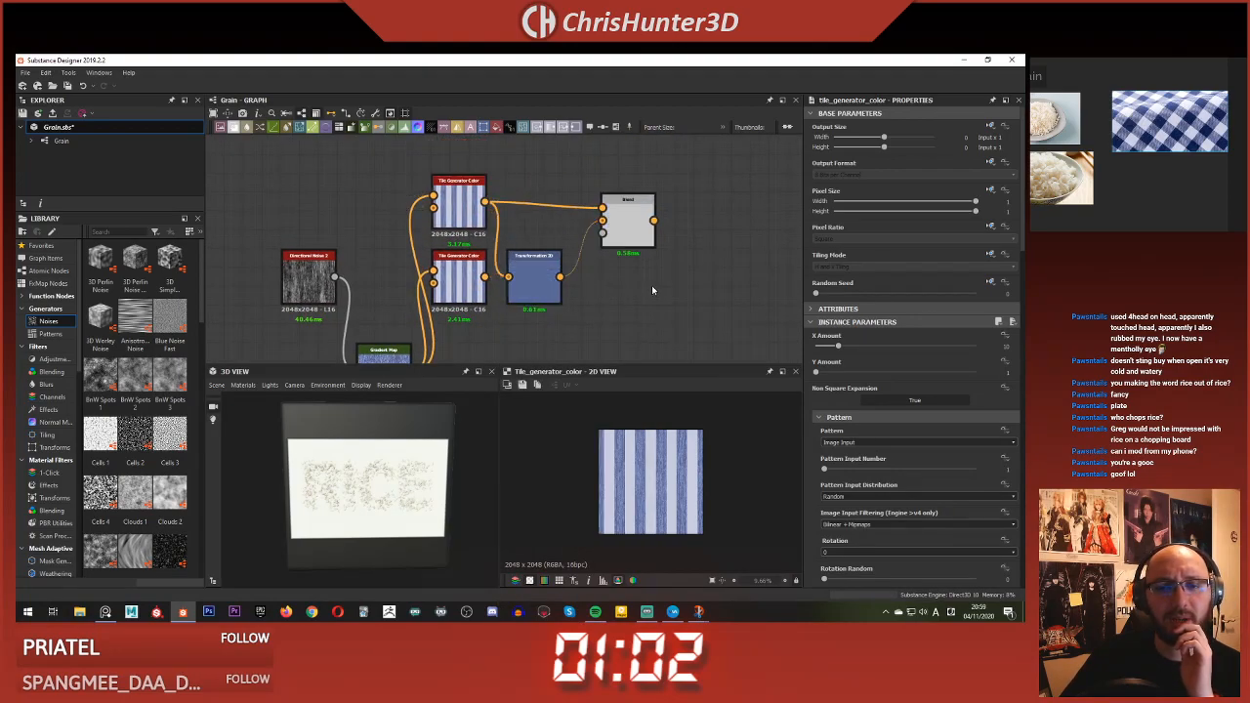
double_click(628, 223)
scroll(640, 481, up, 2)
middle_drag(501, 296, 572, 282)
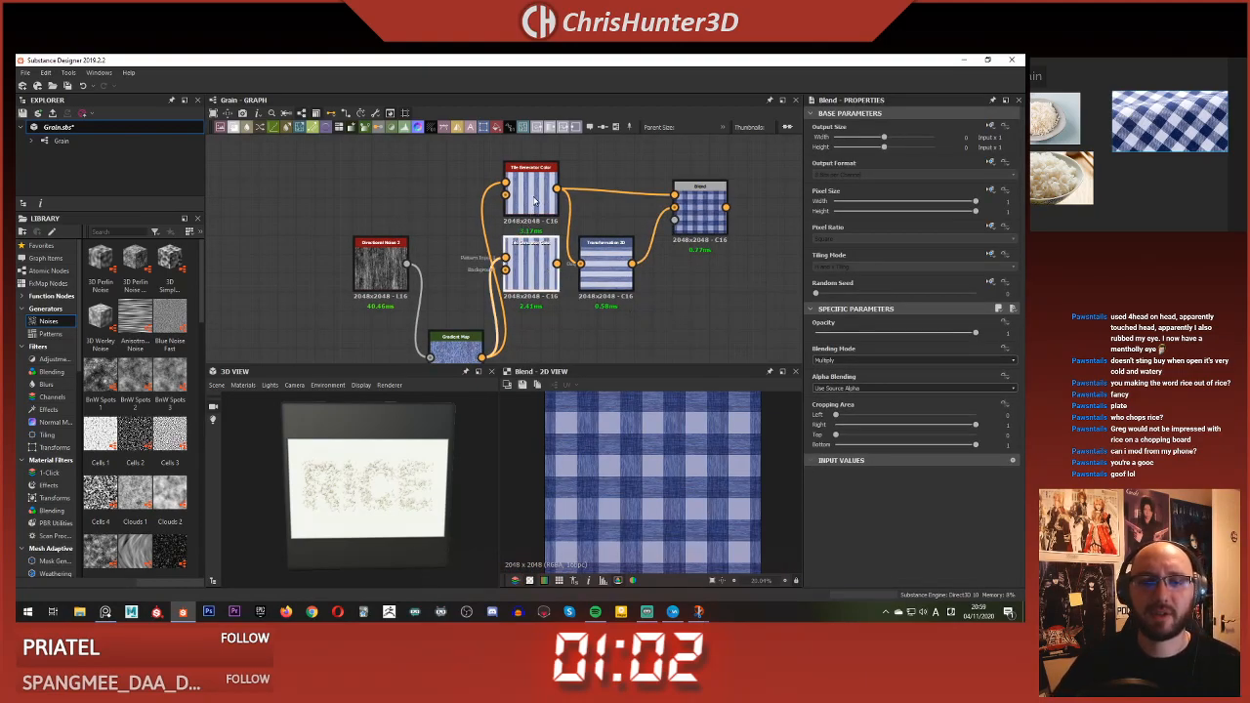
- Delete the redundant lower Tile Generator Color node and preview the gingham Blend
click(528, 184)
key(Delete)
middle_drag(590, 180, 544, 187)
click(658, 220)
double_click(659, 220)
- Try a higher X Amount on the Tile Generator Color, and undo it
click(489, 195)
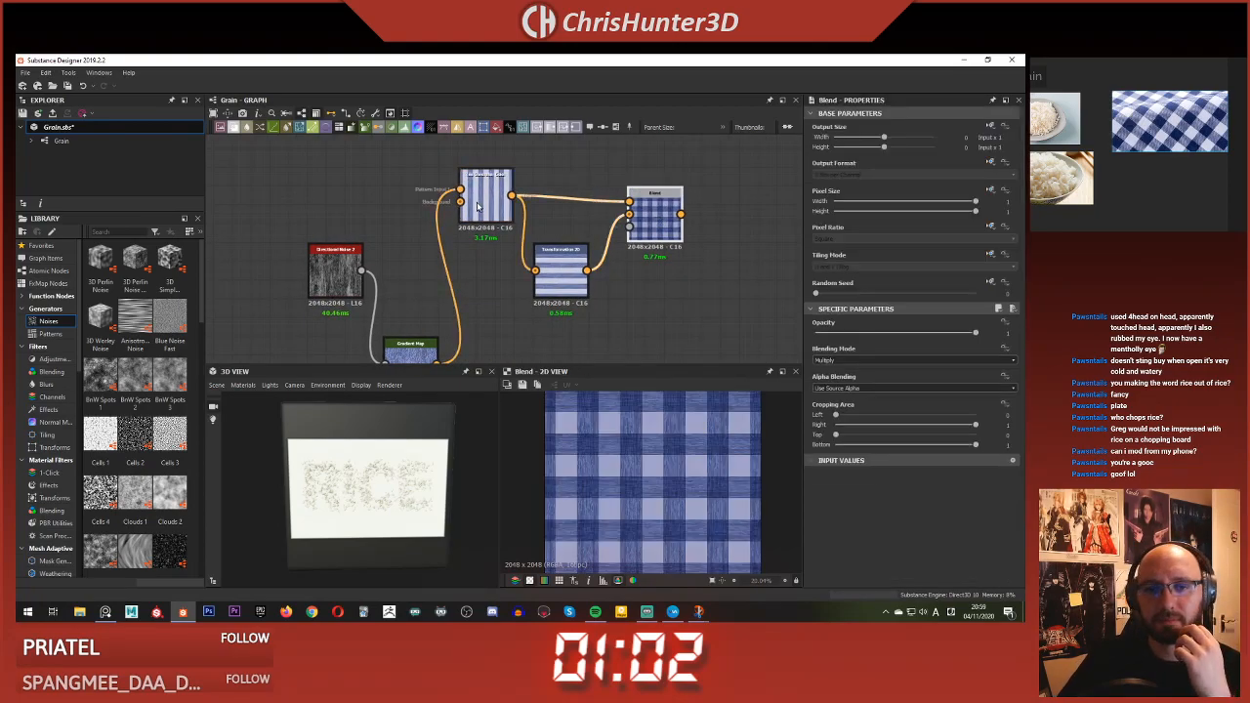
scroll(705, 475, down, 2)
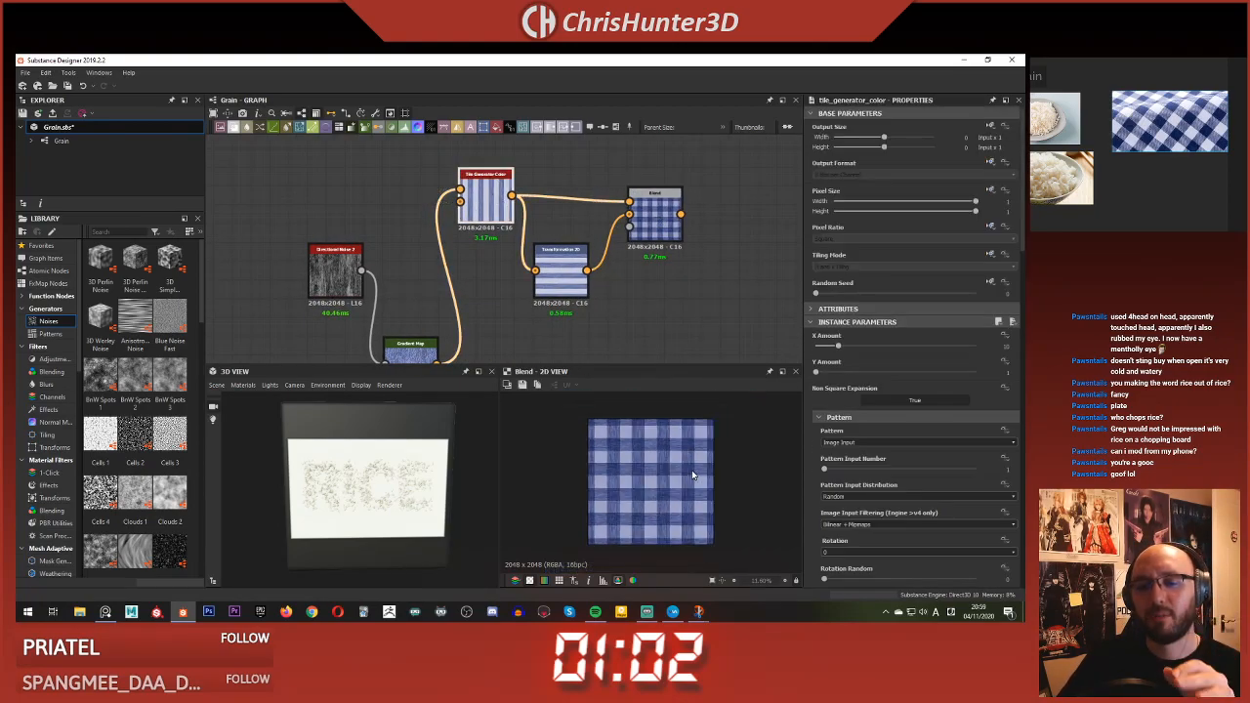
mouse_move(855, 347)
mouse_down()
mouse_move(899, 349)
mouse_move(870, 360)
mouse_up()
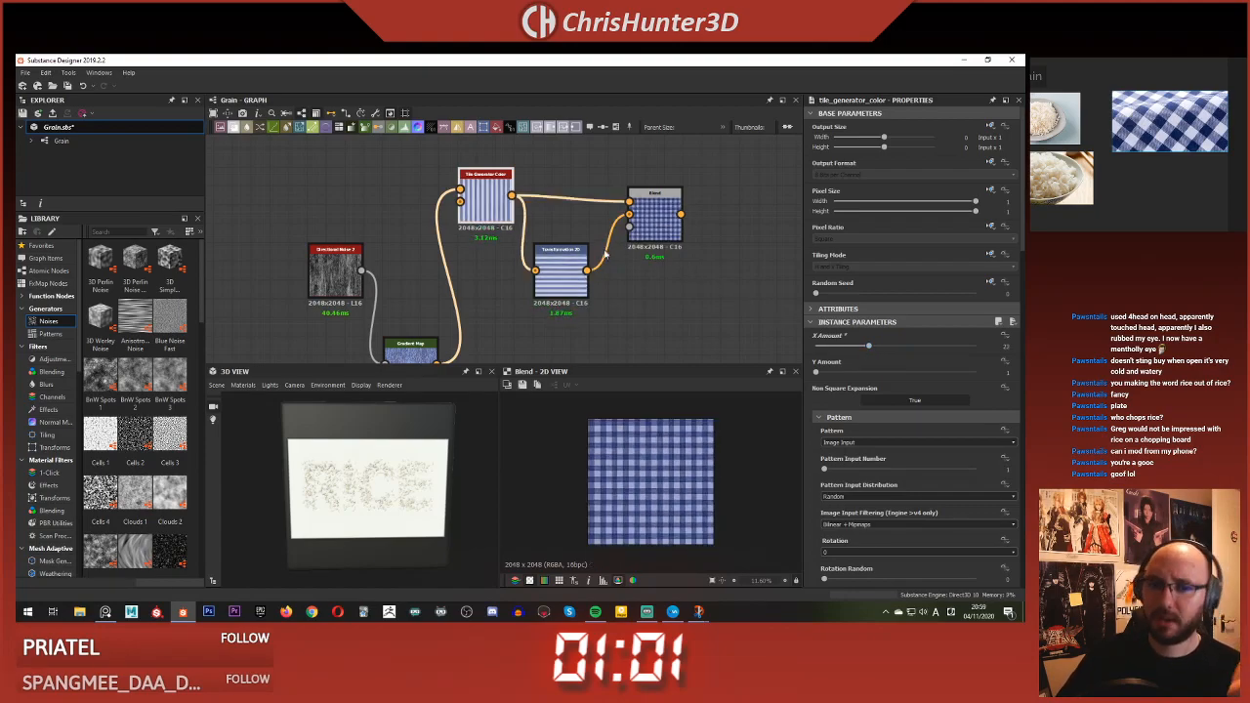
middle_drag(606, 252, 605, 285)
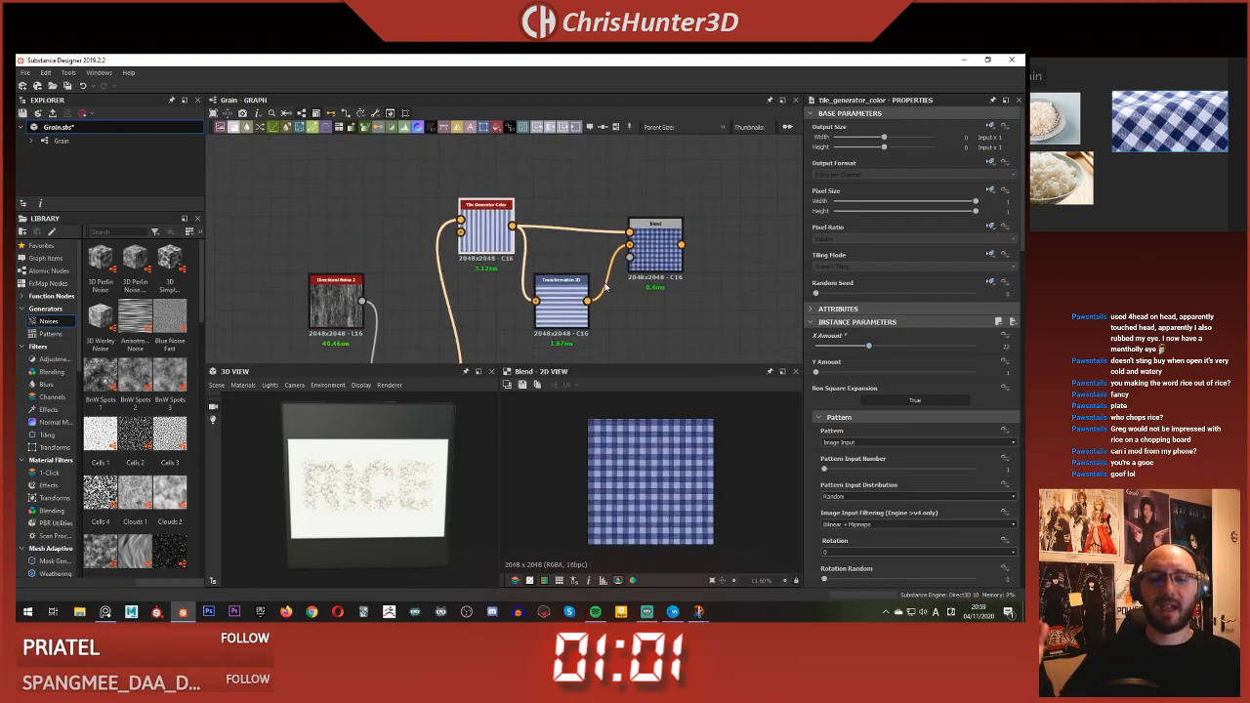
key(ctrl+z)
- Connect the gingham Blend's output to the background input of the Blend fed by the pale Uniform Color
scroll(681, 273, down, 4)
middle_drag(679, 277, 468, 224)
scroll(517, 240, down, 2)
scroll(653, 264, up, 6)
scroll(427, 256, up, 2)
middle_drag(344, 264, 422, 258)
scroll(422, 259, down, 3)
middle_drag(354, 238, 524, 262)
scroll(523, 261, down, 1)
scroll(668, 329, up, 3)
middle_drag(473, 206, 535, 256)
scroll(516, 244, down, 1)
scroll(411, 217, down, 1)
middle_drag(365, 216, 494, 284)
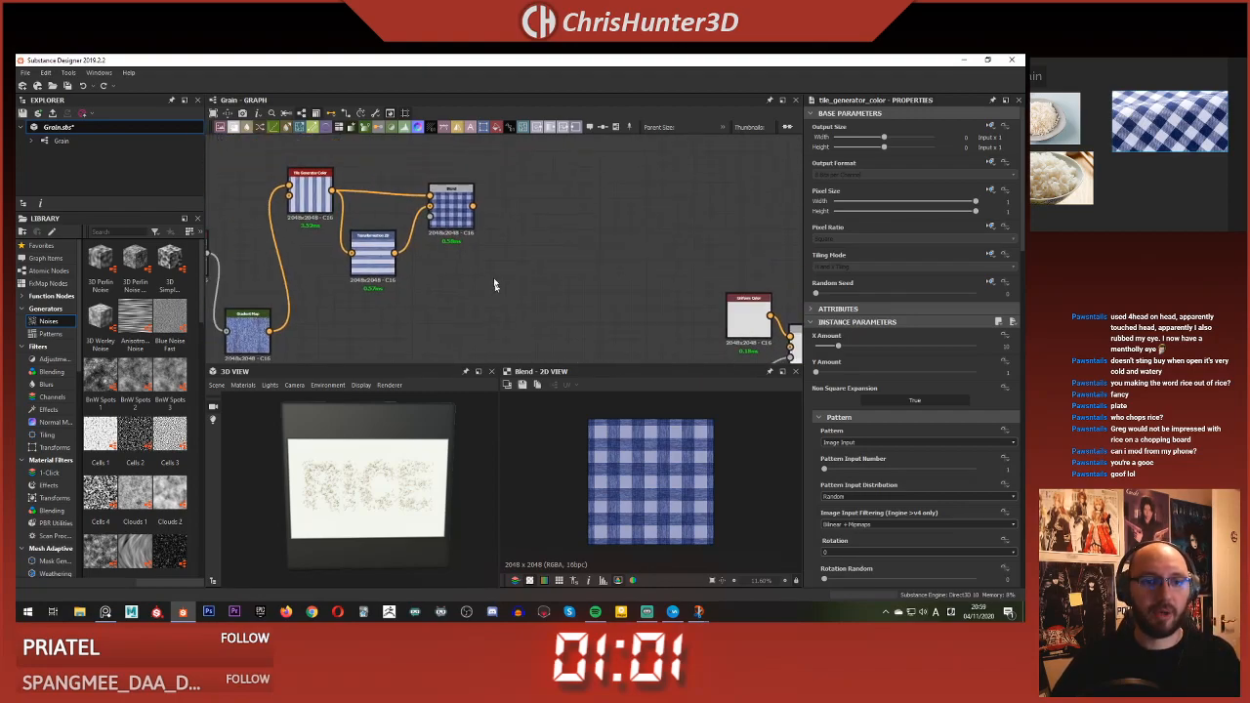
click(474, 206)
middle_drag(725, 322, 578, 243)
click(645, 267)
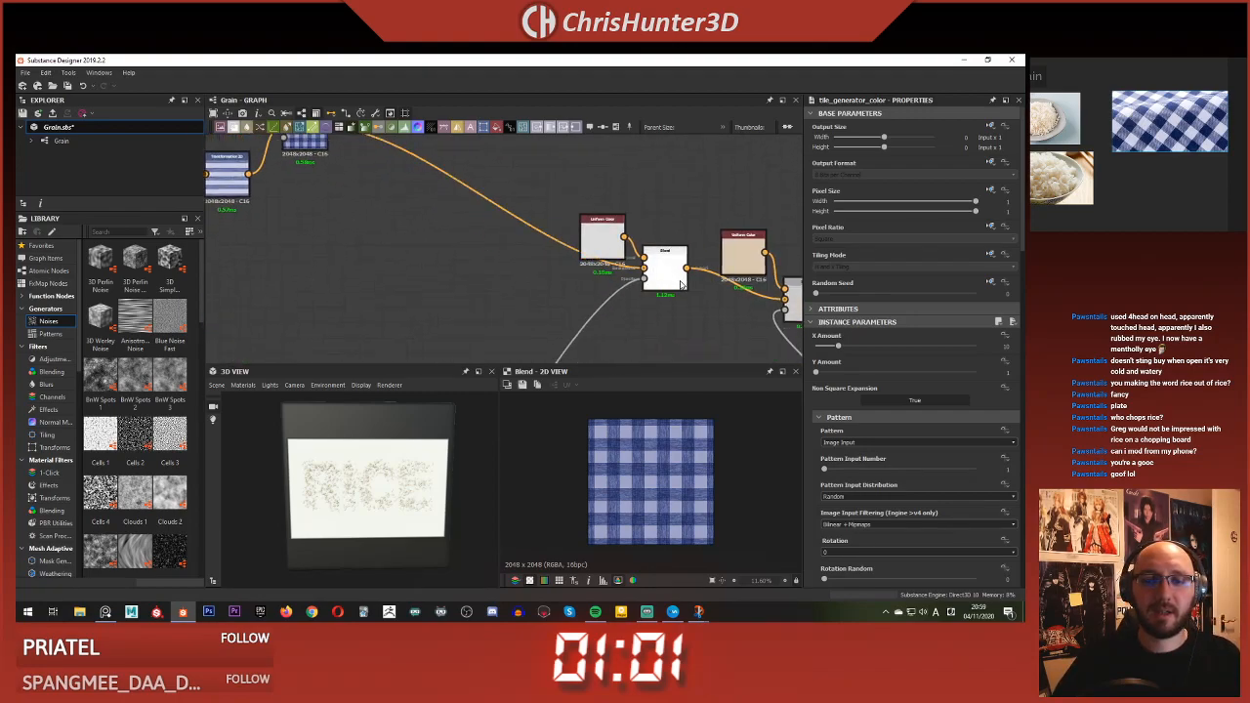
- Examine the gingham cloth around the RICE board from several angles in the 3D view
scroll(408, 486, up, 1)
drag(385, 483, 410, 466)
scroll(366, 498, up, 1)
scroll(406, 467, down, 1)
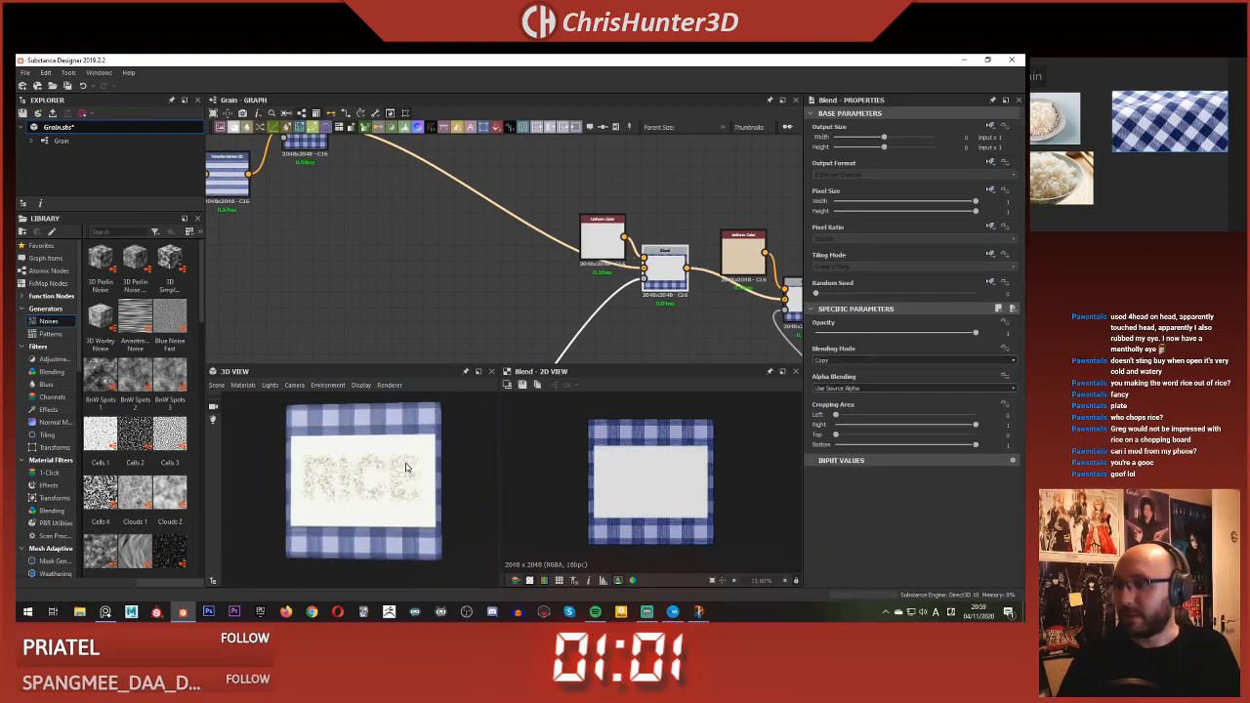
scroll(380, 463, up, 4)
scroll(412, 466, down, 3)
drag(420, 467, 379, 444)
scroll(418, 320, down, 2)
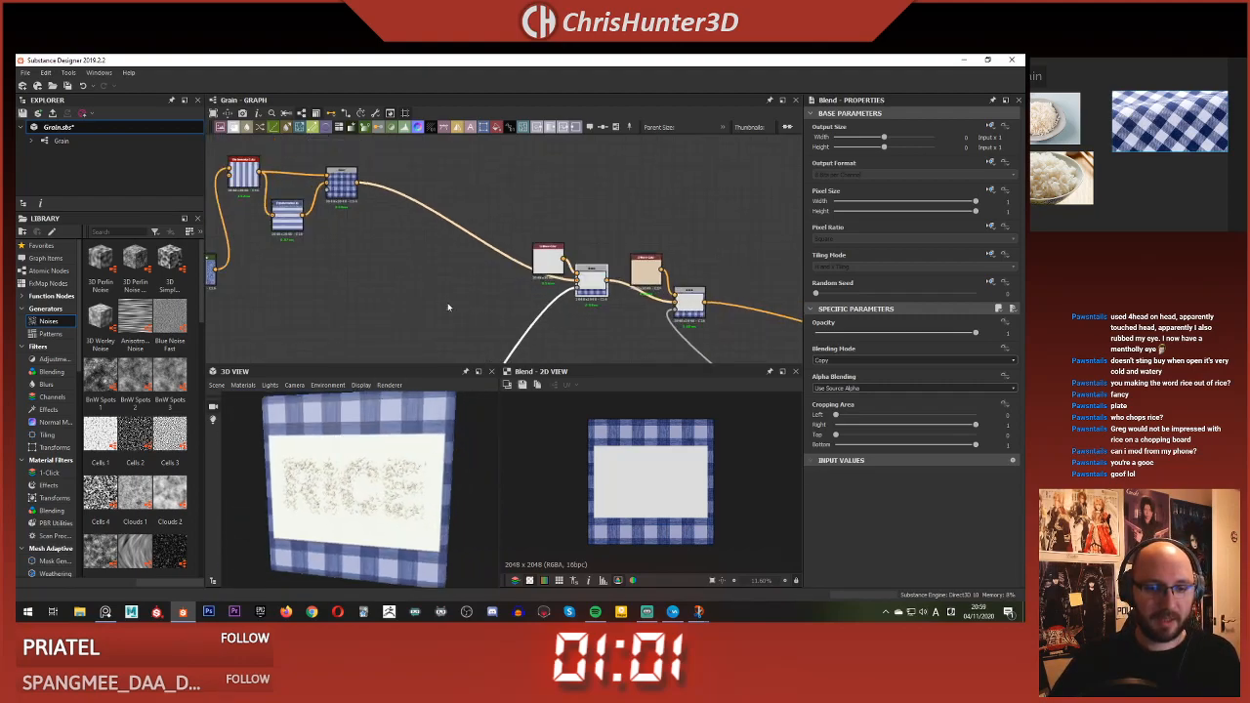
middle_drag(448, 305, 467, 299)
scroll(369, 471, down, 1)
mouse_move(369, 470)
mouse_down()
mouse_move(416, 383)
mouse_move(383, 385)
mouse_move(348, 580)
mouse_move(377, 448)
mouse_up()
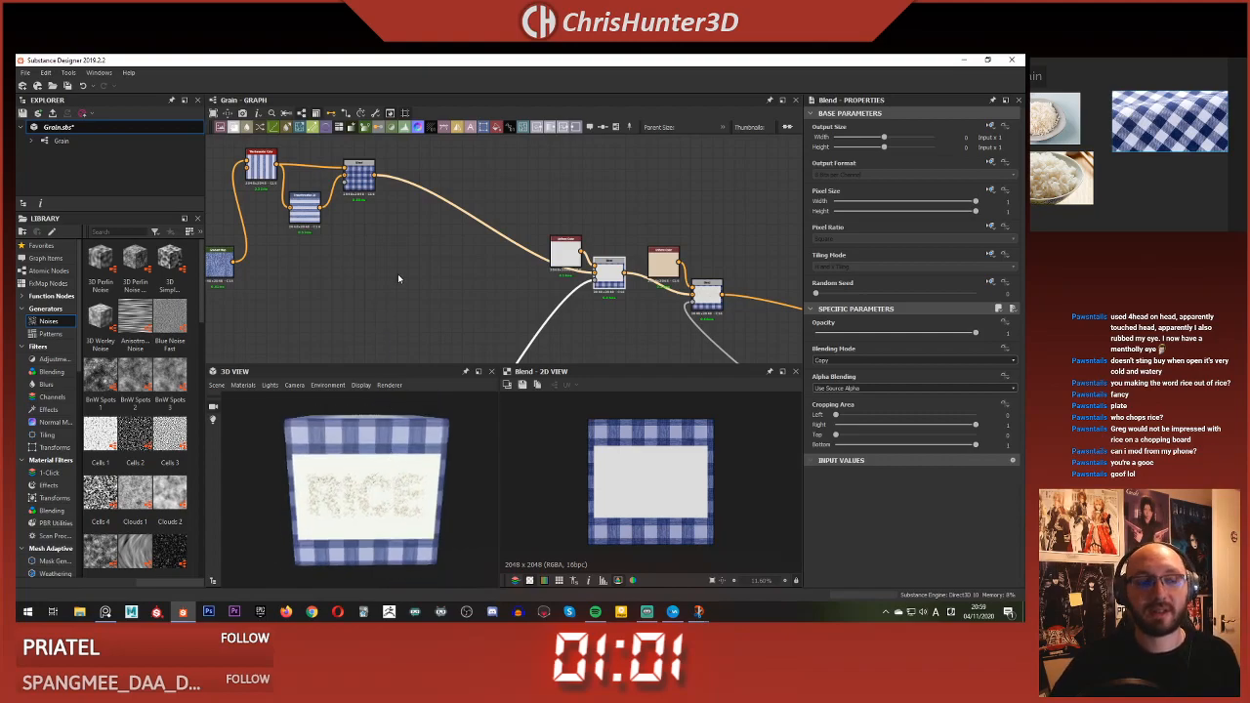
- Save the Grain package
right_click(418, 251)
click(466, 358)
click(442, 293)
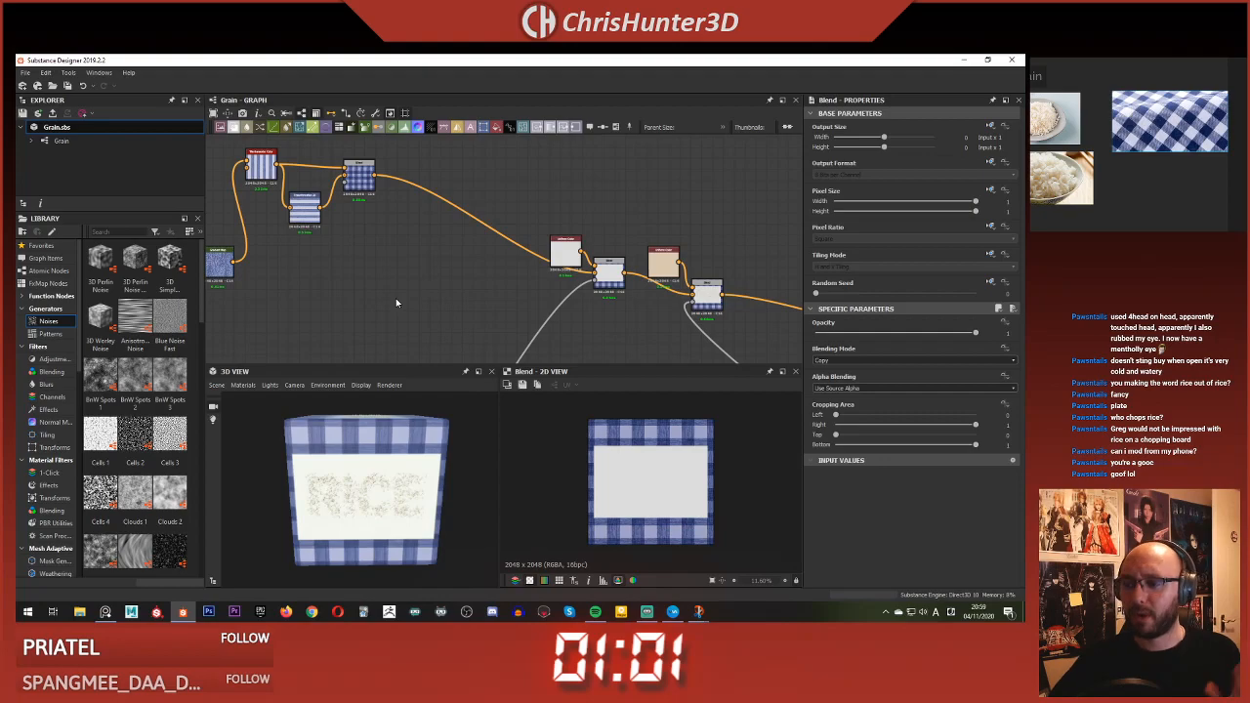
- Preview the gingham Blend and the Blend that combines it with the pale board, and review their connections
scroll(367, 249, down, 4)
scroll(367, 249, up, 6)
middle_drag(367, 249, 497, 293)
scroll(451, 236, up, 3)
double_click(501, 187)
scroll(586, 307, down, 3)
middle_drag(662, 334, 581, 292)
scroll(450, 284, up, 4)
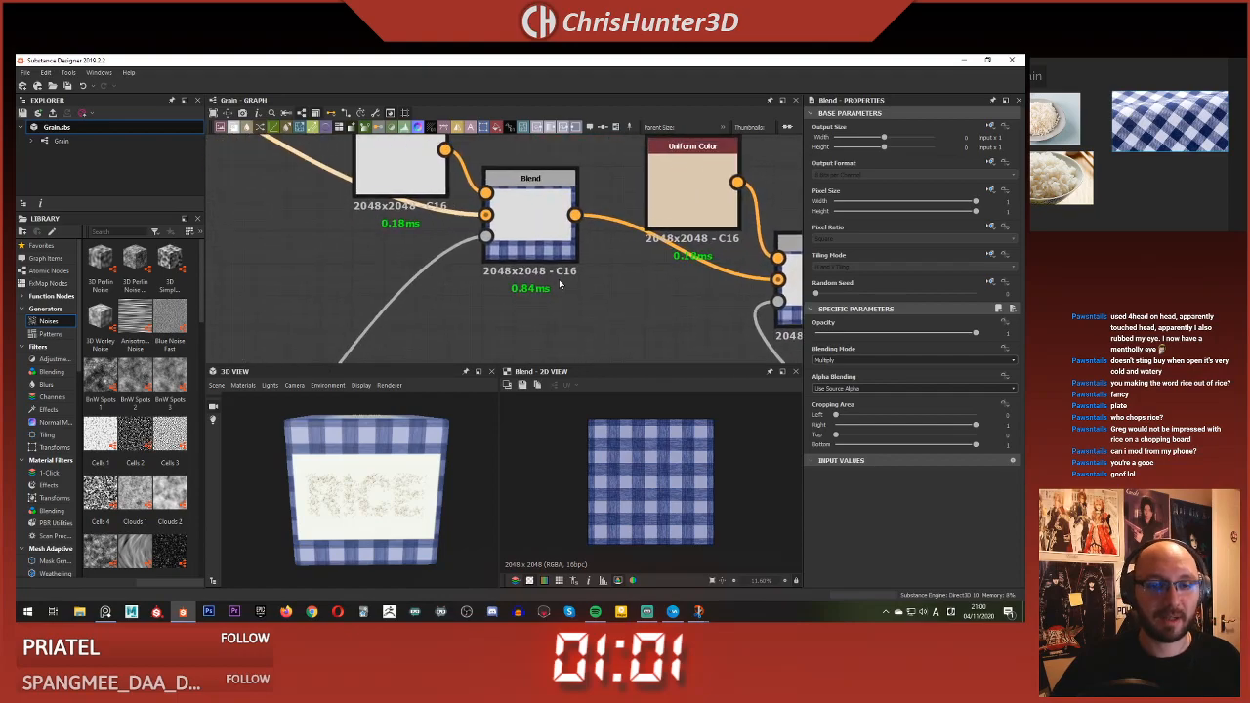
scroll(565, 282, up, 1)
double_click(528, 213)
middle_drag(449, 267, 565, 278)
scroll(489, 244, down, 1)
middle_drag(473, 221, 436, 250)
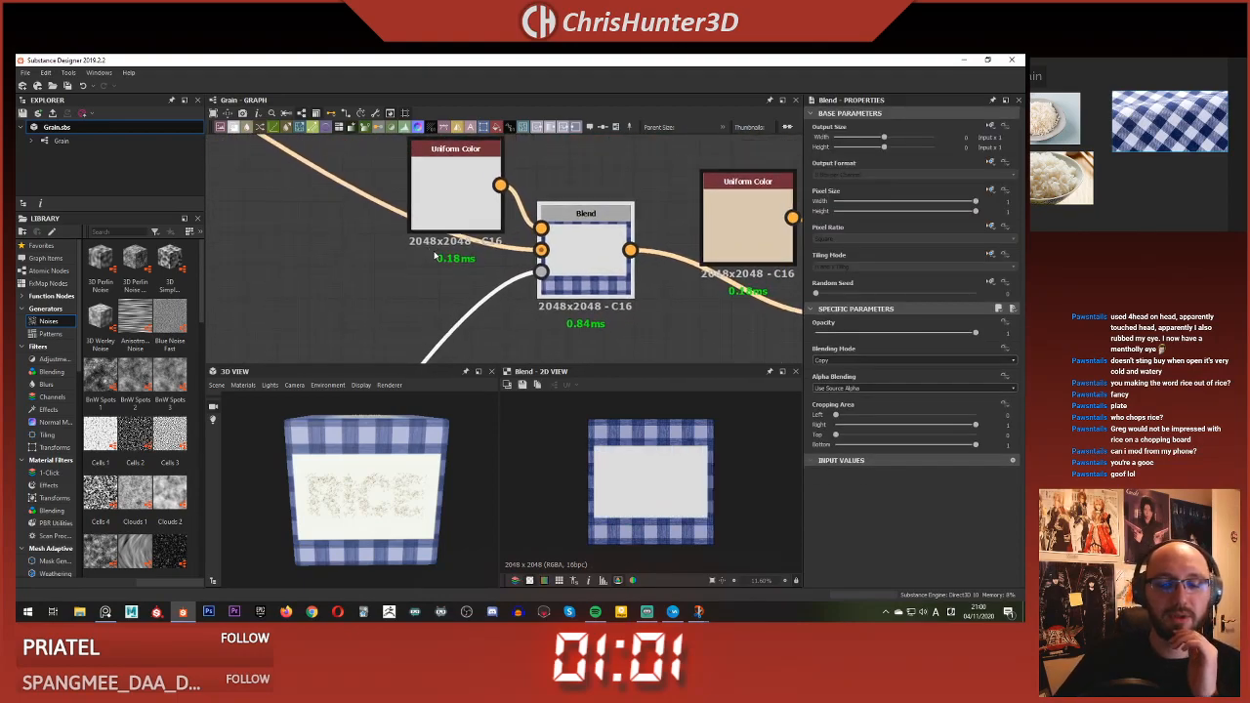
scroll(437, 250, down, 1)
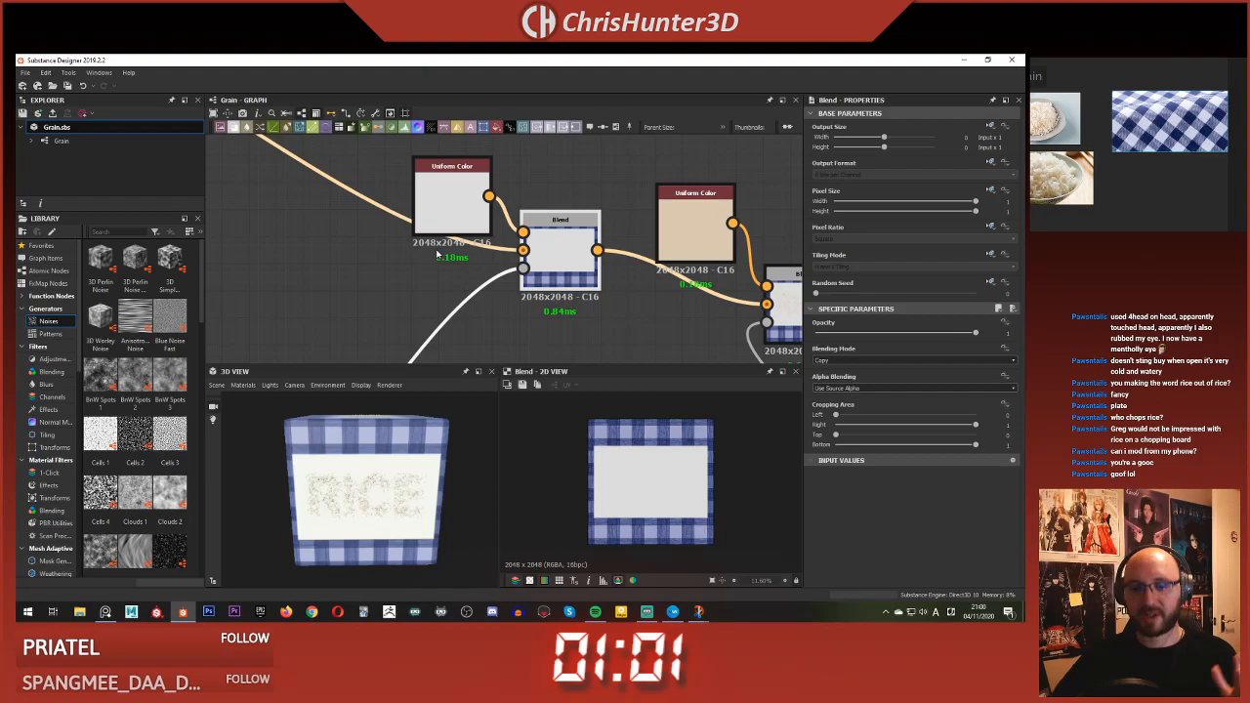
scroll(521, 240, up, 2)
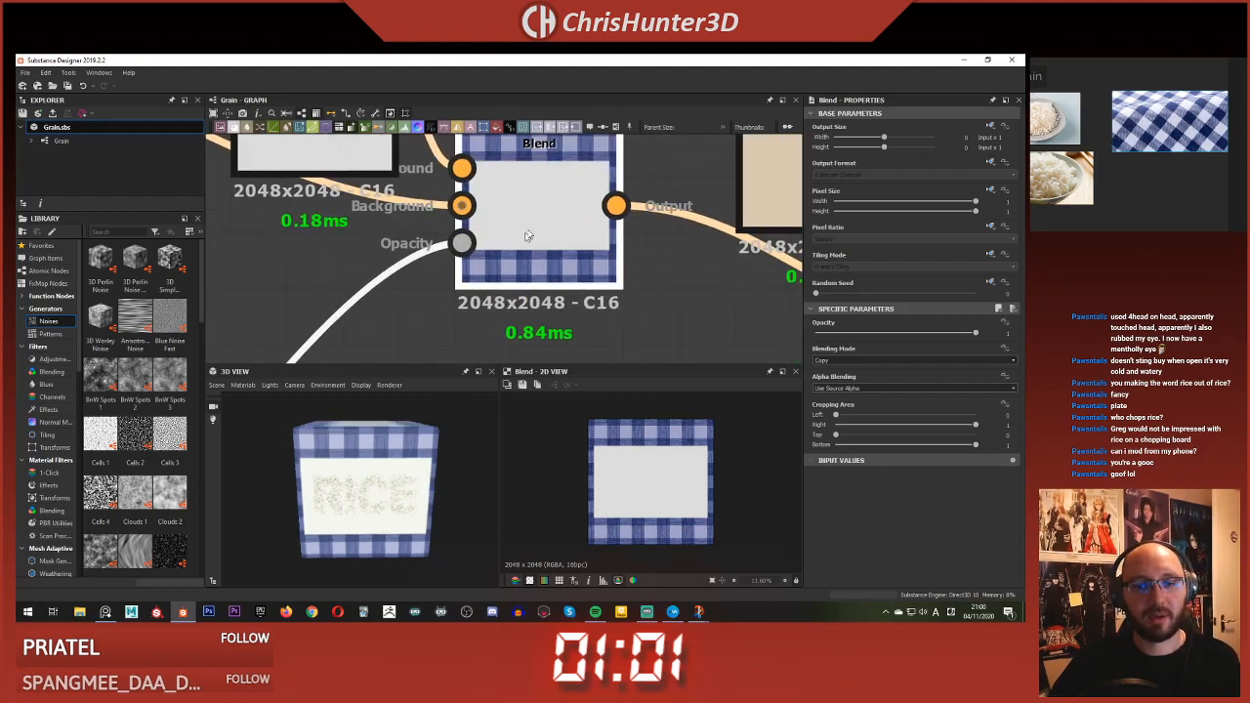
- Trace the board Blend's opacity connection back to the Bevel node and inspect the board in the 3D view
scroll(419, 289, down, 3)
scroll(372, 299, down, 2)
middle_drag(372, 299, 586, 156)
middle_drag(399, 316, 625, 166)
middle_drag(461, 302, 558, 199)
scroll(558, 199, up, 2)
scroll(558, 199, down, 3)
middle_drag(460, 198, 530, 283)
scroll(586, 239, up, 4)
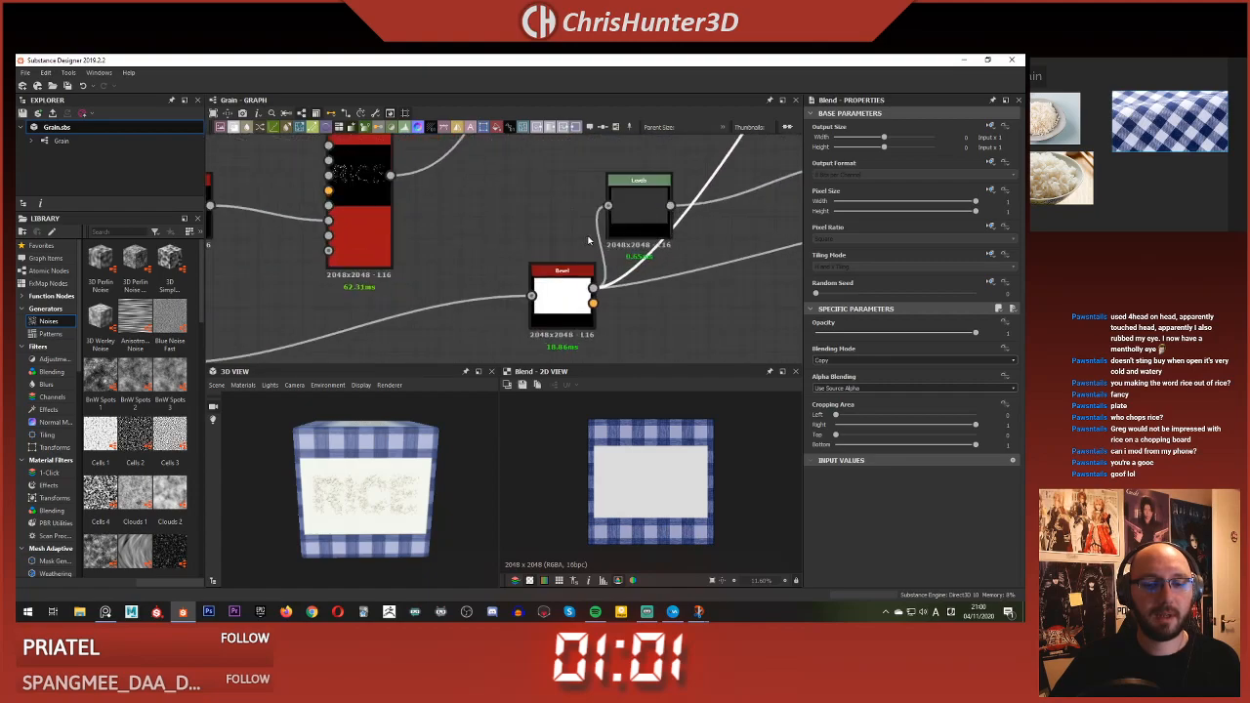
scroll(589, 240, down, 4)
middle_drag(588, 241, 415, 357)
middle_drag(590, 150, 509, 365)
scroll(558, 252, up, 4)
middle_drag(559, 252, 534, 268)
scroll(526, 274, up, 2)
scroll(362, 496, up, 3)
drag(362, 496, 374, 485)
- Review the material's output nodes and preview the HBAO ambient occlusion node
scroll(516, 277, down, 5)
middle_drag(684, 342, 528, 254)
middle_drag(674, 273, 476, 234)
scroll(476, 234, up, 4)
double_click(519, 340)
scroll(393, 535, down, 3)
scroll(393, 535, up, 4)
scroll(394, 535, down, 2)
scroll(696, 484, up, 4)
scroll(674, 469, down, 6)
scroll(366, 323, down, 2)
middle_drag(356, 324, 438, 240)
scroll(483, 288, up, 4)
scroll(410, 193, down, 5)
middle_drag(404, 185, 578, 325)
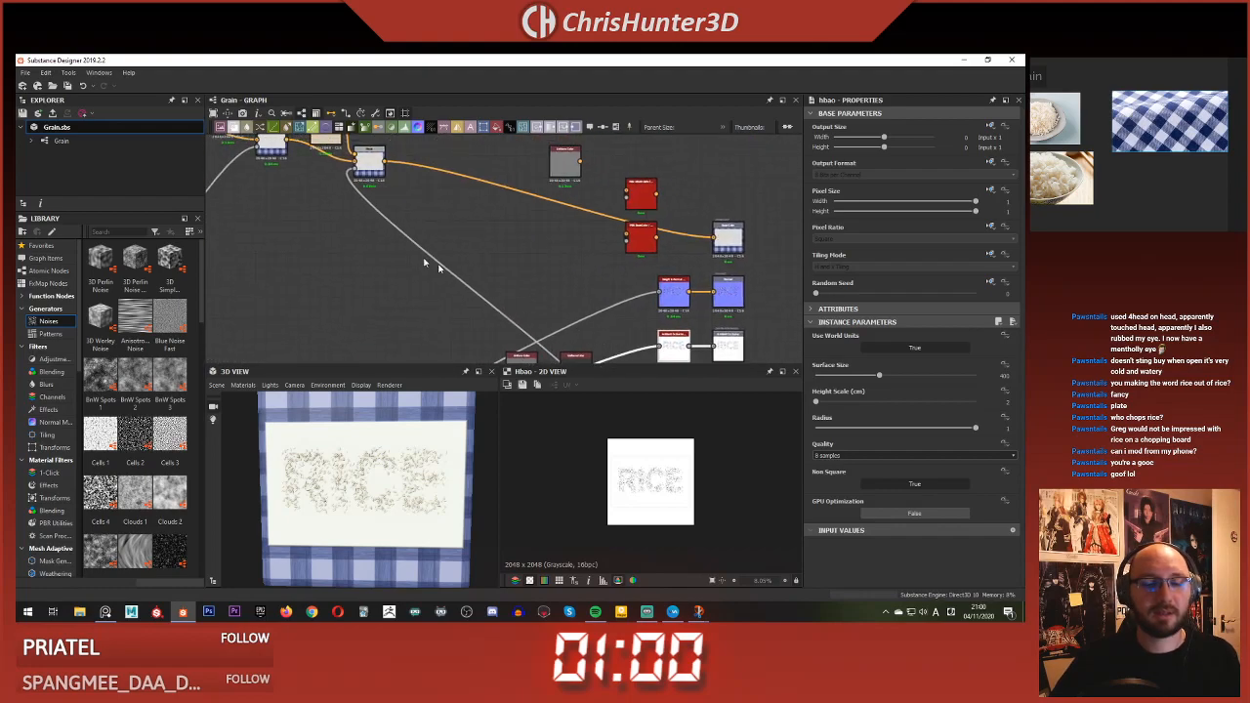
- Add a Shadows node below the board Blend and feed it the mask that drives that Blend's opacity
middle_drag(314, 228, 465, 277)
scroll(410, 223, up, 5)
middle_drag(418, 223, 419, 246)
key(space)
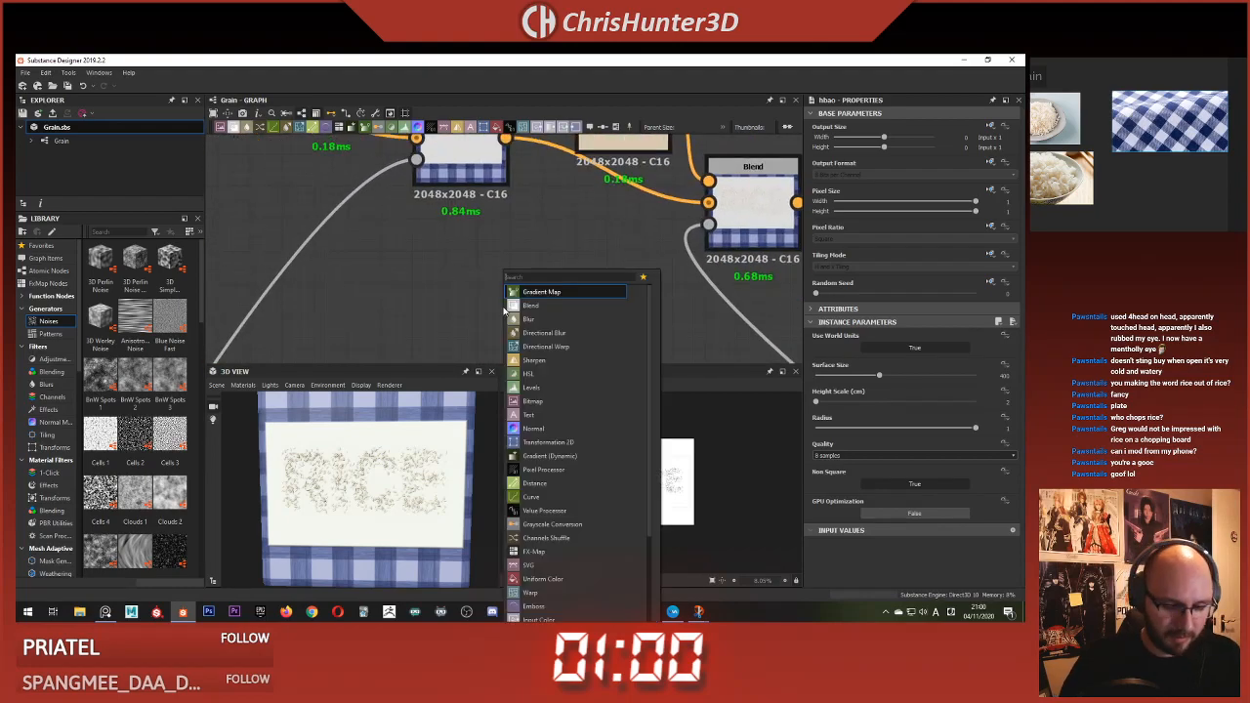
text(shad)
click(533, 295)
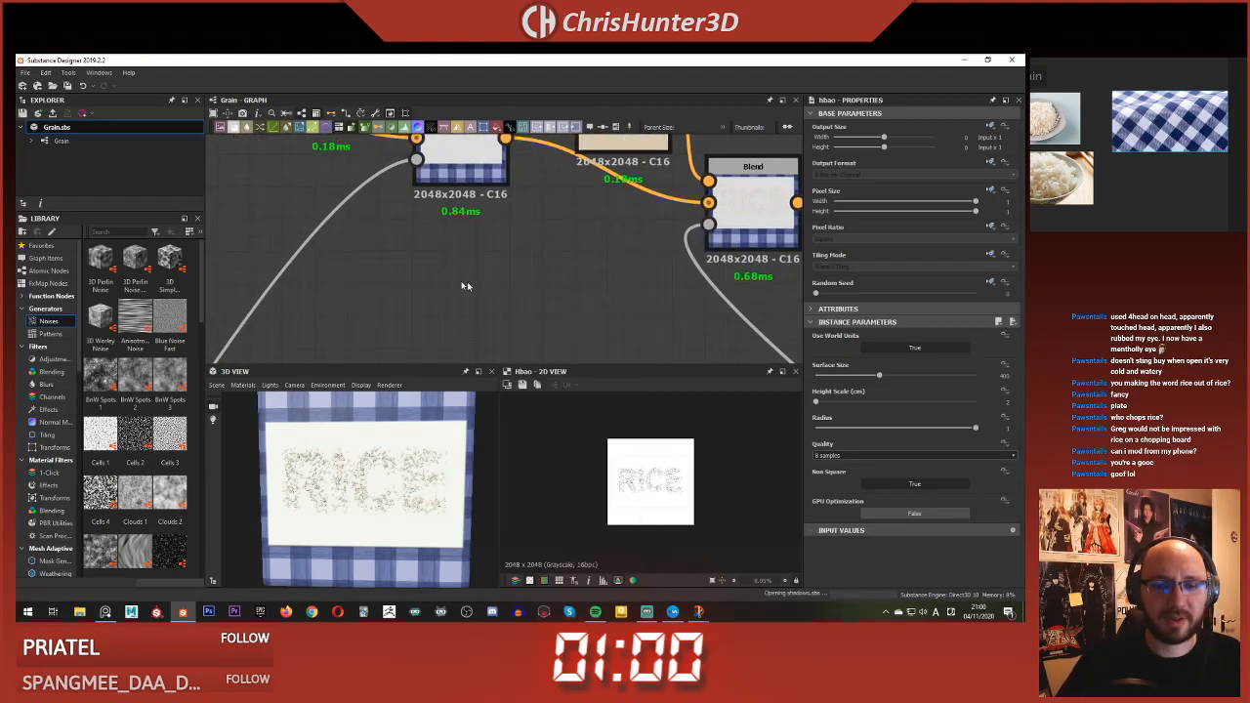
scroll(414, 159, down, 1)
drag(416, 159, 471, 266)
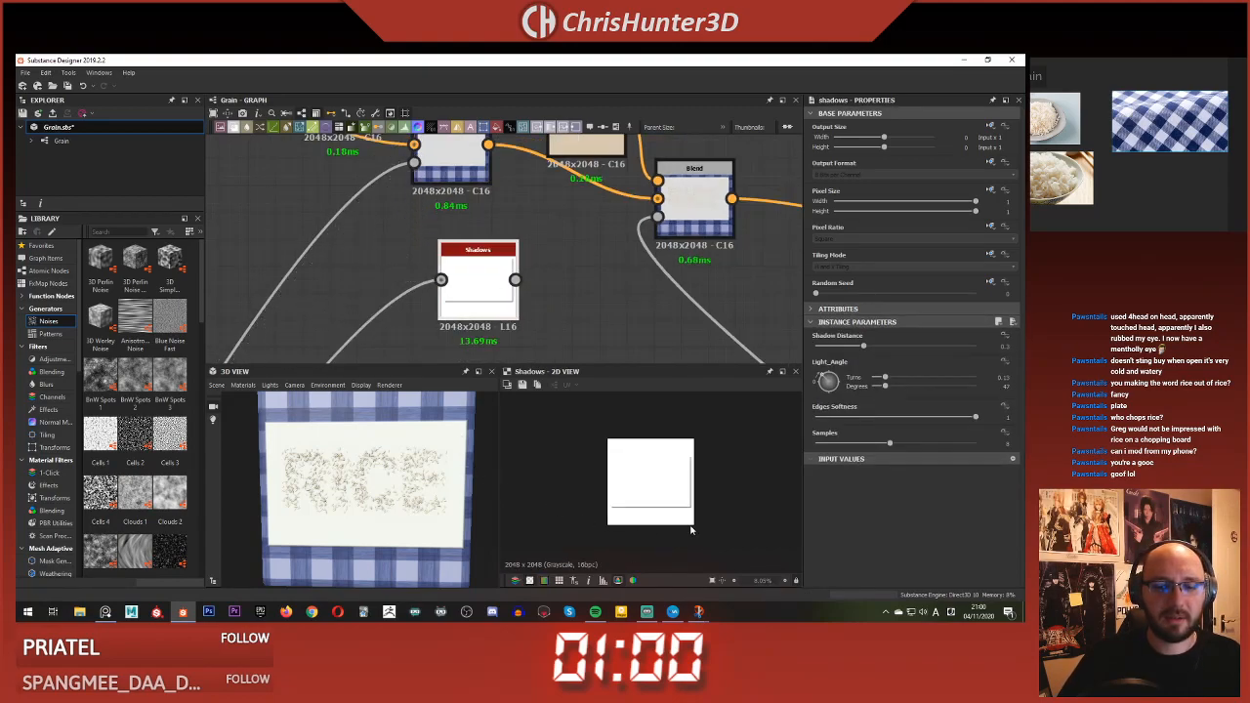
- Move the Shadows node ahead of the board Blend and add a new Blend node fed by the board Blend's output
scroll(525, 252, down, 1)
middle_drag(525, 252, 483, 301)
drag(467, 329, 316, 255)
middle_drag(395, 257, 494, 300)
click(541, 268)
middle_drag(529, 211, 476, 196)
drag(571, 190, 783, 292)
key(space)
text(bl)
key(Return)
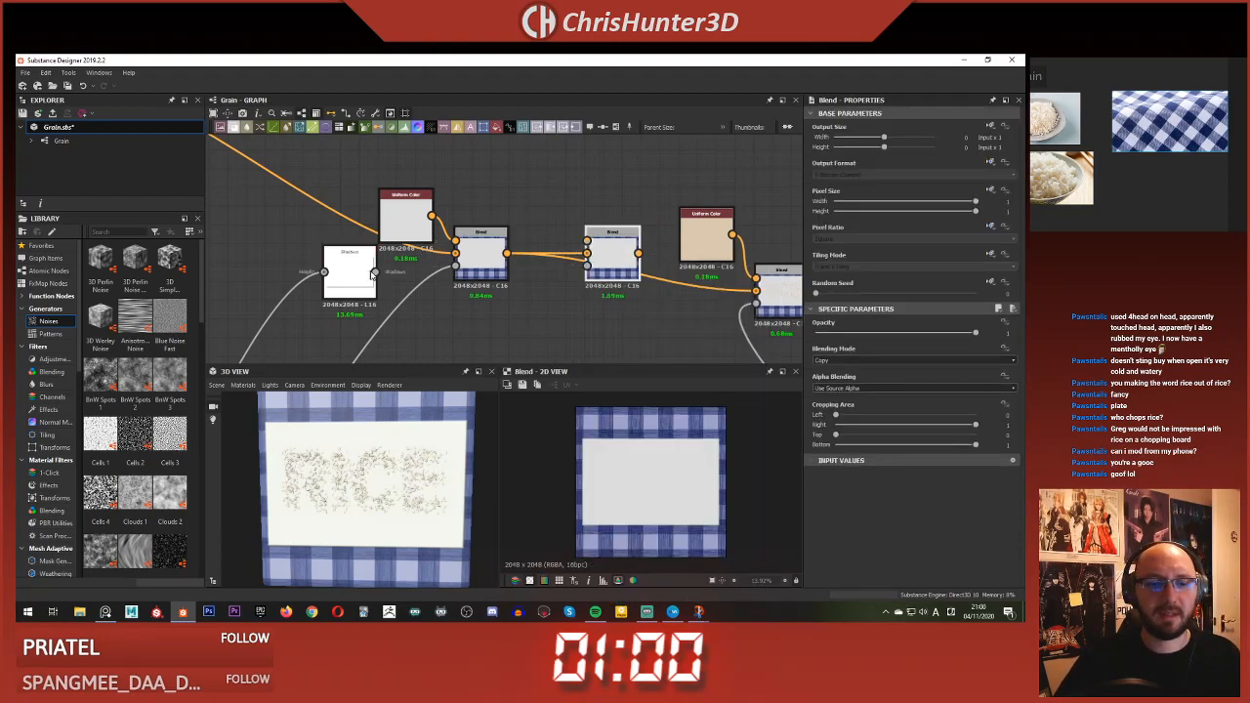
- Insert a docked Gradient Map to connect the Shadows node to the new Blend's foreground input
drag(349, 282, 348, 320)
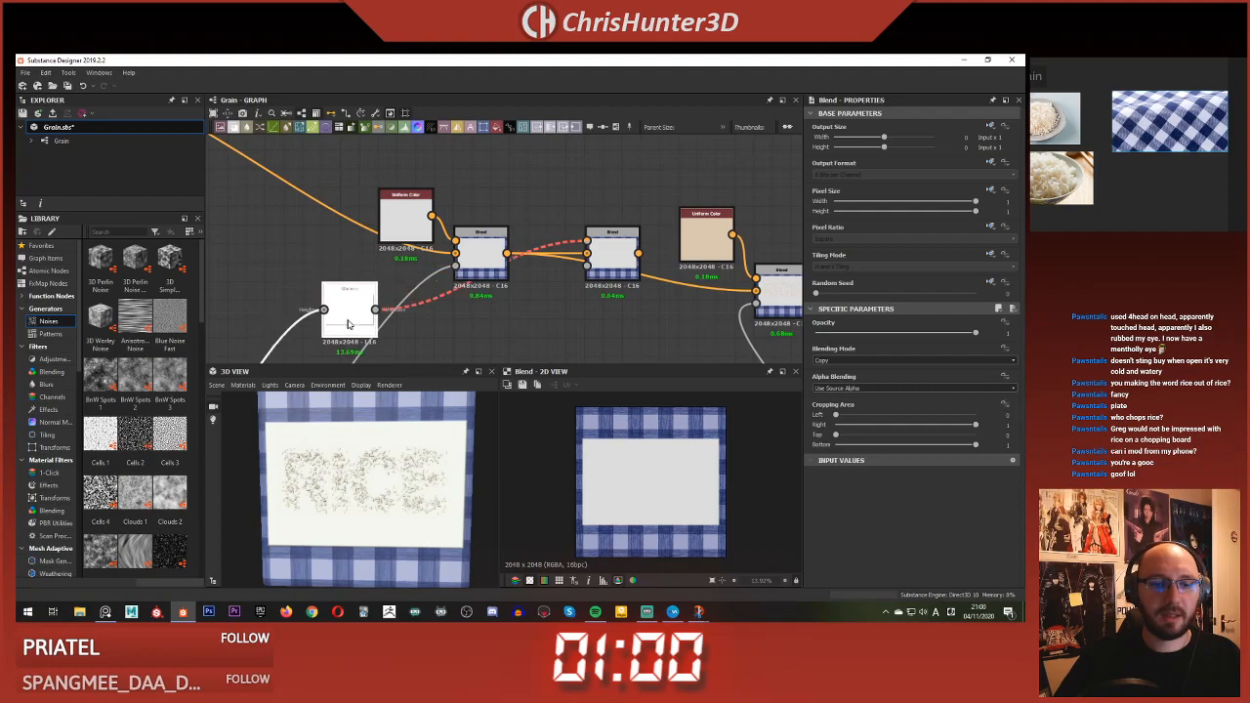
middle_drag(521, 280, 478, 295)
key(space)
text(gr)
key(Return)
key(d)
click(565, 272)
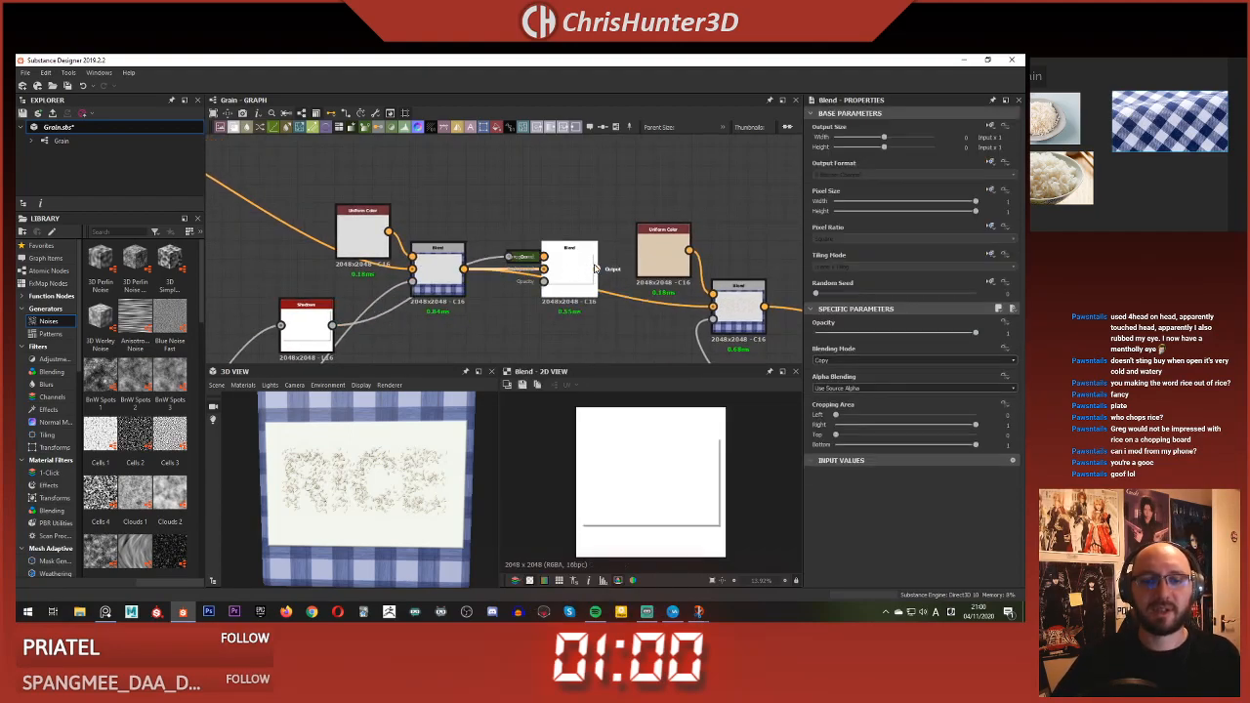
- Move the new Blend below the main color connection and set its blending mode to Multiply
drag(583, 314, 589, 323)
click(583, 172)
drag(572, 269, 552, 324)
middle_drag(553, 324, 550, 259)
scroll(548, 275, up, 2)
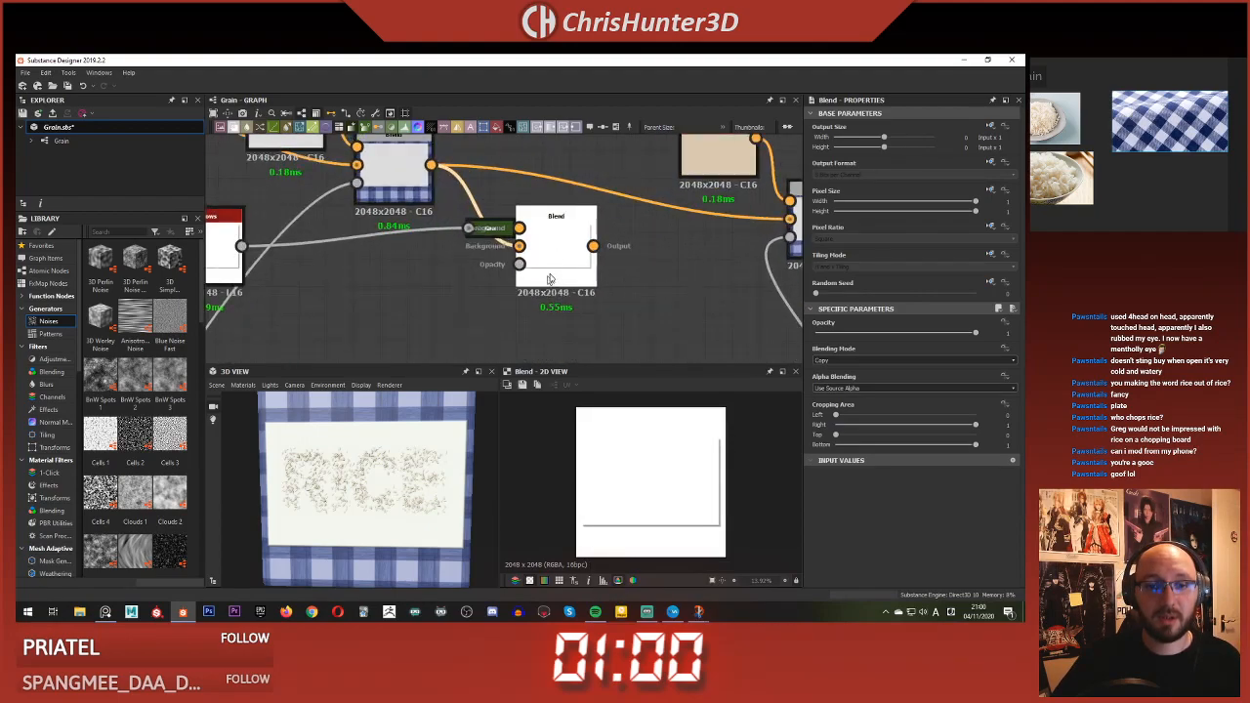
click(865, 359)
click(859, 386)
- Examine the multiplied shadow along the board edge in 2D and 3D, and preview the board Blend's opacity mask
scroll(721, 518, up, 3)
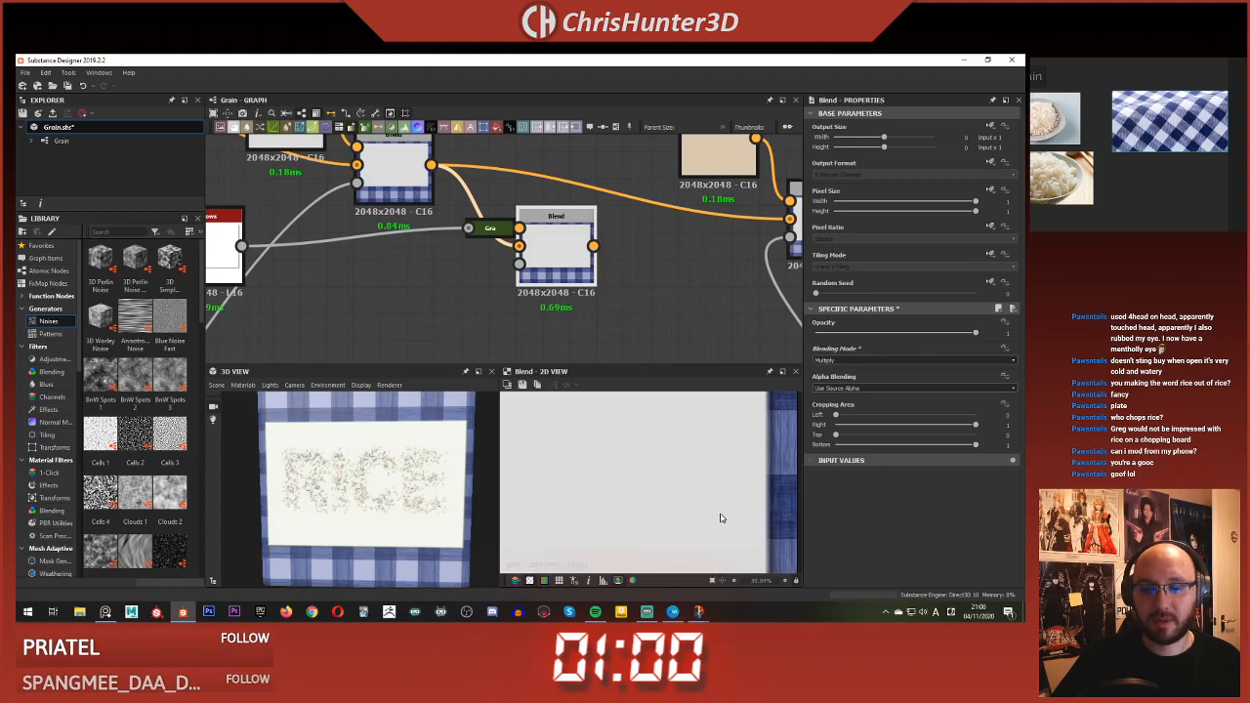
scroll(720, 518, up, 2)
scroll(674, 516, down, 3)
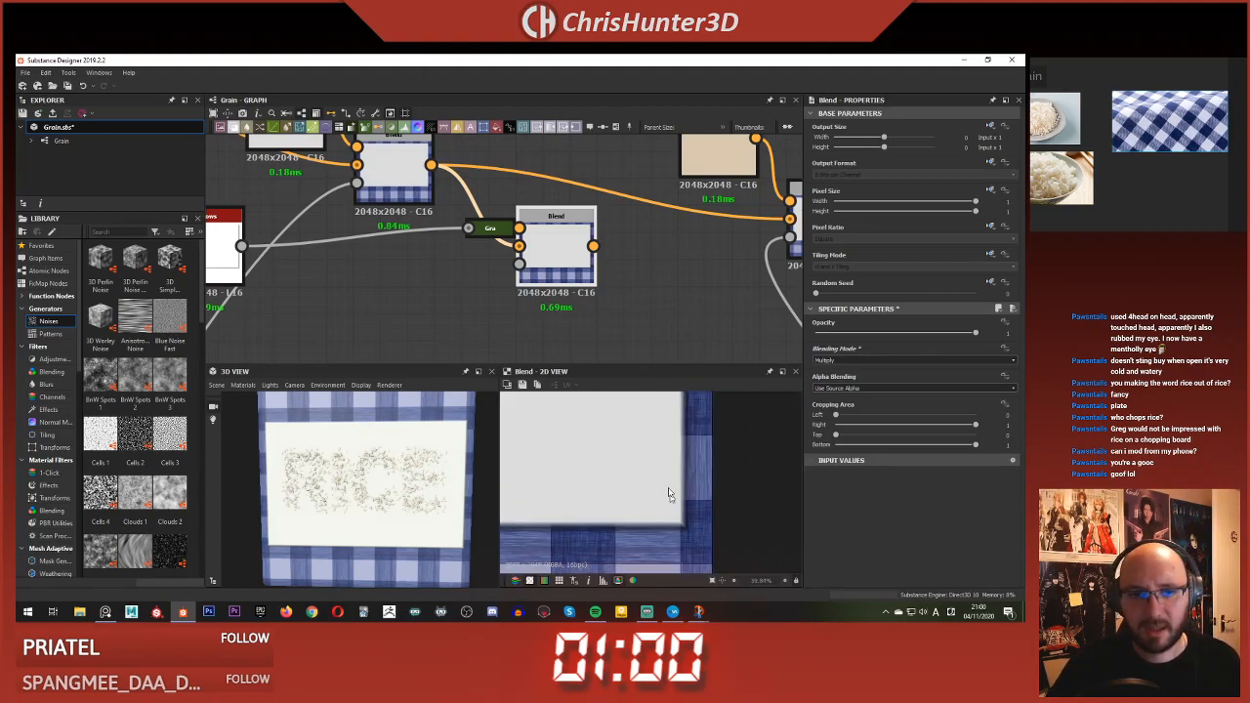
scroll(409, 255, up, 2)
scroll(420, 488, up, 3)
middle_drag(459, 518, 323, 416)
drag(323, 416, 353, 448)
scroll(349, 220, up, 3)
middle_drag(349, 220, 475, 303)
double_click(449, 186)
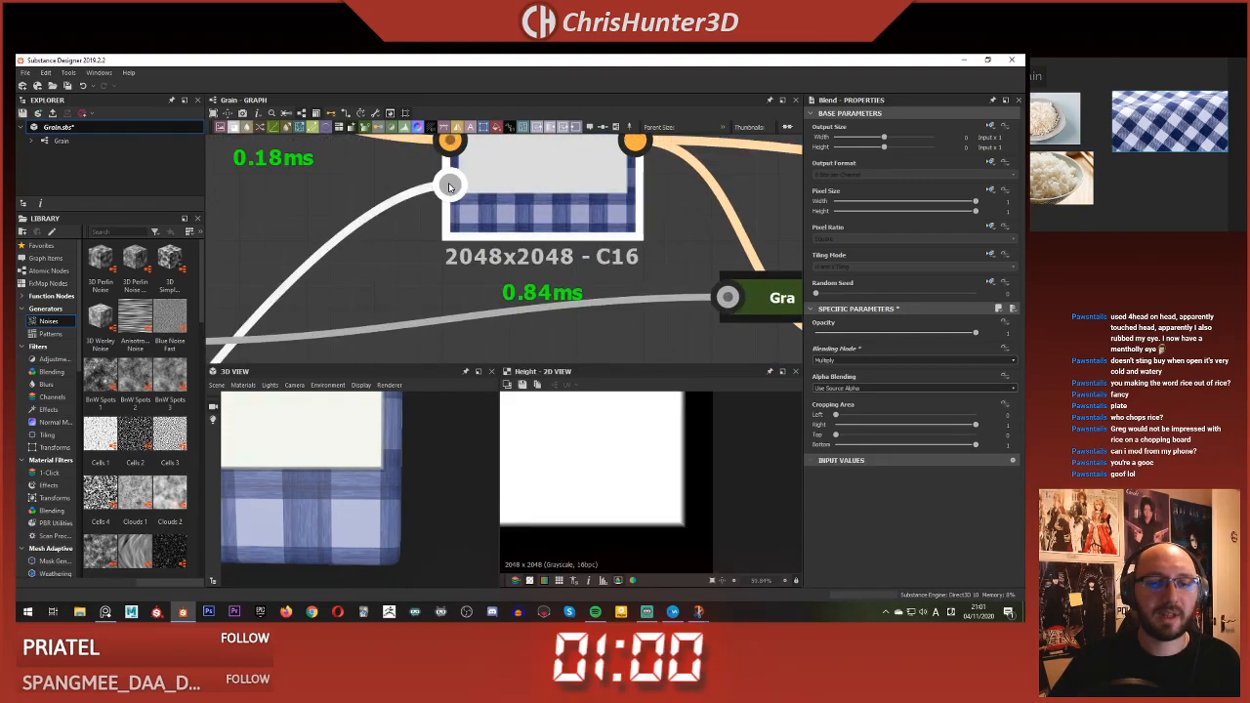
- Insert a docked Histogram Scan node on the connection feeding the board Blend's opacity input
key(f)
scroll(391, 299, down, 6)
middle_drag(341, 321, 614, 179)
scroll(444, 332, down, 1)
middle_drag(445, 332, 556, 153)
middle_drag(488, 301, 442, 390)
scroll(517, 273, up, 6)
scroll(535, 230, down, 5)
middle_drag(620, 157, 553, 299)
scroll(547, 299, up, 8)
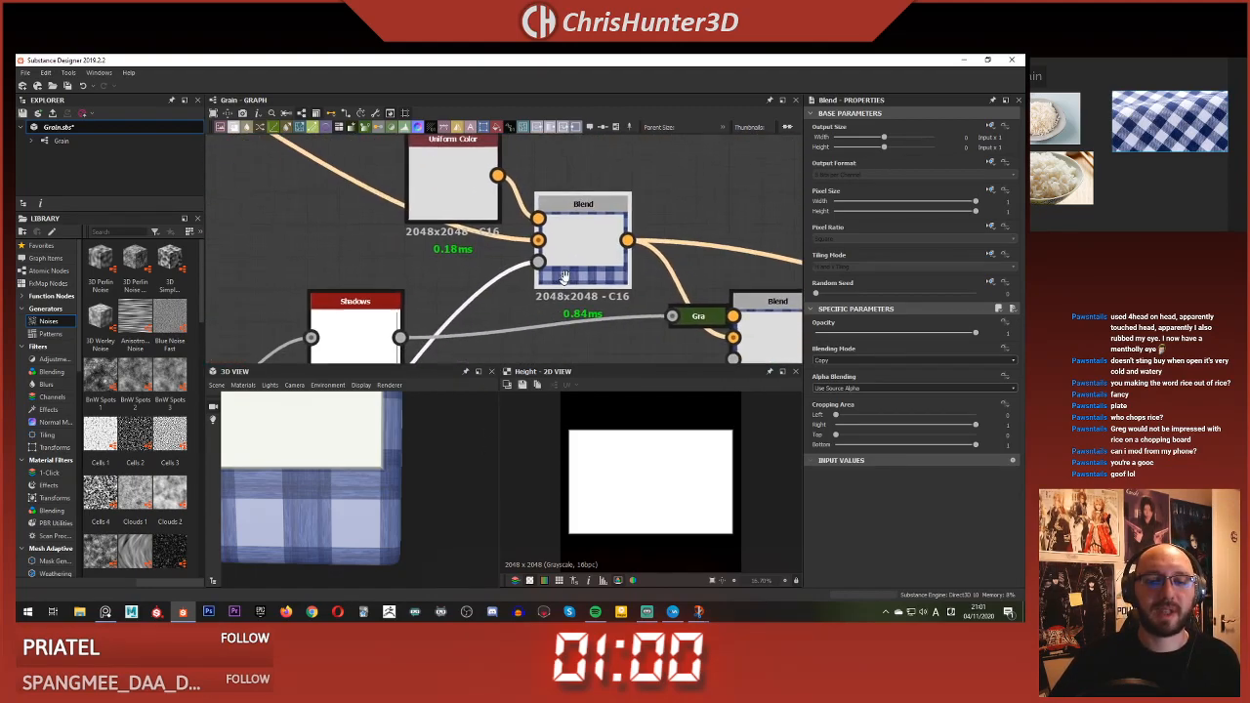
key(space)
text(hist)
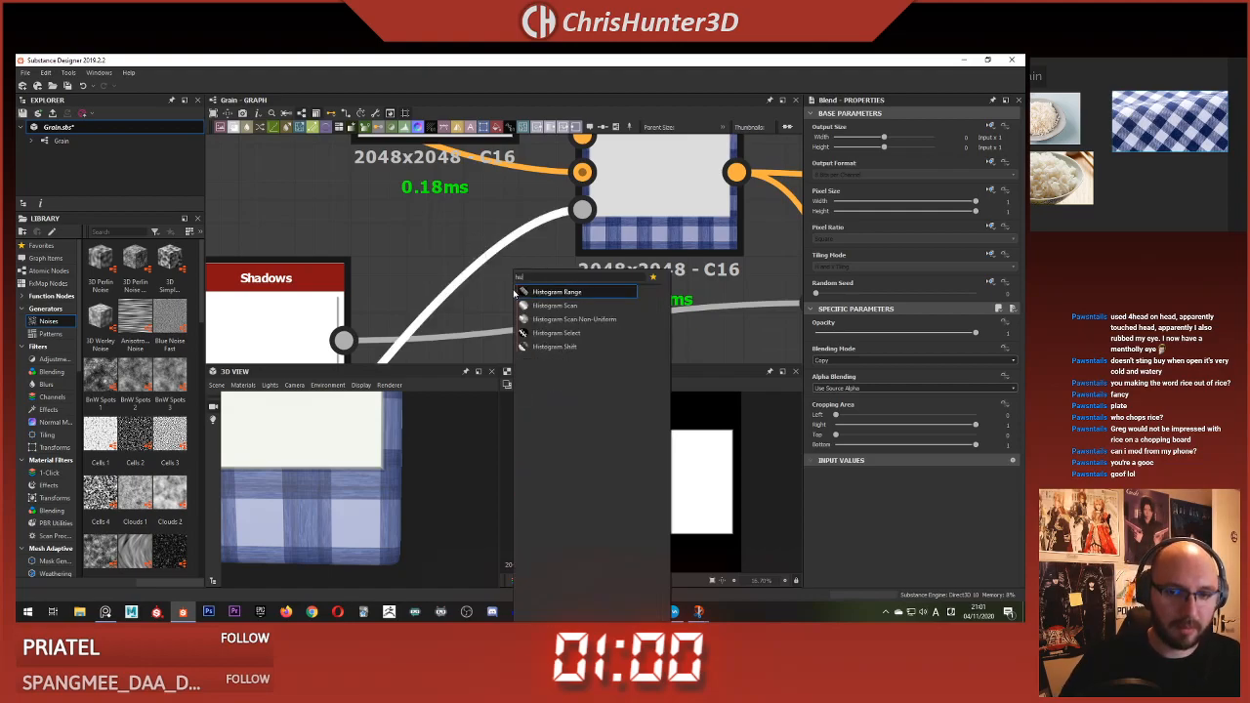
key(Return)
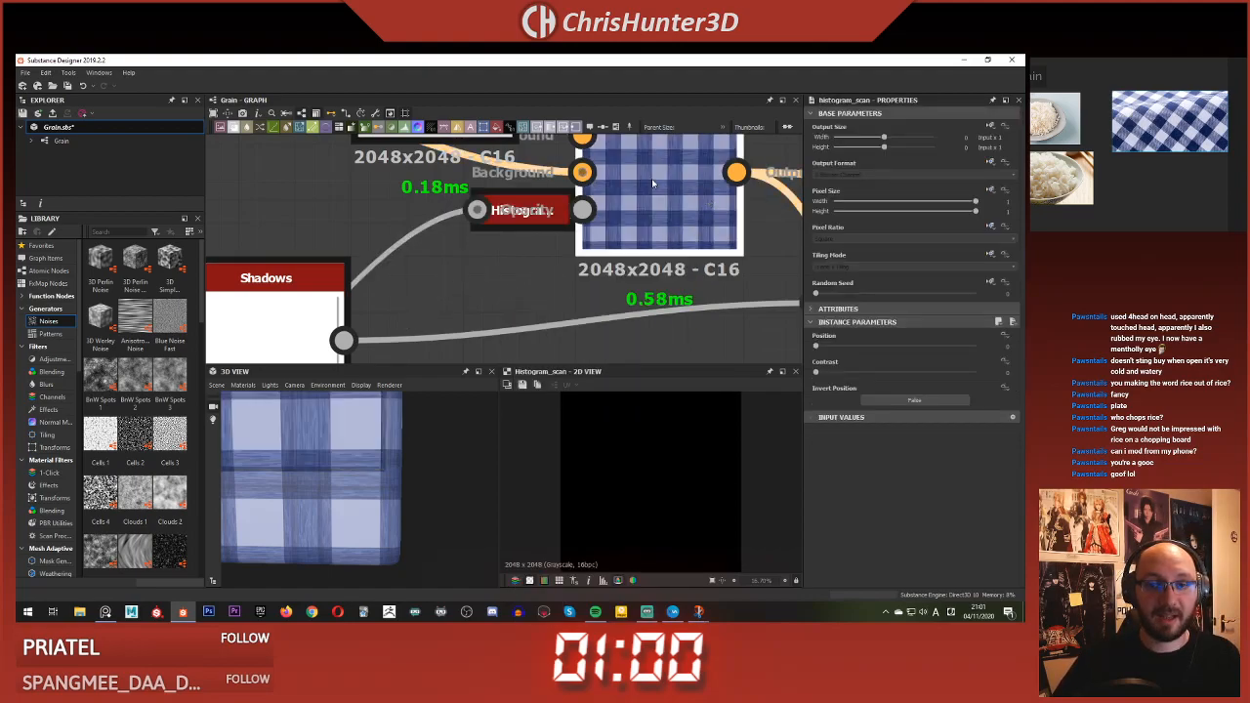
- Set the docked Histogram Scan's Position to about 0.91 and preview the Multiply Blend's board edge up close
click(651, 179)
scroll(635, 274, down, 5)
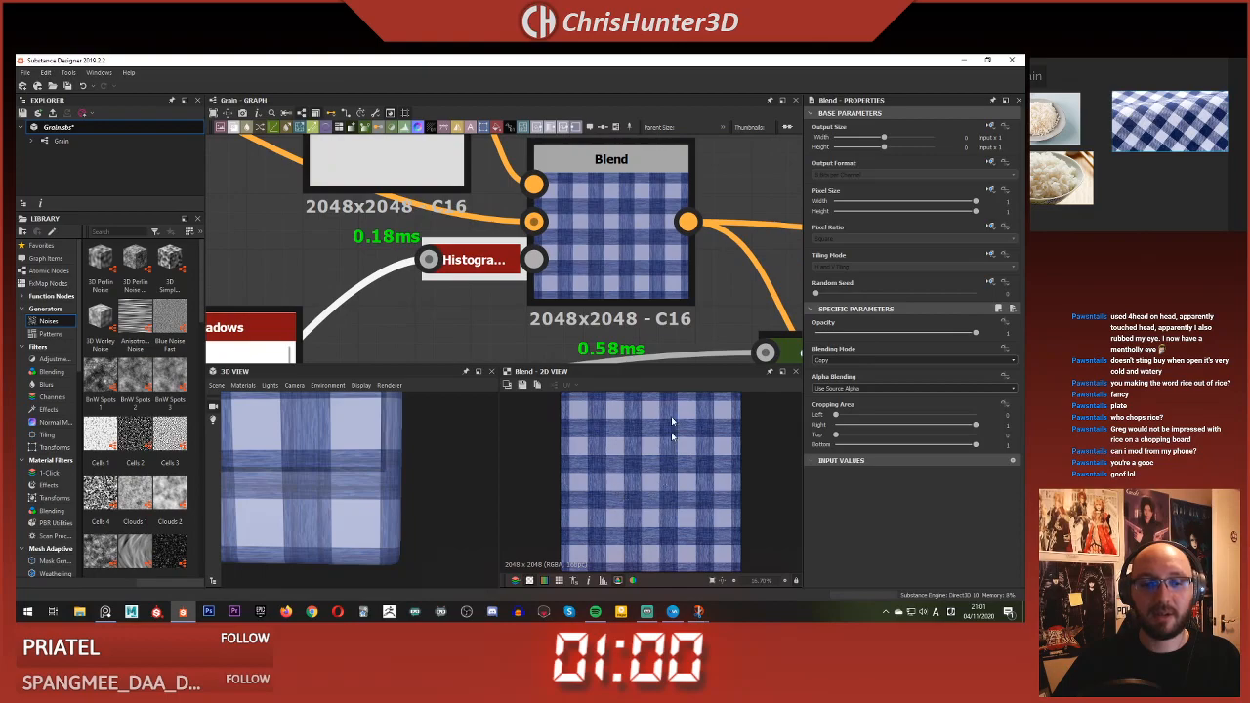
middle_drag(640, 274, 513, 246)
scroll(503, 279, up, 3)
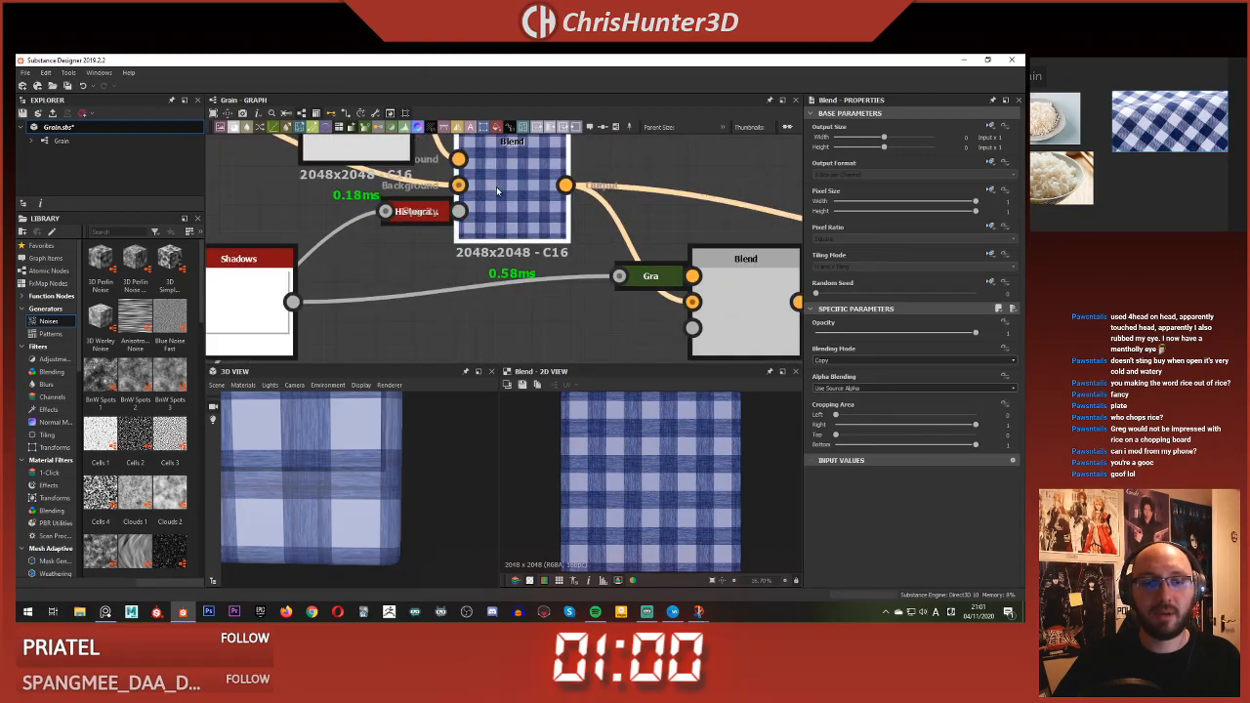
click(425, 216)
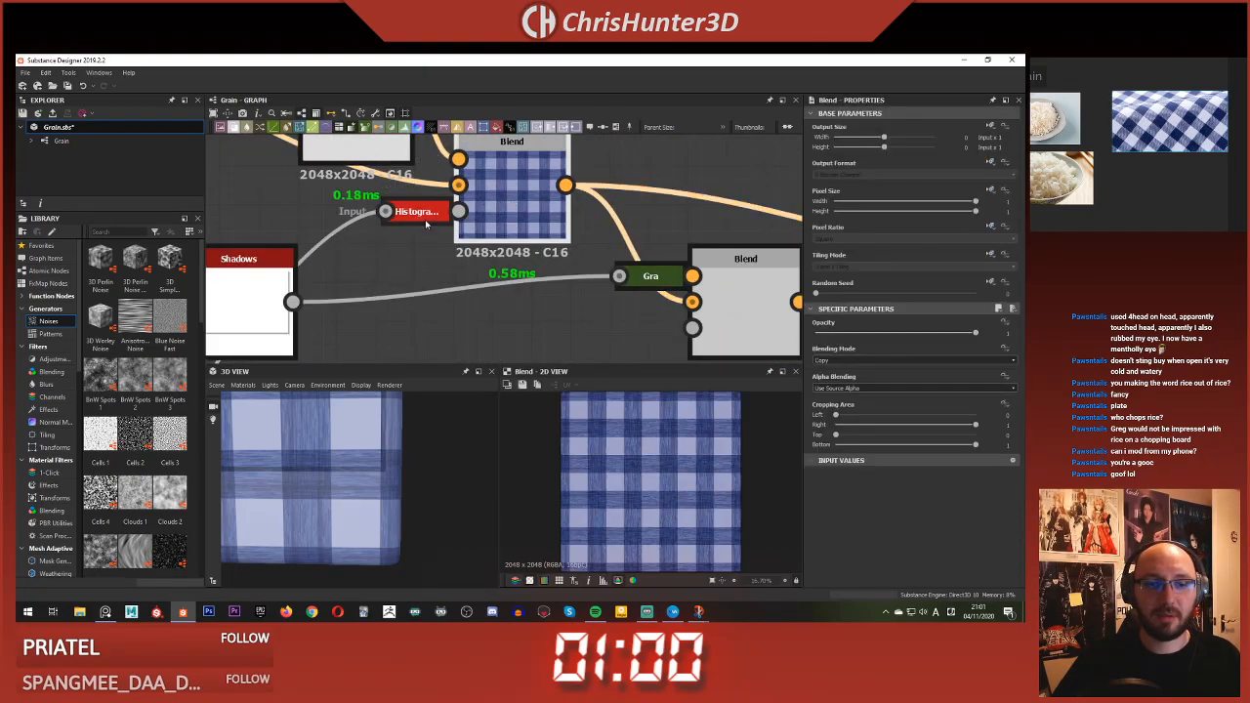
drag(888, 346, 976, 349)
drag(968, 350, 962, 349)
scroll(668, 272, down, 1)
middle_drag(668, 272, 563, 263)
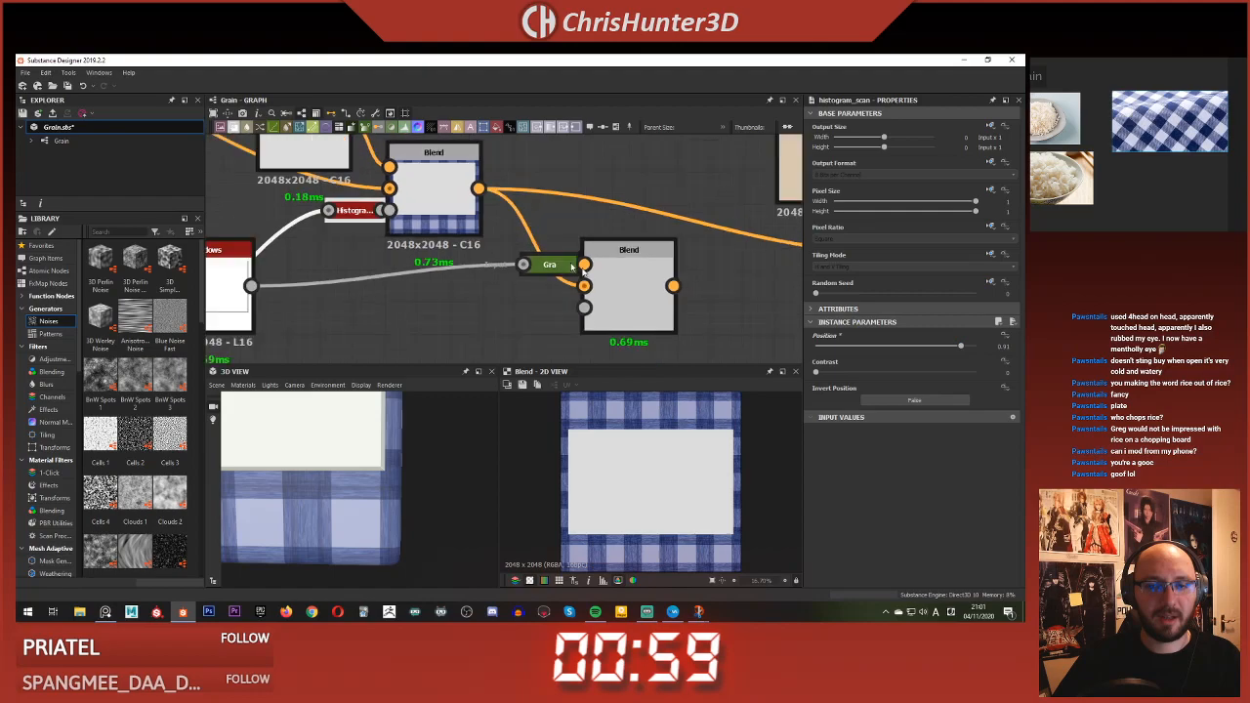
click(615, 293)
scroll(712, 508, up, 3)
scroll(586, 499, up, 4)
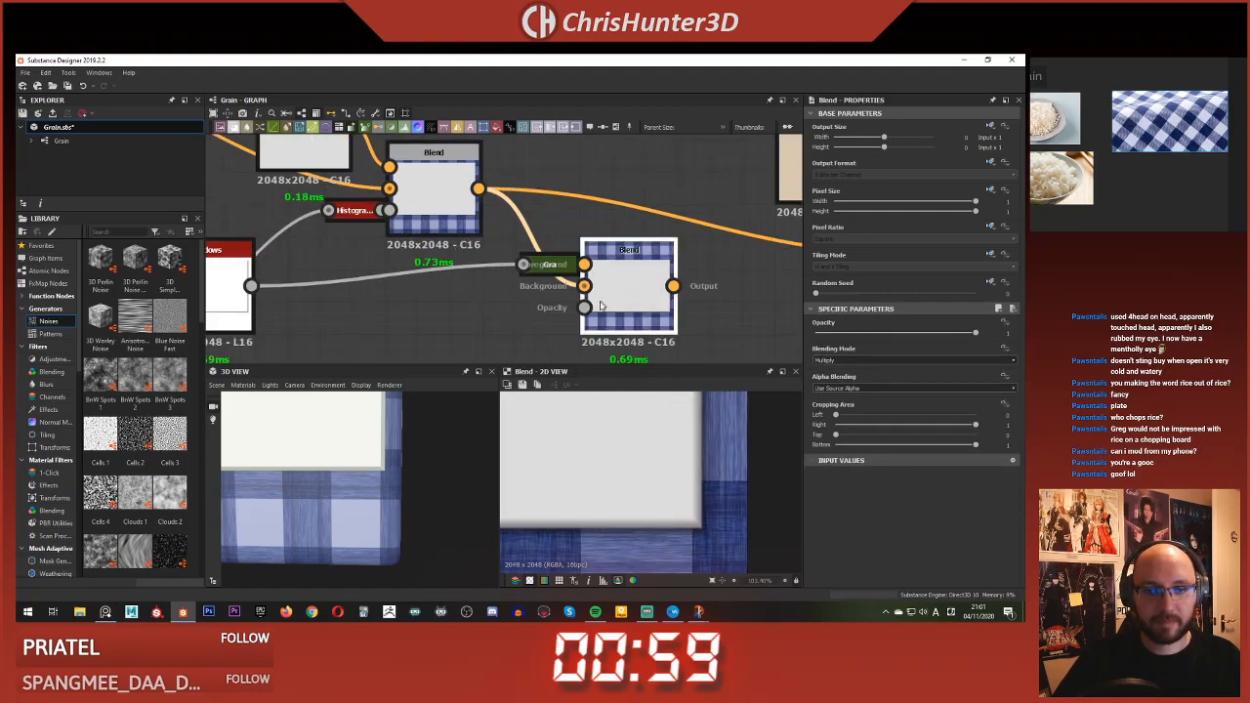
- Undock the Histogram Scan ahead of the Shadows node and connect its output to the Shadows height input
scroll(561, 293, down, 1)
middle_drag(383, 298, 546, 274)
drag(430, 269, 530, 223)
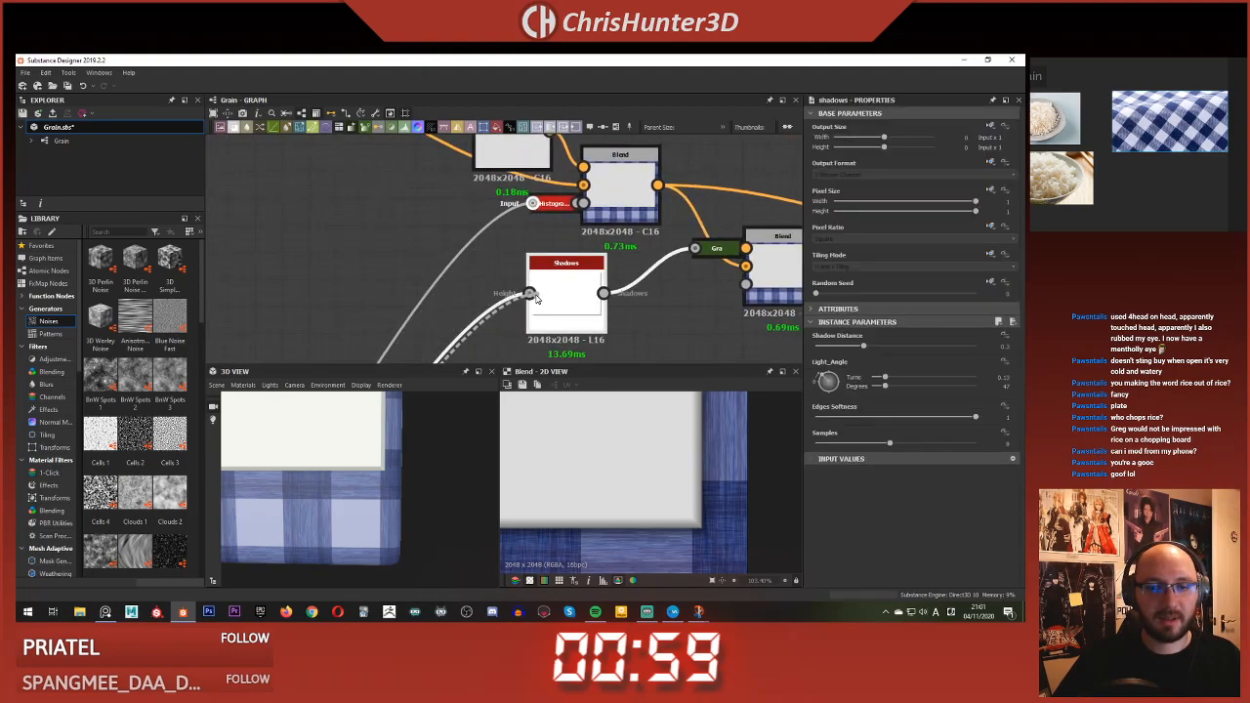
click(555, 203)
scroll(432, 268, down, 4)
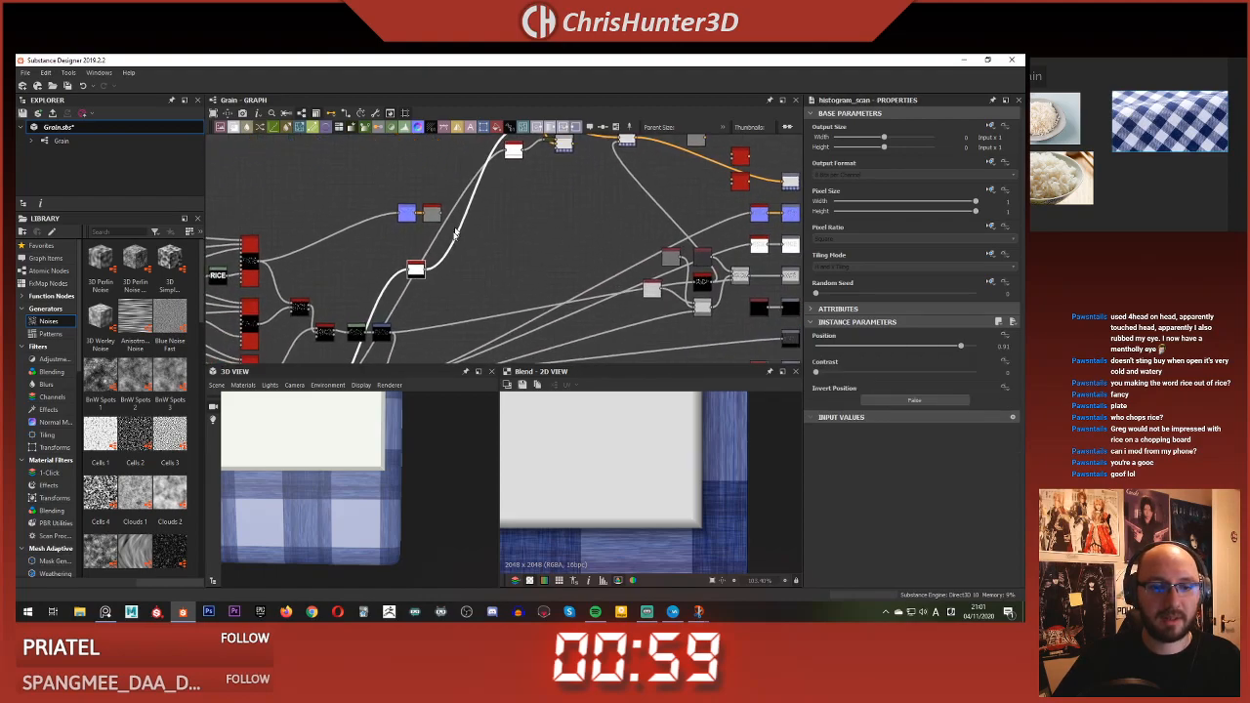
scroll(426, 275, up, 5)
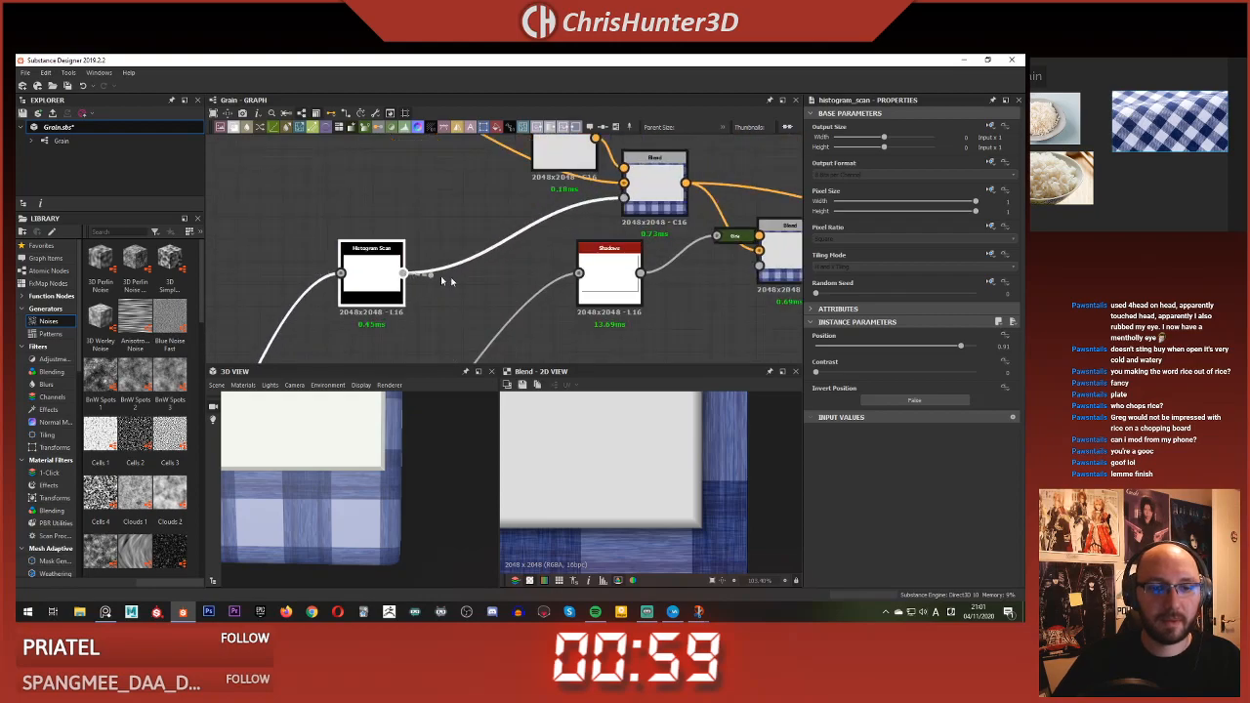
drag(581, 275, 522, 292)
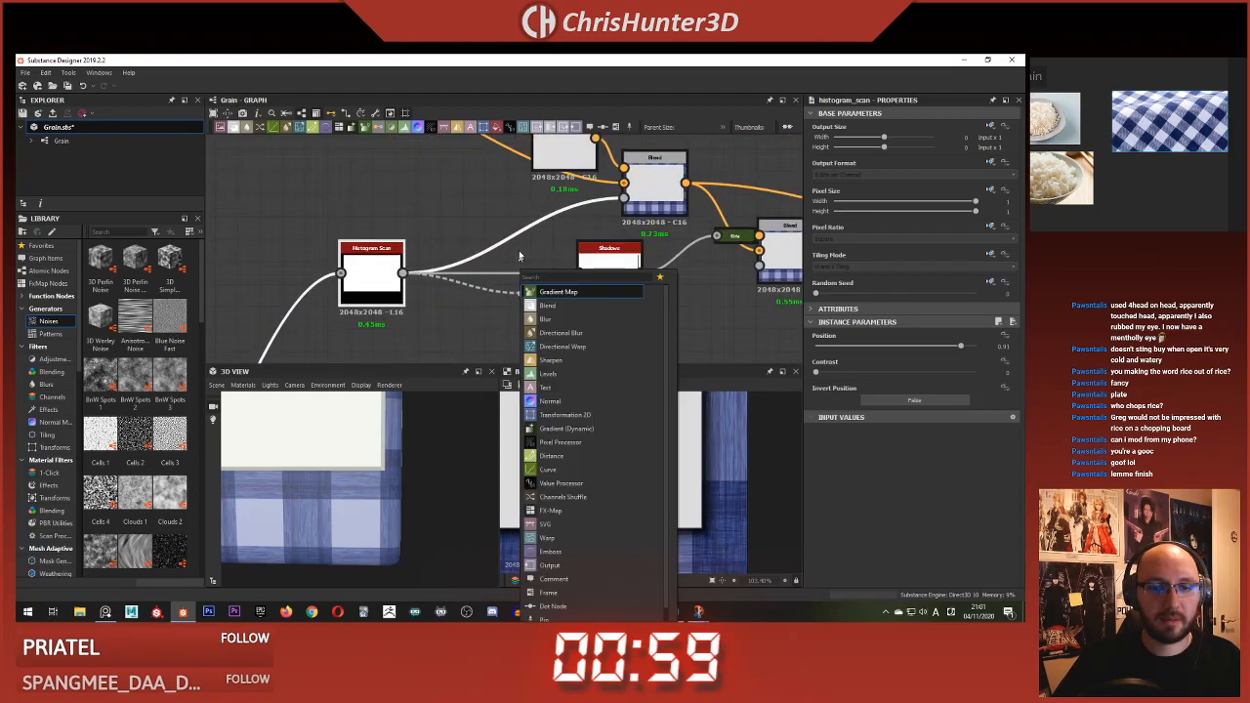
key(Escape)
scroll(450, 243, up, 5)
click(507, 241)
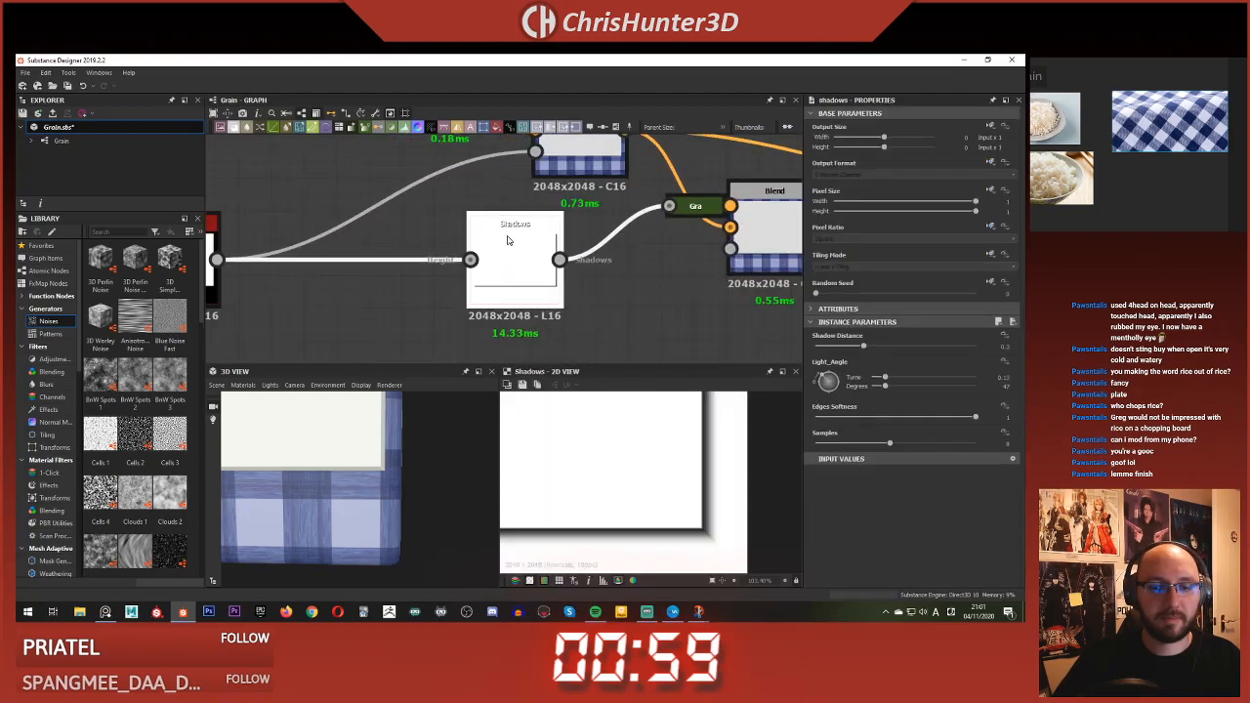
- Reroute the main color connection from the board Blend's output to the Multiply Blend's output
scroll(507, 256, down, 2)
scroll(616, 354, up, 1)
double_click(707, 212)
middle_drag(632, 286, 469, 311)
scroll(653, 510, down, 3)
shift+drag(444, 188, 574, 253)
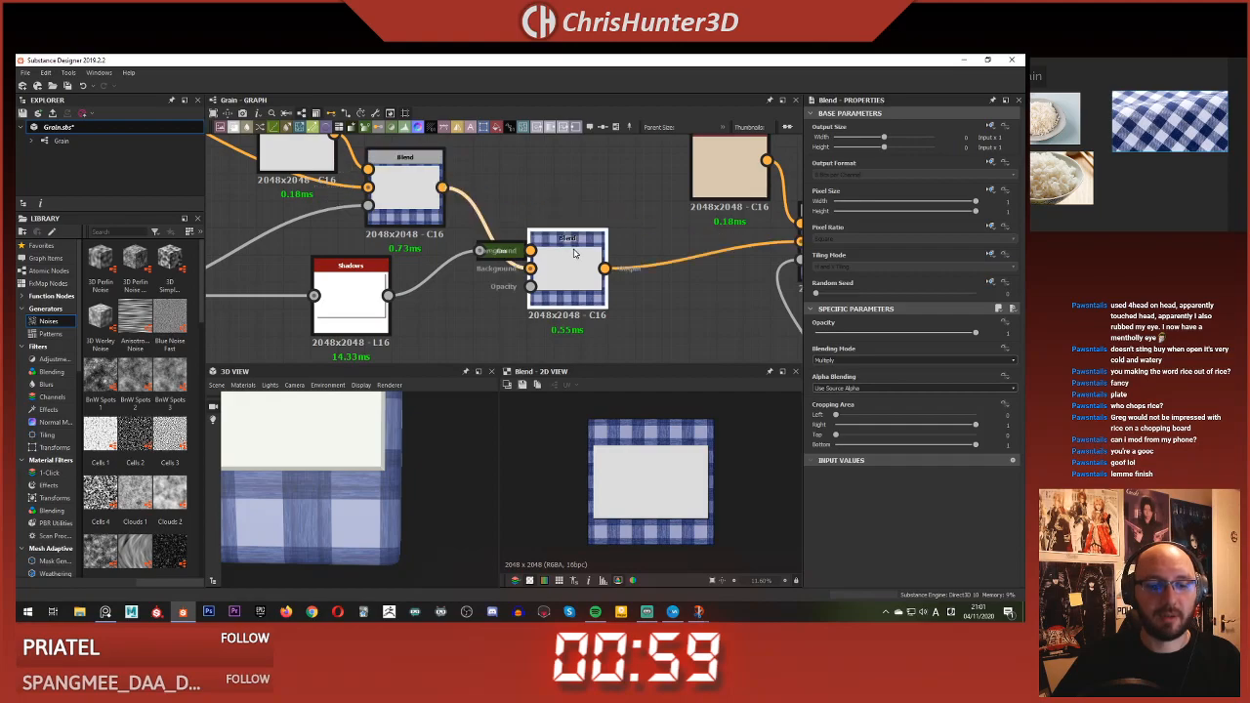
- Check the whole RICE board at an angle in the 3D view and save the package
scroll(299, 508, down, 3)
drag(384, 460, 422, 451)
scroll(414, 454, up, 3)
scroll(414, 457, down, 3)
scroll(444, 301, down, 5)
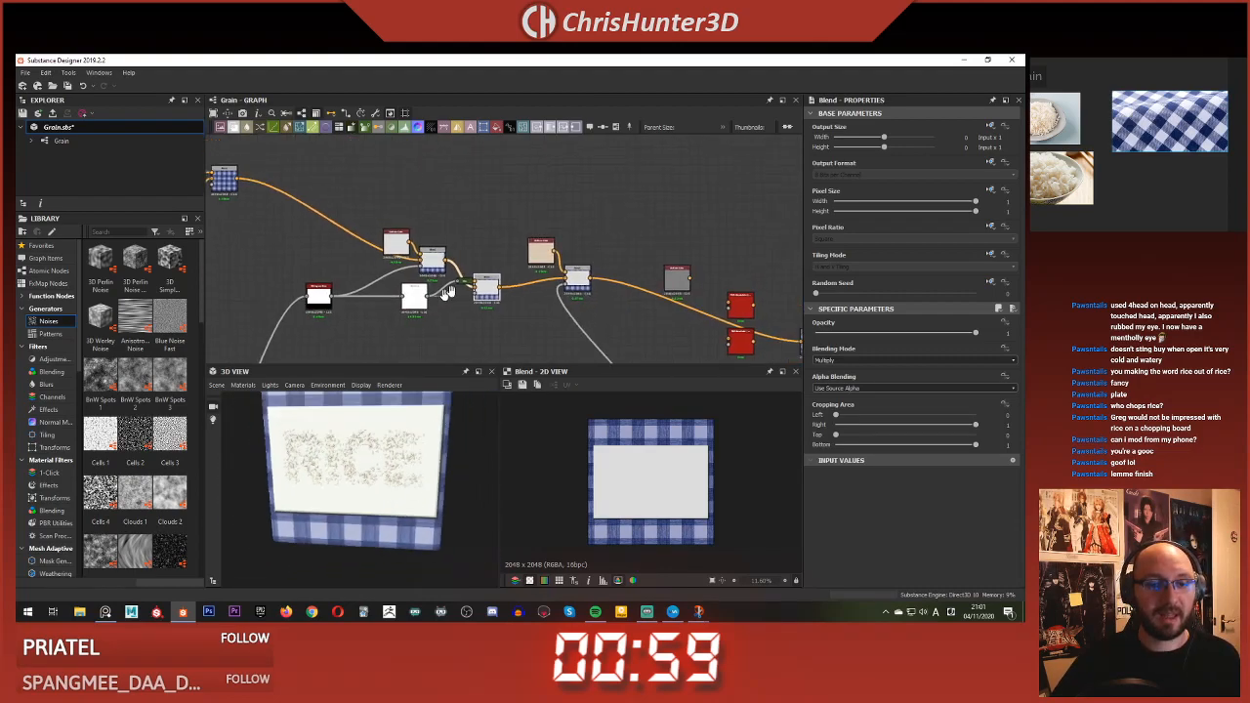
middle_drag(436, 299, 545, 299)
scroll(547, 300, up, 1)
right_click(569, 305)
click(461, 332)
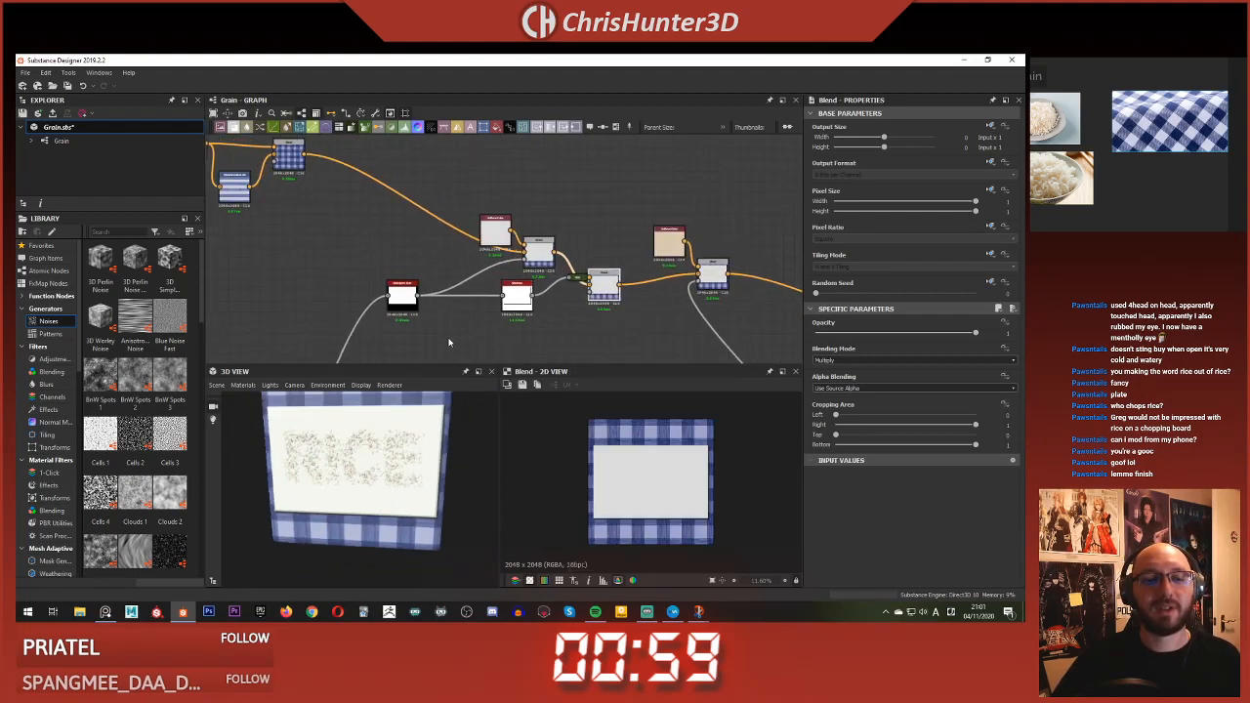
scroll(449, 342, up, 1)
key(ctrl+s)
scroll(449, 312, down, 4)
scroll(440, 311, up, 8)
scroll(455, 293, down, 1)
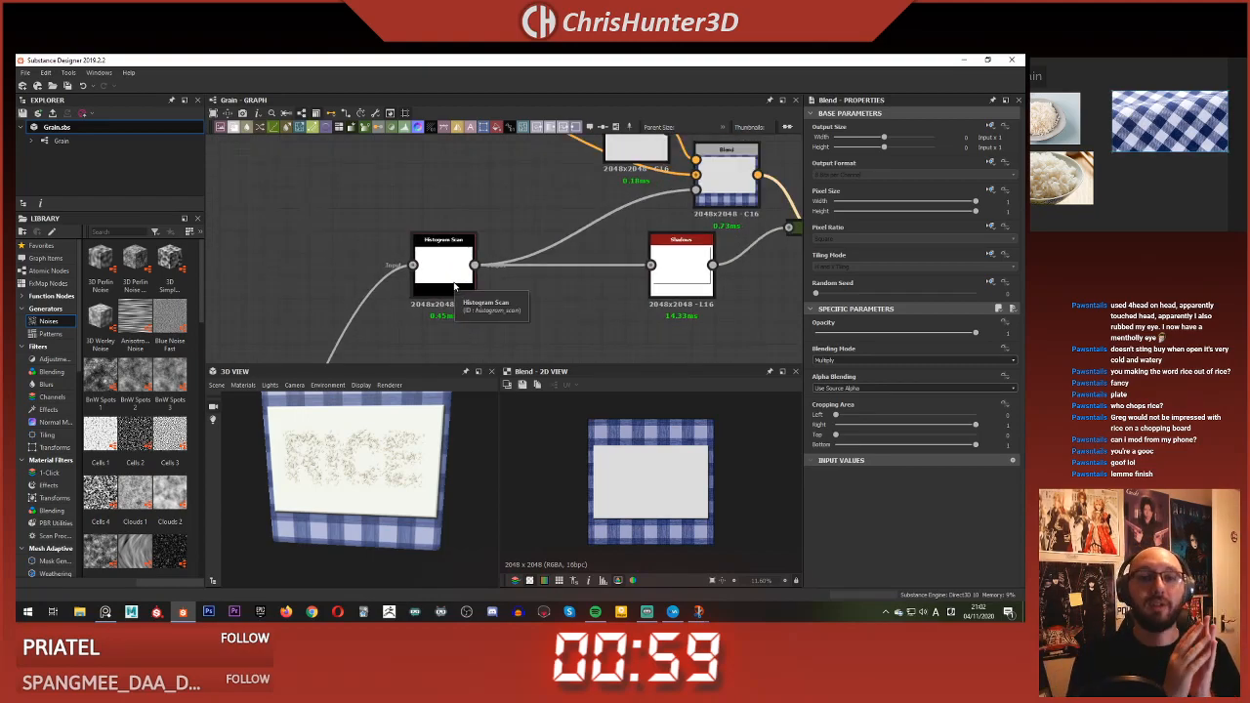
scroll(455, 286, down, 6)
middle_drag(455, 286, 476, 231)
click(948, 612)
click(946, 527)
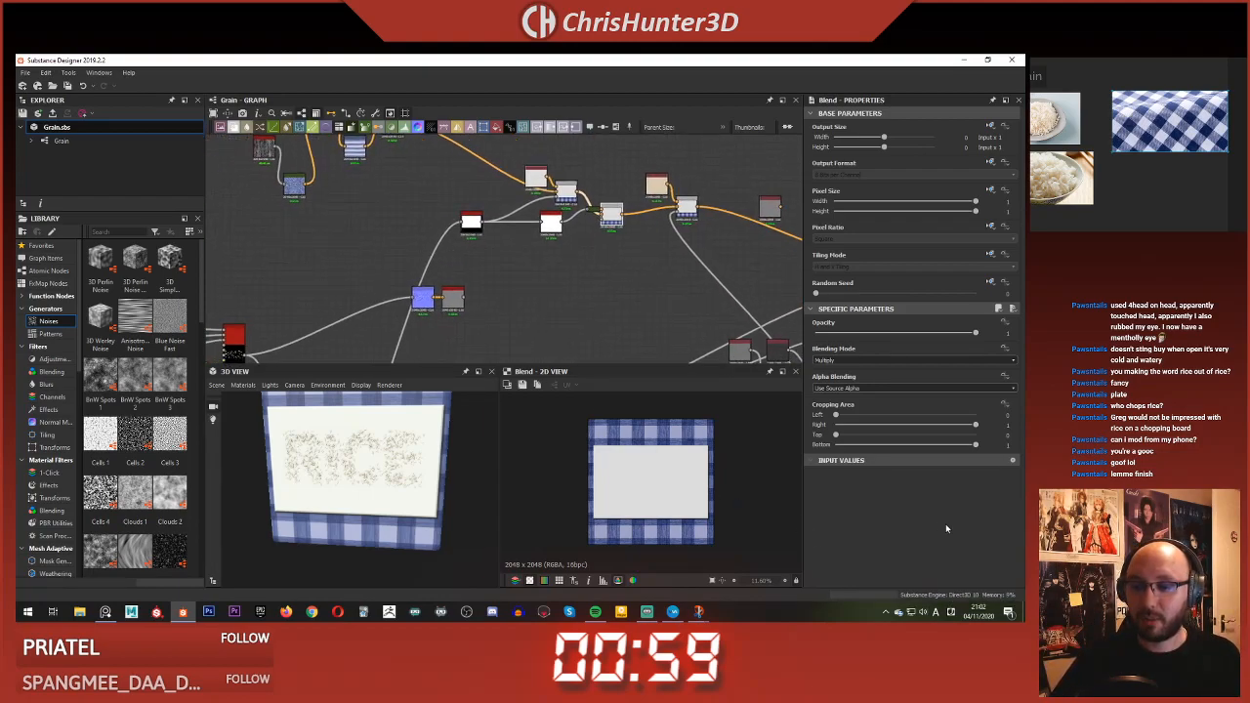
scroll(544, 271, down, 4)
right_click(446, 207)
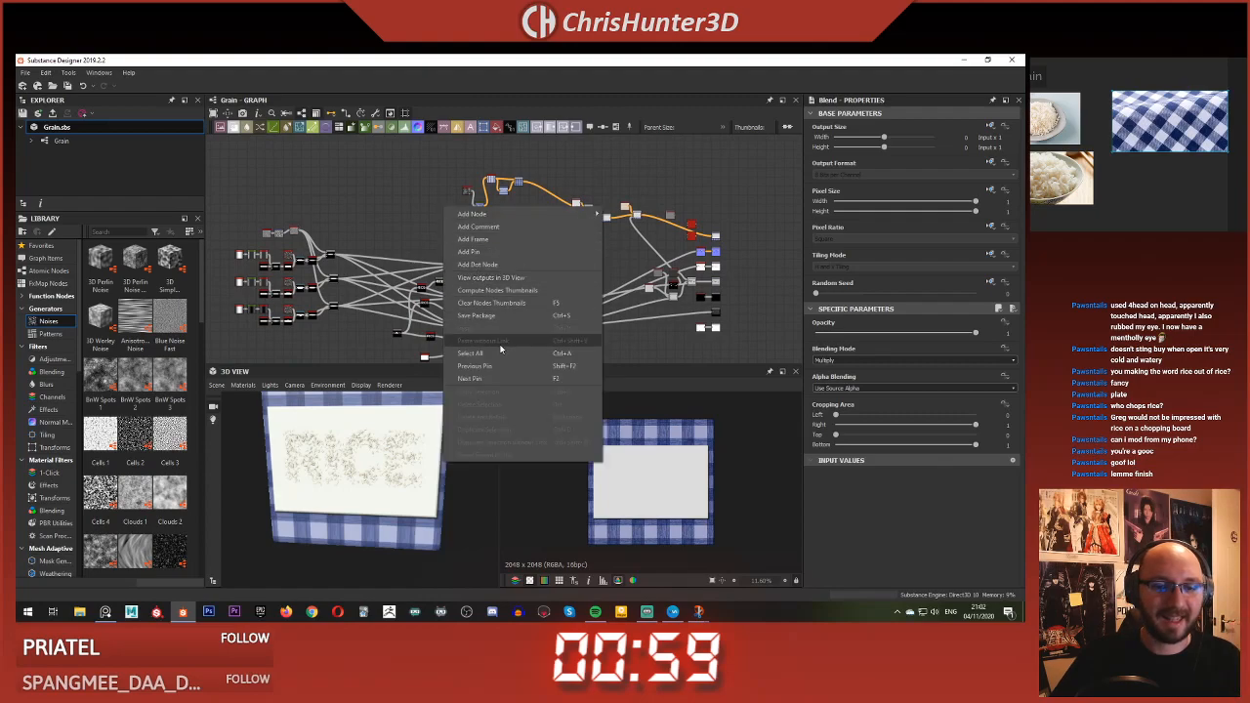
click(505, 313)
- Move the unconnected Shape node well away from the Shape node that feeds the board's Bevel
scroll(429, 228, up, 4)
middle_drag(439, 246, 494, 275)
scroll(493, 274, down, 1)
scroll(494, 277, up, 5)
middle_drag(513, 337, 586, 295)
scroll(586, 295, down, 4)
scroll(561, 266, up, 4)
middle_drag(538, 247, 531, 211)
scroll(529, 213, up, 3)
middle_drag(538, 283, 628, 297)
drag(495, 342, 358, 315)
middle_drag(484, 315, 492, 268)
drag(504, 222, 505, 195)
scroll(505, 193, down, 5)
middle_drag(503, 186, 502, 241)
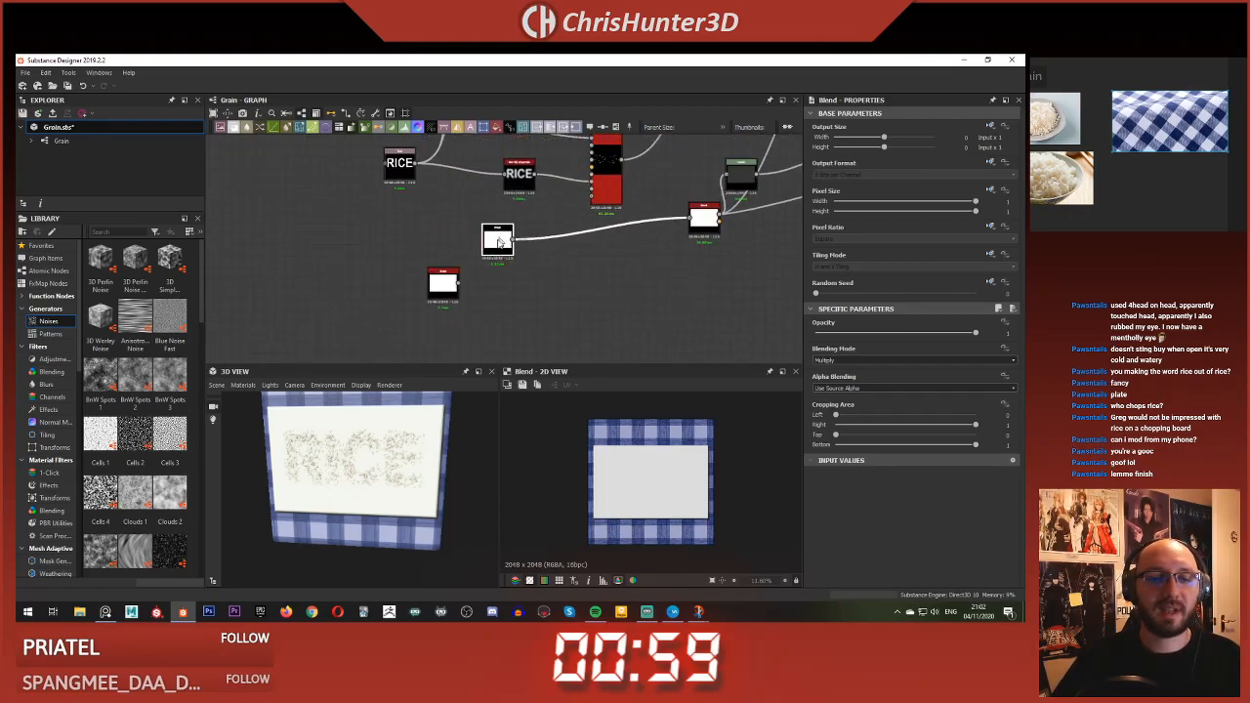
scroll(500, 242, up, 2)
drag(422, 312, 314, 283)
scroll(479, 234, up, 2)
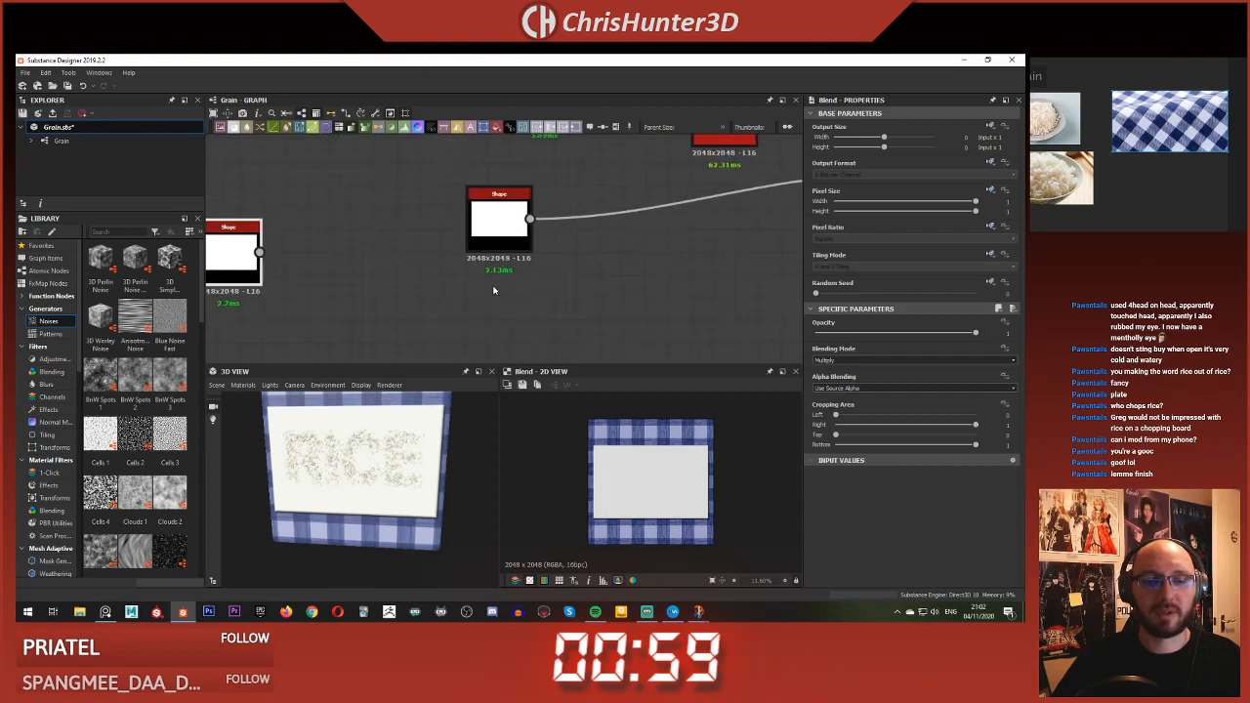
- Examine the board's Shape and Bevel outputs and their settings, comparing the corners with the board in 3D
click(462, 235)
middle_drag(507, 276, 432, 286)
scroll(432, 289, down, 1)
scroll(446, 441, up, 3)
drag(446, 442, 405, 440)
scroll(405, 441, down, 2)
scroll(462, 298, down, 2)
mouse_move(462, 296)
middle_down()
mouse_move(457, 320)
mouse_move(477, 298)
middle_up()
scroll(460, 319, up, 4)
scroll(475, 293, down, 3)
scroll(474, 293, up, 3)
double_click(398, 280)
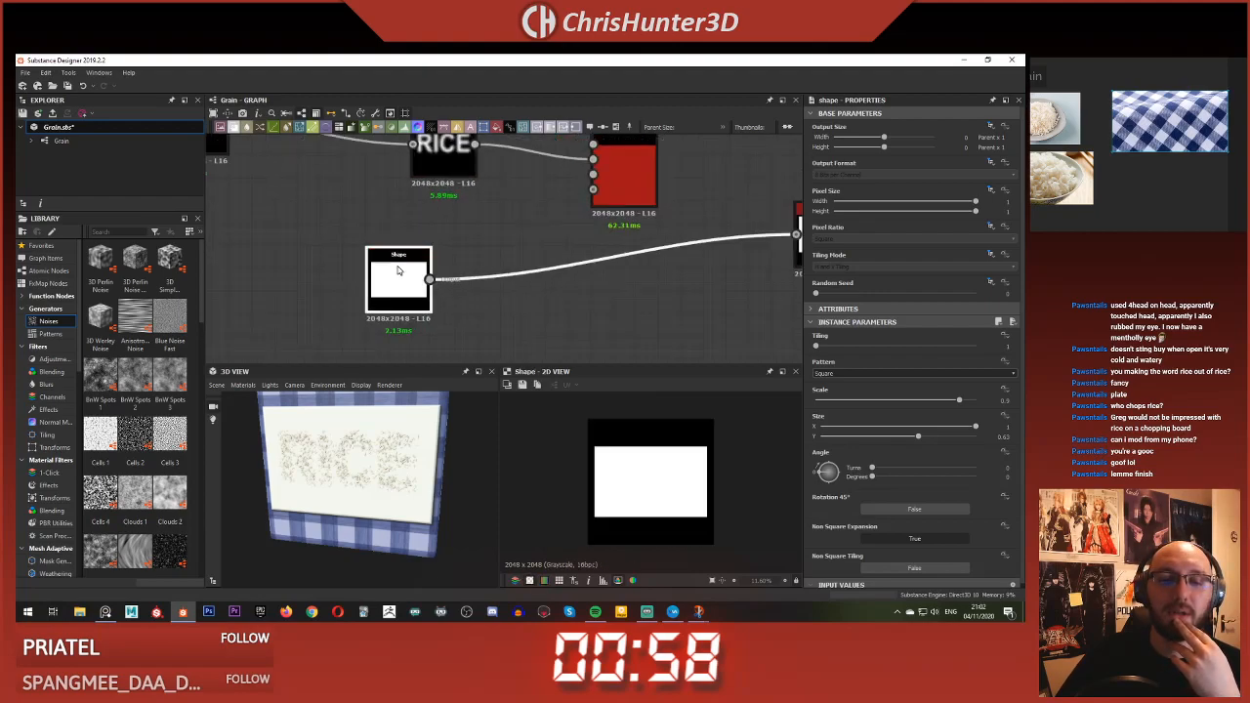
scroll(646, 450, up, 2)
scroll(572, 488, up, 2)
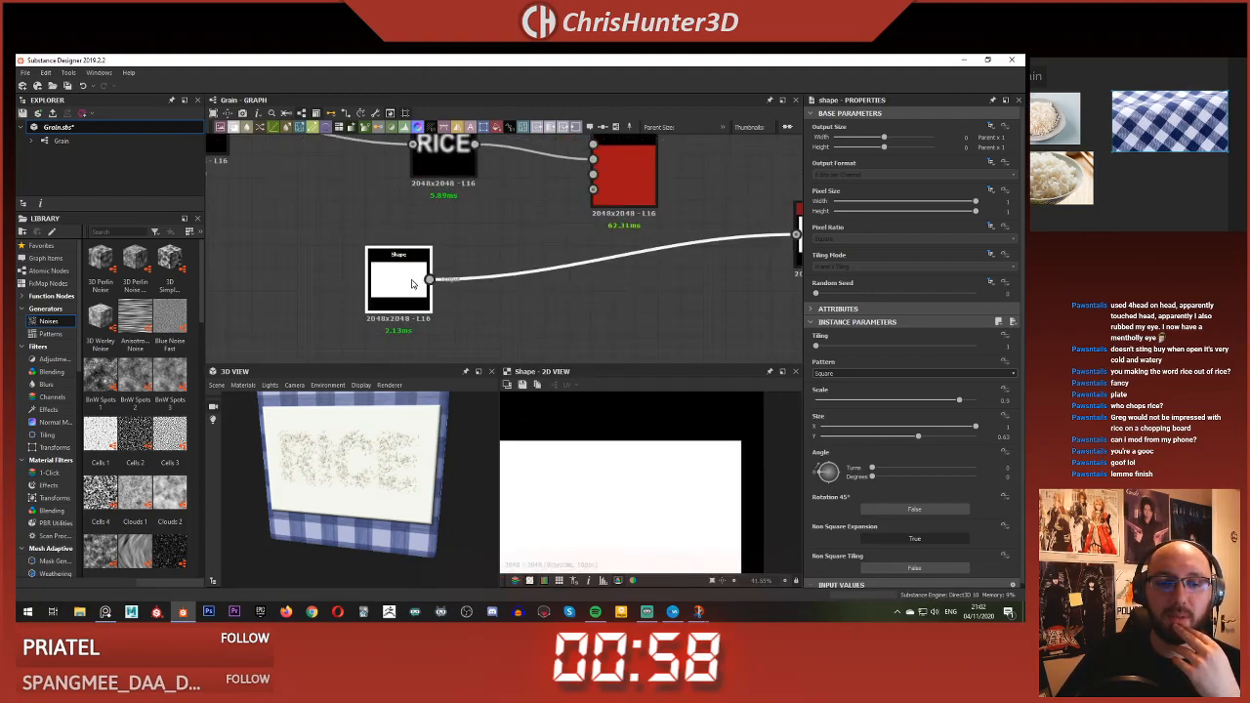
scroll(559, 276, down, 2)
middle_drag(559, 275, 464, 289)
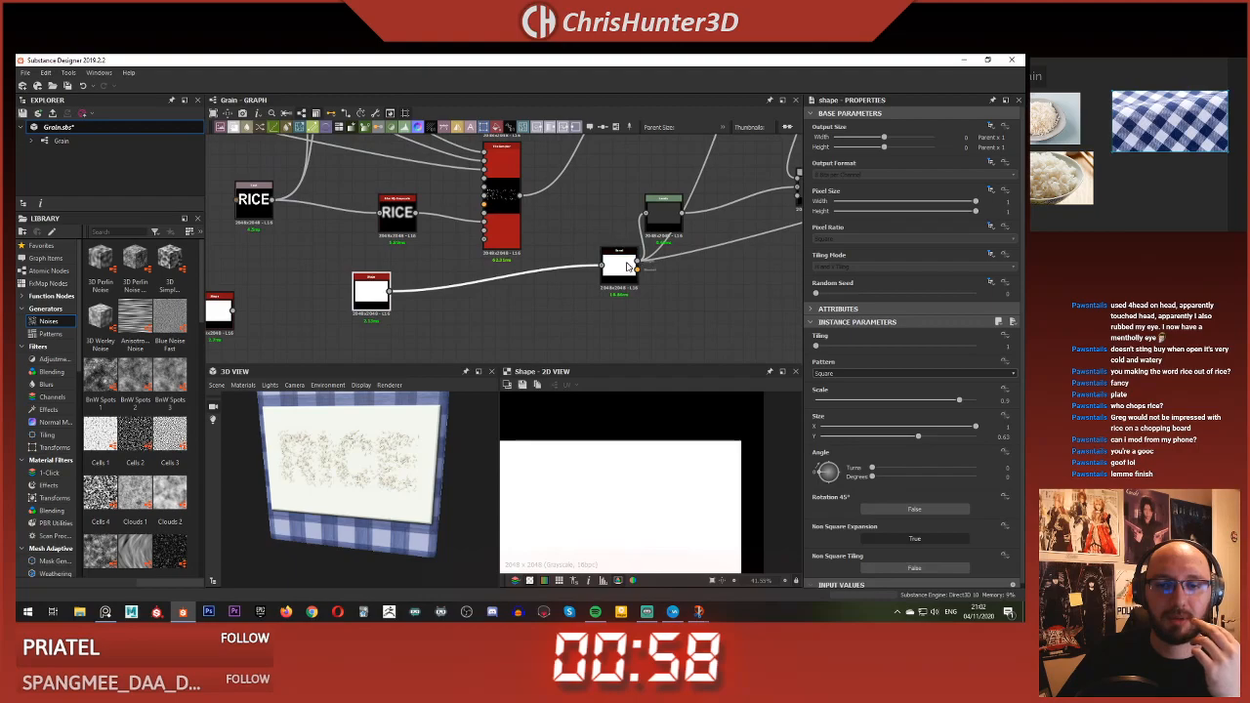
double_click(591, 264)
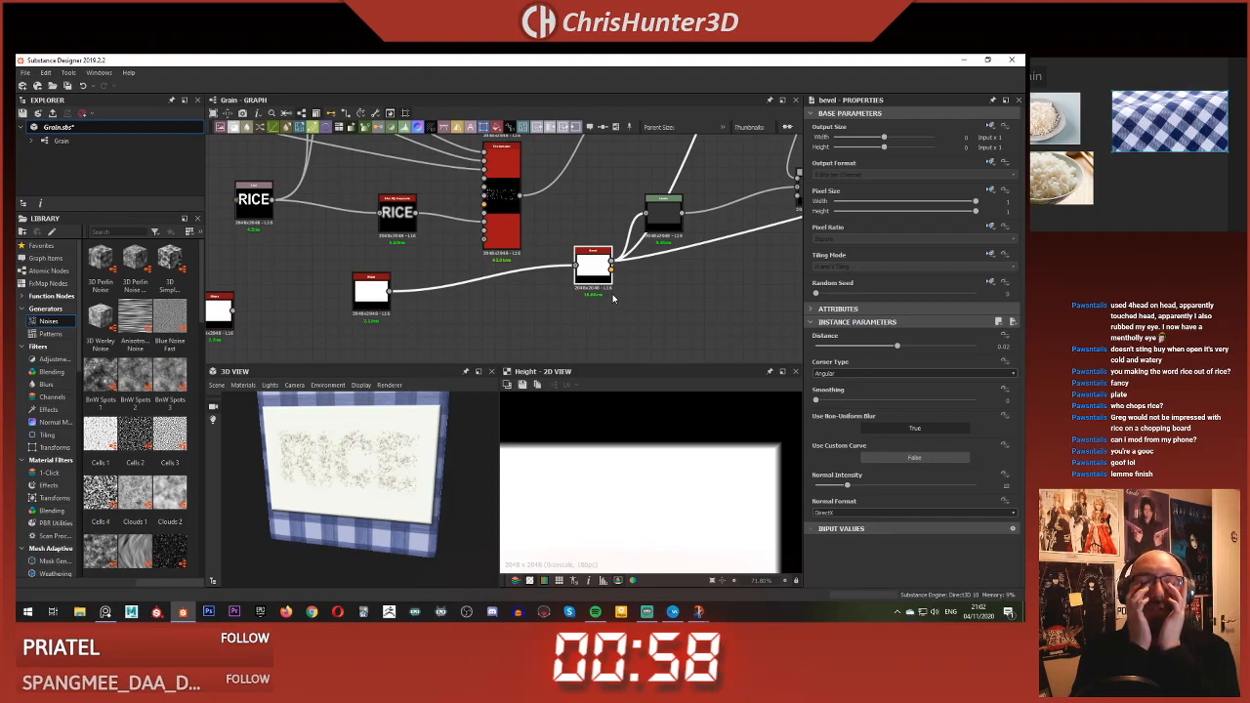
scroll(445, 310, up, 3)
middle_drag(445, 310, 522, 269)
- Add an Edge Detect node fed by the board Shape and raise its Edge Roundness to the maximum
click(540, 318)
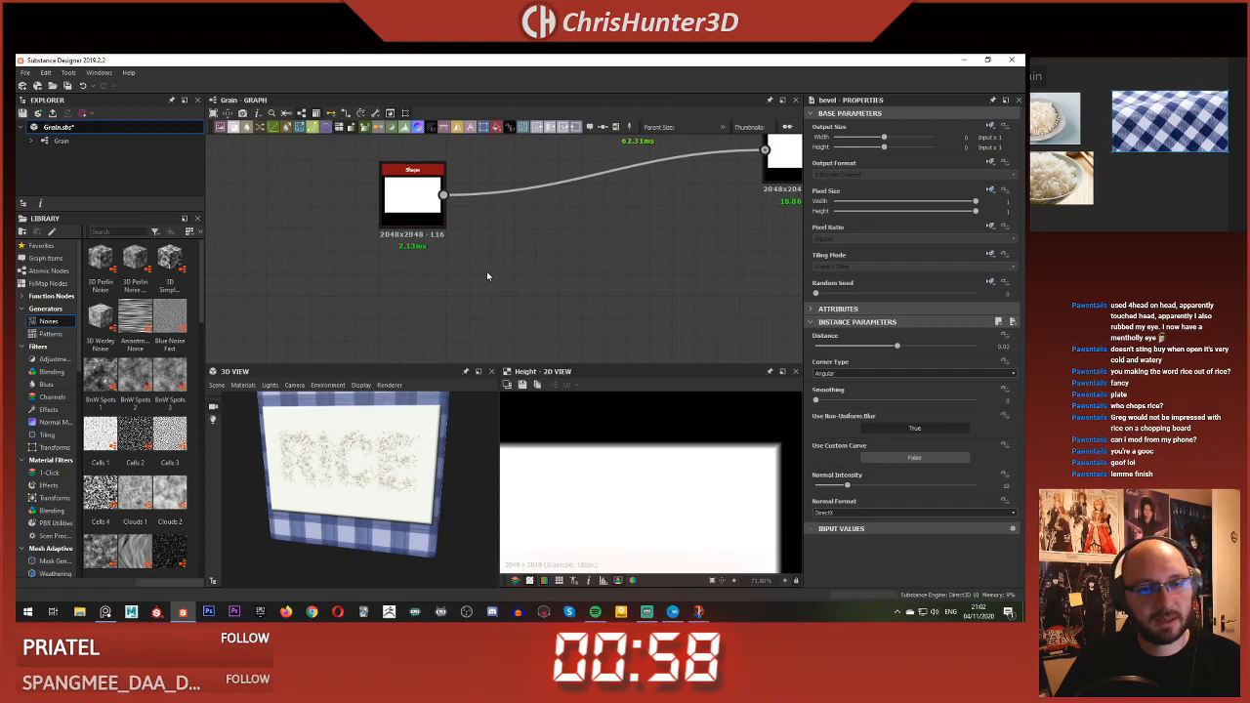
key(space)
text(edge)
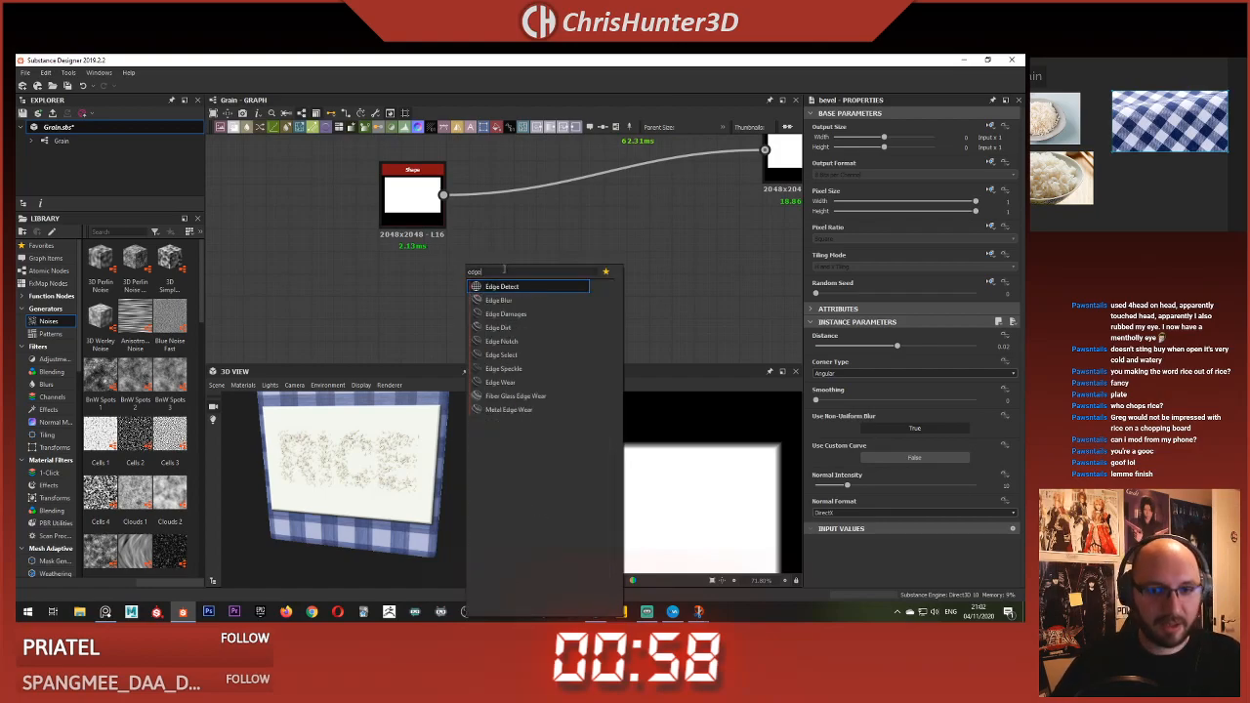
click(538, 286)
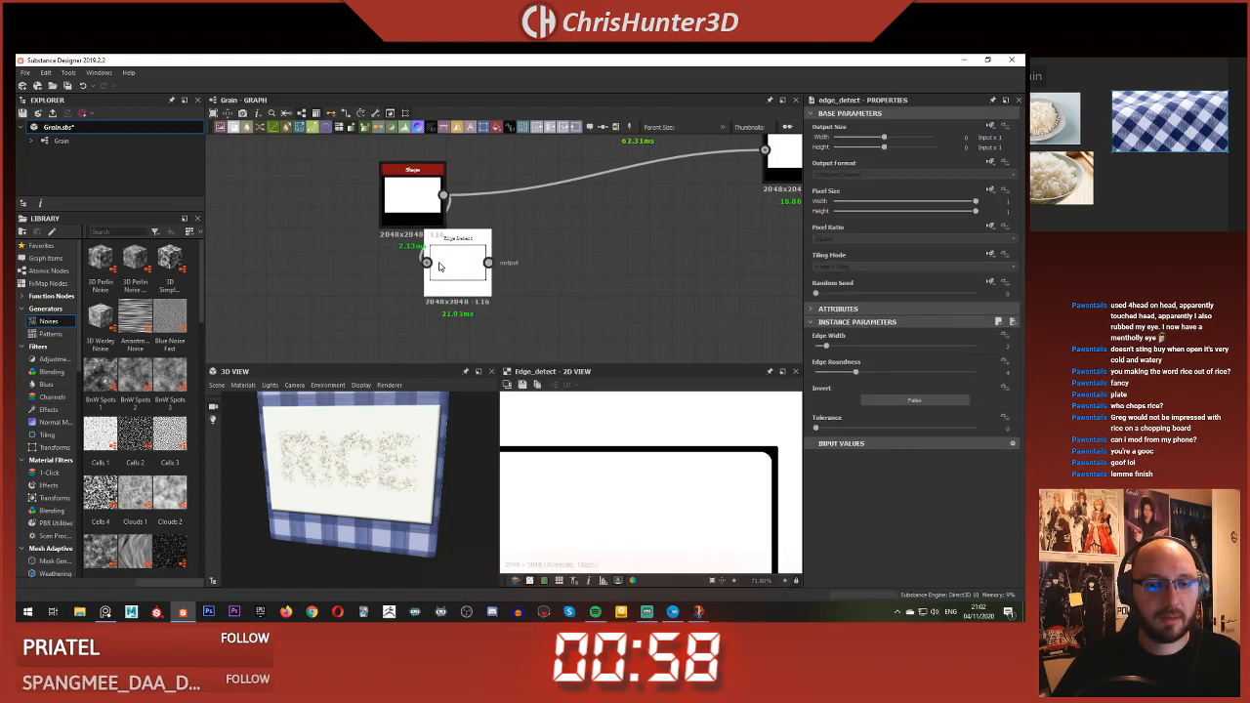
drag(459, 256, 527, 258)
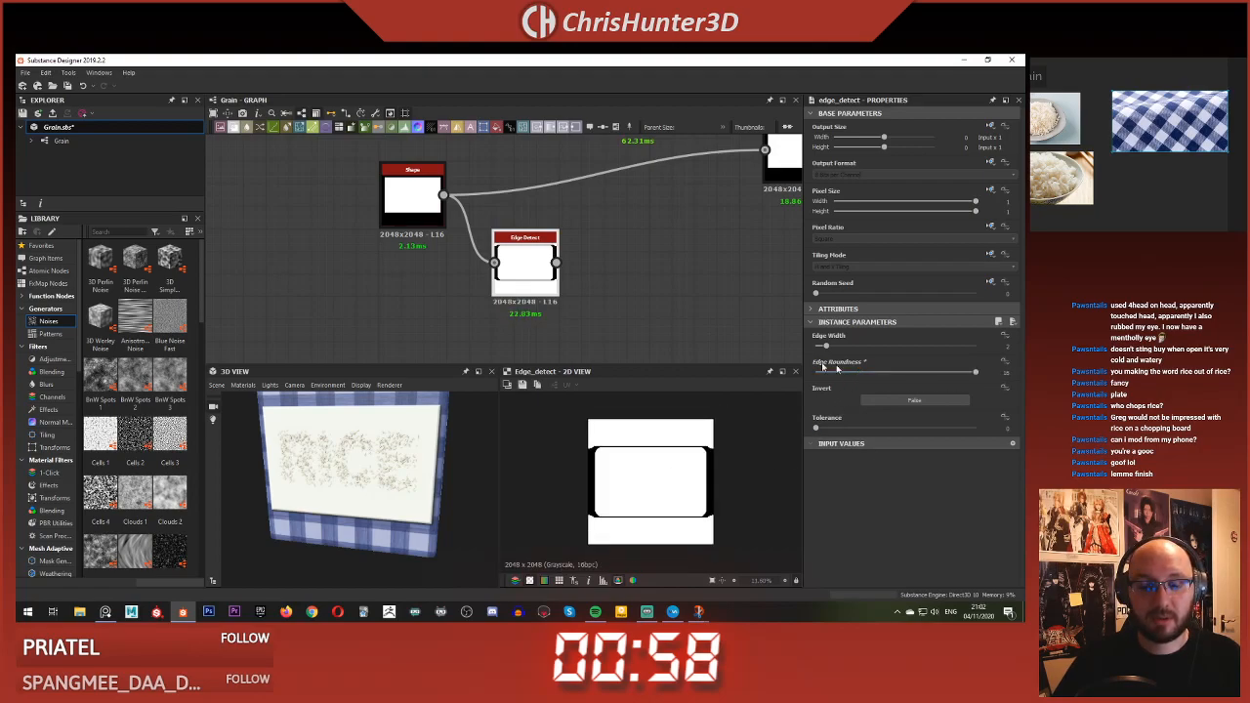
- Compare the Edge Detect corners with the board Shape up close and delete the Edge Detect node
scroll(619, 279, up, 3)
scroll(415, 232, down, 2)
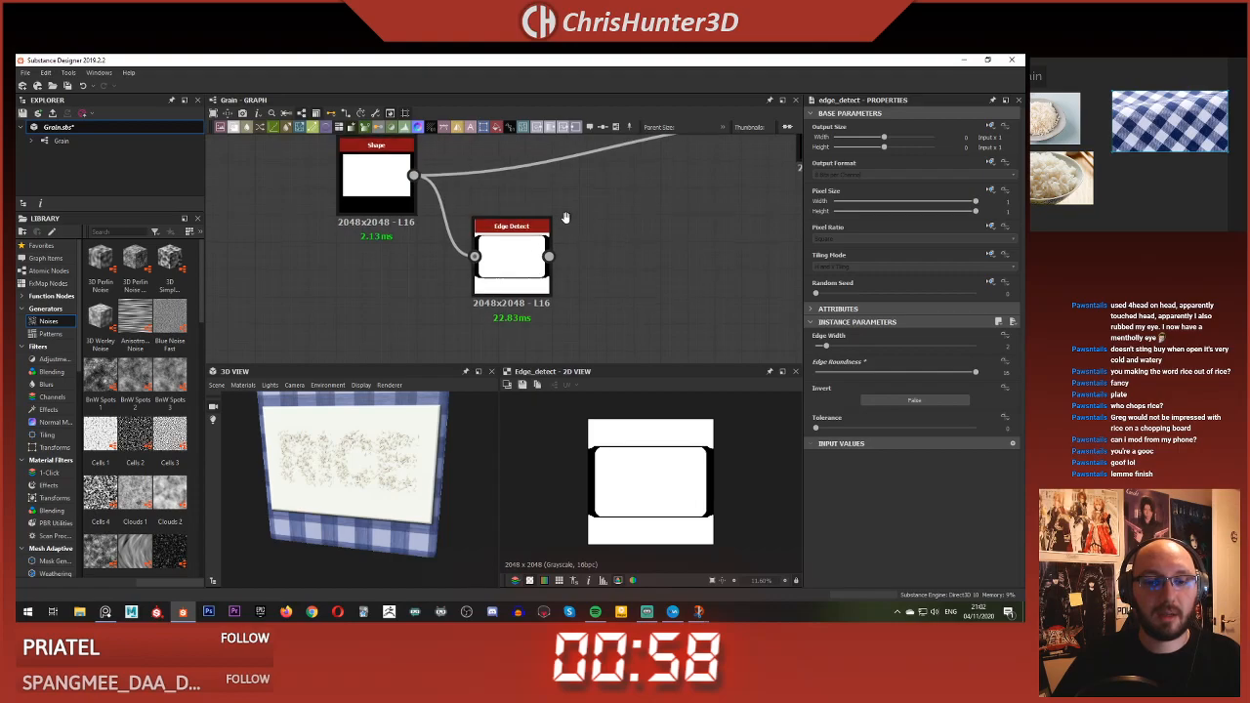
middle_drag(566, 218, 549, 234)
click(504, 277)
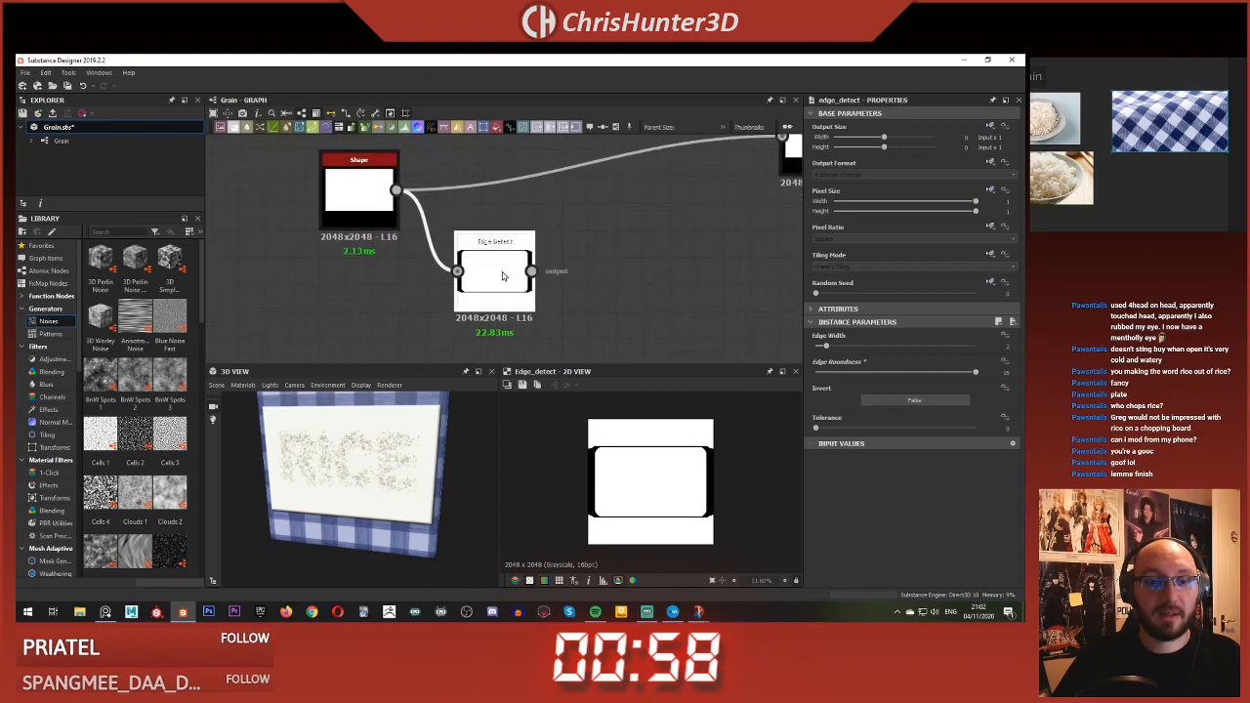
double_click(364, 214)
click(498, 254)
scroll(674, 446, up, 9)
middle_drag(676, 438, 602, 443)
scroll(599, 440, down, 8)
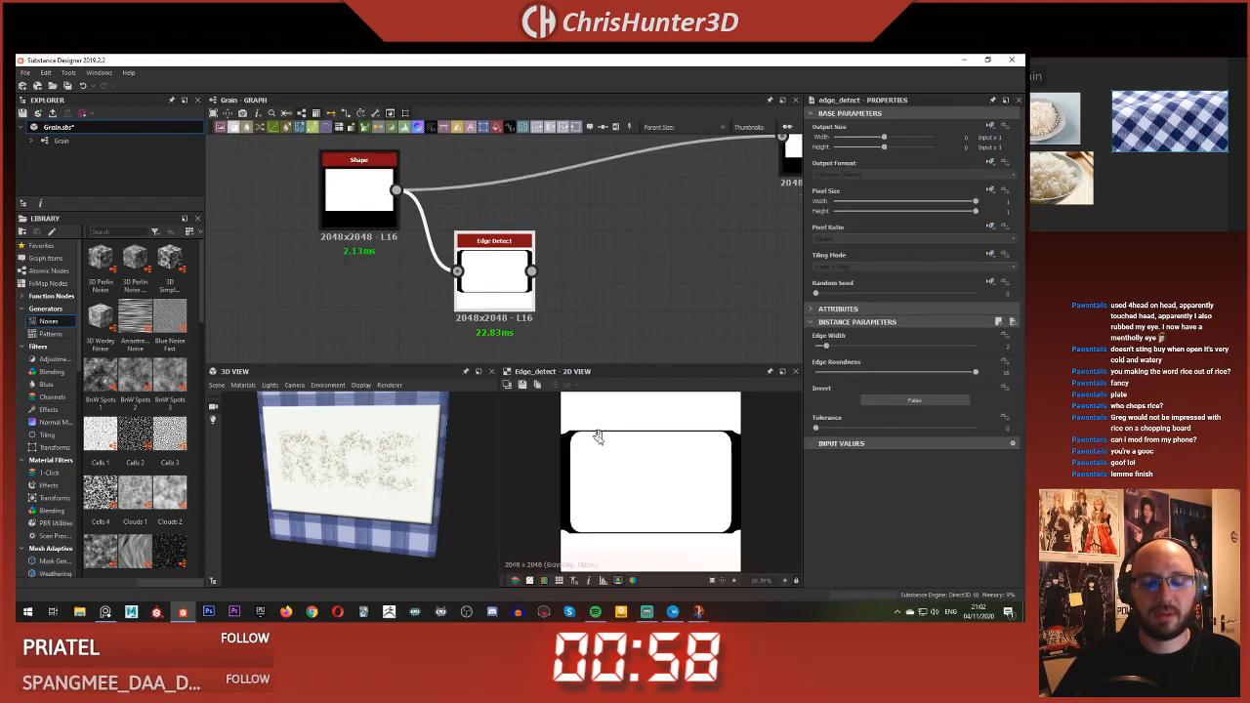
click(561, 274)
click(482, 261)
key(Delete)
- Add a Blur HQ Grayscale node fed by the board Shape and set its Intensity to about 7.2
key(space)
text(blur)
click(531, 314)
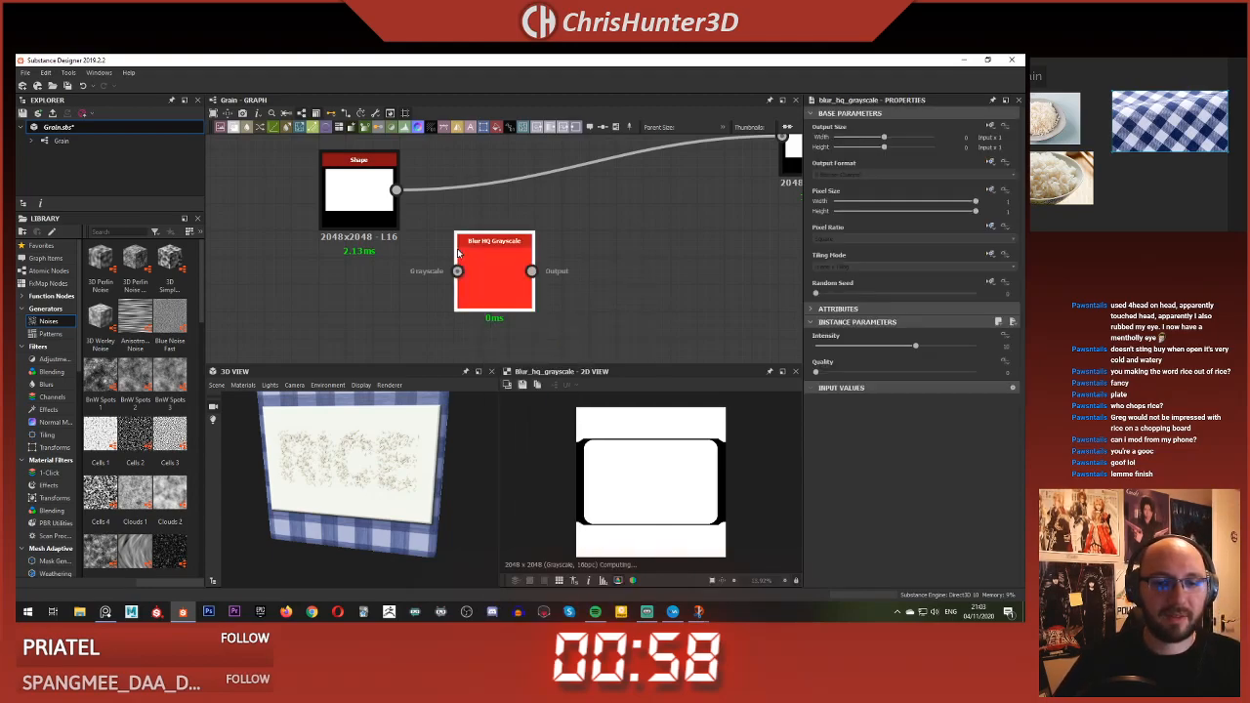
drag(396, 191, 457, 271)
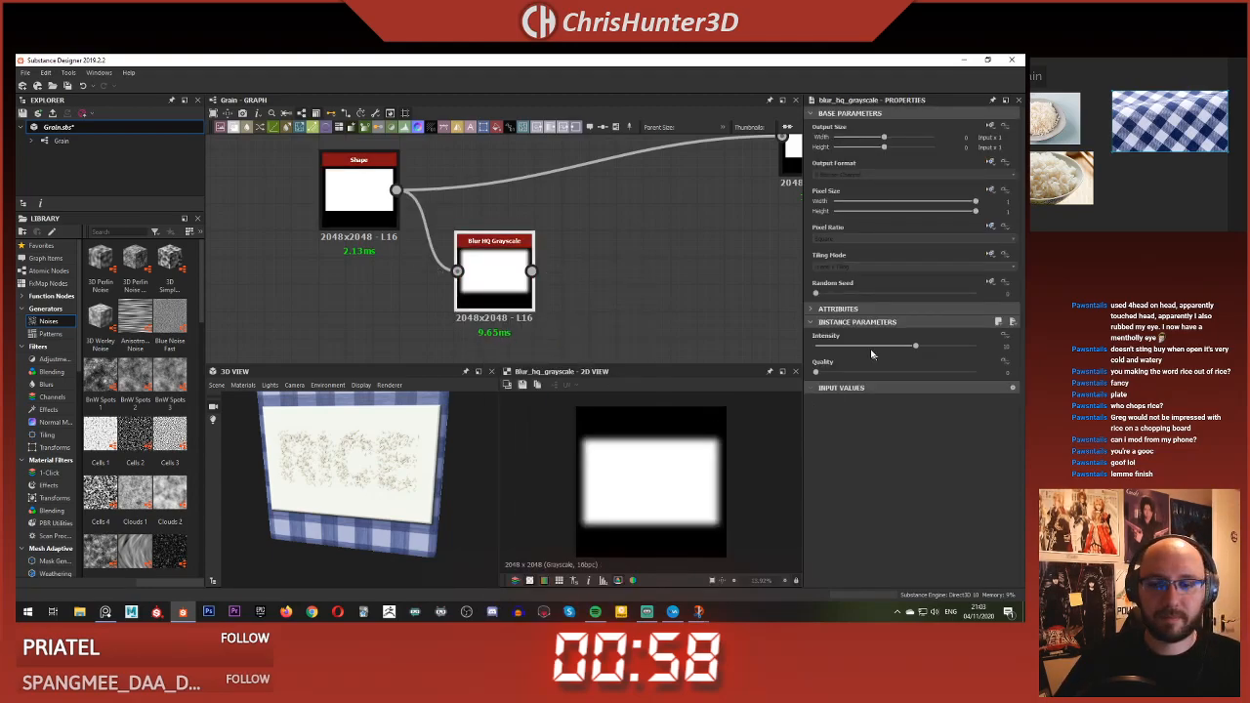
drag(918, 349, 889, 349)
- Add a Histogram Scan node fed by the Blur HQ Grayscale, set its Position to about 0.98, and compare it with the Shape
click(628, 268)
key(space)
text(hist)
key(Return)
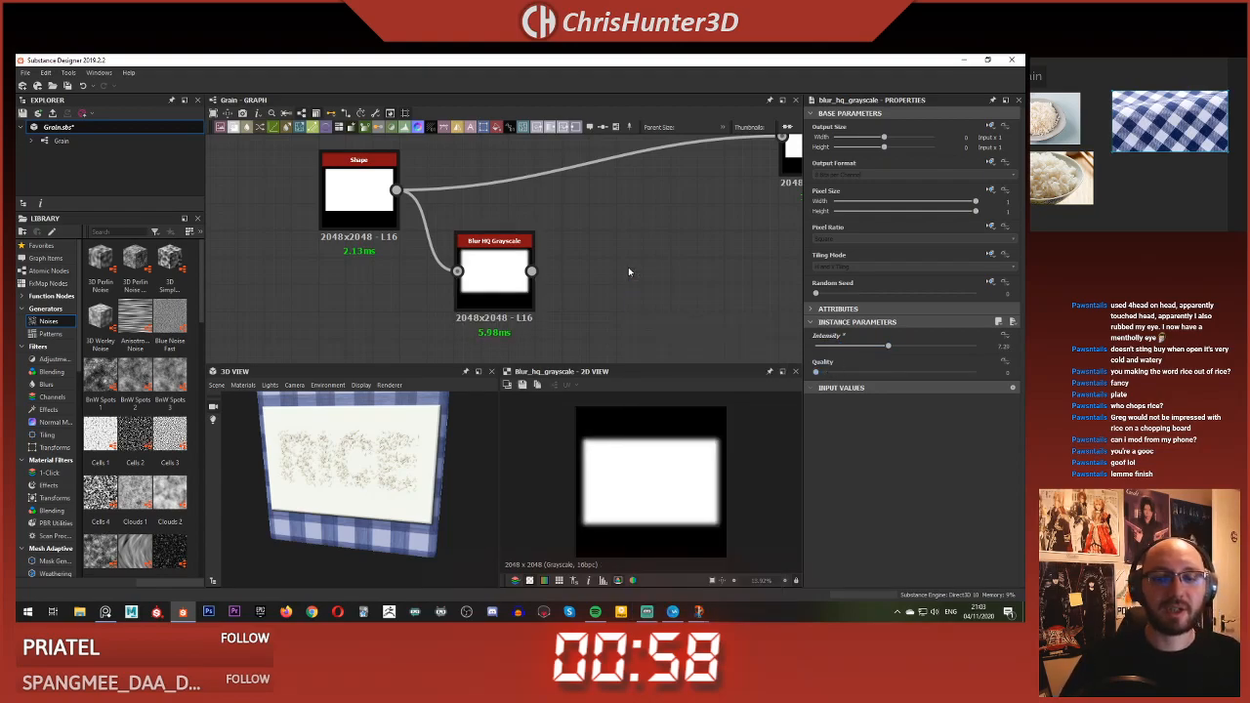
drag(530, 271, 592, 270)
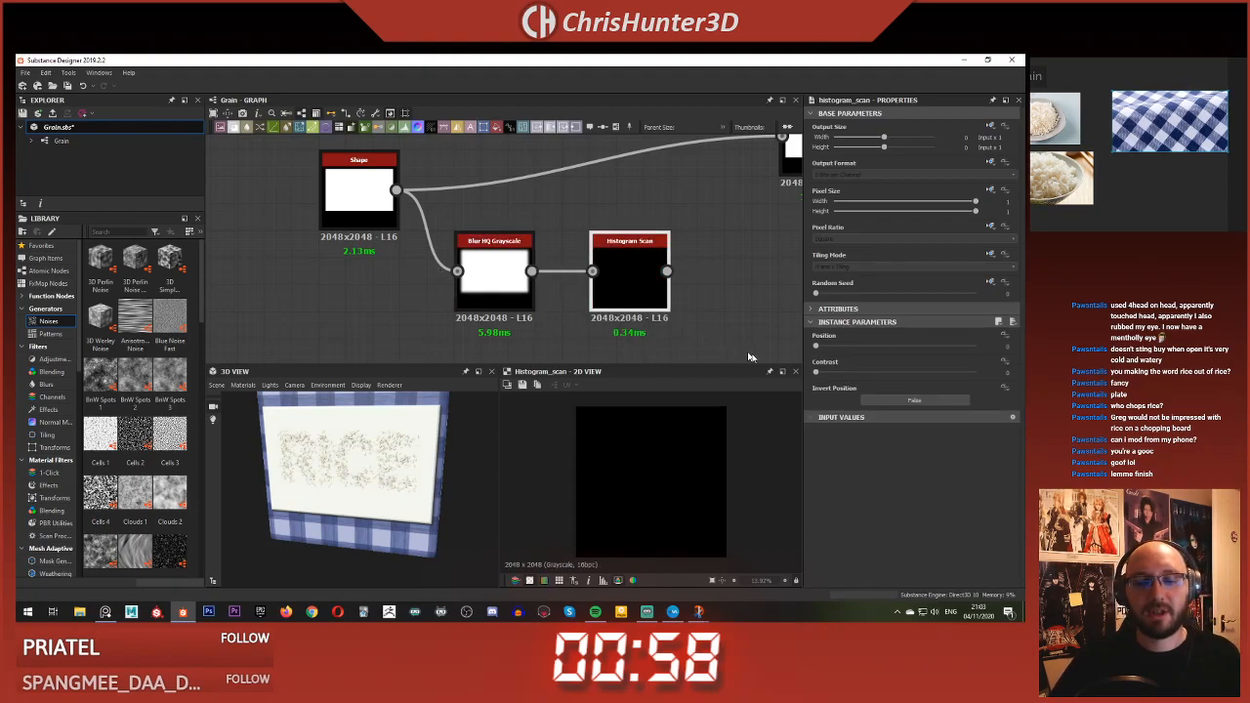
drag(904, 347, 974, 355)
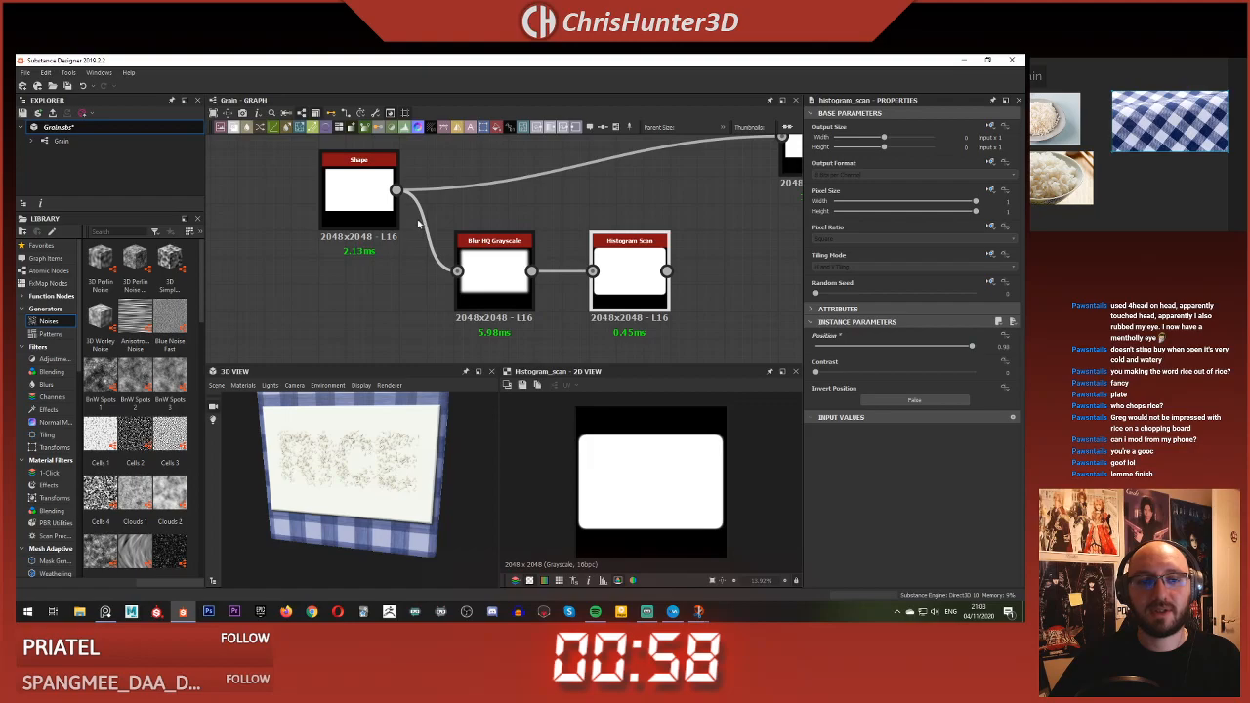
double_click(359, 190)
double_click(628, 275)
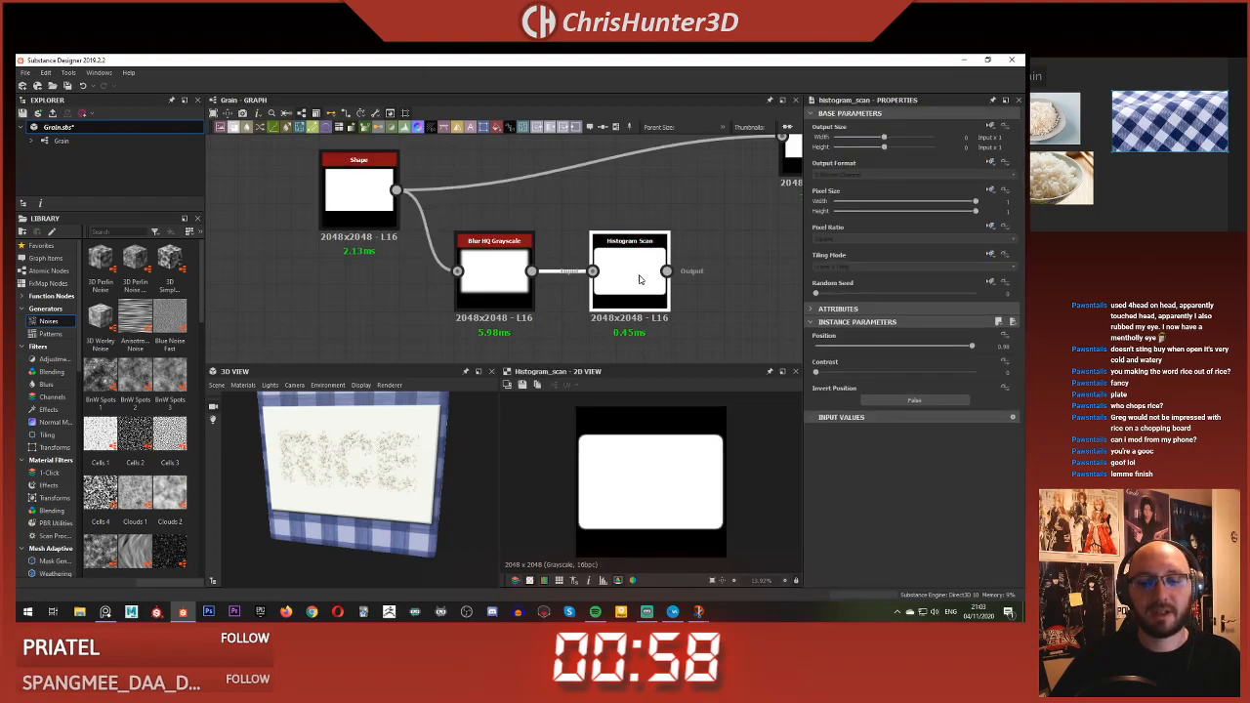
- Add a Transformation 2D node fed by the Histogram Scan and scale the rounded board down slightly
middle_drag(637, 275, 603, 274)
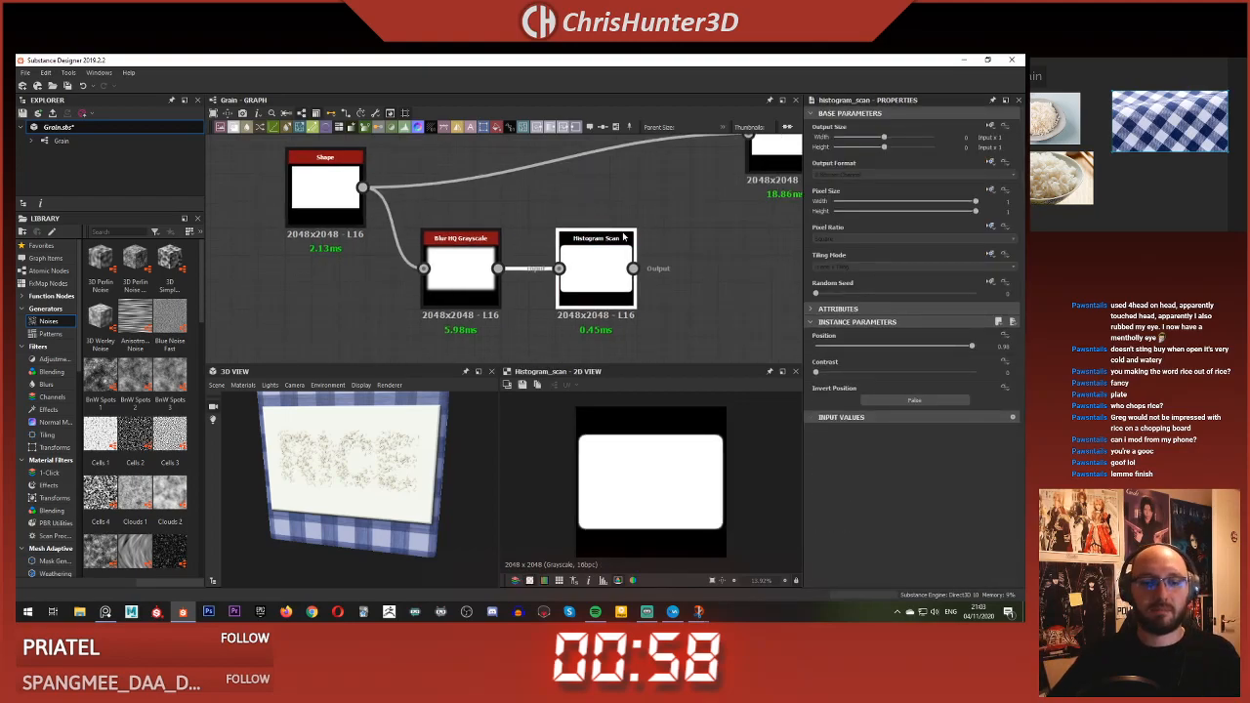
click(689, 262)
key(space)
text(trans)
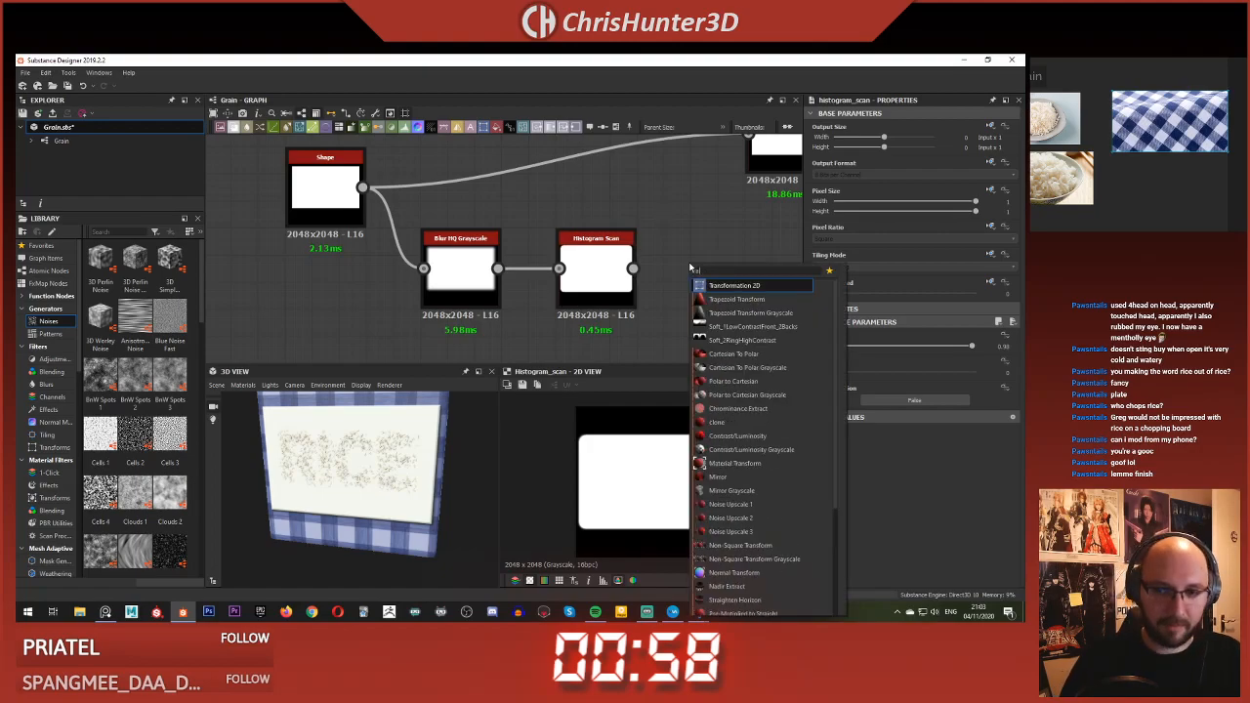
key(Return)
mouse_move(655, 273)
mouse_down()
mouse_move(683, 275)
mouse_move(667, 268)
mouse_up()
mouse_move(725, 406)
mouse_down()
mouse_move(742, 410)
mouse_move(720, 422)
mouse_up()
key(ctrl+z)
click(759, 323)
click(716, 274)
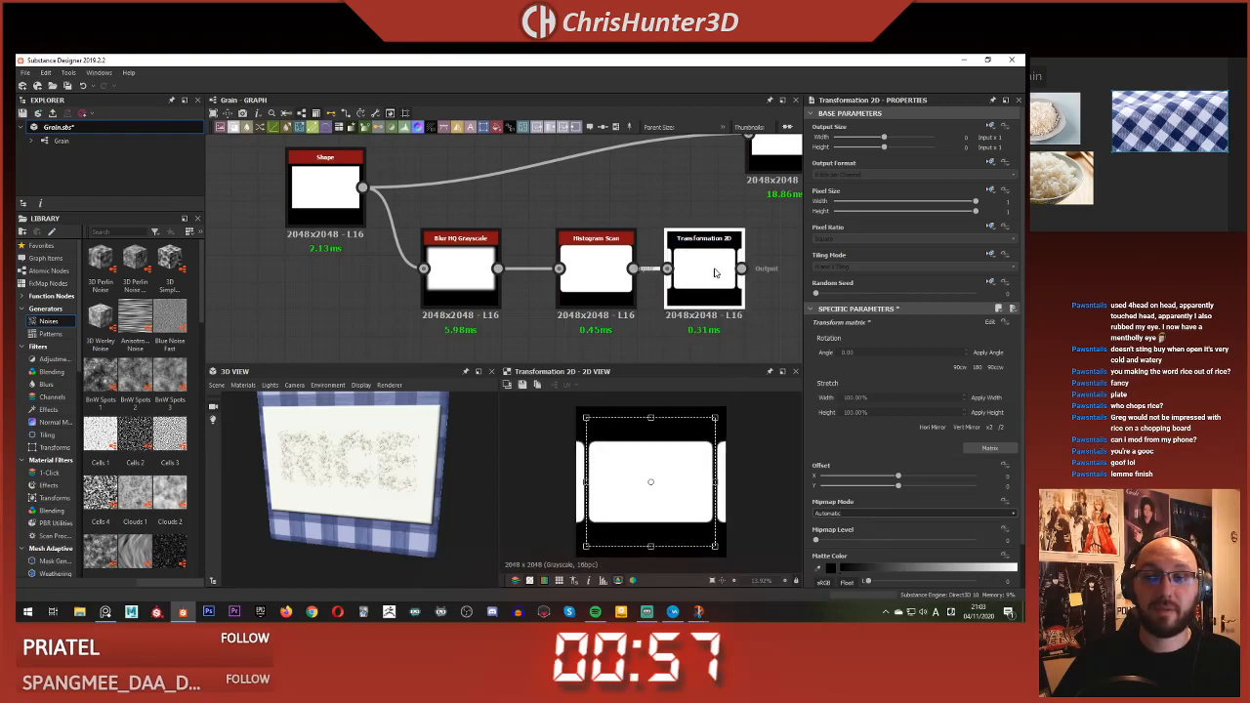
- Override the Transformation 2D node's Tiling Mode and set it to No Tiling
click(995, 256)
click(940, 280)
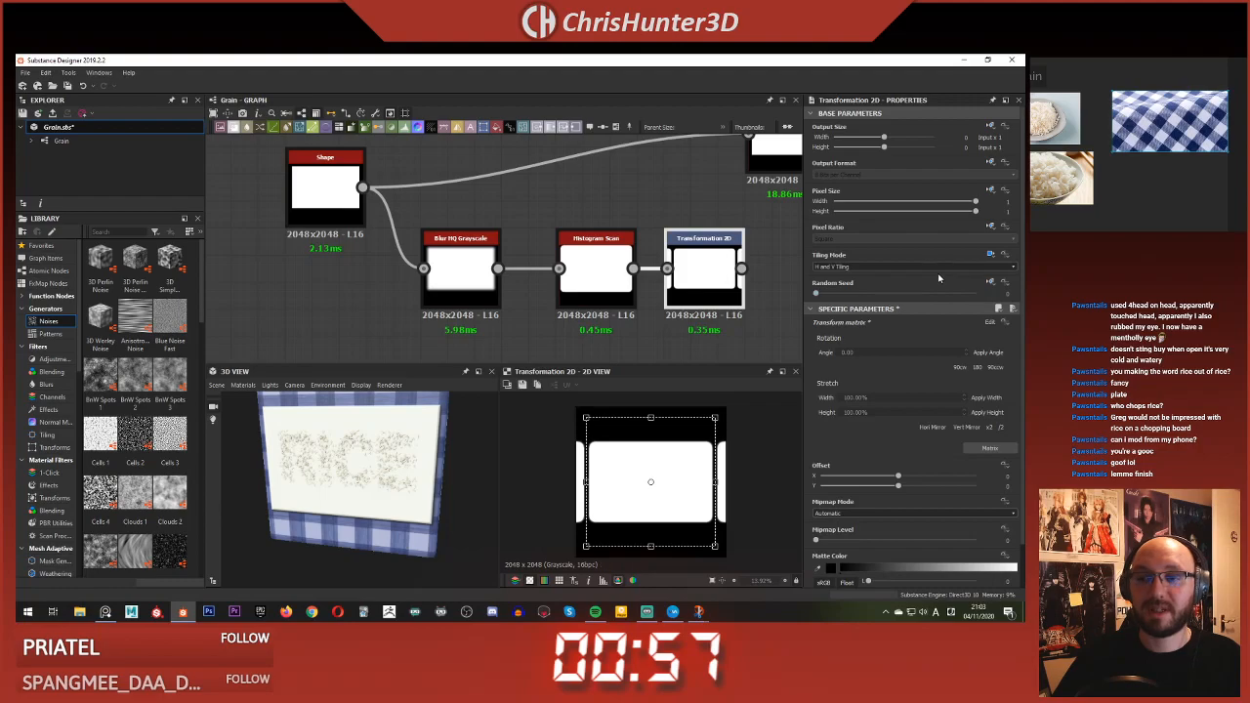
click(926, 288)
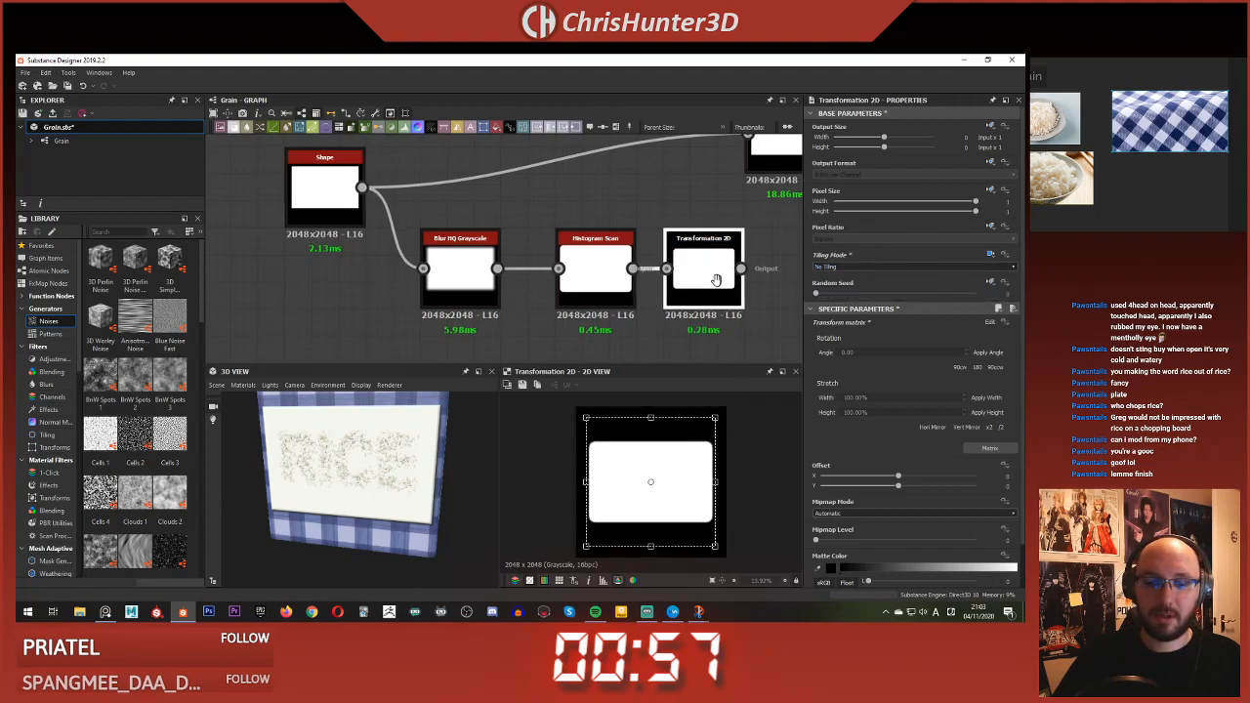
- Compare the transformed board with the original Shape and enlarge the transform frame slightly to match its size
scroll(369, 235, down, 1)
double_click(368, 230)
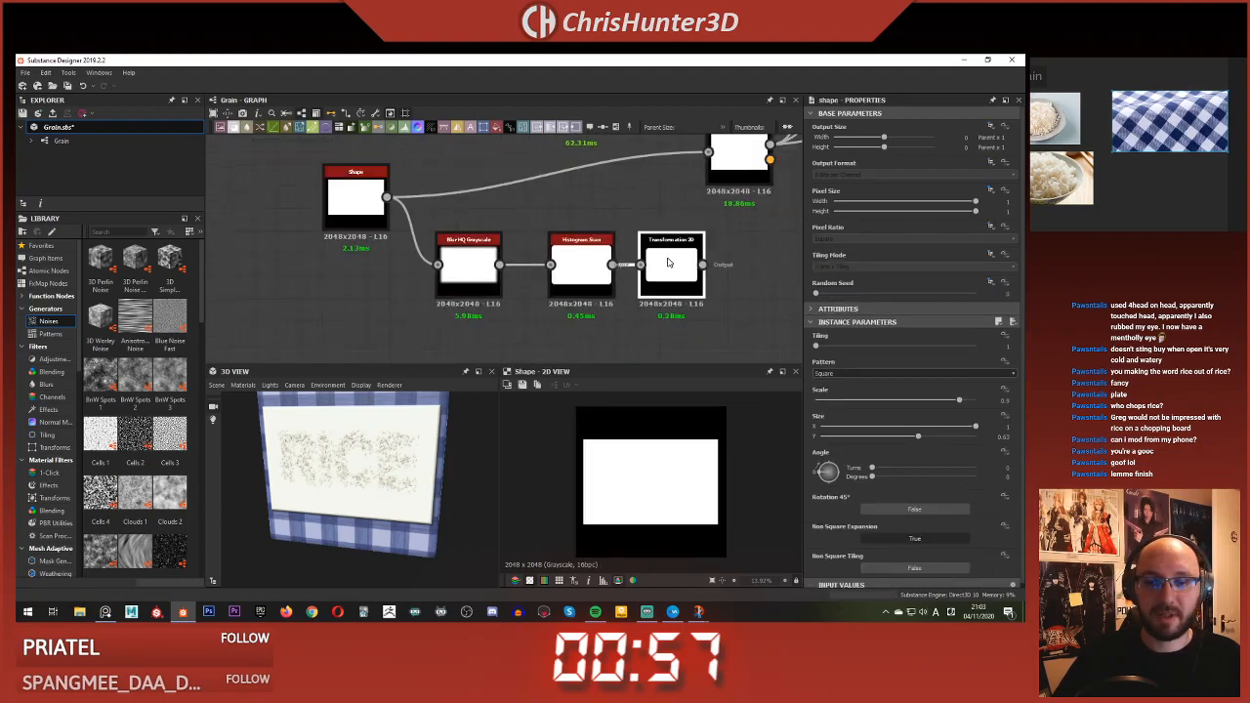
drag(718, 416, 719, 414)
double_click(377, 217)
click(676, 263)
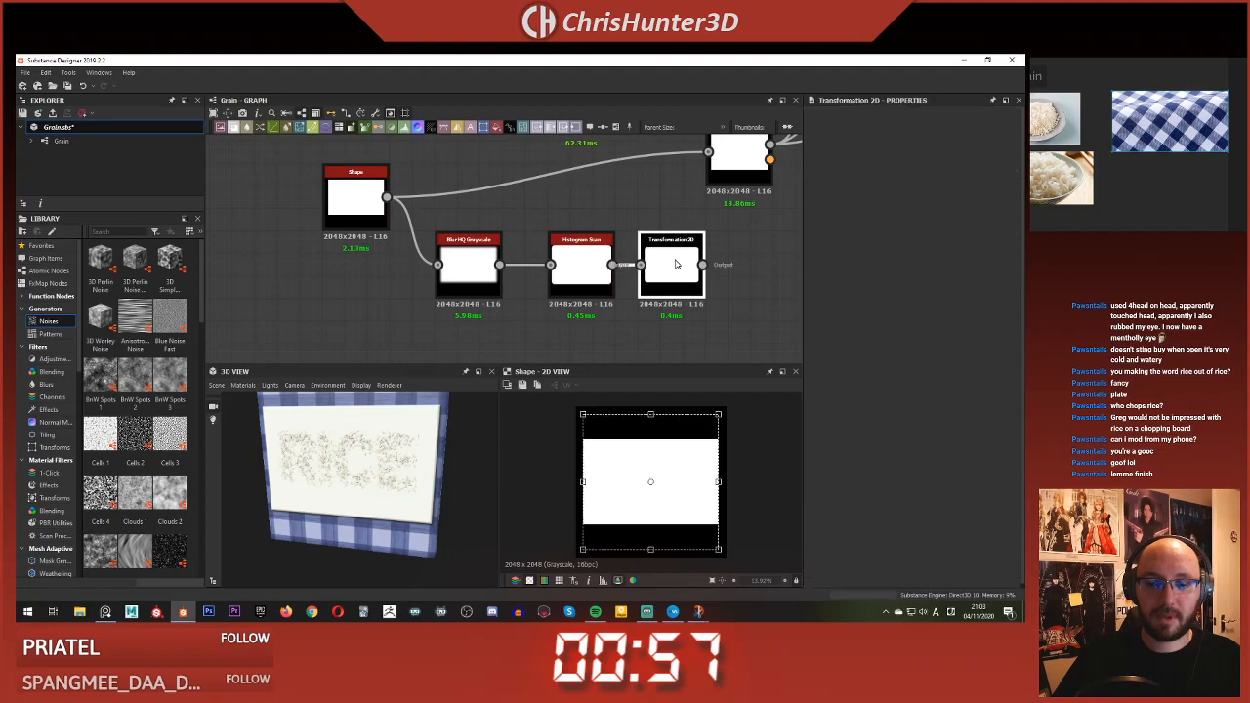
- Line up the Blur HQ Grayscale, Histogram Scan and Transformation 2D nodes closer together beneath the Shape connection
scroll(469, 213, down, 2)
drag(418, 246, 400, 247)
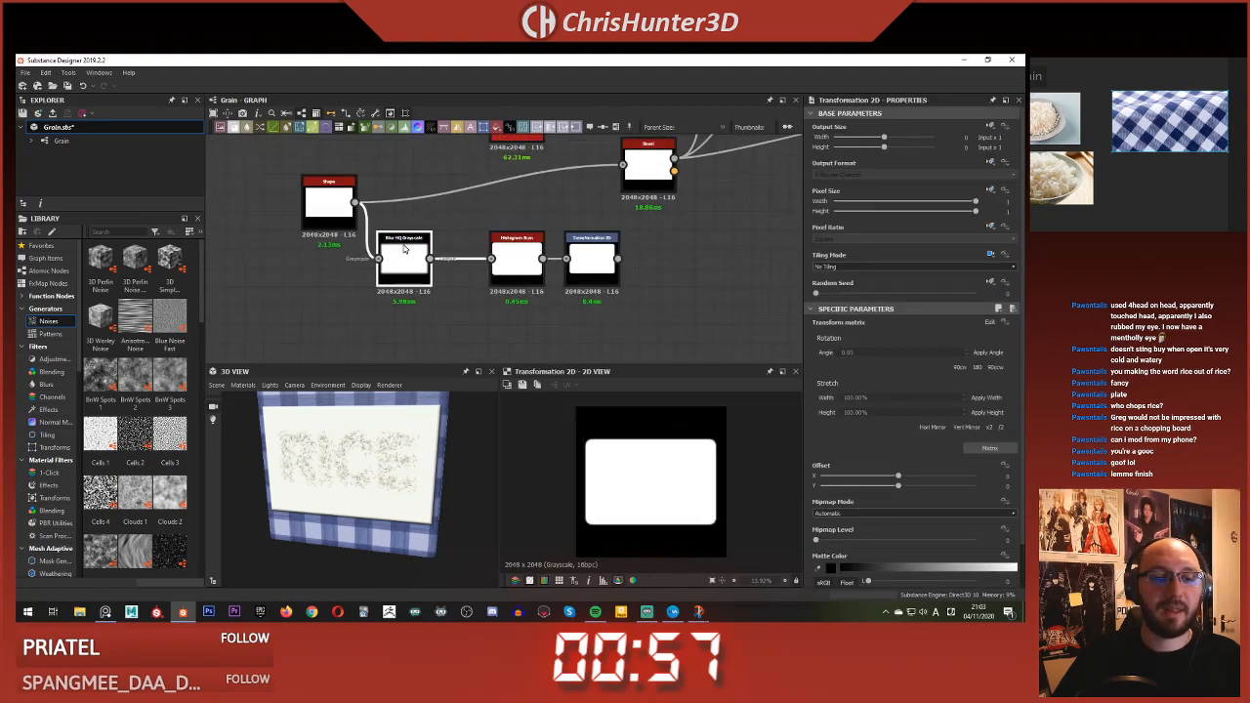
drag(515, 256, 476, 256)
click(576, 268)
drag(577, 268, 539, 272)
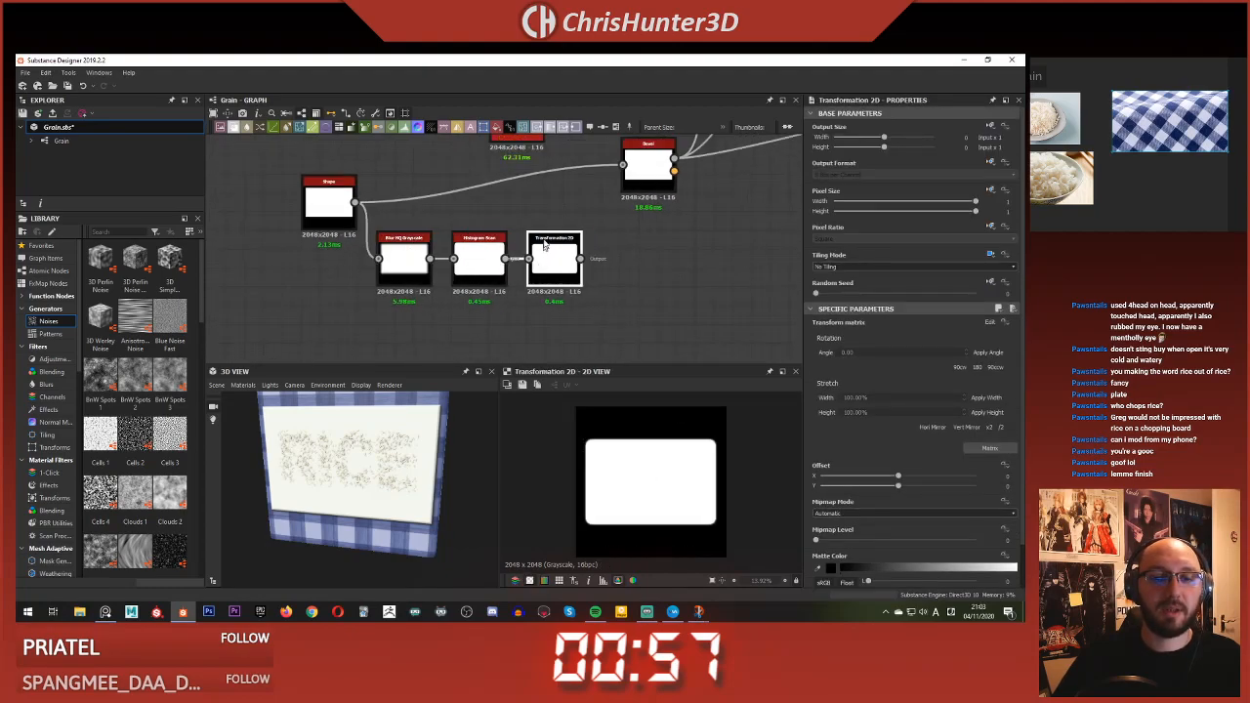
- Examine the rounded corner of the Transformation 2D output up close
middle_drag(648, 168, 606, 221)
click(511, 314)
scroll(561, 340, up, 4)
scroll(679, 485, up, 3)
scroll(698, 433, up, 3)
middle_drag(697, 432, 648, 474)
scroll(649, 474, down, 3)
scroll(596, 244, down, 2)
middle_drag(391, 280, 412, 278)
- Raise the Histogram Scan's Position slightly and add a little Contrast to sharpen the board's rounded edge
click(398, 258)
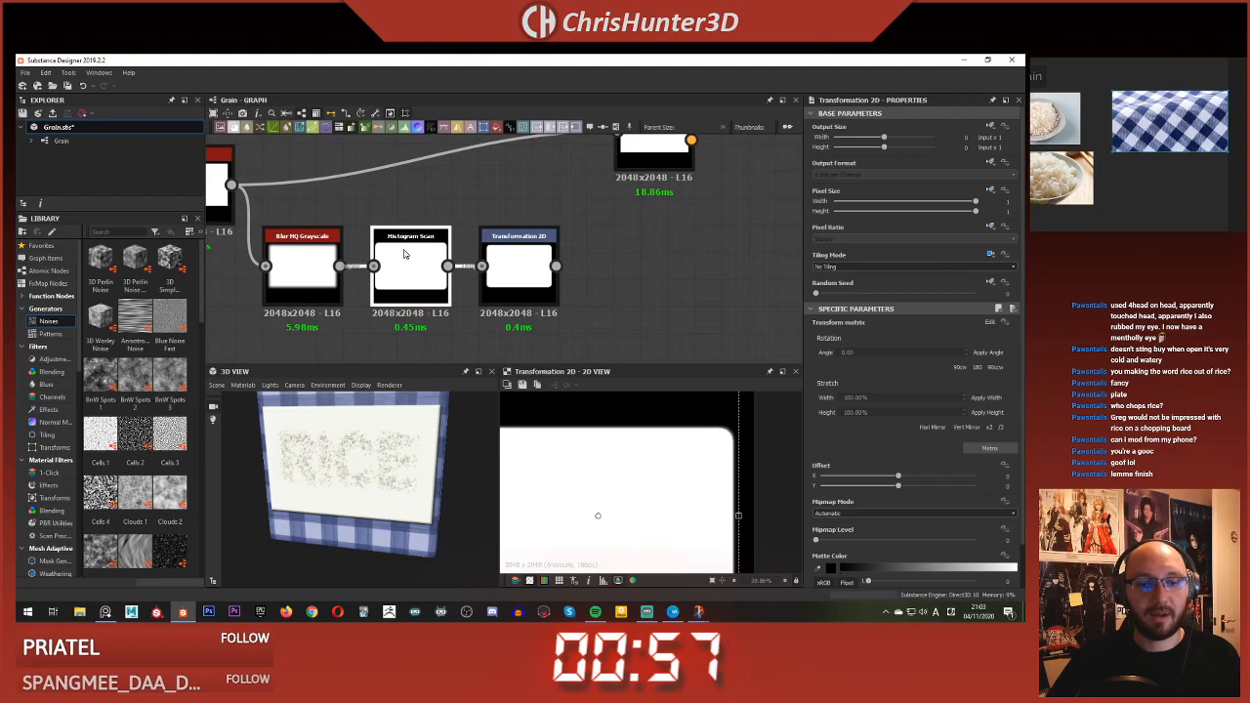
double_click(405, 254)
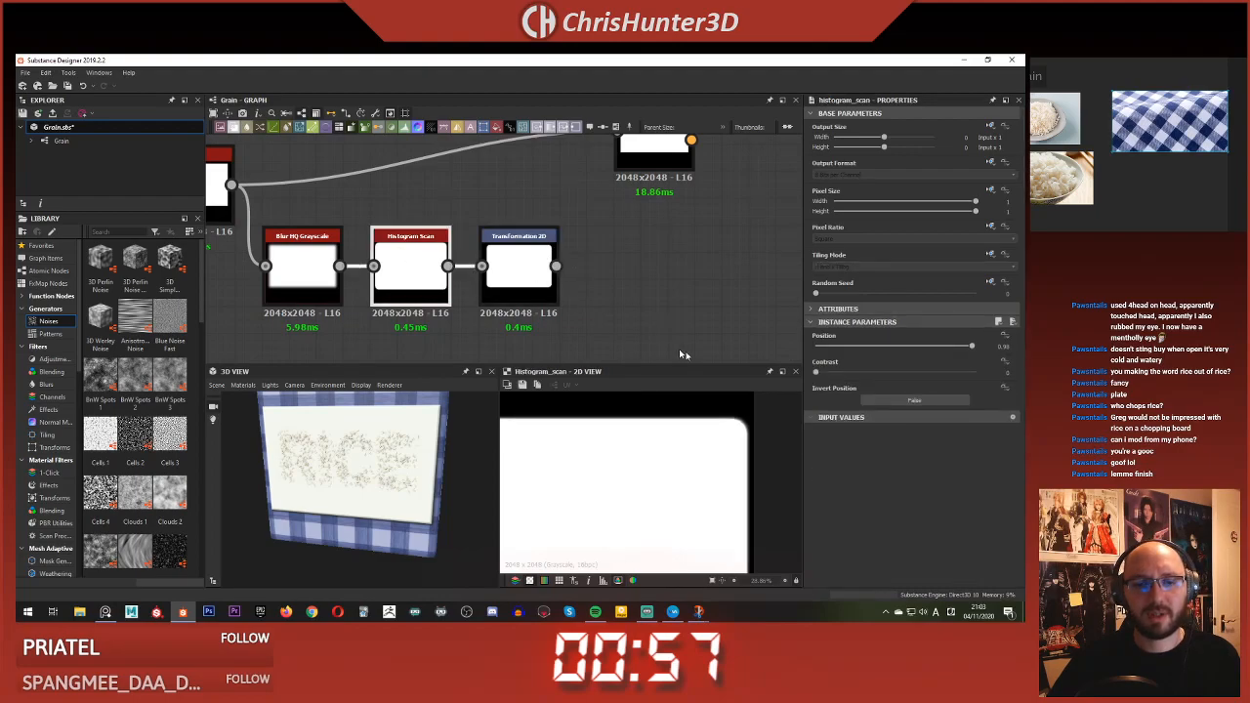
drag(972, 348, 974, 347)
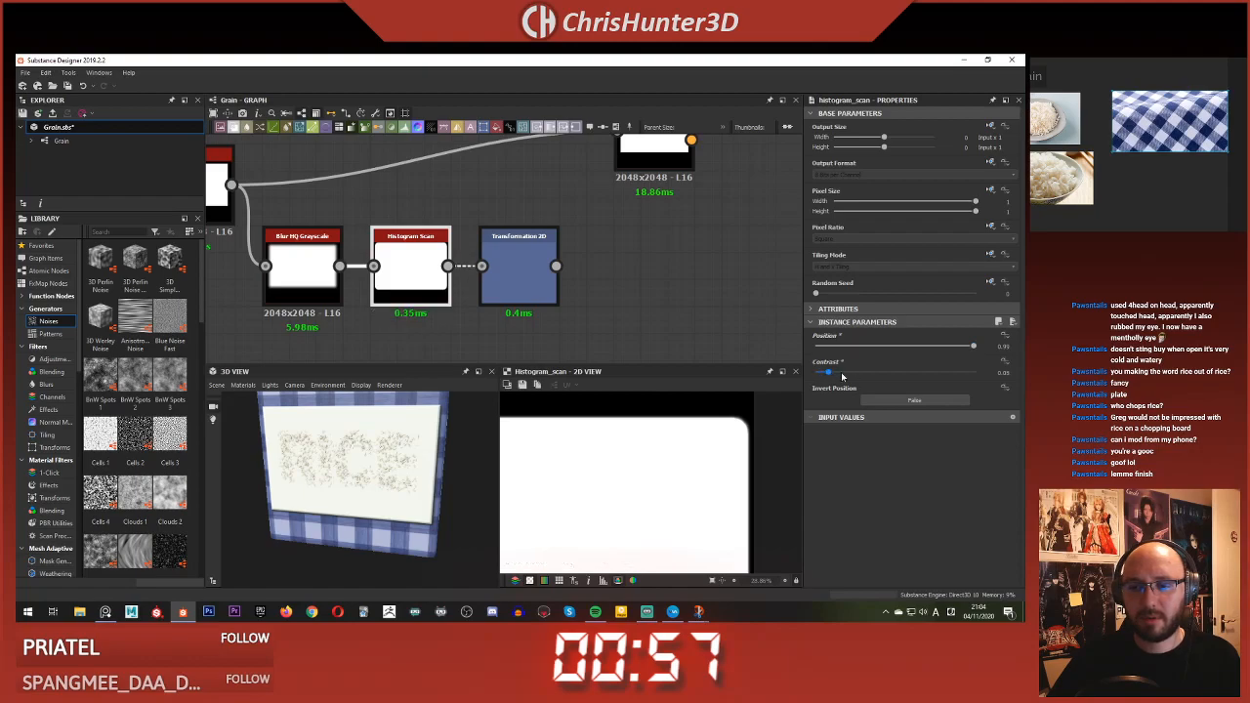
- Feed the Transformation 2D output into the Bevel node in place of the original Shape
click(550, 287)
scroll(636, 282, down, 1)
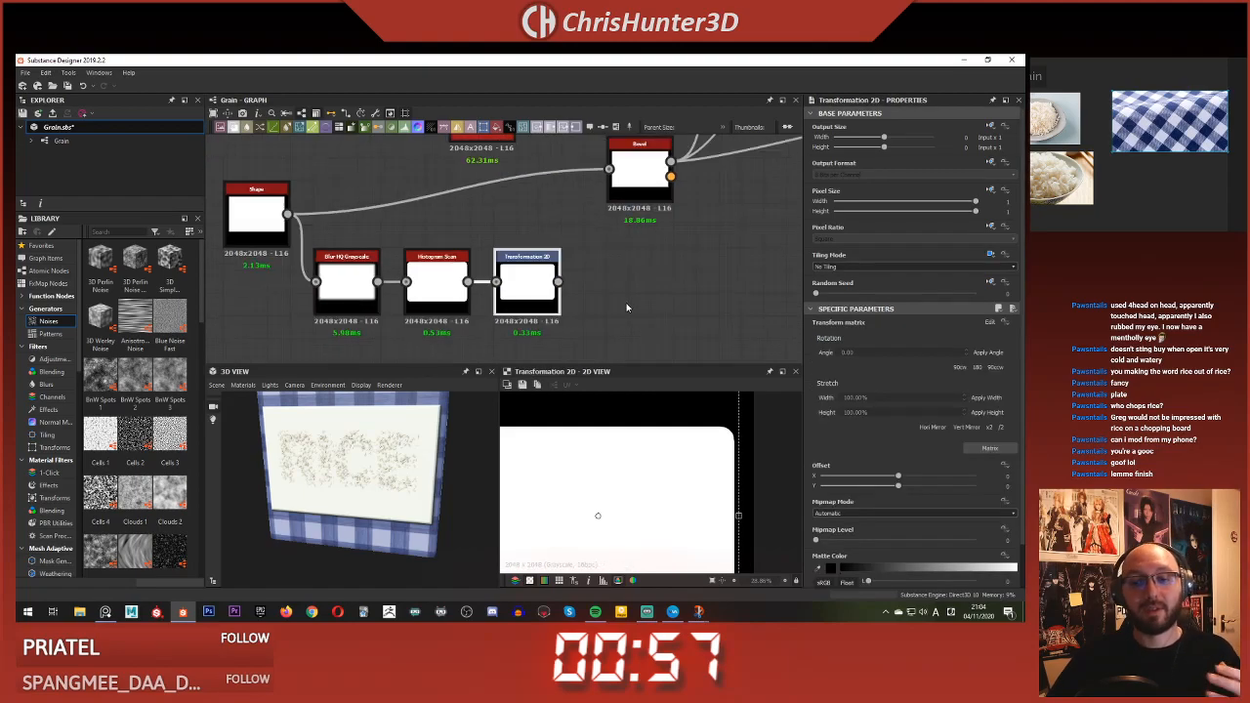
click(631, 170)
scroll(562, 293, down, 2)
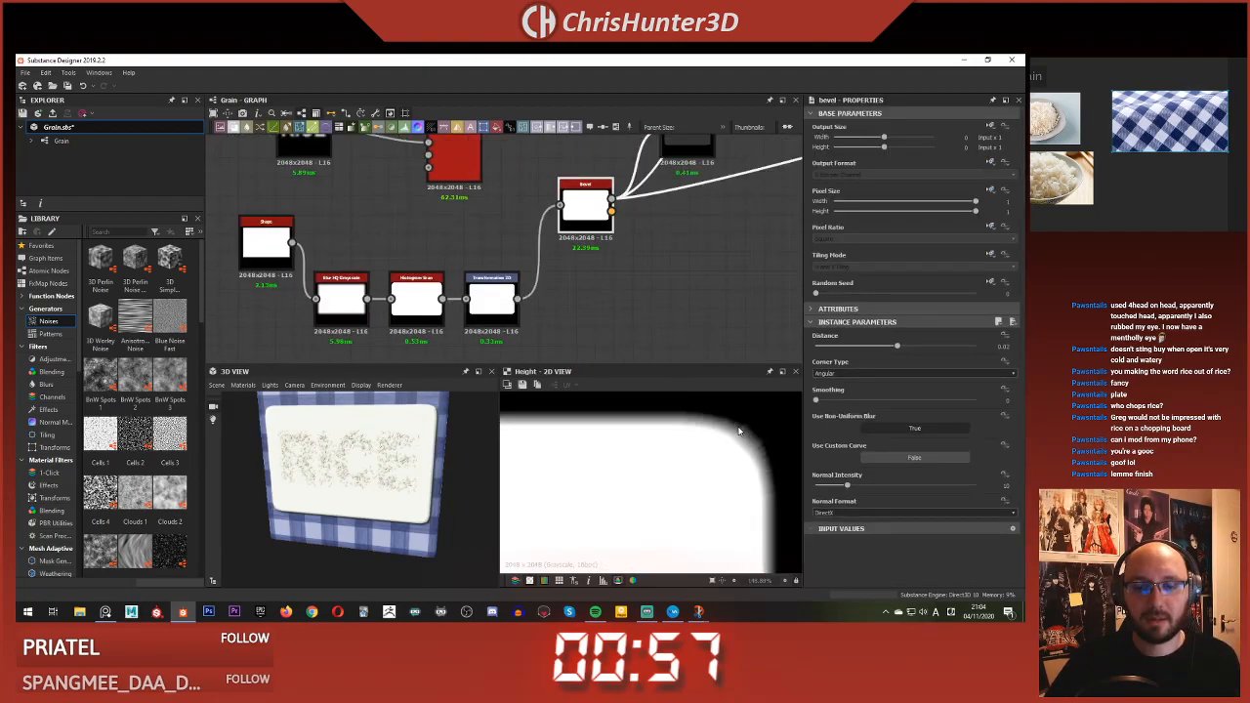
- Examine the Bevel's rounded height output and the nodes it feeds in the graph
scroll(690, 401, down, 2)
scroll(648, 249, down, 2)
middle_drag(648, 249, 676, 246)
scroll(676, 246, up, 3)
middle_drag(602, 293, 637, 302)
scroll(659, 283, down, 2)
scroll(694, 249, up, 2)
middle_drag(693, 249, 583, 280)
scroll(664, 297, down, 1)
scroll(665, 300, up, 3)
scroll(669, 300, down, 3)
scroll(628, 293, up, 2)
- Add a Blend node beyond the Bevel and connect the Bevel's height output to its background
click(593, 287)
key(space)
text(blend)
key(Return)
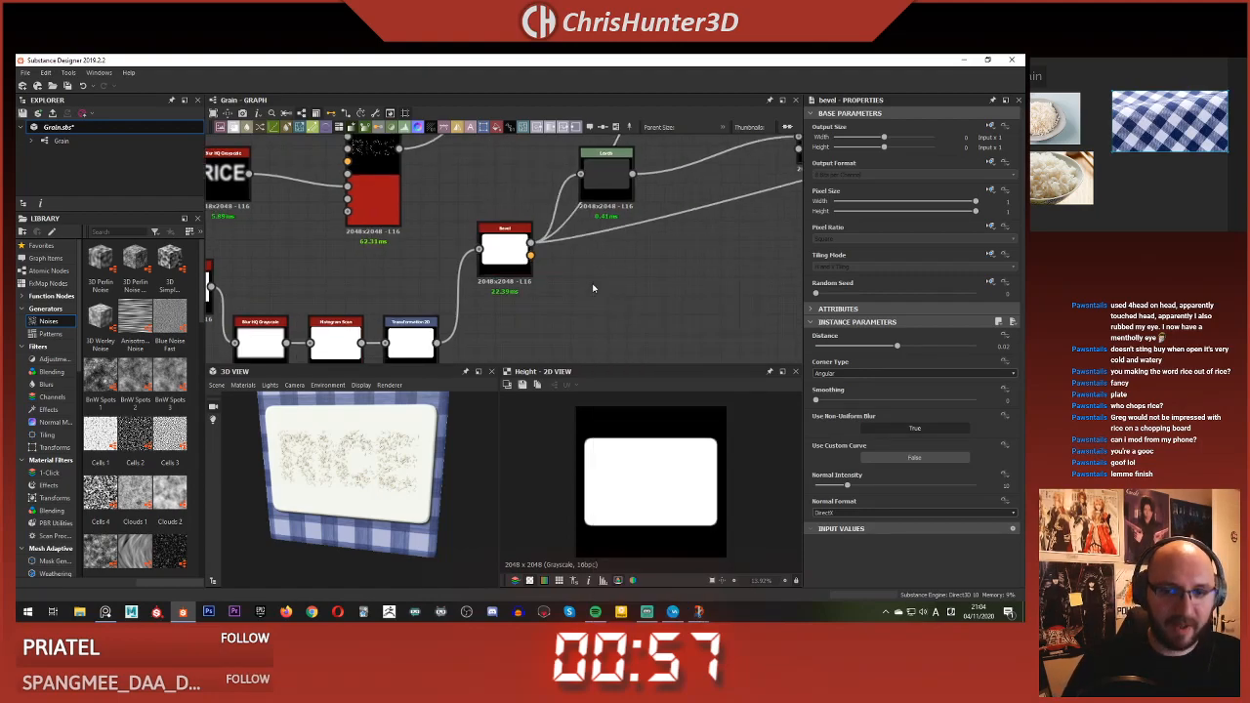
drag(593, 287, 708, 292)
middle_drag(574, 298, 547, 299)
- Add a Transformation 2D node fed by the Bevel's height and connect it to the new Blend's foreground
key(space)
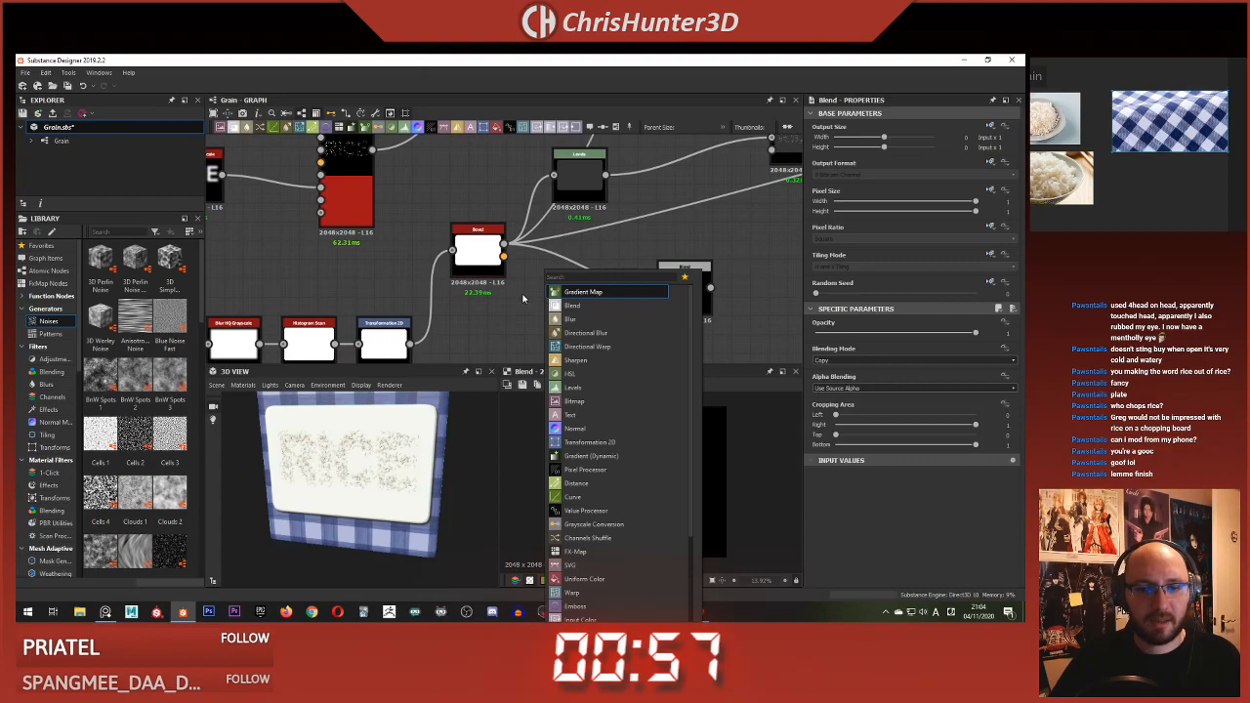
key(Escape)
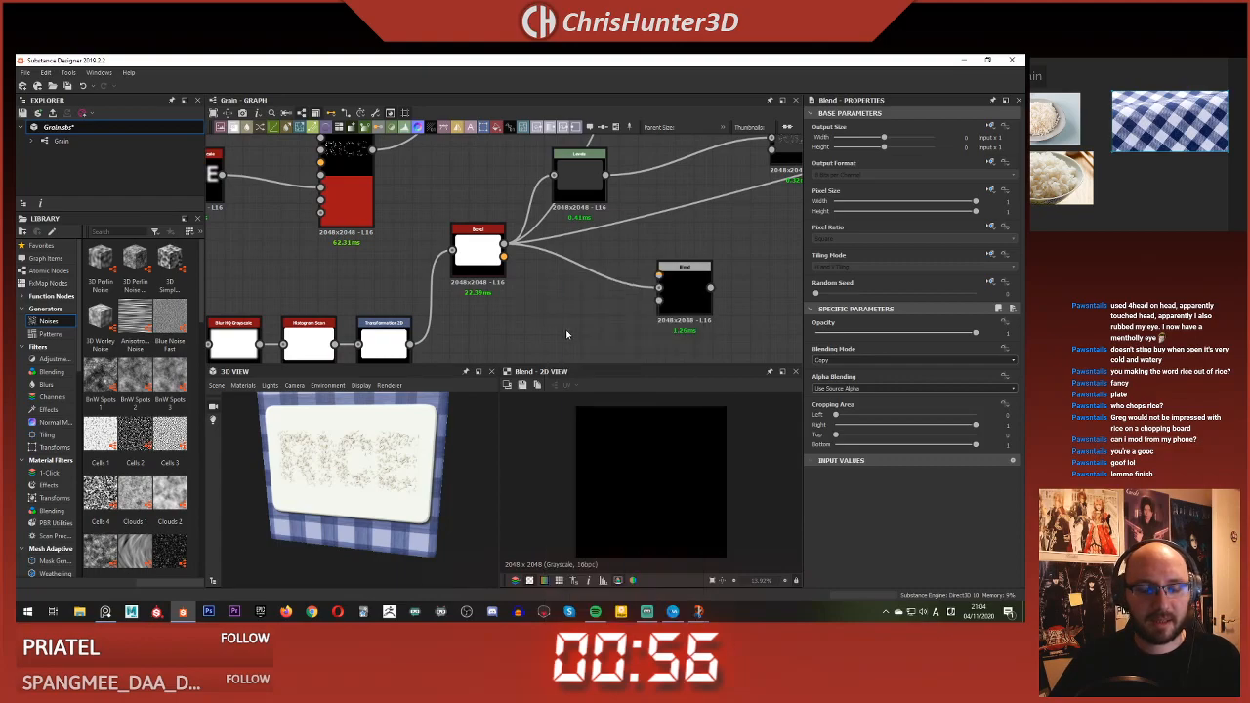
key(space)
text(tr)
key(Escape)
drag(505, 245, 547, 325)
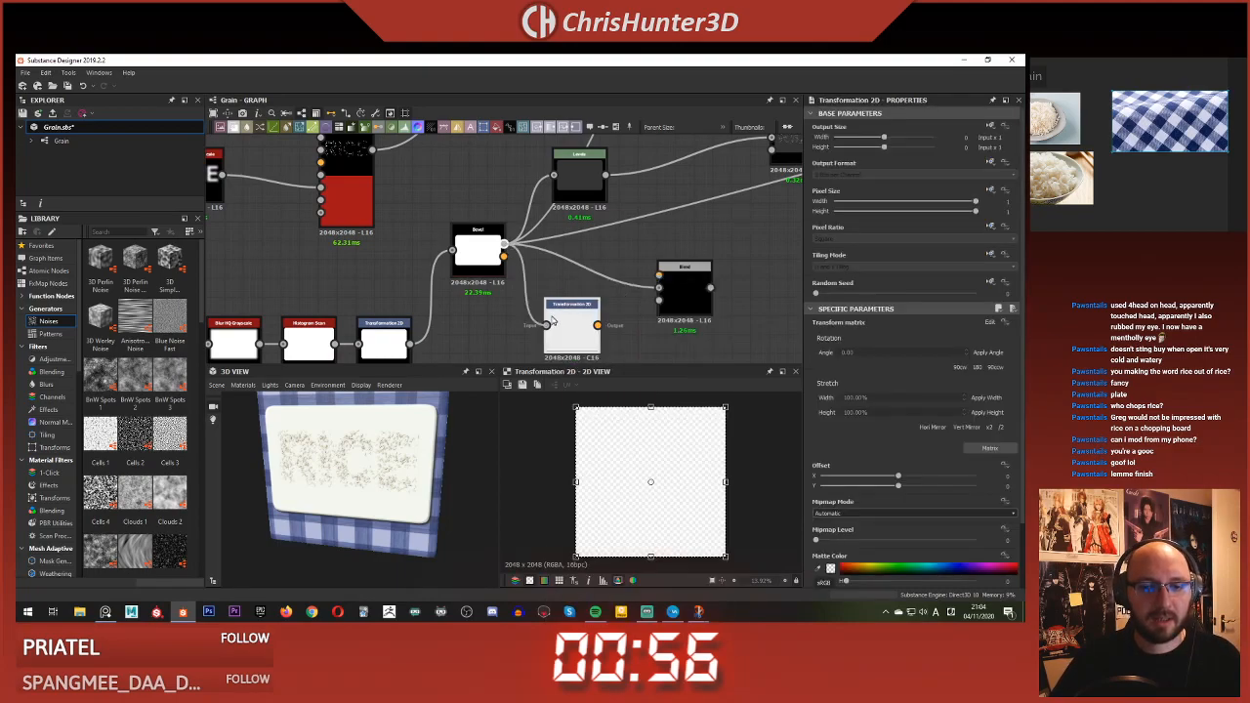
drag(673, 285, 673, 285)
click(686, 291)
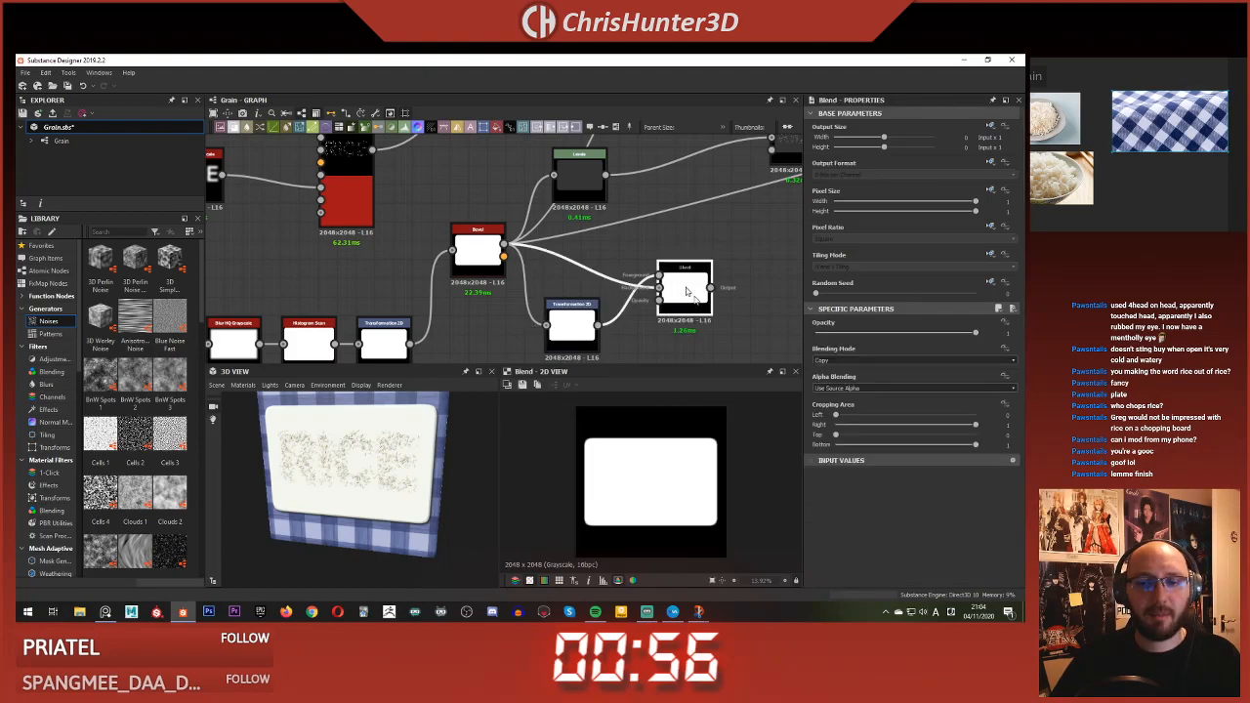
- Try the Multiply blending mode on the new Blend node, followed by Min (Darken)
click(933, 361)
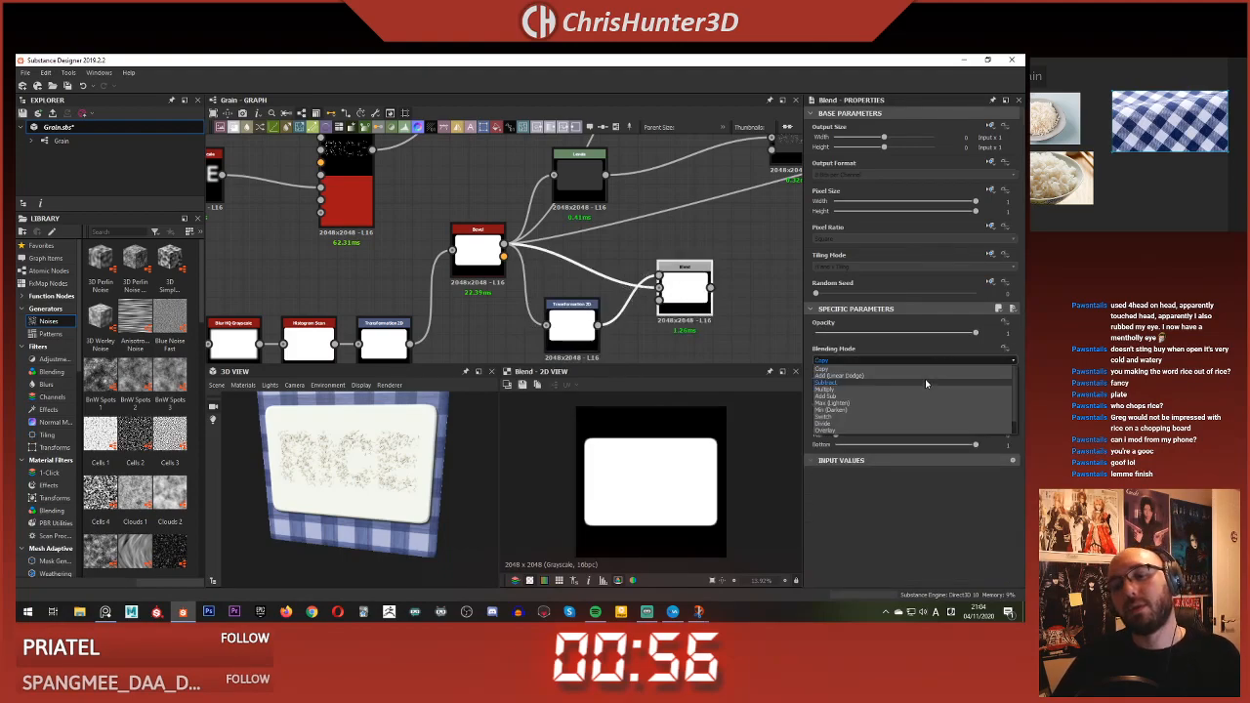
click(927, 389)
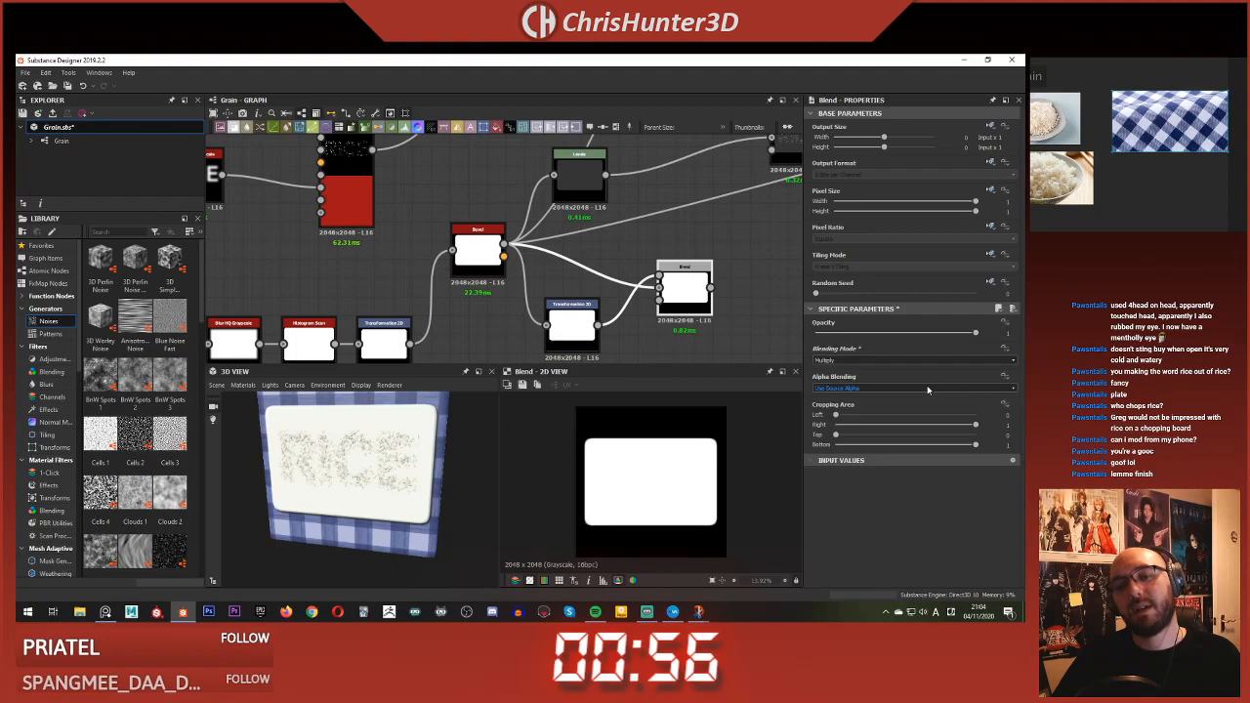
click(926, 359)
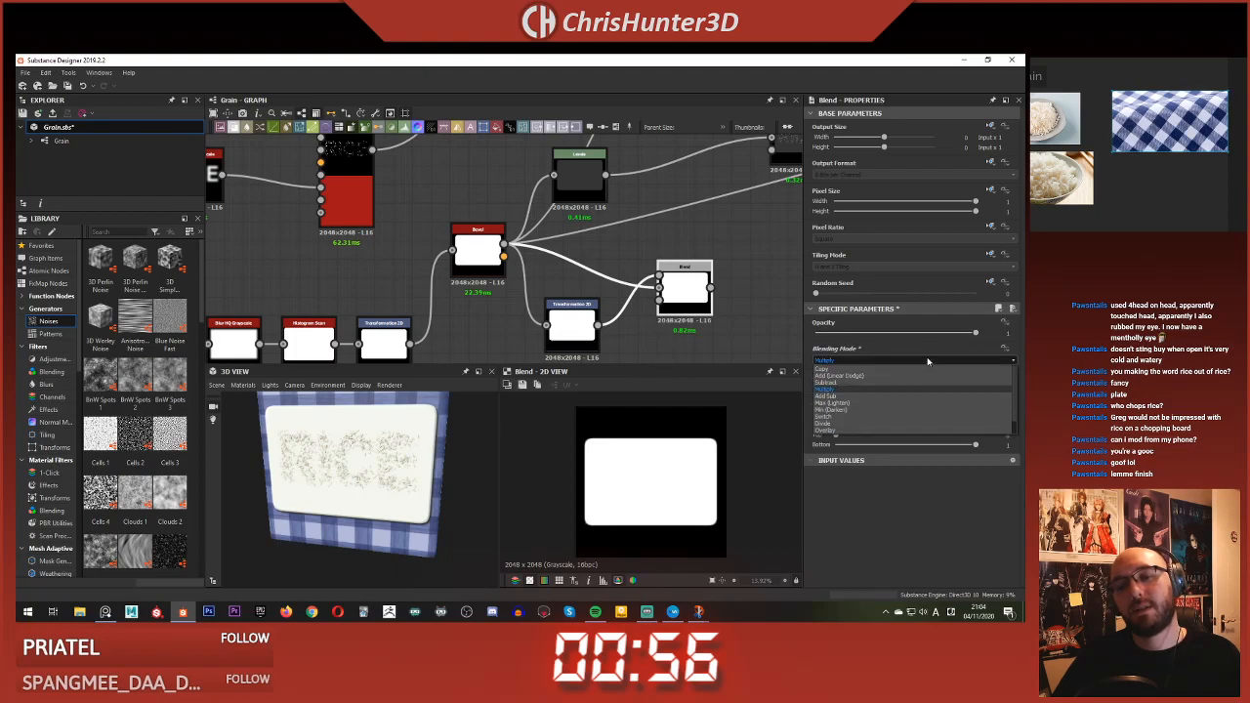
click(927, 411)
- Reposition the new Transformation 2D node below the Bevel and shrink its board shape evenly within the Blend preview
click(620, 342)
middle_drag(618, 343, 625, 315)
drag(579, 315, 542, 323)
click(608, 335)
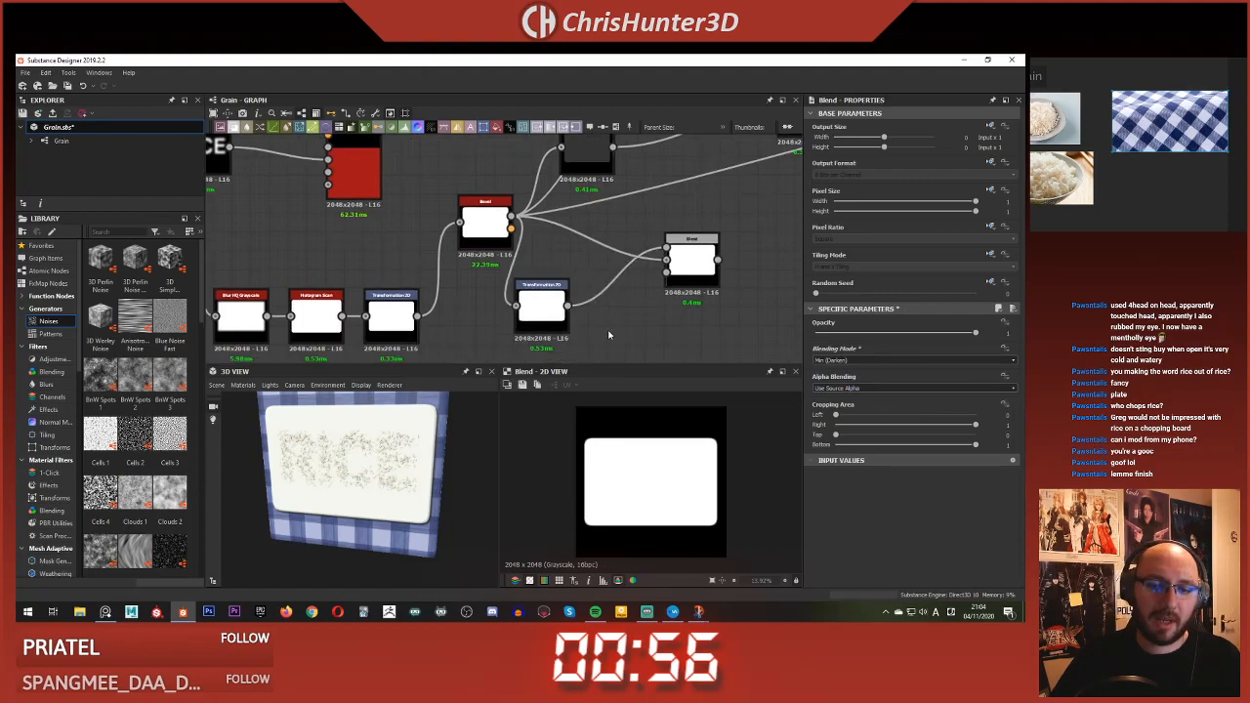
click(563, 324)
drag(723, 406, 713, 421)
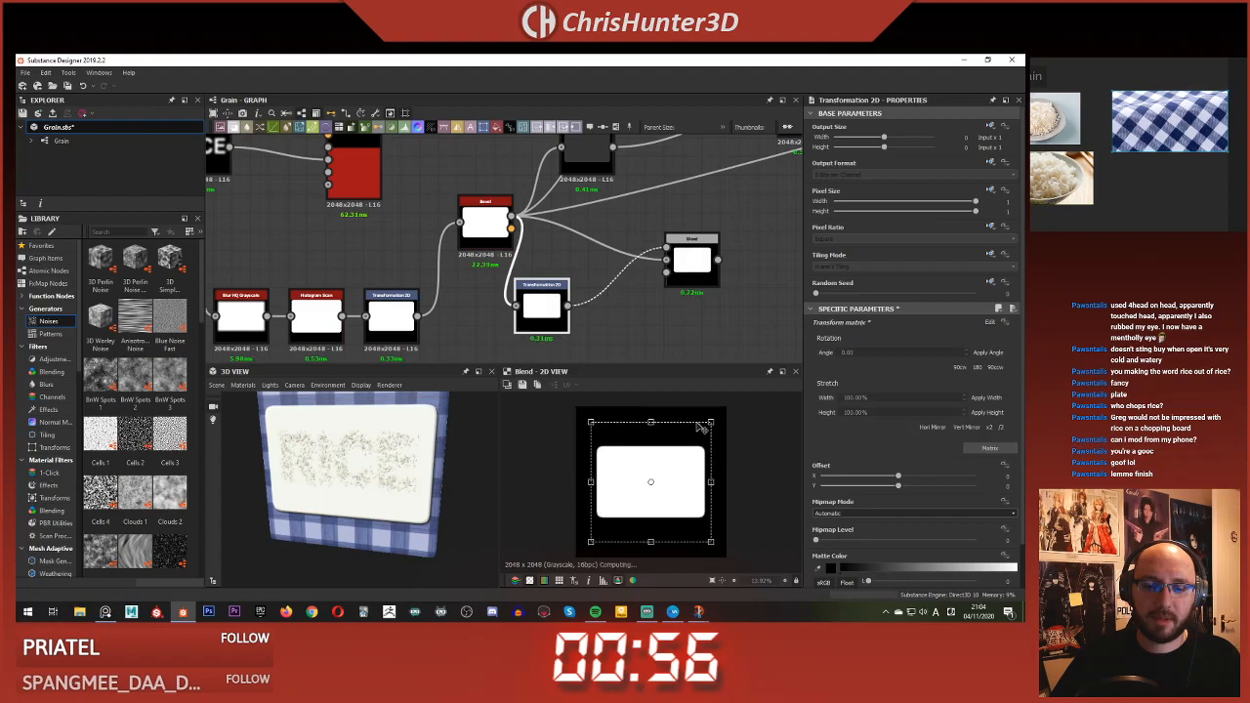
click(699, 329)
click(686, 258)
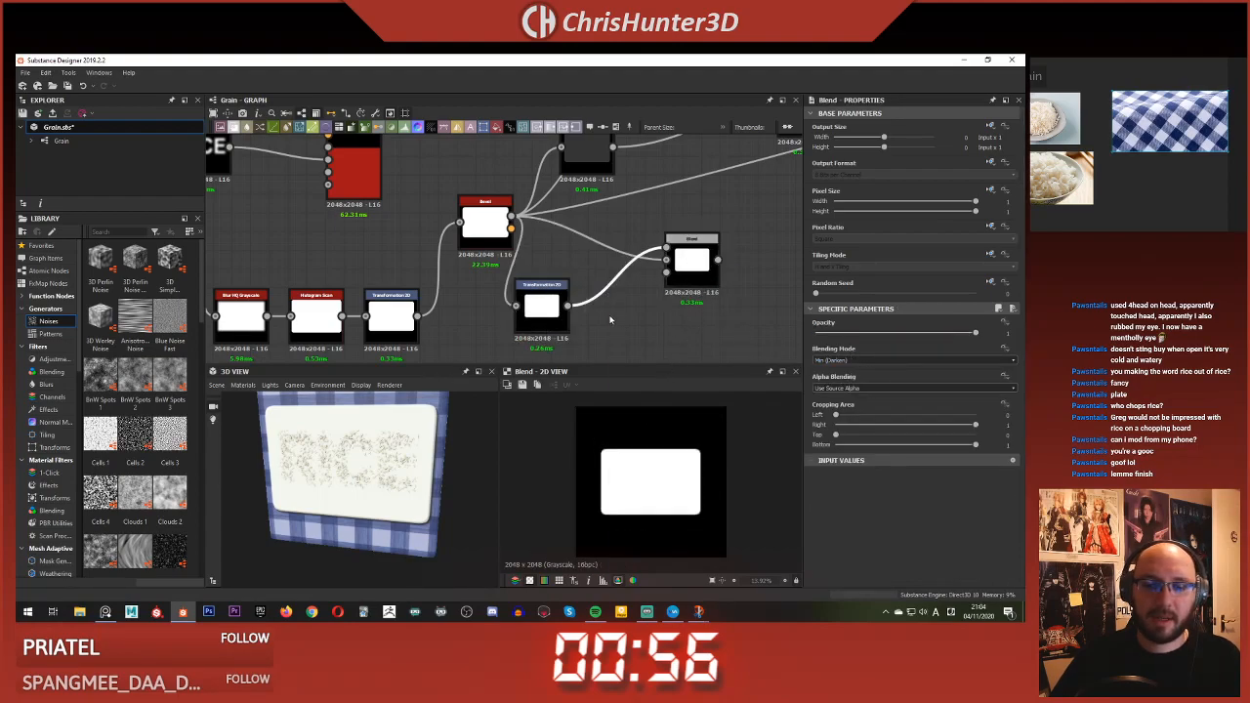
- Insert a Levels node between the Transformation 2D and the Blend, darkening the inner board to light grey
right_click(611, 320)
click(625, 321)
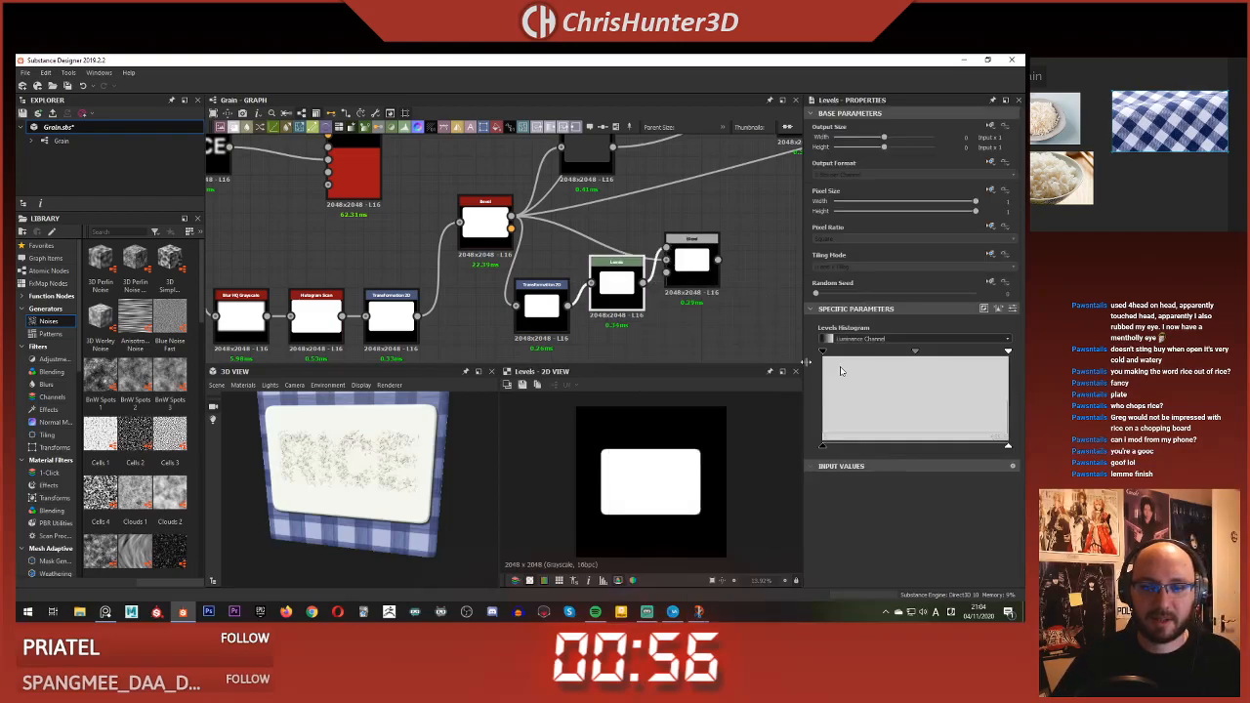
click(700, 260)
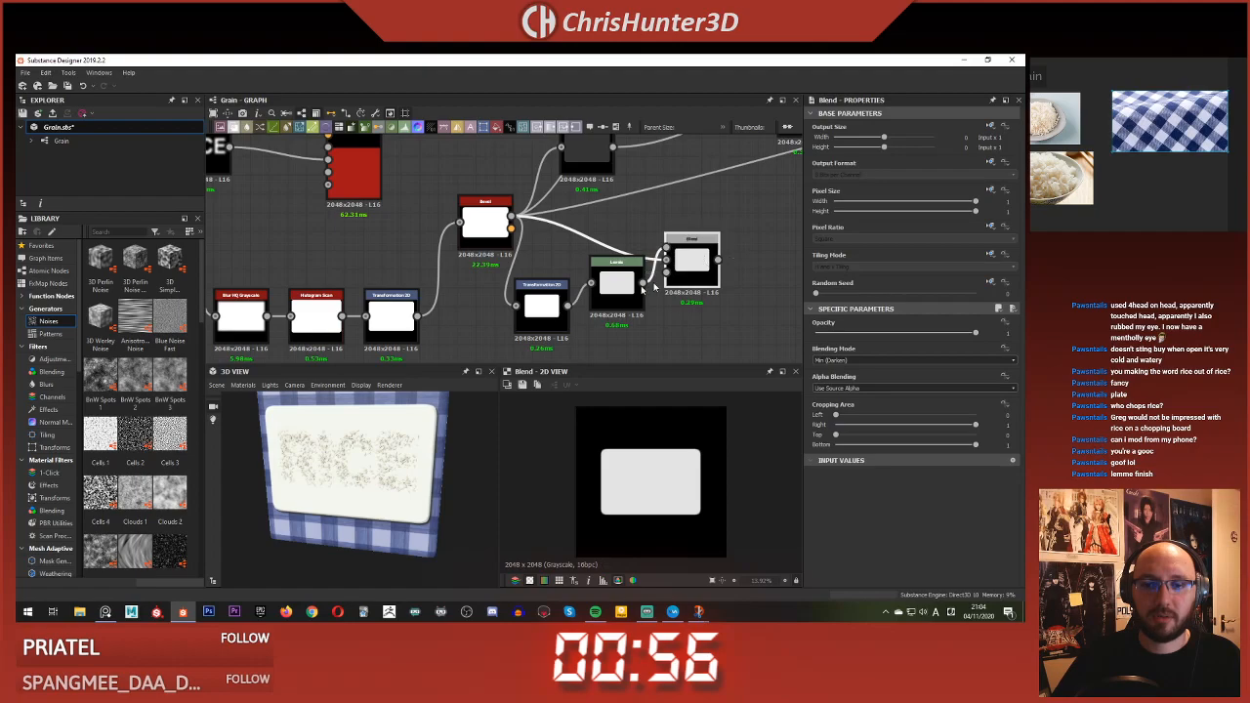
- Try Multiply on the Blend node, set its Blending Mode back to Copy, and check its inputs
click(904, 360)
click(893, 389)
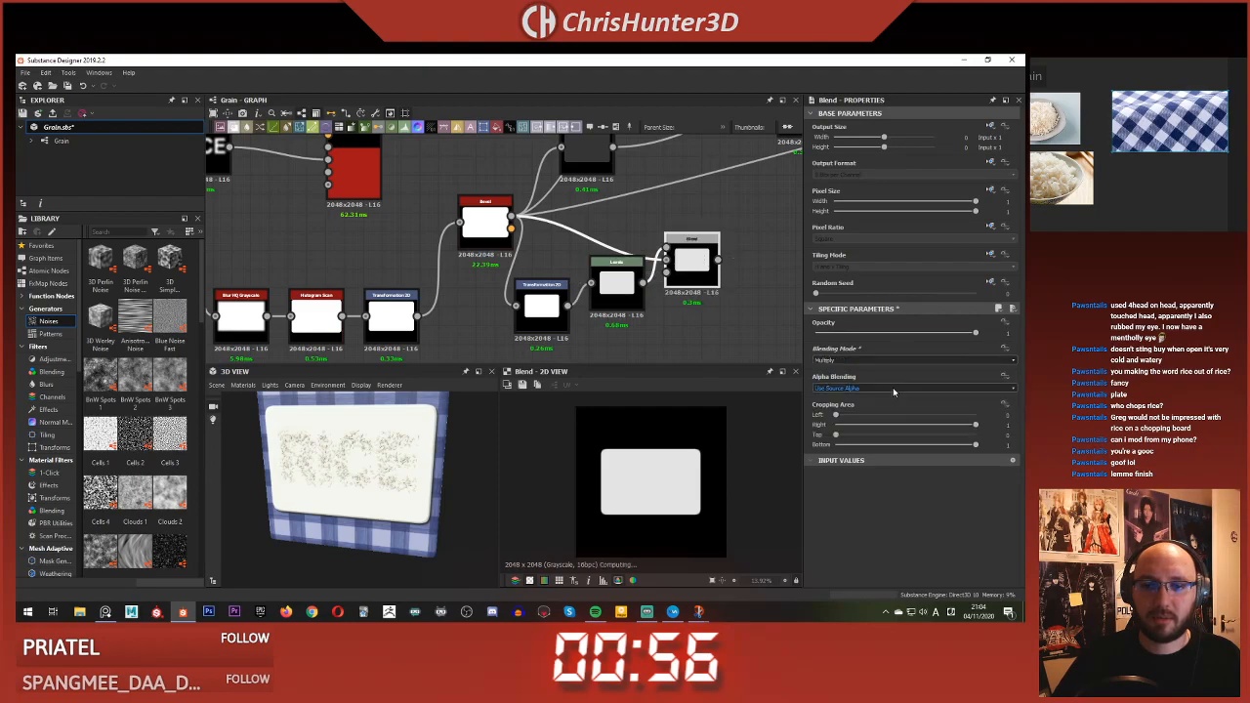
scroll(641, 298, up, 2)
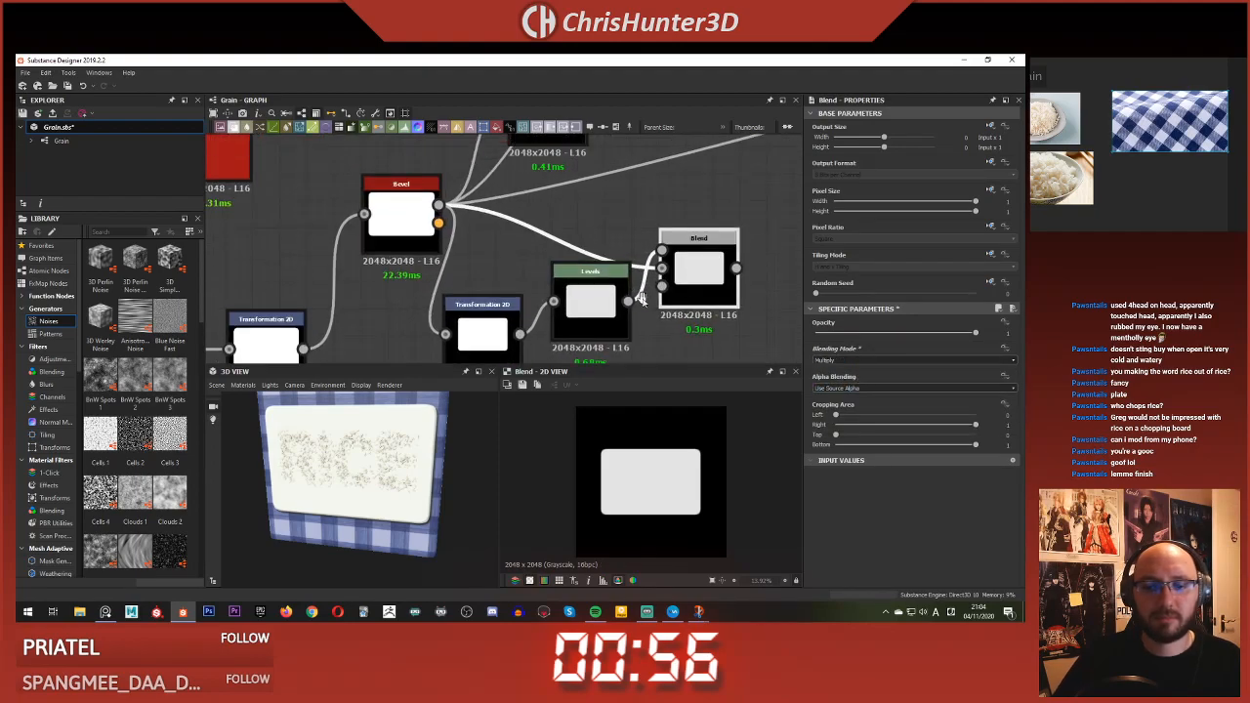
click(878, 360)
click(881, 371)
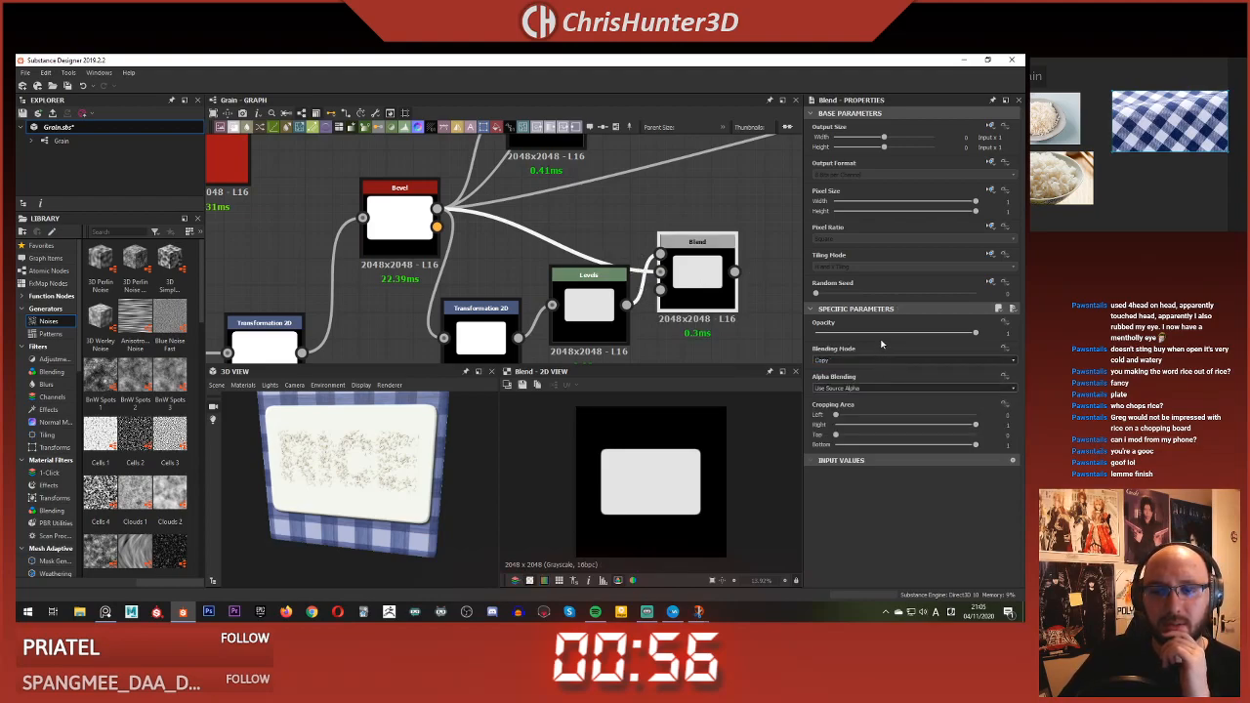
double_click(660, 277)
double_click(661, 254)
double_click(689, 265)
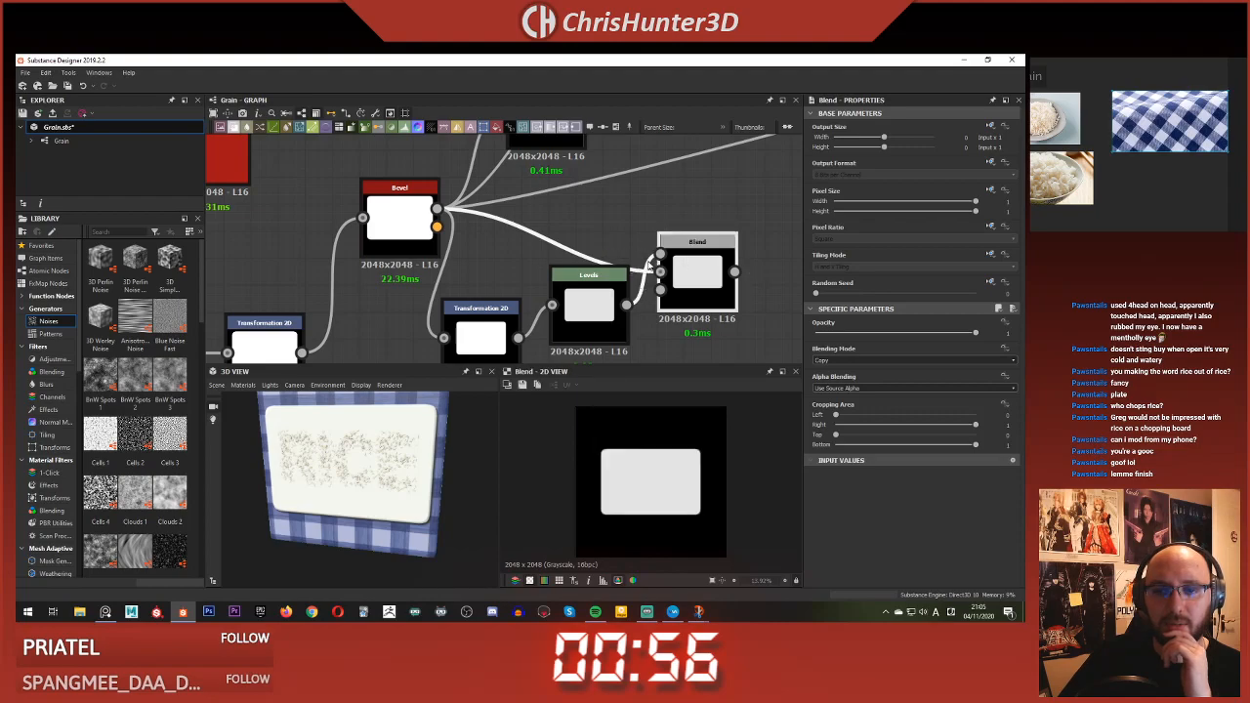
- Move the Levels node down slightly and set the new Blend node's Blending Mode to Subtract
drag(602, 315, 602, 335)
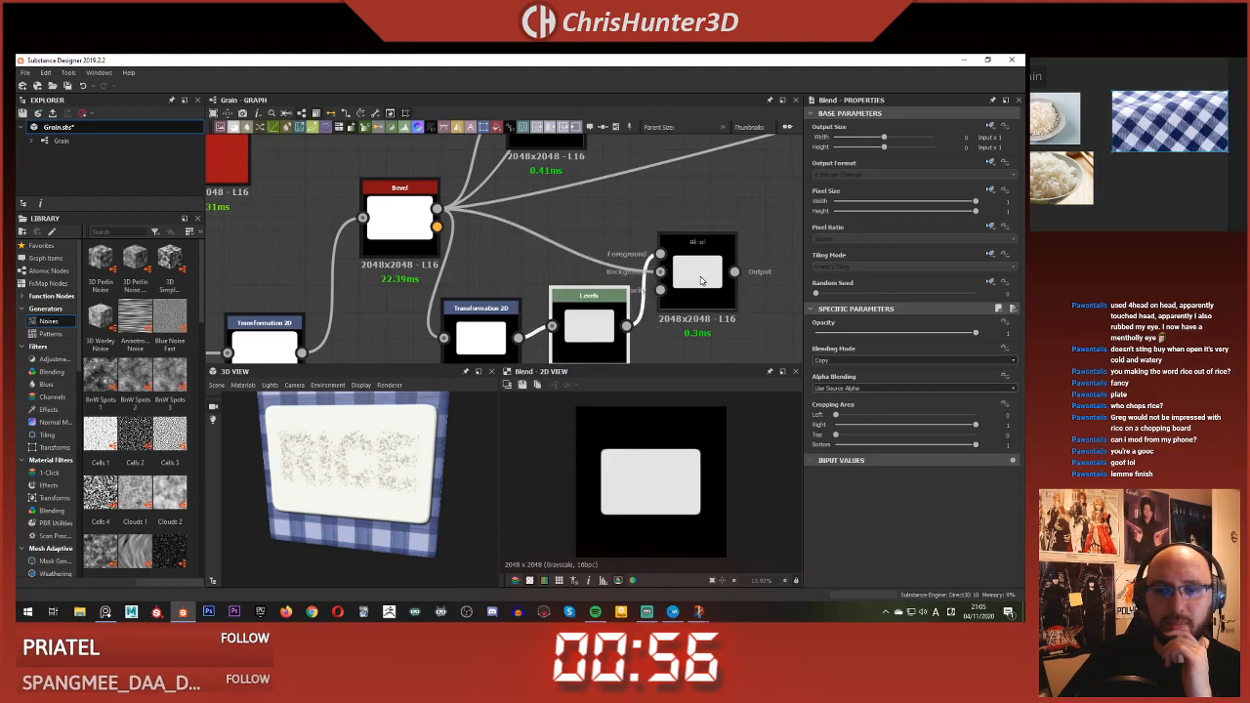
click(848, 359)
click(852, 376)
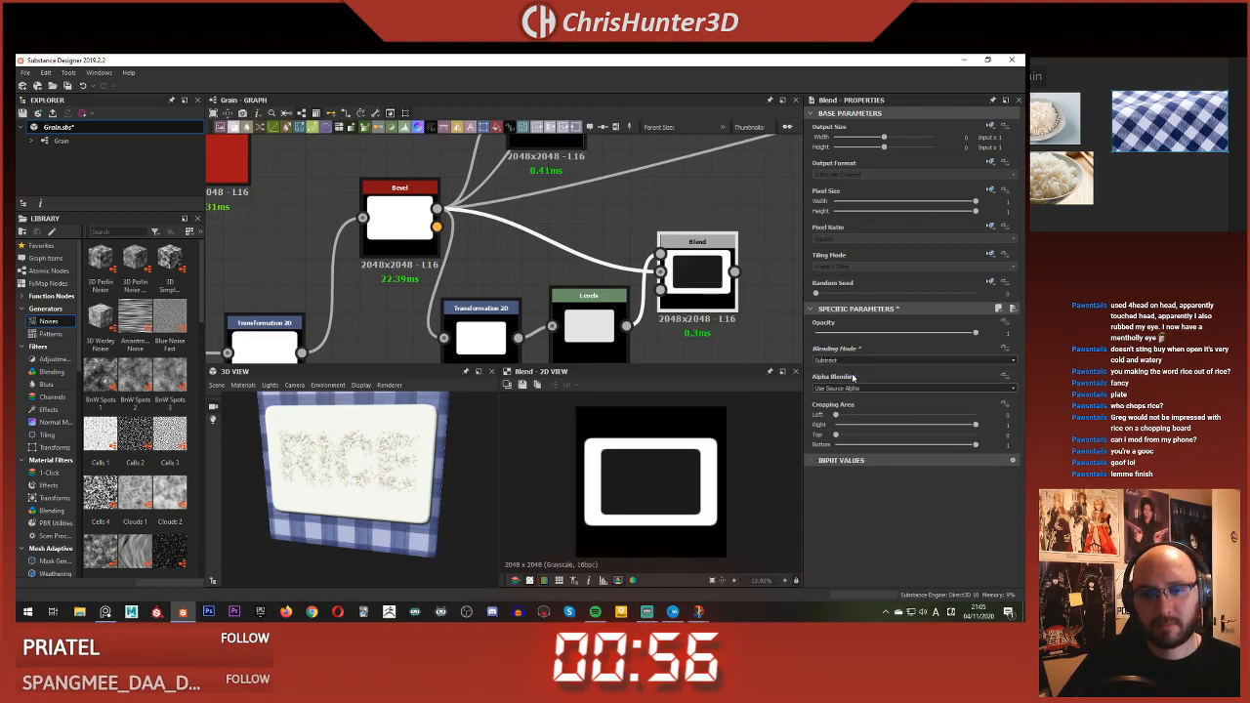
- Lower the maximum output of the Levels node feeding the Subtract Blend until the inner board shape is nearly black
middle_drag(585, 329, 596, 267)
click(596, 269)
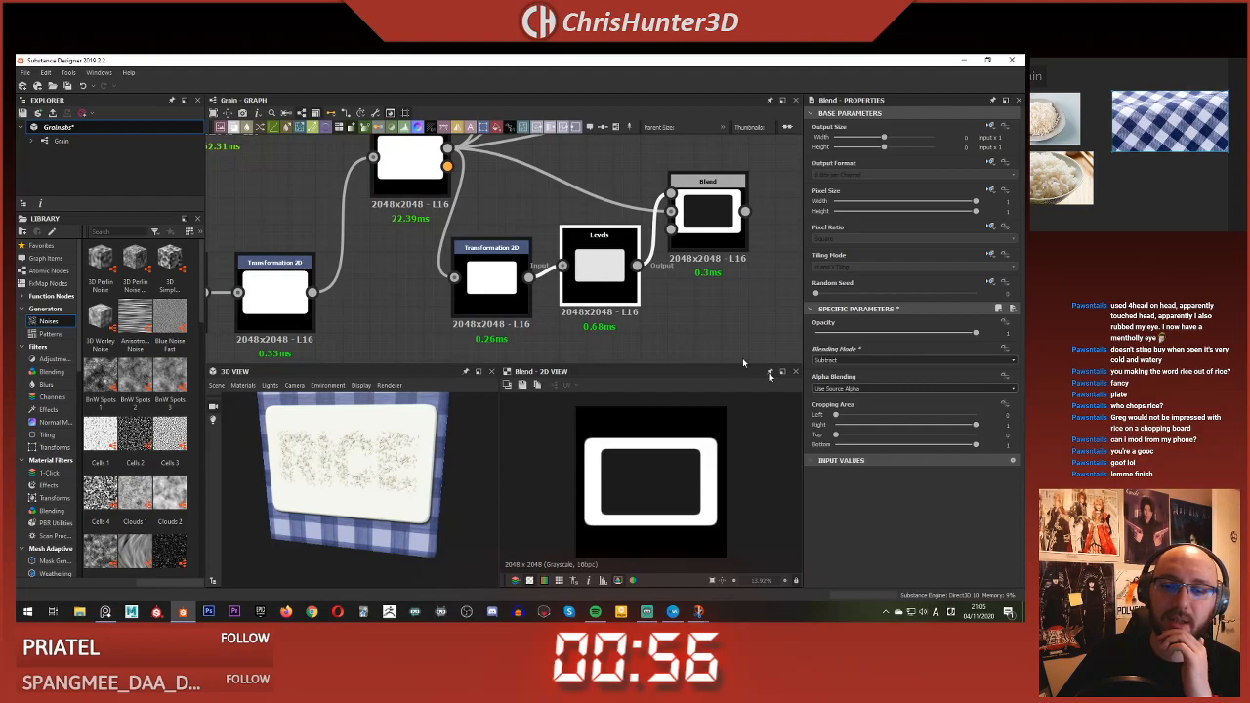
drag(987, 447, 835, 443)
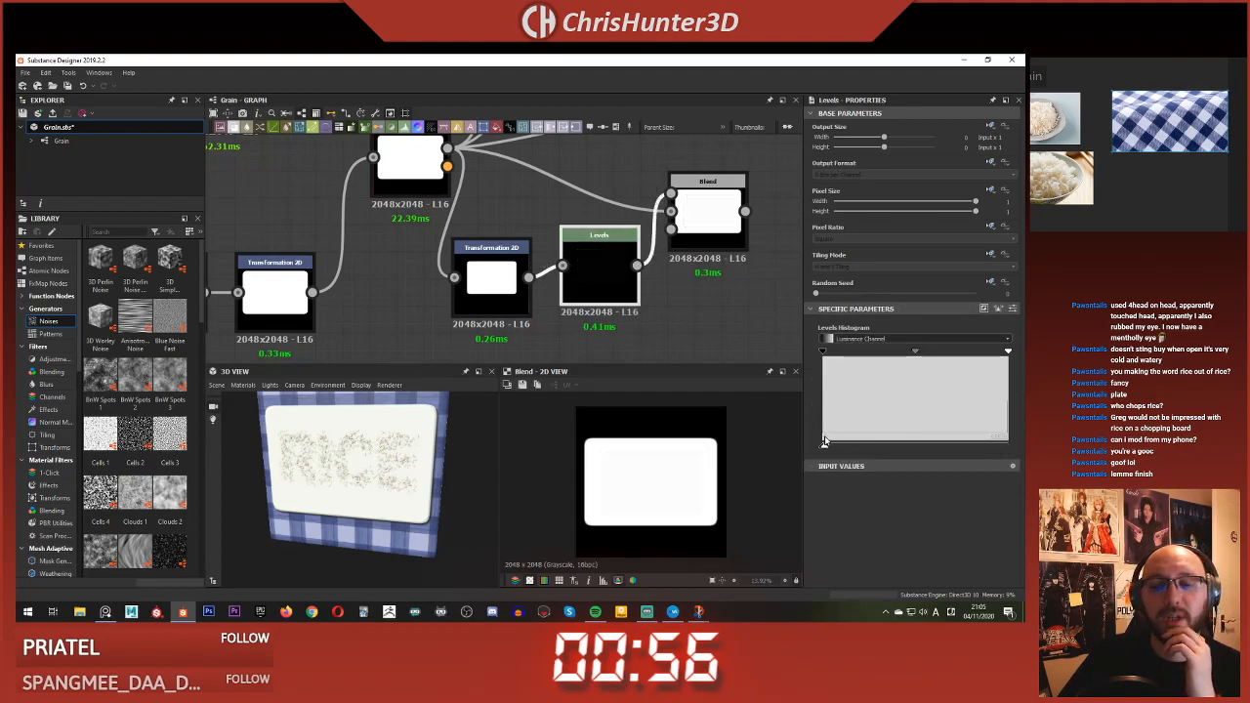
drag(833, 442, 837, 443)
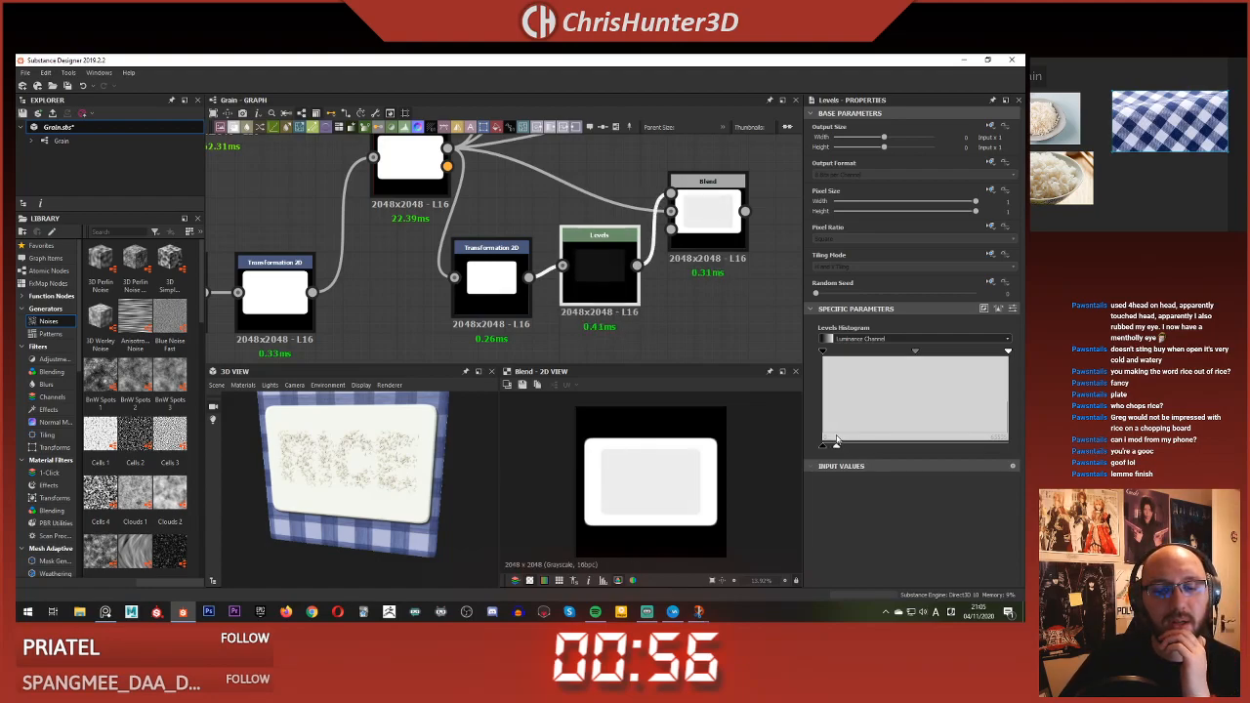
- Move the Subtract Blend farther from the Levels, insert a Bevel node between them, and set its Distance to 0.08
middle_drag(696, 283, 624, 310)
drag(638, 235, 746, 207)
middle_drag(717, 287, 674, 301)
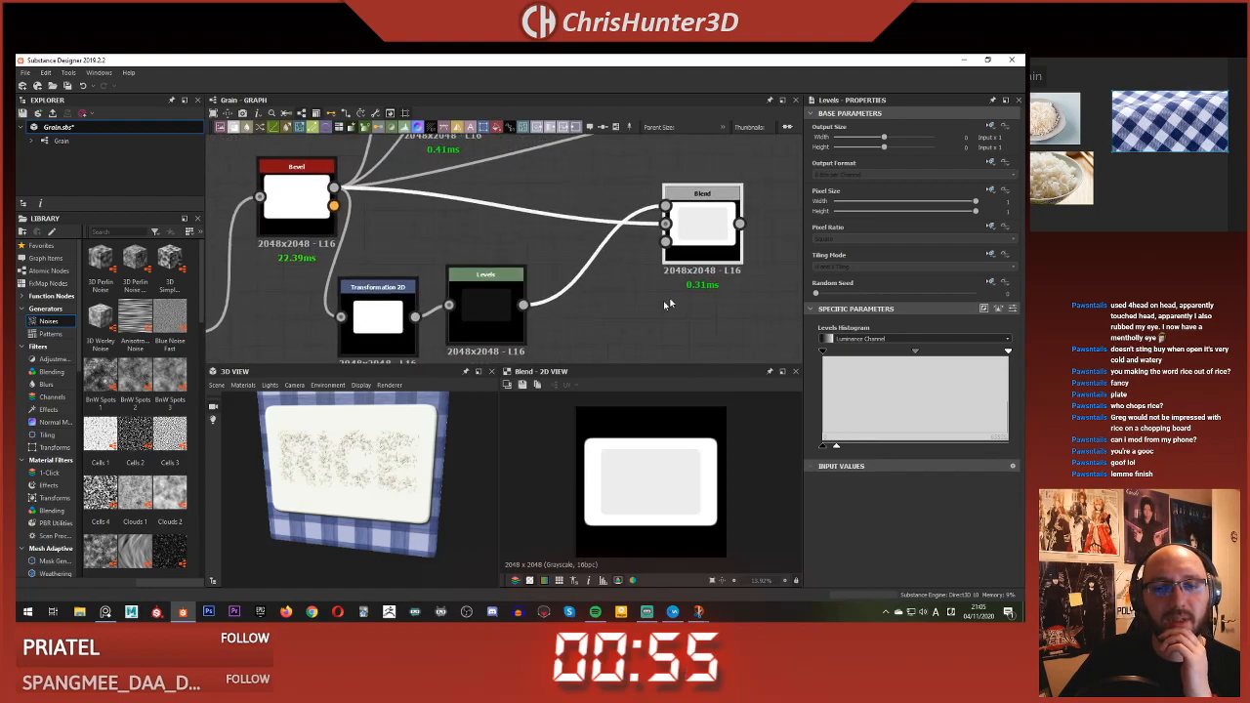
key(space)
text(be)
key(Return)
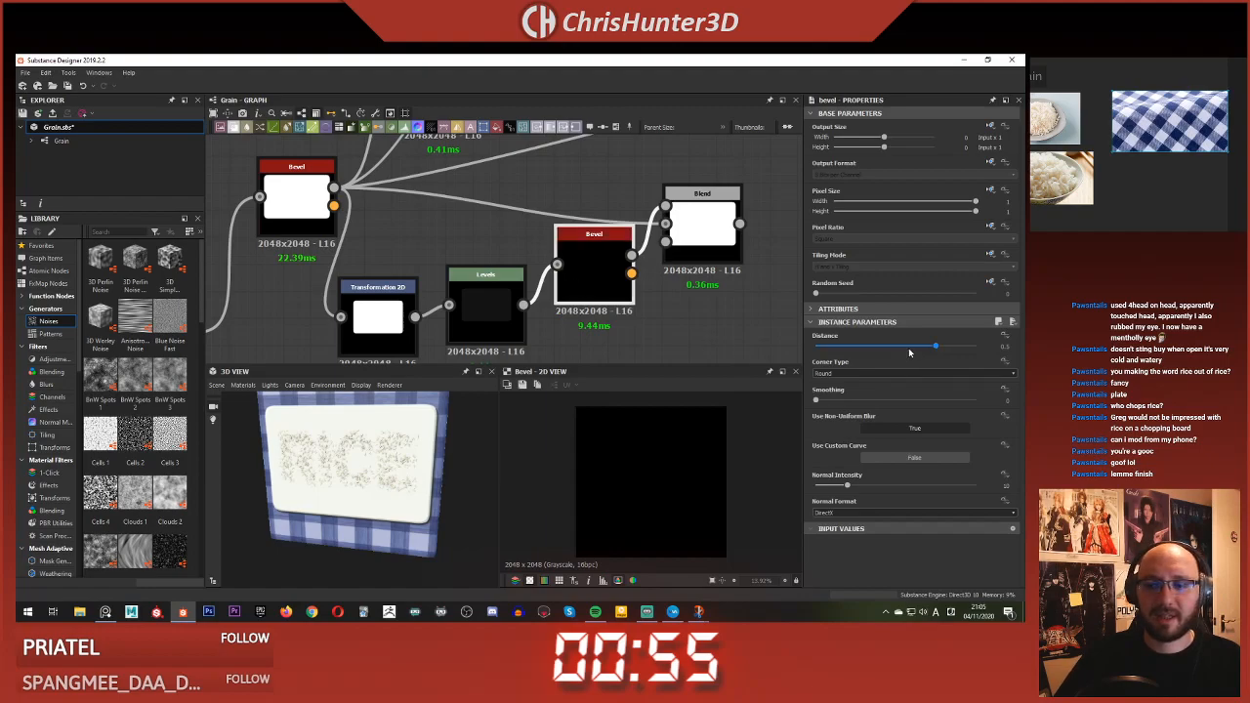
drag(935, 348, 902, 349)
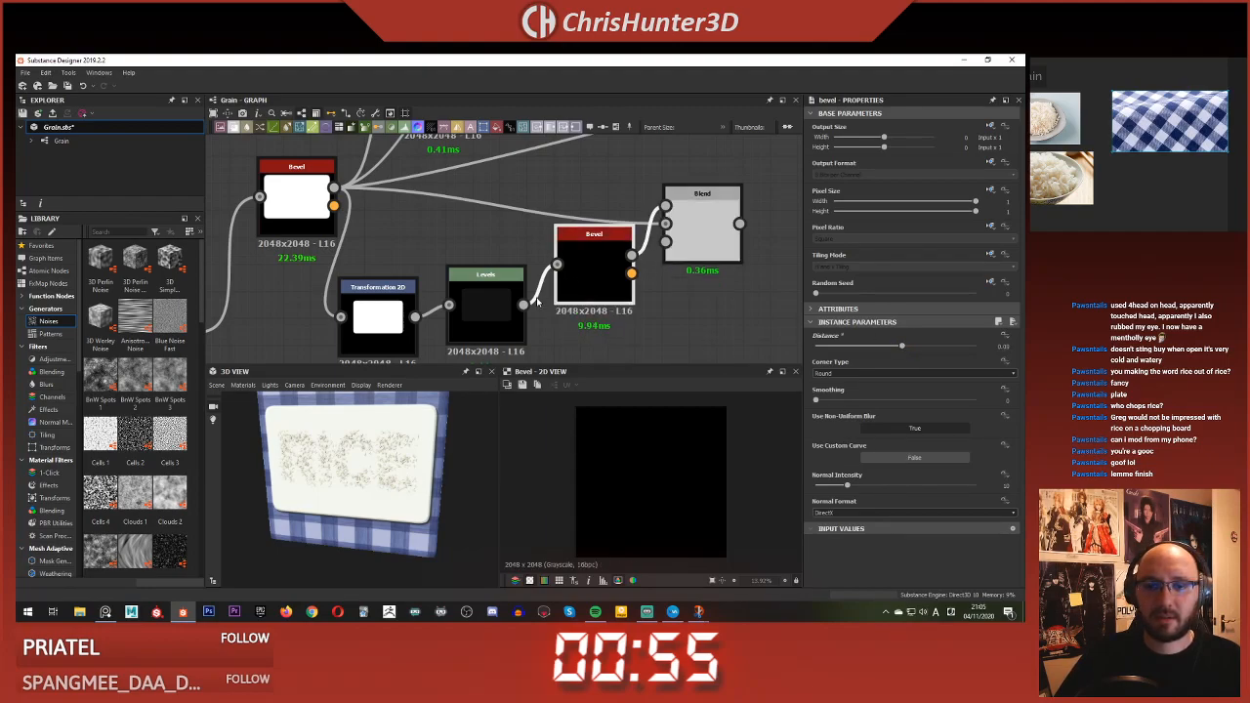
- Reorder the inner board chain so the Transformation 2D feeds the Bevel, the Bevel feeds the Levels, and the Levels feeds the Blend's Foreground
middle_drag(464, 298, 547, 249)
drag(498, 269, 639, 216)
drag(581, 246, 703, 328)
drag(684, 214, 590, 228)
drag(660, 324, 672, 270)
double_click(712, 306)
middle_drag(712, 306, 634, 324)
scroll(674, 505, up, 4)
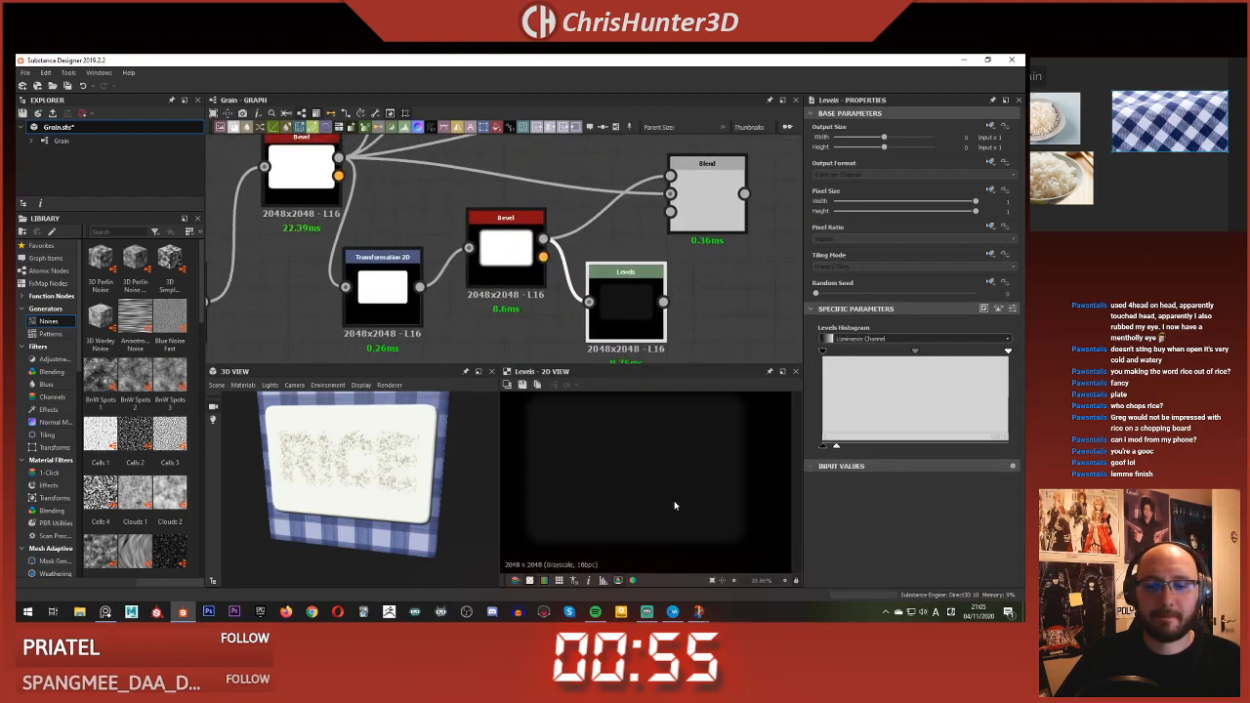
drag(663, 301, 670, 193)
double_click(707, 195)
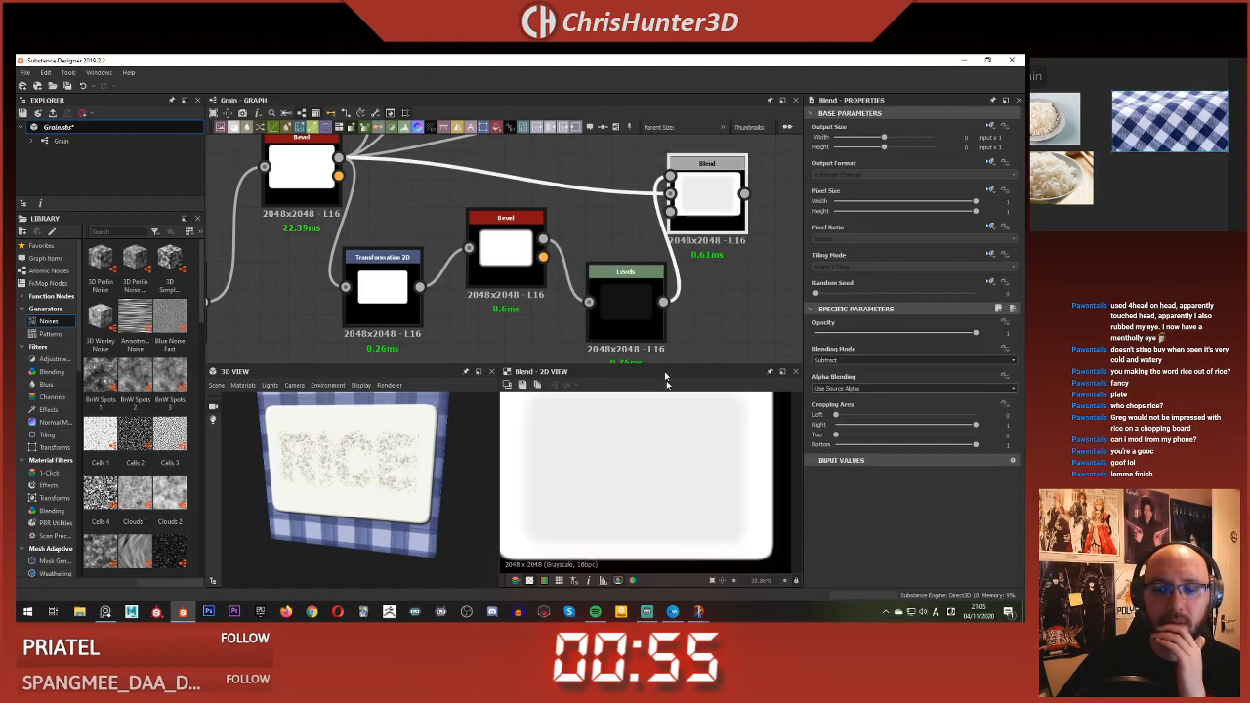
scroll(708, 468, down, 3)
- Set the inner board Bevel's Distance to 0.16 and tidy the positions of the Bevel and Levels nodes
double_click(520, 260)
scroll(520, 260, up, 3)
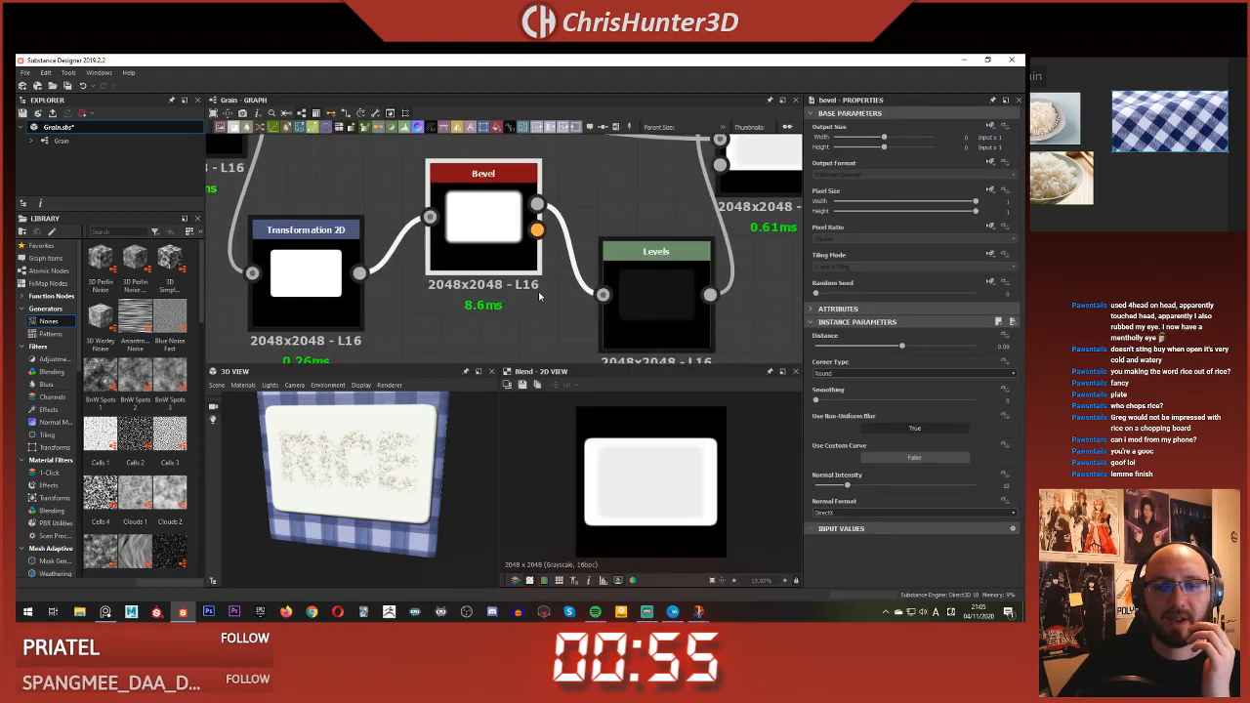
drag(907, 348, 909, 349)
drag(701, 314, 652, 227)
drag(485, 251, 459, 251)
- Preview the Subtract Blend and raise the connected Levels node's maximum output to dark grey for a deeper recess
scroll(656, 241, down, 1)
middle_drag(656, 242, 508, 280)
click(508, 279)
double_click(665, 223)
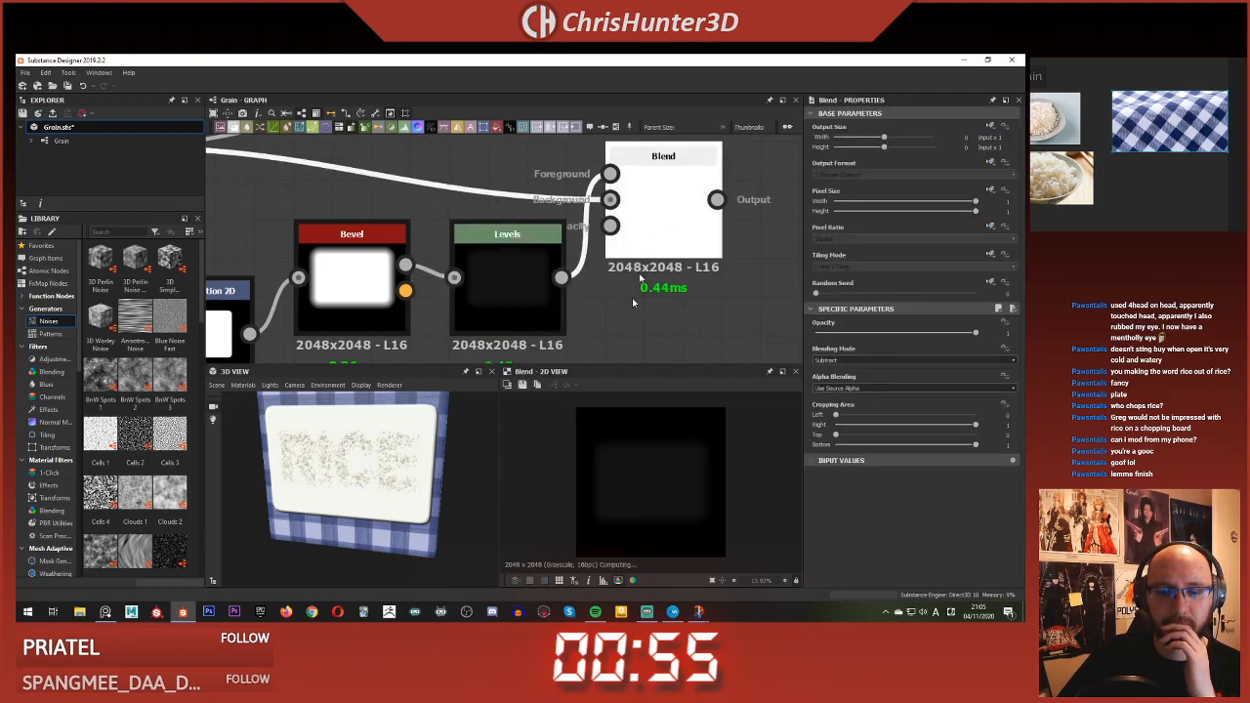
middle_drag(688, 446, 715, 382)
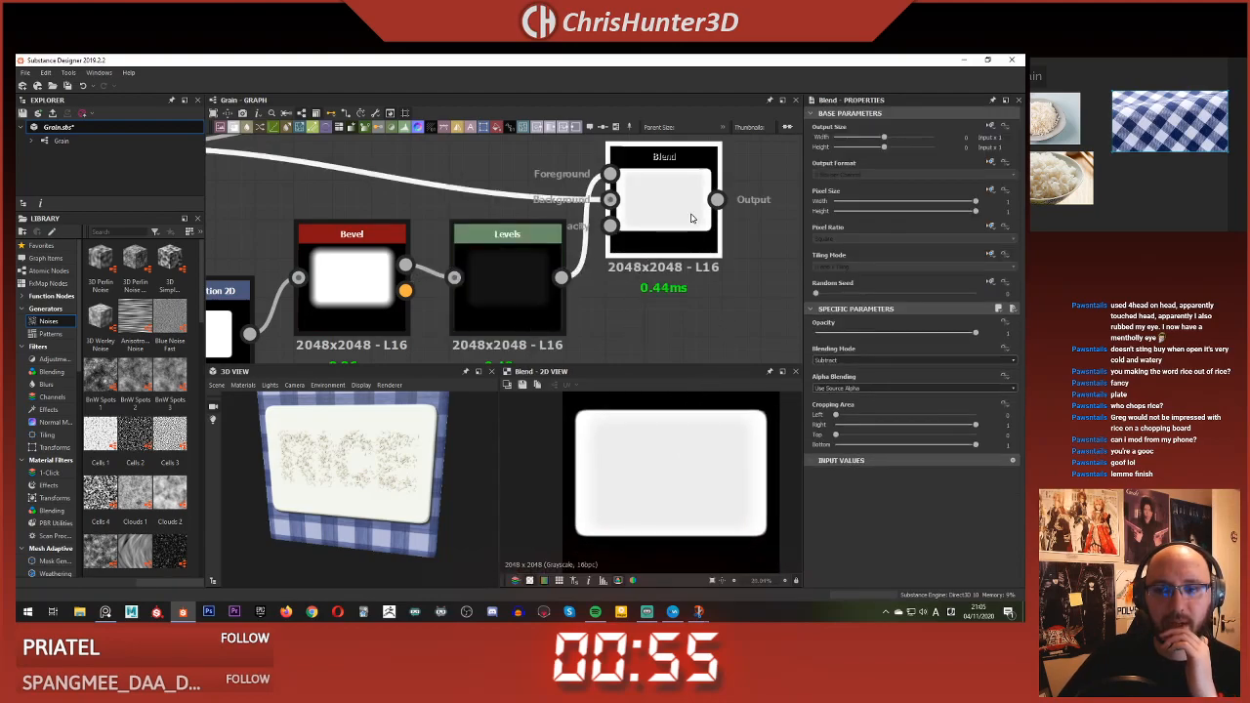
click(527, 293)
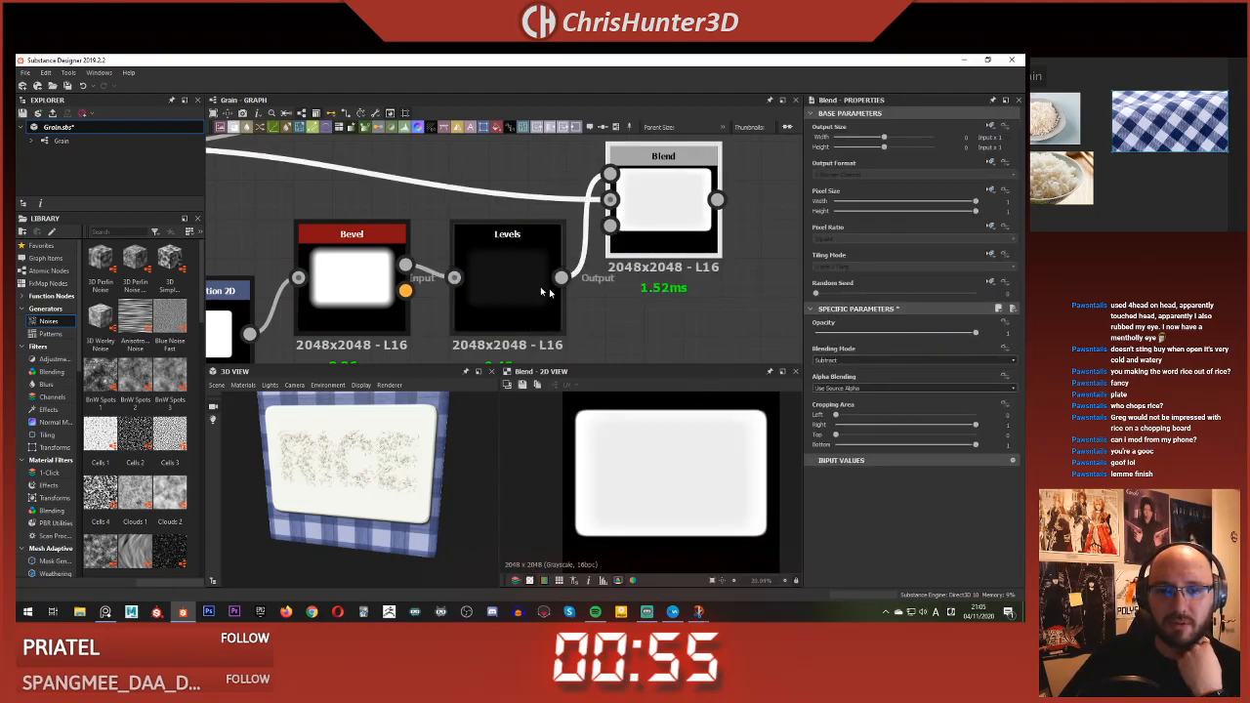
drag(838, 447, 879, 446)
- Set the inner board Bevel's Corner Type to Angular and its Distance to 0.08, and check the Subtract Blend
middle_drag(362, 274, 492, 225)
click(486, 223)
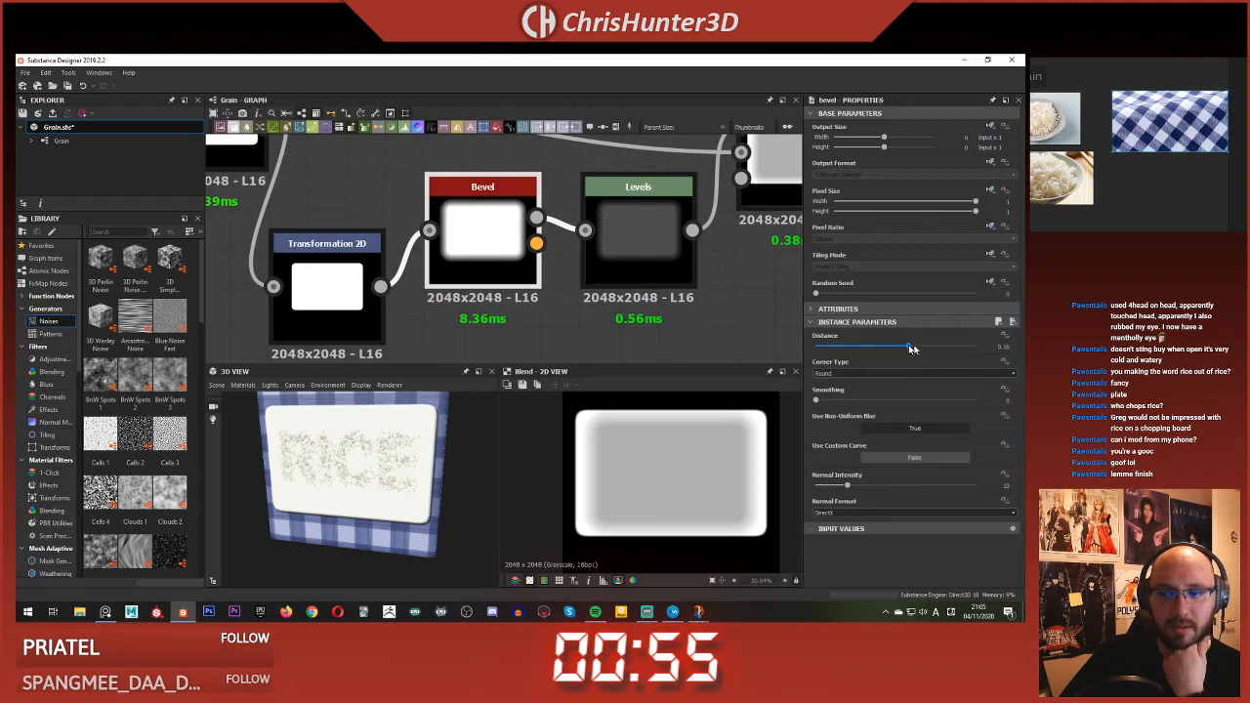
click(847, 374)
click(855, 392)
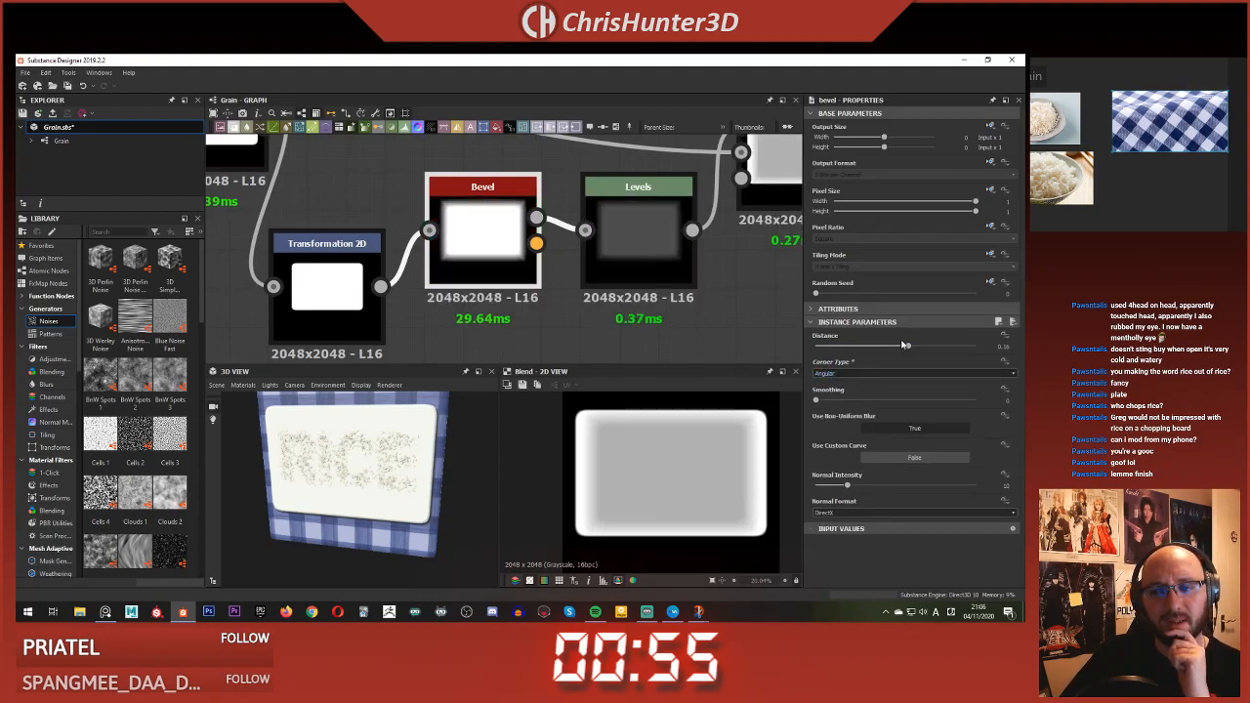
drag(906, 347, 901, 347)
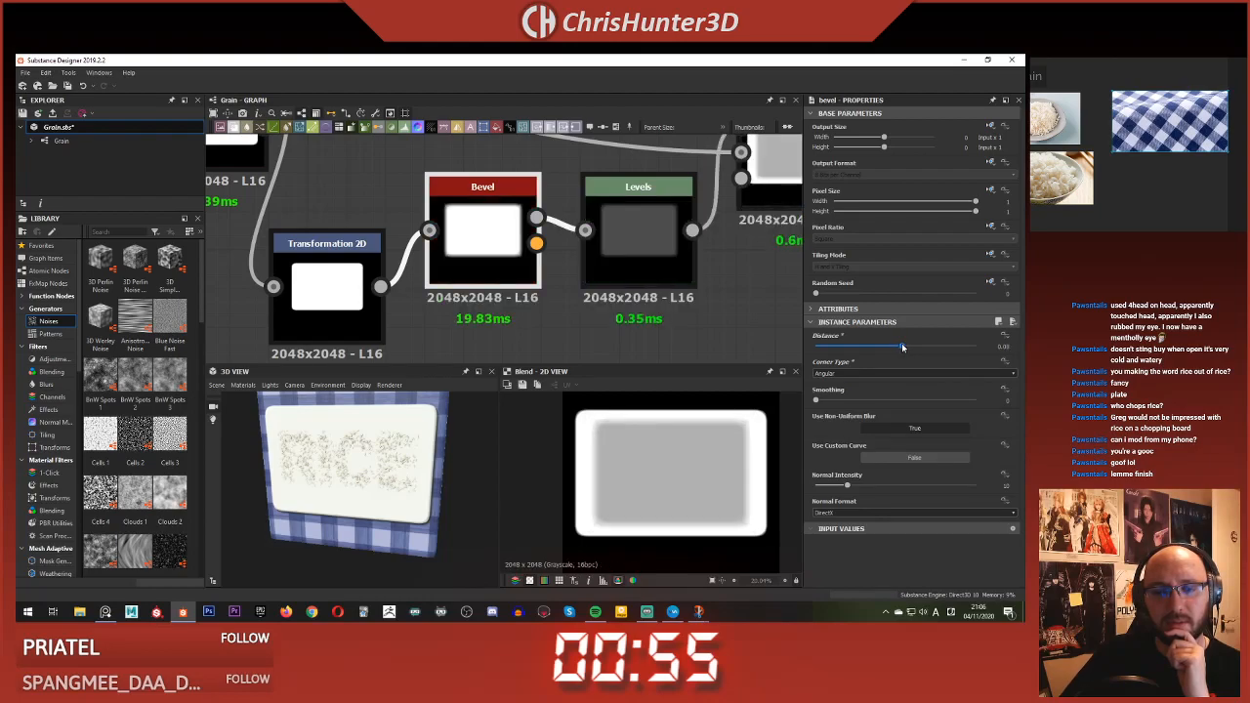
click(640, 234)
middle_drag(754, 176, 618, 233)
click(617, 234)
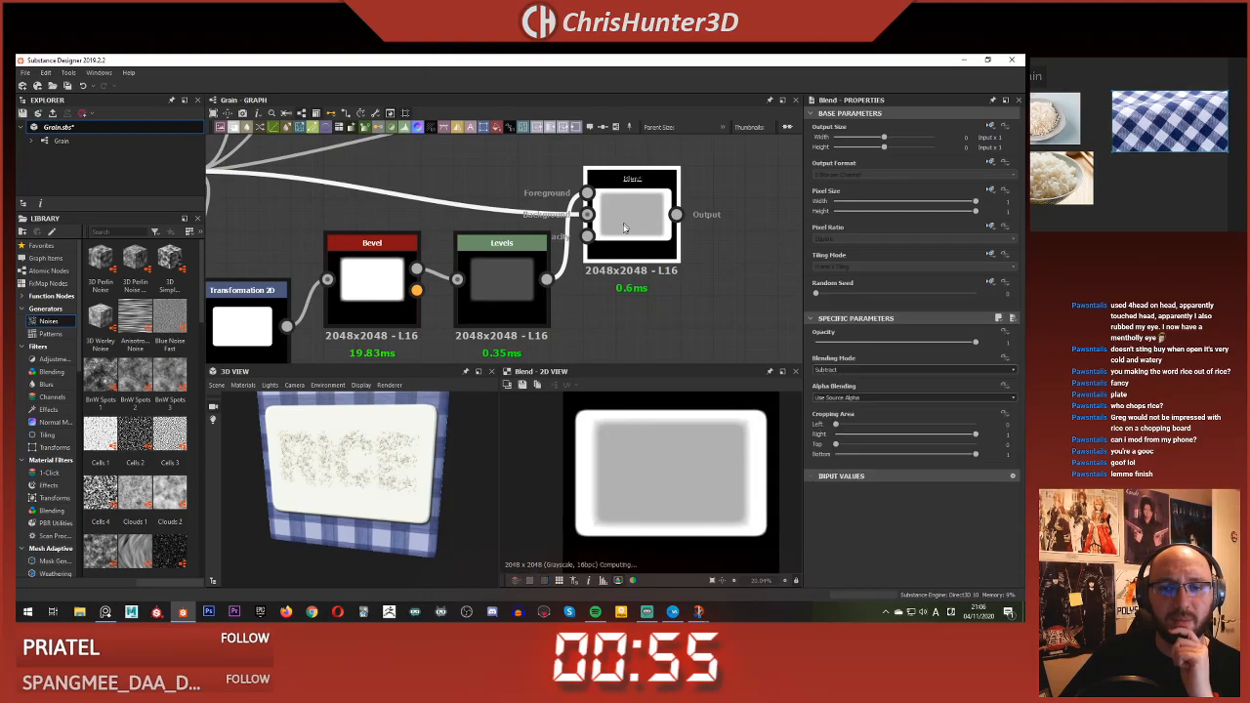
- Feed the Subtract Blend's output into the Levels node before the rice Blend and inspect the recessed board in 3D
scroll(616, 234, down, 5)
middle_drag(707, 173, 750, 256)
scroll(665, 256, up, 4)
middle_drag(629, 254, 621, 209)
scroll(557, 232, down, 2)
middle_drag(553, 229, 585, 206)
drag(496, 204, 616, 189)
double_click(626, 203)
middle_drag(673, 233, 605, 248)
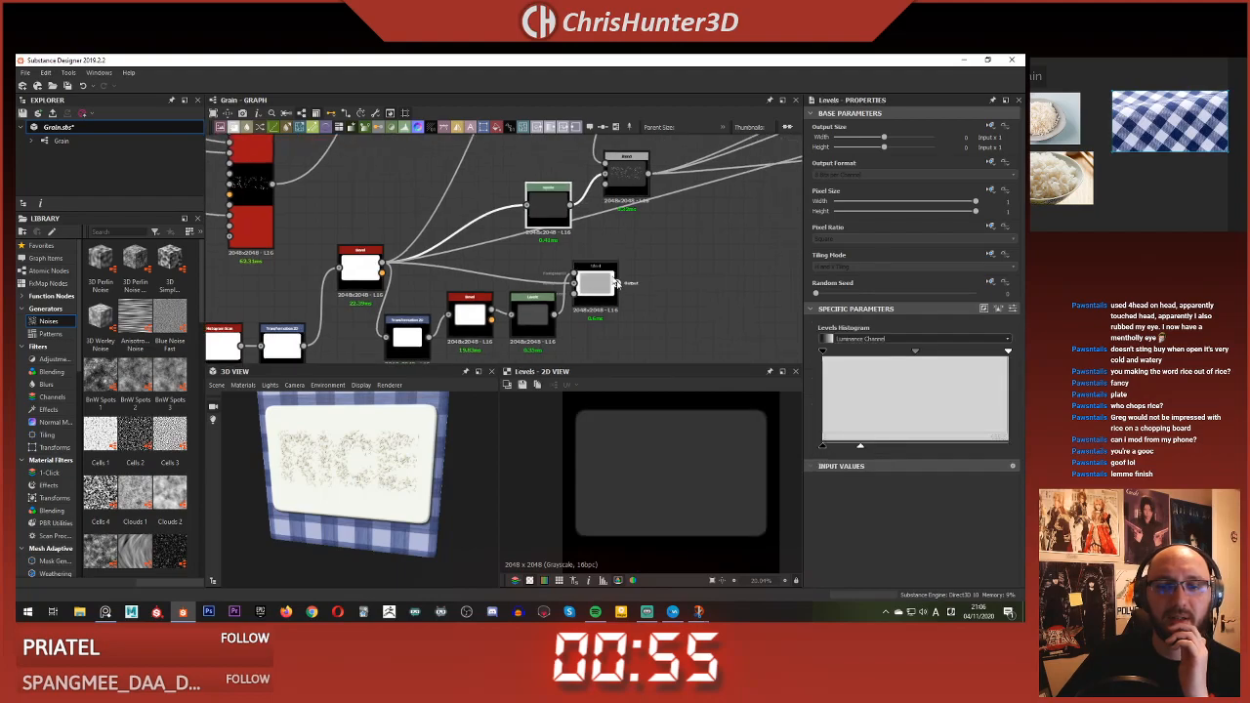
drag(535, 217, 530, 210)
middle_drag(633, 235, 610, 251)
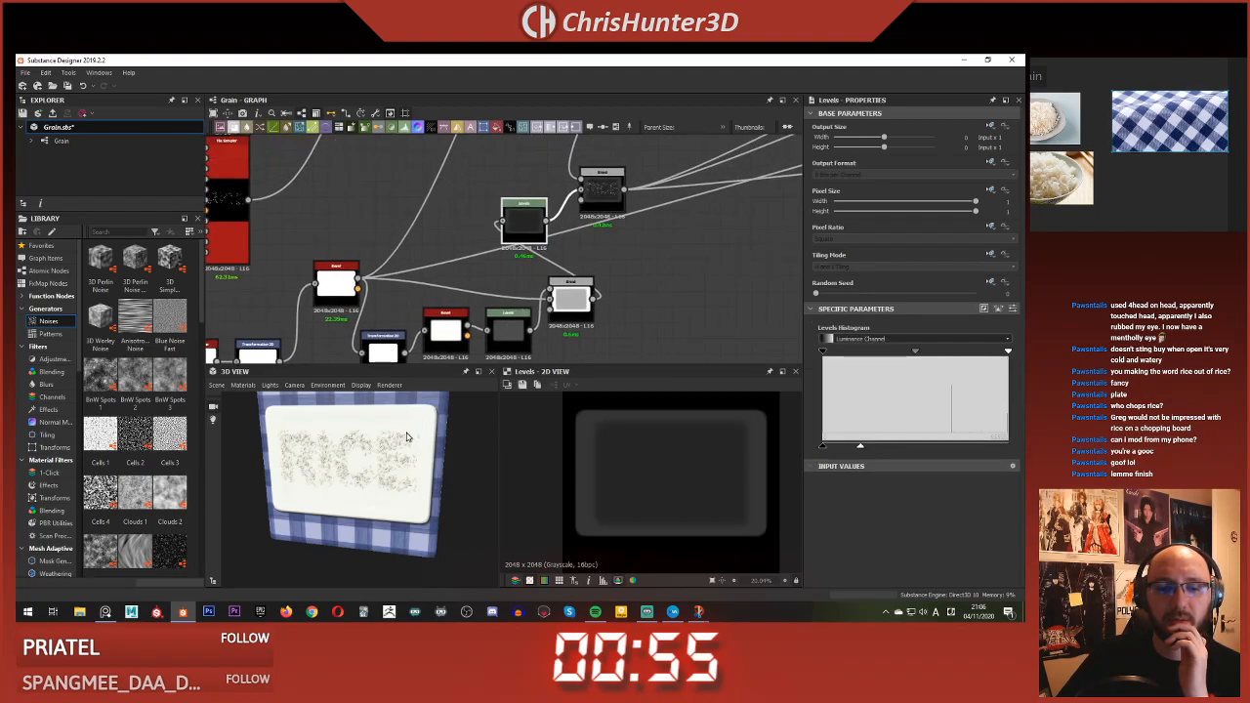
scroll(408, 436, up, 6)
drag(417, 464, 340, 465)
scroll(332, 460, down, 5)
- Darken the light grey Uniform Color in the roughness branch to near black, and check the Roughness output and board surface in 3D
scroll(475, 287, down, 3)
mouse_move(476, 287)
middle_down()
mouse_move(625, 270)
mouse_move(494, 284)
middle_up()
middle_drag(723, 293, 571, 345)
scroll(547, 328, up, 4)
scroll(570, 344, down, 2)
scroll(480, 289, down, 1)
drag(465, 295, 465, 321)
double_click(465, 321)
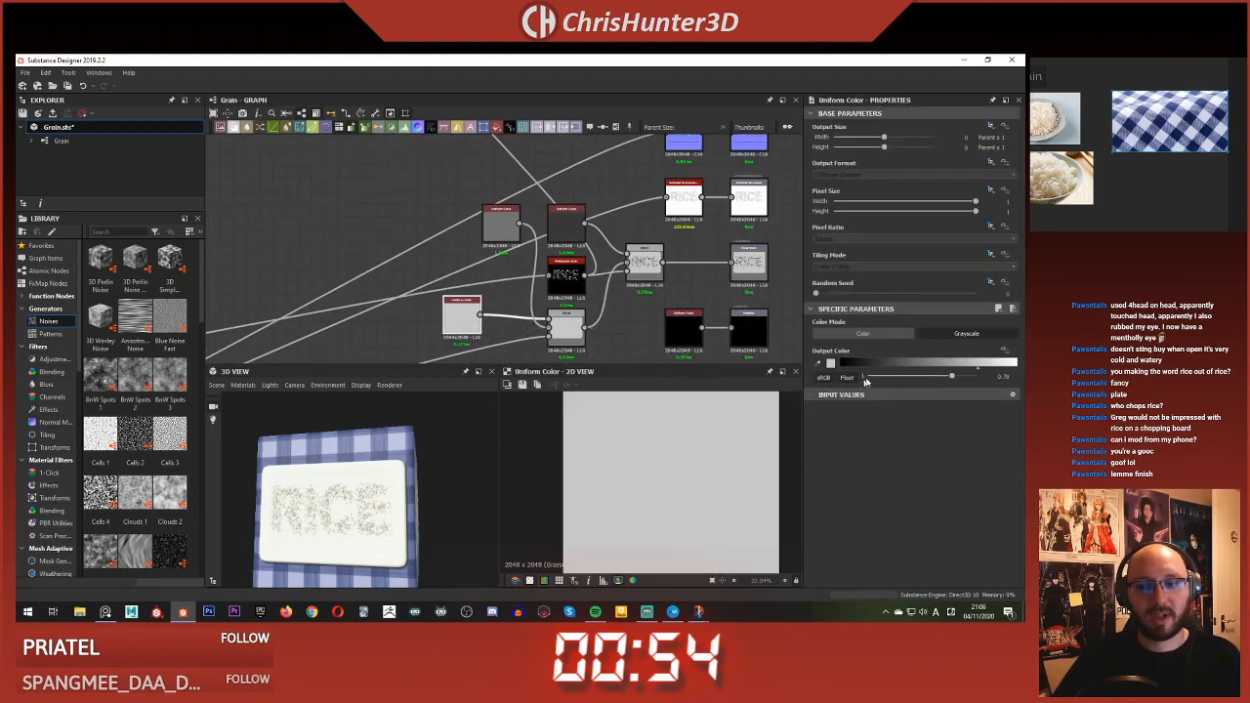
click(878, 378)
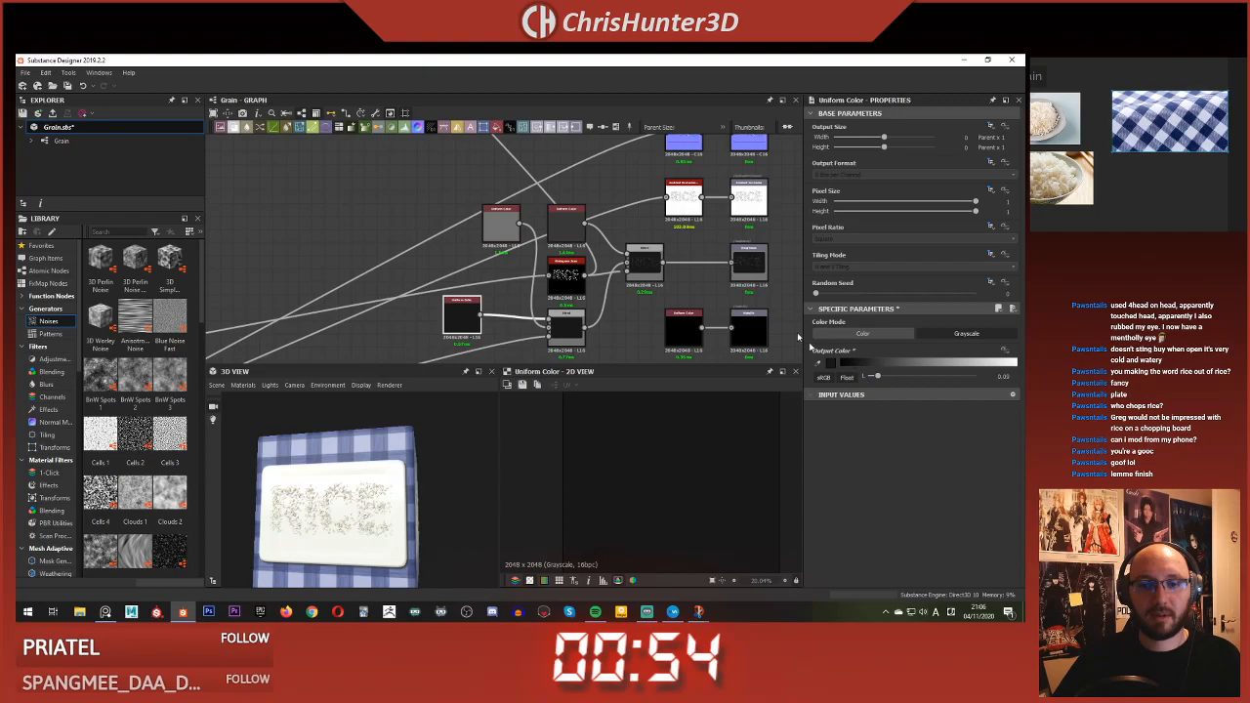
double_click(751, 264)
scroll(390, 488, up, 5)
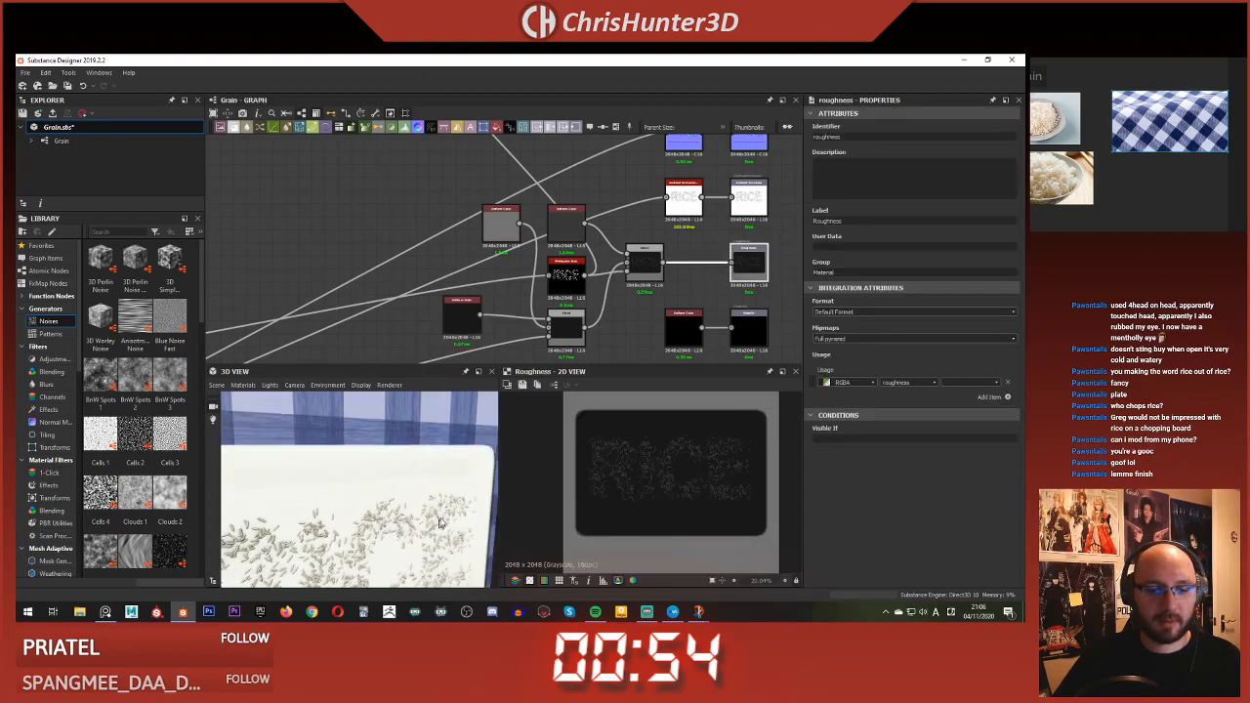
drag(412, 485, 383, 445)
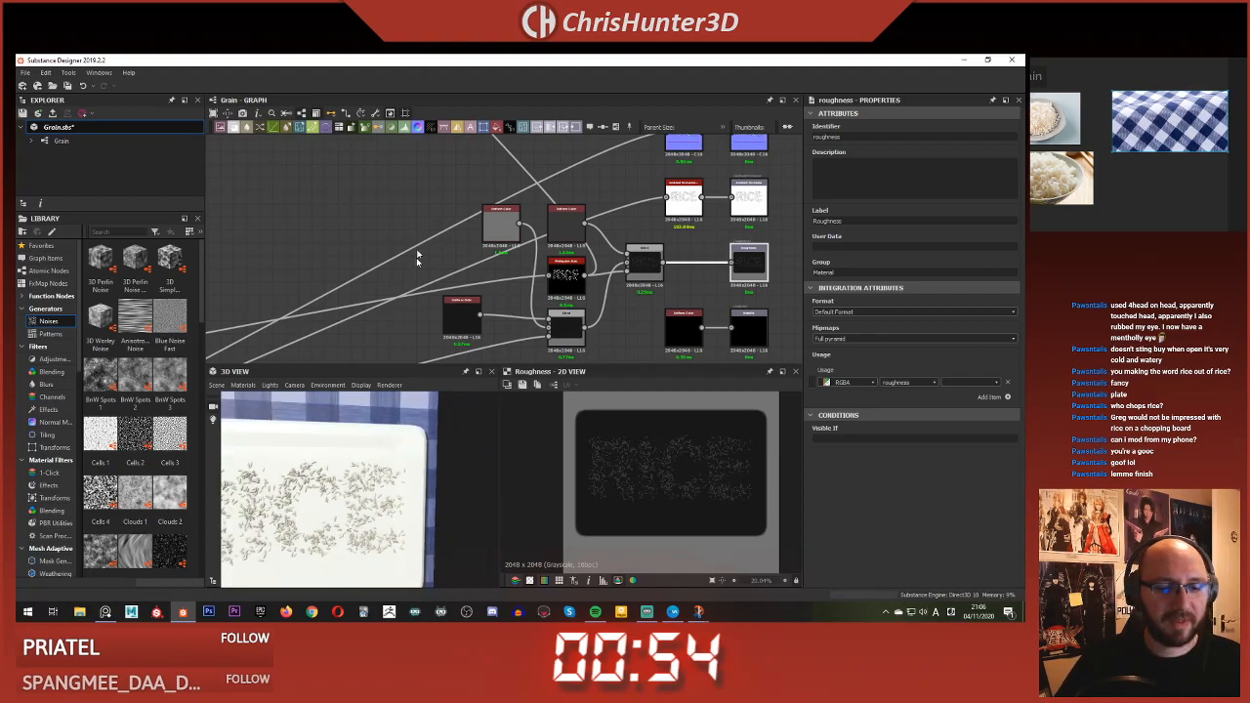
- Set the inner board Bevel's Smoothing to 0.8, checking the recess corner up close
scroll(418, 265, down, 3)
middle_drag(428, 281, 653, 206)
scroll(633, 217, up, 5)
double_click(634, 255)
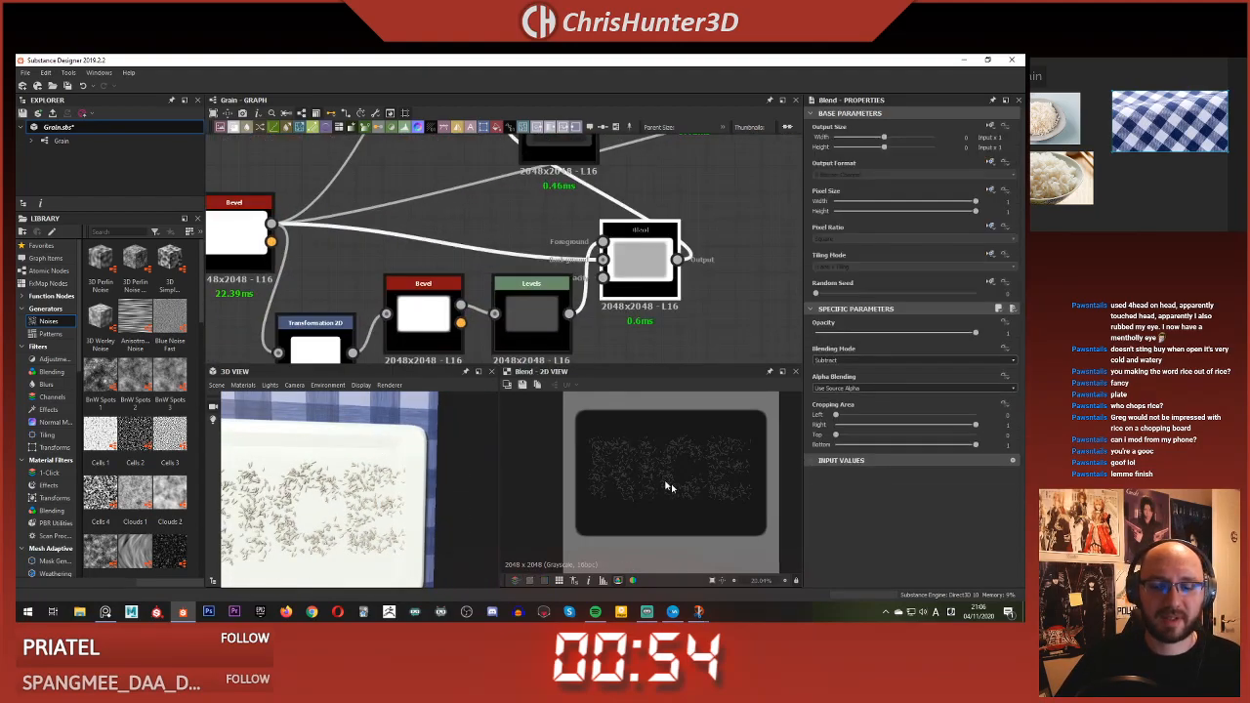
click(423, 313)
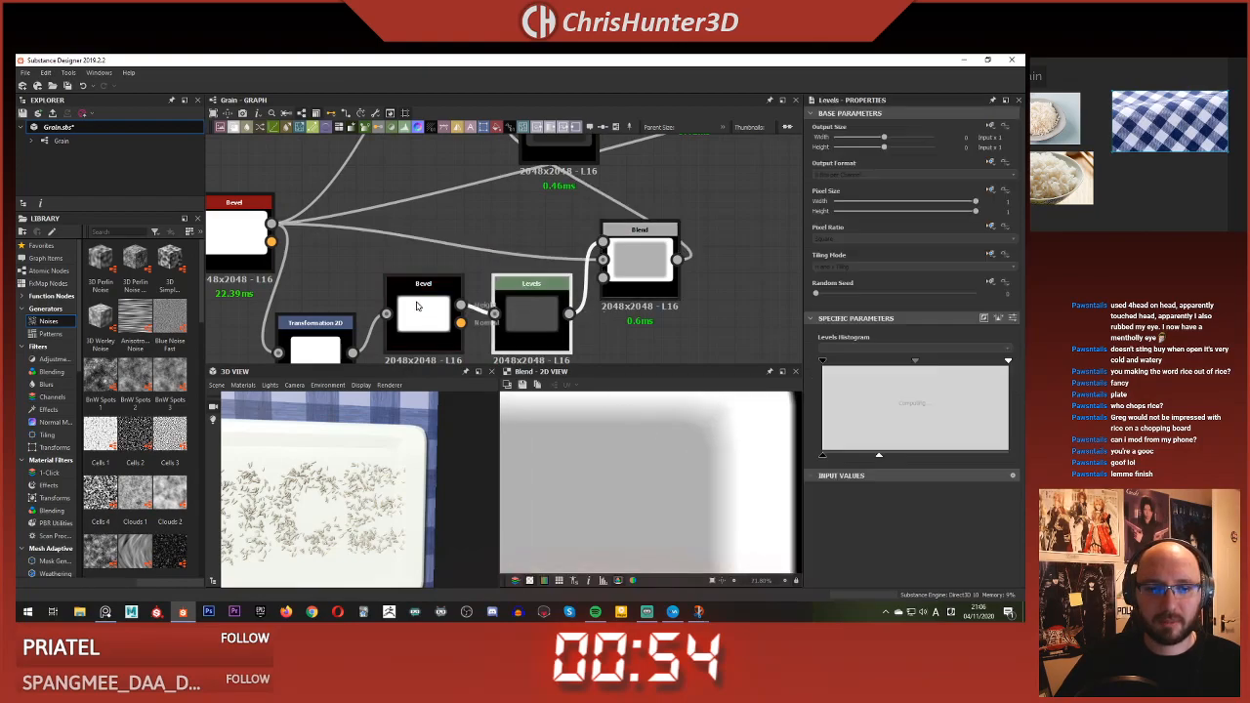
drag(816, 400, 853, 402)
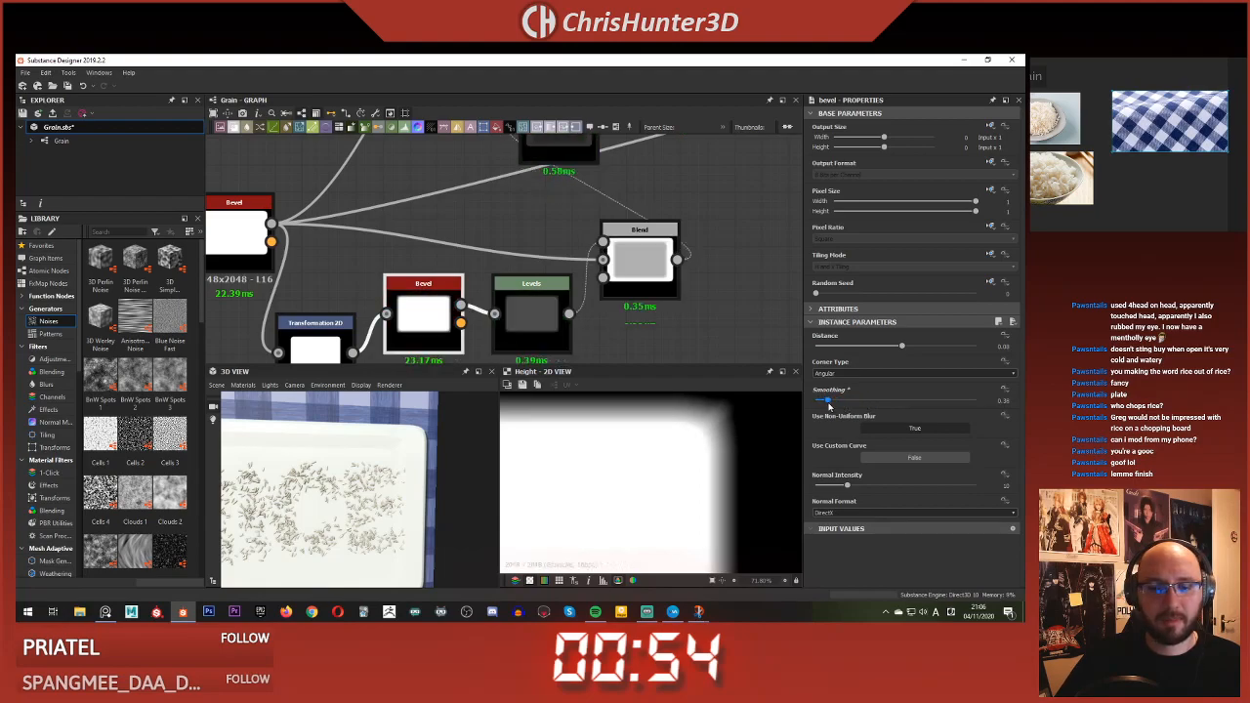
drag(830, 402, 842, 402)
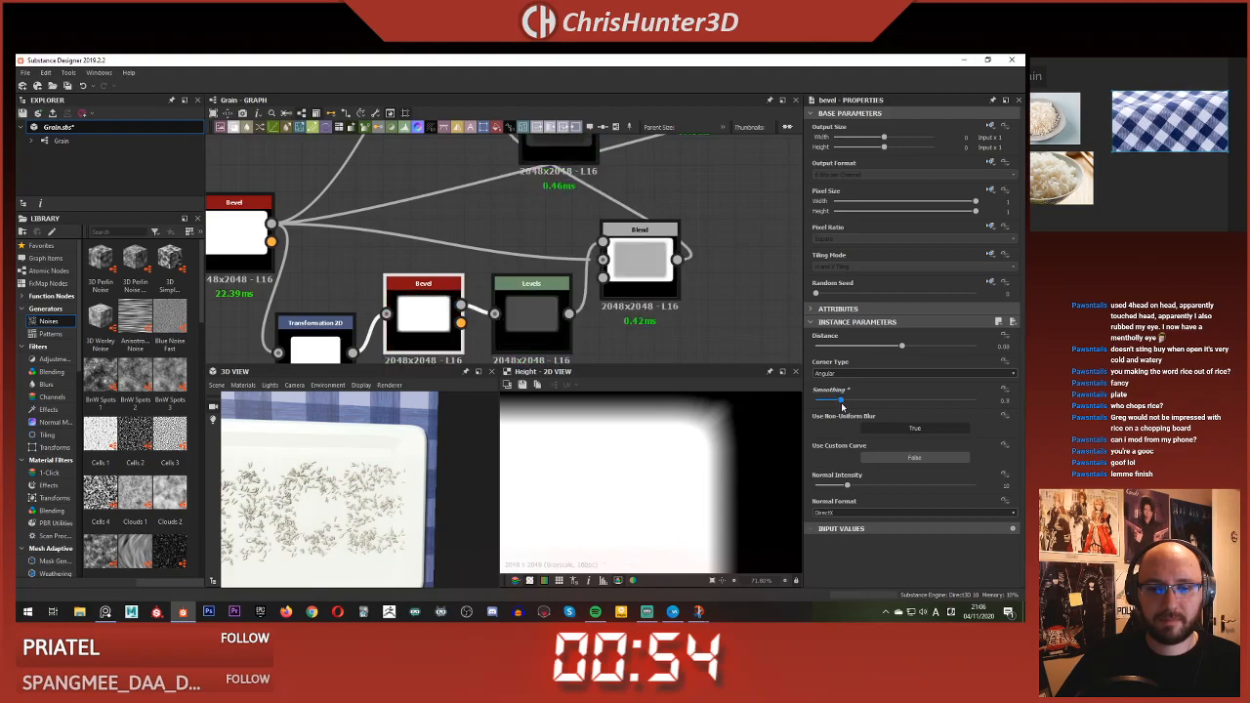
- Examine the smoothed recess in the previews of the Subtract Blend, the Levels after it, and the rice Blend
scroll(494, 308, down, 1)
middle_drag(521, 312, 486, 290)
double_click(491, 289)
double_click(593, 261)
scroll(704, 484, down, 3)
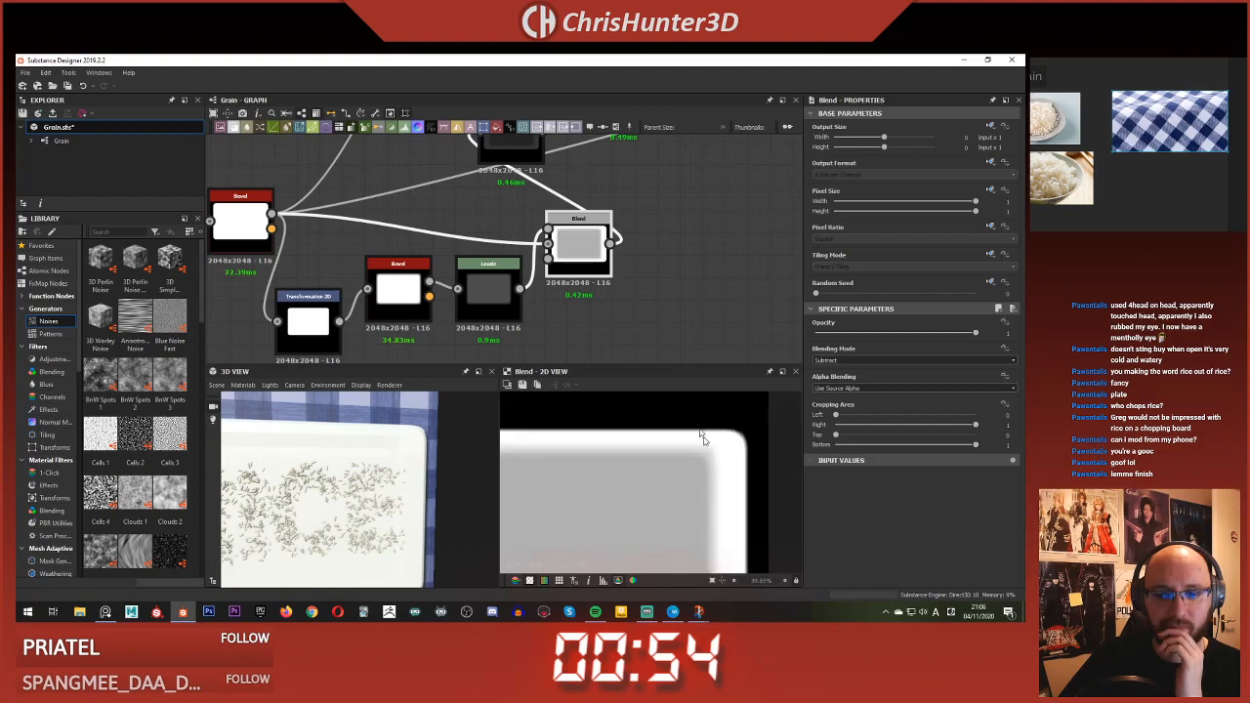
scroll(614, 346, down, 3)
key(f)
scroll(606, 272, up, 1)
scroll(599, 256, up, 1)
middle_drag(586, 227, 556, 261)
double_click(502, 237)
double_click(598, 195)
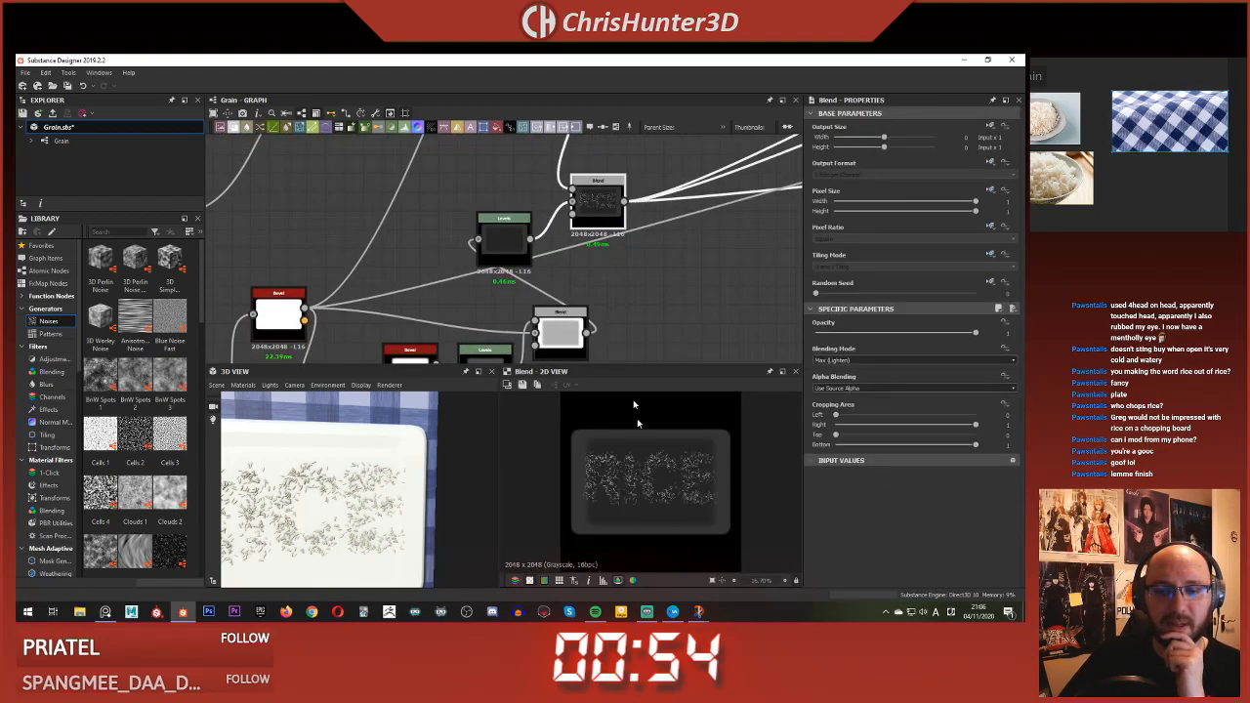
- Widen the inner board shape slightly in its Transformation 2D node and reduce its height slightly, evening out the rim
drag(356, 481, 421, 456)
scroll(508, 270, down, 1)
middle_drag(514, 264, 519, 226)
scroll(525, 302, up, 2)
scroll(524, 302, up, 1)
middle_drag(456, 259, 651, 223)
click(420, 292)
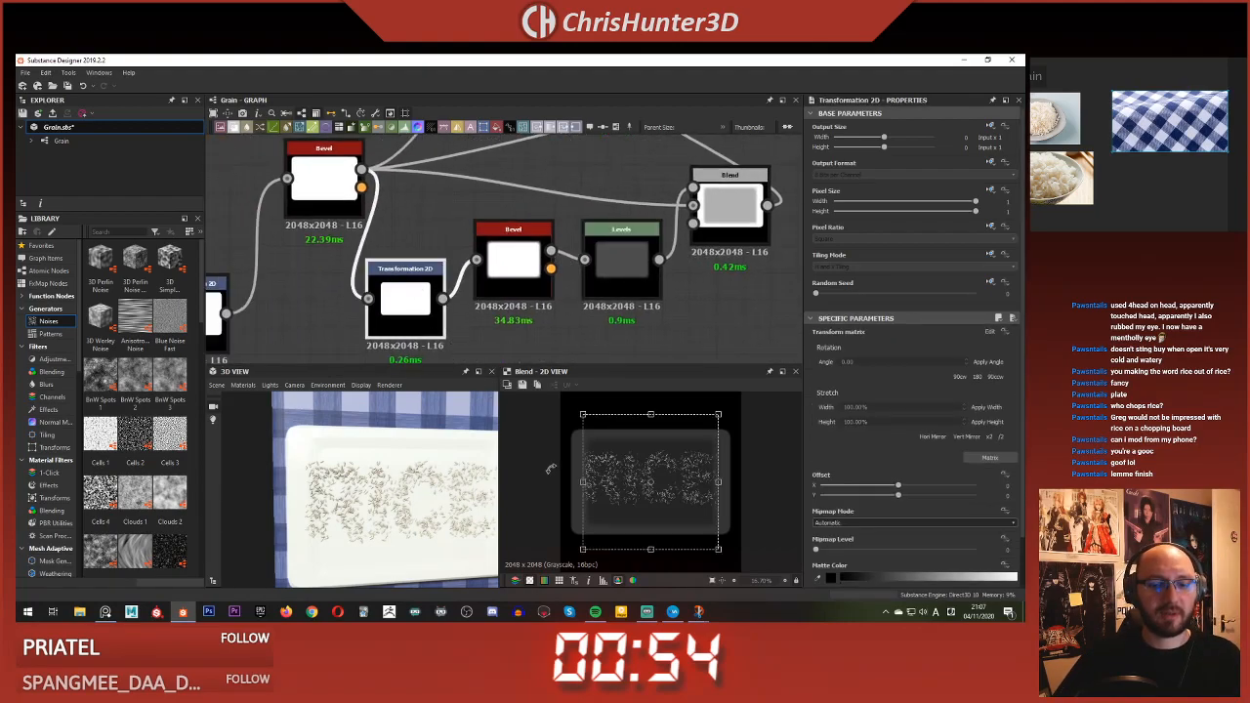
drag(719, 481, 722, 481)
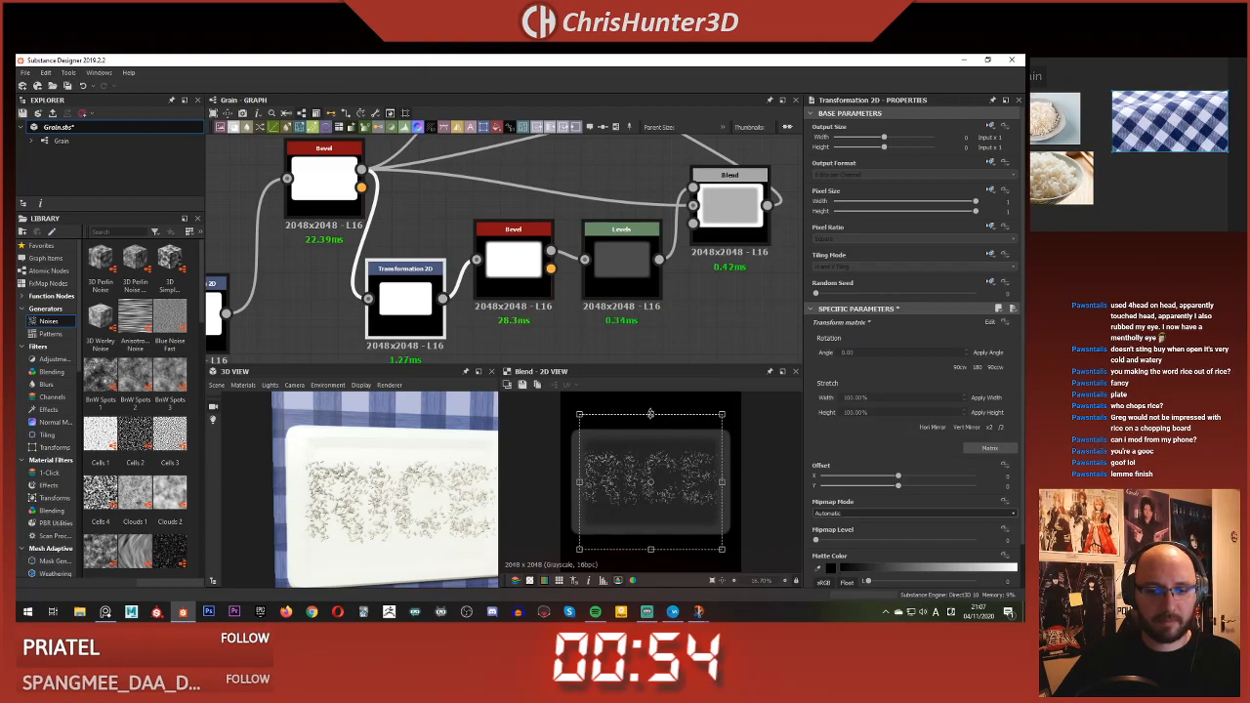
drag(651, 414, 651, 420)
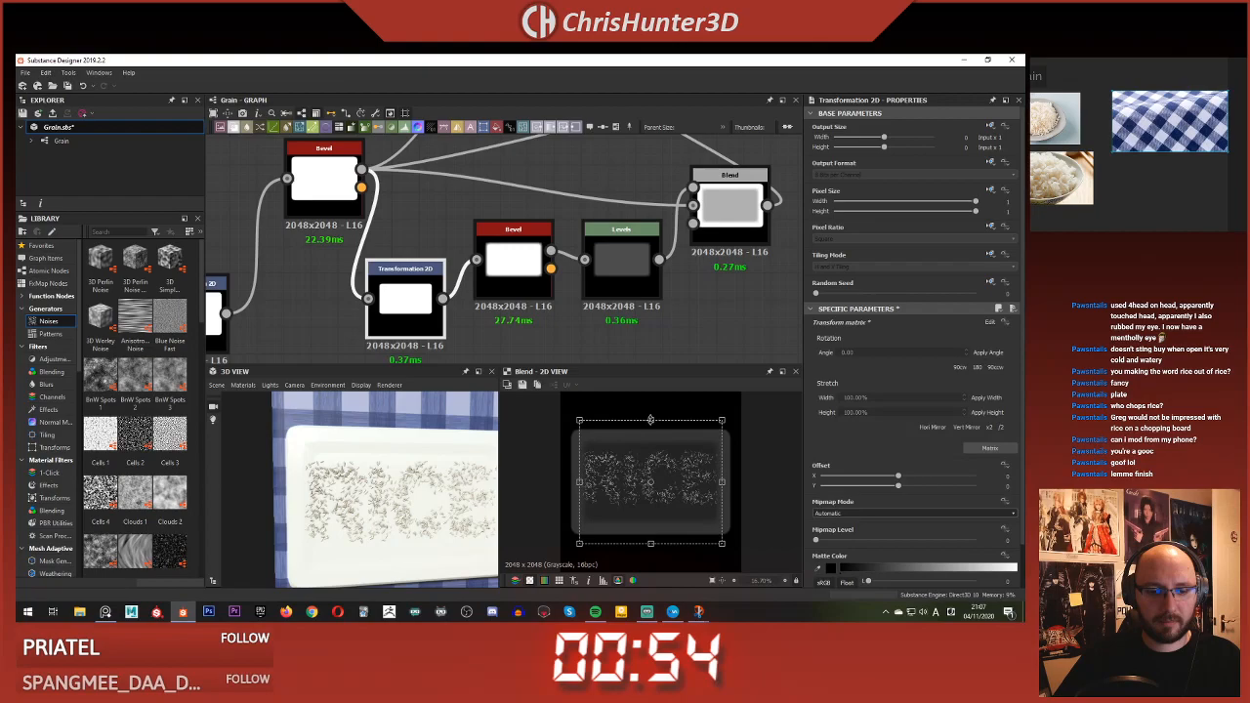
- Check the recess rim in the rice Blend preview and move the Subtract Blend farther away from the inner Levels node
scroll(525, 264, down, 1)
middle_drag(560, 292, 491, 285)
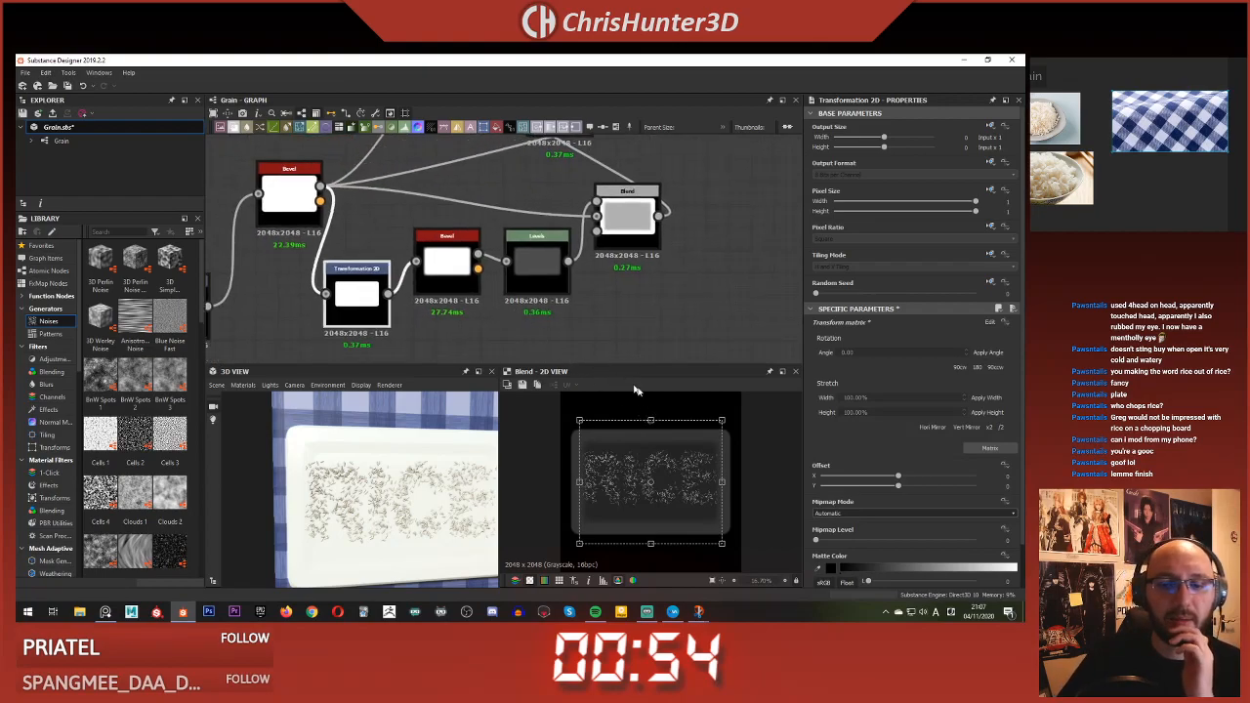
scroll(692, 457, up, 2)
scroll(674, 257, up, 2)
scroll(624, 351, down, 2)
drag(611, 239, 680, 239)
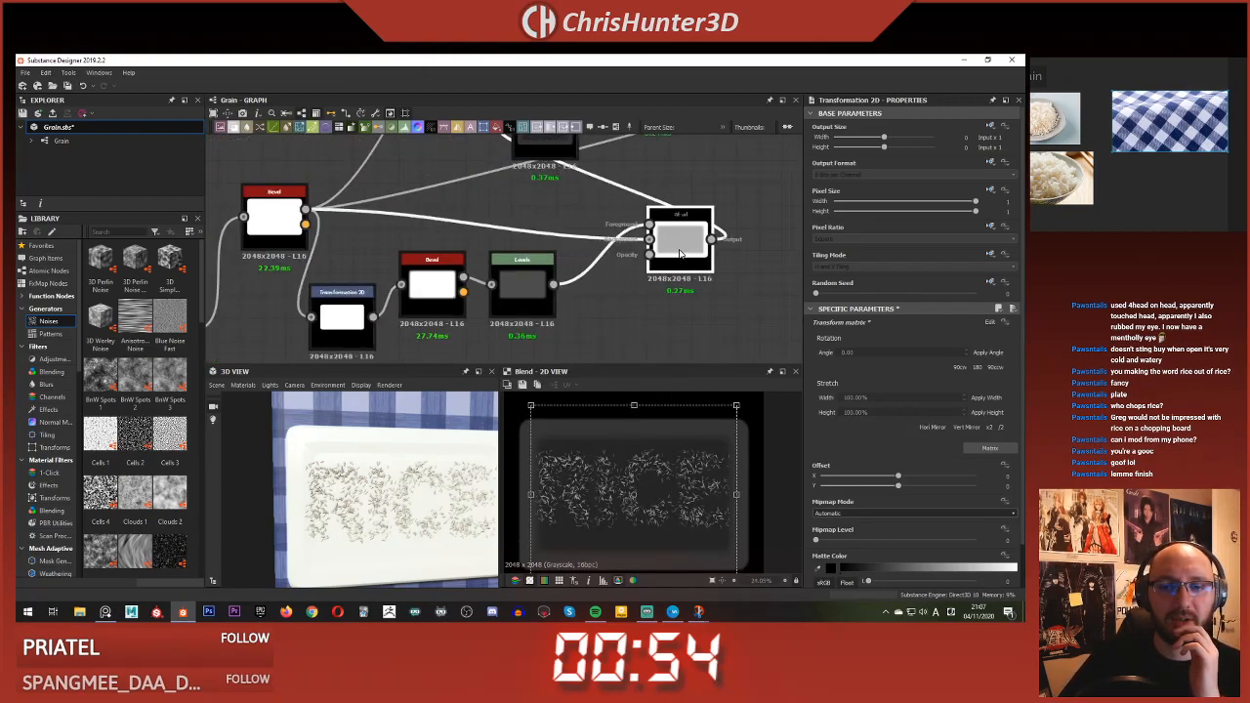
- Preview the inner Levels and inner board Bevel outputs, and move the Levels node farther from the Bevel to make room between them
scroll(615, 488, down, 4)
middle_drag(601, 308, 640, 289)
click(564, 277)
double_click(564, 278)
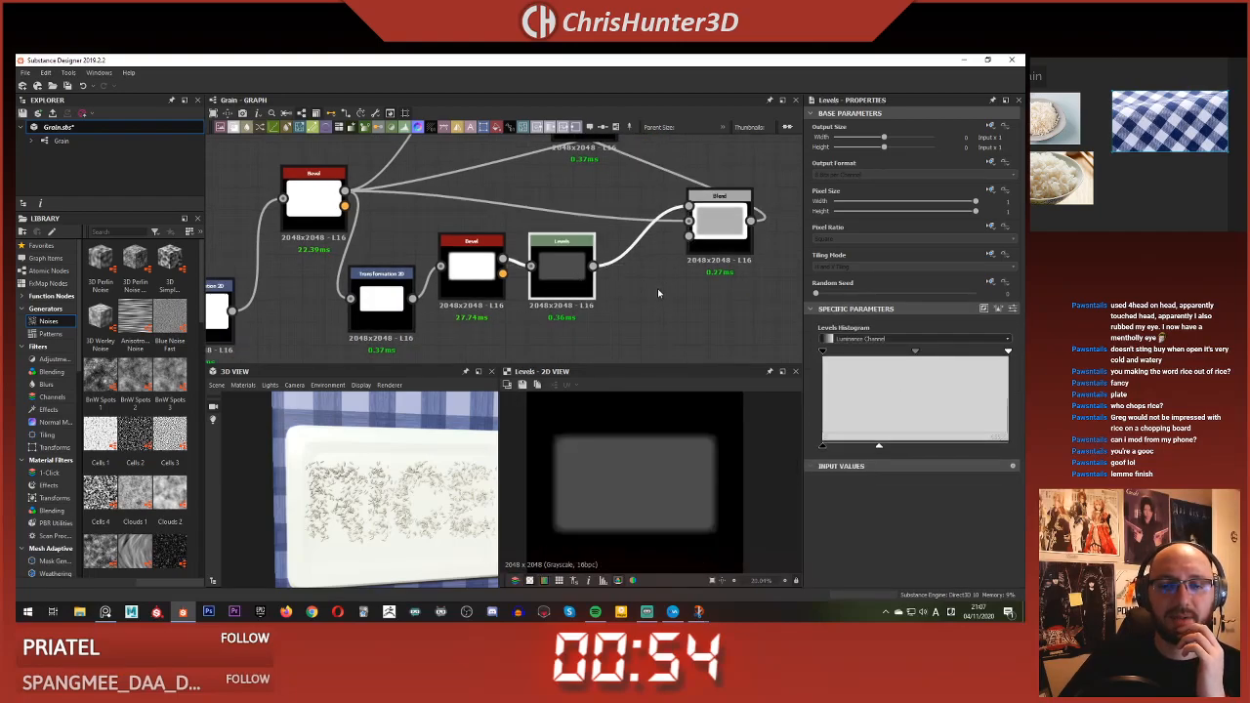
double_click(480, 279)
drag(570, 284, 638, 284)
- Add a Curve node to the graph near the inner board Bevel and its Levels node
scroll(559, 331, up, 2)
middle_drag(562, 325, 586, 346)
click(566, 320)
key(space)
click(547, 250)
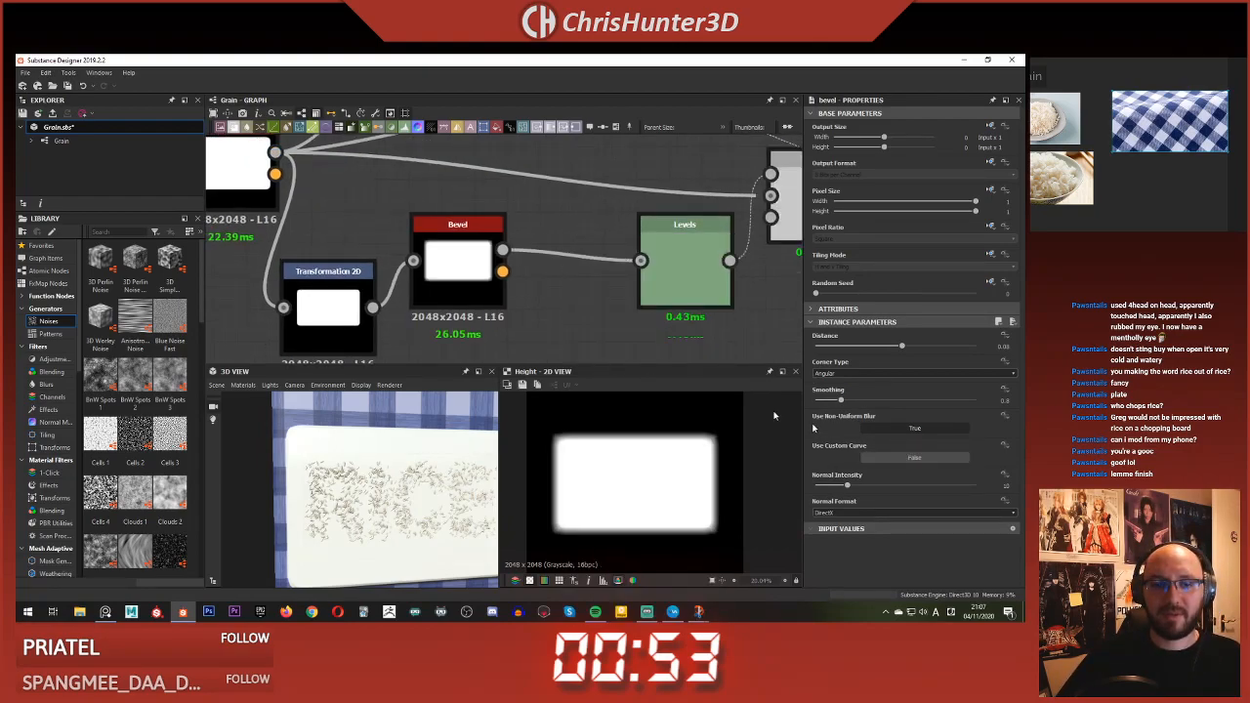
middle_drag(559, 329, 557, 282)
key(space)
text(curve)
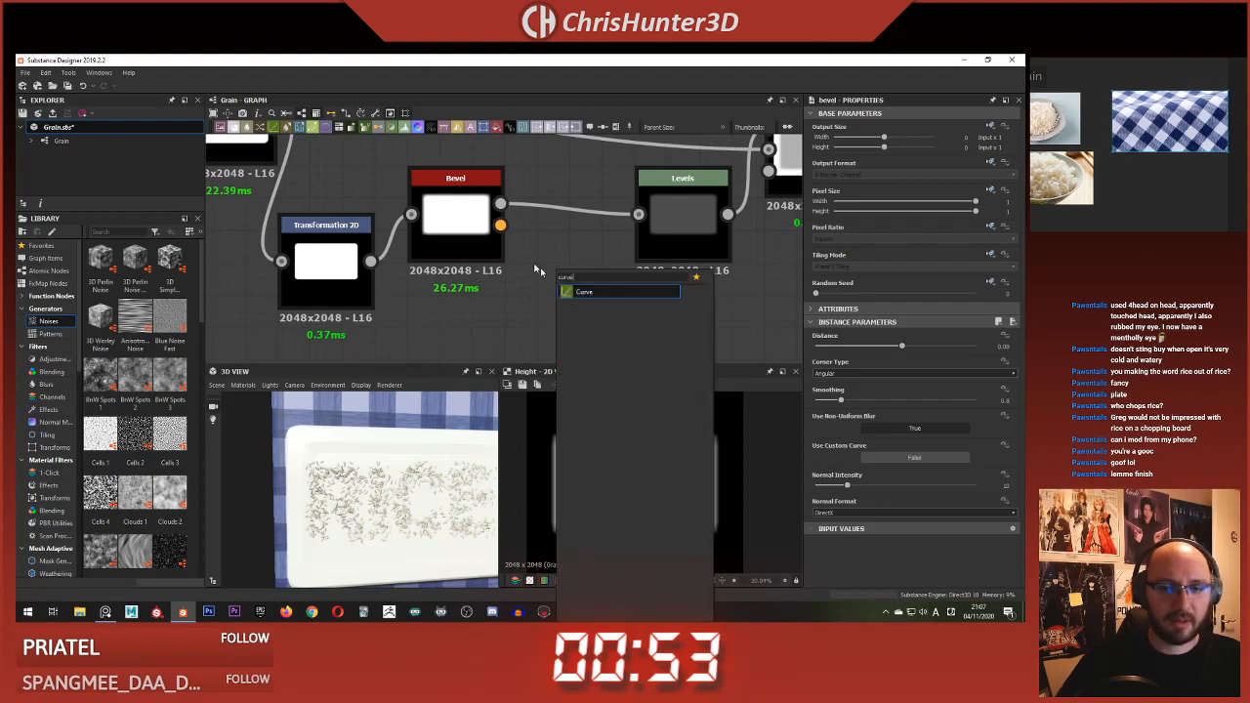
click(585, 291)
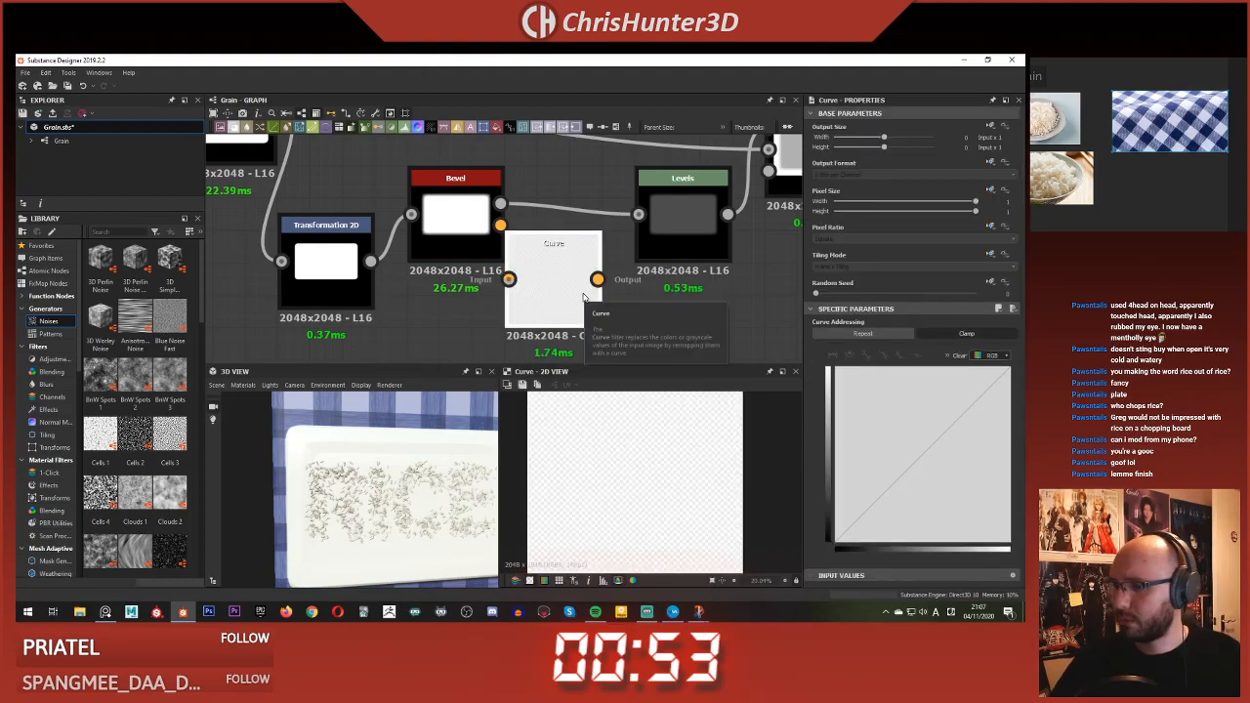
- Place the Curve node below the gap between Bevel and Levels and feed the inner Bevel's height output into it
drag(532, 273, 420, 337)
middle_drag(433, 293, 467, 226)
scroll(475, 201, down, 1)
middle_drag(481, 171, 536, 214)
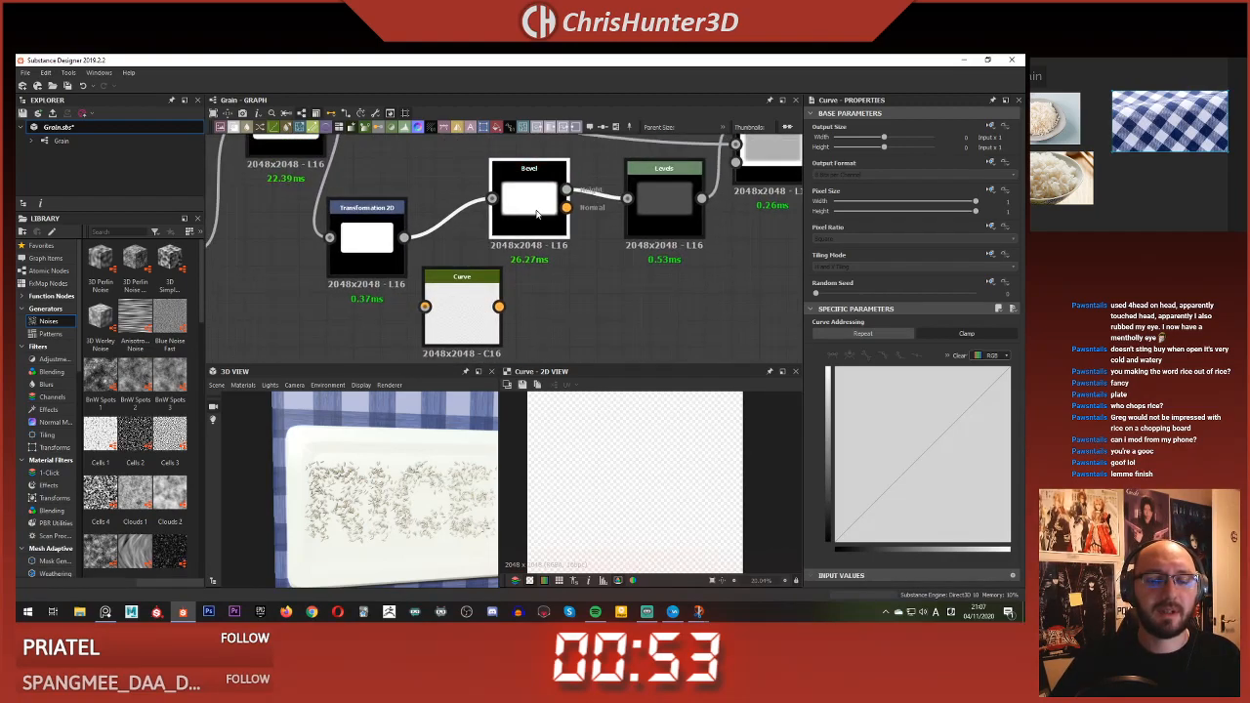
double_click(536, 214)
drag(537, 214, 497, 211)
drag(465, 301, 586, 302)
drag(526, 191, 558, 293)
double_click(572, 304)
- Shape the Curve into a step with a mid point and a shoulder point at about 0.91, 0.81, lowering its white end to about 0.81
drag(938, 437, 978, 457)
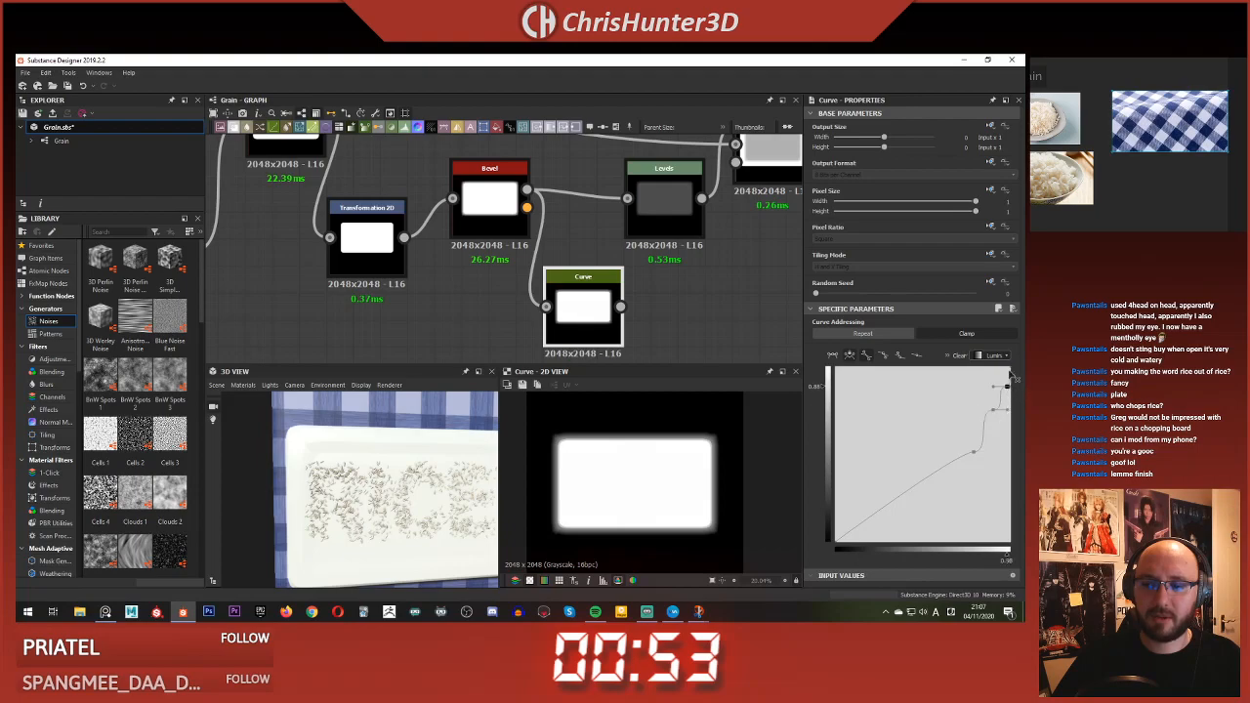
drag(1011, 371, 1019, 403)
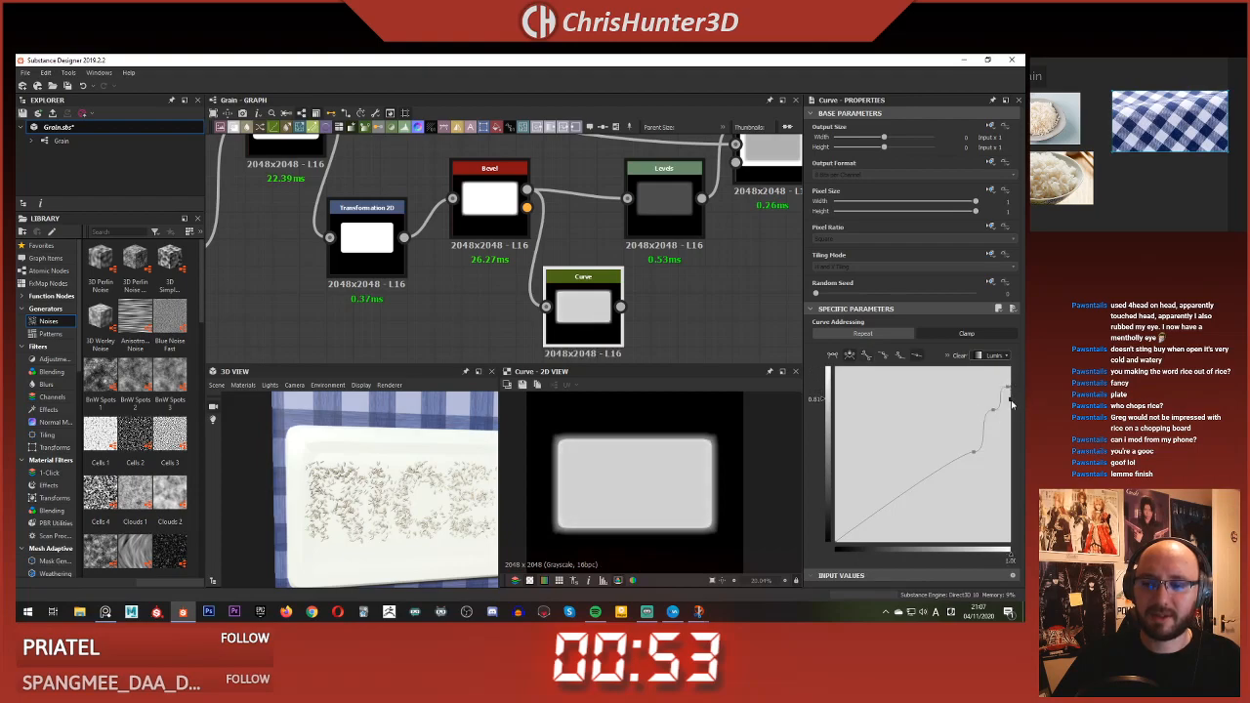
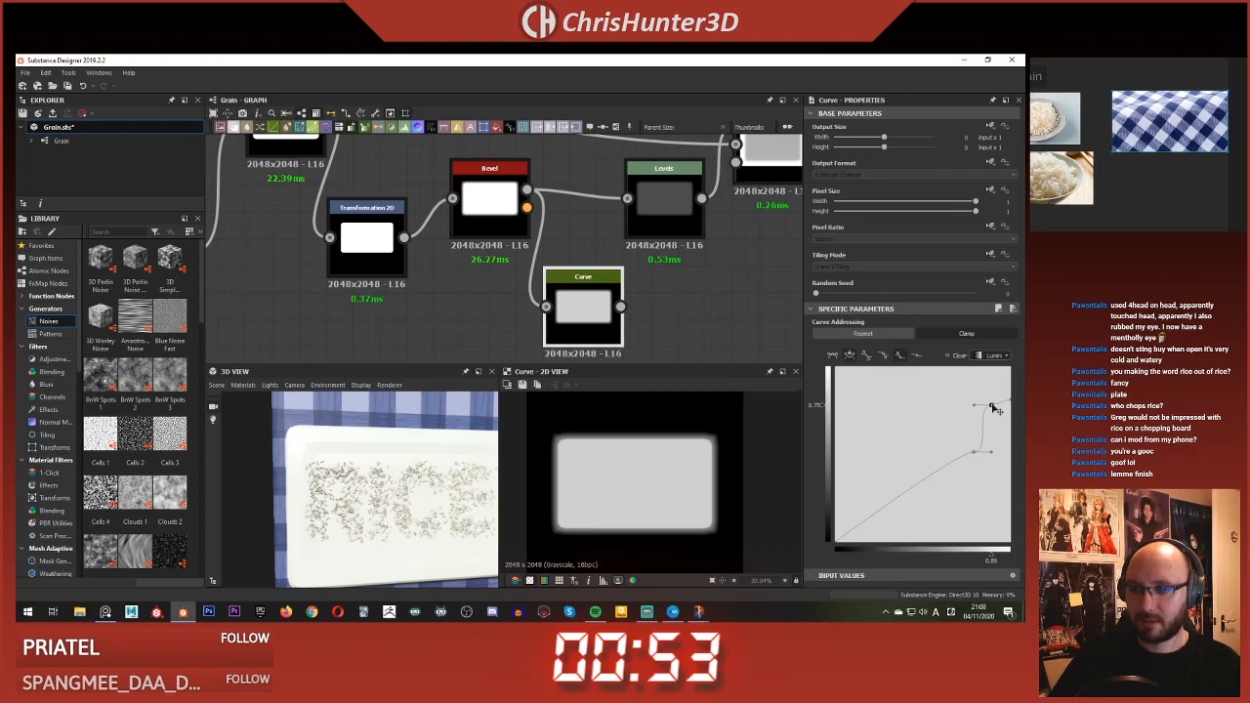
scroll(643, 422, up, 5)
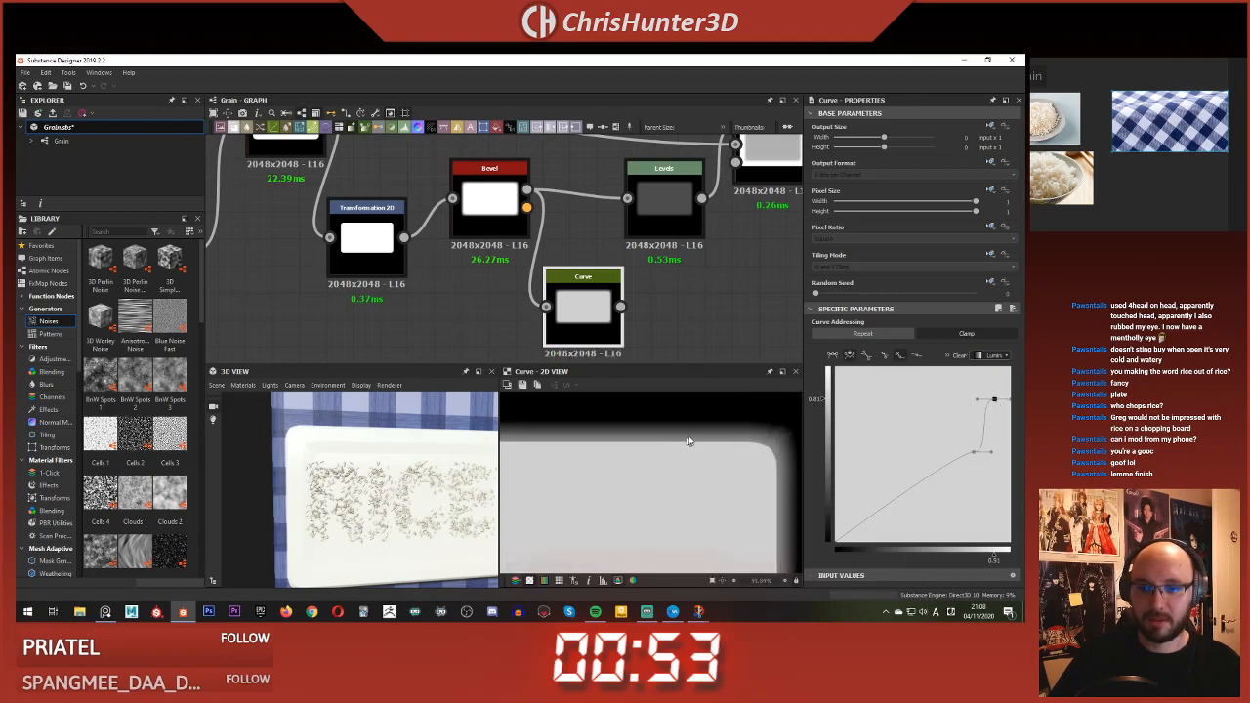
- Connect the Curve's output to the inner Levels input in place of the direct Bevel link, and preview the Levels
middle_drag(661, 286, 554, 337)
click(561, 244)
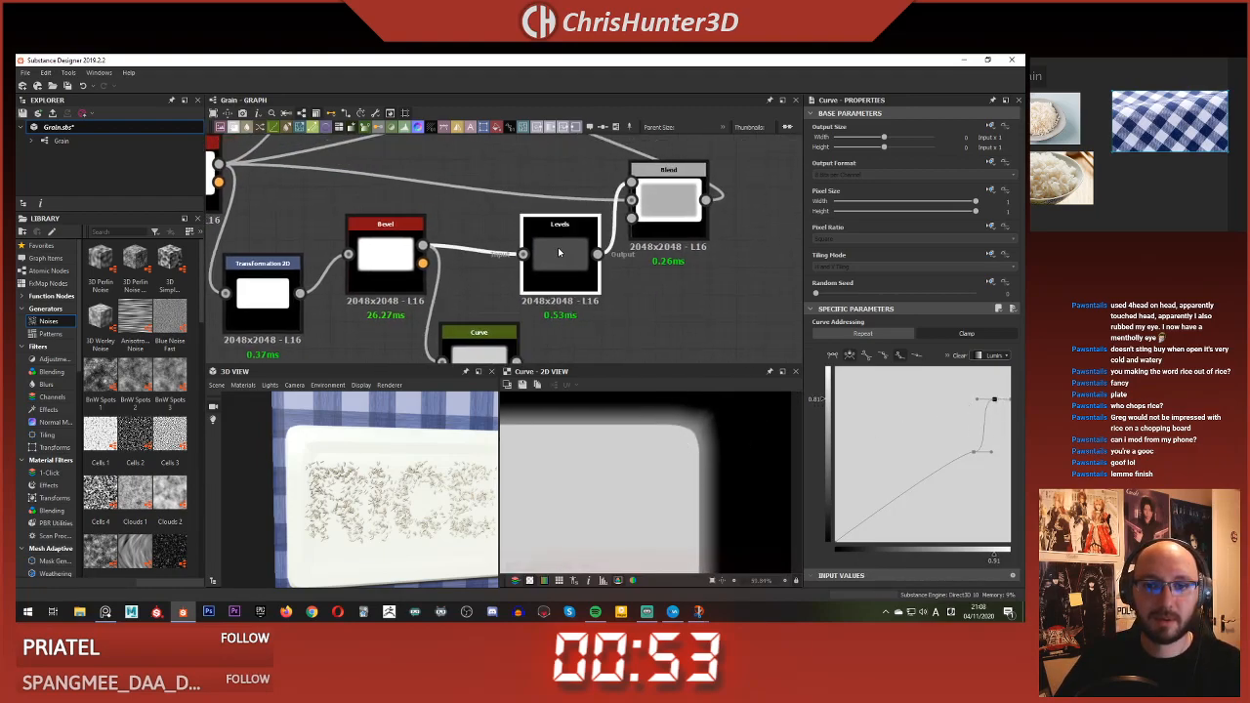
middle_drag(411, 254, 439, 226)
click(502, 322)
mouse_move(575, 325)
middle_down()
mouse_move(594, 281)
mouse_move(569, 311)
middle_up()
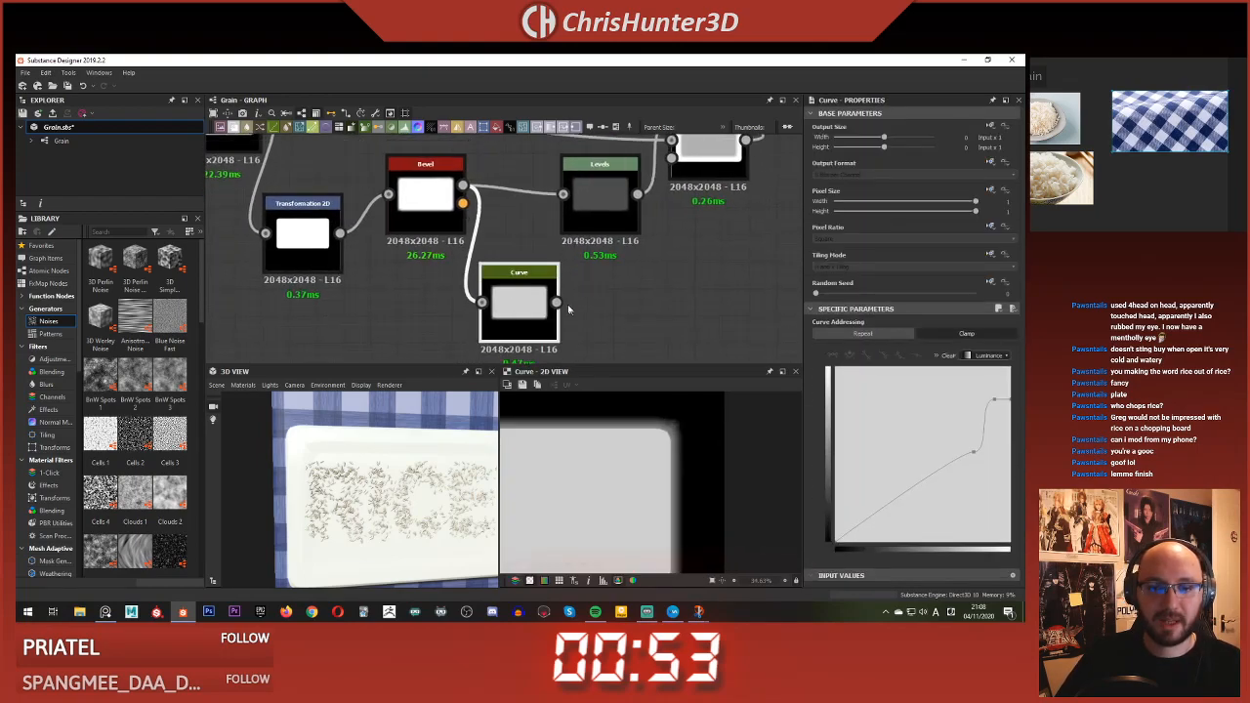
drag(569, 202, 568, 199)
double_click(592, 205)
middle_drag(593, 210, 523, 253)
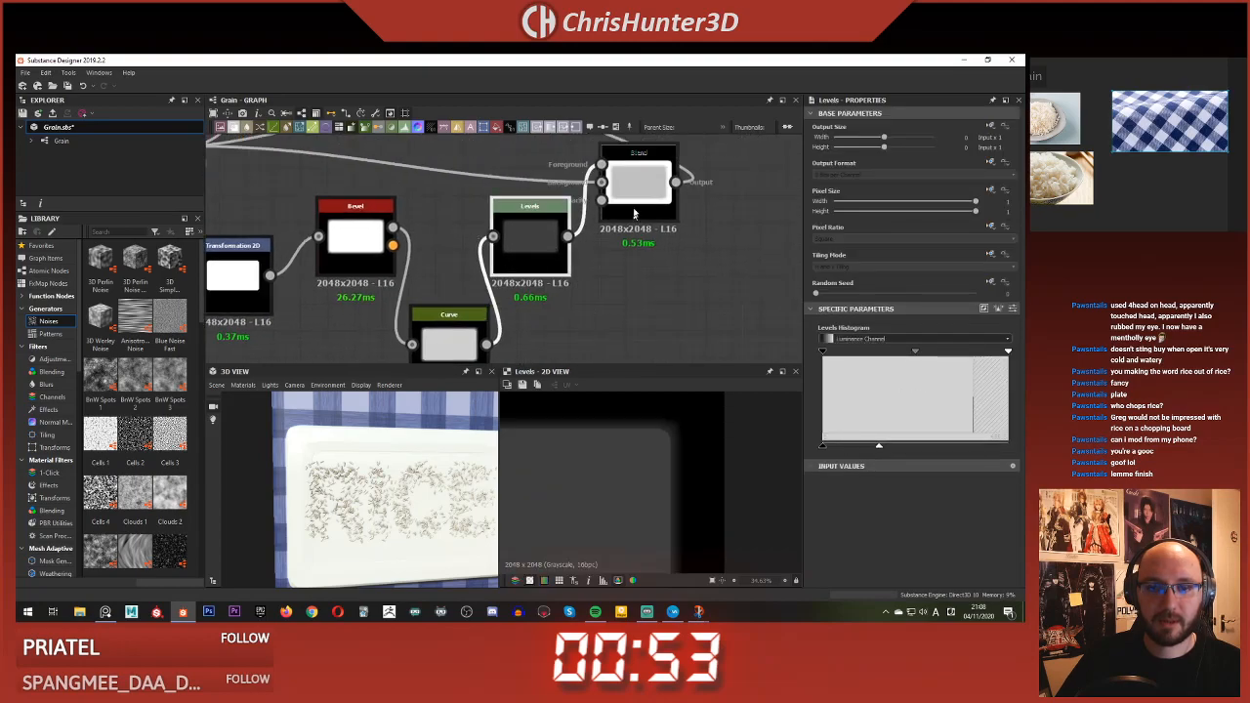
- Examine the recess edge in the Subtract Blend preview and on the board's corner in the 3D view
click(638, 201)
double_click(638, 202)
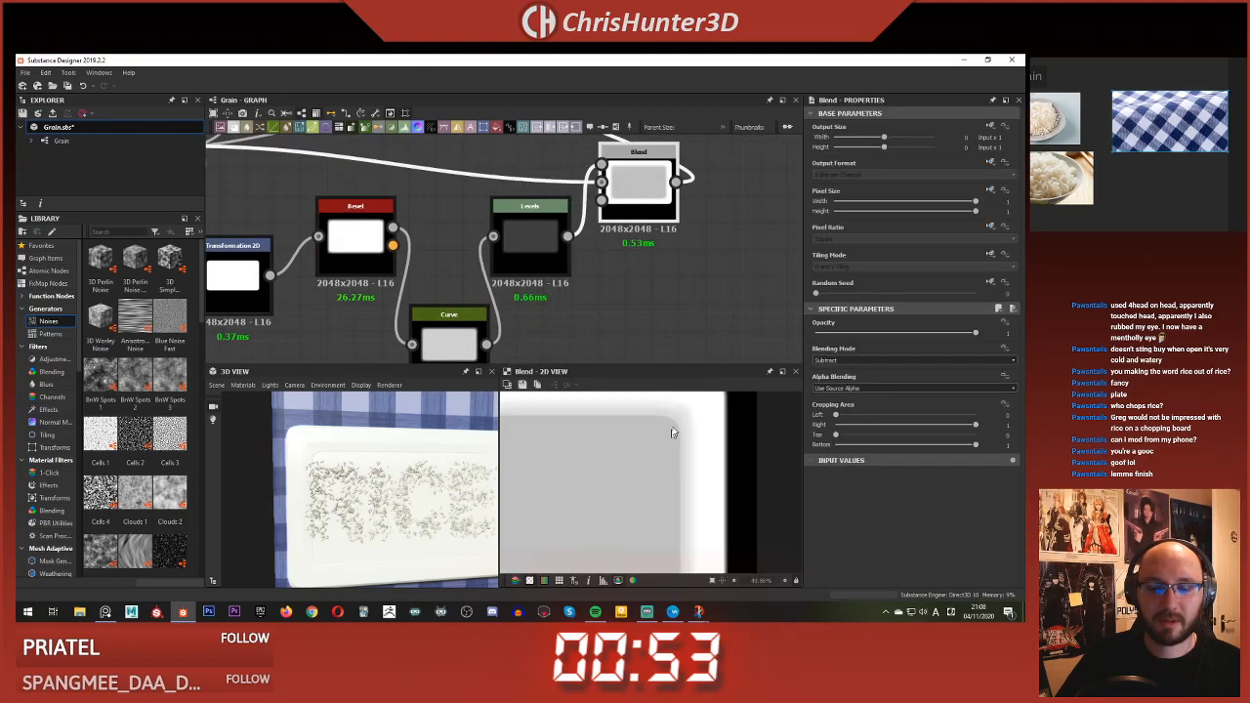
scroll(664, 436, down, 1)
scroll(343, 461, up, 4)
middle_drag(343, 461, 238, 484)
middle_drag(527, 233, 567, 231)
- Raise the Curve's white end to full and shape the step with points at about 0.56, 0.50 and 0.68, 0.80, tilting the lower tangent
double_click(488, 337)
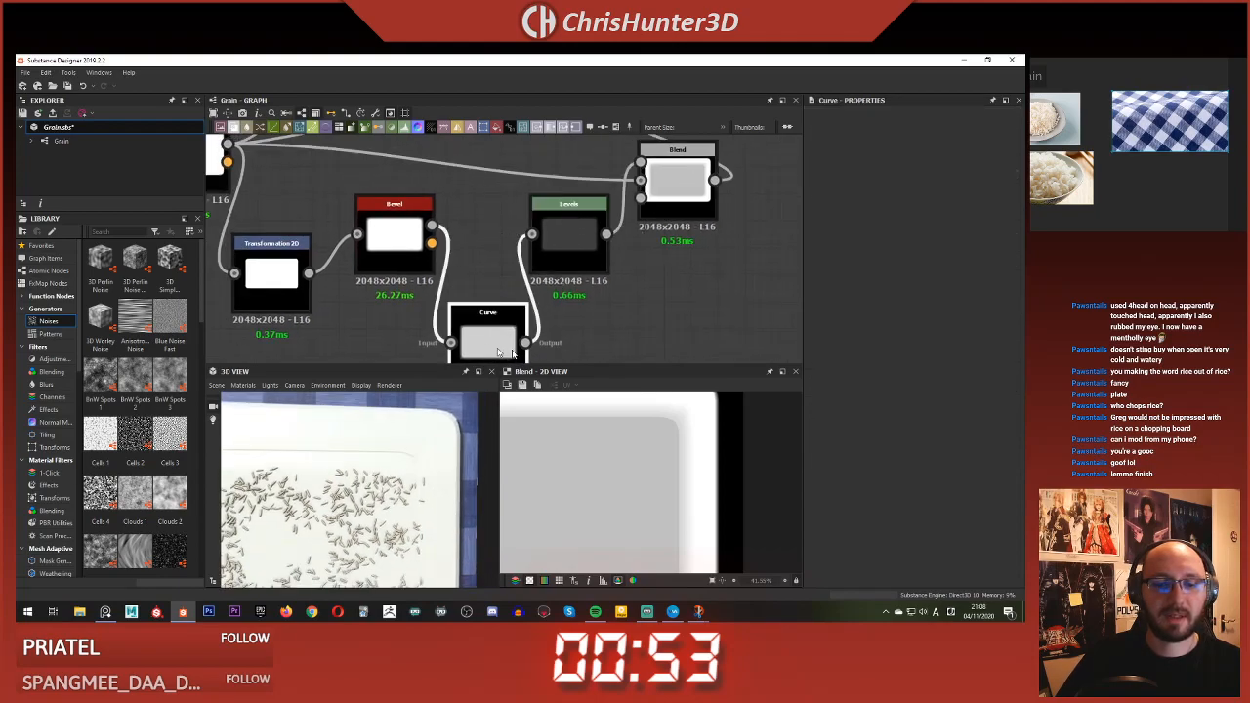
mouse_move(999, 404)
mouse_down()
mouse_move(960, 409)
mouse_move(994, 403)
mouse_move(1014, 379)
mouse_move(997, 399)
mouse_up()
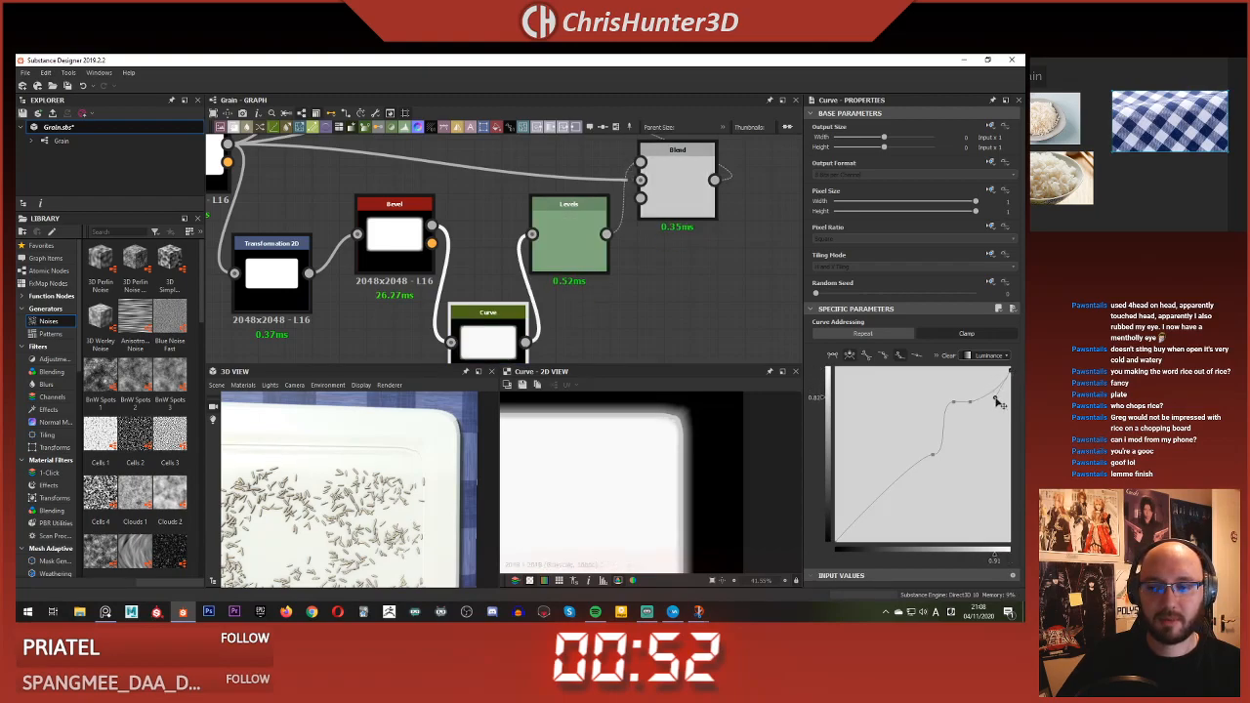
click(934, 455)
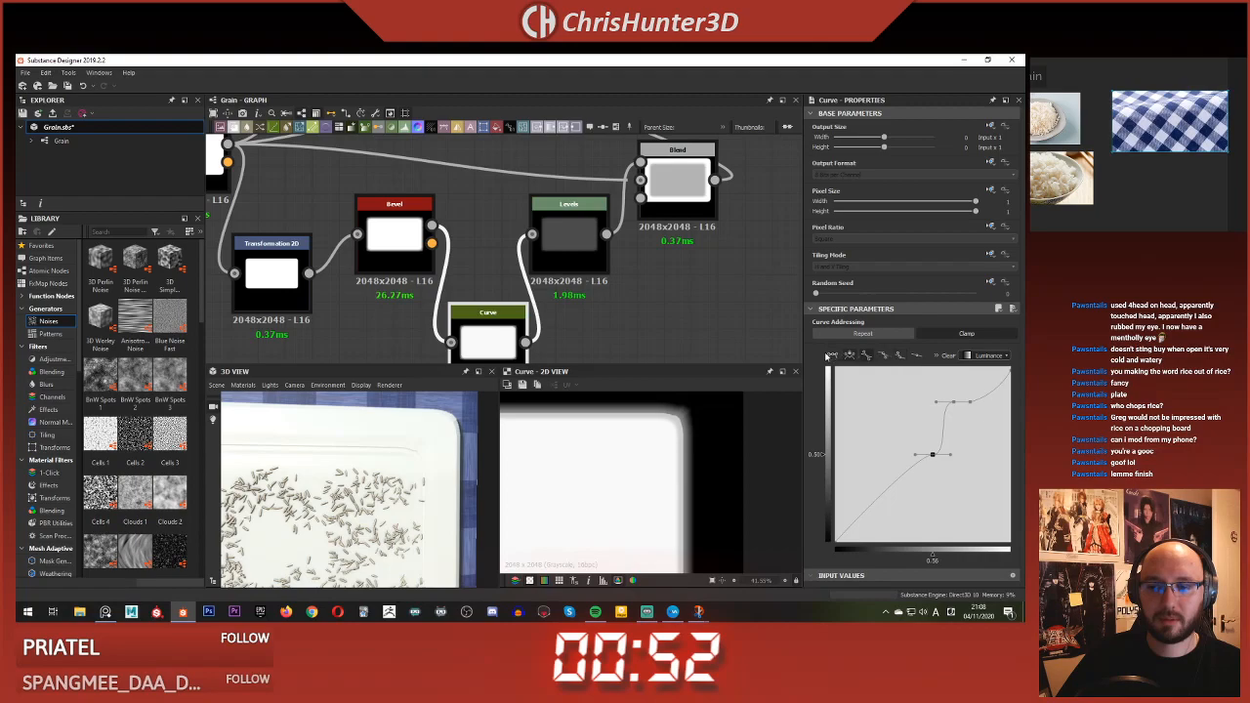
click(918, 466)
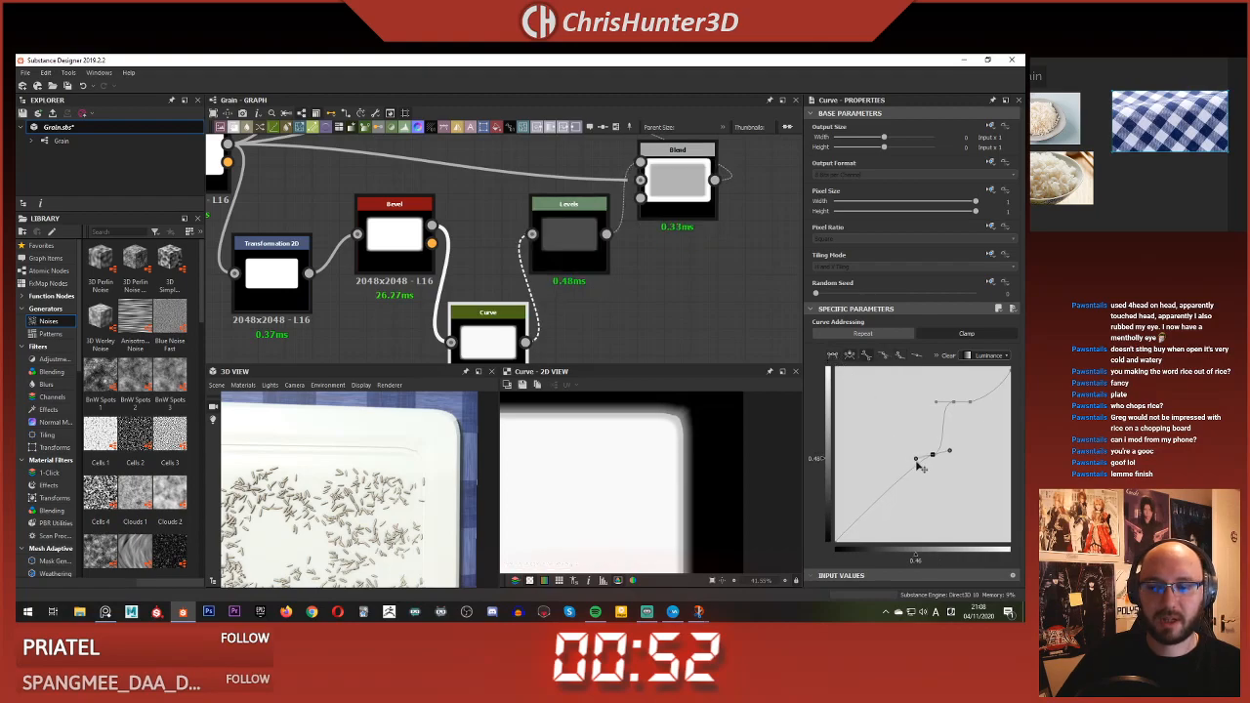
drag(918, 472, 914, 463)
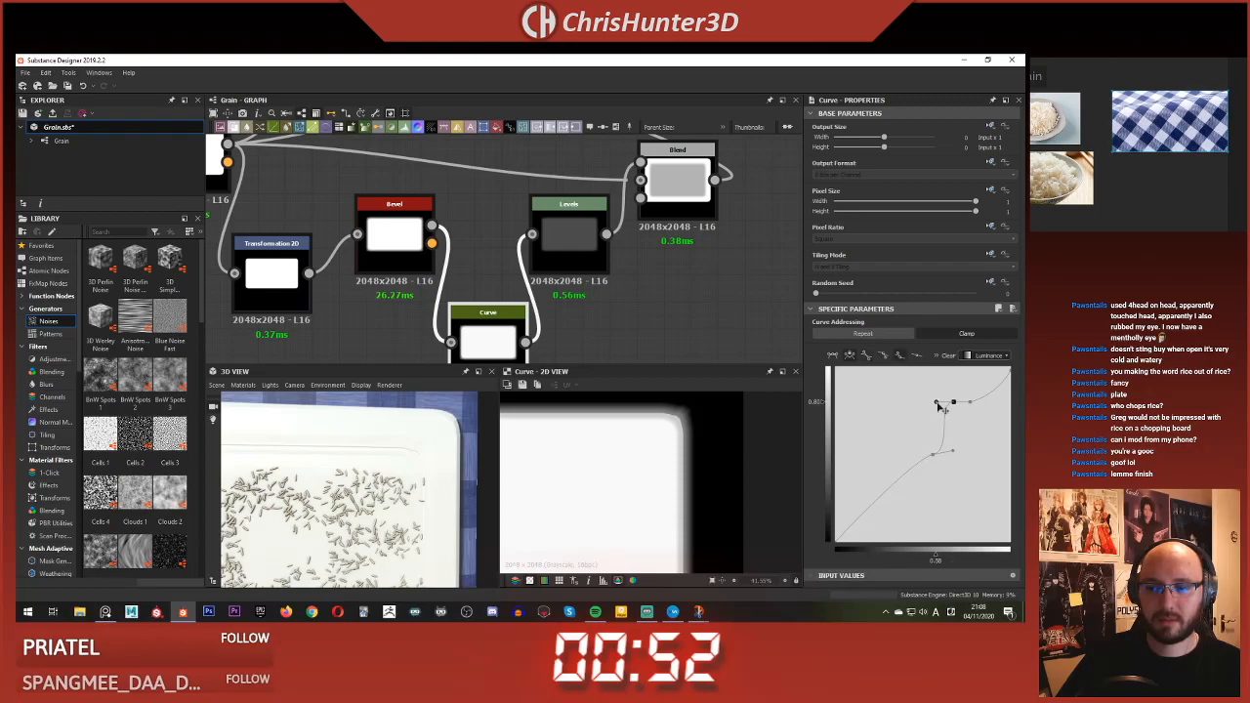
- Flatten the Curve's upper step, with straight-cornered points at about 0.77, 0.66 and 0.92, 0.82
click(916, 356)
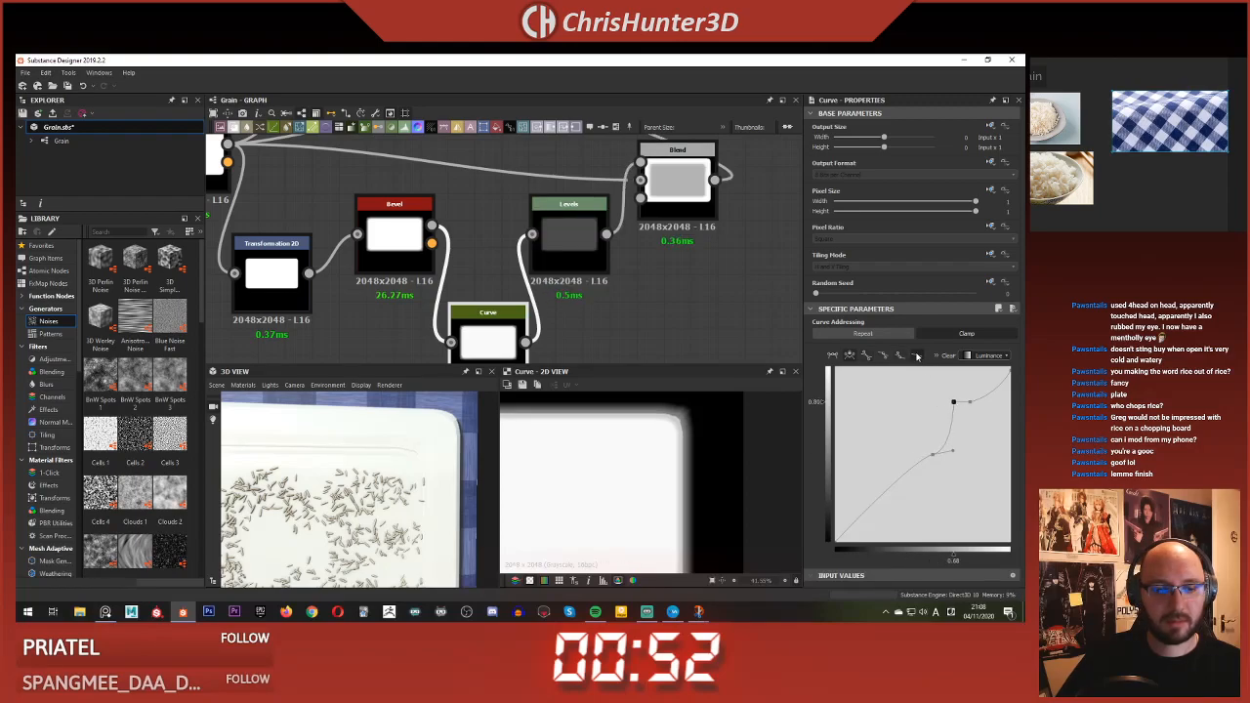
drag(954, 404, 972, 429)
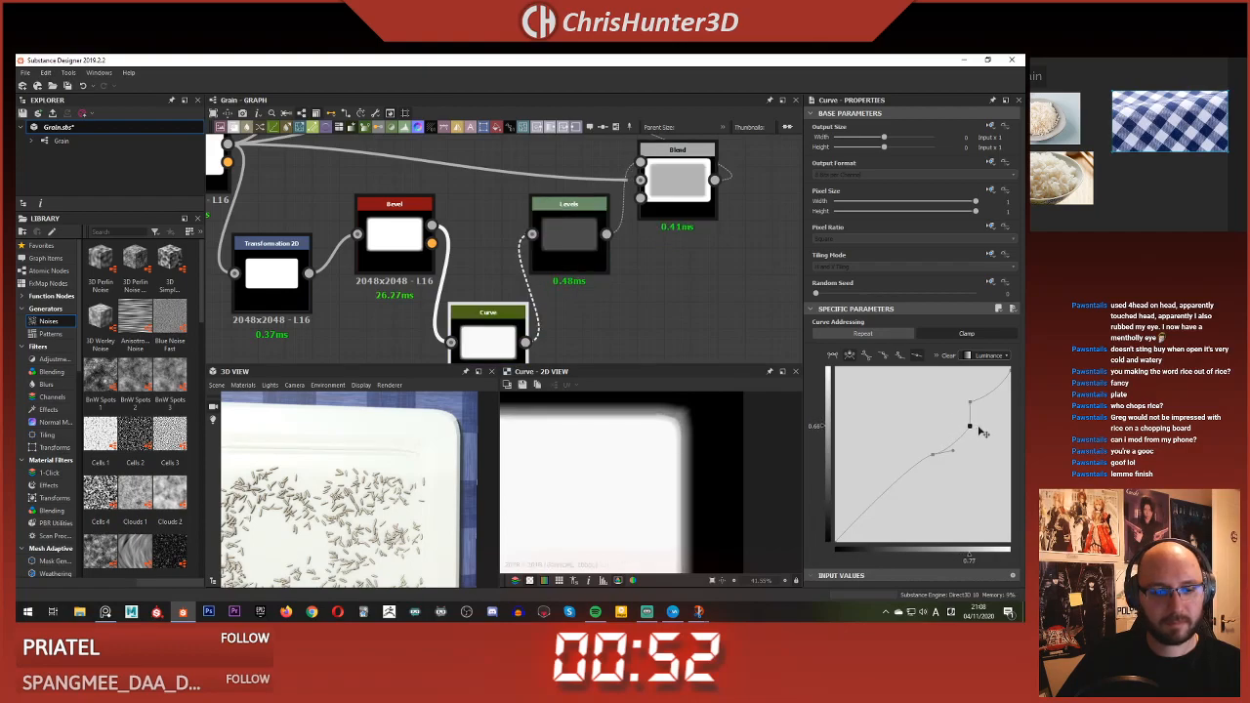
click(969, 403)
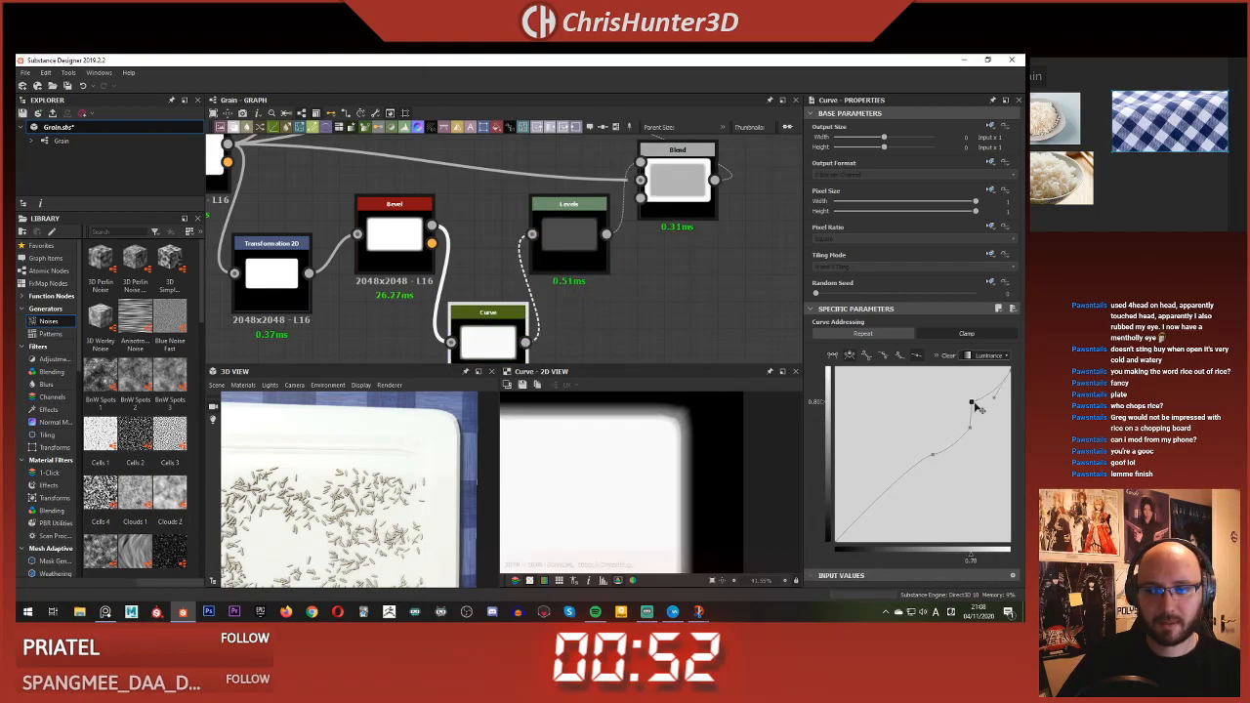
drag(995, 408, 998, 401)
- Examine the whole board in the 3D view and the corner gradient of the Curve preview up close
drag(415, 476, 367, 459)
scroll(355, 455, down, 3)
middle_drag(355, 455, 326, 455)
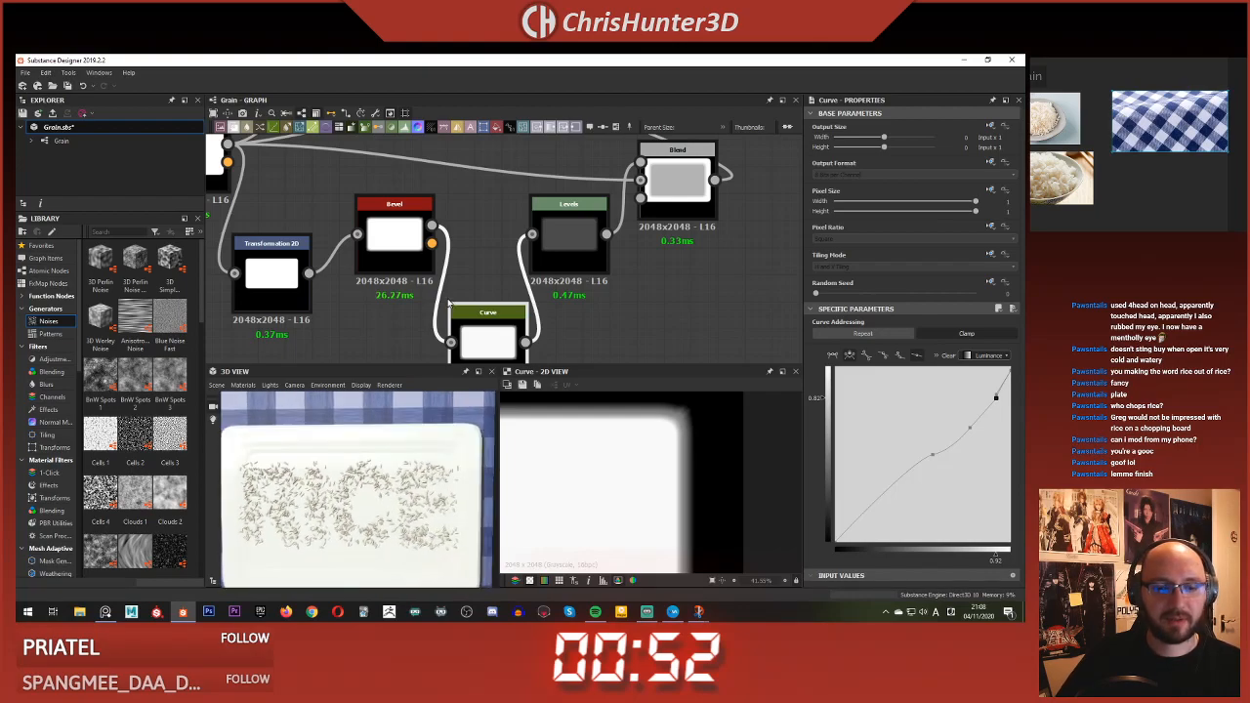
scroll(589, 233, up, 3)
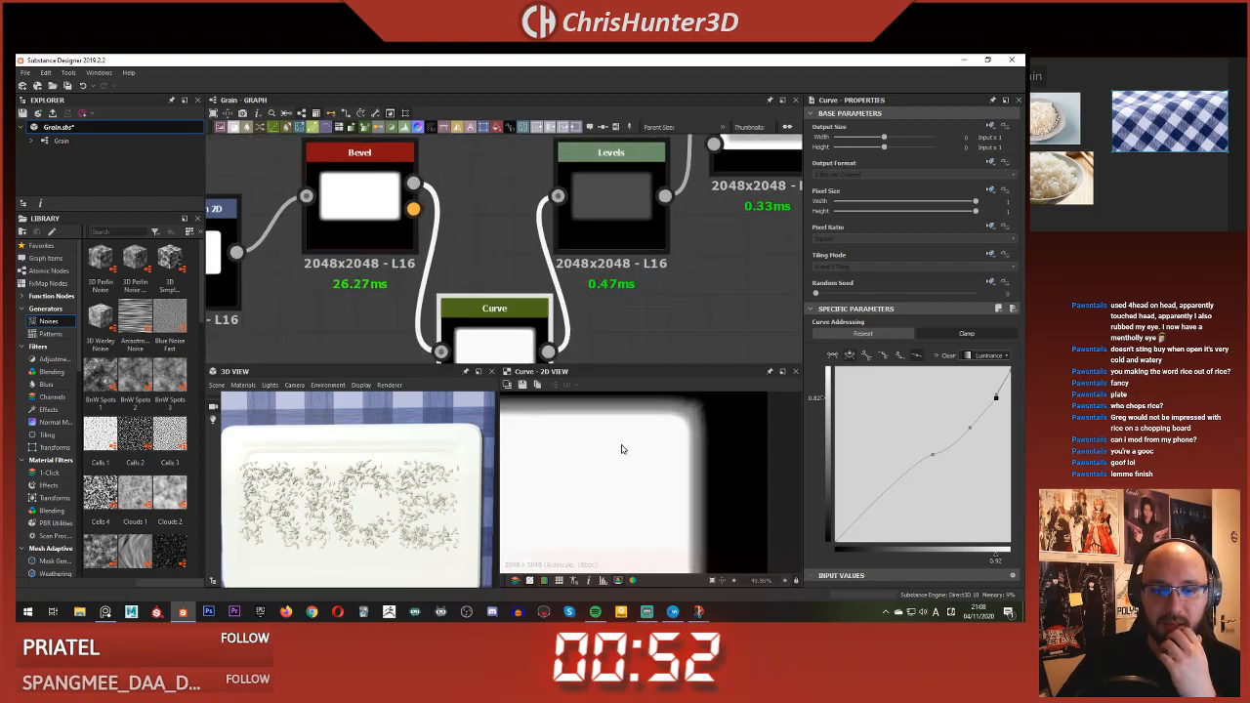
scroll(619, 447, down, 2)
middle_drag(610, 253, 572, 274)
double_click(597, 232)
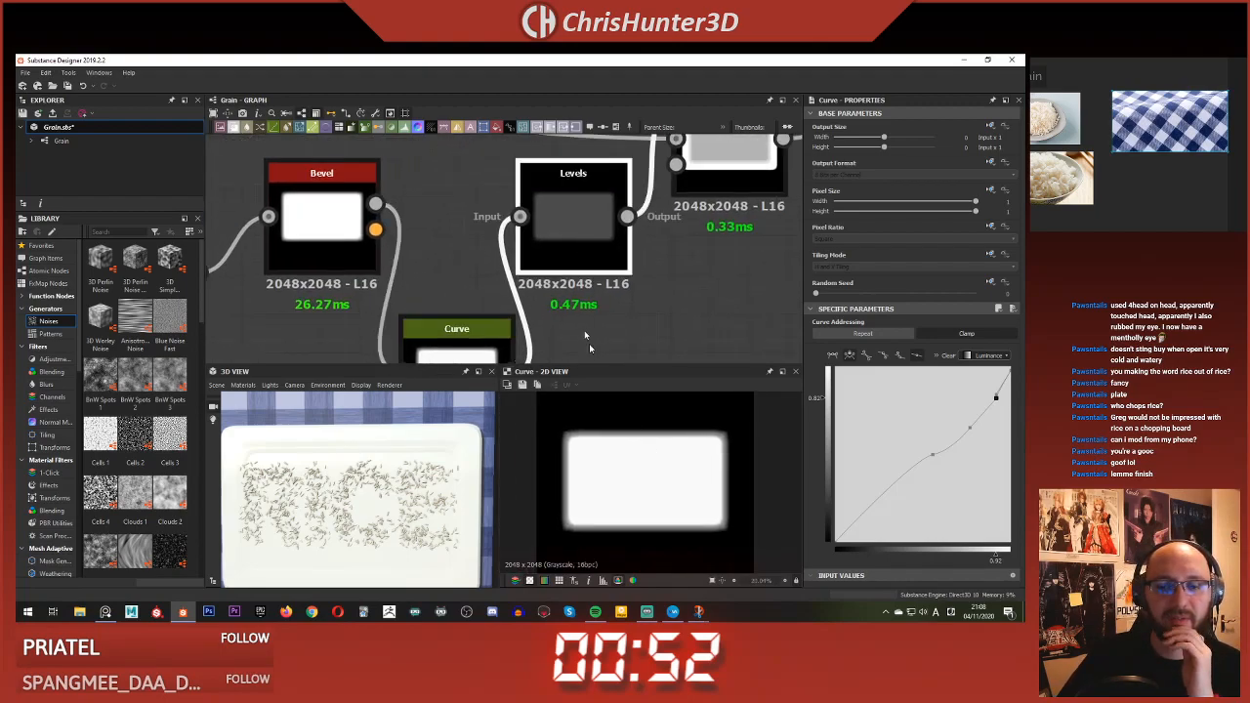
scroll(731, 466, up, 5)
middle_drag(732, 466, 716, 518)
scroll(688, 490, down, 6)
- Set the inner board Bevel's Smoothing to 1.33 and check the recess corner in the 3D view
scroll(590, 275, down, 3)
middle_drag(590, 275, 680, 249)
click(518, 214)
double_click(519, 213)
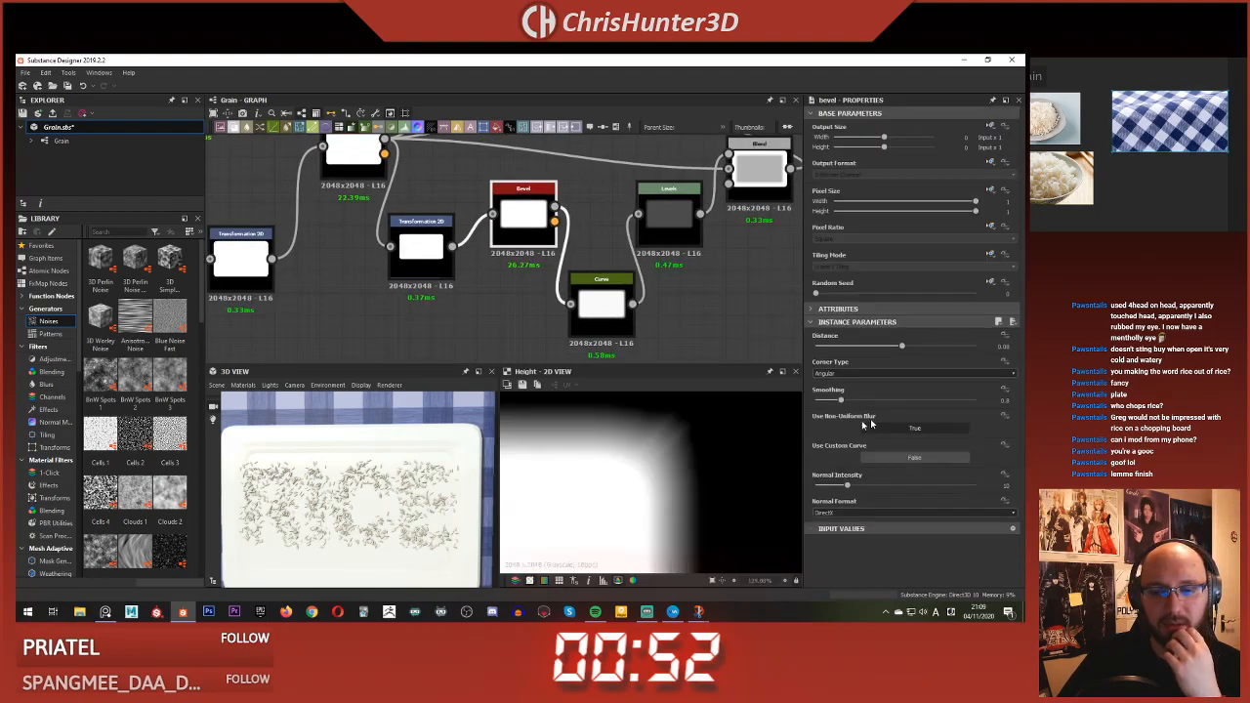
drag(844, 403, 858, 407)
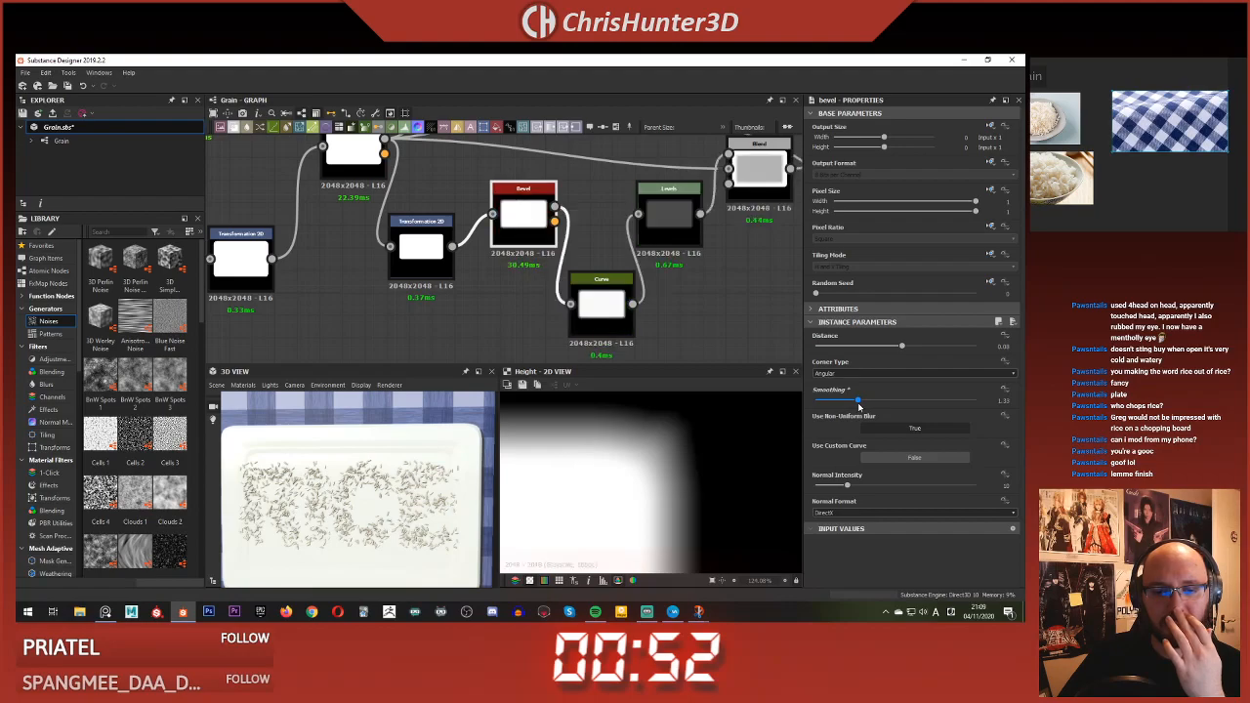
scroll(372, 490, up, 4)
scroll(372, 489, down, 4)
drag(372, 489, 414, 438)
scroll(380, 476, up, 4)
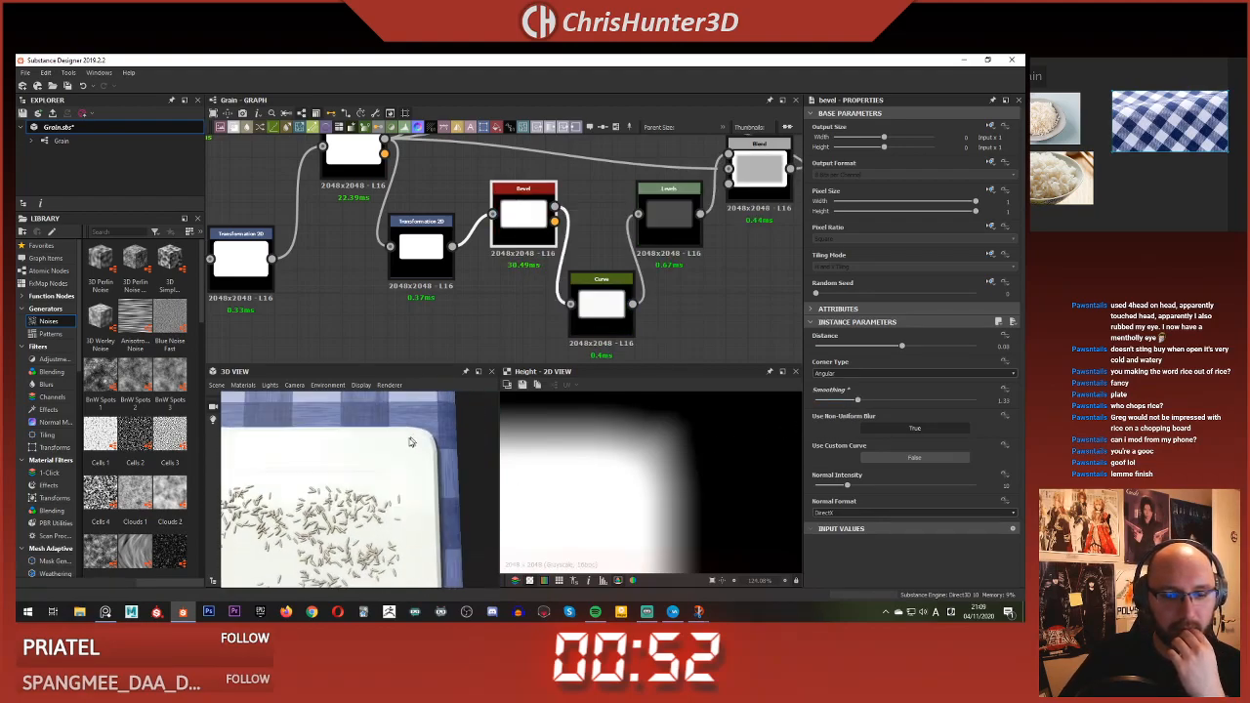
scroll(414, 439, up, 3)
- Remove the tangents from the Curve's point at 0.56 and move its white end point to about 0.92, 0.97
click(679, 212)
click(602, 303)
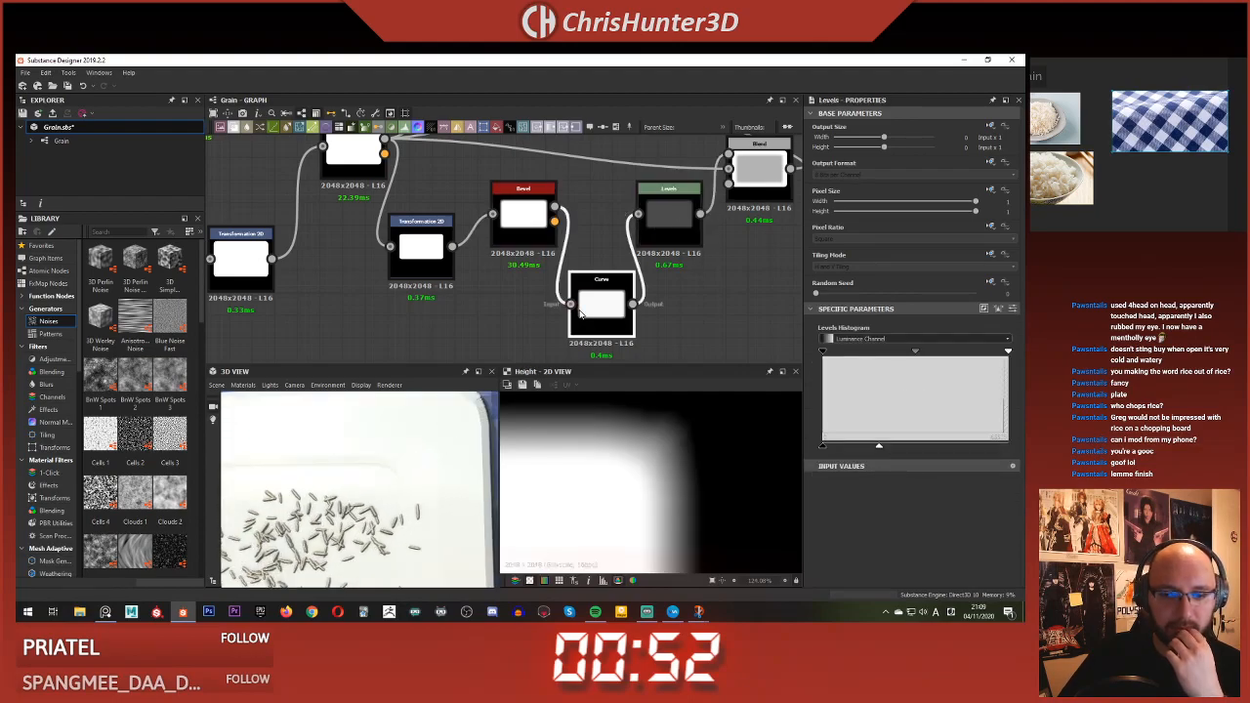
scroll(614, 482, down, 5)
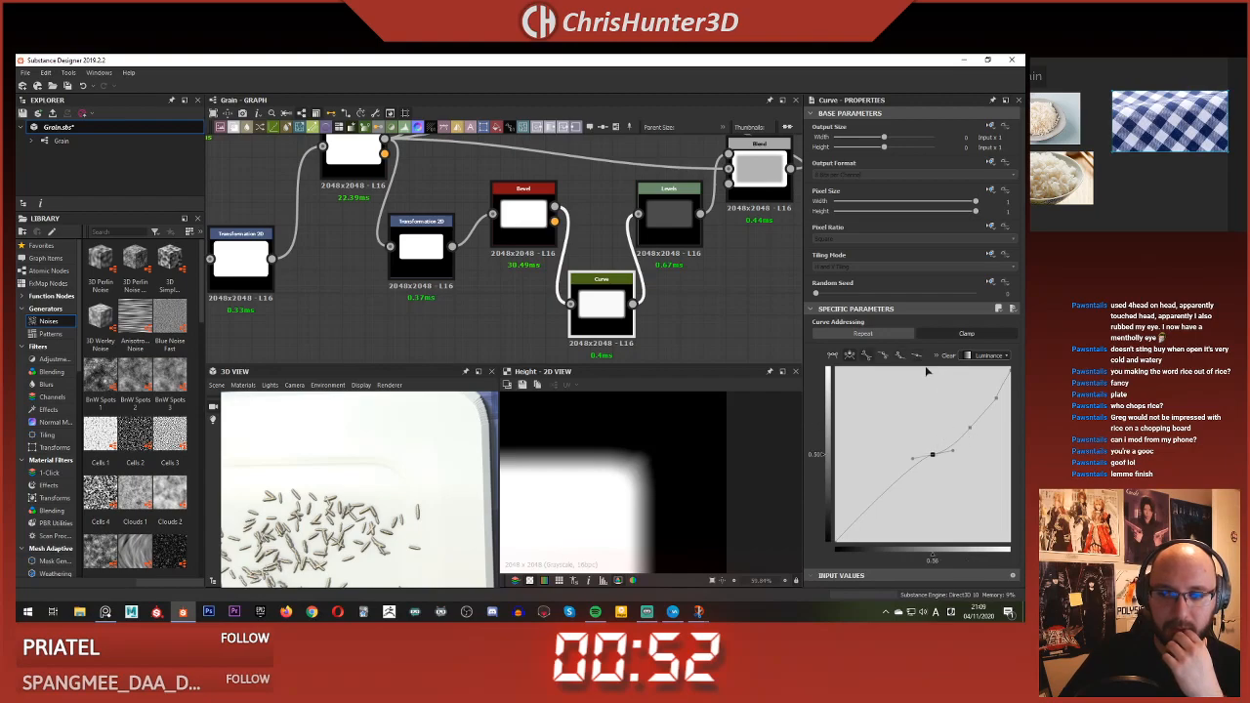
drag(468, 525, 400, 505)
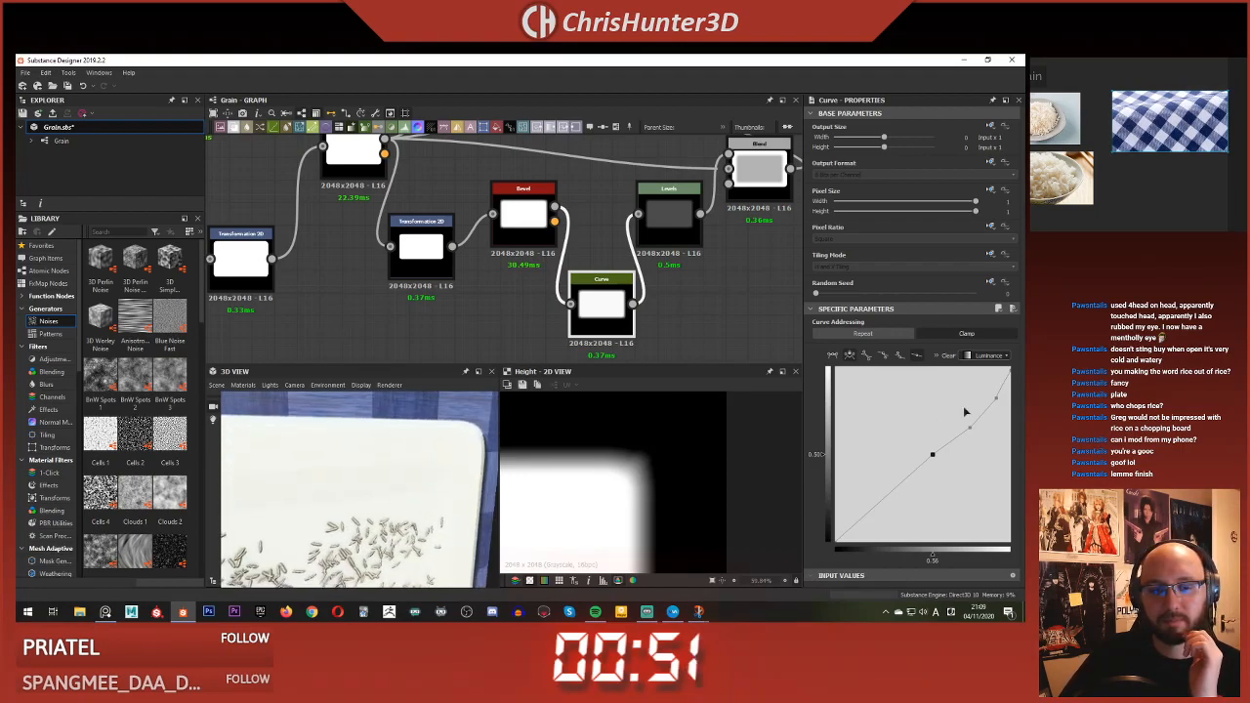
click(1008, 372)
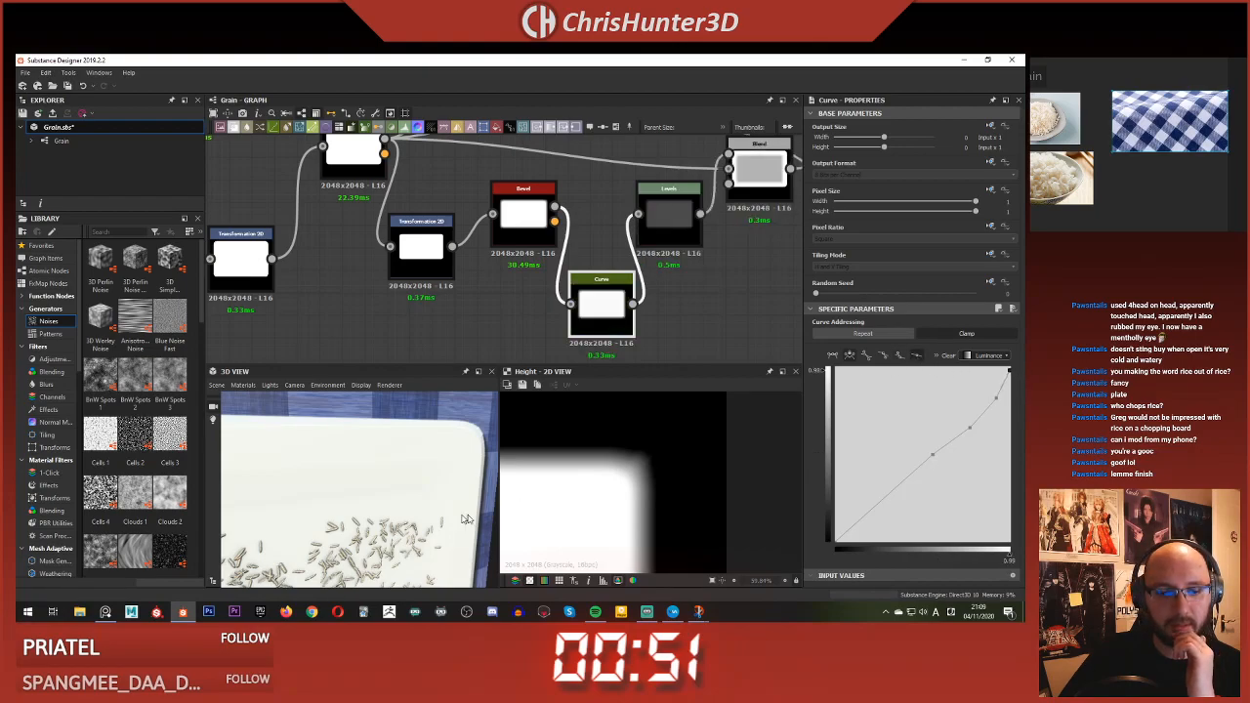
scroll(357, 462, up, 5)
scroll(358, 462, down, 3)
drag(358, 462, 355, 487)
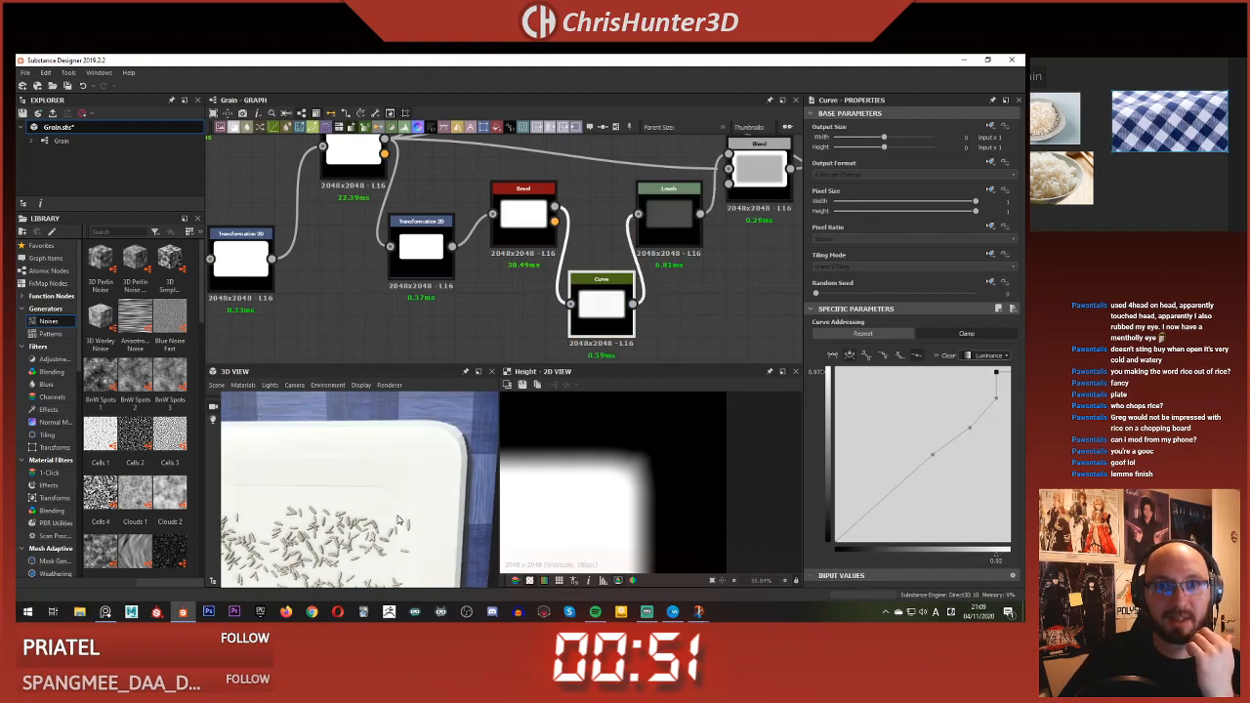
- Move the Curve's middle points to about 0.40, 0.58 and 0.68, 0.67, and its black end point to about 0.30, watching the board's near corner
drag(332, 506, 396, 484)
drag(970, 431, 945, 421)
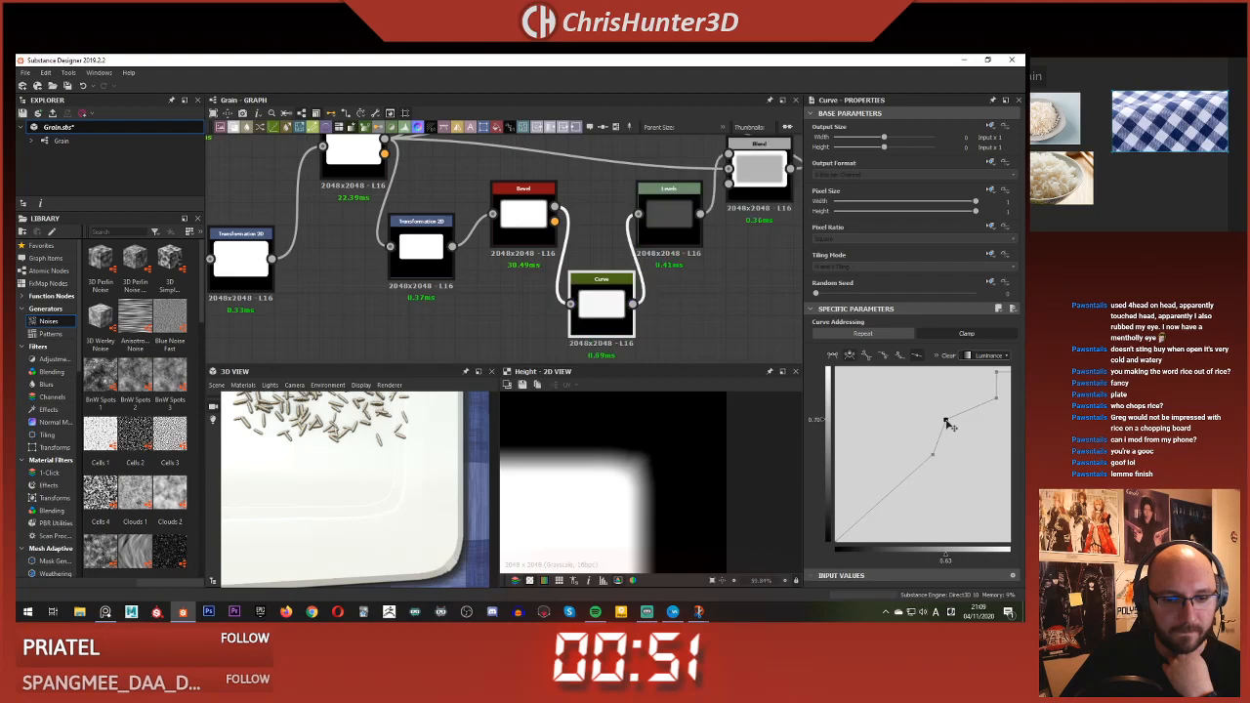
drag(938, 467, 956, 427)
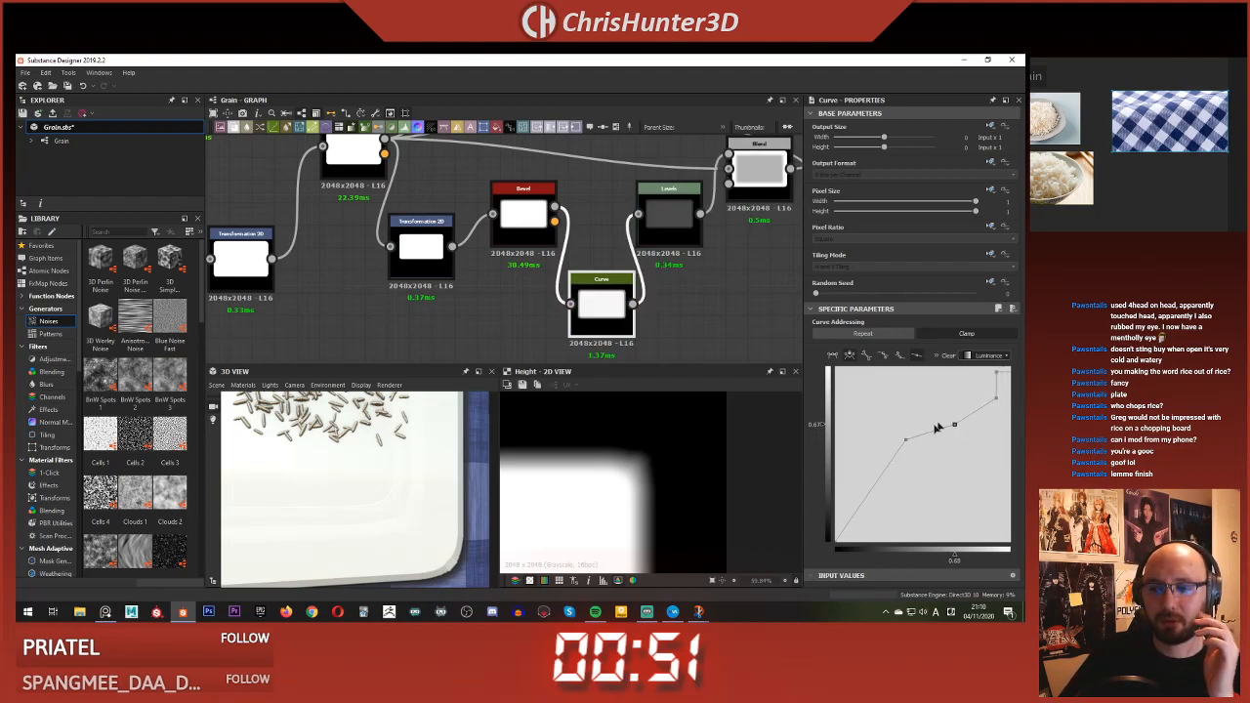
drag(872, 523, 889, 555)
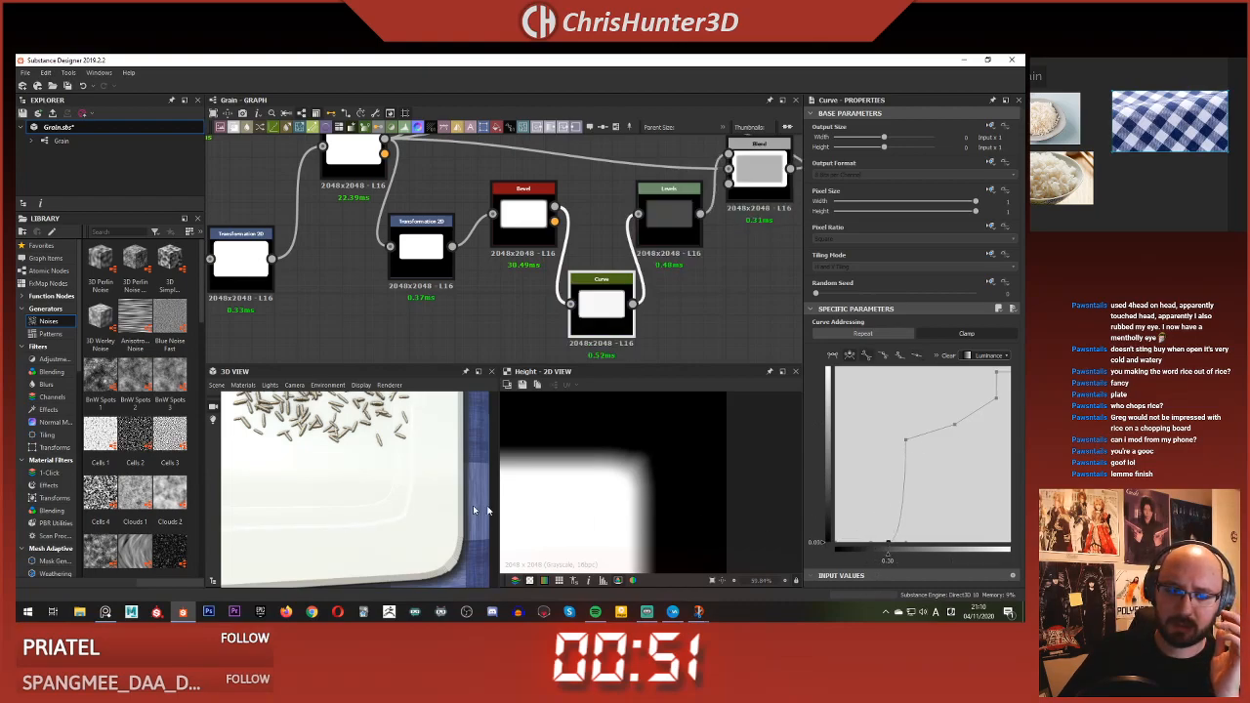
- Move the Curve's black end point to 0 and raise its tangent into a convex arc, checking the board corner in the 3D view
scroll(414, 509, down, 3)
drag(356, 453, 537, 517)
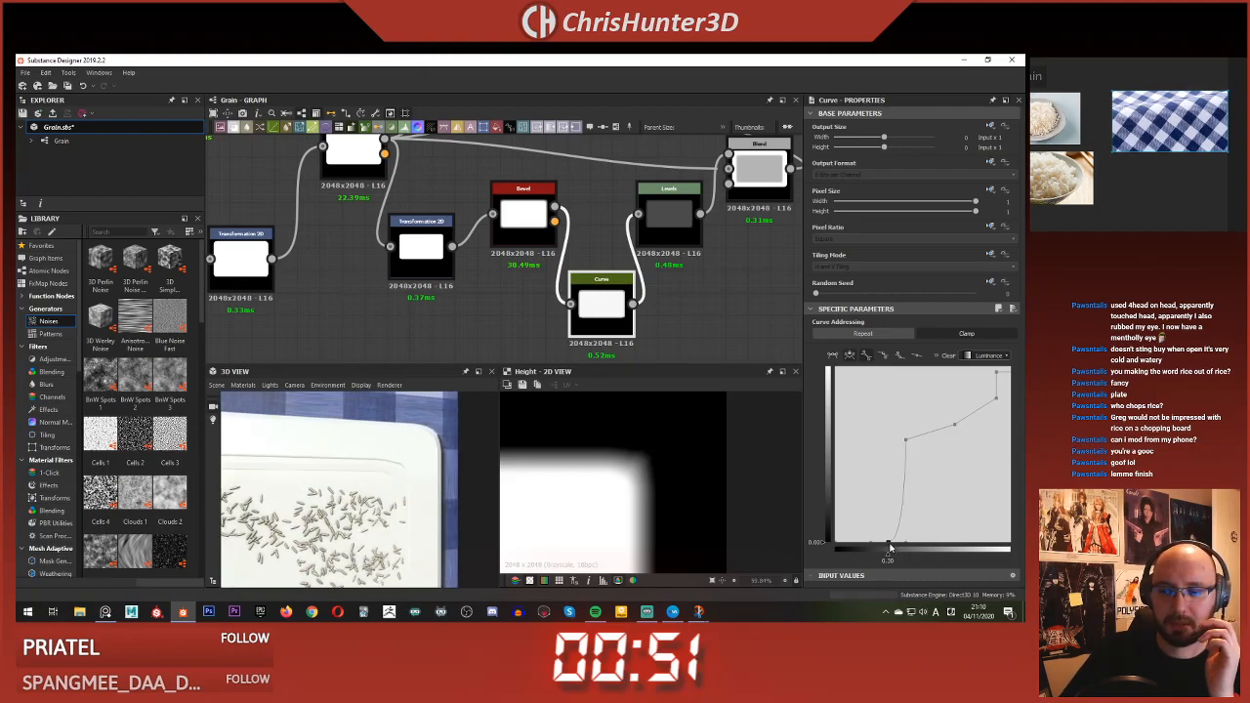
drag(891, 548, 847, 537)
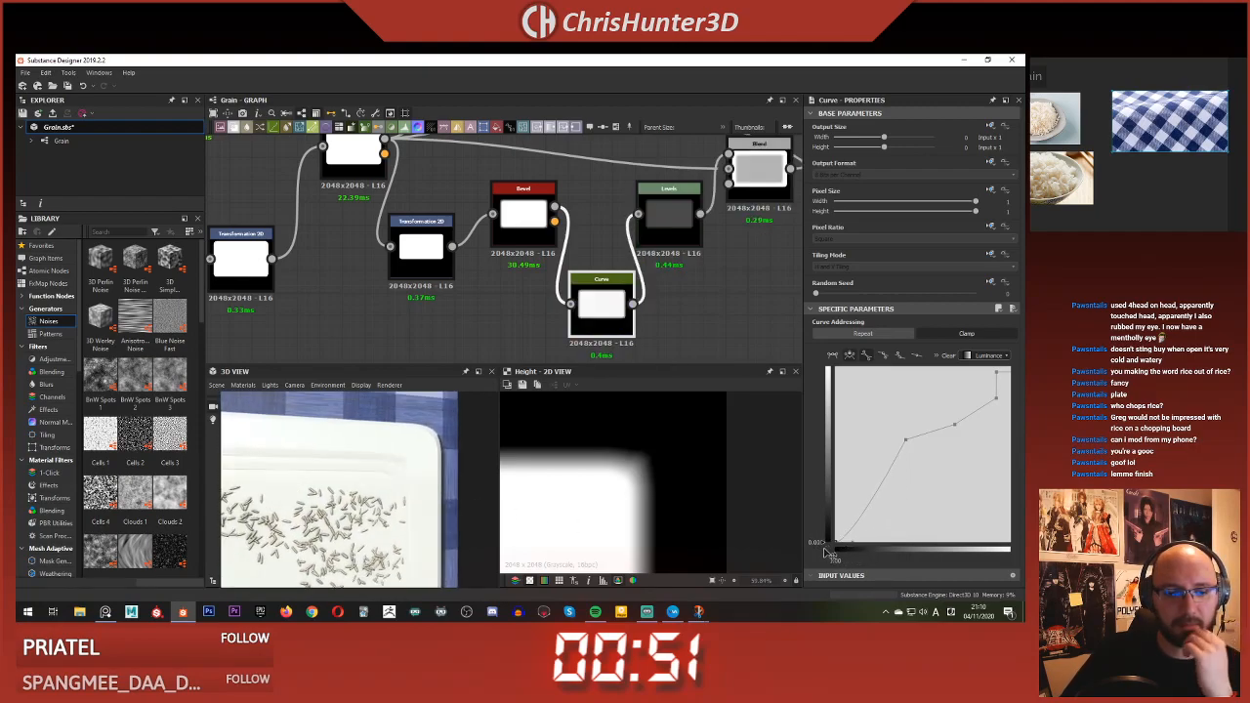
drag(853, 548, 864, 448)
drag(356, 450, 379, 463)
scroll(379, 463, up, 3)
scroll(476, 299, up, 1)
middle_drag(475, 299, 428, 328)
- Preview the Curve's output and move the Curve and its downstream nodes away from the inner board Bevel to make room between them
double_click(590, 338)
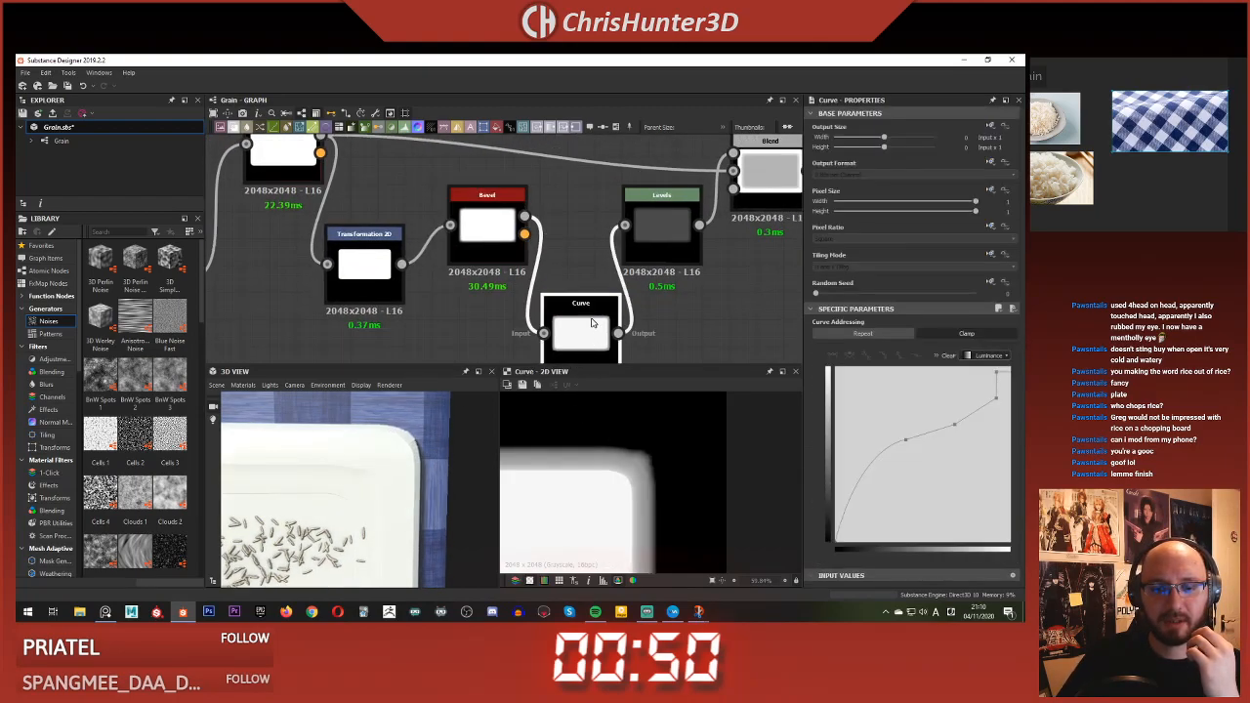
scroll(594, 350, down, 1)
scroll(601, 527, down, 5)
scroll(596, 306, up, 2)
middle_drag(594, 303, 623, 280)
double_click(489, 201)
scroll(566, 270, down, 2)
middle_drag(532, 303, 502, 329)
scroll(586, 248, down, 3)
middle_drag(582, 247, 489, 268)
drag(488, 232, 609, 279)
middle_drag(487, 305, 645, 299)
scroll(640, 299, up, 1)
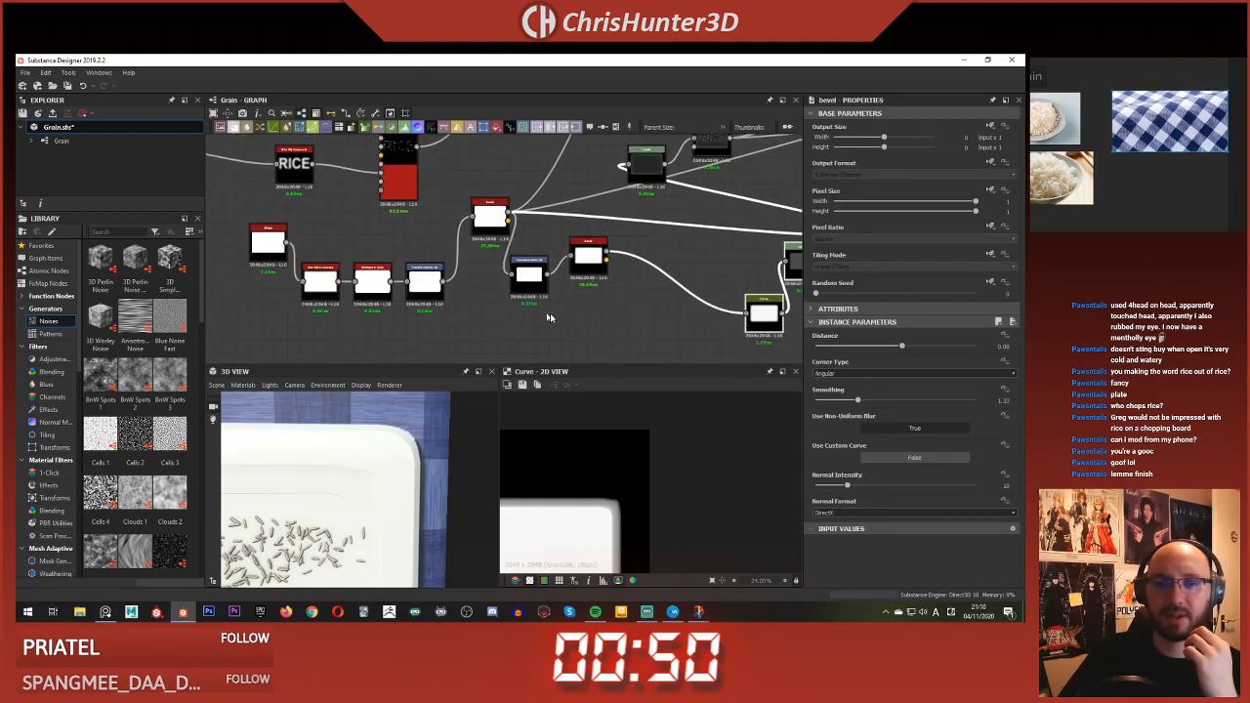
- Add a Blur HQ Grayscale node fed by the Height output of the inner board Bevel
click(536, 313)
scroll(605, 297, up, 3)
scroll(598, 289, down, 1)
scroll(349, 483, down, 8)
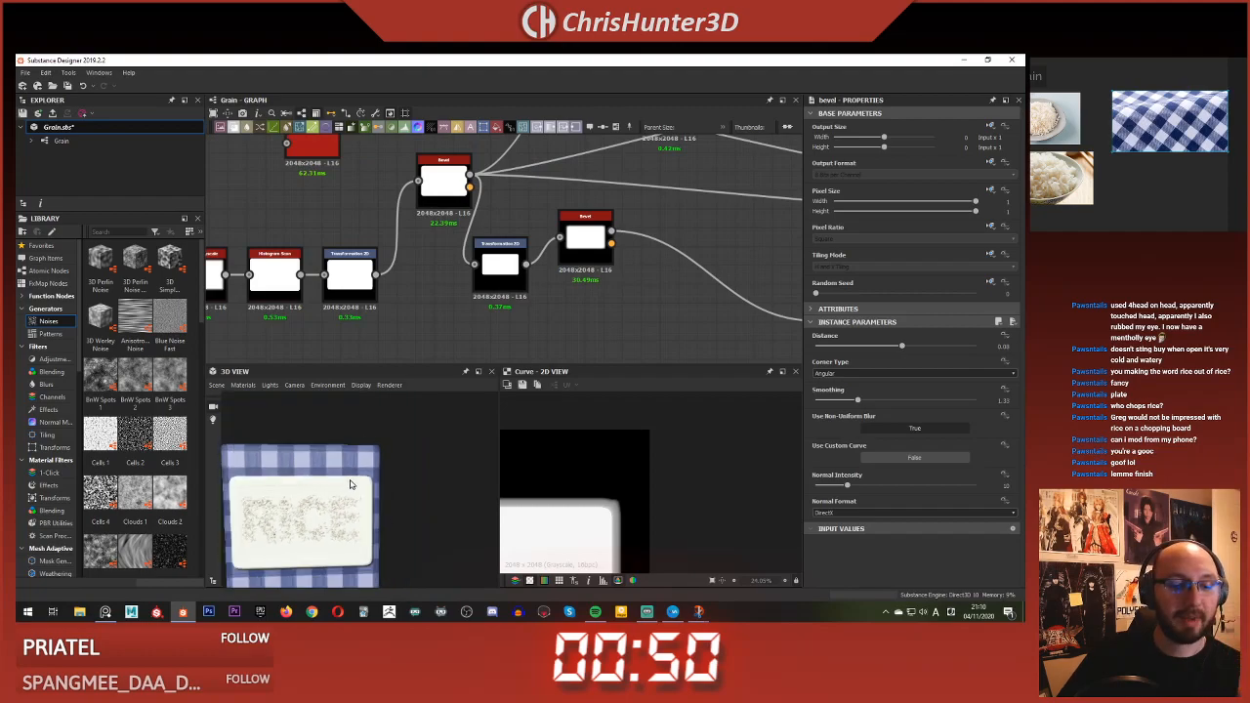
scroll(351, 480, up, 2)
scroll(502, 394, up, 1)
scroll(586, 334, up, 2)
scroll(625, 303, up, 1)
key(space)
text(blu)
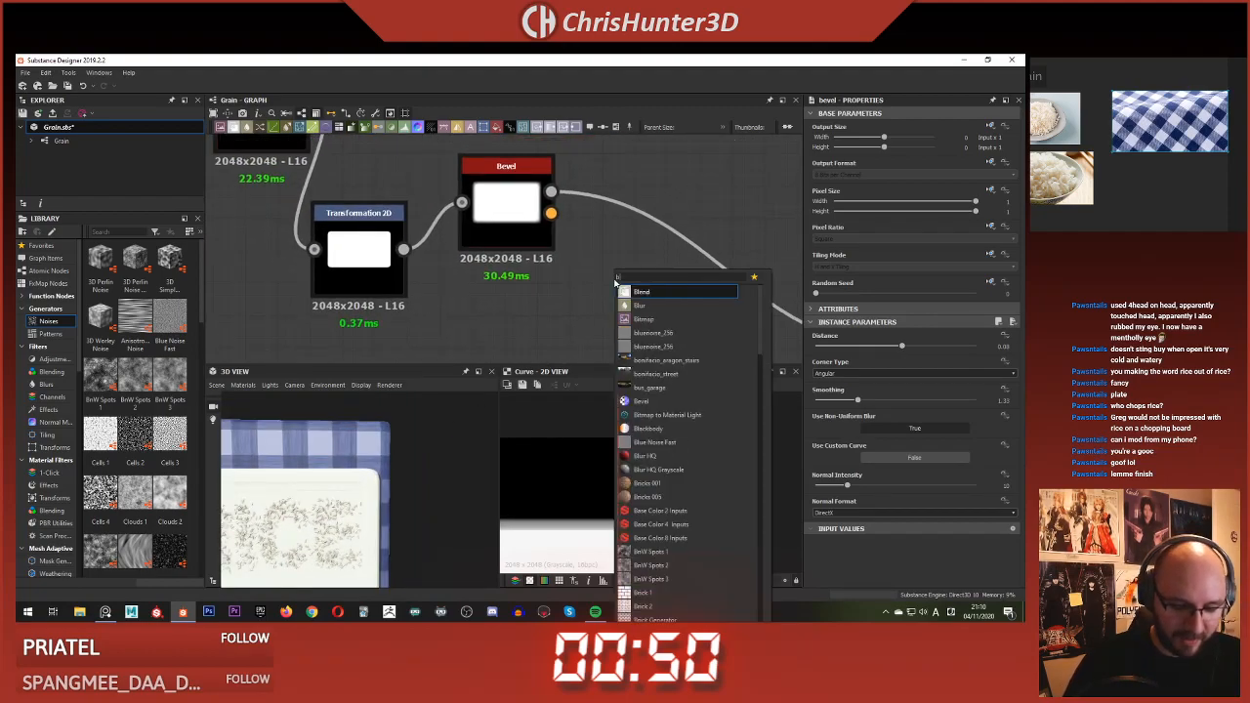
key(Down)
key(Down)
key(Down)
key(Down)
key(Down)
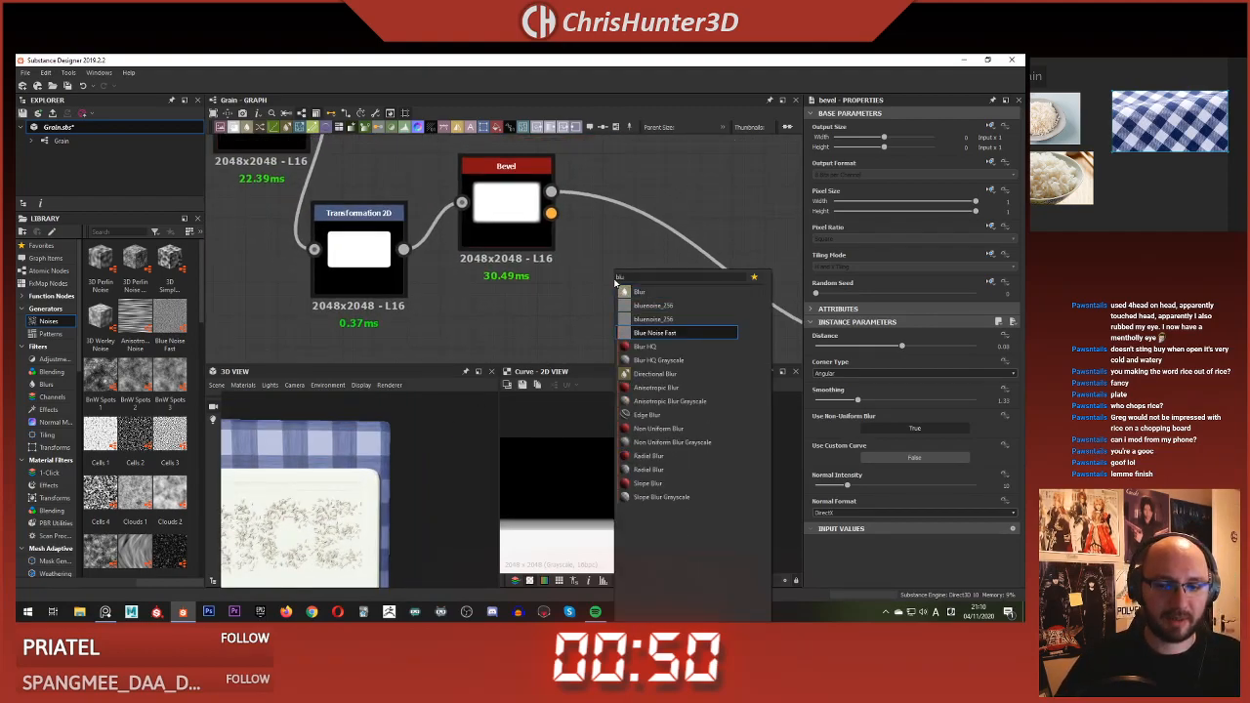
key(Return)
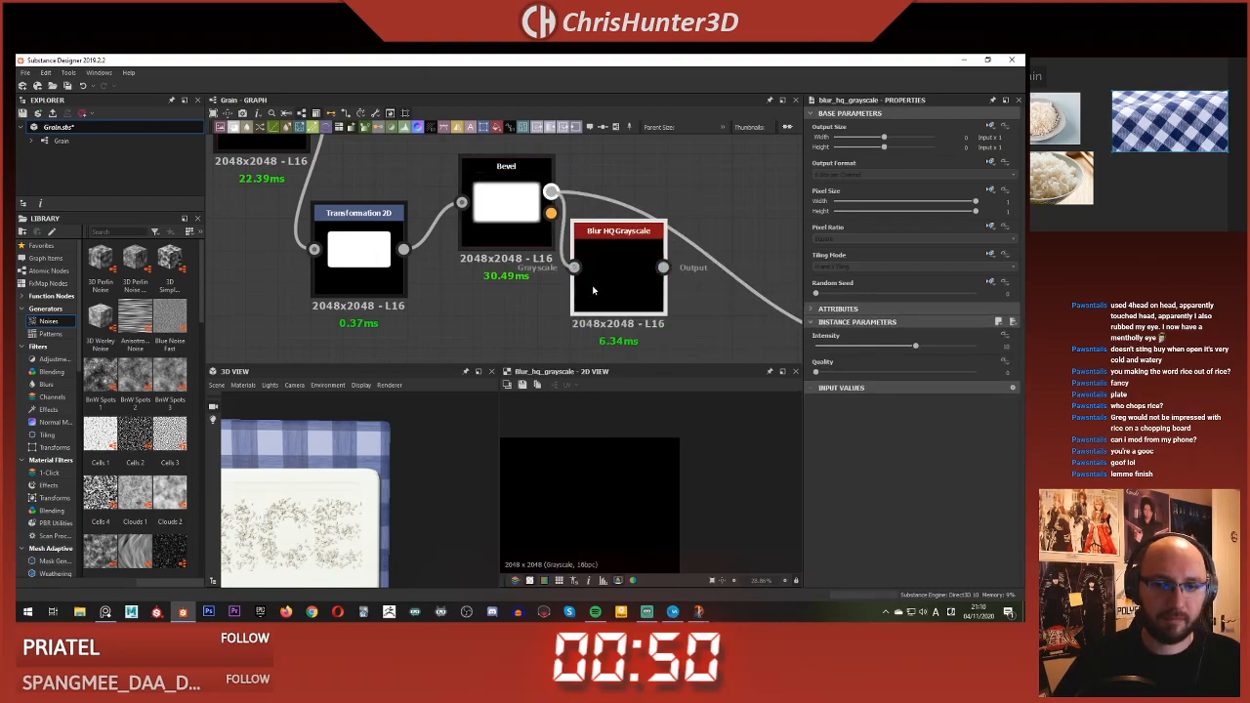
- Set the new Blur HQ Grayscale's Intensity to 0 and route the Bevel's Height link to the Curve through it
key(f)
scroll(698, 455, up, 9)
middle_drag(717, 402, 682, 444)
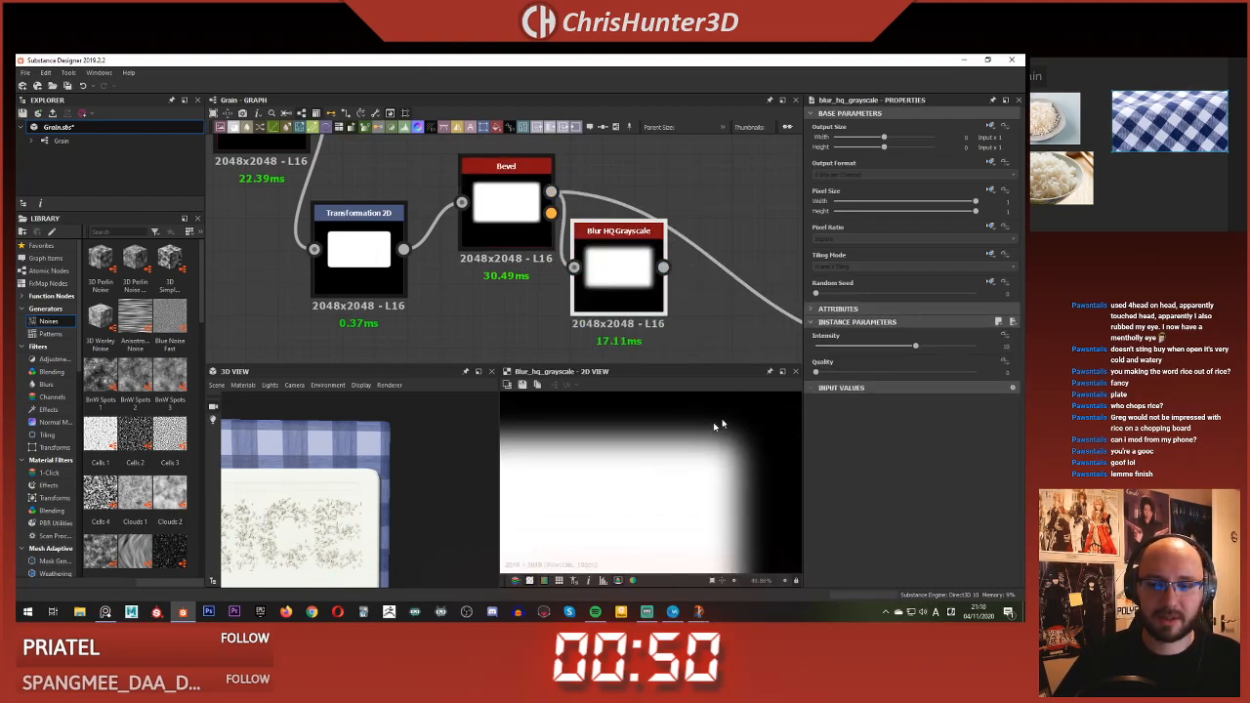
drag(867, 350, 810, 350)
middle_drag(652, 265, 596, 269)
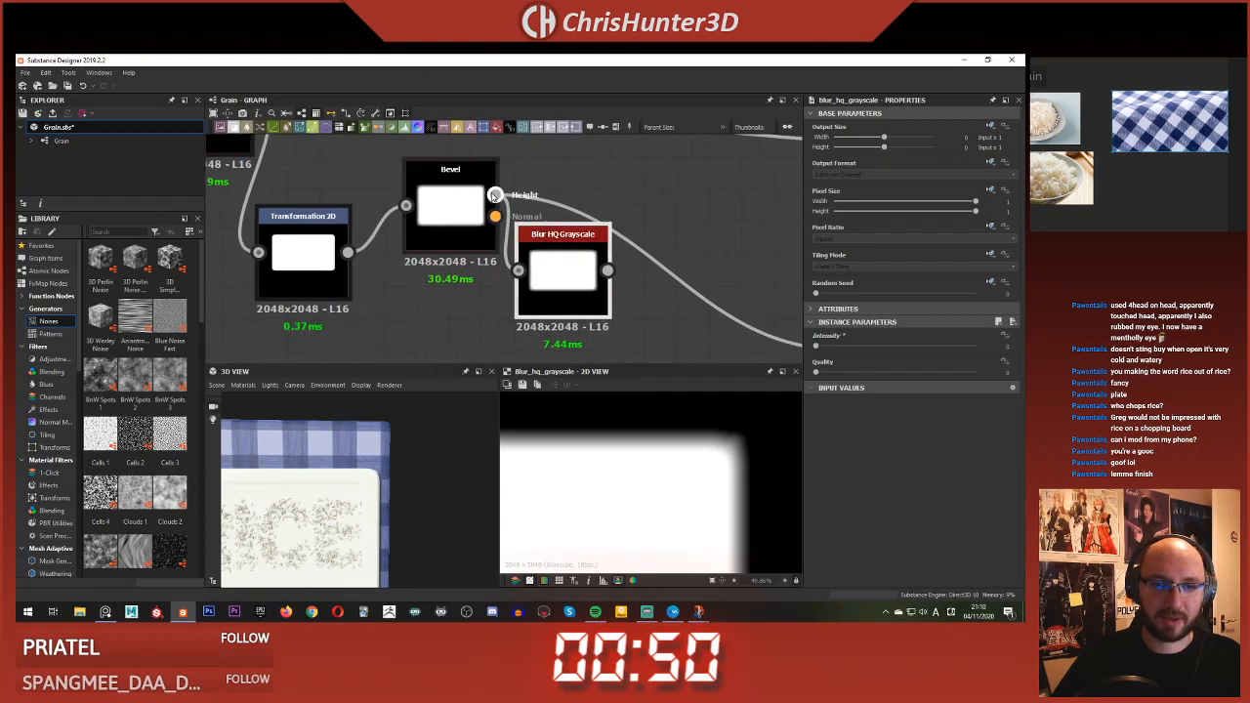
shift+drag(495, 196, 605, 272)
- Set the Blur HQ Grayscale's Intensity to about 1.15, comparing the recess corner in the 3D view
scroll(362, 491, up, 4)
drag(380, 494, 372, 475)
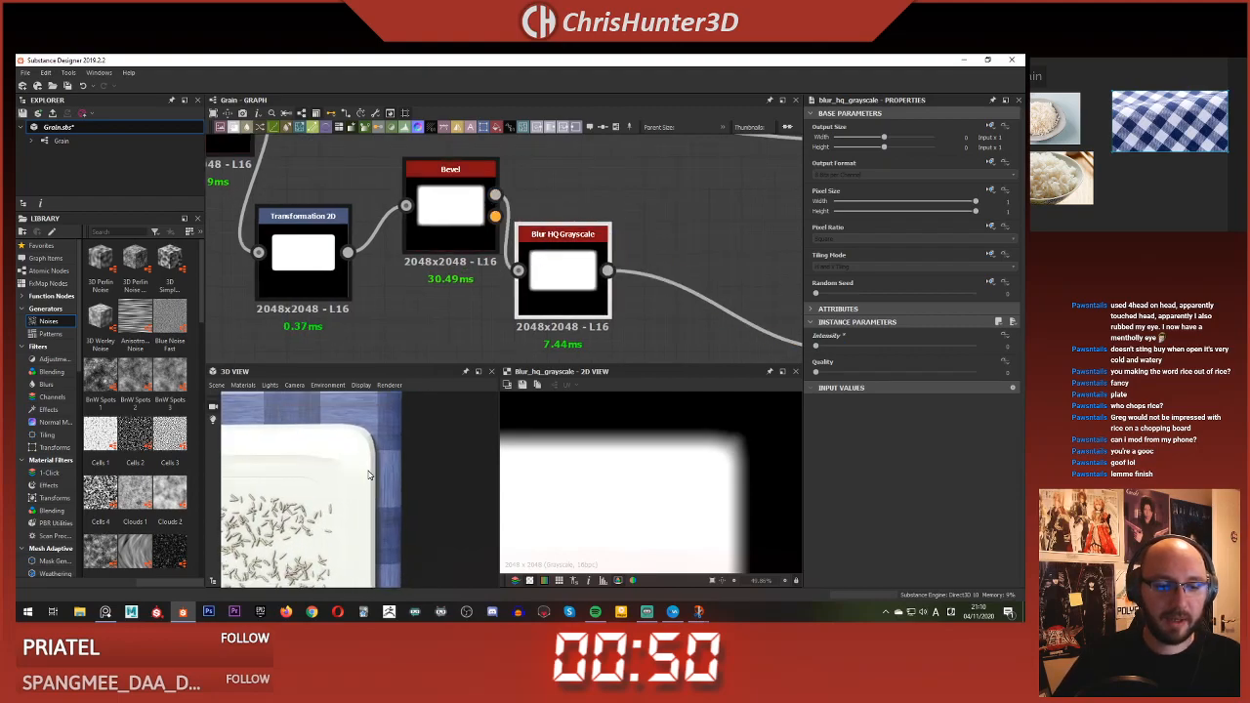
scroll(371, 475, up, 3)
scroll(371, 475, up, 2)
scroll(369, 469, down, 5)
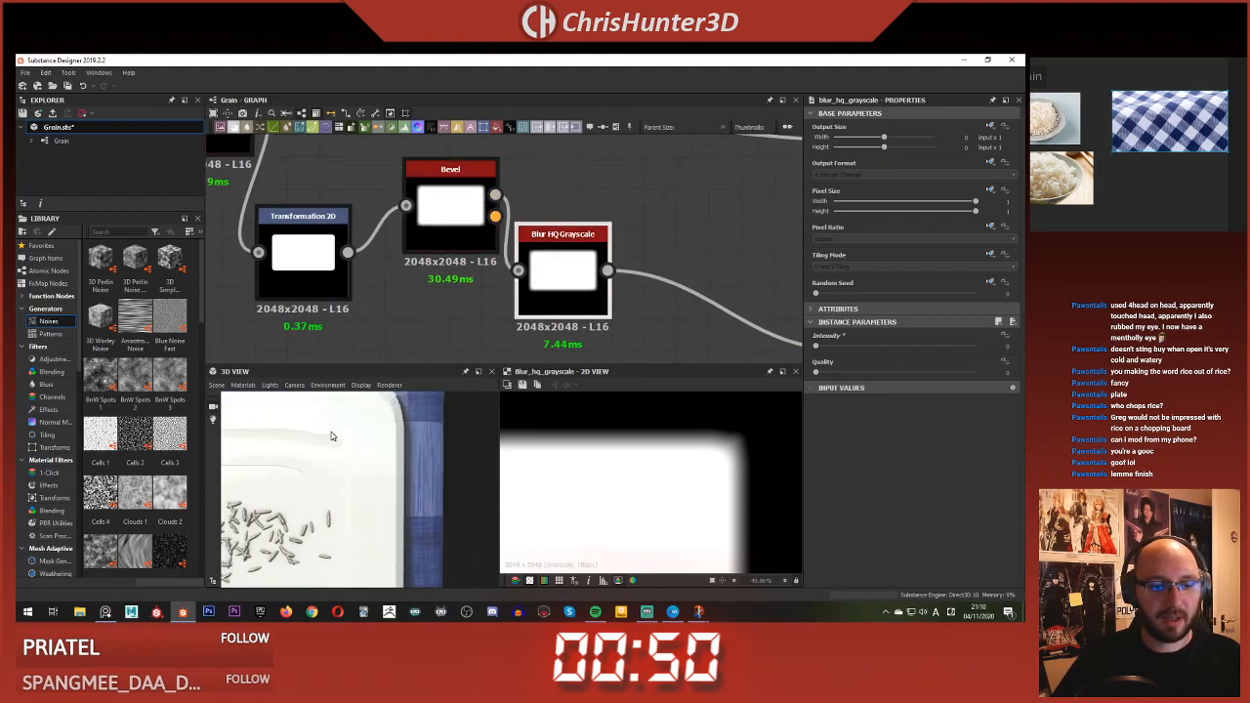
drag(819, 348, 834, 352)
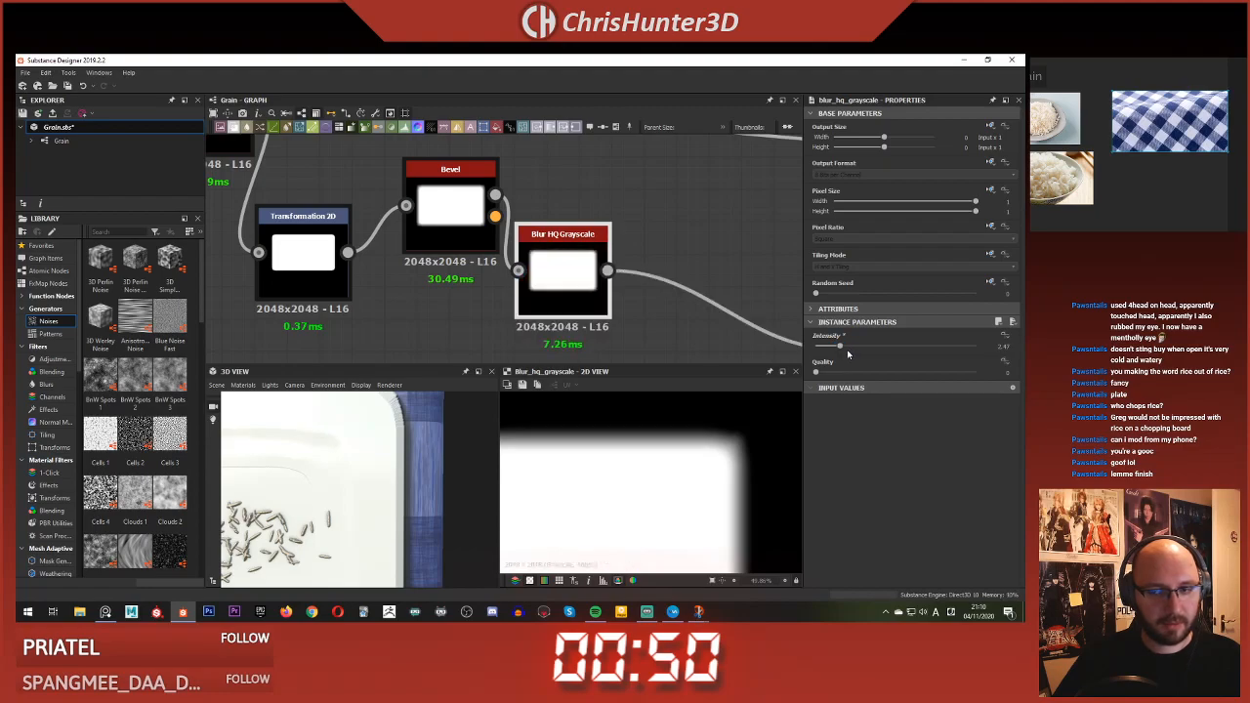
drag(849, 350, 826, 349)
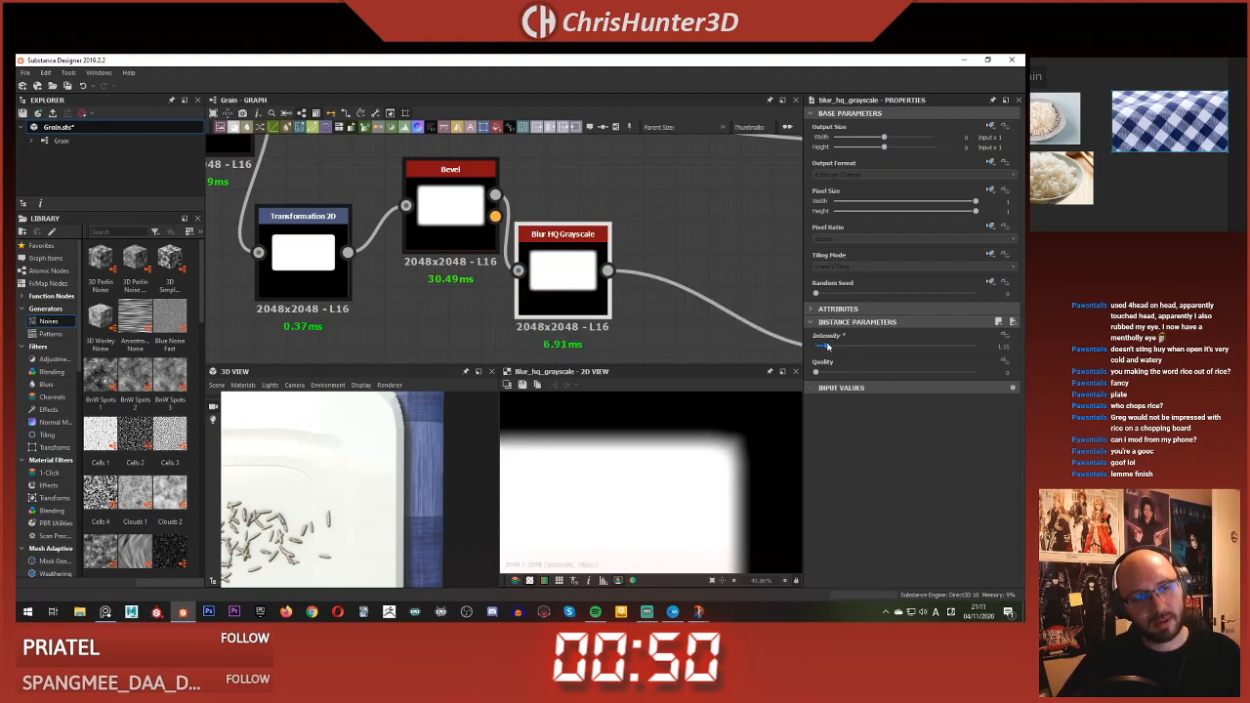
- Try different Contrast values on the board shape's Histogram Scan and leave Contrast at about 0.91, watching the rounded corner up close
scroll(337, 273, down, 4)
middle_drag(398, 275, 496, 284)
scroll(313, 277, up, 2)
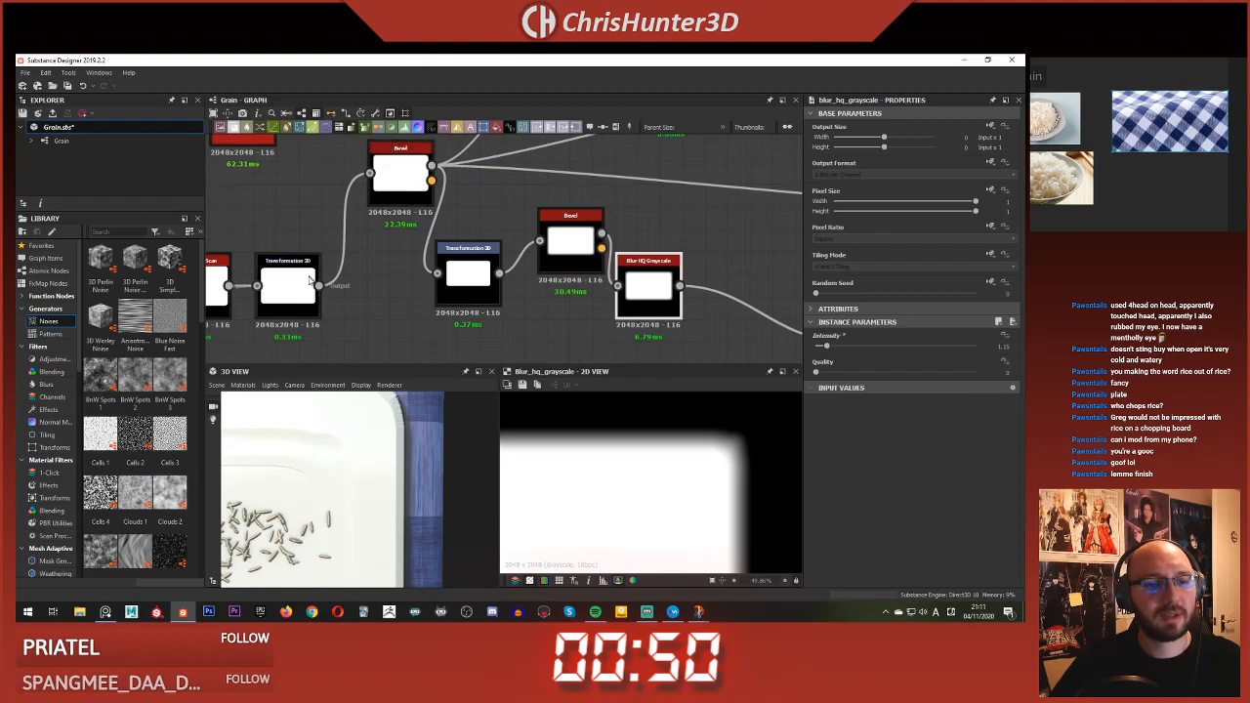
middle_drag(314, 276, 478, 284)
click(352, 272)
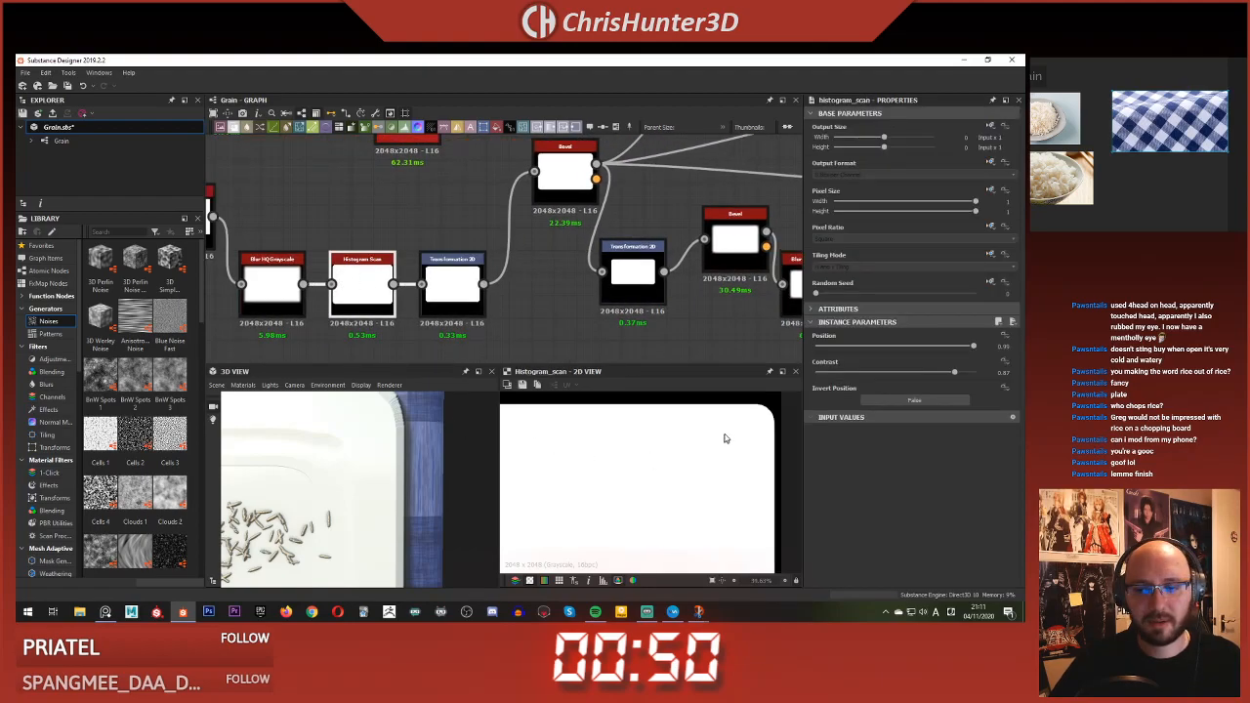
scroll(743, 435, up, 3)
scroll(743, 435, up, 1)
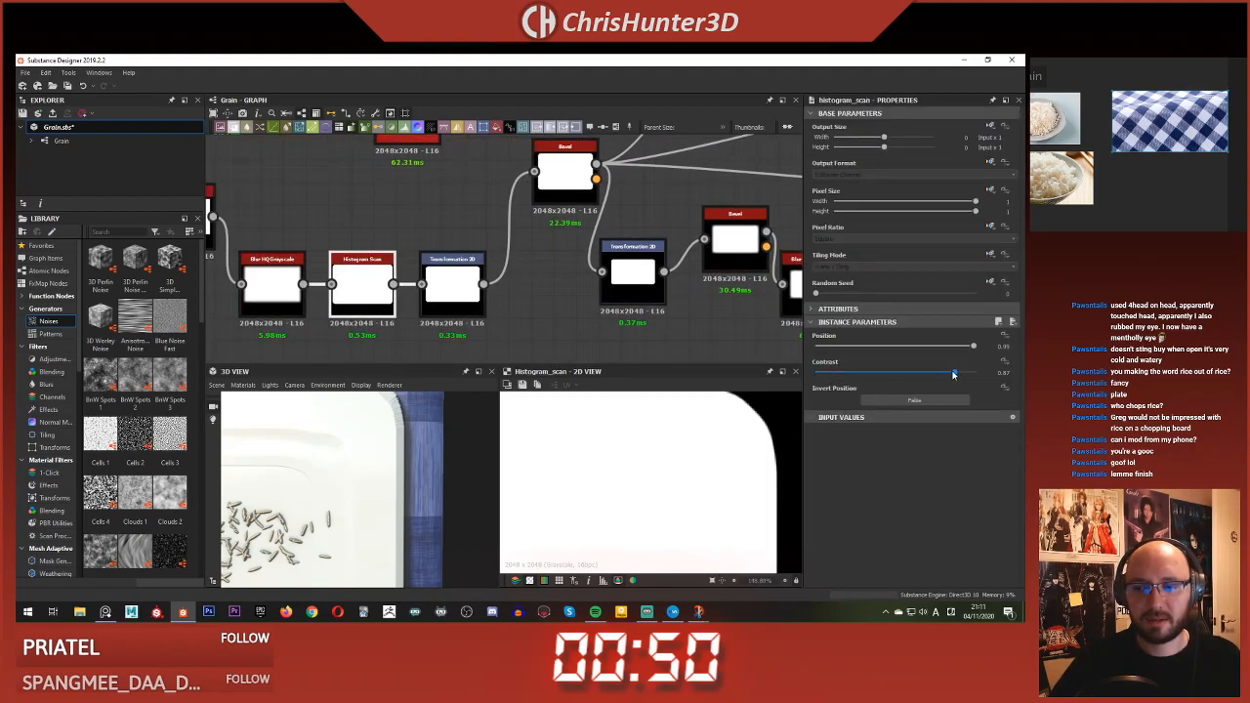
drag(952, 374, 844, 368)
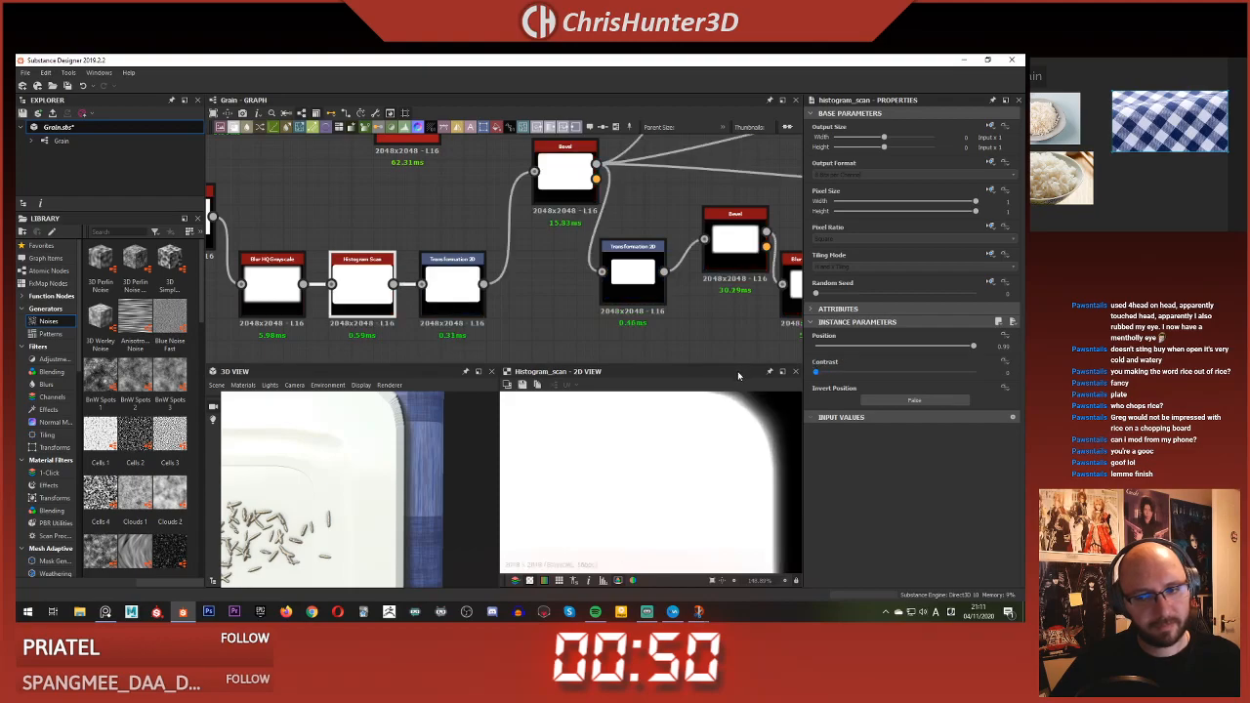
drag(749, 376, 971, 347)
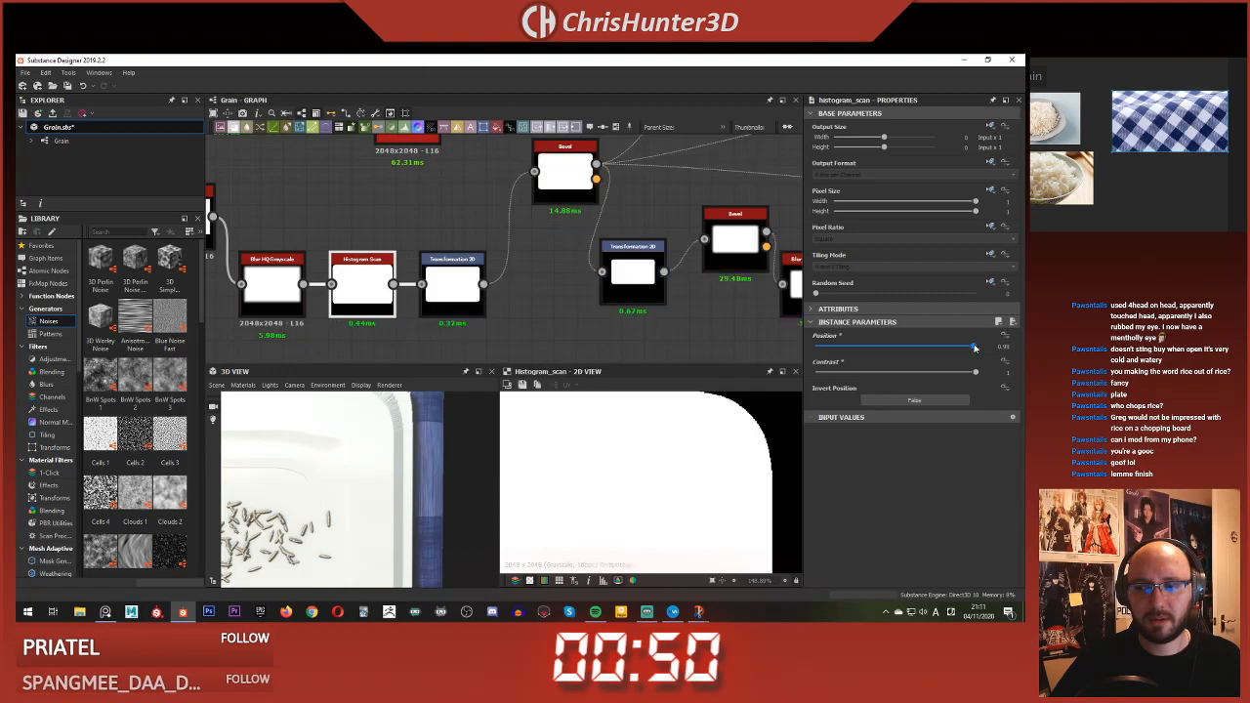
drag(975, 372, 815, 372)
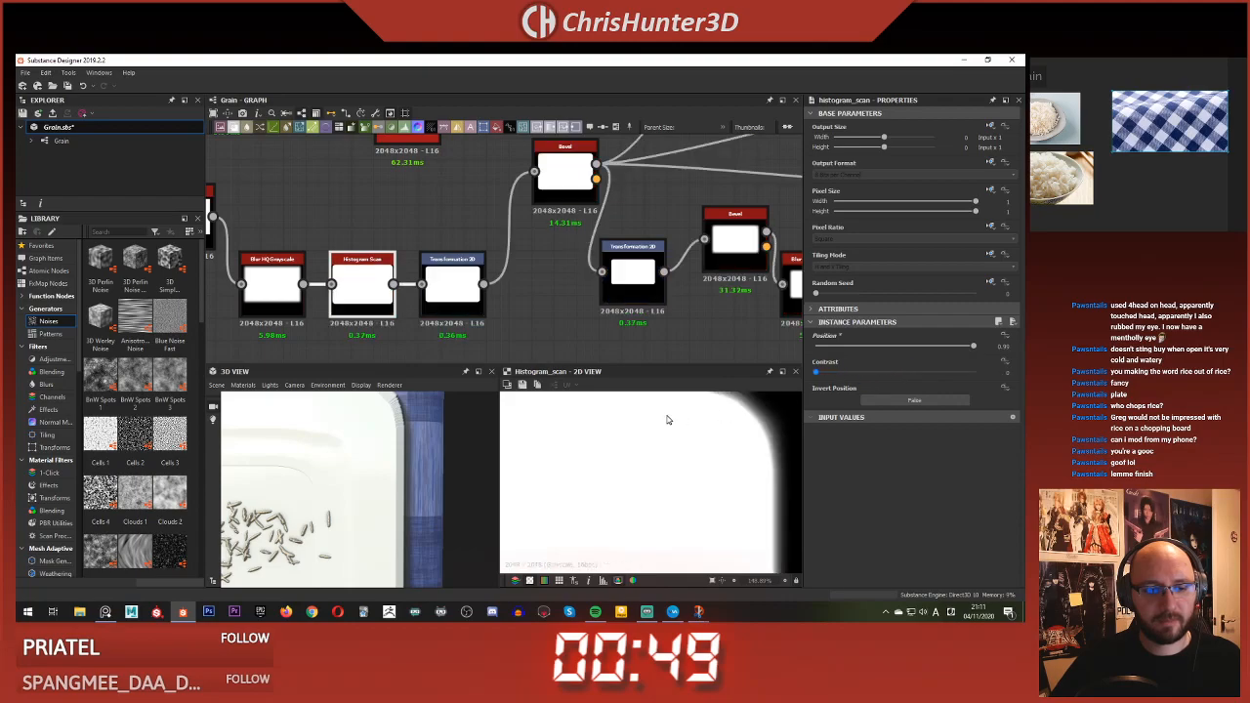
click(957, 372)
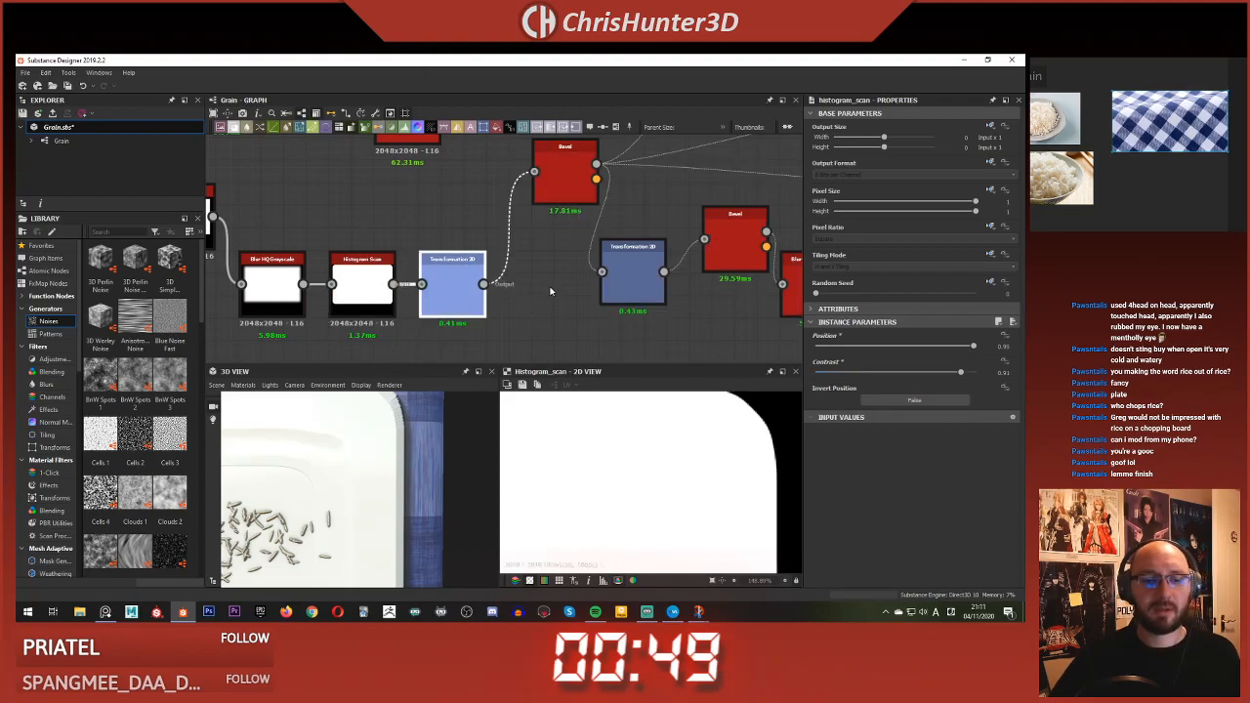
- Set the outer board Bevel's Smoothing to 1
click(547, 180)
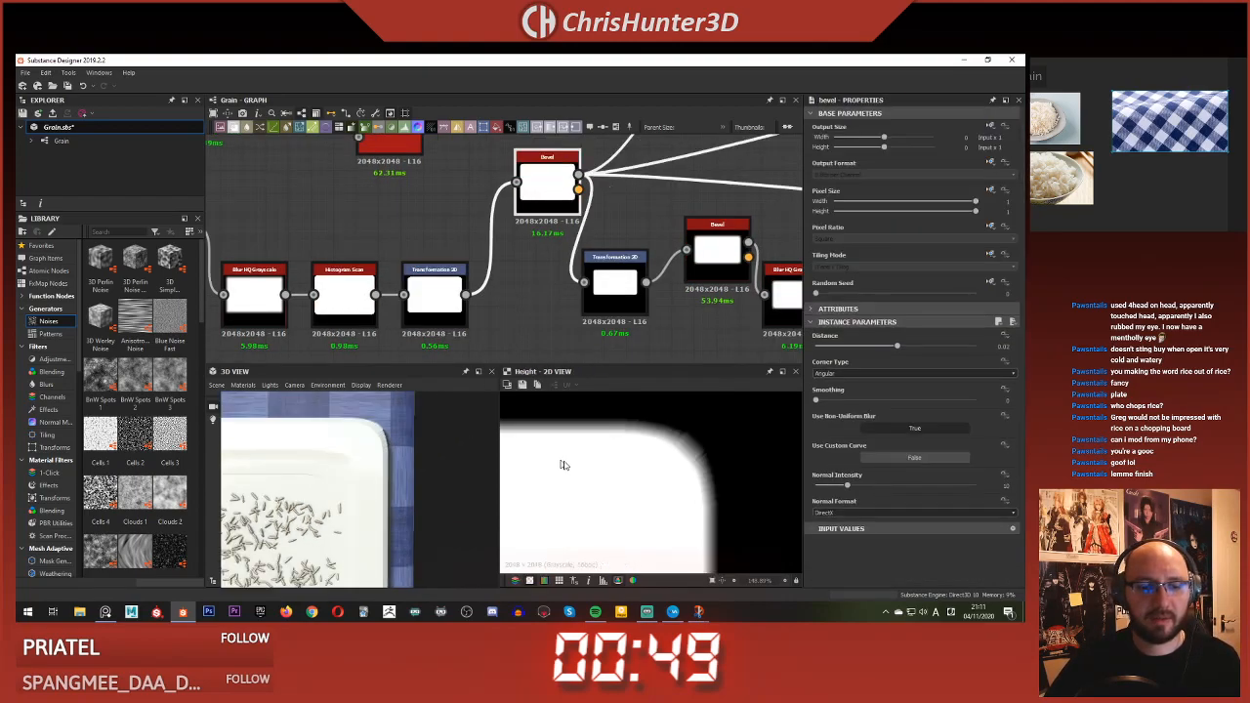
scroll(543, 458, up, 2)
drag(817, 400, 844, 400)
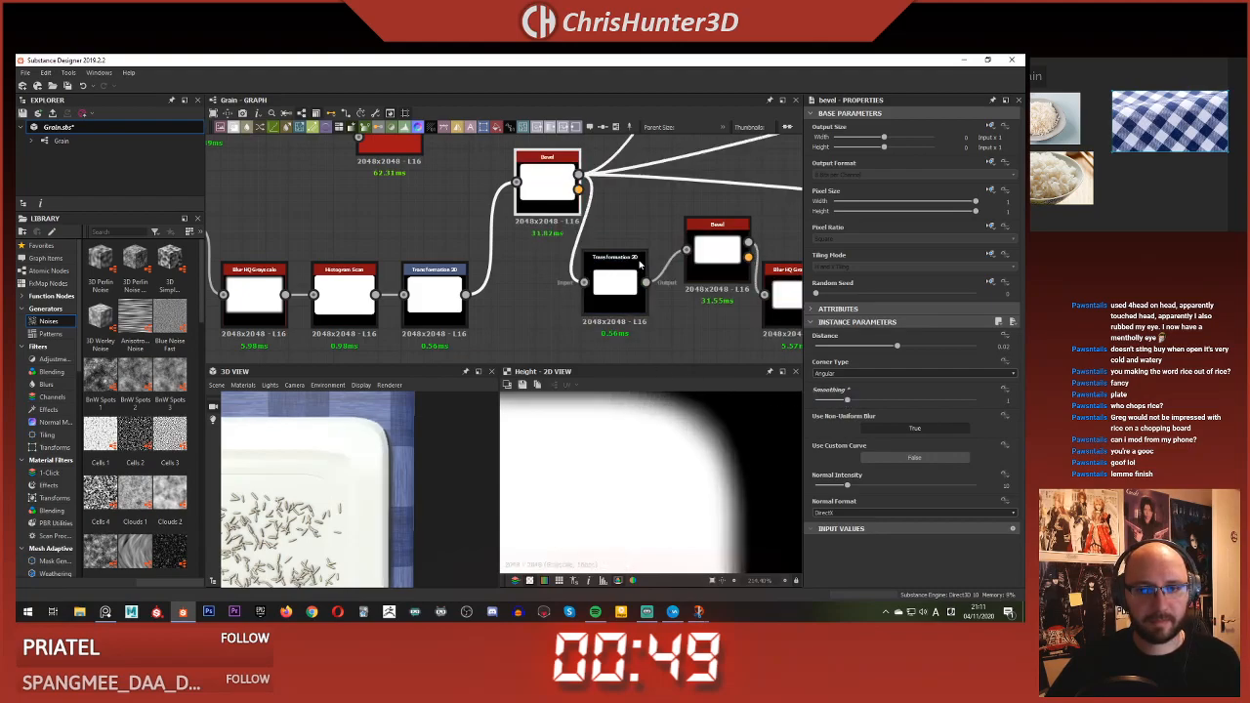
- Examine the inner Transformation 2D output and the inner board Bevel's normal output around the corner
click(615, 279)
scroll(342, 492, down, 3)
middle_drag(479, 287, 421, 326)
double_click(466, 218)
double_click(533, 315)
scroll(342, 488, up, 3)
scroll(348, 483, up, 3)
double_click(661, 291)
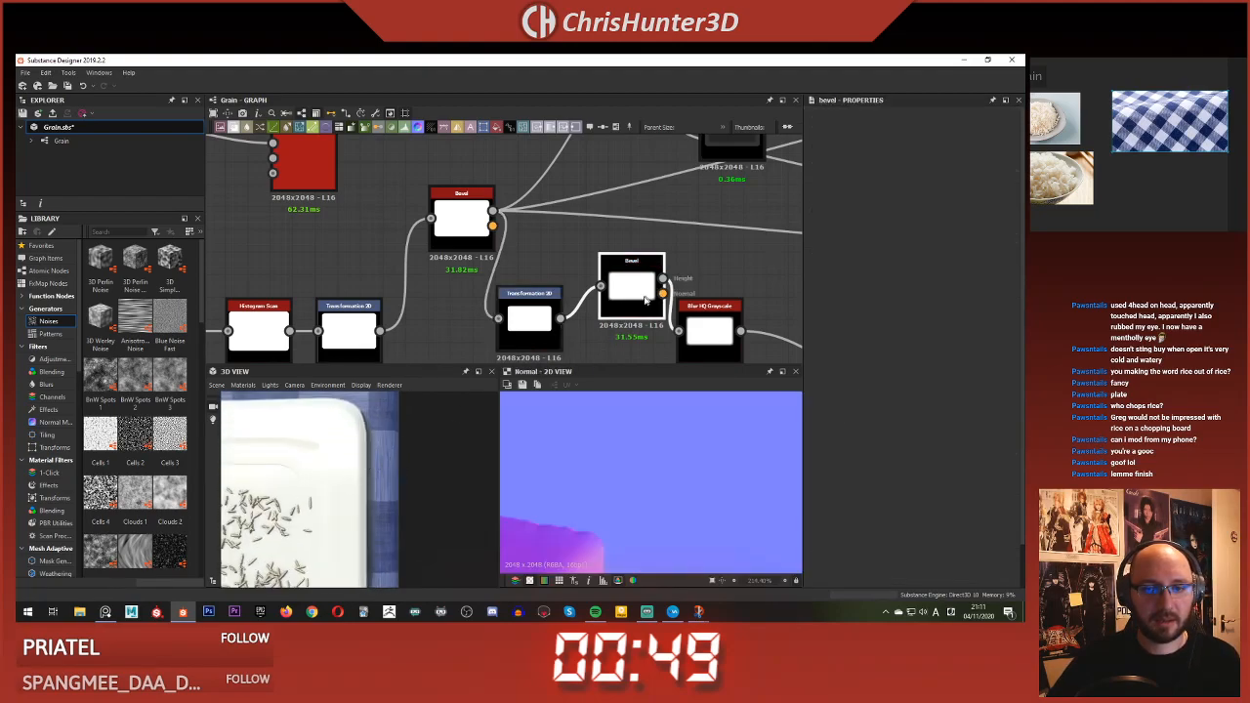
middle_drag(625, 314, 613, 283)
scroll(607, 400, down, 5)
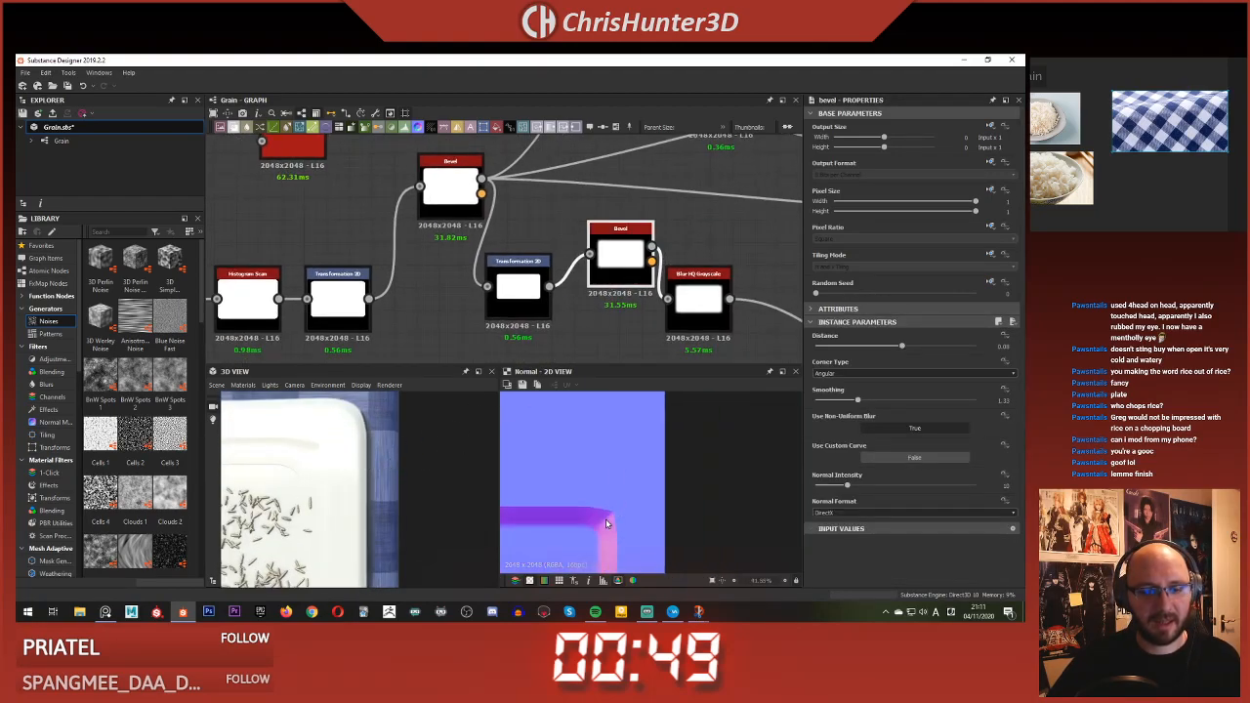
- Set the inner board Bevel's Corner Type to Round and check the recess corner in the 3D view
double_click(633, 250)
scroll(615, 496, down, 4)
scroll(635, 495, up, 4)
middle_drag(713, 416, 584, 506)
scroll(625, 484, up, 3)
middle_drag(744, 445, 681, 449)
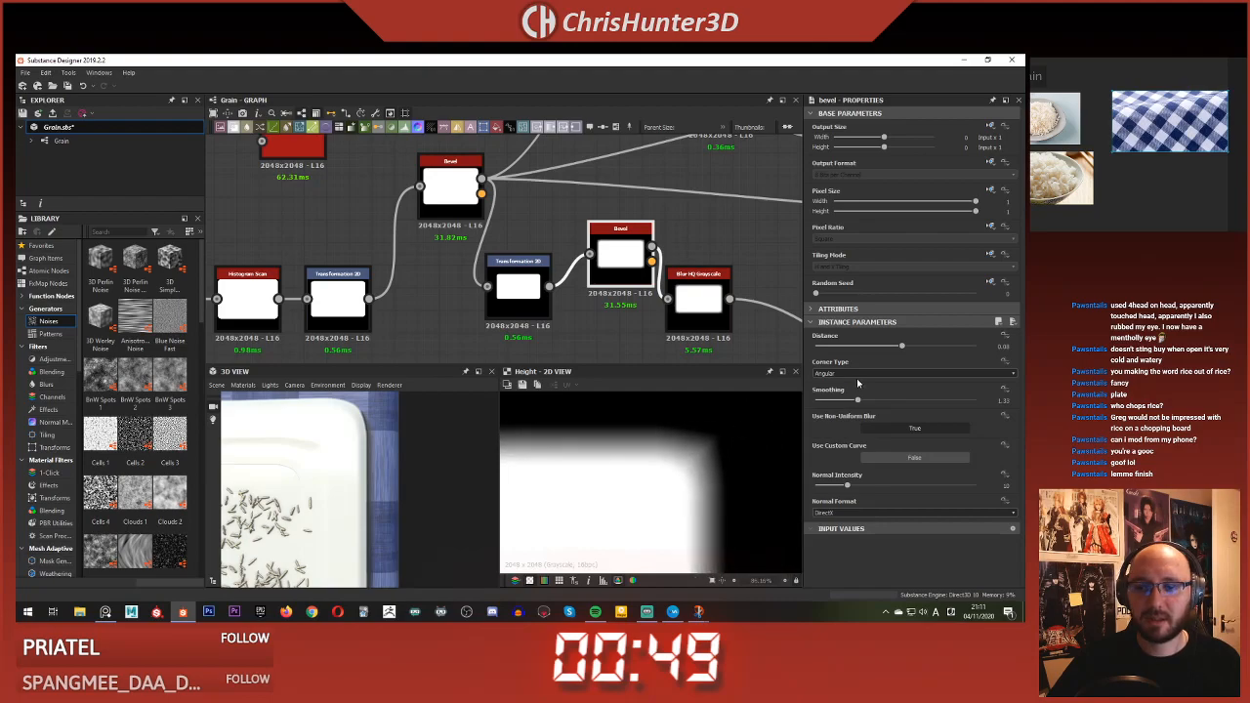
click(856, 384)
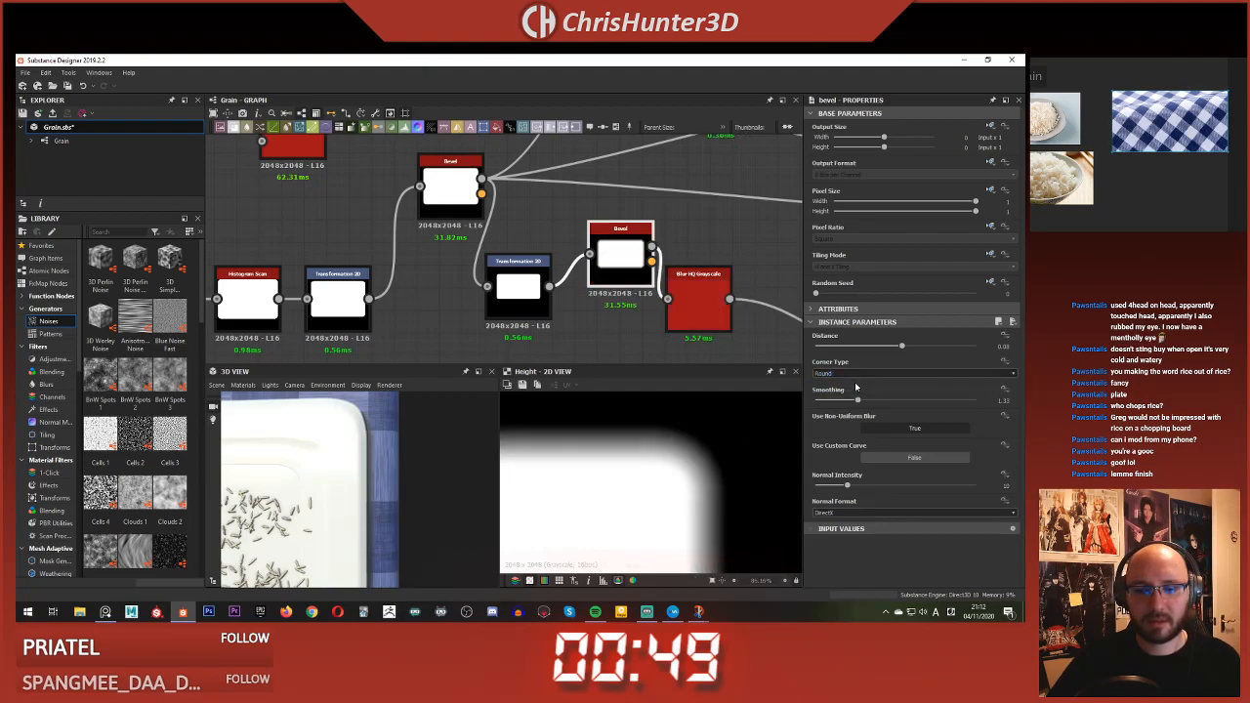
scroll(351, 473, up, 5)
scroll(337, 451, down, 6)
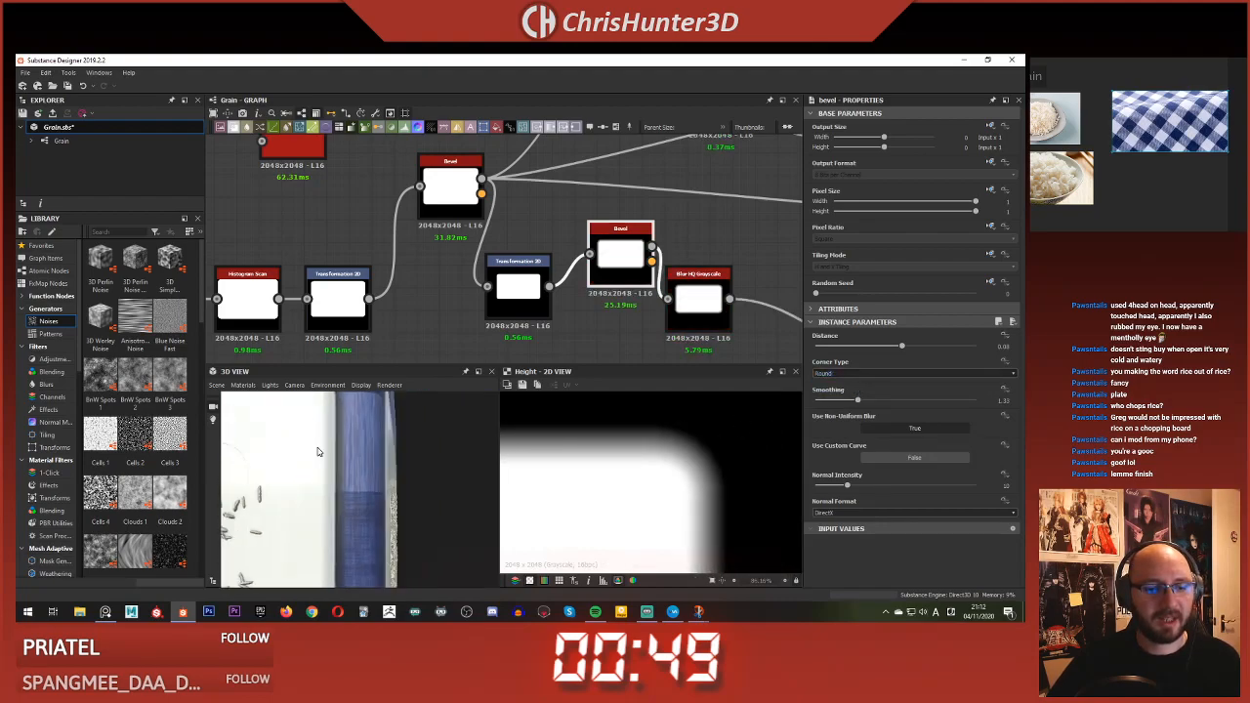
scroll(361, 450, down, 5)
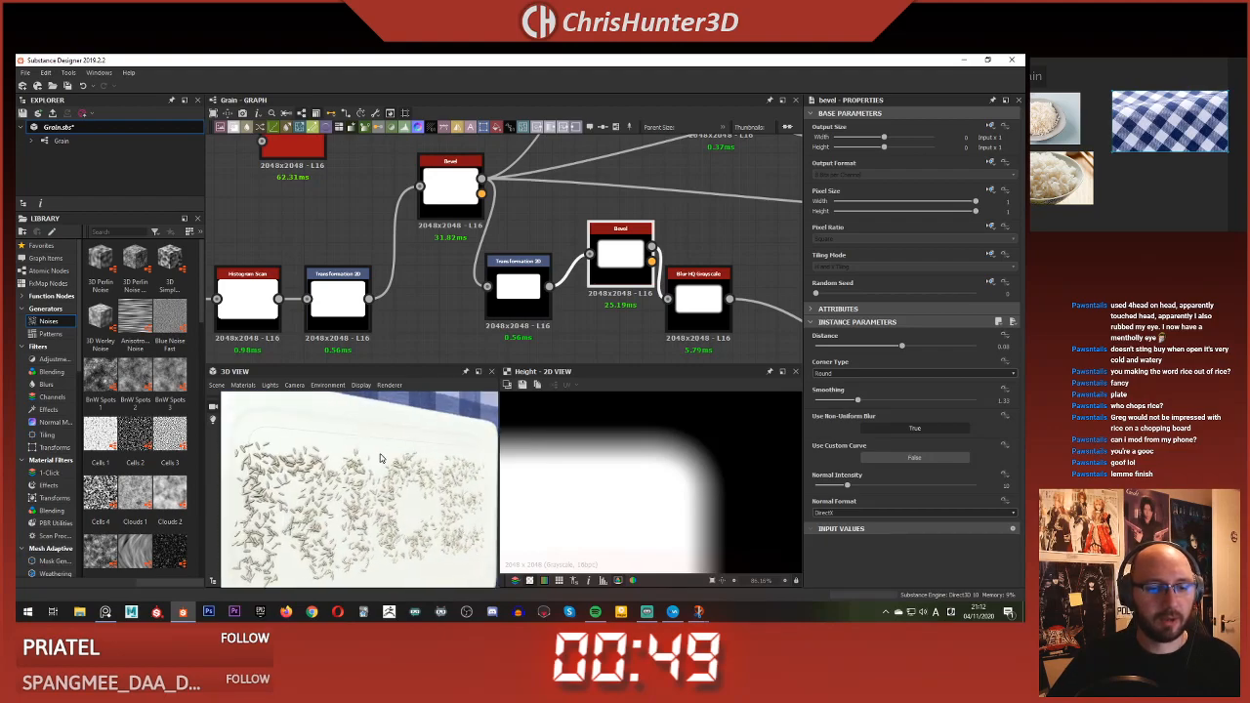
- Examine the Levels output and the Subtract Blend output that form the recessed board
middle_drag(645, 299, 553, 293)
scroll(697, 289, down, 3)
middle_drag(764, 317, 558, 282)
scroll(557, 282, up, 5)
click(682, 187)
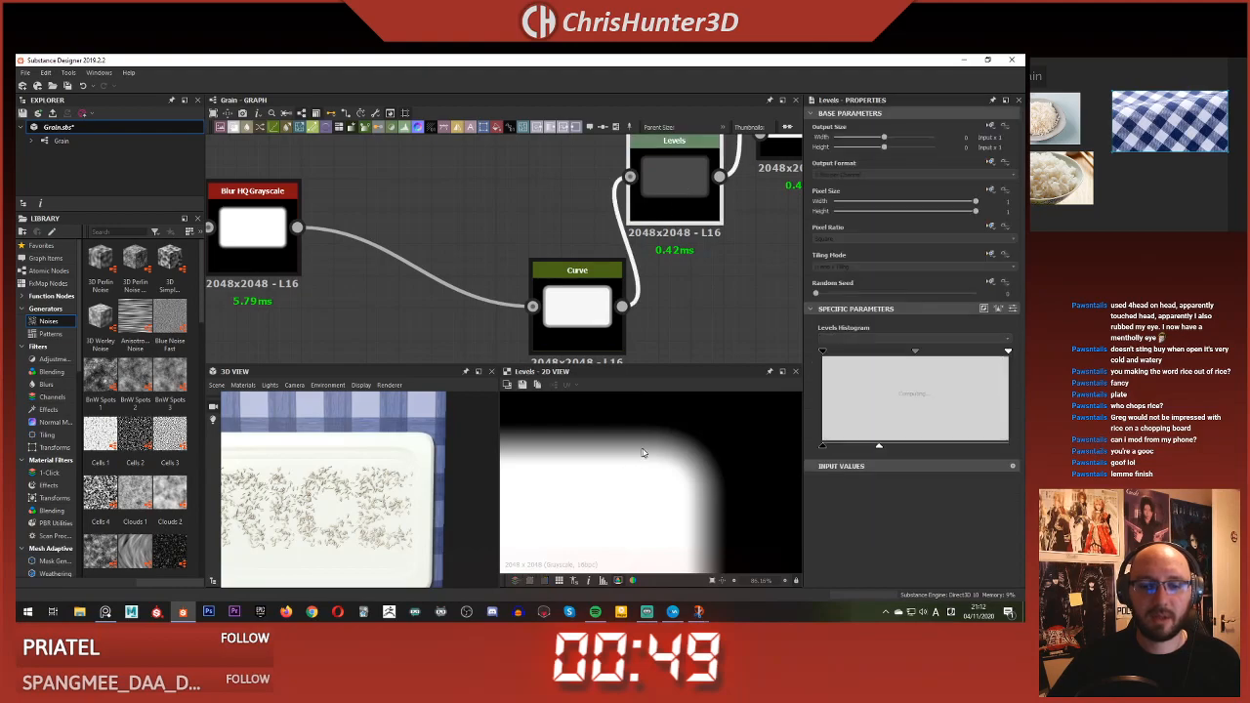
scroll(644, 455, down, 4)
scroll(674, 256, down, 3)
middle_drag(747, 229, 655, 220)
click(583, 295)
scroll(654, 219, down, 1)
scroll(645, 493, down, 5)
scroll(541, 201, down, 2)
middle_drag(541, 202, 638, 365)
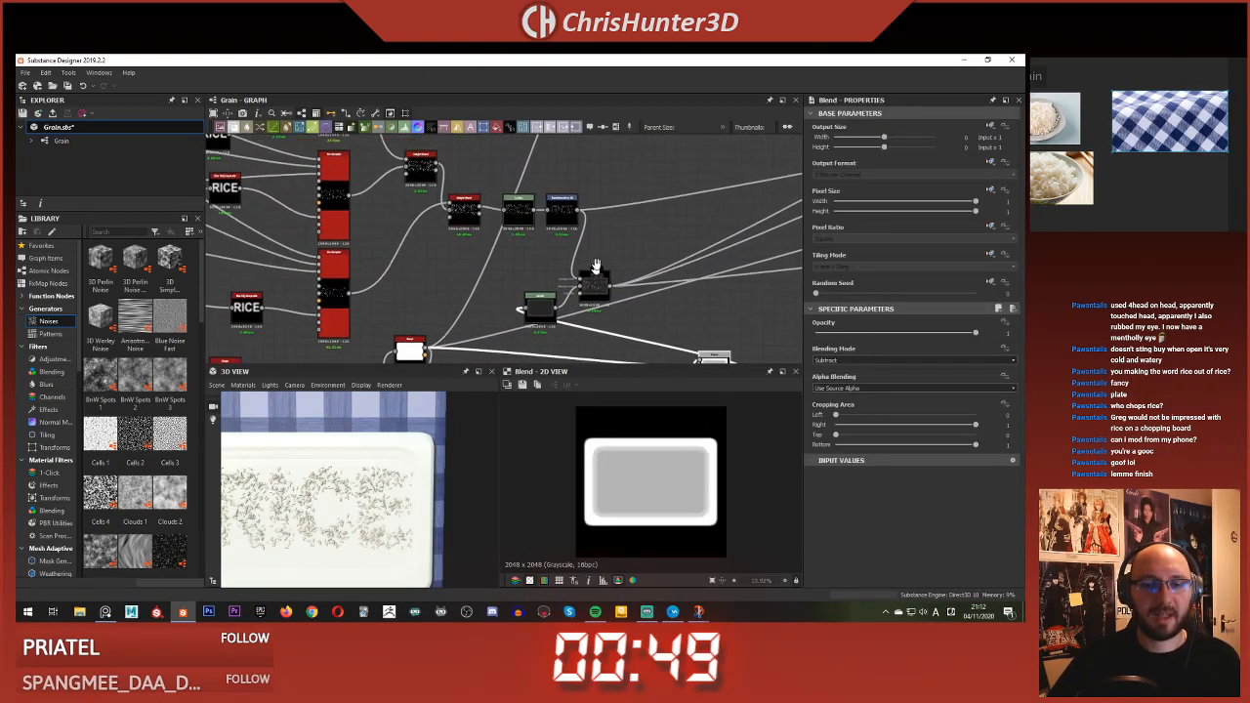
- Scale down the RICE grains' Transformation 2D about its centre inside the recess while previewing the Blend of grains and board
middle_drag(594, 271, 596, 251)
drag(346, 414, 420, 398)
scroll(533, 269, down, 3)
click(536, 278)
middle_drag(543, 244, 552, 259)
mouse_move(345, 433)
mouse_down()
mouse_move(349, 411)
mouse_move(353, 421)
mouse_up()
scroll(559, 238, up, 4)
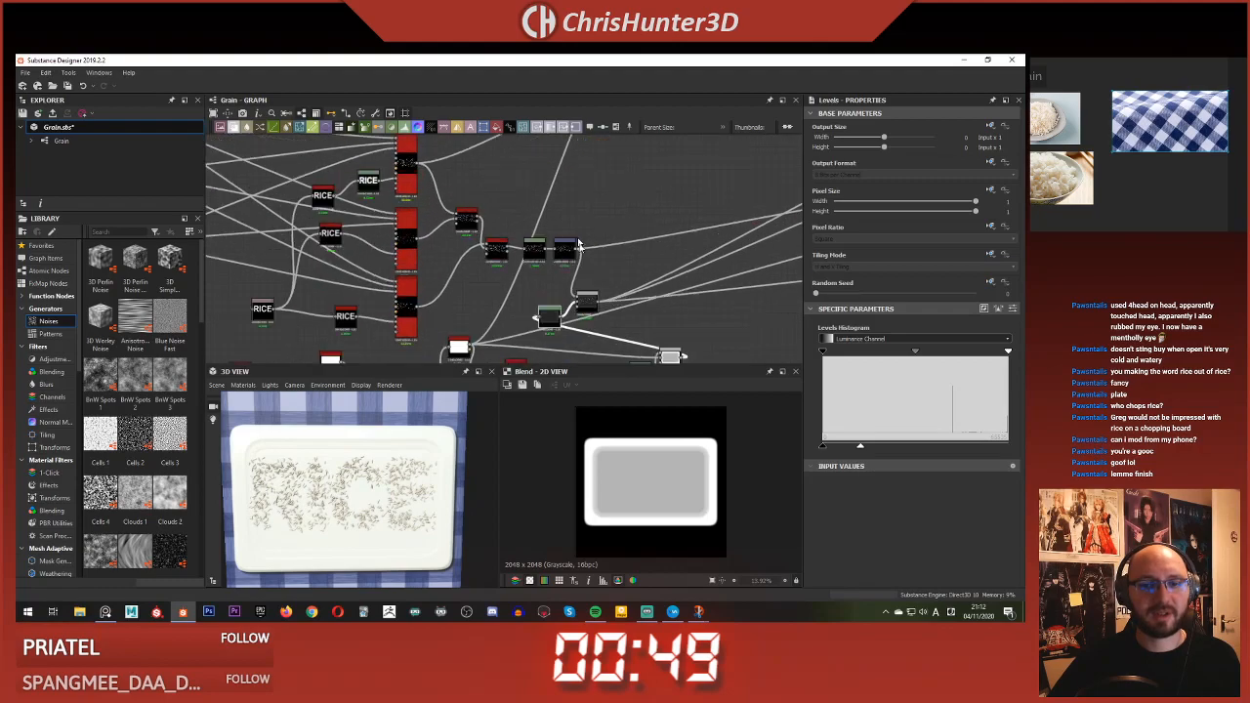
double_click(554, 235)
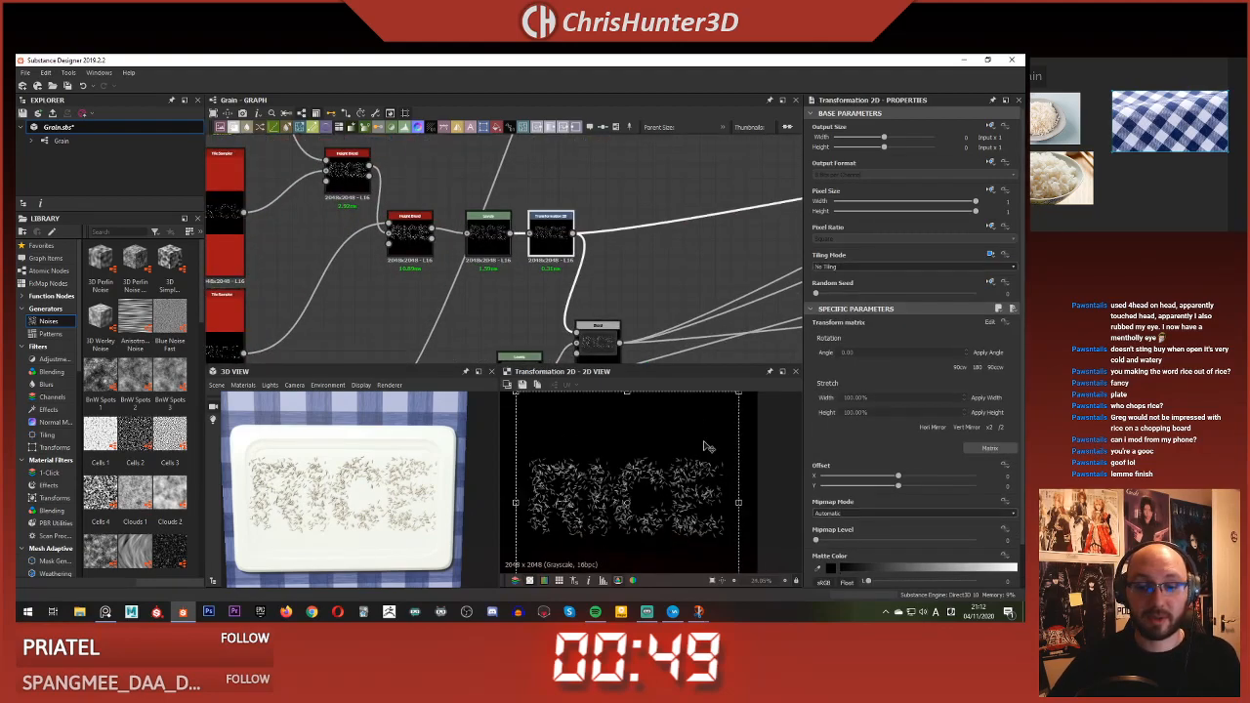
middle_drag(593, 343, 615, 281)
double_click(615, 281)
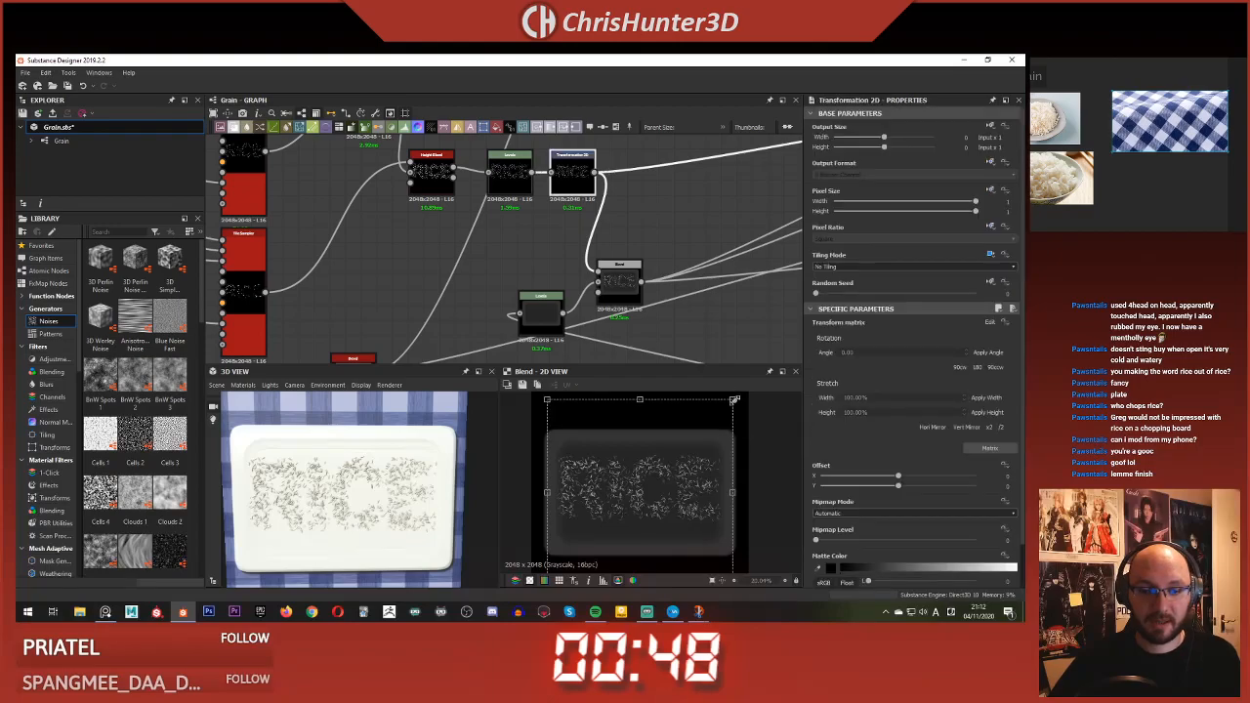
drag(734, 400, 723, 425)
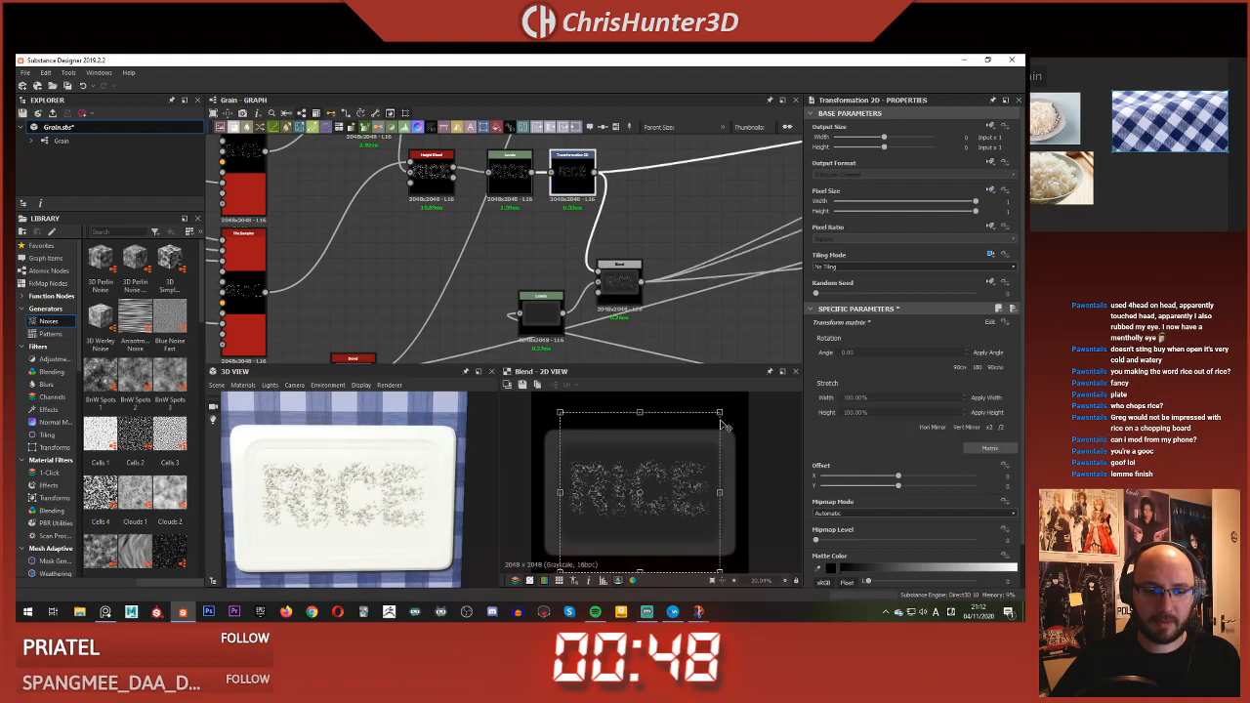
- Inspect the scaled RICE grains inside the board's recess in the 3D view, close up and from a distance
click(687, 200)
scroll(380, 497, up, 3)
drag(391, 547, 379, 486)
scroll(380, 496, down, 5)
scroll(380, 496, up, 10)
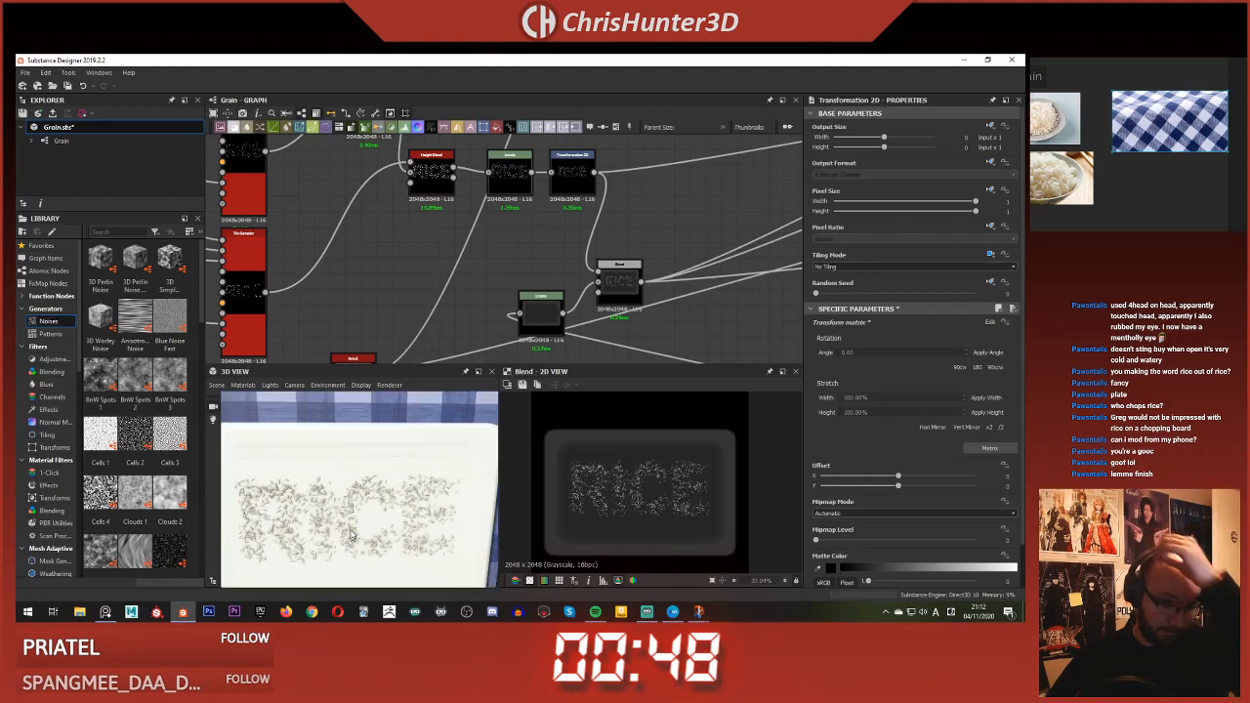
scroll(352, 482, down, 8)
mouse_move(353, 483)
middle_down()
mouse_move(359, 530)
mouse_move(336, 467)
middle_up()
scroll(359, 530, down, 2)
scroll(390, 518, up, 3)
scroll(335, 467, down, 6)
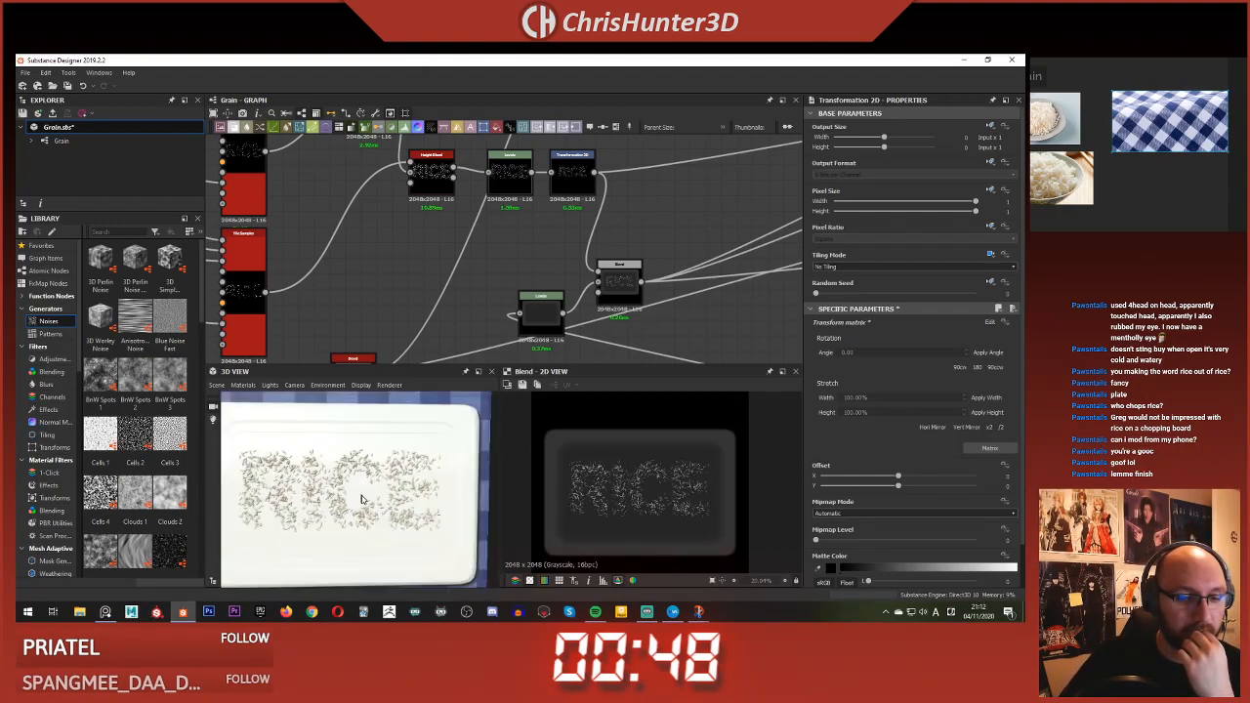
- Save the Grain package
scroll(475, 311, down, 4)
middle_drag(474, 310, 545, 308)
scroll(562, 300, up, 4)
right_click(564, 198)
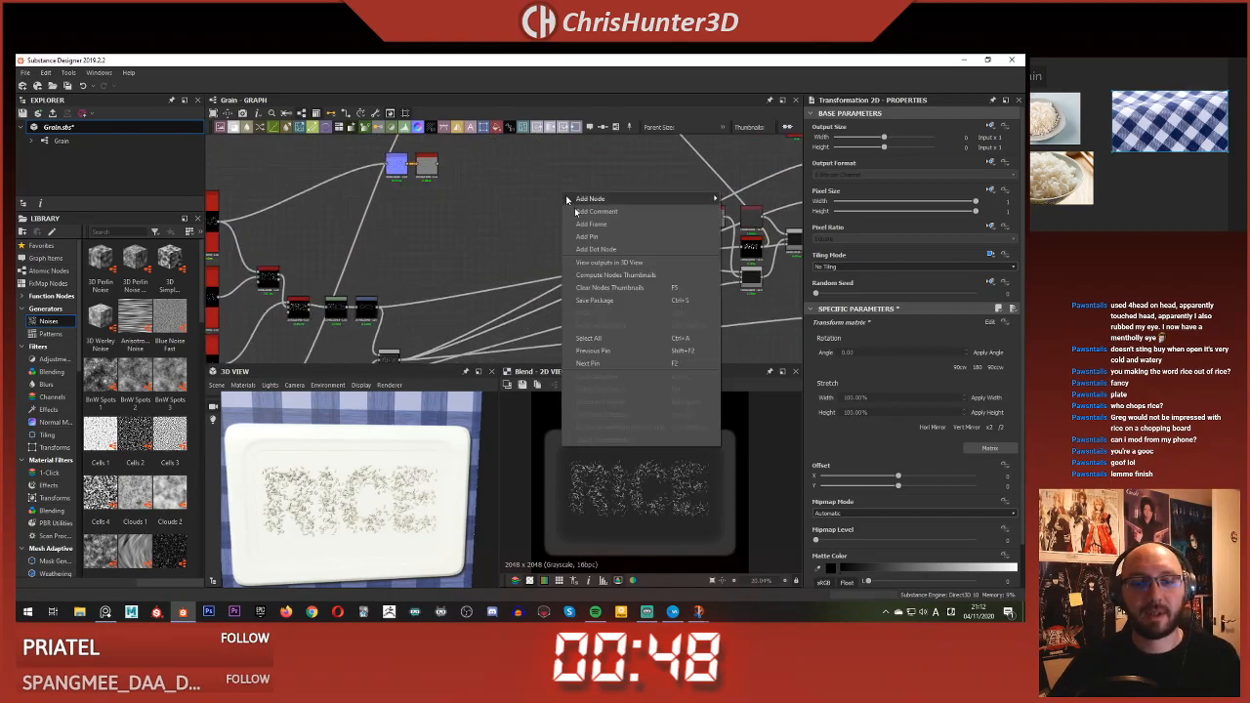
click(586, 302)
key(ctrl+s)
- Preview the roughness Blend beneath the Histogram Scan and move its dark Uniform Color farther away to make room
scroll(400, 453, down, 2)
drag(387, 441, 436, 430)
scroll(435, 430, up, 4)
scroll(498, 307, down, 5)
middle_drag(498, 308, 517, 284)
scroll(518, 285, up, 6)
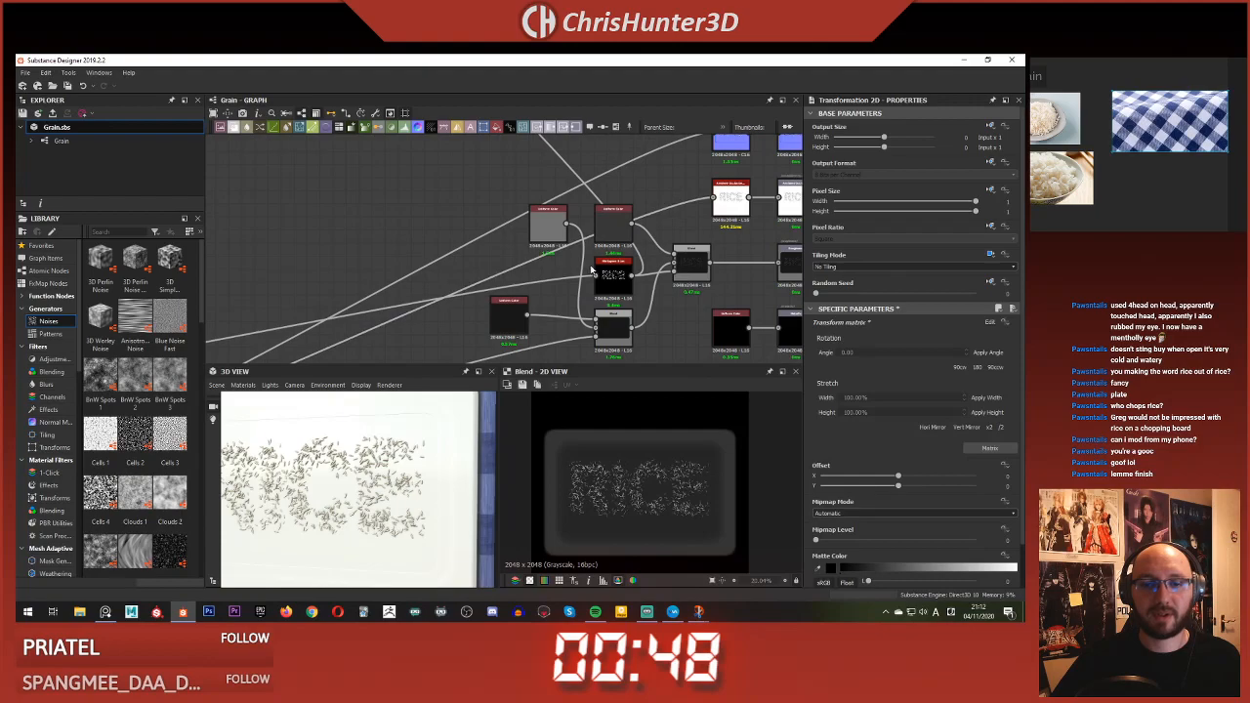
double_click(617, 334)
drag(503, 315, 426, 291)
- Add a new Blend node between the dark Uniform Color and the roughness Blend
scroll(430, 309, up, 3)
middle_drag(489, 332, 519, 297)
click(559, 316)
key(space)
text(bl)
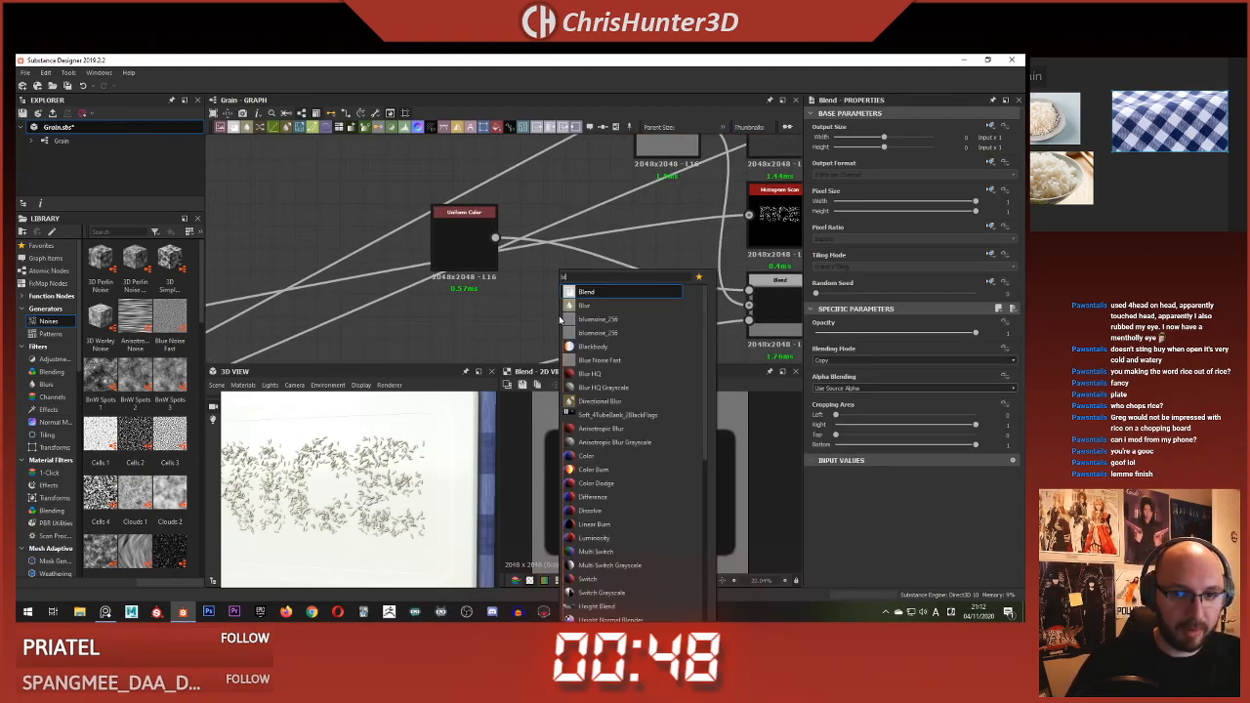
key(Return)
double_click(567, 318)
drag(570, 316, 592, 314)
- Duplicate the dark Uniform Color, place the copy beneath it and make its grey slightly lighter
click(462, 256)
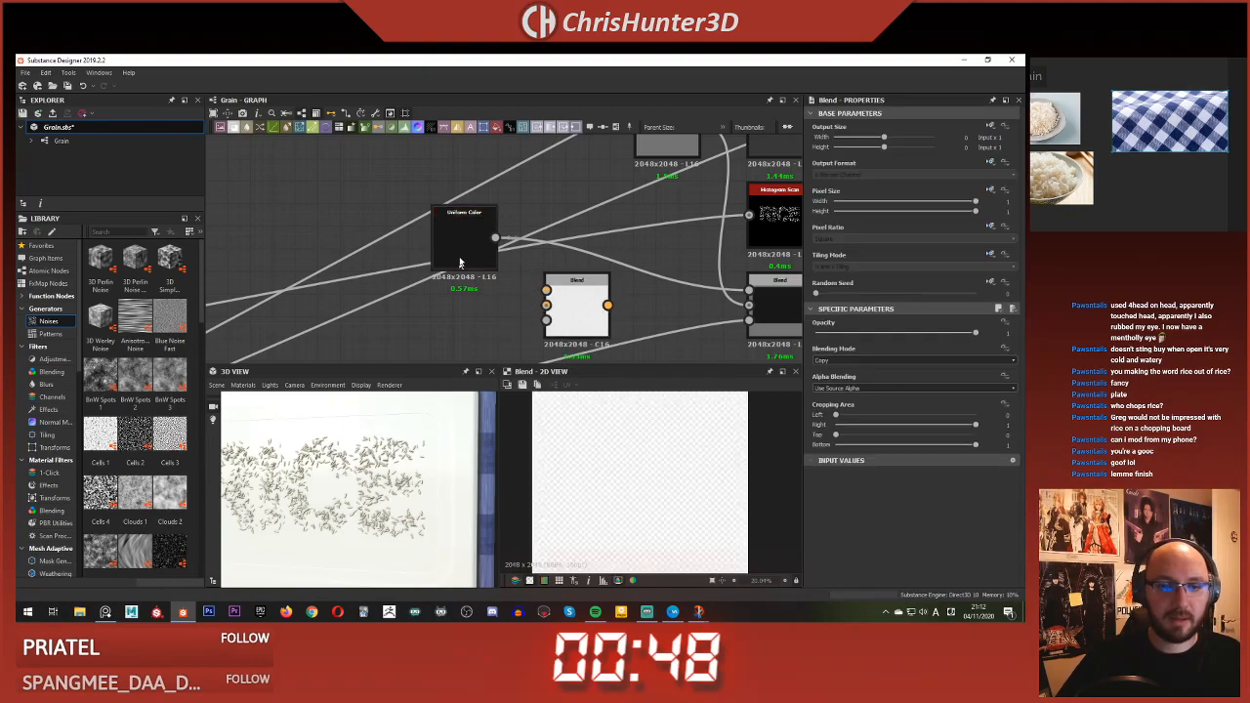
key(ctrl+d)
middle_drag(442, 316, 414, 264)
drag(472, 203, 432, 283)
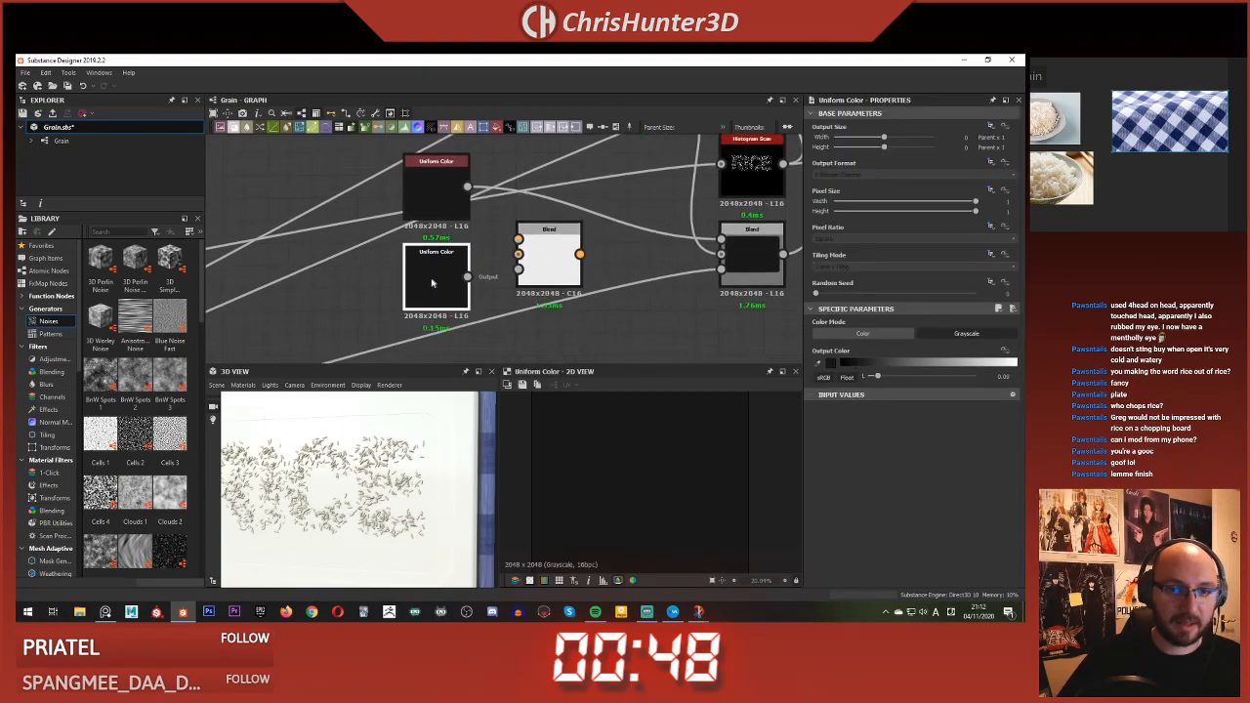
drag(881, 380, 884, 380)
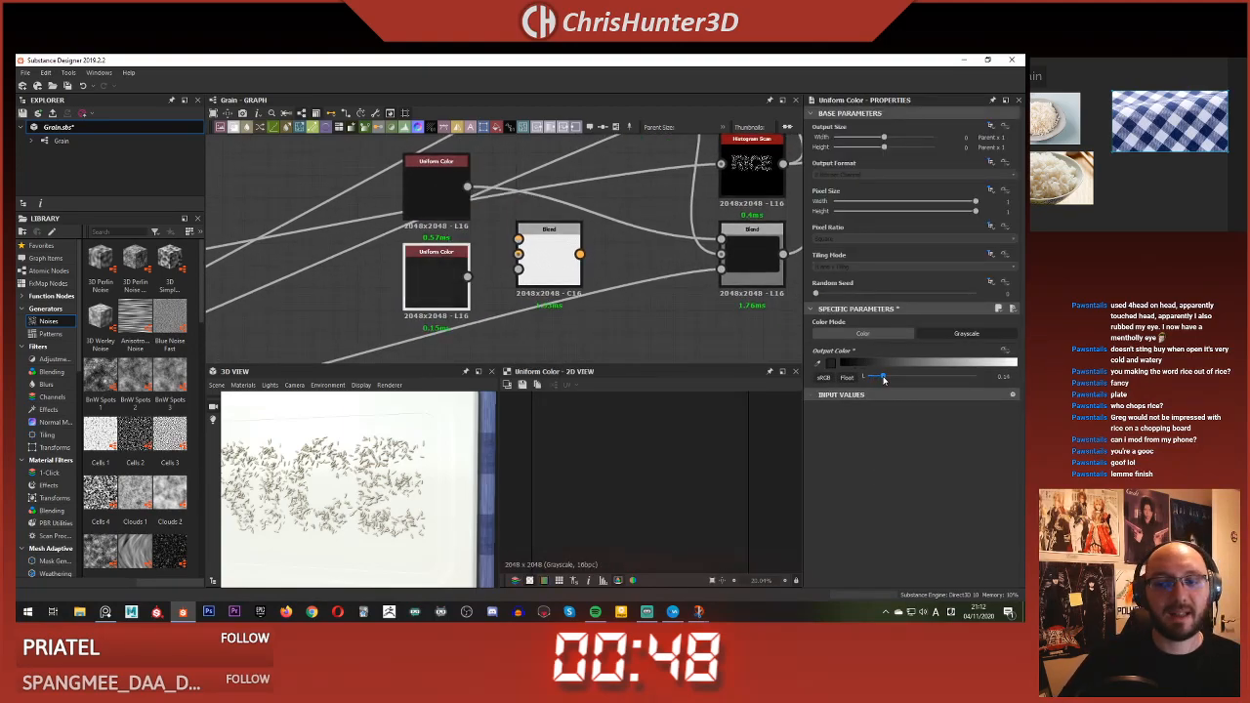
- Feed the original and duplicated Uniform Color nodes into the new Blend's foreground and background, and preview it
scroll(589, 176, down, 2)
drag(560, 246, 571, 246)
drag(448, 271, 543, 241)
double_click(567, 245)
scroll(535, 297, up, 1)
middle_drag(547, 306, 576, 277)
- Add a Clouds 2 noise node and place it below the duplicated Uniform Color
click(565, 292)
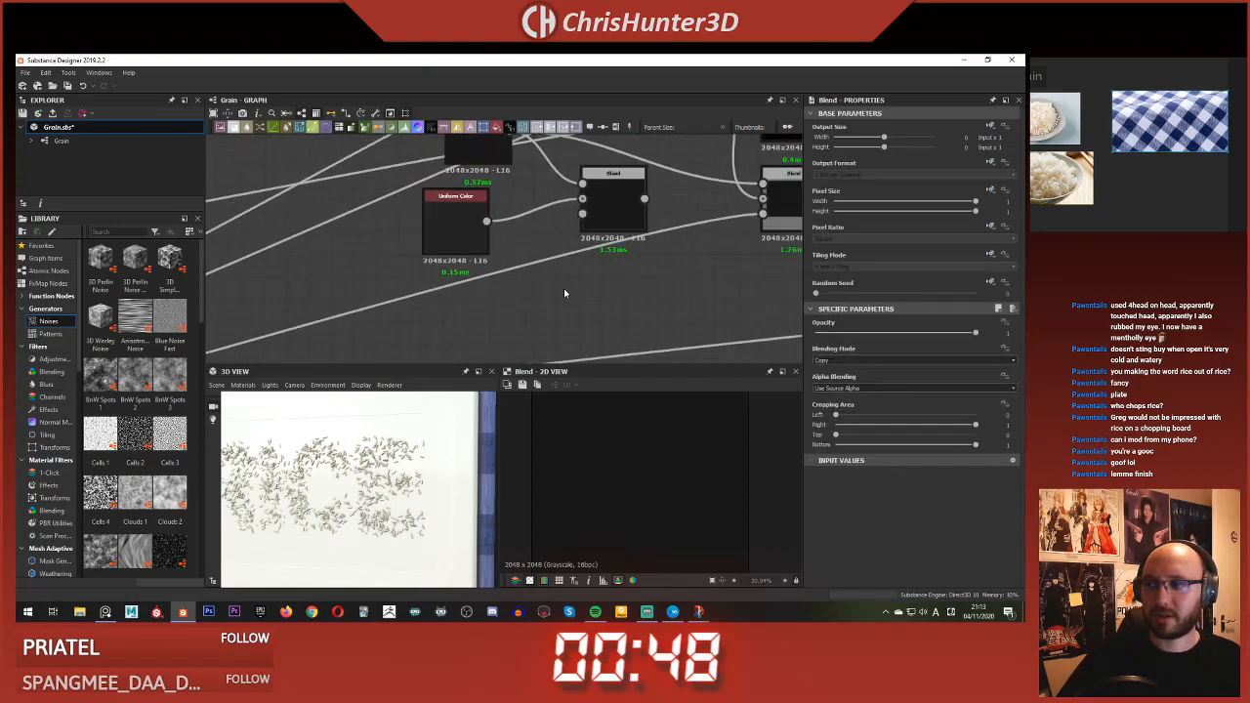
key(space)
text(clou)
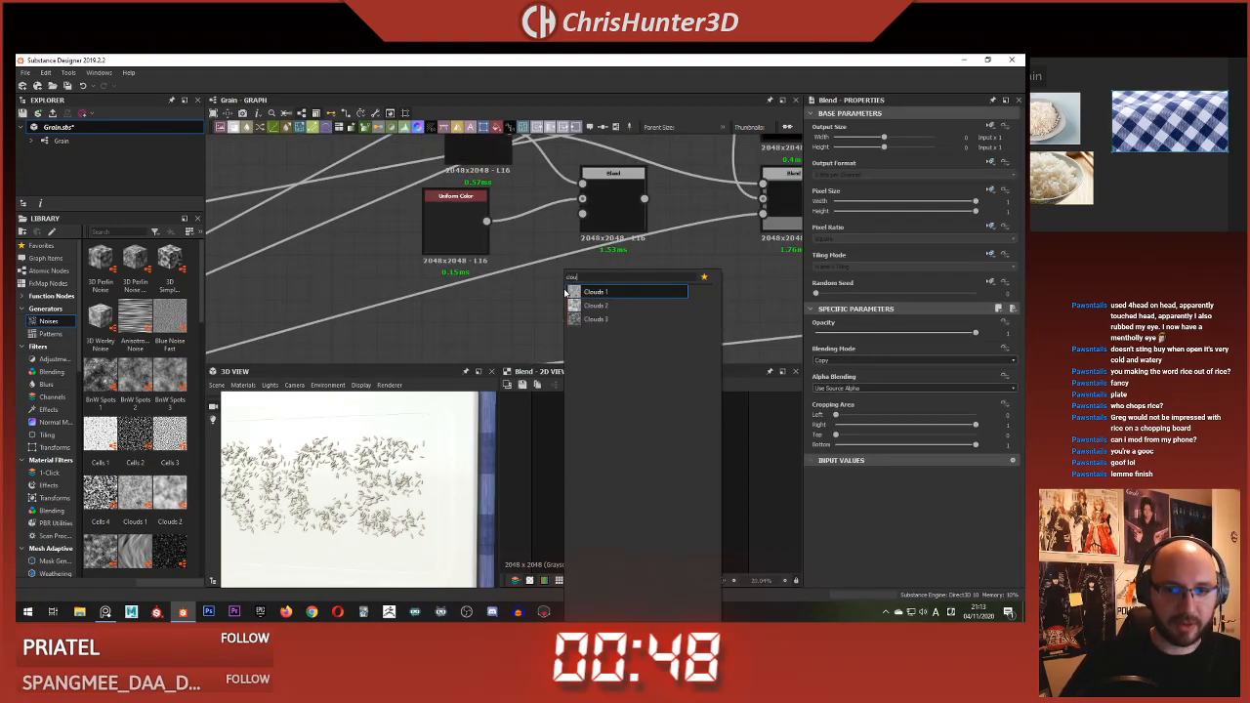
click(608, 307)
scroll(581, 283, down, 1)
drag(577, 276, 463, 311)
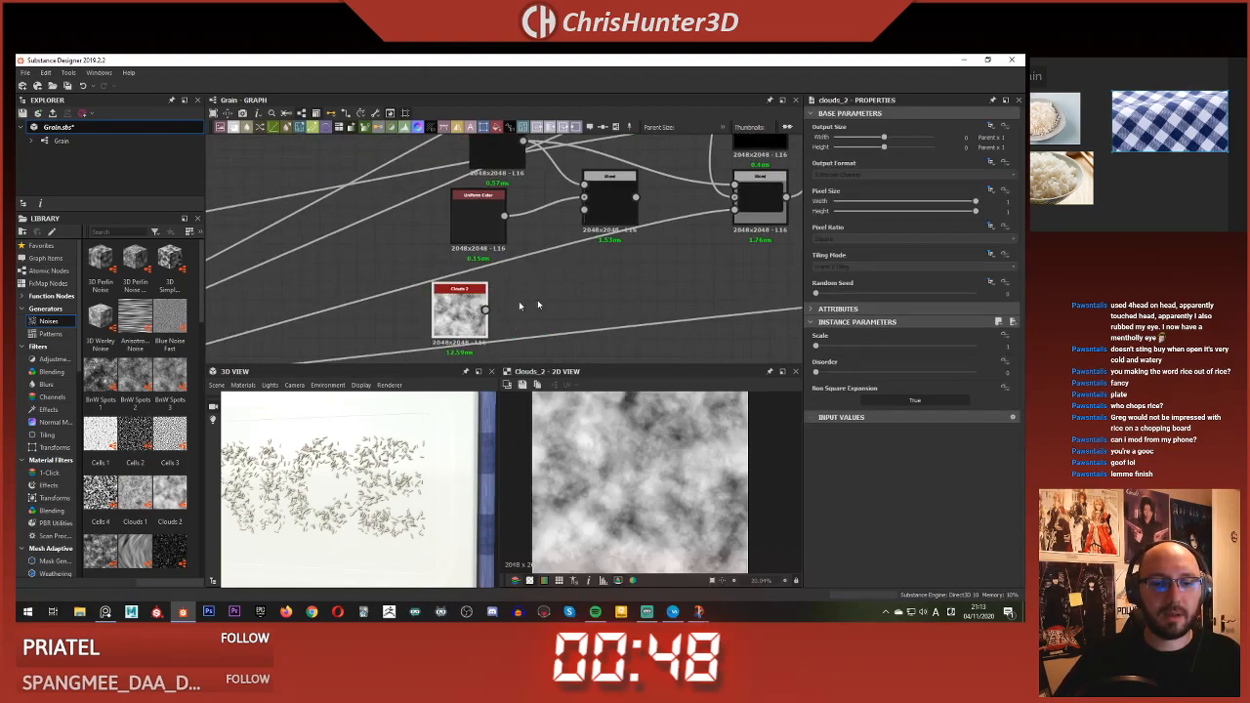
- Add a Directional Warp node and connect Clouds 2 to both its Input and Intensity Input
key(space)
text(dire)
click(631, 306)
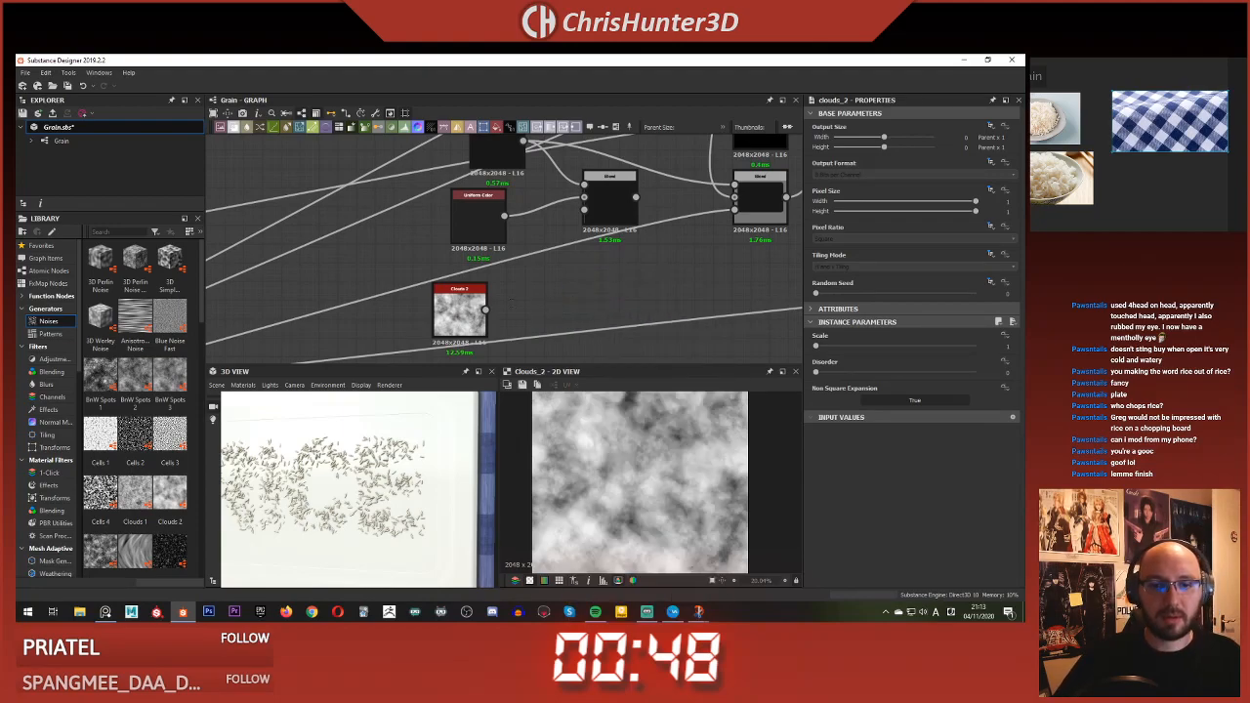
scroll(526, 306, up, 1)
drag(563, 287, 560, 286)
drag(477, 310, 553, 296)
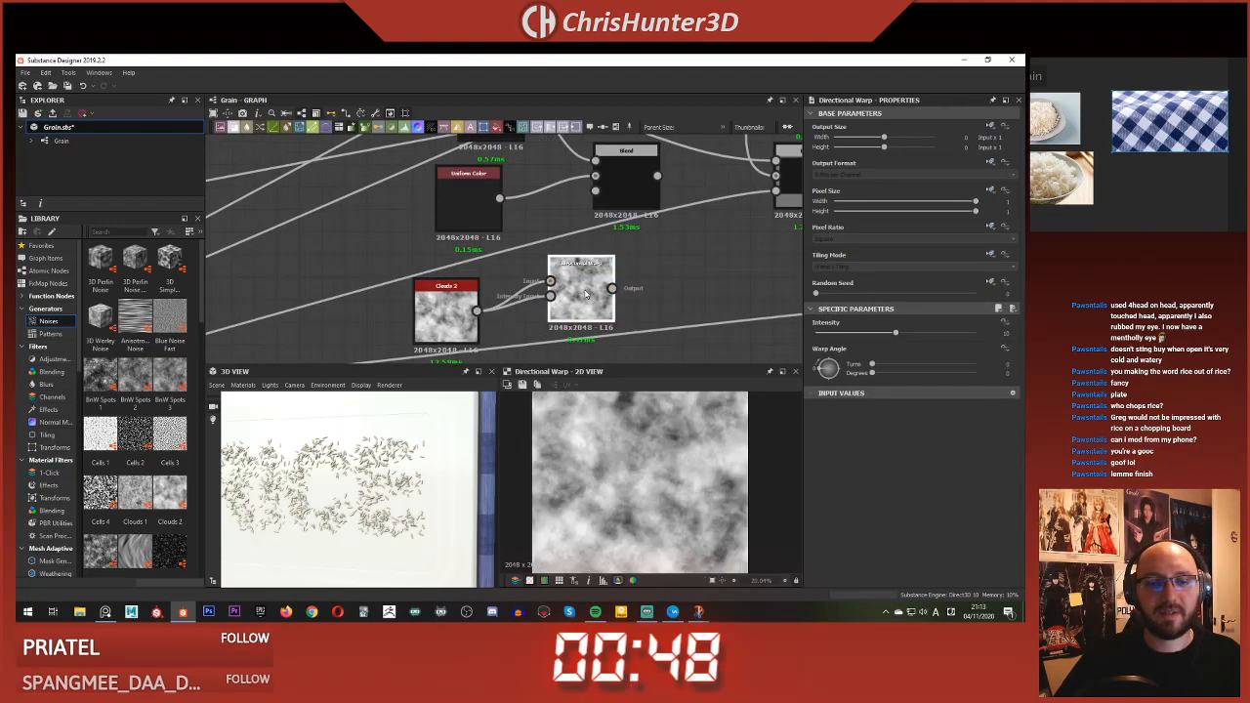
- Raise the Directional Warp's Intensity to streak the clouds strongly and inspect the warped pattern
drag(894, 334, 975, 333)
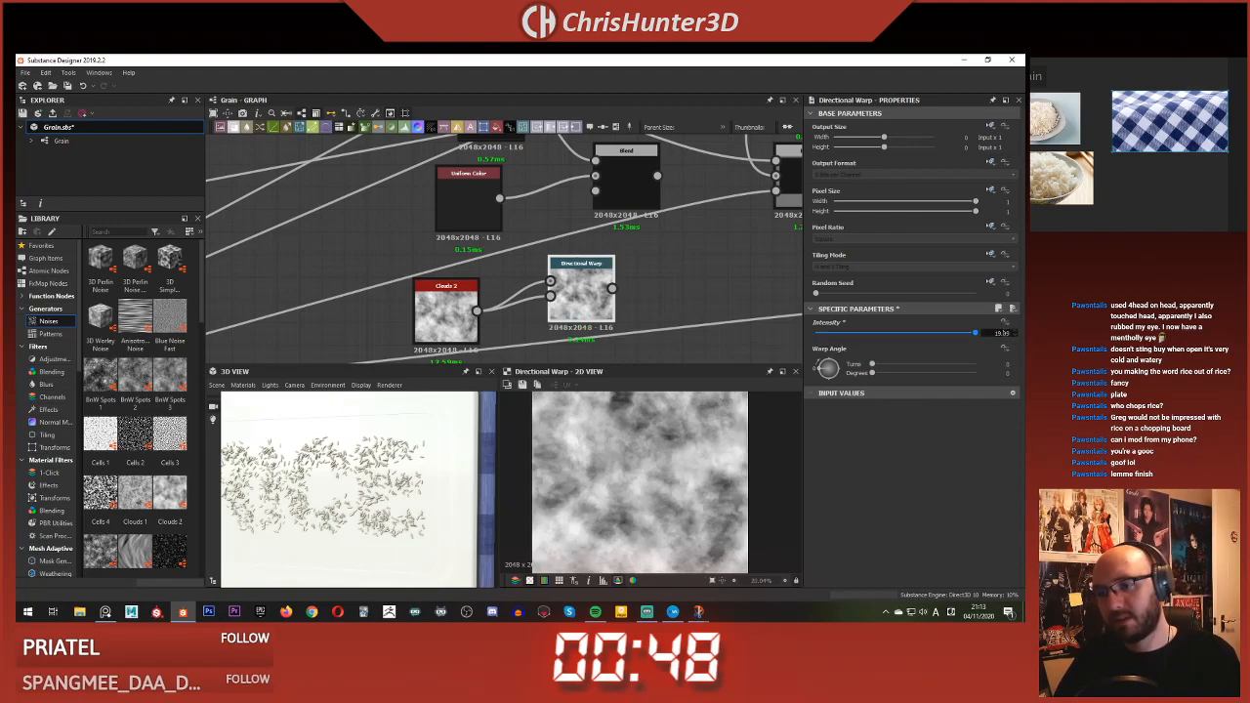
key(Return)
scroll(674, 476, up, 3)
scroll(674, 479, down, 2)
middle_drag(652, 439, 661, 453)
scroll(660, 452, down, 2)
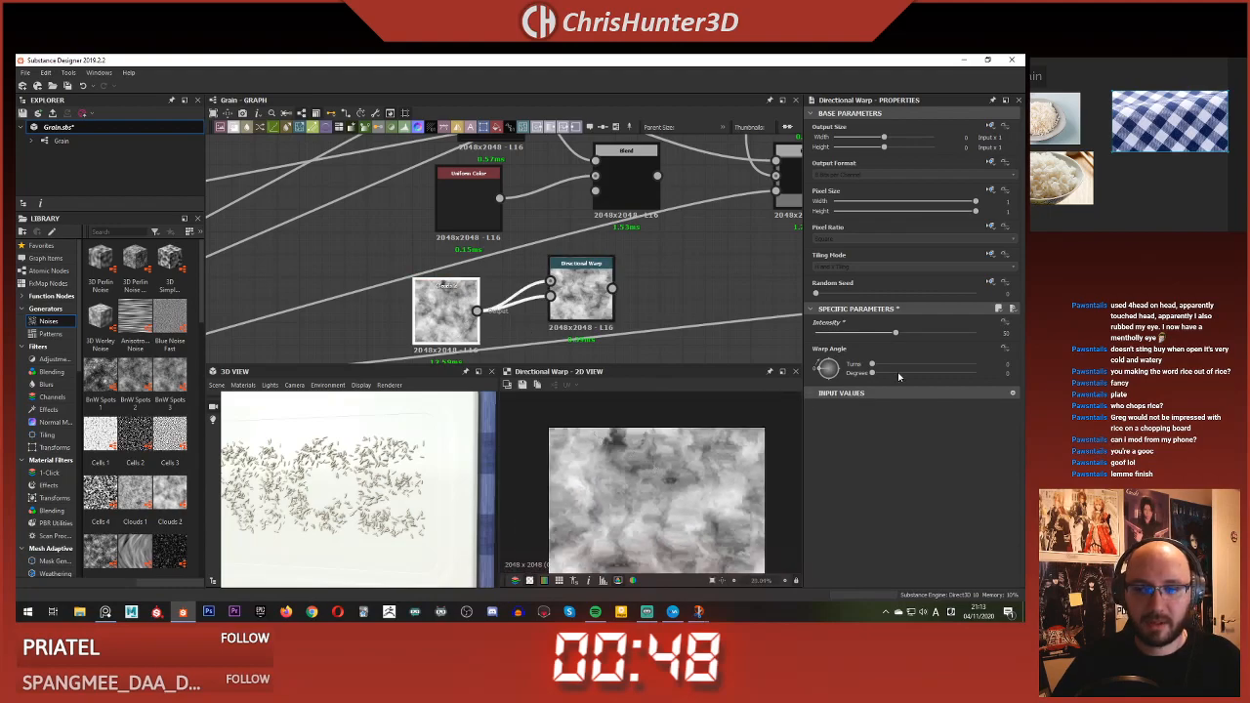
- Set the Clouds 2 Scale to 3 and inspect the warped pattern up close
drag(820, 347, 847, 348)
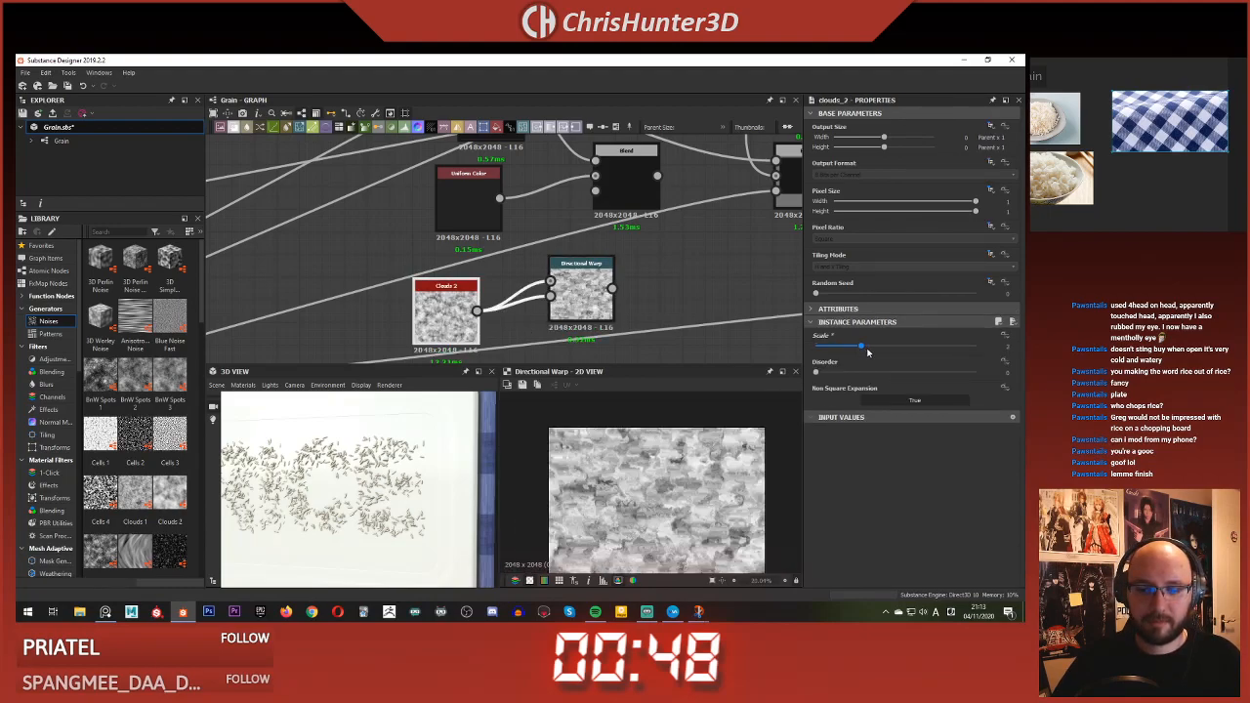
scroll(650, 494, up, 5)
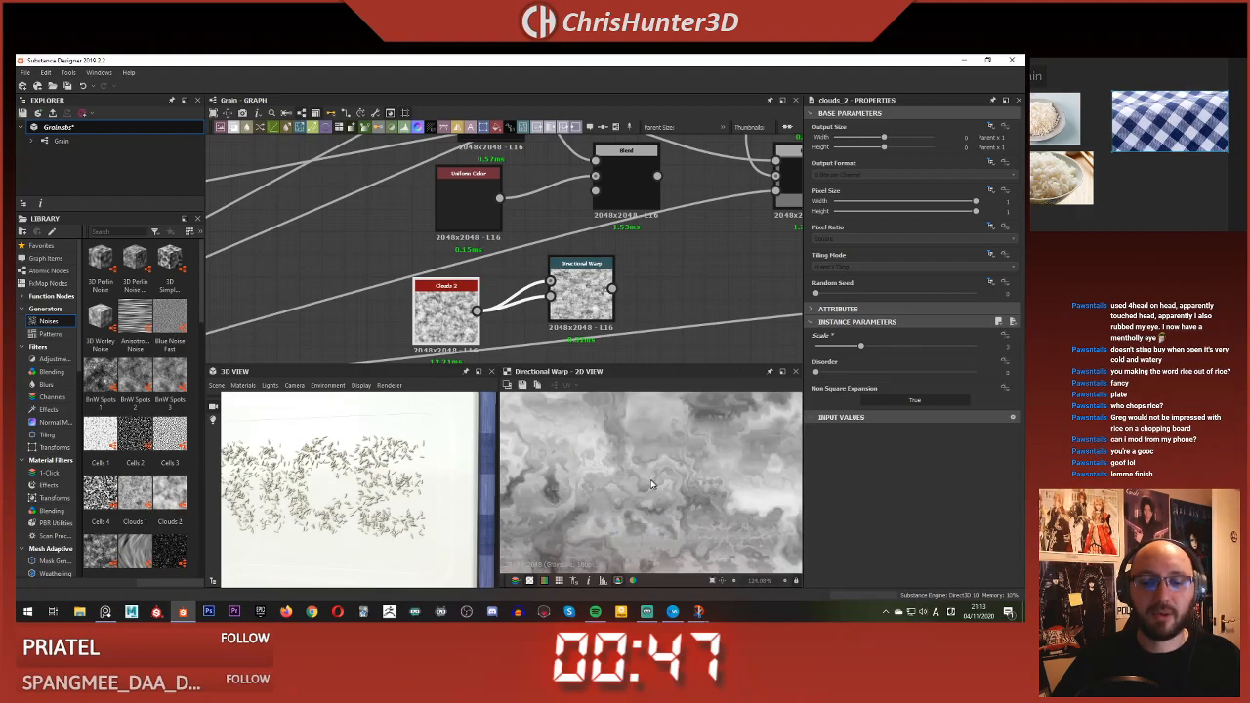
scroll(655, 469, down, 6)
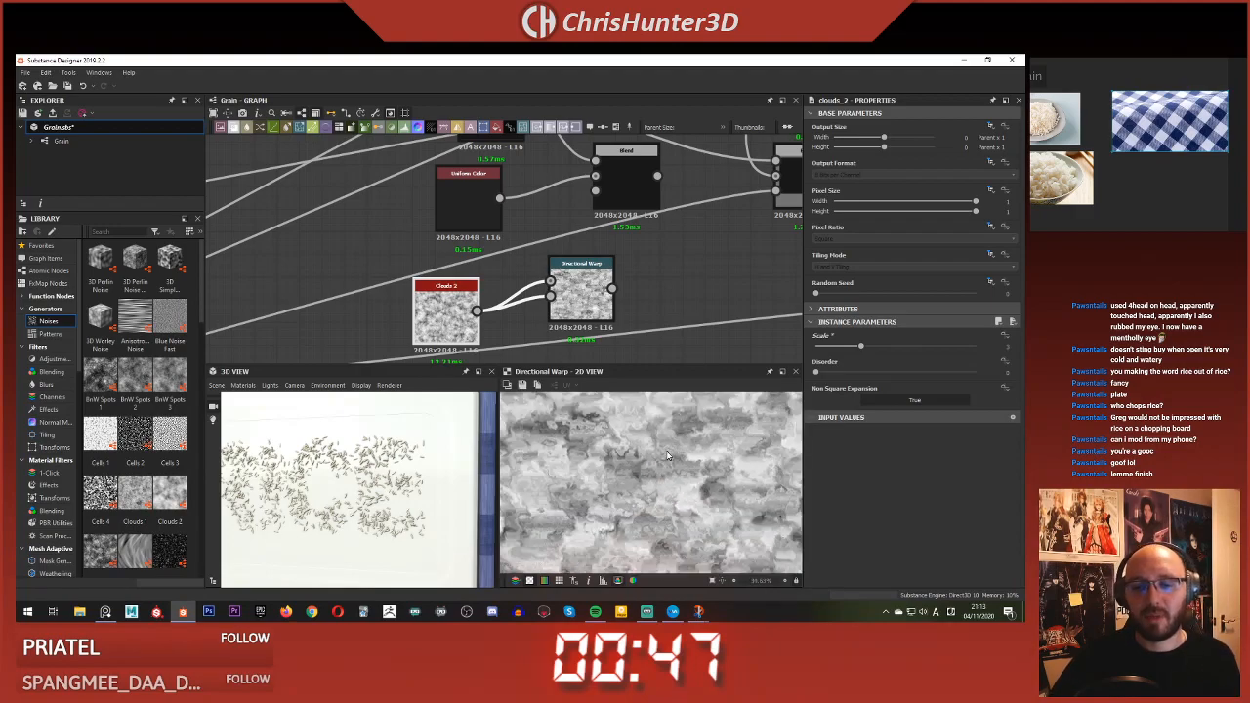
key(f)
- Connect the Directional Warp to the new Blend's Opacity input and preview the blended grey
middle_drag(602, 274, 573, 291)
click(573, 291)
double_click(582, 211)
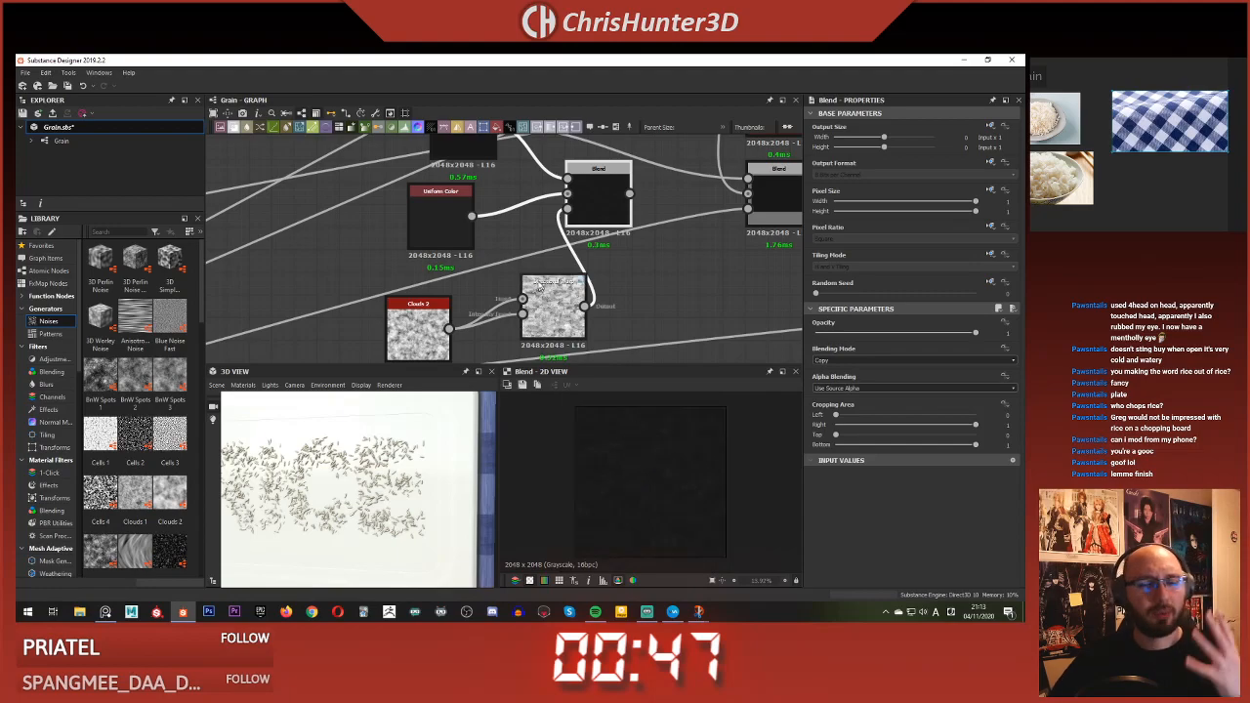
key(f)
- Connect the new Blend to the roughness Blend's foreground in place of the Uniform Color and check the board's reflections
drag(386, 459, 410, 510)
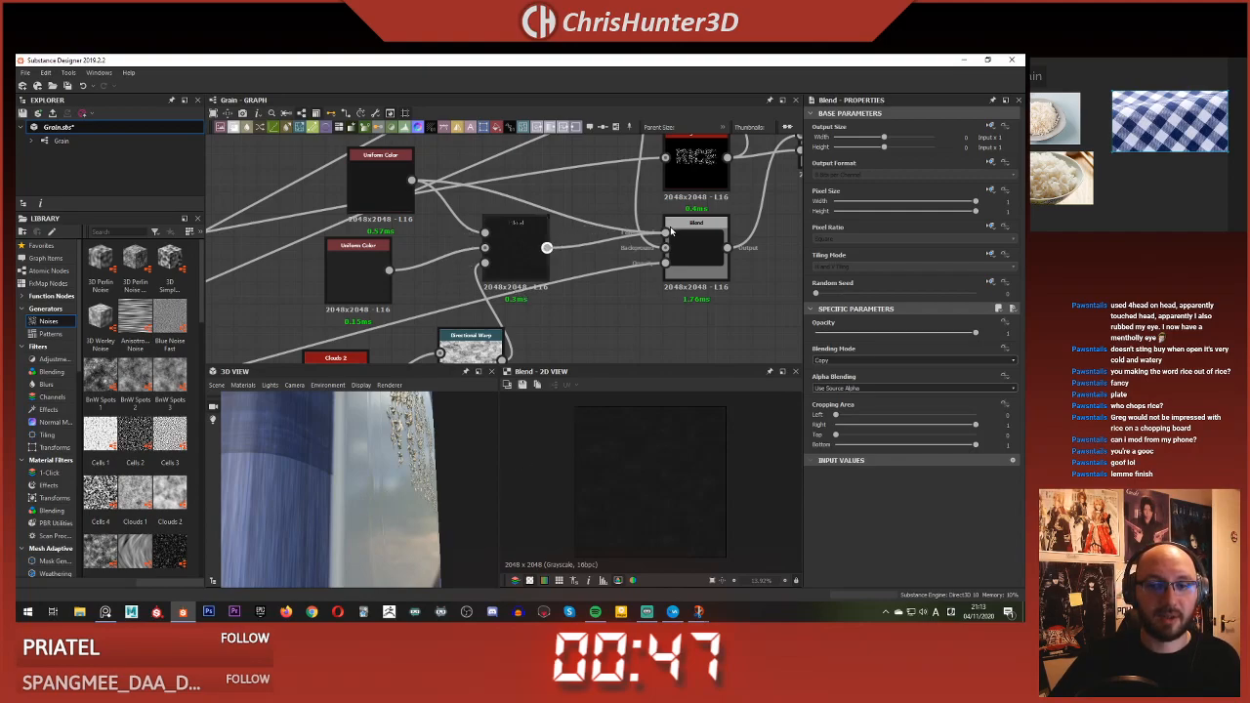
drag(440, 475, 436, 471)
middle_drag(488, 326, 515, 292)
drag(515, 294, 491, 294)
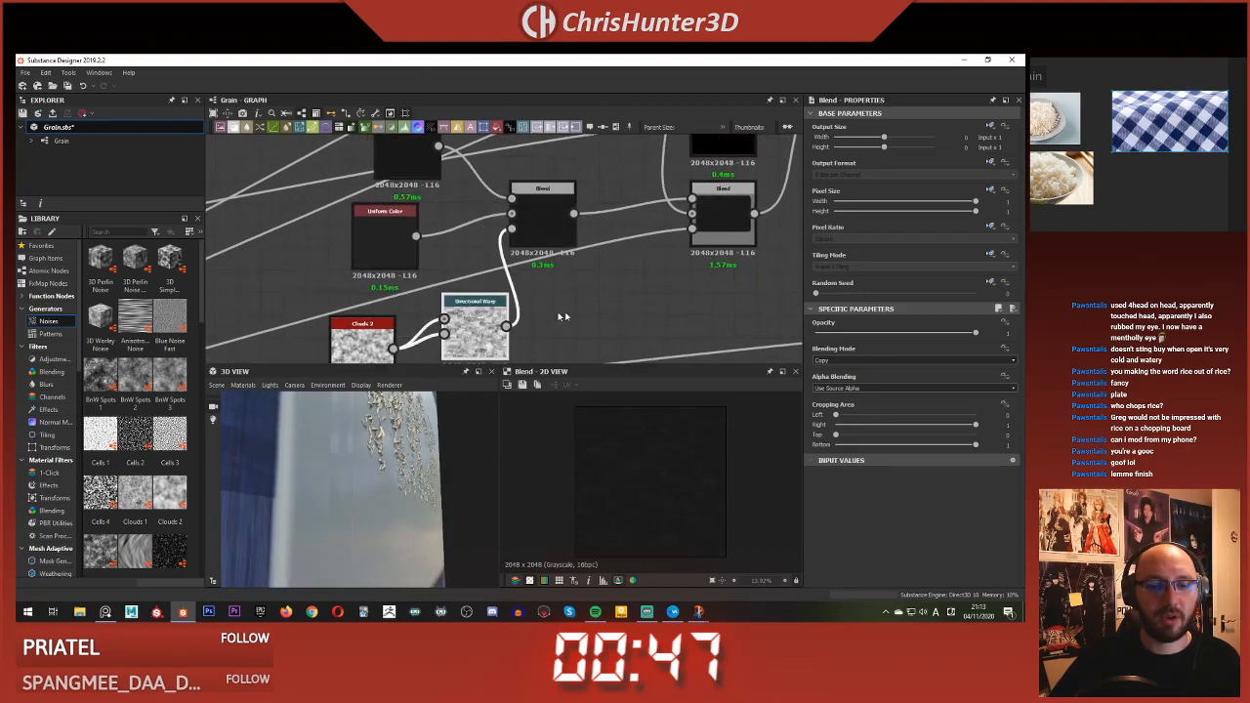
- Set the duplicated Uniform Color's grey to 0.41 and check the board's roughness in the 3D view
click(376, 237)
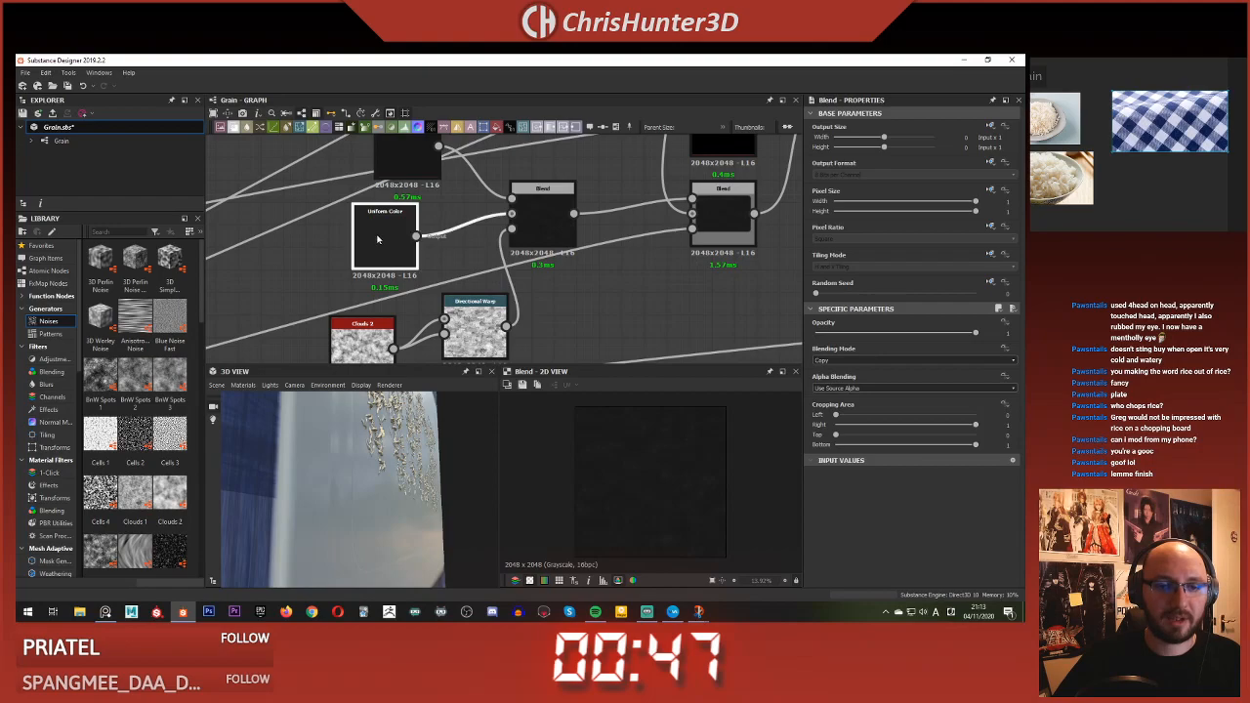
drag(892, 377, 915, 377)
drag(430, 486, 406, 503)
- Set the Clouds 2 Scale to 2 and check the roughness breakup on the board
click(475, 328)
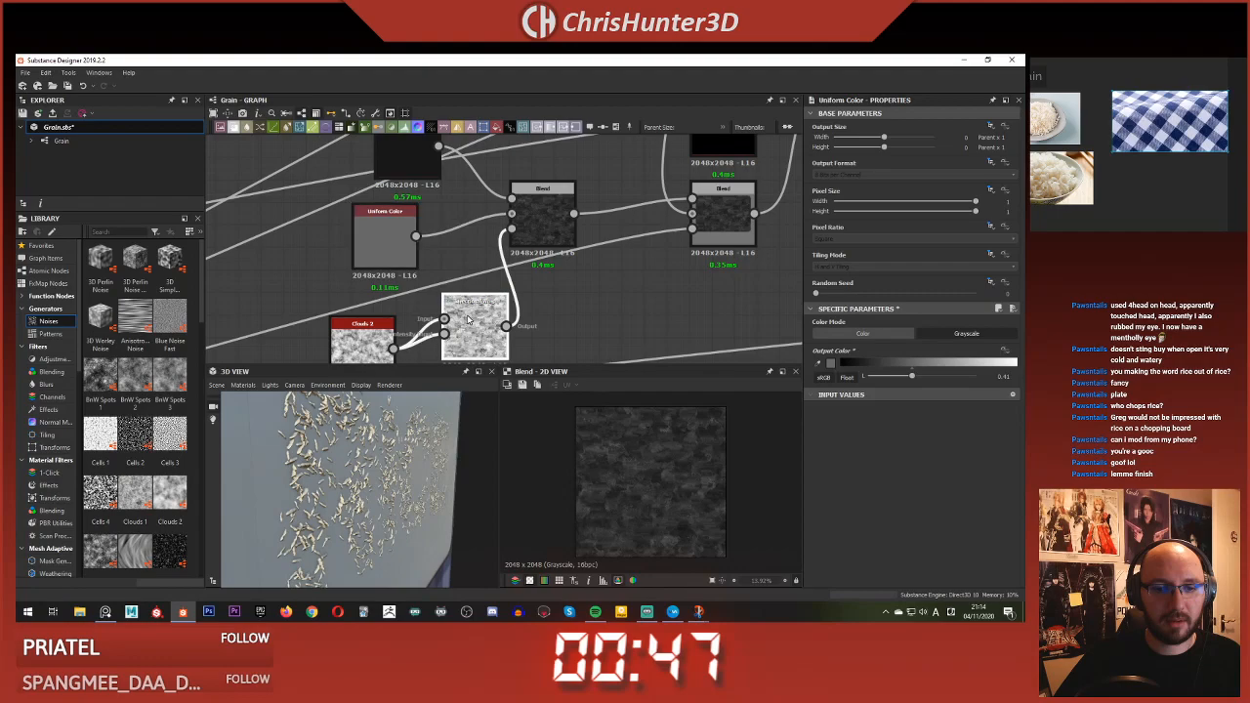
click(362, 342)
click(844, 347)
drag(357, 510, 408, 455)
- Look over the whole board and the output nodes, and save the package with the roughness changes
scroll(406, 455, down, 3)
scroll(596, 308, down, 2)
middle_drag(681, 290, 522, 328)
scroll(523, 327, down, 3)
scroll(748, 274, down, 2)
middle_drag(747, 274, 699, 303)
scroll(592, 262, up, 2)
scroll(590, 264, down, 3)
scroll(726, 261, up, 4)
right_click(418, 203)
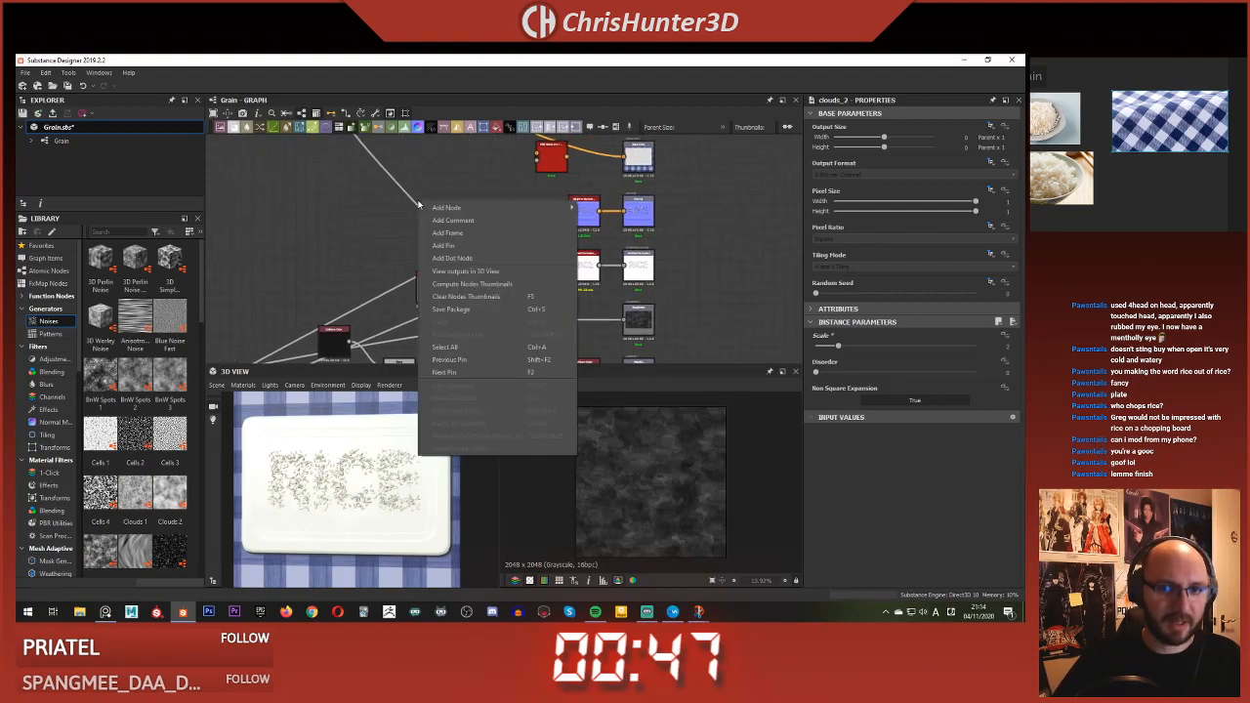
- Add a PBR Render node beside the Normal output
click(713, 226)
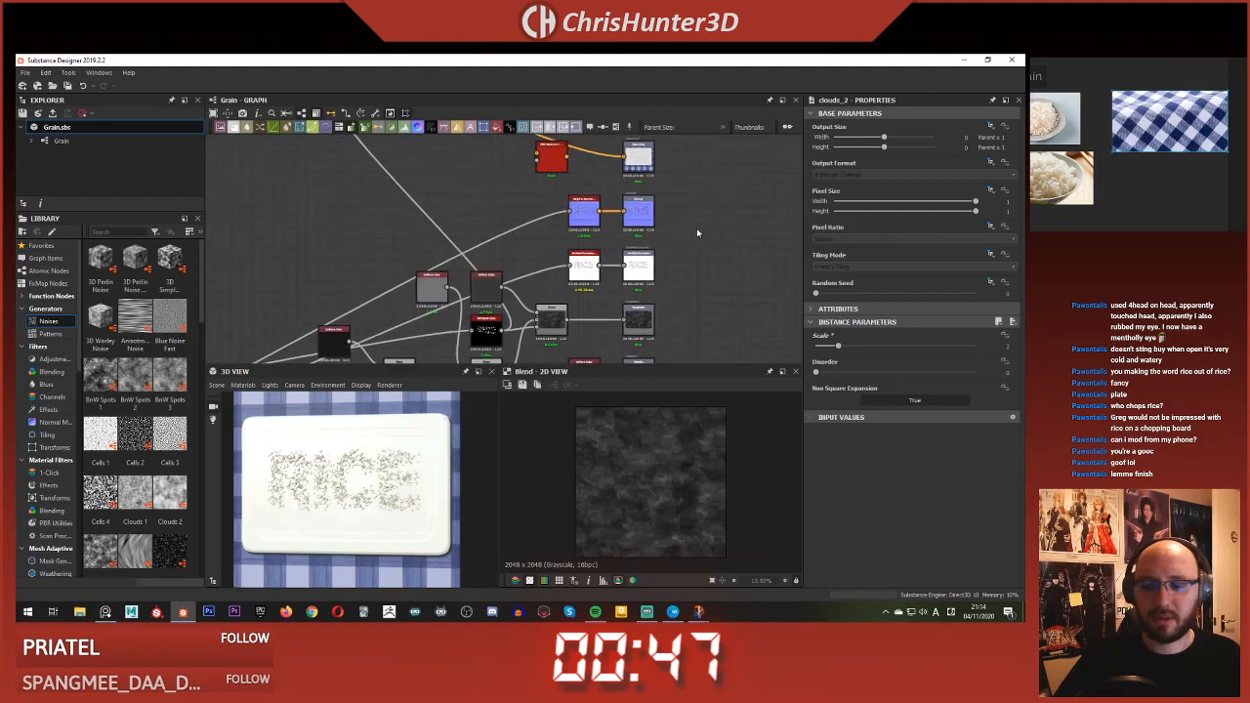
key(space)
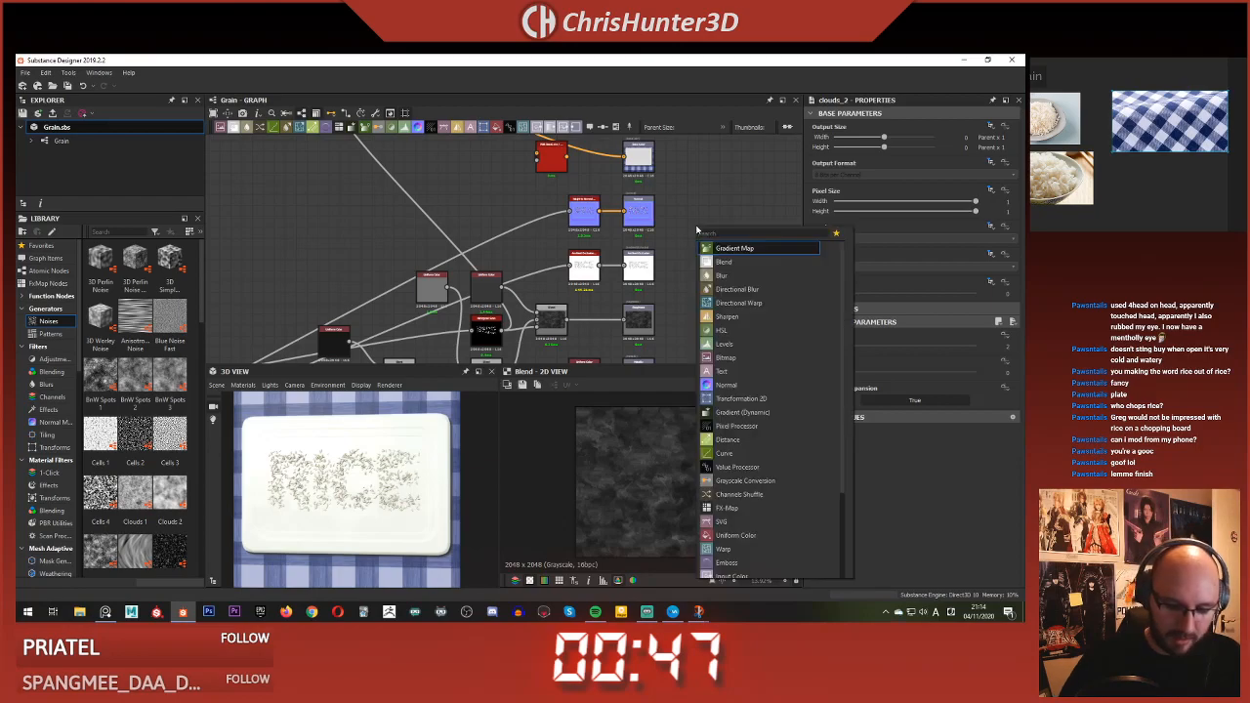
text(pbr)
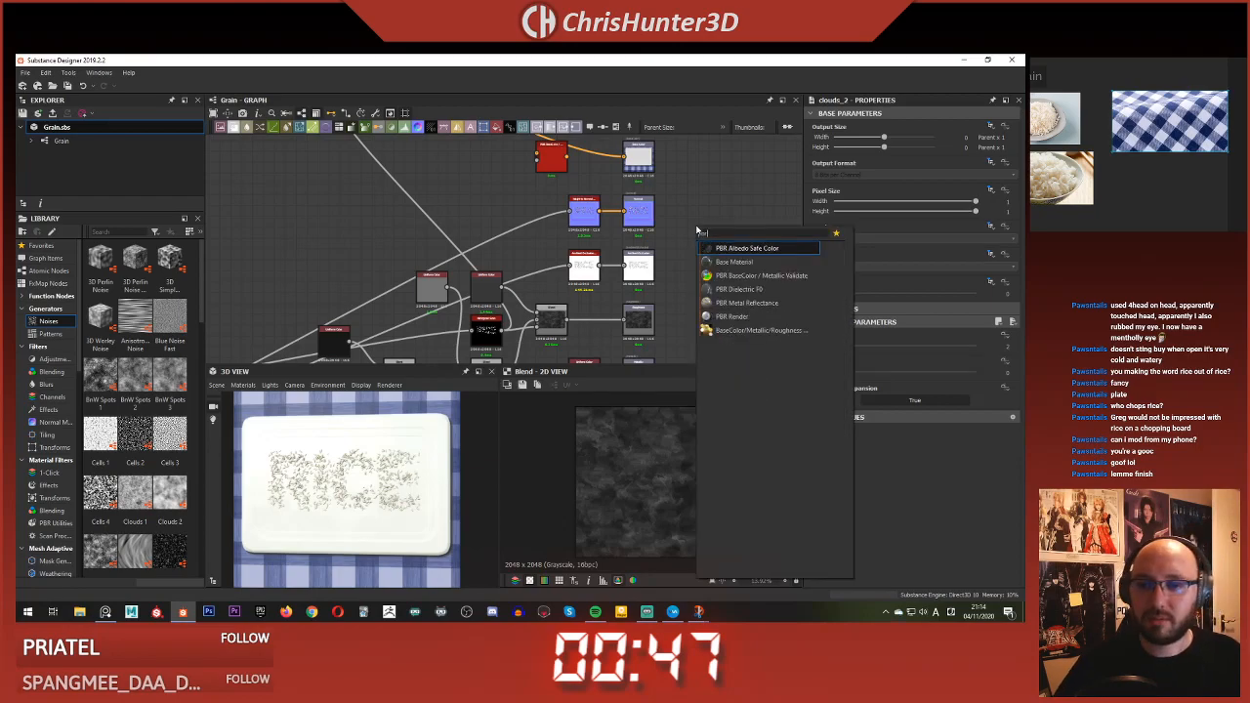
click(735, 315)
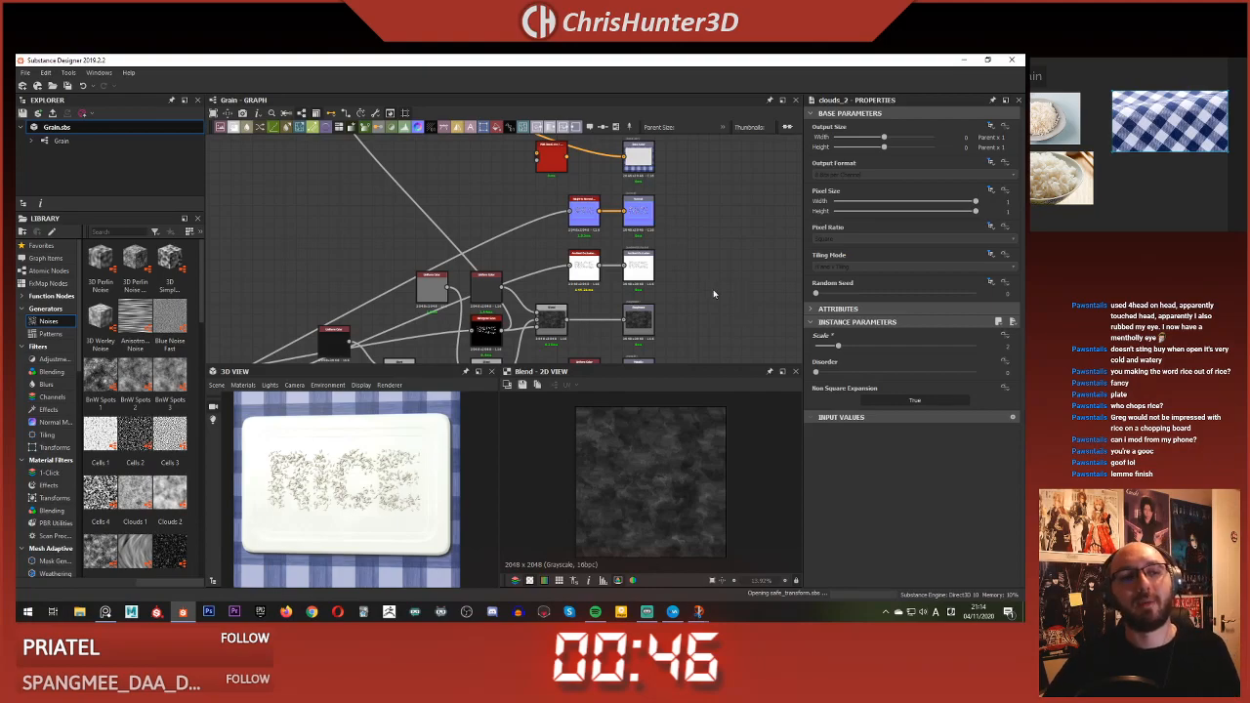
scroll(695, 230, up, 4)
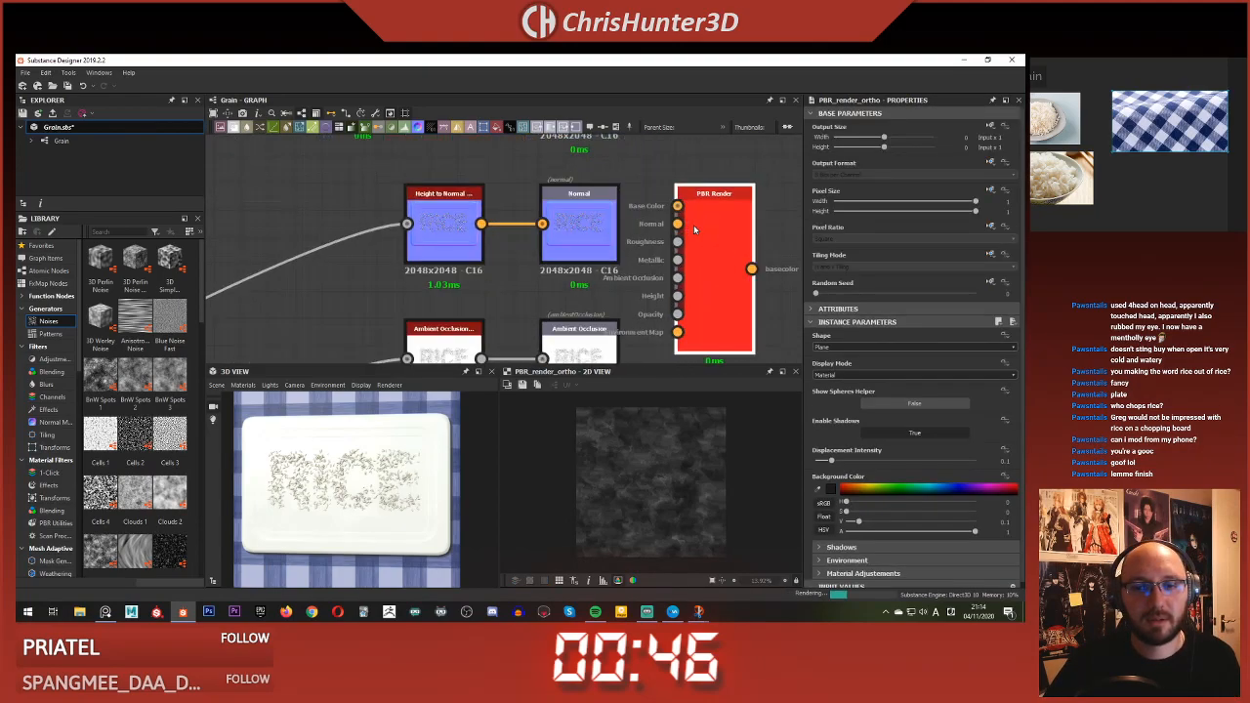
scroll(694, 229, down, 2)
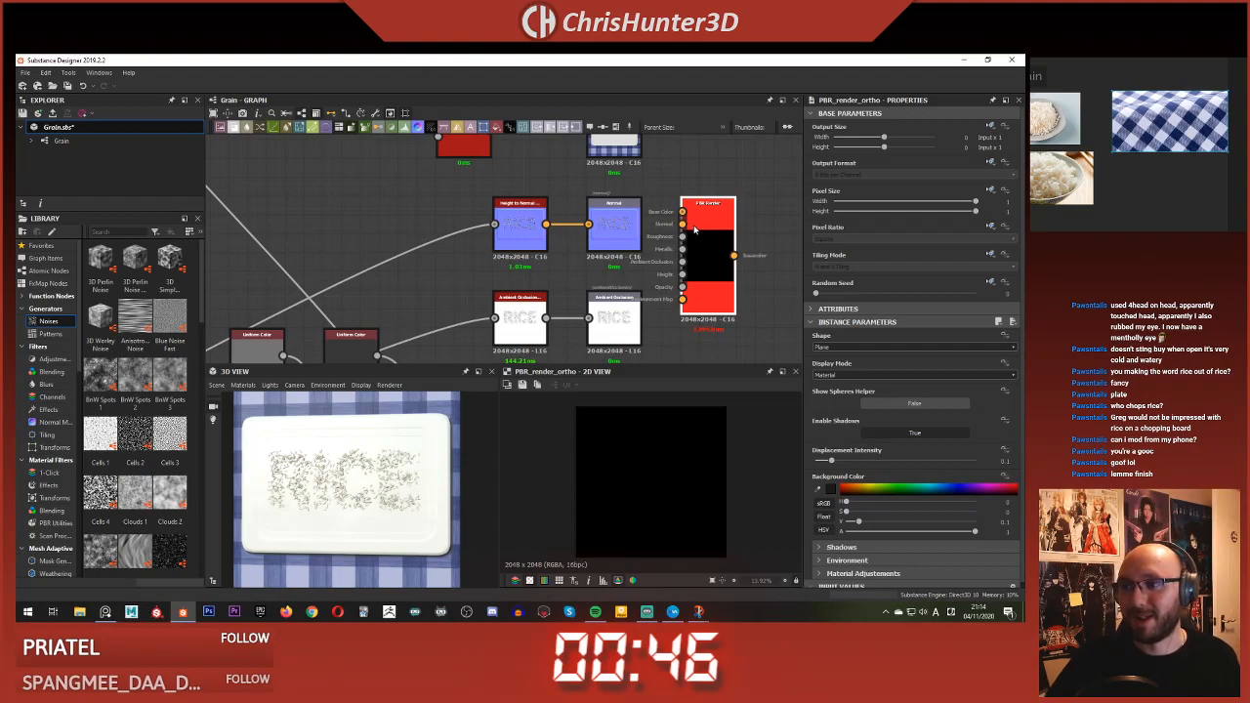
- Connect the colour source feeding the BaseColor output to the PBR Render's Base Color input
scroll(662, 169, down, 3)
middle_drag(662, 169, 674, 239)
scroll(659, 240, up, 1)
scroll(628, 227, up, 2)
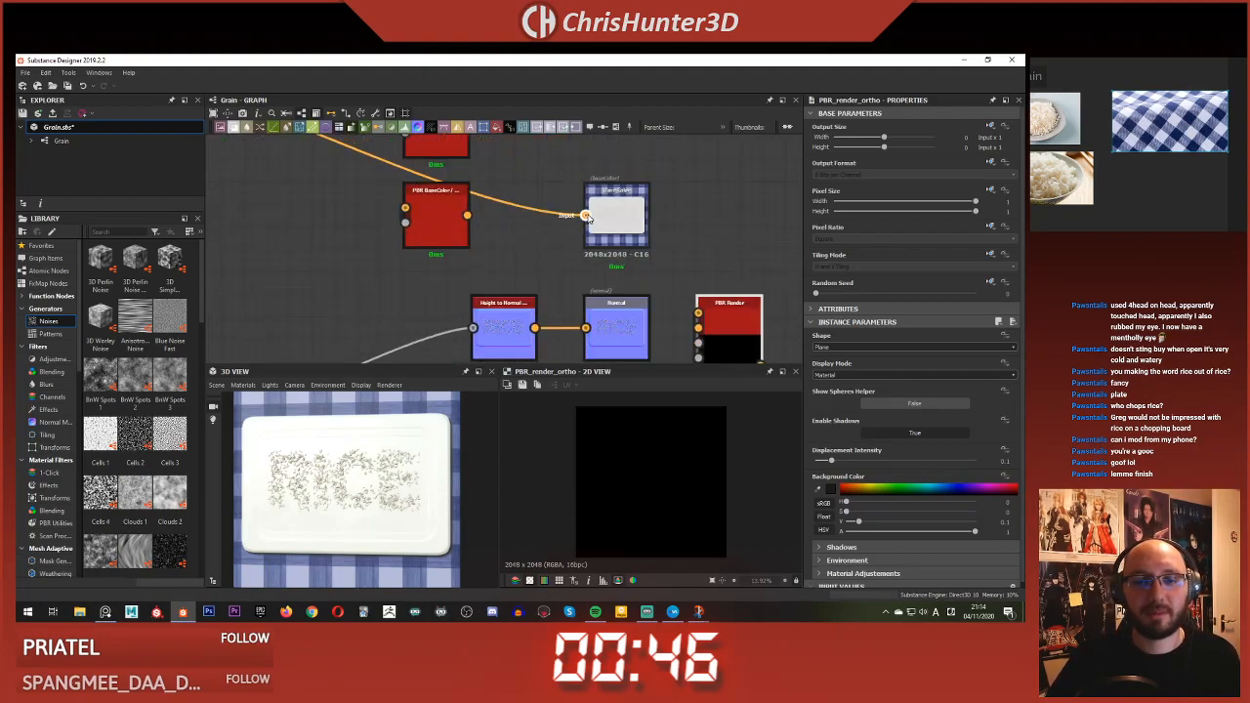
middle_drag(696, 270, 650, 191)
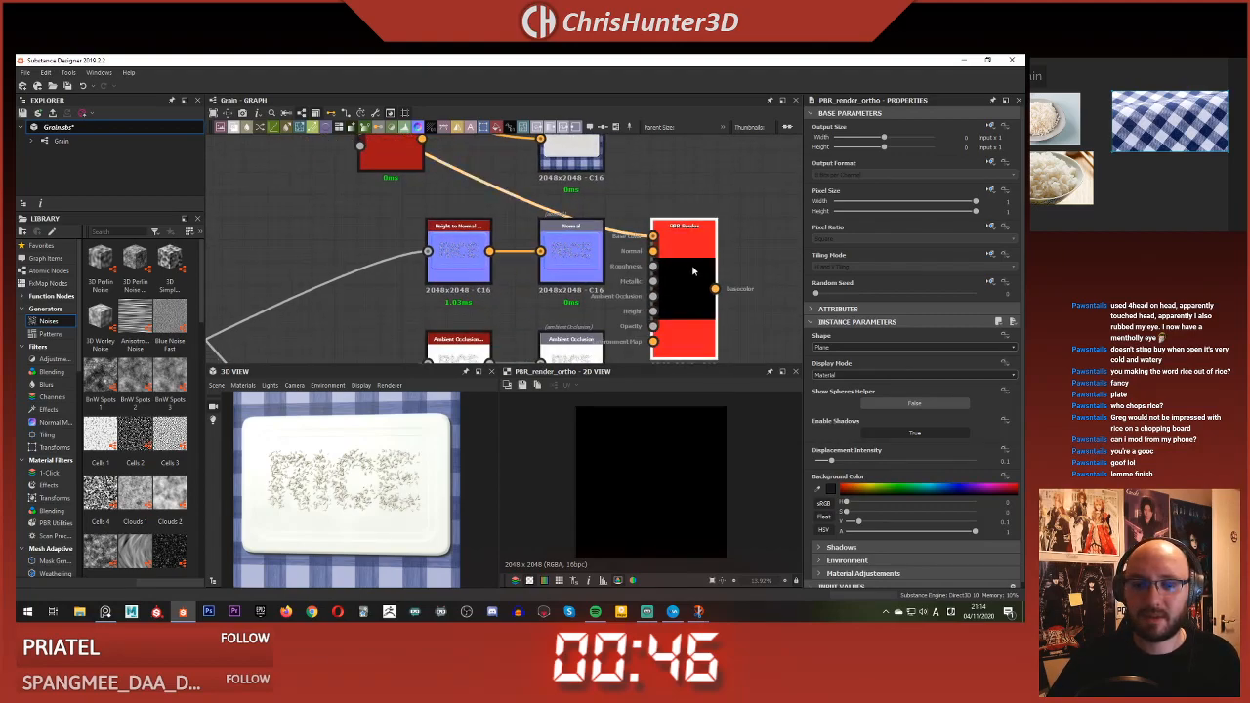
- Set the PBR Render's Shape to Sphere and move the node up, clear of the output nodes
scroll(884, 429, down, 1)
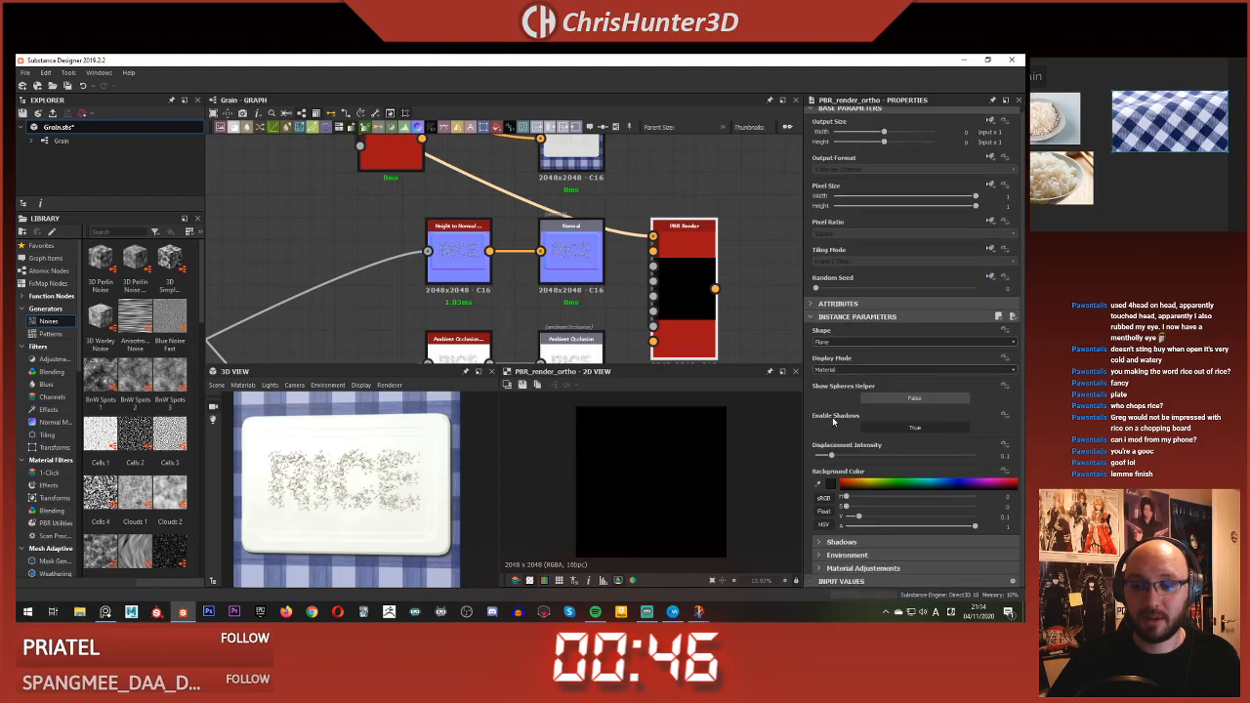
click(851, 343)
click(861, 359)
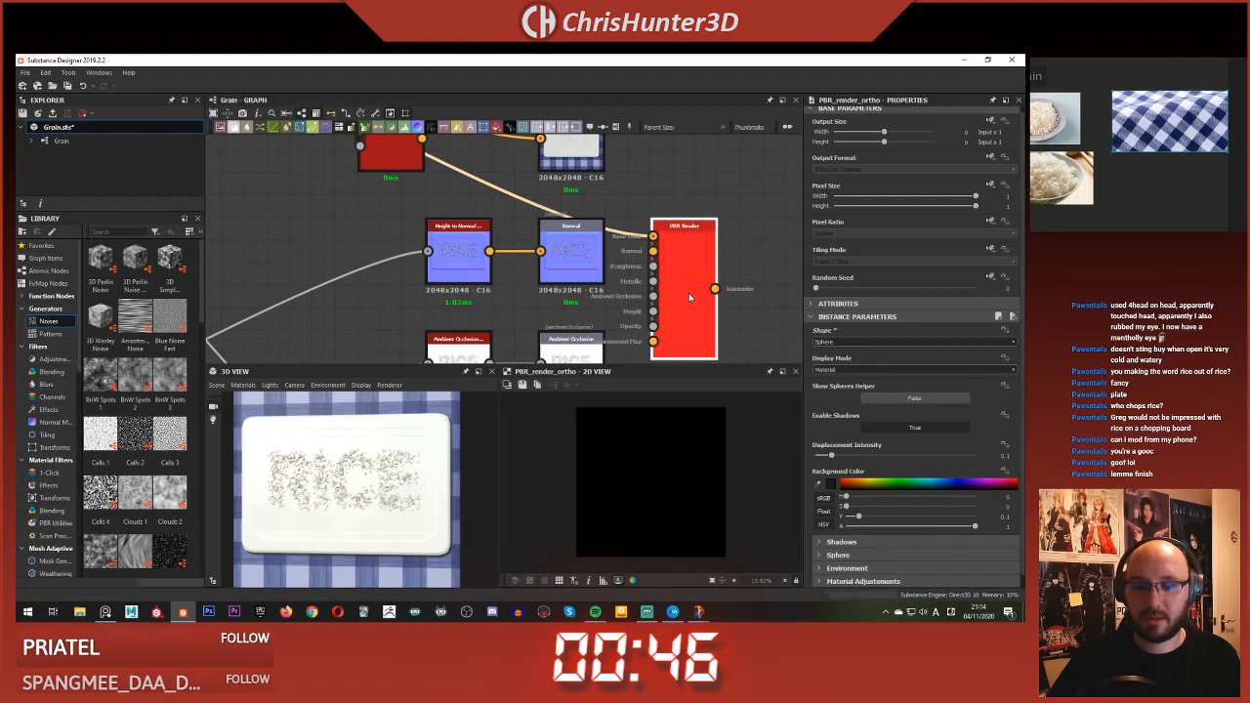
drag(694, 281, 717, 226)
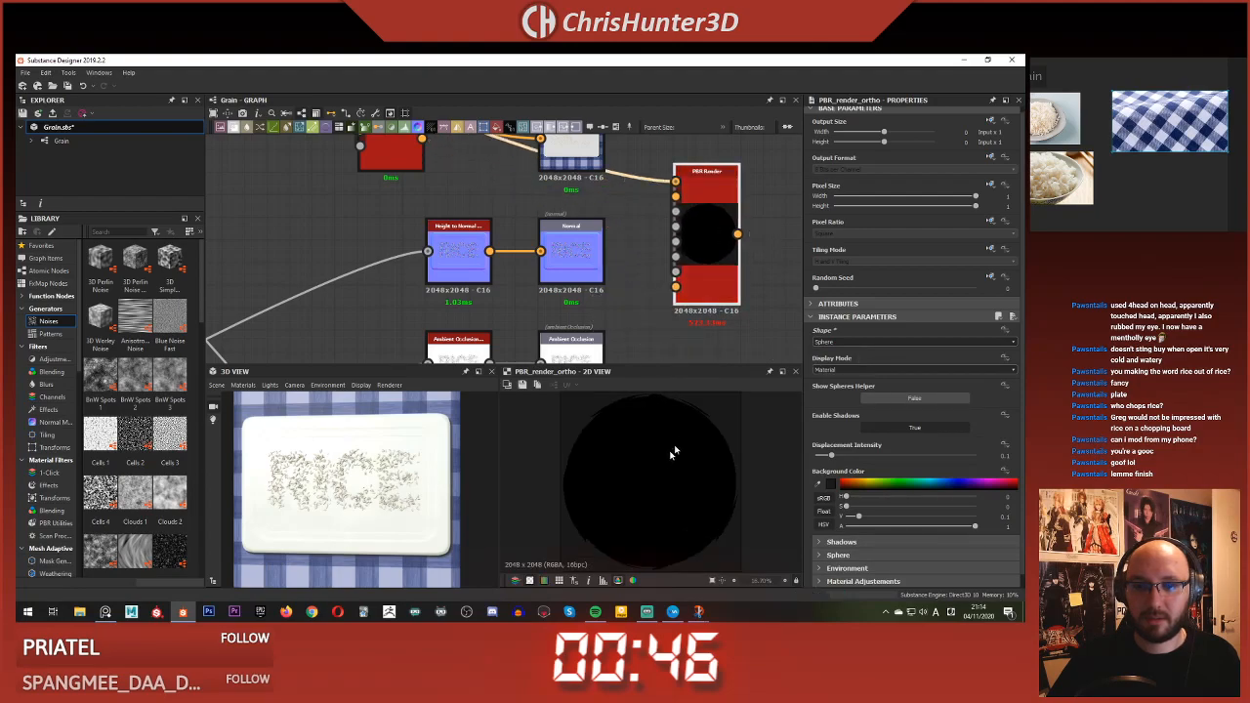
- Toggle the PBR Render node's shadows off and back on, and keep its Display Mode on Material
click(931, 432)
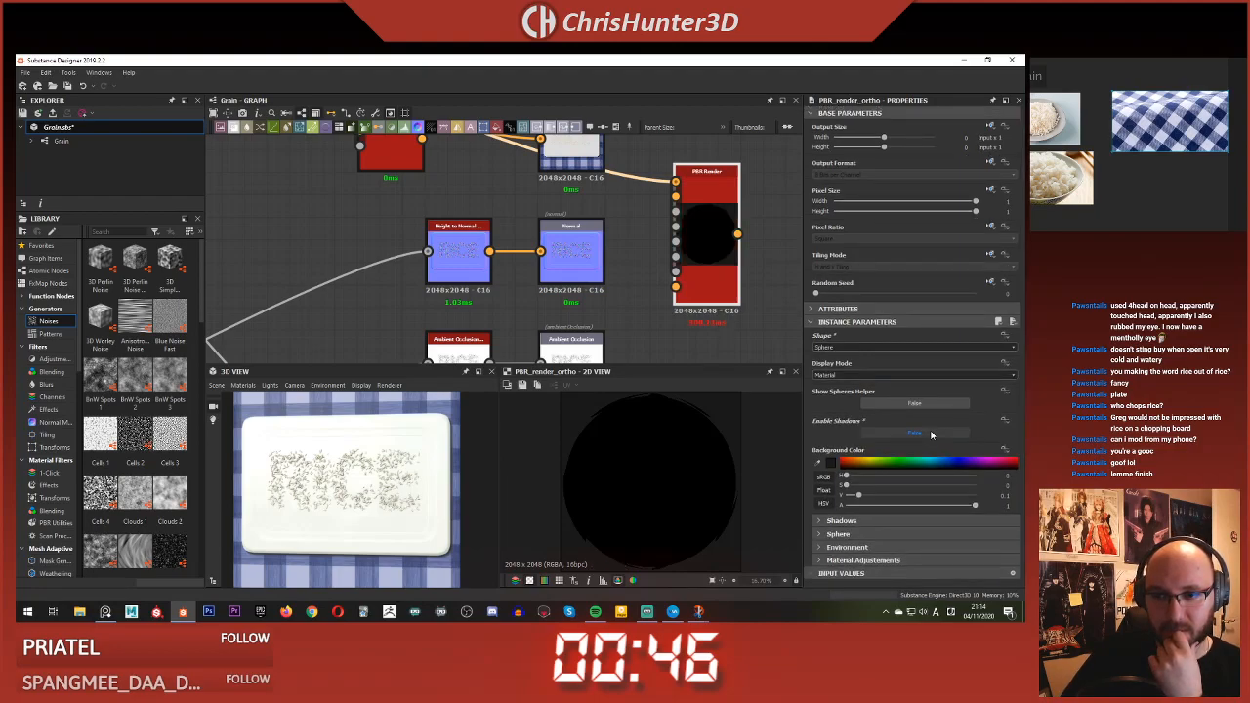
click(930, 432)
click(863, 375)
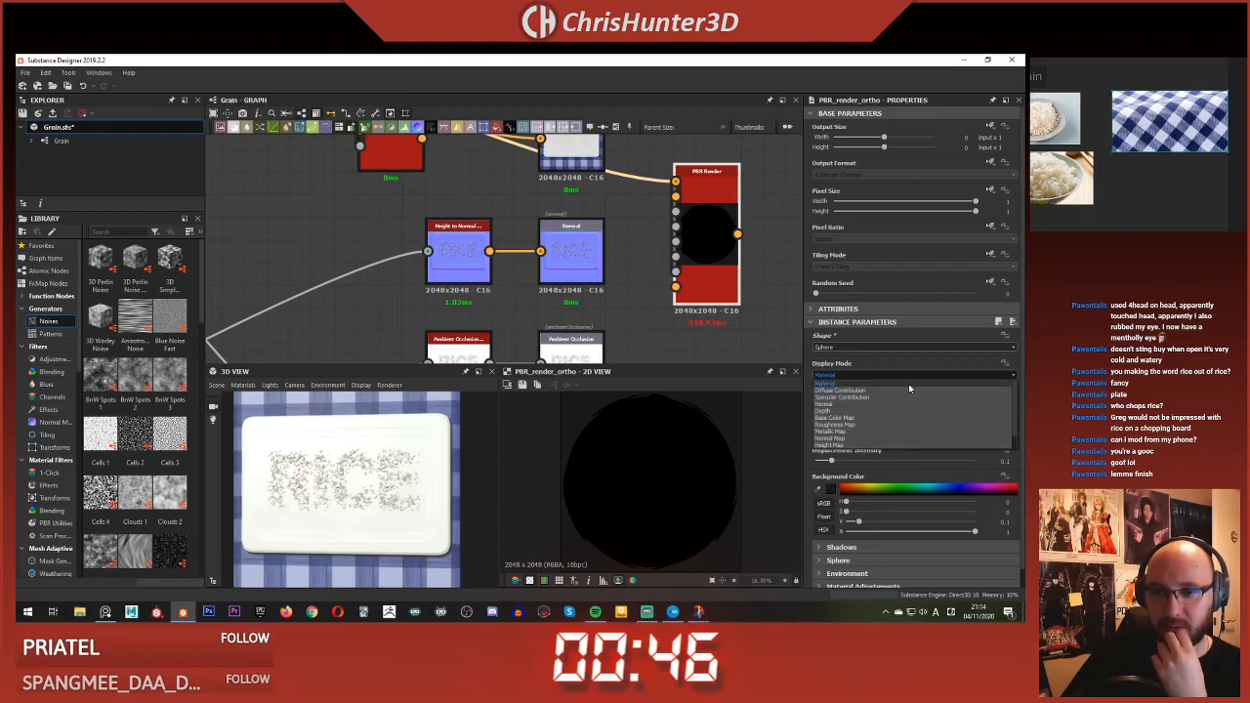
click(908, 388)
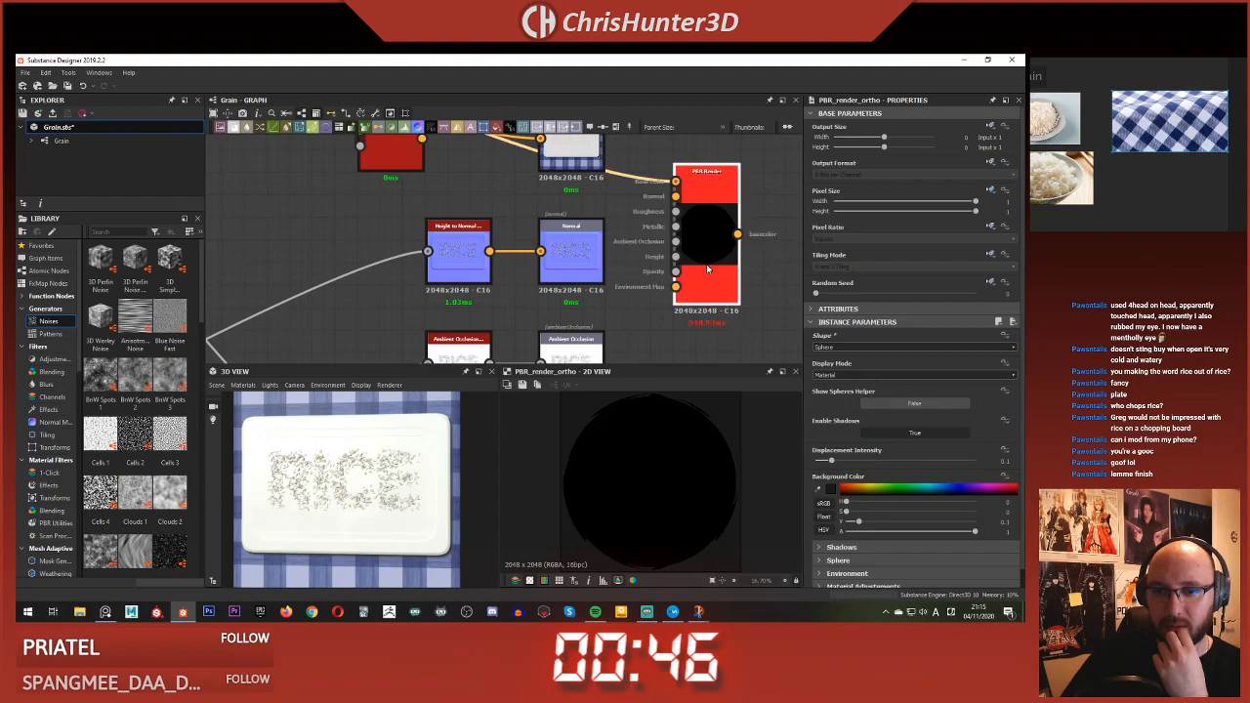
- Connect the normal and ambient occlusion maps to the matching PBR Render inputs, removing the stray Blend node
scroll(664, 246, down, 4)
scroll(646, 252, up, 3)
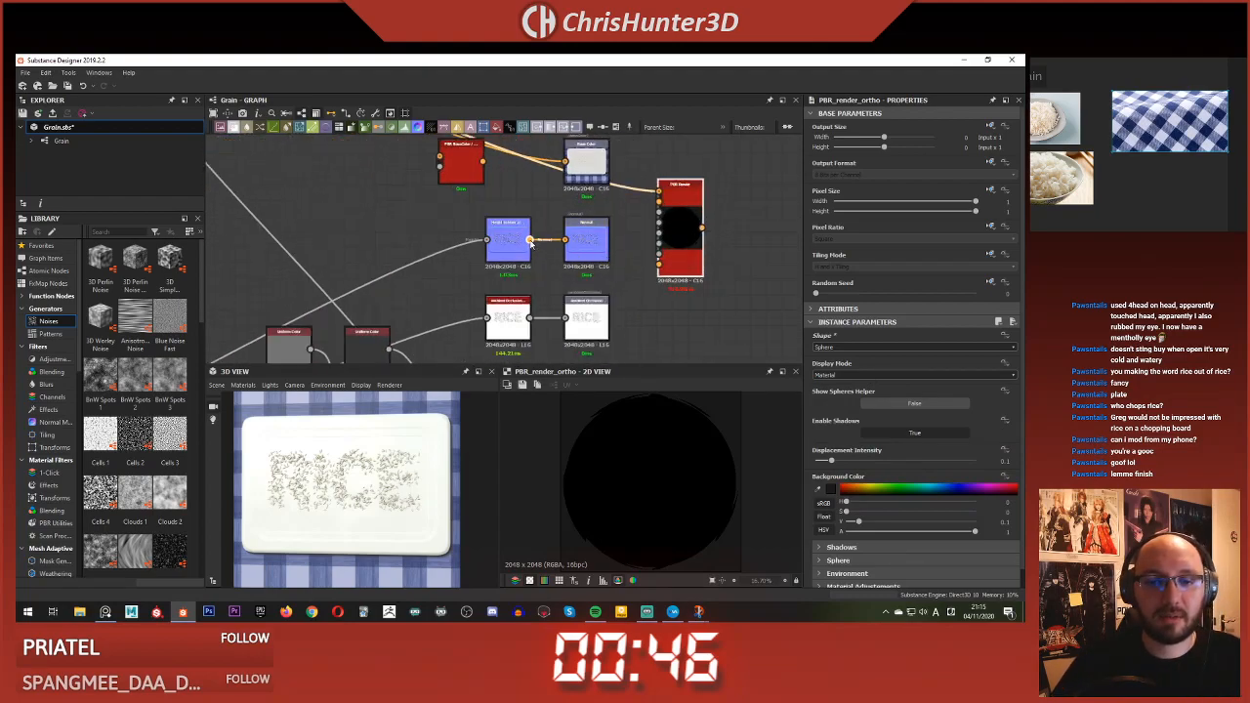
drag(658, 205, 660, 205)
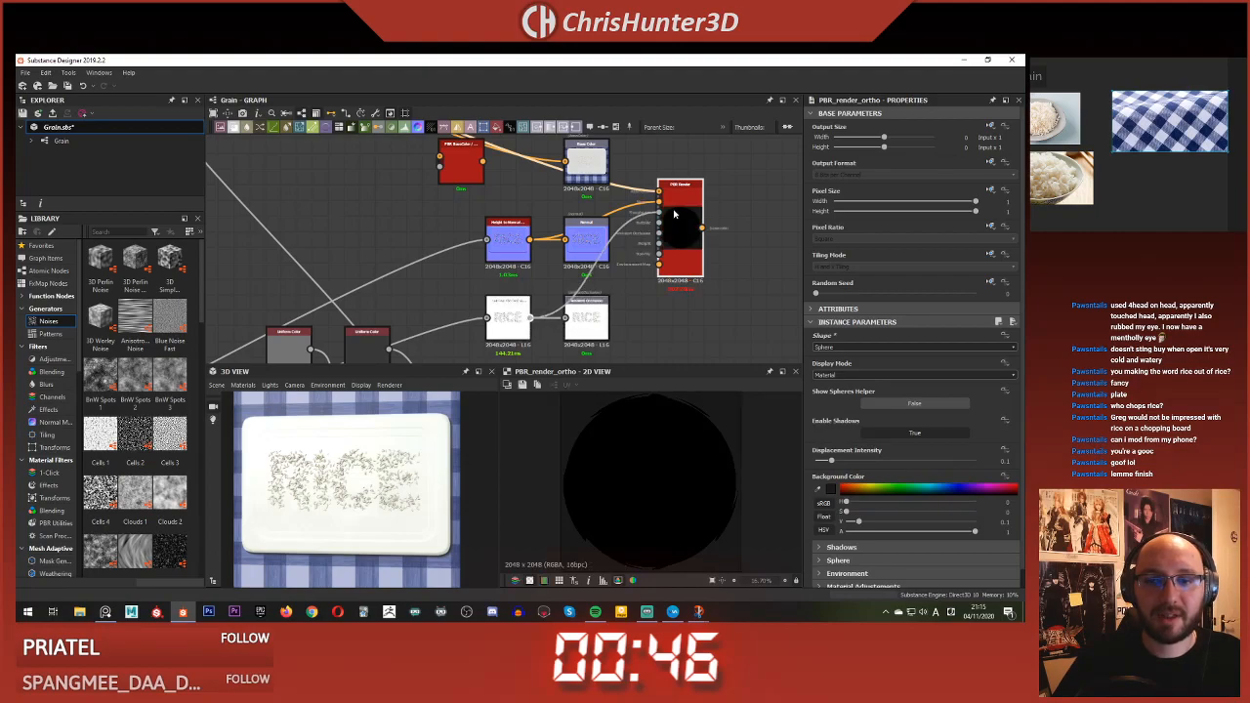
drag(658, 239, 699, 327)
click(703, 278)
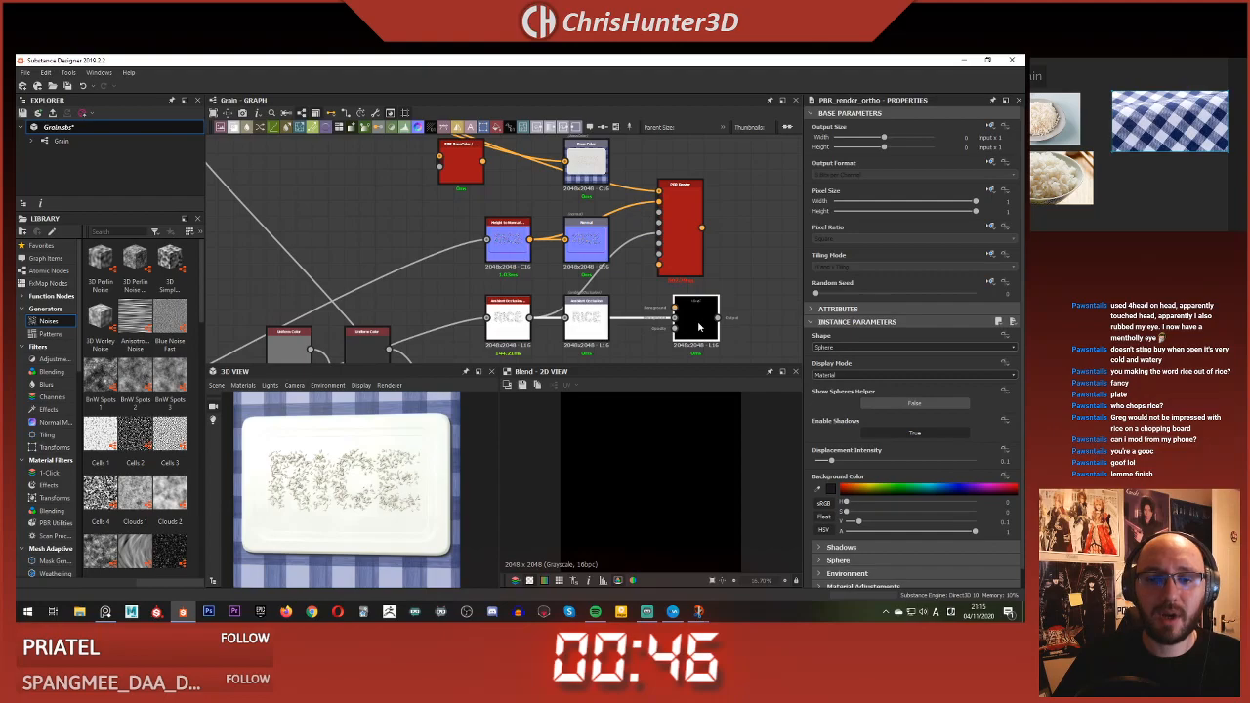
key(Delete)
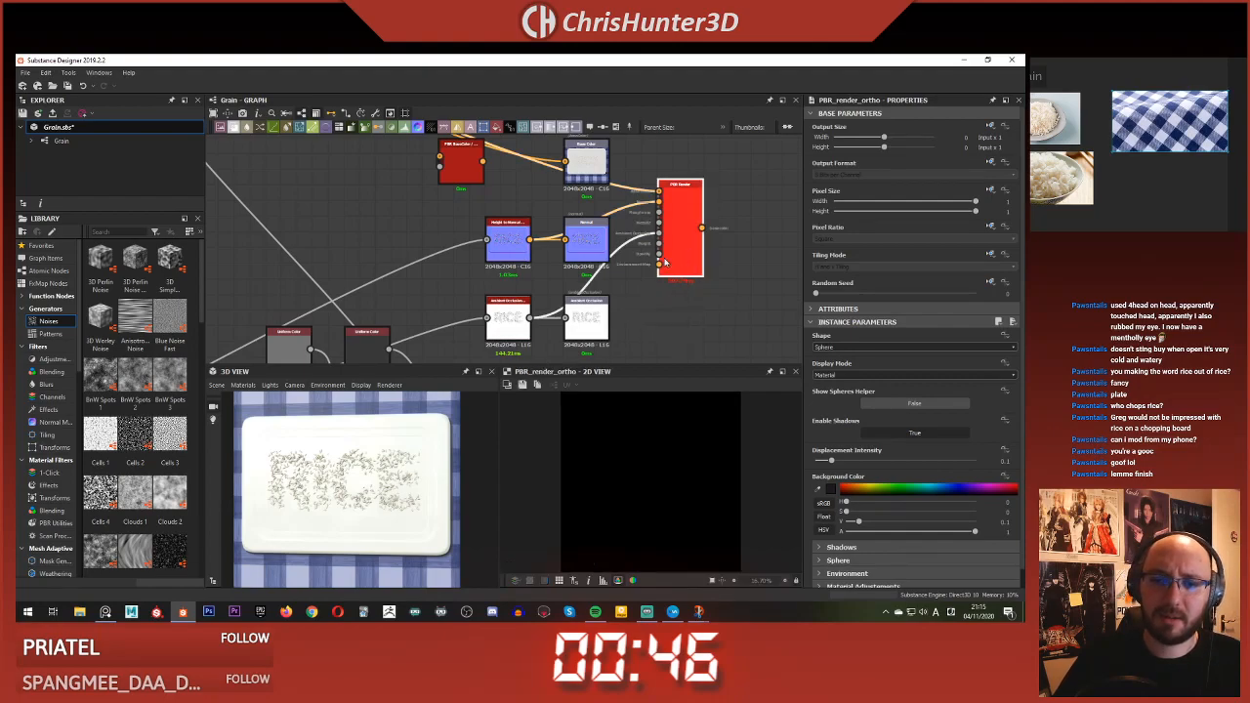
- Connect the height map to the Height input of the PBR Render node
scroll(664, 262, up, 1)
scroll(659, 249, down, 4)
scroll(637, 307, up, 3)
middle_drag(625, 352, 655, 284)
scroll(640, 313, up, 1)
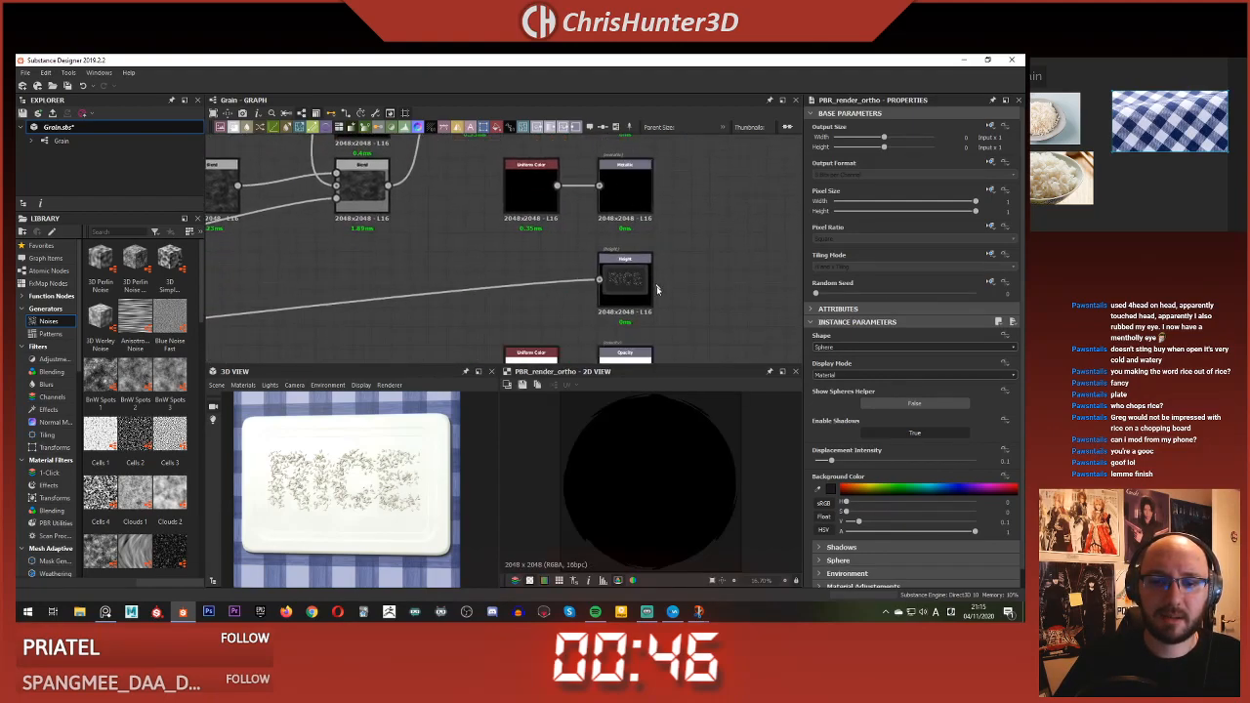
ctrl+click(601, 282)
scroll(661, 215, down, 4)
middle_drag(665, 215, 645, 303)
scroll(642, 265, up, 5)
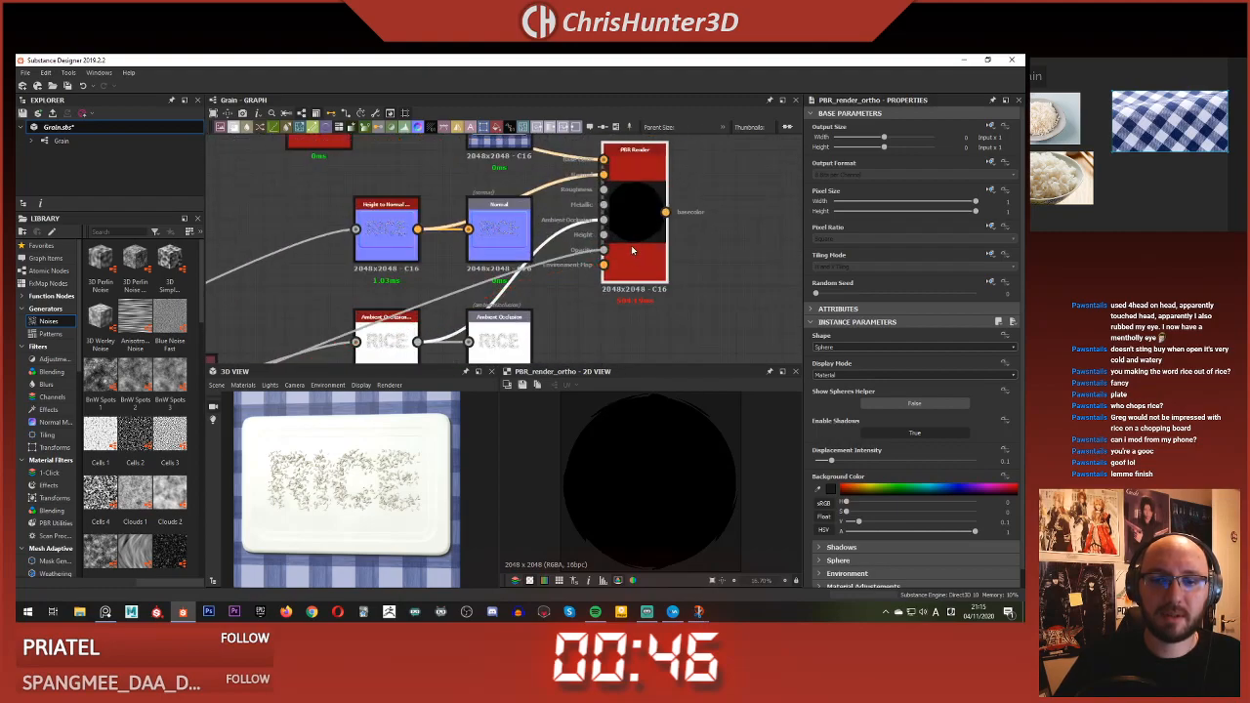
scroll(617, 240, down, 1)
scroll(630, 288, up, 3)
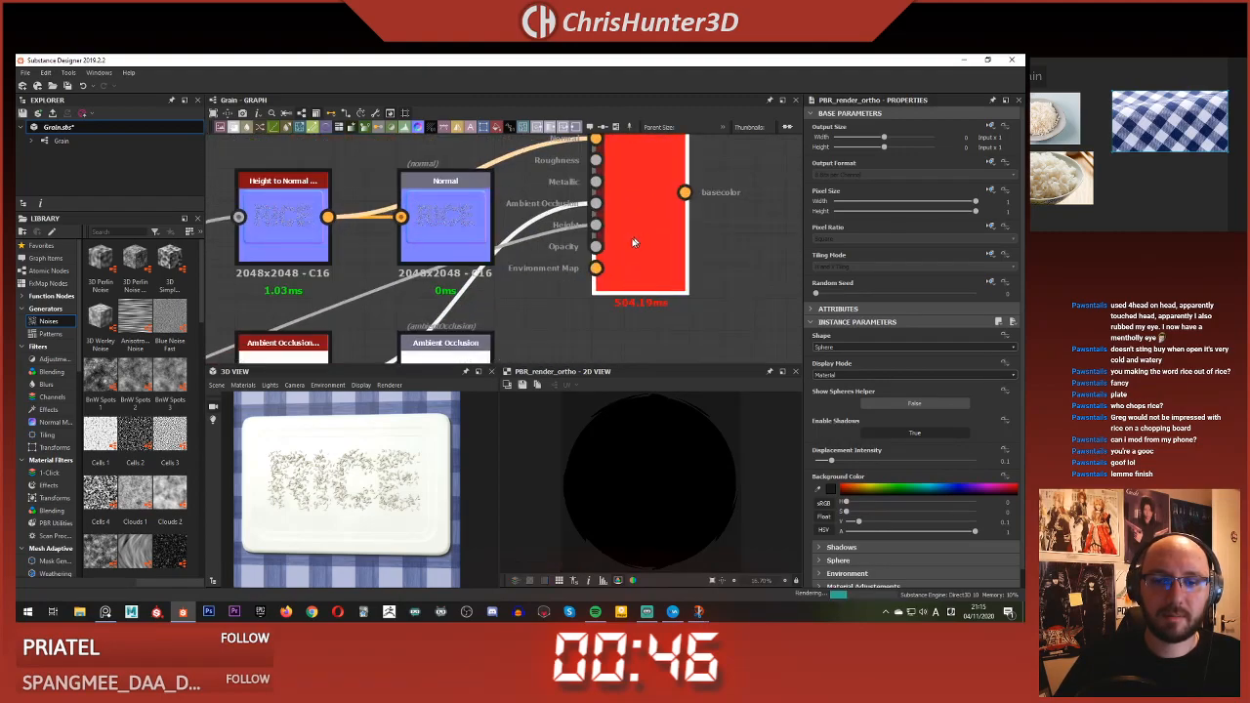
middle_drag(638, 240, 692, 249)
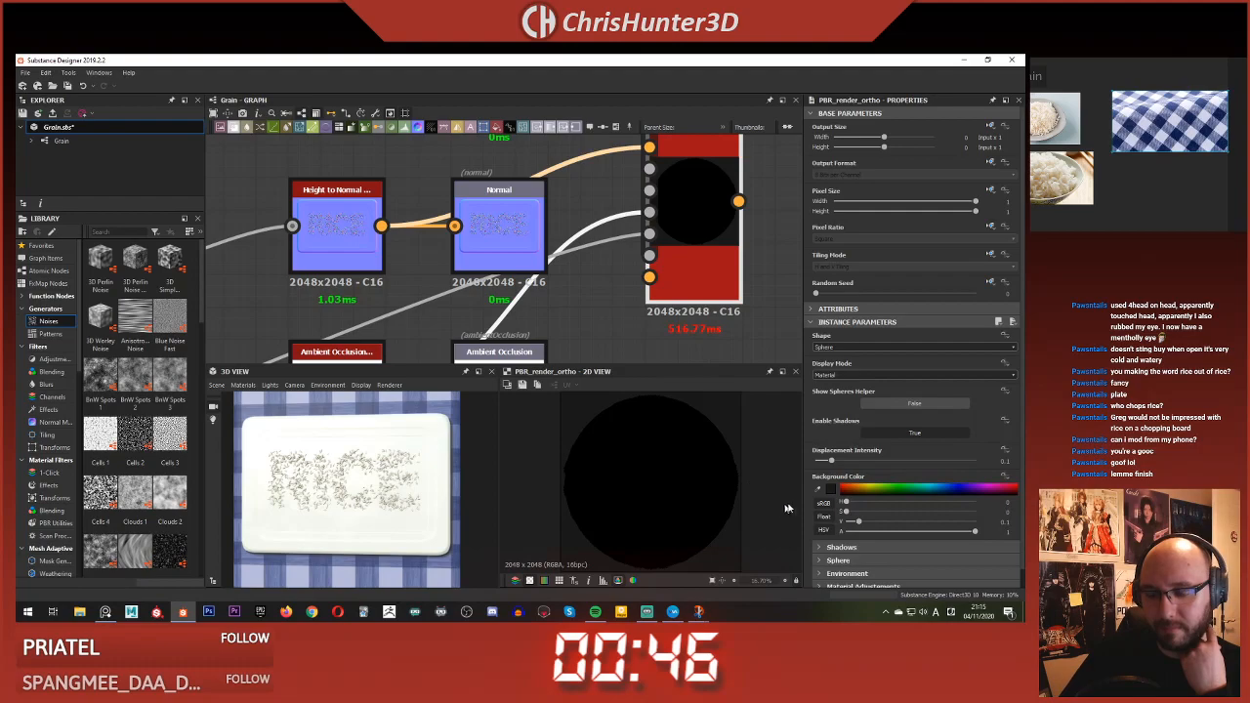
- Keep the PBR Render display mode on Material and raise its environment exposure to 1.07
click(869, 376)
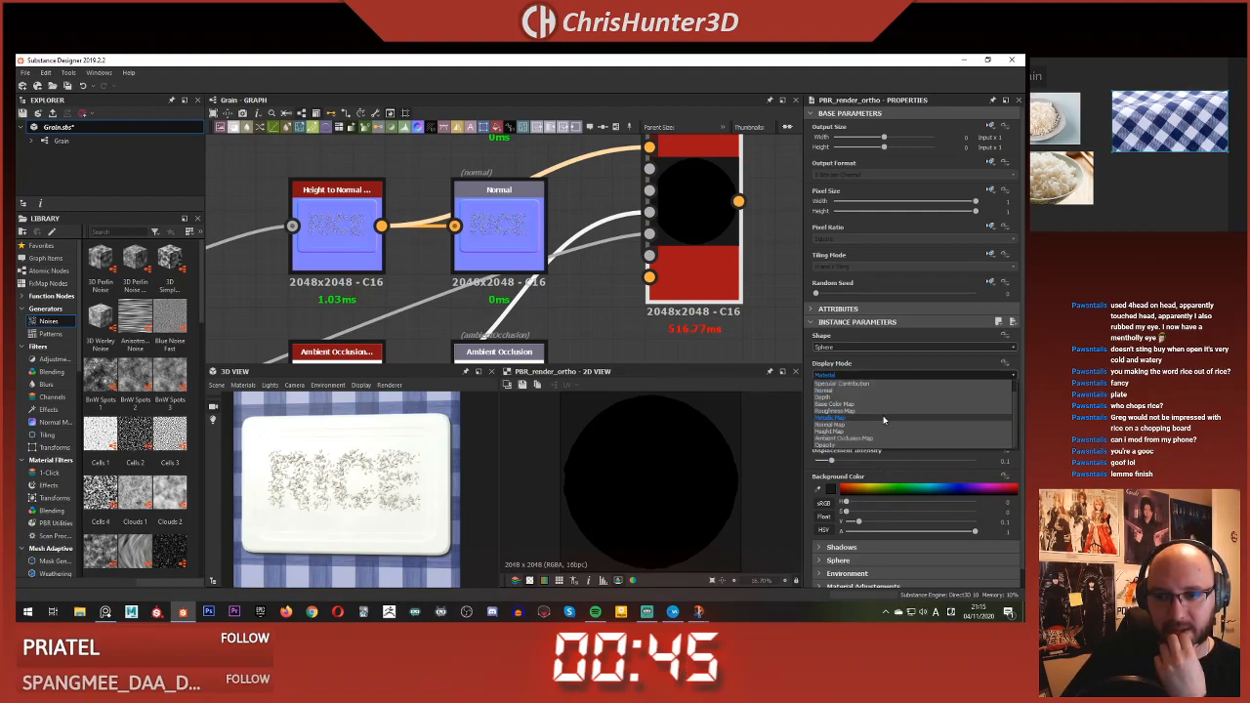
click(868, 382)
scroll(704, 452, down, 1)
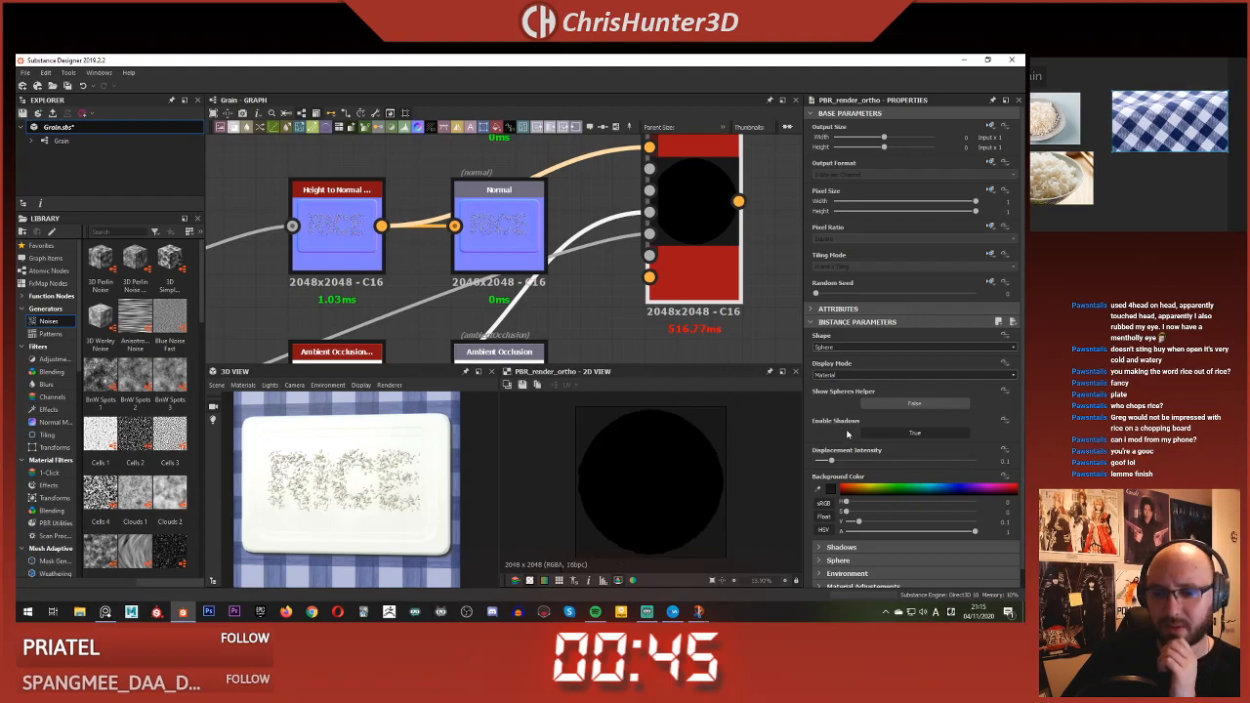
scroll(848, 434, down, 1)
click(855, 557)
scroll(863, 532, down, 2)
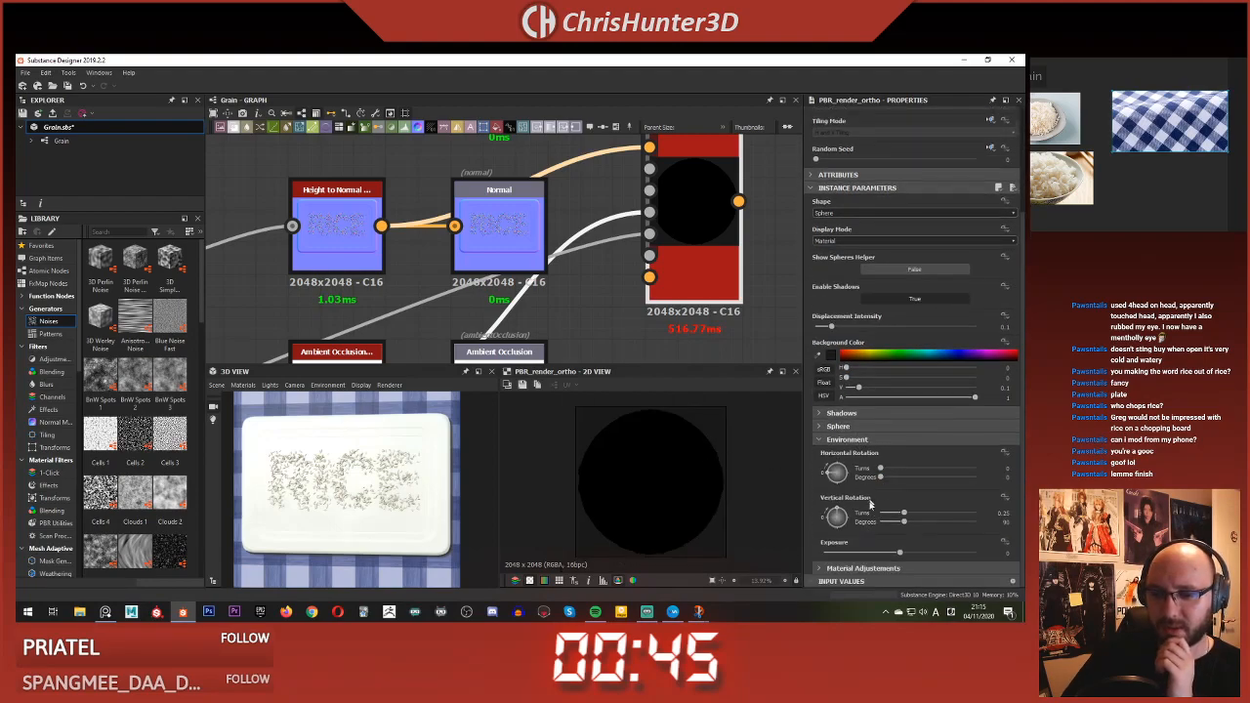
drag(902, 555, 916, 554)
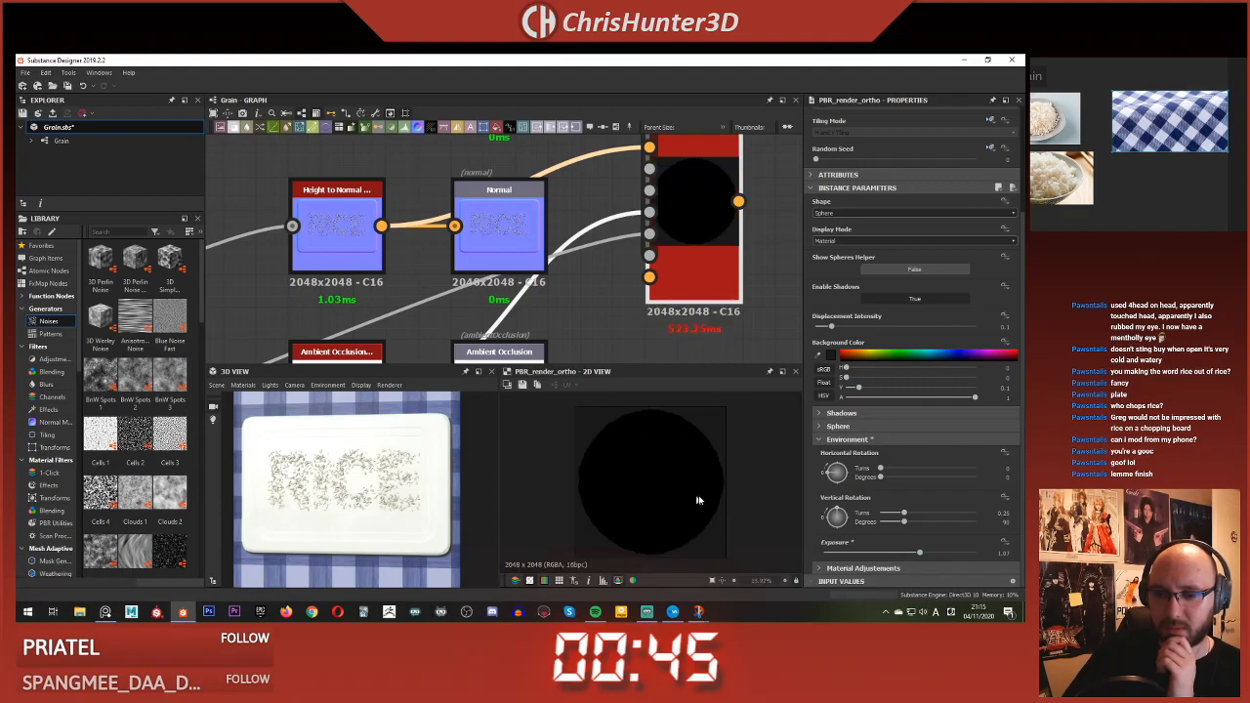
- Review the PBR Render node's material adjustment, sphere, shadow and display mode parameters for the cause of the black render
click(872, 569)
scroll(869, 554, down, 3)
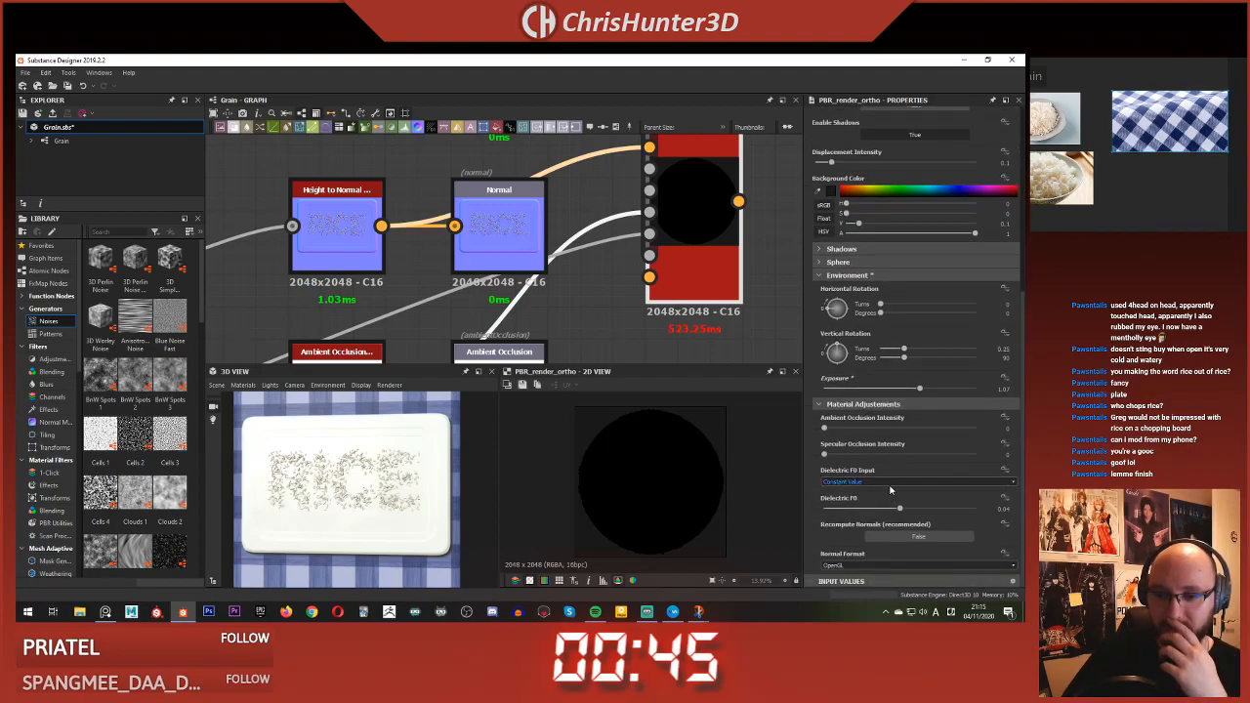
scroll(848, 483, up, 3)
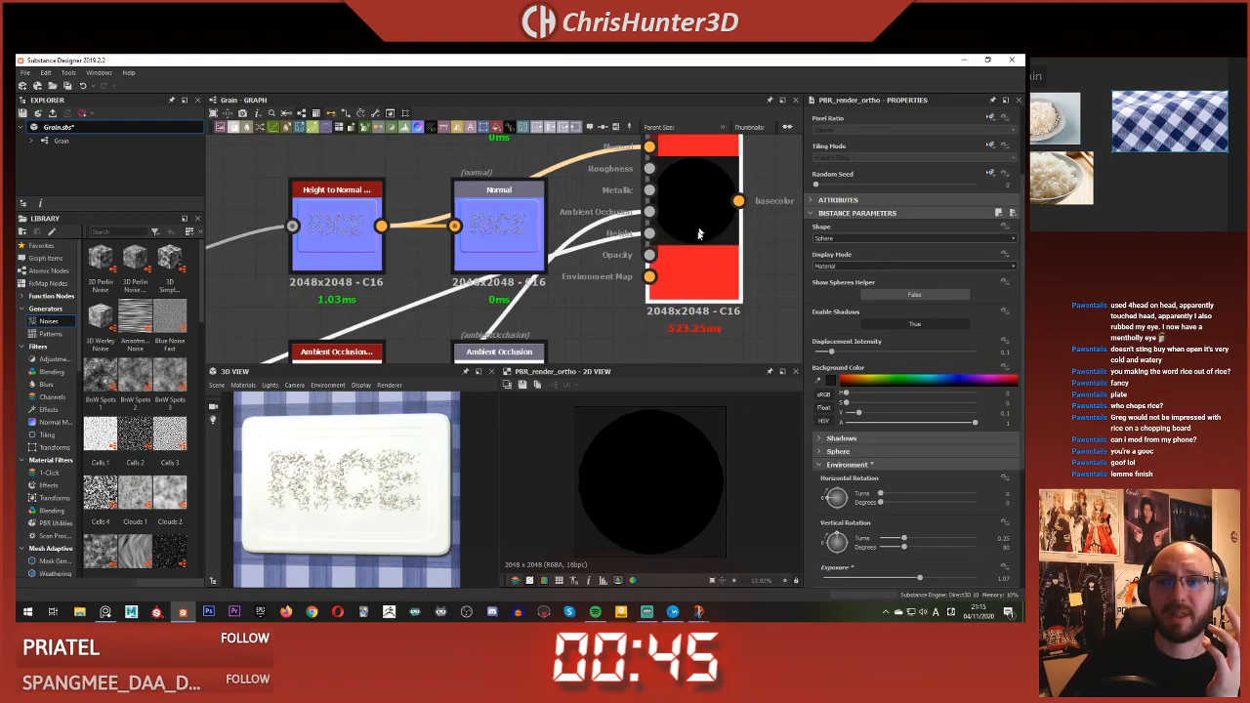
scroll(654, 209, down, 2)
middle_drag(611, 281, 579, 288)
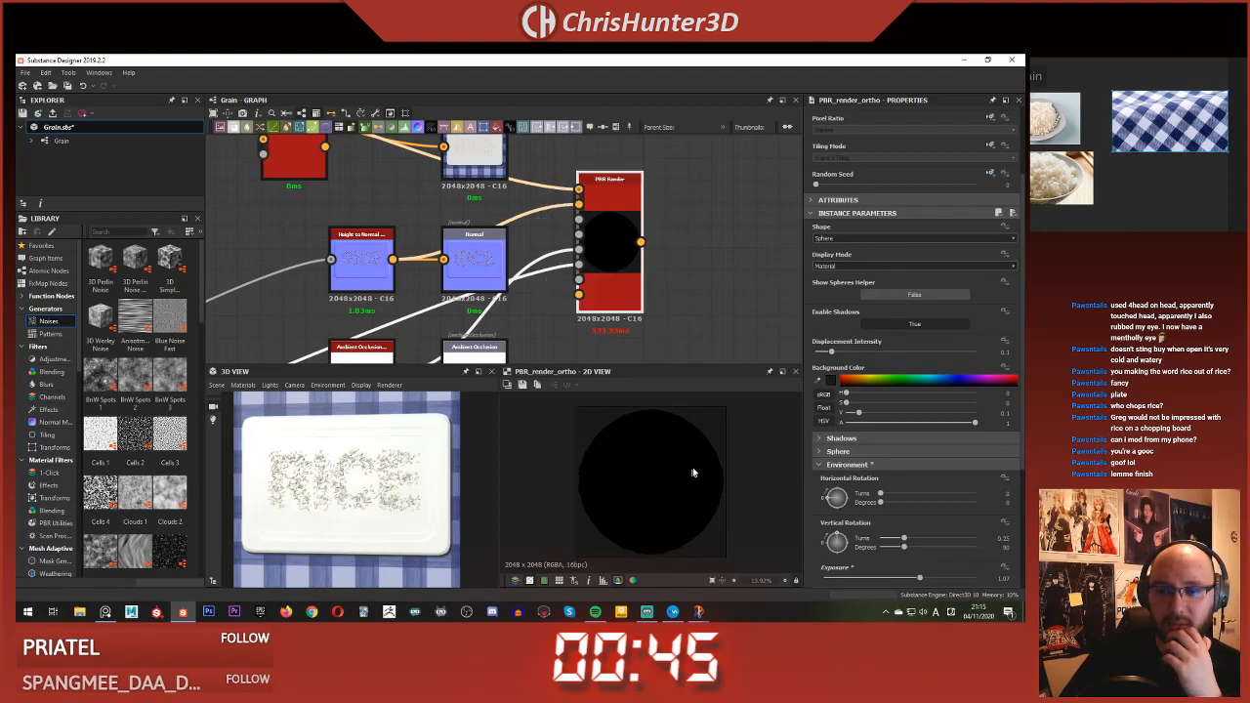
scroll(692, 473, up, 1)
click(850, 451)
scroll(860, 457, down, 3)
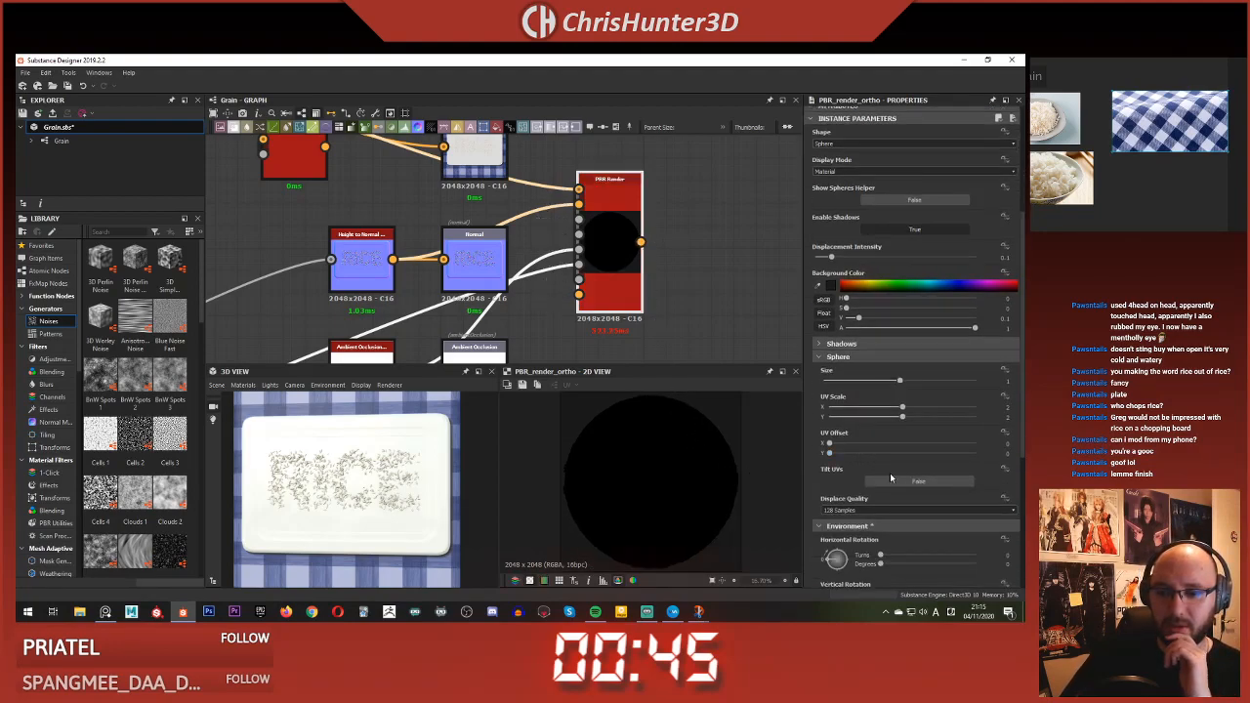
click(840, 344)
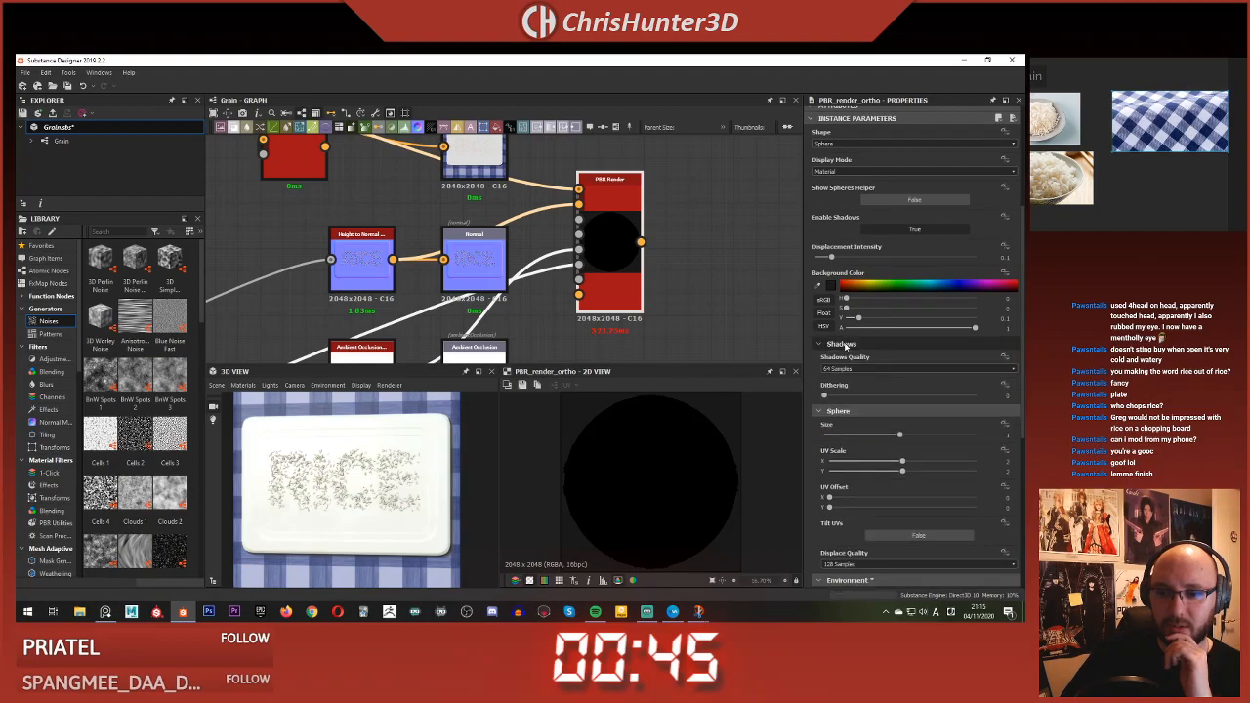
scroll(841, 347, up, 3)
scroll(844, 351, up, 1)
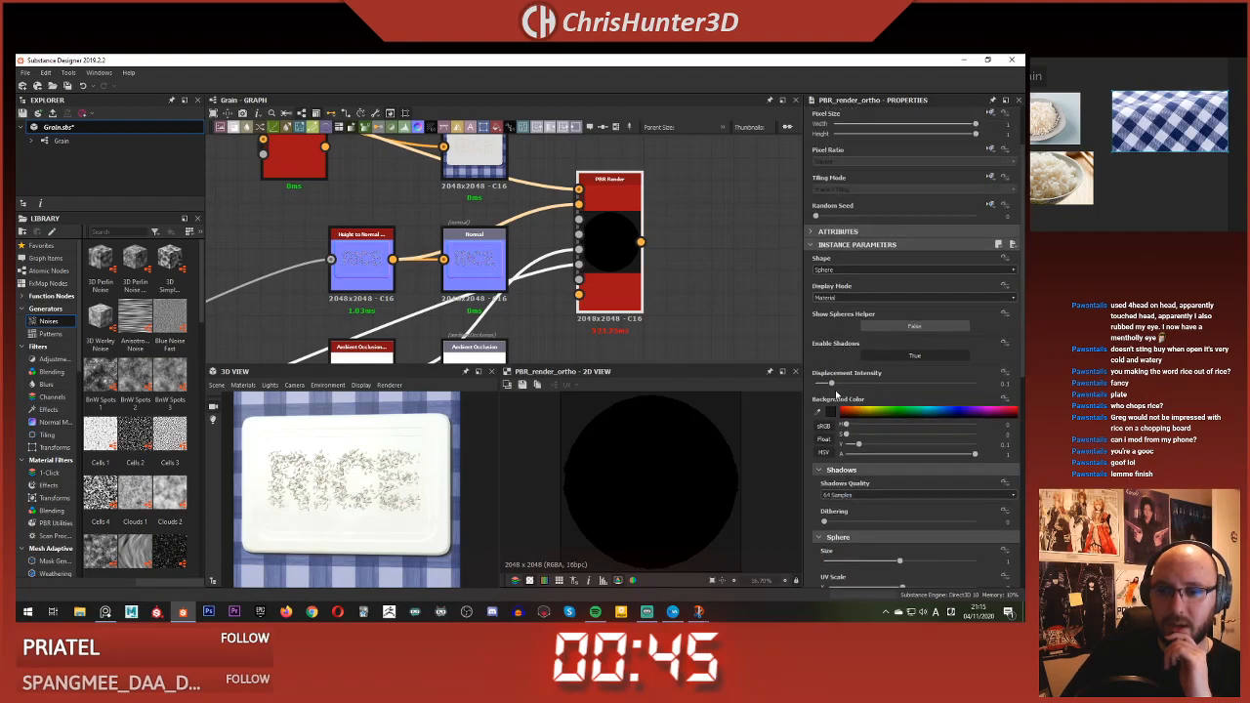
scroll(840, 383, up, 2)
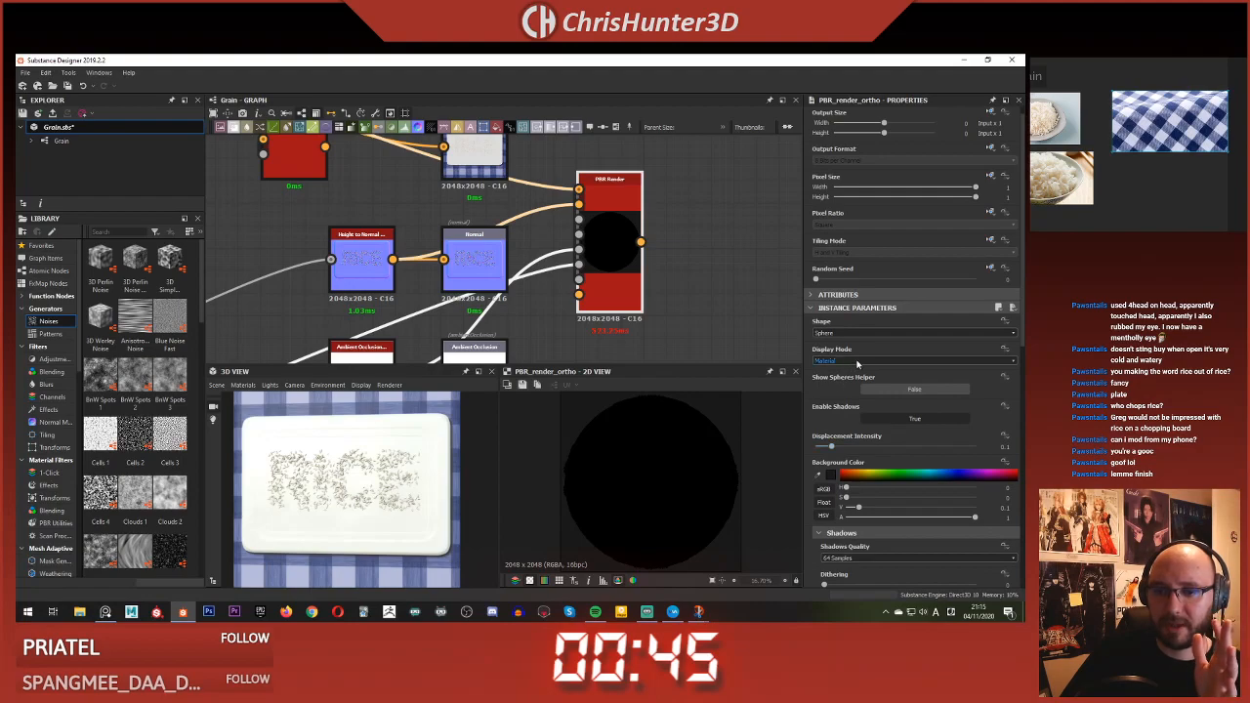
click(858, 364)
click(855, 361)
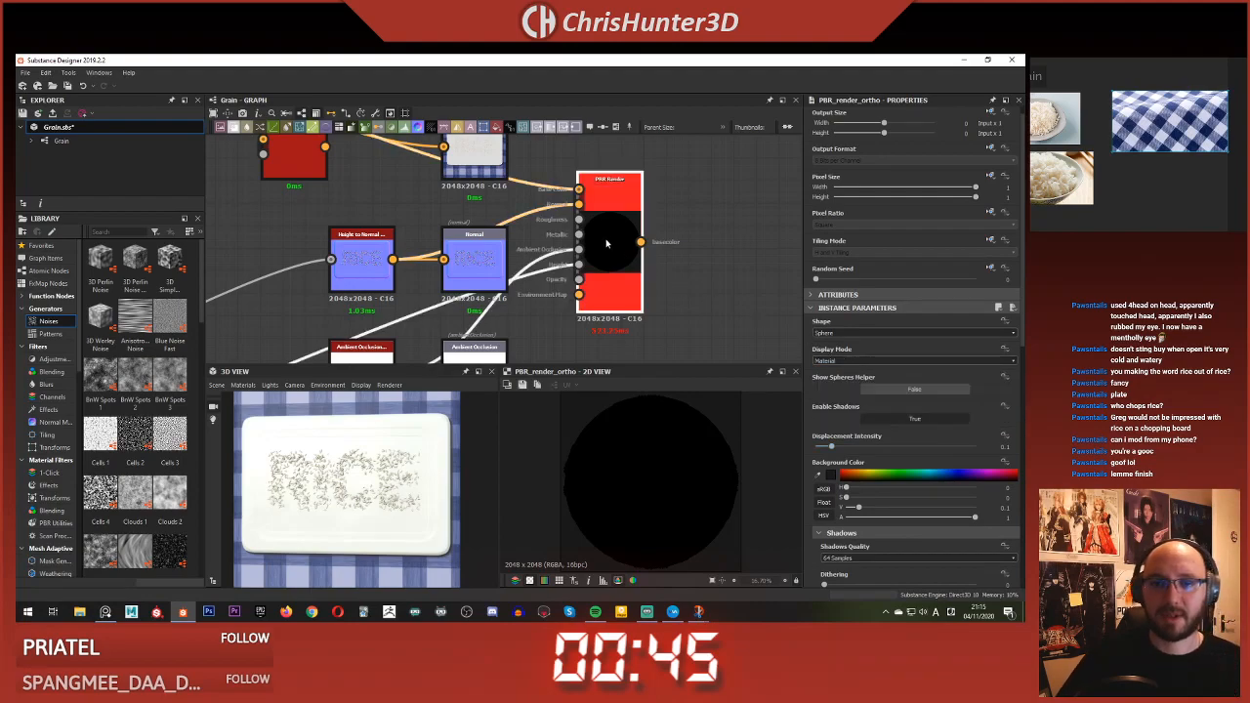
- Delete the PBR Render node from the graph
key(Delete)
scroll(605, 242, down, 4)
middle_drag(506, 288, 619, 252)
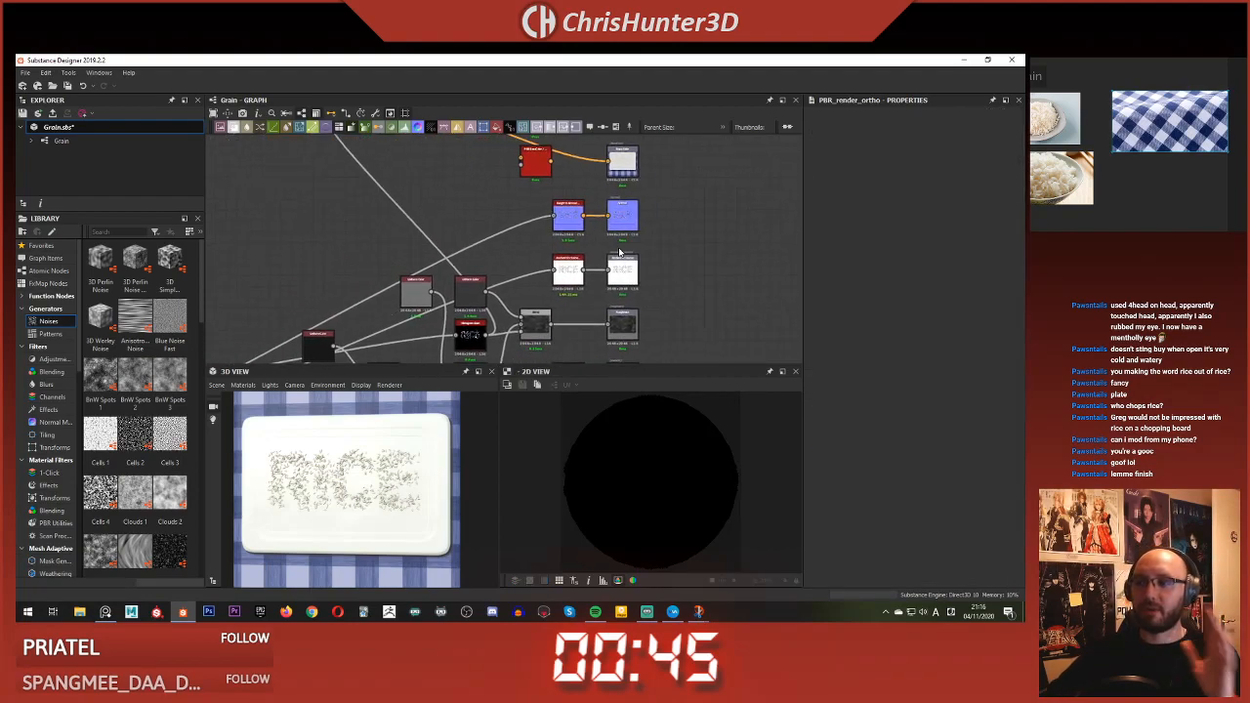
- Preview the Blend nodes that feed the Roughness output, ending with the final blend
scroll(389, 287, down, 3)
middle_drag(381, 284, 566, 265)
scroll(356, 506, down, 3)
mouse_move(363, 494)
mouse_down()
mouse_move(379, 486)
mouse_move(381, 498)
mouse_move(378, 476)
mouse_up()
scroll(379, 486, up, 4)
scroll(381, 498, up, 3)
scroll(381, 496, down, 5)
scroll(384, 481, up, 3)
scroll(373, 488, down, 2)
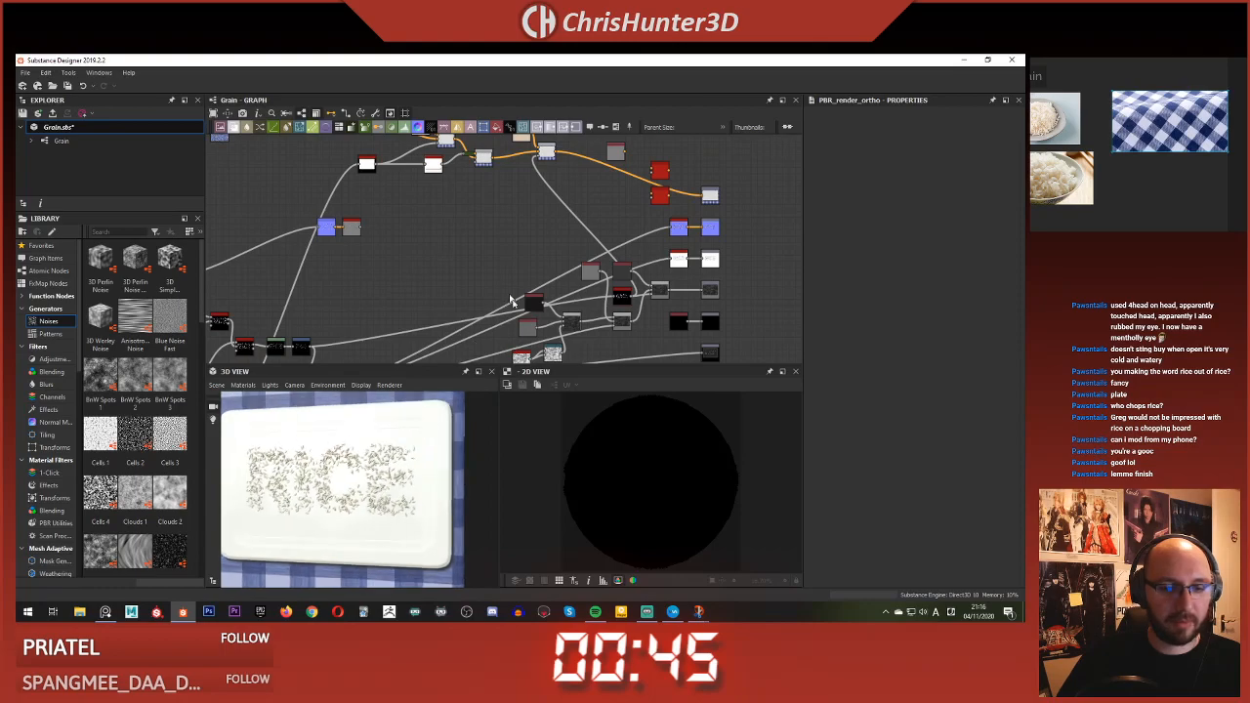
scroll(546, 320, up, 4)
middle_drag(546, 319, 551, 311)
scroll(551, 311, down, 3)
scroll(591, 286, up, 3)
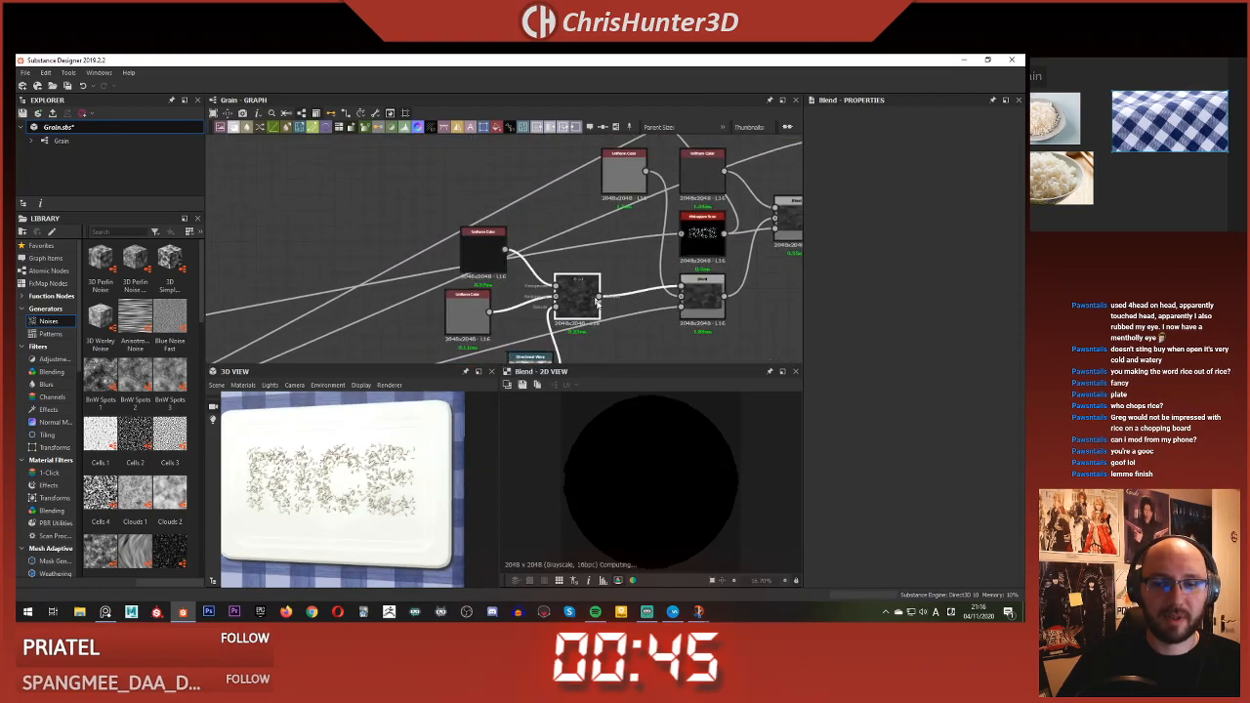
double_click(698, 296)
middle_drag(676, 310, 546, 339)
double_click(679, 255)
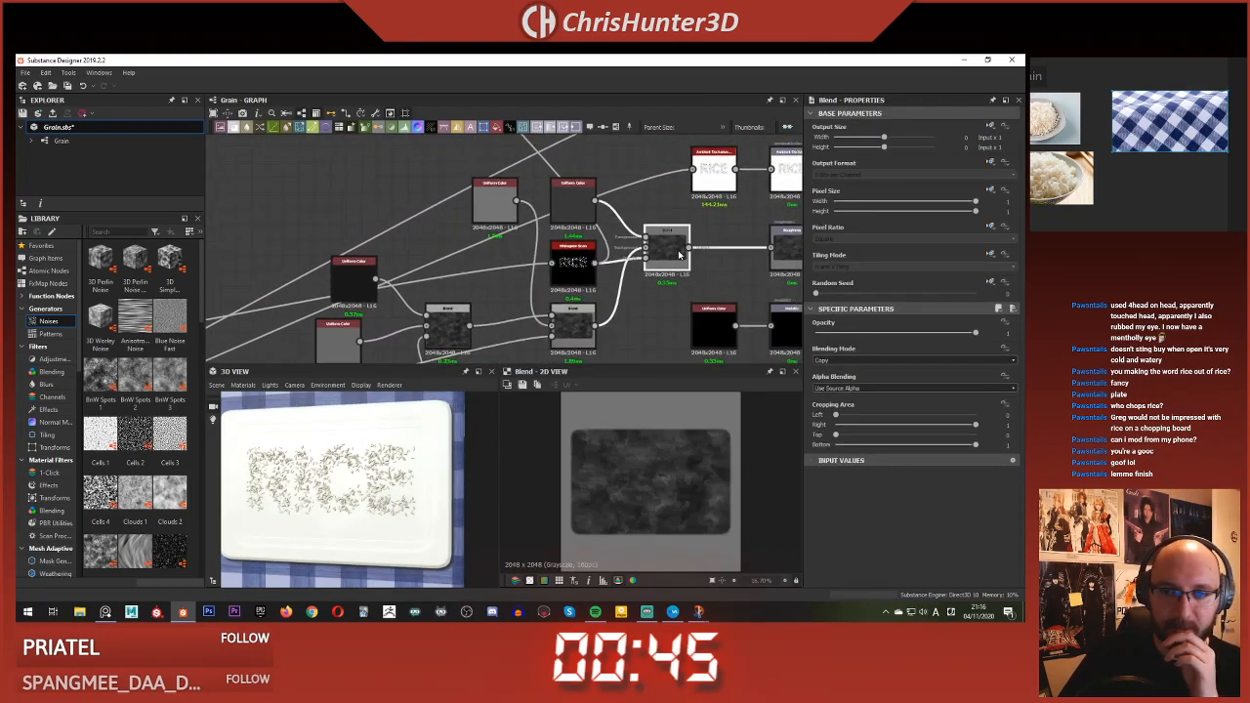
- Examine the roughness map close up and compare it with the RICE lettering on the 3D board
scroll(667, 485, up, 5)
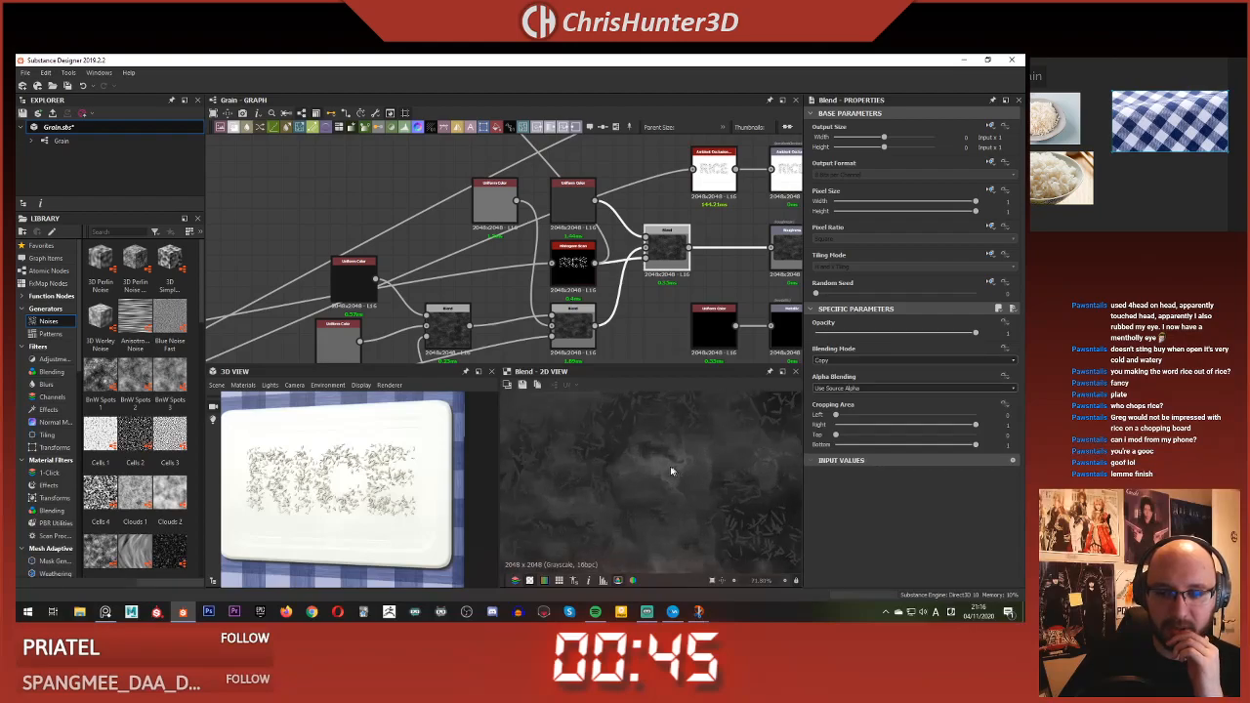
scroll(672, 465, down, 4)
middle_drag(545, 296, 584, 278)
scroll(392, 473, up, 6)
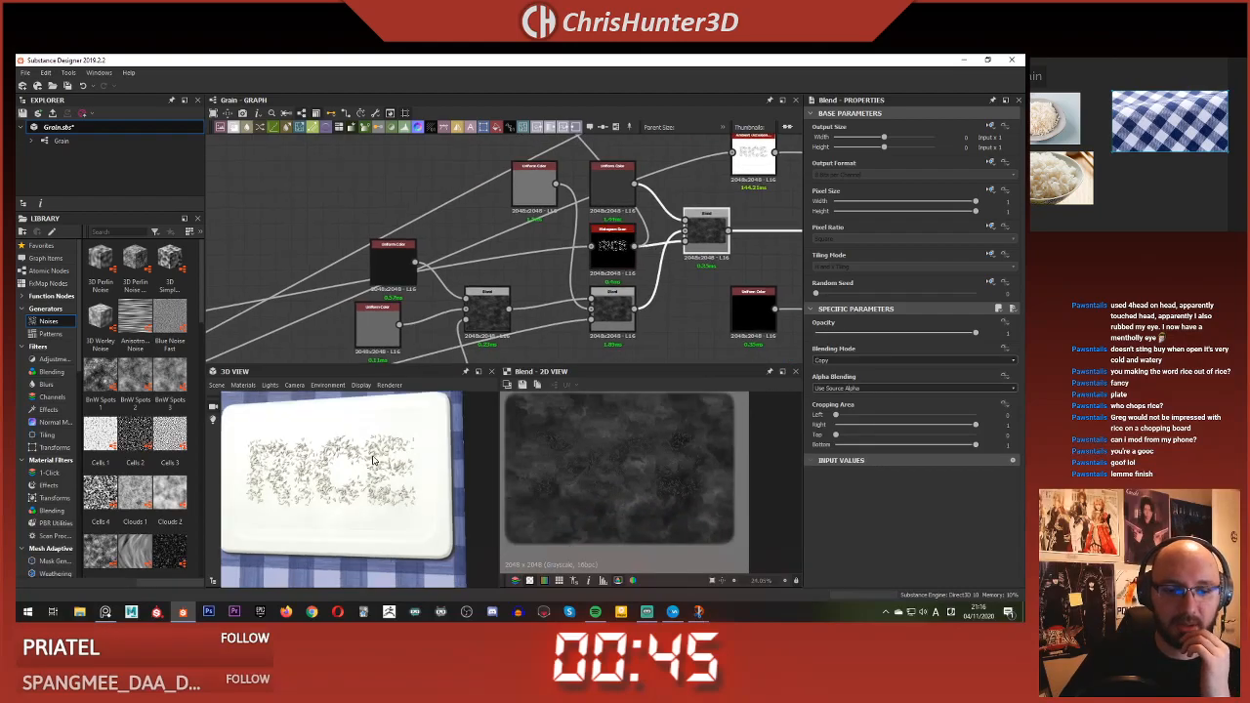
scroll(392, 473, down, 7)
- Preview the Ambient Occlusion node's map and examine its parameters
scroll(479, 228, down, 4)
middle_drag(589, 174, 472, 301)
scroll(473, 301, up, 5)
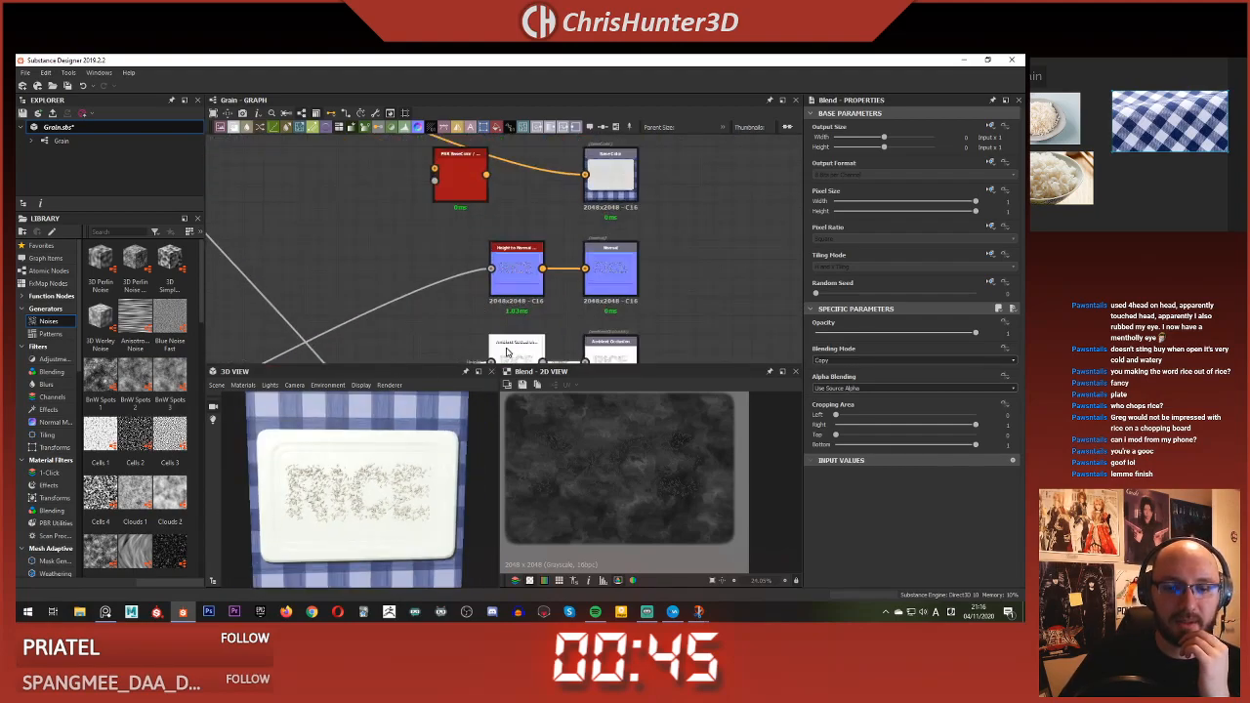
double_click(507, 353)
middle_drag(539, 301, 565, 286)
scroll(527, 278, down, 3)
scroll(565, 286, up, 3)
scroll(631, 239, down, 3)
scroll(519, 508, down, 2)
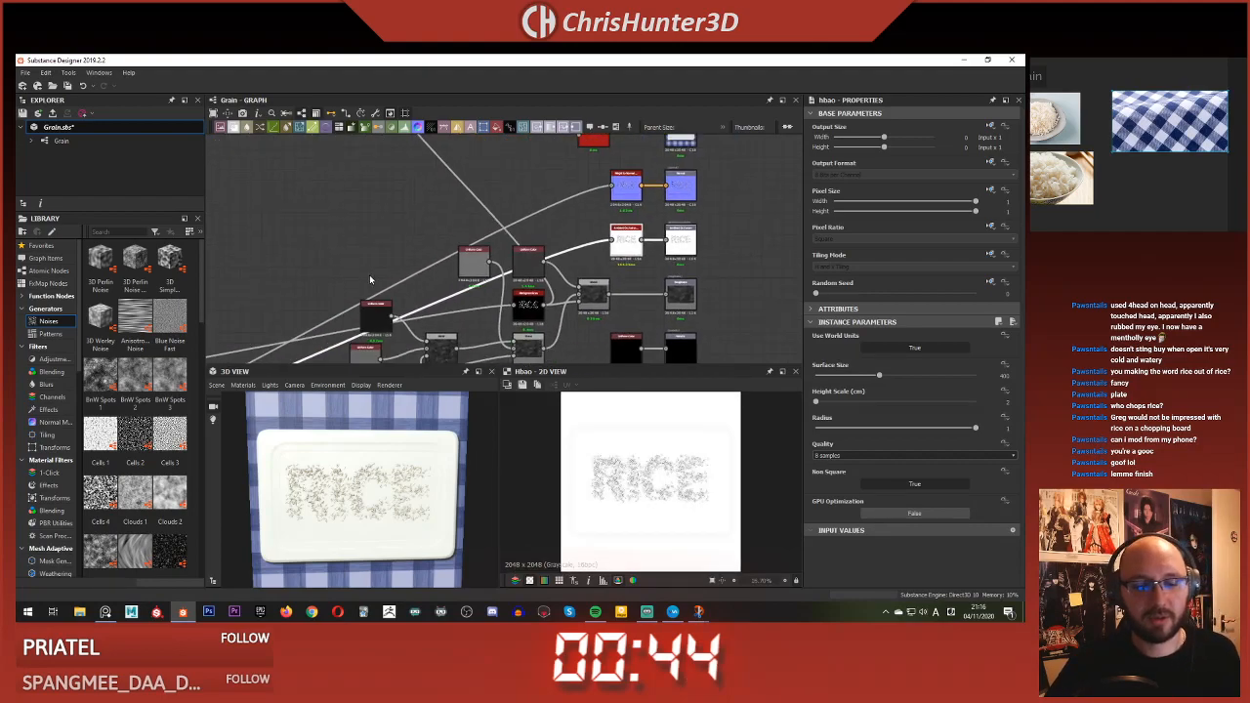
- Trace the height connections that feed the Ambient Occlusion node across the graph
scroll(427, 283, down, 2)
middle_drag(376, 266, 499, 232)
middle_drag(476, 281, 580, 212)
middle_drag(428, 303, 540, 253)
scroll(507, 256, up, 3)
scroll(464, 270, up, 2)
scroll(530, 239, down, 6)
middle_drag(463, 270, 583, 213)
scroll(579, 218, up, 6)
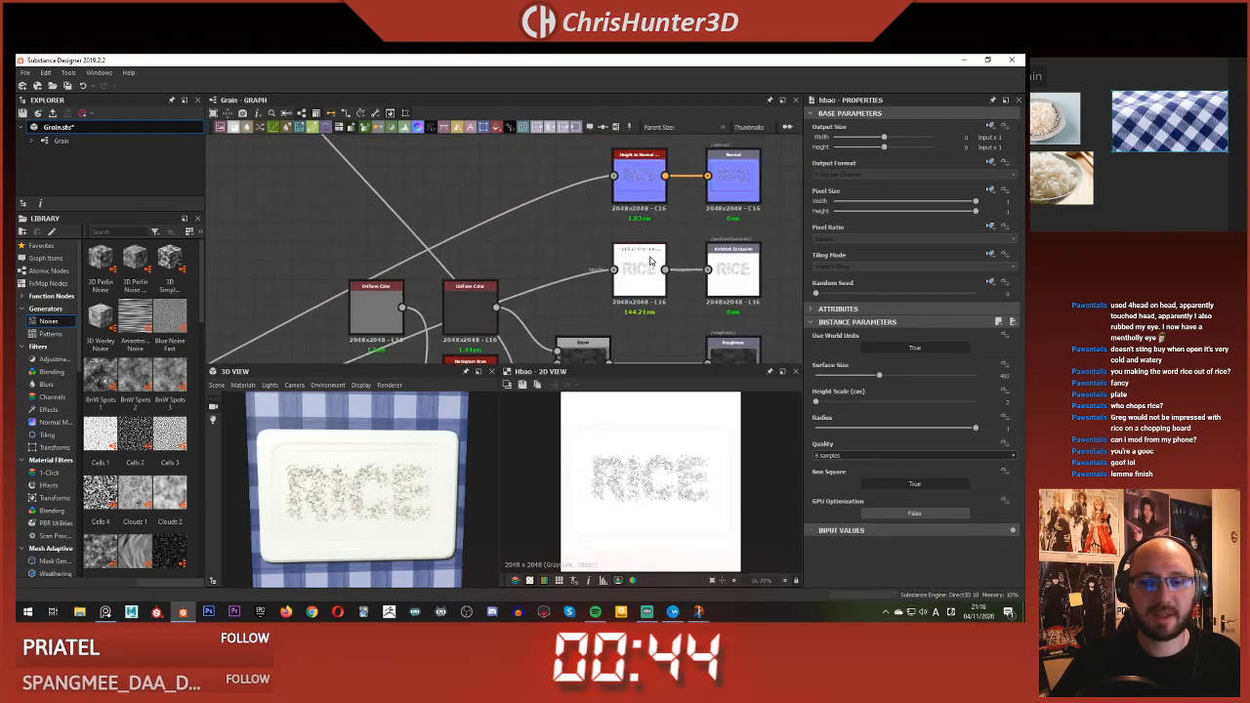
- Duplicate the Ambient Occlusion node above the roughness branch and link an upstream output to the original node's input
drag(610, 269, 473, 186)
scroll(436, 234, down, 2)
scroll(437, 234, down, 2)
middle_drag(266, 251, 446, 236)
scroll(307, 316, up, 4)
middle_drag(308, 315, 405, 240)
middle_drag(342, 278, 447, 262)
scroll(436, 257, down, 2)
scroll(446, 262, up, 1)
click(486, 290)
scroll(629, 180, down, 2)
middle_drag(723, 137, 557, 269)
scroll(586, 190, up, 5)
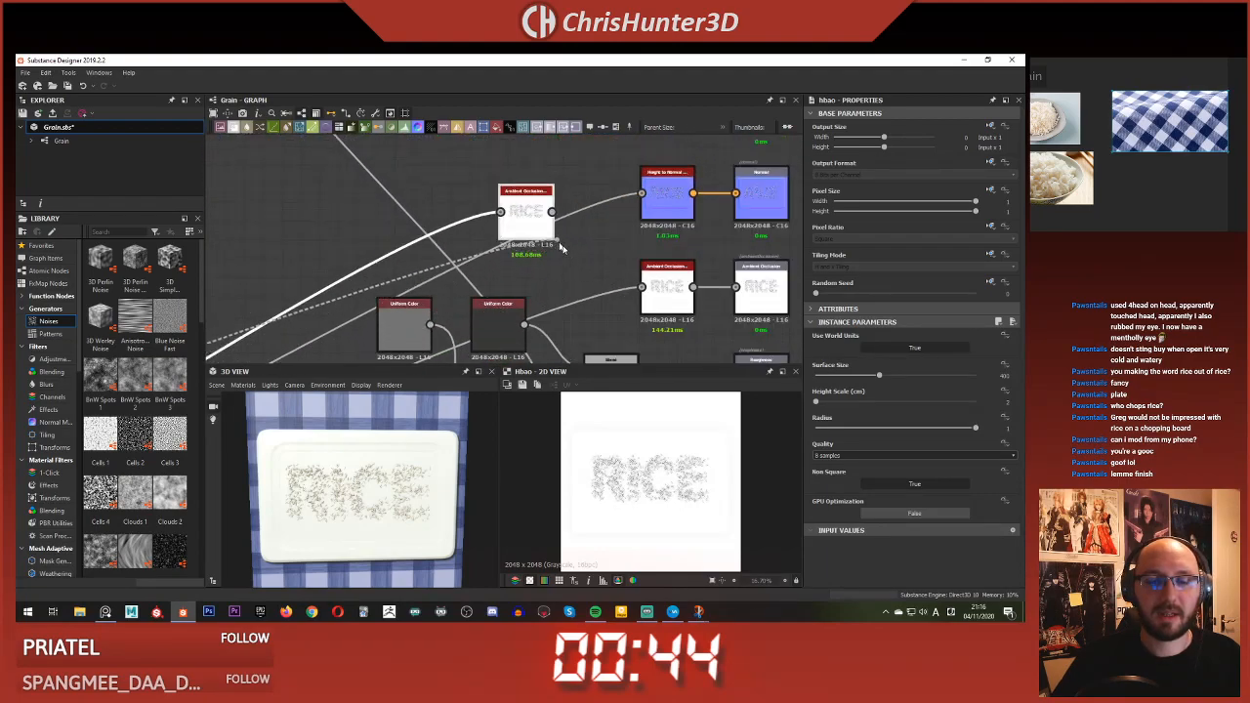
click(645, 287)
- Feed the duplicated Ambient Occlusion node from the board height that excludes the rice, and set its Height Scale to about 13 cm
scroll(381, 256, down, 4)
middle_drag(377, 229, 668, 162)
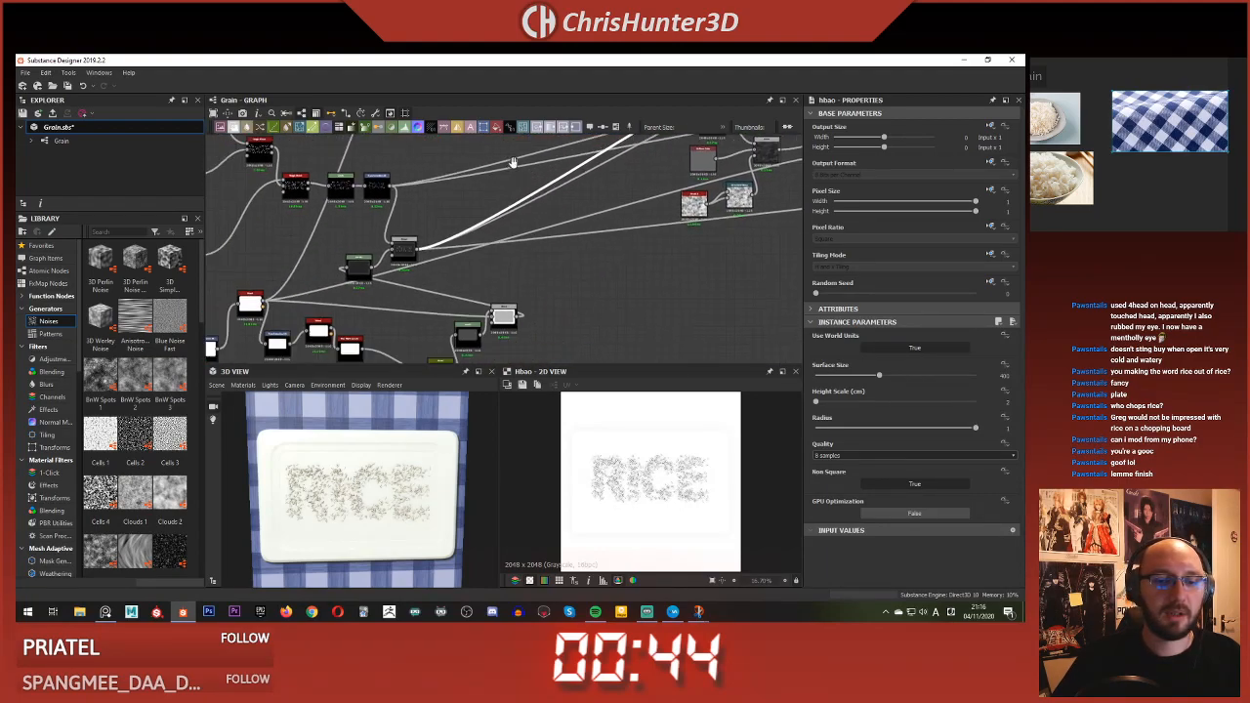
middle_drag(410, 354, 487, 299)
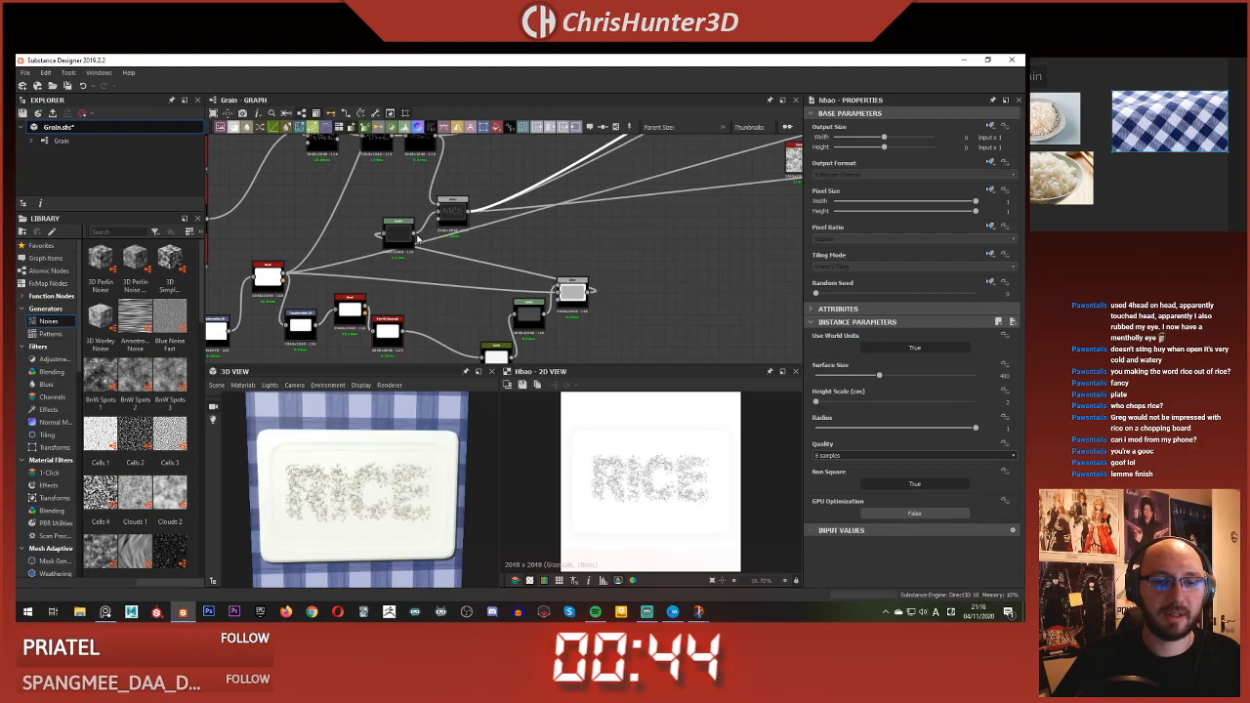
middle_drag(671, 156, 394, 312)
middle_drag(647, 173, 494, 285)
scroll(493, 284, up, 3)
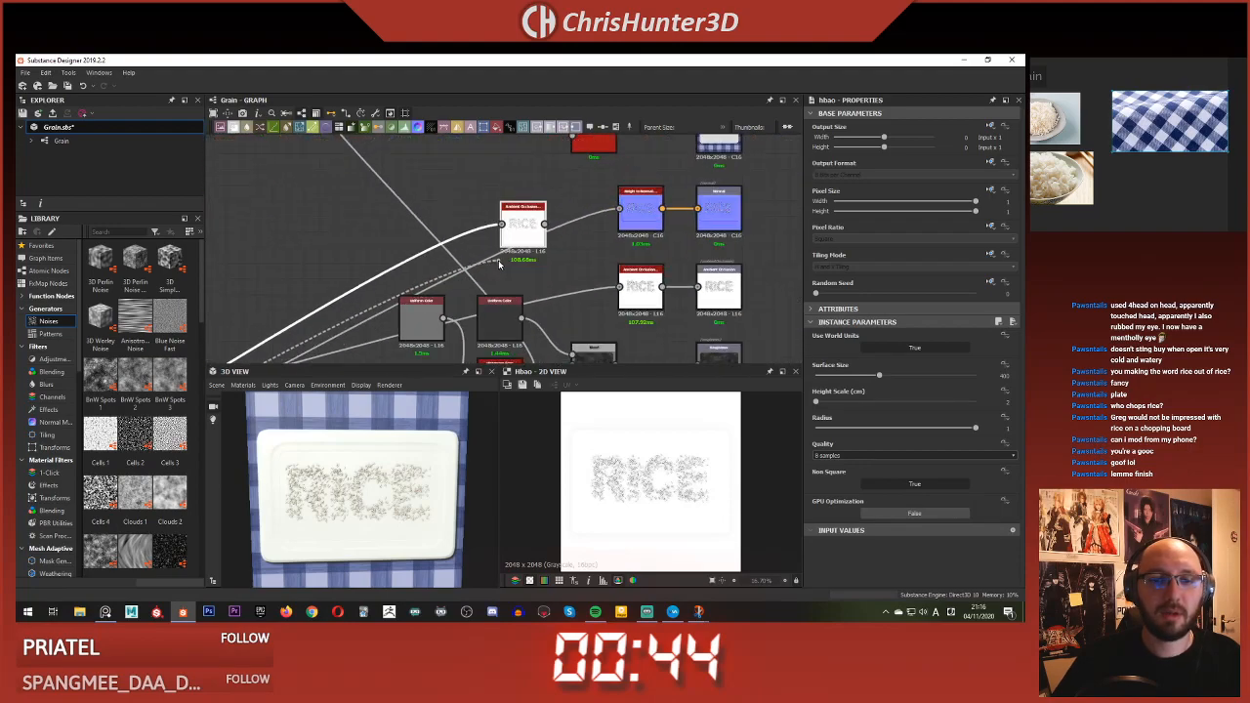
click(517, 227)
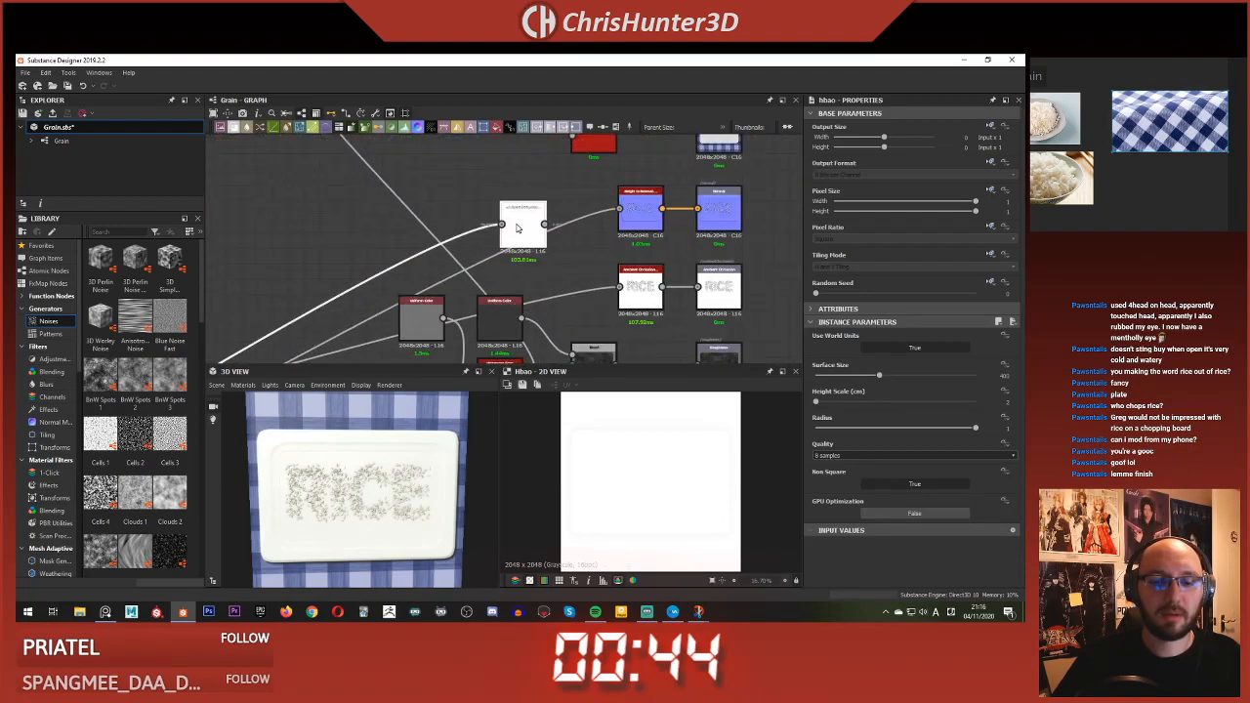
drag(819, 406, 818, 407)
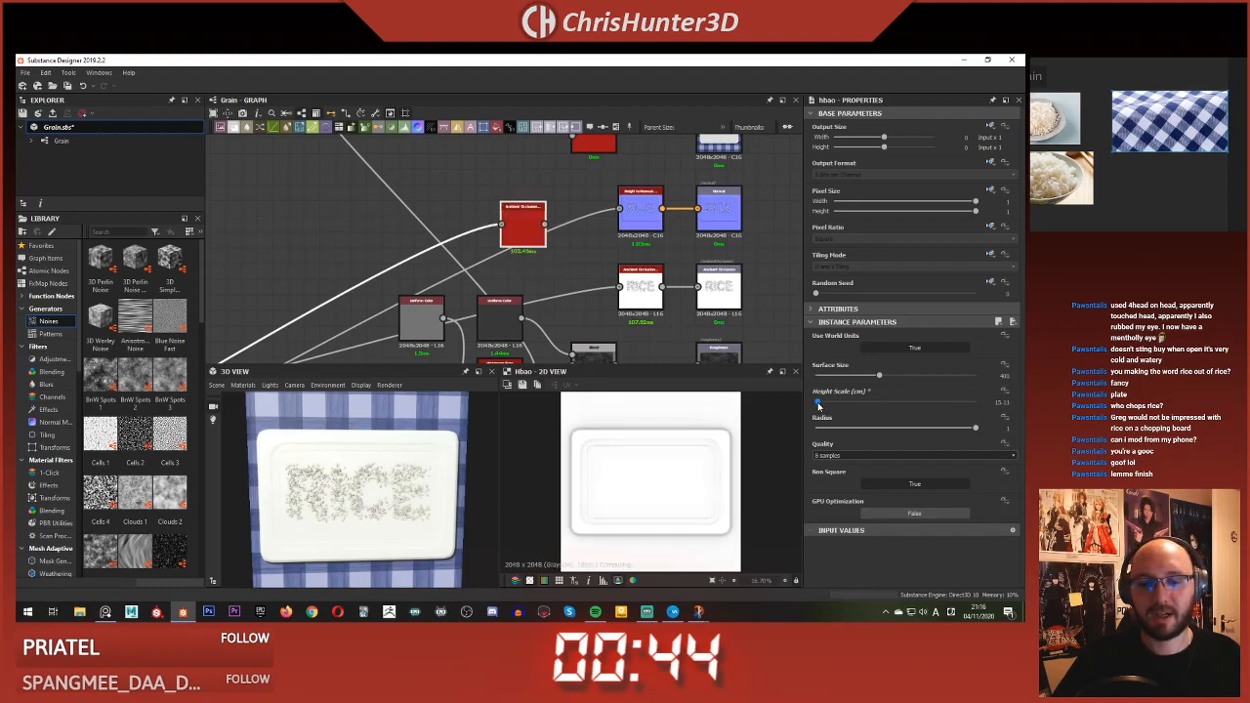
- Add a Blend node that combines the board's Ambient Occlusion node with the RICE Ambient Occlusion node
scroll(587, 248, up, 3)
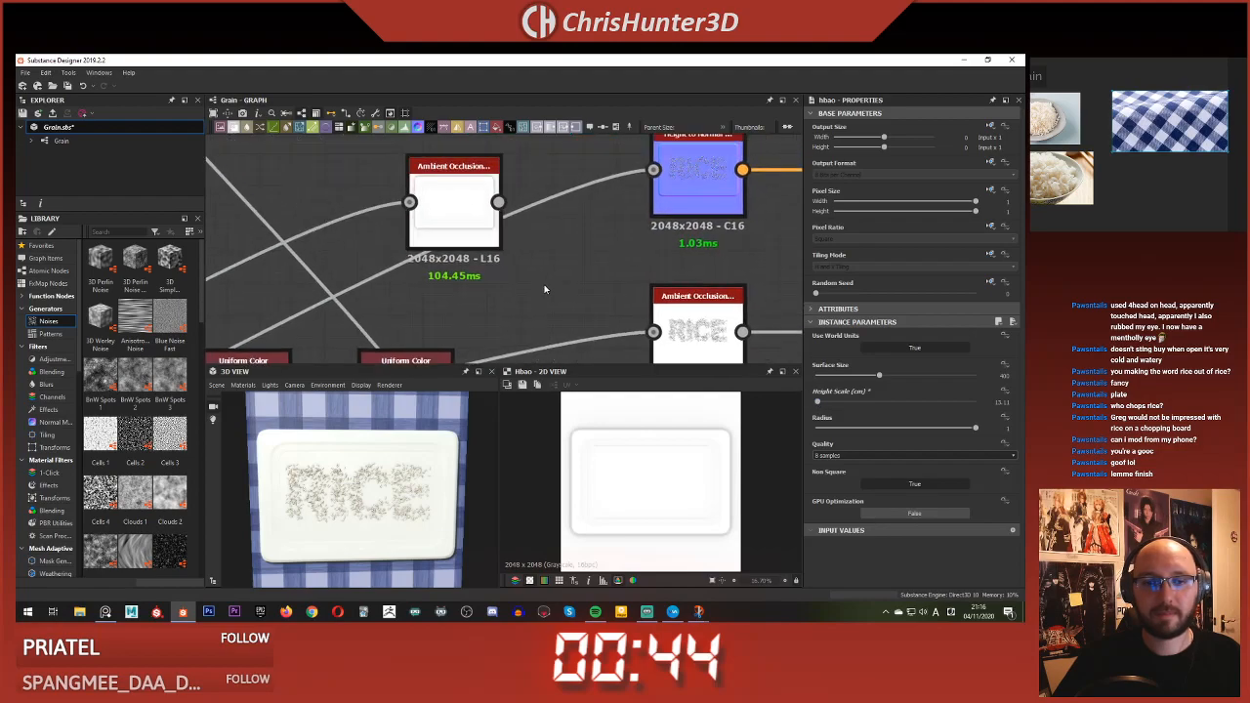
key(space)
text(b)
key(Return)
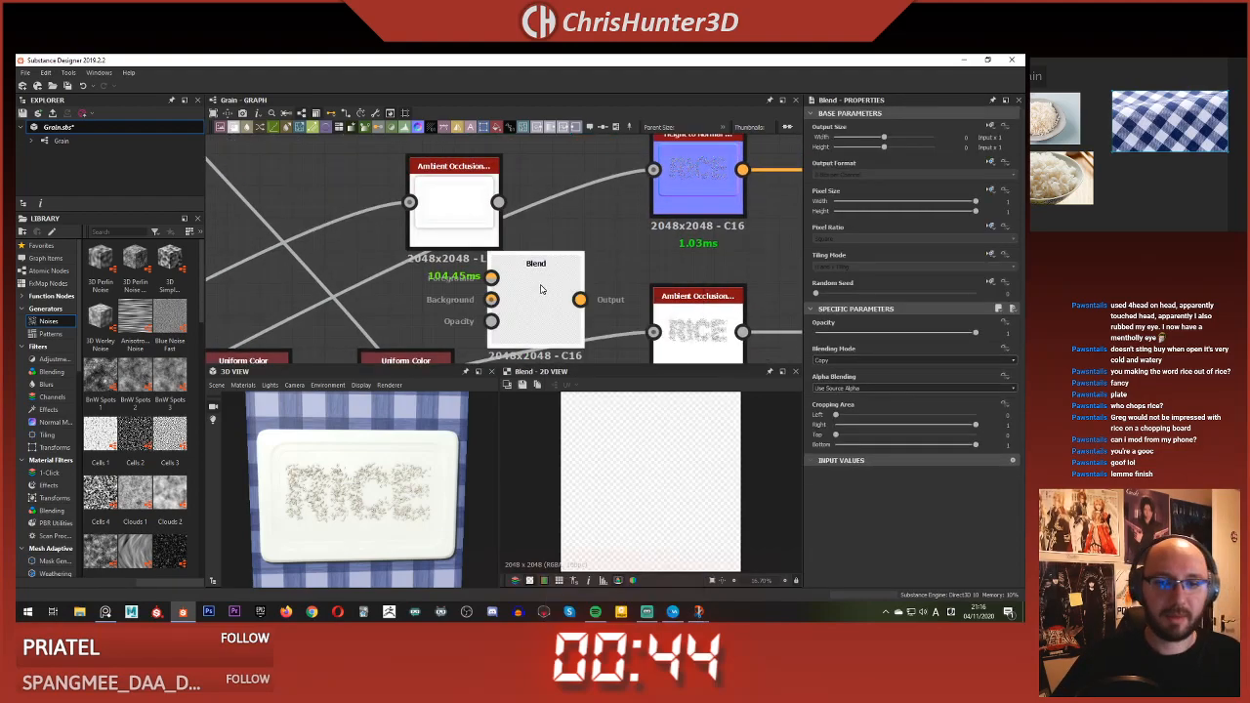
drag(494, 276, 492, 277)
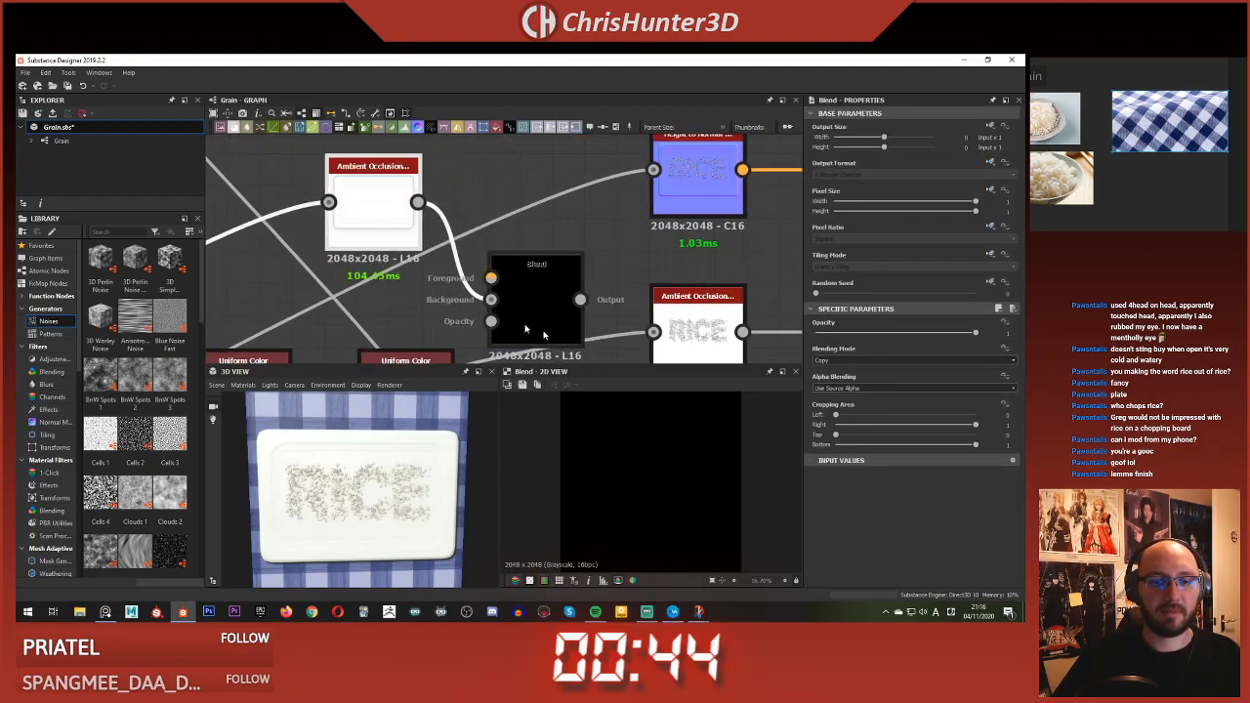
scroll(620, 266, down, 2)
middle_drag(621, 267, 599, 258)
drag(629, 274, 631, 242)
mouse_move(587, 299)
mouse_down()
mouse_move(560, 299)
mouse_move(574, 285)
mouse_up()
- Set the occlusion Blend to Multiply and place it between the RICE Ambient Occlusion node and the Ambient Occlusion output
click(824, 361)
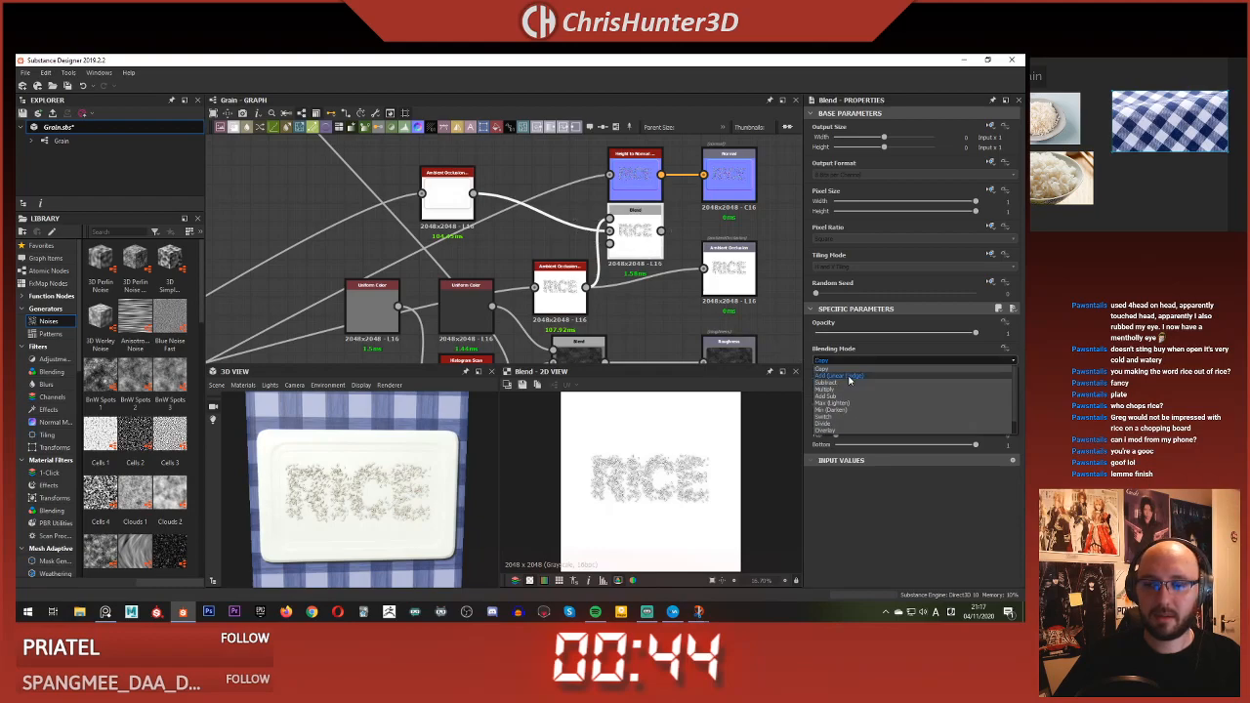
click(844, 388)
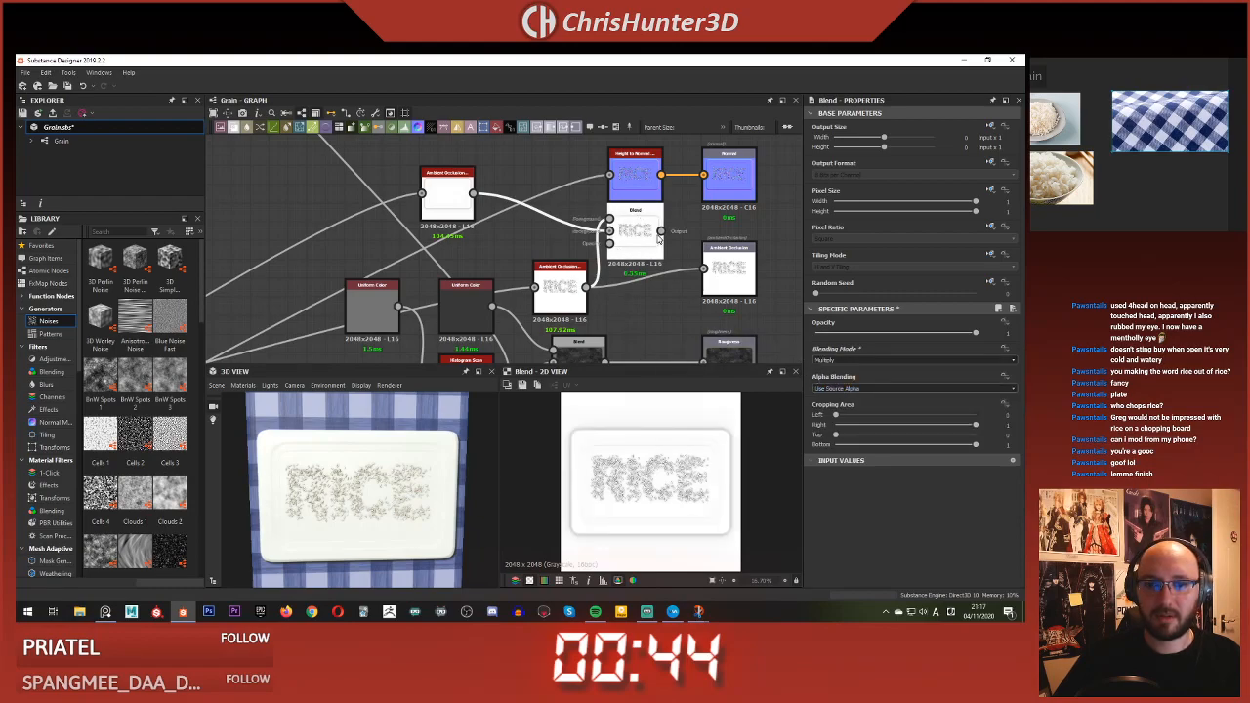
drag(436, 450, 413, 484)
scroll(414, 486, up, 5)
middle_drag(414, 486, 338, 482)
drag(641, 241, 641, 283)
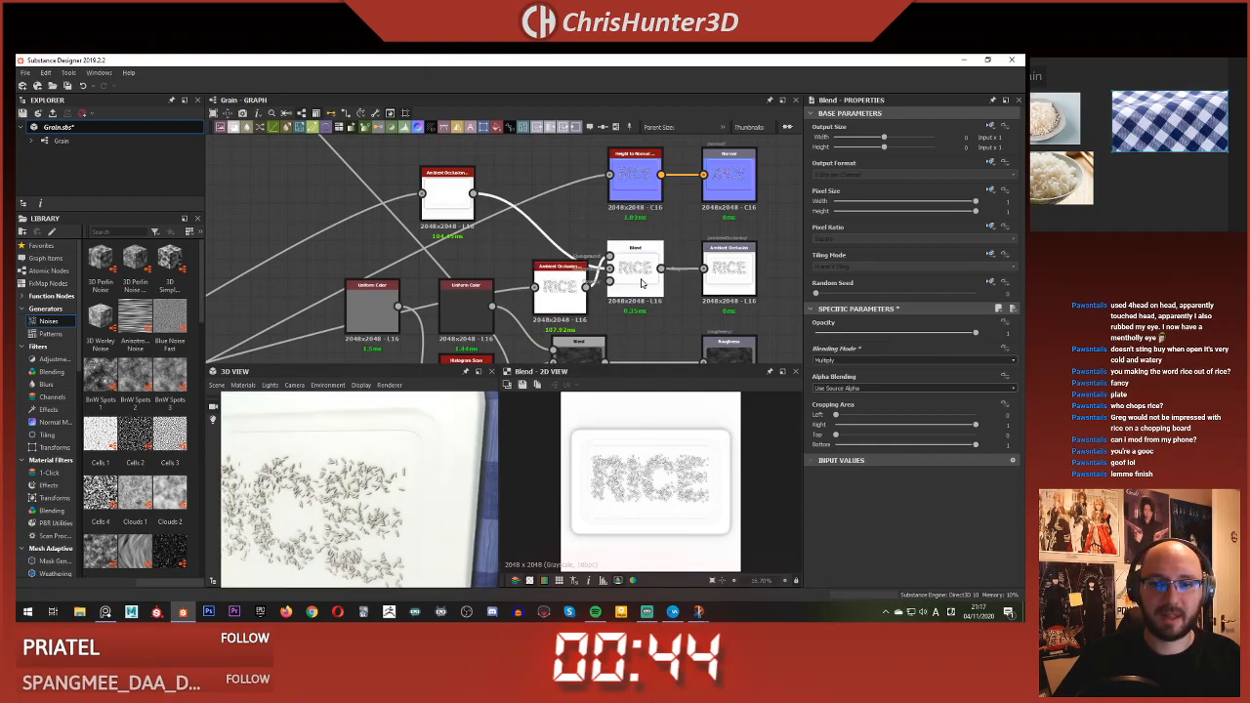
right_click(592, 218)
click(633, 288)
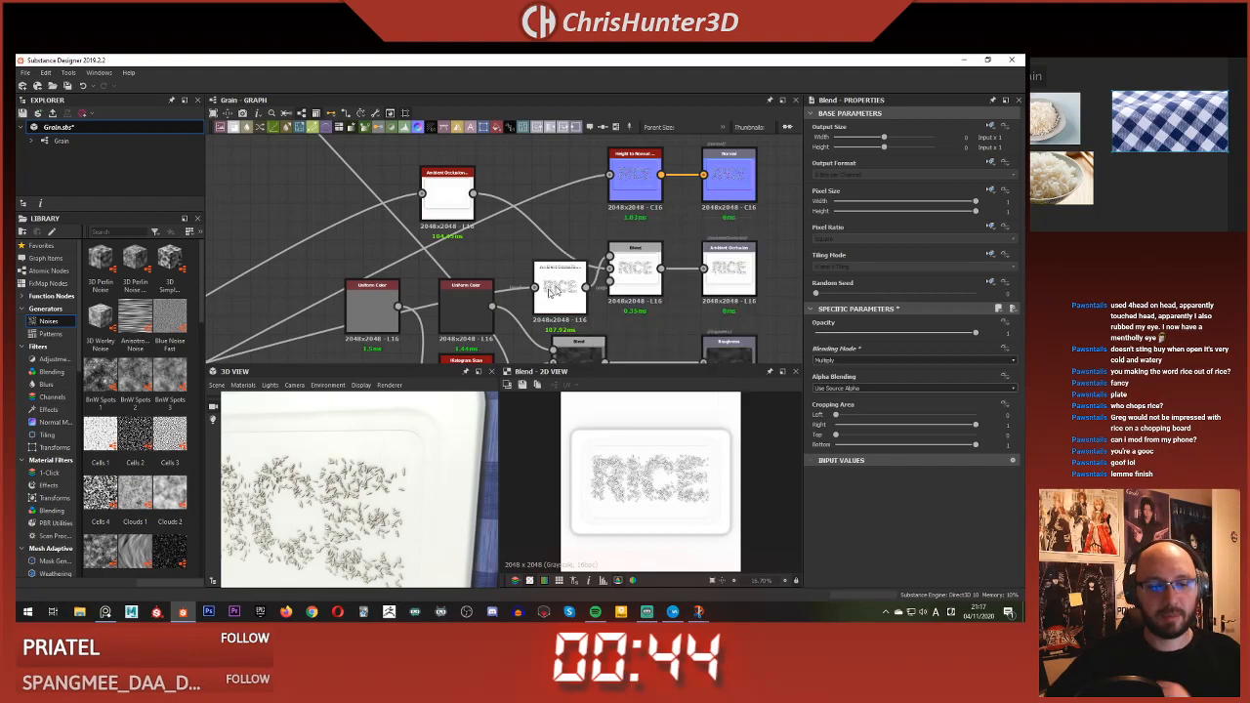
- Examine the occlusion shading around the board and rice grains in the 3D view from several distances
scroll(391, 420, down, 4)
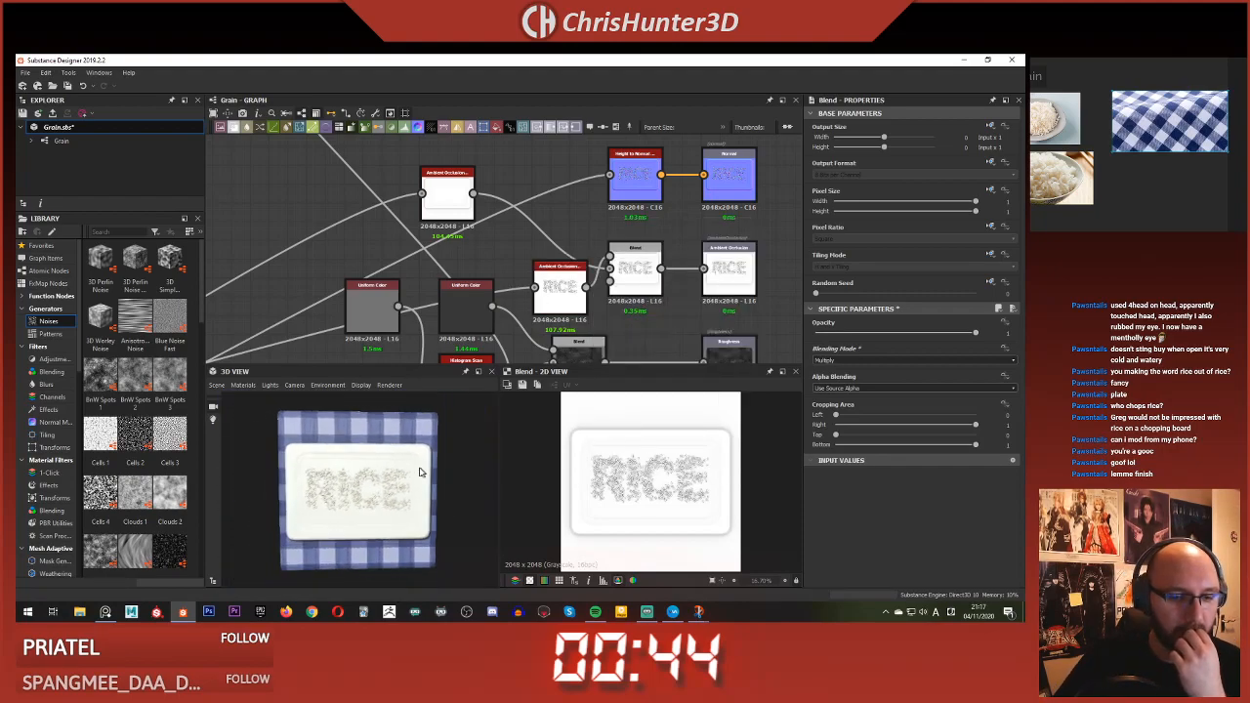
scroll(397, 446, up, 6)
scroll(397, 446, down, 4)
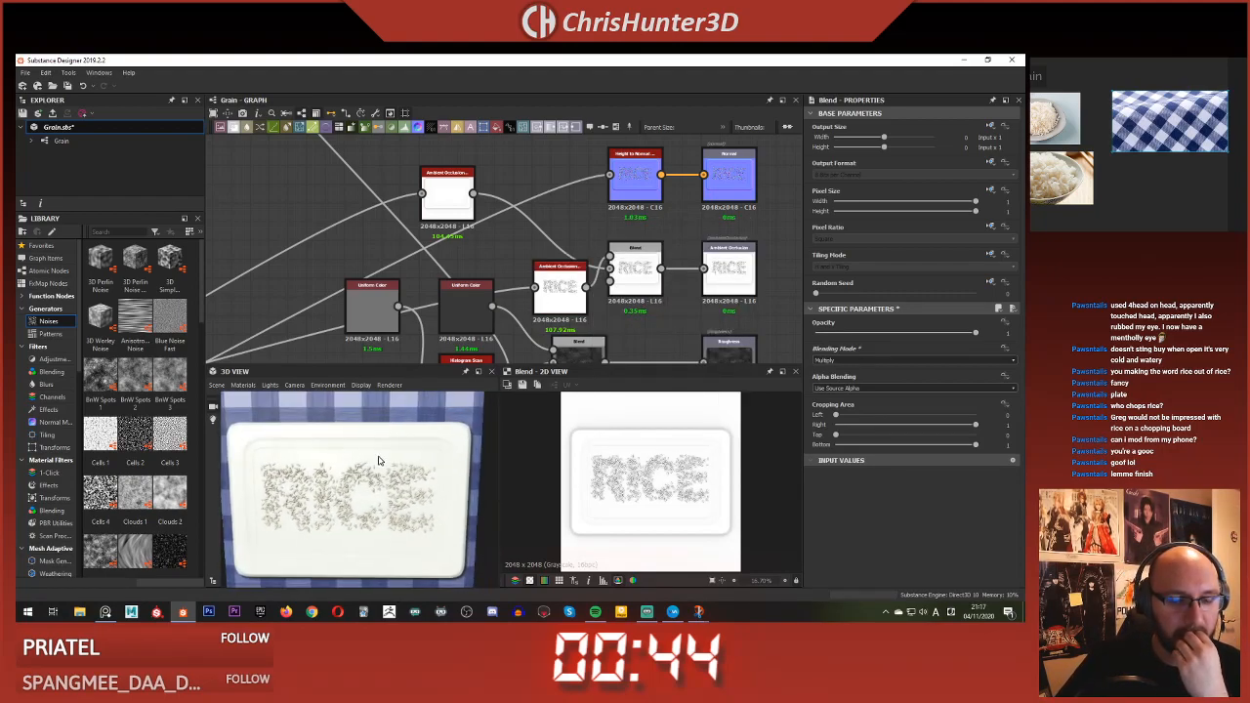
scroll(379, 455, up, 3)
scroll(380, 455, down, 4)
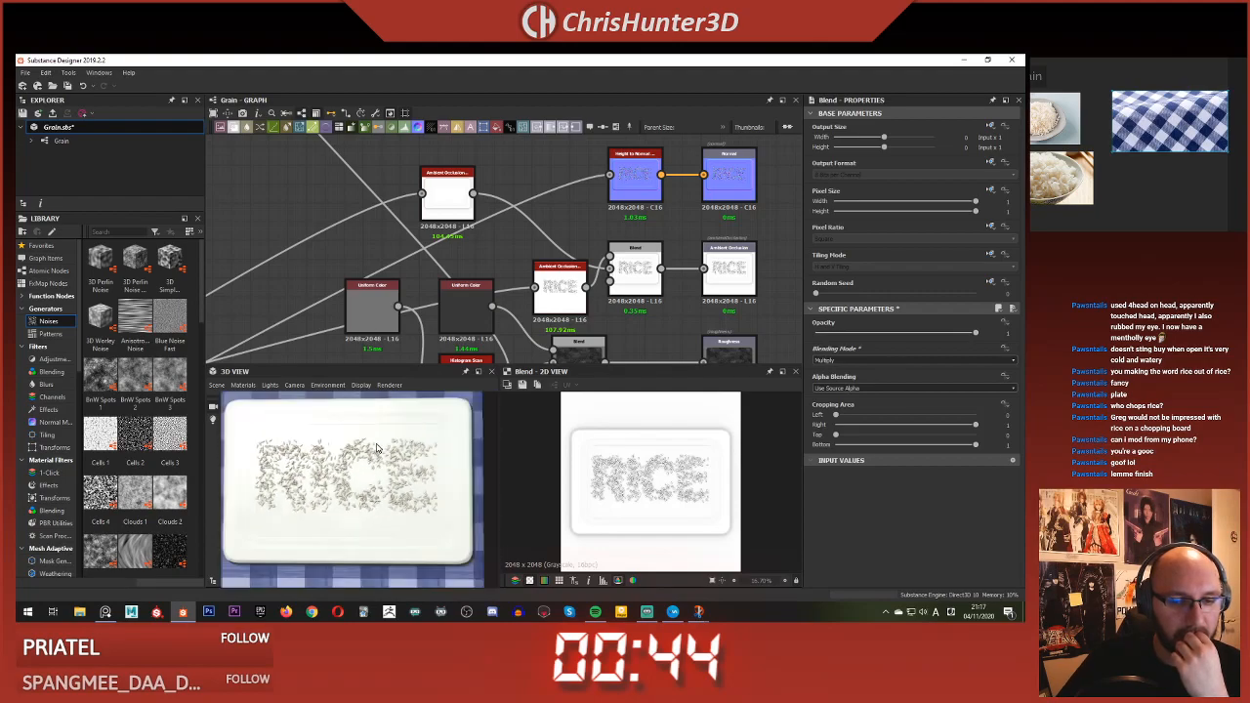
drag(372, 455, 361, 459)
scroll(358, 276, down, 1)
scroll(358, 276, down, 3)
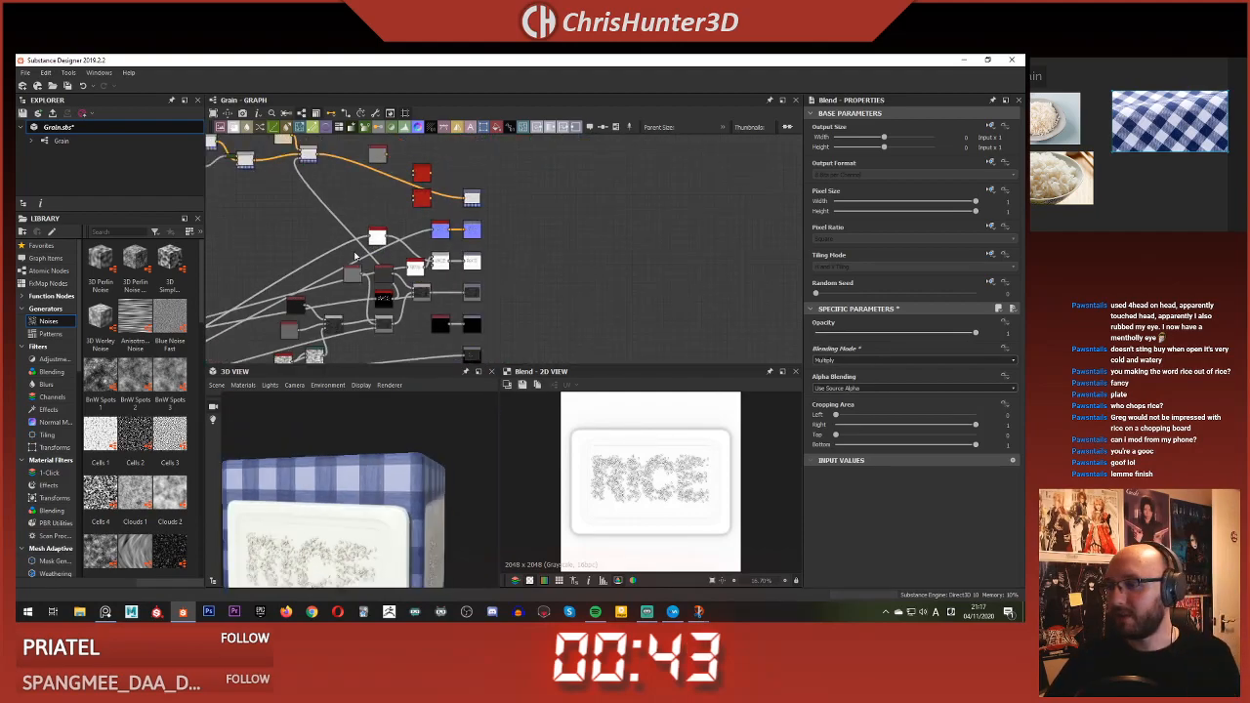
- Compare the checked cloth in the 3D view with a close-up of the cloth reference photo
click(950, 613)
click(958, 557)
scroll(1189, 130, up, 5)
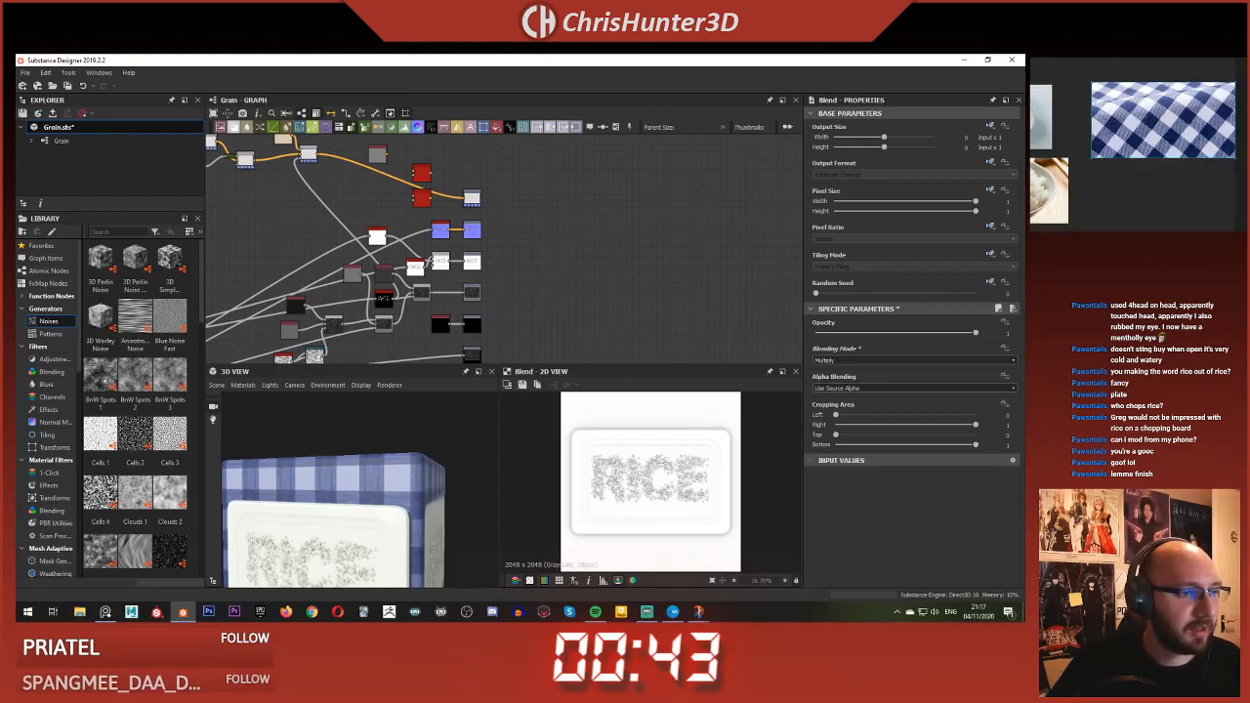
scroll(391, 254, down, 3)
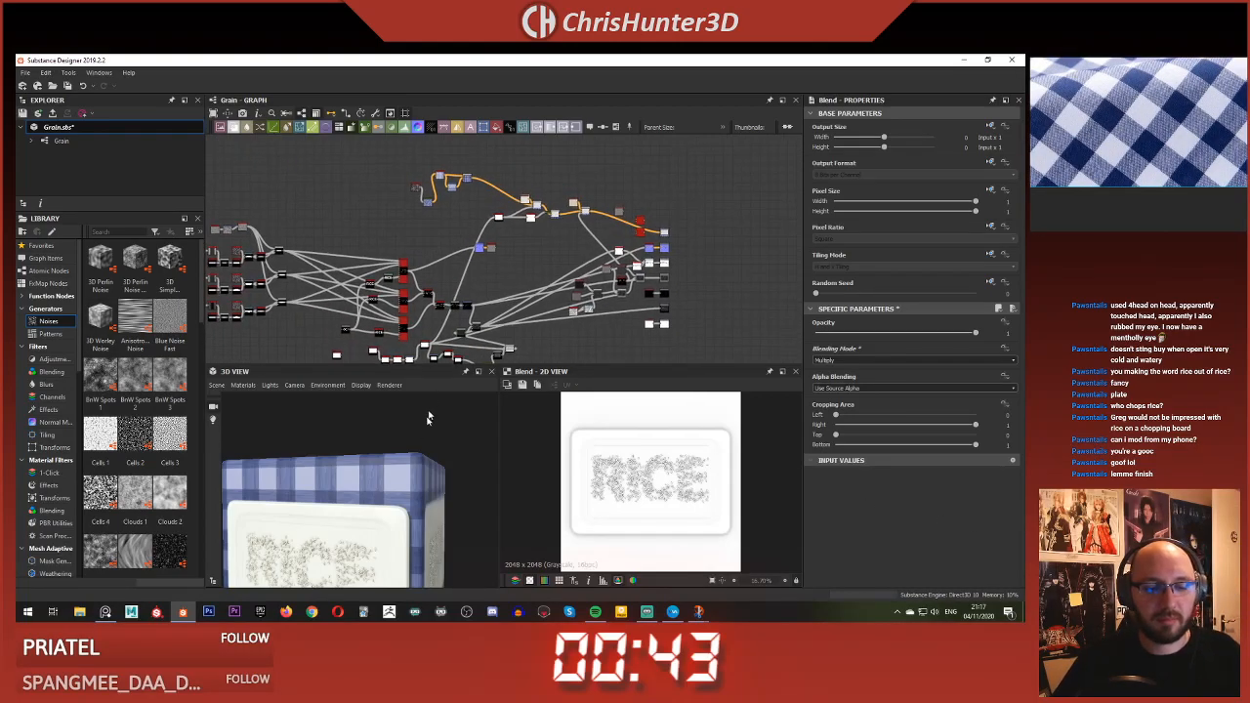
scroll(391, 511, up, 4)
scroll(398, 483, down, 3)
scroll(524, 239, up, 6)
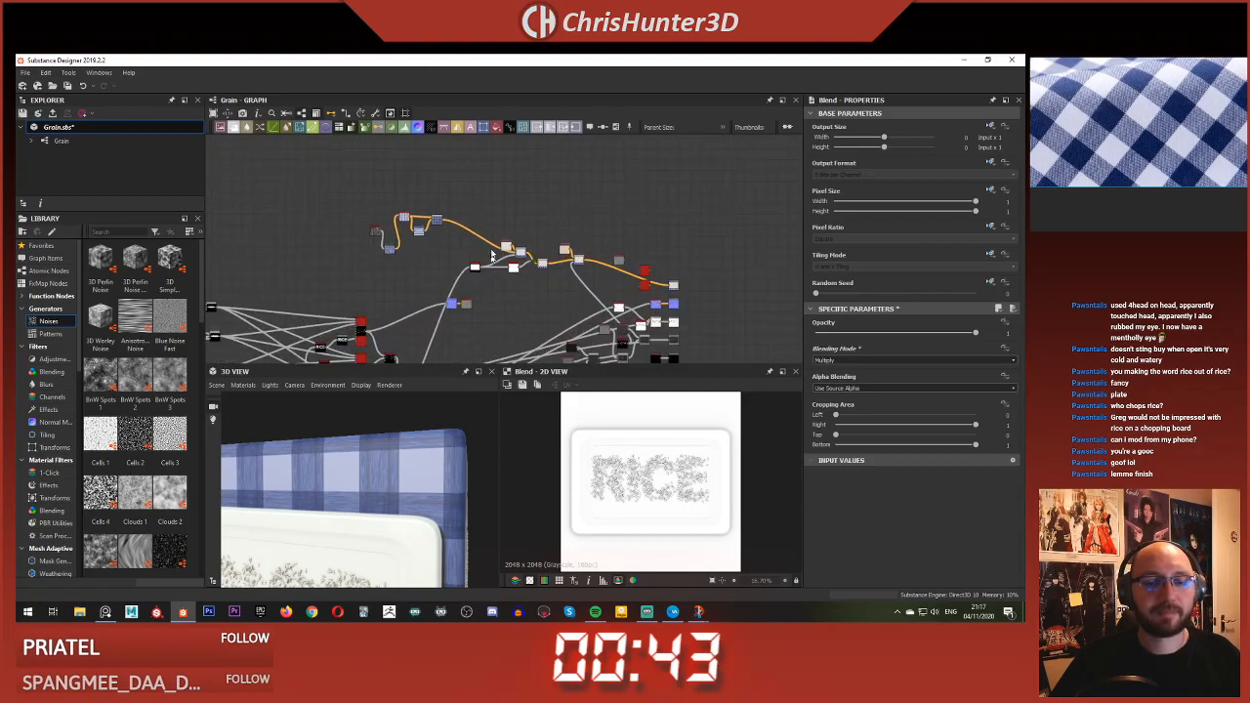
scroll(524, 236, down, 5)
scroll(556, 239, up, 6)
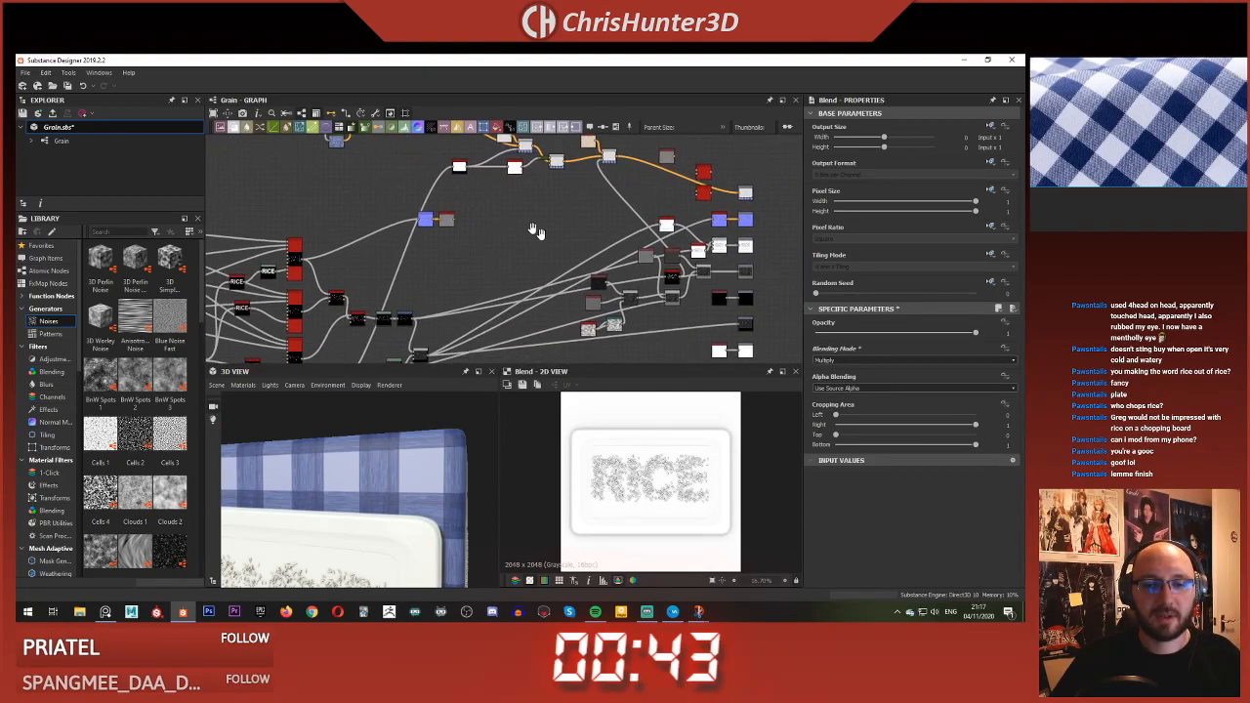
- Preview the Uniform Color and Blend nodes of the roughness branch to examine the board, cloth and rice values
middle_drag(601, 261, 618, 330)
double_click(570, 237)
double_click(496, 241)
middle_drag(480, 285, 525, 199)
drag(527, 162, 497, 208)
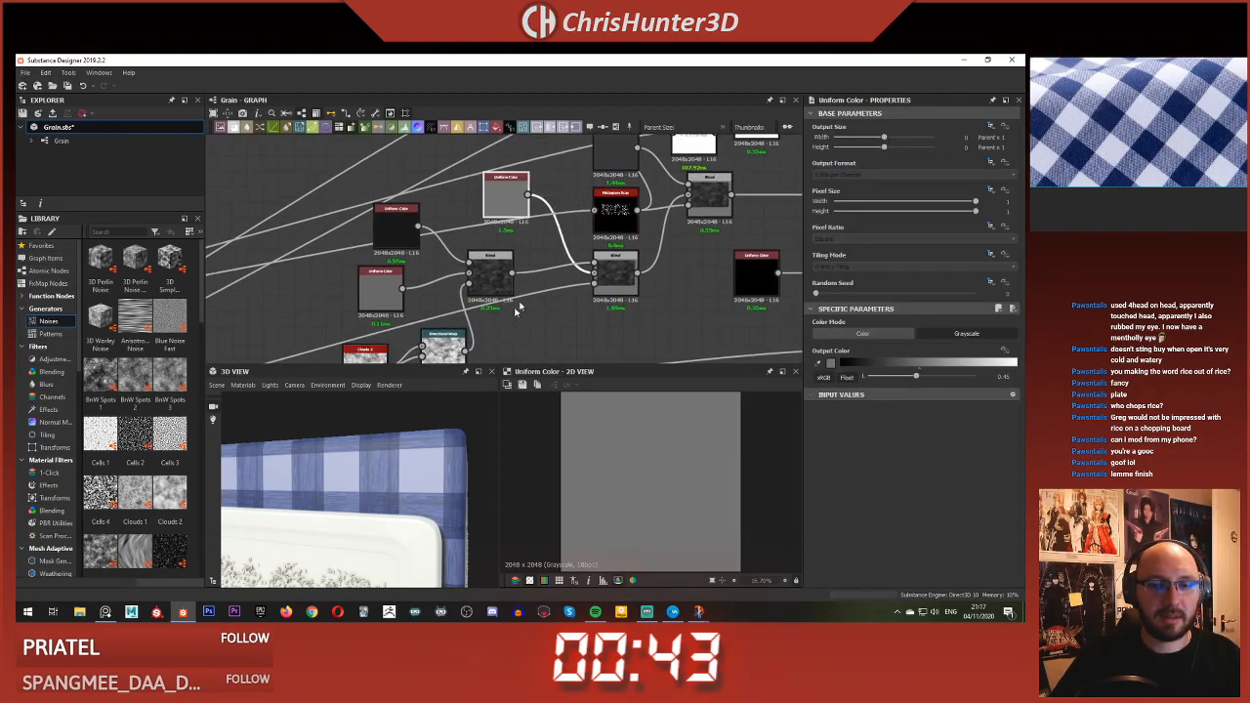
double_click(630, 281)
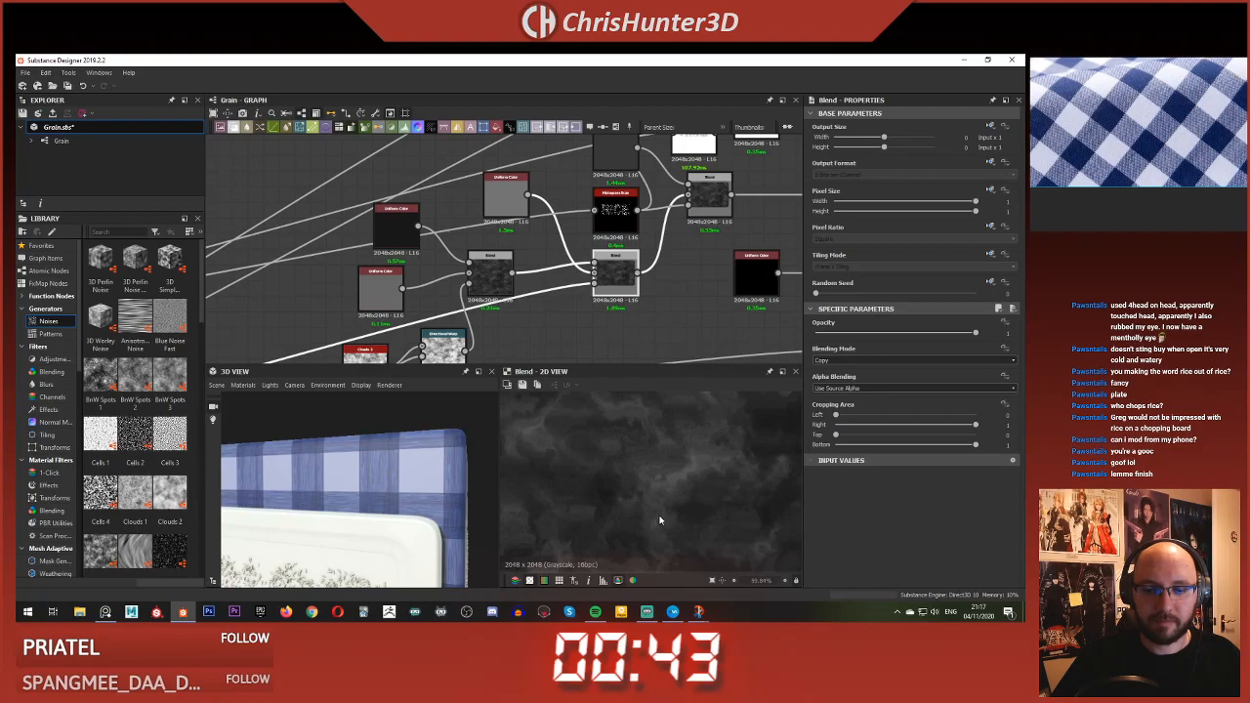
middle_drag(622, 247, 630, 296)
double_click(711, 242)
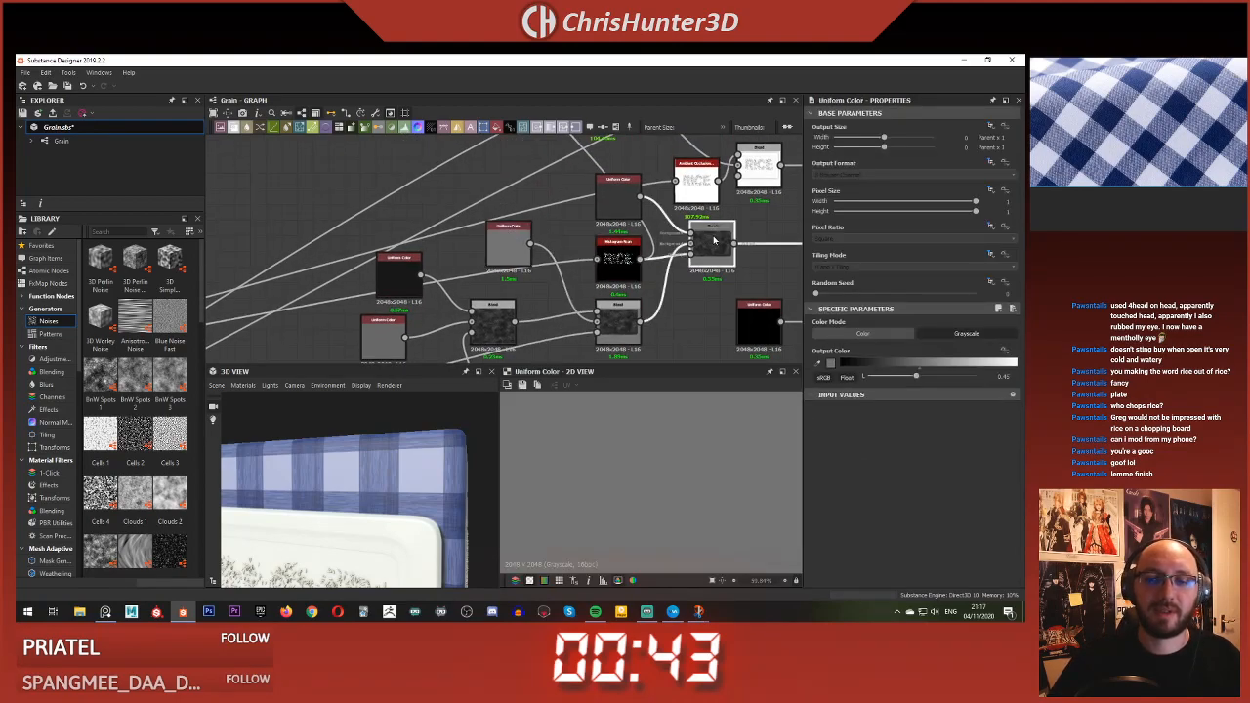
scroll(658, 447, up, 2)
middle_drag(659, 447, 631, 467)
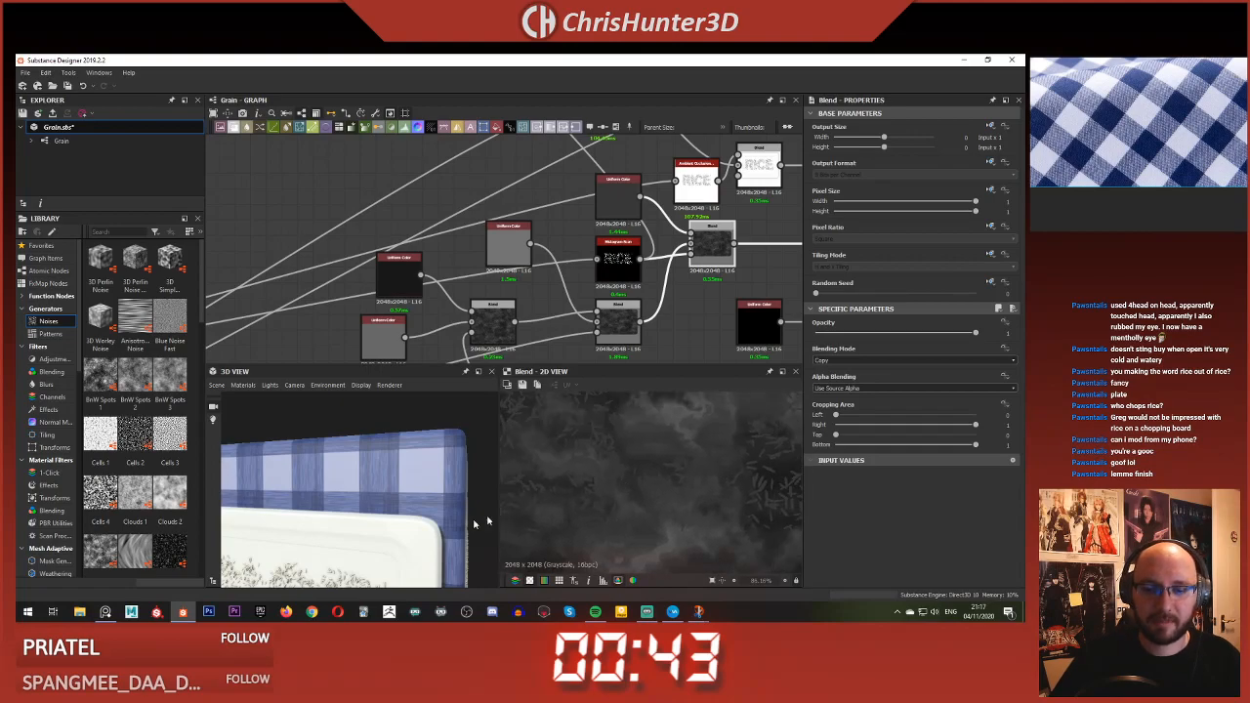
- Set the rice roughness Uniform Color to 0.17 and check the grains' shine close up under rotated lighting
scroll(360, 511, down, 3)
scroll(361, 511, up, 5)
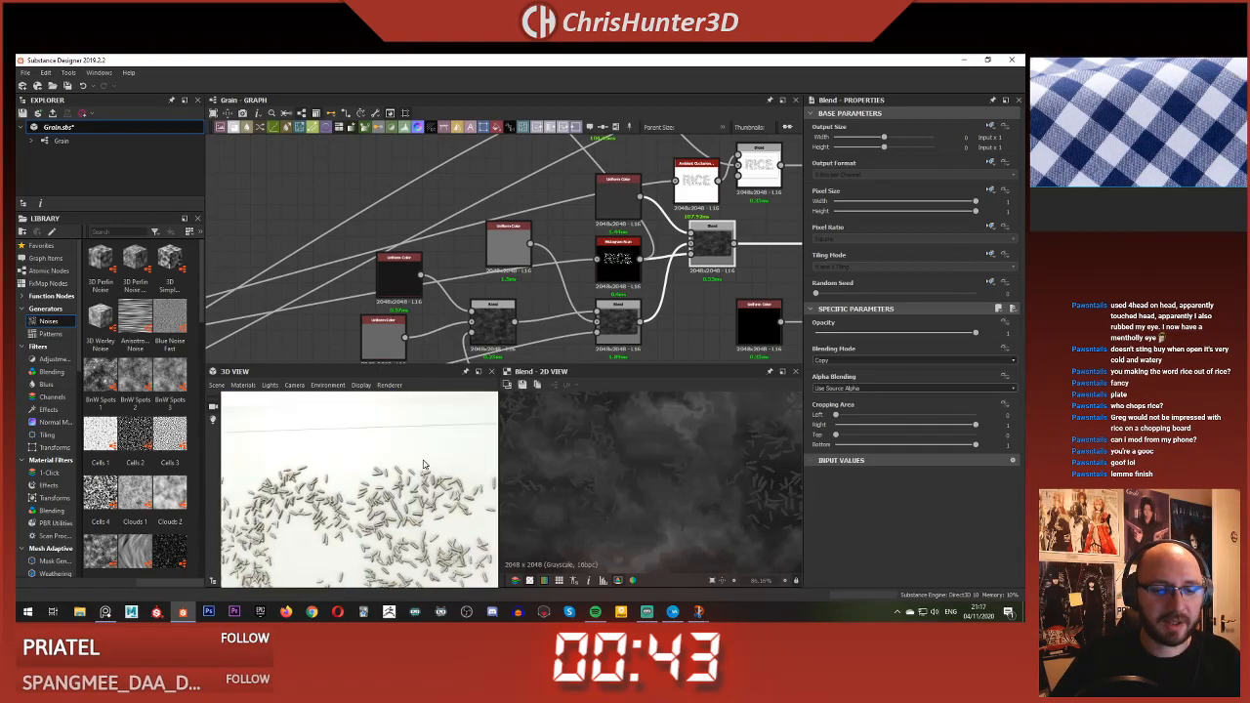
double_click(619, 198)
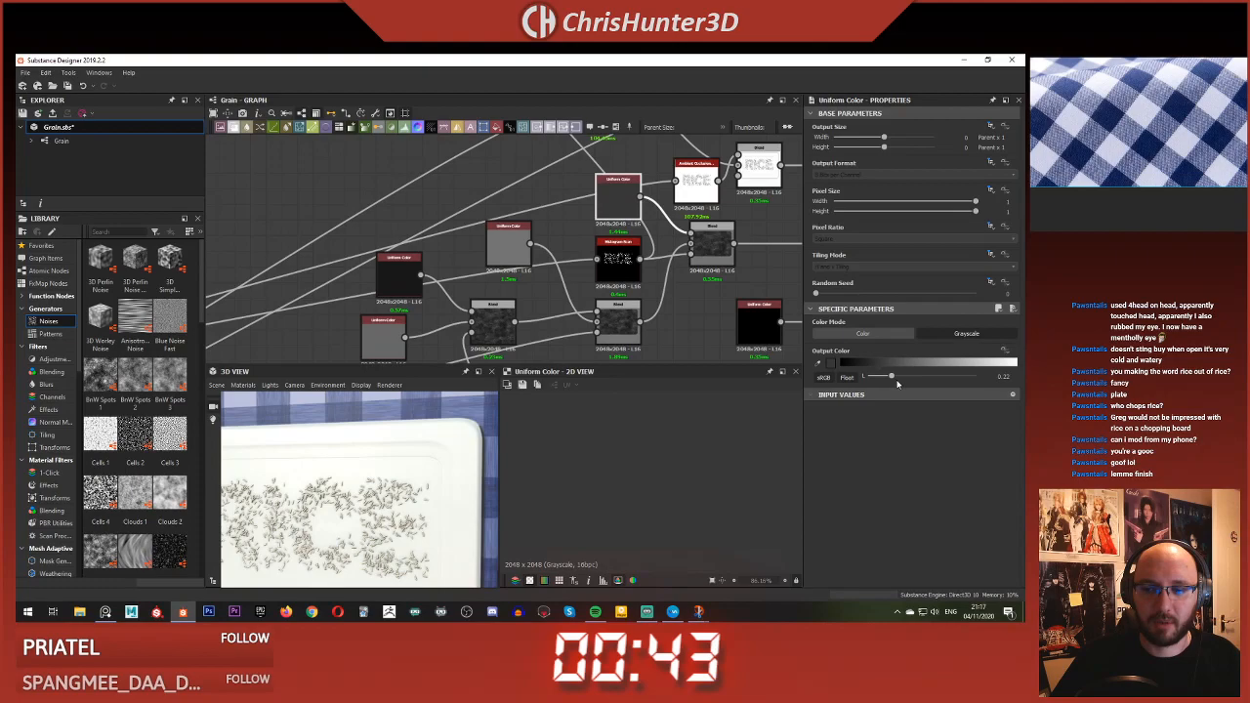
drag(891, 380, 887, 378)
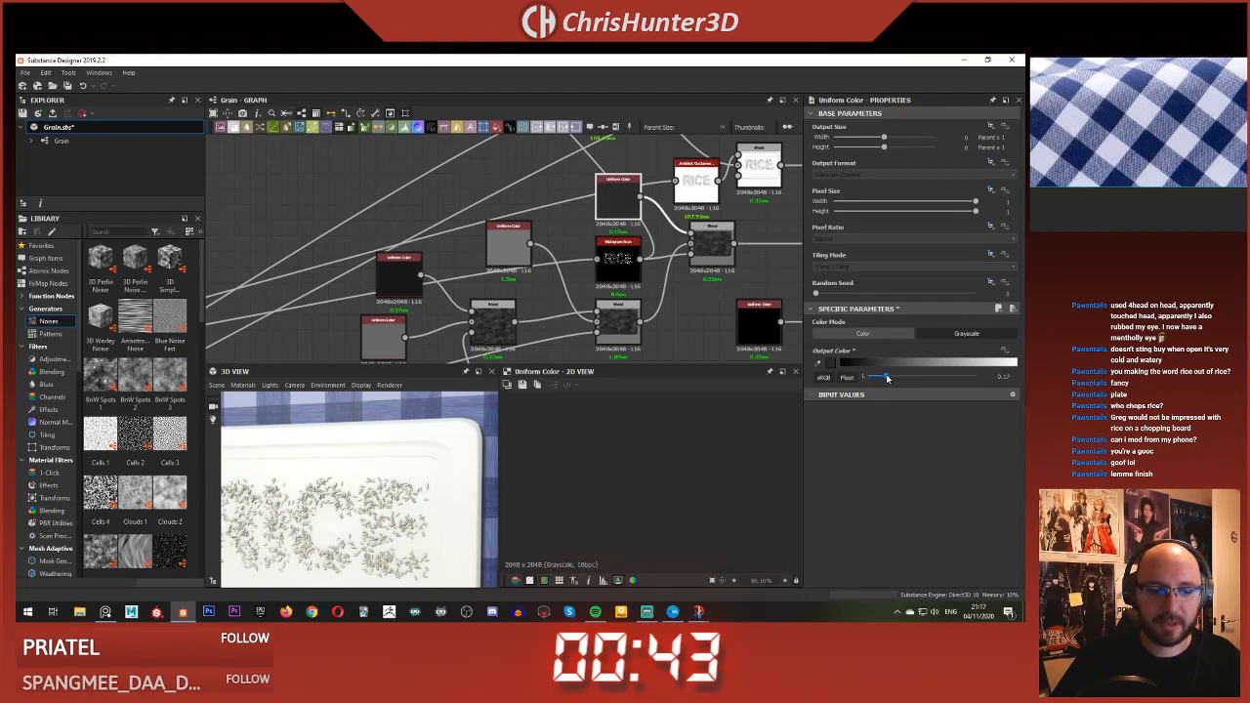
scroll(402, 475, up, 6)
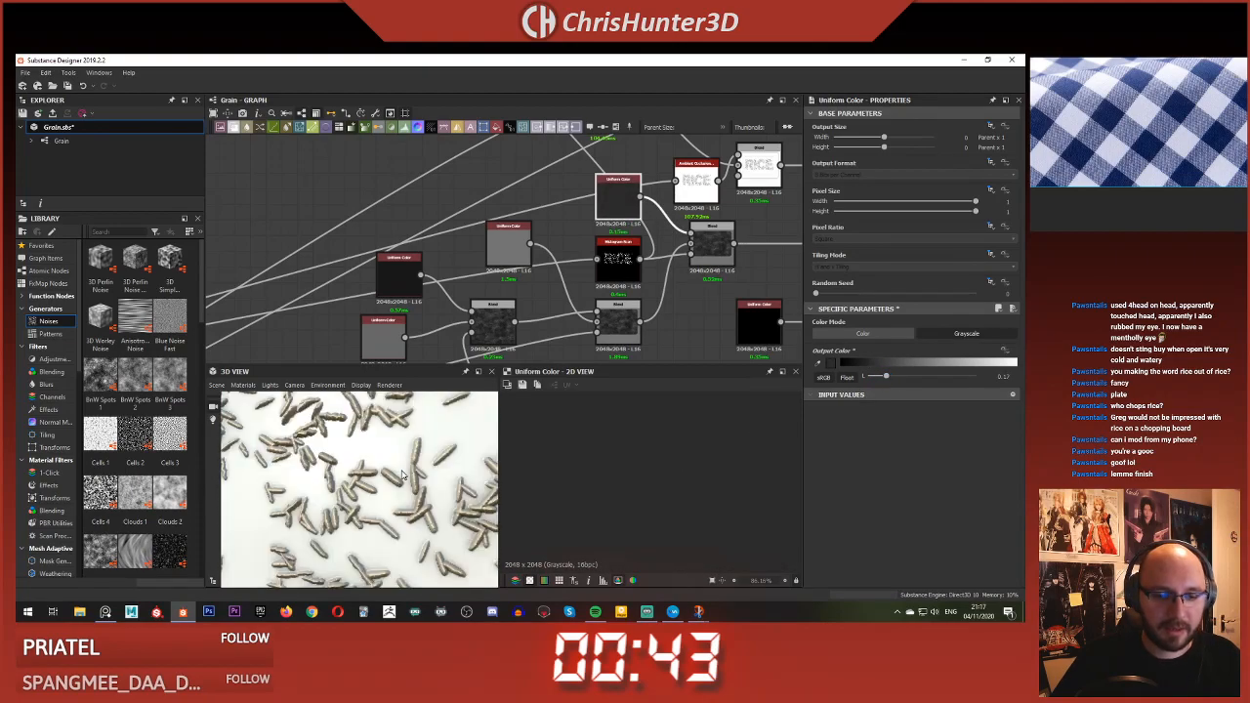
mouse_move(425, 462)
ctrl+shift+right_down()
mouse_move(402, 460)
mouse_move(424, 460)
mouse_move(406, 457)
mouse_move(414, 464)
ctrl+shift+right_up()
scroll(505, 352, down, 3)
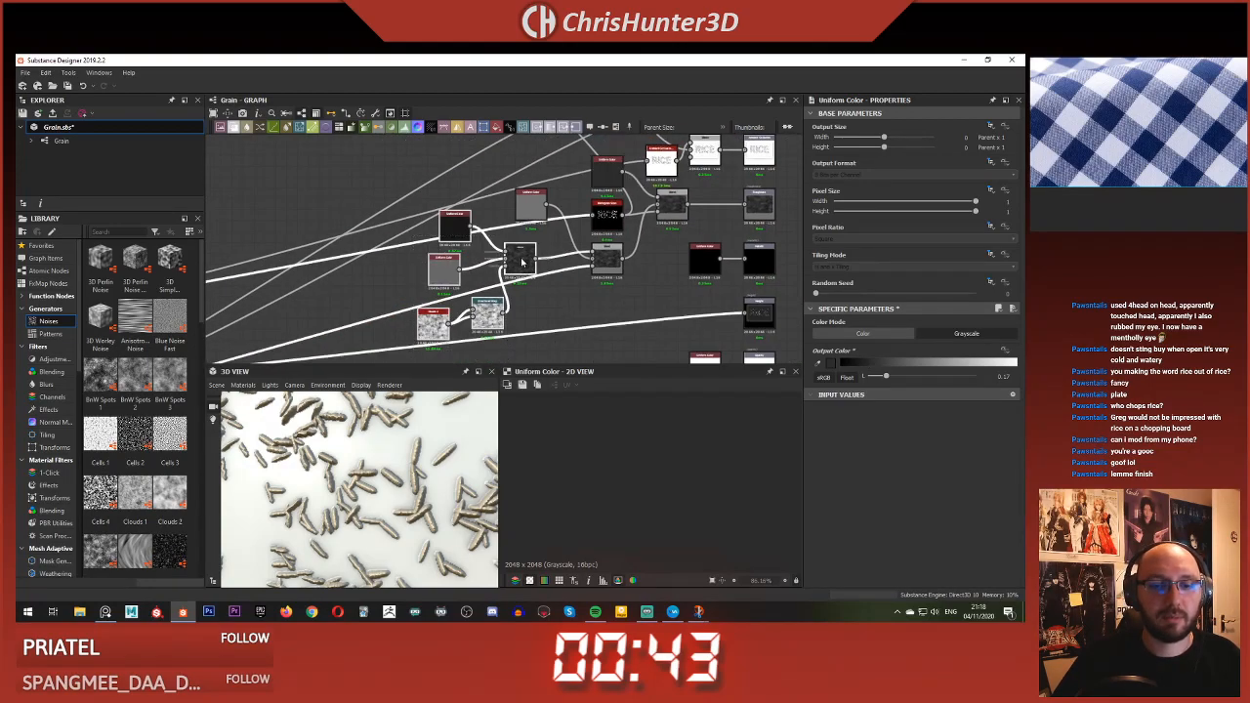
- Shift the first roughness Blend and its Uniform Color and Clouds inputs farther from the board's roughness nodes
drag(523, 262, 392, 273)
scroll(448, 248, up, 3)
scroll(508, 239, down, 2)
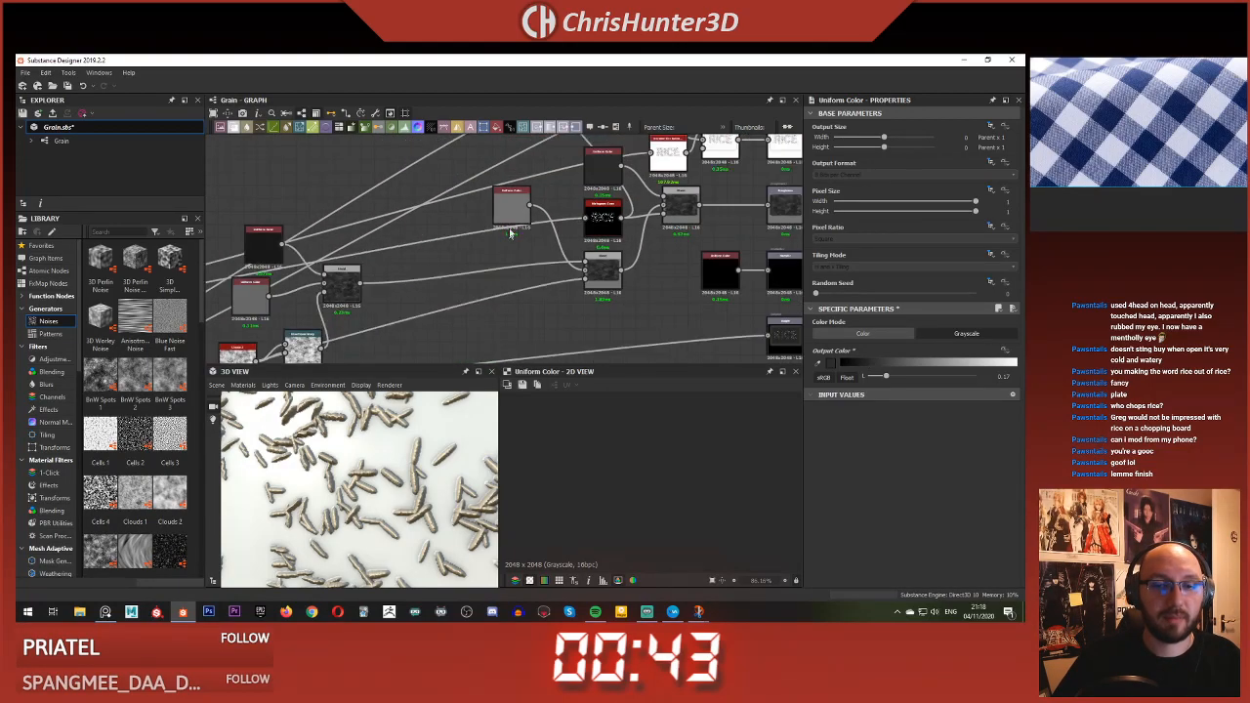
key(ctrl+d)
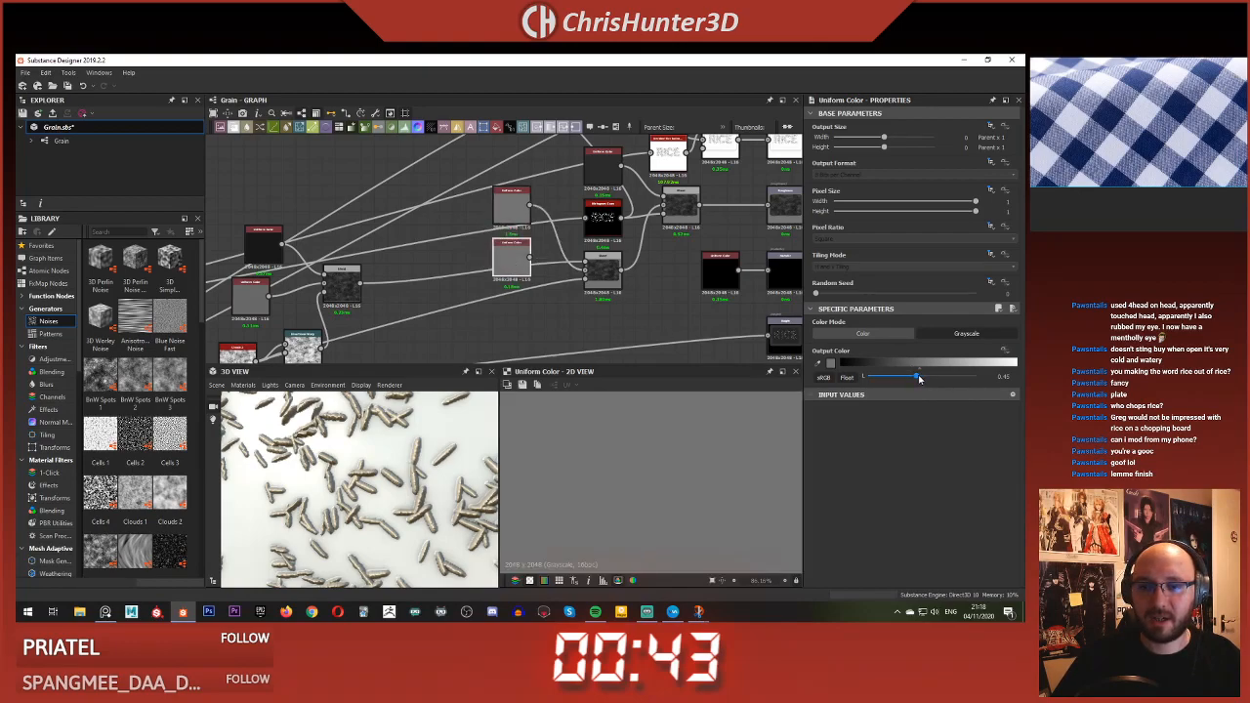
drag(918, 378, 926, 379)
click(511, 259)
scroll(621, 277, up, 1)
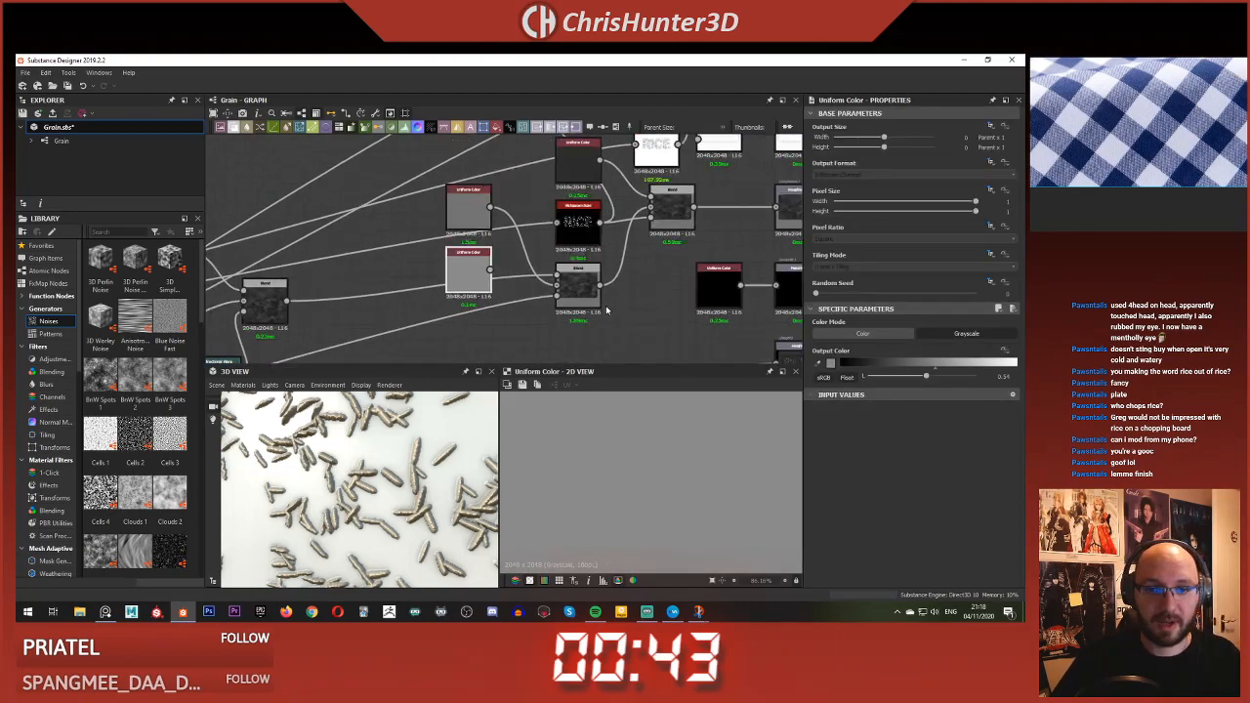
click(523, 266)
- Move the board's roughness Blend and the RICE Histogram Scan node to free space below the rice Uniform Color
scroll(422, 244, down, 1)
drag(397, 256, 407, 337)
drag(543, 258, 504, 324)
- Duplicate the rice roughness Uniform Color directly below the original and set the copy's grey value to 0.3
click(553, 249)
double_click(533, 215)
key(ctrl+c)
key(ctrl+v)
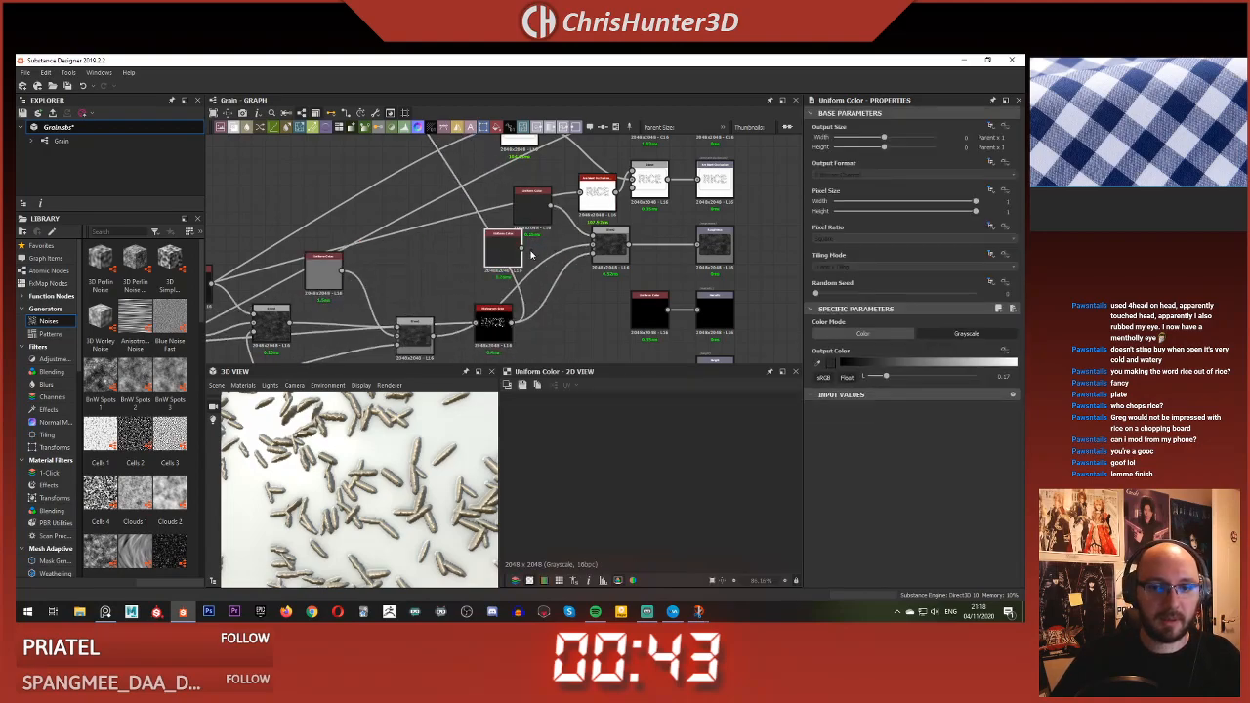
drag(497, 258, 525, 266)
drag(901, 378, 900, 375)
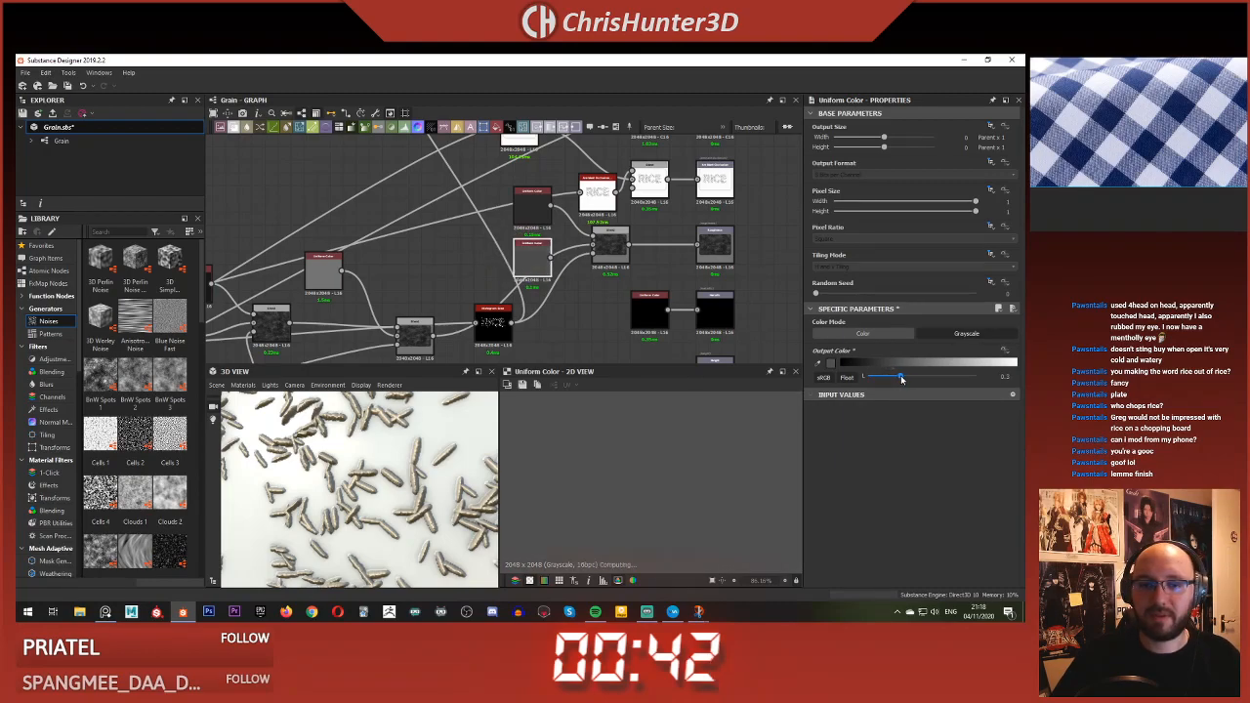
- Make room beside the two rice roughness Uniform Colors and add a Blend node that takes both as inputs
double_click(609, 250)
scroll(504, 217, up, 1)
drag(505, 217, 427, 208)
key(space)
text(bl)
key(Return)
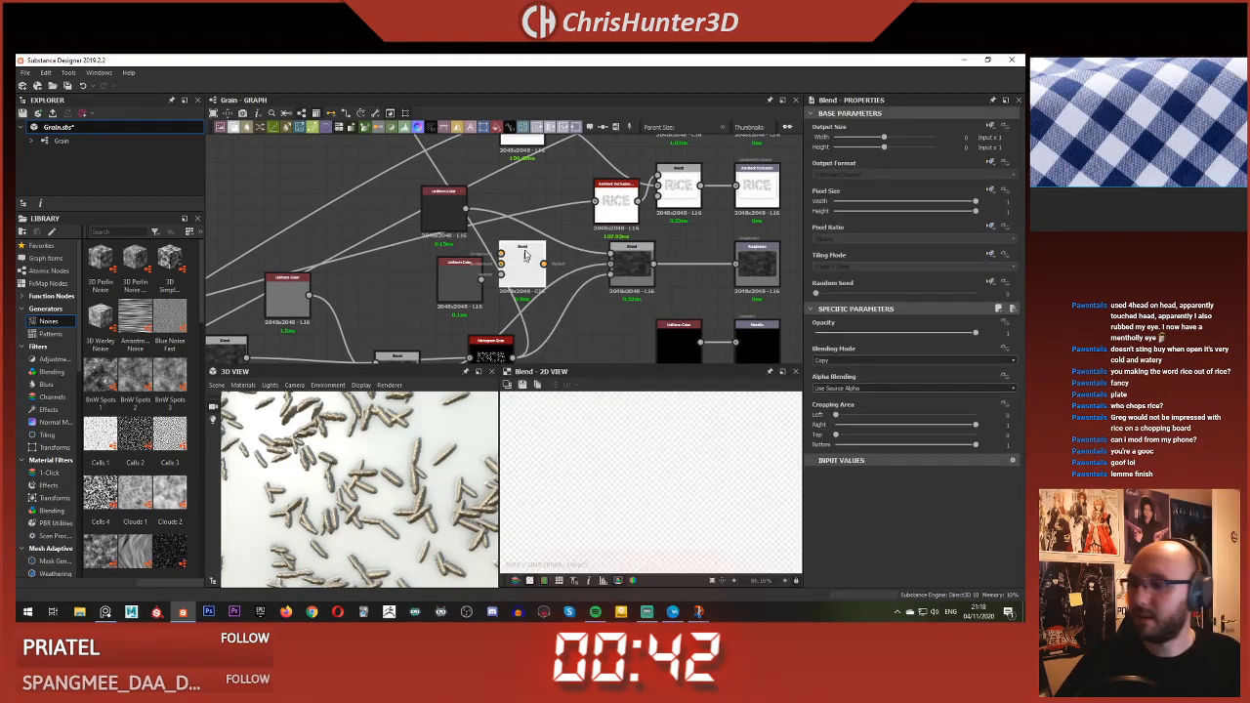
drag(525, 266, 505, 247)
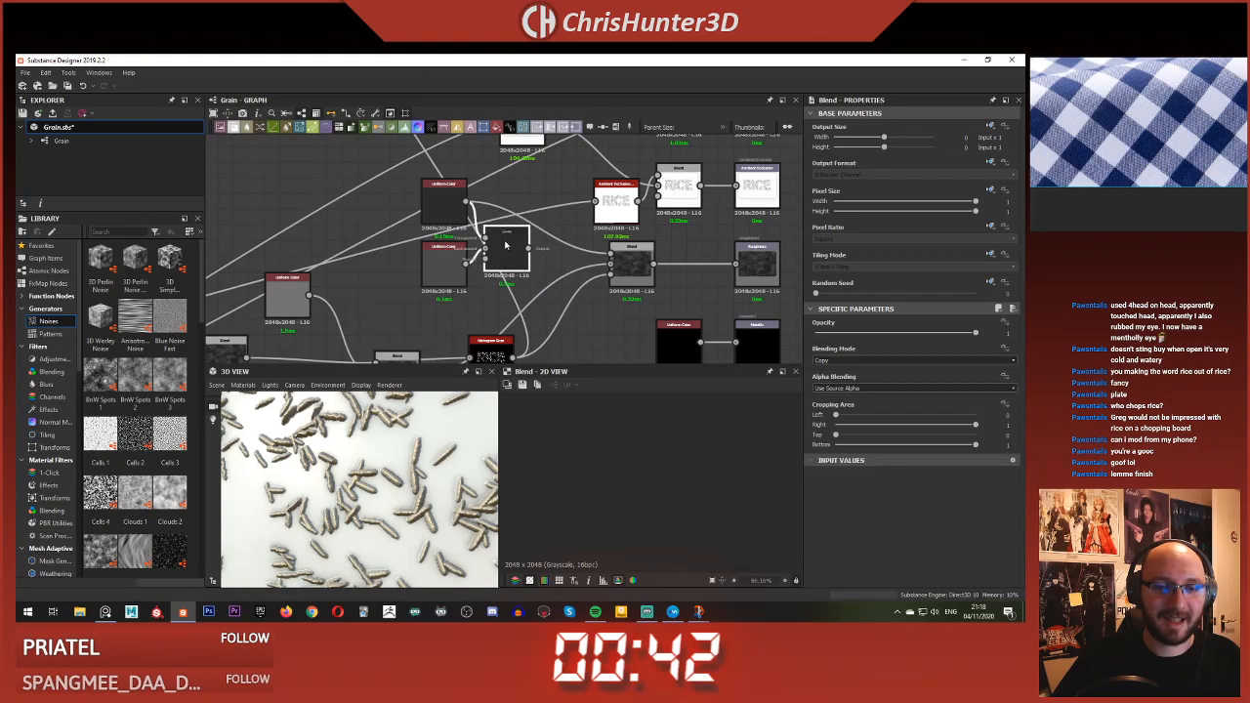
middle_drag(514, 251, 553, 212)
scroll(542, 220, down, 1)
click(491, 257)
- Add a Moisture Noise node and use it as the opacity mask of the new rice roughness Blend
scroll(489, 262, up, 3)
middle_drag(488, 273, 491, 313)
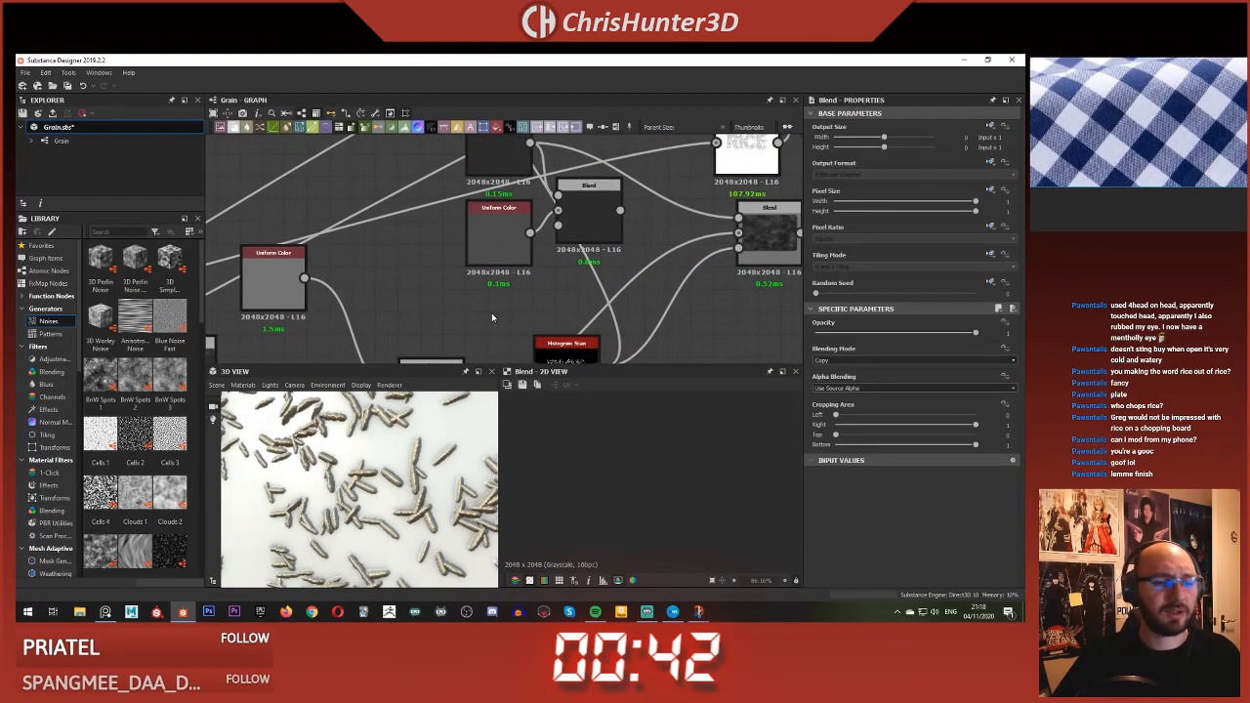
scroll(489, 313, down, 1)
scroll(484, 314, up, 1)
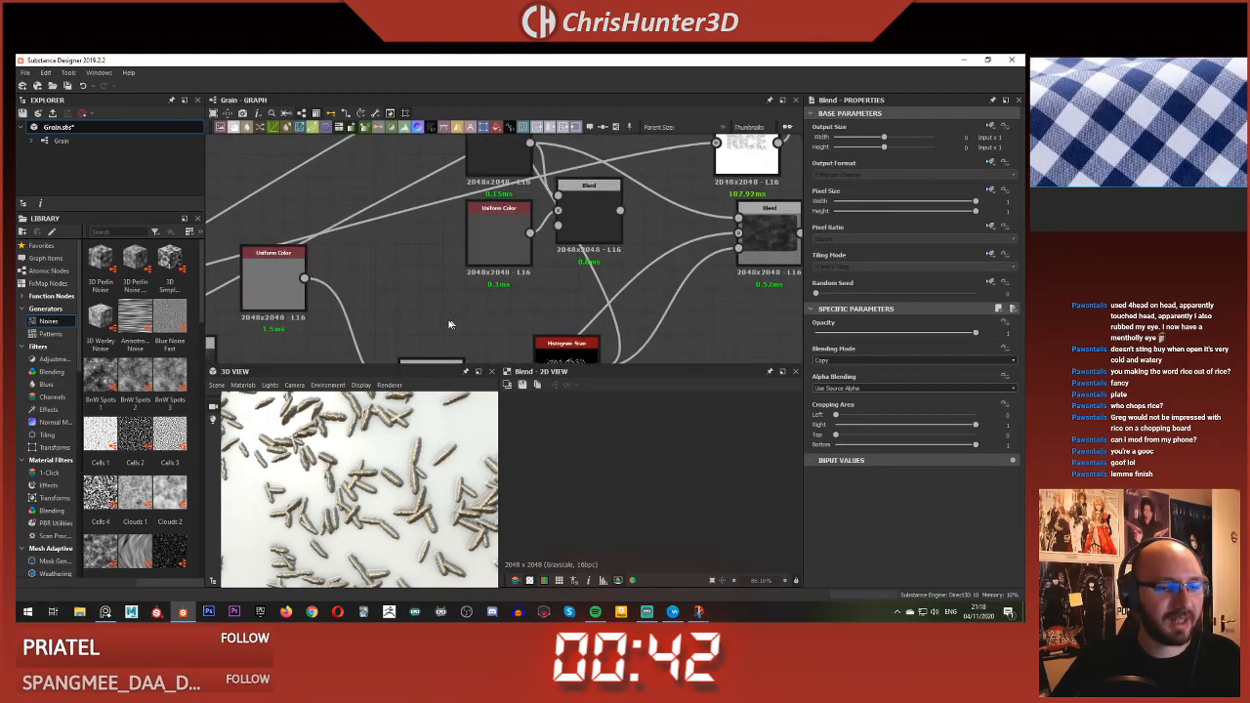
key(space)
text(noise)
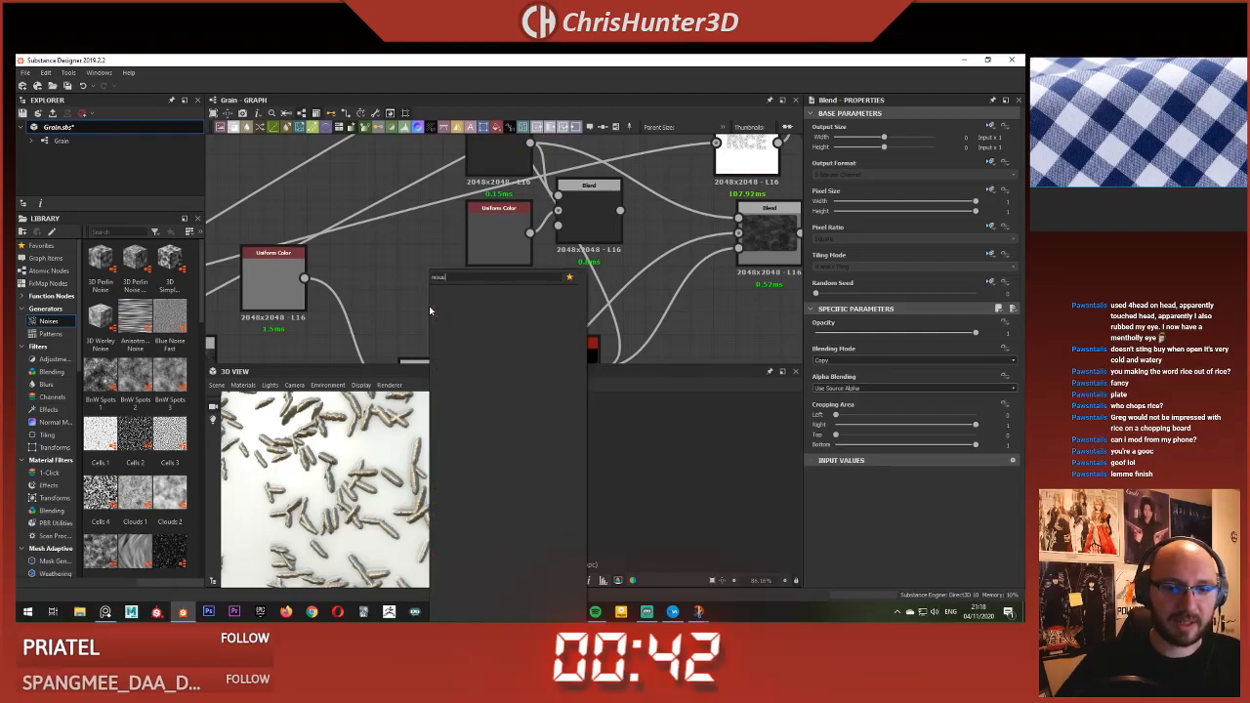
key(BackSpace)
key(BackSpace)
key(BackSpace)
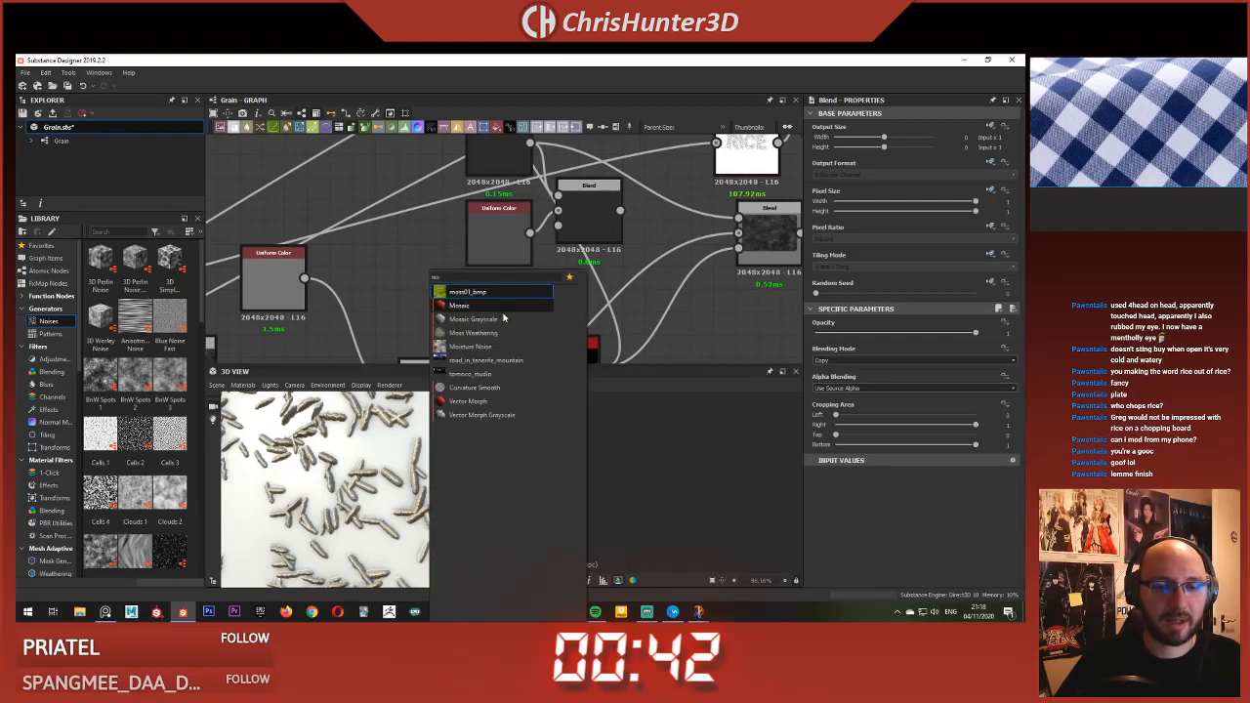
click(486, 346)
drag(503, 281, 557, 226)
double_click(592, 221)
middle_drag(578, 286, 521, 307)
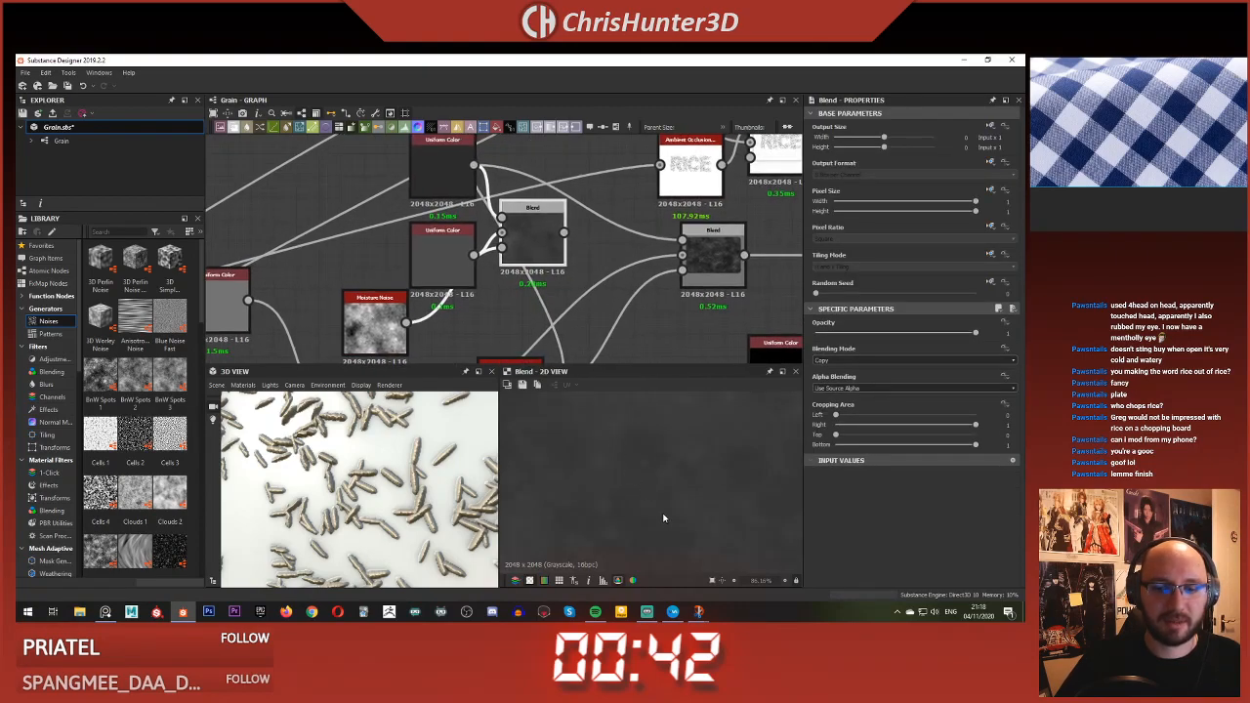
- Feed the rice roughness Blend into the foreground of the final roughness Blend and preview the combined map
scroll(663, 517, down, 7)
middle_drag(587, 260, 519, 258)
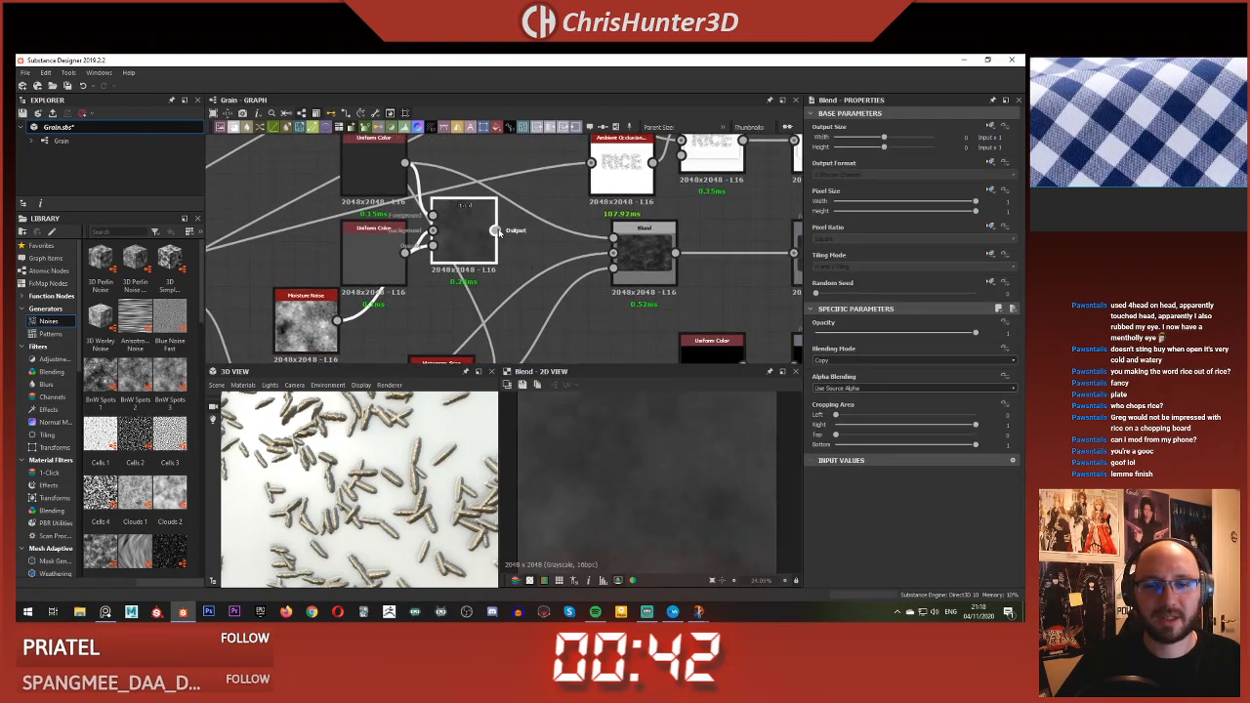
double_click(641, 242)
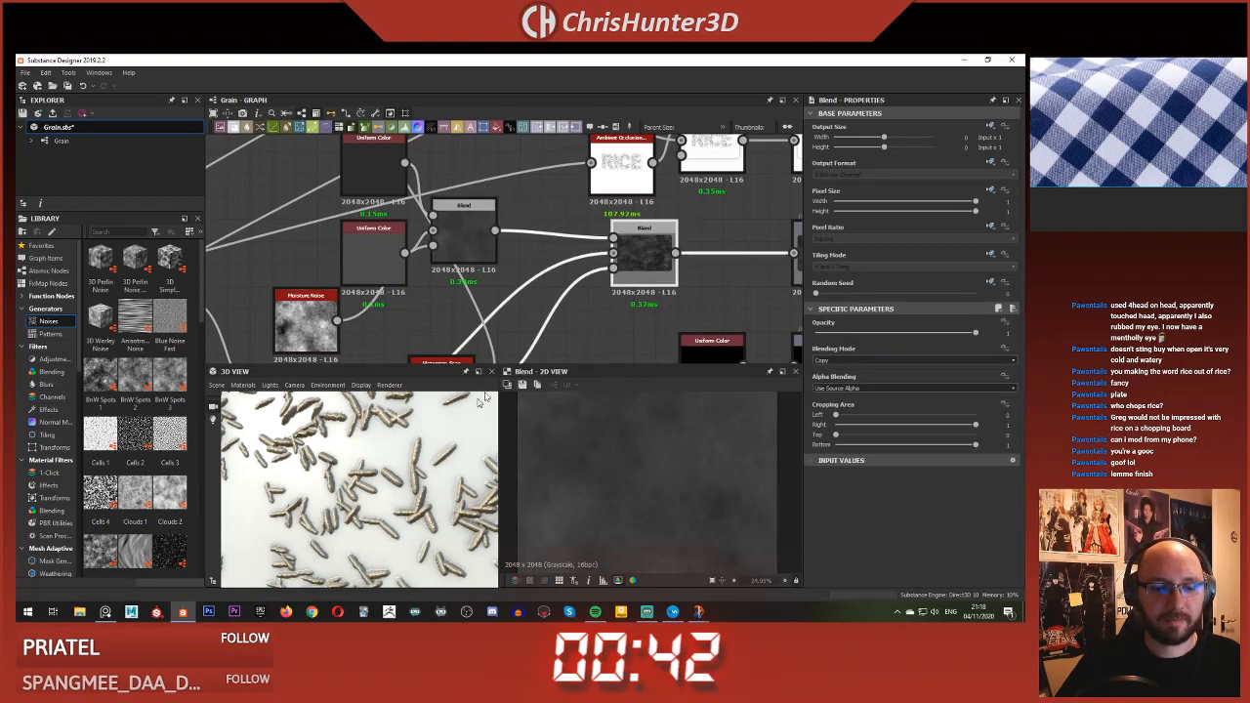
scroll(659, 495, up, 4)
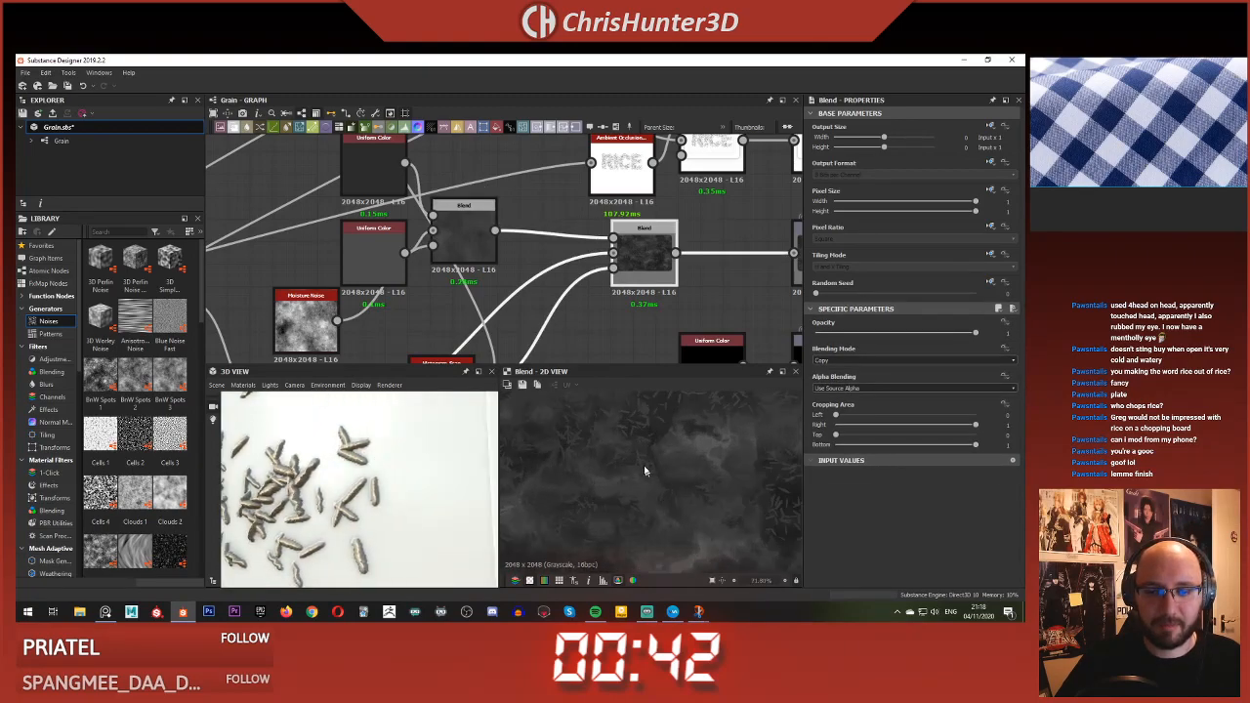
scroll(615, 320, down, 4)
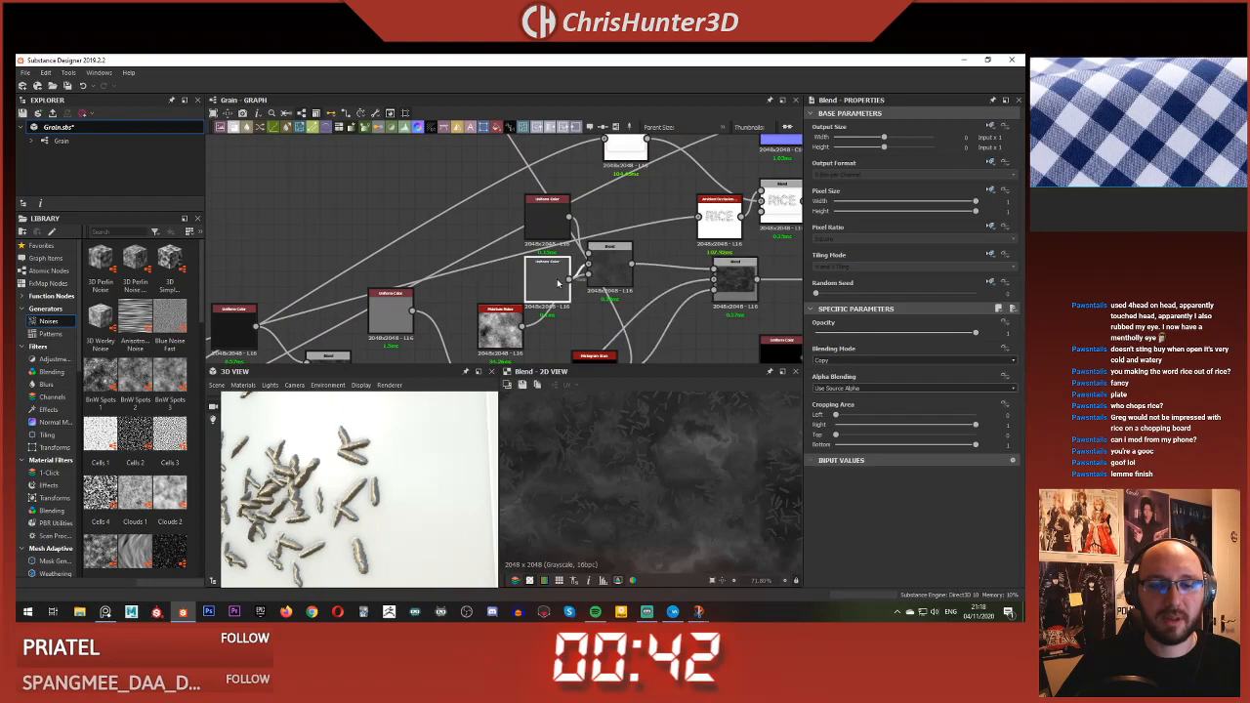
- Move the Moisture Noise back from the rice roughness Blend and insert a Levels node between them
scroll(594, 290, up, 2)
middle_drag(592, 292, 635, 241)
drag(489, 314, 443, 314)
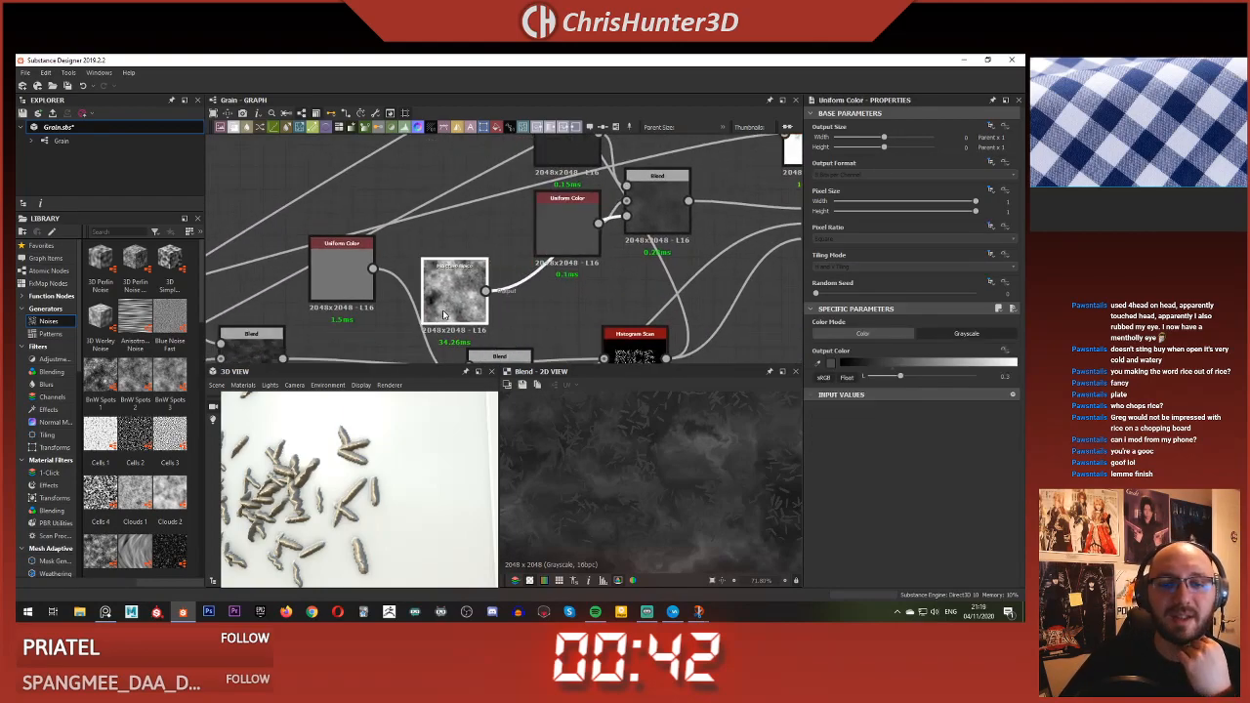
scroll(566, 222, down, 4)
middle_drag(567, 223, 533, 252)
scroll(545, 256, up, 1)
drag(496, 187, 468, 235)
click(522, 276)
key(space)
text(lev)
key(Return)
scroll(533, 295, up, 2)
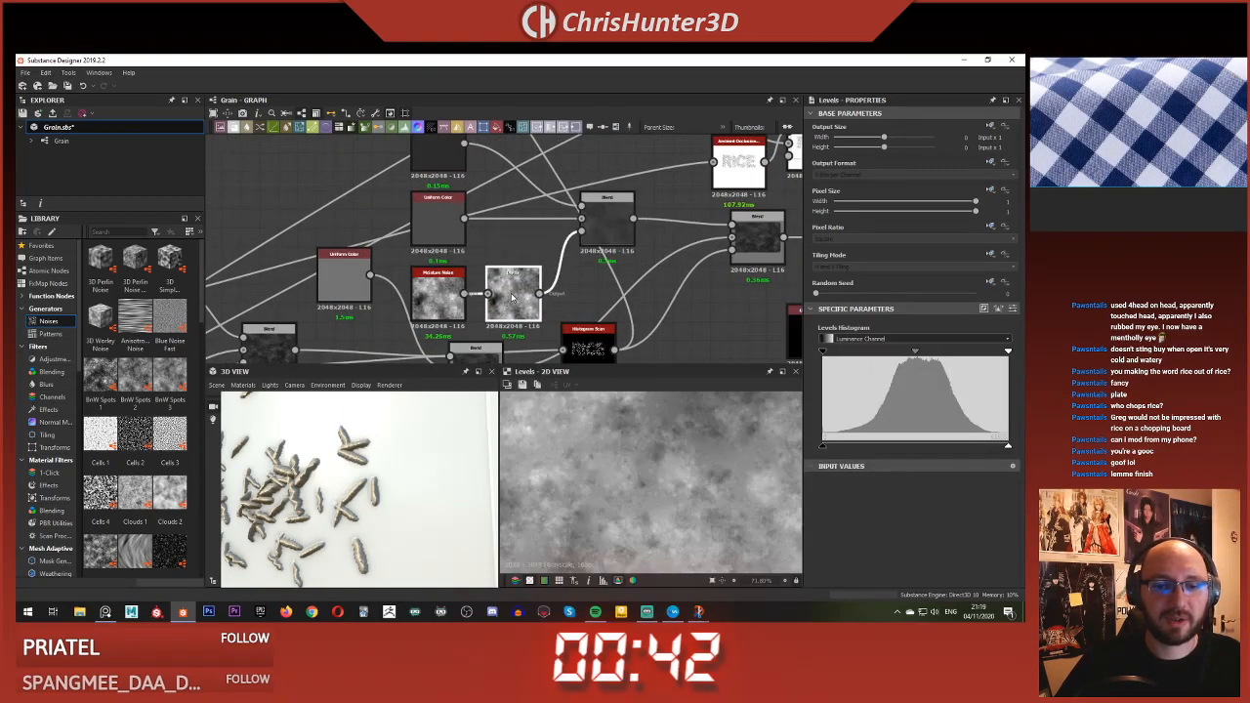
- Increase the noise mask's contrast in Levels by raising the black input and lowering the white input, and preview the rice roughness Blend
drag(852, 357, 860, 358)
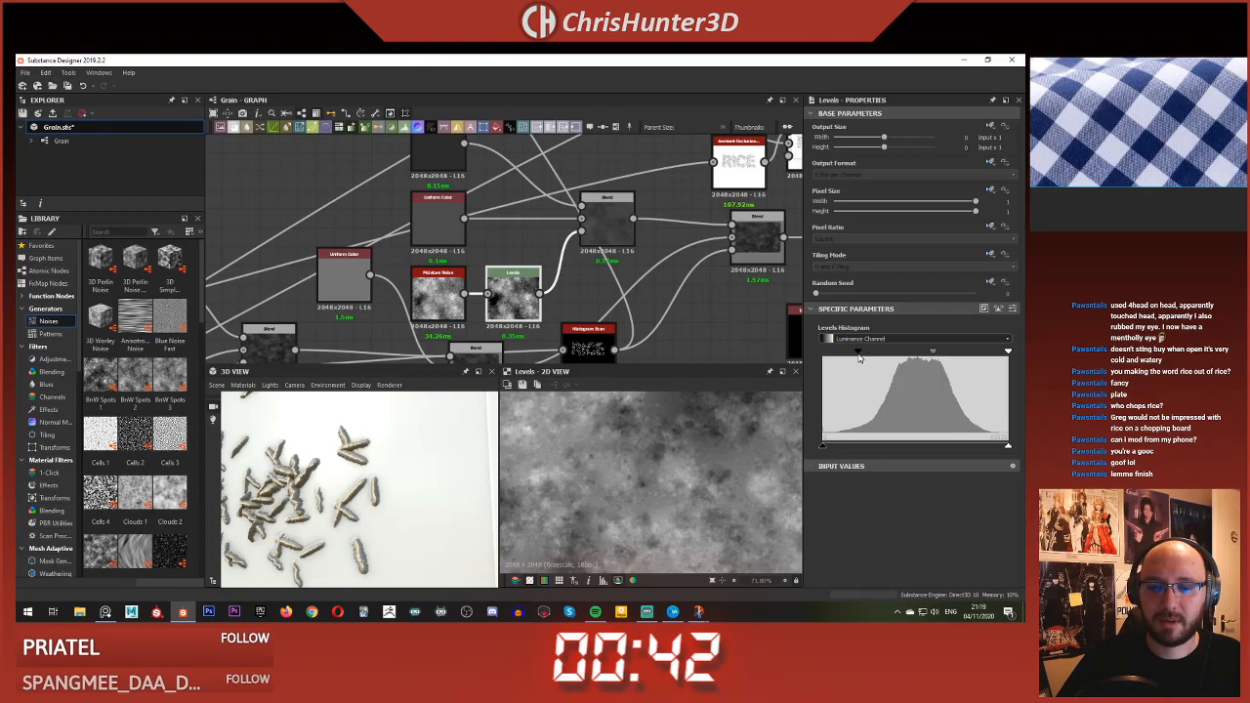
drag(1008, 351, 923, 353)
double_click(629, 237)
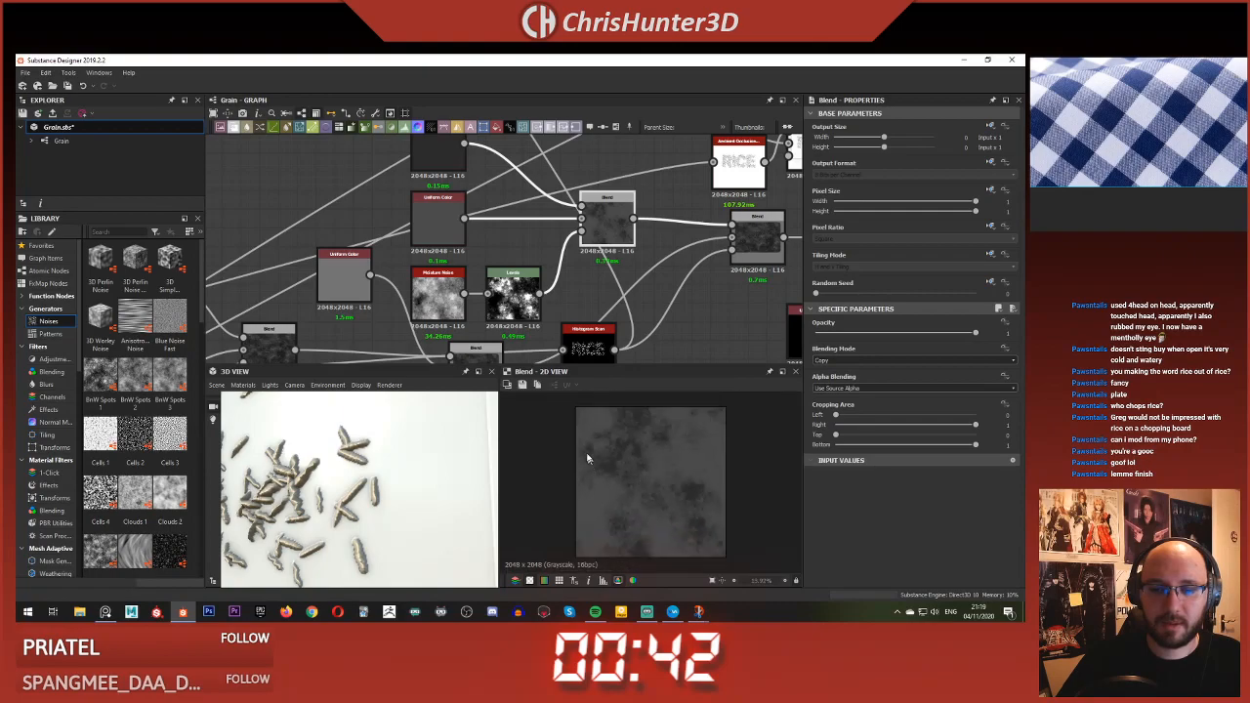
- Set the Moisture Noise Scale to 7 and inspect the finer variation in the blended map
click(455, 275)
drag(830, 348, 873, 353)
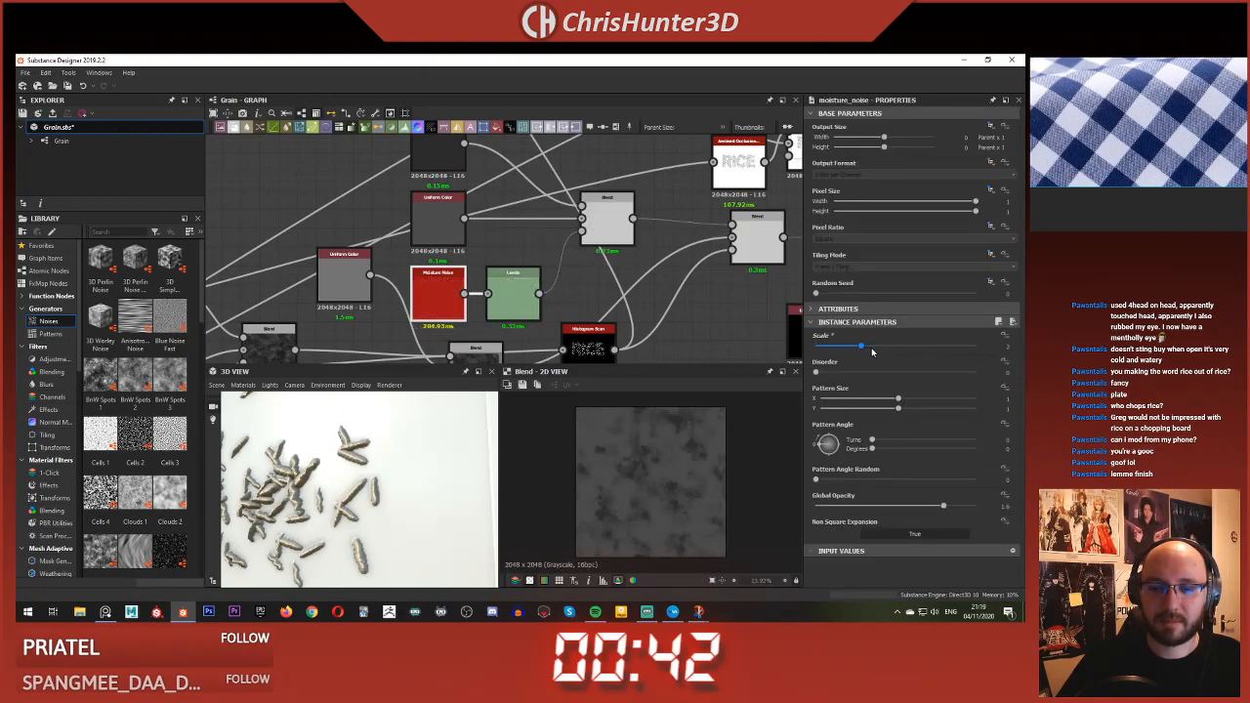
click(953, 346)
scroll(668, 461, up, 3)
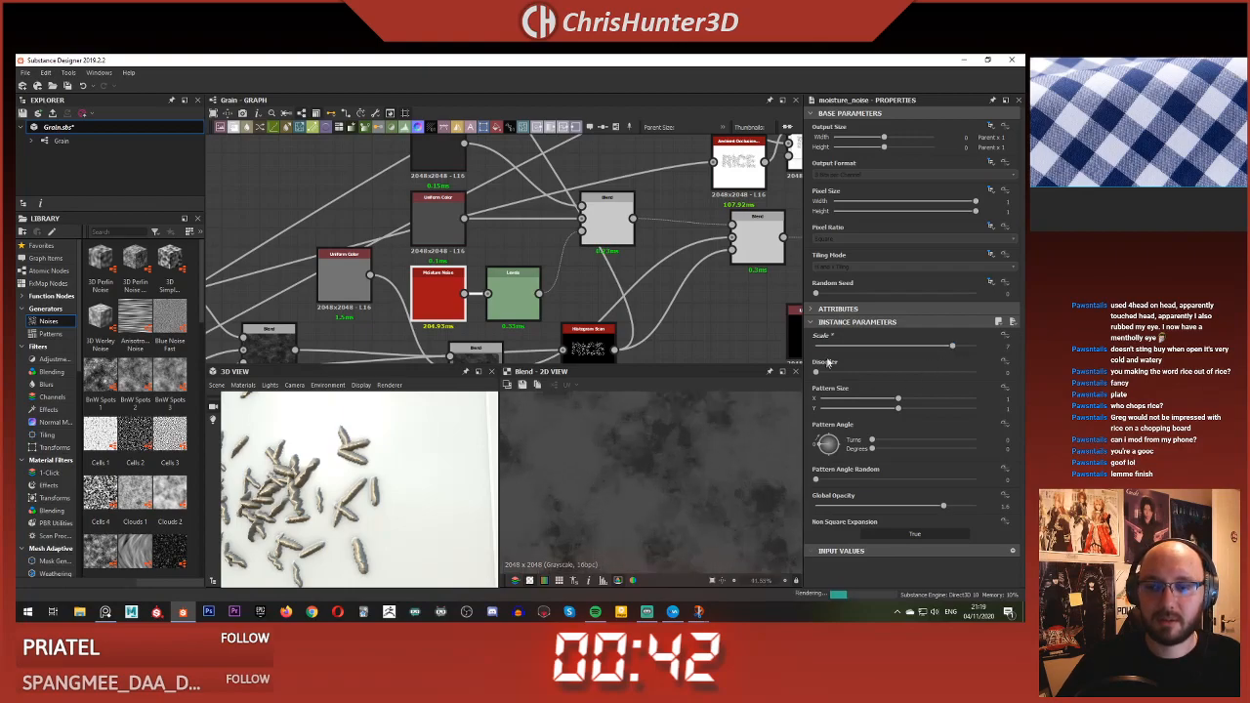
scroll(680, 475, down, 3)
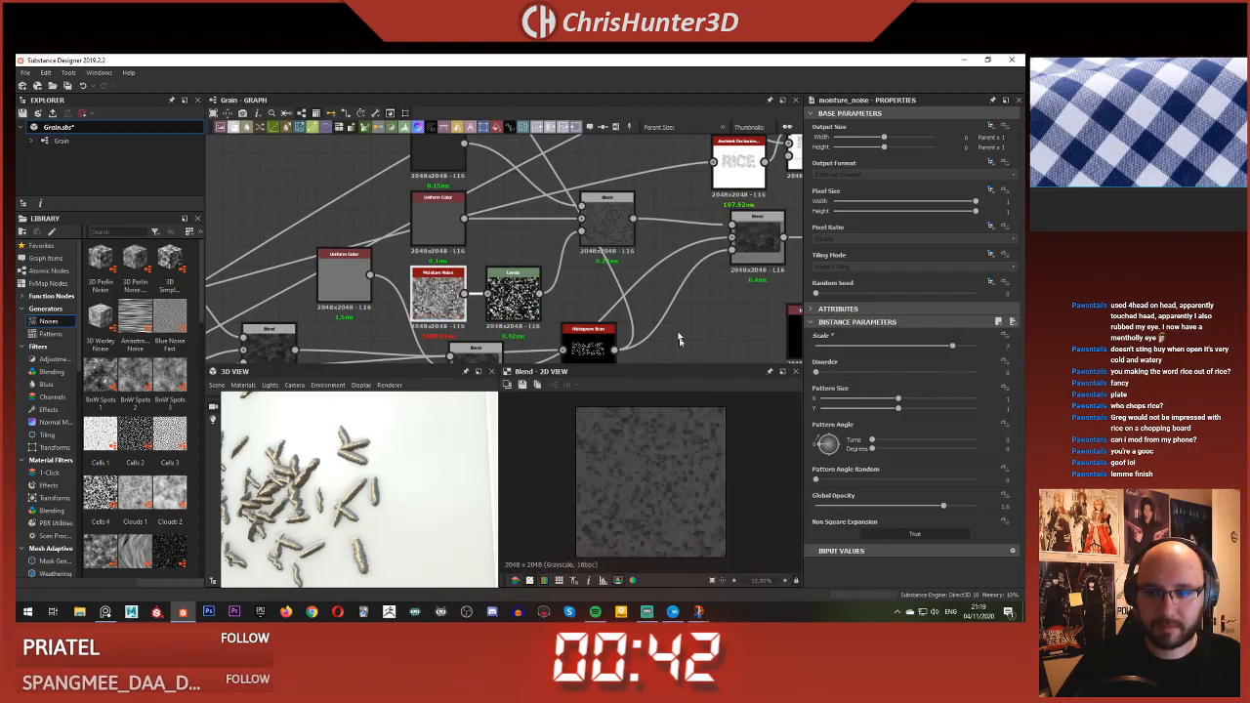
- Examine the rice grains, board and cloth in the 3D view close up and from a distance under rotated lighting
scroll(367, 488, up, 5)
scroll(368, 488, down, 10)
middle_drag(392, 437, 367, 495)
scroll(367, 496, down, 5)
drag(367, 495, 397, 475)
scroll(394, 477, up, 3)
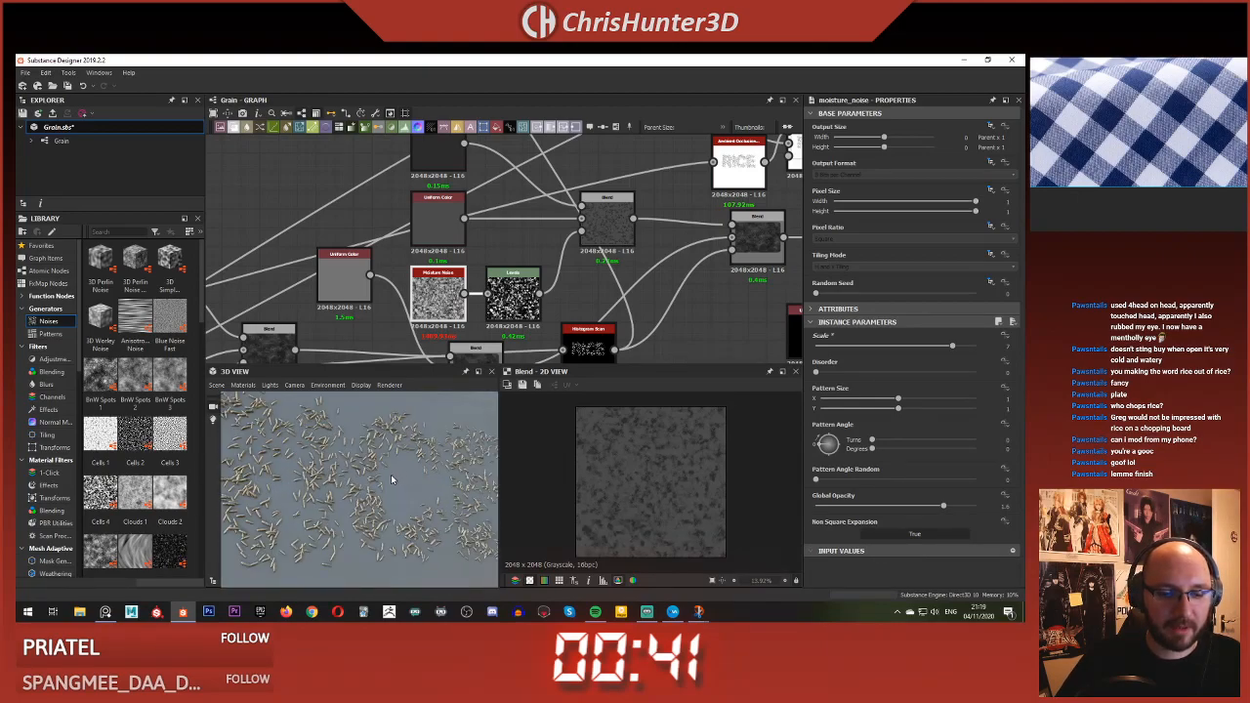
scroll(356, 489, down, 3)
ctrl+shift+right_drag(372, 459, 474, 491)
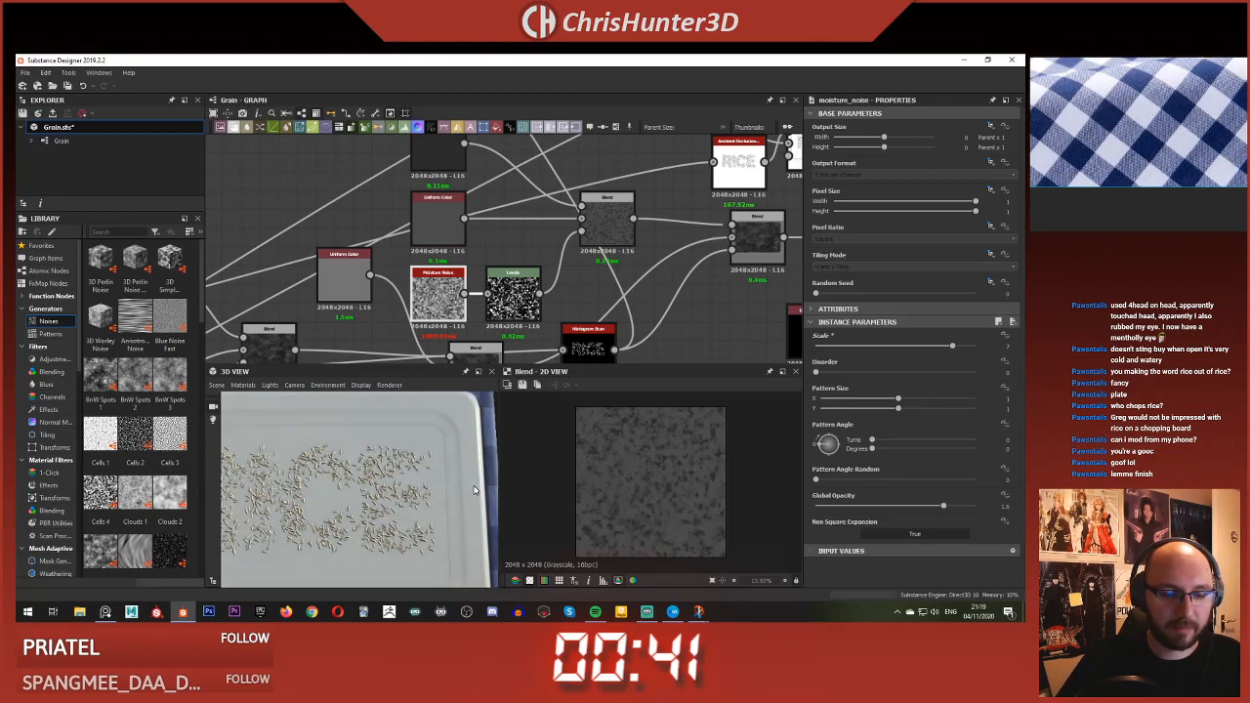
scroll(375, 469, down, 3)
mouse_move(368, 467)
mouse_down()
mouse_move(351, 492)
mouse_move(392, 435)
mouse_move(469, 469)
mouse_move(346, 482)
mouse_move(381, 497)
mouse_move(387, 466)
mouse_up()
scroll(391, 460, up, 3)
scroll(381, 498, up, 5)
scroll(380, 499, down, 3)
scroll(379, 499, down, 3)
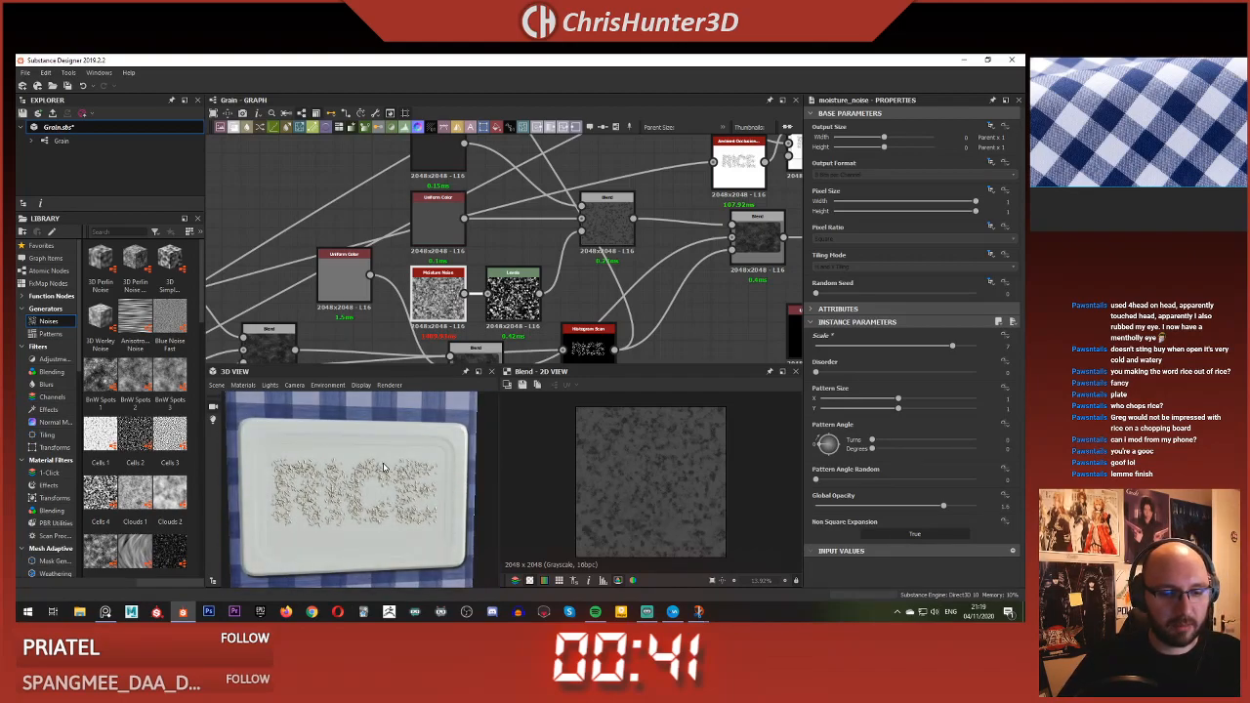
scroll(383, 467, down, 3)
scroll(381, 226, down, 6)
scroll(500, 224, up, 8)
- Examine the combined ambient occlusion Blend and the base colour Blend that adds the rice colour
click(603, 311)
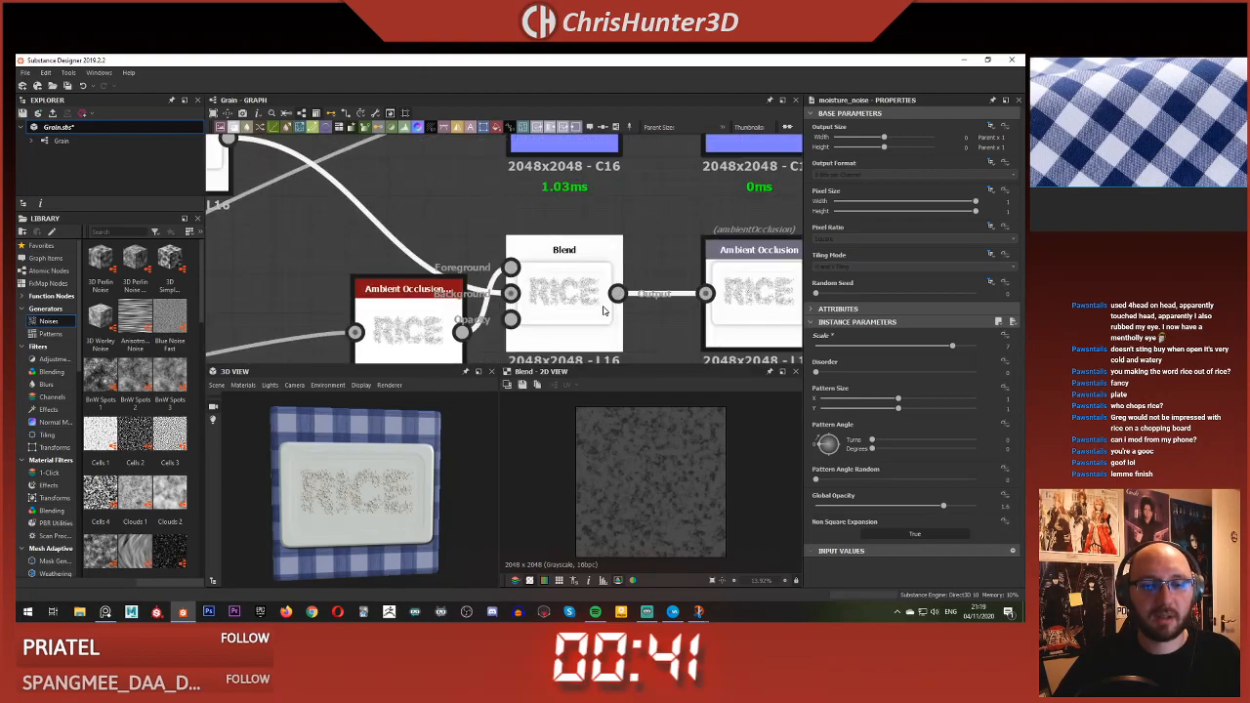
scroll(653, 500, up, 6)
scroll(668, 497, down, 7)
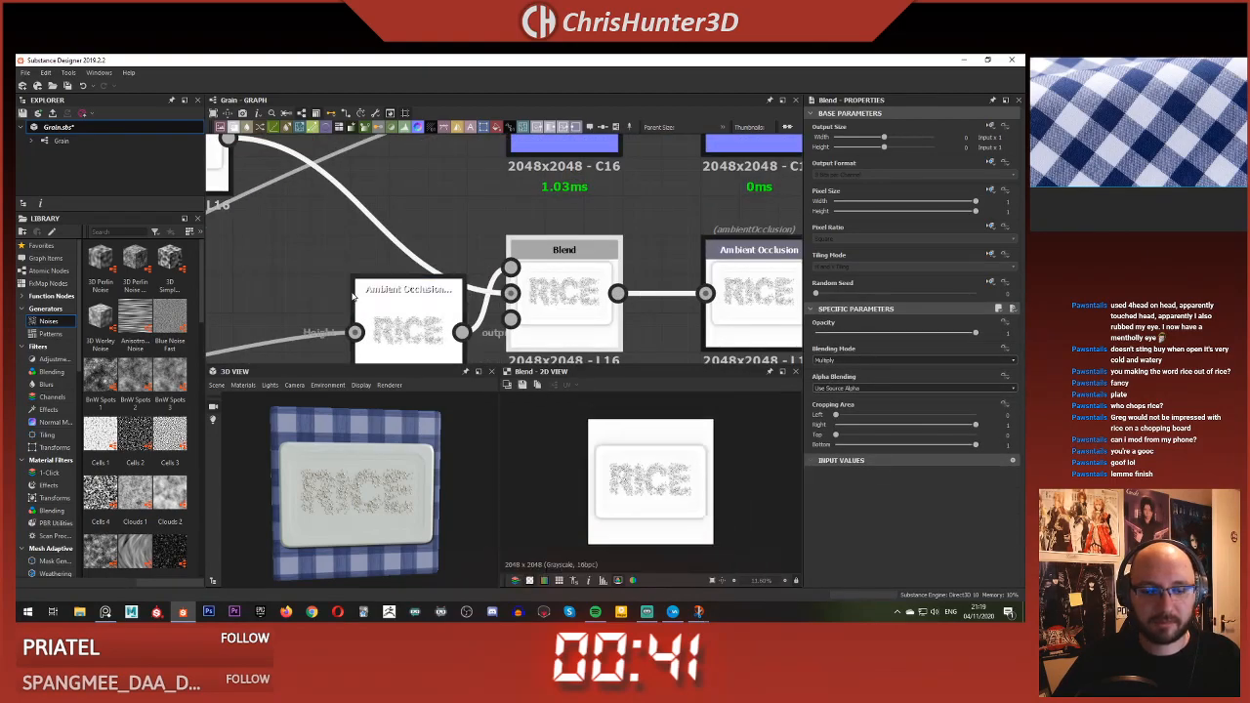
scroll(353, 296, down, 3)
scroll(334, 281, down, 2)
middle_drag(334, 282, 615, 305)
scroll(354, 265, down, 1)
middle_drag(561, 214, 441, 302)
scroll(512, 285, up, 4)
click(521, 261)
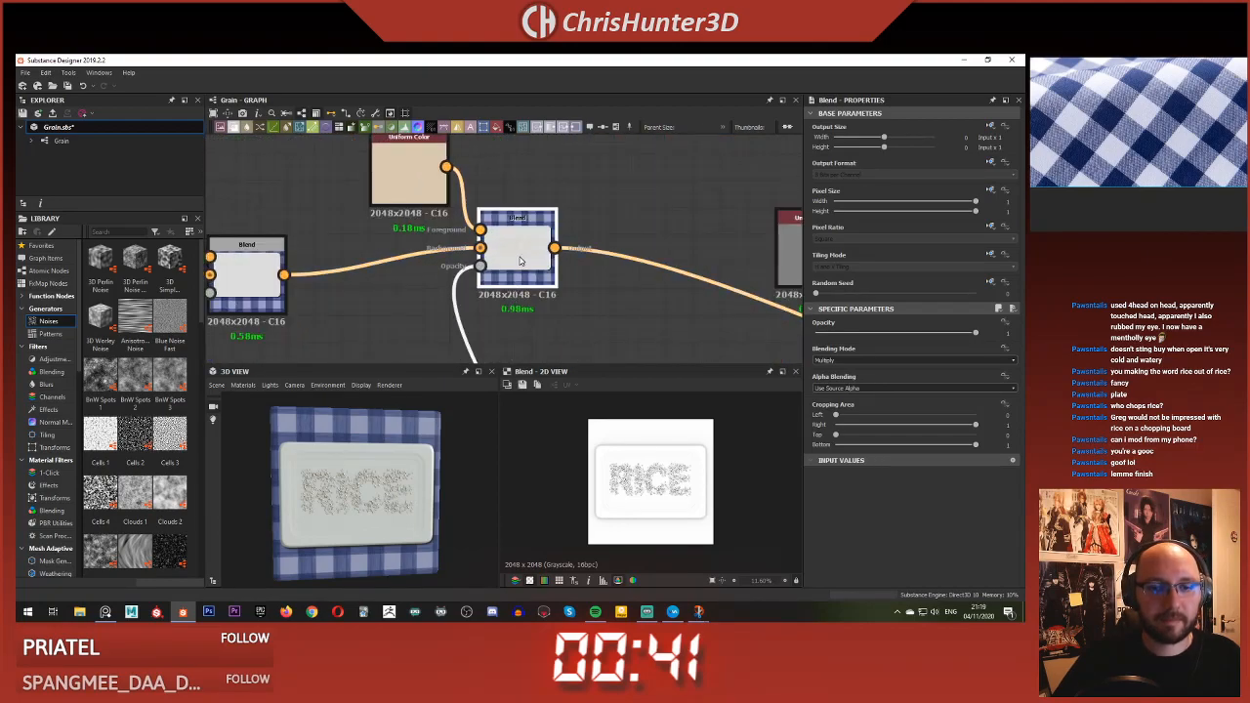
- Set the Shadow Distance of the board's Shadows node to 0.44 and view the board at an angle
scroll(380, 520, up, 3)
middle_drag(428, 248, 615, 277)
scroll(516, 273, down, 3)
scroll(391, 314, up, 1)
click(392, 328)
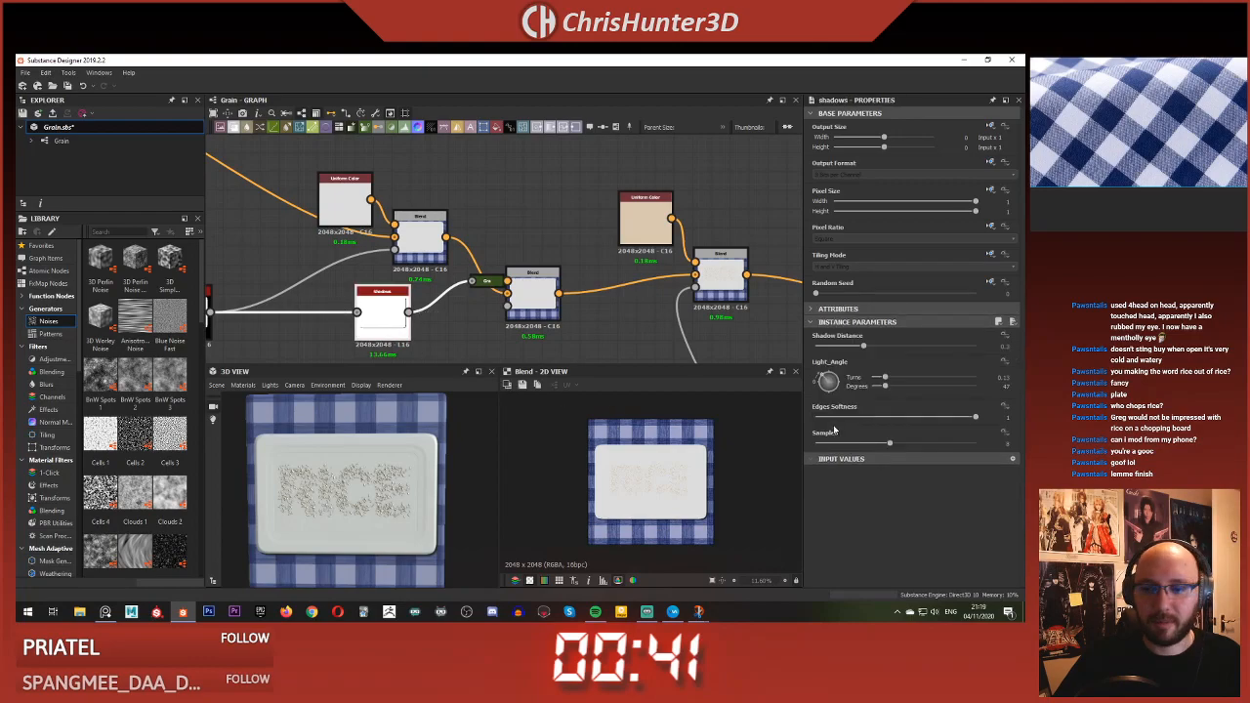
drag(864, 348, 885, 350)
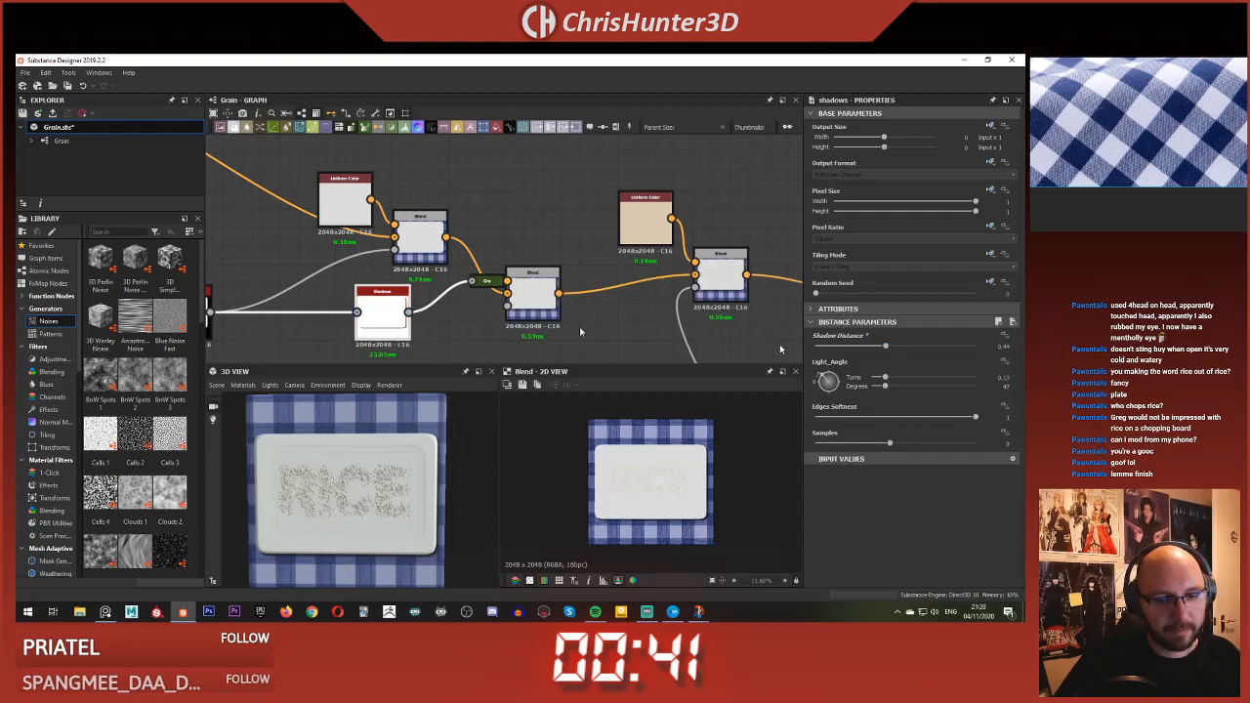
scroll(435, 289, down, 5)
scroll(436, 324, up, 4)
middle_drag(434, 318, 485, 344)
drag(381, 474, 433, 462)
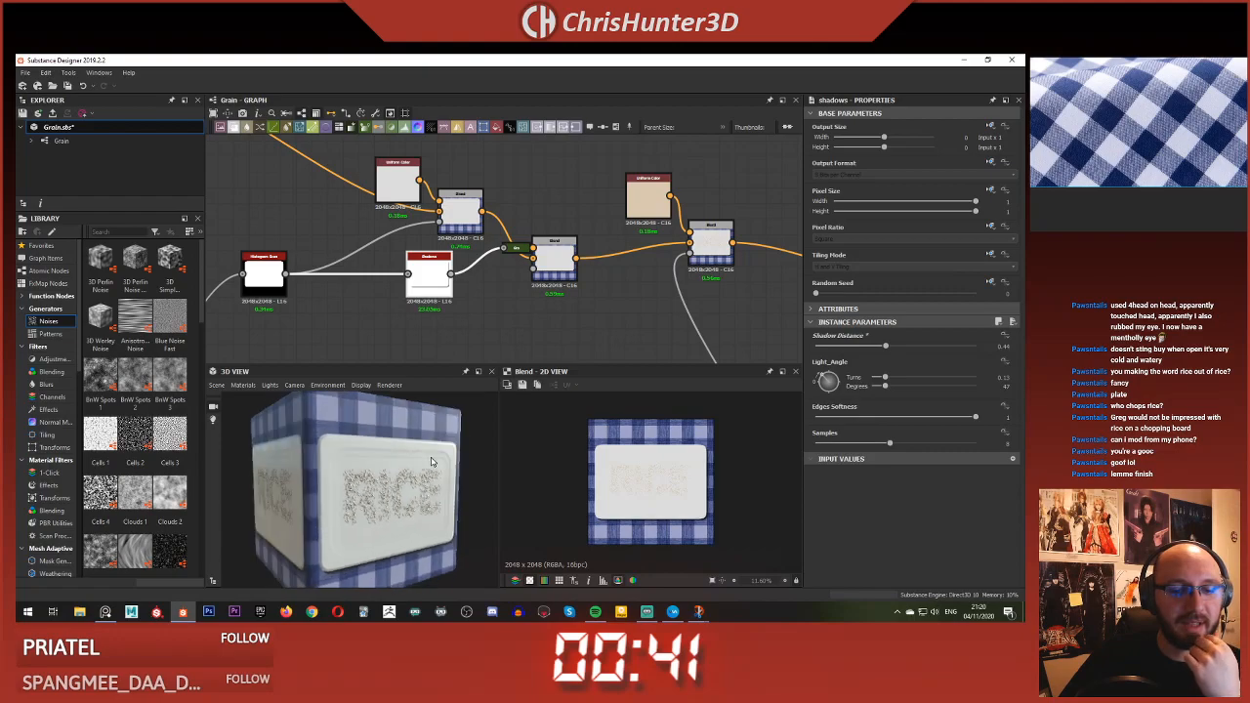
- Move the output nodes and their adjoining input nodes away from the rest of the graph to open up space
scroll(432, 447, down, 1)
scroll(453, 210, down, 3)
middle_drag(586, 283, 420, 214)
scroll(446, 283, up, 3)
middle_drag(459, 332, 447, 268)
middle_drag(332, 191, 514, 238)
scroll(523, 283, down, 3)
middle_drag(439, 260, 526, 238)
drag(356, 205, 480, 330)
middle_drag(507, 225, 373, 282)
scroll(548, 229, down, 3)
middle_drag(548, 229, 499, 297)
scroll(505, 189, down, 2)
drag(502, 181, 576, 381)
drag(538, 335, 617, 337)
middle_drag(508, 290, 489, 262)
scroll(532, 204, up, 4)
scroll(533, 291, down, 4)
scroll(488, 262, up, 2)
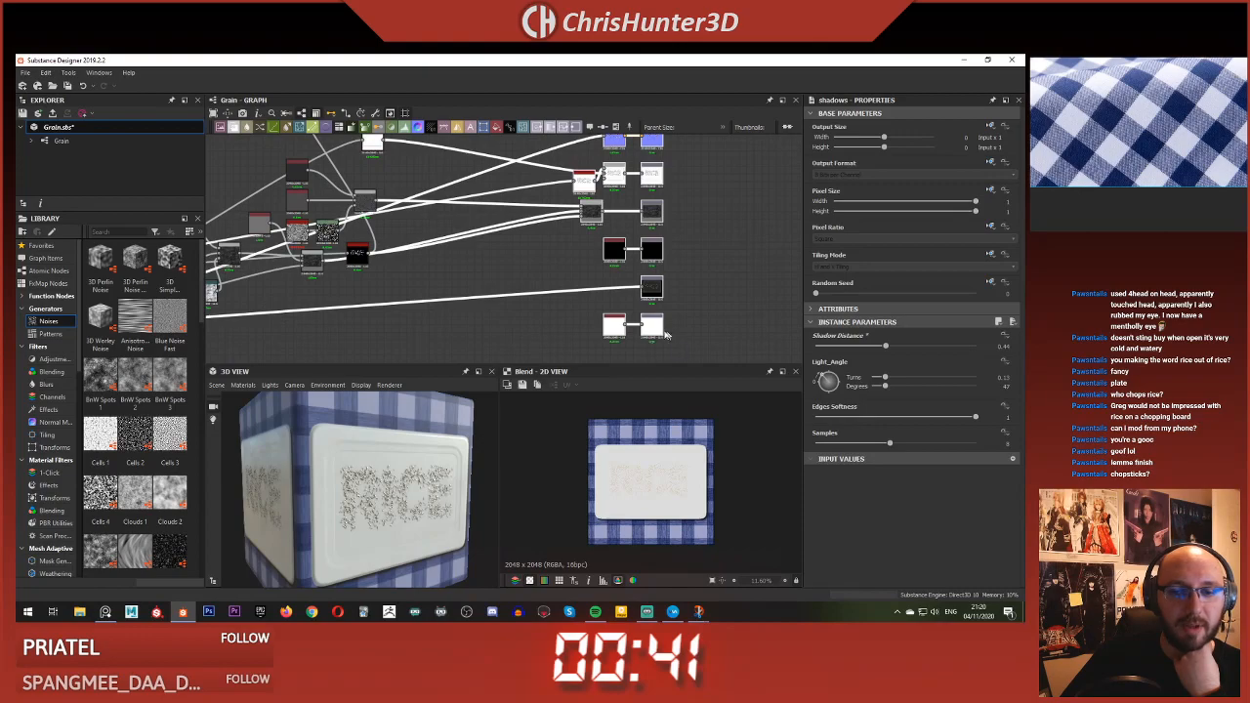
- Spread the roughness node groups across the freed space, shifting them closer to the output nodes
drag(654, 330, 594, 326)
click(431, 255)
middle_drag(390, 207, 499, 270)
scroll(499, 271, up, 2)
drag(476, 264, 569, 264)
drag(372, 259, 506, 259)
drag(383, 224, 512, 225)
middle_drag(394, 255, 491, 235)
scroll(491, 235, up, 1)
drag(442, 261, 609, 295)
middle_drag(571, 345, 604, 291)
drag(605, 291, 629, 329)
- Move the RICE Histogram Scan above the roughness nodes and shift the board's roughness Blend and Uniform Color toward the outputs
scroll(628, 328, down, 3)
mouse_move(624, 326)
middle_down()
mouse_move(601, 323)
mouse_move(607, 359)
mouse_move(623, 318)
middle_up()
scroll(607, 360, up, 3)
drag(623, 320, 385, 151)
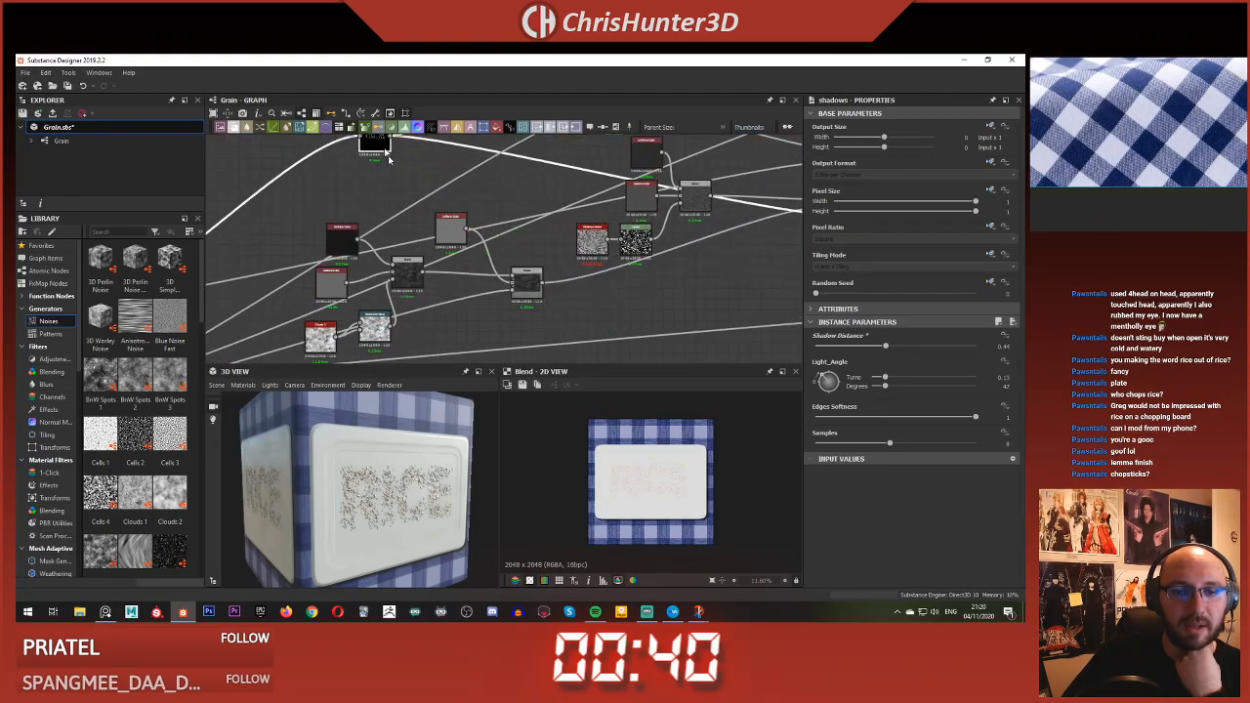
drag(527, 290, 560, 299)
drag(451, 232, 483, 236)
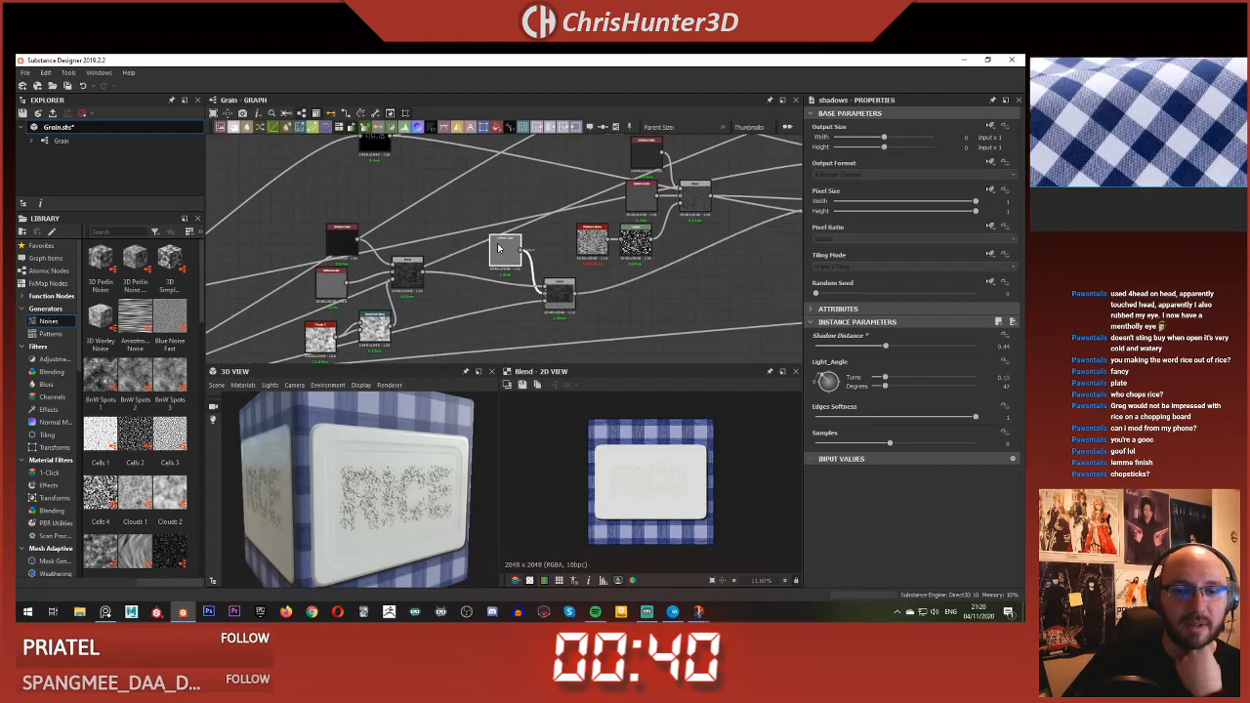
scroll(499, 247, up, 5)
middle_drag(522, 252, 554, 256)
drag(553, 254, 476, 187)
middle_drag(534, 269, 574, 284)
key(space)
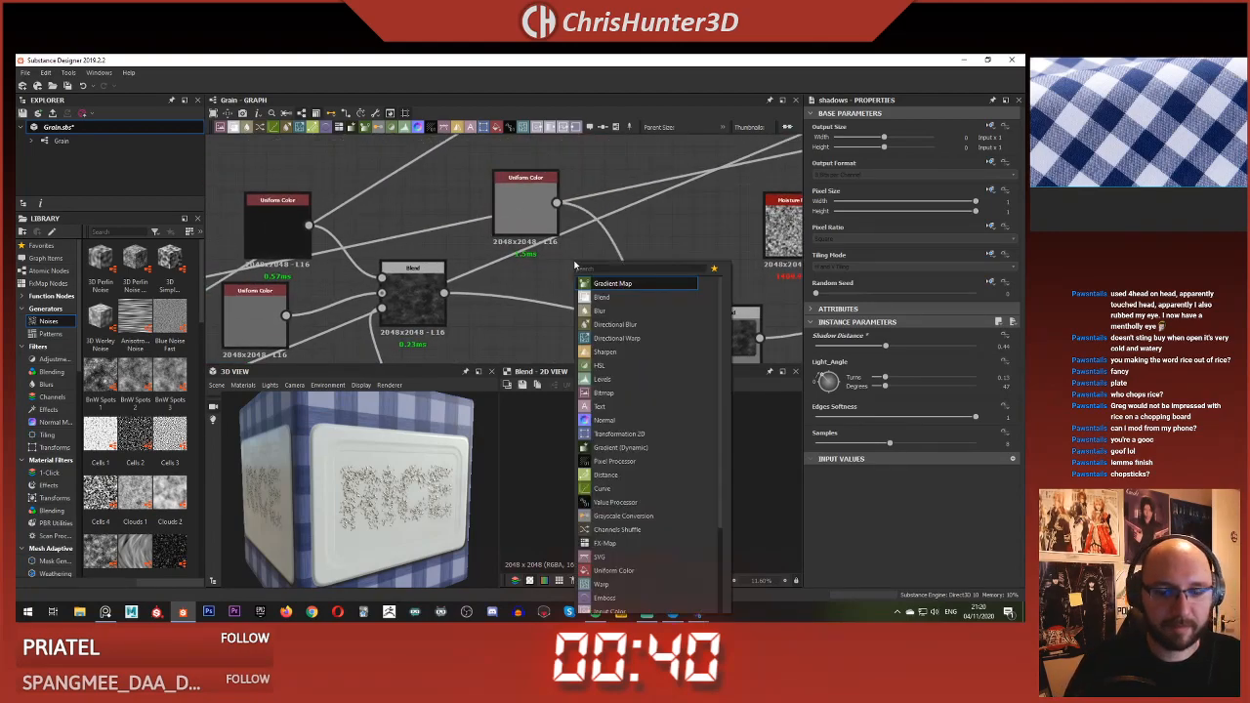
click(600, 297)
drag(555, 257, 584, 270)
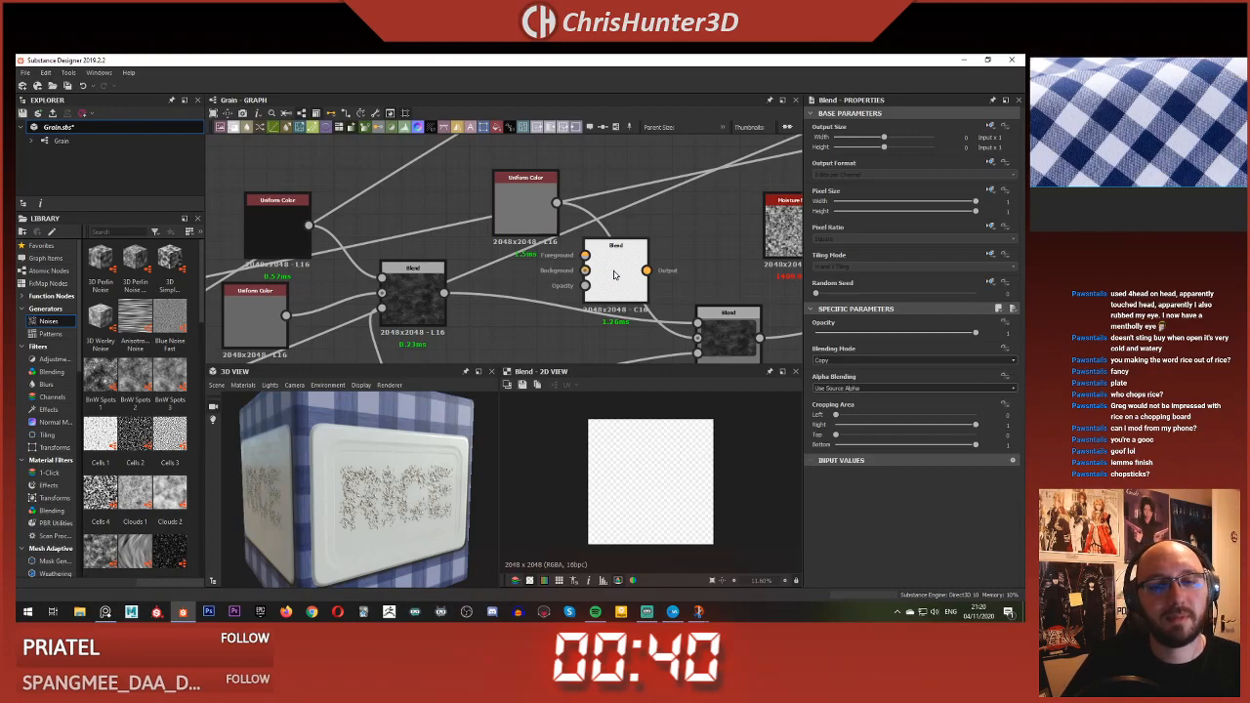
key(Delete)
- Move the board roughness Uniform Color next to its Blend and review the graph layout and the material from the front
drag(547, 227, 660, 315)
scroll(590, 309, down, 5)
middle_drag(590, 308, 578, 278)
drag(421, 467, 373, 469)
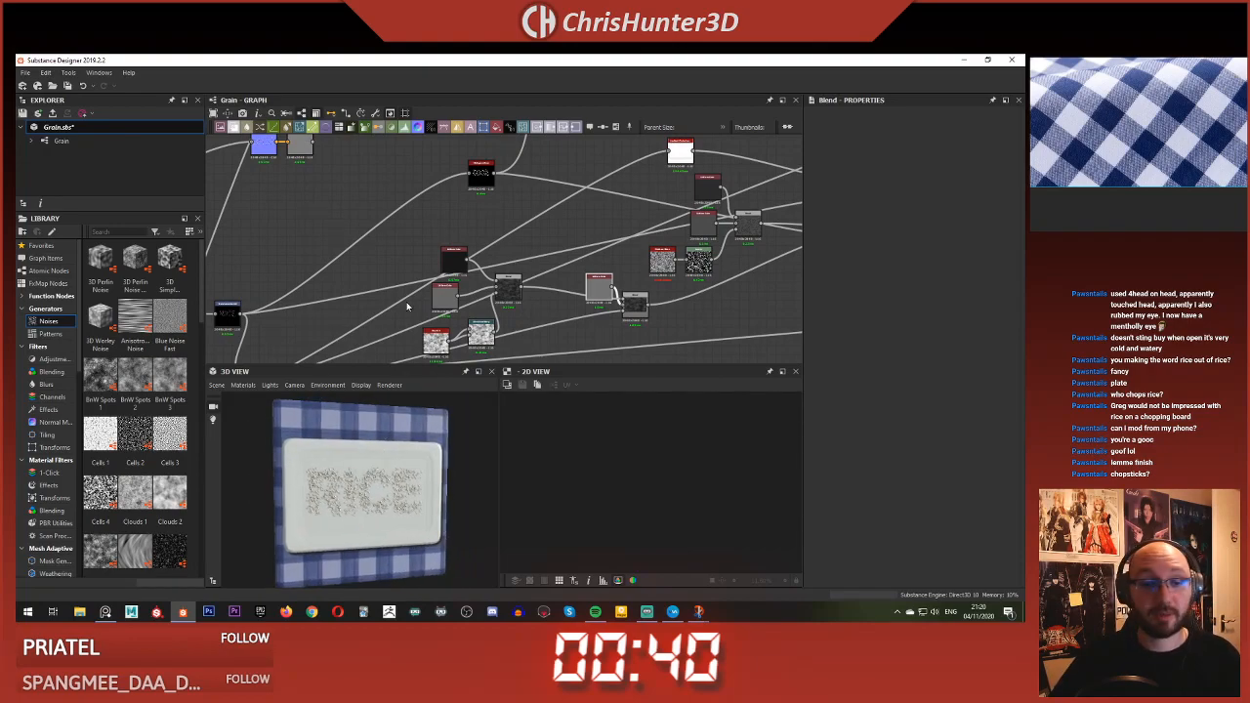
scroll(475, 282, down, 4)
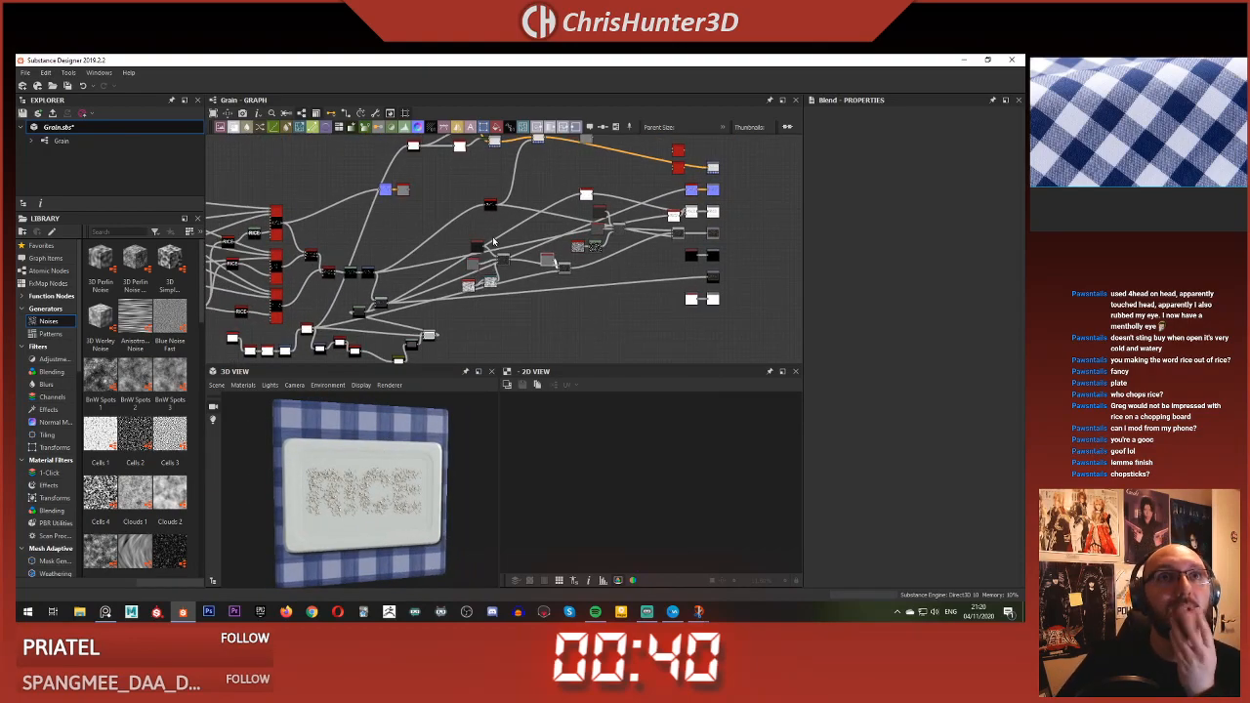
middle_drag(515, 334, 563, 256)
scroll(562, 256, up, 4)
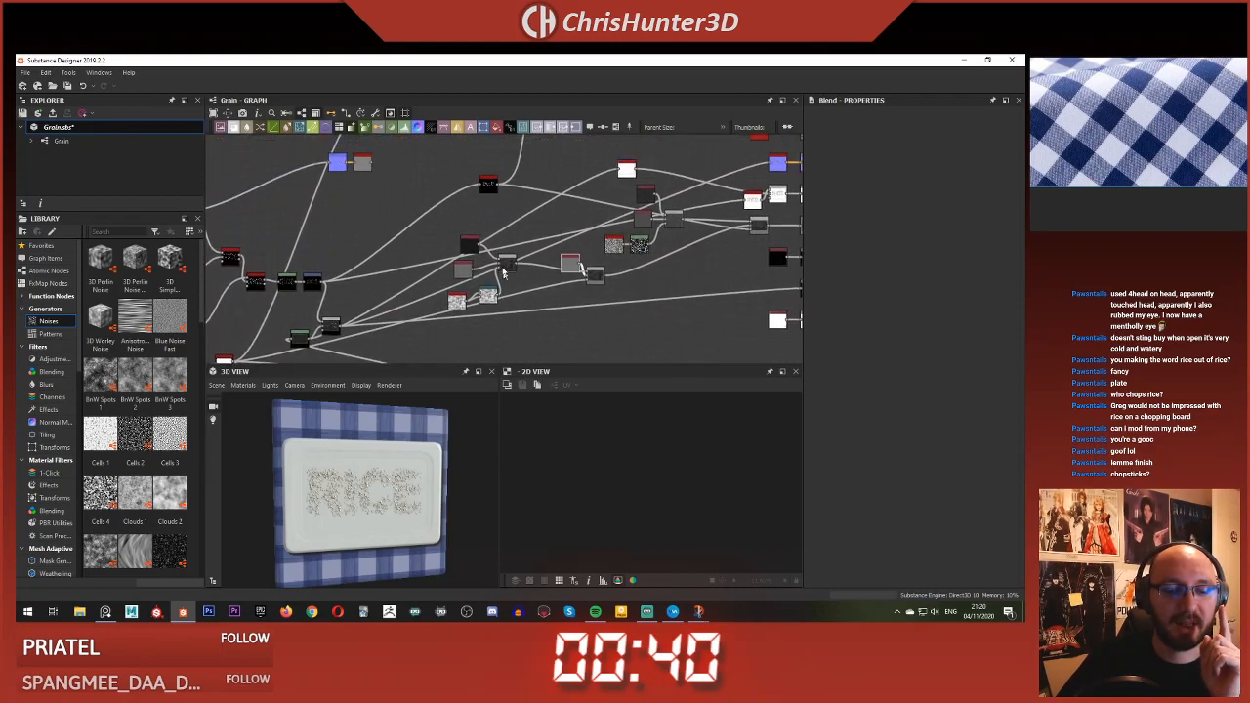
- Inspect the cloth and board edge up close and add a Fractal Sum Base noise node beside the rice's Transformation 2D node
scroll(403, 468, up, 5)
drag(404, 465, 421, 444)
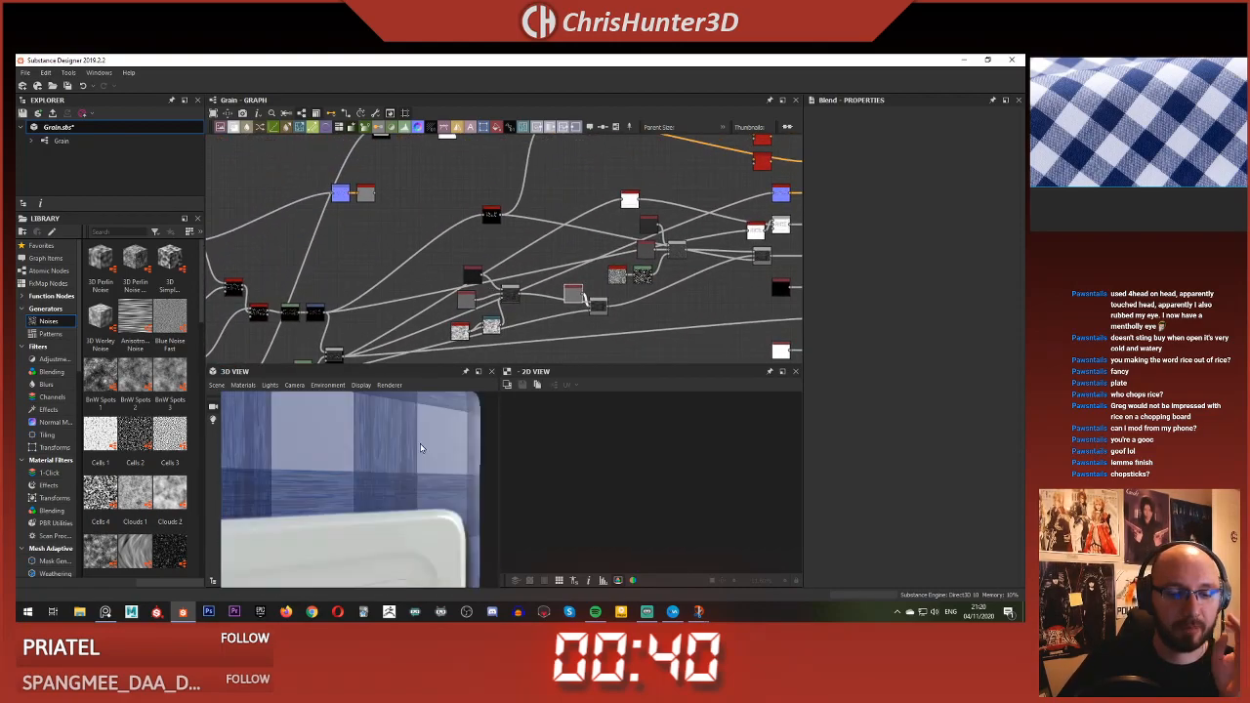
scroll(565, 253, down, 7)
scroll(540, 242, up, 5)
middle_drag(536, 239, 487, 296)
scroll(486, 256, up, 6)
middle_drag(443, 232, 483, 262)
scroll(446, 279, up, 1)
key(space)
text(f)
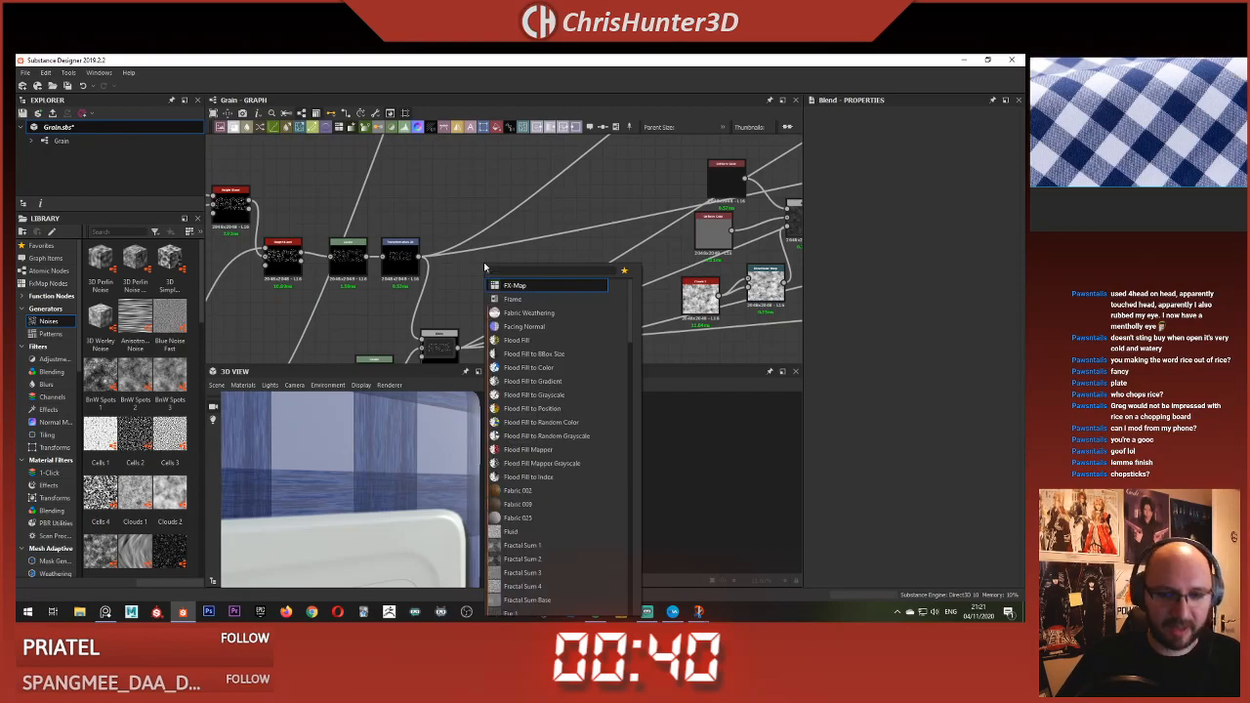
text(ra)
click(554, 357)
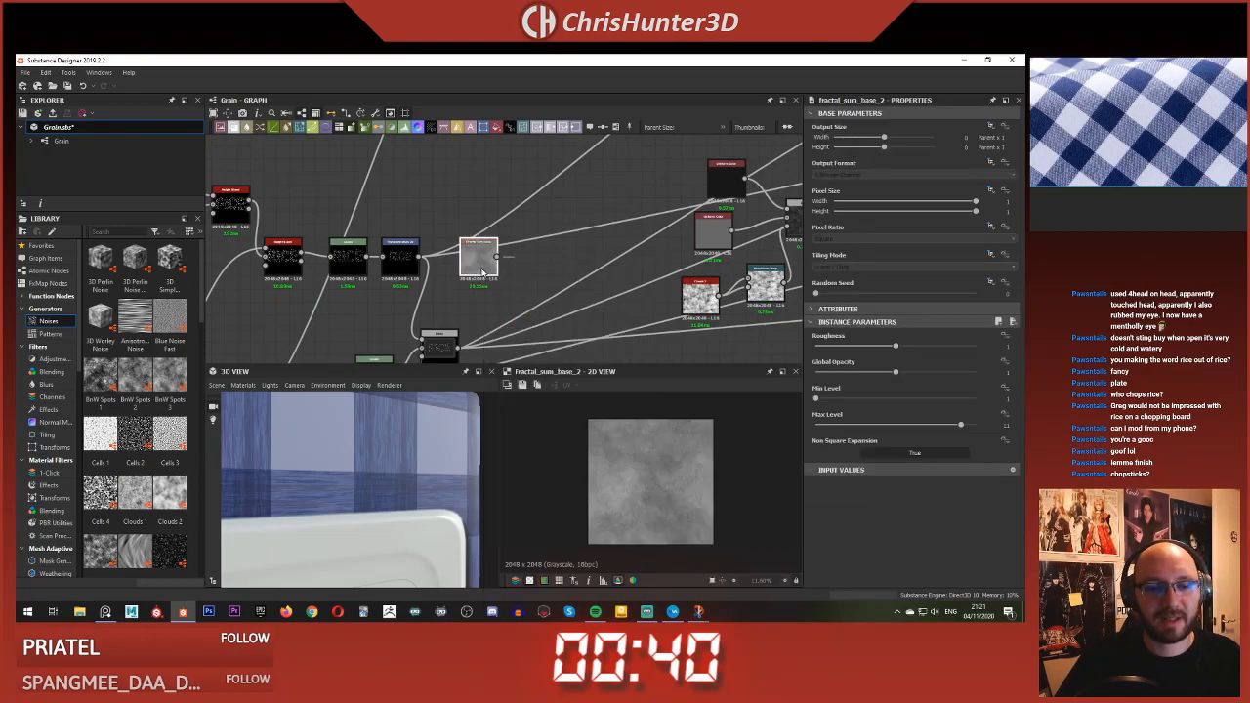
- Set the Fractal Sum Base's Min Level to 8 and Max Level to 12 for a finer grain
scroll(654, 462, up, 5)
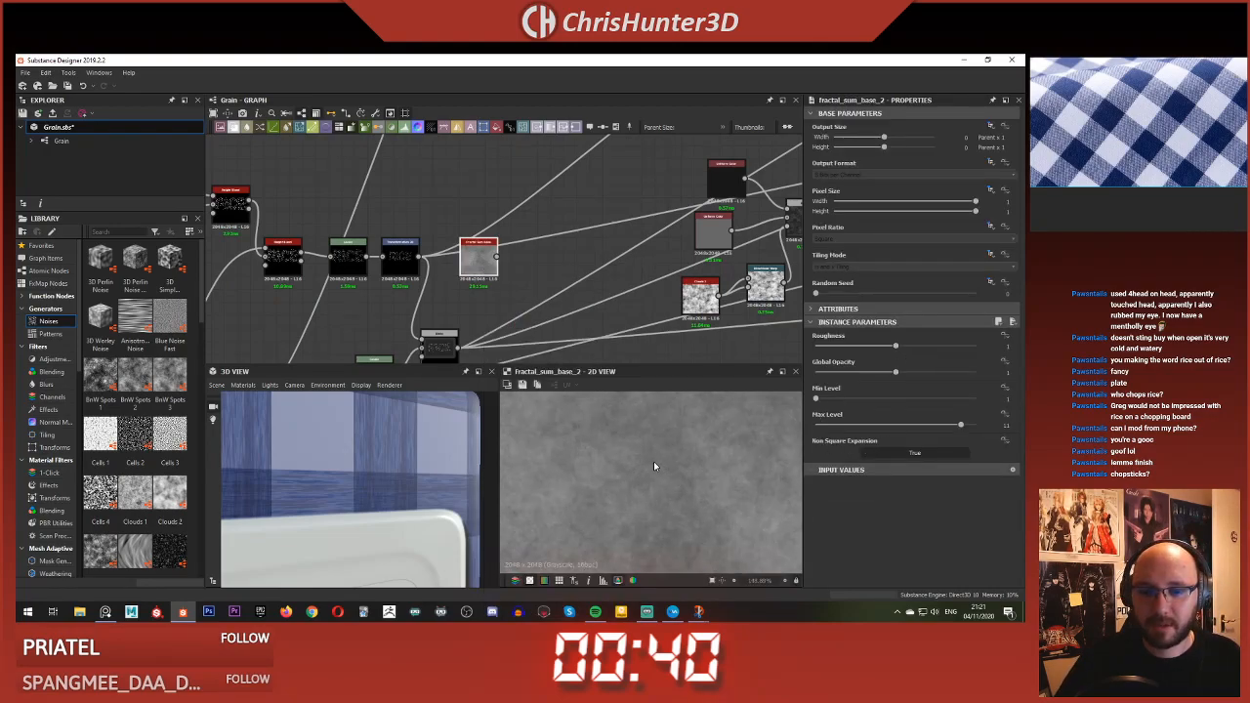
scroll(657, 458, down, 5)
drag(889, 402, 917, 400)
scroll(636, 460, up, 5)
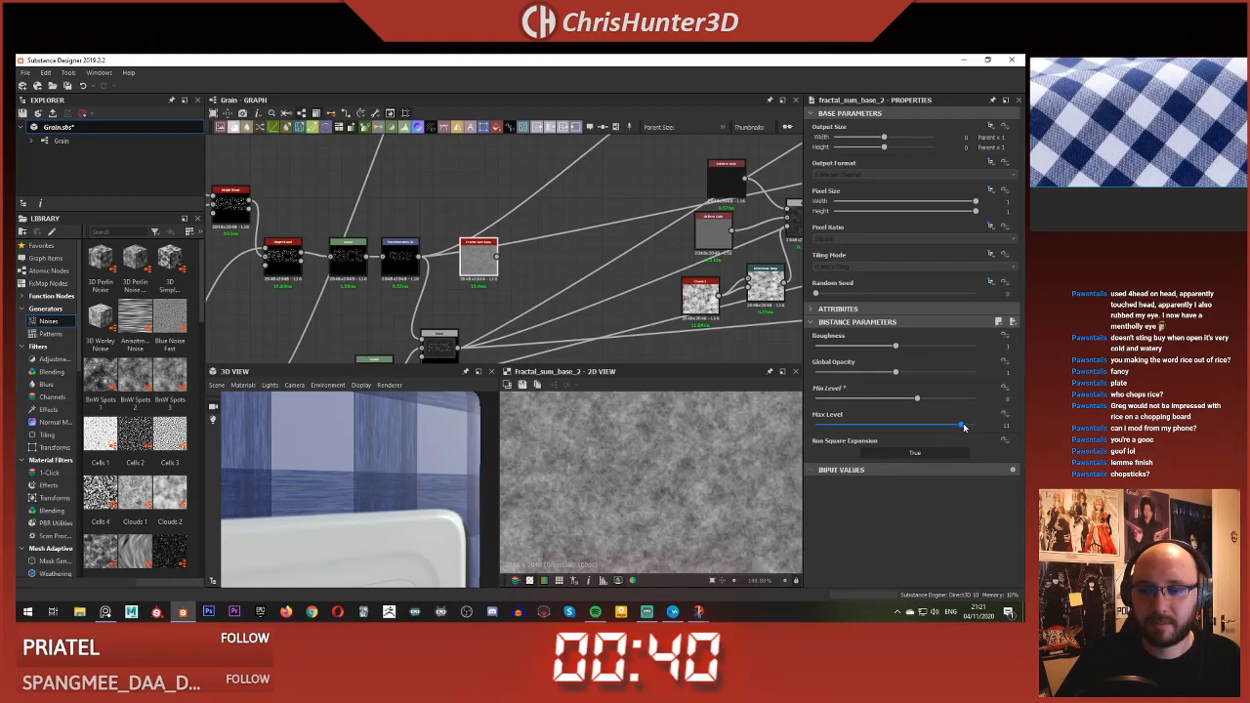
scroll(629, 418, down, 7)
- Reposition the Fractal Sum Base, the rice height Blend and the board Levels to open space below the rice's Transformation 2D
scroll(484, 264, down, 2)
middle_drag(484, 264, 541, 204)
scroll(540, 203, up, 2)
drag(525, 188, 524, 215)
scroll(549, 226, down, 2)
middle_drag(550, 232, 665, 273)
drag(640, 298, 676, 279)
drag(599, 316, 635, 316)
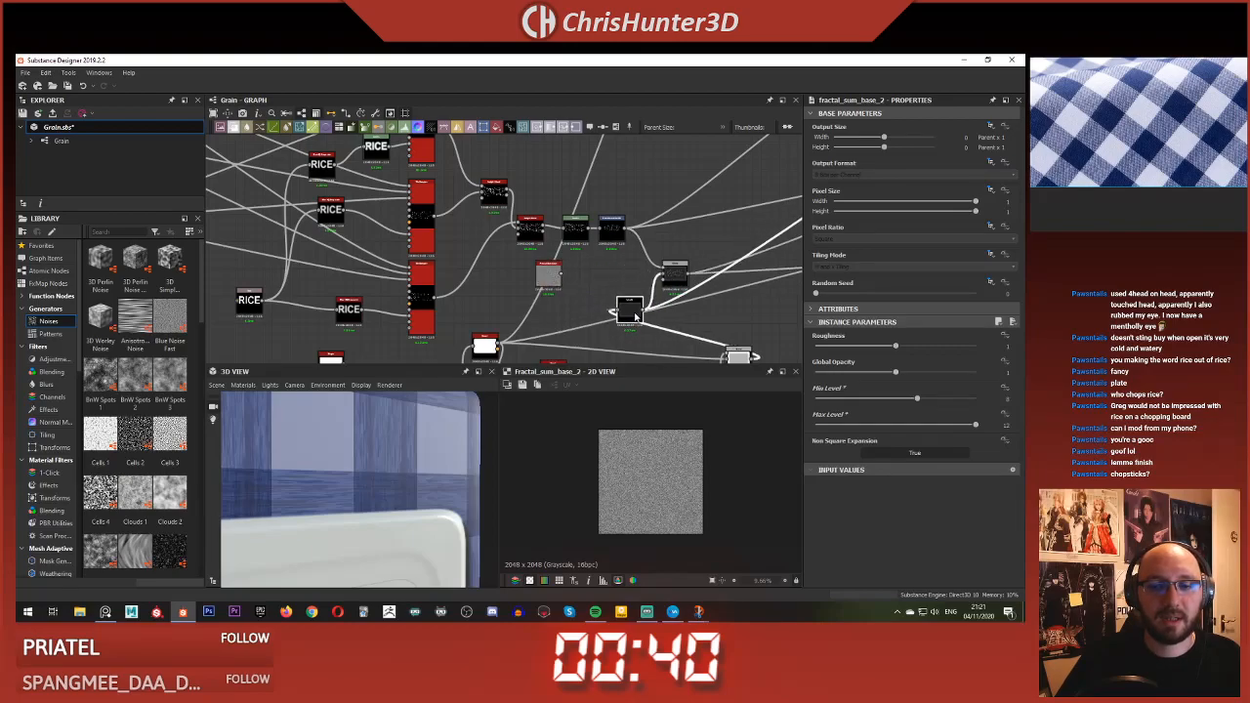
- Shift the Blend that merges the rice and board heights farther away from the Fractal Sum Base
scroll(625, 316, up, 5)
middle_drag(633, 317, 618, 261)
scroll(609, 302, down, 4)
scroll(776, 305, up, 3)
scroll(733, 282, up, 2)
middle_drag(732, 281, 773, 293)
scroll(475, 231, down, 3)
middle_drag(475, 230, 567, 292)
drag(637, 248, 681, 228)
scroll(537, 249, up, 3)
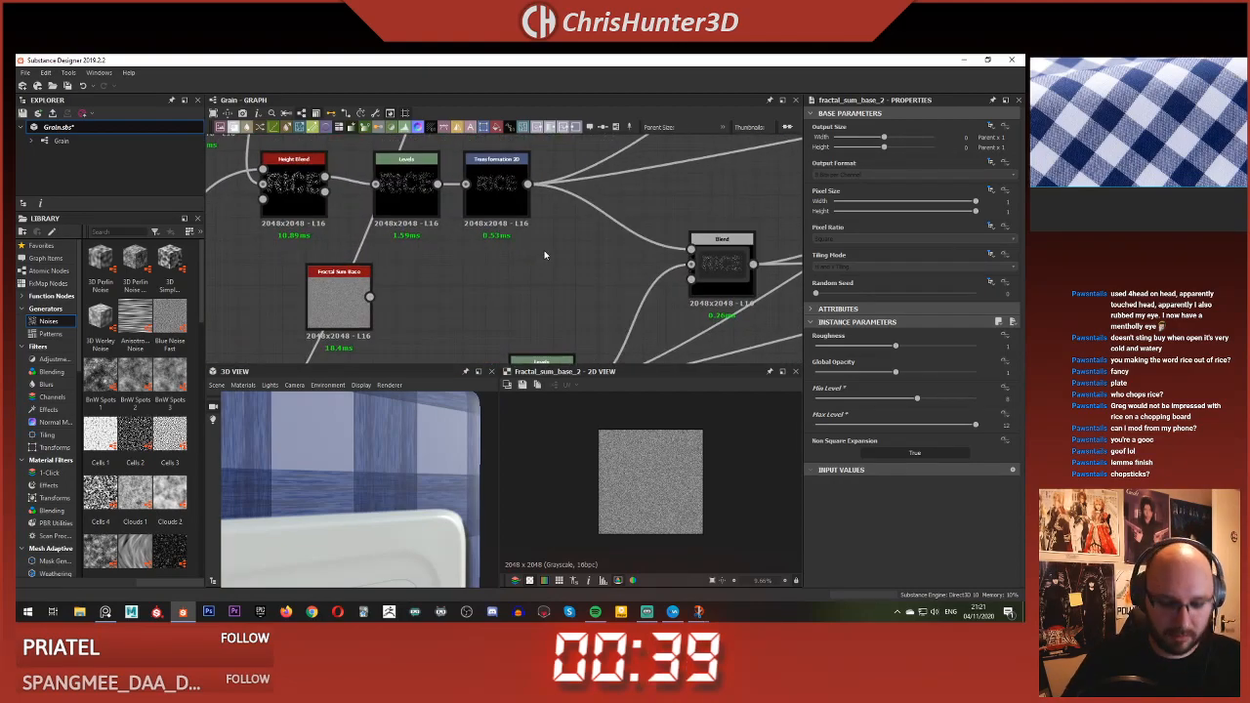
- Add a Blend node between the Fractal Sum Base and the rice height Blend, and move the board Levels below the noise
key(space)
text(ble)
key(Return)
middle_drag(583, 251, 490, 237)
scroll(490, 238, down, 1)
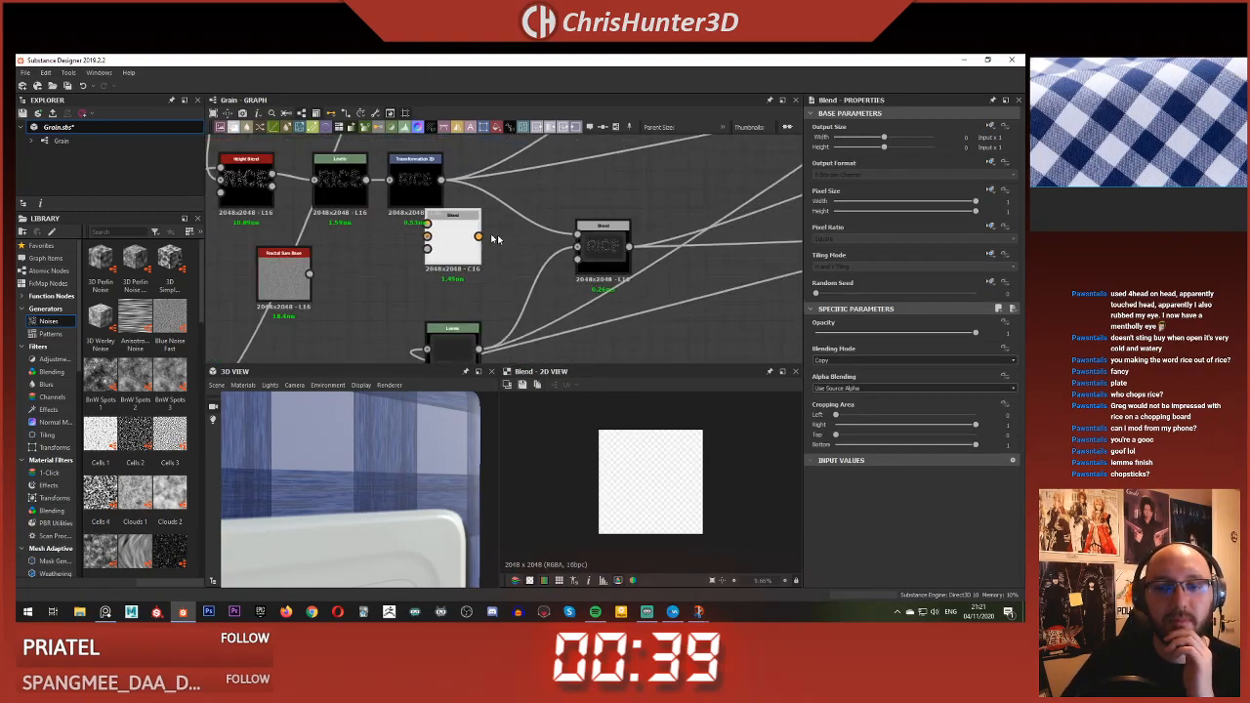
drag(461, 239, 470, 278)
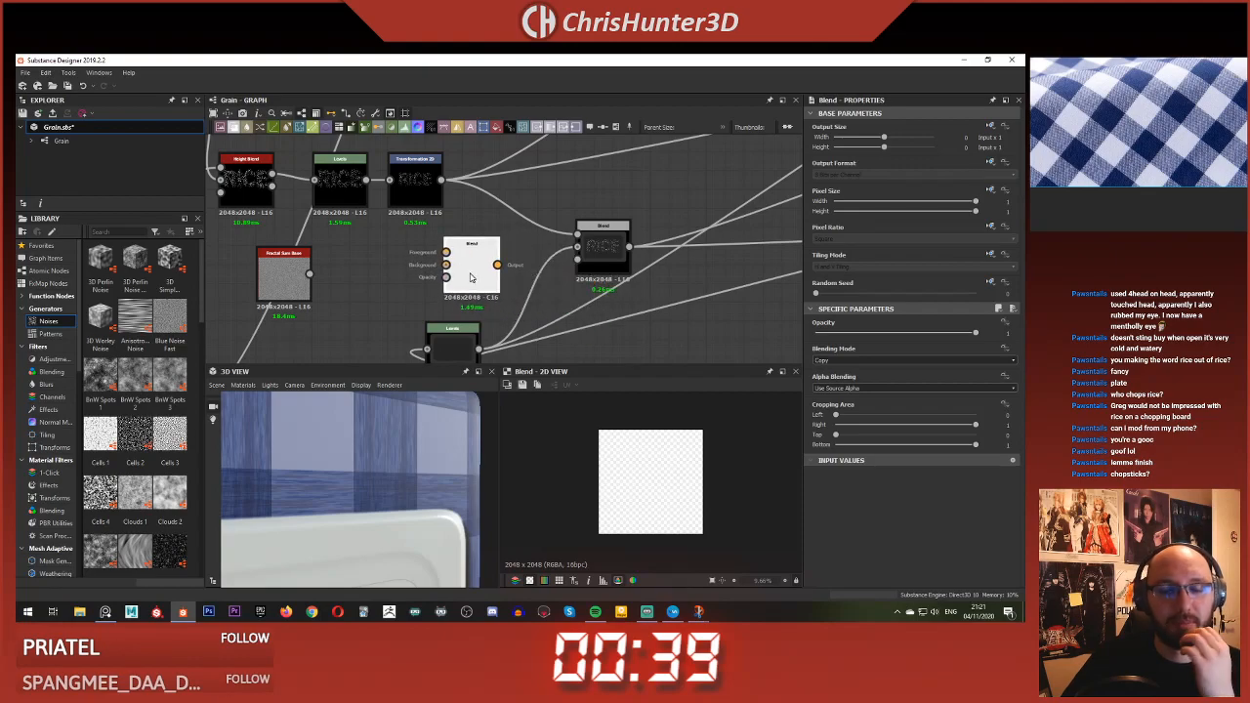
drag(466, 345, 394, 315)
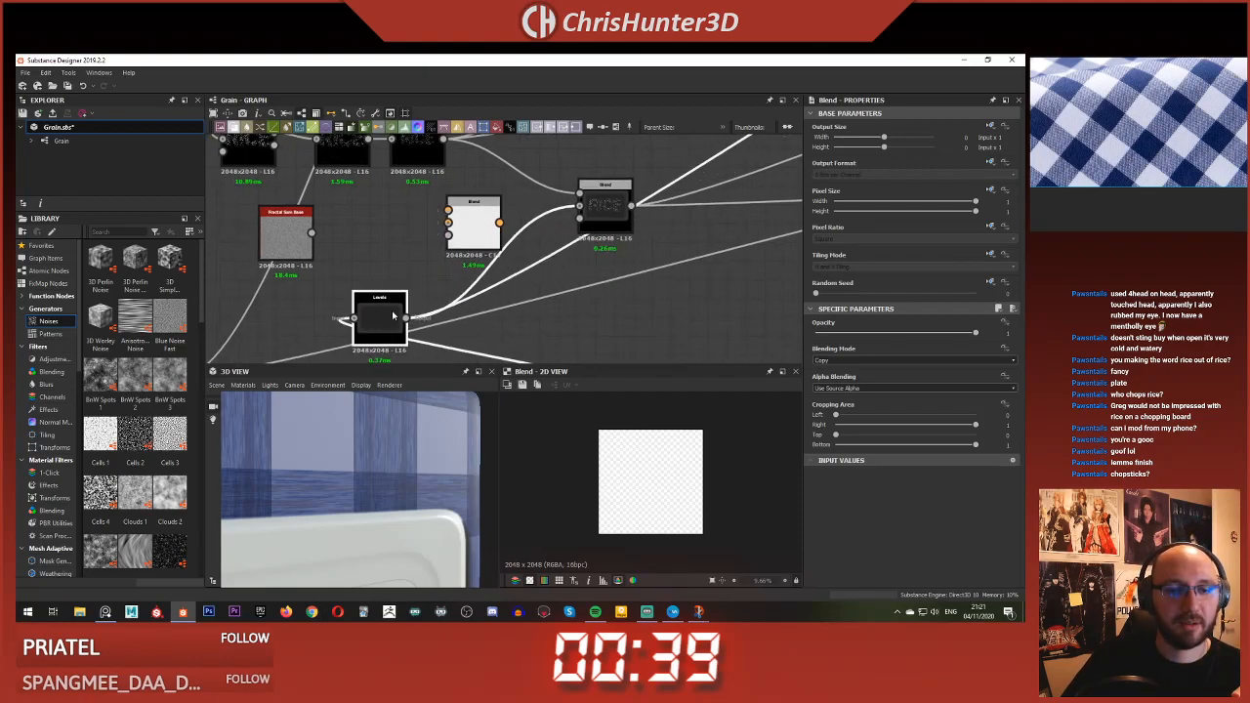
- Connect the board Levels to the new Blend's foreground and the Fractal Sum Base to its background, keeping the Copy mode
drag(449, 216, 441, 224)
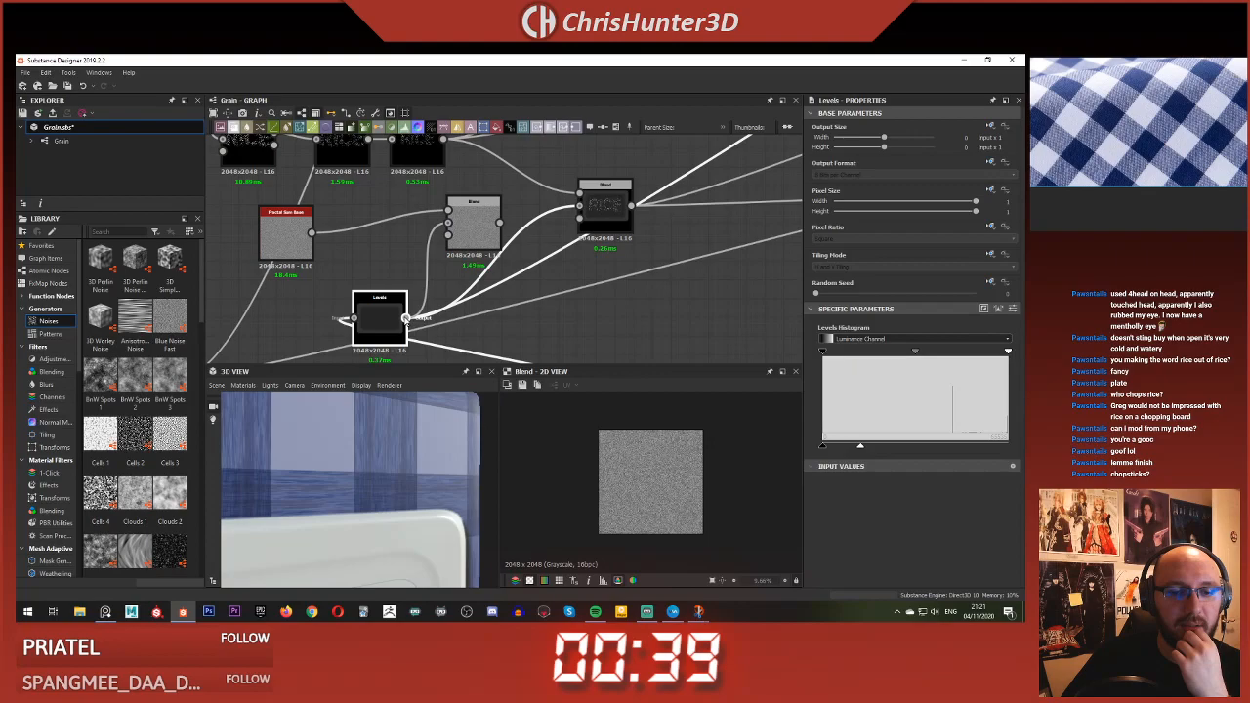
drag(449, 219, 451, 217)
click(454, 222)
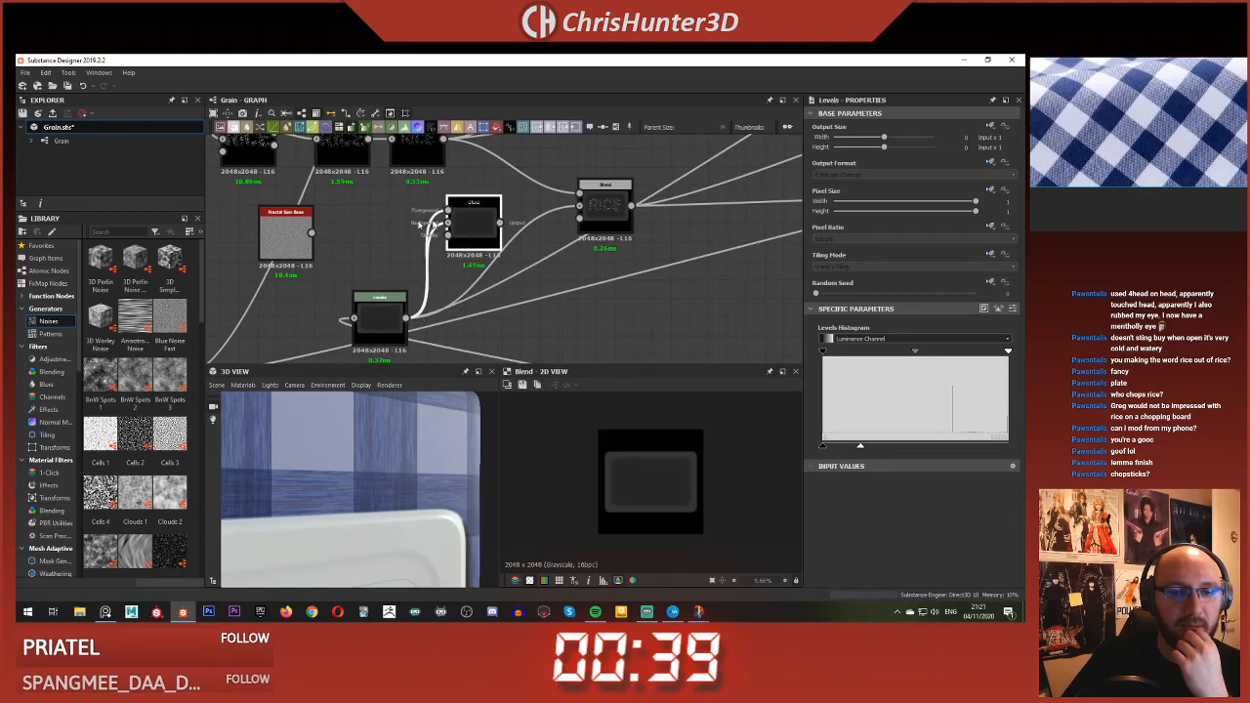
scroll(459, 223, up, 2)
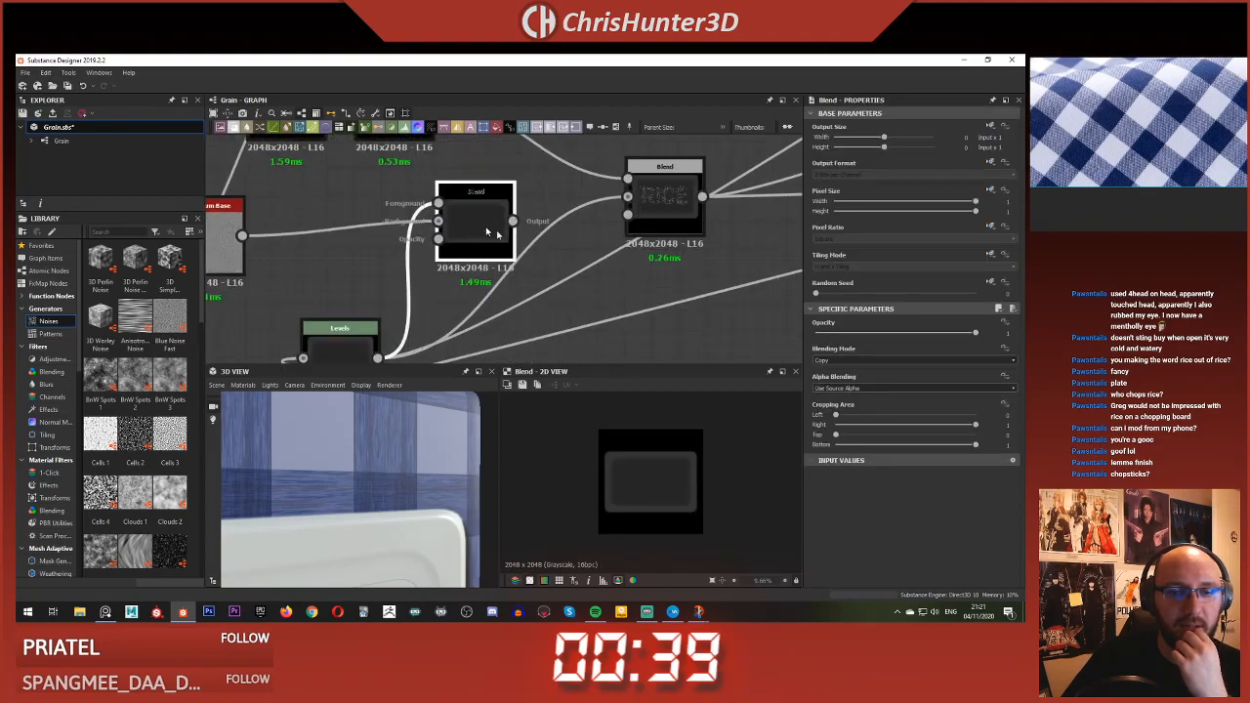
click(867, 361)
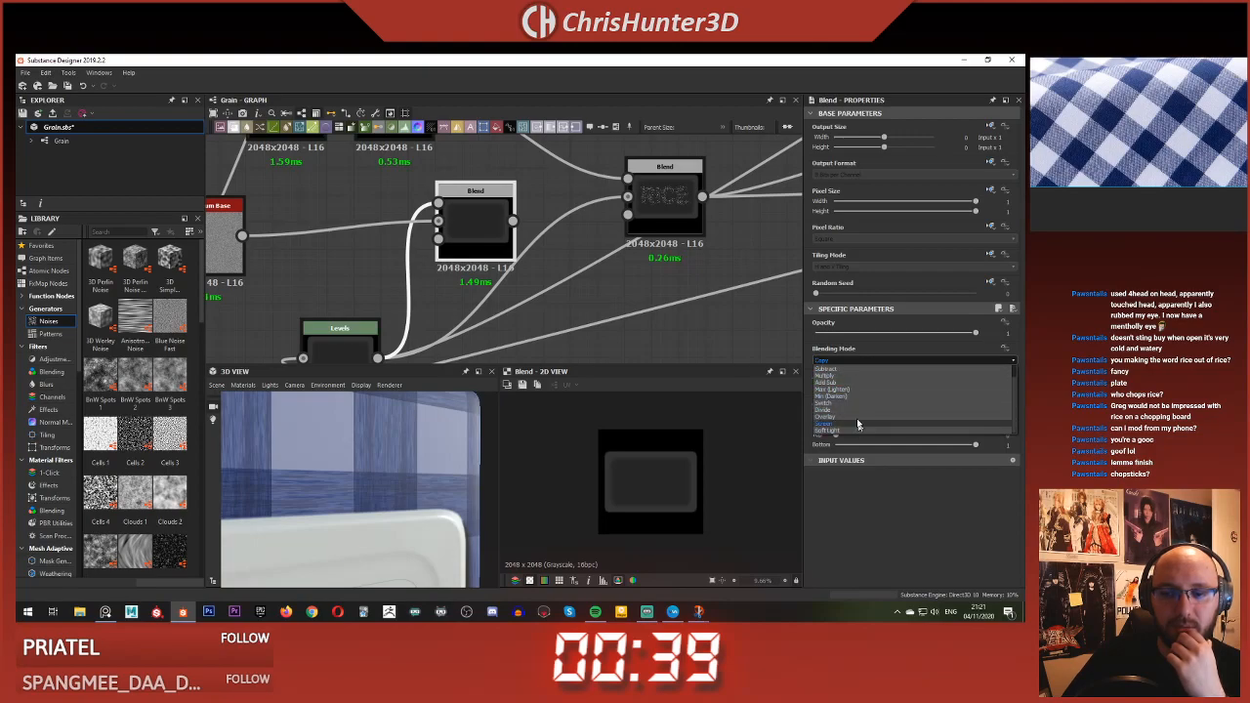
click(581, 273)
- Compare the outputs of the board's Bevel, Levels and Transformation 2D nodes to find a suitable board mask
scroll(476, 262, down, 3)
scroll(476, 262, up, 2)
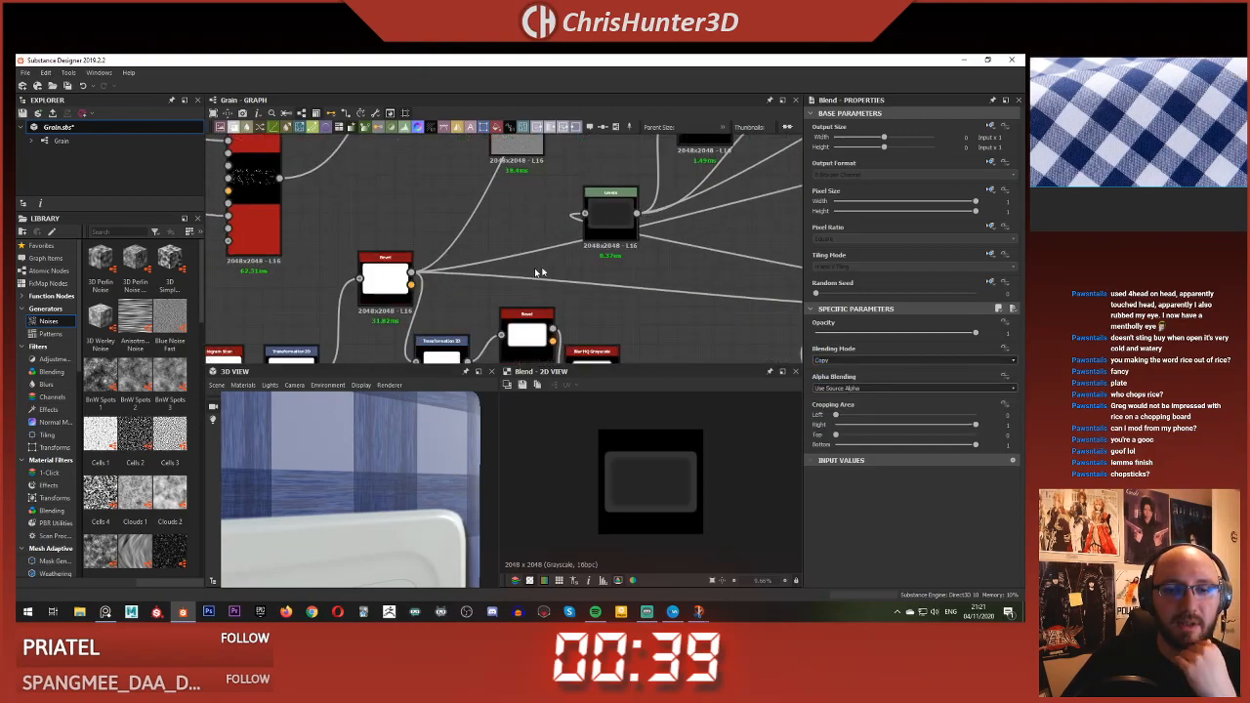
middle_drag(751, 292, 552, 269)
middle_drag(409, 321, 474, 301)
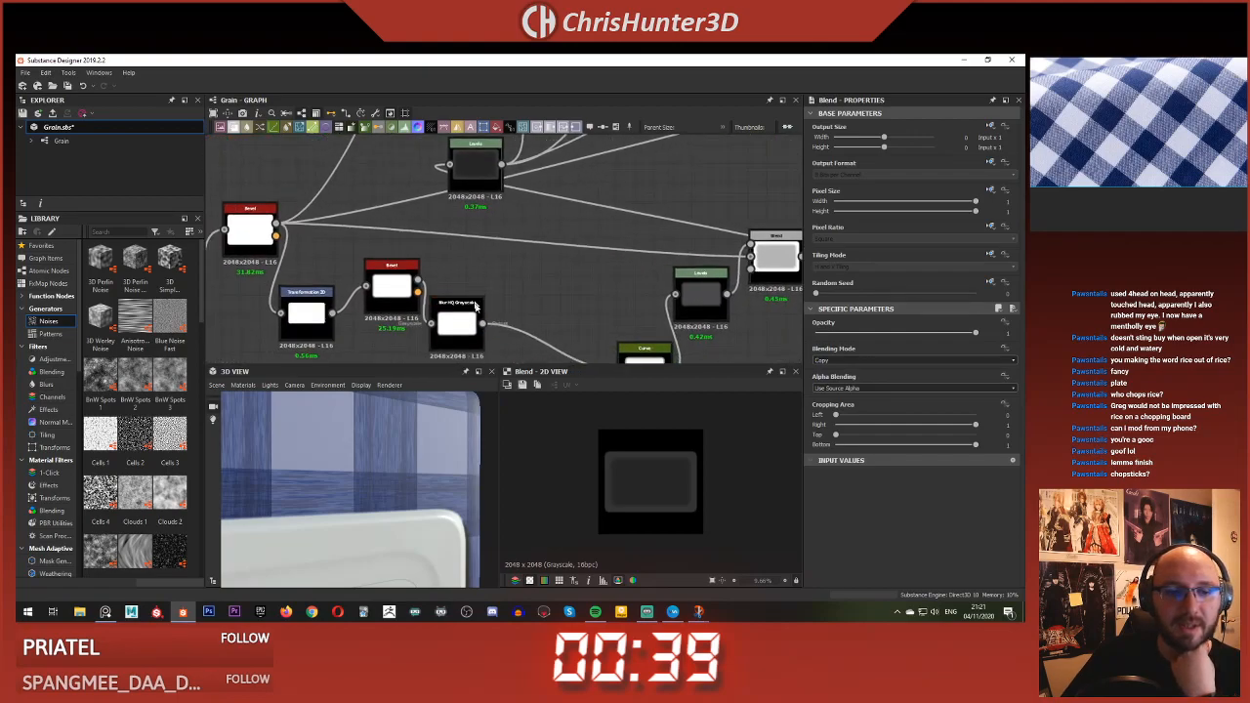
middle_drag(555, 347, 649, 335)
double_click(340, 248)
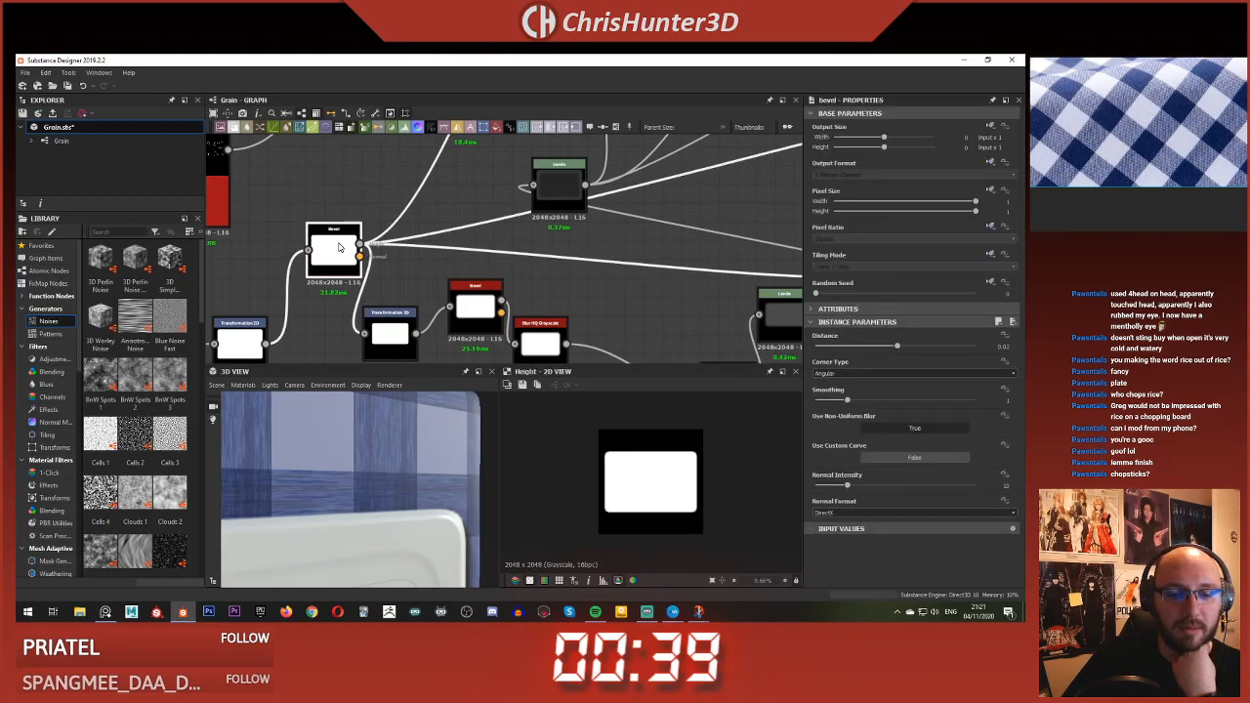
double_click(555, 180)
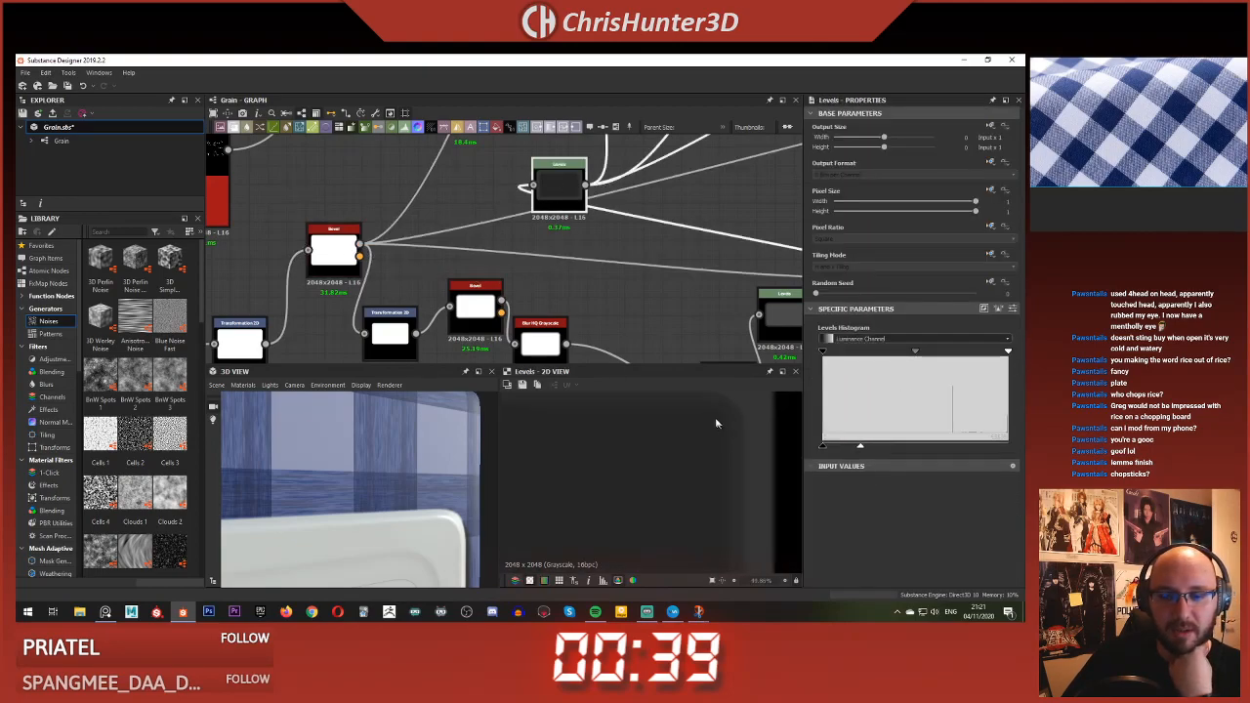
double_click(346, 245)
double_click(550, 176)
double_click(391, 329)
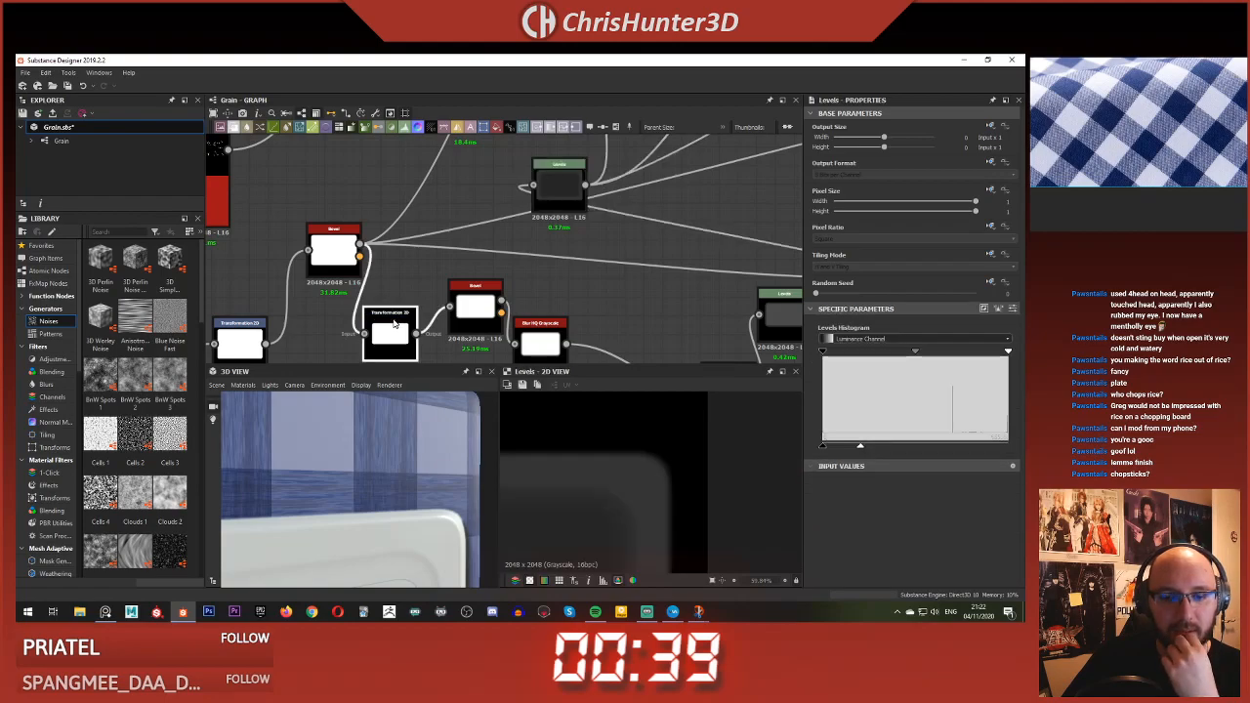
- Connect the board Bevel's height output to the new Blend's opacity input and preview the Blend
double_click(342, 253)
scroll(351, 256, down, 3)
scroll(428, 268, up, 3)
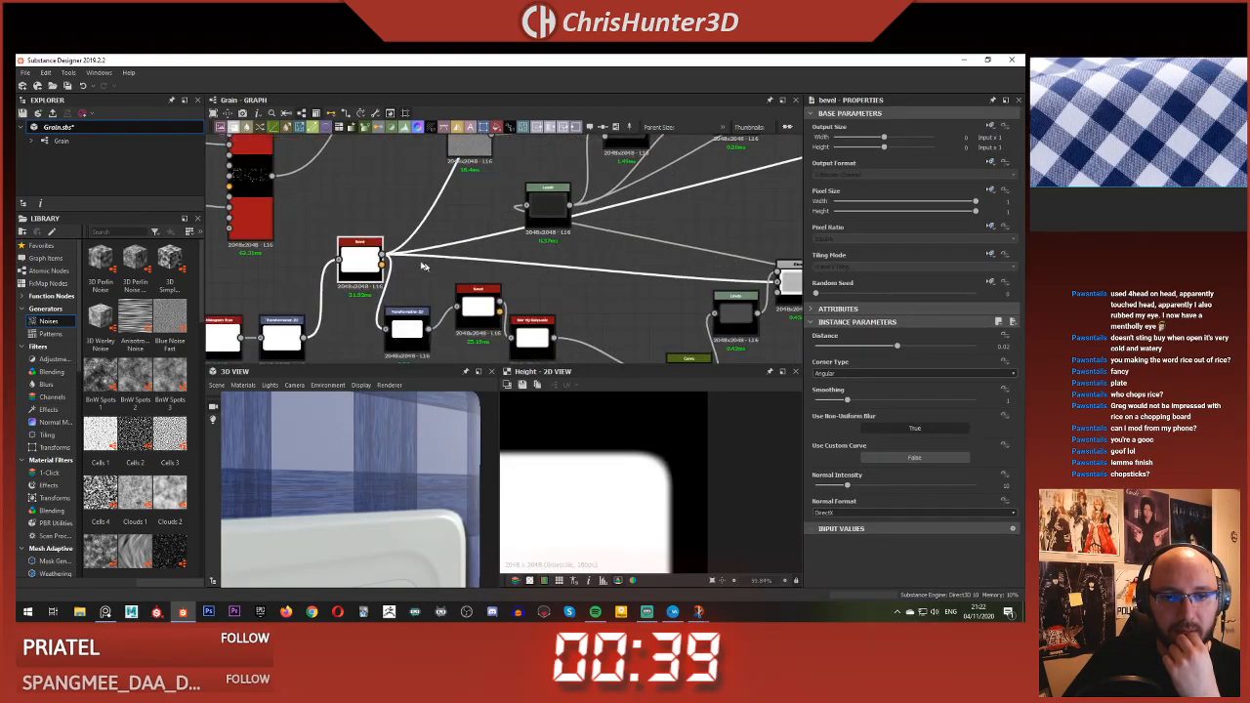
middle_drag(492, 191, 345, 315)
scroll(345, 315, up, 3)
double_click(533, 223)
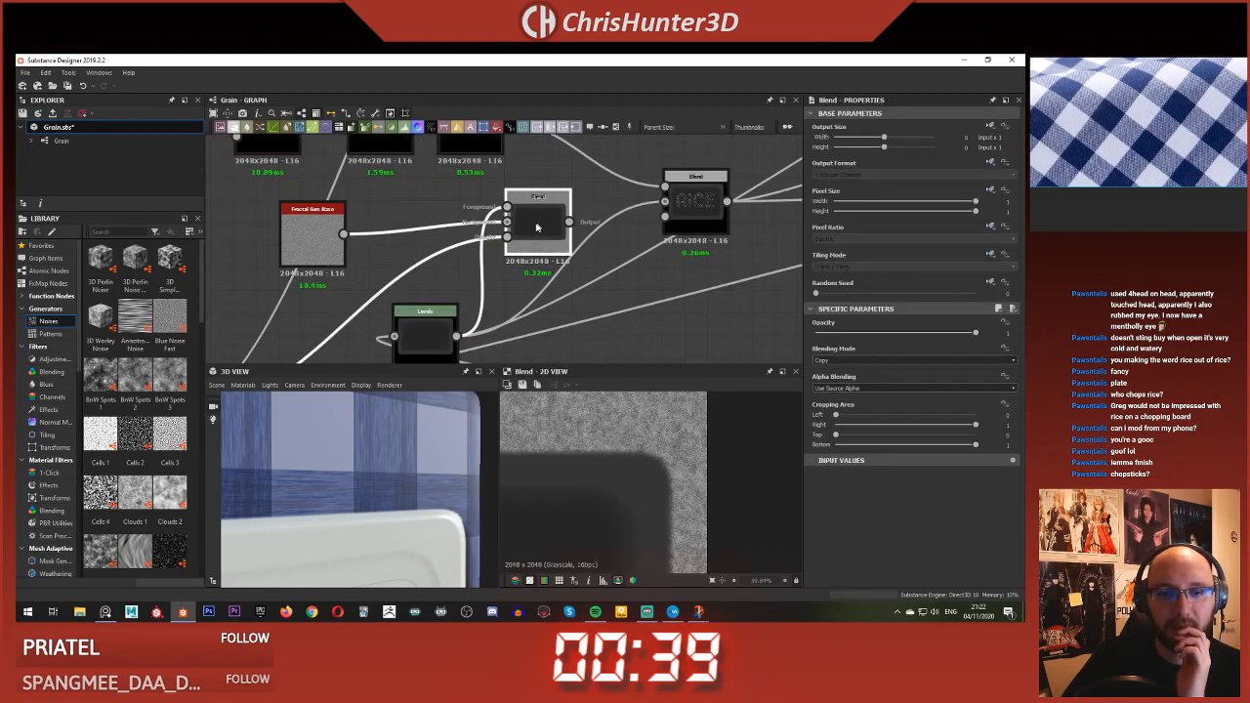
- Try swapping the Blend's foreground and background, inverting its mask with an Invert Grayscale node and varying its opacity
middle_drag(539, 227, 506, 252)
drag(853, 337, 985, 333)
click(462, 241)
drag(458, 249, 430, 269)
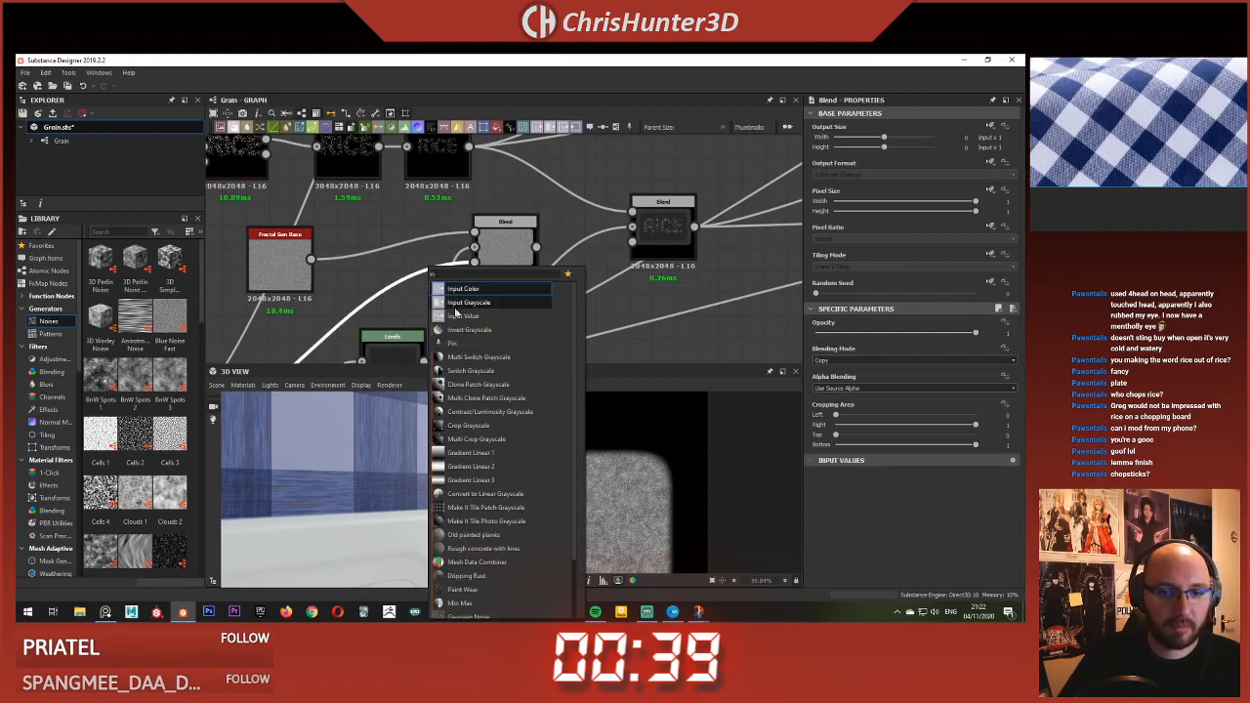
click(464, 329)
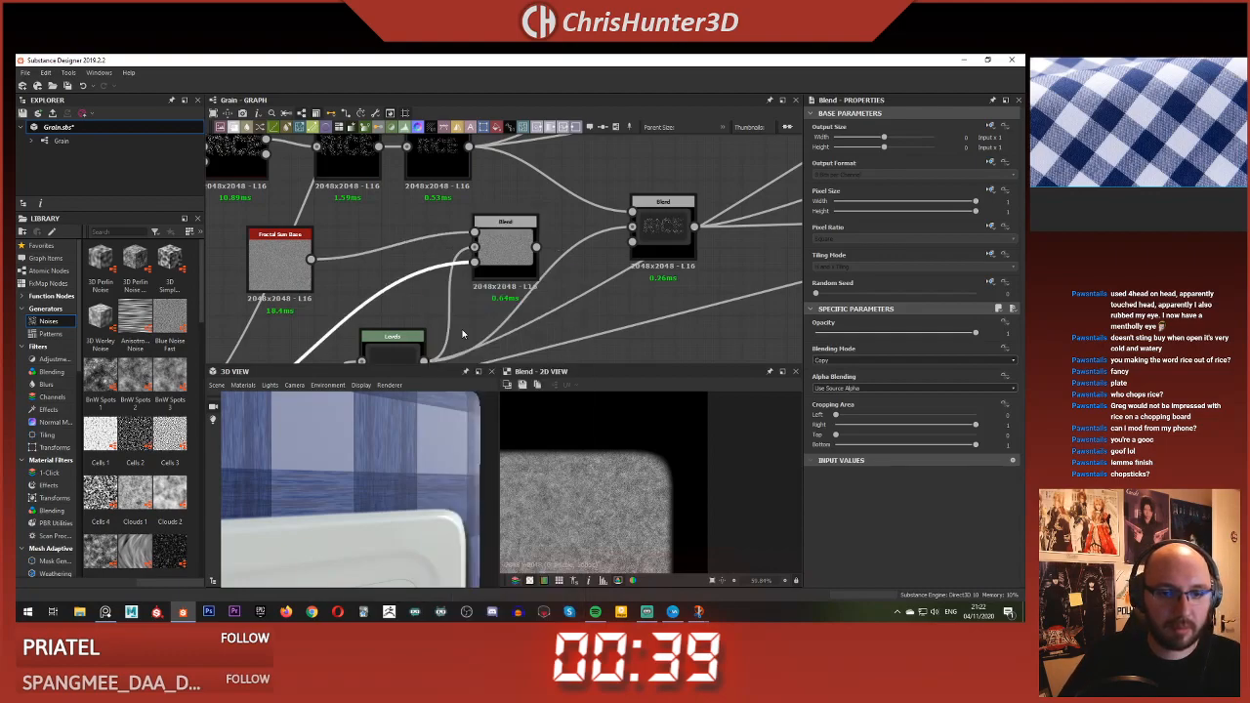
double_click(509, 241)
drag(873, 334, 1010, 362)
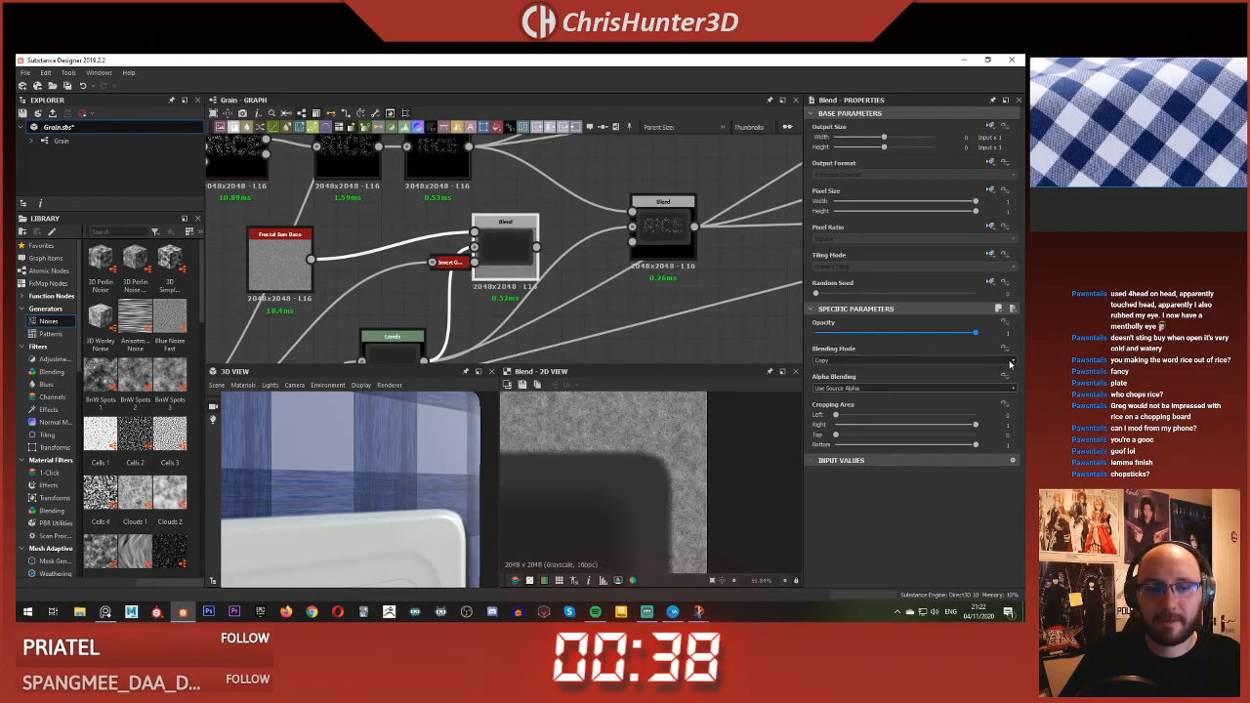
- Undo the opacity, Invert Grayscale and input-swap changes on the noise Blend
key(ctrl+z)
key(ctrl+z)
key(ctrl+z)
key(ctrl+z)
key(ctrl+z)
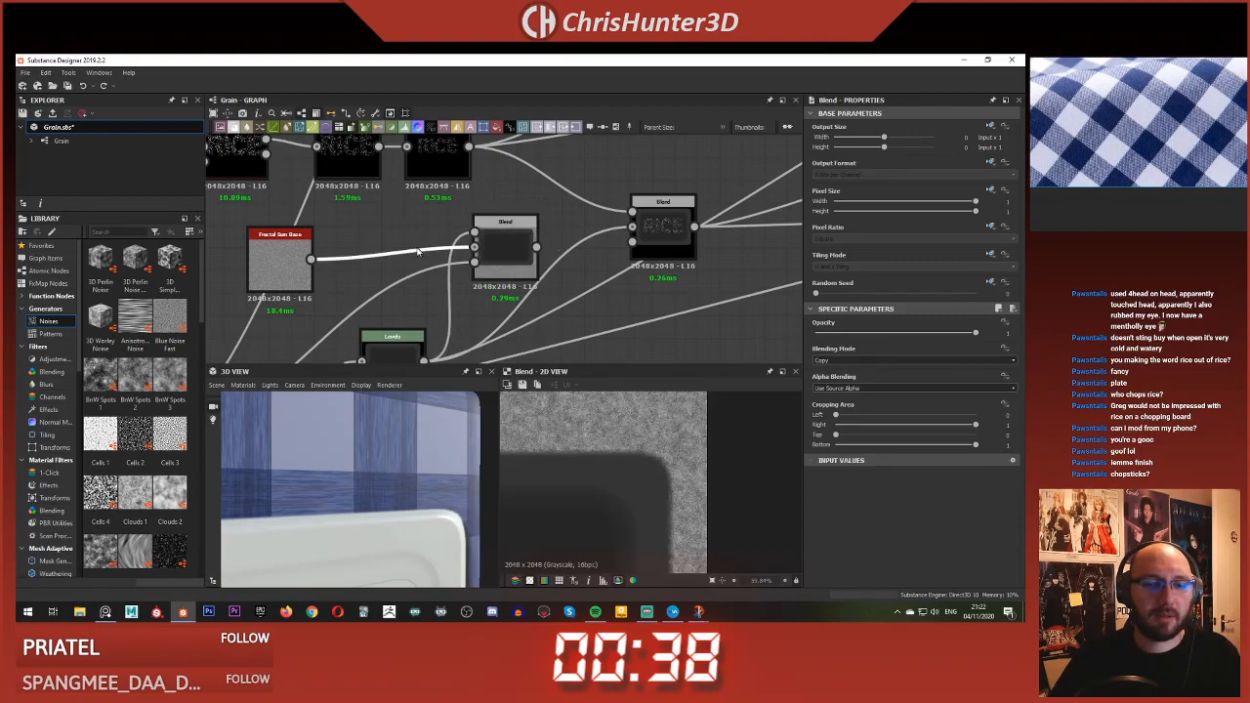
- Insert a Levels node between the Fractal Sum Base and the Blend's background, previewing the Blend while editing it
key(space)
text(lev)
key(Return)
double_click(499, 234)
click(398, 244)
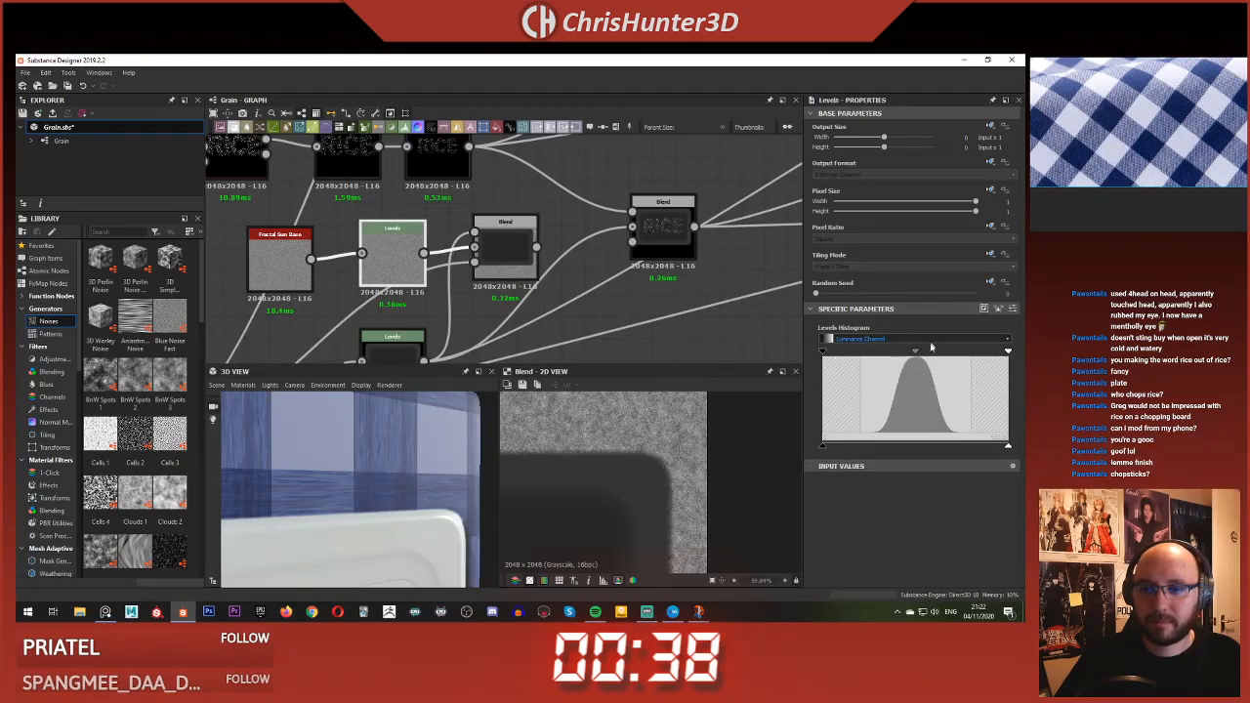
- Raise the noise Levels' output black to slightly below mid-grey and leave its output white just under the maximum
drag(1008, 447, 955, 444)
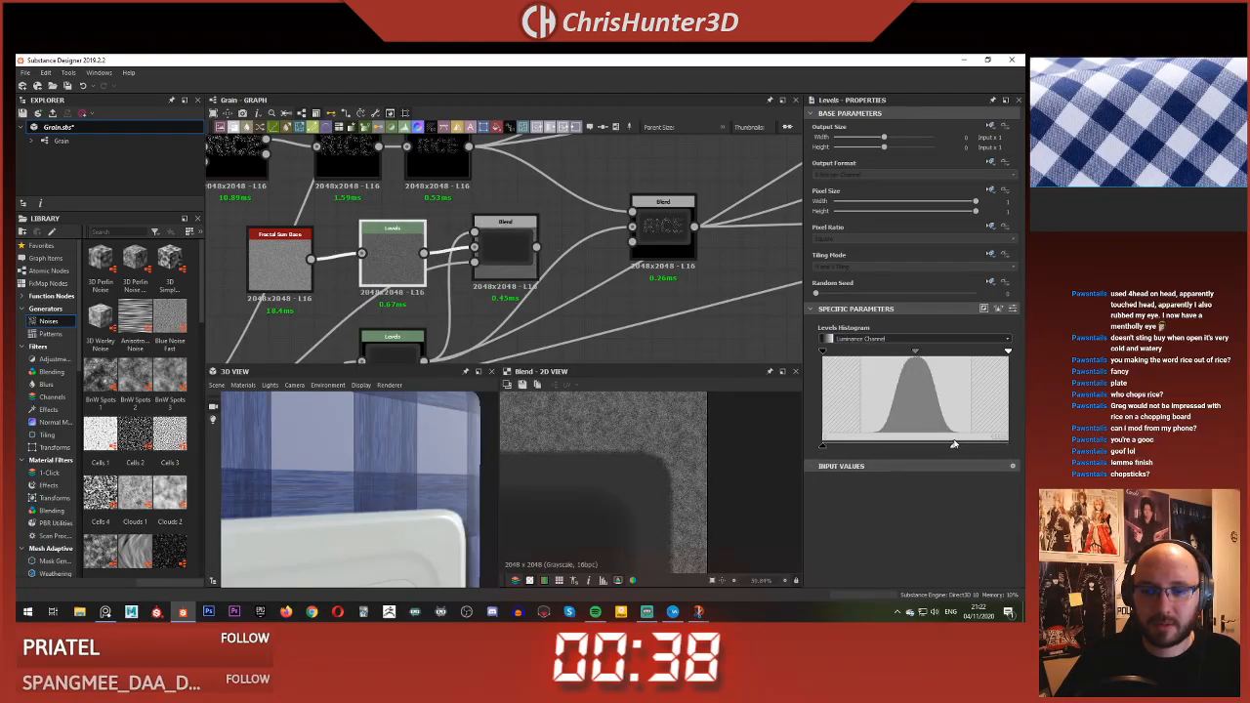
drag(826, 449, 901, 449)
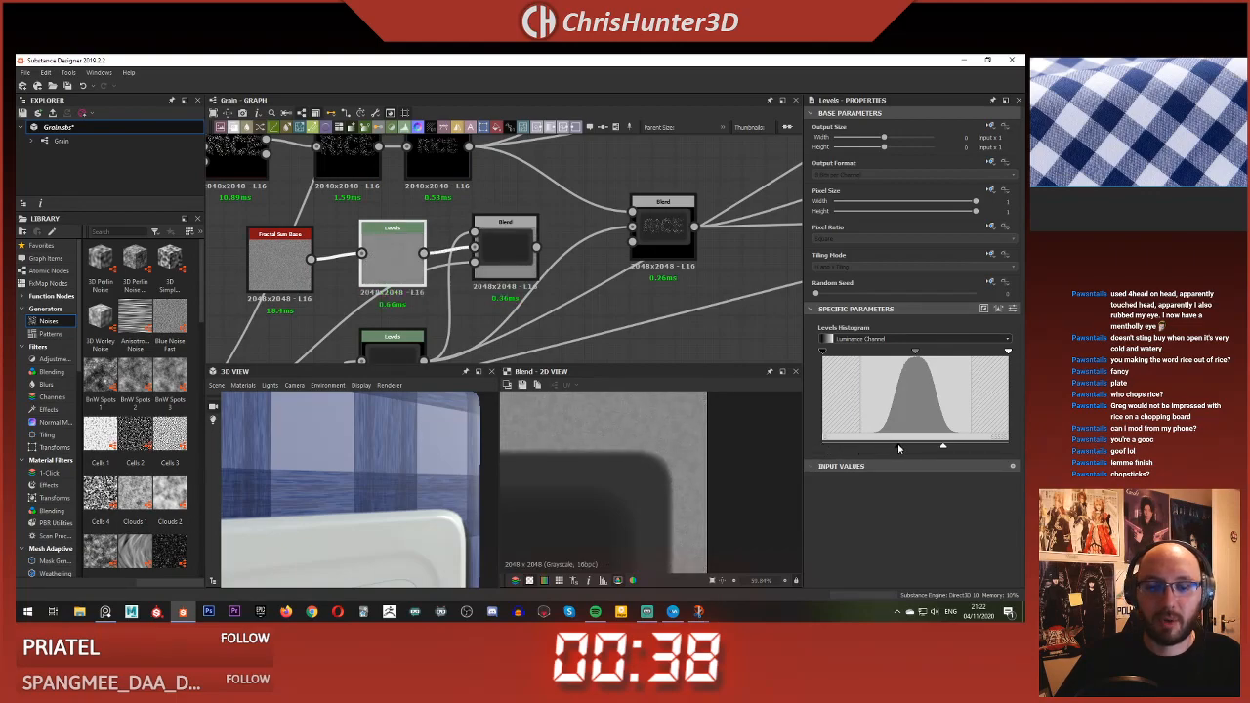
scroll(522, 292, down, 3)
middle_drag(522, 292, 447, 294)
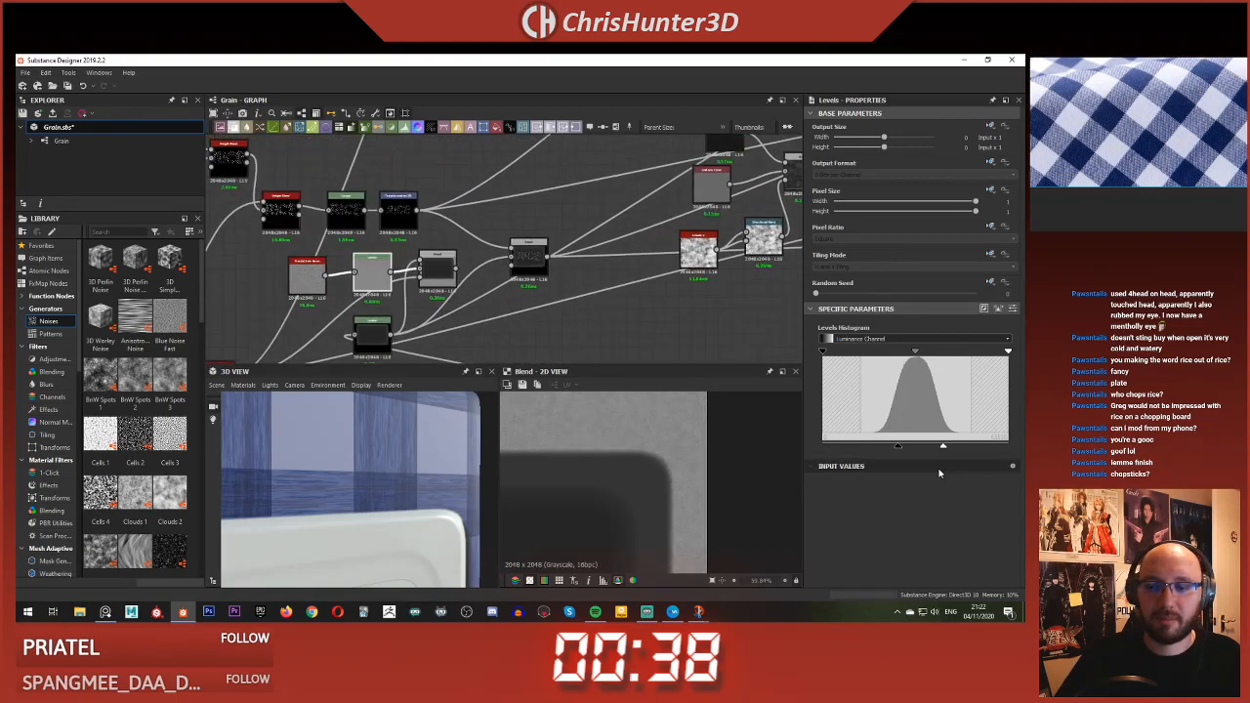
drag(953, 446, 1005, 449)
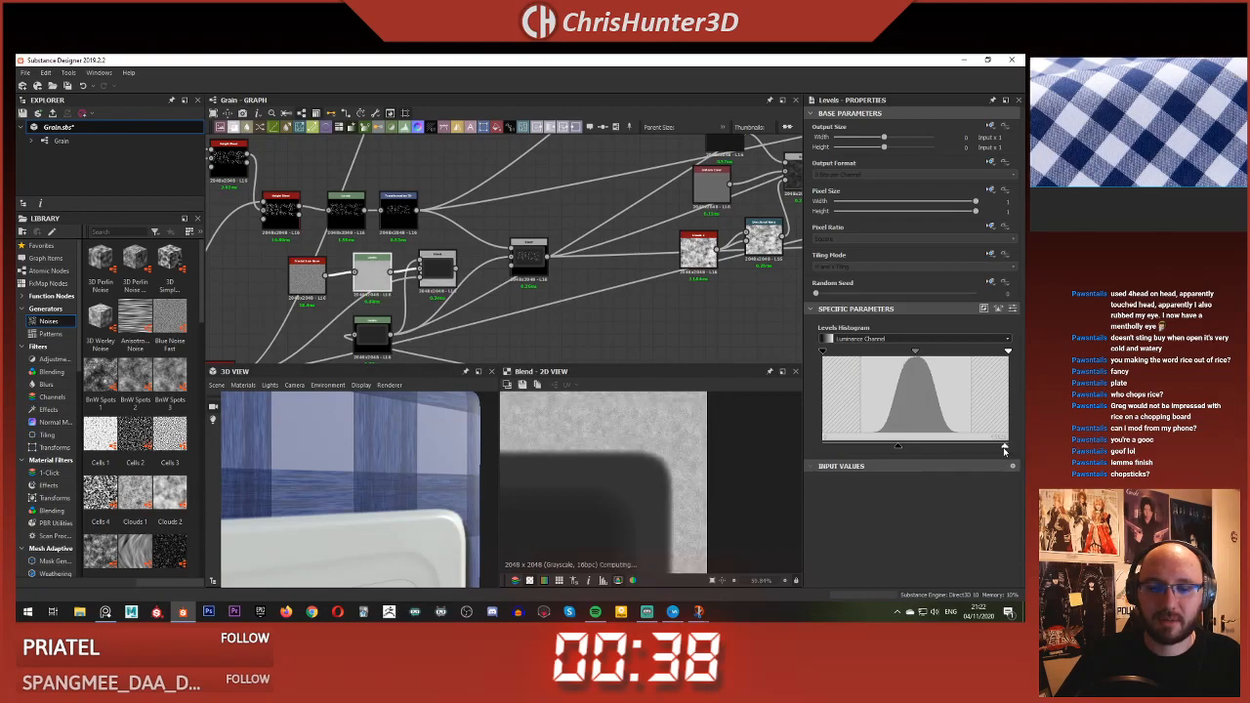
- Connect the noise Blend's output to the background of the Blend that adds the rice height
scroll(462, 261, up, 3)
click(442, 273)
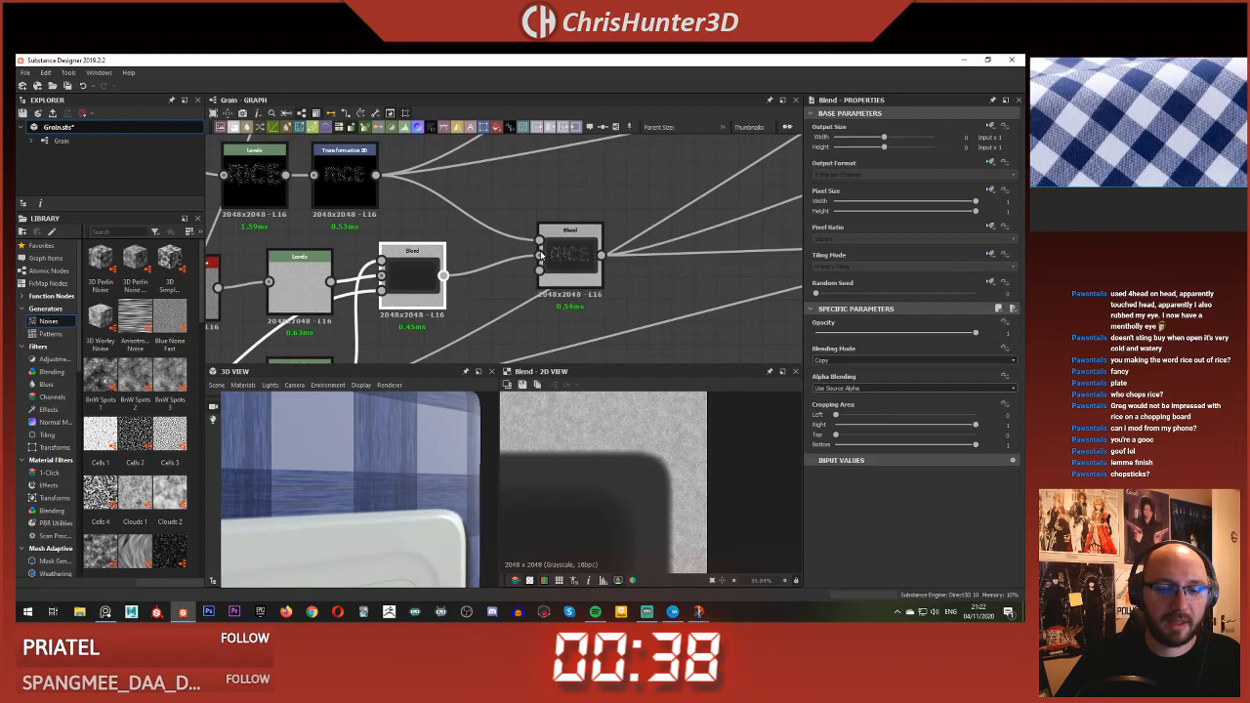
scroll(385, 481, down, 3)
scroll(430, 309, up, 3)
middle_drag(429, 309, 514, 259)
scroll(354, 412, down, 5)
- Examine the cloth surface and board edge in the 3D view and trace the Bevel and Levels nodes feeding the Blend
scroll(362, 459, up, 10)
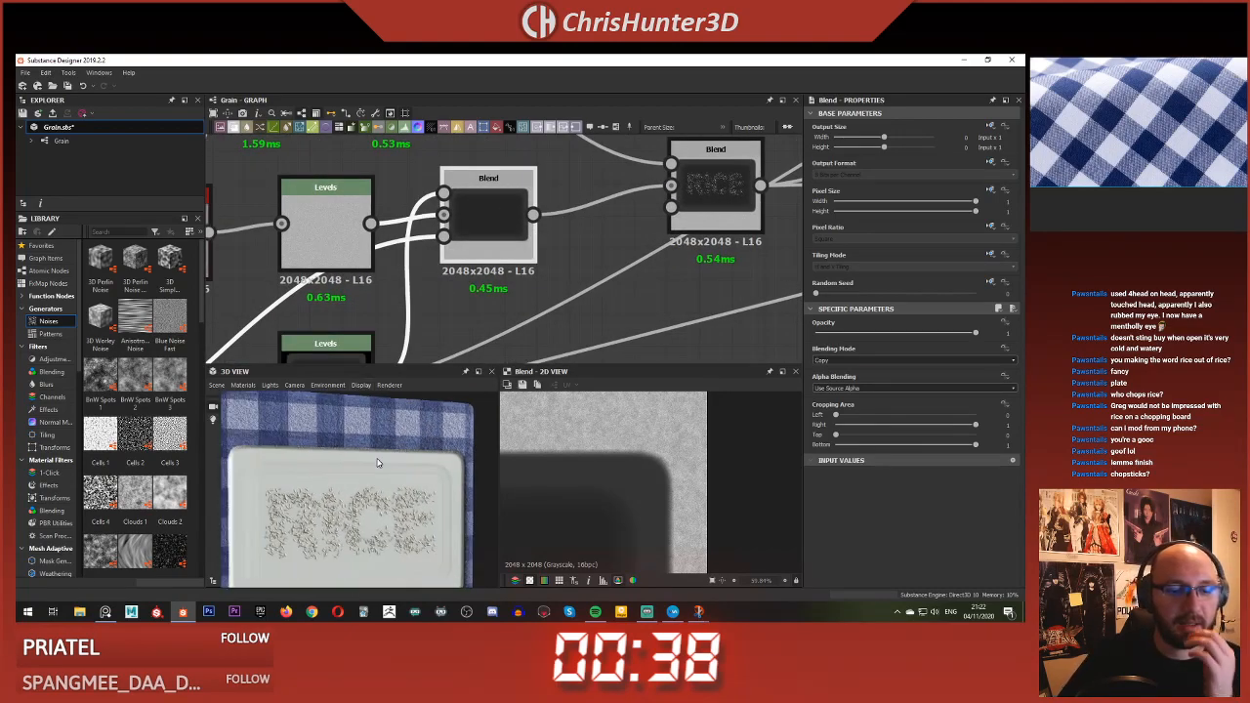
scroll(371, 469, down, 5)
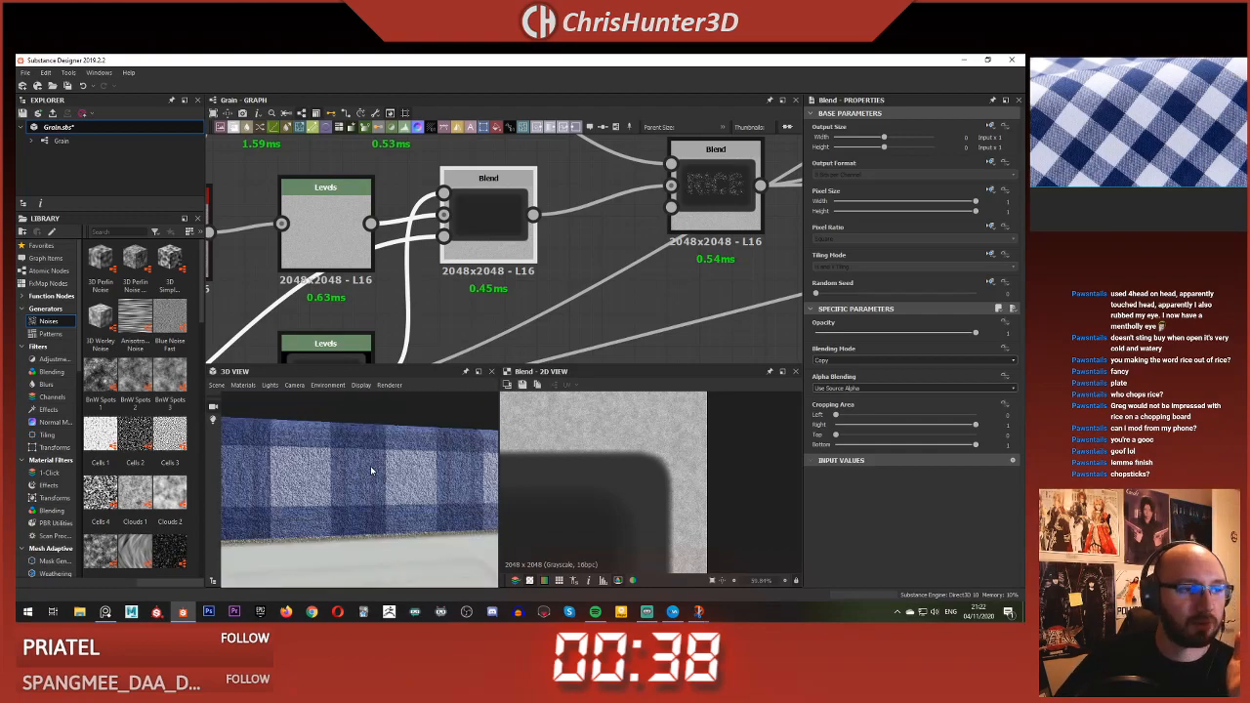
scroll(489, 249, down, 3)
scroll(490, 250, up, 4)
scroll(489, 249, down, 3)
middle_drag(485, 293, 477, 245)
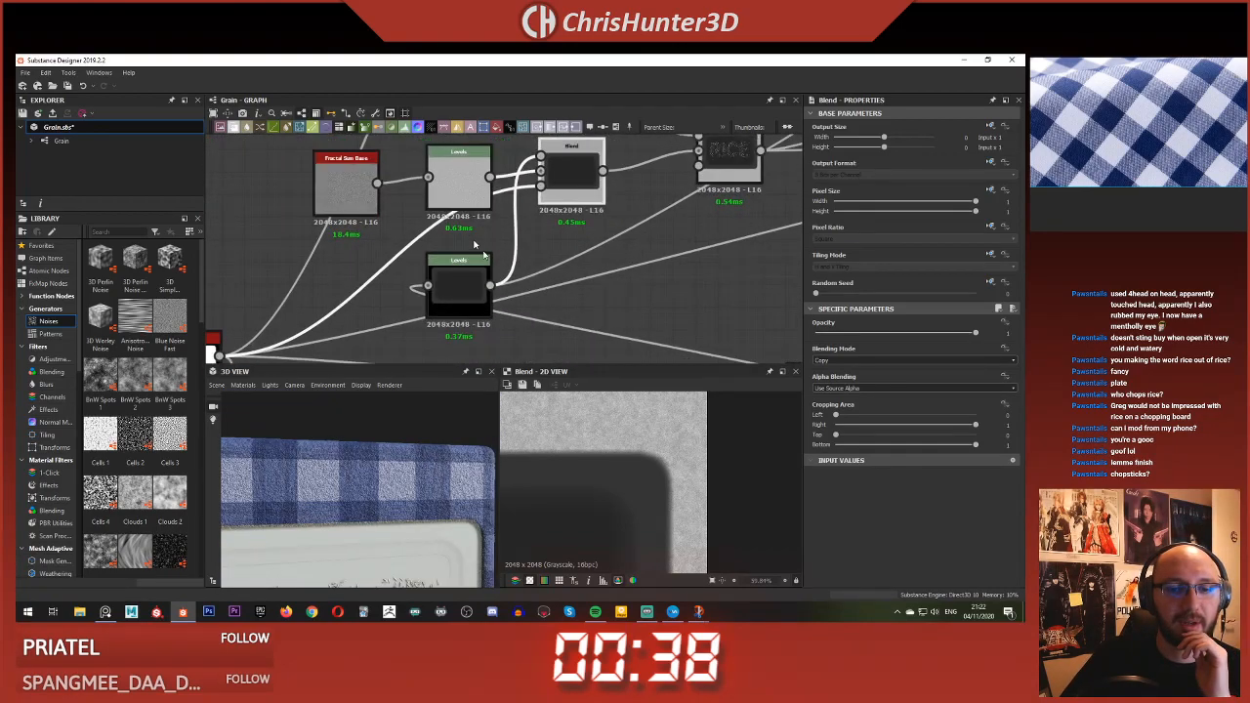
scroll(293, 350, down, 1)
middle_drag(278, 359, 514, 296)
scroll(514, 296, up, 2)
scroll(459, 291, down, 4)
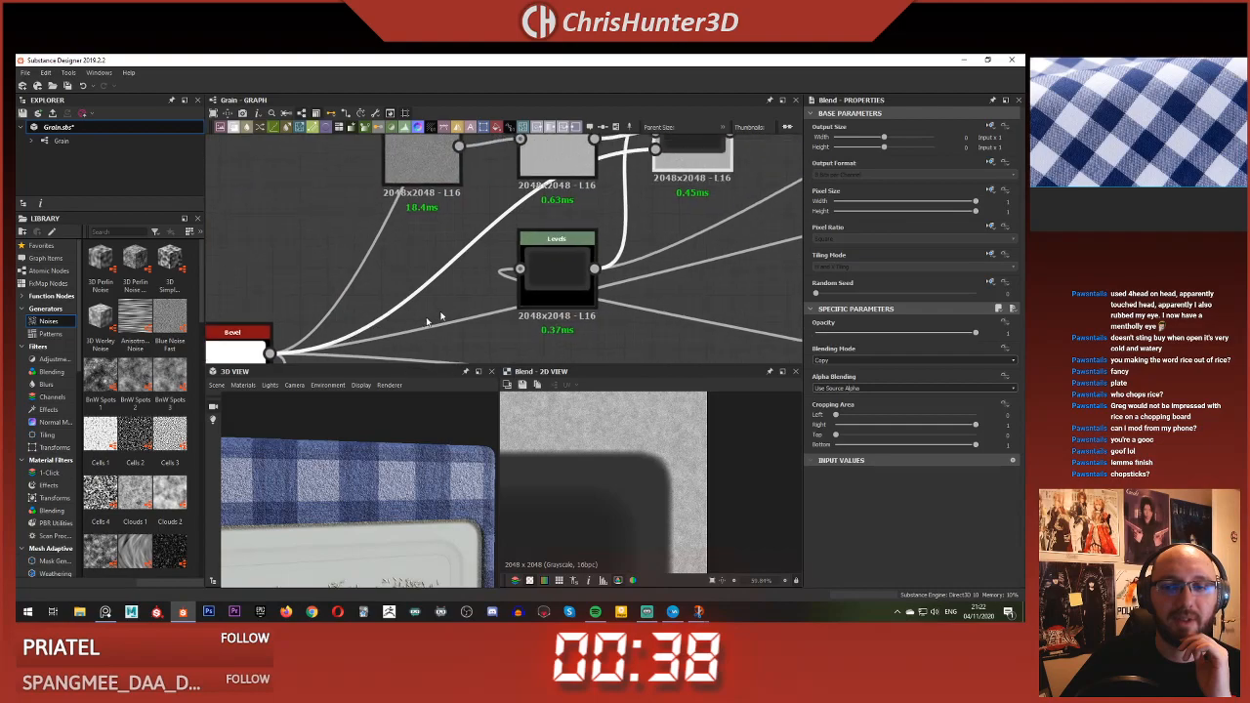
middle_drag(489, 225, 501, 250)
scroll(502, 250, up, 3)
scroll(501, 250, up, 2)
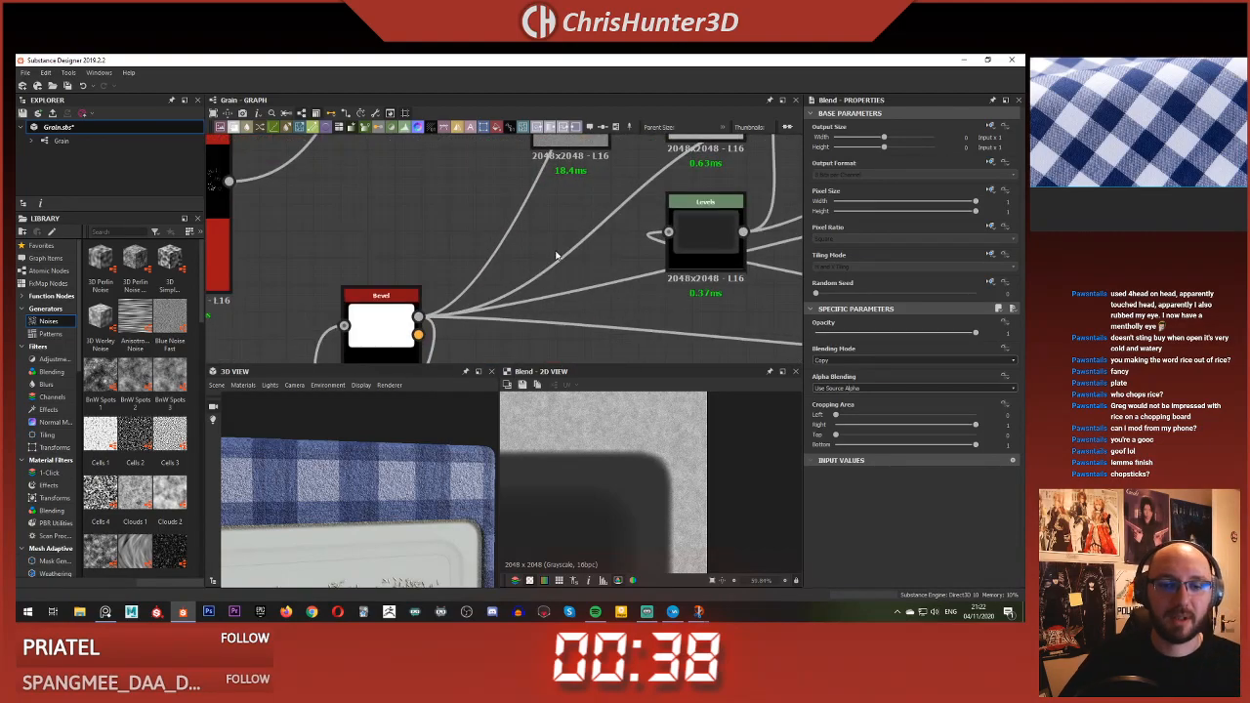
key(space)
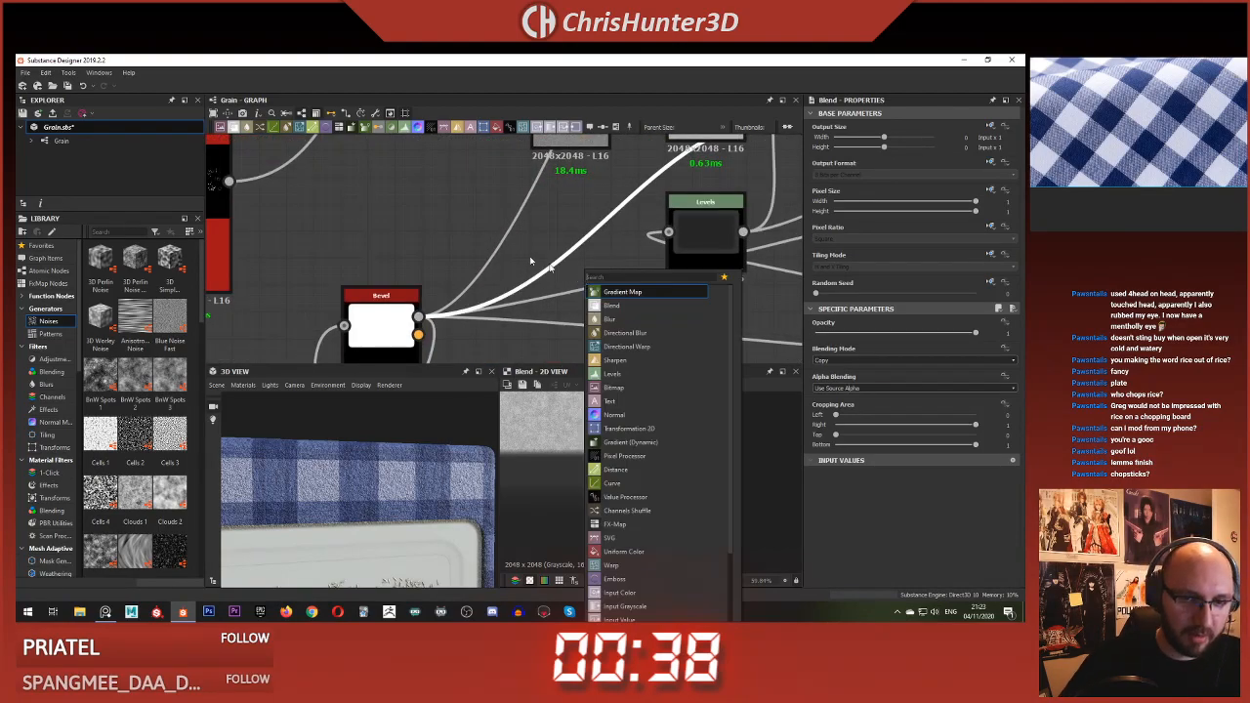
key(Escape)
- Preview the Bevel and the Transformation 2D feeding it to check the board mask used by the noise Blend
scroll(407, 232, down, 5)
middle_drag(443, 288, 603, 240)
scroll(461, 201, up, 5)
scroll(461, 201, down, 3)
scroll(480, 243, up, 2)
double_click(499, 236)
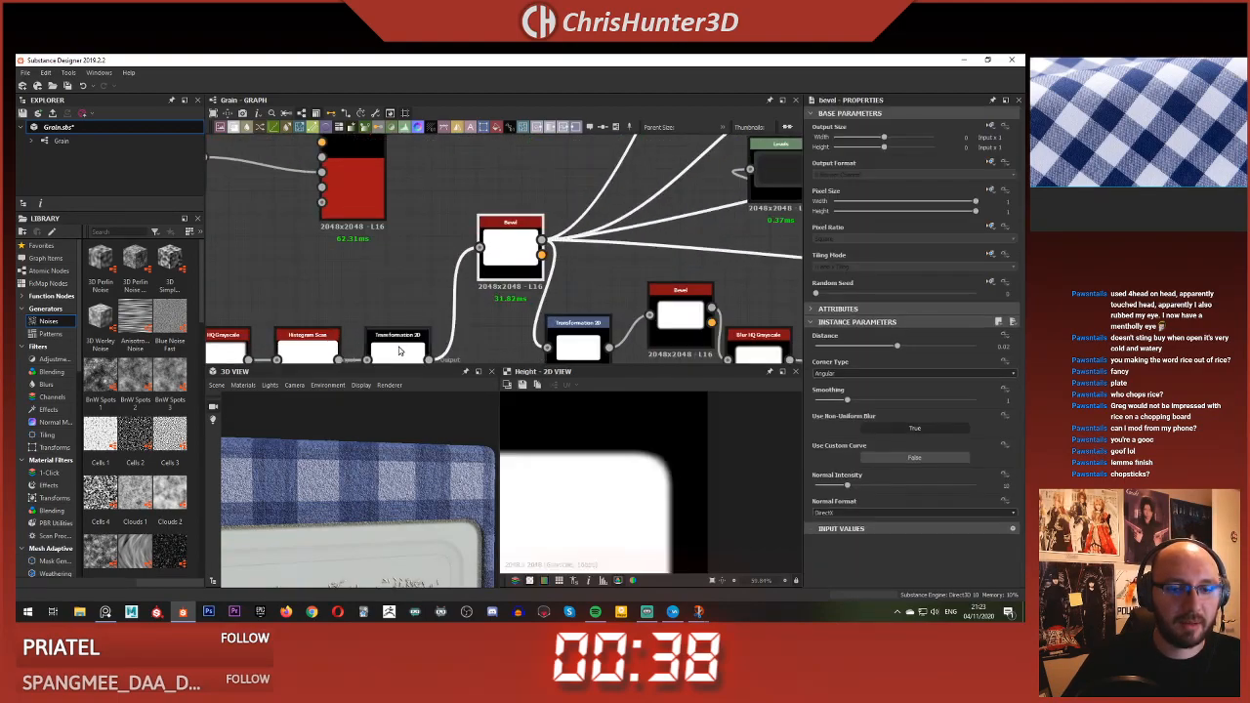
double_click(402, 350)
double_click(515, 244)
middle_drag(525, 199, 503, 222)
scroll(439, 243, up, 1)
click(439, 242)
- Insert a Histogram Scan between the Bevel and the noise Blend's mask input and place it below the Fractal Sum Base
scroll(503, 222, down, 3)
scroll(472, 298, up, 2)
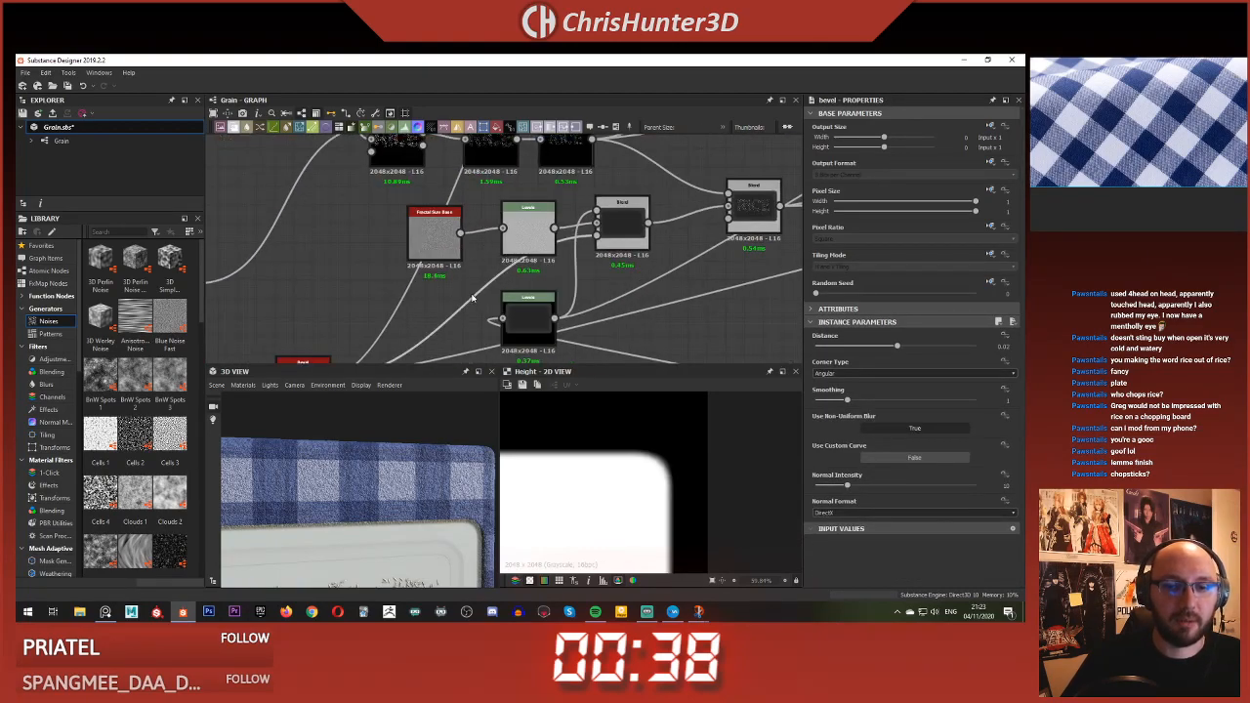
key(space)
text(his)
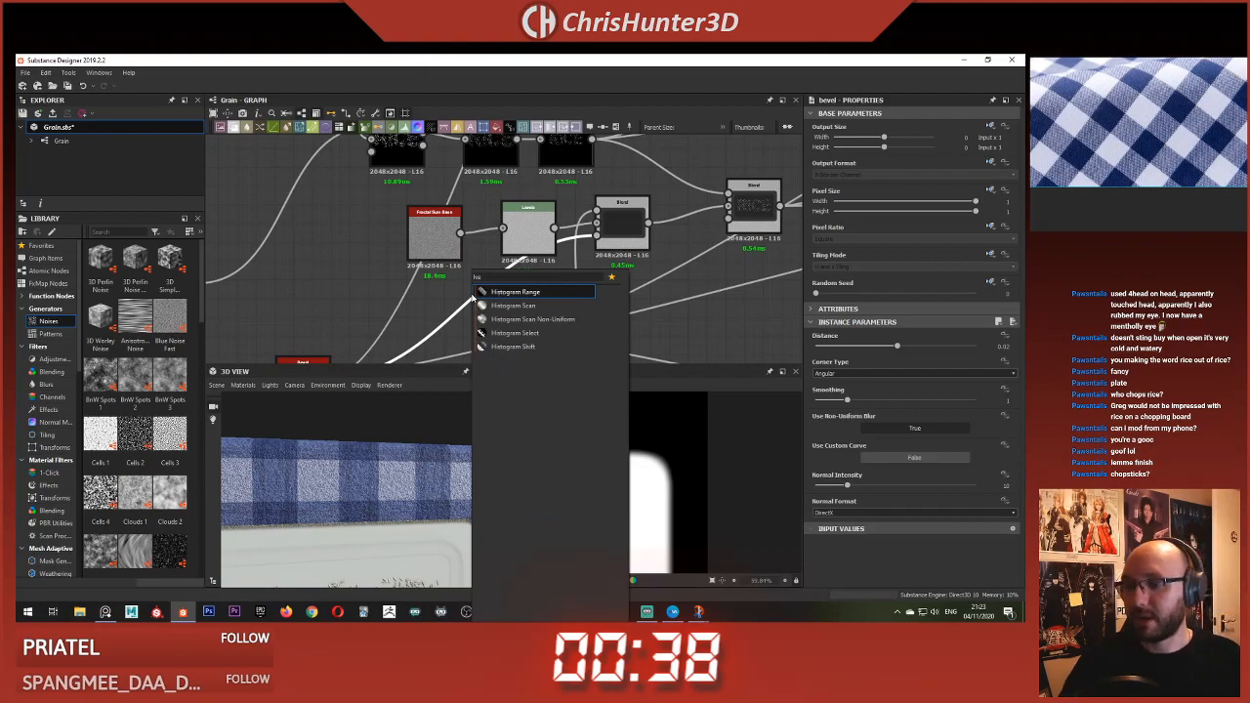
key(Down)
key(Return)
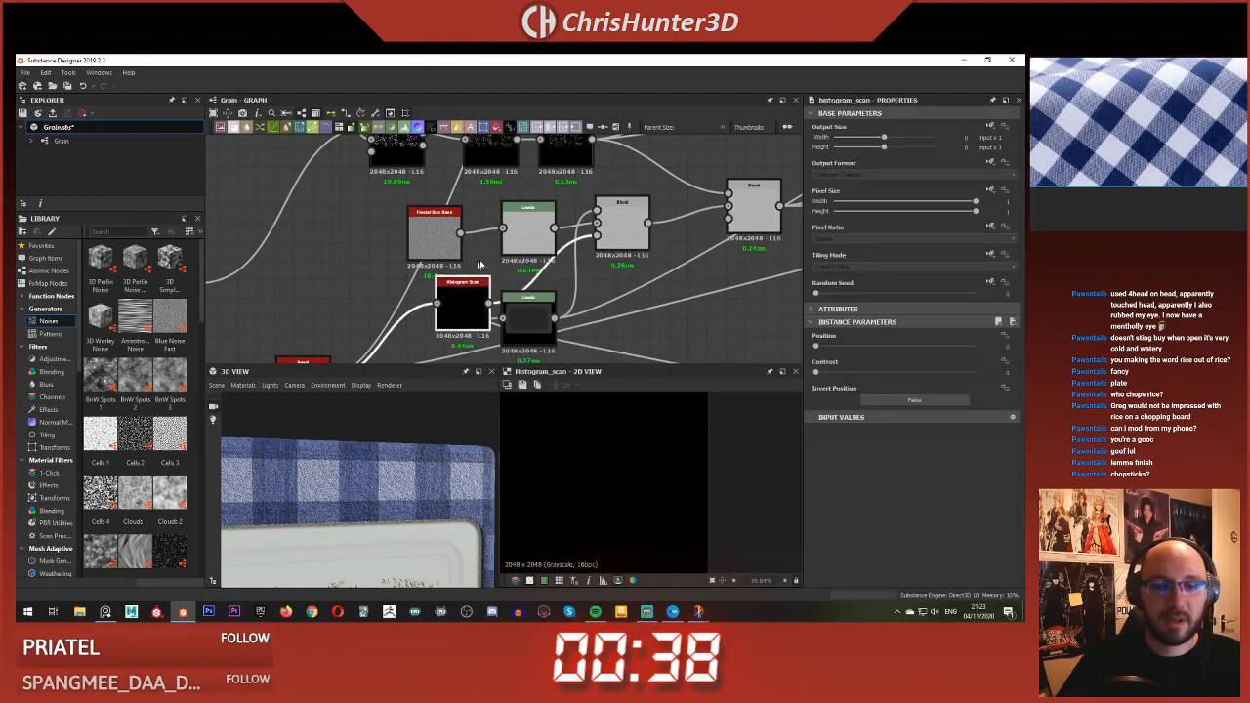
scroll(476, 298, down, 1)
drag(463, 309, 441, 313)
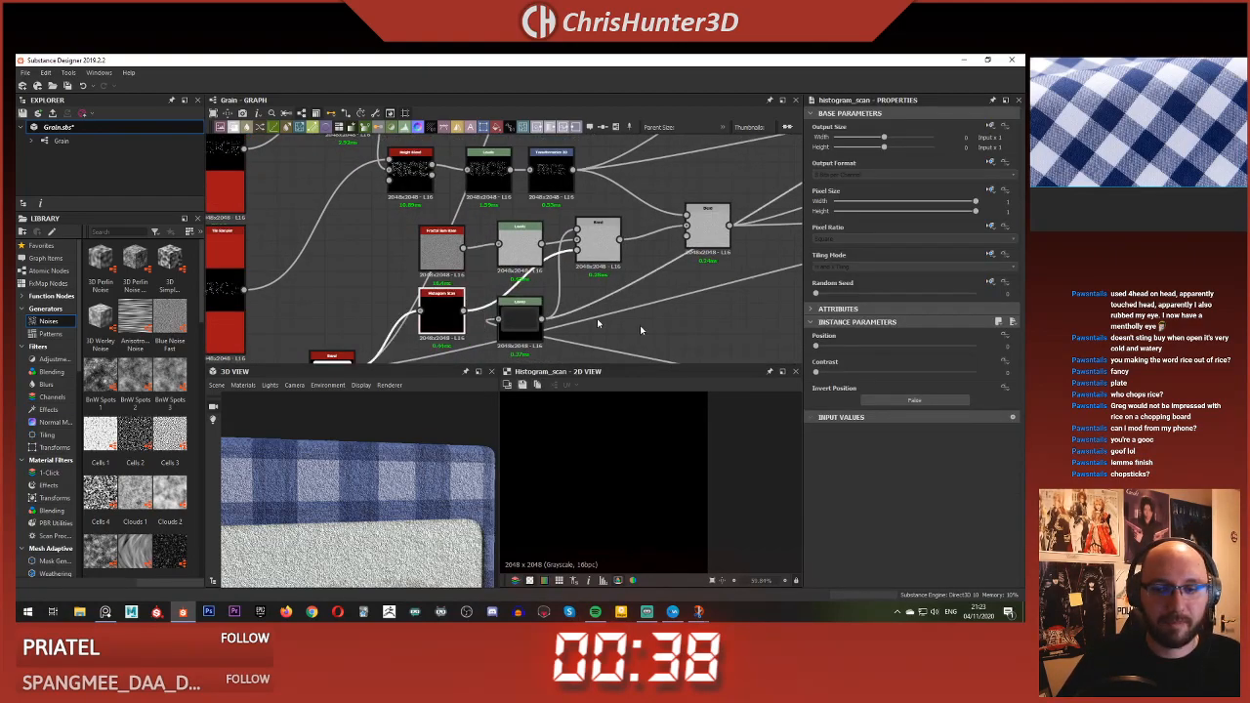
- Set the new Histogram Scan's position to 0.9, checking the board's rounded corner in the 3D view
drag(899, 350, 942, 357)
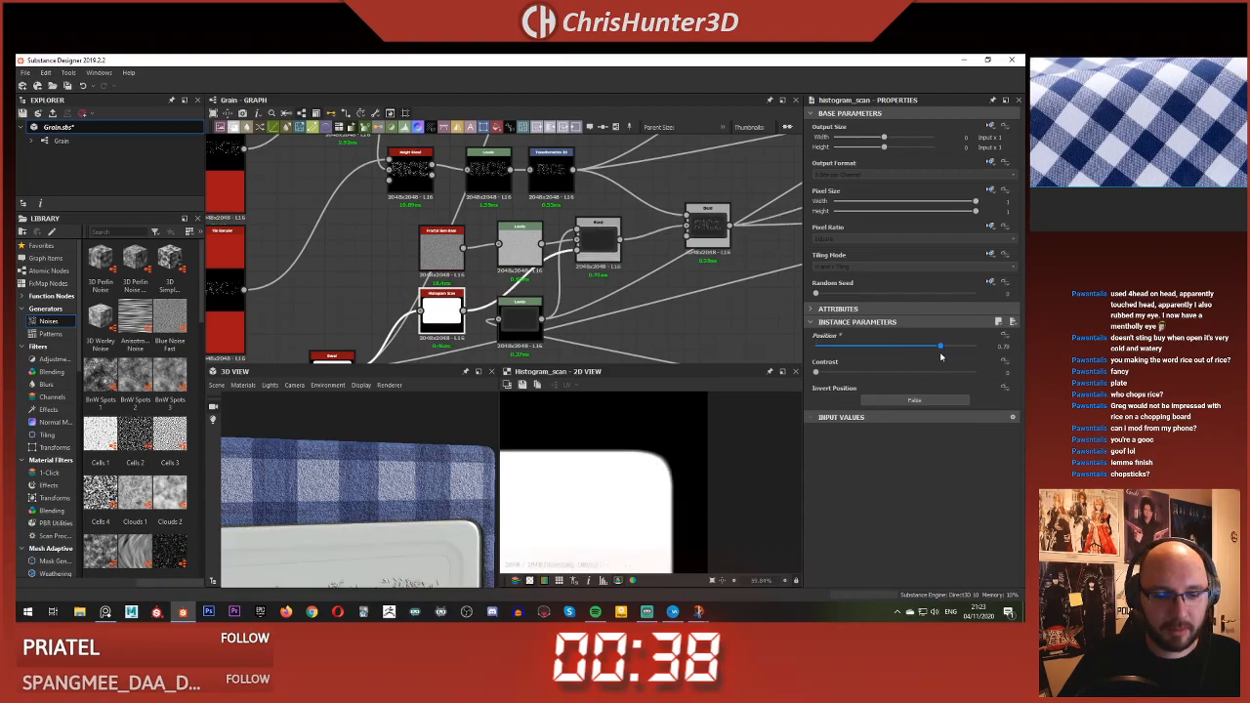
scroll(338, 517, up, 3)
middle_drag(338, 516, 342, 444)
drag(351, 469, 394, 494)
middle_drag(394, 494, 407, 514)
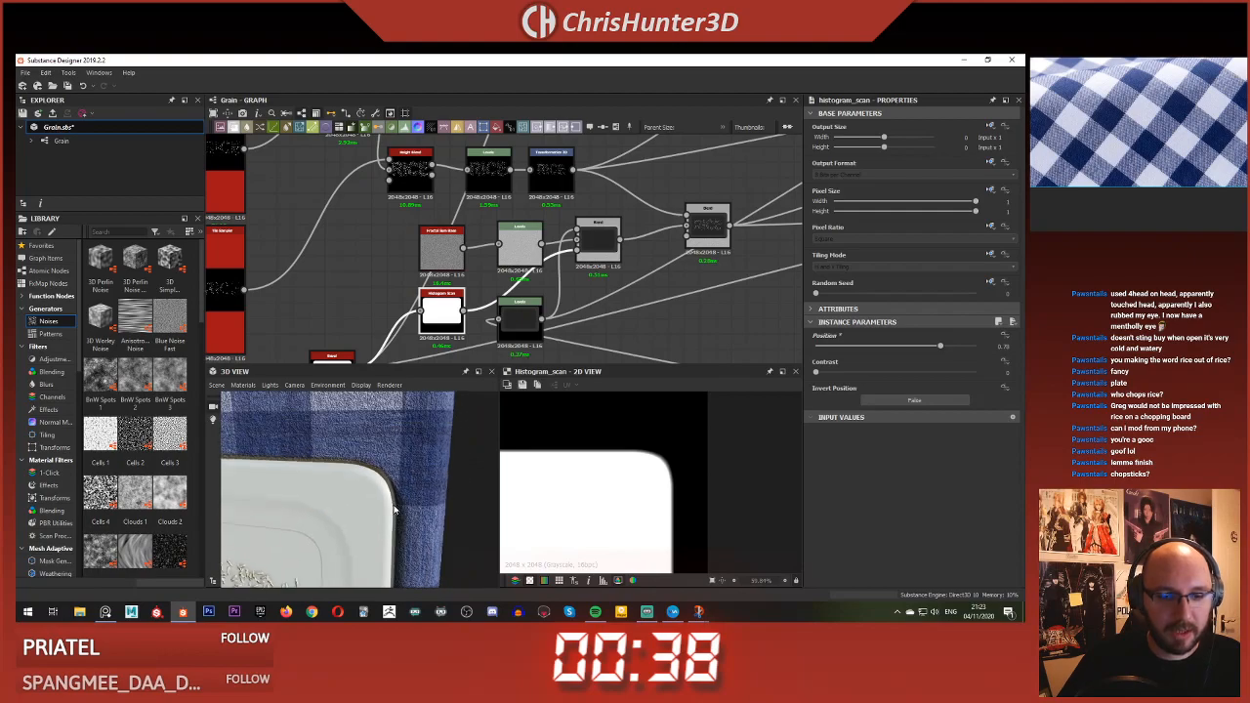
scroll(407, 513, up, 3)
drag(407, 511, 548, 483)
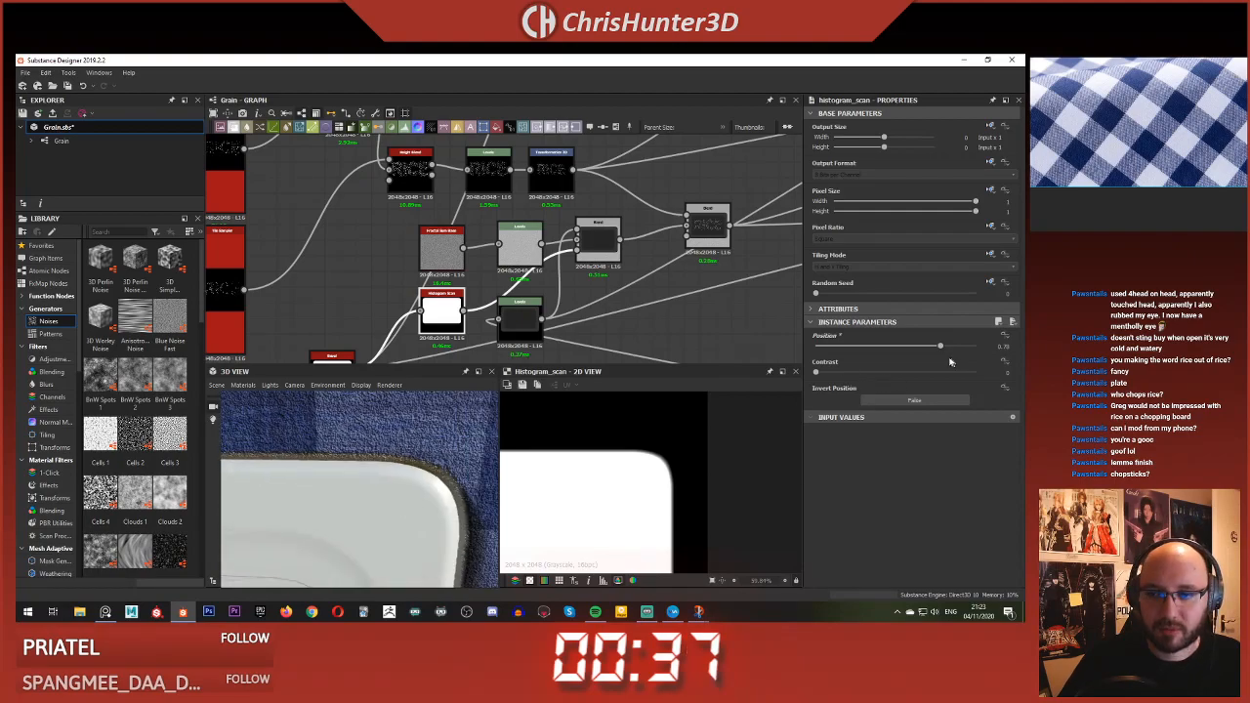
drag(941, 348, 960, 351)
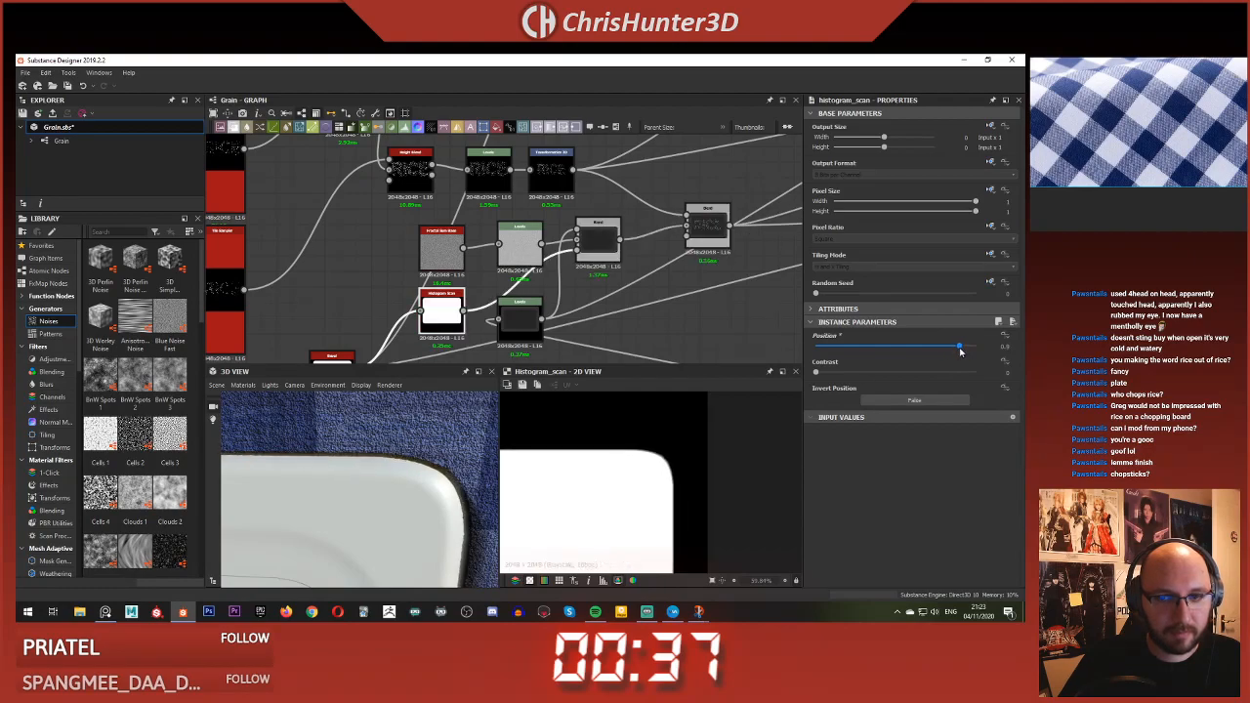
- Preview the noise Blend in the 2D view and compare it with the board edge in the 3D view
double_click(615, 237)
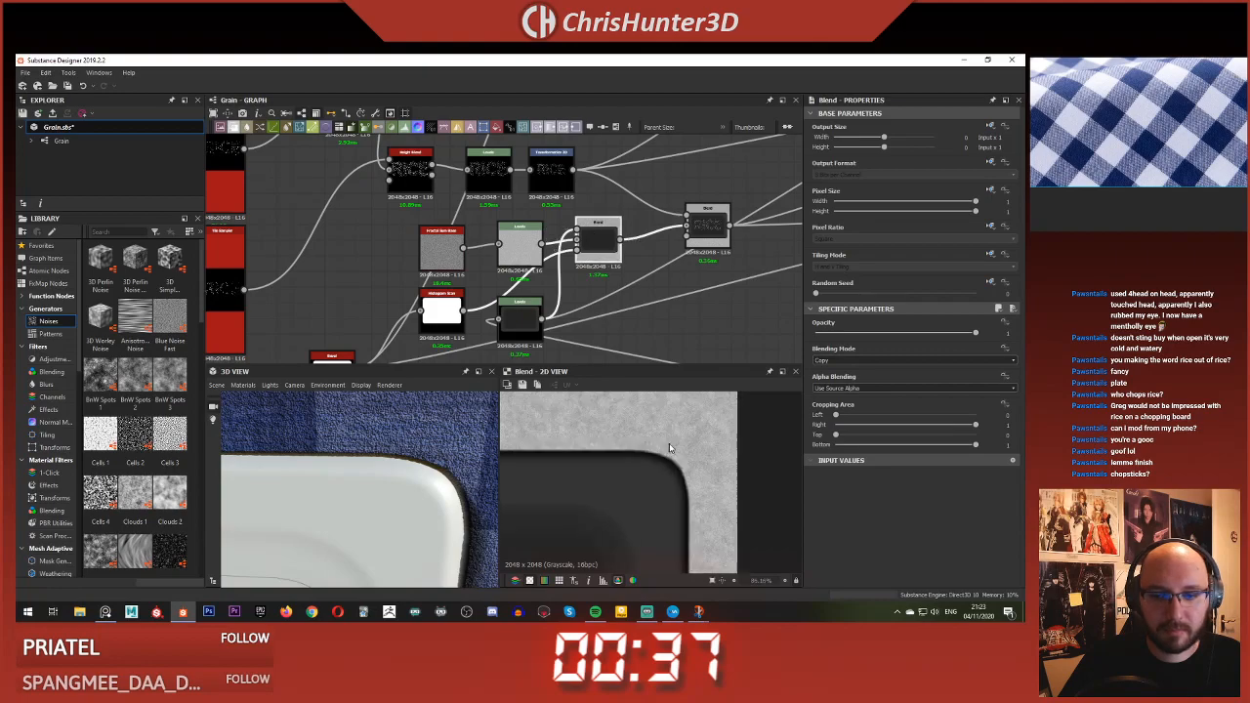
double_click(601, 242)
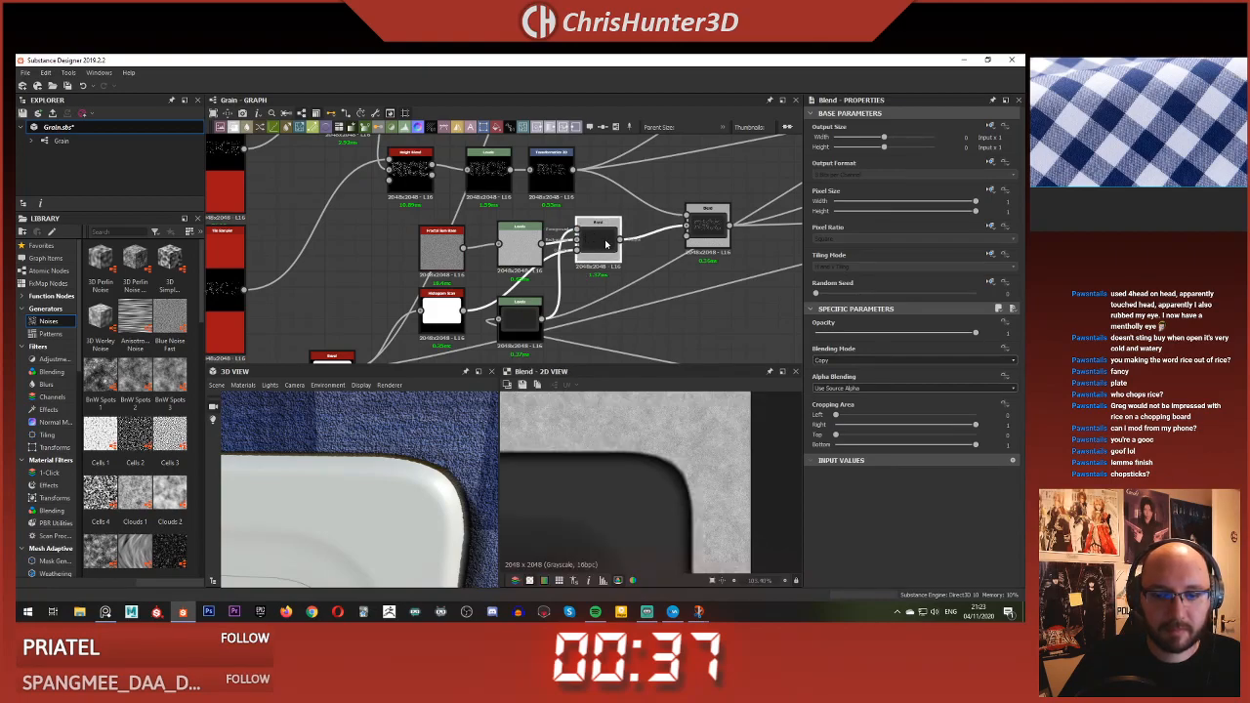
scroll(341, 473, down, 5)
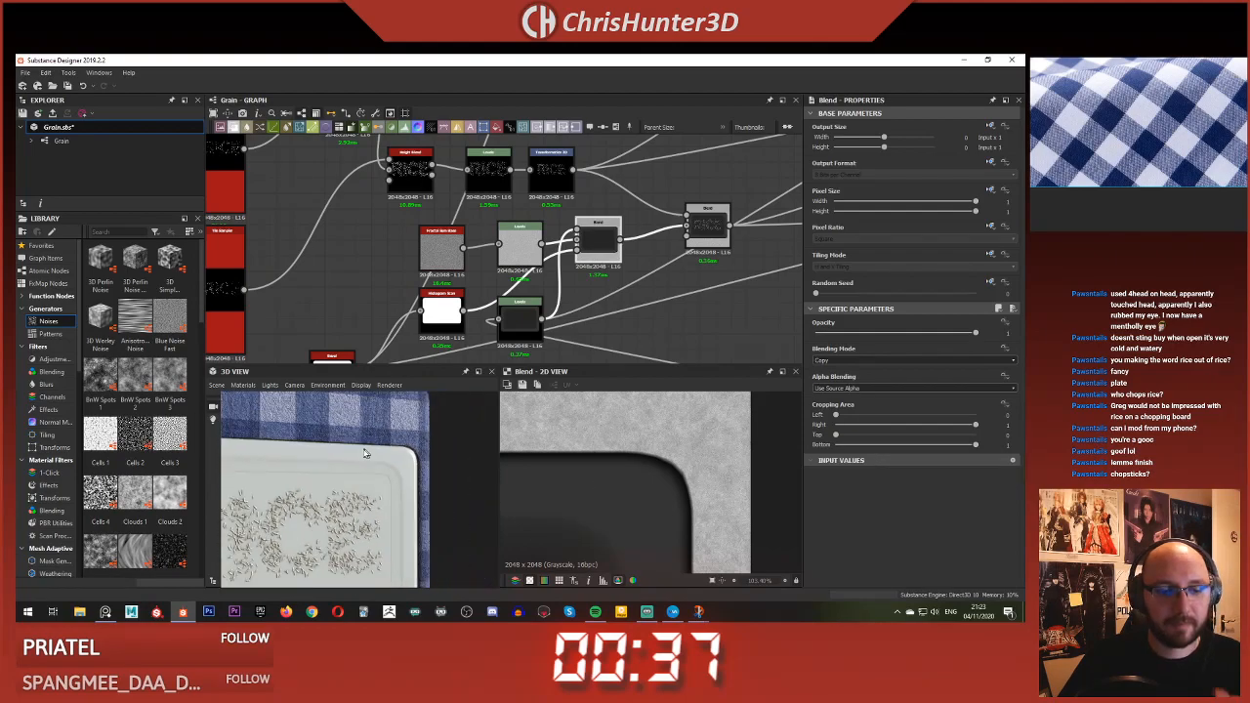
- Lower the noise Levels' output white to just above mid-grey and raise its output black to slightly below it
scroll(493, 244, up, 3)
click(540, 256)
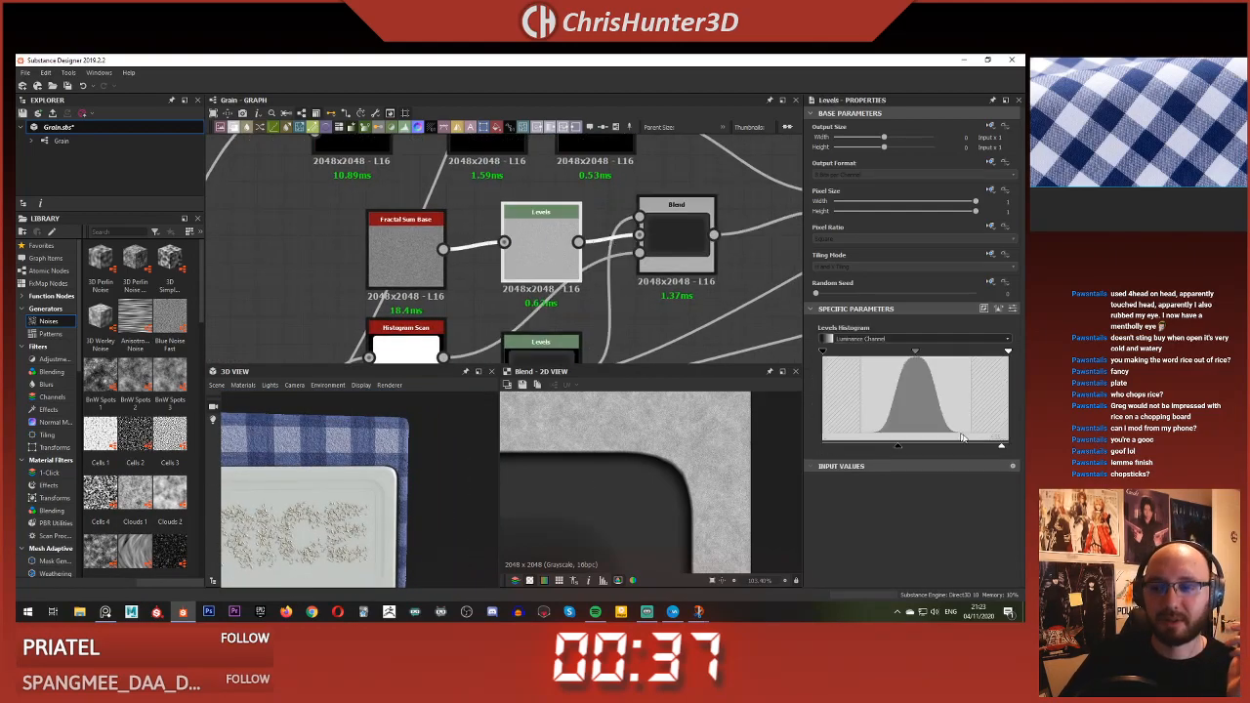
drag(990, 449, 937, 448)
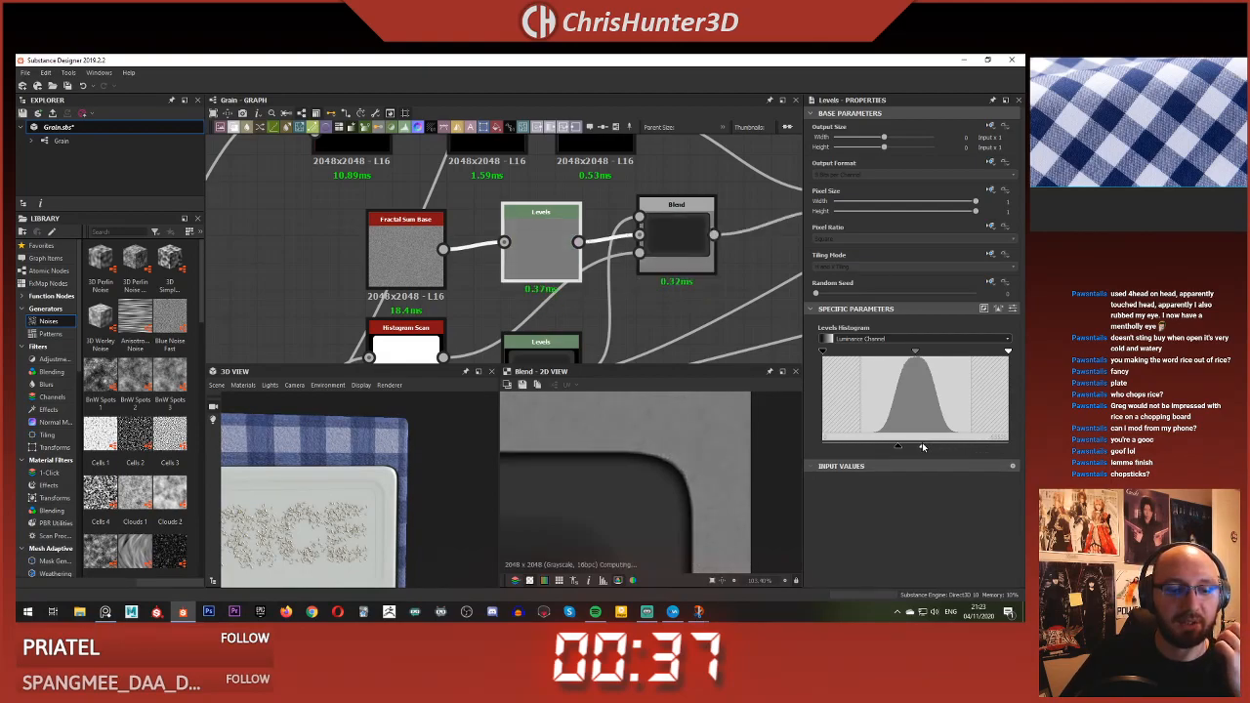
scroll(352, 454, up, 5)
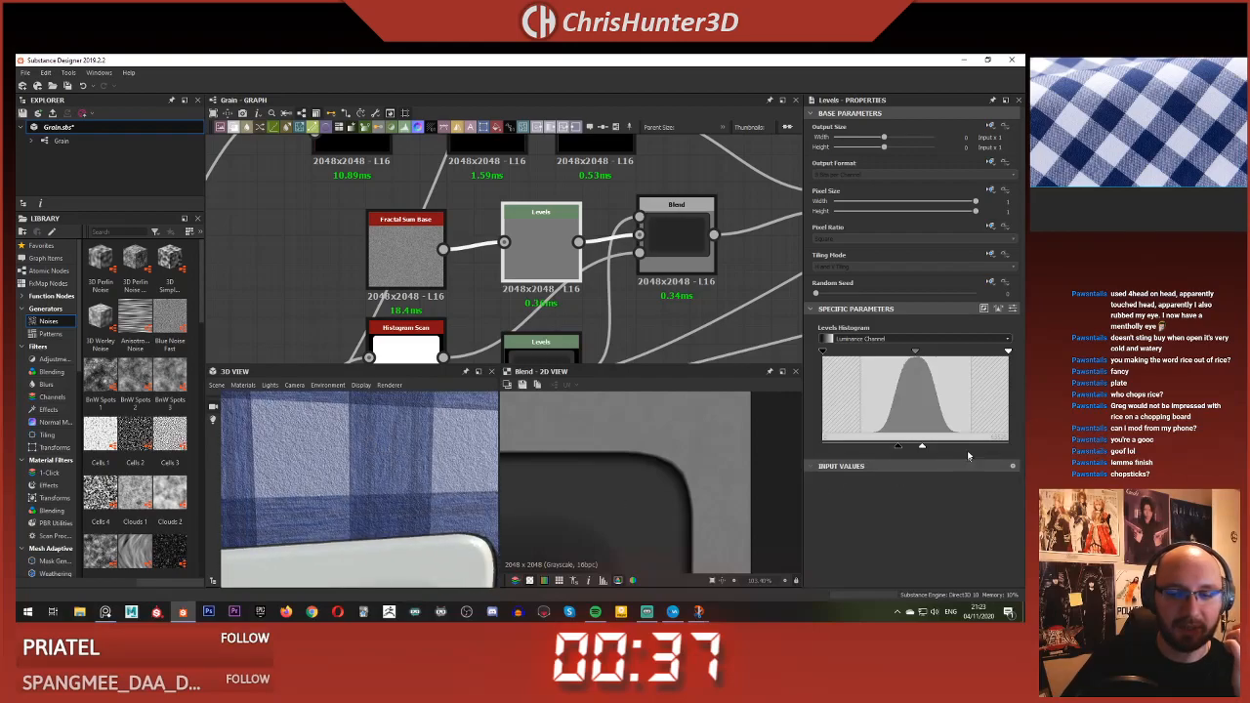
drag(901, 450, 919, 453)
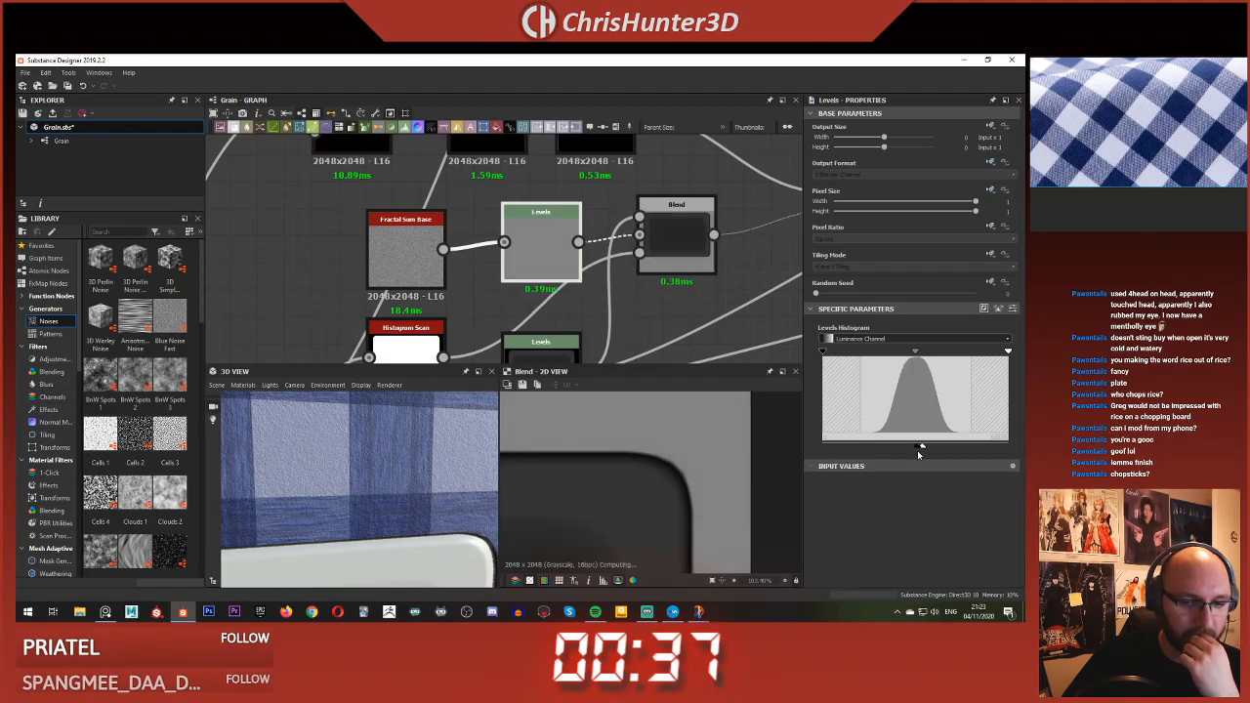
- Examine the cloth's noise, the board edge and the whole board in the 3D view from near and far
mouse_move(325, 480)
mouse_down()
mouse_move(342, 463)
mouse_move(430, 475)
mouse_move(400, 495)
mouse_move(334, 491)
mouse_up()
scroll(380, 472, up, 3)
scroll(379, 472, down, 5)
scroll(384, 472, up, 3)
scroll(383, 471, down, 3)
scroll(400, 483, down, 3)
scroll(390, 493, down, 2)
middle_drag(334, 495, 388, 441)
scroll(389, 449, up, 3)
scroll(389, 449, down, 3)
scroll(509, 265, down, 6)
mouse_move(409, 494)
mouse_down()
mouse_move(416, 483)
mouse_move(430, 500)
mouse_move(389, 483)
mouse_up()
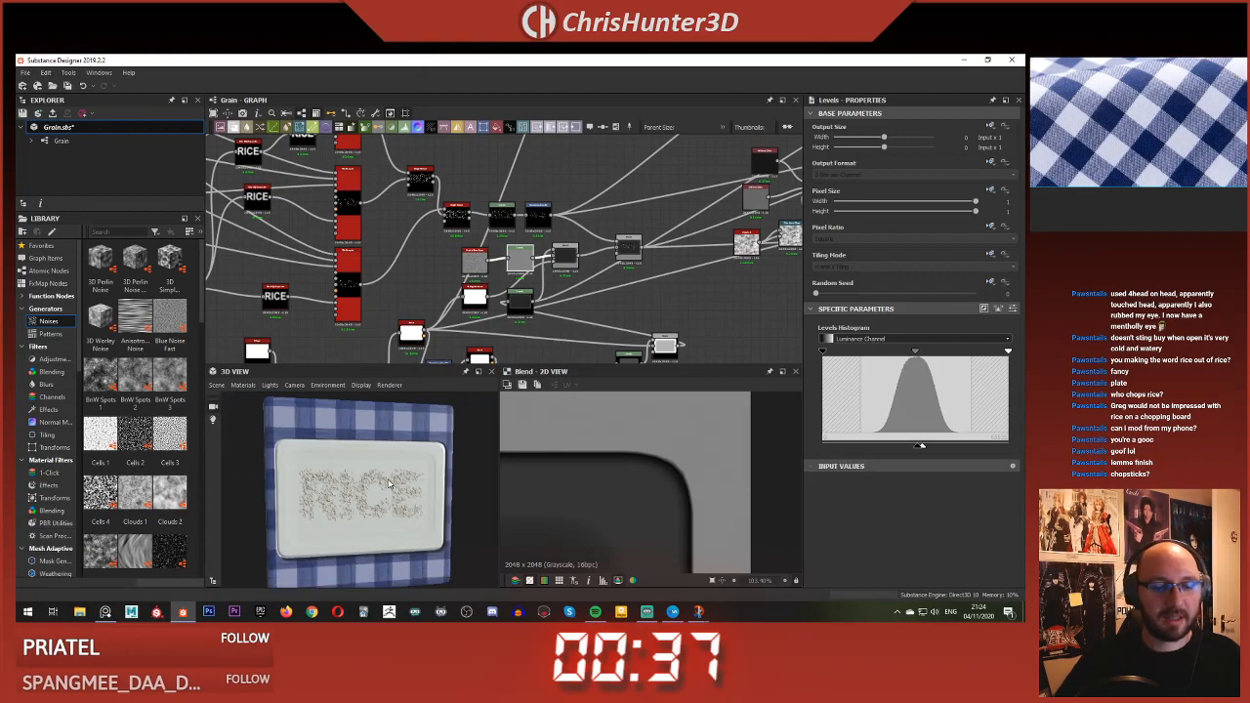
scroll(367, 454, down, 2)
- Show the upper Tile Sampler's parameters, inspect the rice lettering in the 3D view and save the Grain package
scroll(477, 205, up, 6)
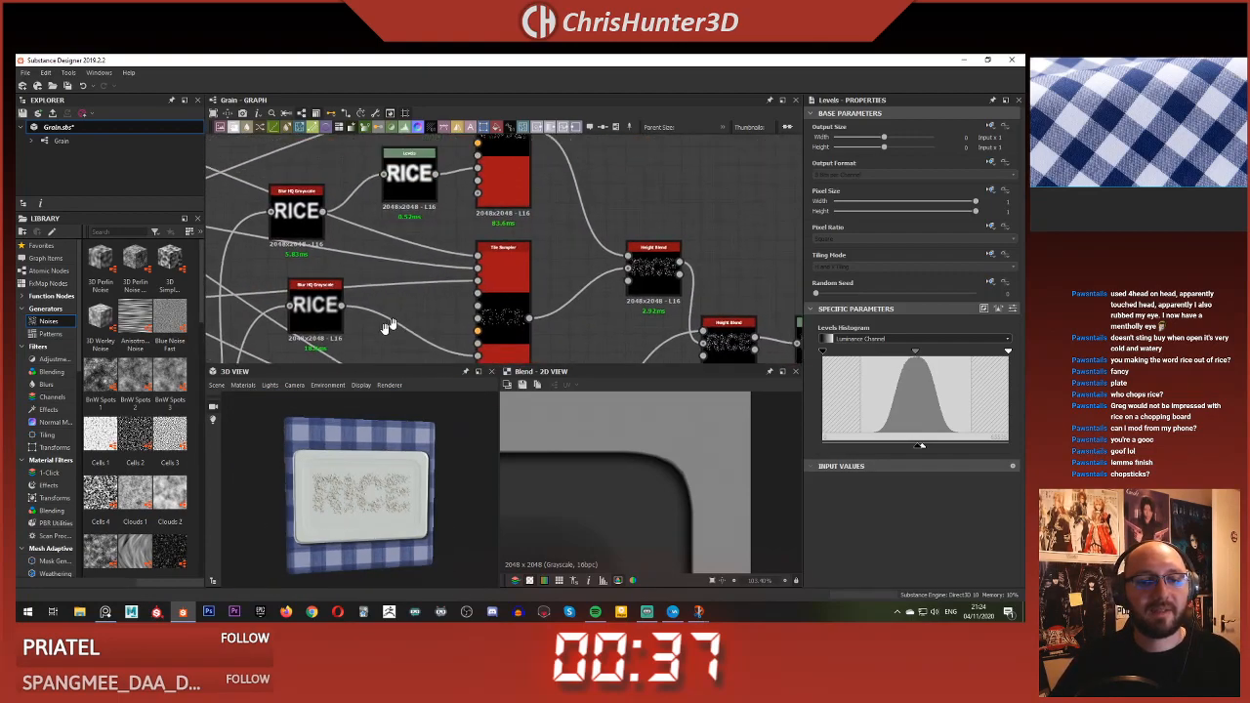
click(477, 205)
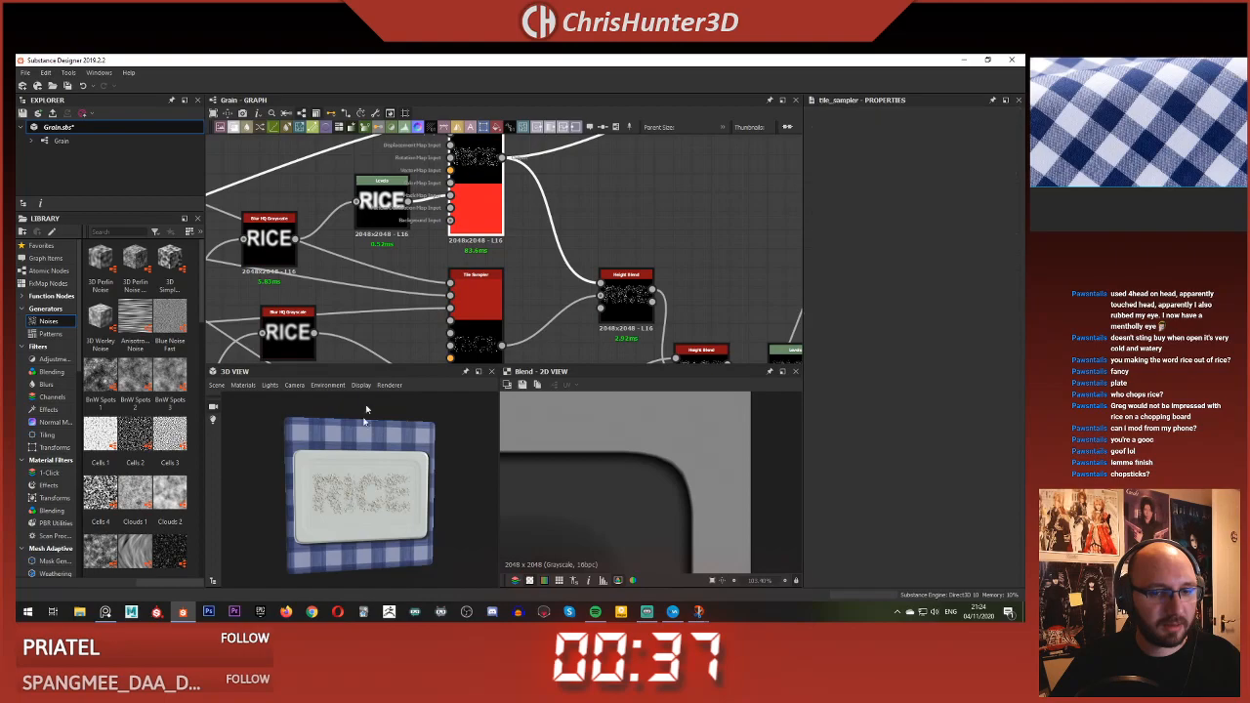
scroll(367, 501, up, 5)
scroll(367, 501, down, 5)
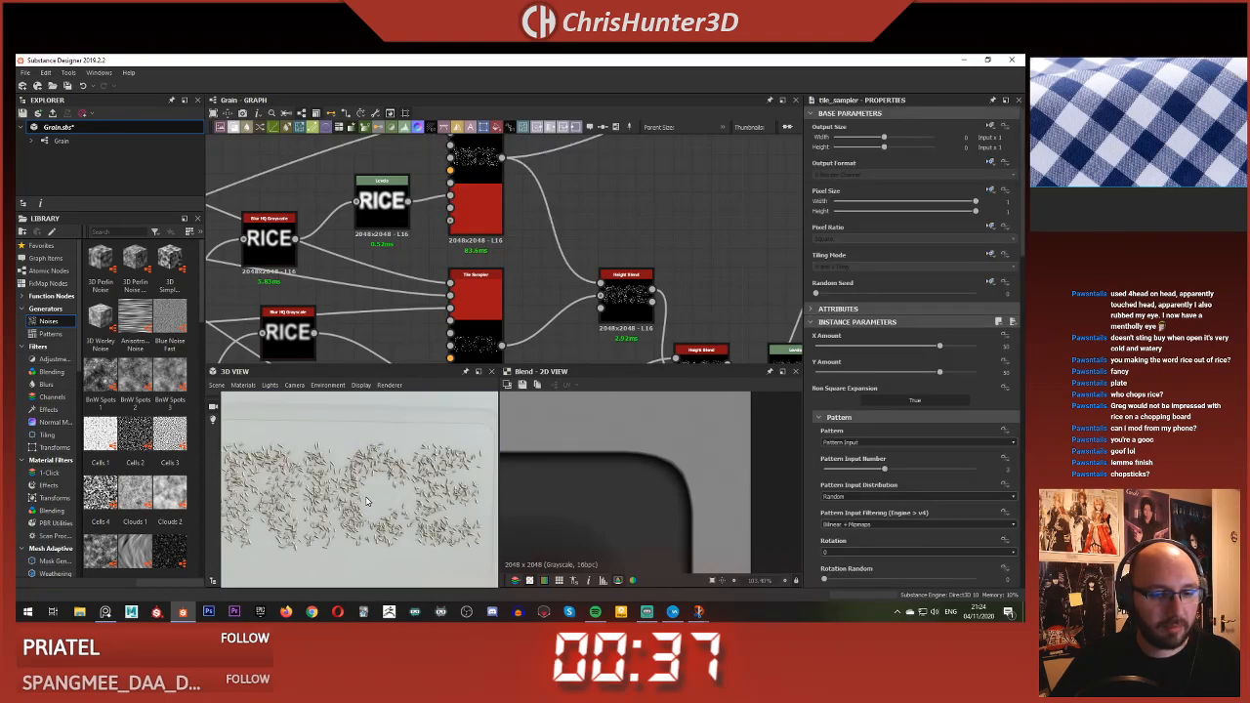
scroll(563, 286, down, 3)
scroll(507, 284, down, 2)
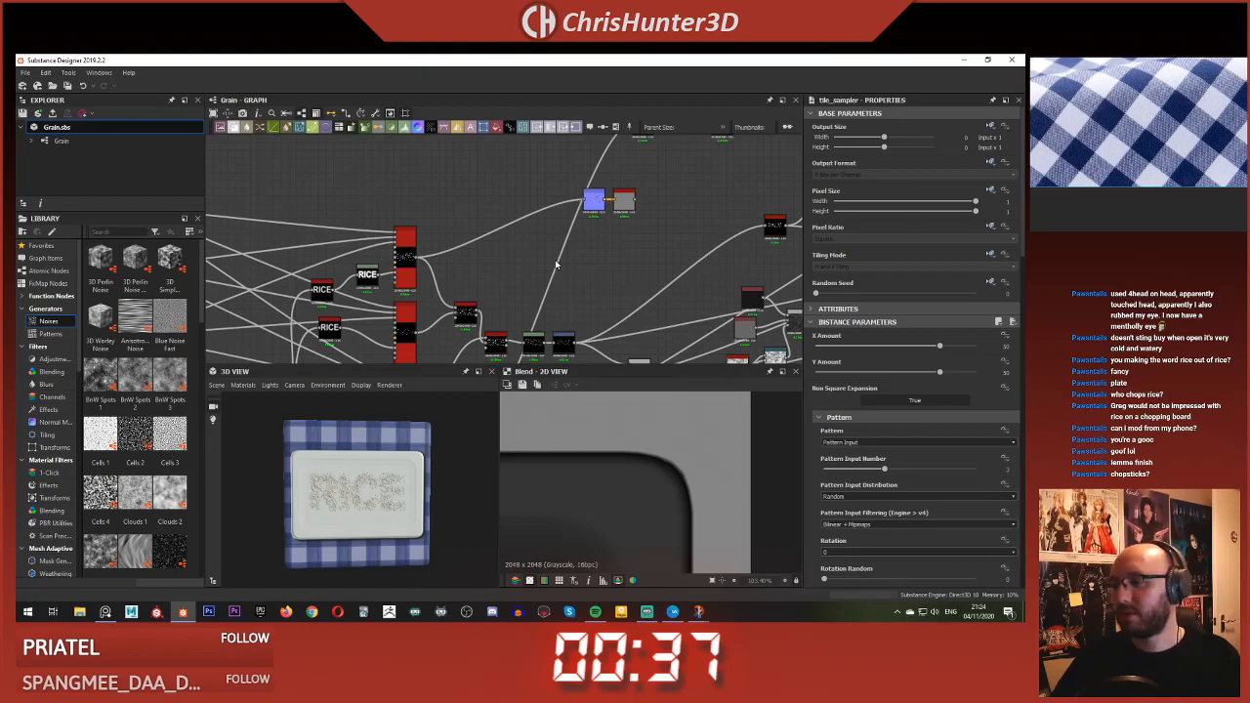
- Preview the Curvature node connected to the rice Normal and compare it with the grains up close in the 3D view
scroll(568, 226, down, 5)
middle_drag(567, 226, 502, 201)
scroll(529, 212, up, 6)
scroll(502, 200, up, 3)
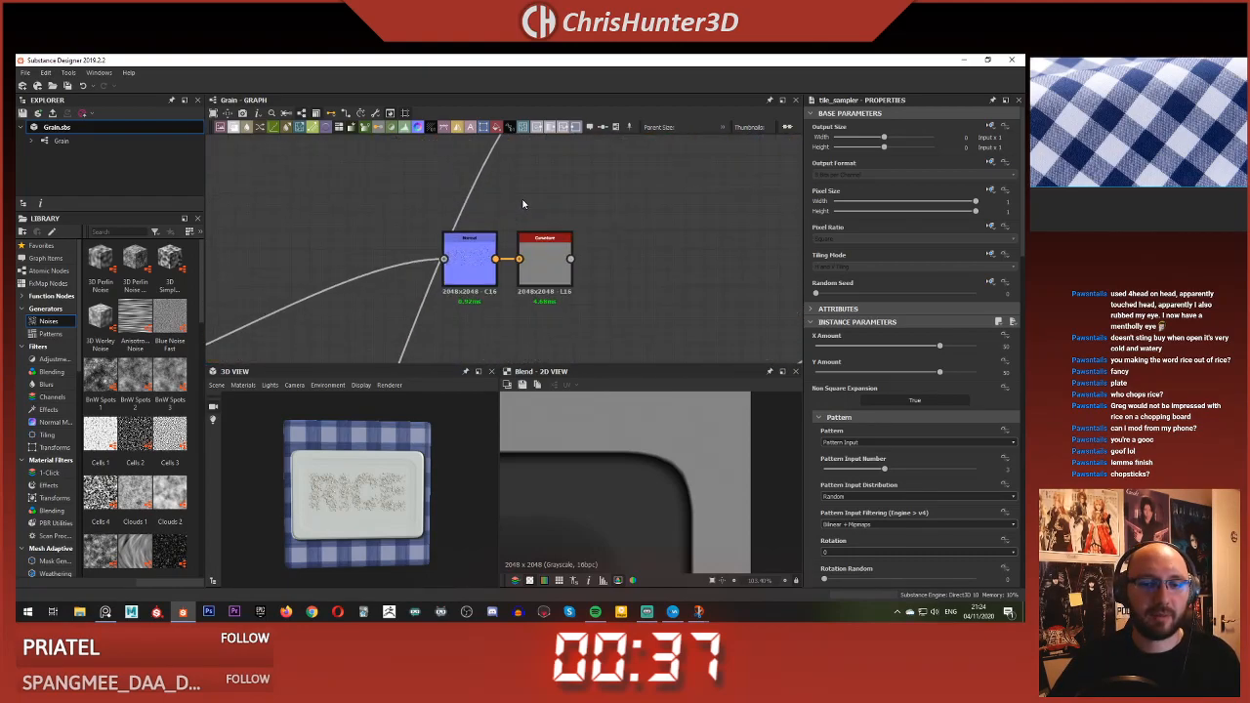
double_click(549, 269)
scroll(382, 498, up, 5)
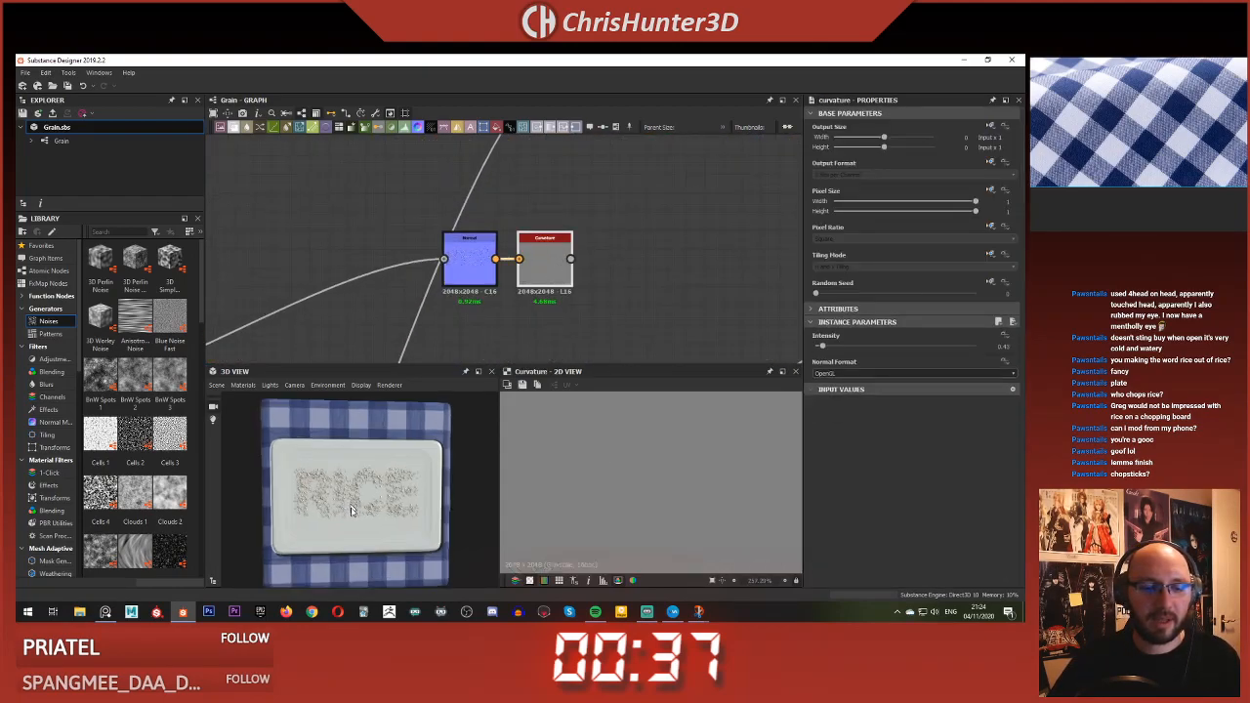
scroll(384, 494, up, 5)
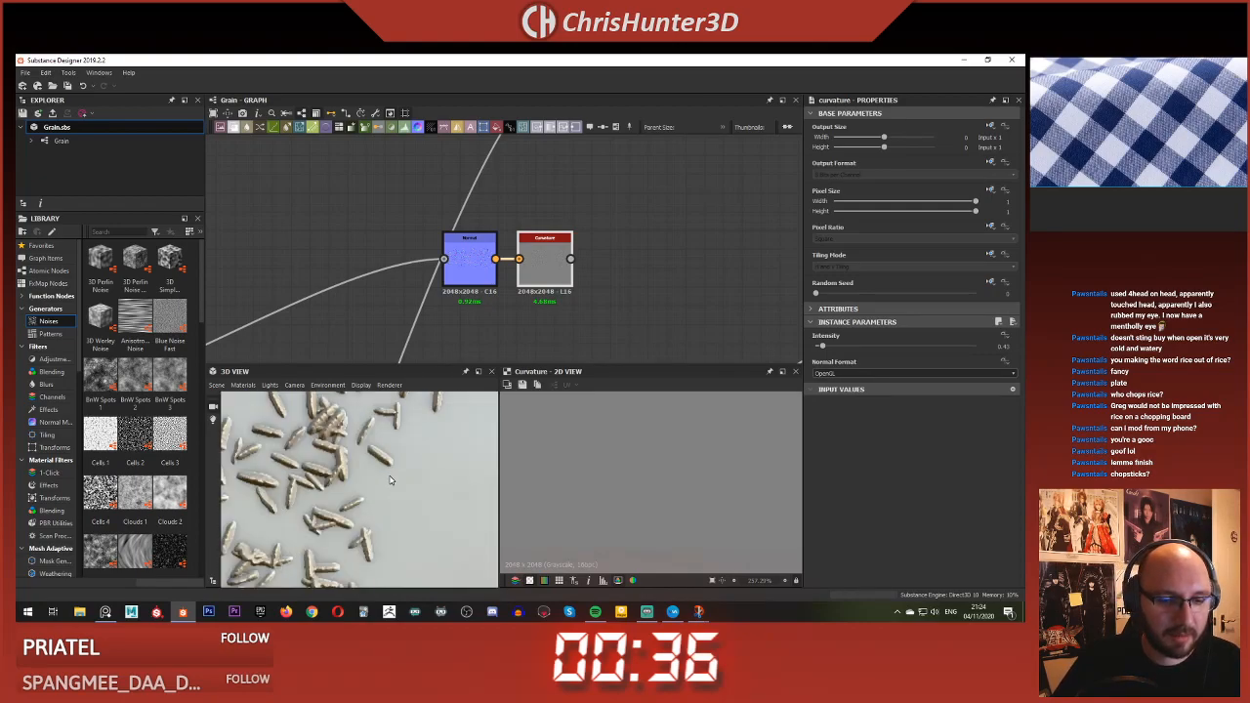
scroll(390, 488, down, 5)
scroll(393, 498, up, 6)
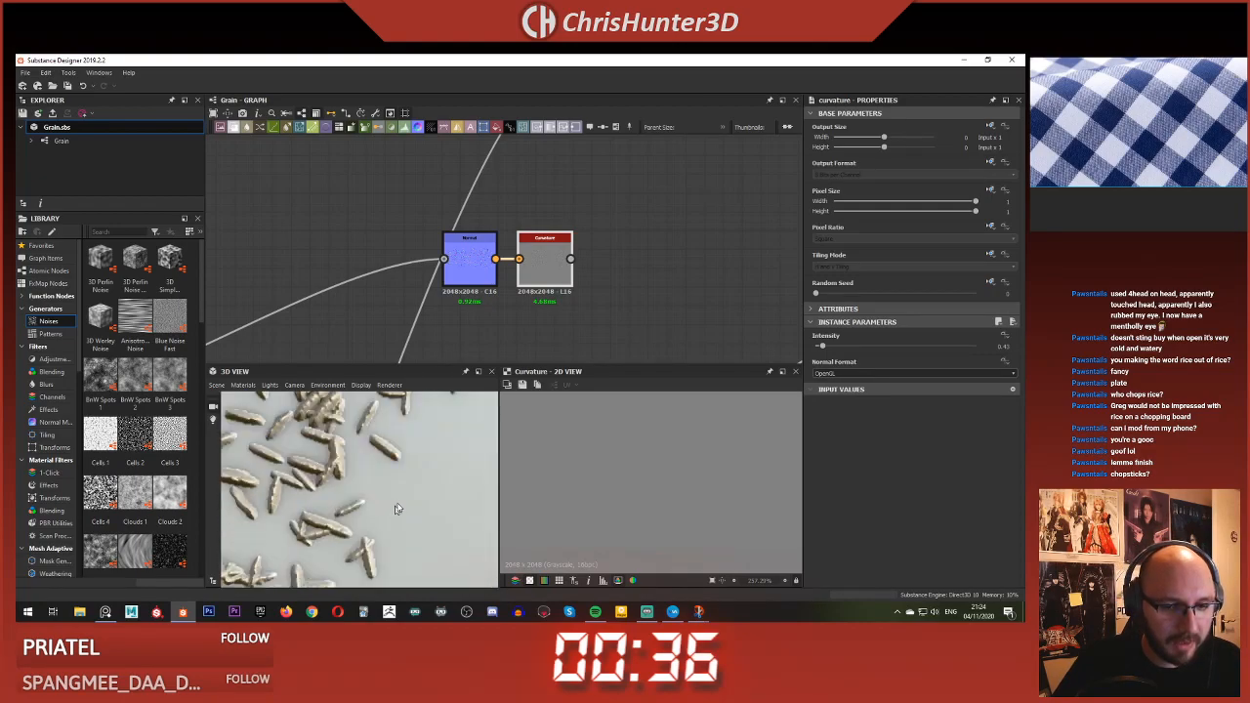
- Delete the unused Normal and Curvature nodes branching off the rice Tile Sampler
scroll(418, 453, down, 6)
middle_drag(413, 408, 377, 453)
scroll(380, 469, up, 3)
scroll(571, 274, down, 4)
middle_drag(565, 274, 403, 304)
scroll(429, 300, up, 4)
drag(391, 296, 404, 296)
key(Delete)
- Preview the Histogram Scan that masks the rice colour Blend and inspect its grain shapes in the 2D view
scroll(479, 237, down, 2)
middle_drag(556, 255, 362, 316)
scroll(443, 253, up, 3)
middle_drag(584, 182, 379, 241)
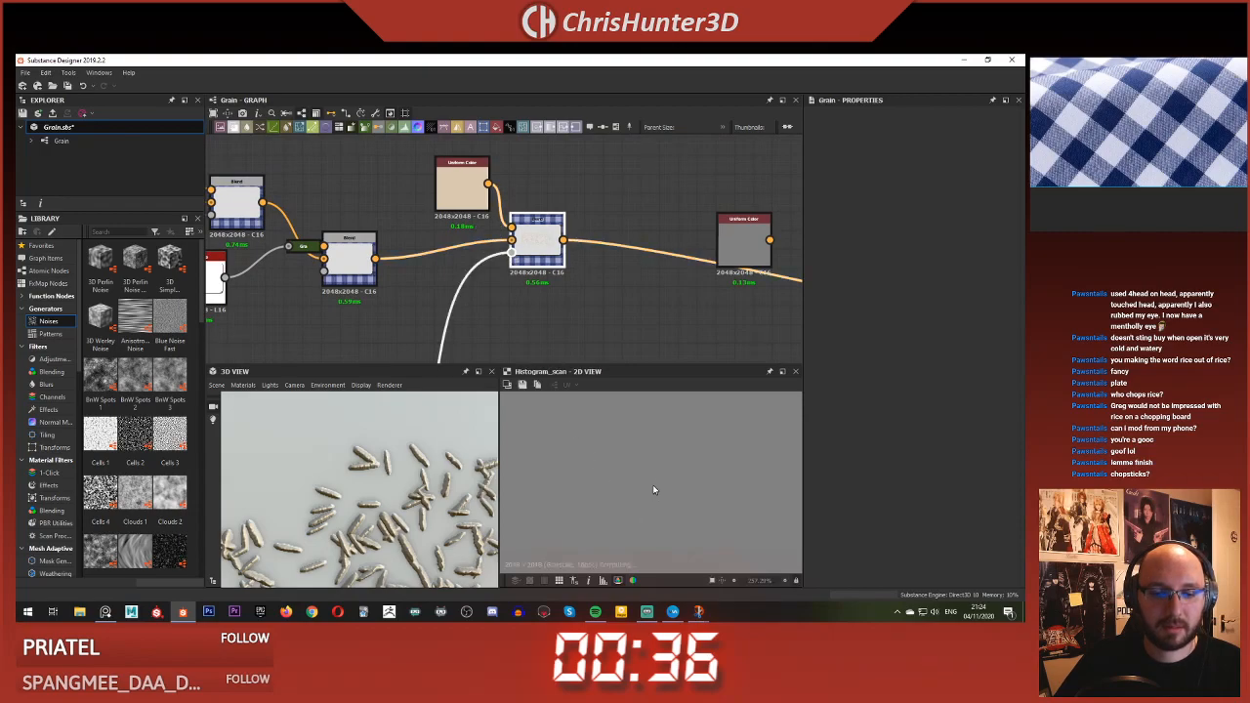
scroll(663, 455, up, 4)
middle_drag(658, 460, 608, 469)
scroll(472, 304, down, 4)
- Set the position of the rice colour mask's Histogram Scan to 0.85
middle_drag(478, 338, 530, 190)
scroll(488, 256, up, 4)
middle_drag(488, 259, 525, 314)
scroll(525, 314, up, 3)
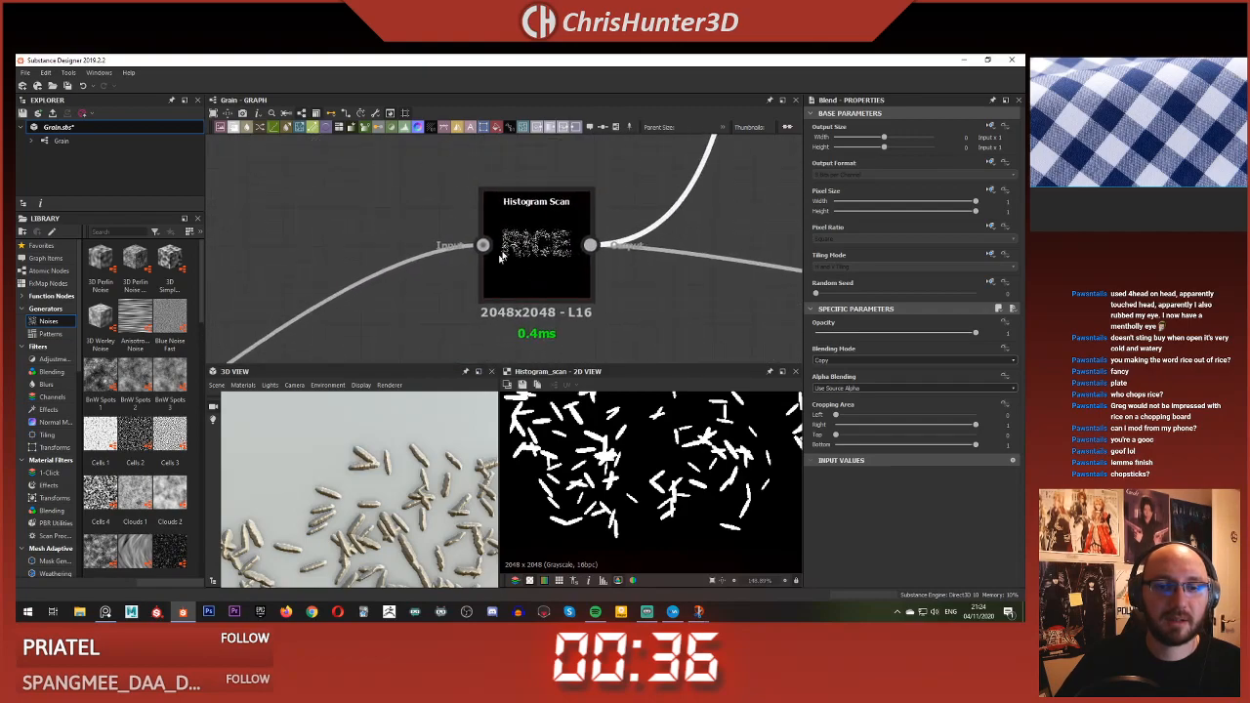
click(536, 263)
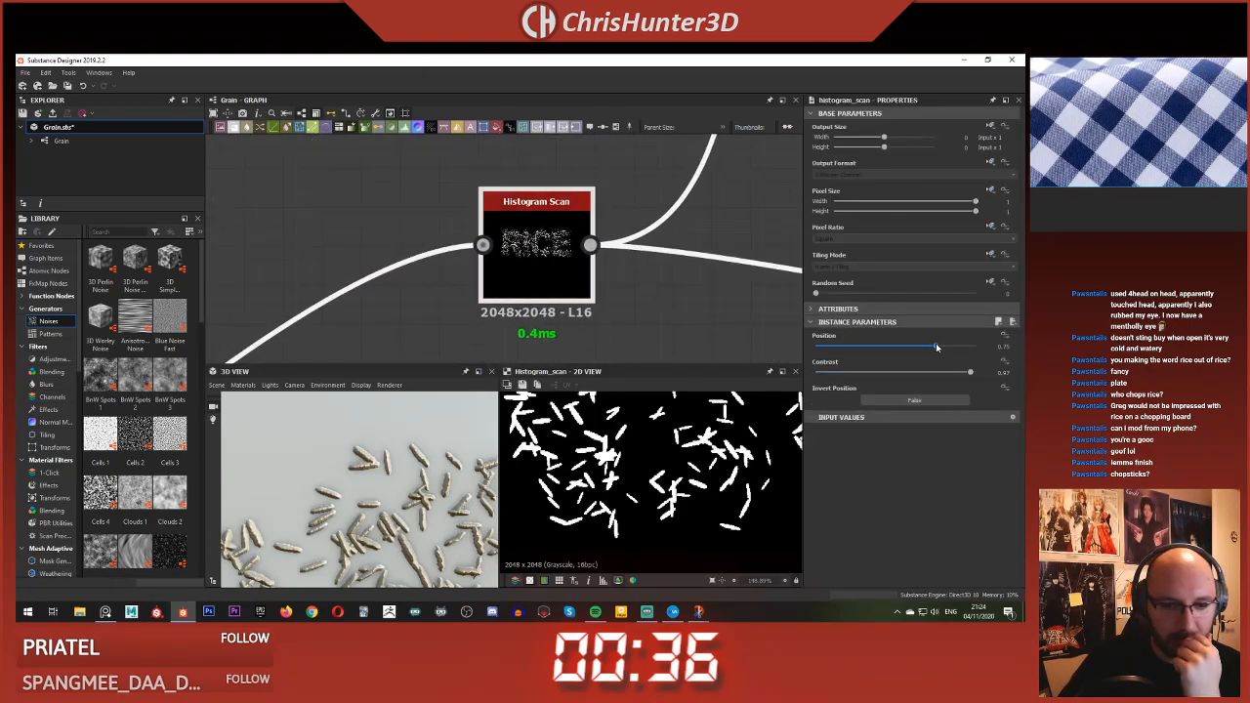
drag(936, 346, 947, 346)
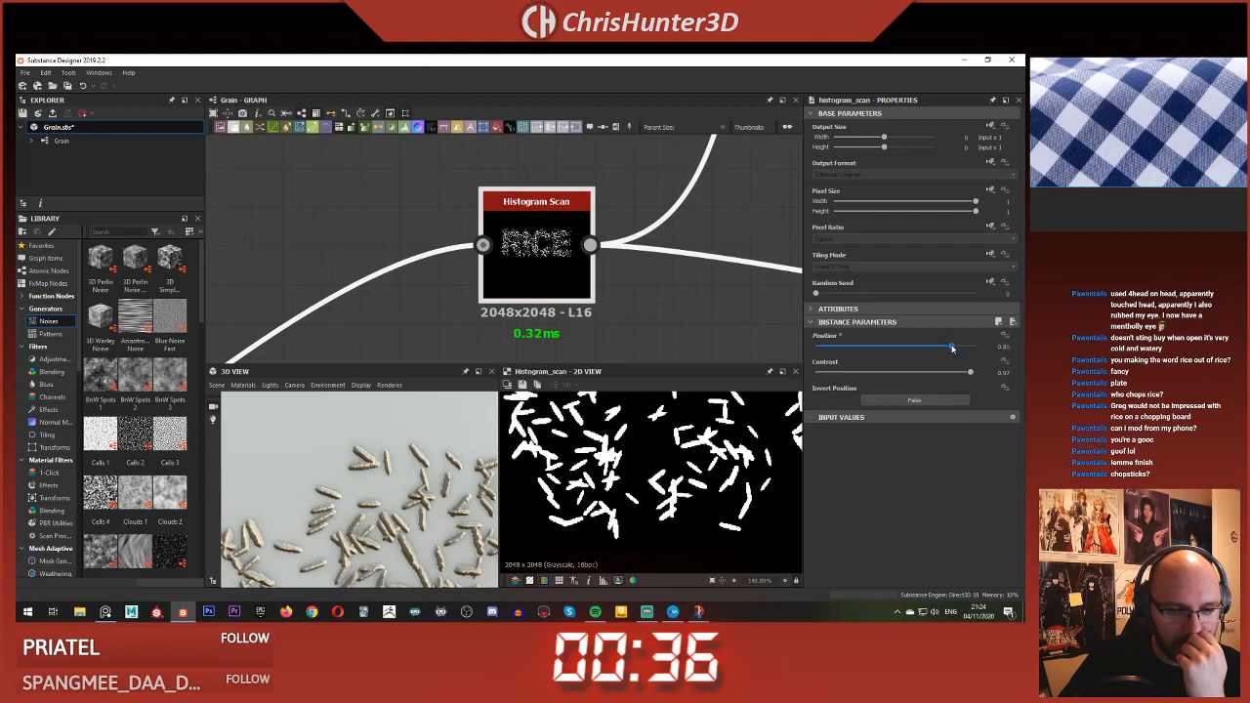
- Check the whole rice board in the 3D view, save the Grain package and look over the node graph
scroll(332, 486, down, 5)
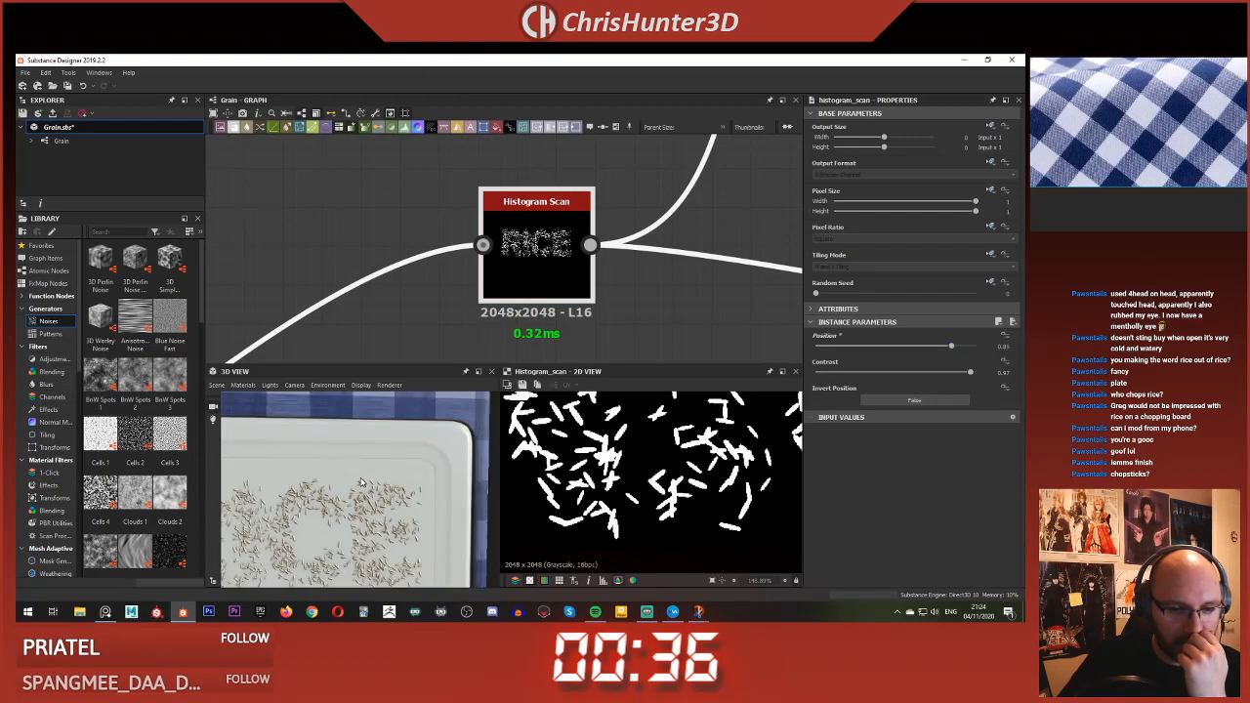
drag(354, 514, 361, 435)
scroll(385, 279, down, 4)
scroll(385, 278, down, 6)
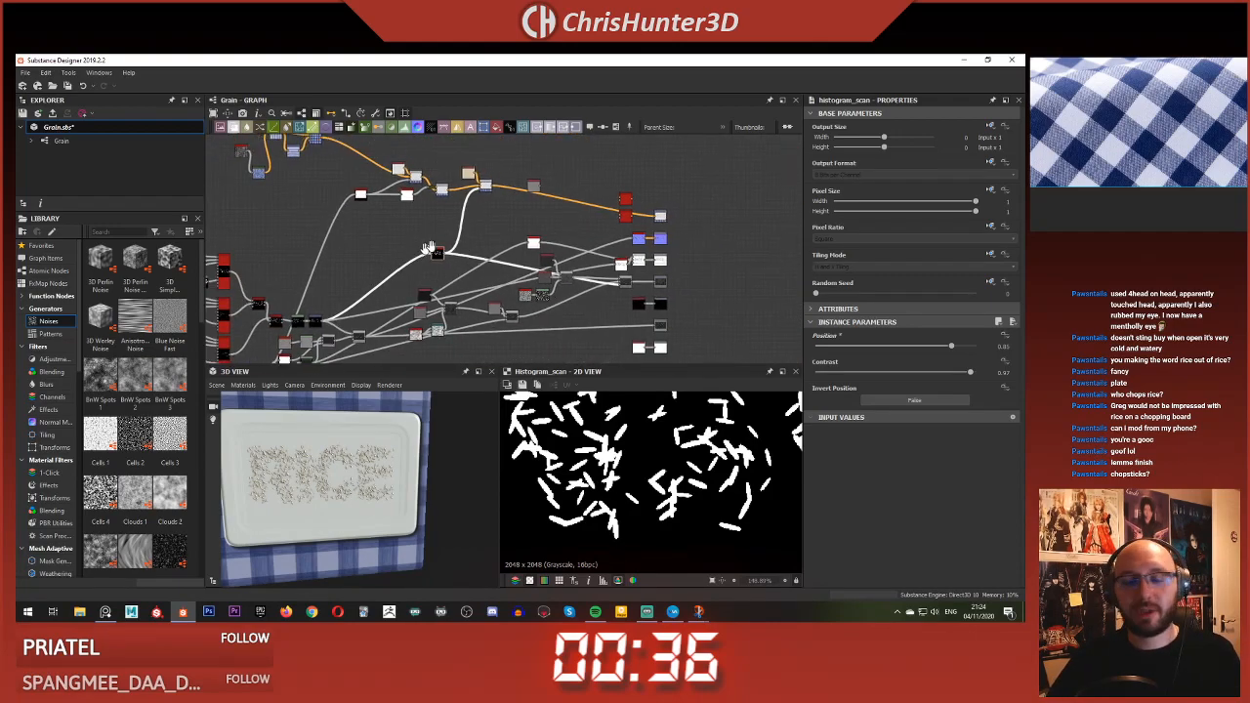
middle_drag(497, 256, 437, 183)
right_click(437, 183)
click(481, 290)
scroll(464, 314, down, 5)
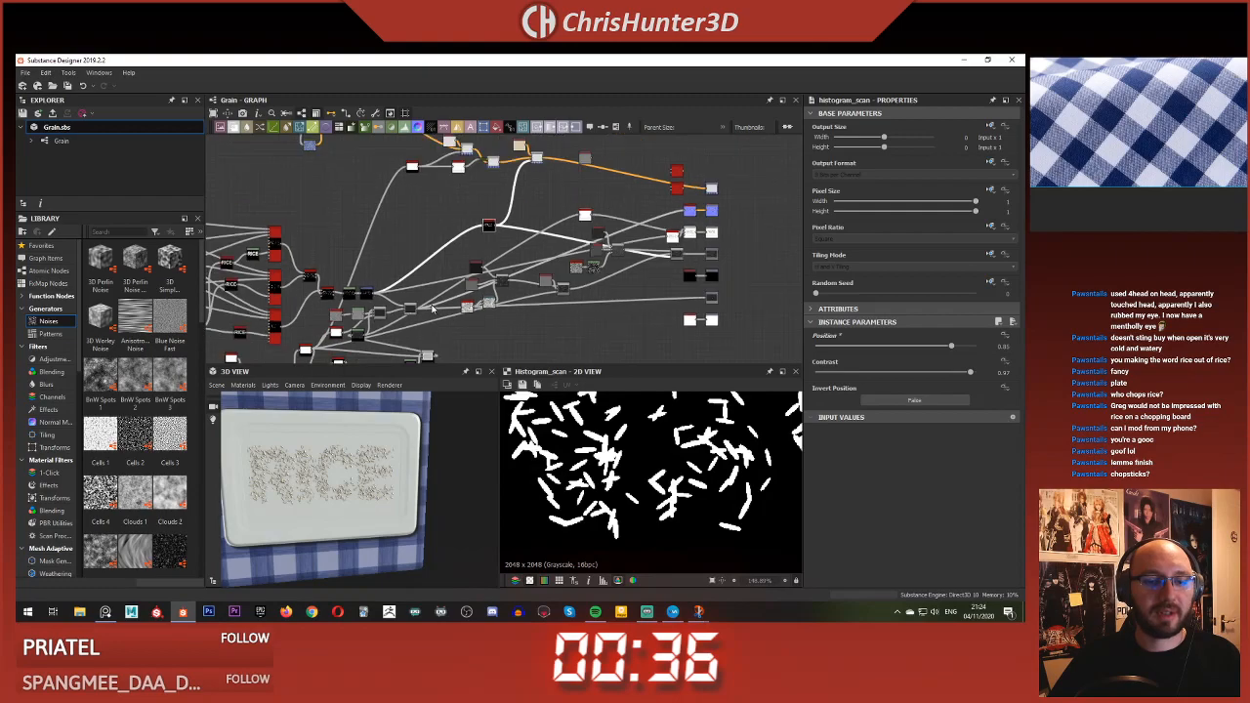
scroll(508, 235, up, 6)
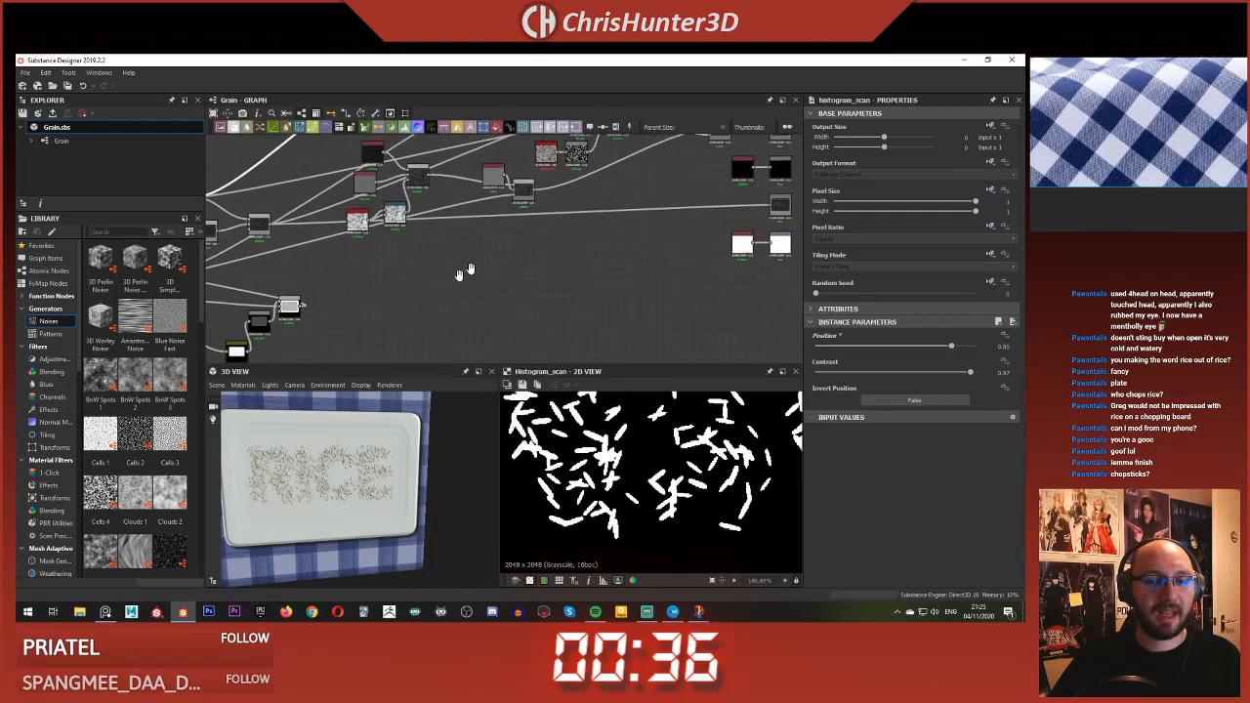
- Review the node graph around the material outputs and check the rice board from another angle in the 3D view
middle_drag(510, 234, 625, 250)
scroll(625, 250, down, 5)
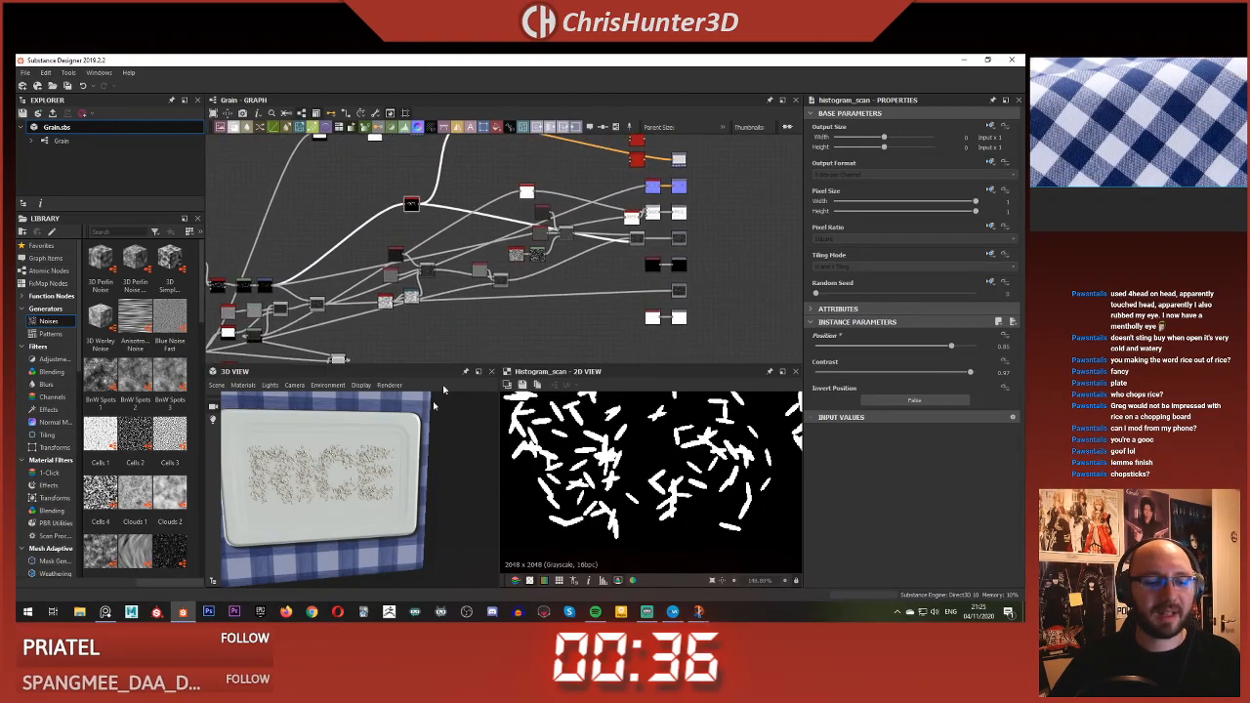
scroll(385, 489, down, 1)
scroll(370, 461, down, 3)
scroll(375, 461, up, 4)
drag(376, 461, 405, 402)
scroll(372, 463, up, 2)
scroll(406, 401, down, 3)
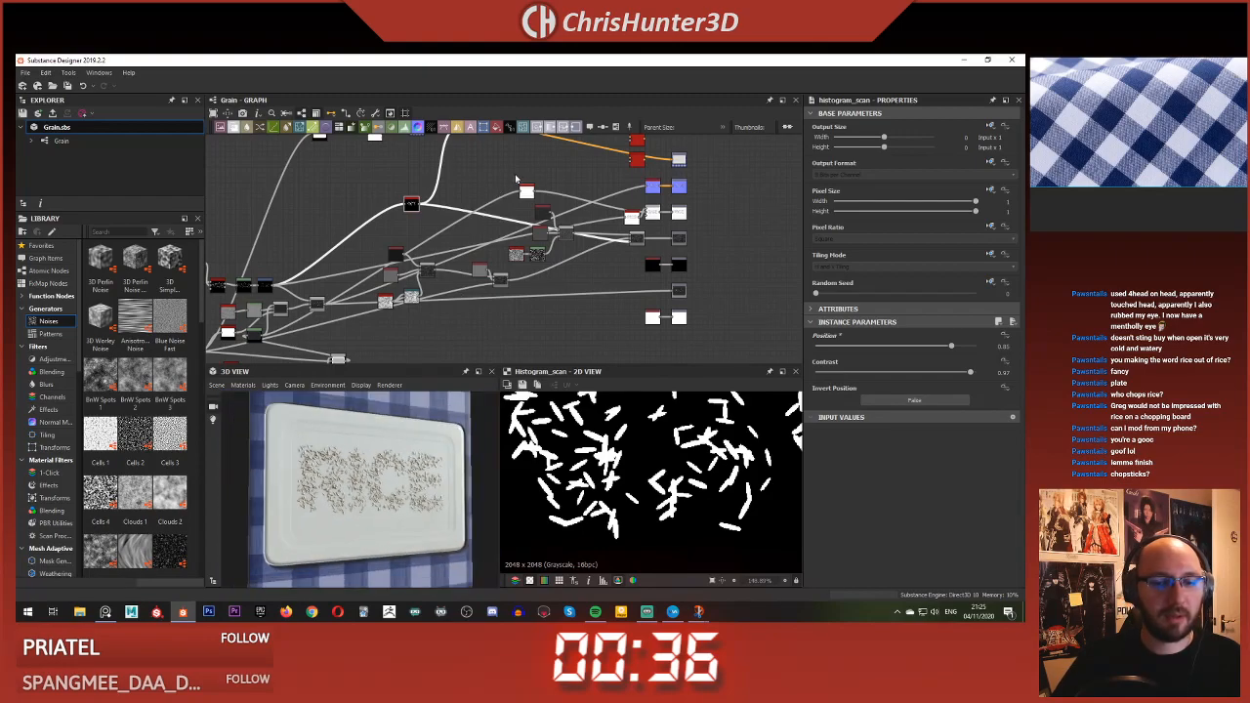
- Preview the board's Ambient Occlusion node in the 2D view, fitted to the frame
scroll(512, 180, down, 3)
middle_drag(512, 180, 426, 209)
scroll(500, 244, up, 5)
middle_drag(500, 244, 590, 204)
scroll(590, 204, up, 5)
scroll(469, 199, down, 5)
middle_drag(469, 199, 486, 349)
scroll(485, 280, up, 3)
double_click(593, 305)
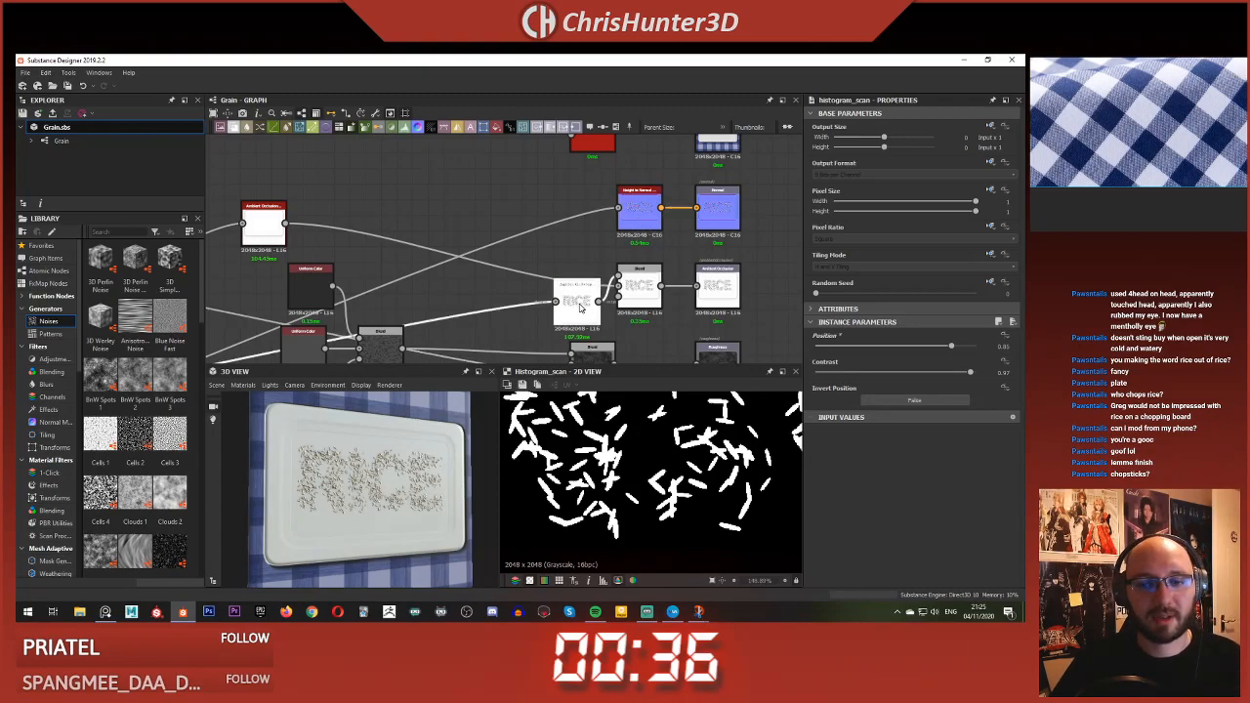
key(f)
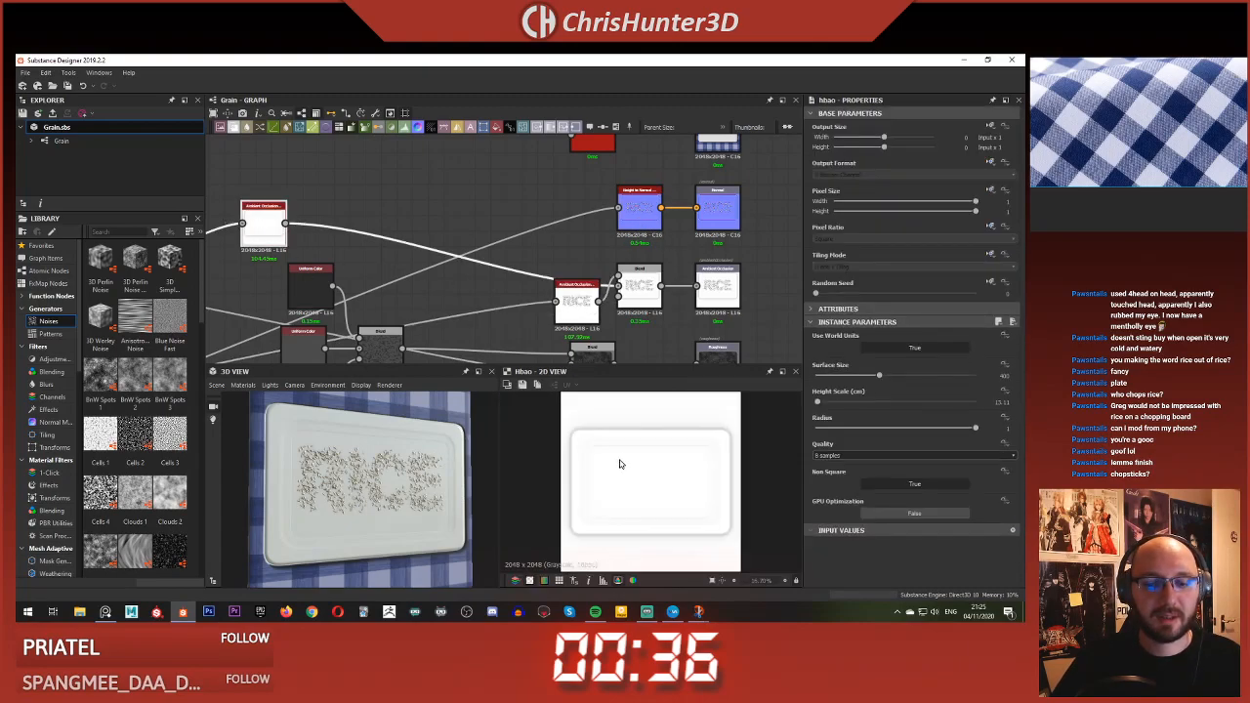
- Add a Blend node and place it below the roughness chain, to the right of the board's roughness Blend
scroll(389, 270, down, 5)
middle_drag(437, 318, 466, 278)
scroll(466, 284, up, 6)
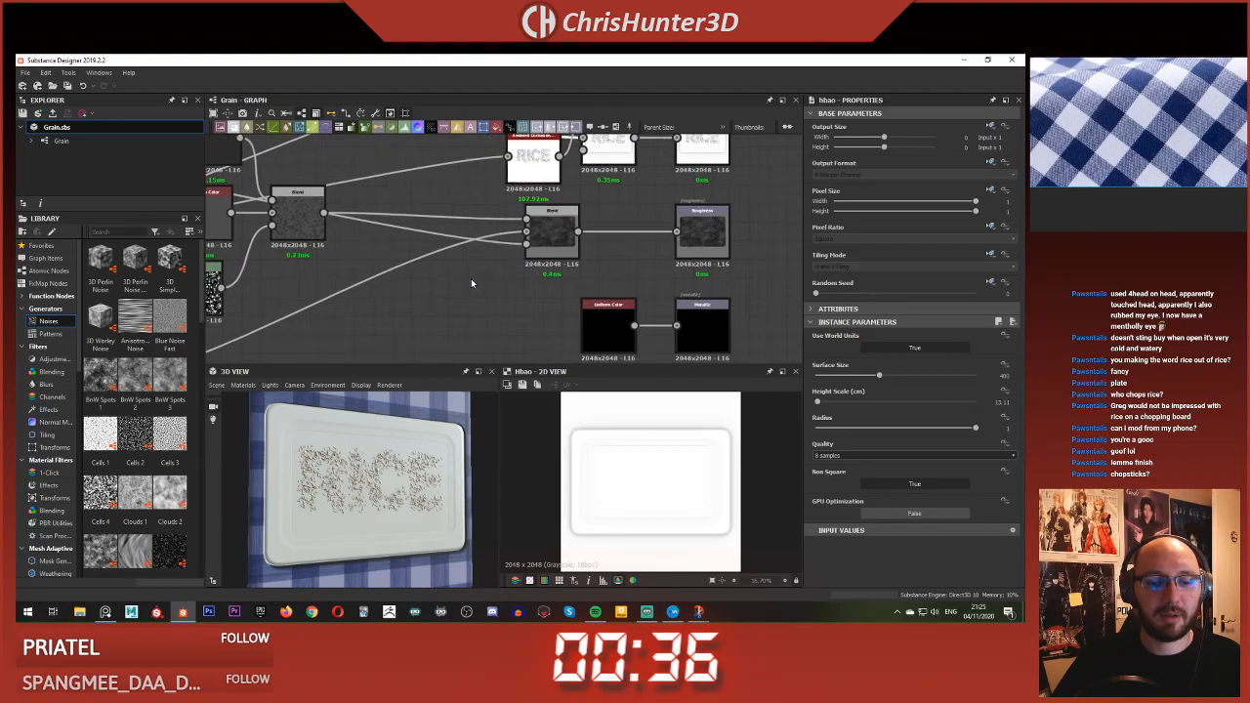
key(space)
text(bl)
key(Return)
scroll(569, 278, down, 3)
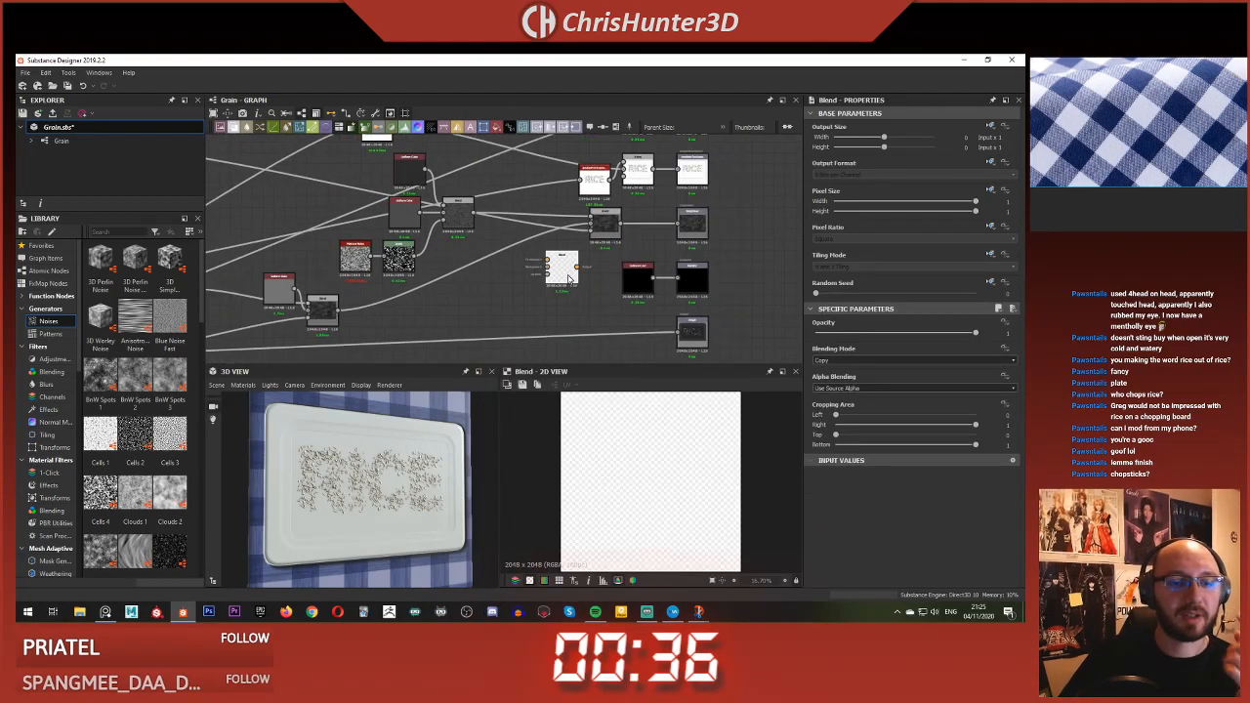
drag(562, 273, 463, 301)
scroll(444, 318, up, 4)
middle_drag(338, 332, 486, 319)
drag(454, 273, 523, 275)
- Feed the board's ambient occlusion into the new Blend's foreground and the Moisture Noise-masked Blend into its background
double_click(364, 235)
double_click(510, 273)
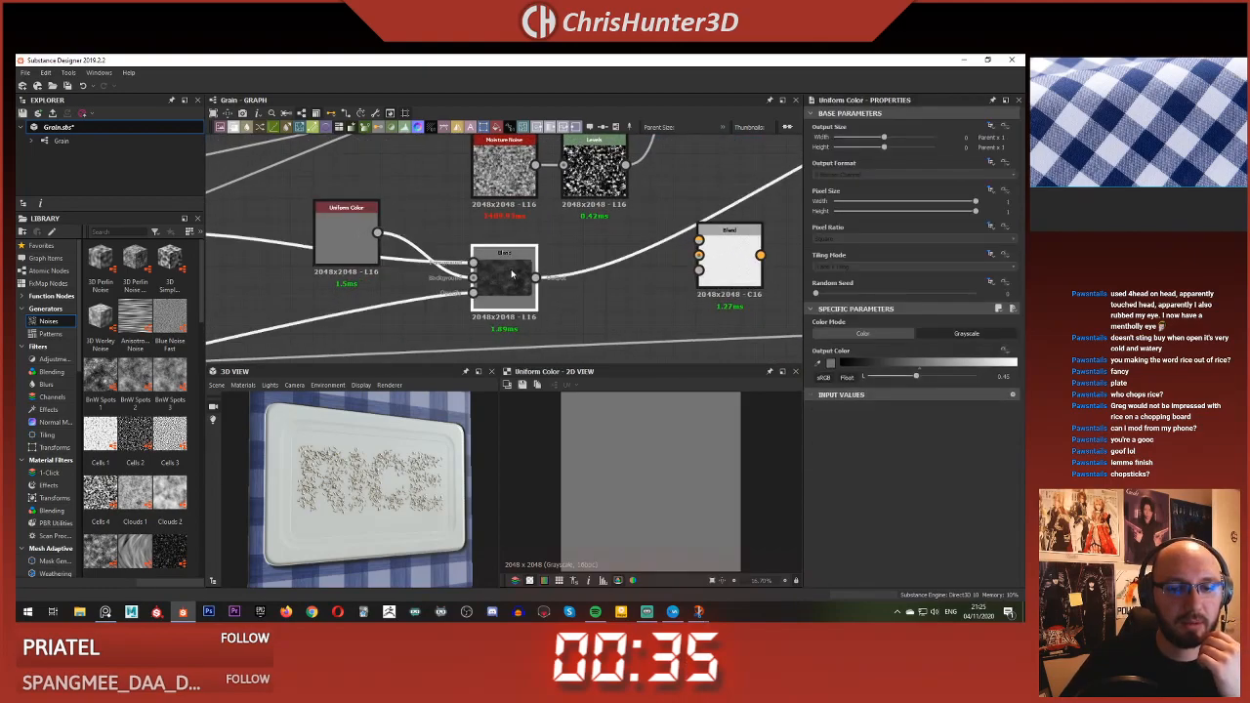
scroll(507, 274, down, 3)
middle_drag(507, 275, 423, 305)
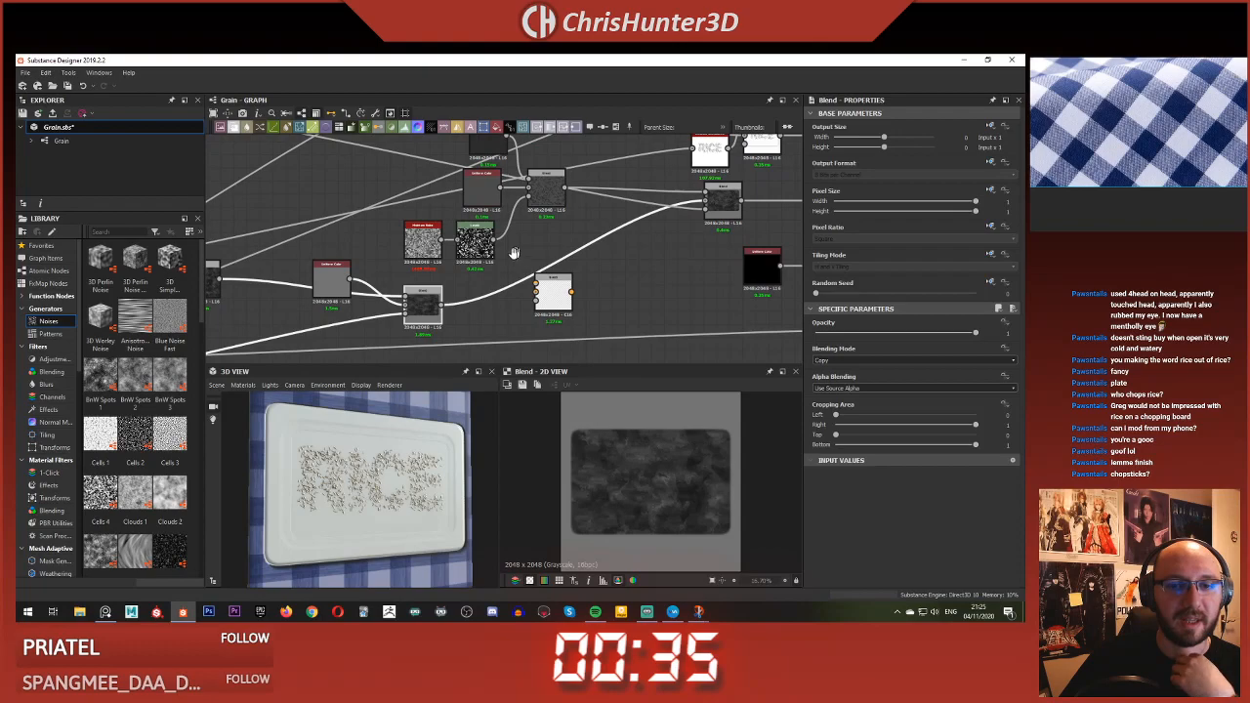
middle_drag(517, 251, 421, 289)
scroll(467, 227, up, 3)
drag(467, 226, 512, 327)
scroll(450, 317, down, 3)
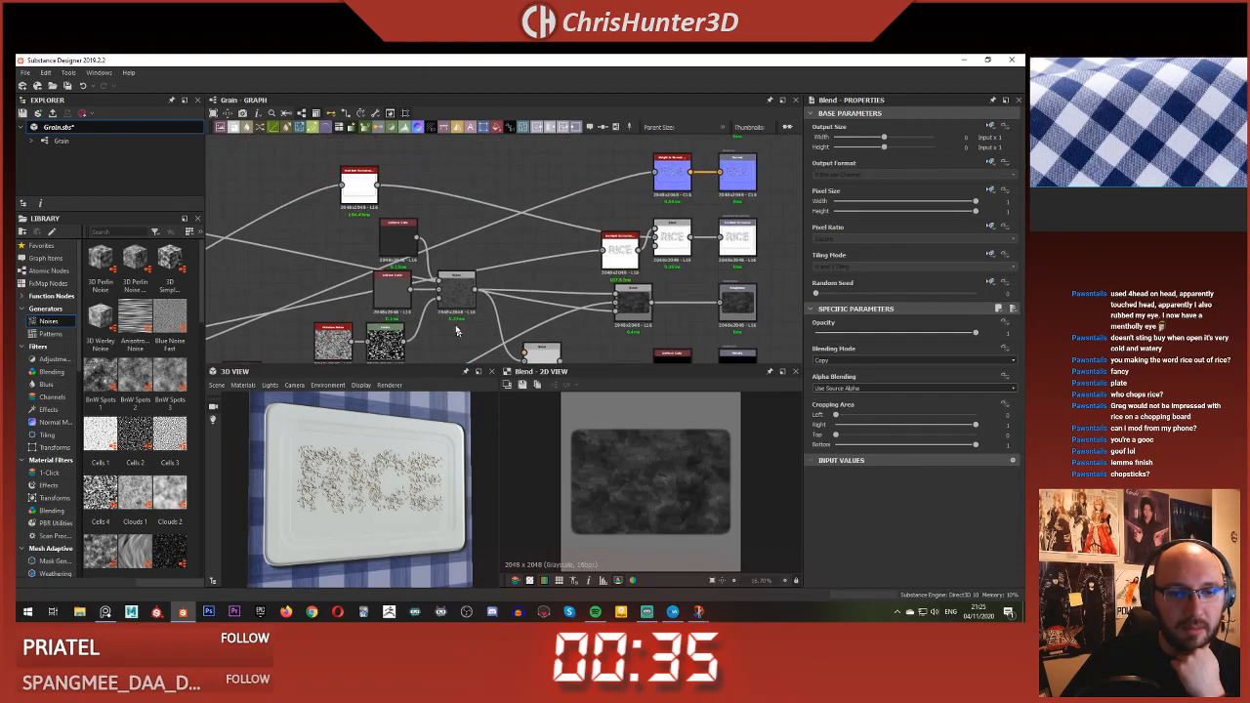
scroll(545, 355, up, 5)
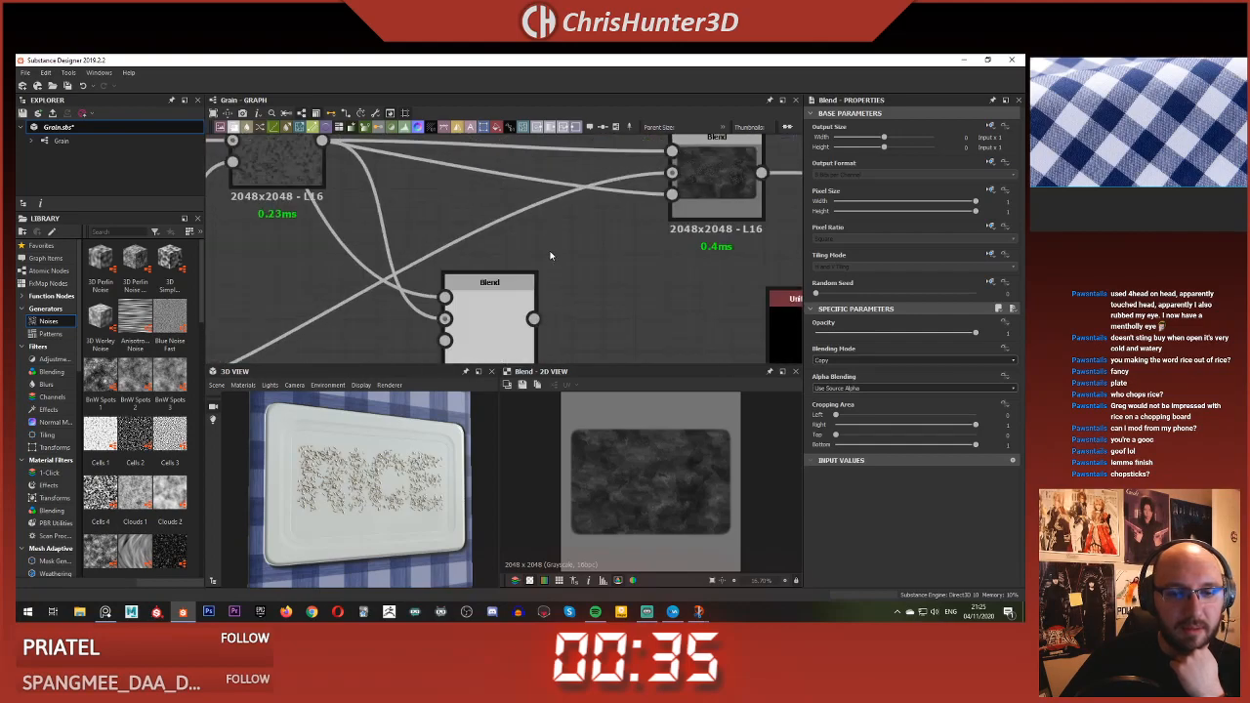
- Try the Multiply, Subtract and Add Sub blending modes on the new Blend, returning to Multiply
double_click(500, 312)
click(903, 361)
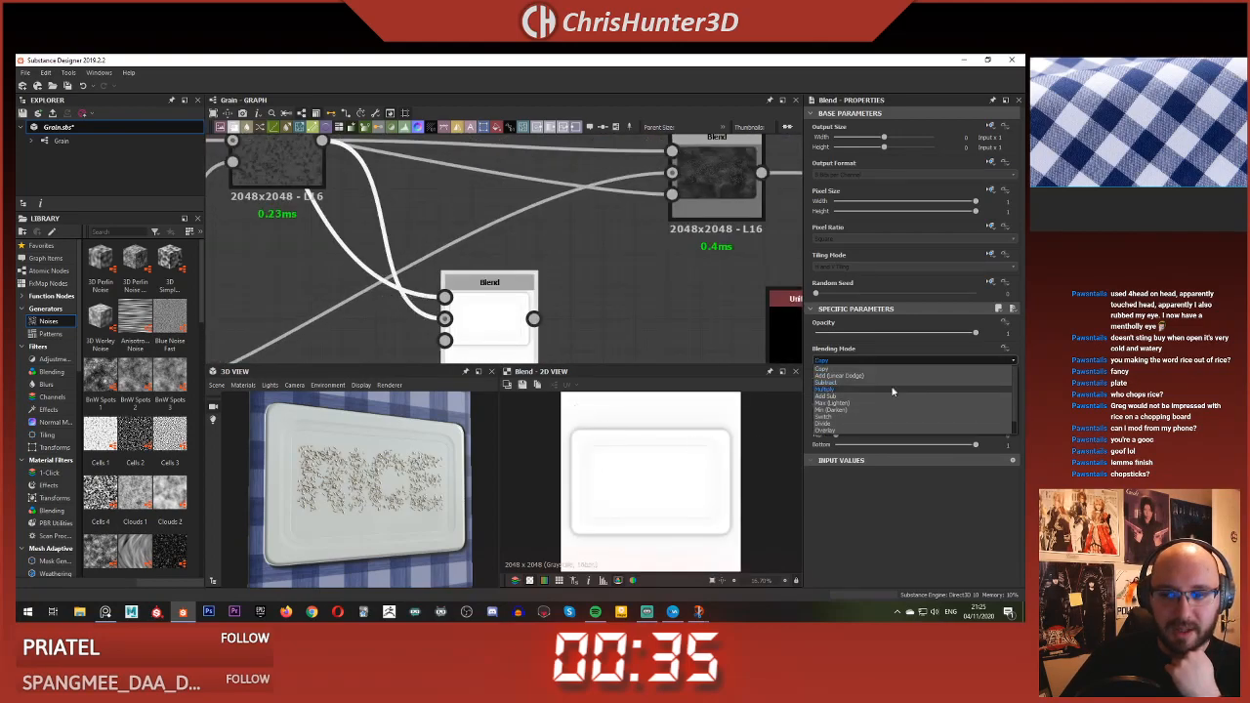
click(890, 395)
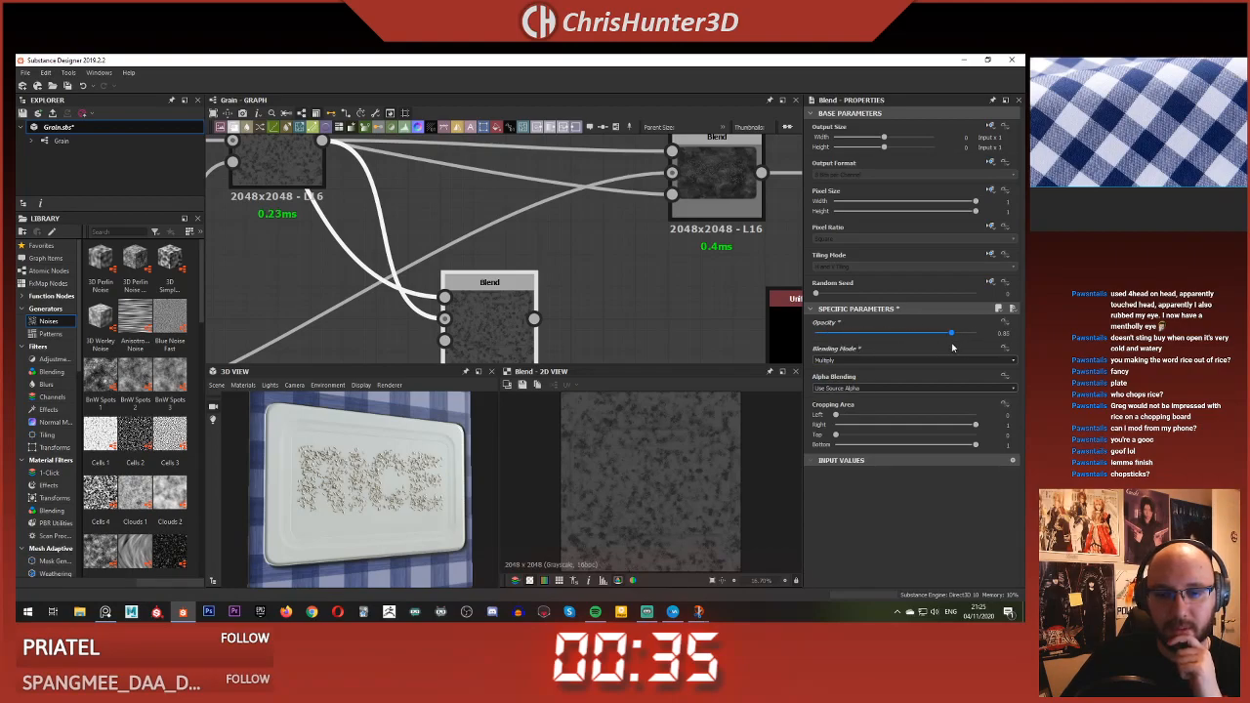
click(889, 360)
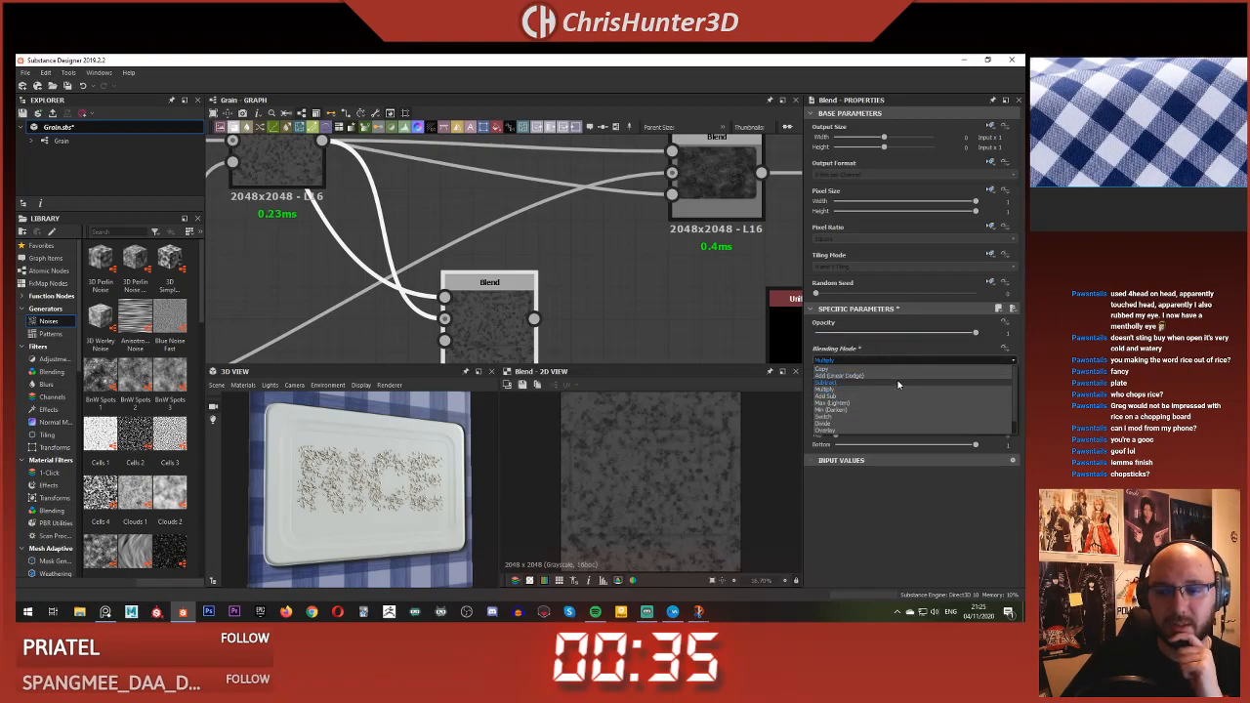
click(896, 364)
click(901, 363)
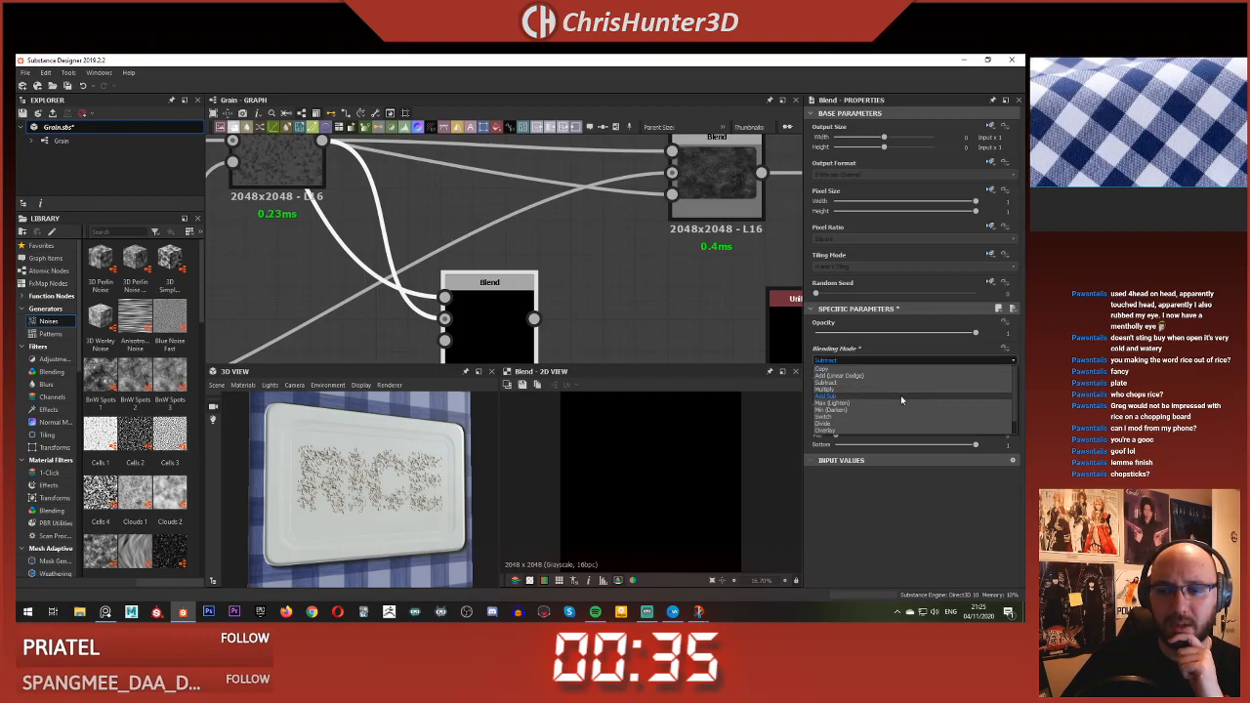
click(903, 397)
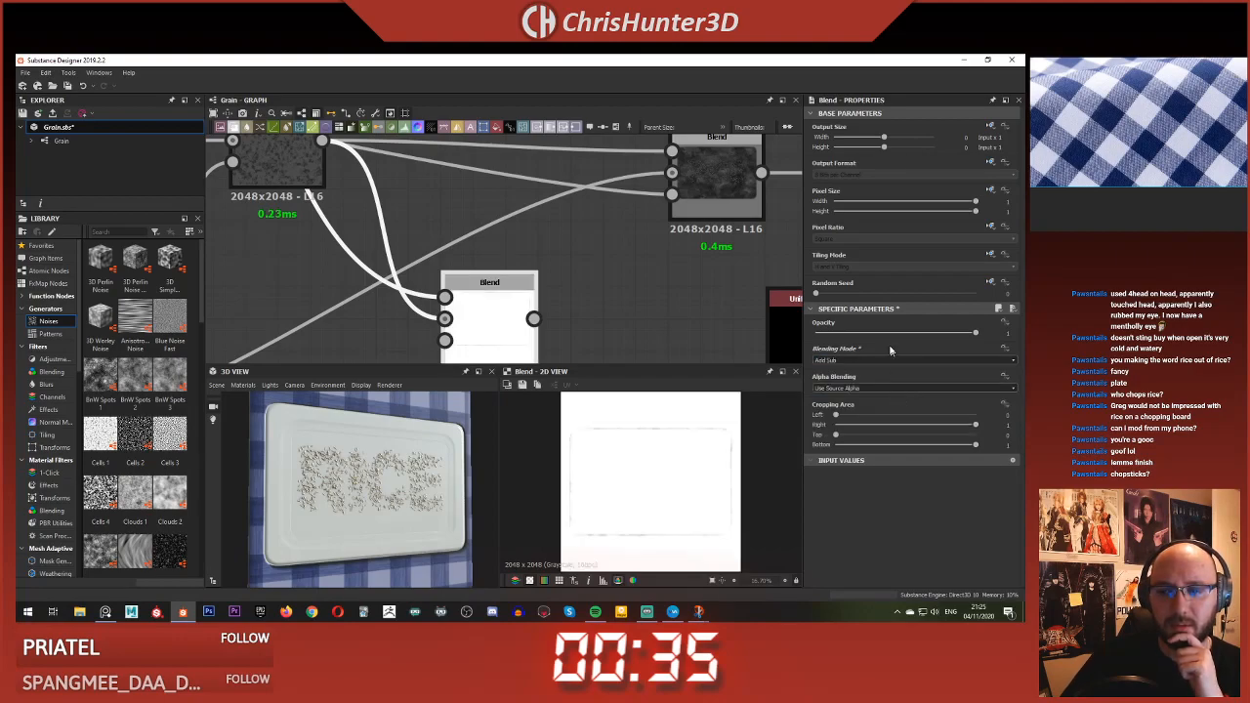
click(888, 360)
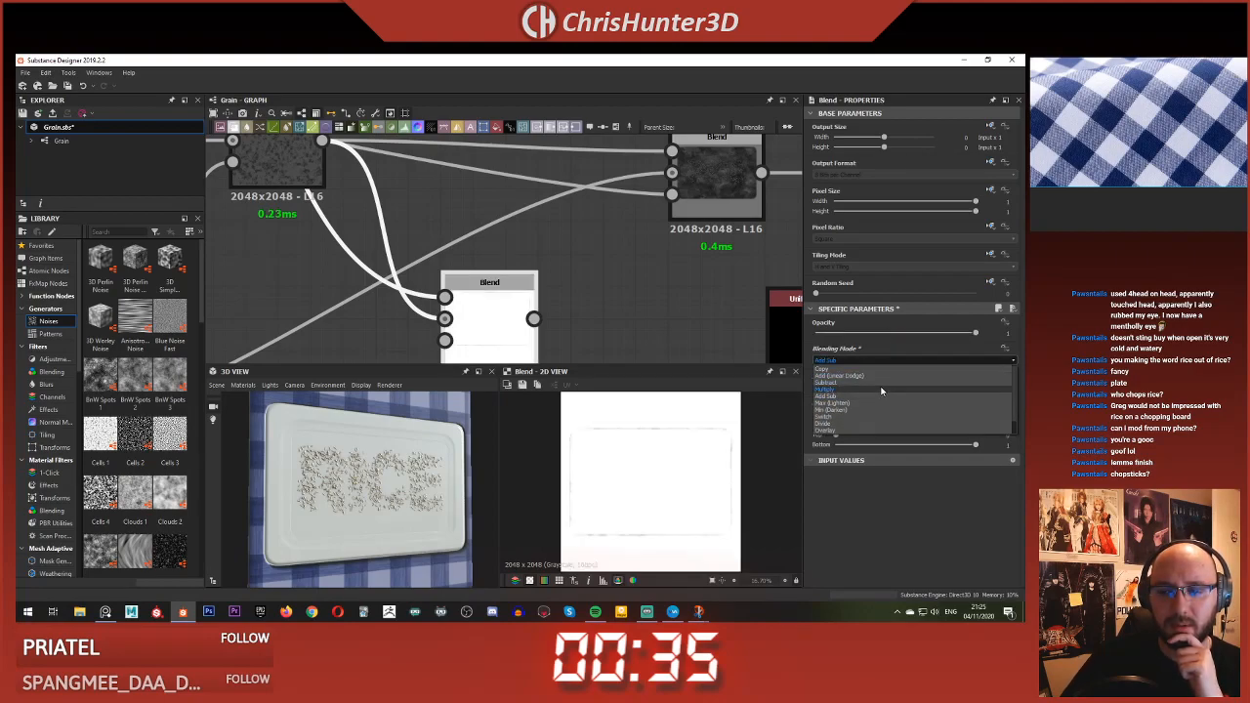
click(882, 387)
- Insert an Invert Grayscale node on the ambient occlusion link into the new Blend's foreground
middle_drag(544, 313, 595, 287)
drag(558, 305, 622, 323)
click(522, 305)
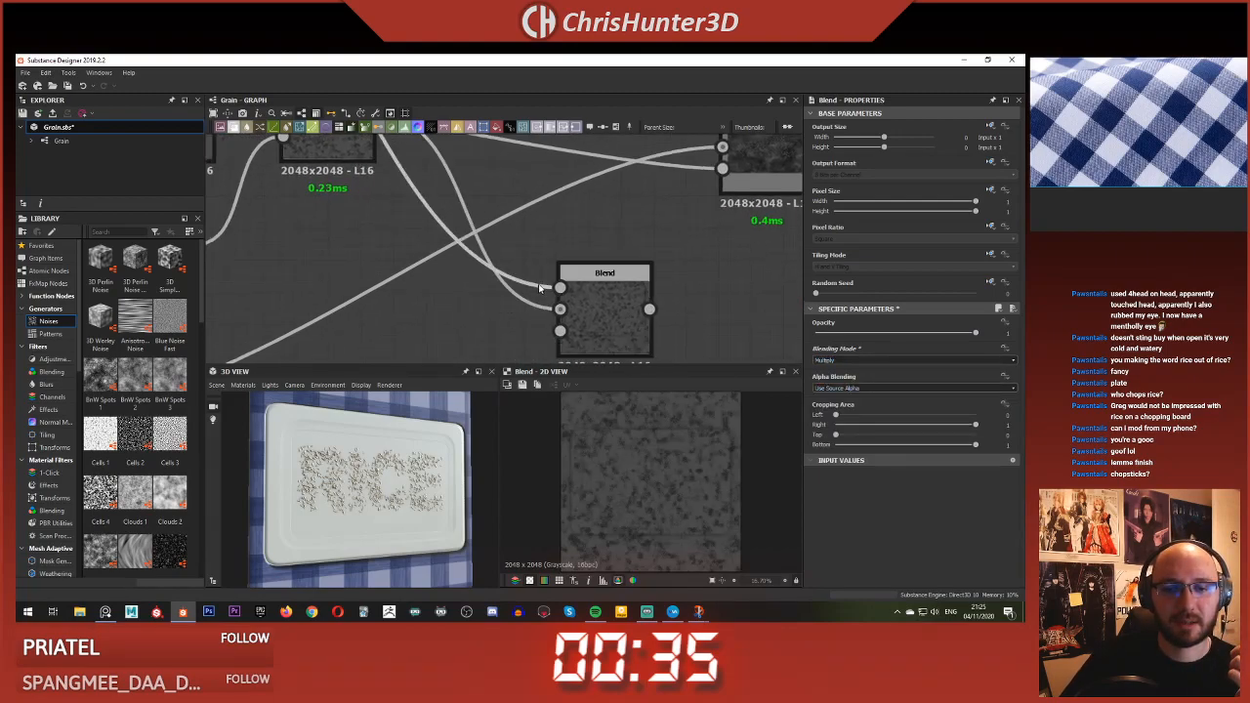
key(space)
text(inv)
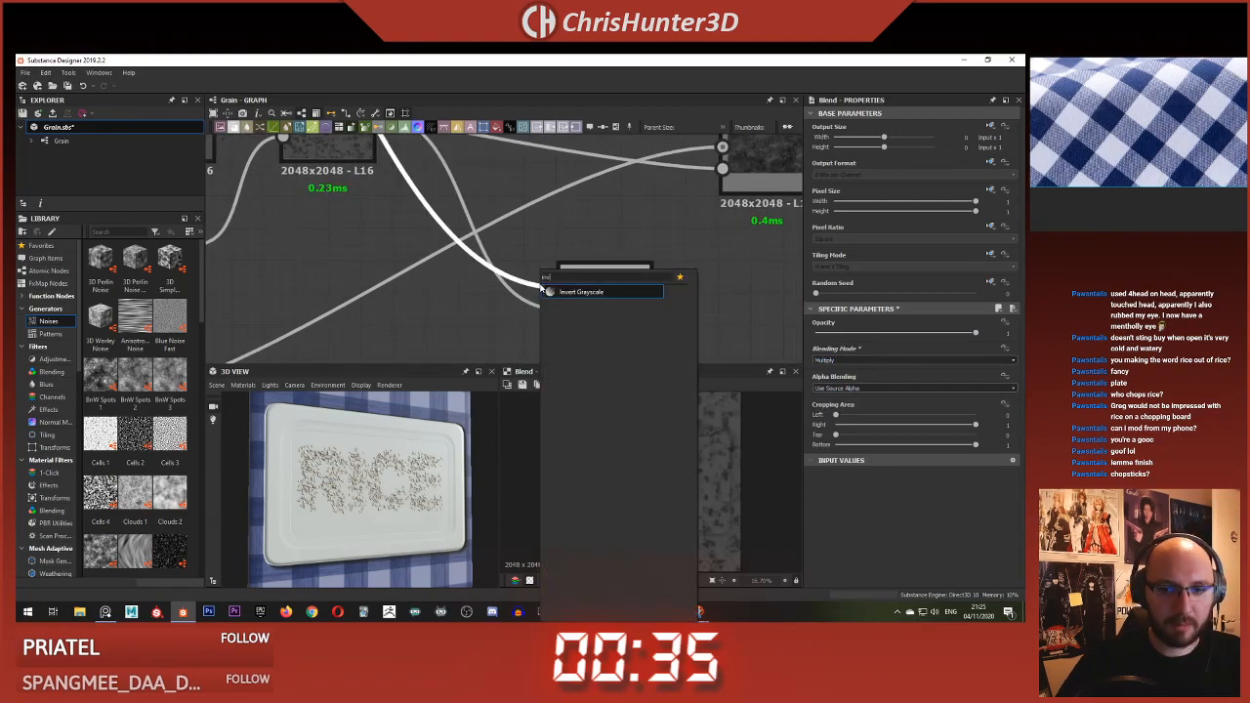
key(Return)
- Set the new Blend's mode to Add (Linear Dodge) at opacity 1 and inspect the board edges in the 2D view
click(610, 306)
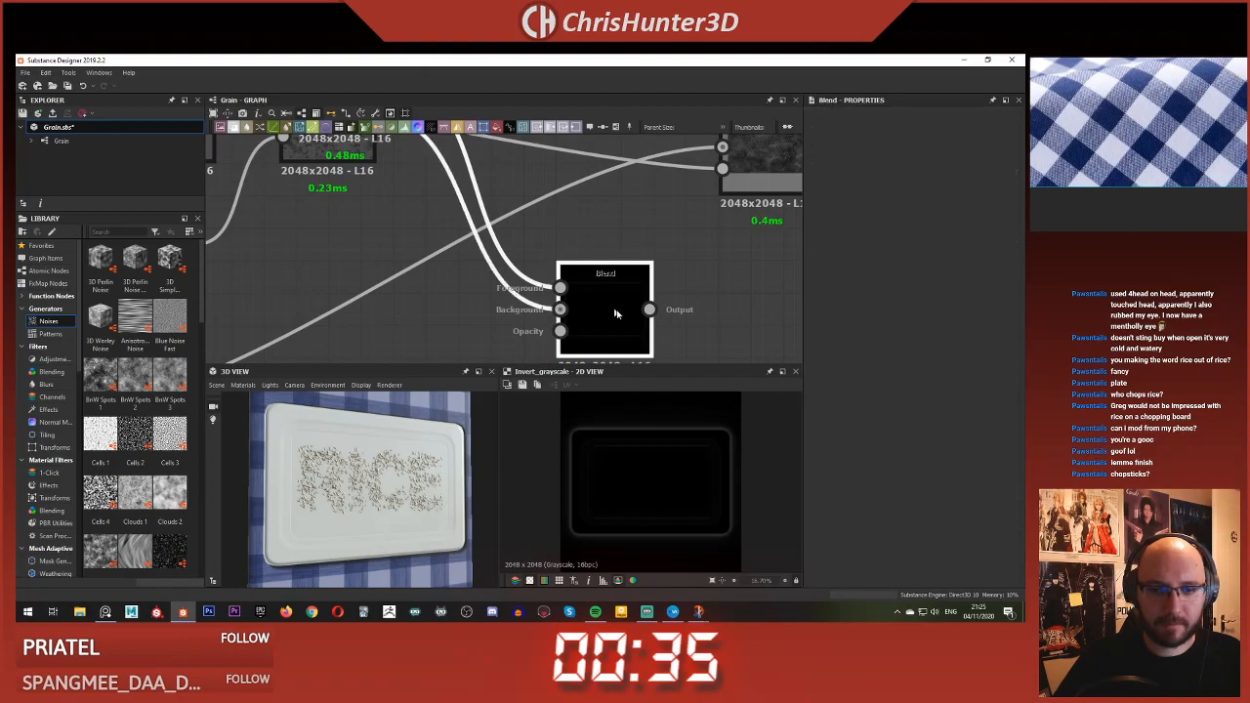
click(876, 360)
click(878, 376)
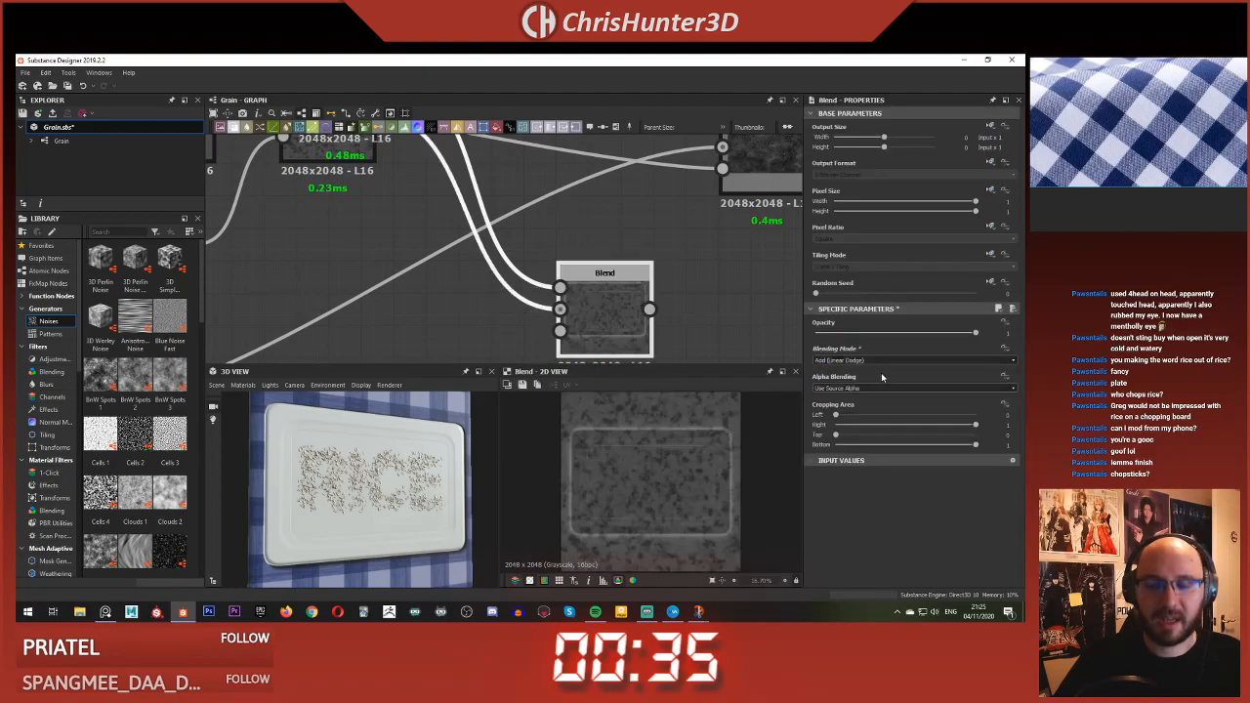
drag(914, 336, 980, 332)
scroll(685, 435, up, 5)
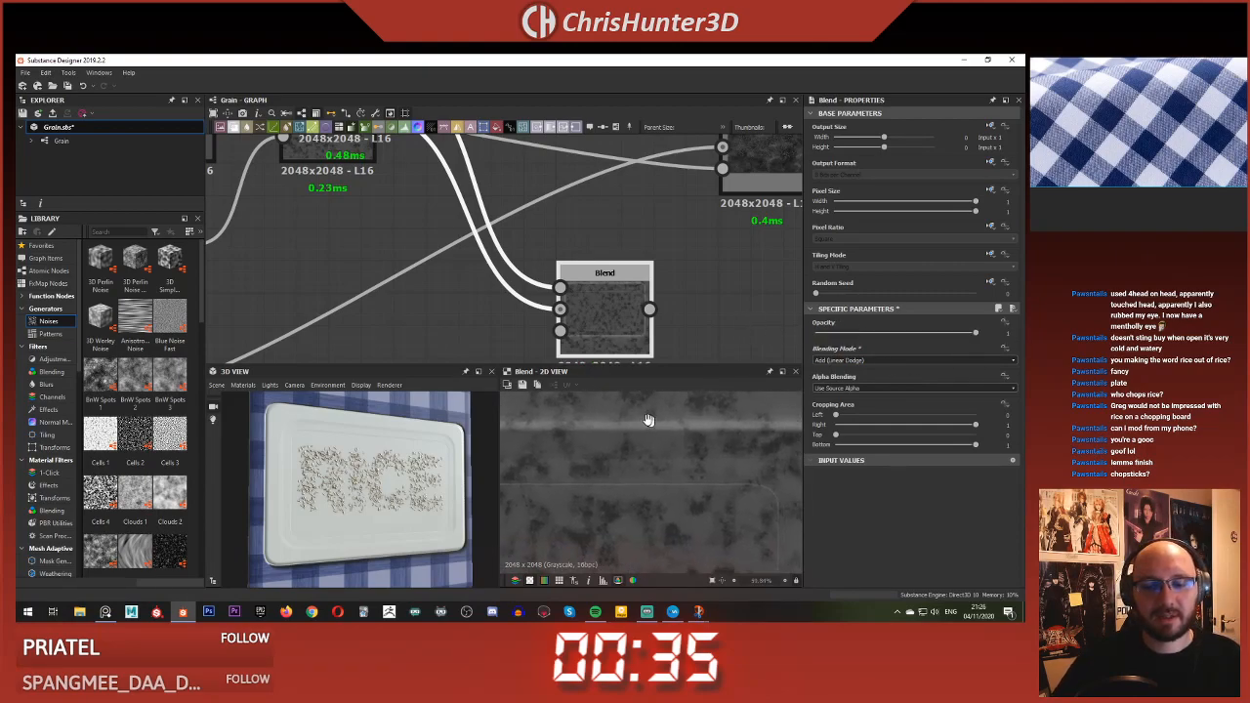
scroll(664, 444, down, 7)
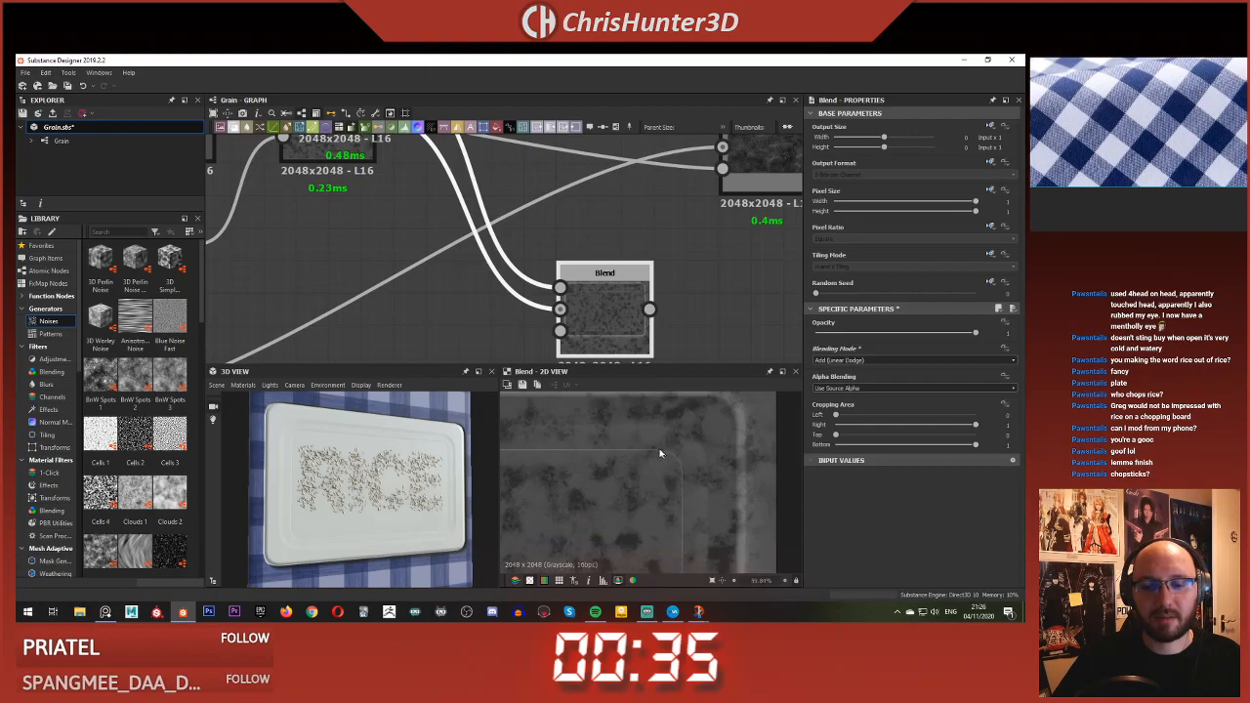
scroll(684, 439, up, 4)
scroll(695, 439, down, 3)
scroll(661, 262, down, 2)
- Compare the final roughness Blend with the new ambient occlusion Blend in the 2D view
middle_drag(666, 242, 524, 296)
double_click(592, 240)
scroll(685, 432, up, 6)
scroll(686, 426, down, 7)
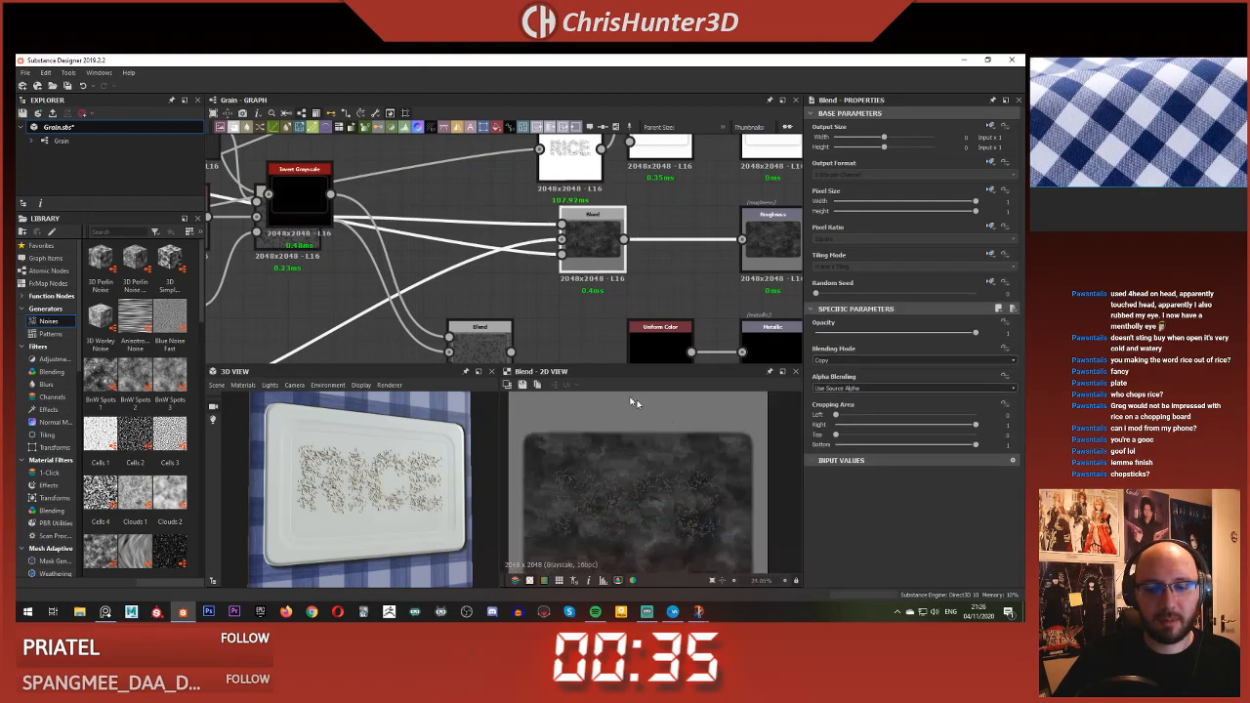
double_click(480, 344)
- Move the Invert Grayscale node down beside the new ambient occlusion Blend
mouse_move(549, 295)
middle_down()
mouse_move(594, 248)
mouse_move(551, 268)
middle_up()
middle_drag(421, 218, 466, 254)
drag(368, 210, 414, 342)
middle_drag(449, 243, 396, 186)
- Try feeding the new ambient occlusion Blend into the foreground of the final roughness Blend and preview both nodes
drag(530, 311, 585, 180)
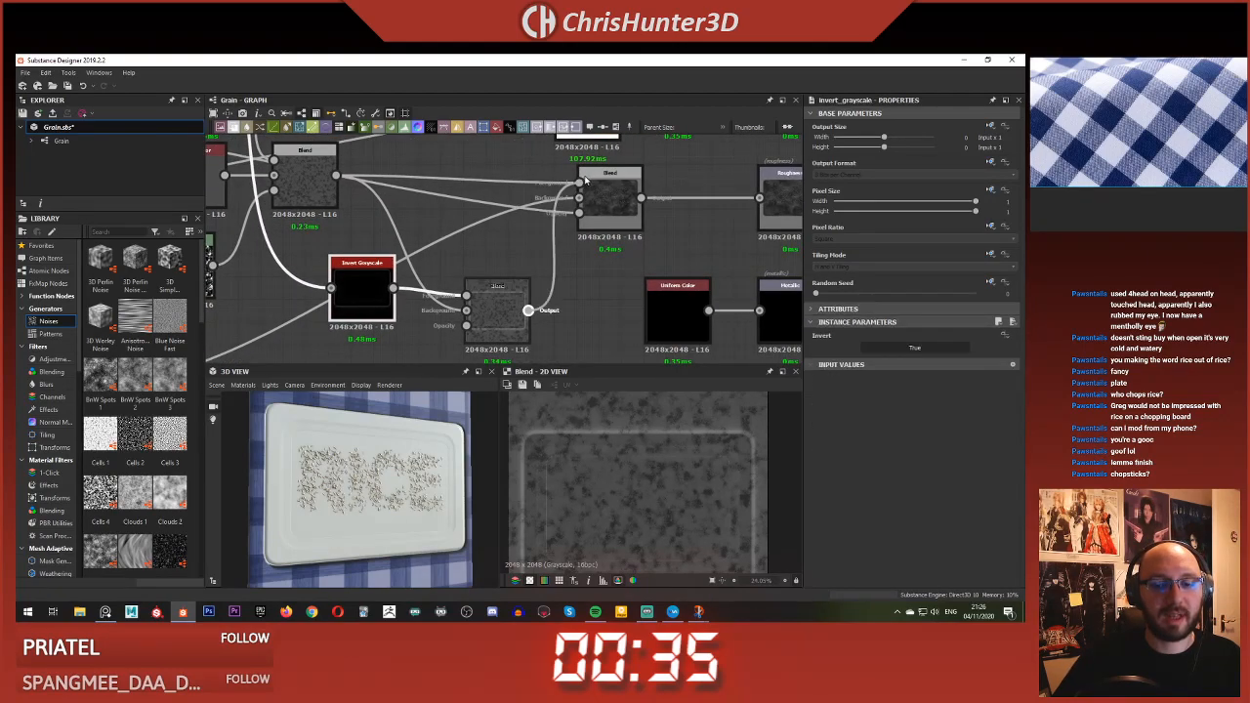
click(616, 192)
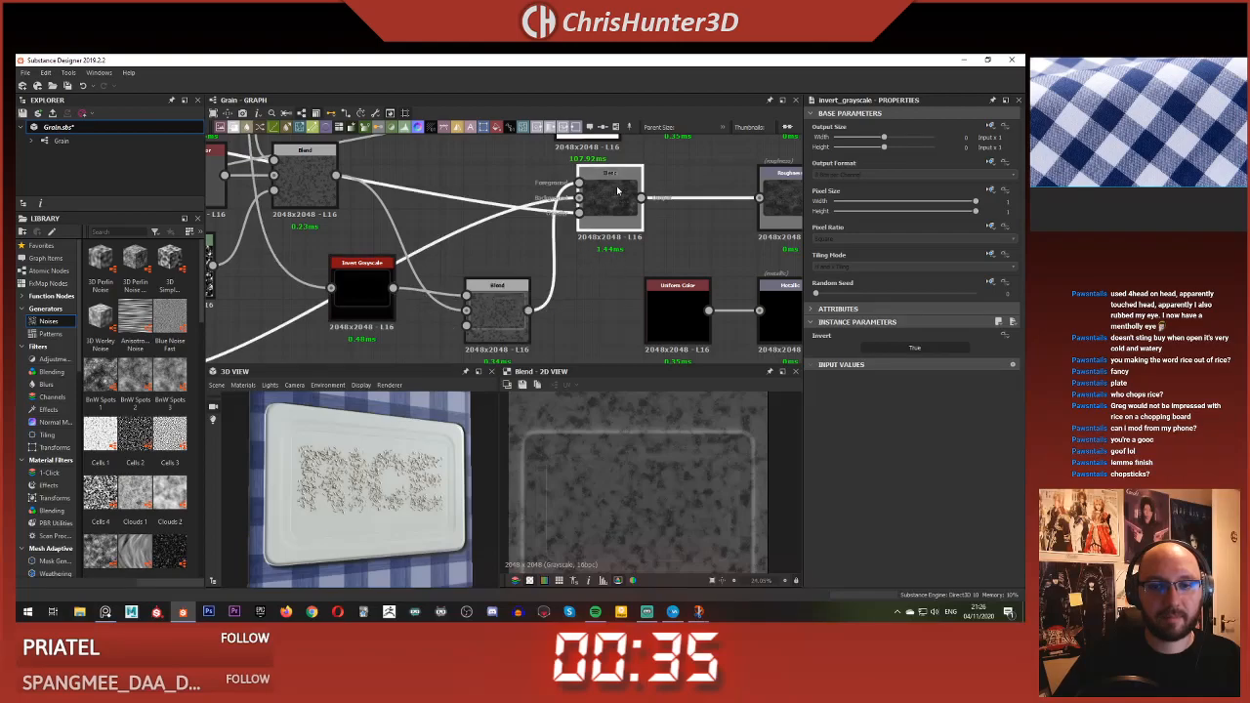
double_click(507, 312)
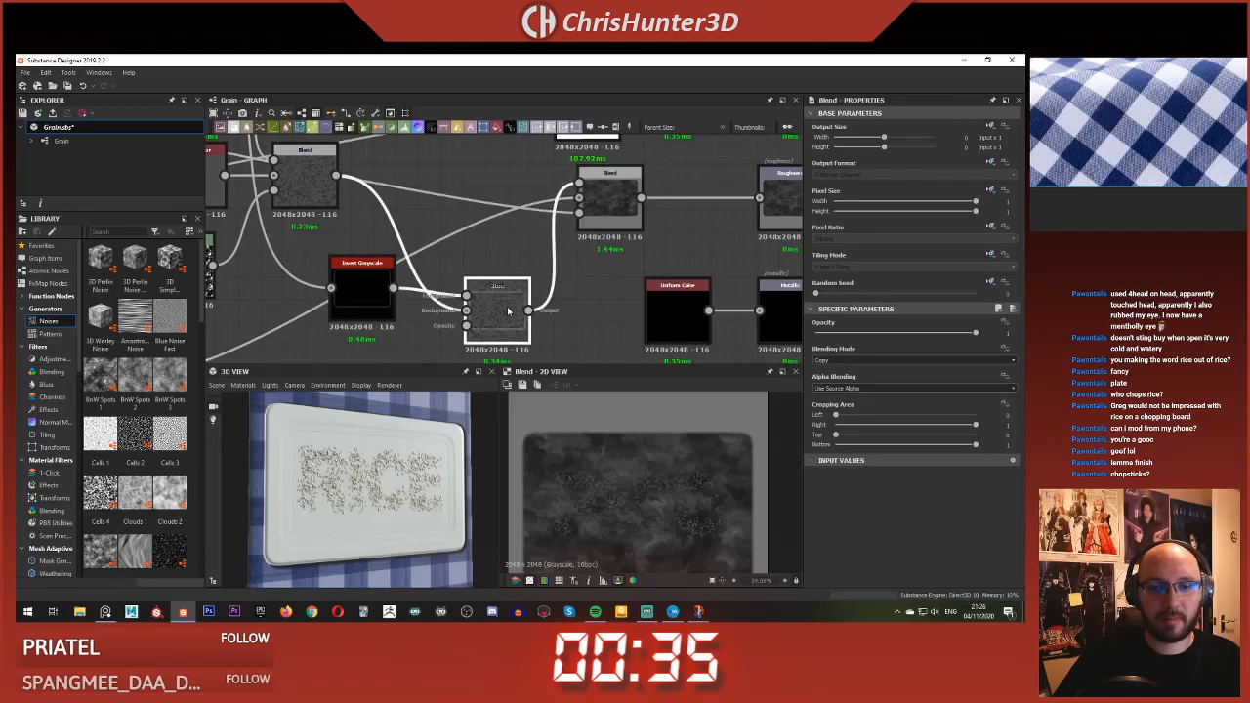
double_click(613, 195)
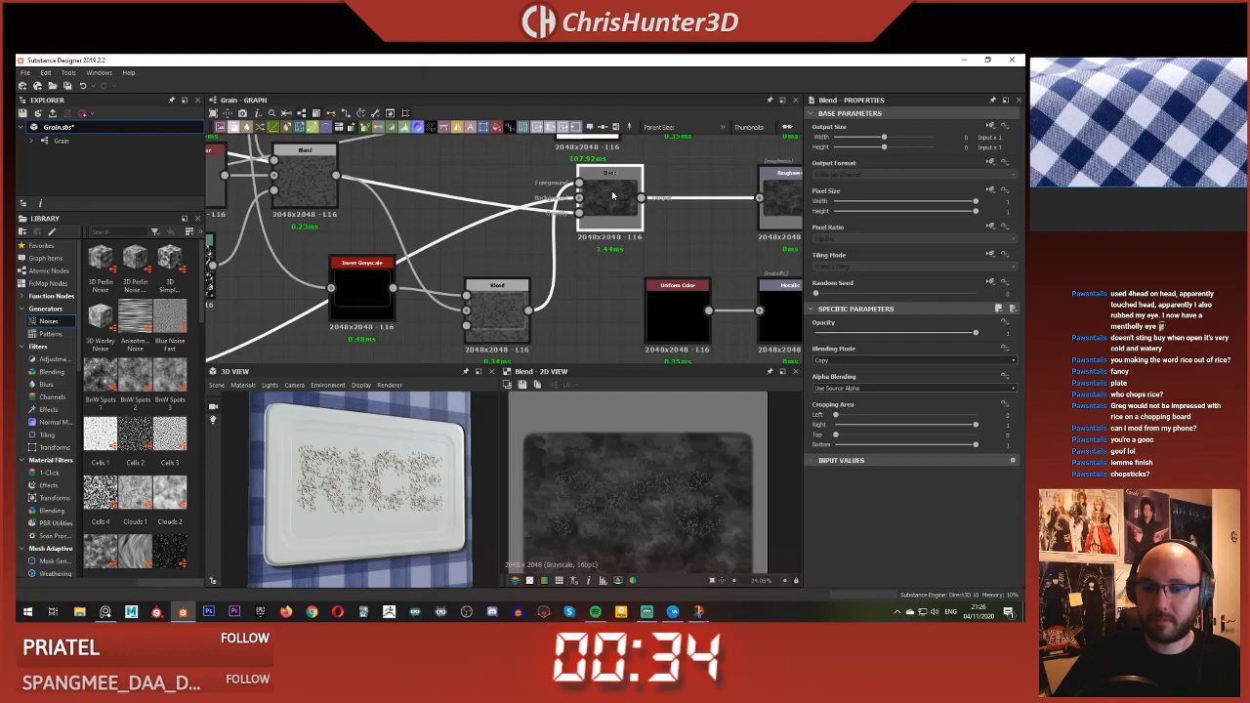
click(578, 213)
double_click(611, 192)
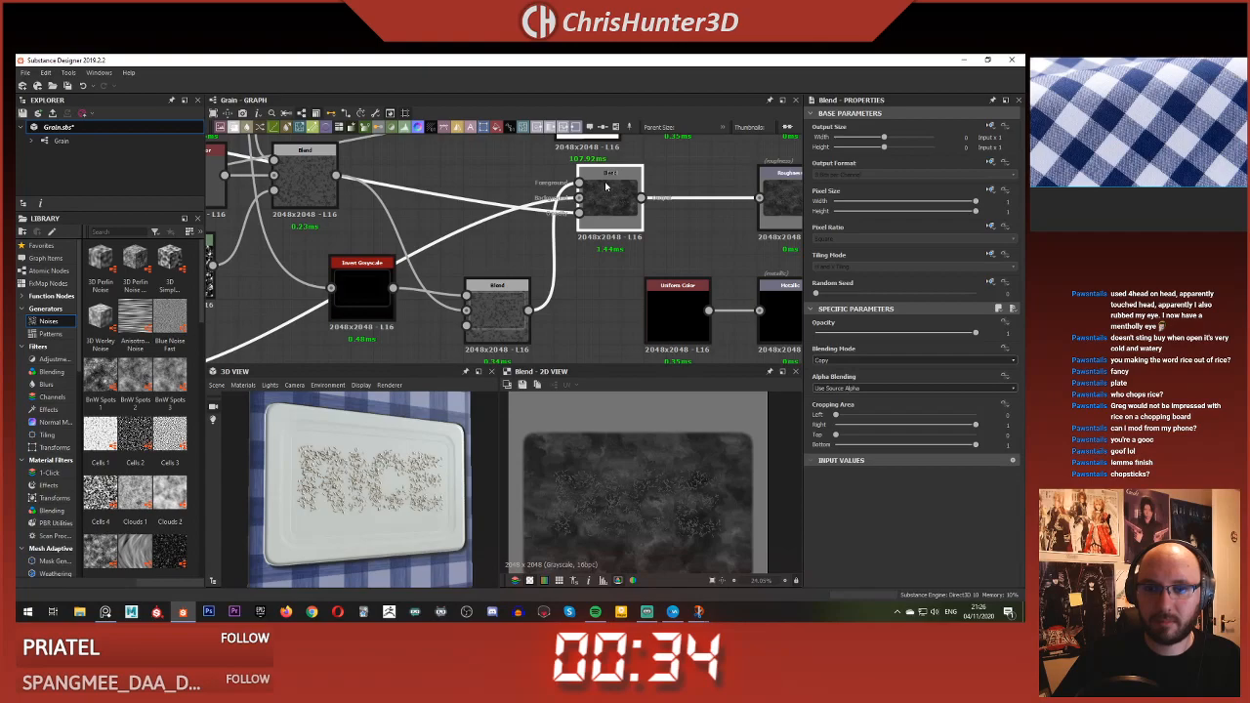
- Compare the ambient occlusion Blend with the final roughness Blend again, then undo their connection
mouse_move(506, 297)
mouse_down()
mouse_move(481, 146)
mouse_move(504, 272)
mouse_up()
scroll(417, 182, down, 2)
middle_drag(415, 180, 477, 204)
scroll(478, 204, up, 2)
middle_drag(528, 246, 489, 231)
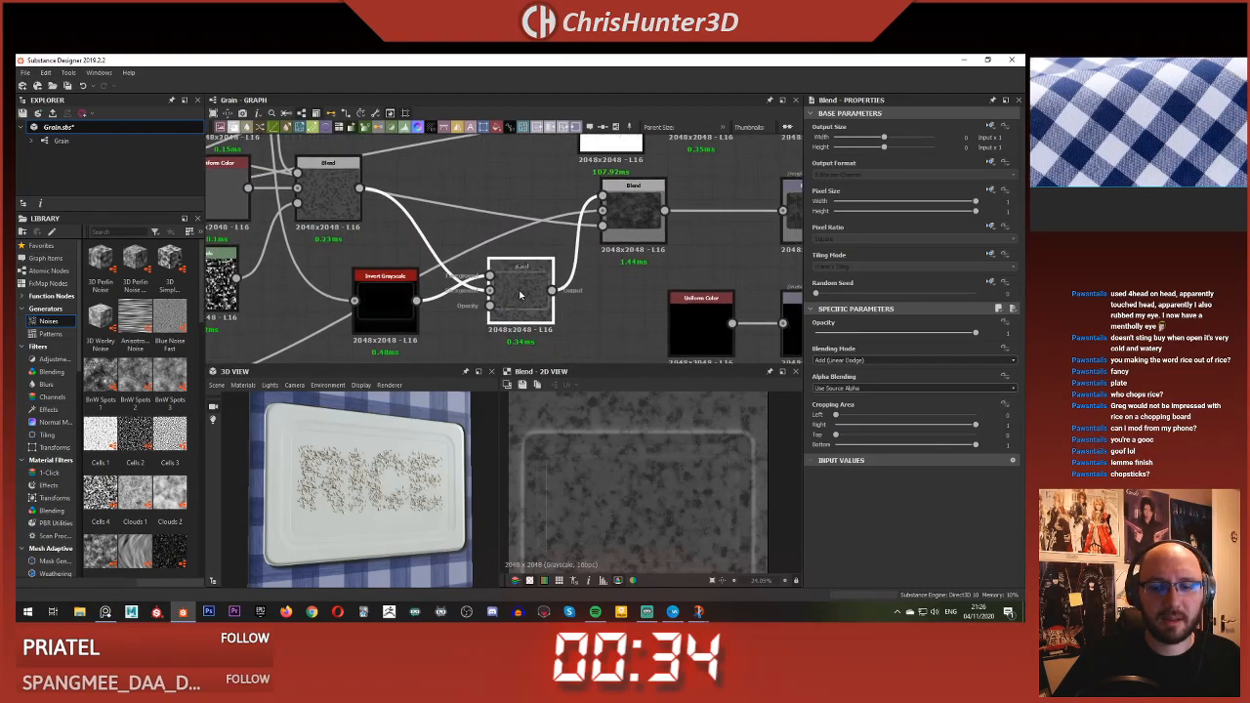
double_click(636, 211)
double_click(519, 291)
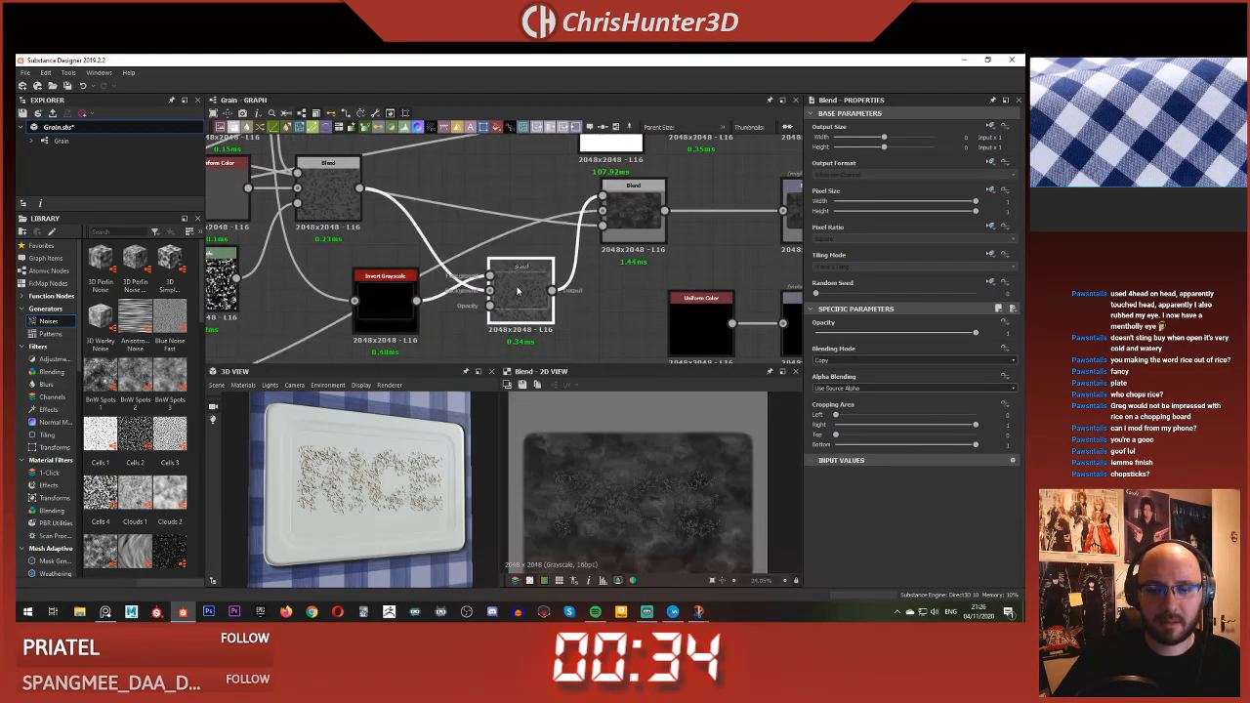
scroll(622, 222, down, 2)
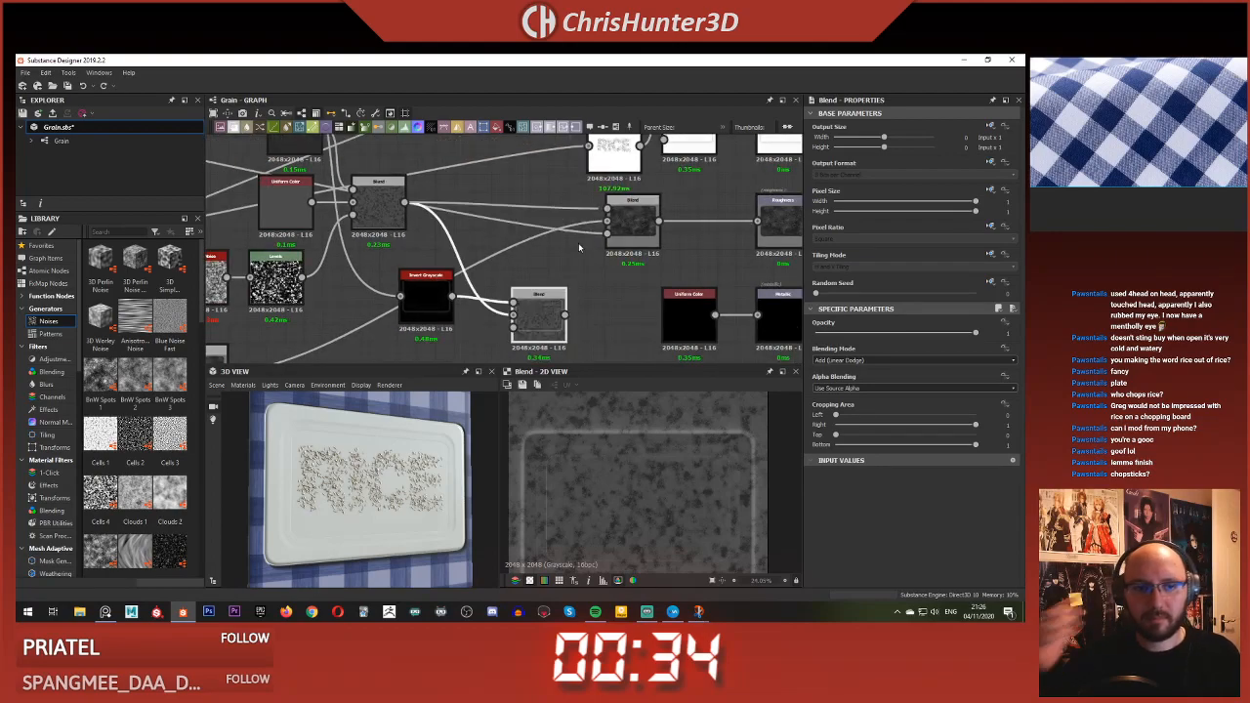
- Preview the rice Histogram Scan mask and the Moisture Noise-masked Blend that feed the final roughness Blend
middle_drag(459, 190, 460, 223)
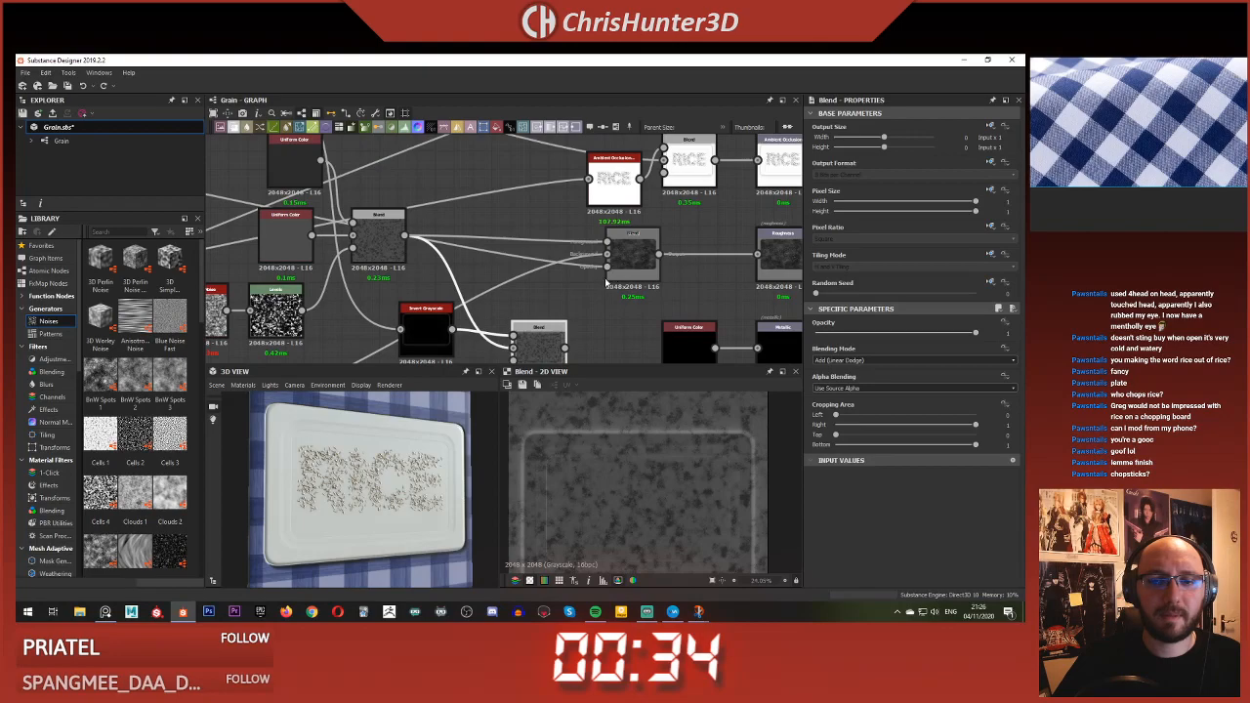
double_click(379, 236)
double_click(379, 235)
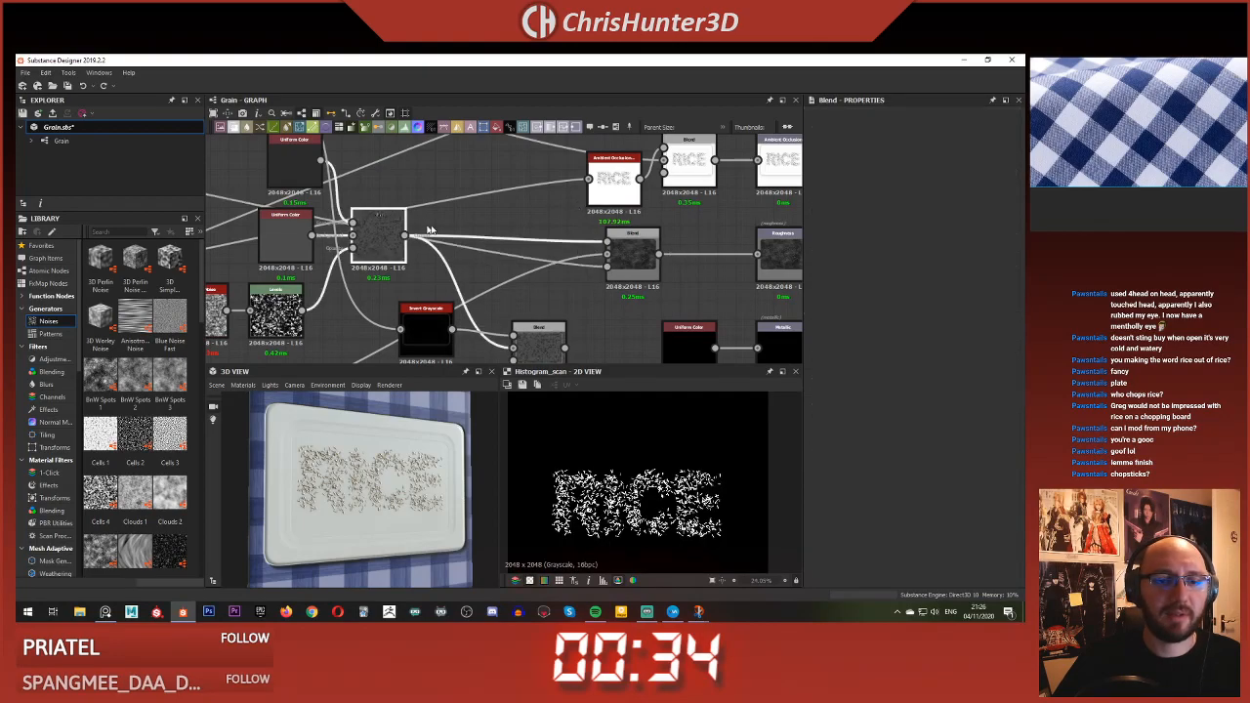
- Add a Gradient Map node fed by the Invert Grayscale output of the board's ambient occlusion
middle_drag(491, 280, 553, 201)
drag(595, 274, 558, 311)
middle_drag(491, 271, 607, 254)
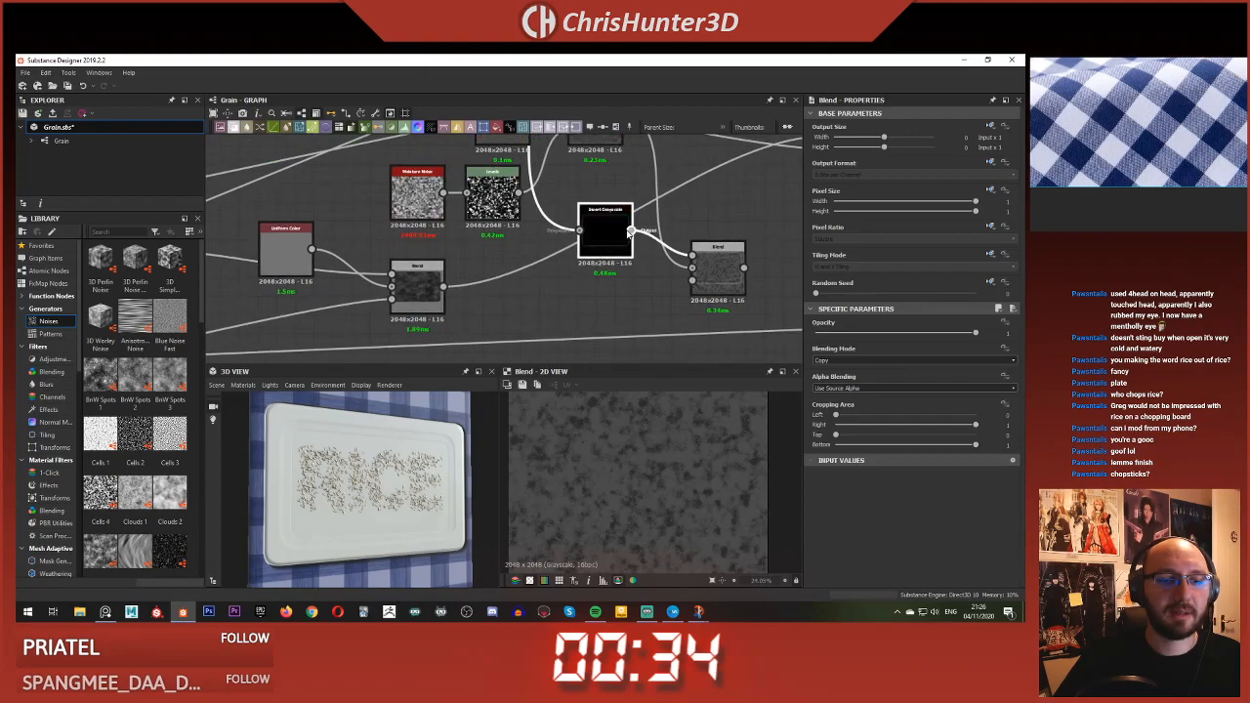
click(599, 289)
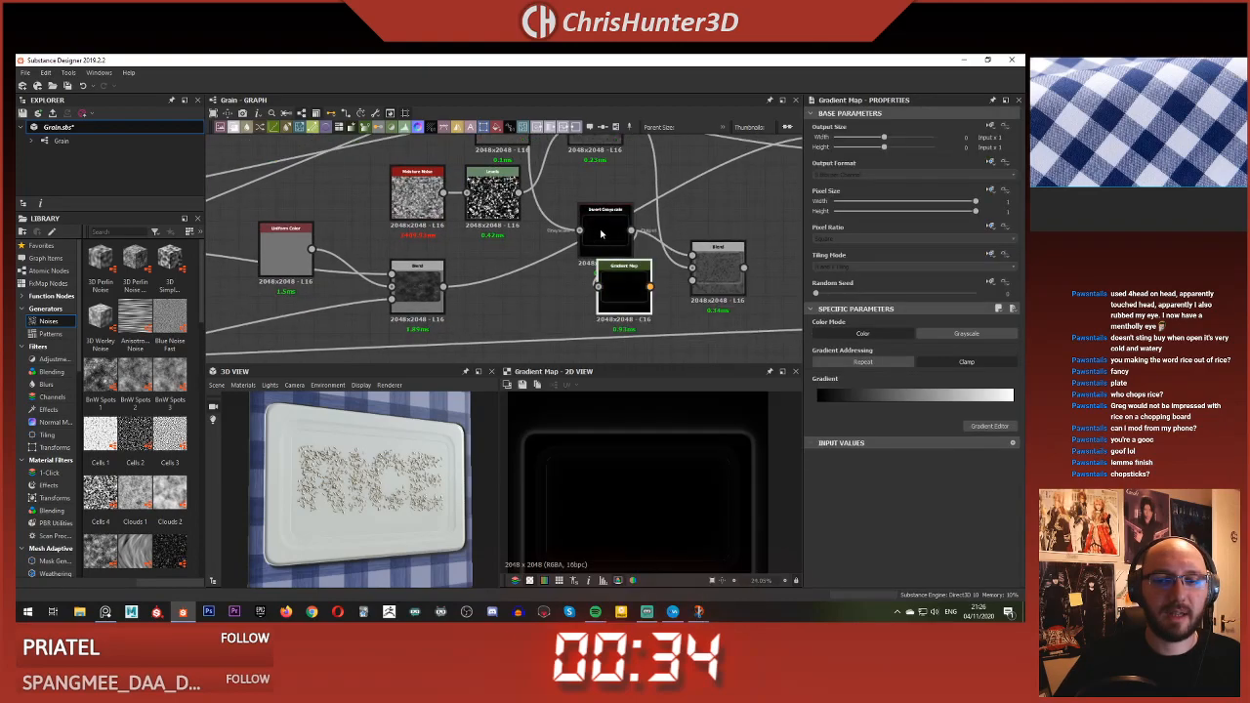
- Delete the Gradient Map node, link the board roughness Blend to the ambient occlusion Blend's background, and rearrange the Invert Grayscale and Blend nodes
key(Delete)
drag(607, 236, 598, 254)
drag(702, 268, 646, 307)
drag(443, 286, 636, 305)
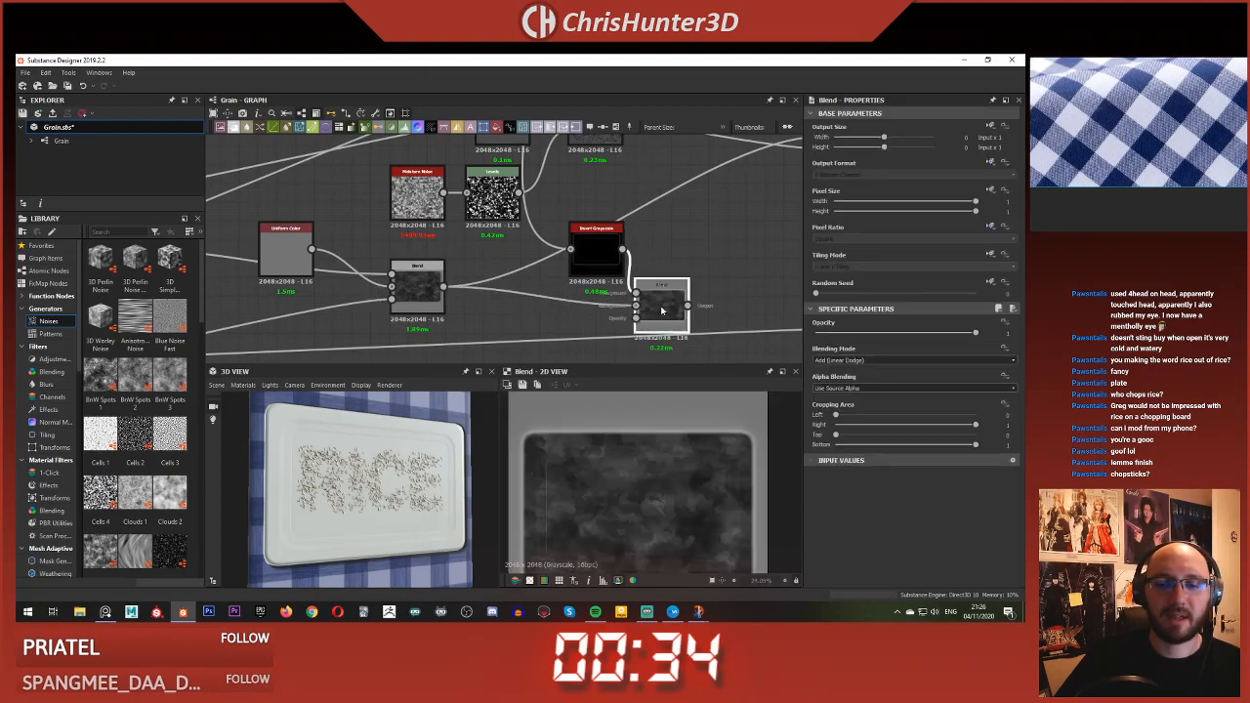
drag(592, 246, 640, 230)
drag(661, 299, 586, 317)
drag(644, 225, 511, 260)
drag(580, 311, 607, 274)
- Connect the ambient occlusion Blend to the background of the final roughness Blend and preview the Roughness output
scroll(647, 254, up, 2)
middle_drag(647, 254, 531, 300)
scroll(531, 299, down, 2)
middle_drag(650, 243, 536, 310)
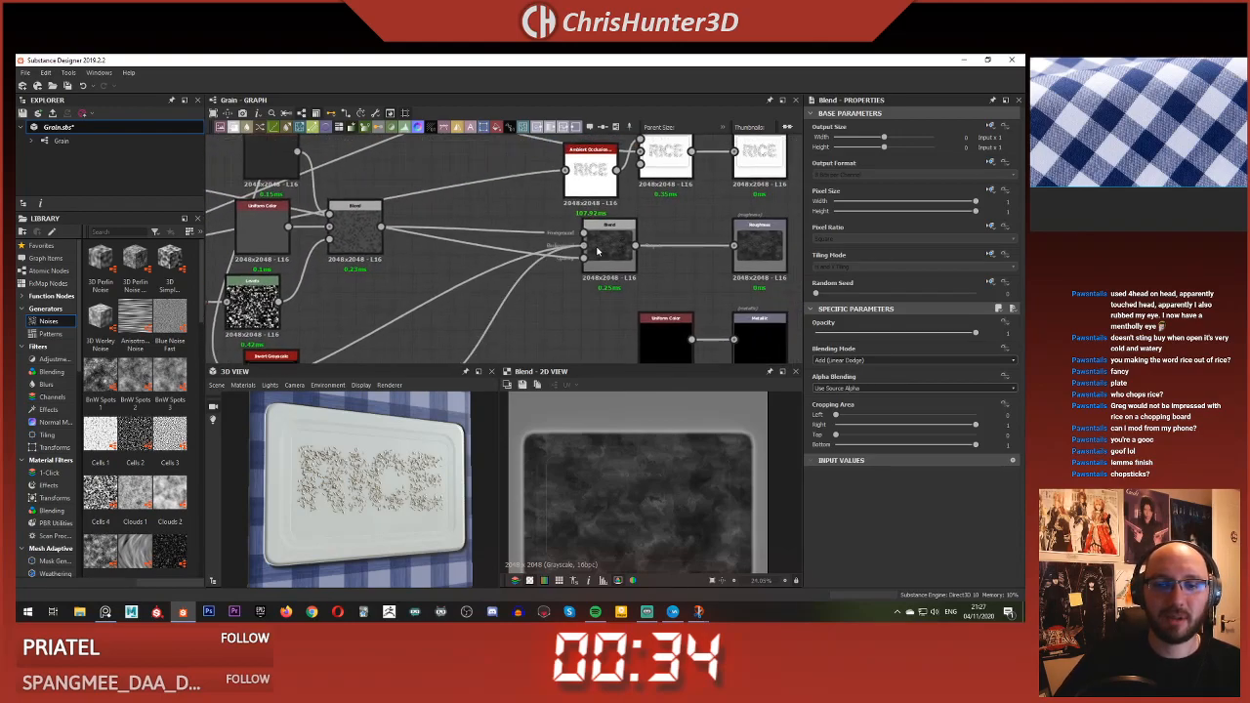
click(610, 244)
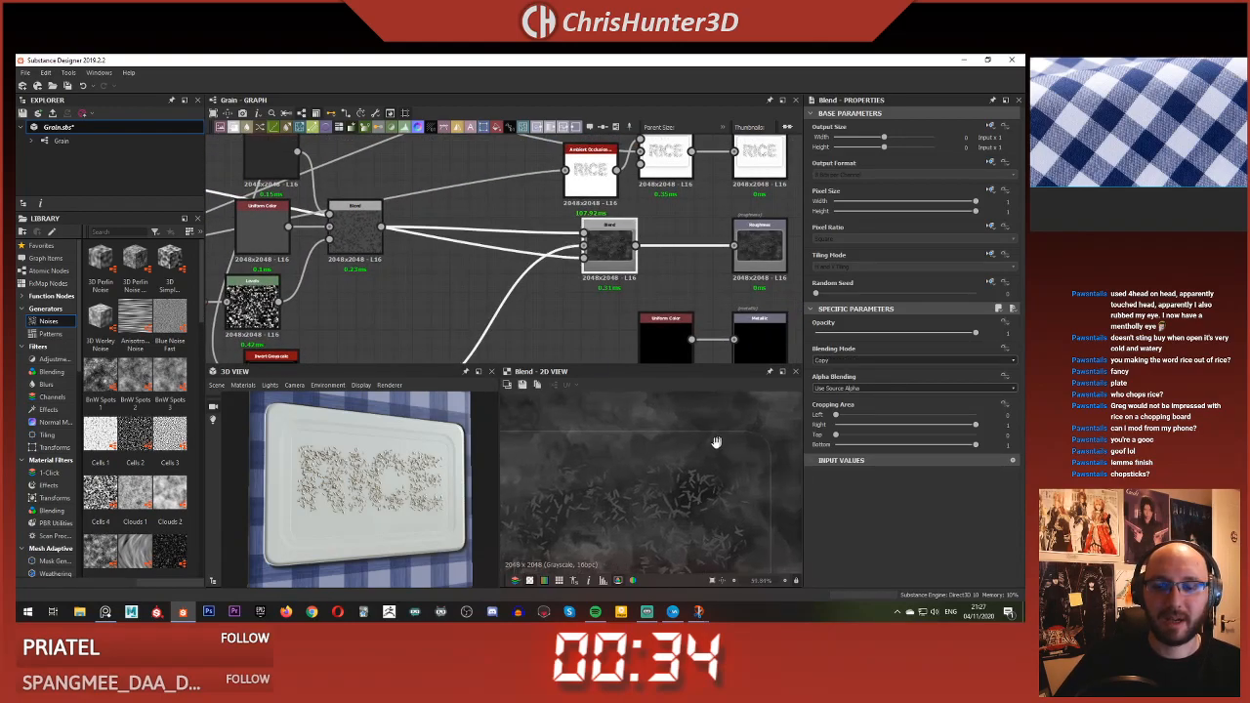
click(761, 245)
double_click(598, 252)
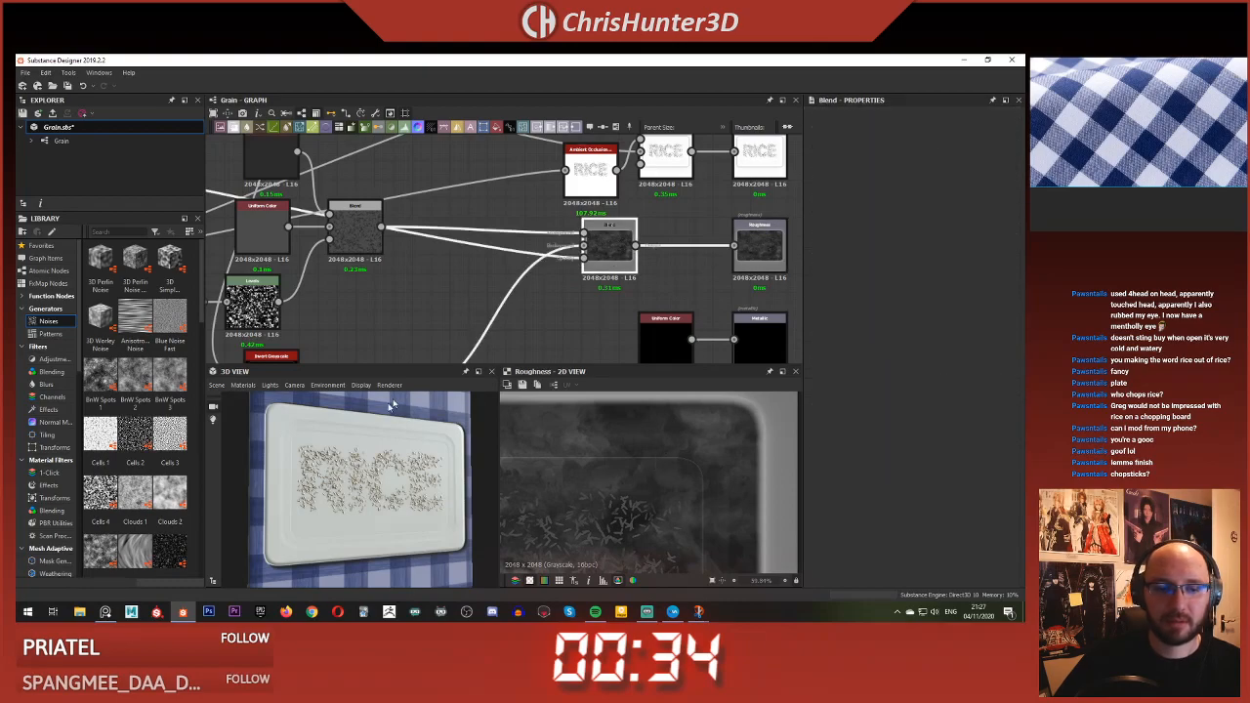
- Inspect the board's edges and surface in the 3D view and compare them with the ambient occlusion Blend
scroll(391, 459, up, 3)
drag(390, 460, 368, 437)
scroll(406, 454, up, 3)
scroll(405, 445, down, 3)
scroll(470, 274, down, 3)
middle_drag(527, 268, 634, 243)
drag(407, 437, 382, 441)
scroll(384, 449, down, 3)
scroll(388, 446, up, 3)
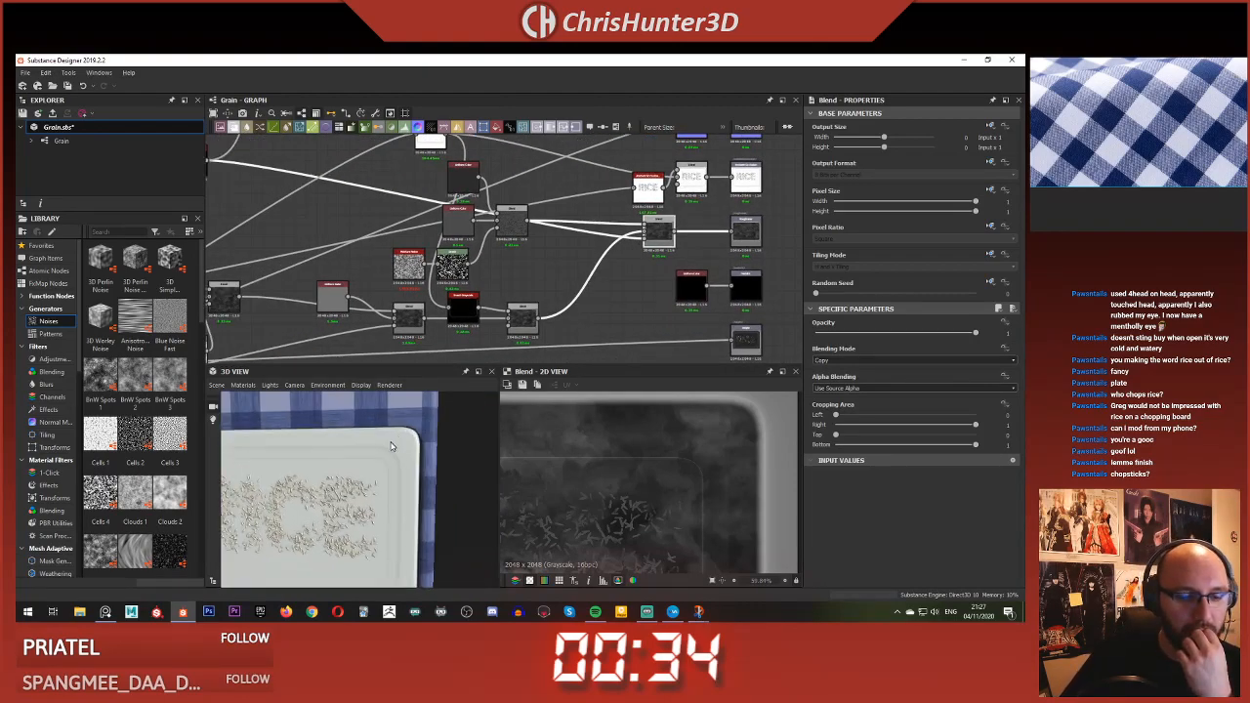
click(525, 310)
scroll(407, 332, down, 2)
scroll(441, 436, up, 3)
drag(434, 440, 445, 399)
scroll(386, 286, up, 5)
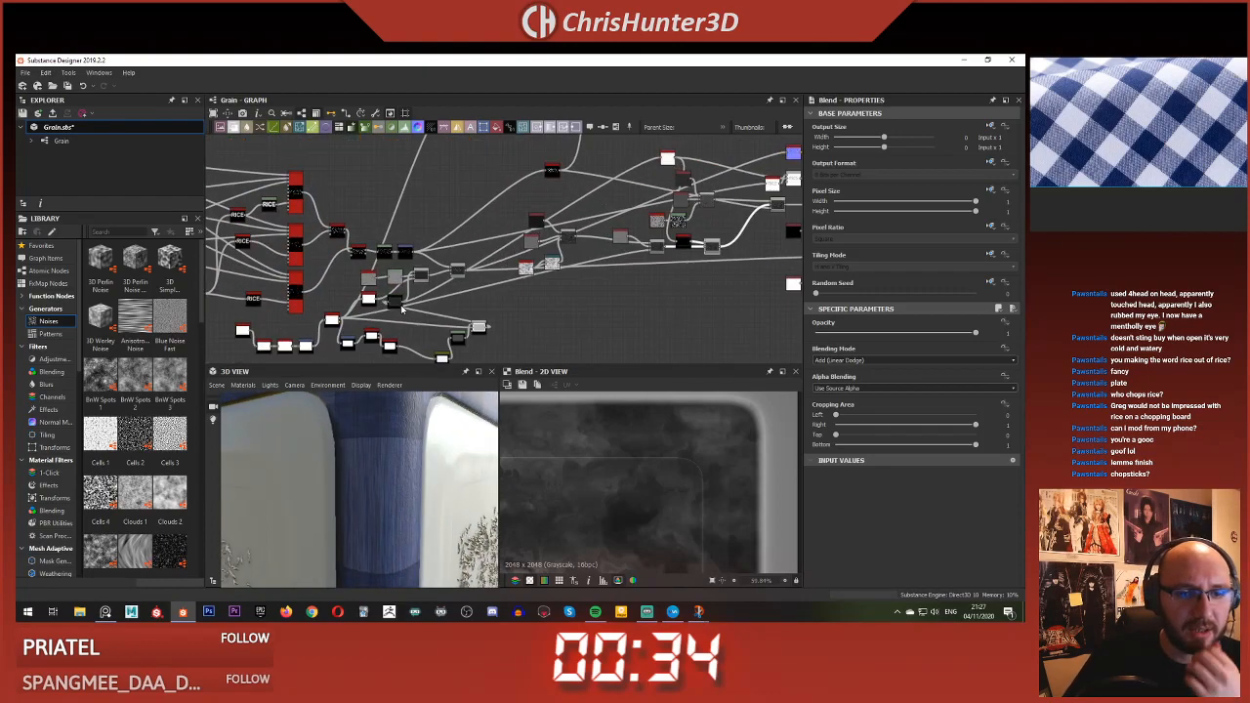
- Preview the board height Blend and set its Histogram Scan mask to a contrast of about 0.65 with the position at 0.9
double_click(433, 196)
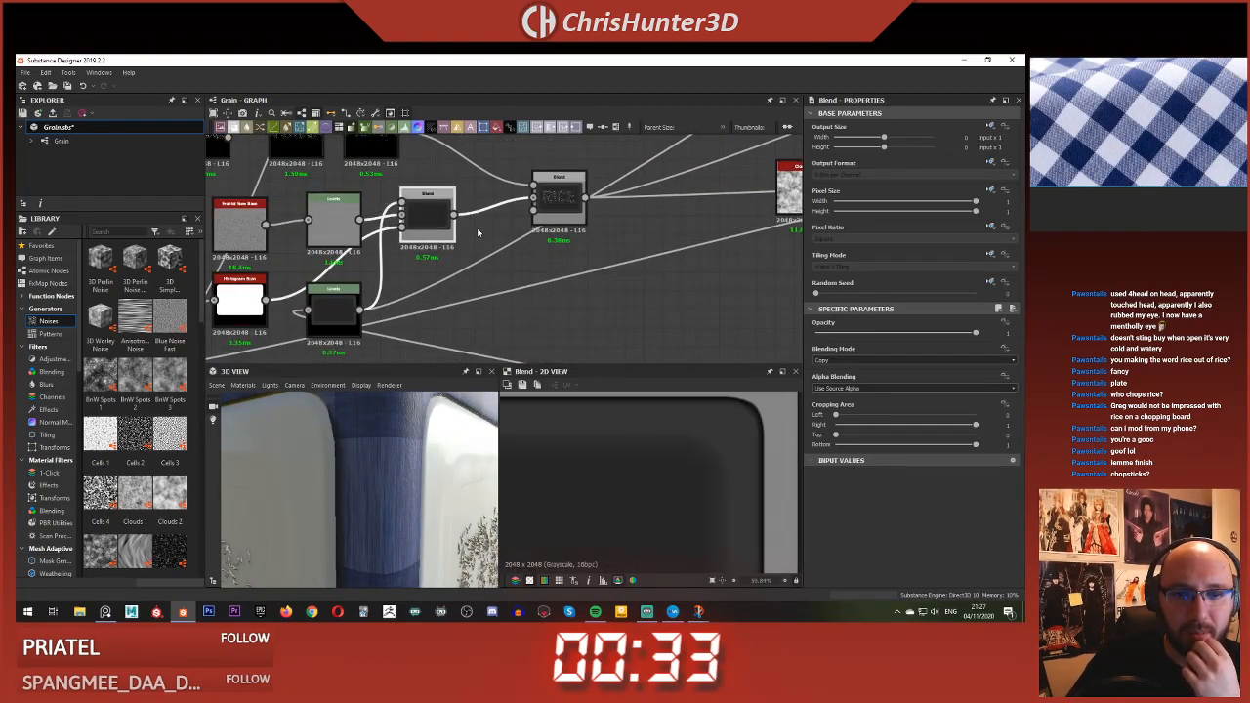
middle_drag(478, 233, 530, 247)
double_click(493, 273)
double_click(518, 269)
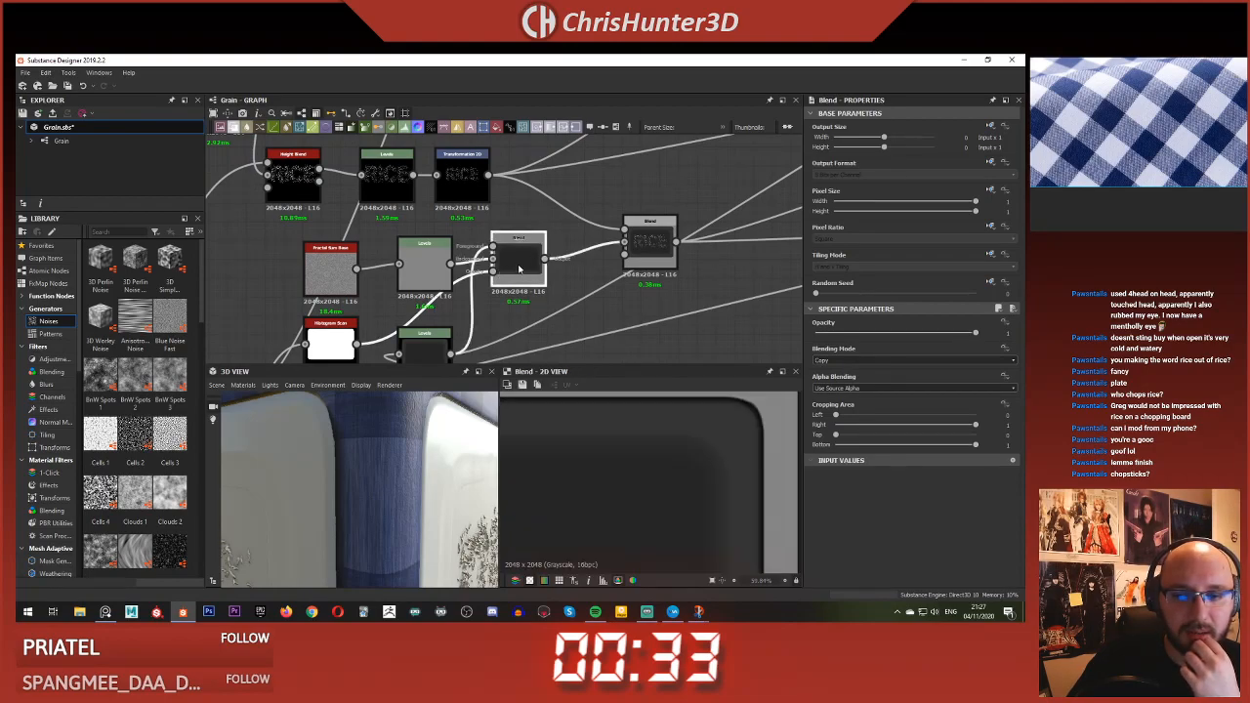
click(341, 350)
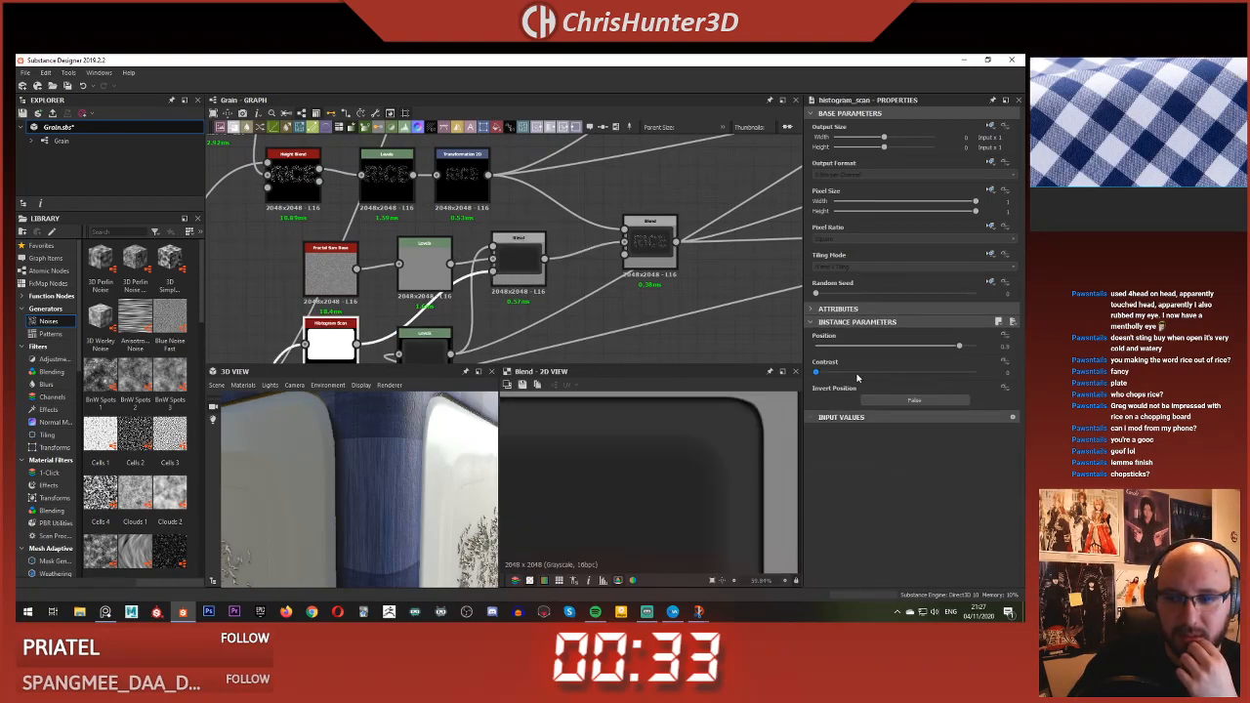
drag(817, 372, 912, 372)
drag(816, 372, 921, 374)
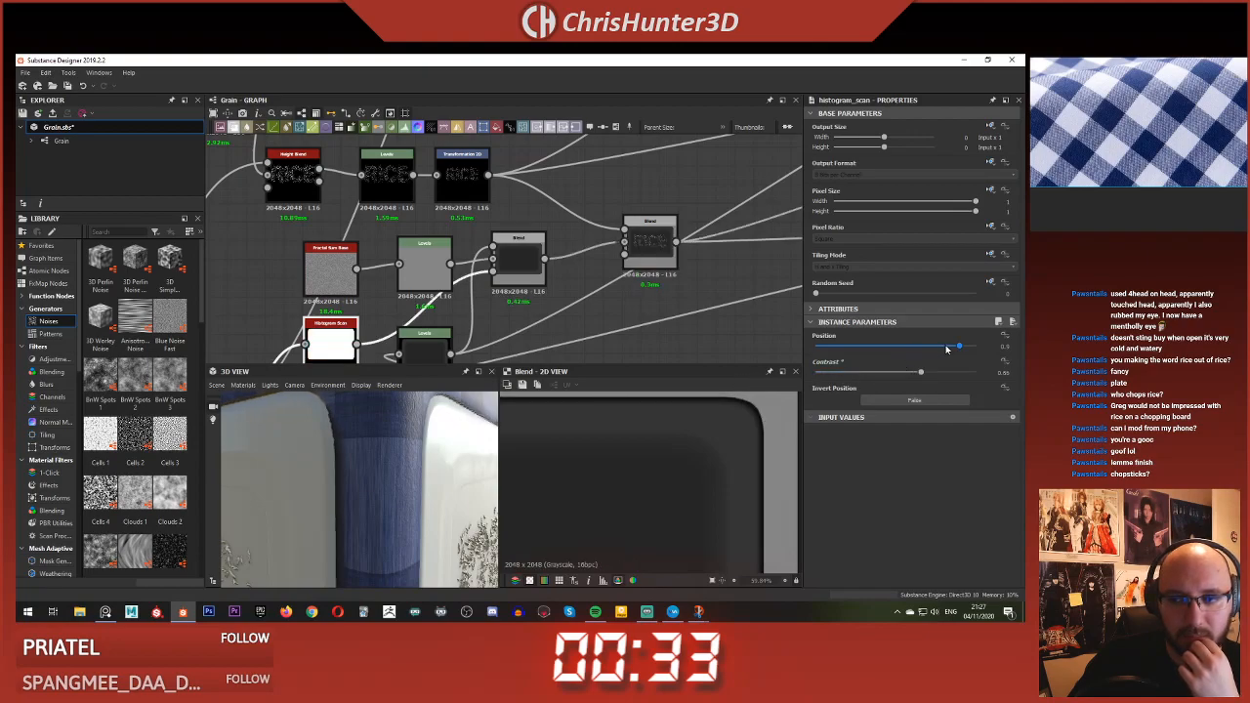
mouse_move(962, 348)
mouse_down()
mouse_move(979, 349)
mouse_move(940, 353)
mouse_up()
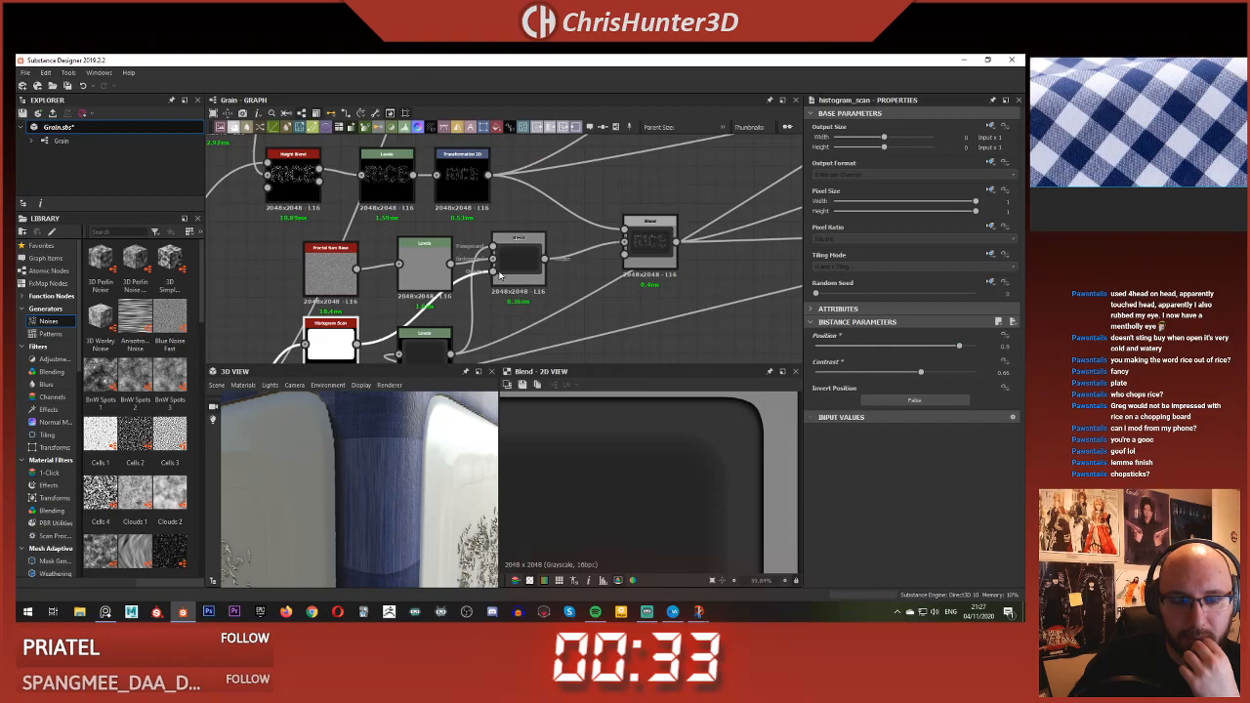
- Check the histograms of the two Levels nodes feeding the board height Blend
middle_drag(438, 348, 459, 283)
click(459, 283)
middle_drag(590, 286, 572, 315)
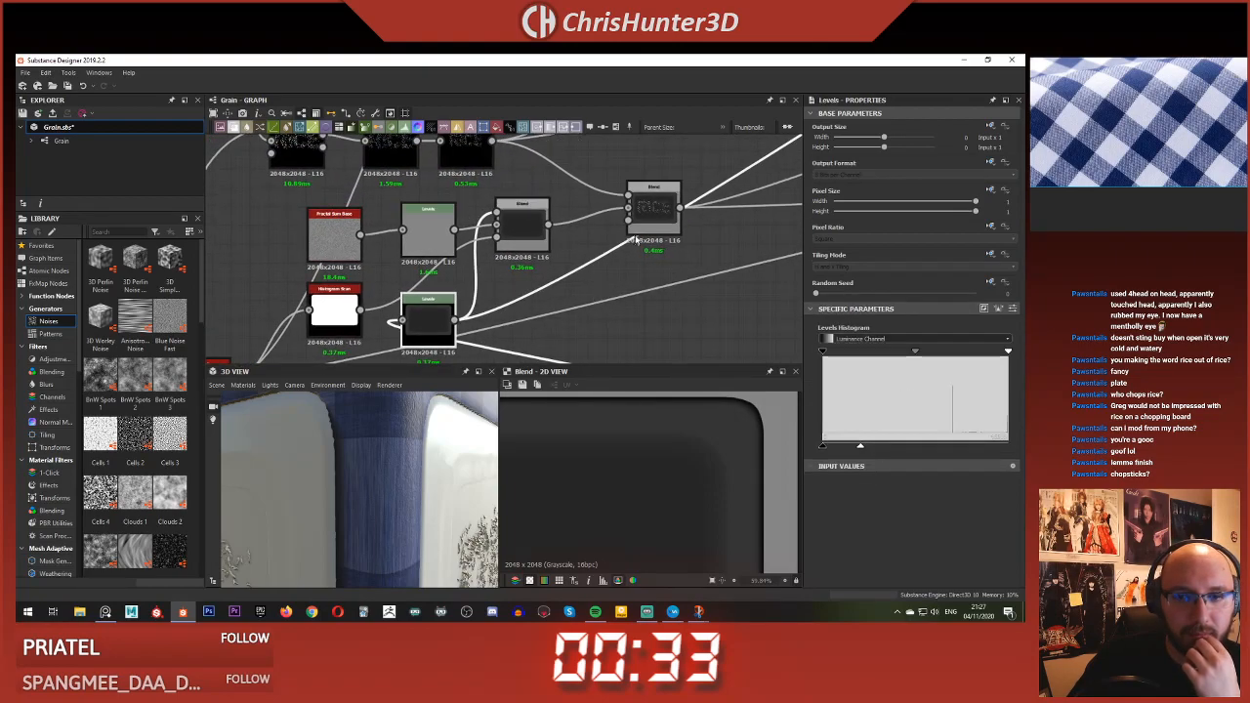
click(439, 217)
middle_drag(440, 216, 423, 234)
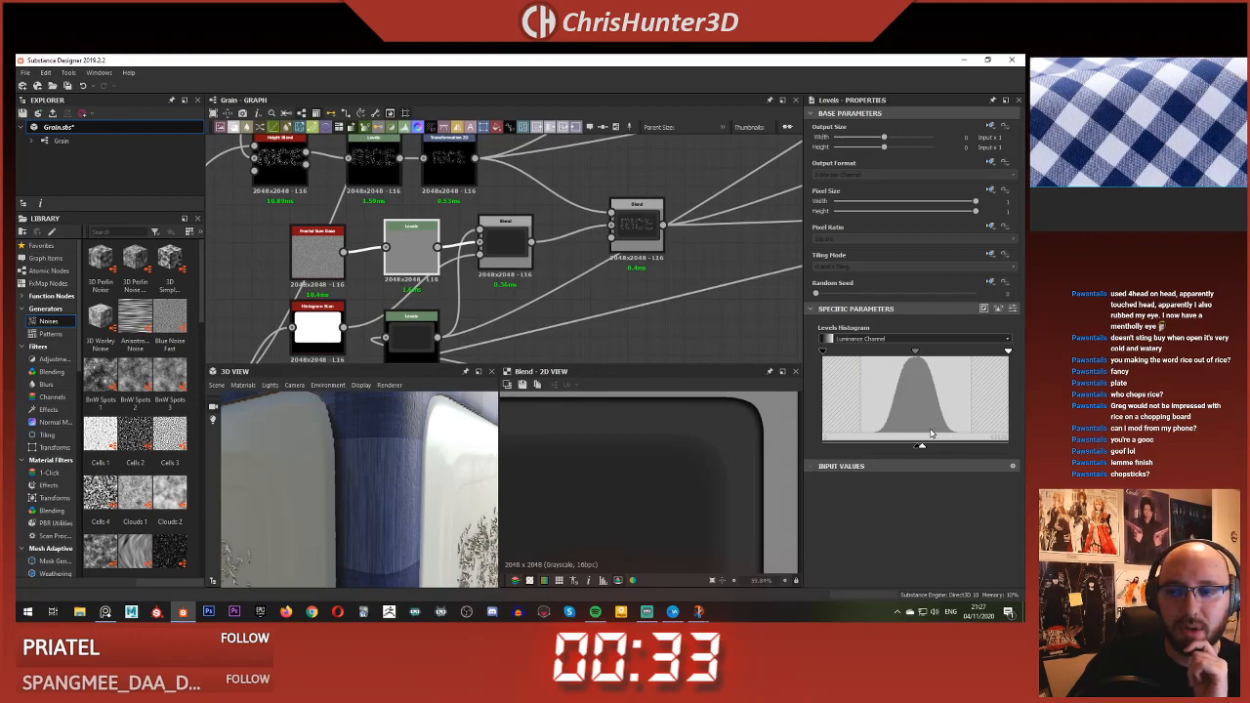
- Move the board height Blend and the RICE height Blend further along the graph to make room after the Levels node
drag(518, 270, 576, 249)
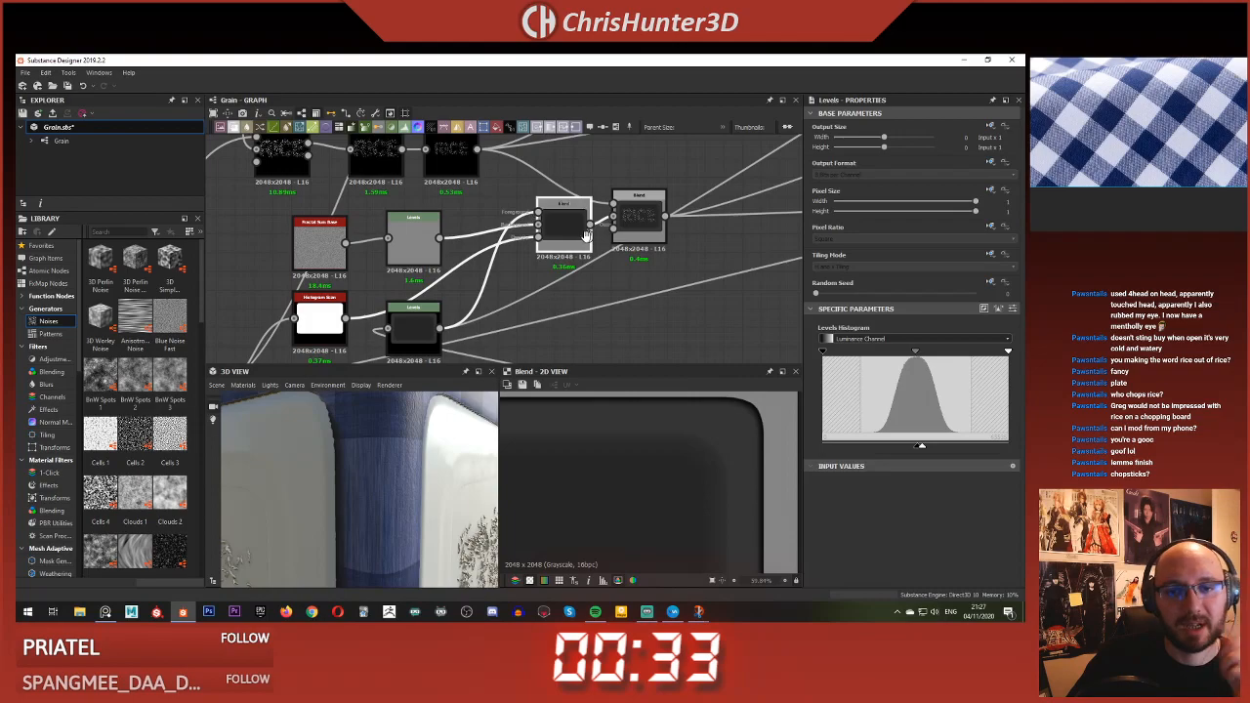
middle_drag(588, 234, 561, 240)
click(552, 244)
drag(951, 334, 999, 336)
drag(613, 223, 650, 192)
middle_drag(433, 211, 500, 227)
click(500, 226)
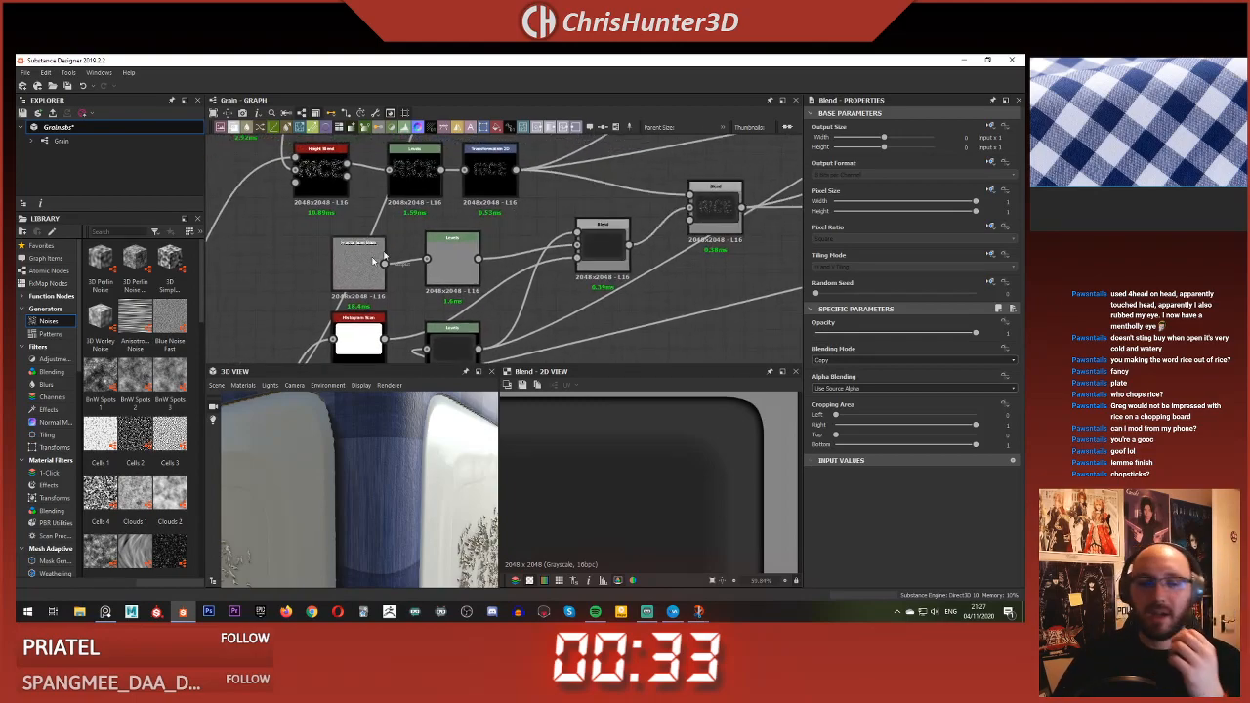
- Preview the RICE height Blend and the Levels node fed by Fractal Sum Base
scroll(486, 267, up, 1)
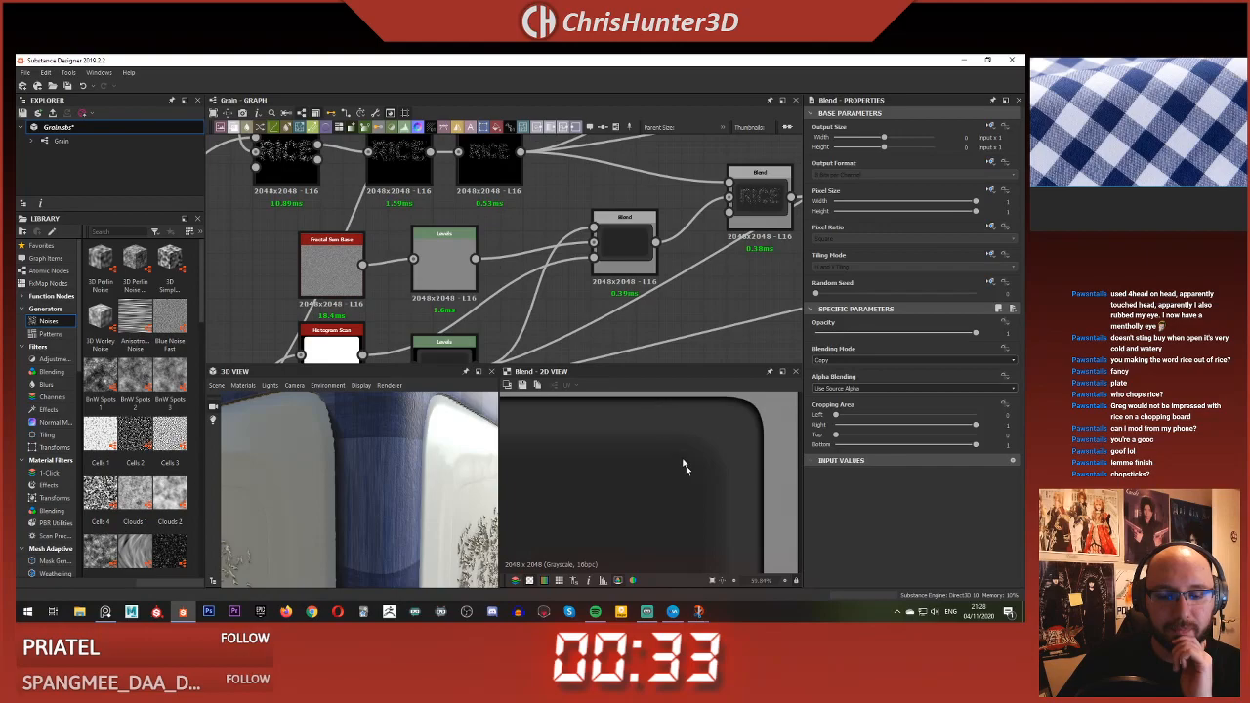
scroll(684, 465, down, 2)
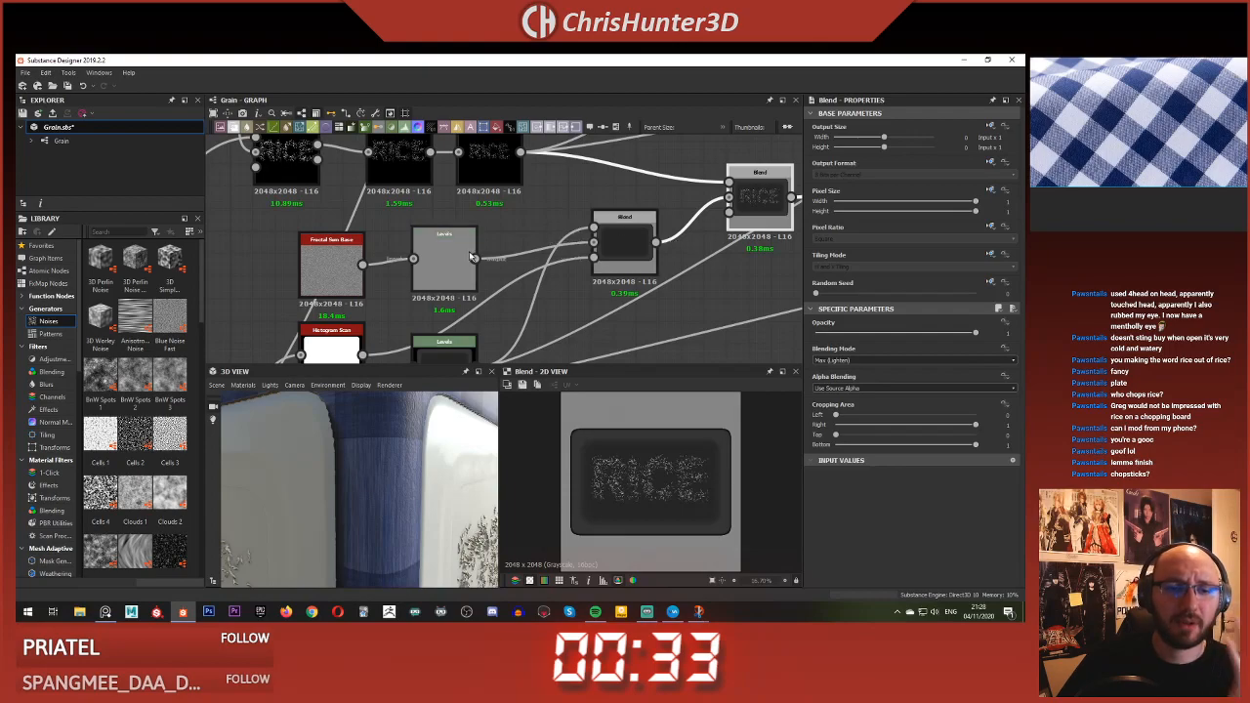
scroll(495, 232, up, 3)
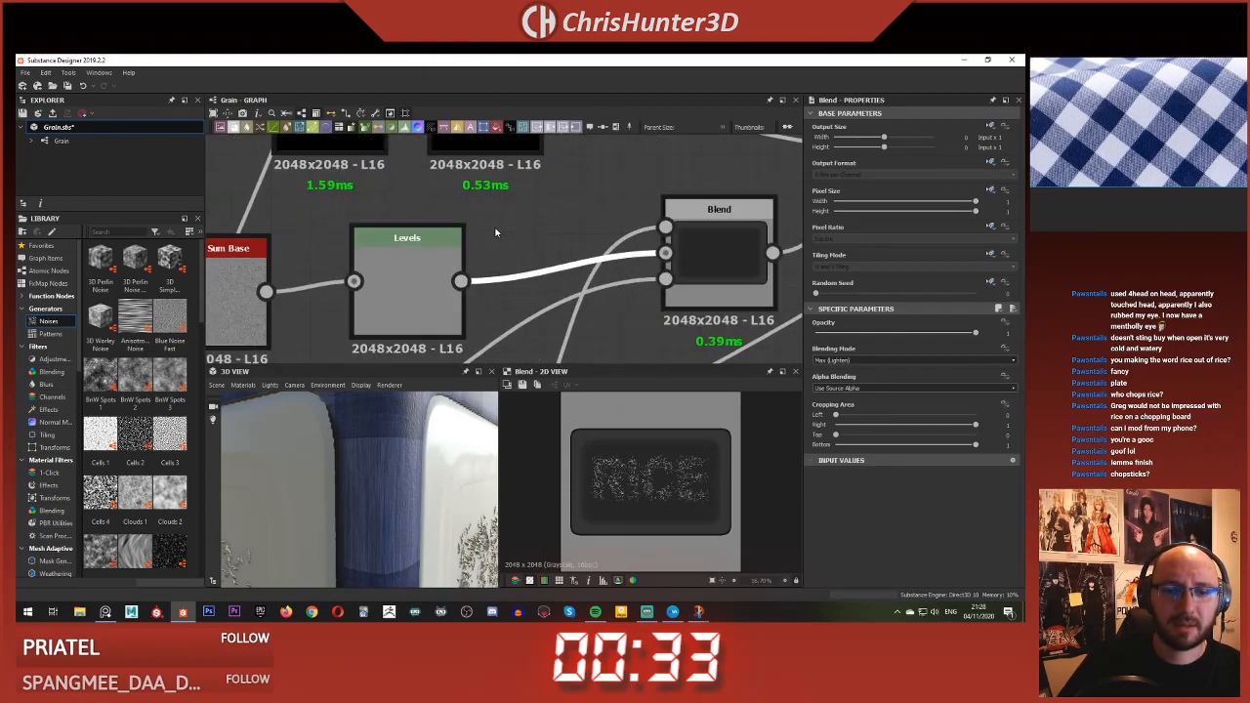
click(427, 265)
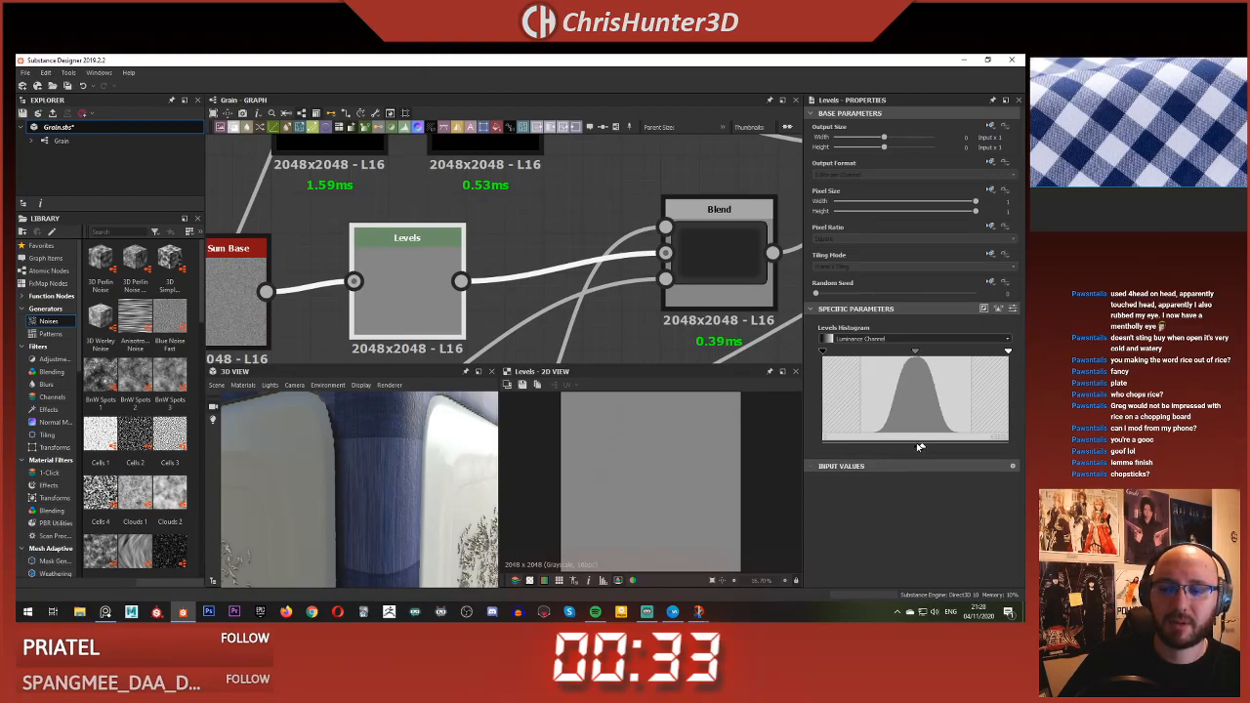
- Add a Histogram Shift node fed by the Fractal Sum Base's Levels and try Position values of 0 and 0.55
key(space)
text(hist)
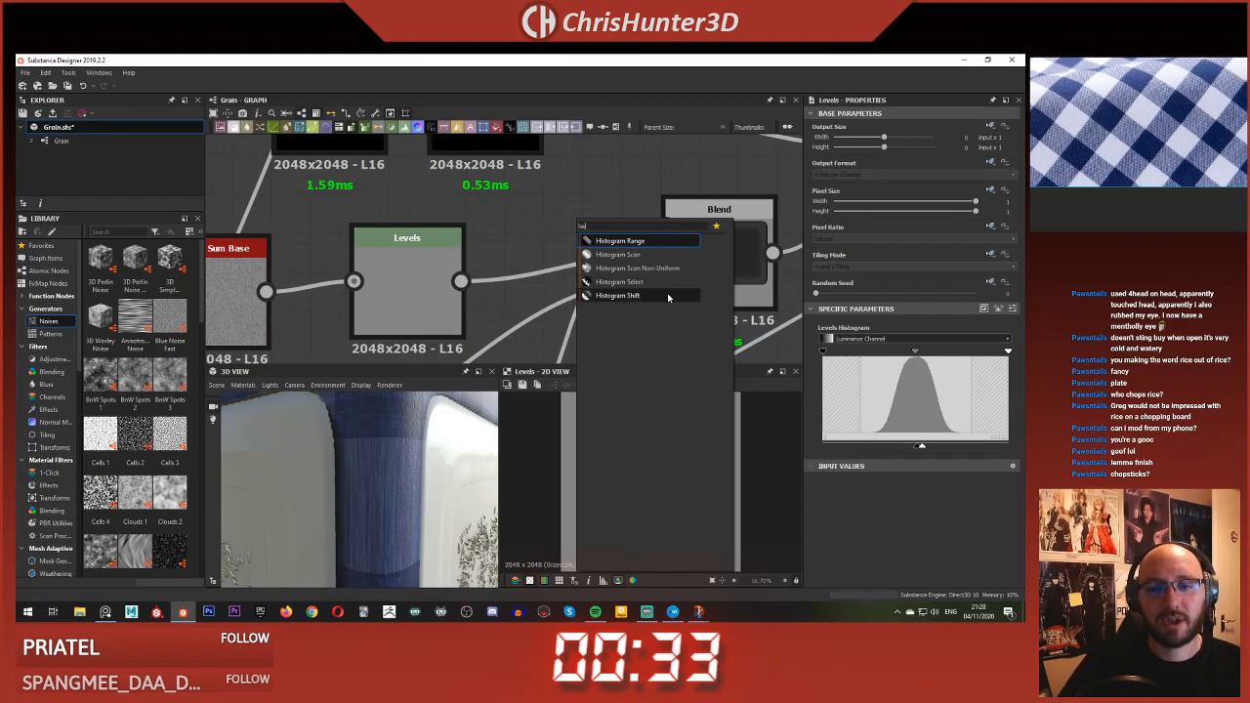
click(620, 295)
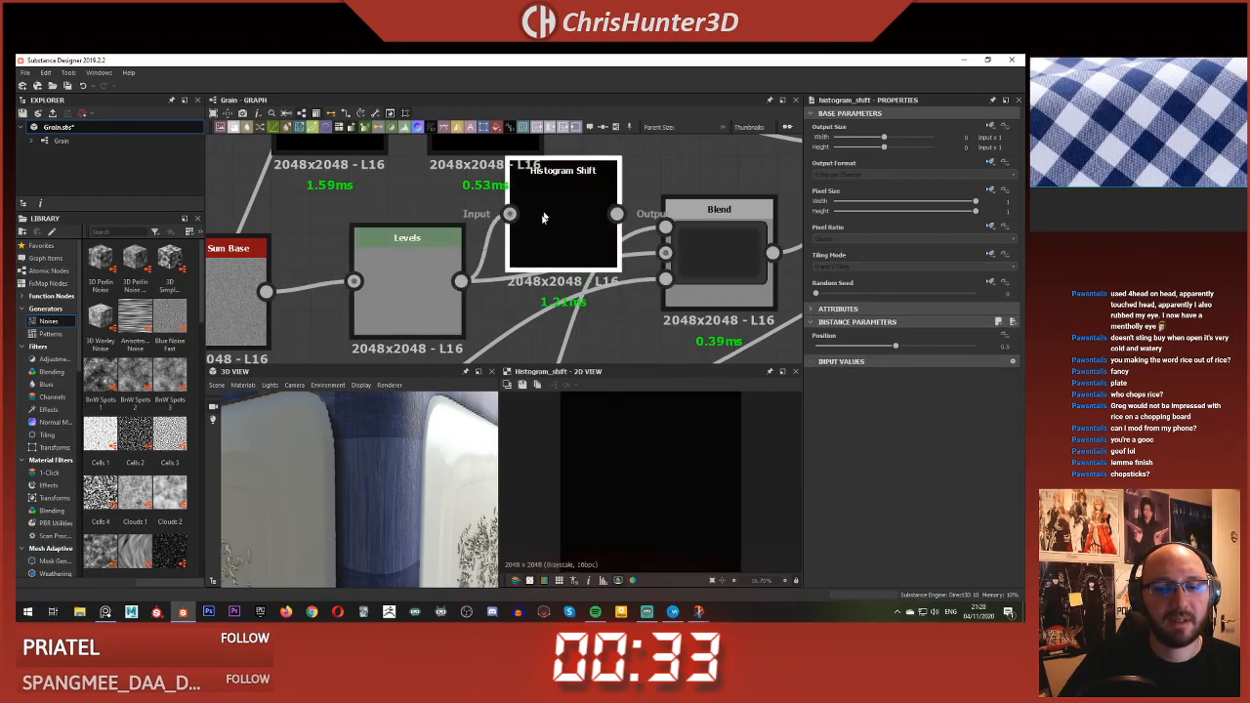
drag(893, 348, 800, 347)
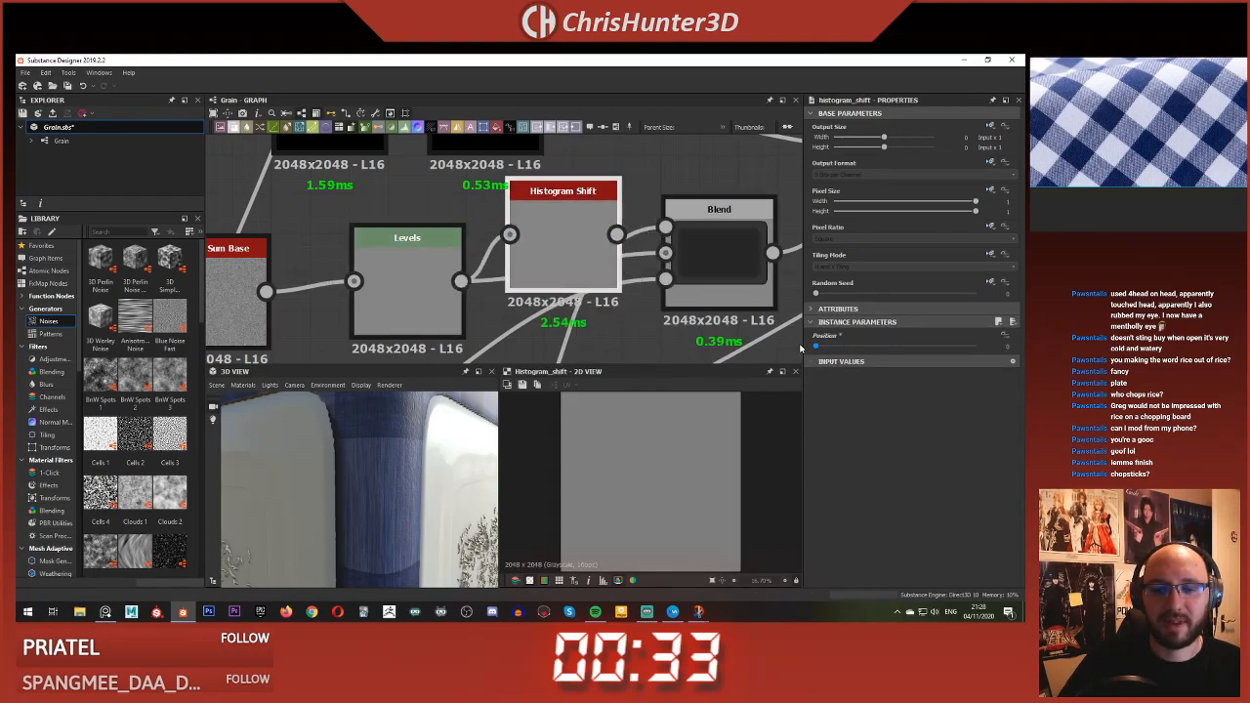
drag(954, 358, 906, 361)
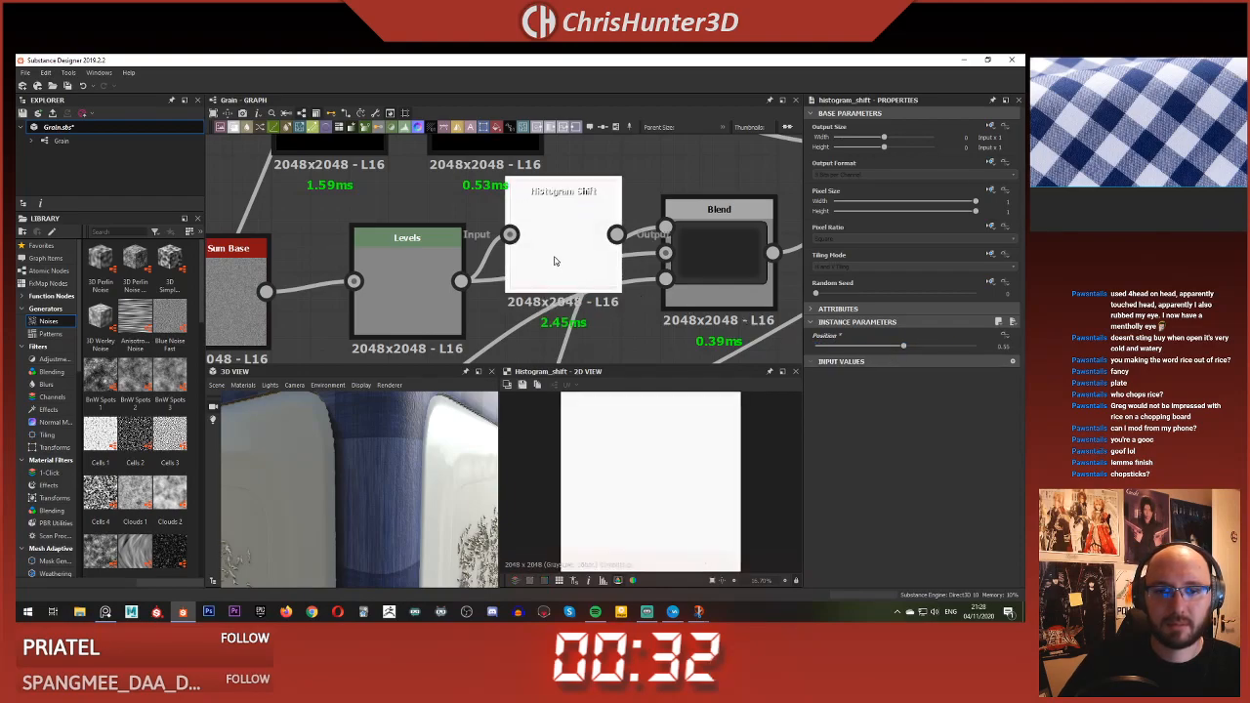
scroll(554, 261, down, 3)
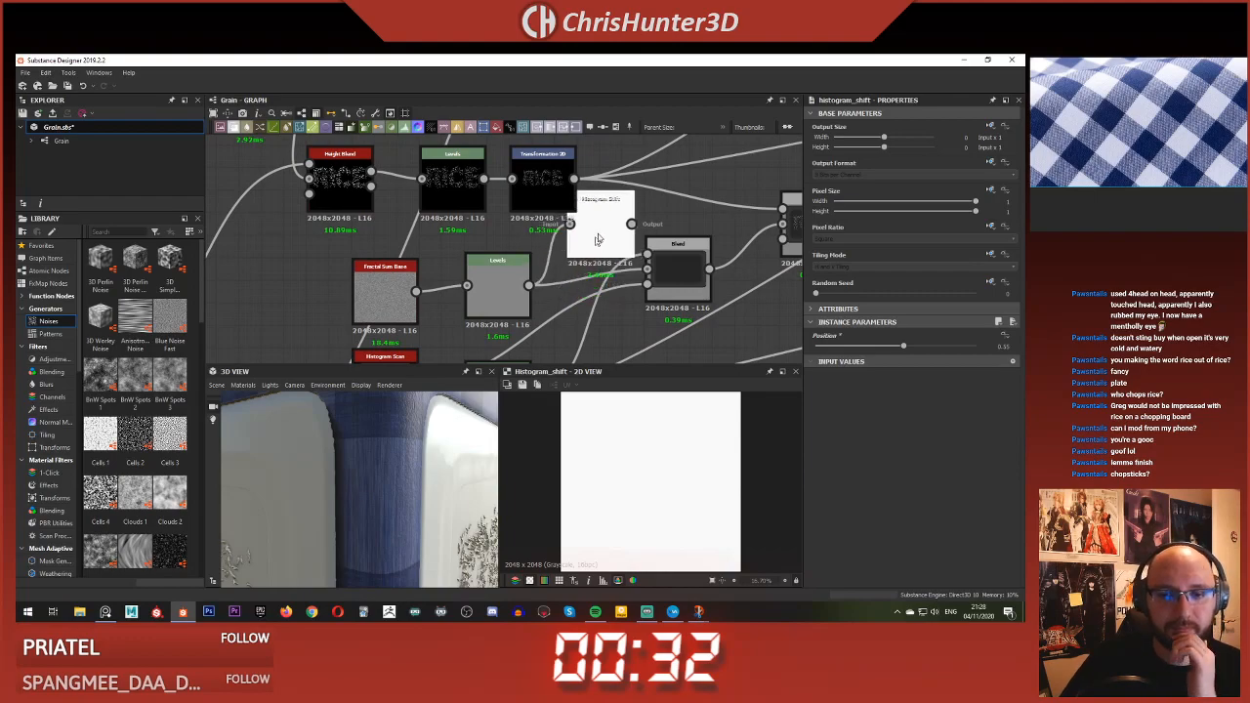
mouse_move(606, 247)
mouse_down()
mouse_move(577, 285)
mouse_move(588, 262)
mouse_move(608, 262)
mouse_up()
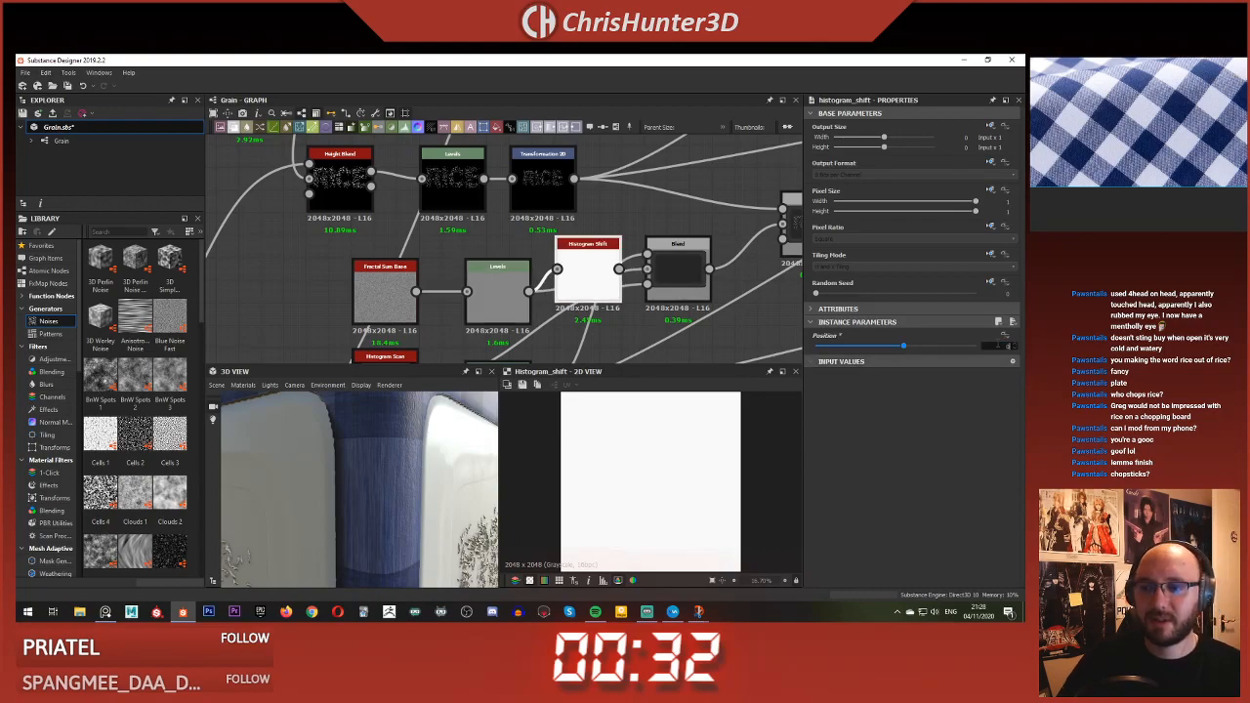
- Connect the Histogram Shift output to the board height Blend's background and set its Position to 0.47
drag(904, 346, 816, 346)
drag(598, 282, 573, 236)
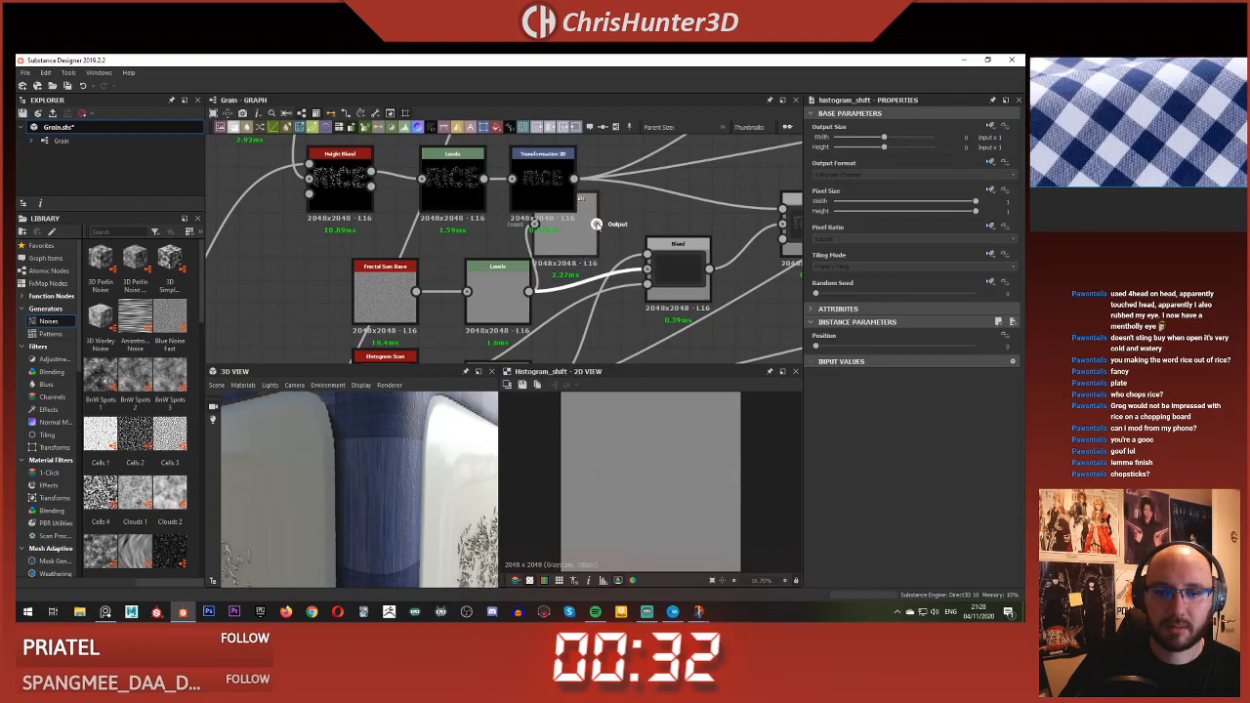
drag(580, 243, 581, 255)
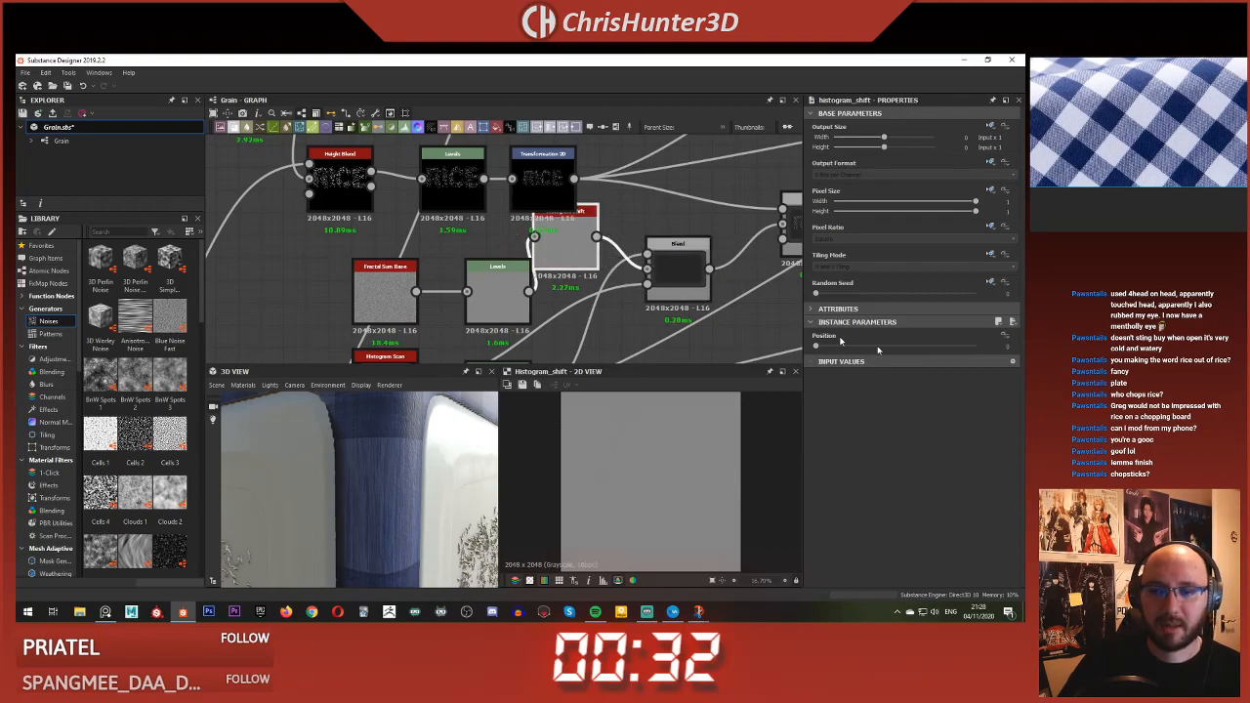
drag(819, 346, 892, 363)
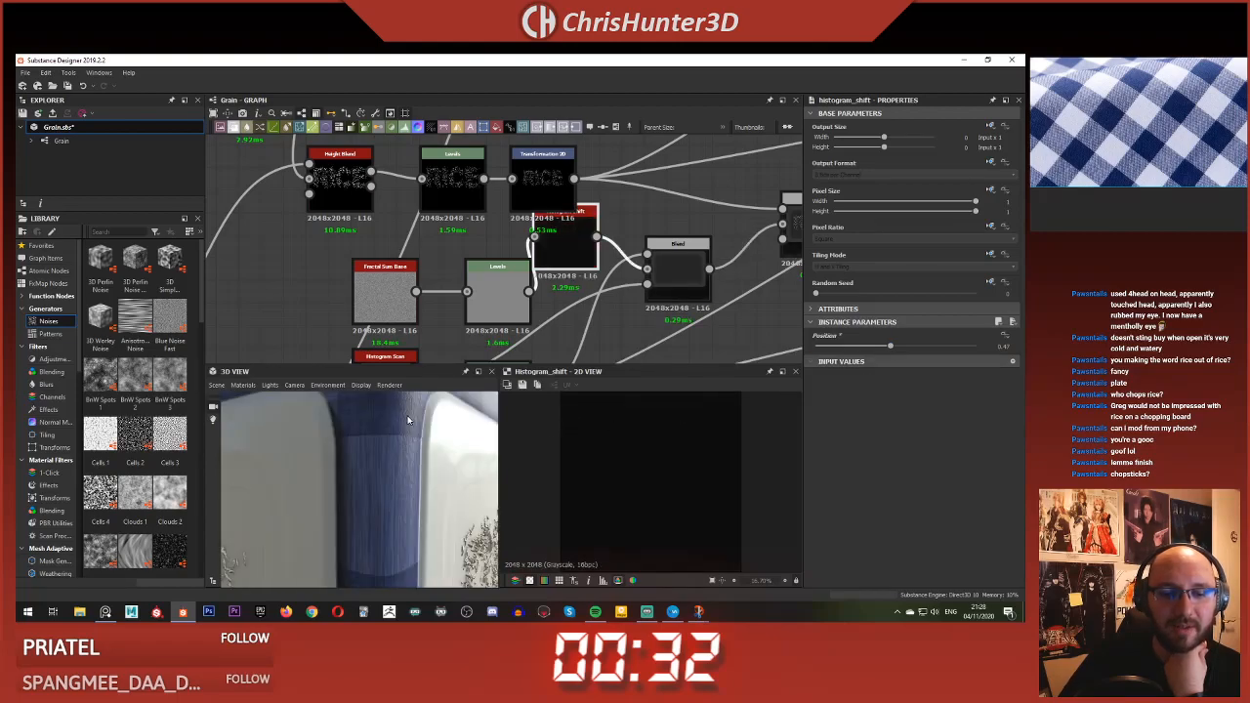
- Check the board and cloth in the 3D view and line up the Levels and Histogram Shift nodes before the board height Blend
drag(413, 425, 365, 442)
middle_drag(673, 276, 557, 291)
click(563, 285)
middle_drag(474, 285, 503, 262)
mouse_move(586, 272)
mouse_down()
mouse_move(614, 271)
mouse_move(581, 267)
mouse_up()
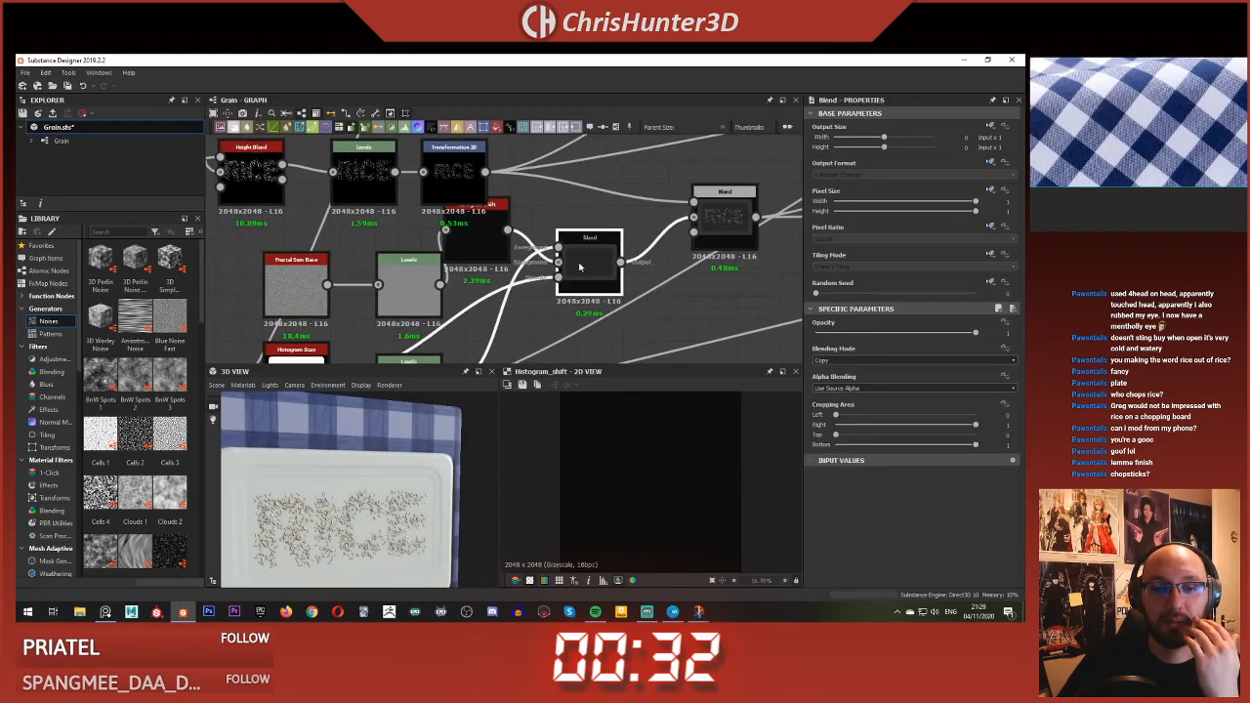
middle_drag(561, 270, 651, 264)
drag(488, 286, 466, 286)
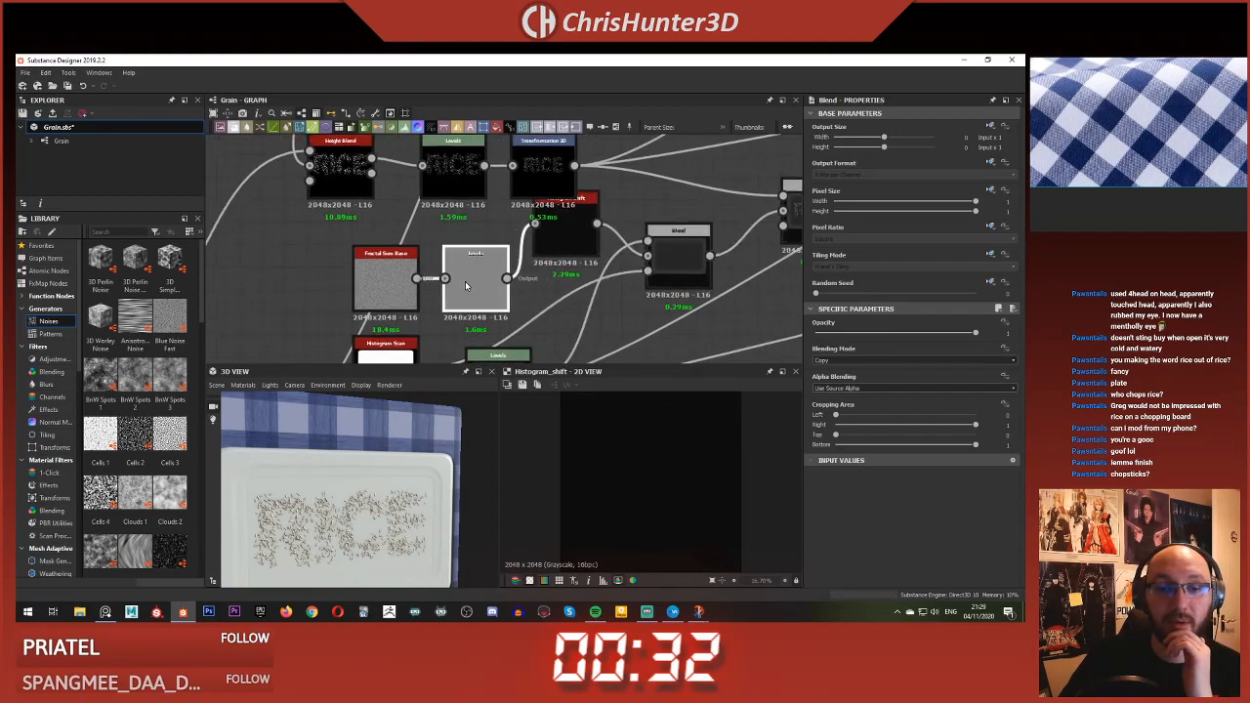
drag(561, 236, 568, 285)
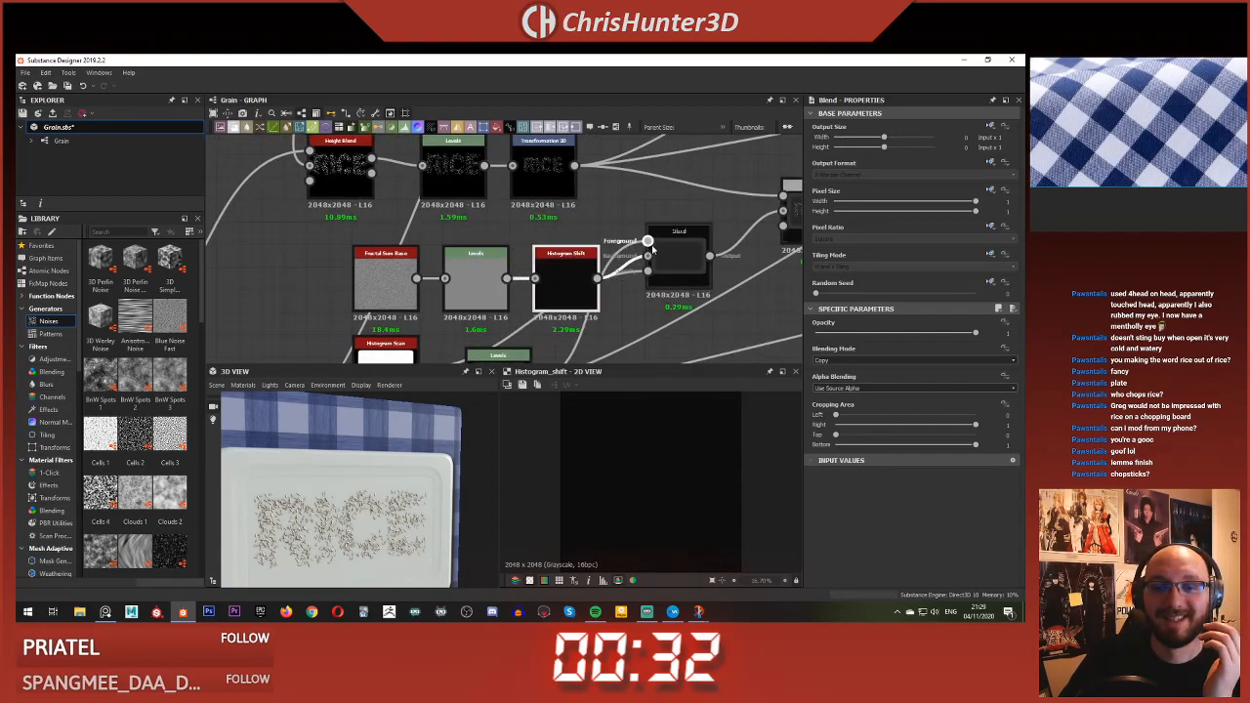
- Examine the board height Blend's inputs and preview the board Levels node that feeds it
double_click(668, 260)
middle_drag(619, 324, 622, 241)
scroll(558, 284, down, 1)
scroll(543, 287, up, 1)
double_click(506, 293)
scroll(550, 279, up, 2)
middle_drag(553, 279, 555, 299)
scroll(556, 298, up, 1)
click(591, 289)
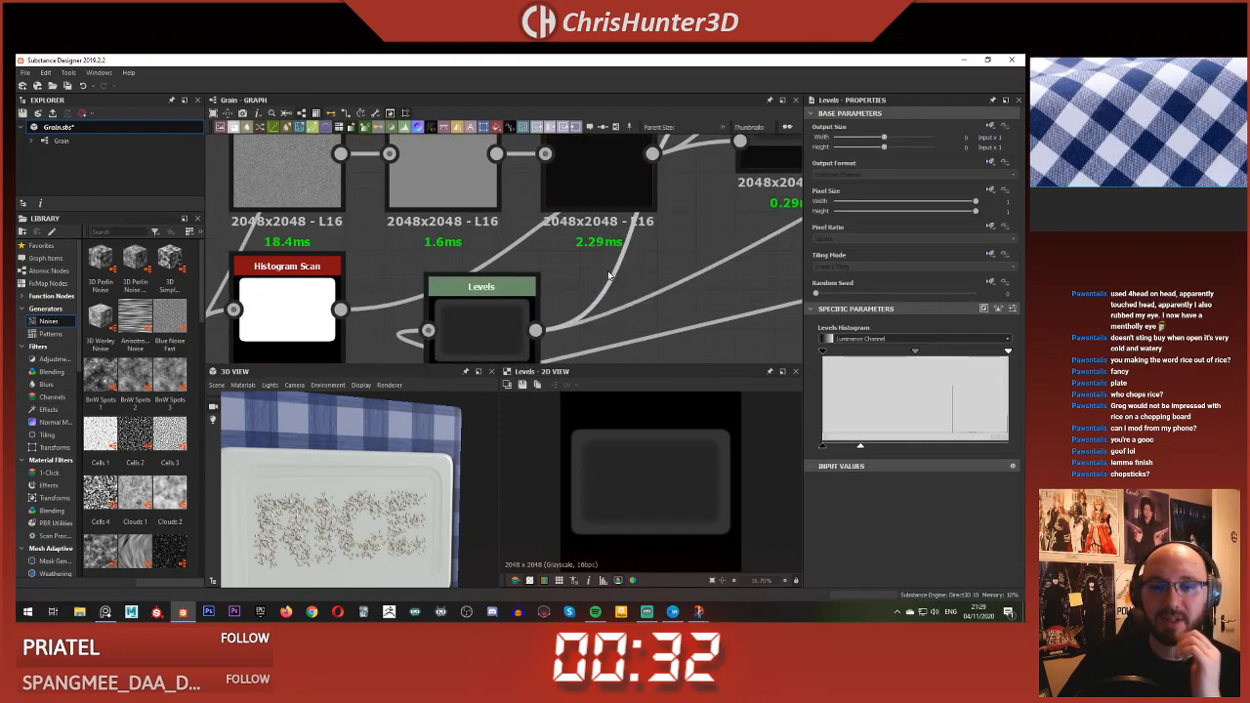
- Trace the board Levels node's output connections through the graph and check the board height Blend's parameters
scroll(582, 290, down, 3)
scroll(576, 289, up, 3)
click(513, 293)
scroll(525, 295, down, 5)
middle_drag(533, 307, 537, 255)
scroll(529, 258, up, 3)
scroll(528, 260, down, 2)
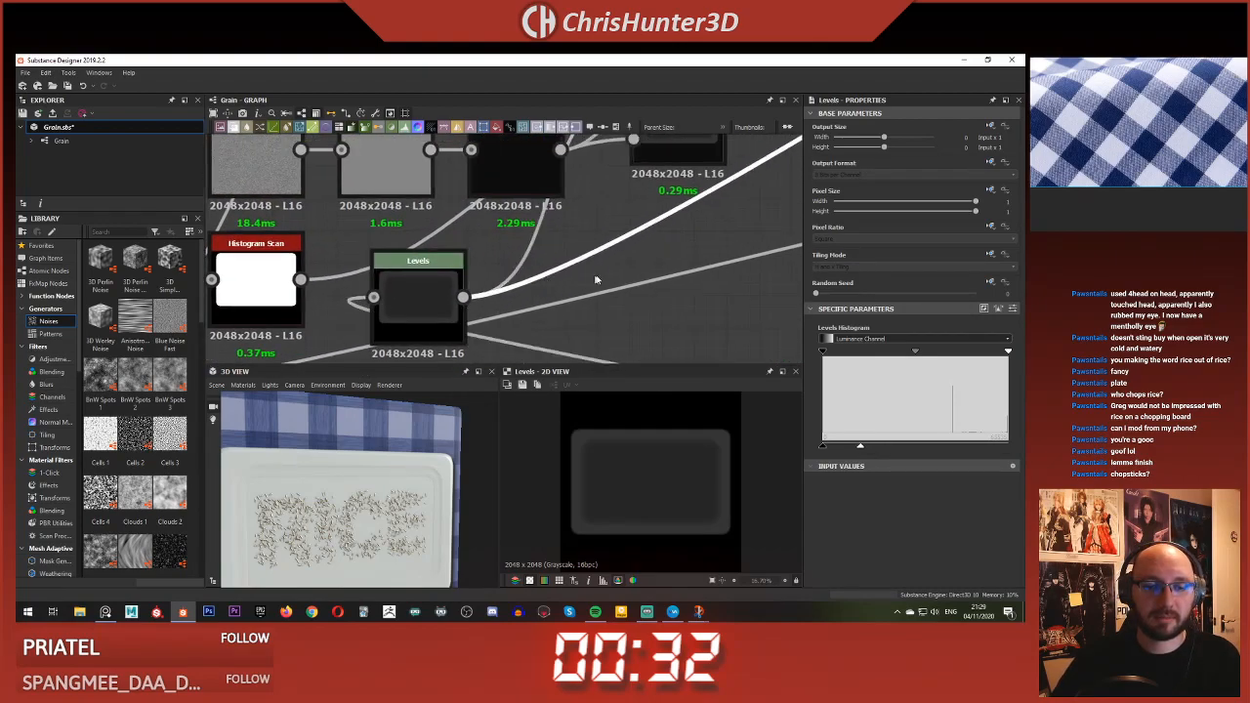
scroll(560, 299, down, 2)
mouse_move(559, 299)
middle_down()
mouse_move(606, 291)
mouse_move(552, 321)
middle_up()
click(586, 245)
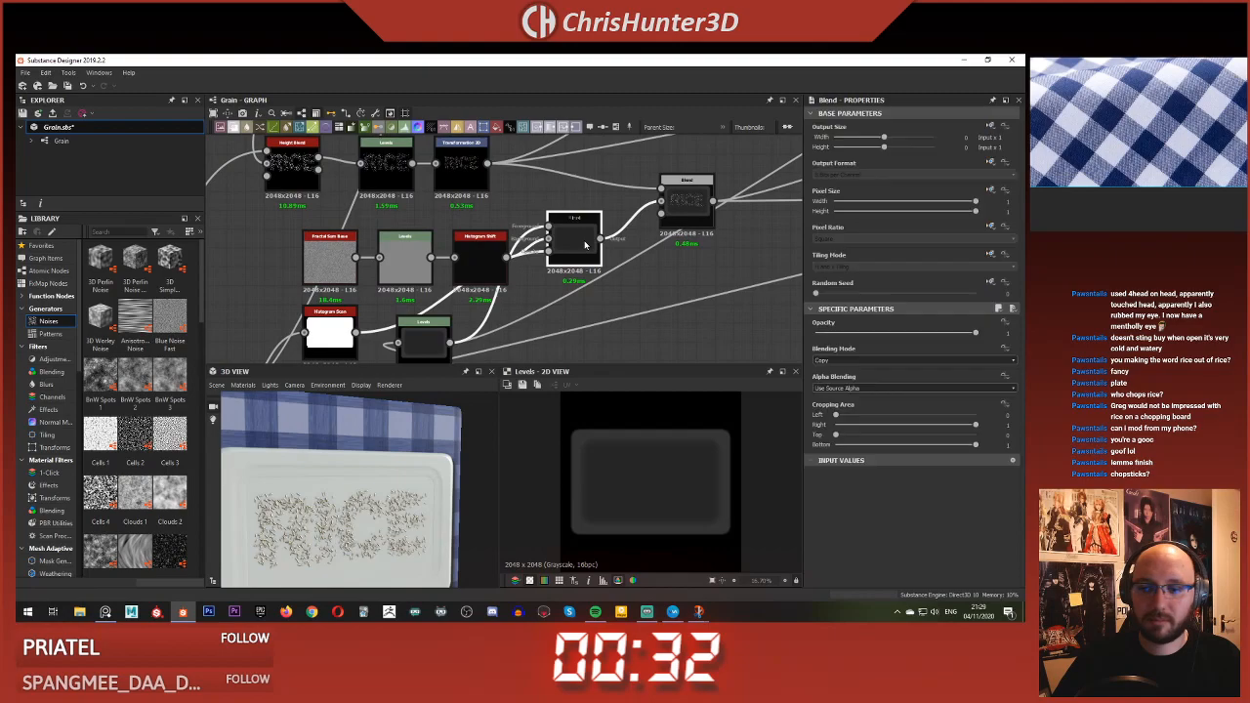
middle_drag(605, 280, 659, 286)
scroll(602, 279, up, 1)
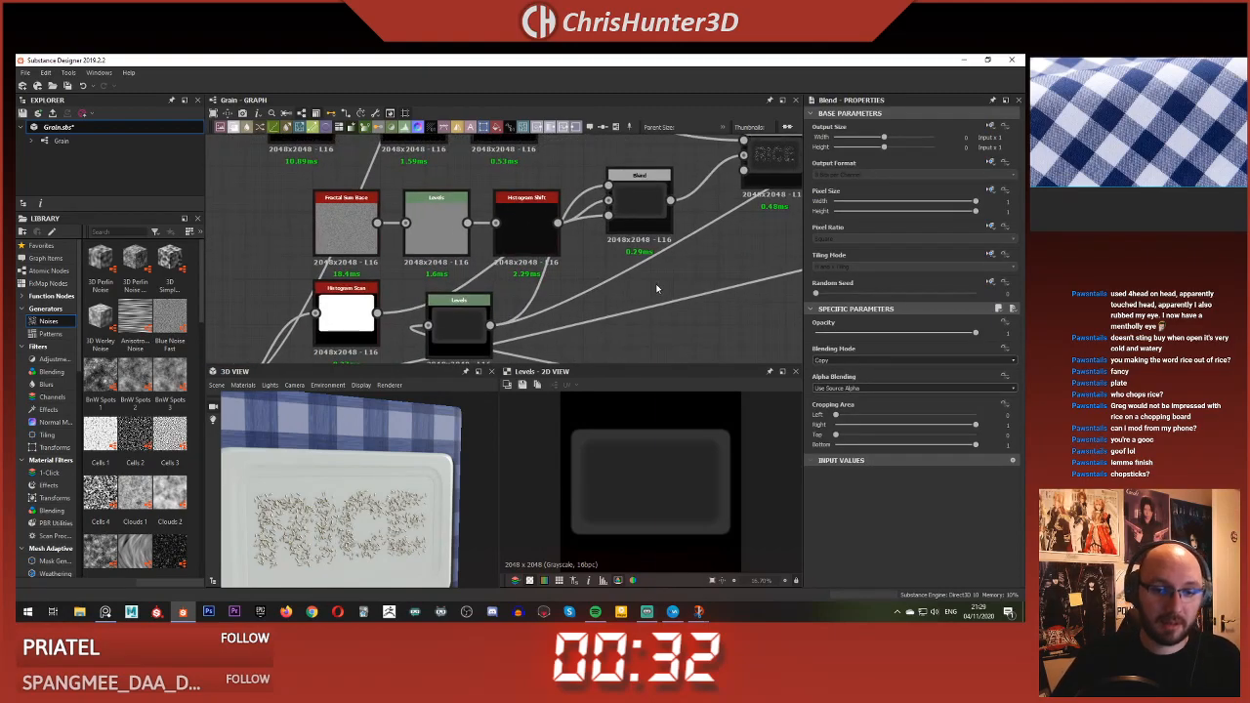
key(space)
text(heigh)
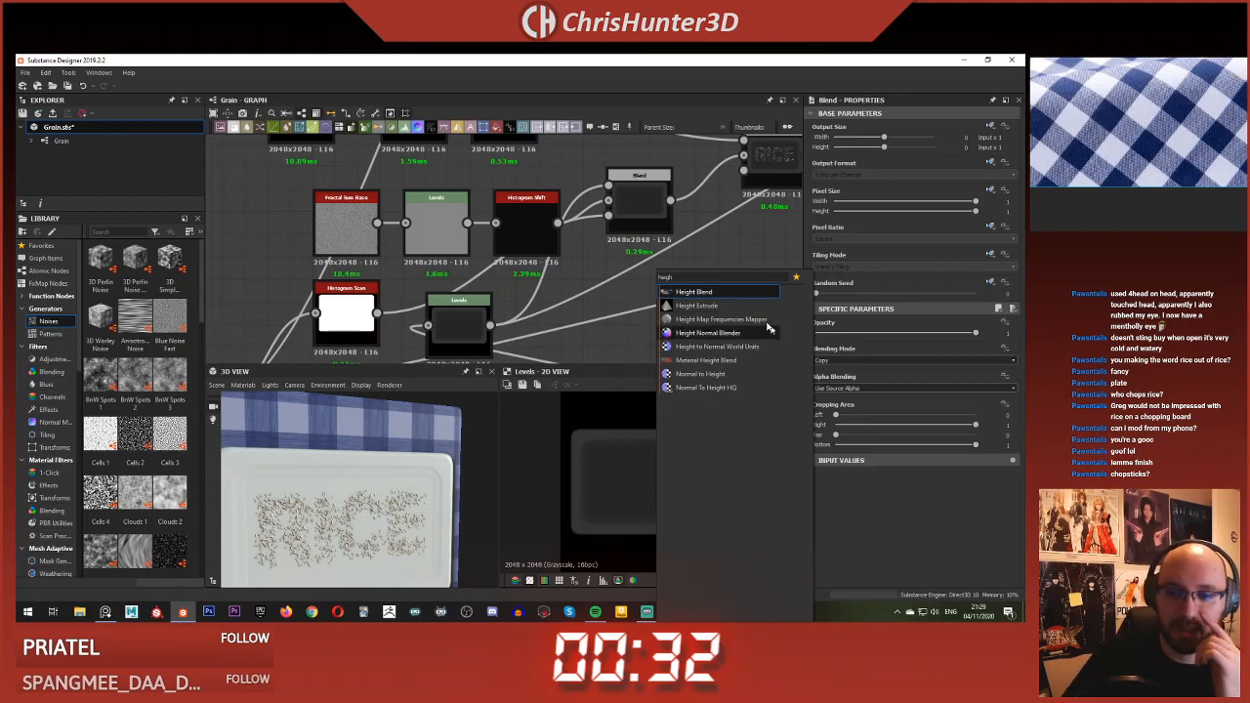
click(740, 293)
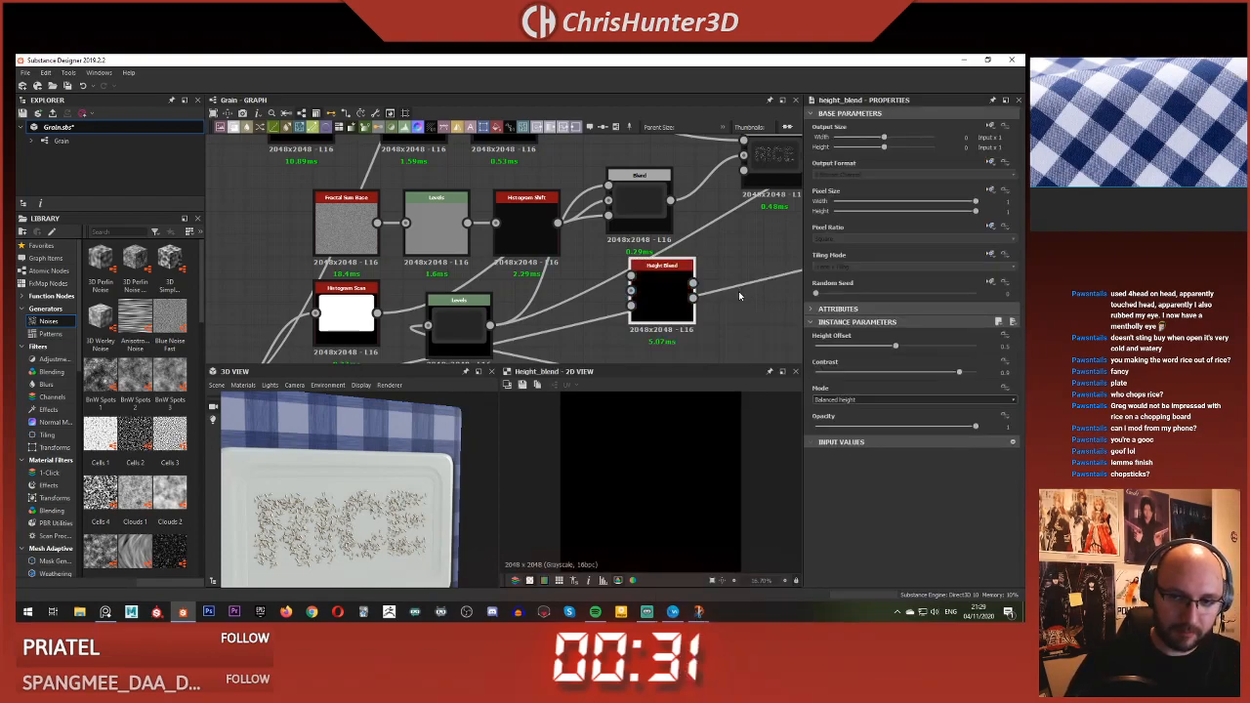
key(Delete)
- Insert a Histogram Range node on the board Levels node's output connection and place it beside the Levels node
click(601, 287)
key(space)
text(hist)
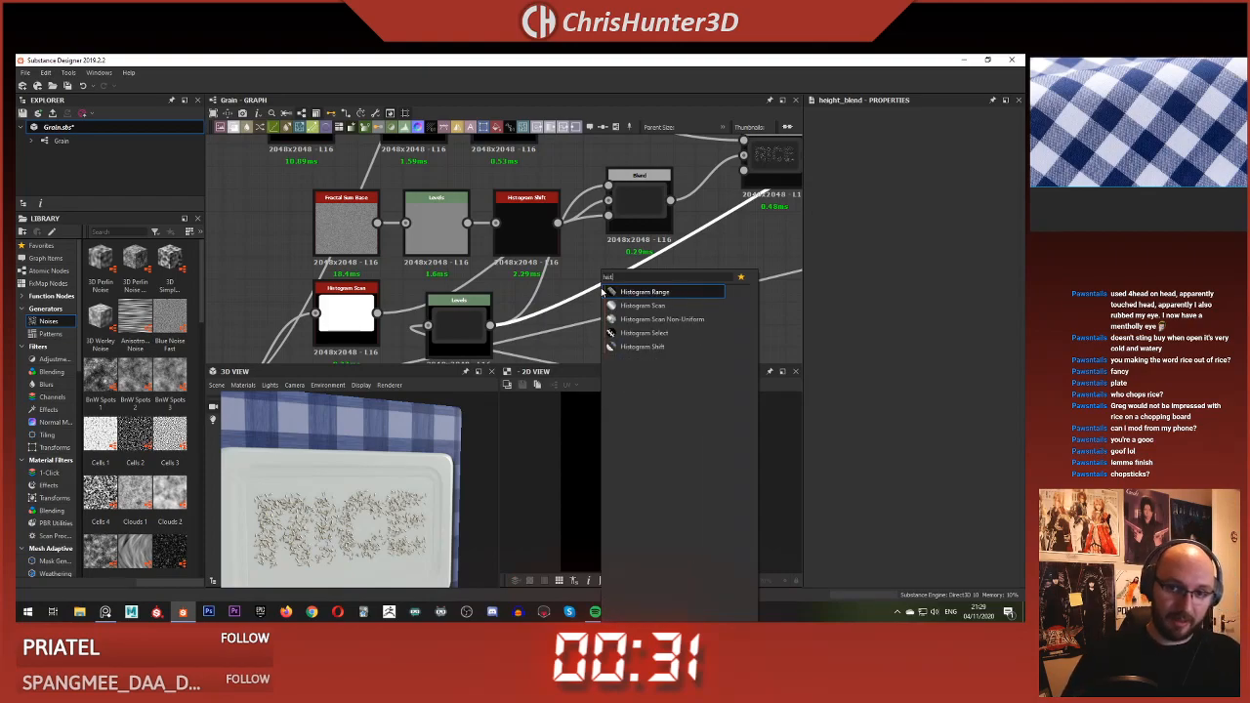
key(Return)
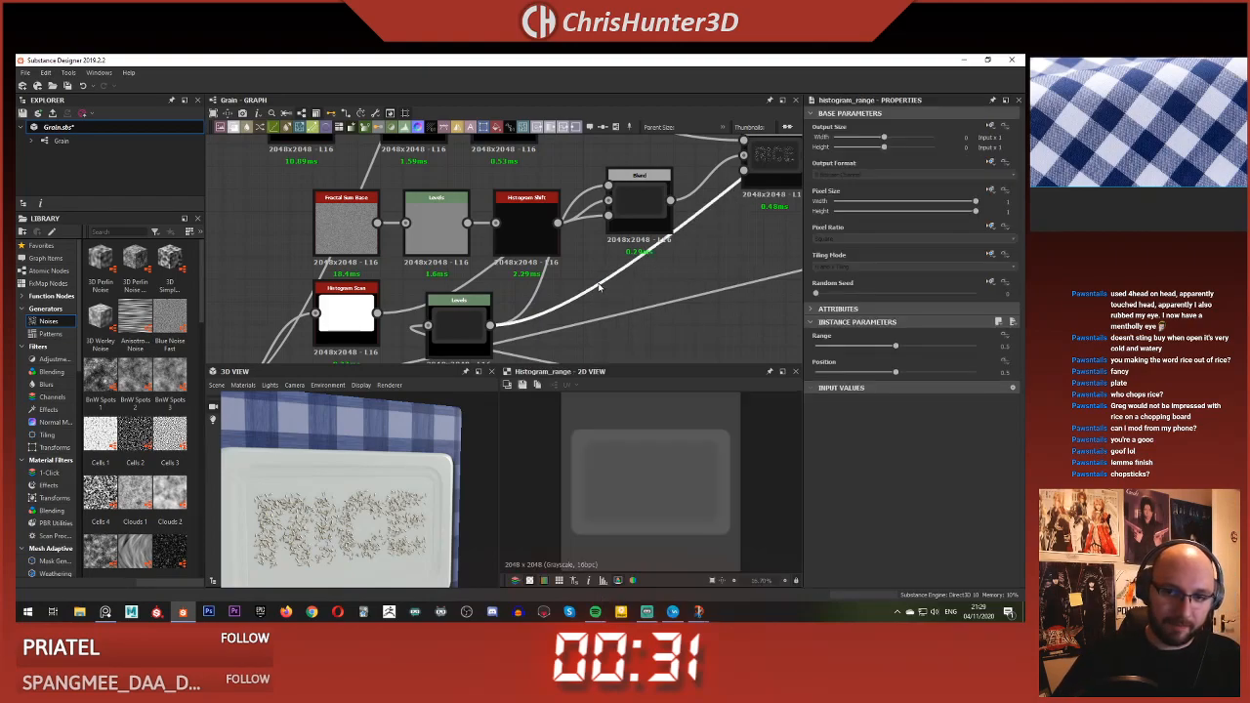
scroll(486, 344, down, 5)
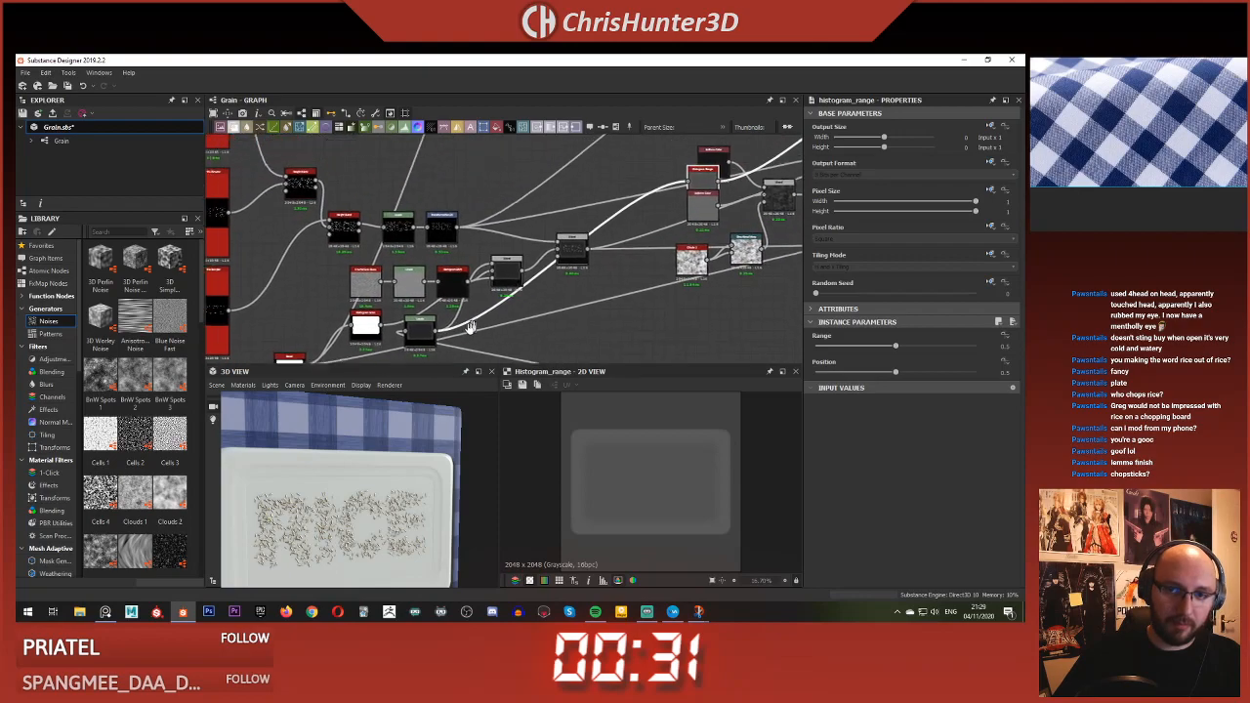
drag(695, 207, 520, 329)
middle_drag(519, 328, 558, 274)
scroll(542, 277, up, 5)
drag(561, 261, 459, 338)
middle_drag(471, 302, 522, 259)
drag(522, 259, 526, 231)
- Set the Histogram Range to Range 1 and Position 0.59, and check the board in the 3D view
drag(902, 351, 996, 345)
drag(899, 374, 912, 373)
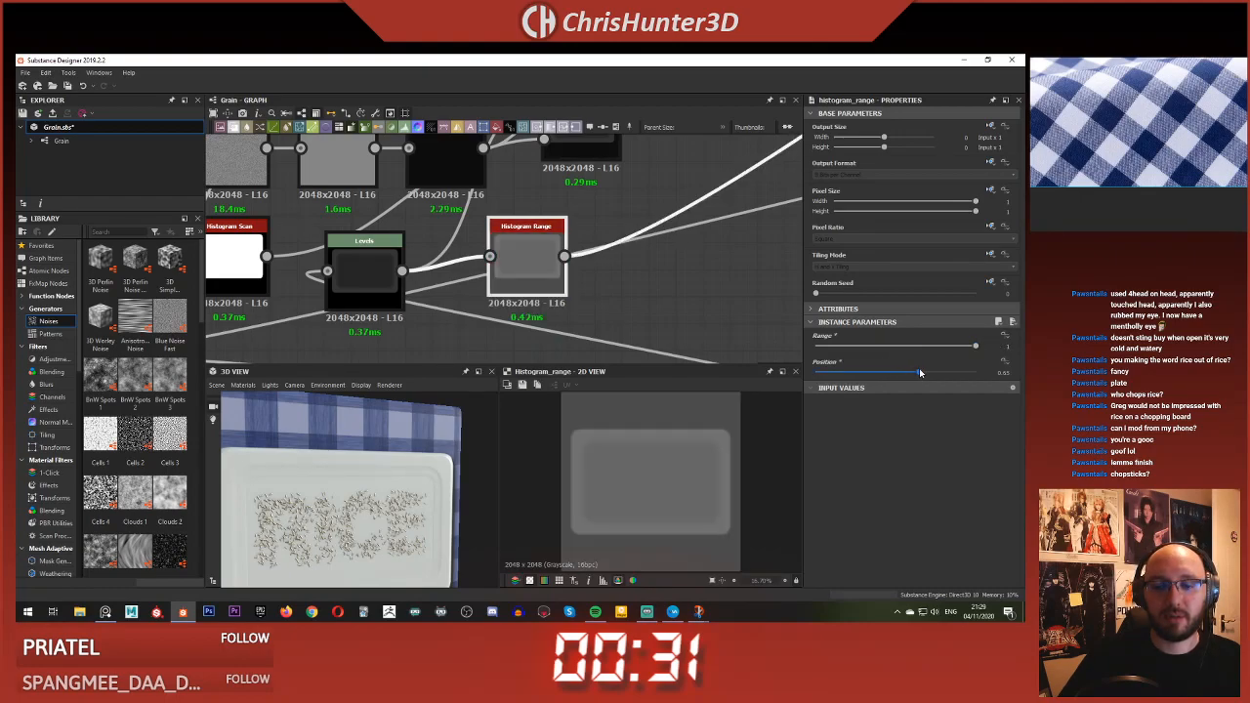
middle_drag(641, 266, 724, 306)
scroll(611, 278, down, 3)
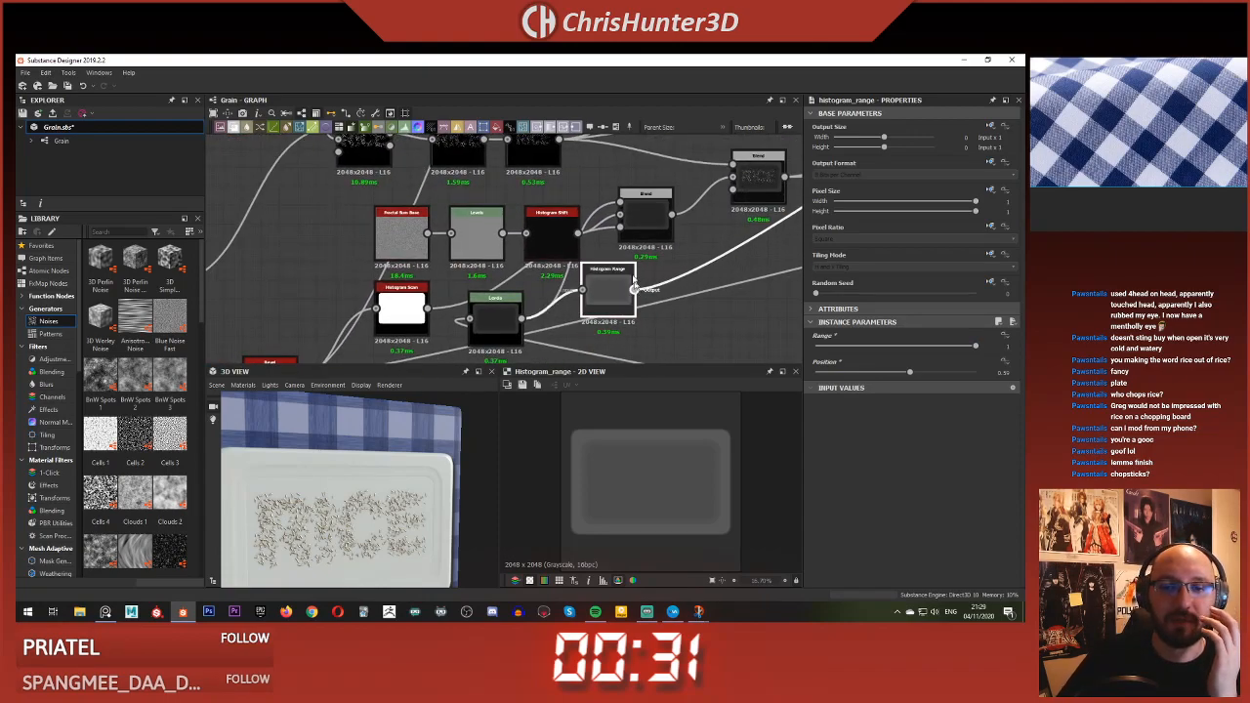
scroll(379, 457, up, 3)
drag(379, 457, 405, 452)
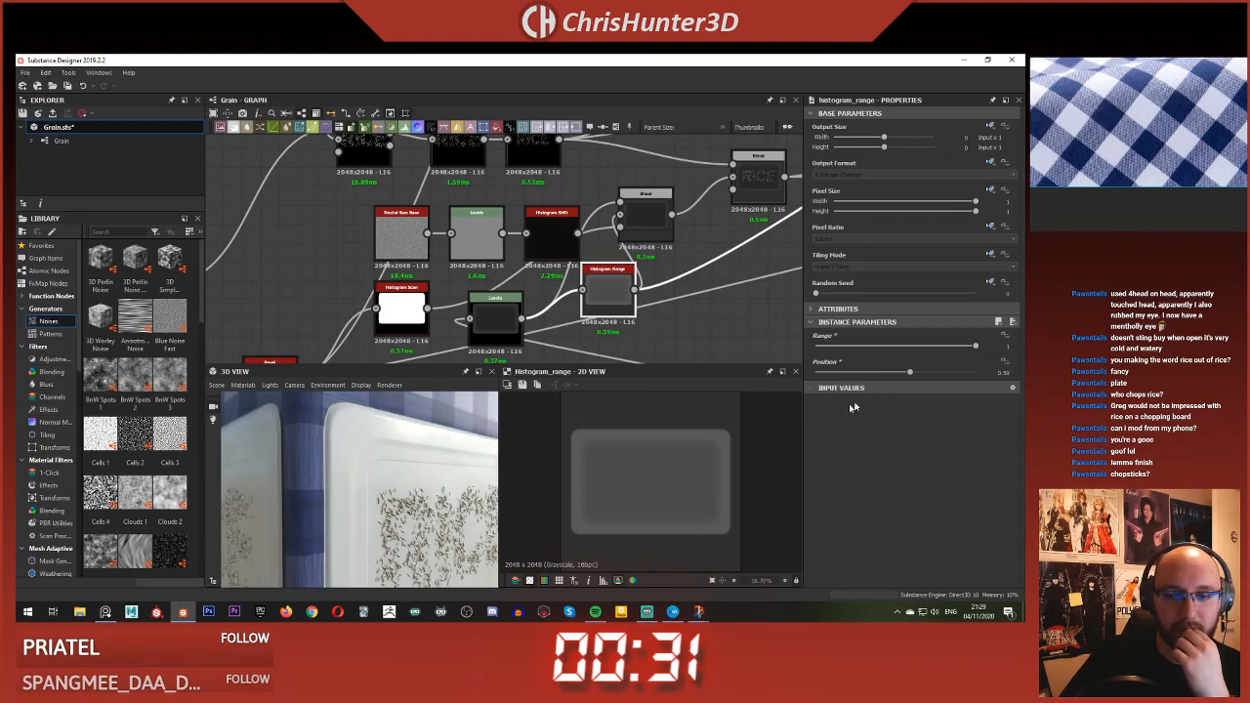
- Try a Histogram Range Position of 0.41, undo it and delete the Histogram Range node
drag(901, 372, 882, 389)
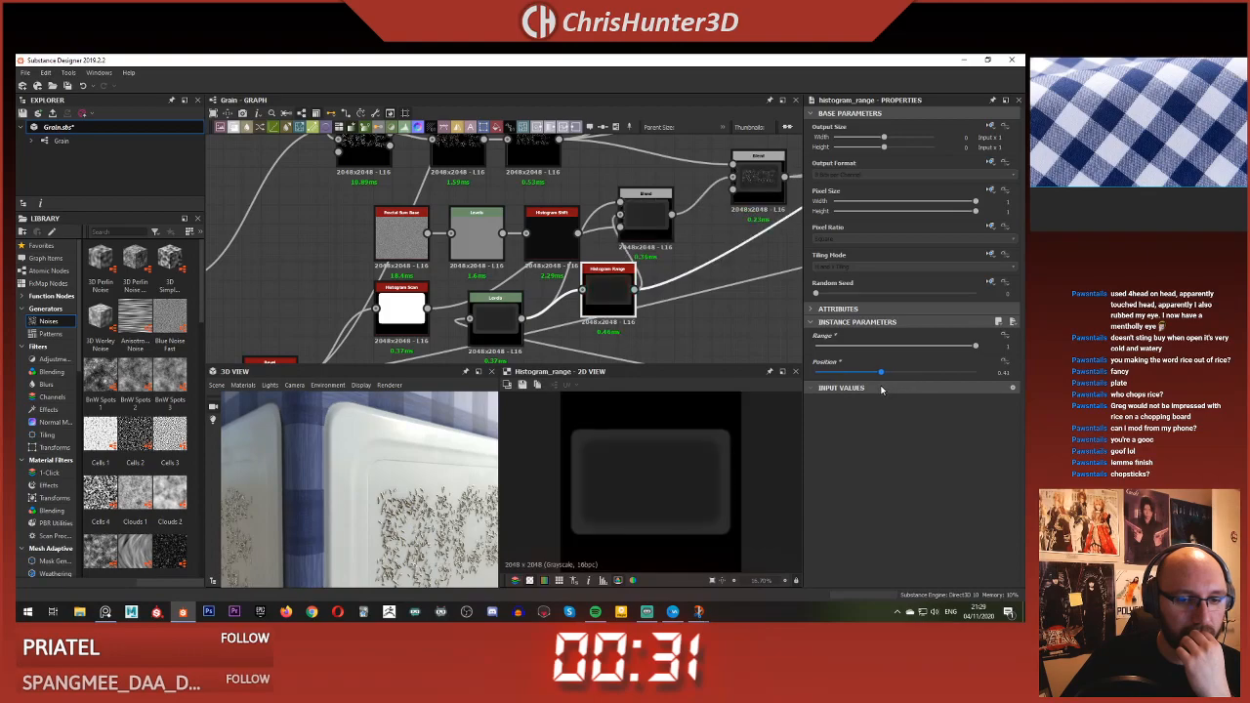
drag(313, 445, 372, 456)
middle_drag(637, 302, 647, 284)
key(ctrl+z)
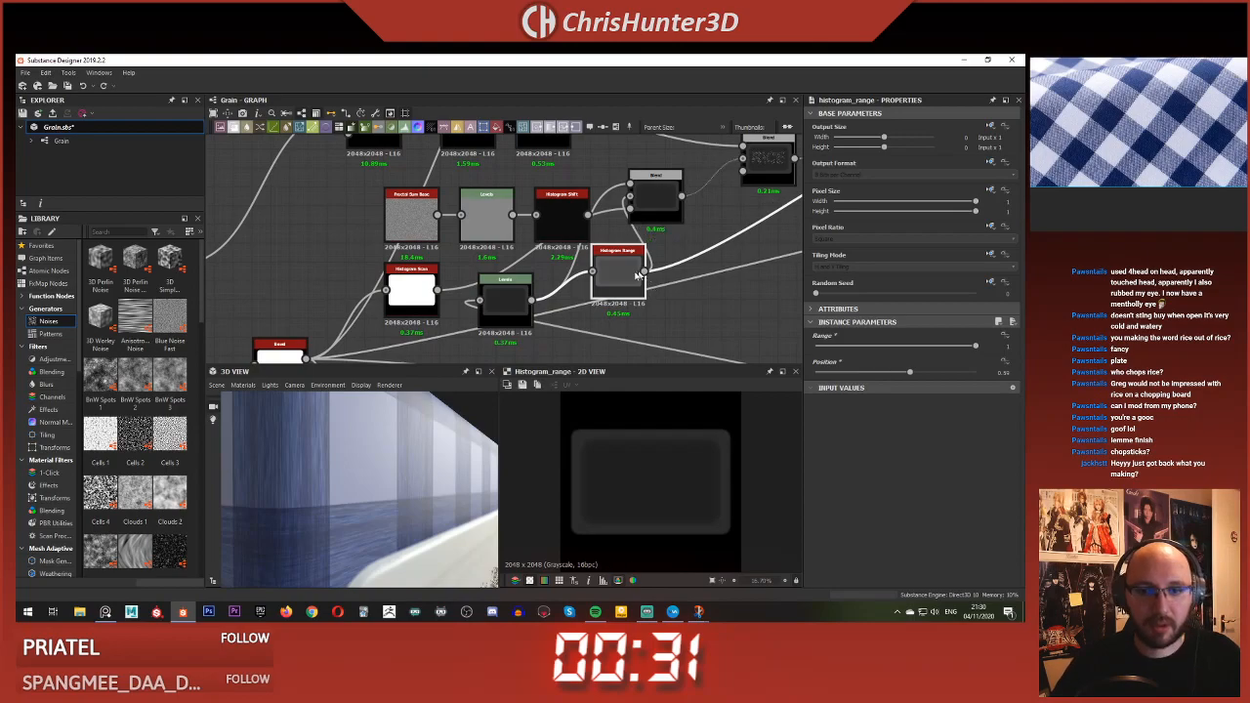
key(BackSpace)
- Preview the board Levels node and inspect the board surface and rice letters up close in the 3D view
double_click(511, 303)
drag(337, 499, 344, 468)
scroll(368, 490, up, 3)
scroll(367, 490, down, 4)
scroll(326, 466, down, 4)
scroll(674, 255, down, 3)
middle_drag(637, 255, 510, 301)
scroll(510, 301, up, 1)
scroll(332, 455, up, 3)
middle_drag(328, 455, 392, 444)
scroll(392, 445, down, 2)
scroll(392, 444, up, 5)
scroll(400, 469, down, 2)
scroll(411, 504, up, 3)
scroll(411, 504, down, 6)
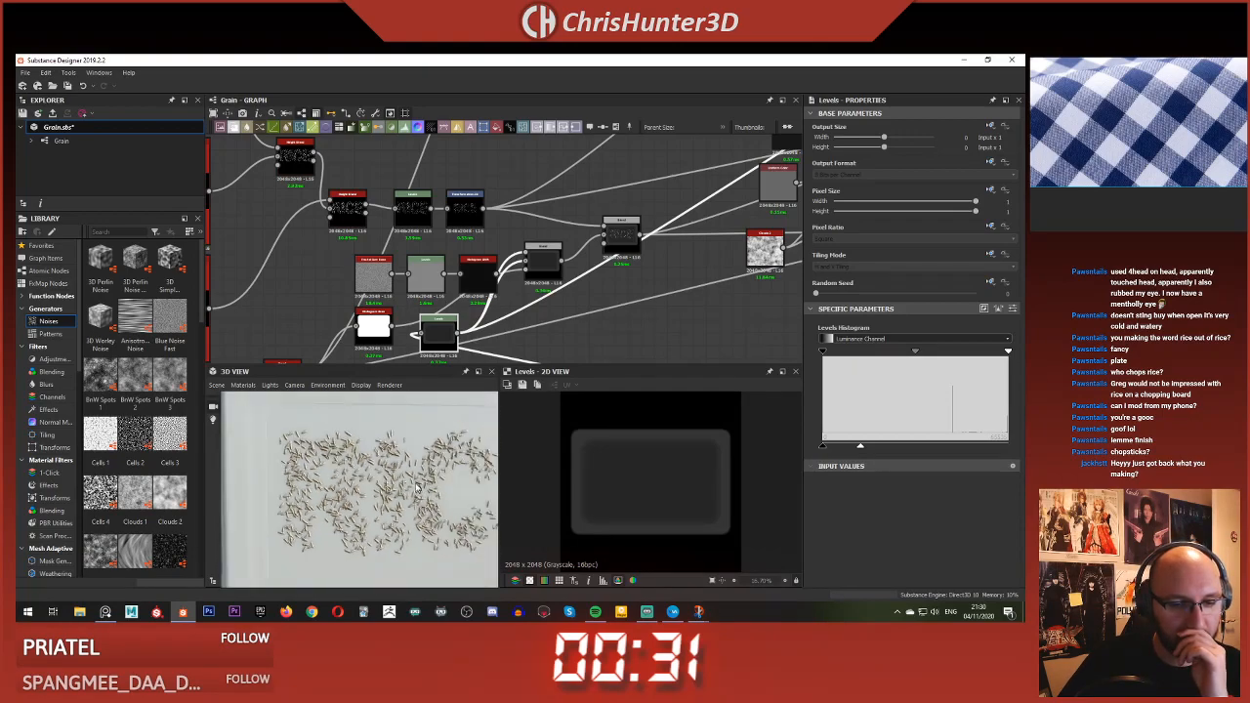
scroll(412, 493, down, 2)
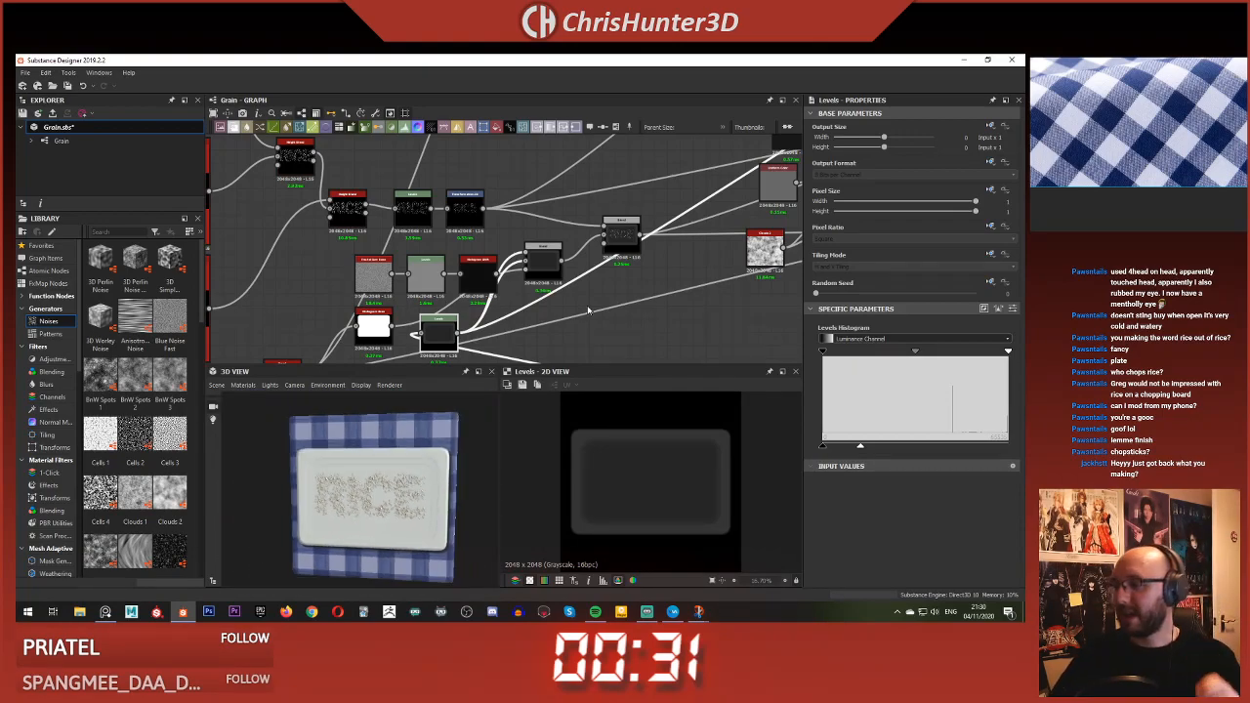
- Look over the board in the 3D view and examine the graph nodes that build the board shape
scroll(566, 290, down, 5)
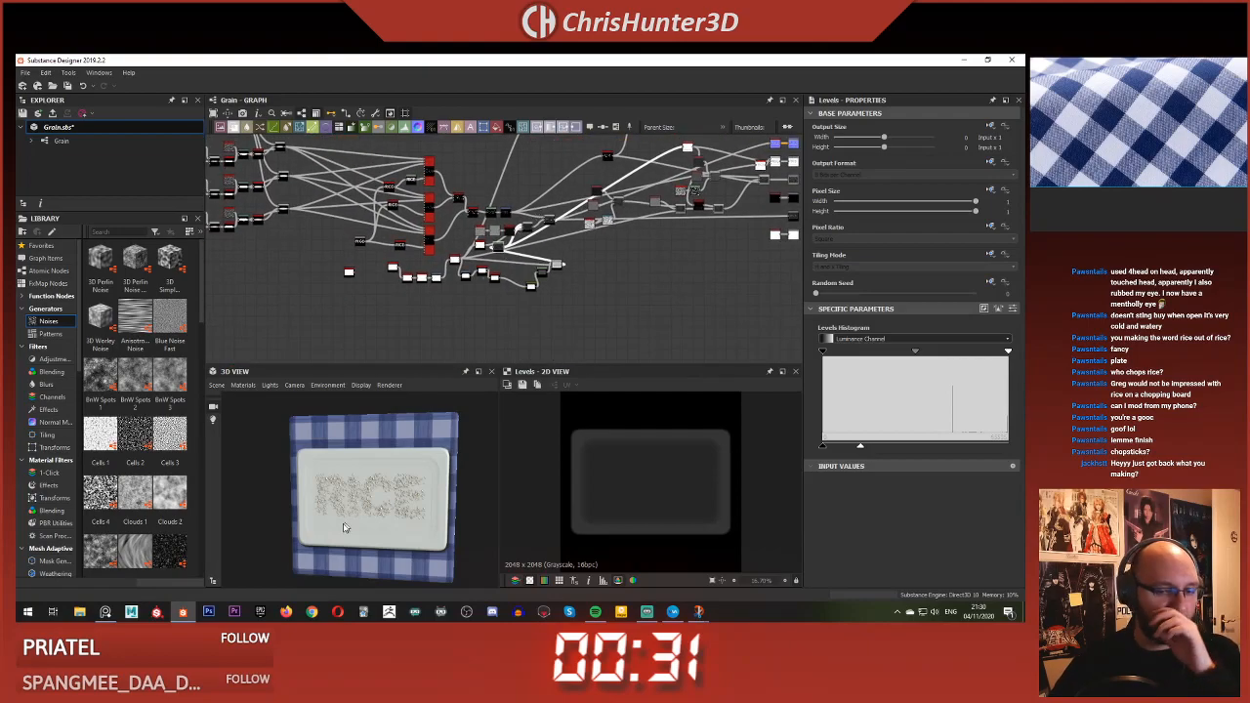
drag(350, 525, 370, 515)
scroll(376, 508, down, 1)
middle_drag(489, 303, 466, 339)
scroll(410, 469, up, 3)
drag(410, 469, 385, 467)
middle_drag(550, 239, 469, 333)
scroll(539, 264, down, 3)
scroll(454, 286, up, 4)
right_click(422, 252)
click(464, 335)
scroll(420, 250, down, 4)
middle_drag(420, 250, 517, 201)
scroll(555, 234, up, 4)
scroll(622, 284, up, 2)
middle_drag(599, 316, 662, 337)
scroll(611, 282, up, 2)
middle_drag(513, 287, 621, 296)
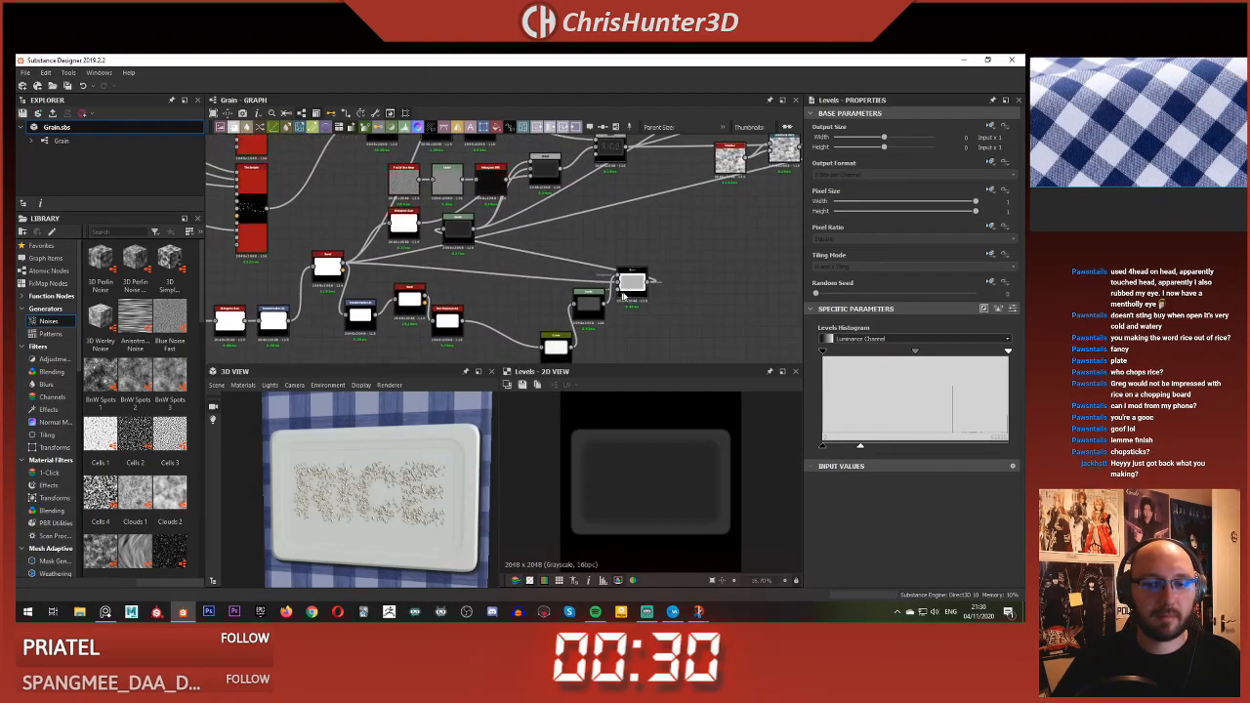
- Line up the board's bevel-chain nodes in one row and place the final Blend node at its end
drag(531, 263, 634, 355)
middle_drag(634, 355, 653, 307)
drag(582, 300, 518, 273)
middle_drag(430, 270, 517, 291)
drag(512, 272, 506, 294)
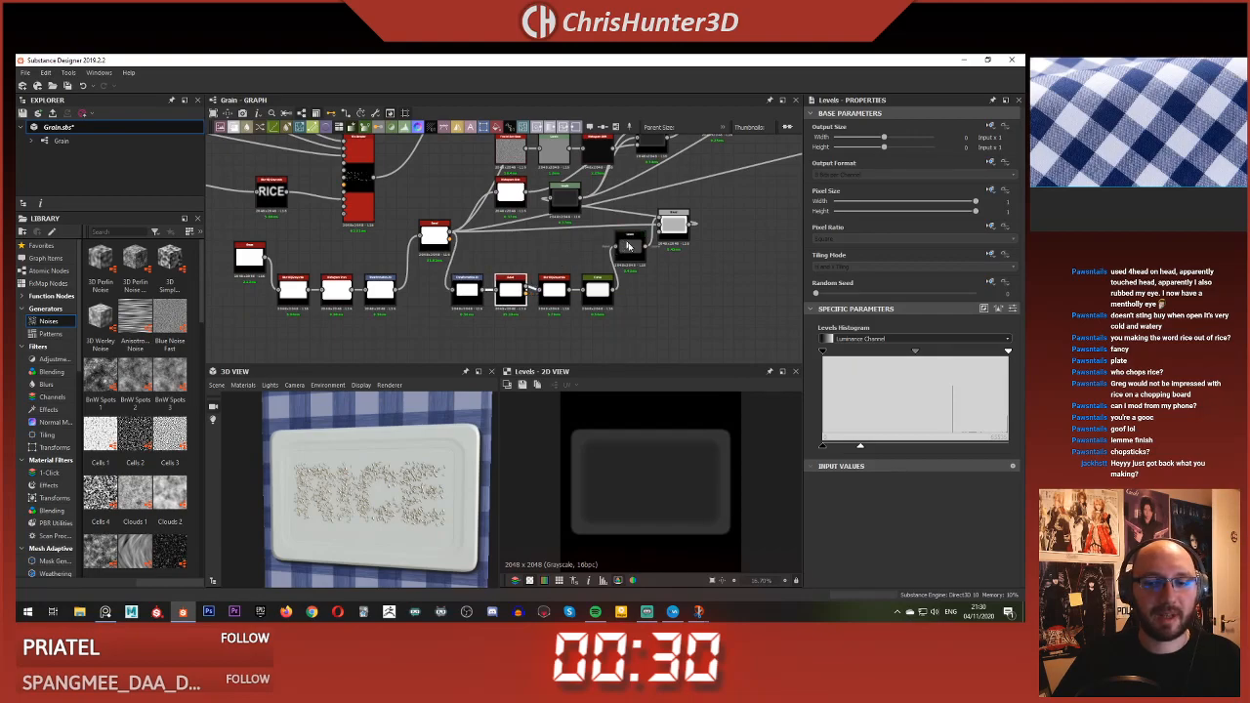
drag(626, 244, 644, 288)
drag(673, 228, 683, 269)
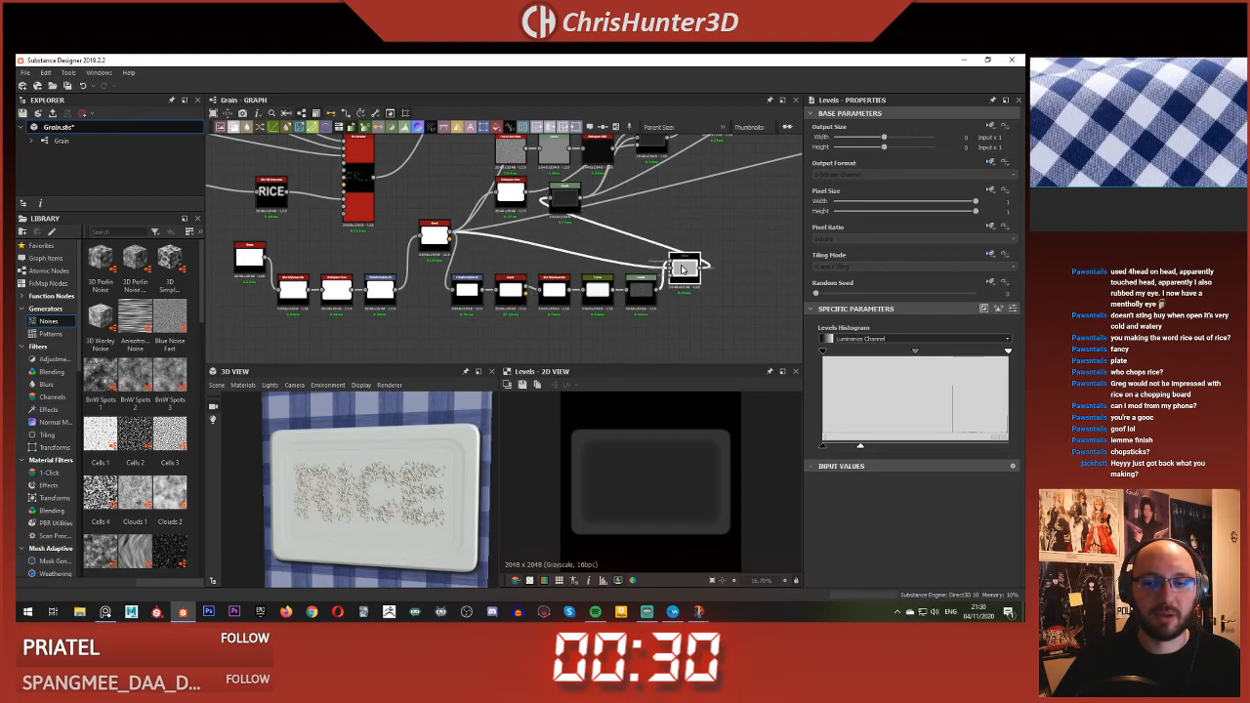
- Preview the Max (Lighten) Blend that combines the rice and board heights and check its parameters
scroll(482, 249, down, 4)
middle_drag(635, 235, 519, 330)
scroll(522, 325, down, 1)
scroll(518, 330, up, 5)
scroll(514, 285, up, 6)
middle_drag(411, 280, 558, 224)
double_click(475, 230)
scroll(532, 335, down, 2)
scroll(532, 335, down, 3)
scroll(575, 290, down, 1)
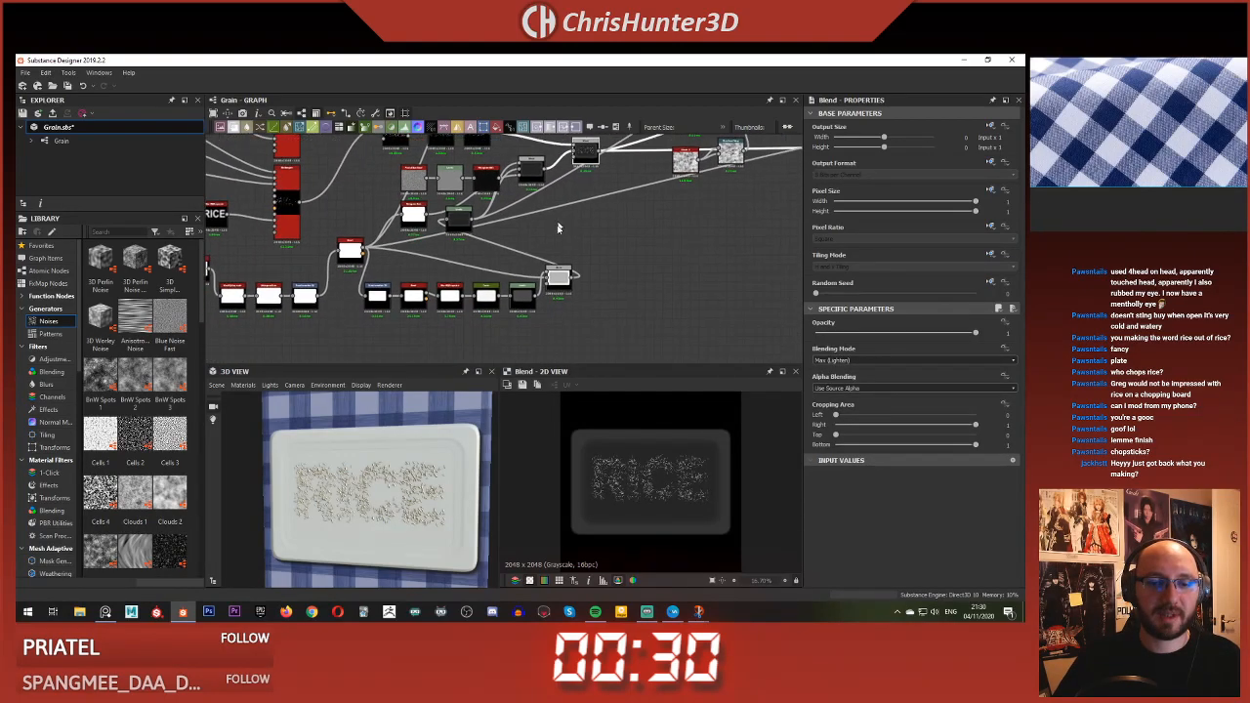
- Add a Shape node in the empty area below the board nodes and set its Scale to 0.9
middle_drag(580, 362, 542, 307)
key(space)
text(shap)
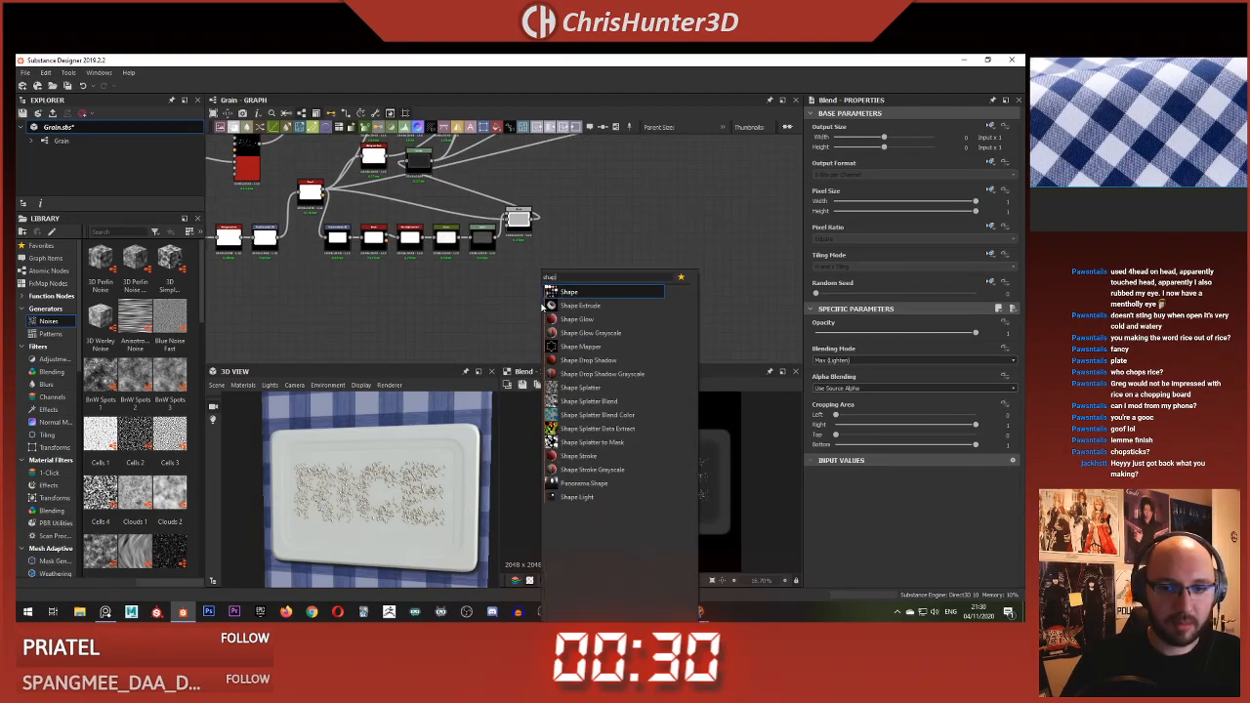
key(Return)
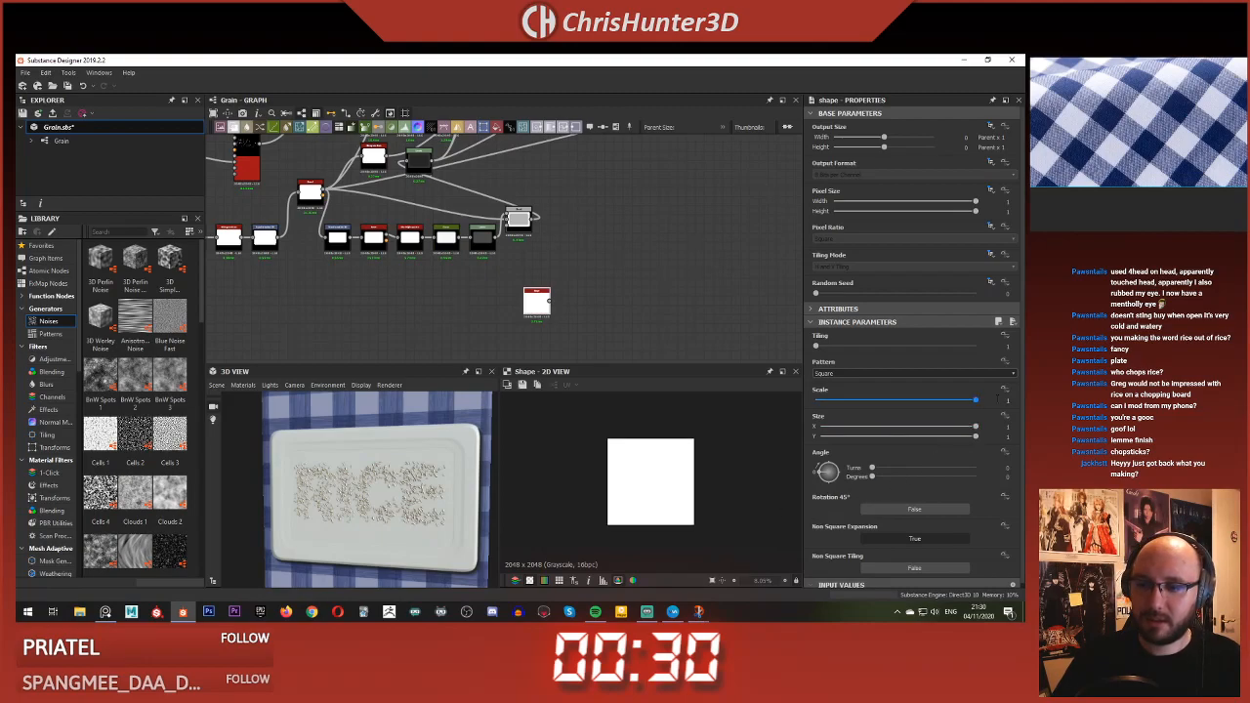
drag(975, 399, 959, 399)
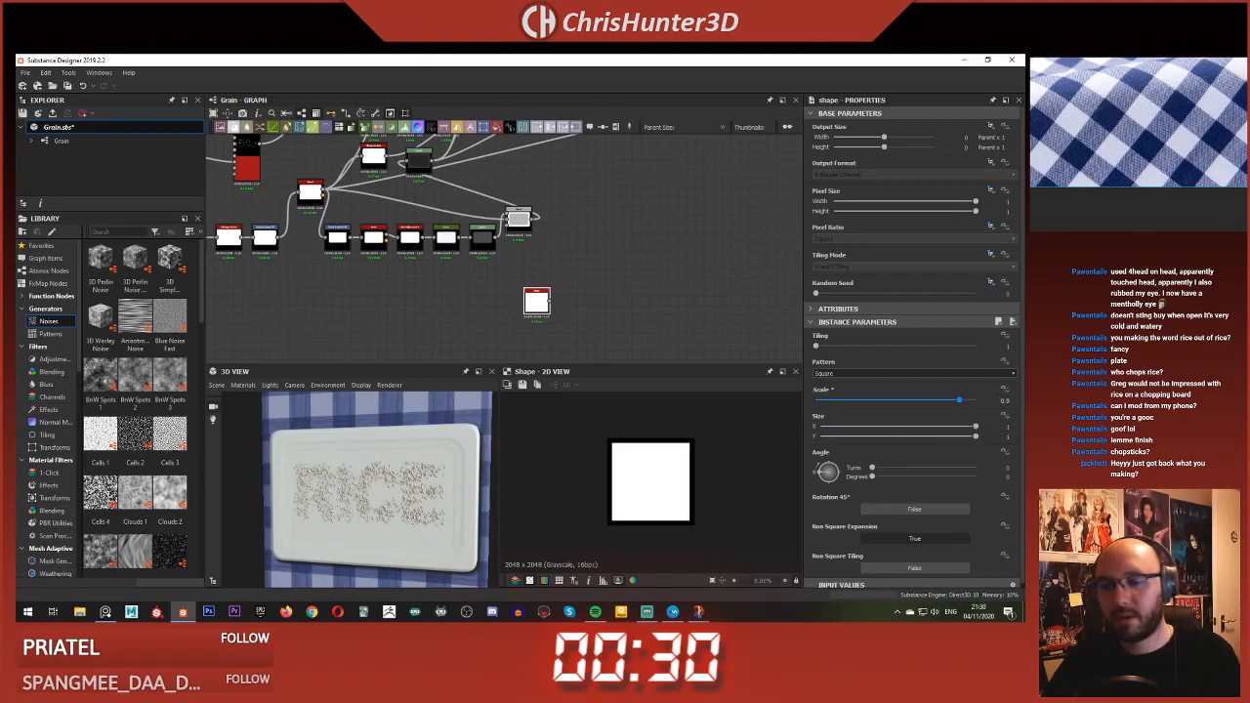
- Add a Transformation 2D node fed by the new Shape node and line the two nodes up
key(f)
middle_drag(397, 239, 561, 257)
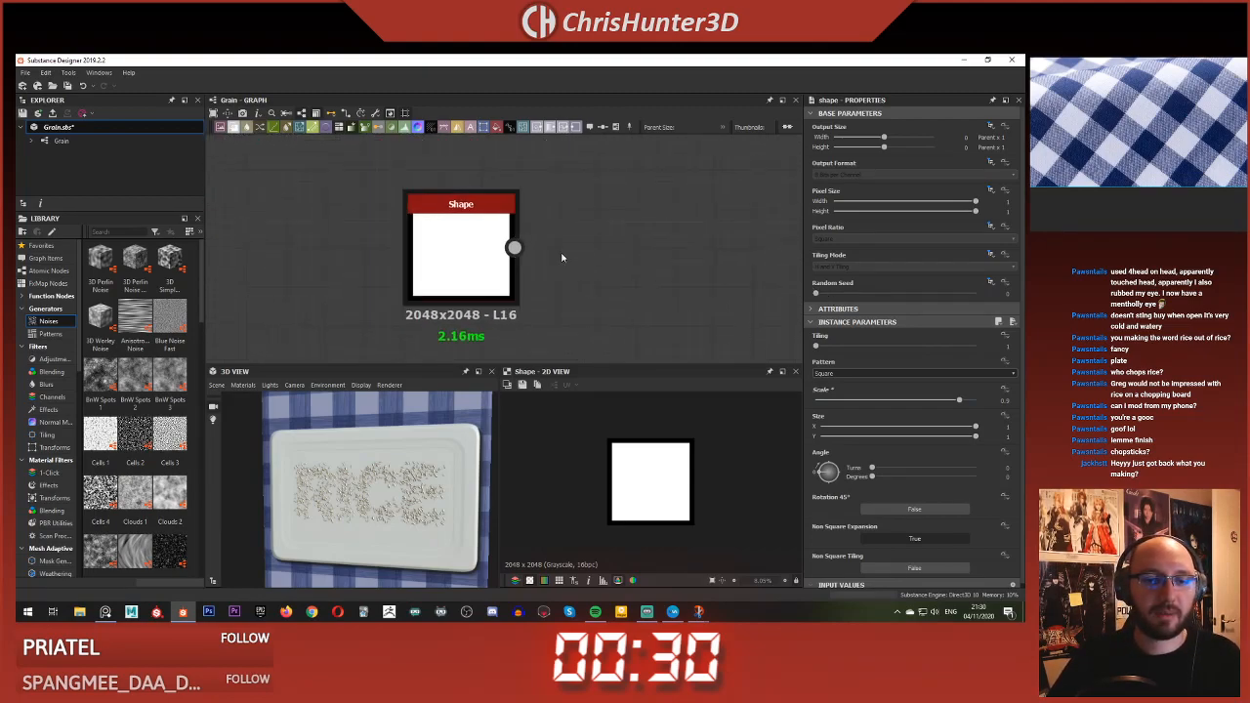
key(space)
text(tr)
click(638, 279)
drag(540, 249, 603, 248)
drag(639, 248, 600, 247)
drag(476, 238, 476, 218)
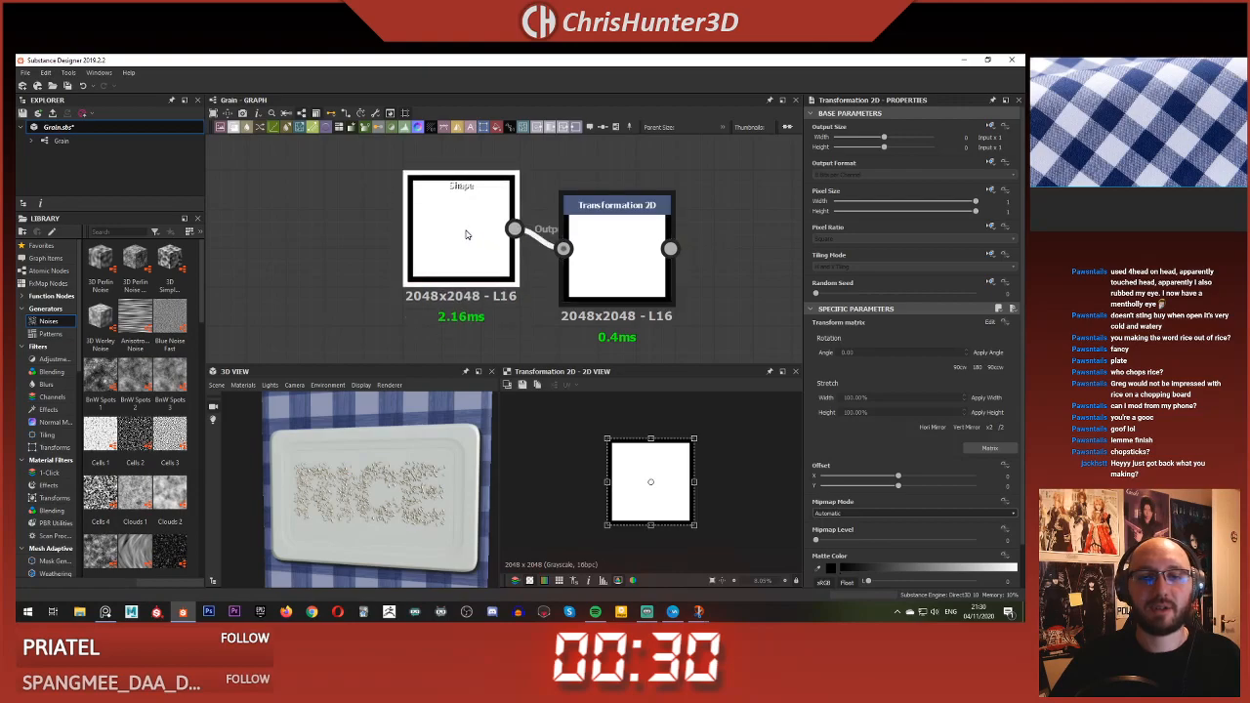
drag(601, 220, 600, 200)
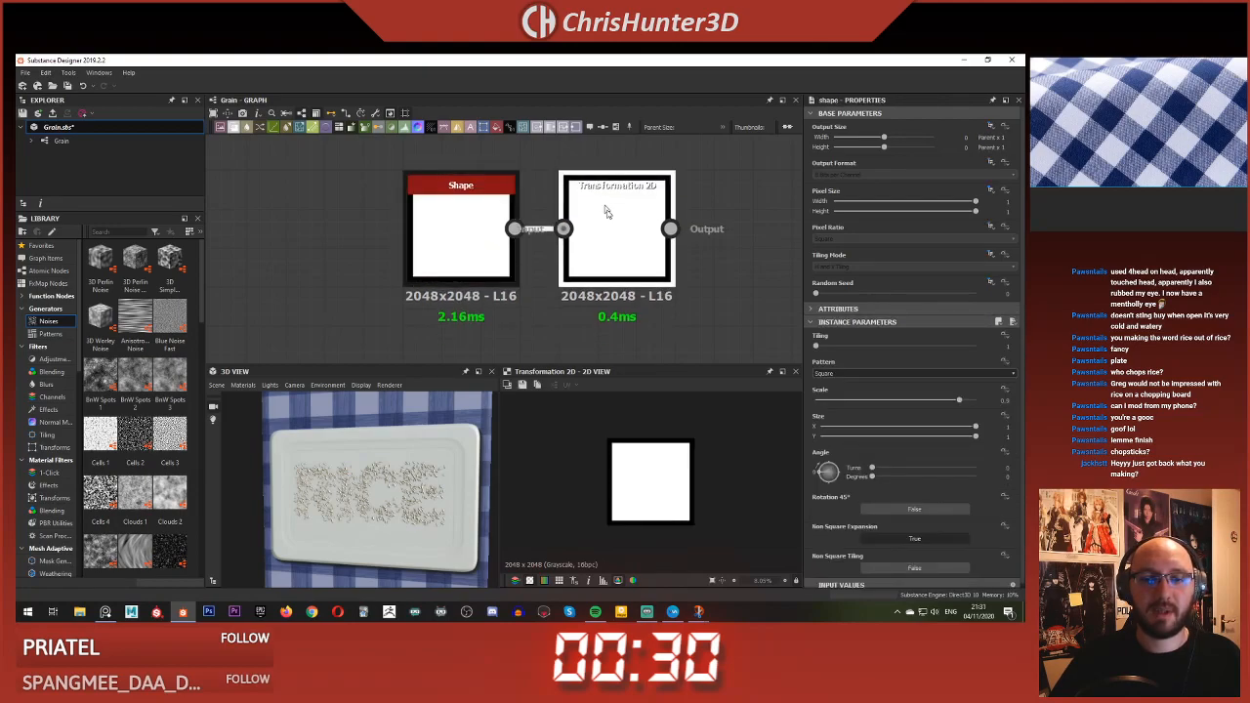
- Squash the square vertically into a thin horizontal bar with the Transformation 2D node
scroll(640, 449, up, 3)
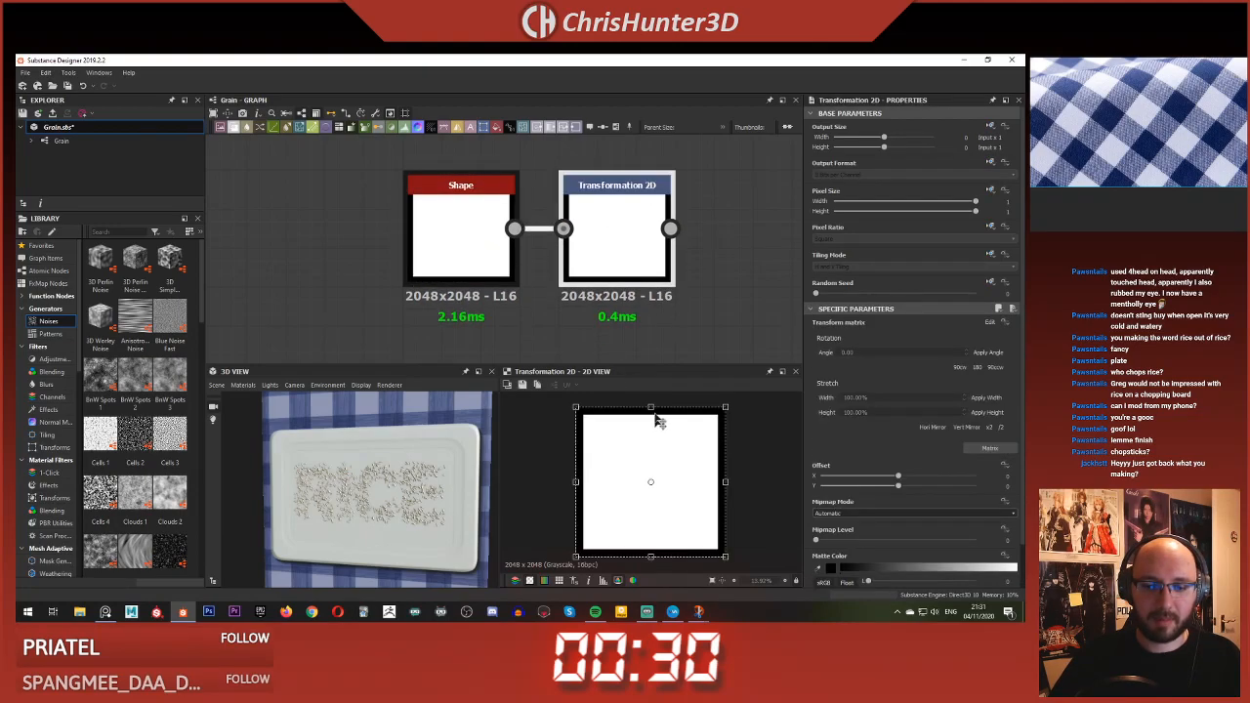
drag(651, 404, 661, 477)
scroll(660, 478, up, 2)
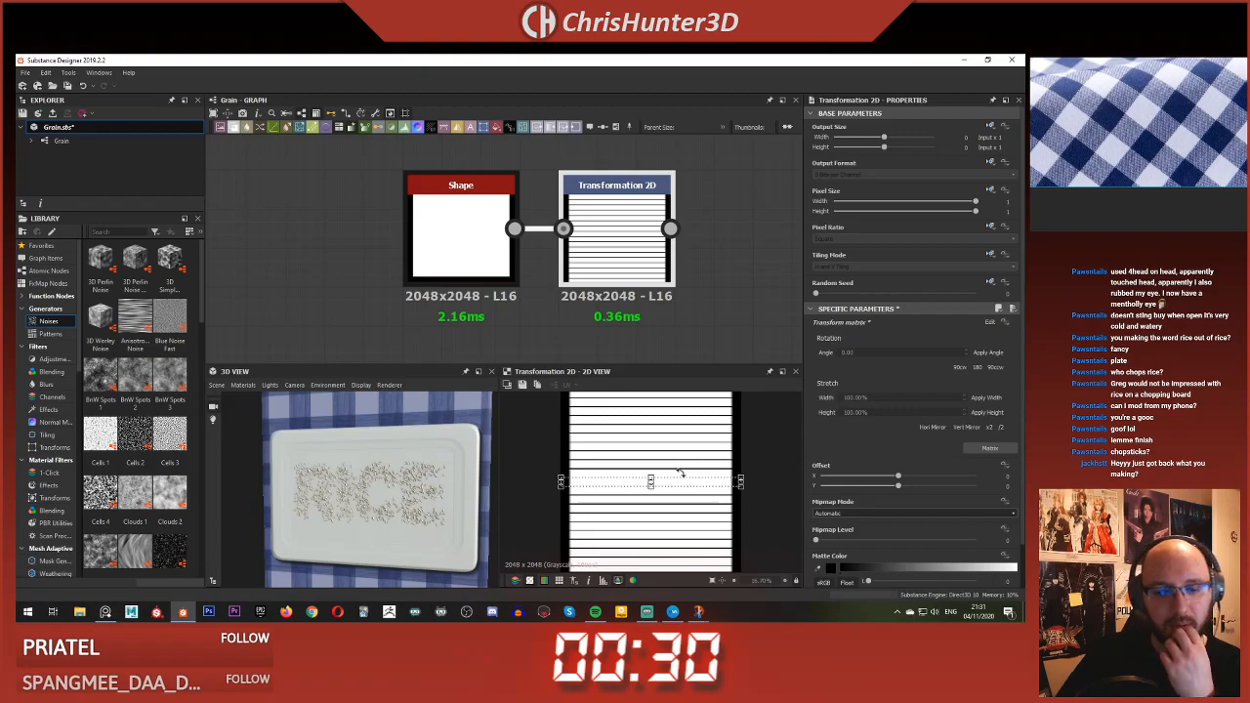
scroll(639, 469, up, 1)
scroll(638, 461, up, 1)
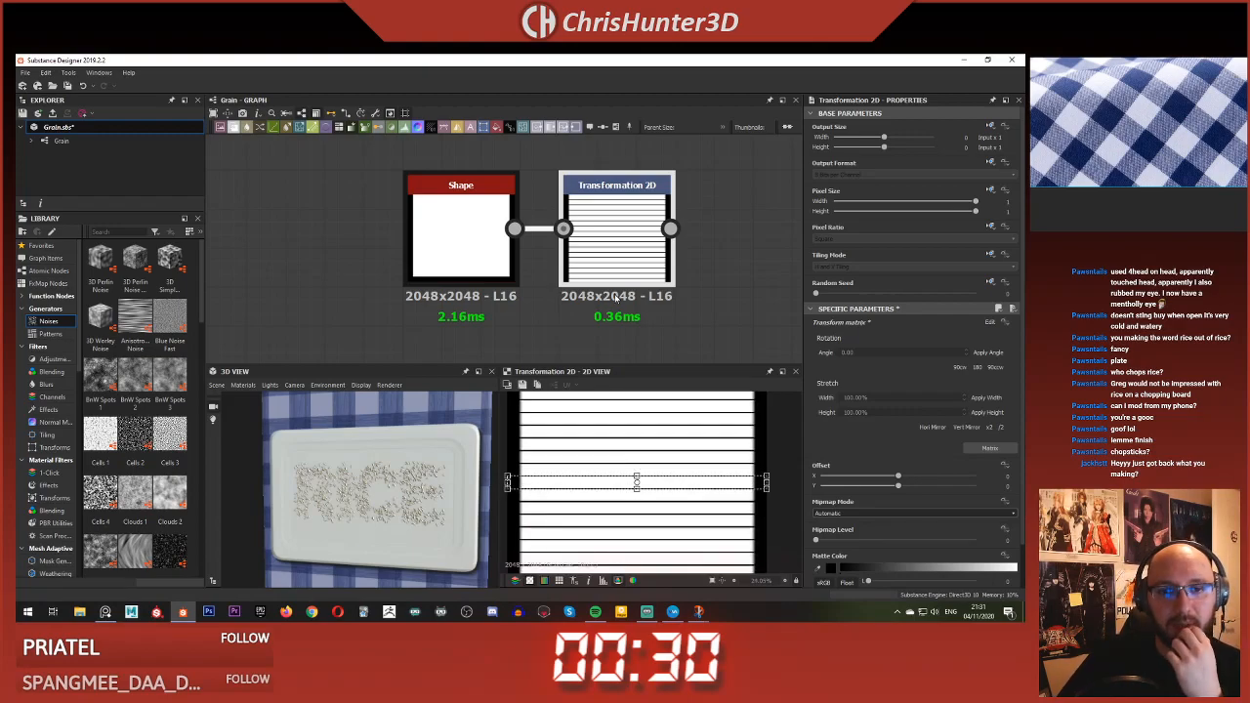
- Set the Shape node's Tiling Mode to No Tiling and its Scale to 1
click(461, 239)
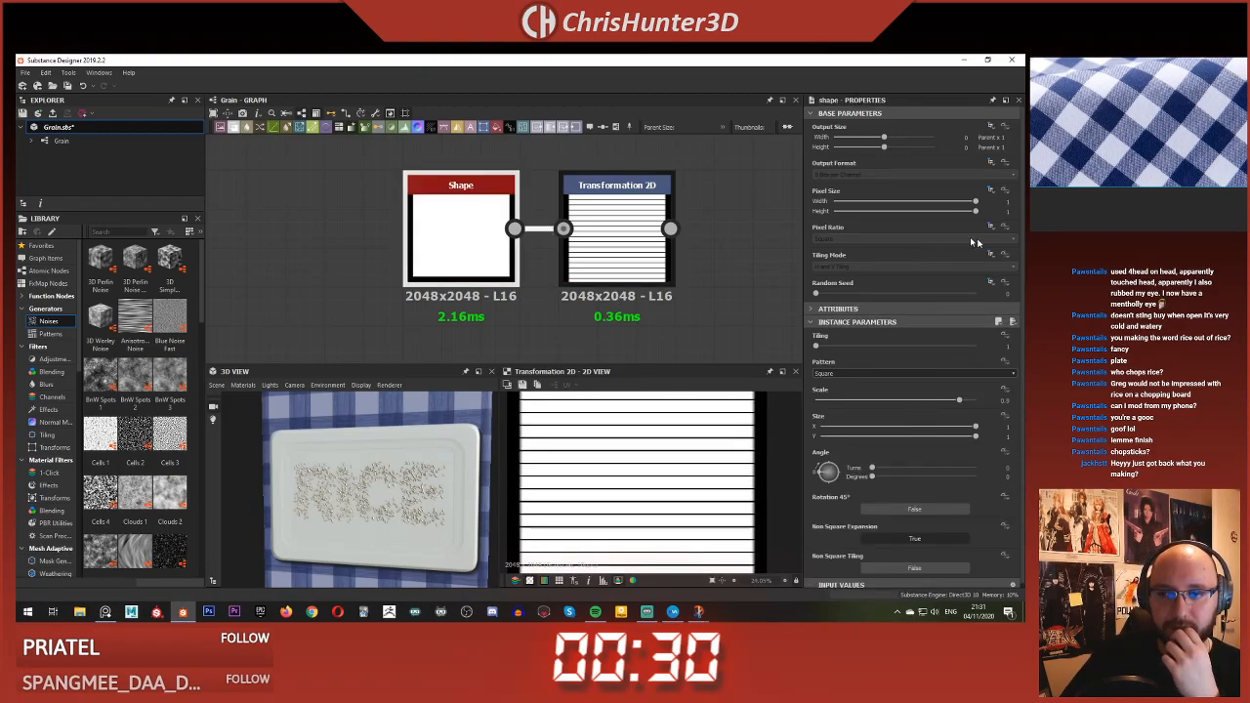
click(993, 266)
click(928, 282)
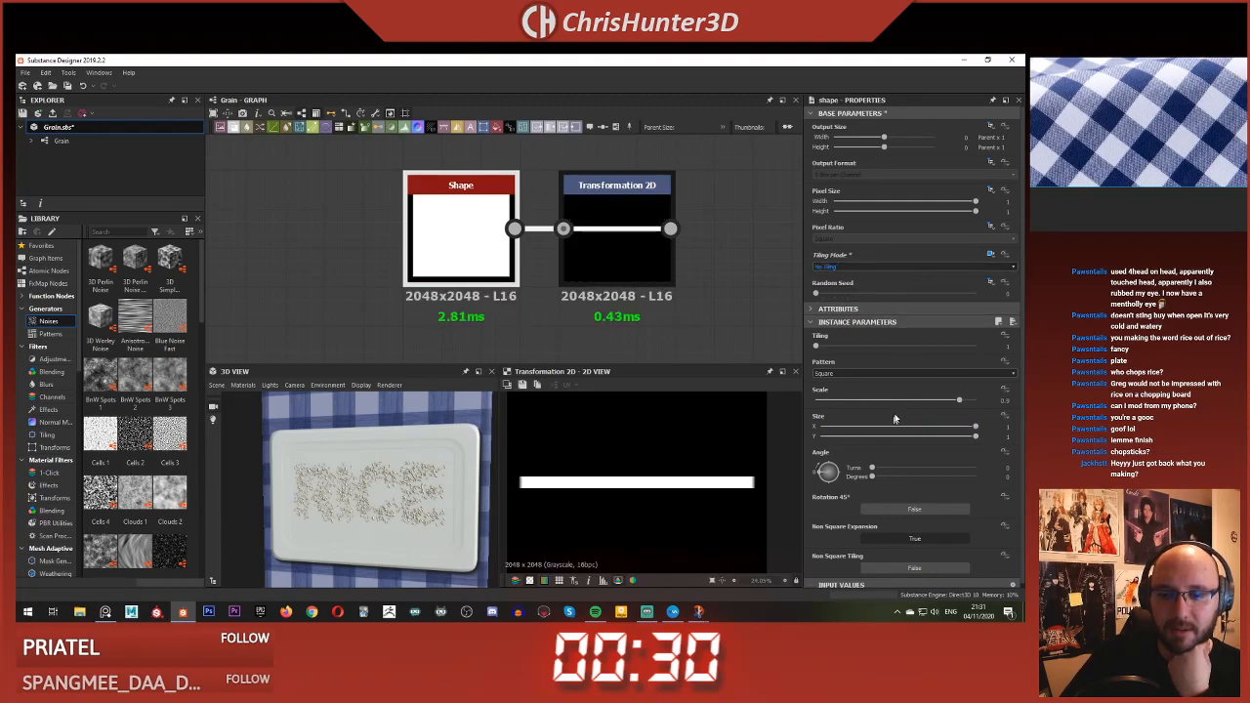
drag(962, 401, 986, 404)
click(617, 234)
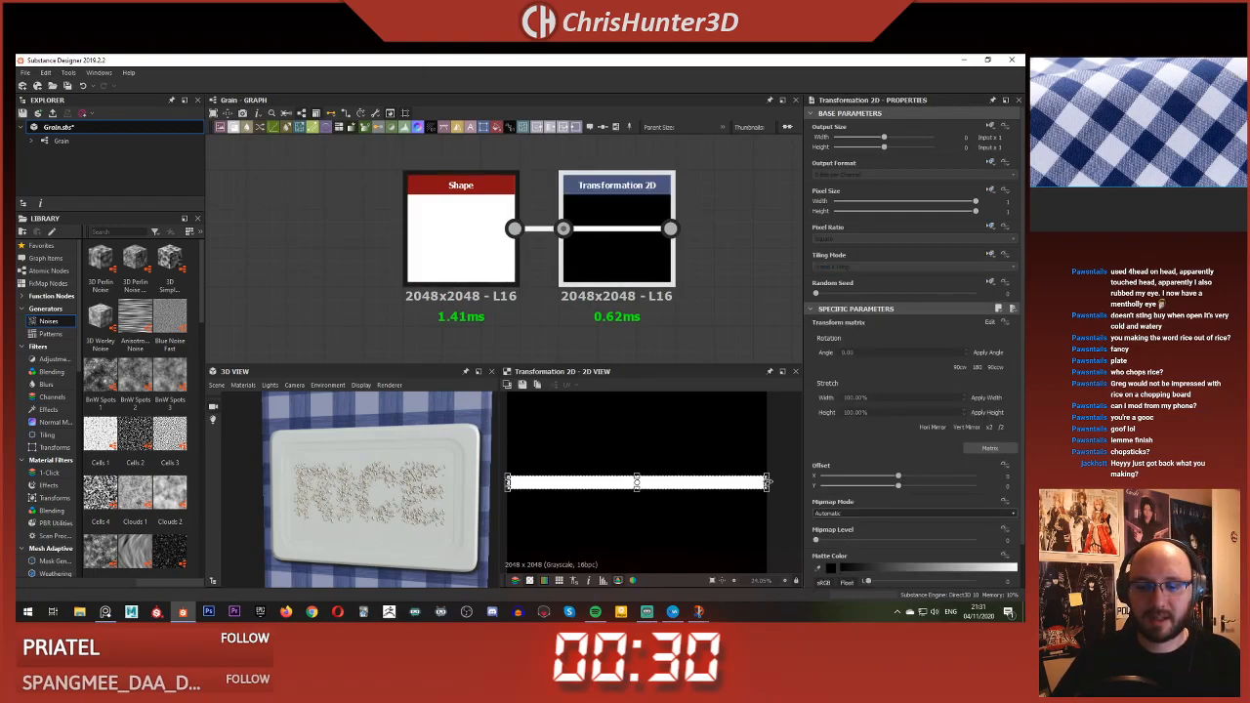
- Shorten the thin bar slightly in width with the Transformation 2D node and check the Shape node's parameters
scroll(618, 463, up, 8)
scroll(618, 463, down, 5)
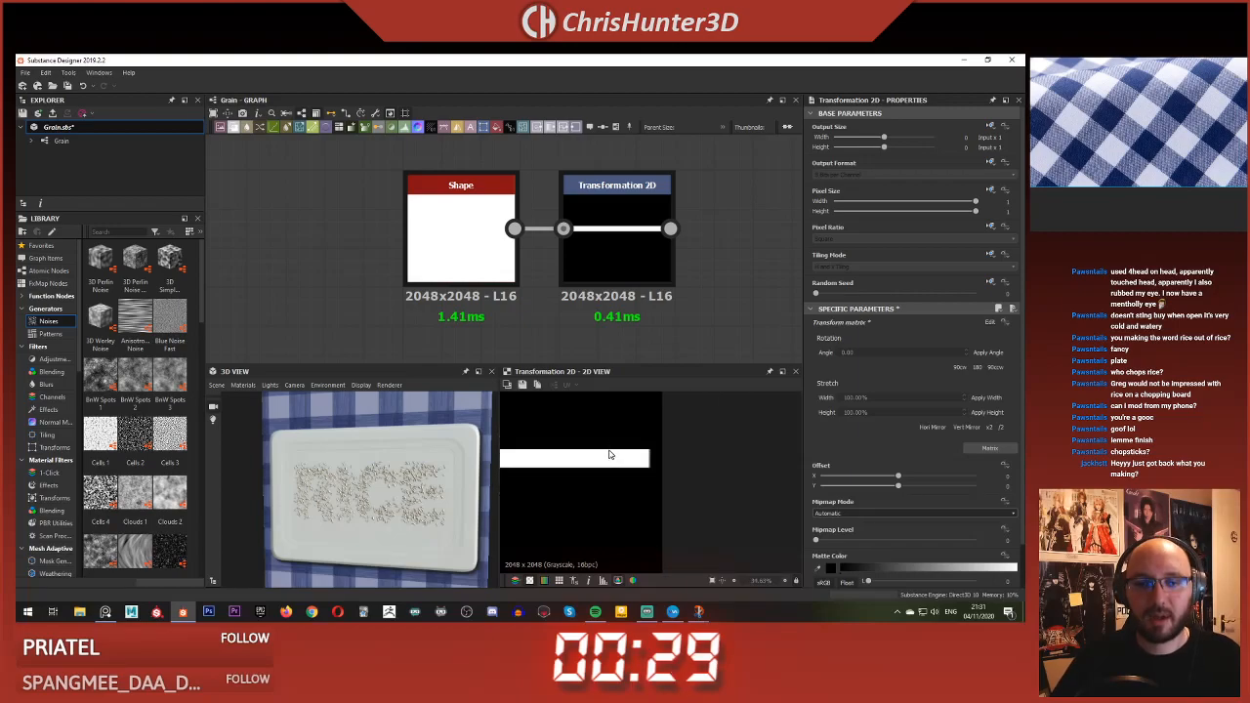
click(488, 264)
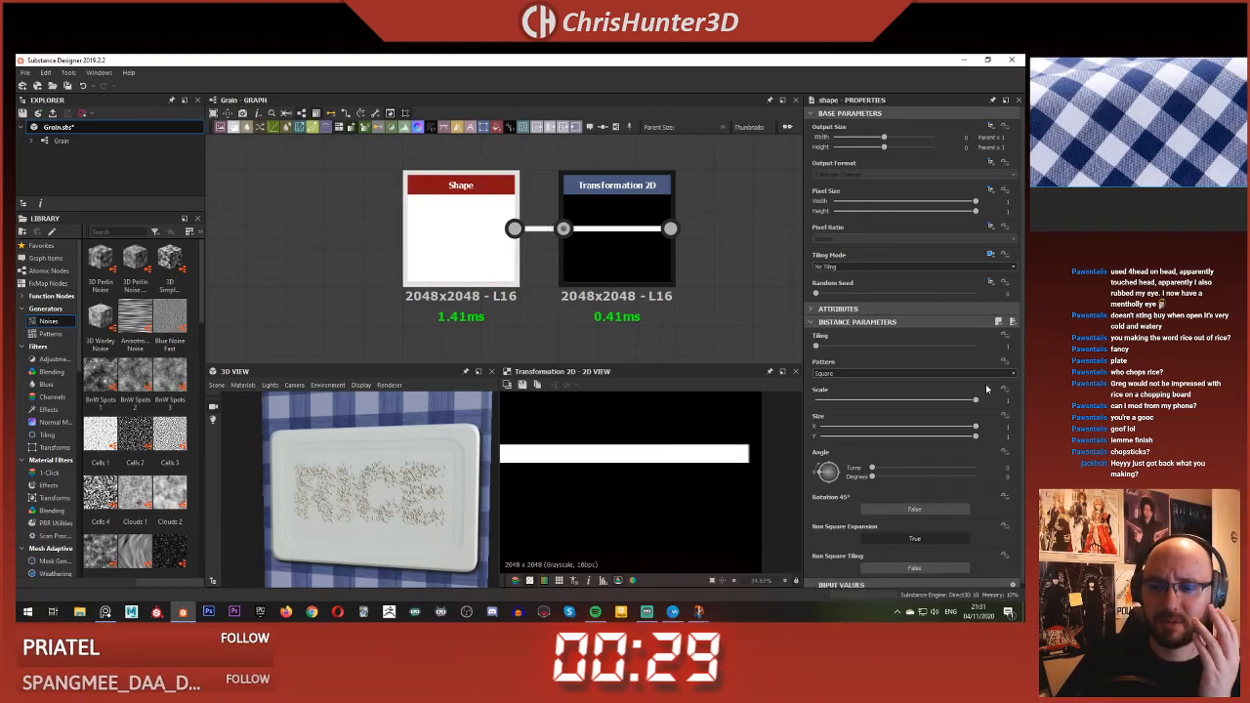
scroll(971, 387, down, 1)
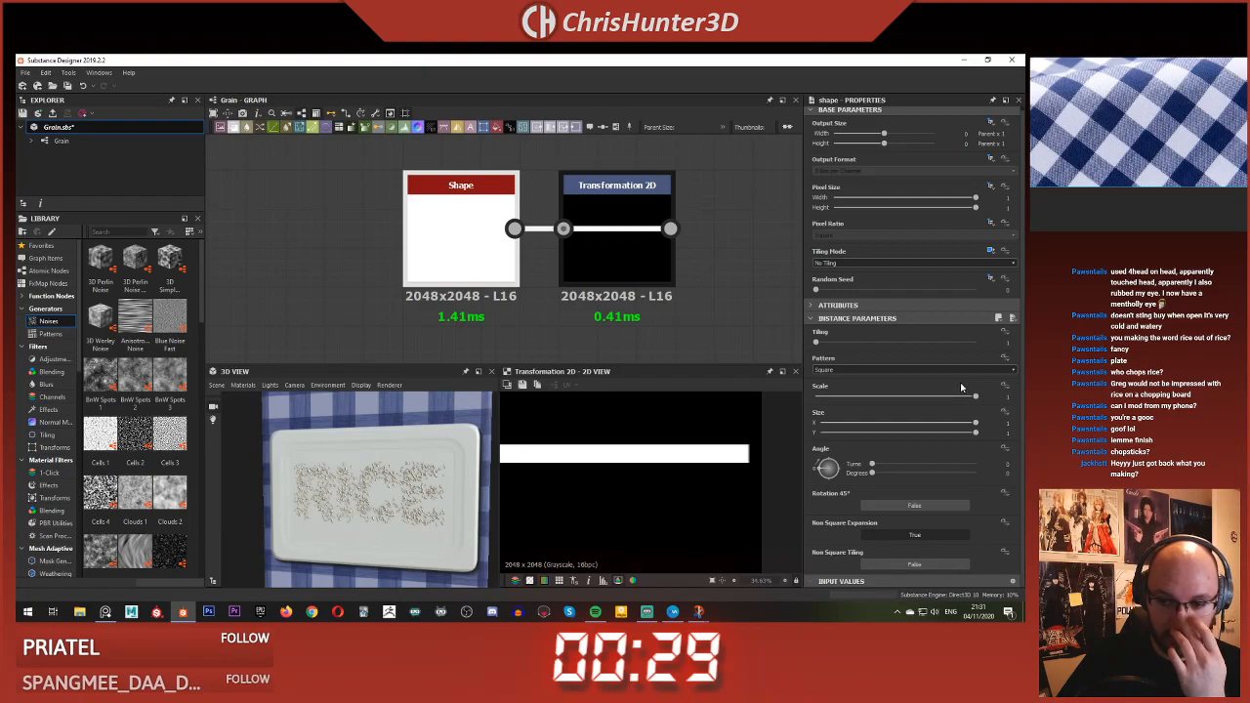
click(617, 248)
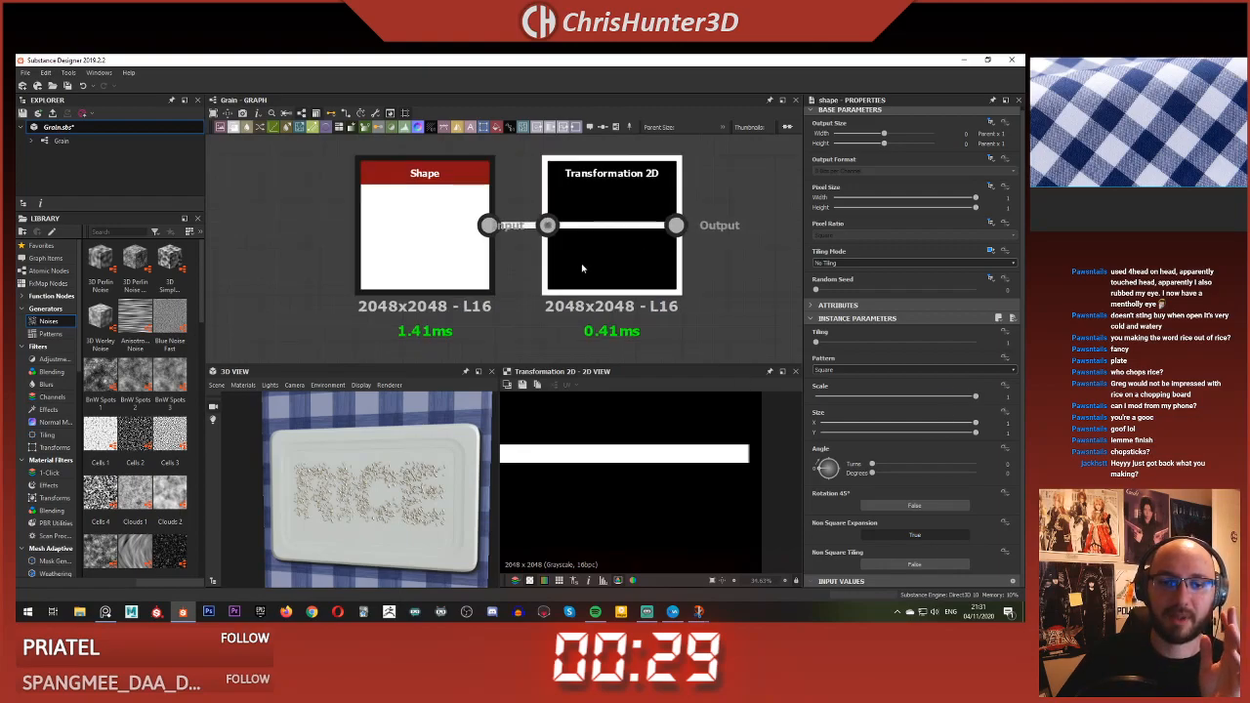
- Add a Histogram Scan node fed by the Transformation 2D node and line it up with the chain
middle_drag(688, 277, 570, 279)
click(570, 280)
key(f)
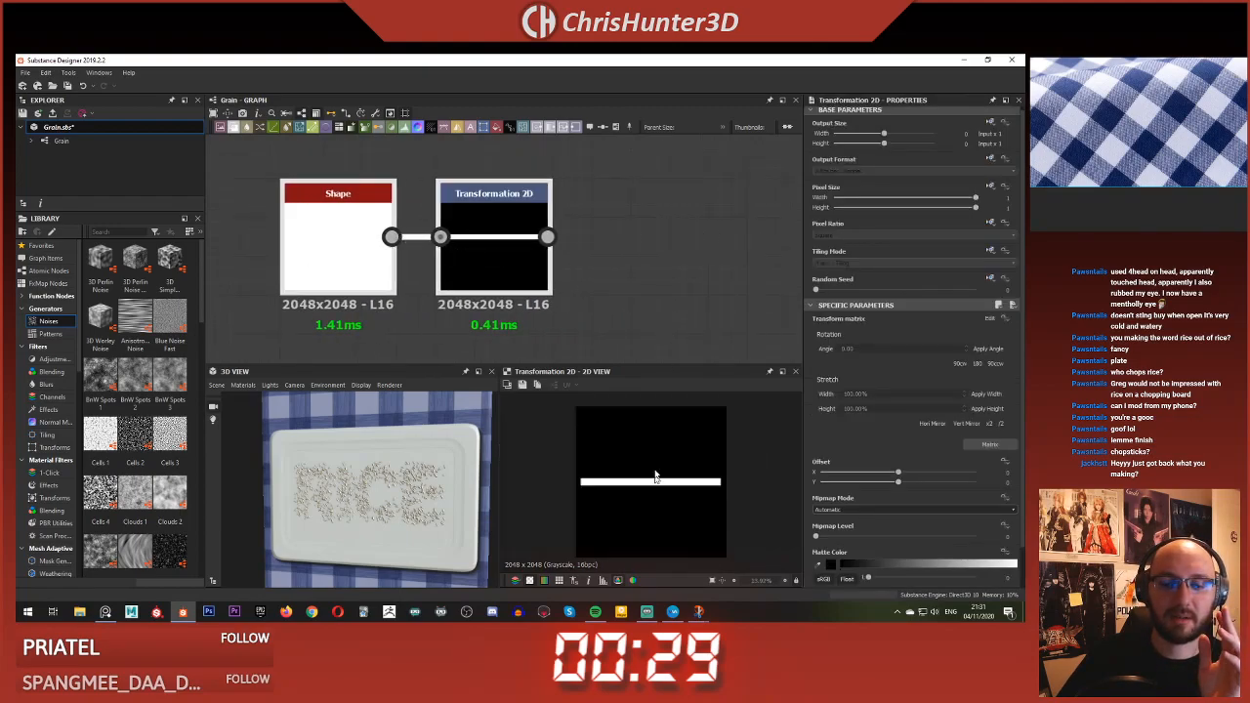
scroll(629, 263, up, 1)
key(space)
text(histogram s)
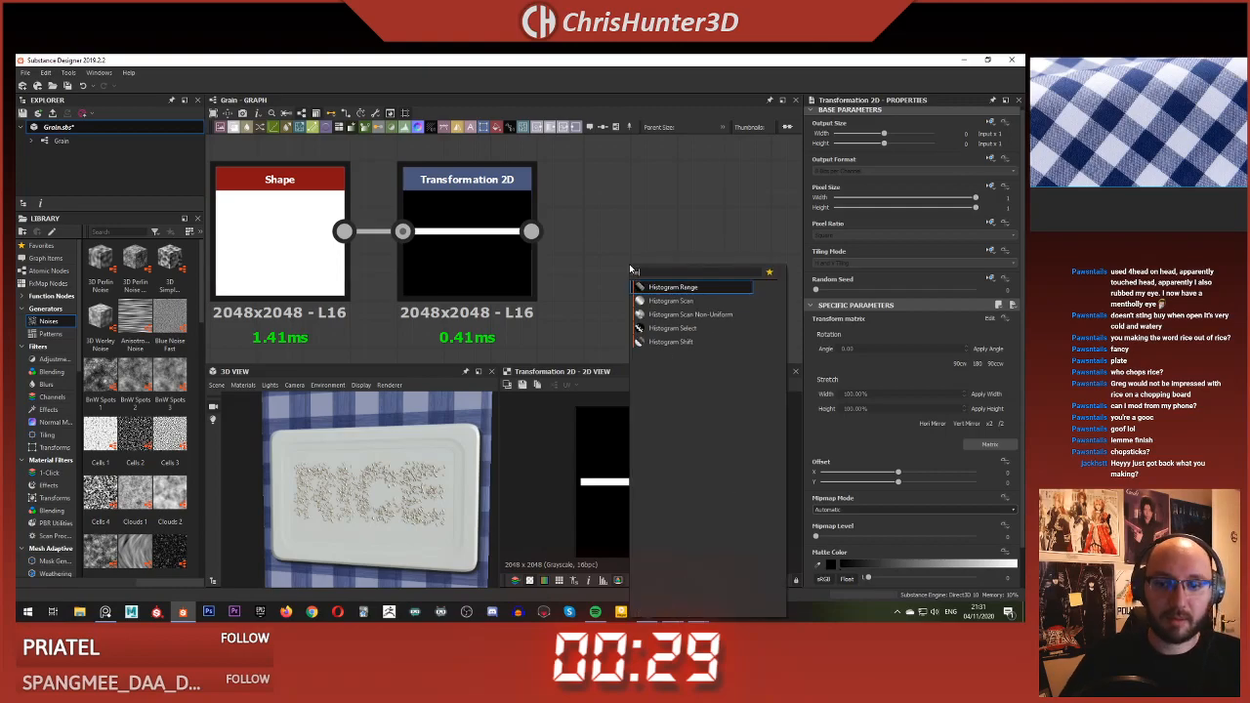
key(Return)
drag(573, 249, 628, 232)
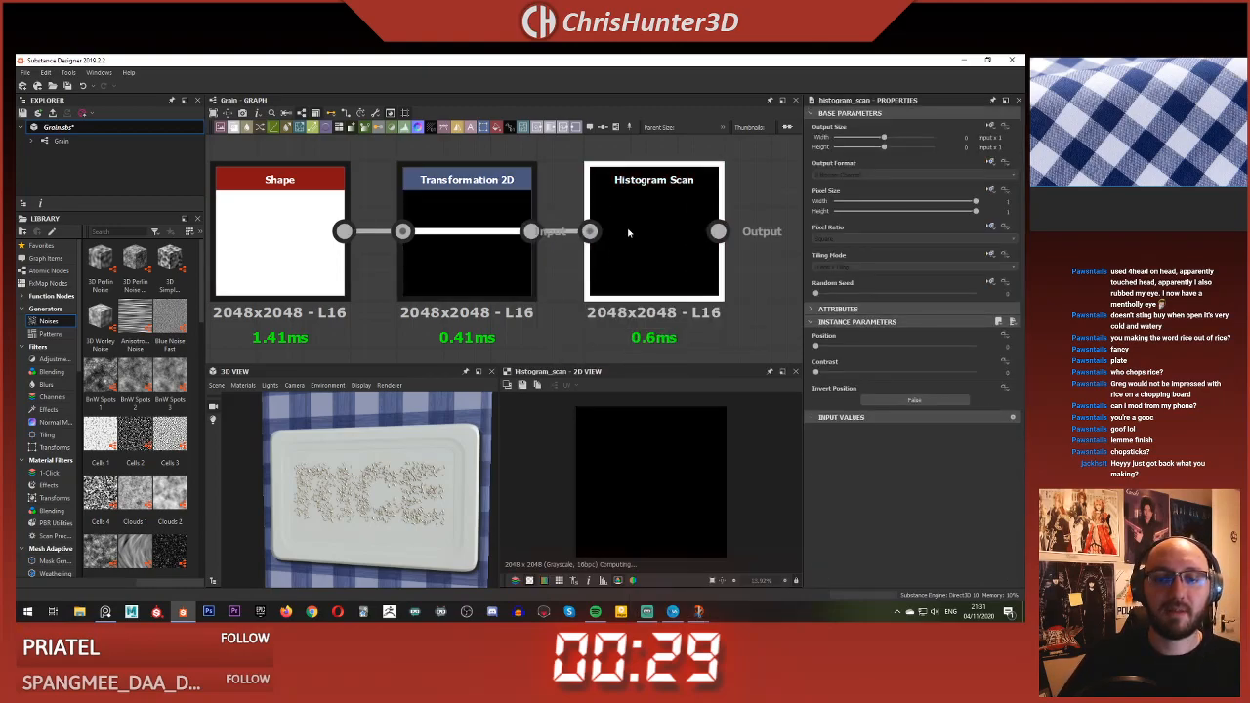
- Raise the Histogram Scan's Position and Contrast almost to maximum and check the bar's edges
click(972, 347)
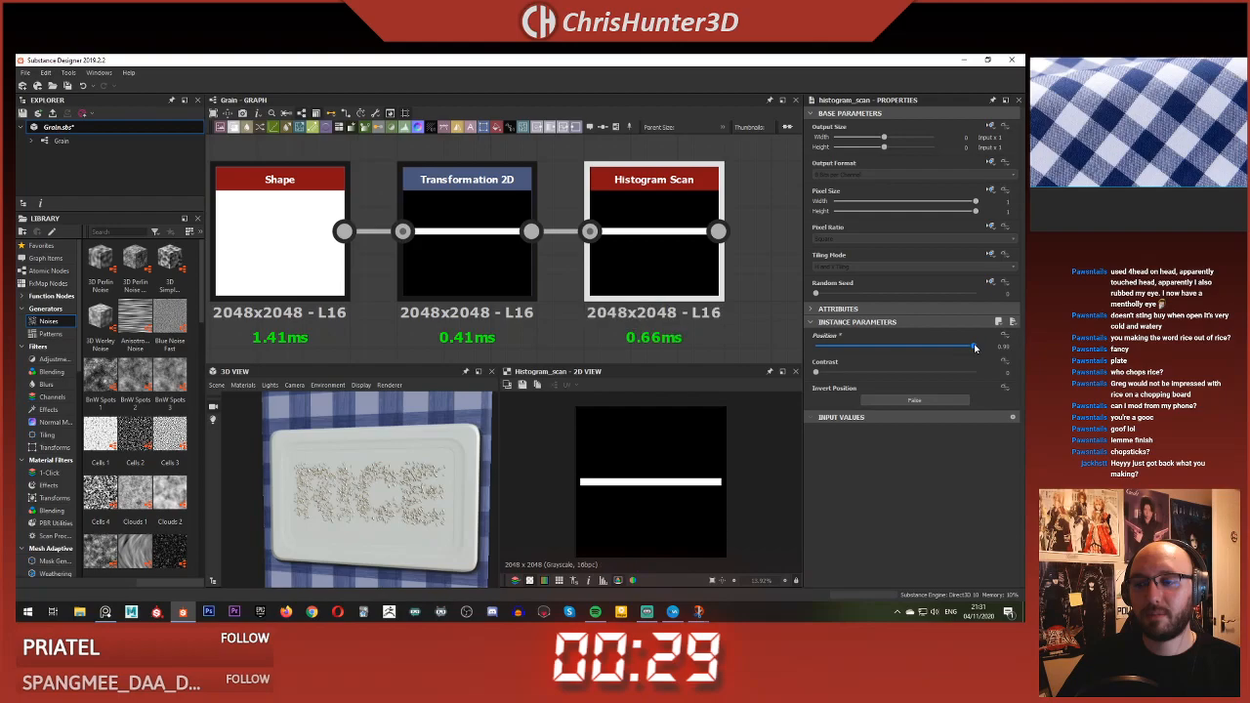
scroll(710, 470, up, 11)
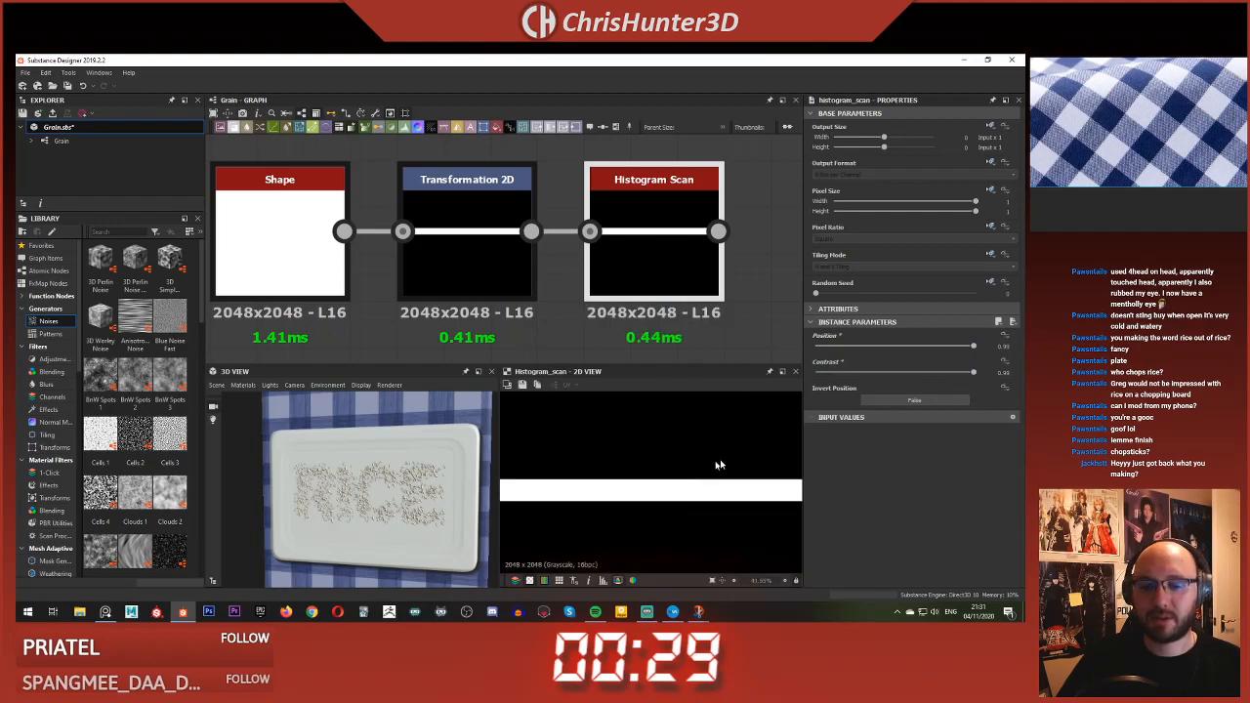
middle_drag(696, 472, 455, 397)
scroll(682, 449, down, 7)
scroll(645, 230, down, 3)
middle_drag(633, 233, 490, 240)
scroll(592, 272, down, 3)
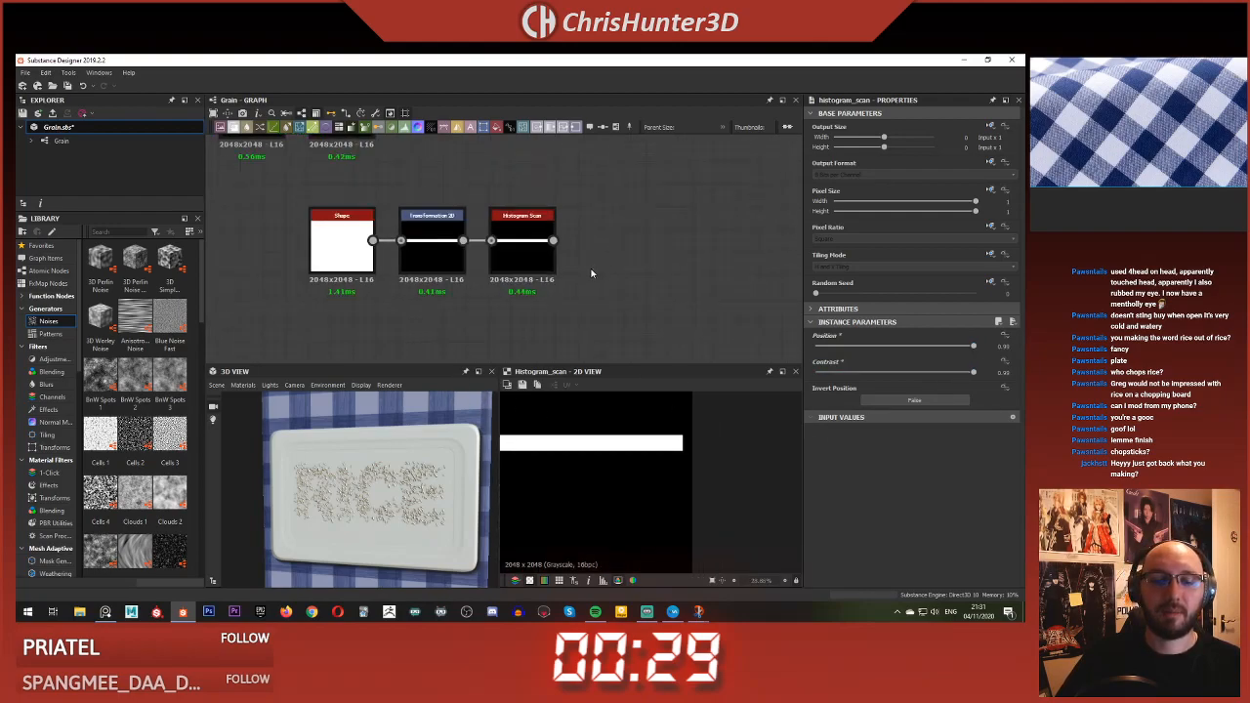
key(f)
scroll(655, 268, up, 2)
middle_drag(650, 249, 662, 272)
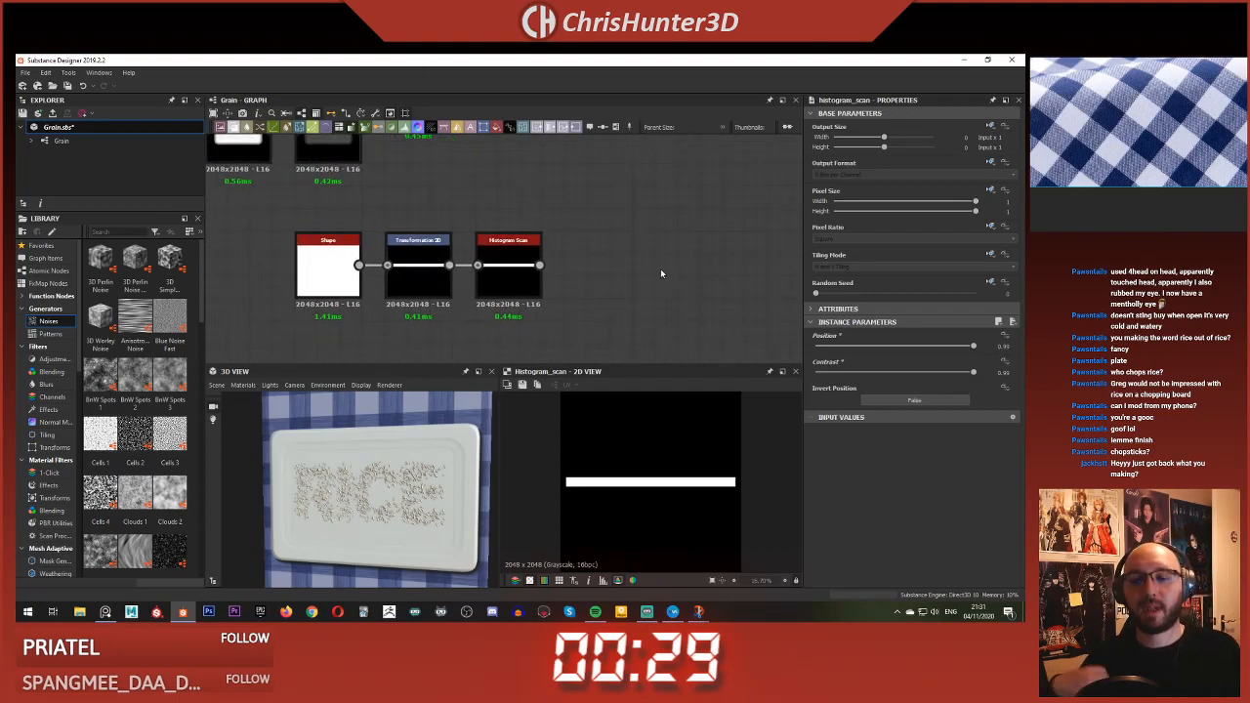
key(space)
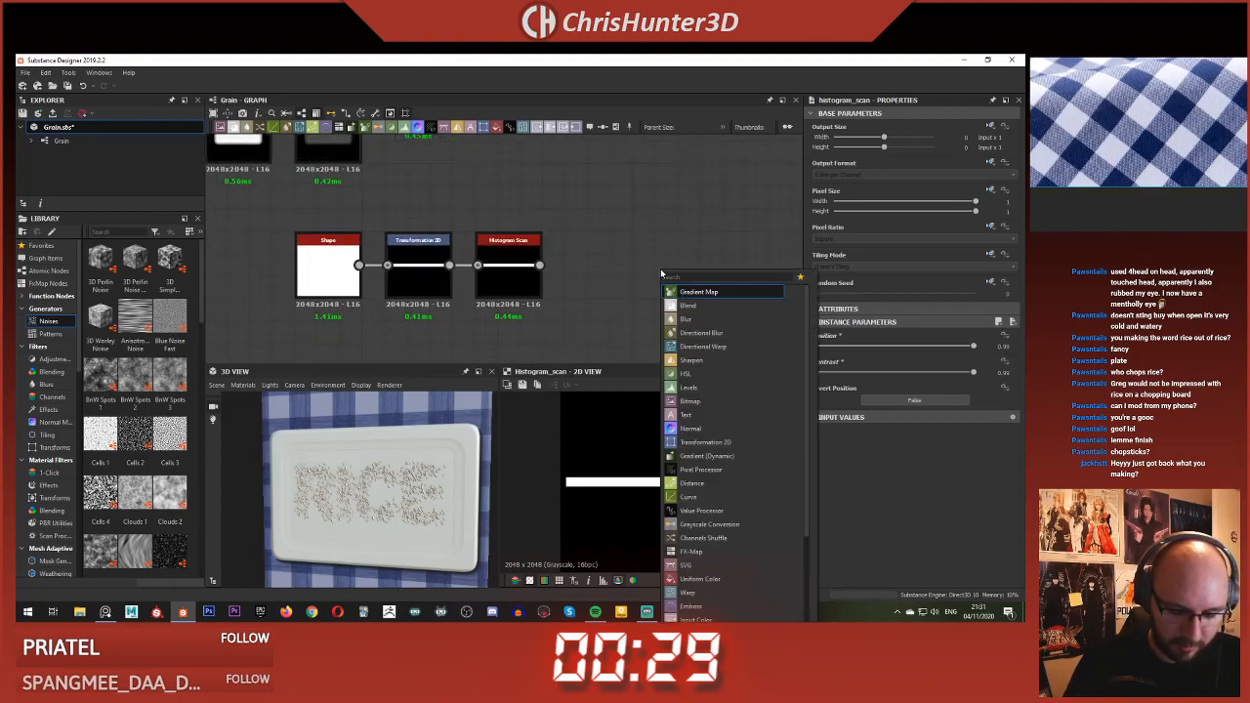
text(sk)
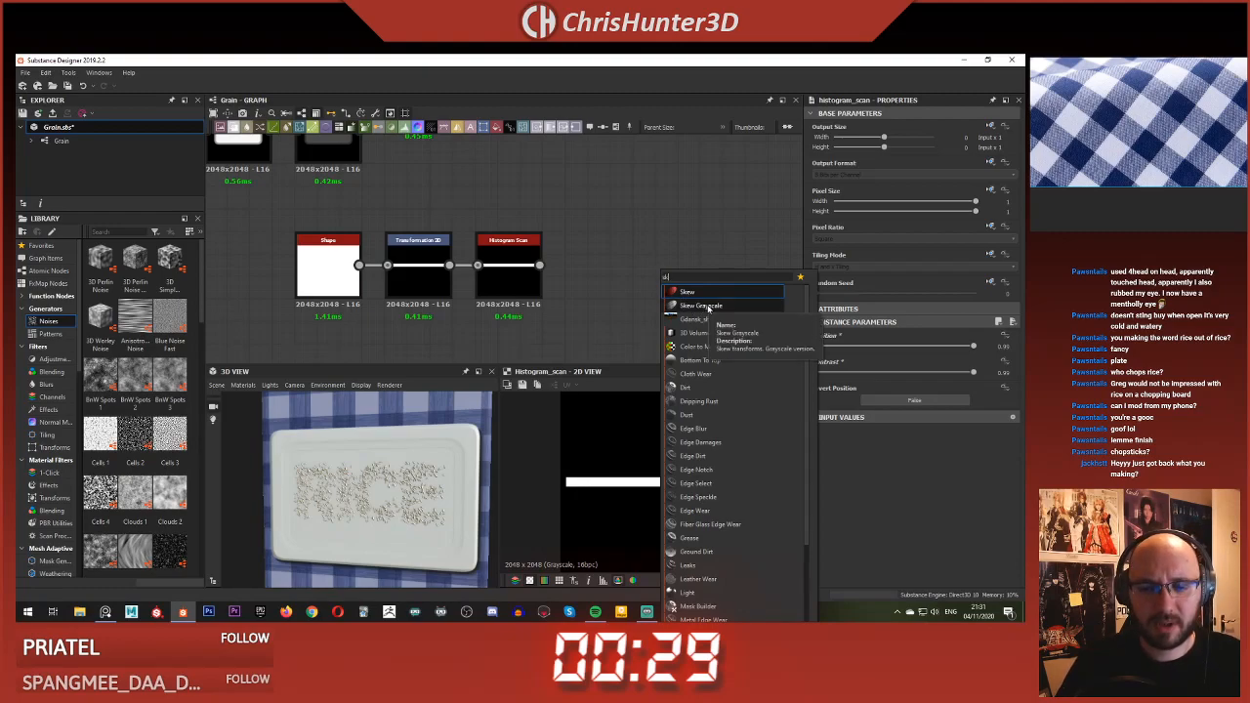
click(607, 289)
- Add a Trapezoid Transform Grayscale node fed by the Histogram Scan and set its Top Stretch to 0.21
key(space)
text(tra)
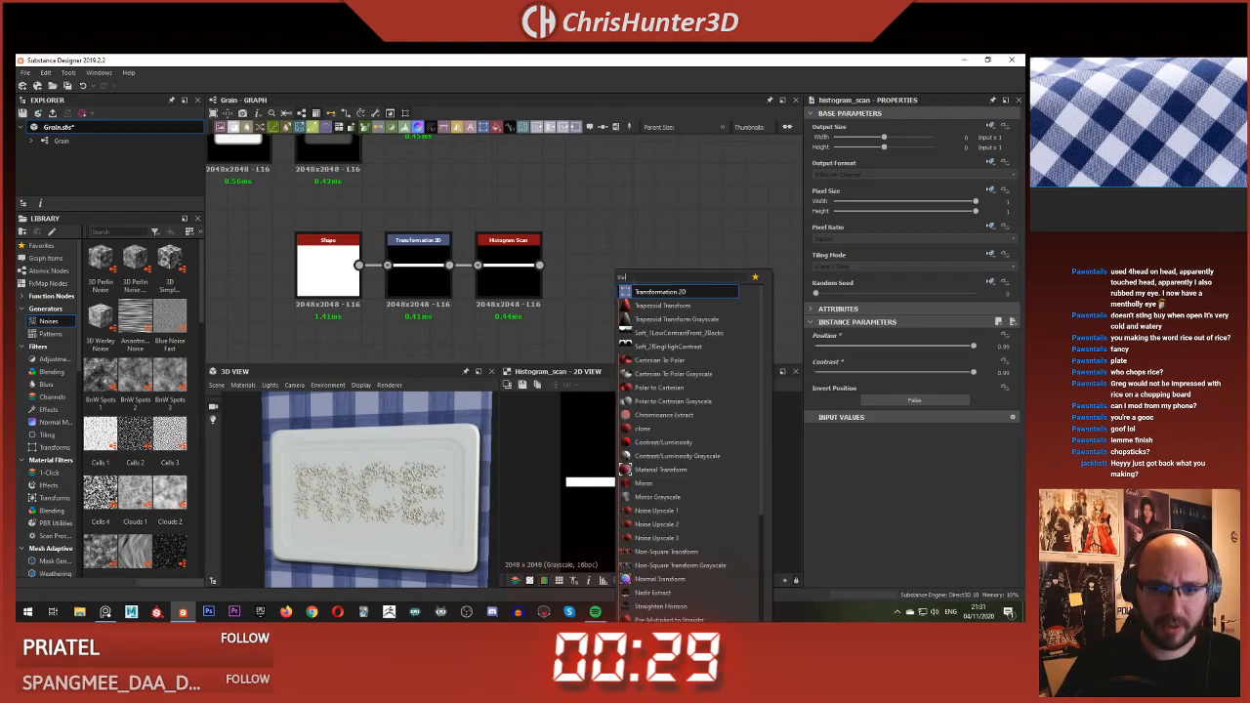
click(678, 320)
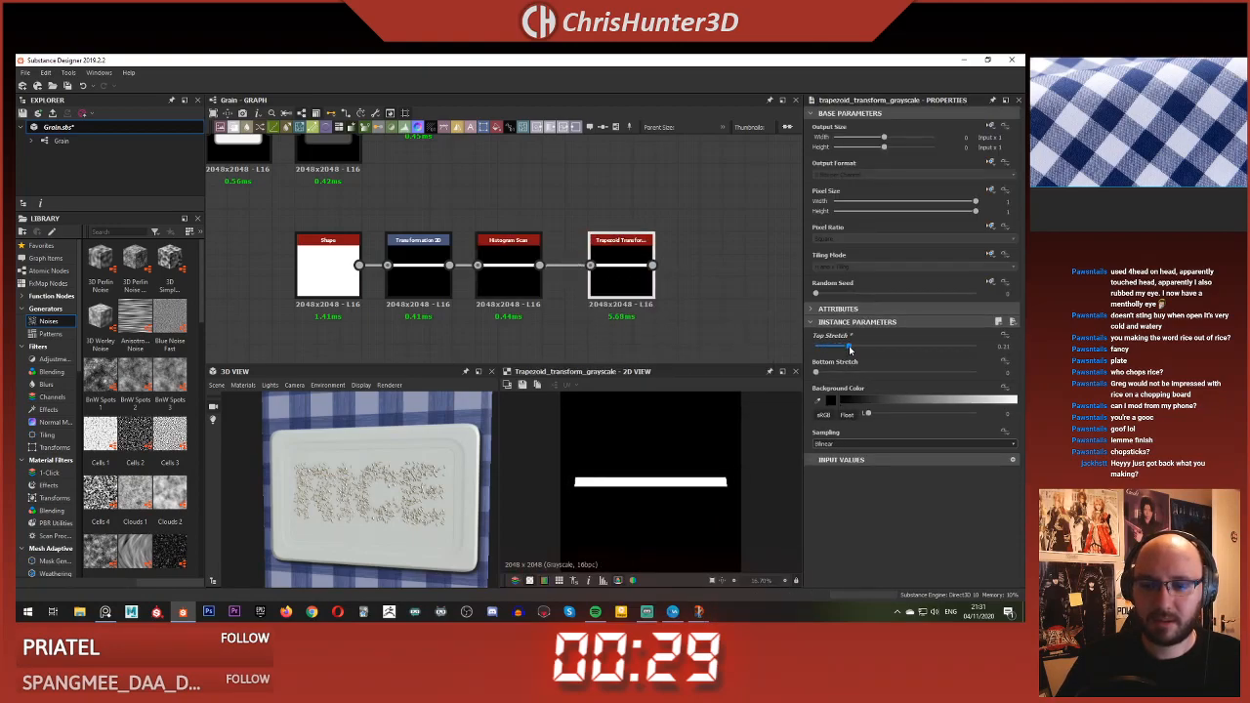
- Try to insert a Transformation 2D node between the Histogram Scan and Trapezoid Transform nodes
middle_drag(624, 284, 671, 274)
click(545, 266)
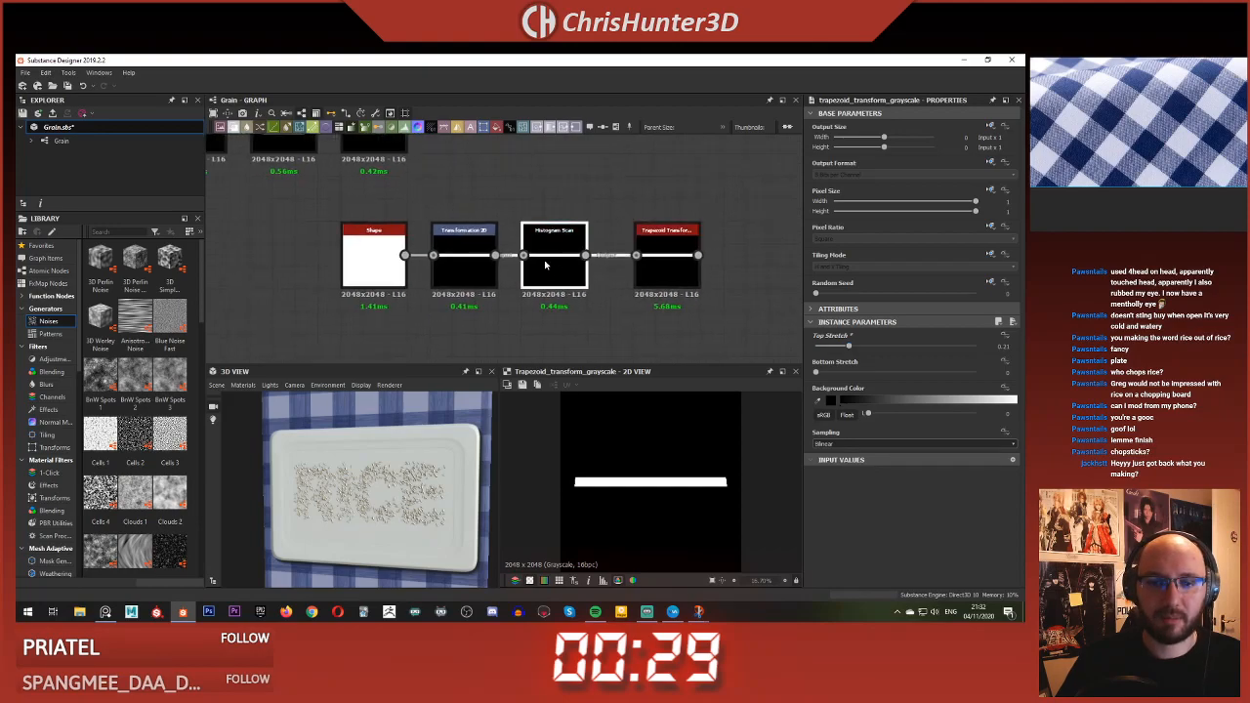
drag(667, 268, 746, 268)
click(648, 225)
right_click(654, 267)
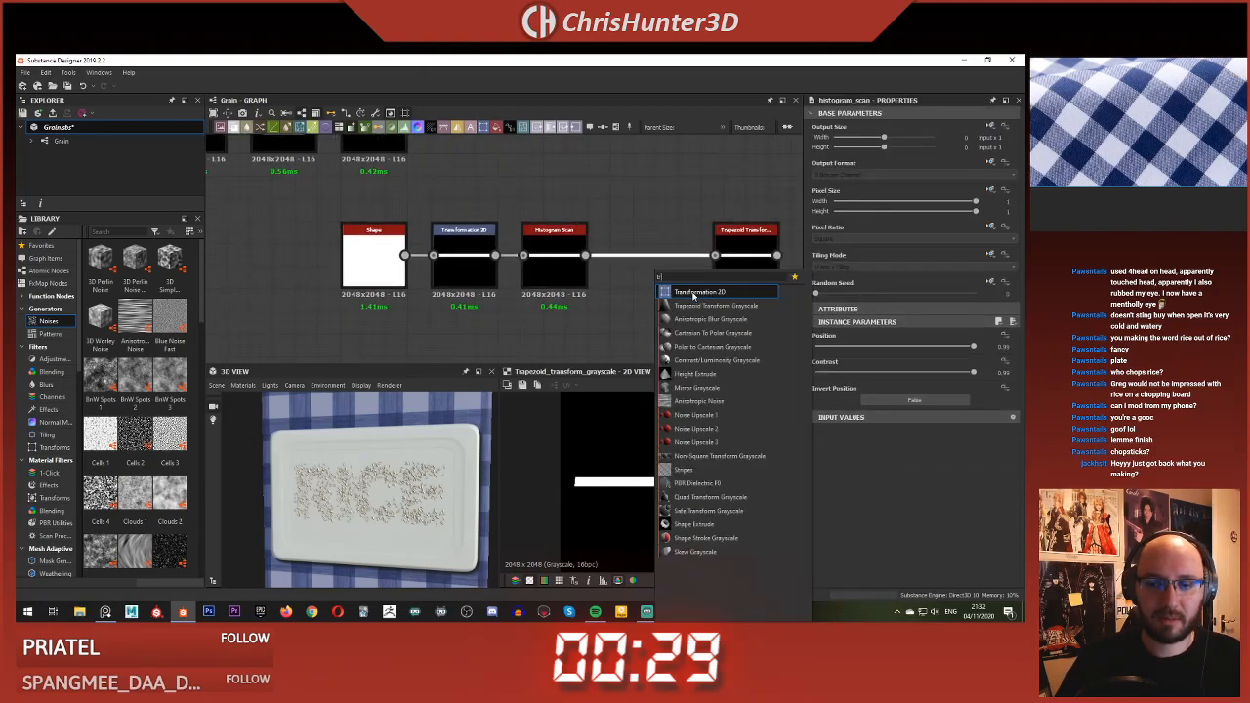
click(692, 294)
key(Delete)
- Rotate the bar to vertical in the Transformation 2D node and place the Trapezoid Transform node beside the Histogram Scan
click(485, 259)
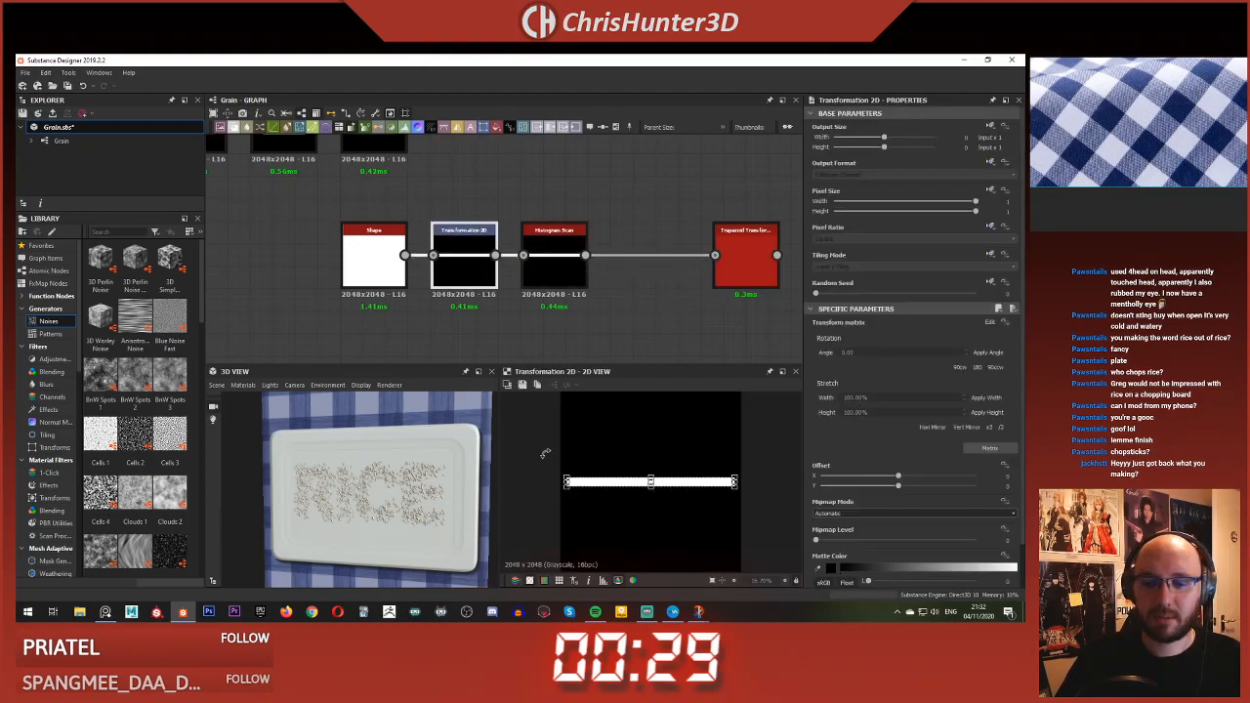
drag(556, 494, 621, 569)
click(562, 258)
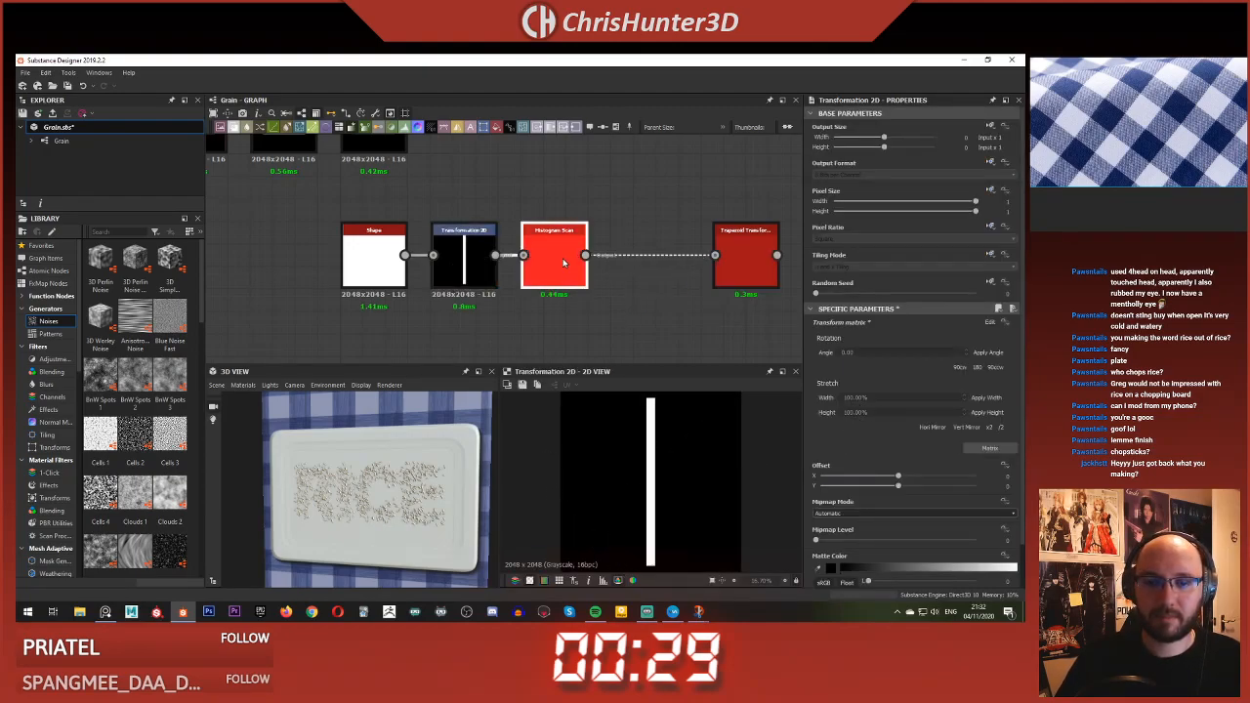
drag(746, 256, 645, 260)
- Increase the Trapezoid Transform's Top Stretch to 0.46 to taper the vertical bar
click(645, 260)
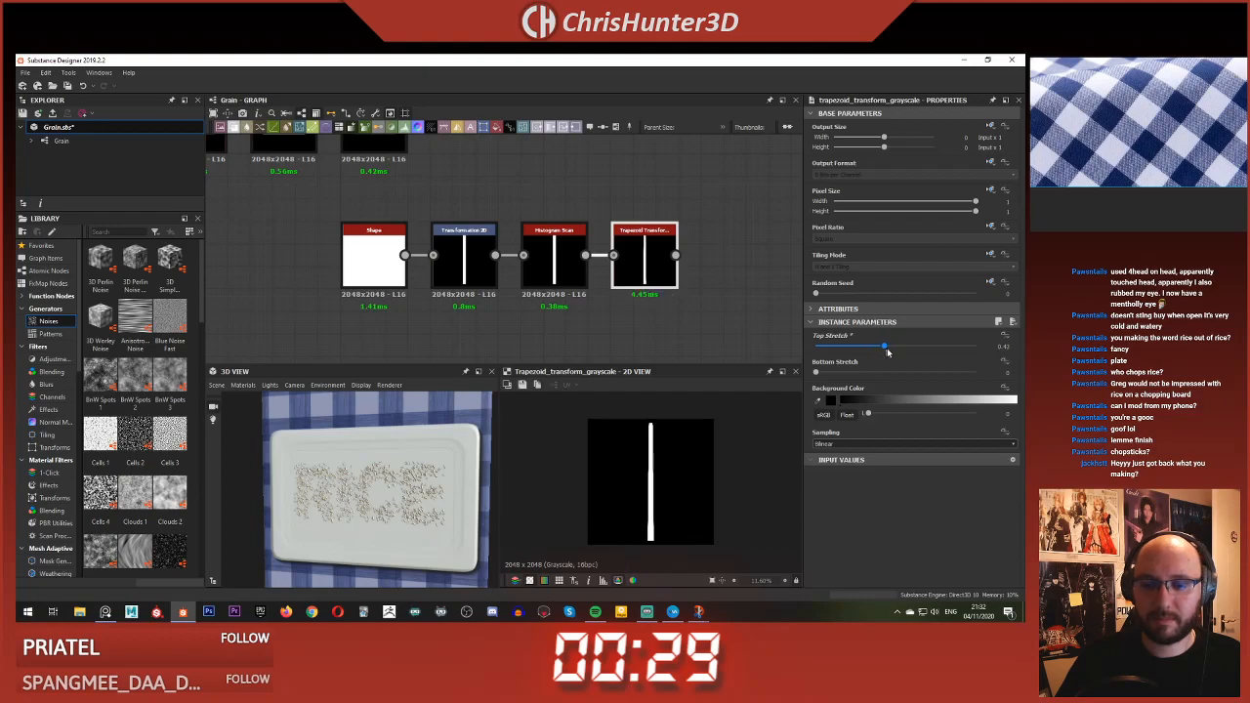
scroll(687, 447, up, 1)
middle_drag(701, 276, 604, 280)
scroll(668, 439, up, 5)
scroll(668, 440, down, 5)
- Add a Bevel node fed by the Trapezoid Transform node
click(633, 255)
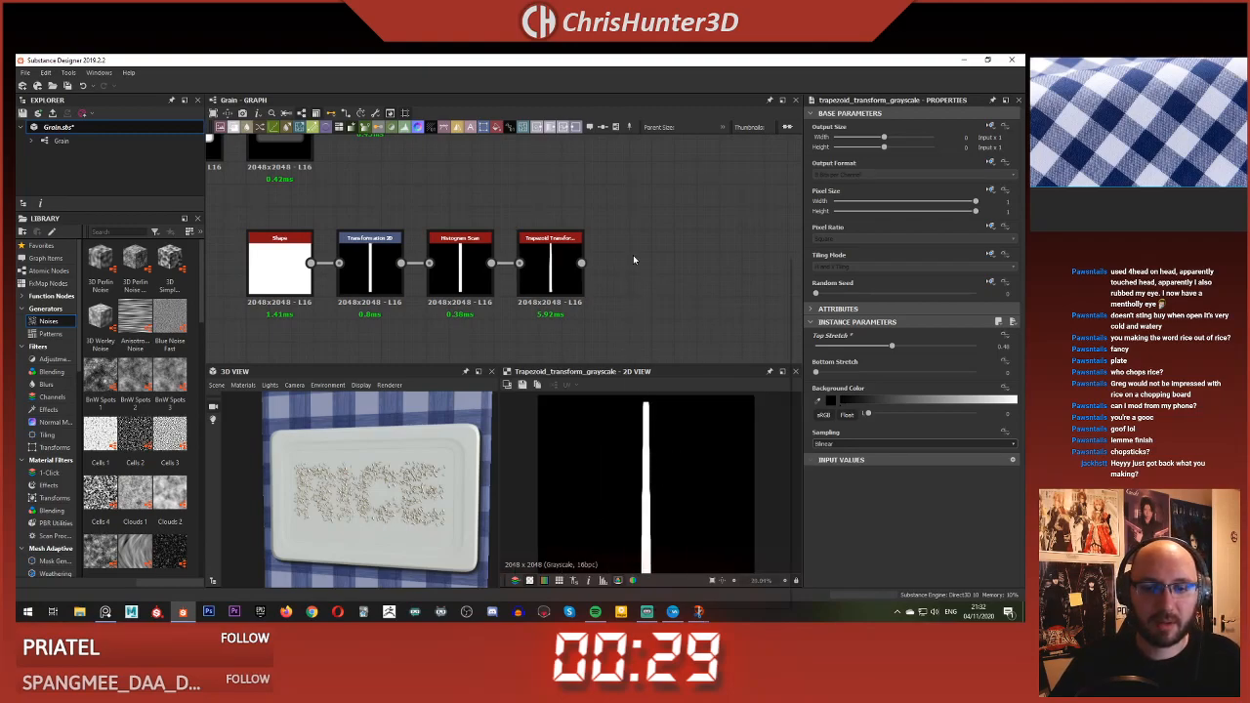
key(space)
text(bev)
key(Return)
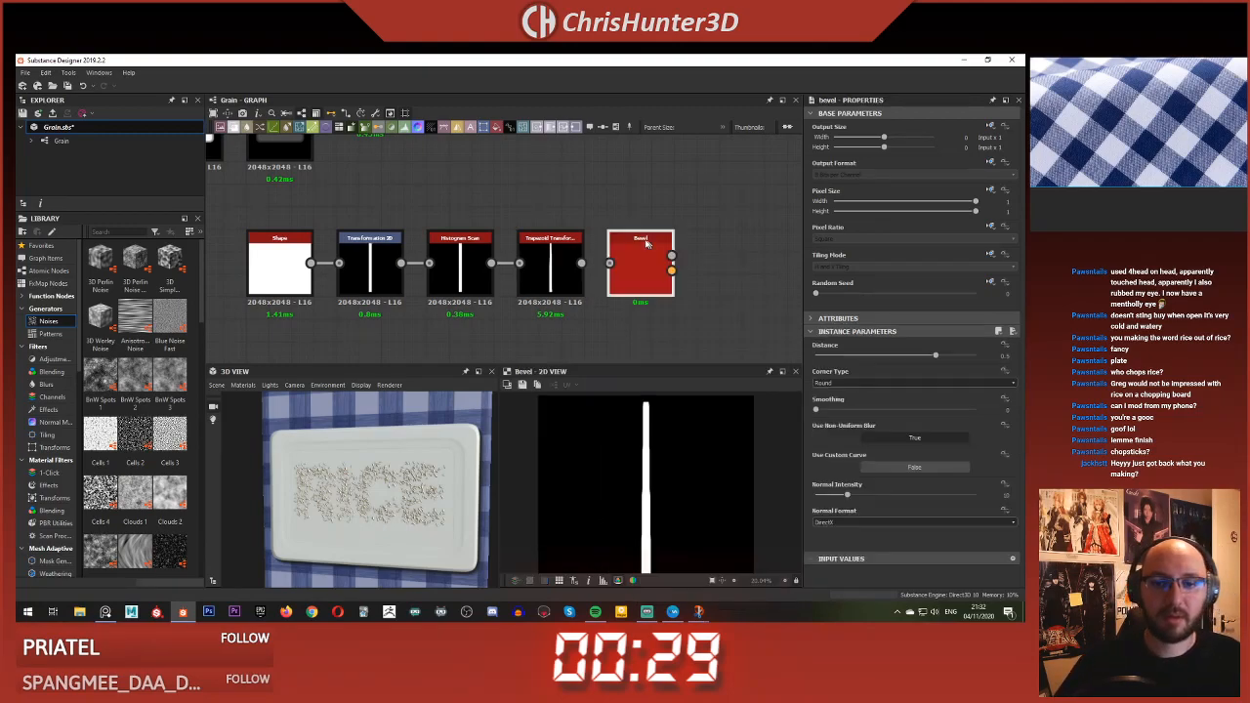
- Set the Bevel node's Distance to -0.01
scroll(693, 462, down, 3)
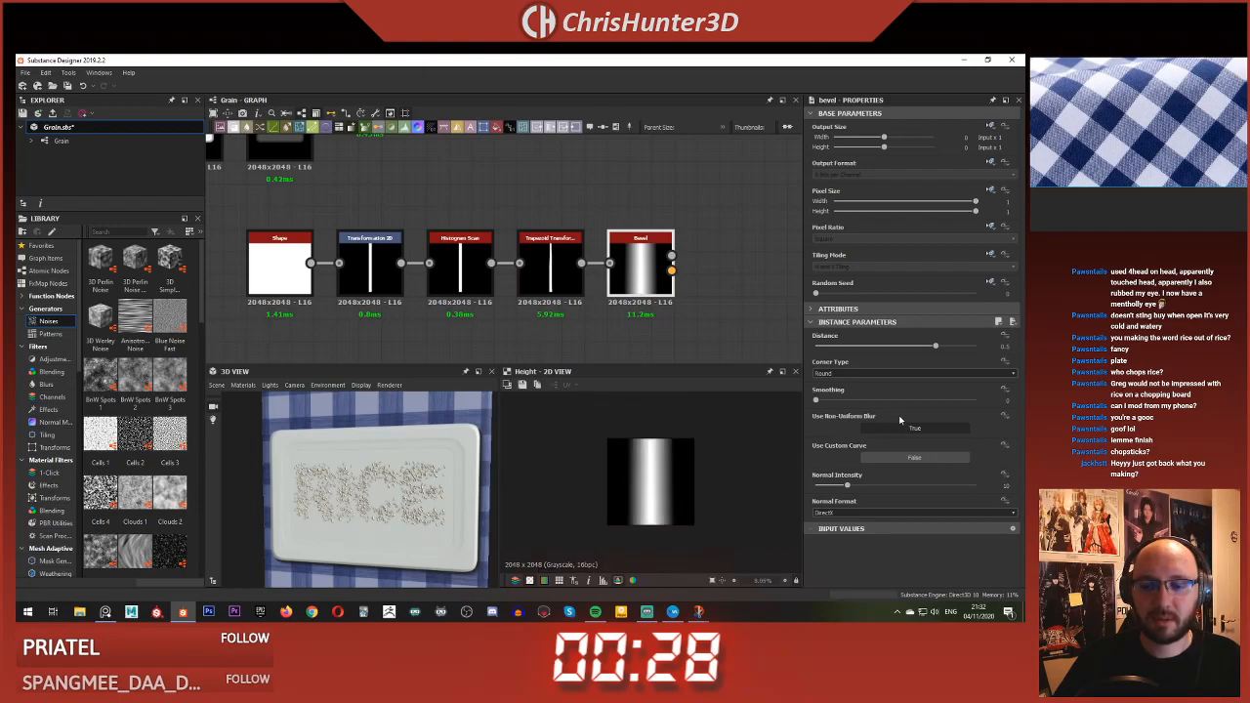
drag(909, 347, 893, 348)
scroll(682, 435, up, 5)
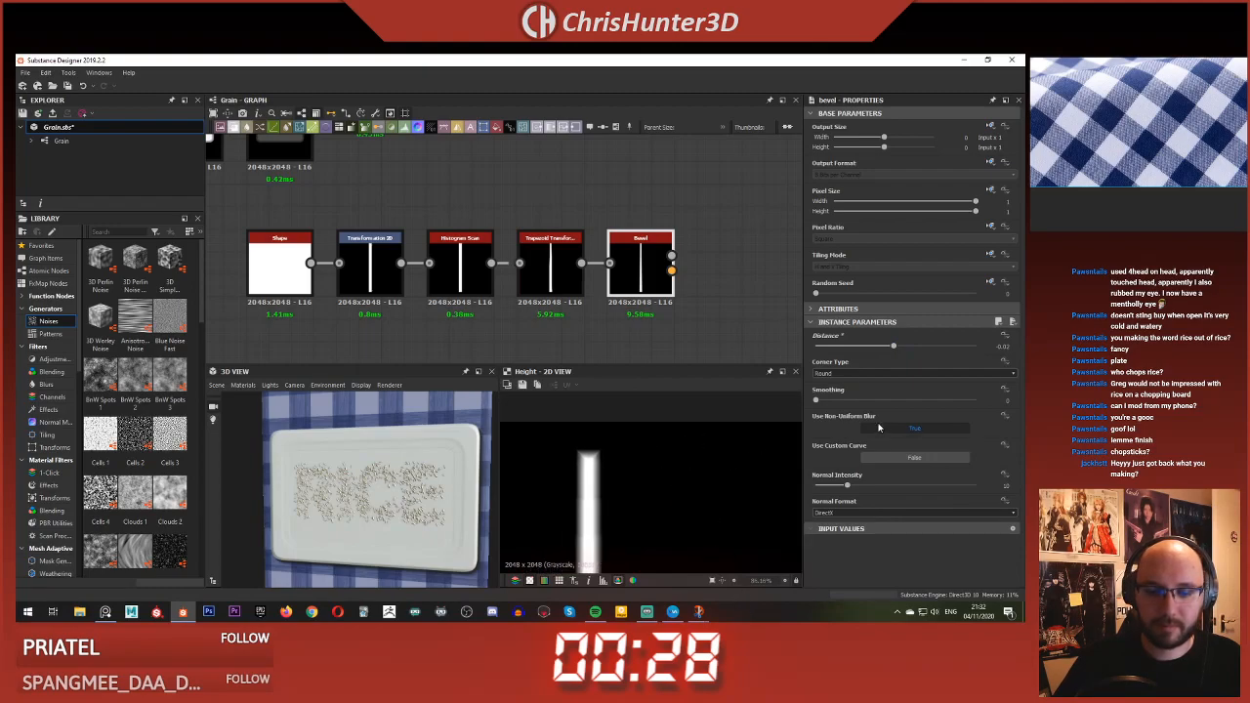
drag(897, 349, 897, 348)
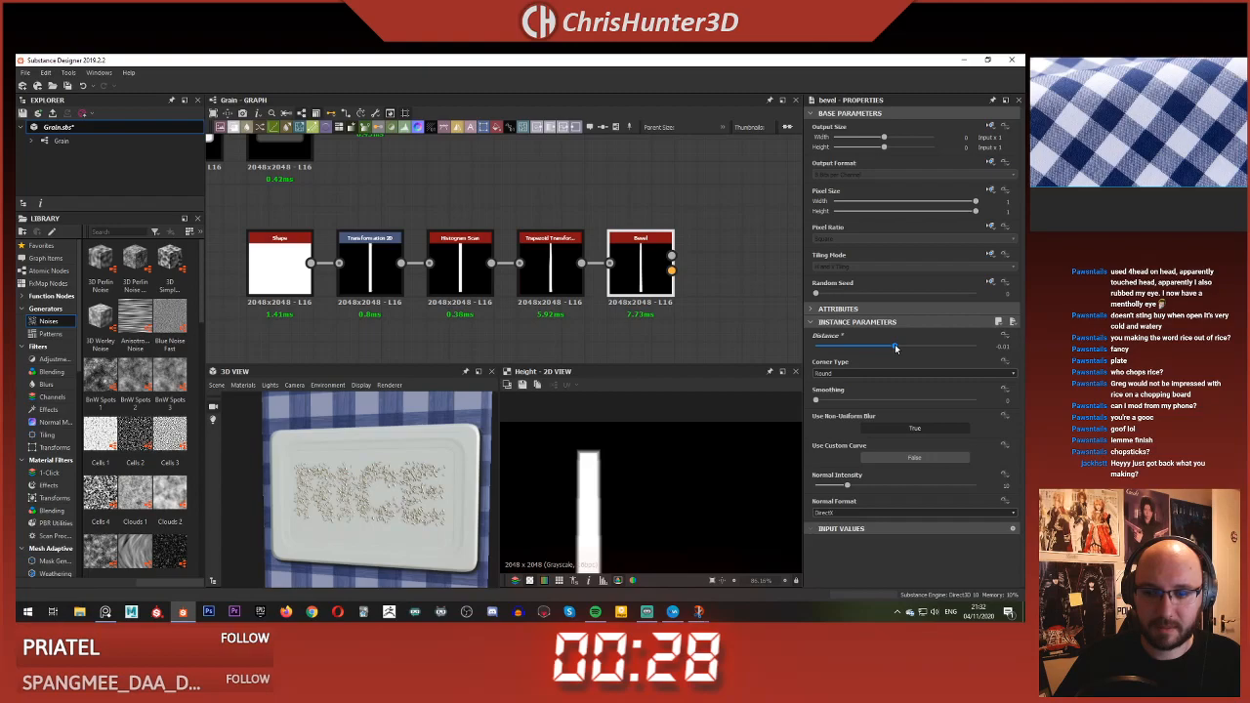
- Change the Bevel's Corner Type to Angular, set its Smoothing to 0.44 and inspect the tapered bar
click(845, 373)
click(840, 389)
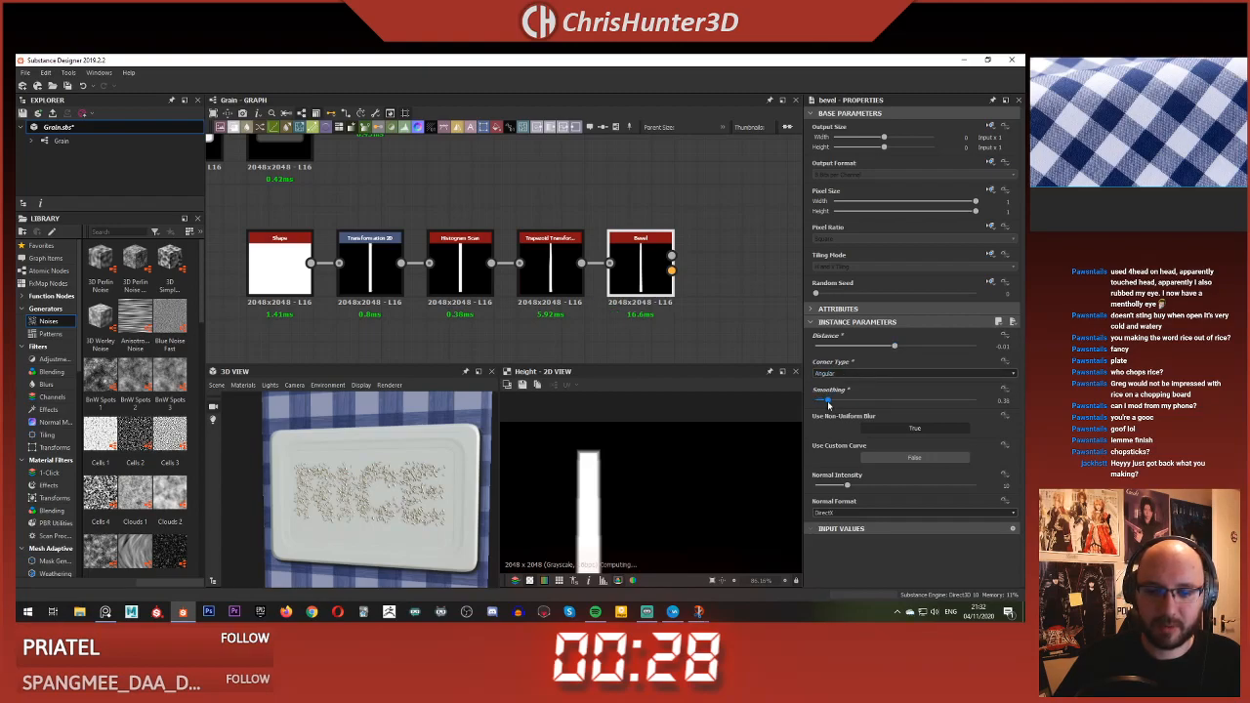
scroll(590, 524, down, 5)
key(f)
scroll(643, 240, down, 3)
scroll(659, 518, up, 5)
scroll(656, 514, down, 4)
scroll(592, 291, down, 3)
middle_drag(594, 274, 586, 244)
key(f)
scroll(613, 276, up, 3)
scroll(617, 280, up, 4)
- Add a Warp node fed by the Bevel's height output and place it away from the chain
key(space)
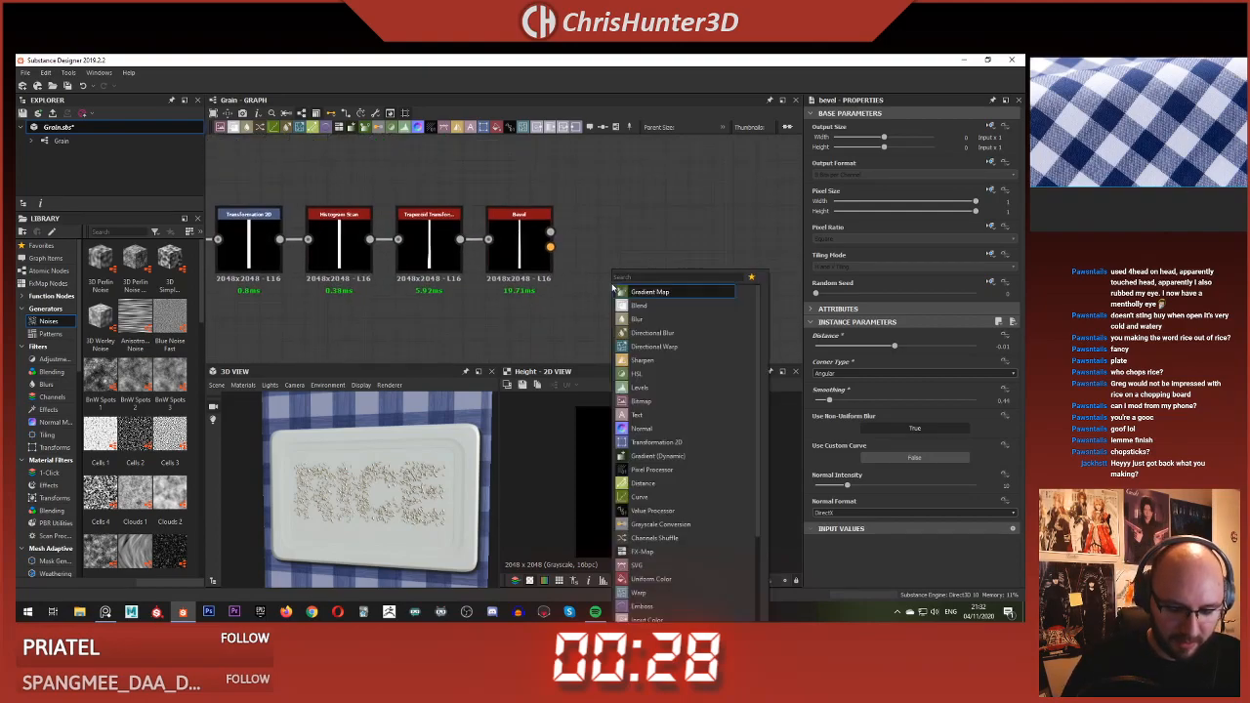
text(warp)
key(Return)
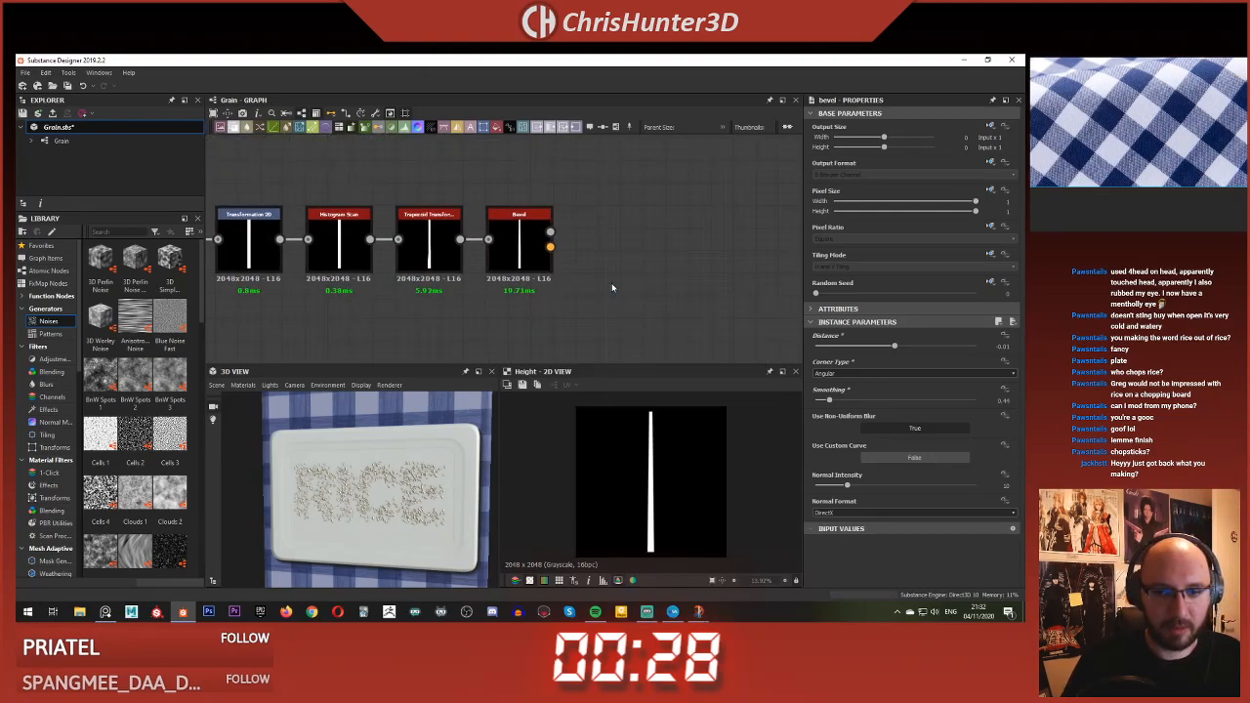
drag(597, 290, 674, 307)
- Add another Shape node below the Bevel node
middle_drag(509, 338, 500, 310)
key(space)
text(shape)
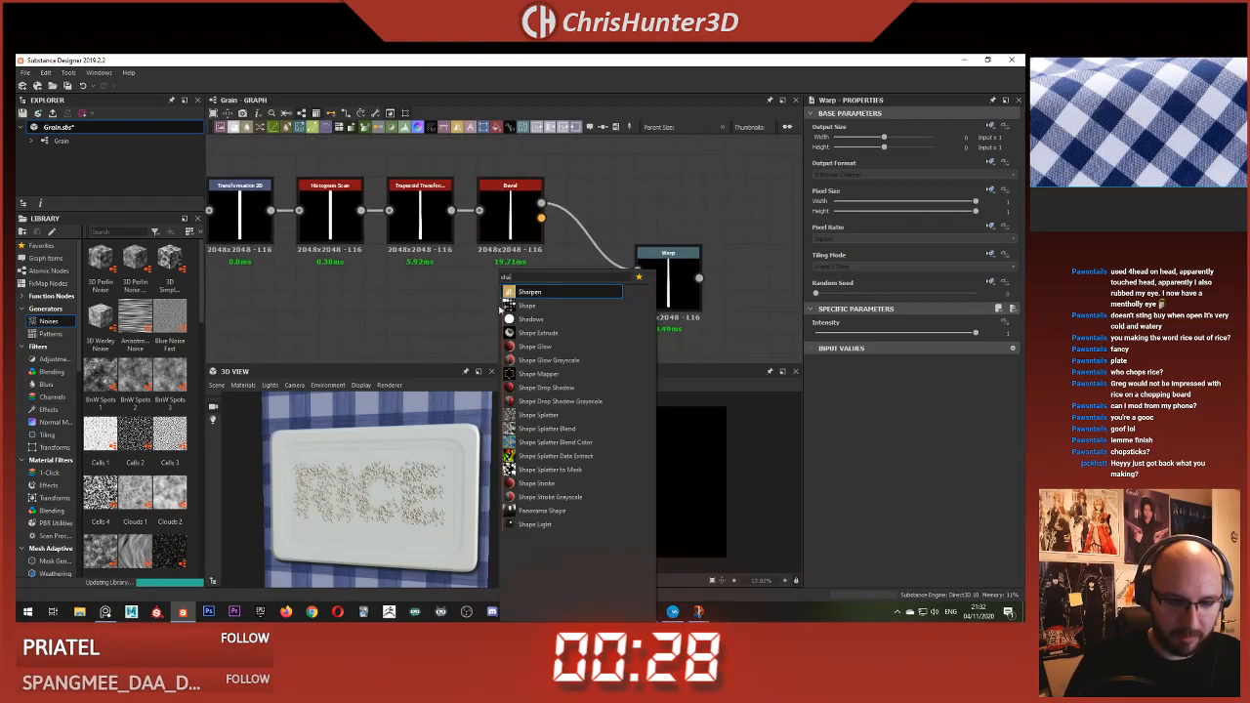
key(Return)
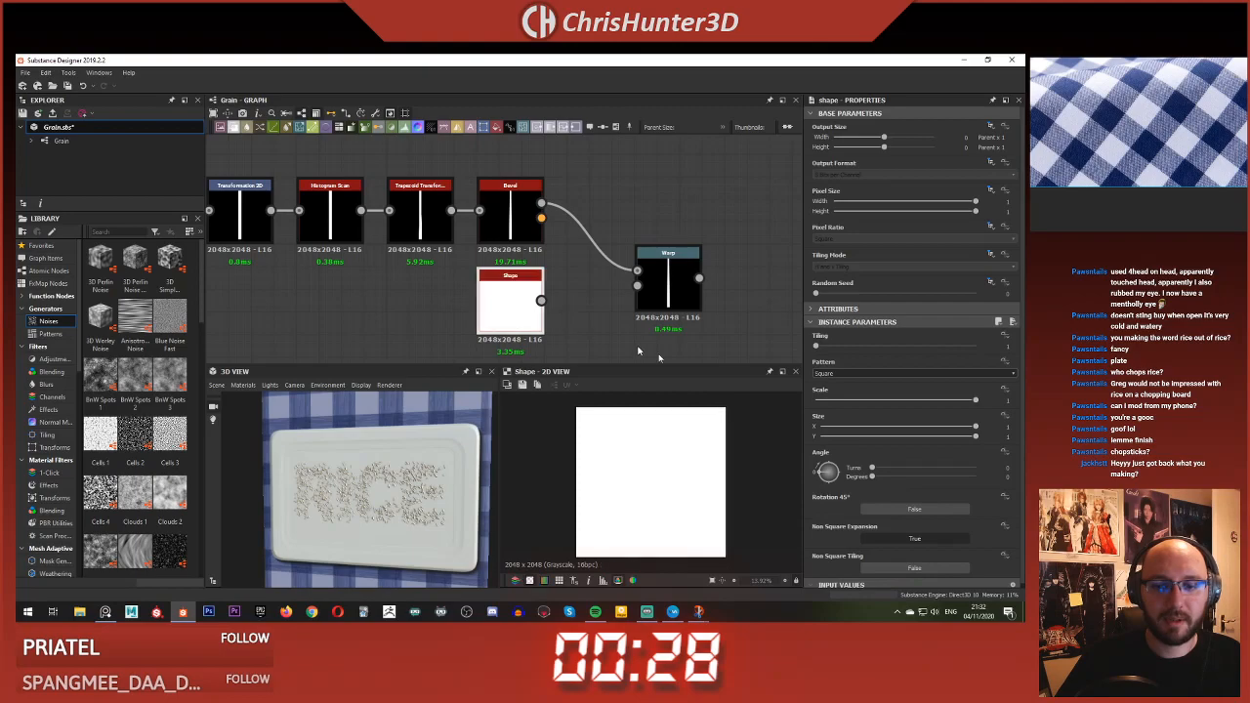
- Set the new Shape's Pattern to Brick, raise Pattern Specific slightly, reduce Scale to 0.34, and shift the node away from Warp
click(876, 373)
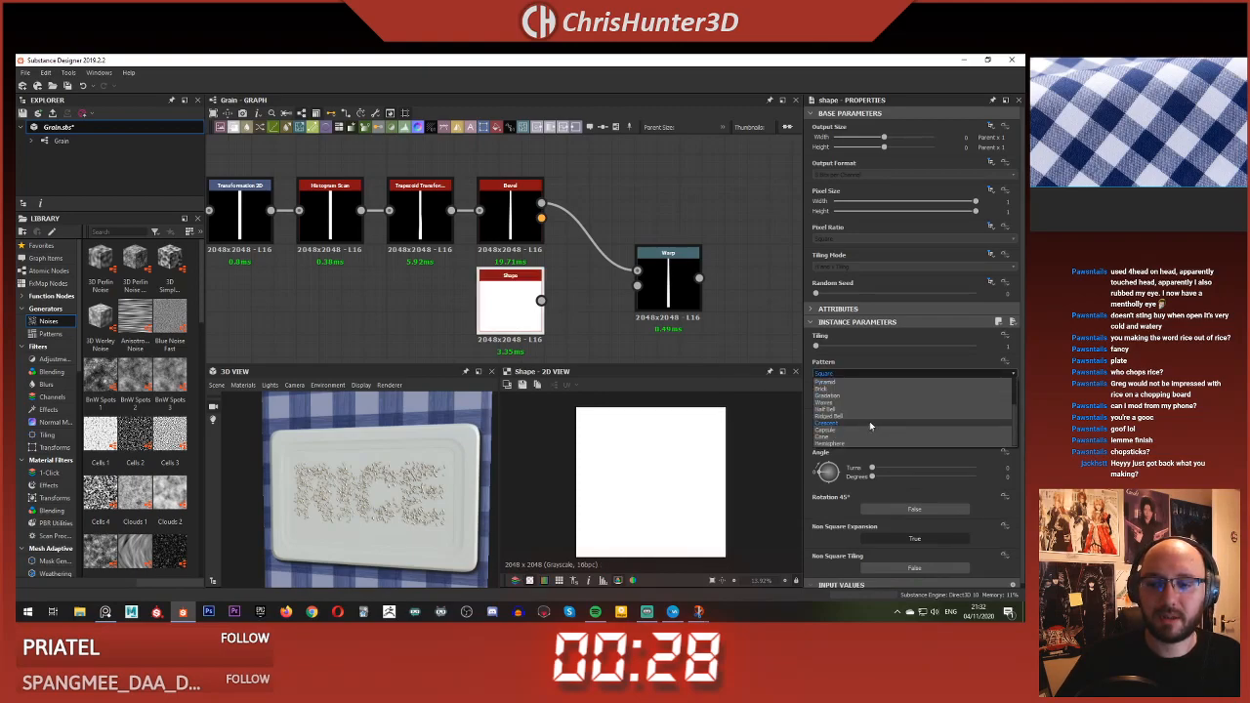
click(877, 402)
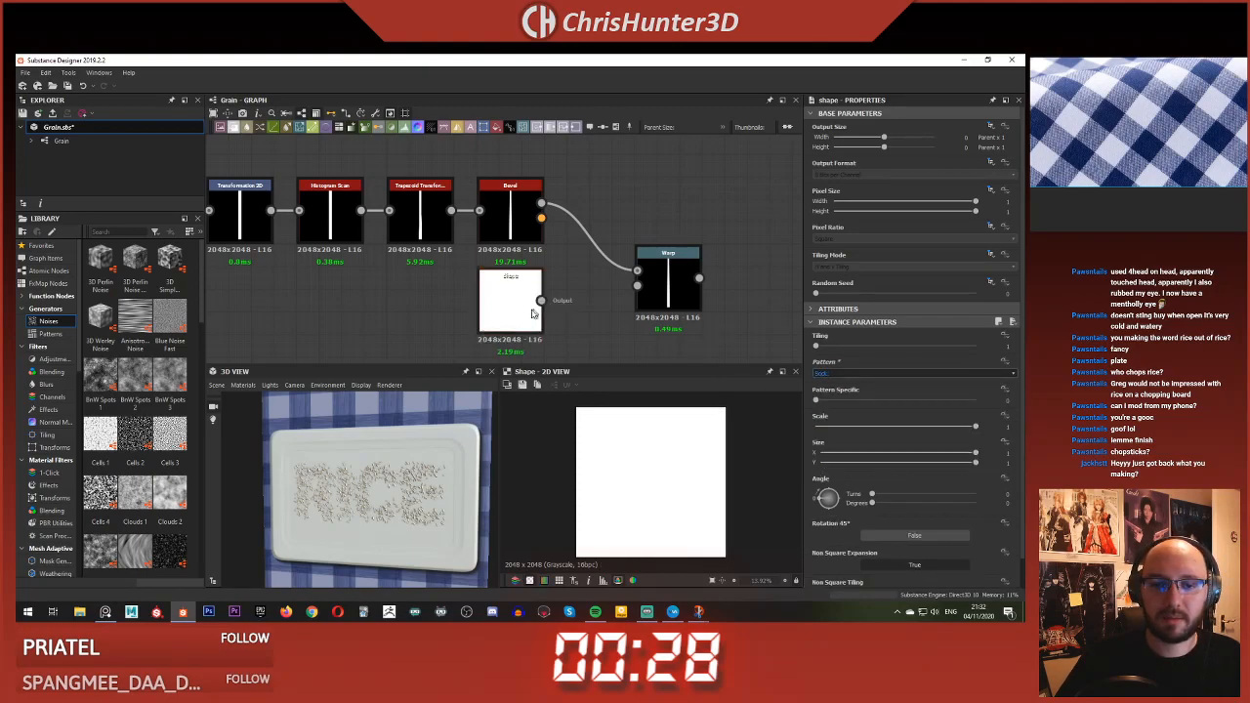
drag(972, 431, 839, 411)
scroll(628, 455, up, 3)
middle_drag(572, 336, 472, 326)
click(455, 320)
drag(405, 291, 372, 291)
- Add a Transformation 2D node fed by the new Shape and connect it to the Warp's second input
click(469, 288)
key(space)
text(tr)
click(520, 293)
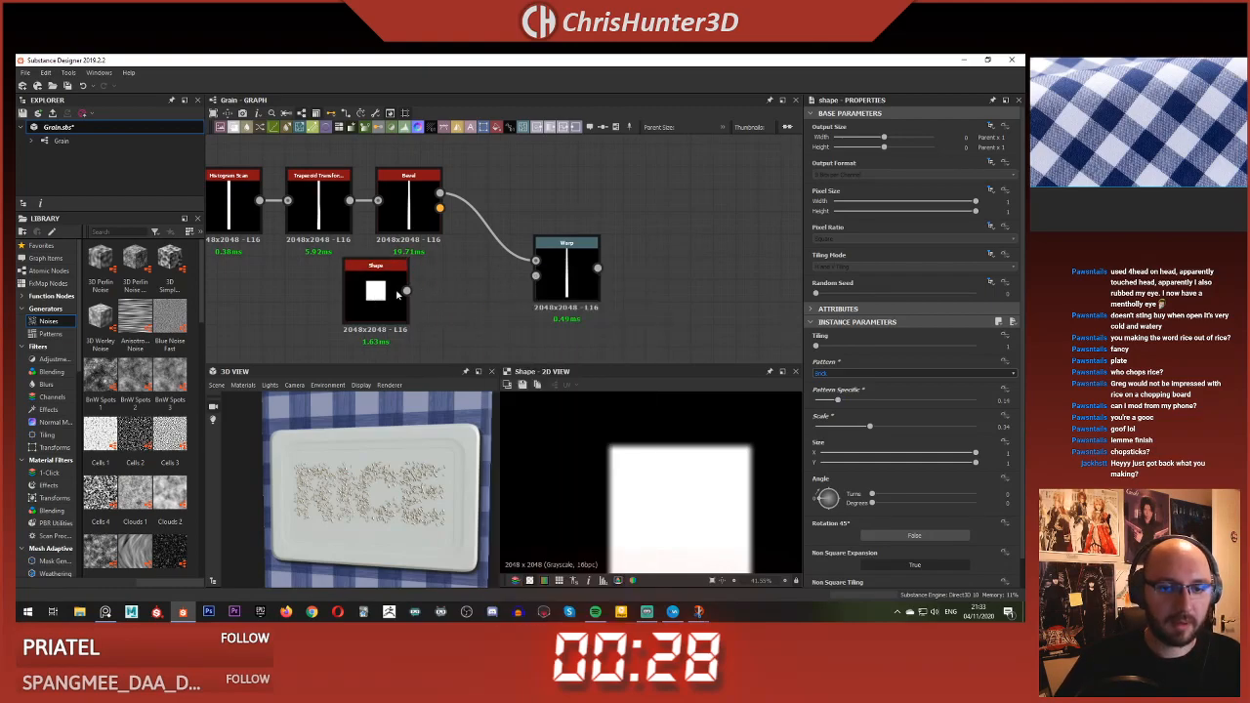
drag(545, 291, 537, 276)
- Set the Warp's Intensity to 0.51, inspect the distorted bar, and move the Warp node farther from its inputs
double_click(567, 279)
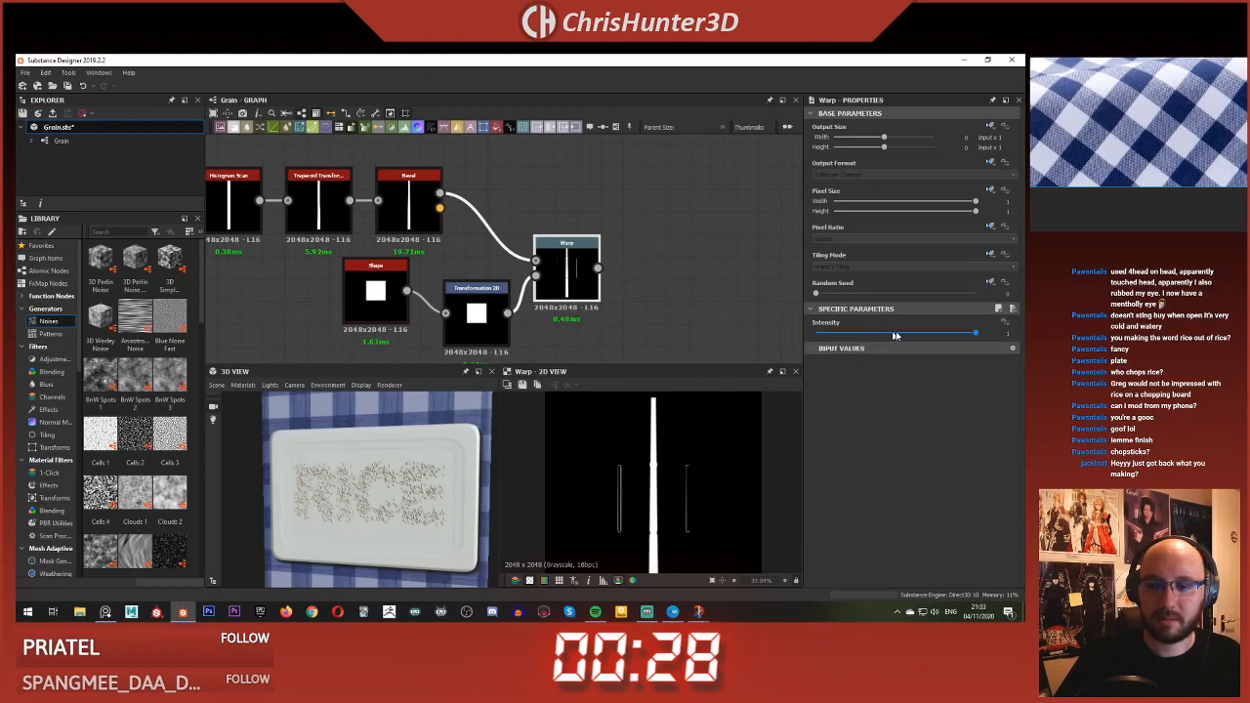
drag(817, 334, 979, 361)
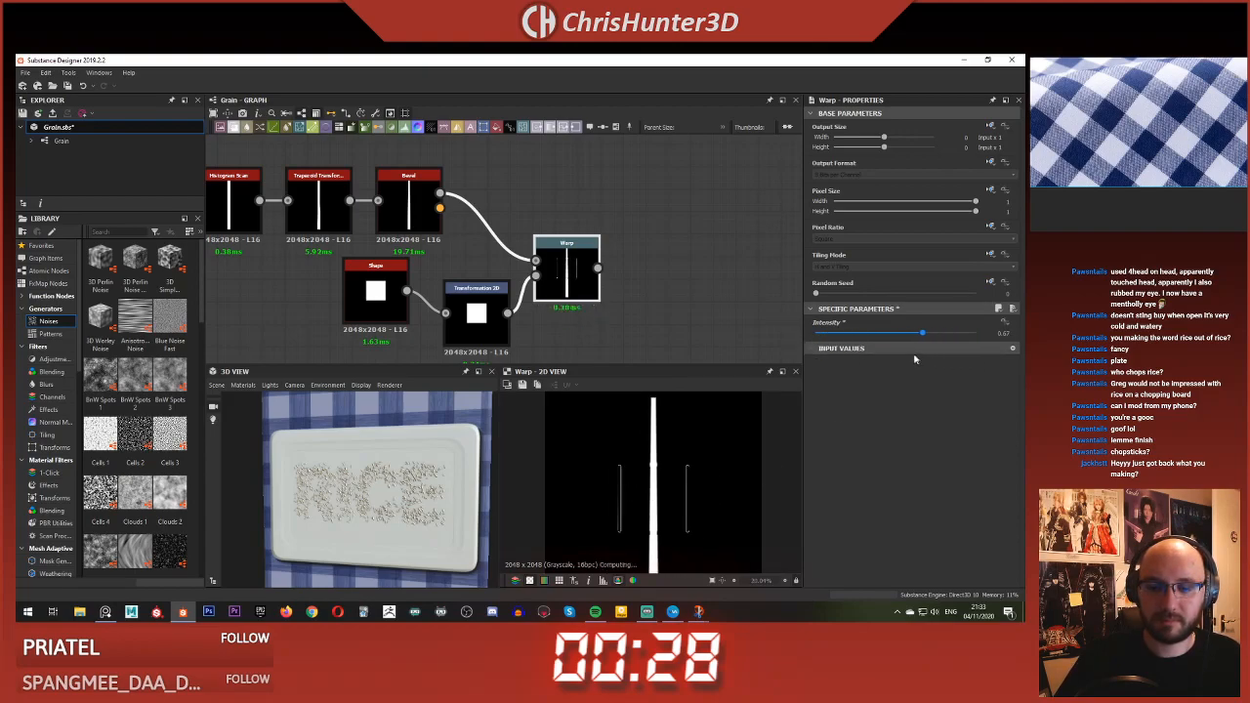
scroll(694, 455, up, 4)
middle_drag(695, 455, 721, 421)
scroll(719, 422, down, 4)
middle_drag(610, 300, 601, 279)
drag(576, 253, 645, 219)
- Offset the soft square downward in the Transformation 2D node feeding the Warp, to a Y Offset of about -0.34
click(463, 292)
scroll(674, 426, down, 3)
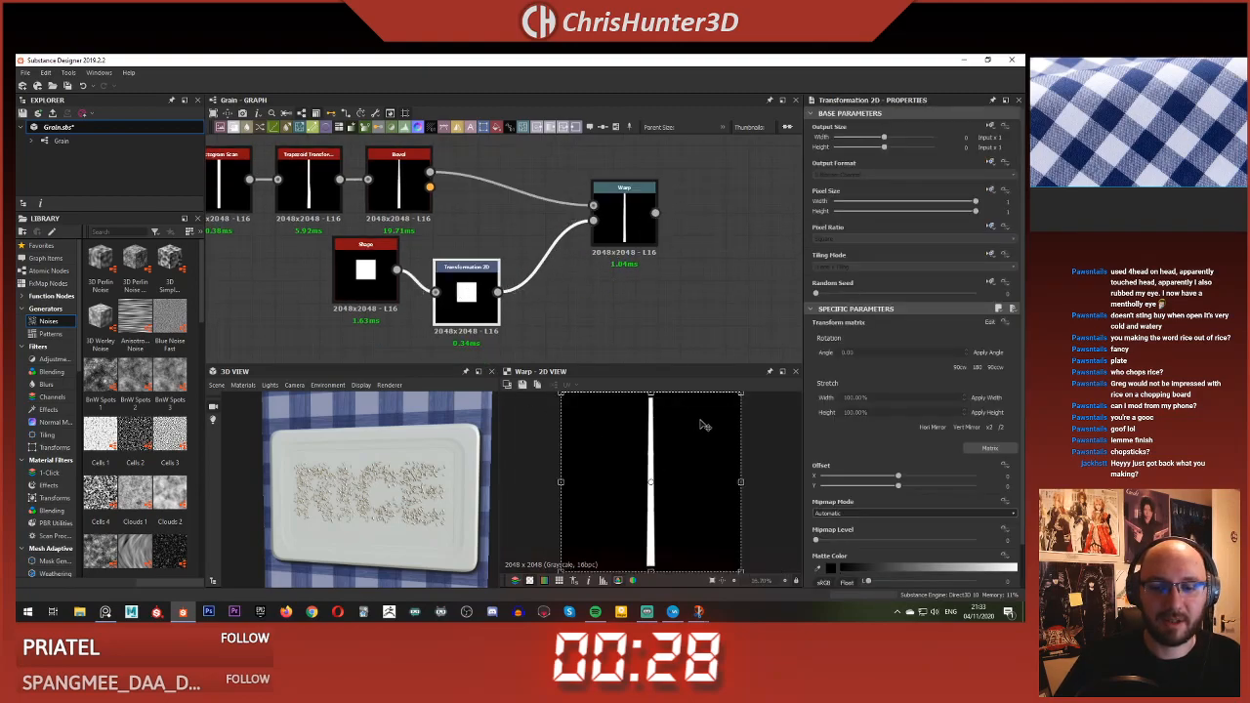
drag(674, 465, 681, 500)
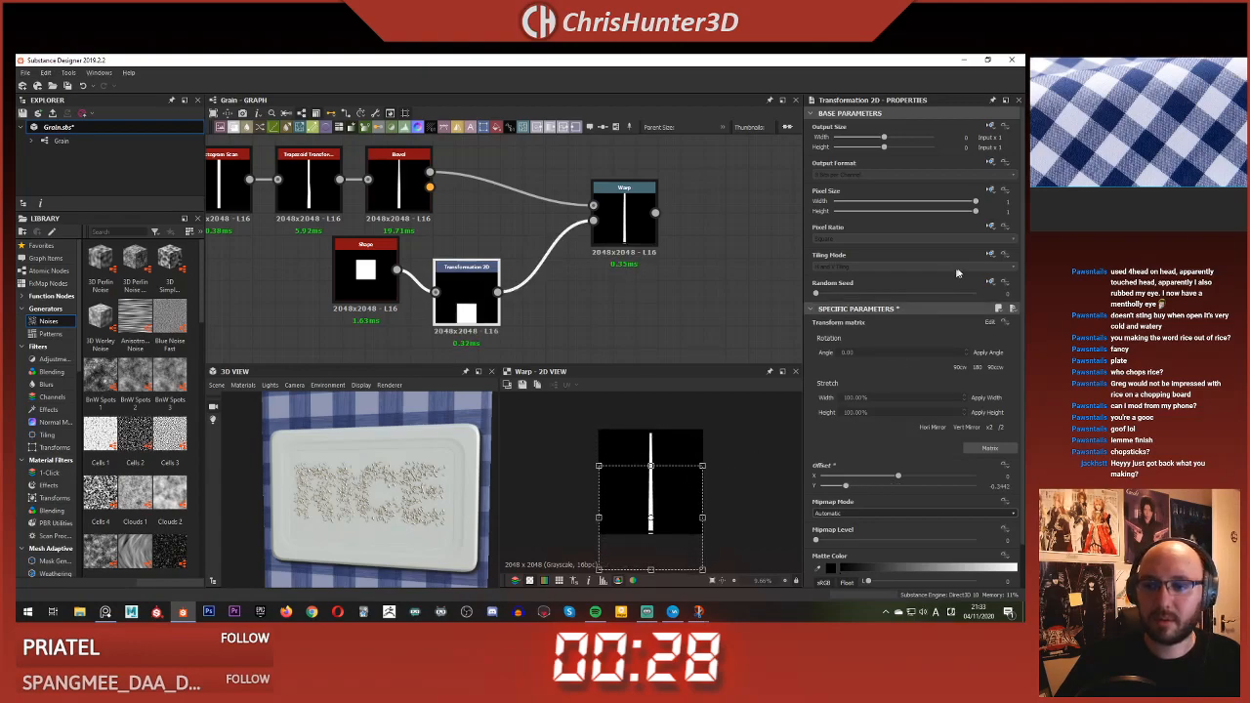
- Override that Transformation 2D node's Tiling Mode with No Tiling and reselect the Warp node
click(991, 255)
click(961, 295)
click(909, 267)
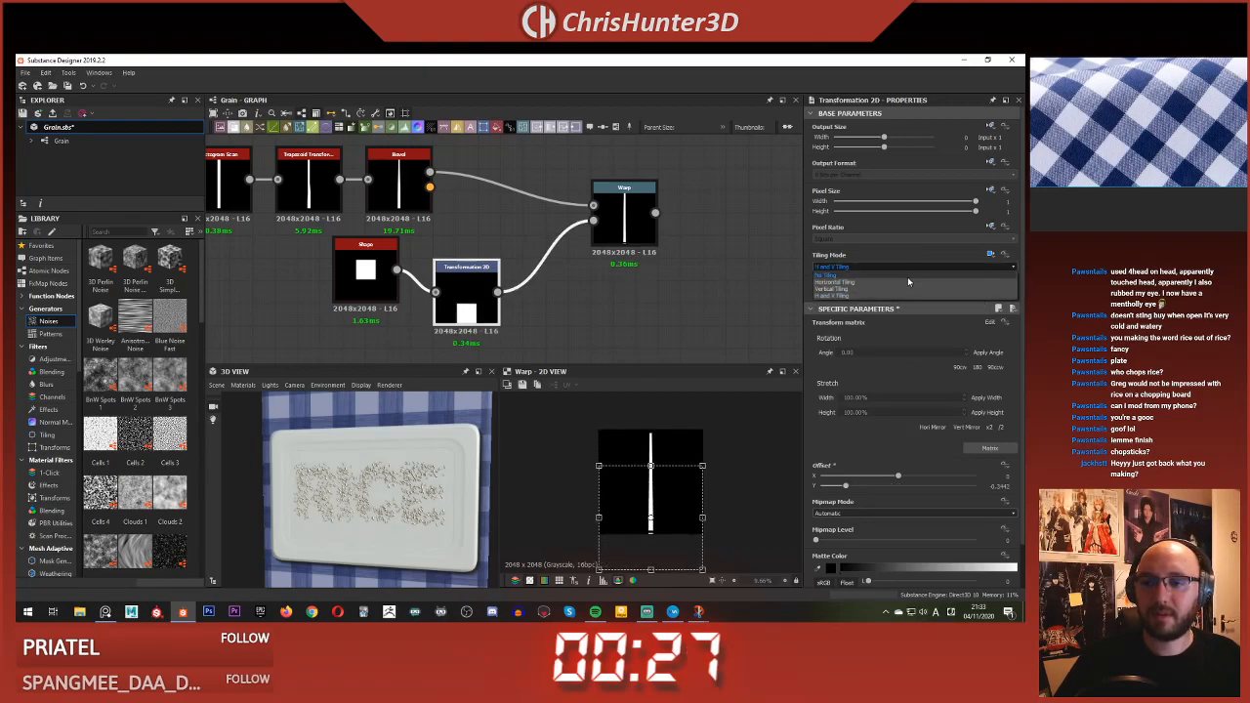
click(907, 278)
click(624, 294)
click(624, 220)
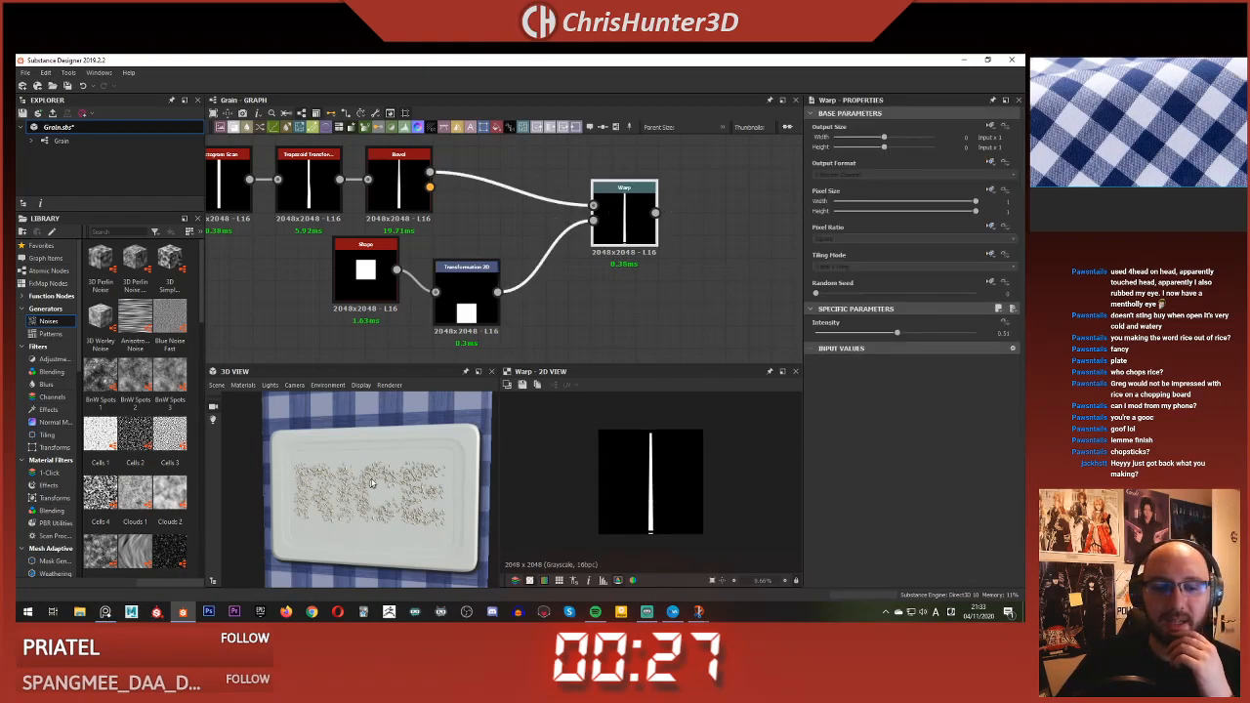
- Examine the tablecloth and the board's edges up close in the 3D view
middle_drag(370, 485, 395, 481)
mouse_move(395, 481)
right_down()
mouse_move(397, 466)
mouse_move(397, 501)
mouse_move(397, 475)
right_up()
drag(397, 475, 445, 484)
scroll(445, 484, up, 4)
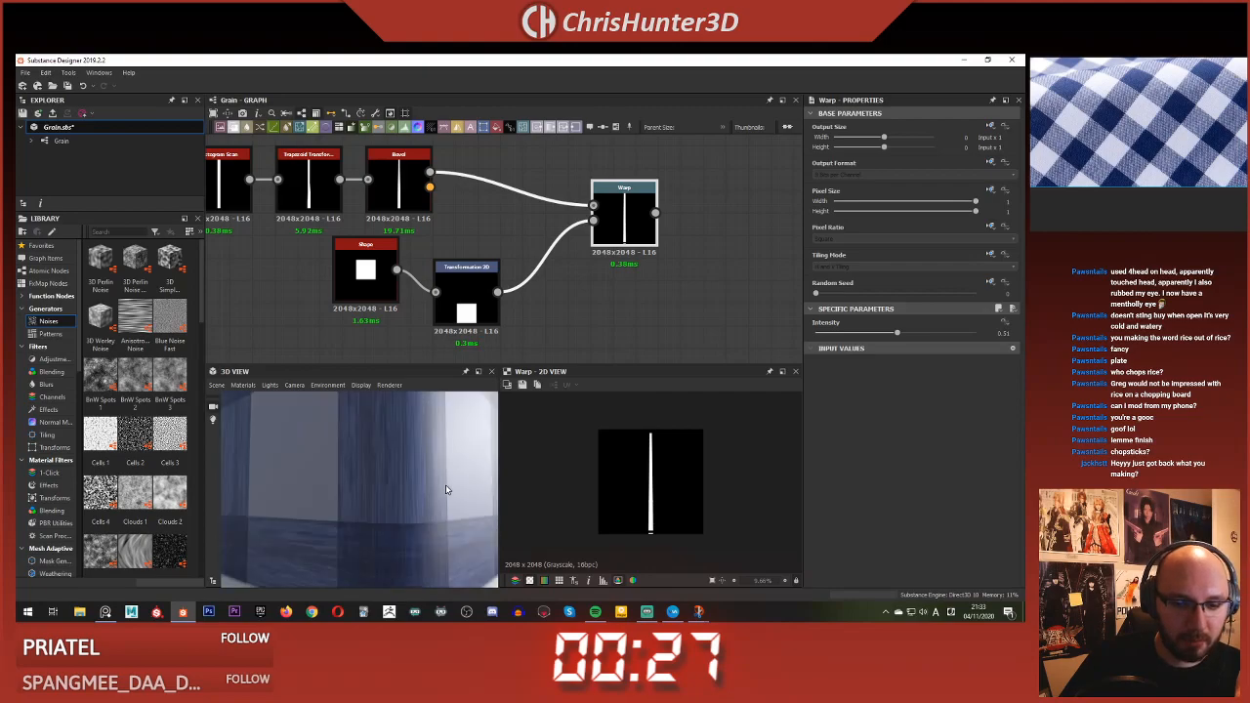
scroll(446, 484, down, 3)
scroll(388, 251, down, 2)
scroll(388, 251, down, 3)
scroll(511, 212, up, 6)
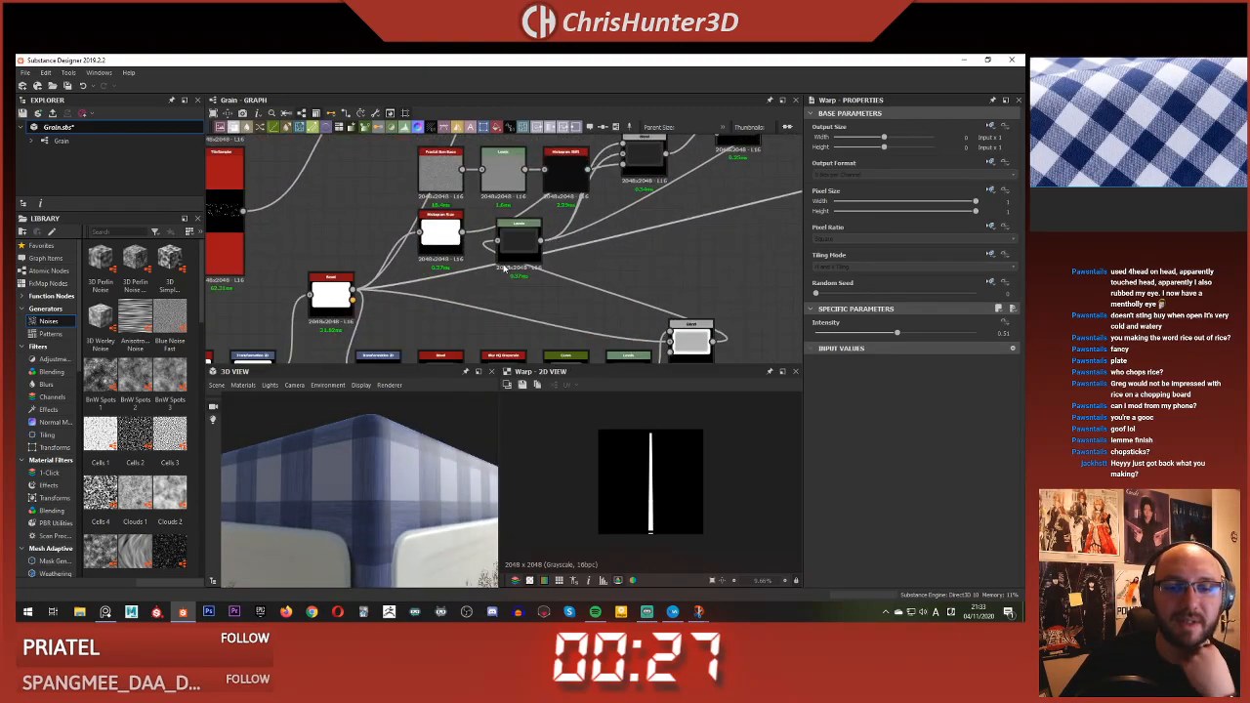
- Remove the Histogram Shift node that follows the Fractal Sum Base's Levels node
scroll(511, 212, up, 1)
middle_drag(511, 212, 462, 299)
double_click(453, 232)
mouse_move(570, 233)
mouse_down()
mouse_move(561, 202)
mouse_move(548, 232)
mouse_move(580, 232)
mouse_up()
key(Delete)
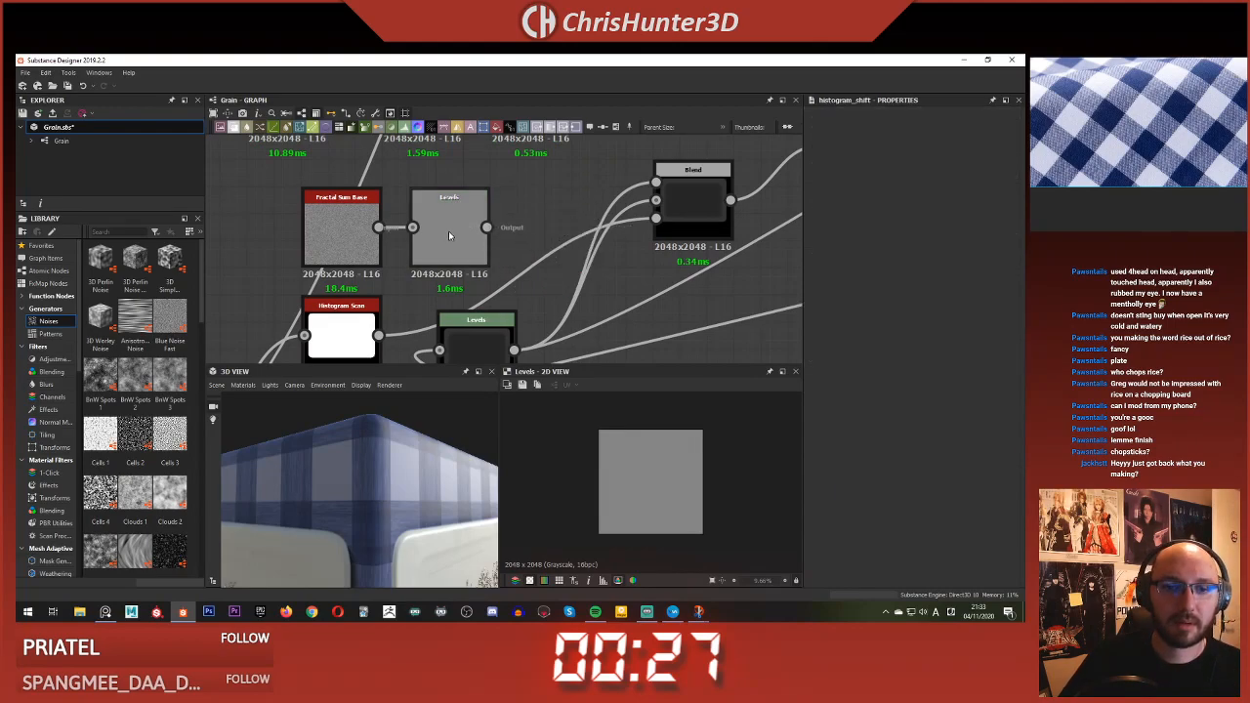
- Connect the Fractal Sum Base's Levels output to the Blend's Background input, and check the Blend and the board's edge
middle_drag(673, 199, 622, 221)
double_click(635, 231)
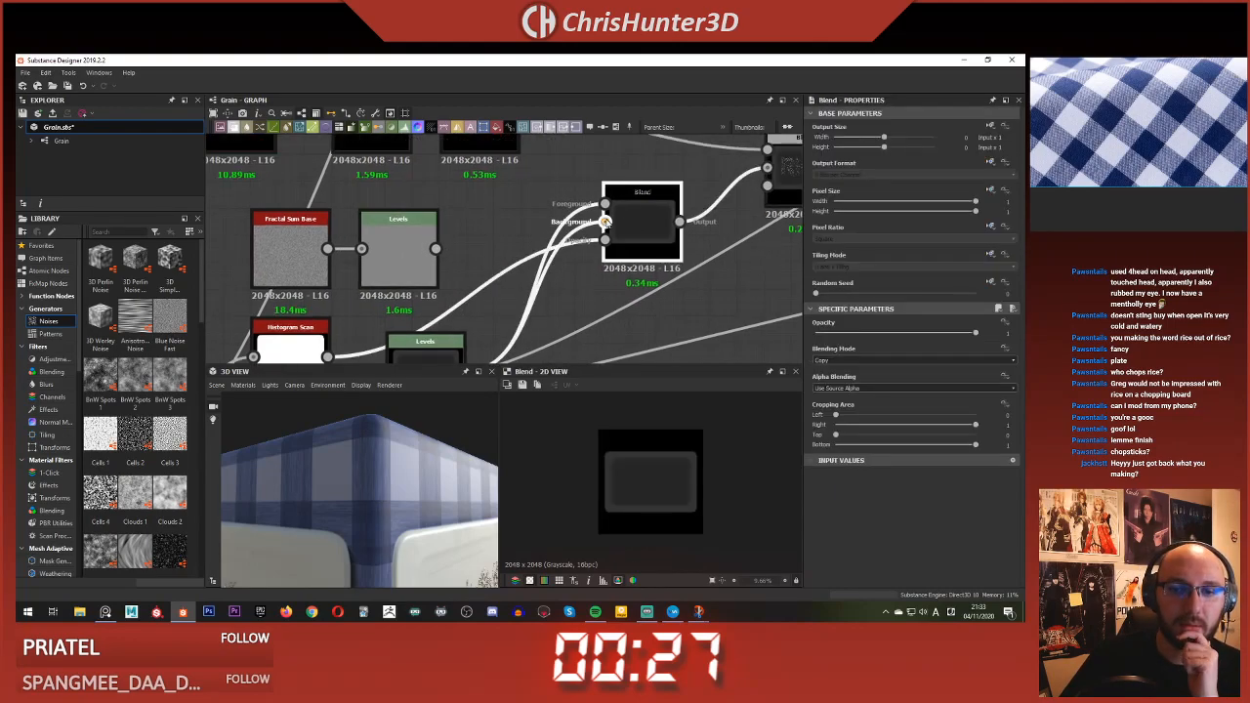
scroll(558, 290, down, 3)
scroll(558, 291, up, 3)
mouse_move(558, 291)
middle_down()
mouse_move(577, 237)
mouse_move(558, 281)
middle_up()
drag(625, 208, 654, 209)
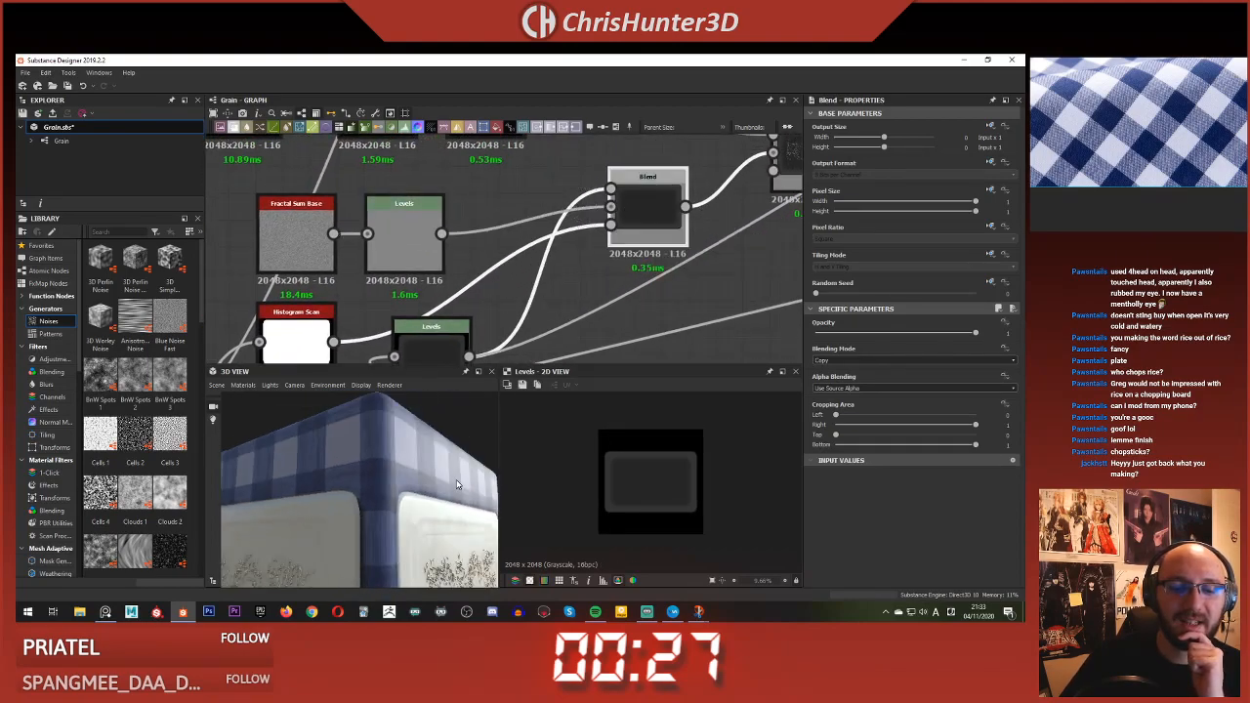
middle_drag(590, 327, 557, 329)
double_click(605, 218)
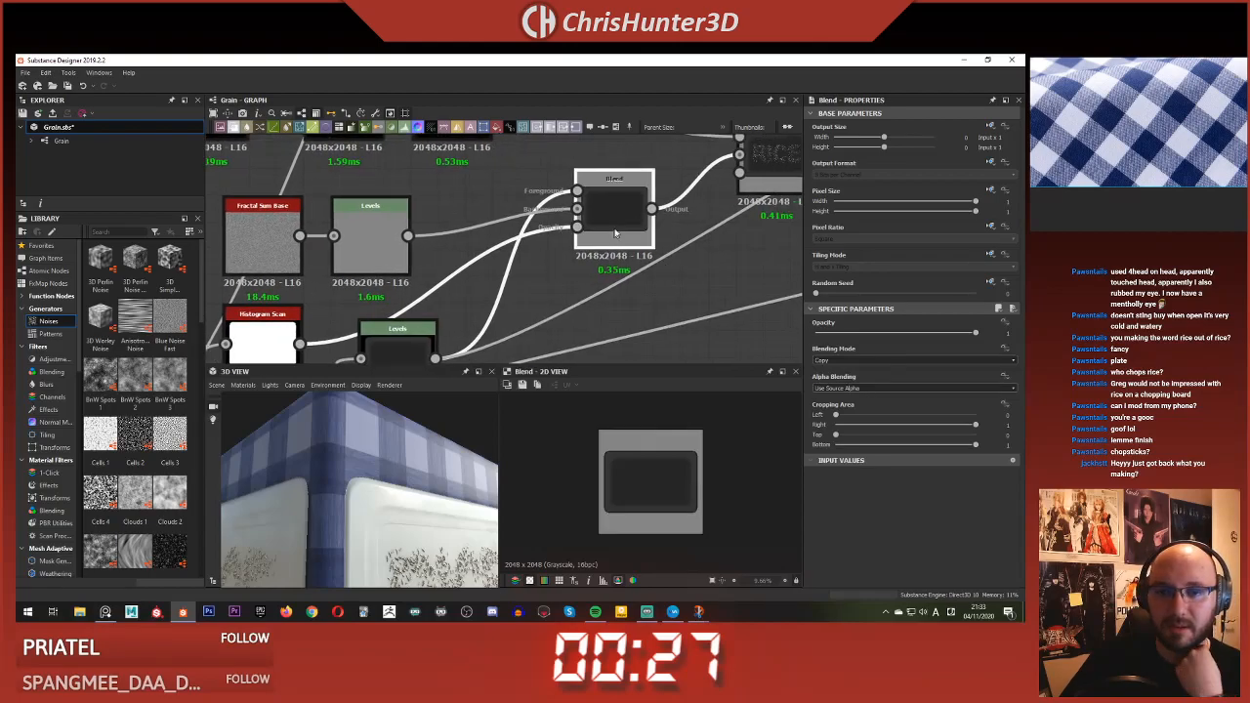
scroll(408, 481, up, 5)
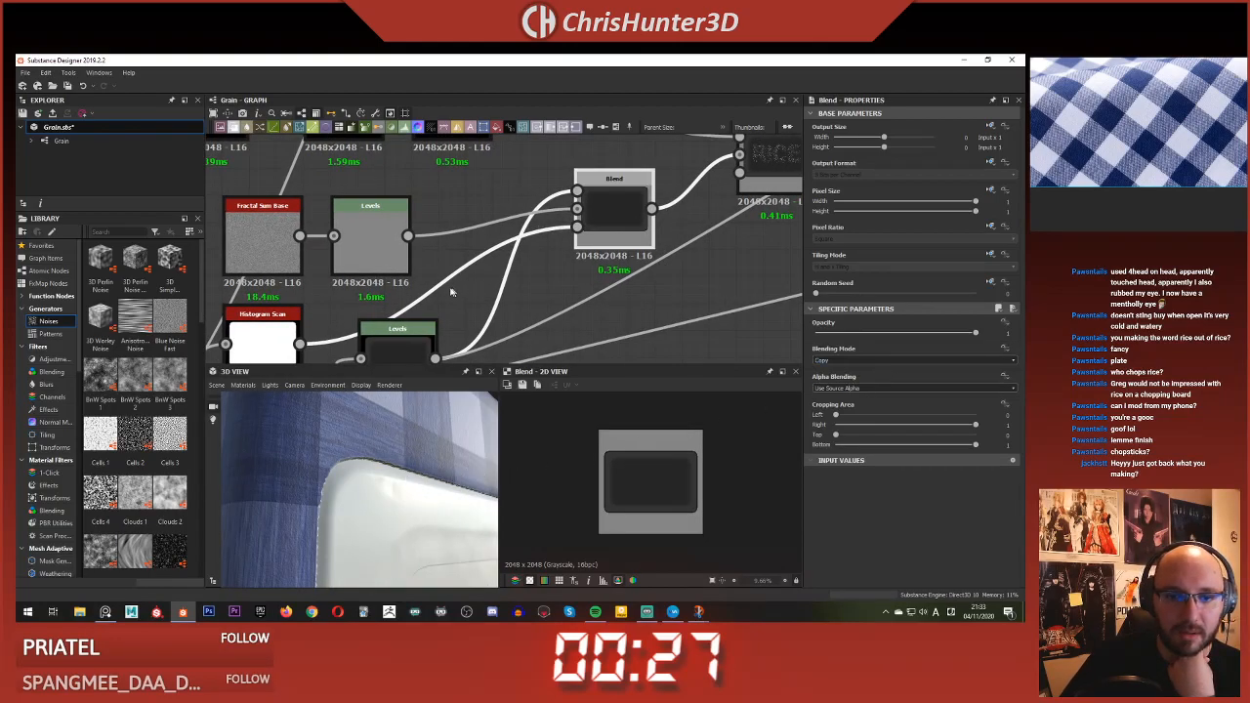
- Raise the Position of the board mask's Histogram Scan to about 0.94
scroll(453, 292, down, 4)
middle_drag(453, 291, 585, 219)
scroll(488, 250, up, 4)
click(505, 236)
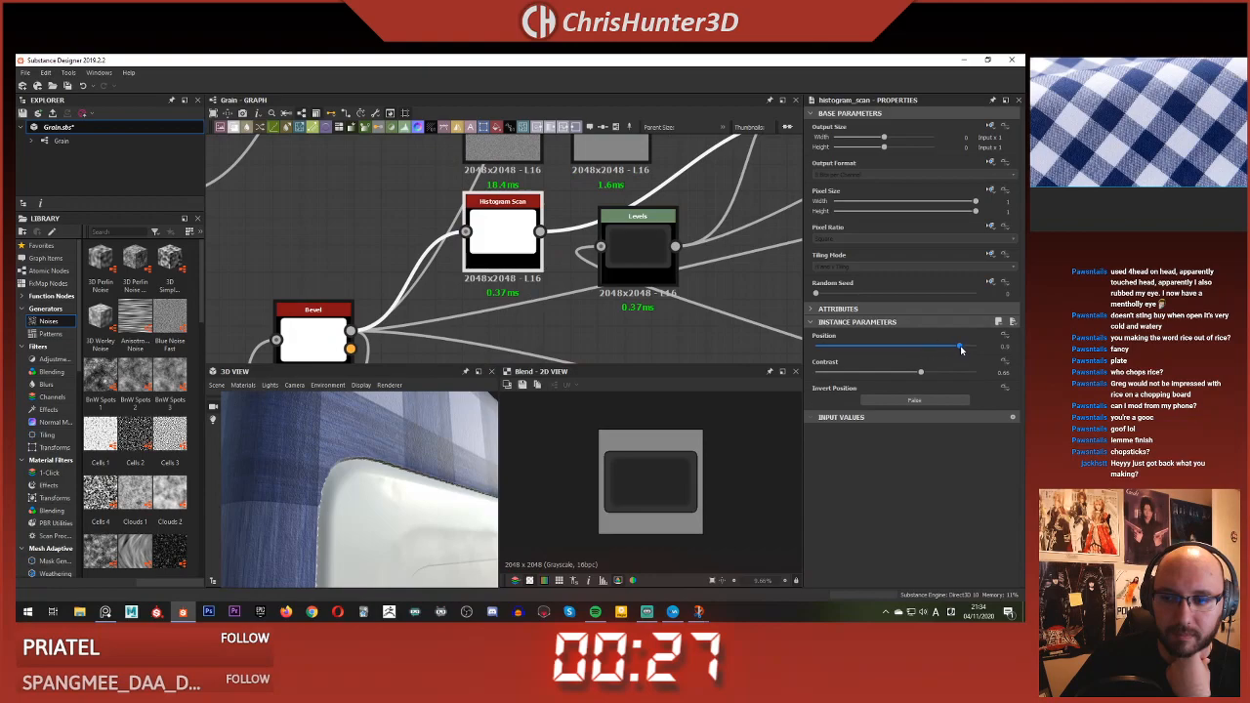
drag(965, 347, 968, 348)
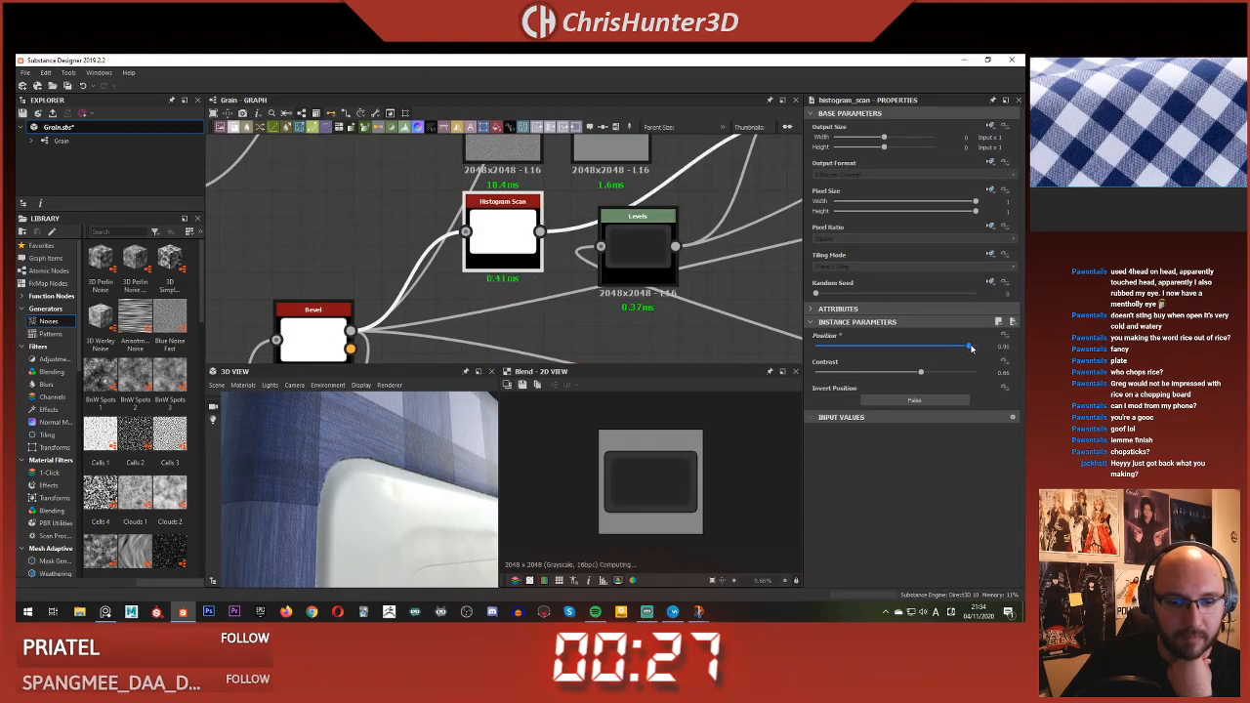
middle_drag(519, 264, 530, 269)
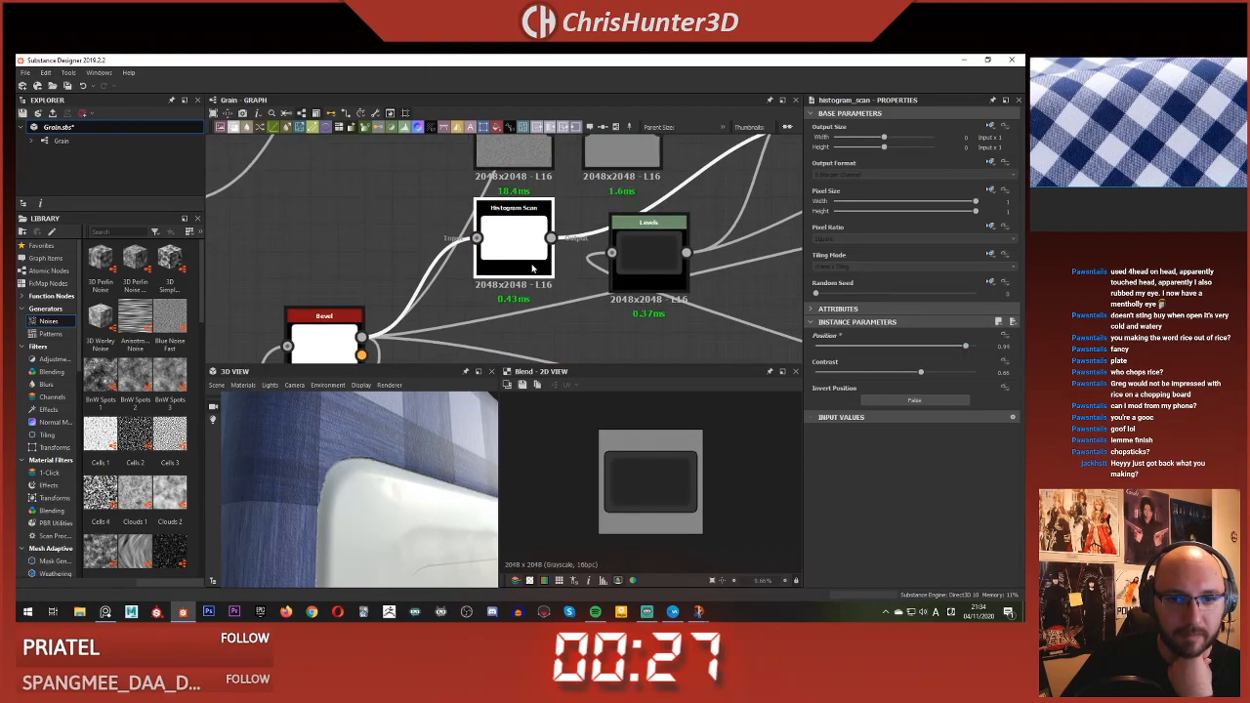
- Try a Blur HQ Grayscale node after the Histogram Scan with its Intensity lowered to about 0, and delete it
drag(525, 247, 443, 259)
click(503, 265)
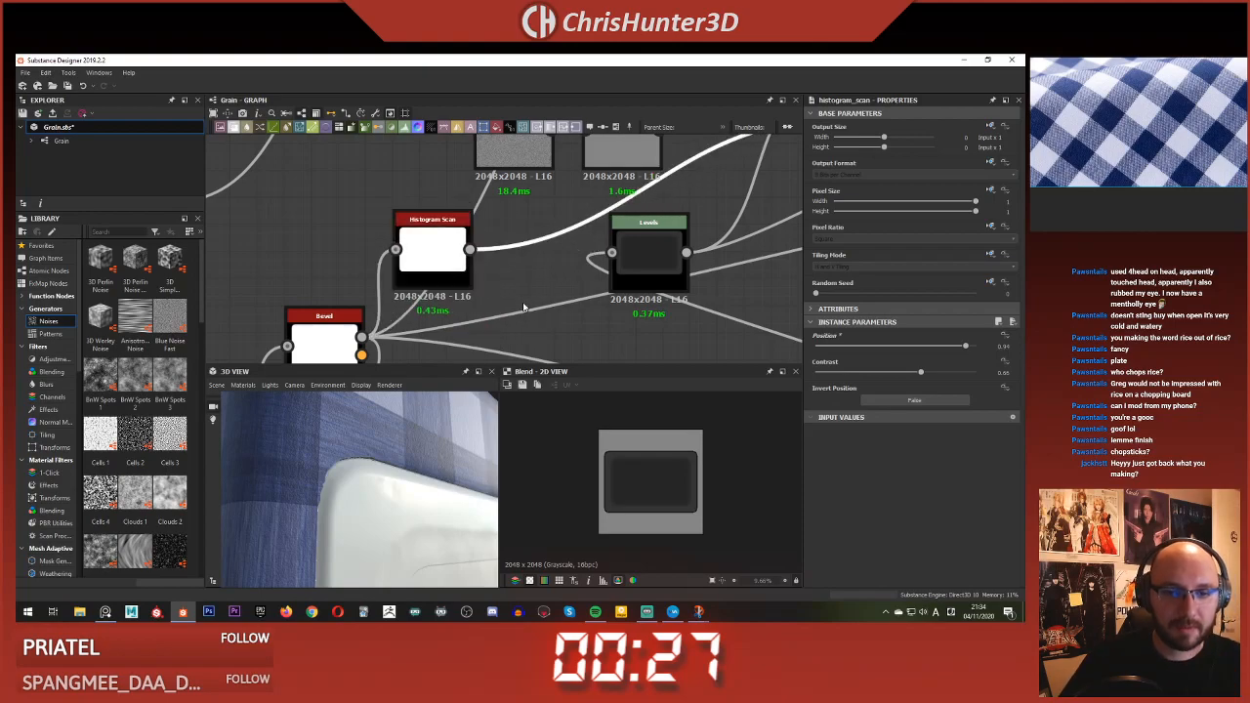
key(space)
text(blur)
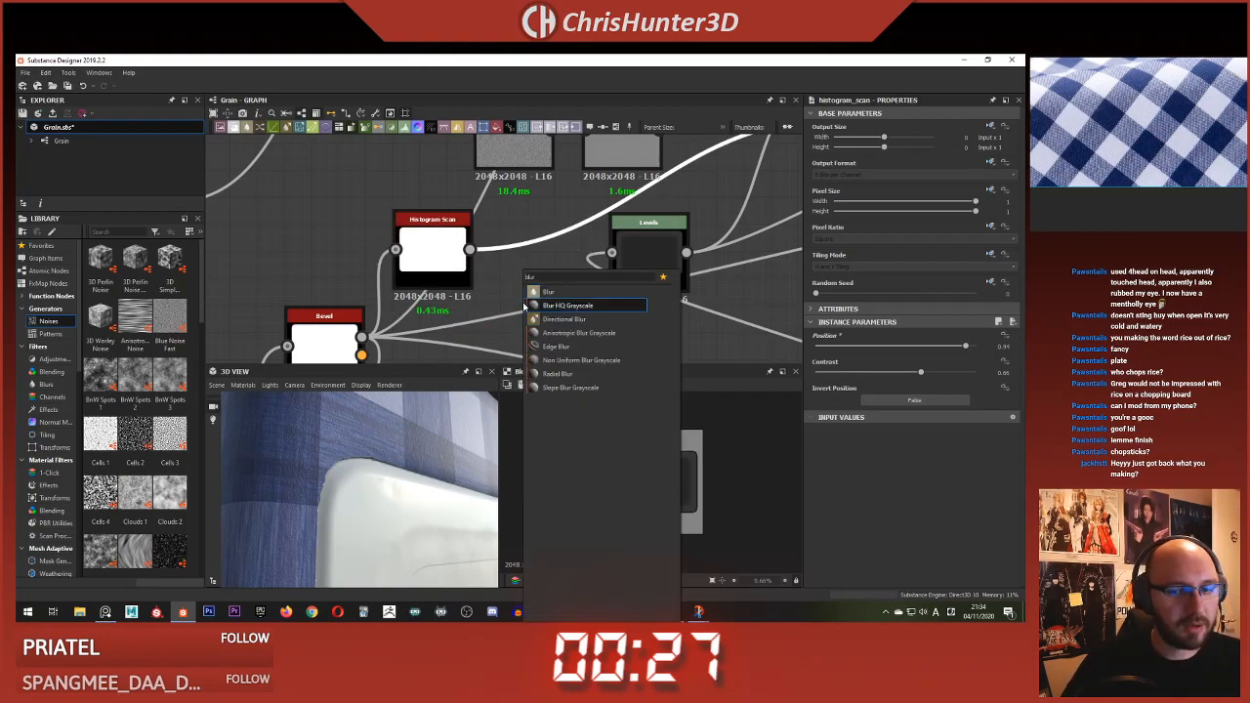
click(528, 302)
drag(647, 202, 541, 265)
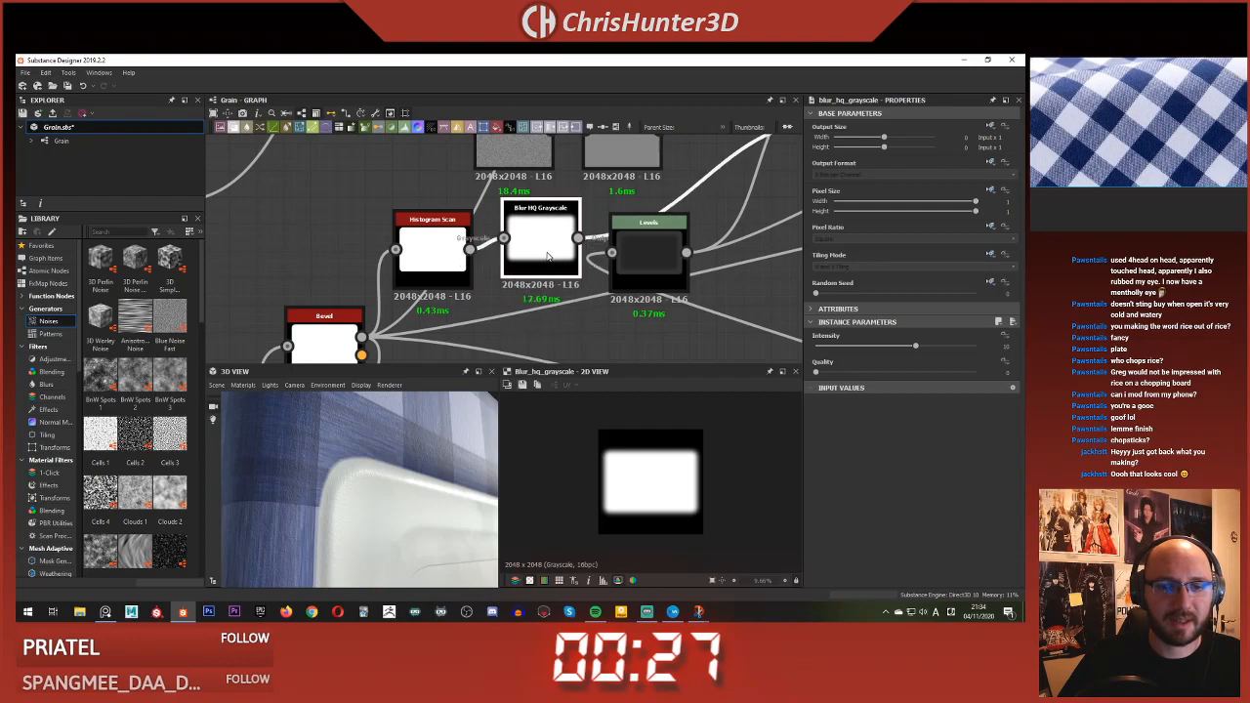
drag(916, 346, 816, 347)
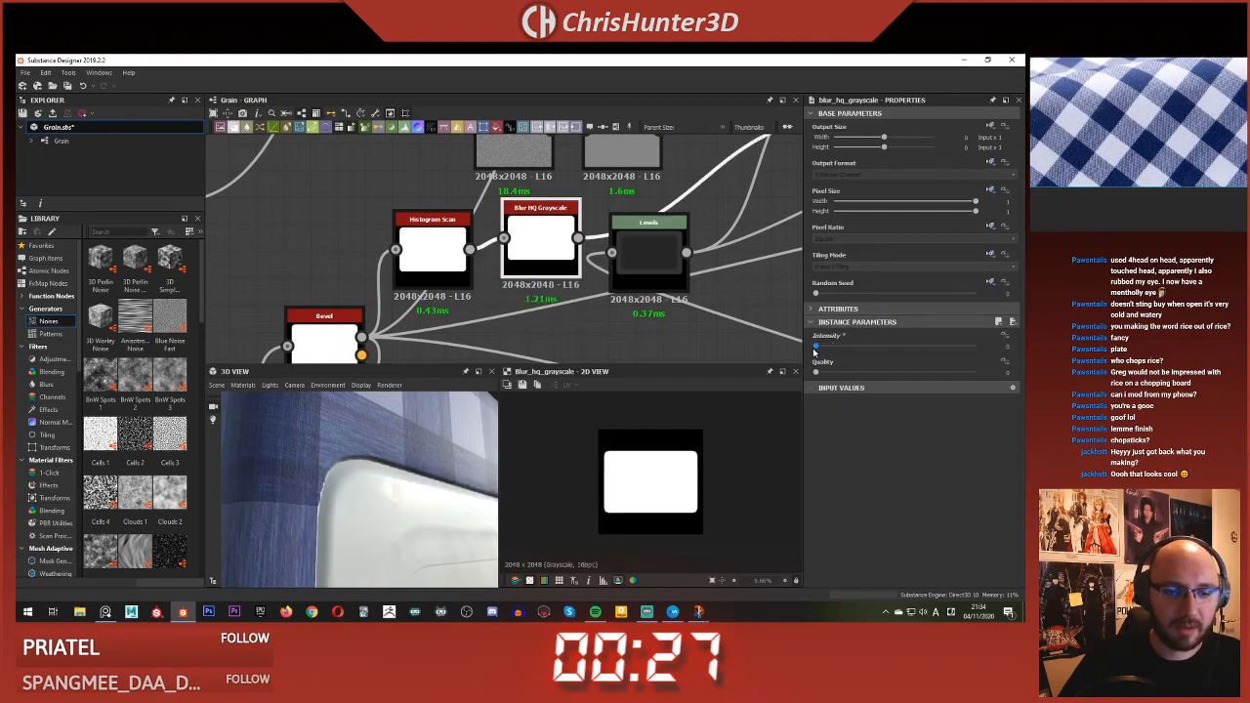
drag(818, 354, 824, 353)
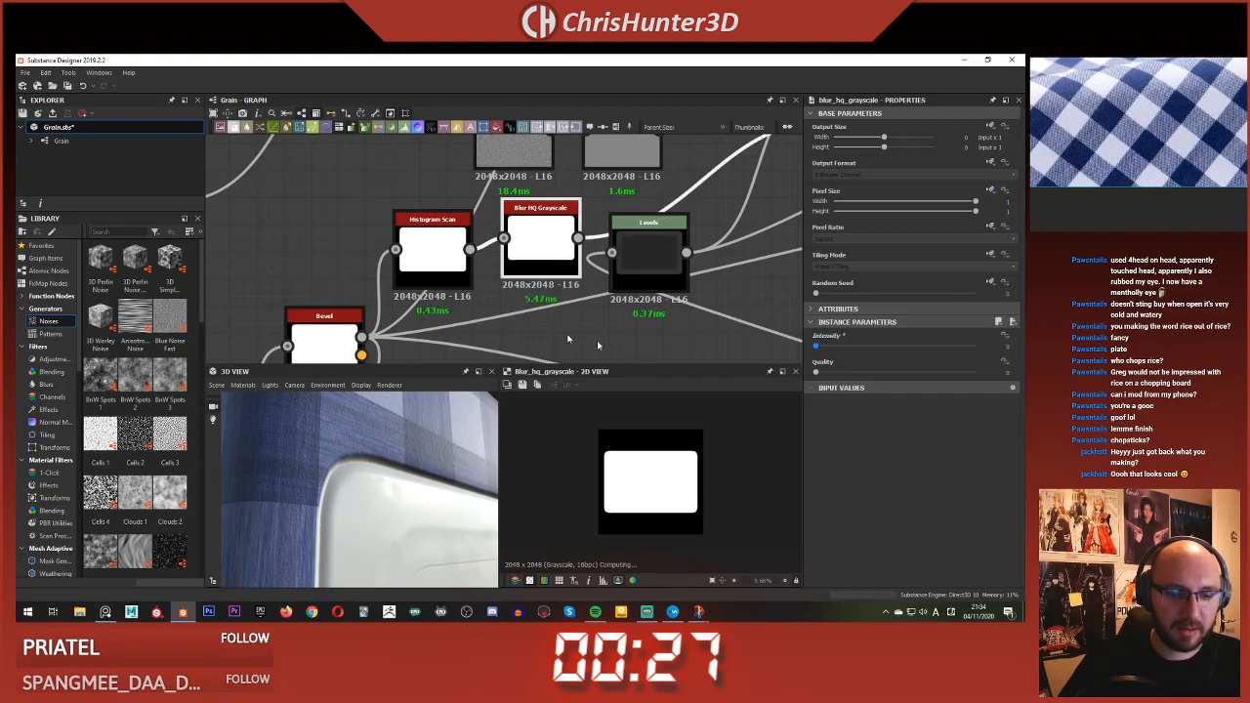
key(Delete)
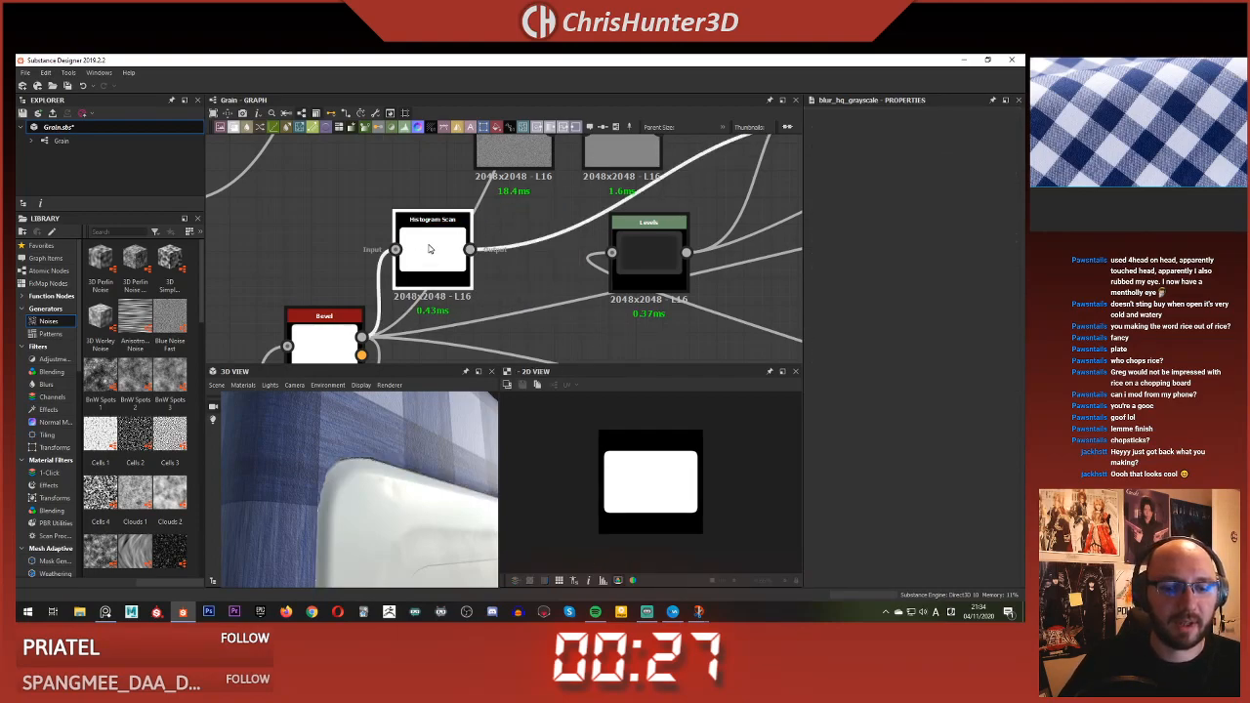
- Preview the board mask's Histogram Scan and raise its Contrast to 1
double_click(428, 249)
middle_drag(496, 284, 537, 228)
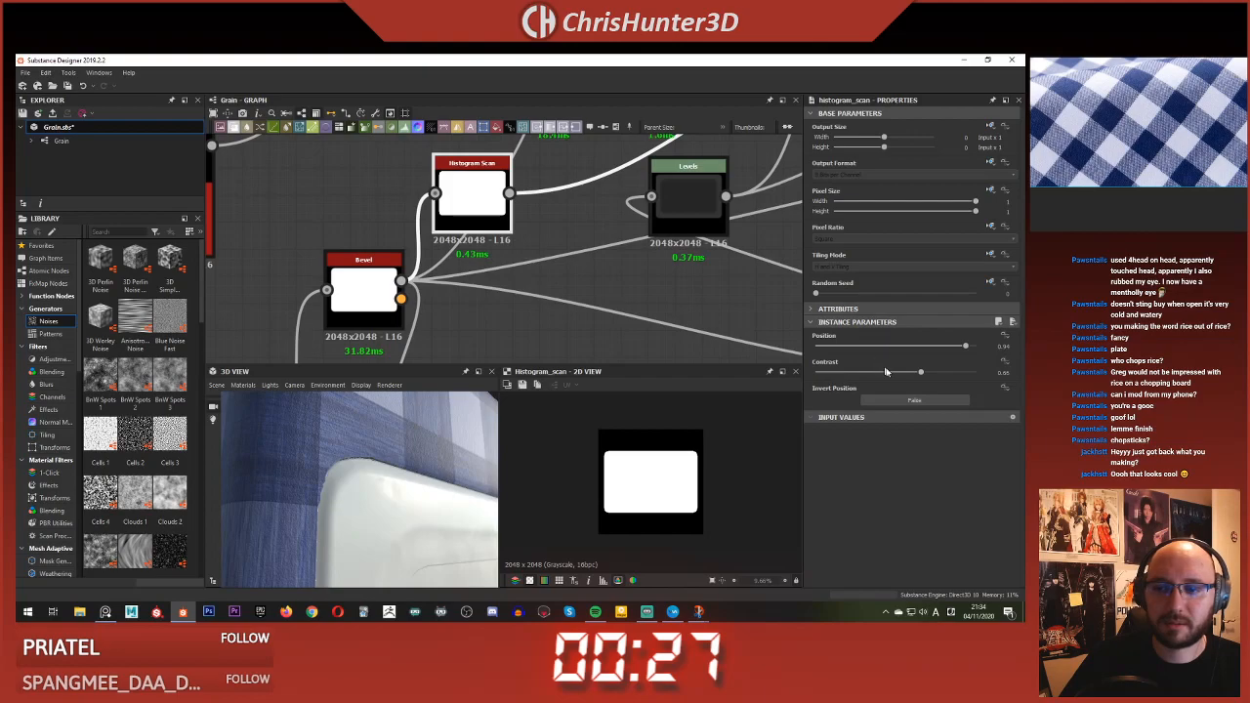
drag(923, 374, 962, 374)
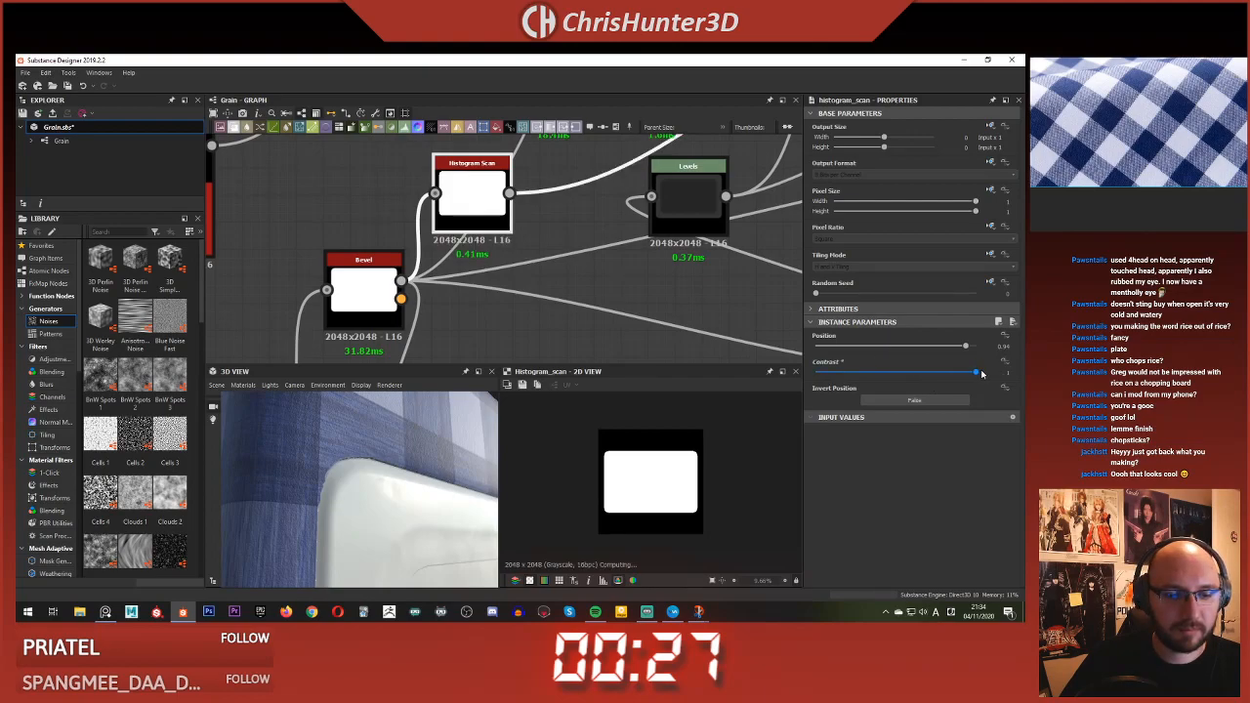
- Inspect the RICE board and tablecloth in the 3D view from several distances and angles
scroll(350, 490, down, 5)
drag(349, 490, 391, 496)
scroll(375, 489, down, 4)
scroll(404, 493, up, 5)
scroll(428, 503, down, 3)
scroll(614, 259, down, 3)
scroll(418, 452, down, 3)
scroll(393, 496, down, 4)
scroll(392, 496, up, 5)
middle_drag(392, 496, 396, 461)
scroll(449, 348, down, 4)
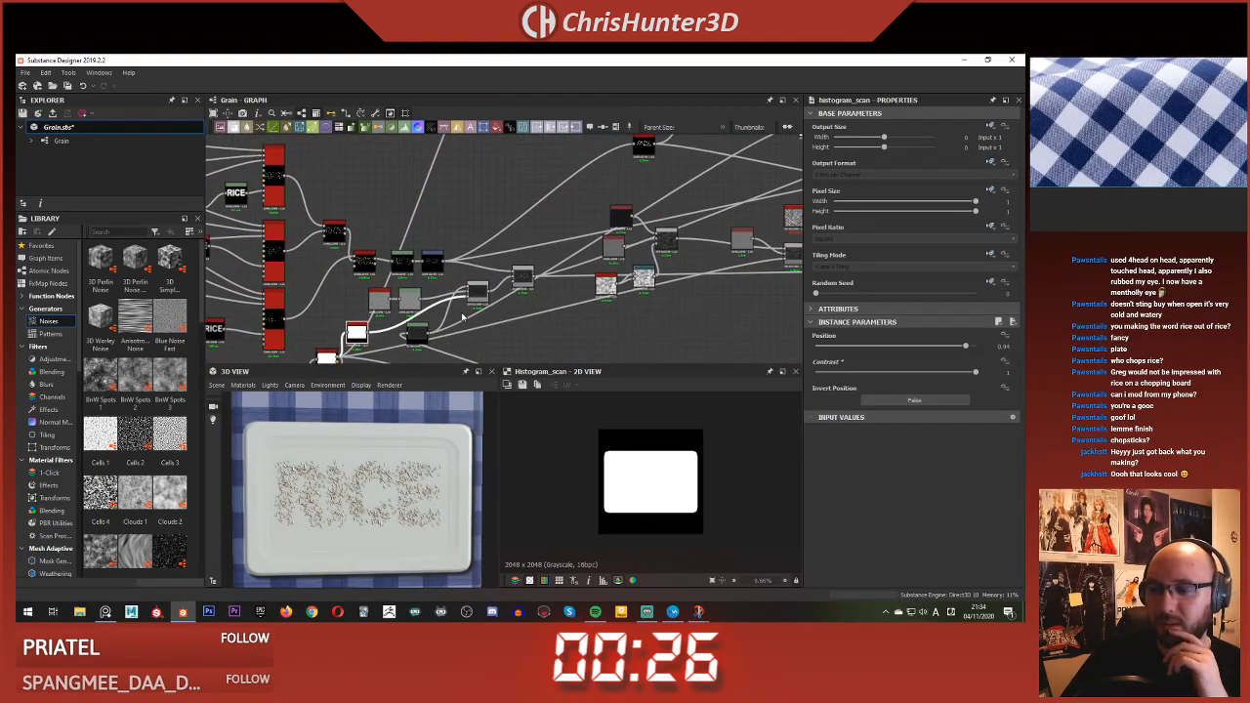
scroll(383, 456, down, 4)
drag(383, 456, 402, 481)
scroll(354, 503, up, 6)
scroll(360, 483, down, 4)
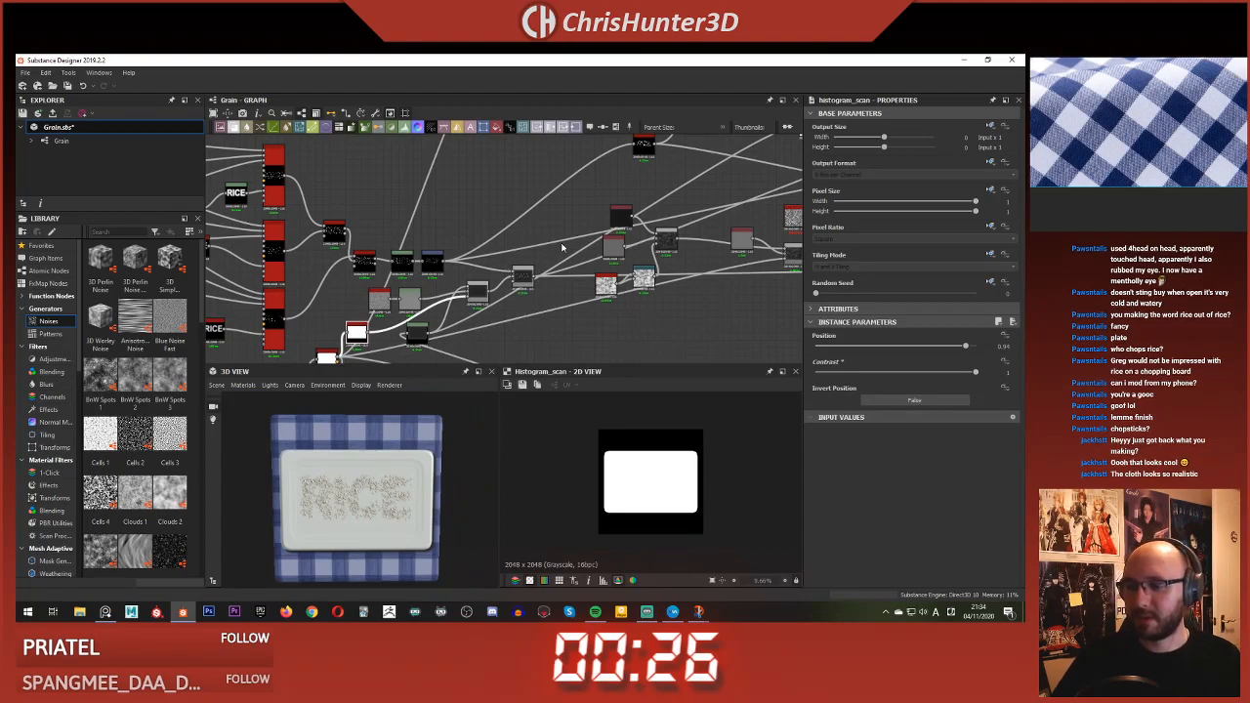
scroll(454, 415, up, 3)
alt+drag(454, 414, 387, 438)
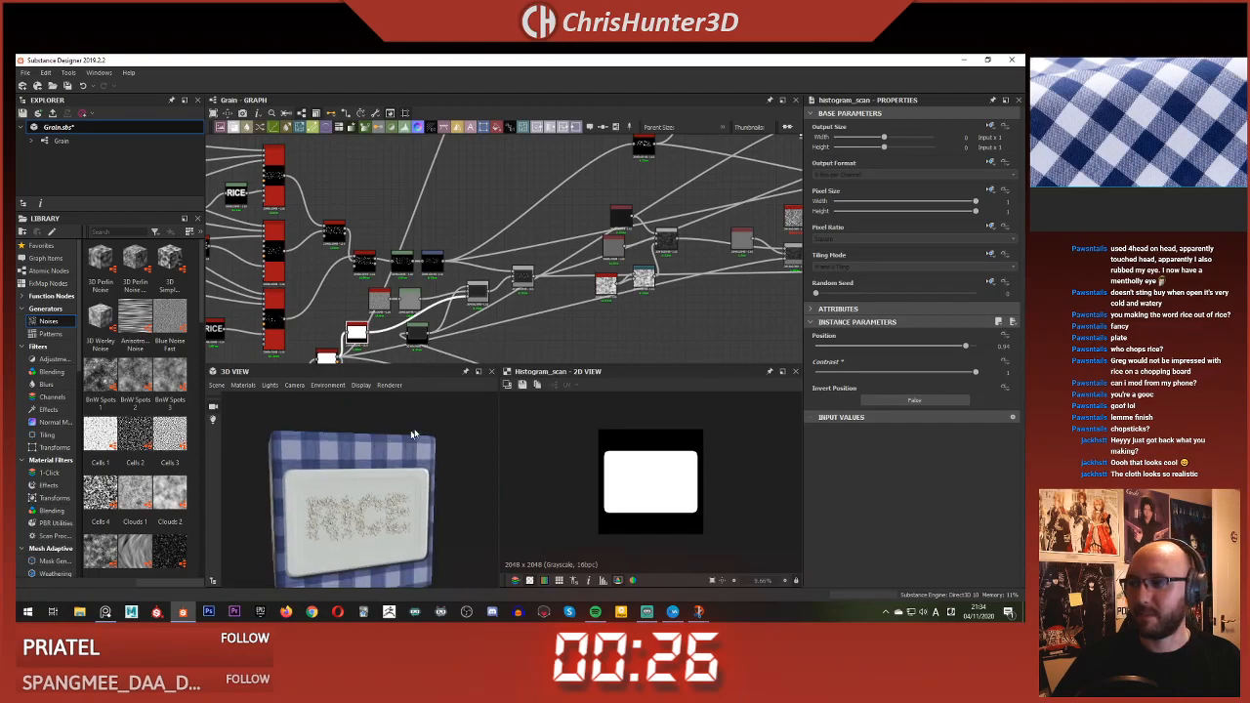
scroll(452, 263, down, 3)
scroll(451, 263, up, 5)
- Test the bar's Warp at Intensity values including 0.78 and 0.15, and delete the Warp node
click(562, 309)
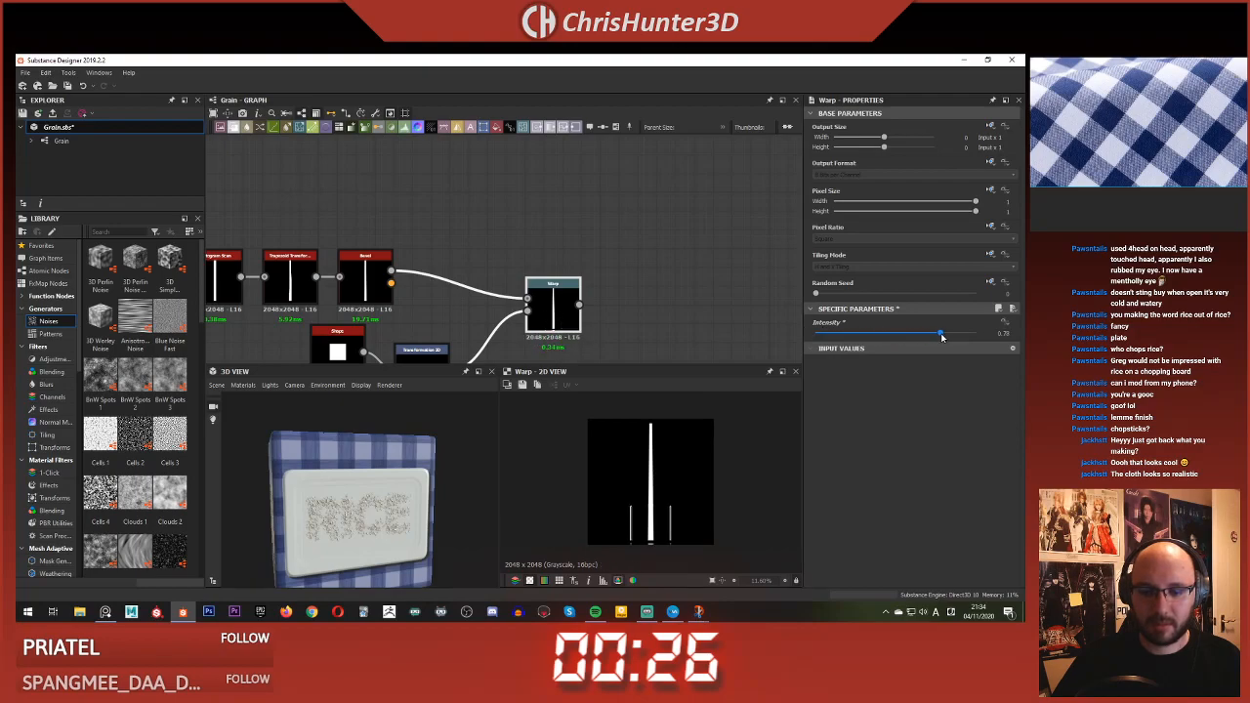
scroll(536, 298, up, 3)
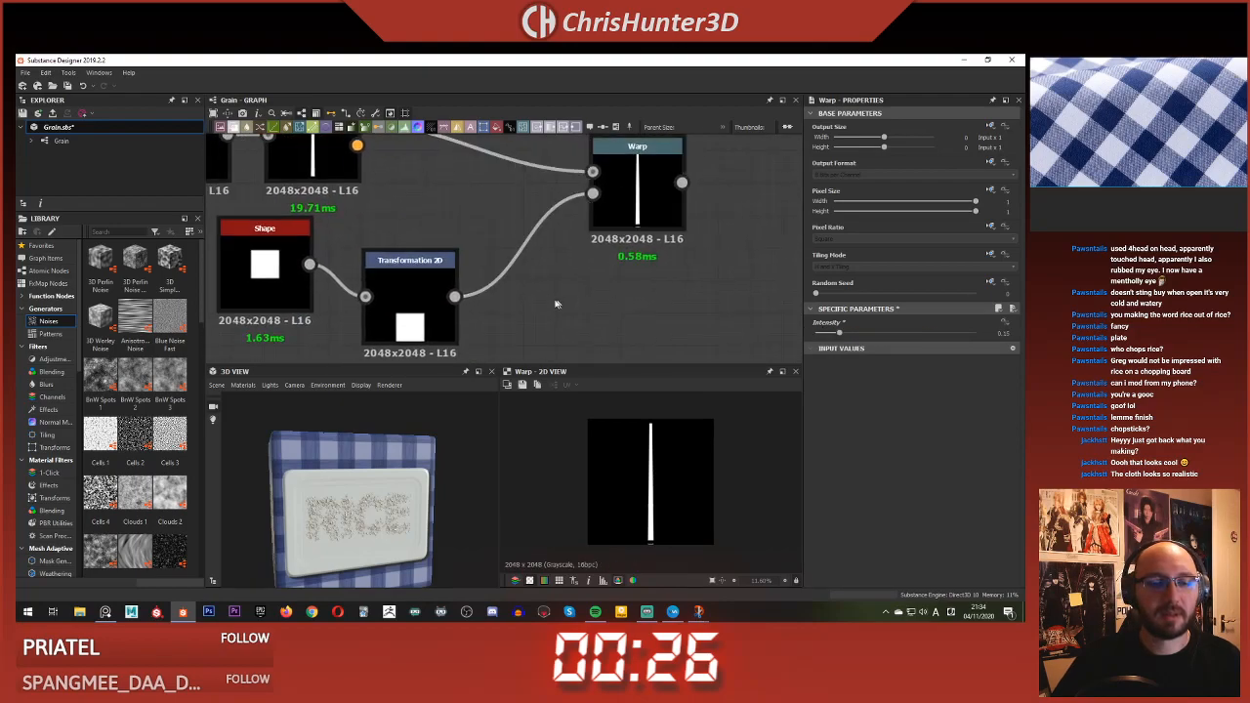
middle_drag(496, 302, 475, 318)
click(476, 318)
click(614, 213)
scroll(586, 262, down, 3)
key(Delete)
- Add a Directional Warp node in the deleted Warp's place and connect the Bevel's height output to its first input
scroll(516, 215, up, 1)
key(space)
text(dir)
click(633, 282)
drag(576, 246, 621, 249)
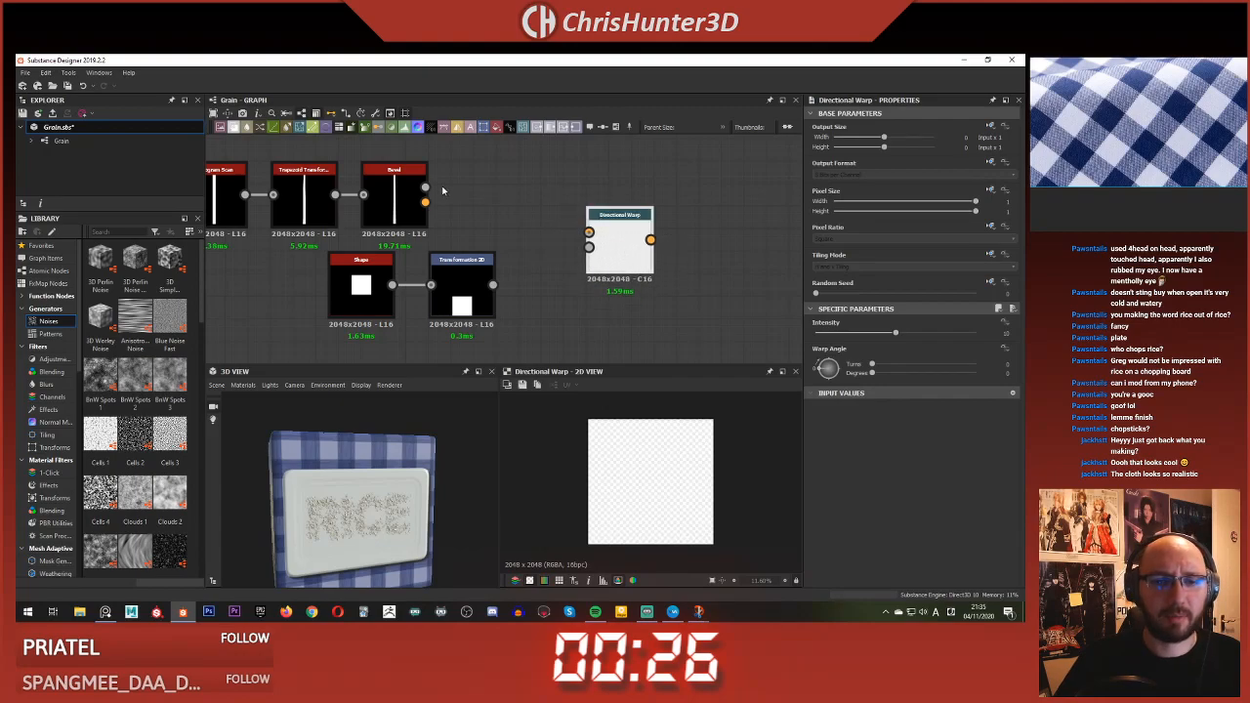
drag(485, 209, 589, 231)
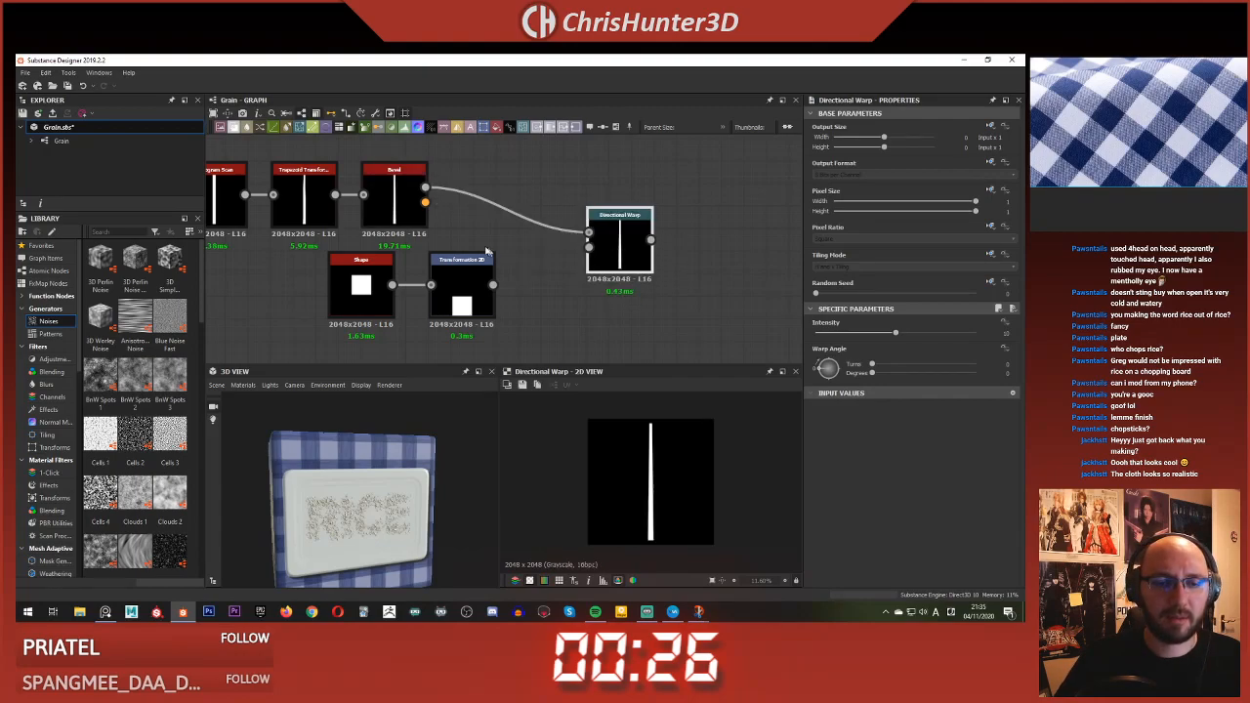
- Connect the Transformation 2D output to the Directional Warp's second input, and preview the warped bar
double_click(407, 216)
scroll(671, 485, up, 3)
scroll(670, 486, down, 2)
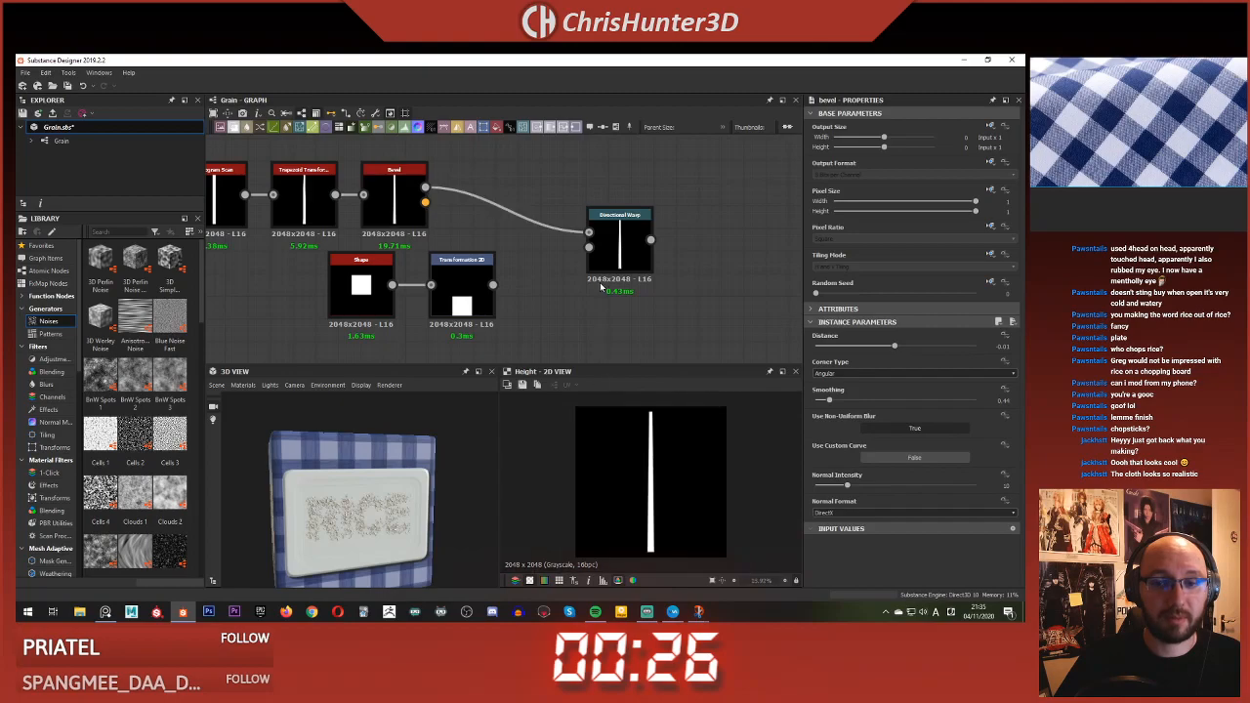
double_click(603, 261)
double_click(456, 284)
drag(493, 284, 591, 247)
double_click(610, 254)
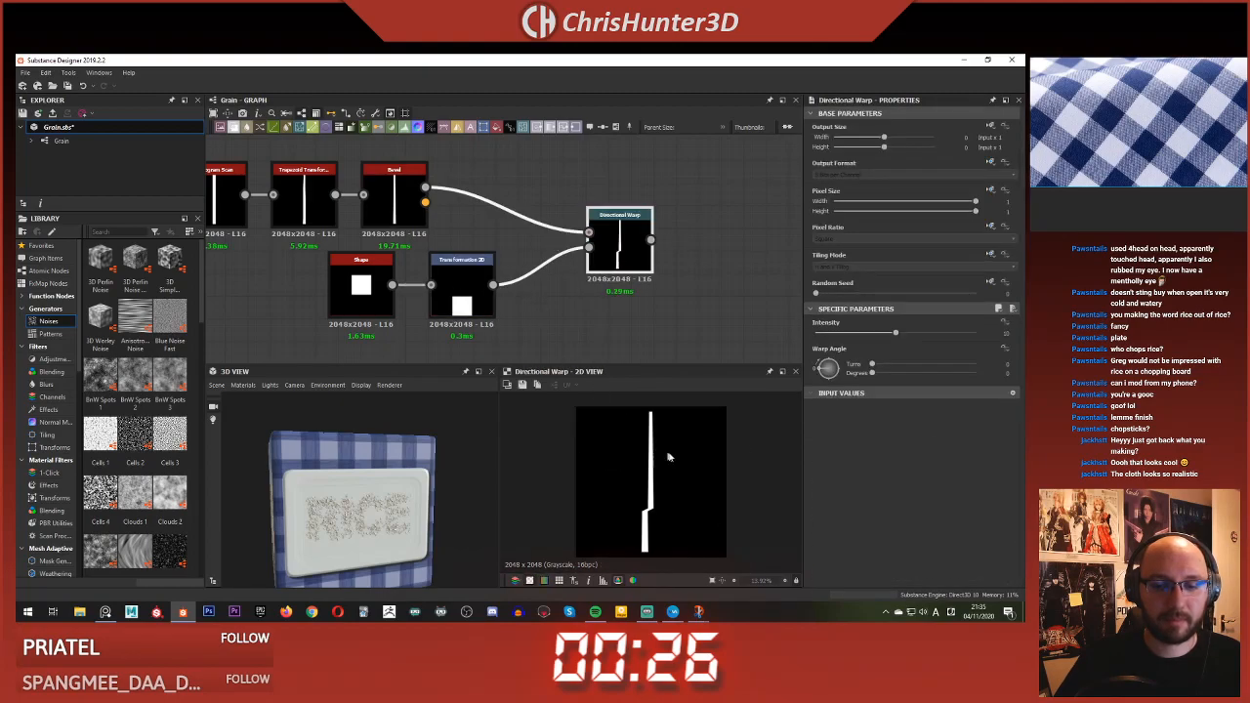
- Change the Pattern of the Shape feeding the Transformation 2D to Gradation
scroll(543, 362, up, 1)
middle_drag(492, 282, 605, 261)
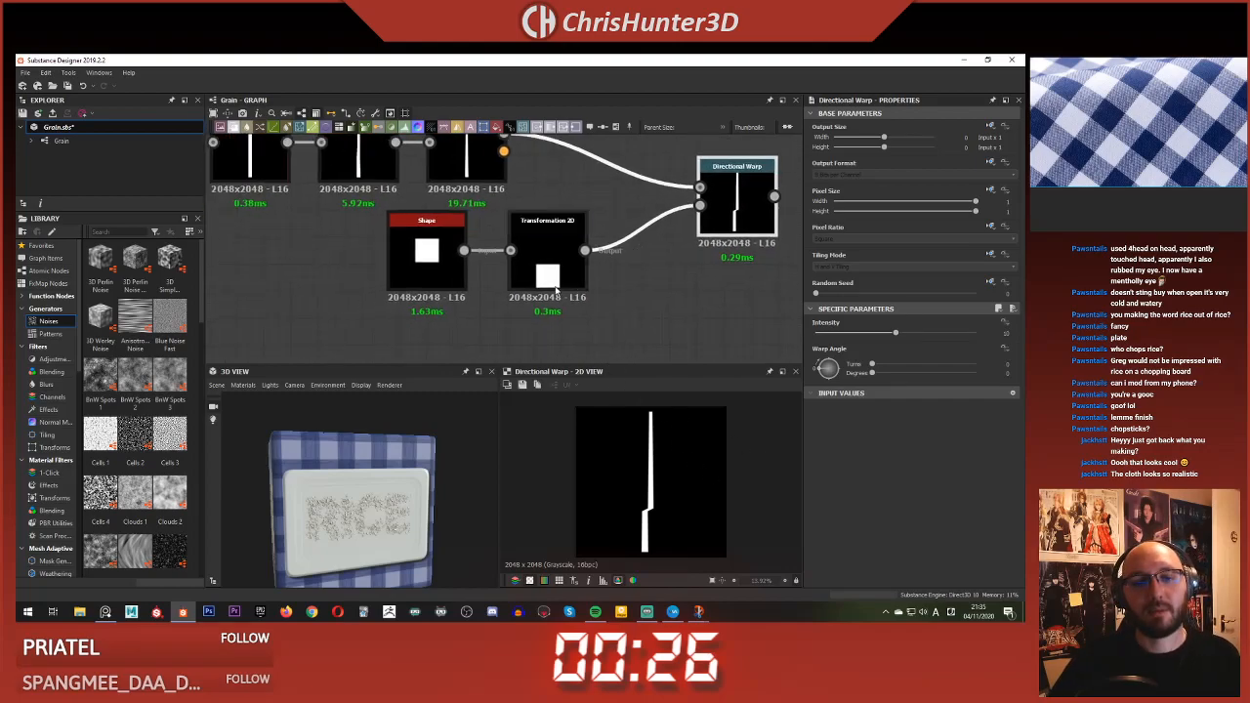
click(547, 234)
click(427, 270)
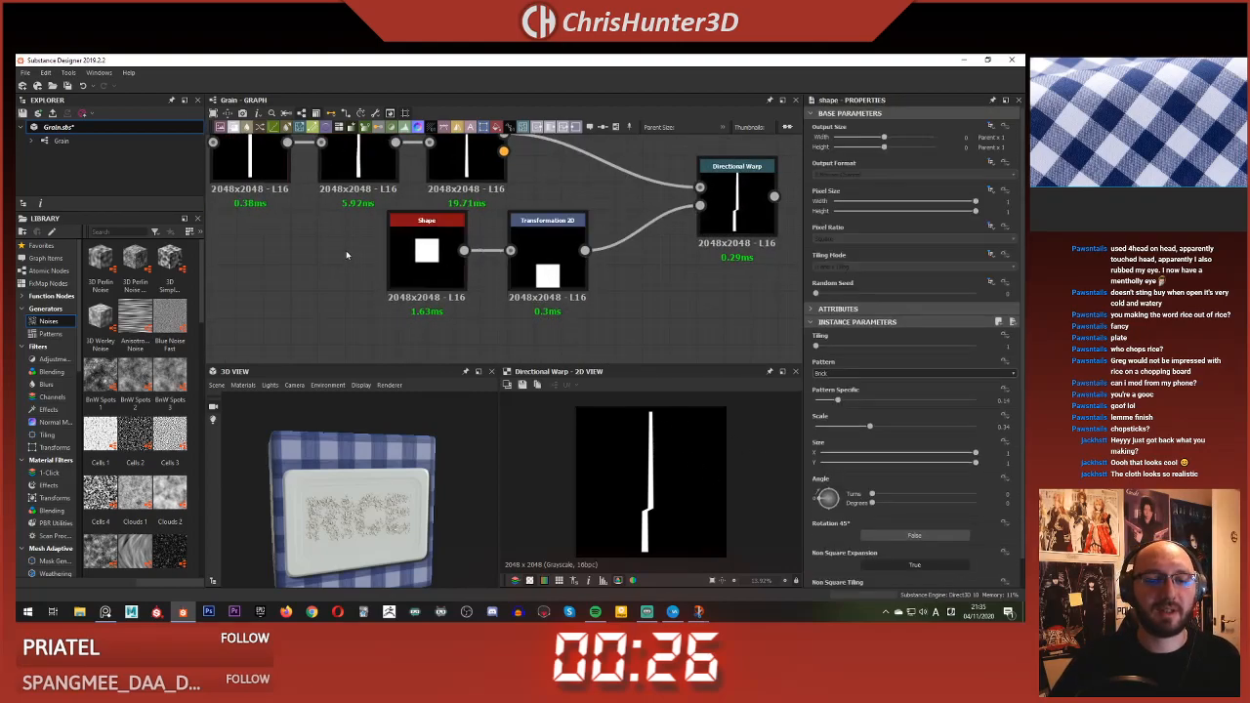
double_click(438, 258)
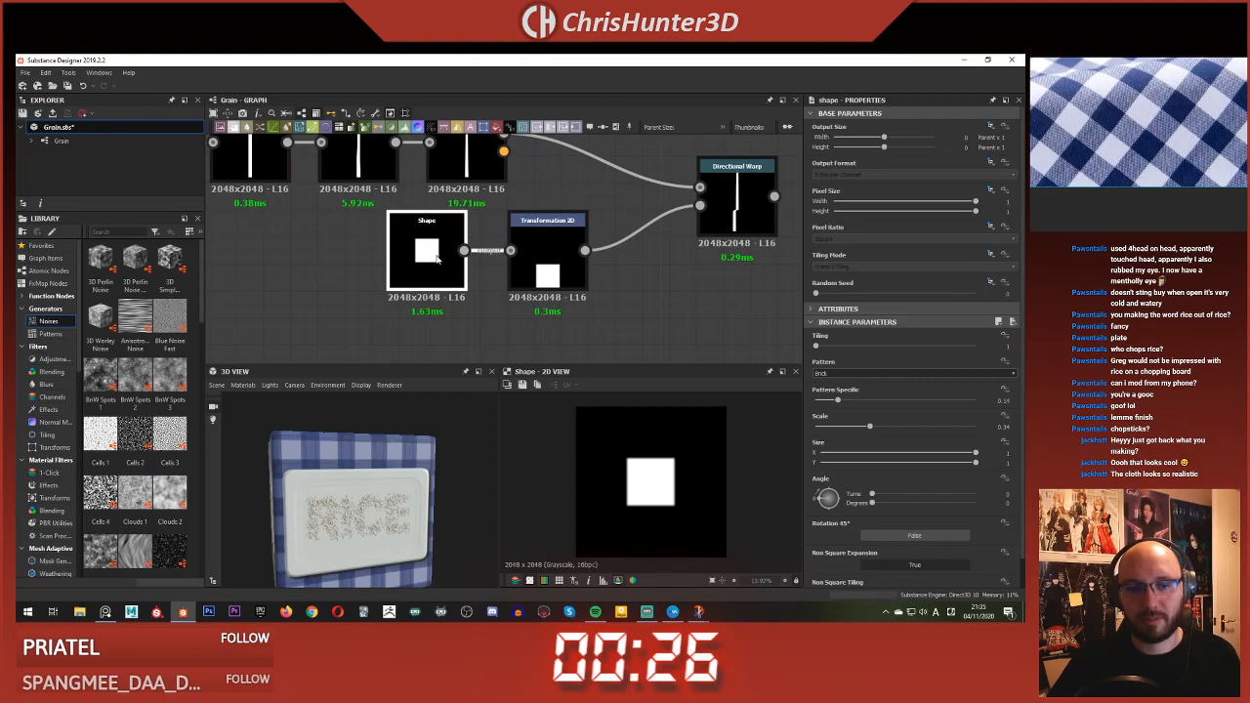
click(830, 373)
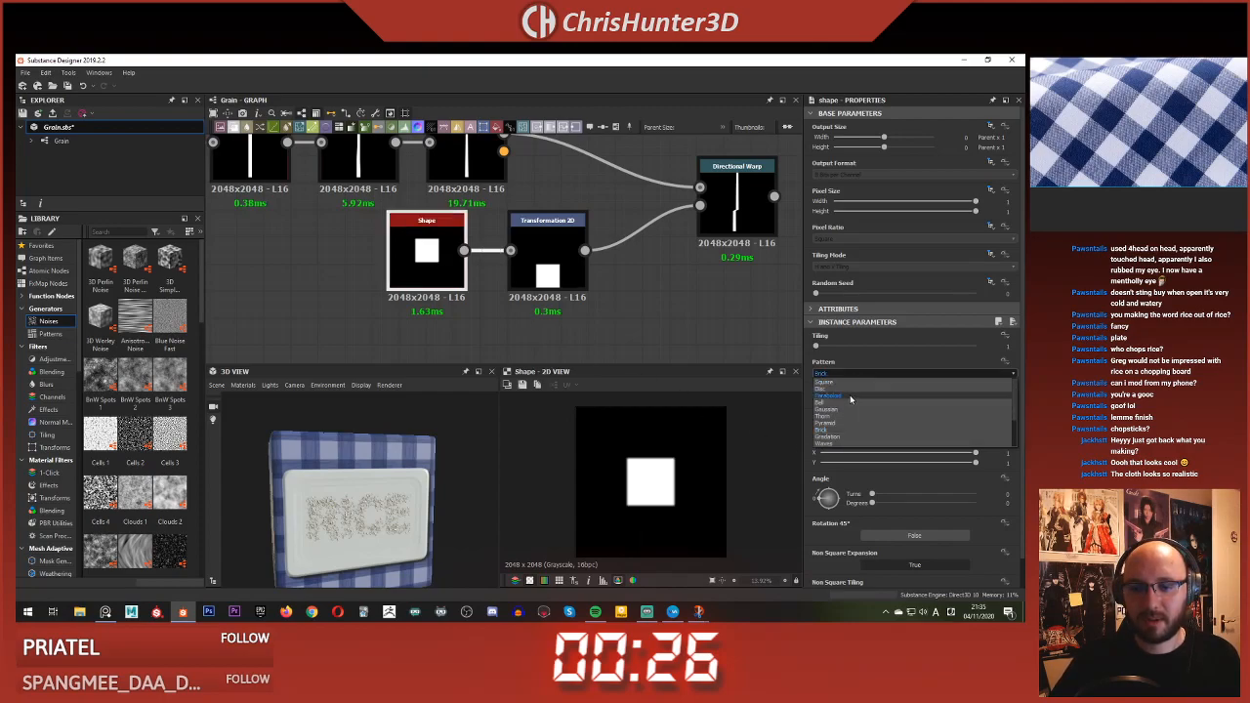
click(860, 395)
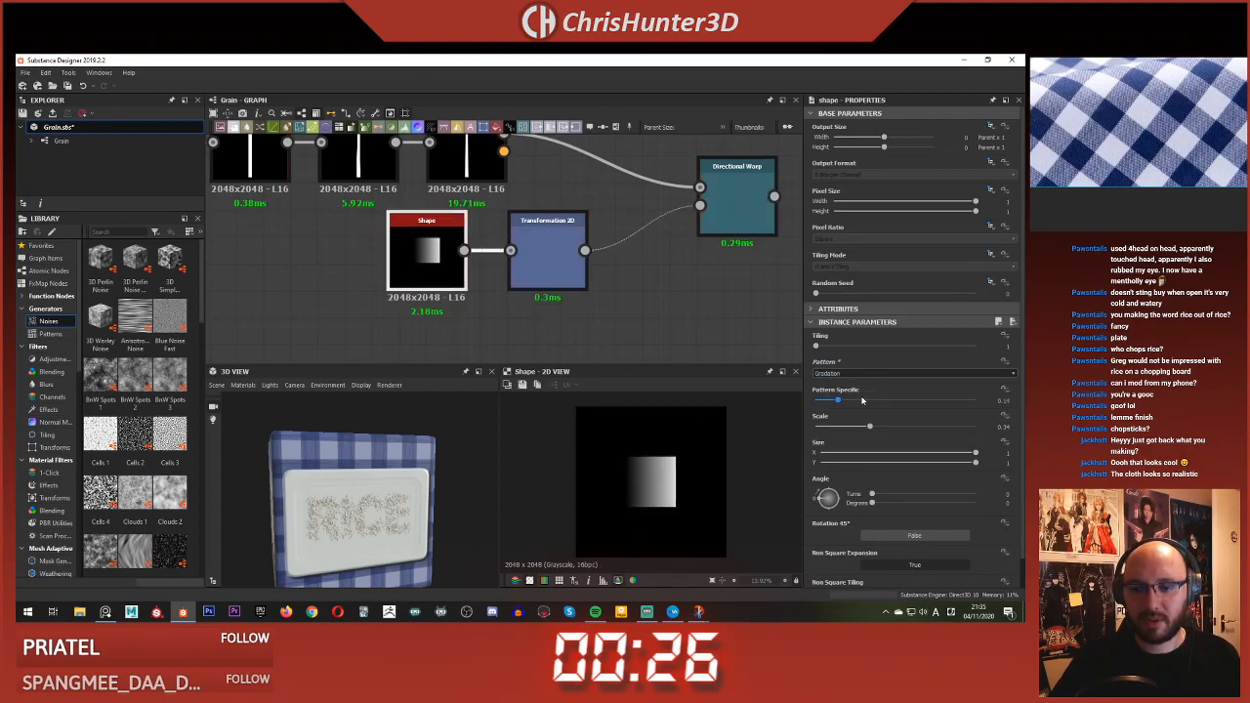
- Move the Shape away from the Transformation 2D and add a Gradient Linear 2 between them, rotated to run horizontally
middle_drag(604, 279, 688, 307)
drag(515, 284, 365, 284)
click(472, 304)
key(space)
text(gra)
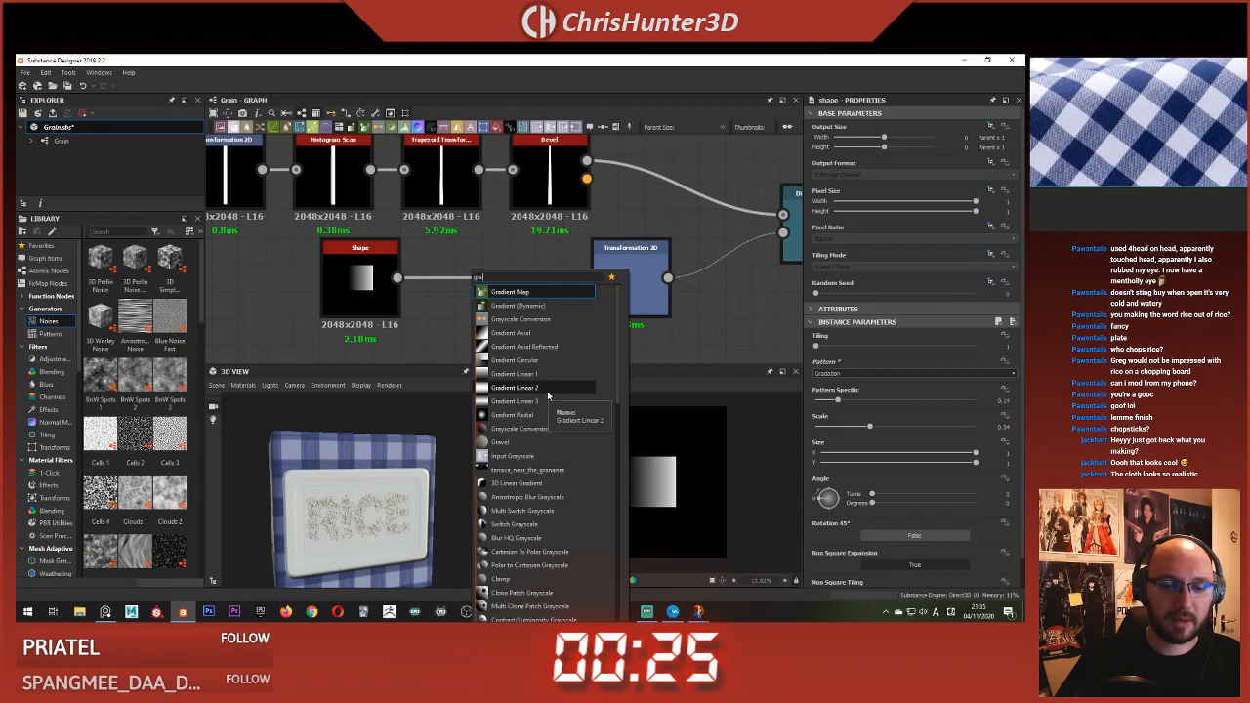
click(515, 388)
click(821, 374)
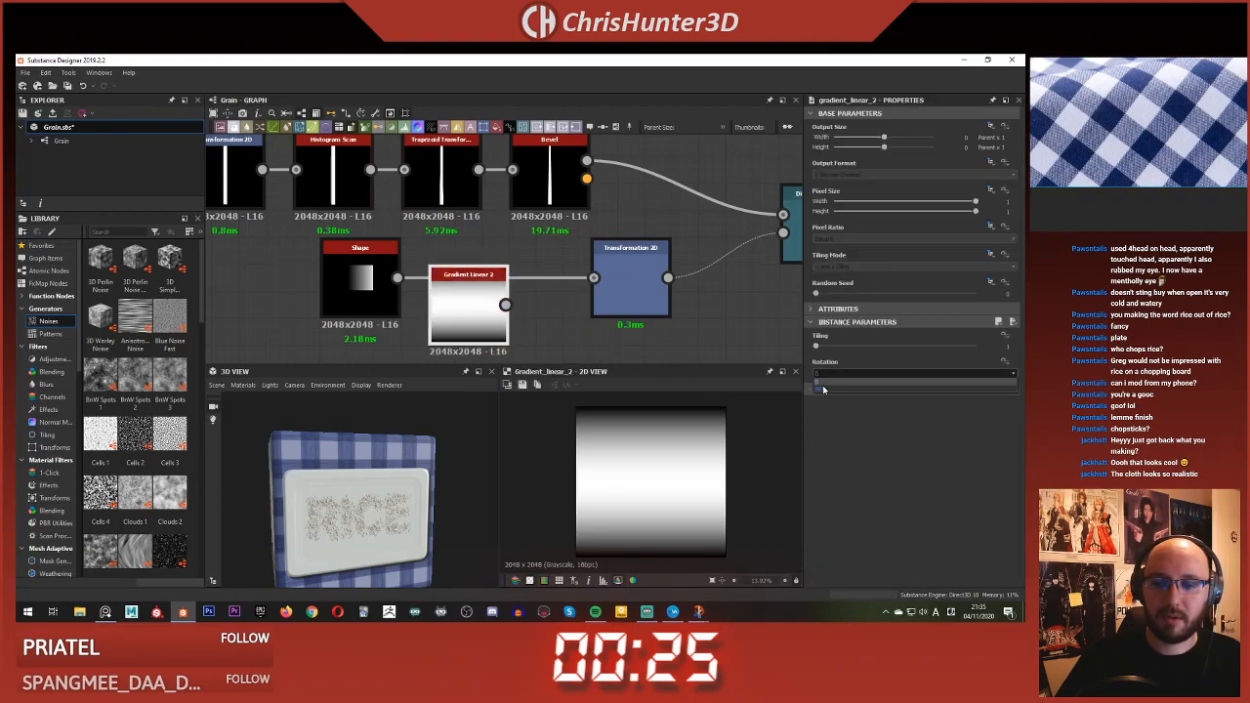
click(823, 389)
- Feed the Transformation 2D from the Gradient Linear 2 instead of the Shape, preview the Directional Warp, and select the Transformation 2D
click(565, 331)
drag(505, 305, 598, 278)
click(656, 291)
middle_drag(653, 291, 462, 286)
double_click(640, 224)
click(451, 291)
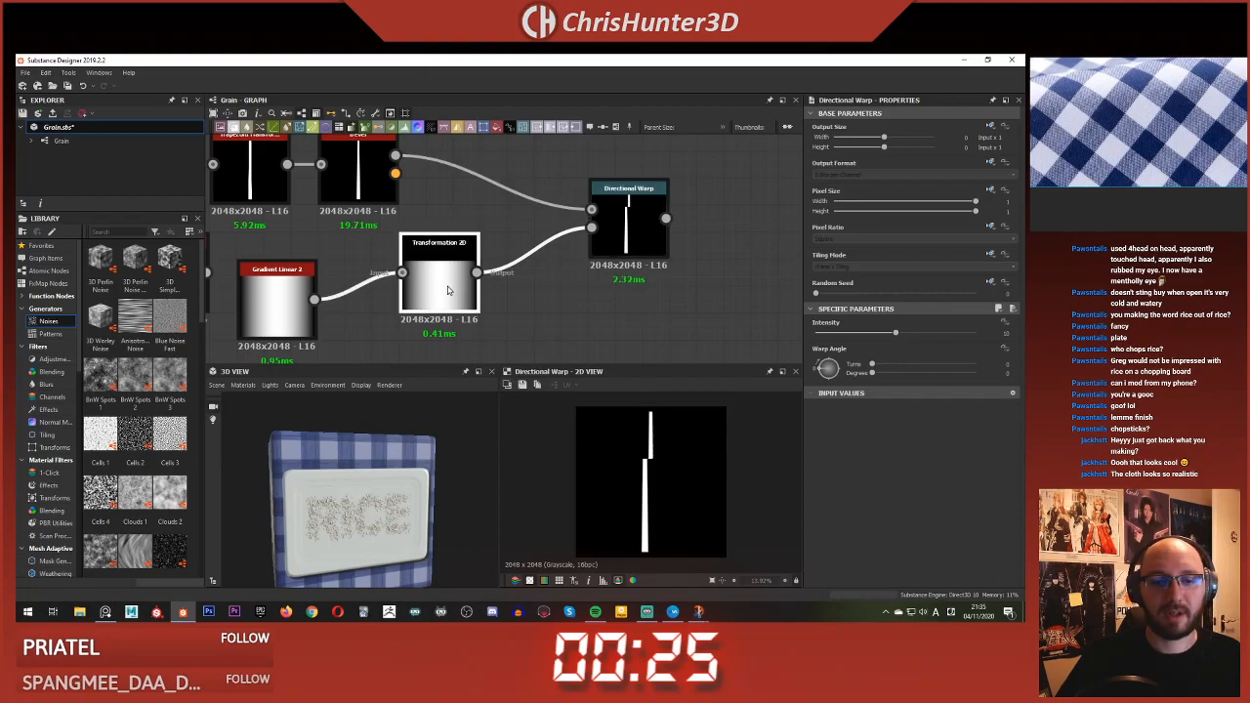
- Shrink the Transformation 2D's gradient to a small block over the bar's lower end, with offset X 0 and Y -1.27
drag(724, 457, 676, 528)
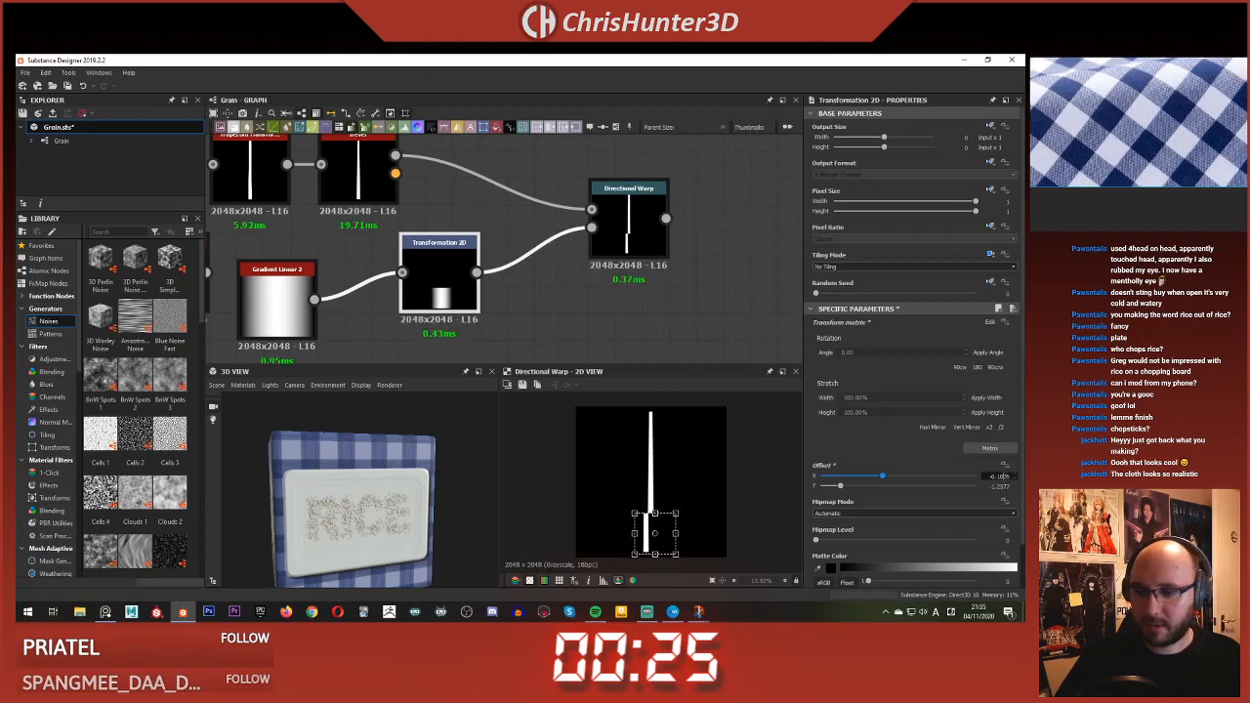
text(0)
key(Return)
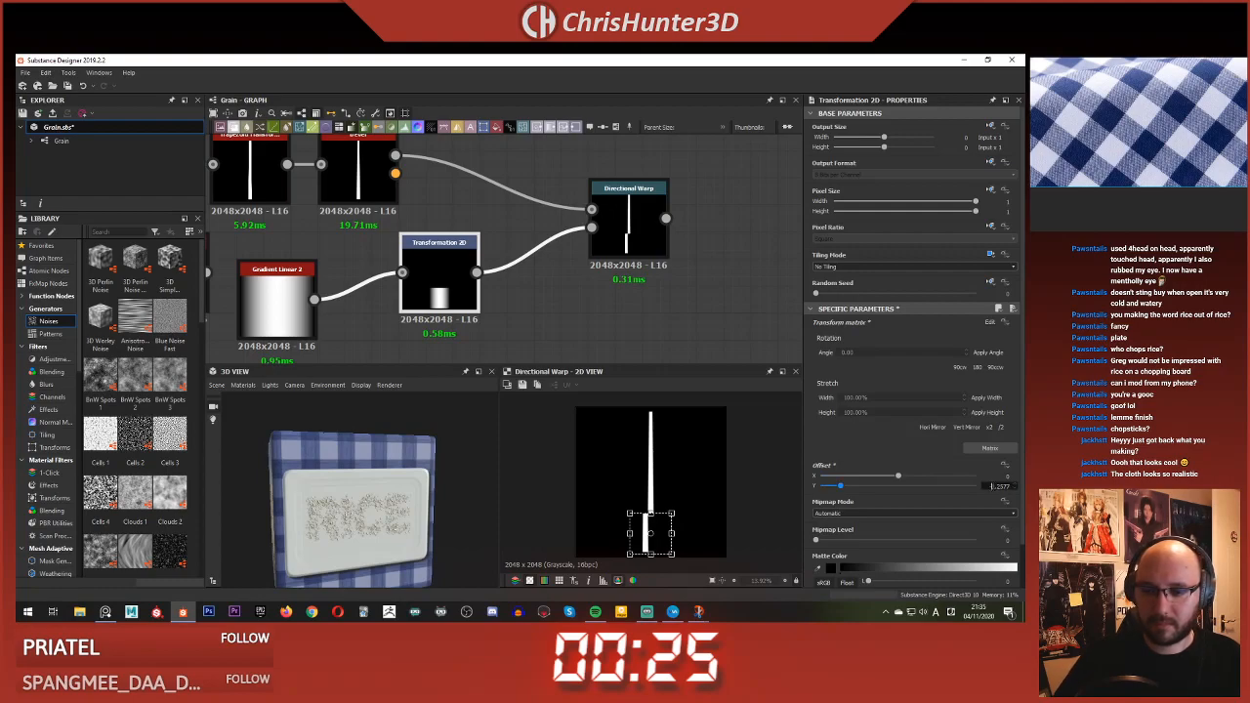
text(0)
key(Return)
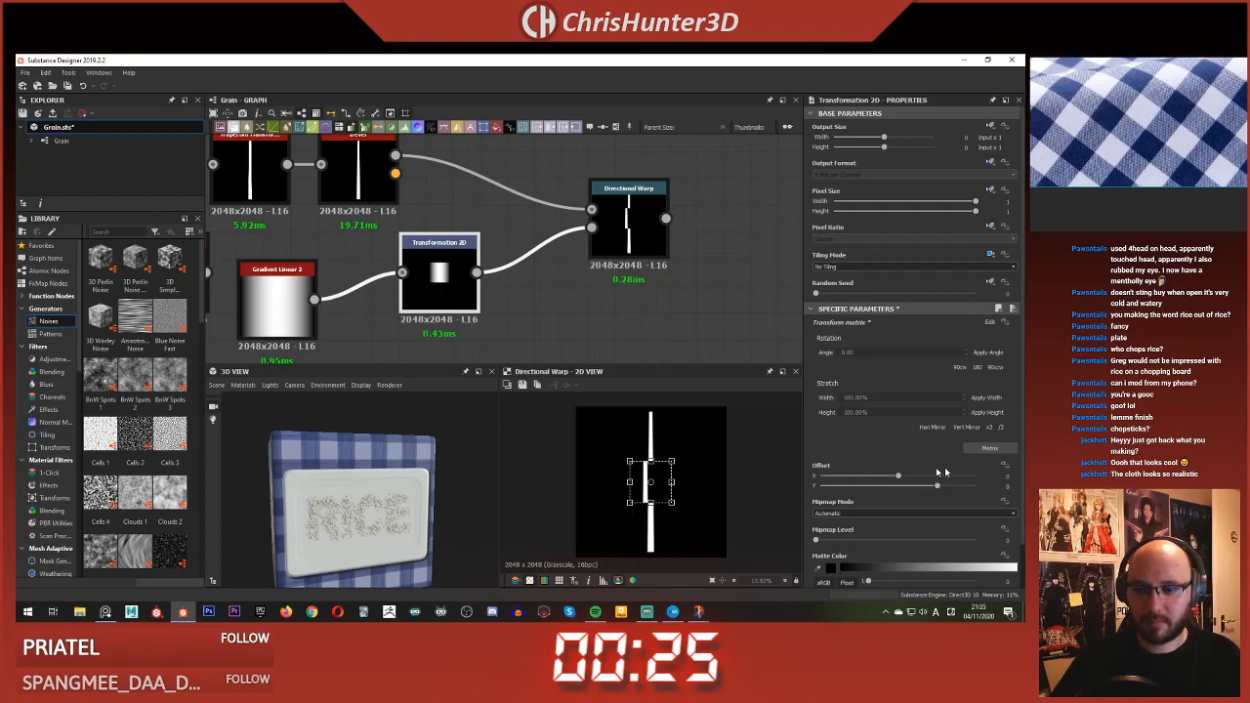
drag(933, 491, 840, 497)
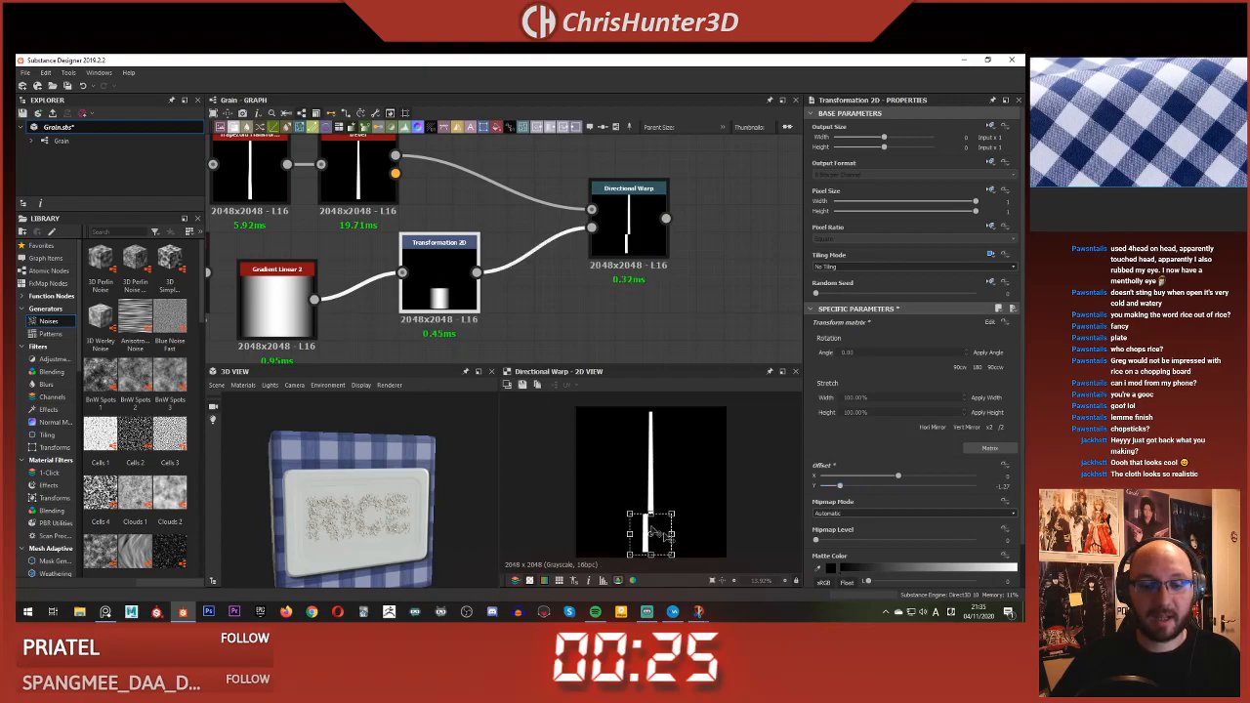
mouse_move(670, 533)
mouse_down()
mouse_move(651, 533)
mouse_move(665, 536)
mouse_up()
- Insert an Invert Grayscale node between the Gradient Linear 2 and the Transformation 2D
middle_drag(377, 297, 490, 303)
scroll(490, 304, up, 1)
click(490, 303)
drag(535, 299, 582, 298)
click(481, 293)
key(space)
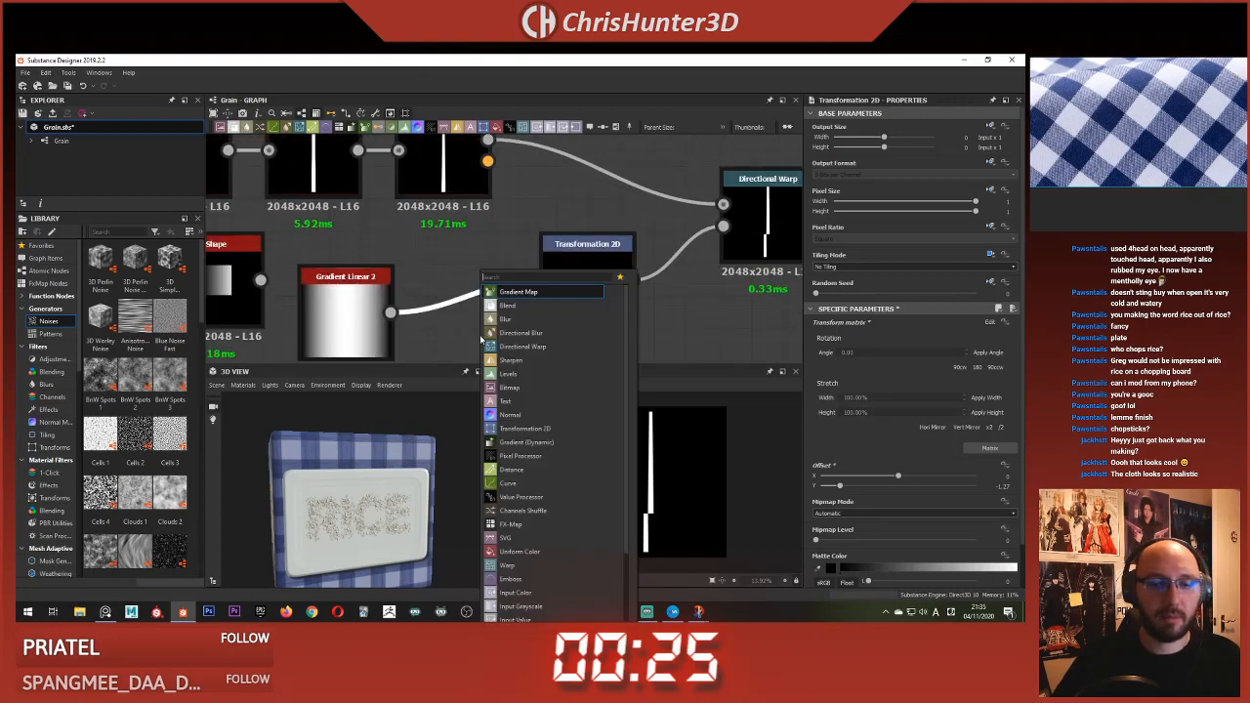
text(inv)
key(Return)
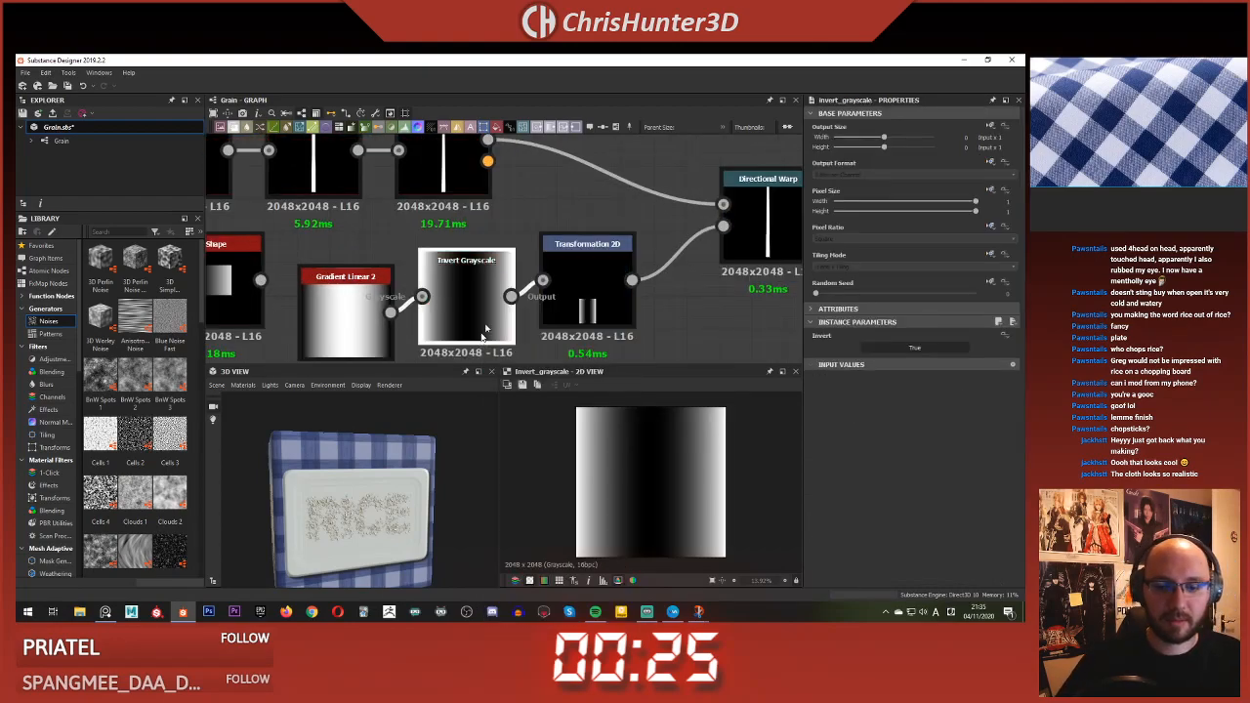
- Preview the Directional Warp and raise its Intensity to the slider's maximum
double_click(749, 250)
middle_drag(740, 278, 704, 257)
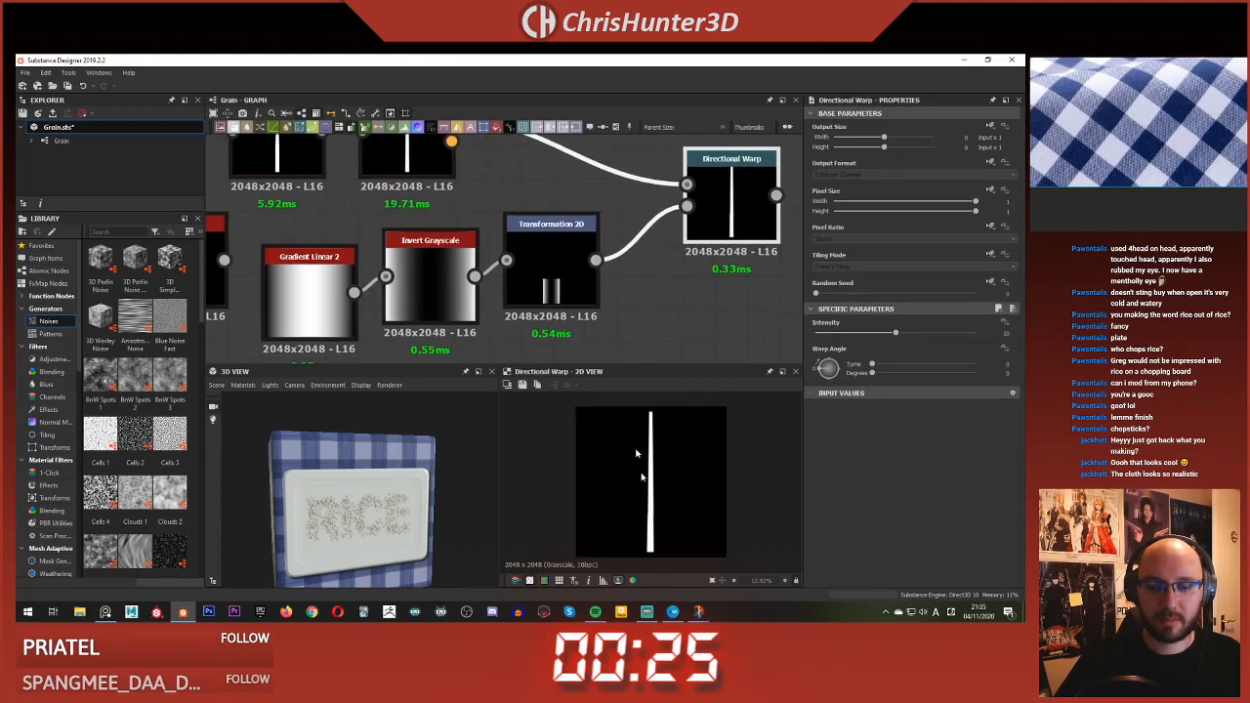
scroll(670, 528, up, 6)
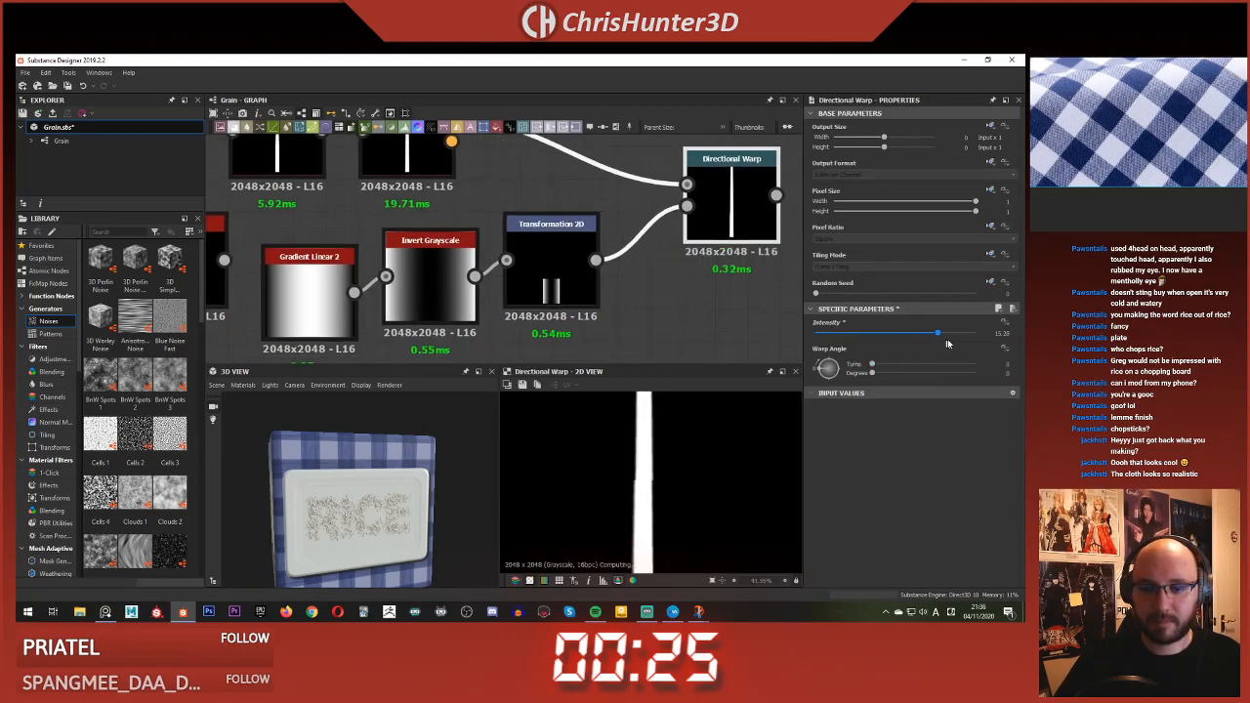
drag(945, 343, 1021, 352)
- Narrow the Transformation 2D's block to a thin strip covering the lower end of the bar
scroll(680, 482, down, 3)
middle_drag(642, 301, 608, 289)
click(516, 256)
drag(677, 507, 663, 501)
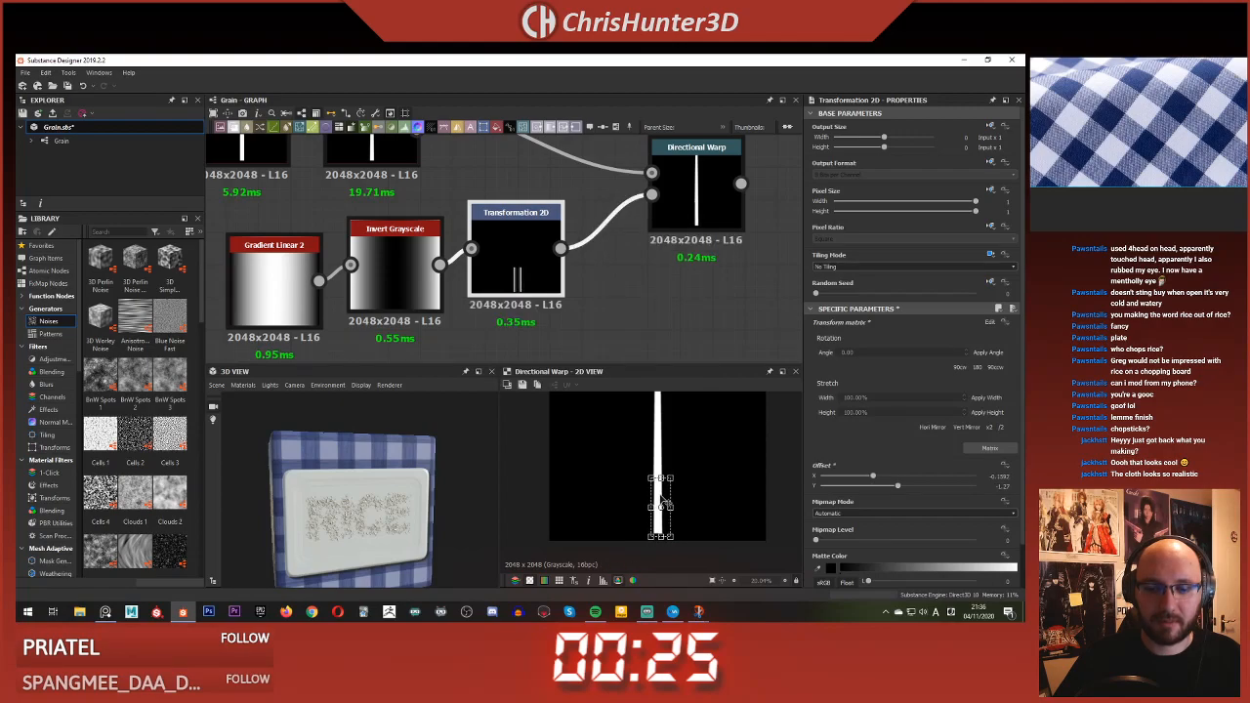
- Add a Slope Blur Grayscale node below the Directional Warp
scroll(582, 308, down, 3)
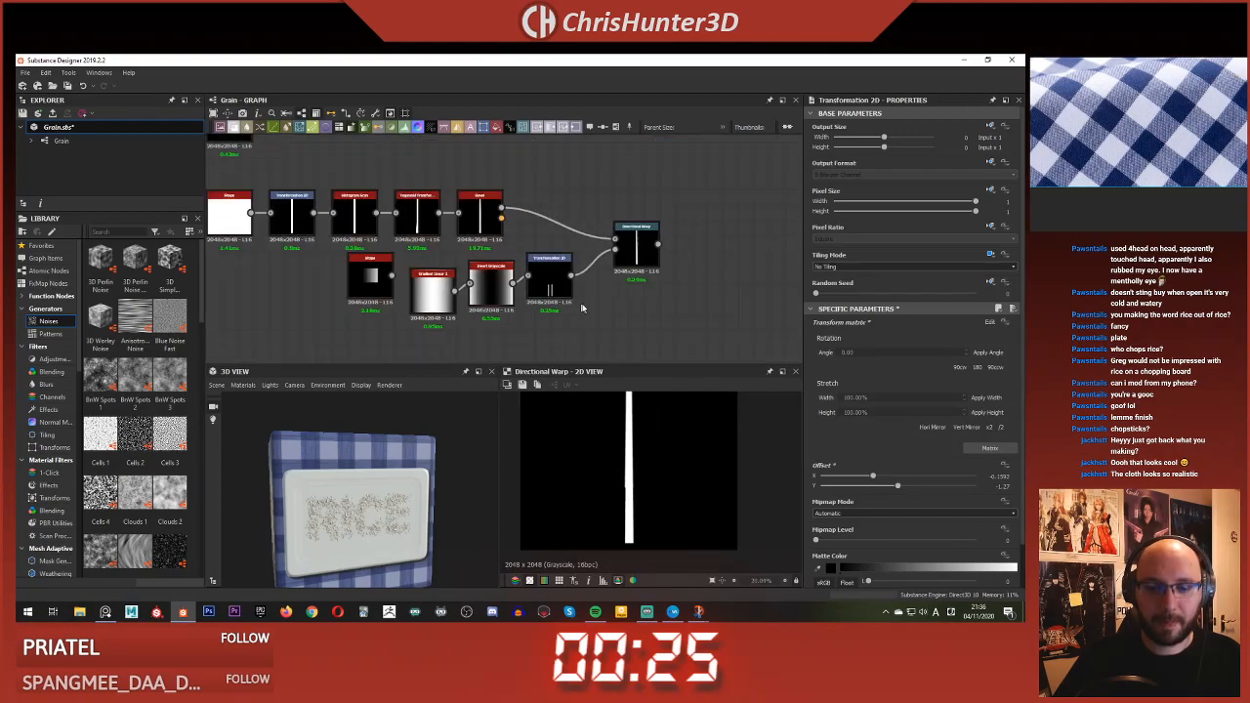
scroll(650, 449, down, 2)
scroll(635, 293, up, 3)
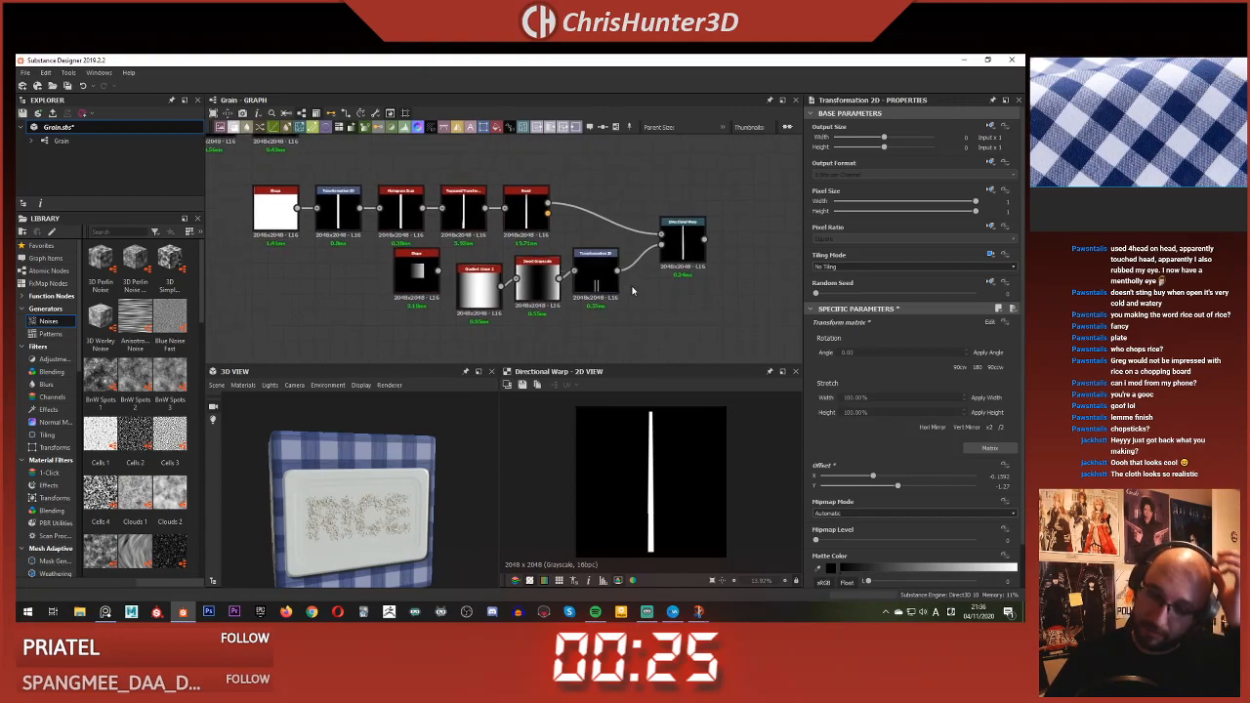
scroll(638, 299, up, 4)
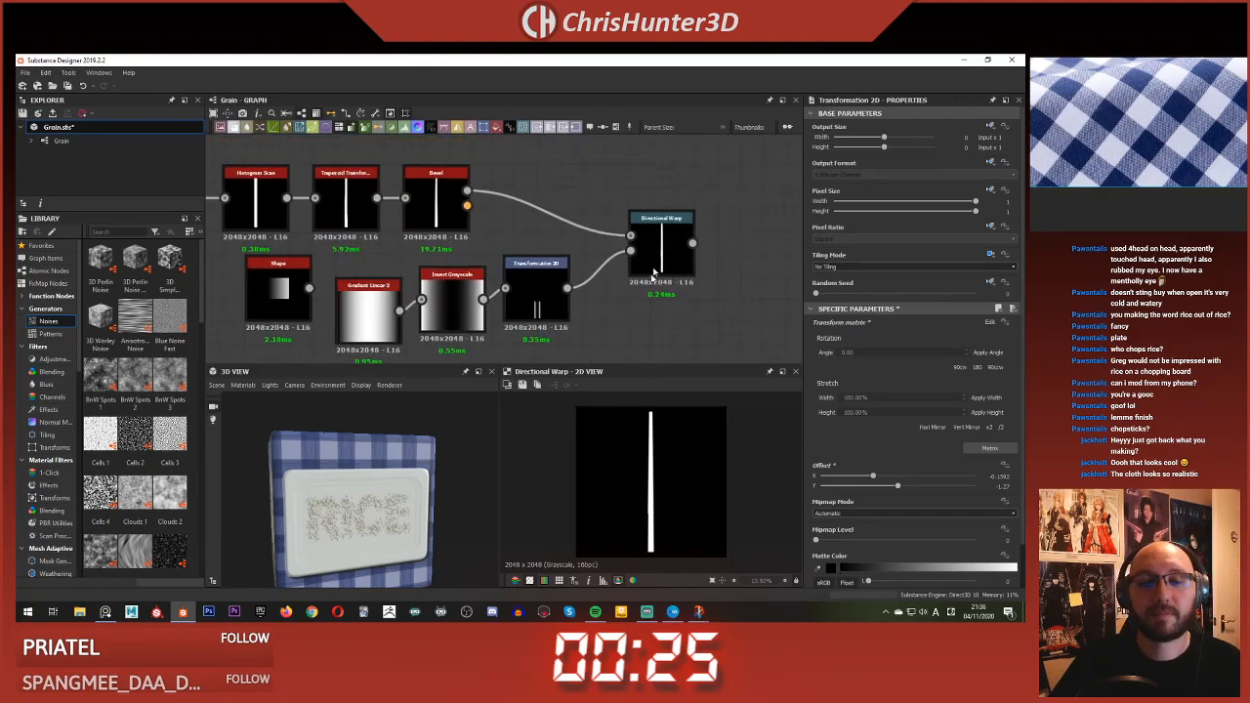
scroll(684, 263, up, 2)
key(space)
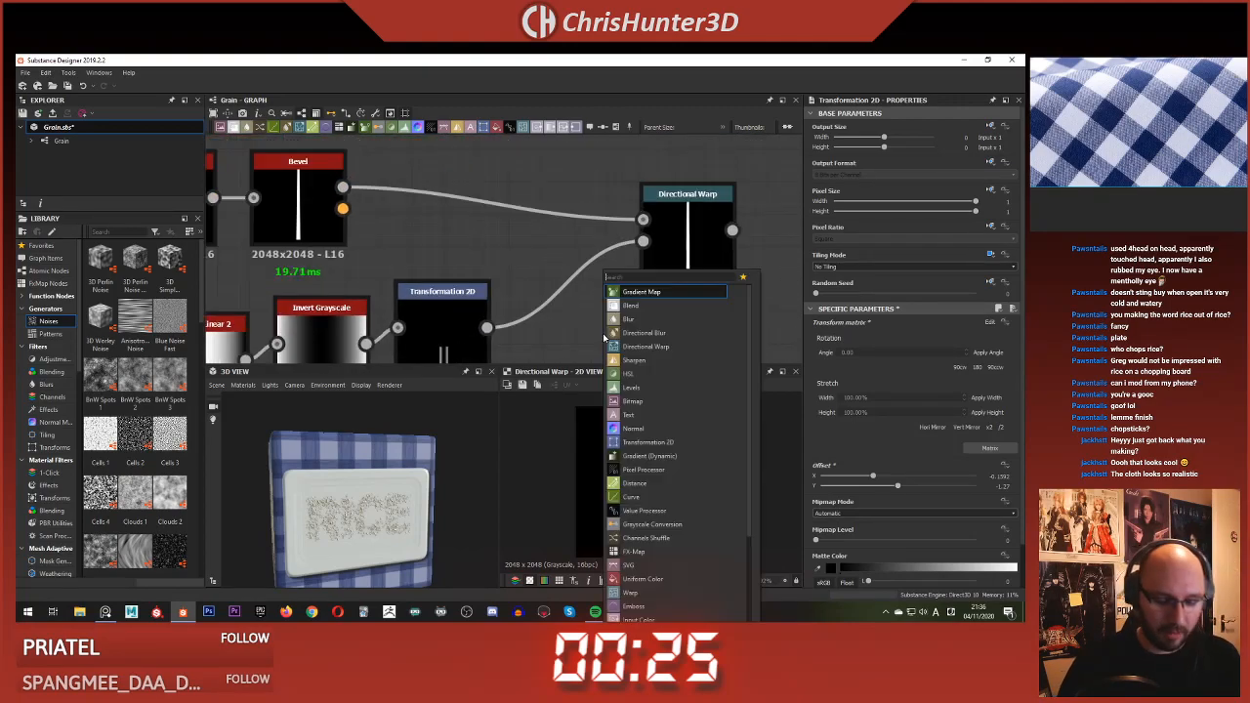
text(slope)
key(Return)
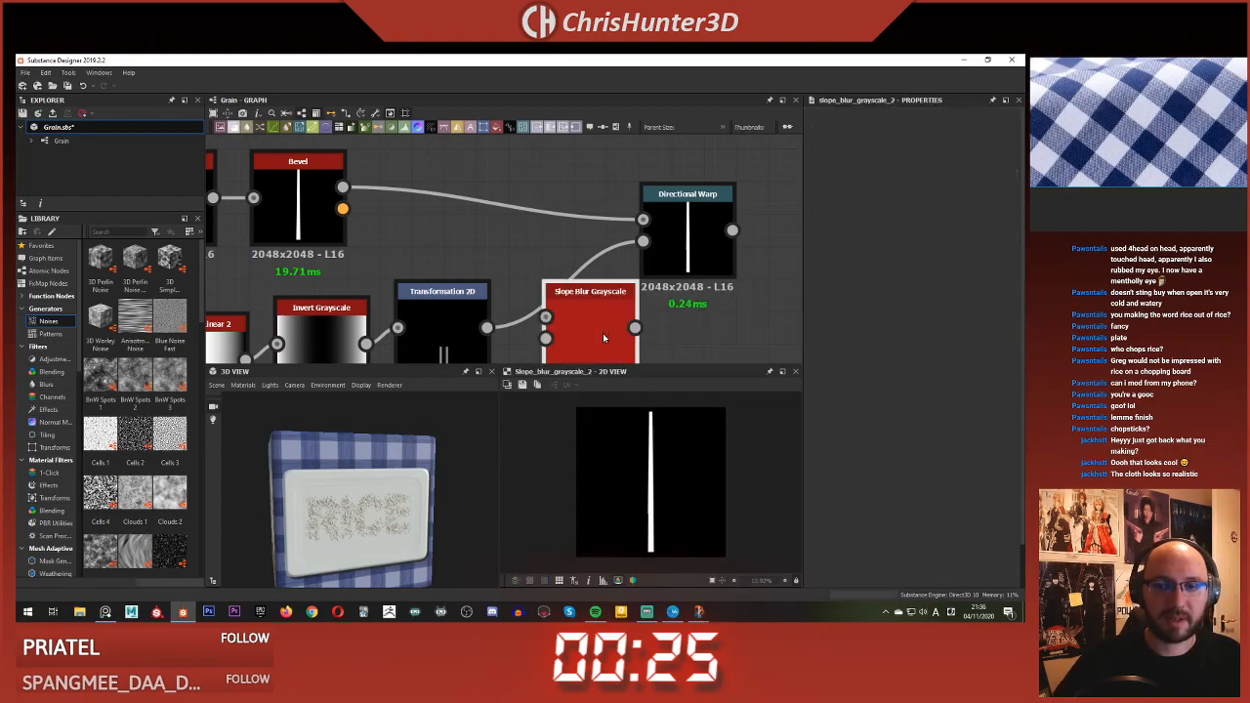
- Feed the Slope Blur Grayscale from the Bevel and the Transformation 2D as slope, with Samples 32 and Intensity close to zero
scroll(469, 171, down, 1)
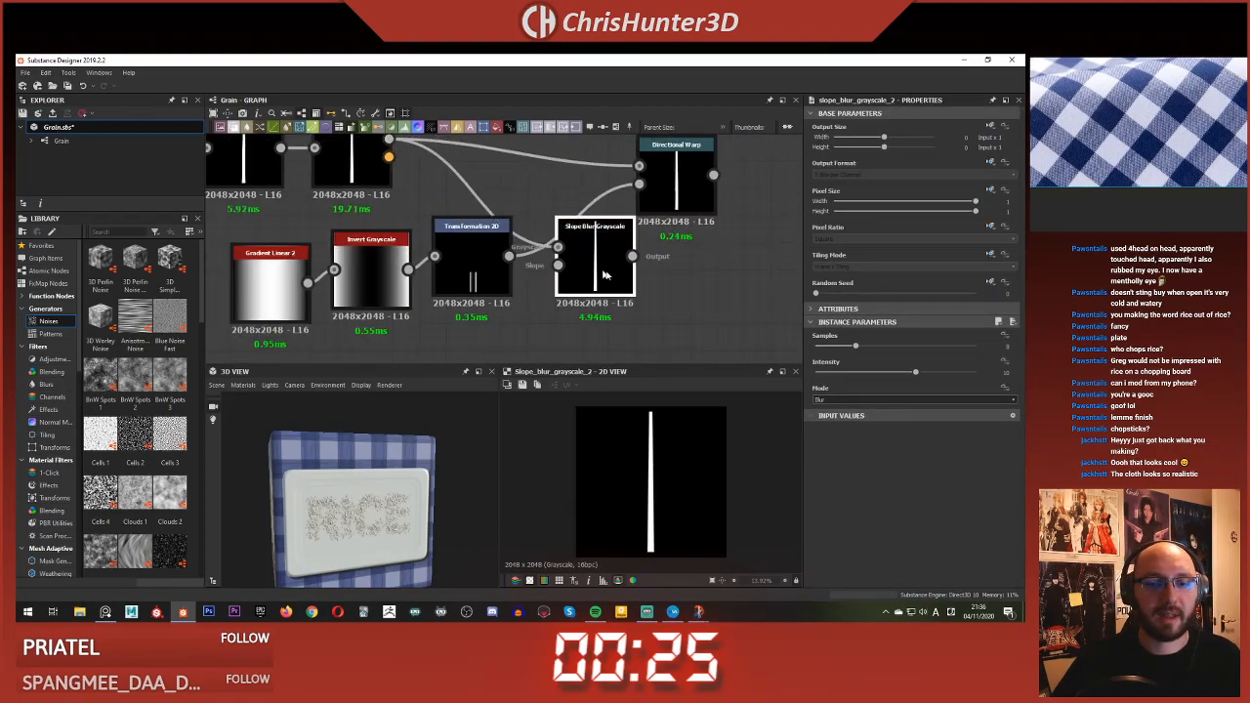
drag(564, 259, 619, 287)
drag(509, 255, 611, 292)
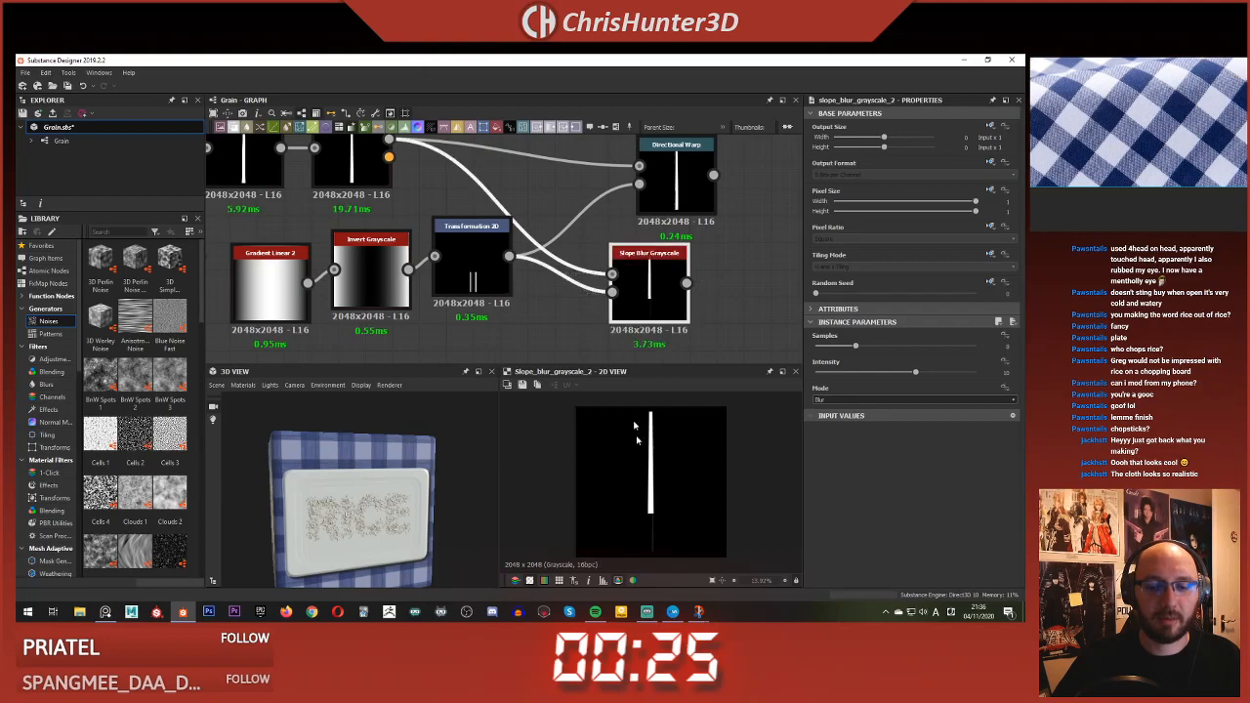
scroll(636, 424, up, 3)
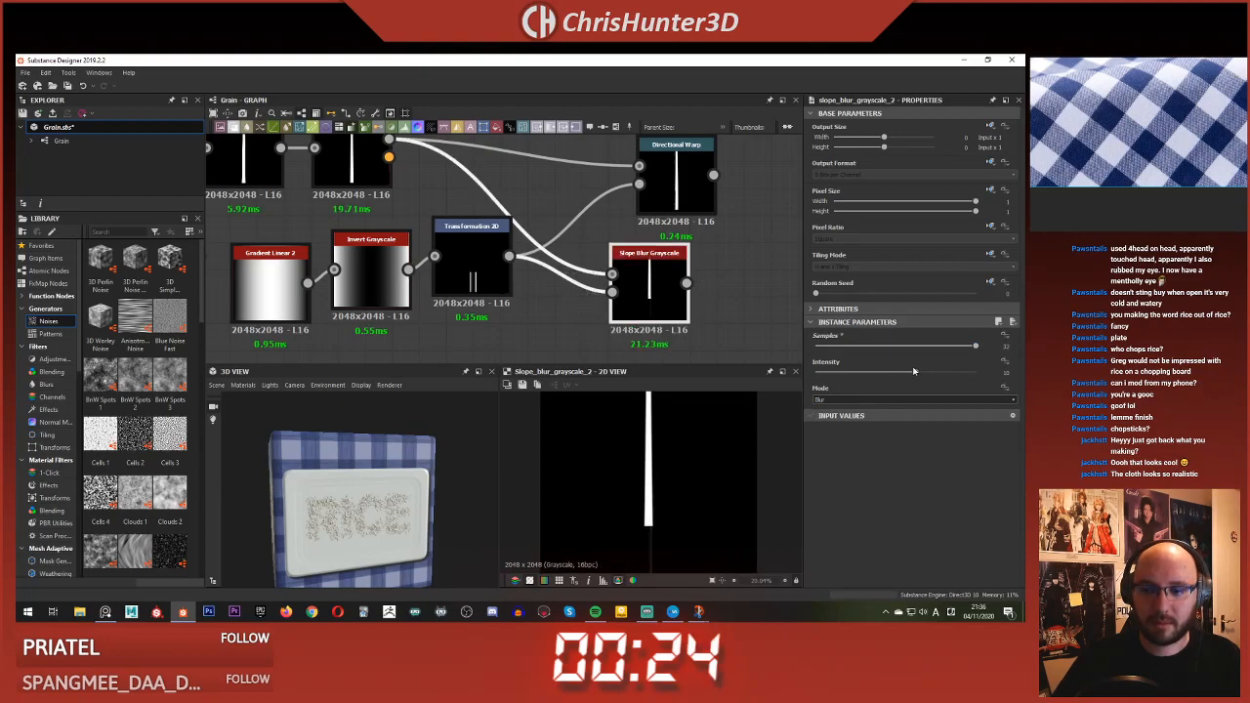
drag(821, 380, 803, 376)
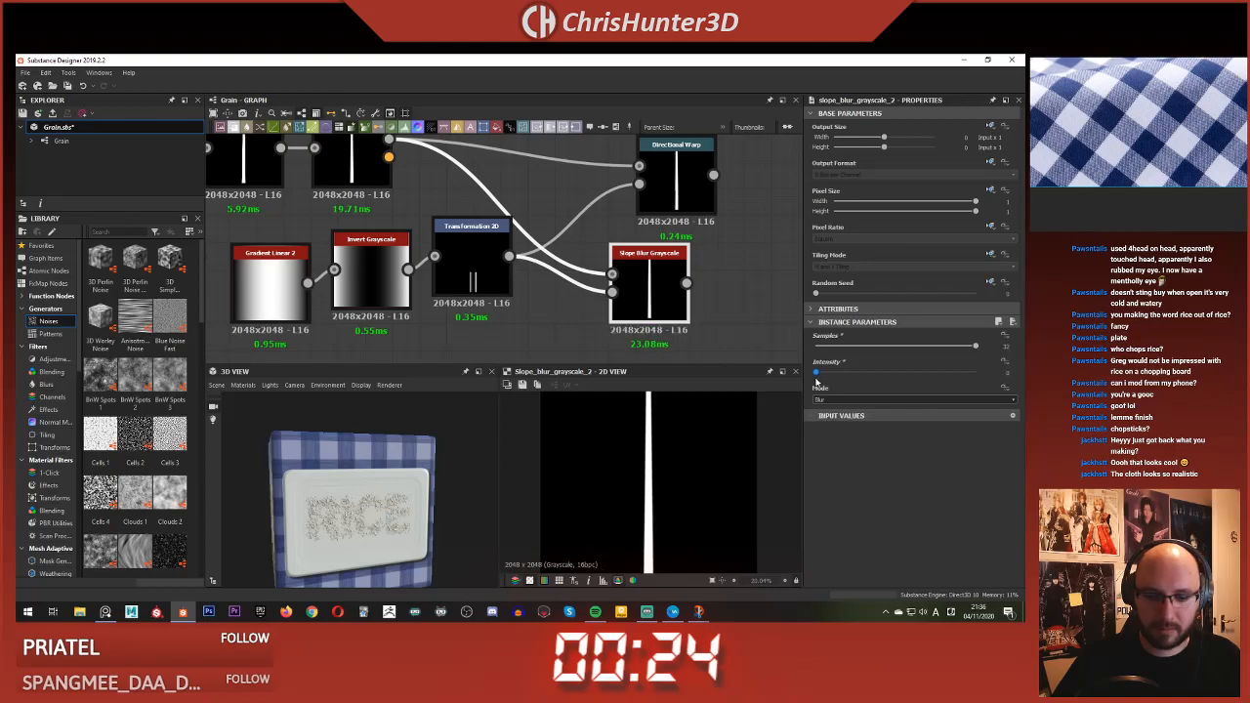
- Centre the Transformation 2D's strip on the bar's lower end, with offset X 0 and Y about -1.28
middle_drag(526, 257, 509, 227)
click(449, 258)
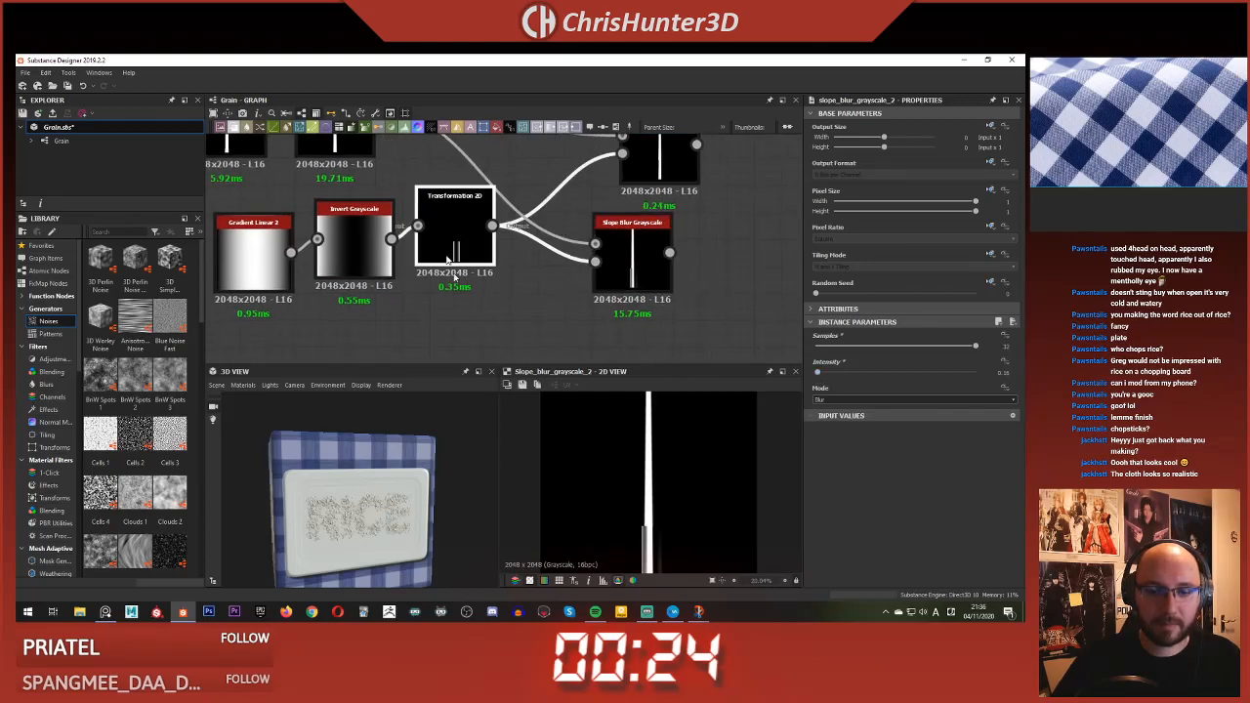
key(f)
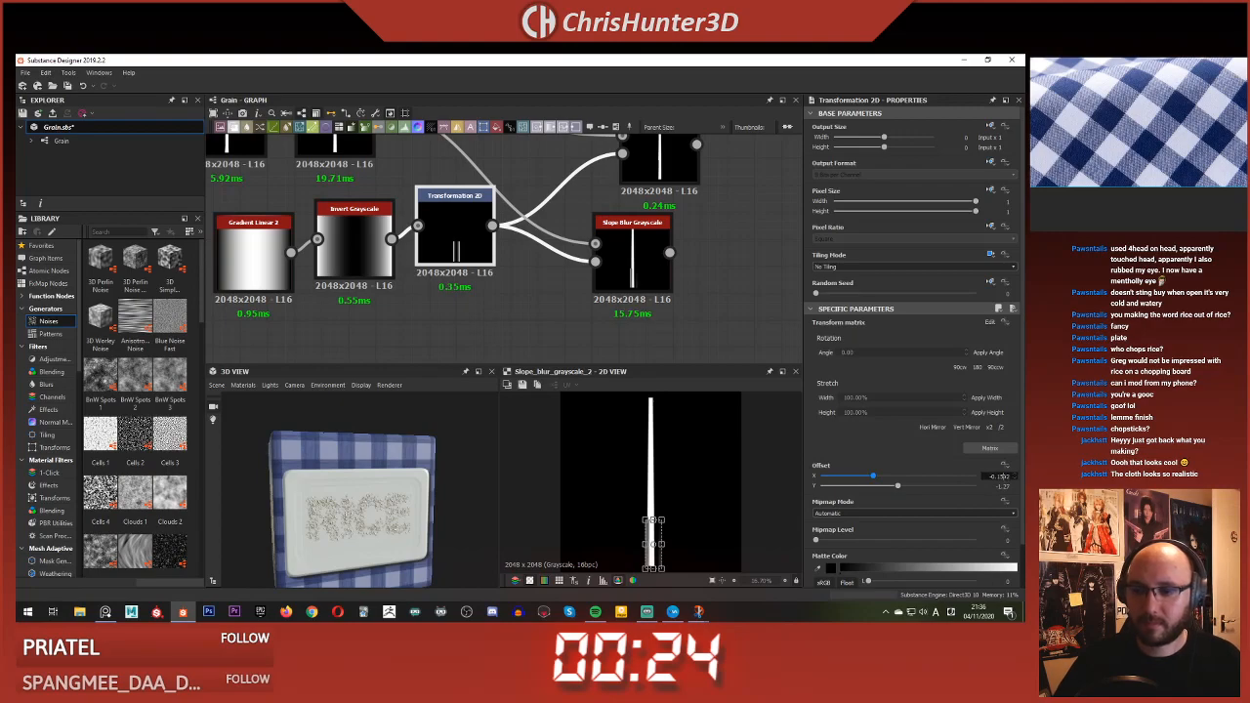
mouse_move(653, 542)
mouse_down()
mouse_move(656, 459)
mouse_move(667, 524)
mouse_up()
scroll(671, 434, up, 3)
scroll(670, 433, down, 2)
- Set the Slope Blur Grayscale's Mode to Min
click(645, 264)
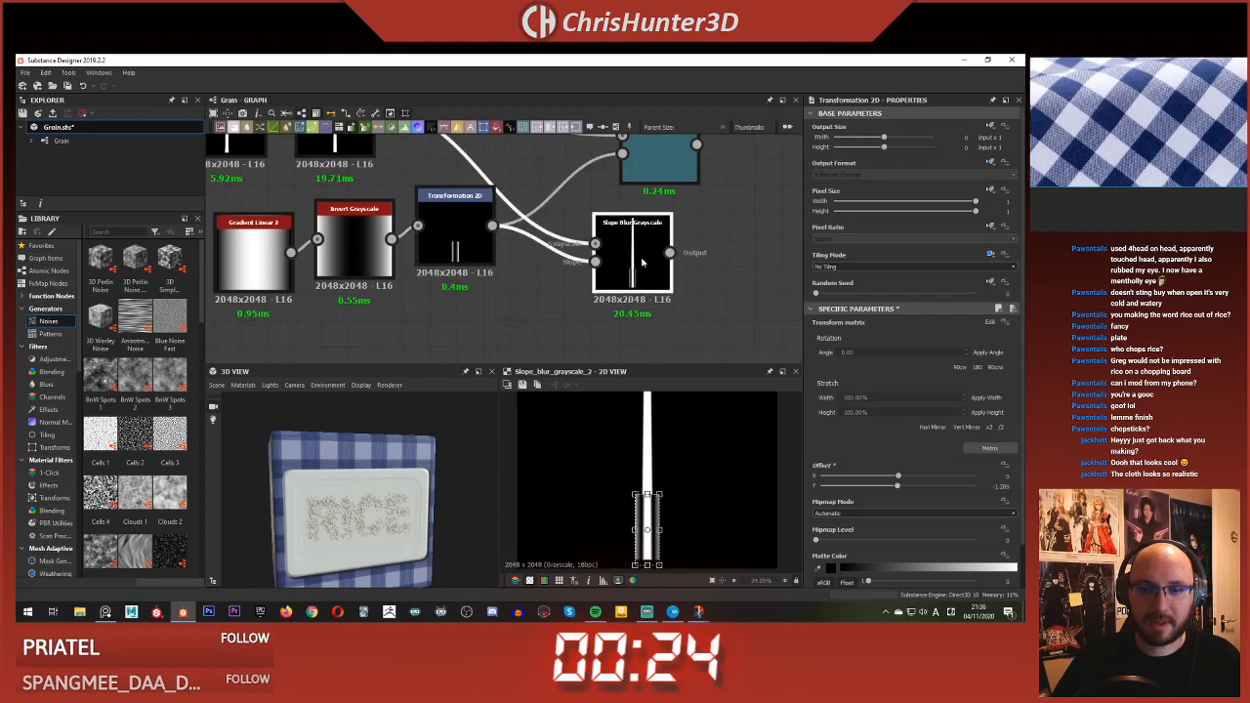
click(887, 399)
click(879, 414)
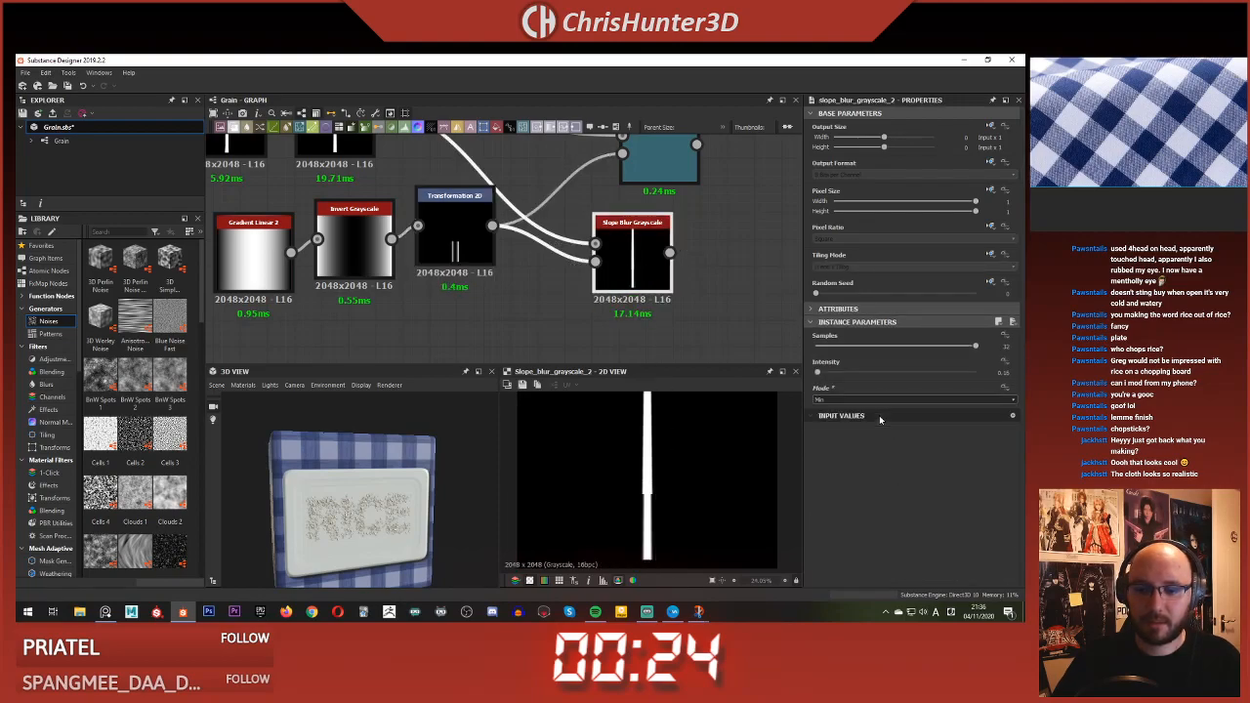
- Examine the edges of the bar and the transition into its slope-blurred lower section up close
scroll(663, 495, down, 1)
scroll(663, 496, up, 10)
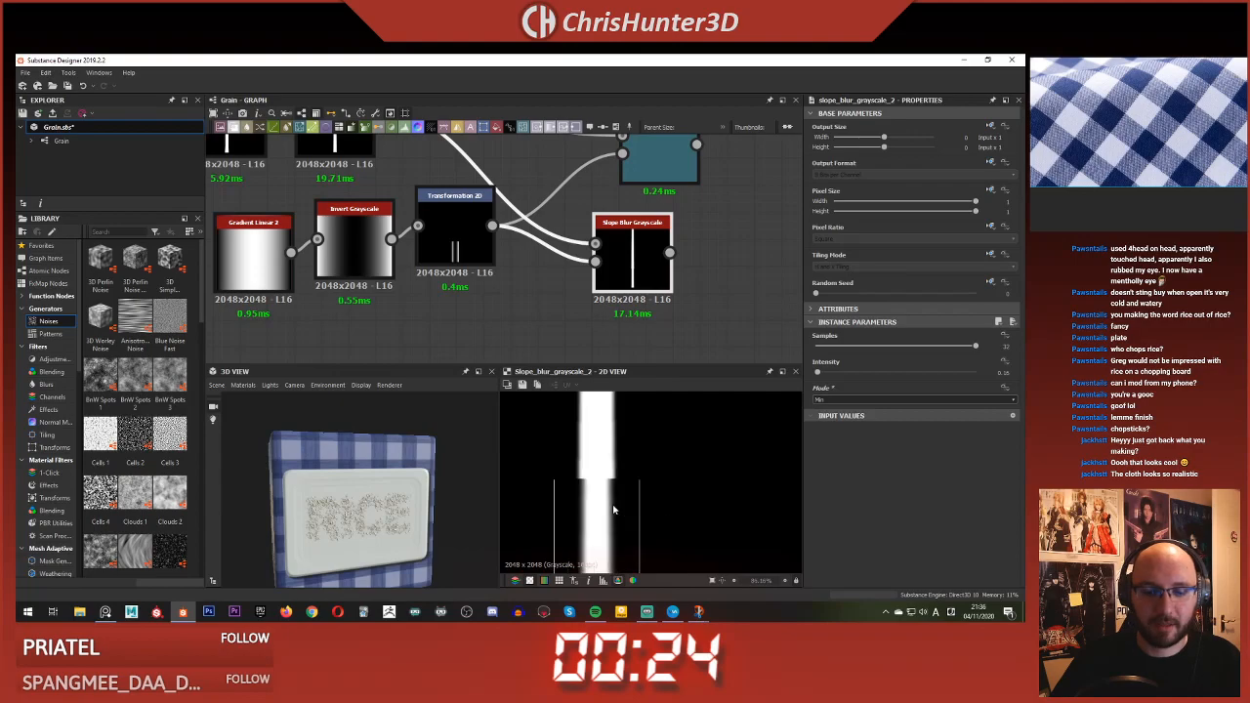
scroll(626, 333, down, 3)
scroll(650, 503, down, 5)
scroll(640, 504, up, 12)
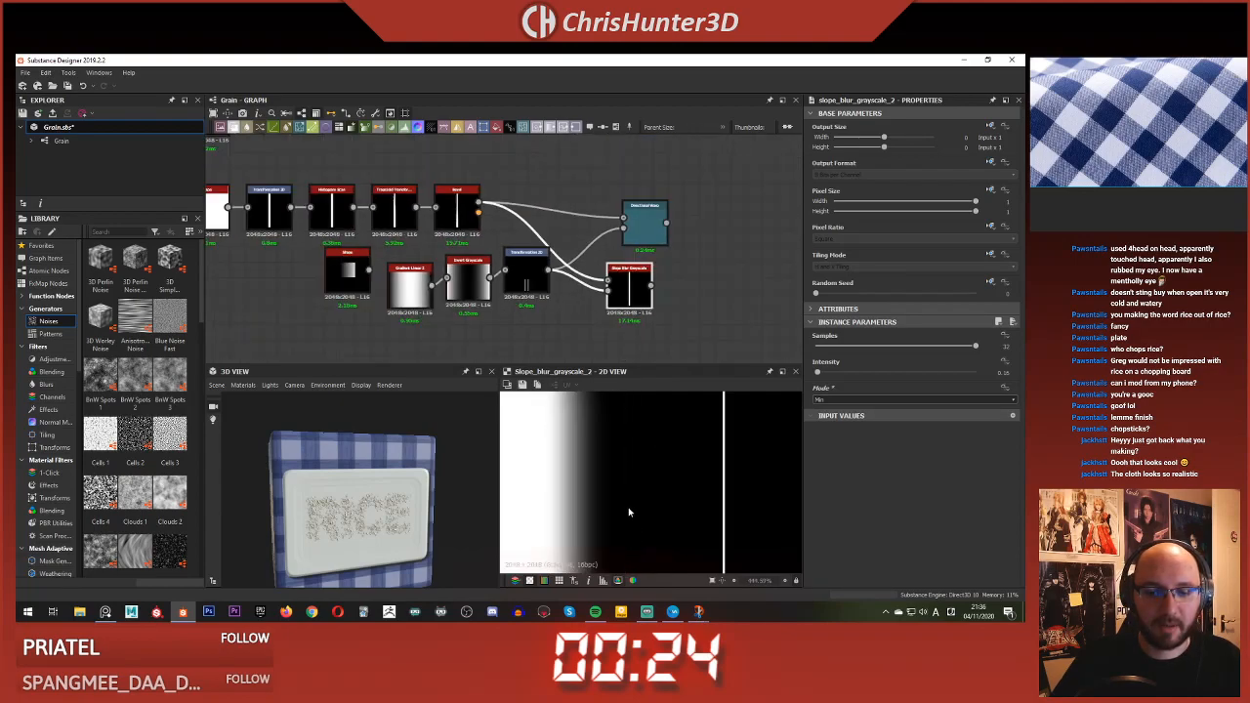
scroll(631, 510, down, 9)
scroll(582, 337, down, 2)
scroll(610, 332, up, 5)
scroll(646, 477, down, 1)
- Move the Transformation 2D aside and insert a Blur HQ Grayscale between it and the Slope Blur Grayscale's slope input
middle_drag(621, 274, 691, 283)
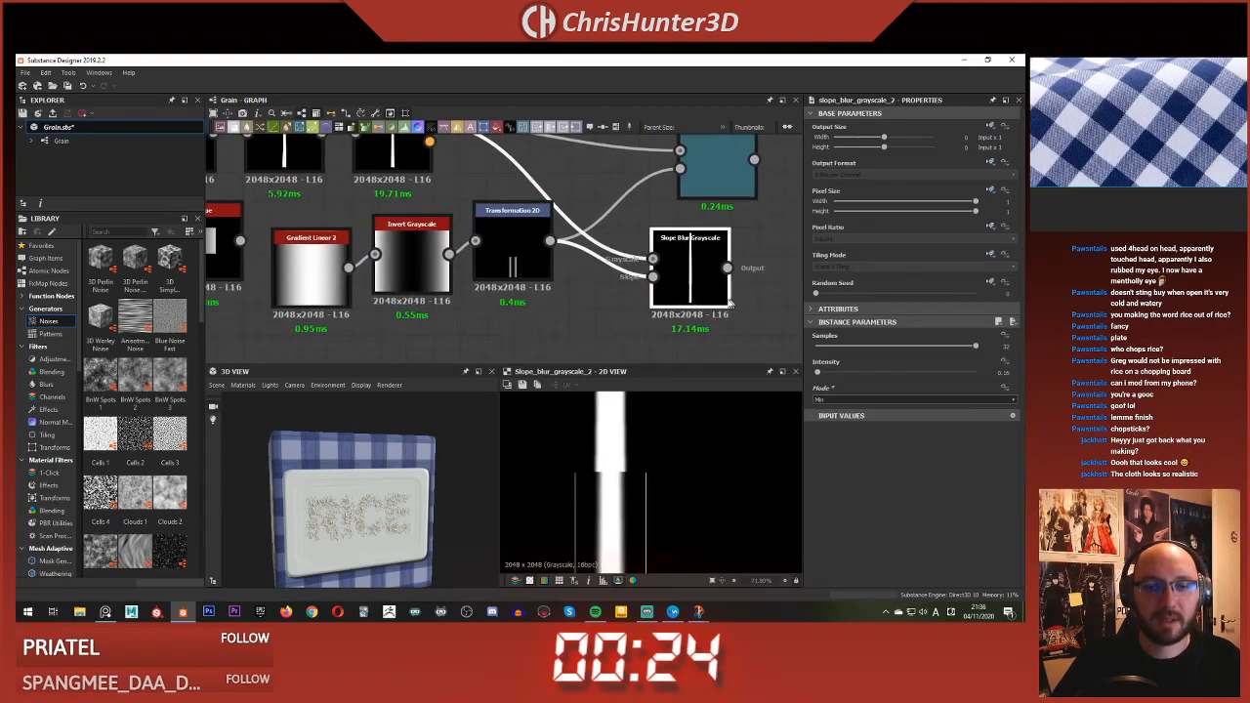
drag(540, 267, 501, 321)
click(579, 272)
click(586, 286)
key(space)
text(blur)
key(Down)
key(Return)
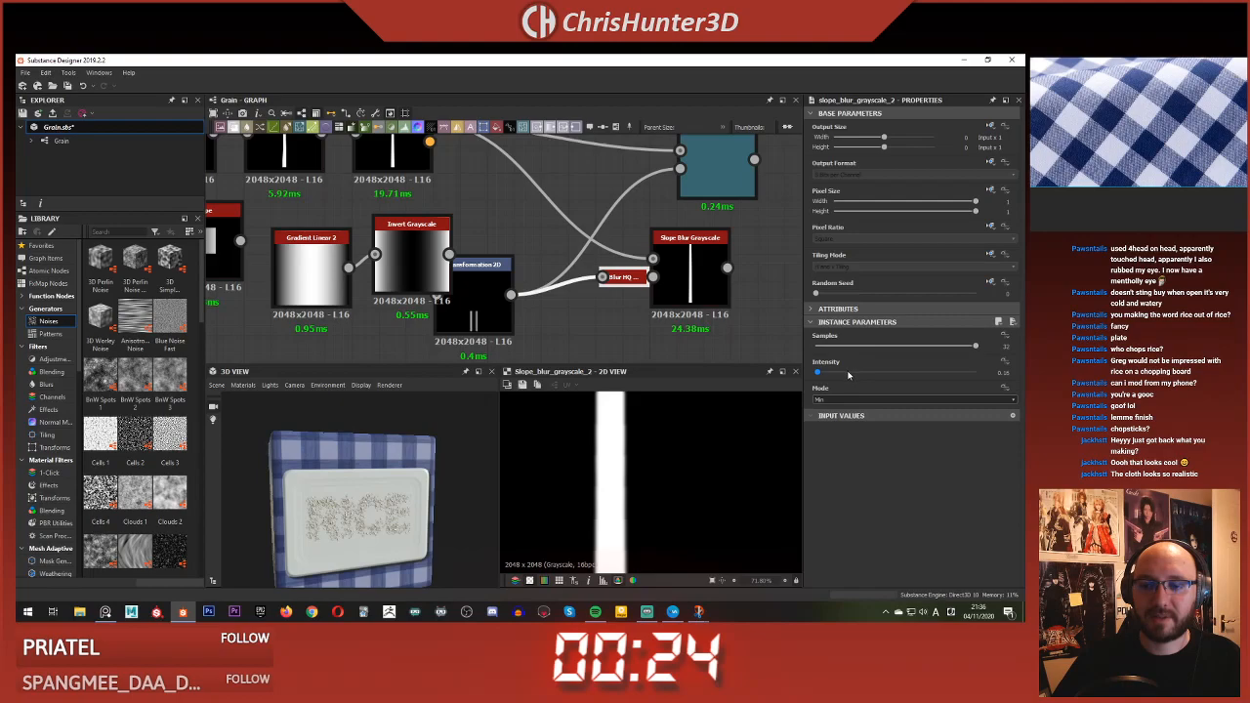
- Reduce the Blur HQ Grayscale's Intensity to about 4
click(618, 278)
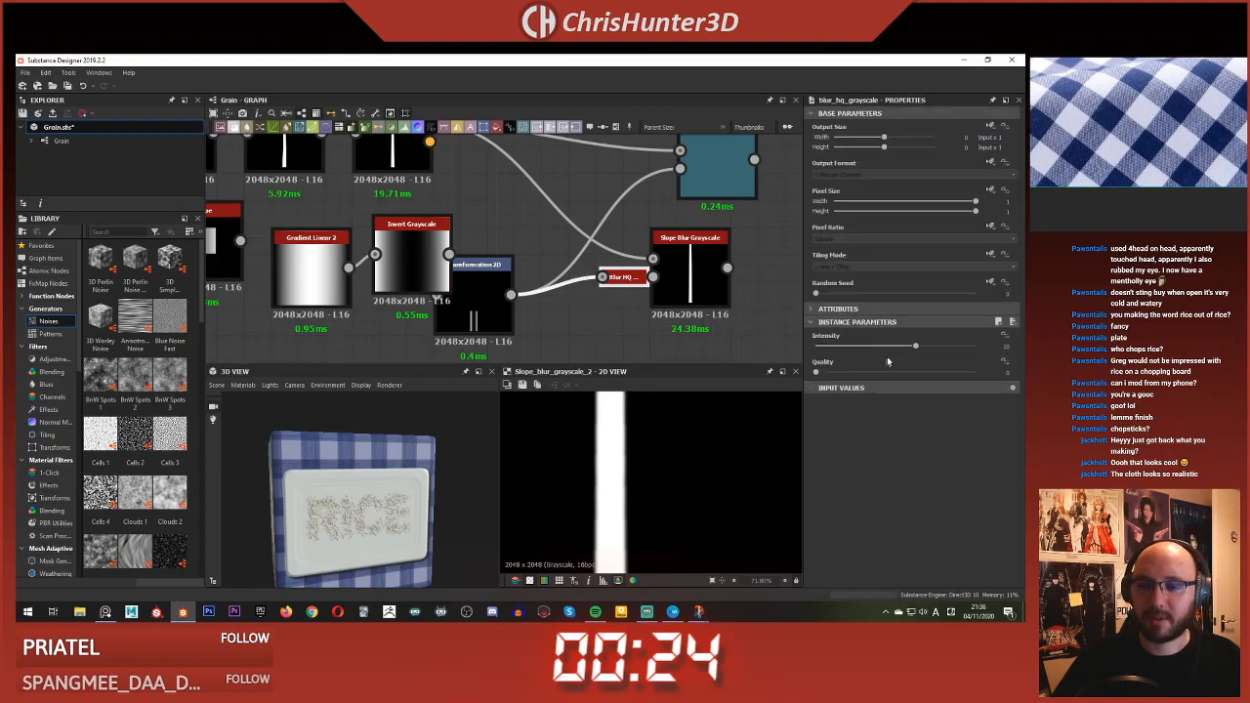
drag(899, 348, 835, 349)
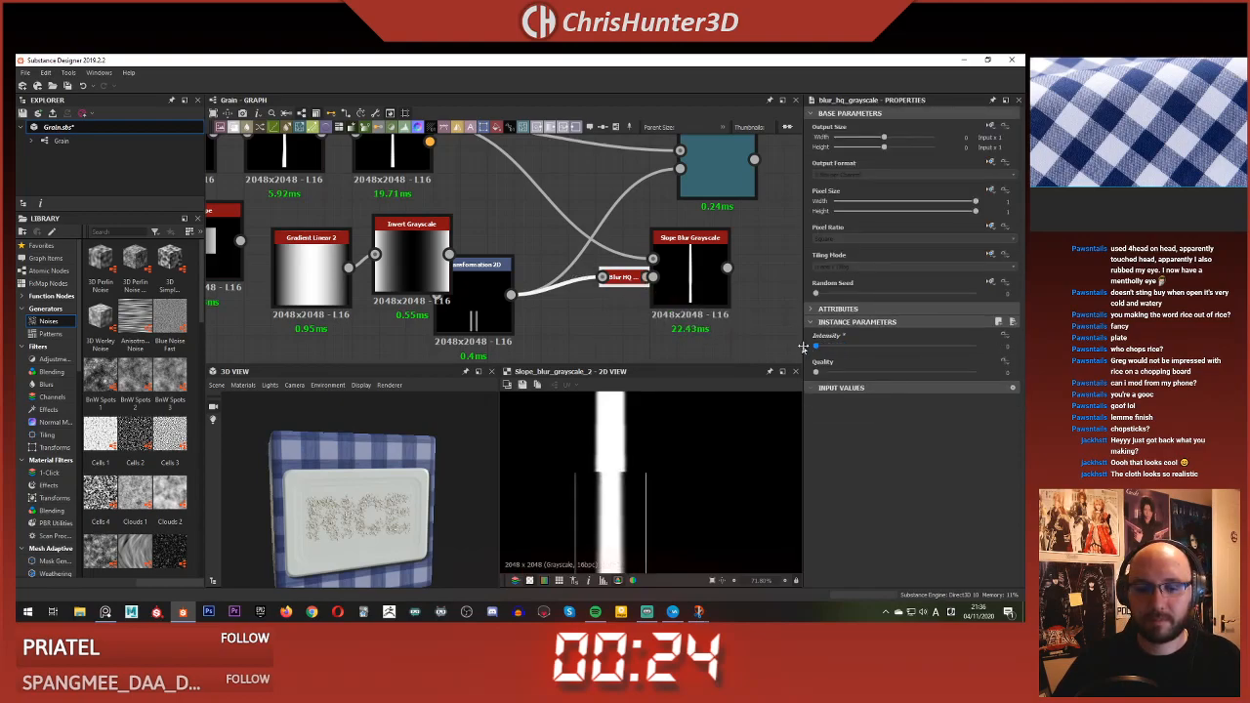
drag(855, 361, 858, 359)
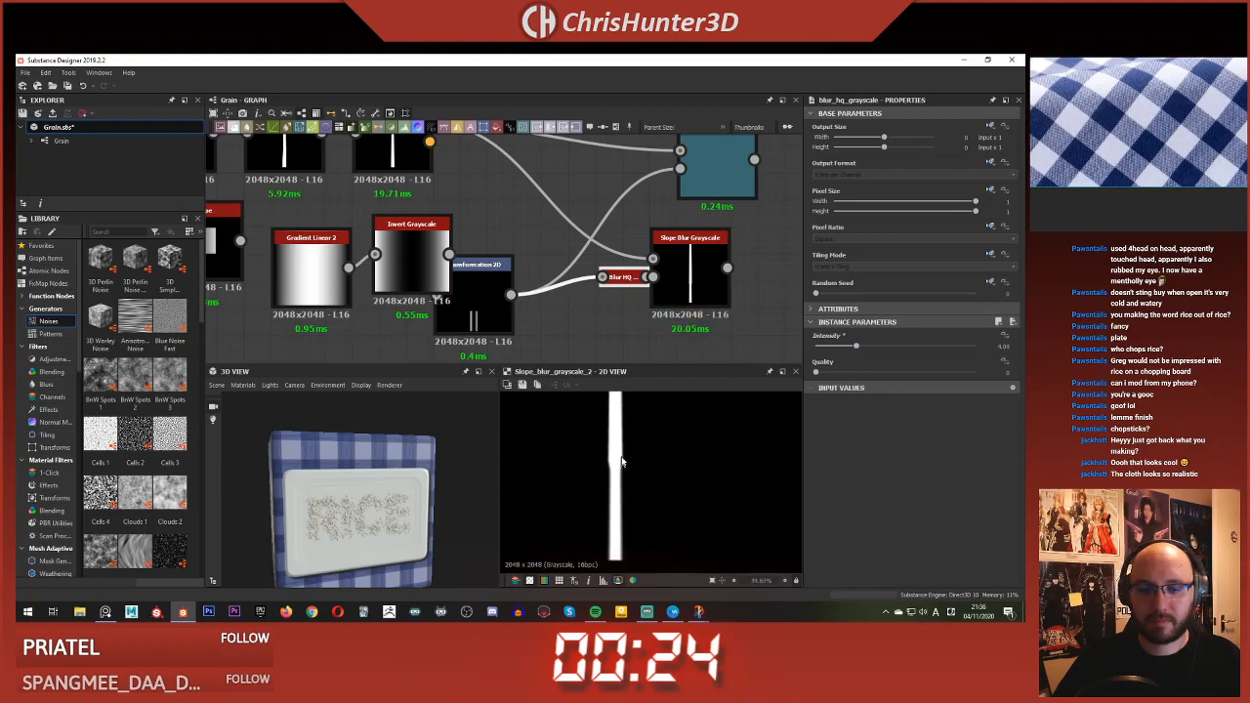
- Adjust the Transformation 2D's strip vertically at the bar's lower end, with offset Y about -1.48
scroll(665, 451, down, 4)
middle_drag(642, 303, 576, 332)
scroll(576, 332, down, 2)
middle_drag(576, 332, 611, 288)
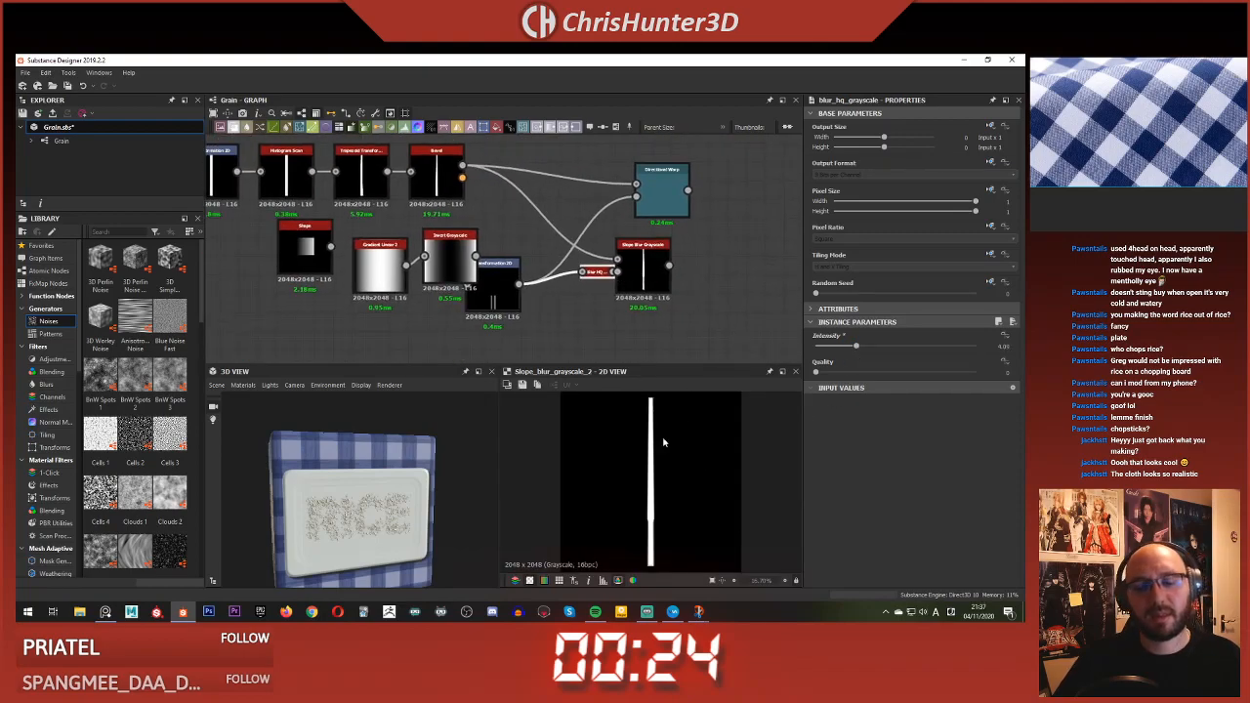
scroll(670, 507, up, 2)
scroll(668, 507, down, 2)
scroll(668, 527, up, 2)
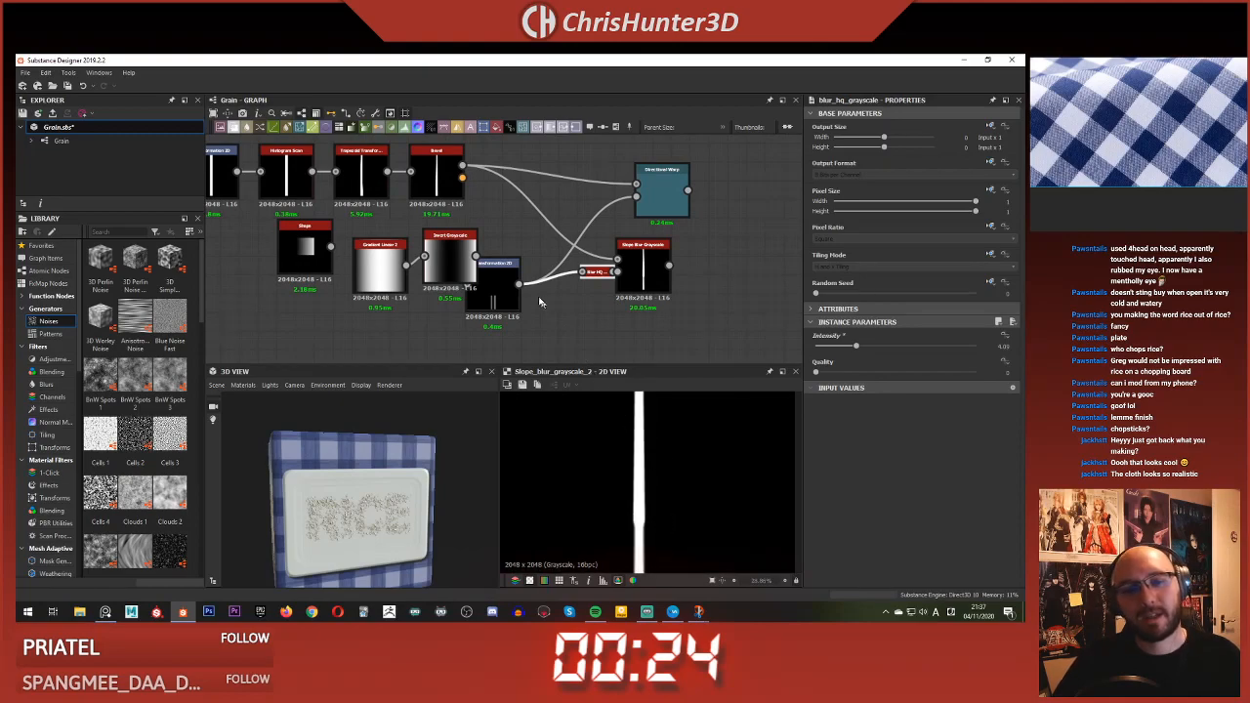
middle_drag(543, 305, 548, 243)
scroll(548, 242, down, 1)
scroll(611, 463, down, 1)
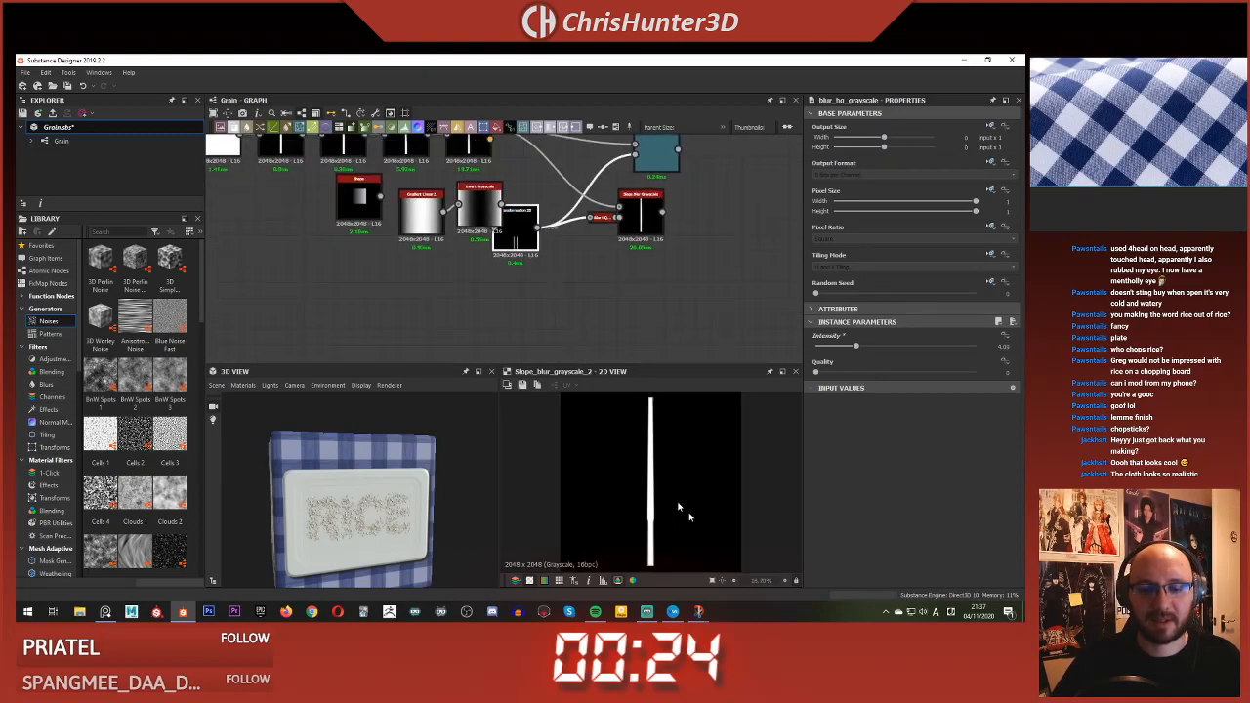
drag(651, 545, 651, 541)
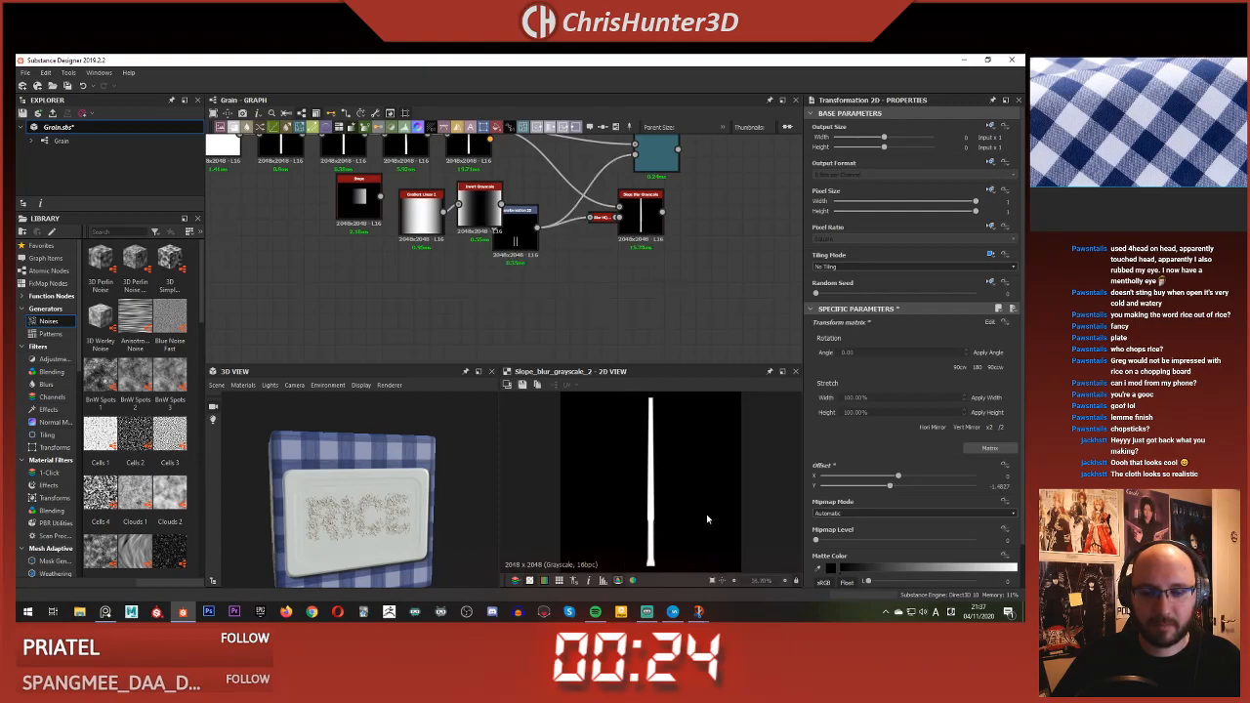
- Delete the Directional Warp node from the graph
middle_drag(650, 240, 608, 308)
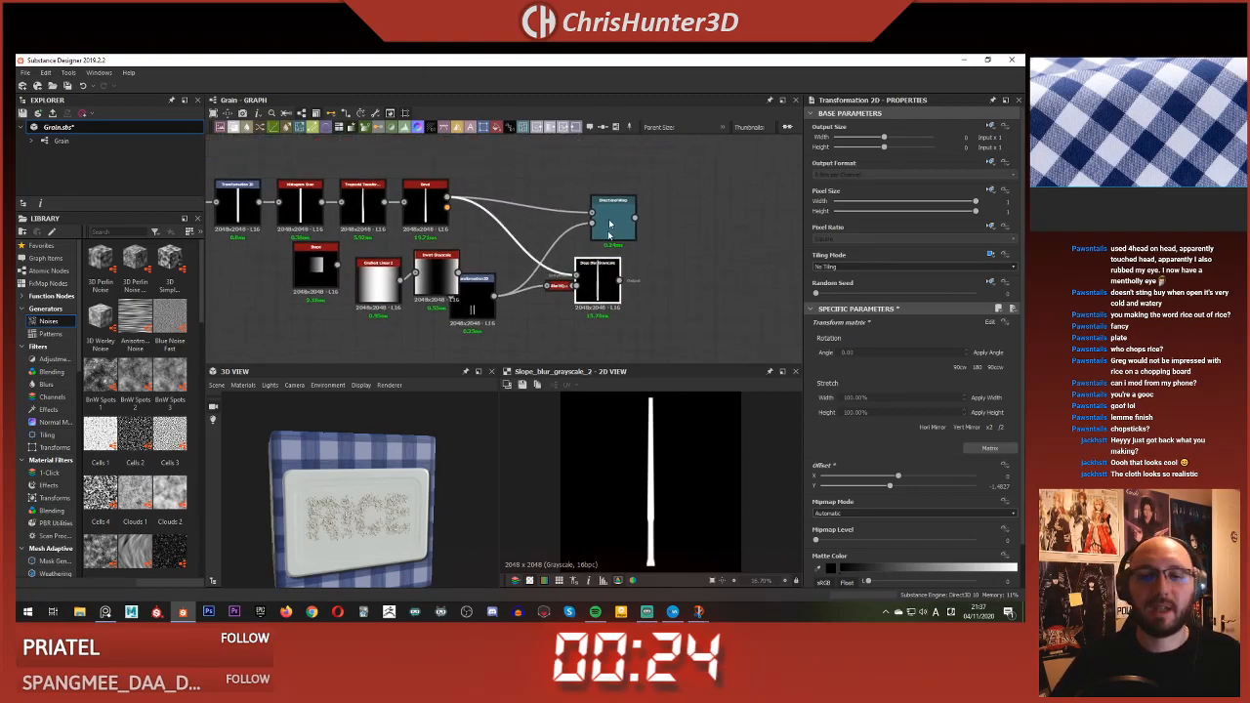
key(Delete)
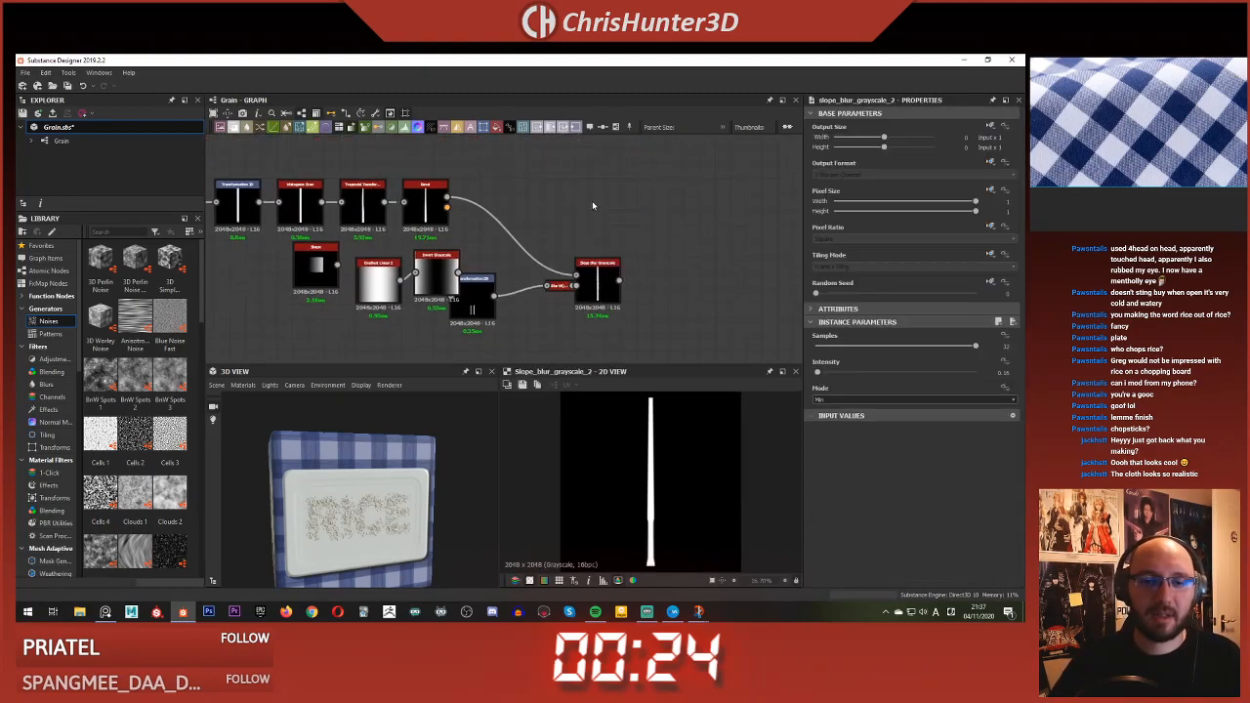
- Add a Blend node beside the RICE Blend node and connect the RICE output to its background
right_click(592, 203)
key(Escape)
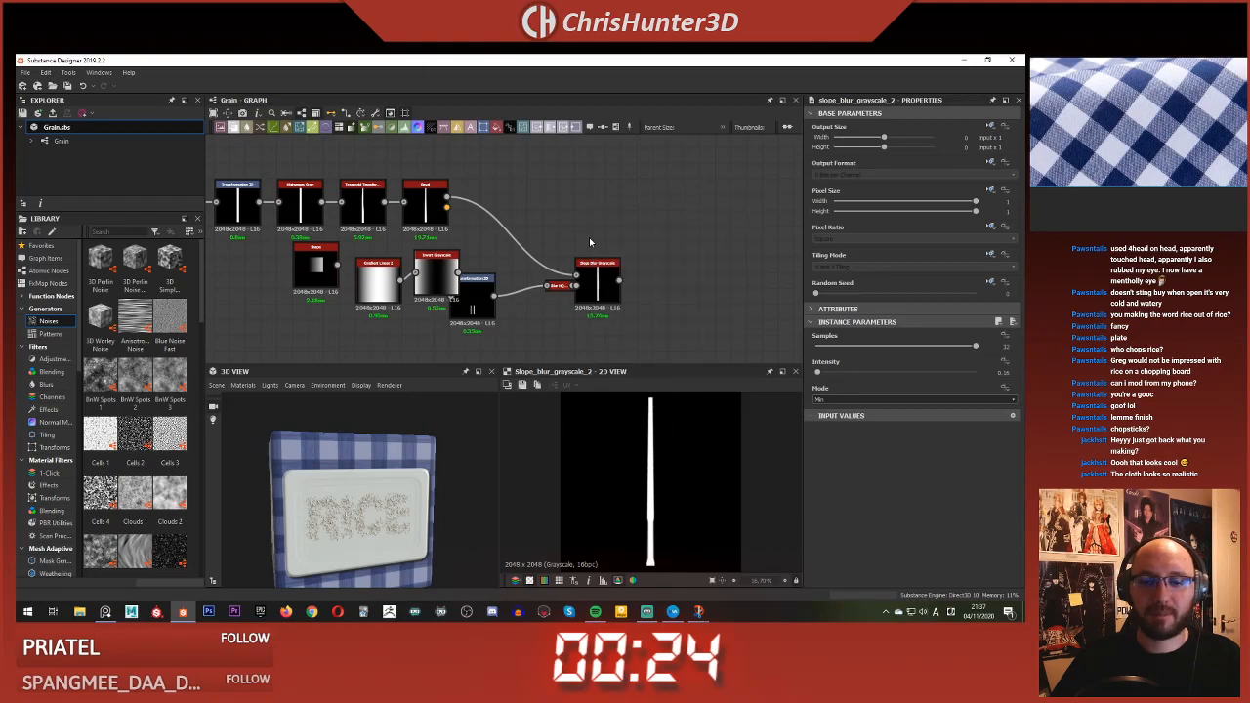
scroll(590, 243, down, 1)
middle_drag(590, 242, 662, 287)
scroll(655, 275, down, 2)
middle_drag(605, 258, 620, 368)
middle_drag(606, 196, 594, 305)
scroll(594, 301, up, 4)
scroll(594, 299, down, 3)
middle_drag(660, 271, 520, 267)
middle_drag(535, 309, 427, 339)
drag(450, 187, 552, 301)
drag(556, 257, 666, 311)
middle_drag(458, 233, 560, 224)
scroll(467, 256, up, 1)
scroll(479, 277, up, 2)
middle_drag(497, 296, 564, 233)
click(563, 233)
key(space)
text(blend)
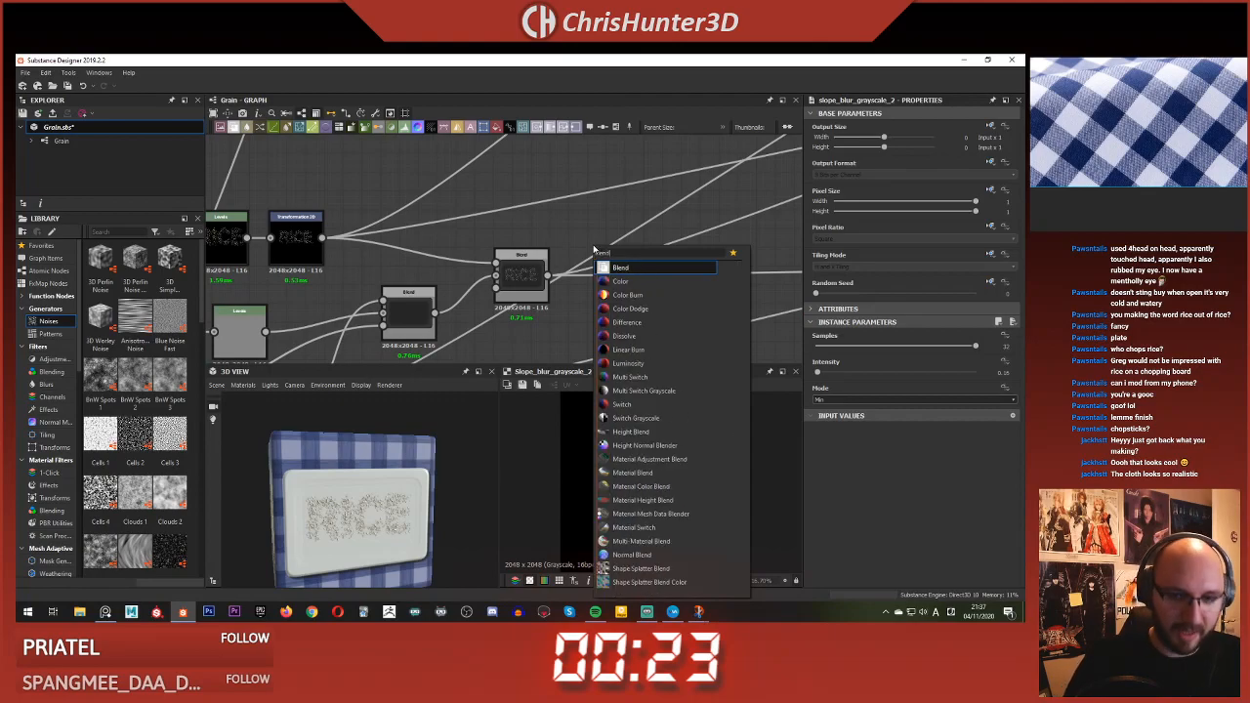
key(Return)
drag(549, 276, 664, 308)
- Connect the chopstick's Slope Blur output to the new Blend node's foreground and select that Blend
scroll(642, 342, down, 2)
middle_drag(643, 342, 553, 206)
scroll(594, 302, down, 2)
scroll(699, 310, up, 4)
middle_drag(700, 311, 636, 270)
click(625, 238)
scroll(538, 165, down, 3)
middle_drag(538, 165, 566, 255)
scroll(529, 290, up, 4)
middle_drag(479, 149, 534, 268)
click(544, 285)
scroll(531, 294, down, 4)
click(636, 276)
scroll(564, 205, down, 3)
scroll(534, 268, up, 2)
scroll(534, 269, up, 2)
click(583, 244)
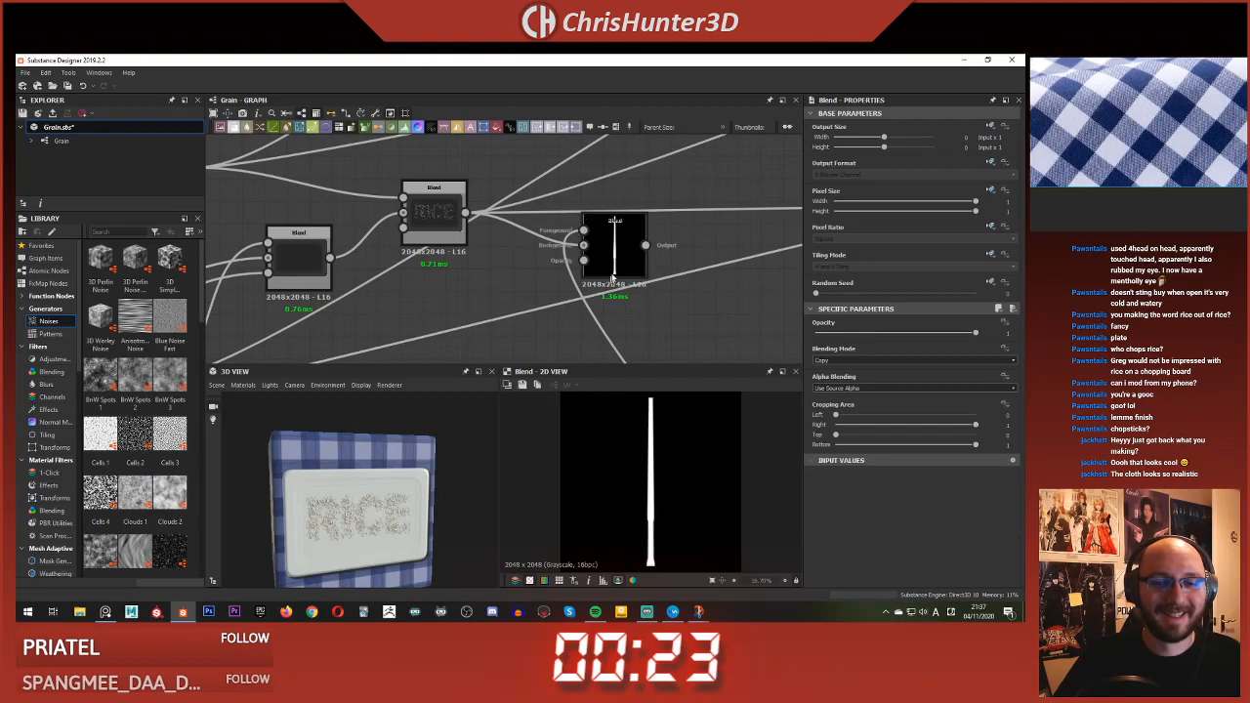
- Set the new Blend node's blending mode to Add (Linear Dodge)
click(848, 361)
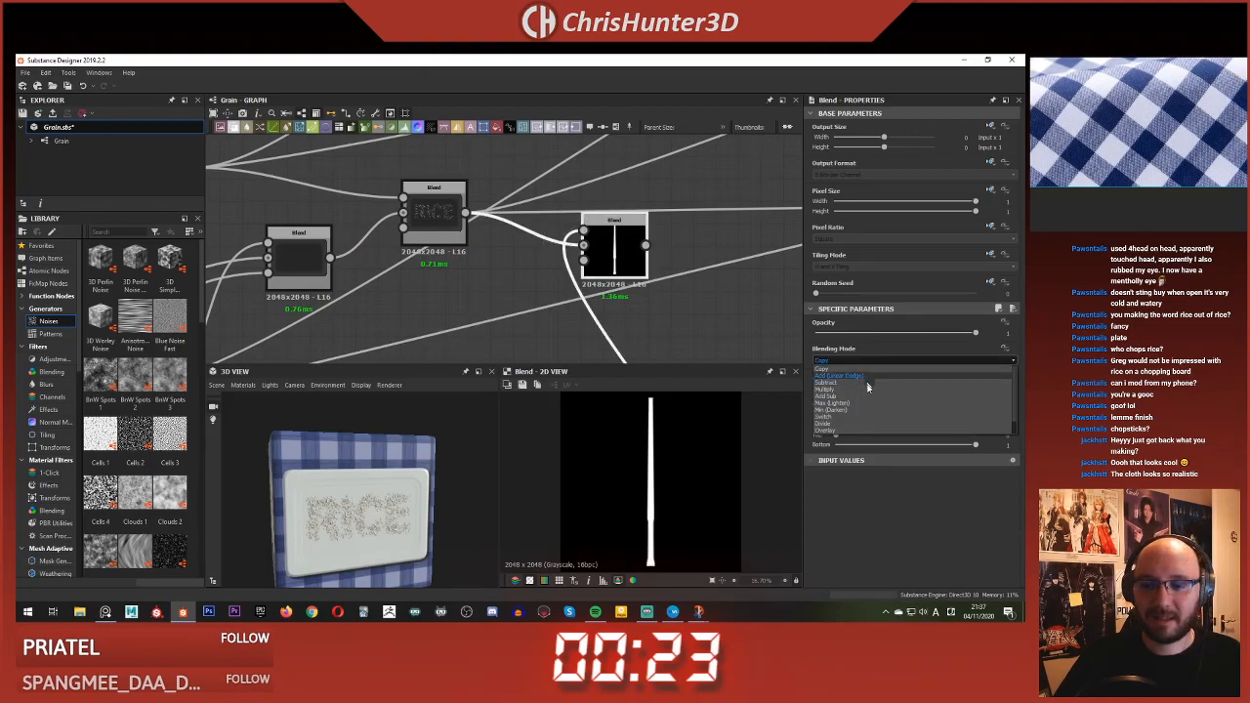
click(872, 404)
click(865, 360)
click(878, 384)
scroll(618, 298, up, 2)
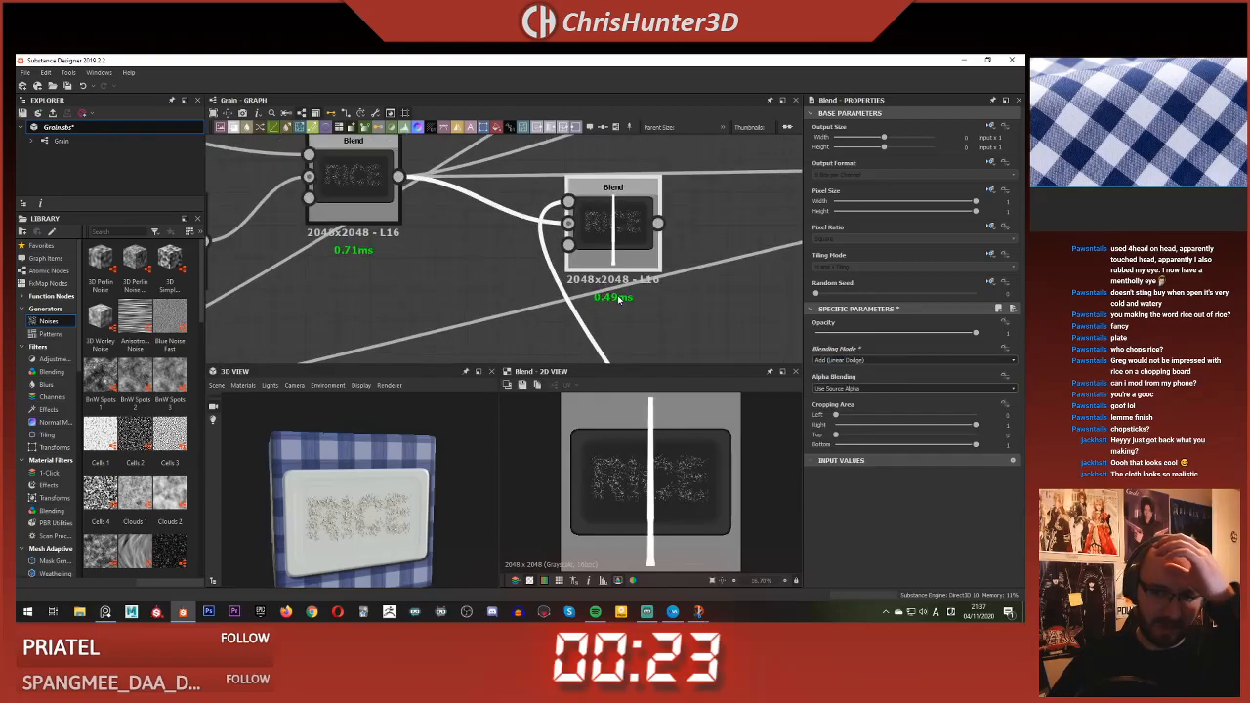
- Insert a Transformation 2D node between the chopstick's Slope Blur output and the Blend foreground
scroll(621, 318, down, 3)
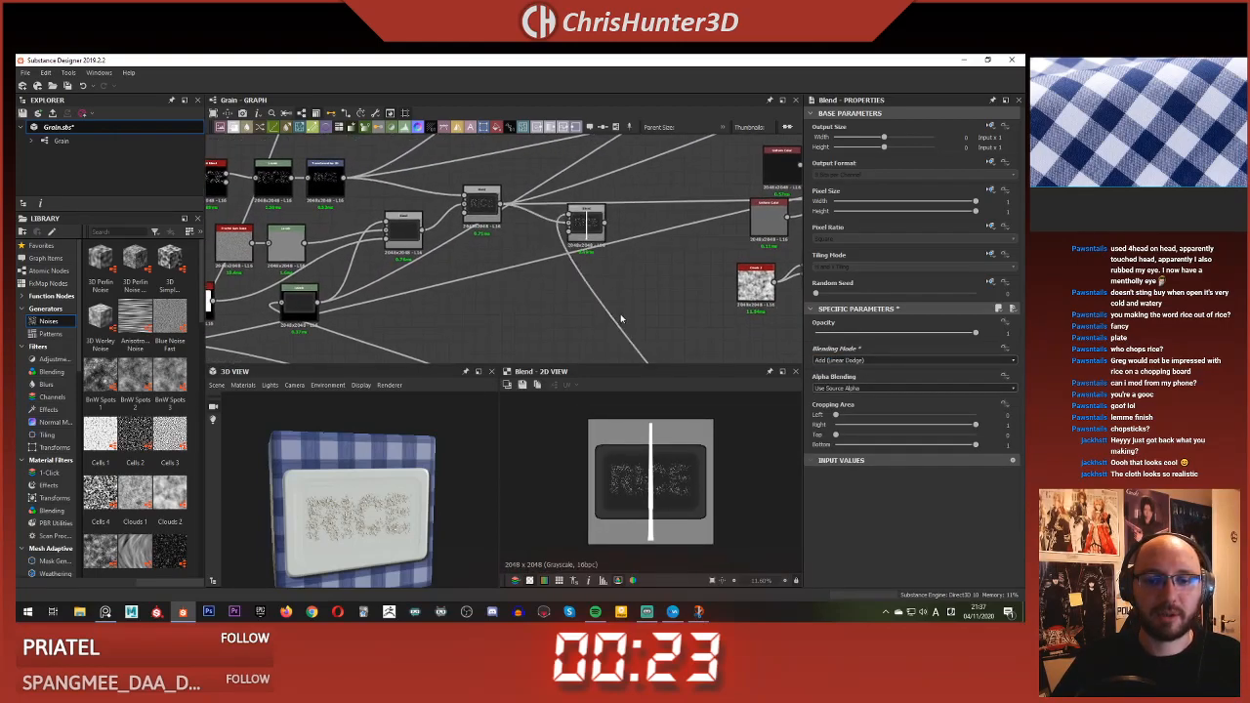
key(space)
text(tra)
key(Return)
scroll(580, 284, down, 3)
middle_drag(620, 352, 557, 275)
scroll(535, 262, up, 4)
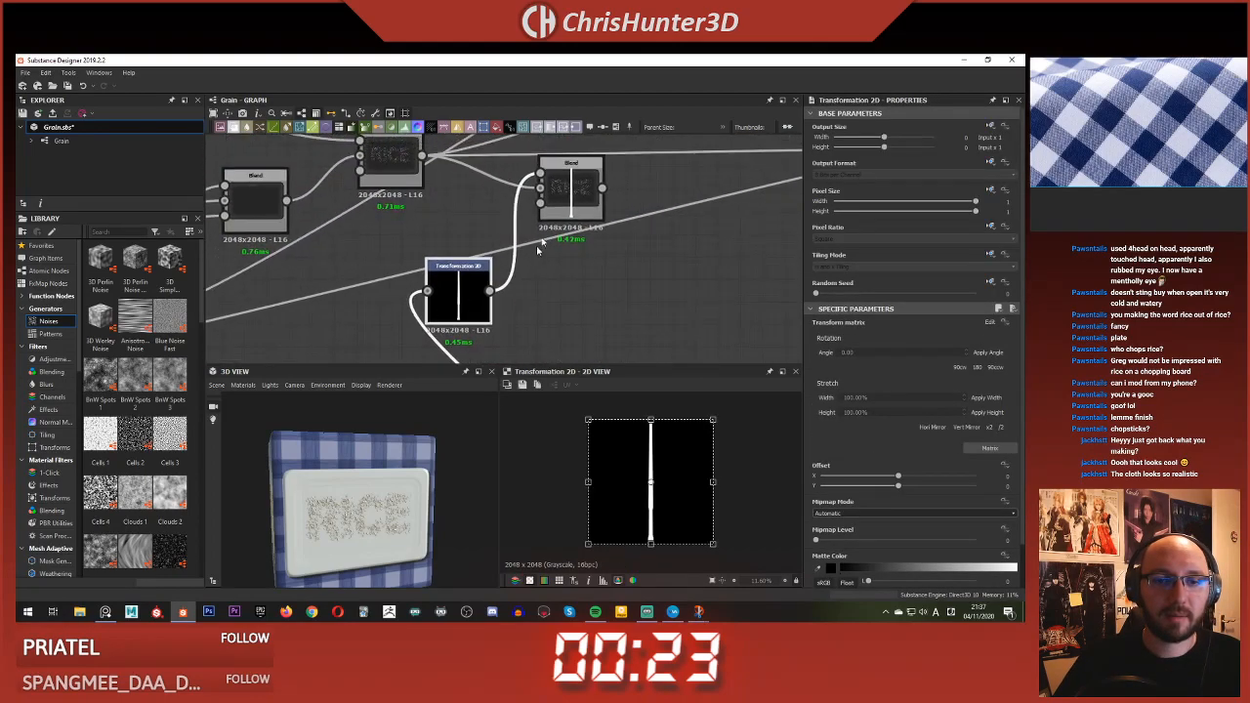
- With the Blend result previewed, rotate the chopstick to nearly horizontal, shrink it and place it below the plate
double_click(563, 200)
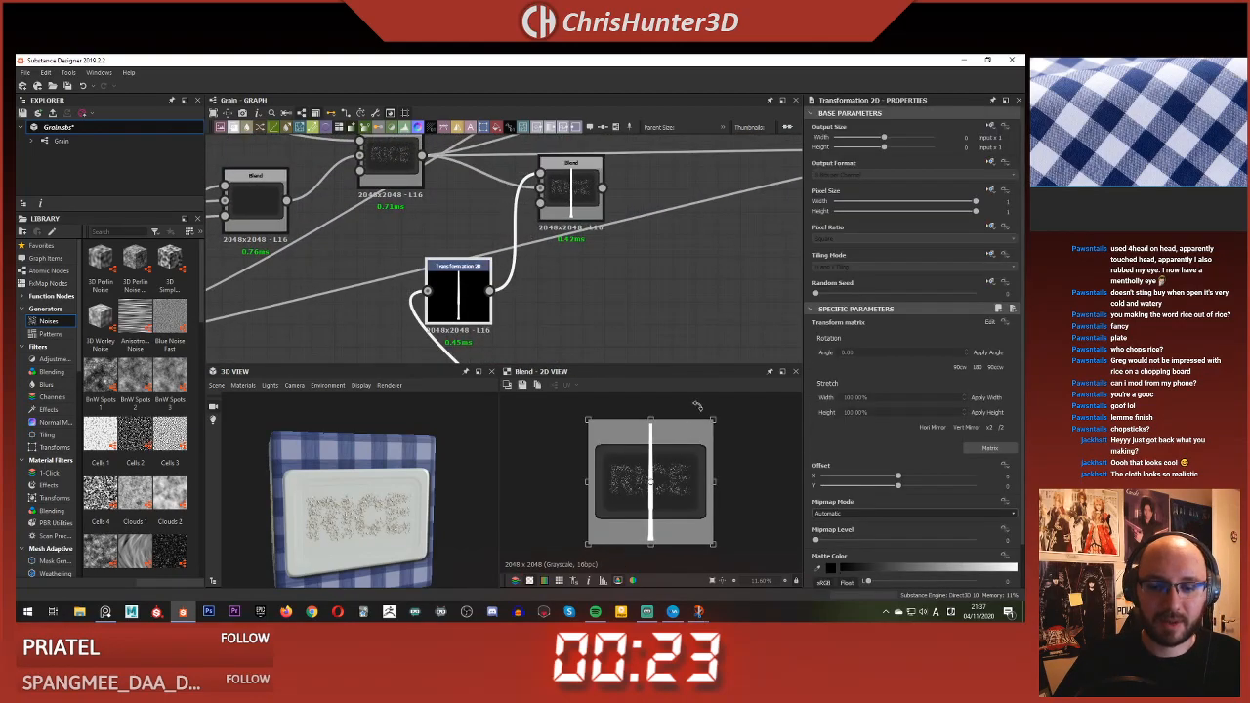
drag(733, 439, 746, 485)
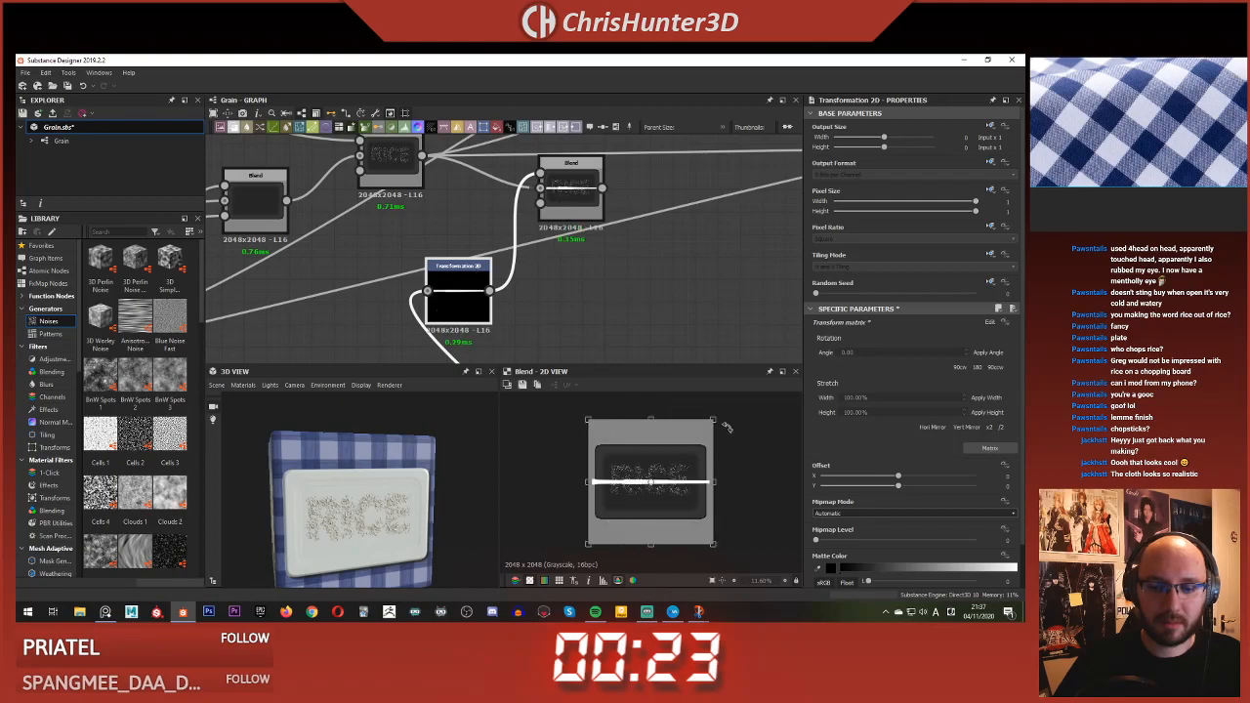
drag(715, 419, 656, 515)
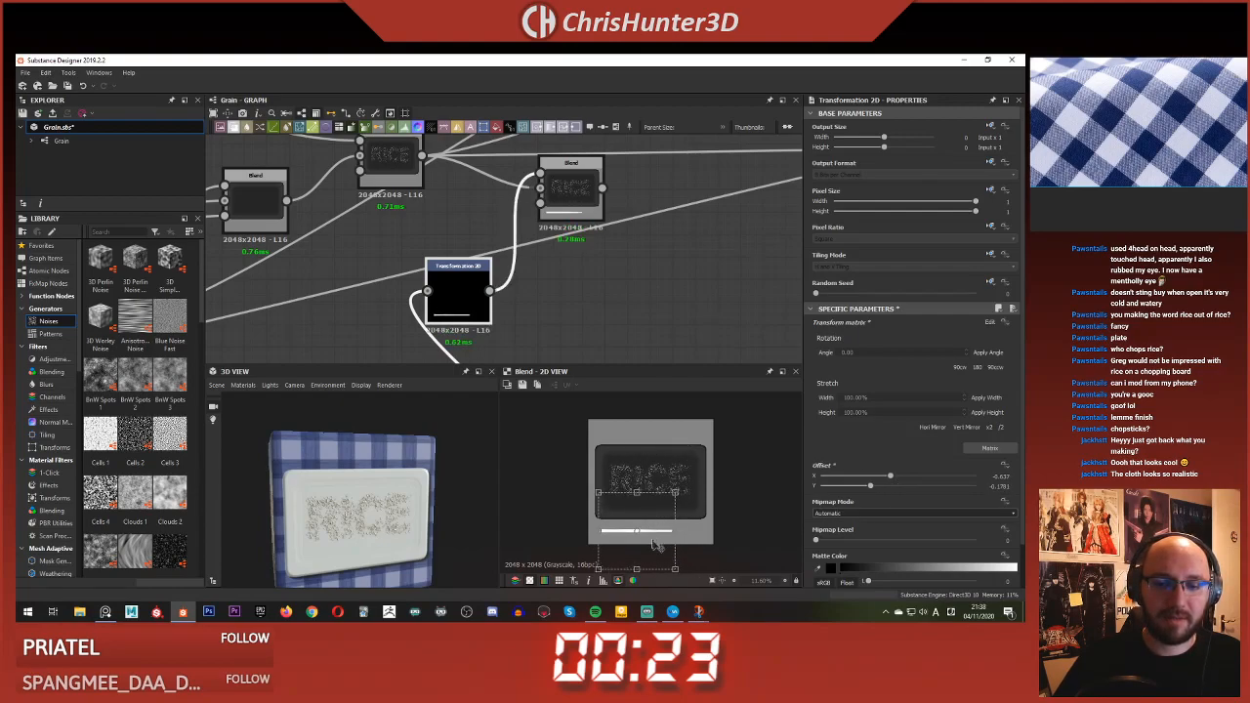
scroll(655, 540, up, 4)
drag(701, 476, 698, 471)
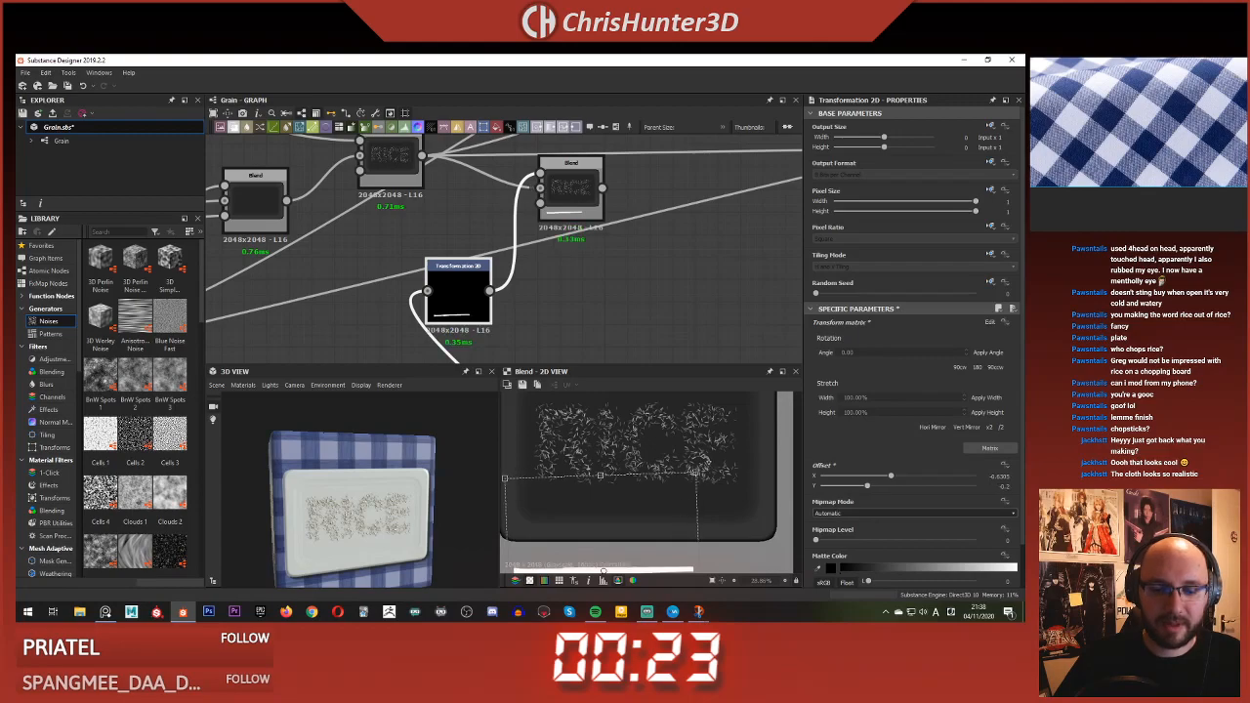
scroll(699, 472, down, 6)
scroll(713, 518, up, 3)
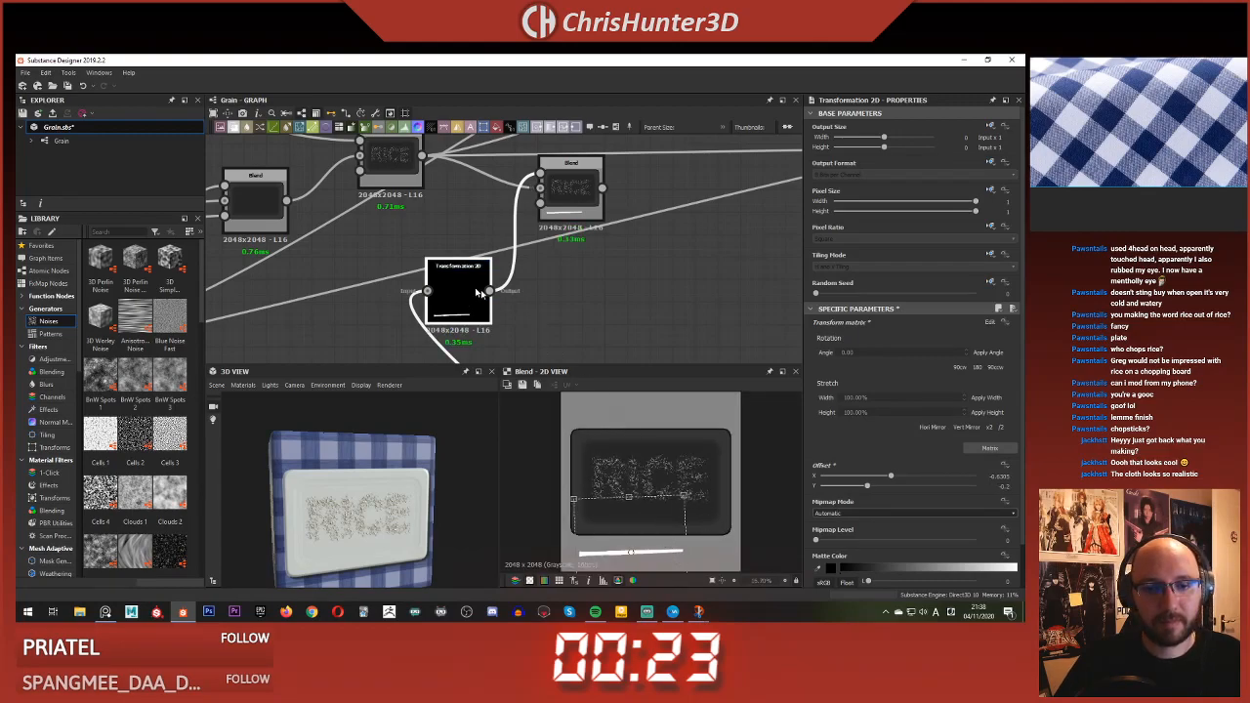
- Add a second Blend node after the chopstick Blend, wiring in the first Blend's result and the Transformation 2D output
scroll(577, 293, down, 2)
drag(469, 262, 420, 281)
scroll(522, 287, up, 1)
middle_drag(522, 287, 559, 297)
scroll(566, 265, down, 2)
middle_drag(625, 246, 580, 265)
scroll(580, 265, up, 1)
click(580, 264)
key(space)
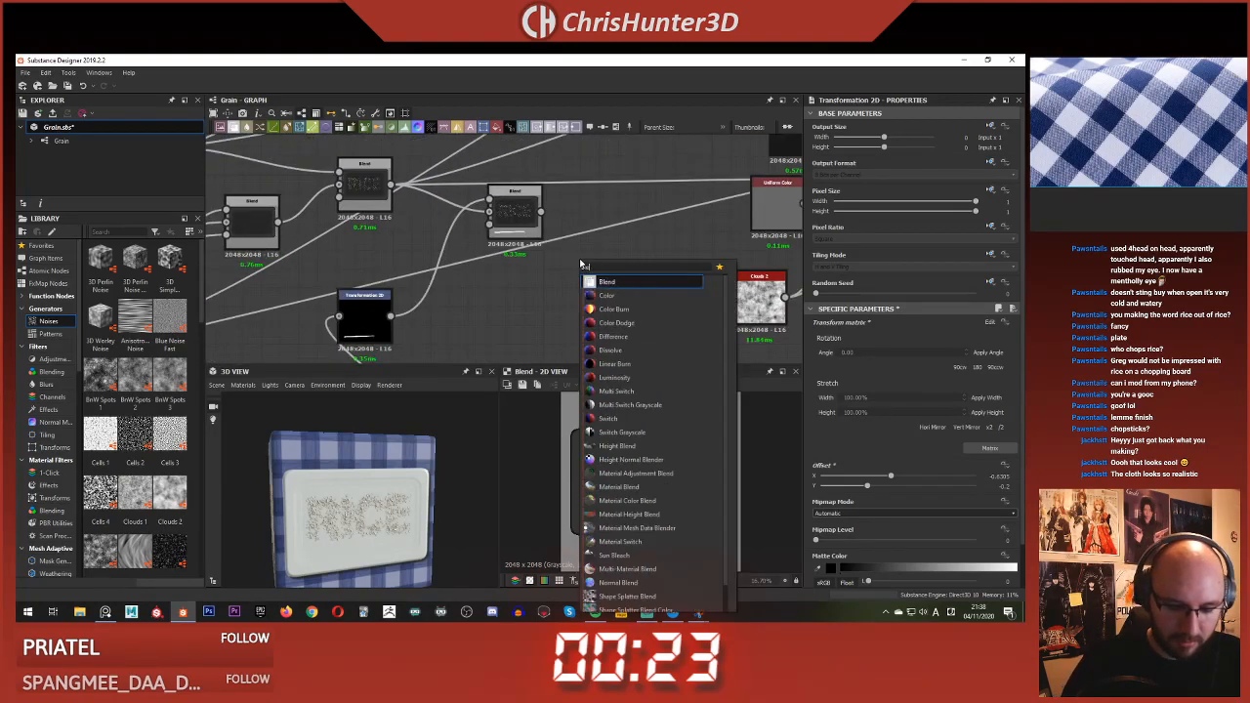
click(606, 295)
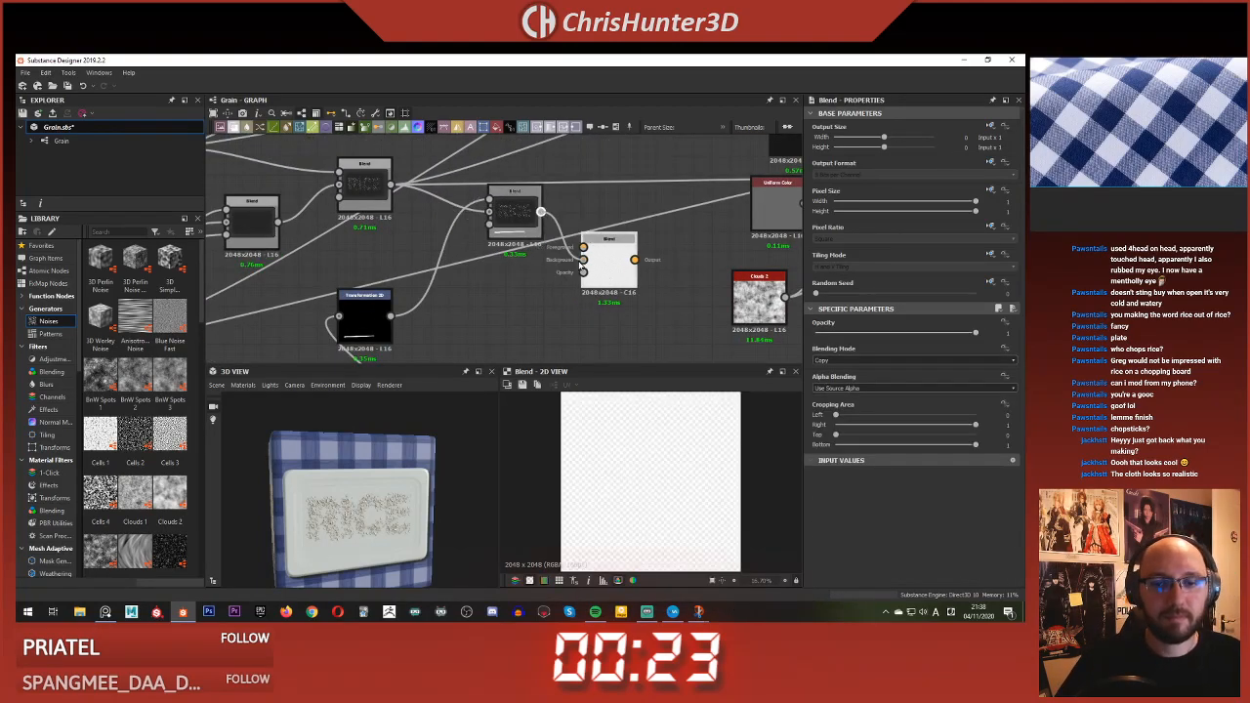
drag(392, 324, 506, 333)
click(551, 427)
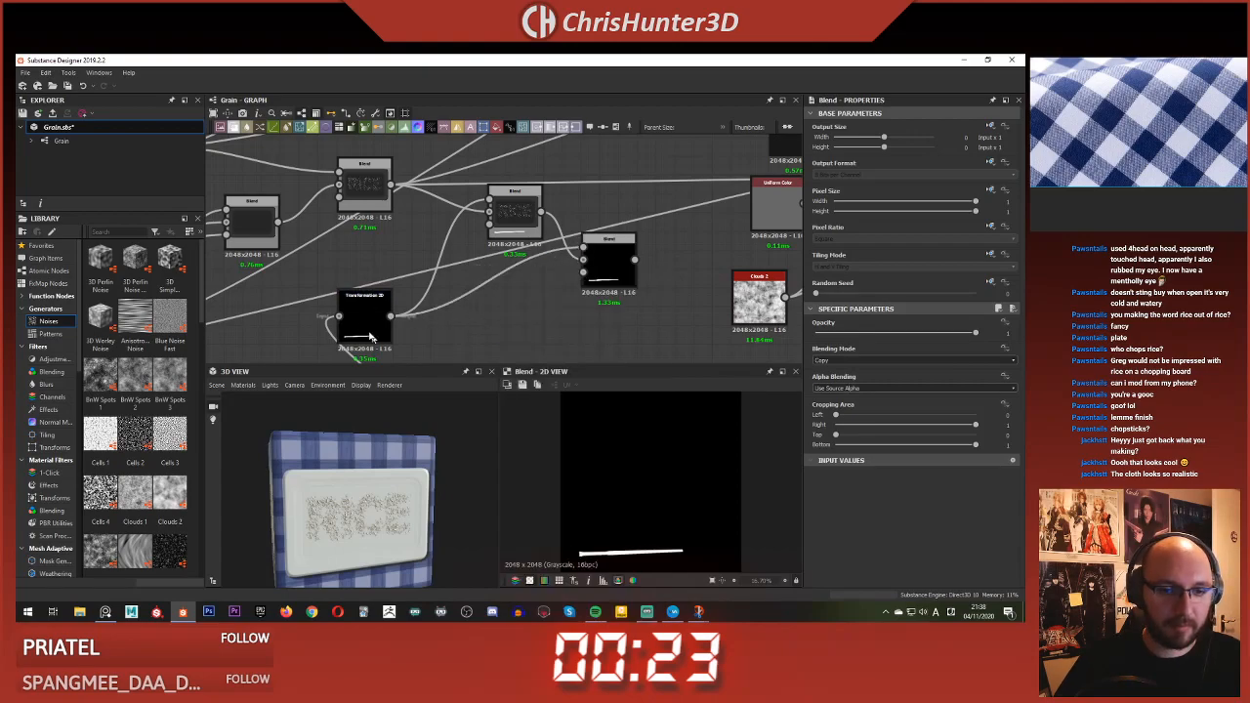
- Duplicate the chopstick's Transformation 2D node and use the copy as the second Blend's foreground
scroll(486, 327, down, 3)
scroll(486, 327, up, 2)
drag(508, 239, 560, 256)
click(576, 244)
click(499, 325)
- Set the second Blend node's blending mode to Add (Linear Dodge)
click(578, 246)
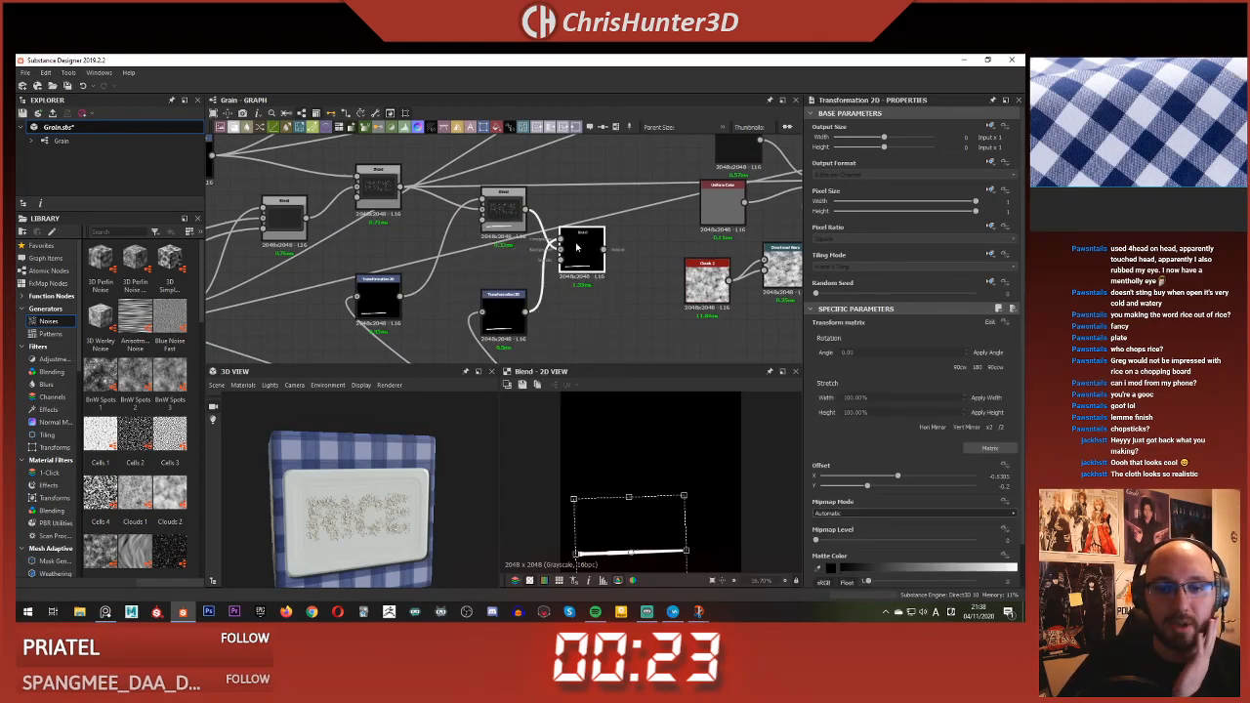
click(852, 362)
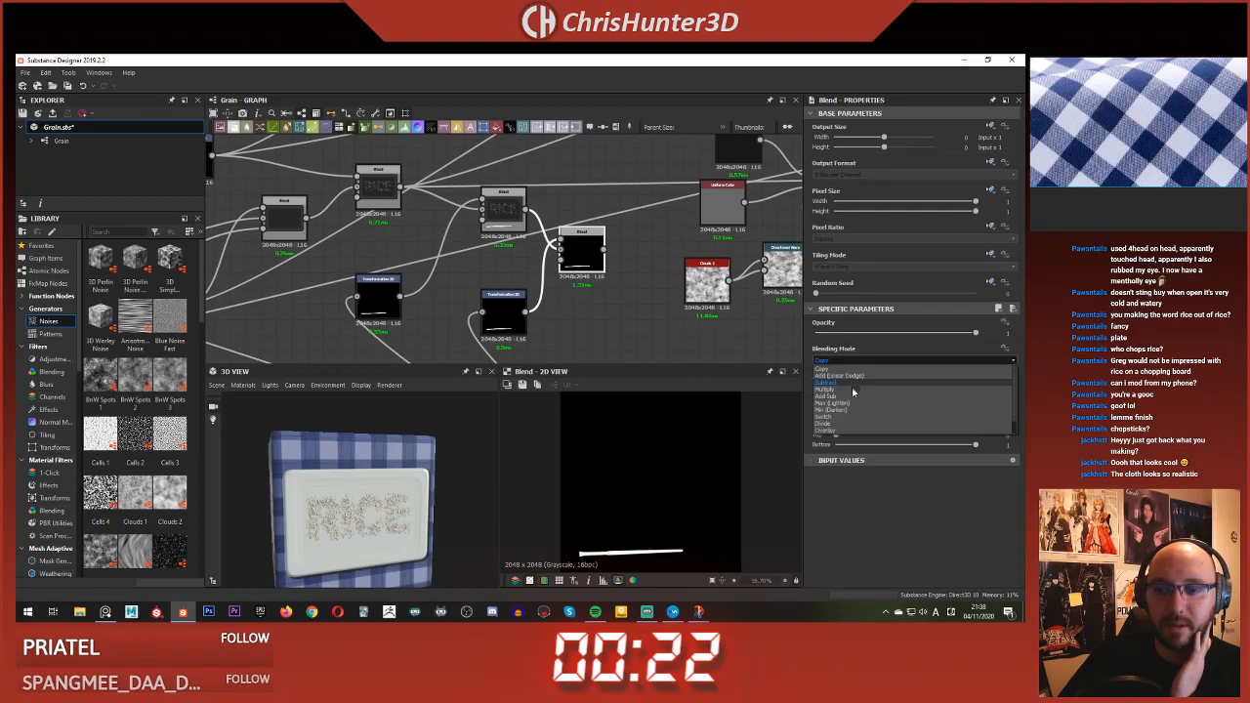
click(850, 371)
- Rotate and reposition the second chopstick so that it lies at an opposing angle beside the first
click(503, 313)
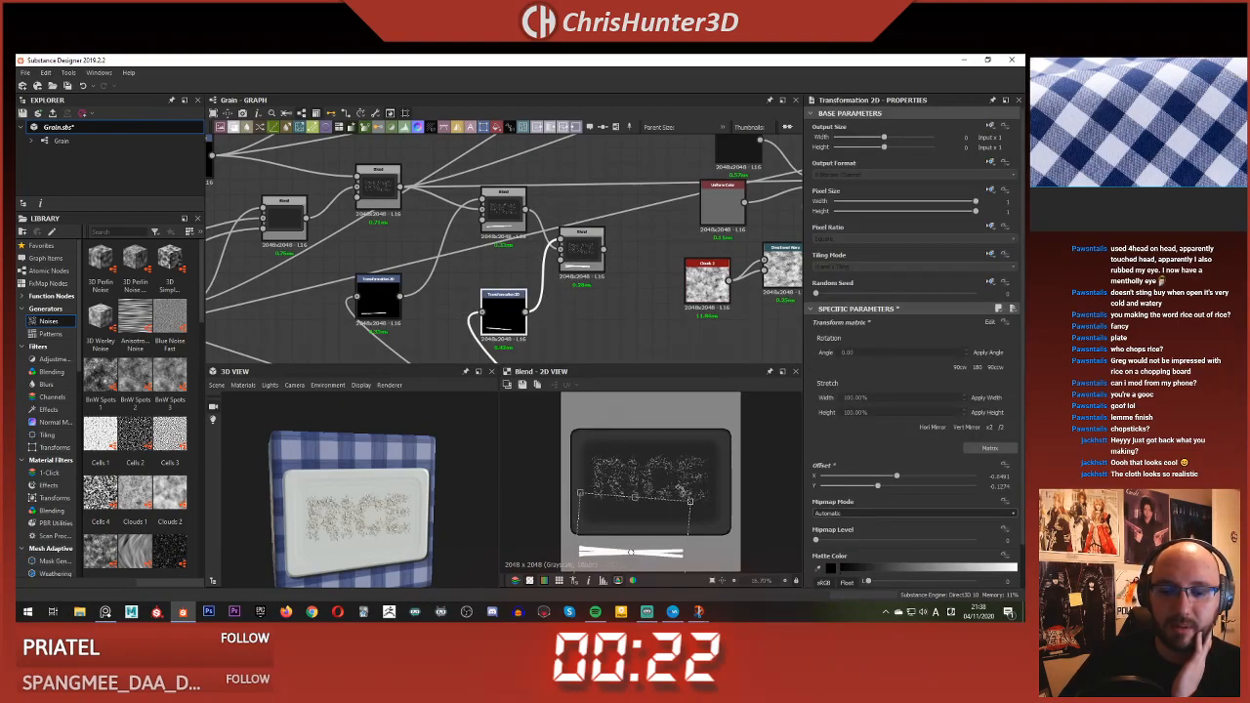
scroll(653, 528, up, 2)
drag(635, 532, 637, 528)
- Add a Blend node after the first chopstick's Transformation 2D node and connect the chopstick to its background
middle_drag(553, 359, 649, 304)
scroll(664, 547, down, 2)
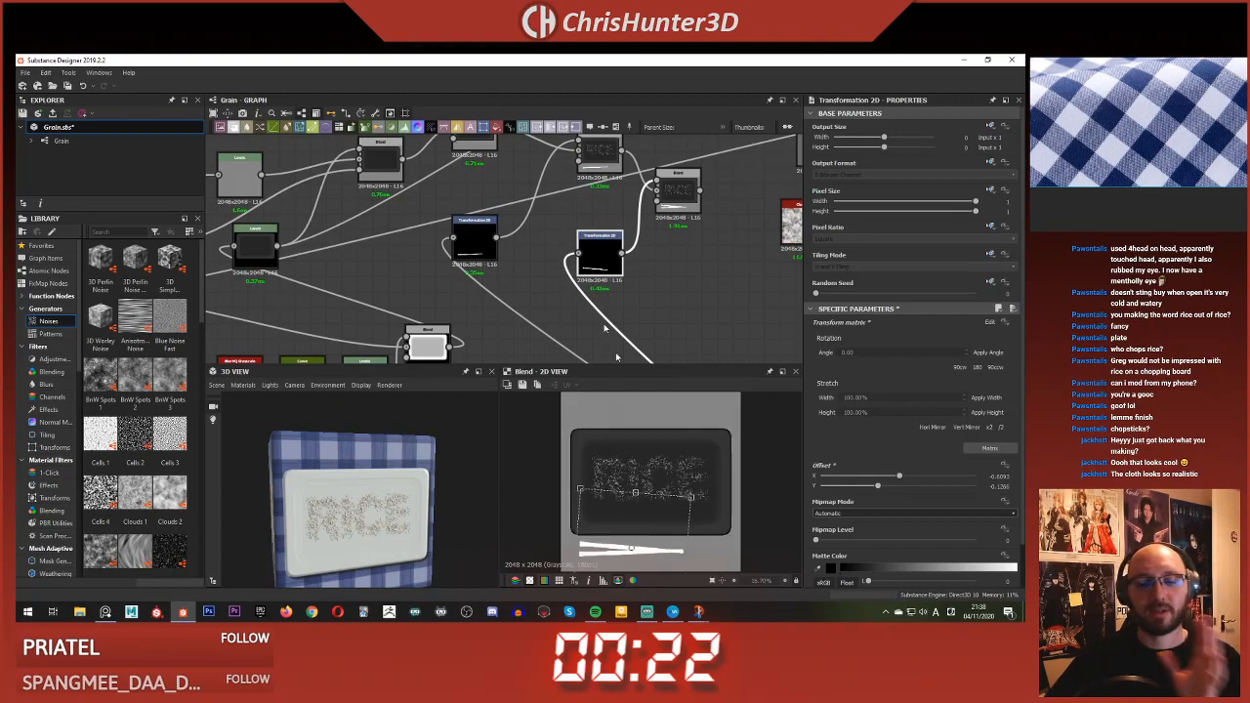
scroll(592, 224, up, 1)
scroll(586, 227, up, 5)
scroll(572, 243, down, 2)
middle_drag(547, 264, 625, 215)
drag(499, 233, 389, 234)
middle_drag(556, 253, 561, 289)
key(space)
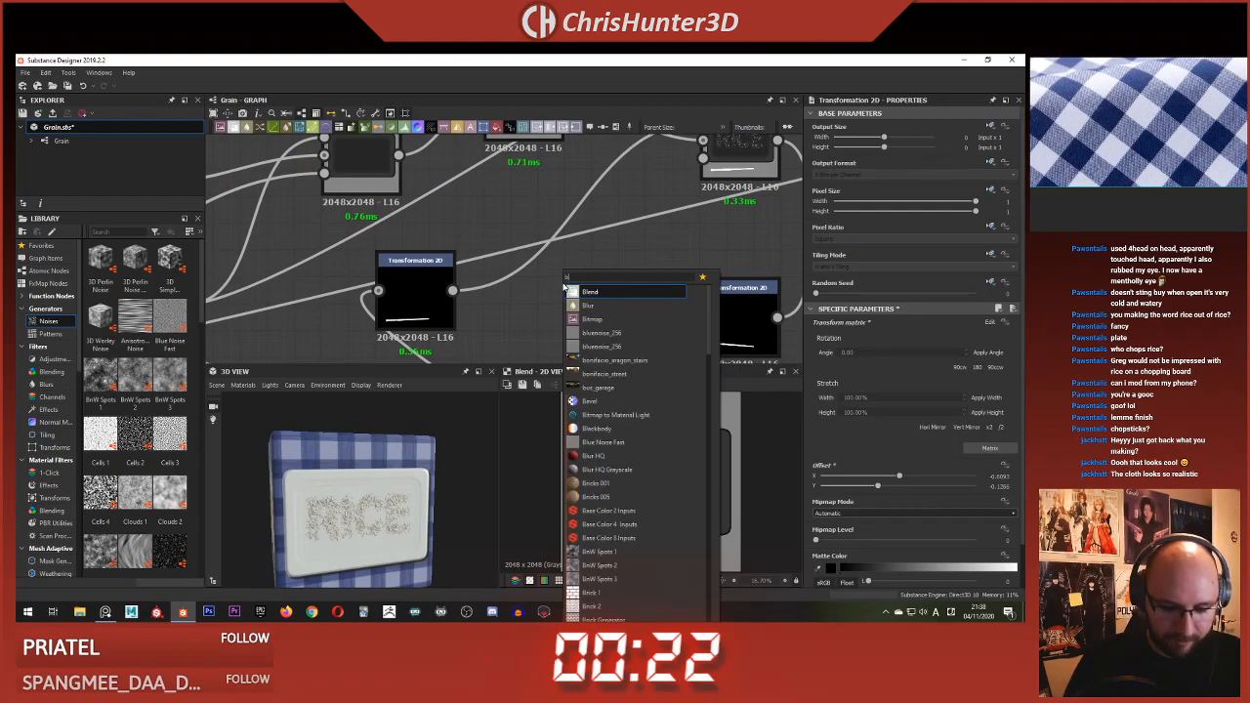
click(590, 305)
drag(452, 290, 569, 290)
- Add a Gradient Linear 1 node next to the new chopstick Blend node
scroll(579, 296, down, 1)
middle_drag(578, 296, 554, 250)
drag(567, 250, 591, 287)
click(542, 320)
key(space)
text(gra)
click(584, 376)
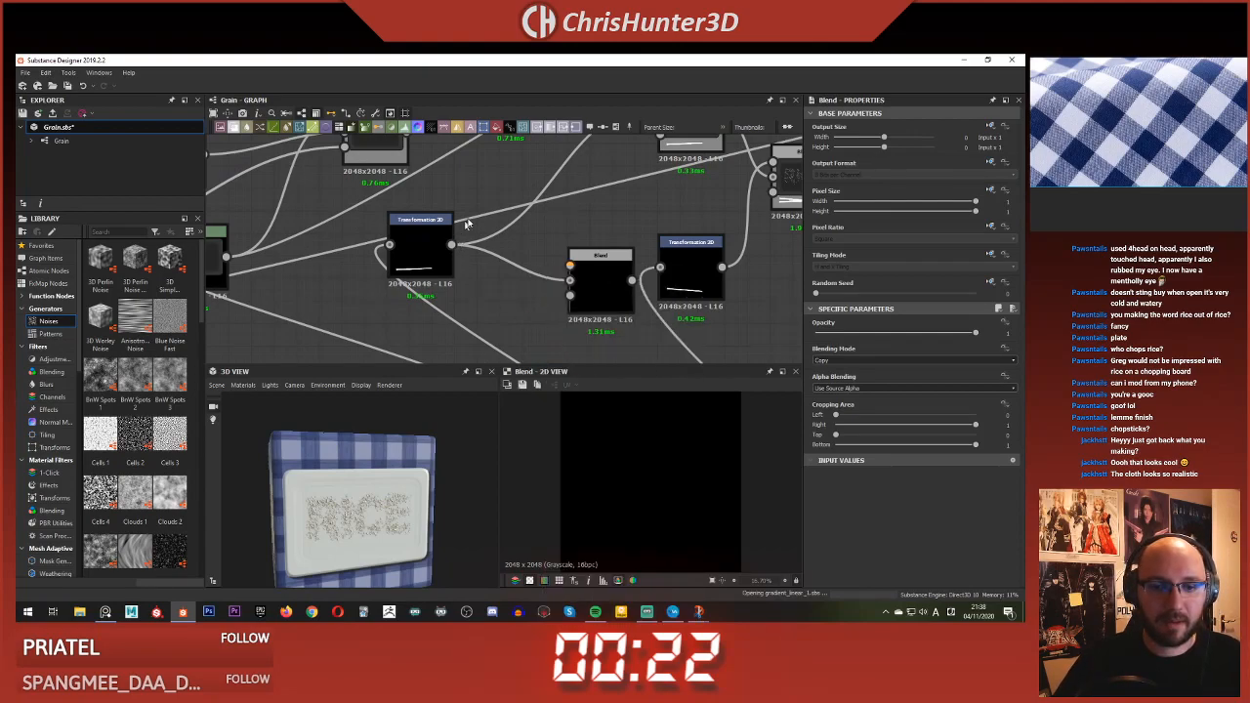
scroll(532, 264, down, 1)
drag(518, 269, 486, 281)
- Set the Gradient Linear 1 node's rotation to 270°
click(494, 296)
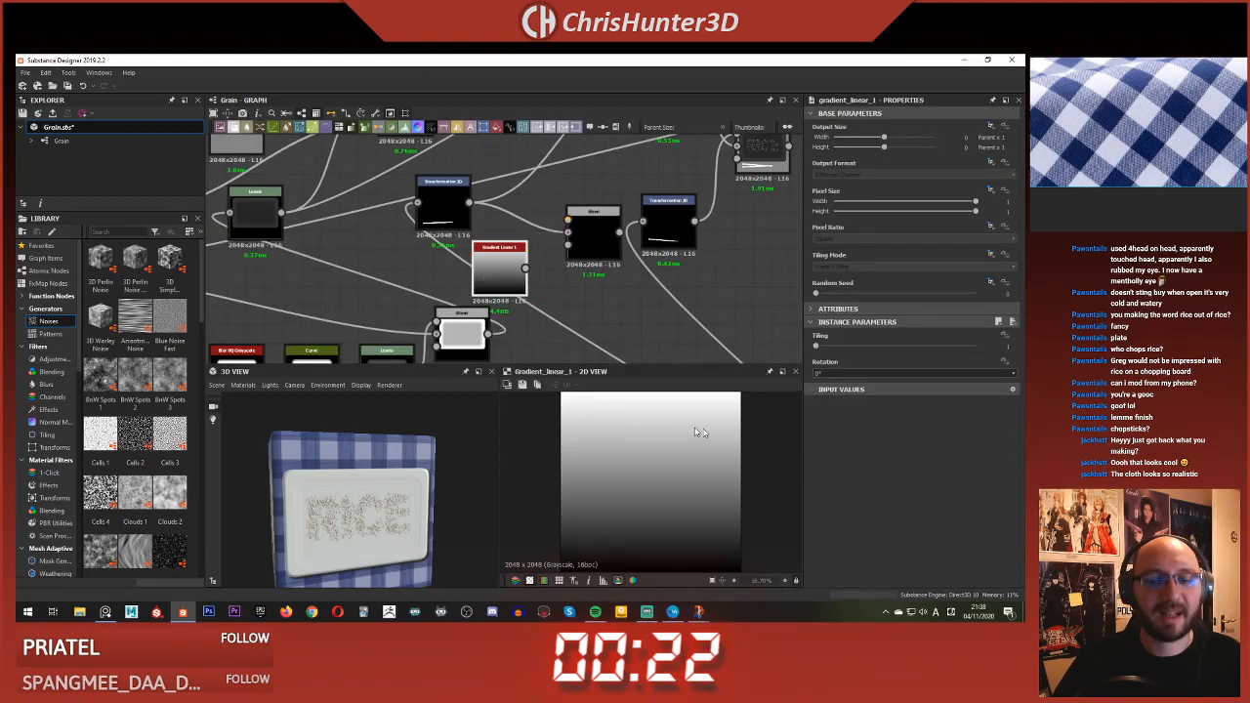
scroll(688, 427, down, 1)
click(914, 373)
click(869, 392)
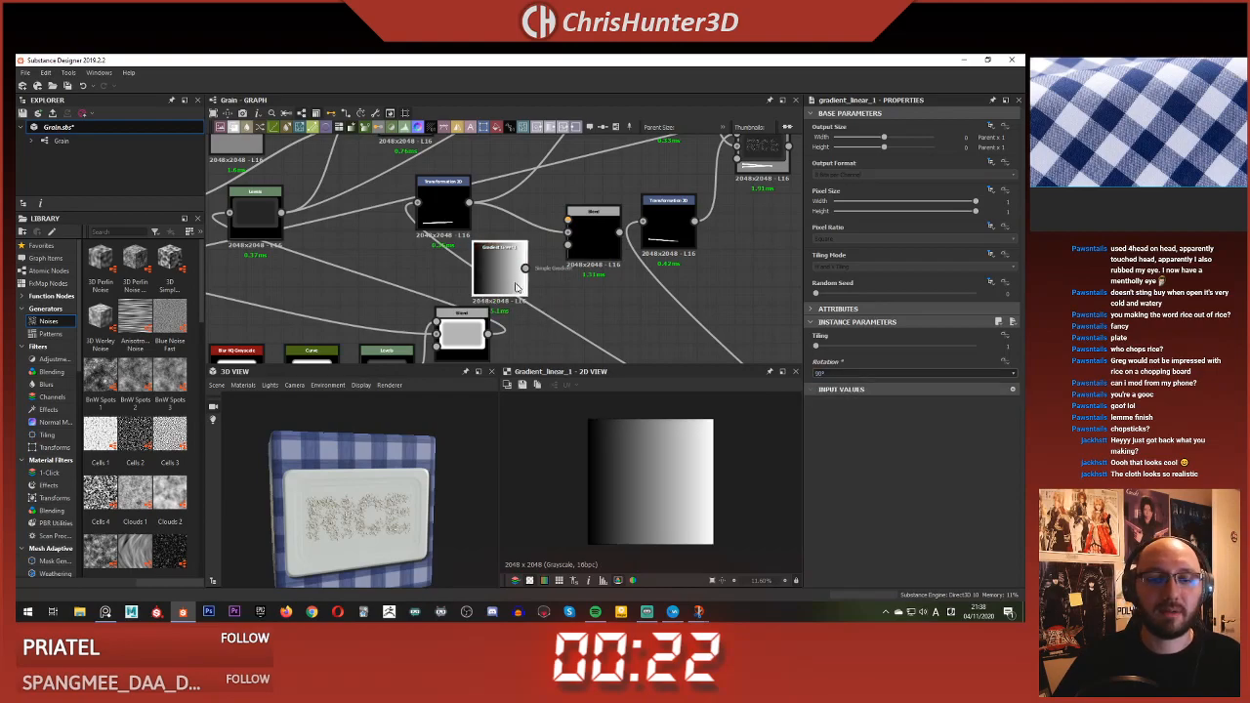
scroll(518, 278, up, 2)
scroll(566, 283, down, 1)
click(884, 375)
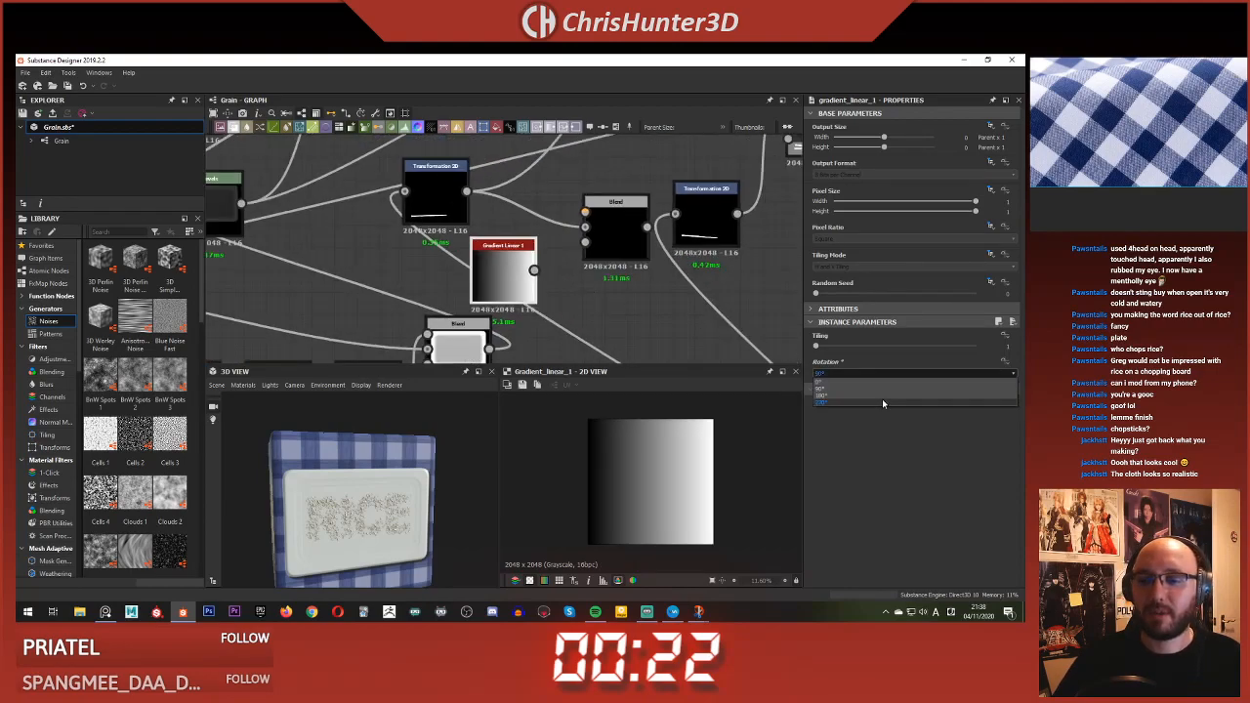
click(882, 398)
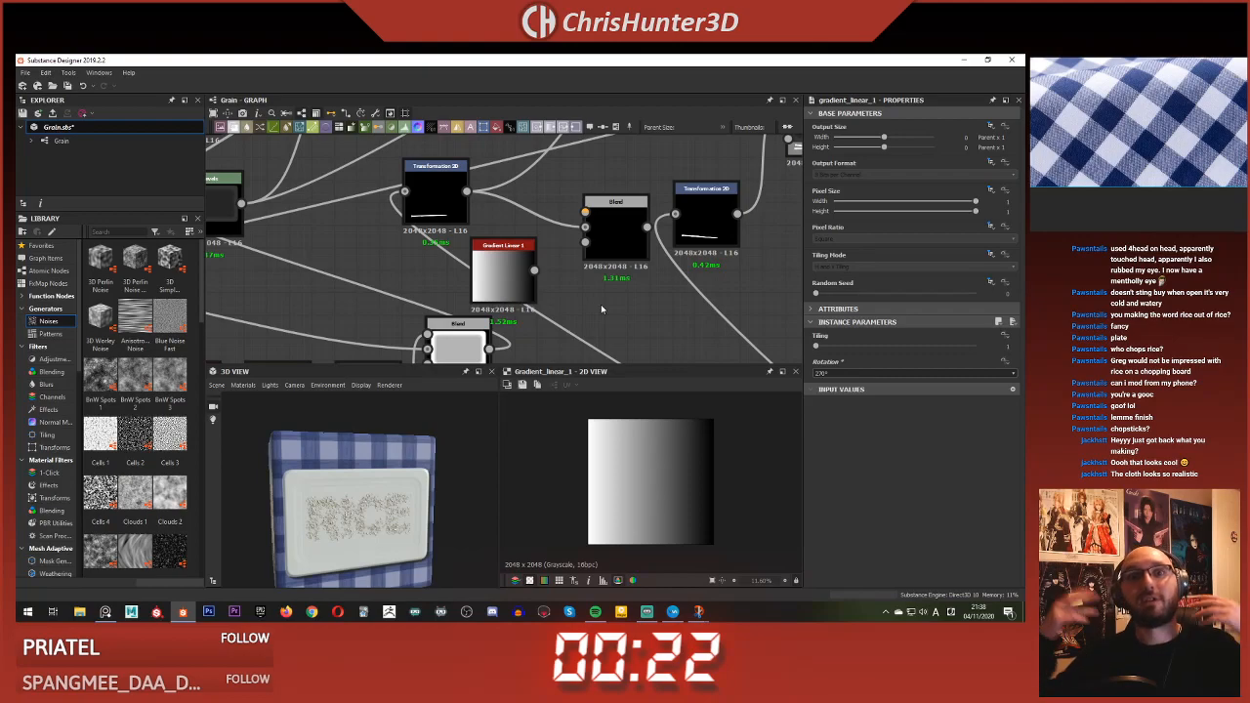
- Connect the Gradient Linear 1 output to the chopstick Blend node and select that Blend
drag(534, 270, 589, 262)
click(612, 252)
middle_drag(631, 195, 552, 238)
click(586, 207)
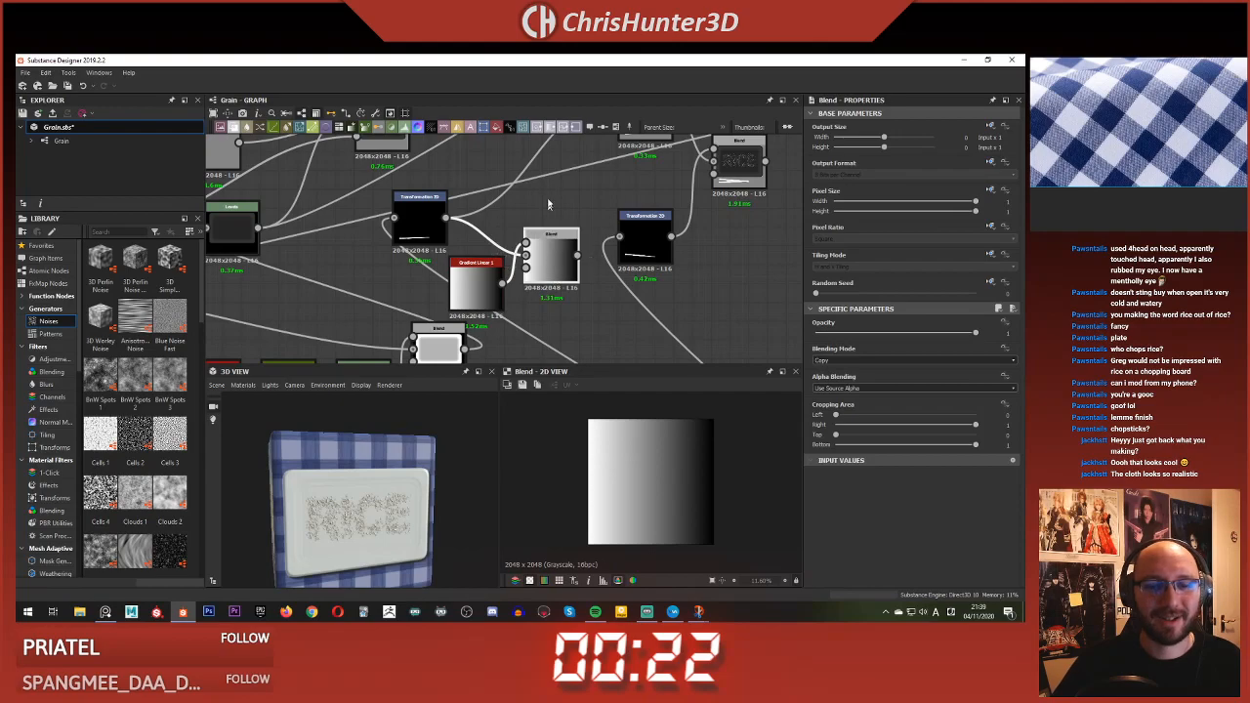
- Set the blending mode of the gradient and chopstick Blend to Multiply and inspect the shaded chopstick
scroll(549, 237, down, 3)
middle_drag(546, 237, 525, 266)
scroll(565, 236, up, 1)
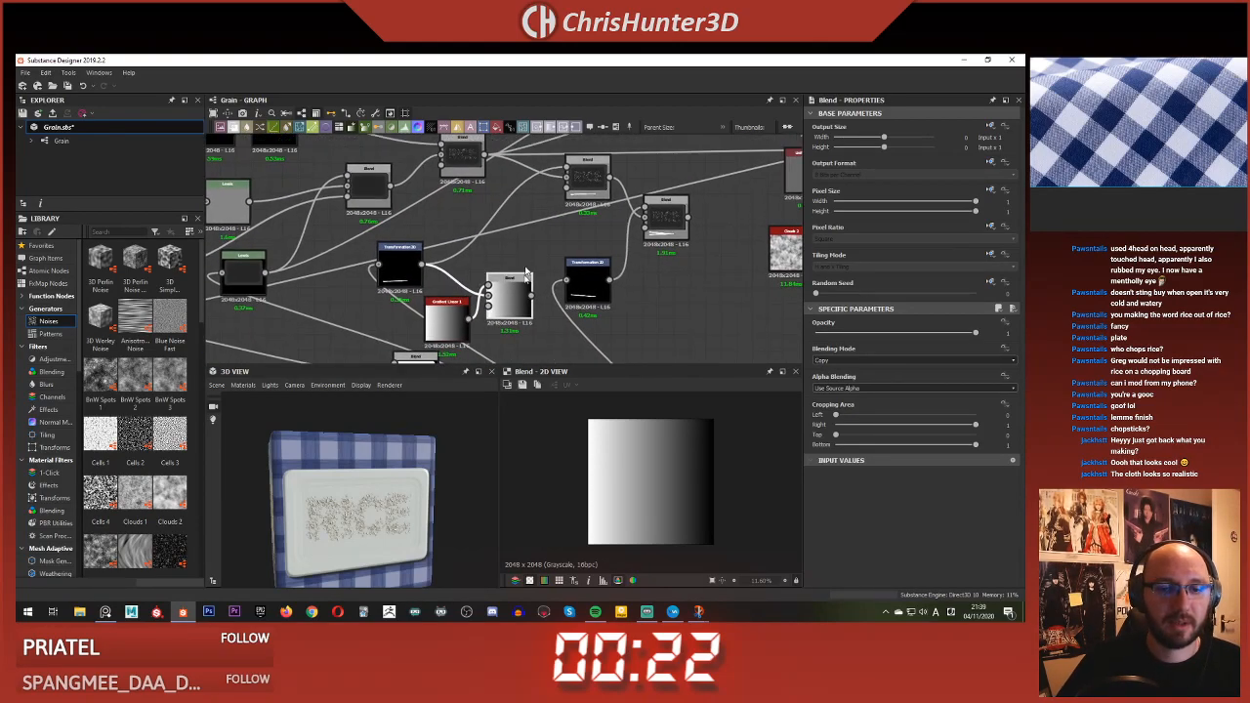
click(838, 361)
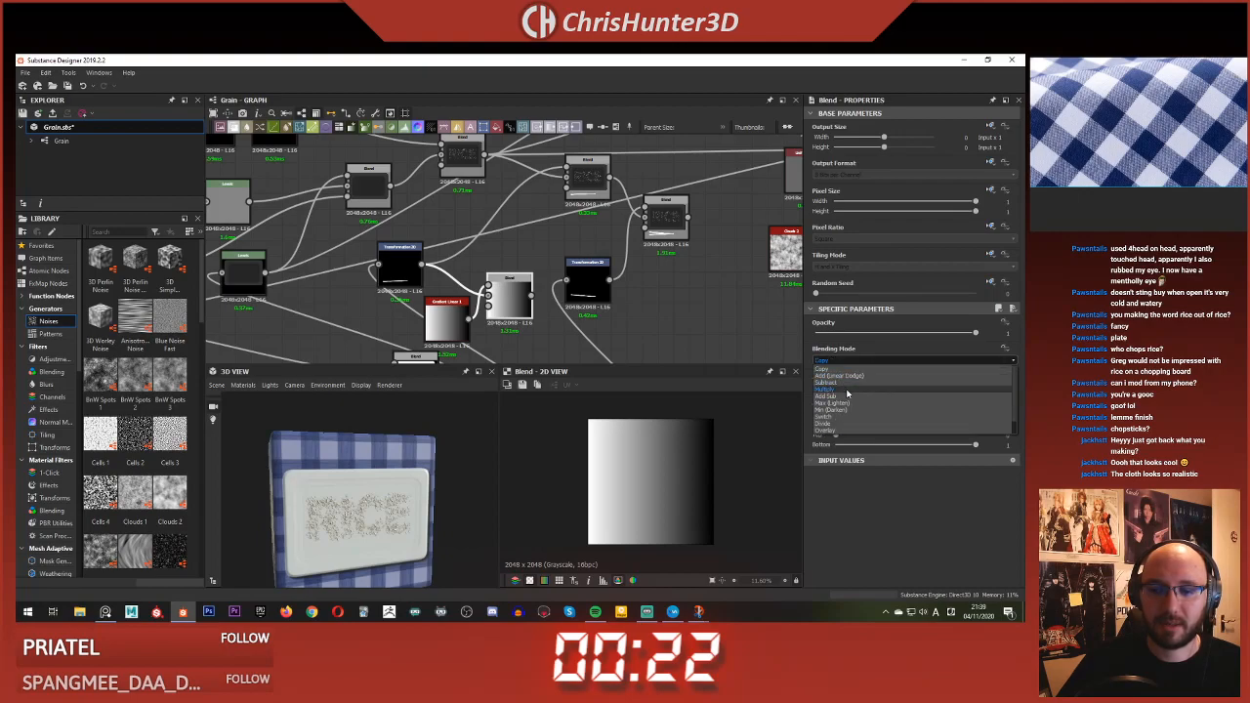
click(848, 392)
scroll(612, 527, up, 5)
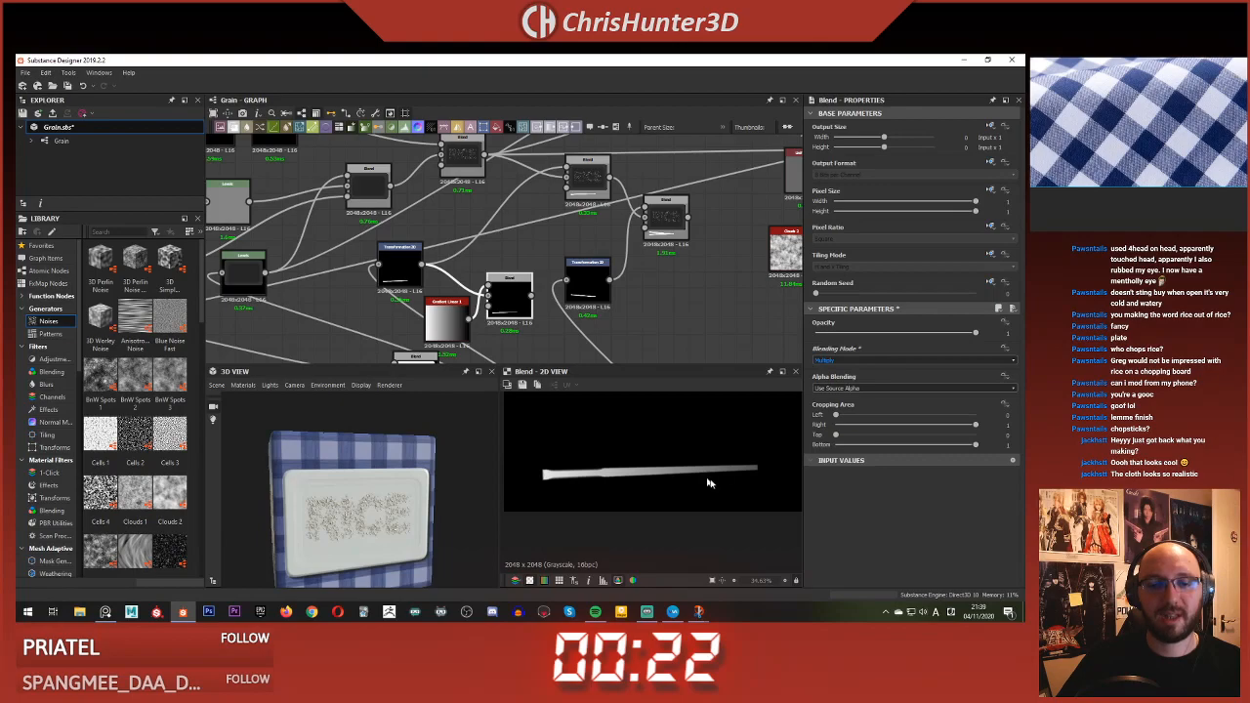
- Move the RICE Blend's downstream connections to the second chopstick Blend's output and inspect the chopsticks on the 3D model
middle_drag(543, 309, 523, 309)
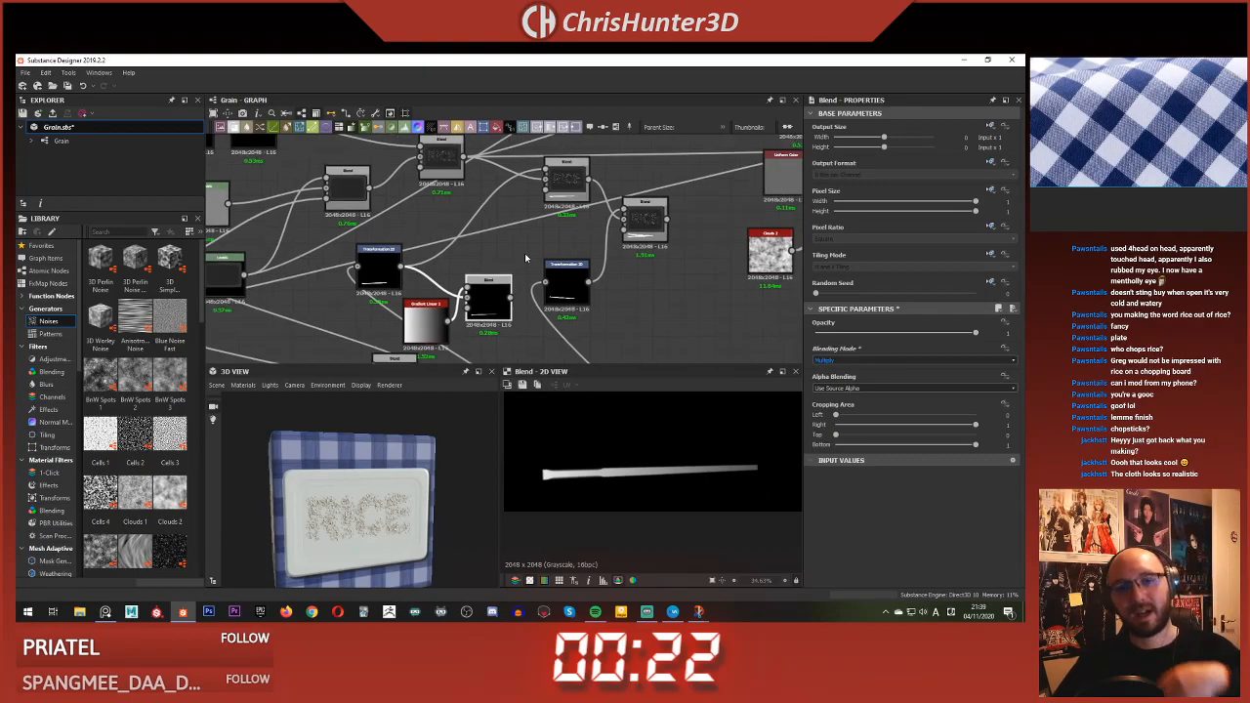
click(550, 184)
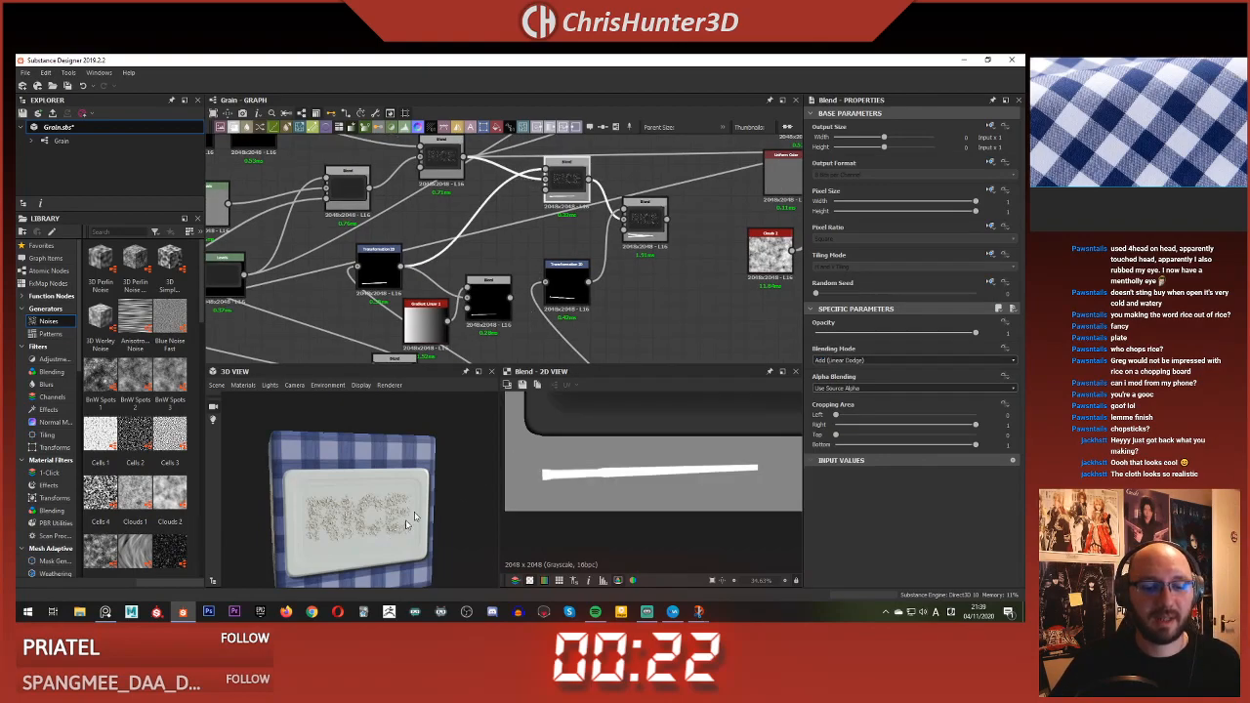
scroll(499, 214, down, 1)
middle_drag(519, 238, 466, 293)
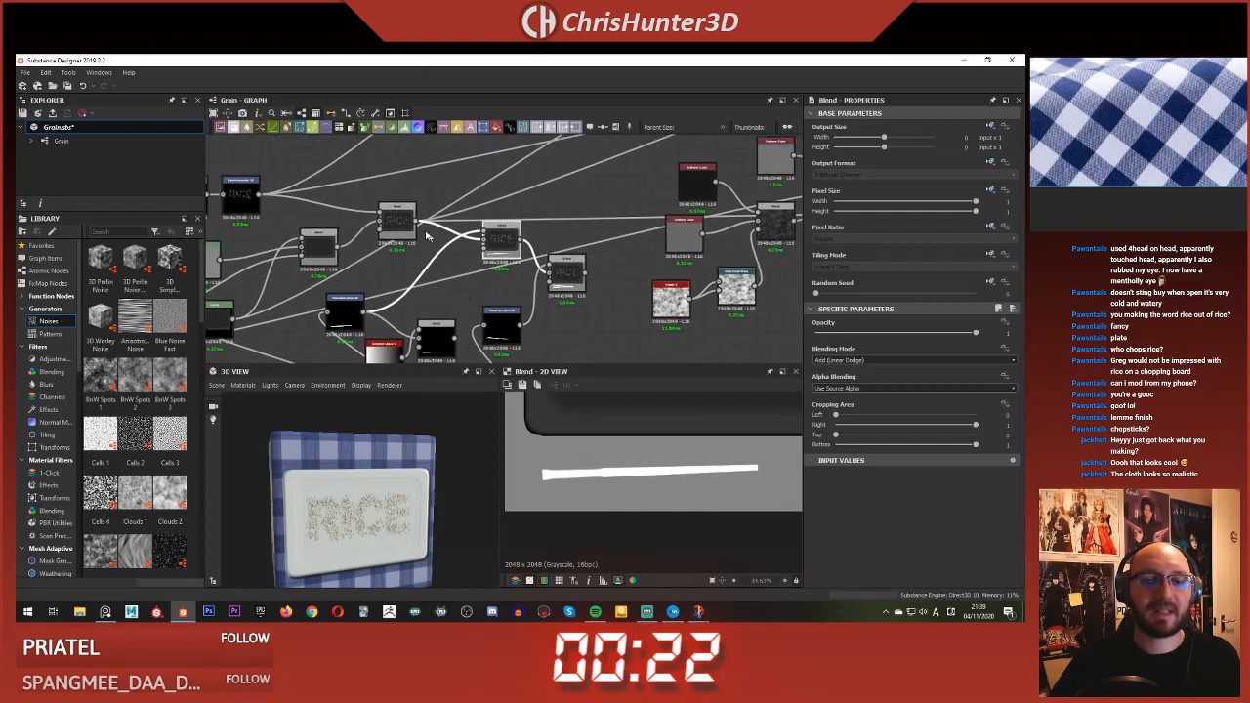
shift+drag(417, 223, 521, 240)
scroll(357, 539, up, 3)
middle_drag(357, 552, 372, 485)
scroll(384, 475, up, 5)
shift+drag(520, 240, 582, 277)
mouse_move(377, 524)
mouse_down()
mouse_move(414, 495)
mouse_move(382, 487)
mouse_up()
- Connect the Multiply Blend's output to the foreground of the first chopstick's Add (Linear Dodge) Blend
middle_drag(477, 331, 488, 288)
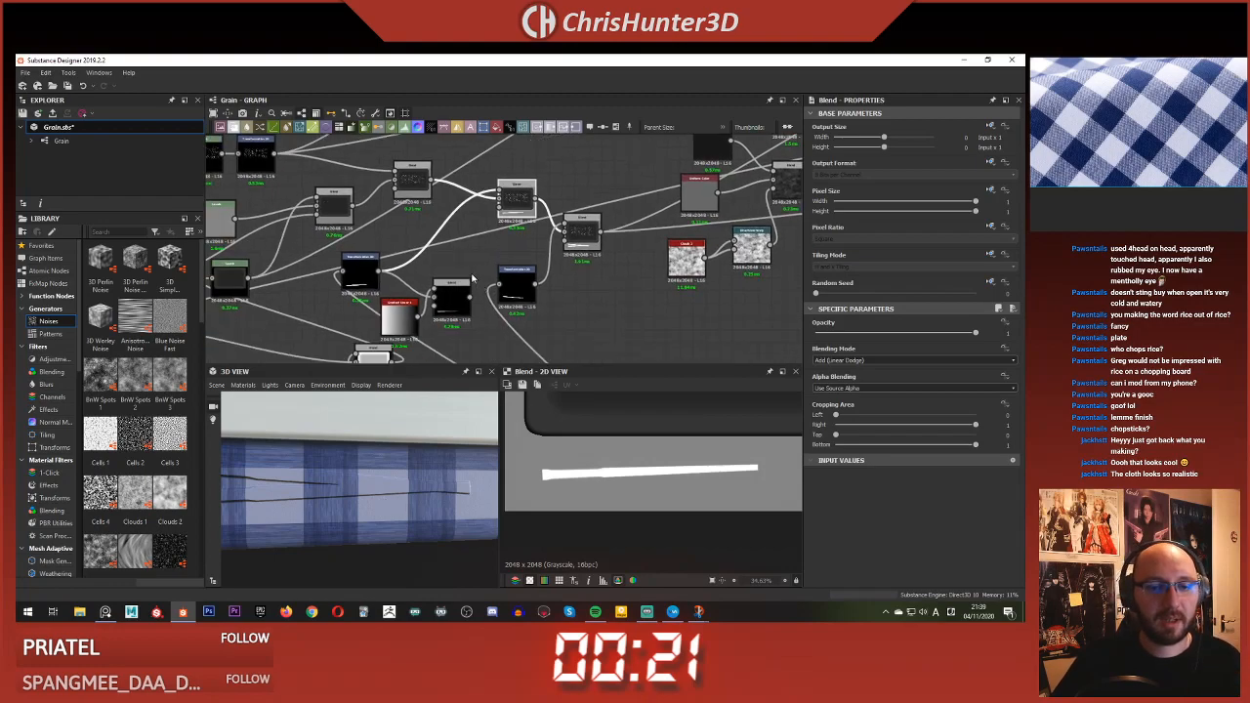
scroll(476, 287, up, 1)
drag(477, 306, 512, 183)
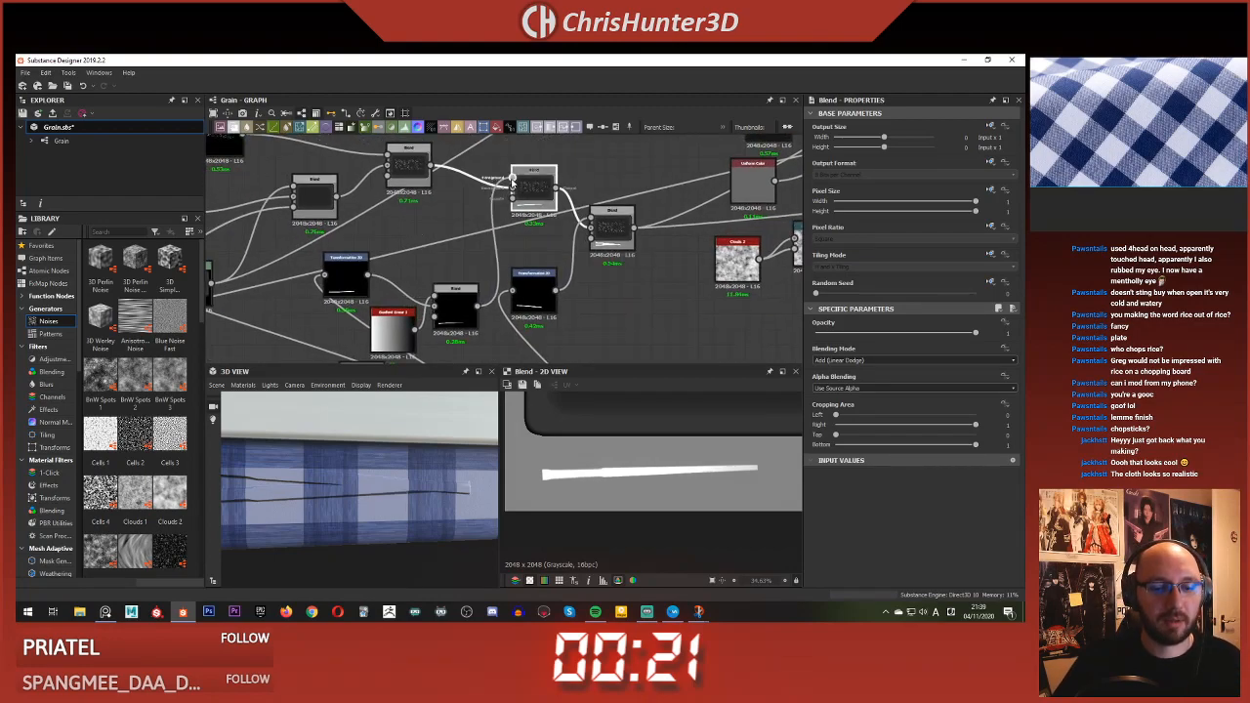
- Insert a Gradient Map node between the Gradient Linear 1 node and the Multiply Blend
middle_drag(468, 310, 529, 254)
click(484, 324)
drag(468, 270, 373, 271)
key(space)
text(gl)
click(507, 277)
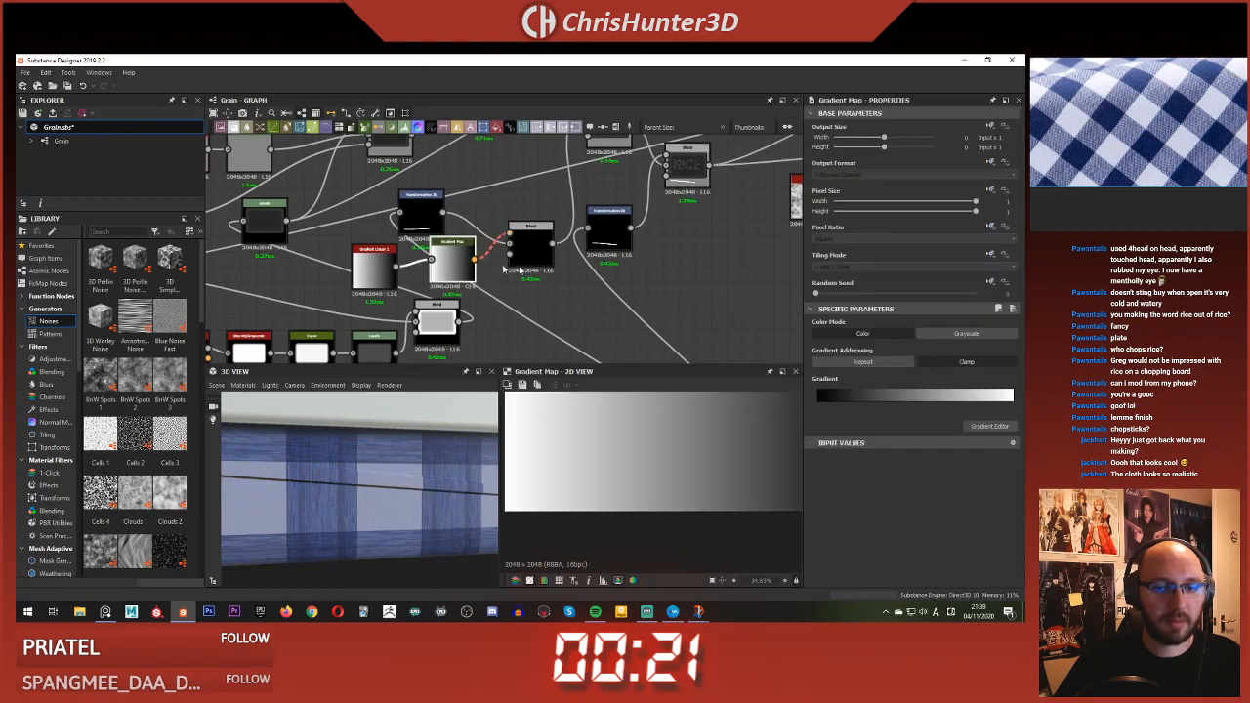
- Set the Gradient Map's color mode to Grayscale and move its black key inward to about a quarter of the gradient
click(972, 335)
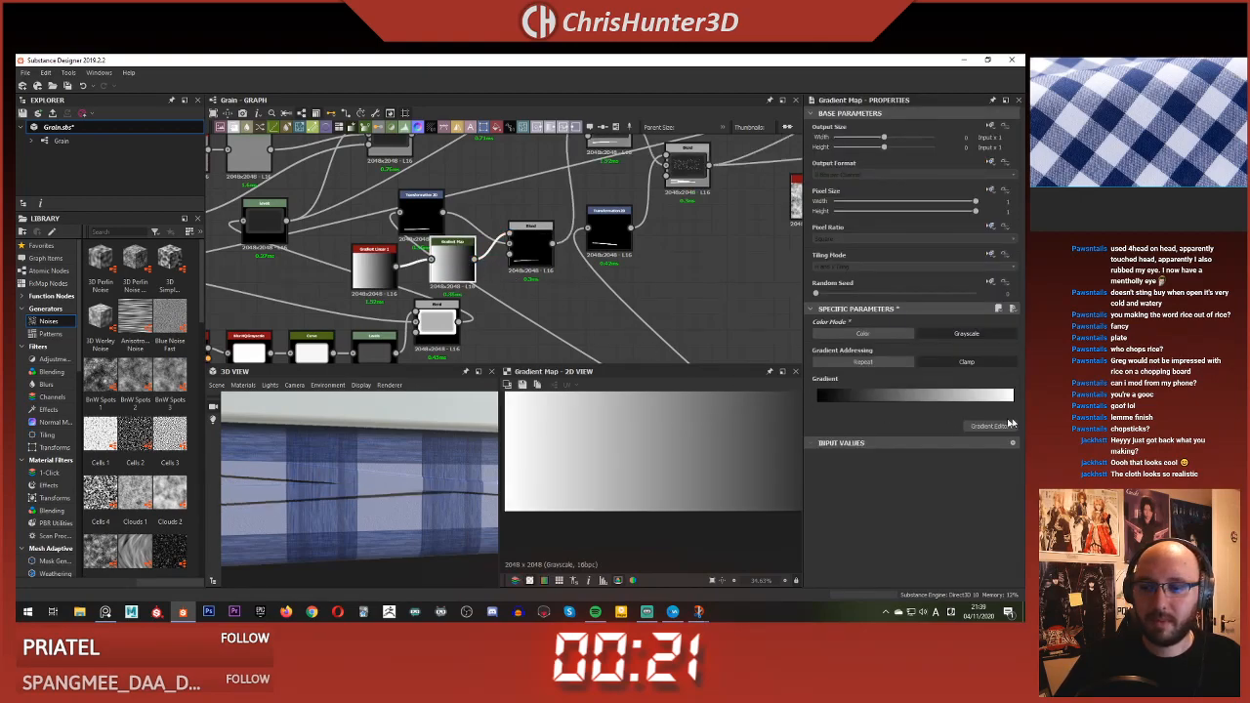
click(861, 401)
drag(864, 408, 856, 344)
drag(821, 404, 874, 411)
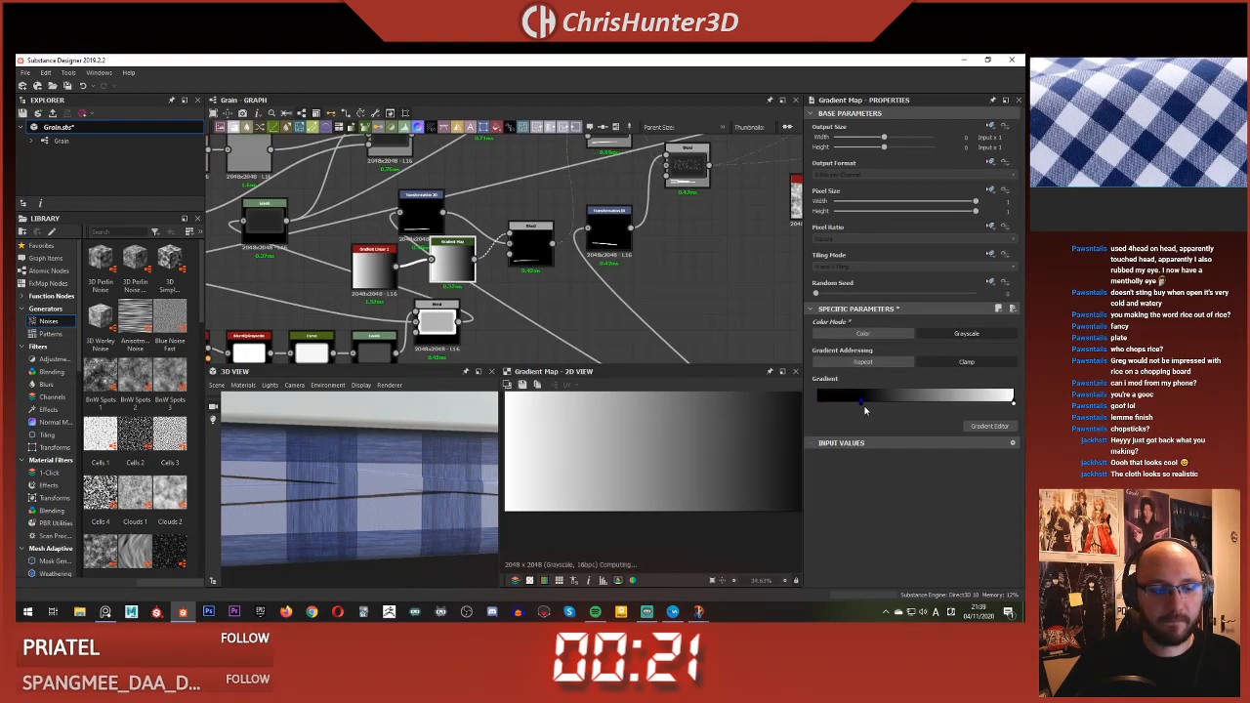
- Inspect both chopsticks on the 3D model and in the second Add (Linear Dodge) Blend's height output
scroll(317, 479, down, 3)
mouse_move(341, 477)
mouse_down()
mouse_move(344, 467)
mouse_move(333, 473)
mouse_up()
middle_drag(495, 262, 410, 291)
scroll(410, 291, down, 1)
double_click(507, 265)
double_click(570, 213)
scroll(682, 463, up, 1)
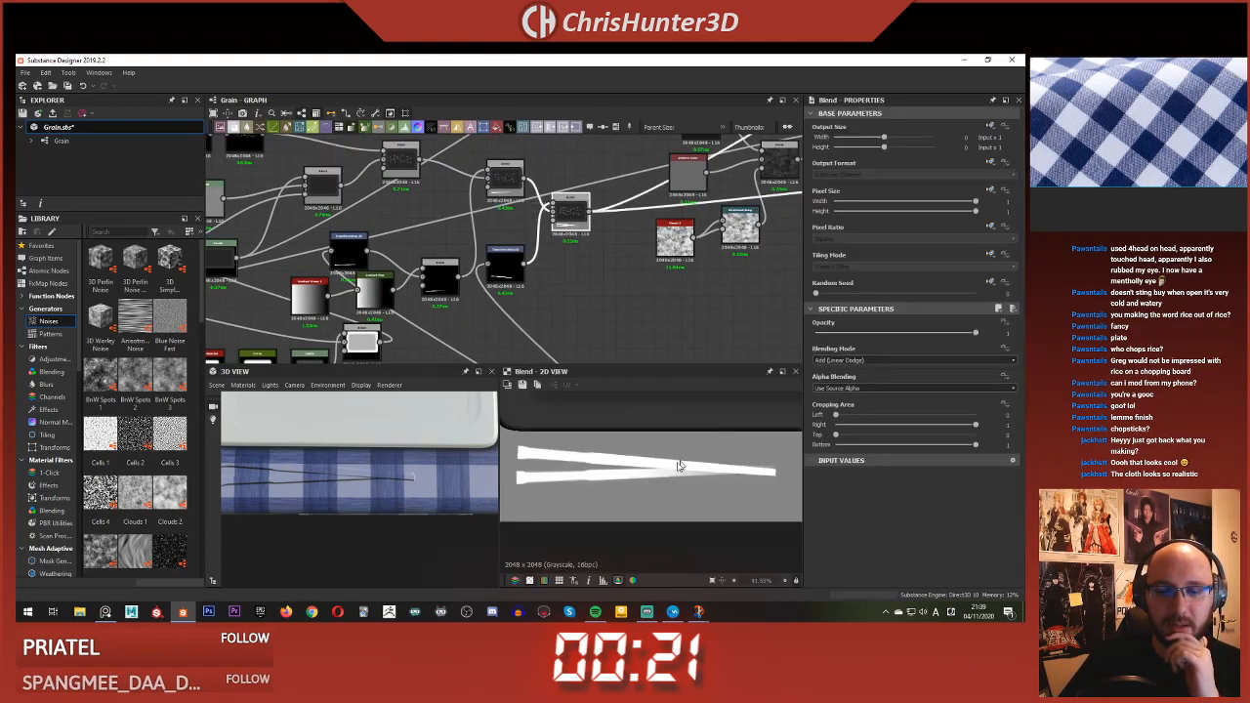
scroll(628, 465, down, 3)
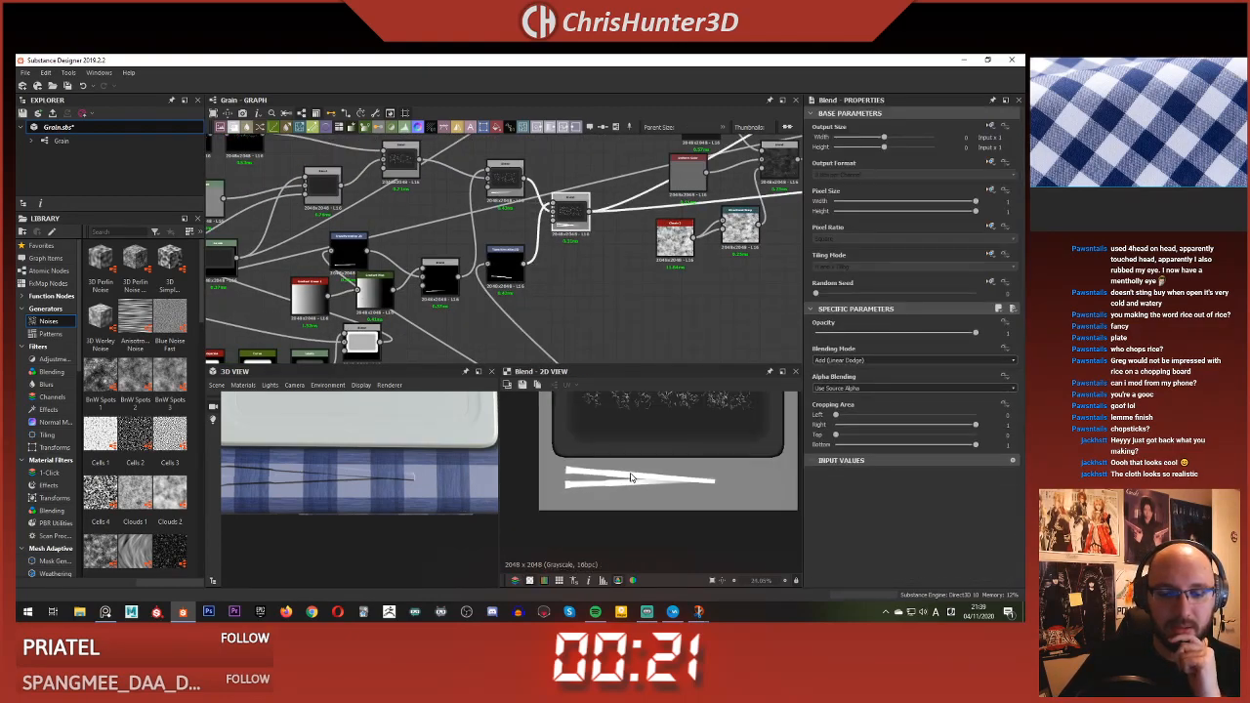
scroll(631, 477, down, 1)
middle_drag(629, 476, 658, 485)
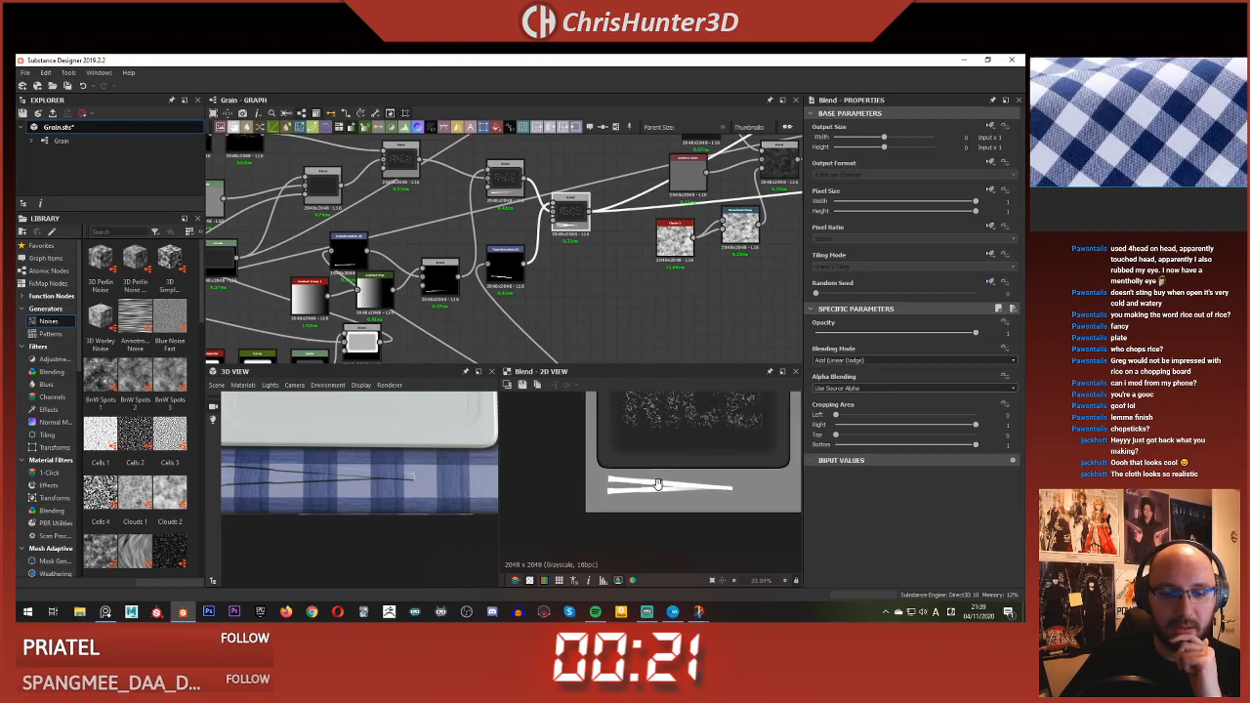
mouse_move(354, 471)
middle_down()
mouse_move(416, 469)
mouse_move(362, 474)
middle_up()
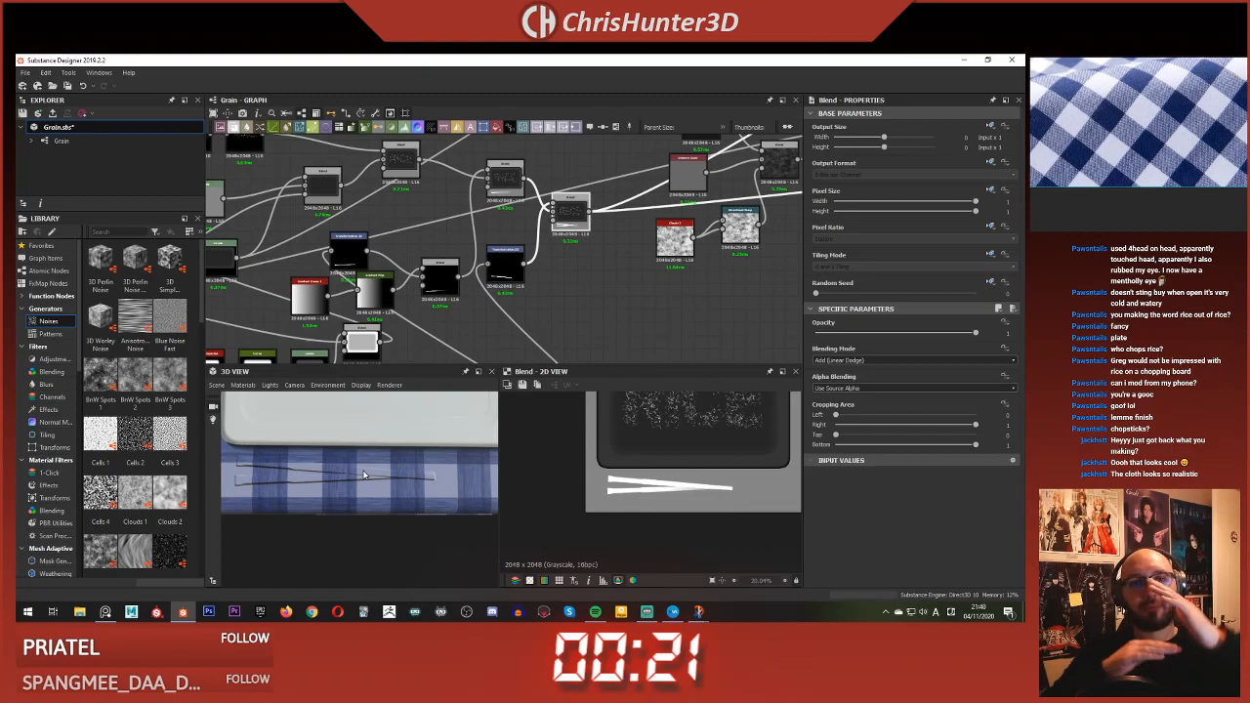
scroll(437, 472, up, 1)
scroll(530, 333, up, 2)
scroll(542, 337, down, 3)
scroll(543, 254, up, 1)
- Duplicate the first chopstick's Multiply Blend and connect the second chopstick's Transformation 2D to the copy's background
middle_drag(544, 247, 552, 278)
scroll(528, 298, up, 3)
drag(497, 292, 474, 361)
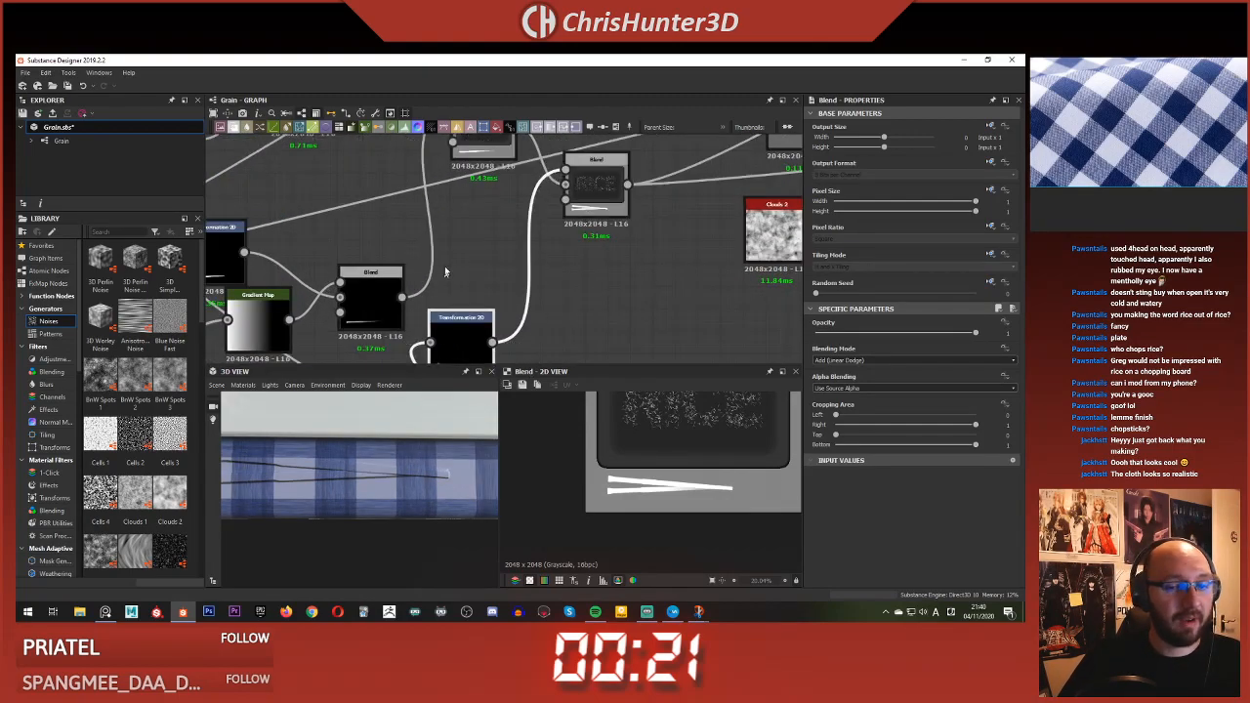
middle_drag(460, 278, 473, 257)
click(473, 257)
click(388, 268)
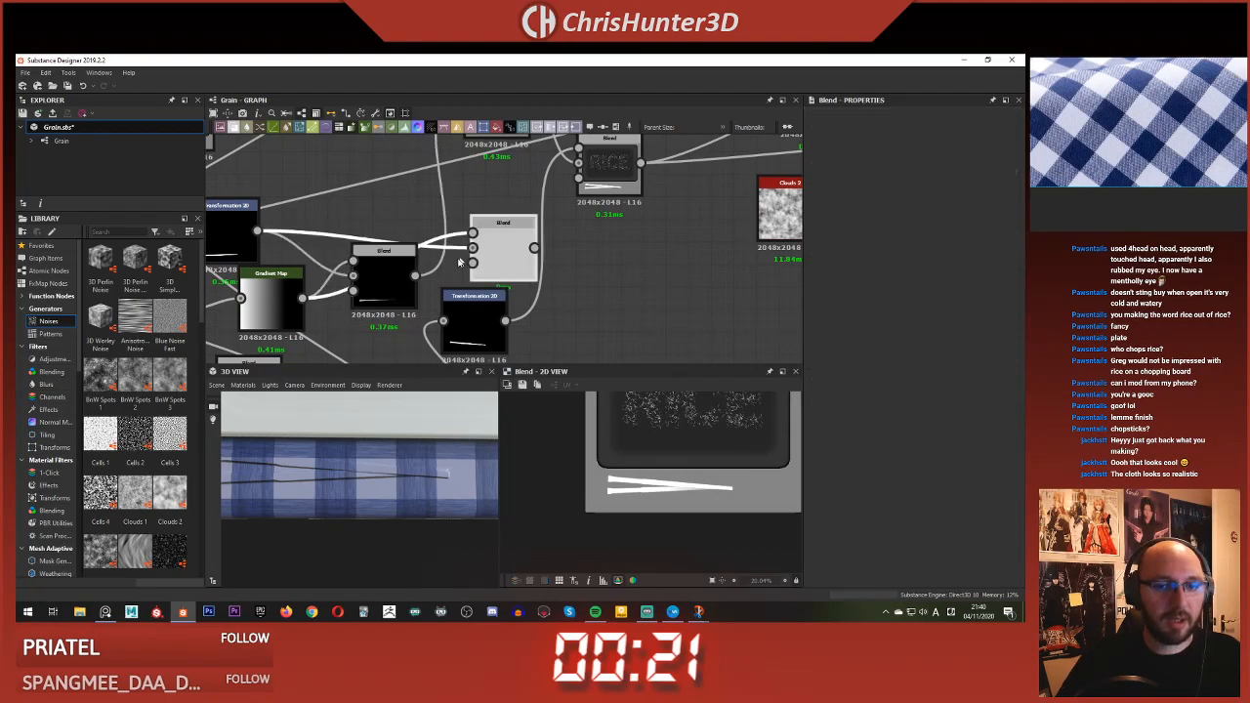
key(ctrl+d)
drag(511, 257, 463, 211)
click(446, 252)
click(273, 286)
key(ctrl+d)
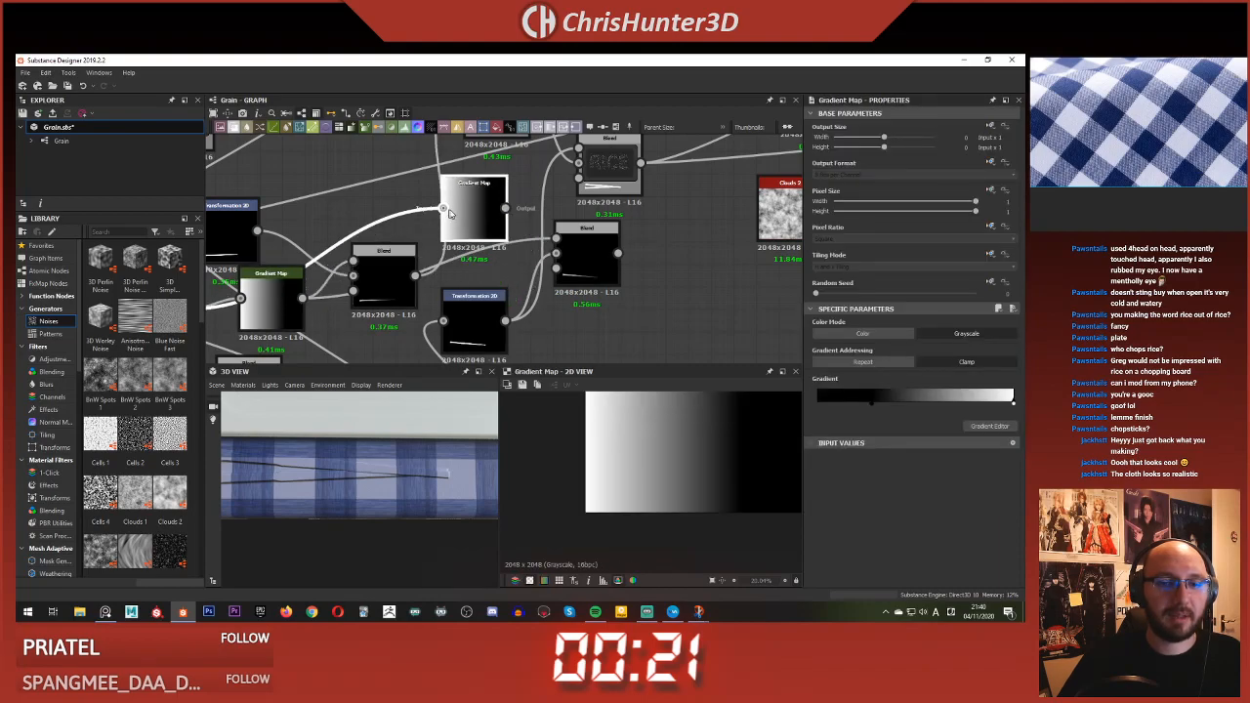
key(Delete)
- Add a Transformation 2D node fed by the Gradient Map and mirror the gradient horizontally with it
key(space)
text(tr)
click(517, 227)
drag(303, 298, 442, 208)
drag(542, 477, 772, 369)
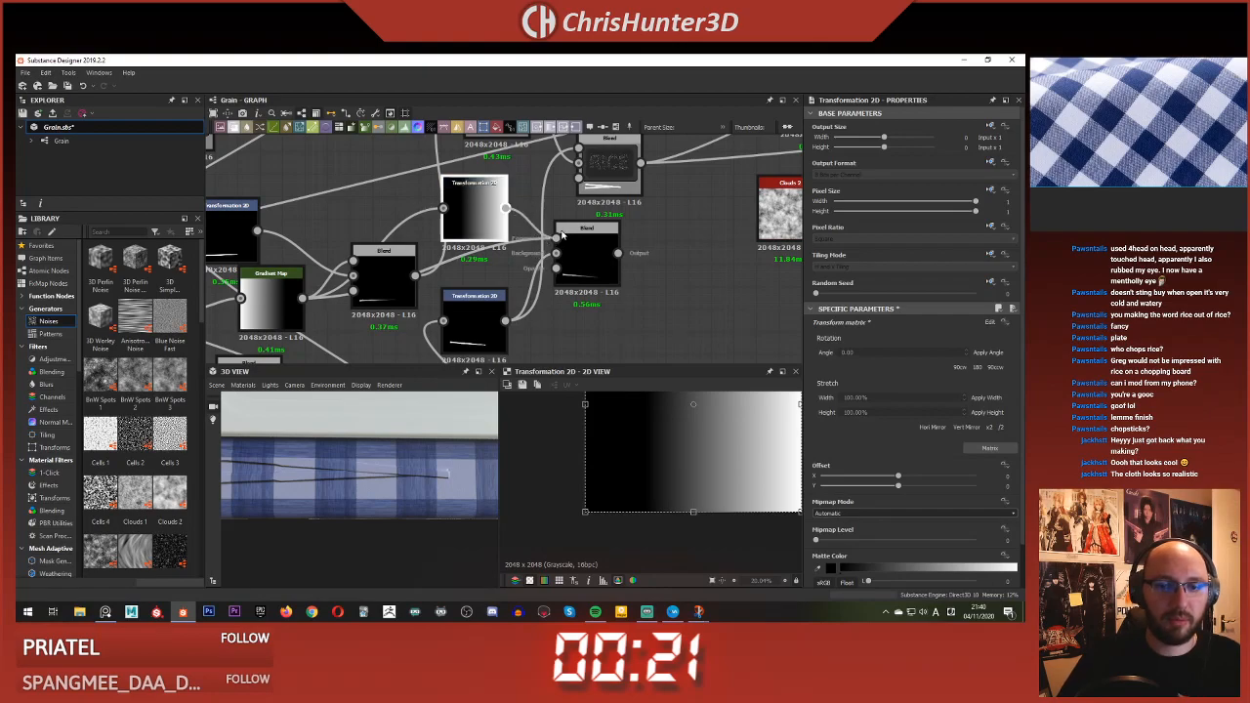
- Connect the mirrored gradient to the duplicated Blend's foreground and that Blend's output to the foreground of the second Add (Linear Dodge) Blend
drag(561, 235, 556, 237)
double_click(586, 262)
middle_drag(605, 300, 578, 317)
middle_drag(583, 210, 595, 236)
drag(603, 295, 564, 192)
double_click(590, 209)
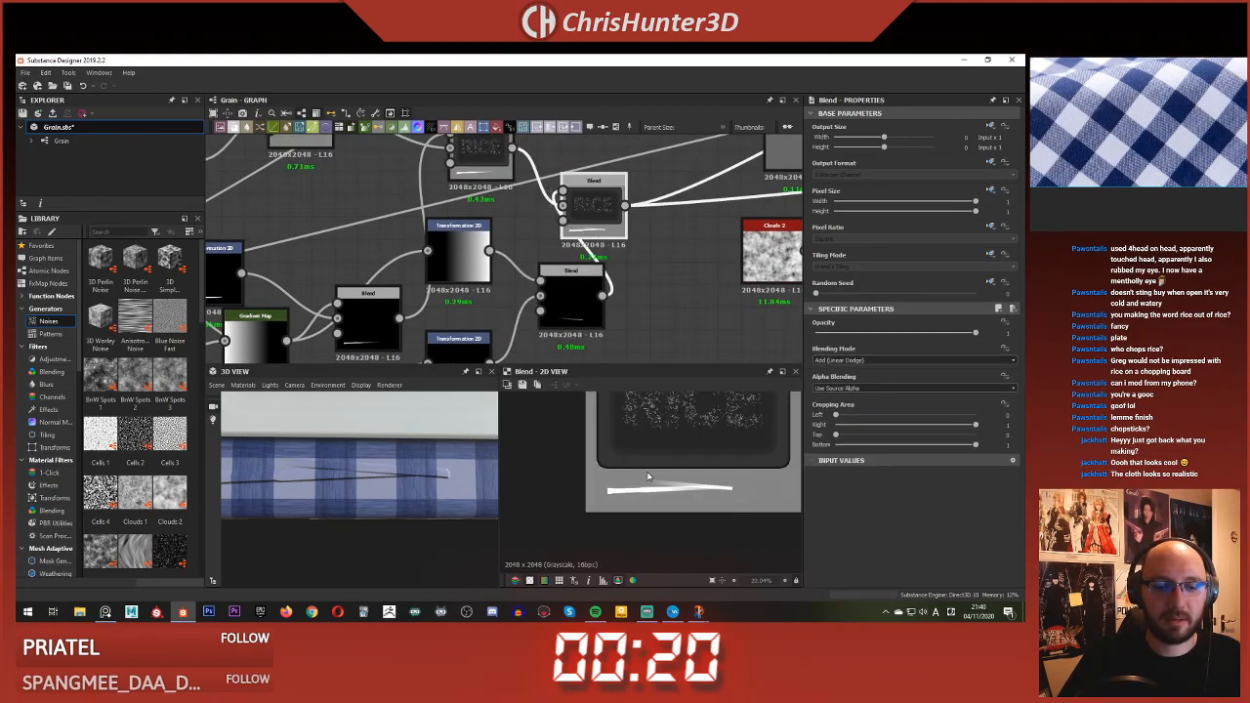
- Duplicate the Gradient Map and insert the copy between Gradient Linear 1 and the gradient's Transformation 2D node
middle_drag(516, 259, 550, 226)
scroll(539, 248, down, 1)
click(502, 225)
mouse_move(440, 257)
middle_down()
mouse_move(440, 240)
mouse_move(439, 272)
middle_up()
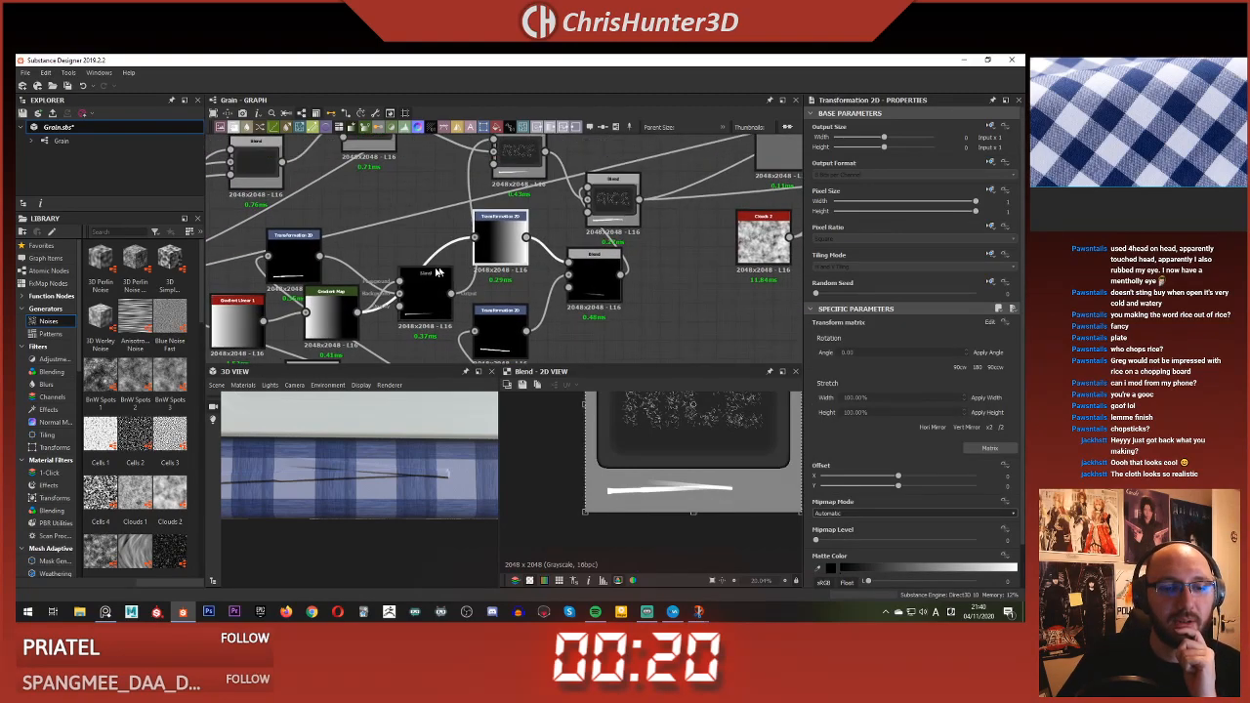
click(349, 289)
key(ctrl+v)
drag(486, 278, 403, 213)
mouse_move(337, 319)
mouse_down()
mouse_move(350, 282)
mouse_move(340, 318)
mouse_up()
drag(481, 233, 478, 235)
drag(388, 203, 424, 230)
- Remove the mirroring Transformation 2D so the duplicated Gradient Map feeds the second chopstick's Multiply Blend directly
click(493, 240)
click(416, 227)
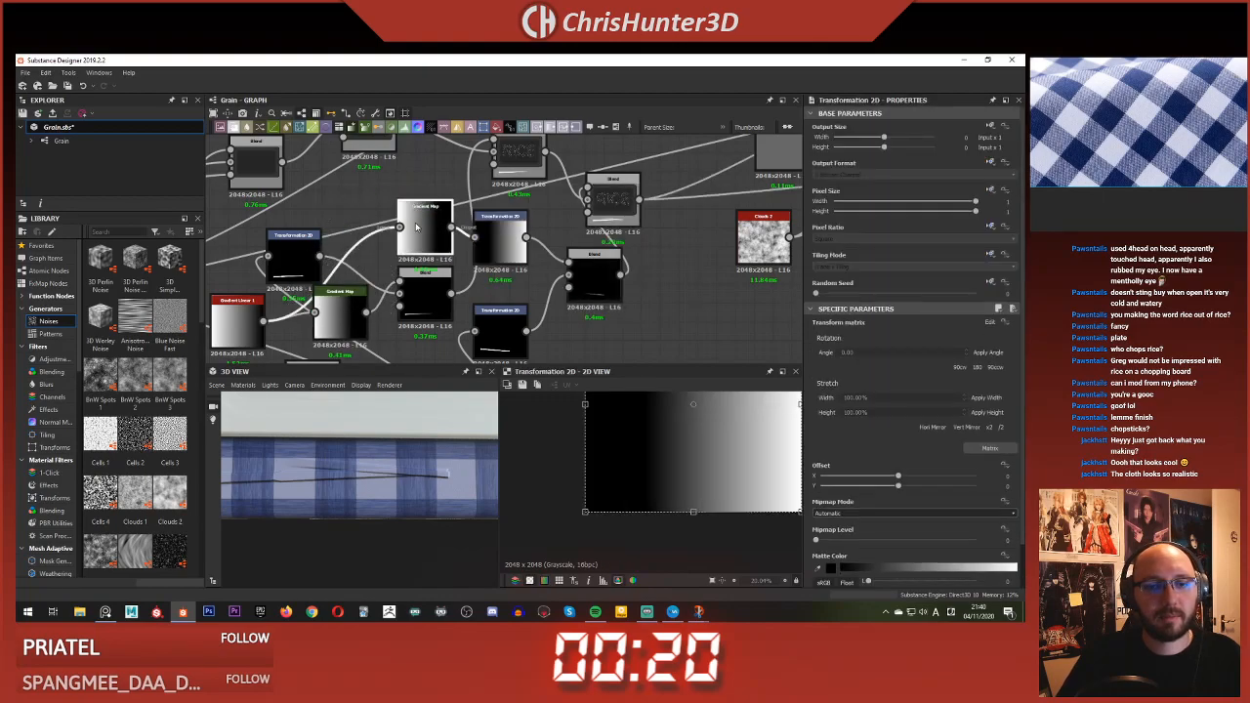
click(502, 241)
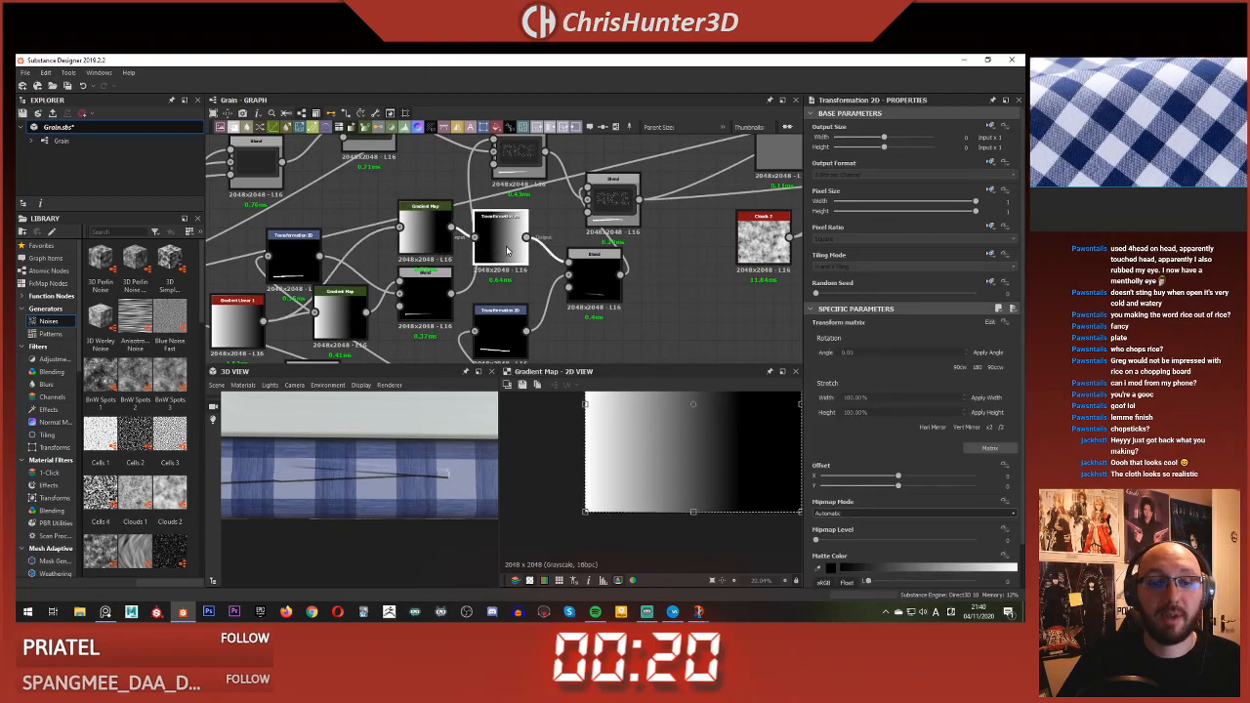
key(BackSpace)
- Invert the key positions of the duplicated Gradient Map and view the combined height in the second Add Blend
click(425, 230)
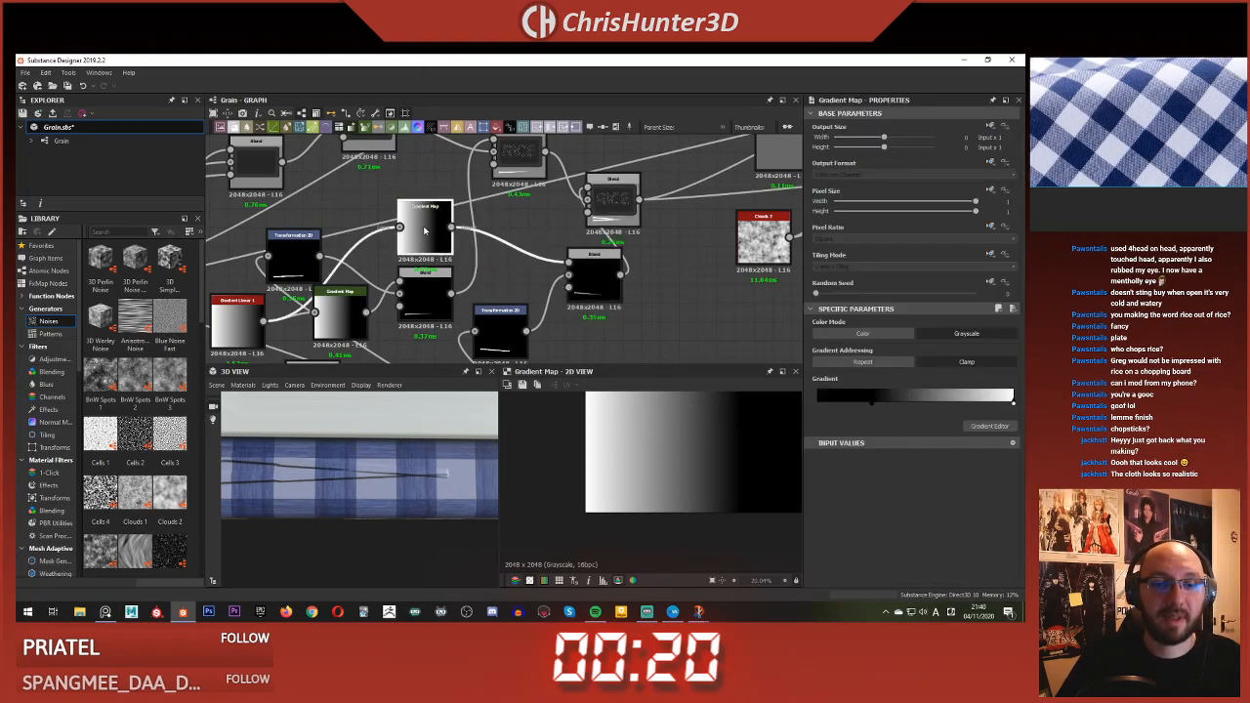
click(987, 427)
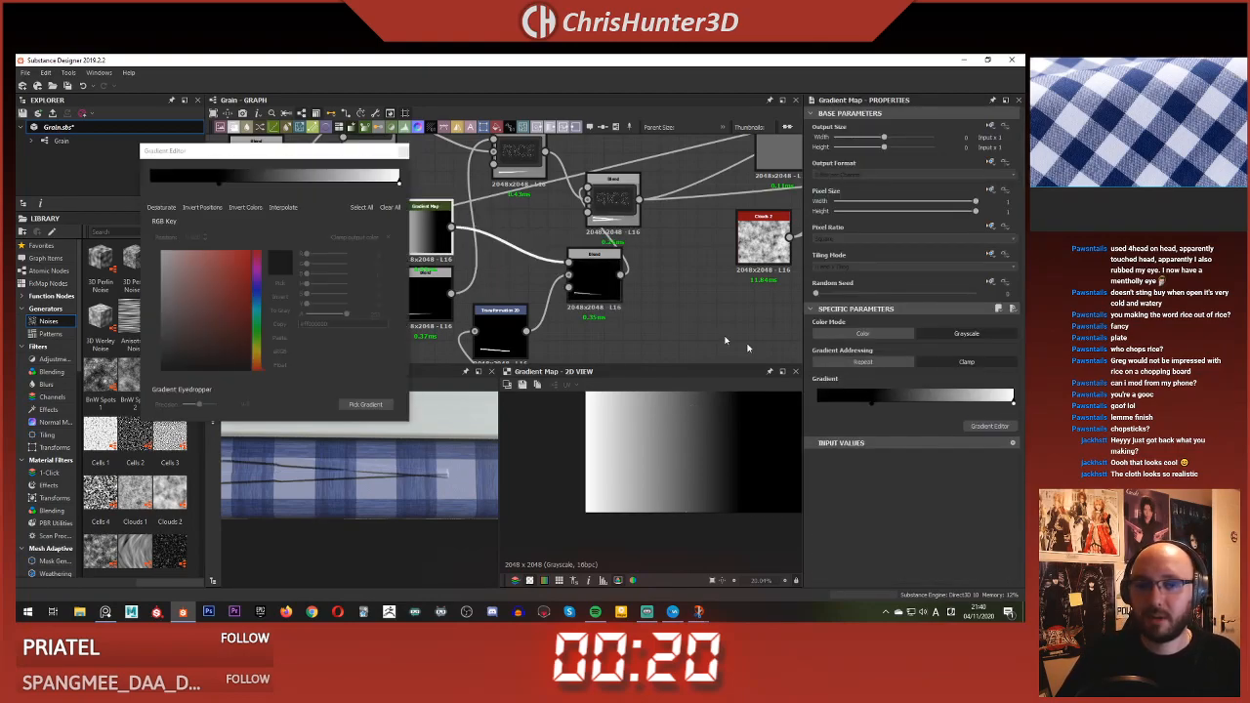
click(214, 208)
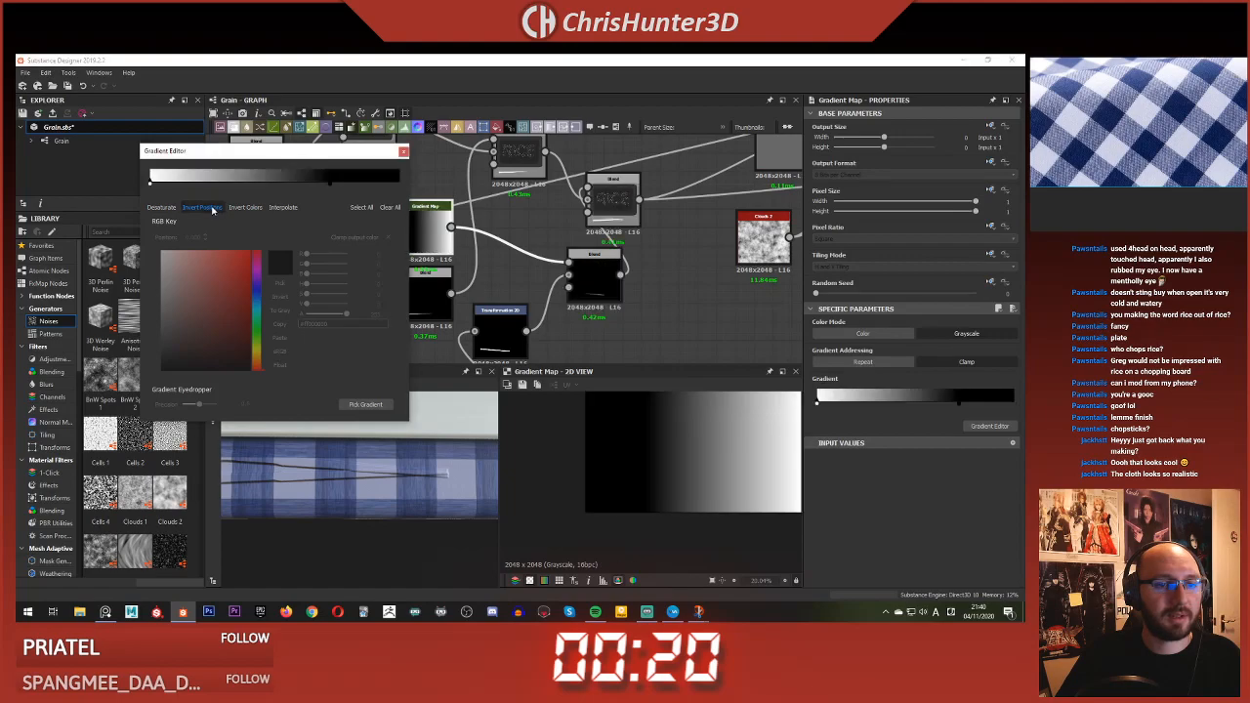
double_click(609, 197)
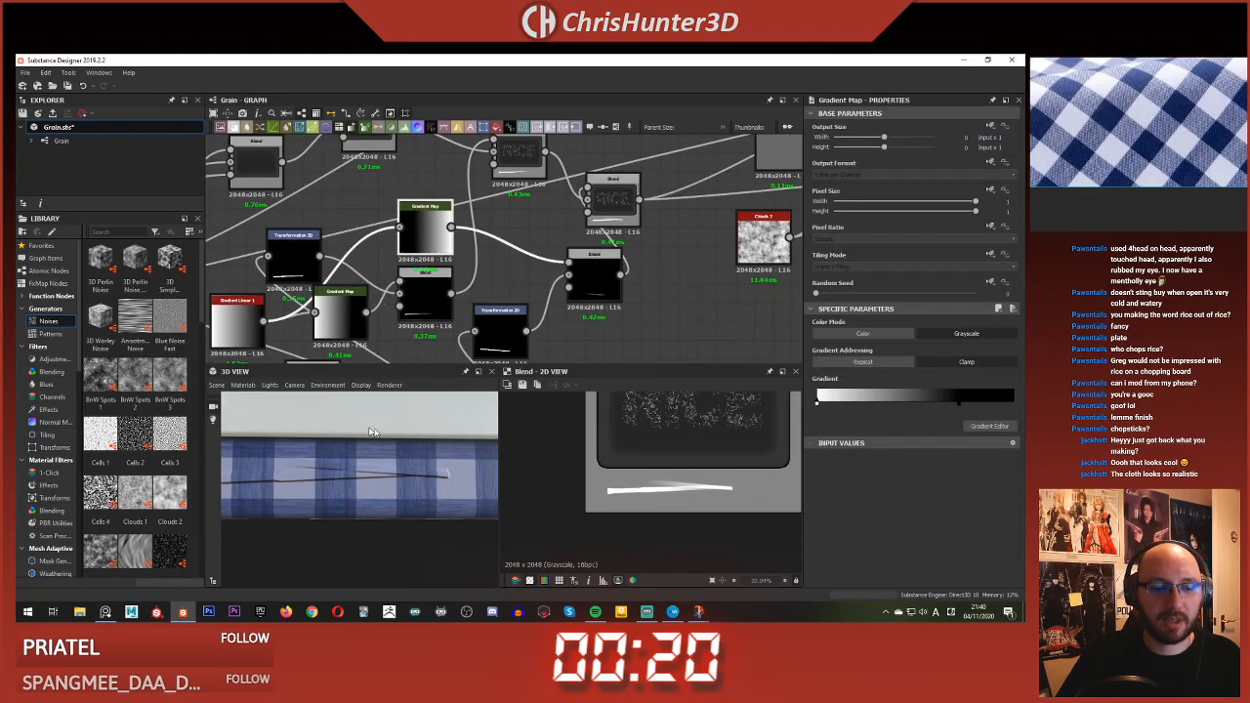
- Move the duplicated Gradient Map's black key to the gradient's end and its white key inward to about 40%, checking the chopsticks in 3D
drag(961, 410, 993, 409)
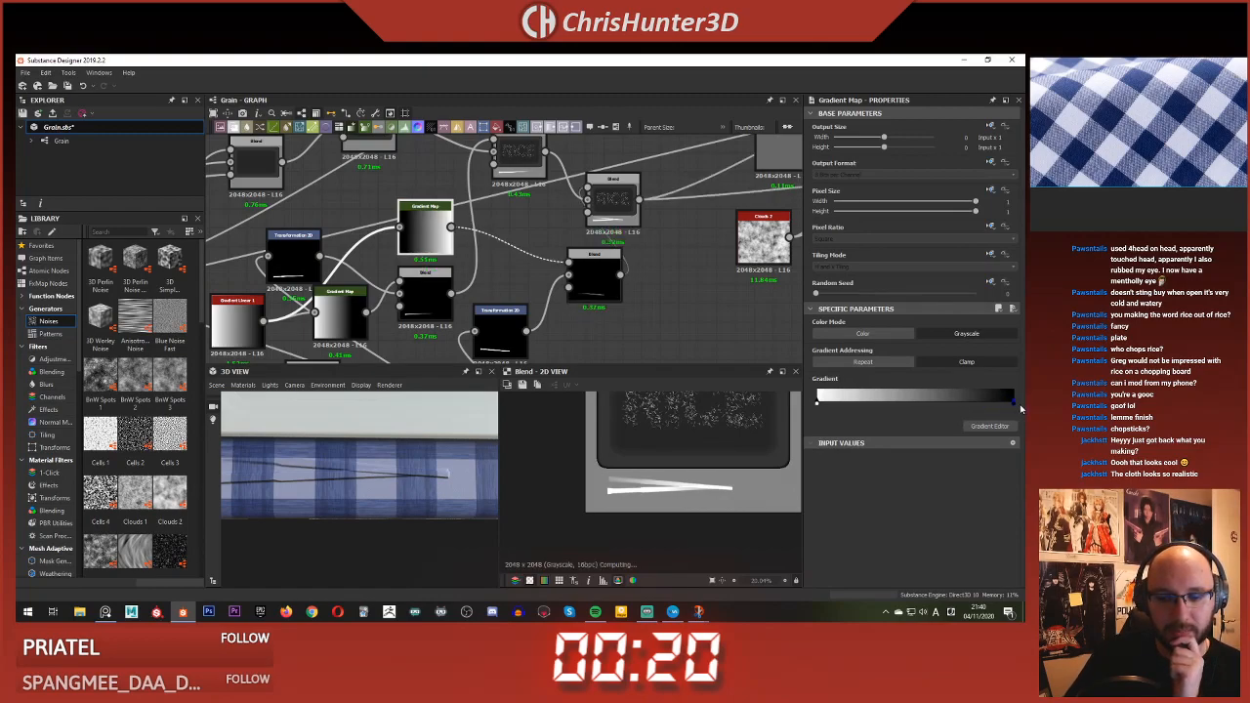
middle_drag(367, 525, 379, 468)
scroll(362, 477, up, 2)
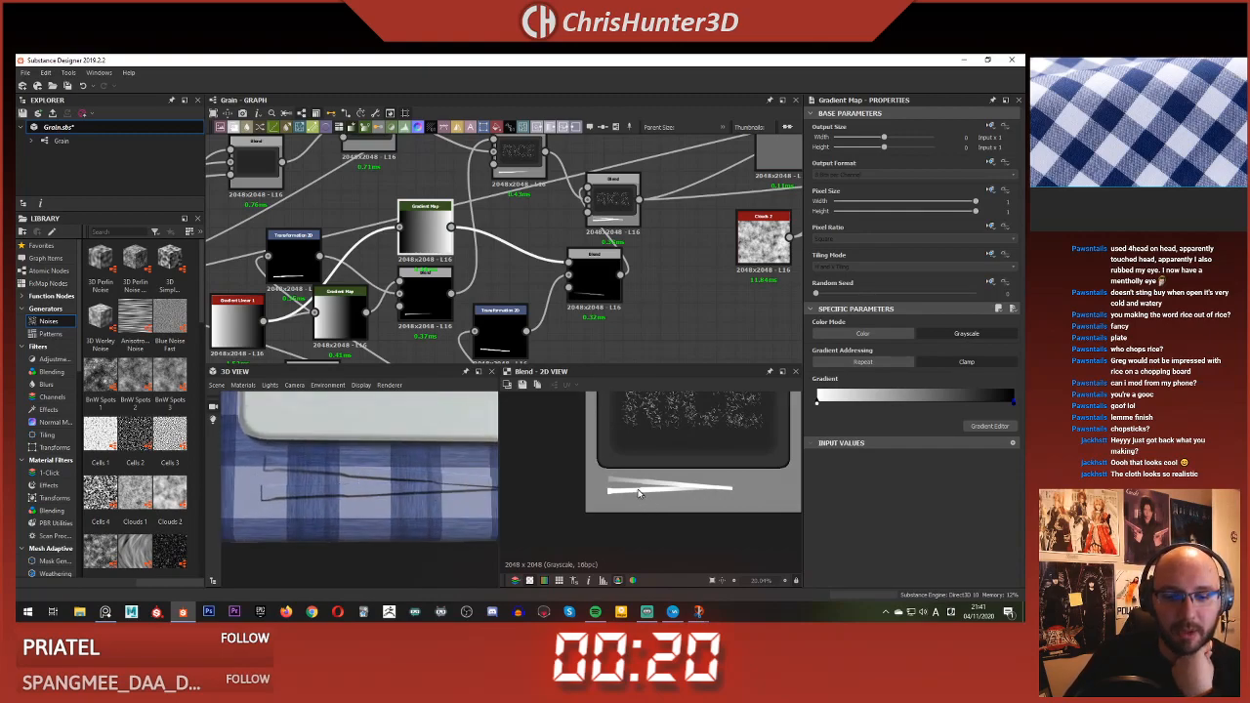
scroll(640, 493, up, 2)
scroll(578, 461, down, 2)
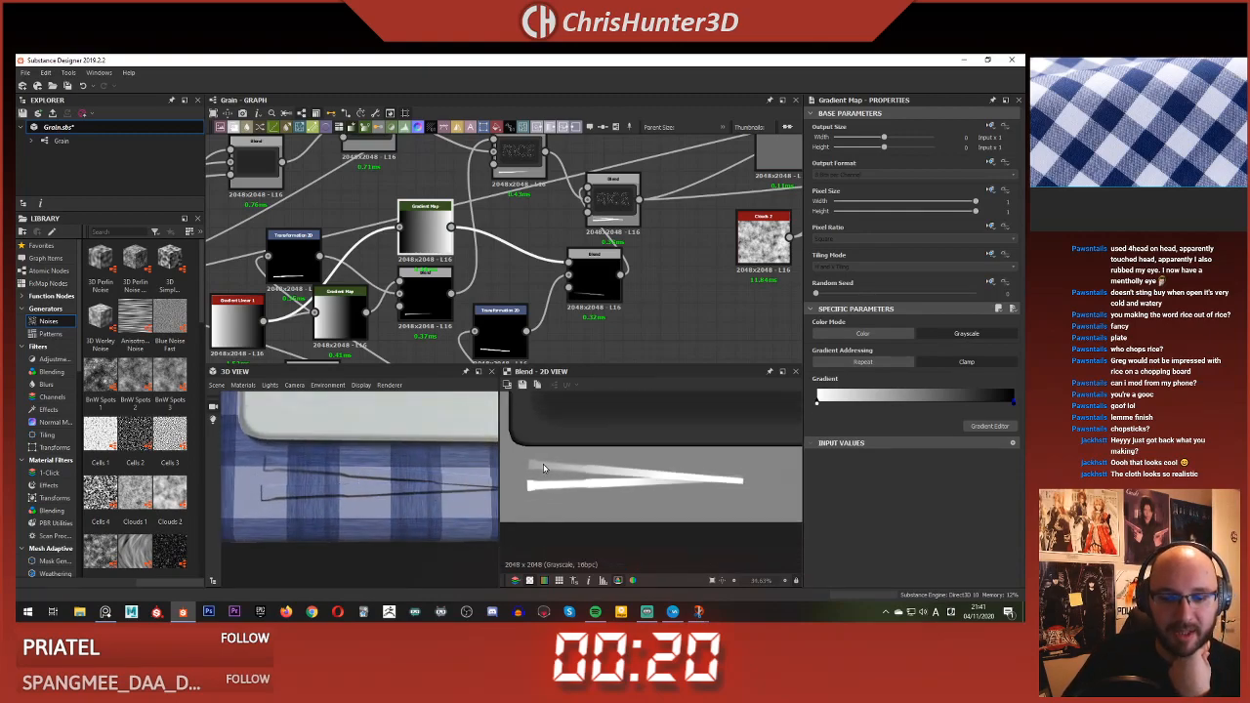
scroll(302, 472, down, 1)
drag(303, 473, 371, 476)
scroll(700, 496, down, 1)
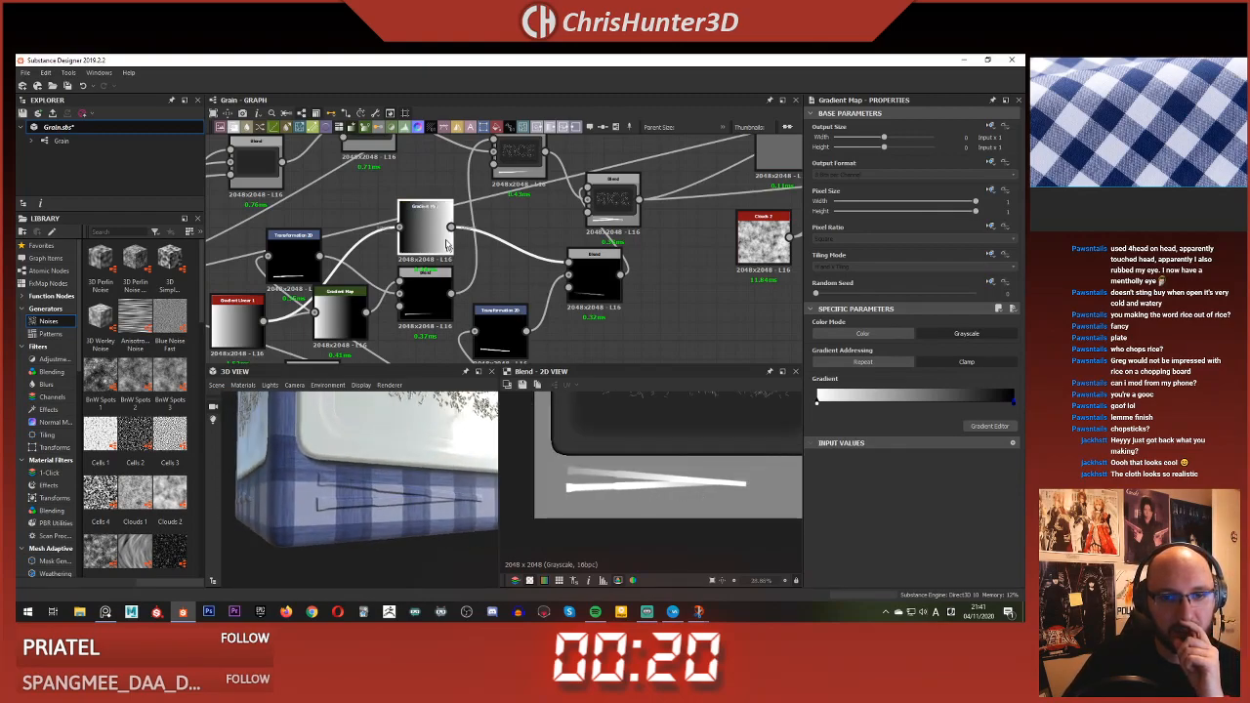
drag(819, 408, 902, 411)
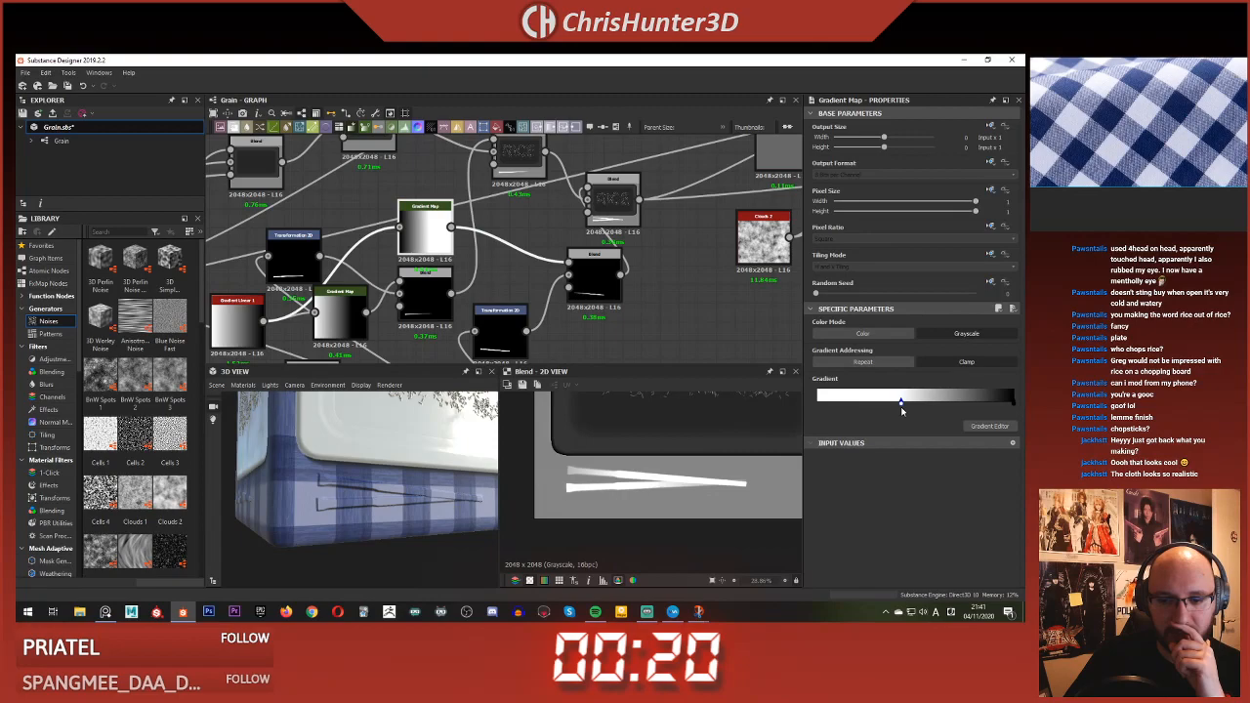
drag(379, 473, 357, 481)
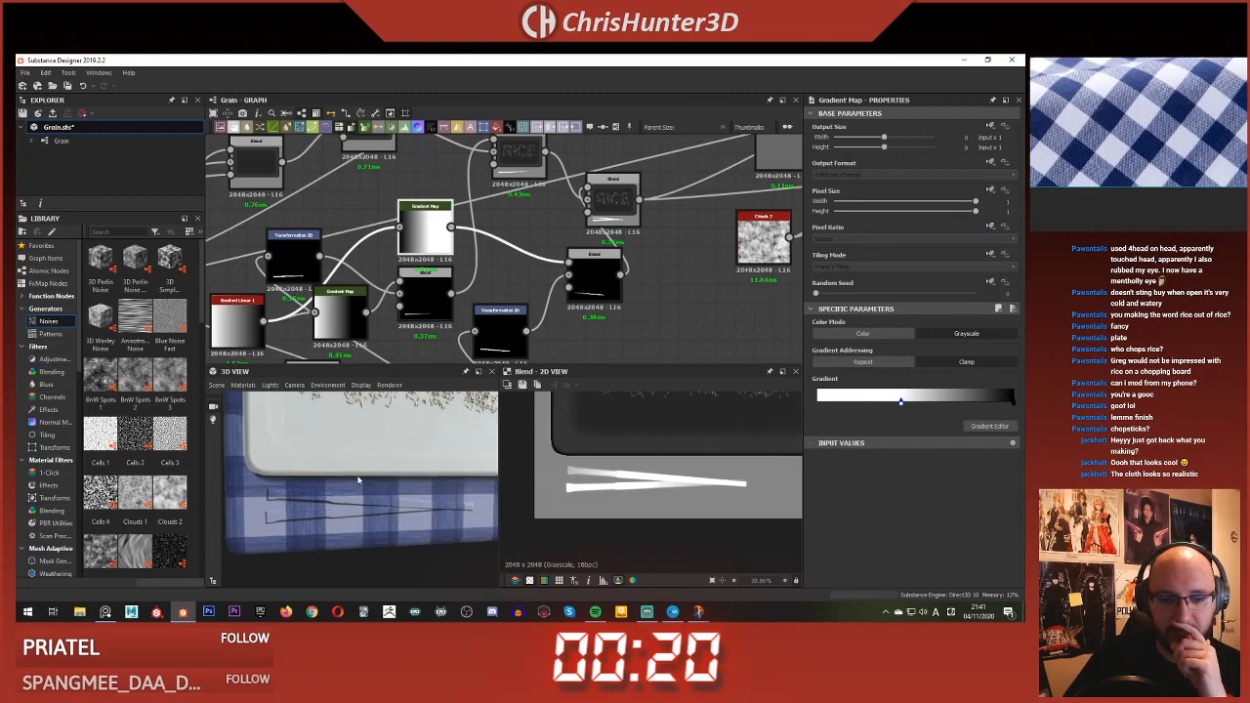
- Shift the second chopstick slightly by offsetting its Transformation 2D node
middle_drag(543, 271, 531, 268)
click(486, 330)
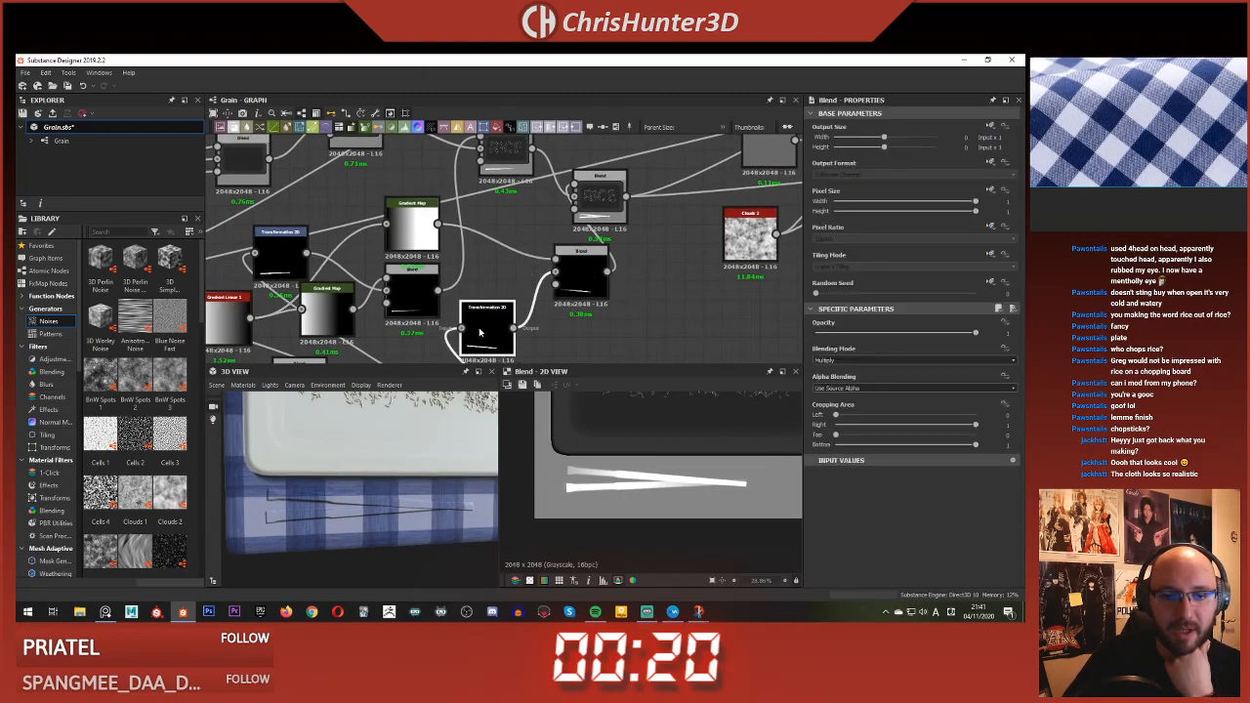
drag(718, 456, 718, 460)
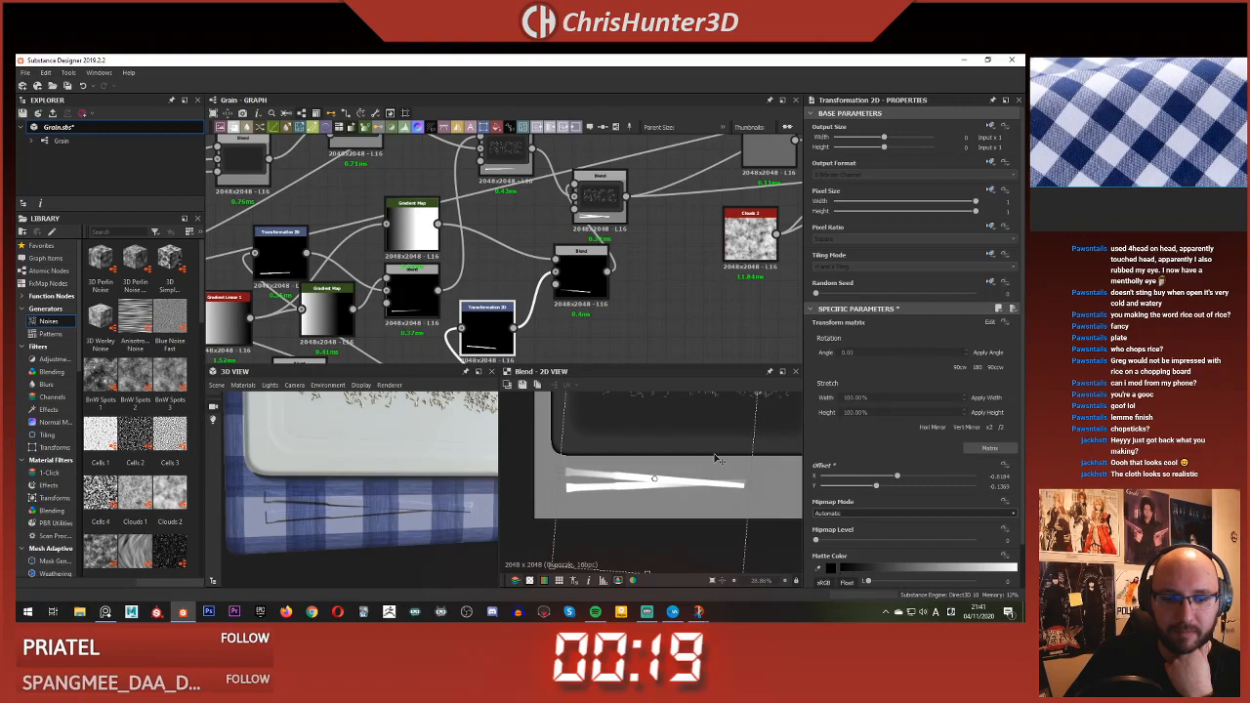
- Space out the second chopstick's Multiply Blend and the Add (Linear Dodge) Blend it feeds in the graph
scroll(562, 255, down, 5)
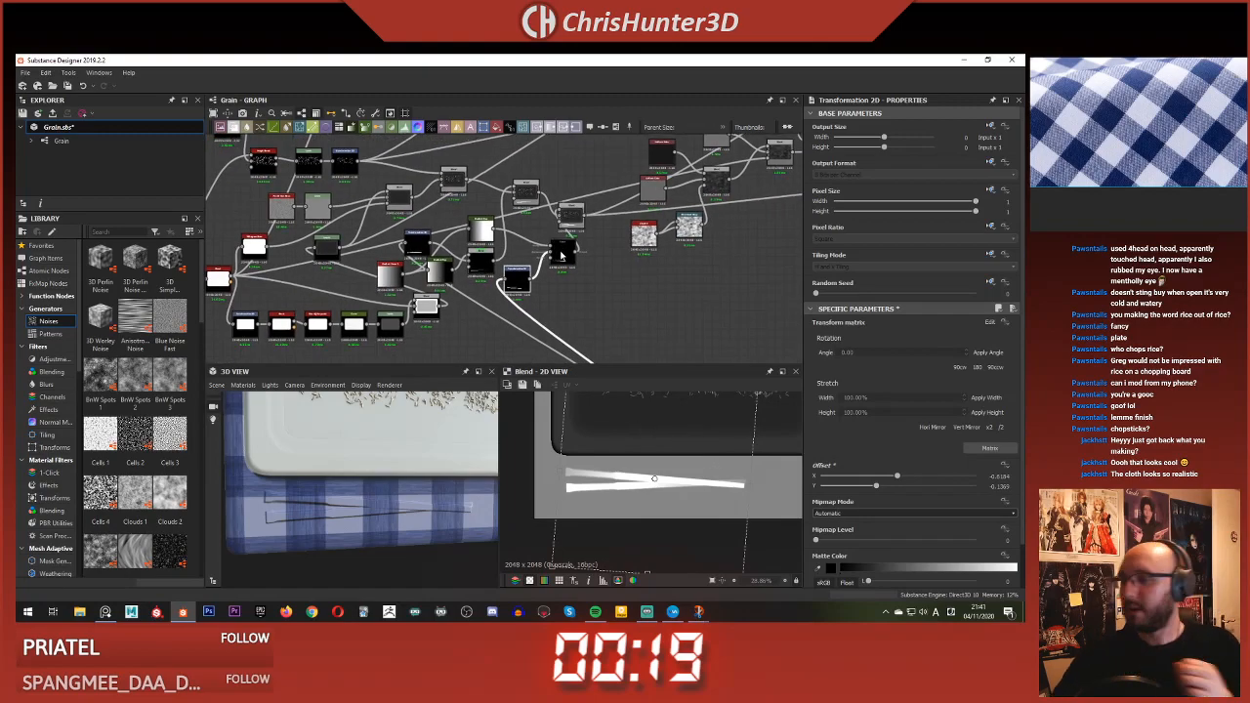
scroll(583, 220, up, 5)
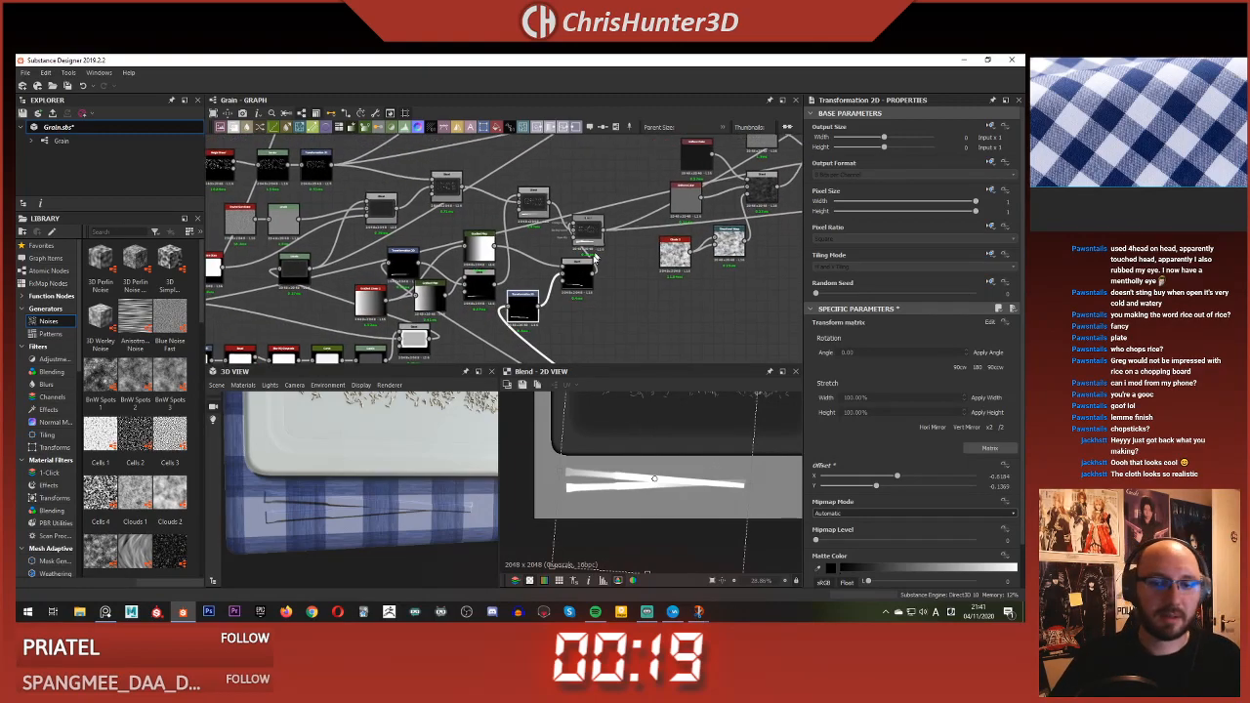
drag(585, 280, 569, 298)
drag(604, 207, 641, 234)
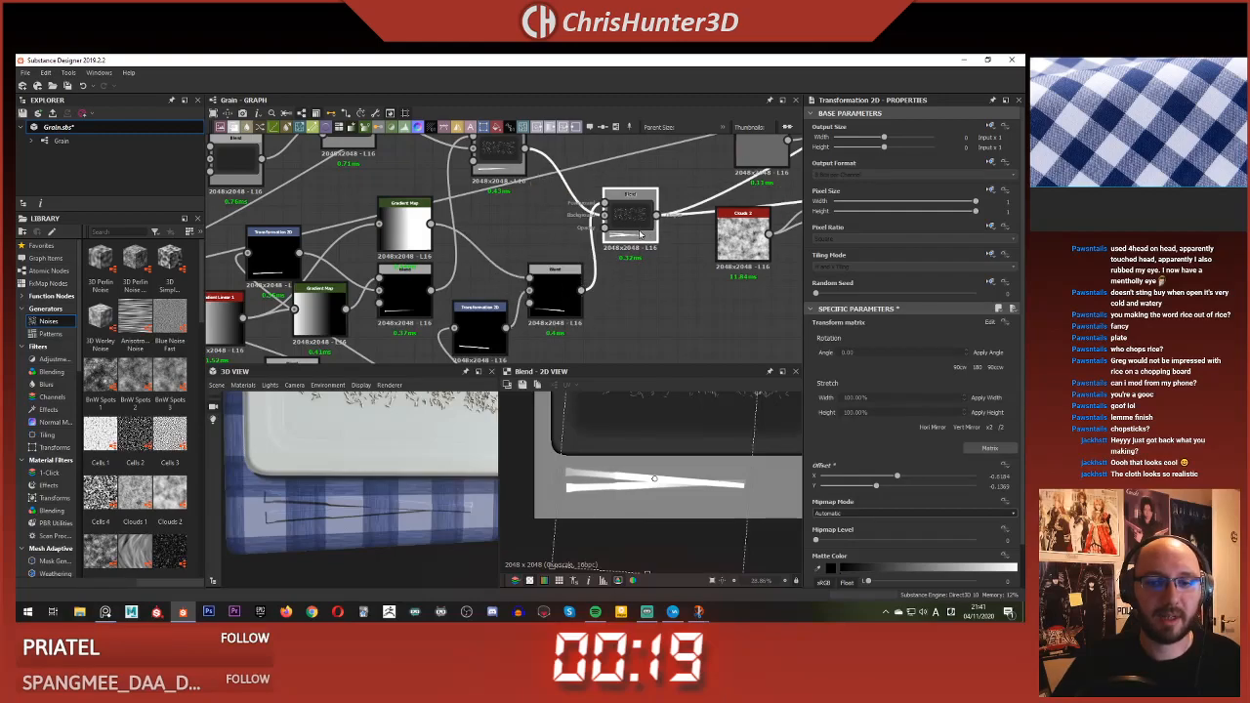
- Move the upstream node groups away from the output nodes and pull the chopstick branch's end node closer to its chain
scroll(634, 223, down, 8)
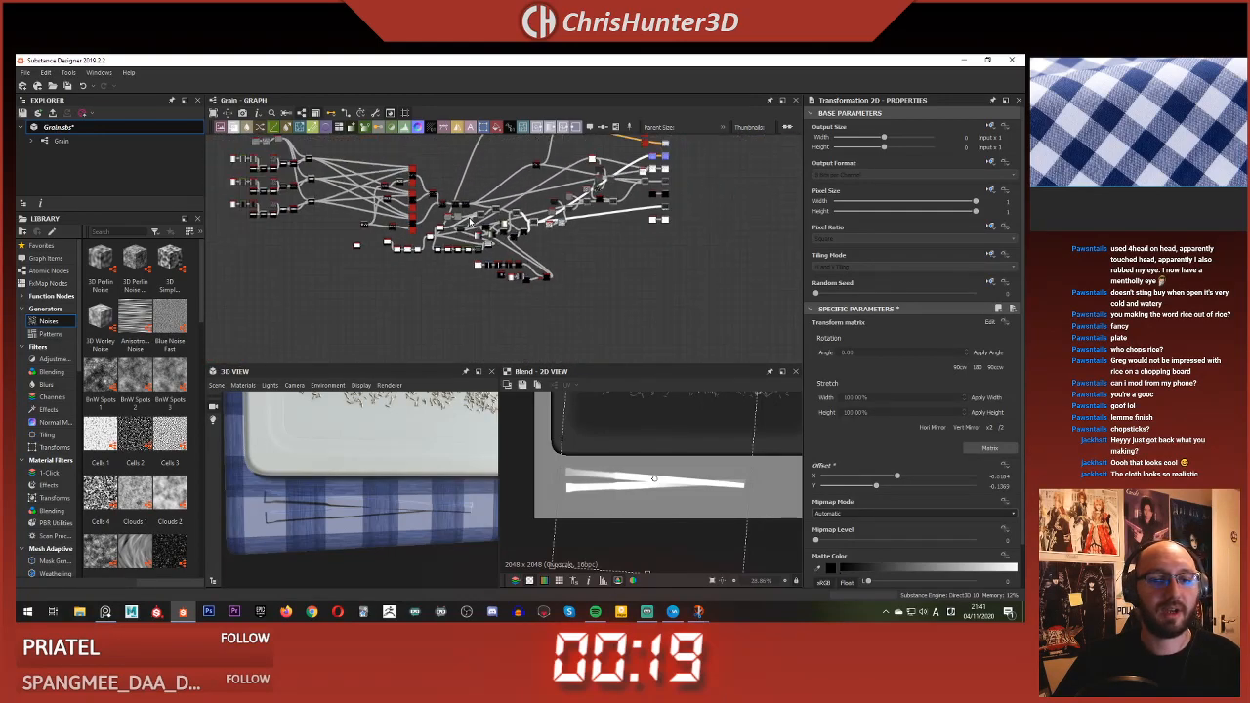
scroll(427, 237, up, 1)
drag(214, 168, 335, 229)
drag(258, 175, 395, 305)
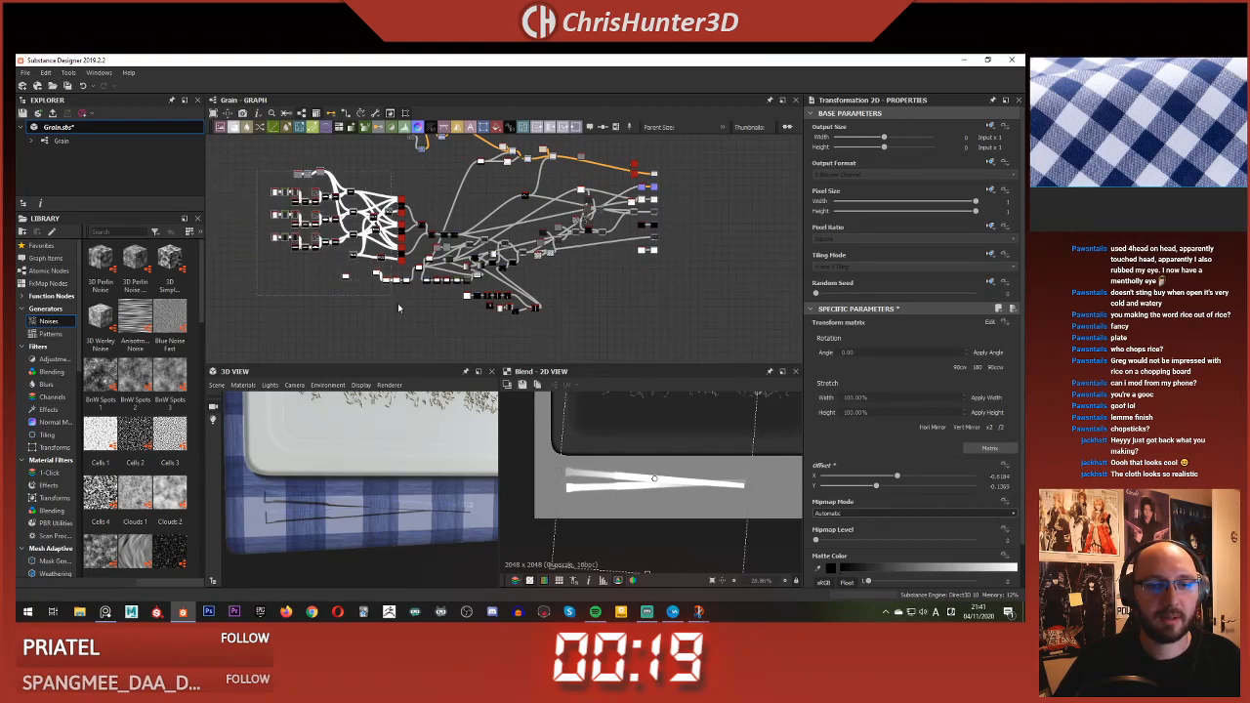
drag(458, 350, 530, 349)
drag(524, 197, 454, 198)
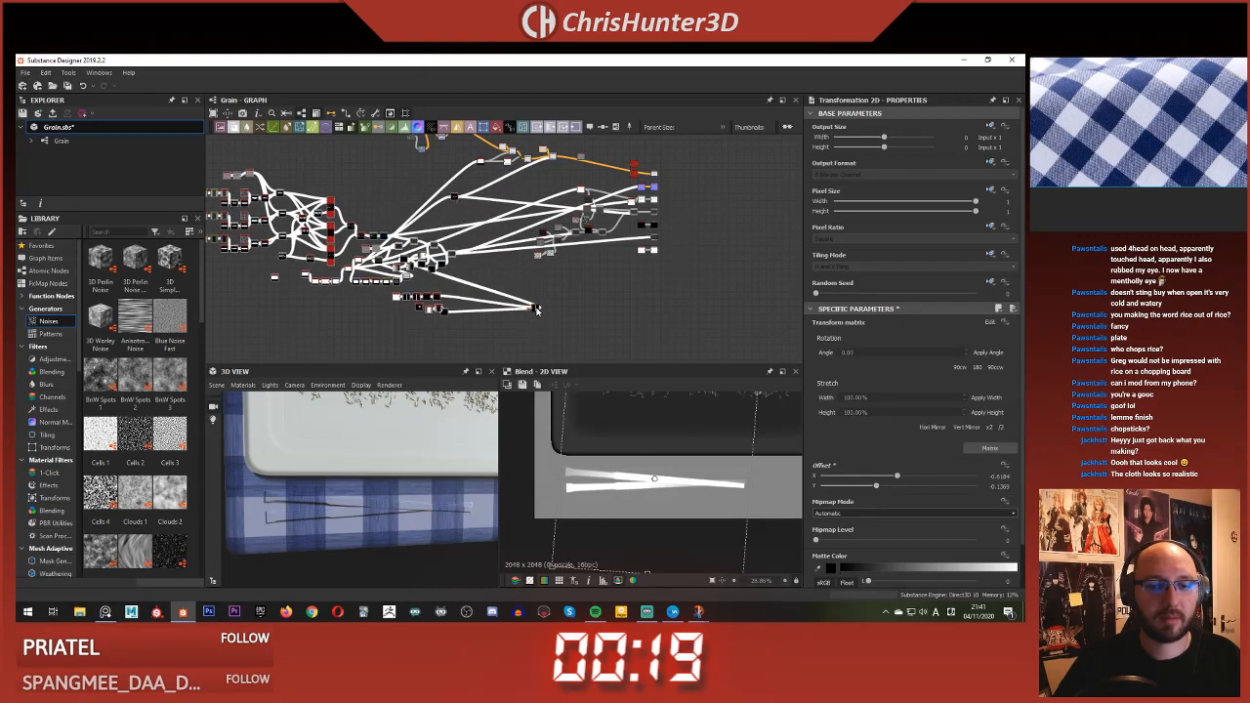
drag(535, 309, 500, 311)
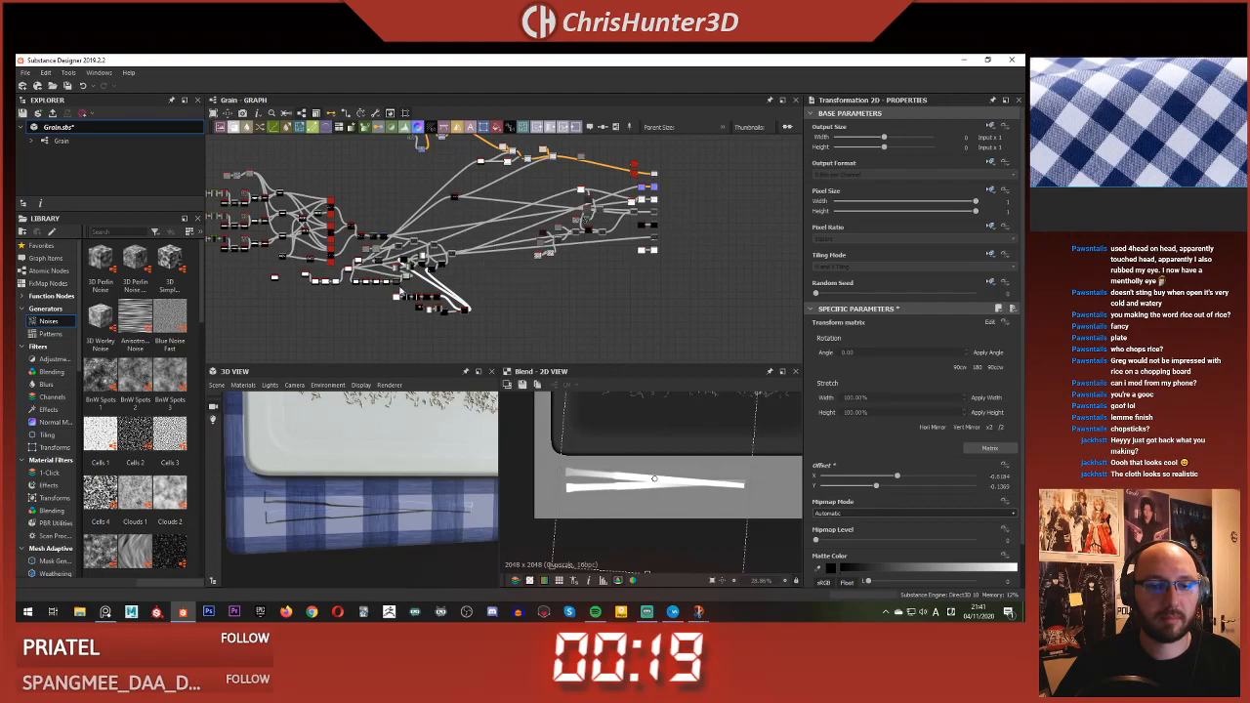
drag(464, 310, 417, 311)
scroll(467, 284, up, 6)
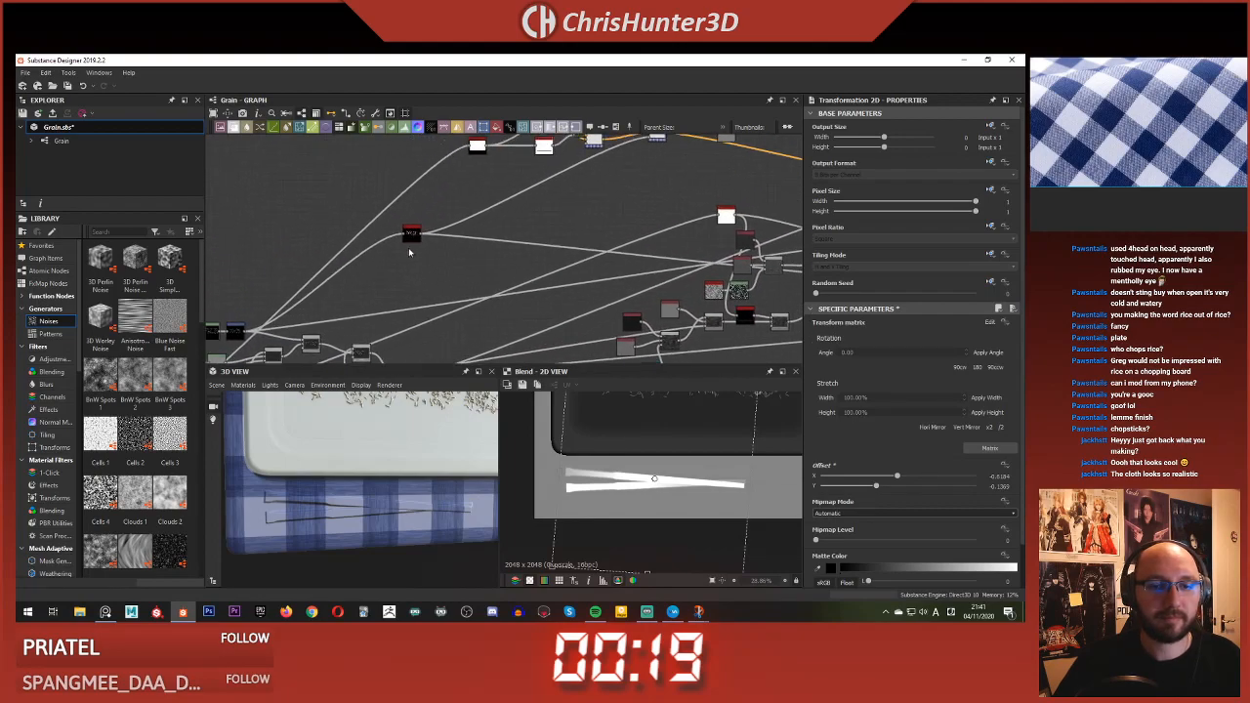
scroll(556, 274, down, 6)
scroll(488, 264, up, 5)
scroll(635, 291, down, 6)
scroll(615, 288, up, 3)
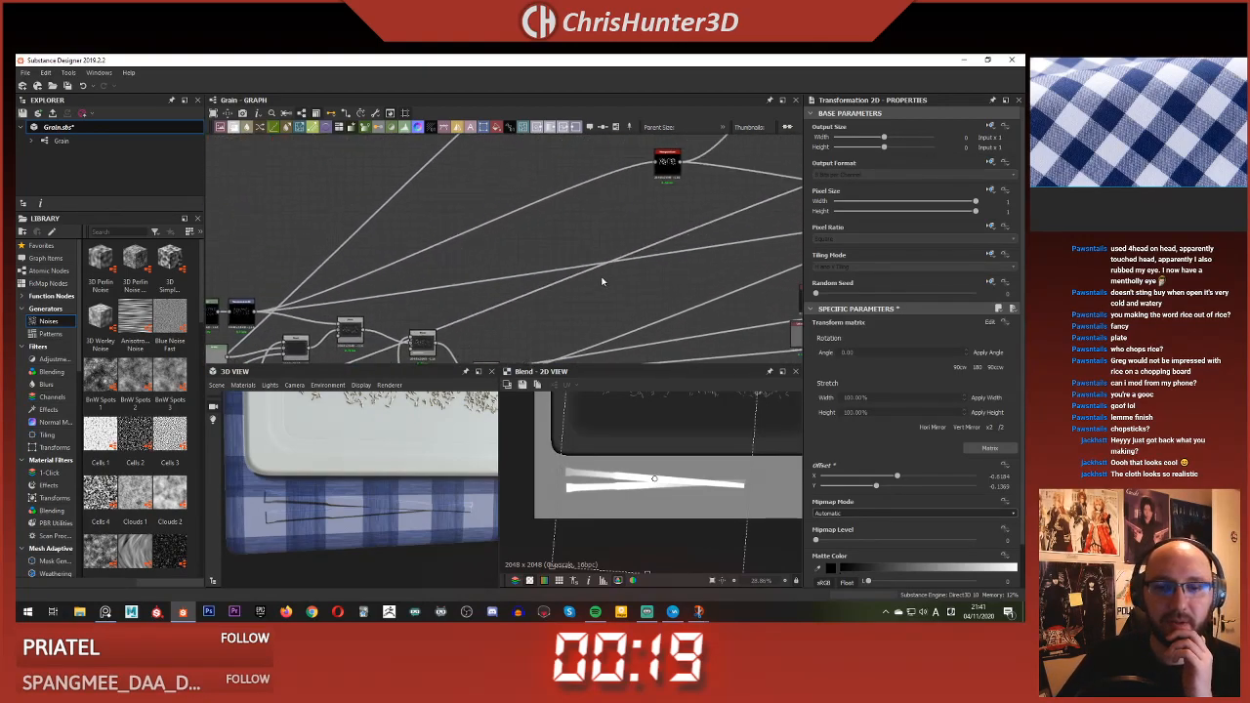
- Add a Blend node after the last base colour Blend and connect that Blend's output to the new node's background
scroll(594, 283, down, 4)
right_click(591, 210)
click(646, 322)
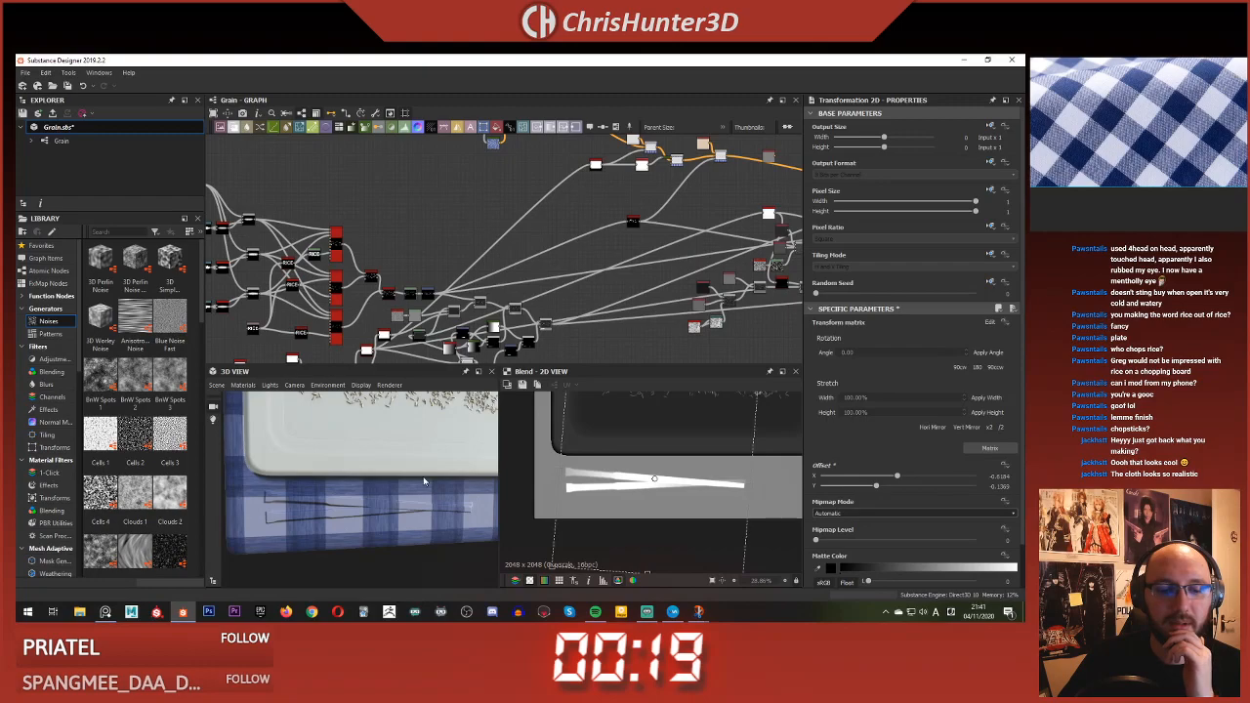
scroll(576, 307, up, 5)
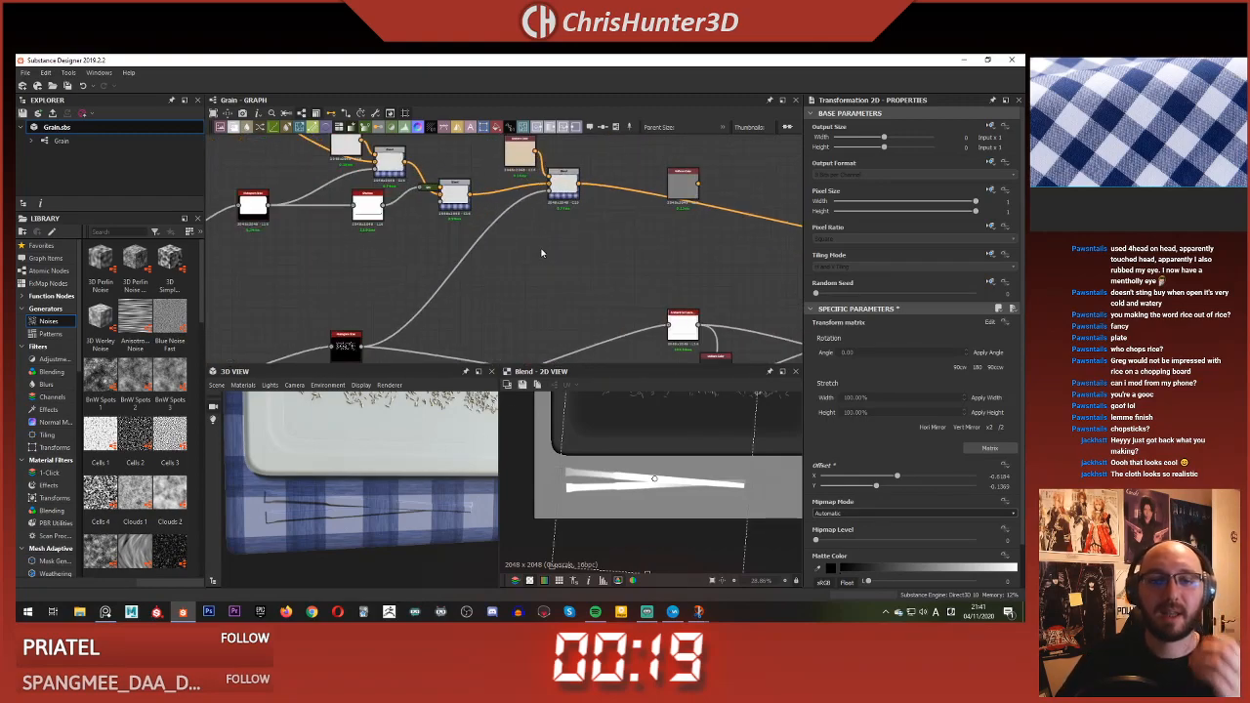
drag(598, 251, 641, 164)
scroll(584, 242, up, 3)
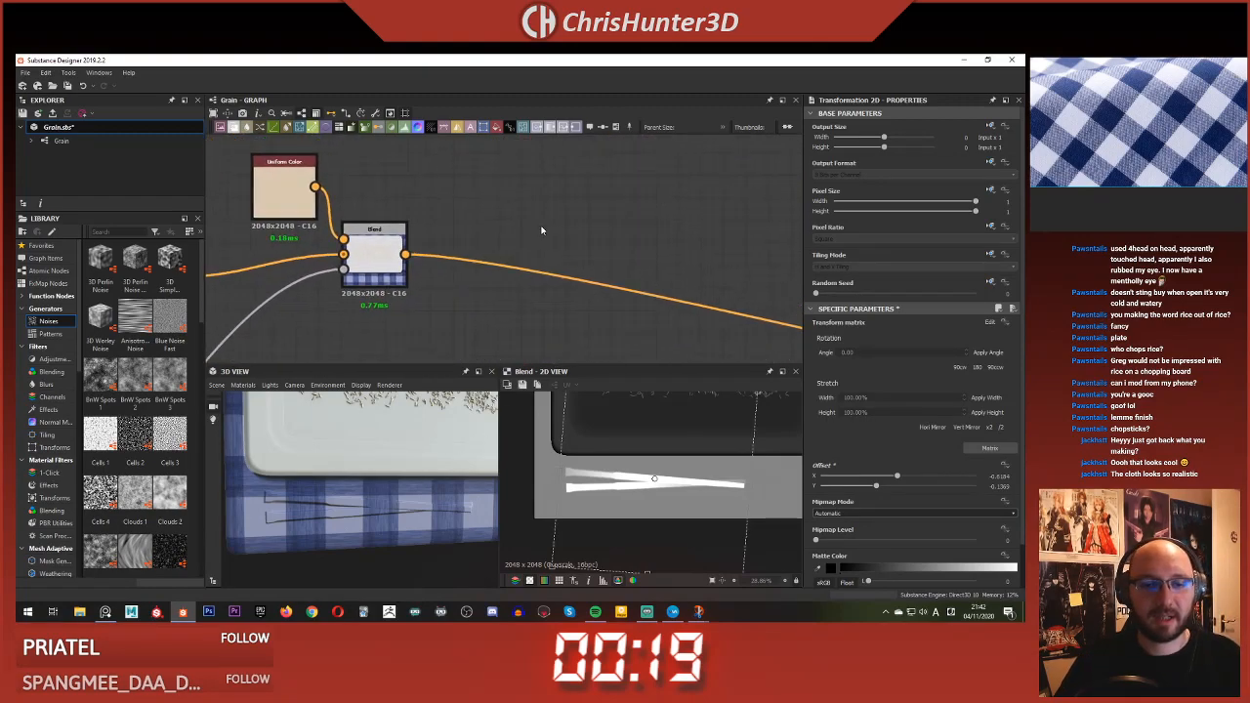
key(space)
text(ble)
key(Return)
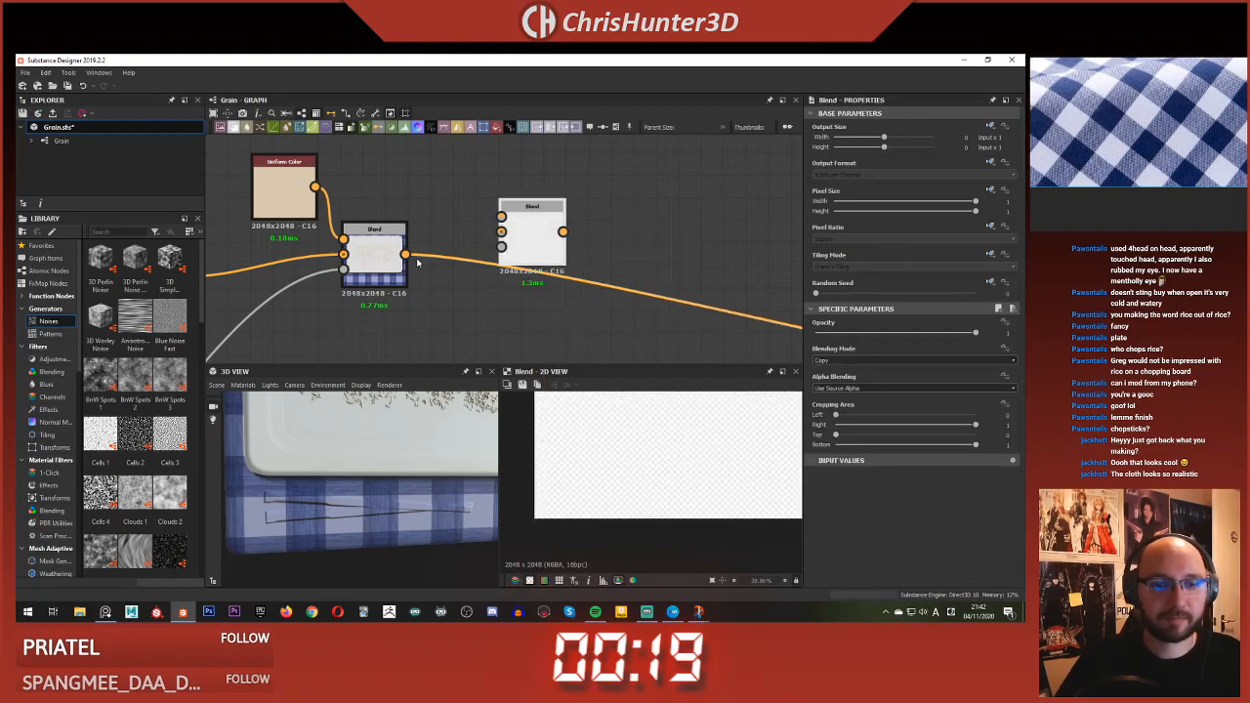
drag(542, 232, 647, 216)
click(528, 182)
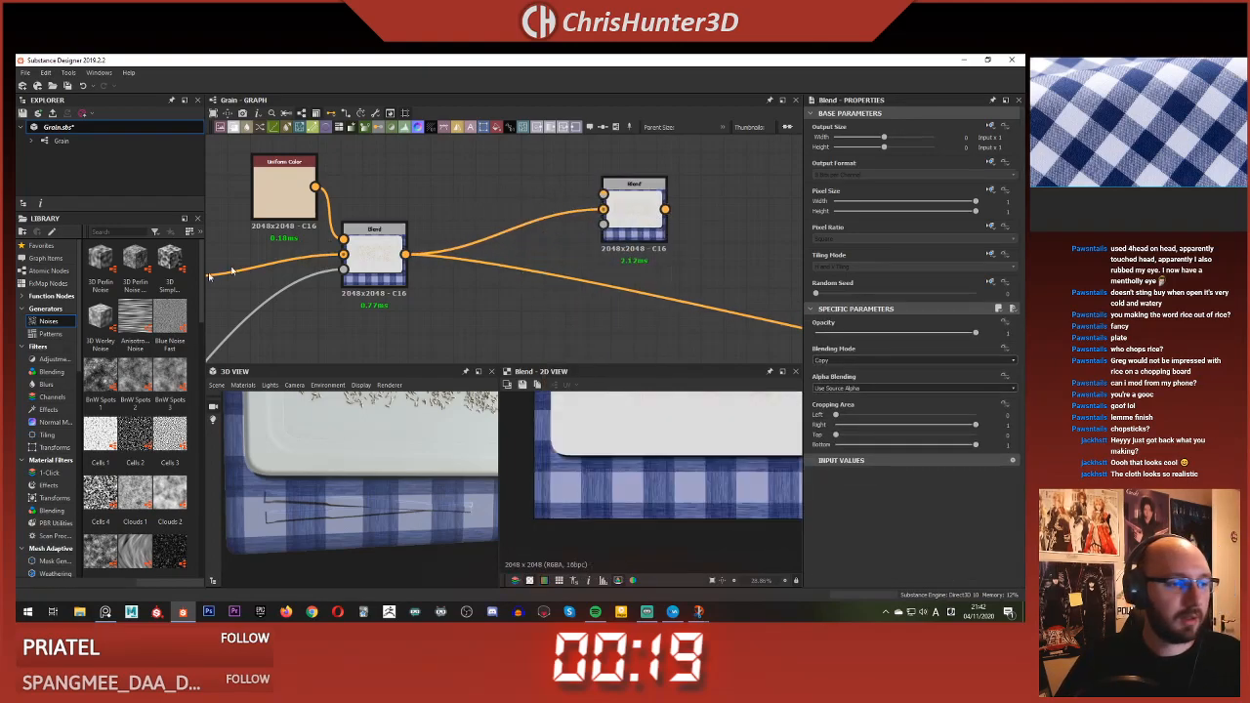
double_click(466, 277)
scroll(465, 277, down, 1)
middle_drag(463, 184, 490, 262)
key(space)
click(479, 238)
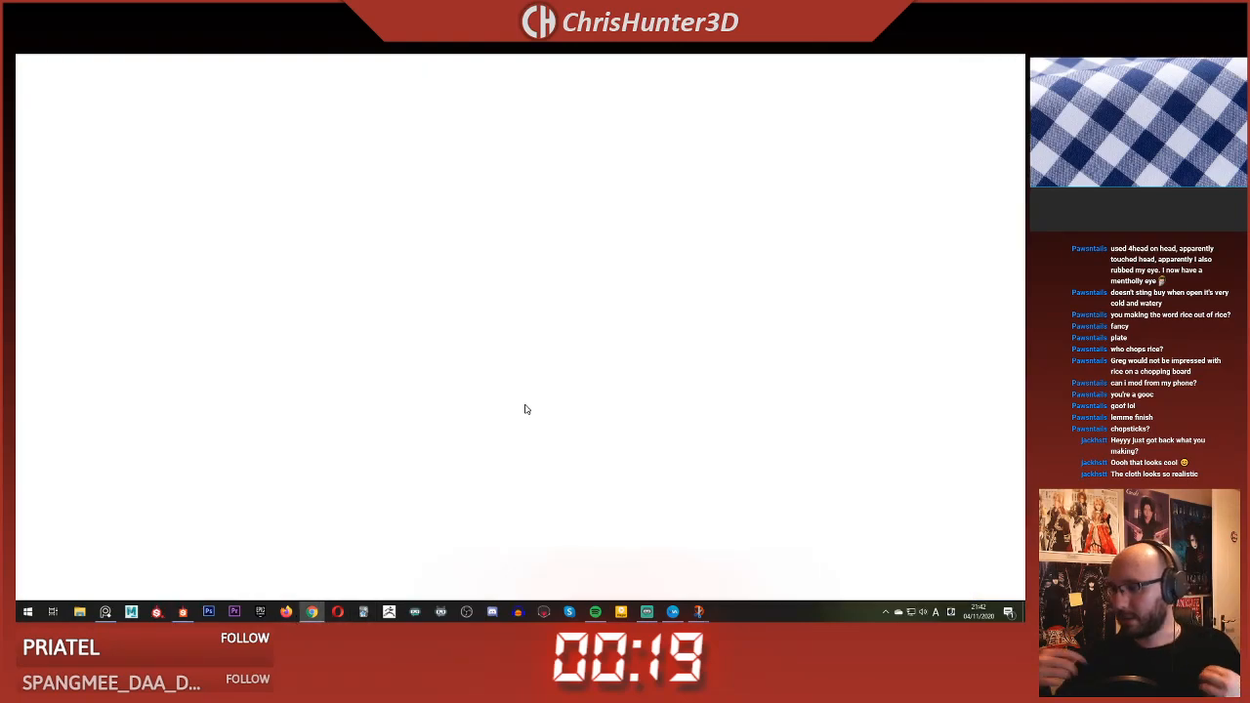
- Switch to Chrome and search Google for "chopsticks" in a new tab to find reference images
click(785, 63)
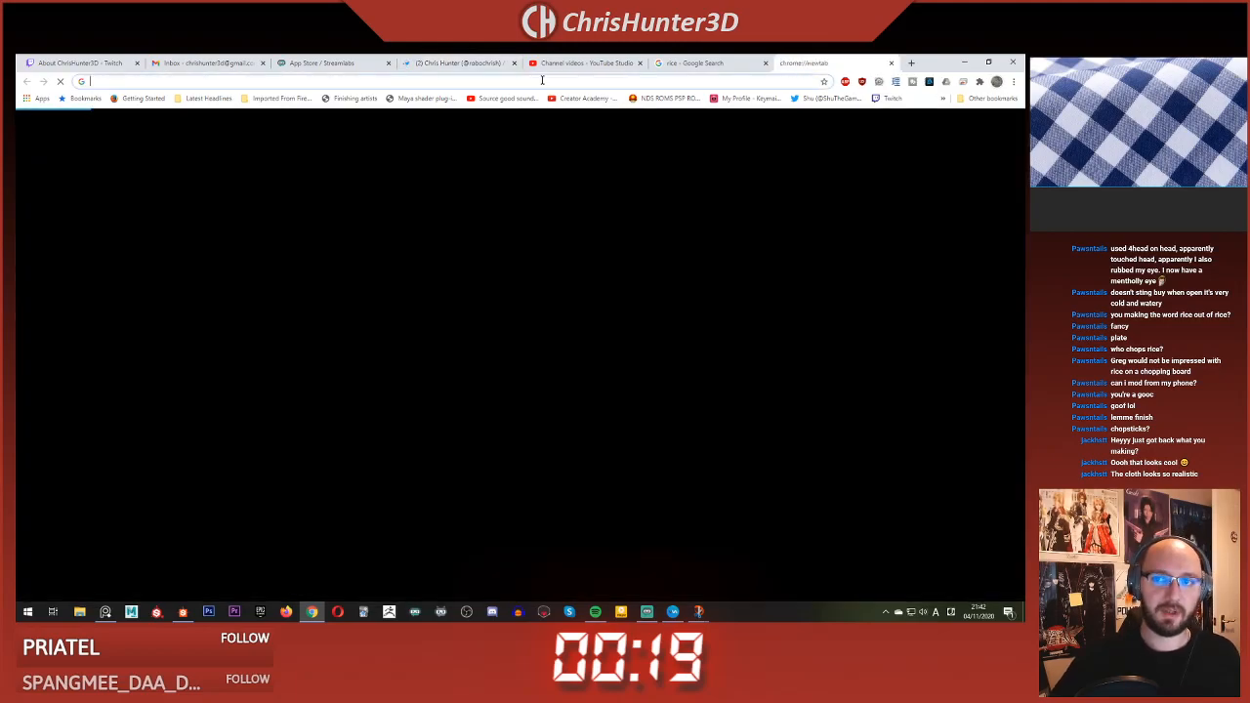
click(542, 80)
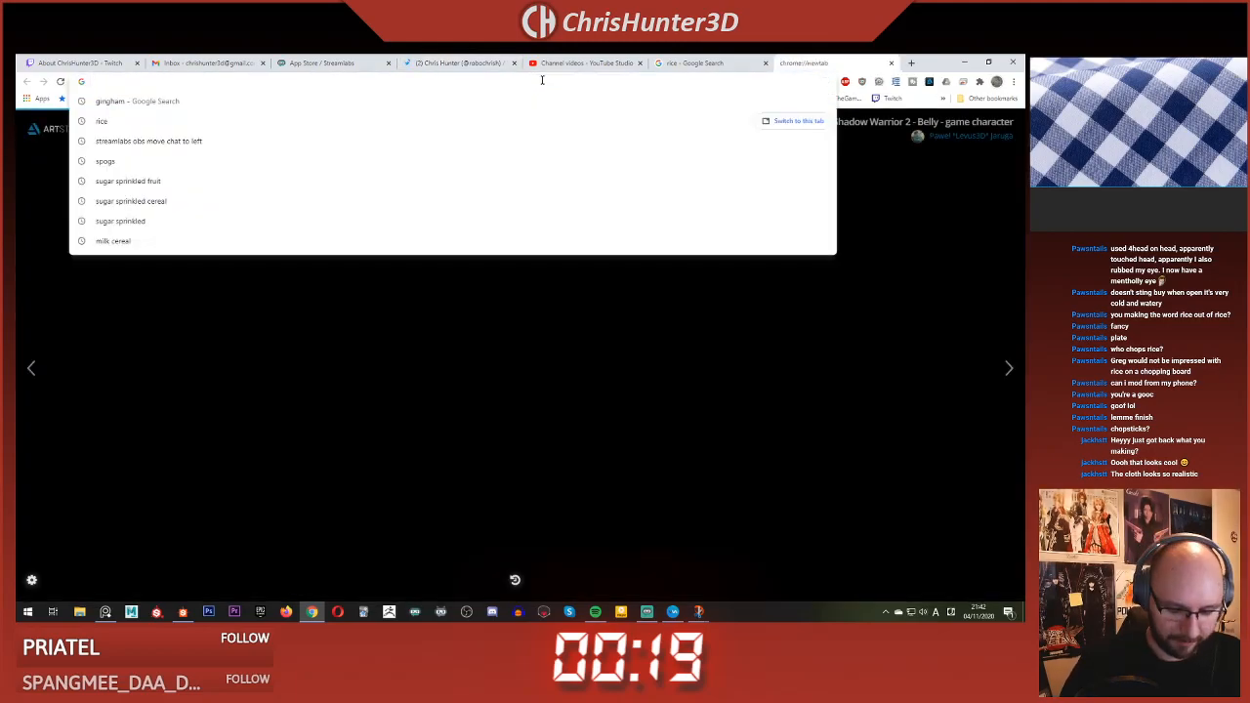
text(chopstick)
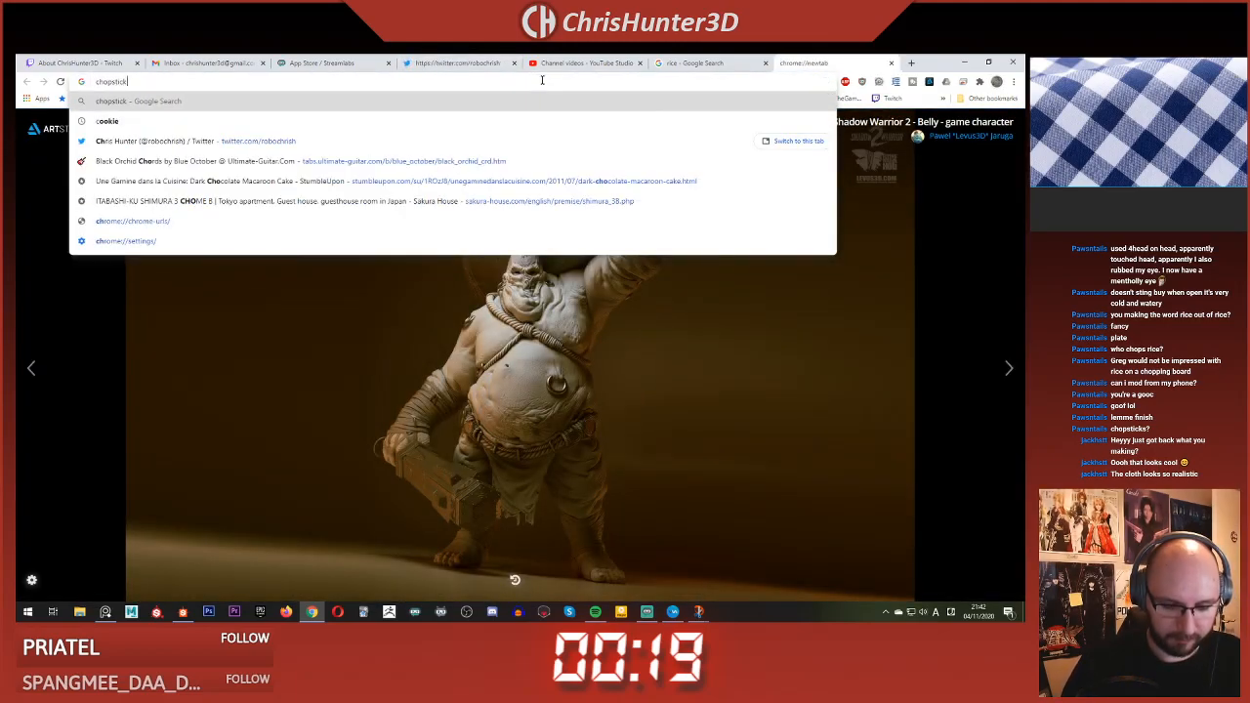
text(s)
key(Return)
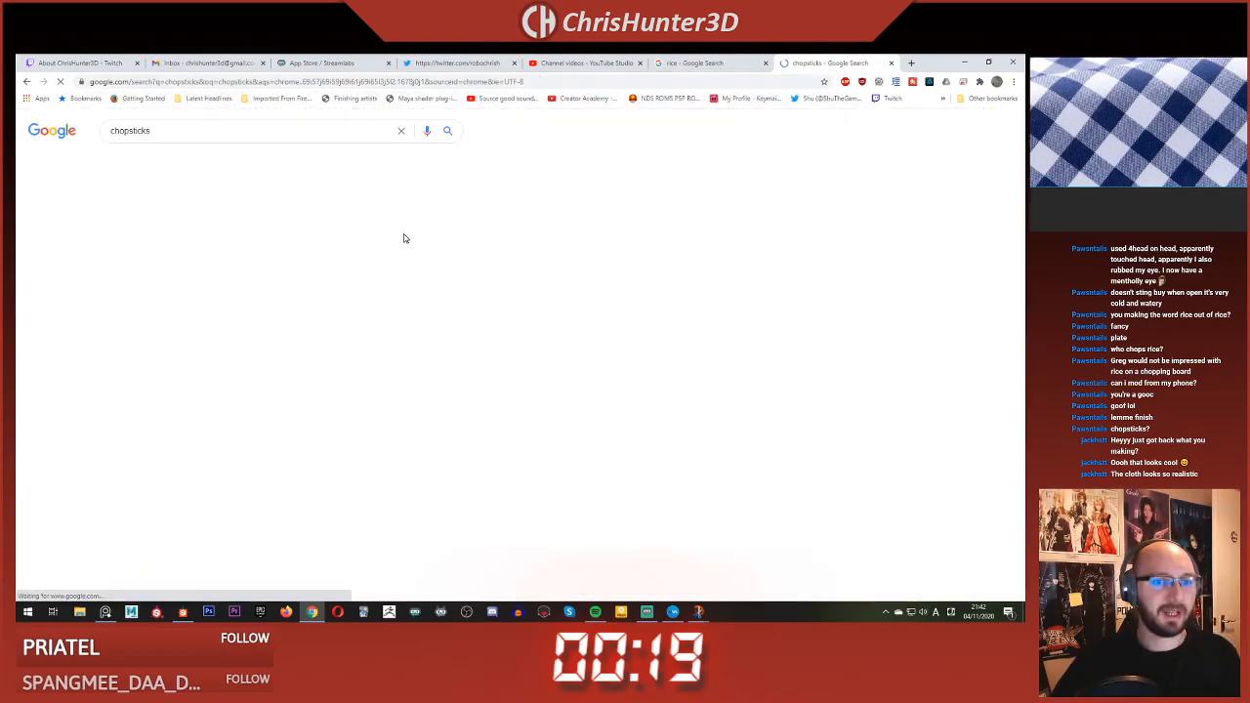
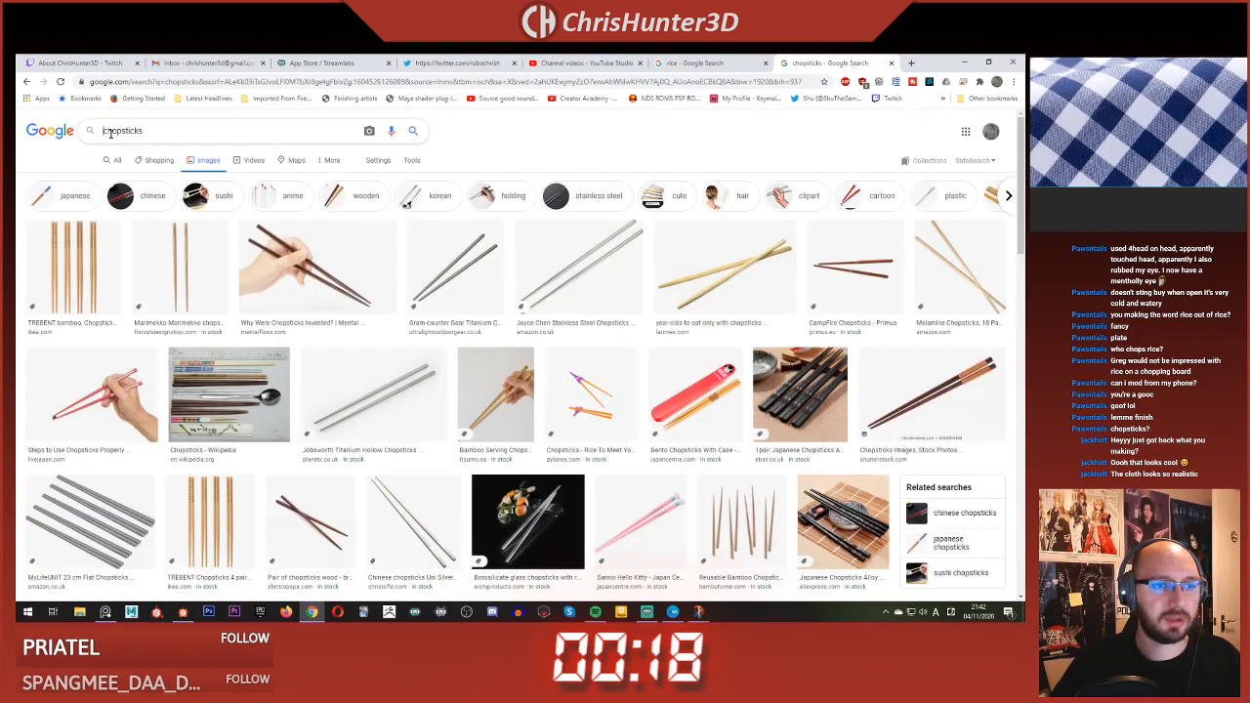
- Open the crossed wooden chopsticks photo, copy the image, and paste it into the reference board below the gingham cloth picture
click(726, 276)
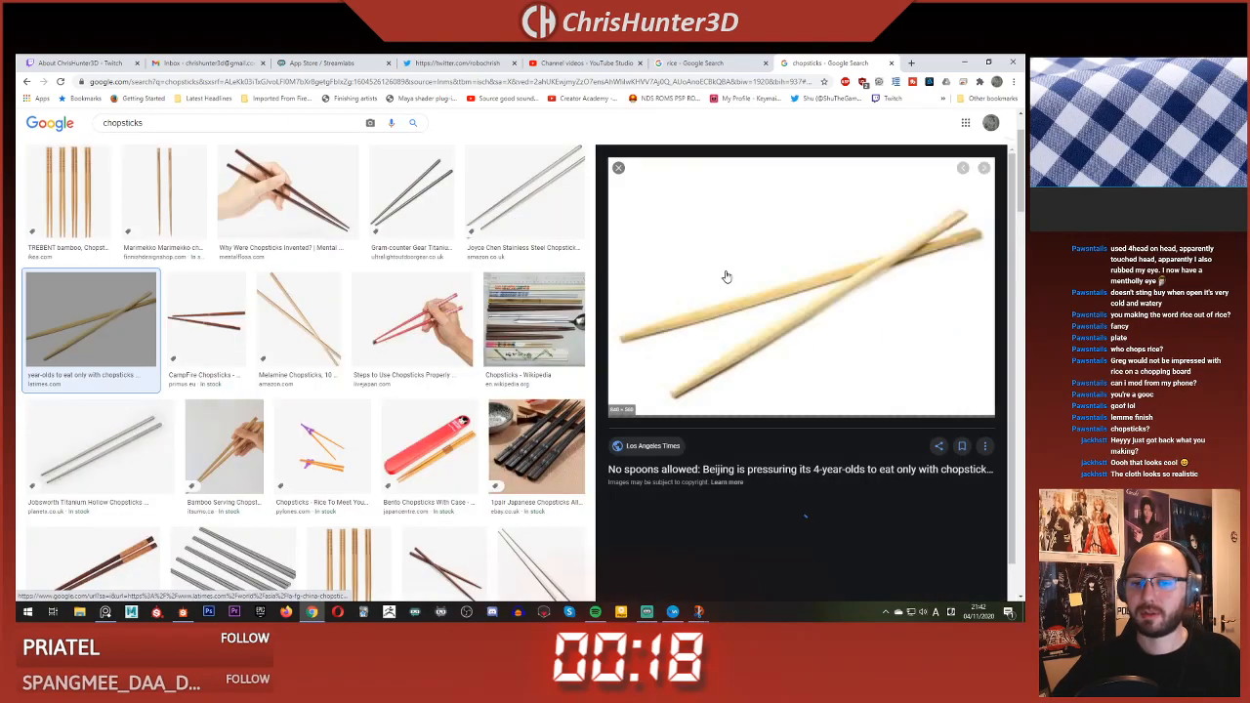
right_click(770, 258)
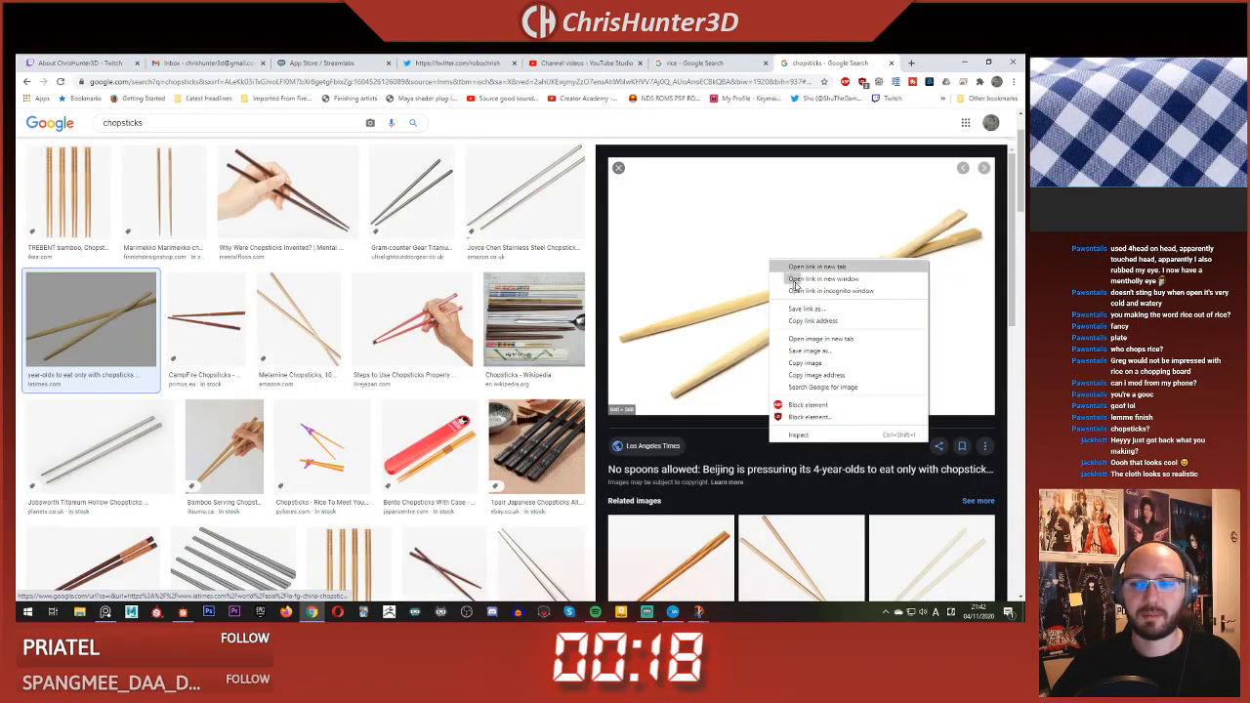
click(801, 359)
click(1167, 207)
scroll(1166, 207, down, 5)
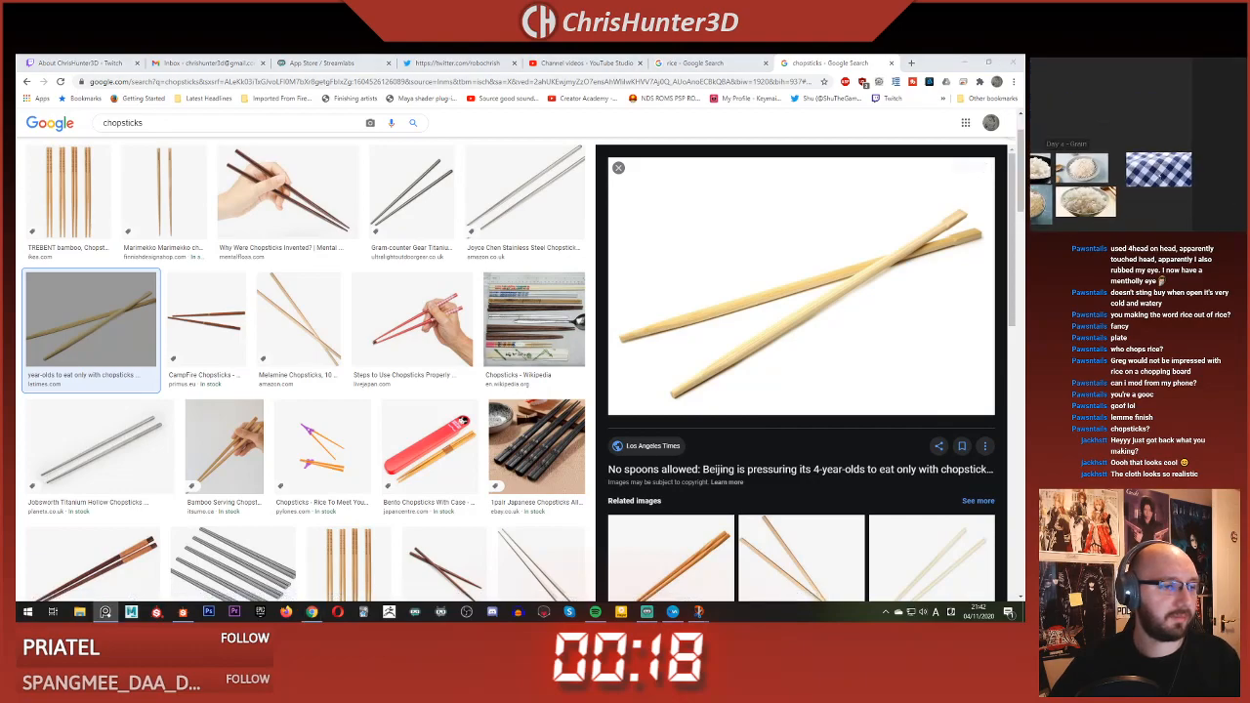
middle_drag(1168, 219, 1133, 184)
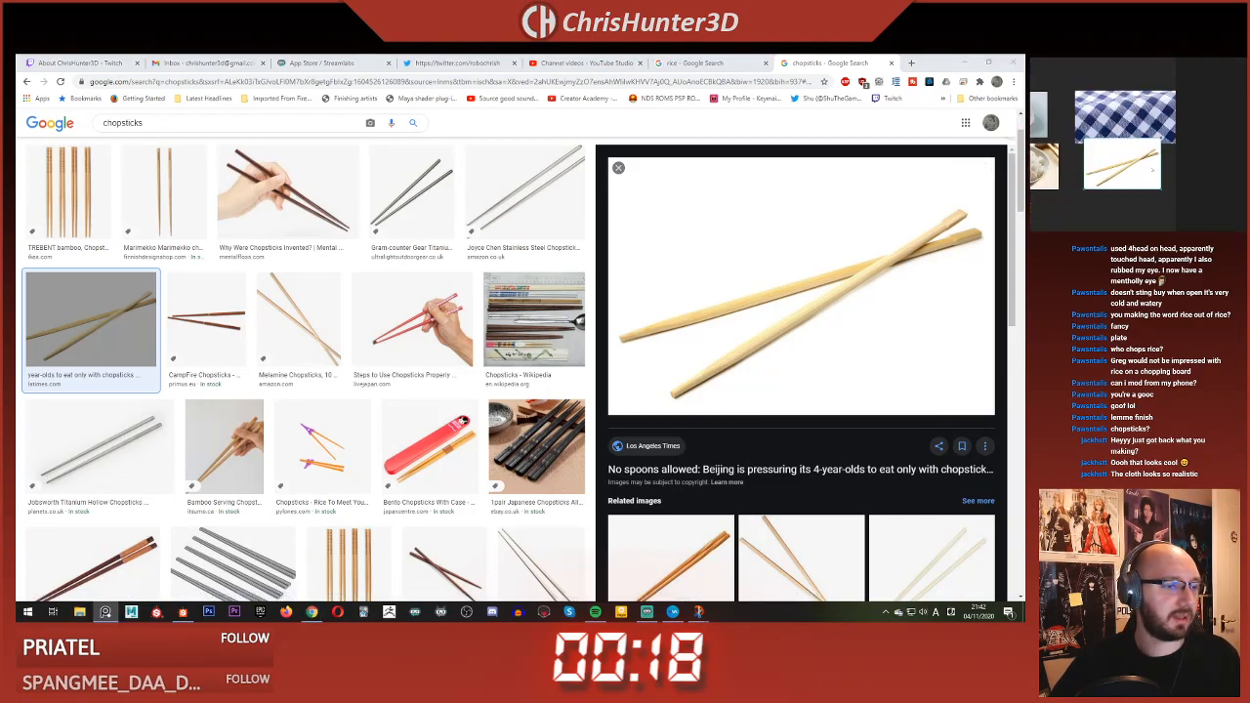
scroll(1150, 157, up, 5)
scroll(1151, 156, up, 2)
scroll(1150, 156, down, 5)
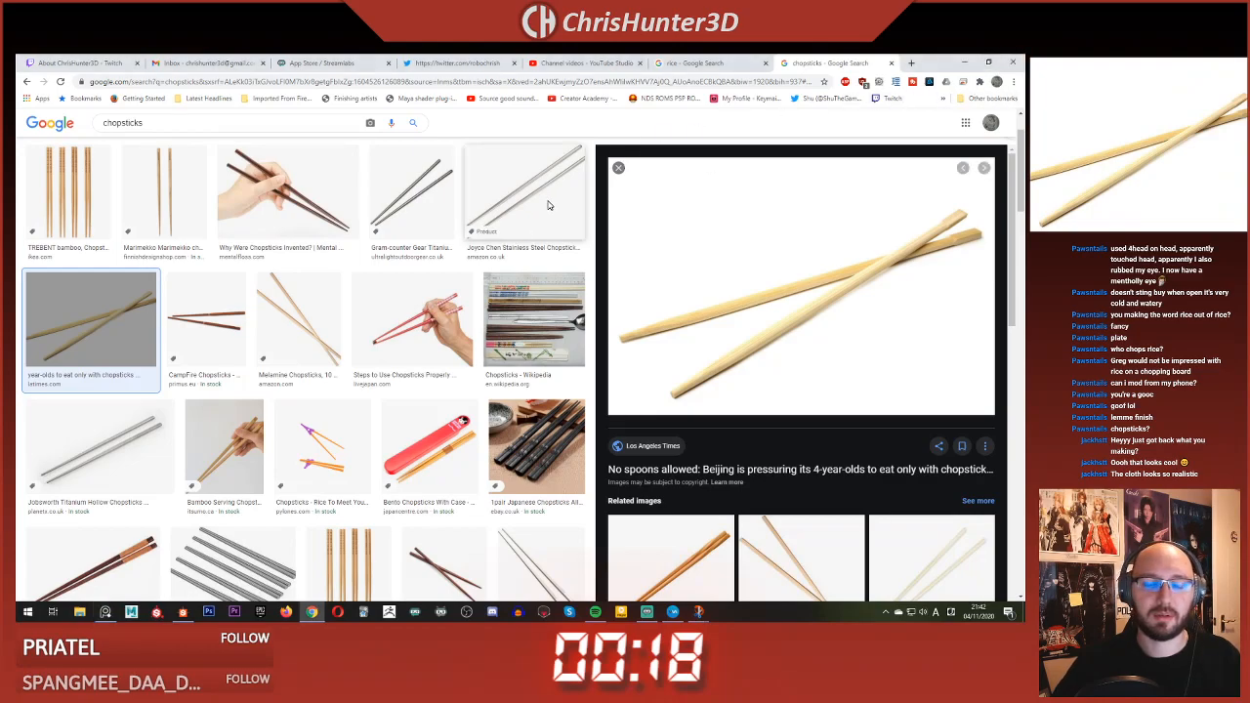
- Back in Substance Designer, add a Uniform Color sampled from the reference chopsticks' pale wood and connect it to the new Blend's foreground
key(alt+Tab)
scroll(508, 230, up, 4)
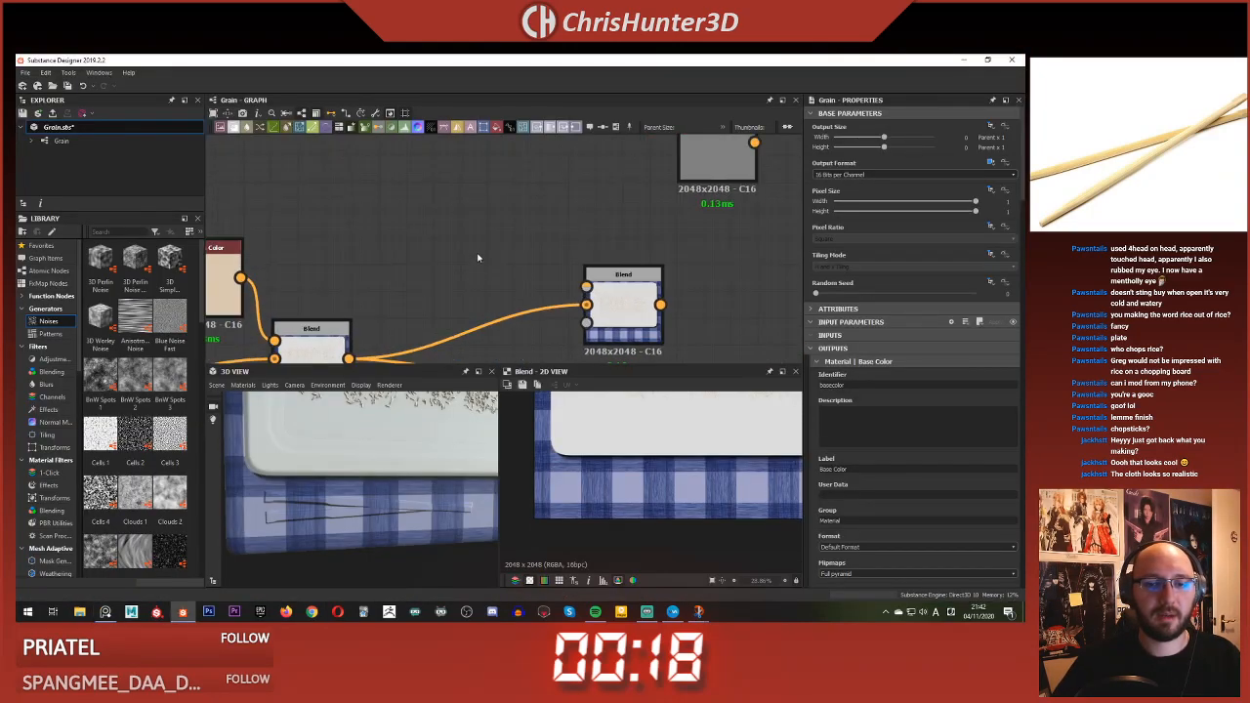
key(space)
text(un)
key(Return)
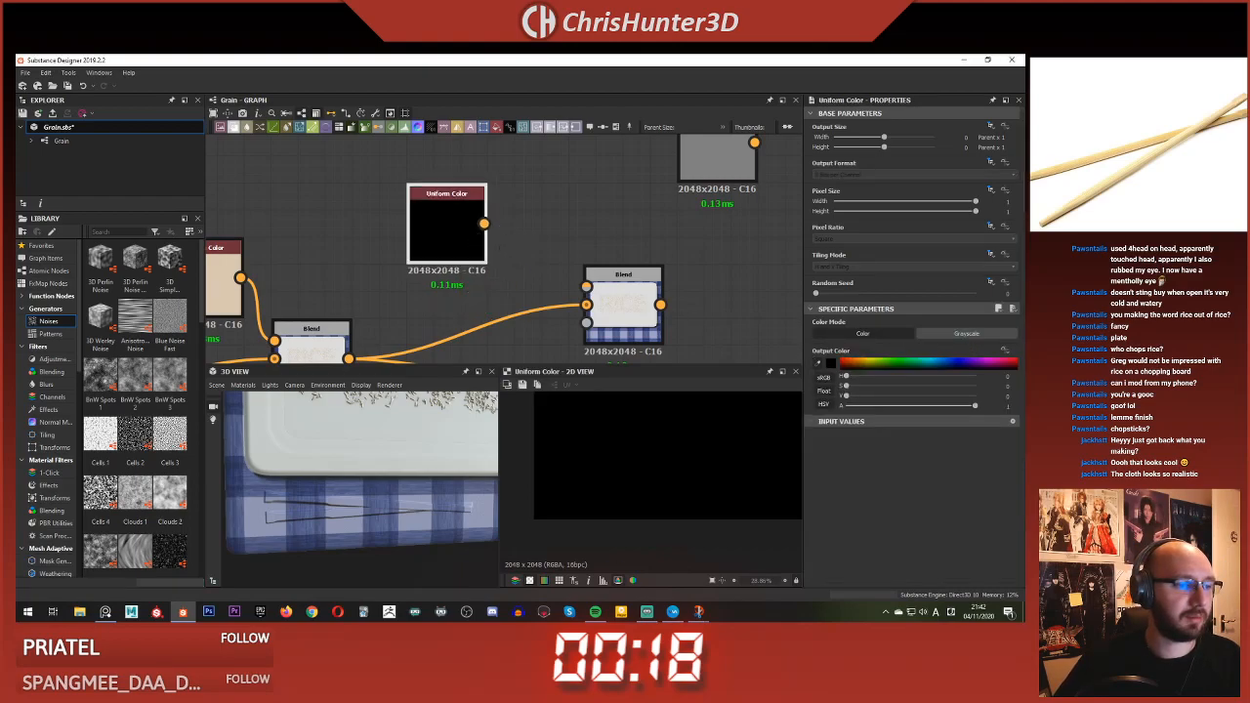
click(1138, 156)
drag(564, 265, 586, 286)
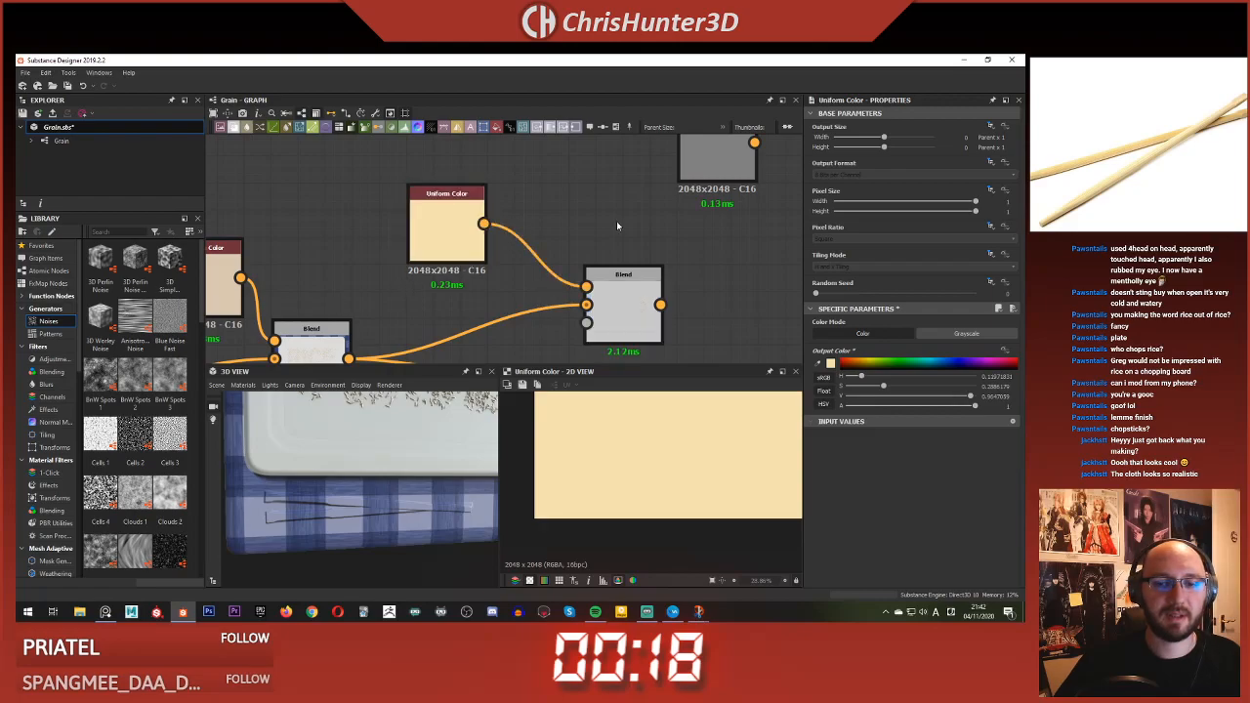
- Examine the chopstick branch's Blend nodes and the combined height output for a usable colour mask
double_click(623, 305)
scroll(529, 196, down, 5)
middle_drag(446, 271, 506, 156)
scroll(506, 157, down, 3)
middle_drag(488, 322, 433, 204)
scroll(300, 265, up, 4)
middle_drag(300, 264, 414, 243)
scroll(413, 243, down, 4)
middle_drag(312, 215, 484, 245)
scroll(577, 324, up, 6)
middle_drag(648, 172, 554, 265)
scroll(500, 252, up, 1)
scroll(493, 258, down, 2)
scroll(596, 296, down, 1)
scroll(552, 278, up, 2)
scroll(557, 266, down, 3)
middle_drag(638, 258, 550, 238)
scroll(550, 238, up, 1)
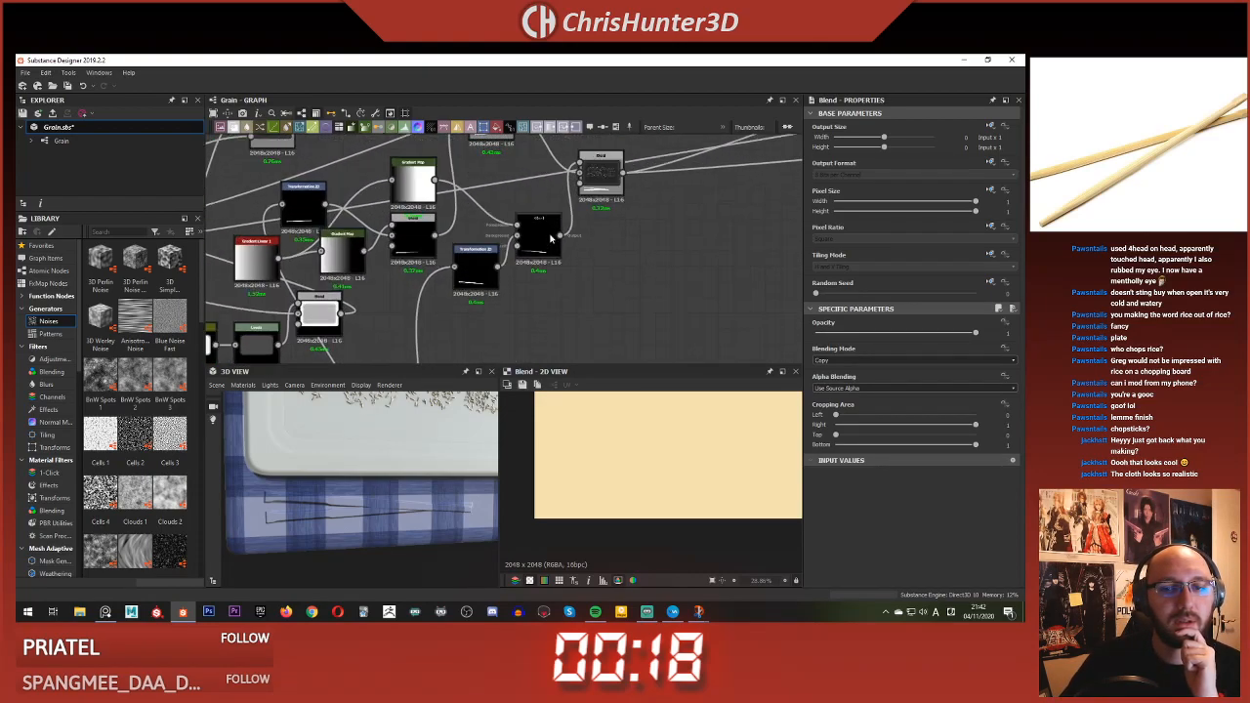
middle_drag(584, 306, 590, 317)
scroll(594, 305, up, 2)
middle_drag(572, 220, 601, 283)
double_click(553, 286)
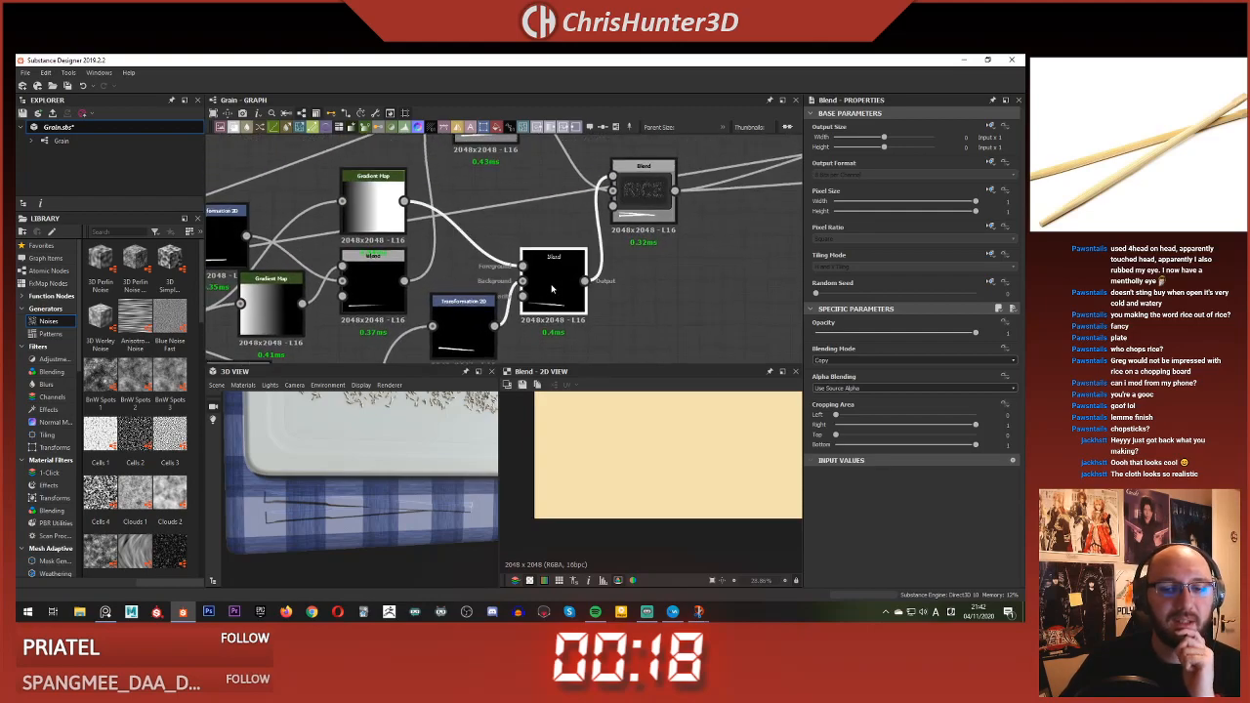
double_click(655, 190)
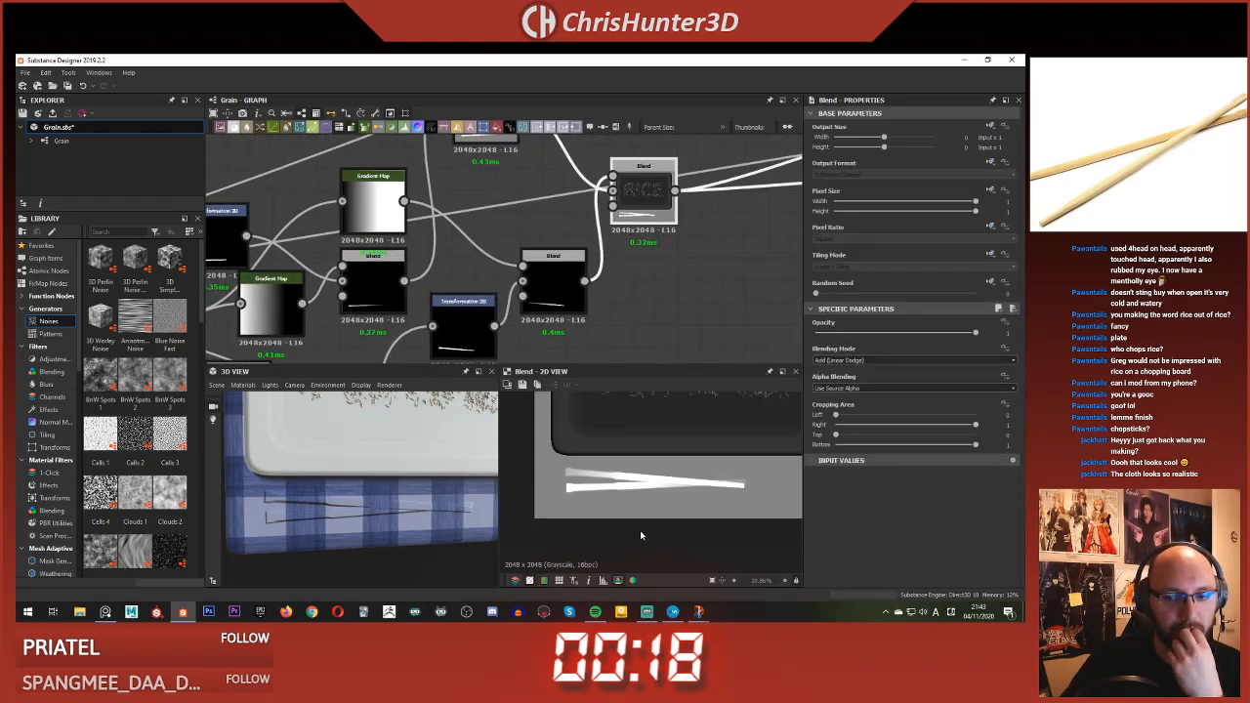
scroll(639, 534, up, 3)
scroll(654, 497, down, 2)
middle_drag(666, 266, 740, 248)
scroll(739, 248, down, 2)
click(696, 293)
key(space)
text(bl)
key(Return)
scroll(691, 305, up, 2)
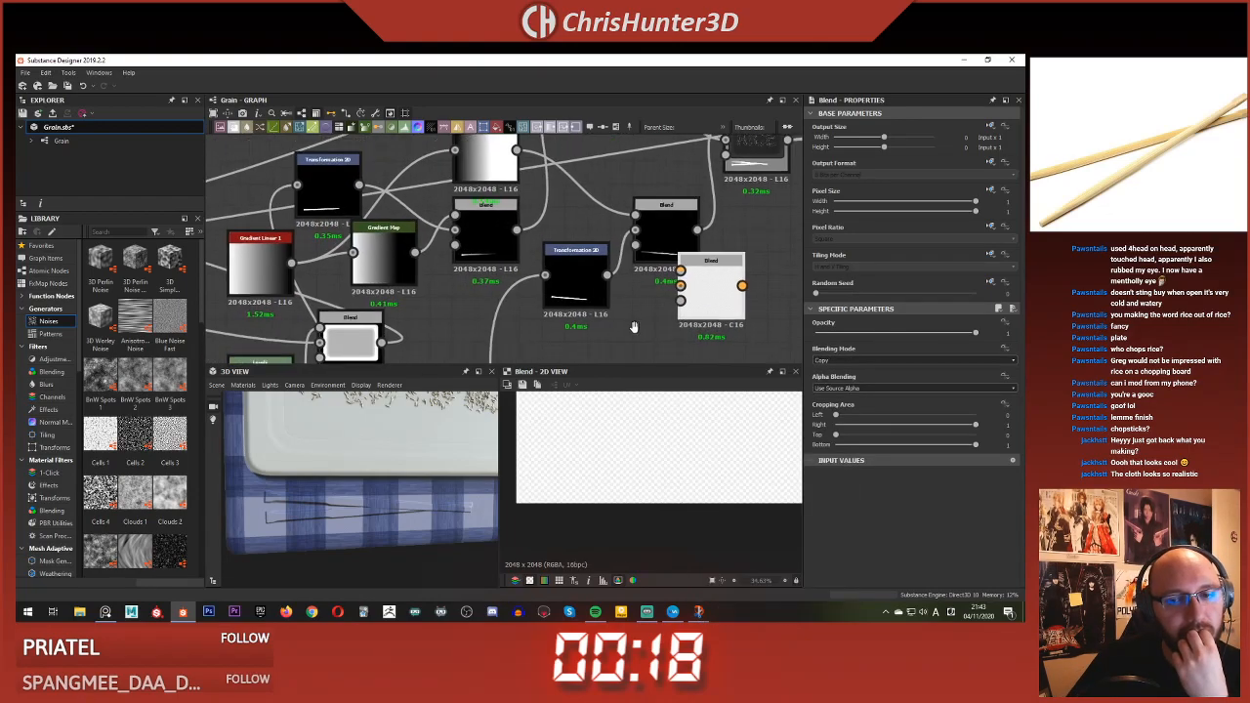
scroll(686, 323, down, 2)
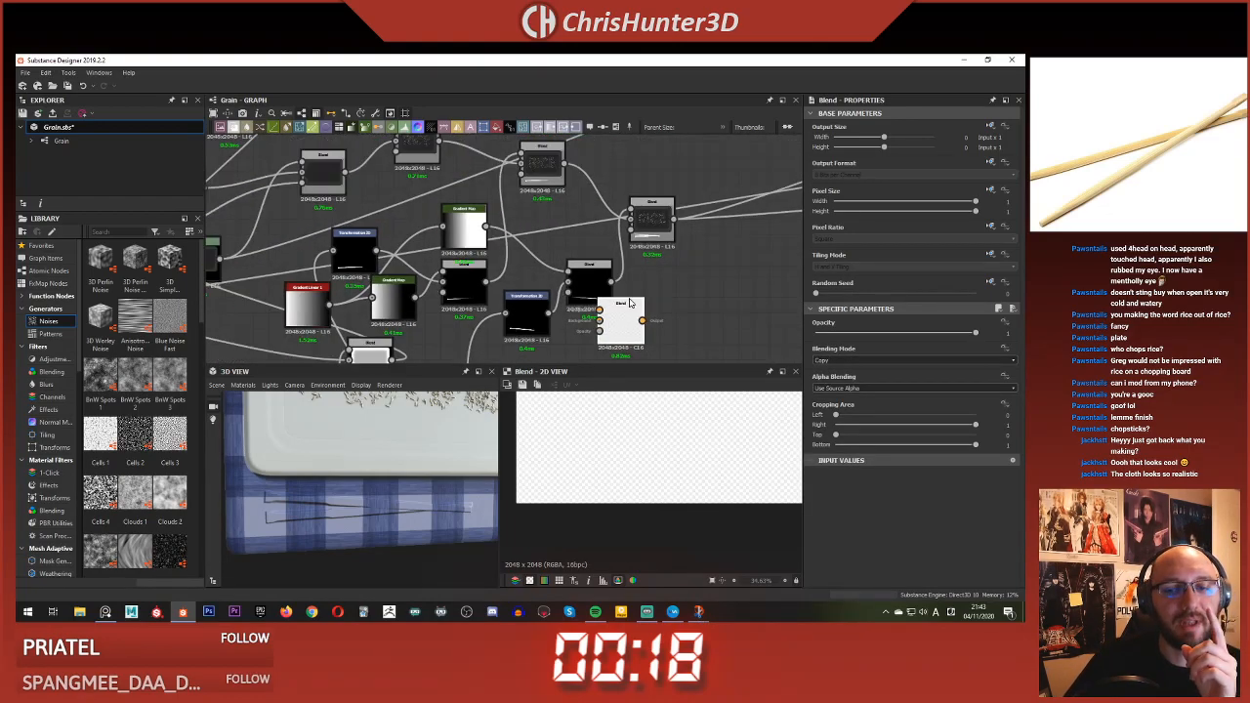
click(963, 617)
click(938, 515)
drag(630, 326, 693, 324)
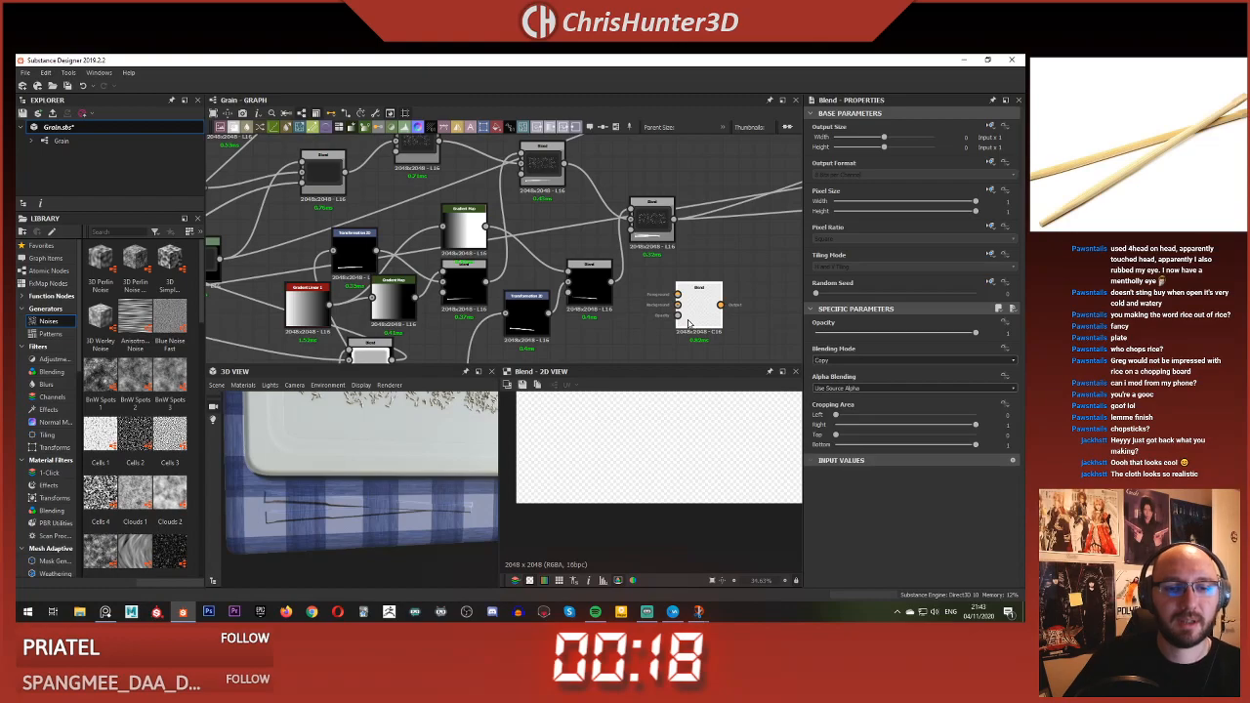
click(689, 318)
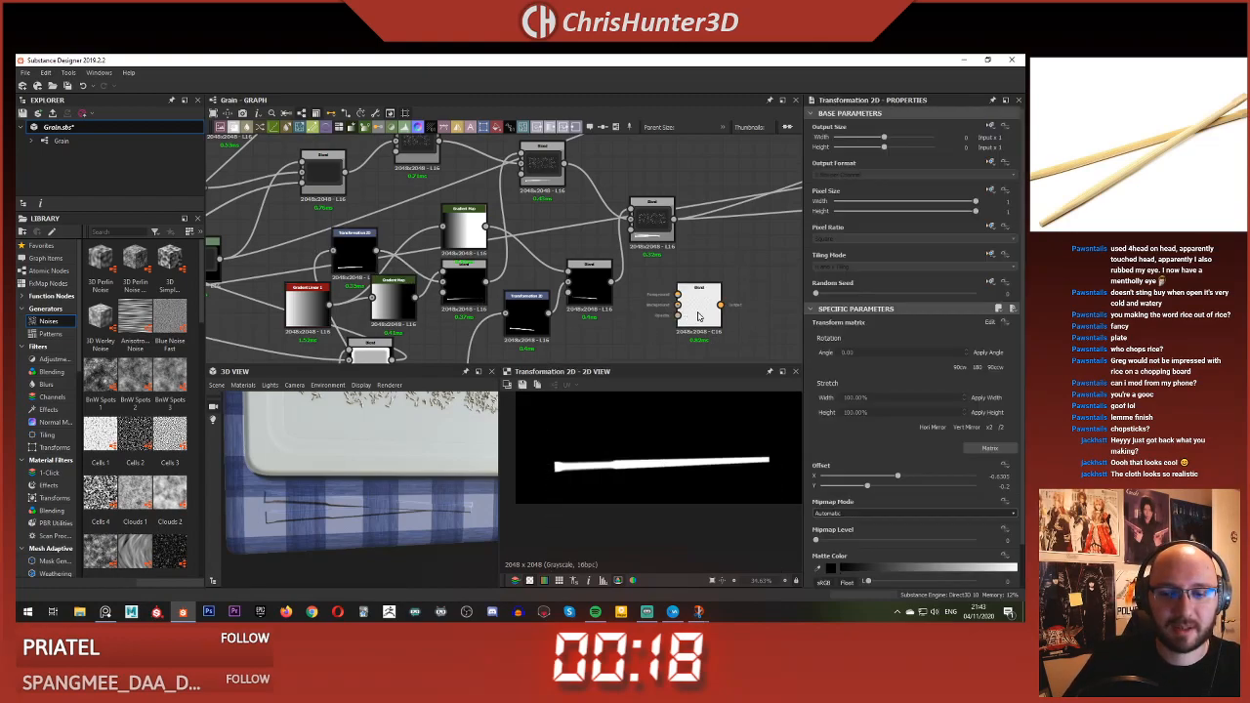
key(Delete)
- Connect the chopstick's Transformation 2D output to the opacity input of the wood-coloured Blend
scroll(583, 226, down, 3)
middle_drag(625, 234, 473, 375)
middle_drag(674, 144, 390, 328)
scroll(622, 290, up, 4)
middle_drag(657, 208, 540, 266)
click(553, 250)
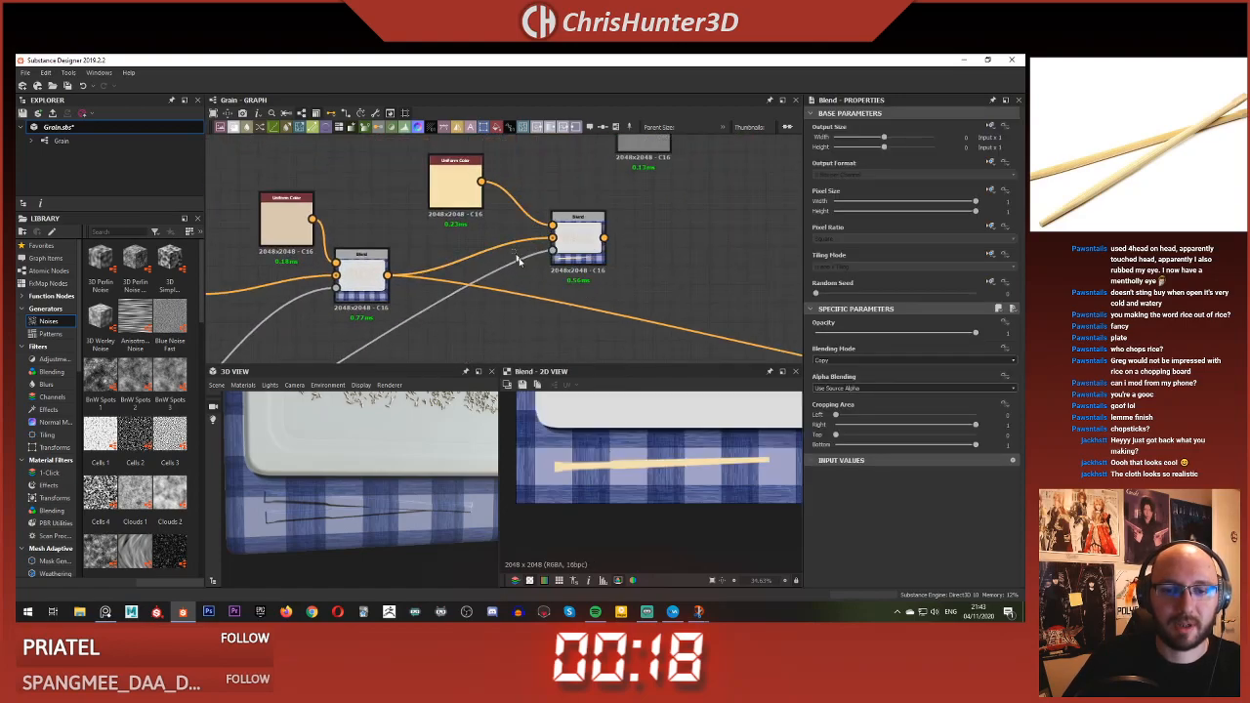
- Insert a Histogram Scan on the chopstick mask link, raise its Position and Contrast nearly to maximum, and preview the coloured Blend
key(space)
text(his)
click(578, 306)
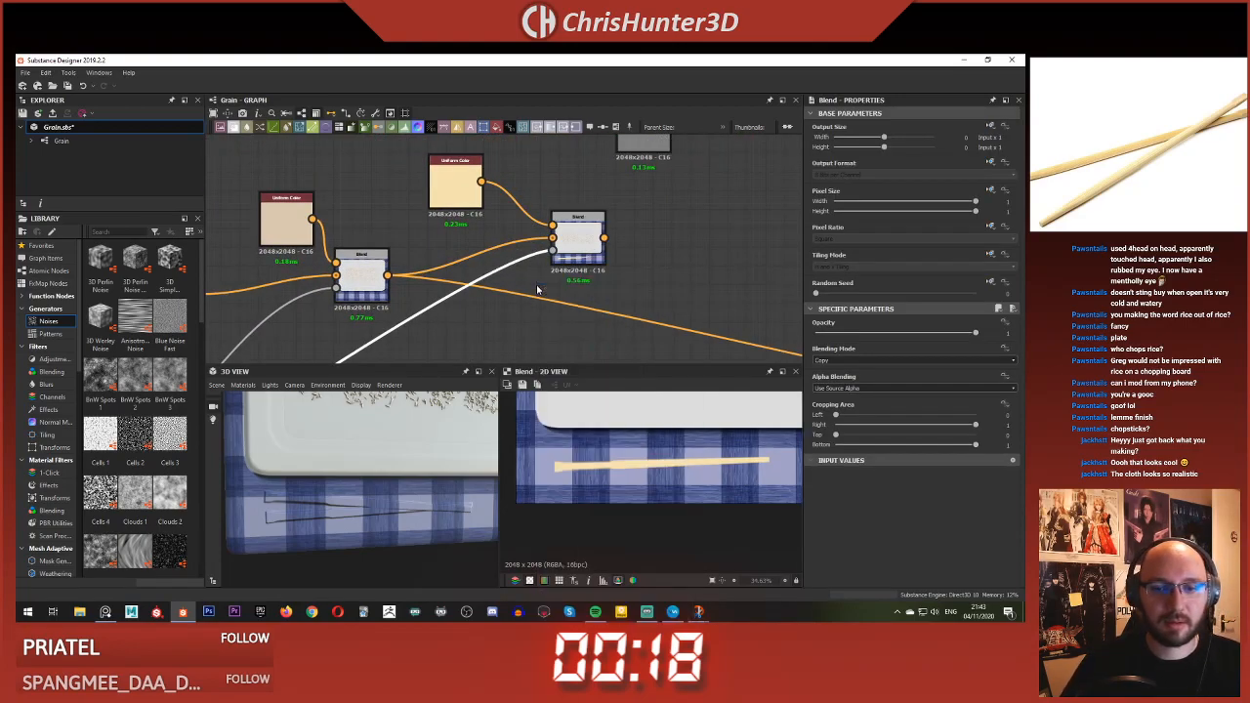
drag(967, 349, 972, 375)
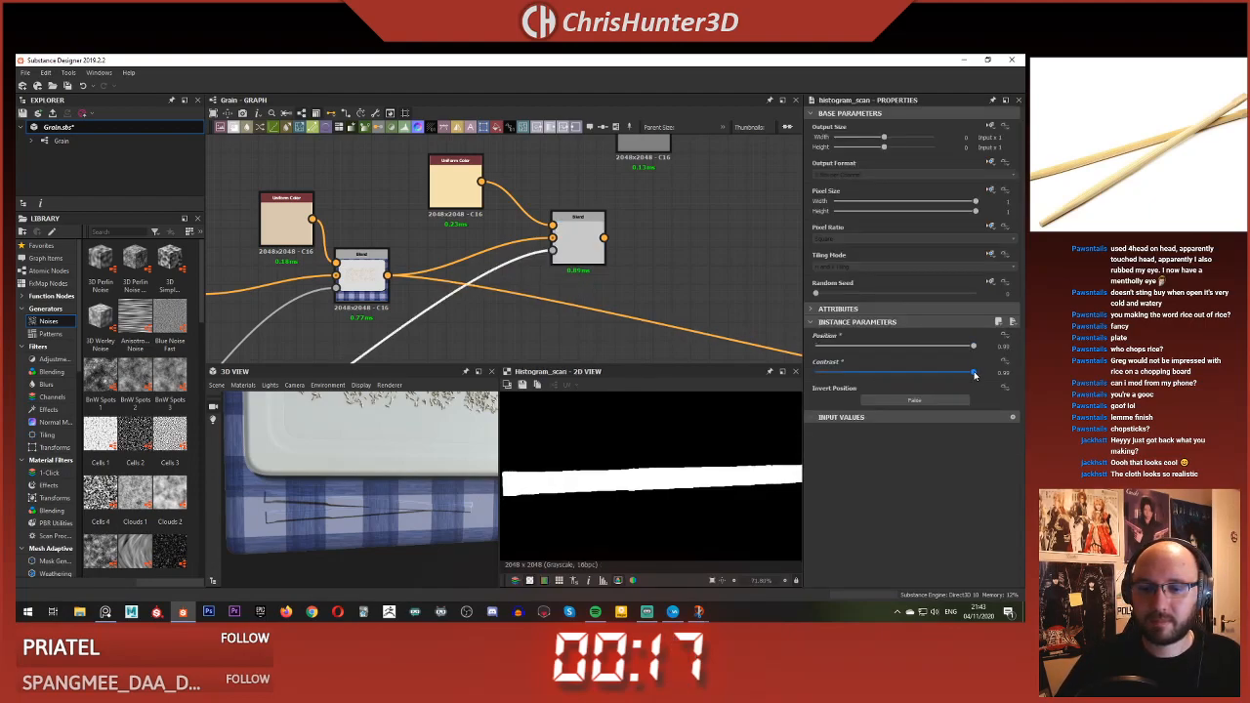
double_click(586, 248)
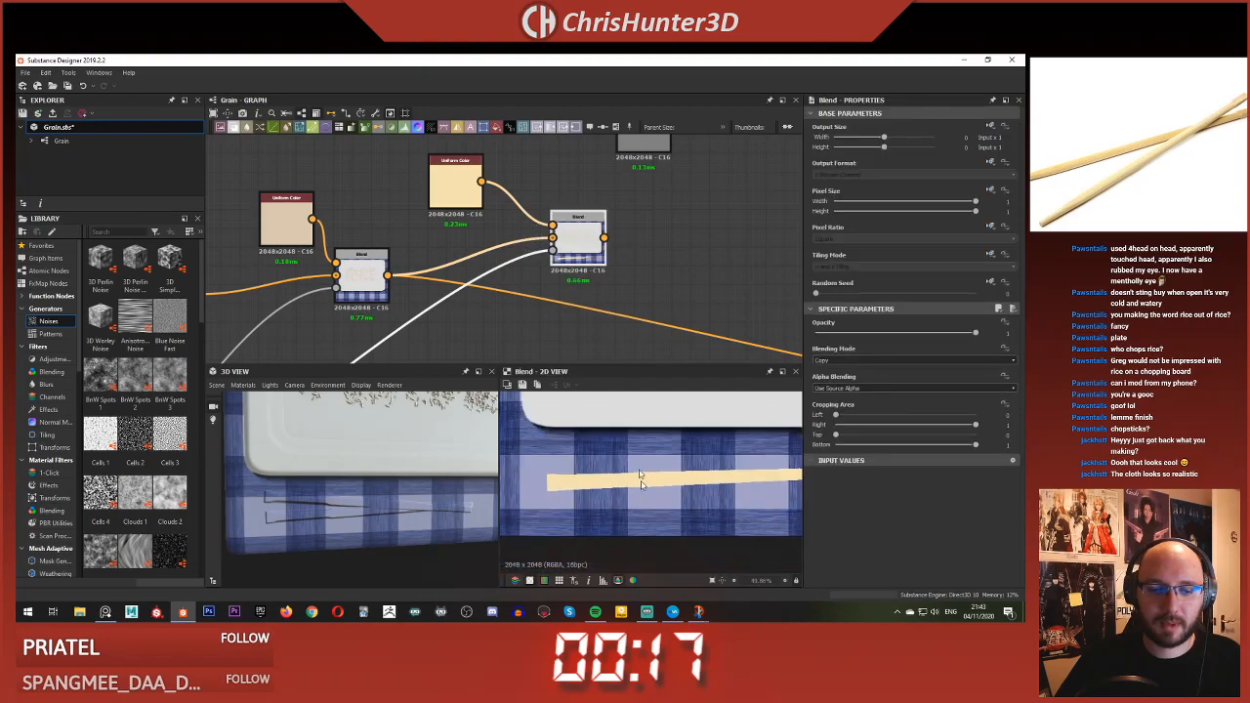
- Route the wood-coloured Blend into the material's base colour output and reposition the Blend slightly lower beside its inputs
scroll(401, 268, down, 3)
drag(395, 272, 489, 253)
scroll(478, 314, up, 4)
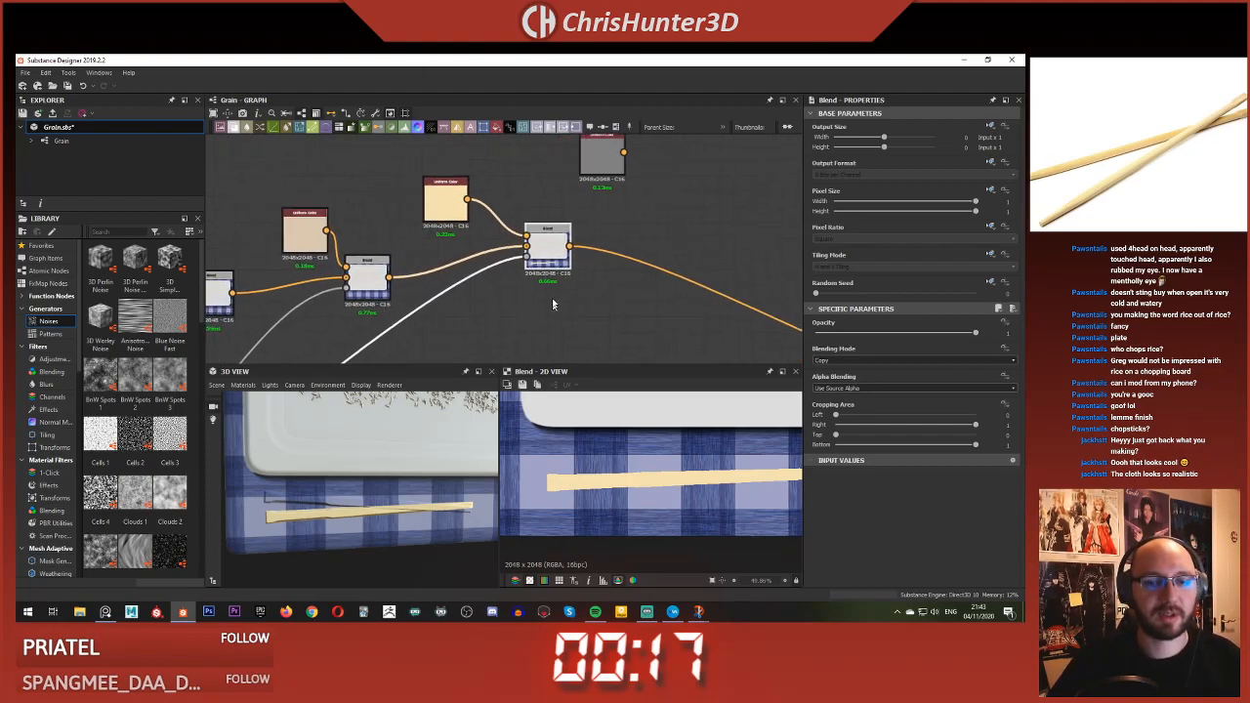
middle_drag(552, 306, 503, 302)
drag(521, 253, 515, 284)
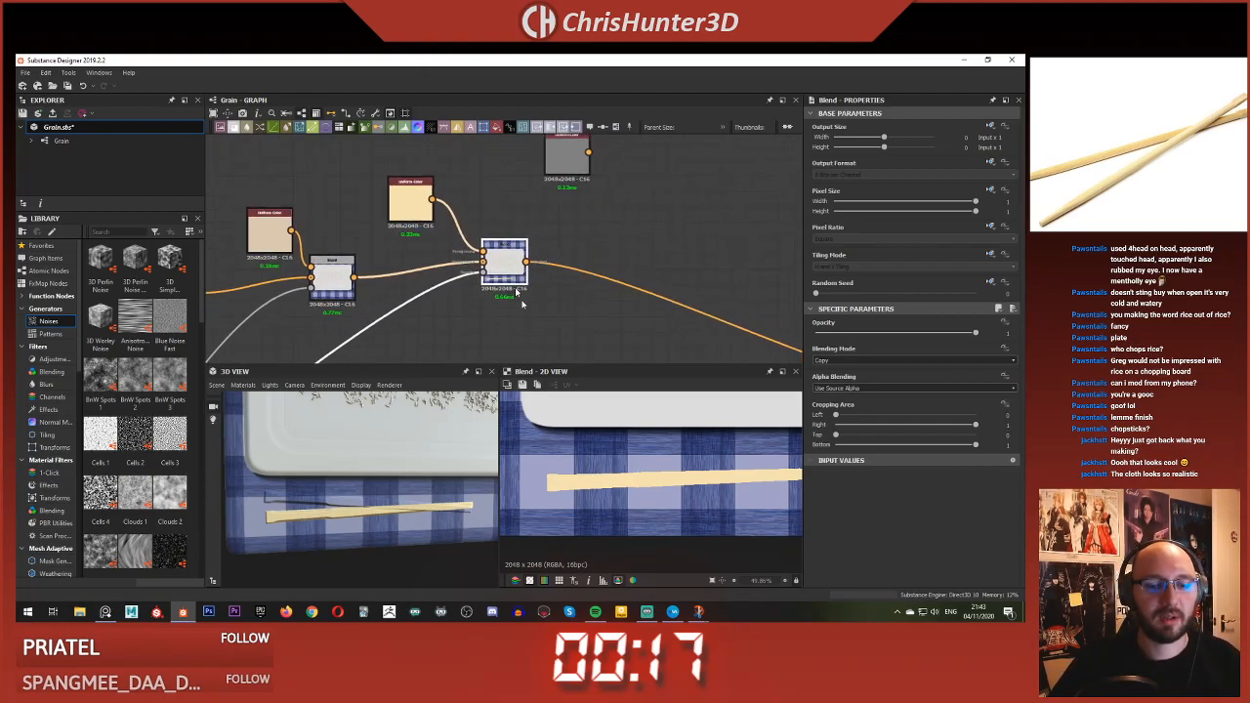
- Add a second Blend after the chopstick Blend, using that Blend as background and the pale wood Uniform Color as foreground
scroll(423, 481, down, 2)
scroll(655, 437, down, 2)
scroll(565, 262, up, 2)
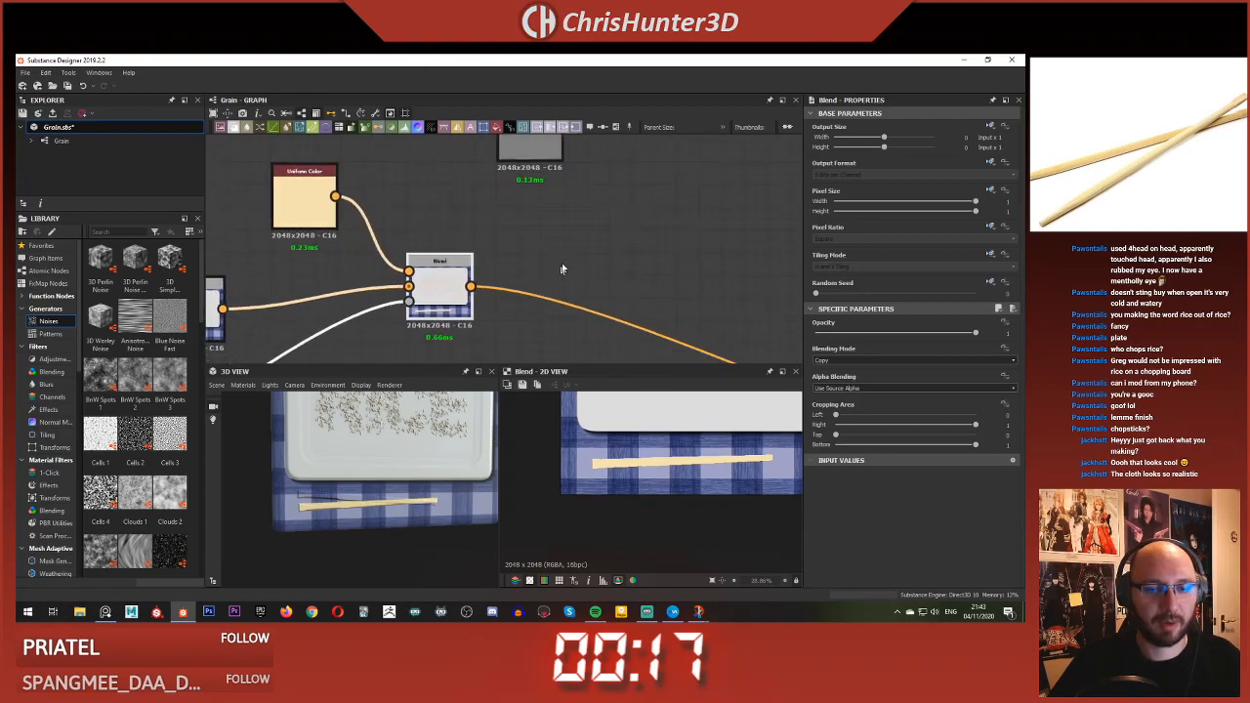
right_click(565, 261)
click(586, 276)
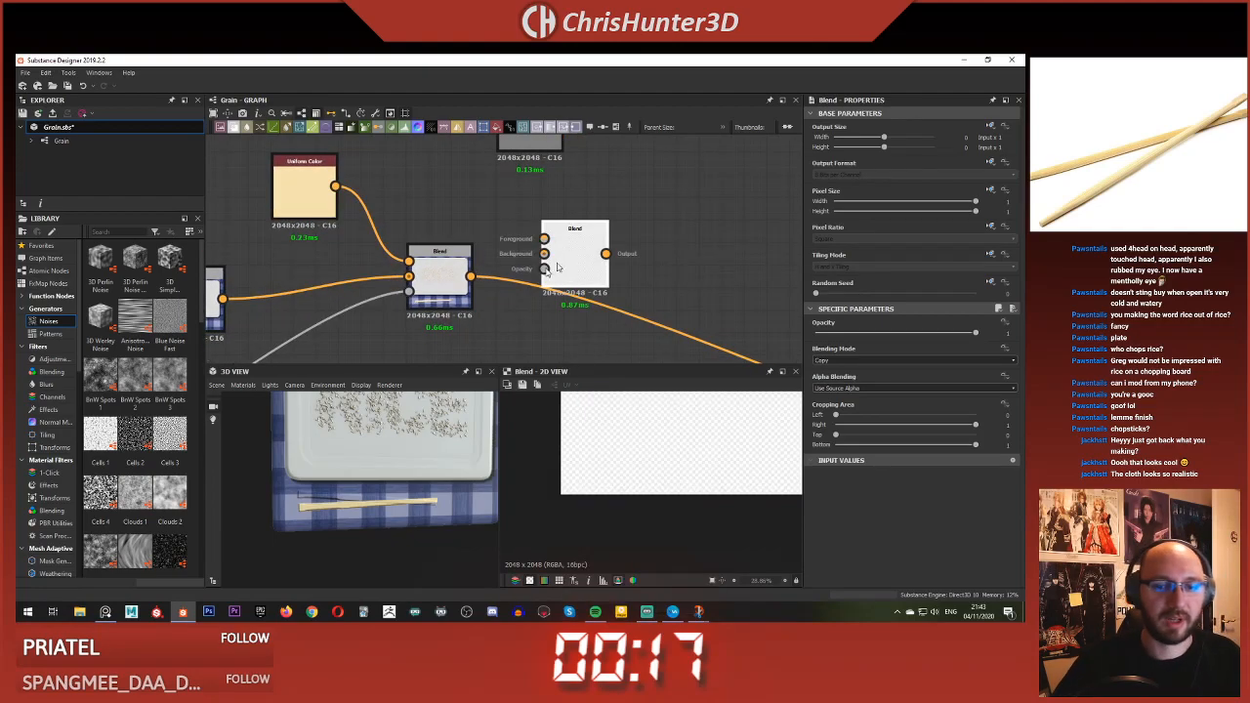
drag(548, 246, 547, 255)
drag(590, 257, 622, 257)
middle_drag(508, 225, 518, 253)
drag(549, 227, 586, 265)
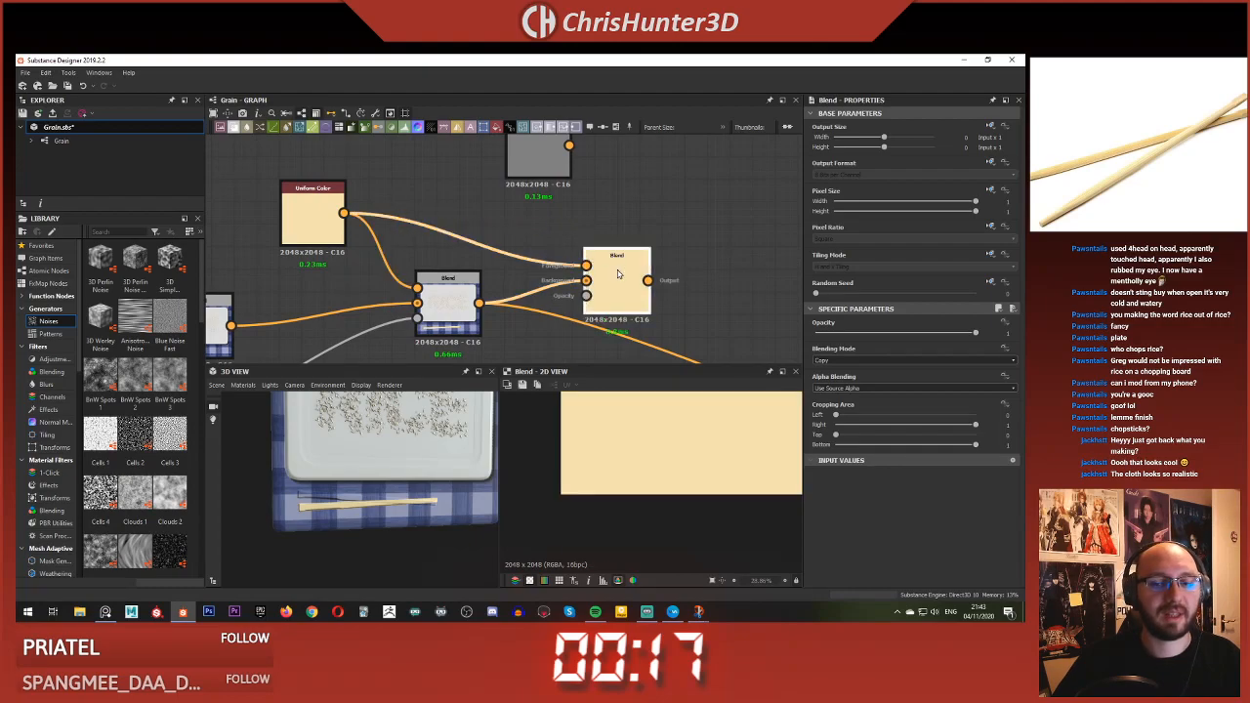
- Connect the second chopstick's Transformation 2D output to the new Blend's opacity and move the base colour output connection onto that Blend
scroll(586, 278, down, 6)
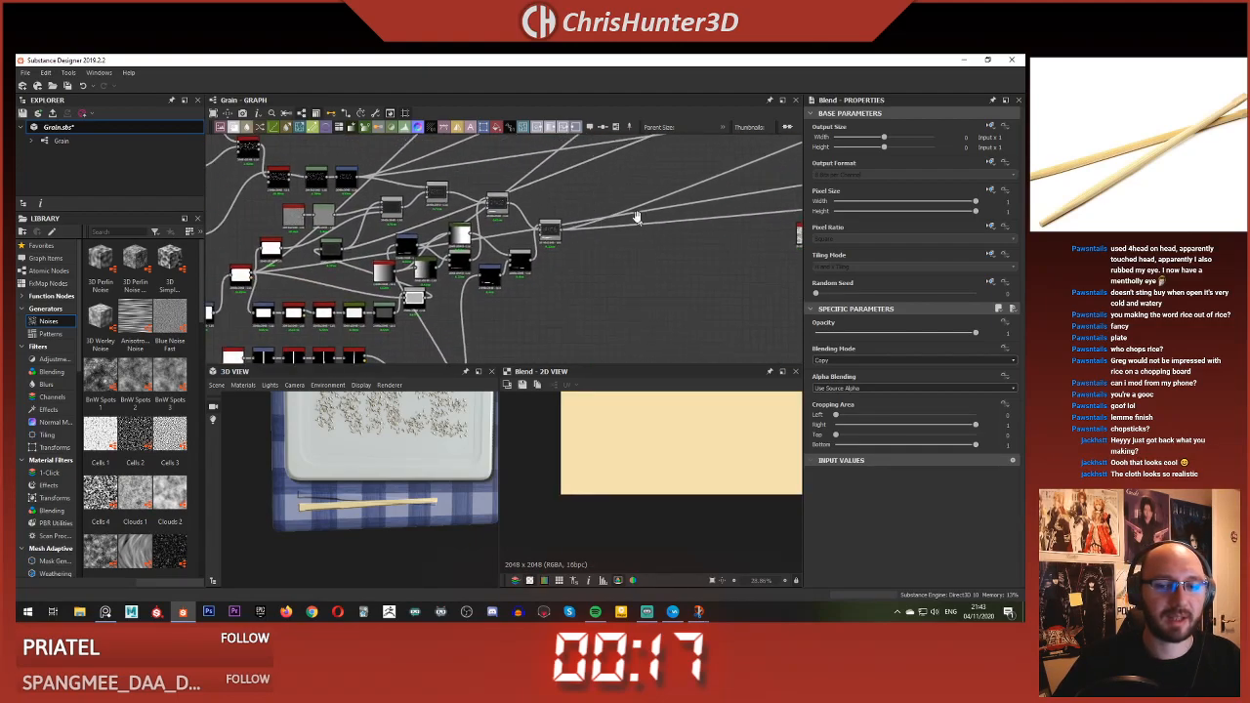
scroll(528, 230, up, 6)
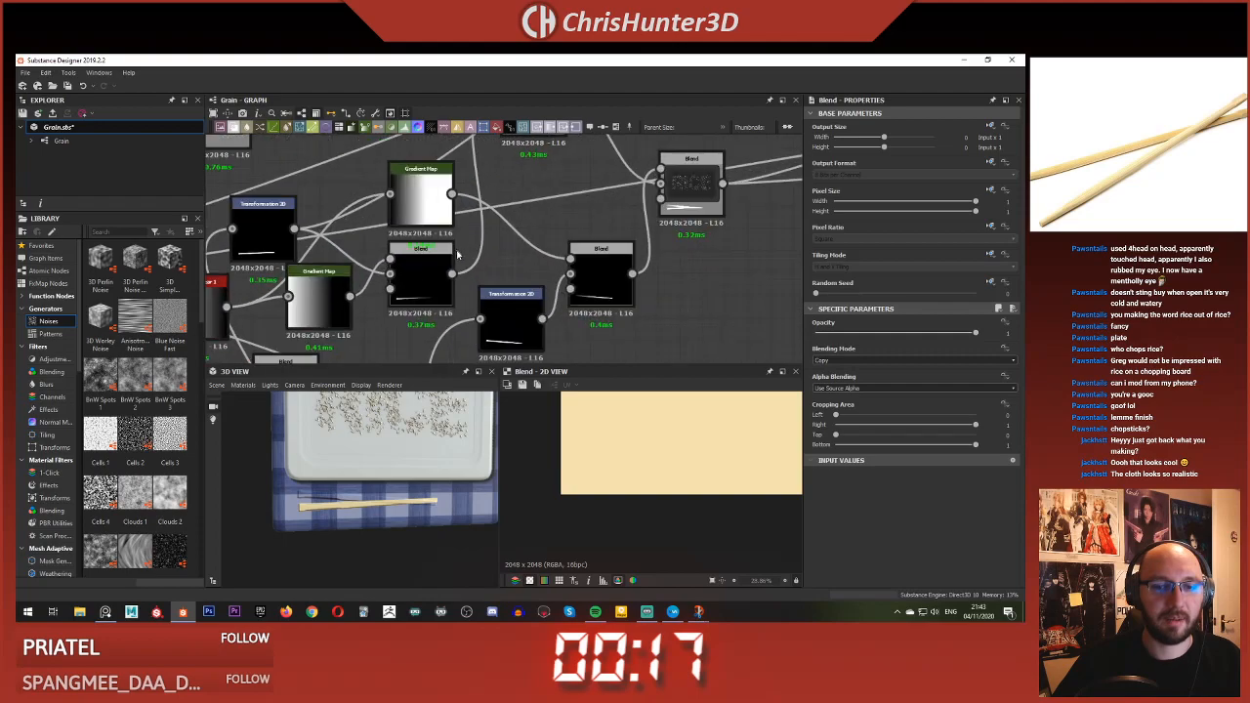
click(542, 318)
scroll(567, 231, down, 5)
middle_drag(723, 161, 549, 251)
click(577, 239)
scroll(572, 236, up, 5)
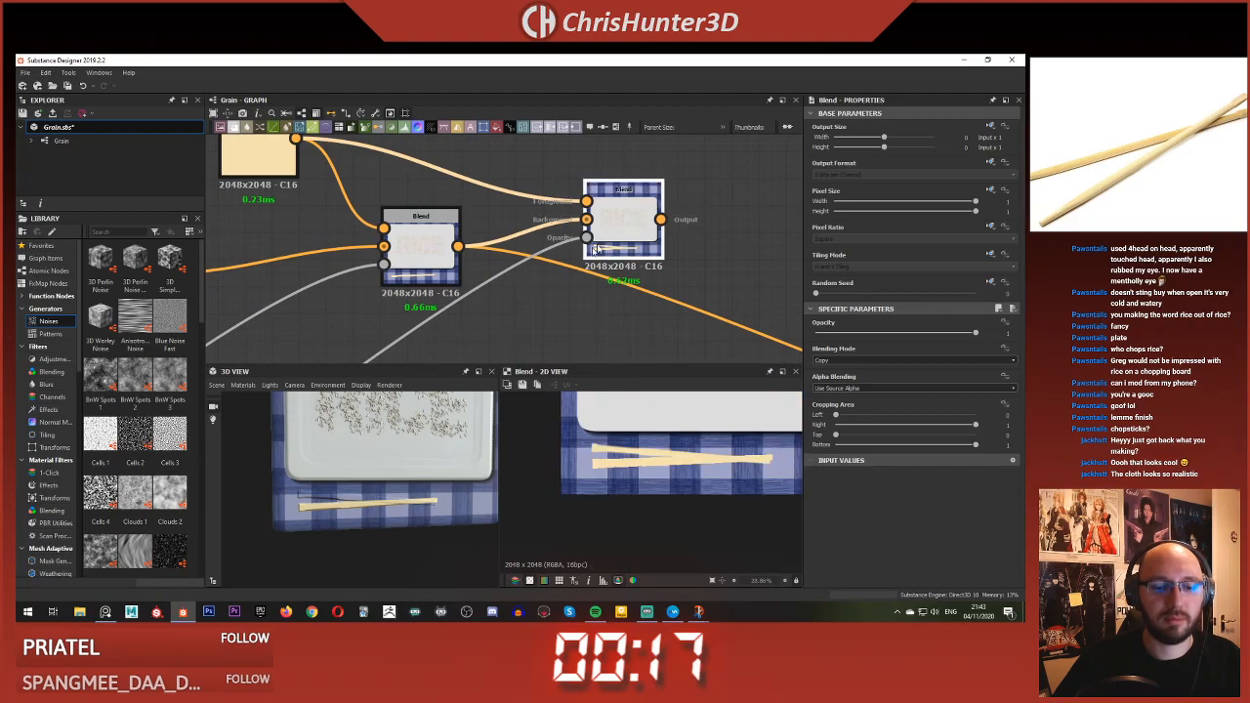
shift+drag(457, 247, 639, 233)
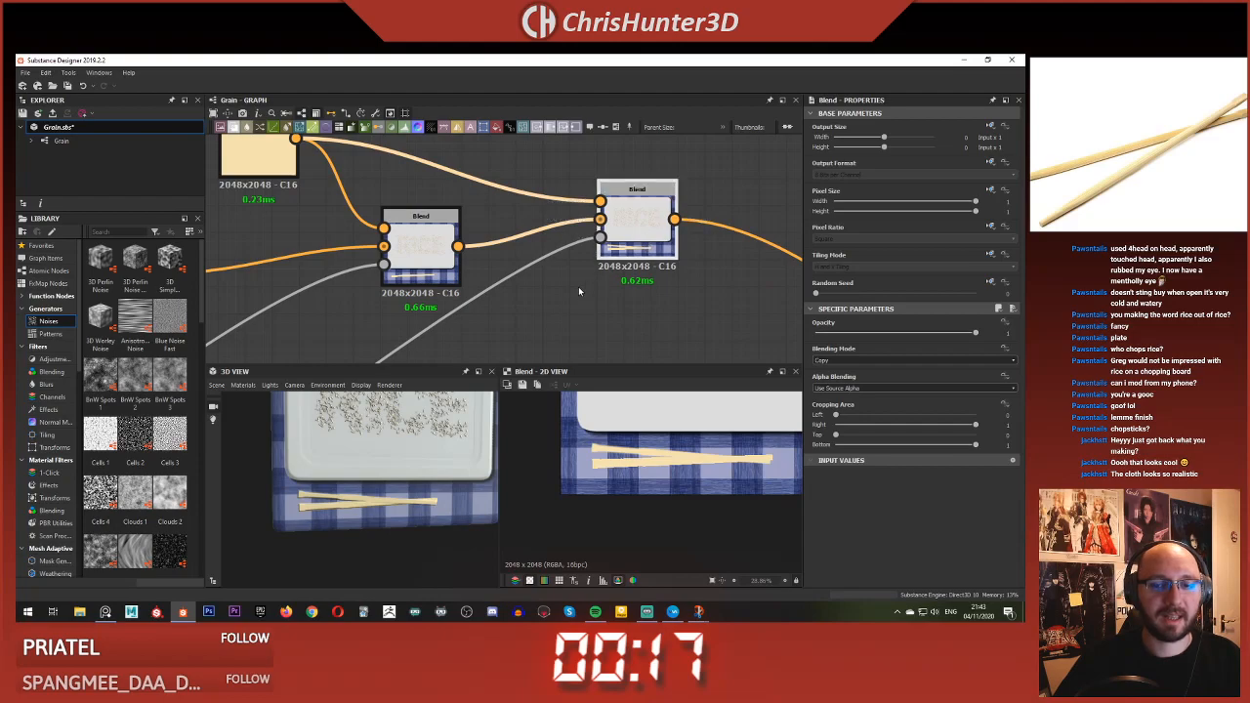
- Insert a Histogram Scan on the second chopstick's mask link and raise its Position and Contrast nearly to maximum
key(space)
text(hist)
key(Down)
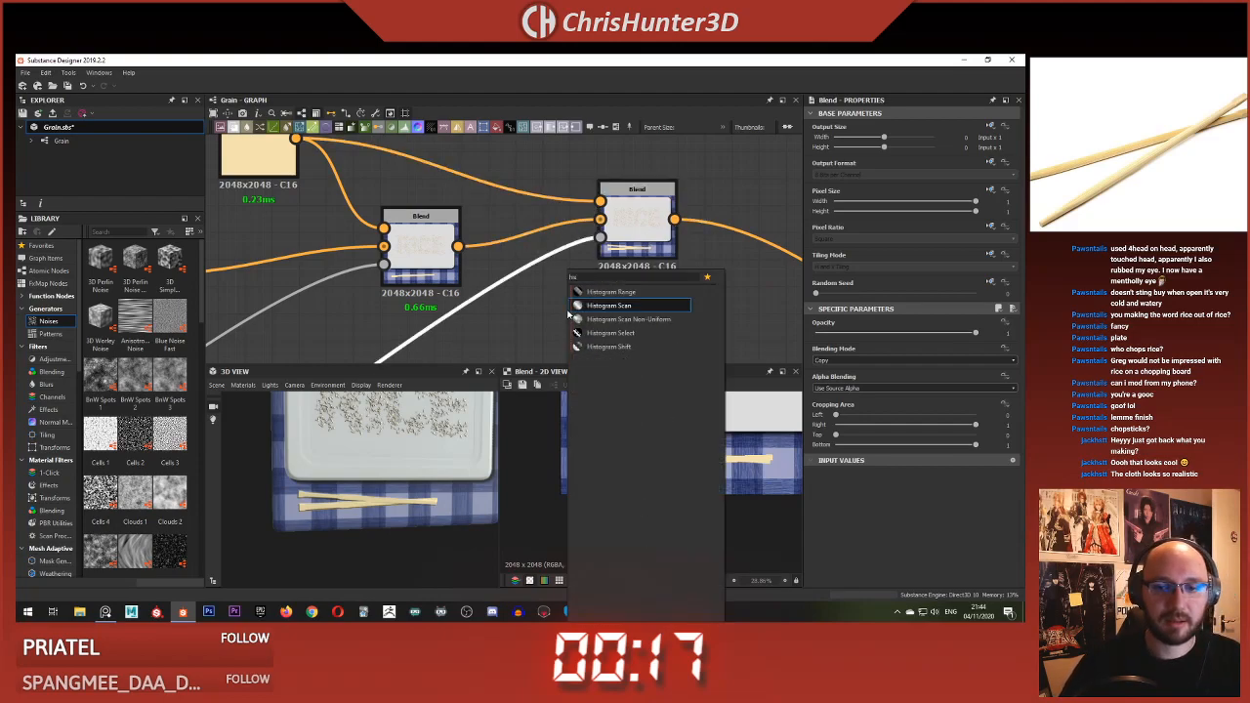
key(Return)
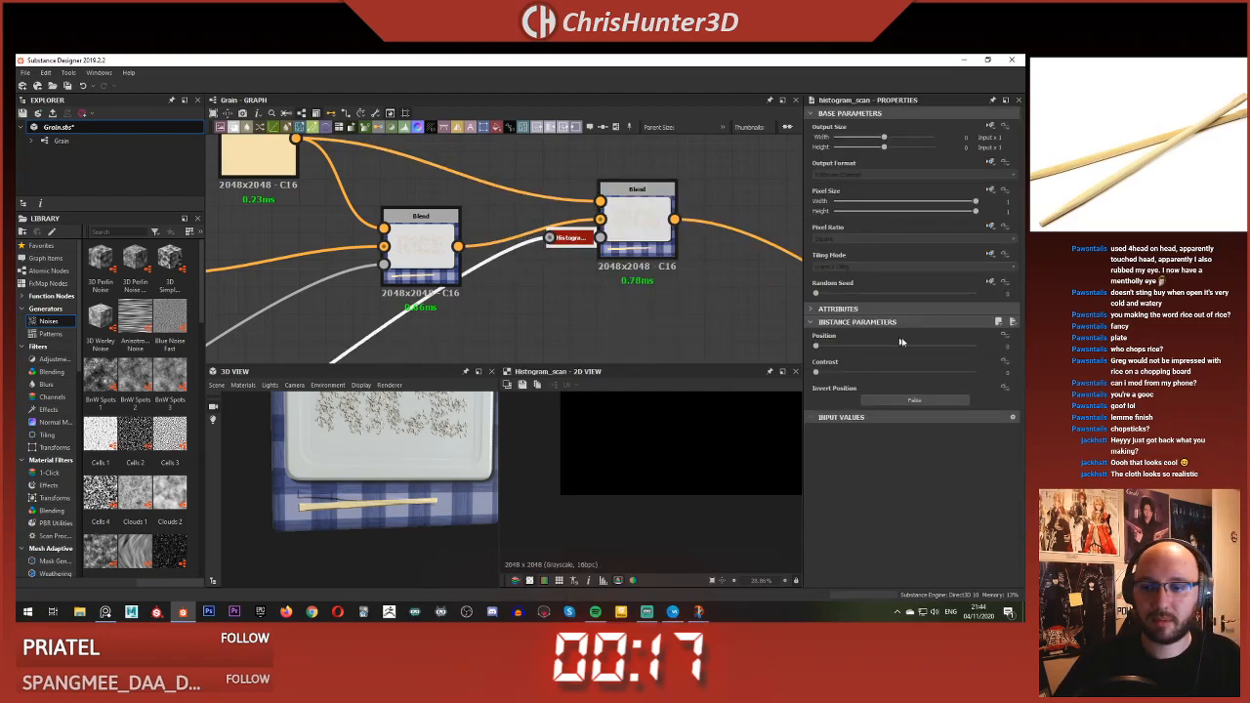
click(973, 345)
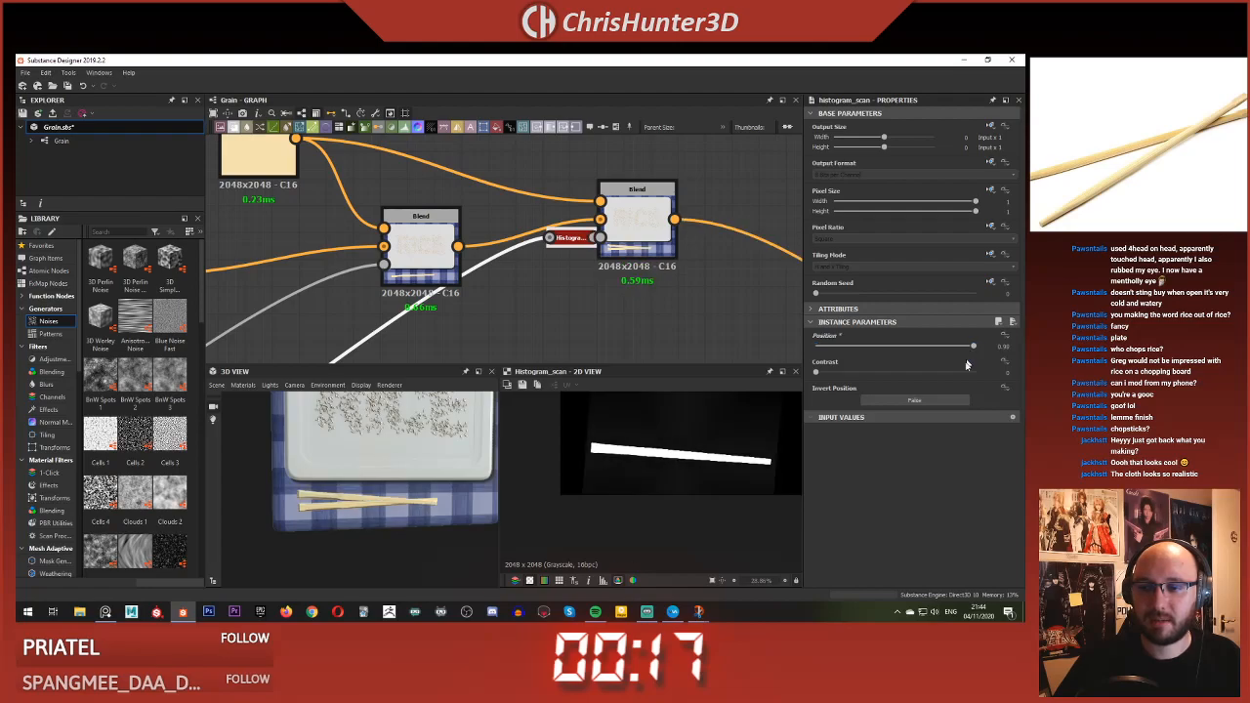
click(972, 374)
- Examine the shape and colour of both chopsticks up close in the 3D view
scroll(371, 522, up, 6)
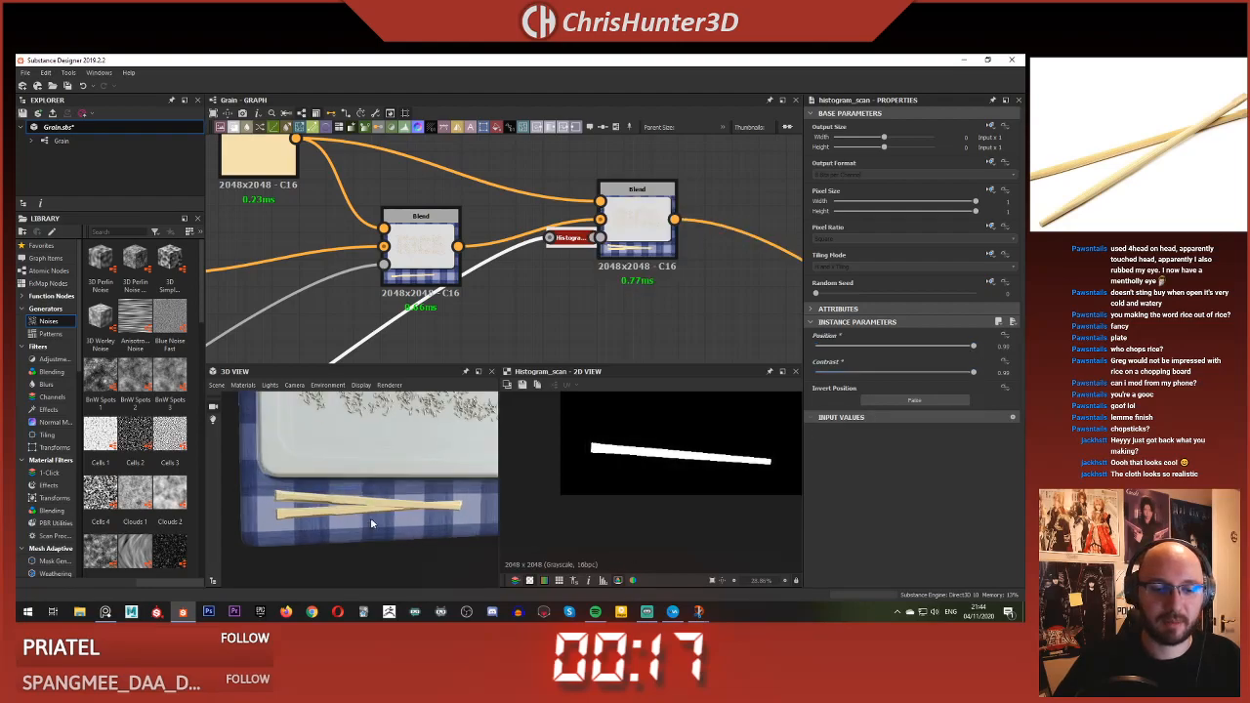
drag(357, 494, 350, 474)
scroll(352, 471, down, 4)
scroll(674, 181, down, 5)
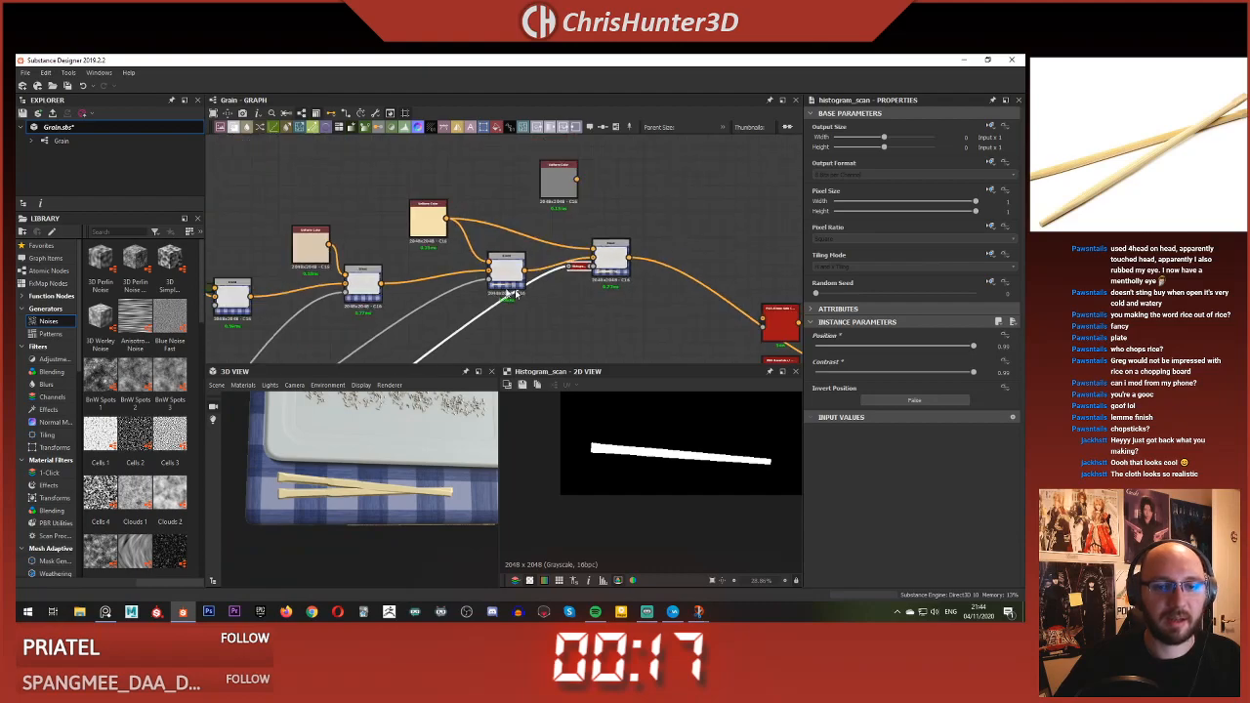
scroll(338, 477, up, 5)
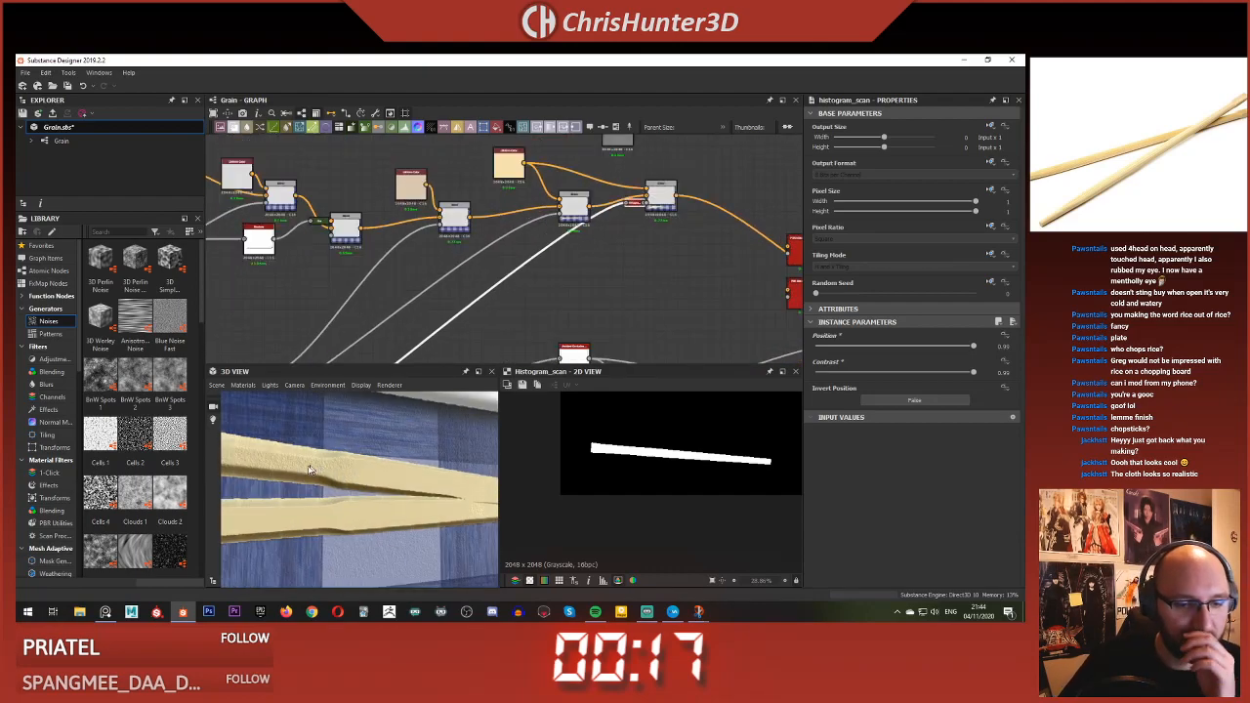
scroll(372, 476, down, 5)
scroll(630, 214, down, 5)
- Shift the last roughness Blend away from the Roughness output and add another Blend after it, using the existing one as background
middle_drag(639, 264, 584, 214)
scroll(616, 240, up, 5)
middle_drag(688, 244, 579, 240)
scroll(613, 285, up, 5)
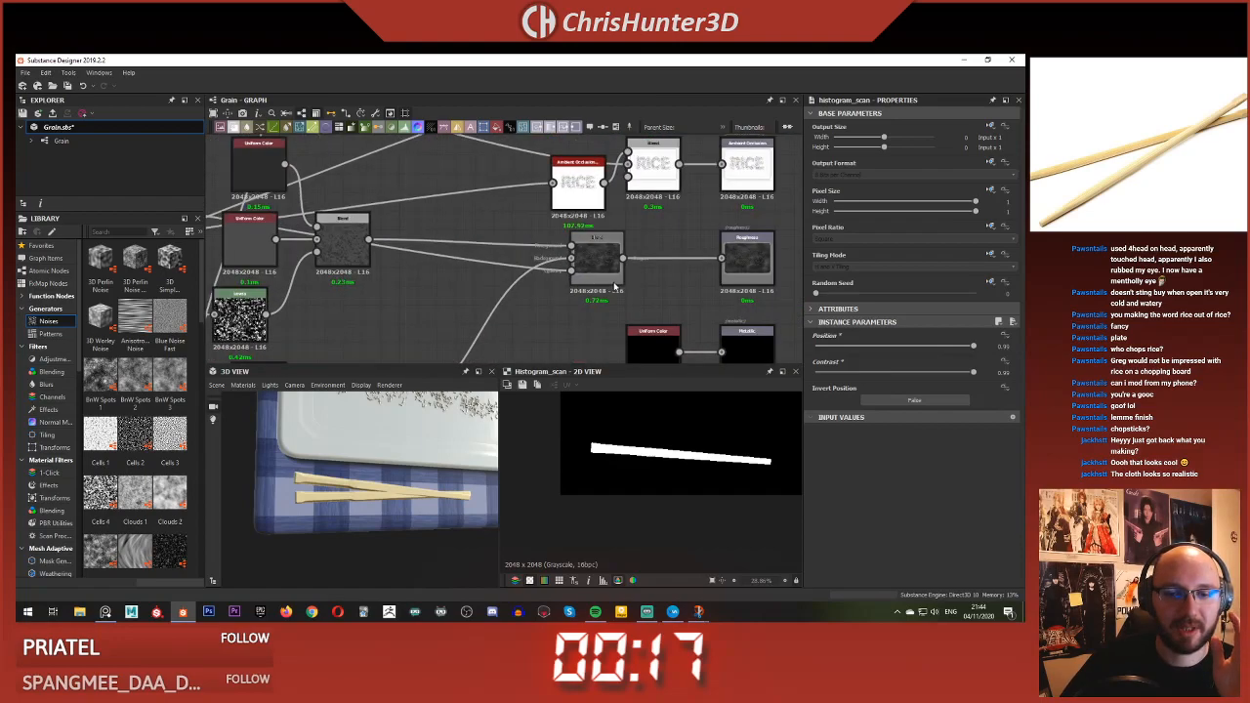
drag(597, 267, 422, 281)
middle_drag(516, 277, 510, 289)
drag(415, 275, 468, 314)
click(515, 303)
key(space)
text(ble)
key(Return)
double_click(516, 306)
drag(527, 318, 552, 318)
click(432, 178)
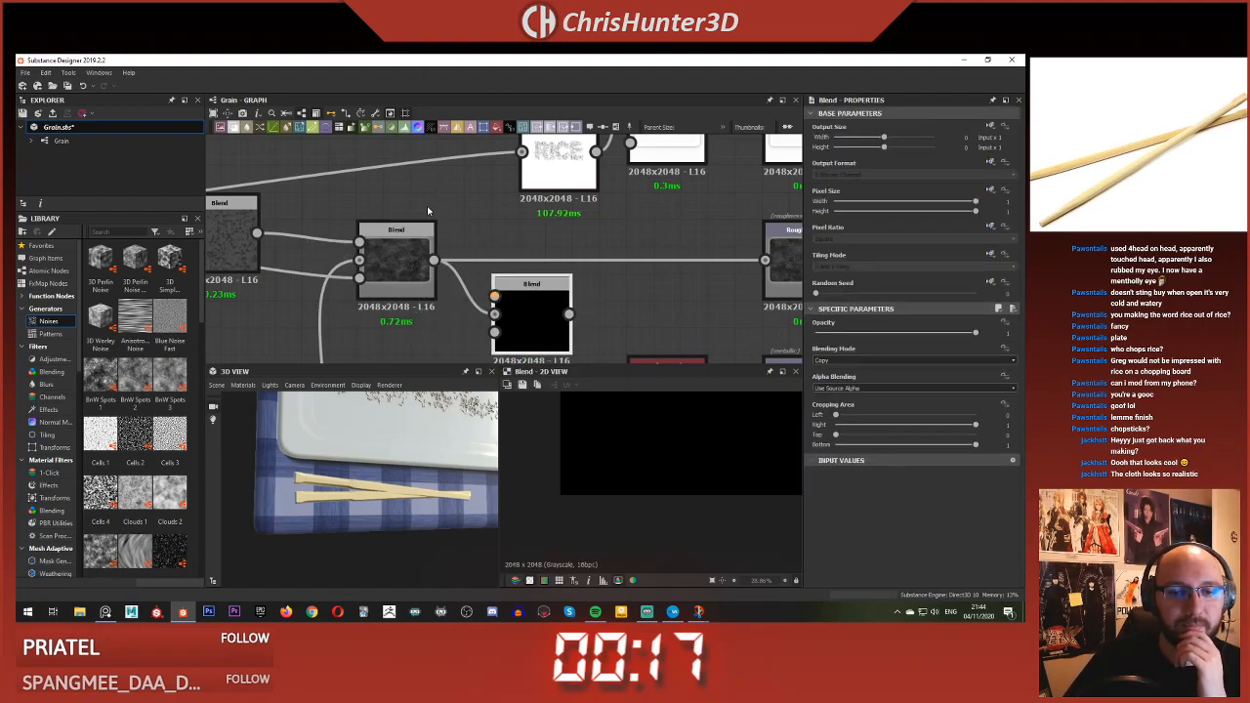
middle_drag(420, 166, 436, 229)
key(space)
click(407, 197)
key(space)
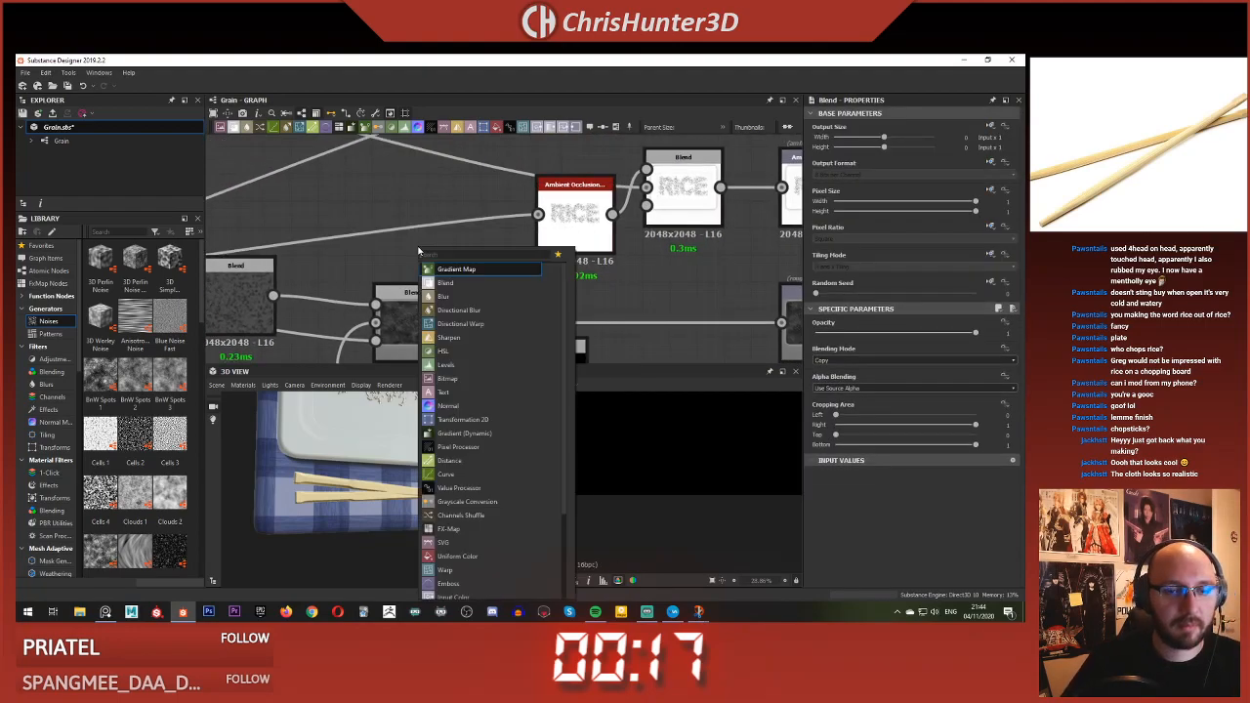
click(391, 201)
key(space)
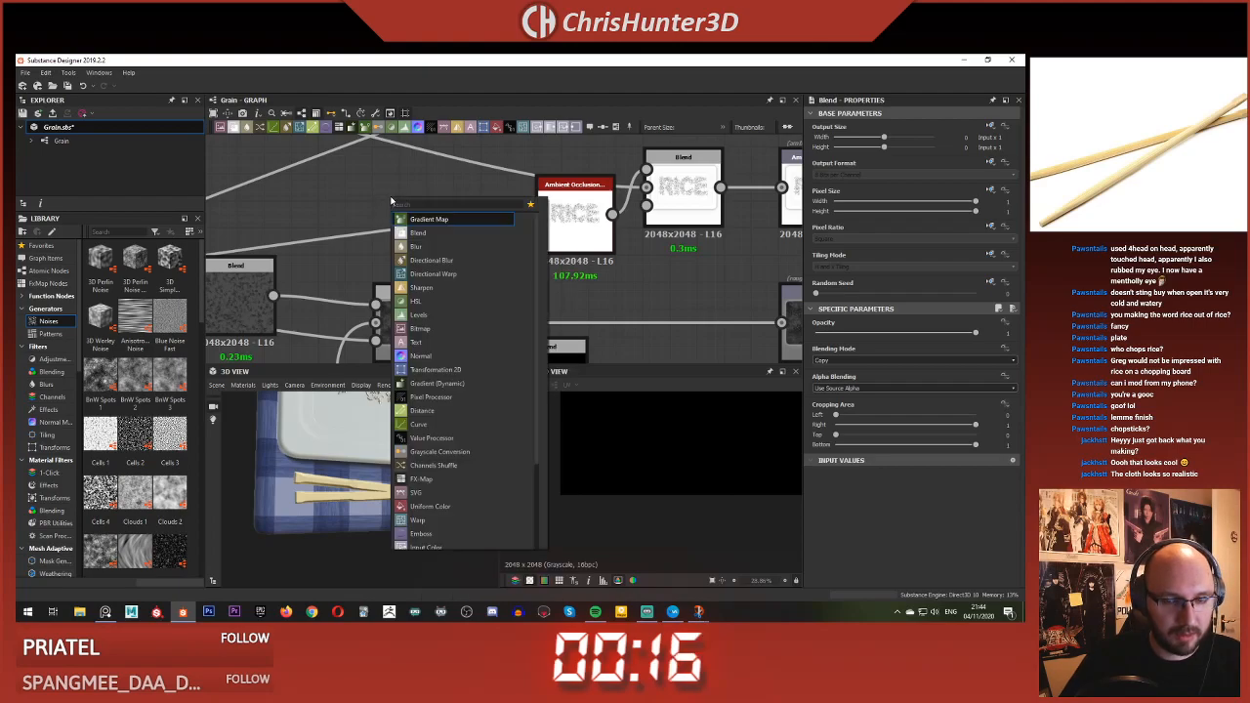
click(385, 209)
- Add a Uniform Color node above the roughness Blends, switch it to Grayscale and set it to a light grey
scroll(362, 250, down, 5)
middle_drag(382, 299, 433, 258)
scroll(433, 258, up, 3)
scroll(334, 258, down, 4)
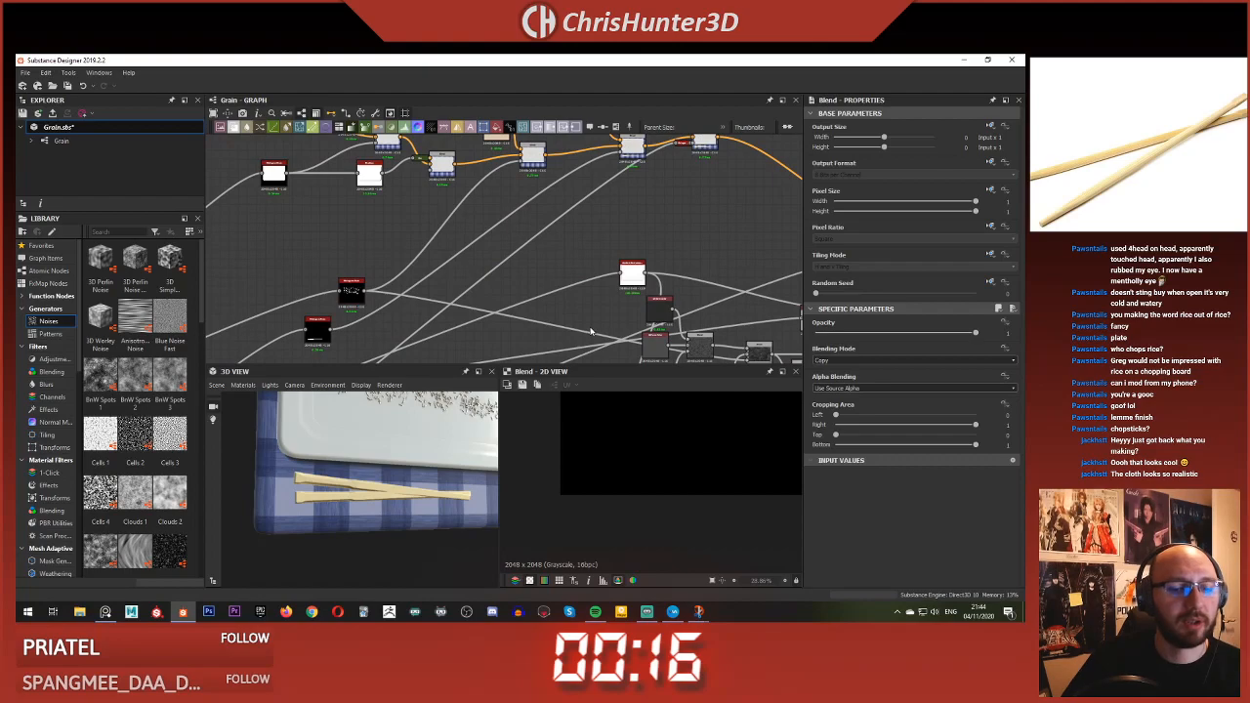
scroll(361, 238, down, 2)
scroll(447, 268, up, 5)
middle_drag(615, 279, 477, 384)
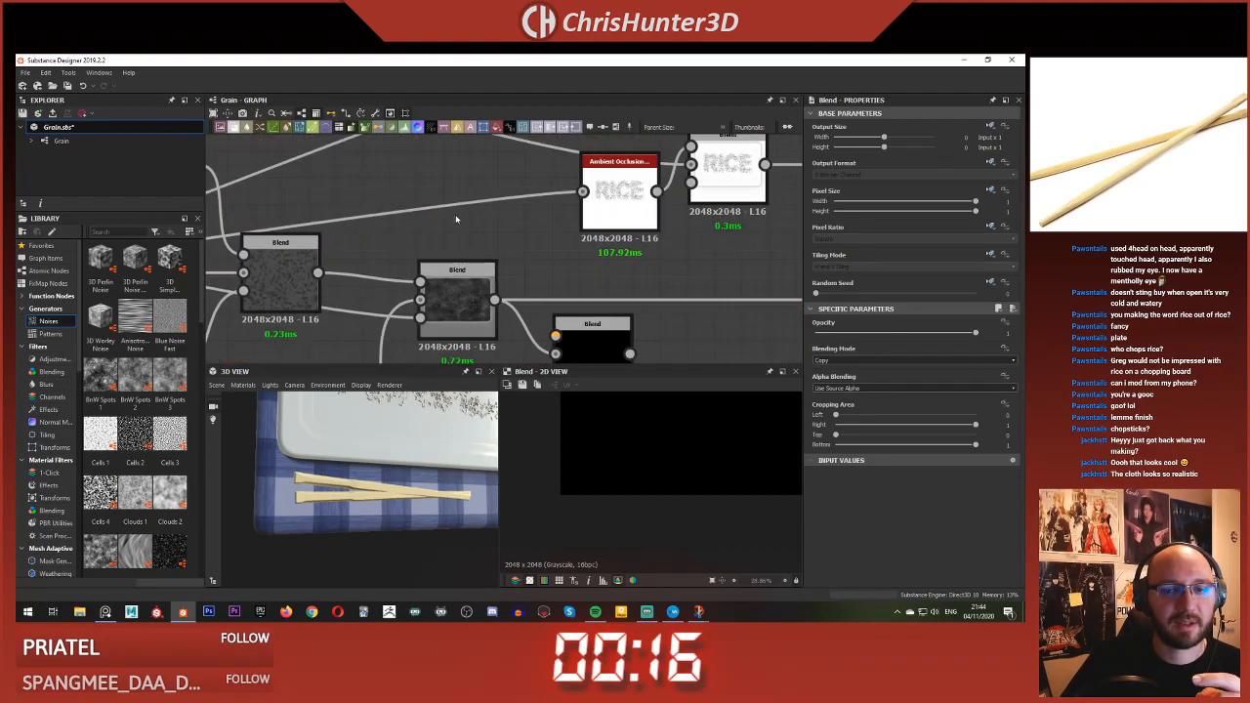
key(space)
text(un)
click(491, 239)
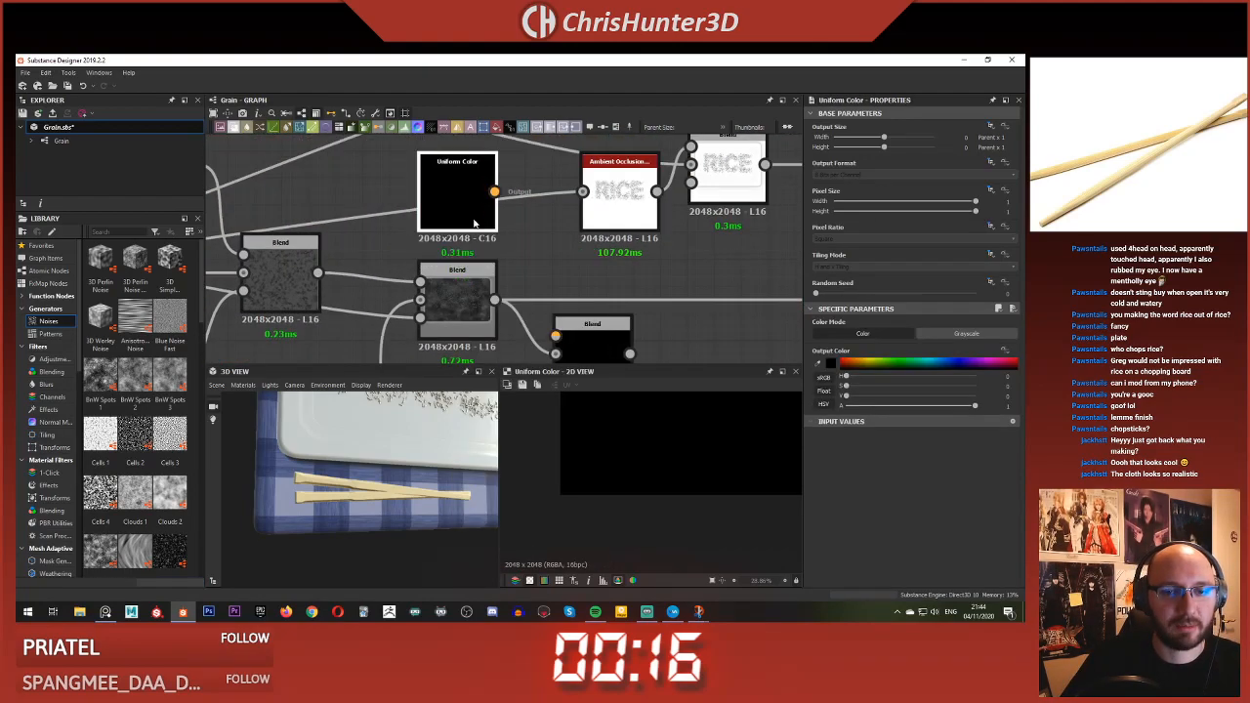
click(962, 334)
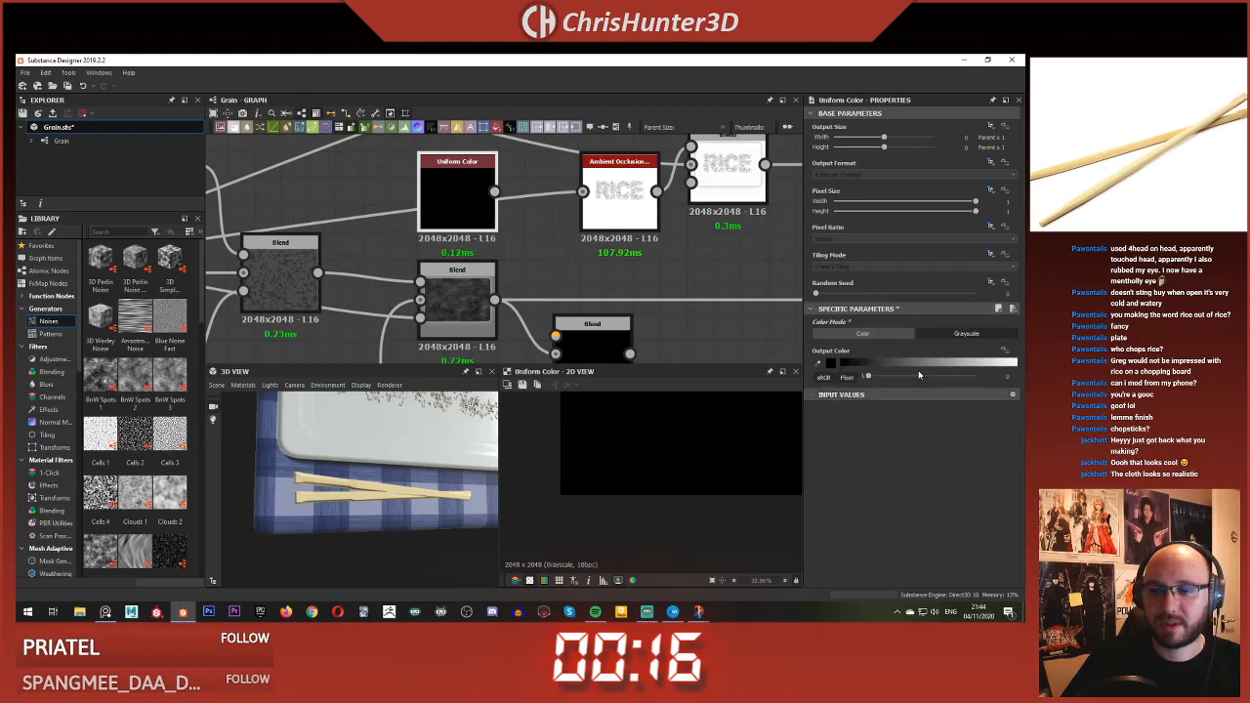
drag(937, 381, 953, 377)
- Connect the light grey Uniform Color to the new roughness Blend's foreground and preview that Blend
drag(495, 192, 555, 335)
middle_drag(547, 235, 527, 188)
double_click(557, 282)
- Add an unconnected Blend node below the two chopstick colour Blends for combining their masks
scroll(472, 317, down, 3)
middle_drag(472, 318, 563, 335)
scroll(563, 335, down, 1)
middle_drag(522, 281, 429, 277)
scroll(495, 283, up, 5)
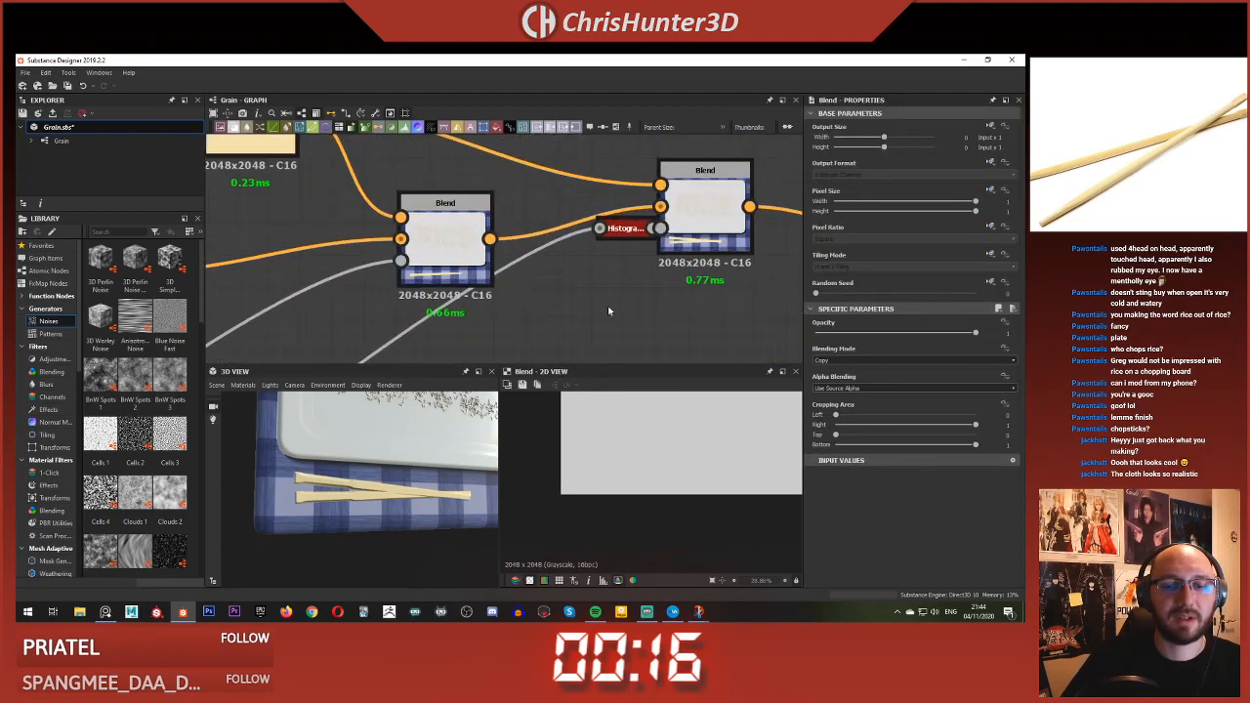
middle_drag(584, 307, 518, 281)
scroll(518, 281, down, 1)
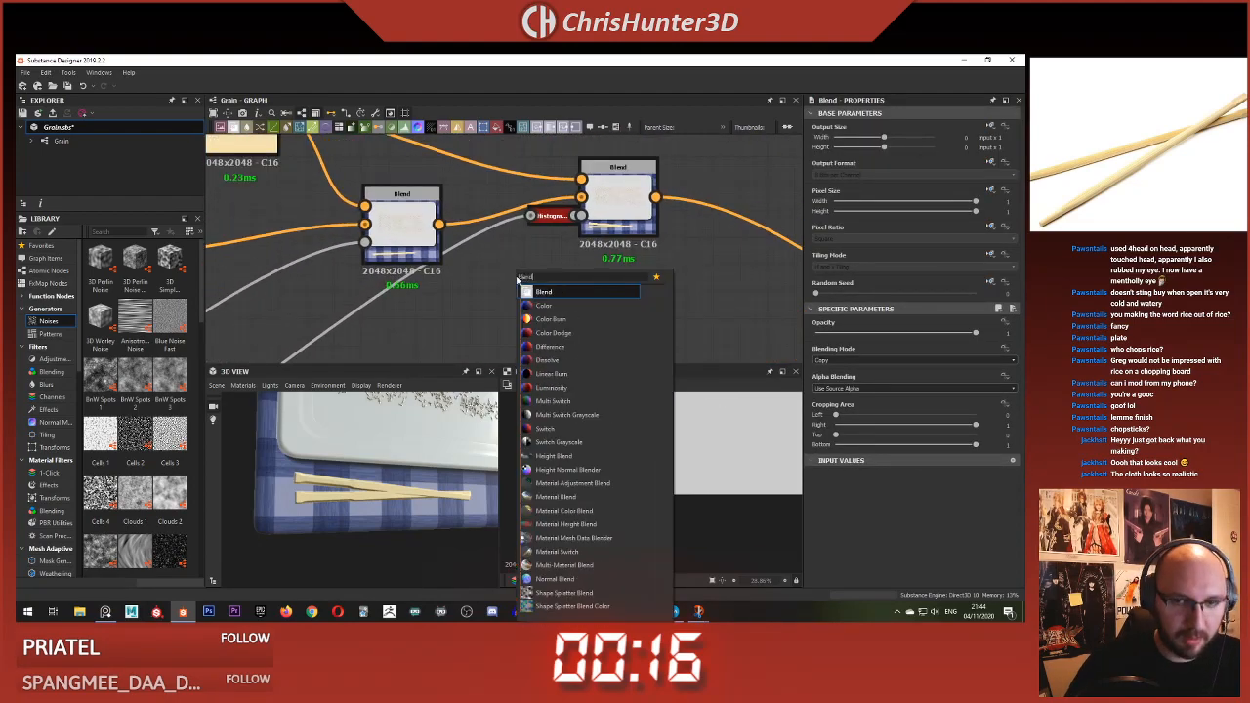
click(543, 305)
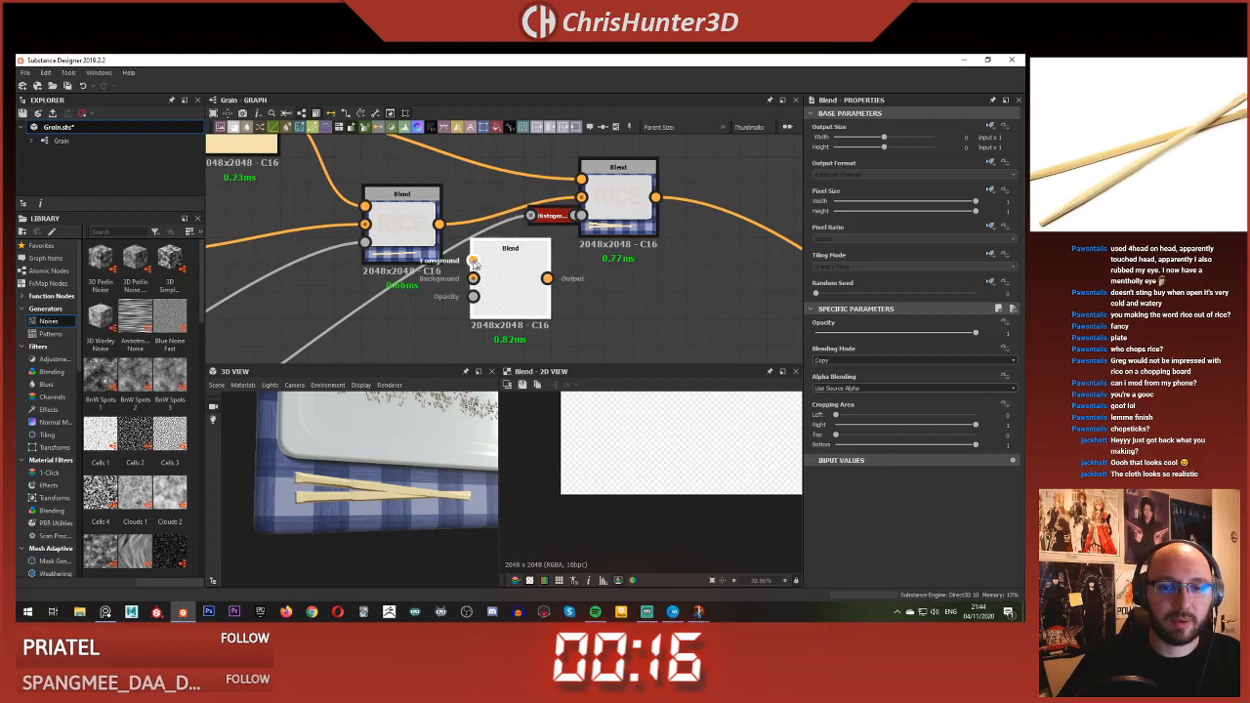
- Undock the second chopstick's Histogram Scan and connect its output to the mask Blend's foreground
click(552, 217)
scroll(398, 282, down, 4)
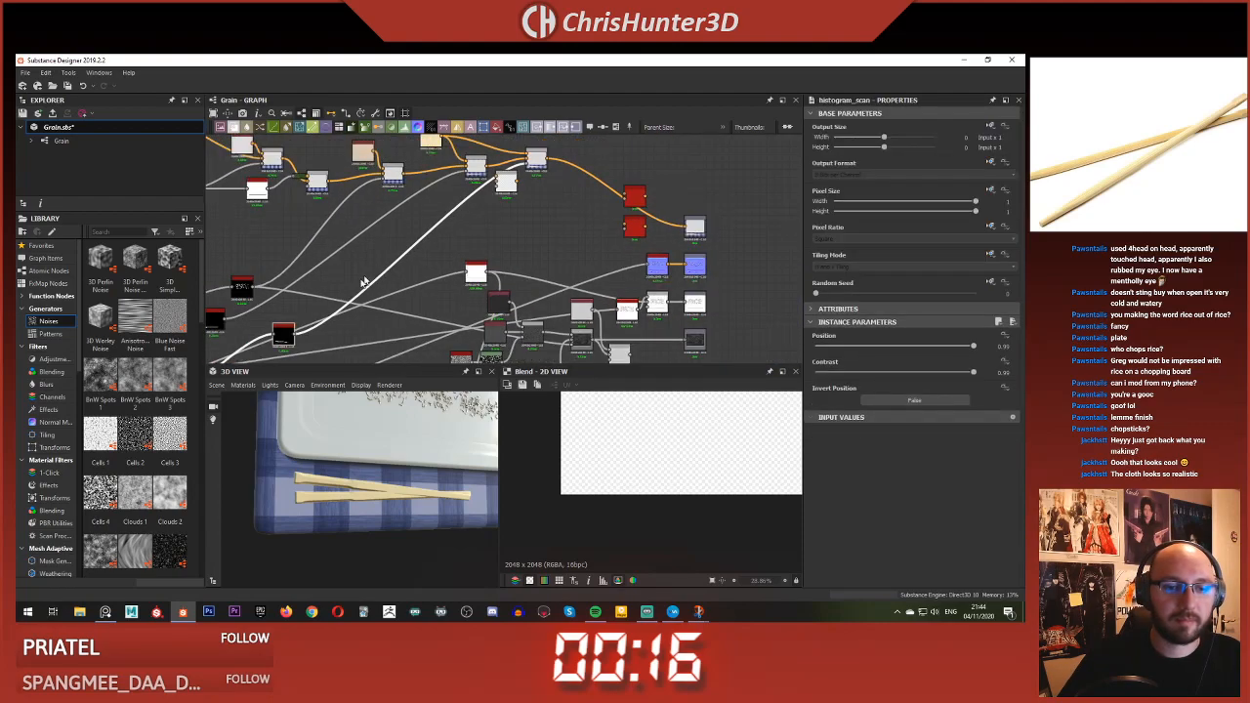
scroll(441, 229, up, 3)
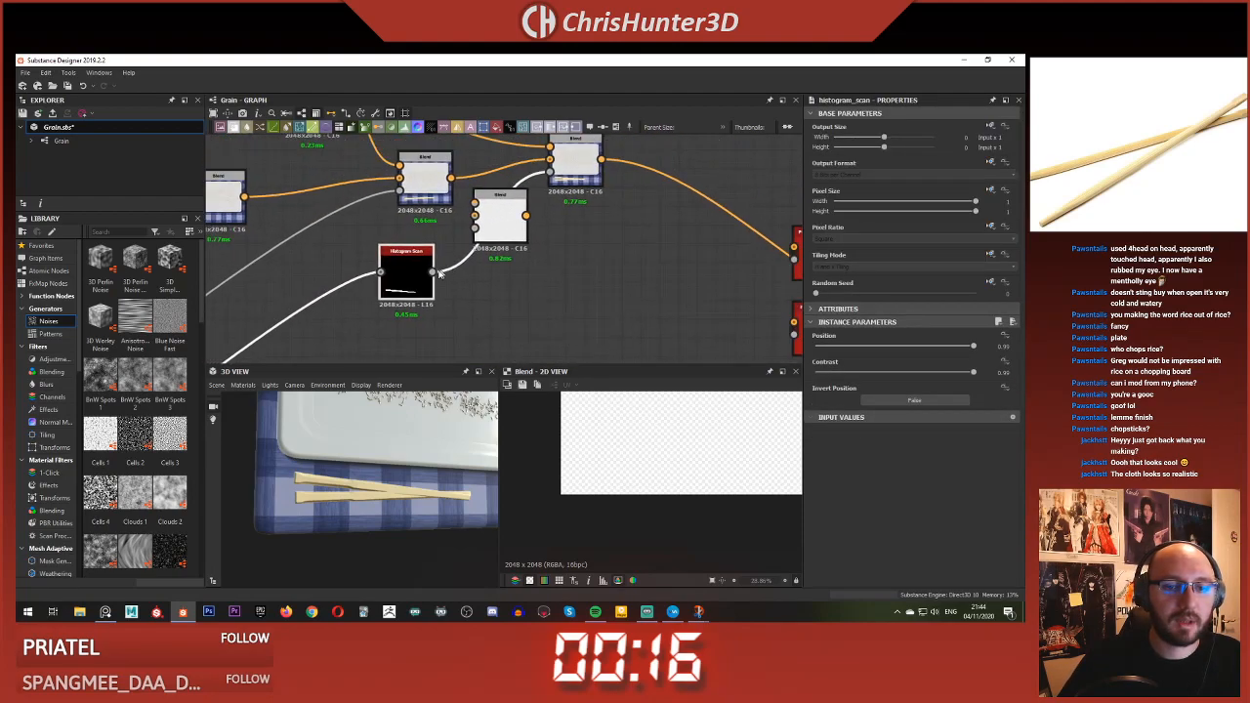
drag(478, 203, 475, 203)
- Place the two chopstick Histogram Scans one above the other and connect the first chopstick's scan to the mask Blend's background
scroll(362, 260, down, 4)
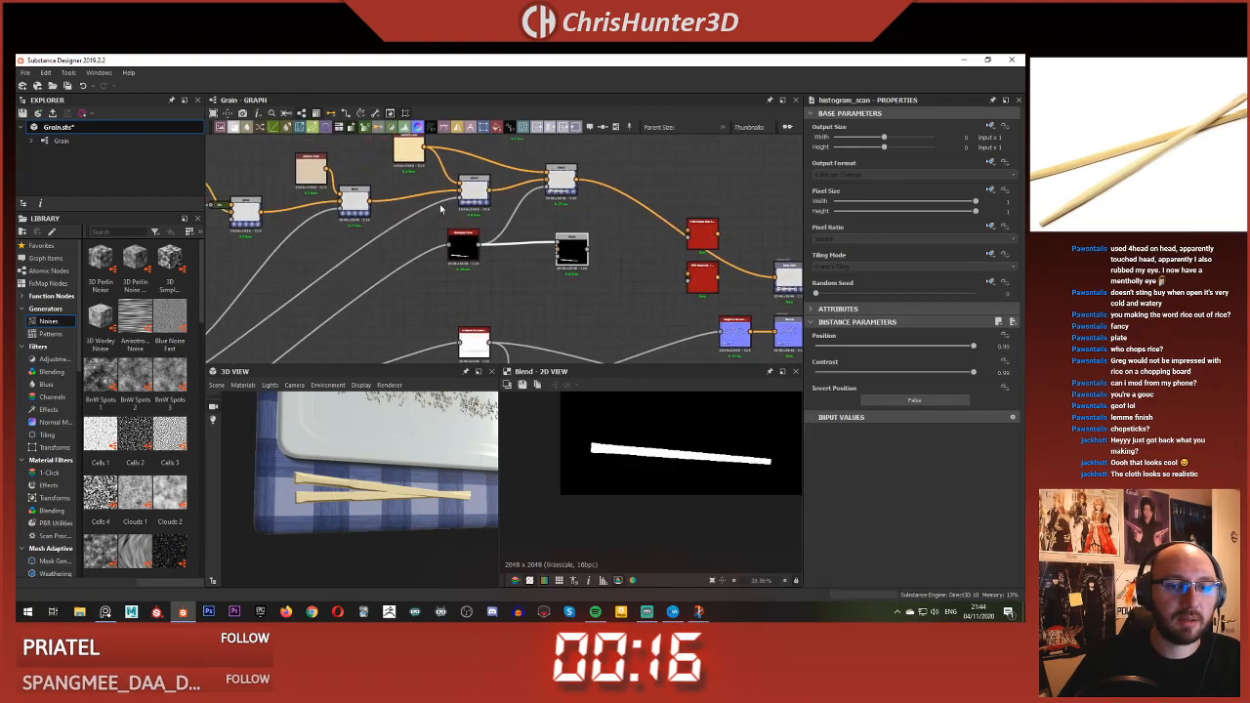
middle_drag(235, 335, 428, 244)
scroll(426, 244, up, 2)
drag(384, 273, 611, 168)
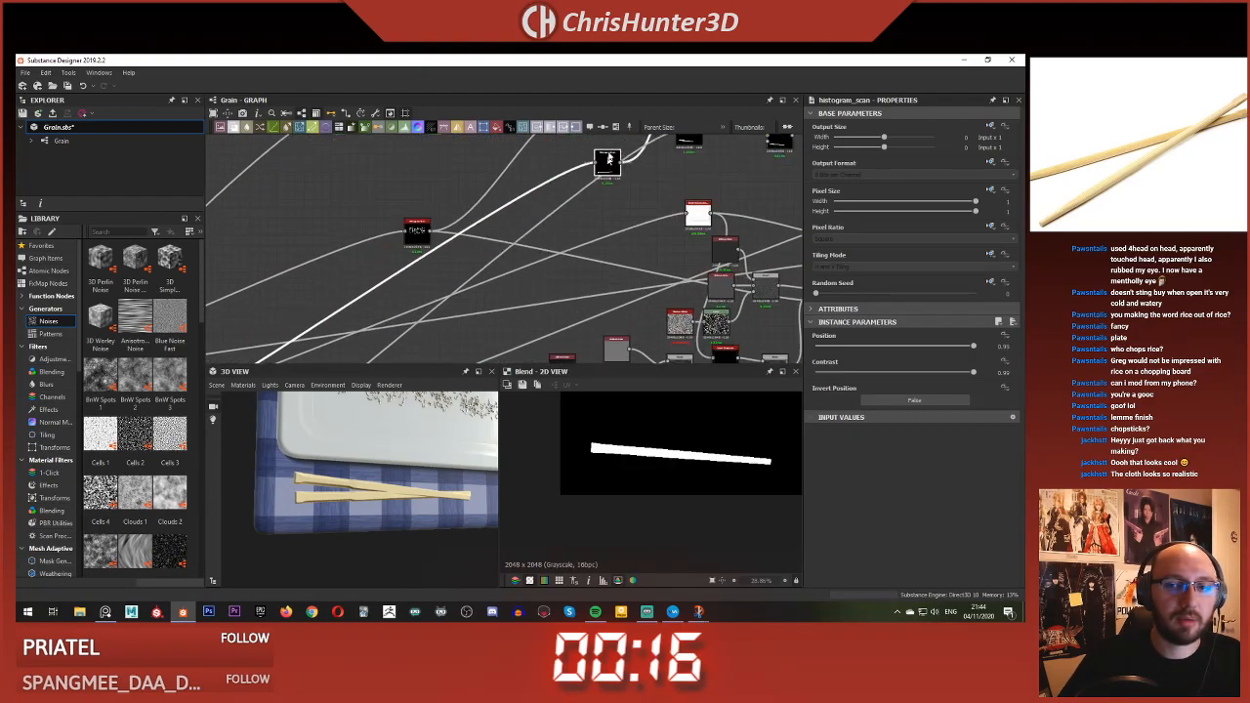
middle_drag(611, 168, 458, 314)
scroll(457, 313, up, 1)
scroll(460, 314, up, 3)
drag(457, 313, 549, 228)
drag(645, 293, 533, 338)
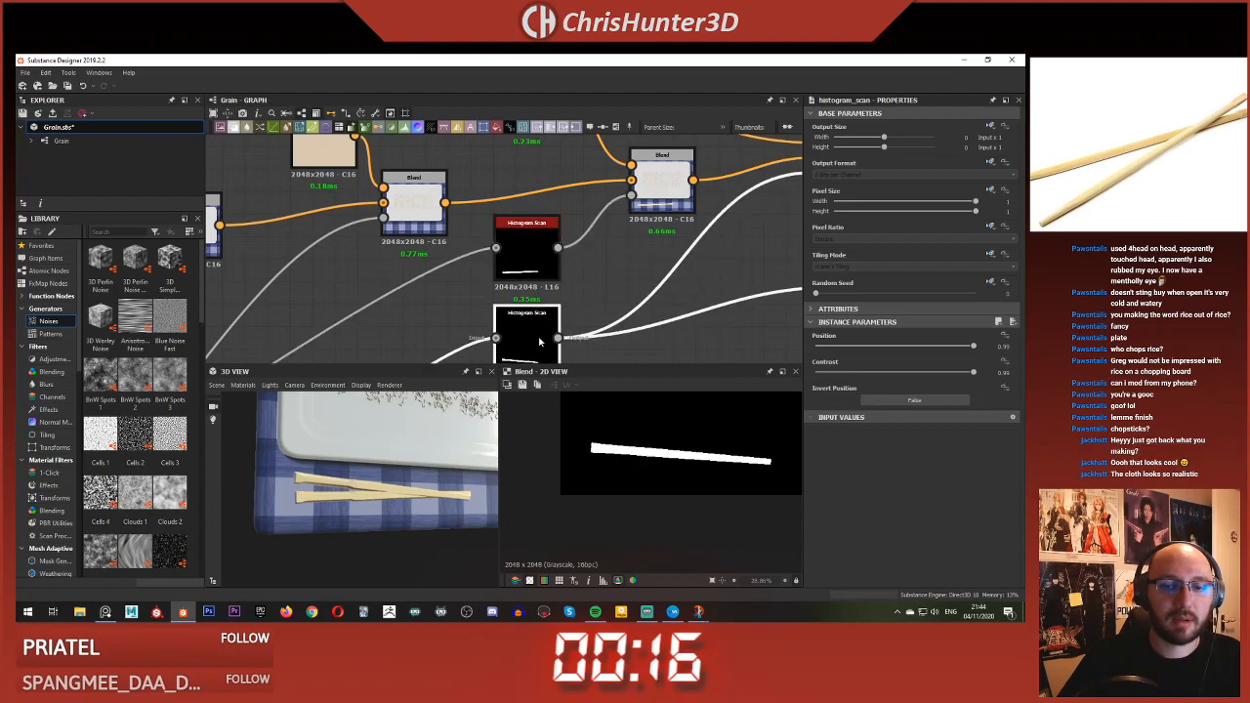
middle_drag(587, 280, 411, 268)
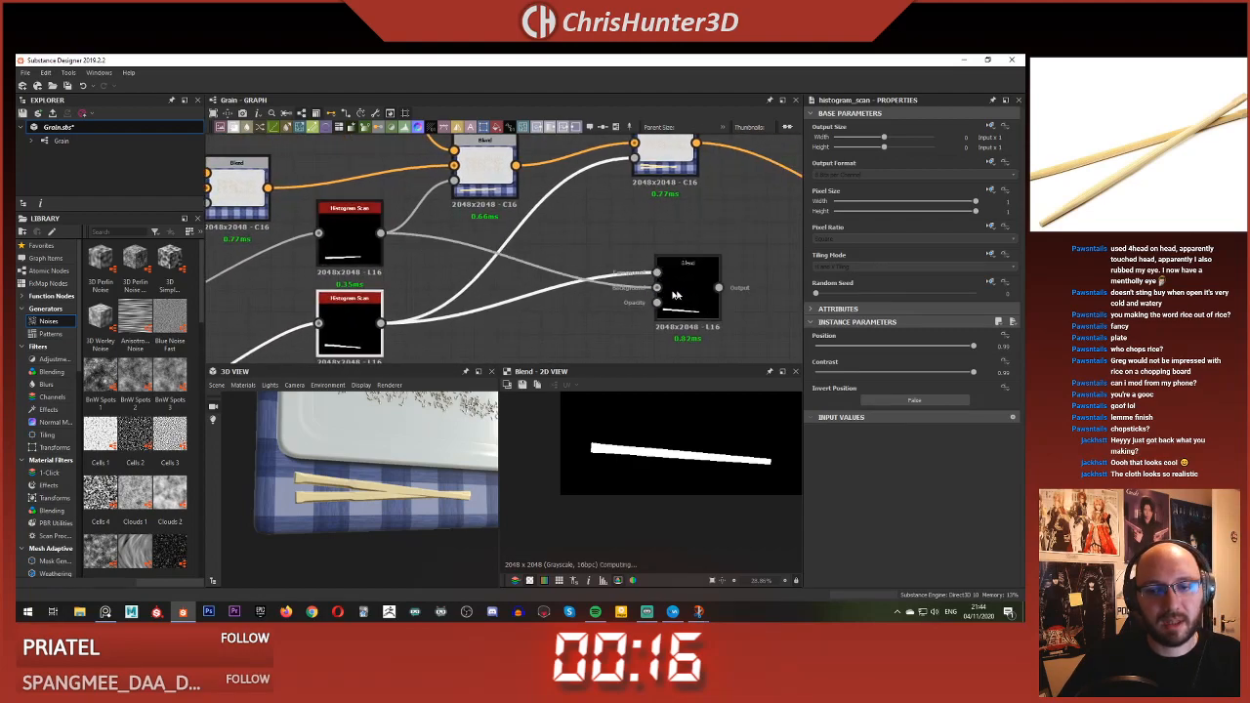
- Move the mask Blend closer to the Histogram Scans and change its blending mode to combine both chopstick masks
drag(670, 295, 620, 283)
click(870, 361)
click(869, 370)
- Connect the combined chopstick mask to the new roughness Blend's opacity and route that Blend into the Roughness output
click(650, 280)
scroll(651, 279, down, 5)
middle_drag(650, 280, 410, 98)
scroll(547, 249, up, 5)
middle_drag(547, 249, 562, 224)
click(580, 324)
double_click(605, 302)
scroll(653, 470, up, 2)
key(f)
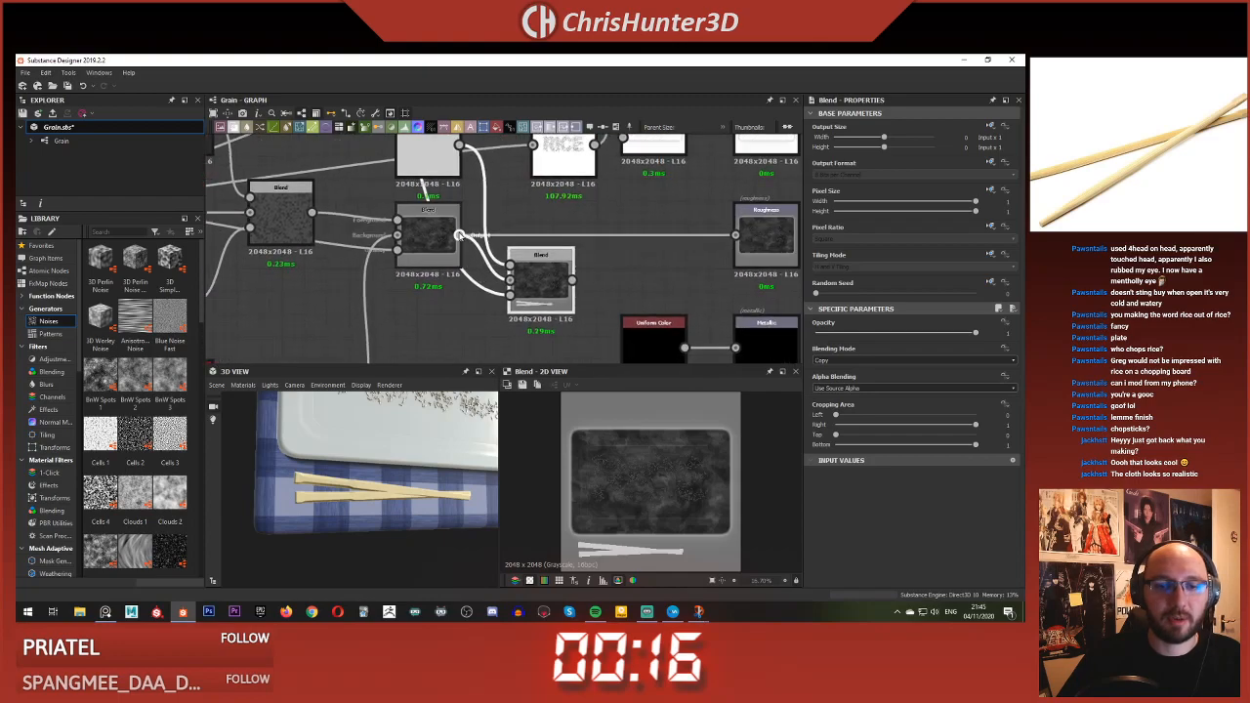
scroll(298, 498, up, 5)
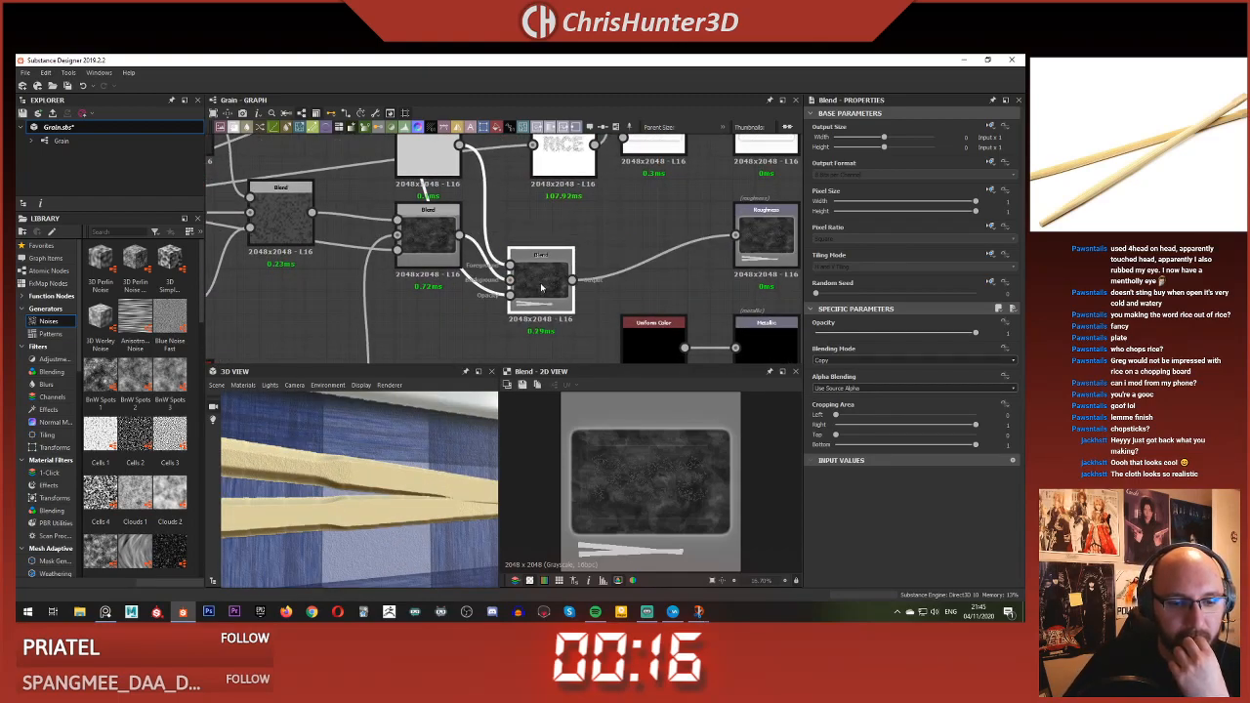
- Examine the chopstick overlap in the output of the last height Blend
scroll(541, 286, down, 6)
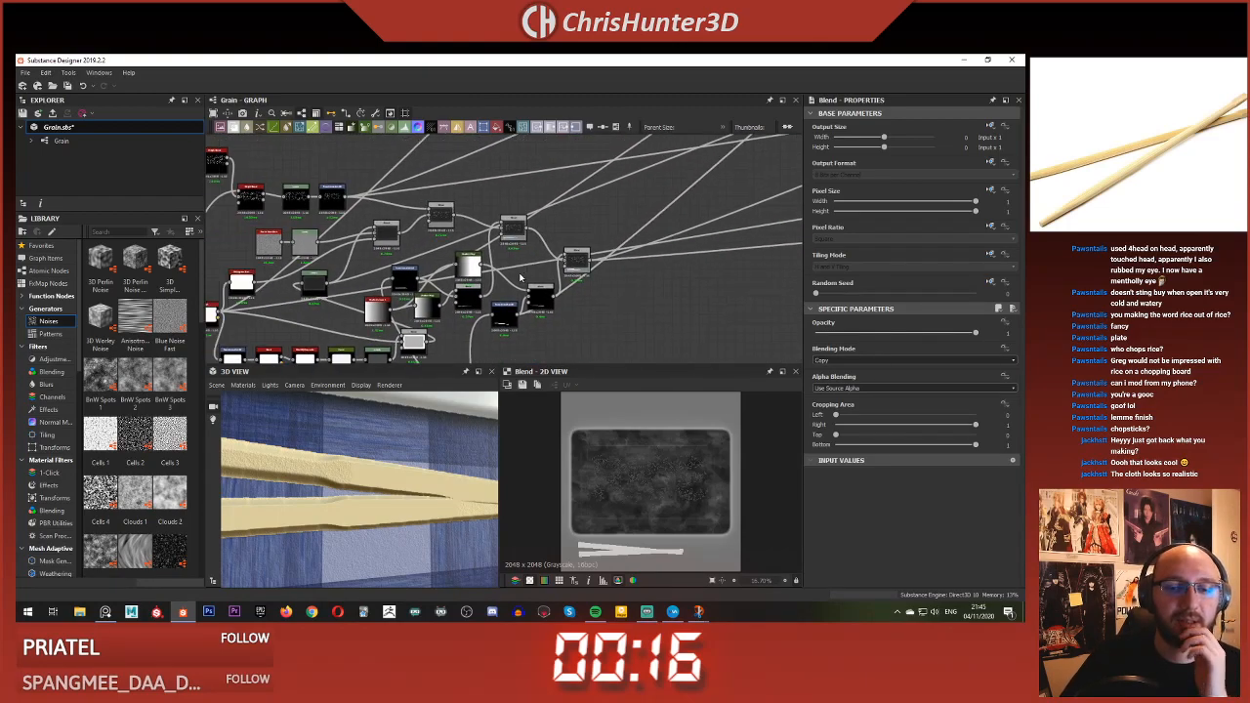
scroll(521, 279, up, 5)
double_click(646, 229)
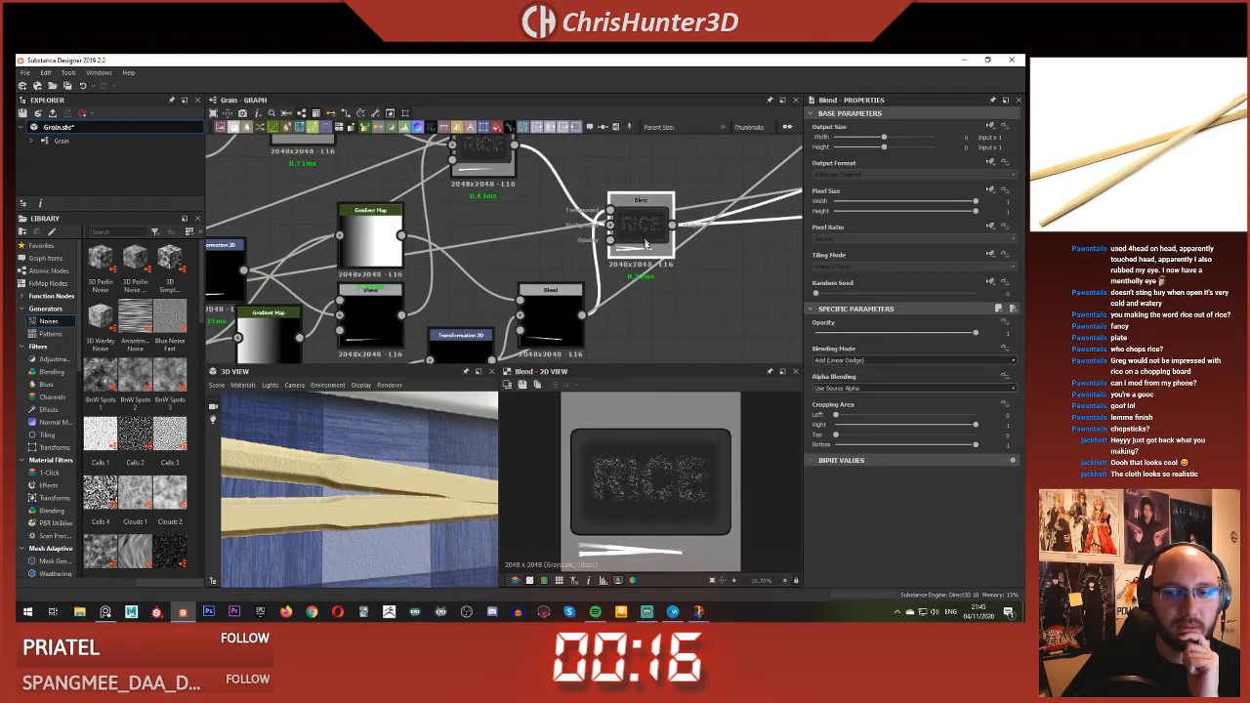
scroll(645, 237, up, 3)
scroll(615, 498, up, 5)
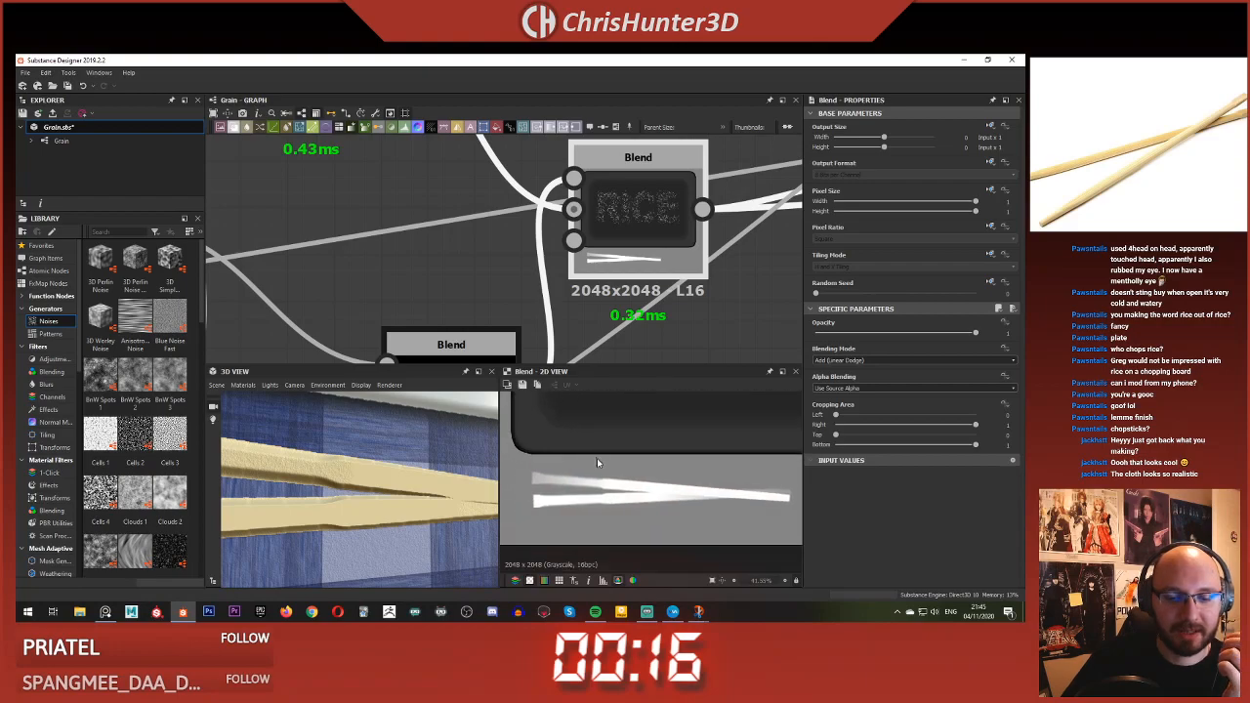
scroll(605, 475, up, 5)
scroll(603, 476, down, 4)
scroll(595, 260, down, 3)
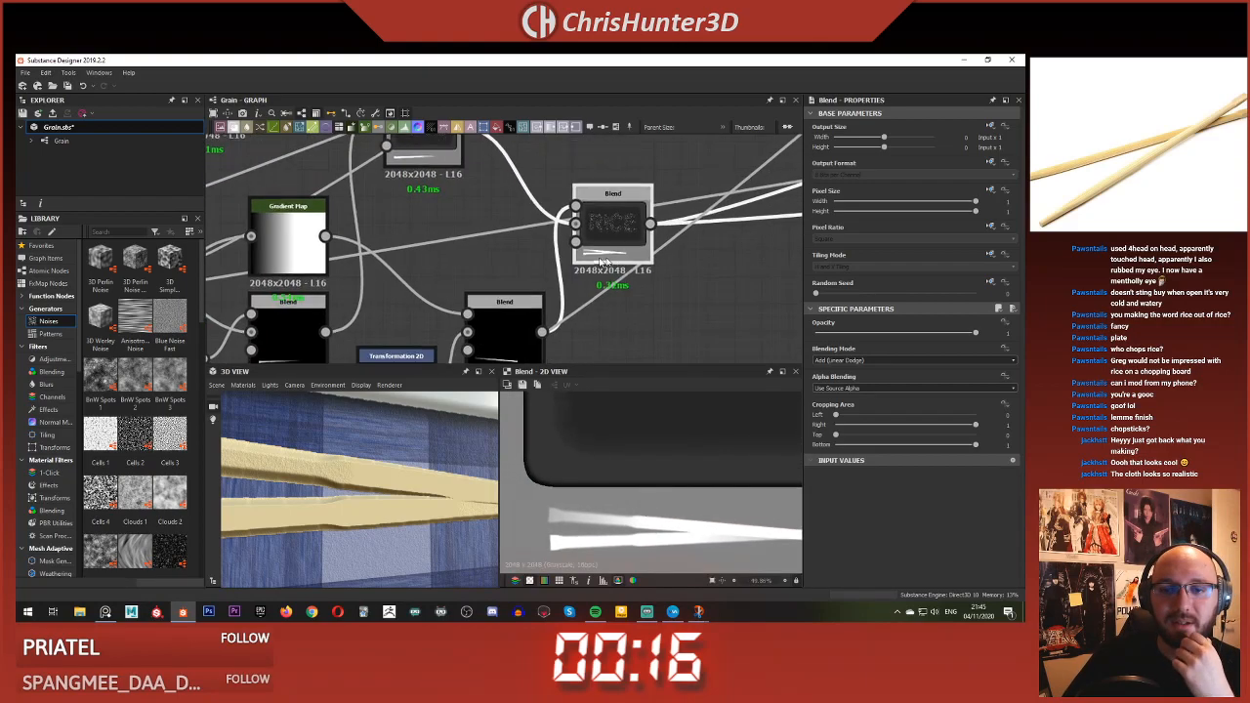
- Try the Max (Lighten) and Add Sub blending modes on the last height Blend, then restore Add (Linear Dodge)
click(842, 361)
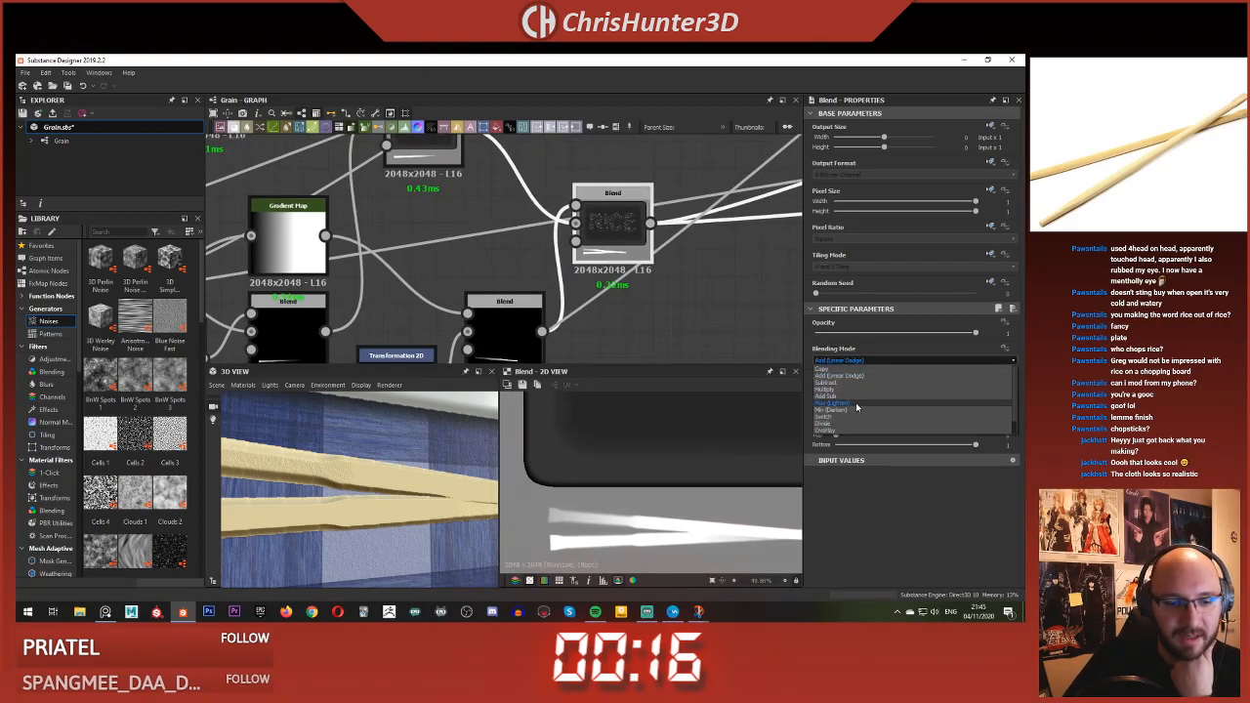
click(857, 405)
click(857, 359)
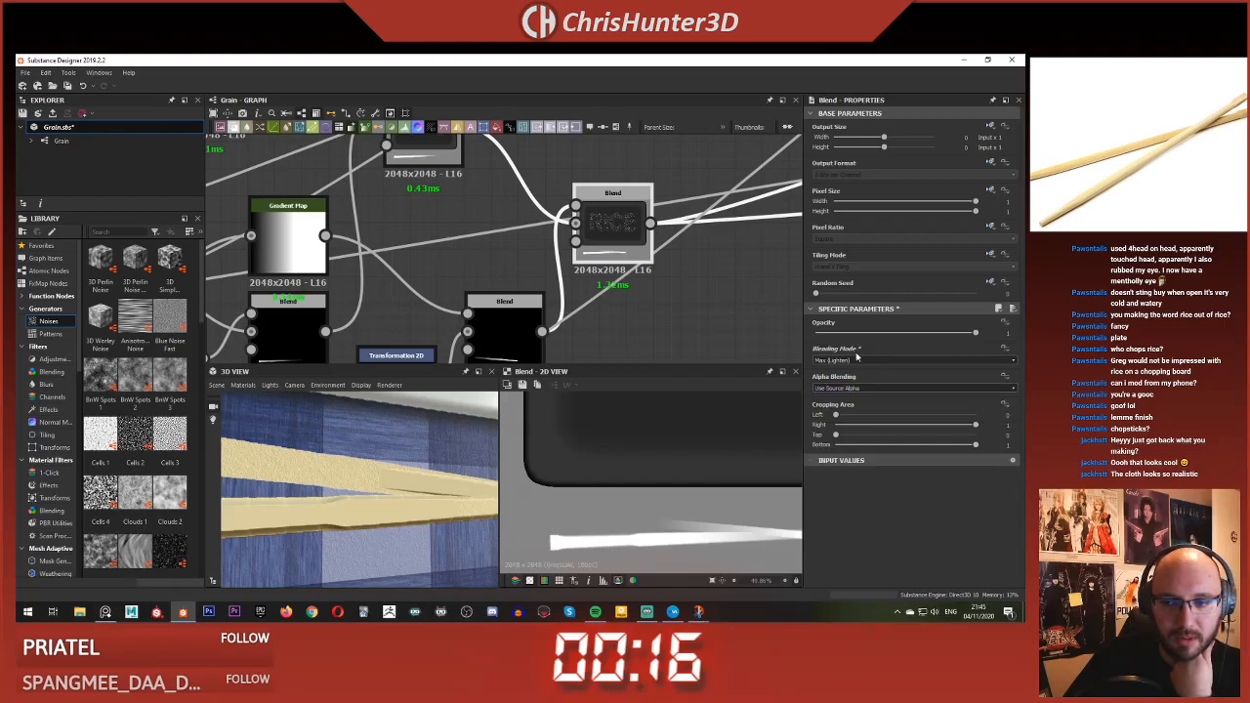
click(858, 359)
click(860, 397)
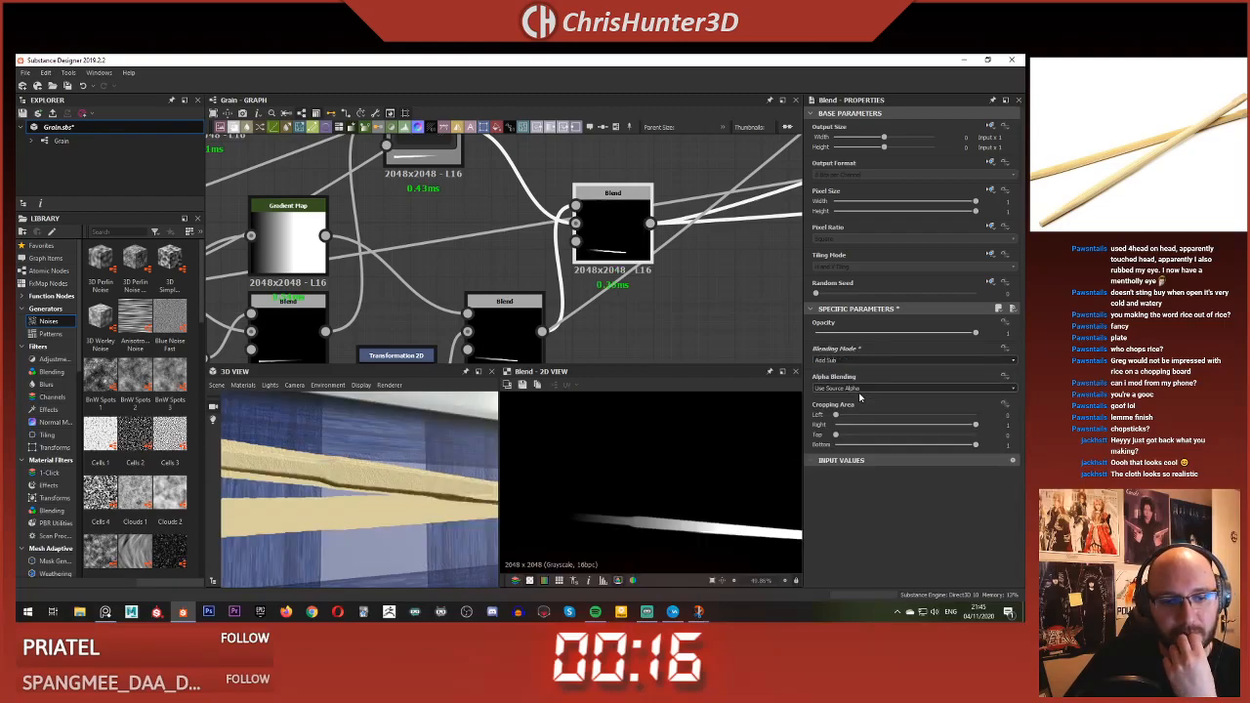
click(861, 364)
click(861, 377)
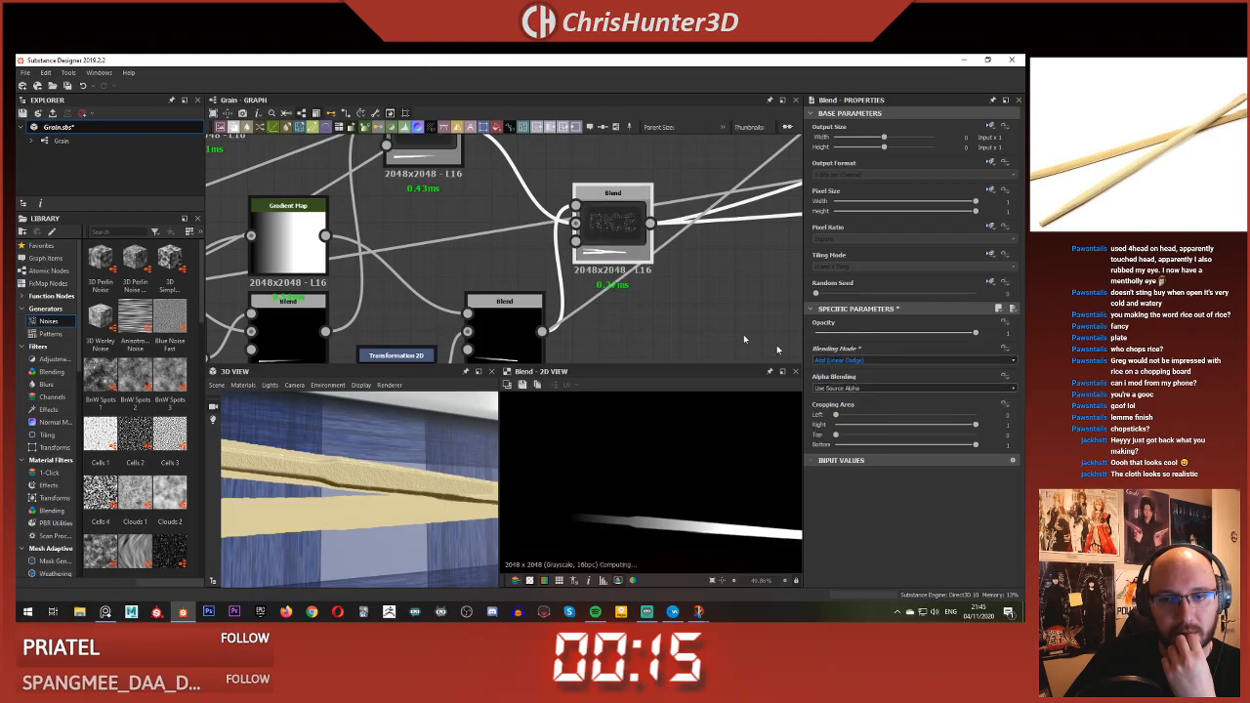
- Examine the upstream height Blends and the Levels node that follows Fractal Sum Base
scroll(576, 299, down, 1)
middle_drag(577, 299, 688, 269)
mouse_move(569, 271)
middle_down()
mouse_move(518, 250)
mouse_move(525, 275)
middle_up()
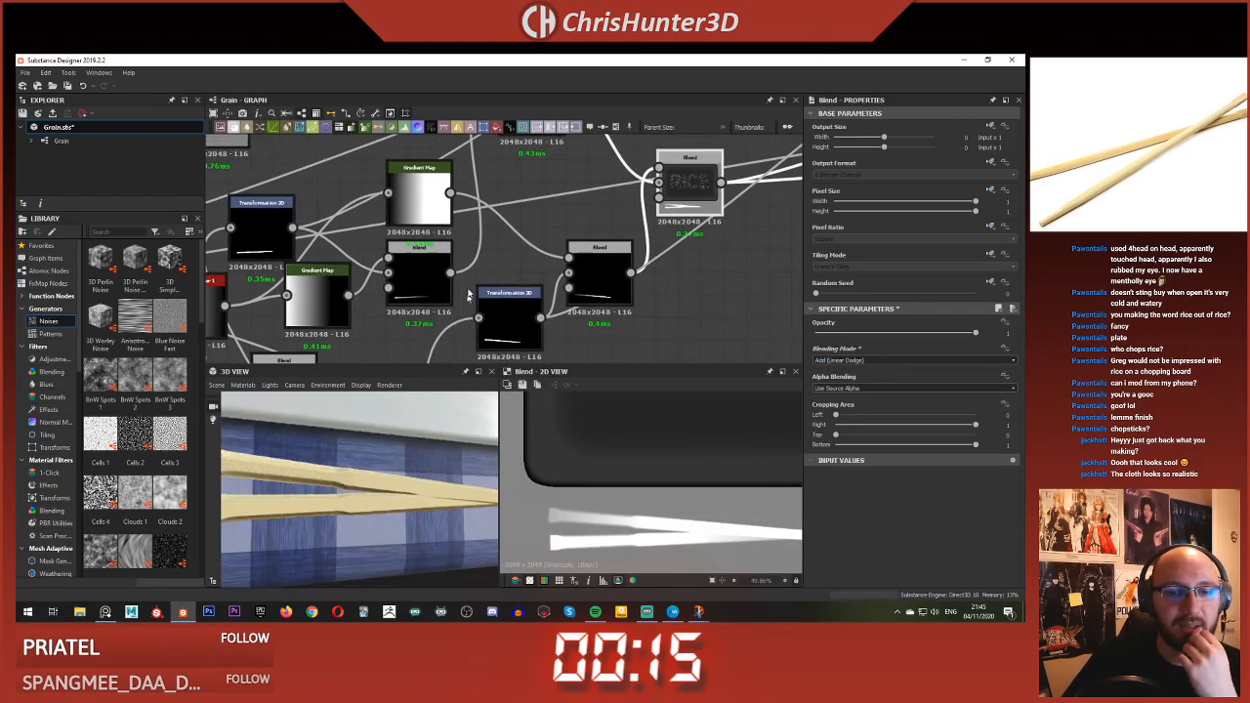
scroll(590, 264, down, 1)
scroll(583, 254, up, 1)
middle_drag(677, 214, 683, 270)
scroll(600, 283, down, 2)
scroll(683, 269, up, 3)
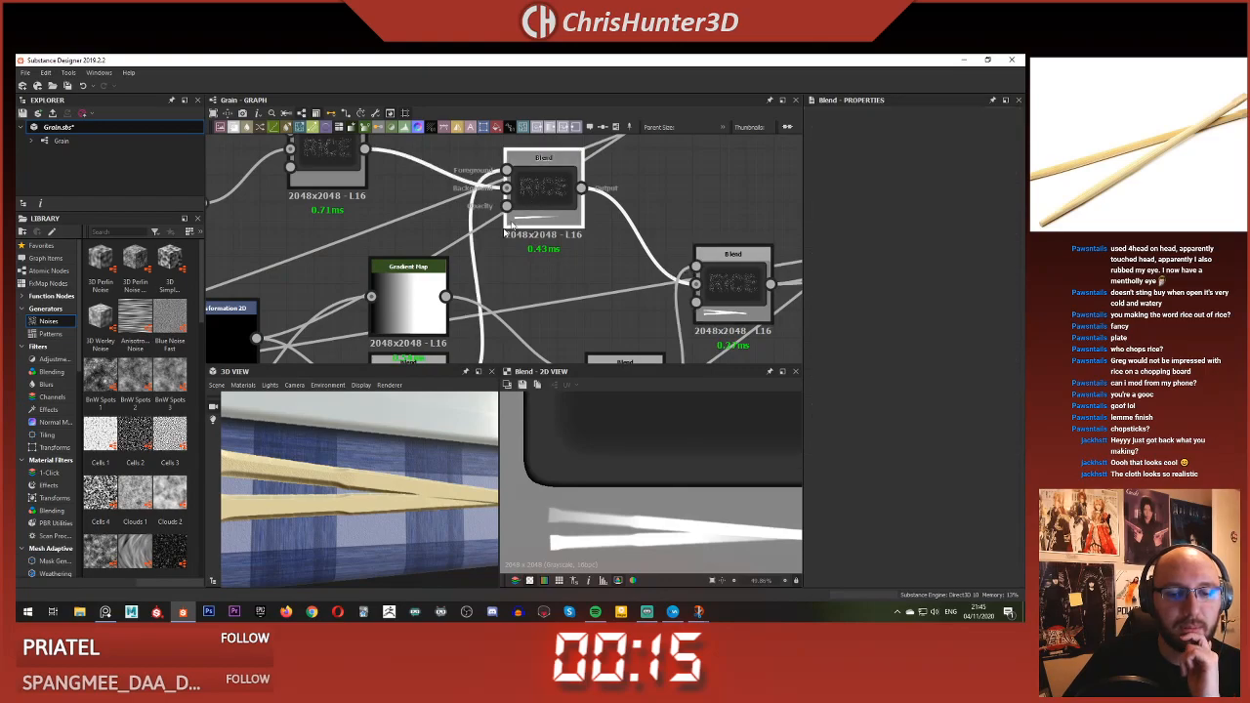
scroll(536, 203, down, 3)
middle_drag(548, 202, 626, 199)
scroll(410, 219, up, 3)
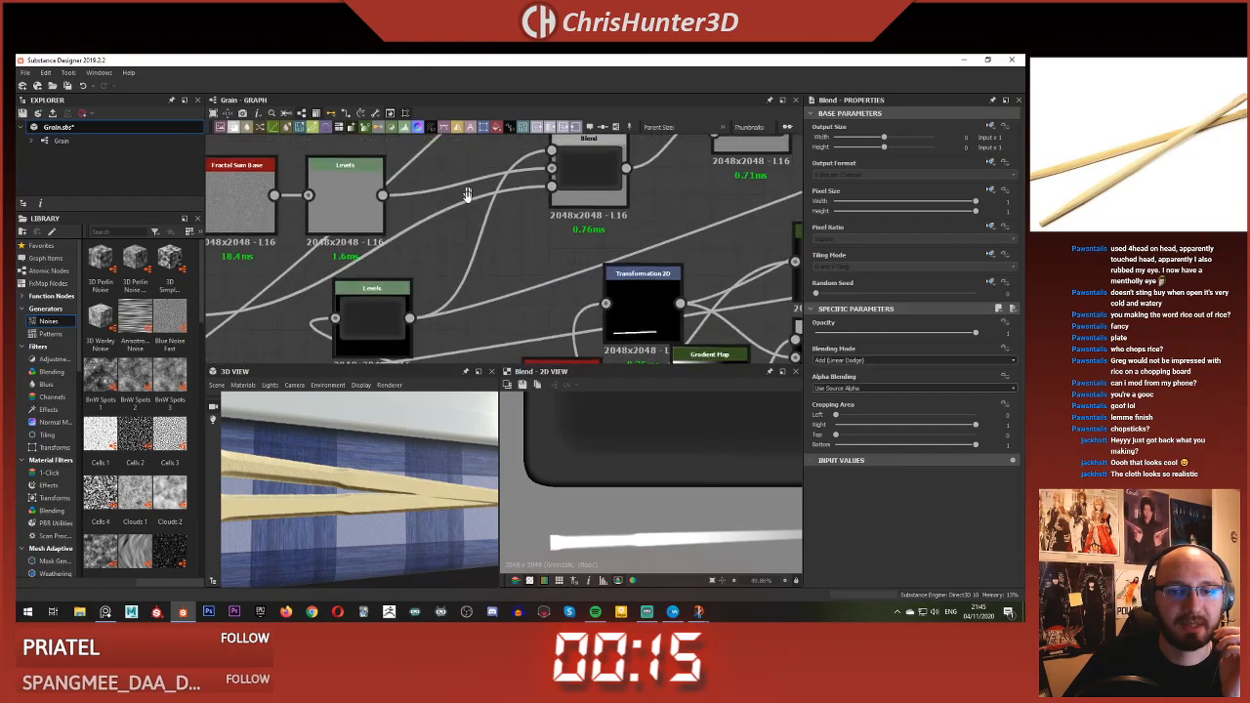
middle_drag(372, 205, 373, 256)
click(373, 257)
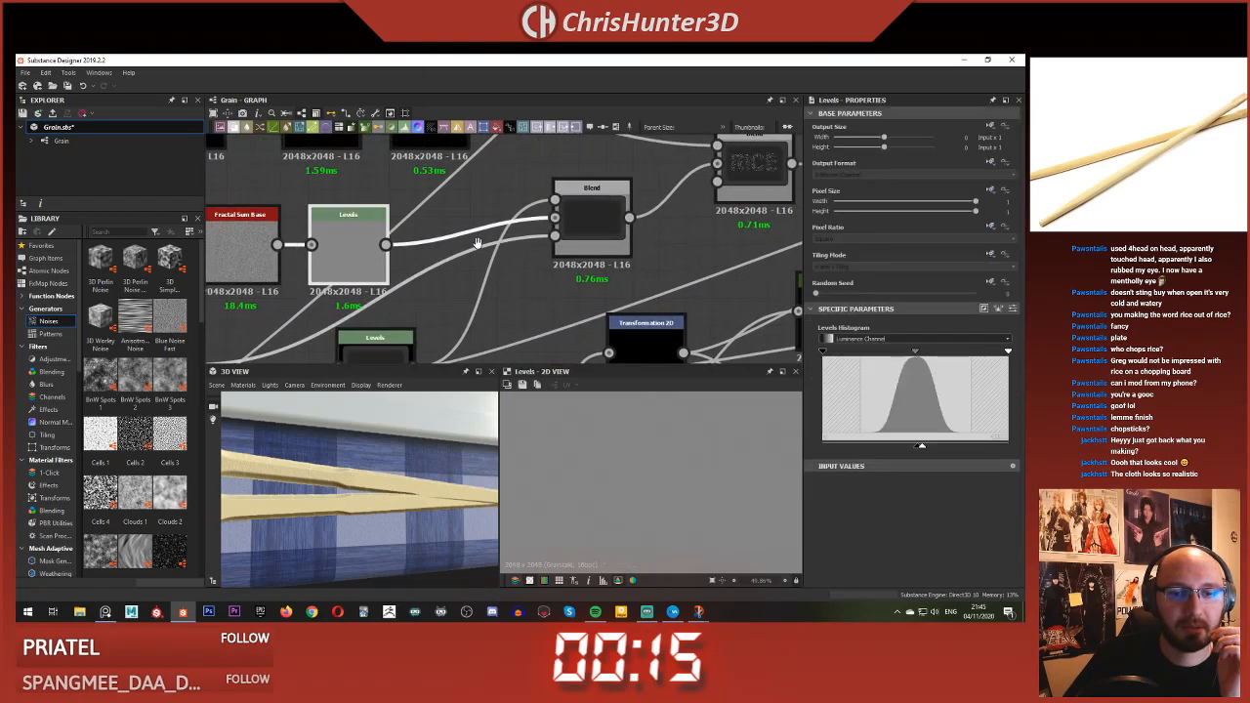
middle_drag(477, 244, 497, 223)
drag(390, 467, 402, 467)
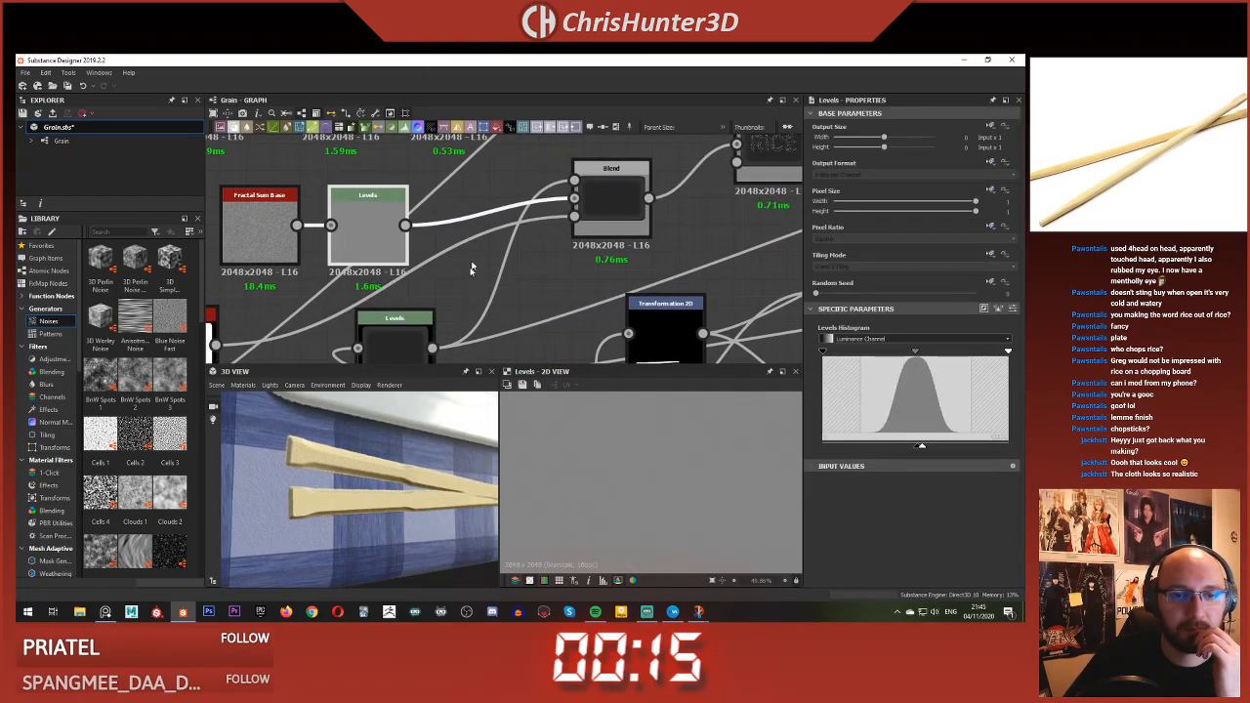
middle_drag(387, 227, 442, 228)
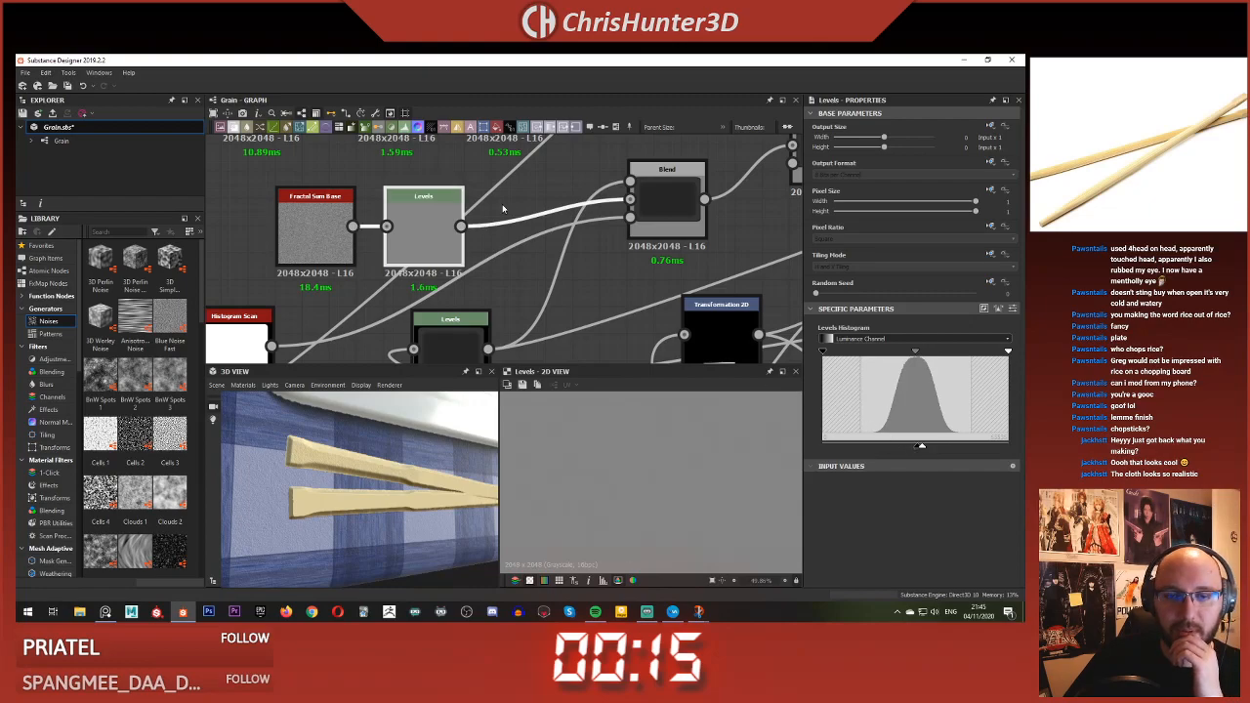
- Insert a Levels node between the Fractal Sum Base's Levels and the Blend, and try different maximum output levels
key(space)
text(lev)
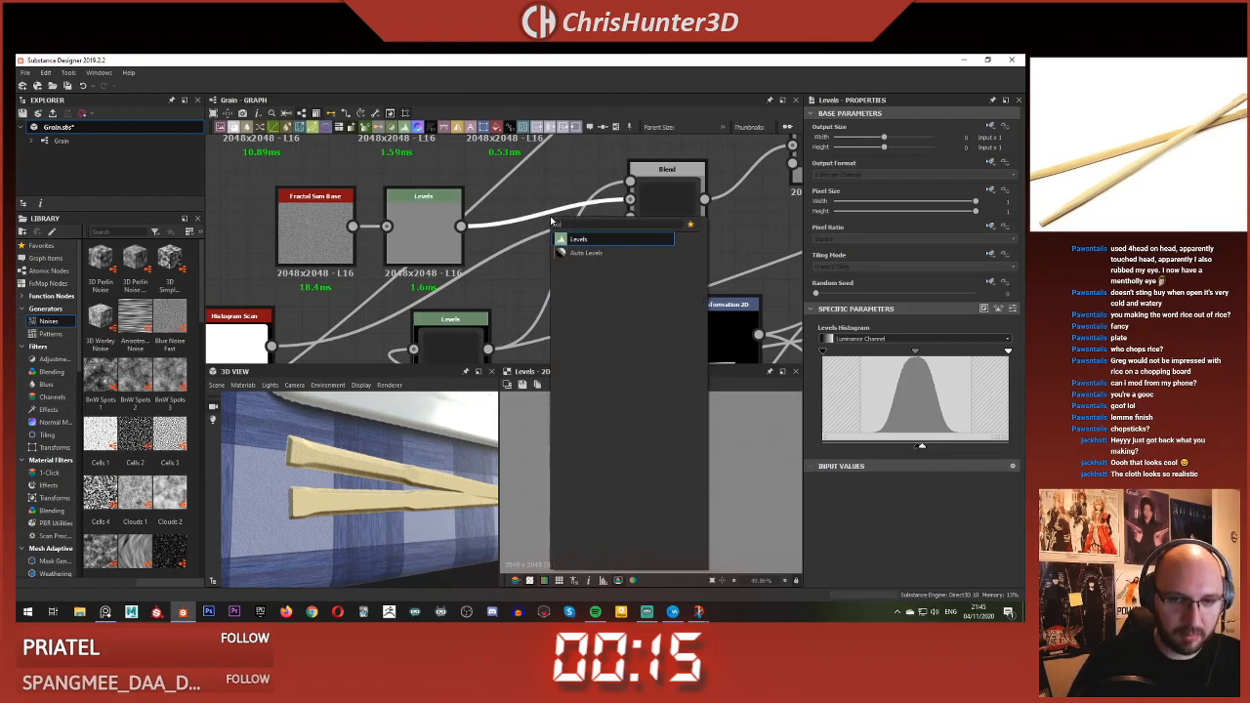
key(Return)
drag(527, 228, 515, 224)
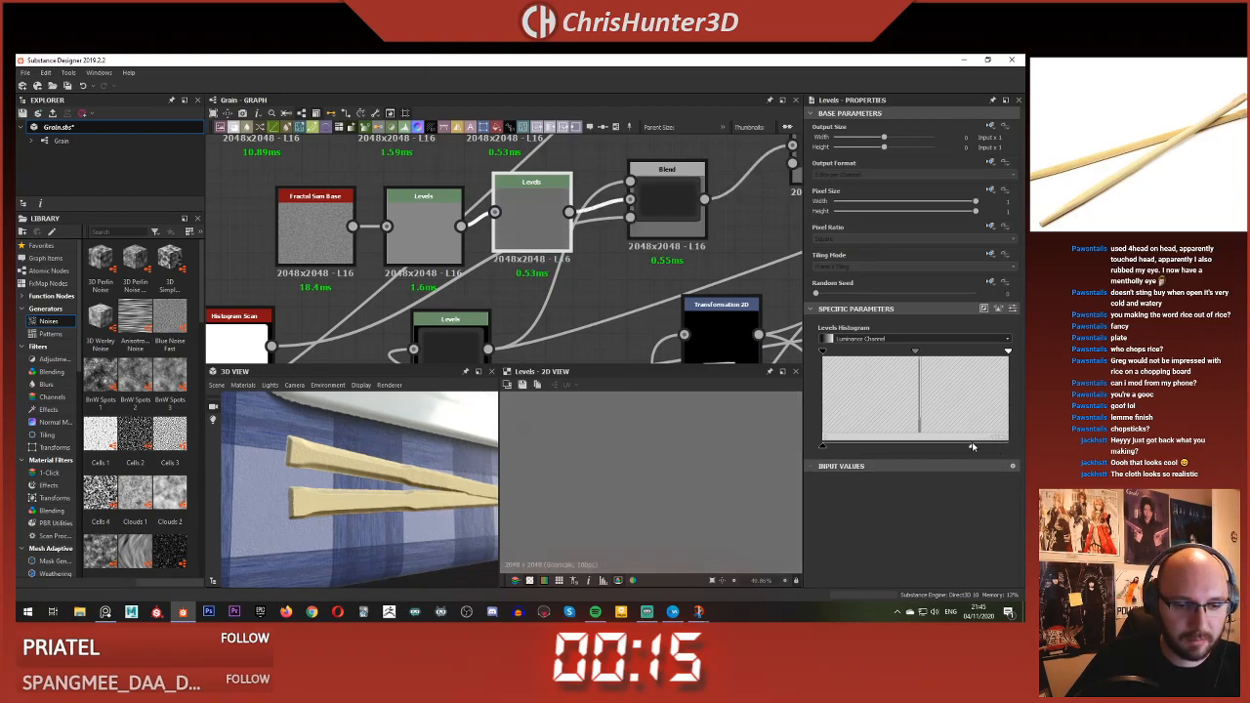
drag(909, 442, 909, 442)
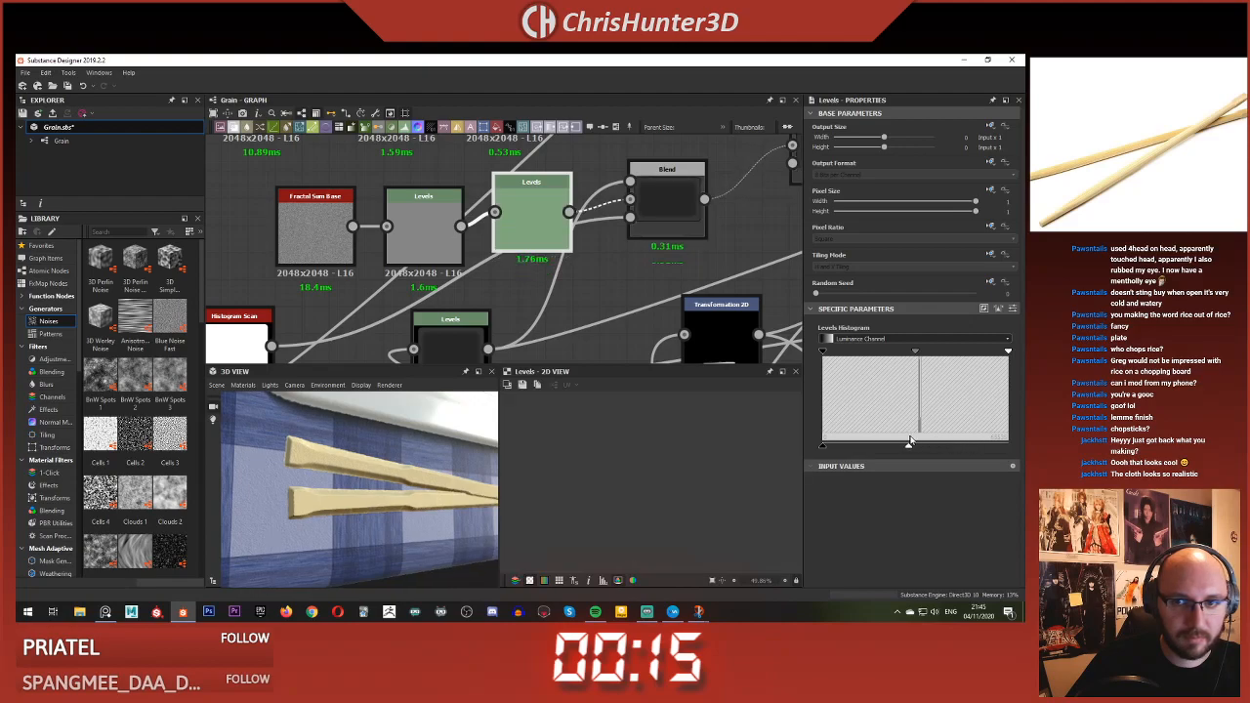
drag(985, 439, 801, 411)
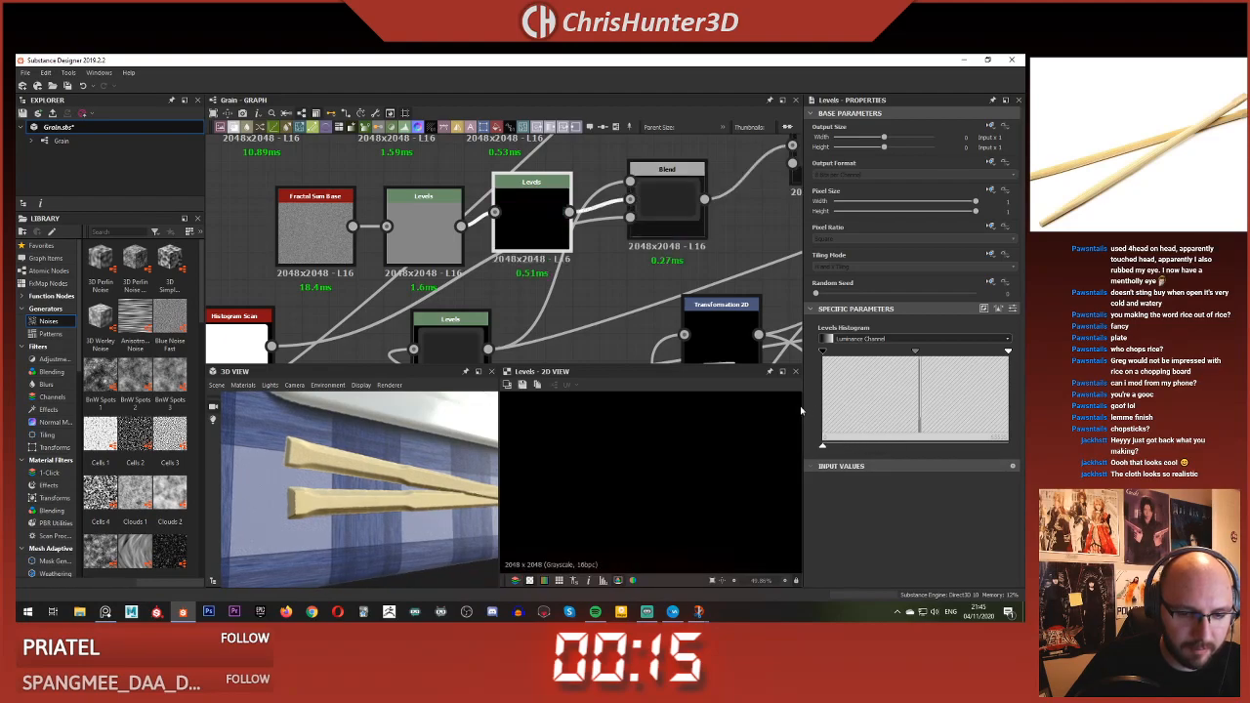
drag(985, 440, 1012, 440)
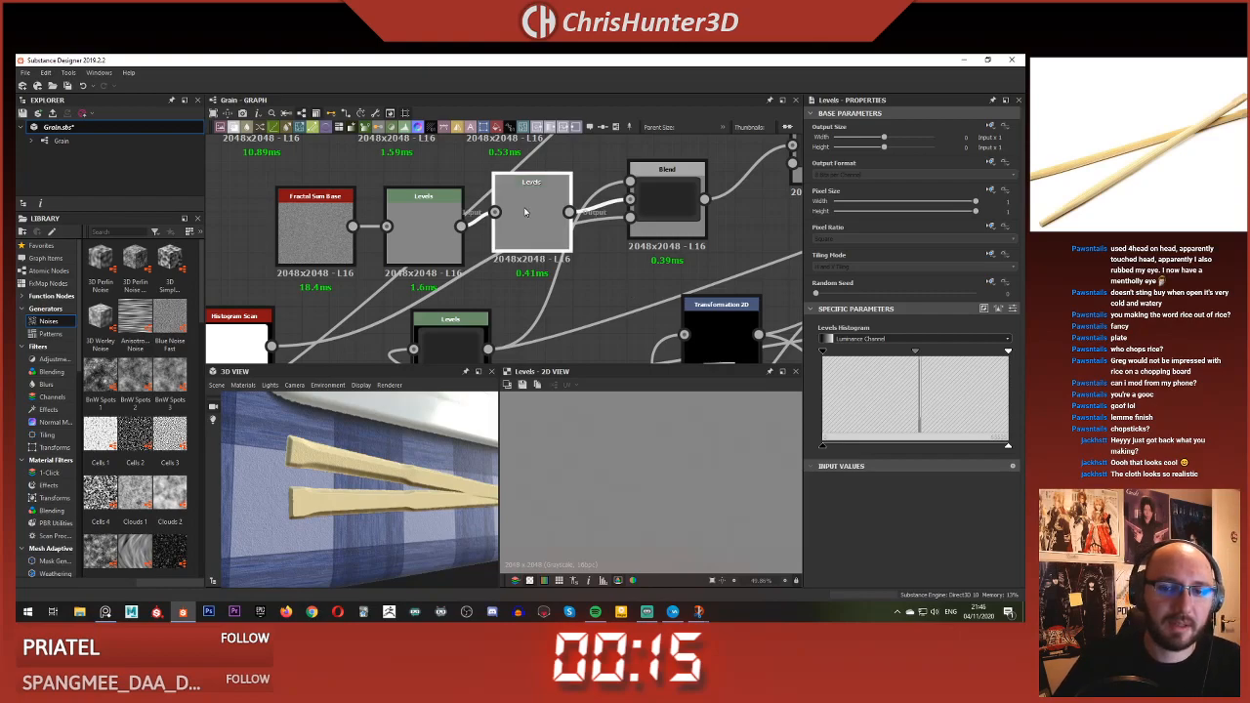
- Delete the added Levels node so the original Levels feeds the Blend directly
key(Delete)
key(ctrl+z)
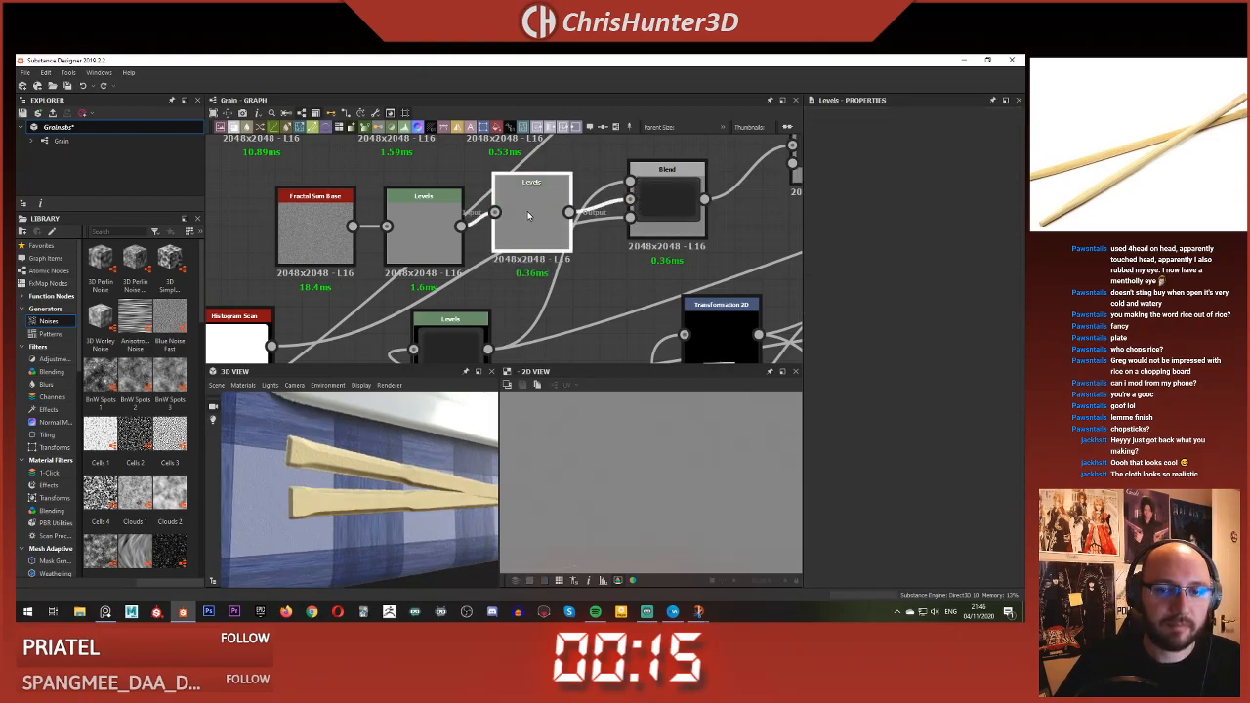
click(529, 215)
key(Delete)
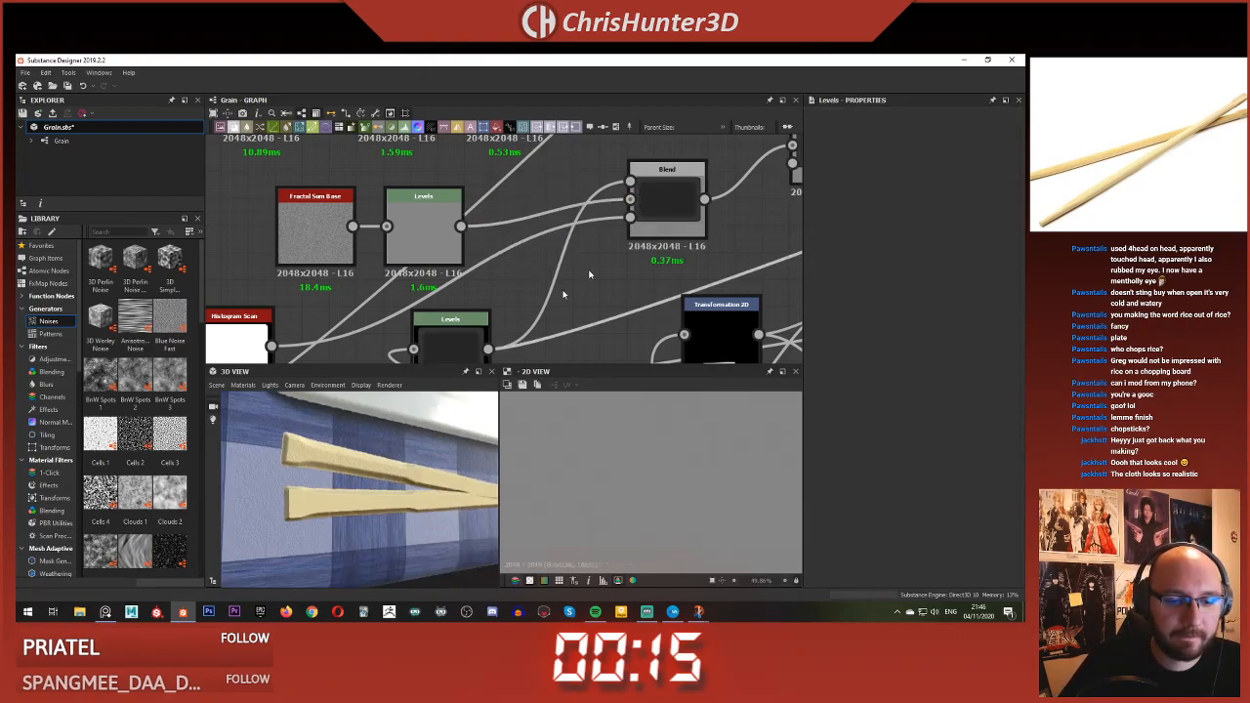
- Examine the first chopstick's height Blend, the combined chopstick mask and the chopsticks beside the plate in 3D
scroll(533, 293, down, 4)
scroll(689, 250, up, 5)
middle_drag(625, 234, 484, 246)
double_click(550, 184)
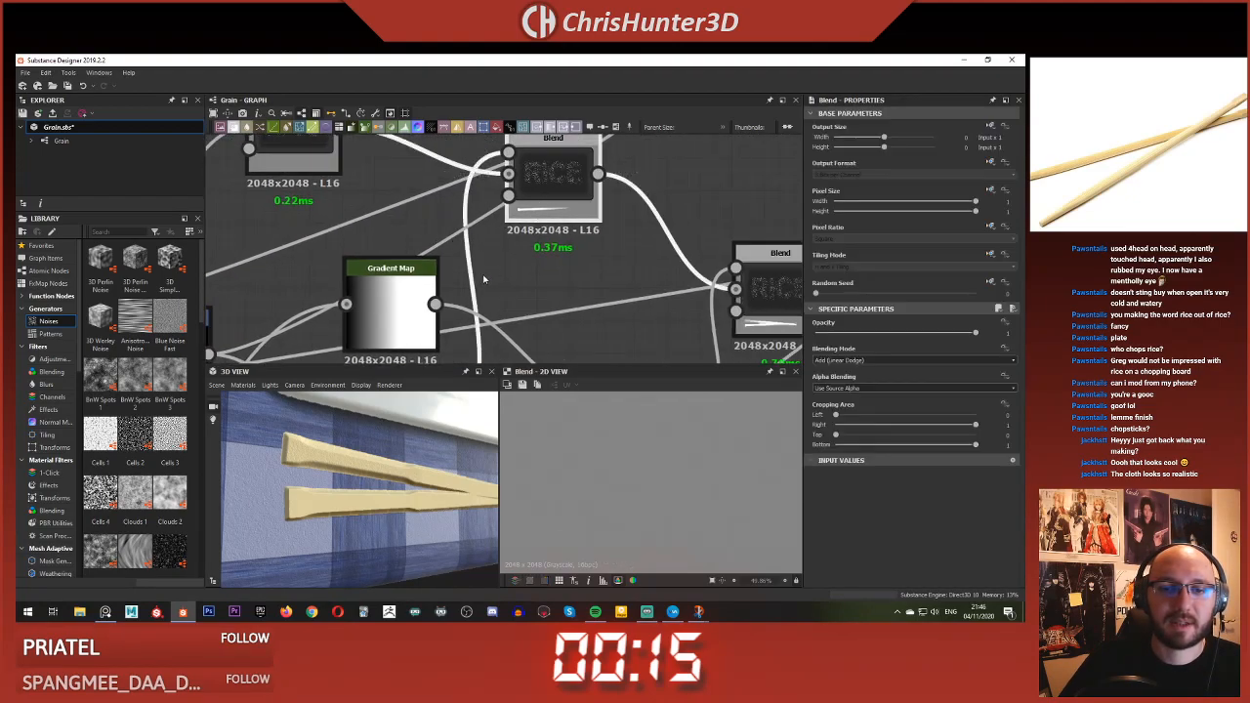
scroll(482, 280, down, 5)
scroll(527, 234, down, 2)
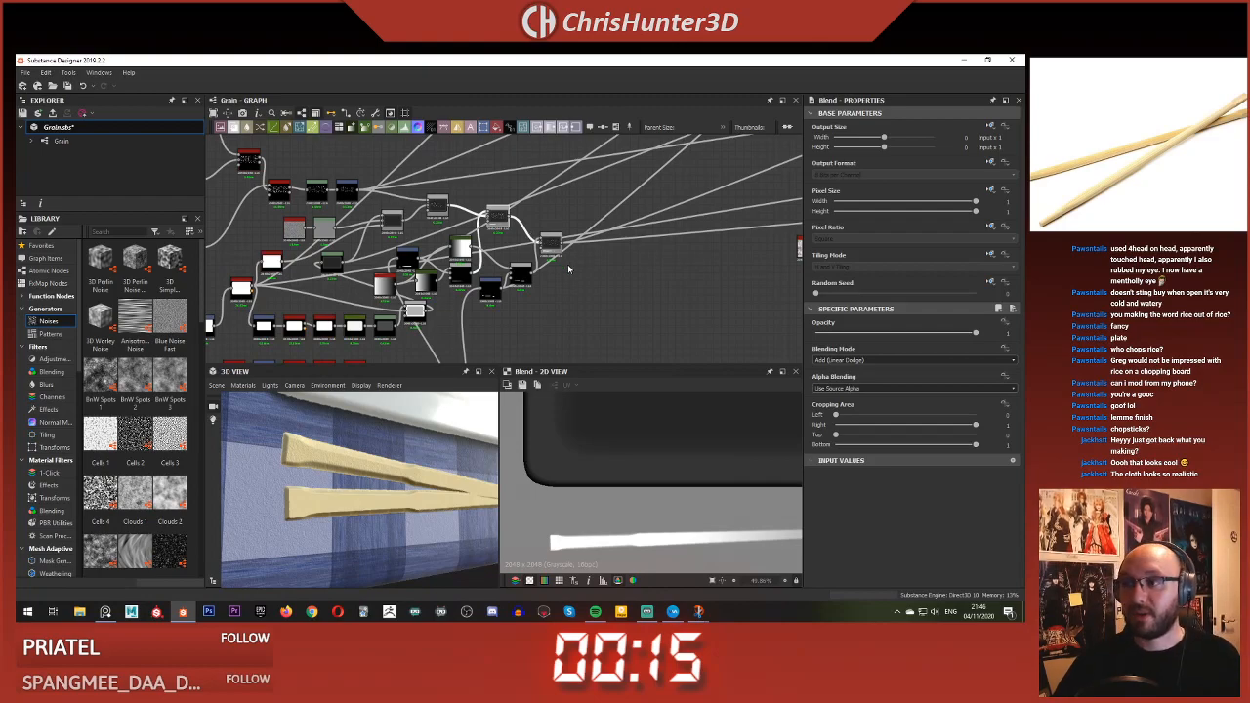
scroll(568, 263, down, 4)
middle_drag(601, 195, 415, 259)
scroll(420, 239, up, 5)
scroll(631, 256, up, 4)
middle_drag(631, 256, 438, 247)
scroll(547, 258, down, 5)
scroll(574, 298, up, 4)
middle_drag(574, 298, 518, 224)
click(517, 221)
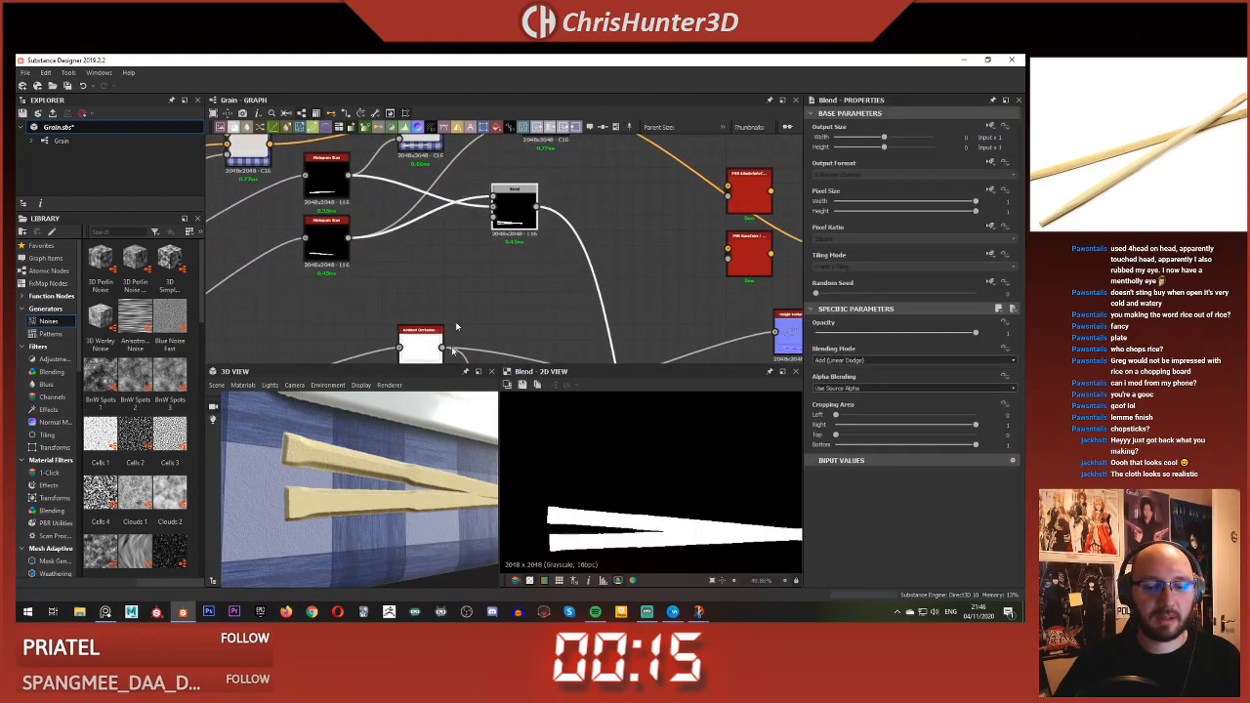
scroll(602, 284, down, 5)
click(590, 283)
drag(390, 488, 341, 431)
- Copy the existing Shadows node and paste the duplicate beside the chopstick mask Blend
scroll(508, 313, down, 4)
scroll(499, 304, up, 4)
scroll(371, 420, down, 5)
scroll(342, 432, up, 2)
scroll(414, 282, up, 5)
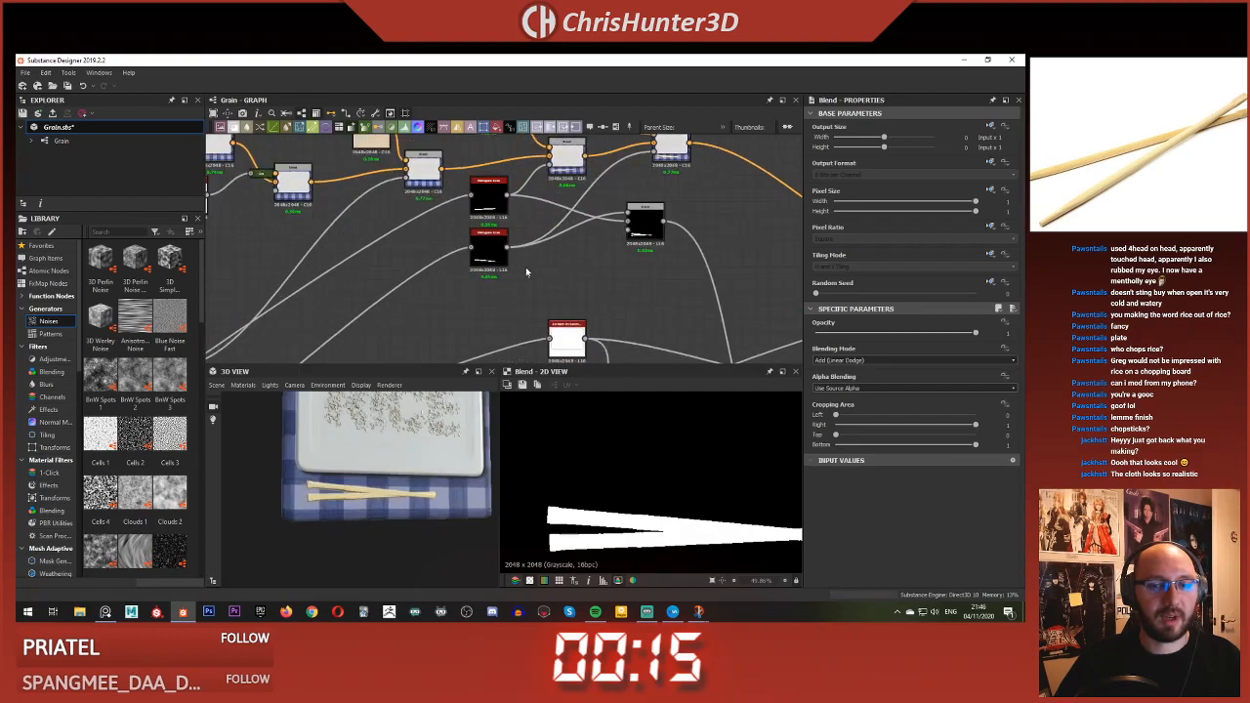
scroll(468, 267, up, 2)
mouse_move(416, 282)
middle_down()
mouse_move(604, 240)
mouse_move(396, 280)
middle_up()
click(448, 223)
scroll(538, 254, down, 3)
middle_drag(689, 298, 576, 298)
scroll(577, 298, up, 1)
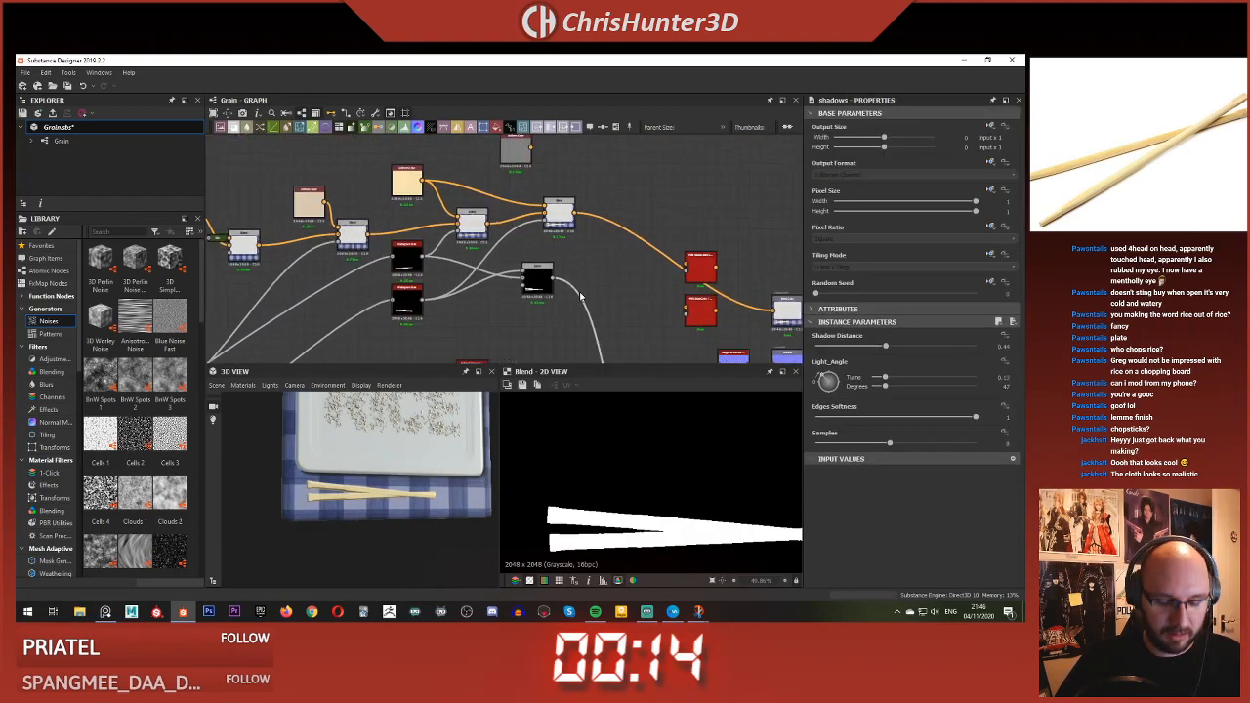
key(ctrl+v)
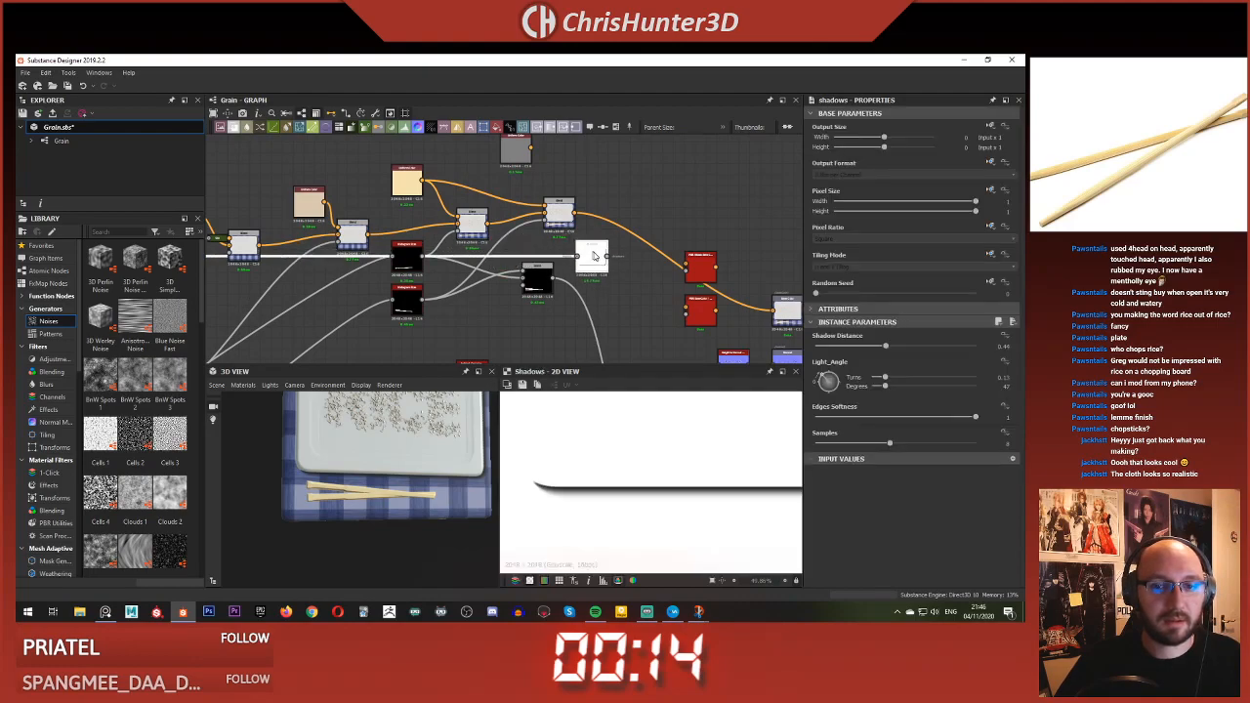
- Move the duplicated Shadows node next to the upper chopstick Histogram Scan, feed it from that scan, and preview the shadow
scroll(573, 256, up, 2)
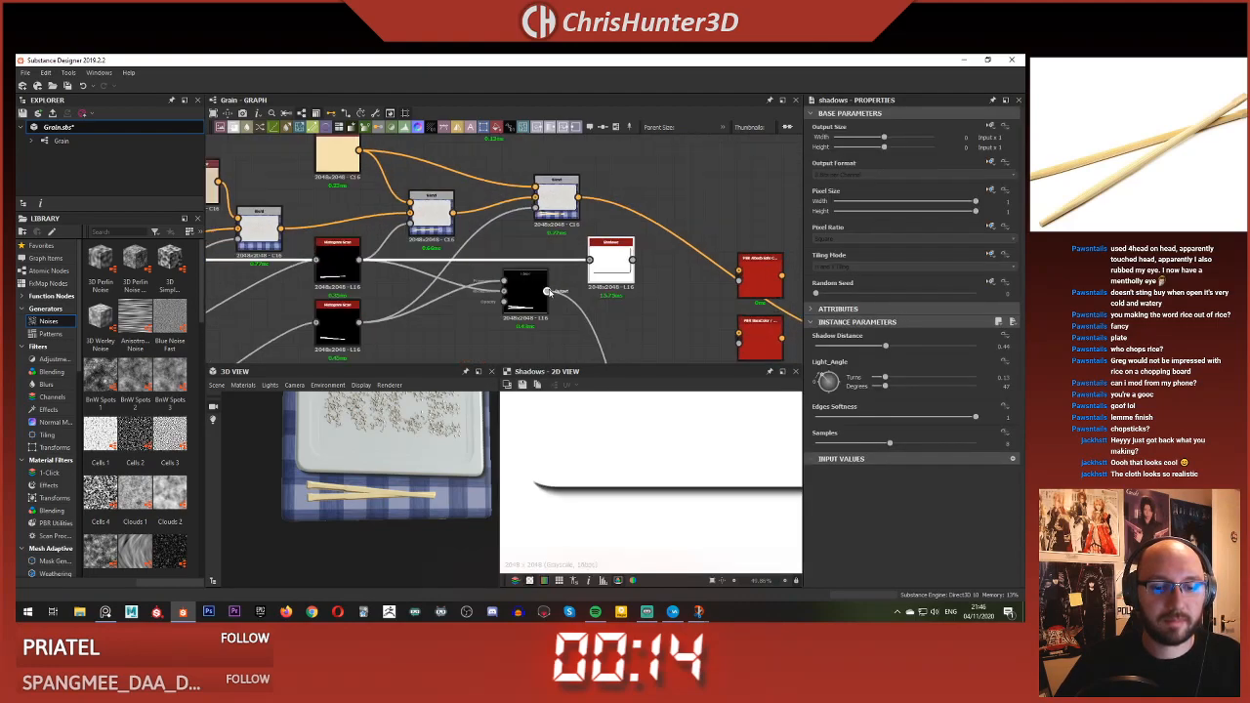
scroll(548, 328, up, 1)
scroll(559, 315, down, 3)
scroll(442, 310, up, 3)
drag(735, 239, 498, 251)
drag(406, 245, 491, 261)
click(514, 260)
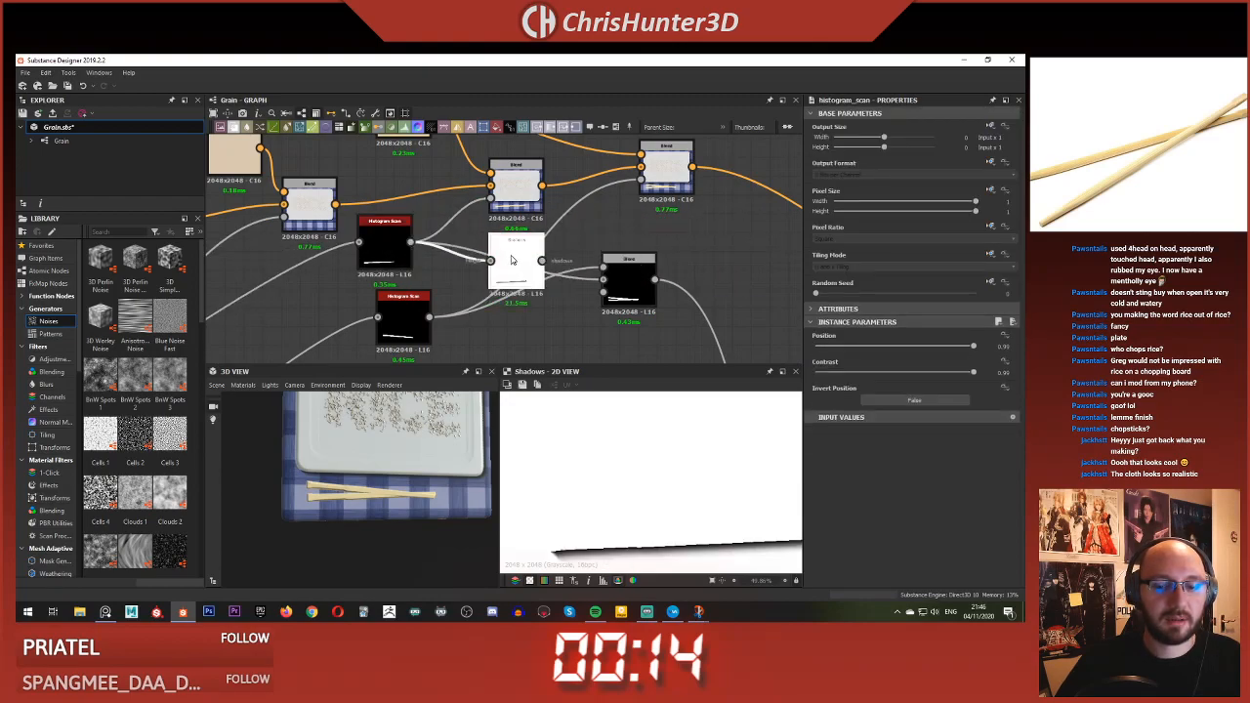
scroll(506, 277, down, 1)
scroll(627, 486, down, 1)
scroll(544, 306, up, 3)
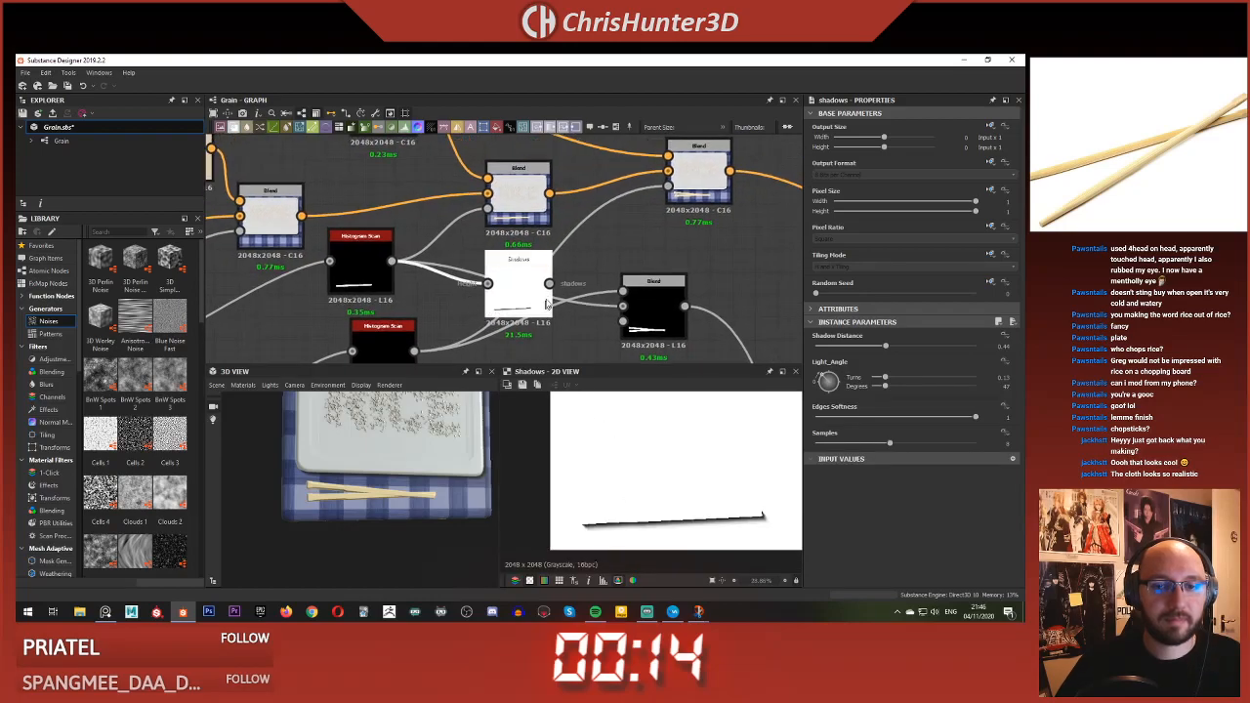
- Move the last chopstick colour Blend further along and insert a new Blend between the two chopstick colour Blends
middle_drag(579, 225, 507, 282)
scroll(506, 277, down, 1)
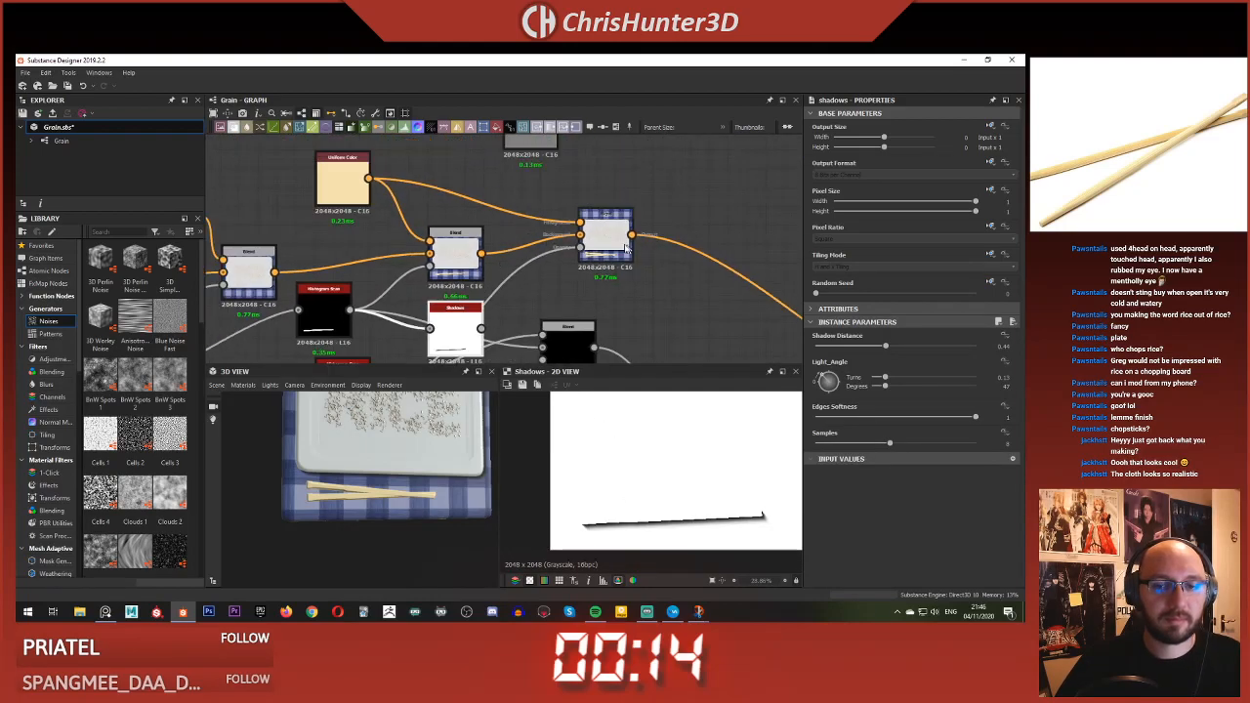
drag(629, 248, 703, 244)
key(space)
text(blend)
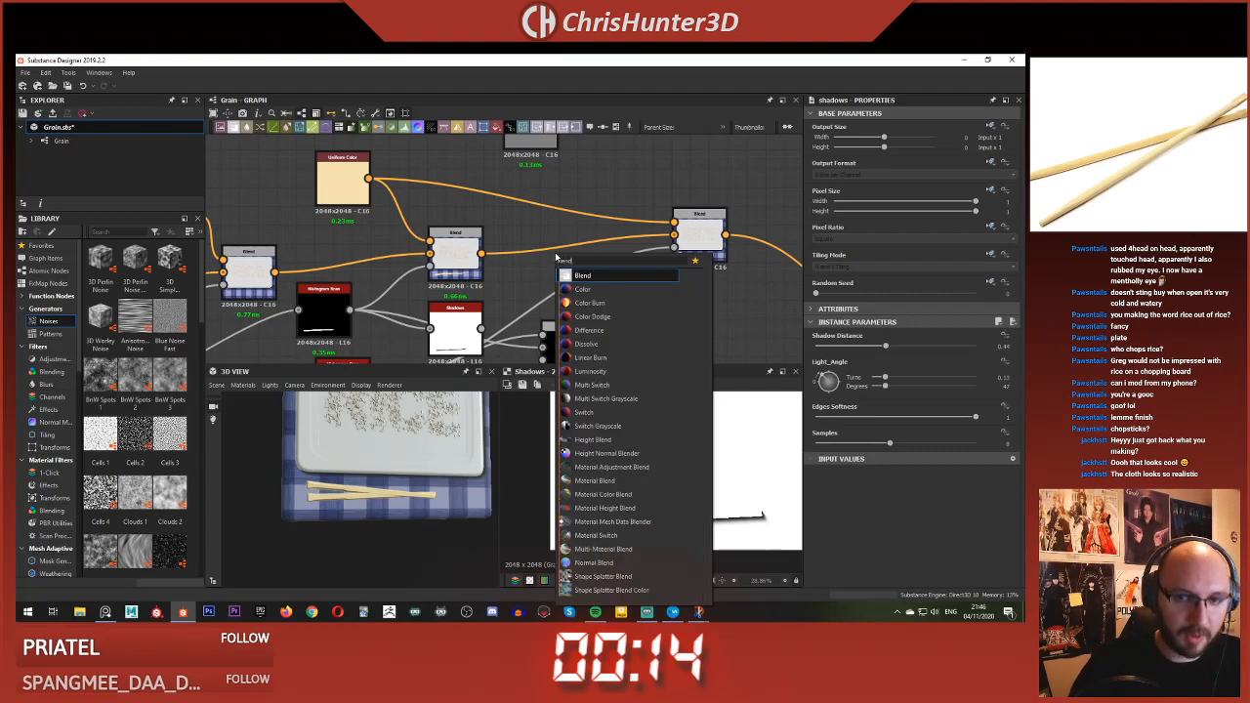
key(Return)
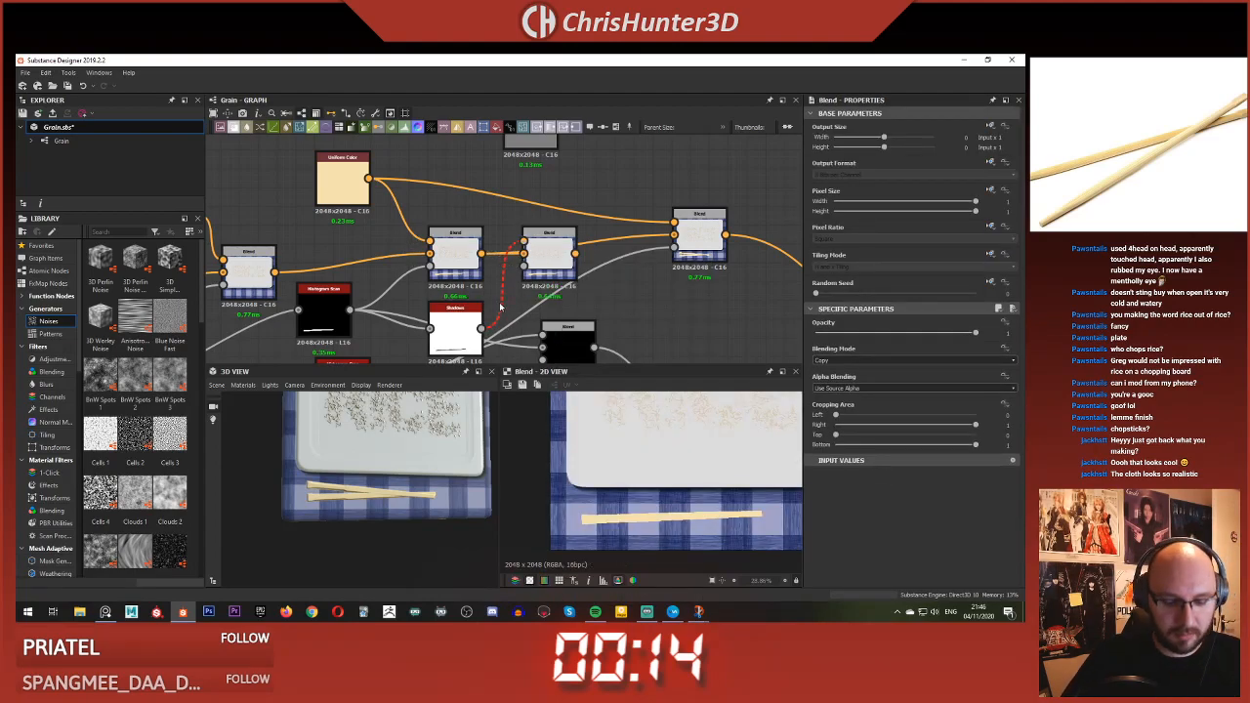
- Route the Shadows output through a Gradient Map into the new colour Blend's foreground and dock the Gradient Map
drag(503, 303, 501, 302)
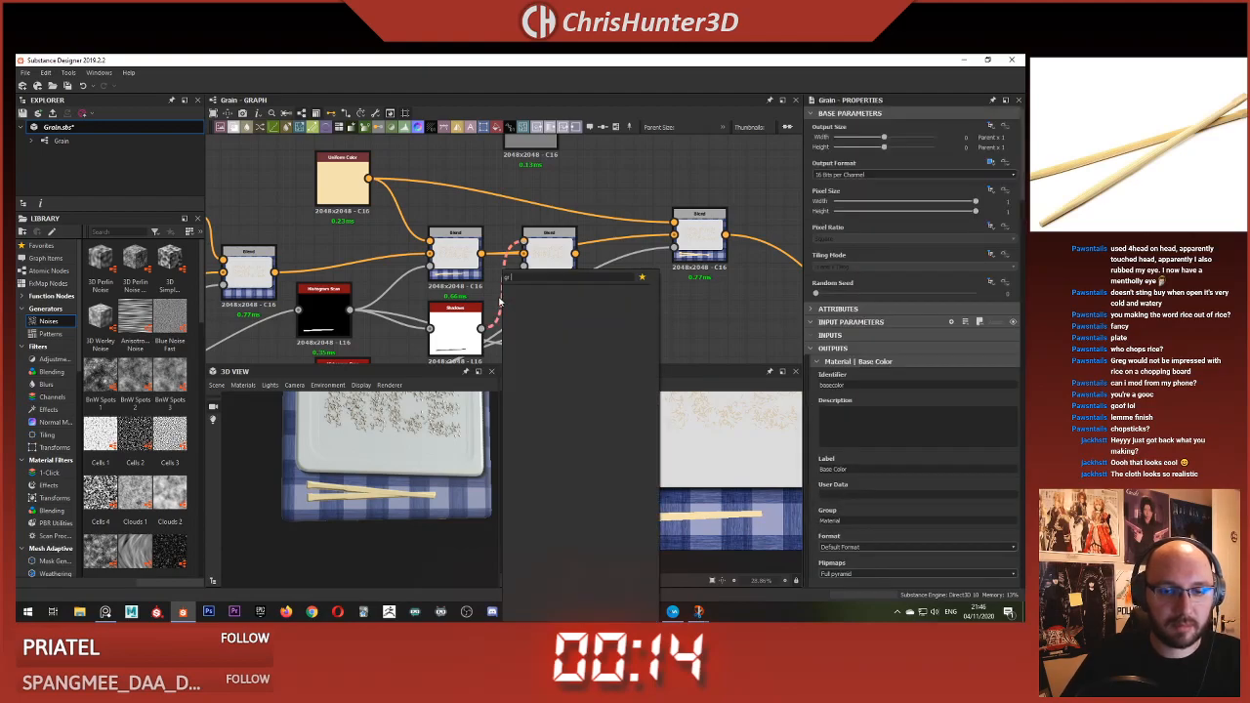
click(547, 291)
key(d)
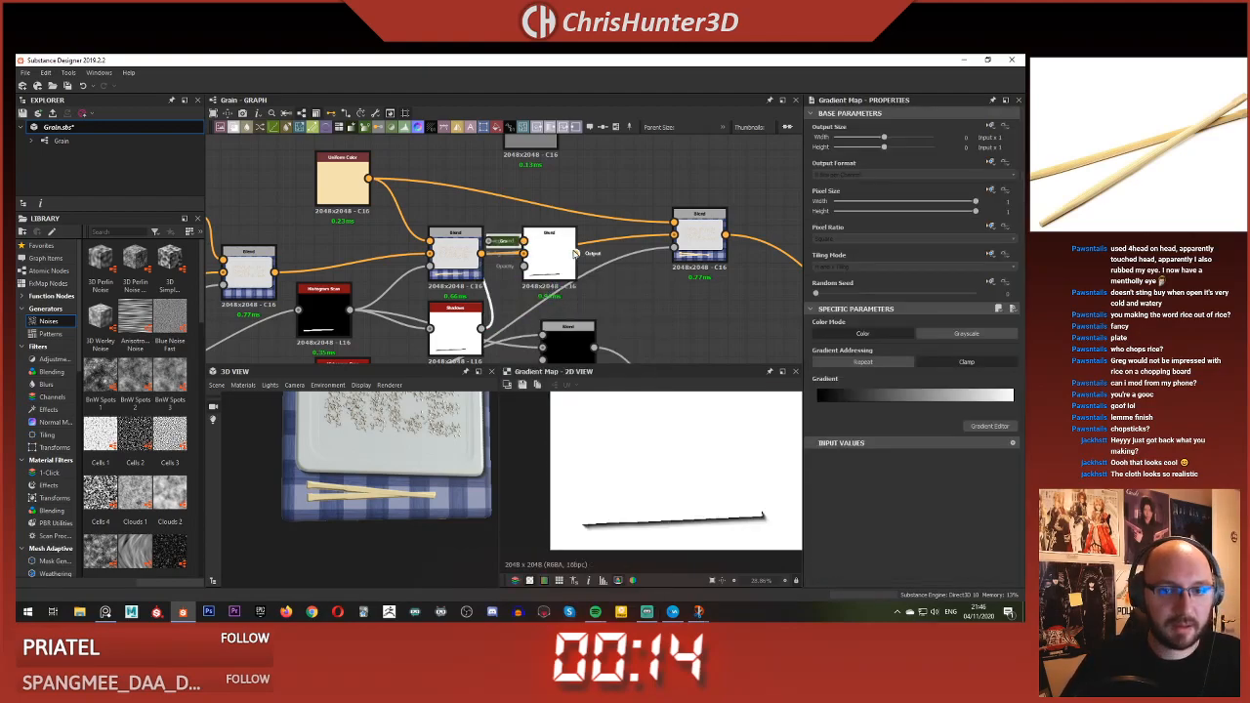
- Set the new shadow Blend to Multiply and preview the last chopstick colour Blend
click(547, 257)
click(846, 361)
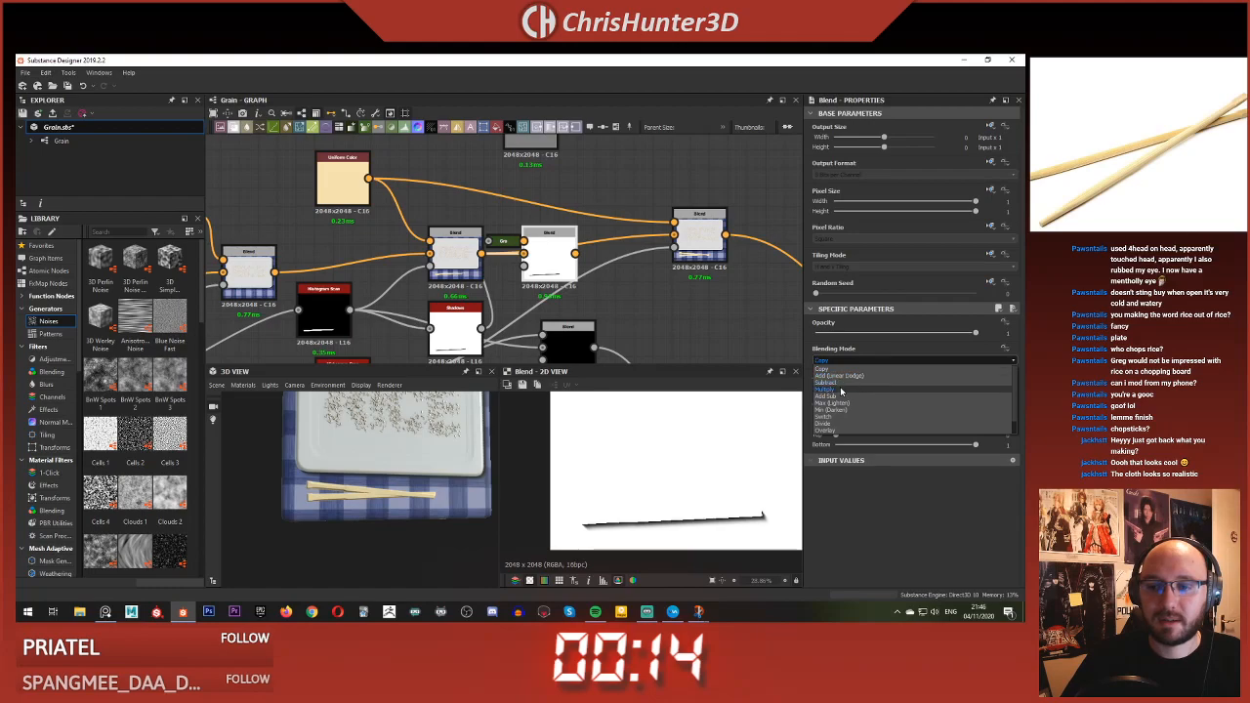
click(841, 390)
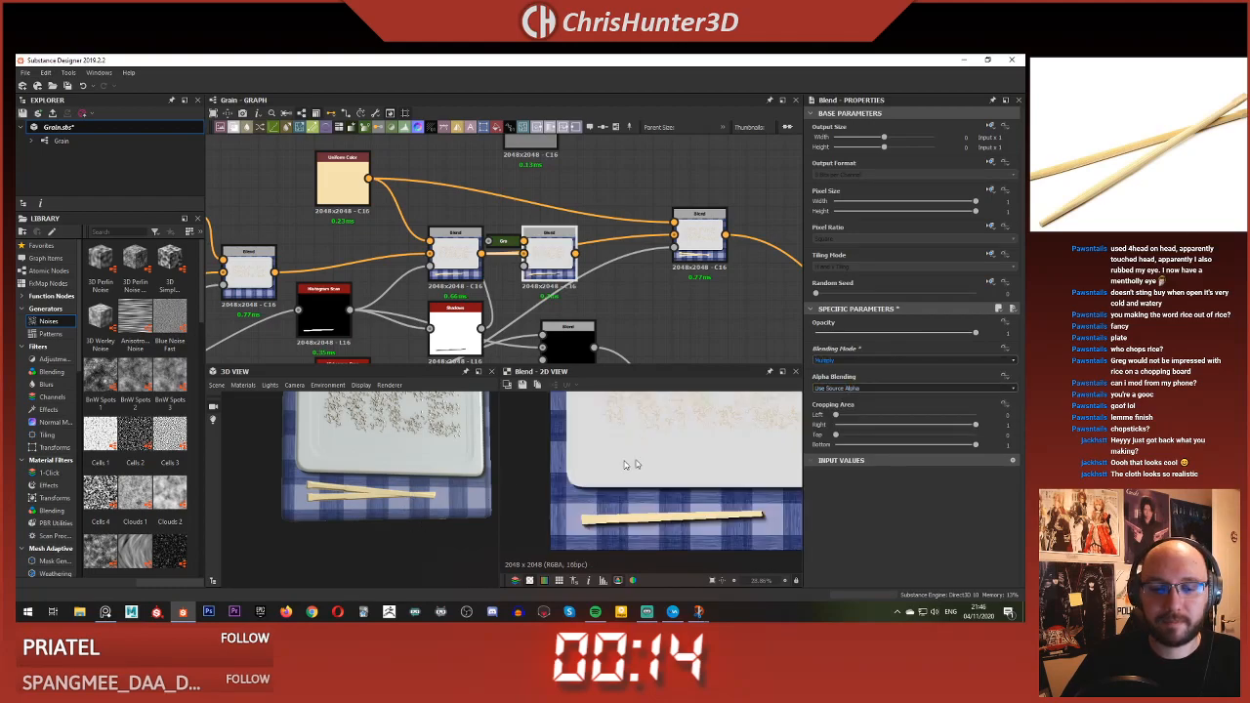
scroll(603, 467, down, 1)
middle_drag(547, 262, 414, 284)
scroll(406, 456, down, 2)
scroll(476, 292, up, 1)
scroll(469, 296, up, 1)
scroll(413, 284, down, 1)
drag(539, 259, 514, 245)
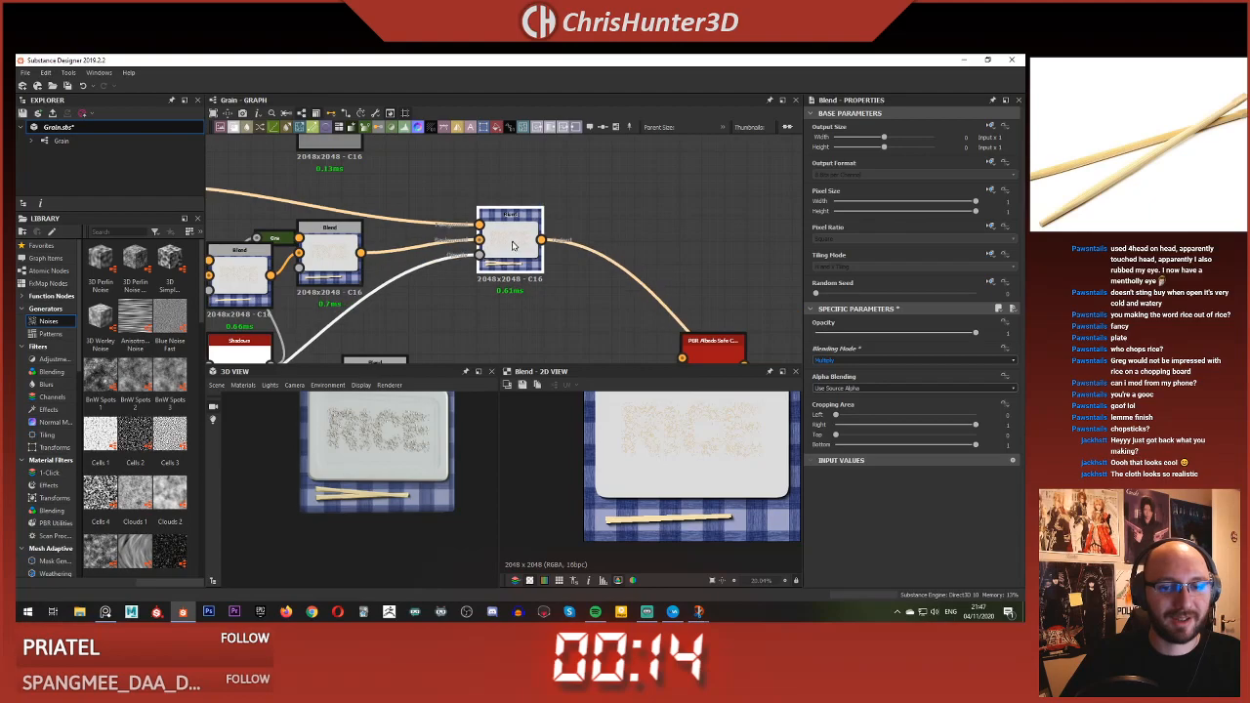
- Move the last chopstick colour Blend further along and add another Blend node beneath it
scroll(515, 243, down, 5)
middle_drag(547, 231, 672, 262)
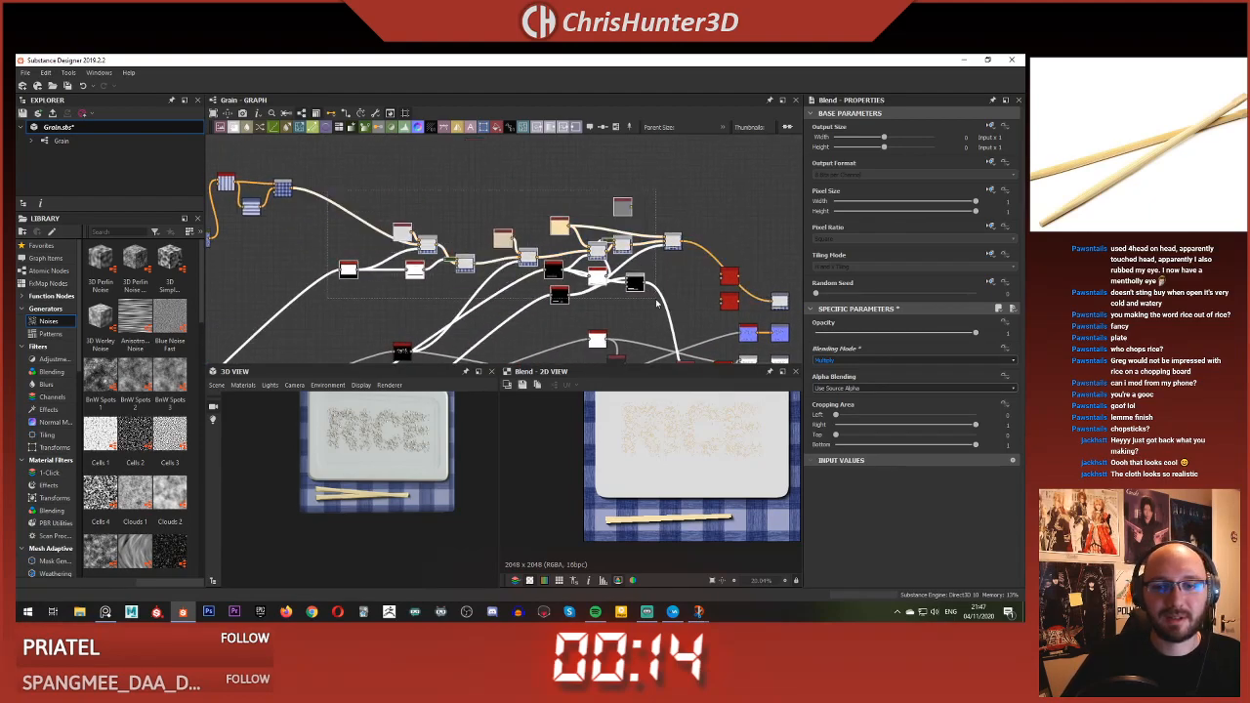
scroll(664, 244, up, 5)
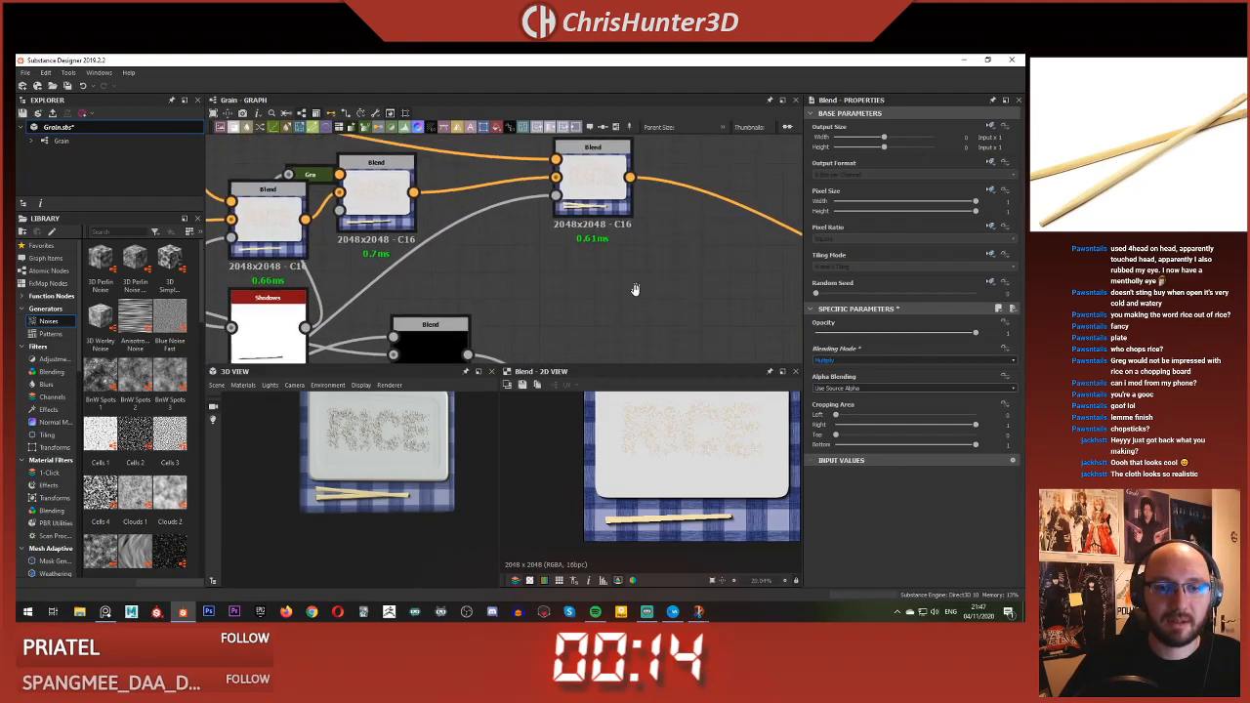
drag(649, 198, 688, 198)
middle_drag(598, 297, 642, 305)
click(623, 281)
key(space)
text(bl)
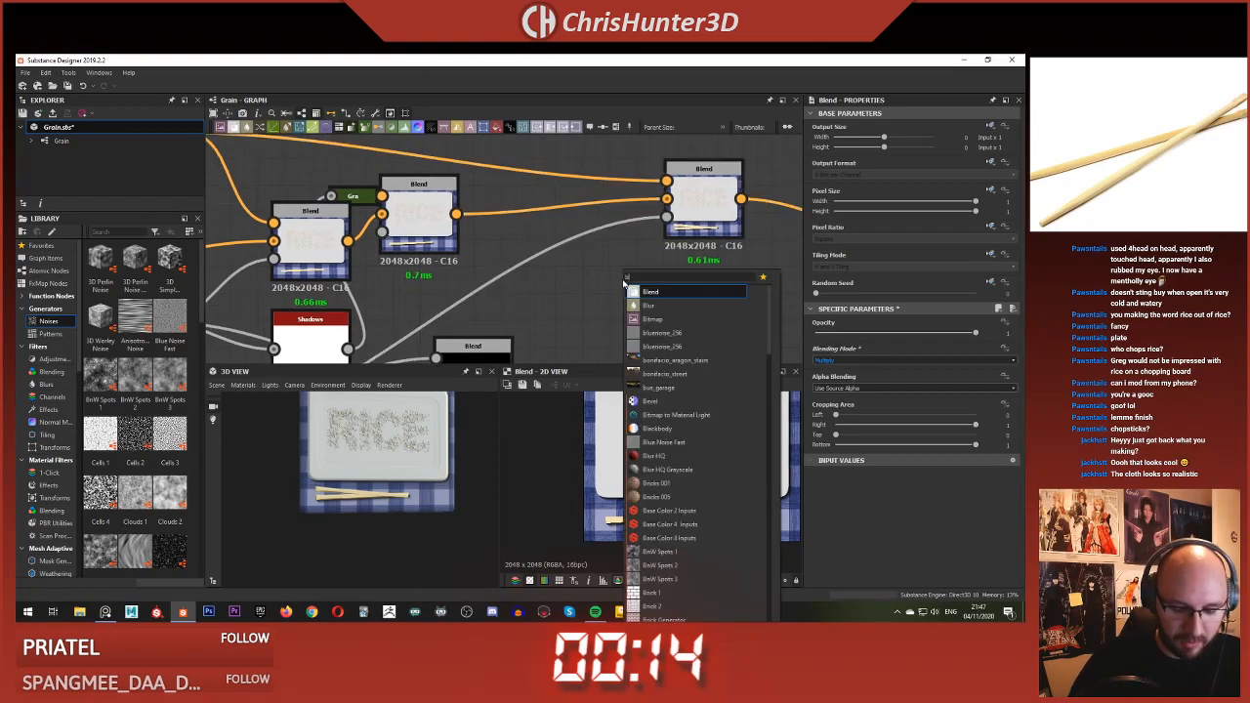
key(Return)
- Duplicate the chopstick Shadows node, place it beside the added Blend, and feed it from the second chopstick's Histogram Scan
scroll(623, 284, down, 3)
middle_drag(439, 312, 452, 281)
scroll(526, 272, up, 1)
click(525, 277)
key(ctrl+d)
drag(502, 254, 539, 248)
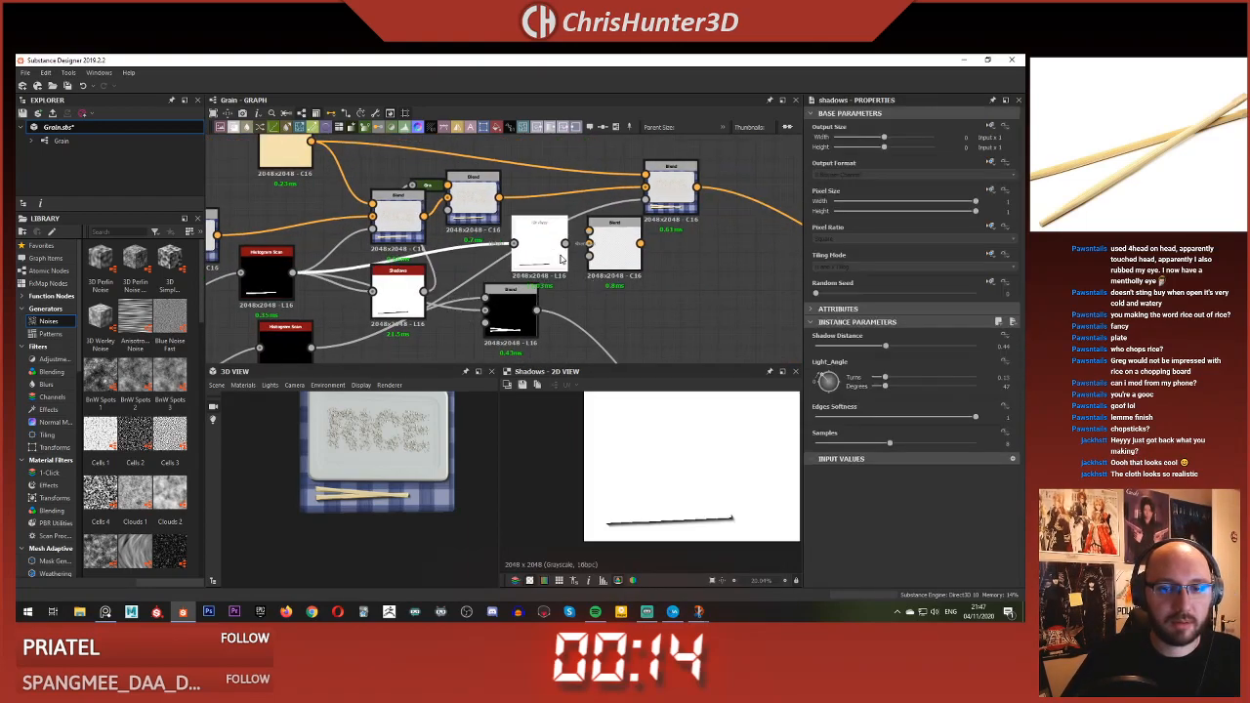
drag(622, 272, 659, 273)
mouse_move(573, 258)
mouse_down()
mouse_move(613, 276)
mouse_move(571, 270)
mouse_up()
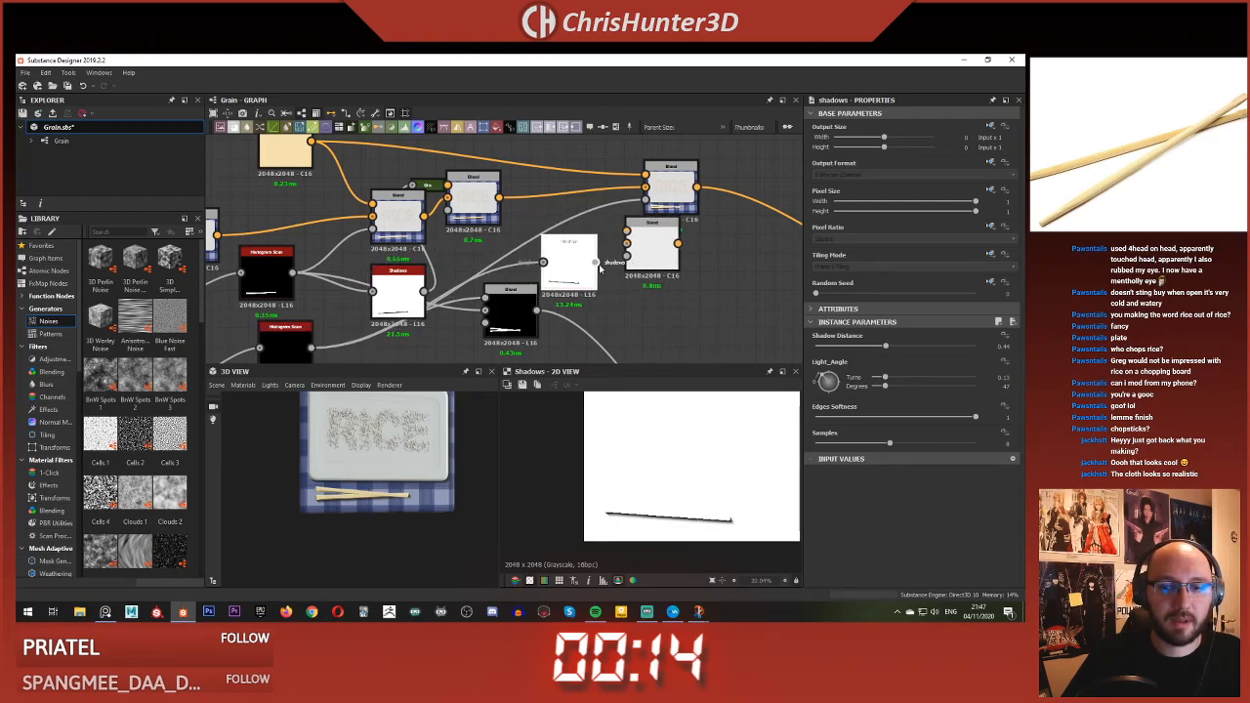
- Route the duplicated Shadows through a Gradient Map into the added Blend's foreground, with the last colour Blend as background
drag(656, 245, 730, 254)
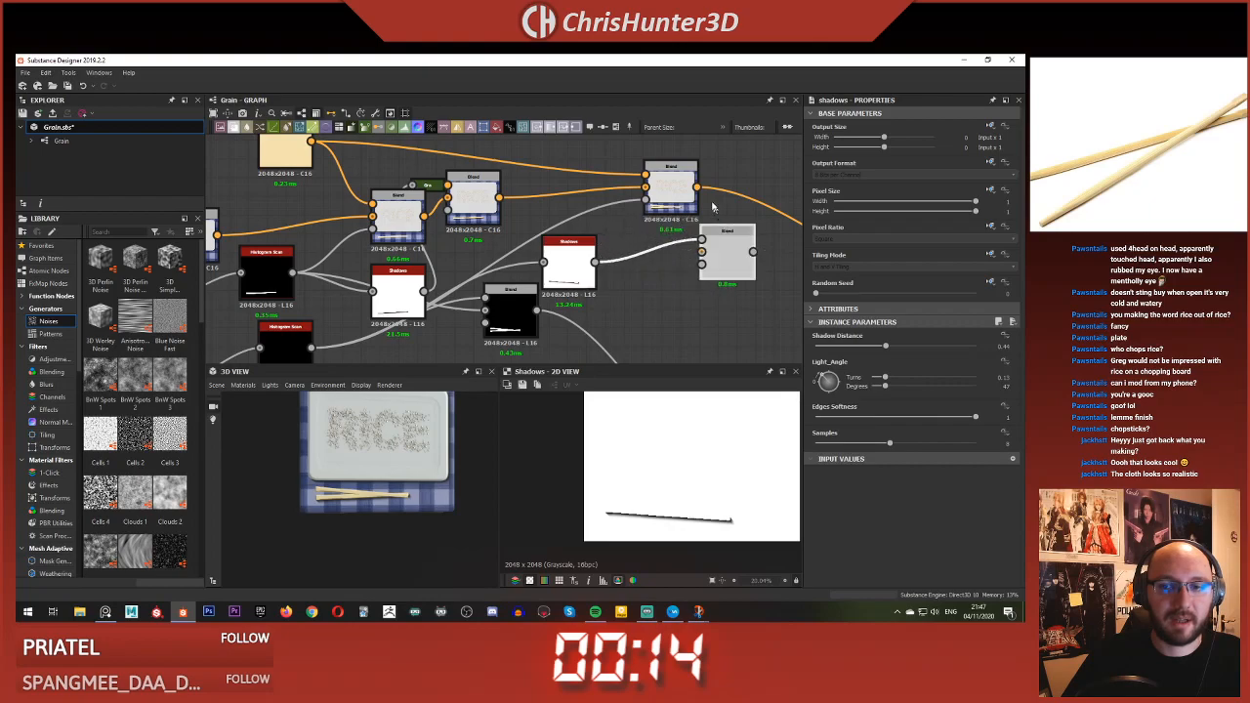
click(706, 254)
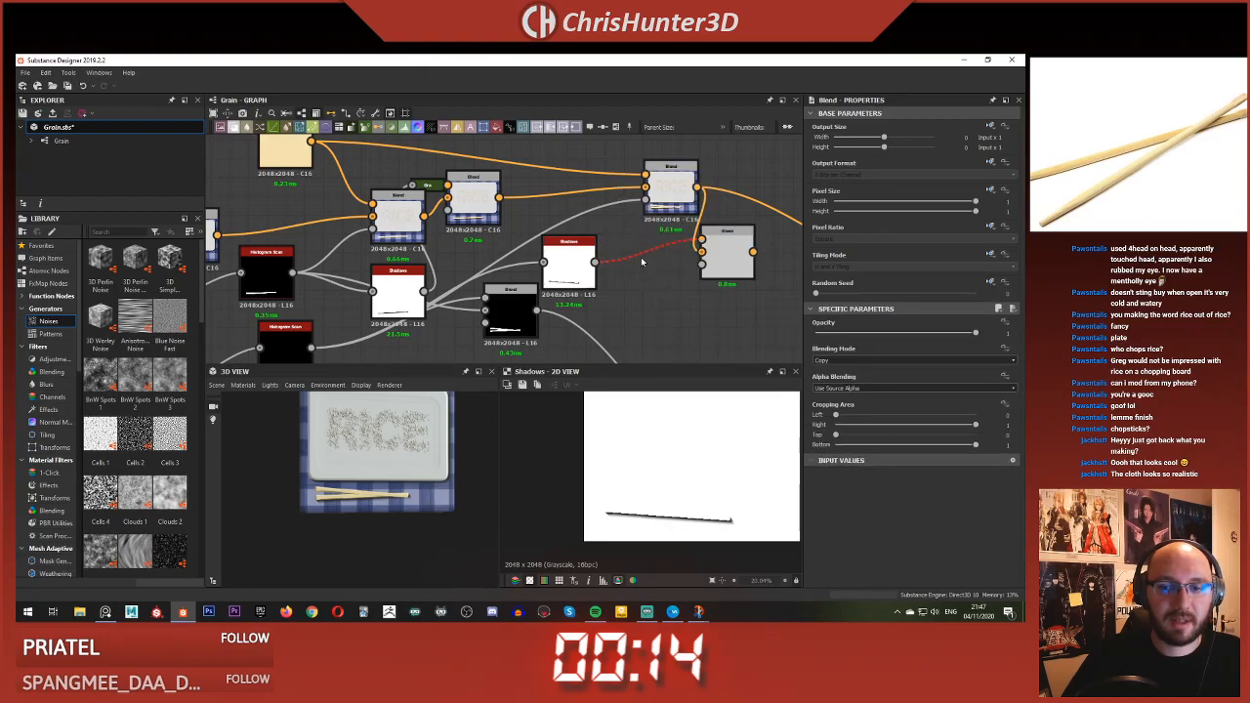
drag(626, 260, 621, 291)
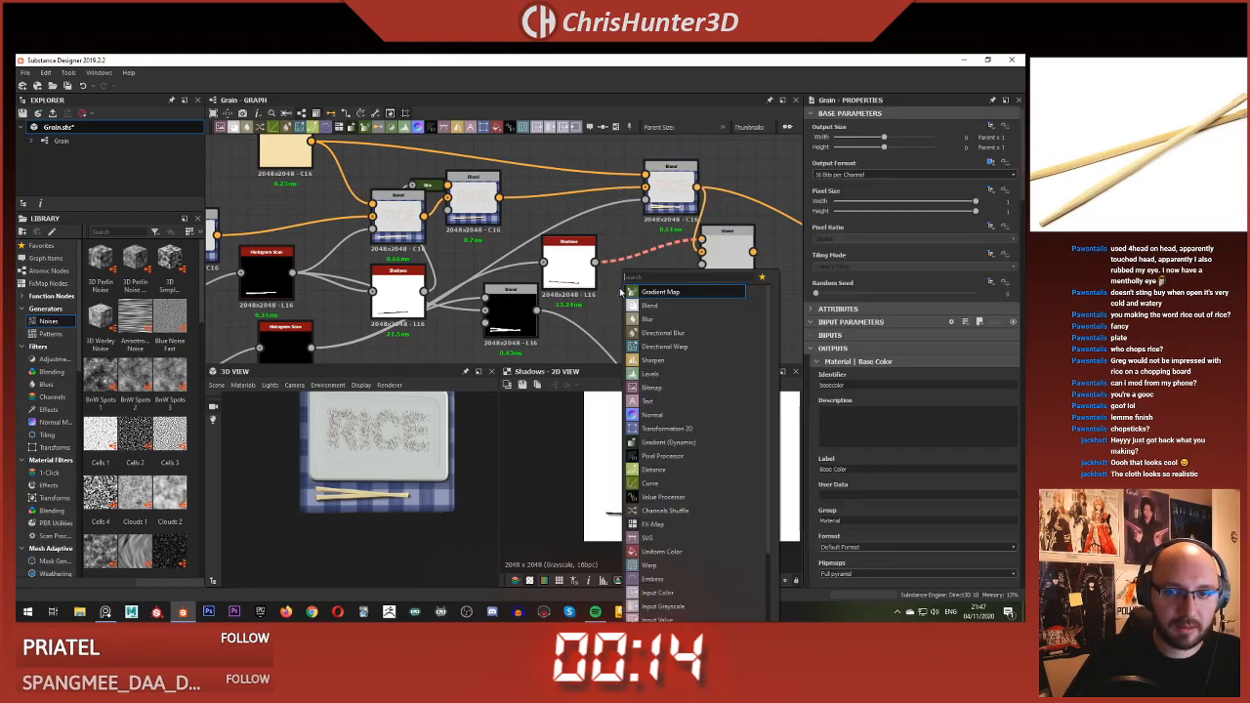
key(Return)
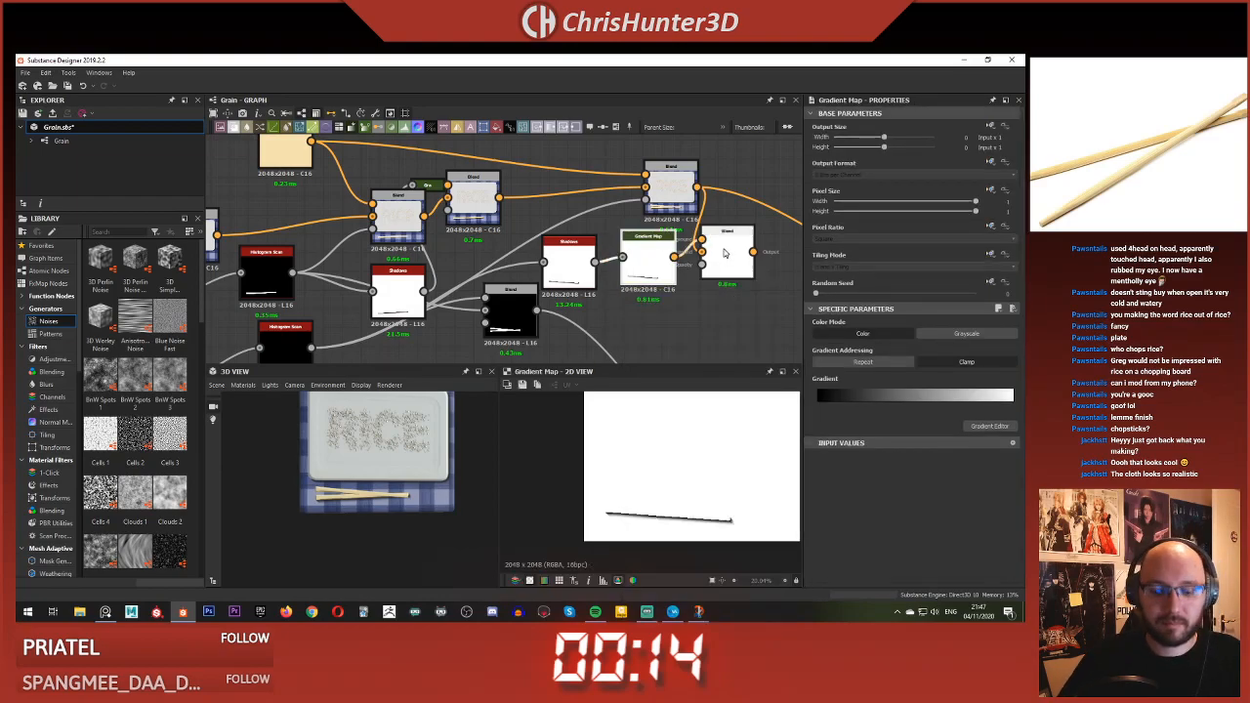
- Set the second shadow Blend to Multiply, dock its Gradient Map, and route the Blend's output to the base colour chain
click(725, 254)
click(870, 360)
click(869, 391)
middle_drag(749, 274, 633, 282)
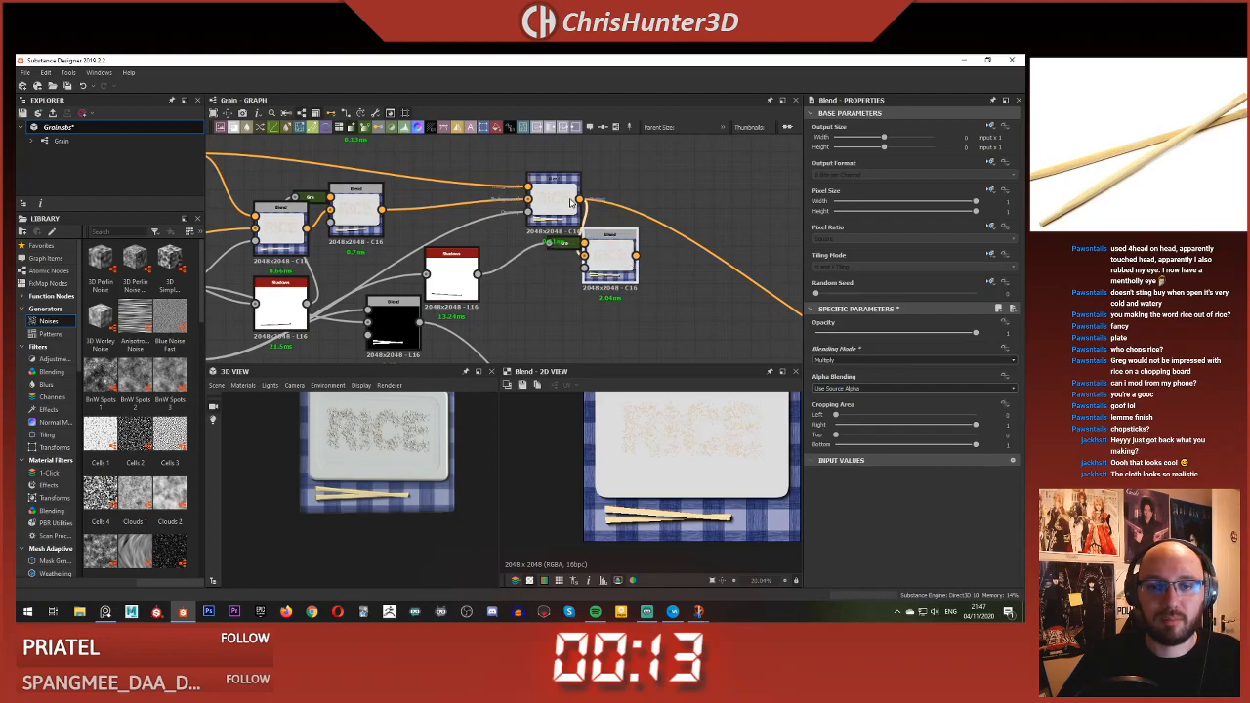
drag(445, 435, 376, 489)
scroll(381, 479, down, 3)
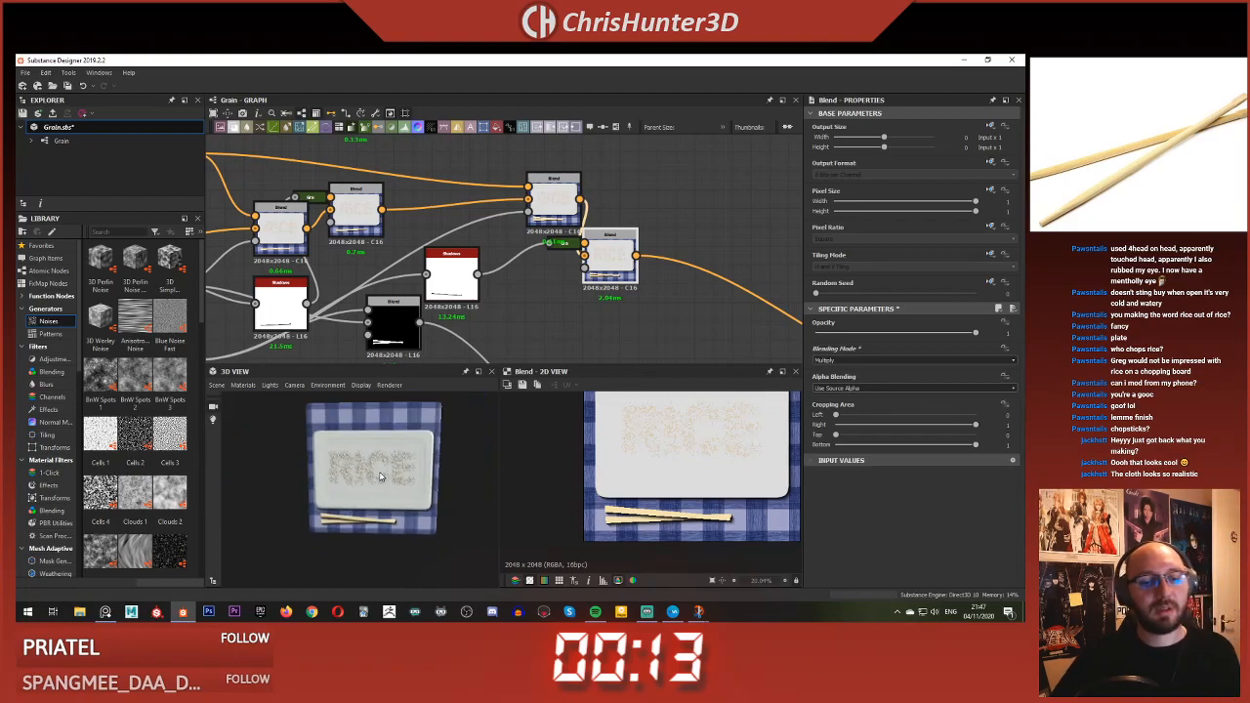
scroll(528, 281, up, 3)
scroll(336, 488, up, 3)
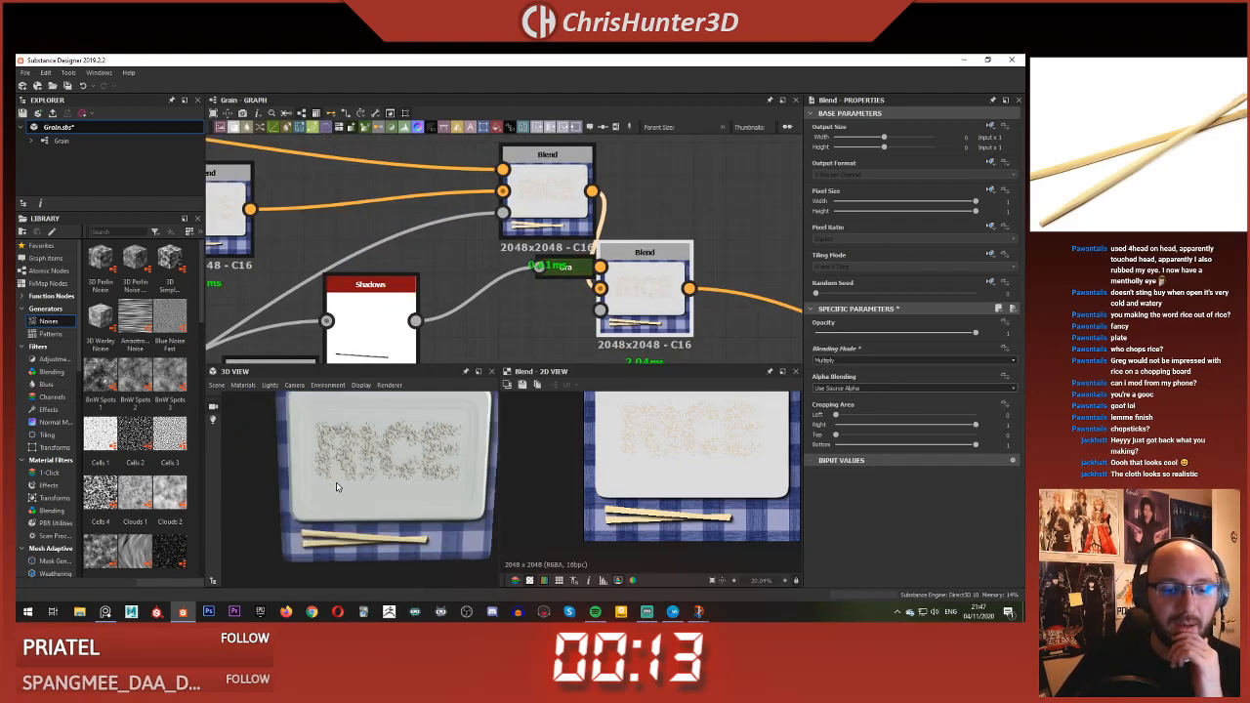
scroll(312, 527, down, 3)
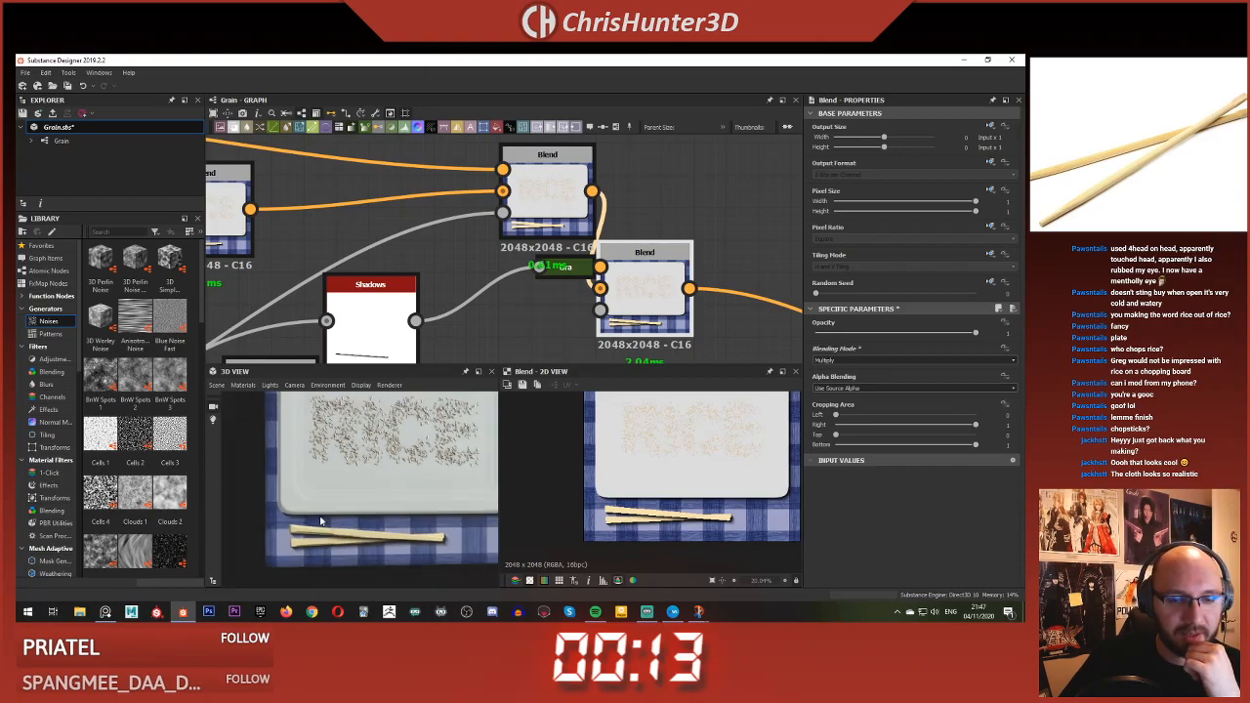
- Trace the chopstick height chain and examine the Slope Blur Grayscale and Transformation 2D outputs
scroll(485, 300, down, 3)
scroll(484, 300, down, 2)
middle_drag(428, 342, 457, 340)
scroll(485, 300, down, 1)
scroll(416, 299, down, 2)
middle_drag(367, 336, 561, 147)
middle_drag(410, 293, 547, 166)
scroll(430, 185, up, 4)
middle_drag(497, 342, 485, 203)
scroll(568, 290, up, 2)
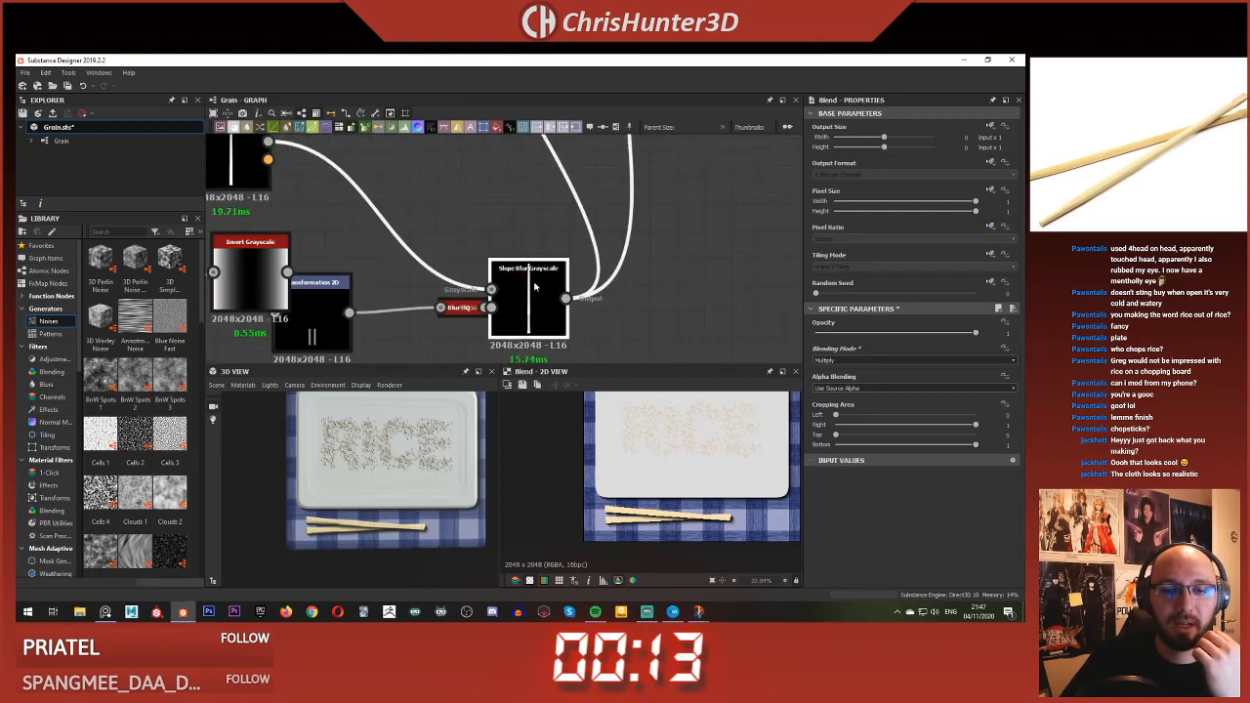
double_click(536, 286)
scroll(535, 287, down, 3)
middle_drag(535, 286, 586, 424)
middle_drag(528, 200, 447, 256)
scroll(479, 215, up, 3)
scroll(479, 215, up, 1)
scroll(536, 212, down, 1)
middle_drag(536, 212, 392, 333)
scroll(529, 293, up, 4)
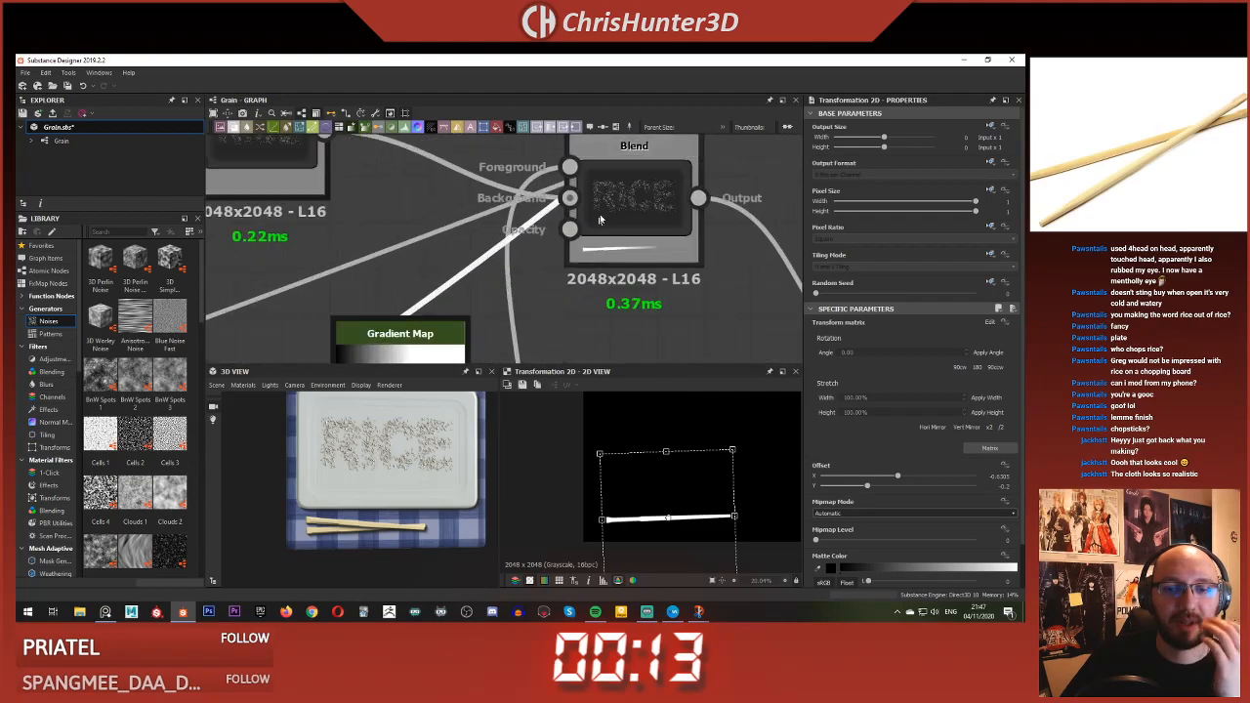
- Examine the height Blends that combine the chopsticks with the plate, including the chopstick gradient Blend
double_click(596, 222)
scroll(651, 464, up, 1)
scroll(652, 475, down, 2)
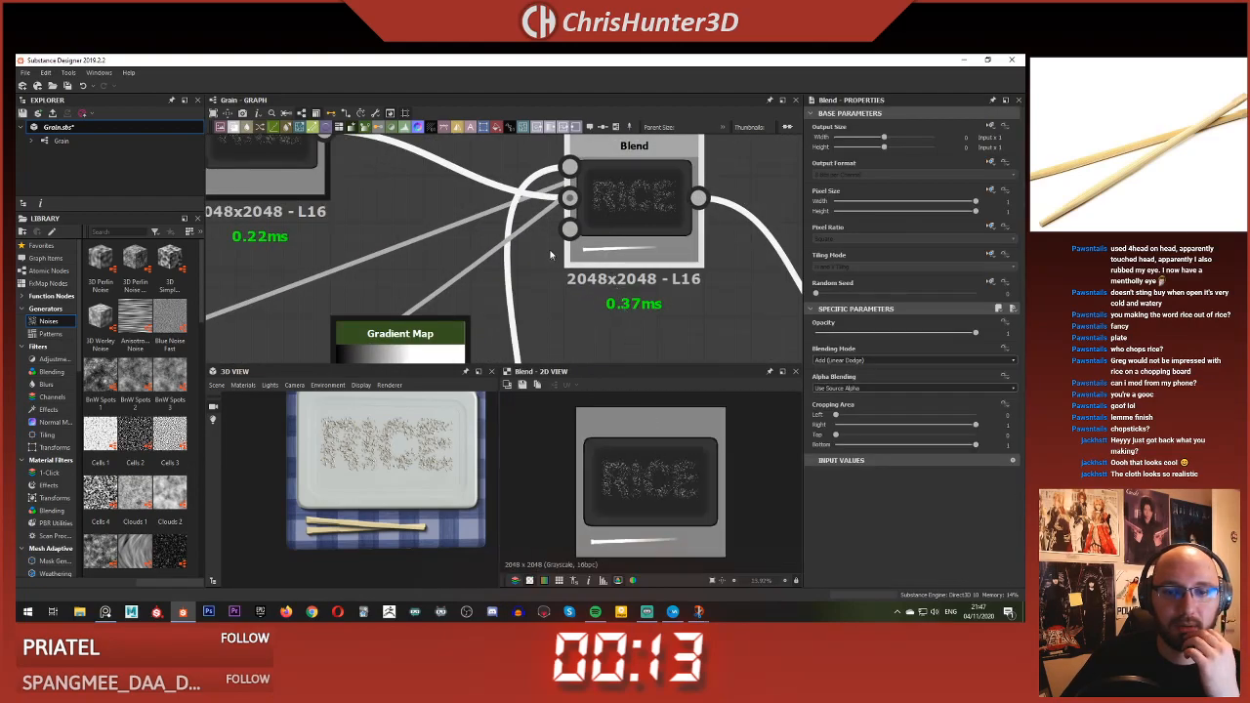
scroll(552, 258, down, 5)
middle_drag(589, 281, 590, 235)
scroll(557, 291, up, 4)
scroll(558, 288, down, 3)
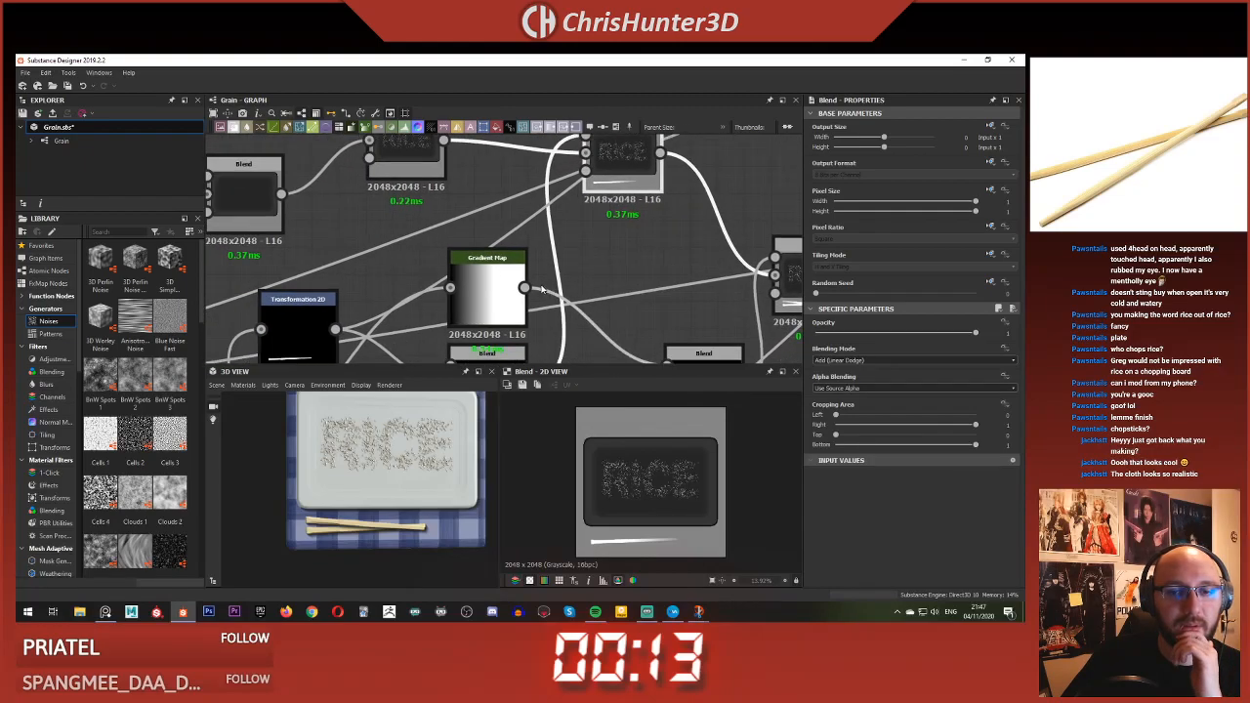
middle_drag(506, 287, 413, 192)
click(616, 290)
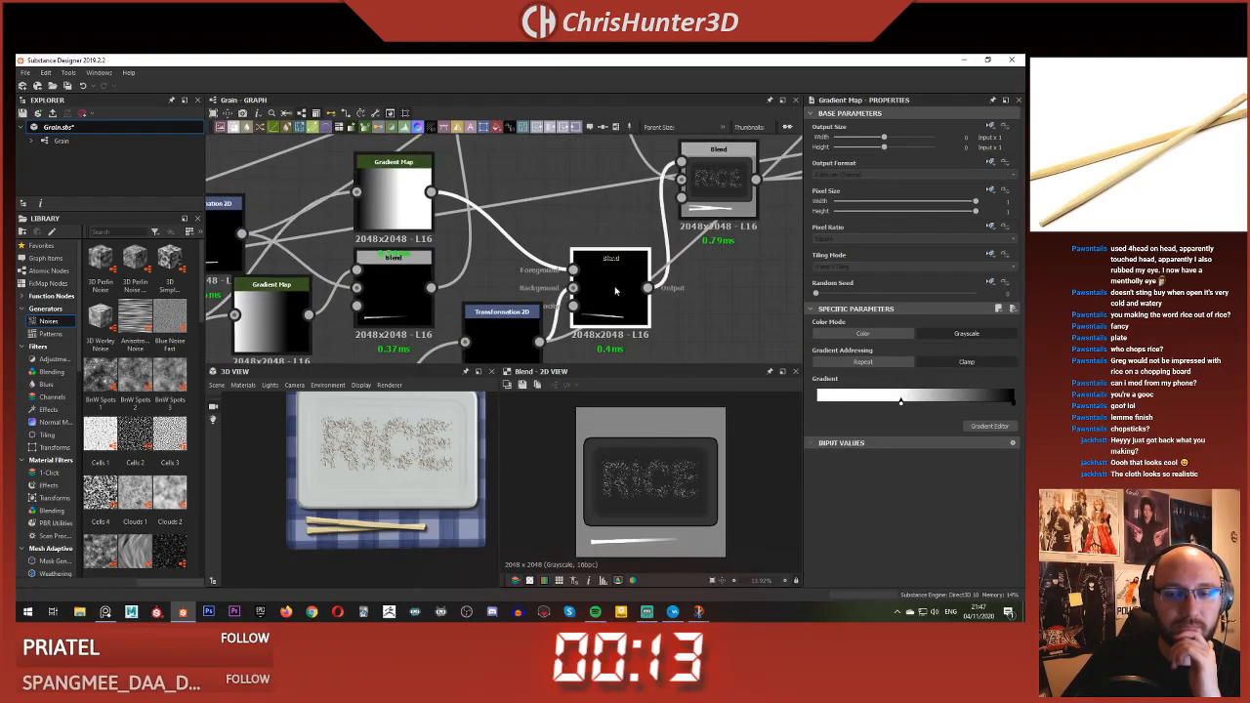
scroll(616, 290, down, 3)
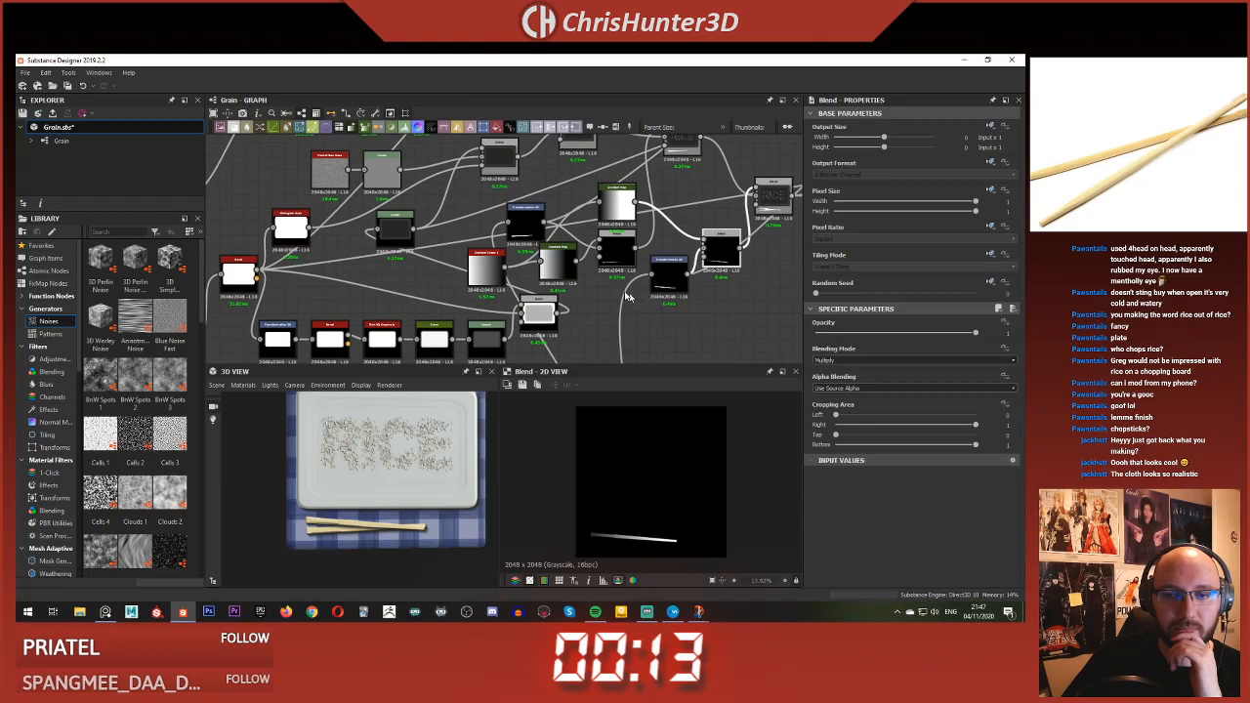
- Add a Blend node after the chopstick's Slope Blur Grayscale, with the blur output as its background
middle_drag(522, 269, 625, 212)
scroll(615, 238, down, 1)
middle_drag(586, 327, 544, 215)
scroll(567, 244, up, 2)
middle_drag(598, 289, 463, 227)
scroll(525, 280, up, 1)
scroll(499, 232, up, 3)
scroll(494, 207, down, 7)
scroll(487, 258, up, 5)
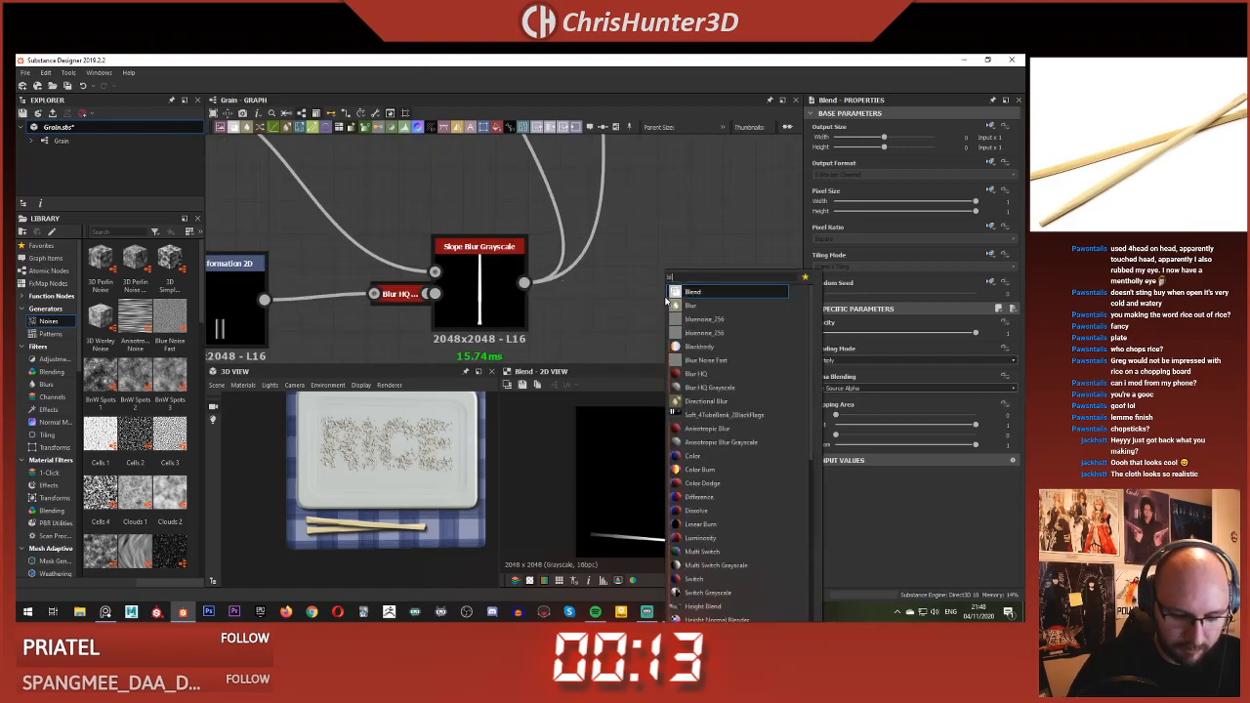
click(693, 306)
click(647, 295)
drag(654, 295, 736, 295)
- Add a Directional Noise 2 node beside the new Blend and rotate its angle so the streaks run vertically
scroll(587, 270, up, 1)
middle_drag(587, 270, 510, 231)
key(space)
text(dir)
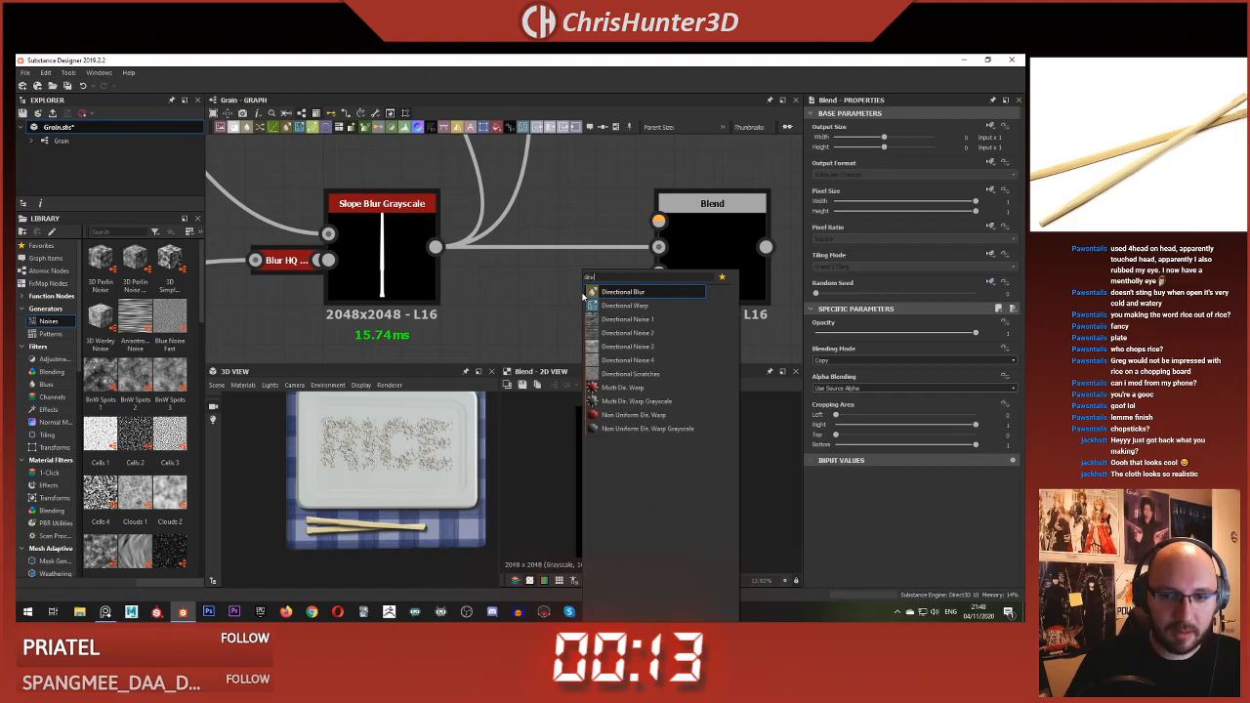
click(656, 332)
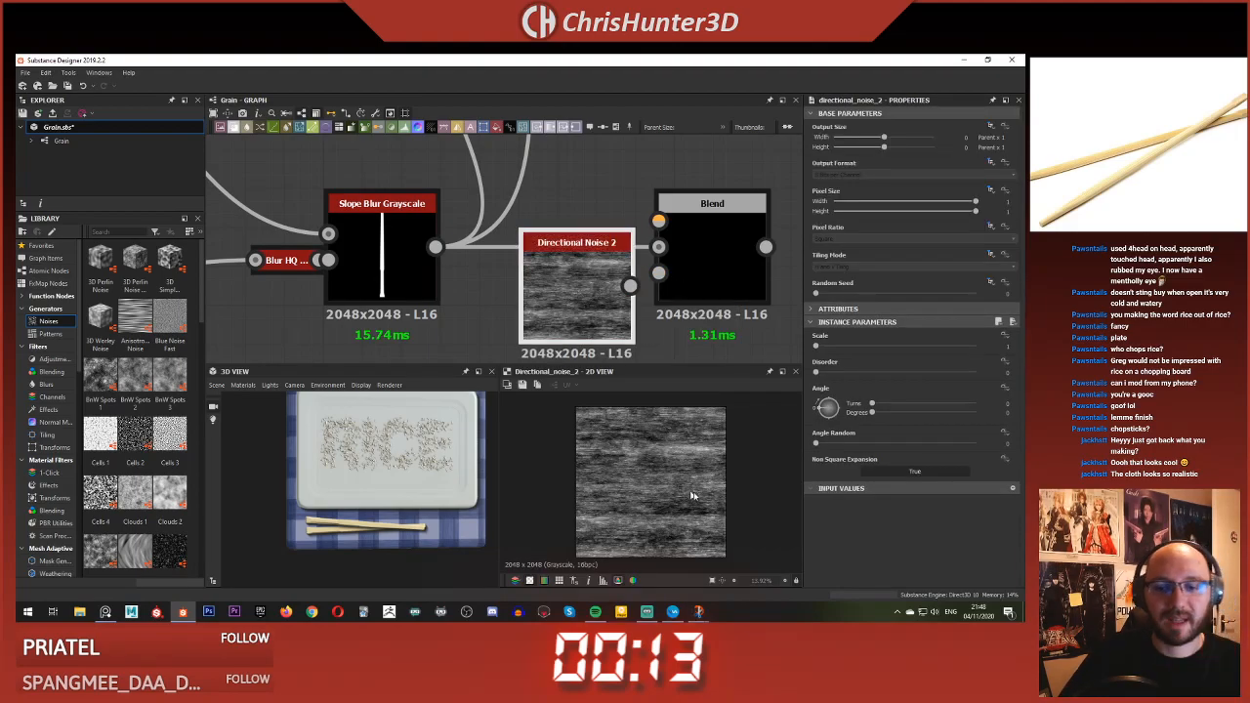
drag(830, 408, 832, 401)
- Connect Directional Noise 2 to the Blend's foreground and set the blending mode to Subtract
drag(630, 285, 713, 257)
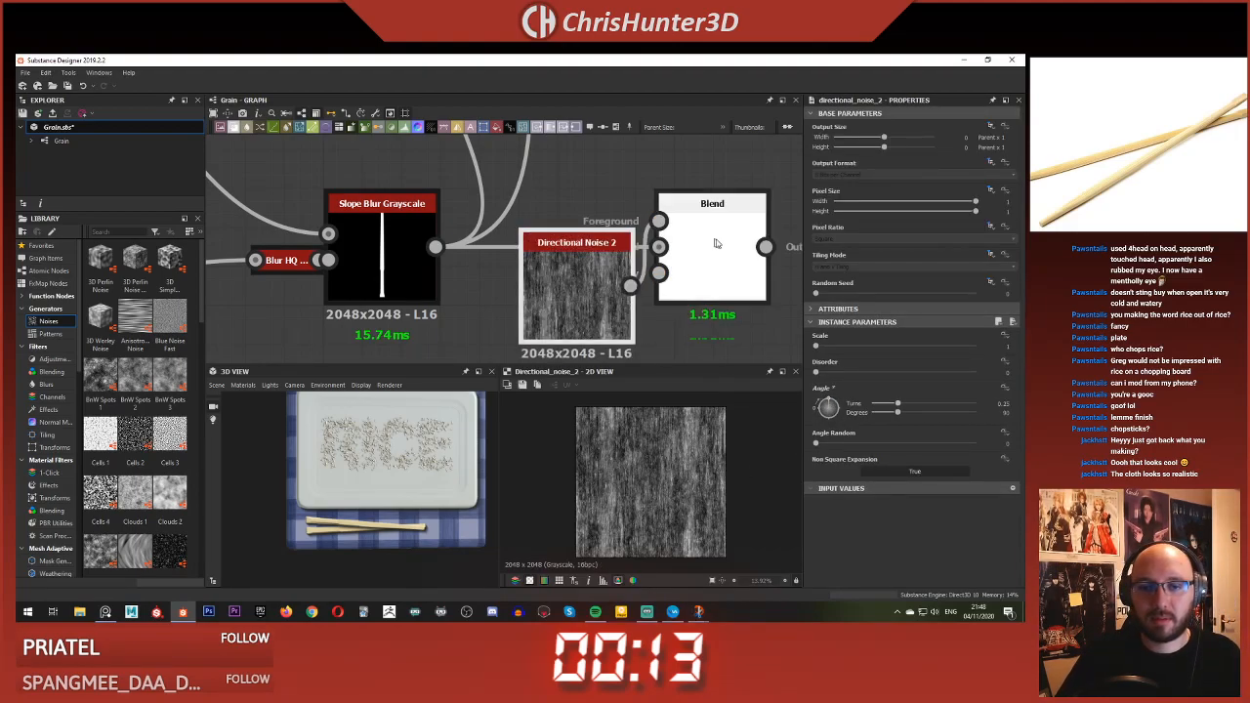
click(713, 257)
click(878, 361)
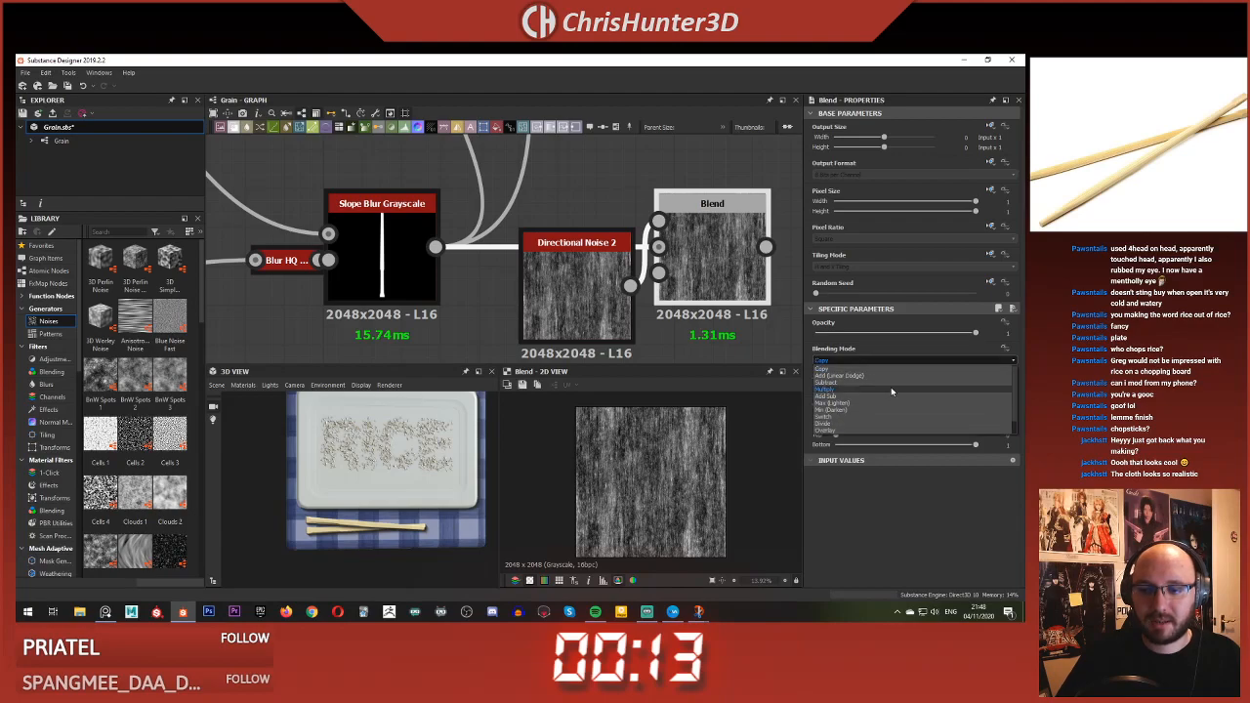
click(891, 381)
scroll(668, 476, up, 5)
scroll(659, 459, down, 10)
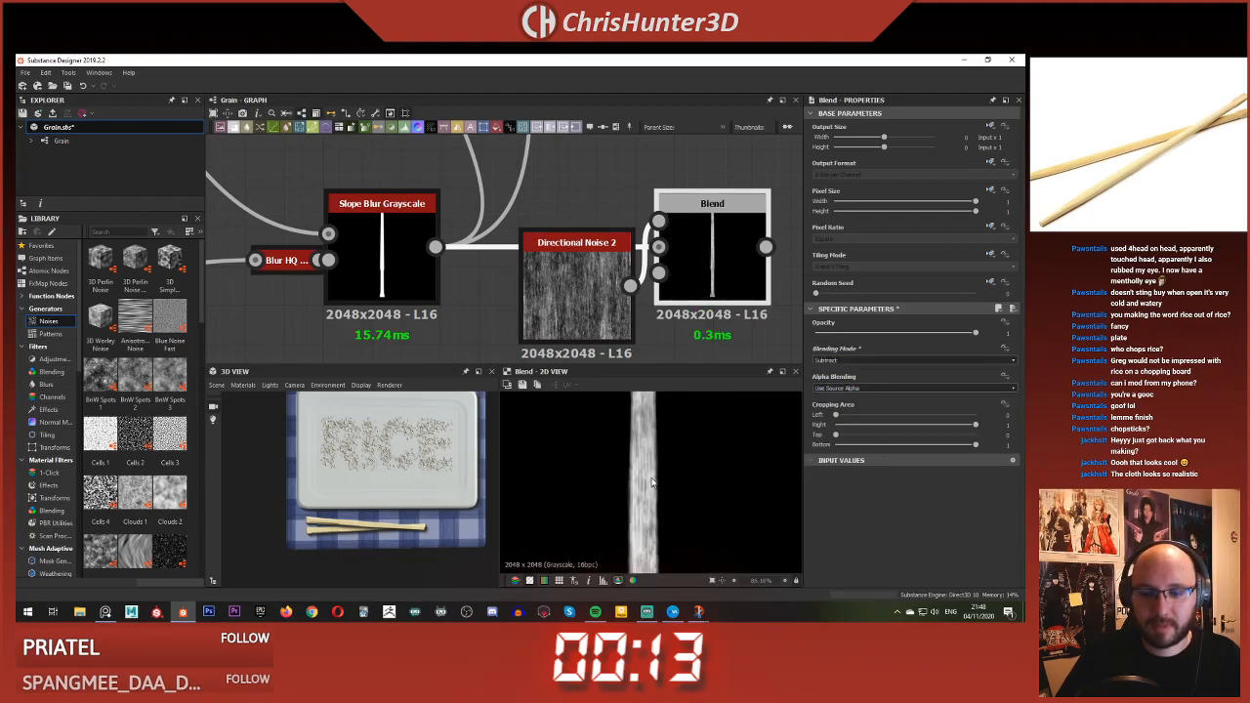
scroll(470, 265, down, 5)
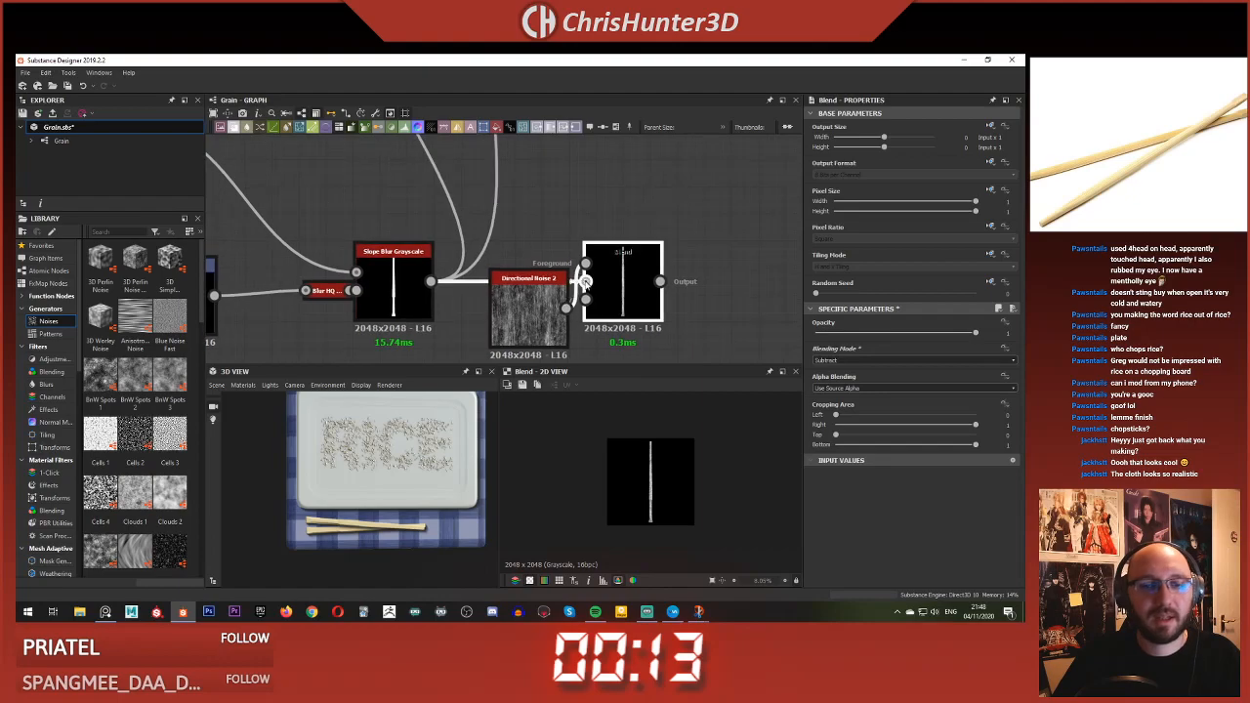
- Move the Slope Blur Grayscale's outgoing connections to the noise Blend's output and check the chopsticks in 3D
scroll(399, 508, up, 5)
middle_drag(399, 552, 399, 480)
mouse_move(400, 480)
mouse_down()
mouse_move(396, 438)
mouse_move(398, 465)
mouse_up()
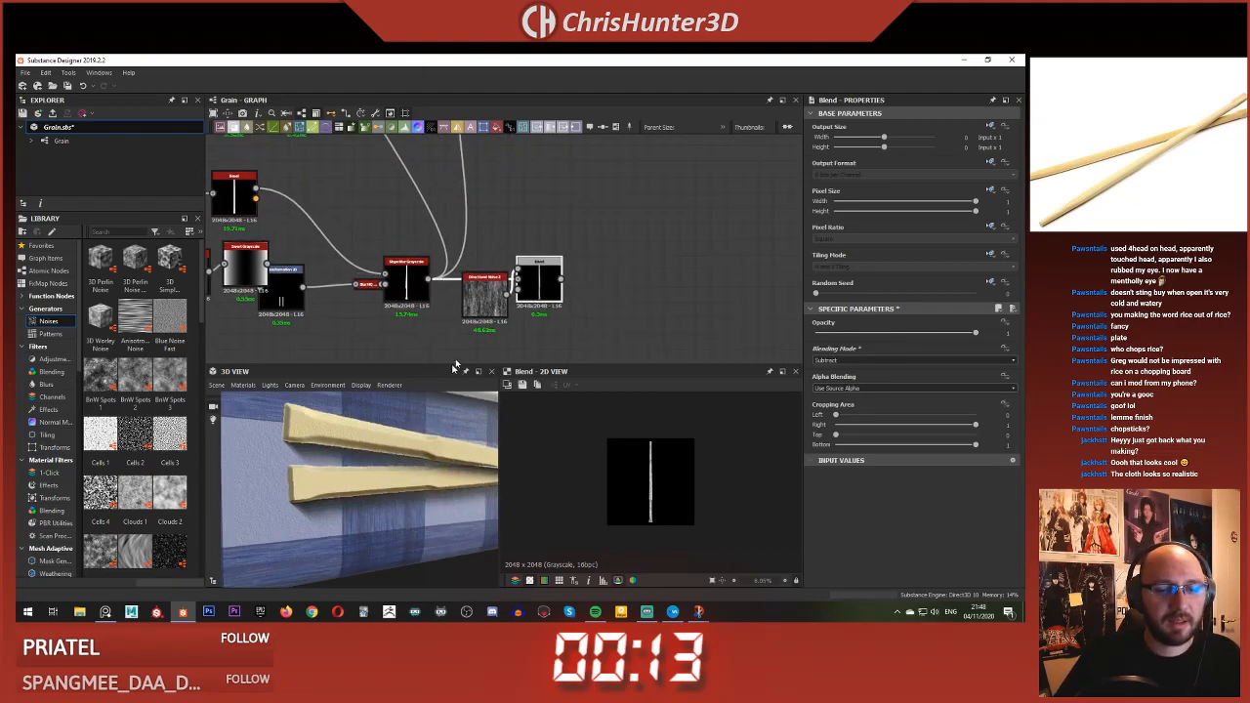
shift+drag(429, 281, 555, 280)
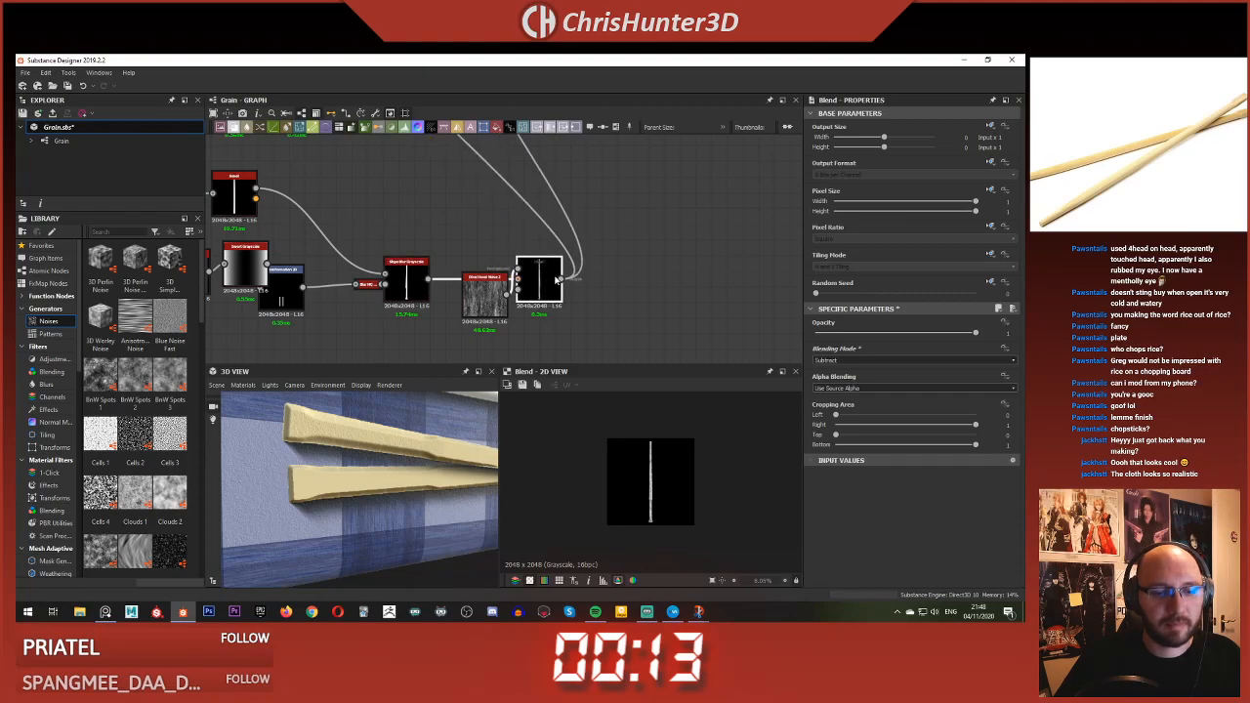
drag(412, 476, 362, 491)
scroll(488, 216, down, 5)
scroll(509, 278, up, 8)
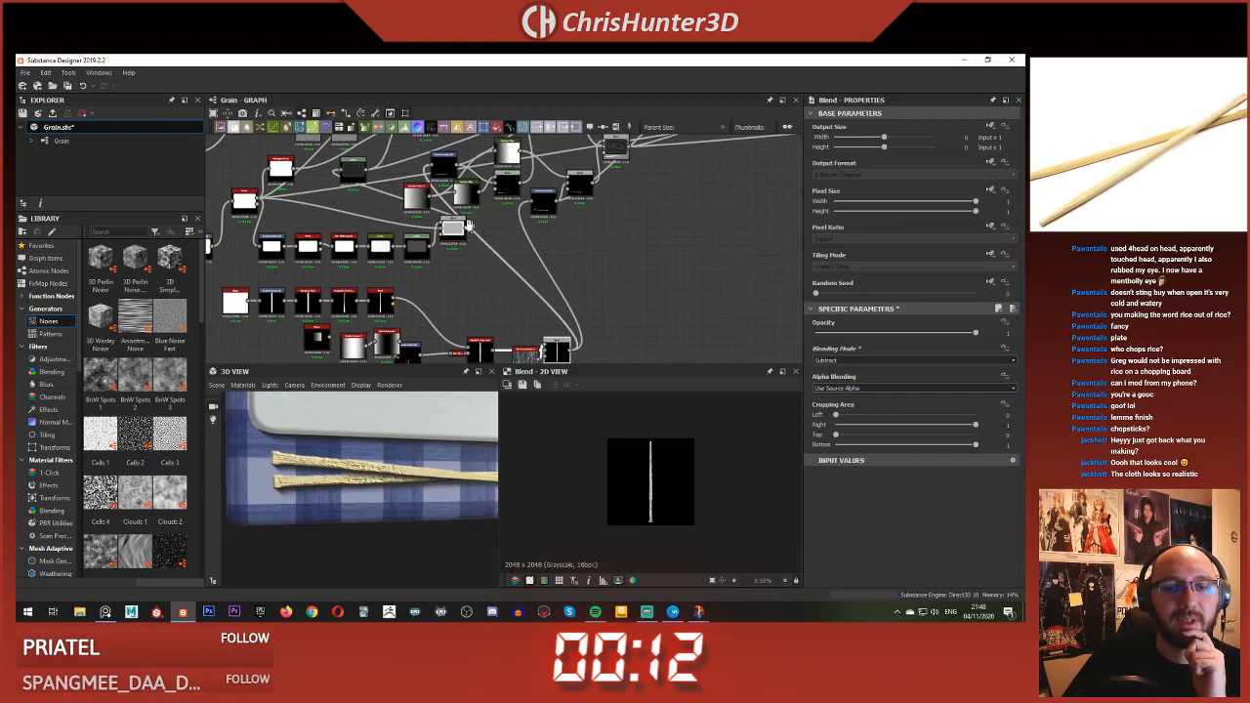
- Set the chopstick noise Blend's blending mode to Multiply and lower its opacity to about 0.7
middle_drag(452, 270, 387, 290)
scroll(543, 239, up, 2)
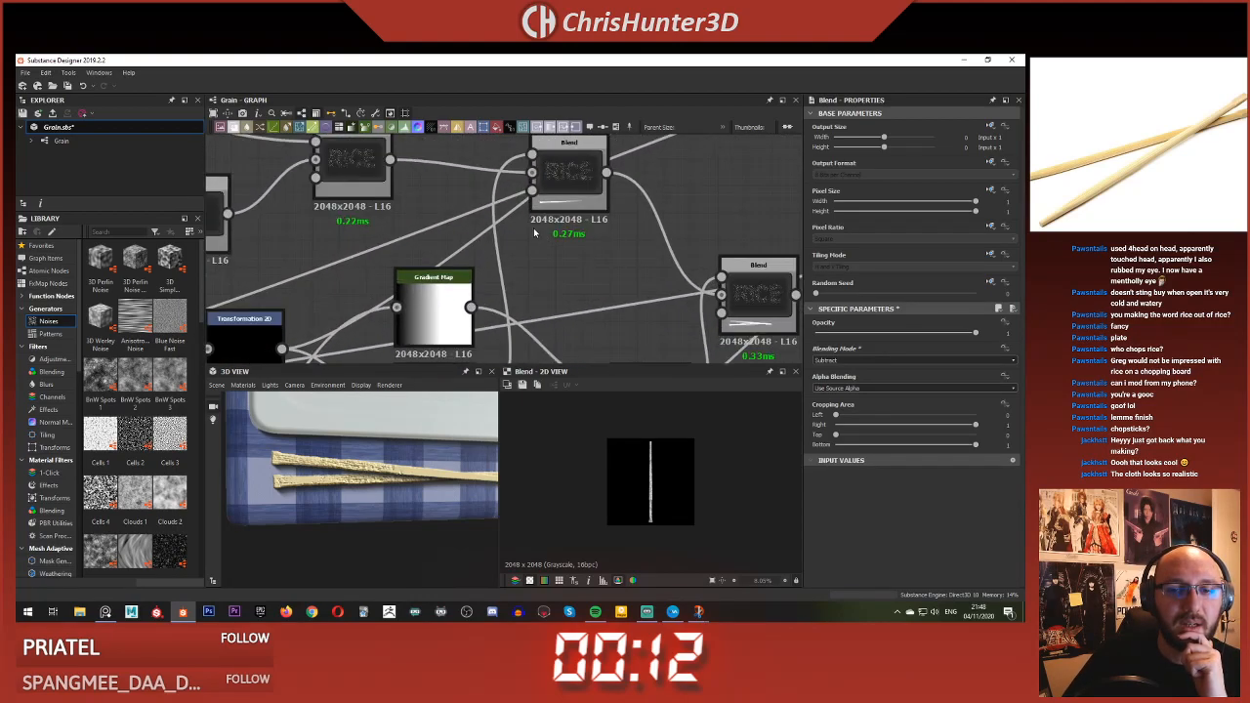
middle_drag(555, 248, 528, 281)
scroll(478, 325, down, 5)
scroll(586, 332, up, 7)
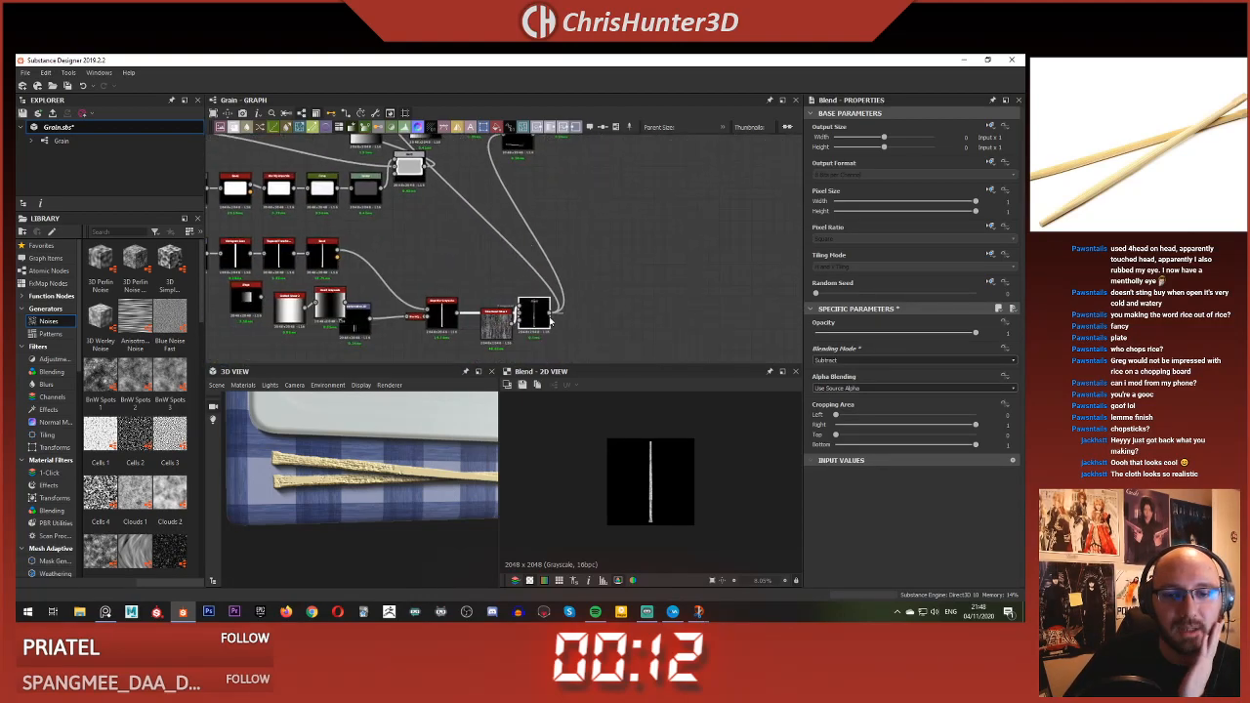
click(860, 360)
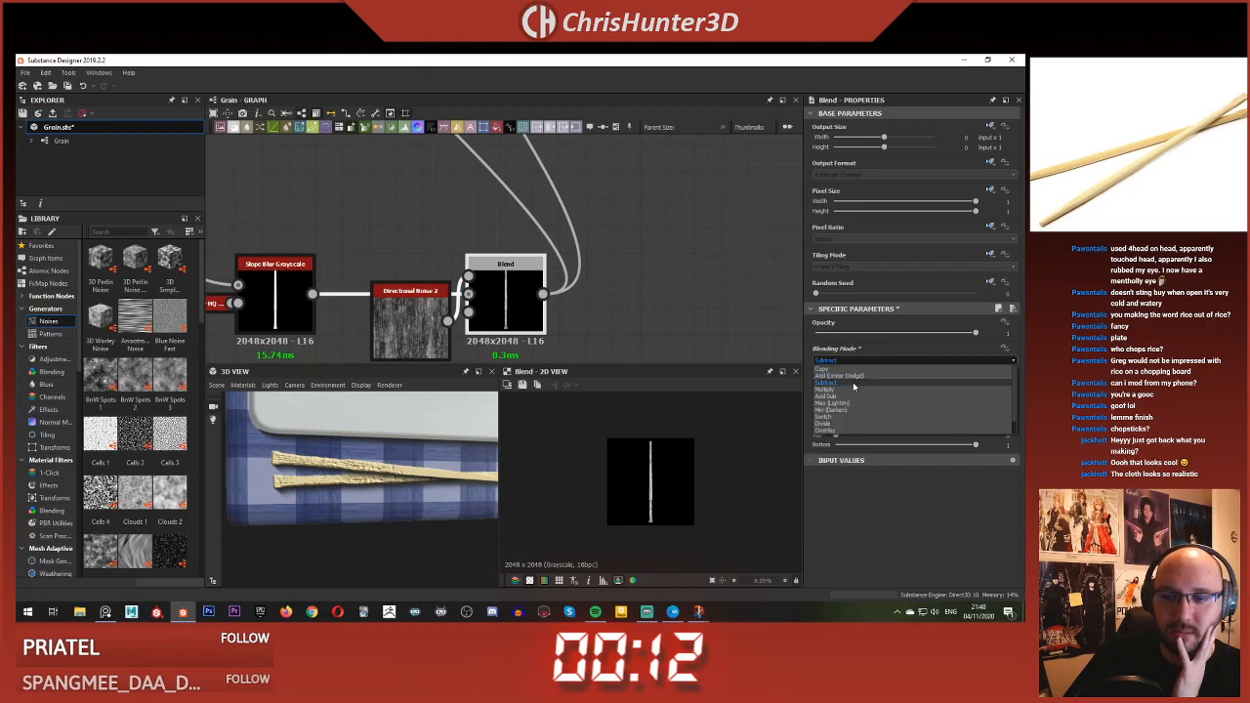
click(852, 389)
drag(351, 432, 396, 438)
scroll(395, 438, up, 4)
middle_drag(397, 439, 419, 455)
mouse_move(912, 335)
mouse_down()
mouse_move(878, 335)
mouse_move(931, 340)
mouse_up()
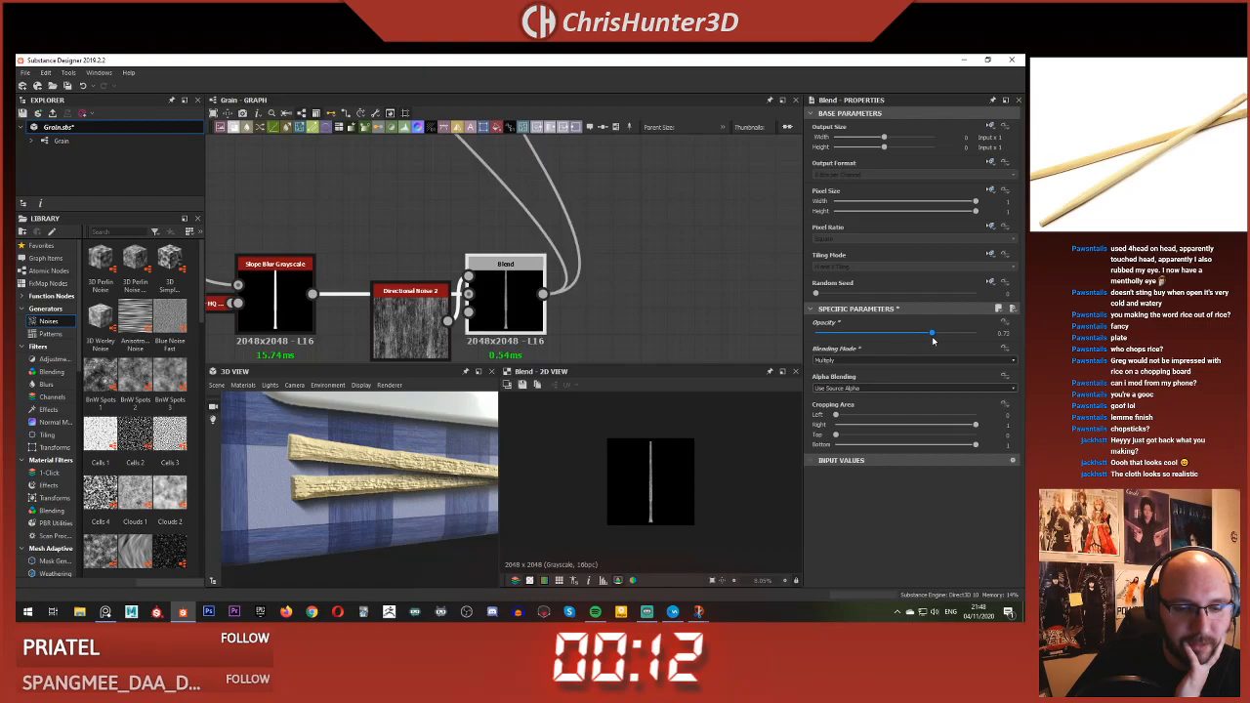
- Examine the chopsticks in 3D, then the chopstick's Transformation 2D output and the Blend that adds the crossed sticks to the height
mouse_move(401, 451)
mouse_down()
mouse_move(365, 461)
mouse_move(397, 459)
mouse_up()
scroll(398, 459, down, 2)
scroll(398, 459, up, 2)
middle_drag(468, 310, 499, 365)
scroll(499, 293, down, 2)
middle_drag(499, 166, 527, 292)
scroll(528, 292, up, 2)
double_click(526, 287)
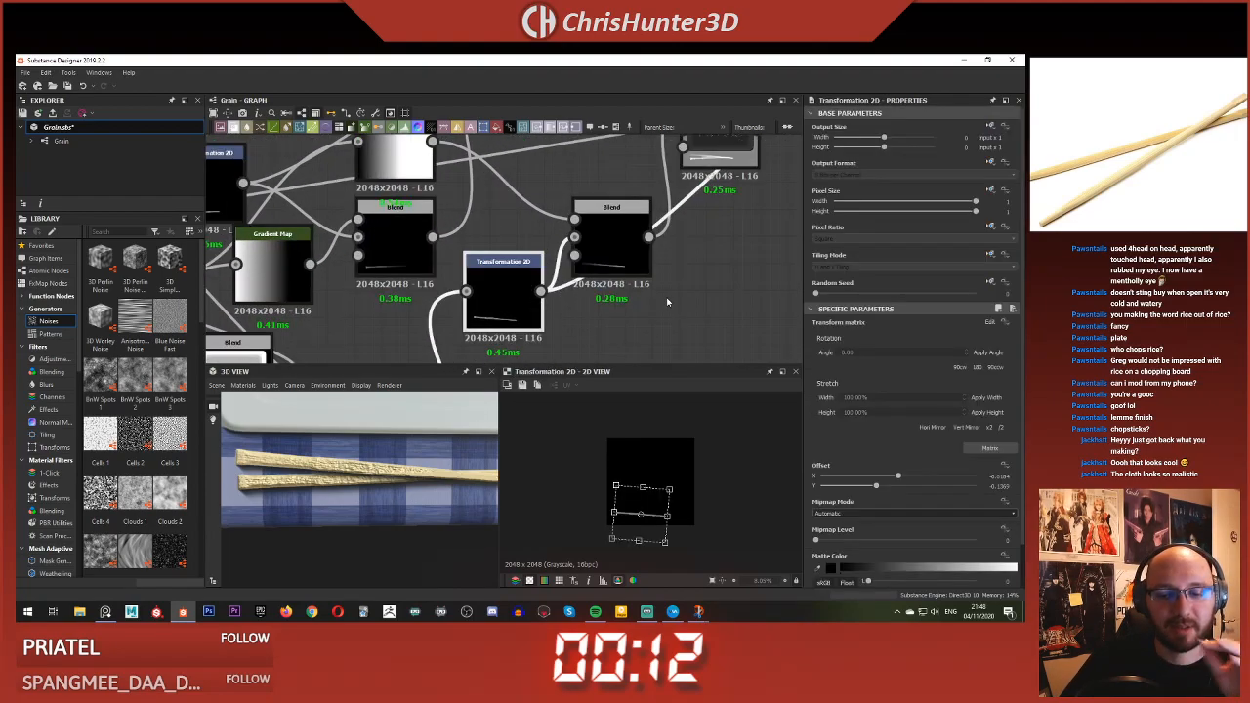
scroll(527, 287, up, 2)
middle_drag(510, 349, 611, 292)
double_click(614, 244)
scroll(658, 517, up, 3)
scroll(589, 262, down, 3)
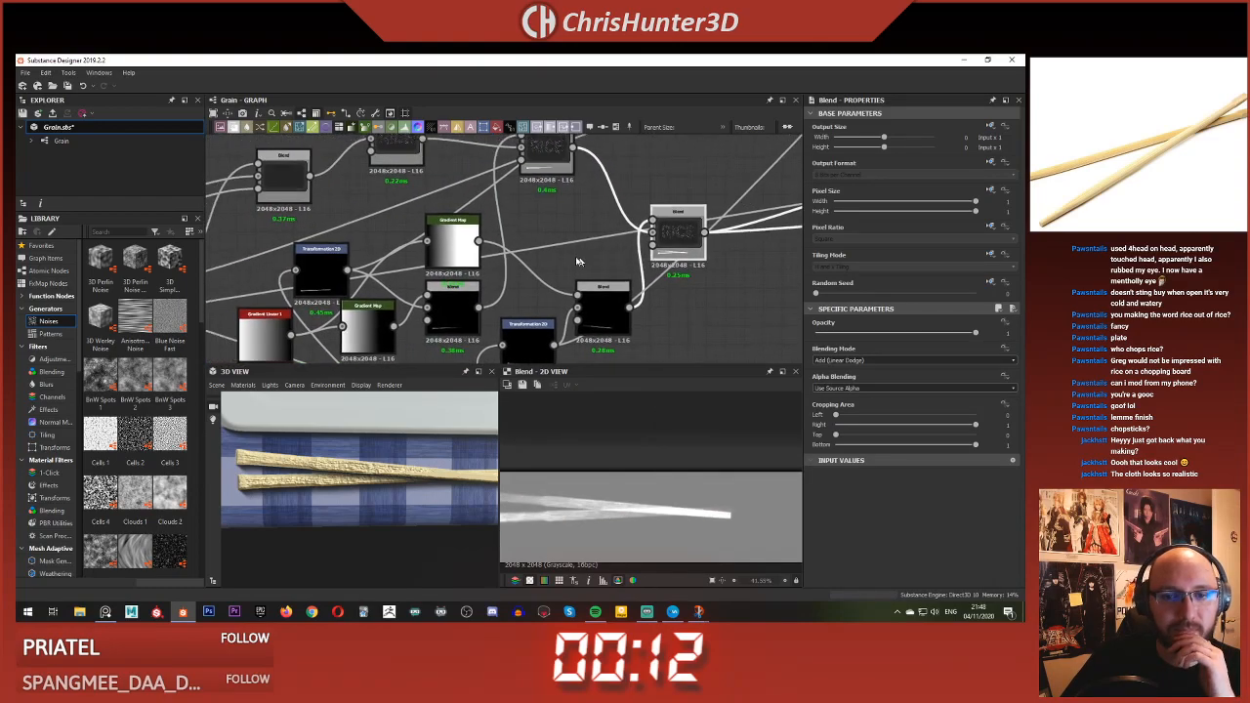
- Darken the white key of the white-to-black Gradient Map feeding the chopstick Blend to a mid grey
middle_drag(537, 251, 542, 246)
click(454, 235)
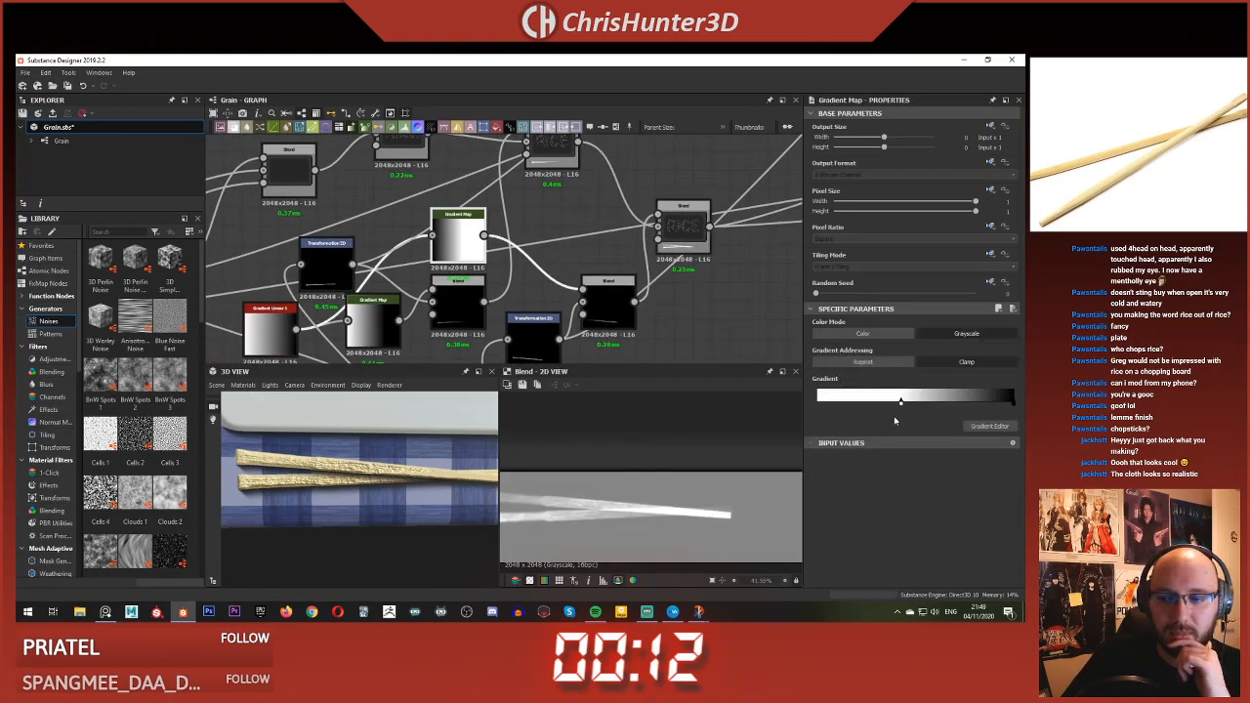
drag(900, 404, 902, 403)
click(989, 427)
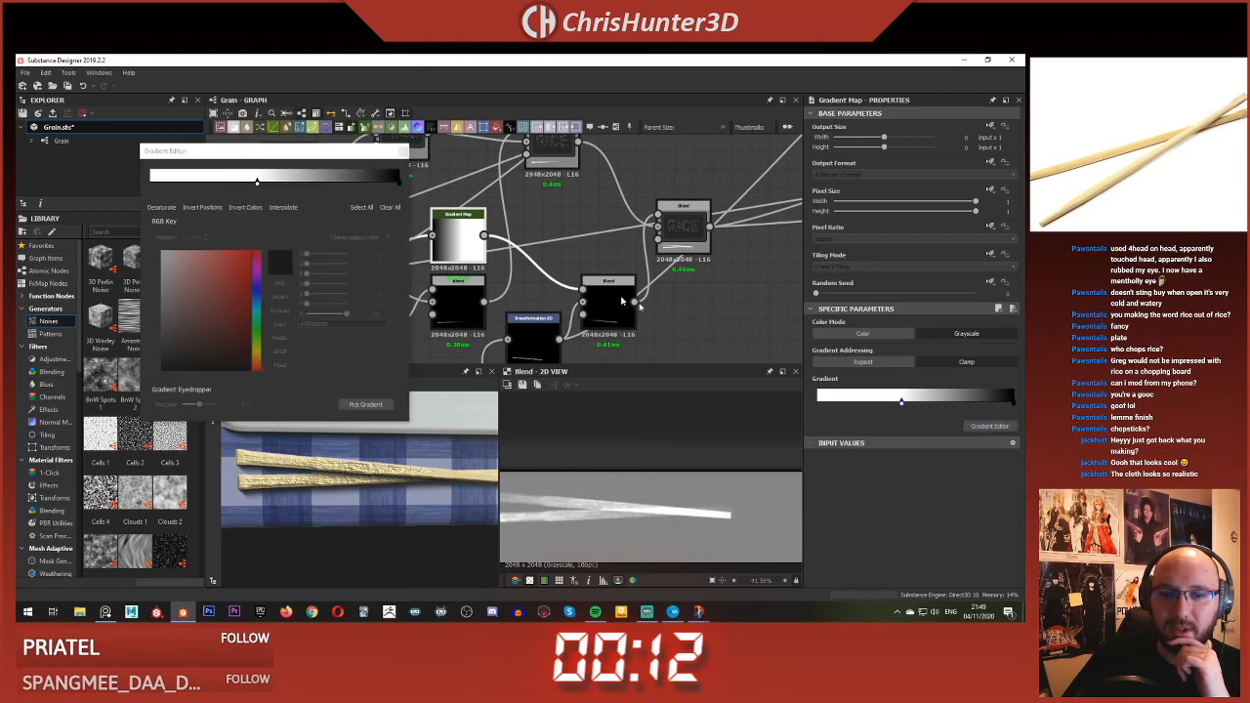
click(258, 183)
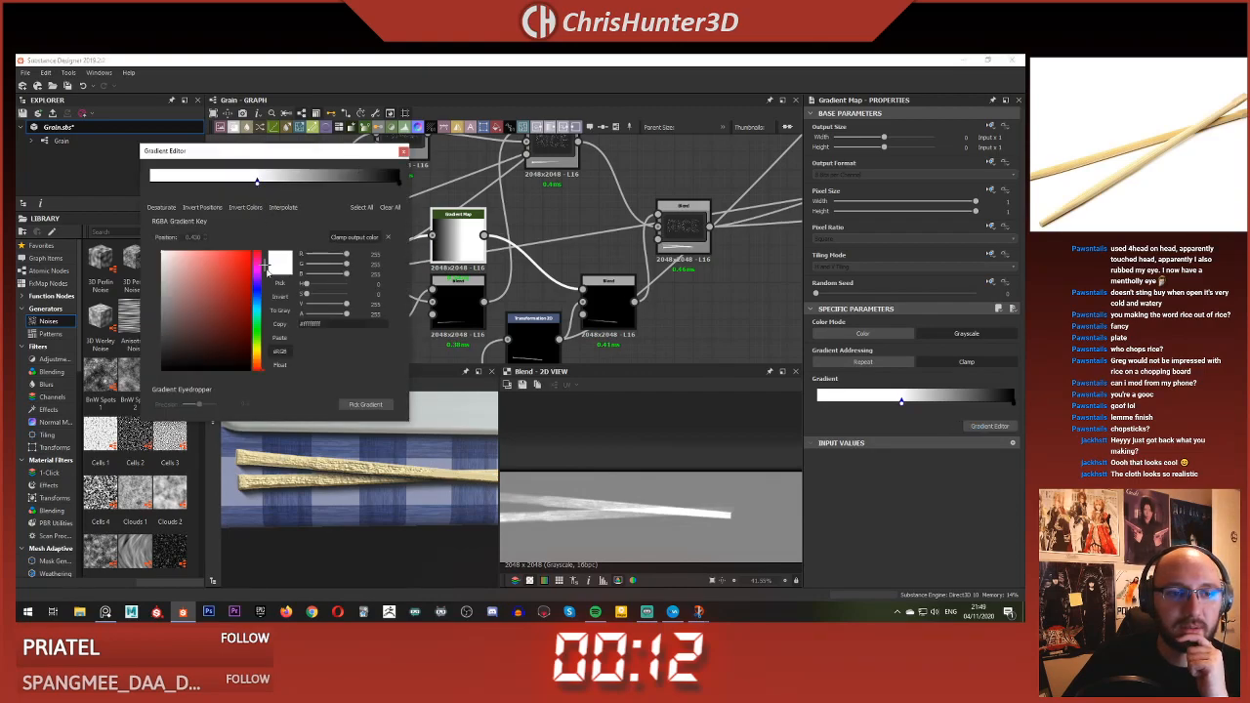
click(330, 306)
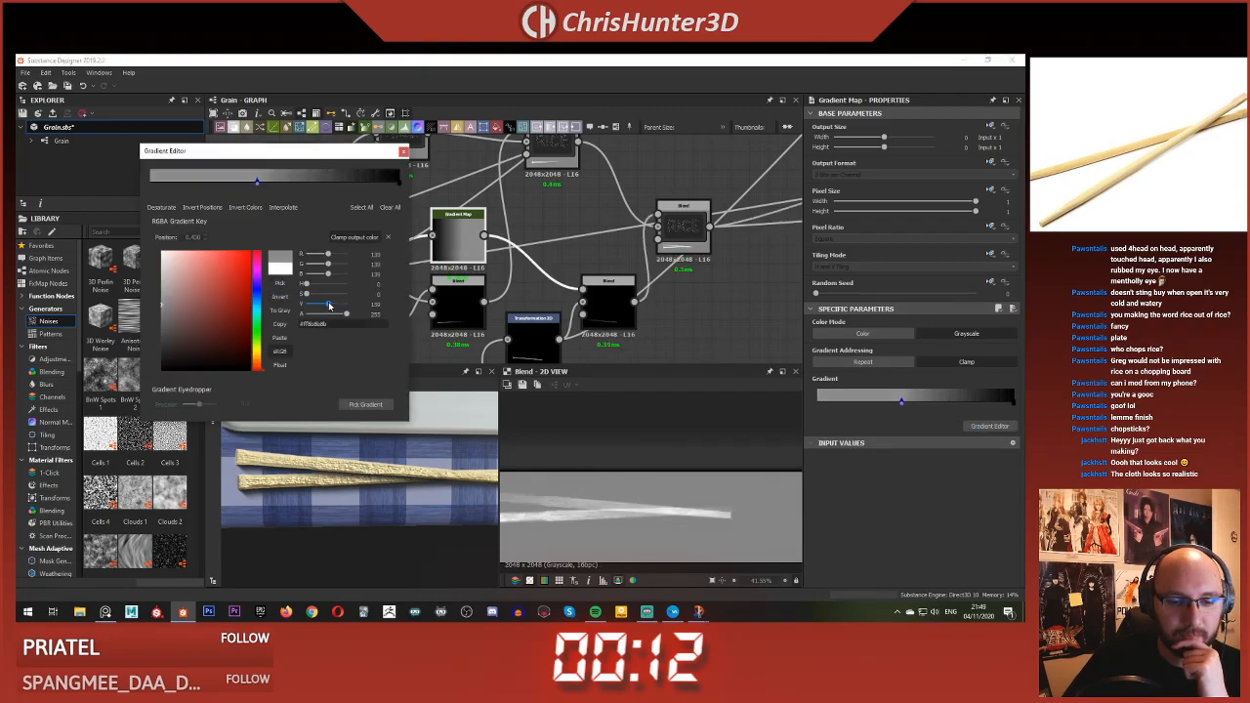
drag(378, 516, 381, 447)
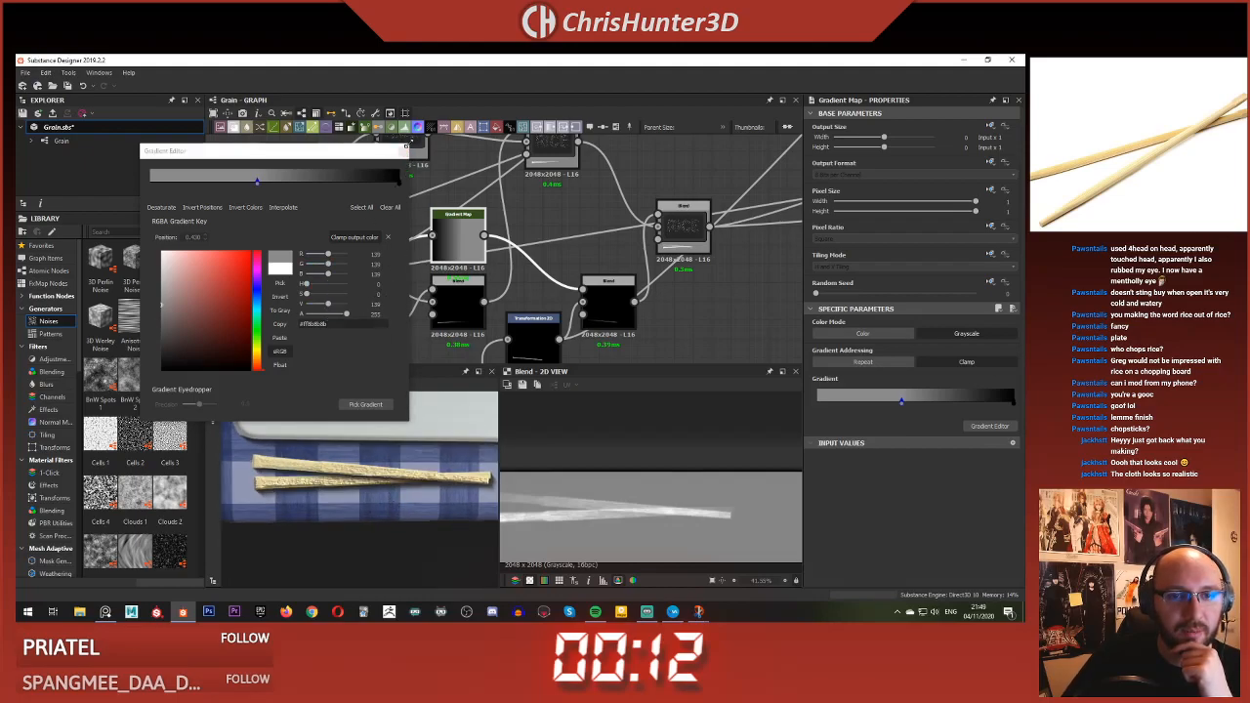
click(405, 148)
- Darken the white end key of the other chopstick's black-to-white Gradient Map to grey and inspect the sticks in 3D
middle_drag(368, 338, 490, 238)
click(463, 303)
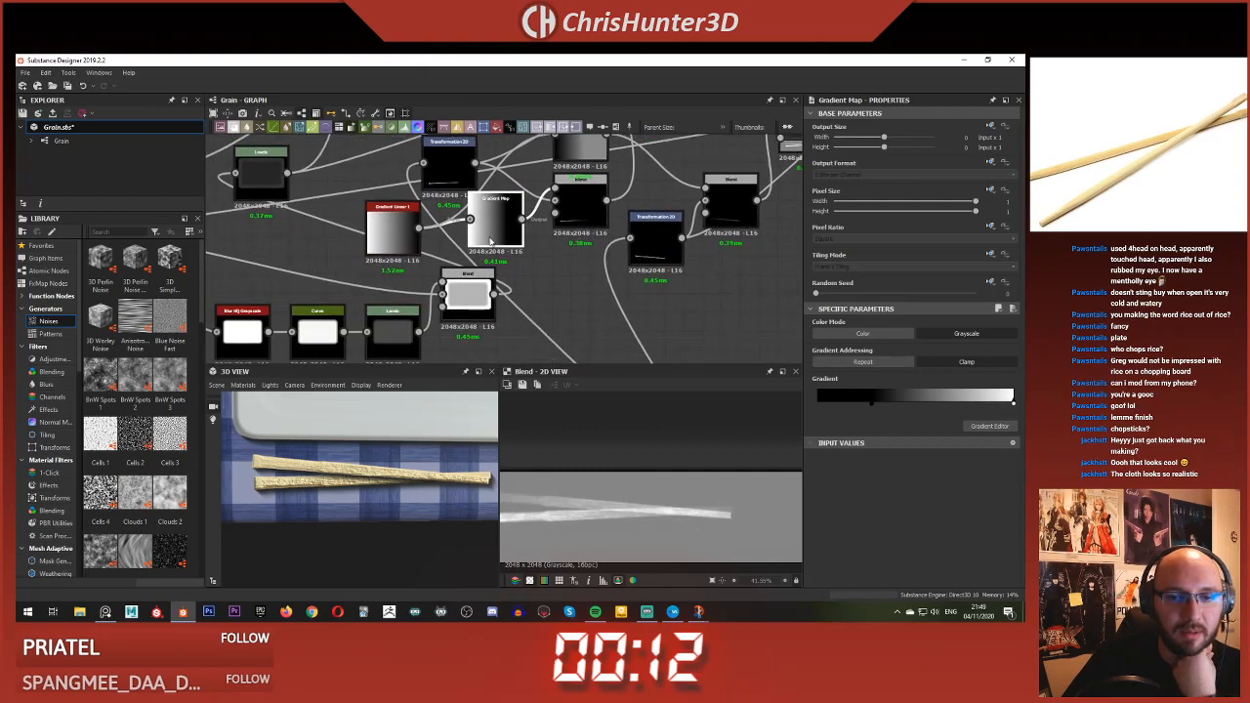
click(989, 427)
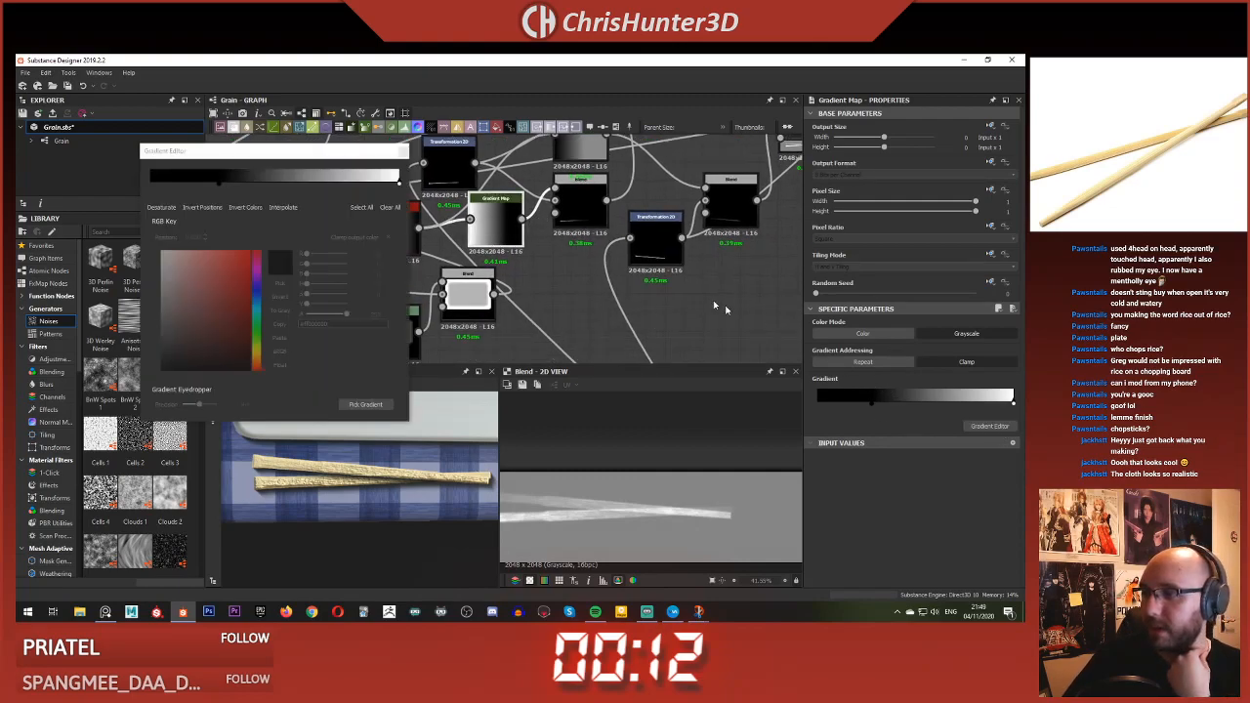
click(398, 184)
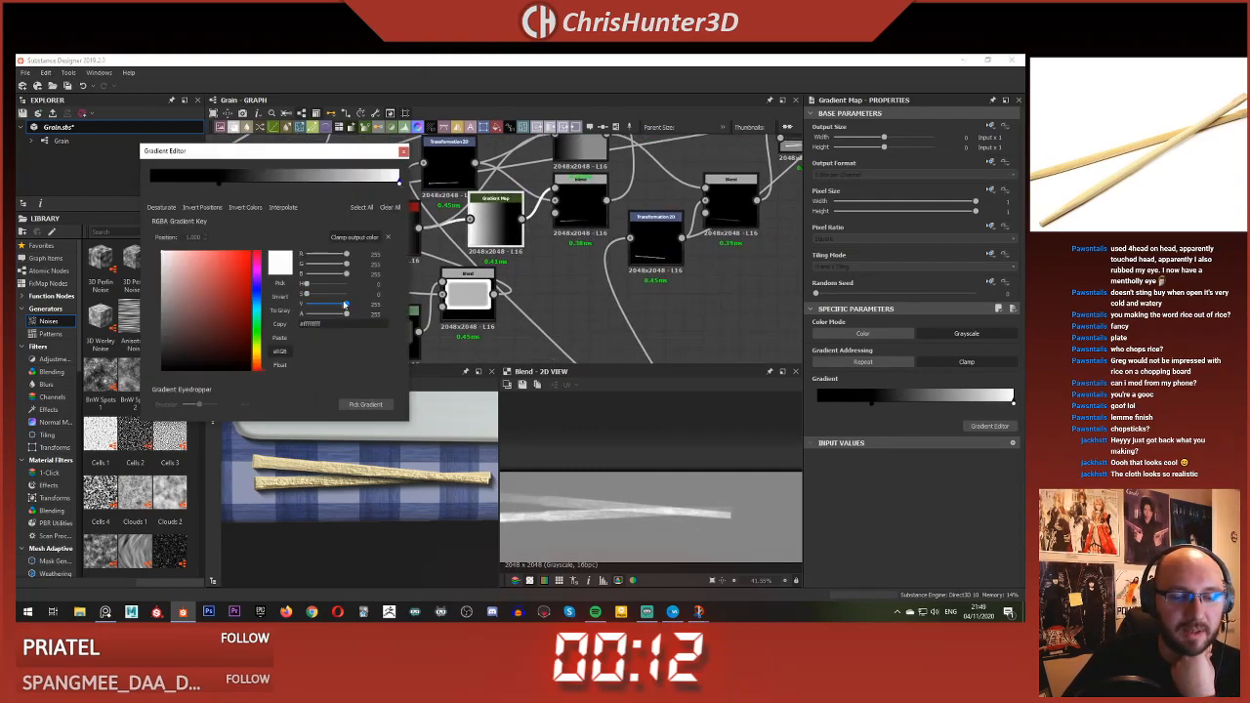
key(Return)
scroll(399, 476, up, 4)
middle_drag(420, 496, 353, 514)
mouse_move(354, 514)
mouse_down()
mouse_move(337, 512)
mouse_move(372, 507)
mouse_up()
middle_drag(372, 507, 367, 434)
scroll(367, 434, down, 3)
- Raise the black key of the same Gradient Map to a dark grey with a value of 40
click(219, 184)
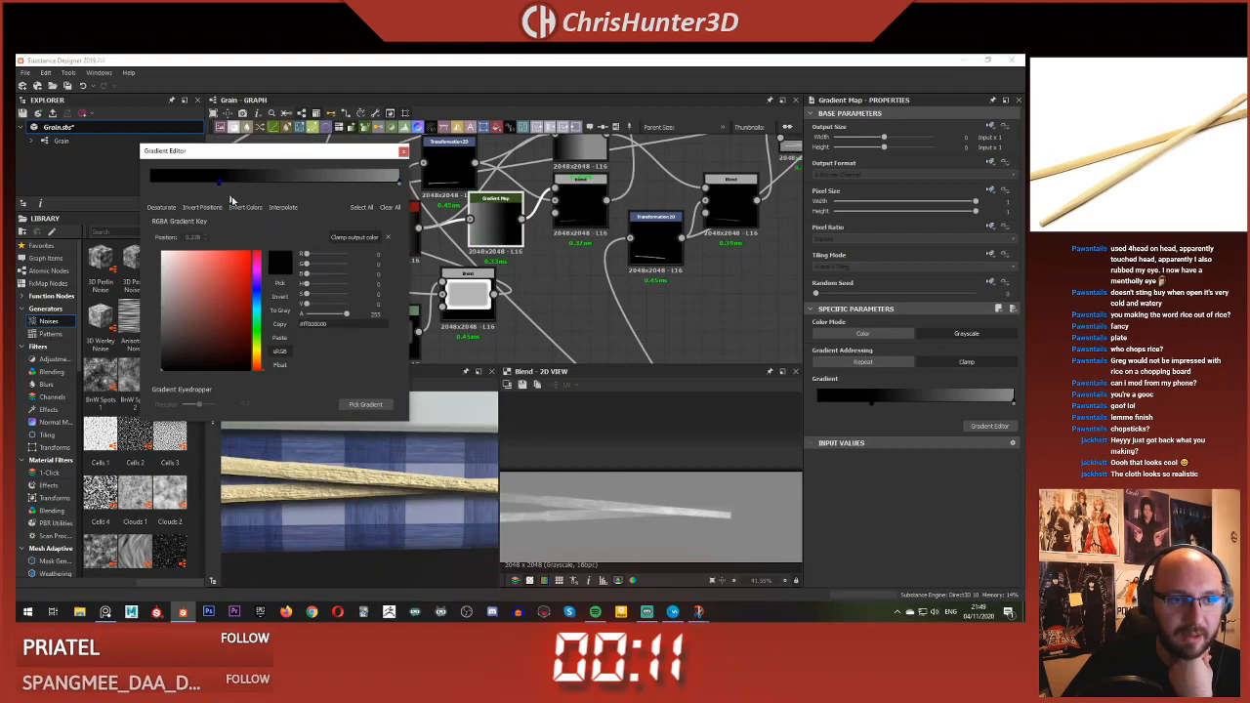
drag(307, 304, 314, 307)
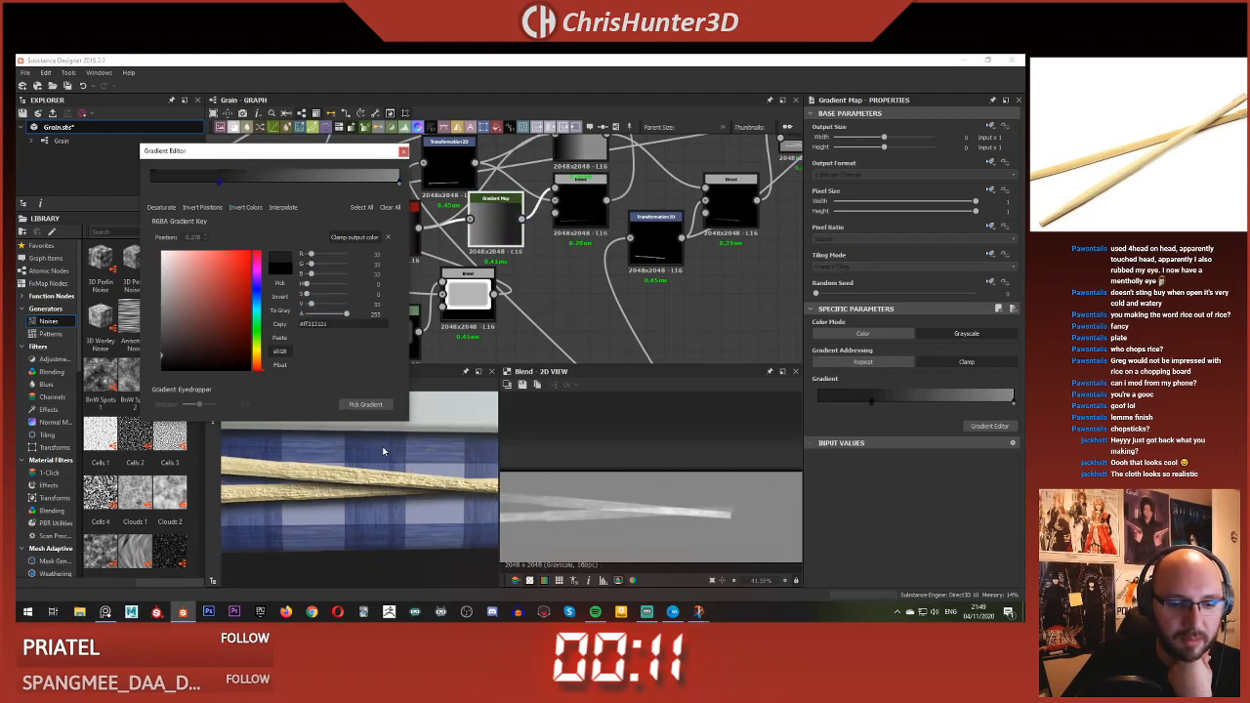
middle_drag(422, 449, 338, 443)
drag(313, 306, 318, 307)
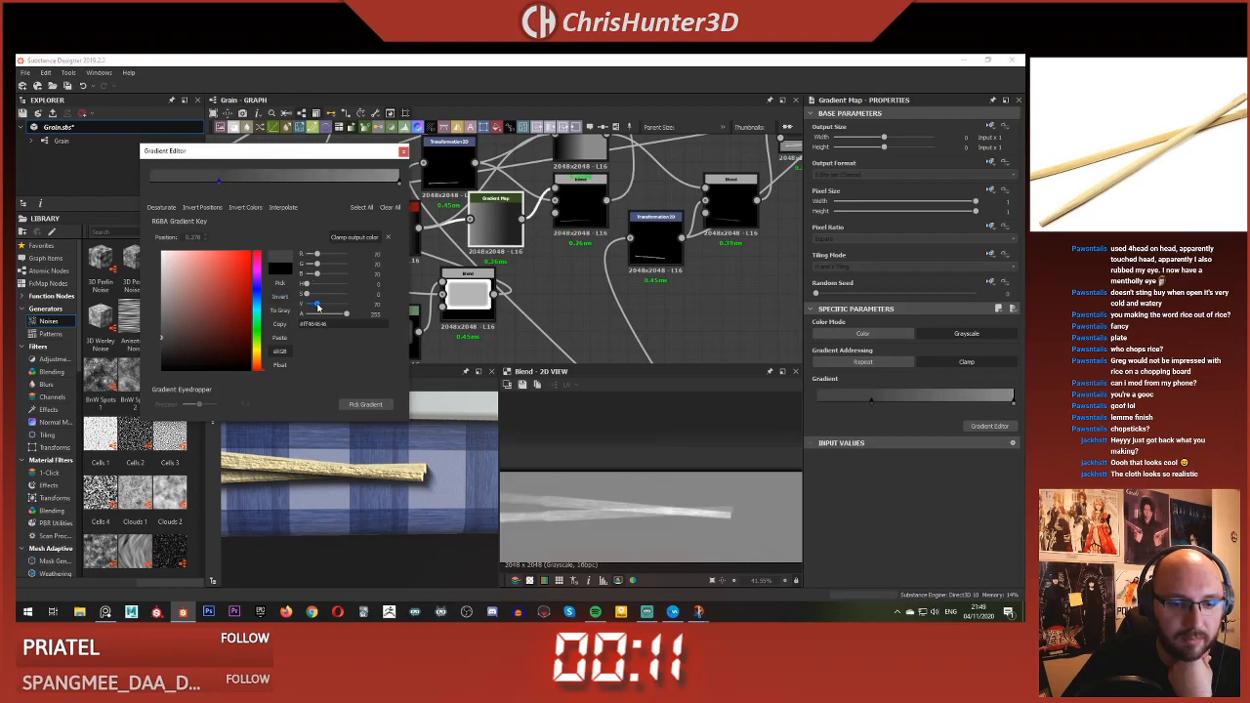
scroll(381, 468, down, 1)
middle_drag(343, 435, 305, 448)
drag(316, 307, 314, 308)
scroll(352, 514, down, 1)
scroll(352, 514, down, 1)
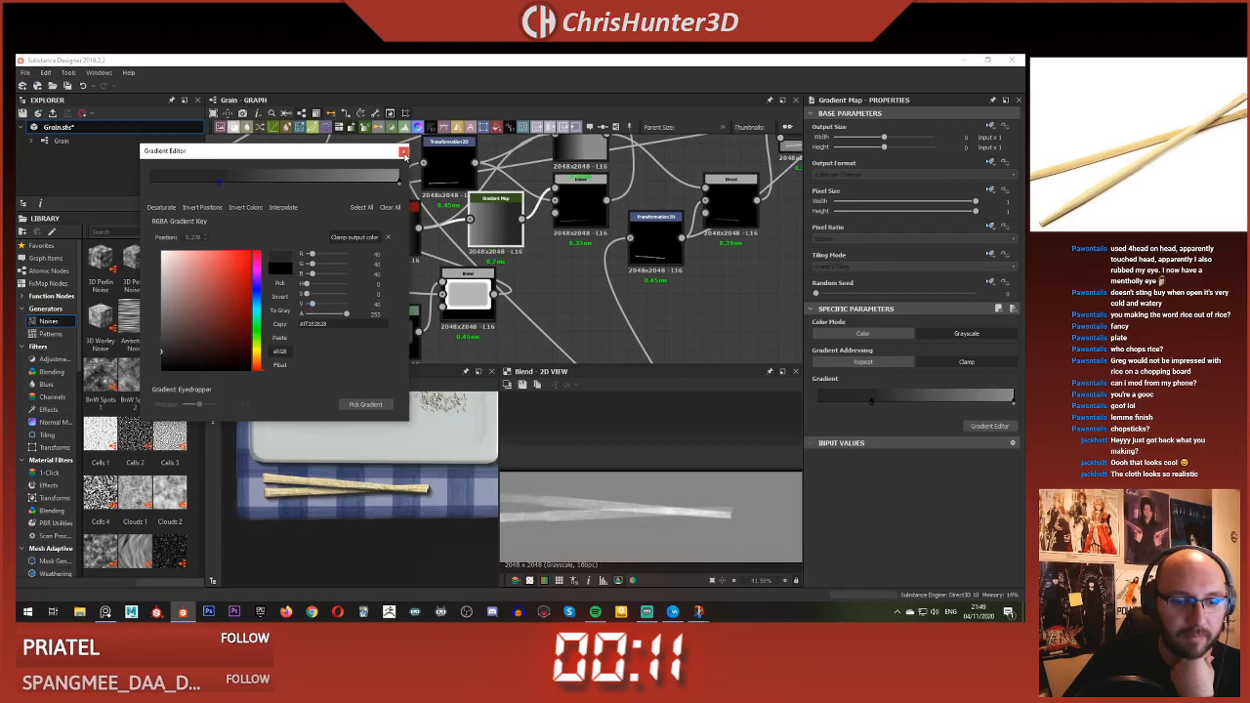
click(404, 150)
- Reduce the chopstick noise Blend's opacity to 0.6 and check the grain in 3D
scroll(543, 291, down, 3)
middle_drag(544, 291, 433, 185)
scroll(496, 298, up, 4)
double_click(488, 291)
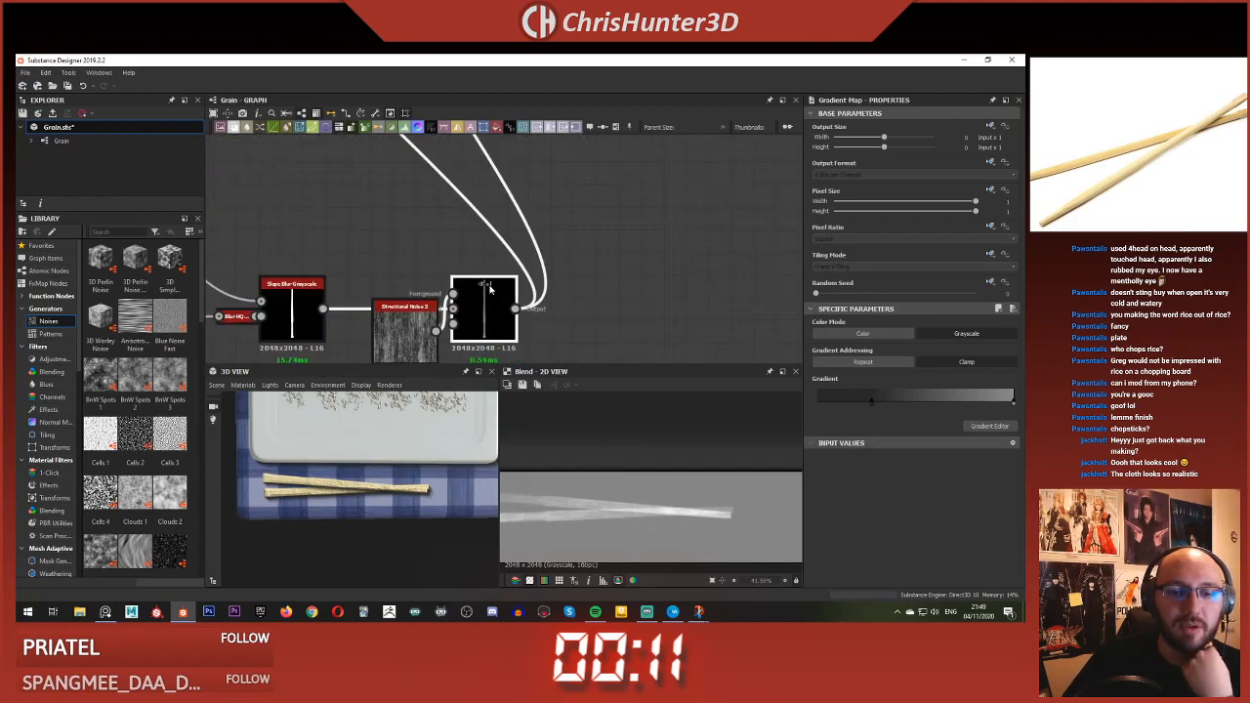
drag(915, 333, 912, 333)
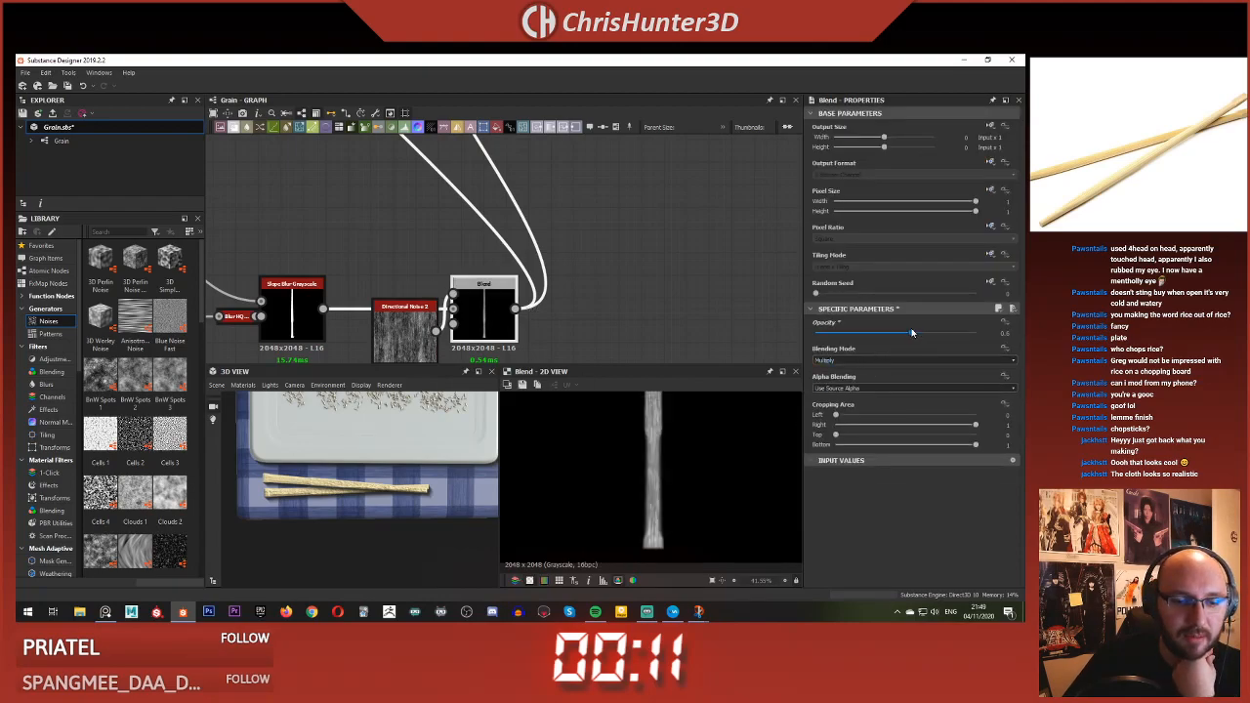
scroll(410, 497, up, 5)
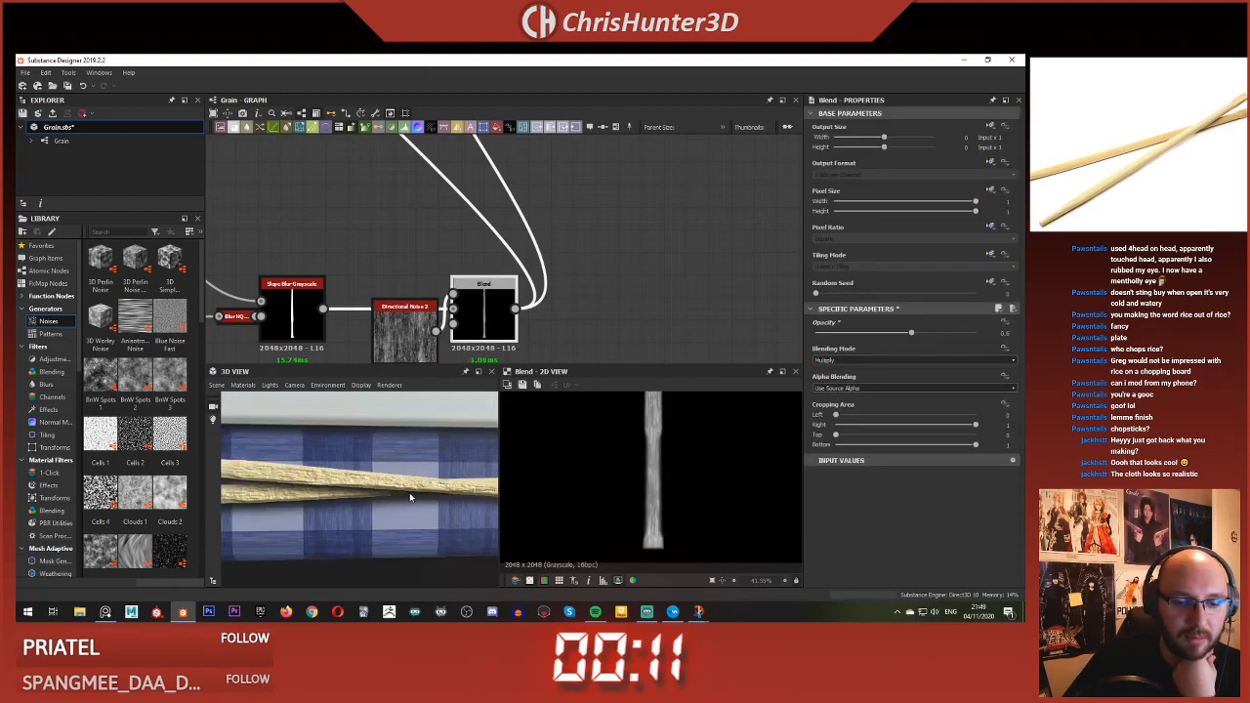
drag(379, 493, 375, 480)
- Make room beside the noise Blend and insert a Levels node between Directional Noise 2 and the Blend
middle_drag(481, 322, 492, 326)
scroll(471, 302, up, 1)
drag(496, 305, 589, 222)
click(506, 346)
key(space)
text(lev)
key(Return)
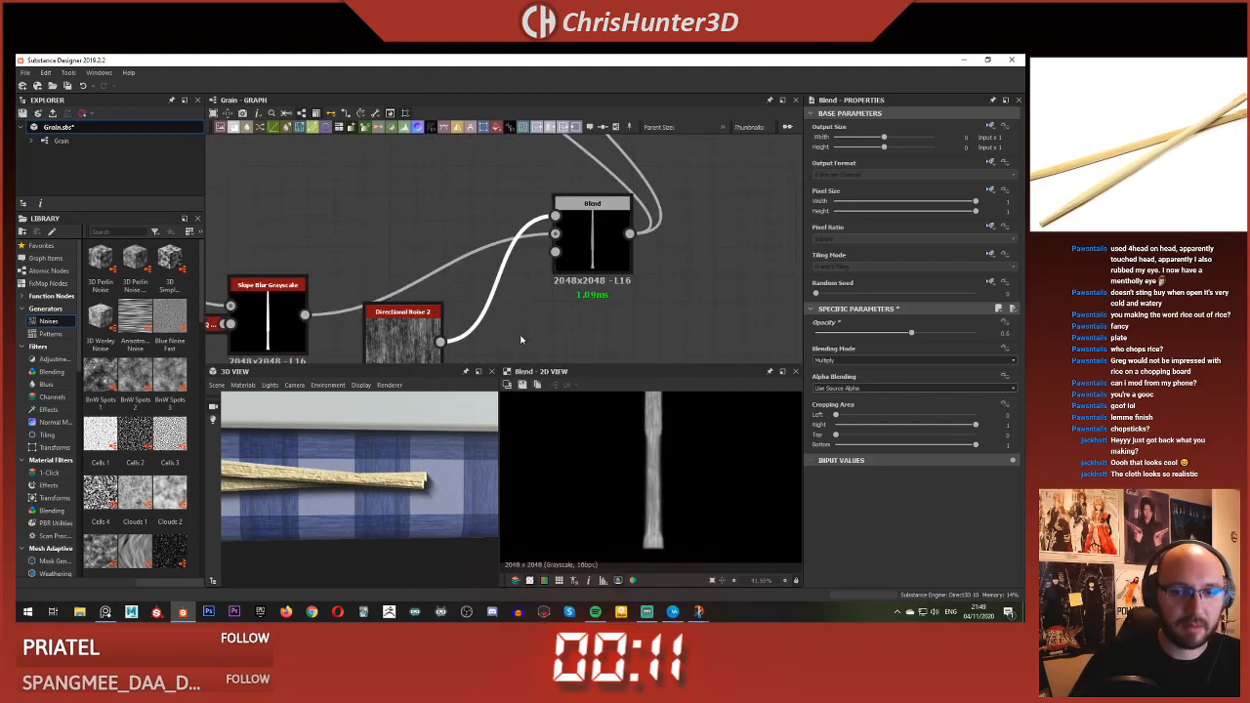
middle_drag(489, 301, 472, 250)
drag(472, 250, 486, 307)
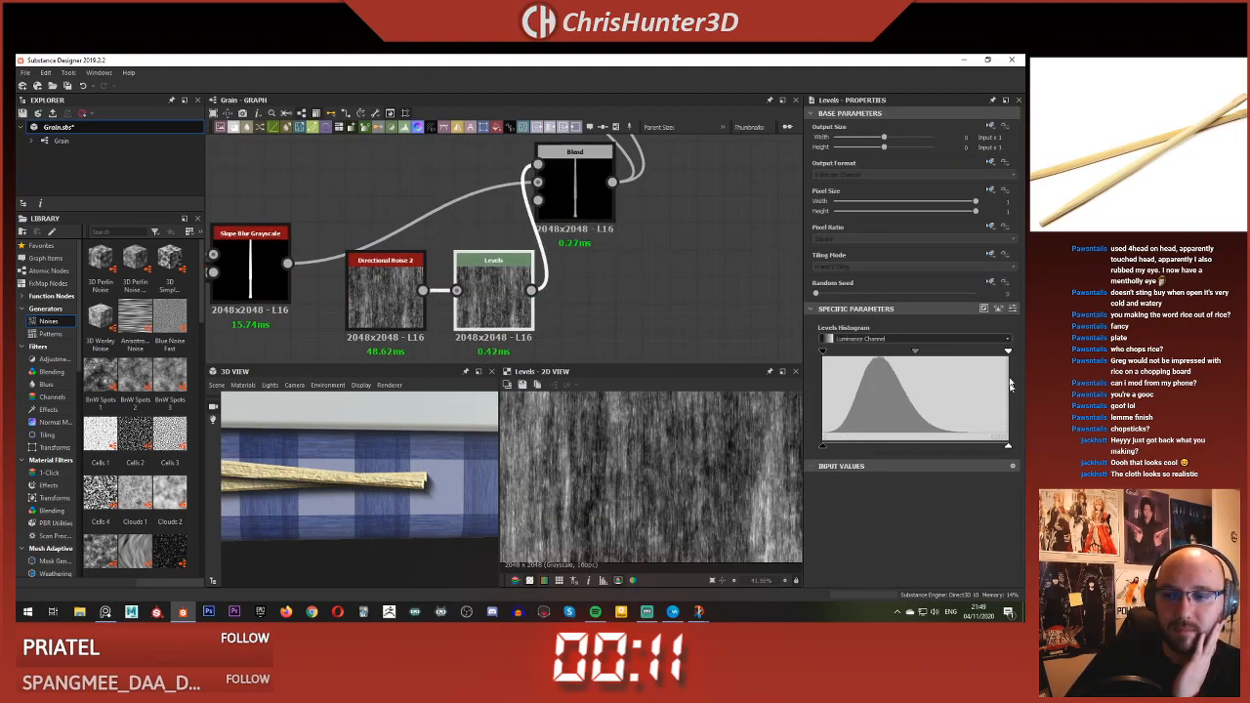
- Try compressing the Levels output range from both ends to soften the noise contrast on the chopsticks
drag(1008, 351, 1005, 304)
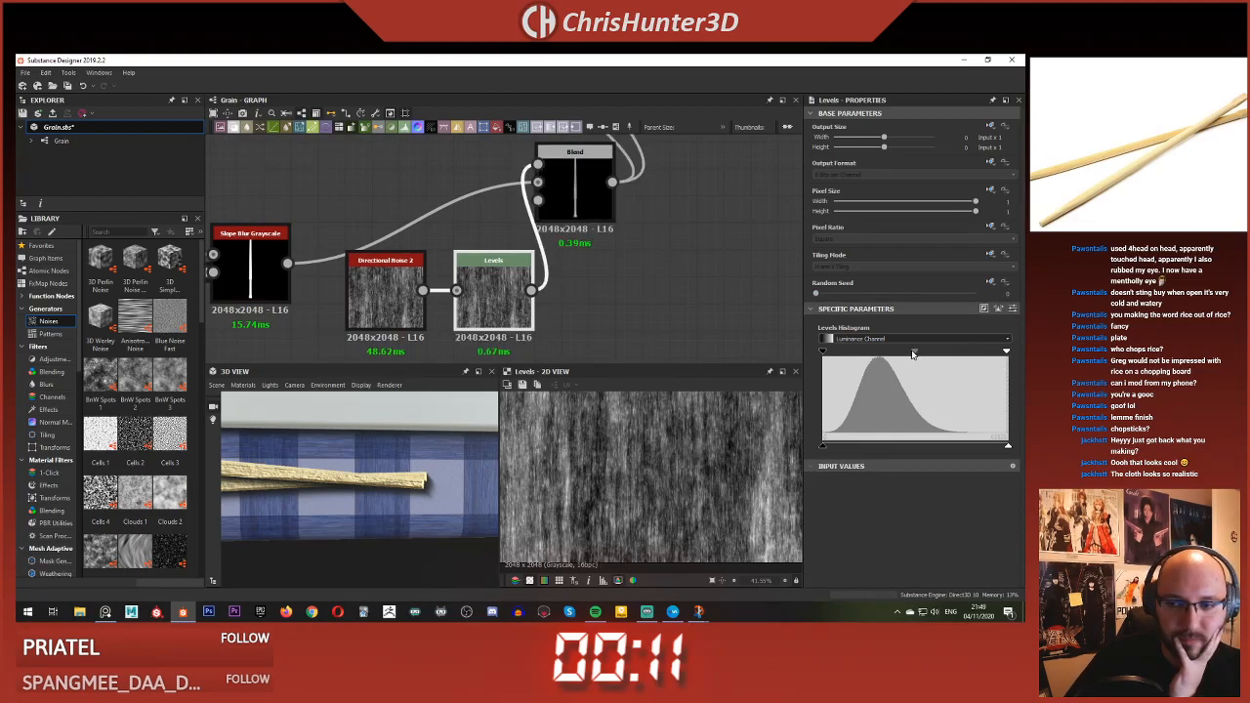
drag(912, 353, 915, 352)
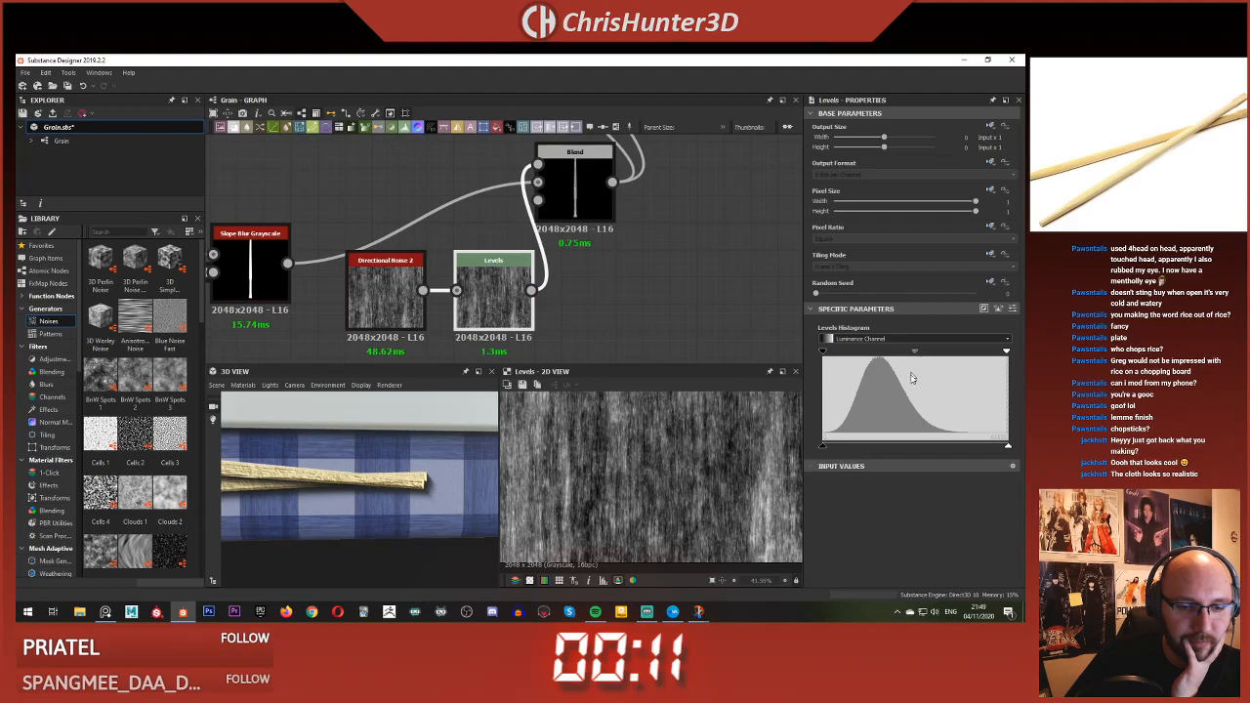
drag(1009, 449, 951, 447)
middle_drag(393, 450, 443, 456)
scroll(302, 453, up, 3)
drag(822, 450, 863, 449)
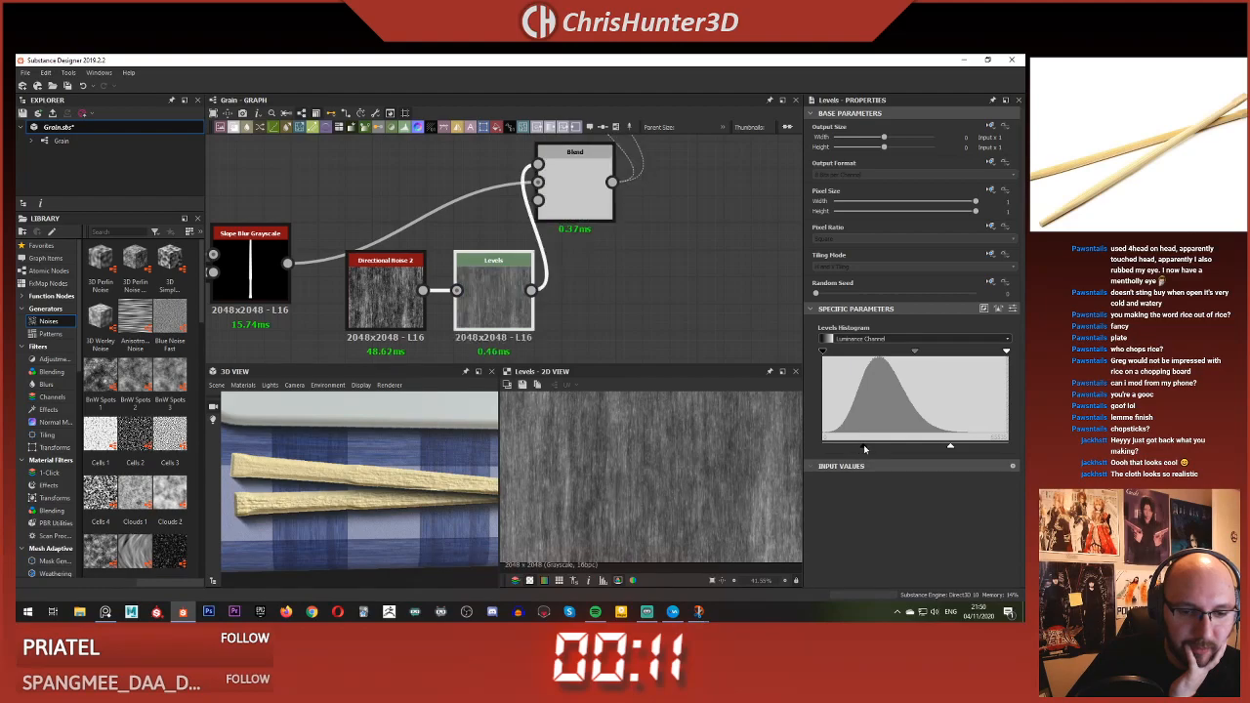
middle_drag(388, 477, 340, 476)
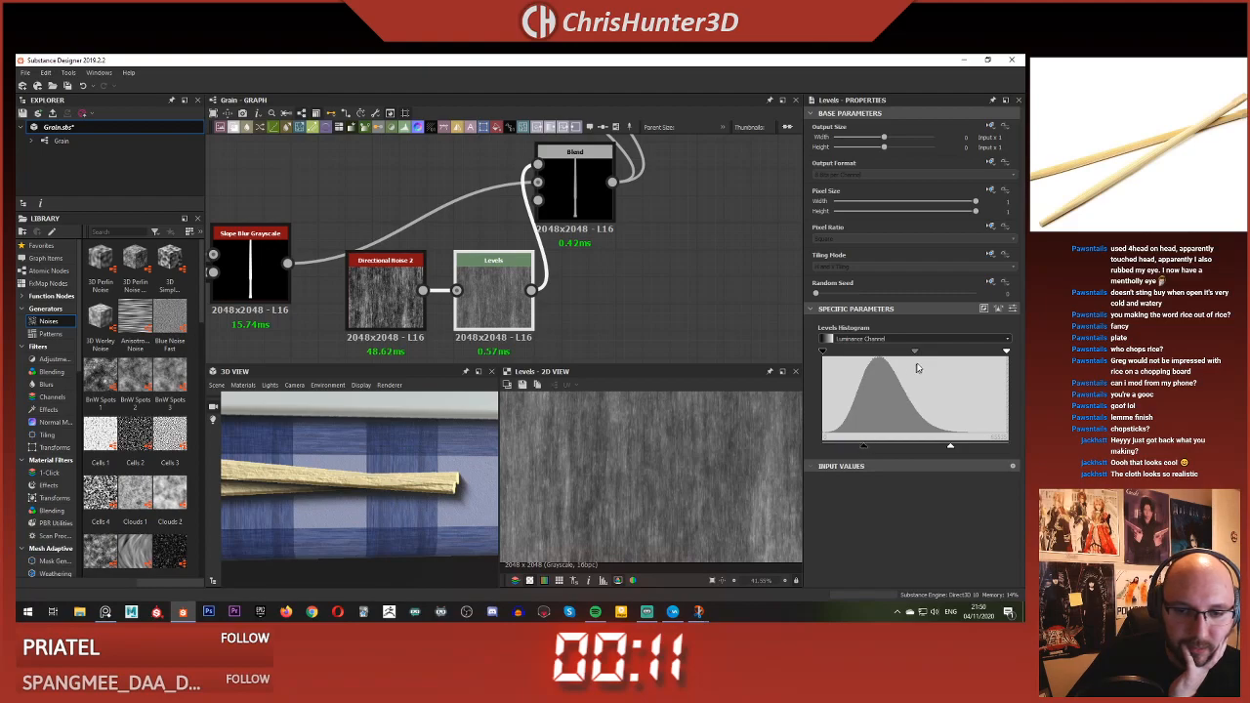
mouse_move(916, 355)
mouse_down()
mouse_move(931, 355)
mouse_move(917, 355)
mouse_up()
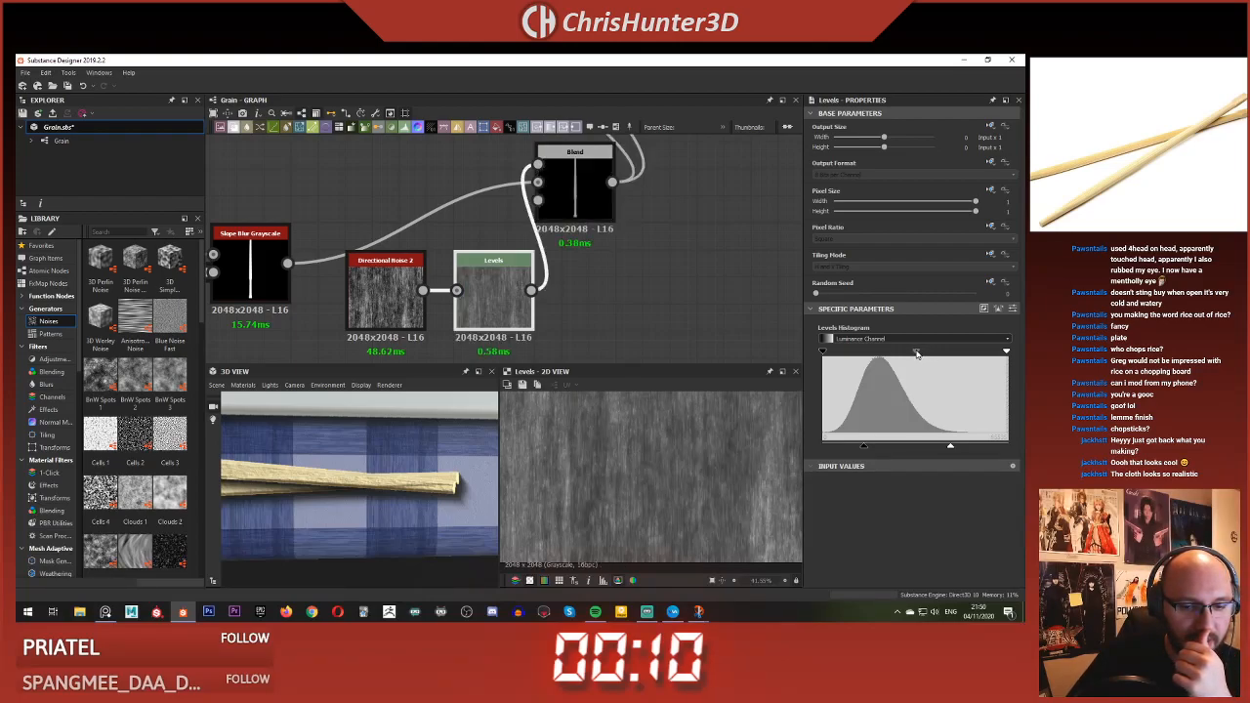
- Return the Levels input white and output black to their extremes and lower the output white to about half
mouse_move(1005, 353)
mouse_down()
mouse_move(985, 355)
mouse_move(1025, 358)
mouse_up()
drag(951, 446, 822, 448)
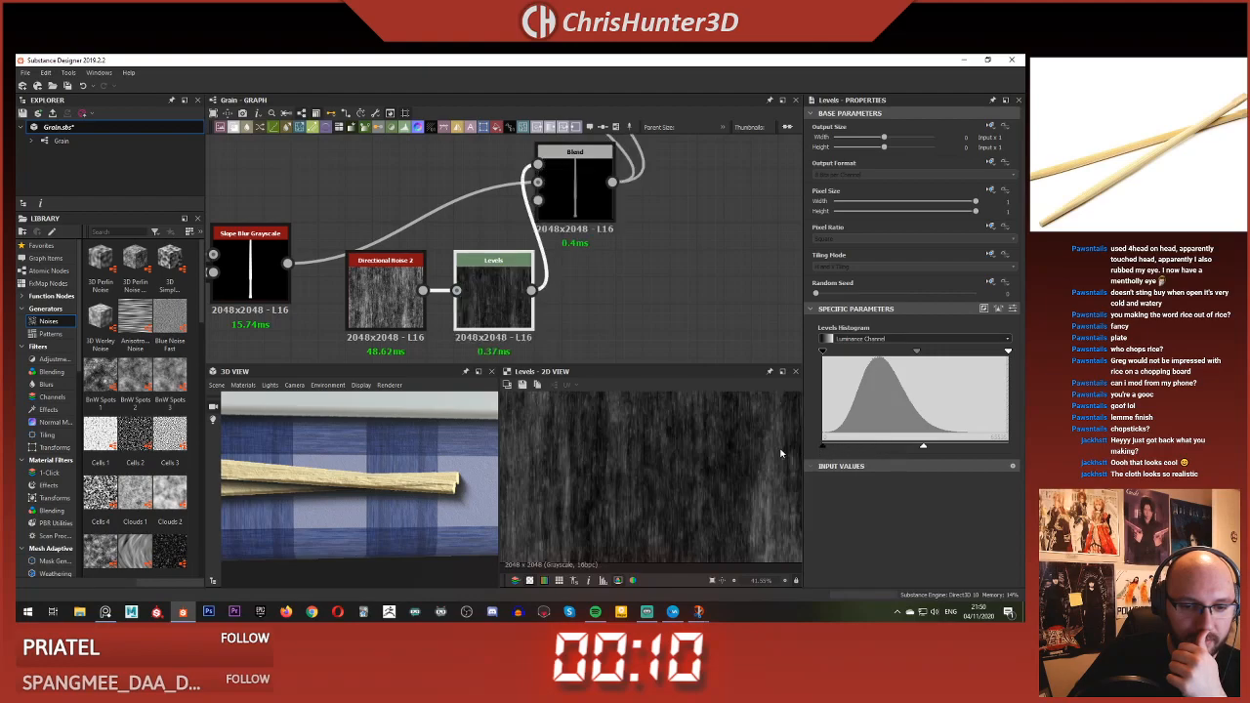
scroll(281, 441, down, 5)
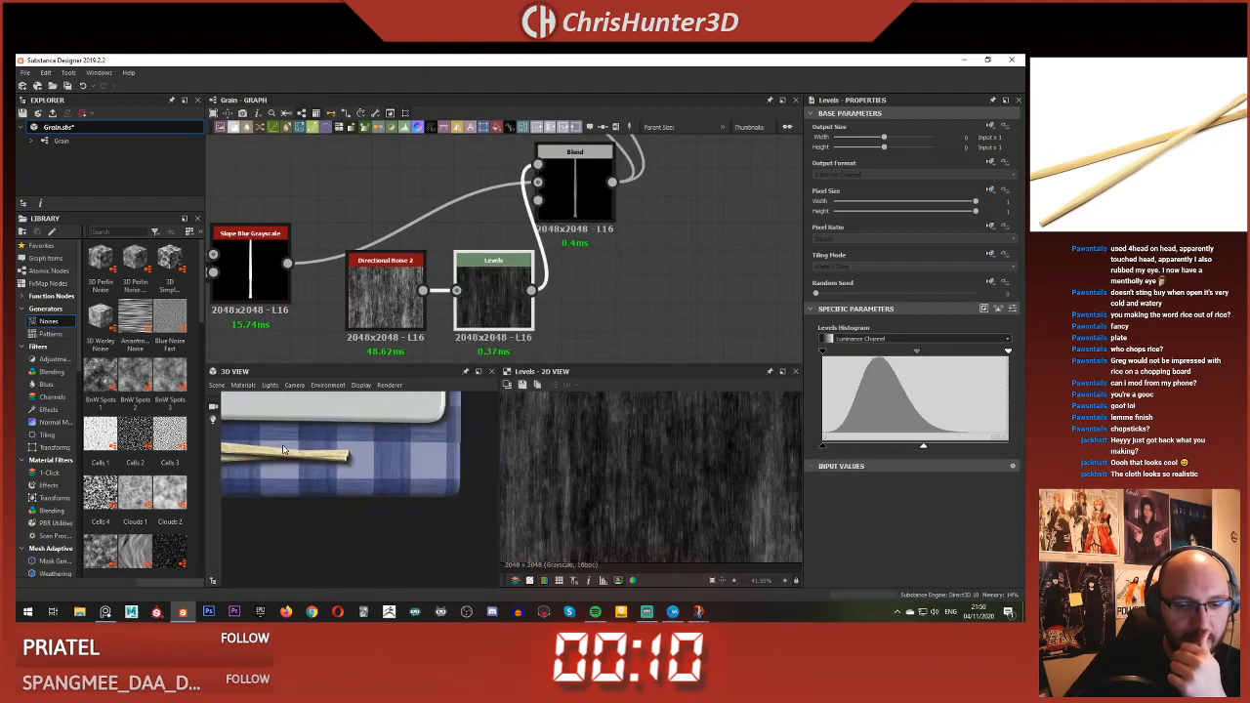
scroll(284, 445, up, 5)
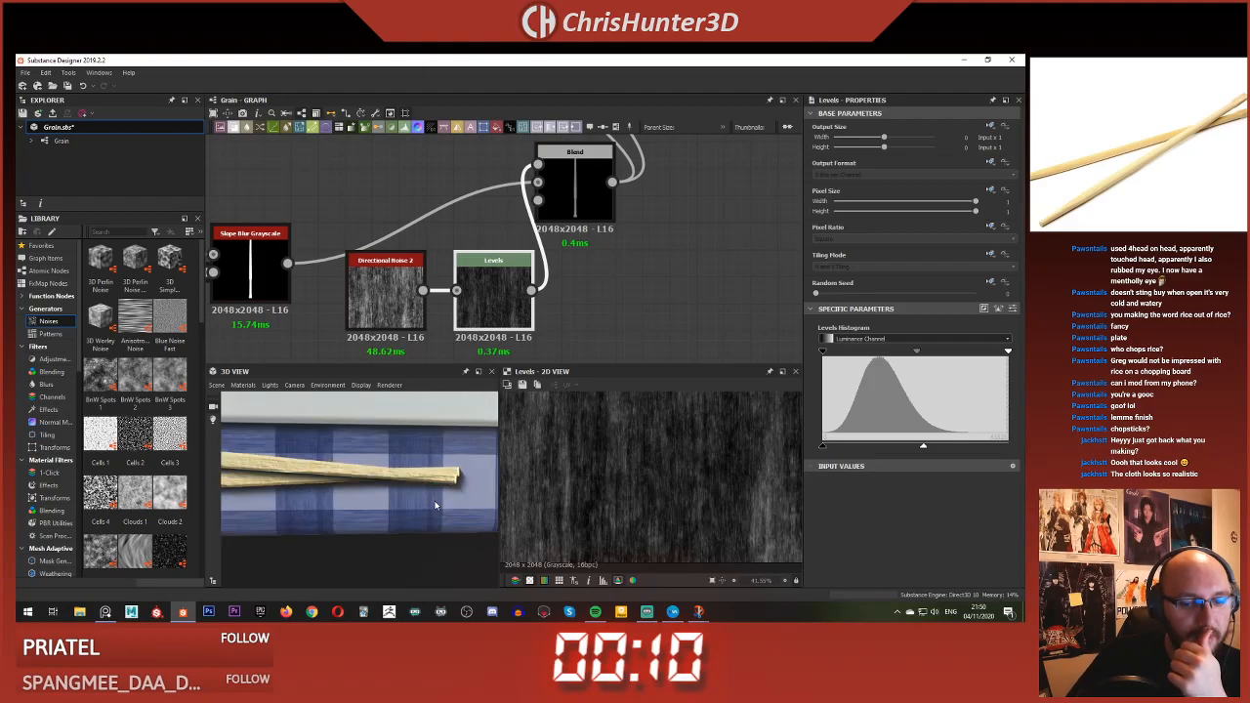
scroll(391, 502, down, 2)
scroll(391, 502, down, 2)
- Try Max (Lighten) and Min (Darken) on the Blend adding a chopstick to the rice height, and return it to Add (Linear Dodge)
scroll(515, 268, down, 3)
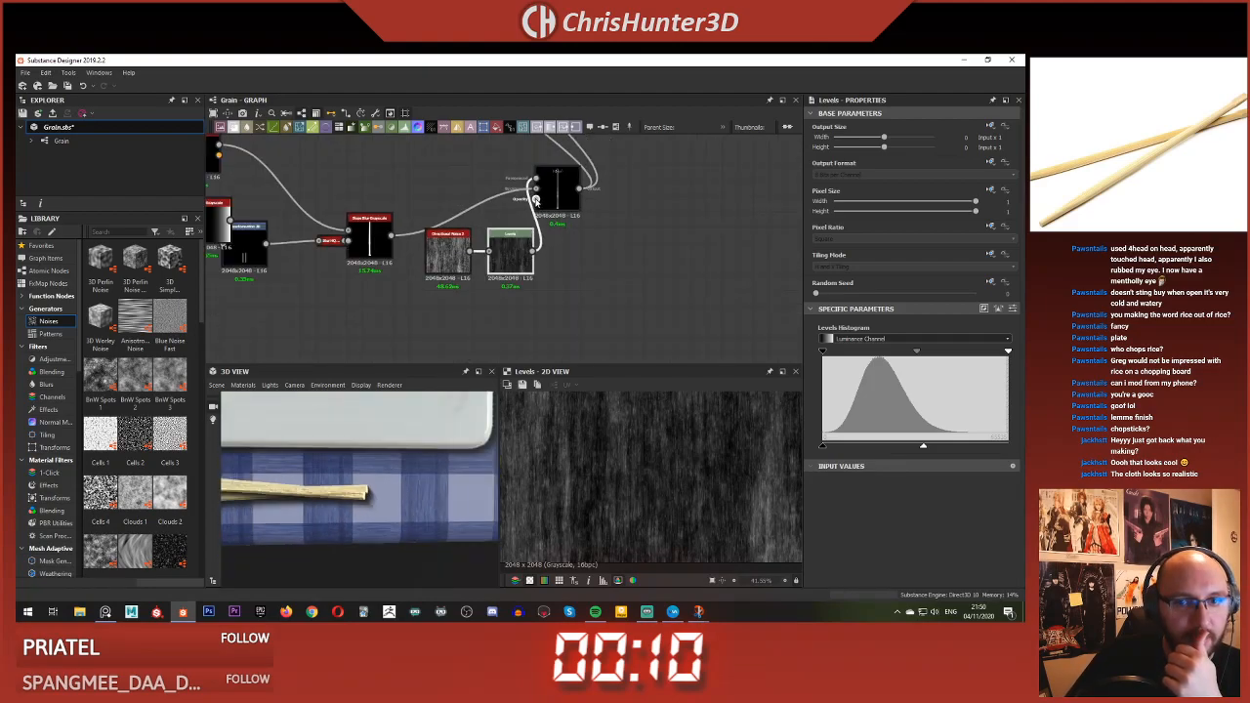
scroll(514, 268, down, 3)
scroll(601, 264, up, 5)
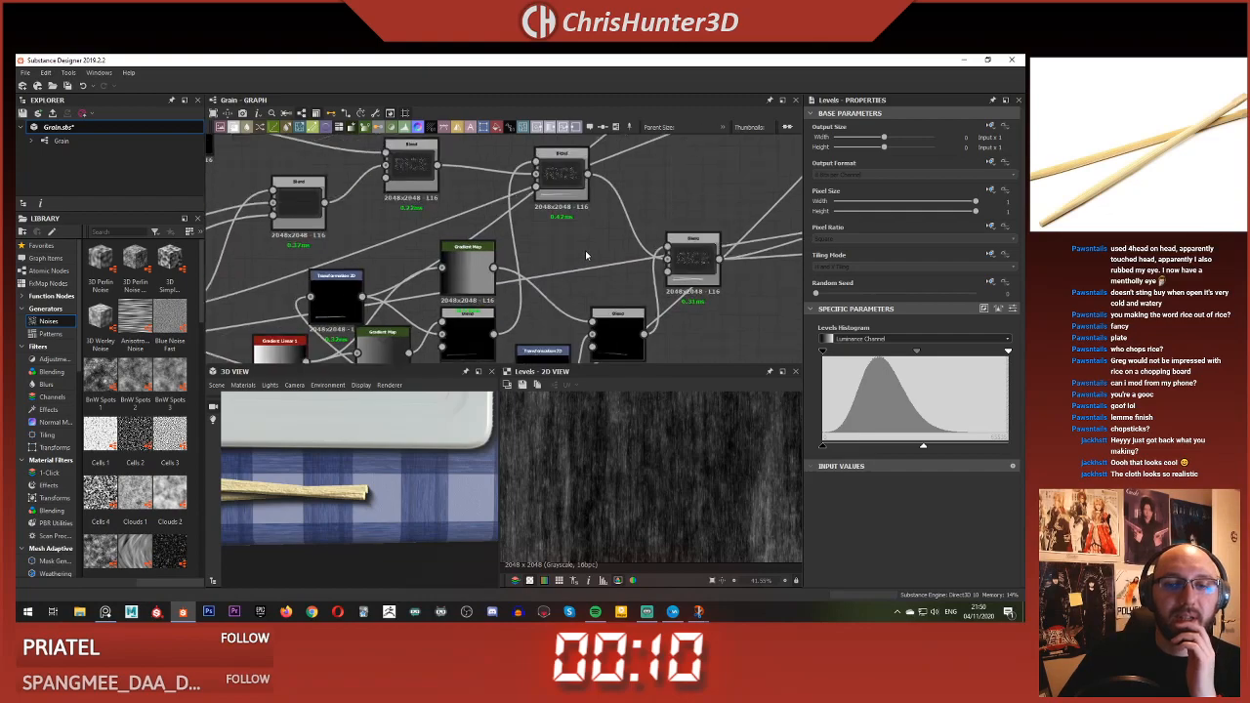
double_click(642, 252)
middle_drag(642, 252, 658, 170)
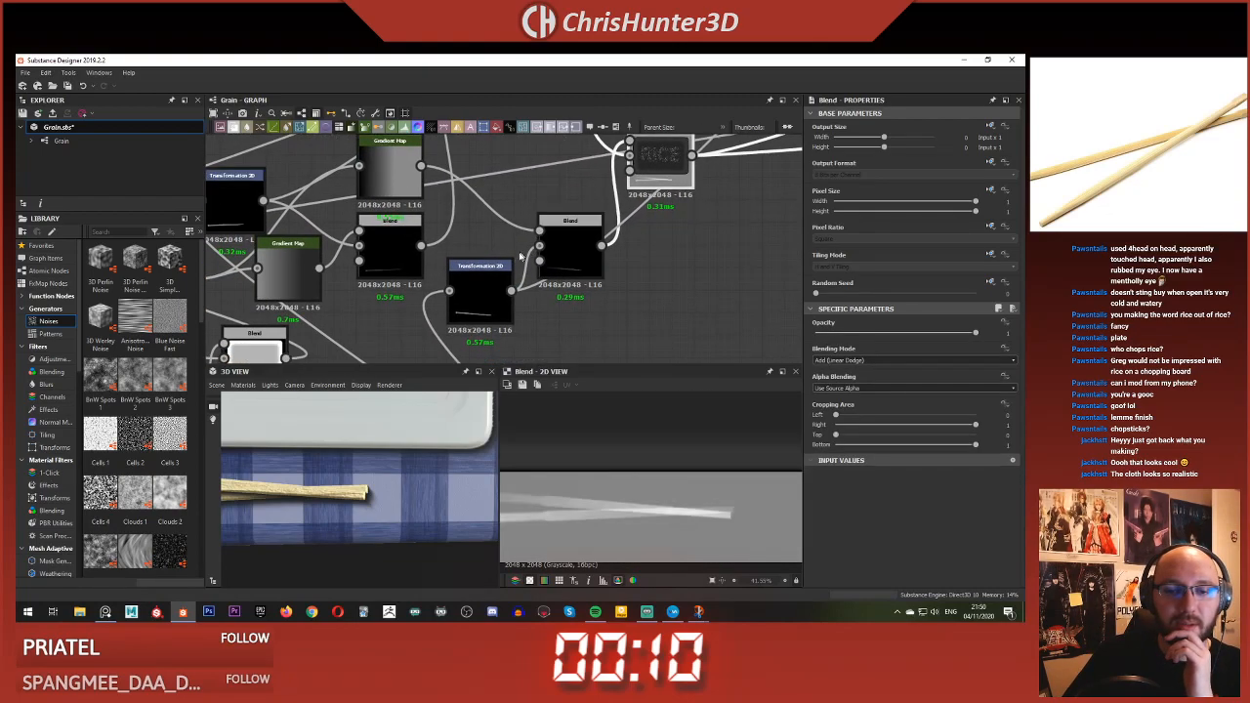
middle_drag(563, 277, 611, 271)
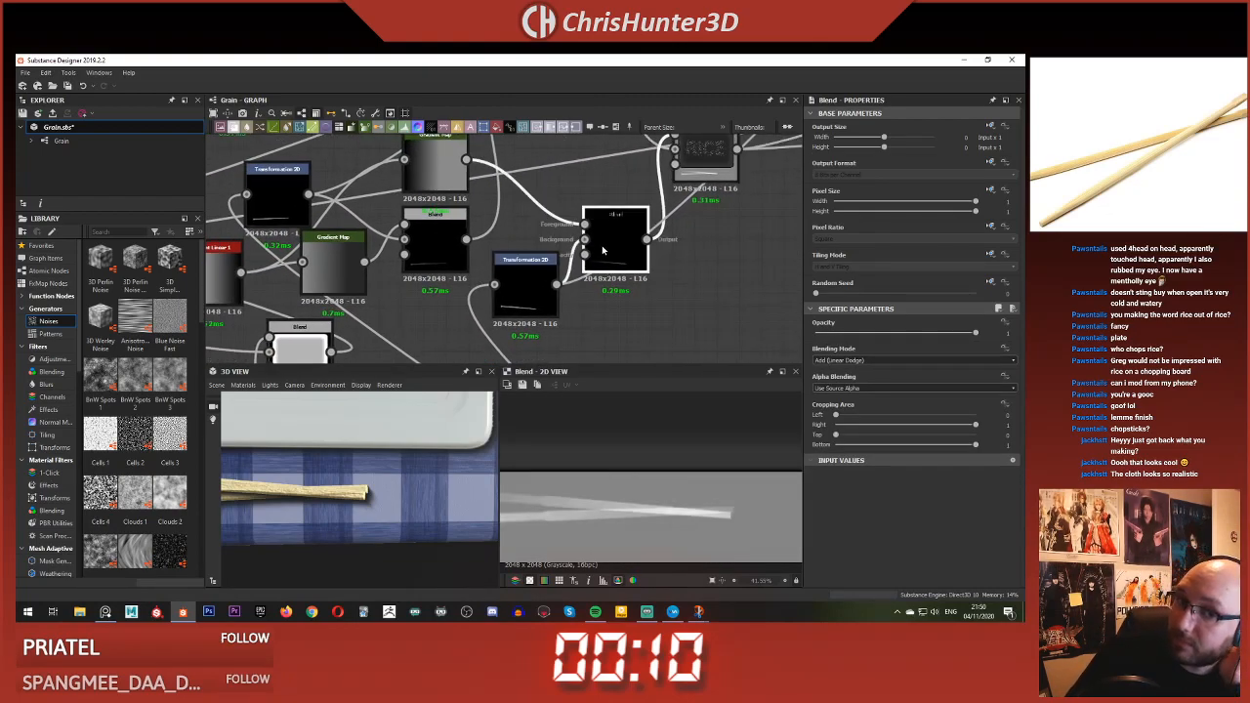
double_click(692, 174)
middle_drag(692, 174, 615, 235)
double_click(643, 209)
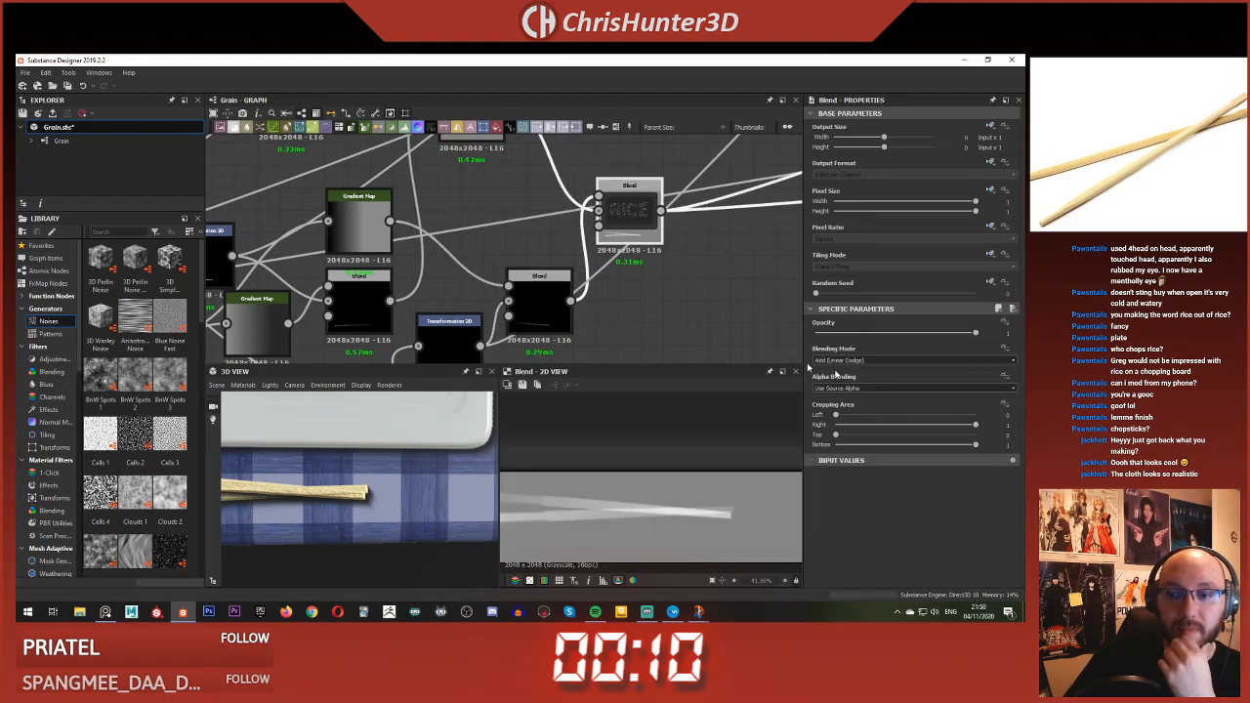
click(874, 360)
click(878, 407)
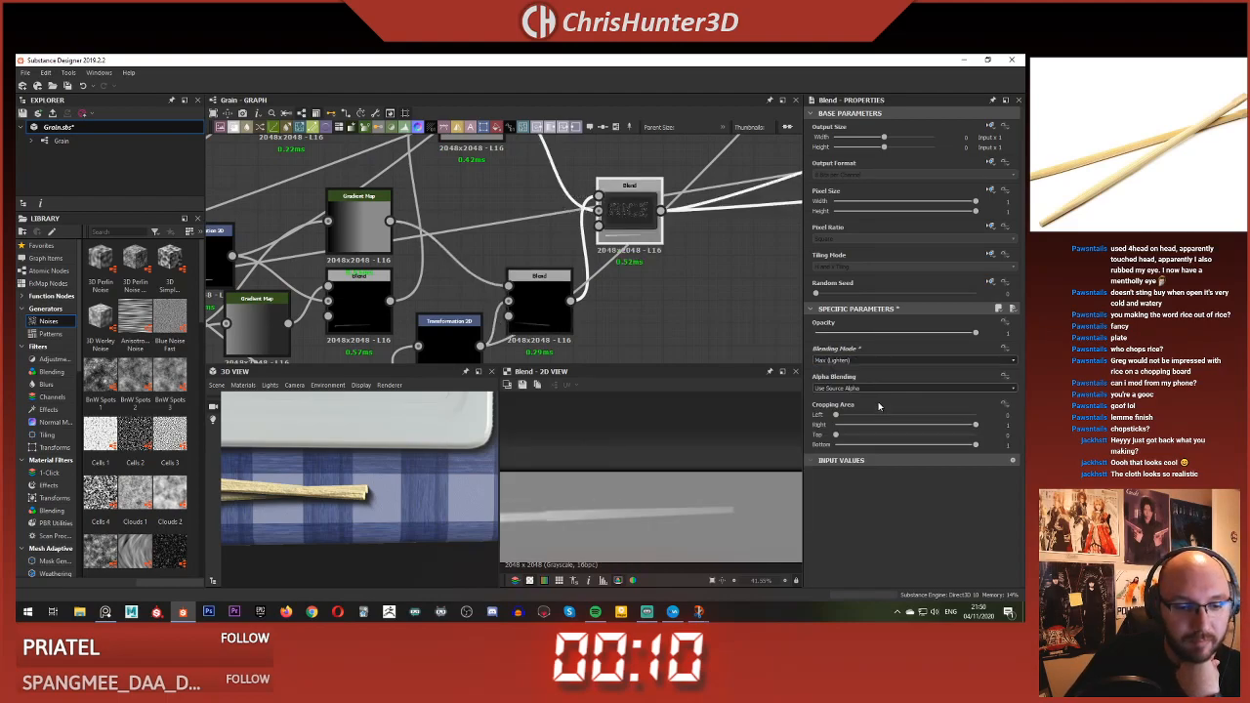
click(879, 361)
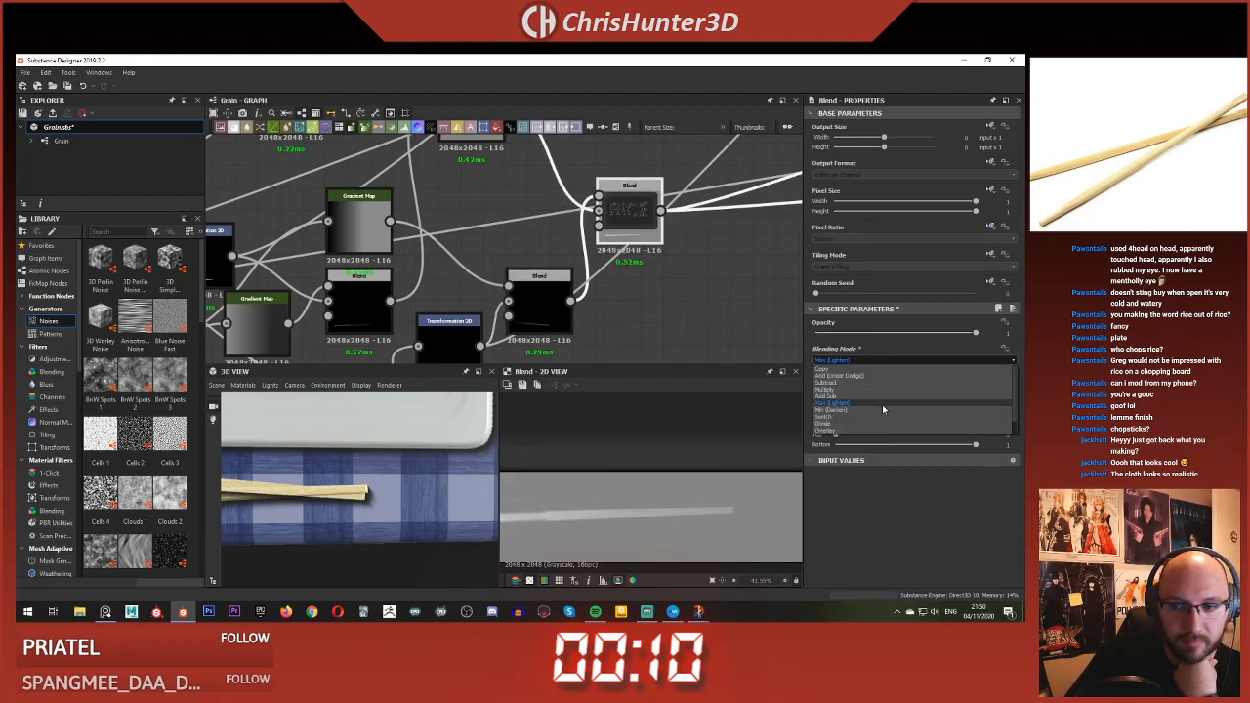
click(882, 409)
click(879, 361)
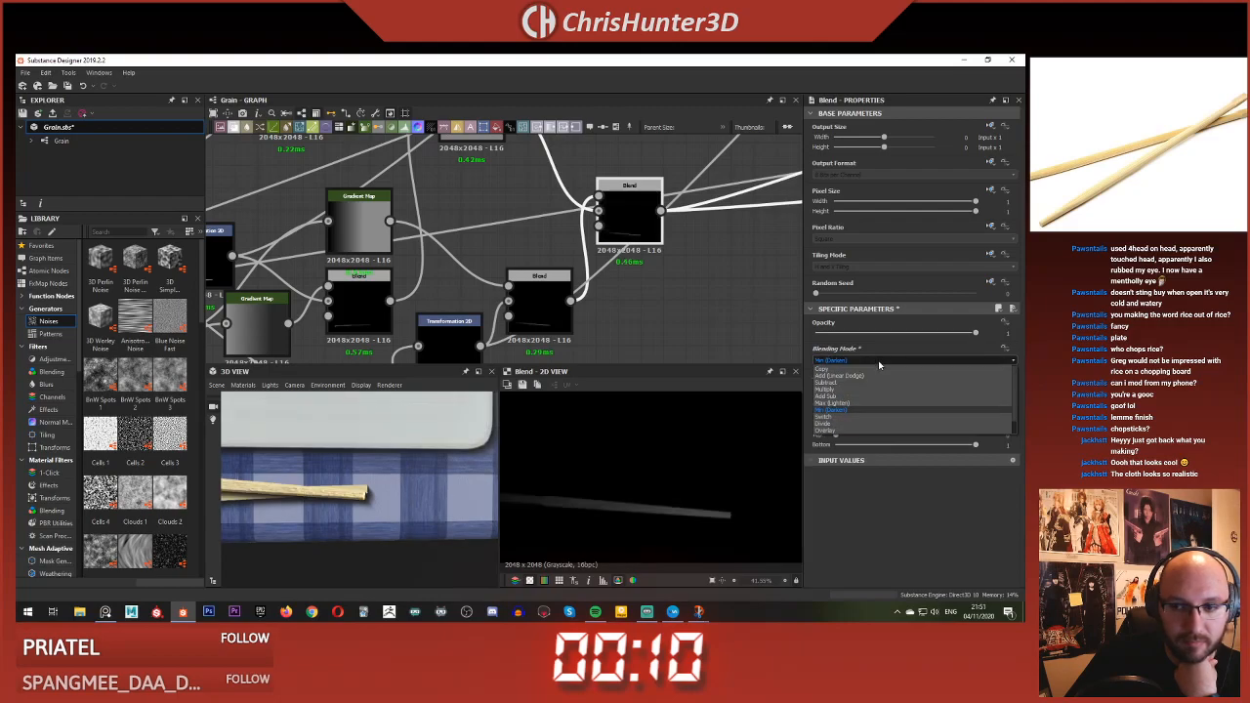
click(884, 377)
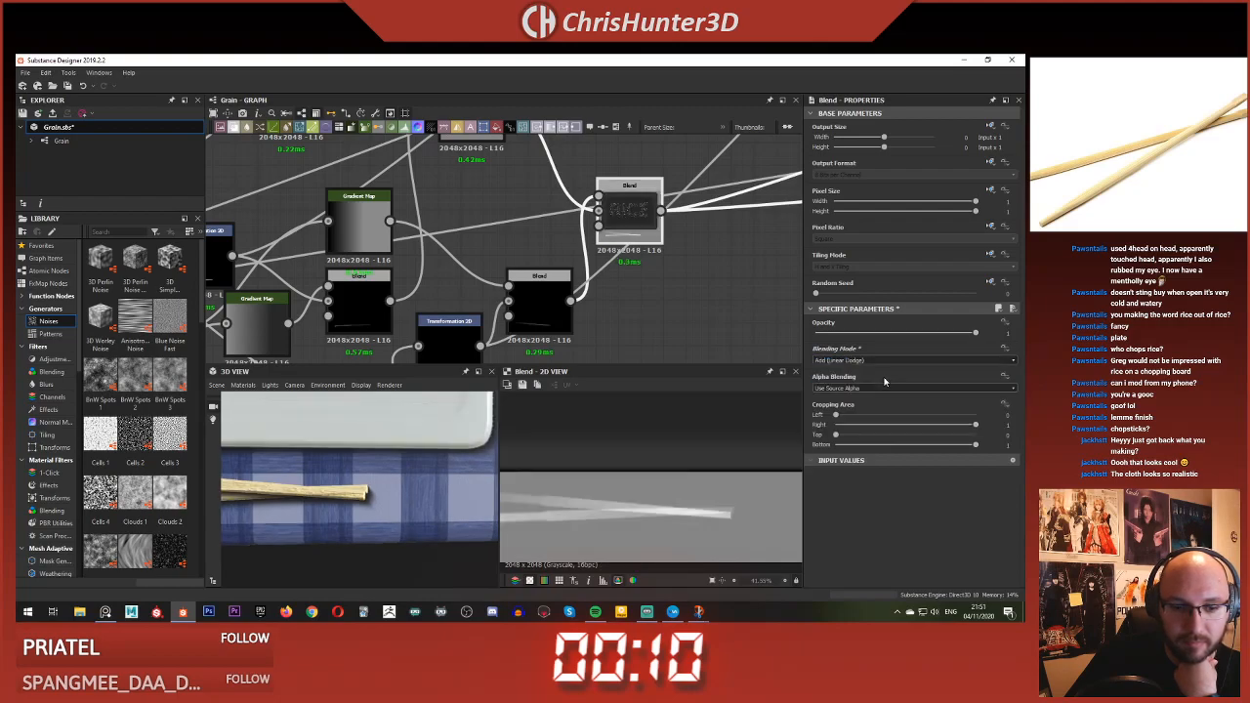
drag(964, 334, 1016, 338)
- Tidy the nodes around the chopsticks' lower Gradient Map and slightly lighten the end key of its gradient
middle_drag(360, 226, 607, 269)
scroll(608, 269, down, 3)
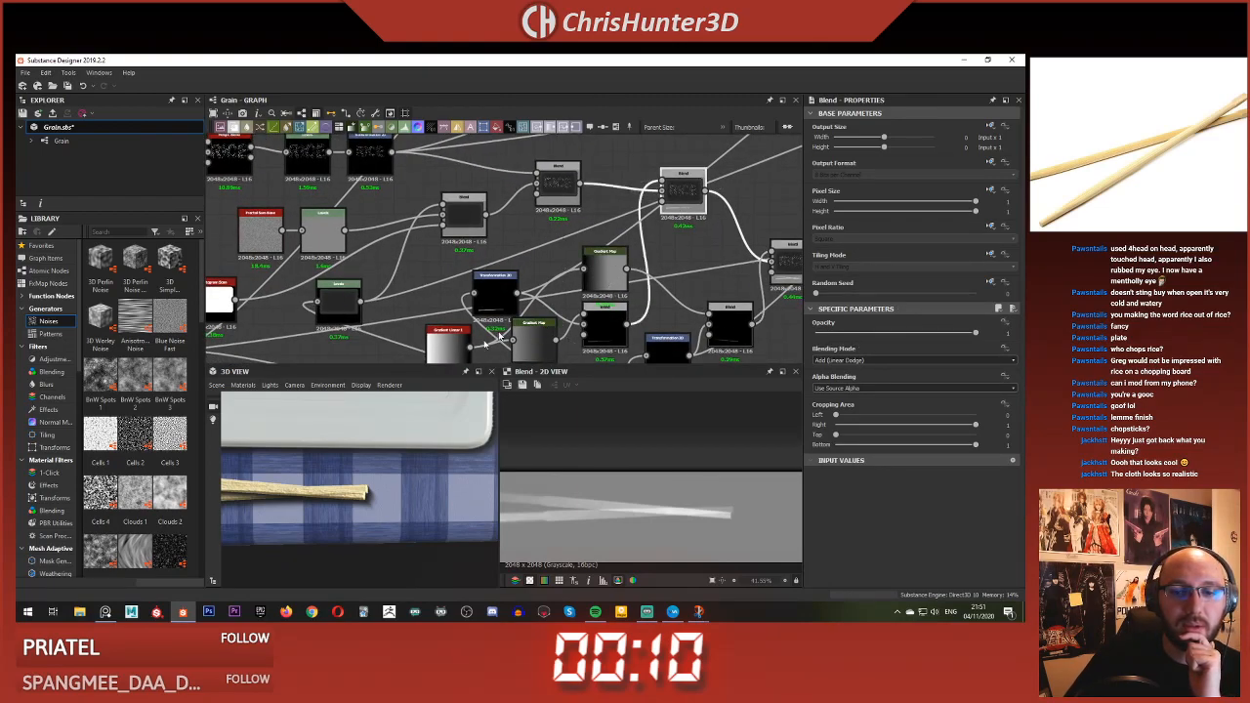
drag(444, 361, 428, 329)
middle_drag(515, 345, 468, 319)
drag(468, 320, 475, 327)
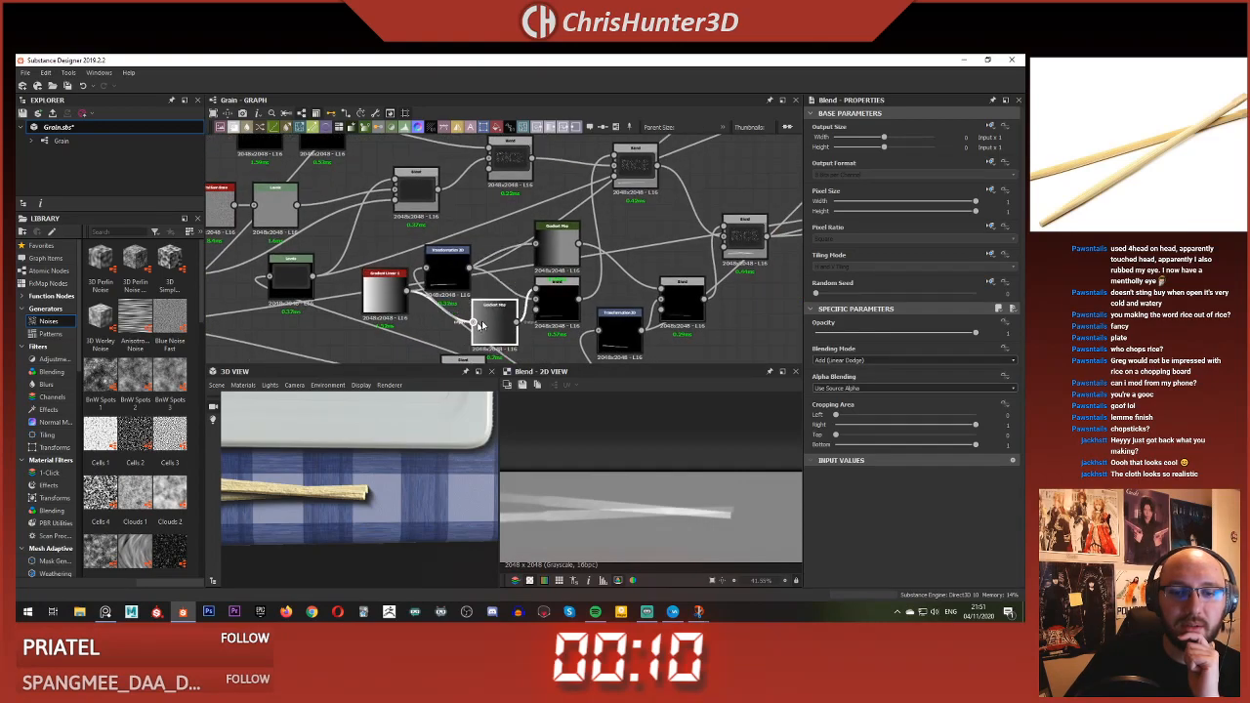
double_click(476, 327)
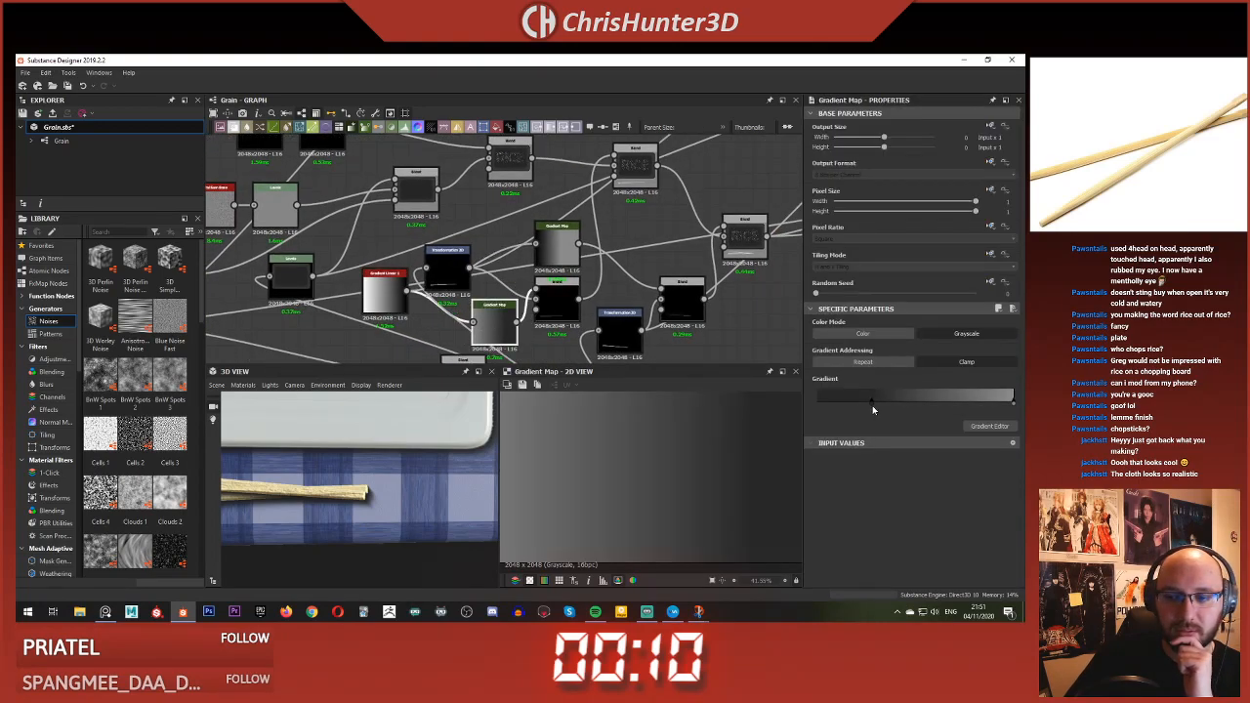
double_click(1014, 404)
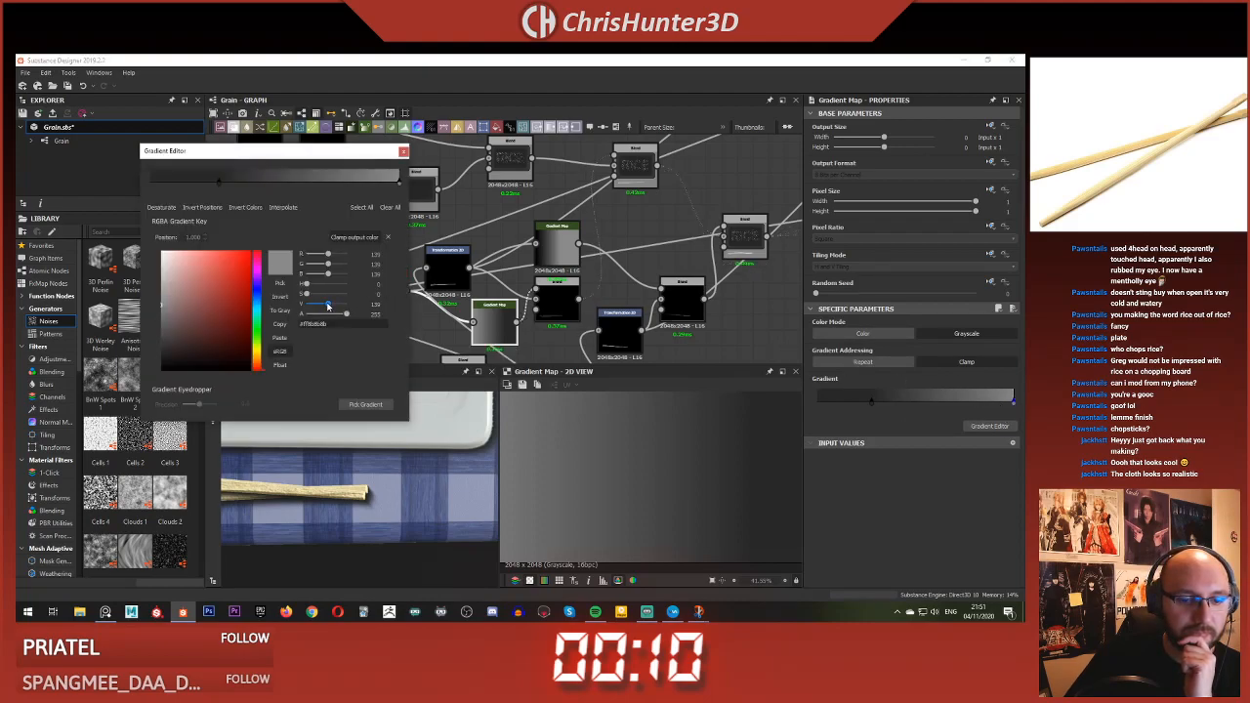
drag(327, 307, 331, 307)
middle_drag(361, 516, 338, 474)
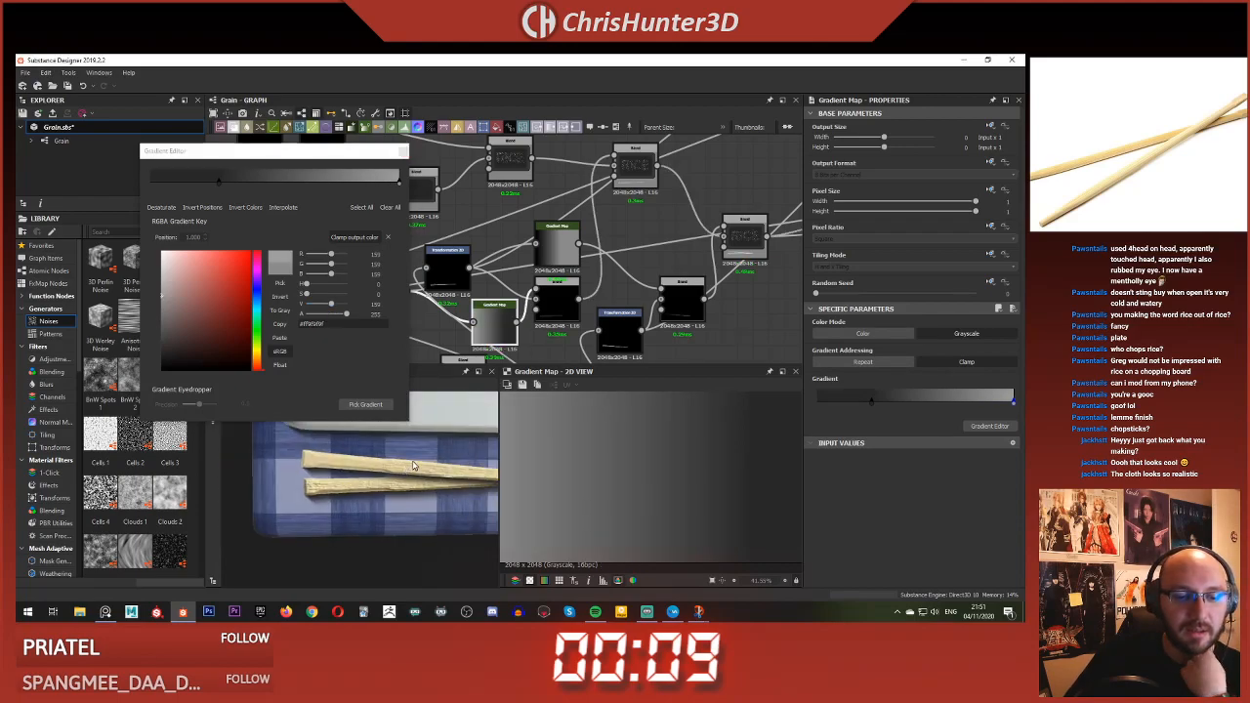
middle_drag(412, 466, 379, 477)
scroll(379, 476, down, 2)
- Darken the Gradient Map's inner key to value 17, close the gradient editor and check the chopsticks in 3D
click(219, 183)
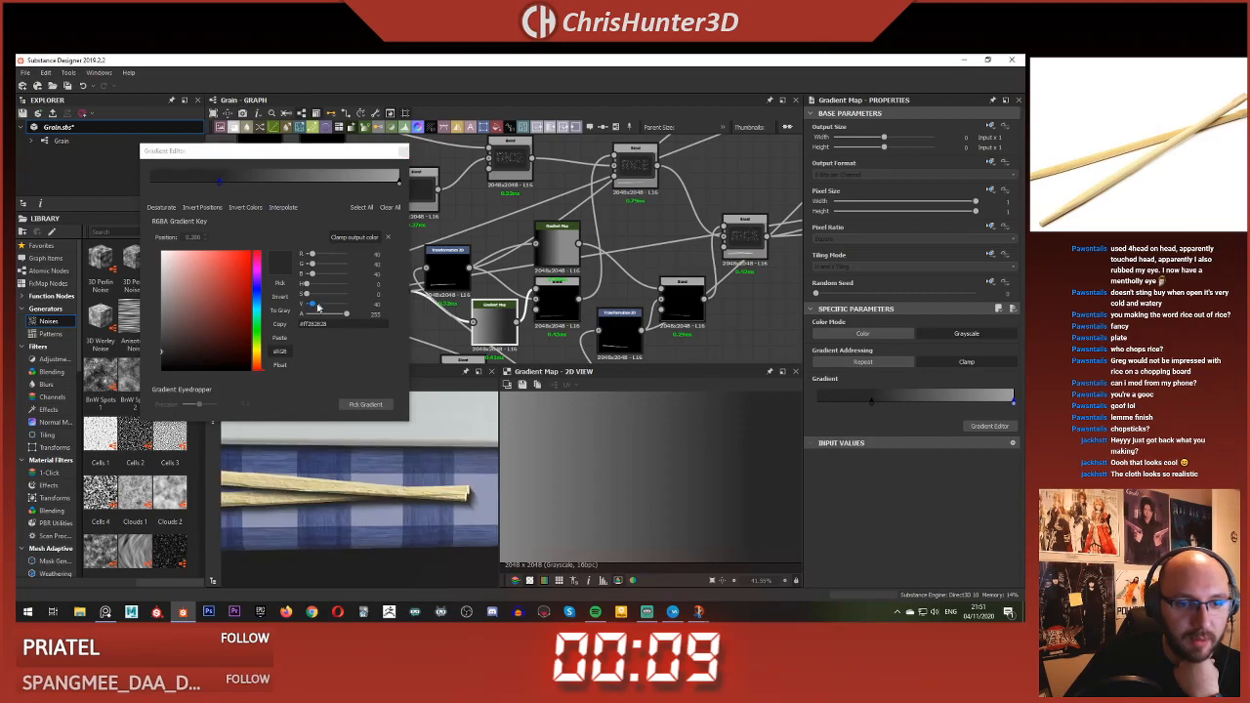
drag(313, 306, 311, 307)
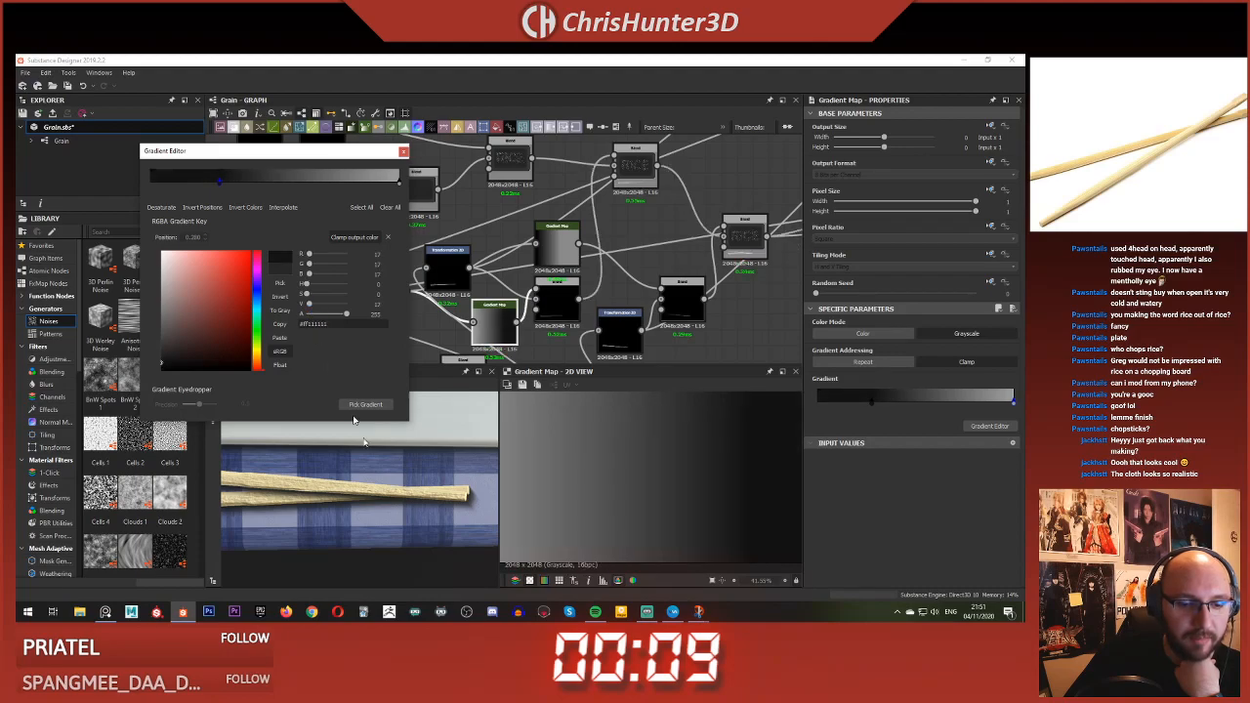
scroll(364, 443, down, 3)
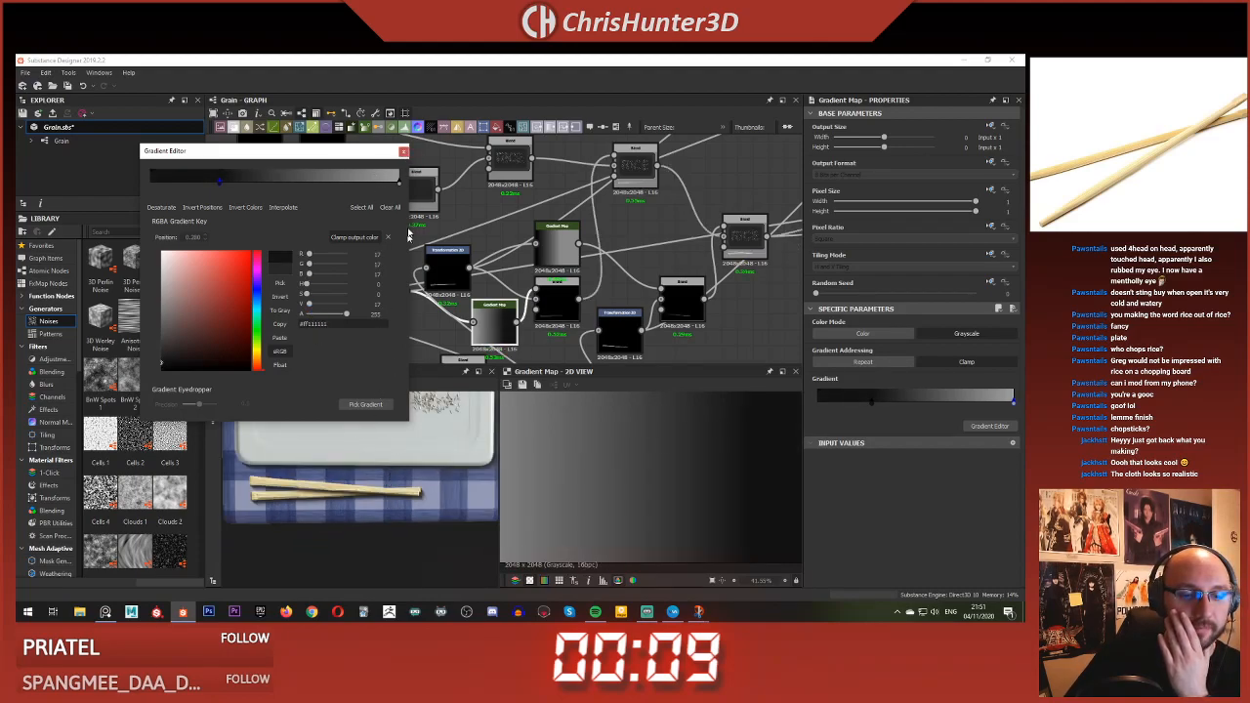
scroll(350, 455, up, 5)
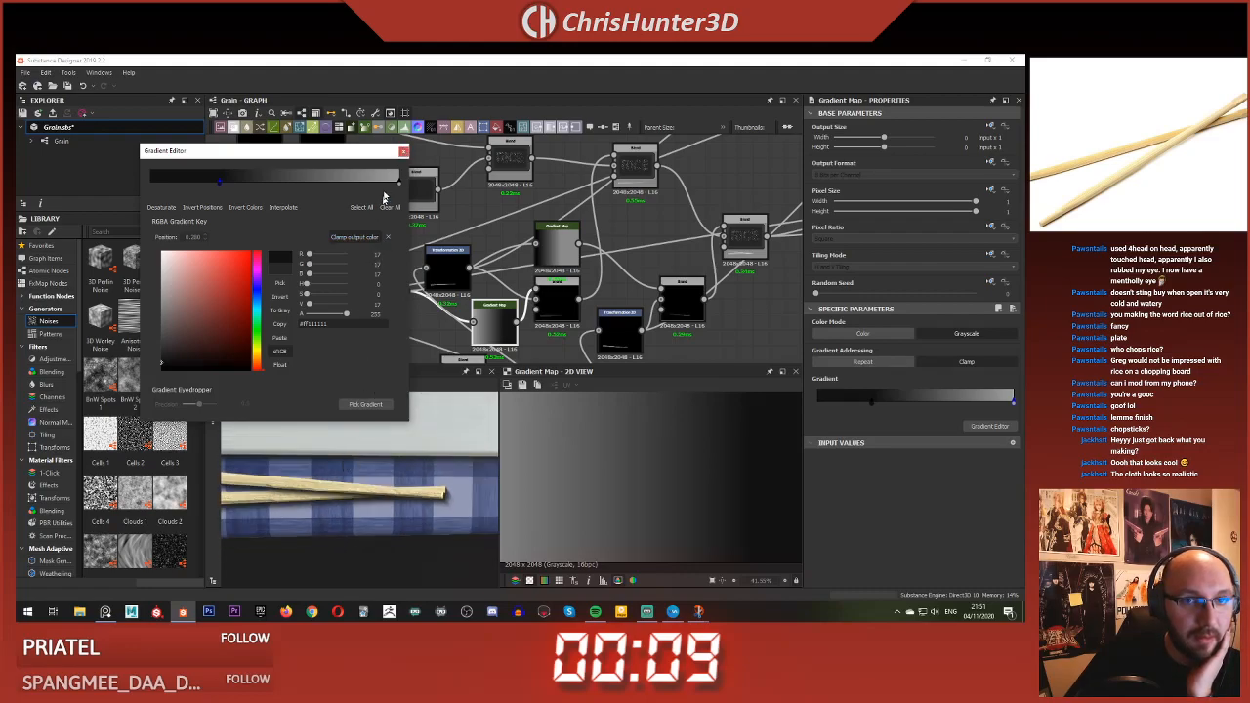
click(403, 154)
scroll(386, 486, up, 5)
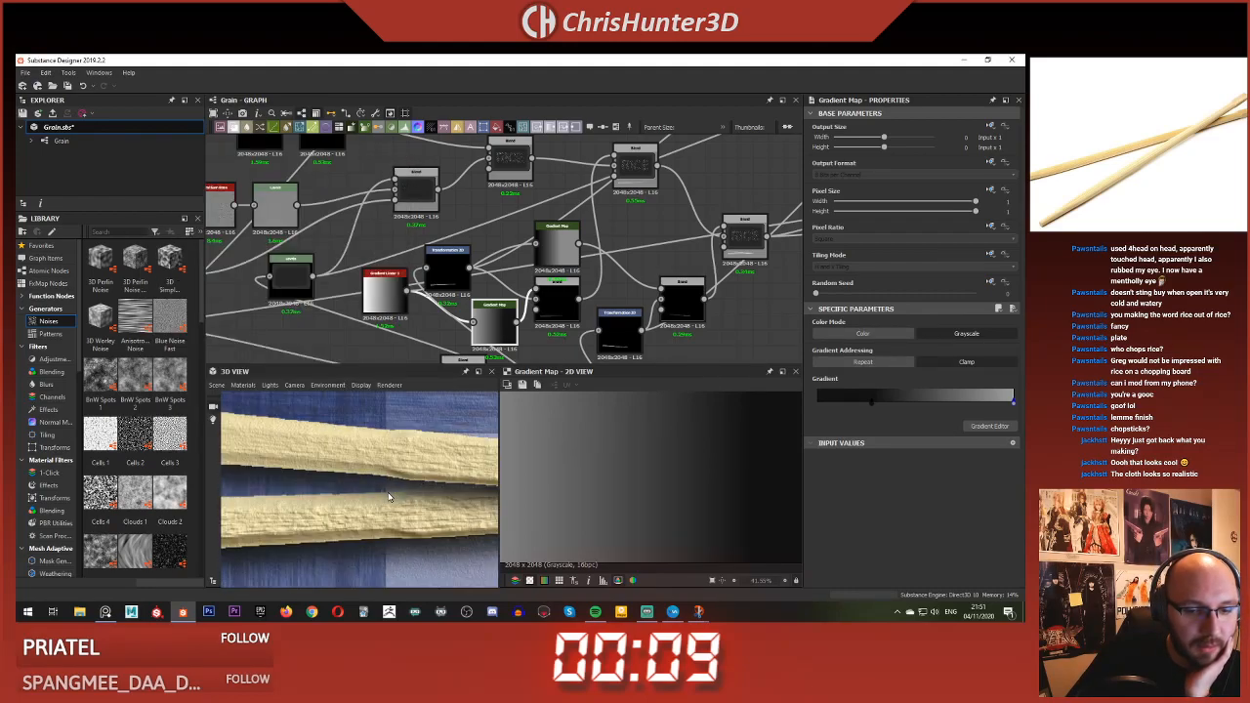
scroll(386, 485, down, 5)
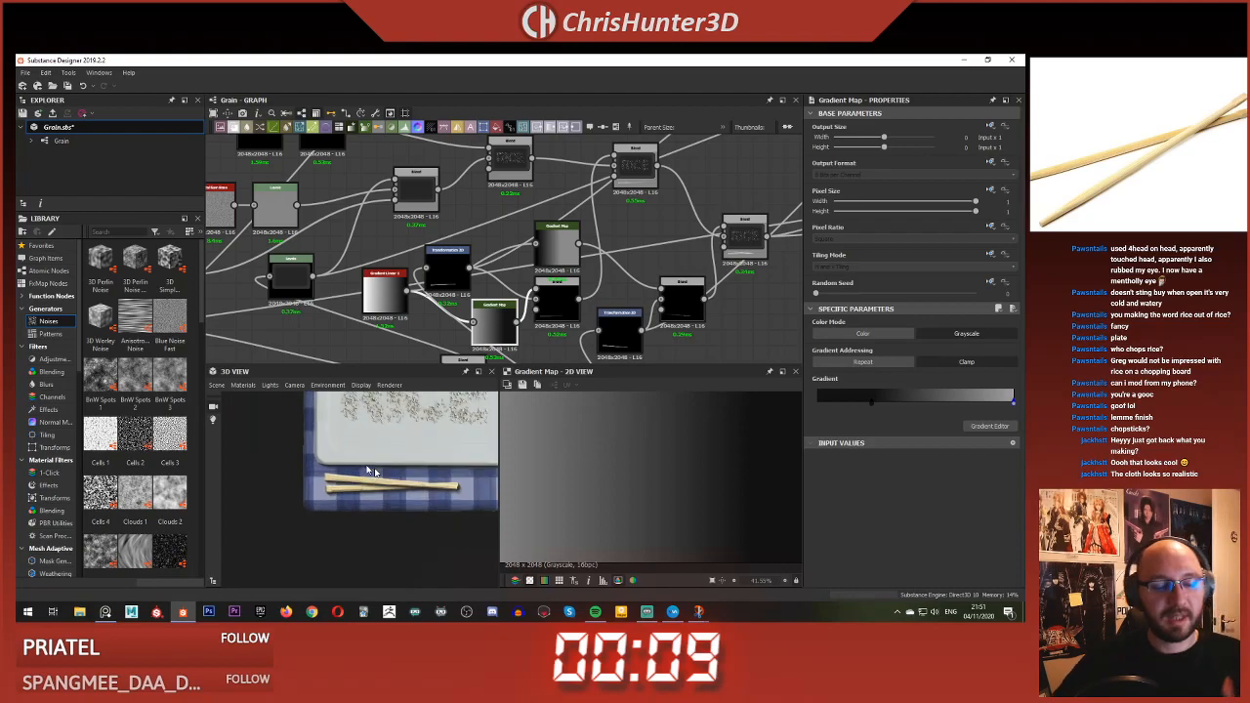
scroll(354, 467, up, 3)
scroll(360, 471, down, 3)
- Move the noise Blend aside and try a Blur HQ Grayscale node fed by the noise Levels
scroll(505, 291, down, 4)
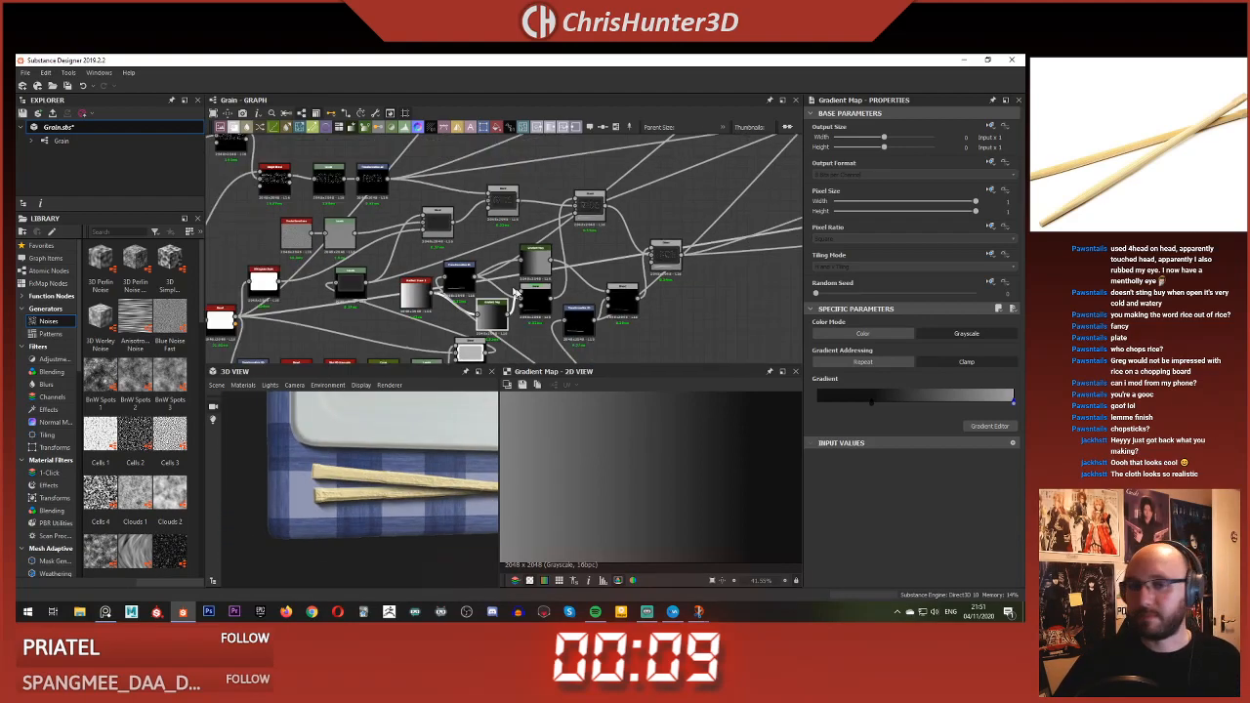
scroll(505, 291, up, 5)
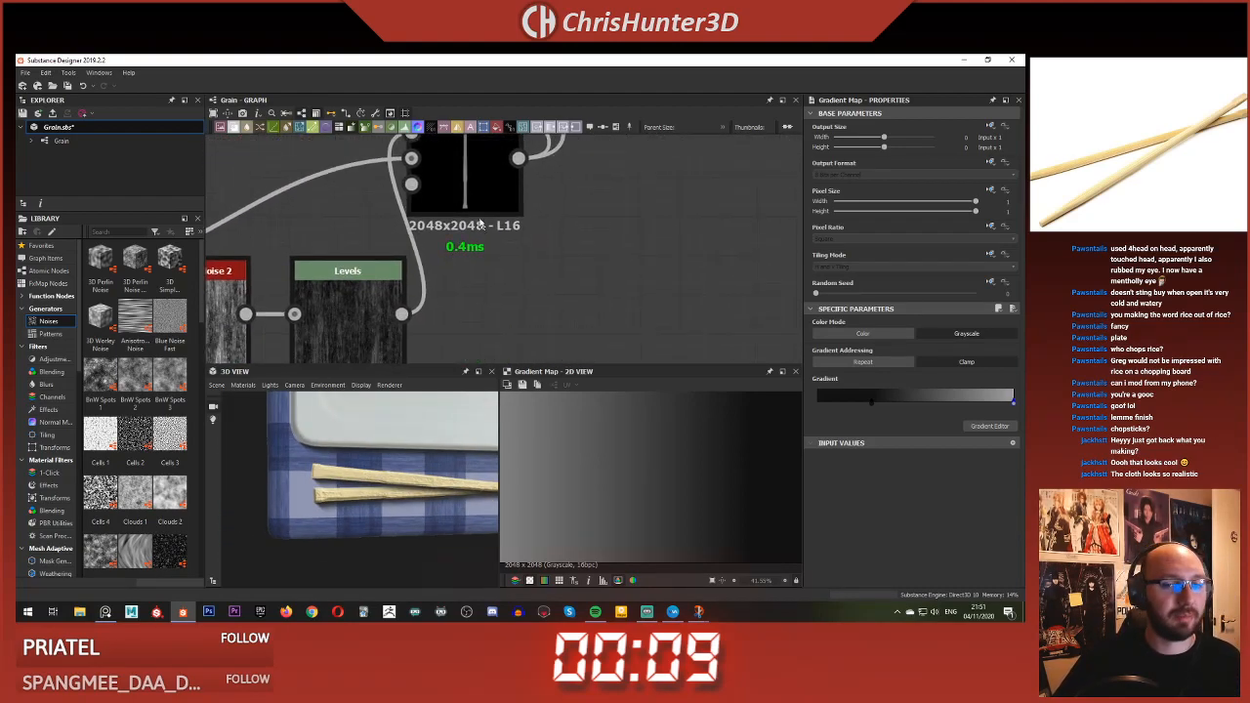
drag(438, 203, 554, 223)
scroll(555, 222, down, 1)
middle_drag(564, 212, 532, 257)
middle_drag(445, 354, 493, 296)
scroll(493, 296, up, 2)
click(494, 296)
key(space)
text(blur)
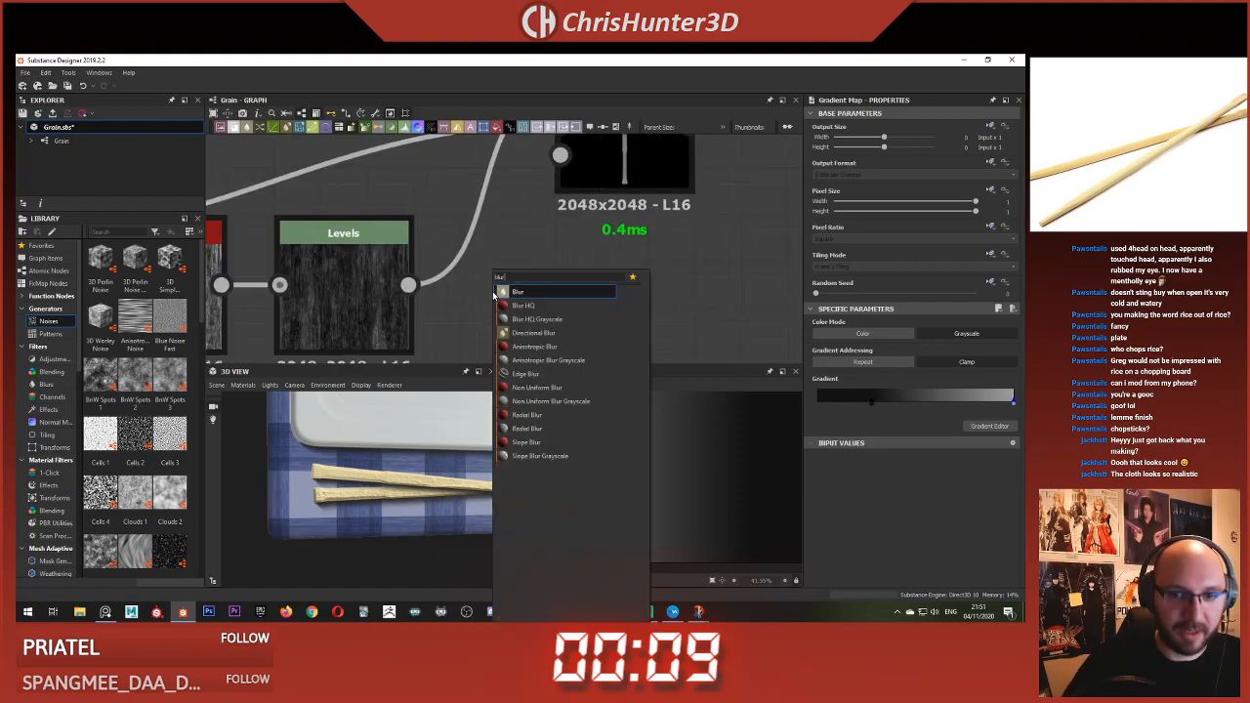
click(549, 319)
middle_drag(517, 308, 528, 278)
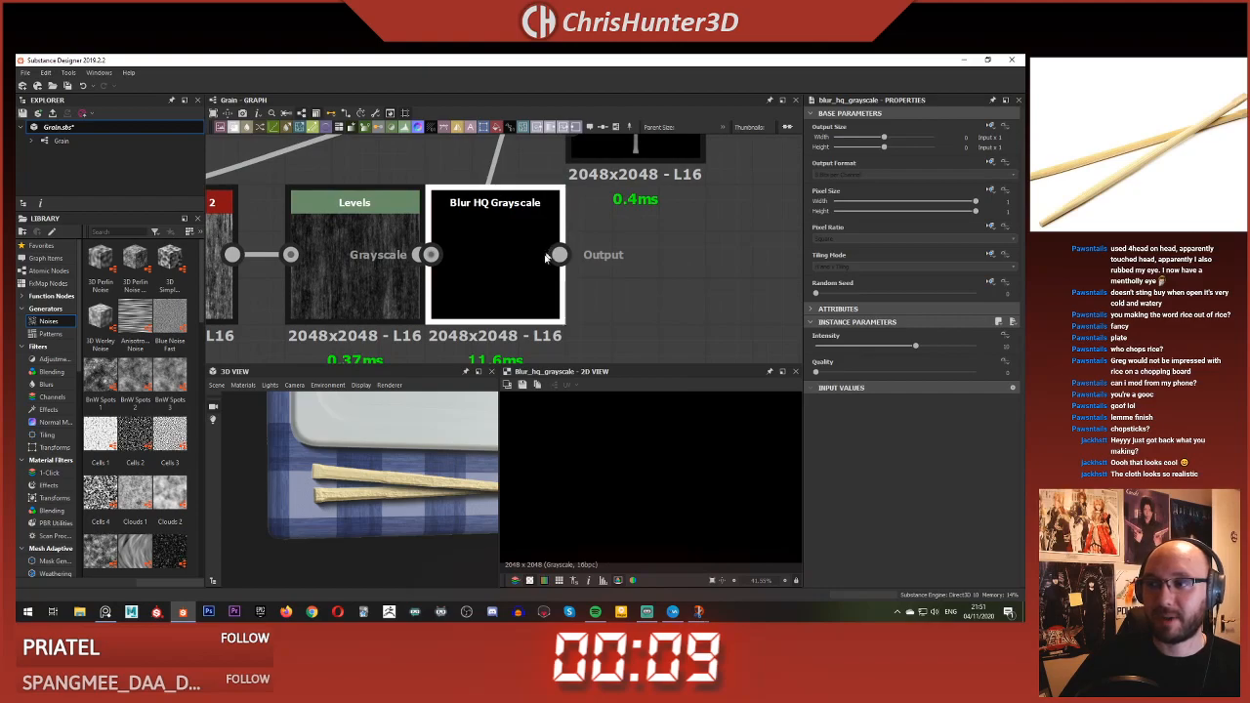
drag(482, 260, 528, 260)
drag(420, 255, 478, 255)
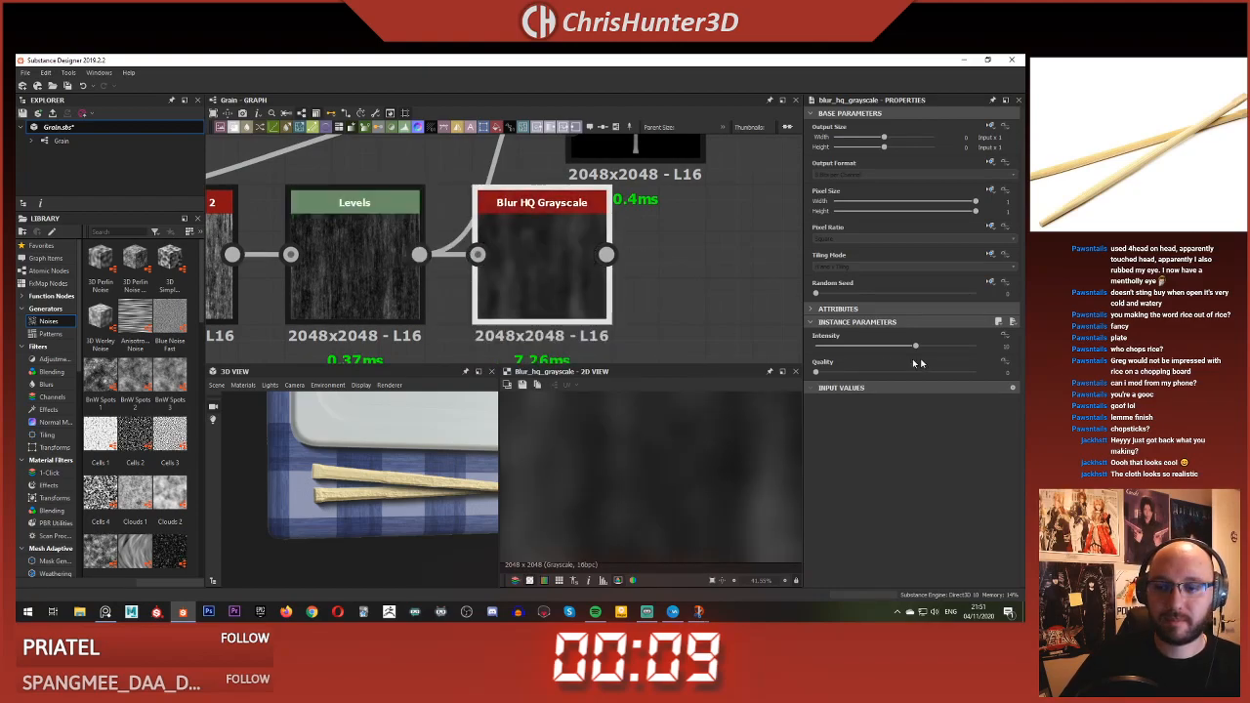
- Reroute the noise Blend's input through the blur and try very low intensities, including 0 and 0.1
middle_drag(631, 257, 594, 285)
shift+drag(384, 281, 570, 283)
scroll(427, 499, up, 4)
scroll(425, 499, up, 2)
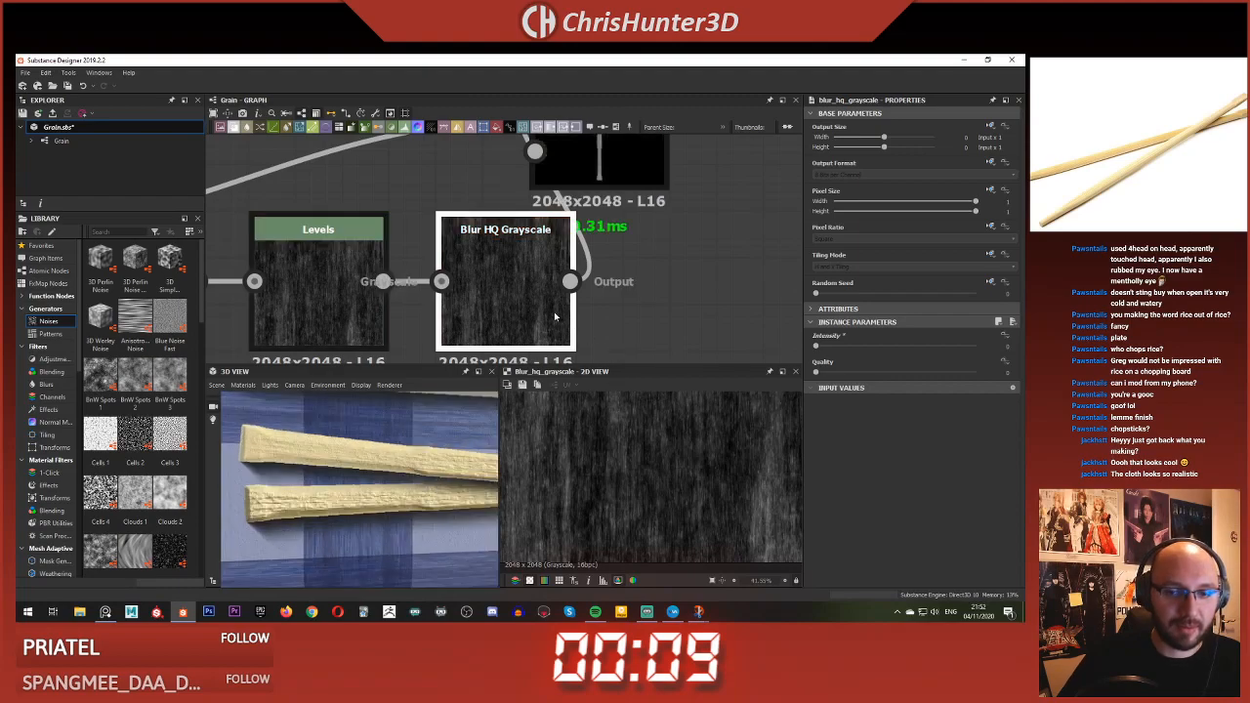
text(0.1)
key(Return)
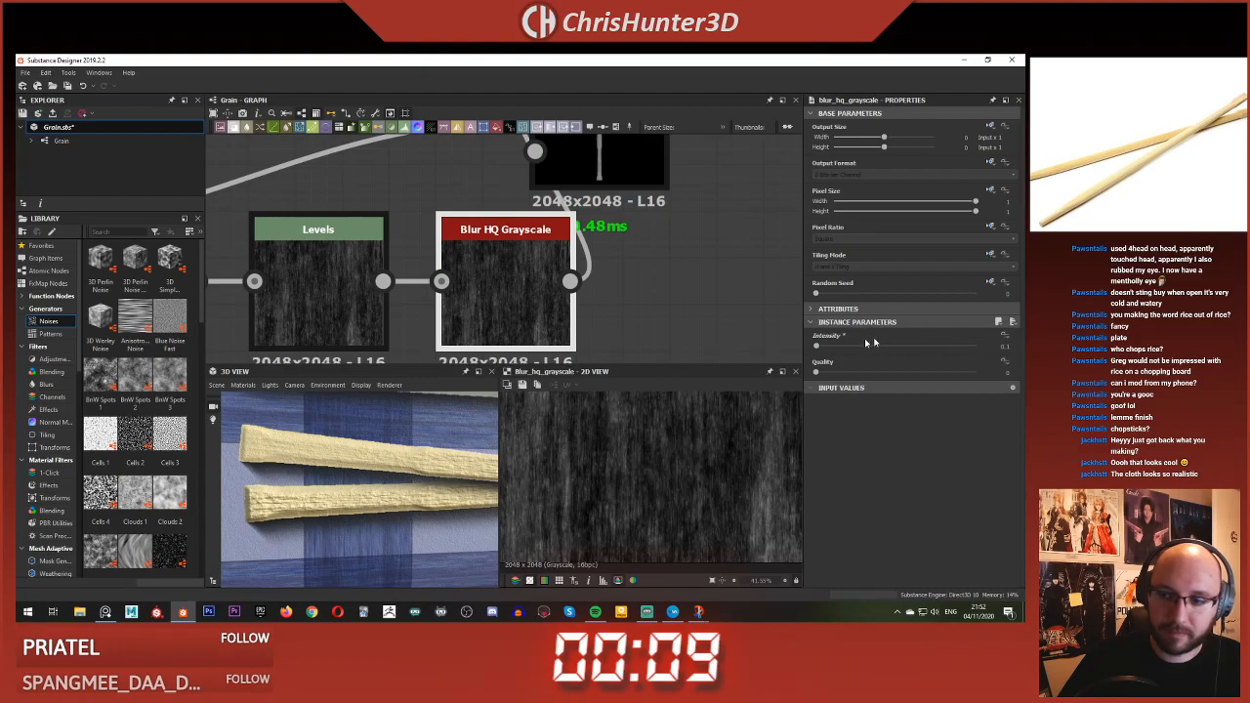
drag(816, 349, 818, 348)
drag(449, 432, 348, 478)
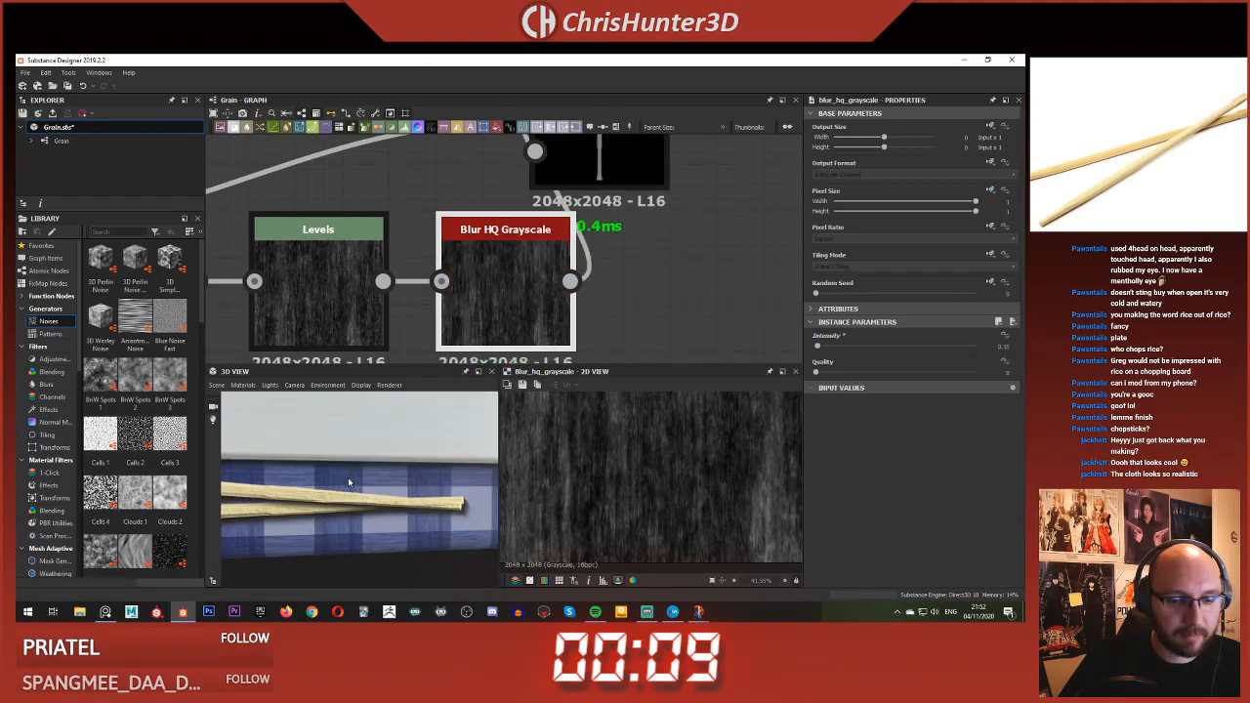
- Delete the Blur HQ Grayscale node from the chopstick noise chain
key(Delete)
scroll(362, 514, up, 3)
scroll(362, 513, down, 2)
- Shift the noise Levels' input midtone slightly toward white to darken the grain, and check the chopsticks and full plate in 3D
click(332, 281)
scroll(344, 354, up, 2)
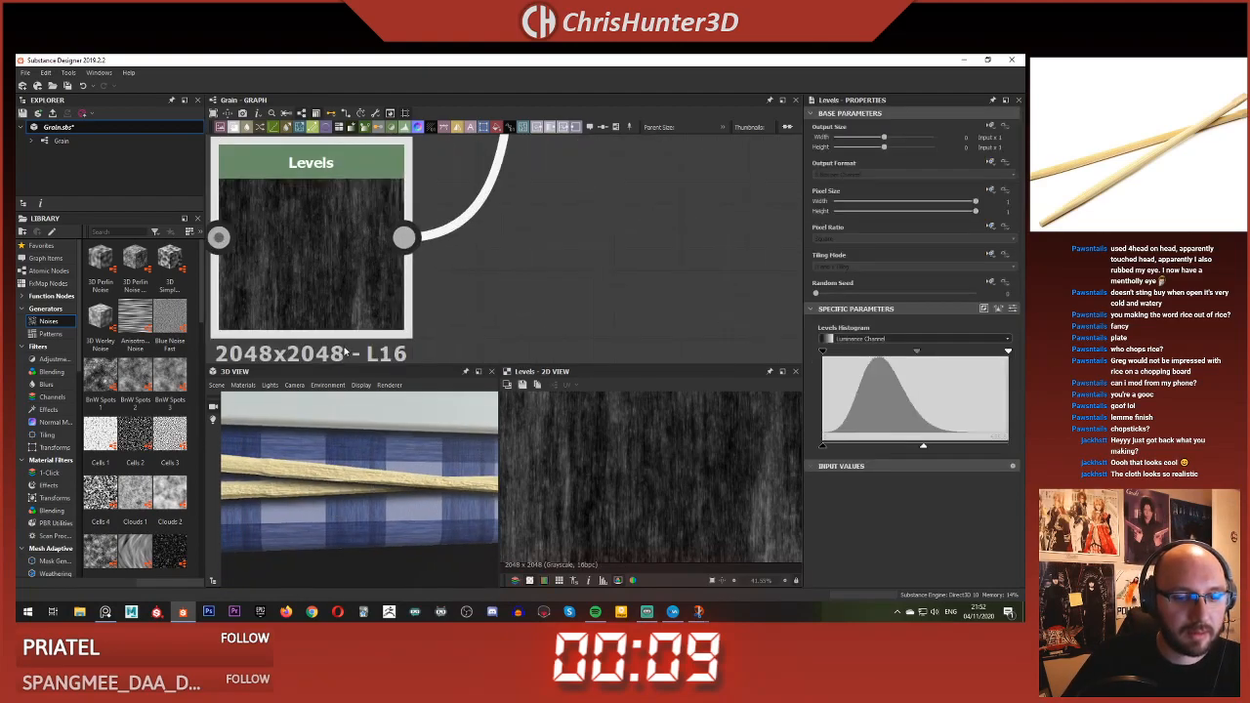
scroll(357, 181, down, 3)
scroll(346, 491, up, 4)
scroll(346, 490, down, 1)
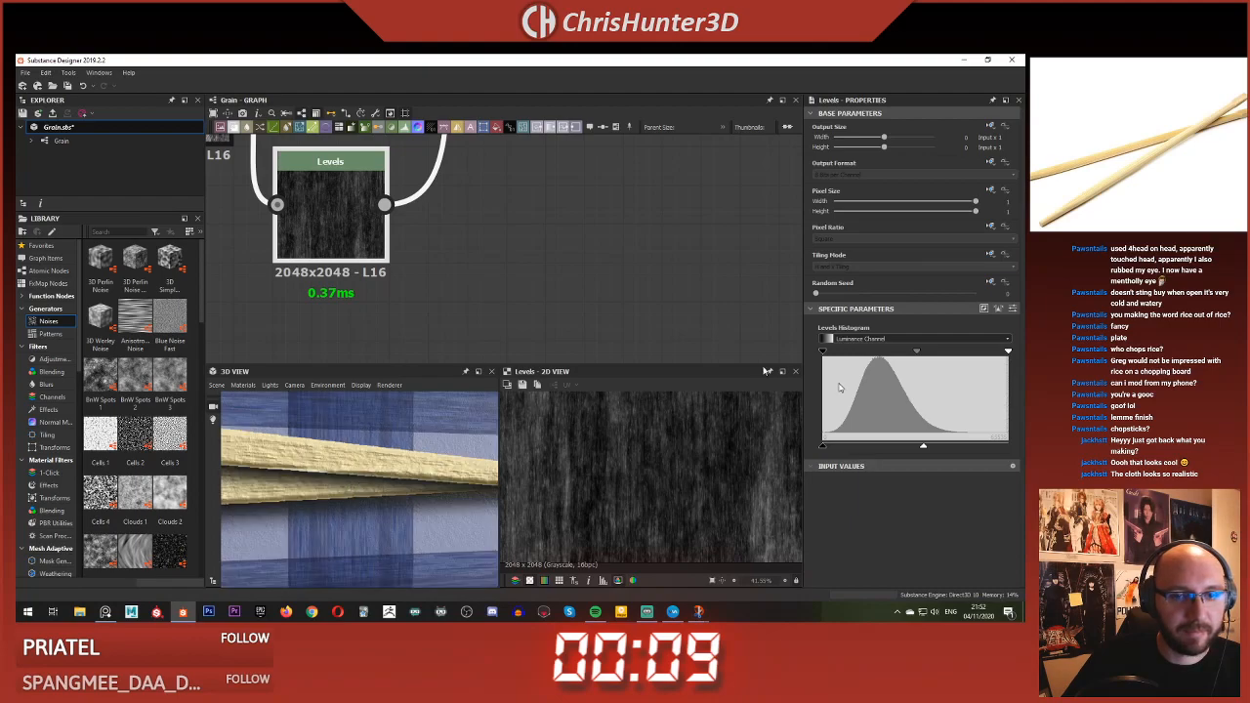
drag(916, 354, 911, 353)
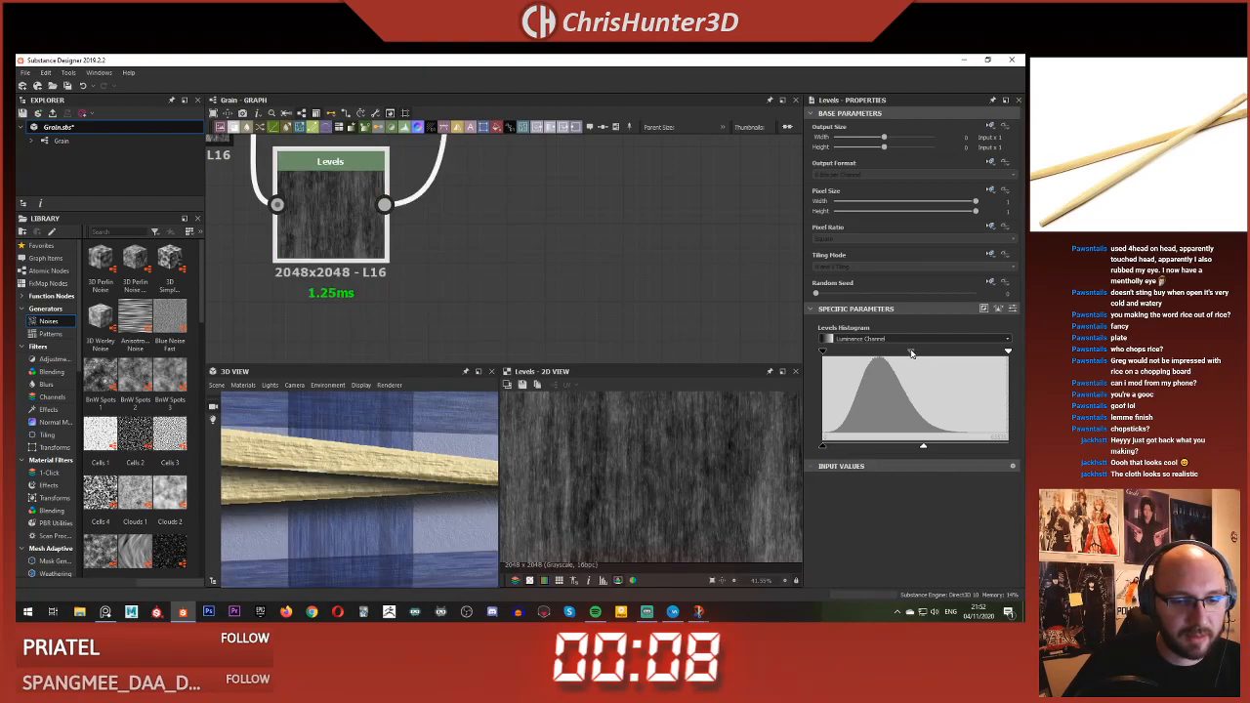
drag(927, 353, 923, 354)
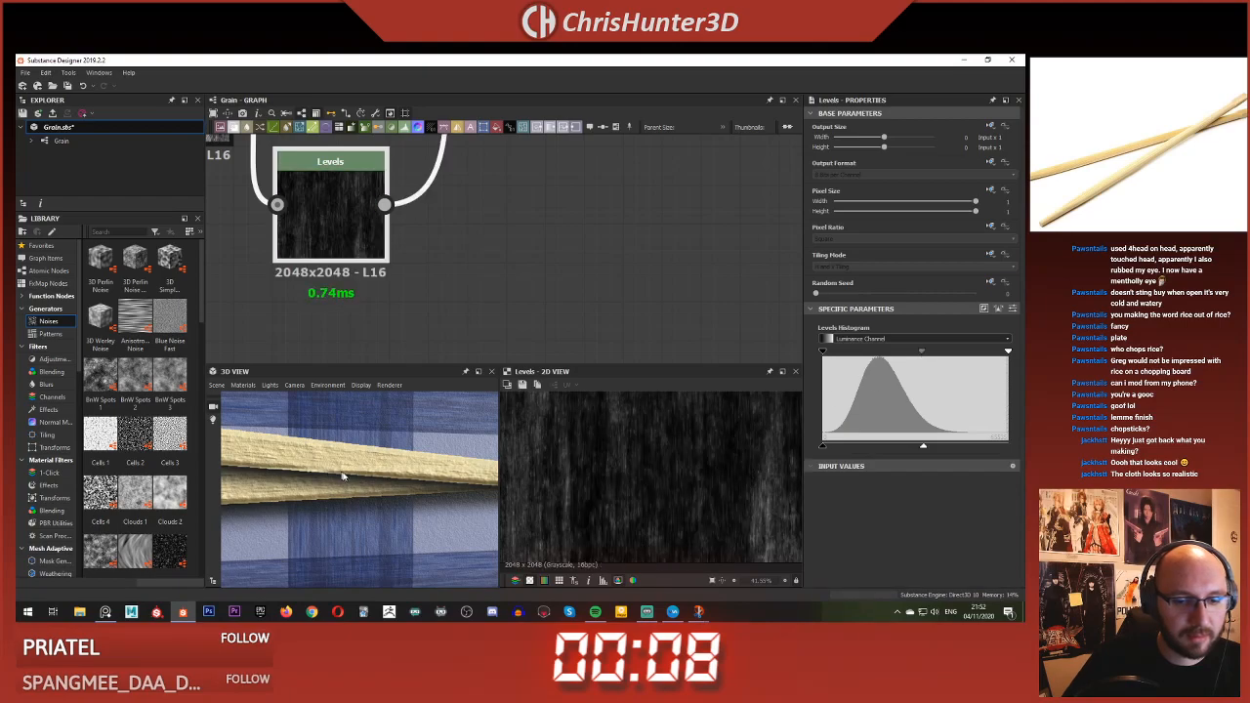
scroll(342, 475, down, 3)
mouse_move(341, 475)
mouse_down()
mouse_move(415, 471)
mouse_move(274, 474)
mouse_move(365, 479)
mouse_up()
scroll(390, 457, down, 3)
scroll(450, 242, down, 4)
scroll(495, 223, down, 4)
drag(398, 476, 430, 450)
scroll(433, 447, down, 2)
- Move the upstream base colour nodes, including the beige Uniform Color and its Blend, back to make room in the chain
scroll(473, 285, up, 6)
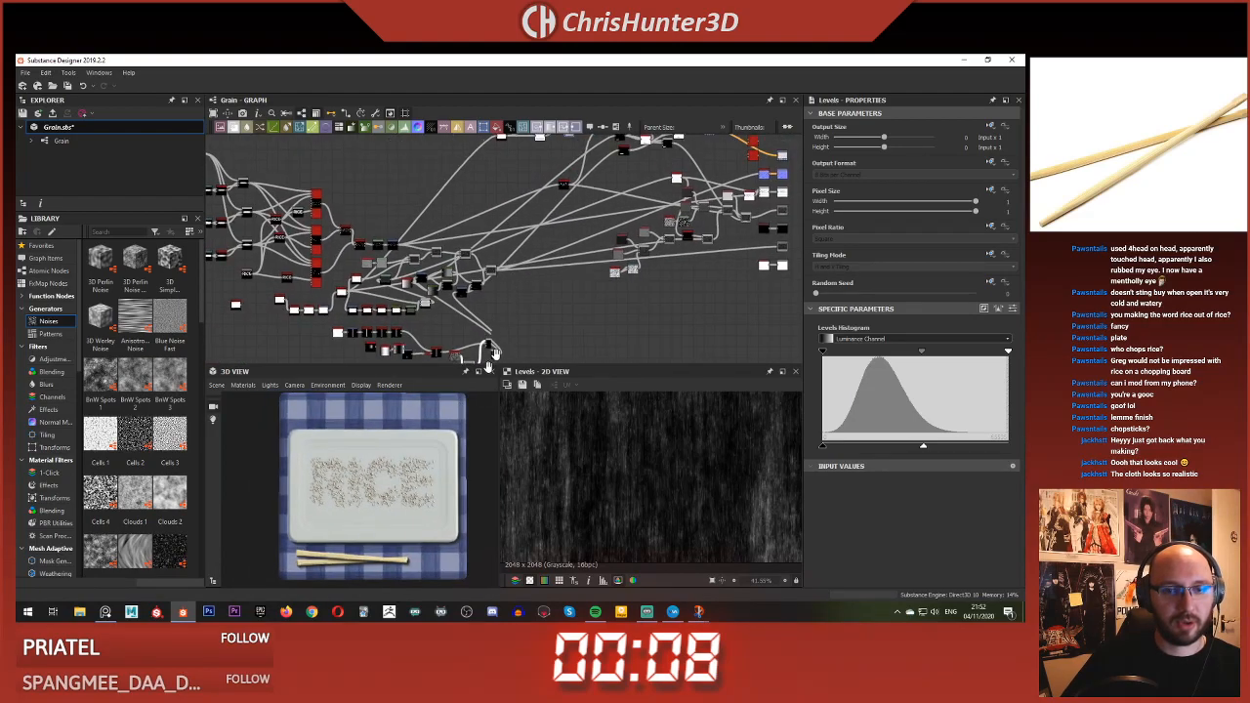
scroll(473, 285, up, 4)
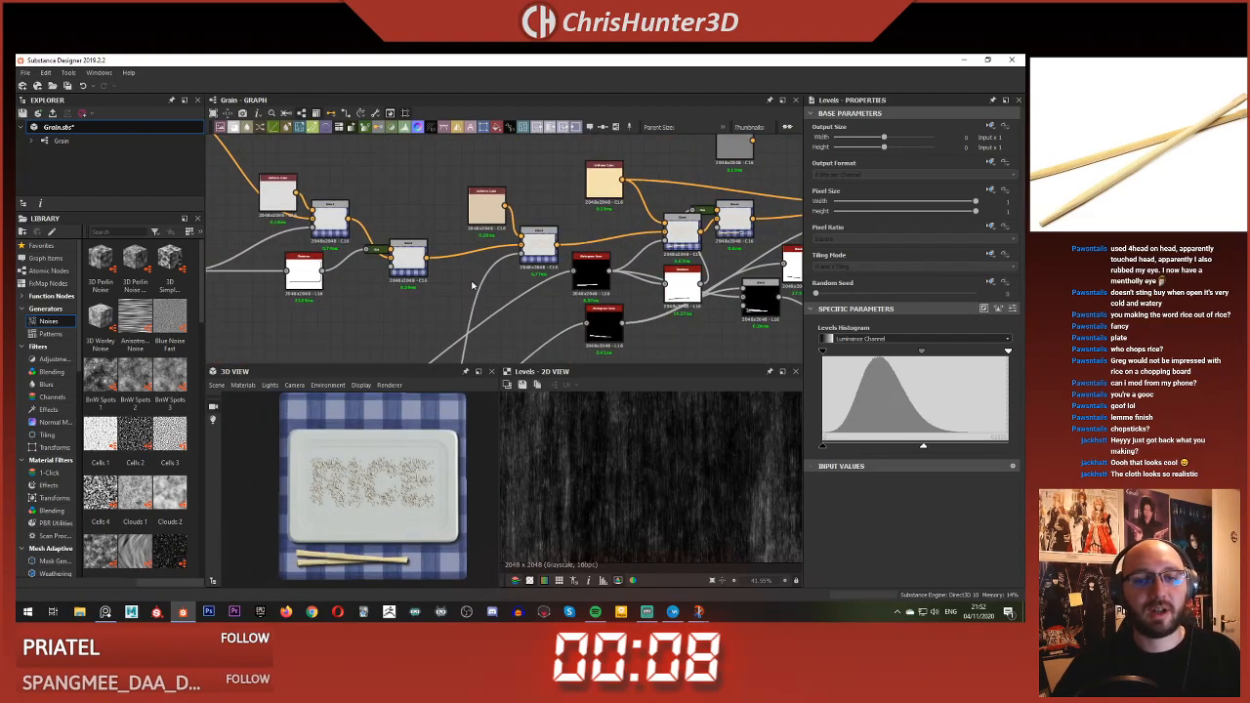
middle_drag(511, 264, 577, 264)
scroll(478, 260, down, 7)
middle_drag(456, 240, 483, 249)
drag(274, 171, 486, 241)
scroll(533, 264, up, 3)
scroll(478, 289, up, 3)
middle_drag(480, 287, 525, 295)
scroll(526, 296, up, 1)
scroll(528, 290, down, 4)
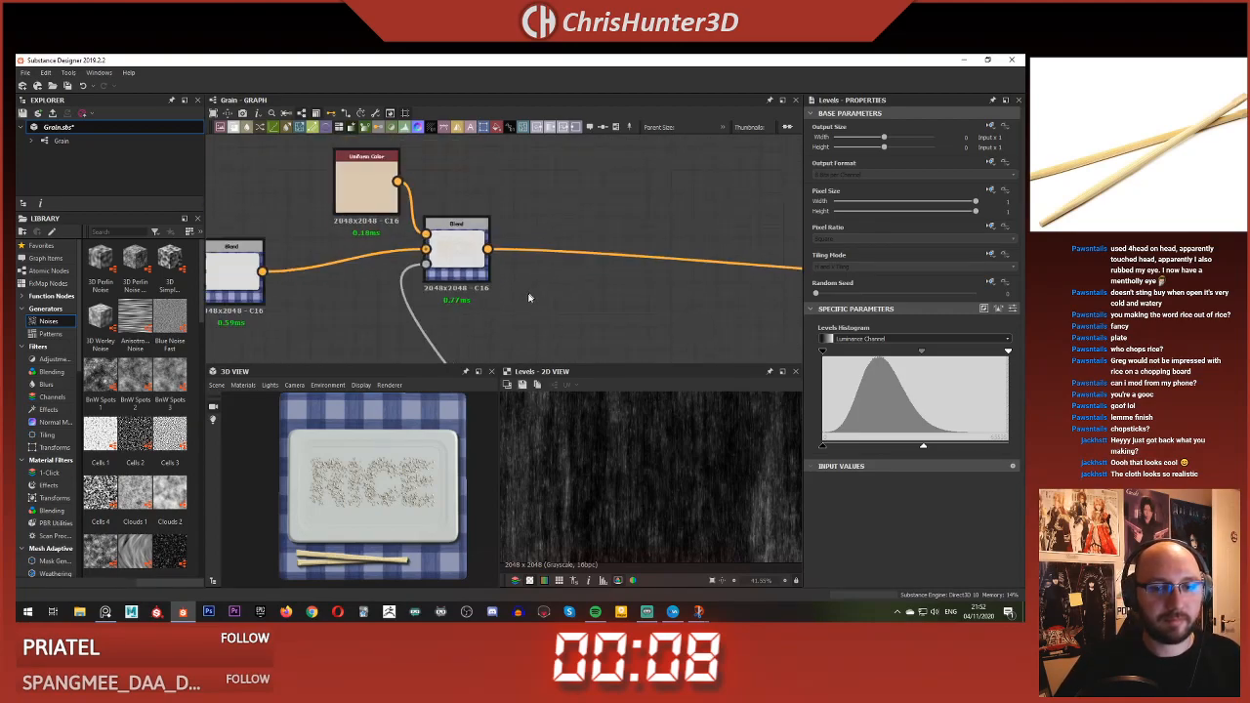
- Duplicate the chopsticks' Shadows node and place the copy beside the rice colour Blend
scroll(592, 243, up, 2)
key(ctrl+c)
key(ctrl+v)
middle_drag(416, 232, 555, 275)
drag(647, 290, 420, 248)
middle_drag(378, 243, 433, 272)
scroll(467, 282, up, 2)
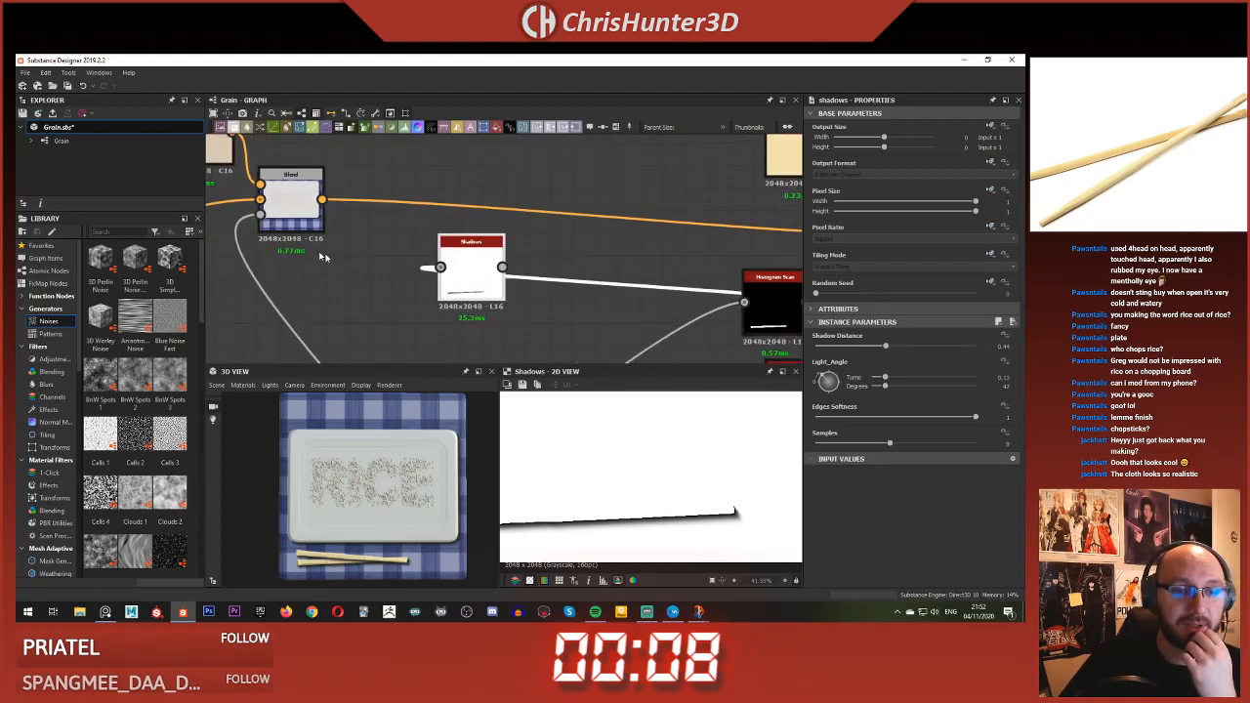
- Feed the duplicated Shadows node from the rice Histogram Scan mask and tuck it just beneath the rice colour Blend
click(262, 221)
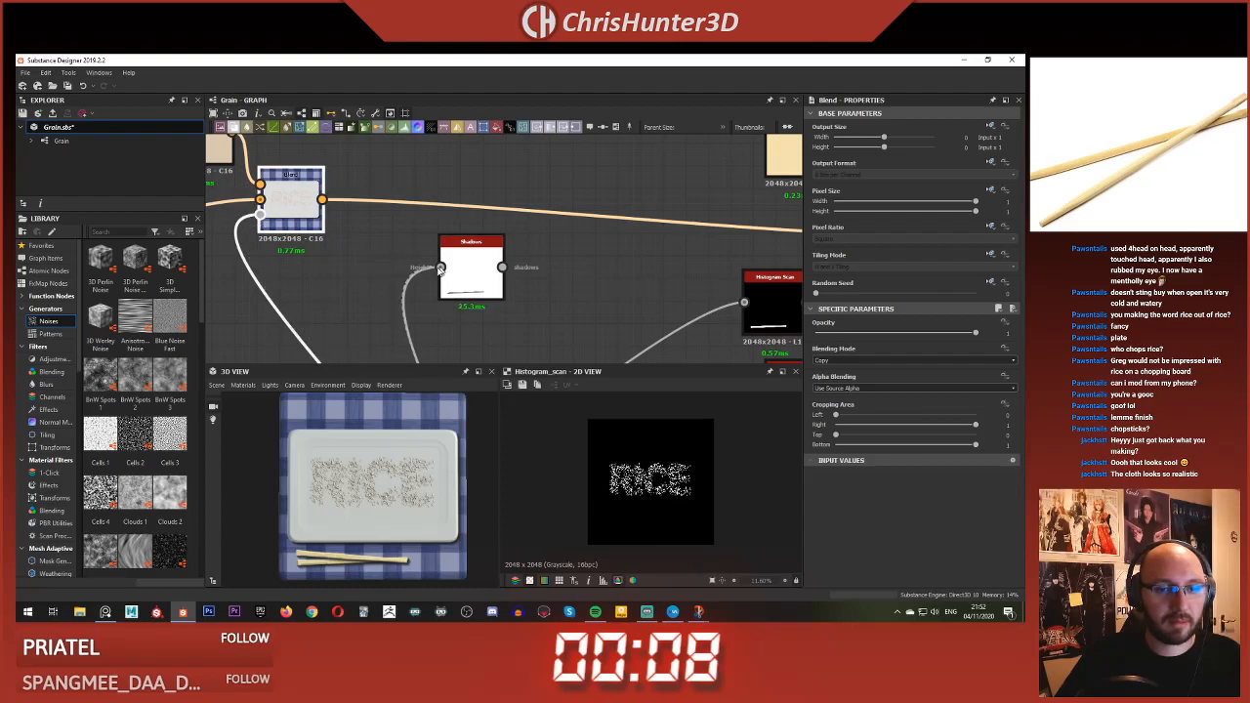
click(465, 276)
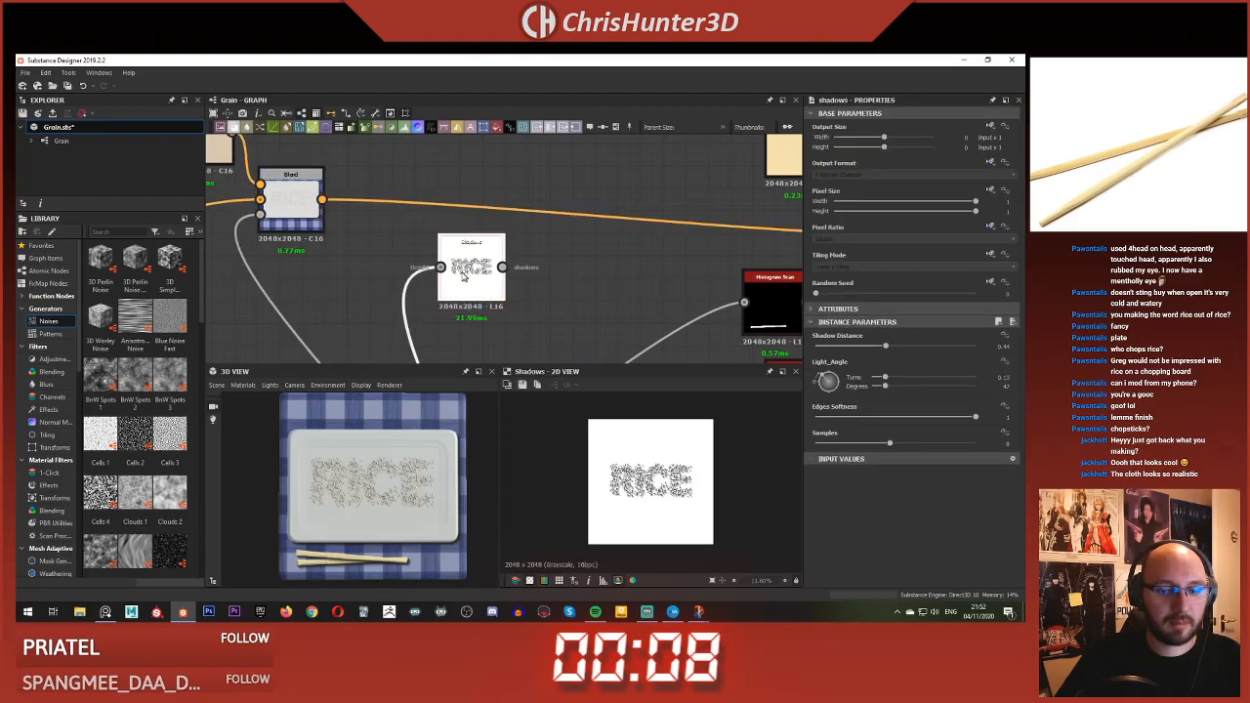
drag(465, 276, 419, 277)
scroll(439, 279, up, 1)
middle_drag(440, 278, 488, 282)
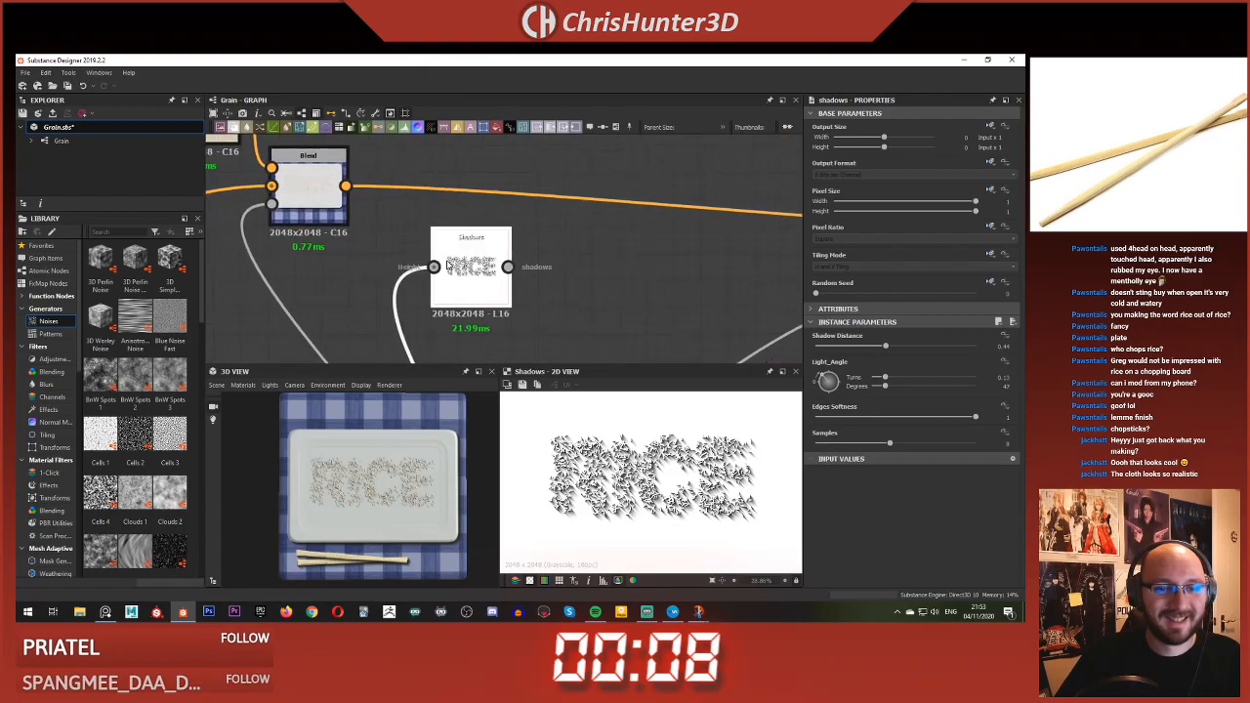
drag(487, 281, 362, 309)
- Add a Blend node after the rice colour Blend and use the rice colour as its background
click(492, 269)
key(space)
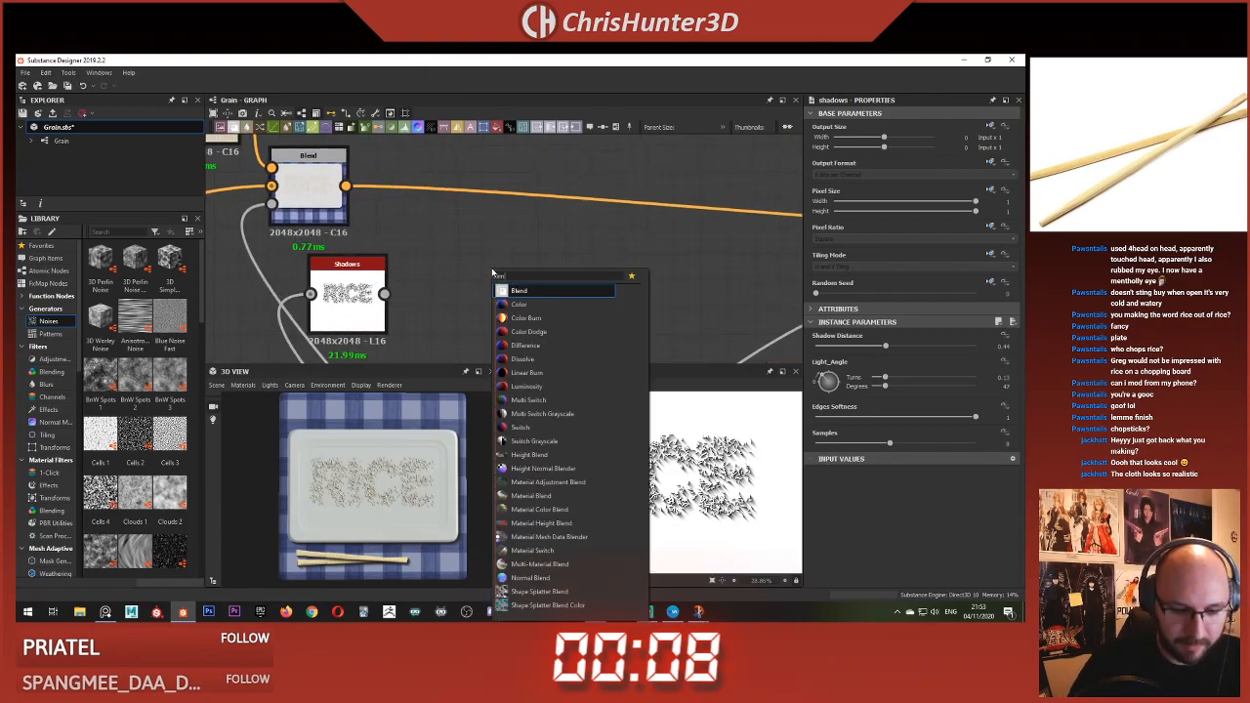
click(519, 304)
drag(459, 268, 461, 267)
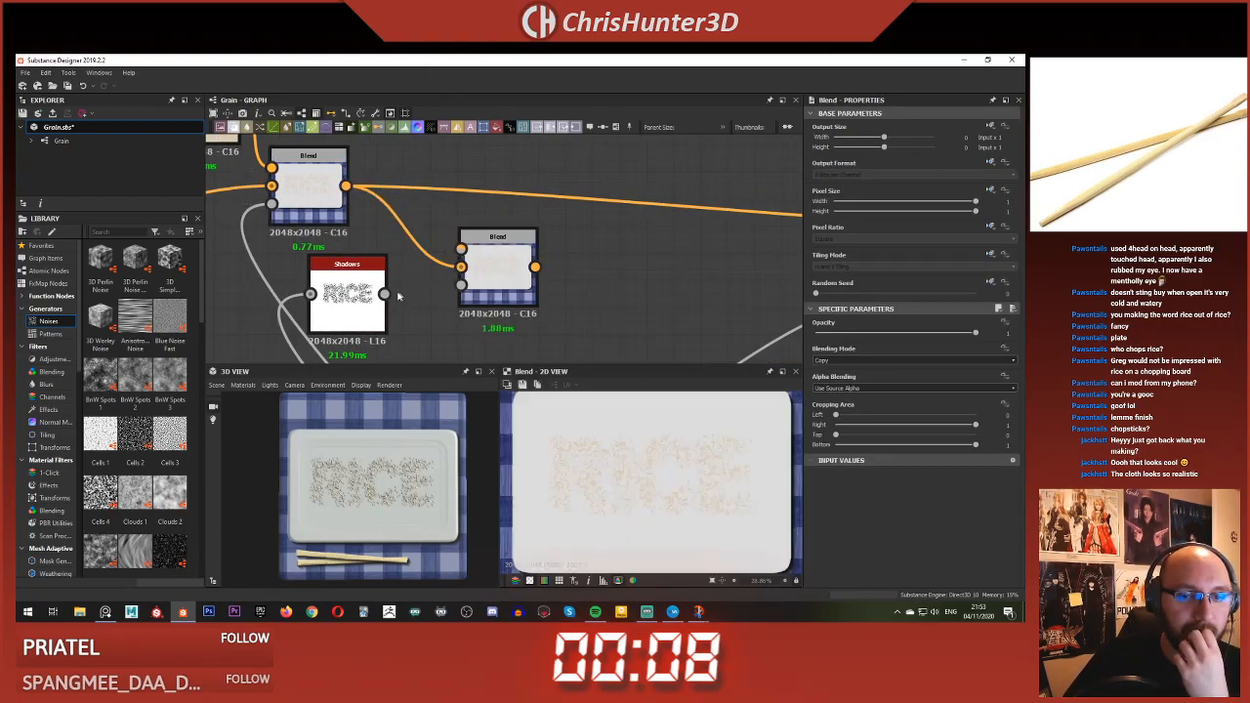
- Connect the rice shadows to the new Blend's foreground through a Gradient Map and dock the Gradient Map
click(420, 279)
key(space)
text(gr)
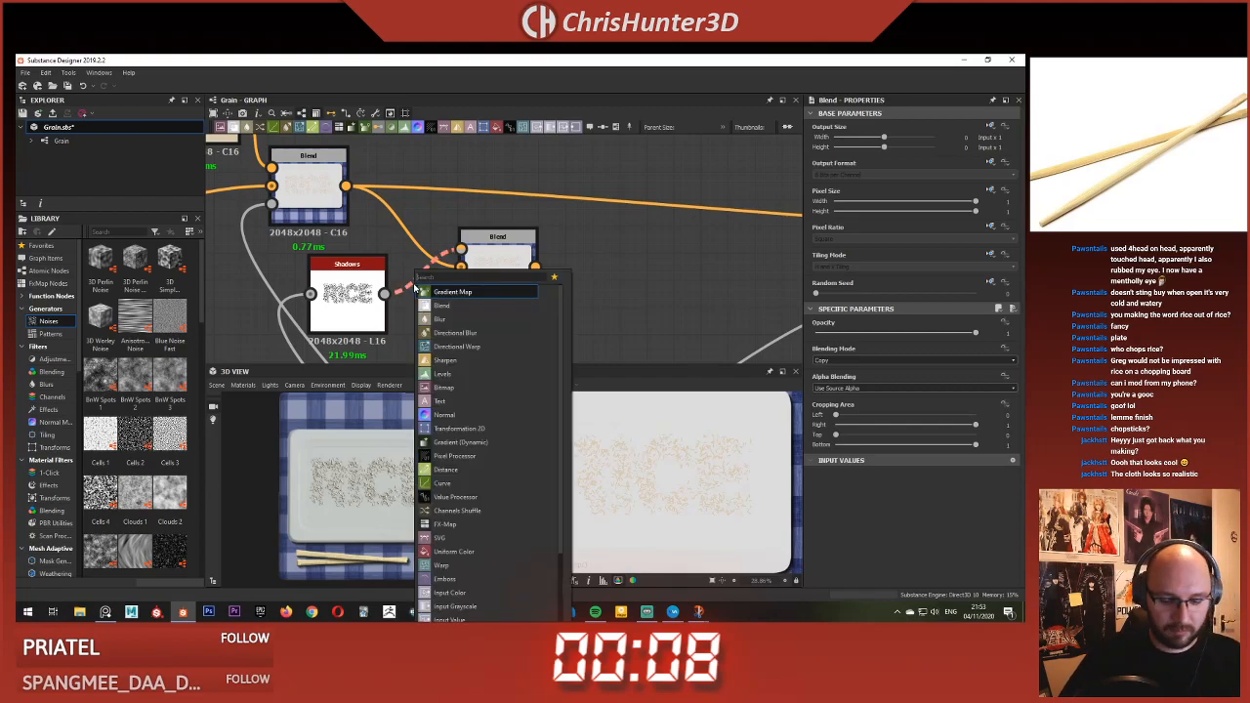
key(Return)
key(d)
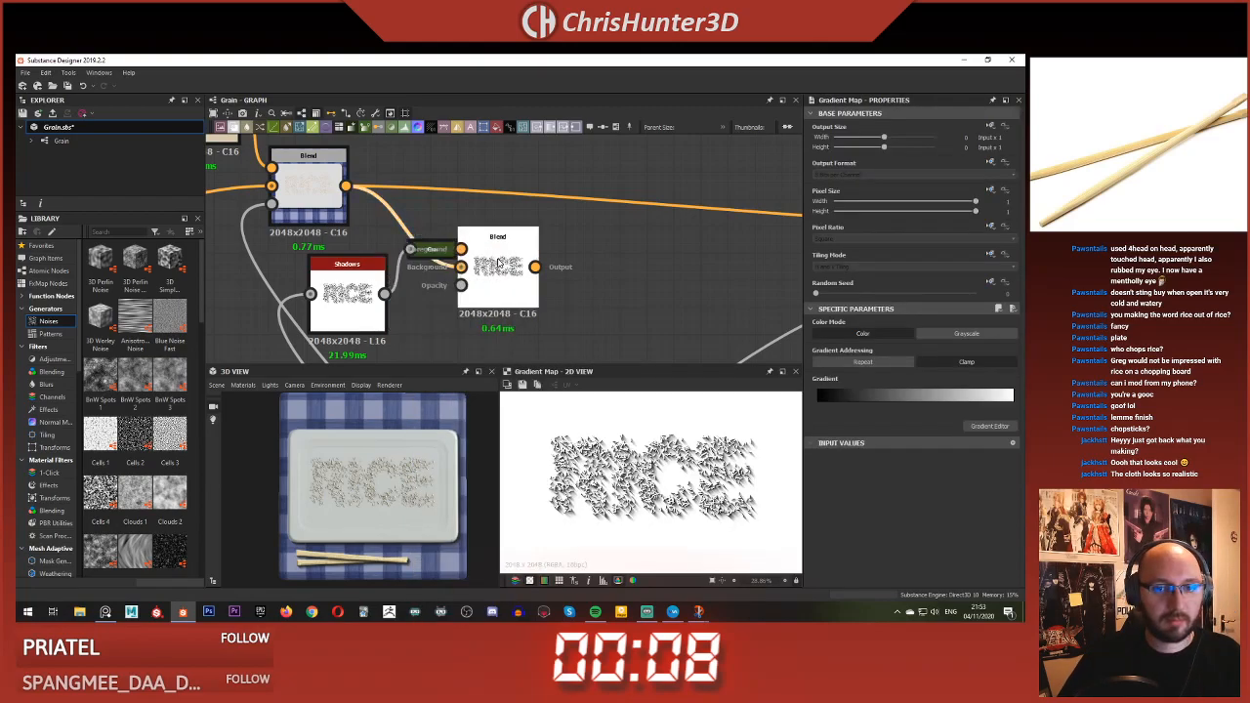
- Set the rice shadow Blend to Multiply at about 0.16 opacity, with its output feeding the rest of the colour chain
click(498, 262)
click(869, 361)
click(873, 390)
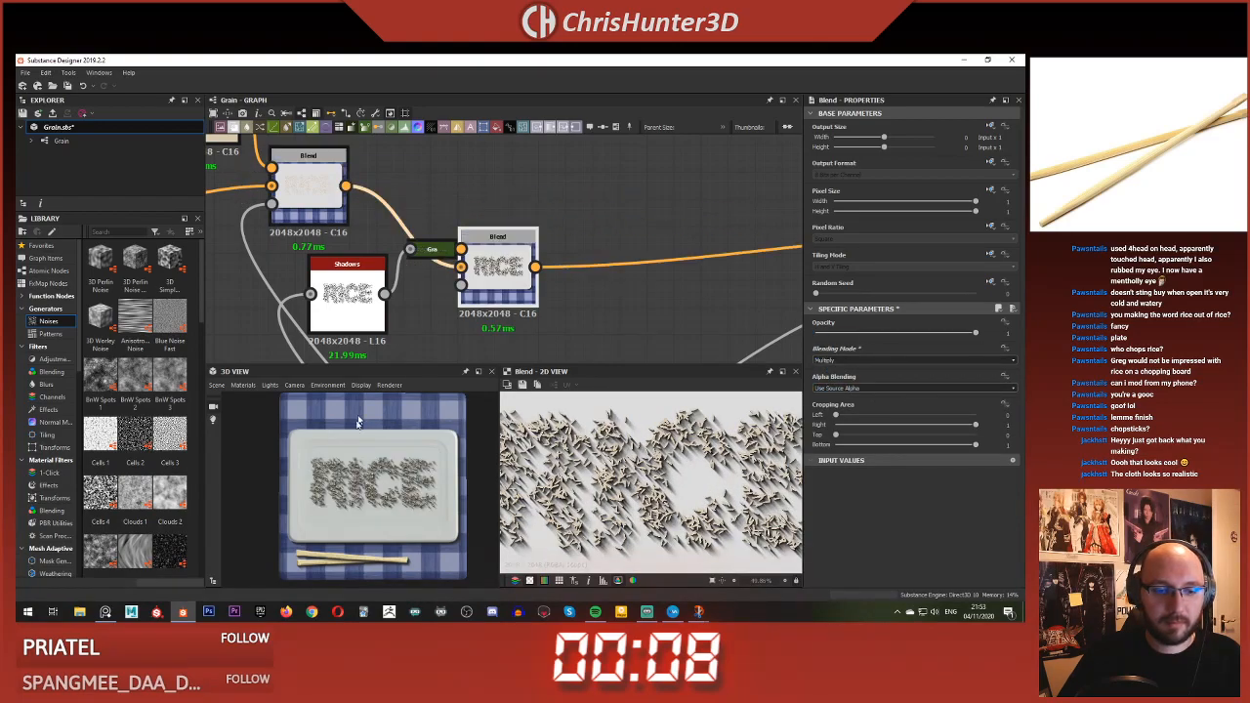
scroll(362, 414, up, 5)
scroll(429, 440, down, 3)
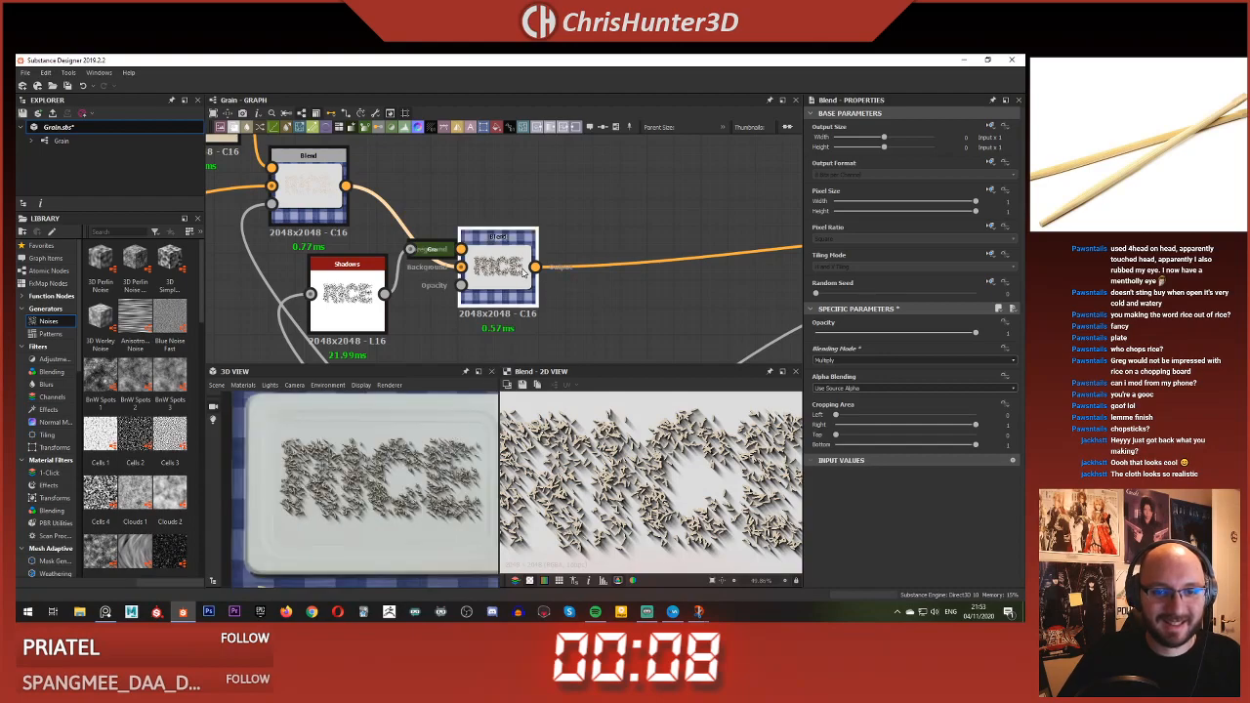
scroll(414, 470, down, 2)
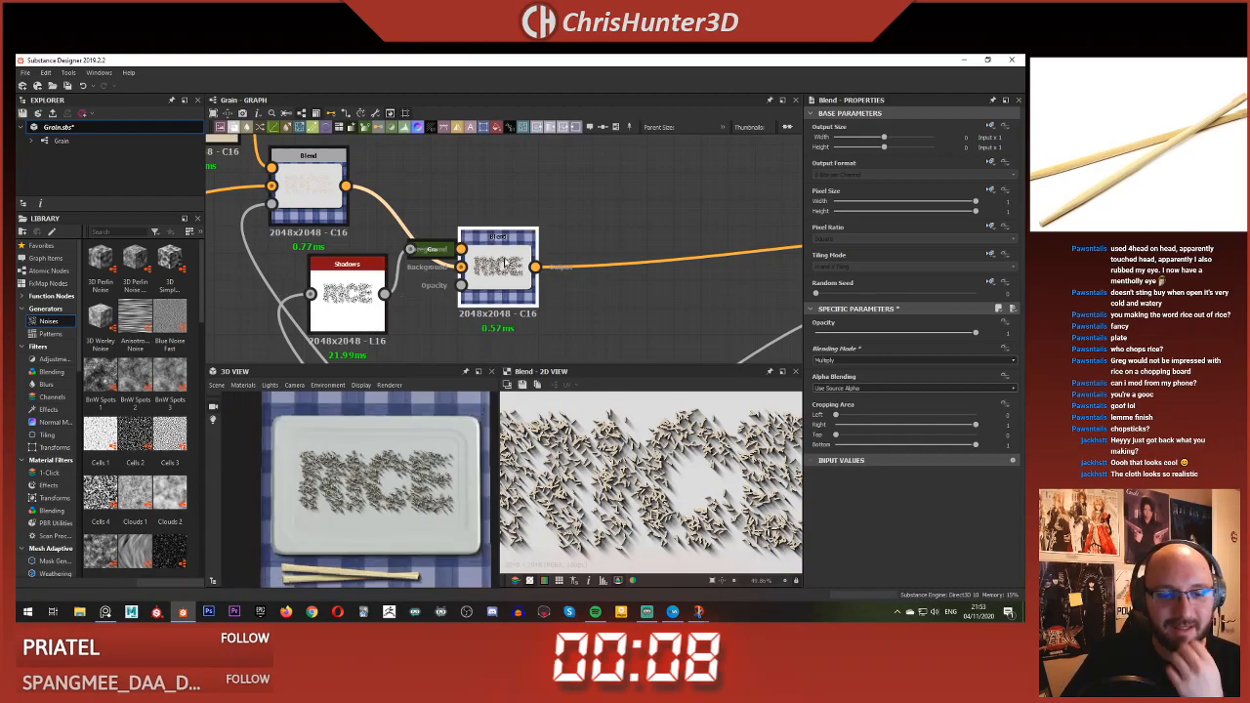
drag(889, 334, 845, 332)
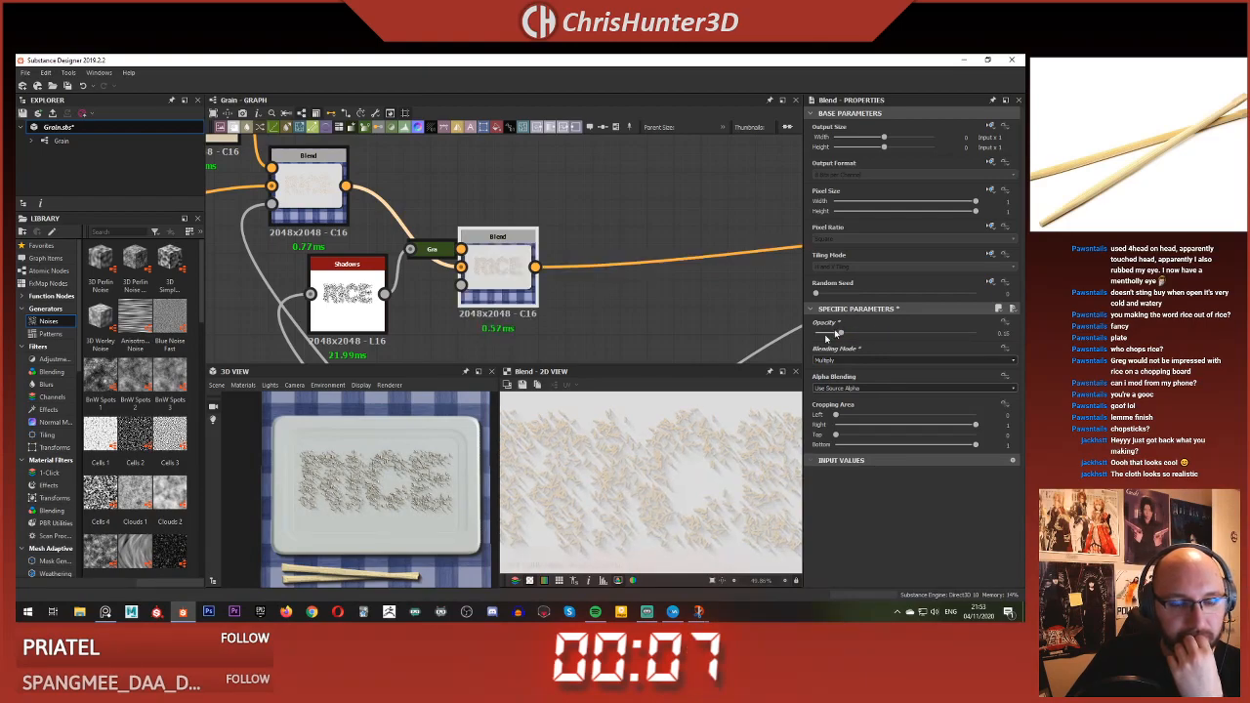
- Reduce the rice Shadows node's Shadow Distance to about 0.15 and check the rice in 3D
scroll(328, 469, up, 5)
click(353, 315)
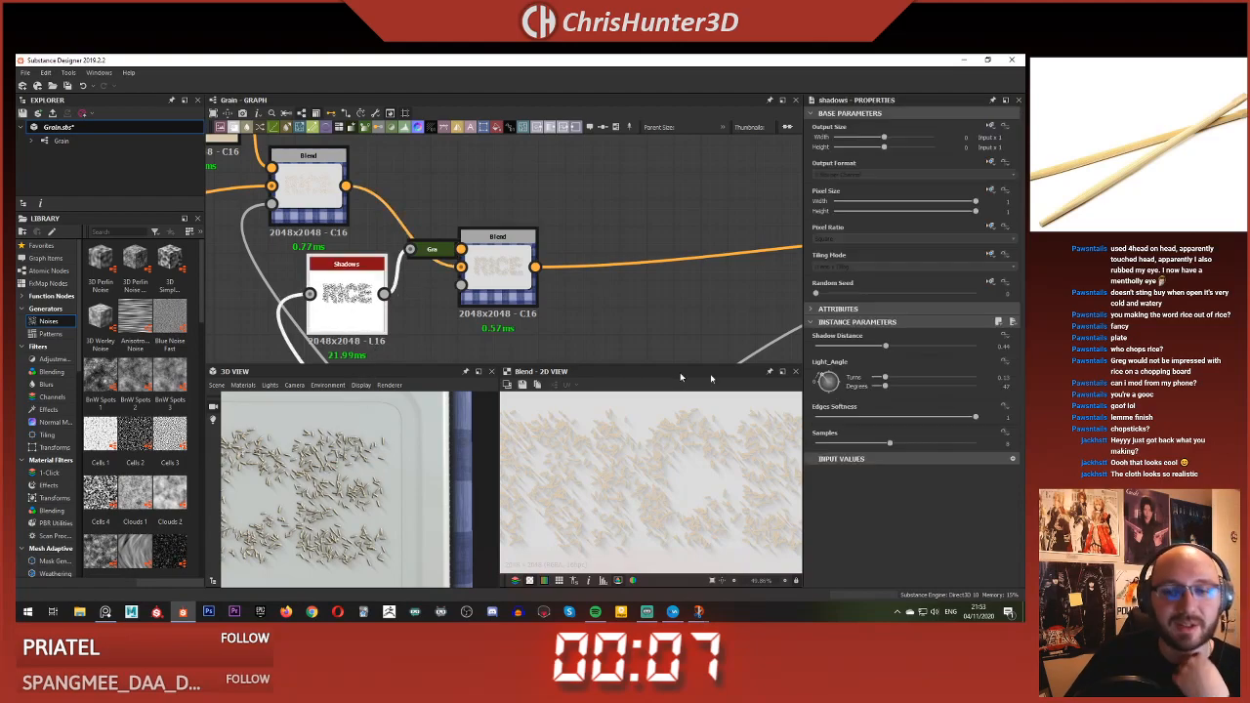
drag(884, 348, 840, 349)
scroll(281, 446, down, 4)
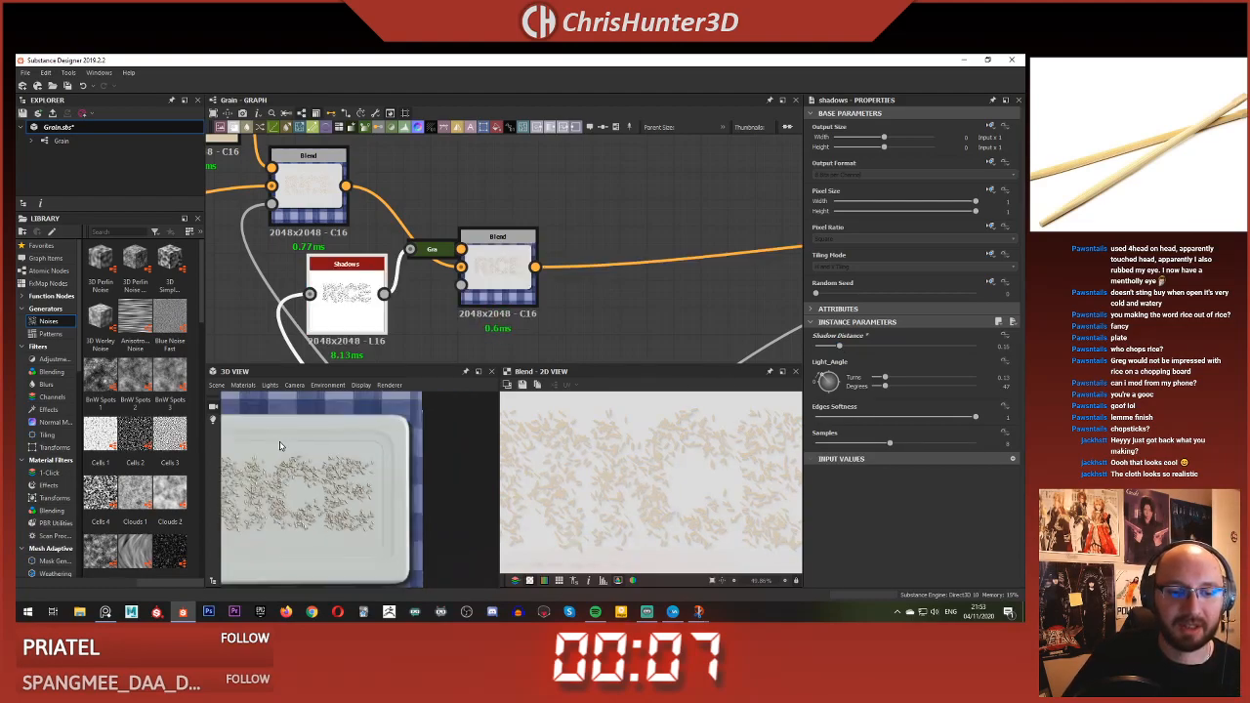
middle_drag(281, 445, 408, 439)
scroll(407, 438, up, 6)
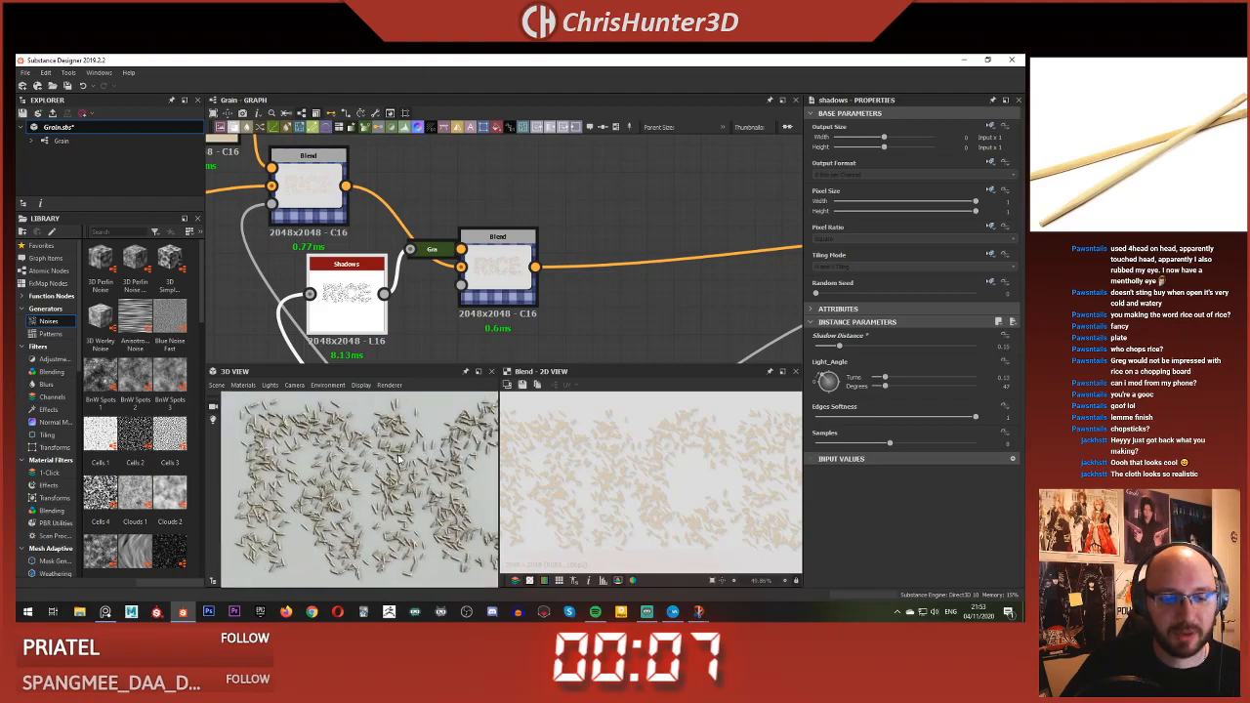
scroll(425, 463, down, 6)
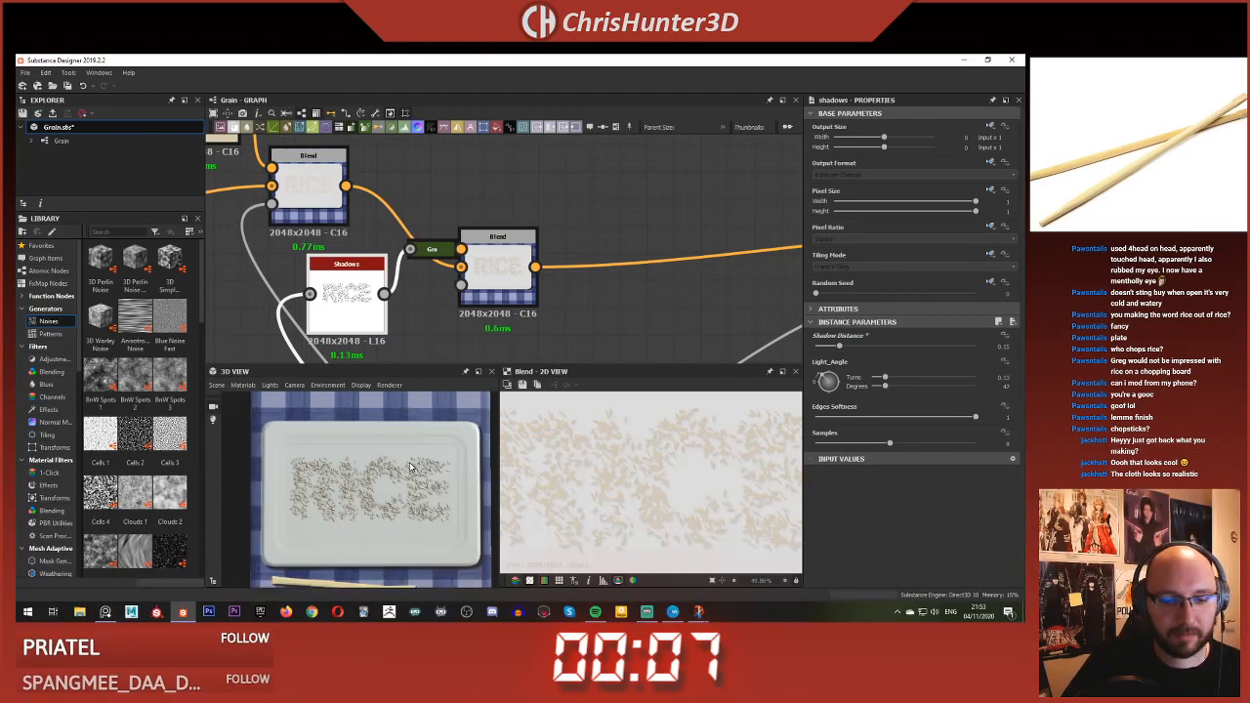
scroll(410, 467, down, 3)
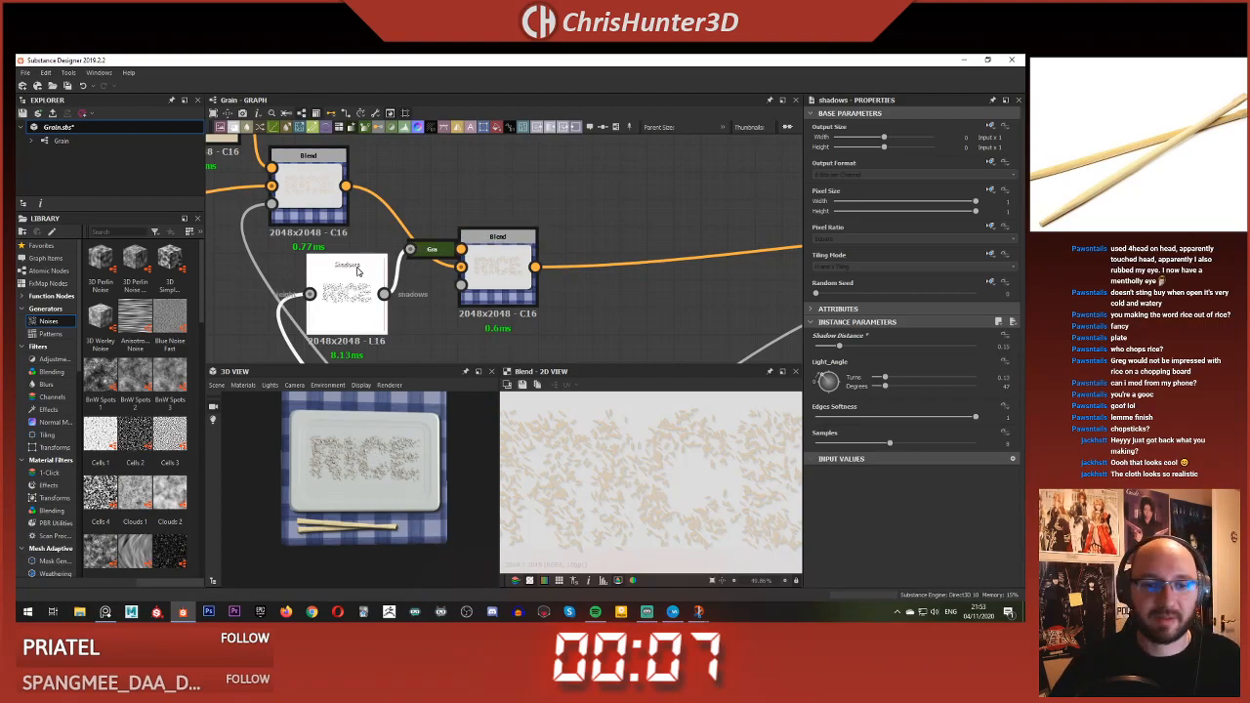
- Undock the 3D view to examine the rice, plate and chopsticks at a larger size, and dock it again
scroll(391, 313, down, 5)
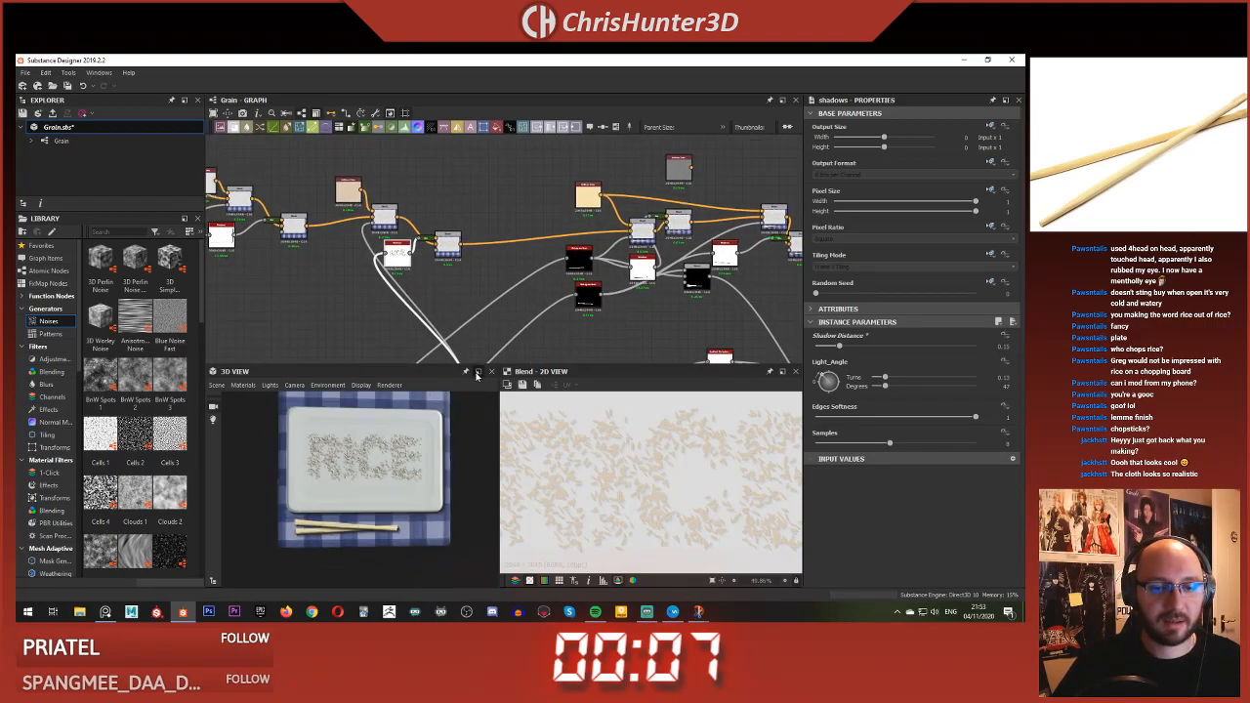
click(478, 373)
drag(499, 272, 503, 302)
scroll(518, 279, up, 3)
middle_drag(532, 259, 508, 304)
scroll(536, 287, up, 3)
drag(537, 286, 407, 349)
scroll(405, 348, down, 2)
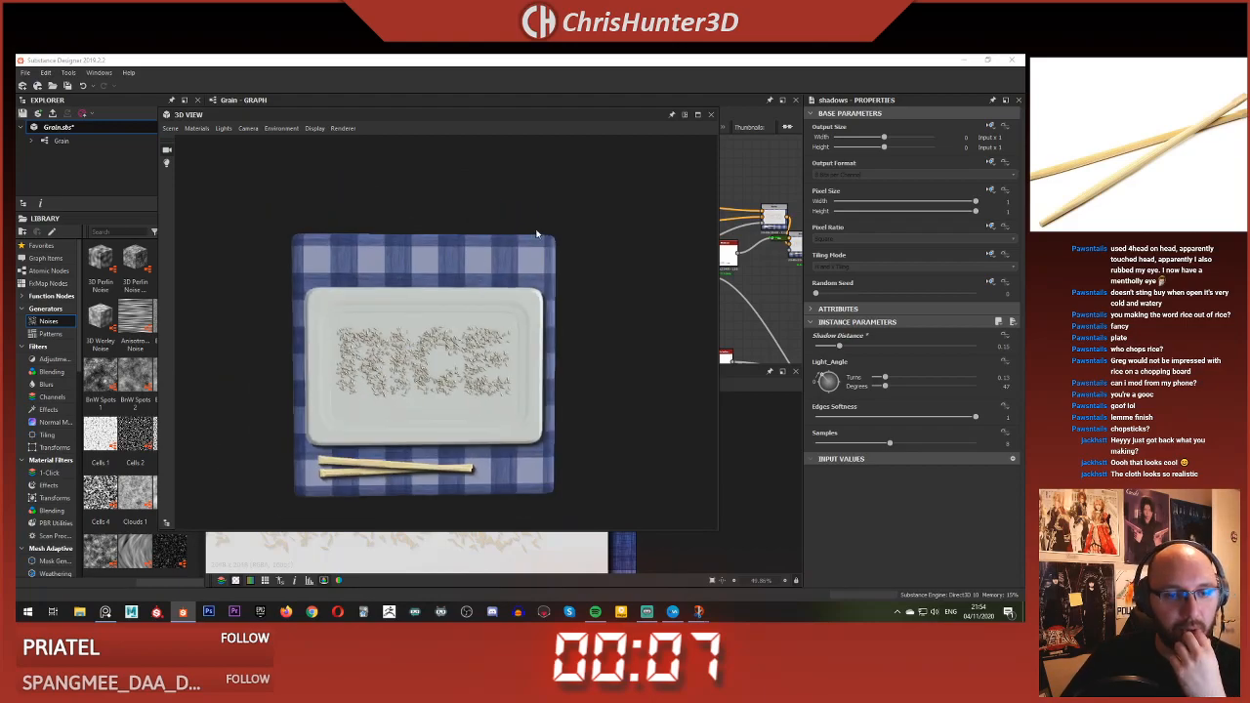
click(685, 115)
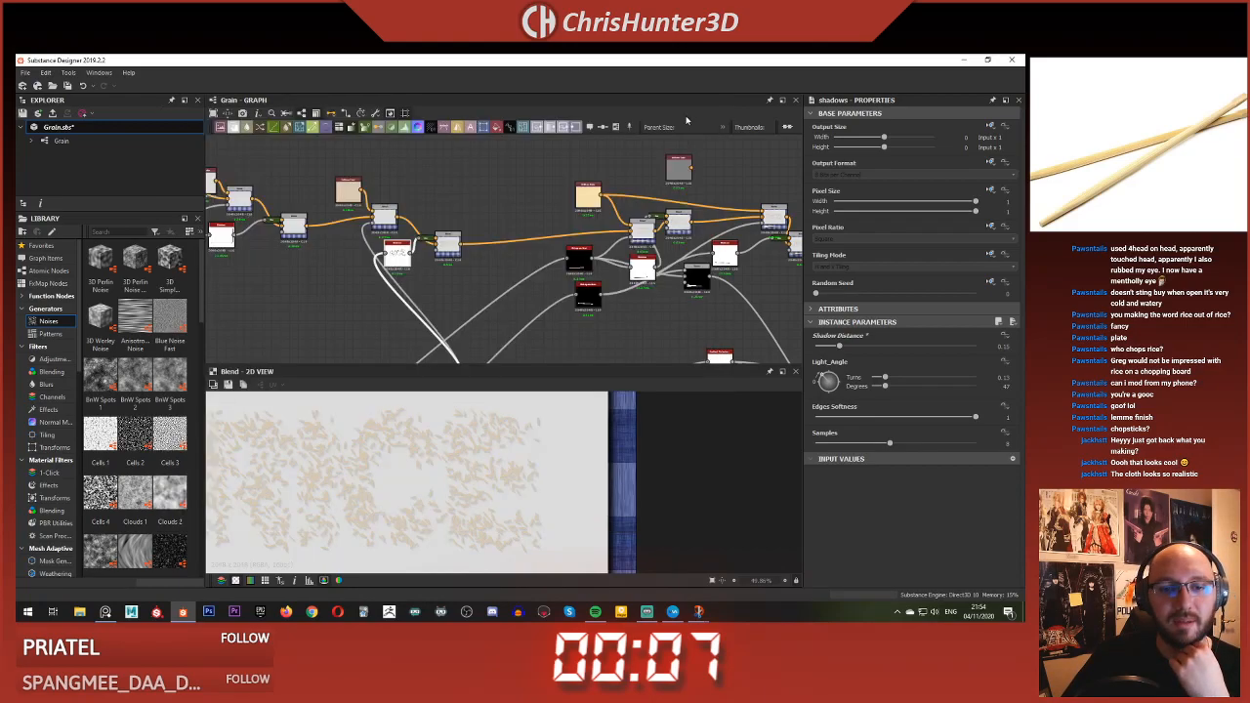
- Trace the colour chain back to the plate and preview its Multiply shadow Blend and its base colour Blend
middle_drag(448, 220, 319, 211)
scroll(381, 237, down, 1)
scroll(538, 269, up, 6)
middle_drag(397, 184, 655, 242)
scroll(394, 240, down, 2)
middle_drag(393, 239, 478, 213)
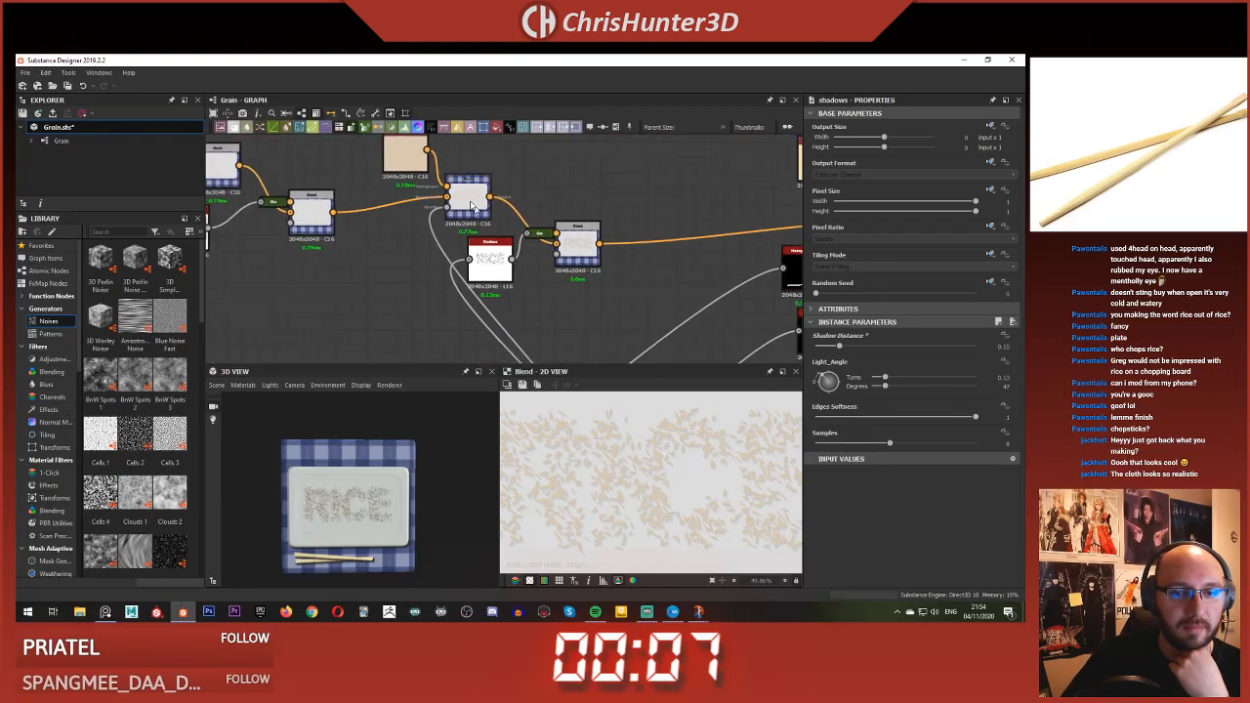
double_click(311, 209)
middle_drag(311, 209, 409, 214)
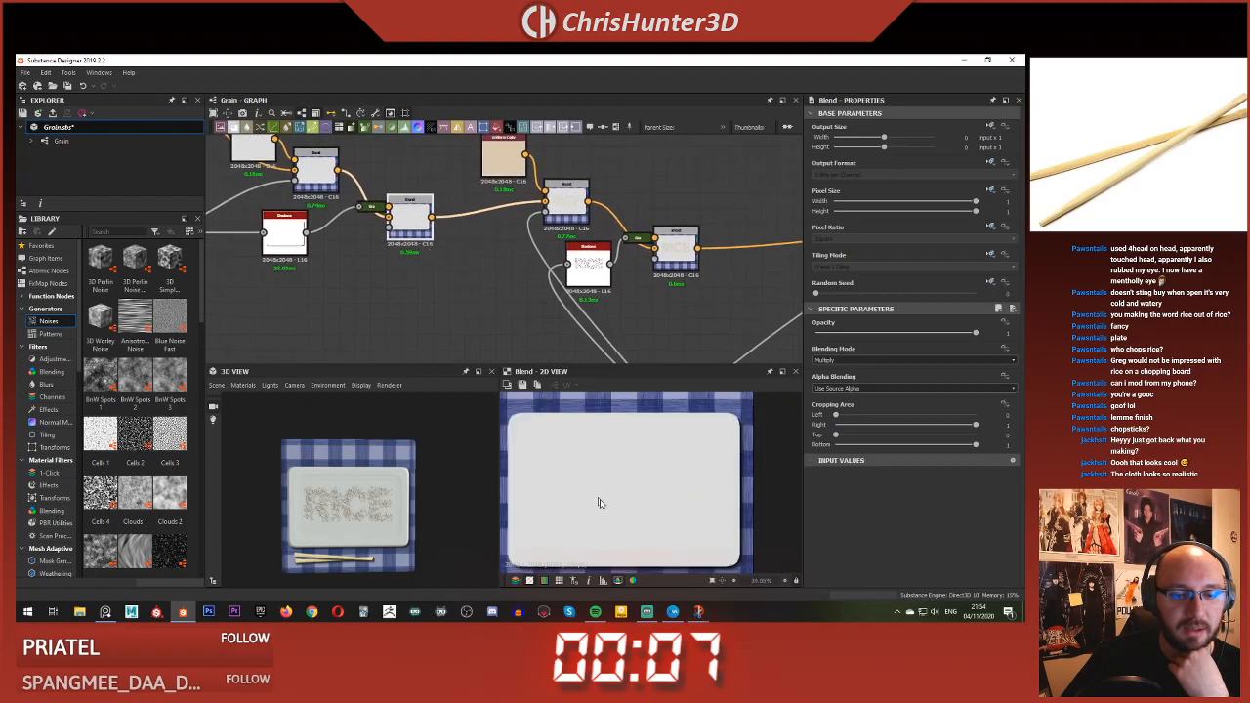
double_click(405, 222)
middle_drag(372, 243, 445, 244)
click(485, 220)
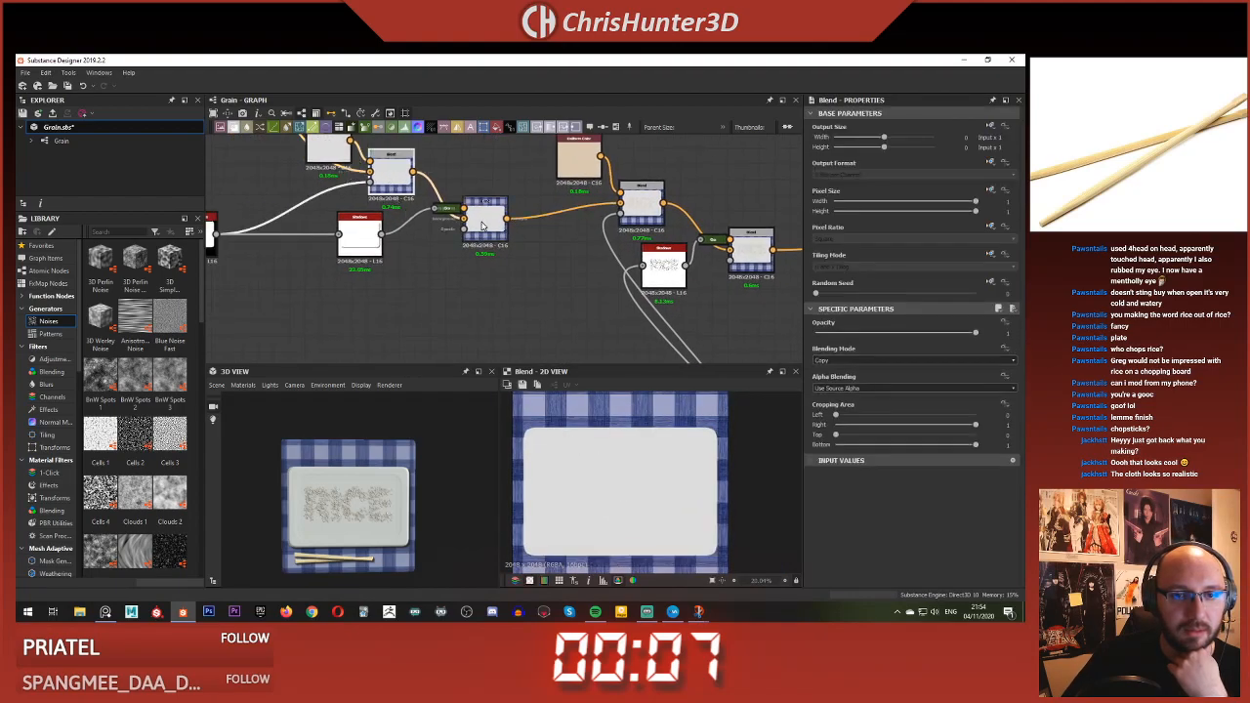
- Spread out the plate's Shadows node and its two Blend nodes to make room between them
drag(486, 221, 532, 221)
drag(359, 244, 469, 182)
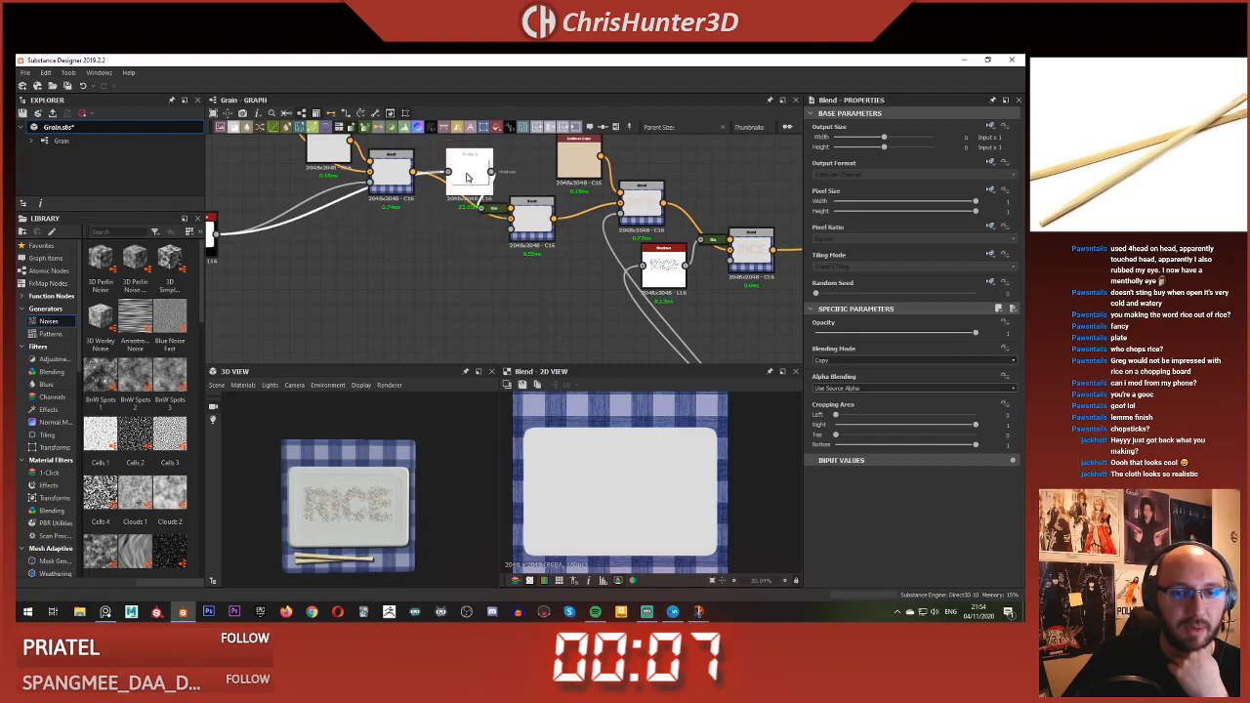
middle_drag(356, 160, 451, 207)
drag(398, 160, 469, 223)
drag(465, 222, 388, 255)
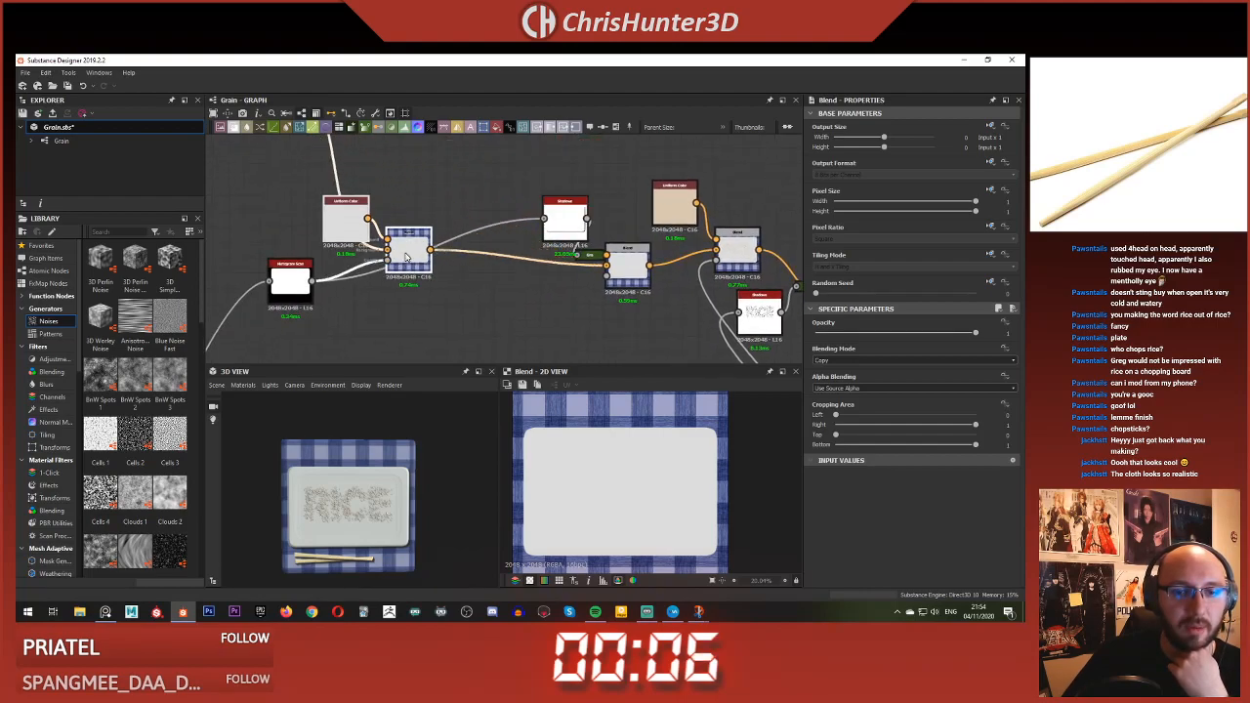
- Add an Ambient Occlusion (HBAO) node fed by the plate's Histogram Scan mask
scroll(386, 259, up, 3)
key(space)
text(hbao)
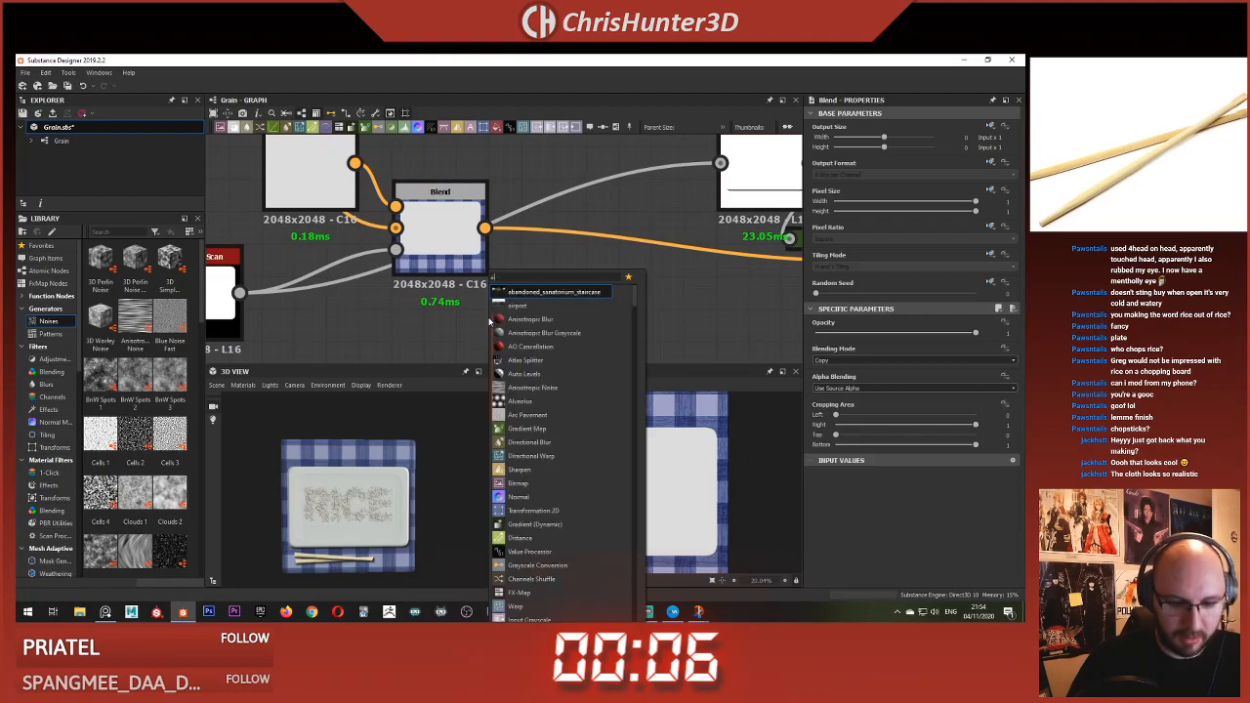
key(Return)
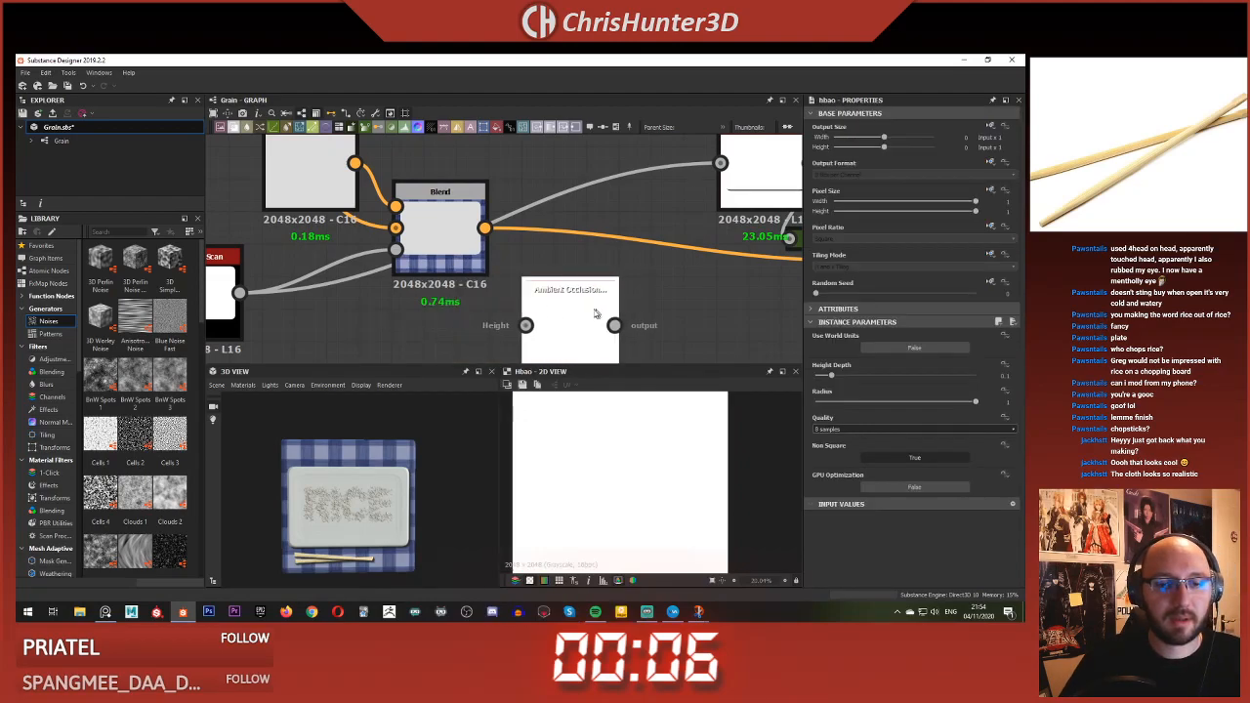
scroll(465, 286, down, 3)
click(336, 289)
scroll(512, 333, up, 2)
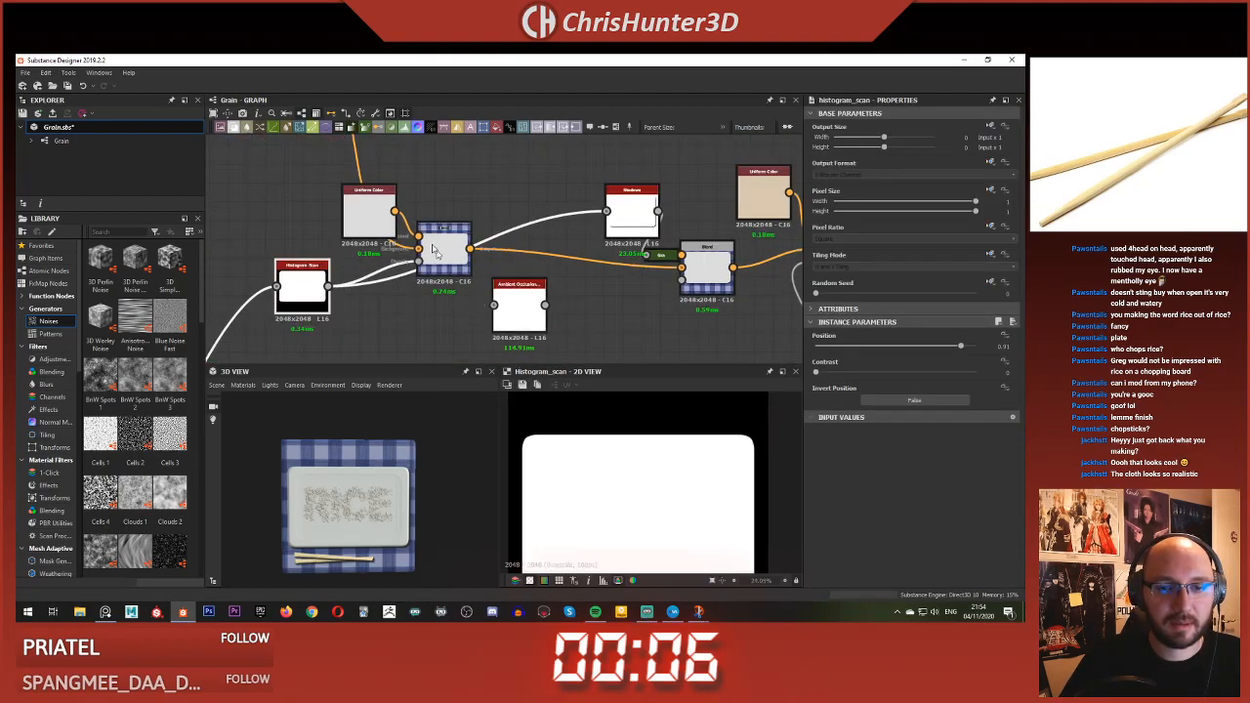
click(450, 251)
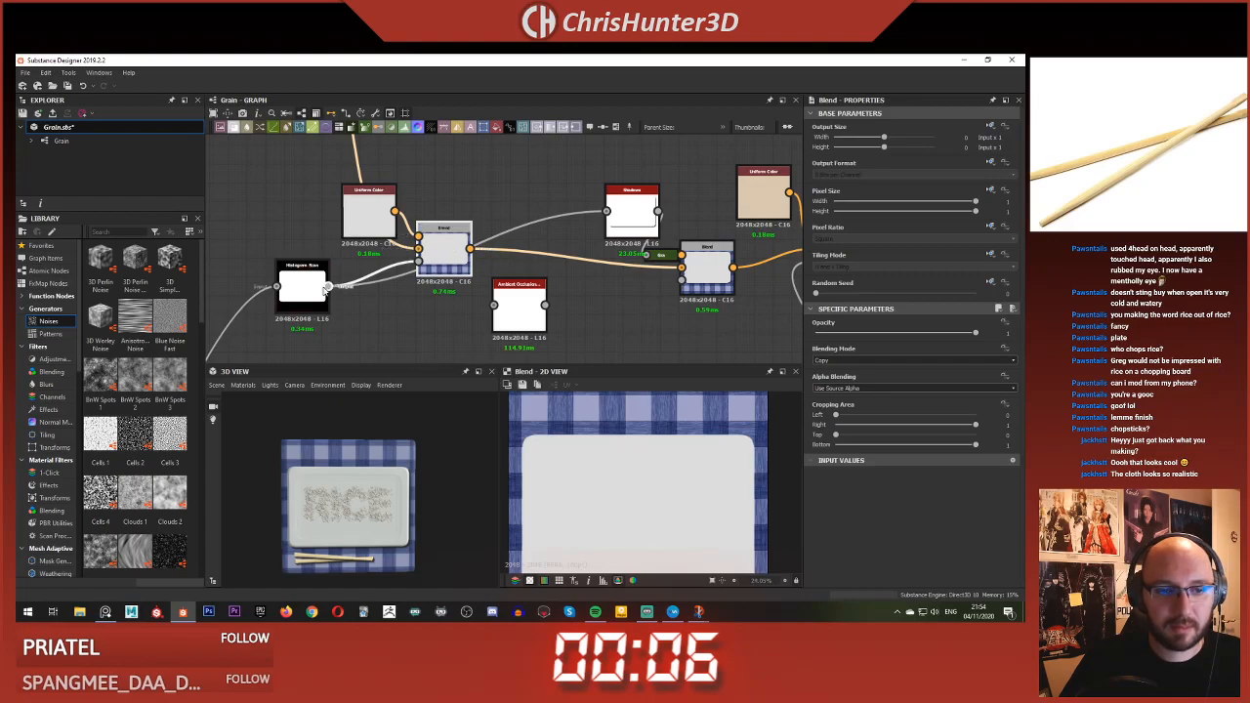
click(509, 314)
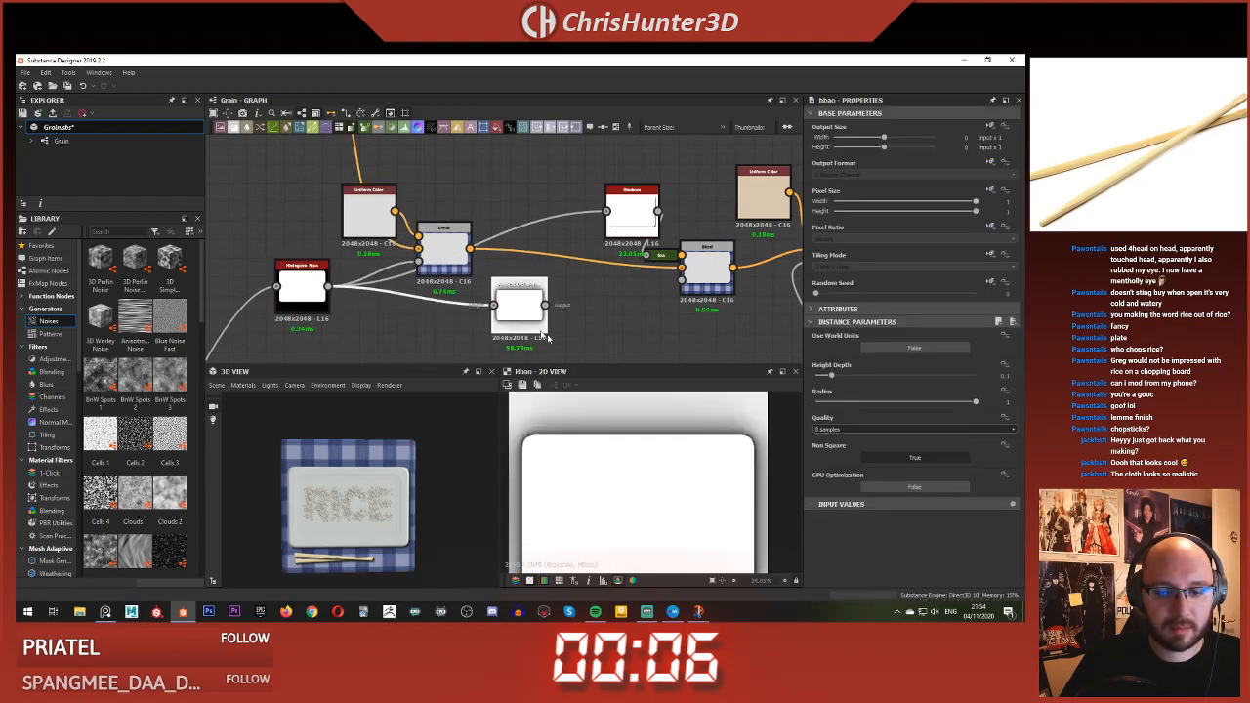
- Preview the plate's full ambient occlusion map and move its node beneath the plate colour Blend
middle_drag(518, 307, 456, 292)
scroll(456, 292, down, 1)
scroll(615, 474, down, 5)
scroll(480, 335, up, 2)
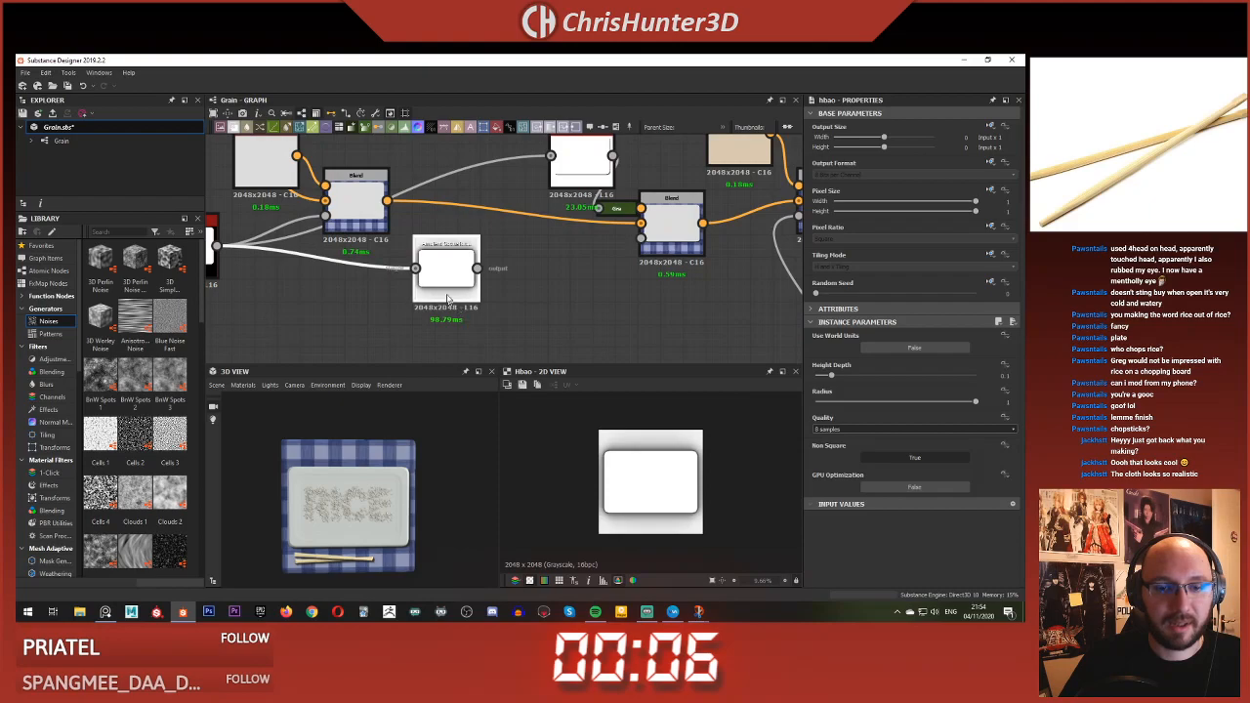
drag(446, 282, 379, 304)
- Add a Blend node beside the ambient occlusion node with the plate colour as its background
scroll(401, 293, up, 2)
scroll(521, 274, down, 1)
key(space)
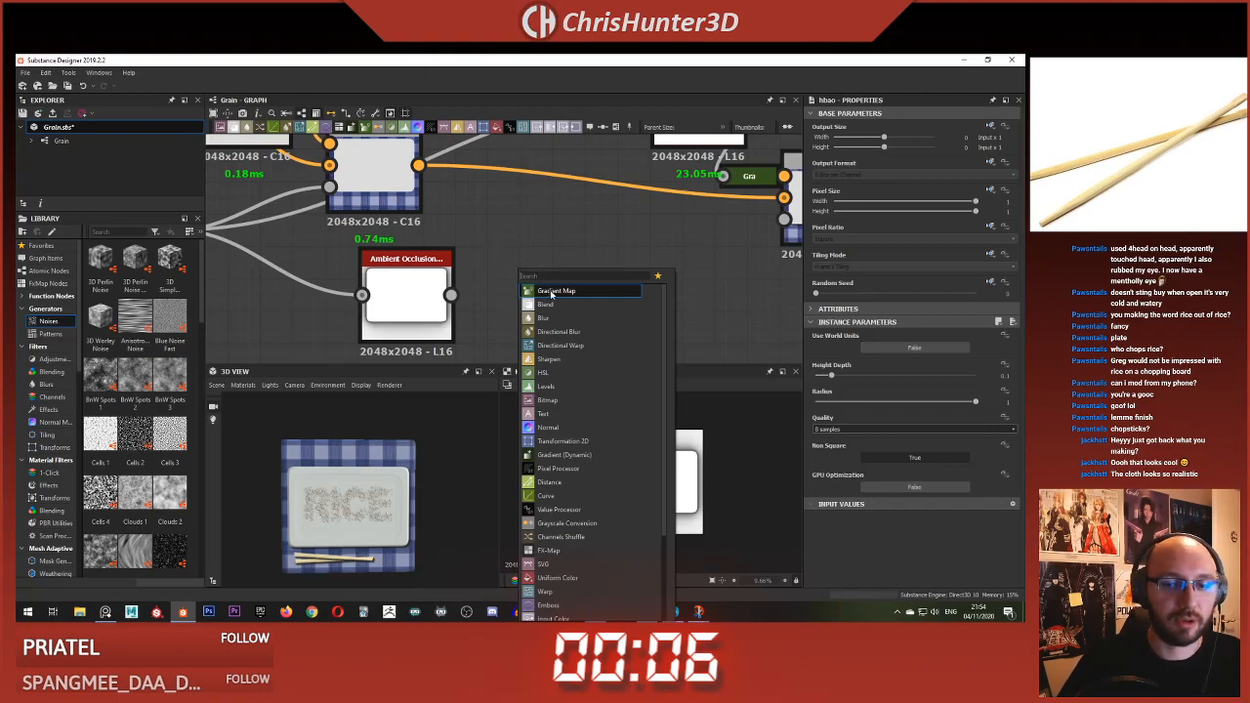
click(545, 304)
scroll(527, 244, down, 2)
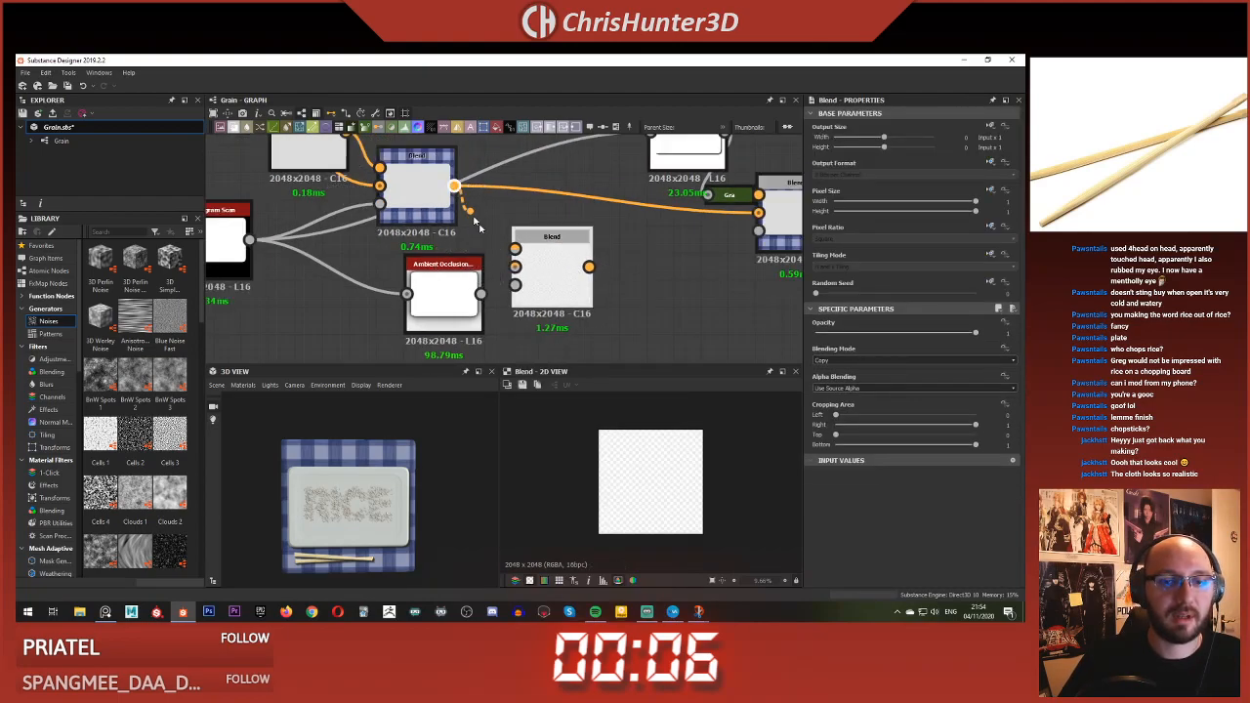
drag(516, 266, 515, 265)
drag(552, 293, 579, 293)
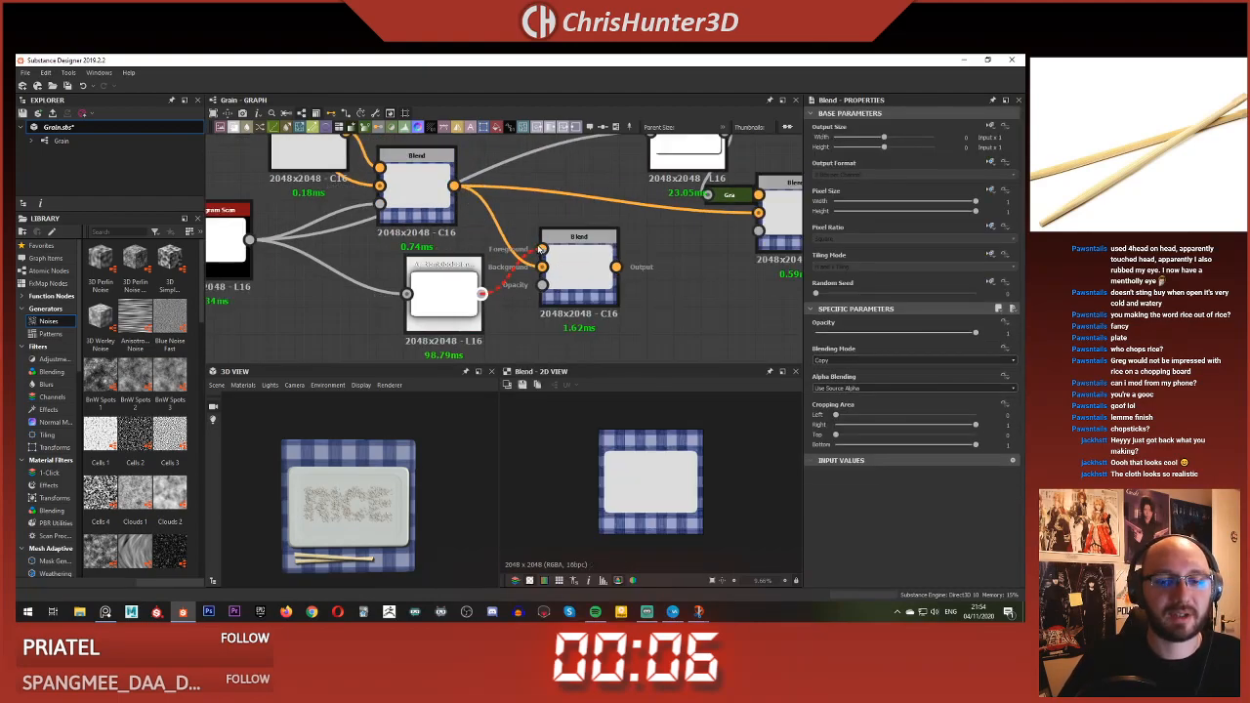
- Connect the ambient occlusion to the new Blend's foreground through a docked Gradient Map and select that Blend
drag(541, 249, 542, 250)
key(space)
text(gr)
key(Return)
key(d)
click(590, 280)
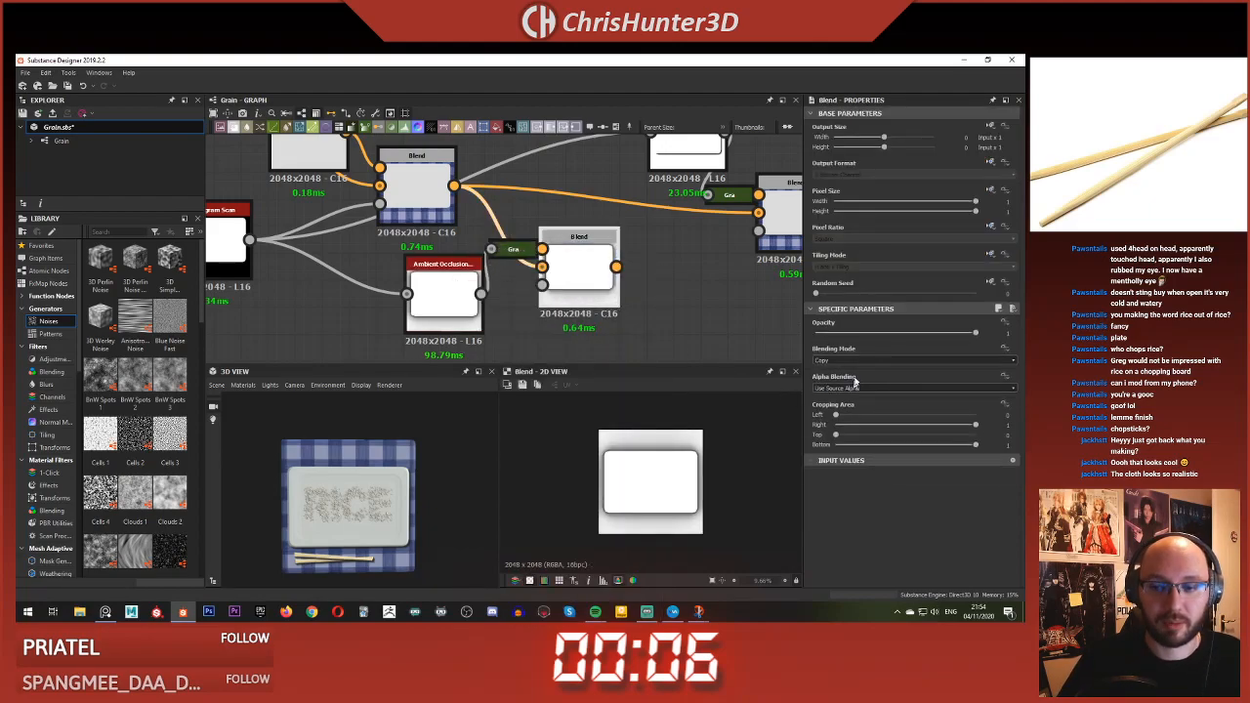
- Set the ambient occlusion Blend to Multiply and connect its output to the background of the plate's shadow Blend
click(866, 361)
click(849, 388)
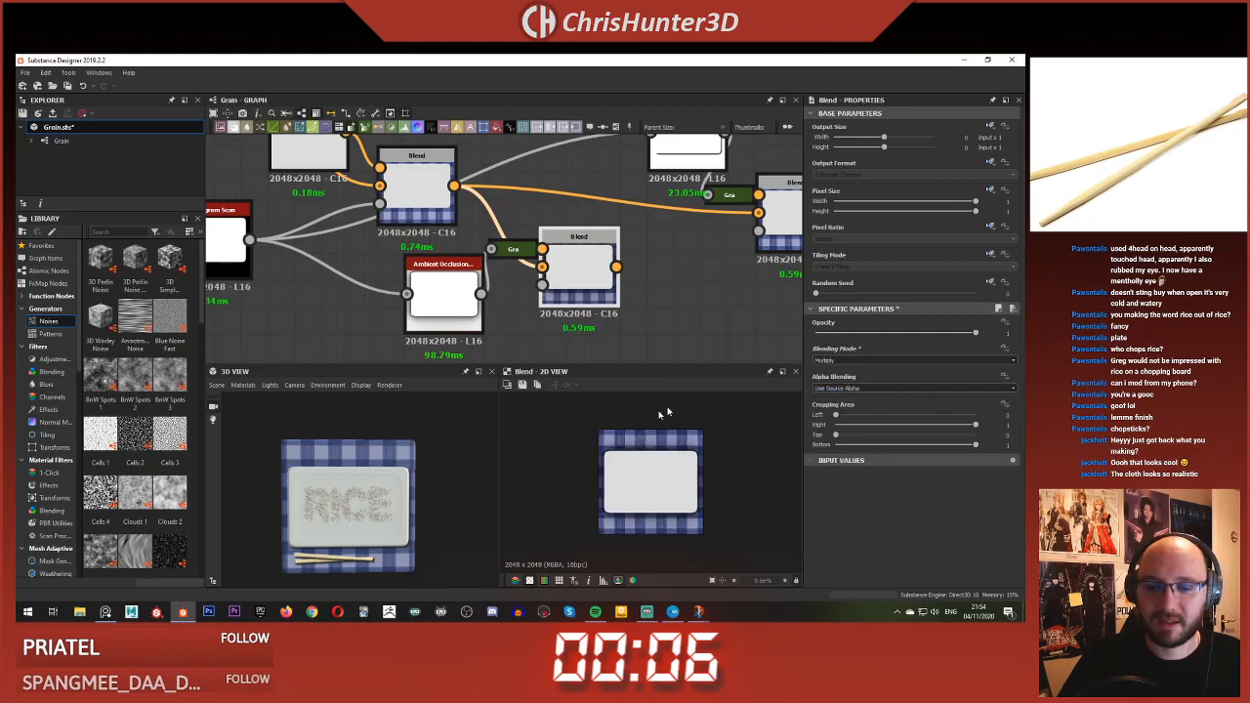
scroll(637, 460, up, 5)
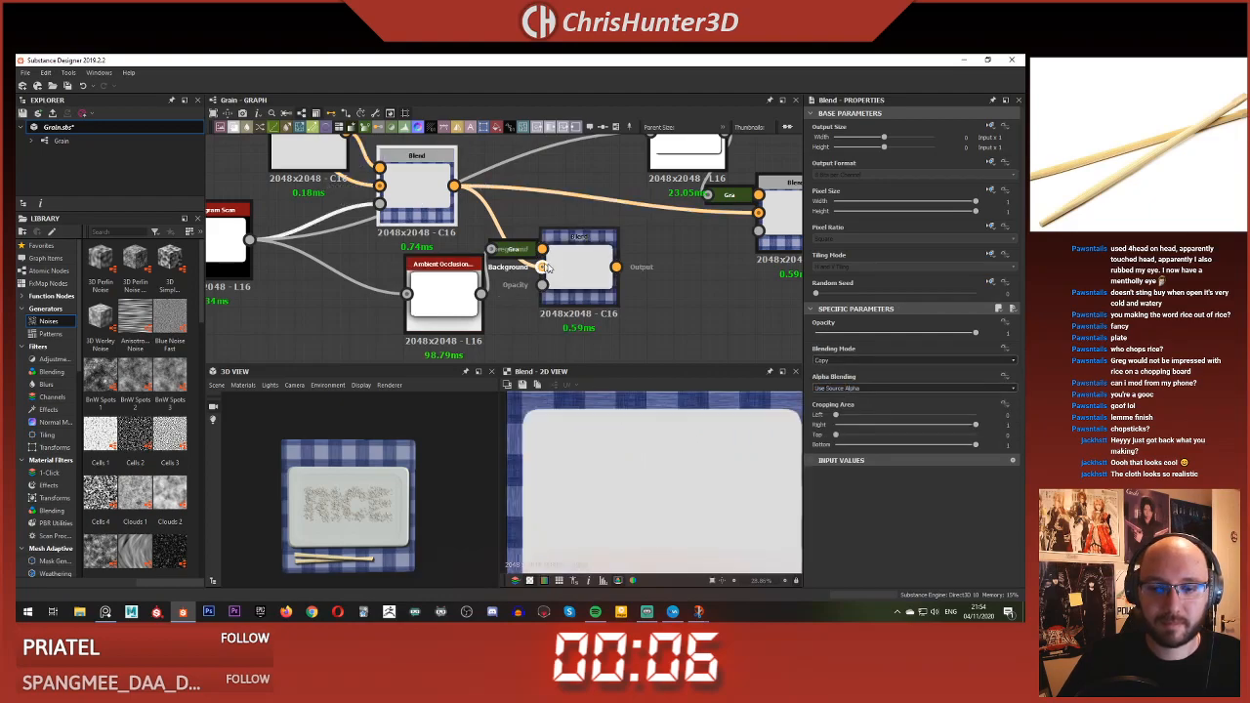
scroll(567, 285, down, 3)
double_click(574, 289)
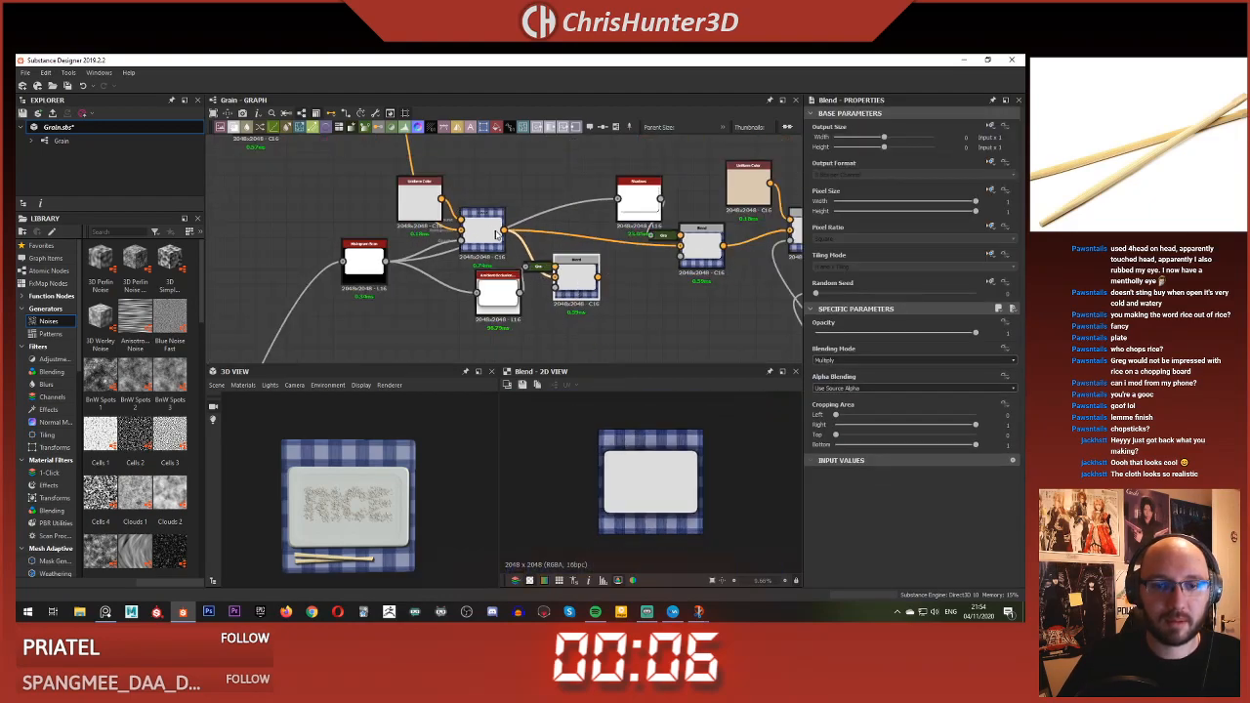
scroll(404, 438, up, 1)
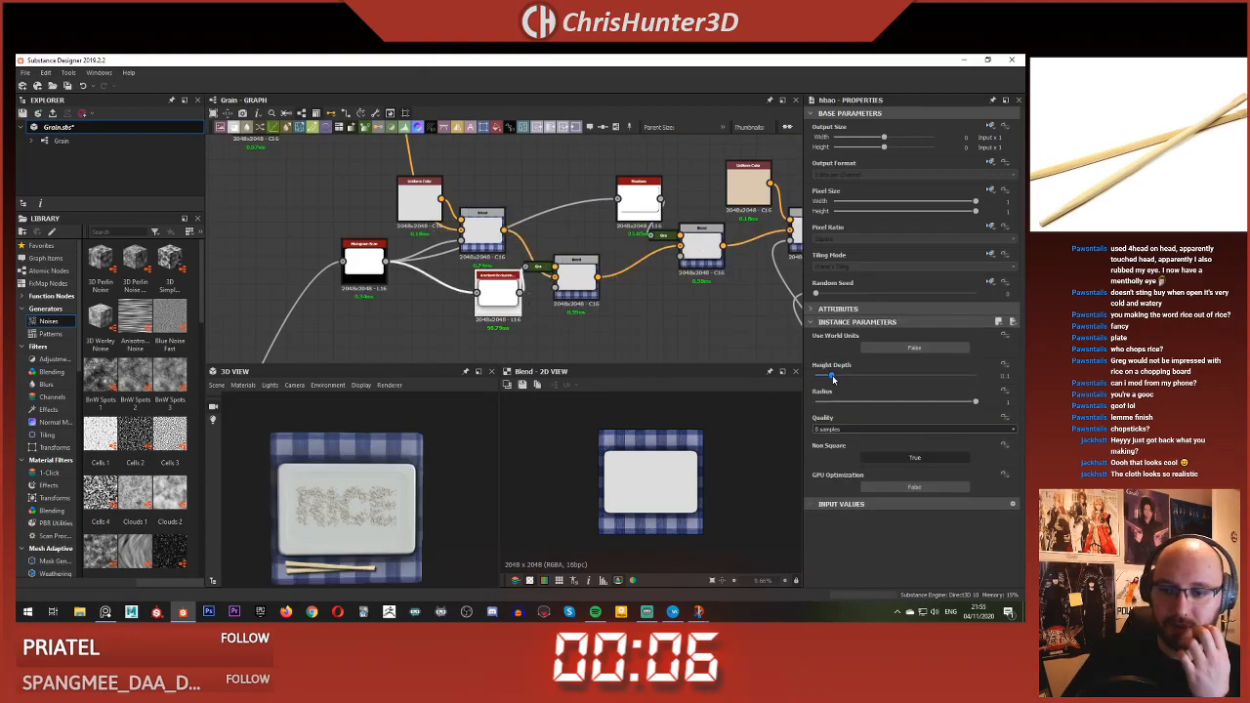
- Set the plate ambient occlusion node's Height Depth to 0.01 and check the plate in the 3D view
drag(832, 377, 820, 376)
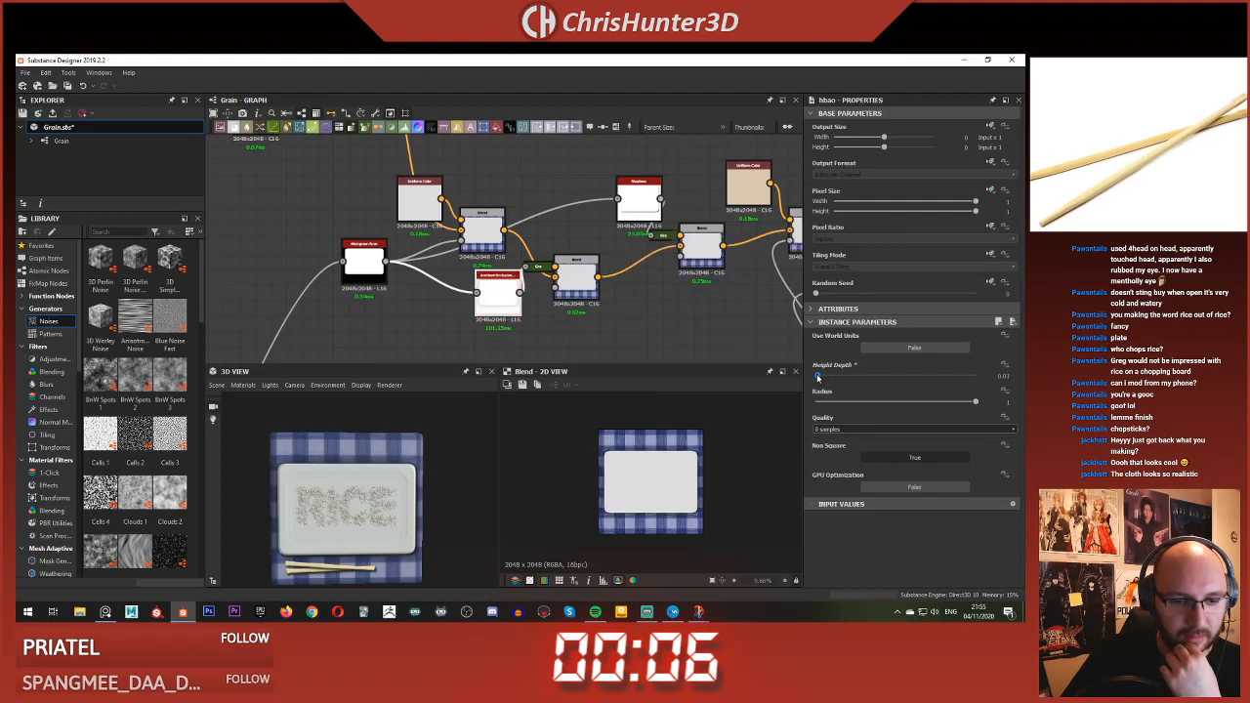
scroll(341, 507, up, 8)
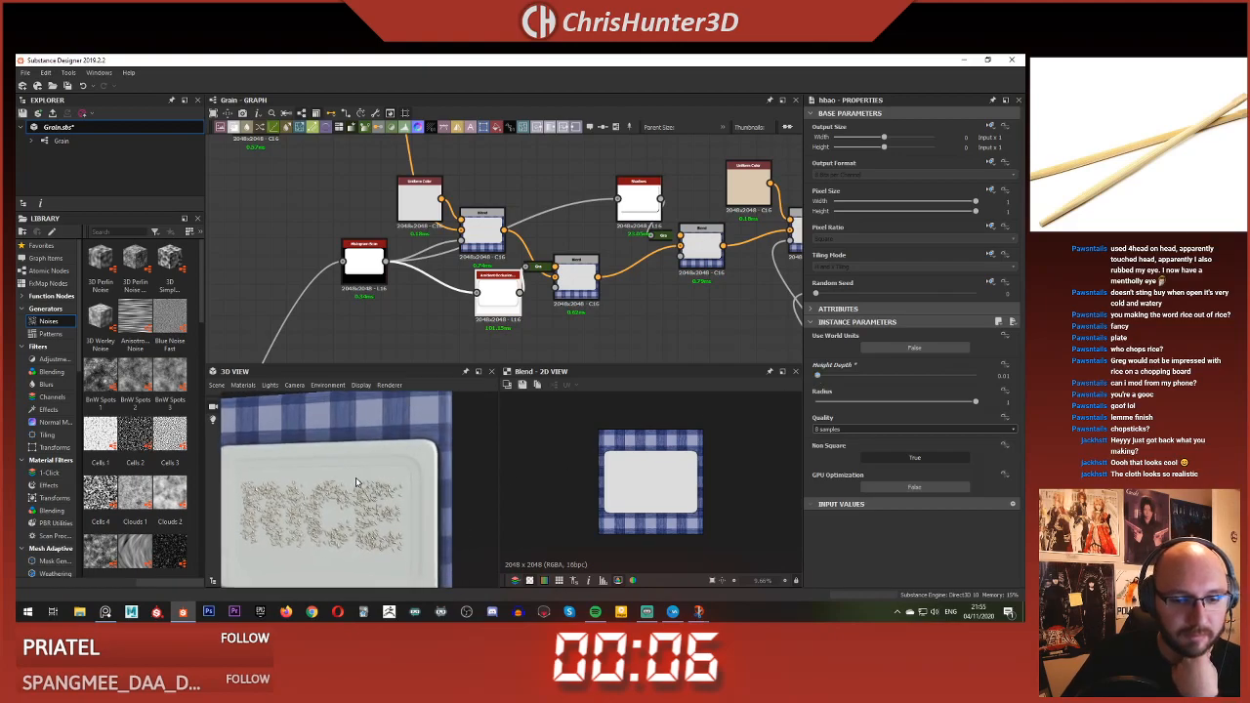
scroll(412, 482, down, 5)
drag(412, 482, 373, 477)
right_click(439, 295)
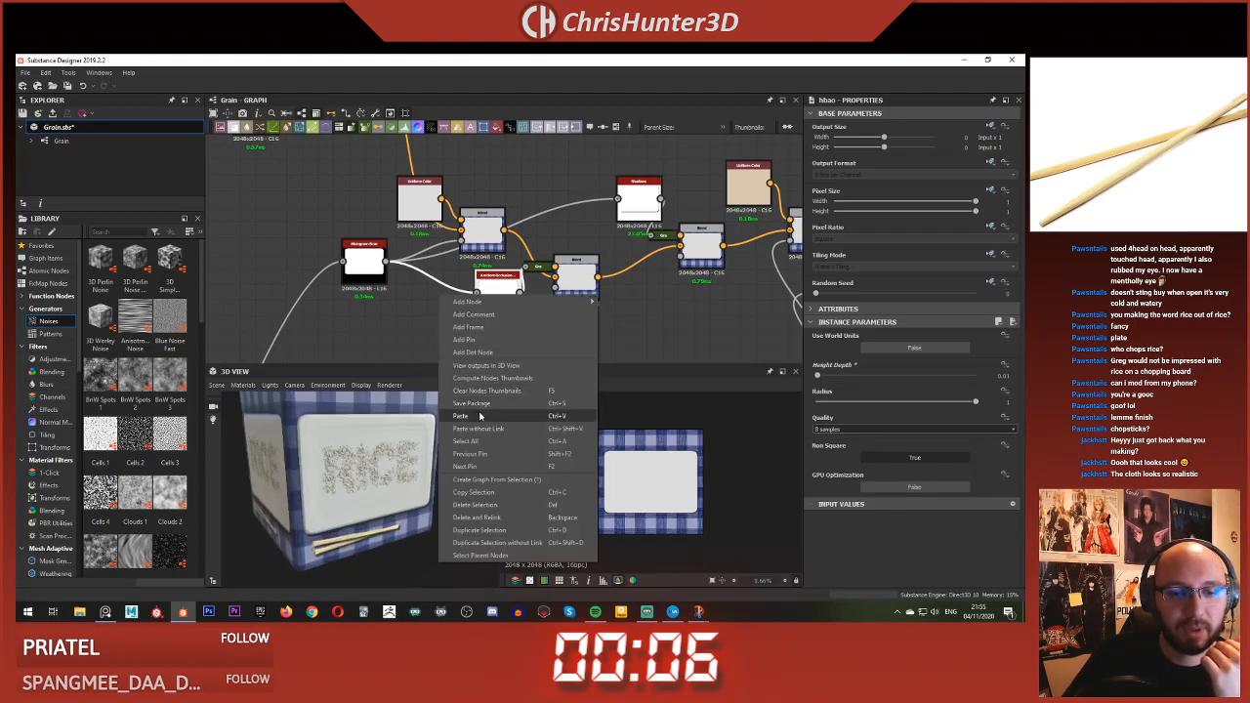
click(410, 327)
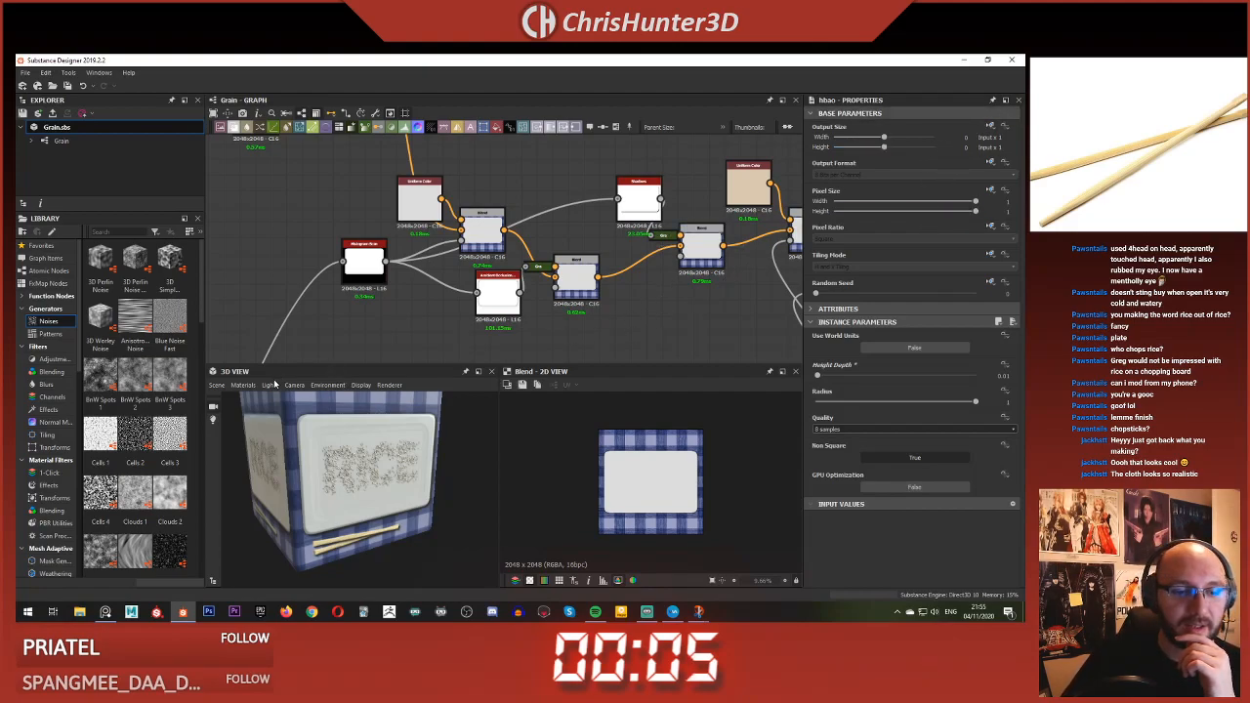
- Open the 3D view material's height properties and try stronger and weaker height scales on the plate
click(244, 386)
mouse_move(259, 401)
click(318, 399)
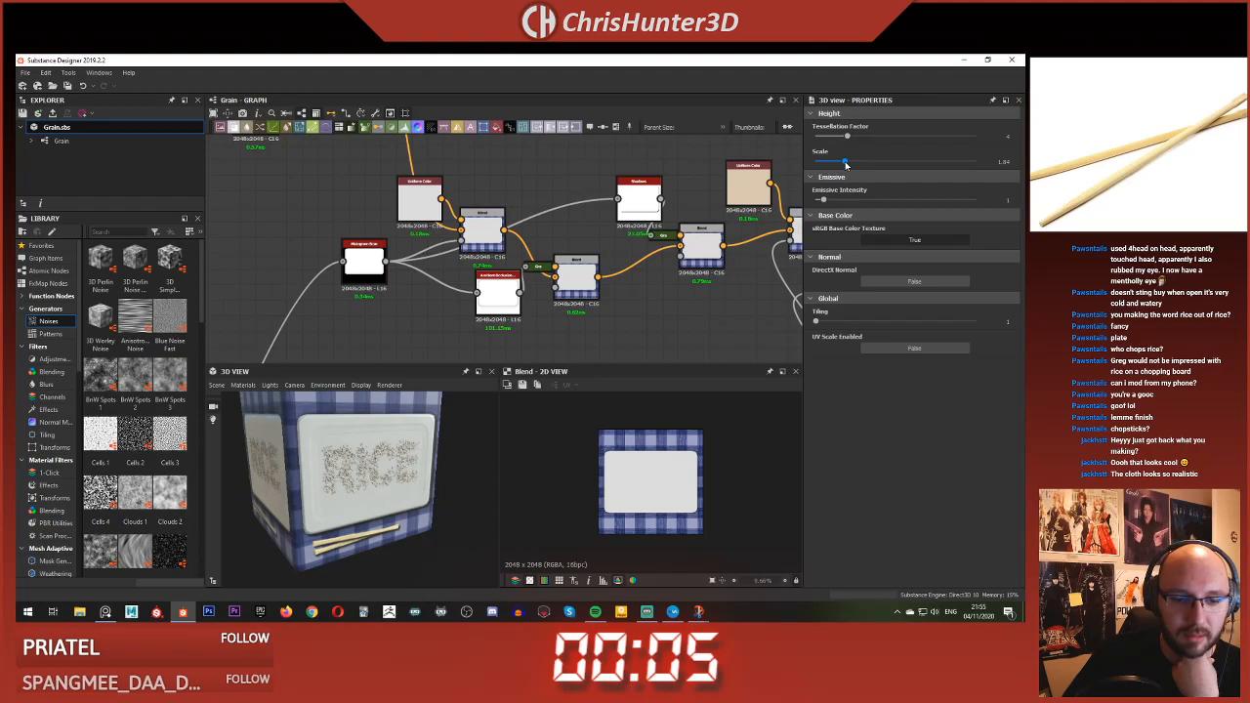
drag(873, 165, 874, 165)
scroll(352, 469, up, 3)
drag(337, 464, 426, 441)
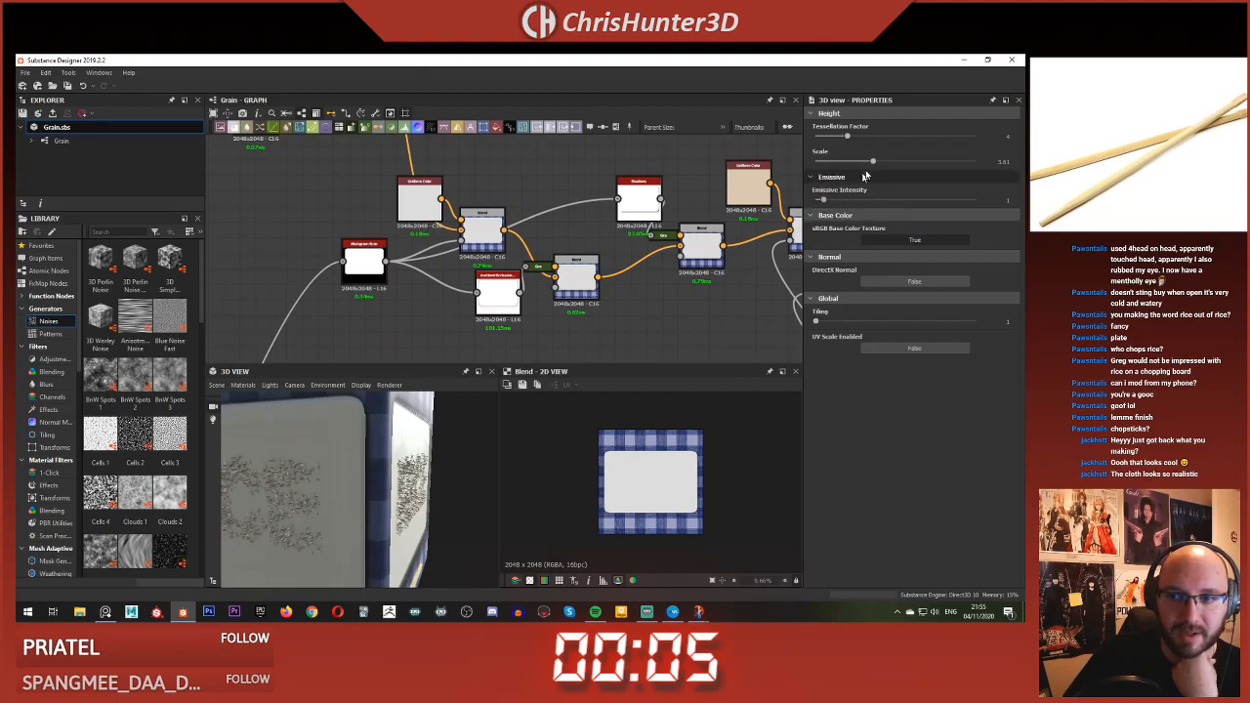
drag(931, 163, 847, 163)
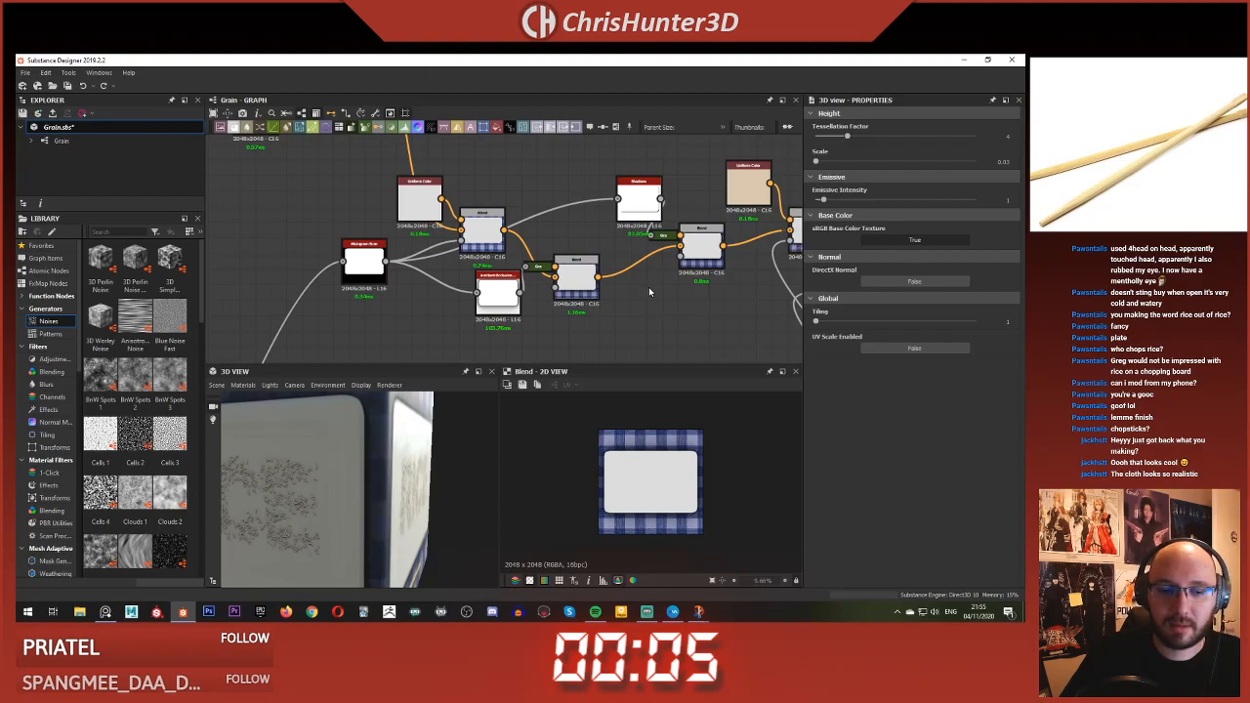
- Redo the undone graph change and set the 3D material's height scale to 1
click(49, 76)
click(65, 95)
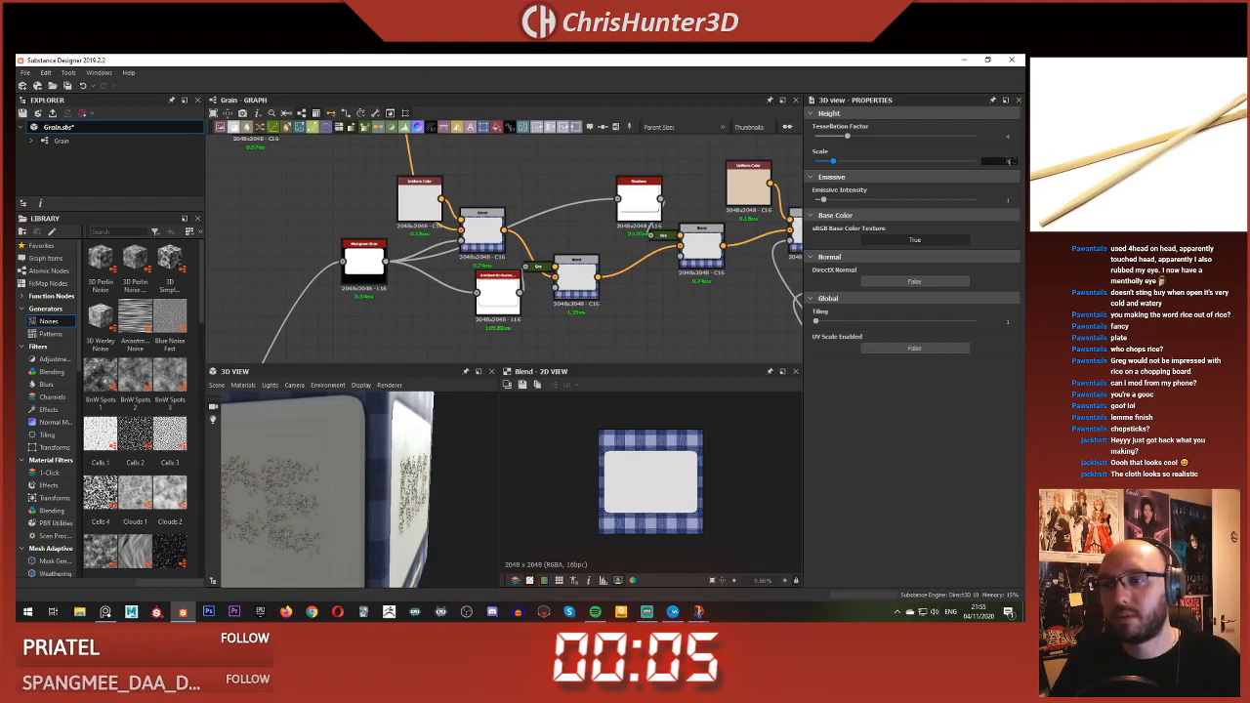
drag(832, 161, 879, 161)
drag(373, 464, 405, 493)
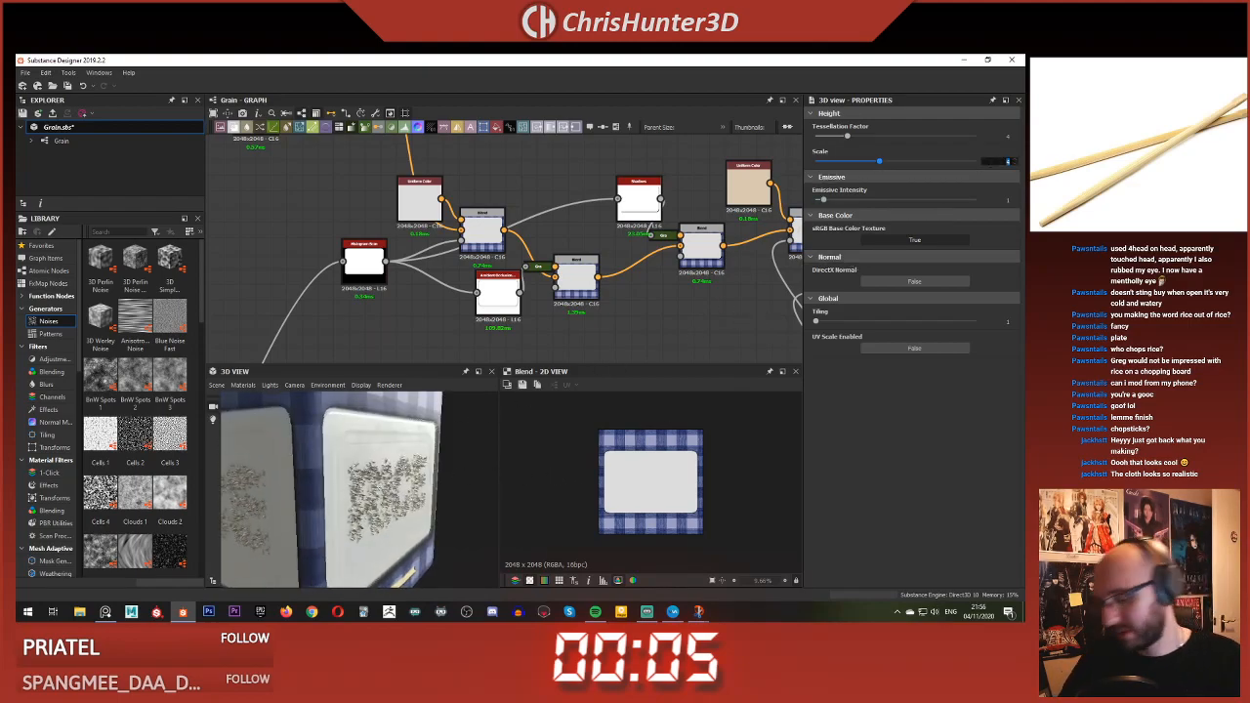
text(1)
key(Return)
drag(426, 470, 361, 483)
- Examine the plate's height Blend along with its fractal noise Levels input and its Histogram Scan mask
scroll(540, 255, down, 5)
scroll(541, 255, up, 6)
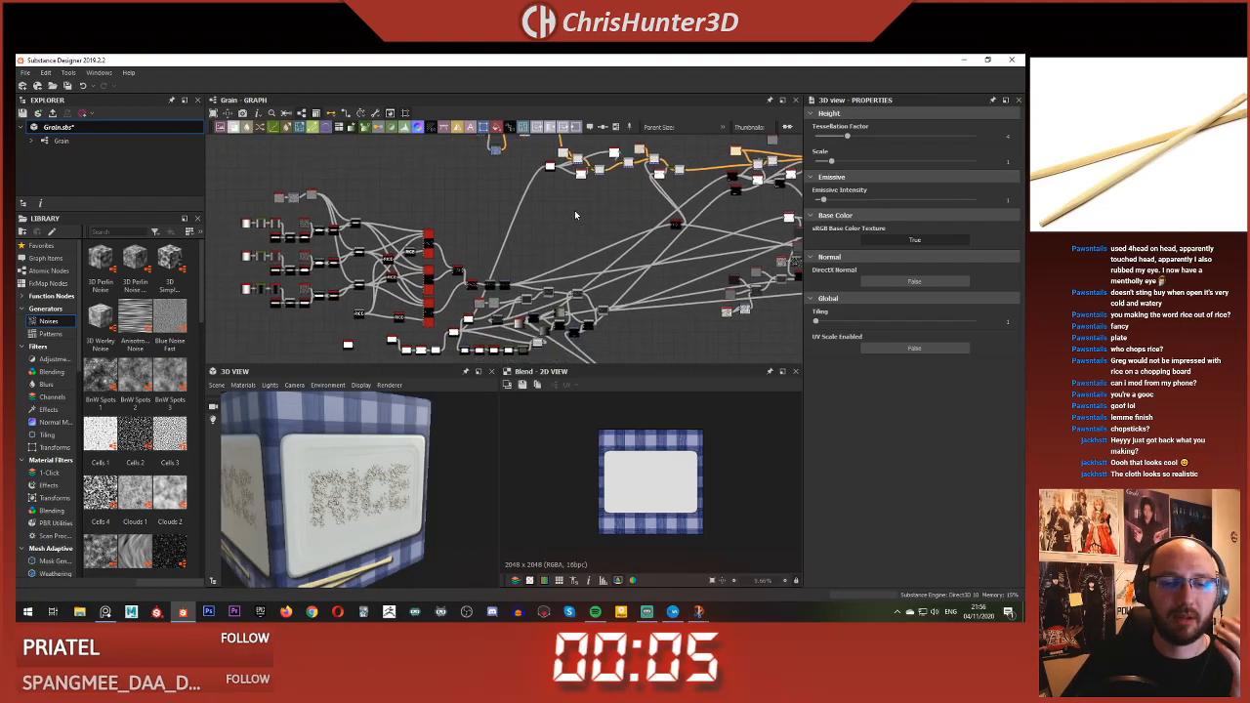
scroll(524, 287, up, 2)
middle_drag(522, 286, 539, 234)
double_click(552, 253)
scroll(427, 258, down, 3)
middle_drag(428, 262, 502, 236)
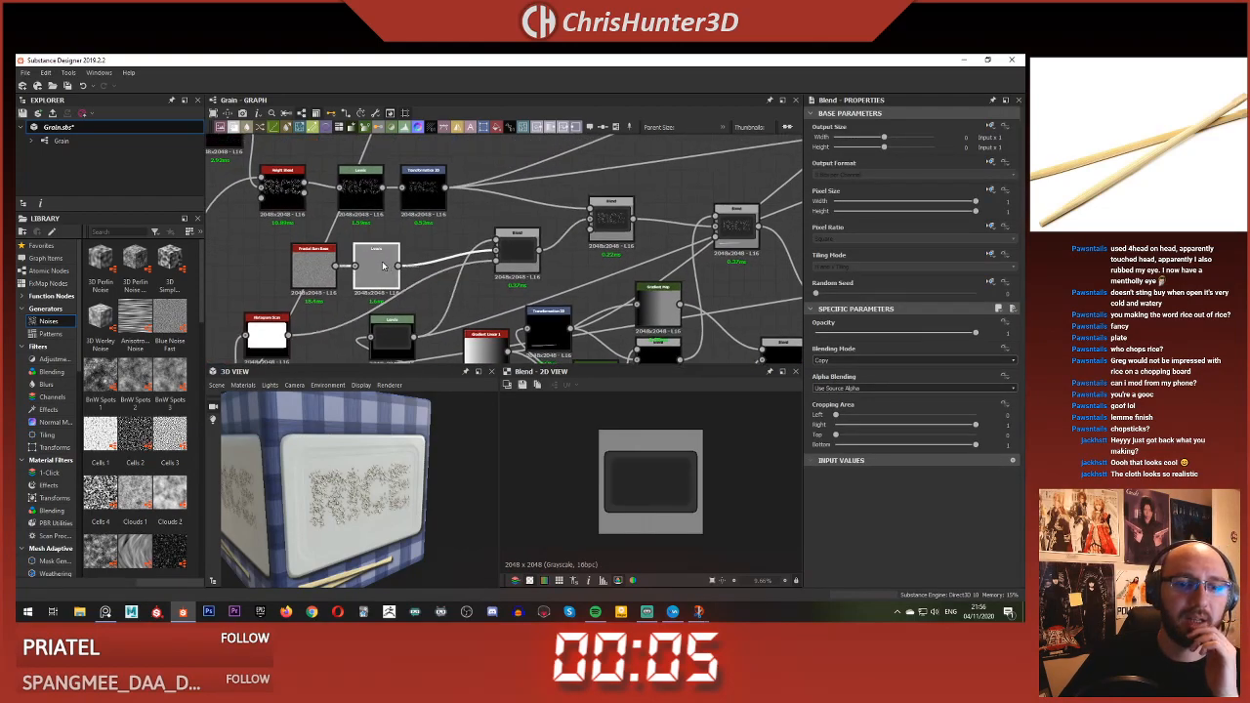
double_click(443, 239)
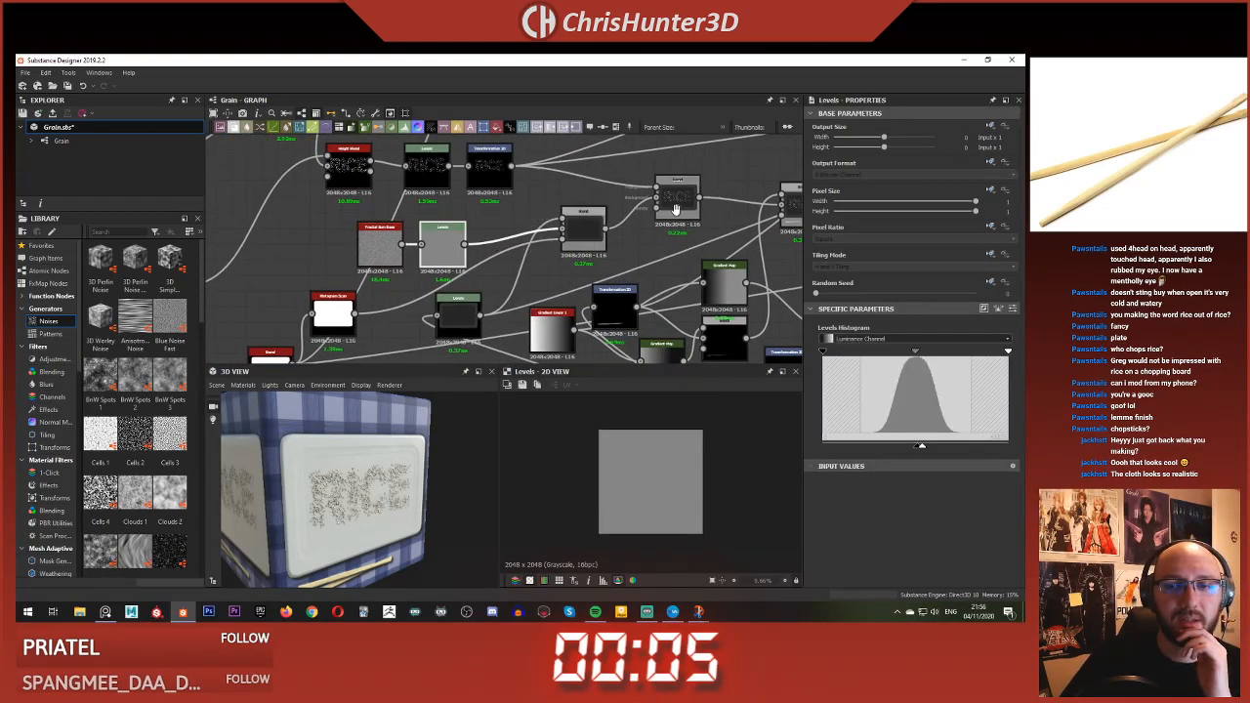
middle_drag(676, 209, 621, 235)
scroll(621, 235, up, 3)
double_click(620, 241)
double_click(463, 268)
middle_drag(515, 265, 584, 243)
scroll(584, 242, down, 1)
double_click(506, 263)
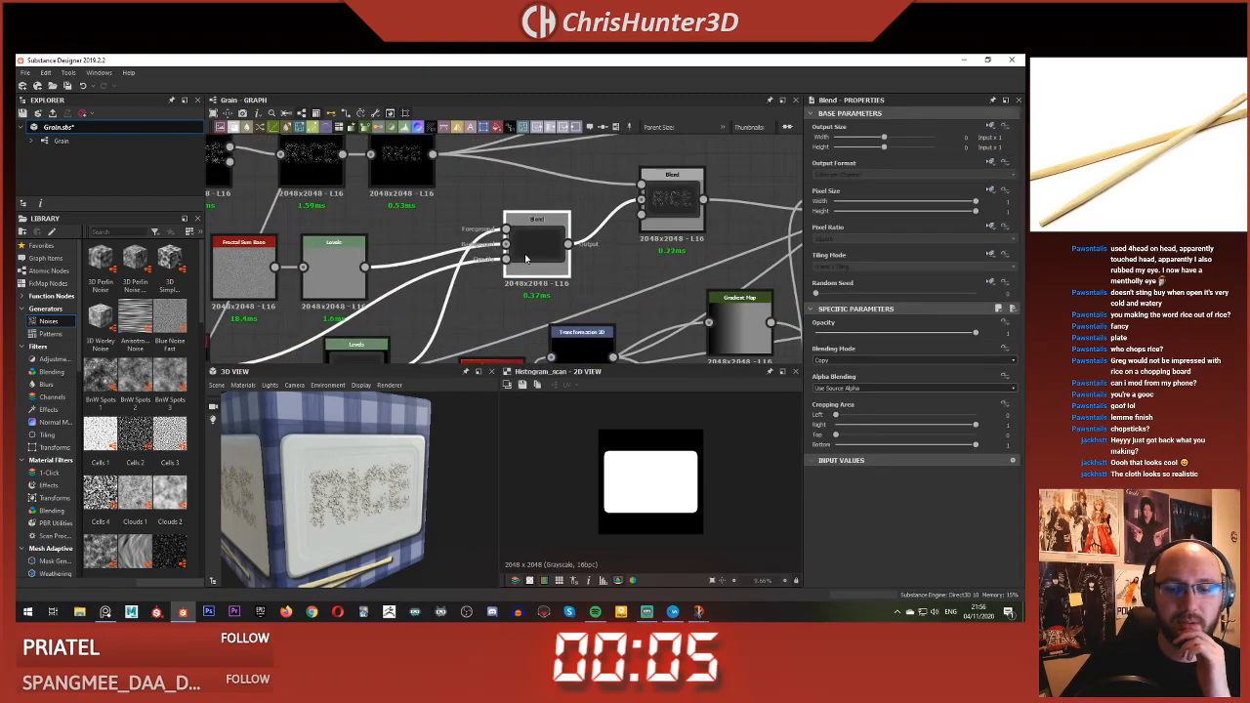
- Move the plate's height Blend down and add a Height Blend node above it, with the noise Levels as Height Bottom
double_click(526, 253)
drag(526, 250, 525, 318)
click(525, 214)
key(space)
text(hei)
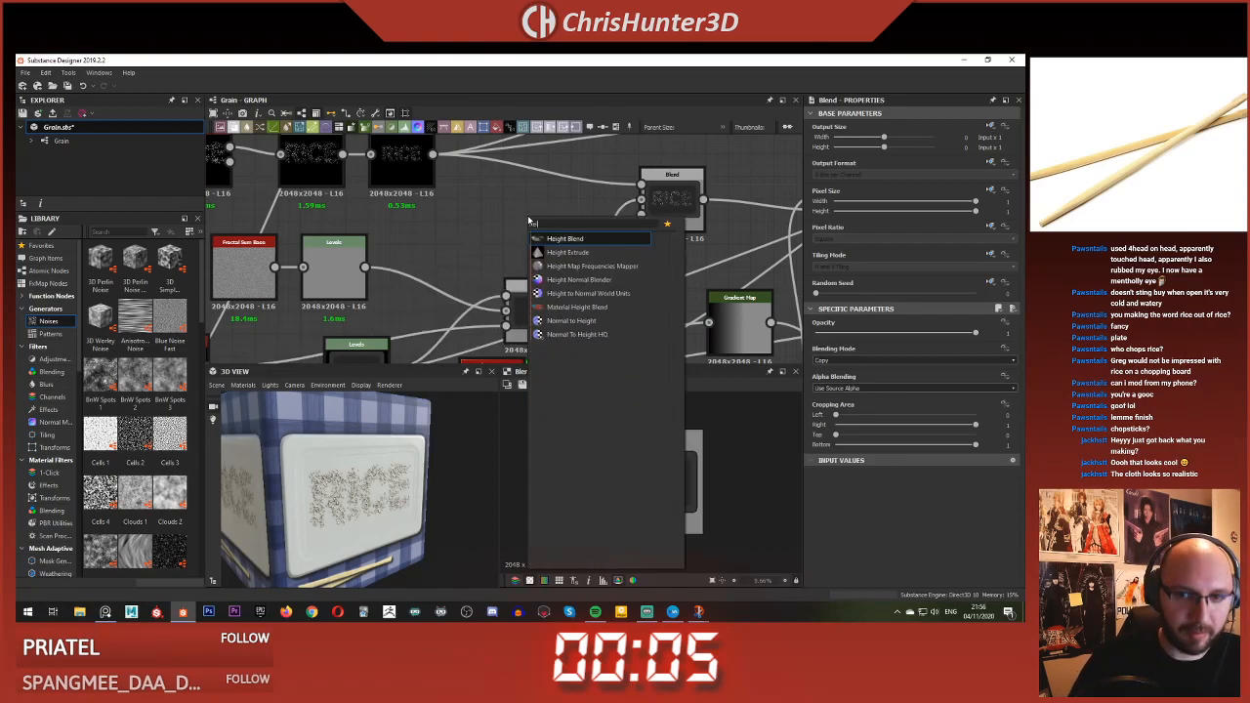
key(Return)
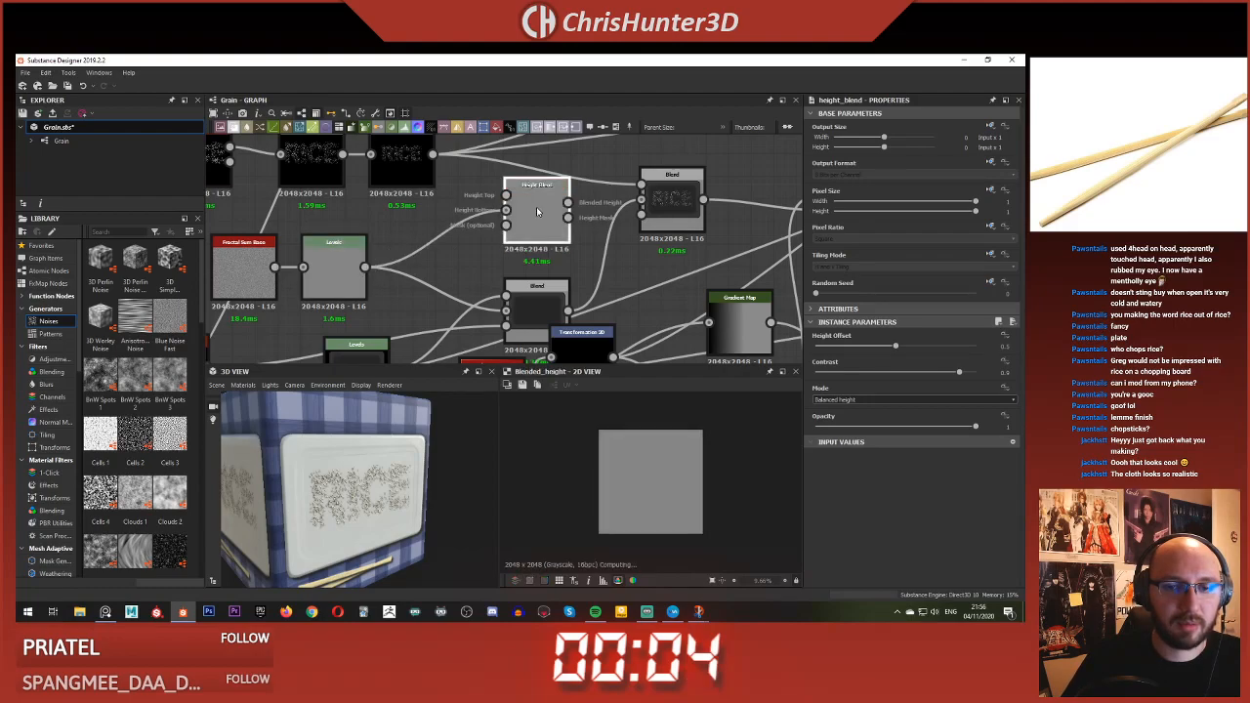
middle_drag(518, 269, 506, 282)
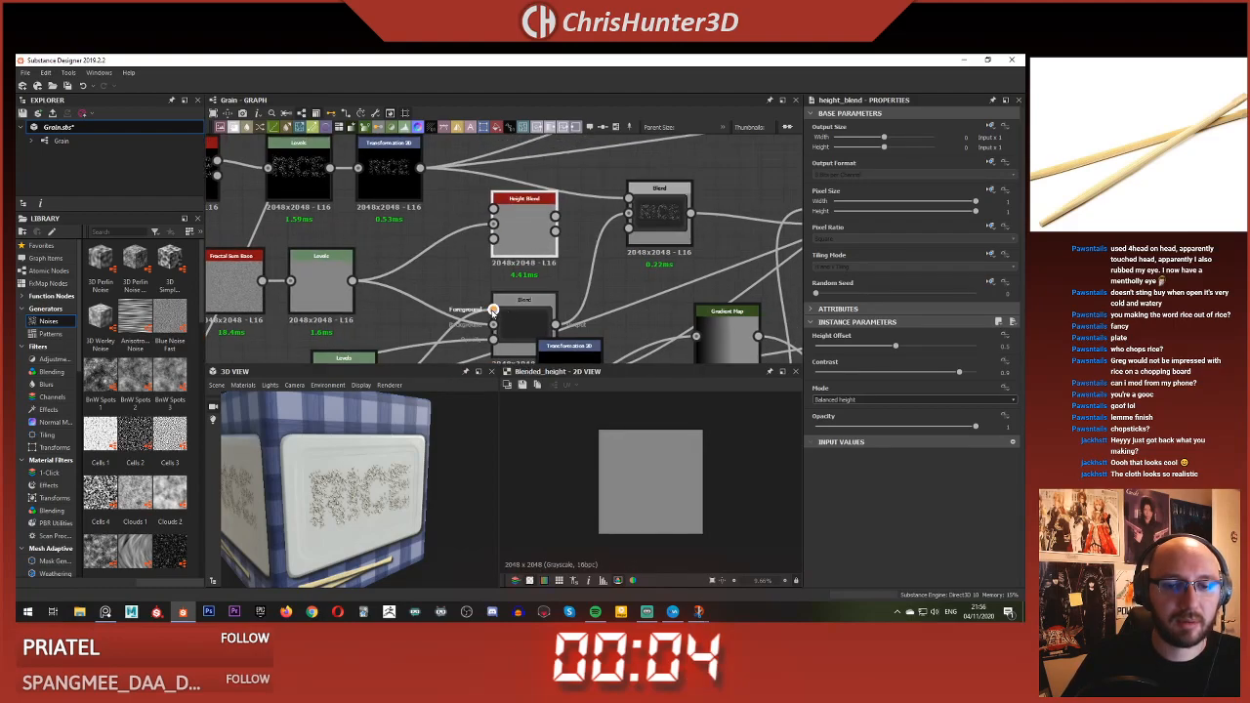
- Feed the plate height into the Height Blend's Height Top and set its Height Offset to 0.91
click(494, 311)
shift+drag(493, 310, 495, 209)
click(517, 229)
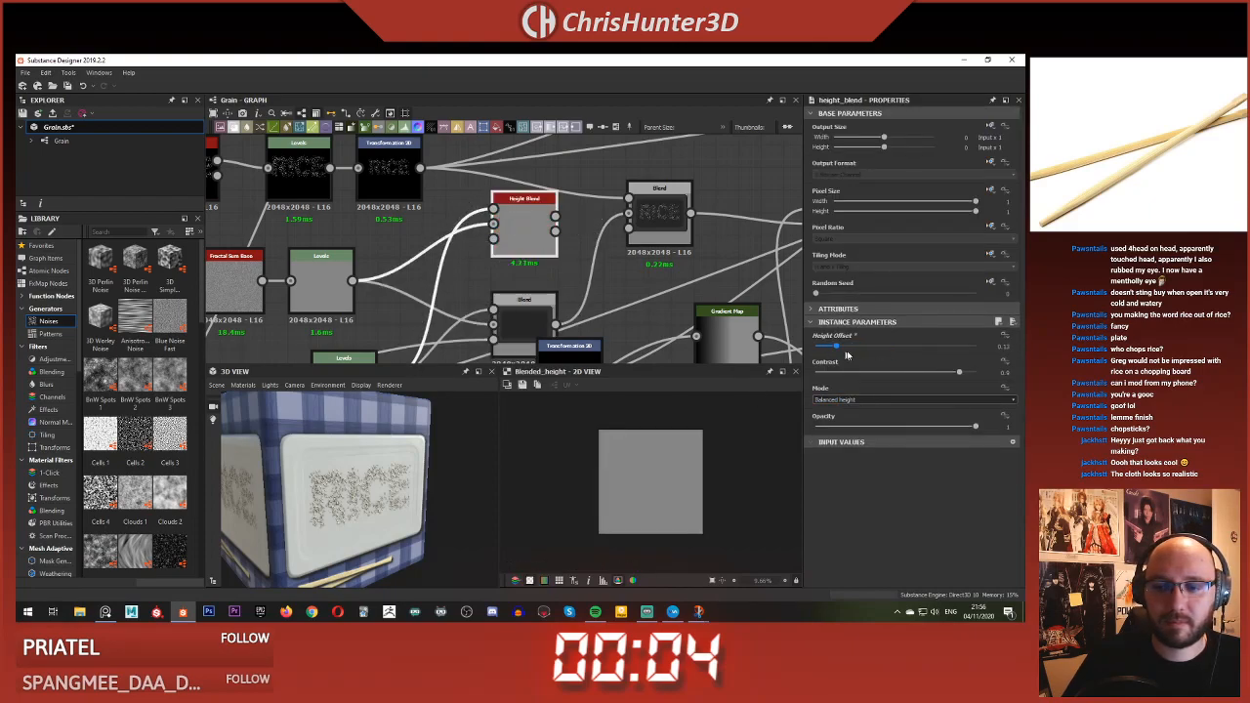
drag(923, 362, 971, 367)
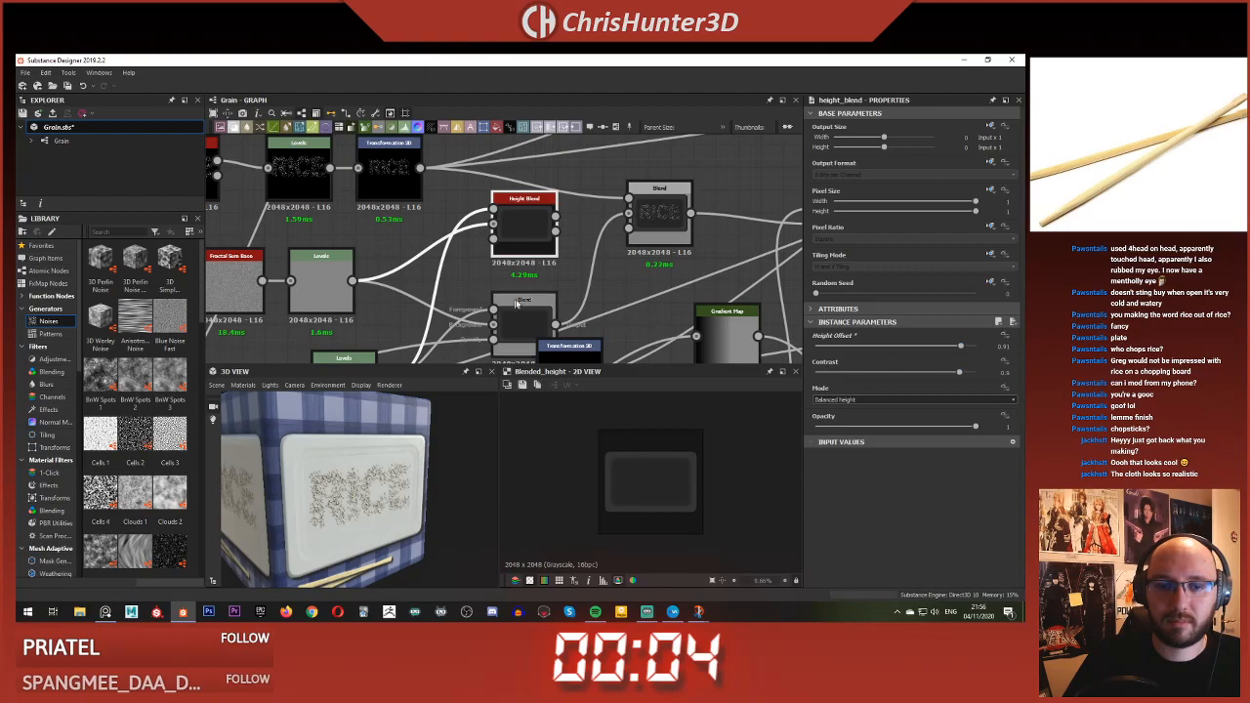
- Try masking the Height Blend with the plate's Histogram Scan and compare it with the old Blend
middle_drag(514, 306, 504, 302)
click(482, 317)
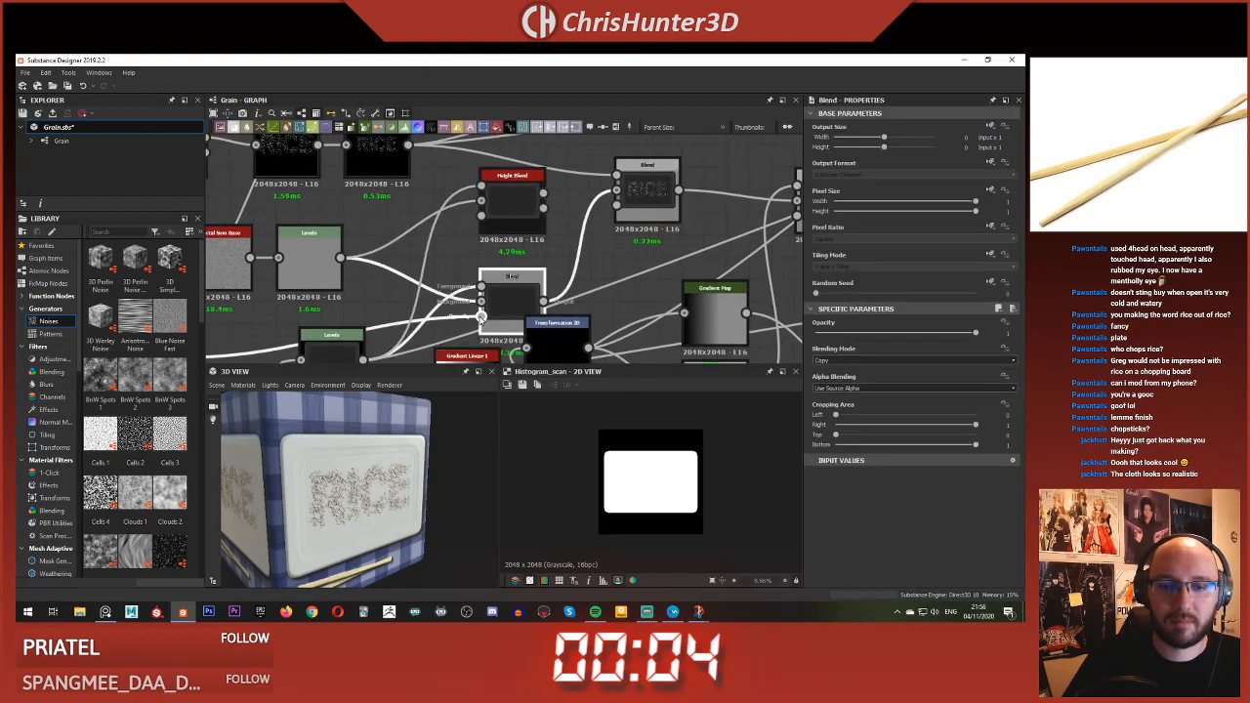
double_click(511, 200)
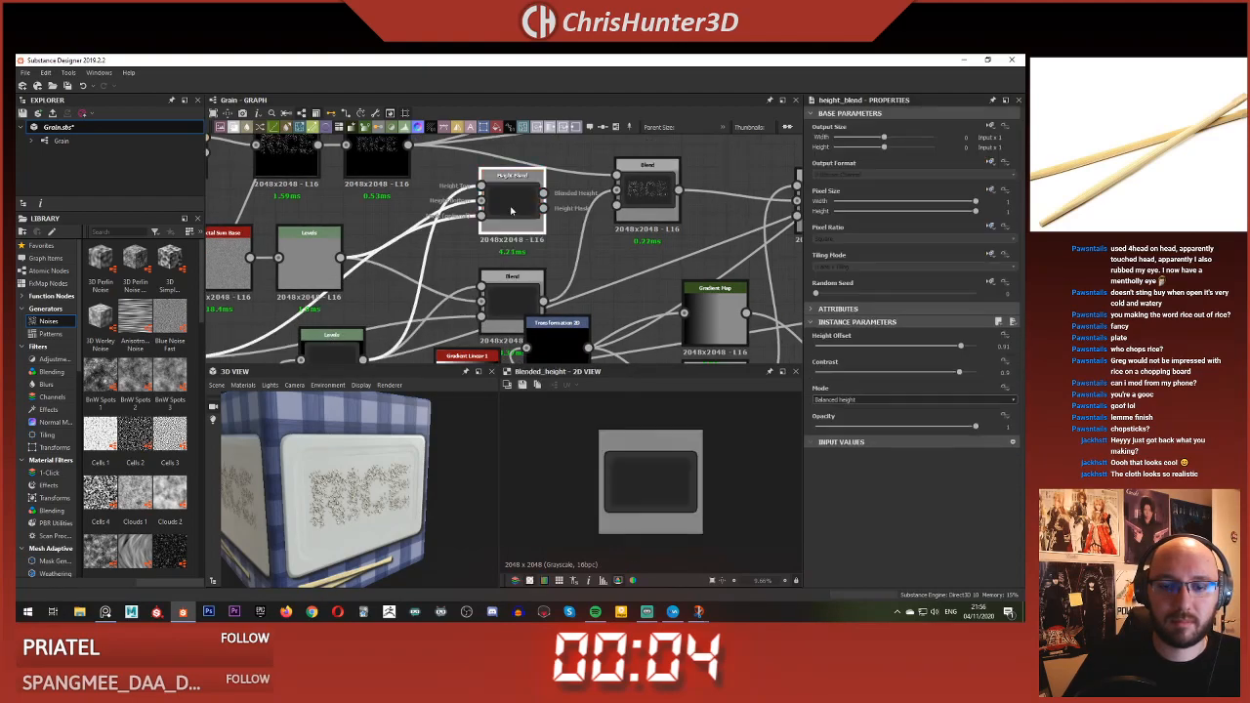
scroll(662, 454, up, 1)
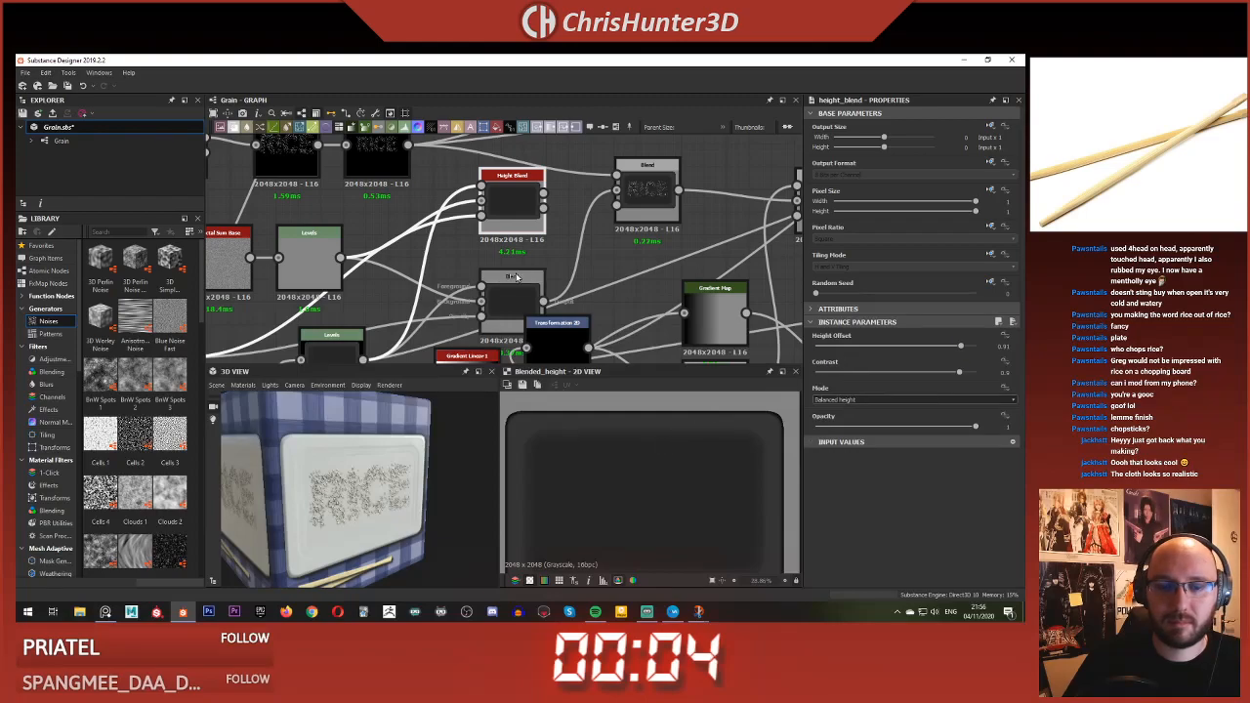
scroll(509, 223, down, 2)
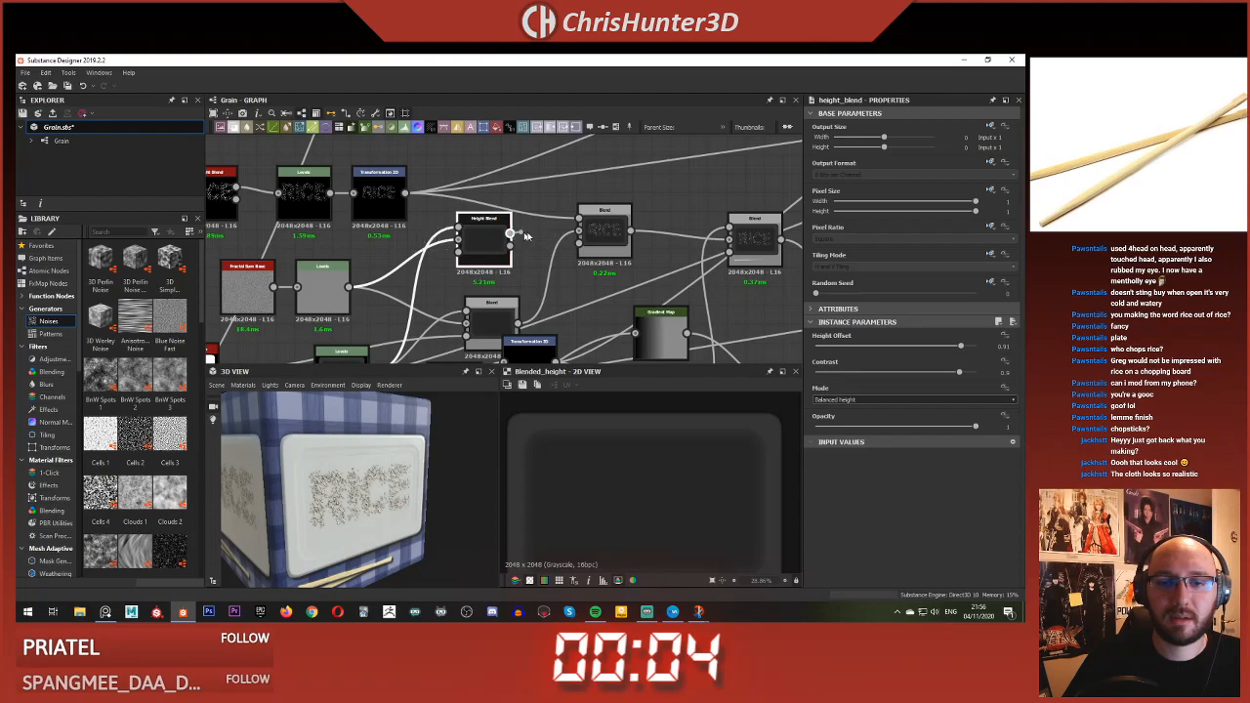
- Connect the Height Blend's Blended Height output to the rice Blend's background and inspect the plate in 3D
drag(583, 232, 582, 232)
scroll(361, 478, up, 3)
drag(362, 479, 311, 417)
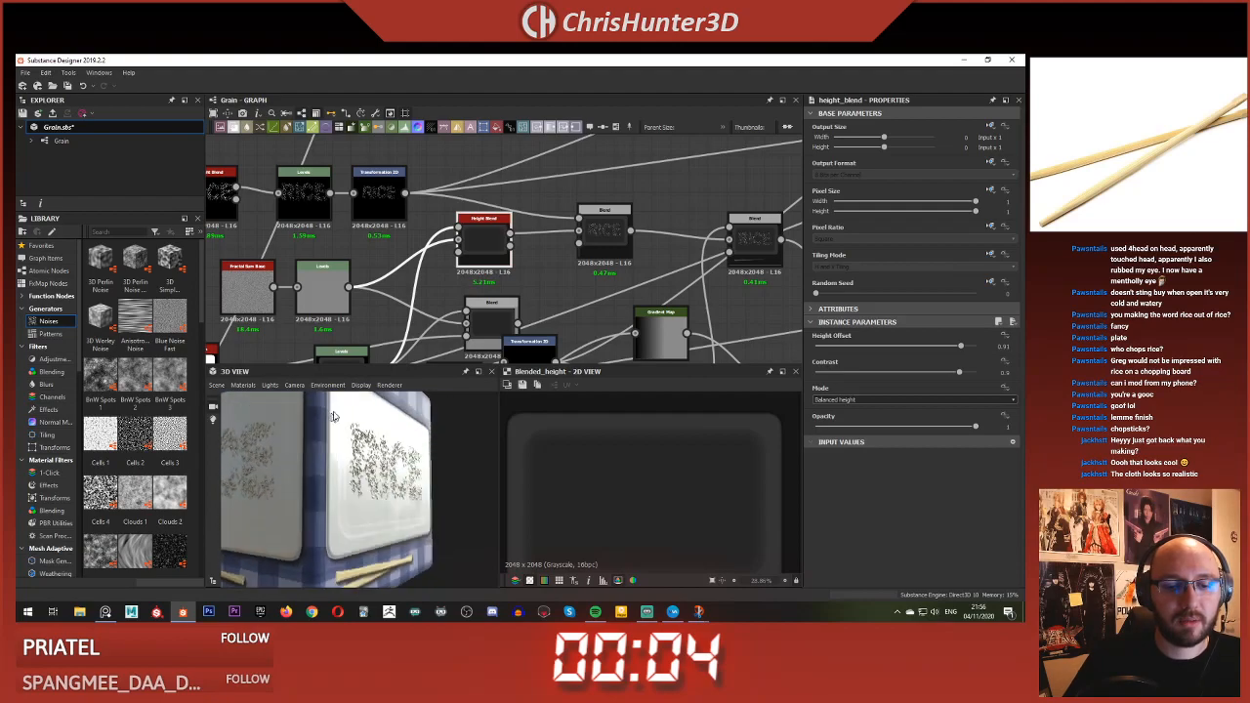
- Try the Height Blend with Contrast and Height Offset both at 1, and undo both changes
scroll(479, 240, up, 2)
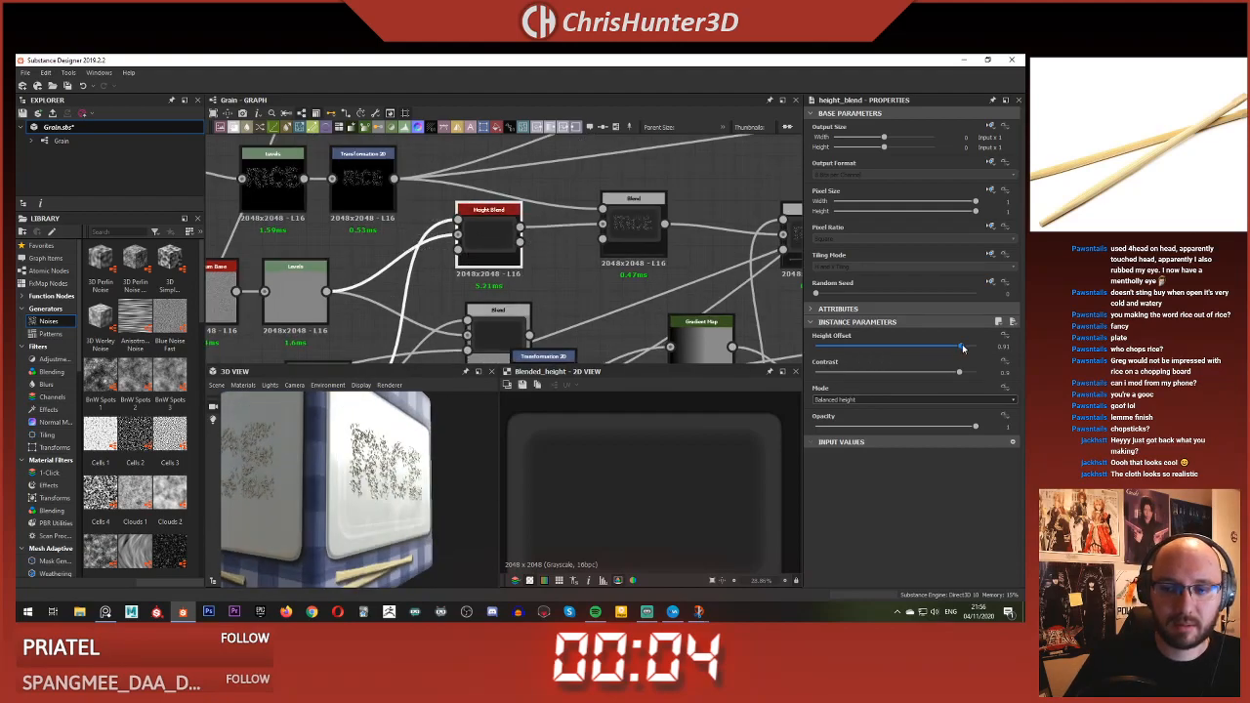
drag(962, 374, 984, 374)
drag(411, 443, 369, 479)
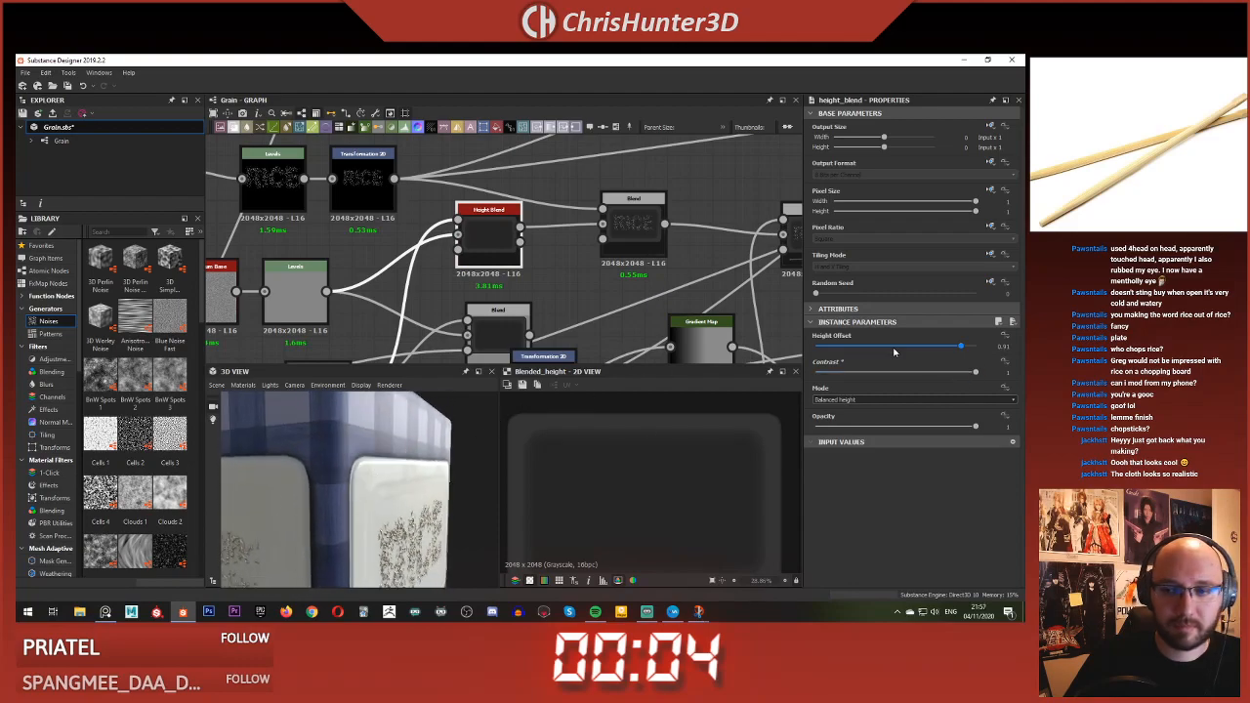
drag(952, 346, 1006, 358)
drag(440, 471, 432, 473)
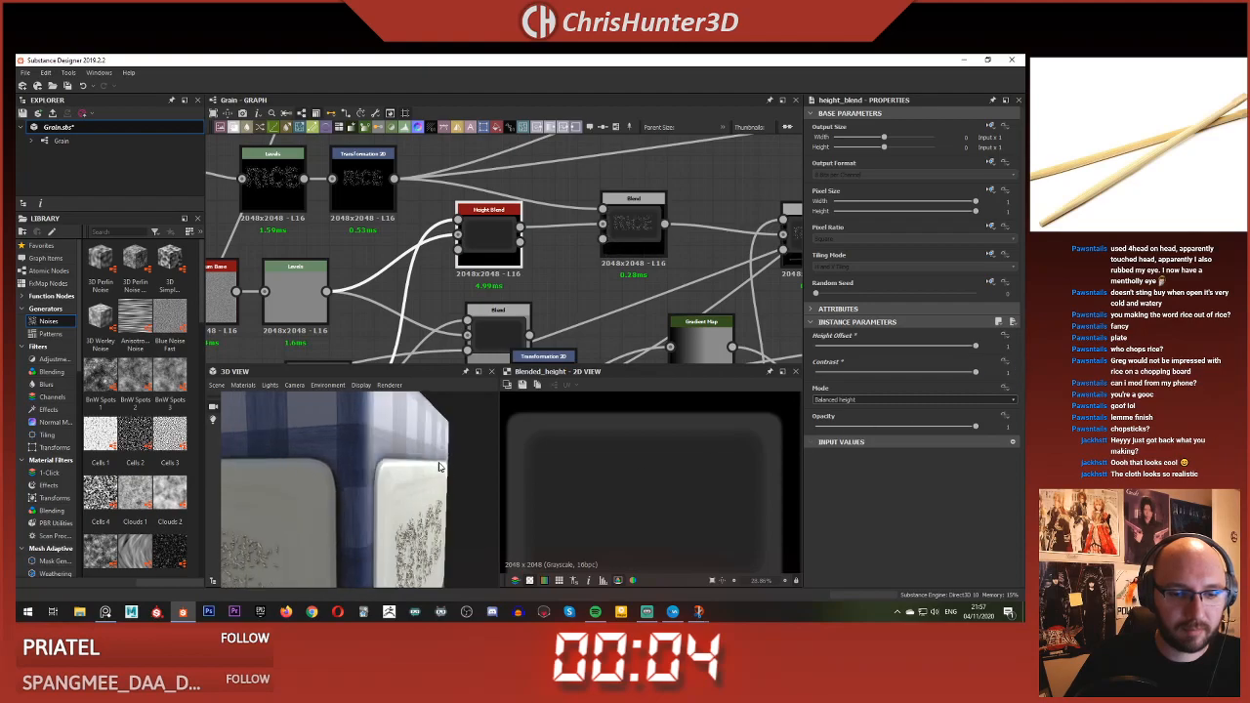
scroll(432, 473, up, 6)
middle_drag(432, 473, 419, 468)
drag(419, 469, 329, 481)
key(ctrl+z)
key(ctrl+z)
- Examine the rice lettering, plate and cloth in the 3D view from close up and from a distance
scroll(408, 477, up, 4)
scroll(330, 480, down, 3)
middle_drag(329, 480, 356, 463)
scroll(356, 462, down, 1)
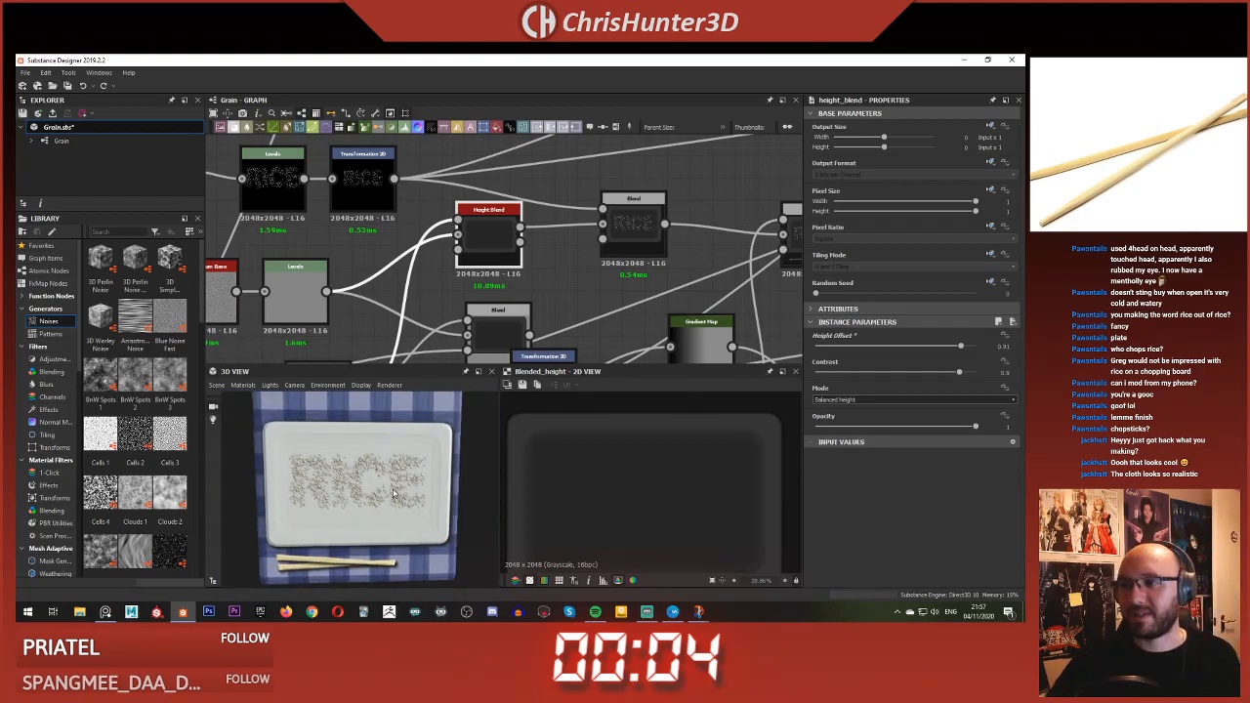
scroll(381, 474, down, 2)
scroll(380, 476, up, 5)
scroll(379, 477, down, 2)
scroll(381, 475, up, 1)
scroll(381, 475, down, 2)
scroll(391, 478, up, 5)
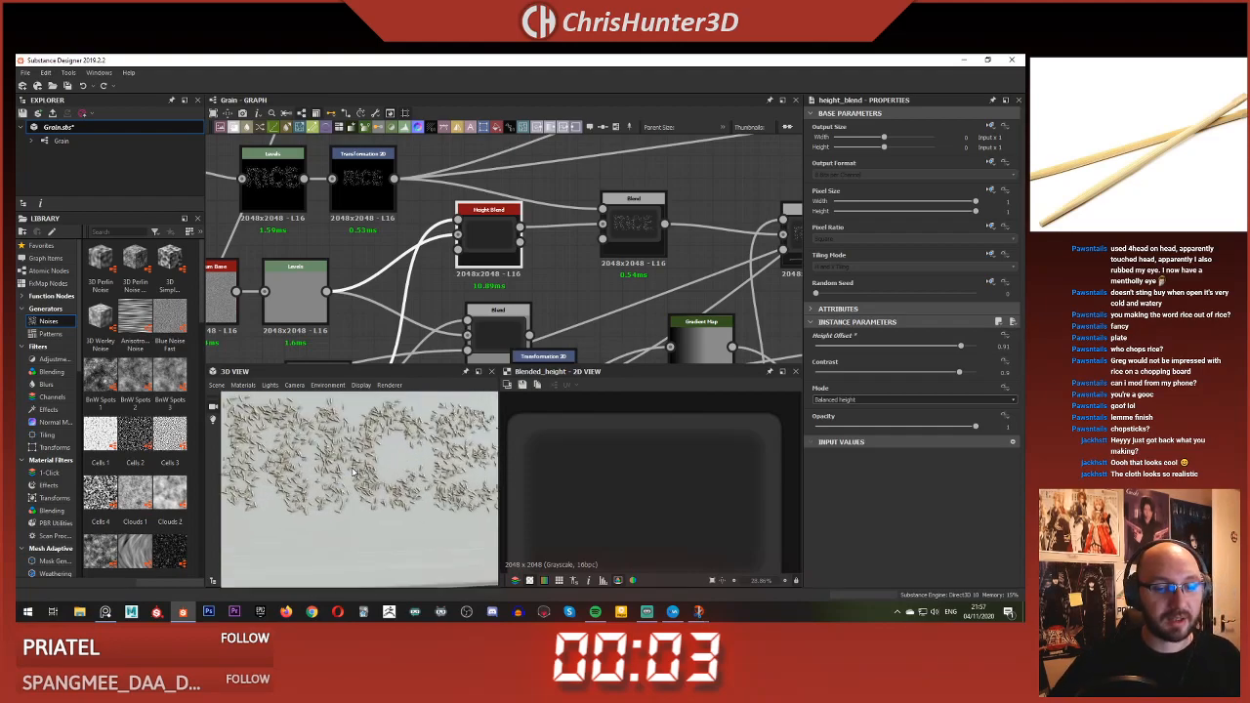
scroll(432, 486, down, 5)
drag(432, 486, 410, 469)
scroll(441, 437, up, 2)
scroll(399, 451, down, 3)
middle_drag(399, 451, 365, 484)
- Move the plate's Uniform Color node further from its colour Blend in the base colour chain
scroll(552, 266, down, 5)
middle_drag(477, 270, 343, 274)
scroll(548, 322, down, 2)
middle_drag(537, 156, 653, 250)
scroll(641, 314, up, 2)
scroll(620, 274, up, 3)
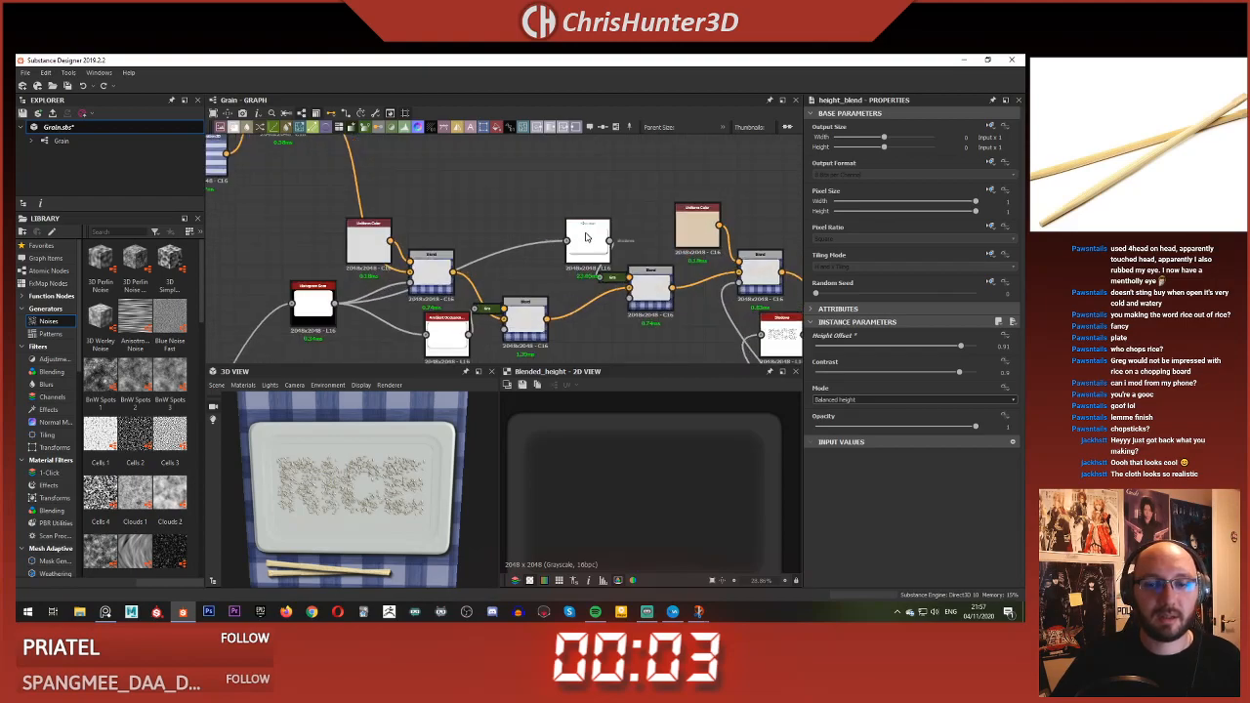
click(586, 239)
middle_drag(500, 245, 660, 260)
double_click(335, 243)
scroll(495, 240, up, 2)
drag(490, 281, 394, 274)
- Add a Blend node above the plate colour Blend and connect the plate's Uniform Color to its background
key(space)
text(blend)
key(Return)
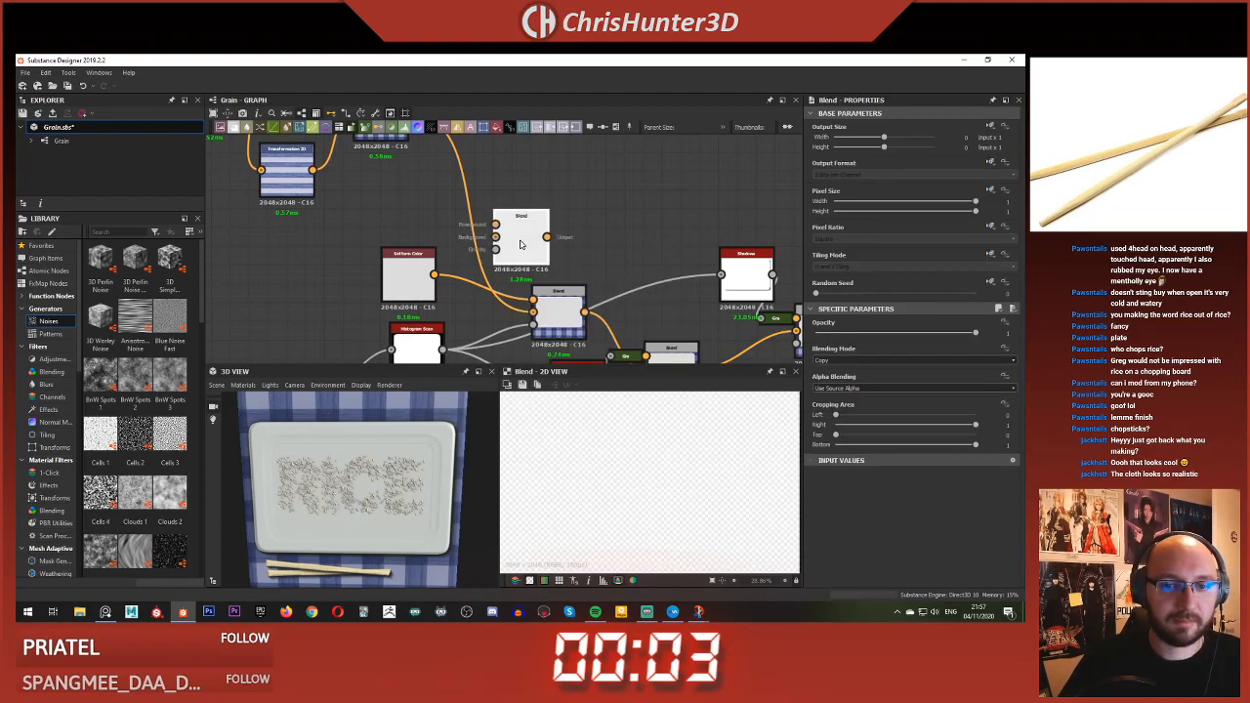
drag(521, 244, 558, 234)
drag(470, 253, 618, 239)
- Add an HSL node between the plate's Uniform Color and the new Blend
key(space)
text(uni)
key(Return)
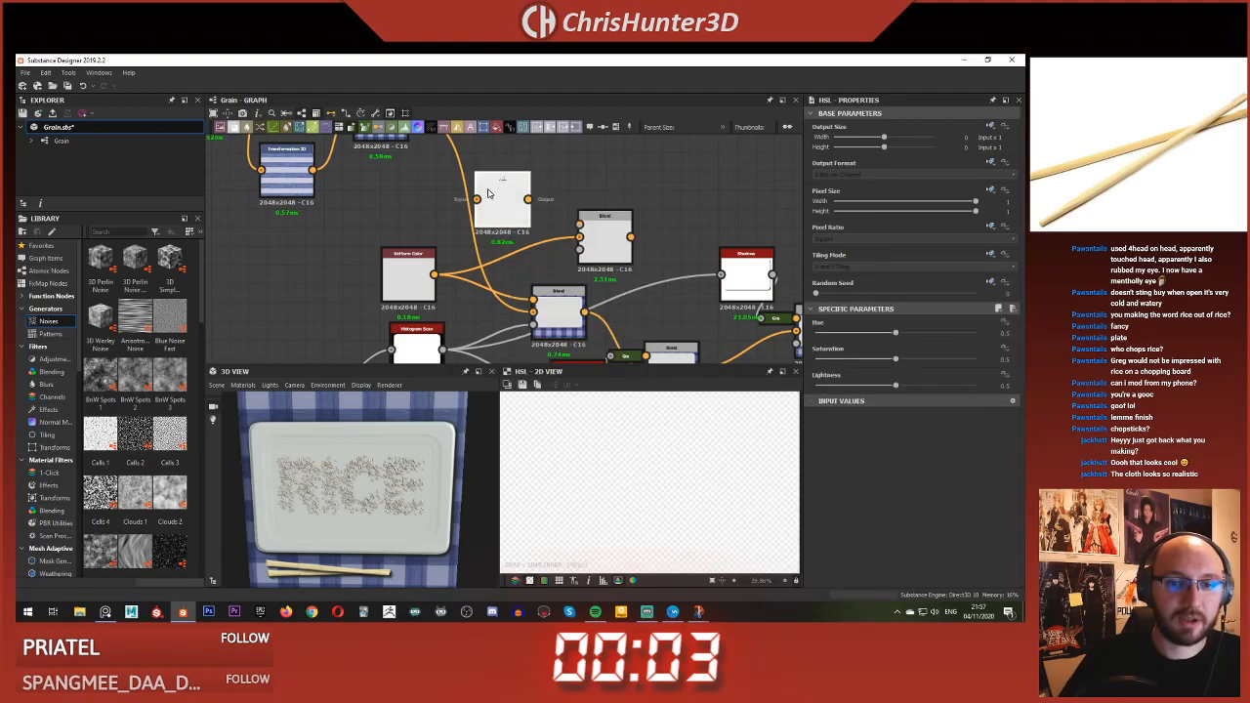
- Connect the plate's Uniform Color to the HSL node's input
click(429, 284)
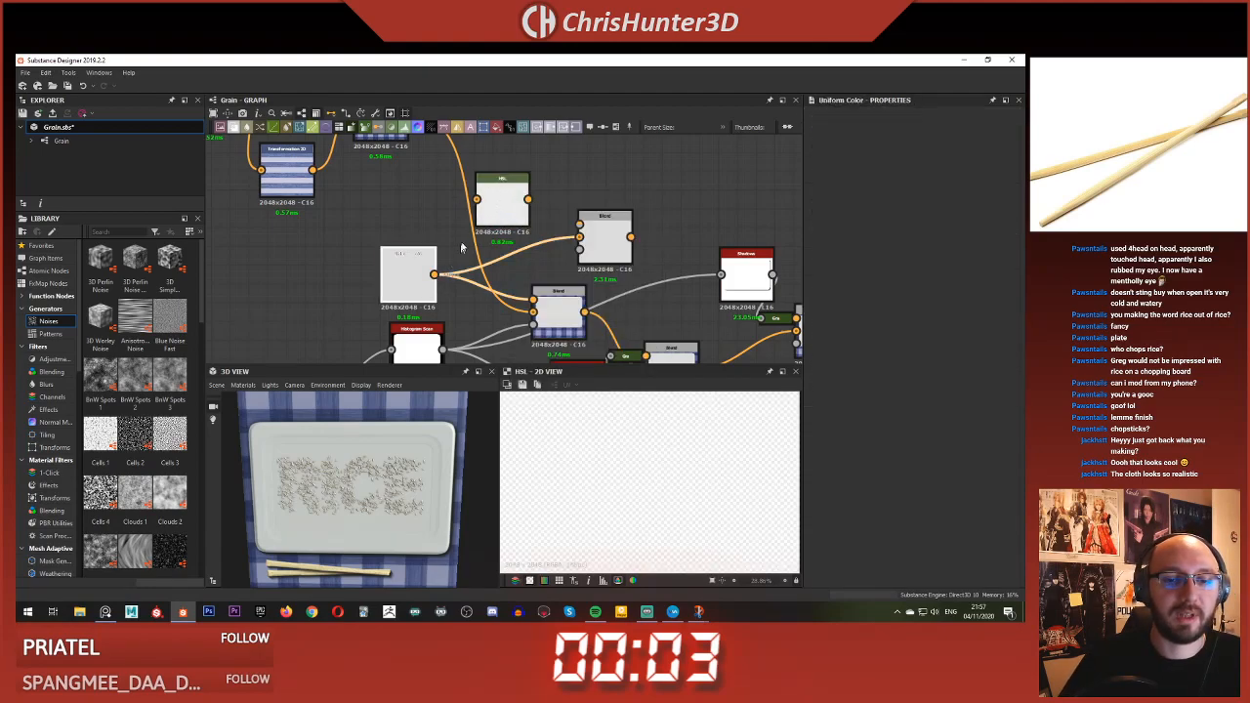
drag(477, 200, 434, 274)
click(510, 212)
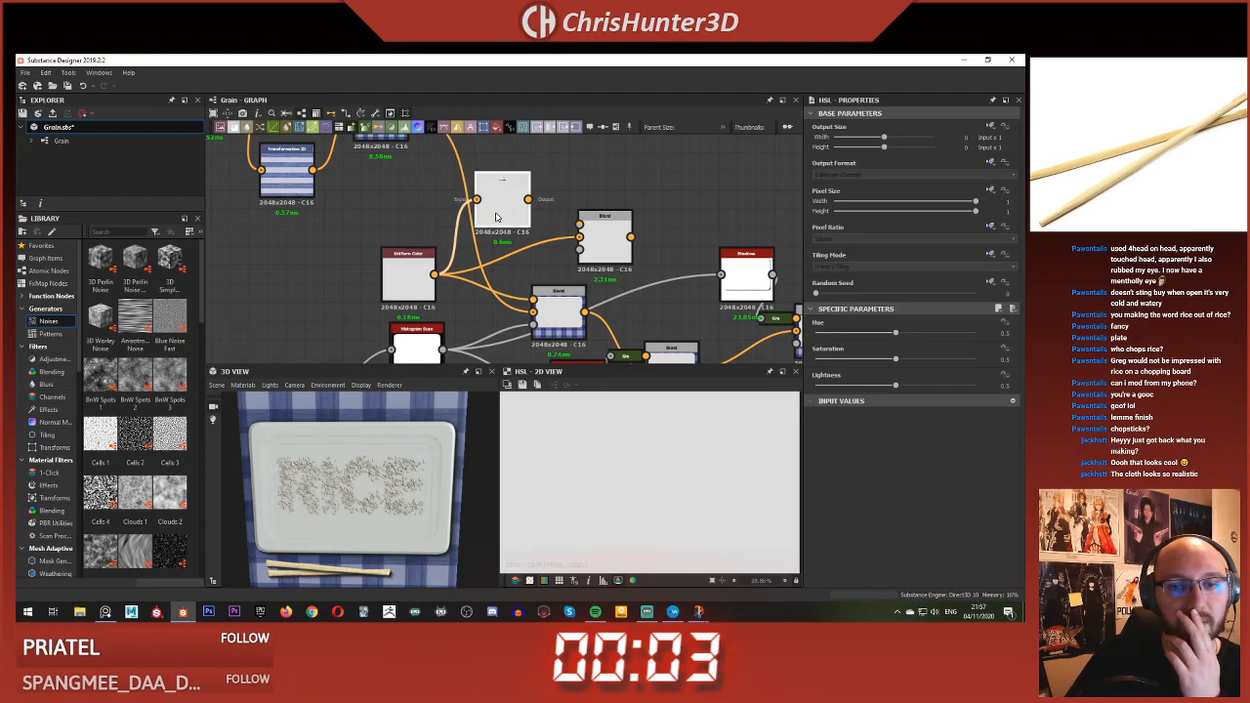
- Locate the plate's HBAO map feeding the ambient occlusion Blend and preview it
scroll(507, 247, down, 6)
middle_drag(743, 235, 427, 186)
scroll(634, 249, up, 1)
middle_drag(634, 249, 539, 315)
scroll(613, 230, up, 5)
middle_drag(614, 230, 434, 358)
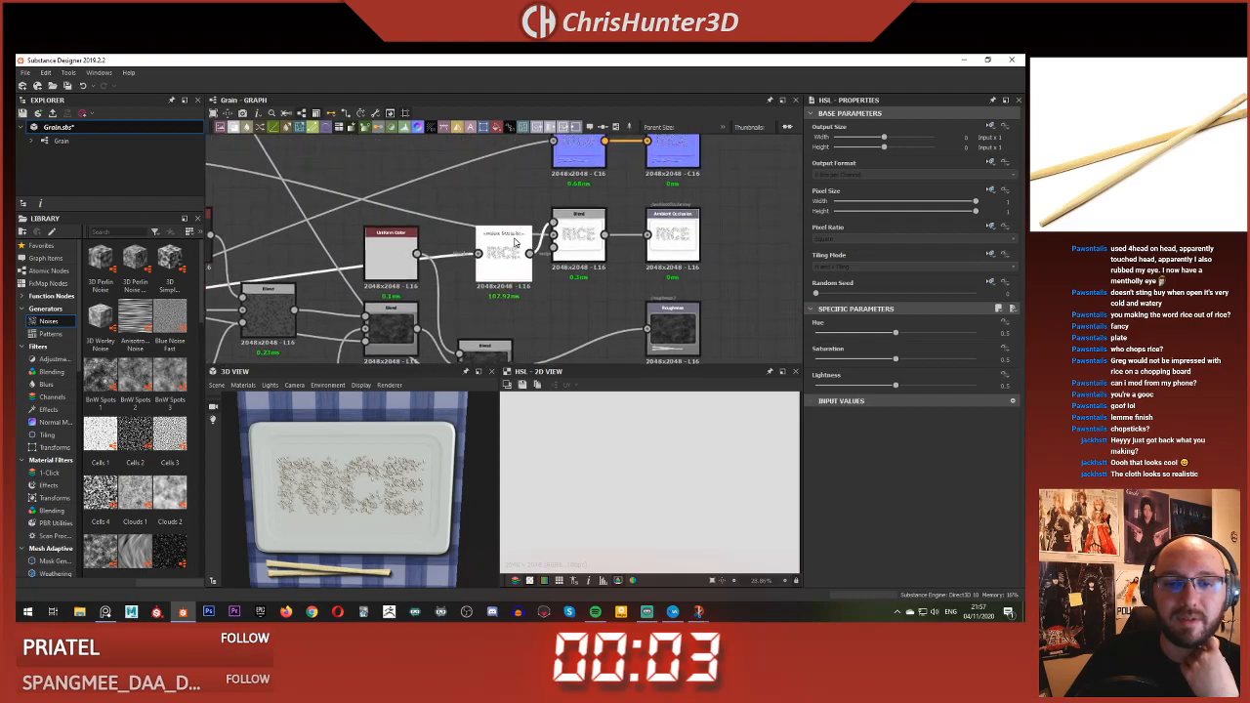
click(573, 252)
double_click(554, 237)
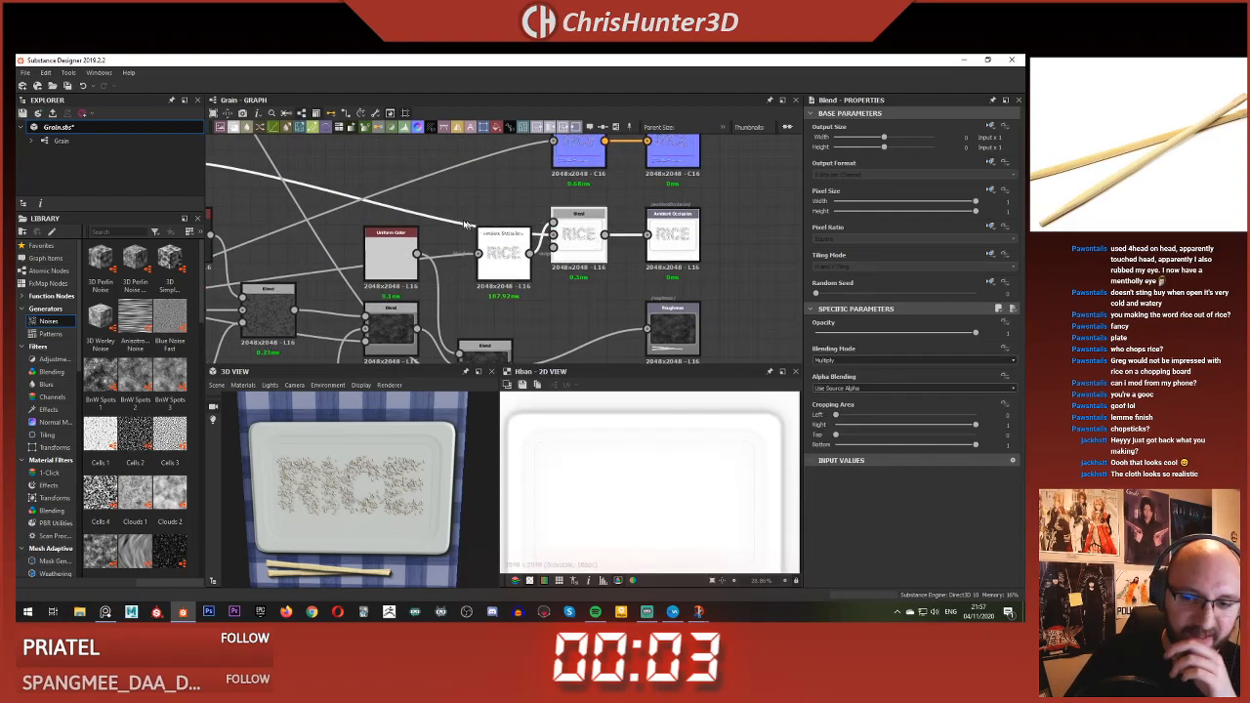
- Connect the plate's HBAO output to the foreground of the new Blend beside the HSL node
scroll(488, 244, down, 4)
middle_drag(361, 210, 554, 271)
scroll(584, 282, up, 5)
click(614, 336)
scroll(506, 289, down, 5)
middle_drag(235, 186, 654, 254)
scroll(465, 249, up, 5)
click(472, 223)
double_click(498, 244)
- Insert a Gradient Map between the HBAO output and the new Blend's foreground and dock it
key(space)
text(gr)
key(Return)
key(d)
- Set the plate occlusion Blend's blending mode to Multiply
click(499, 240)
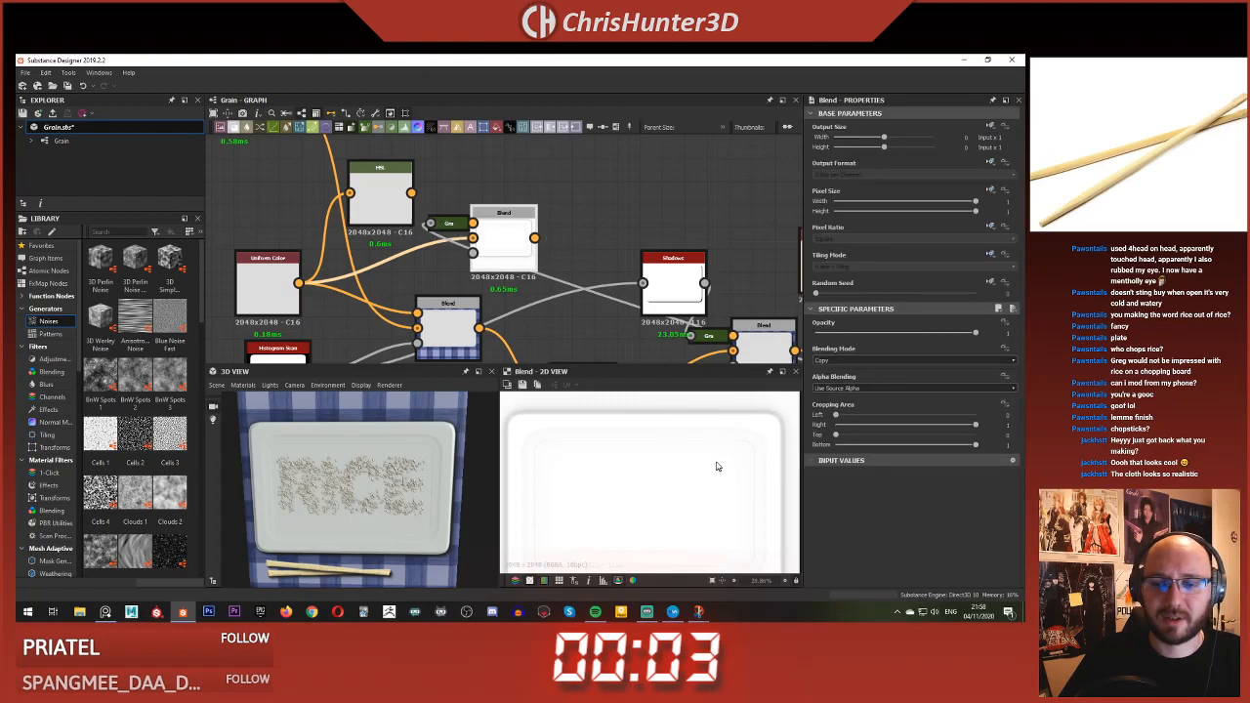
click(840, 360)
click(842, 396)
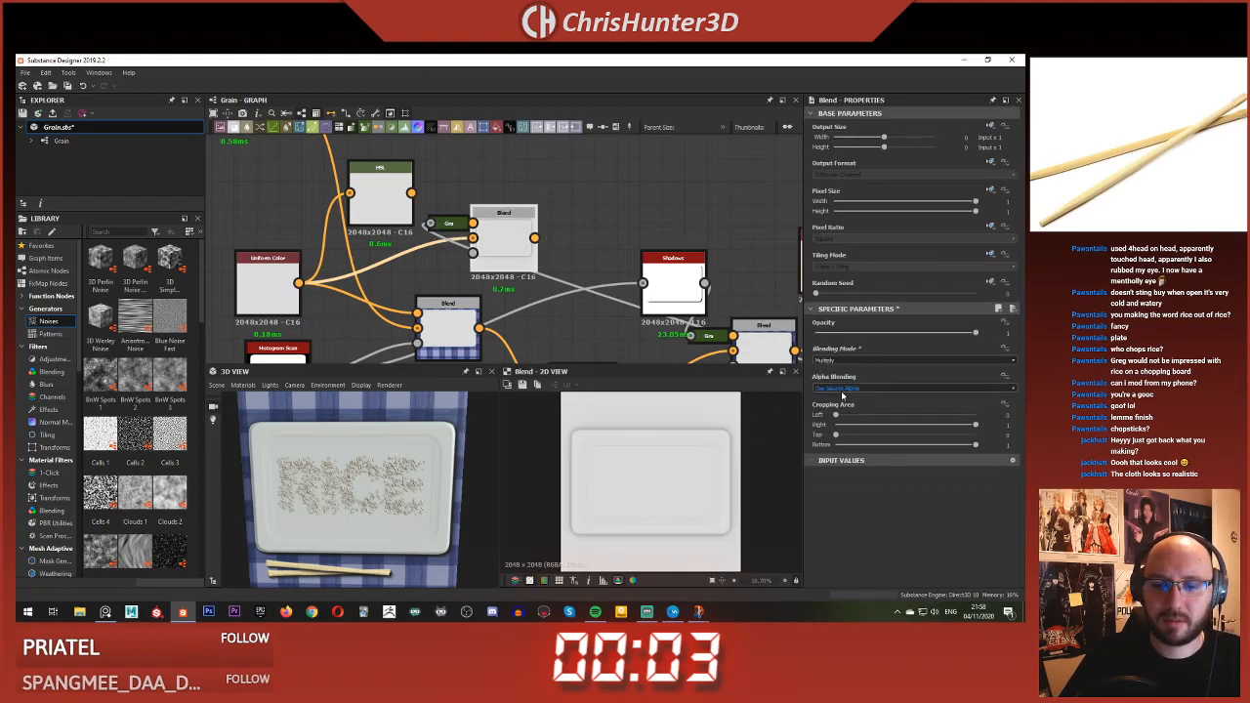
scroll(453, 273, down, 1)
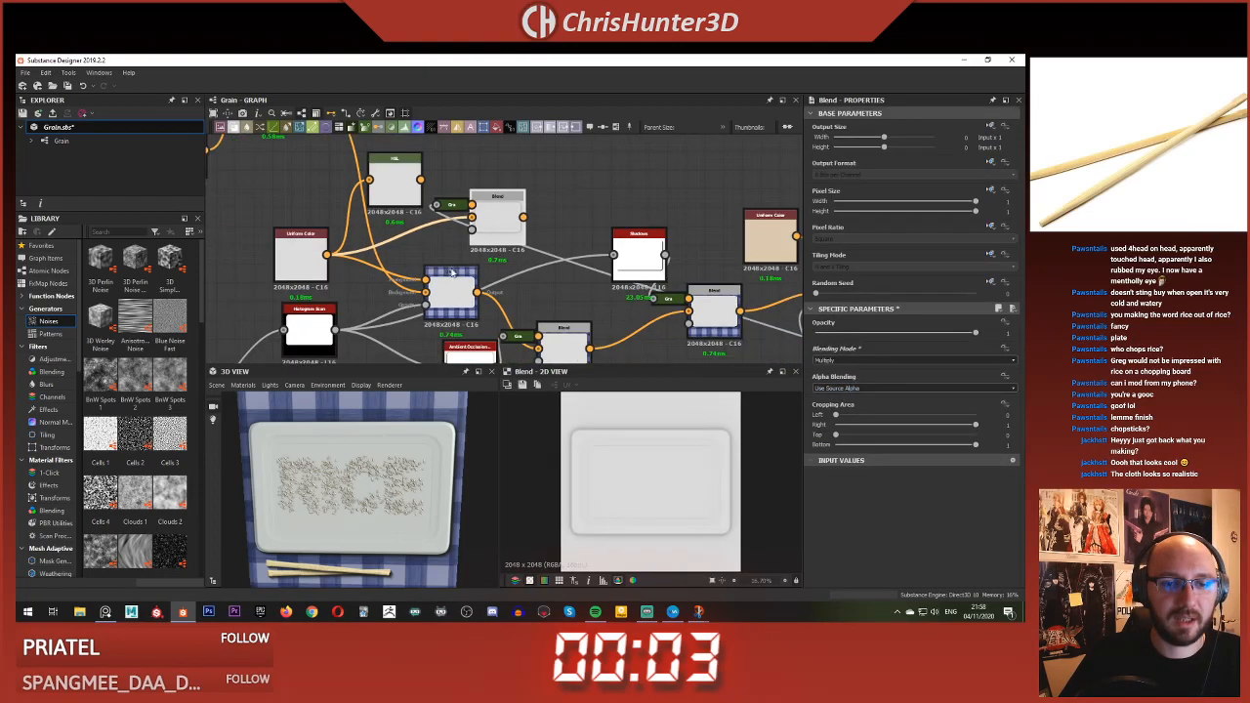
- Connect the multiplied occlusion Blend to the foreground of the plate-and-cloth colour Blend and check the plate in 3D
click(504, 248)
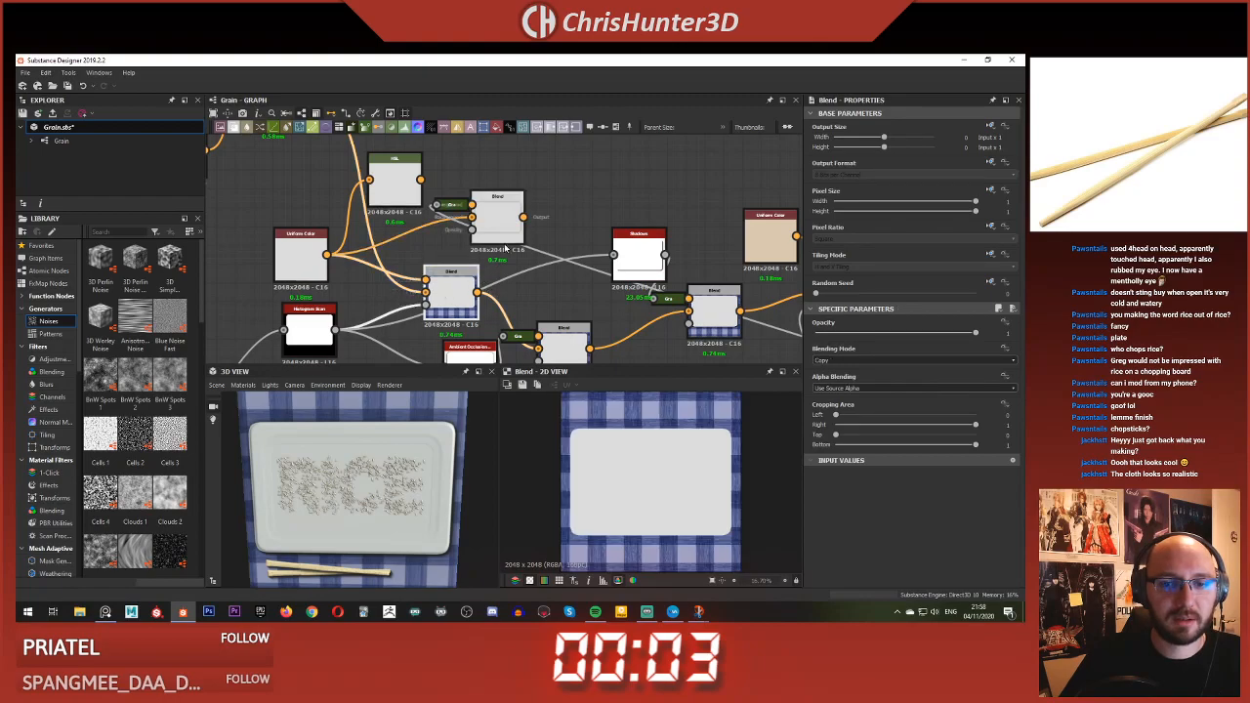
click(705, 316)
click(457, 286)
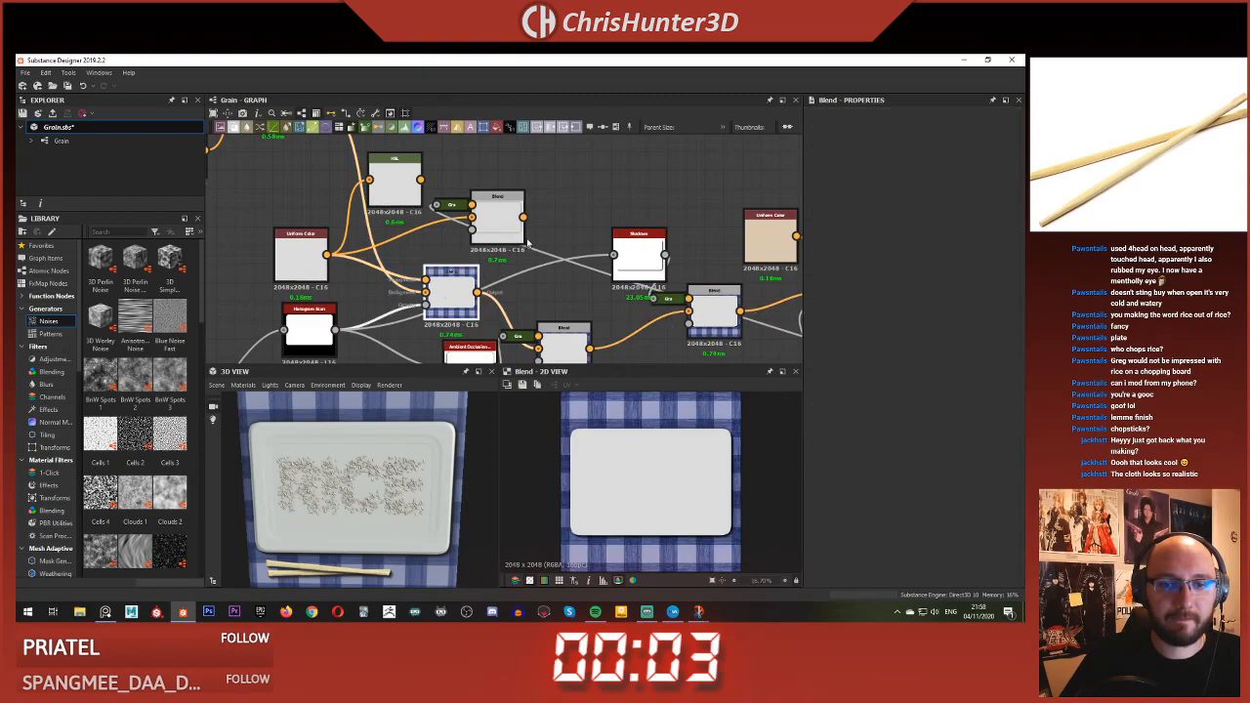
click(436, 278)
scroll(392, 418, up, 2)
drag(393, 417, 422, 433)
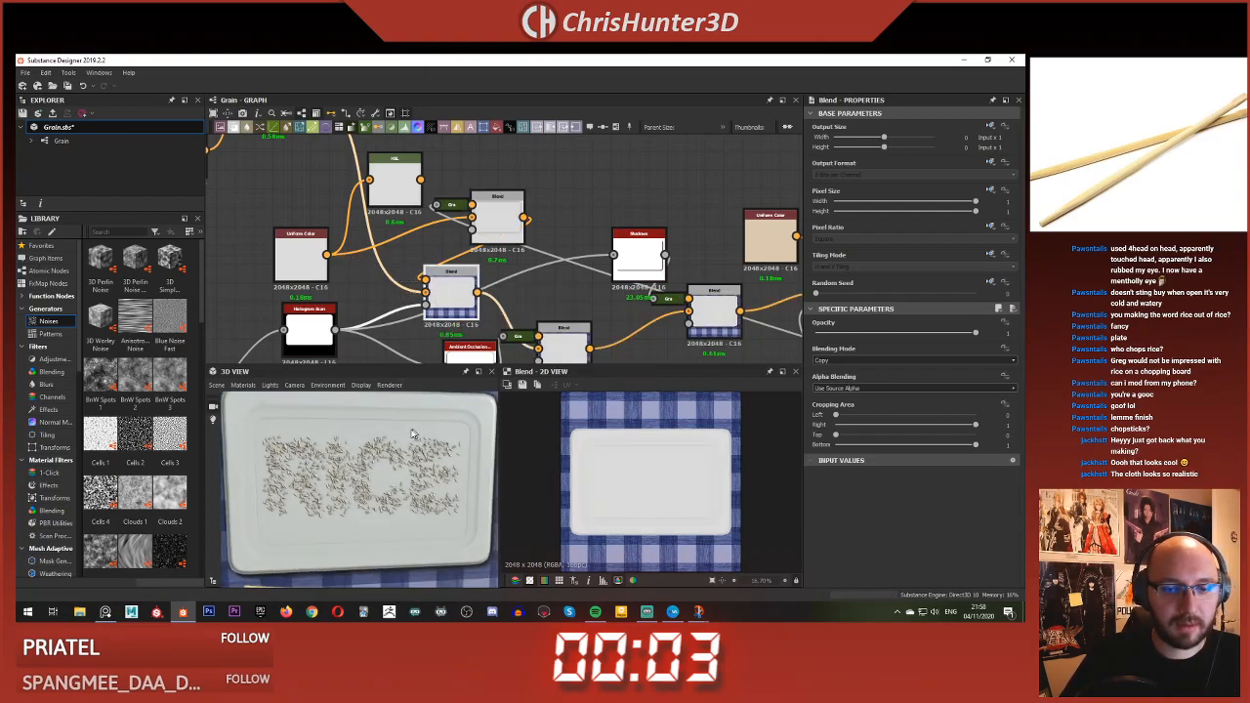
scroll(417, 433, down, 3)
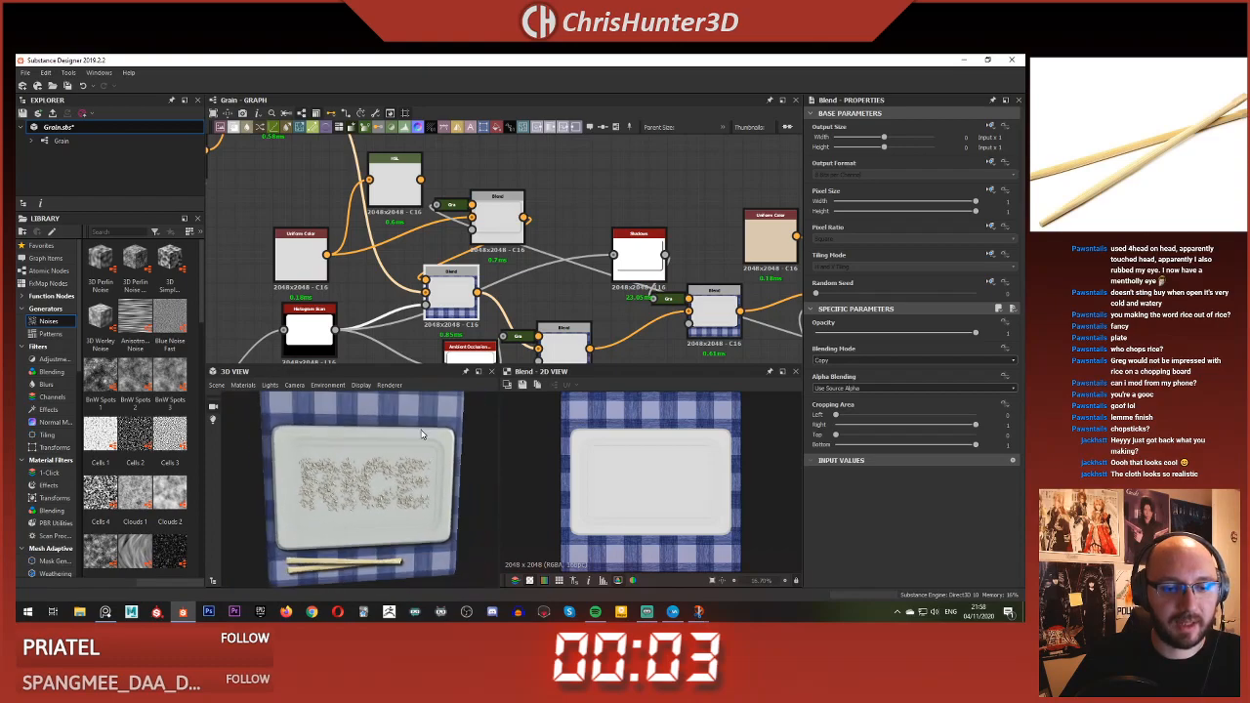
scroll(423, 434, down, 2)
- Rearrange the plate's Uniform Color, occlusion Blend and HSL nodes to make room before the plate-and-cloth Blend
scroll(414, 264, up, 4)
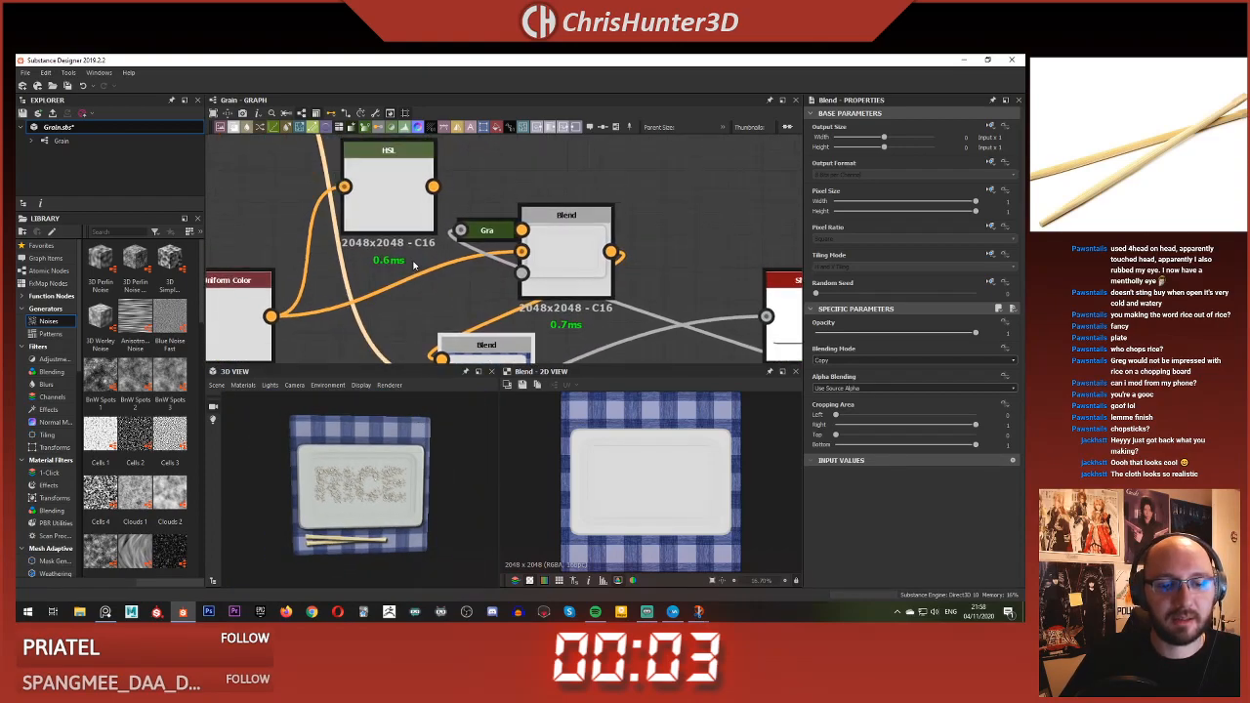
scroll(414, 264, down, 4)
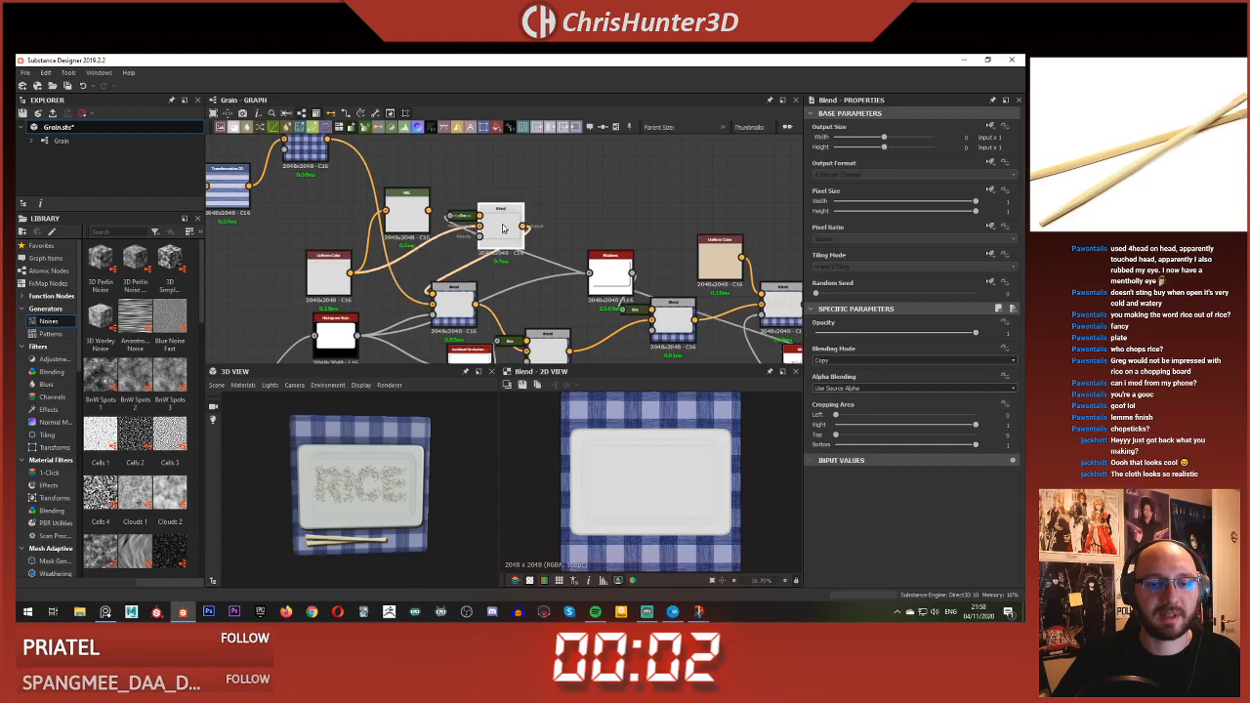
drag(417, 280, 395, 274)
drag(460, 314, 476, 314)
middle_drag(475, 234, 597, 257)
drag(446, 313, 398, 313)
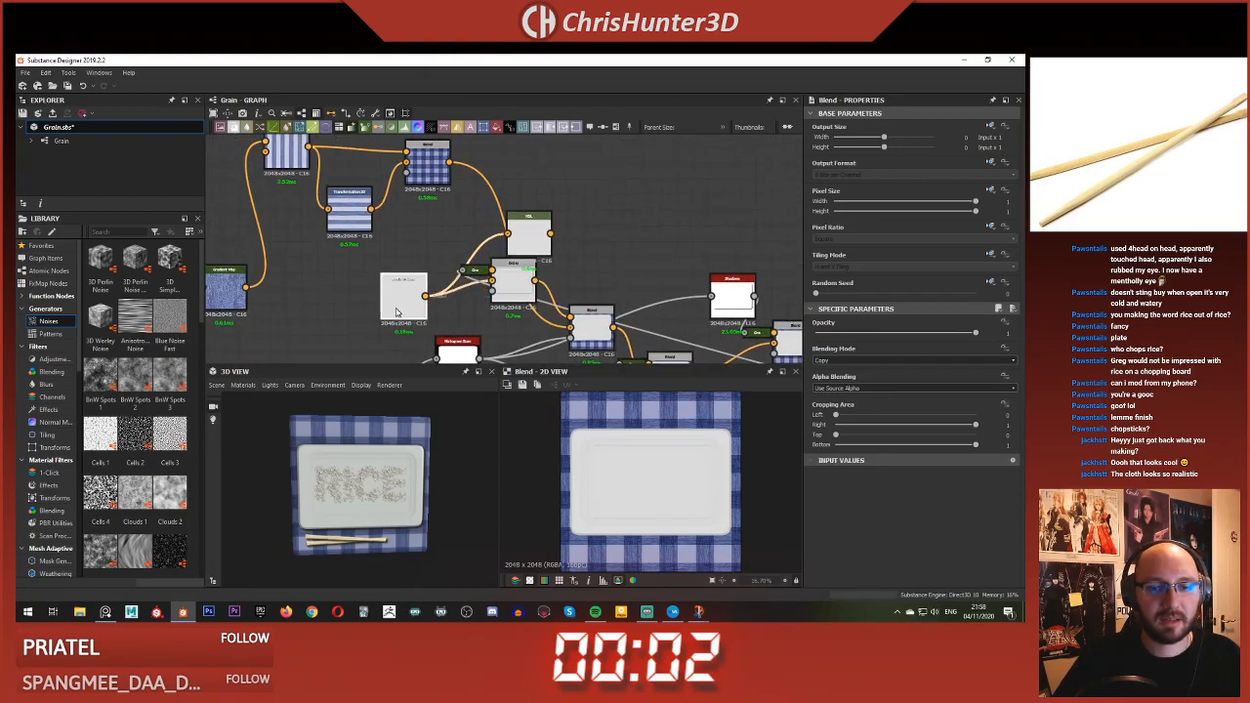
drag(502, 294, 486, 293)
drag(529, 235, 575, 203)
- Add another Blend node beside the HSL node, with the occlusion Blend's output as its background
key(space)
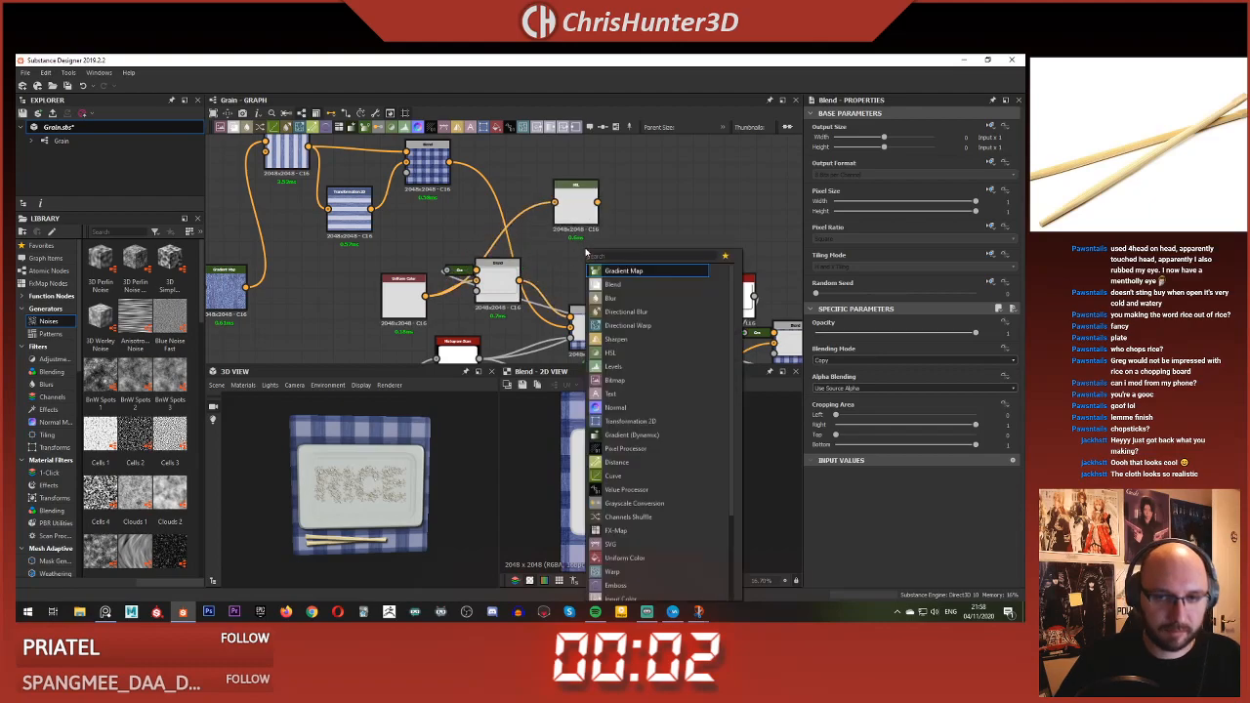
key(Return)
scroll(586, 249, up, 2)
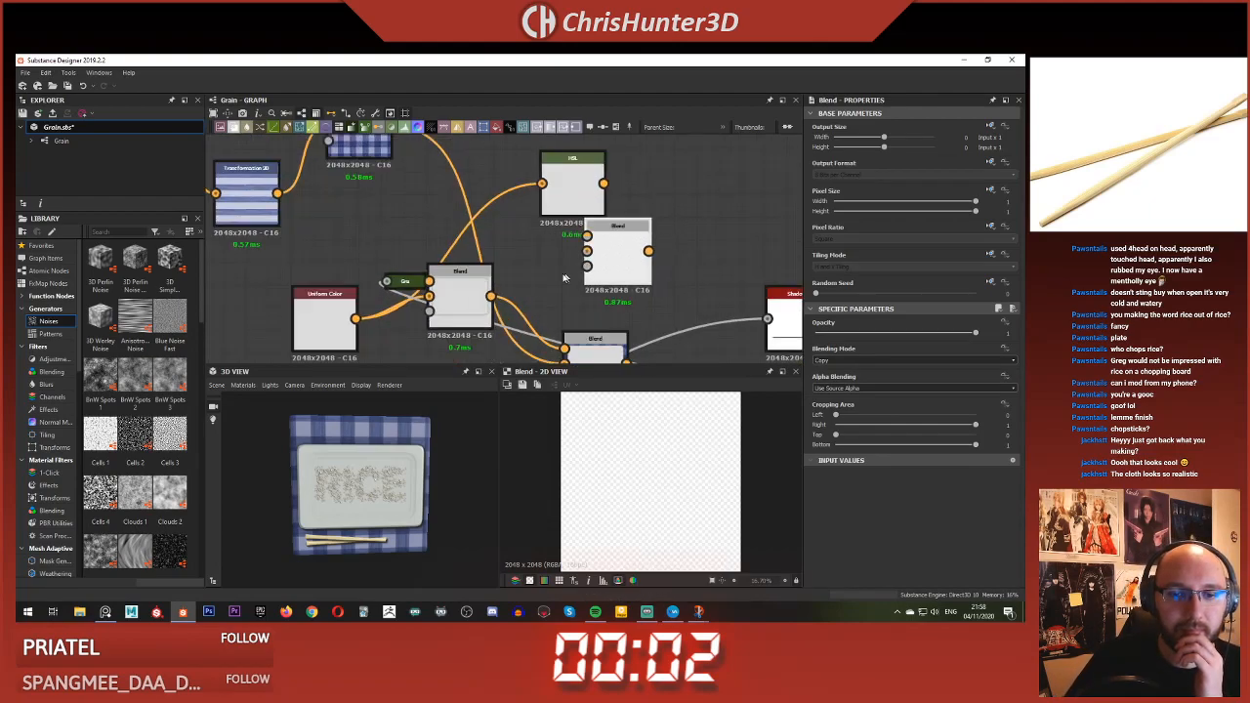
drag(571, 202, 538, 202)
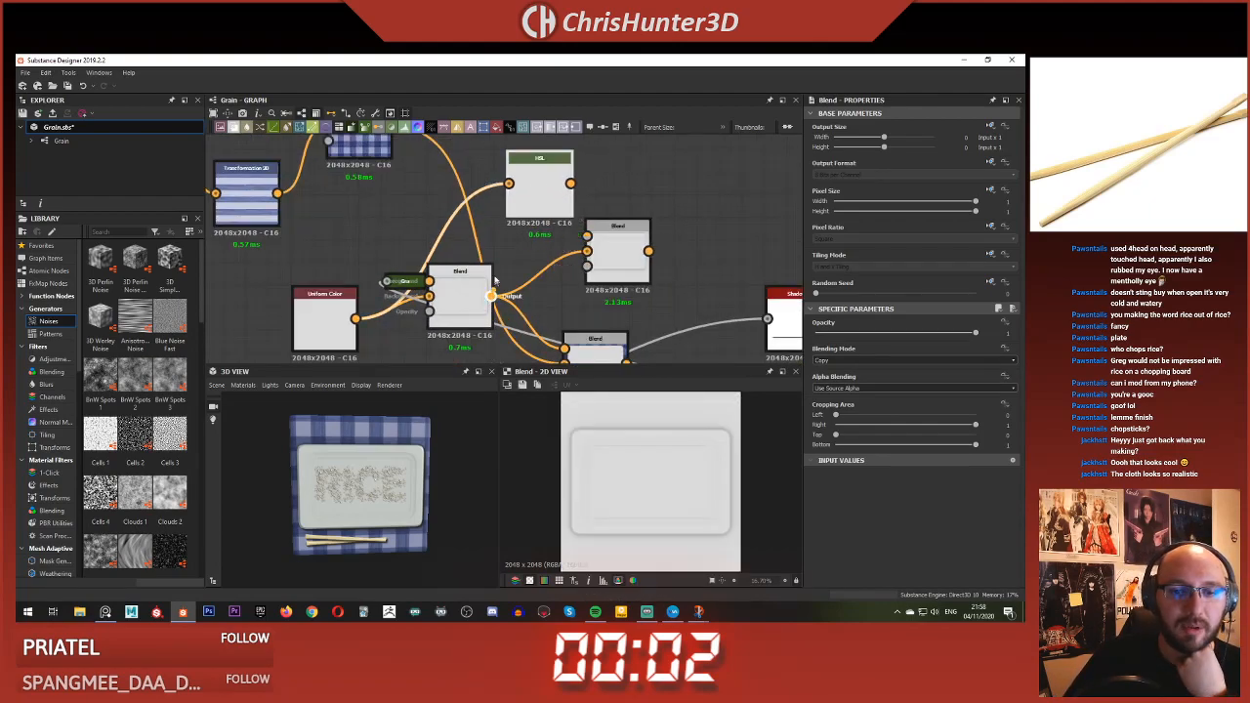
- Feed the occlusion Blend through the HSL node, set its lightness to 0.48, and connect it to the new Blend's foreground
drag(492, 296, 509, 183)
double_click(531, 185)
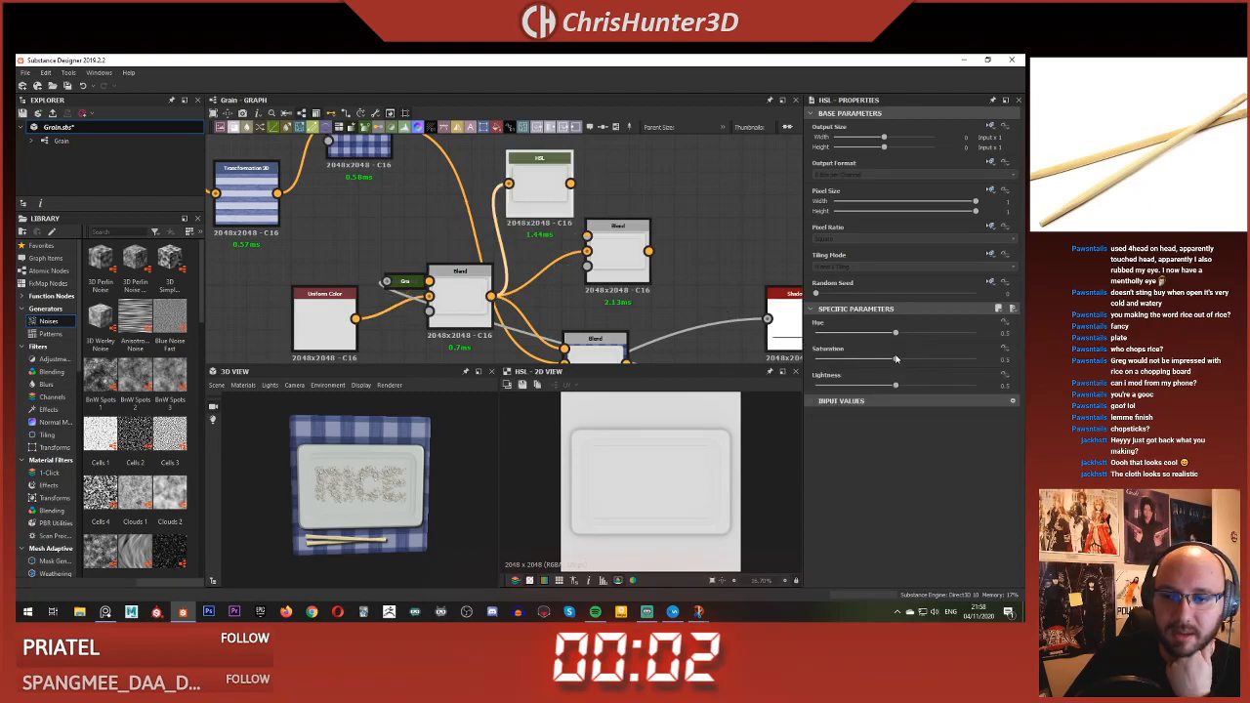
drag(895, 387, 892, 388)
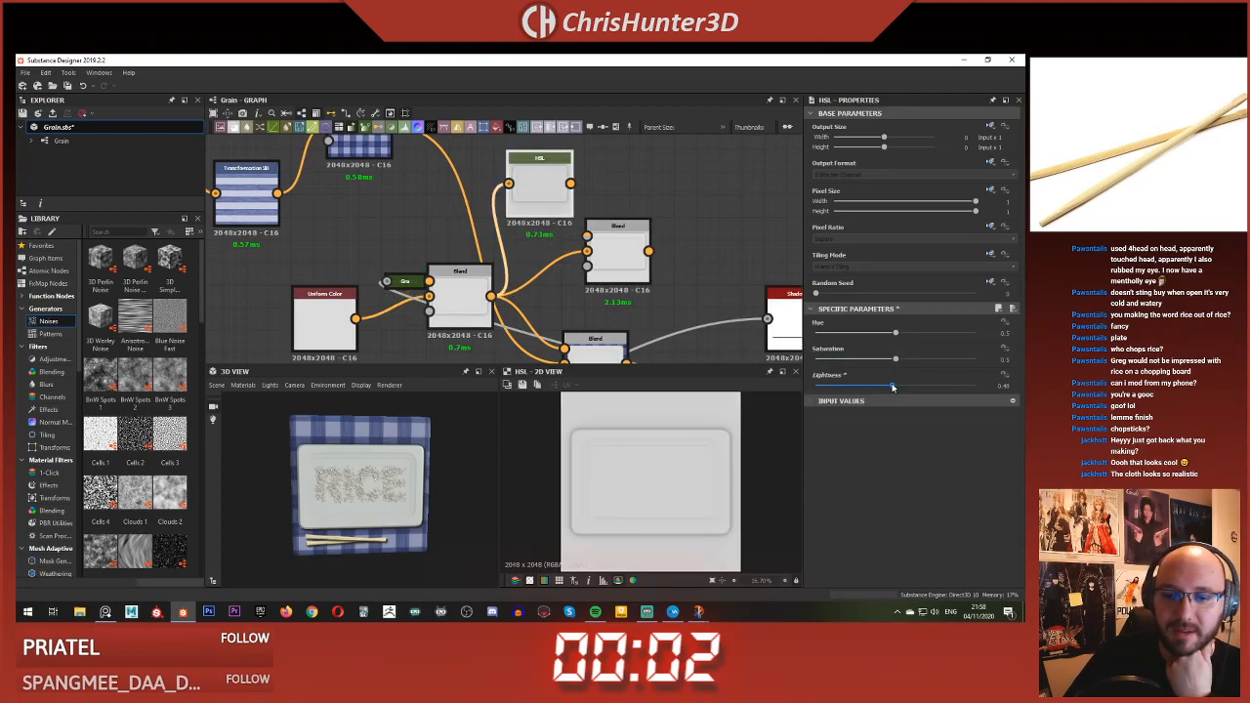
scroll(572, 196, down, 6)
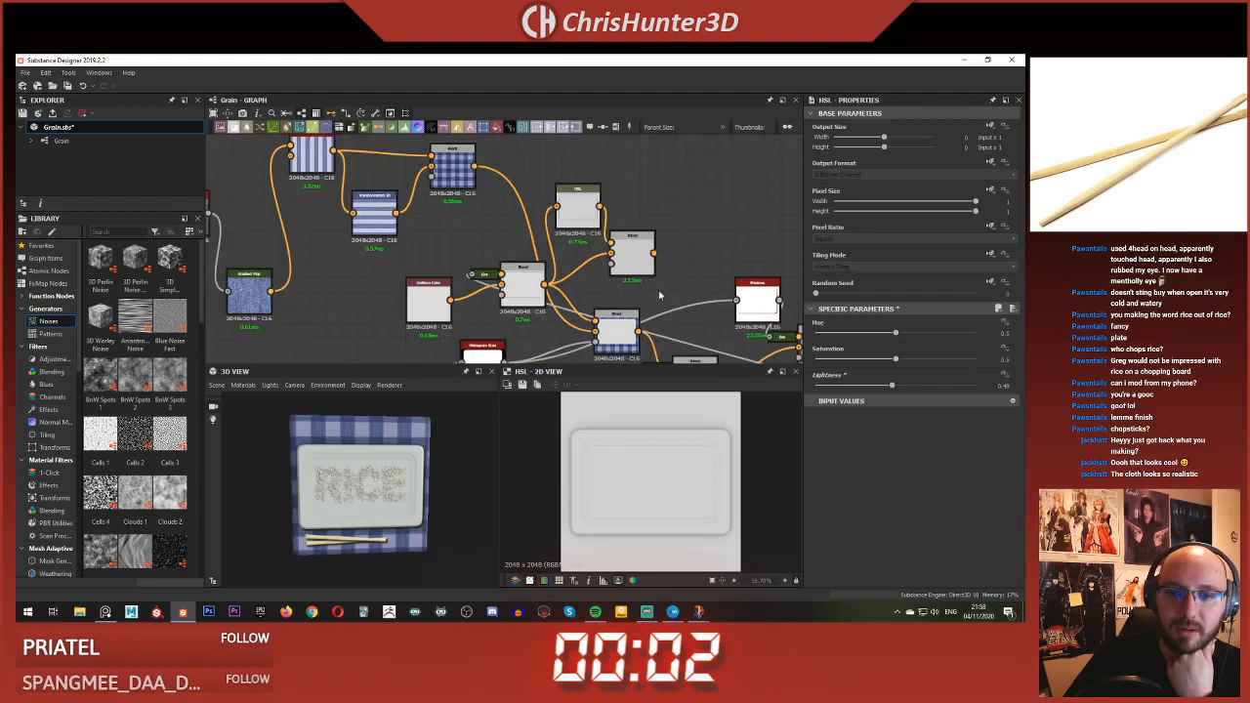
- Lower the roughness Blend beside the Invert Grayscale node and preview the Add (Linear Dodge) Blend that follows it
scroll(453, 224, up, 6)
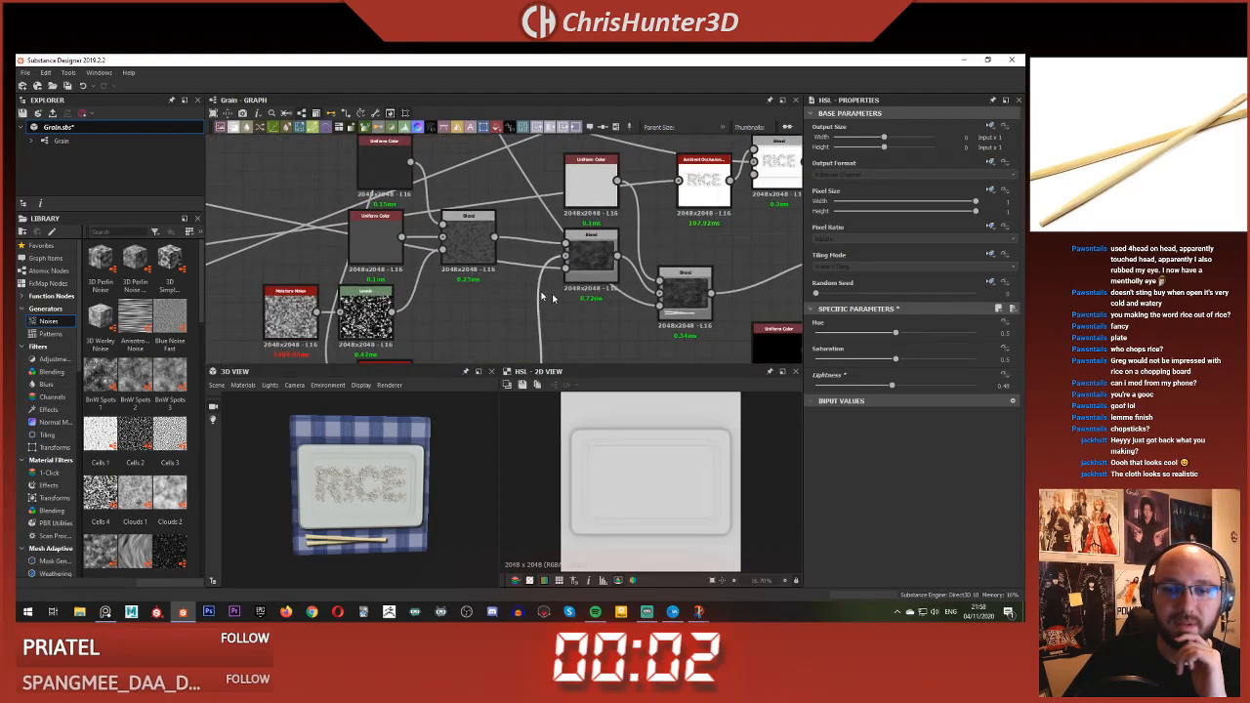
scroll(467, 307, up, 5)
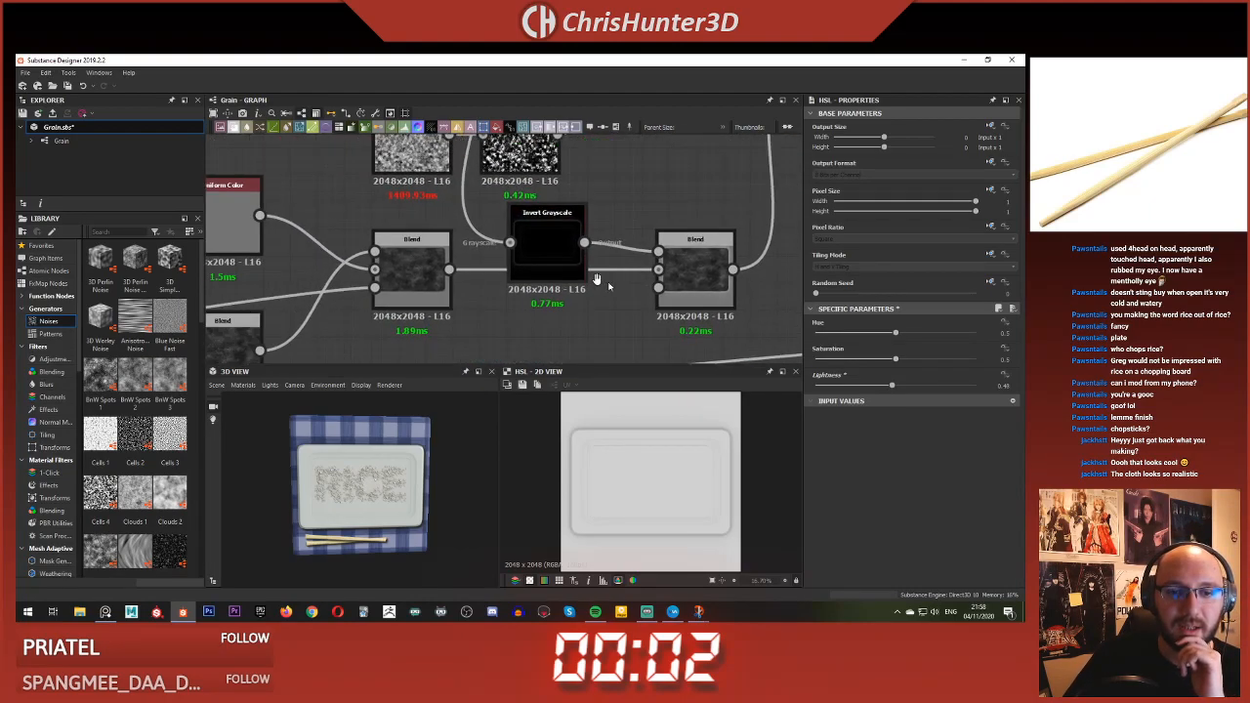
click(477, 283)
drag(477, 282, 477, 308)
middle_drag(544, 281, 458, 257)
click(652, 273)
middle_drag(653, 274, 594, 293)
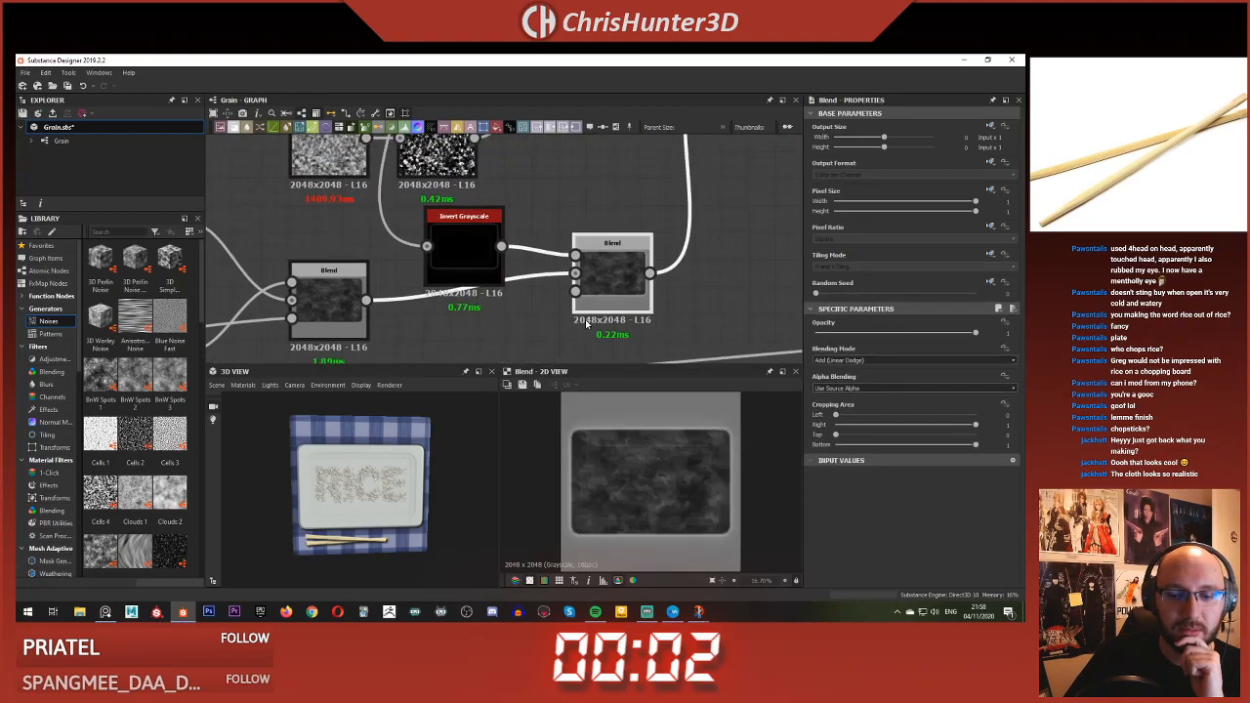
- Connect the plate's cloudy roughness map to the opacity of the new HSL Blend
scroll(325, 257, down, 4)
middle_drag(279, 223, 521, 305)
scroll(329, 228, down, 2)
middle_drag(329, 229, 429, 342)
middle_drag(220, 224, 478, 291)
middle_drag(390, 261, 318, 284)
scroll(497, 315, up, 5)
click(465, 205)
middle_drag(464, 205, 511, 237)
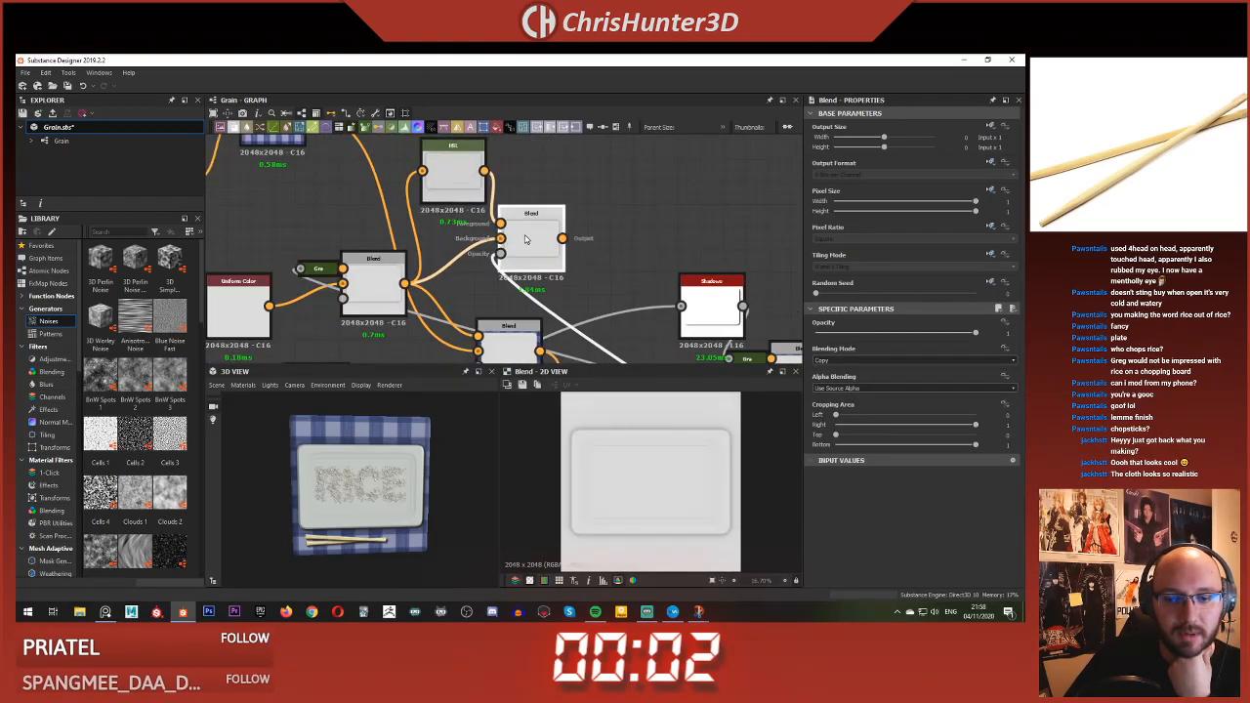
- Insert a Levels node between the cloudy roughness map and the HSL Blend's opacity
scroll(662, 455, up, 7)
middle_drag(528, 307, 525, 303)
click(525, 303)
key(space)
text(level)
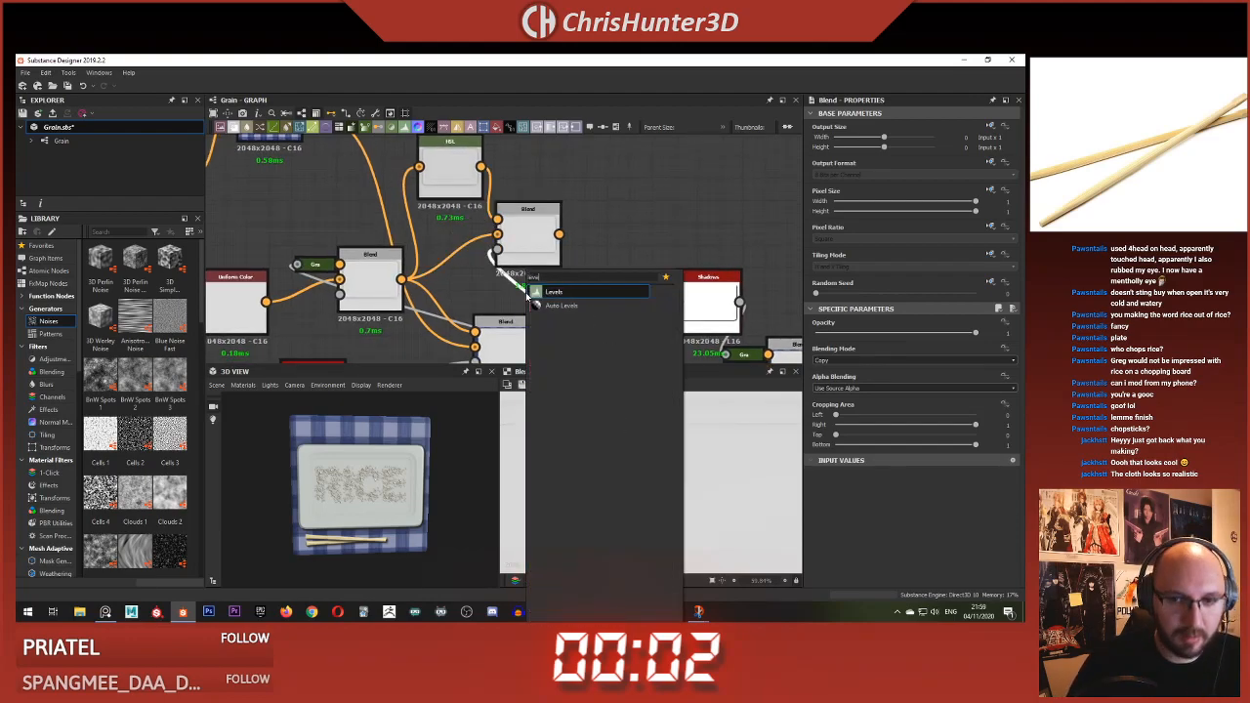
key(Return)
scroll(381, 185, down, 4)
middle_drag(381, 185, 342, 150)
scroll(342, 150, down, 2)
drag(607, 321, 381, 186)
- Space out the HSL Blend and Levels nodes and auto-adjust the Levels input range to raise the mask's contrast
scroll(397, 191, up, 5)
middle_drag(413, 195, 415, 256)
drag(436, 223, 474, 224)
click(397, 242)
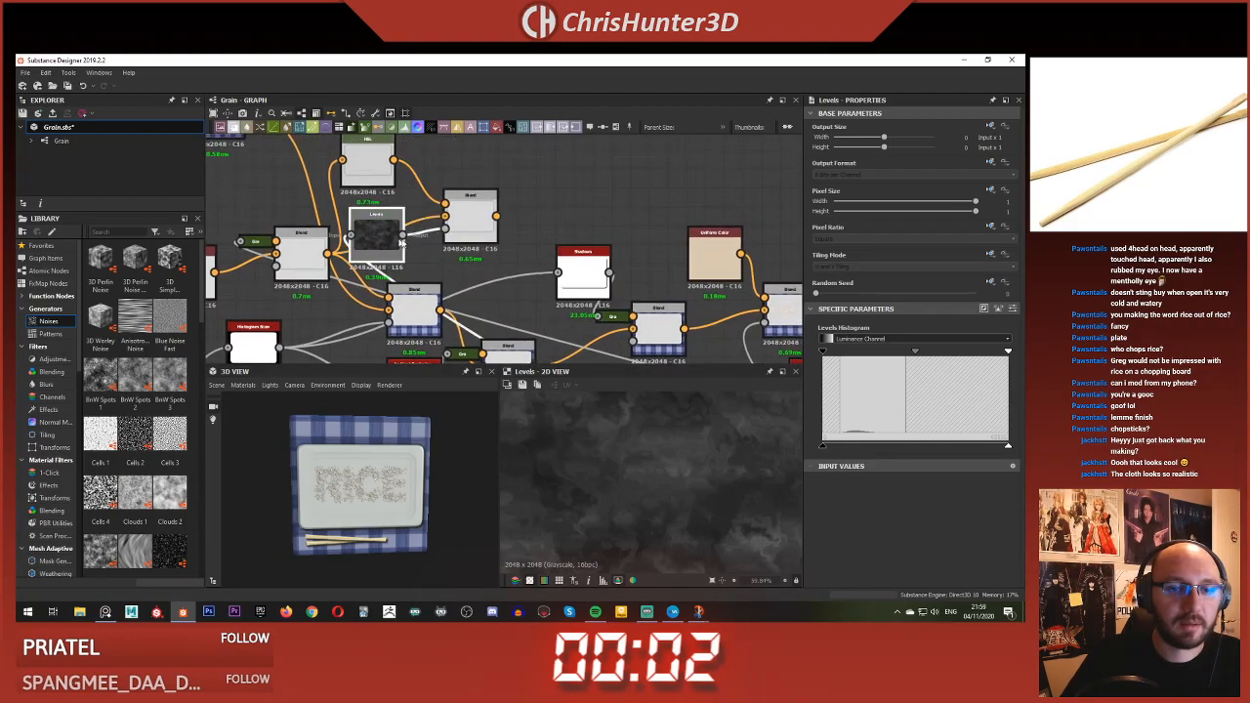
drag(397, 242, 409, 244)
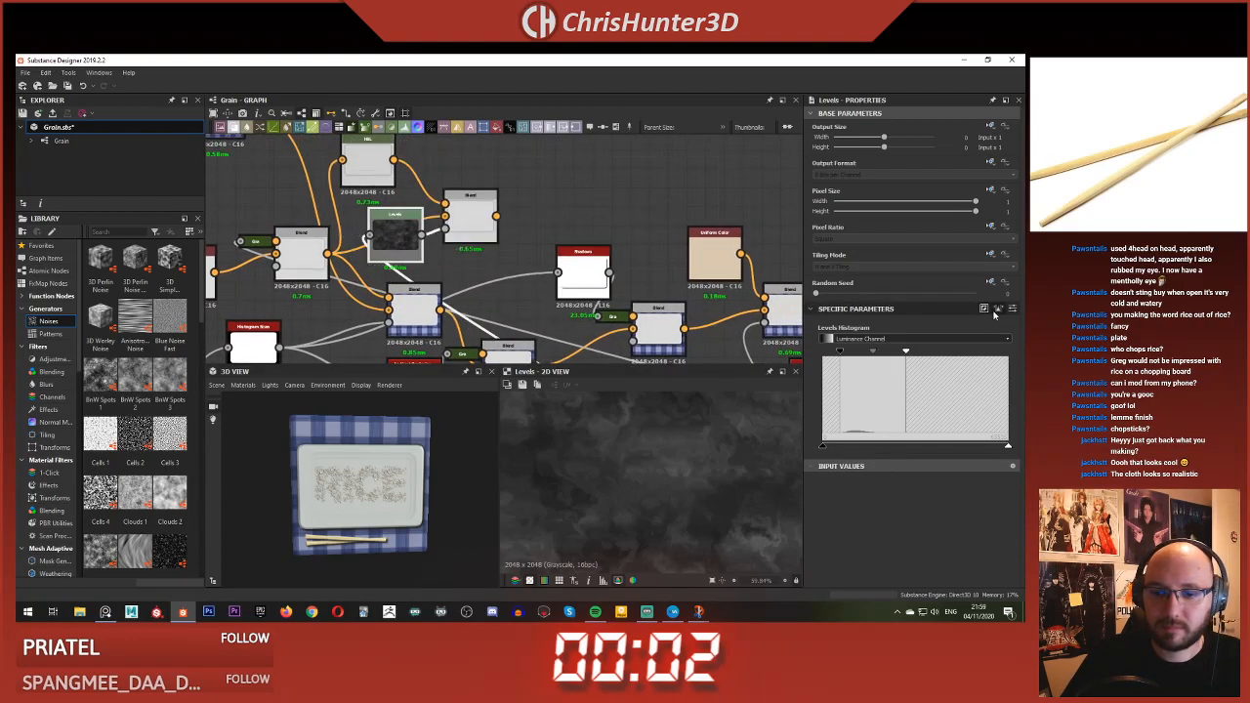
- Preview the HSL Blend's colour variation and connect its output to the foreground of the plate-and-cloth Blend
click(488, 217)
scroll(670, 514, down, 7)
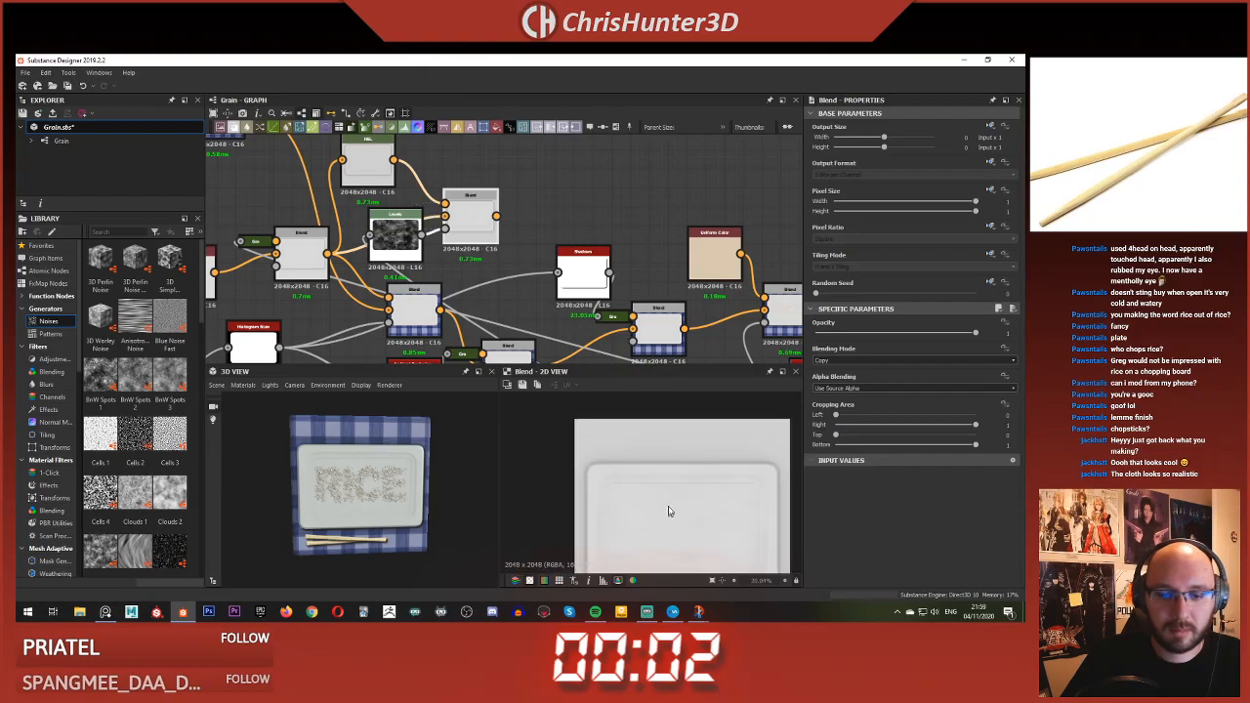
scroll(672, 496, up, 5)
key(f)
scroll(670, 503, up, 1)
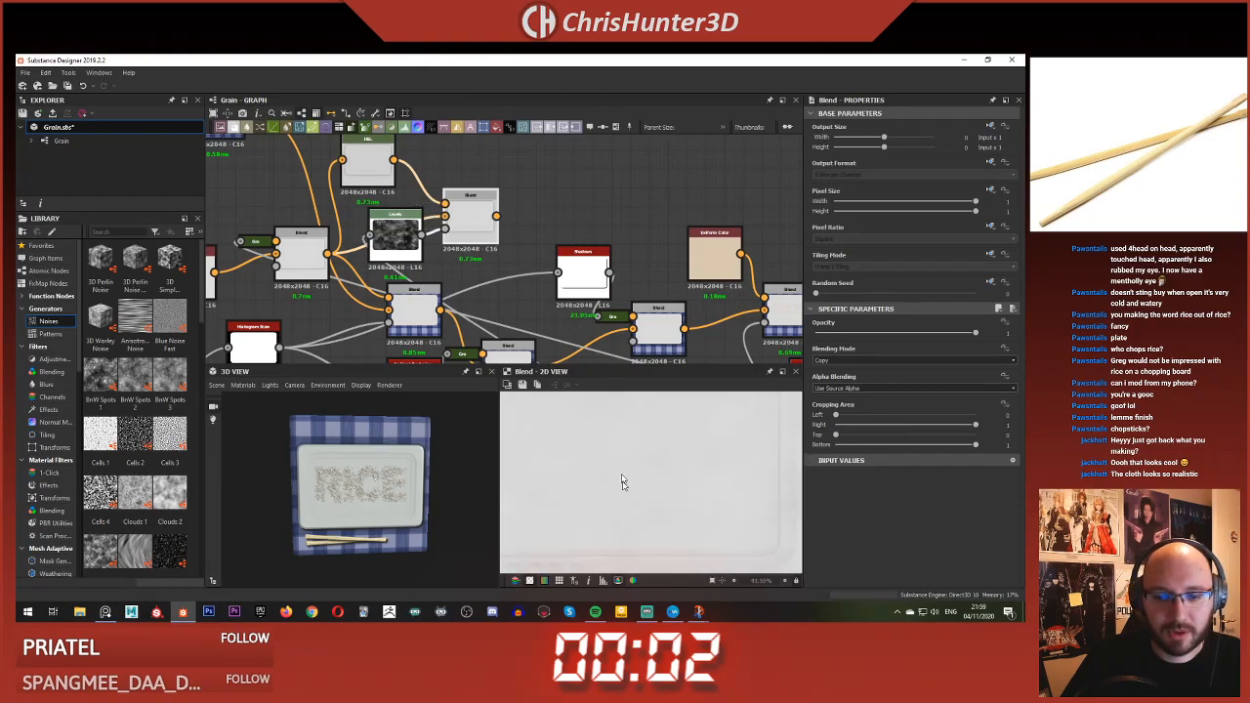
scroll(439, 235, down, 1)
drag(395, 257, 432, 256)
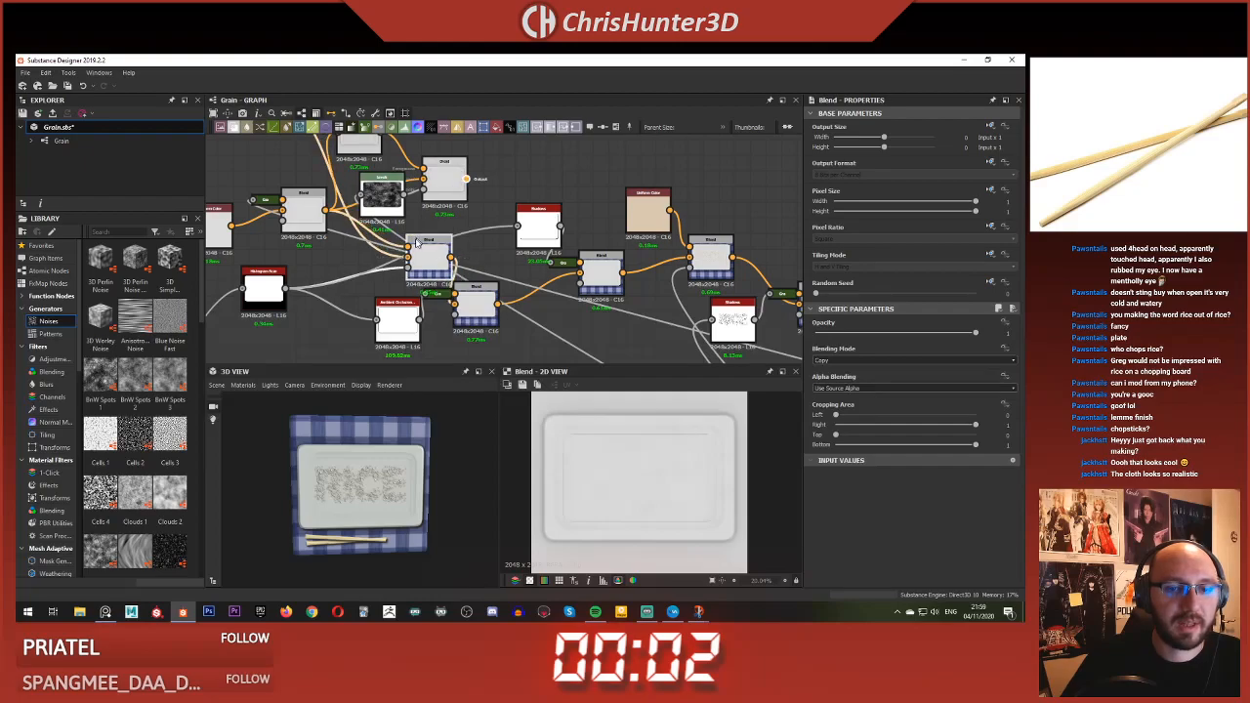
- Examine the plate's shading and colour variation in the 3D view, including in an enlarged floating window
scroll(397, 493, up, 5)
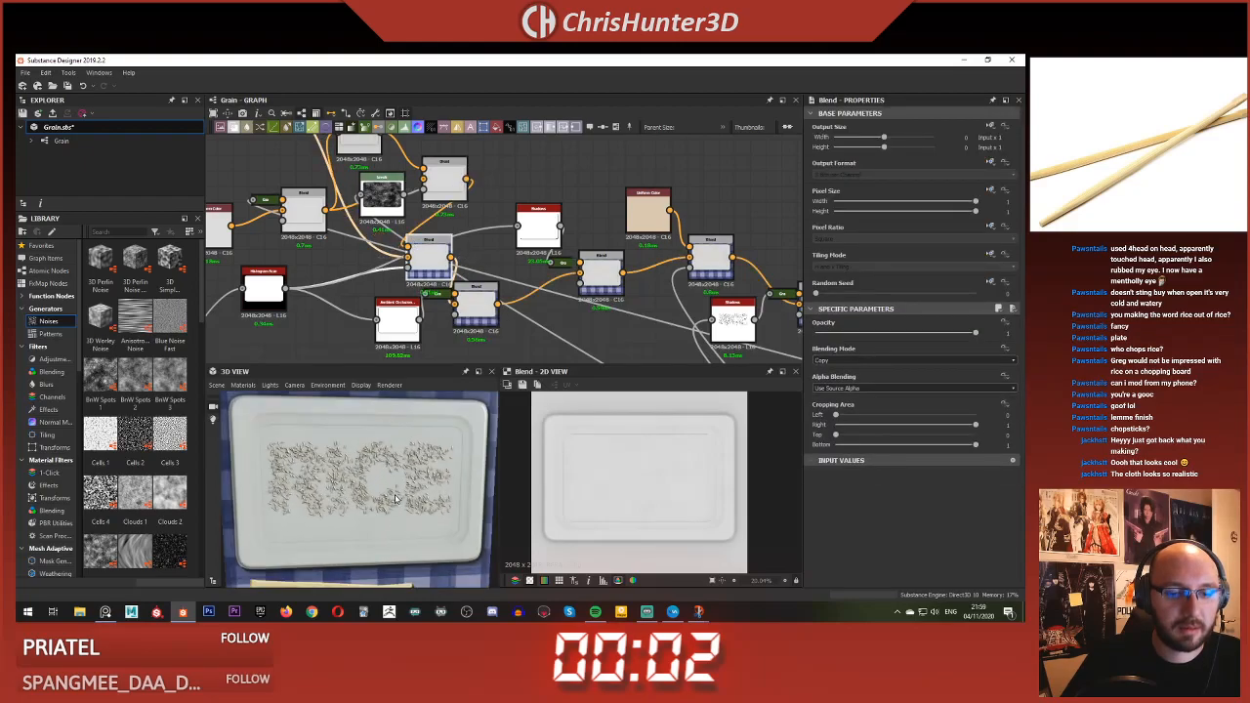
drag(397, 494, 369, 484)
scroll(367, 482, down, 6)
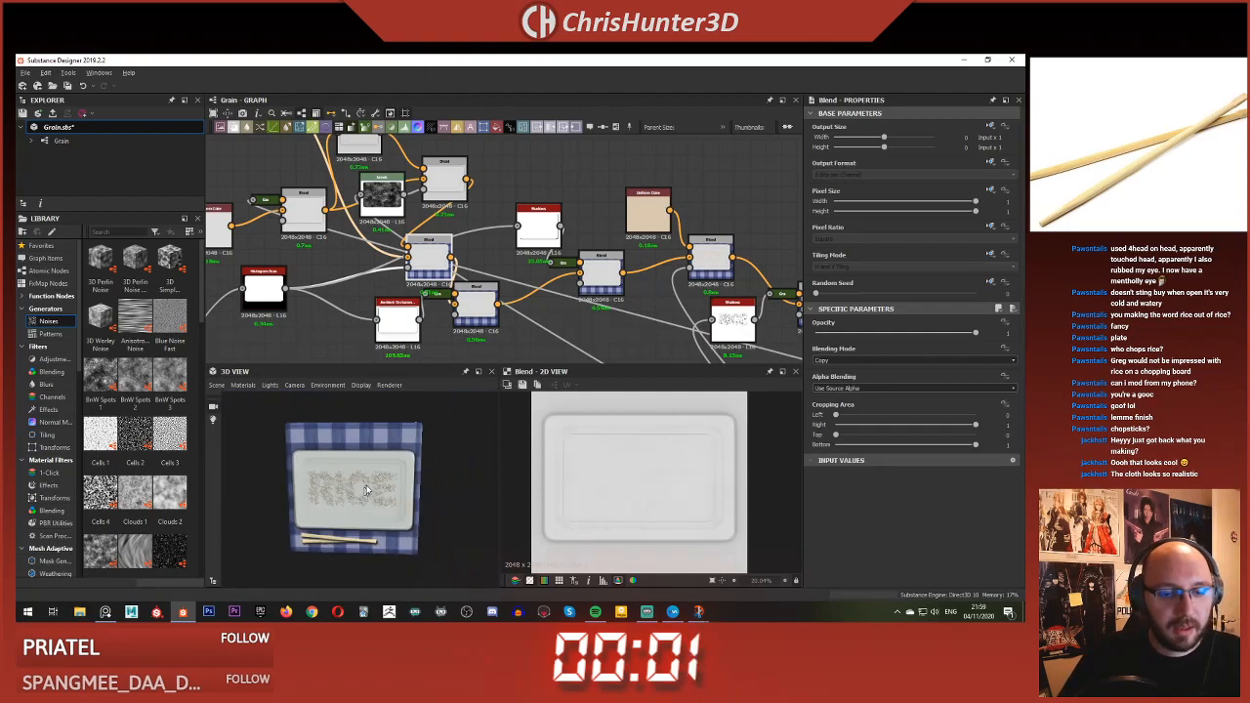
scroll(371, 482, up, 3)
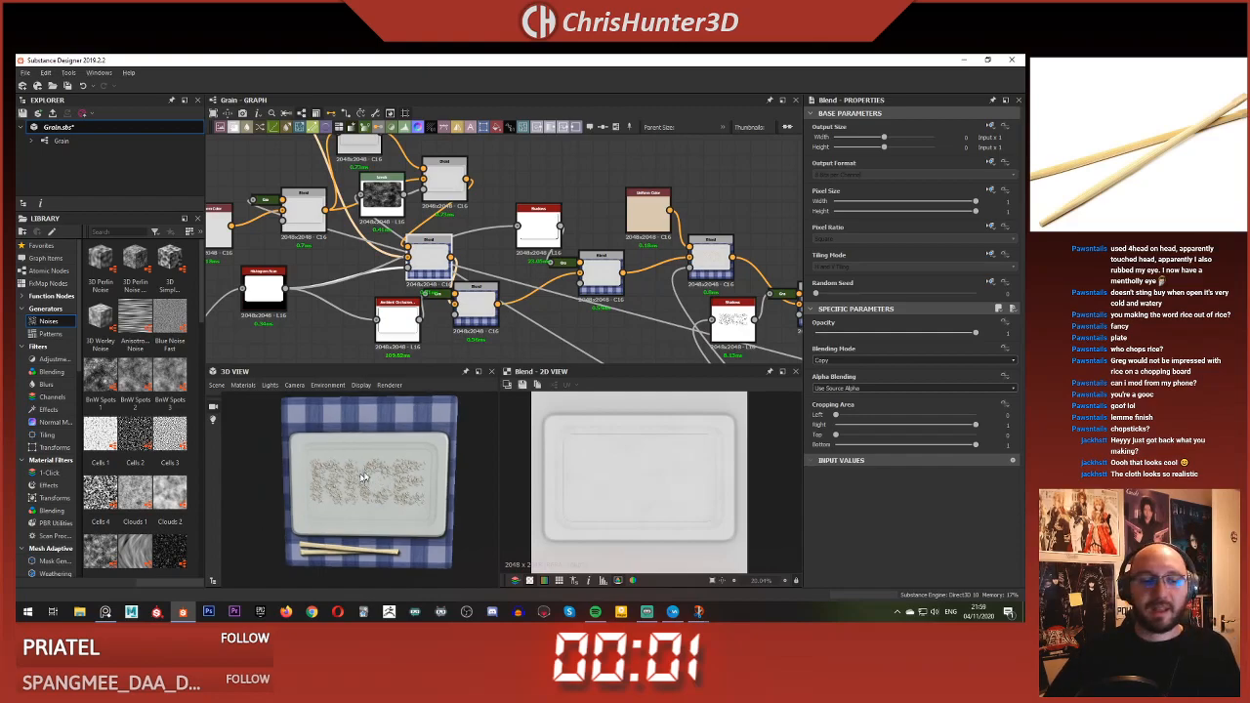
drag(390, 448, 389, 449)
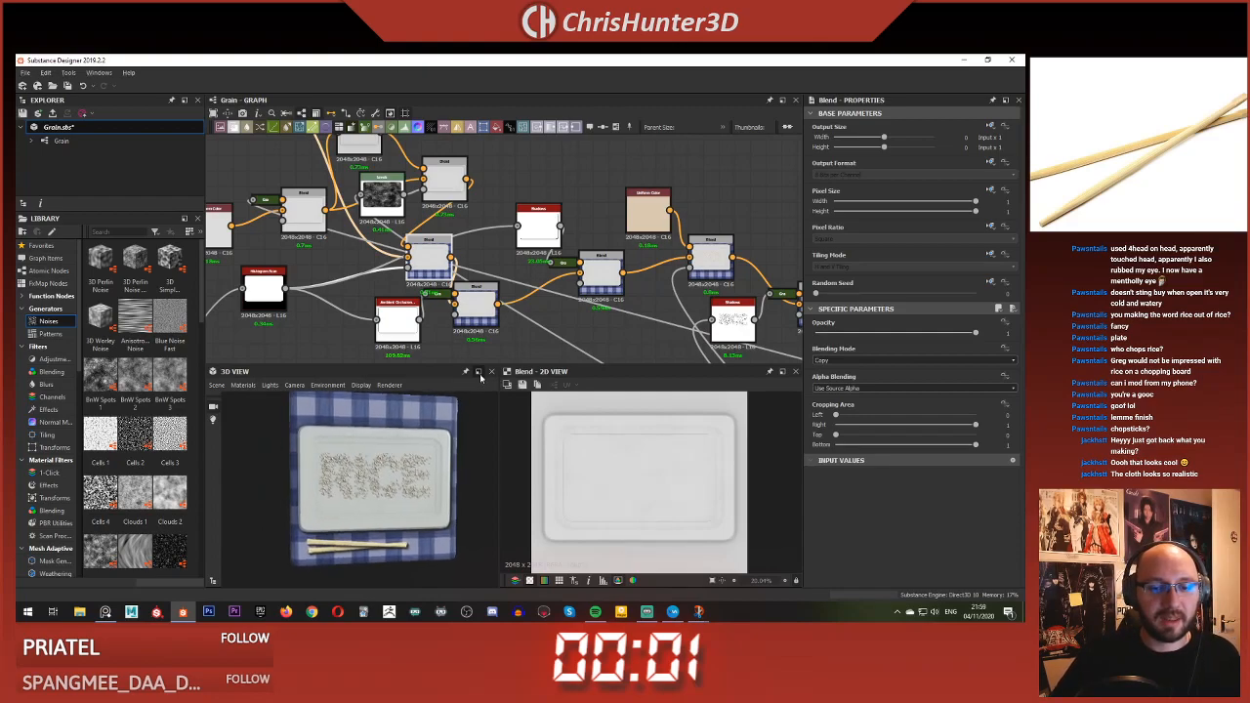
click(478, 372)
drag(490, 311, 420, 332)
scroll(455, 323, up, 5)
scroll(476, 324, down, 4)
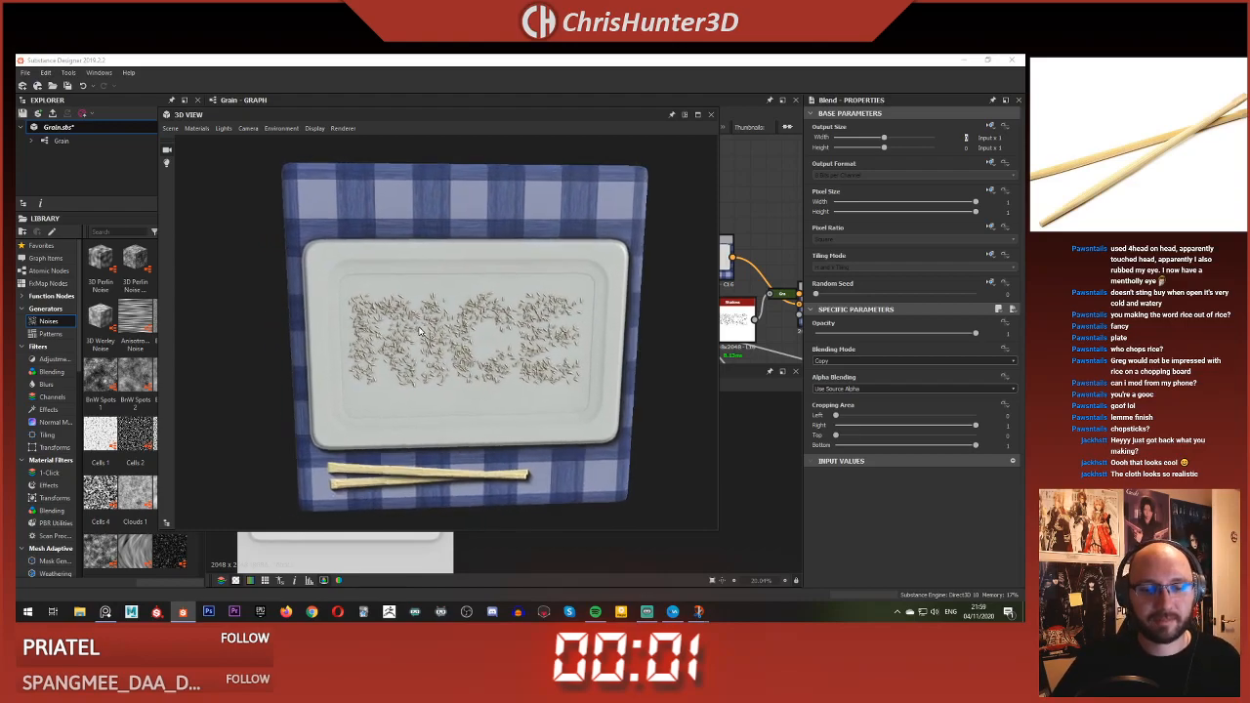
- Examine the whole plate, rice and chopsticks from changed angles in the floating 3D view, and dock the view back into the layout
drag(244, 254, 453, 286)
scroll(459, 274, up, 5)
drag(309, 184, 400, 331)
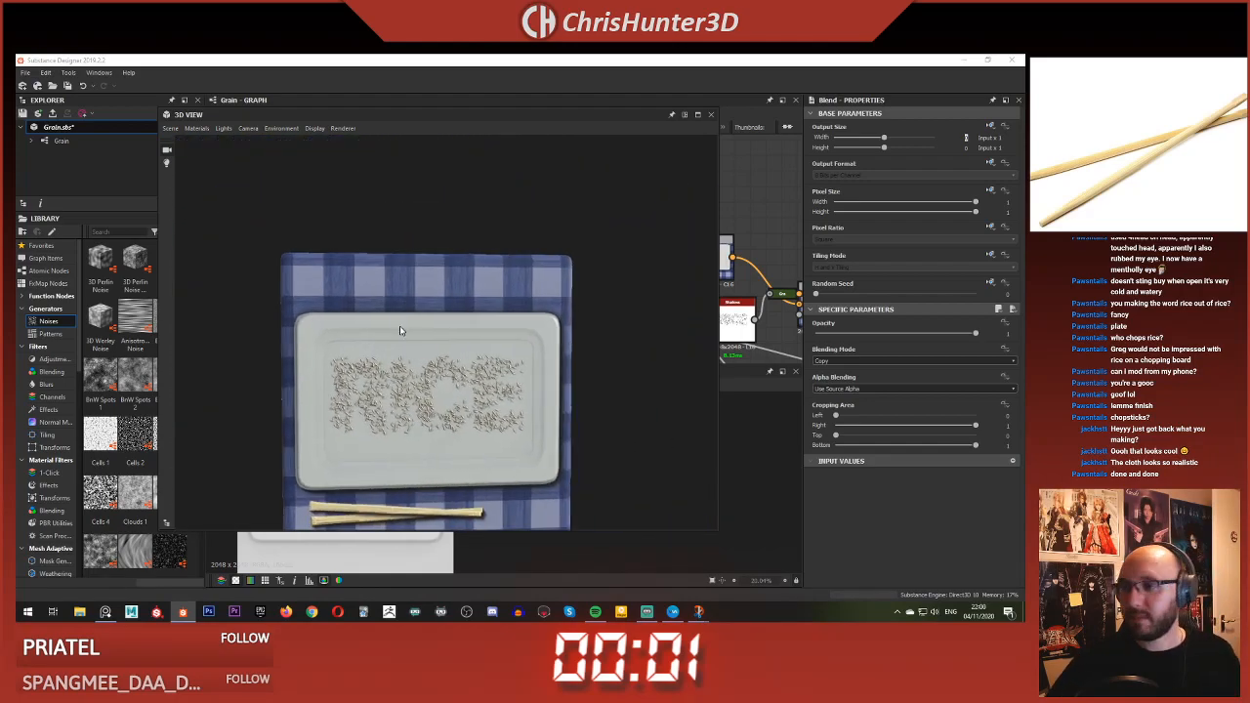
click(687, 115)
- Trace the plate's height network and preview its Height Blend and the Levels node feeding it in the 2D view
scroll(482, 255, down, 5)
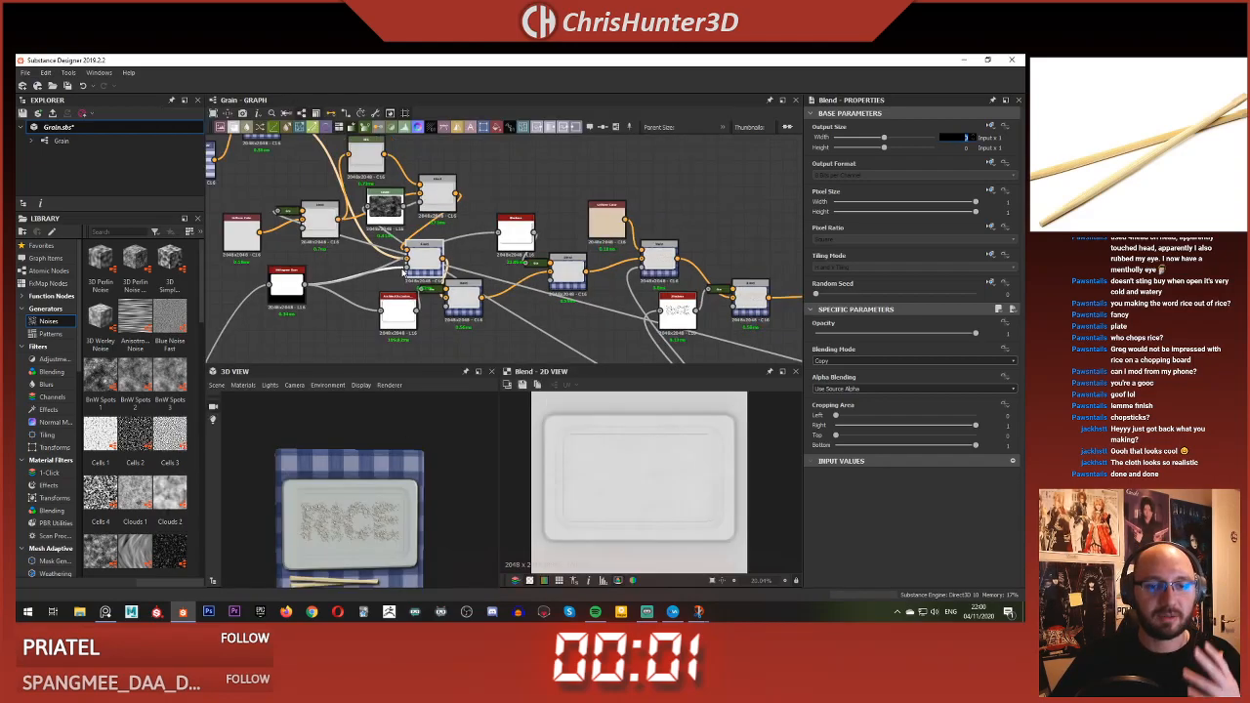
scroll(631, 262, up, 8)
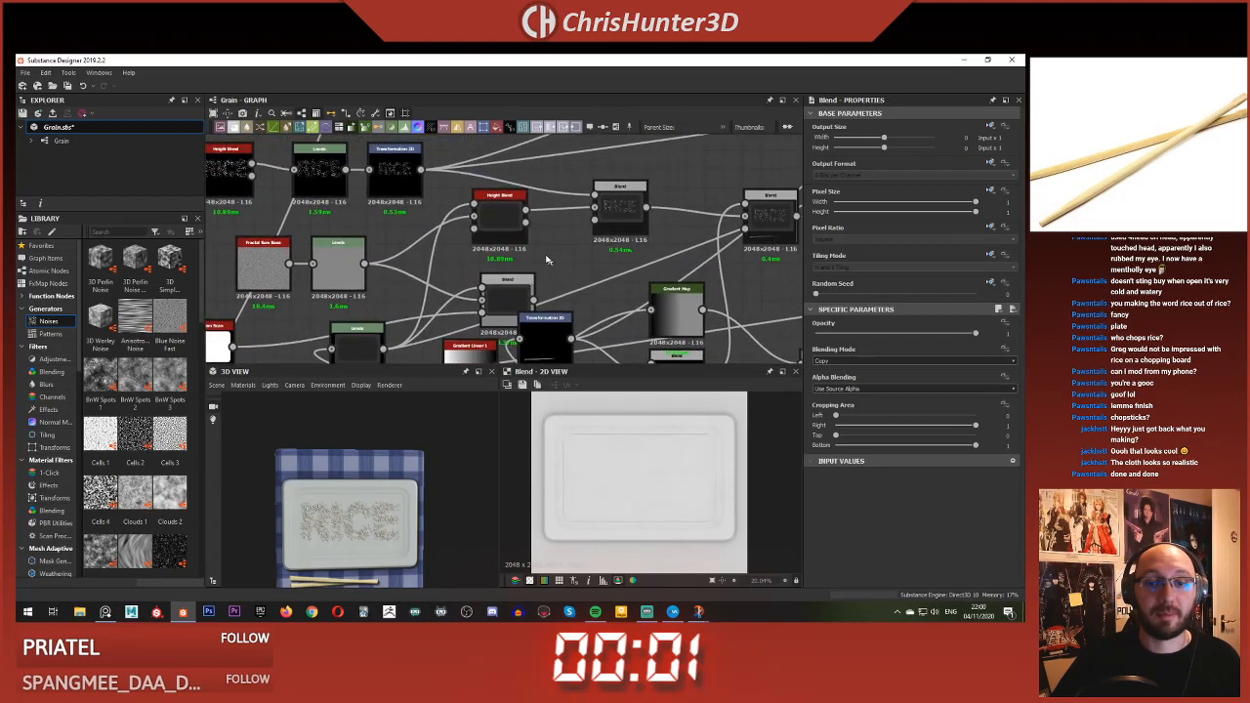
double_click(374, 223)
scroll(523, 215, down, 3)
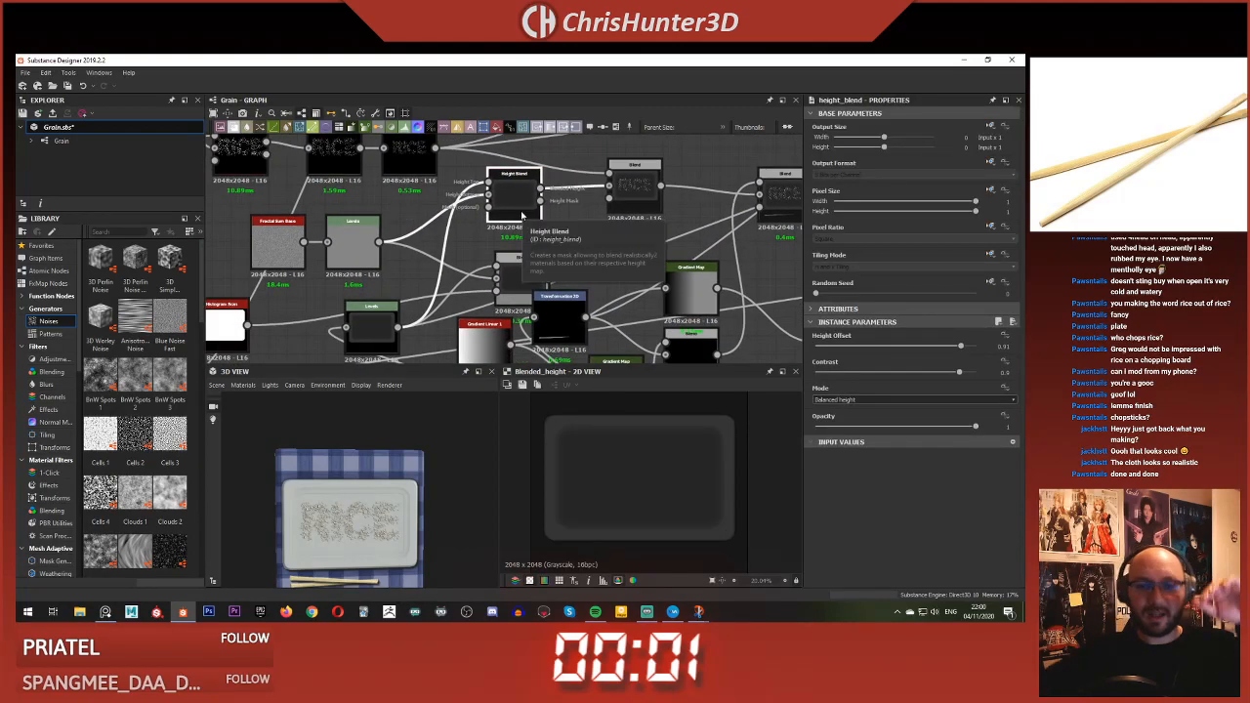
middle_drag(487, 216, 468, 192)
scroll(363, 288, down, 3)
middle_drag(368, 289, 344, 251)
scroll(487, 285, up, 1)
double_click(491, 289)
scroll(350, 221, up, 2)
click(343, 250)
double_click(342, 250)
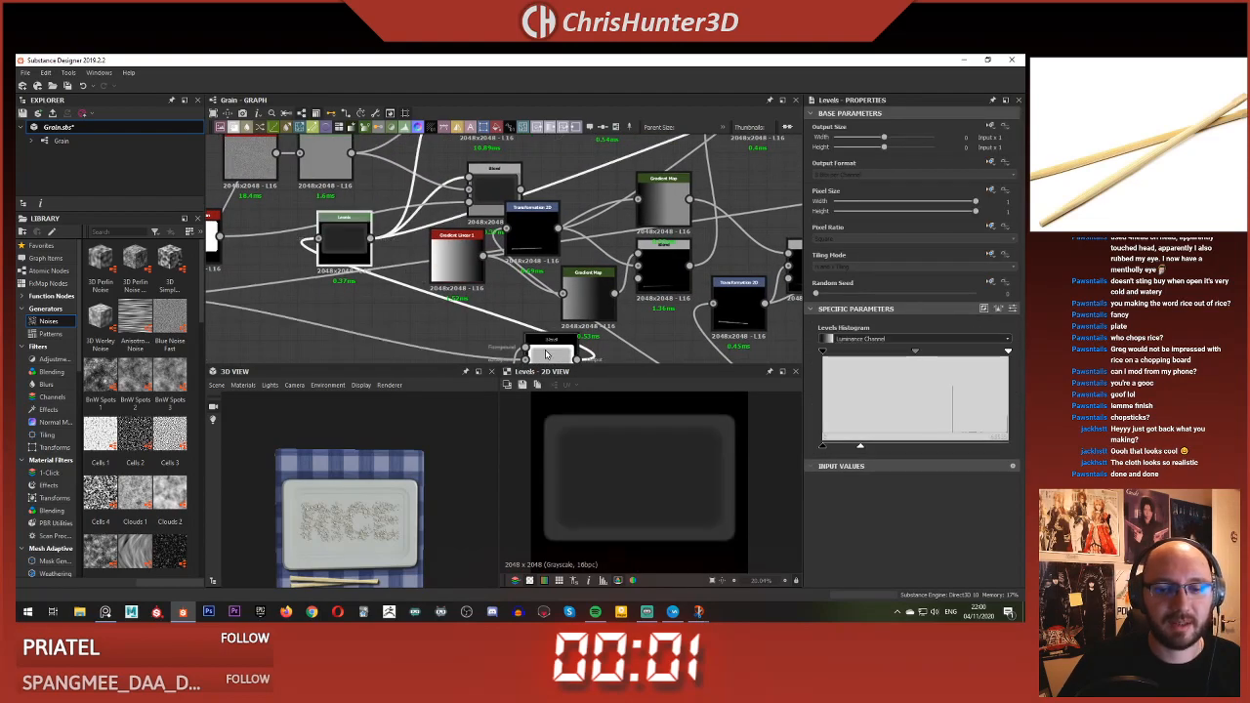
- Float the 3D view as an enlarged window and review the finished rice, plate, cloth and chopsticks as a whole
scroll(488, 327, down, 2)
middle_drag(506, 202, 382, 284)
scroll(469, 279, up, 3)
scroll(449, 220, down, 3)
mouse_move(376, 471)
mouse_down()
mouse_move(390, 465)
mouse_move(363, 457)
mouse_move(400, 457)
mouse_move(381, 455)
mouse_up()
scroll(382, 454, down, 1)
middle_drag(410, 435, 415, 417)
click(478, 372)
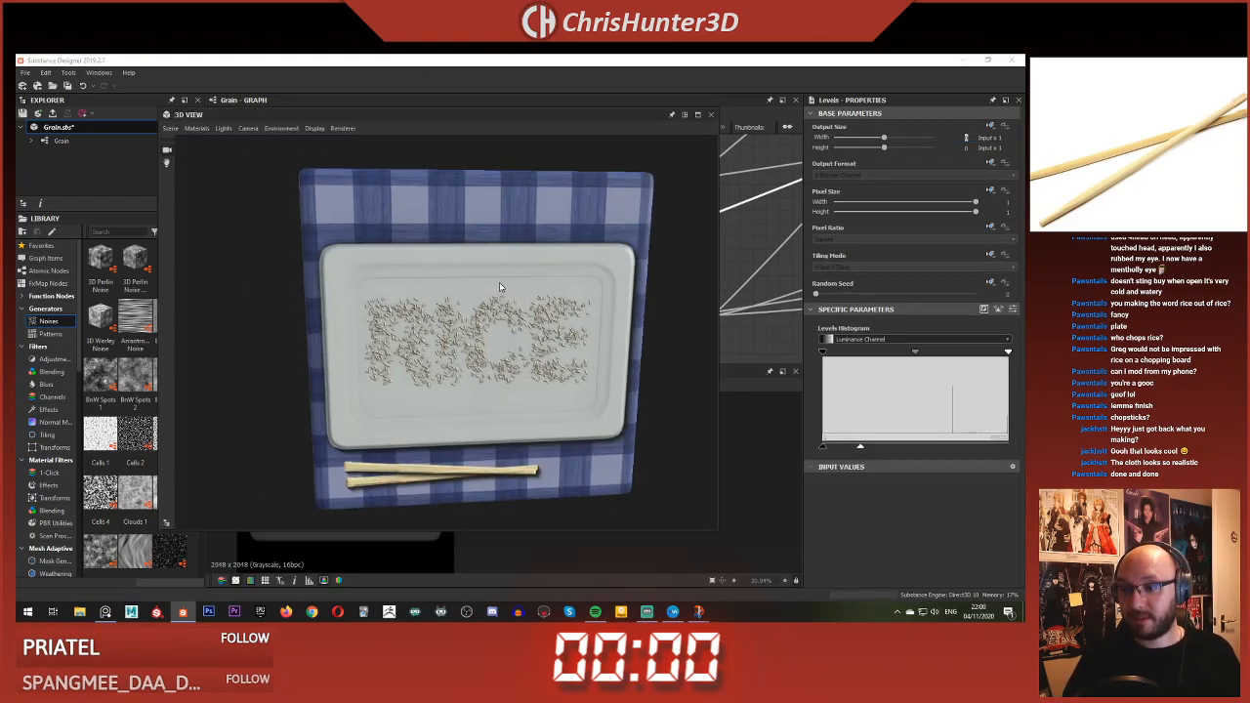
drag(492, 294, 487, 282)
scroll(479, 282, down, 2)
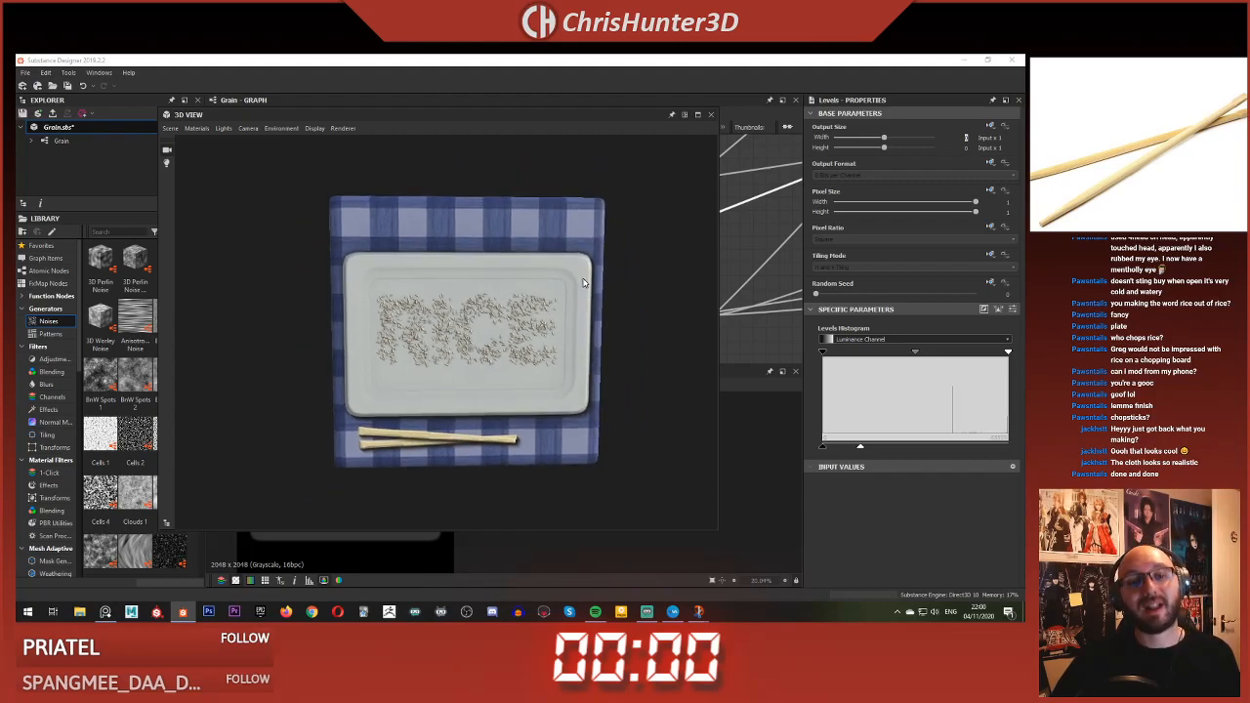